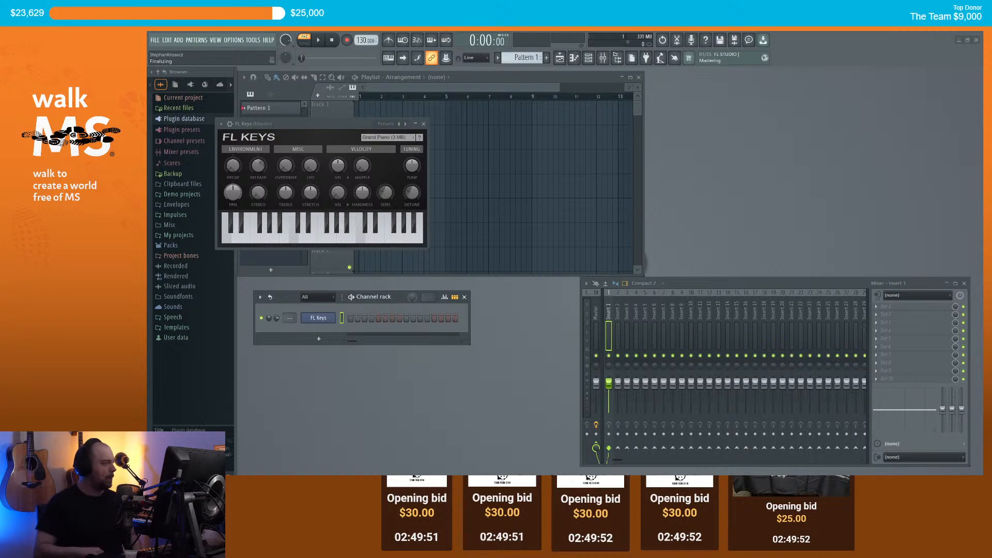
Step: Replace the FL Keys instrument on the channel with the Sytrus synth
drag(303, 122, 750, 114)
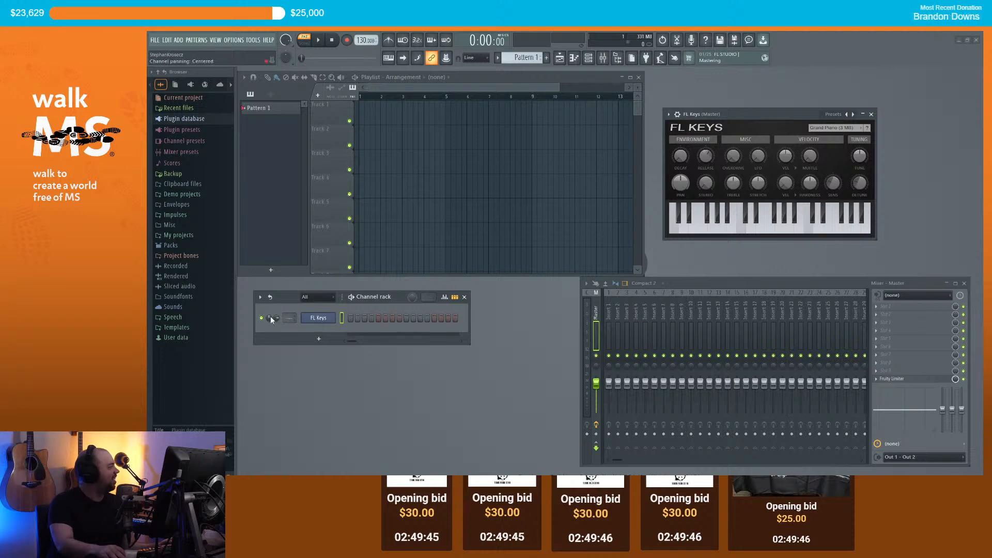
right_click(331, 318)
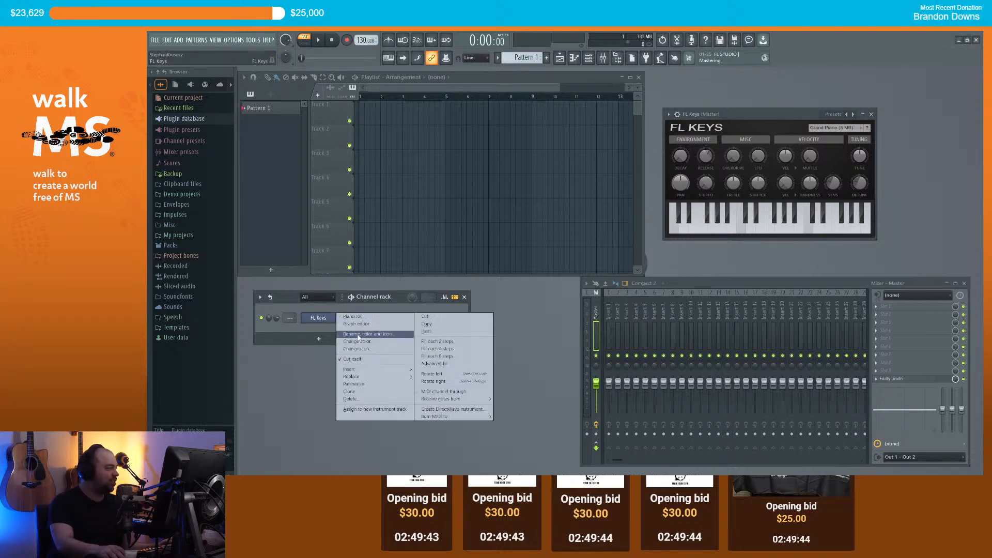
mouse_move(388, 376)
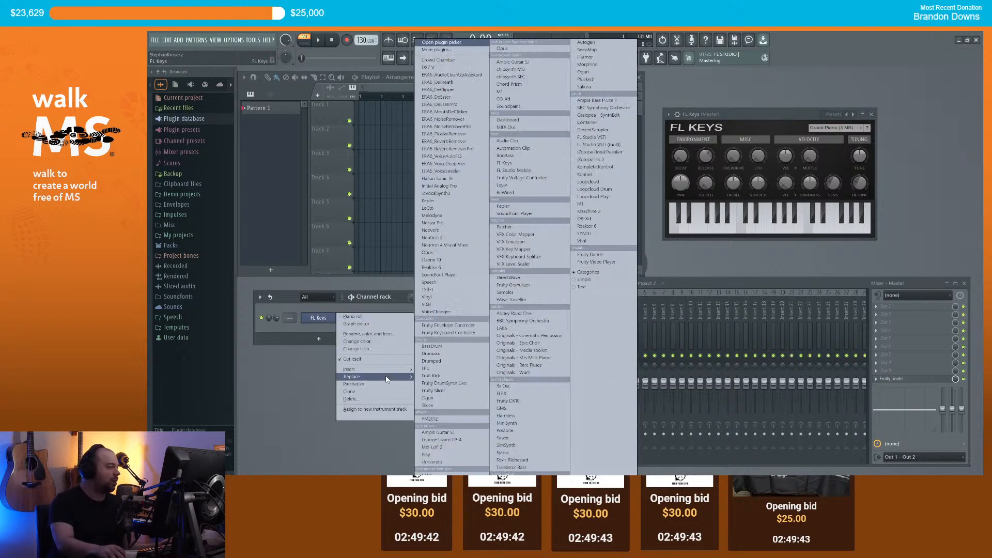
click(529, 454)
Step: Audition the default Sytrus sound, then load and audition the Chip preset
drag(765, 113, 639, 94)
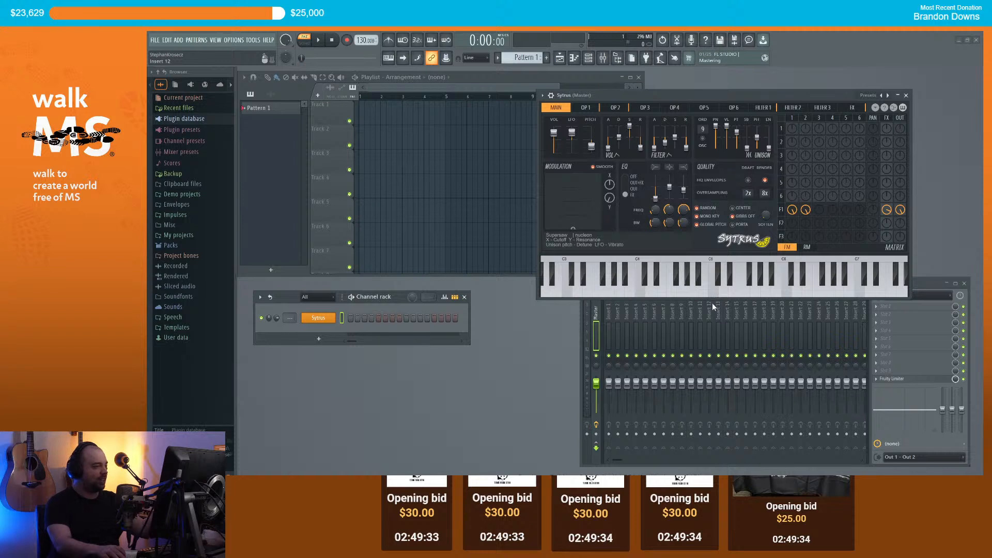
drag(714, 294, 737, 288)
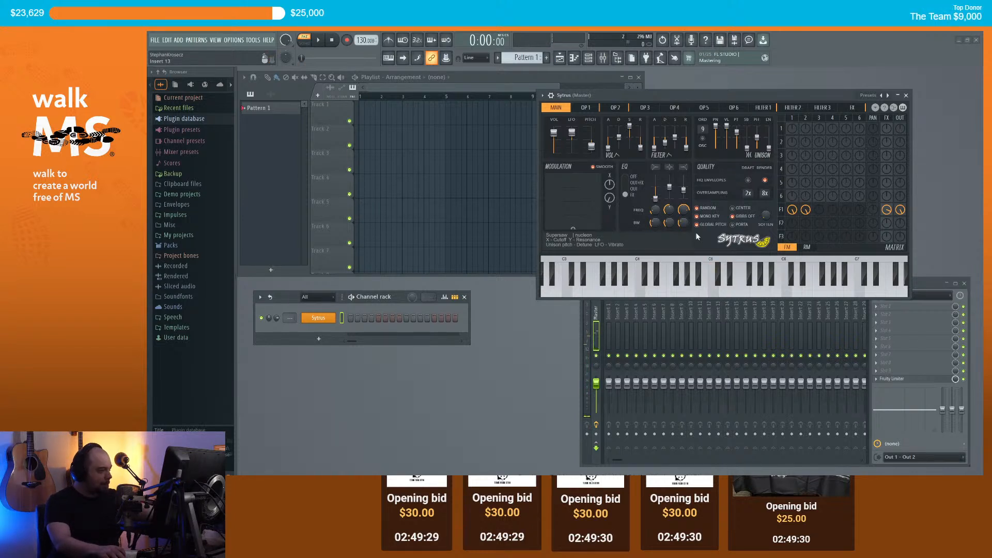
click(543, 96)
mouse_move(599, 122)
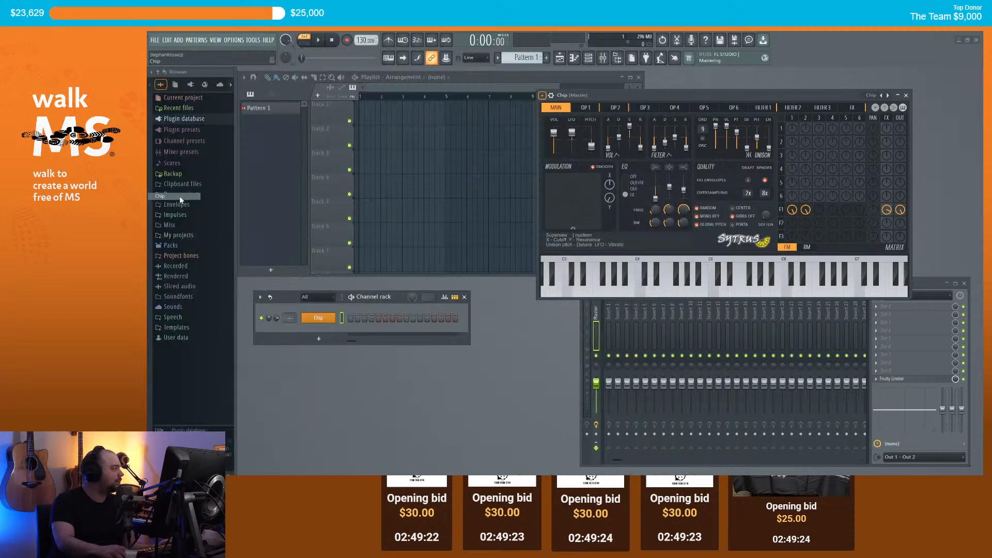
click(179, 196)
click(682, 292)
click(702, 290)
click(747, 290)
click(767, 292)
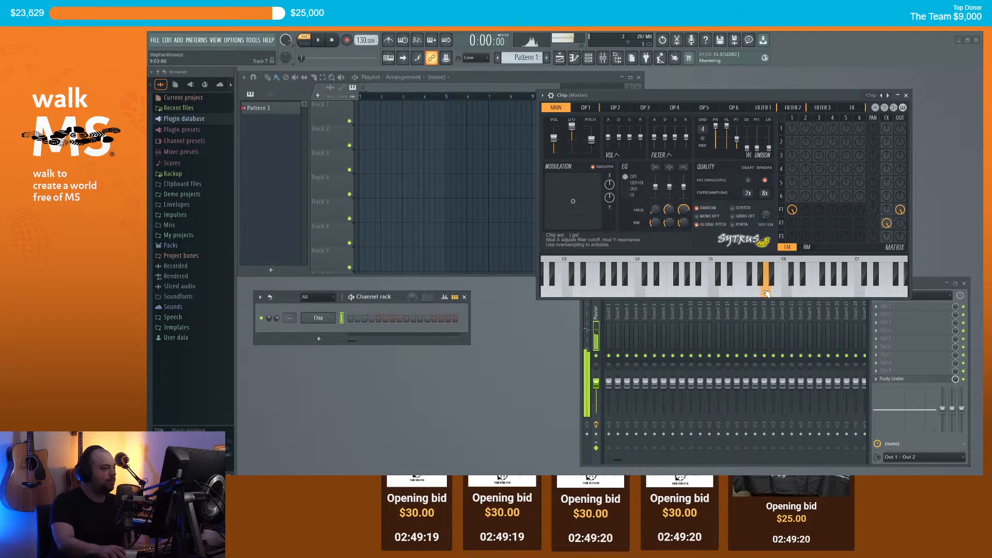
Step: Try the Depthcore preset, then load and audition the Hypersaw preset
click(543, 95)
mouse_move(587, 120)
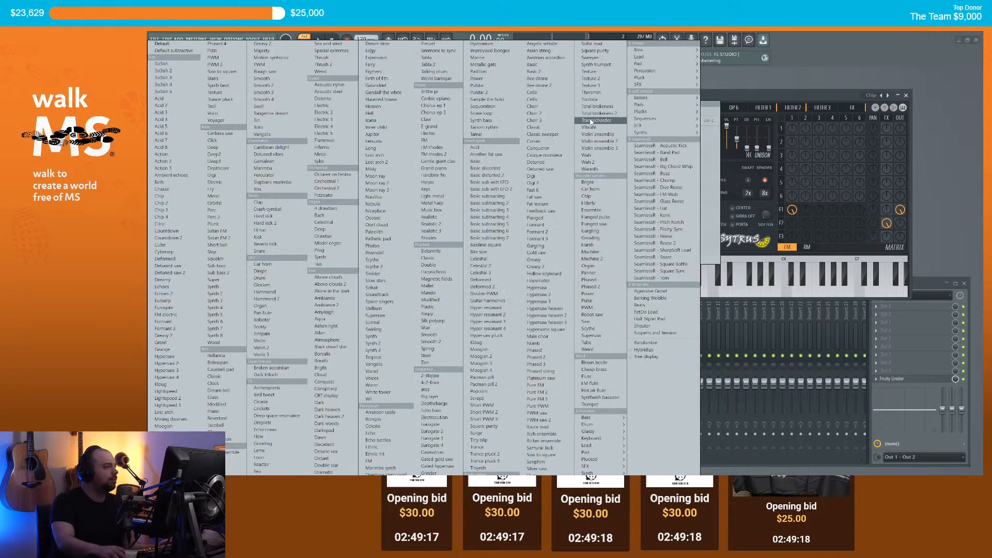
click(227, 169)
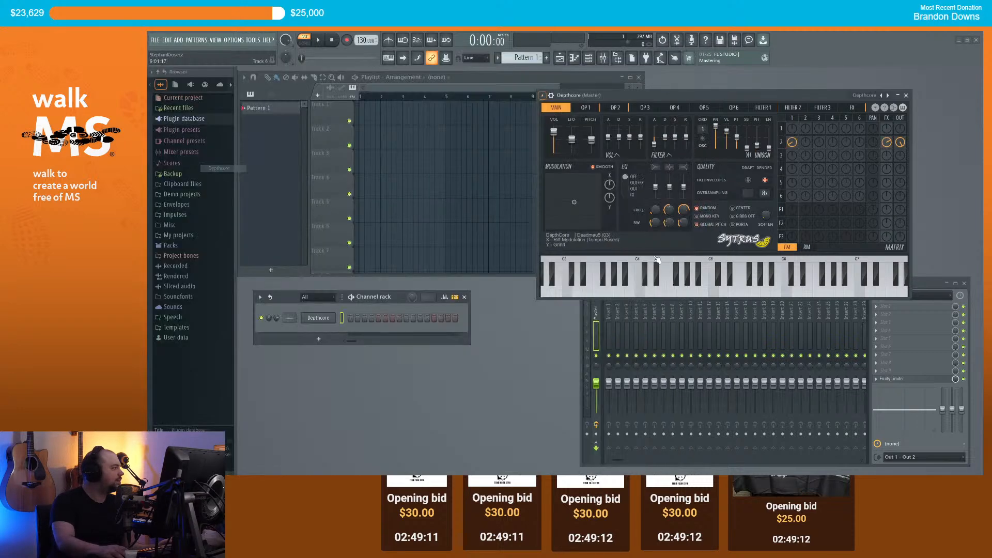
click(542, 95)
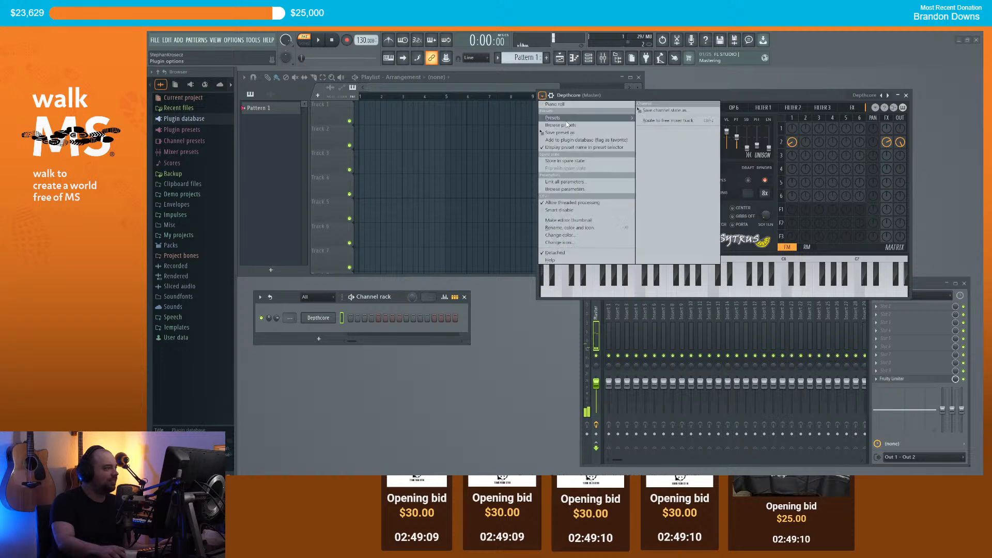
click(572, 119)
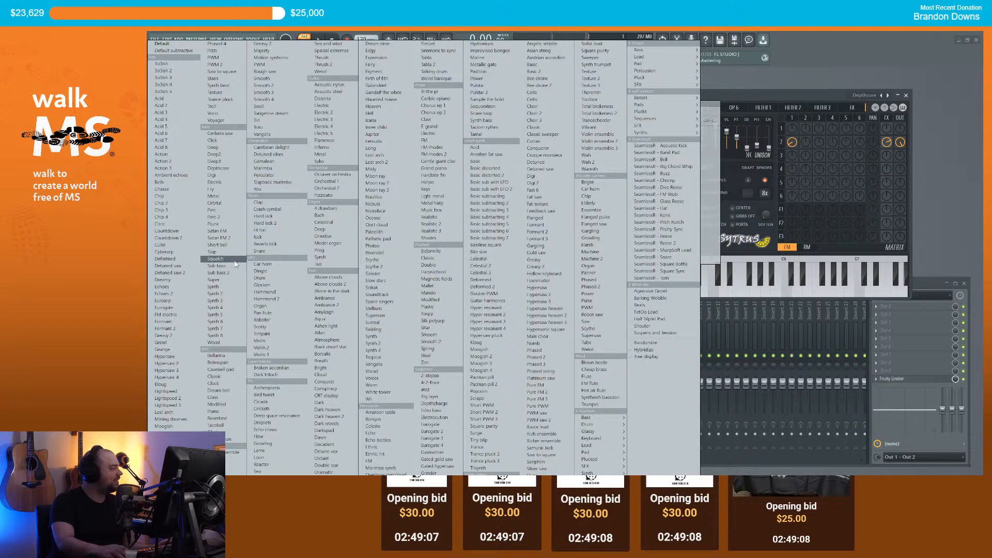
click(170, 357)
click(681, 289)
click(719, 294)
click(744, 292)
click(734, 294)
Step: Try the Hypersaw 4 and Acid 2 presets, then settle on Saw to square
click(542, 95)
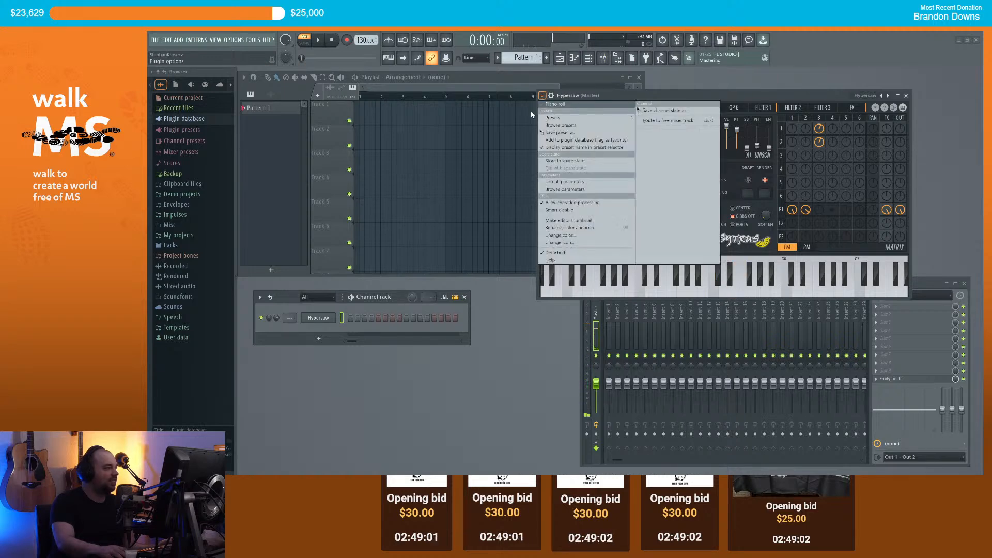
mouse_move(553, 118)
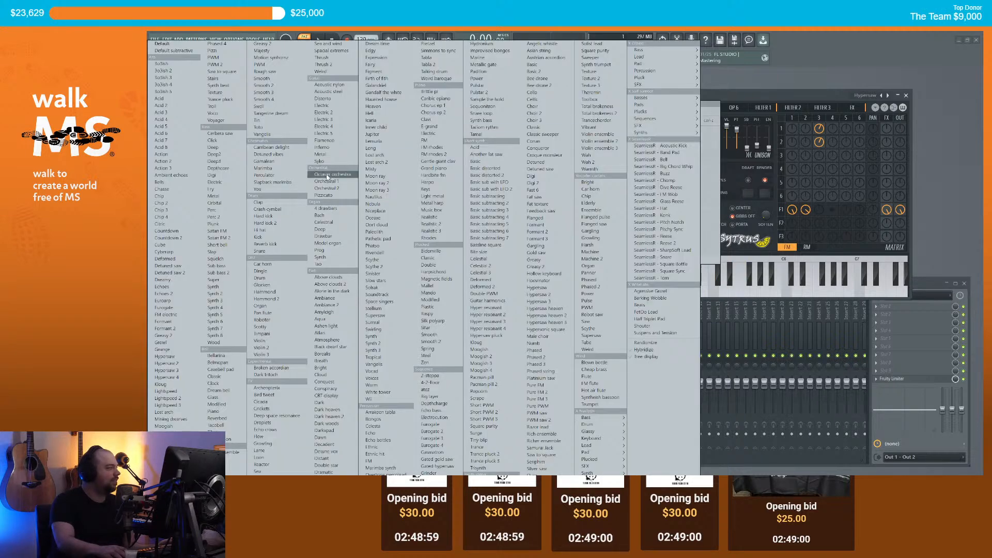
click(178, 378)
click(683, 287)
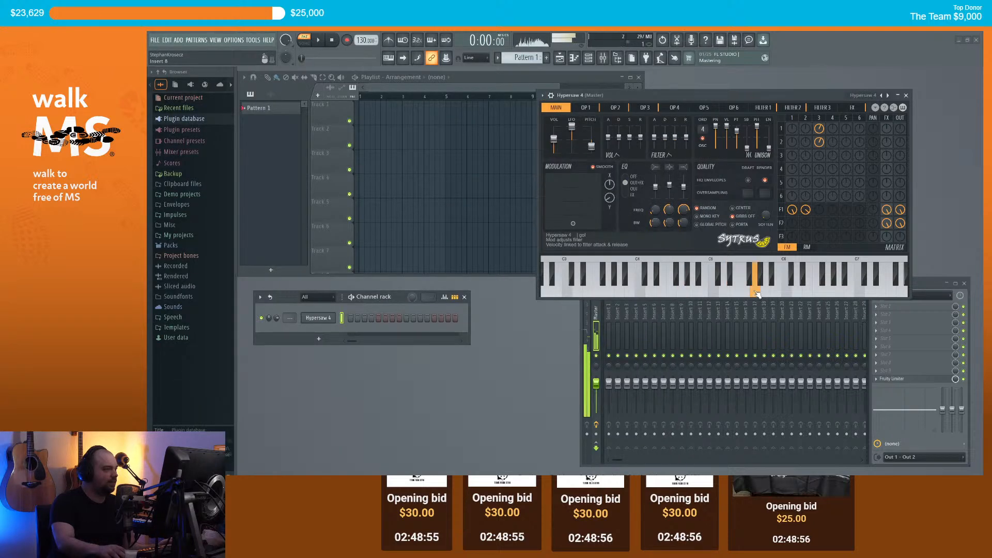
click(543, 95)
mouse_move(553, 118)
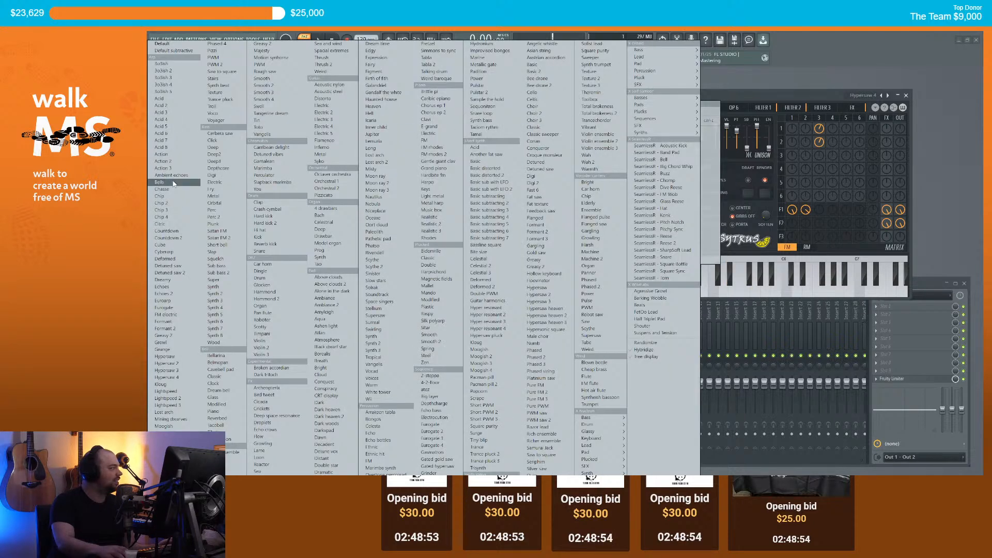
click(163, 106)
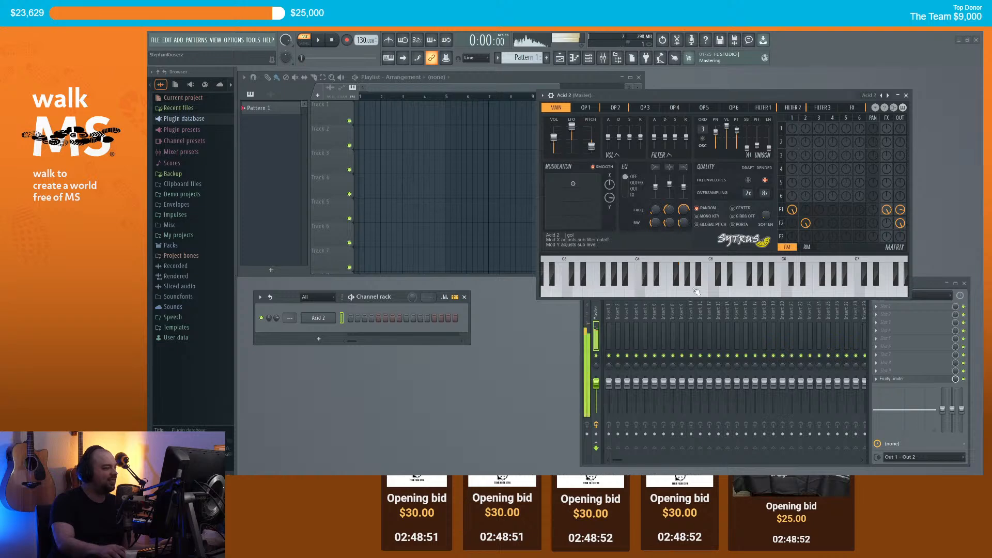
click(542, 95)
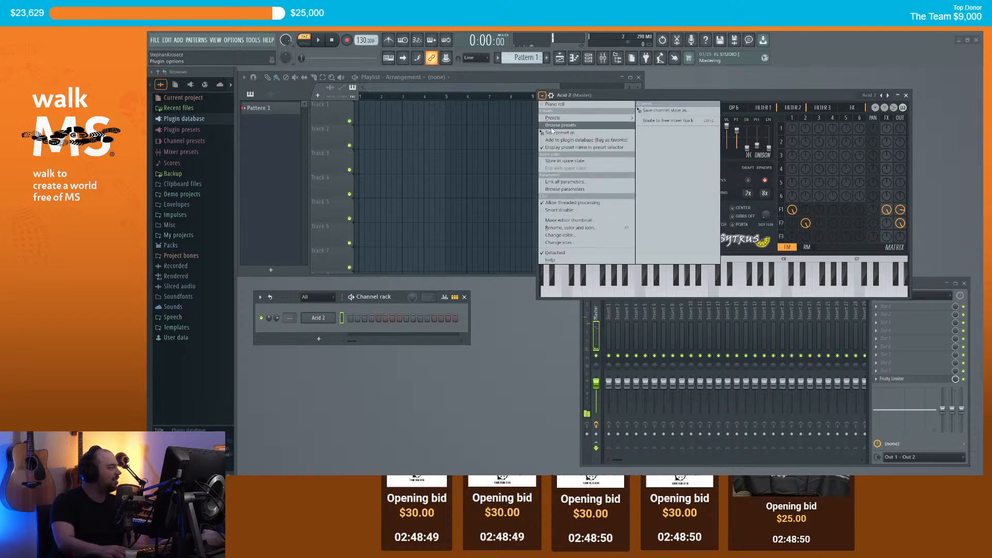
mouse_move(569, 117)
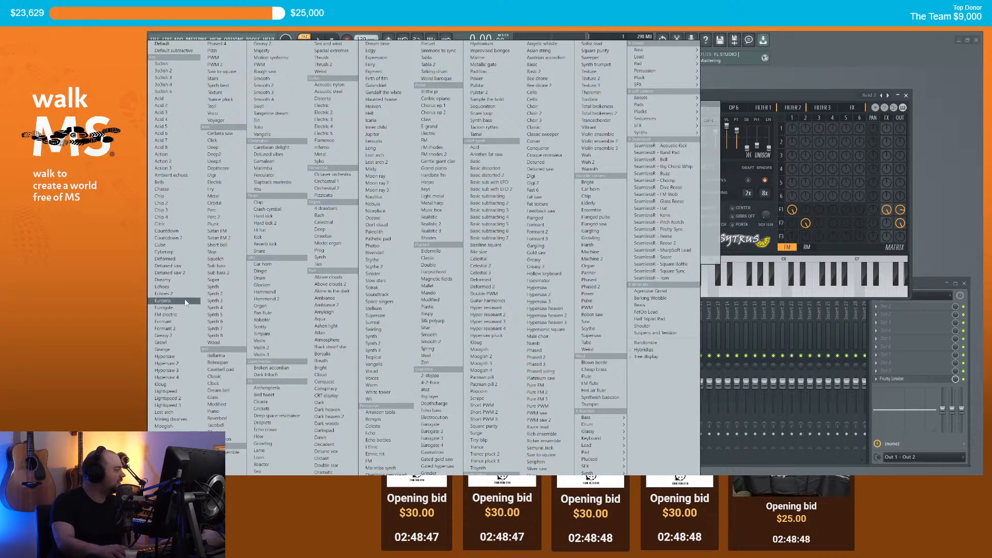
click(228, 72)
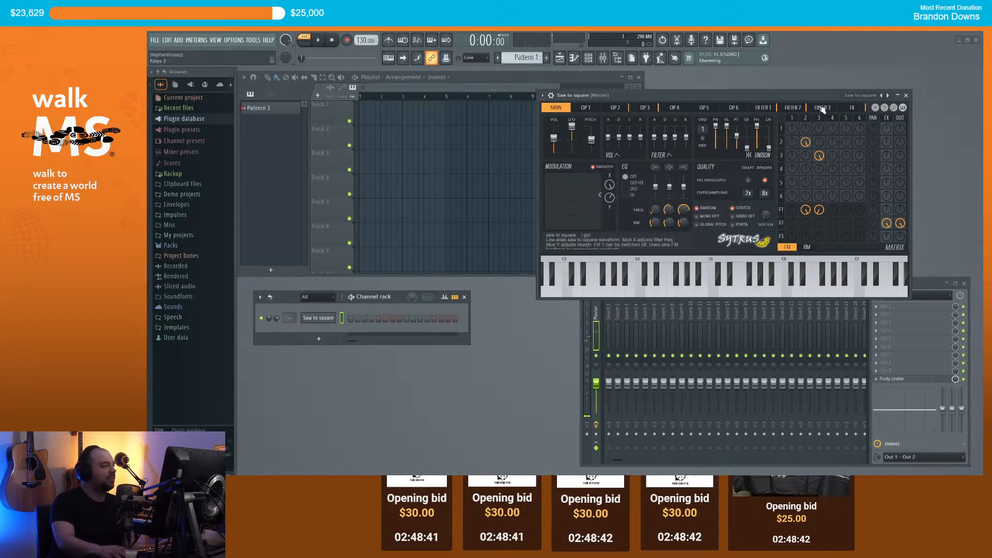
Step: Route the Saw to square channel to mixer insert 1 and open its piano roll
drag(284, 296, 291, 314)
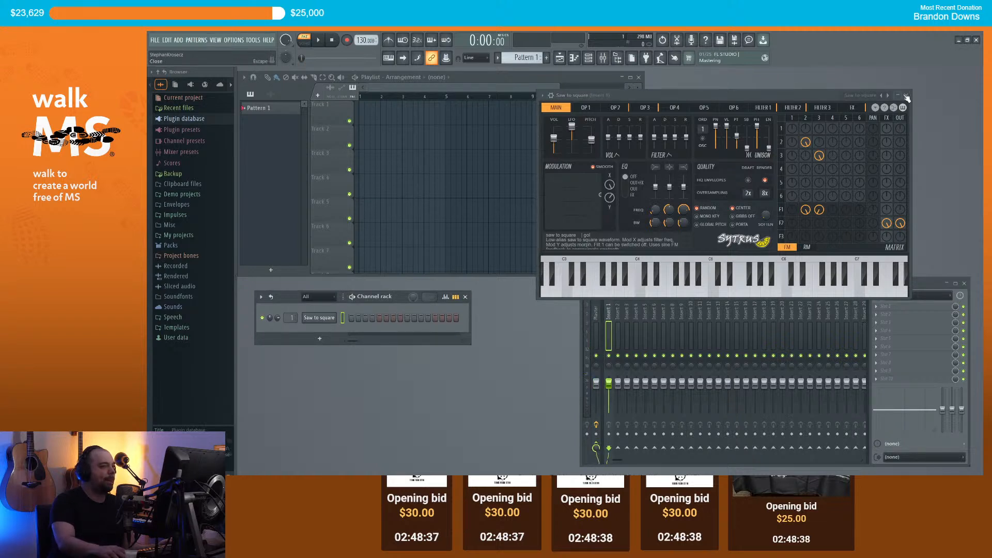
click(906, 95)
right_click(330, 317)
click(361, 318)
Step: Add a C4 test note at the pattern start and shift it down a semitone
click(692, 160)
right_click(692, 160)
scroll(723, 171, down, 5)
scroll(723, 175, down, 10)
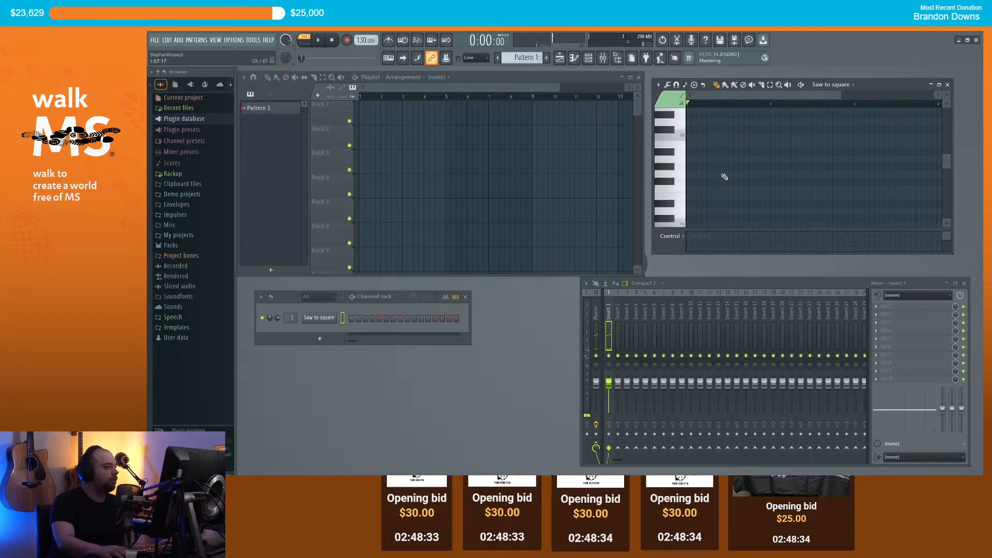
click(690, 174)
drag(690, 178, 678, 186)
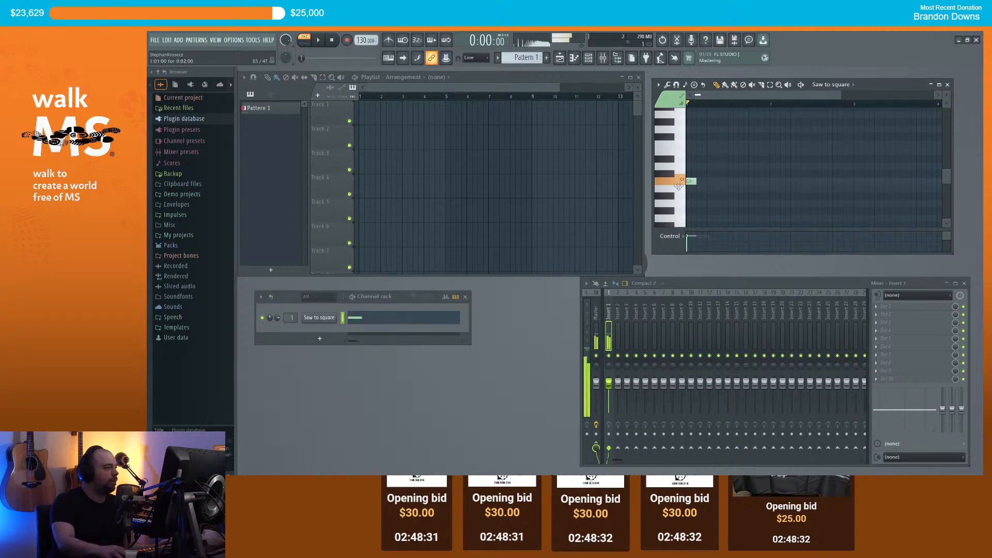
Step: Load the Rough saw Sytrus preset and audition it on a few notes
click(323, 318)
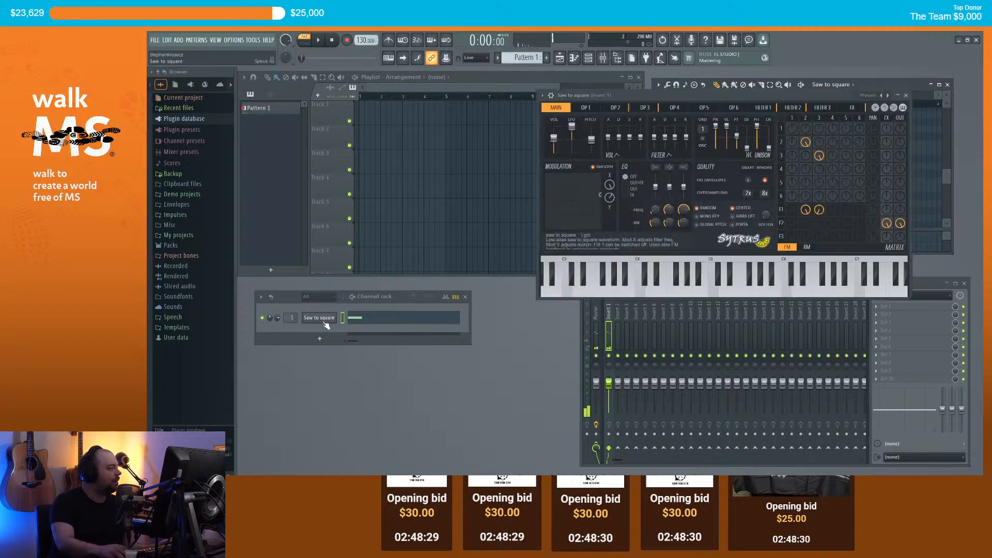
click(543, 96)
mouse_move(554, 112)
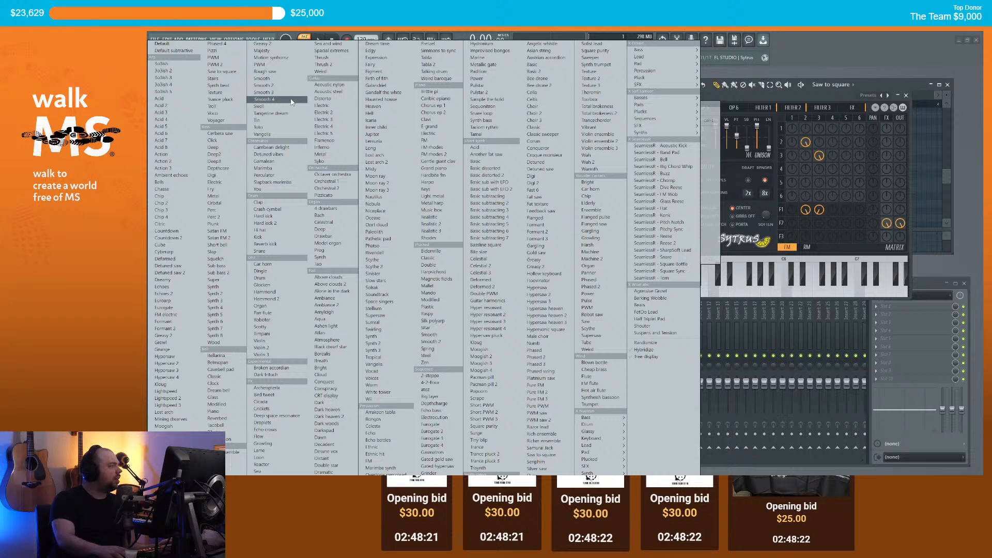
click(288, 76)
click(693, 287)
click(728, 291)
click(759, 293)
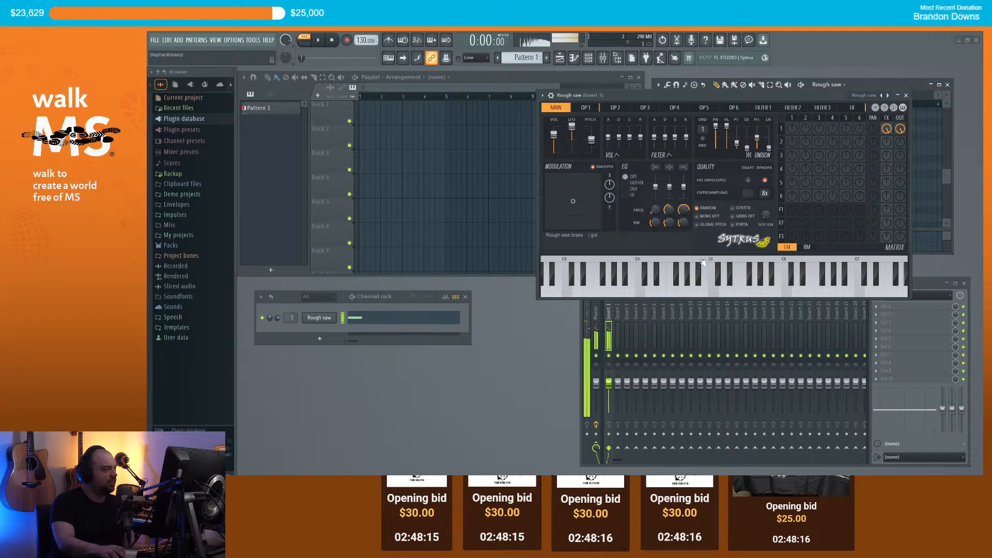
Step: Switch Sytrus to the PWM preset, audition it, and close the plugin window
click(543, 95)
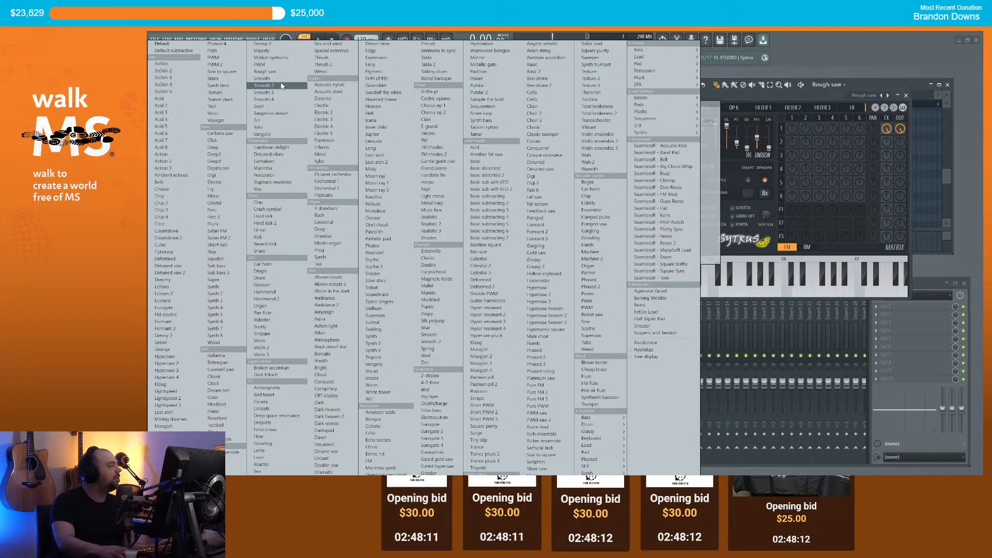
click(279, 65)
click(727, 287)
click(746, 287)
click(776, 290)
click(758, 286)
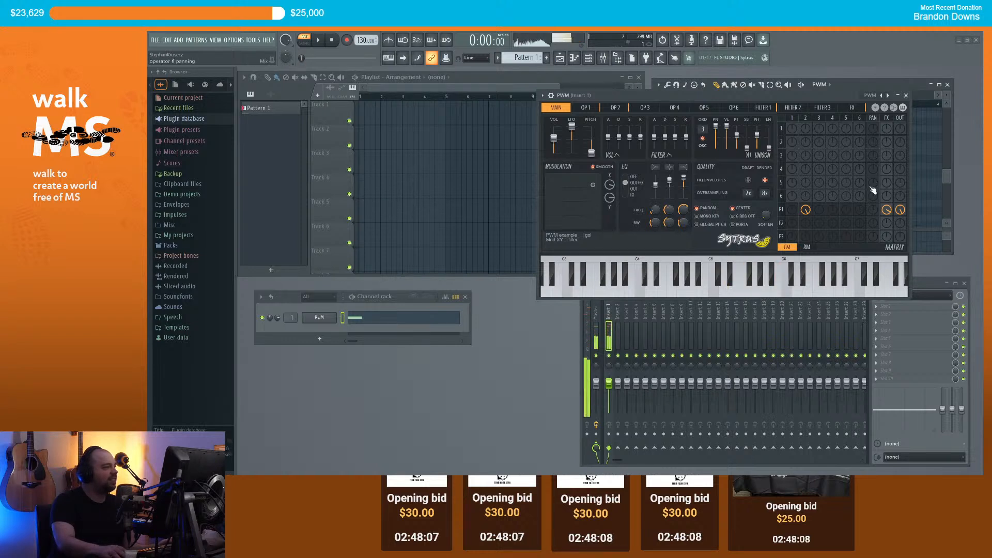
click(906, 96)
Step: Clear the test notes from the pattern and place Pattern 1 at bar 1 of Track 1
click(690, 181)
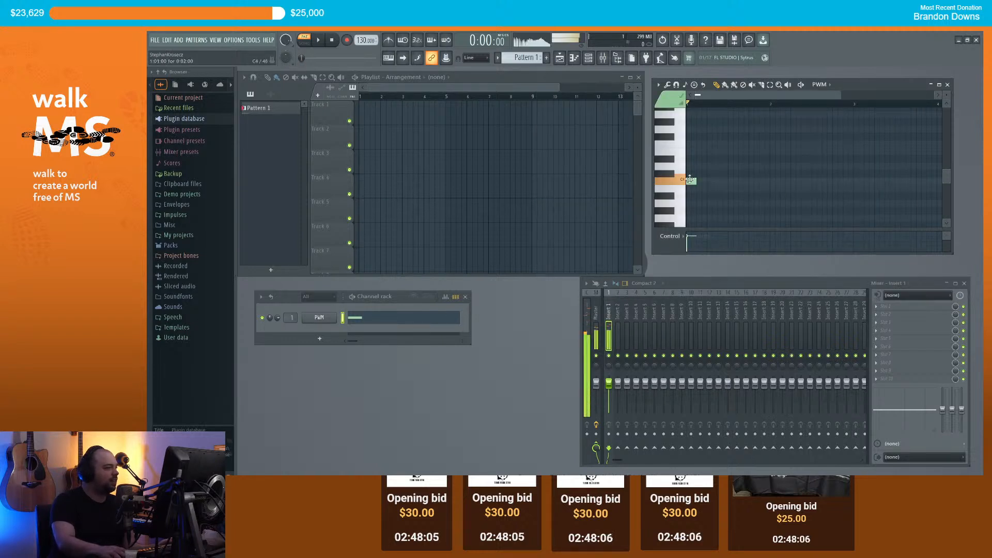
right_click(691, 182)
scroll(711, 195, up, 6)
click(687, 180)
right_click(691, 181)
scroll(699, 181, up, 3)
drag(700, 160, 689, 160)
drag(383, 115, 347, 118)
right_click(691, 159)
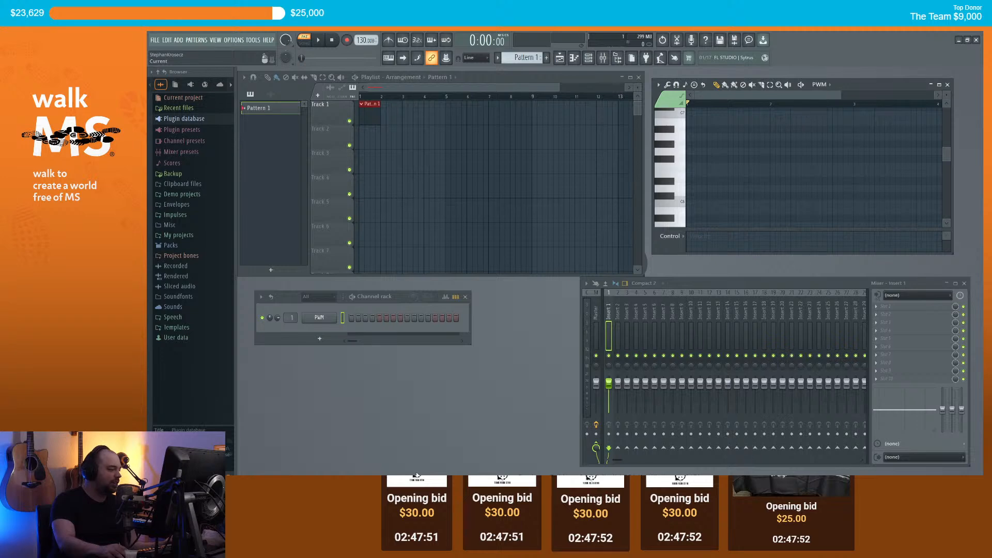
Step: Bring Chrome forward and load YouTube in a new tab
mouse_move(435, 483)
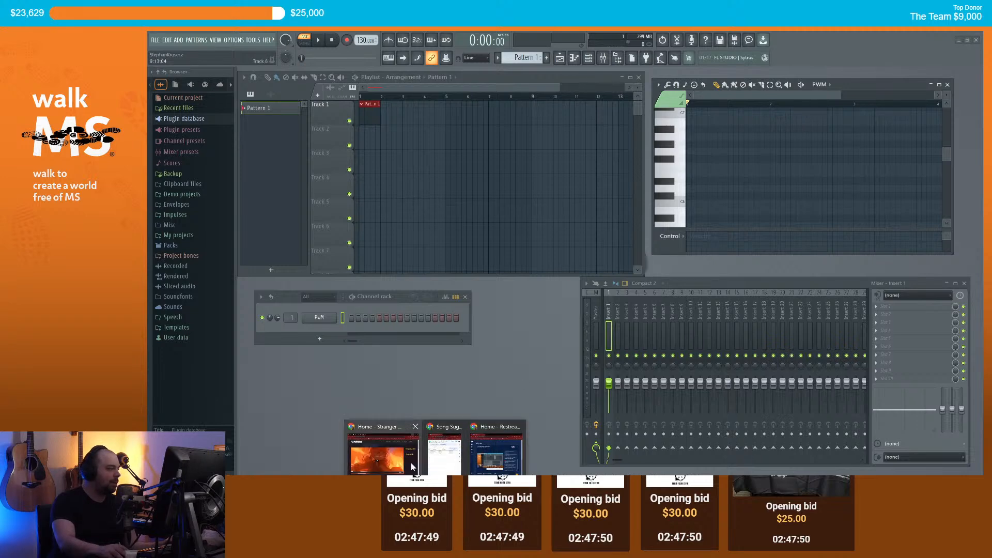
click(389, 456)
click(425, 77)
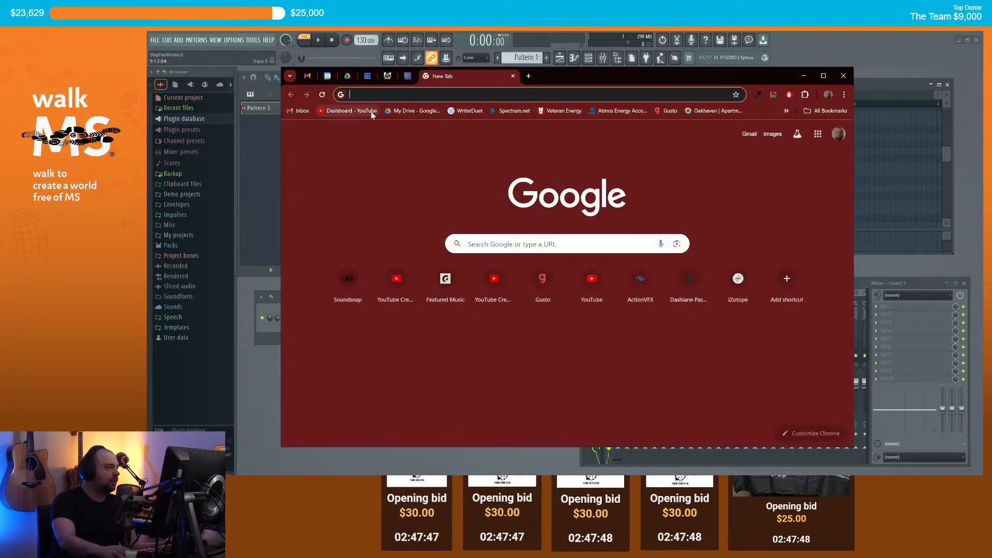
text(youtube.com)
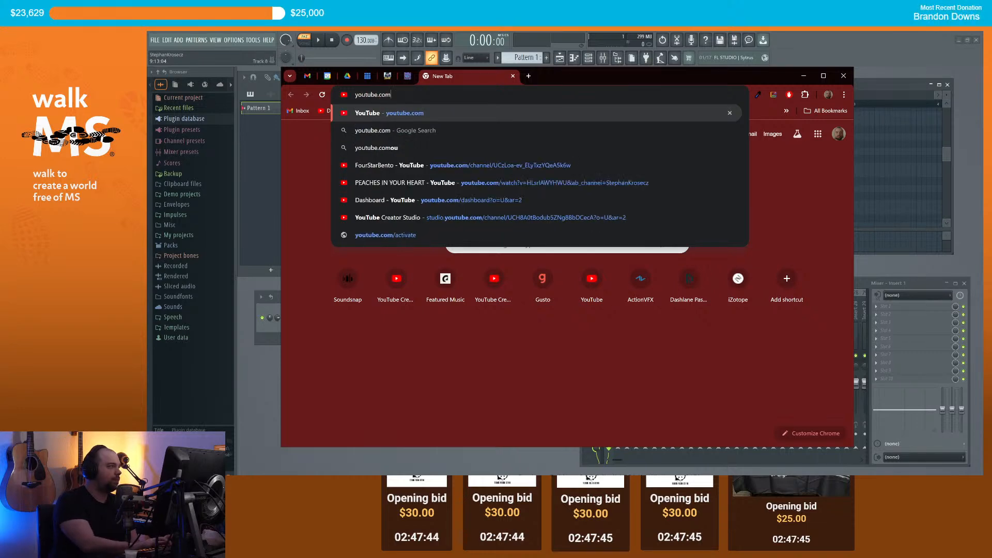
key(Return)
Step: Search YouTube for 'techno', play Technotronic's 'Pump Up The Jam', then minimize Chrome
click(498, 137)
text(techno)
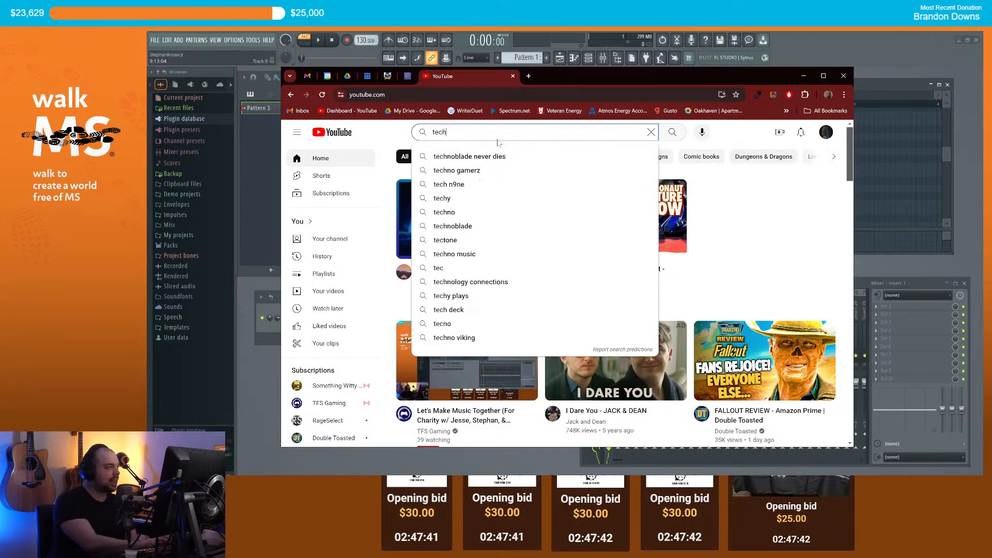
key(Return)
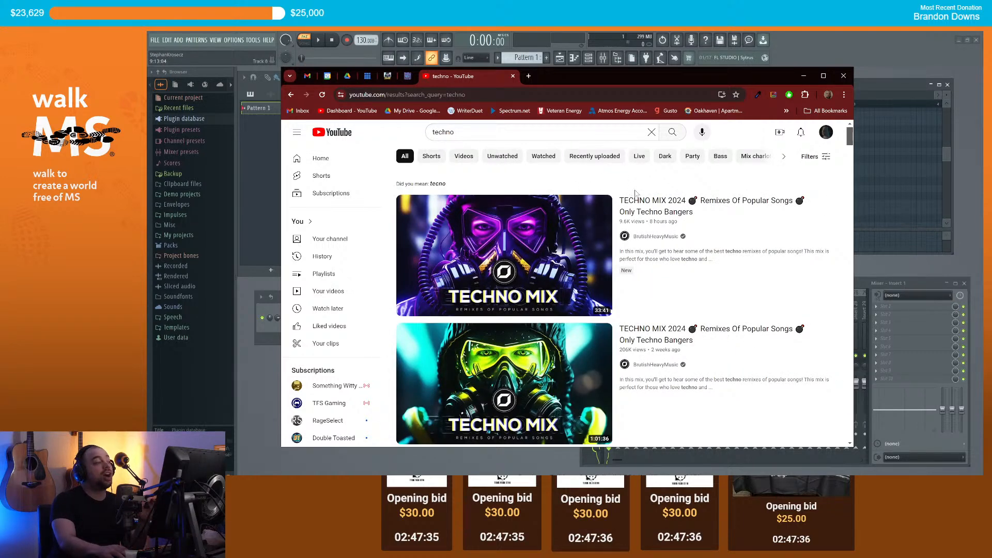
scroll(634, 192, down, 7)
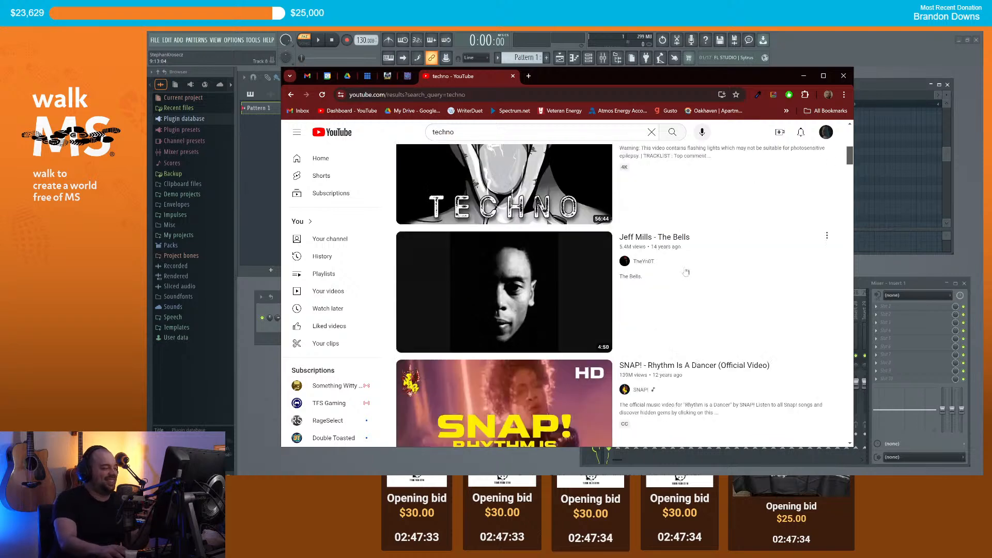
scroll(687, 272, down, 4)
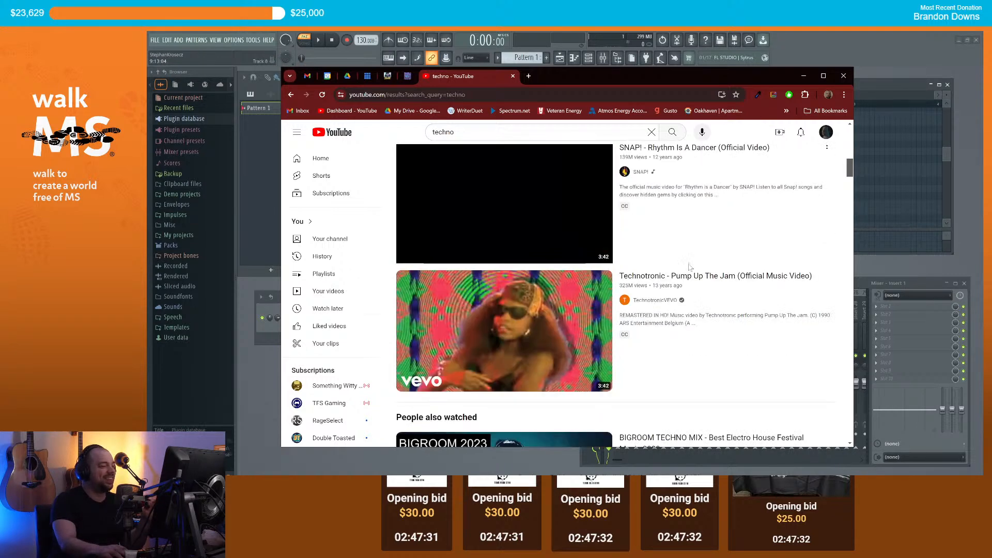
mouse_move(739, 307)
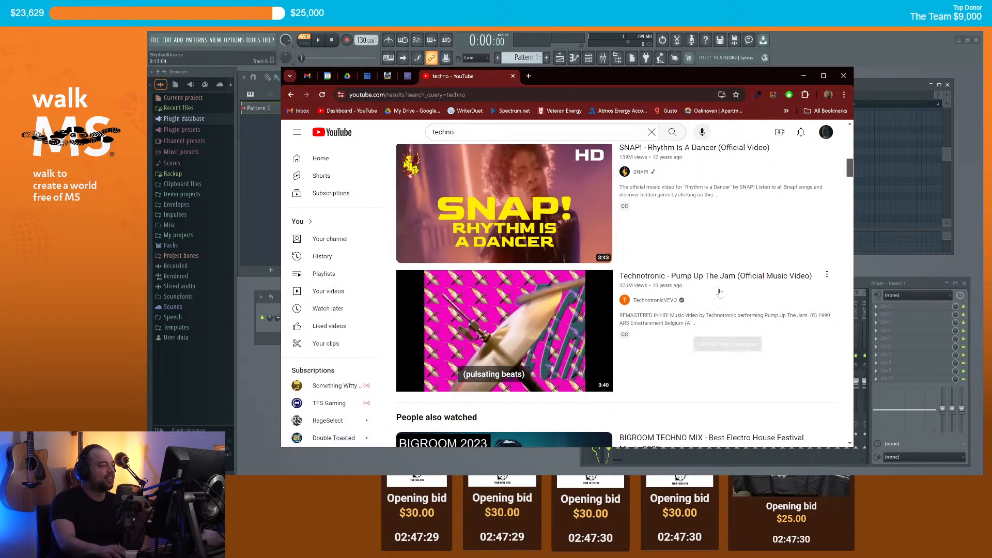
click(716, 283)
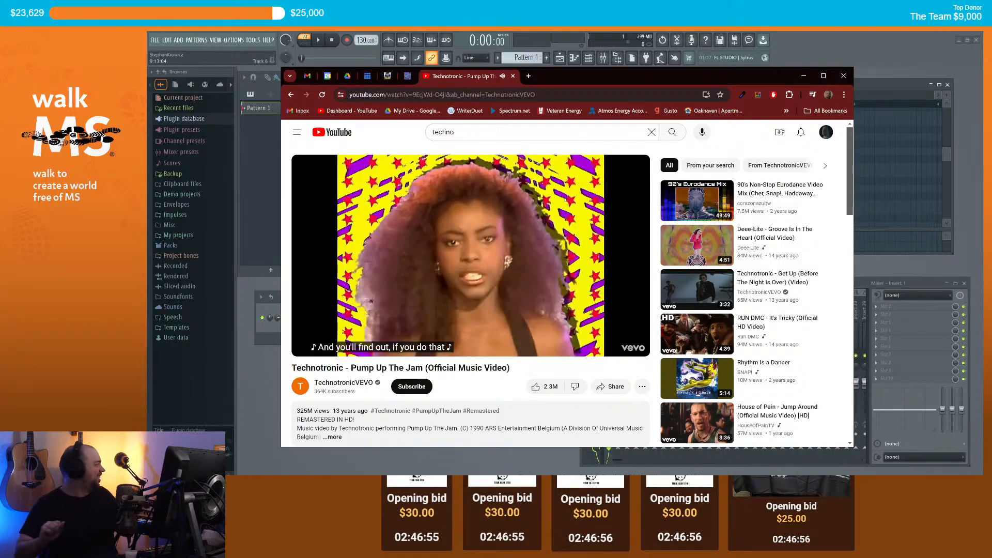
click(804, 76)
scroll(726, 204, down, 3)
scroll(709, 175, down, 1)
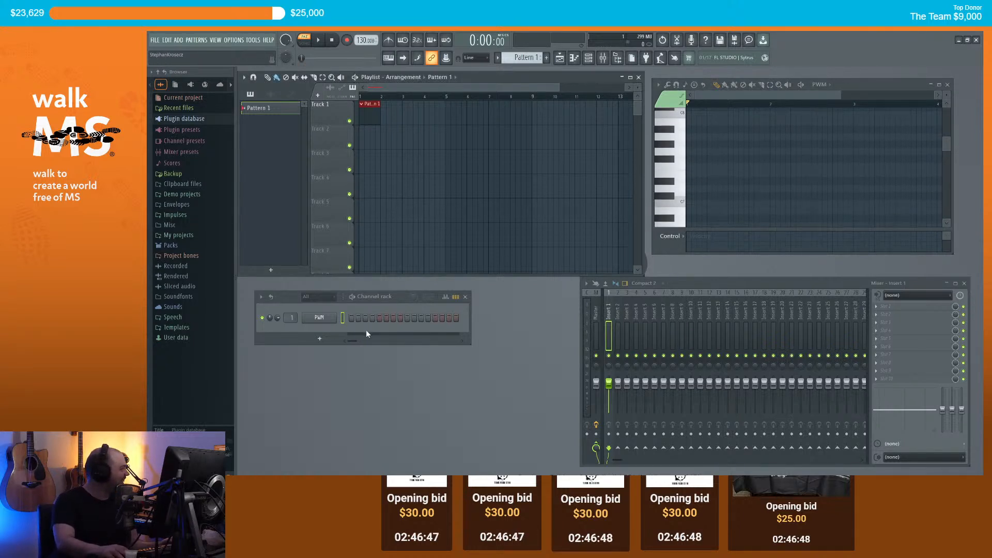
Step: Open the PWM channel's Sytrus window and audition the Sub bass 2 preset
right_click(325, 320)
click(324, 320)
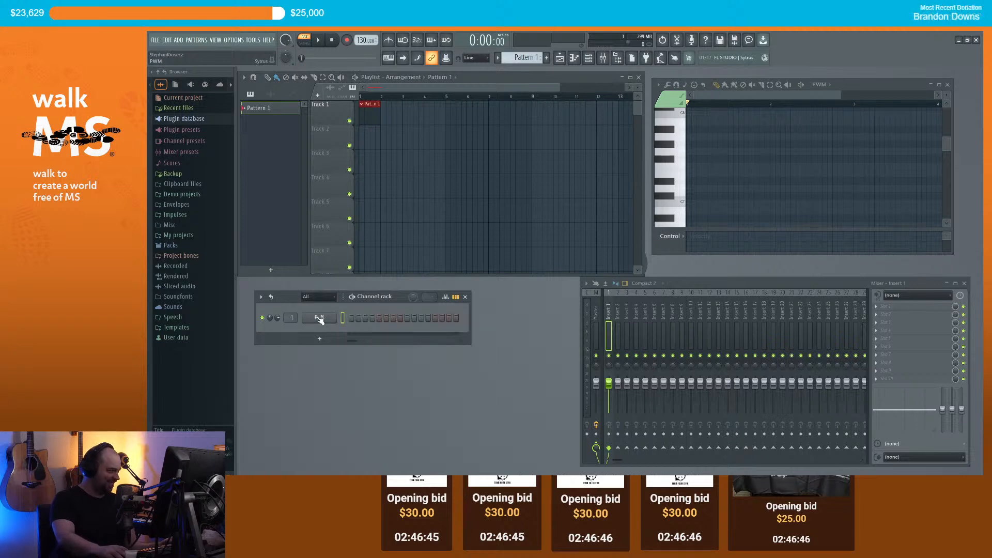
click(324, 321)
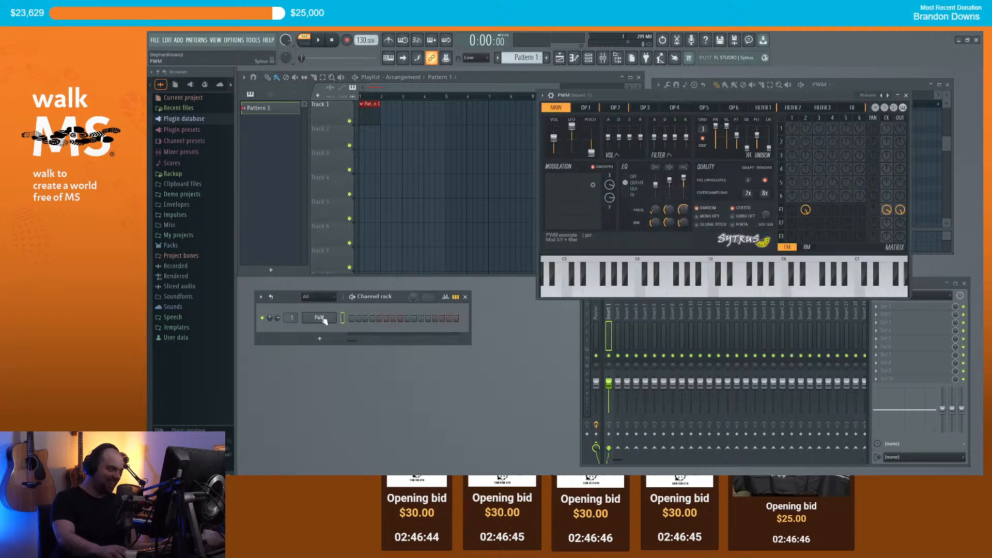
click(543, 99)
mouse_move(561, 127)
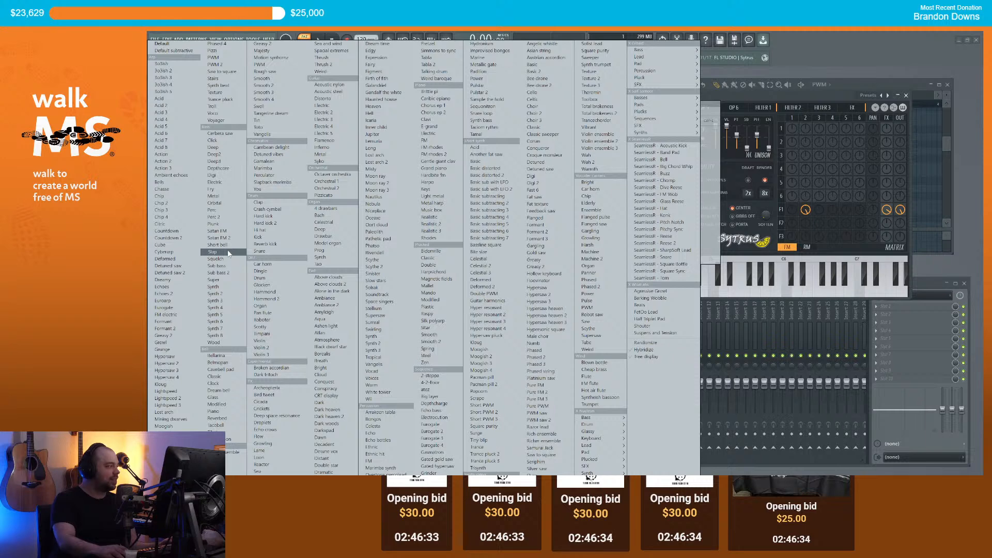
click(219, 273)
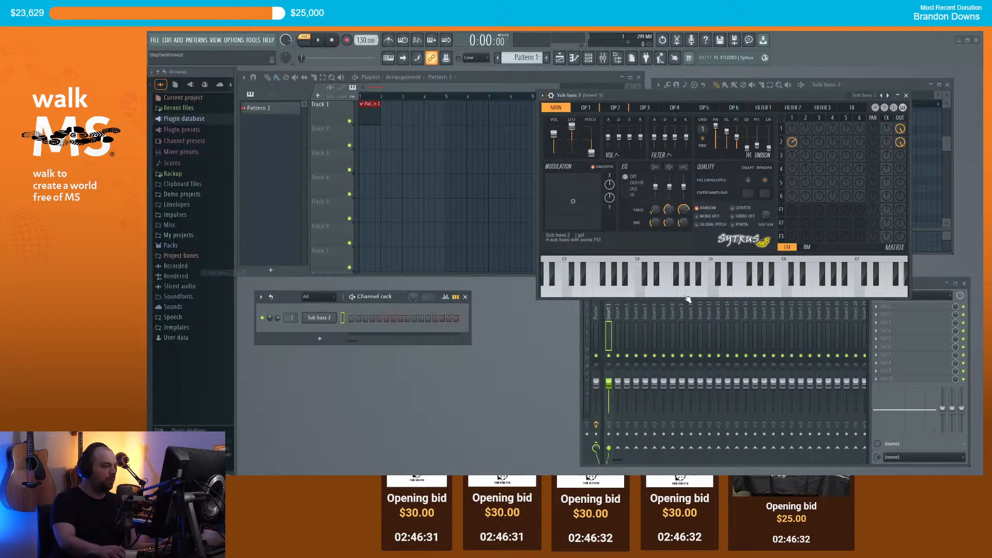
drag(764, 294, 777, 293)
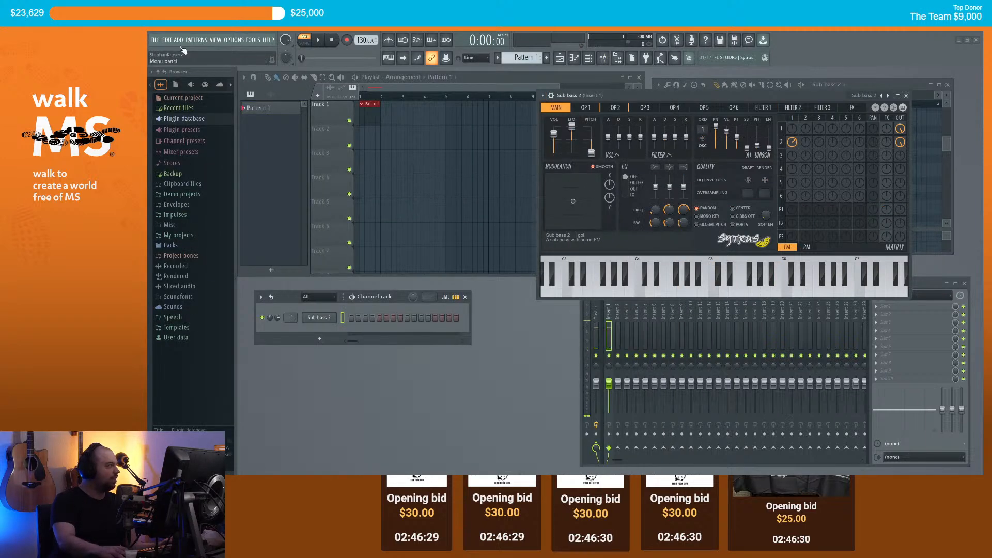
Step: Load the Synth preset and audition it on several notes
click(542, 95)
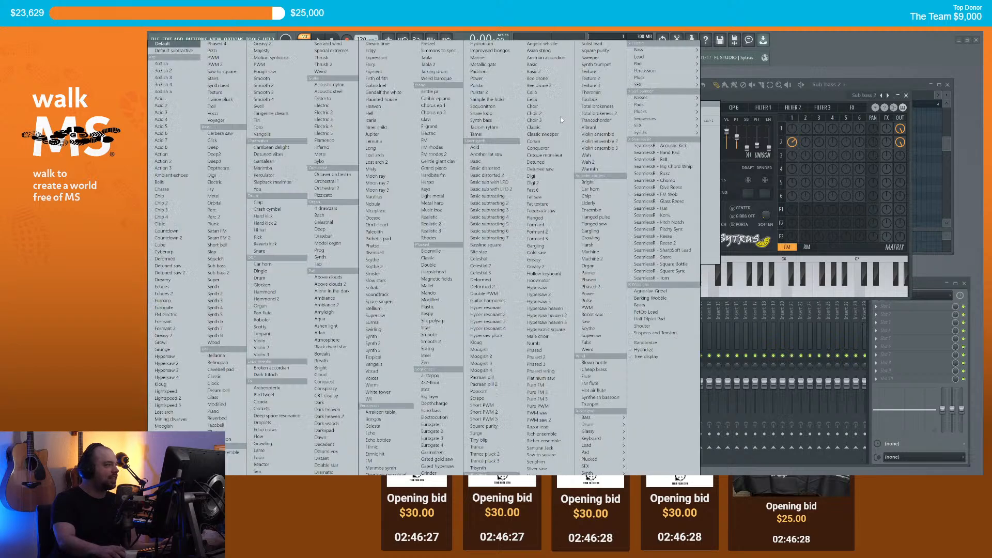
click(231, 286)
click(683, 289)
click(757, 292)
click(799, 289)
click(736, 289)
Step: Load the Deep preset and audition it on a couple of higher notes
click(542, 95)
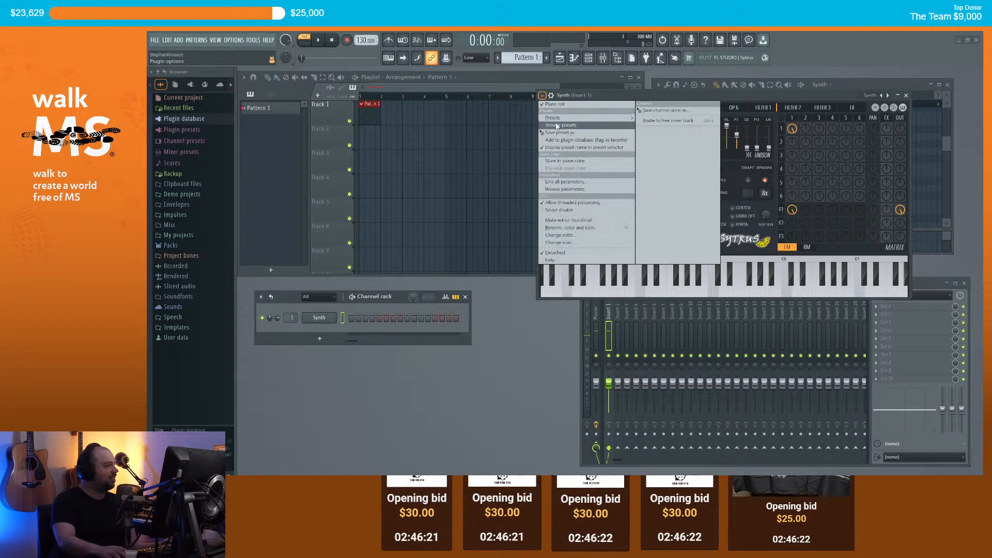
mouse_move(569, 122)
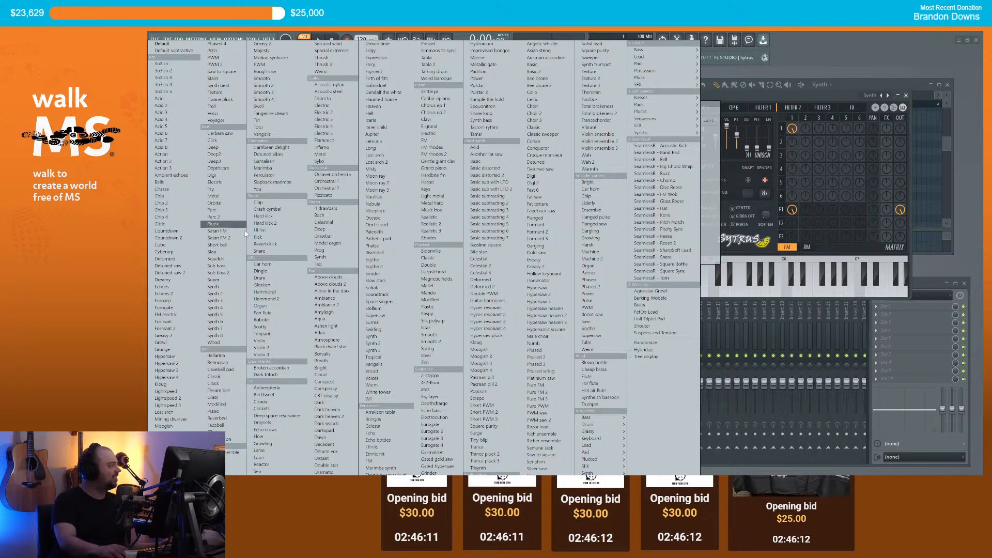
click(235, 149)
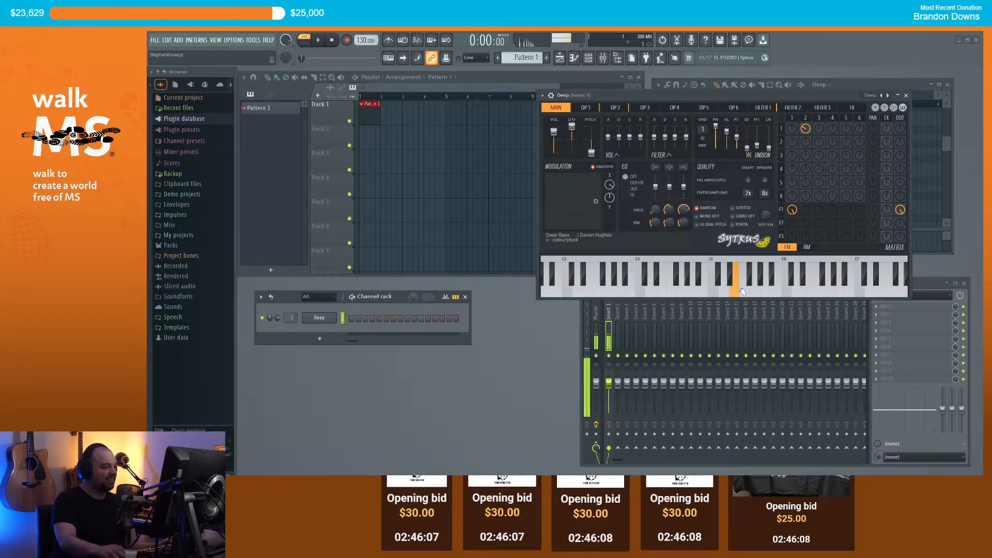
click(610, 291)
click(632, 290)
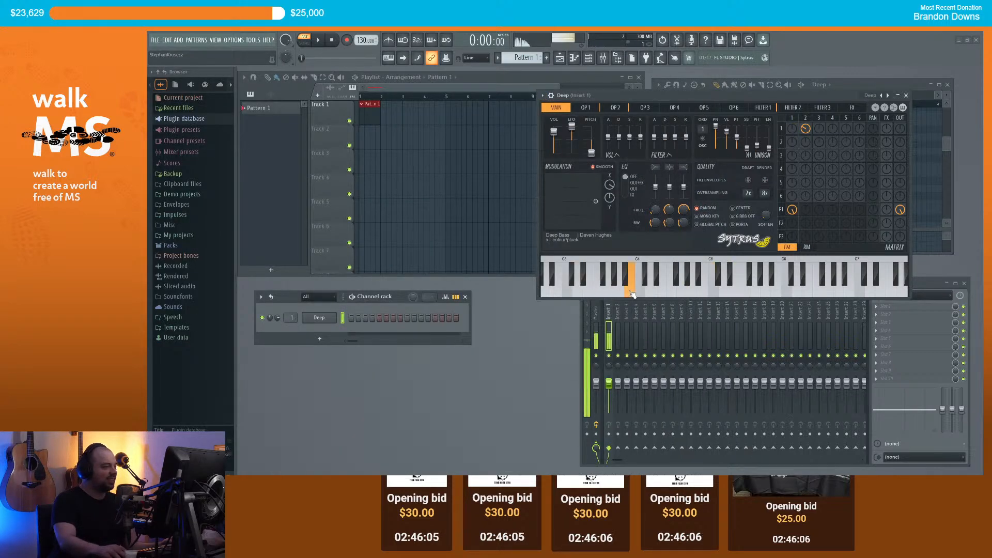
Step: Load the Plunk preset, audition it, and close the Sytrus window
click(543, 97)
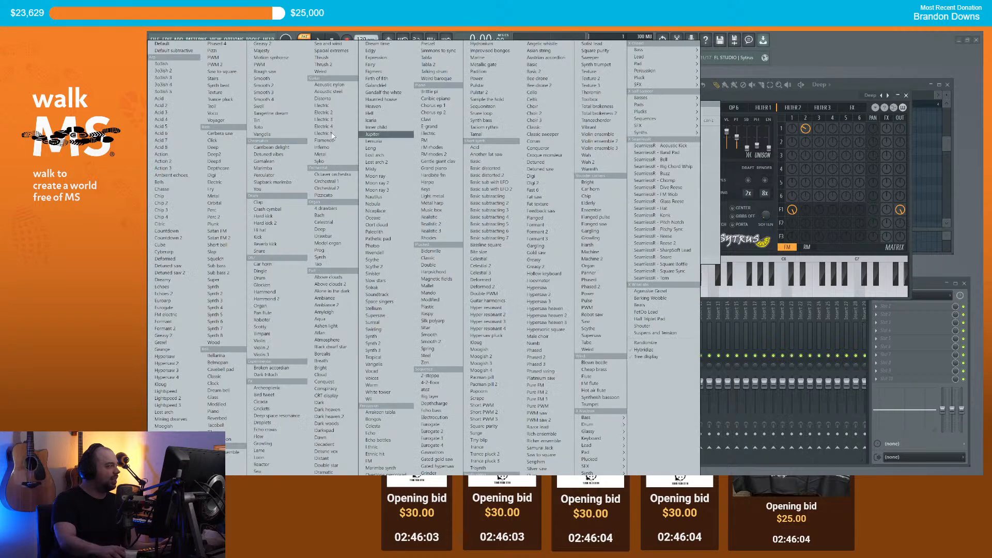
click(213, 224)
click(630, 289)
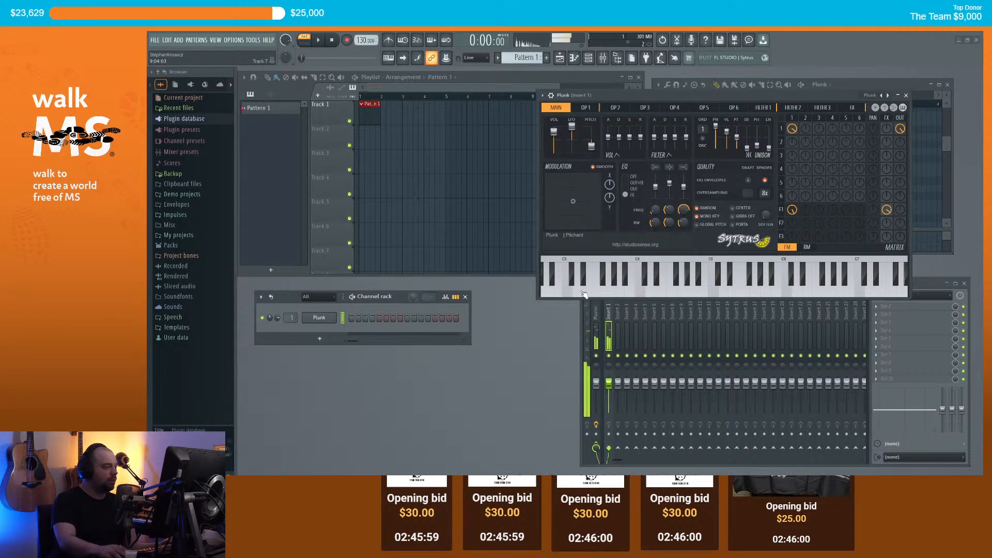
click(906, 95)
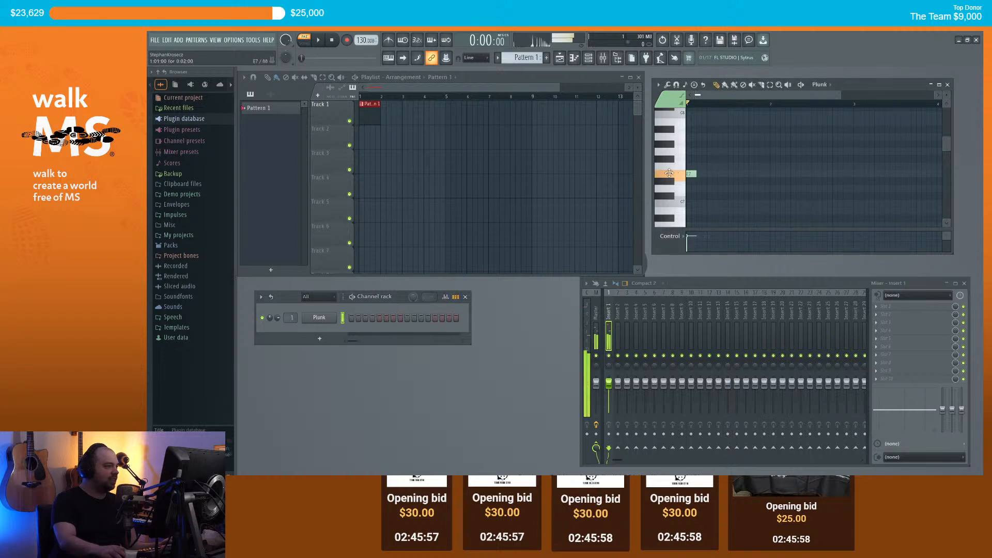
Step: Place a note at the start of bar 1 in the Plunk piano roll and play it
scroll(713, 175, down, 10)
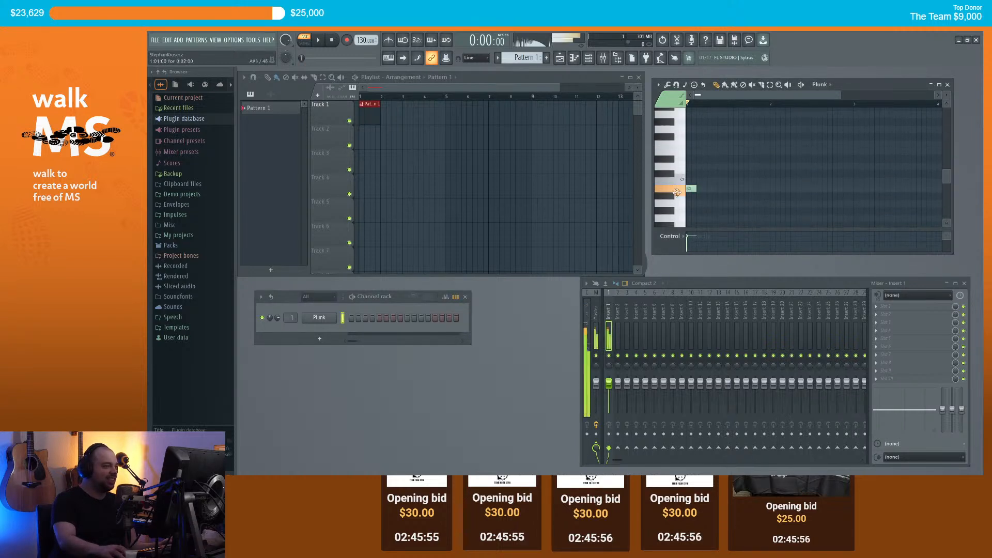
scroll(706, 187, down, 2)
click(691, 158)
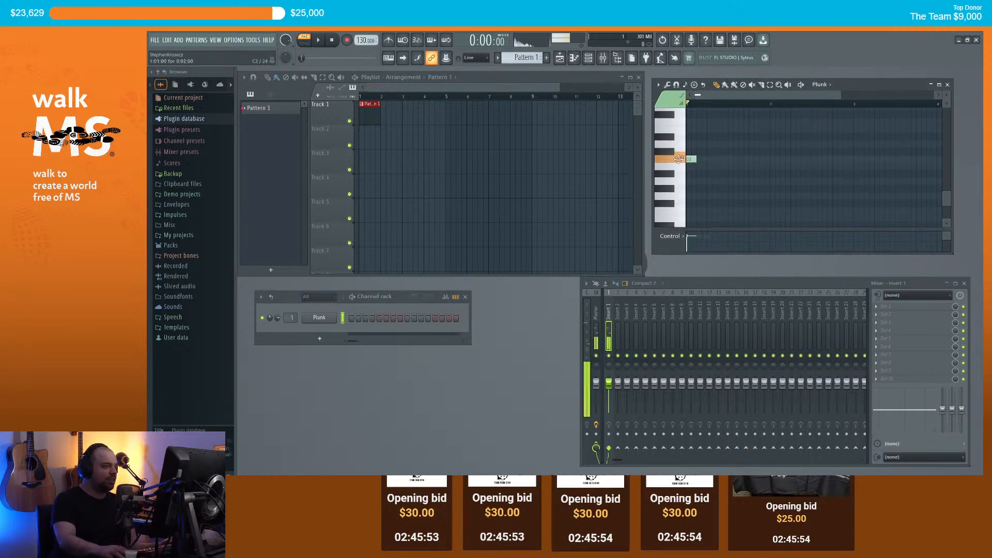
key(space)
key(space)
drag(688, 158, 681, 208)
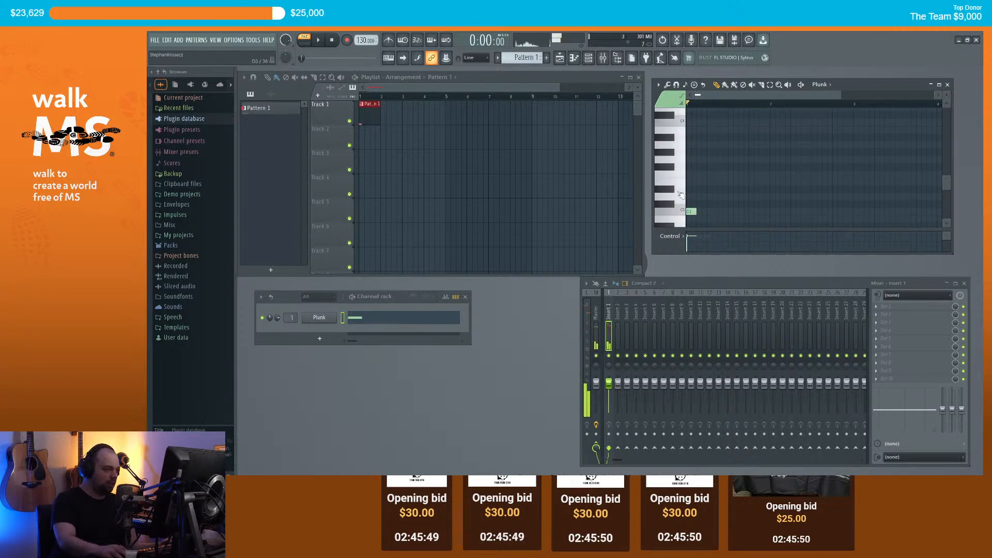
Step: Switch playback to song mode and tap the project tempo in to about 123 BPM
click(305, 40)
right_click(363, 41)
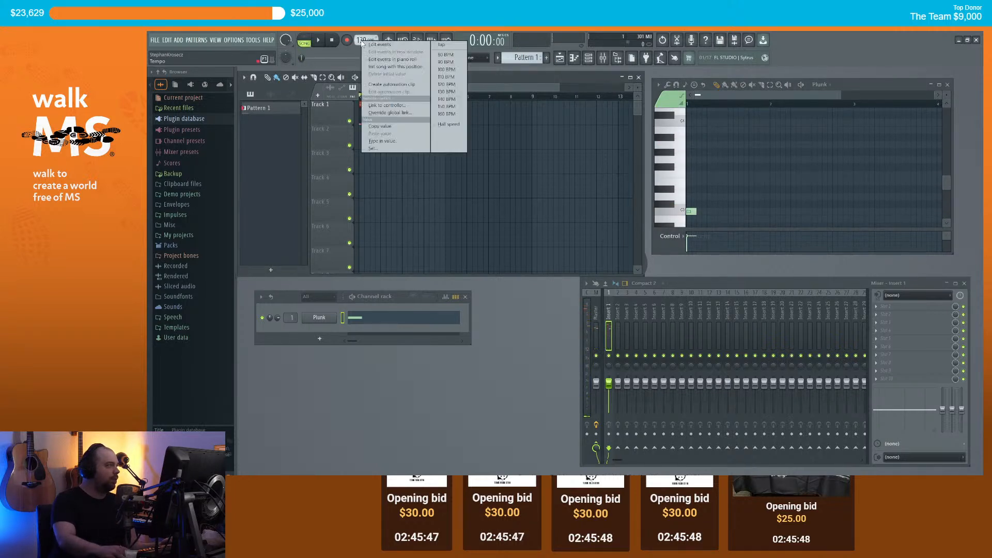
click(441, 45)
click(566, 242)
click(567, 241)
click(567, 241)
click(567, 240)
click(567, 241)
click(568, 241)
click(568, 241)
click(568, 241)
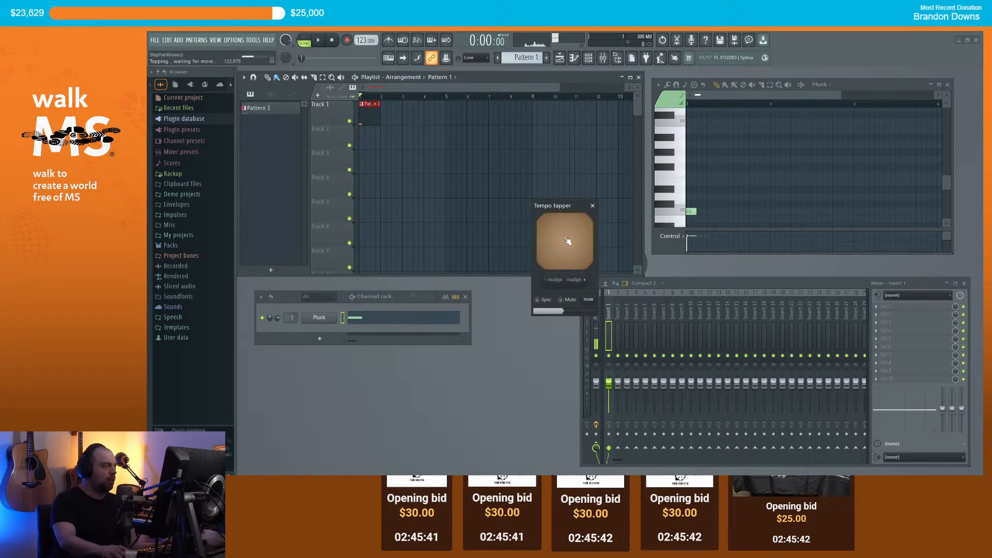
click(593, 206)
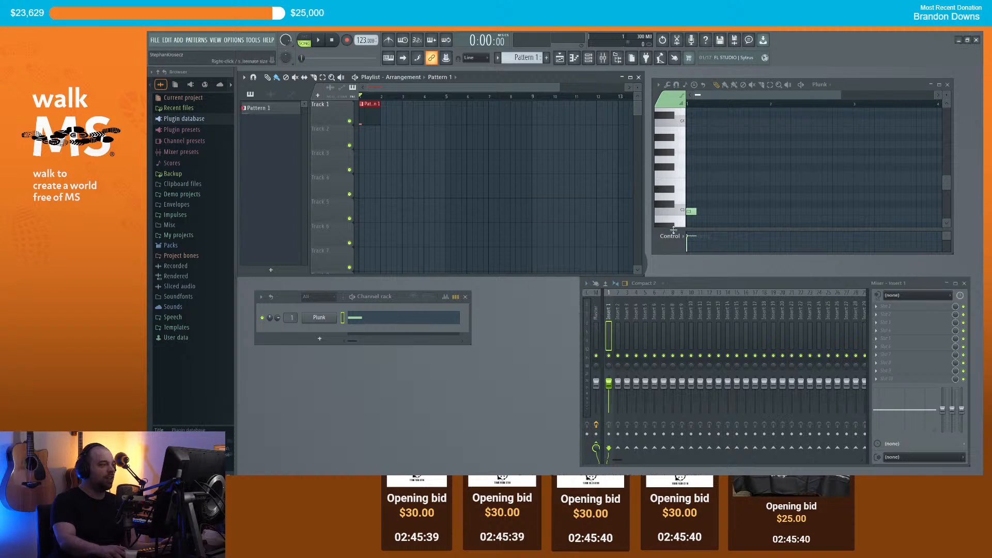
scroll(739, 197, down, 3)
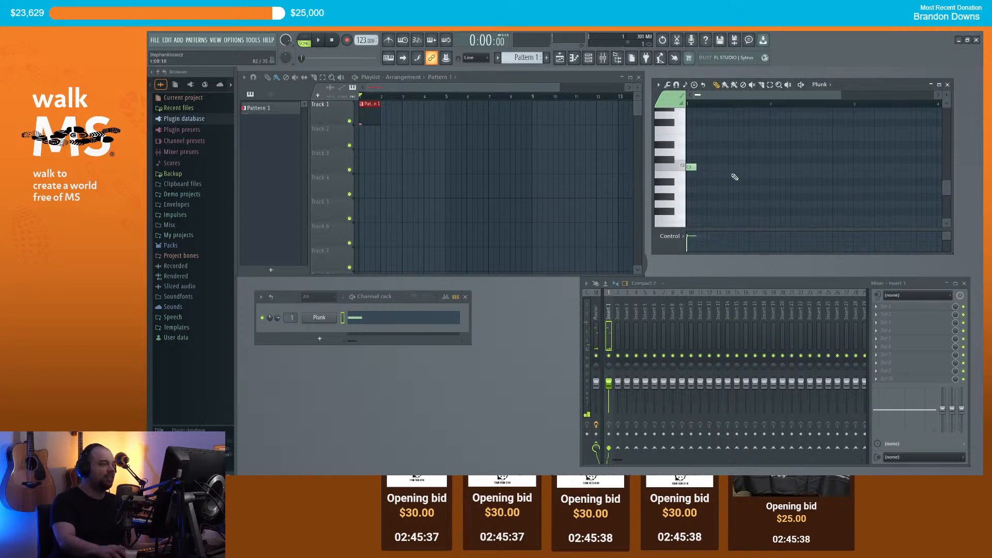
Step: Add three more C3 notes to the Plunk melody, nudging the last one slightly later
click(712, 167)
click(732, 167)
click(749, 167)
drag(748, 167, 753, 167)
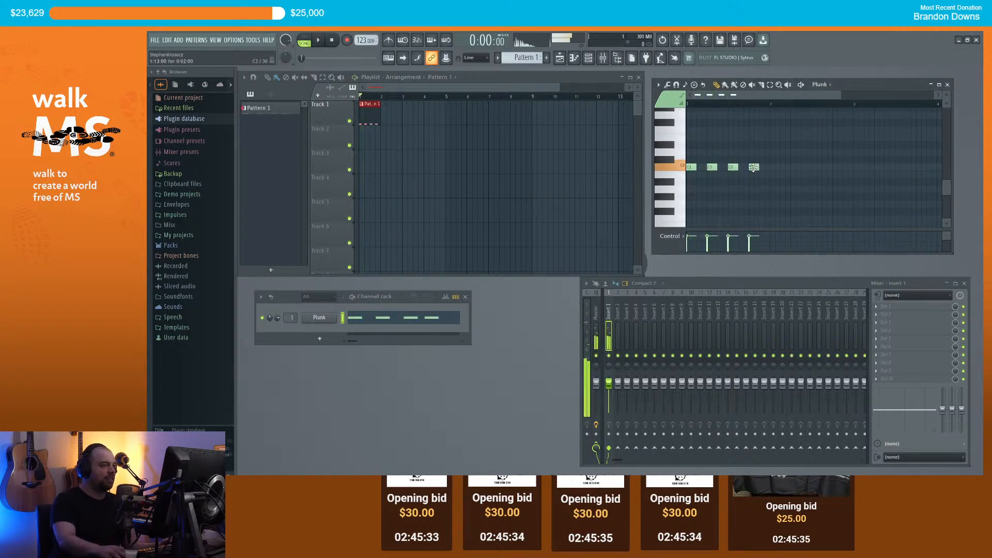
Step: Add low notes: an A2 lowered to G2, another G2, an A2 and an A#2
click(775, 189)
drag(773, 190, 815, 181)
click(796, 204)
click(813, 189)
click(837, 182)
scroll(768, 106, down, 2)
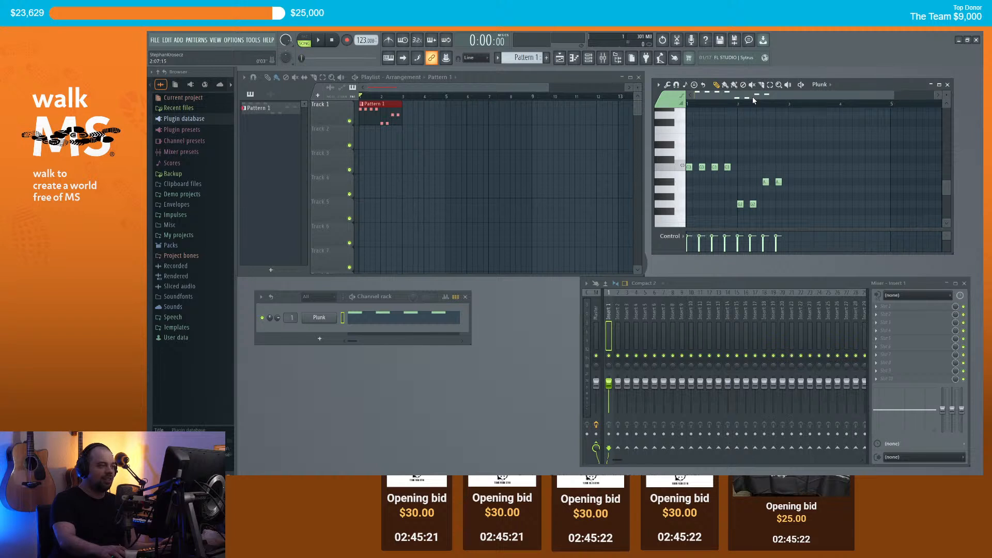
scroll(706, 141, up, 4)
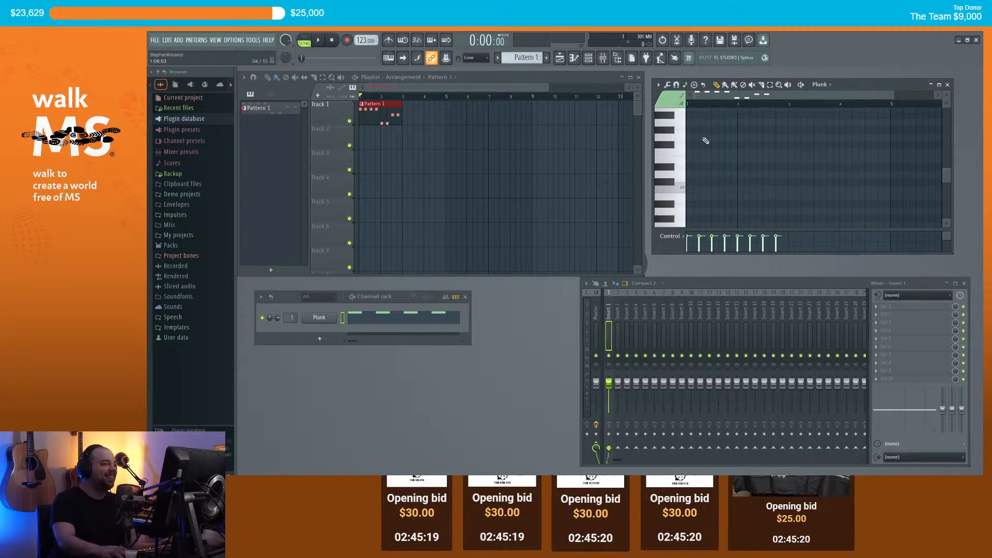
Step: Try higher pitches for a high note, lower it from F5 to E5, and play the melody back
click(684, 138)
click(685, 174)
scroll(690, 154, up, 3)
click(685, 176)
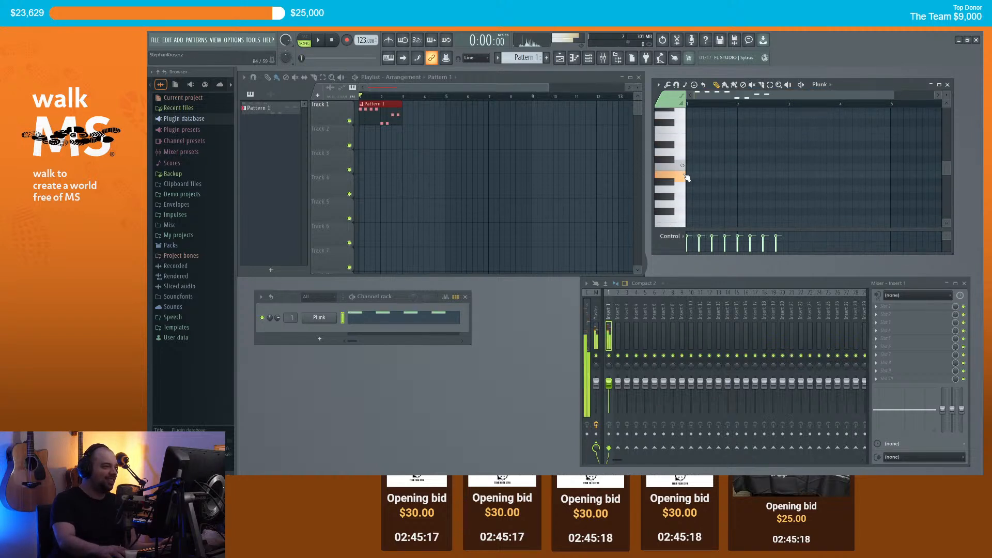
drag(688, 137, 713, 169)
scroll(724, 163, down, 5)
key(space)
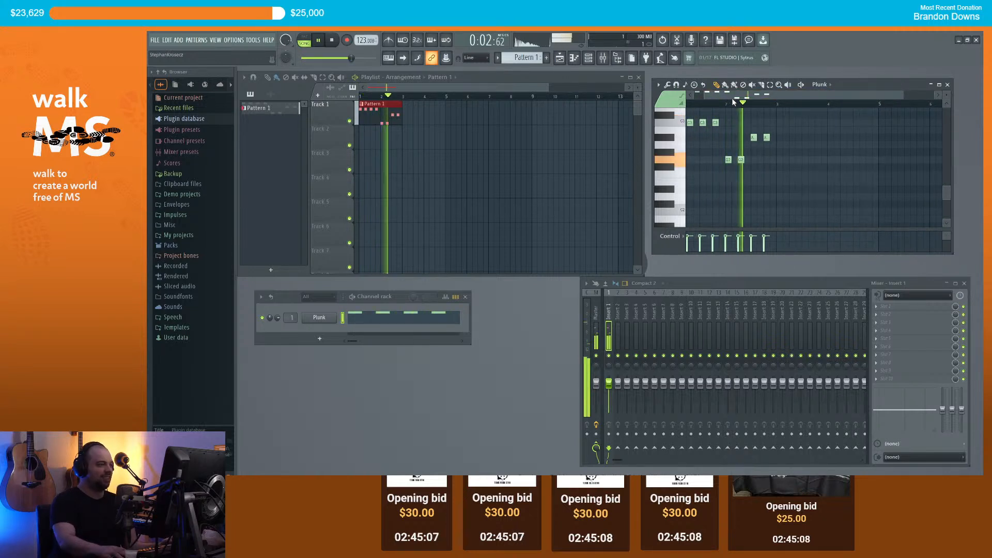
key(space)
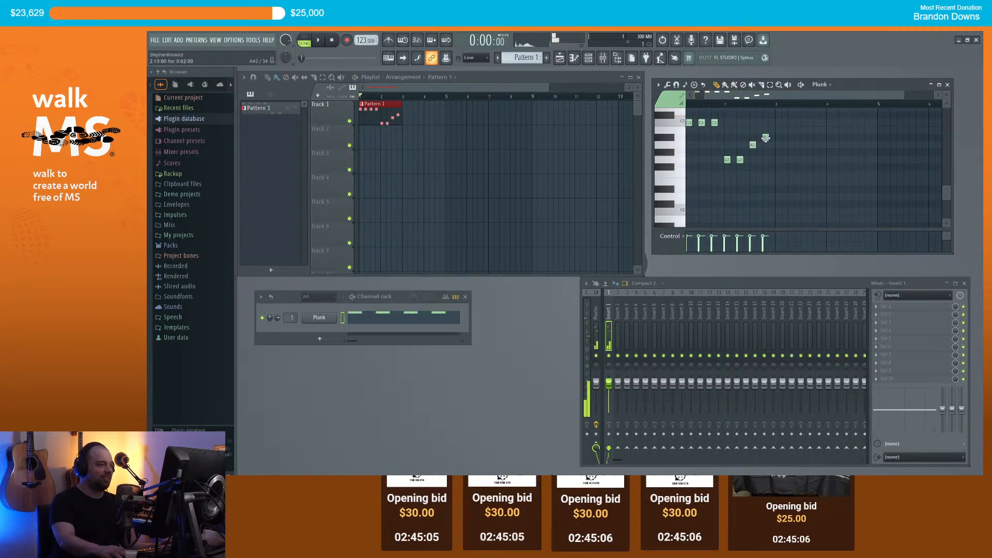
key(space)
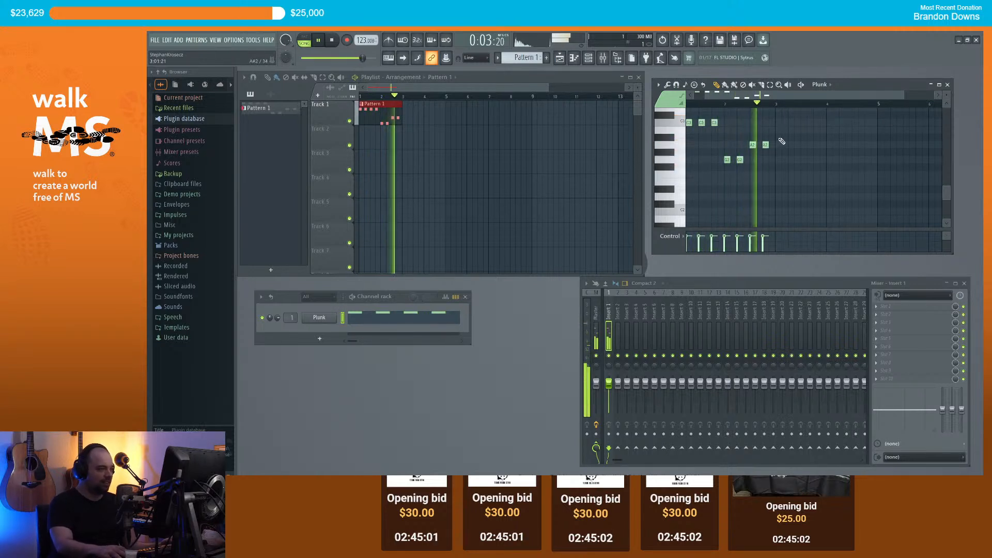
key(space)
Step: Adjust a note, fill two gaps with C3 notes, and add a higher note to the phrase
scroll(776, 150, up, 1)
drag(751, 168, 765, 175)
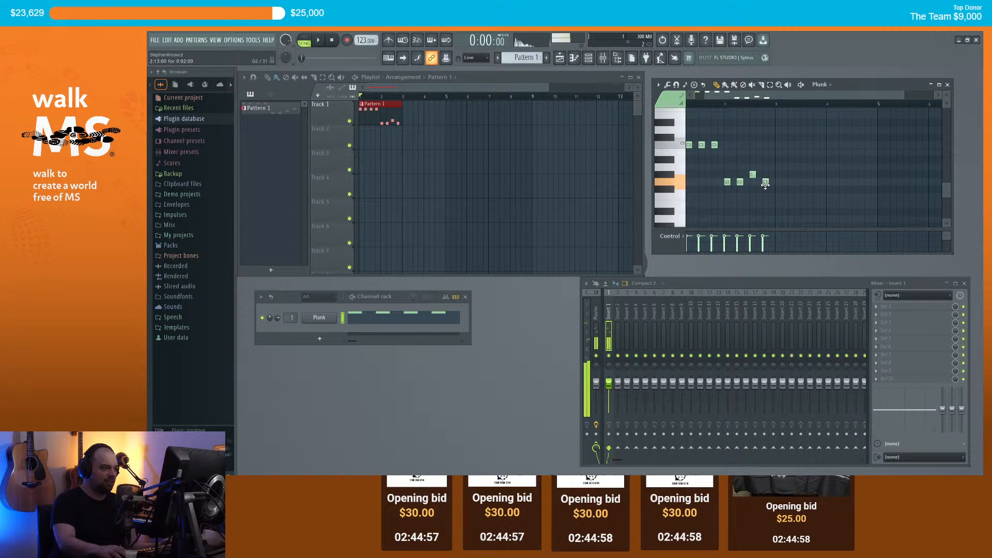
click(778, 145)
click(788, 146)
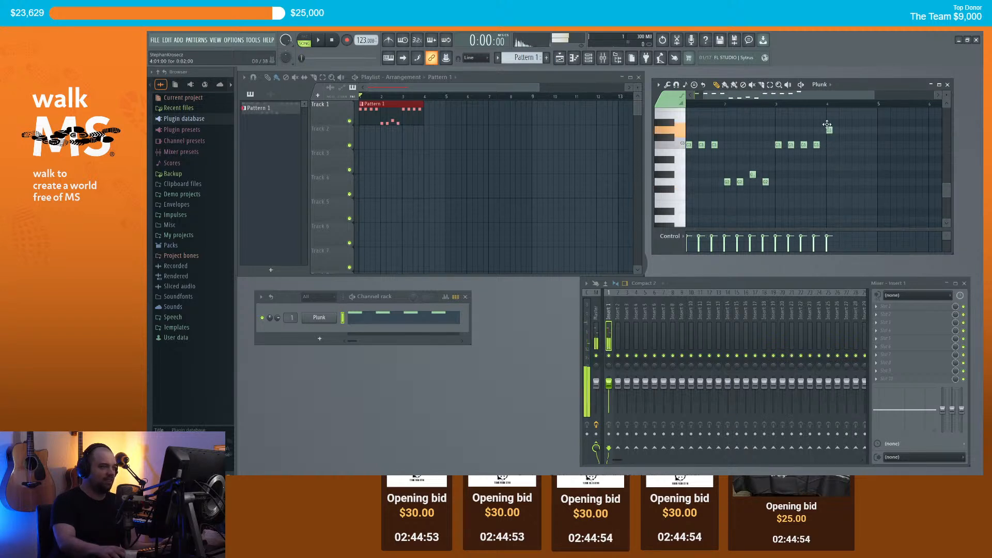
click(853, 130)
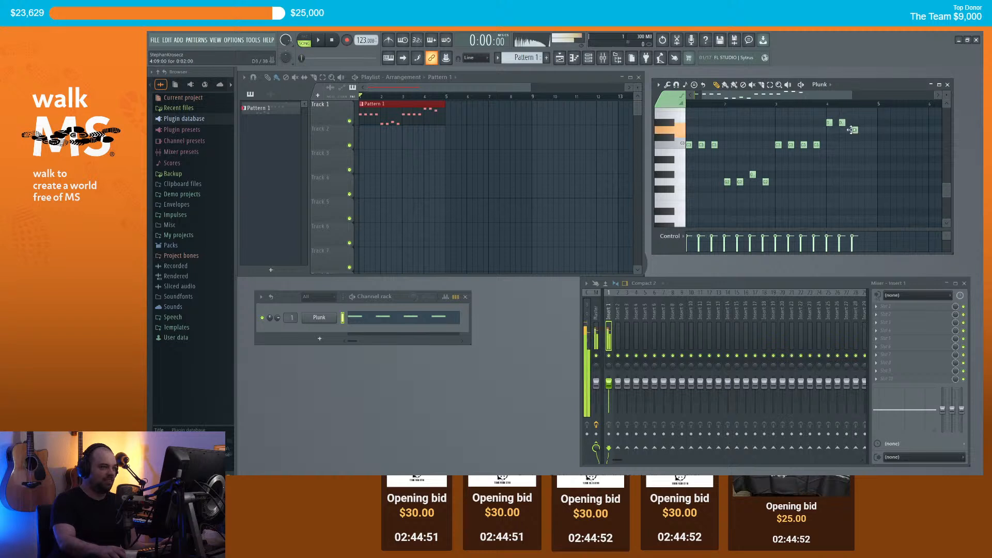
scroll(839, 154, down, 1)
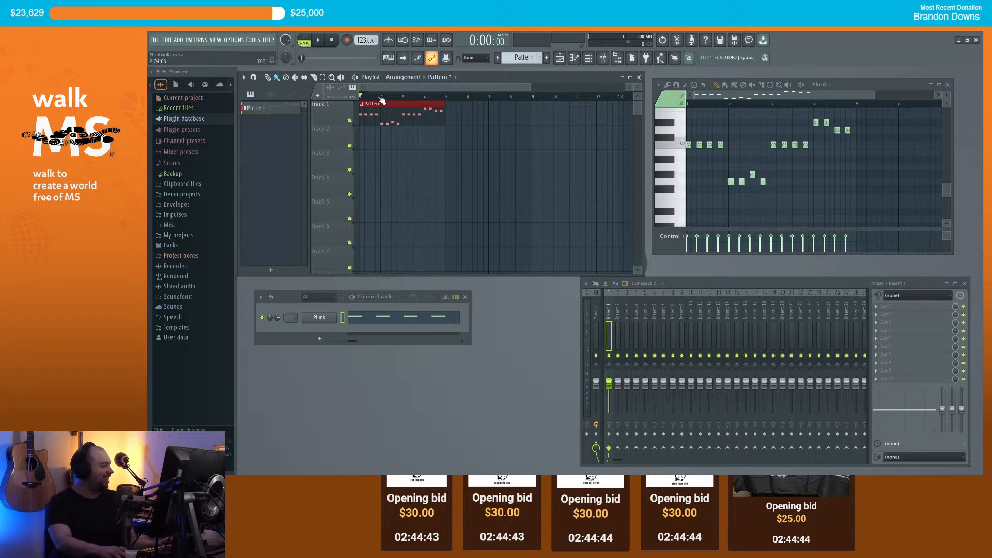
Step: Add a low note and an A2 note above it to the rising line, checking with playback
key(space)
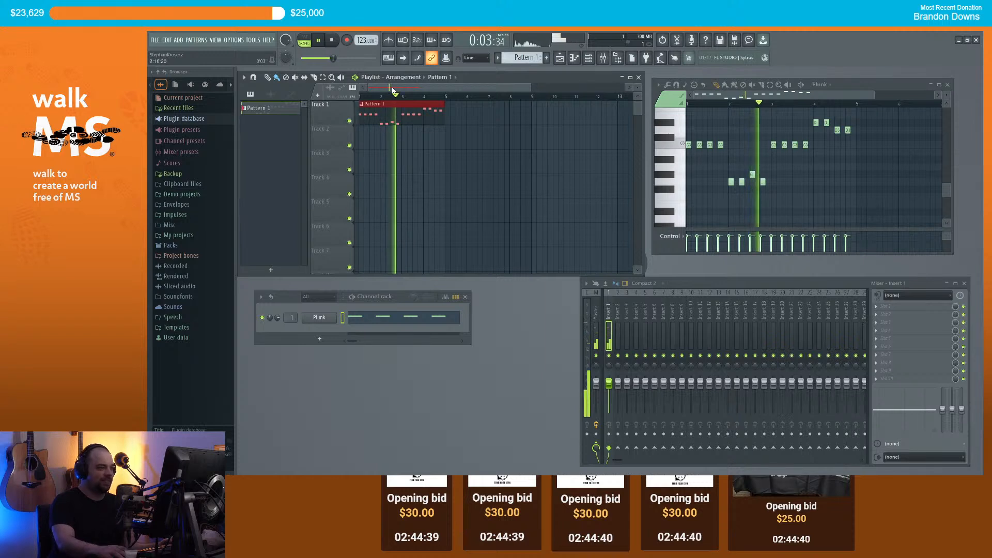
key(space)
click(744, 182)
click(761, 181)
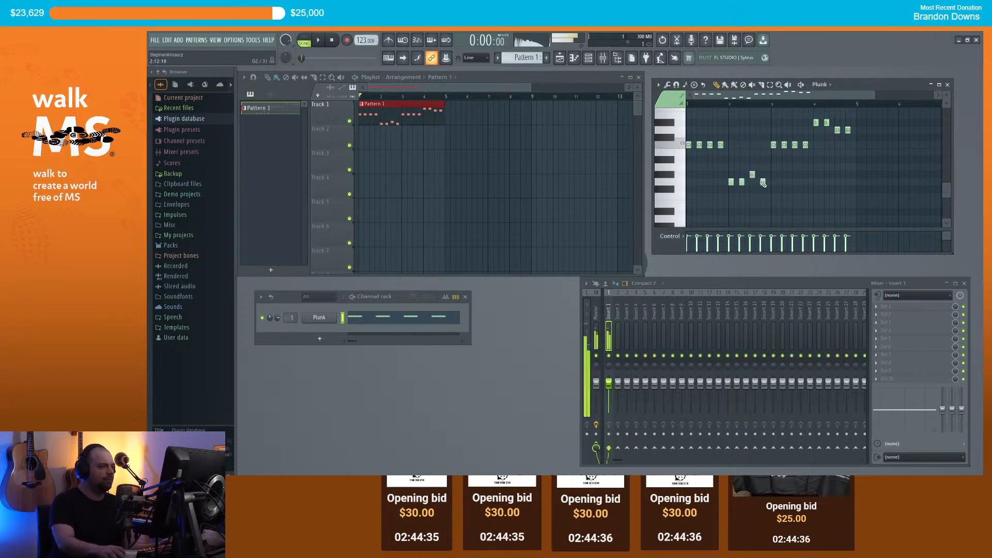
click(762, 160)
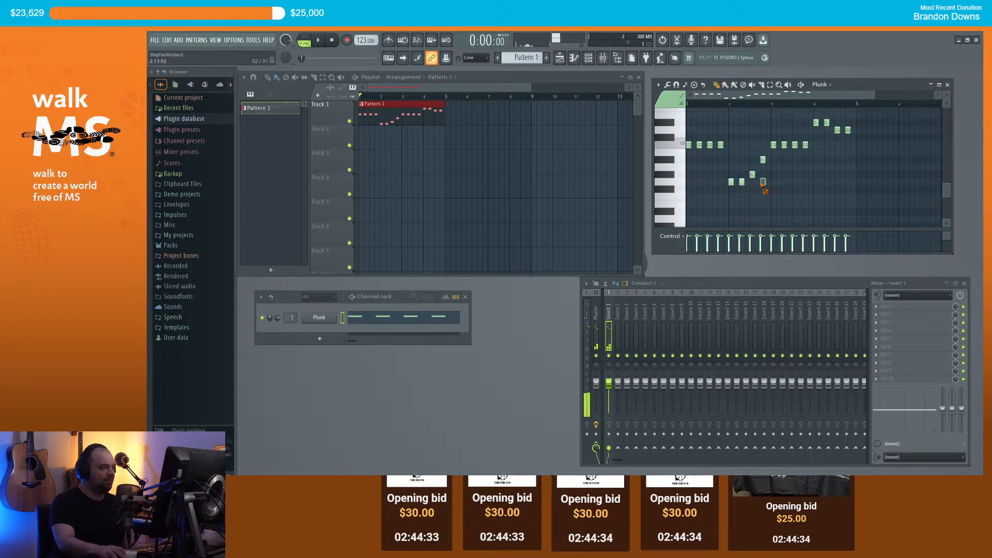
key(space)
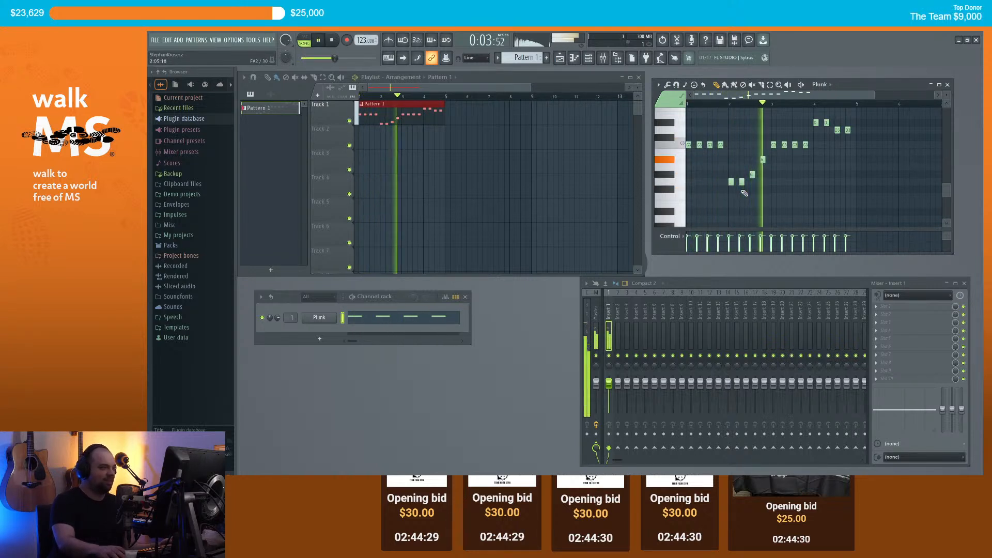
key(space)
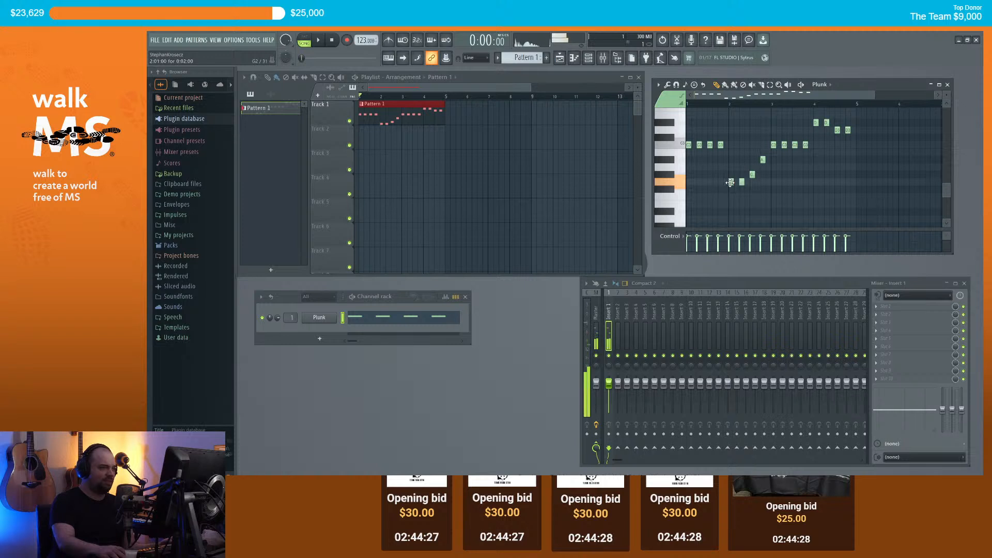
Step: Raise a G#2 note to A2 and move the D#3 and C#3 notes onto D3
drag(752, 175, 752, 167)
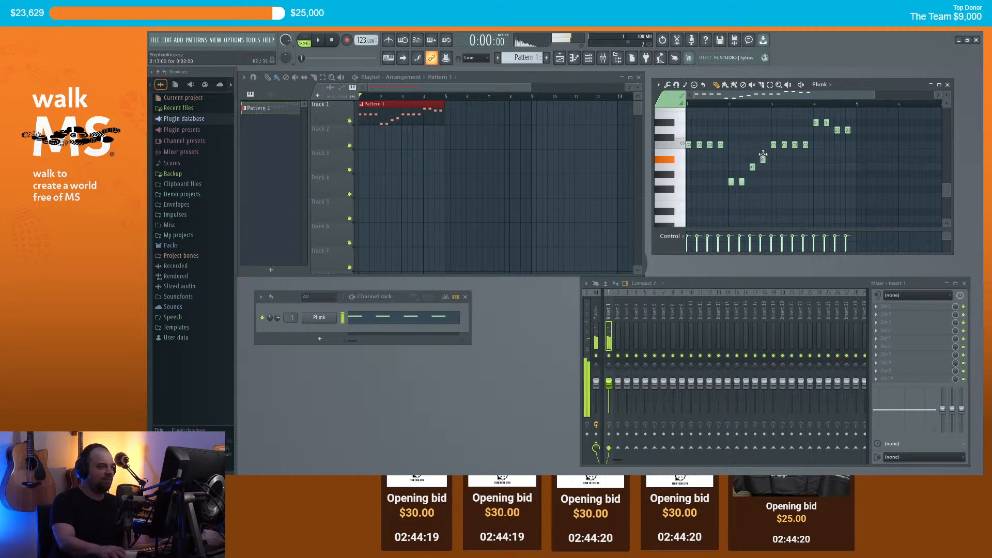
key(space)
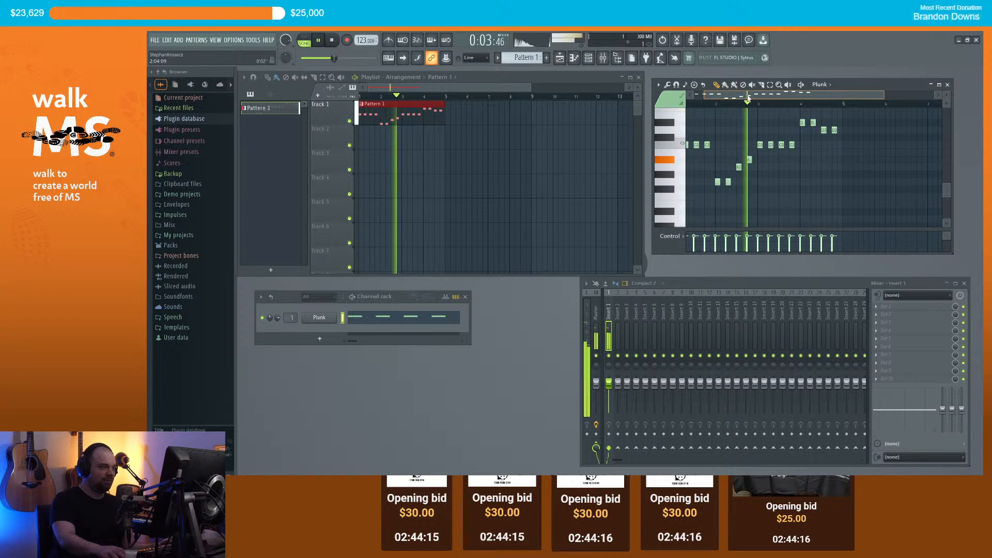
scroll(764, 127, down, 1)
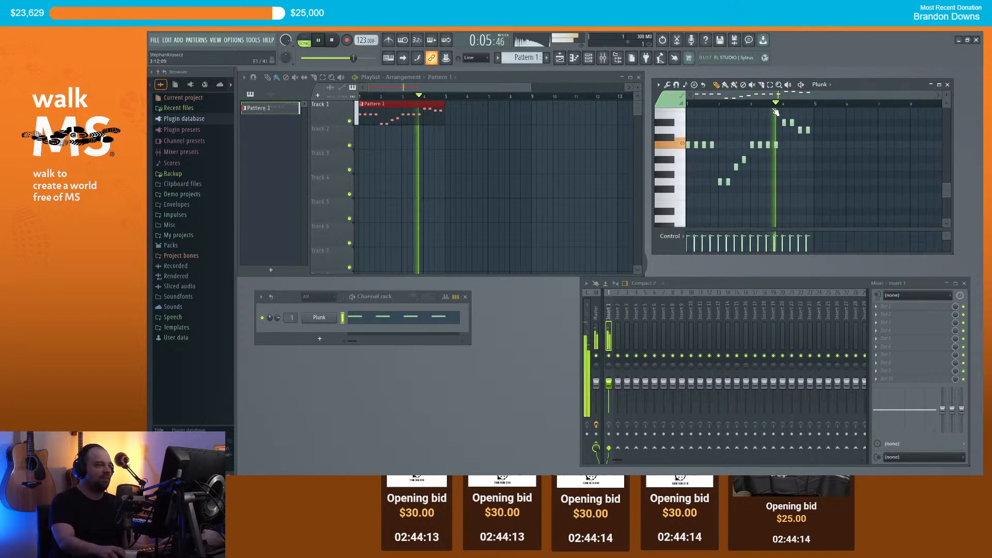
key(space)
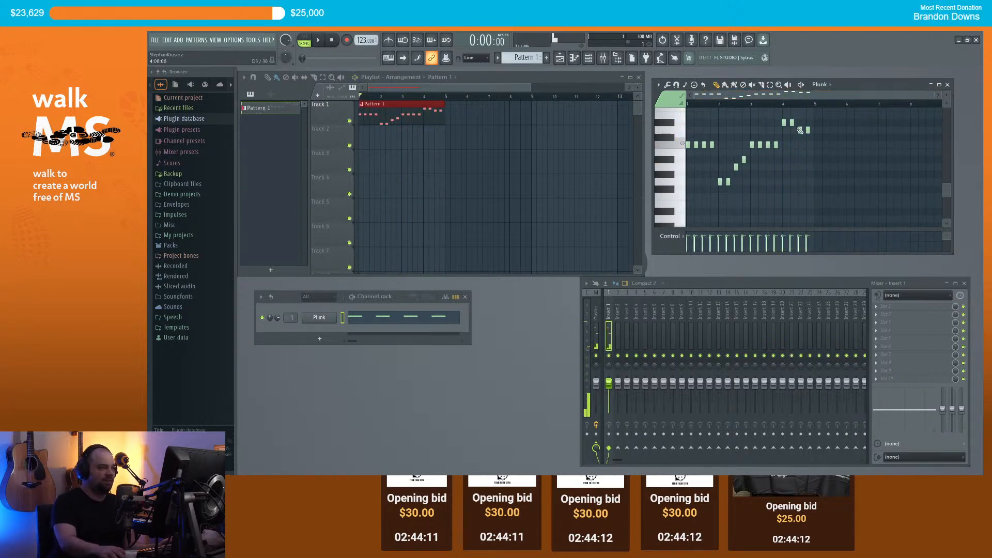
drag(785, 122, 784, 131)
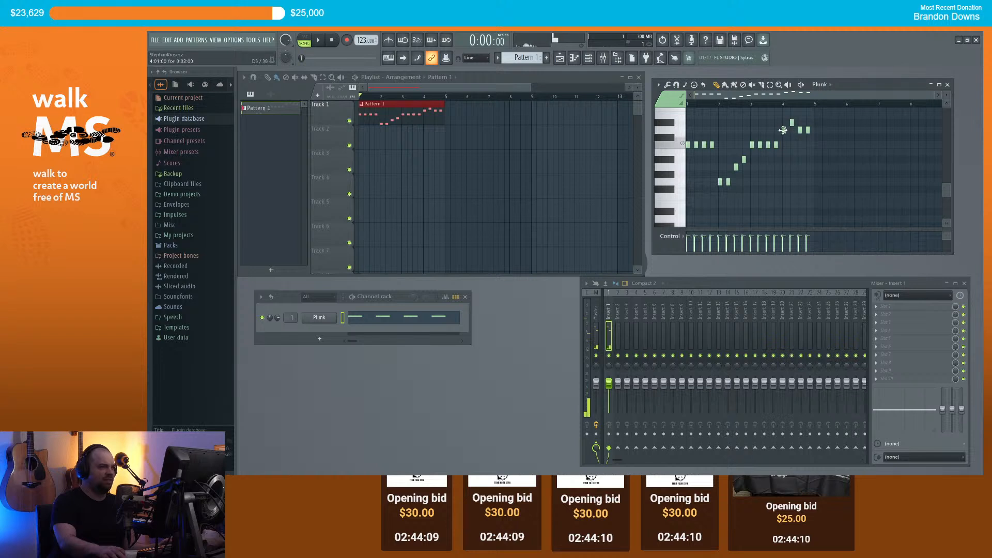
drag(783, 137, 783, 128)
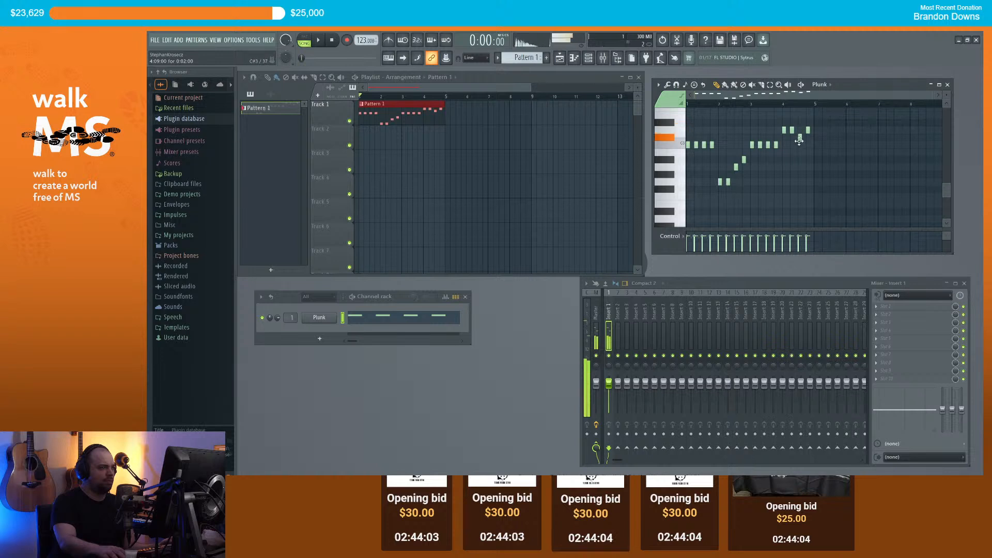
drag(799, 130, 803, 130)
key(space)
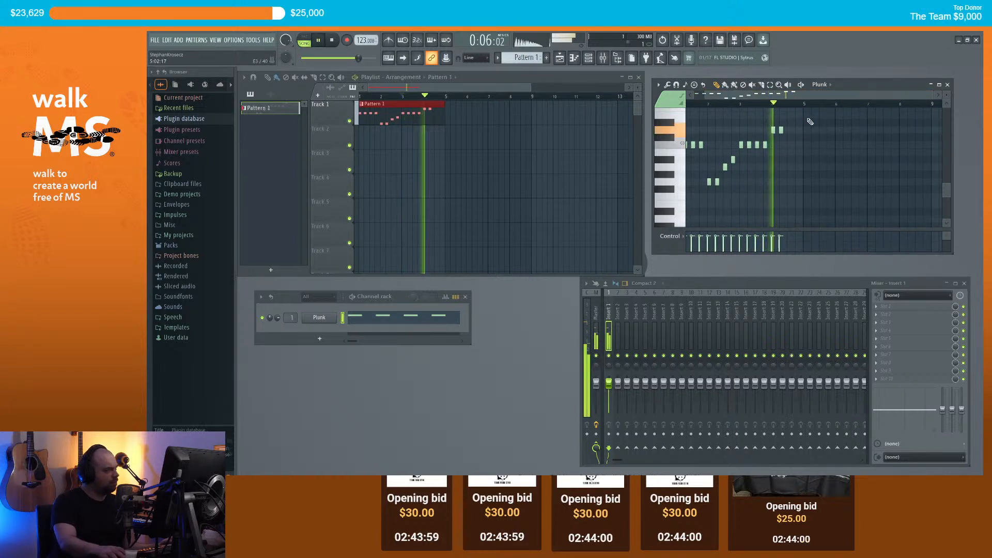
Step: Add a C#3 note near the end of the melody, keeping its default properties
key(space)
double_click(789, 137)
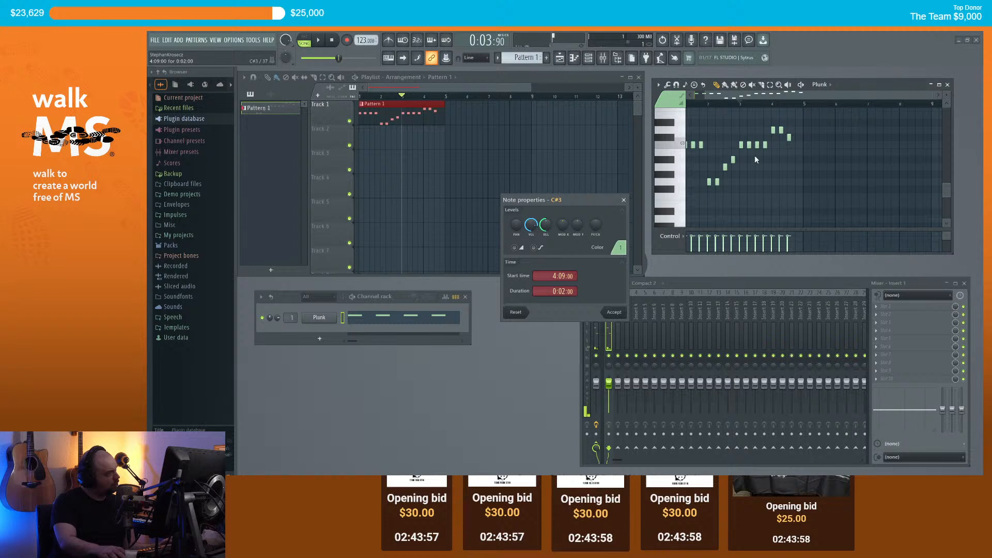
key(Escape)
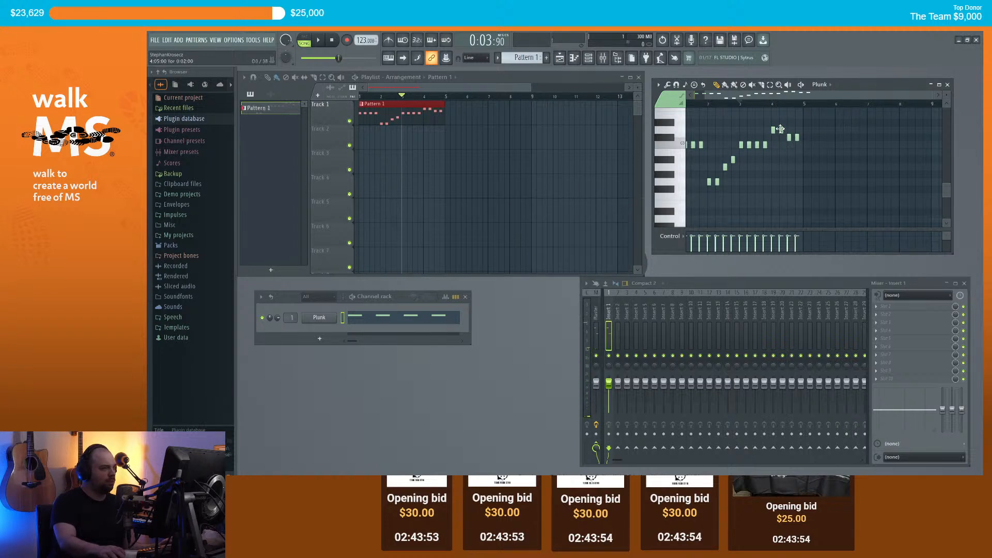
key(space)
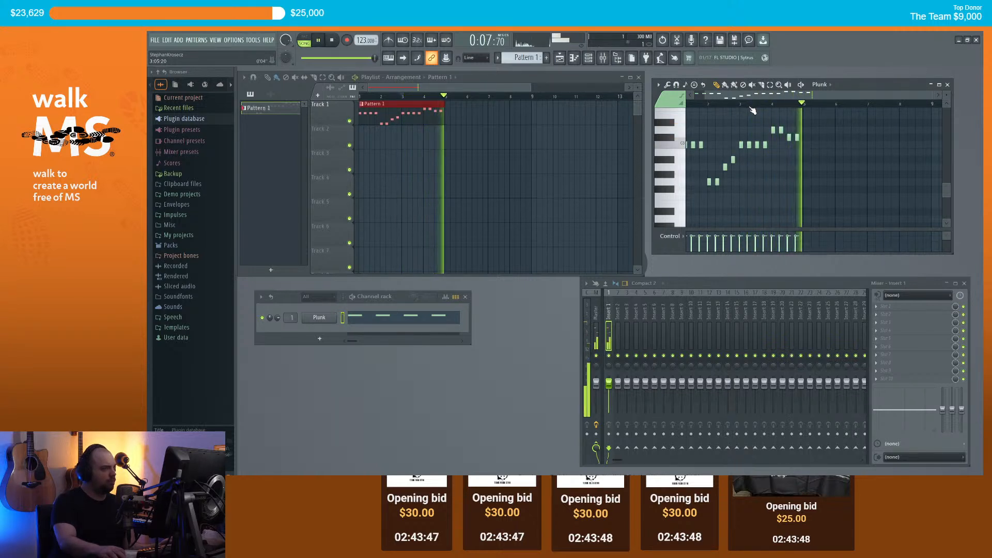
key(space)
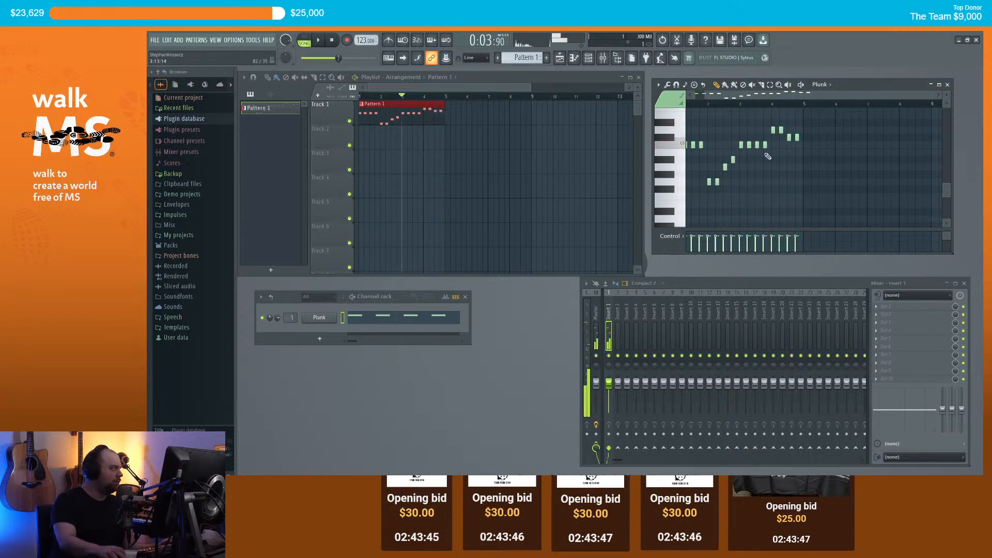
Step: Move a D3 note slightly later and raise another melody note, then play it back
right_click(781, 129)
click(787, 130)
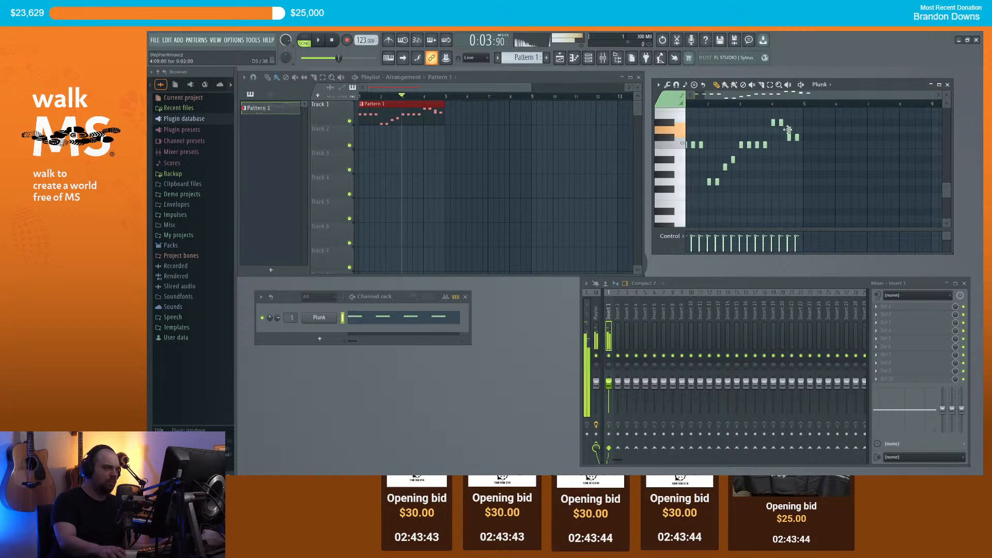
key(space)
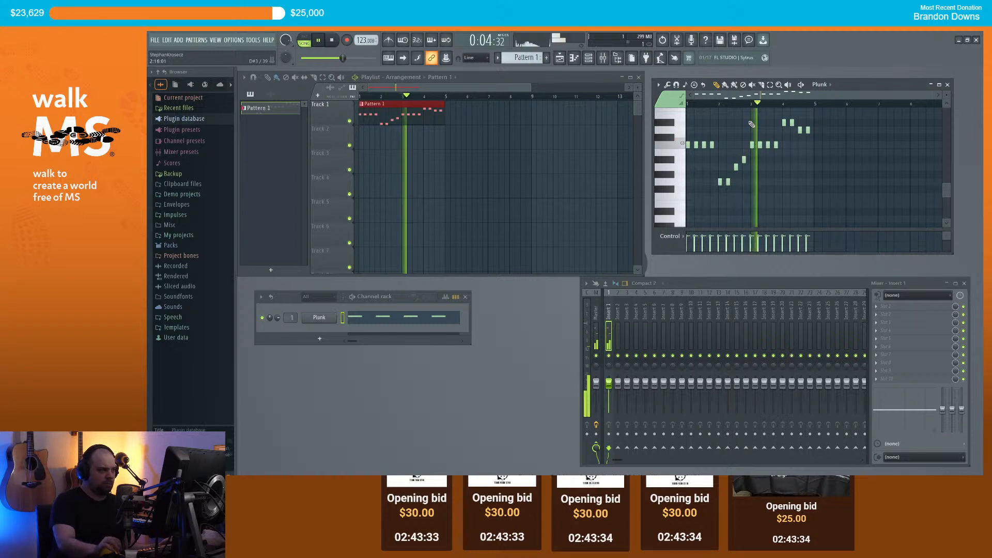
key(space)
drag(735, 168, 735, 159)
key(space)
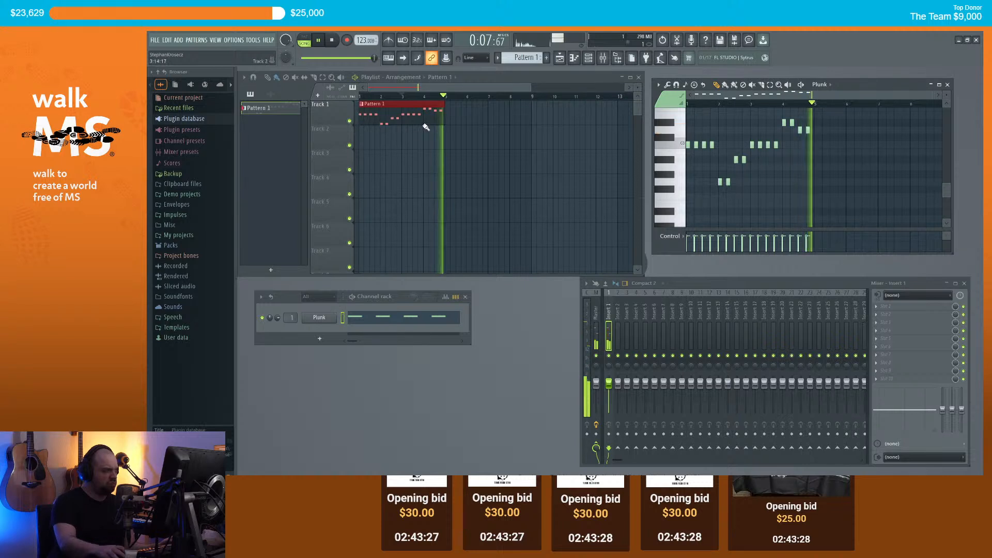
Step: Paint a second Pattern 1 clip at bar 5 on Track 1, play it, and bring up the Channel rack's plugin list
click(448, 117)
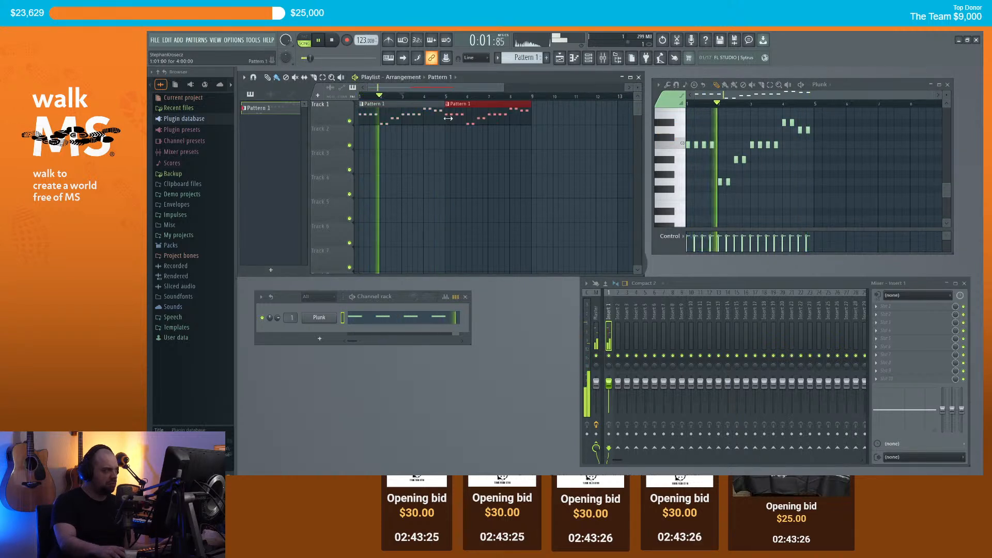
key(space)
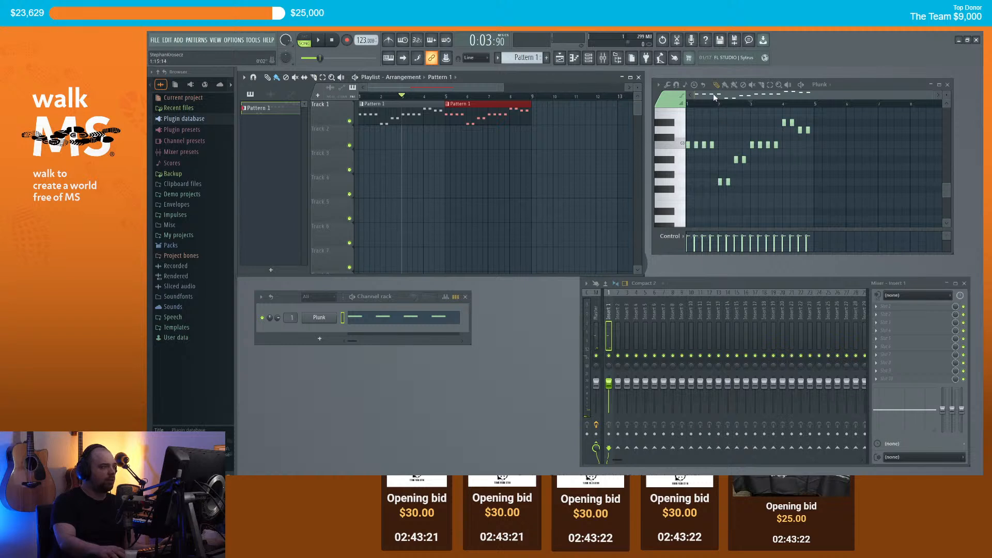
scroll(393, 98, down, 3)
key(space)
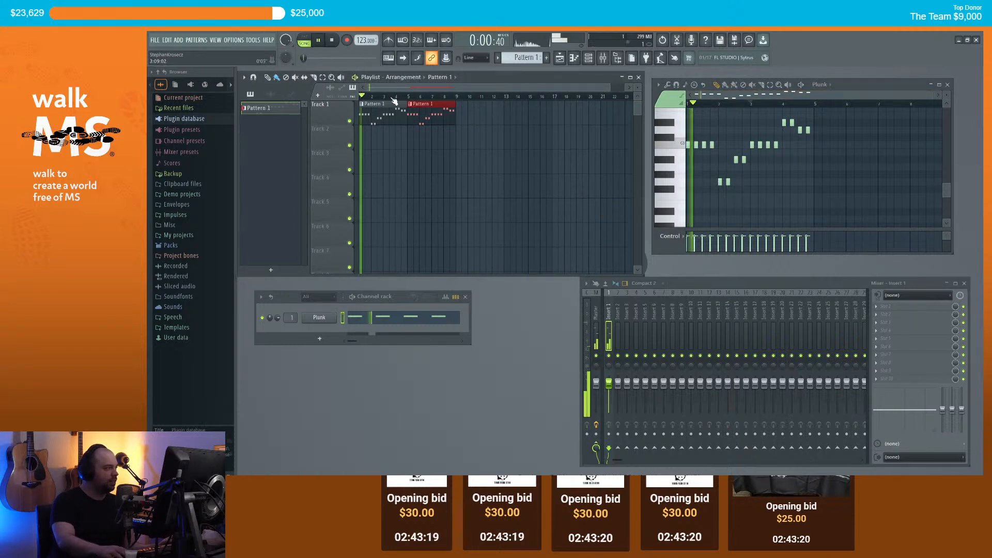
key(space)
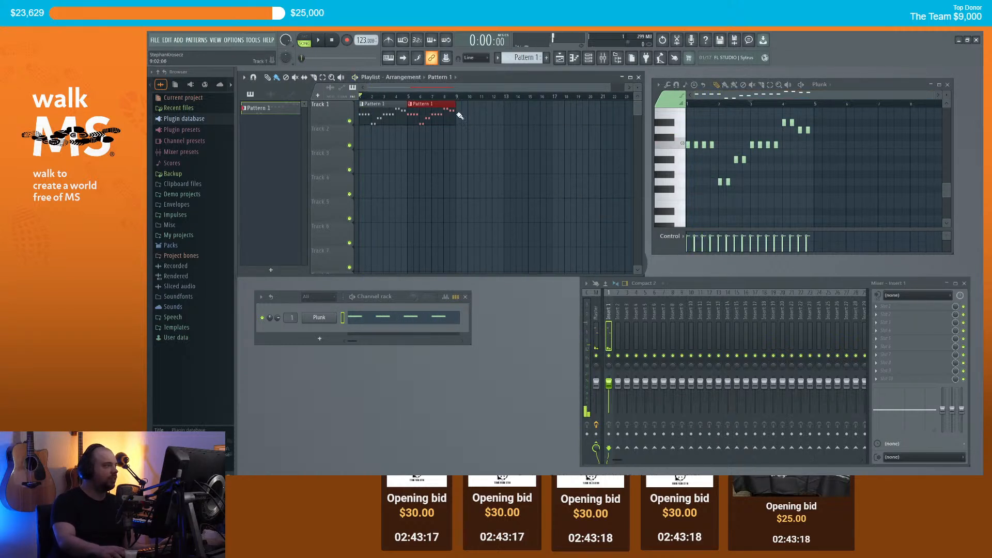
click(319, 338)
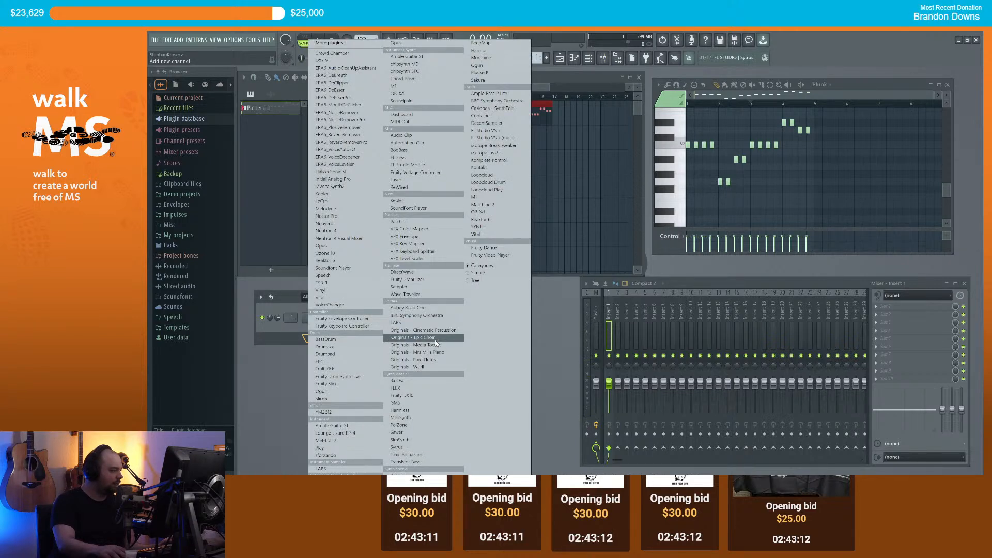
Step: Load Opus as a new channel and browse to EW Goliath > Electronic Drumkits
click(338, 247)
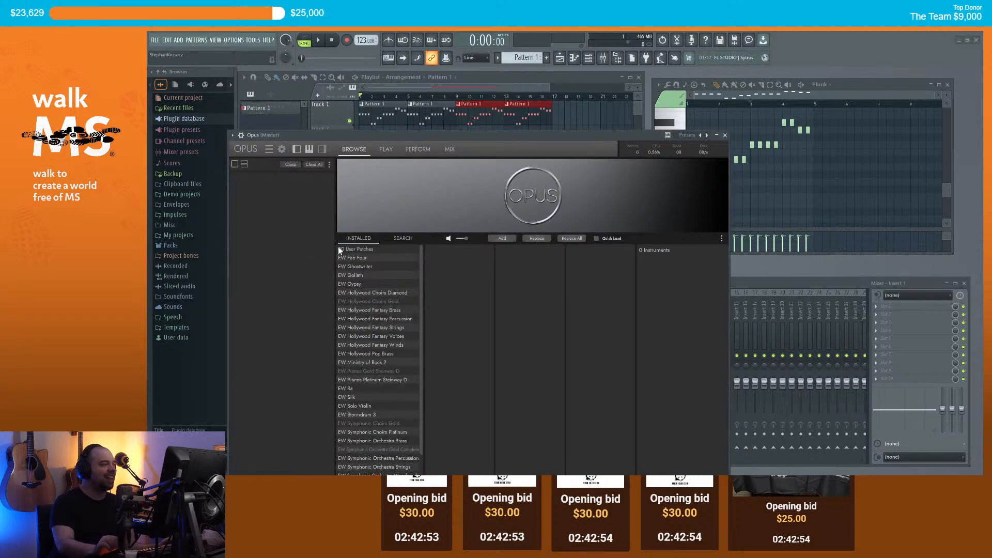
drag(546, 135, 556, 105)
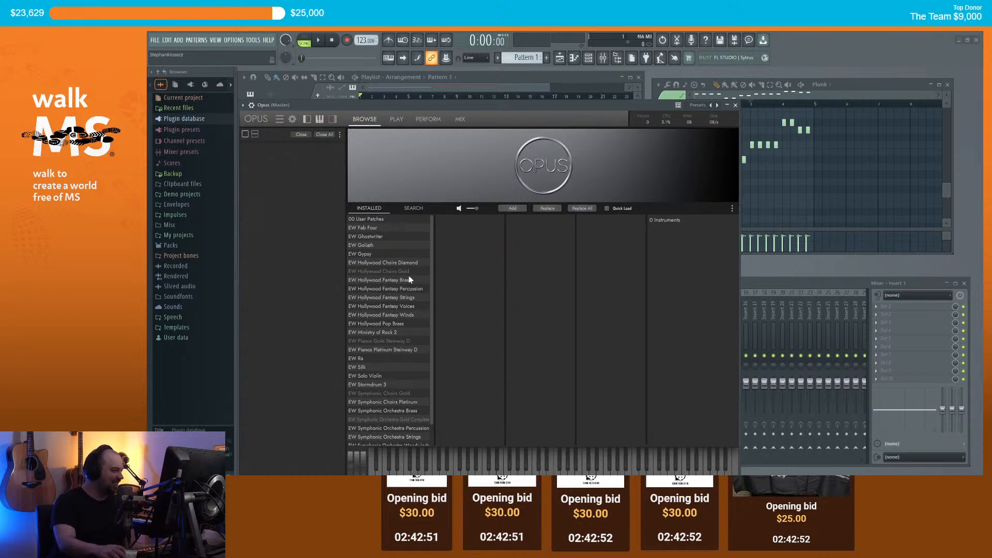
click(372, 245)
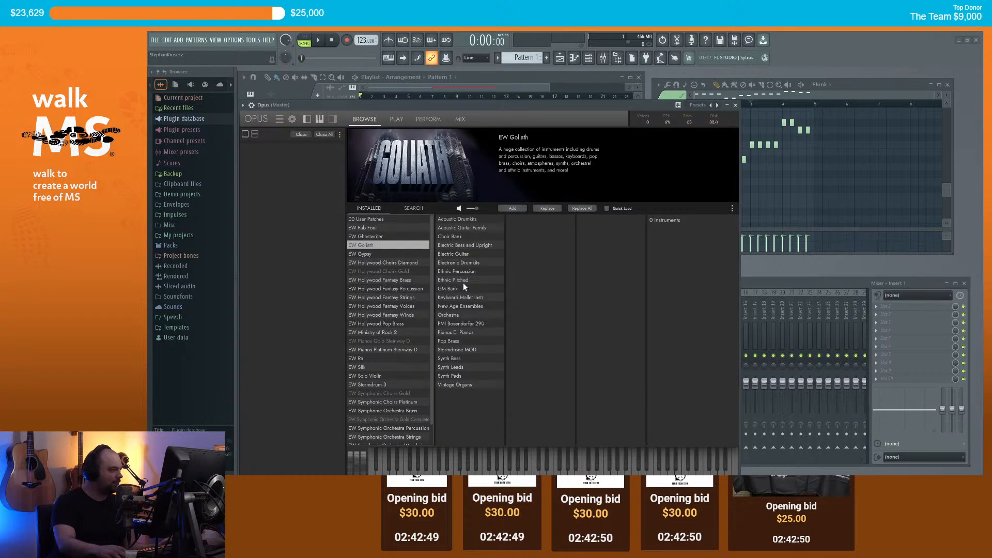
click(474, 264)
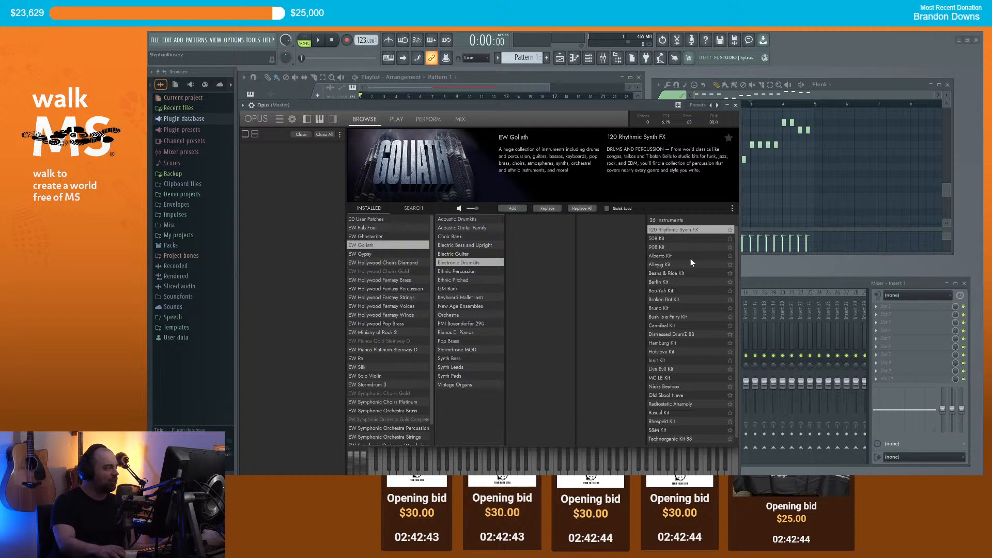
Step: Audition several drum kits, load the Alleyg Kit into Opus, and close the Opus window
scroll(684, 318, down, 1)
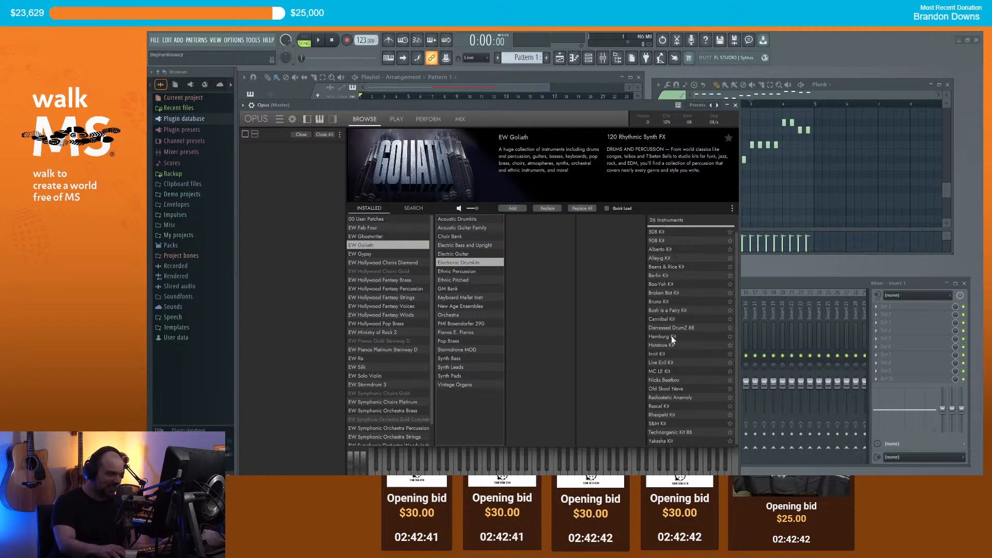
click(671, 337)
click(659, 327)
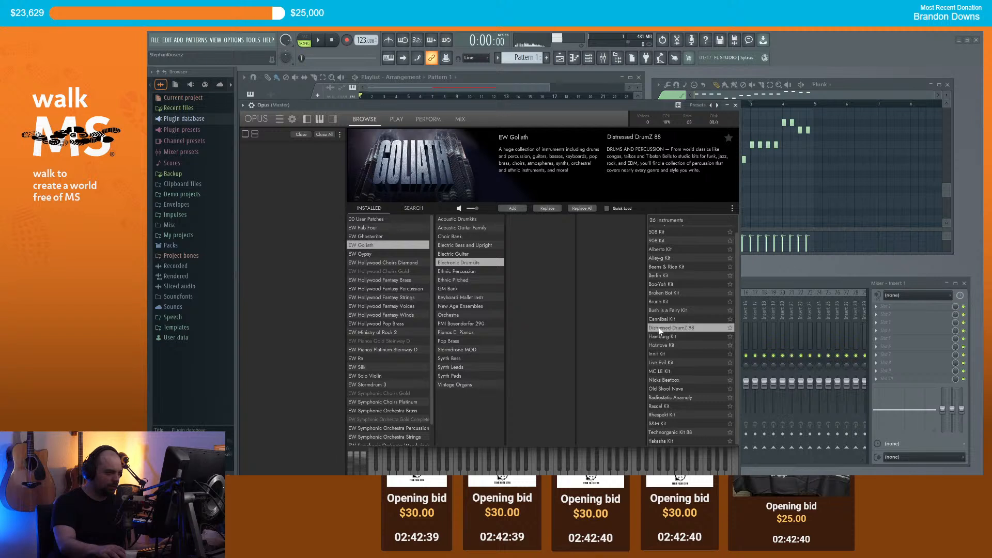
click(665, 319)
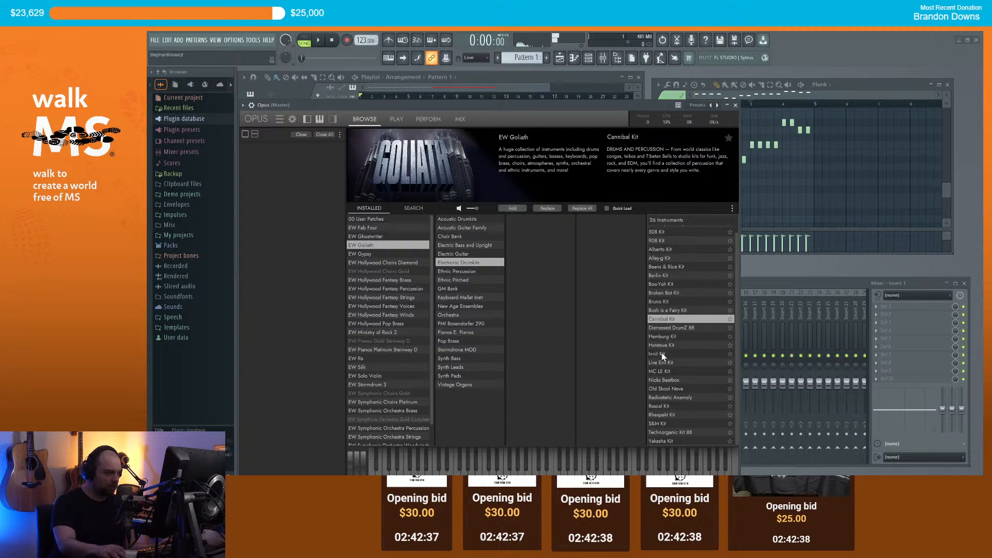
click(666, 304)
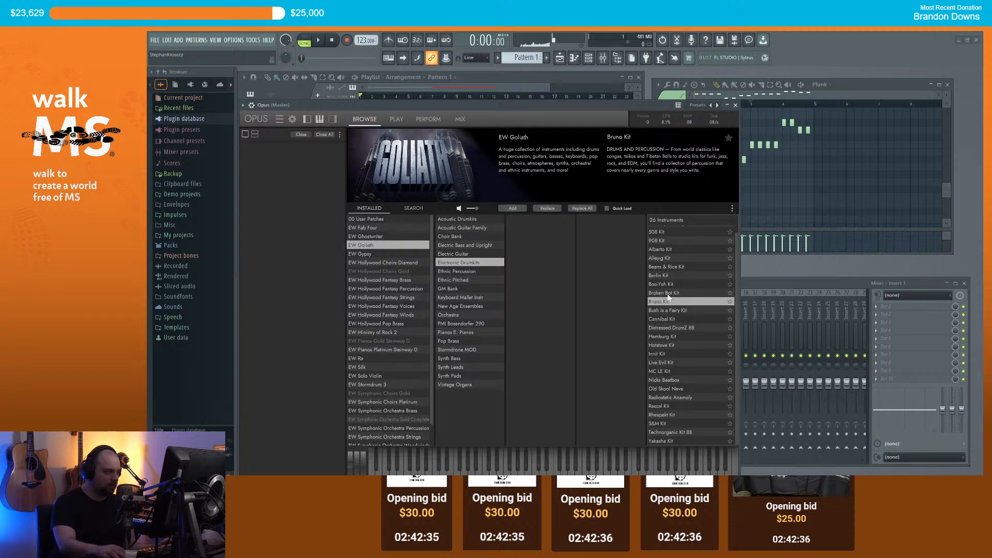
click(669, 318)
click(667, 310)
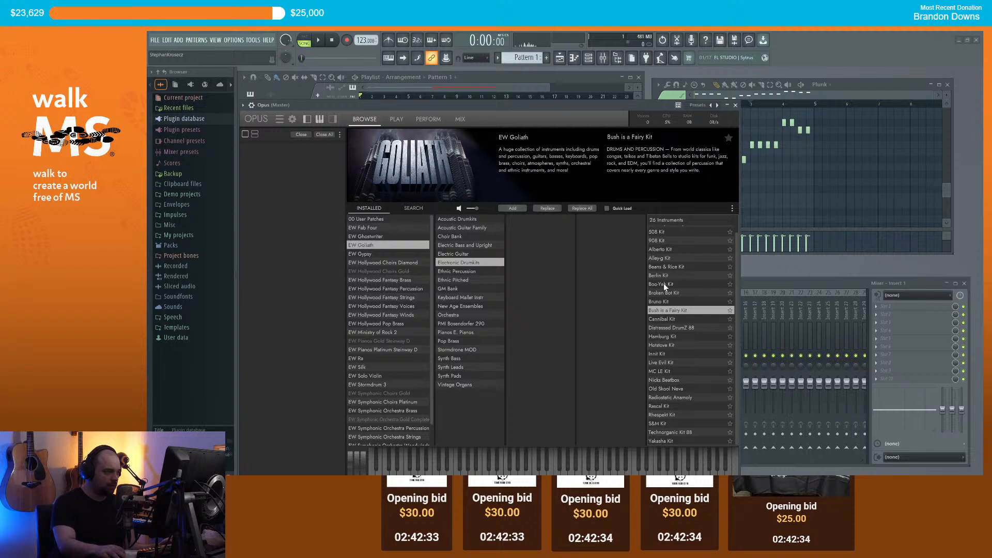
click(664, 283)
click(665, 275)
click(664, 256)
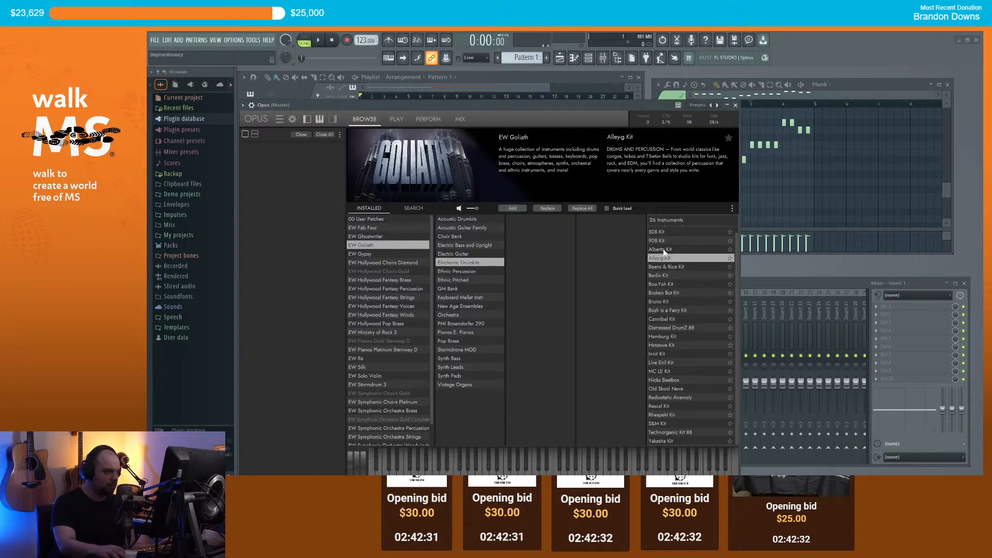
click(517, 207)
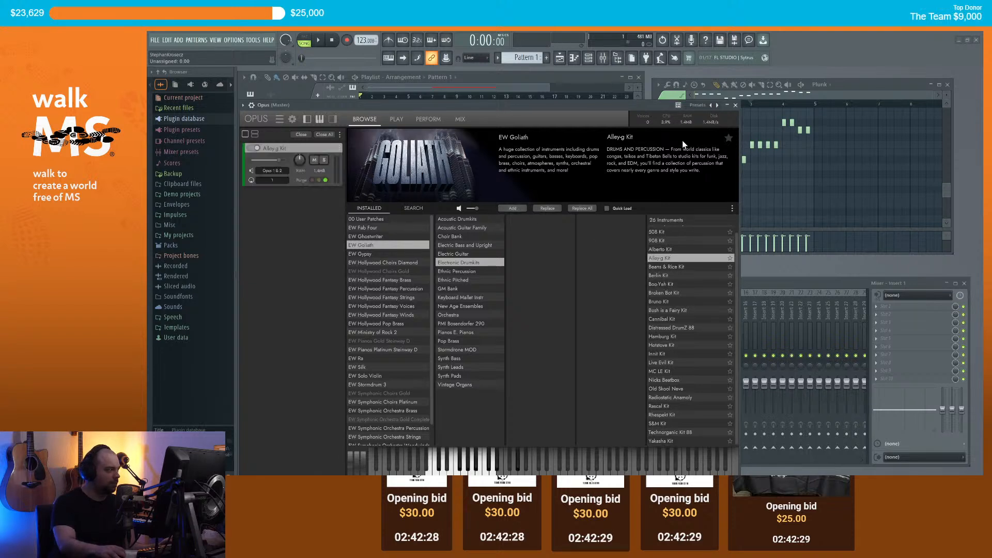
click(736, 105)
Step: Show the Opus channel in the piano roll, create Pattern 2, and place it on Track 2 at bar 1
double_click(289, 330)
right_click(319, 332)
click(348, 329)
click(549, 59)
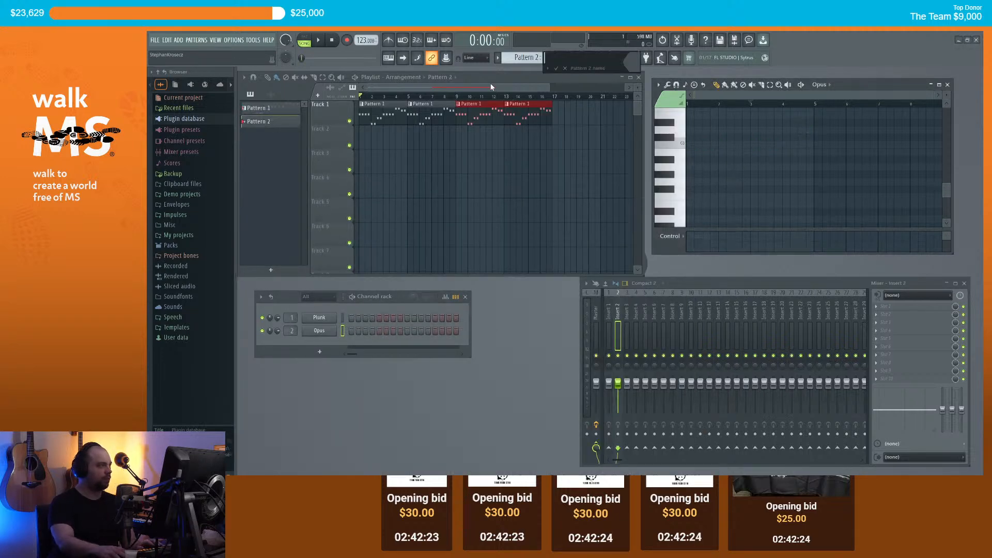
drag(388, 138, 366, 139)
Step: Draw four evenly spaced B2 drum hits in Pattern 2
drag(695, 204, 605, 162)
key(space)
key(space)
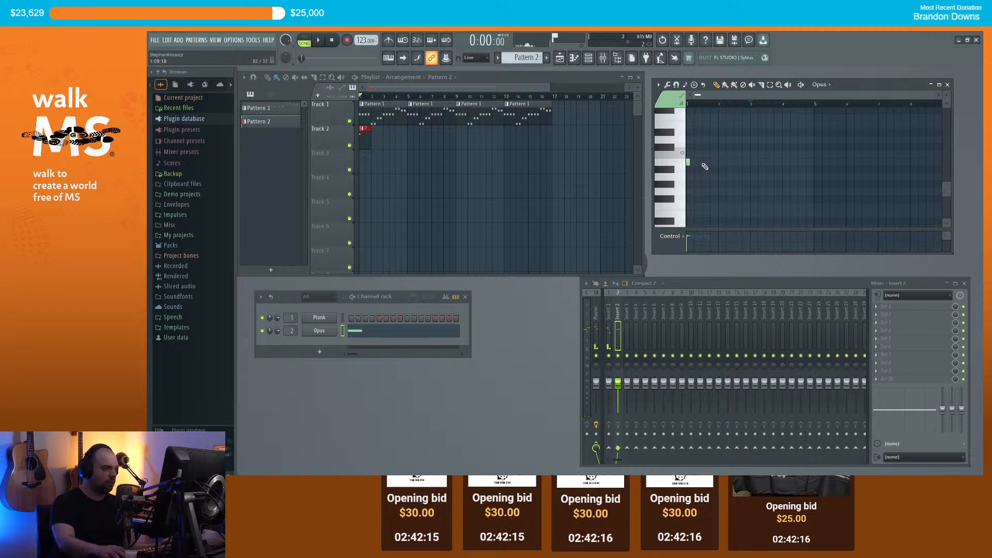
scroll(723, 174, up, 3)
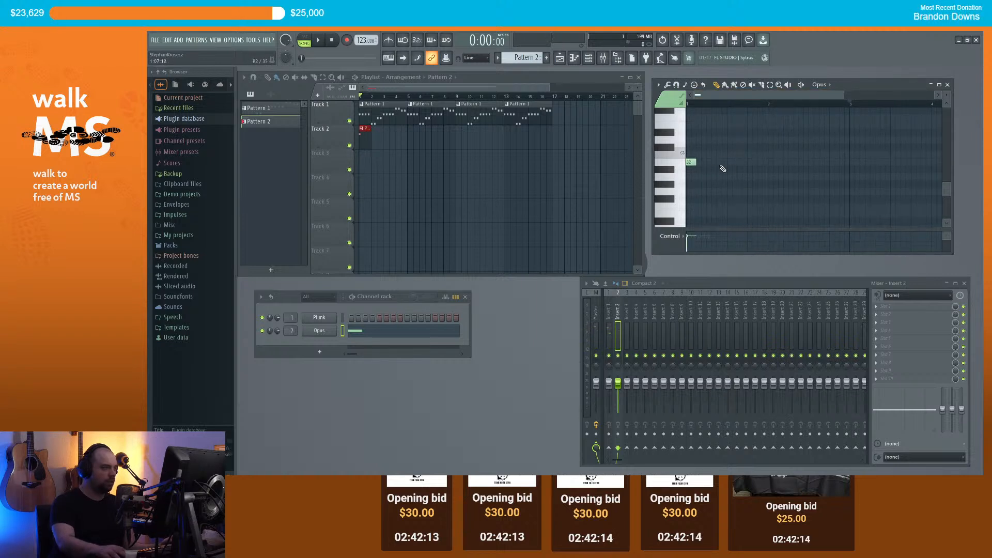
click(712, 162)
click(730, 162)
click(751, 162)
Step: Keep Pattern 2 clips only at bars 1 and 2 on Track 2, removing those at bars 3–4
drag(379, 146, 403, 146)
key(space)
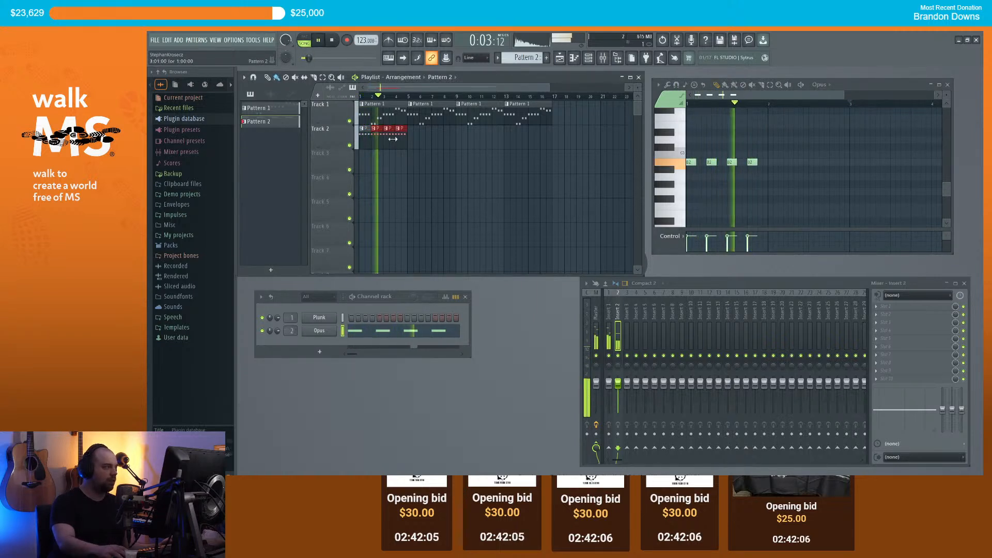
key(space)
right_click(390, 139)
right_click(400, 139)
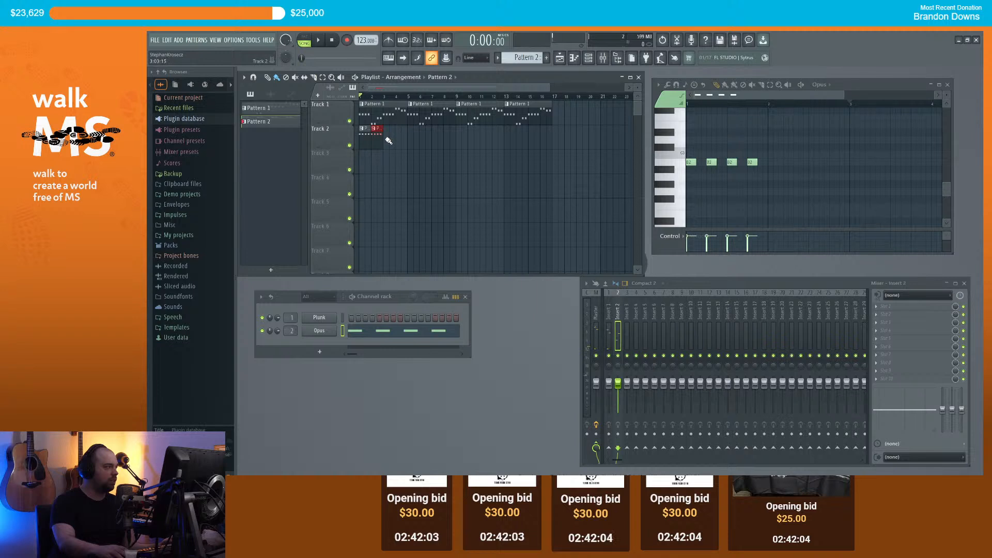
click(387, 130)
click(409, 196)
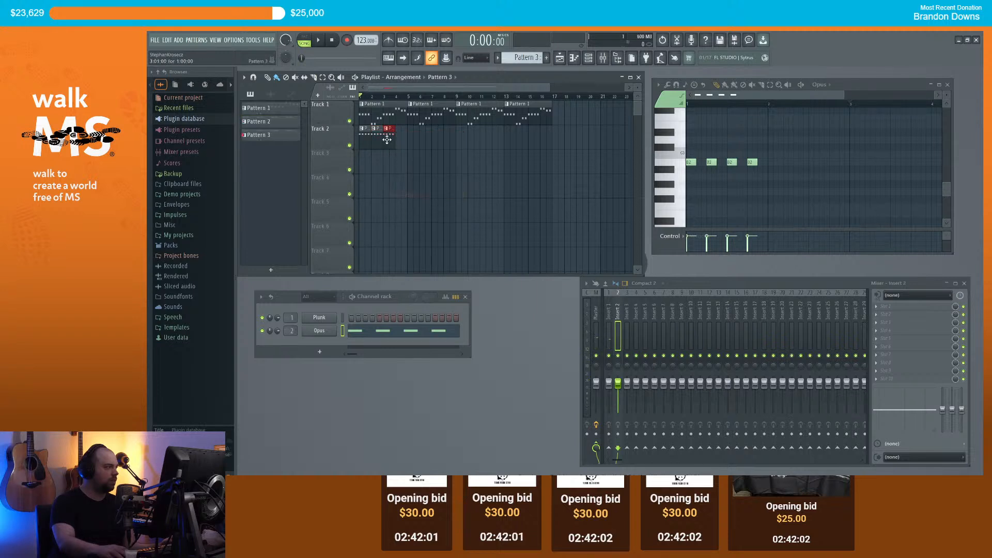
click(701, 133)
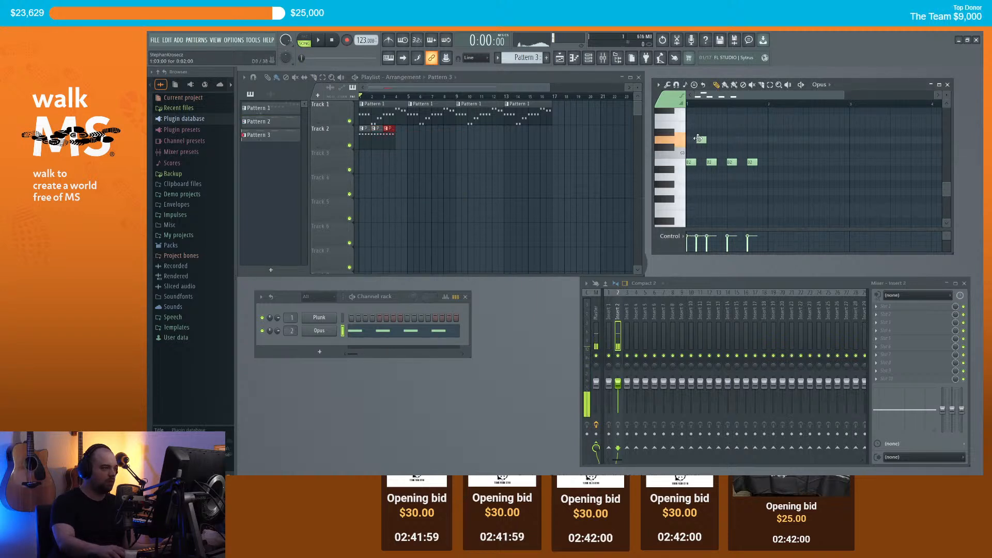
drag(698, 130, 708, 147)
key(space)
scroll(715, 97, up, 2)
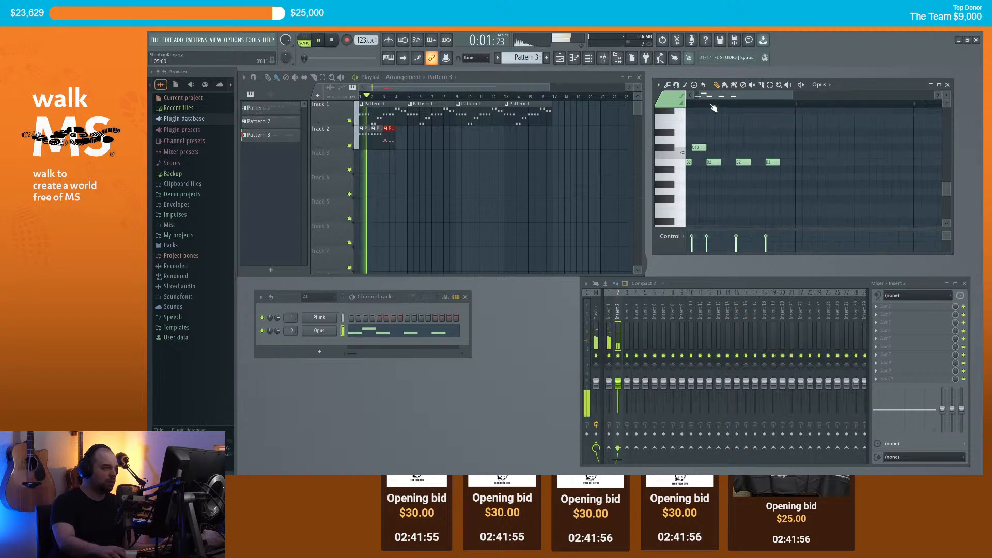
drag(713, 98, 691, 104)
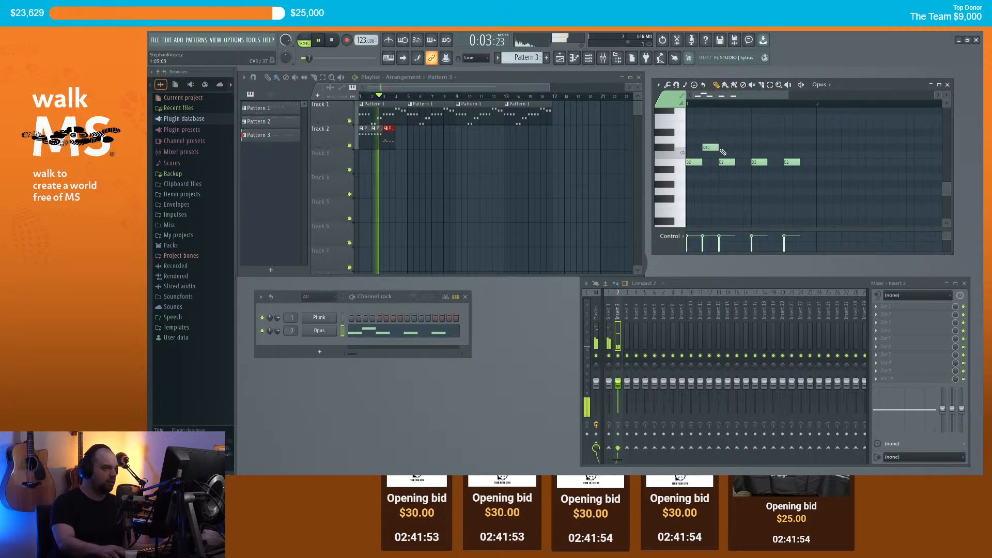
key(space)
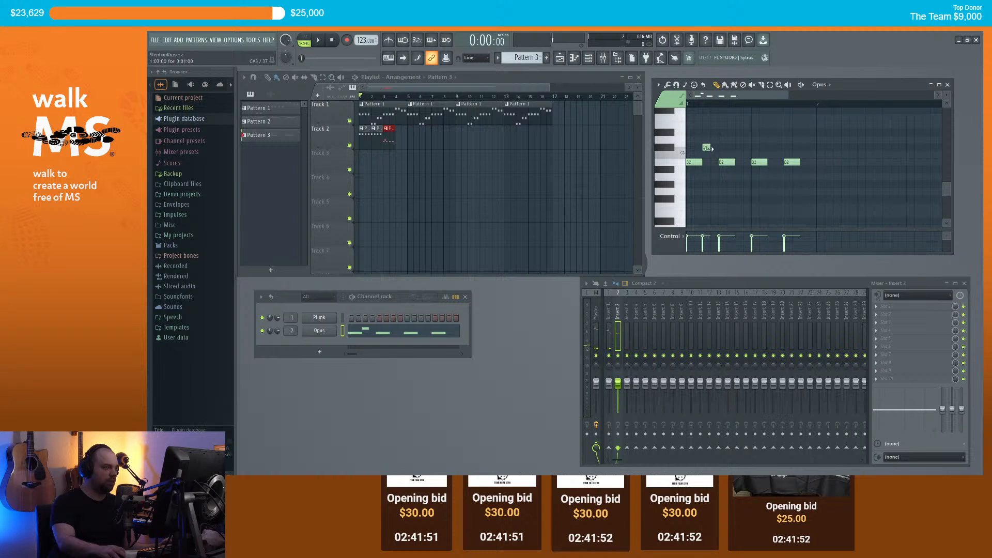
click(711, 148)
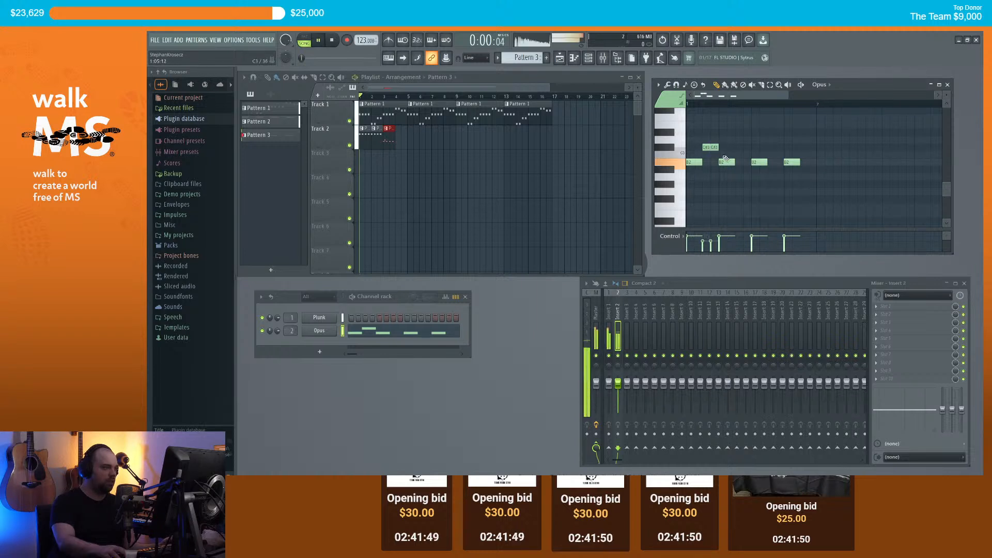
click(688, 104)
key(space)
drag(713, 147, 680, 135)
key(space)
key(space)
click(706, 137)
click(720, 139)
click(739, 137)
click(755, 137)
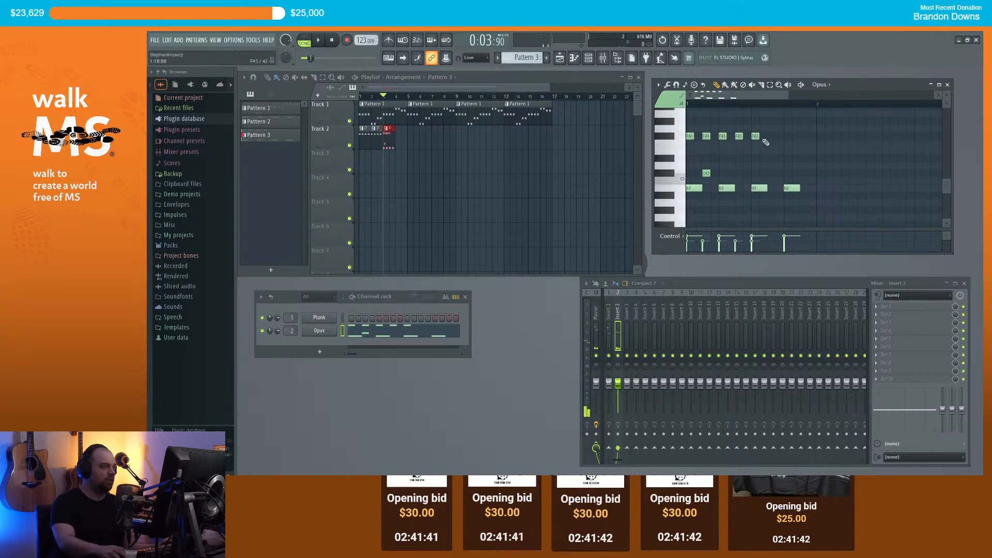
click(788, 136)
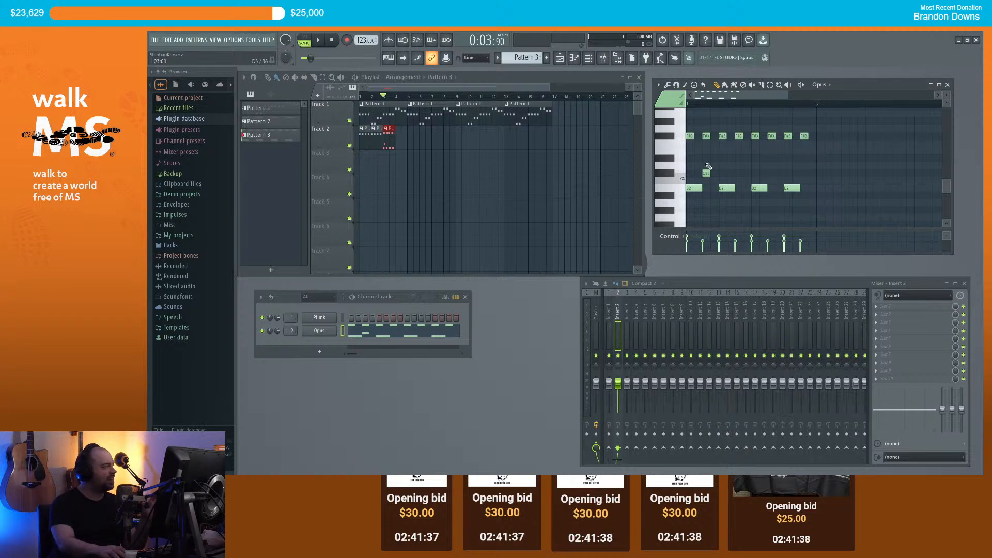
click(706, 136)
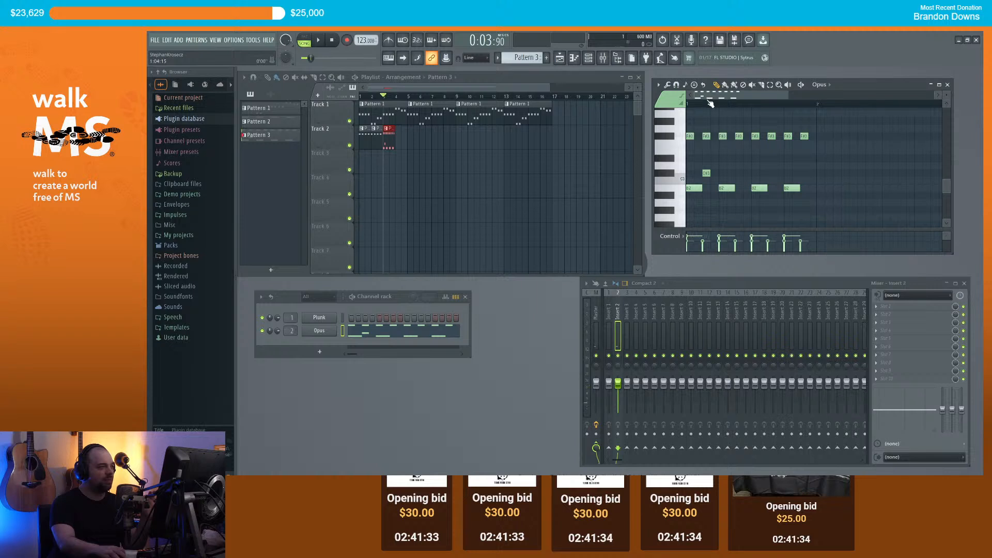
double_click(690, 137)
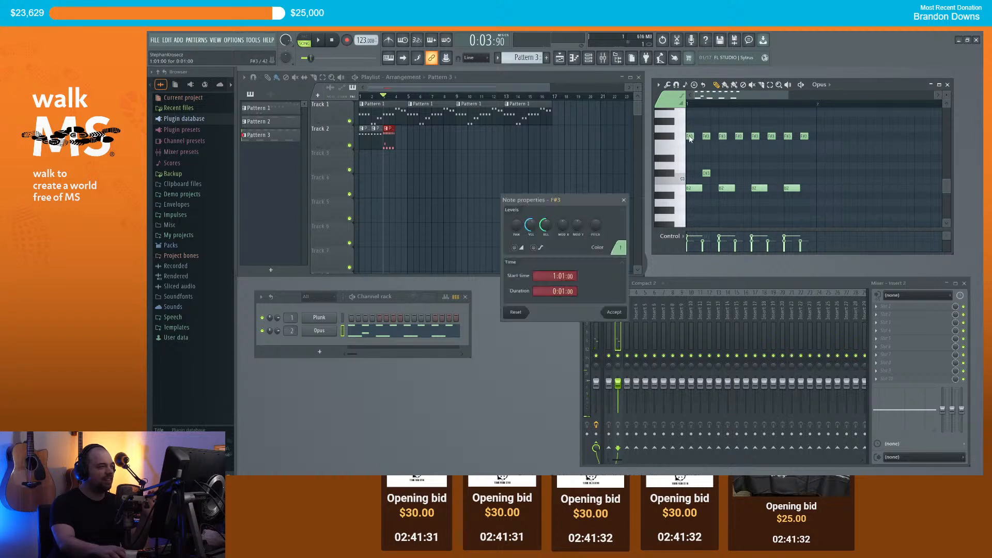
click(624, 200)
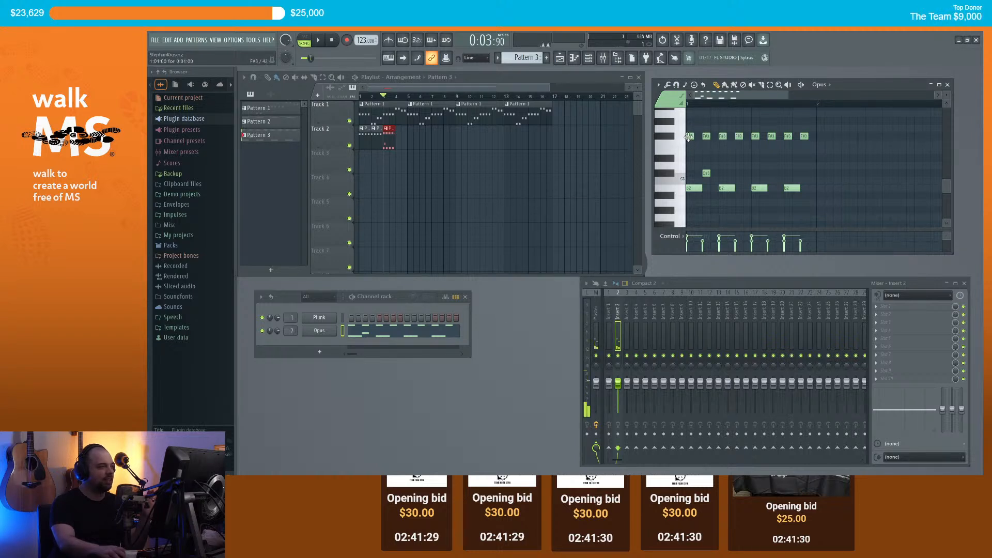
double_click(689, 137)
click(622, 200)
click(683, 140)
click(672, 140)
click(671, 140)
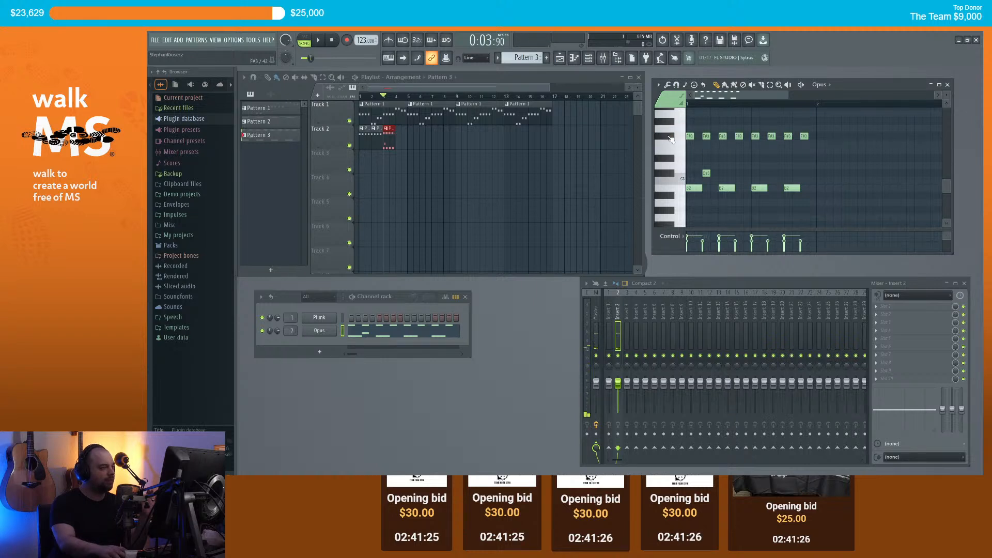
click(671, 139)
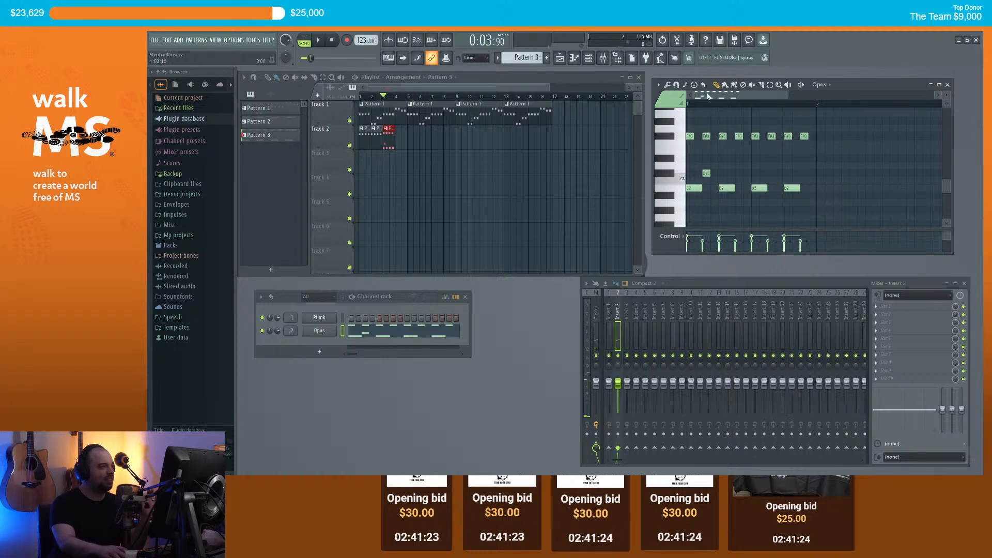
key(space)
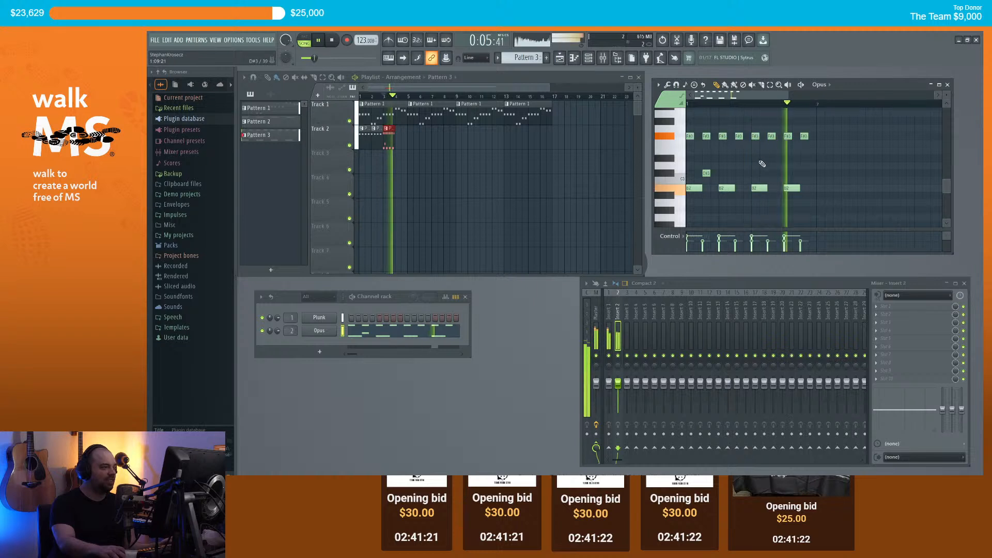
key(space)
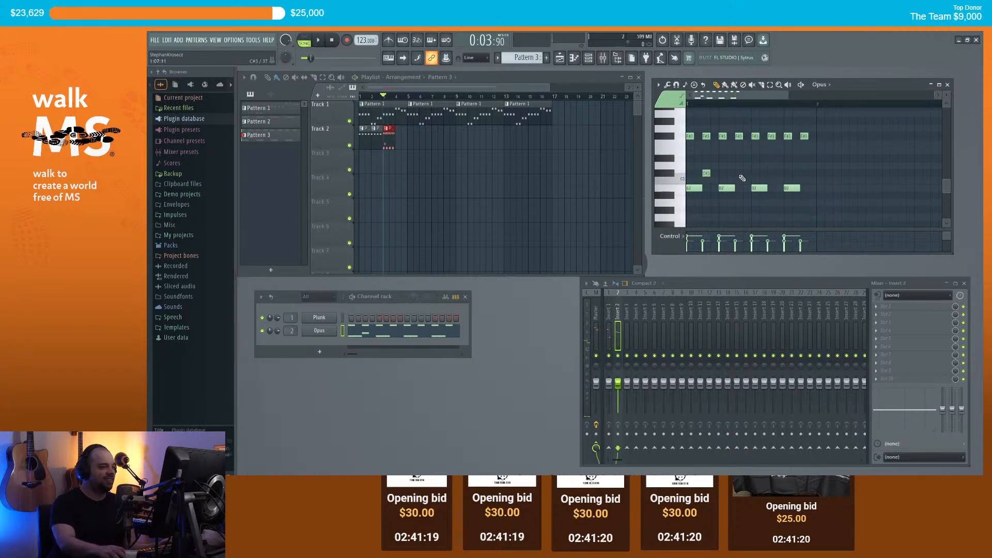
Step: Shorten the second B2 note and add a new A#3 note above the F#3 notes
scroll(723, 139, up, 1)
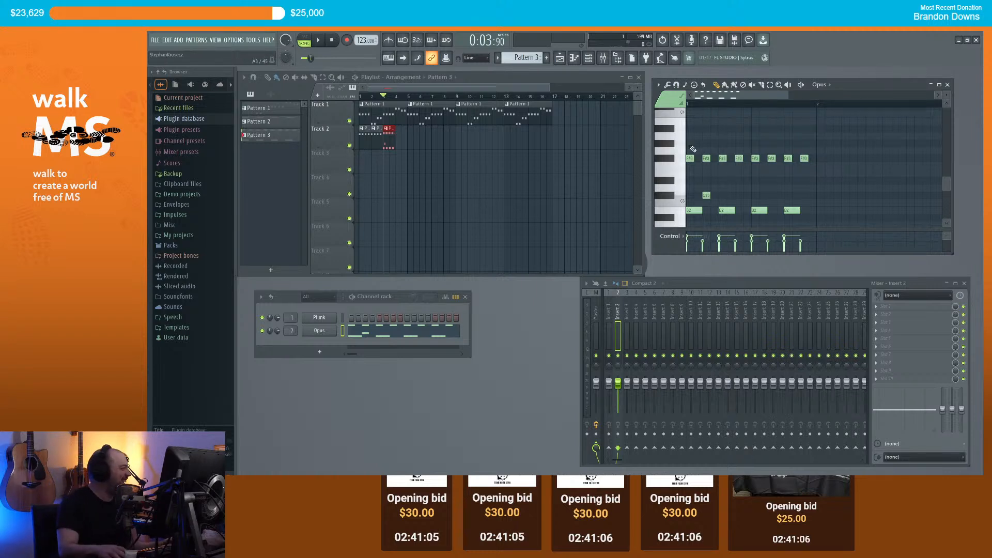
key(space)
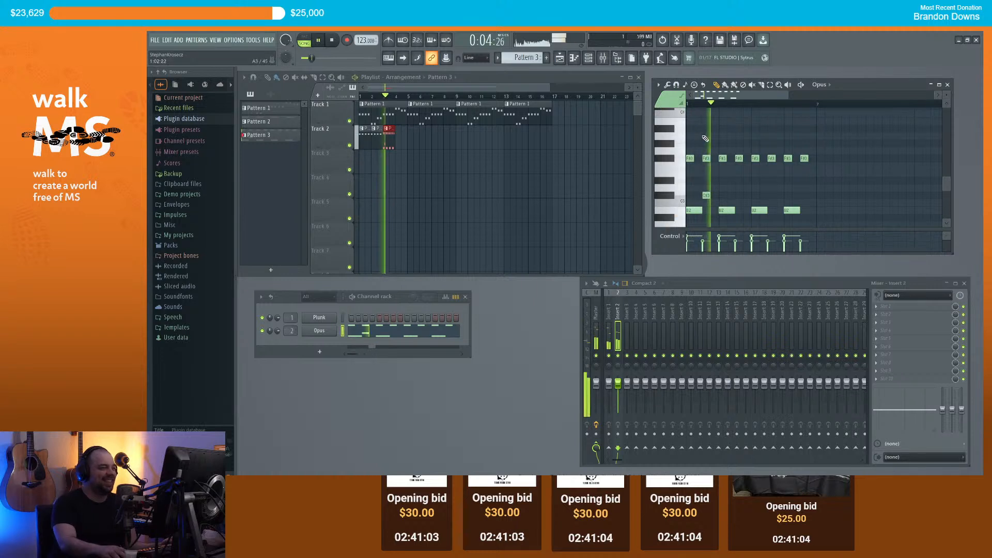
key(space)
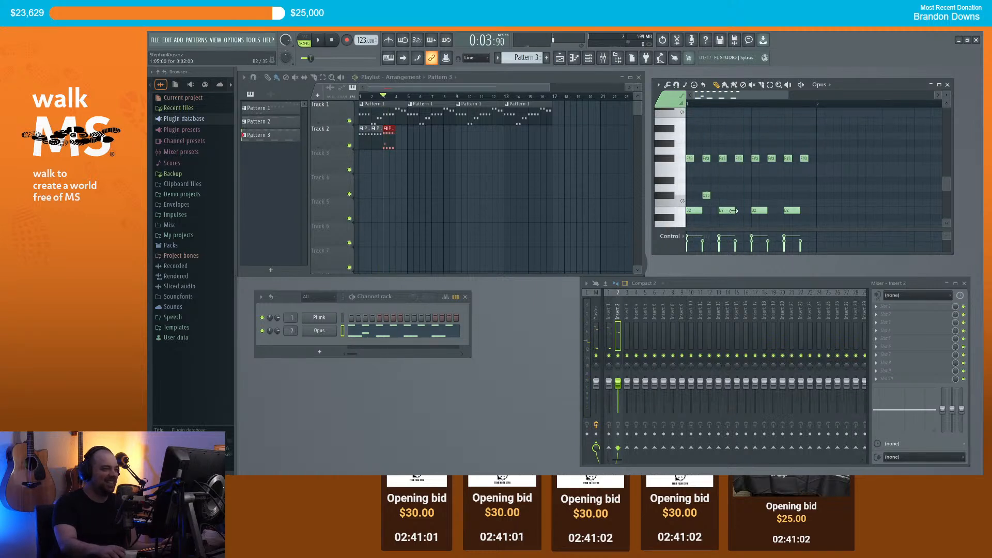
drag(731, 210, 726, 211)
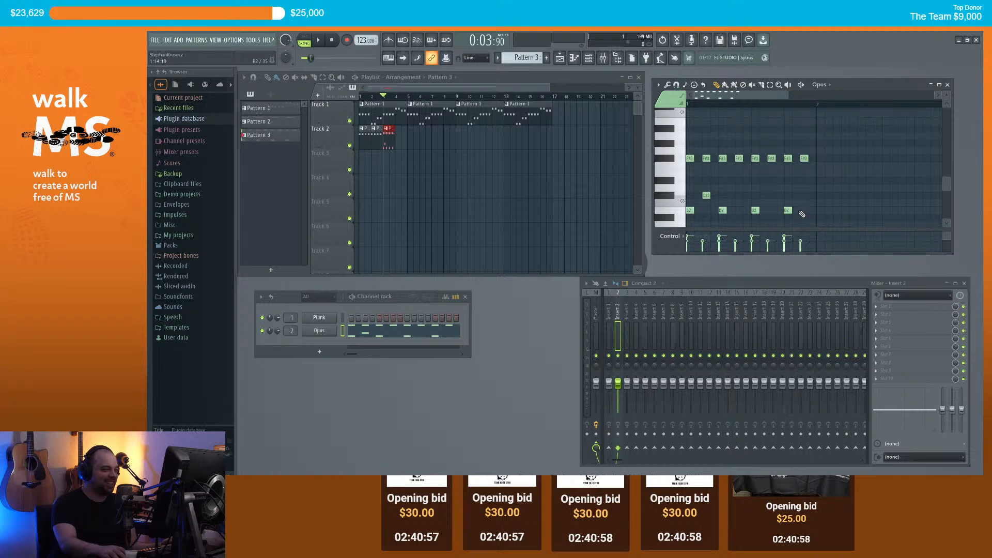
drag(673, 128, 714, 128)
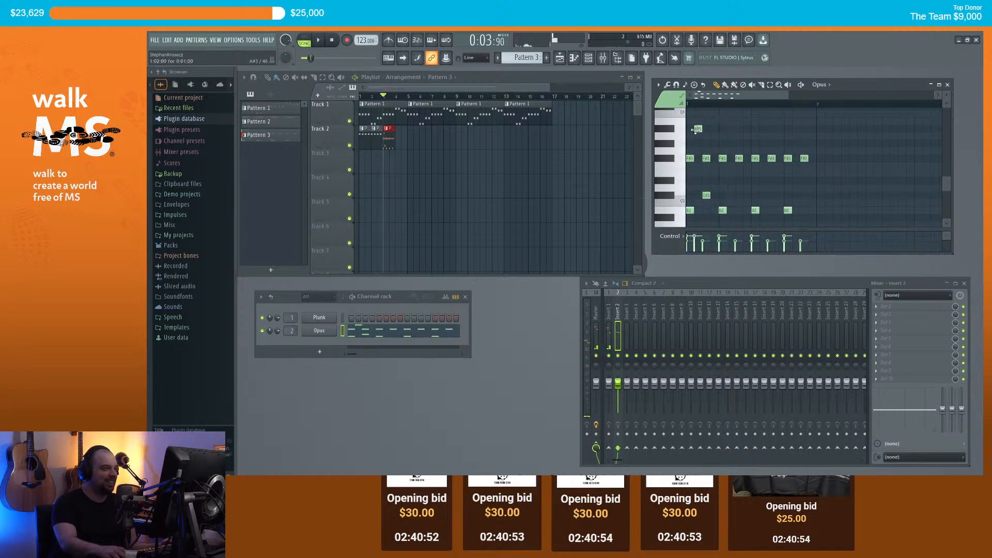
Step: Add A#3 drum hits in Pattern 3, repositioning the later one slightly later in the bar
click(748, 129)
key(space)
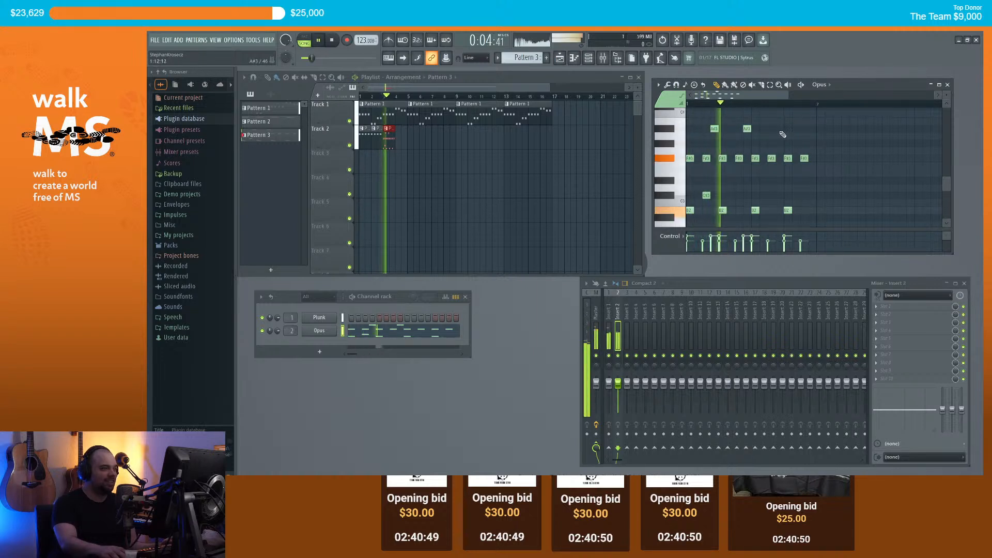
click(810, 129)
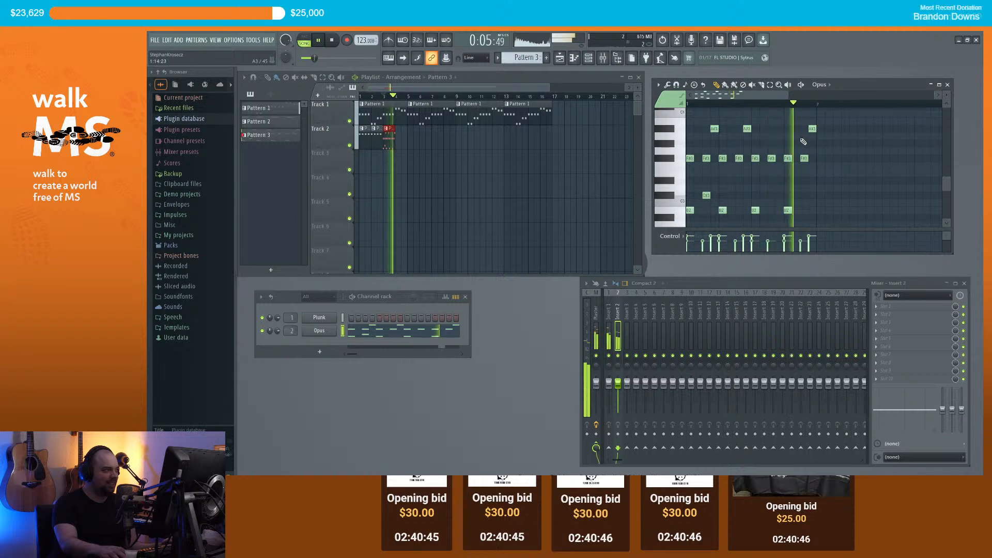
key(space)
click(796, 128)
right_click(812, 128)
key(space)
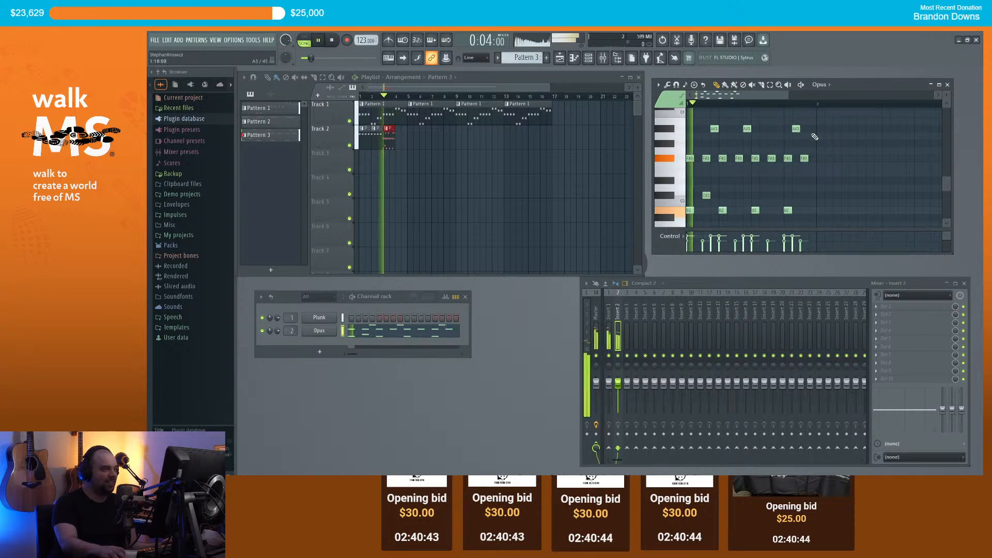
key(space)
drag(797, 129, 805, 130)
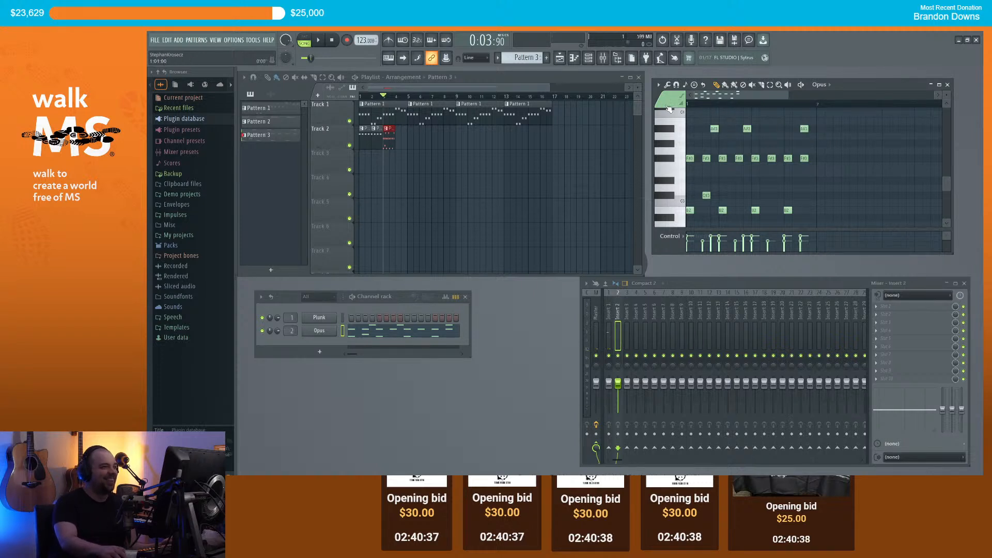
Step: Add another Pattern 3 clip on Track 2 and play the arrangement
key(space)
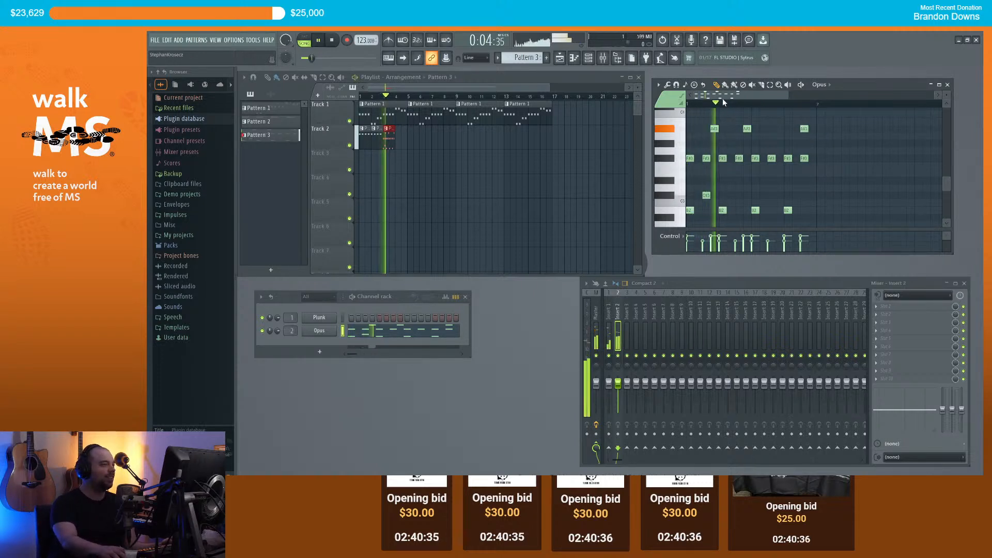
click(400, 144)
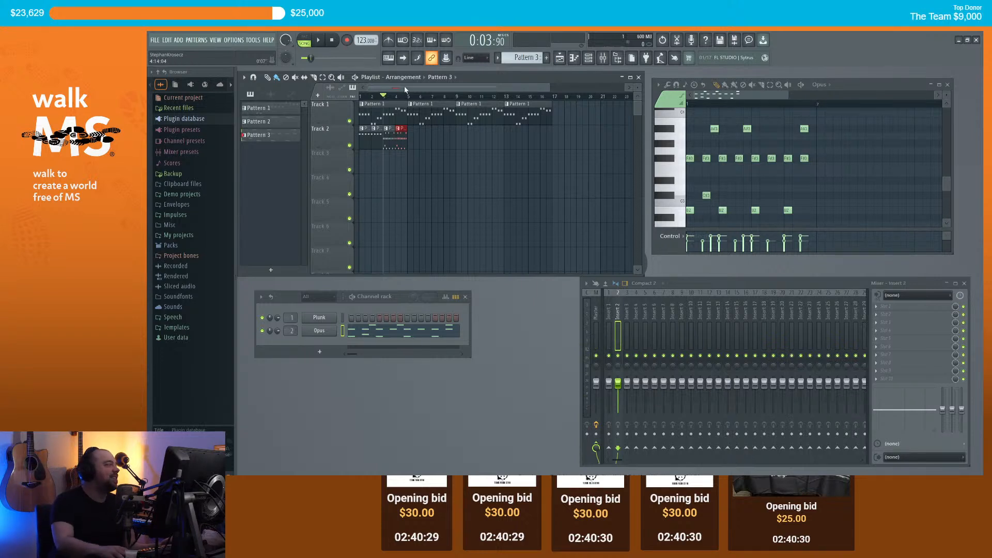
key(space)
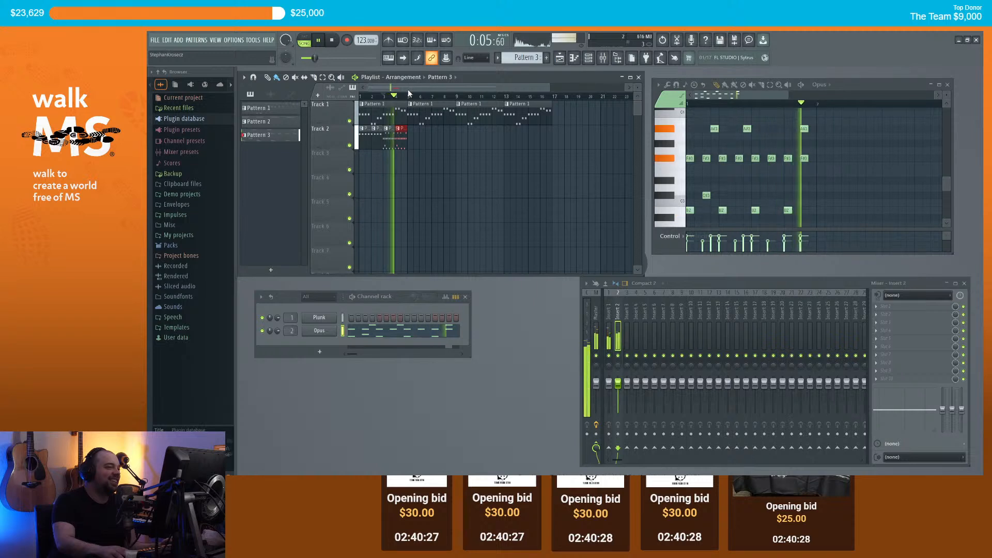
key(space)
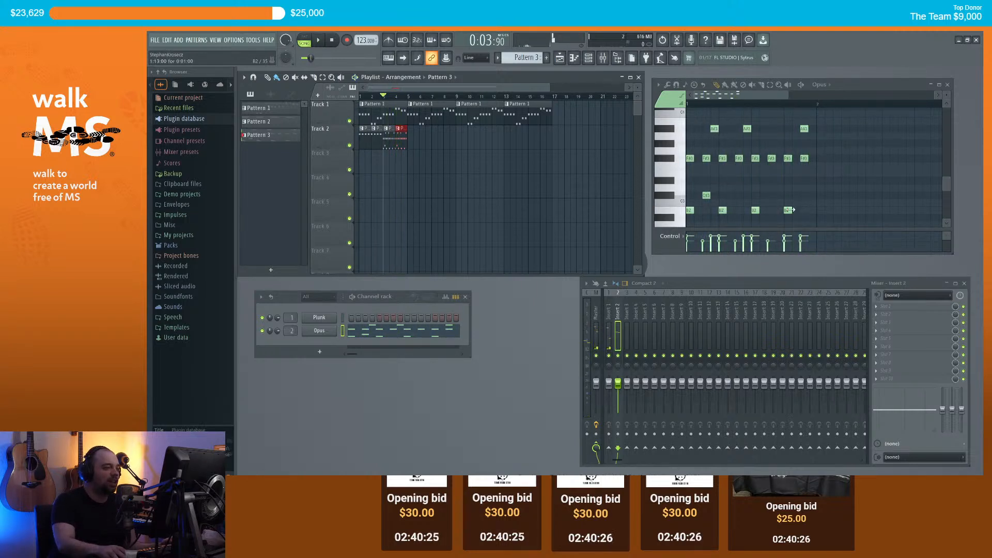
Step: Add a C3 hit and another nearby note, reviewing the groove with repeated playback
click(791, 210)
click(802, 197)
key(space)
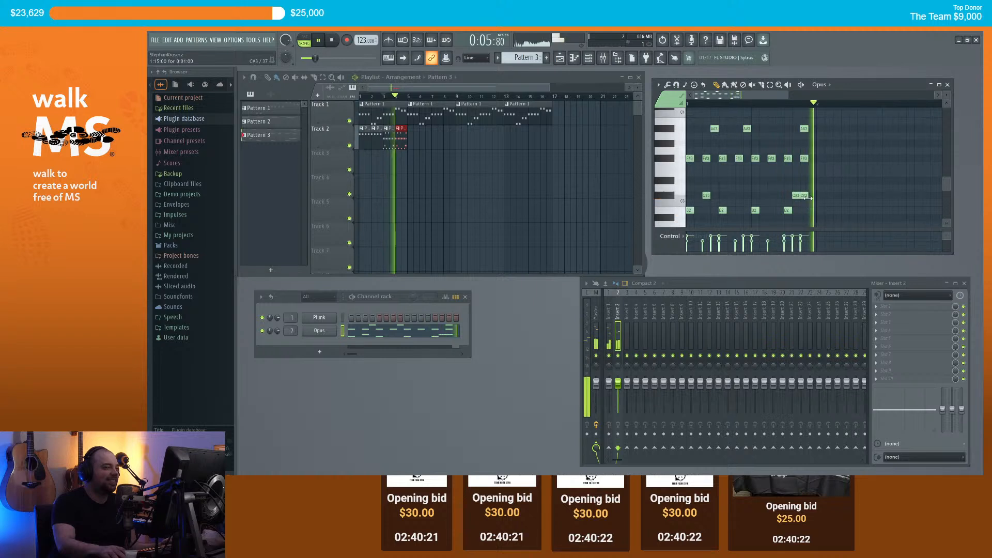
click(756, 196)
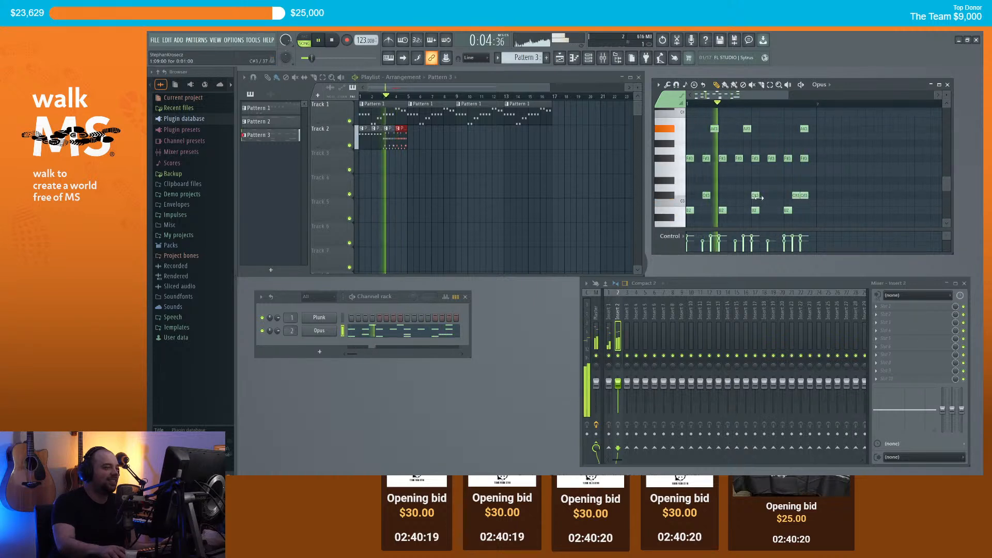
key(space)
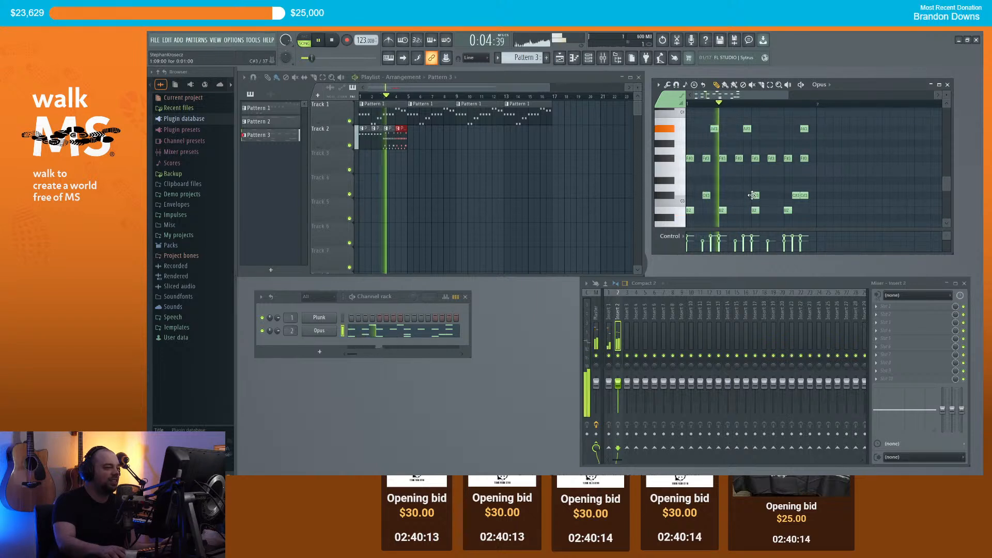
key(space)
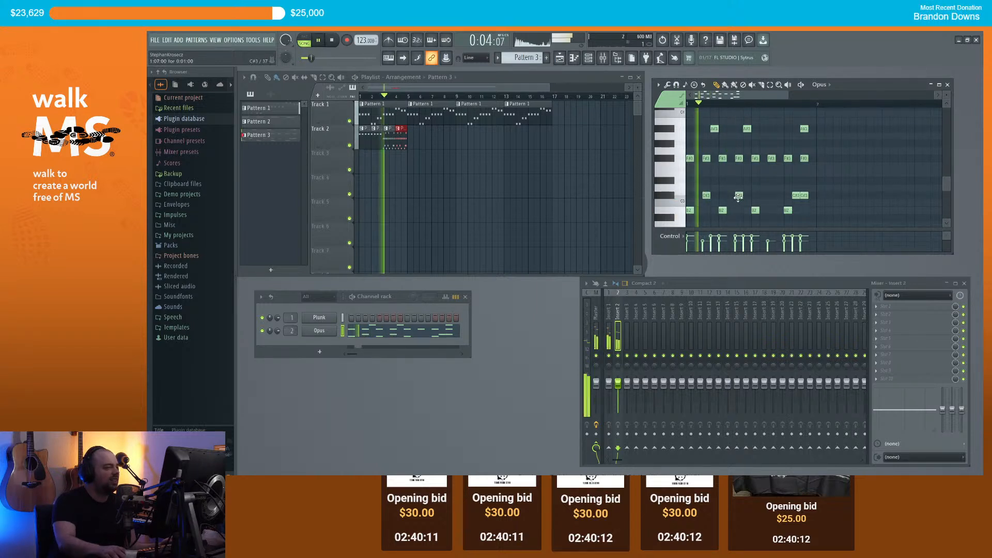
key(space)
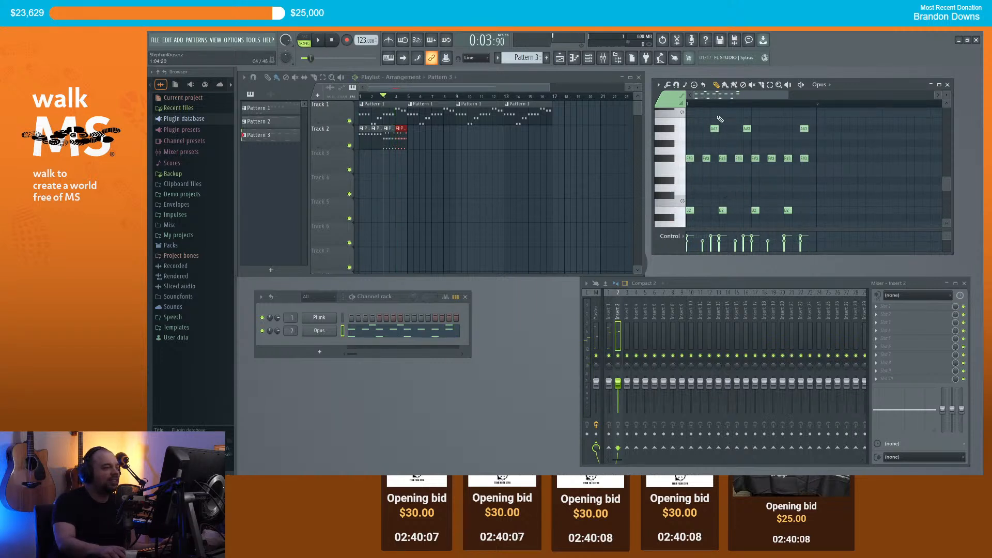
key(space)
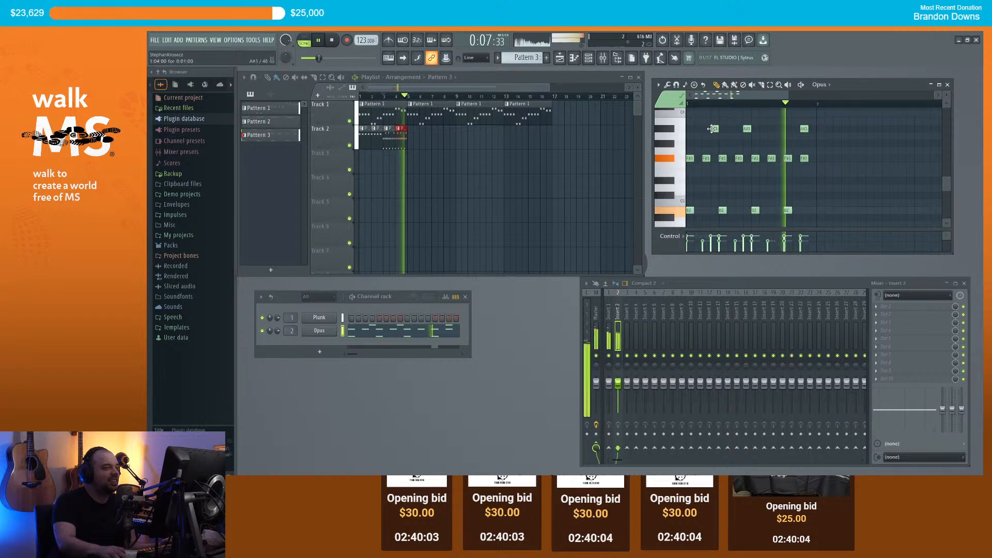
key(space)
Step: Try a high note just below F#3, remove it, and delete the C#3 note
drag(702, 188, 697, 110)
right_click(697, 111)
scroll(678, 140, up, 2)
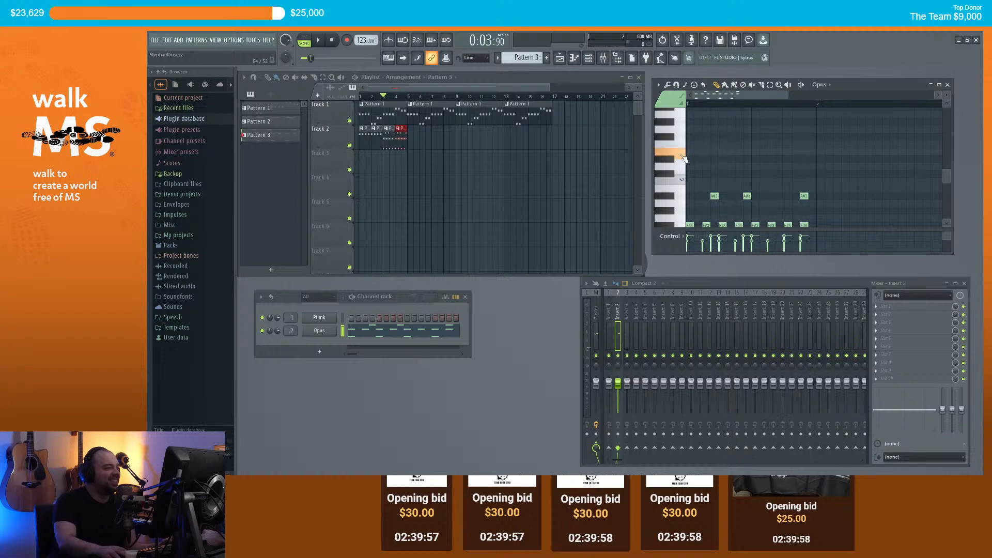
scroll(692, 170, down, 4)
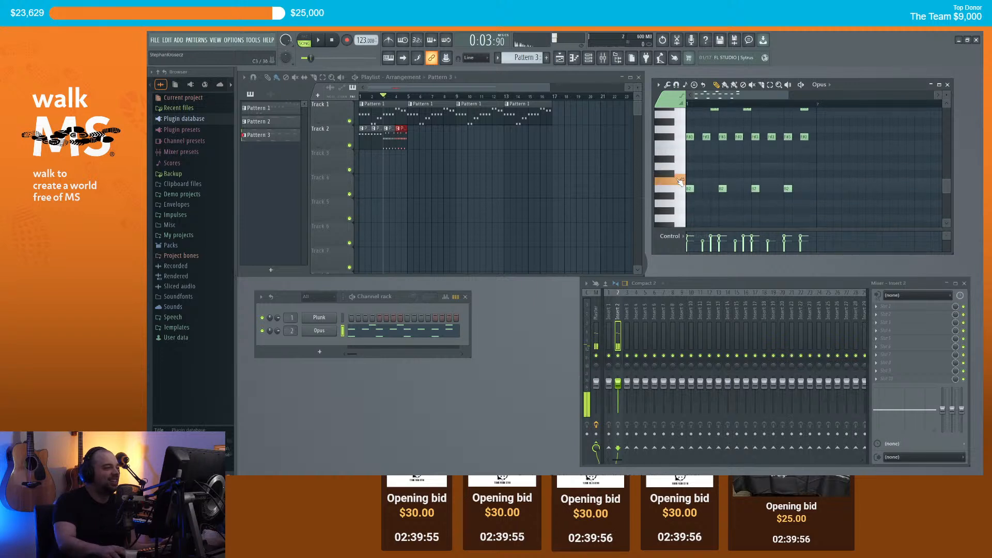
right_click(706, 176)
key(space)
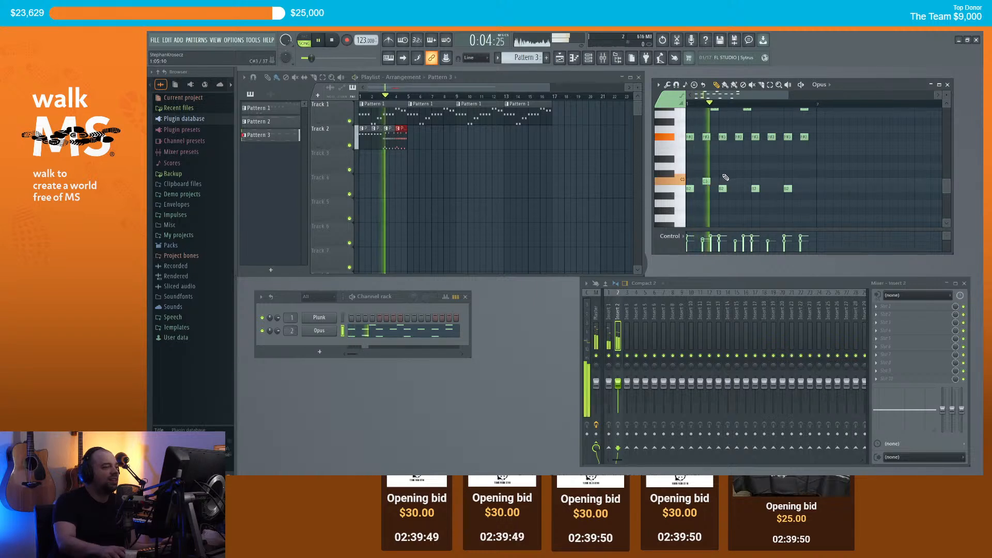
key(space)
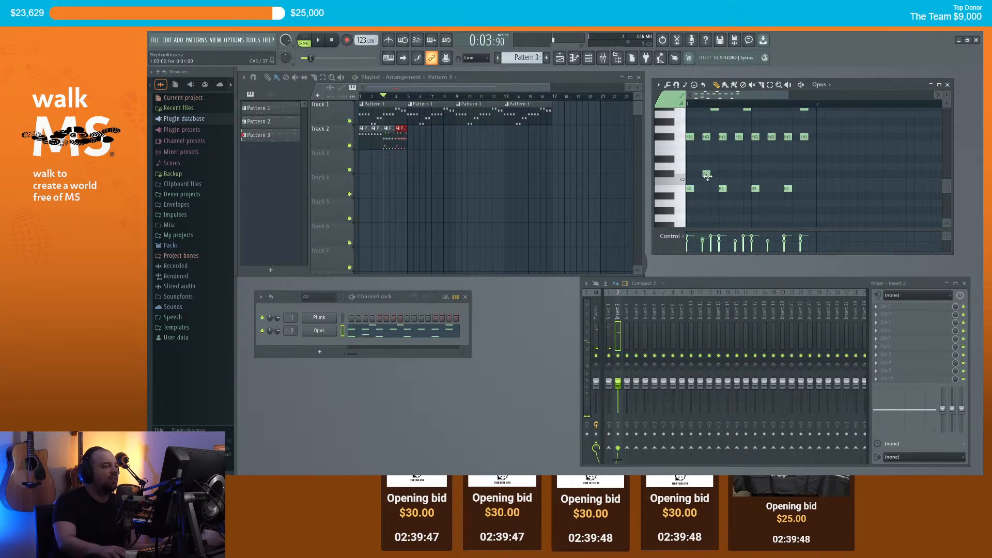
key(space)
key(space)
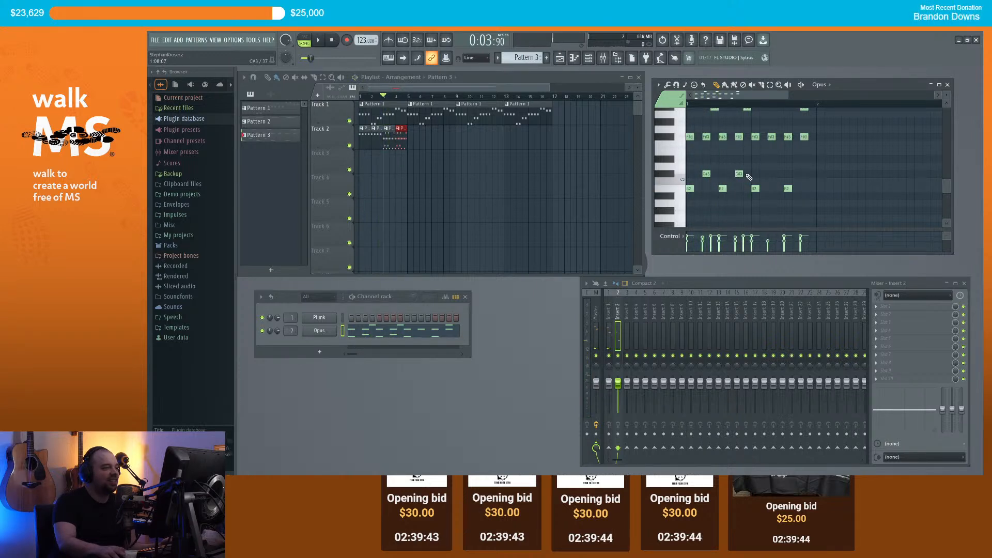
Step: Add two C#3 hits, one beside the first and one near the end, then stop playback
click(749, 174)
key(space)
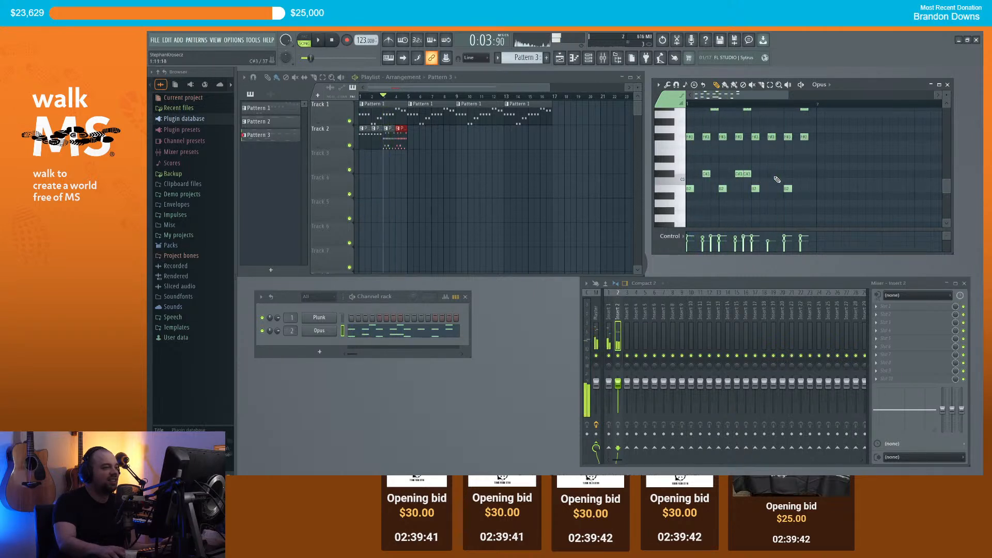
click(804, 174)
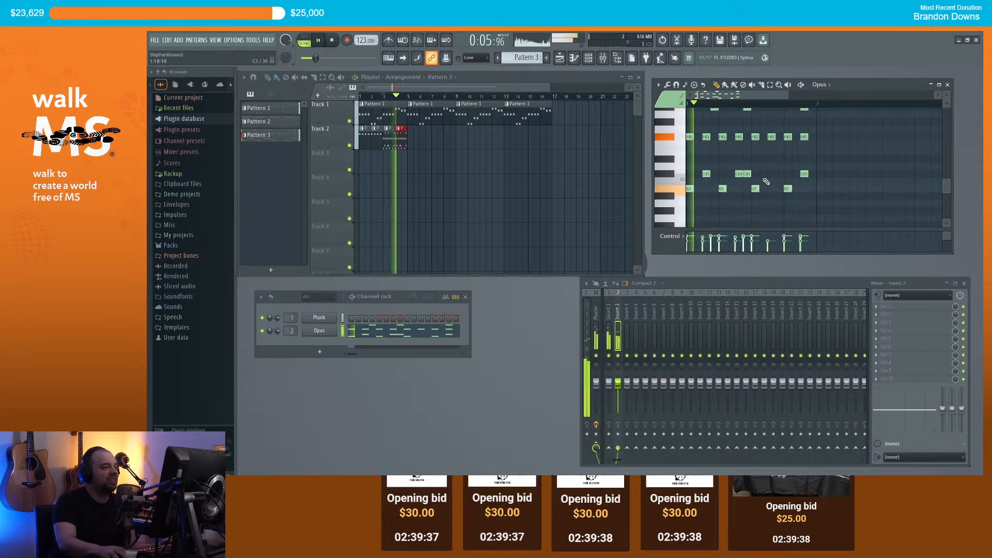
scroll(764, 170, down, 1)
scroll(764, 170, down, 1)
key(space)
scroll(748, 183, down, 1)
scroll(410, 145, up, 3)
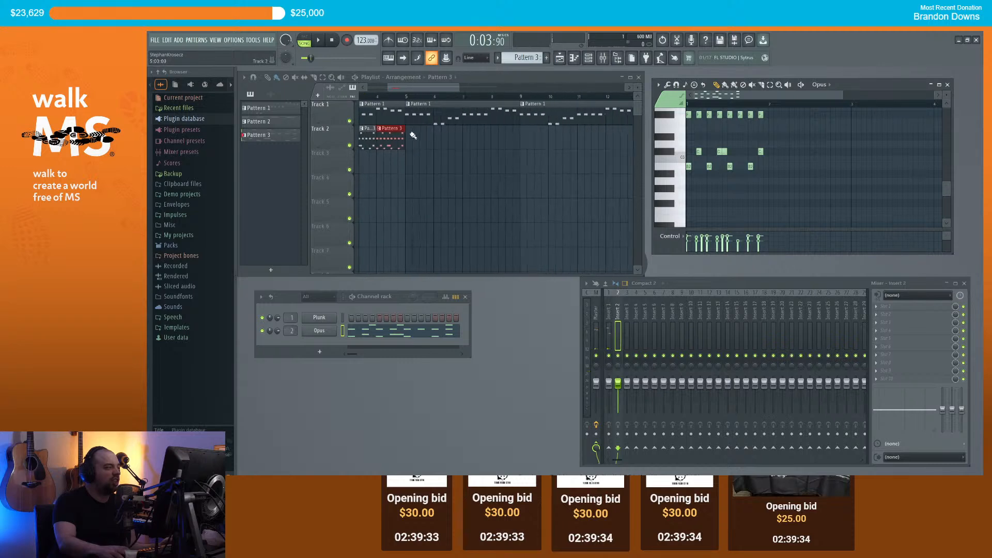
Step: Load Fruity Parametric EQ 2 into Insert 2 and make band 7 a low-pass filter
drag(404, 86, 384, 87)
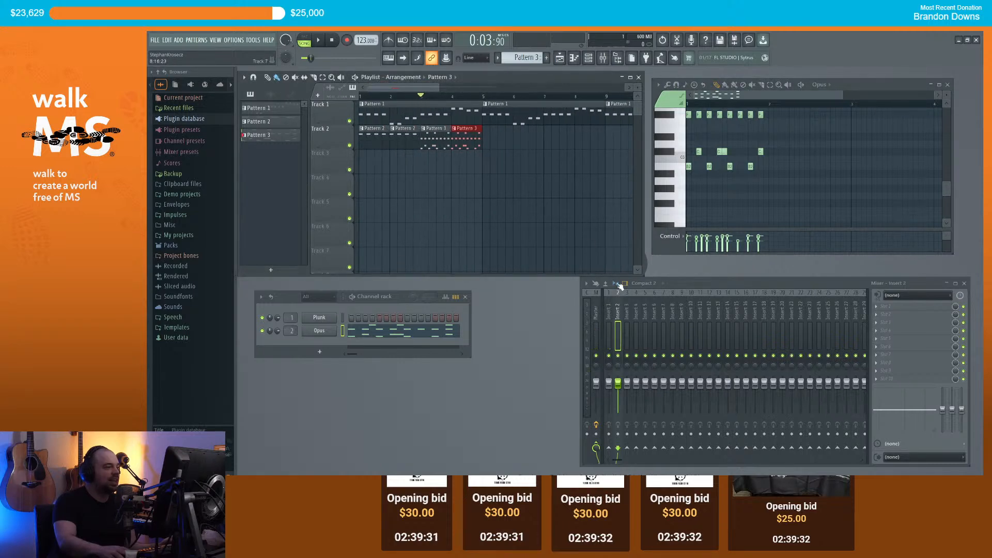
click(879, 310)
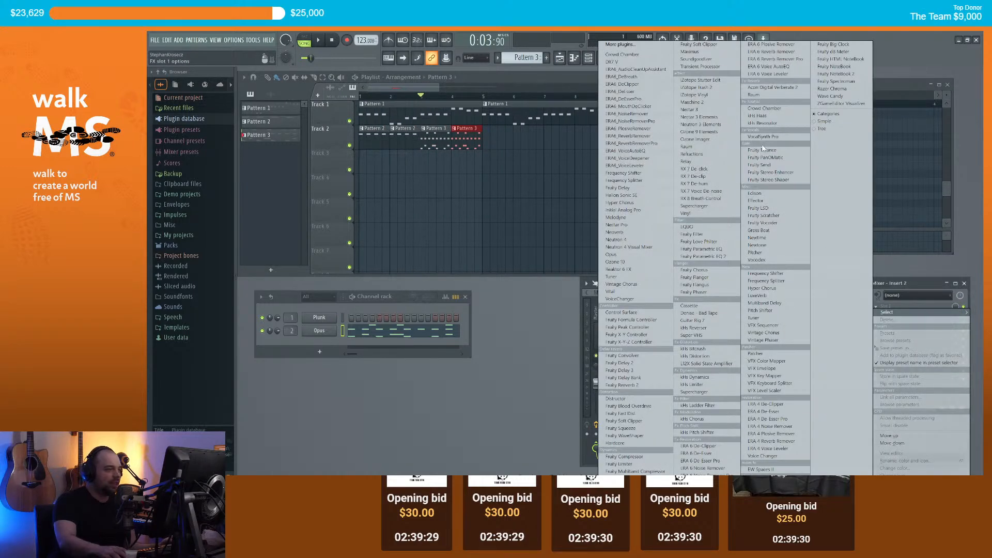
click(700, 257)
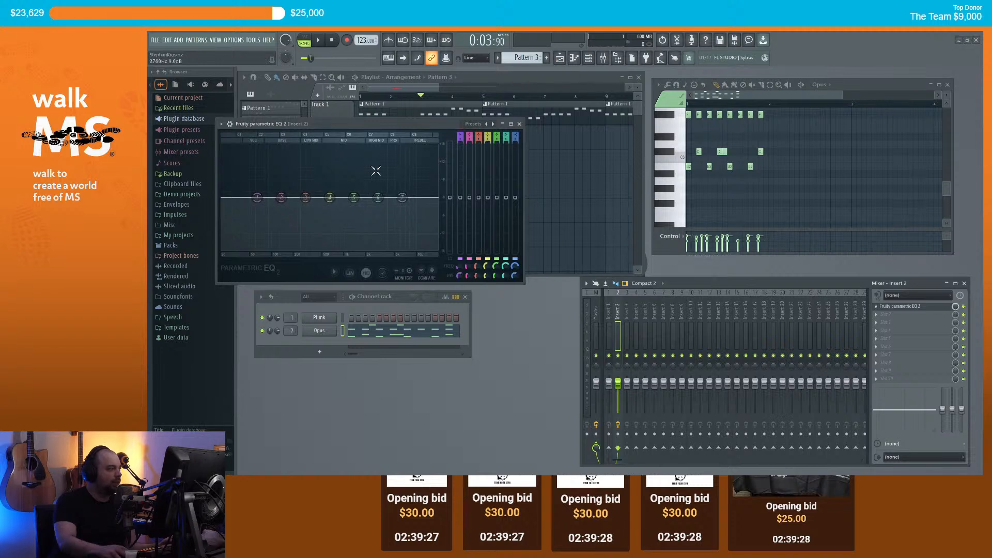
right_click(402, 198)
mouse_move(421, 228)
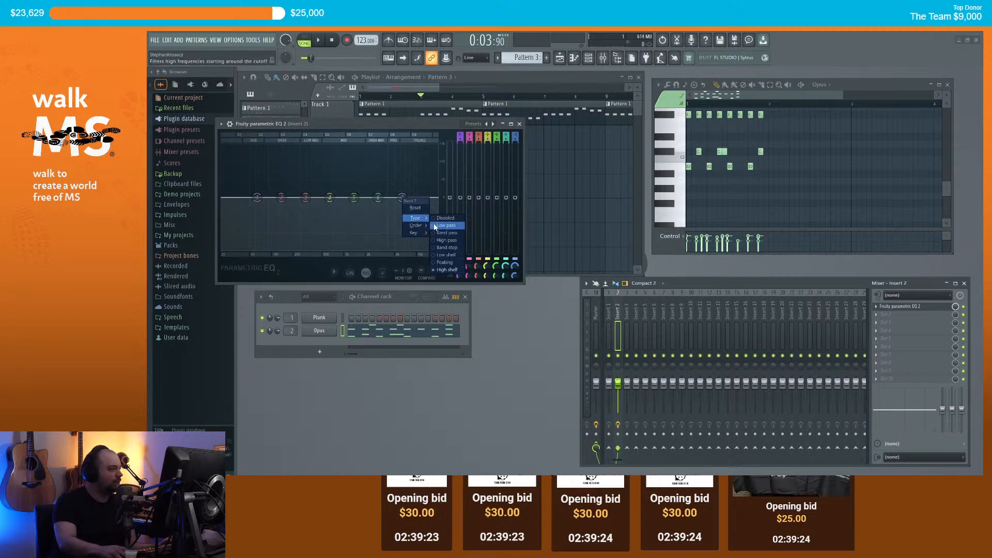
click(445, 226)
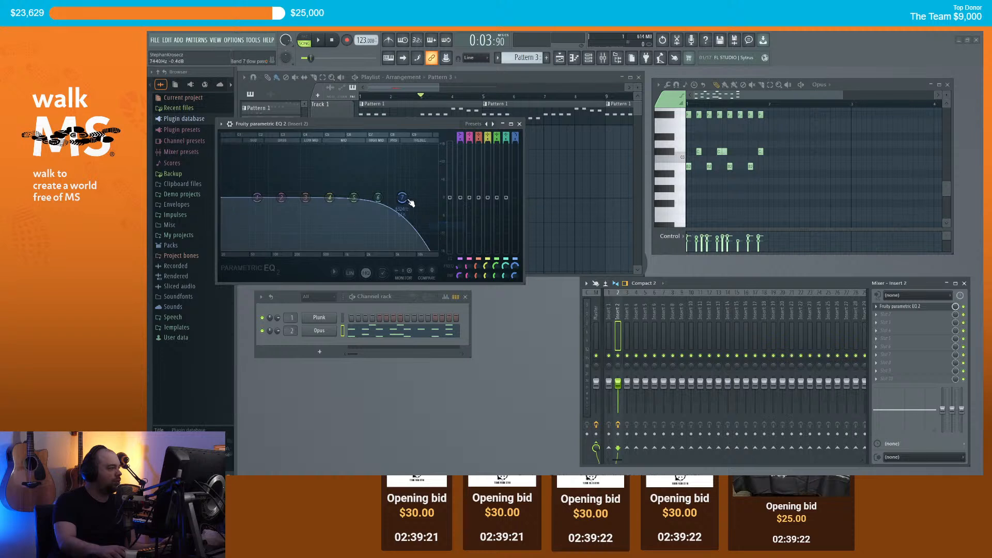
Step: Tune the band 7 low-pass cutoff to about 7–8 kHz during playback, then close the EQ
drag(401, 196, 390, 196)
drag(426, 123, 450, 172)
key(space)
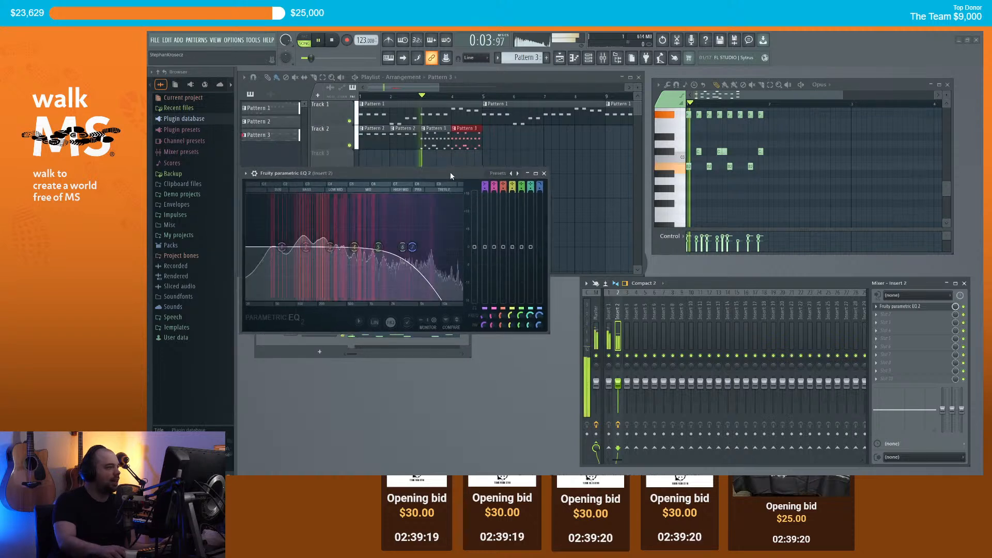
drag(413, 247, 429, 247)
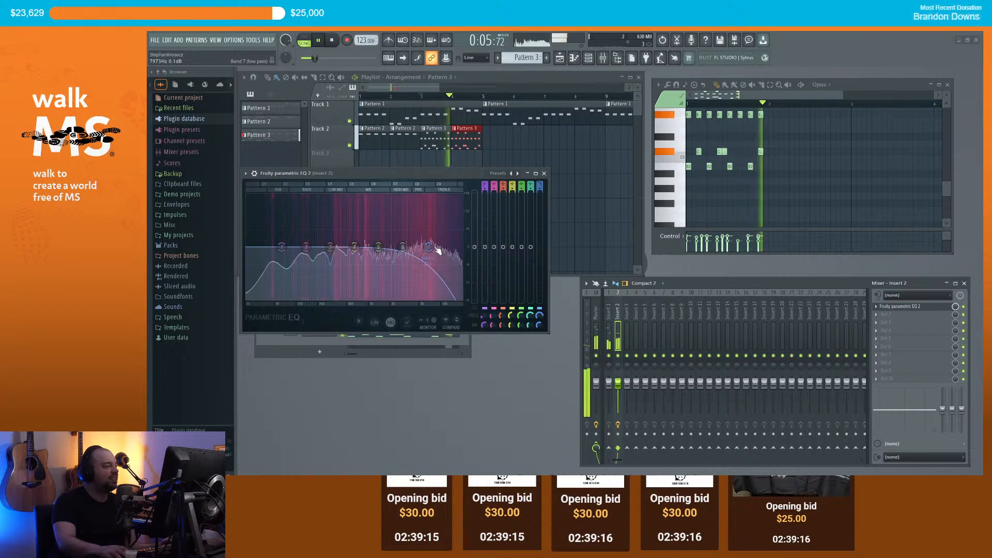
key(space)
drag(429, 247, 432, 247)
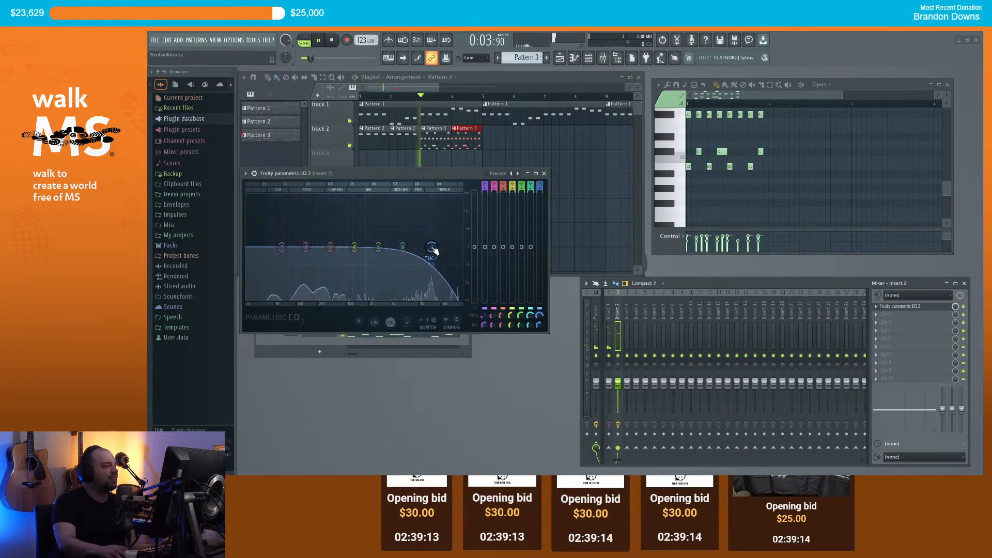
key(space)
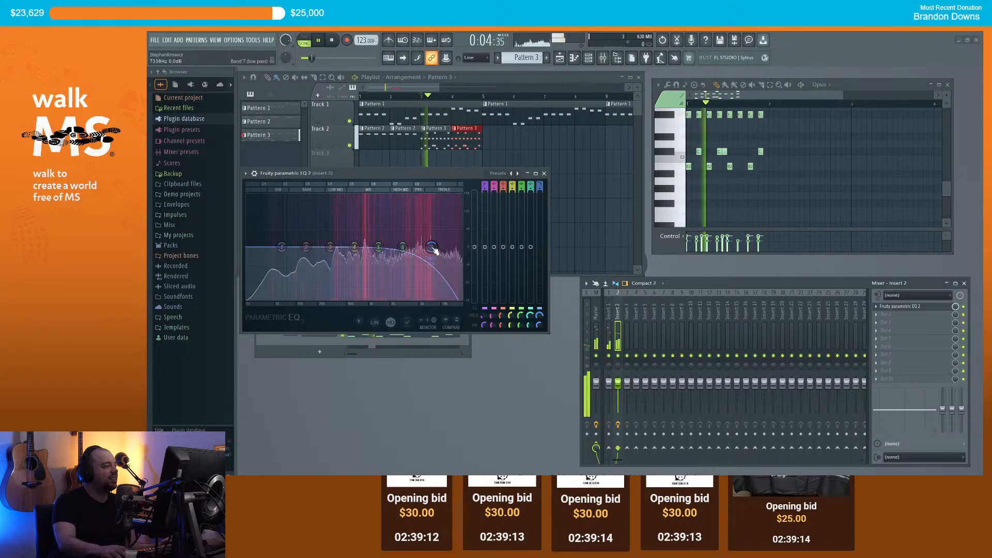
click(543, 173)
key(space)
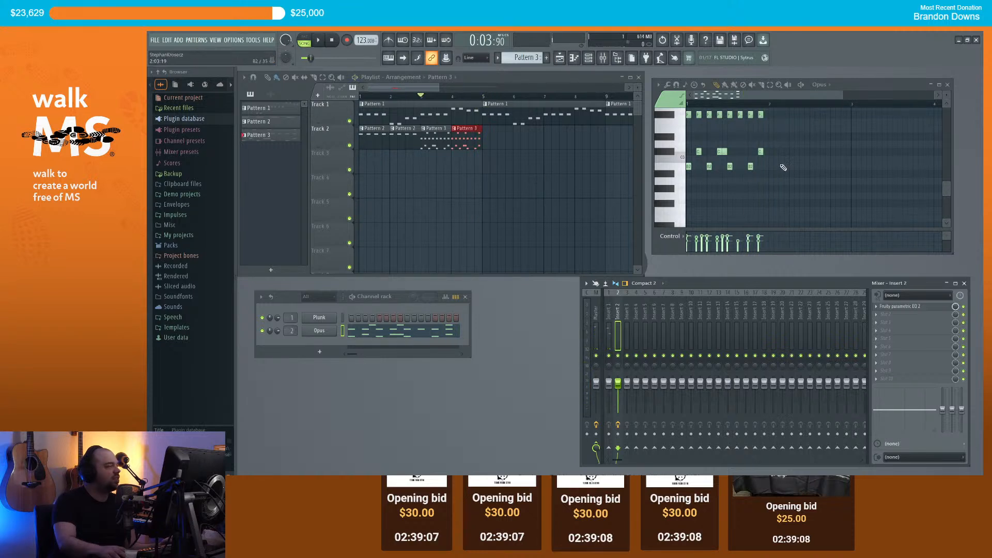
Step: Move the two Pattern 3 clips on Track 2 to bars 5 and 6
key(space)
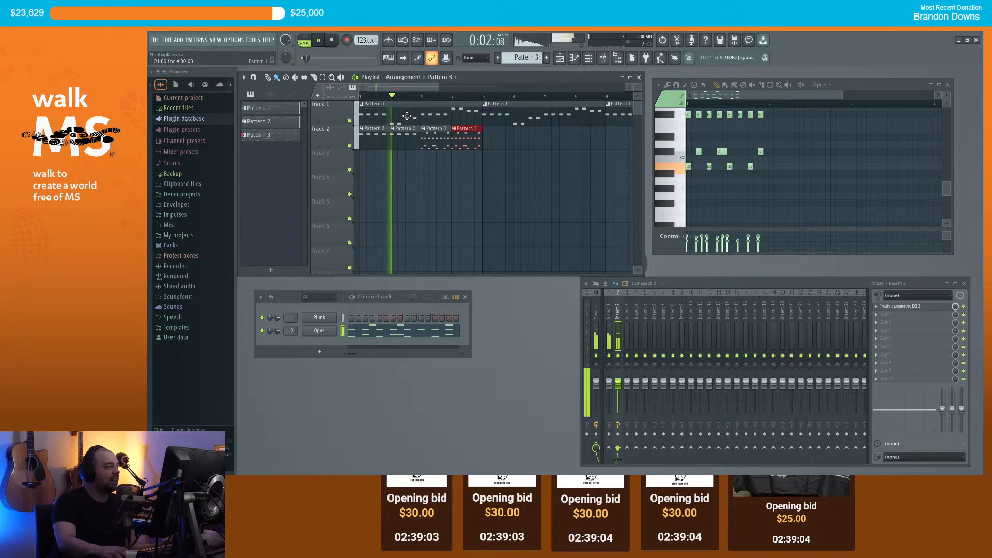
key(space)
drag(464, 140, 527, 143)
drag(444, 140, 500, 140)
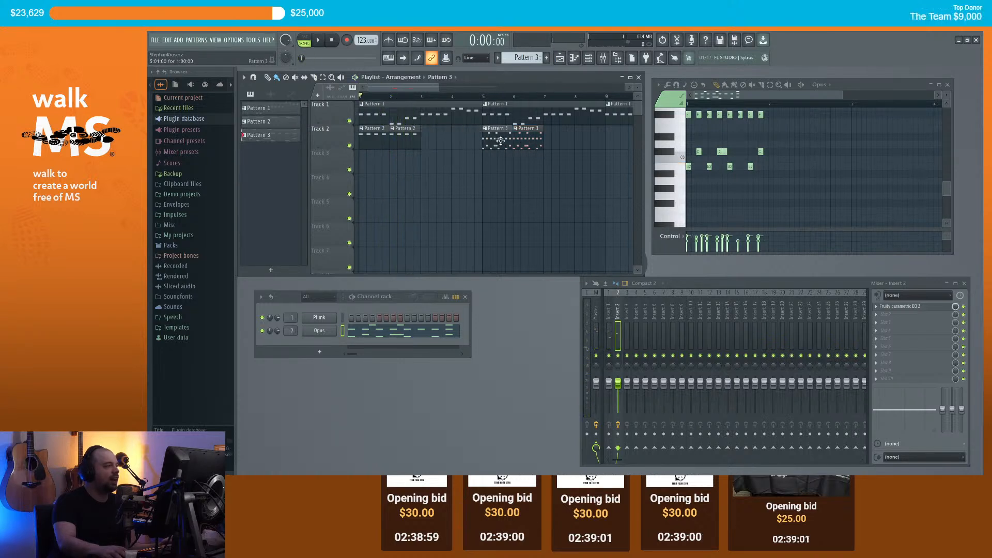
Step: Replace the bar-3 Pattern 2 clip with Pattern 3 and make it unique as Pattern 4
click(397, 140)
right_click(441, 139)
click(492, 141)
click(428, 139)
click(424, 128)
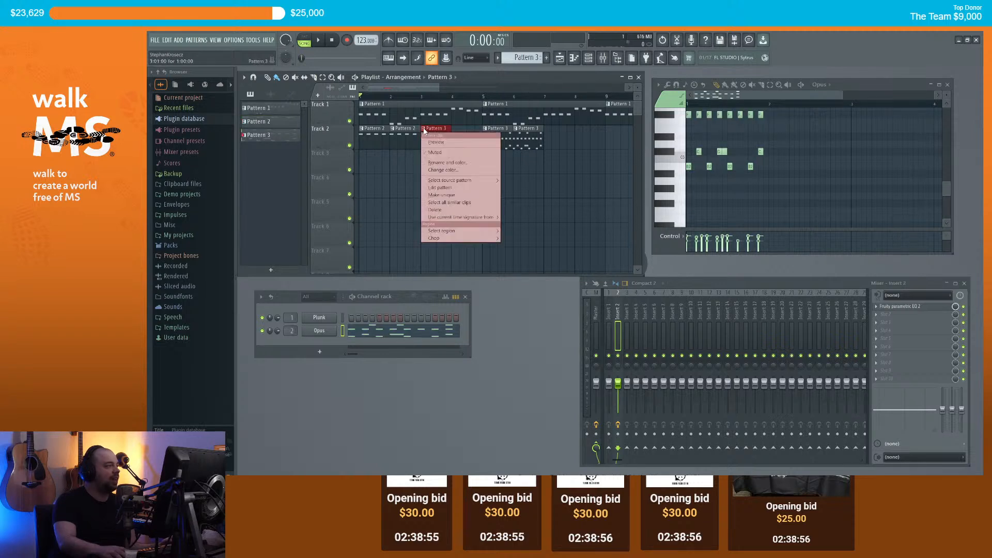
click(444, 195)
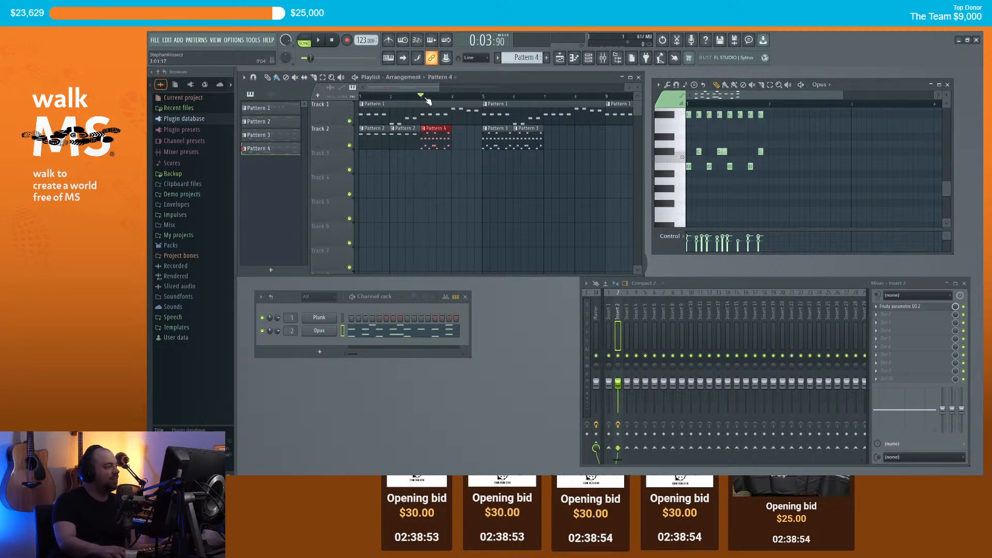
Step: Duplicate the Pattern 4 clip with Ctrl+B and paint Pattern 3 clips at bars 7 and 8
scroll(722, 174, up, 2)
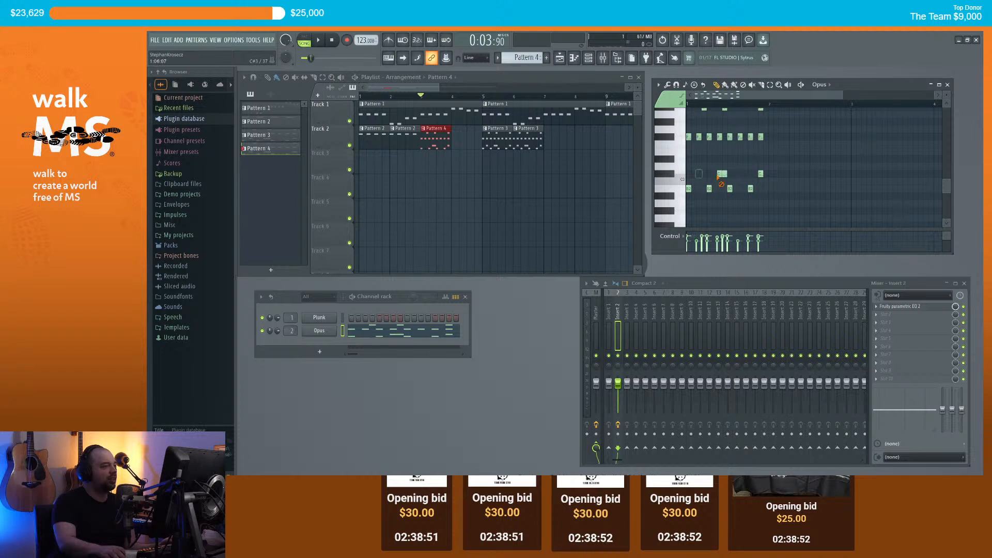
scroll(775, 180, up, 4)
key(space)
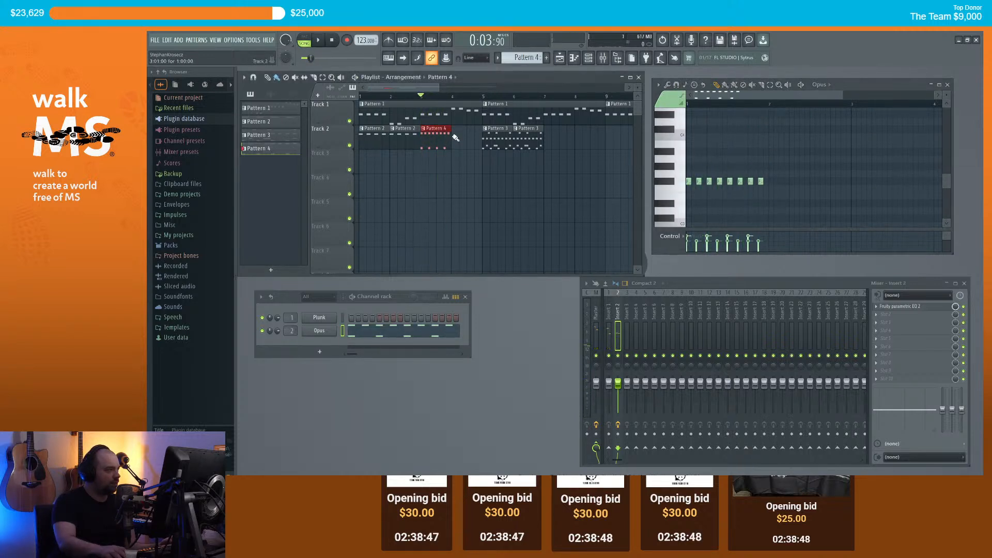
key(ctrl+b)
key(space)
scroll(514, 151, down, 2)
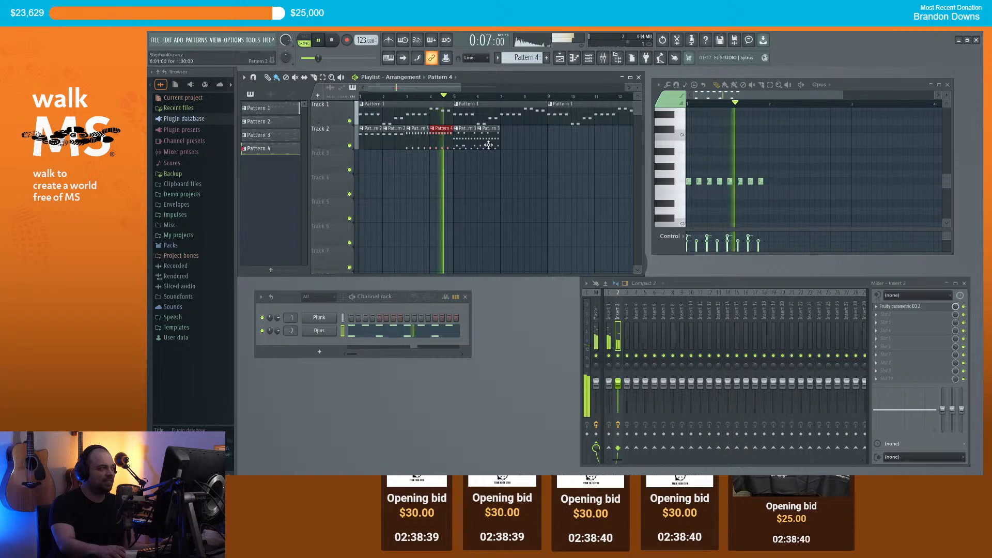
mouse_move(505, 142)
mouse_down()
mouse_move(527, 142)
mouse_move(514, 145)
mouse_up()
key(space)
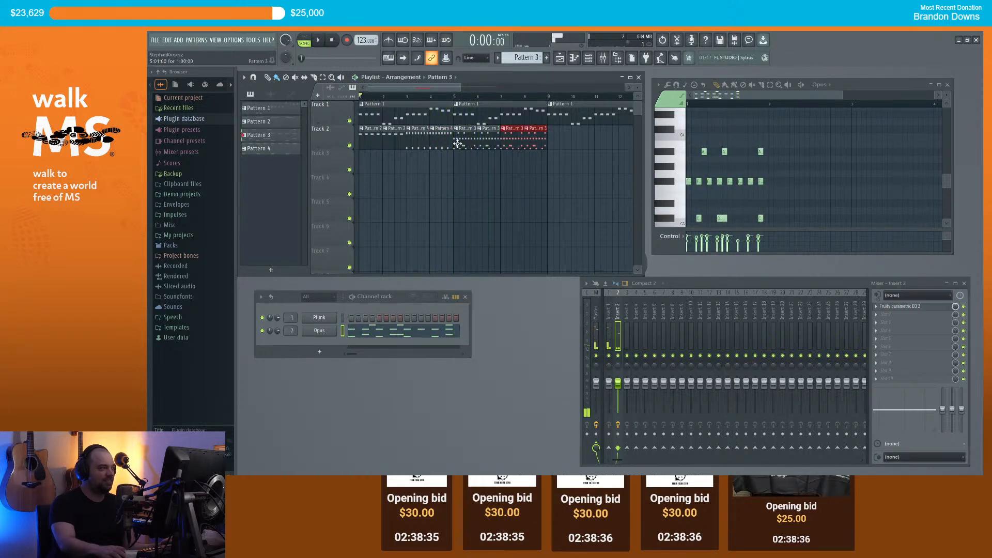
Step: In Pattern 3, delete two C#3 notes and add an F3 hit near the start
scroll(703, 172, down, 3)
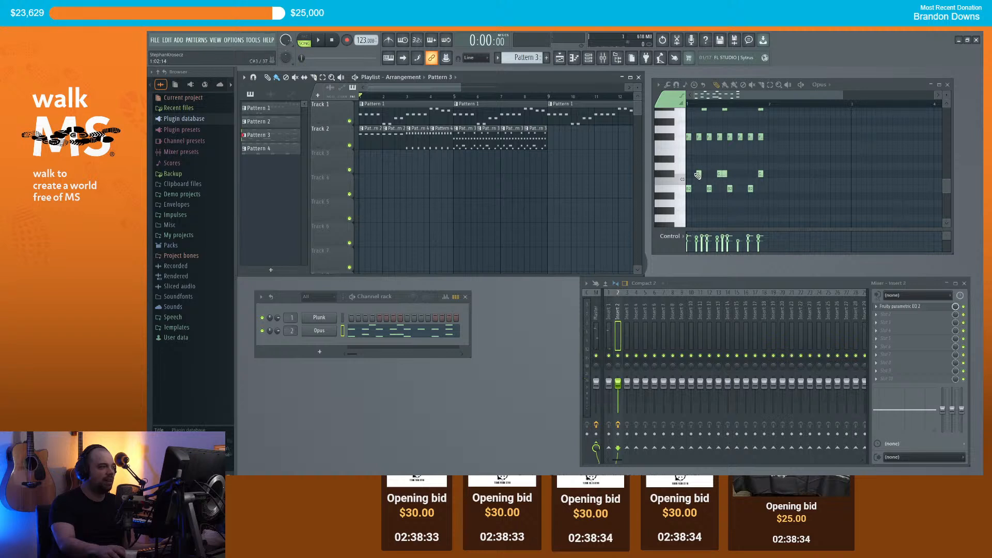
scroll(698, 175, up, 2)
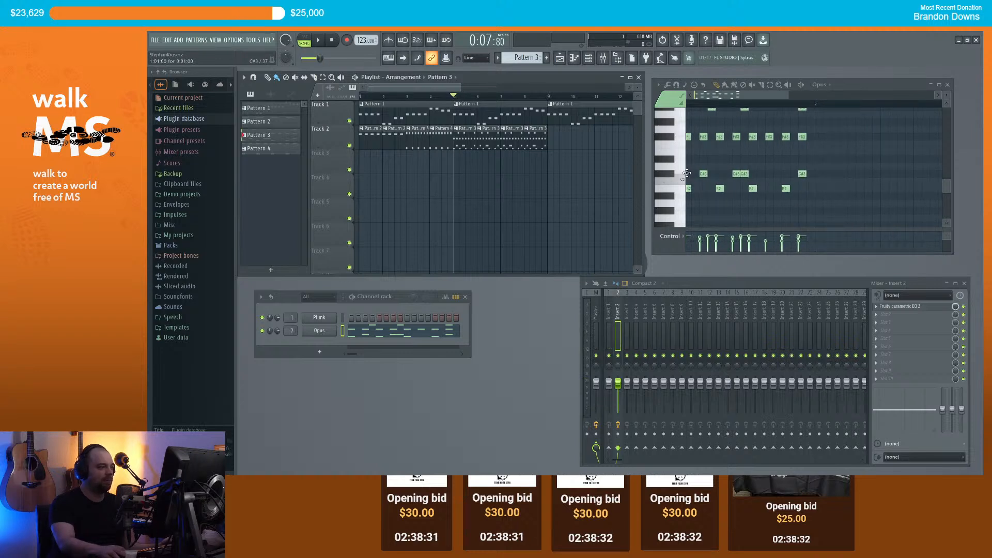
click(686, 175)
key(space)
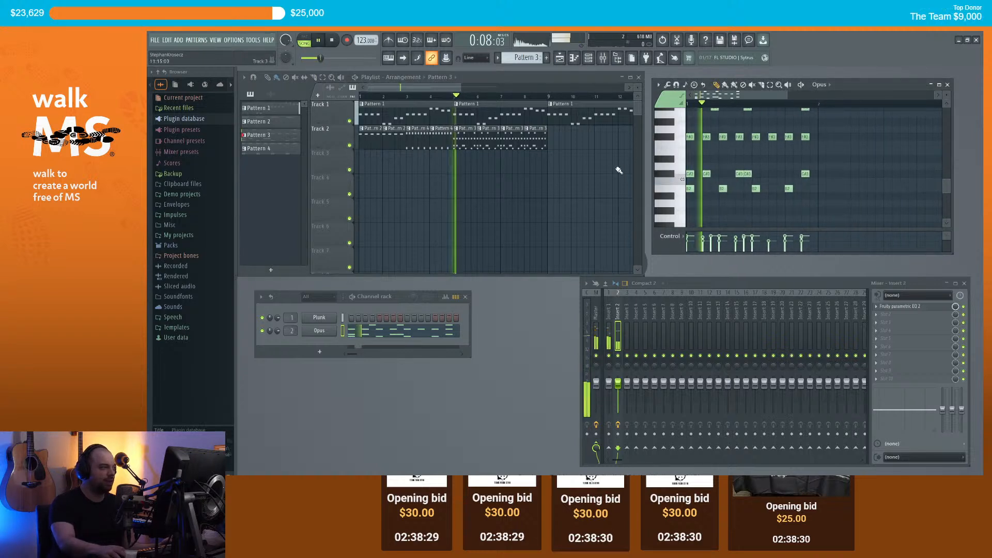
right_click(706, 175)
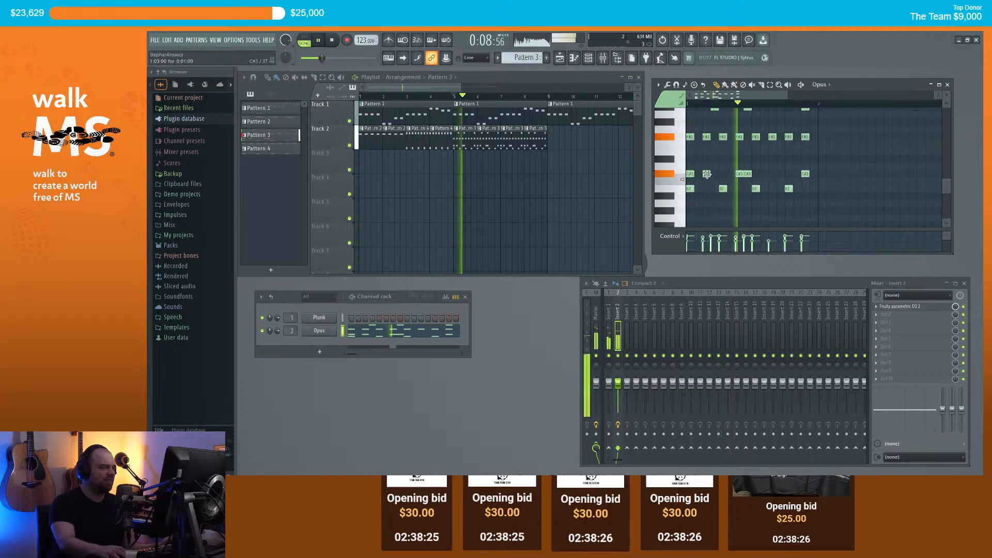
right_click(691, 175)
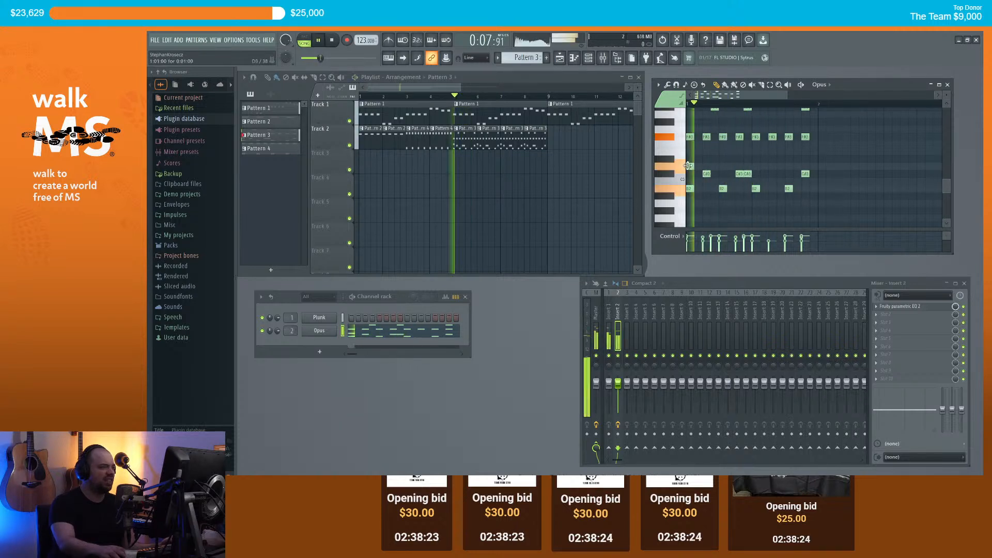
click(689, 151)
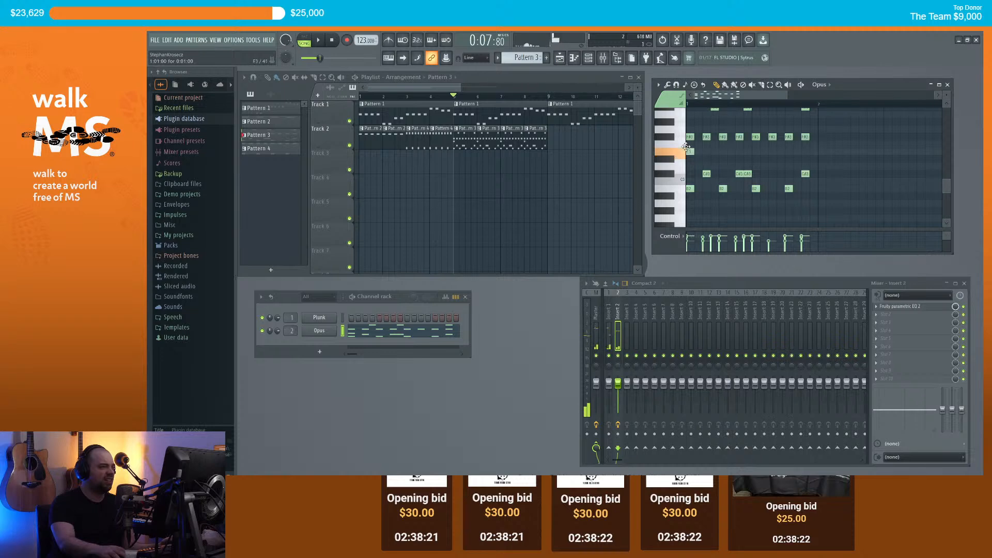
Step: In Opus, audition the Alberto, Beans & Rice, 908, Rascal and Old Skool Neve kits
click(324, 333)
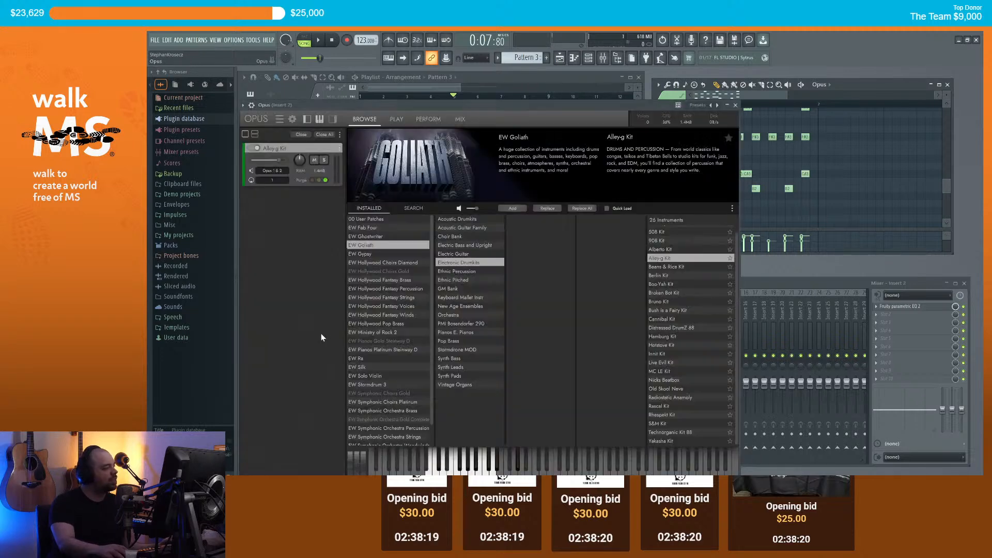
click(660, 249)
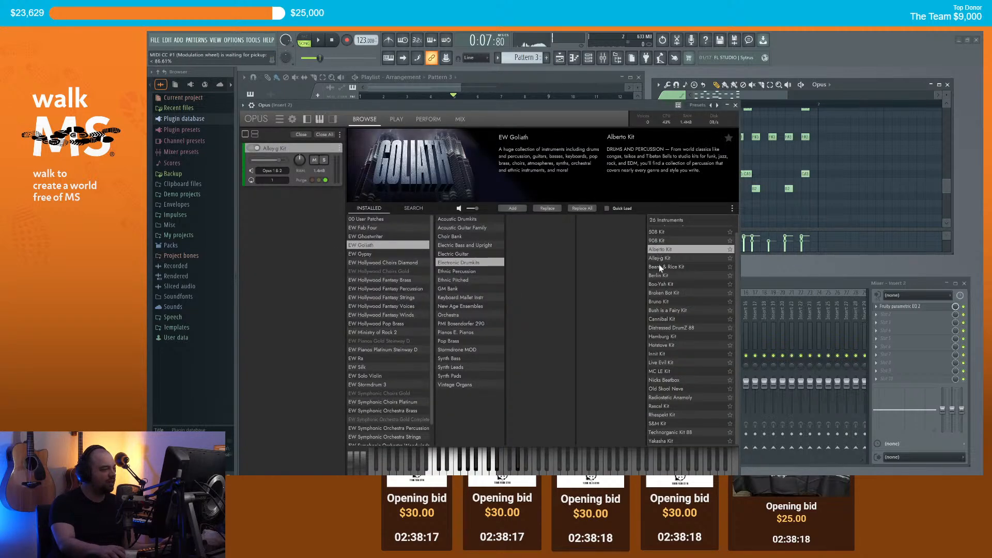
click(660, 267)
click(661, 242)
scroll(660, 245, up, 1)
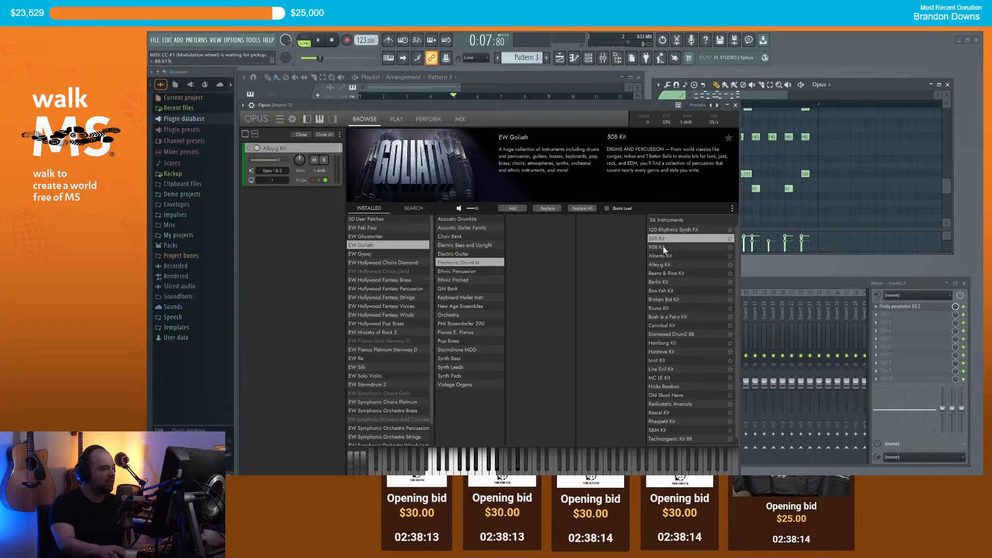
click(670, 412)
click(667, 396)
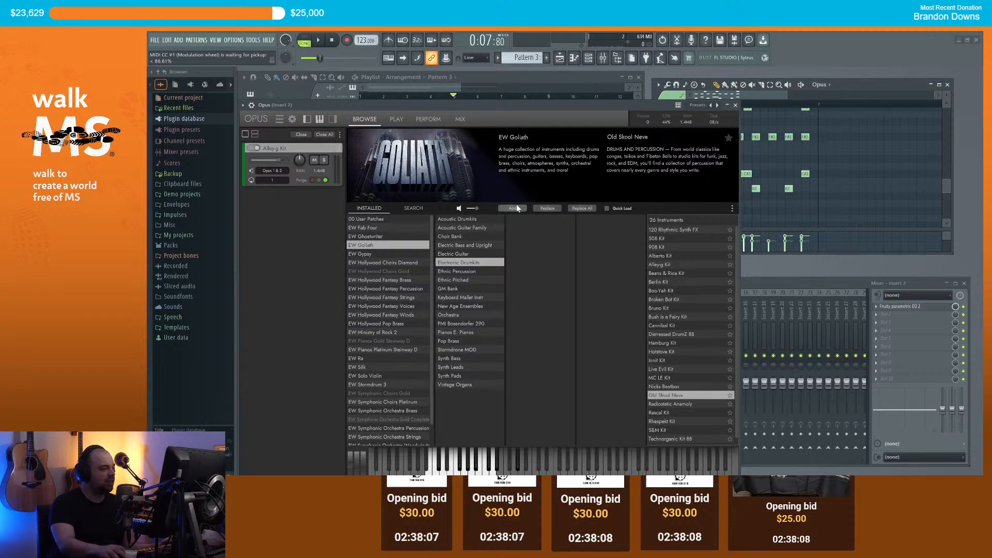
Step: Load the Old Skool Neve kit, play the song to hear it, and close Opus
click(551, 210)
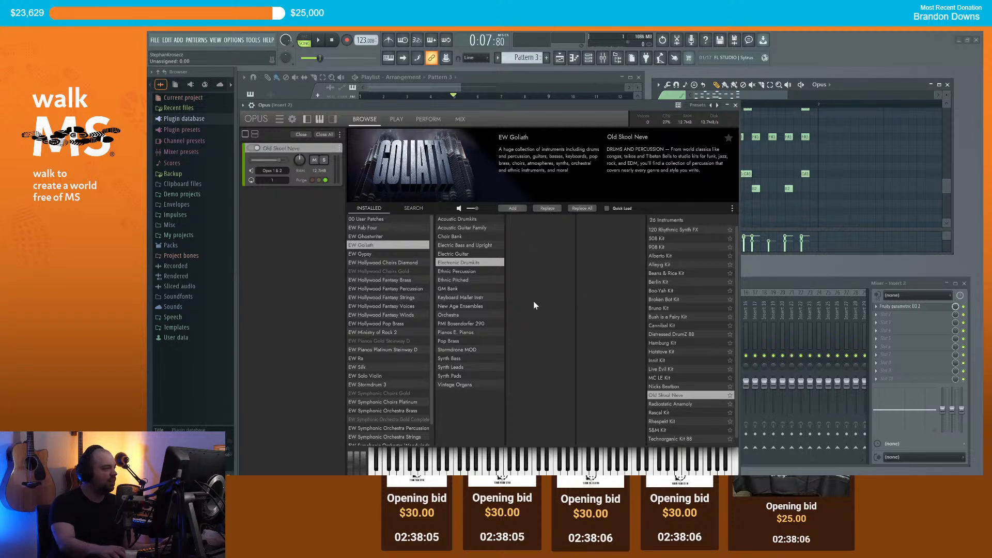
key(space)
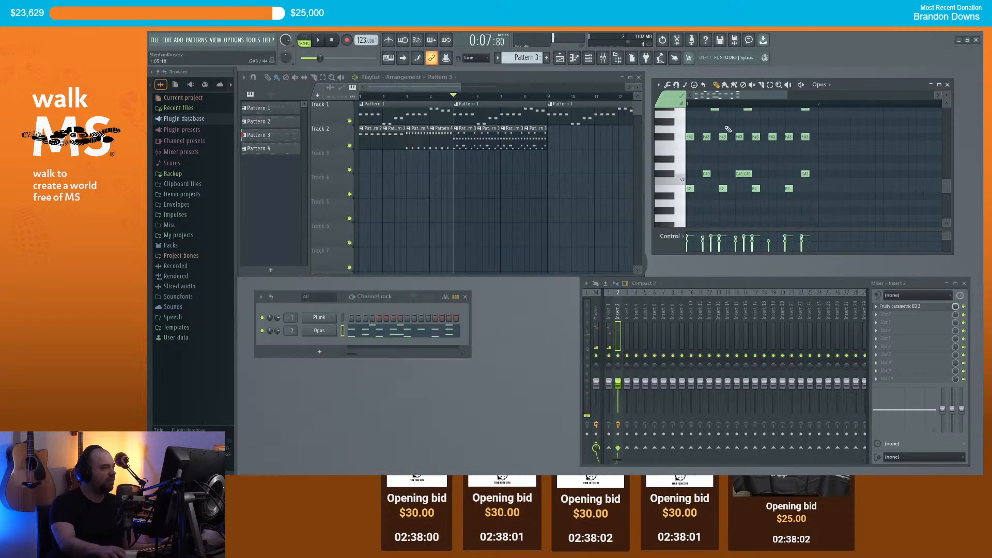
click(735, 106)
key(space)
Step: Add a drum note at the pattern start and delete the last A#3 note
click(706, 174)
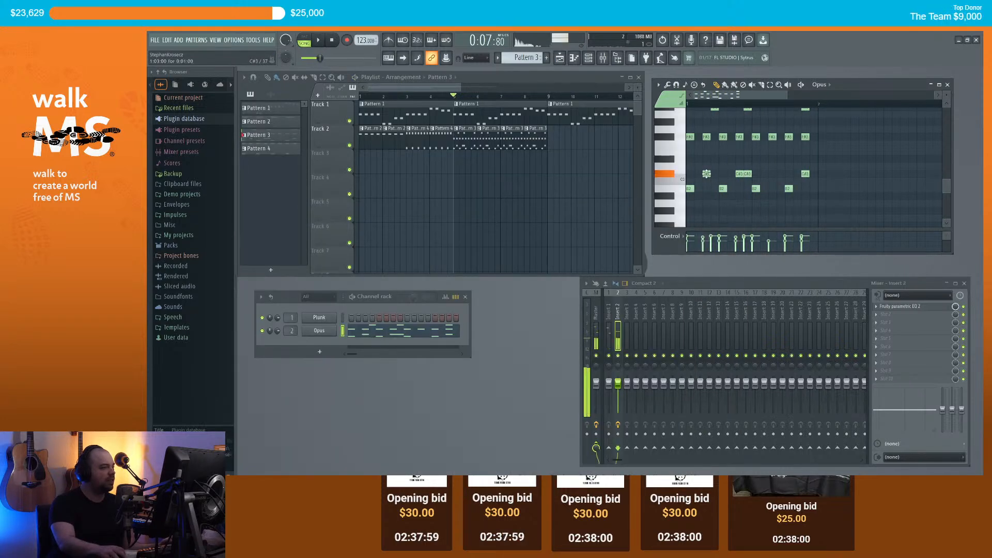
drag(691, 206, 681, 126)
scroll(695, 137, up, 2)
key(space)
key(space)
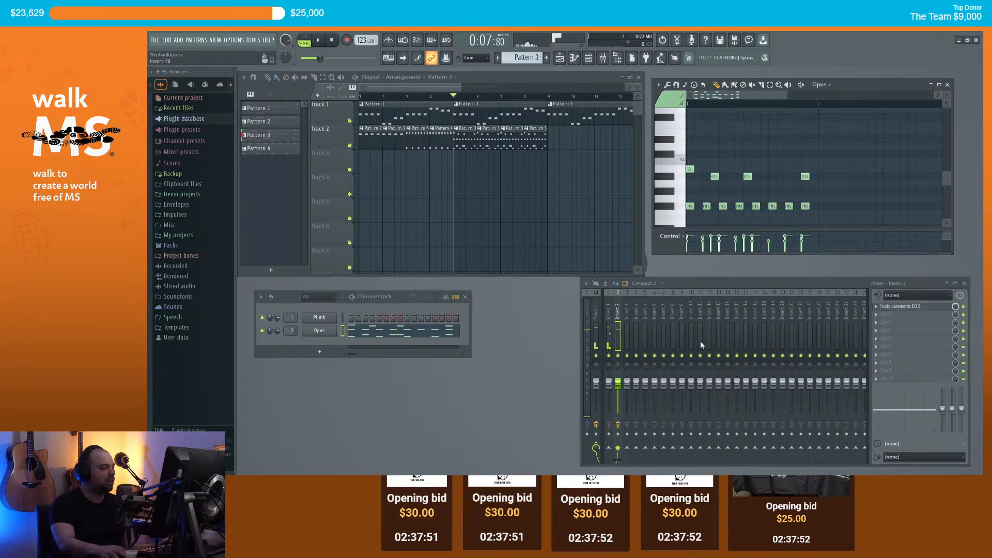
key(space)
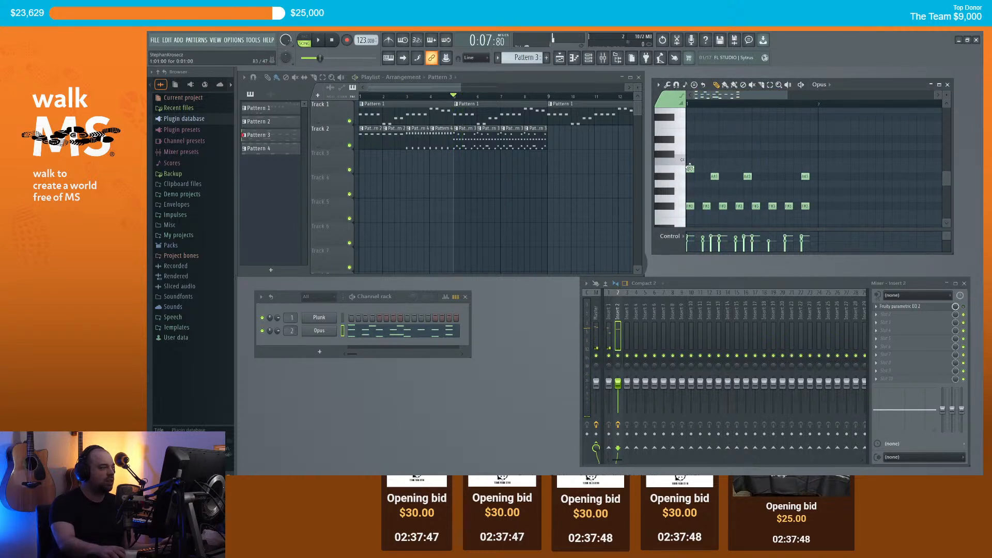
scroll(698, 145, down, 2)
right_click(747, 133)
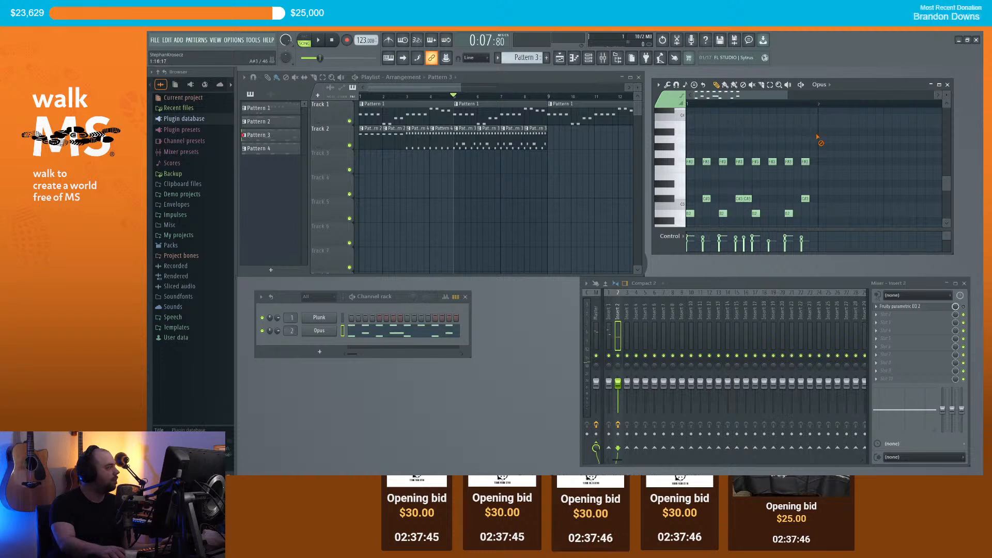
scroll(735, 176, down, 1)
key(space)
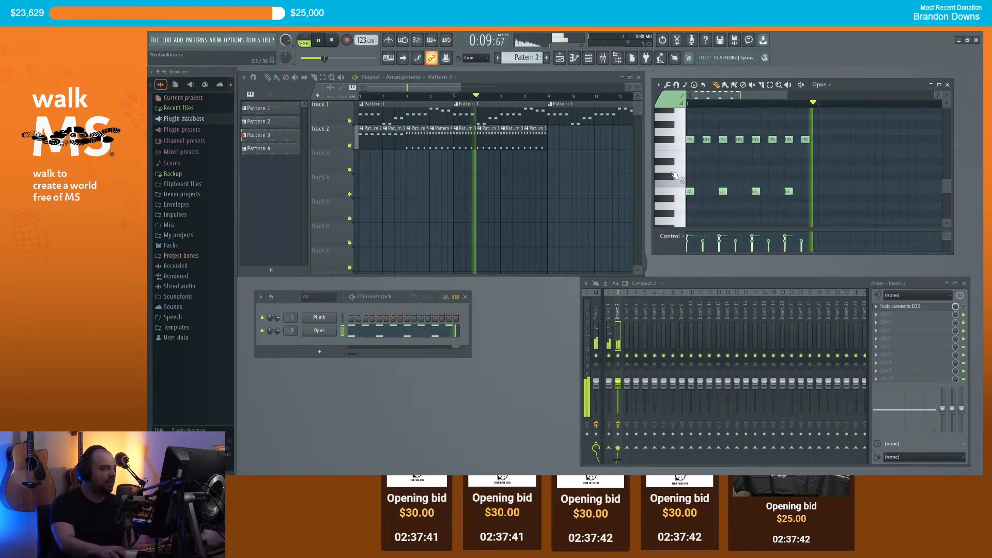
key(space)
scroll(677, 192, up, 1)
Step: Delete Track 2's drum clips from bars 5–9 and place a Pattern 4 clip at bar 5
click(412, 100)
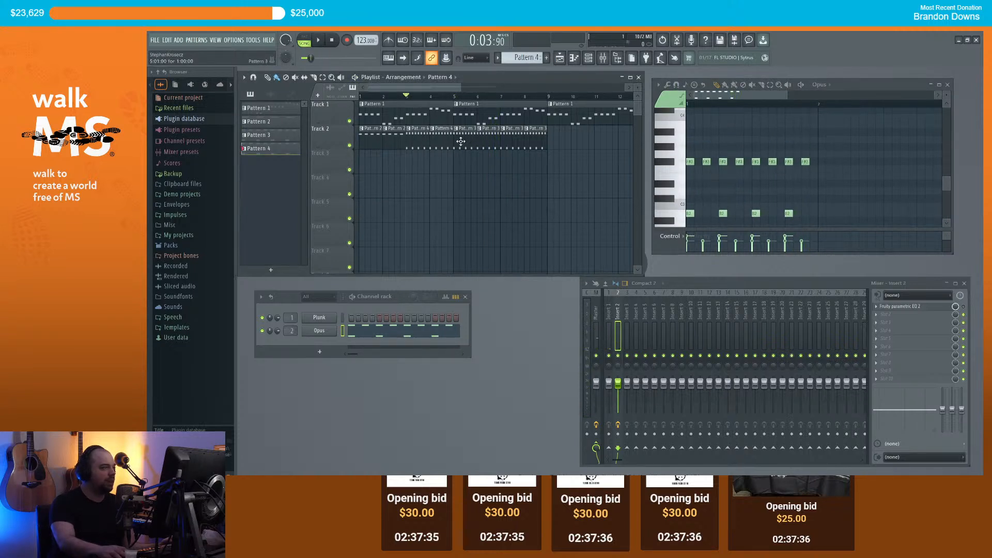
right_click(461, 141)
drag(673, 162, 703, 134)
scroll(680, 129, up, 2)
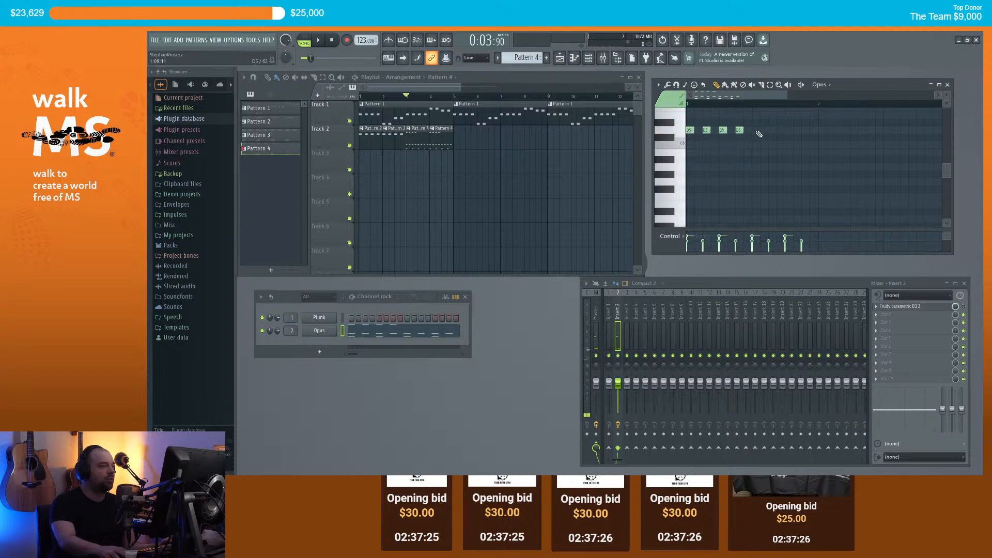
drag(803, 132, 793, 166)
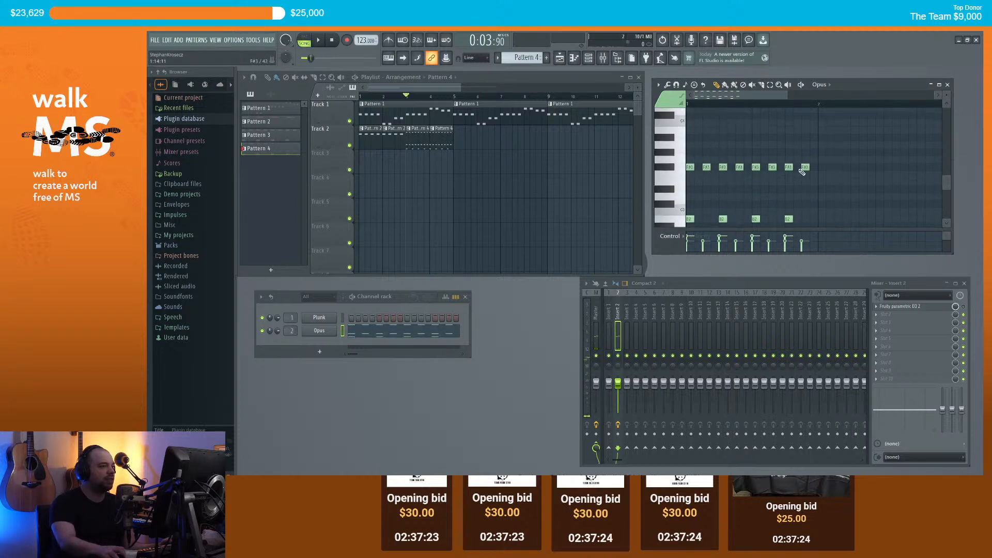
key(space)
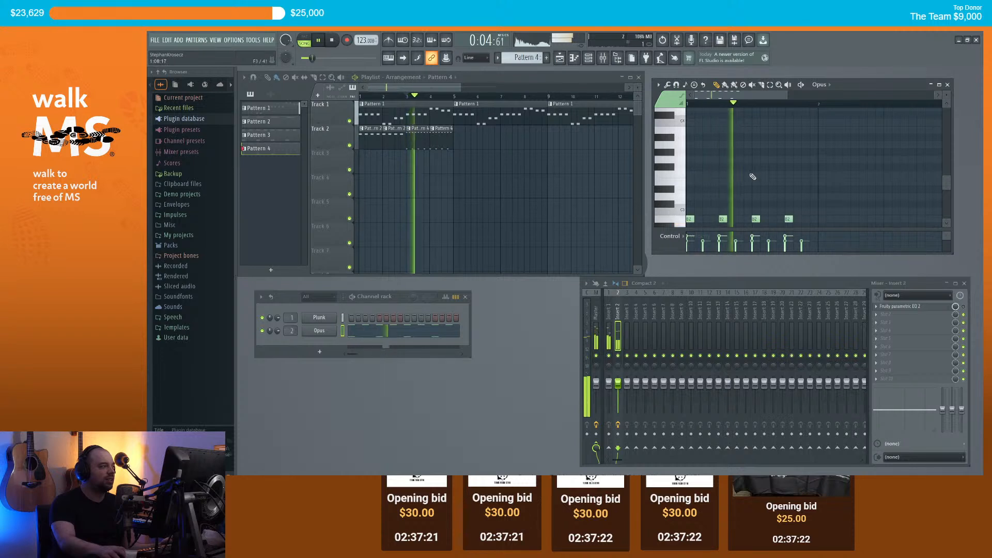
click(460, 132)
key(space)
Step: Make the bar-5 clip unique as Pattern 5, add two B4 hits, and paint a second Pattern 5 clip
right_click(456, 131)
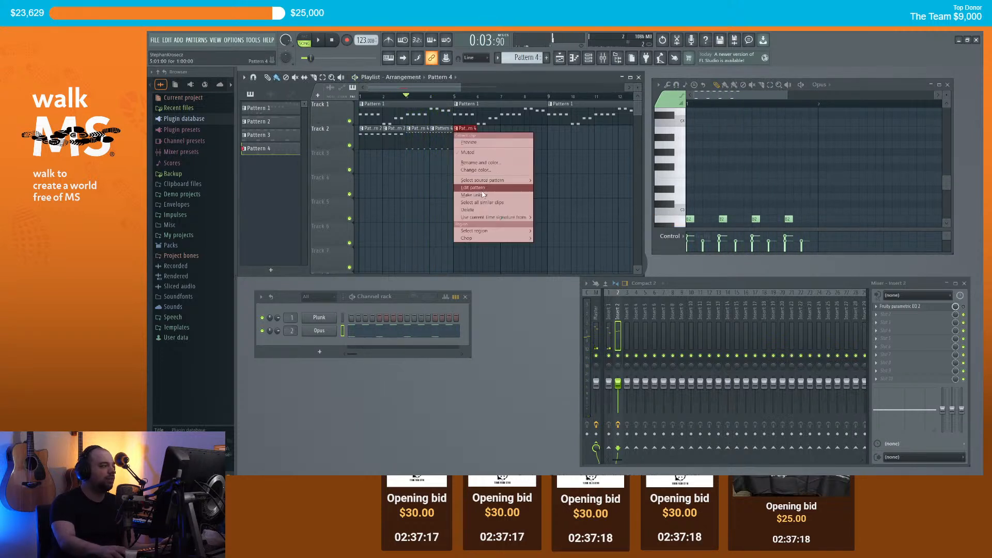
click(480, 193)
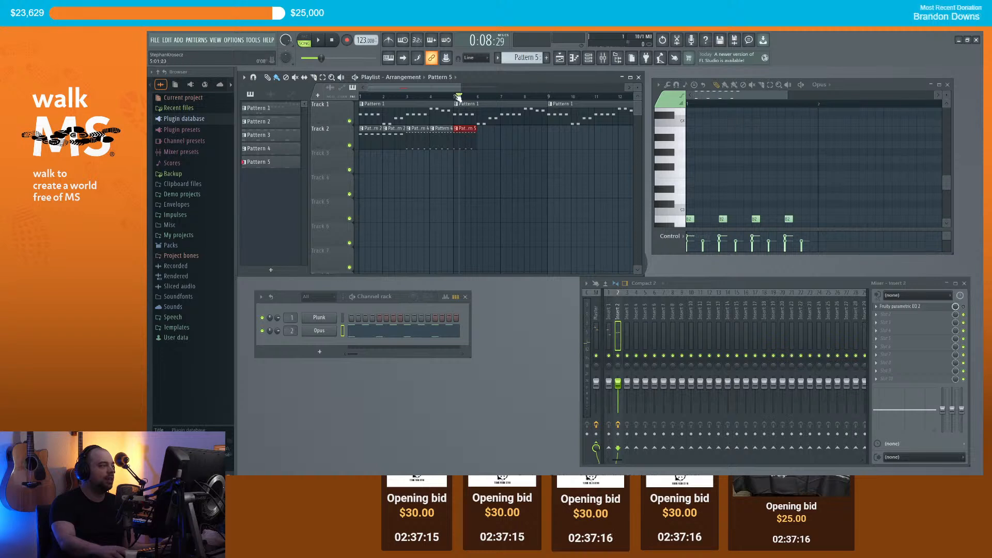
scroll(743, 175, up, 2)
drag(690, 181, 651, 151)
key(space)
key(space)
click(722, 152)
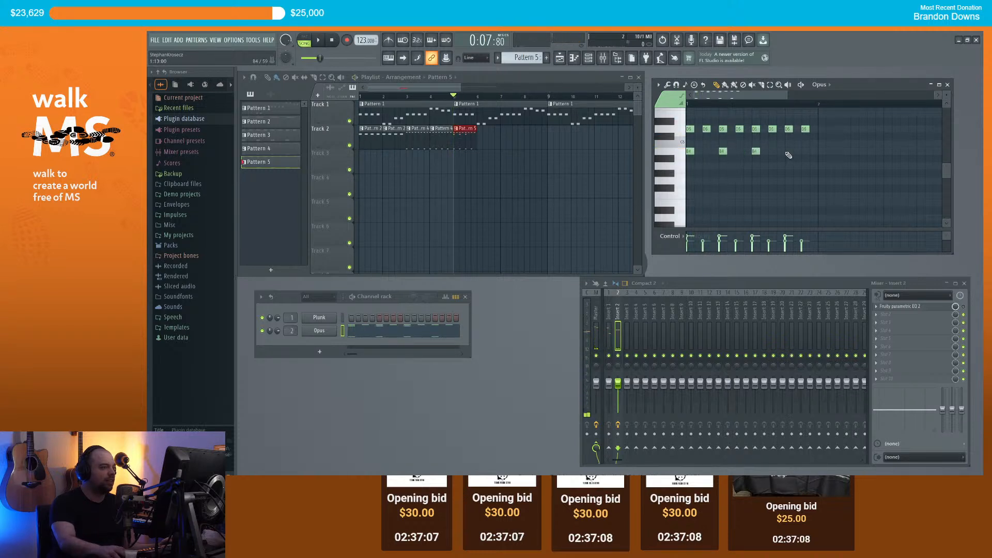
click(787, 154)
key(space)
key(space)
click(487, 143)
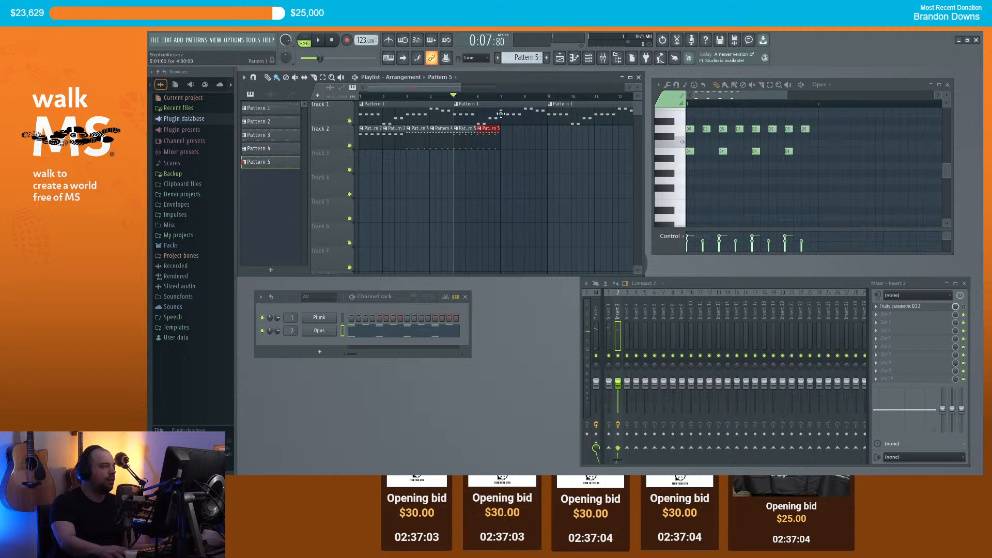
click(501, 97)
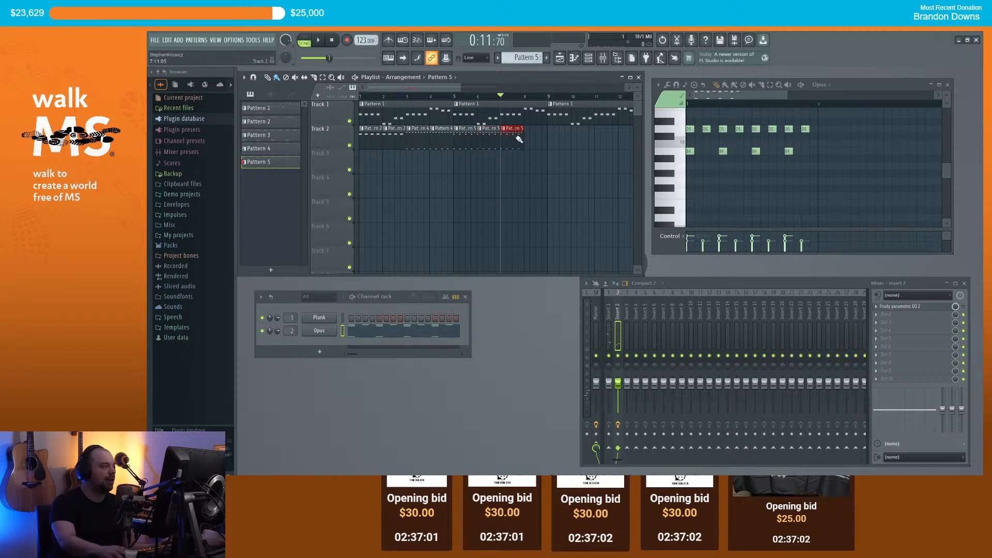
Step: Make the last clip unique as Pattern 6 and add a start note plus three E4 hits
right_click(507, 134)
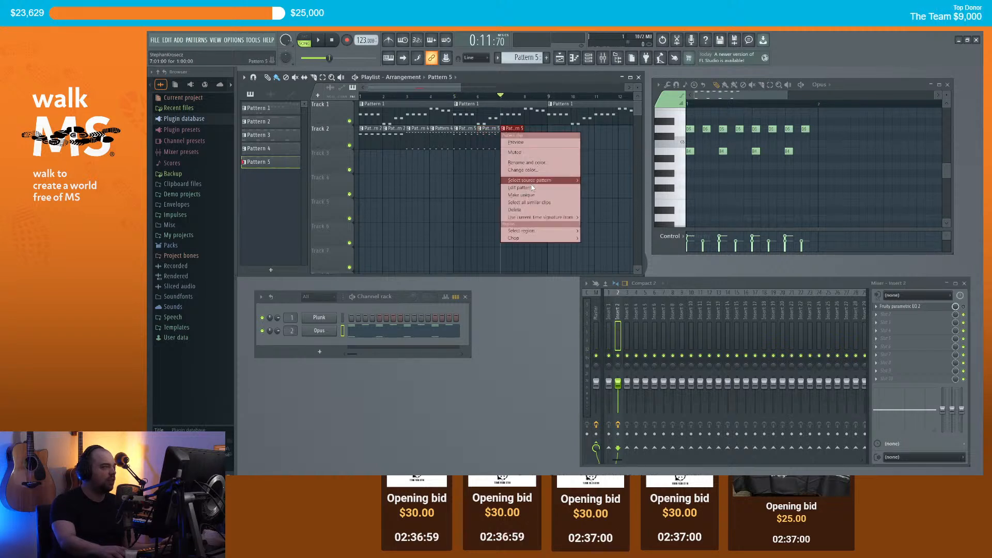
click(521, 195)
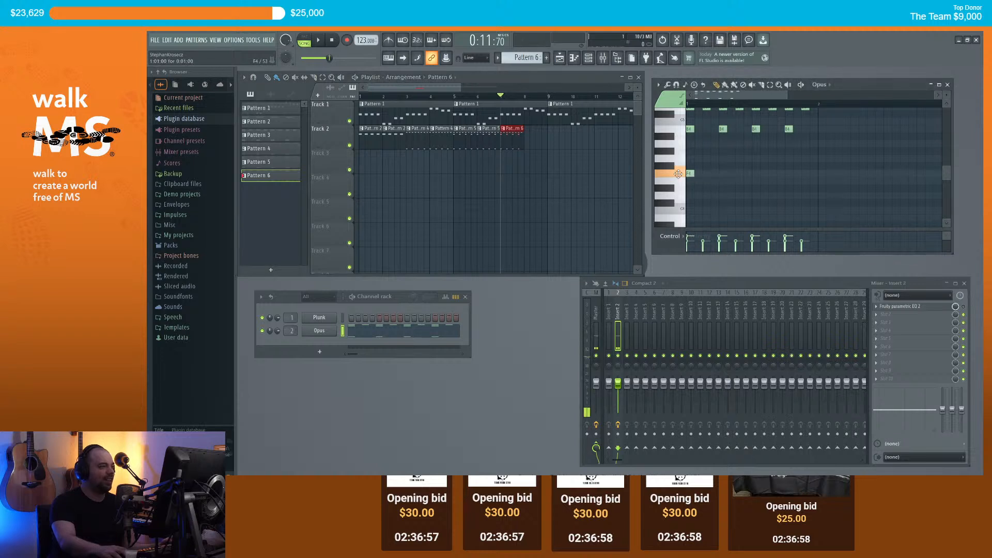
click(703, 183)
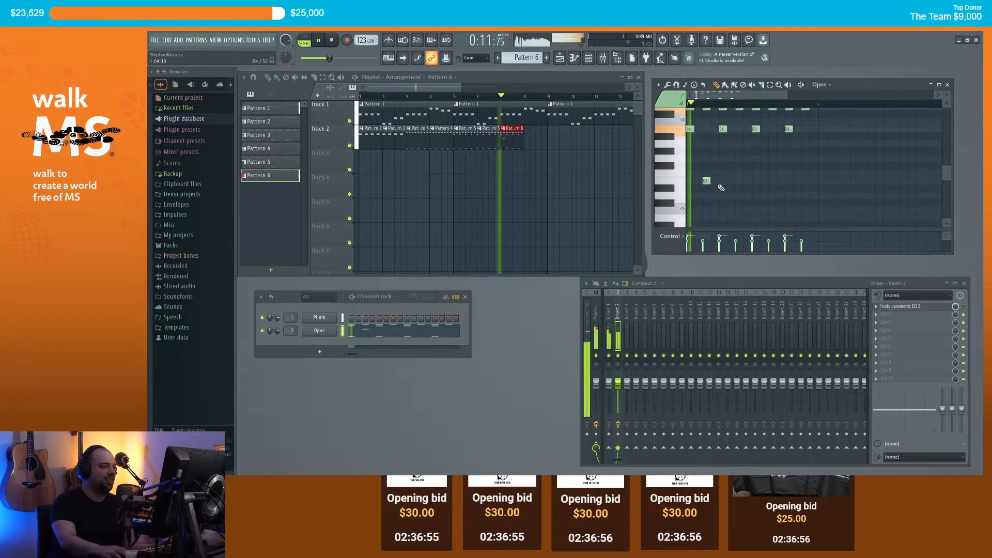
click(770, 182)
click(779, 182)
click(803, 182)
key(space)
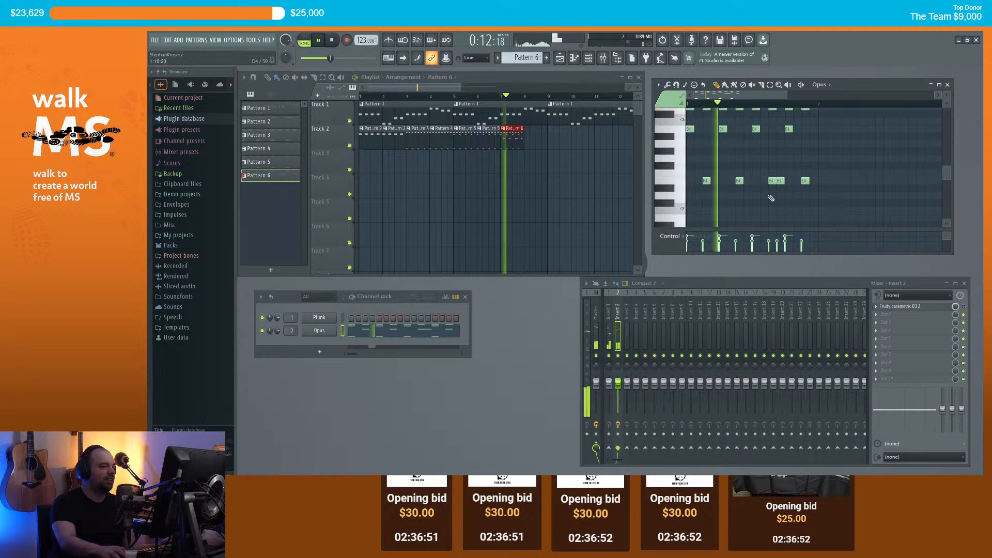
key(space)
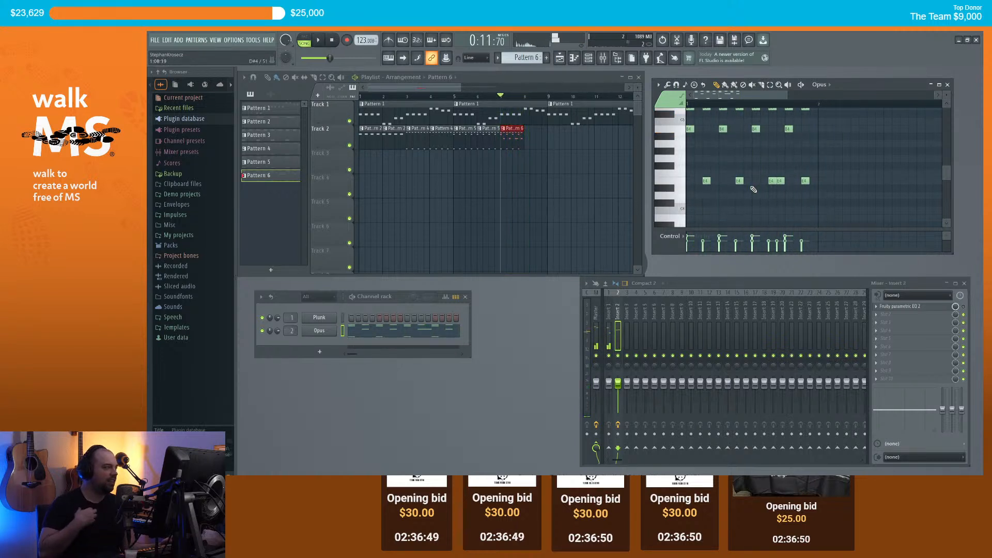
Step: Paint another Pattern 6 clip on Track 2 and play back from bar 4
click(528, 141)
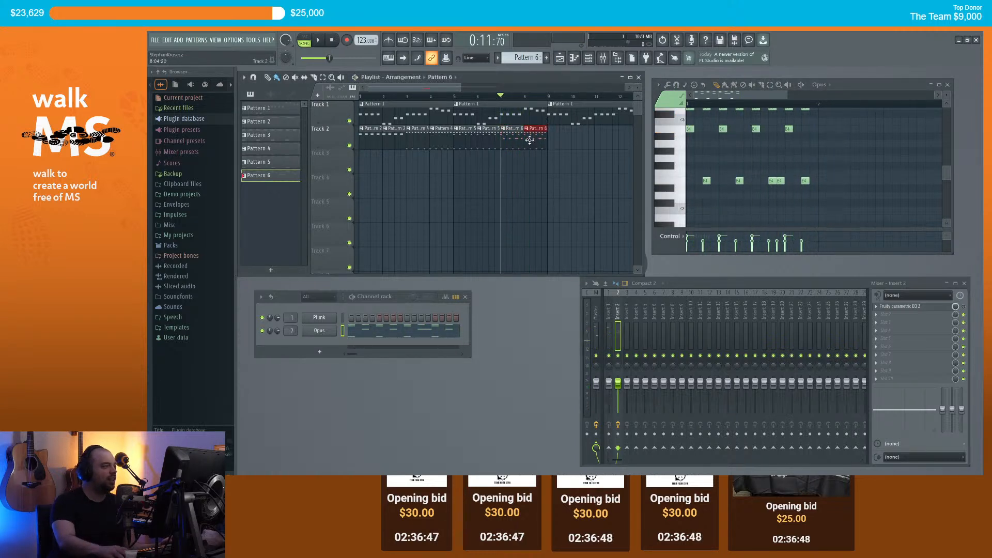
scroll(533, 142, down, 3)
click(407, 98)
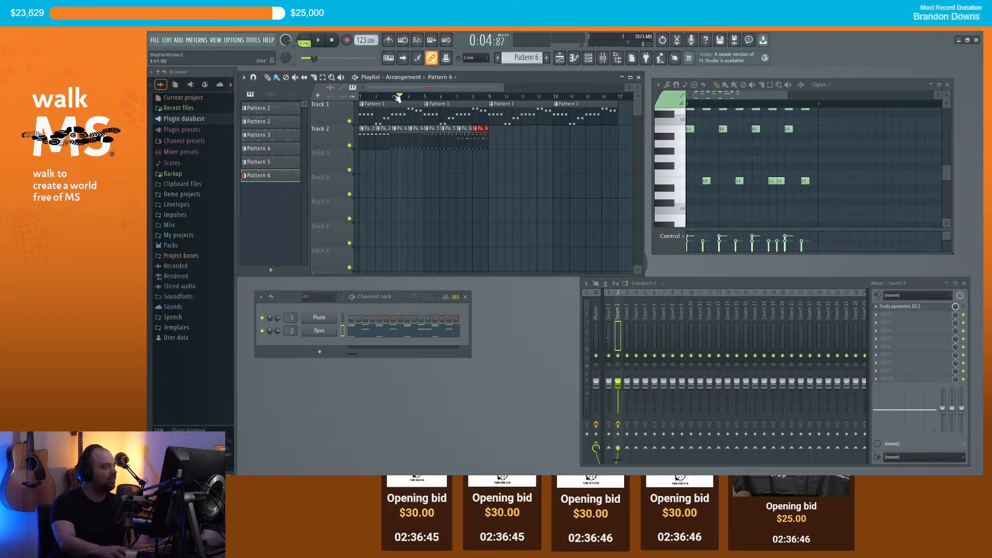
key(space)
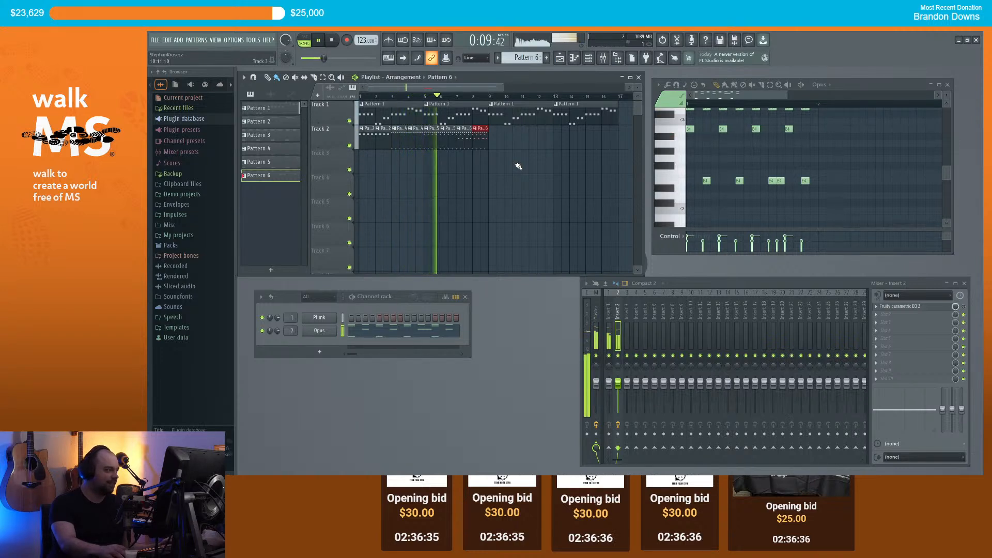
drag(479, 86, 492, 89)
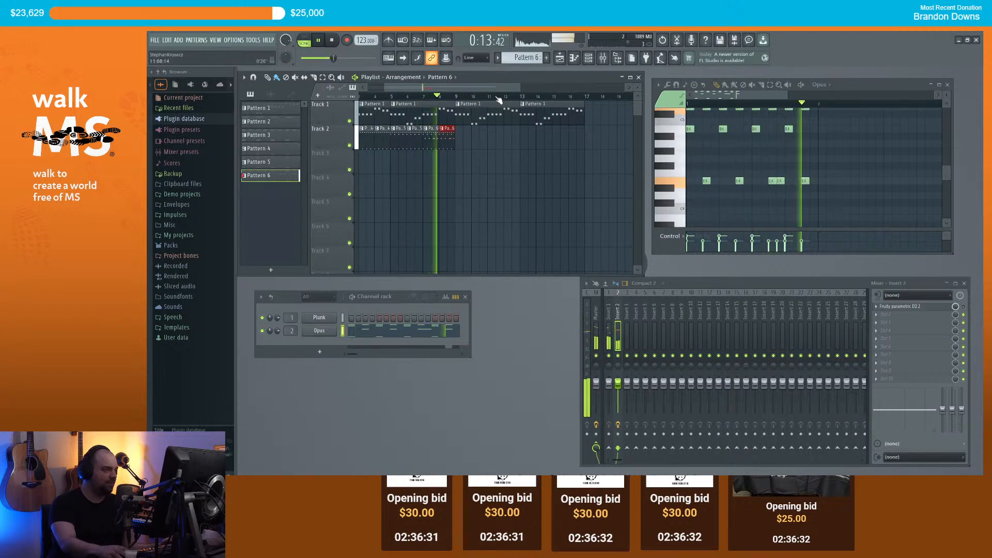
key(space)
Step: After trying F4 and G#4, add two short A4 hits at the Pattern 6 start and delete the first E4
click(697, 173)
right_click(697, 173)
click(691, 152)
right_click(690, 151)
click(706, 143)
click(714, 144)
right_click(706, 181)
key(space)
key(space)
click(699, 105)
Step: Replace the remaining four E4 hits in Pattern 6 with A4 hits
key(space)
key(space)
right_click(740, 181)
right_click(773, 181)
right_click(781, 181)
right_click(804, 182)
click(739, 144)
click(772, 144)
click(805, 143)
click(781, 144)
key(space)
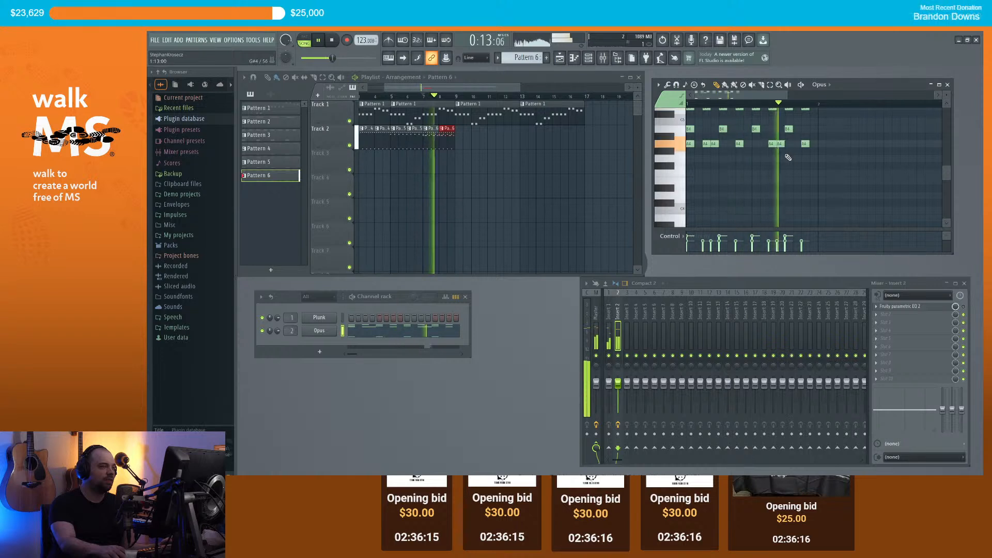
Step: Paint two more Pattern 6 clips onto Track 2
scroll(454, 144, down, 1)
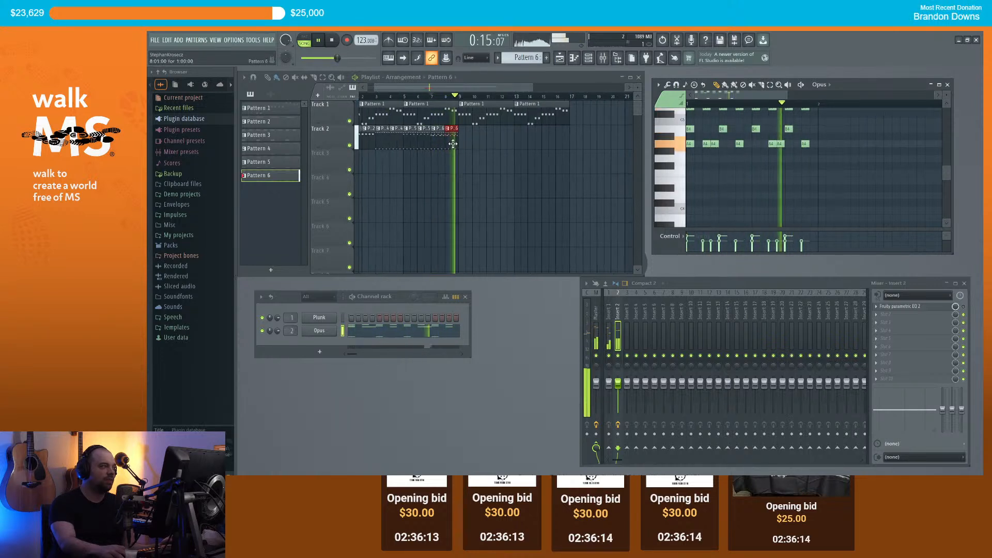
key(space)
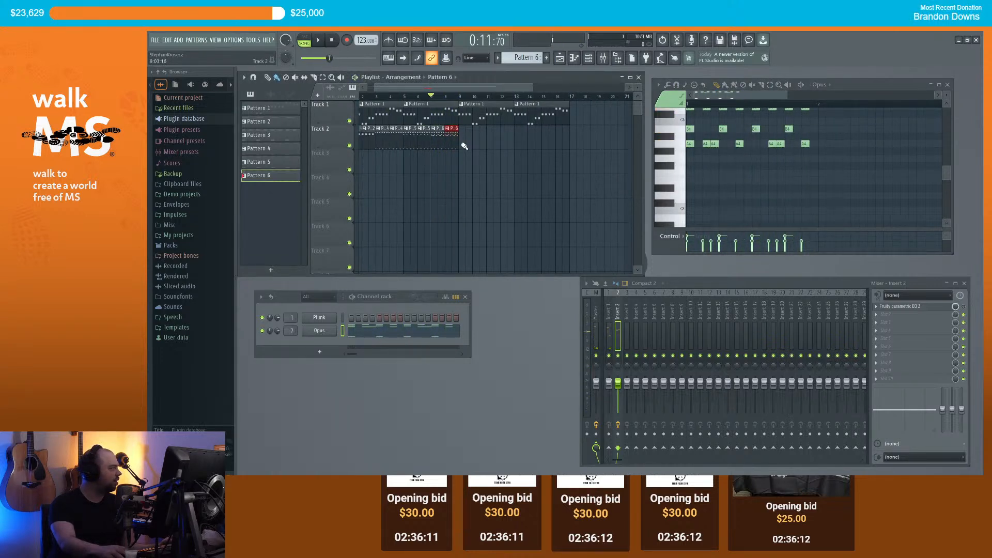
drag(464, 146, 474, 142)
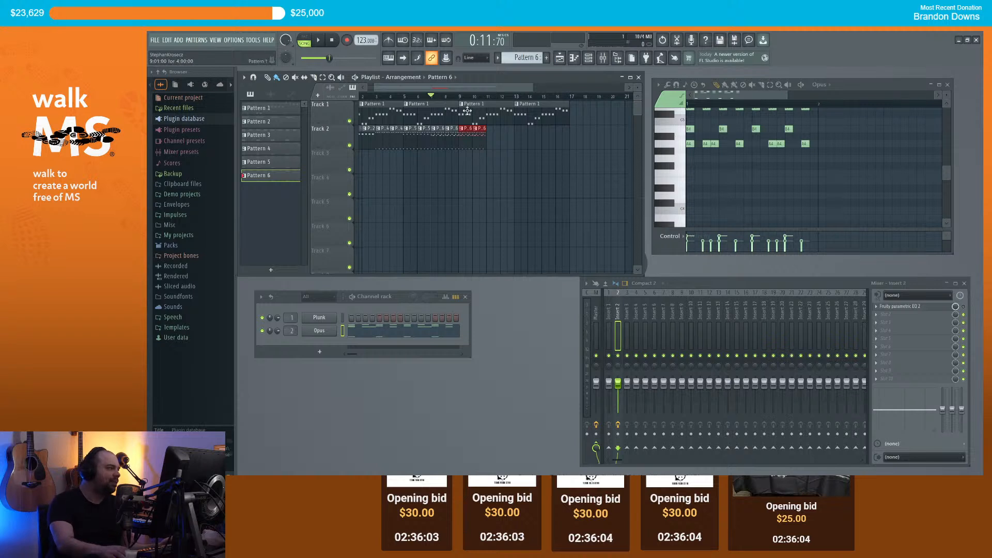
scroll(523, 159, up, 3)
scroll(537, 165, down, 3)
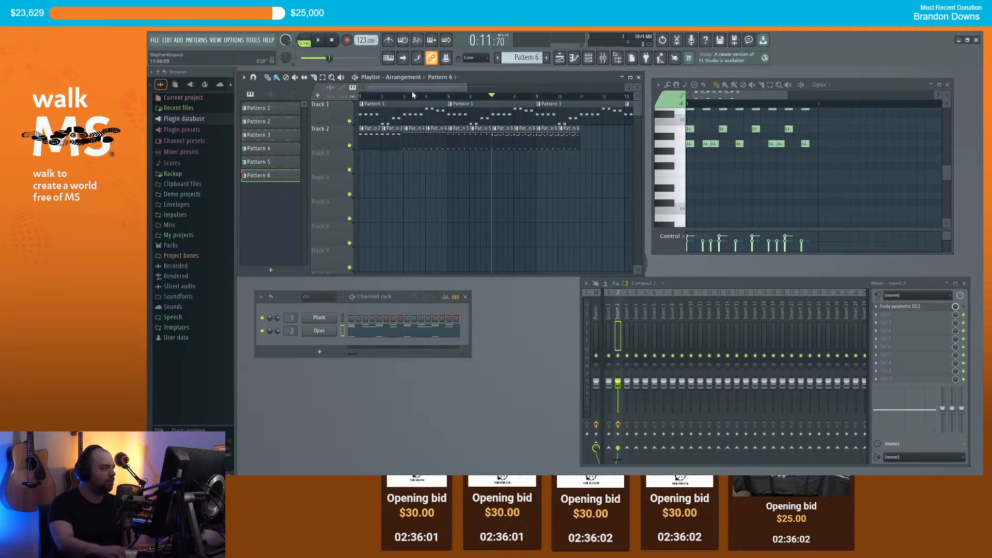
scroll(557, 171, down, 3)
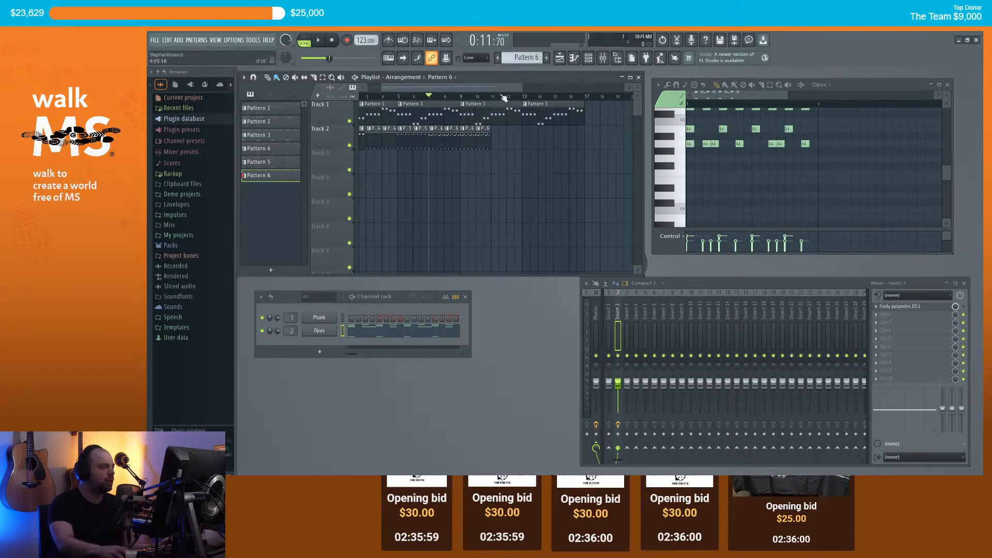
scroll(373, 85, left, 2)
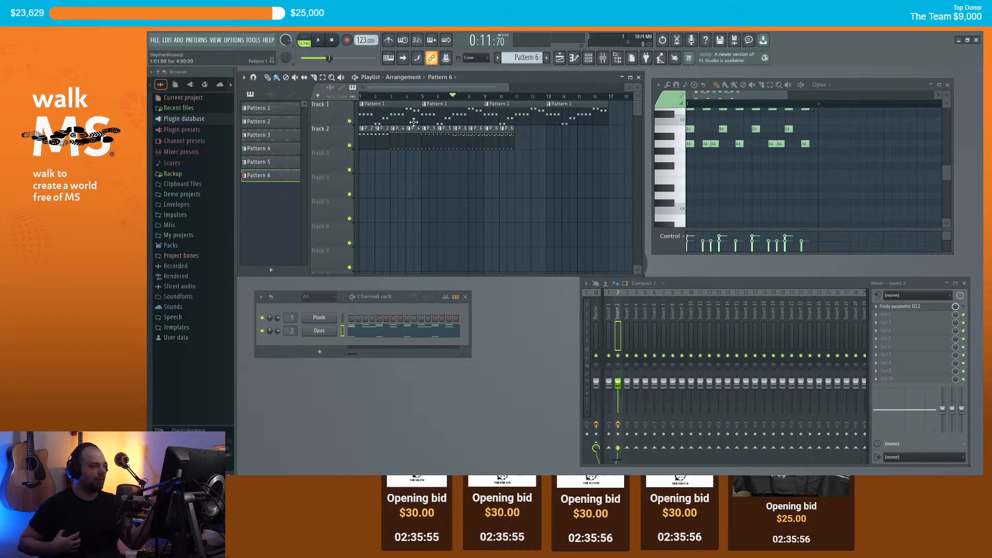
Step: Check playback from bars 5 and 10, paint Pattern 6 clips up to bar 17, and rewind to bar 1
click(422, 98)
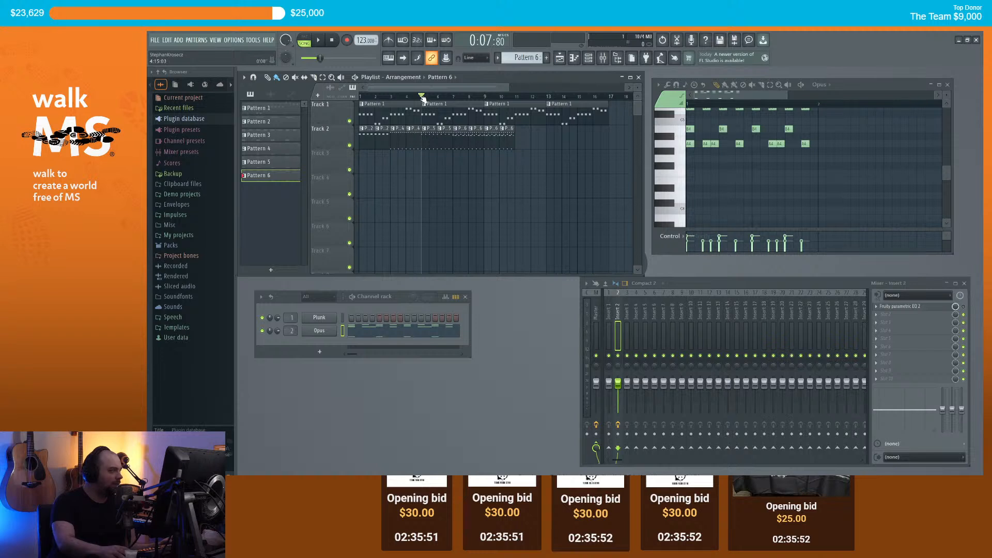
key(space)
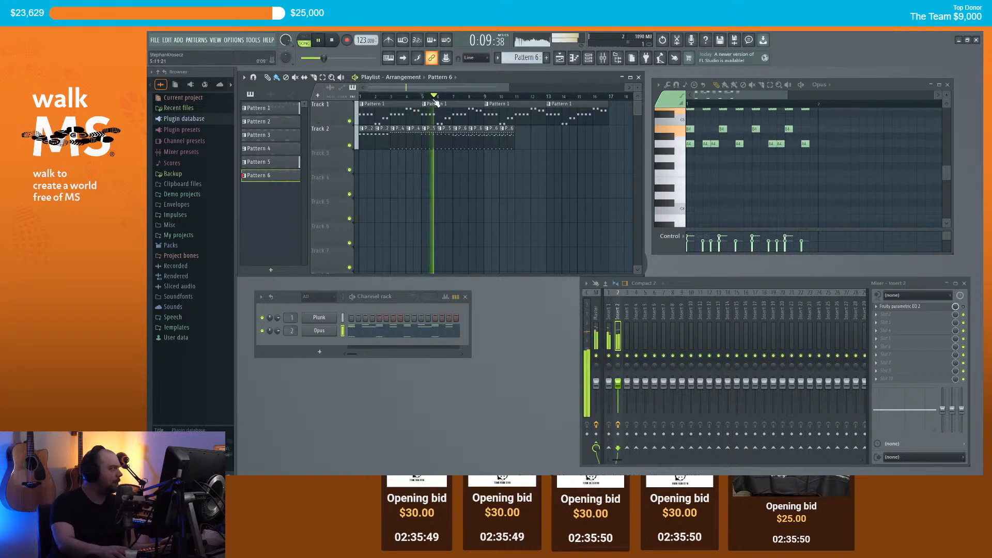
key(space)
click(500, 97)
key(space)
drag(523, 138, 595, 138)
key(space)
scroll(552, 139, down, 1)
ctrl+click(549, 155)
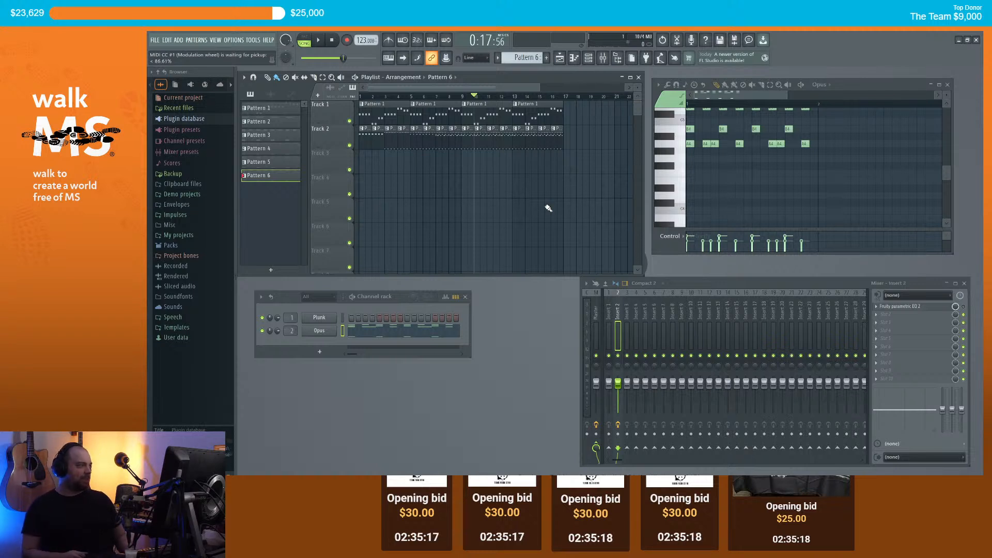
drag(387, 97, 363, 97)
drag(406, 190, 405, 83)
Step: Add Kontakt as a new channel in the Channel rack and centre its window
click(320, 351)
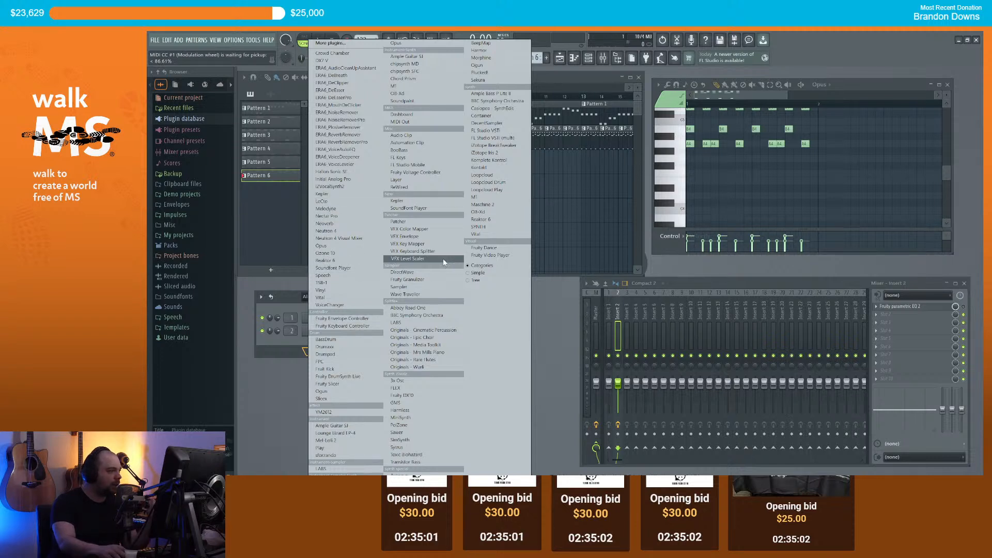
click(483, 168)
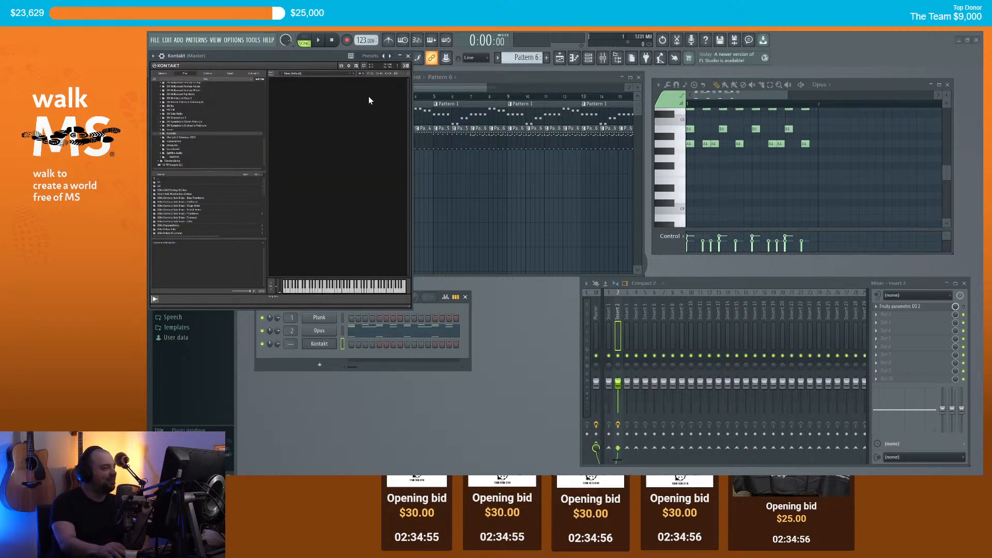
drag(290, 52, 452, 153)
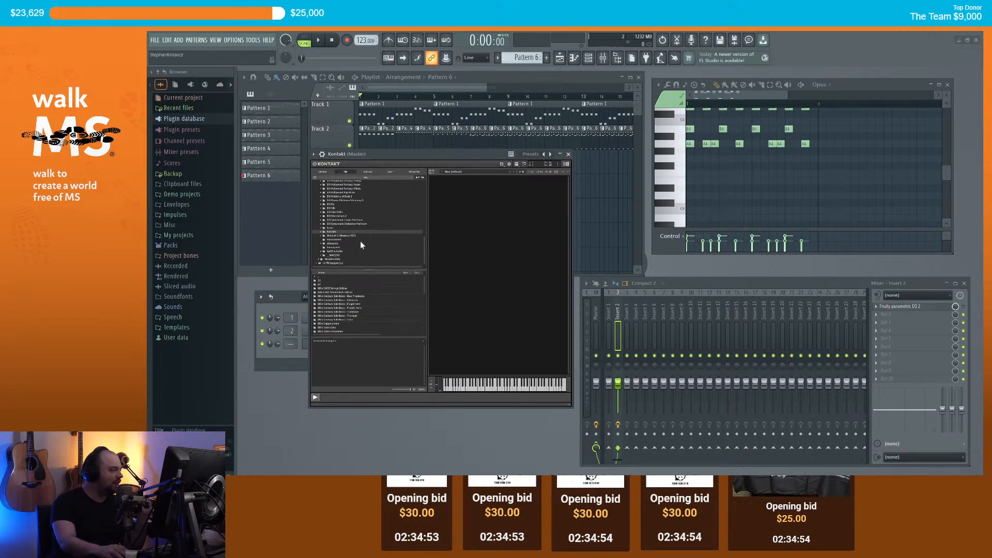
Step: Browse to 60s Studio Saxophone Trio > Instruments > Individual Patches > 01 - Traditional (Legato)
scroll(369, 239, up, 1)
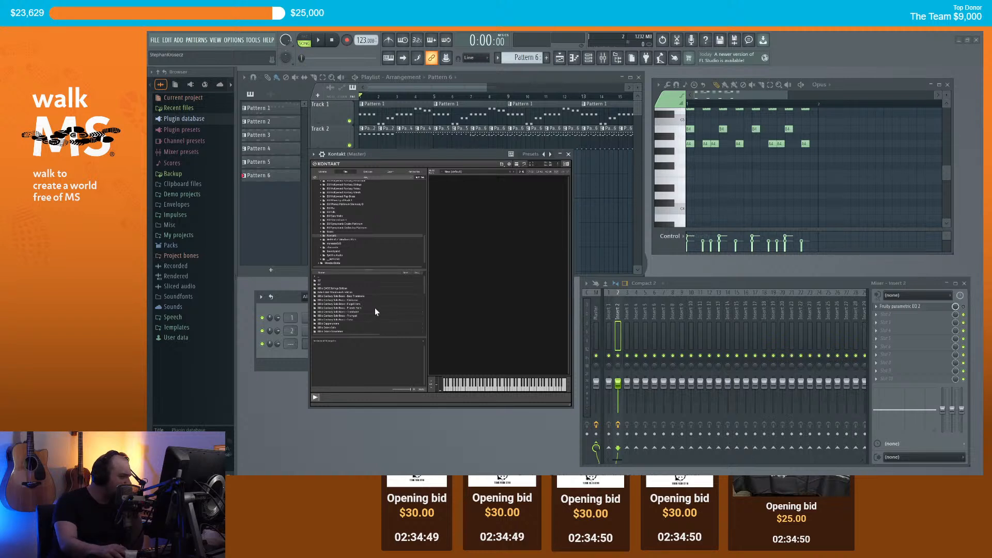
scroll(375, 311, down, 2)
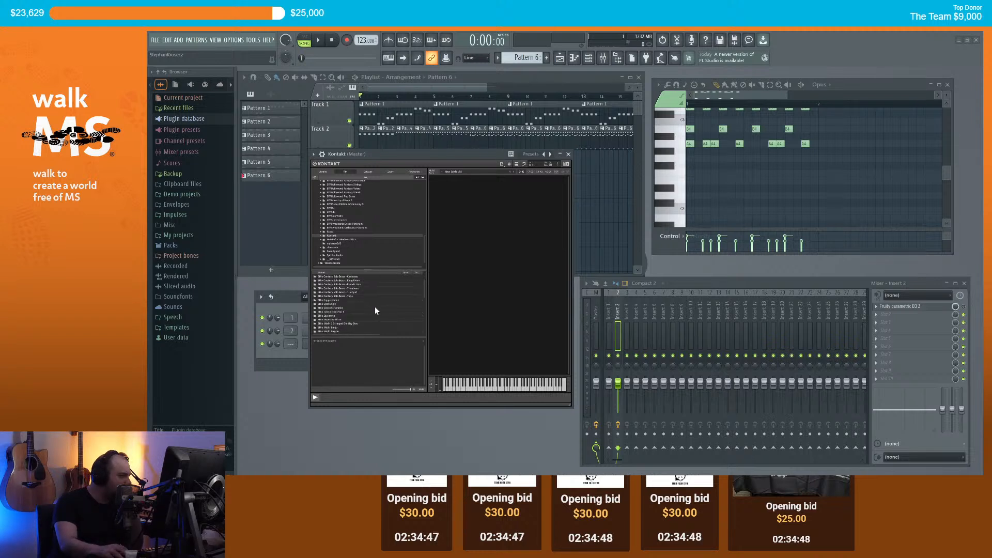
scroll(377, 309, down, 3)
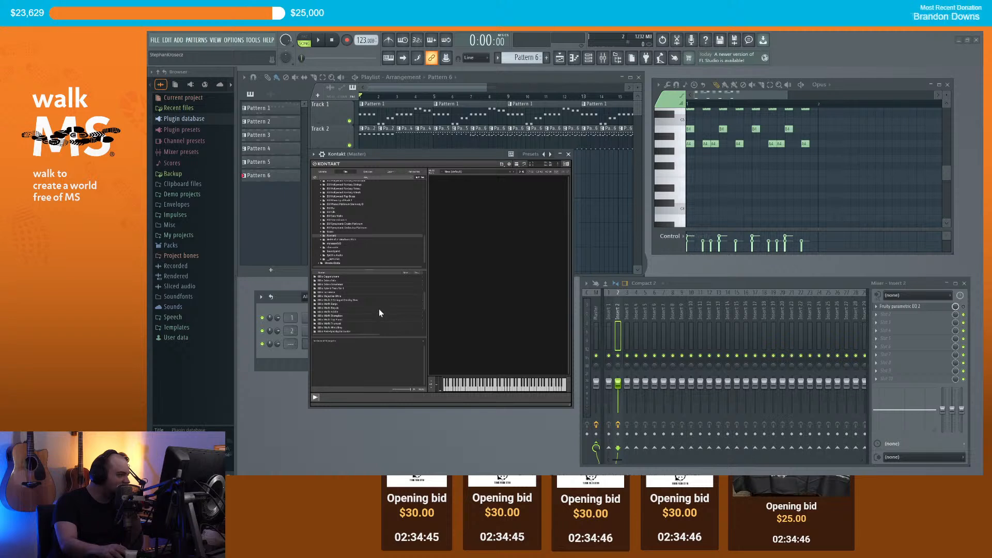
scroll(380, 306, down, 2)
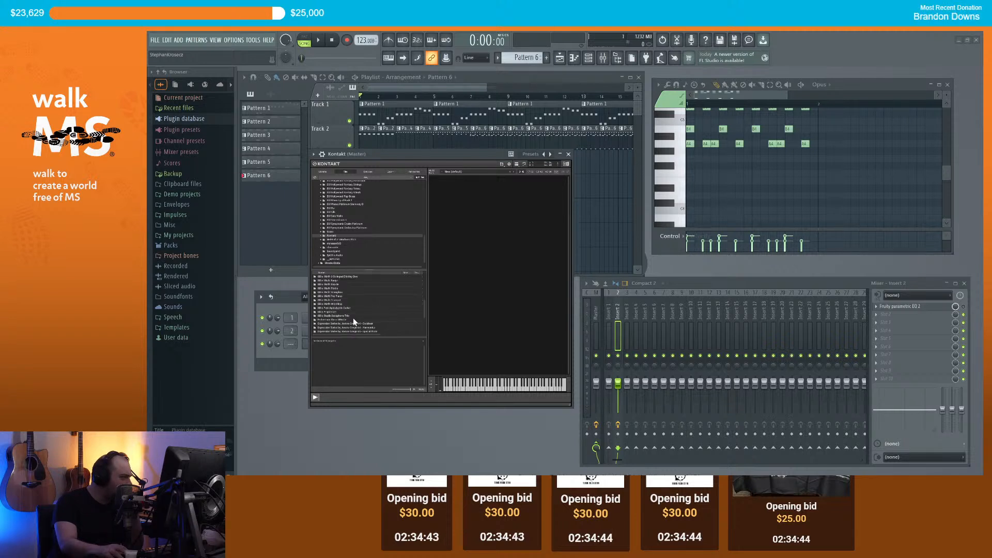
double_click(348, 315)
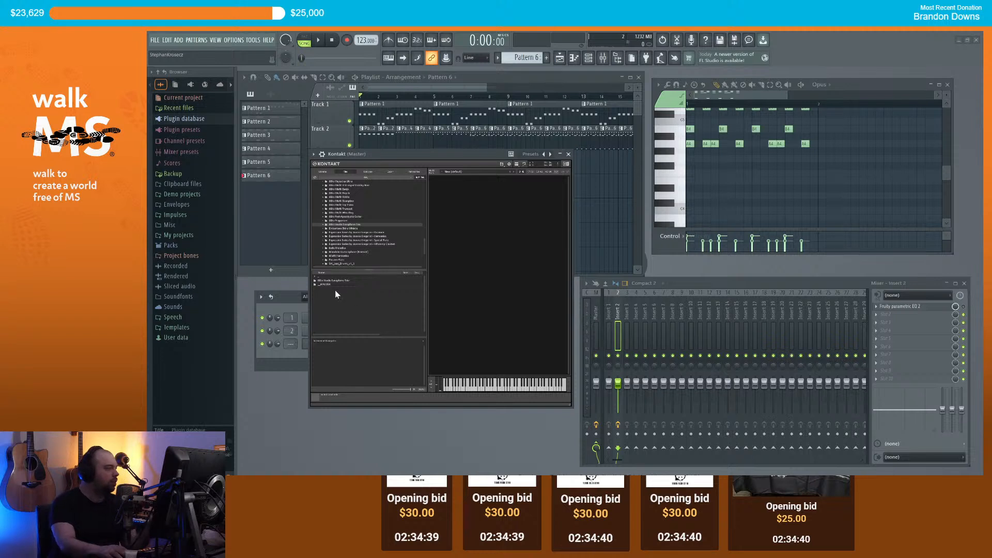
double_click(336, 284)
double_click(333, 284)
double_click(336, 284)
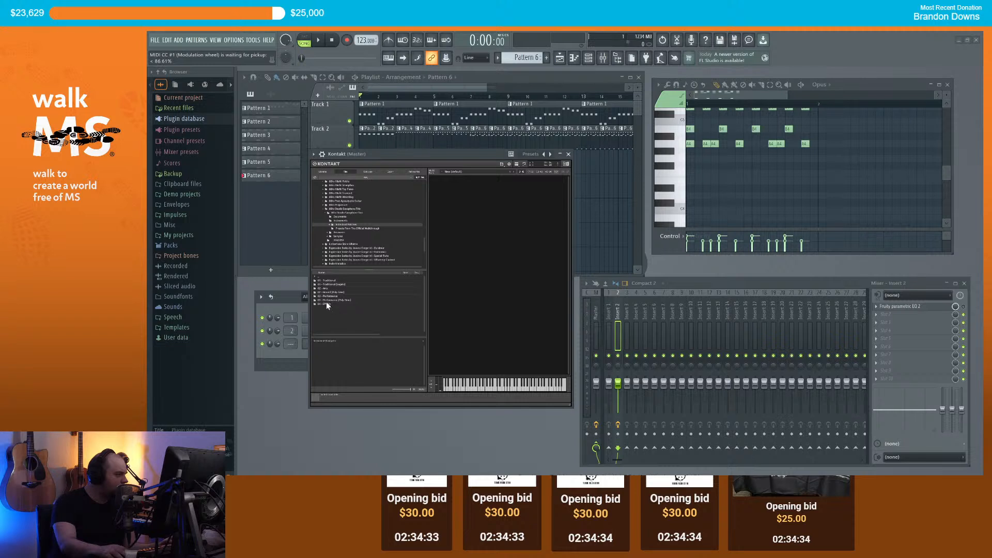
click(344, 280)
click(343, 285)
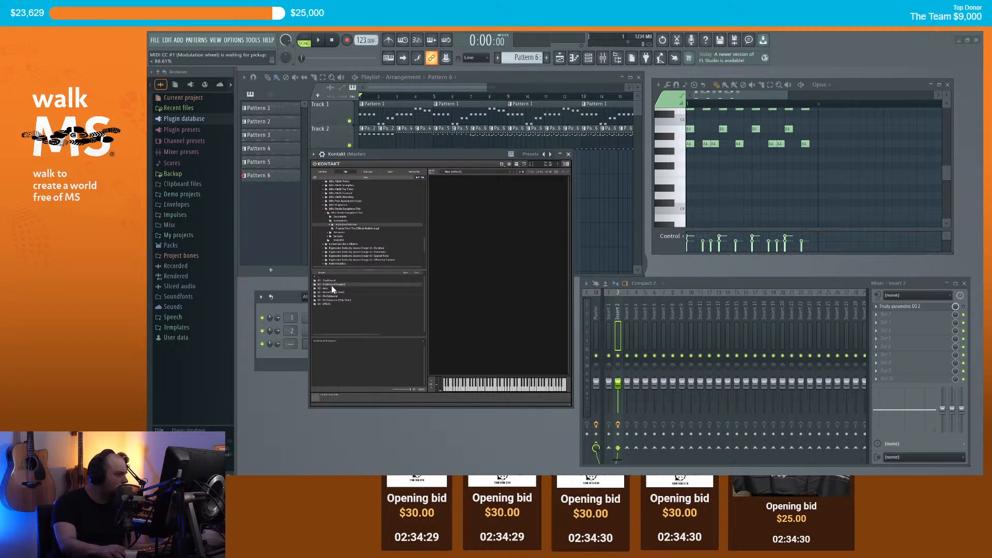
double_click(316, 285)
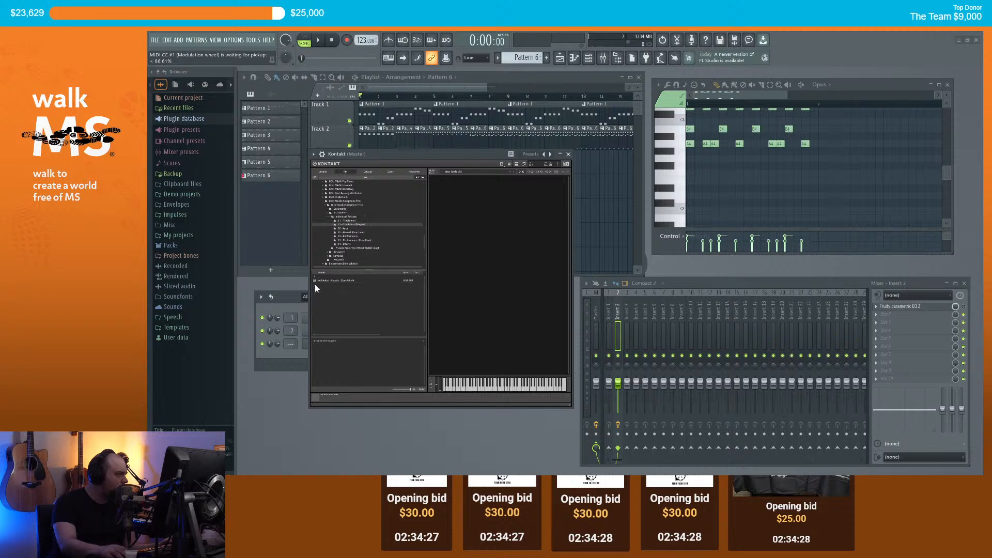
drag(324, 281, 465, 283)
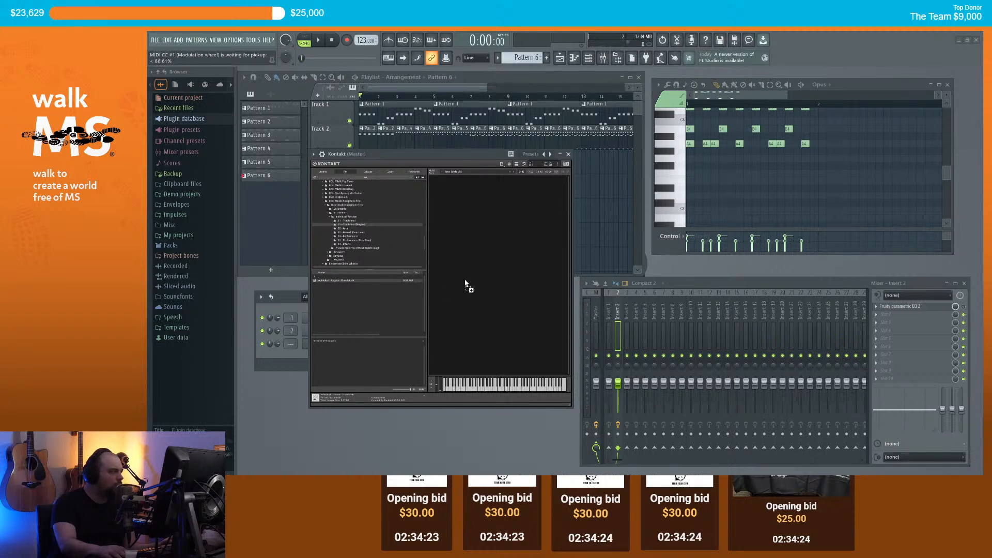
Step: Load the 01 - Traditional (Legato) saxophone trio patch into Kontakt's empty instrument rack
drag(464, 280, 463, 281)
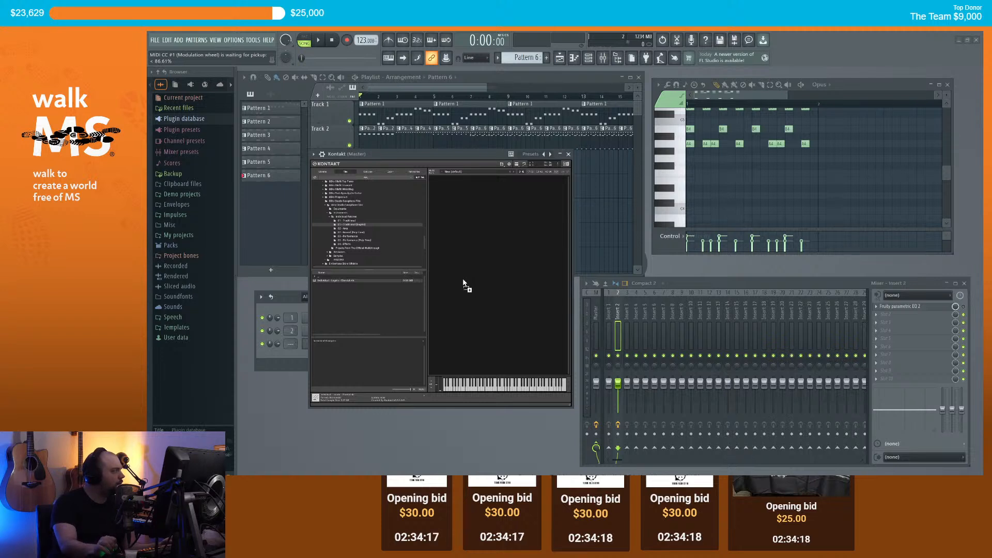
drag(463, 281, 464, 280)
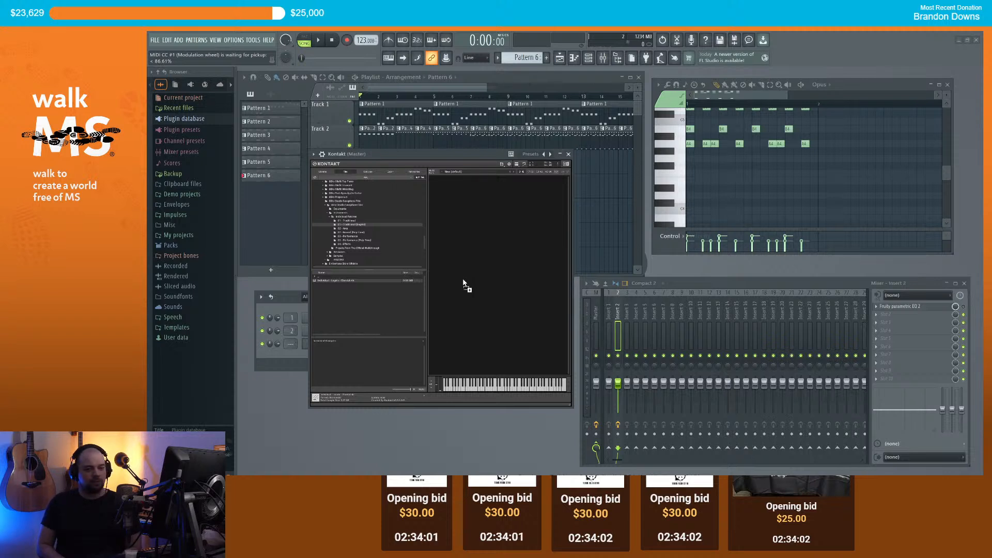
drag(464, 281, 463, 282)
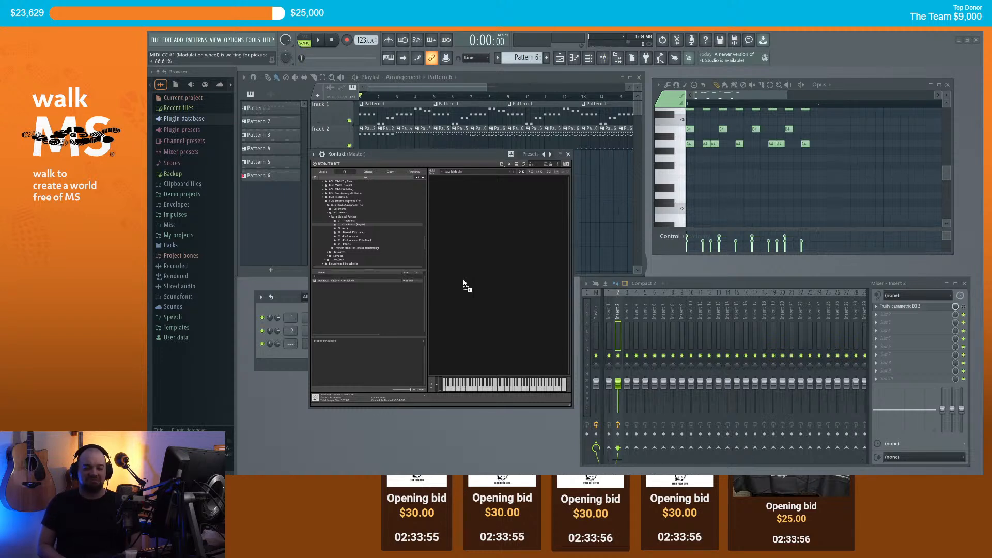
drag(463, 283, 464, 283)
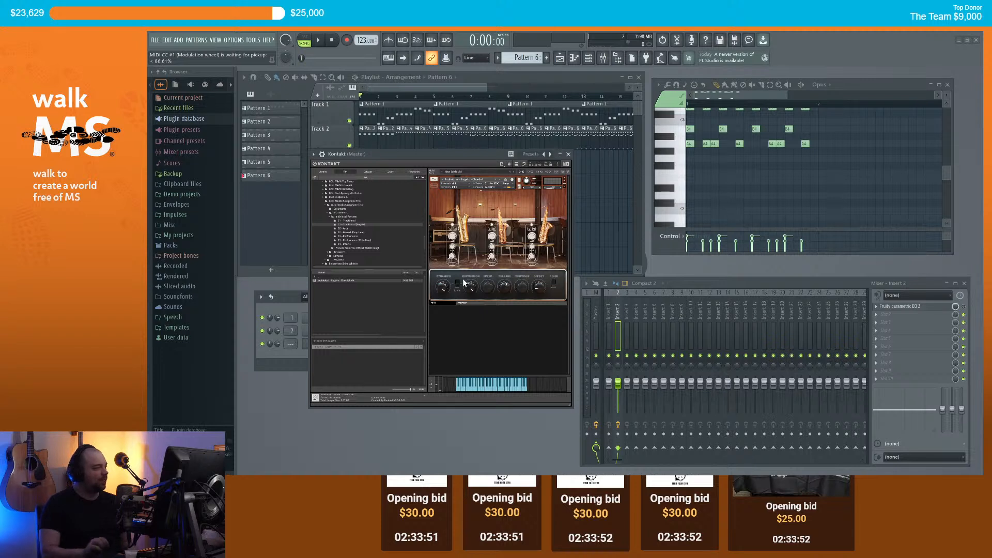
click(494, 393)
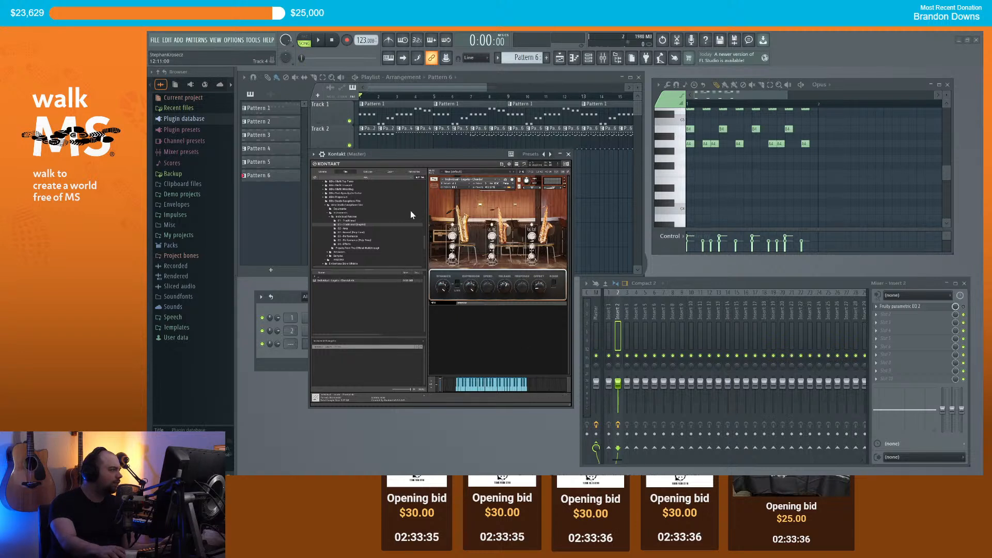
scroll(351, 220, down, 3)
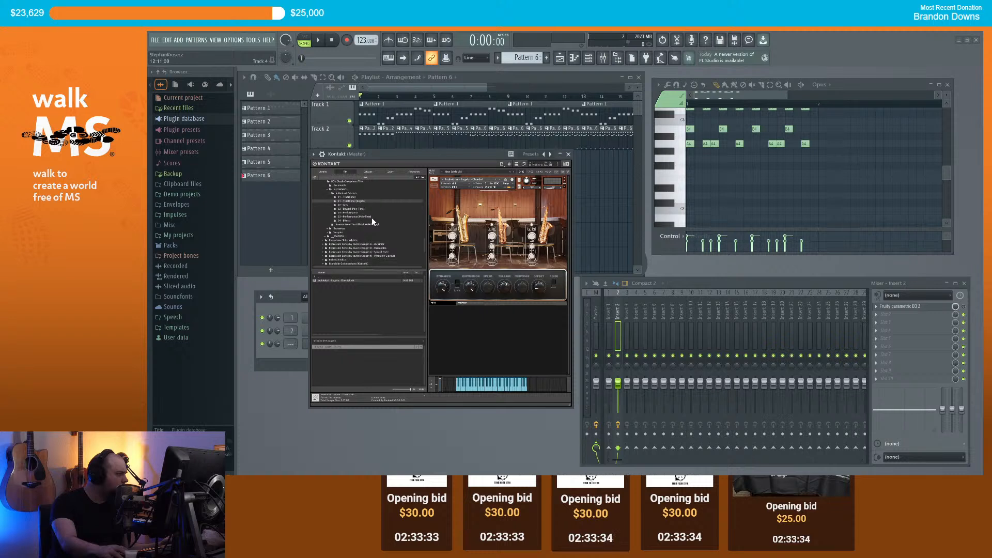
scroll(373, 220, down, 2)
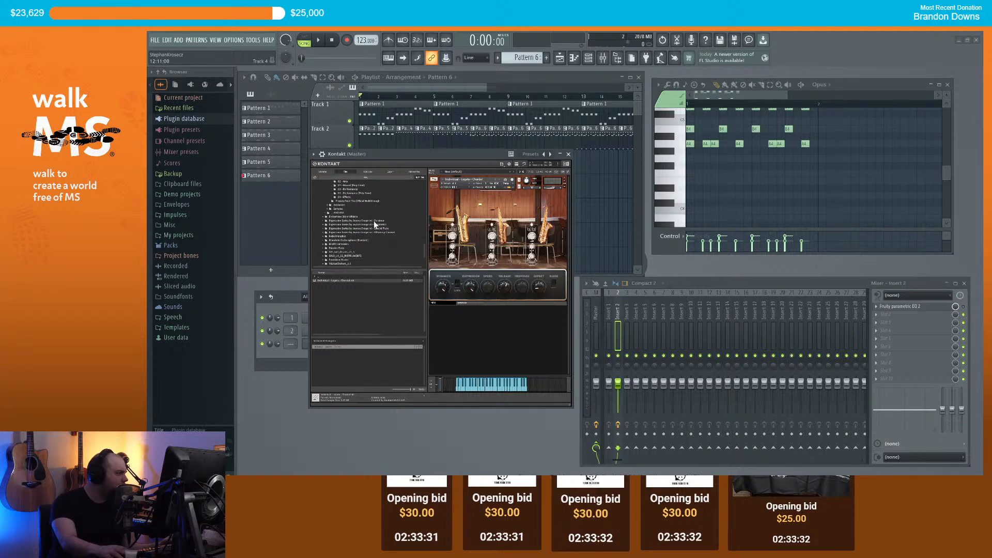
scroll(374, 221, down, 2)
scroll(375, 221, up, 2)
scroll(377, 220, up, 4)
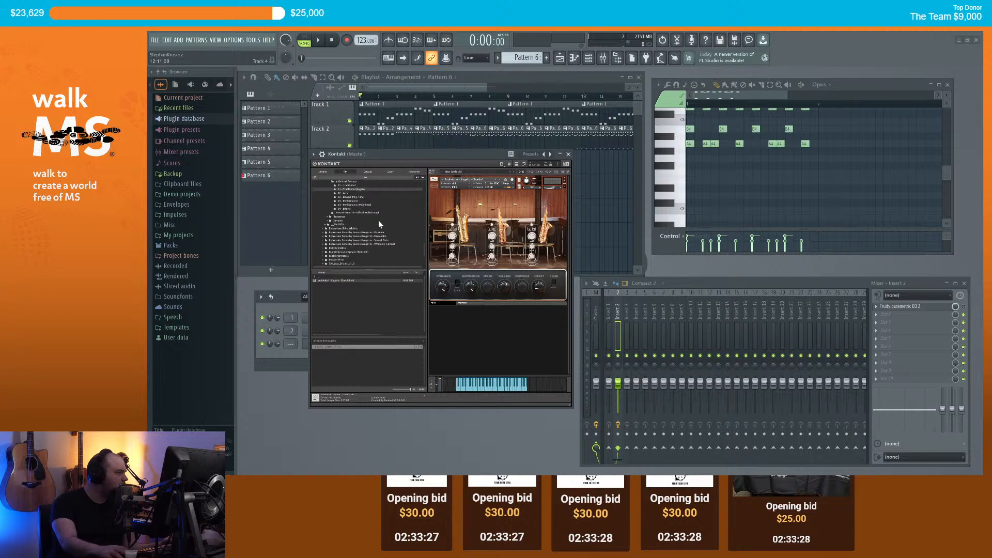
click(501, 389)
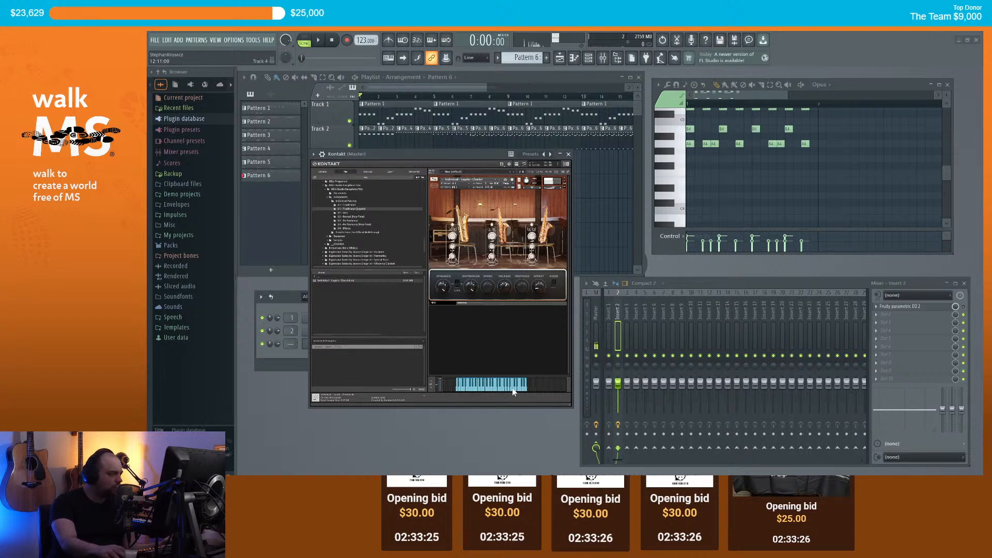
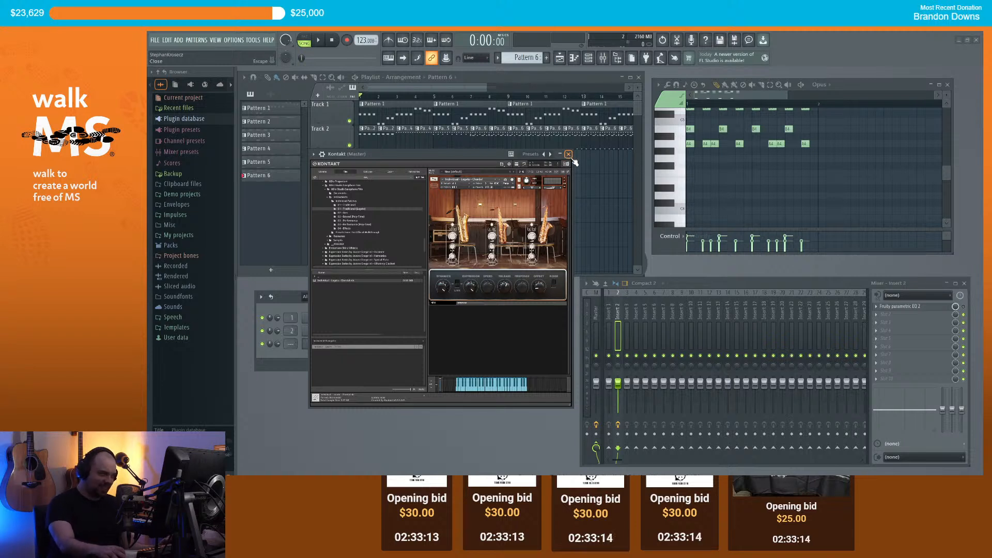
Step: Create a new empty Pattern 7 with the Kontakt channel shown in the piano roll
click(568, 154)
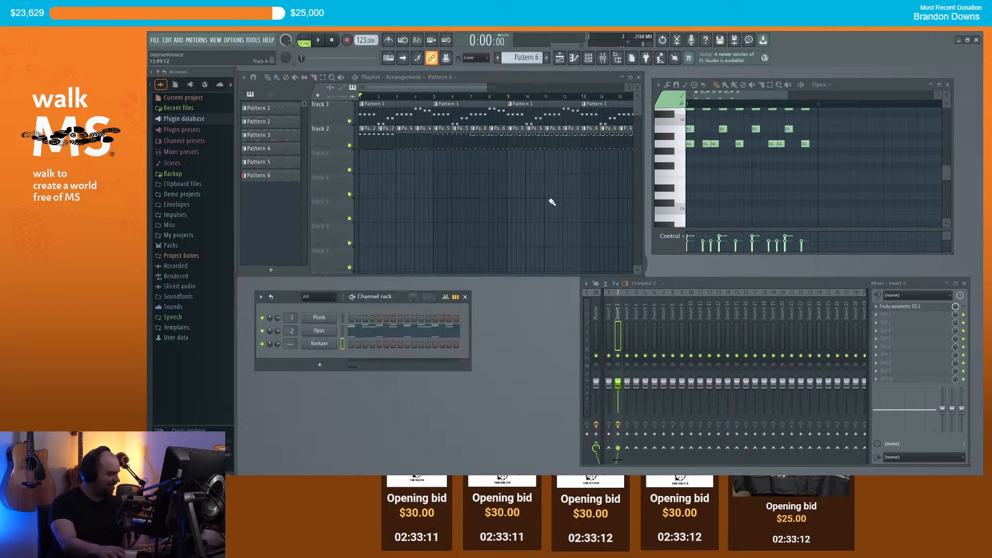
scroll(291, 345, up, 1)
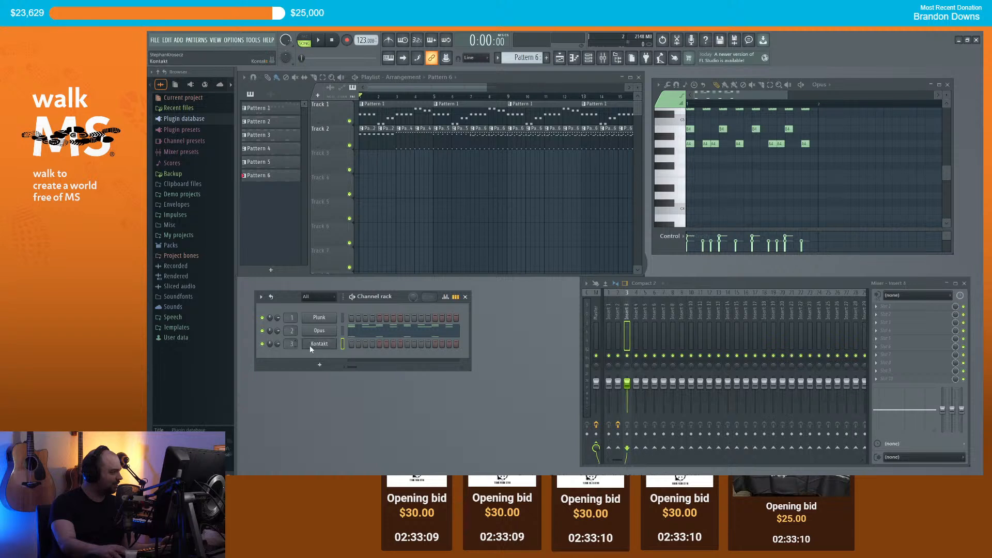
right_click(335, 342)
click(355, 345)
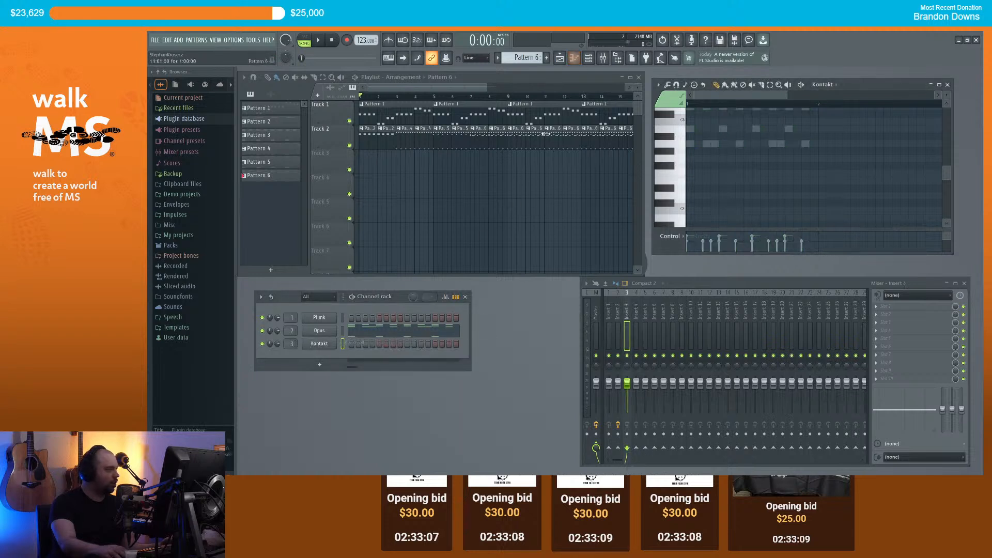
click(546, 59)
key(Return)
Step: Paint Pattern 7 onto Track 3 at bar 9 in the playlist
scroll(481, 159, down, 2)
click(421, 98)
key(space)
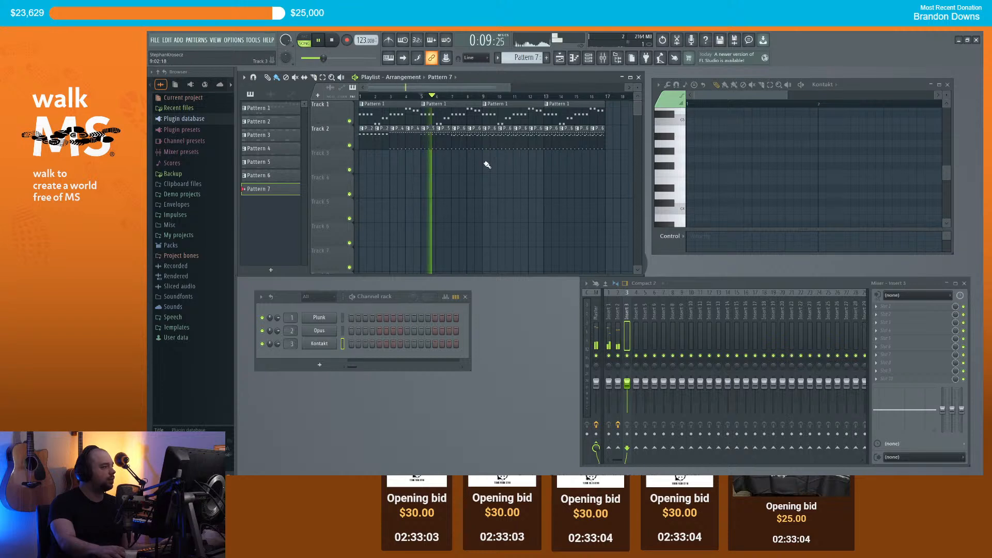
click(488, 168)
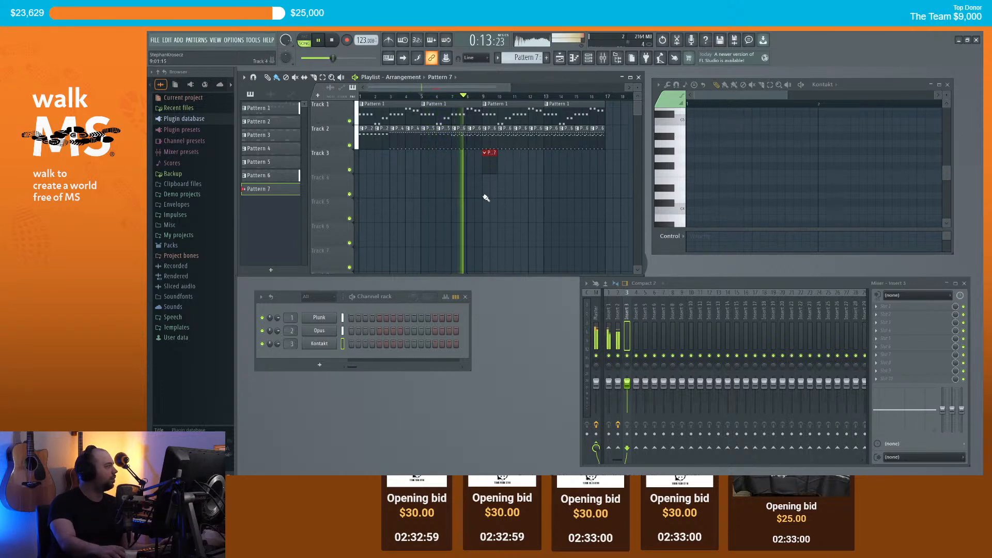
scroll(531, 184, up, 2)
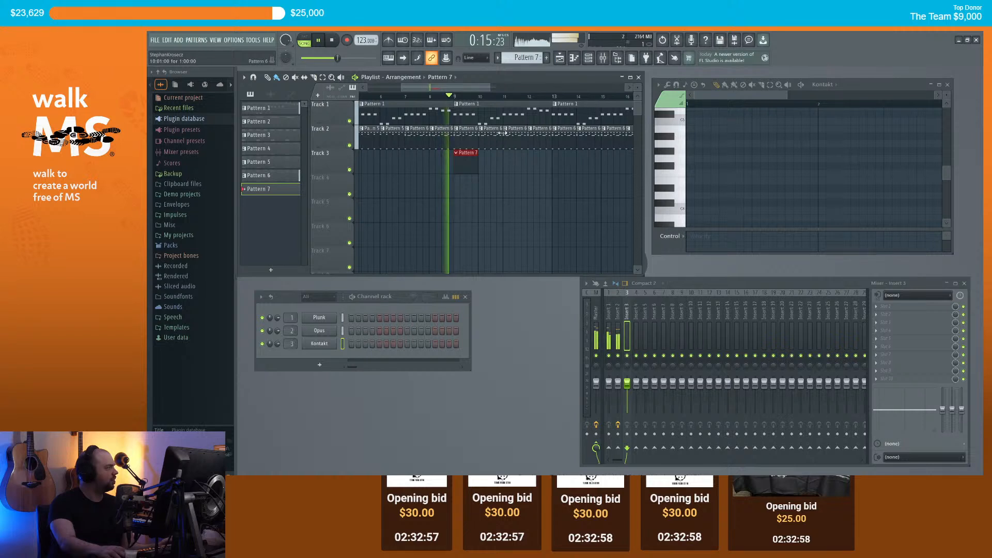
key(space)
Step: Sketch C5, D5 and C6 notes in the Kontakt piano roll and play them back
click(691, 196)
drag(690, 197, 676, 166)
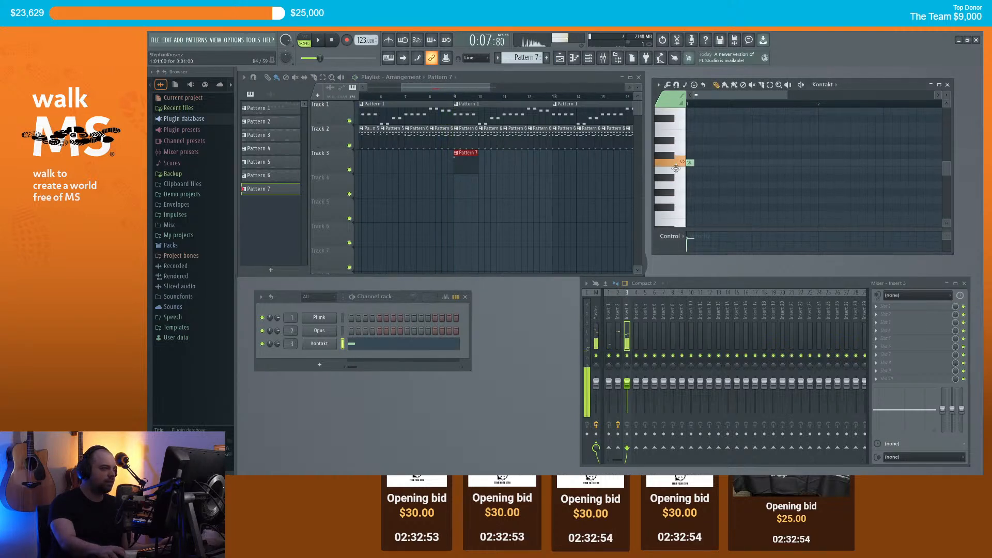
scroll(695, 168, up, 2)
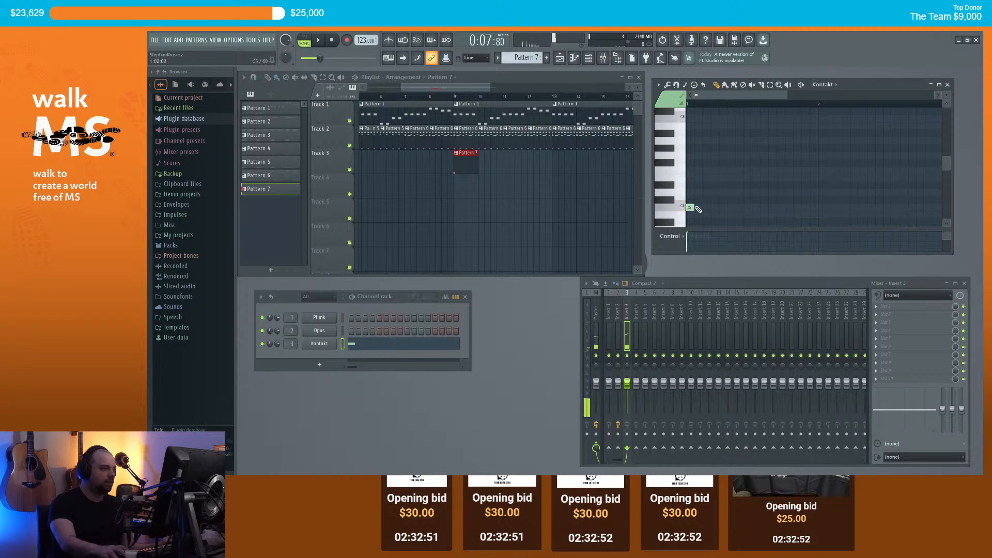
key(space)
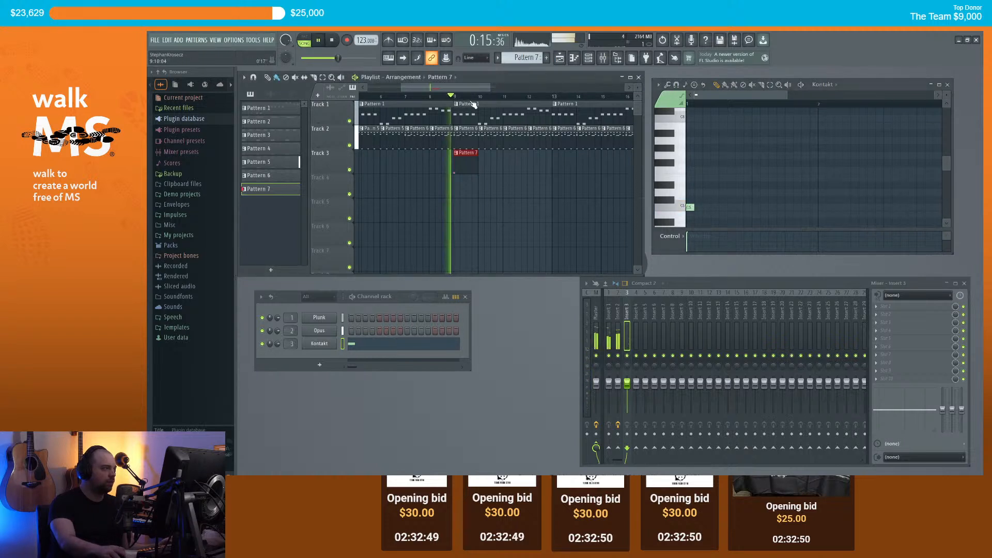
key(space)
scroll(713, 164, up, 2)
click(707, 192)
click(722, 118)
key(space)
key(space)
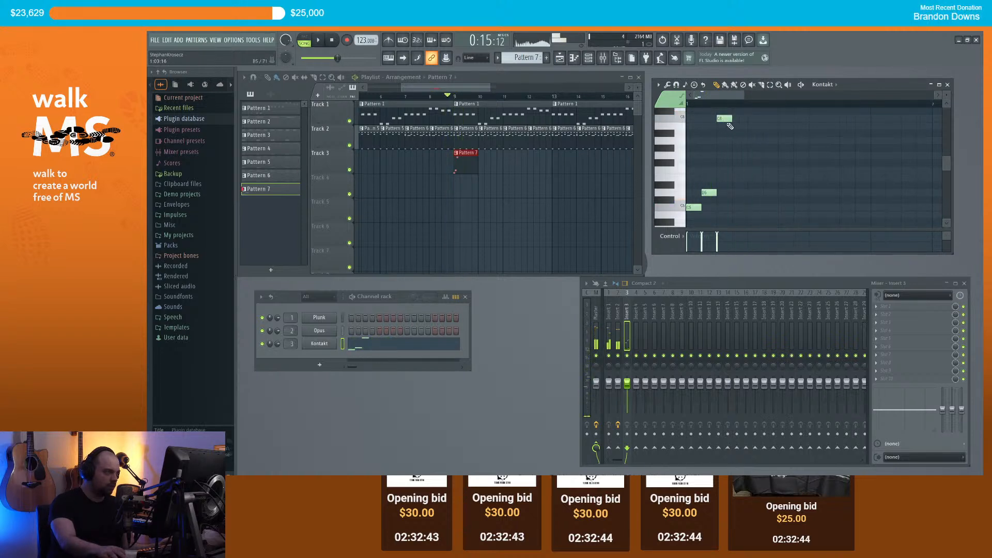
scroll(710, 99, down, 2)
click(699, 106)
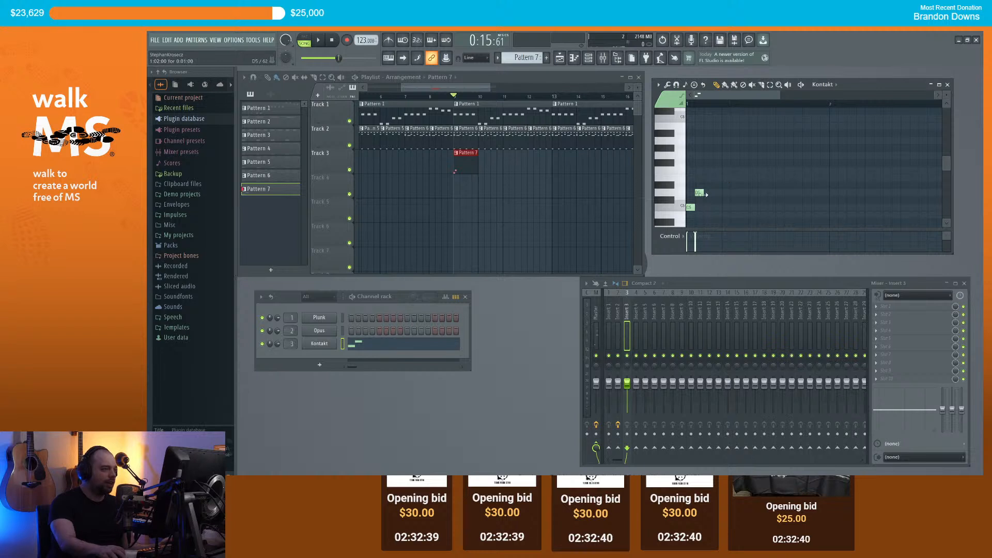
Step: Clear the sketched notes from the Kontakt pattern and preview the B4 pitch
right_click(690, 207)
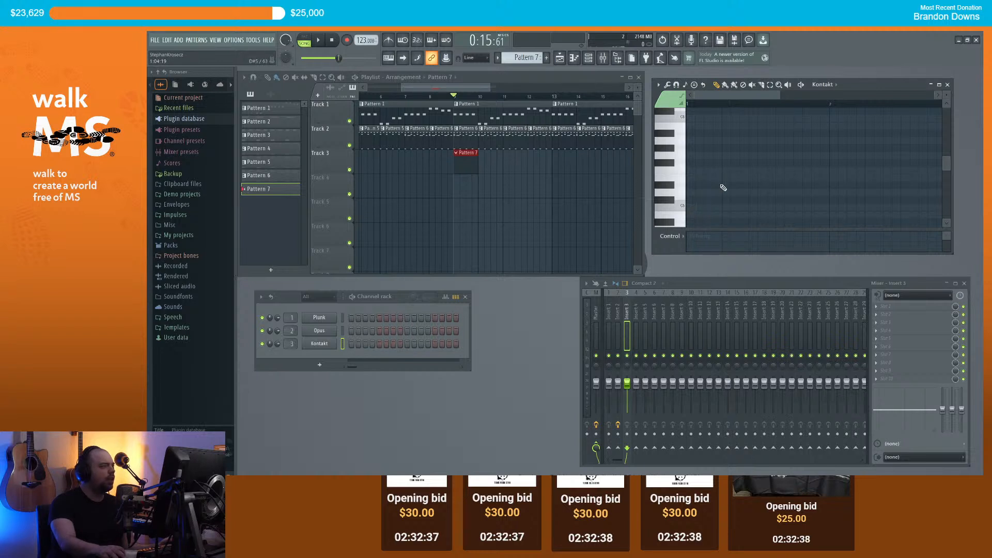
key(space)
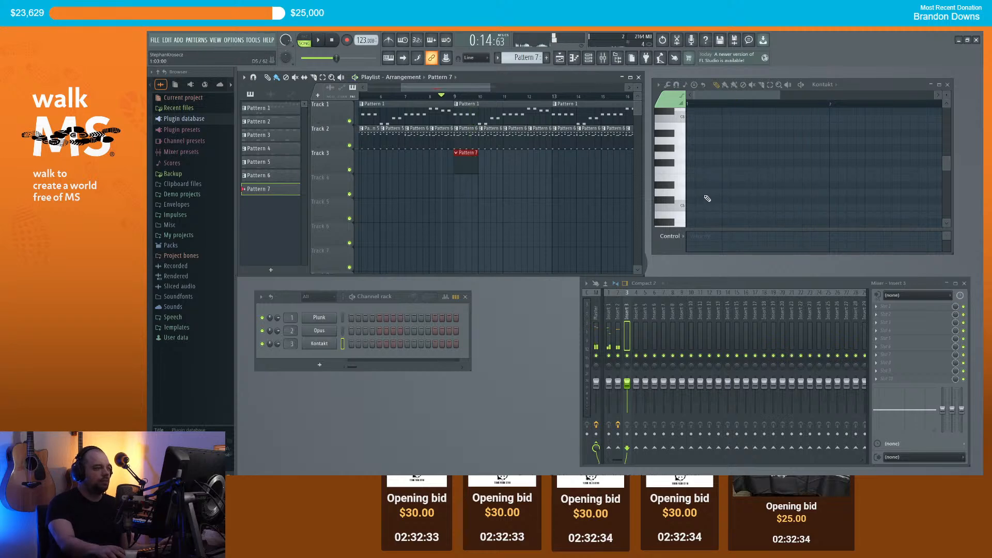
key(space)
click(673, 220)
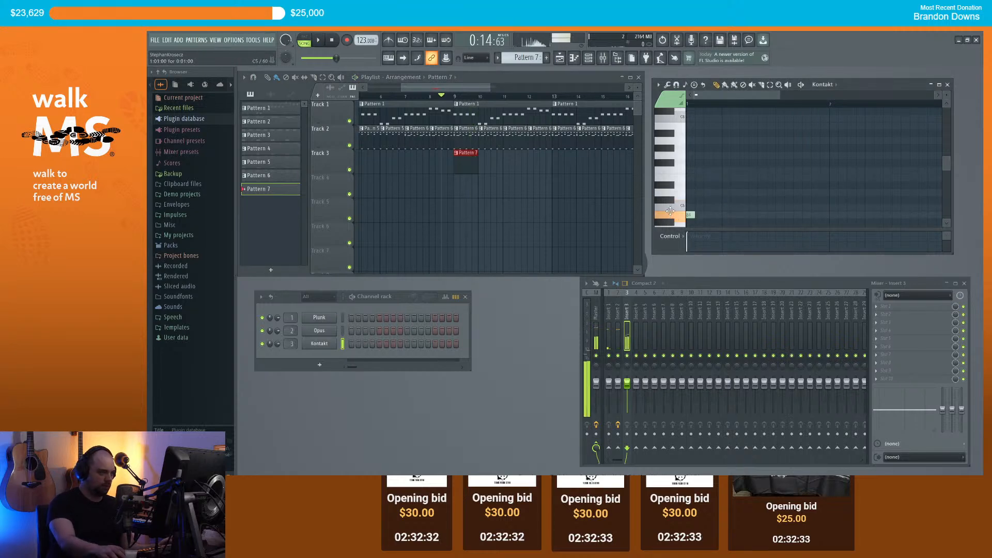
right_click(332, 343)
Step: Replace the Kontakt channel with an Opus instrument and reposition its window
mouse_move(382, 404)
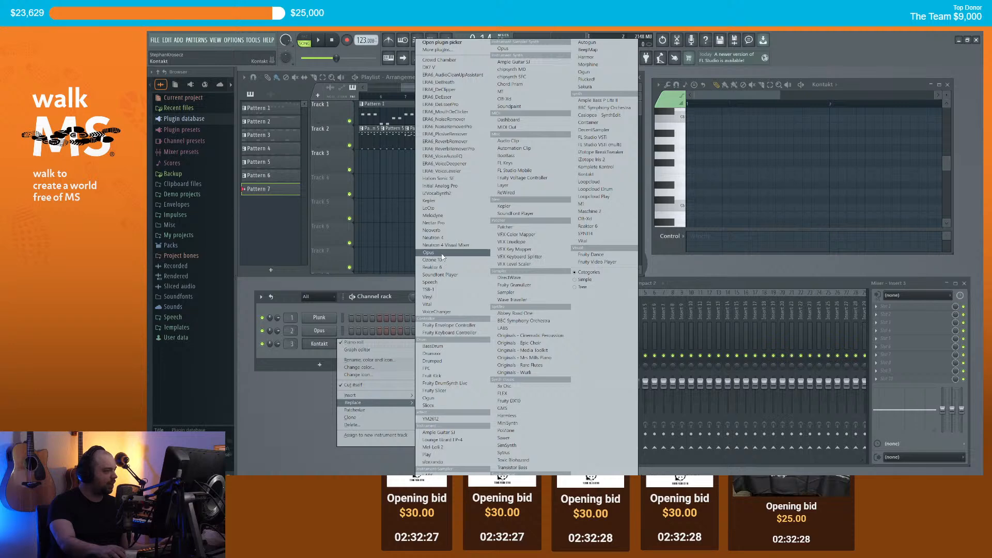
click(473, 251)
drag(446, 165, 458, 83)
Step: Search Opus for sax instruments and load the 68-Baritone Sax patch
click(496, 195)
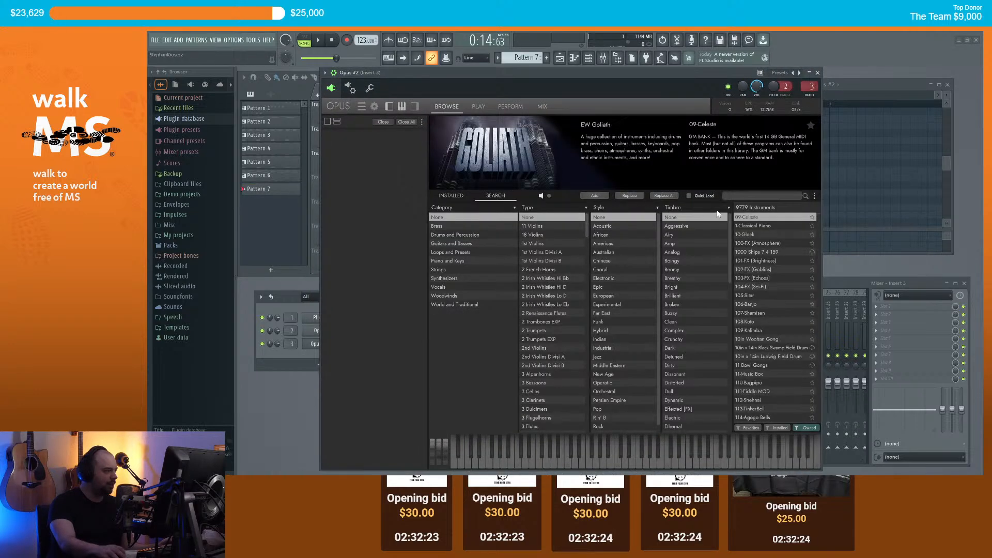
click(742, 196)
text(sax)
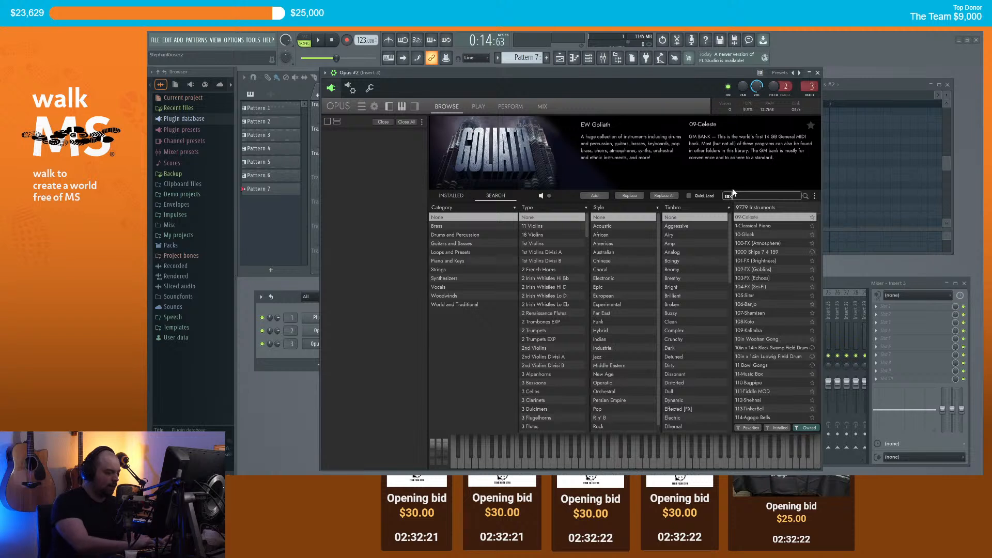
text(ophone)
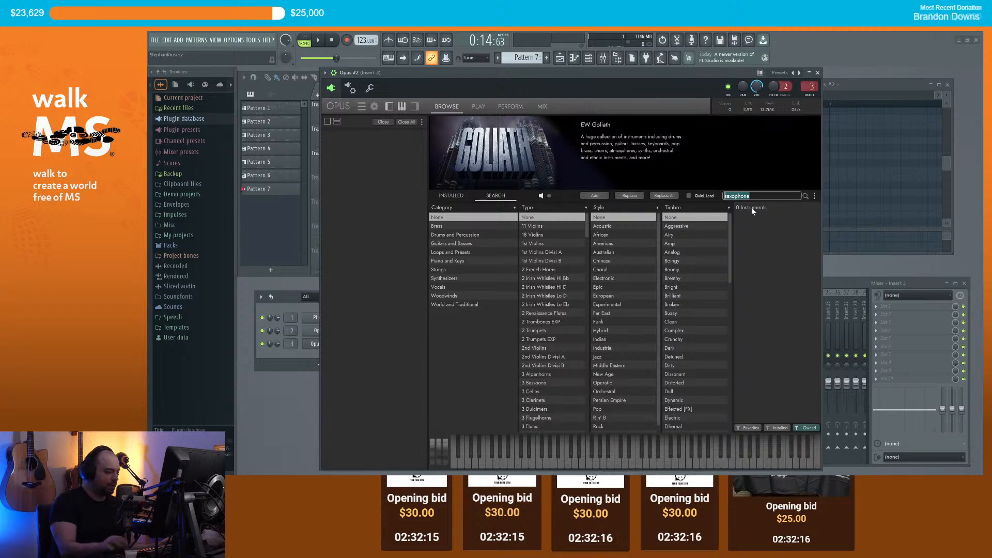
text(sax)
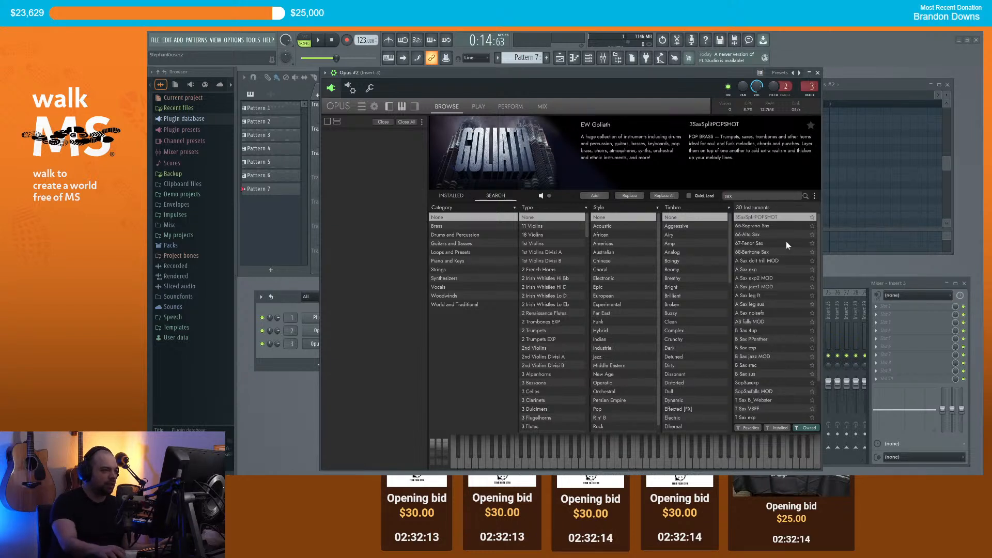
click(753, 243)
click(755, 250)
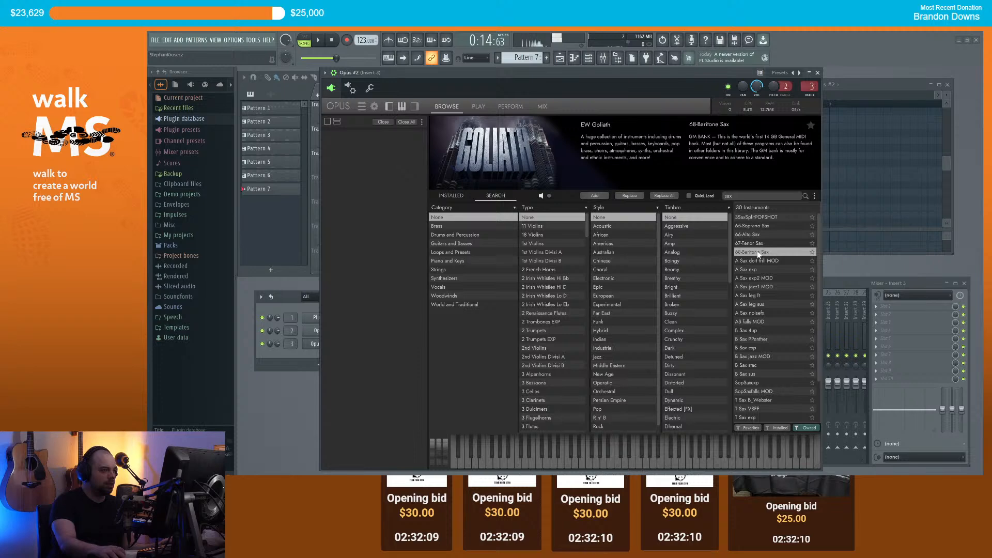
click(595, 196)
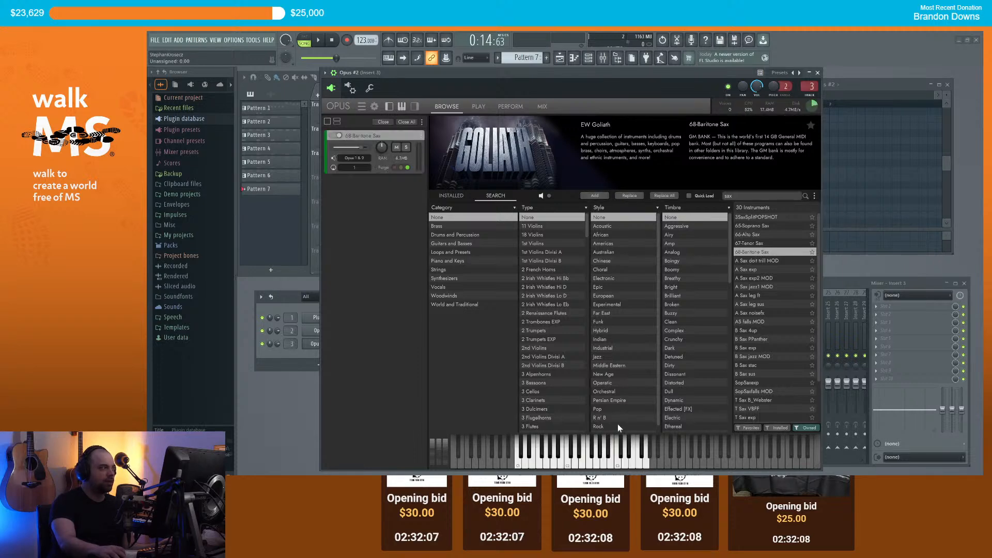
click(818, 72)
right_click(329, 347)
Step: Place C5 and D5 notes to open the sax melody, auditioning it with playback
drag(696, 177, 645, 207)
key(space)
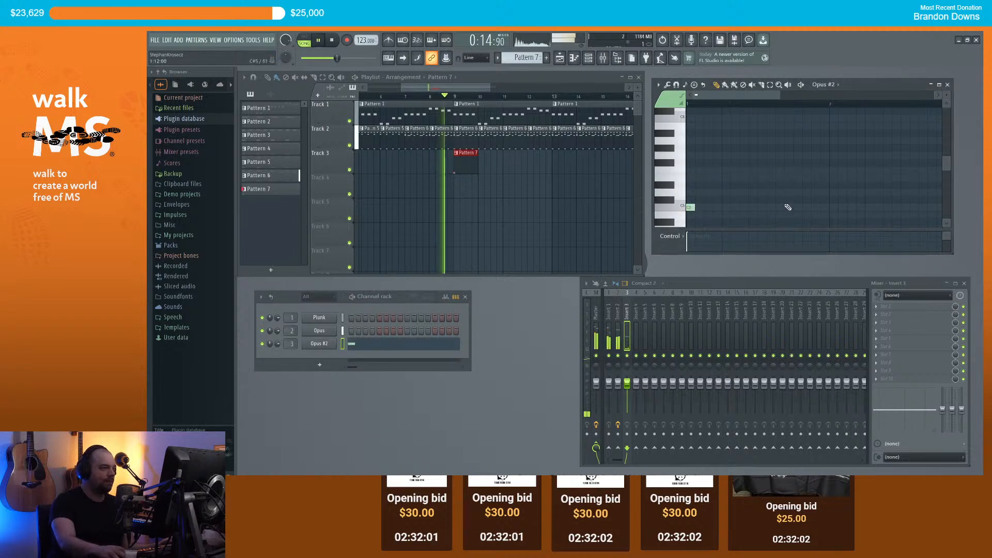
key(space)
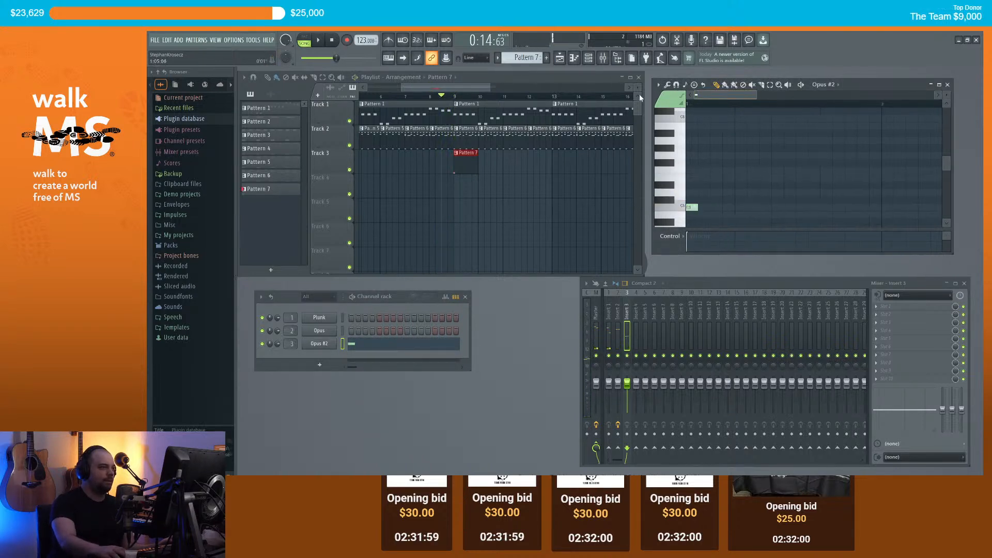
key(space)
key(space)
click(725, 186)
drag(726, 191, 726, 198)
key(space)
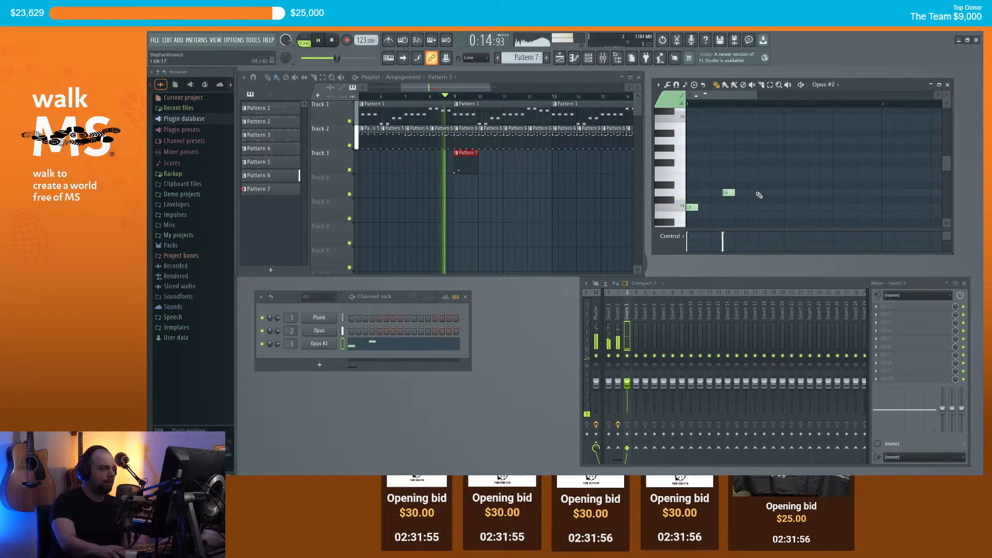
Step: Extend the rising phrase with D#5, F5 and a longer closing G5 note
key(space)
click(739, 177)
drag(741, 186, 741, 193)
key(space)
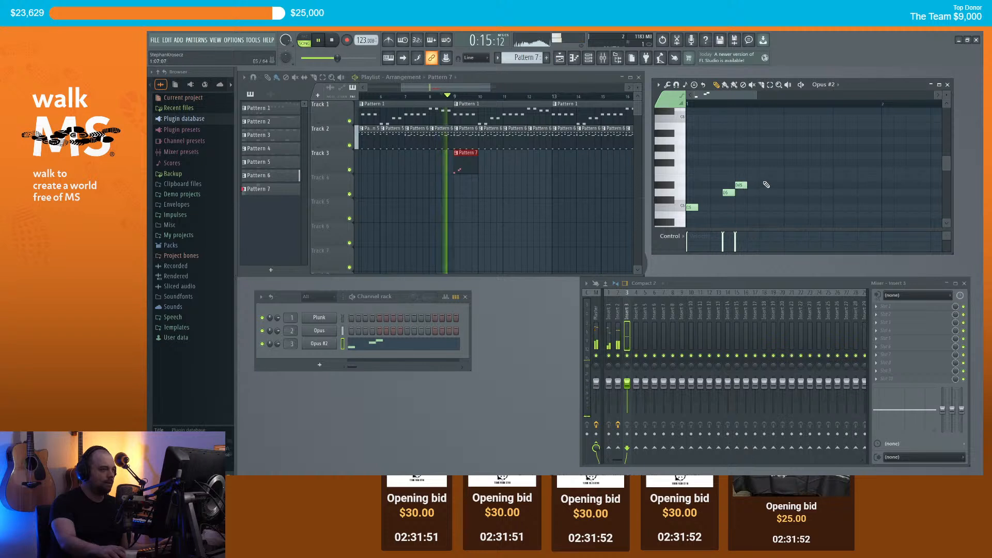
key(space)
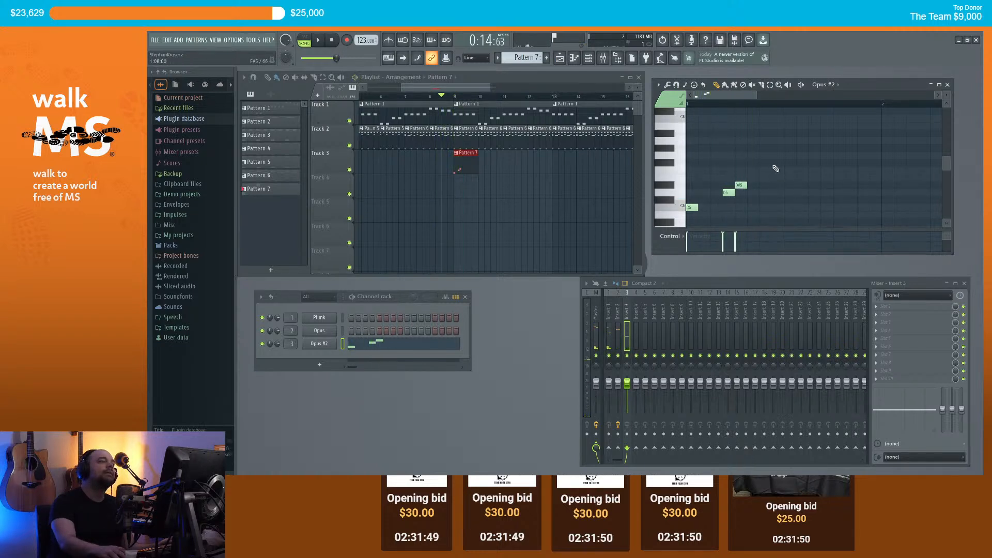
click(776, 171)
drag(774, 175, 827, 155)
click(786, 155)
key(space)
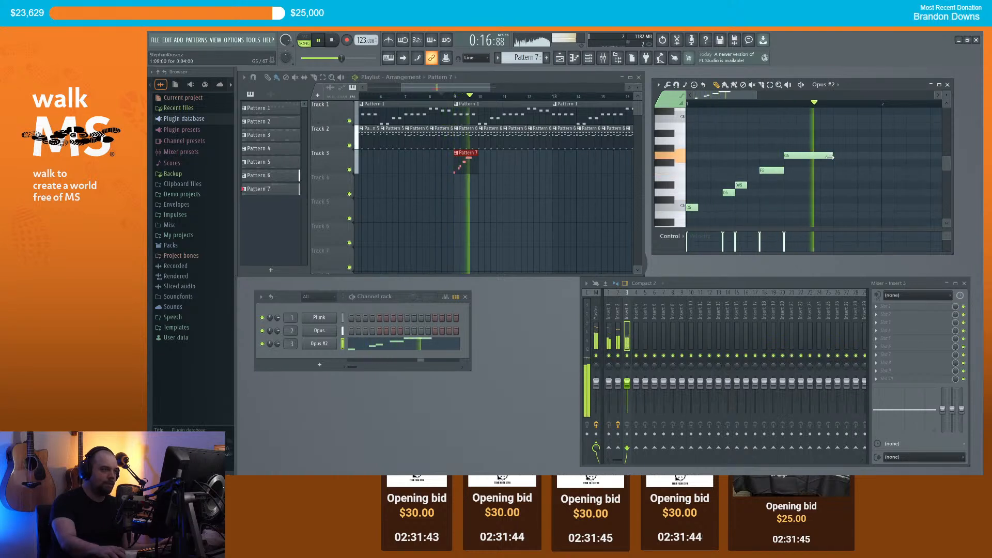
key(space)
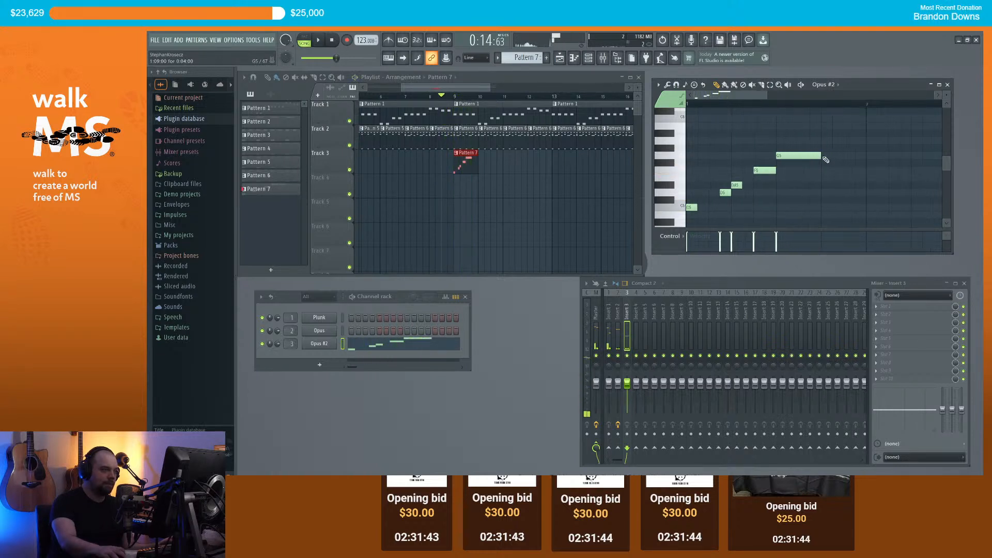
scroll(737, 147, down, 2)
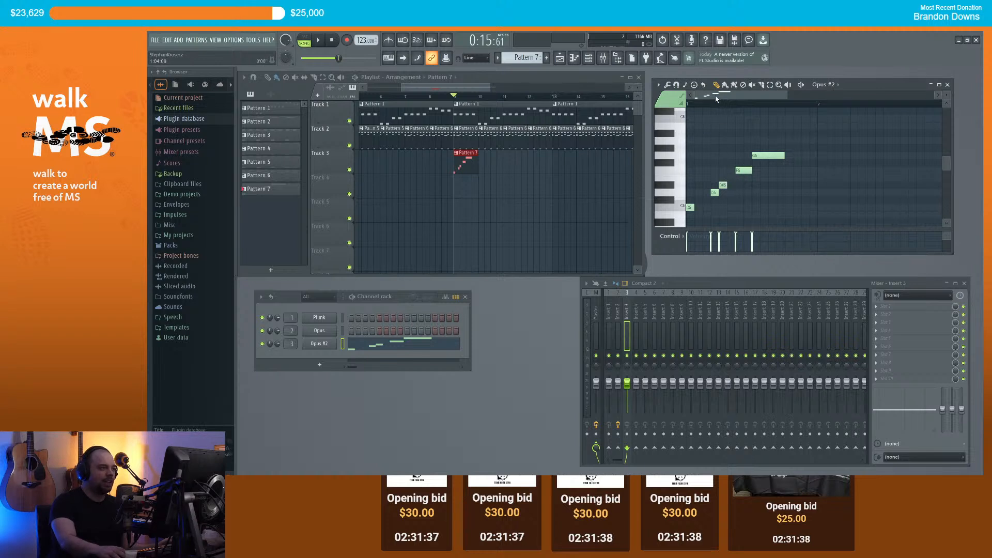
Step: Delete the G5, F5 and D#5 notes, then switch to the web browser
click(762, 157)
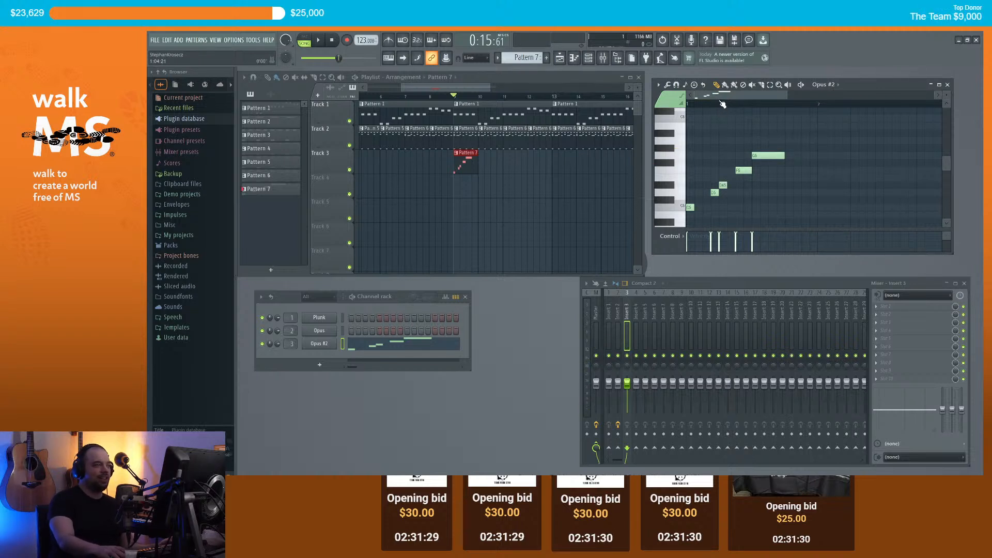
key(space)
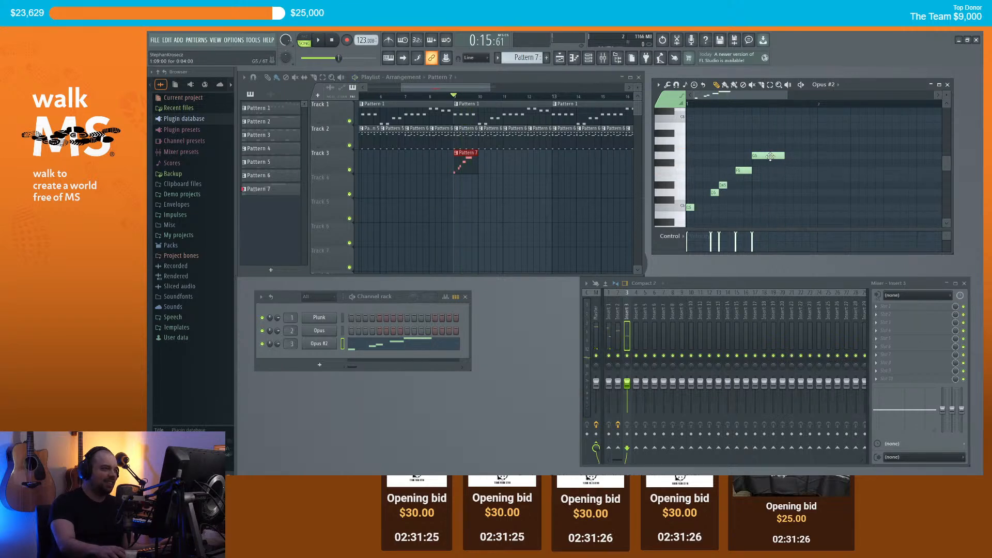
right_click(770, 156)
right_click(744, 170)
right_click(723, 185)
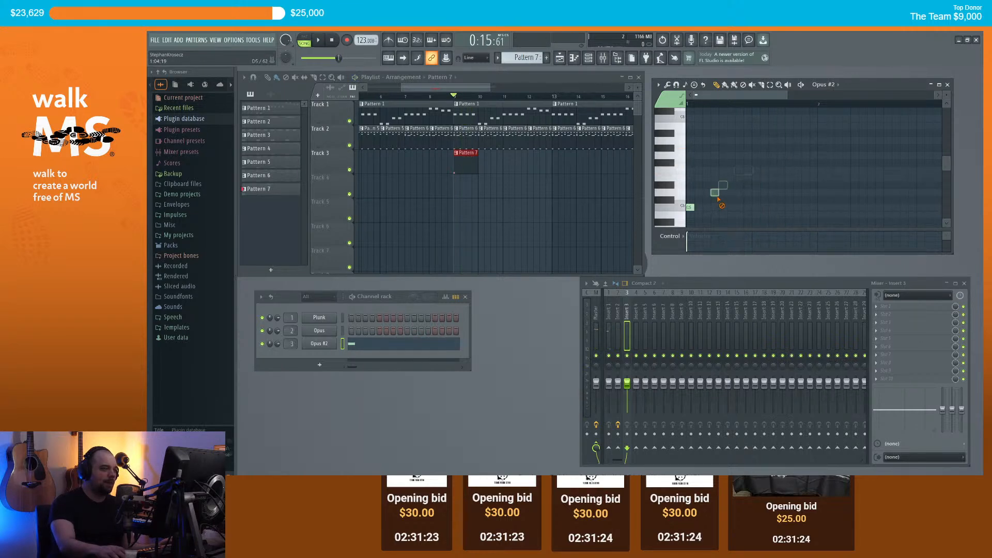
key(alt+Tab)
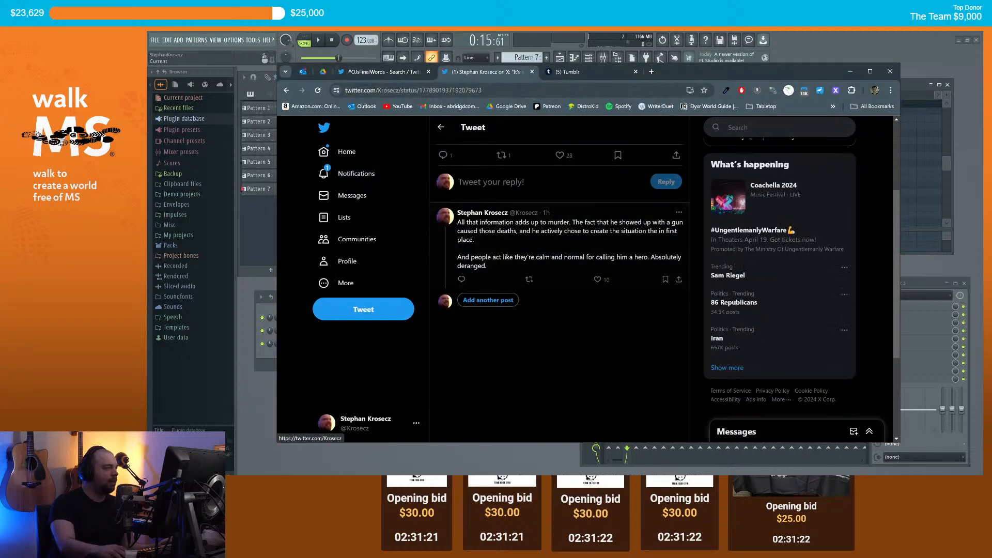
Step: Hide the Twitter window, bring up YouTube and search for 'saxophone'
click(446, 460)
mouse_move(445, 460)
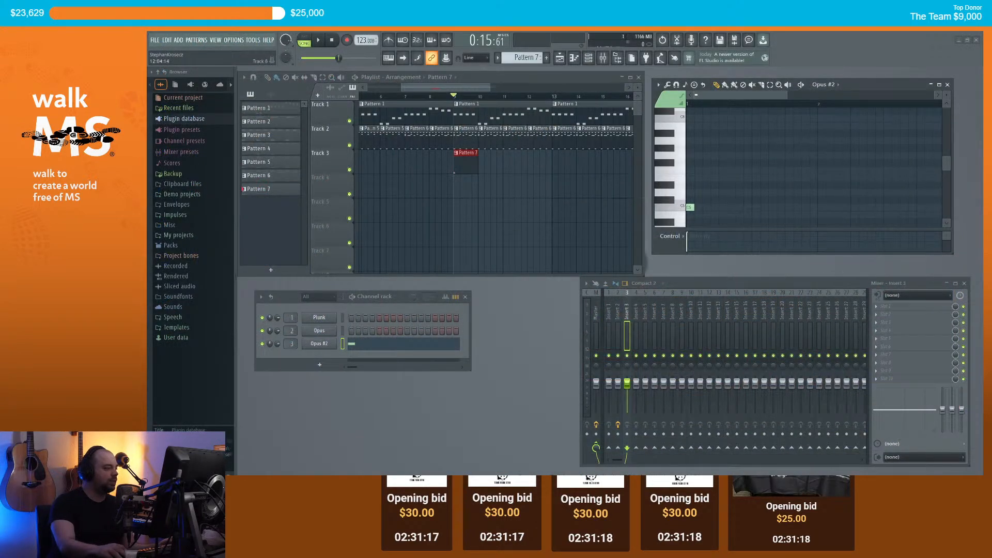
click(382, 453)
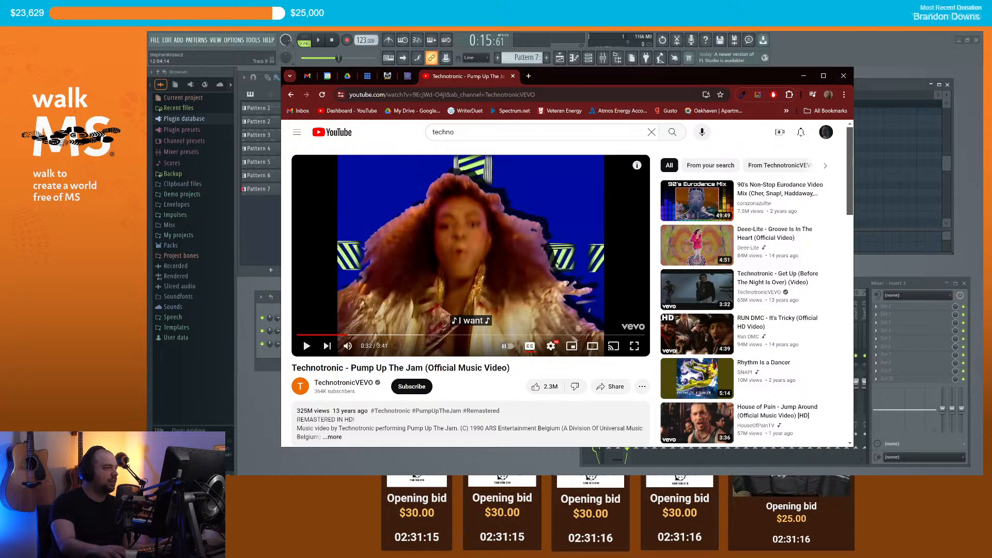
key(slash)
text(saxophone)
key(Return)
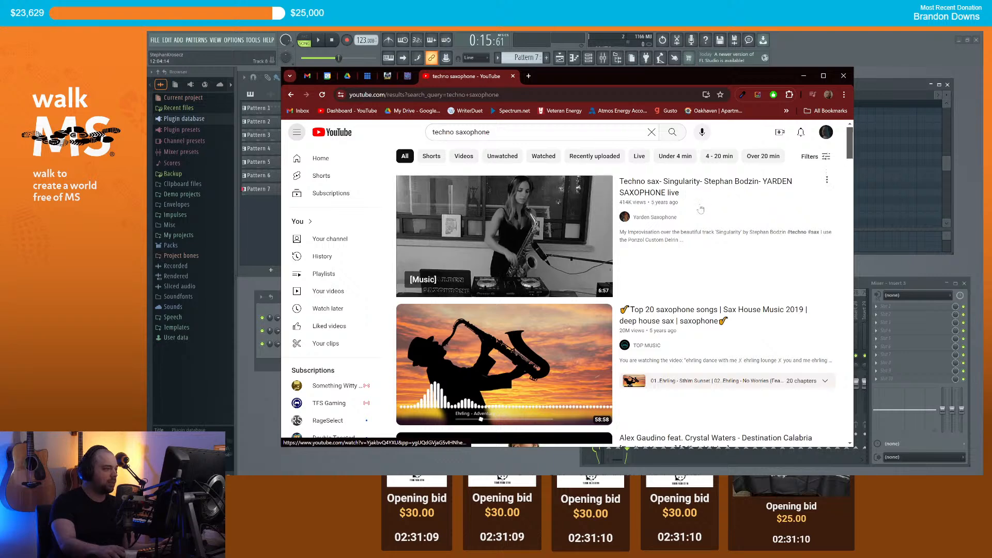
Step: Browse the results and refine the YouTube search to 'techno song sax'
scroll(701, 210, down, 7)
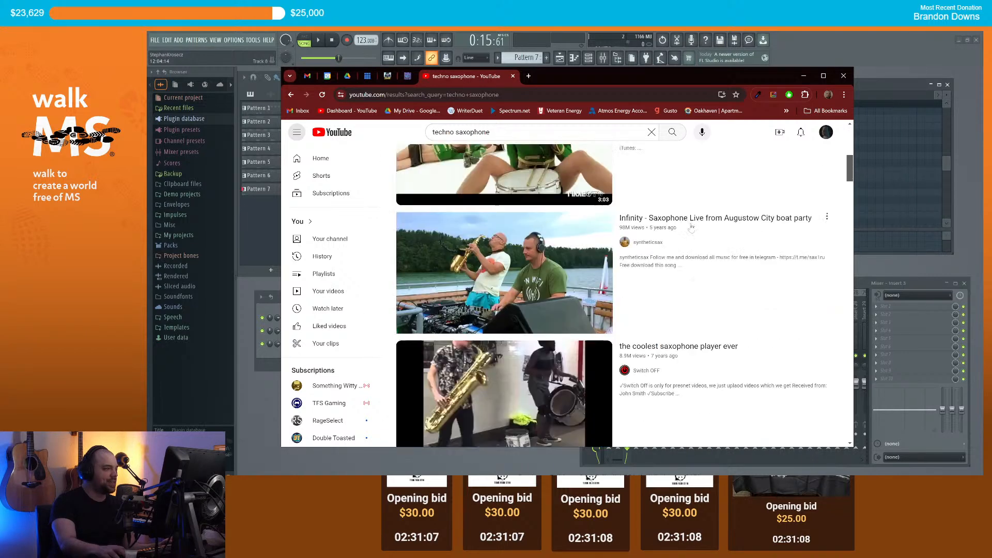
scroll(682, 260, down, 3)
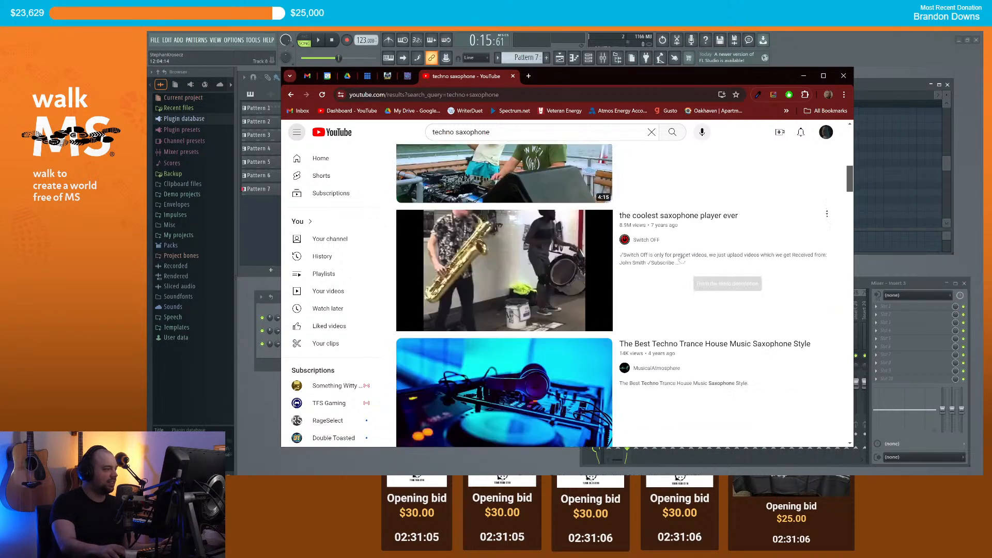
scroll(681, 260, down, 3)
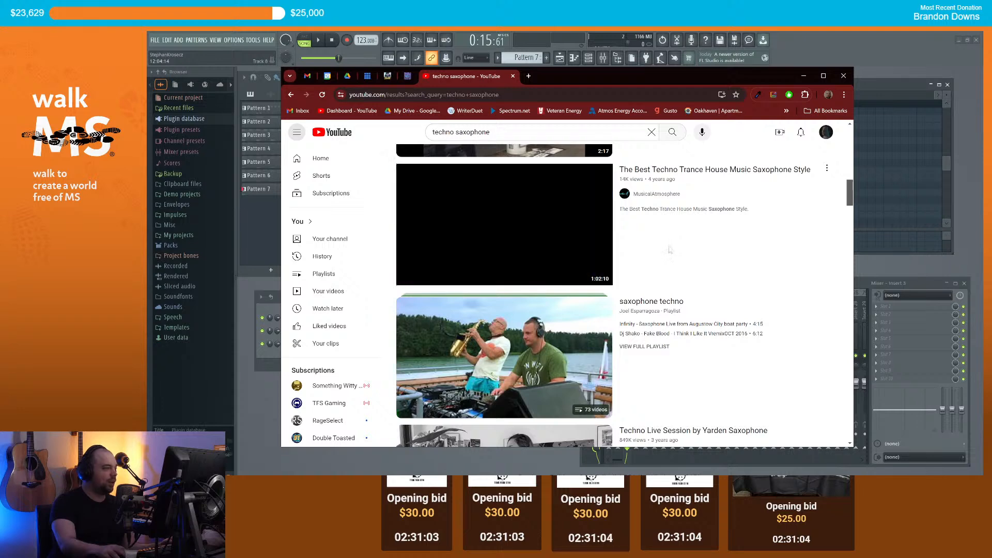
scroll(669, 250, down, 3)
scroll(739, 267, up, 3)
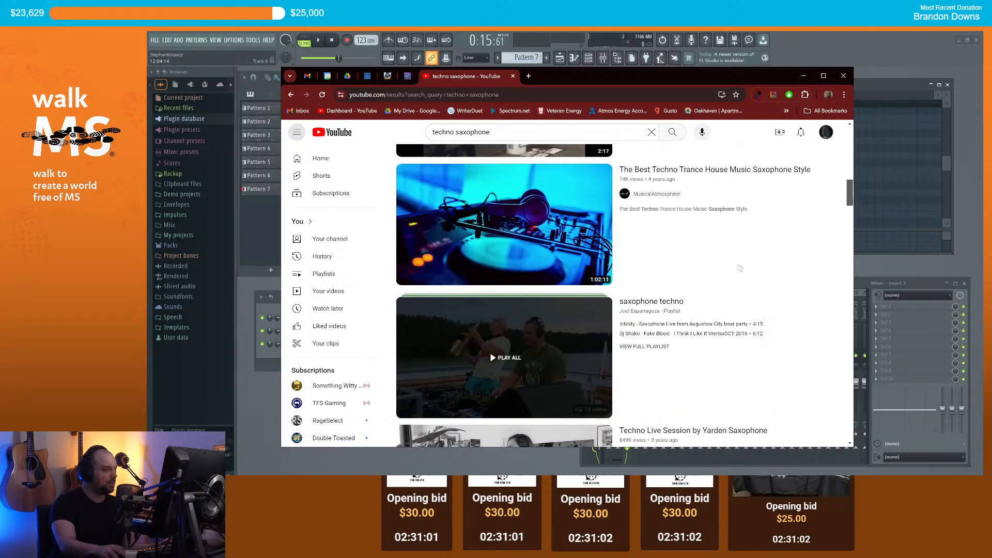
scroll(733, 269, down, 7)
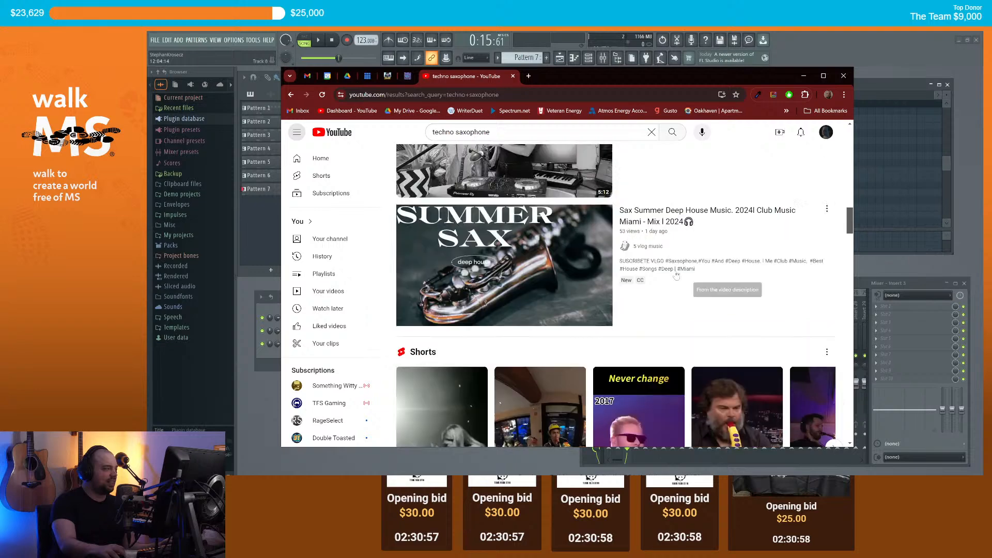
scroll(682, 281, down, 7)
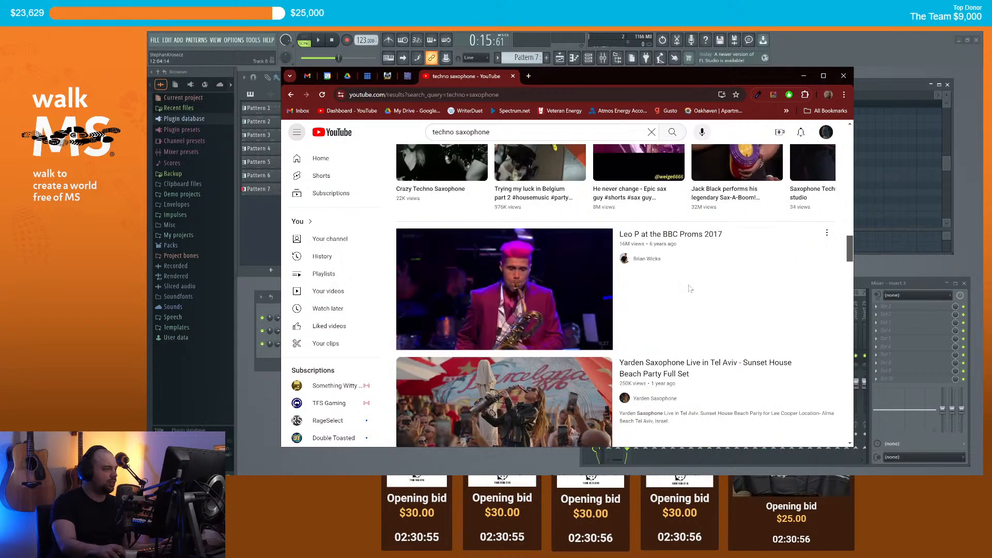
scroll(687, 271, down, 2)
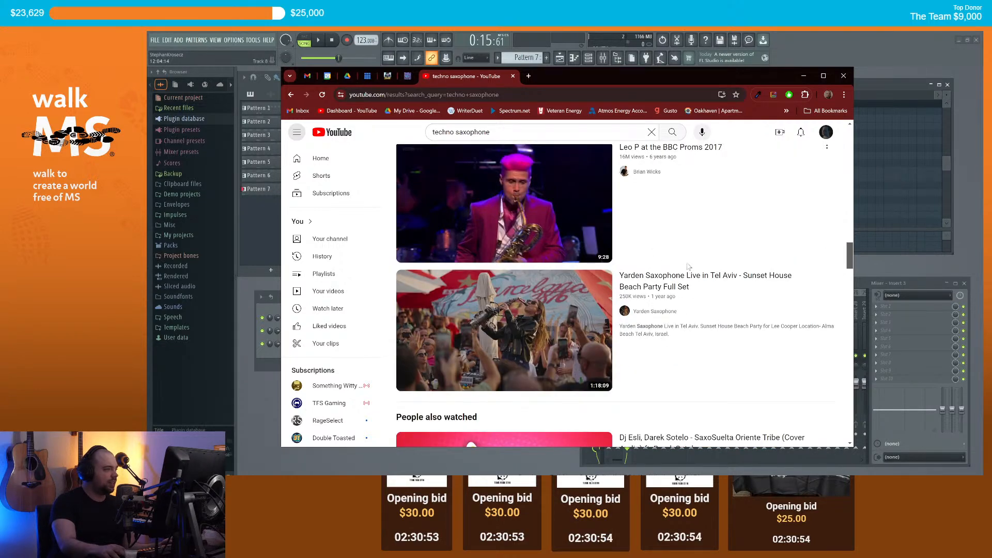
scroll(688, 266, down, 12)
scroll(691, 272, down, 10)
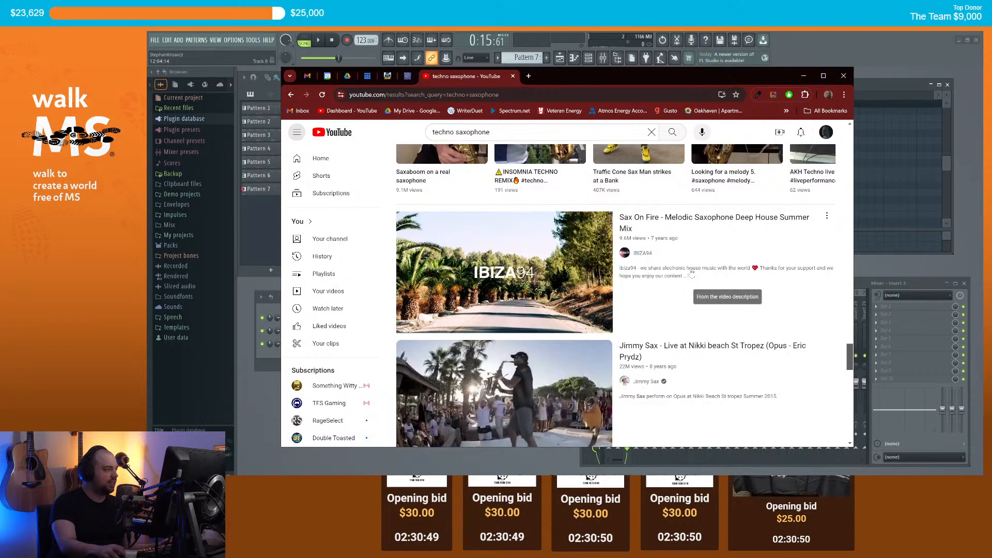
scroll(690, 277, down, 2)
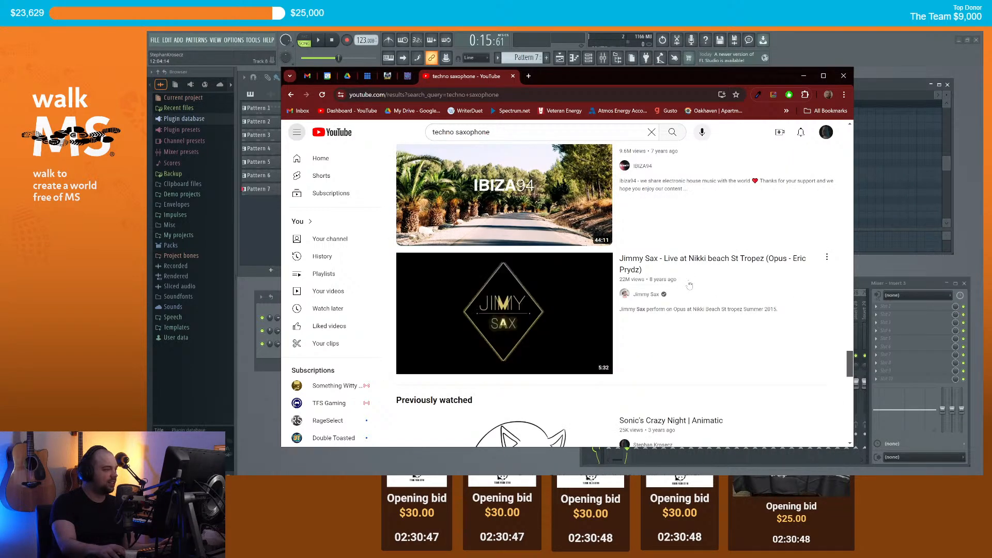
scroll(689, 284, down, 3)
scroll(688, 287, down, 2)
scroll(695, 288, up, 2)
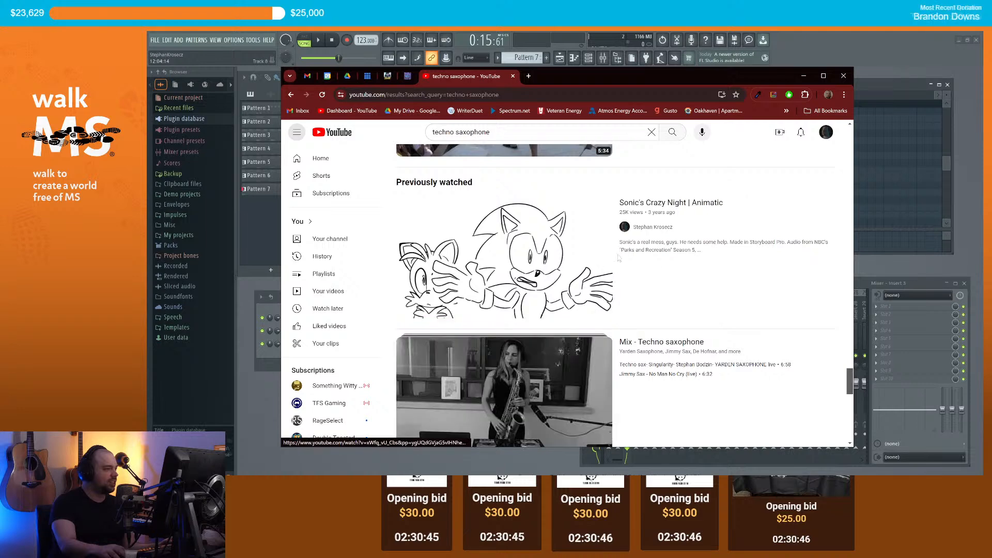
scroll(704, 288, down, 4)
scroll(704, 288, down, 1)
scroll(704, 289, up, 1)
scroll(704, 292, down, 2)
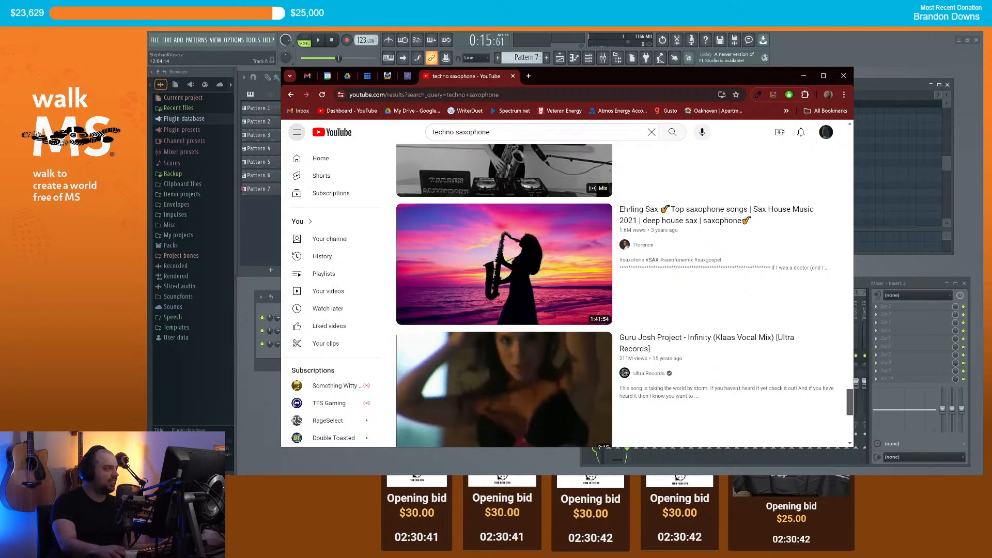
click(454, 133)
text(song)
key(Return)
key(shift+Left)
key(shift+Left)
key(shift+Left)
key(shift+Left)
key(shift+Left)
key(shift+Left)
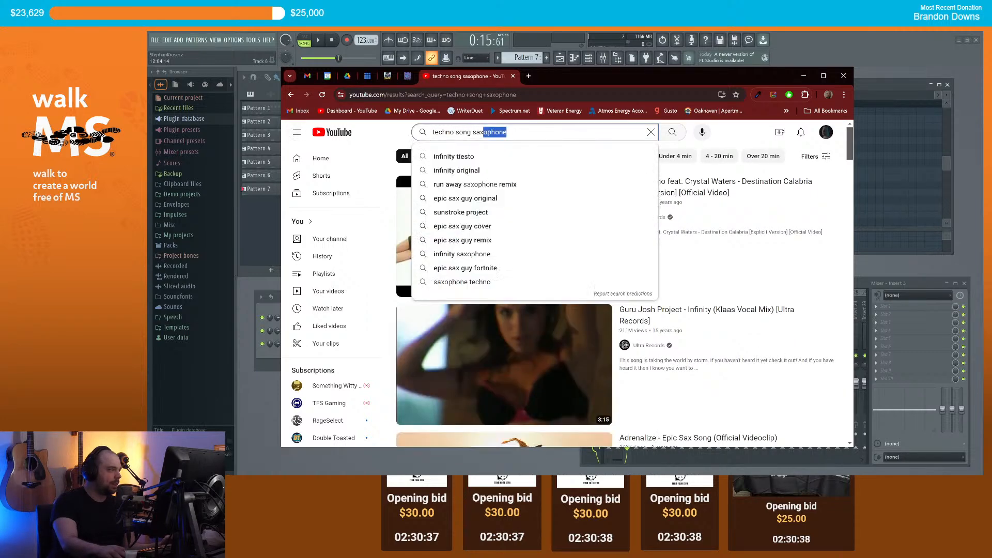
key(BackSpace)
key(Return)
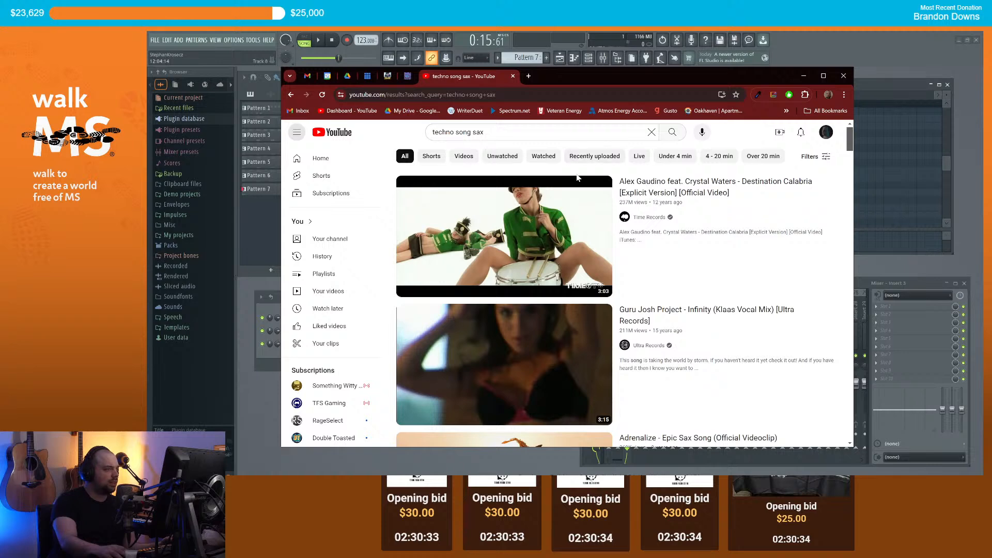
Step: Watch the Sunstroke Project Epic Sax Guy video to about 0:44, then return to FL Studio
scroll(645, 224, down, 3)
scroll(645, 224, up, 2)
scroll(645, 223, up, 1)
scroll(646, 243, down, 5)
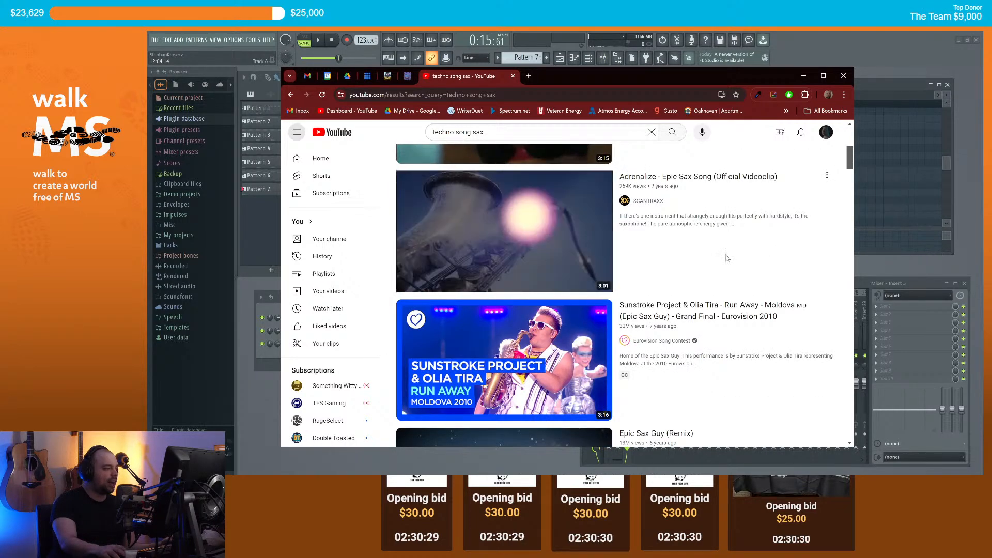
scroll(718, 247, down, 2)
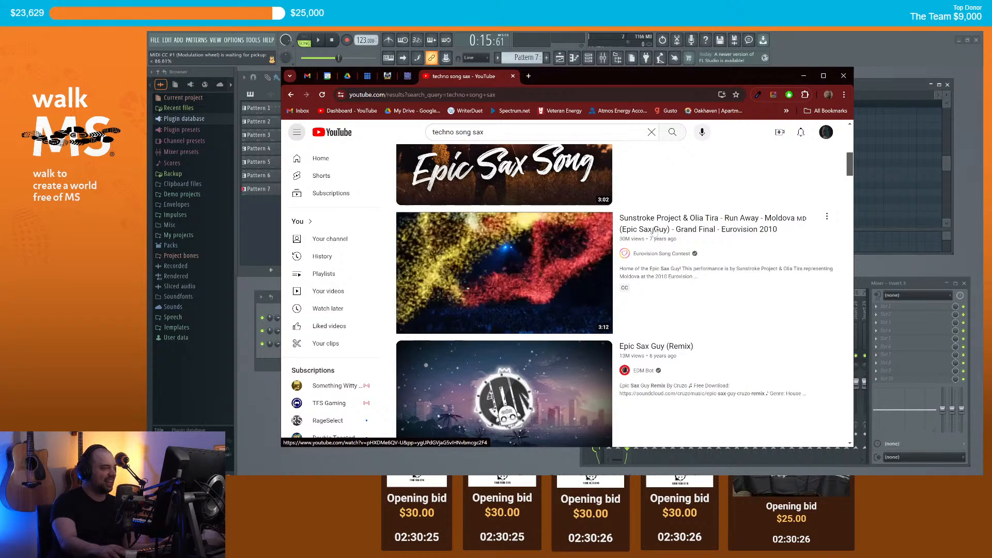
click(656, 231)
click(323, 335)
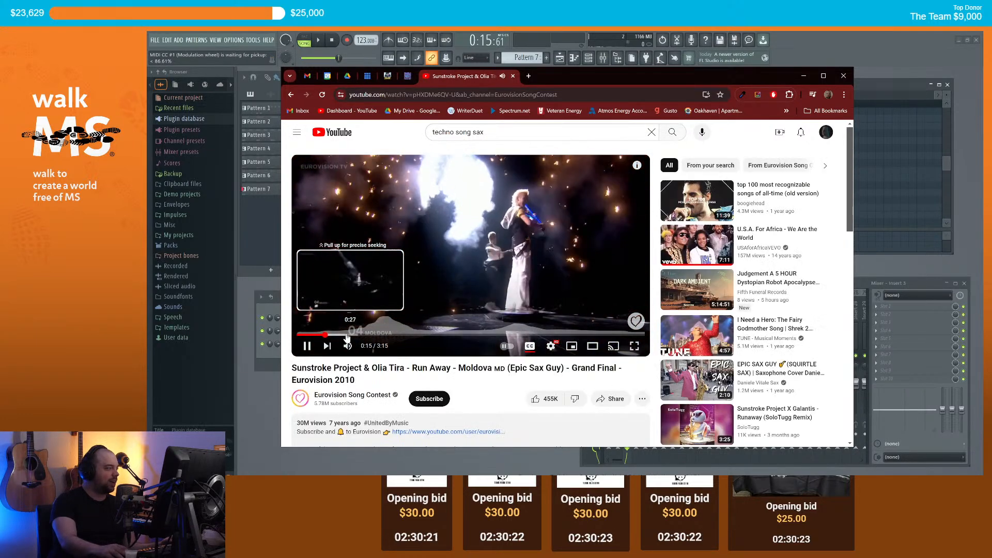
click(345, 336)
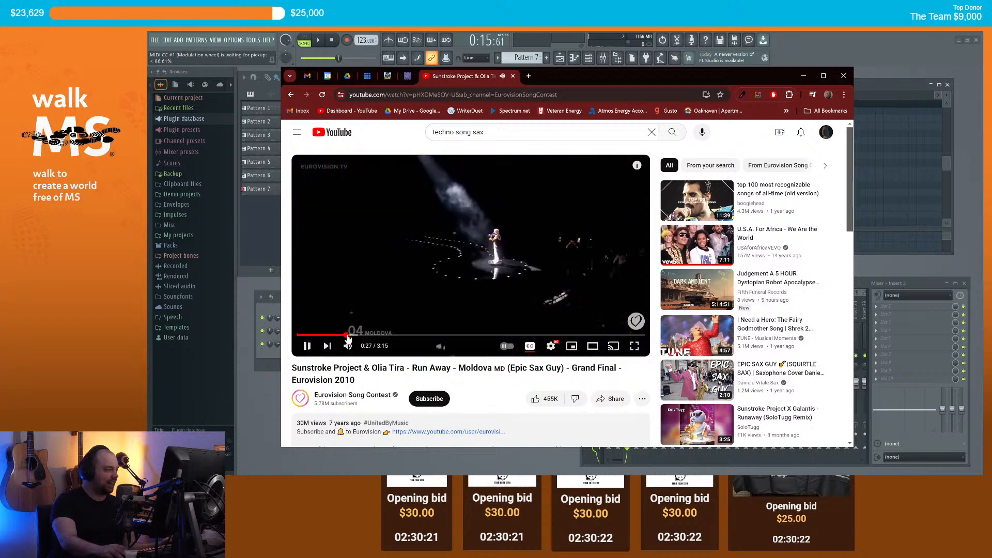
click(379, 336)
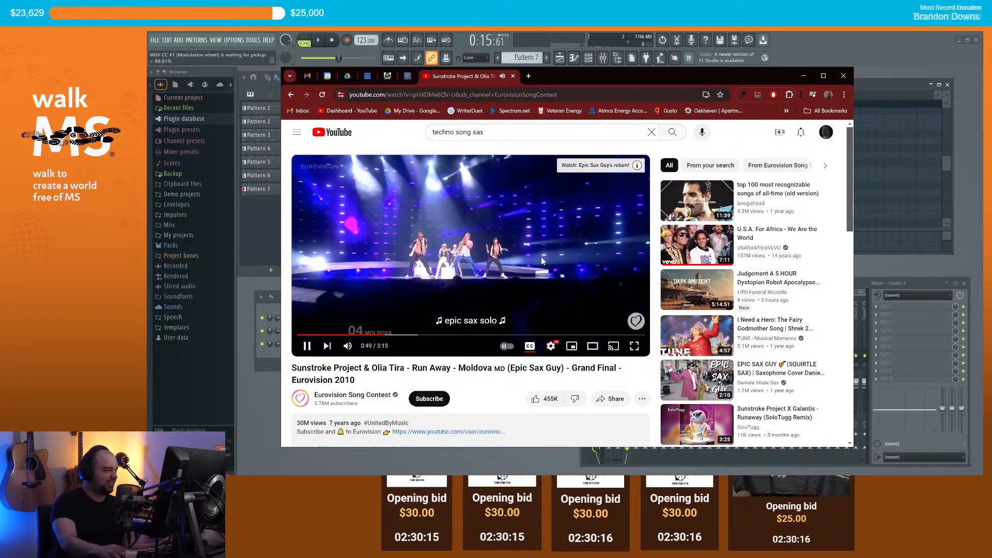
click(800, 78)
drag(690, 208, 685, 178)
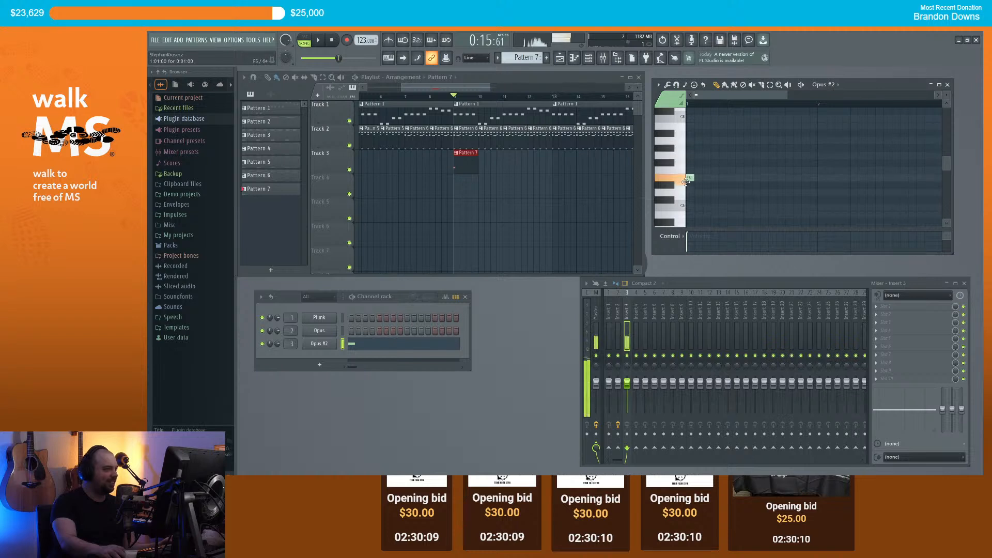
Step: Raise a note to E5 and add another E5 note, auditioning the melody
scroll(689, 176, down, 3)
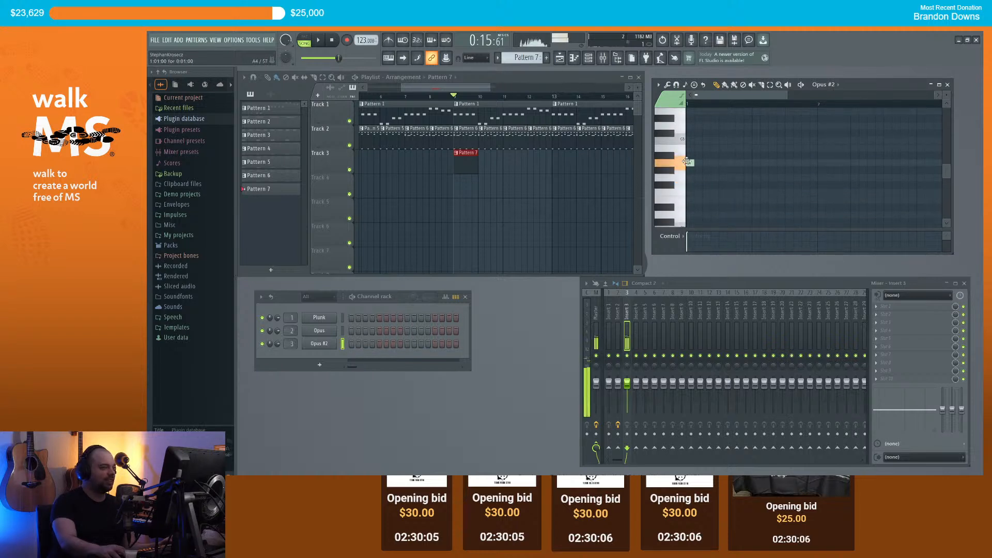
key(space)
scroll(775, 186, up, 2)
key(space)
click(687, 184)
key(space)
key(space)
drag(694, 170, 696, 157)
click(709, 156)
key(space)
key(space)
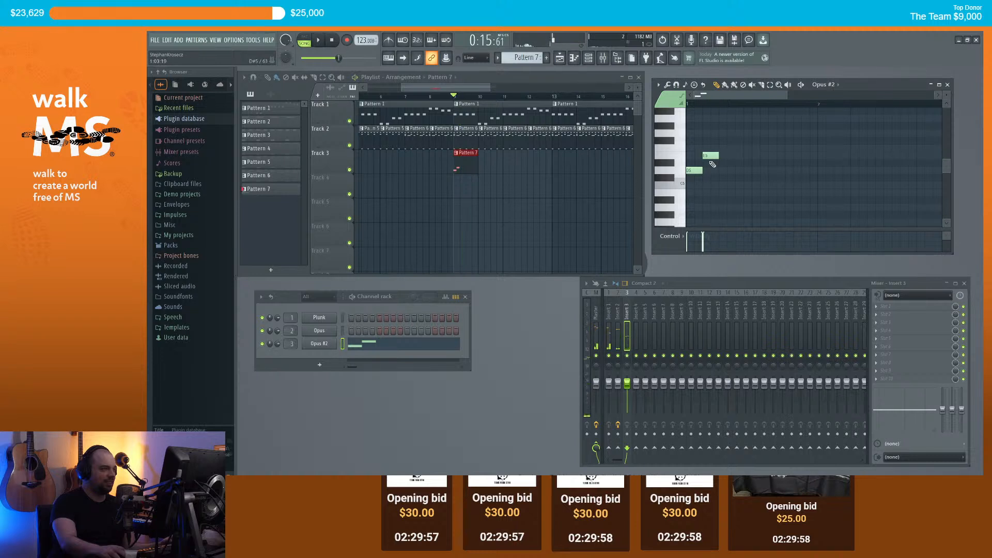
Step: Remove the trial D5 and E5 notes and replay the pattern
key(space)
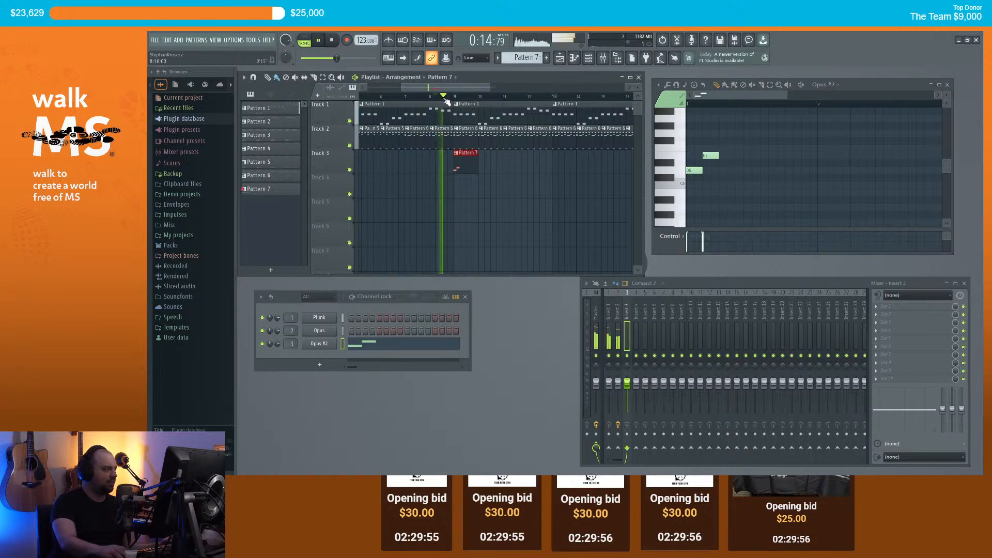
key(space)
right_click(695, 171)
right_click(711, 156)
key(space)
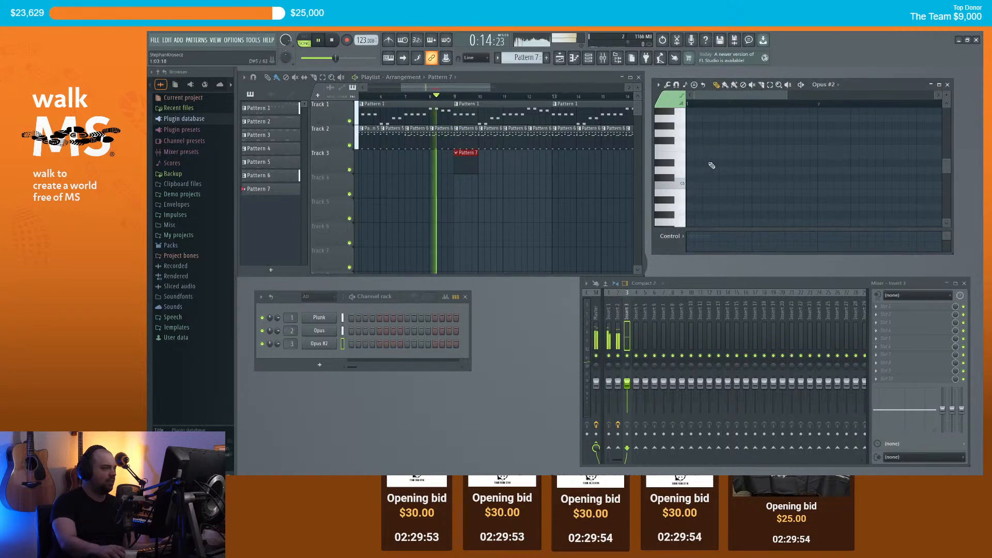
key(space)
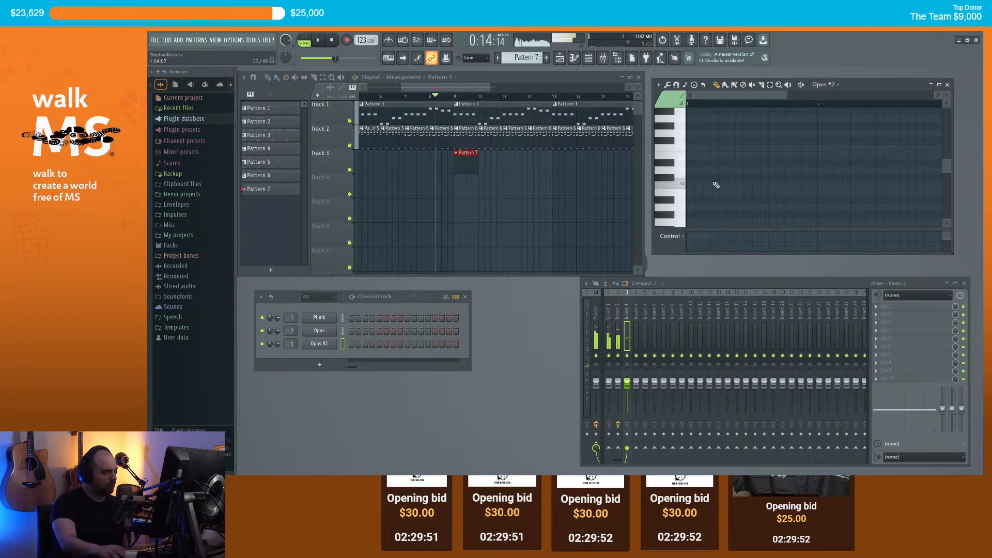
Step: Add a C5 note to the sax melody and shift it earlier in time
click(717, 186)
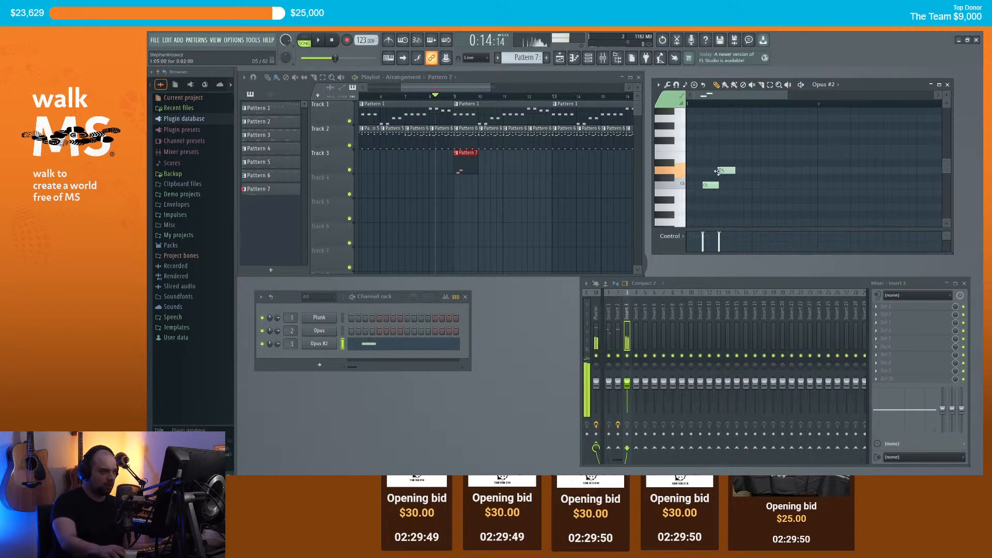
key(space)
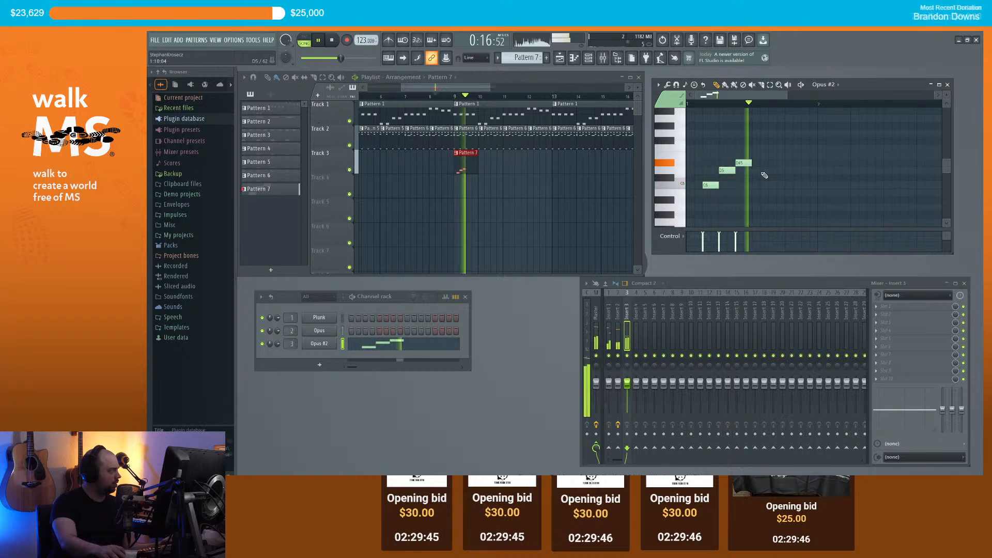
key(space)
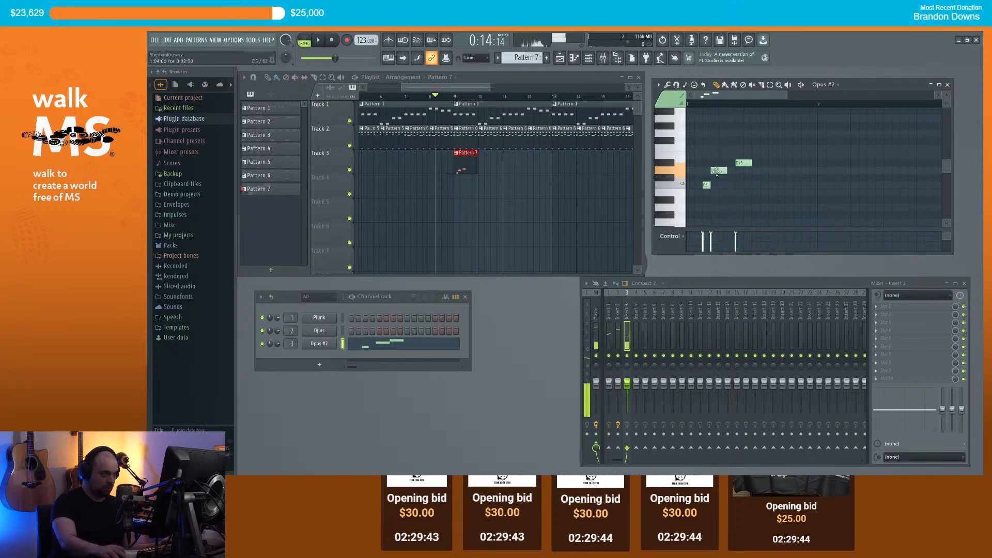
drag(738, 163, 731, 162)
key(space)
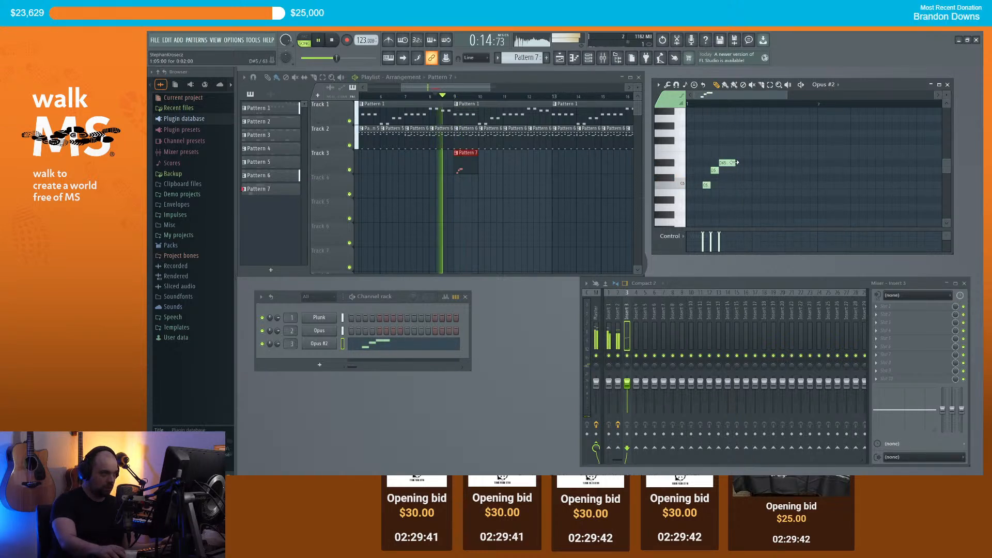
key(space)
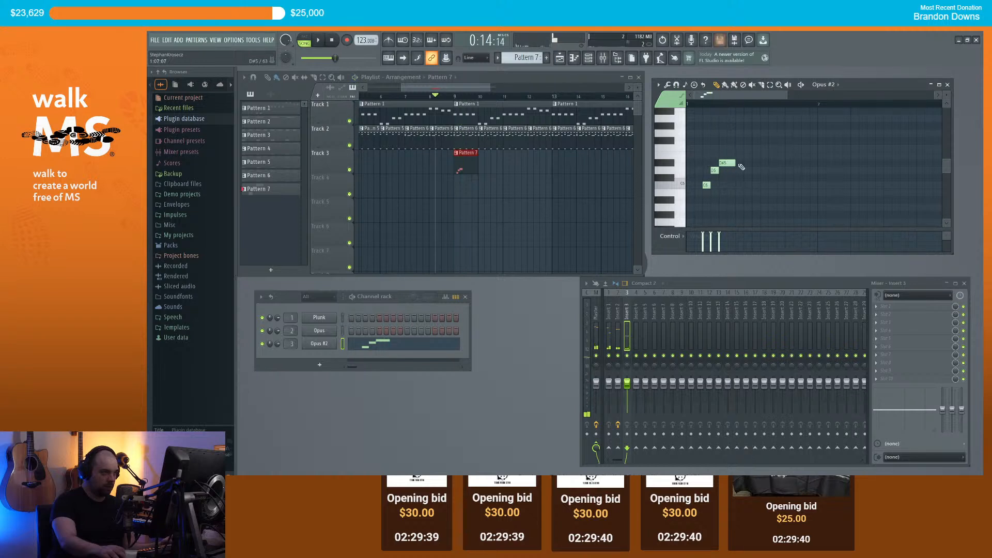
Step: Add two higher notes, ending on G5, to extend the rising run
click(739, 134)
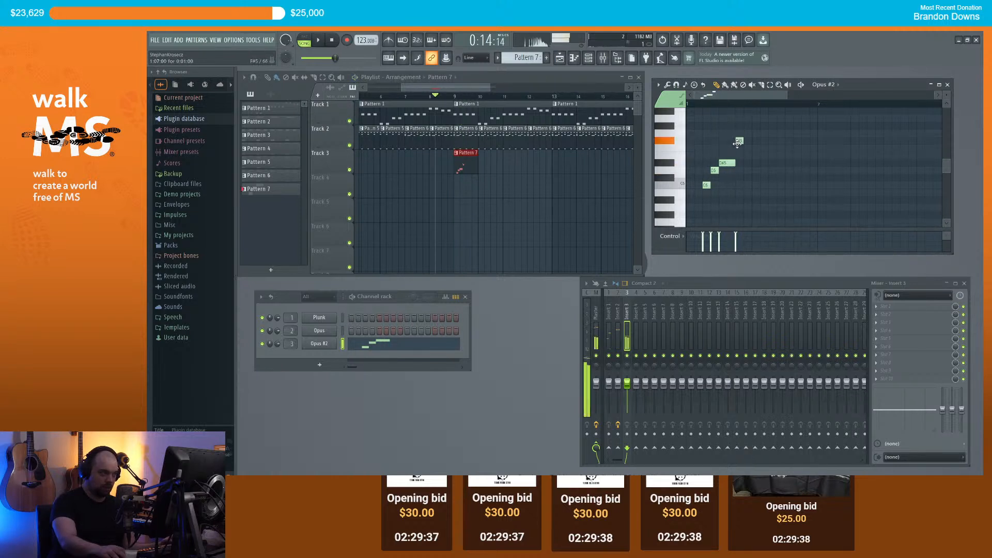
key(space)
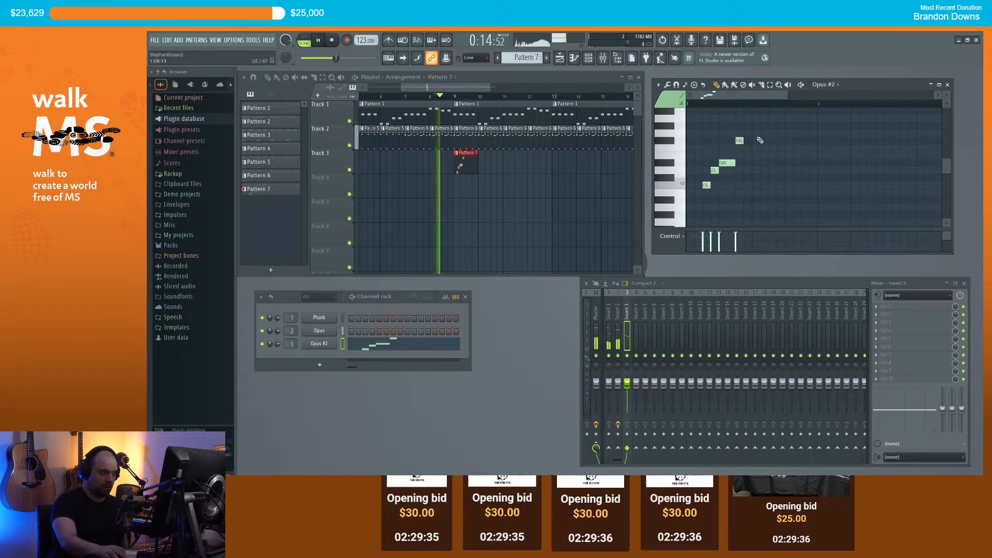
key(space)
click(756, 134)
Step: Move the fifth note to G5 and swap Opus #2's 68-Baritone Sax for 67-Tenor Sax
drag(769, 126, 762, 133)
click(333, 344)
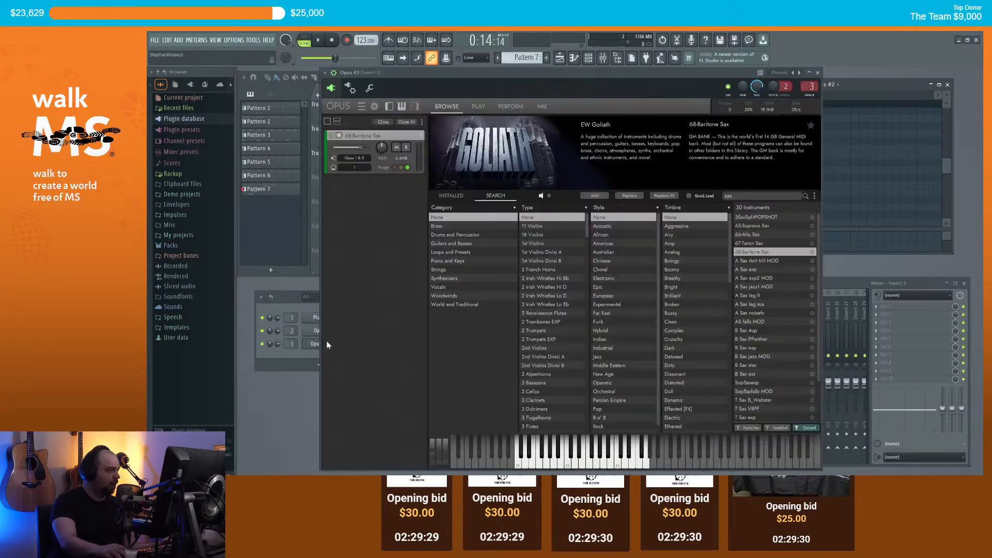
drag(750, 243, 399, 171)
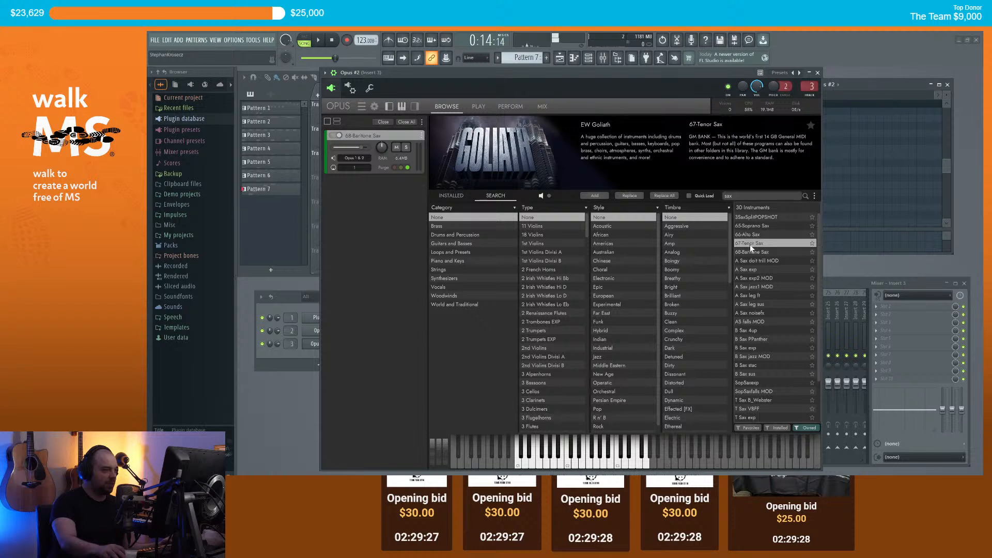
drag(370, 138, 388, 179)
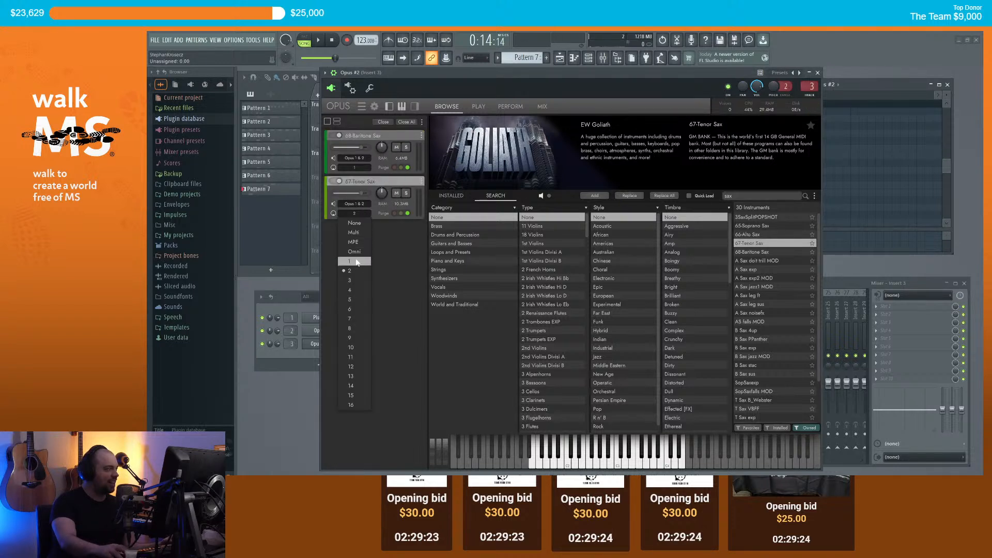
click(438, 145)
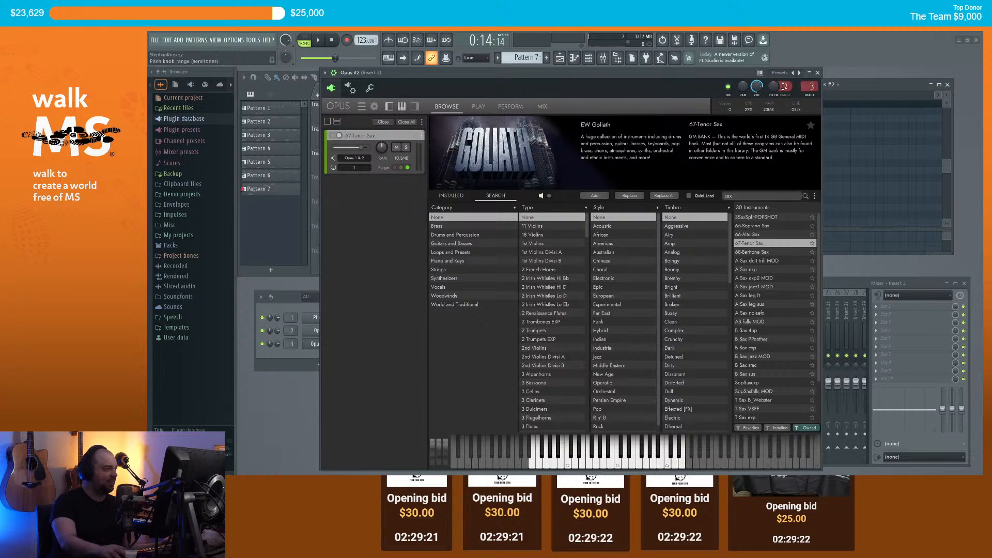
click(818, 73)
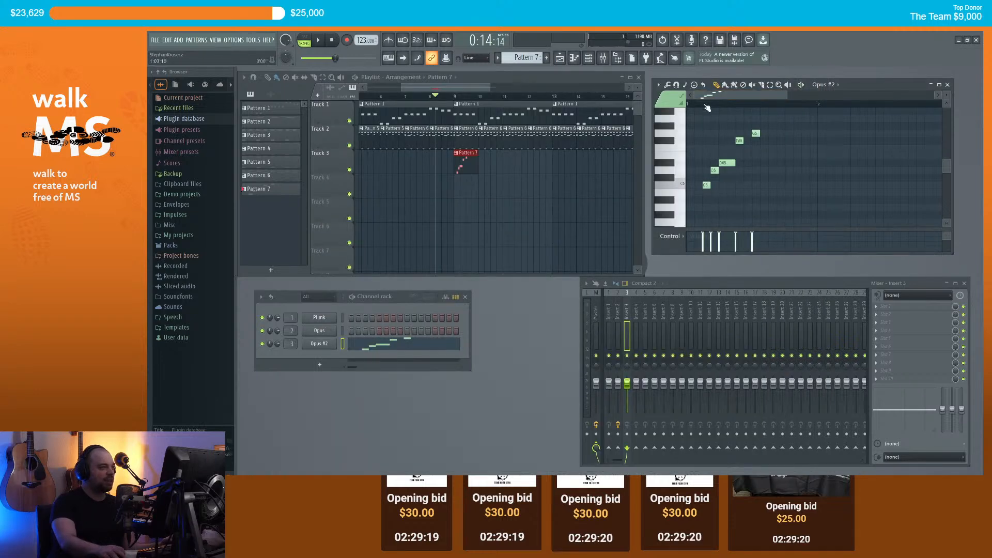
Step: Audition the tenor sax melody and clear the note and time-range selections
key(space)
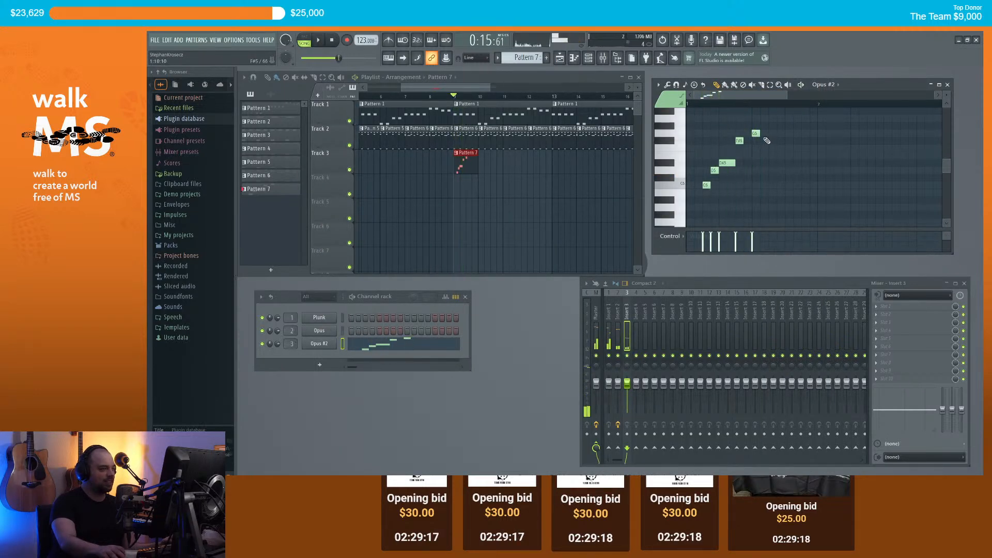
key(ctrl+a)
key(space)
key(ctrl+d)
key(space)
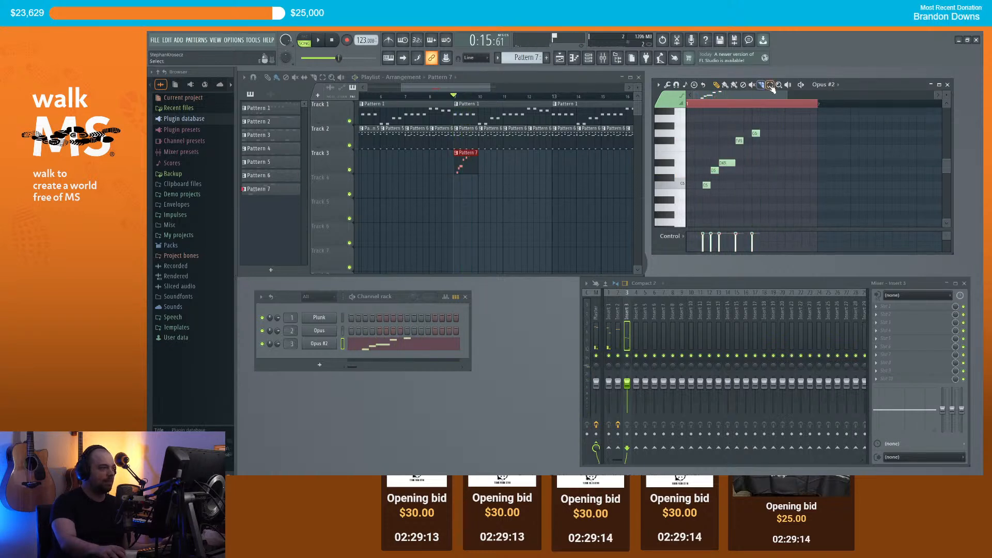
click(734, 109)
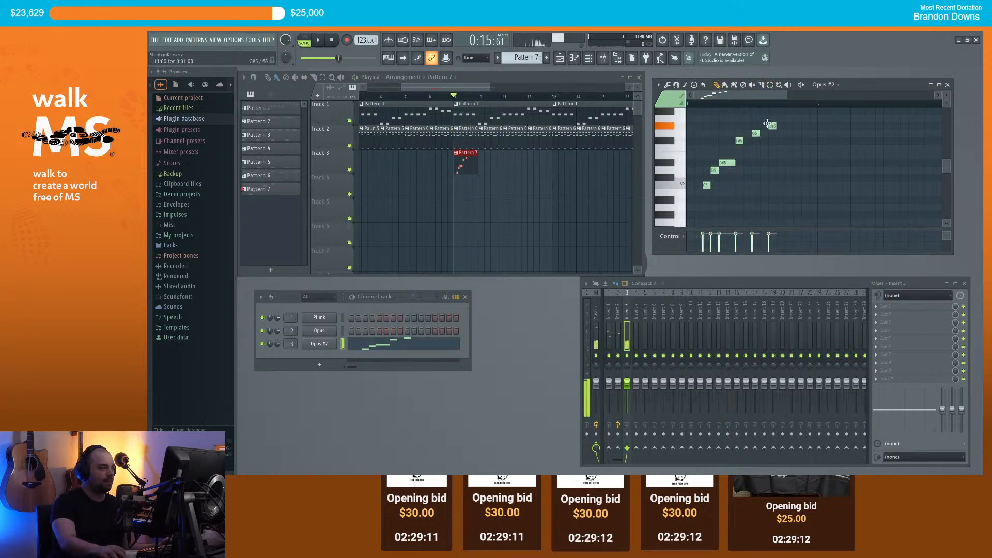
key(space)
key(space)
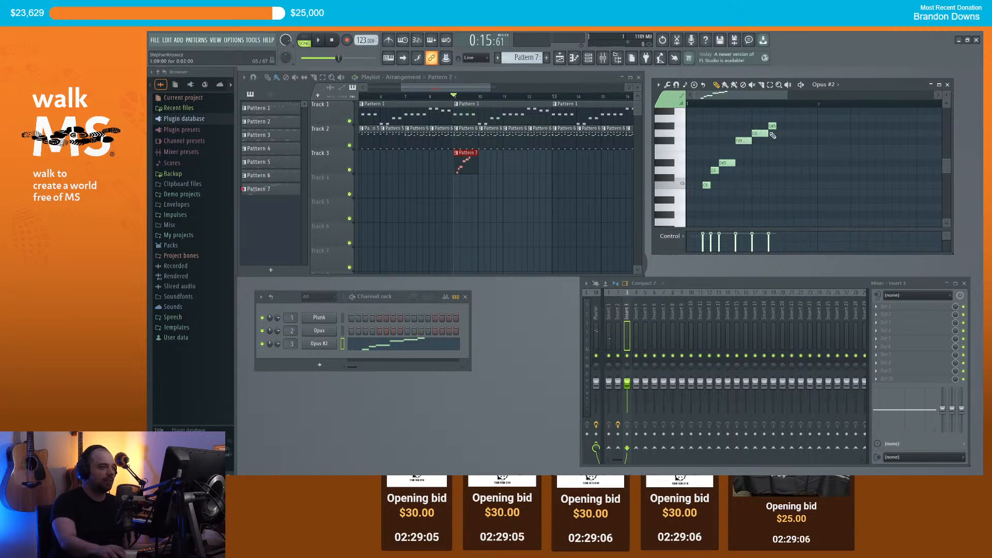
key(space)
Step: Add a lengthened G5 note to the melody and preview it
key(space)
key(space)
key(space)
click(788, 134)
drag(798, 133, 811, 135)
key(space)
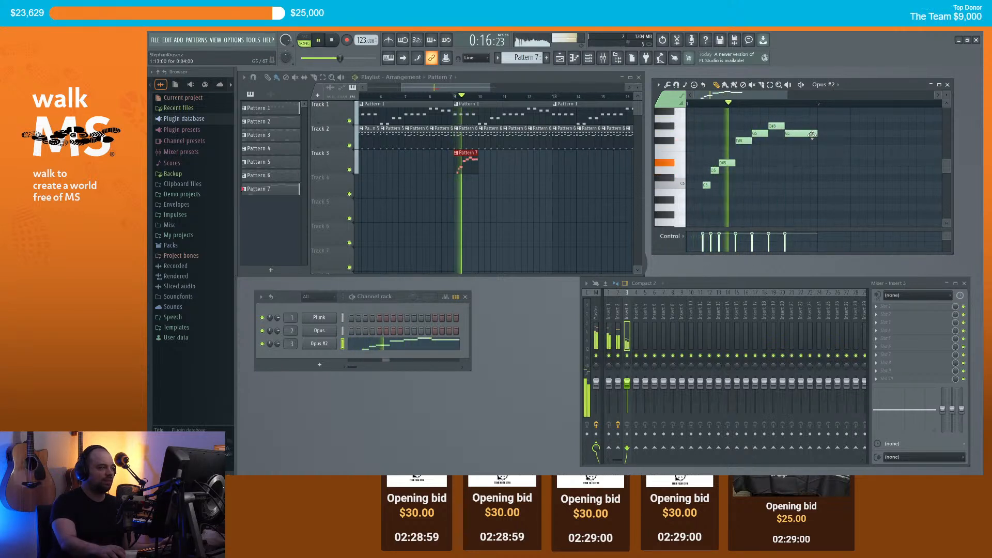
key(space)
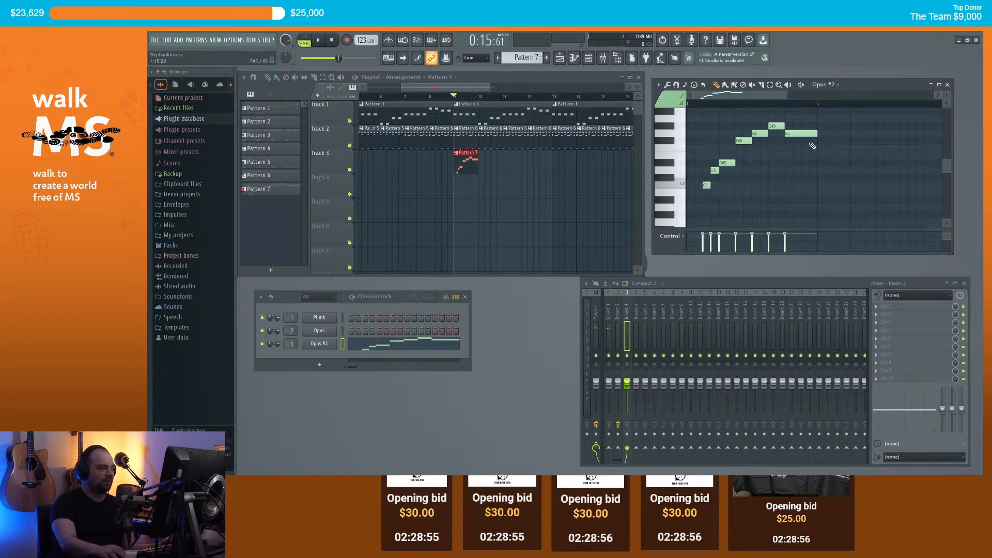
scroll(810, 145, down, 2)
drag(762, 96, 771, 97)
key(space)
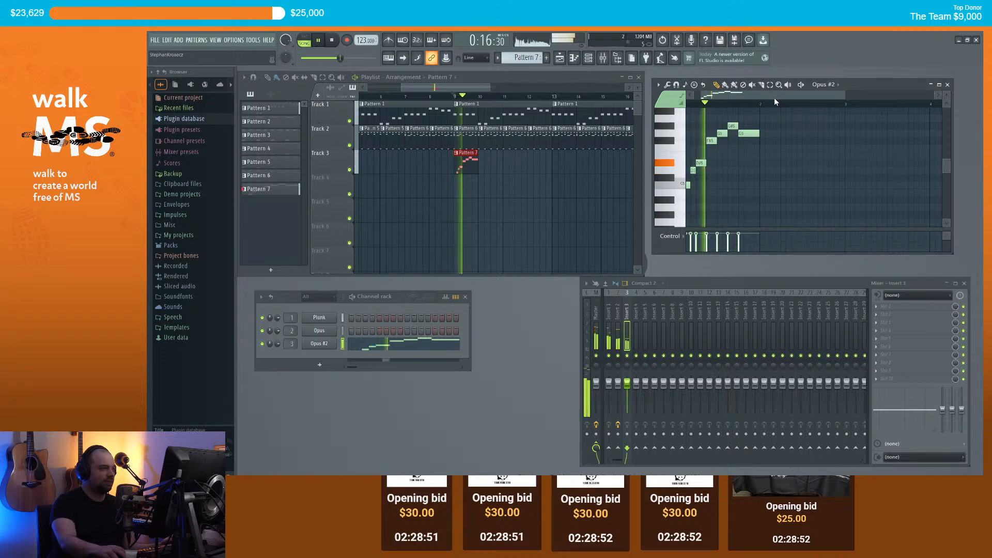
key(space)
Step: Add an F5 note near bar 2 and another note, previewing the melody
scroll(770, 137, up, 1)
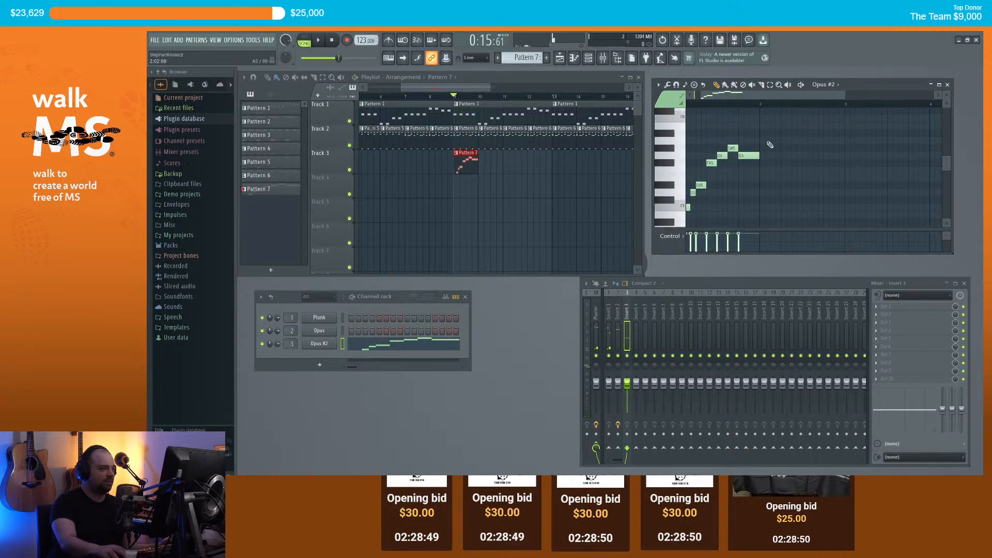
click(763, 169)
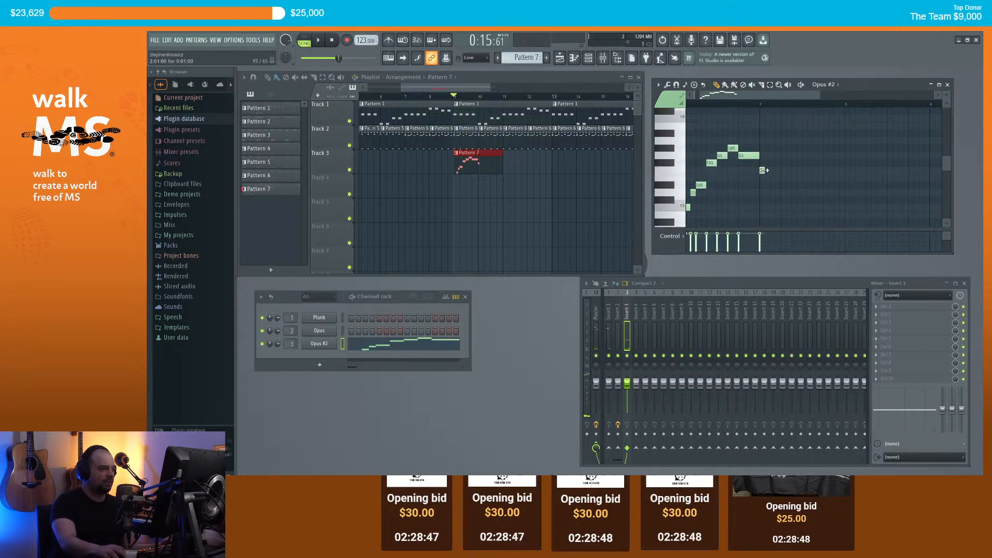
key(space)
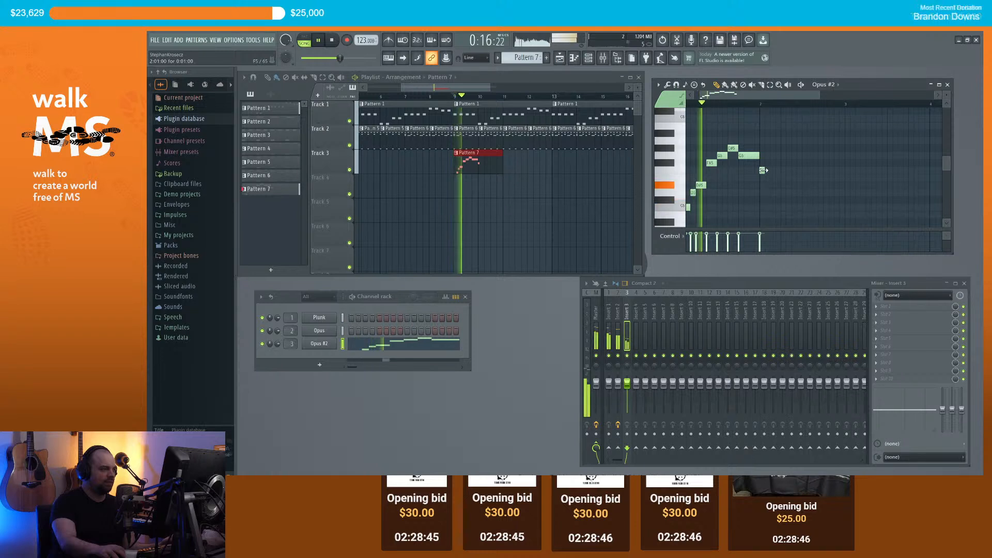
key(space)
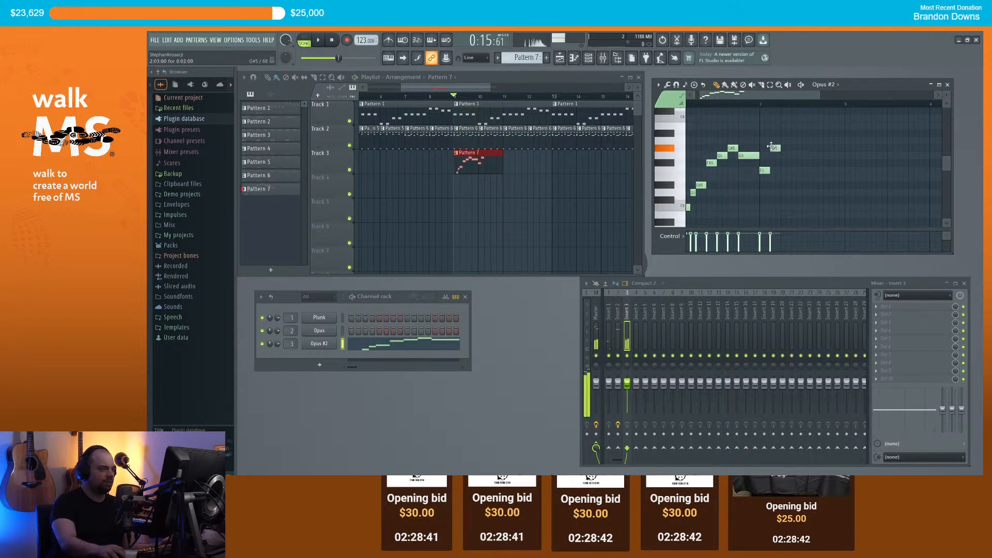
key(space)
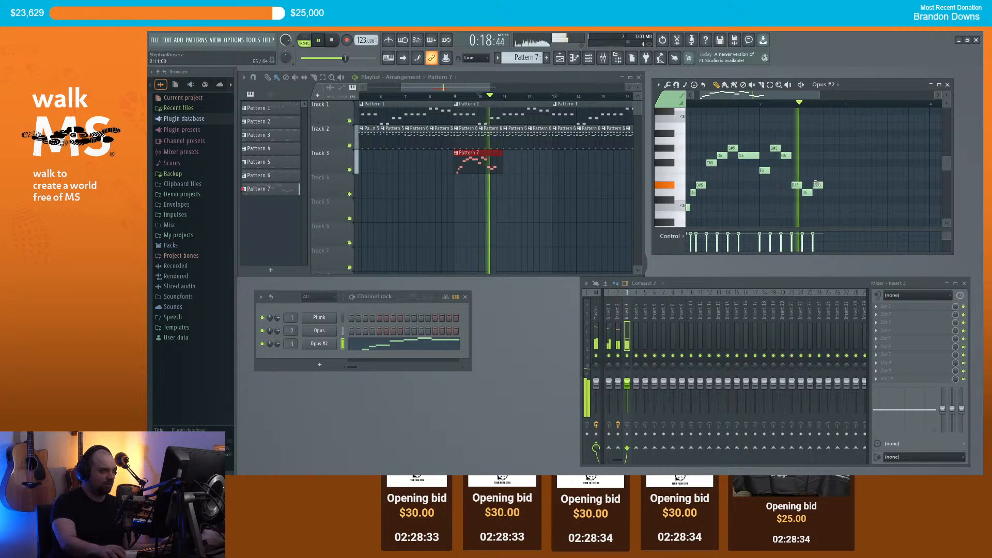
click(825, 192)
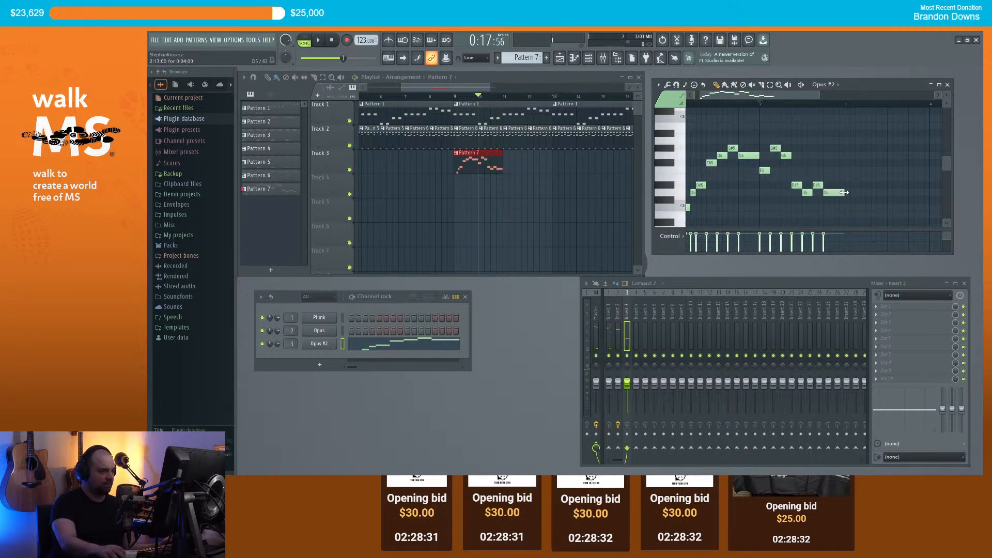
scroll(786, 155, down, 2)
key(space)
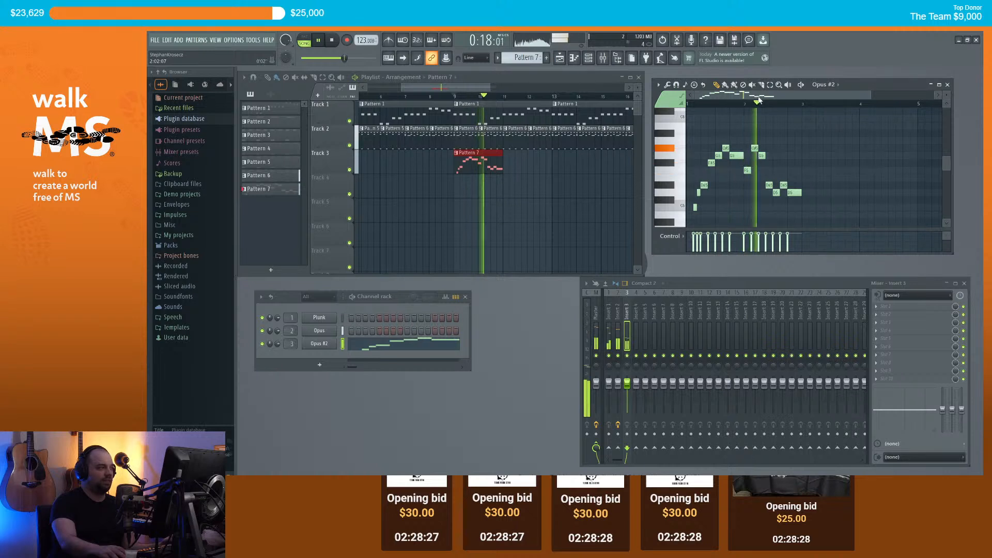
key(space)
Step: Duplicate the bars 1–2 phrase into bars 3–4 and play the four-bar melody
key(ctrl+a)
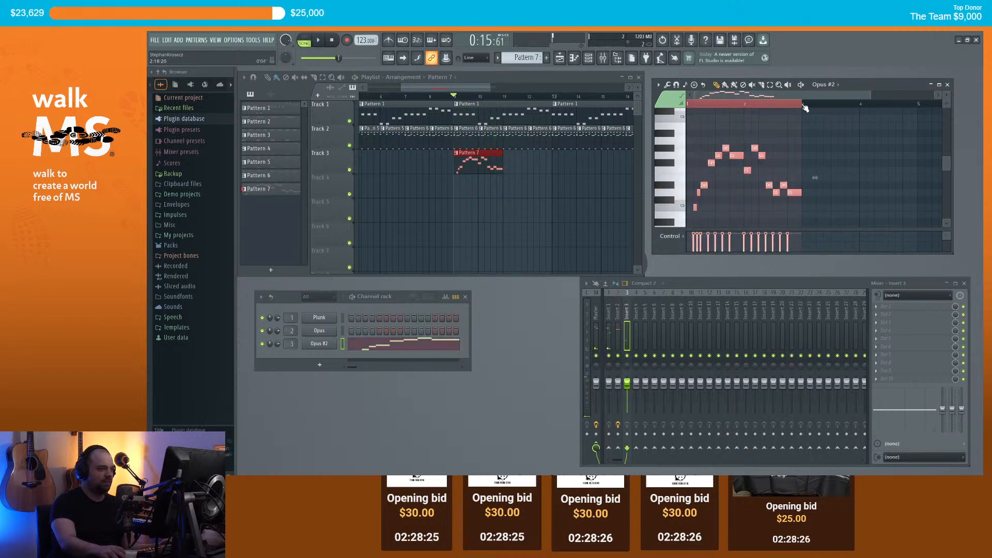
key(ctrl+b)
scroll(801, 207, down, 3)
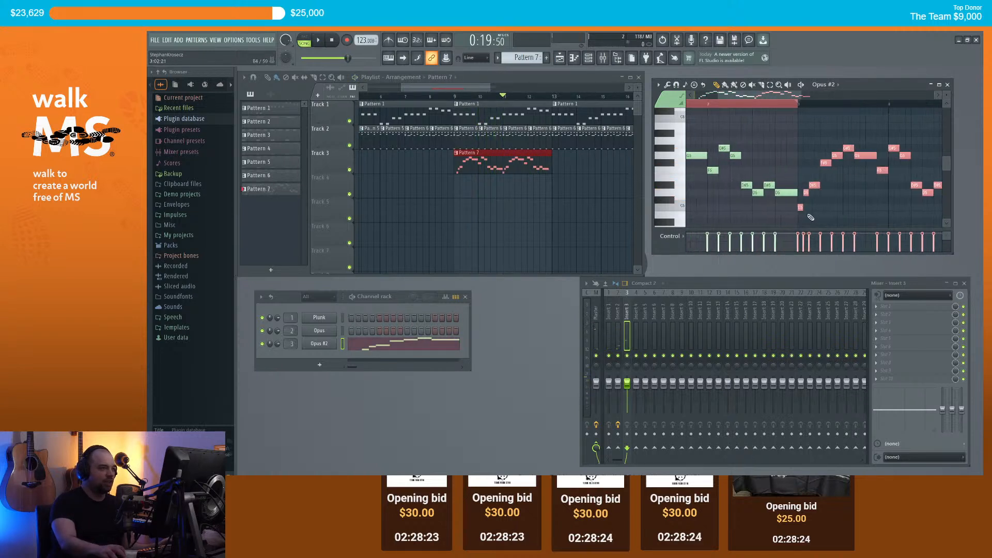
click(771, 86)
key(ctrl+d)
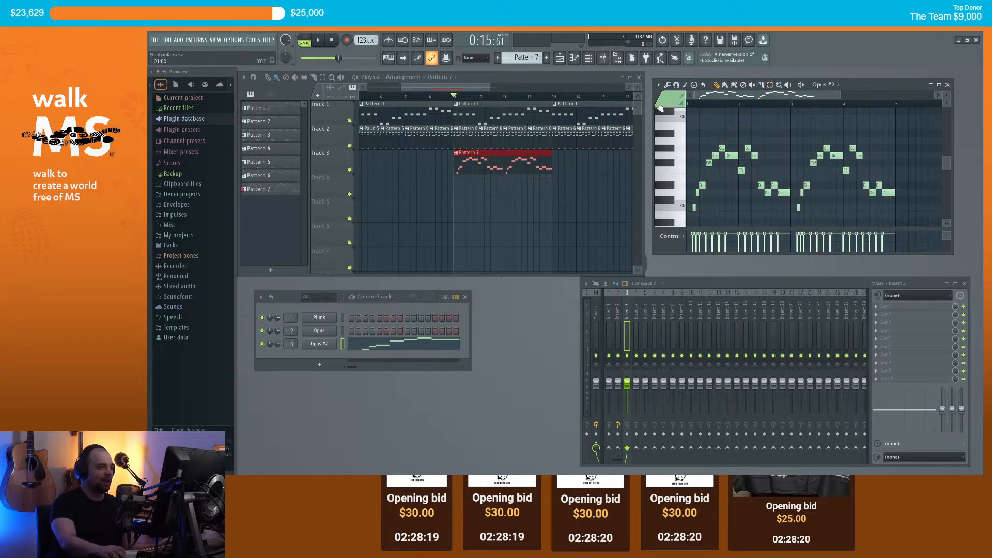
key(space)
drag(769, 98, 802, 103)
key(space)
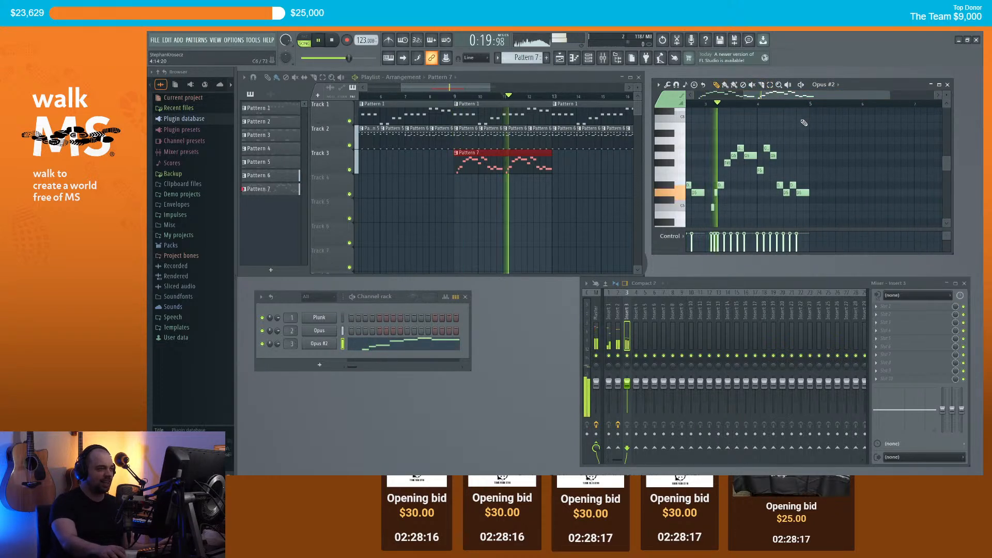
key(space)
scroll(792, 179, up, 2)
scroll(792, 179, up, 1)
Step: Raise the D5 note to G5 and play the pattern to hear the change
click(769, 186)
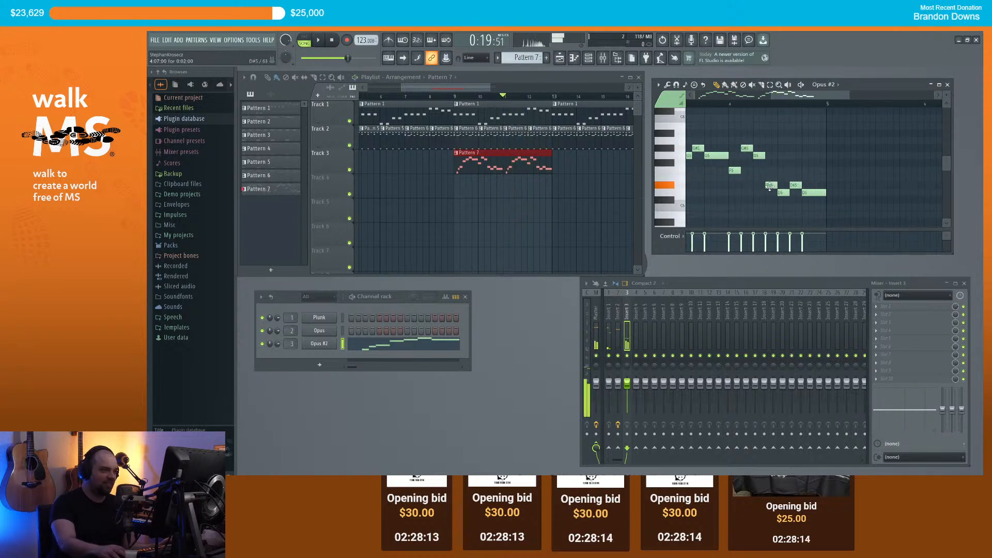
drag(783, 194, 783, 156)
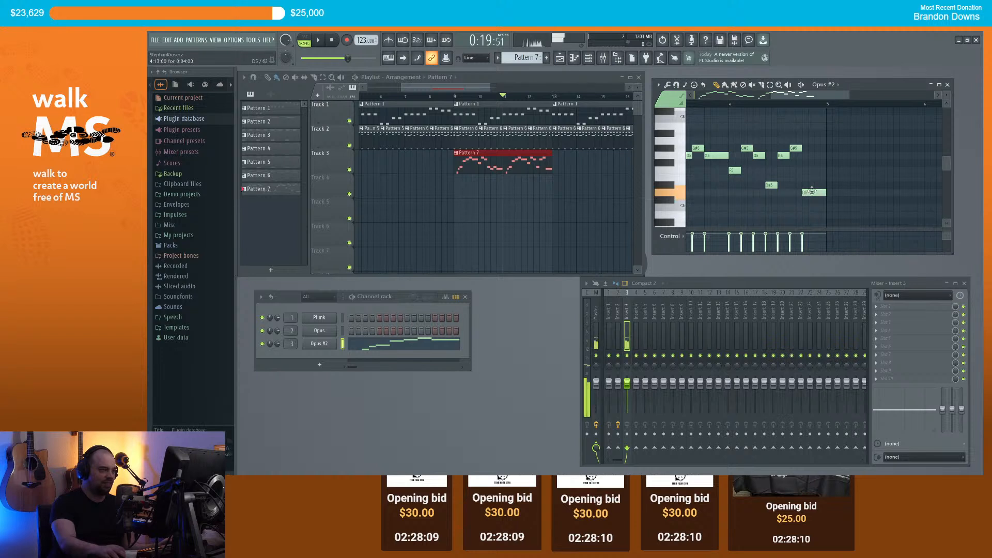
key(space)
scroll(809, 175, down, 3)
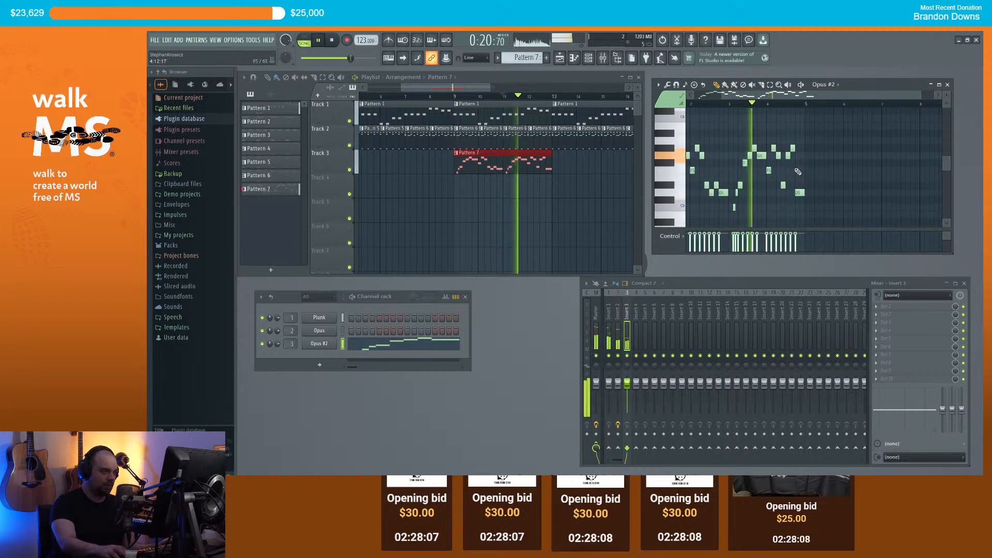
scroll(807, 164, down, 1)
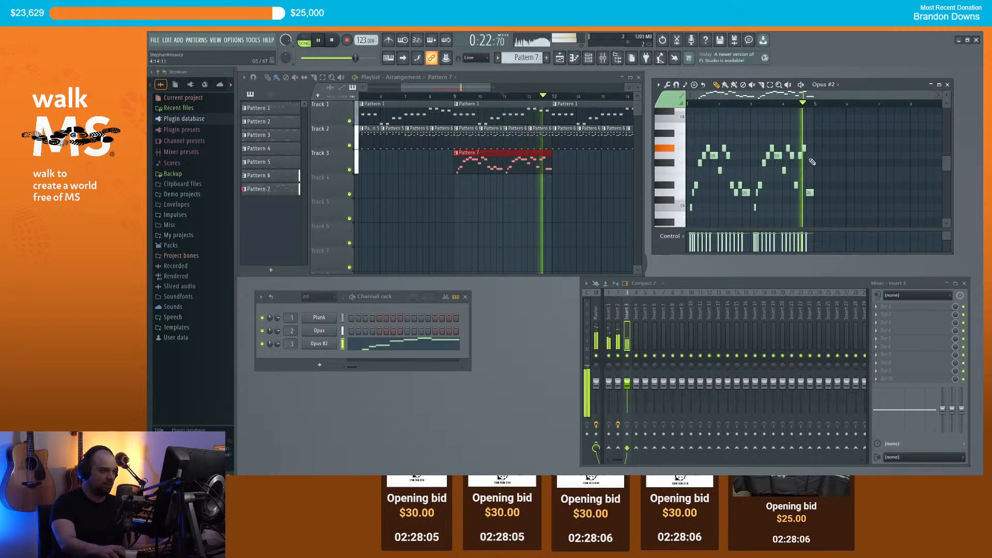
key(space)
scroll(808, 163, up, 5)
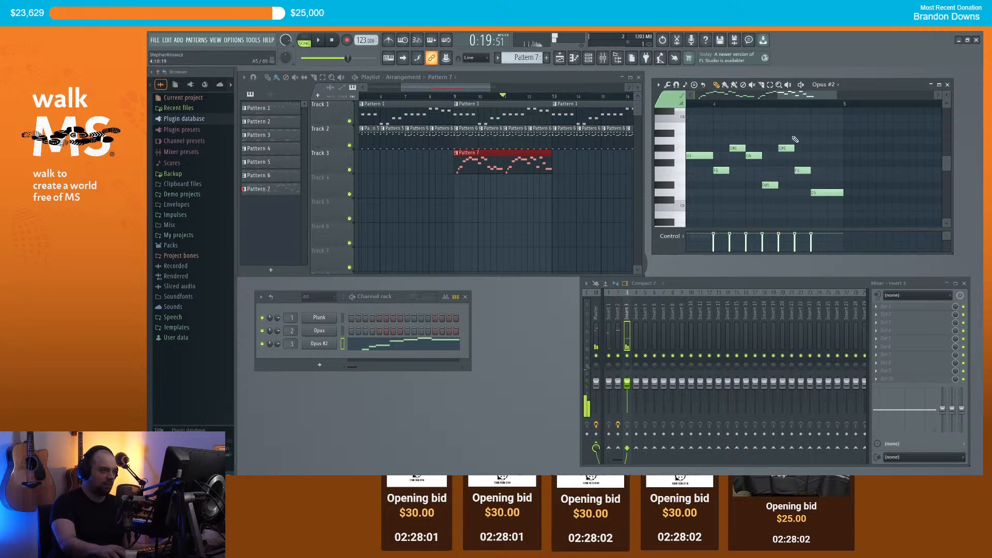
Step: Replay the passage, then duplicate the Pattern 7 clip on Track 3
key(space)
key(space)
key(space)
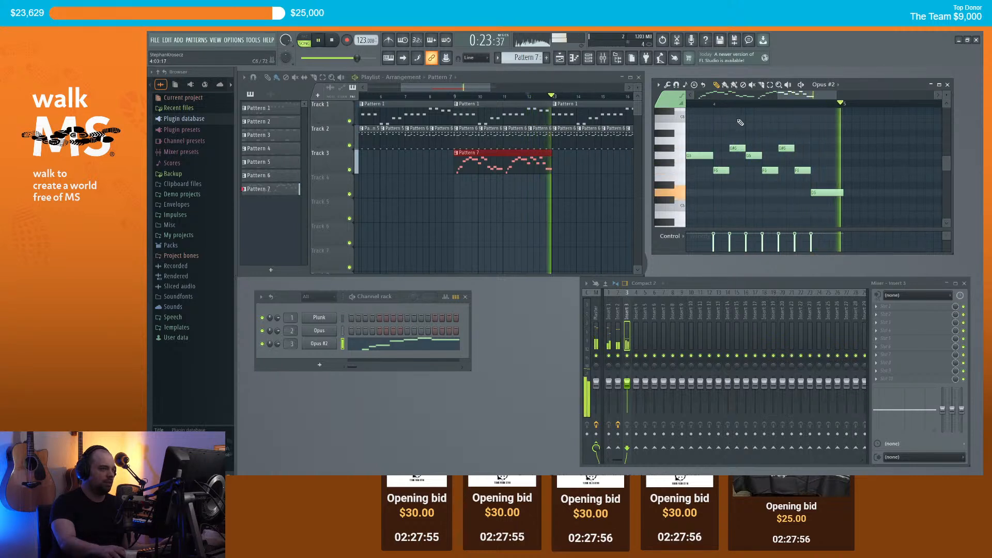
key(space)
scroll(798, 150, down, 5)
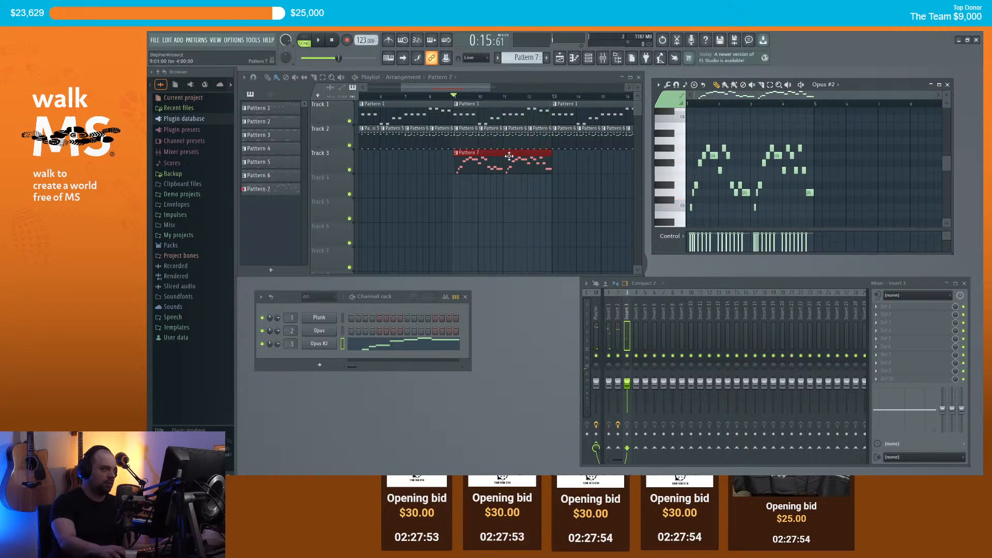
key(ctrl+b)
scroll(555, 161, down, 2)
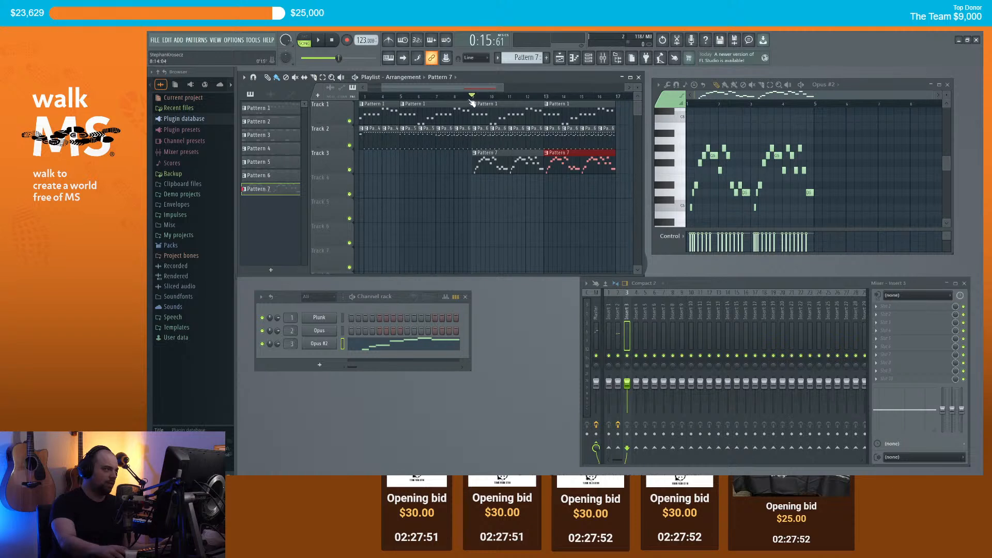
Step: Play the song from bar 9, then play the melody from bar 3
click(464, 97)
key(space)
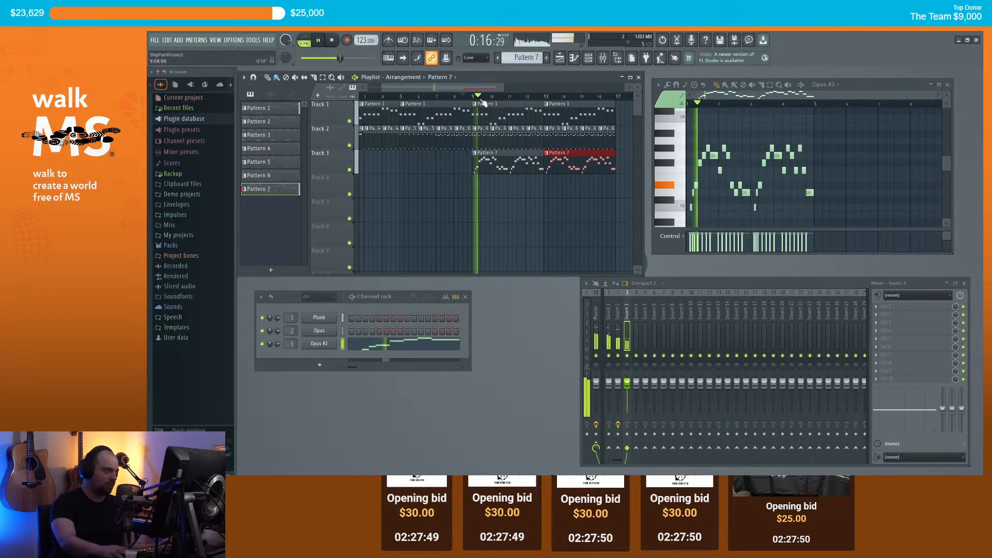
drag(486, 88, 499, 88)
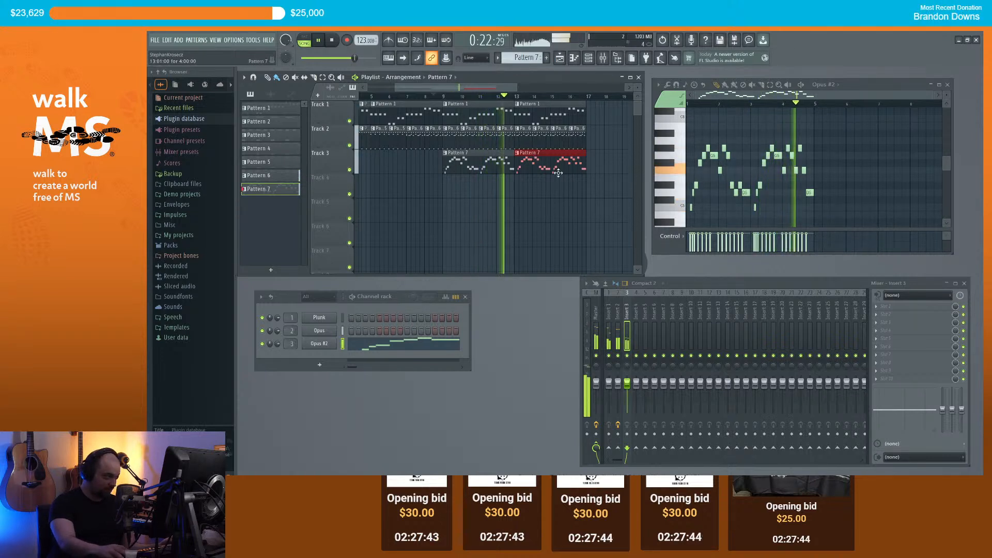
key(space)
scroll(812, 170, up, 4)
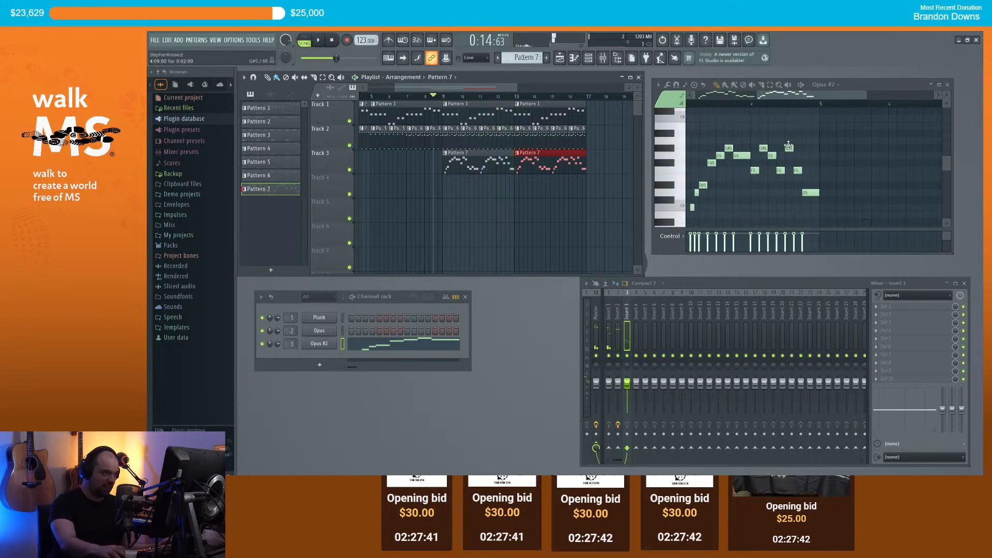
click(691, 106)
key(space)
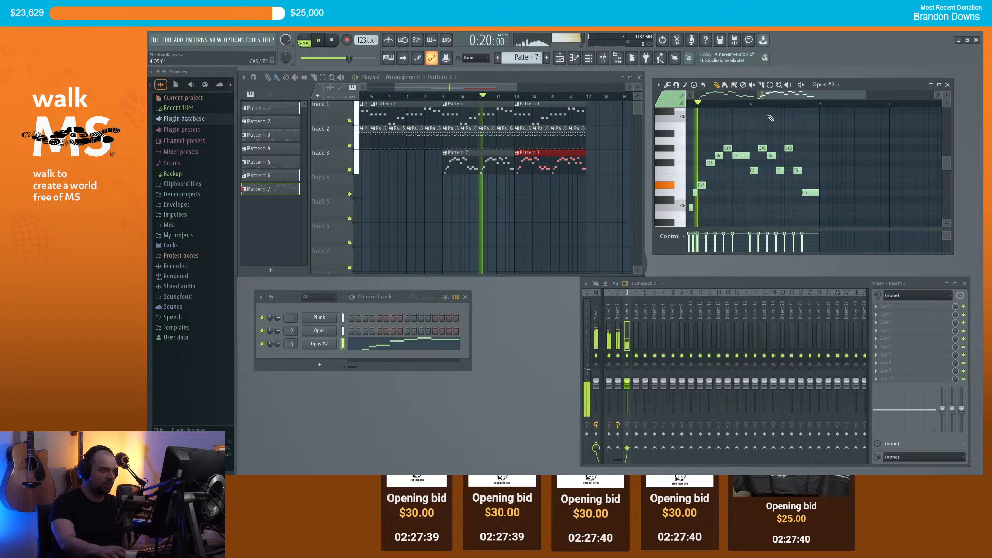
Step: Erase bar 4's old notes and draw new higher notes up to C#6, previewing them
right_click(809, 193)
right_click(770, 155)
scroll(776, 144, up, 2)
mouse_move(739, 126)
mouse_down()
mouse_move(732, 108)
mouse_move(726, 116)
mouse_up()
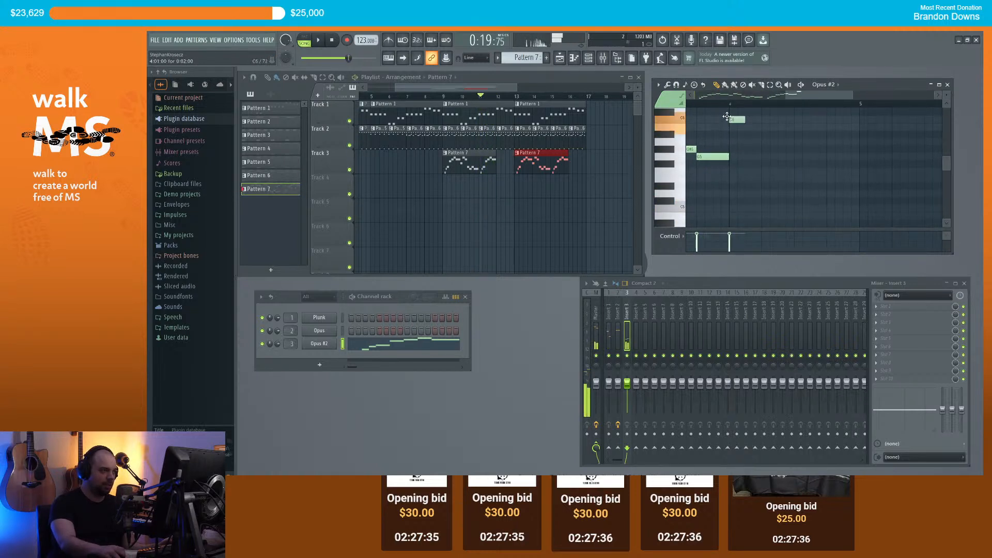
click(747, 142)
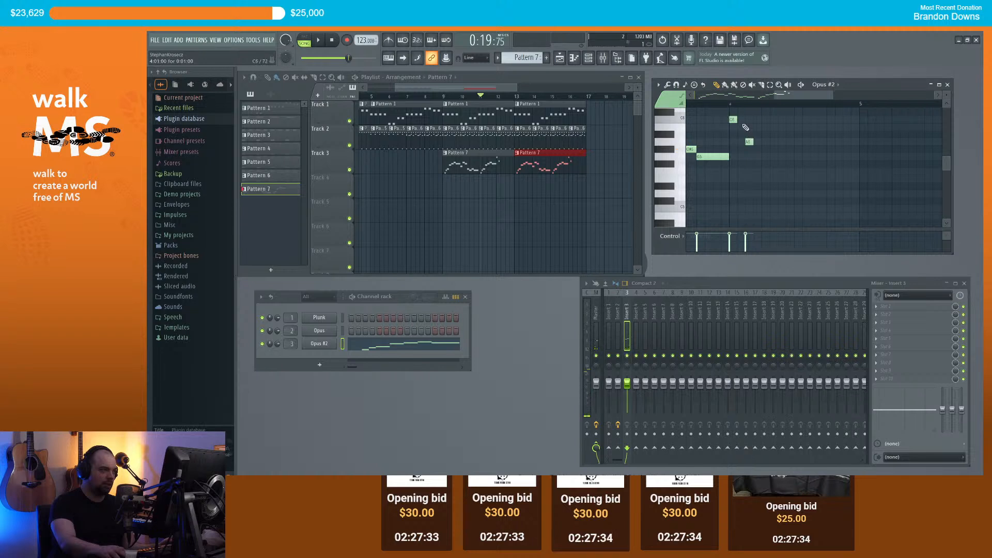
key(space)
scroll(747, 146, down, 2)
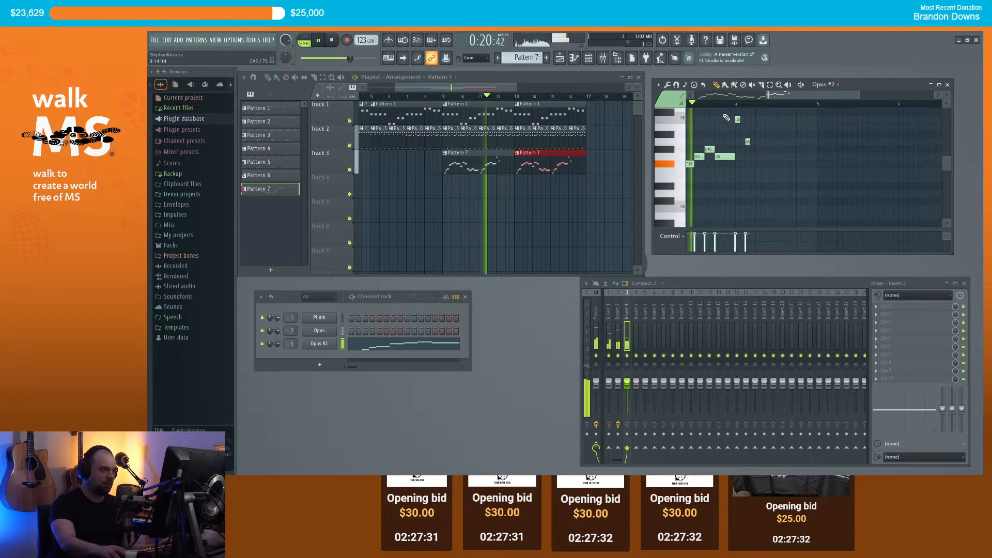
key(space)
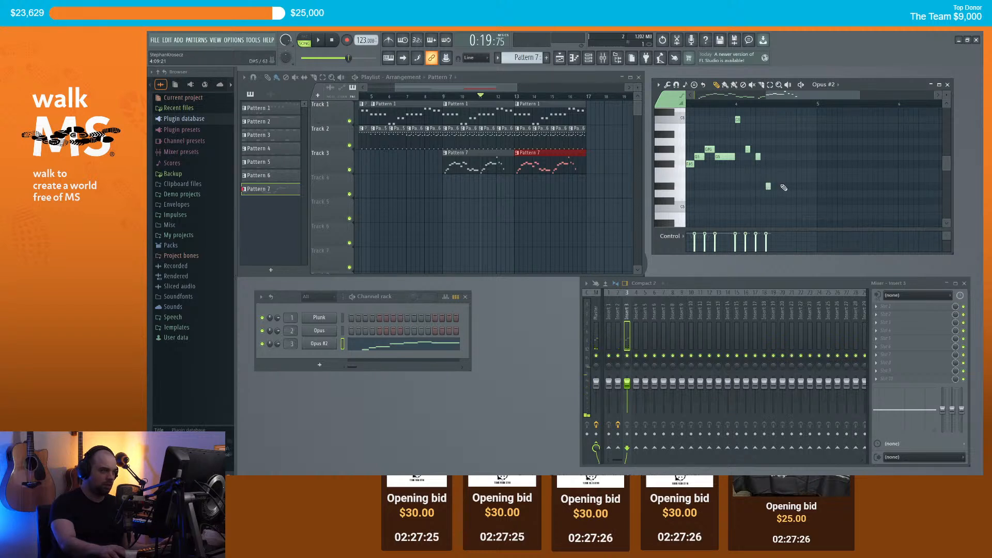
key(space)
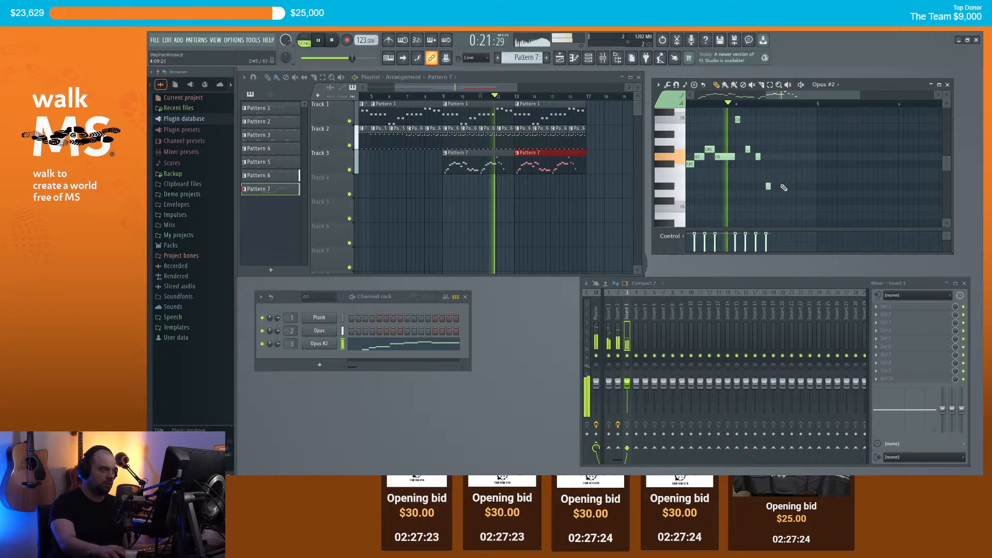
key(space)
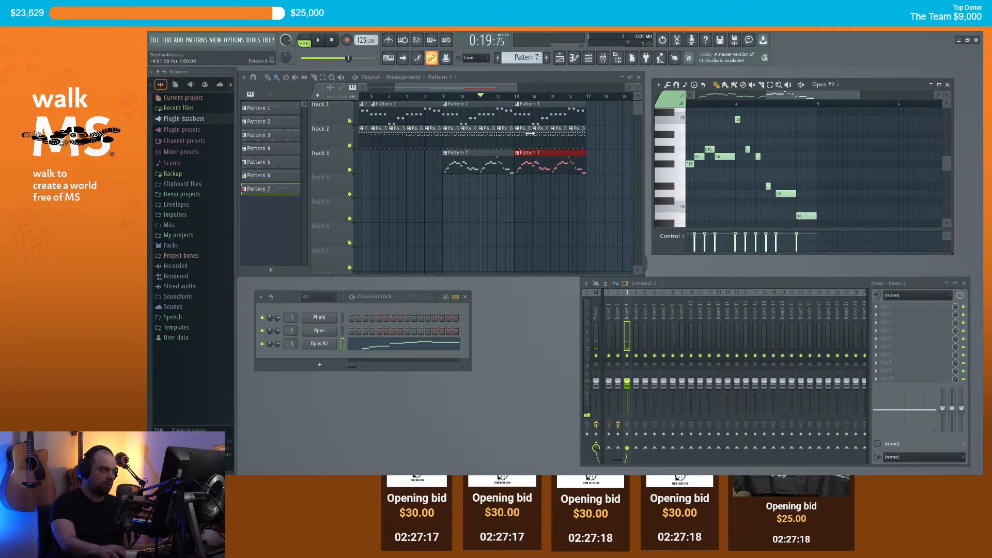
Step: Play the song from bar 9 and bring up the second Pattern 7 clip's options
click(449, 97)
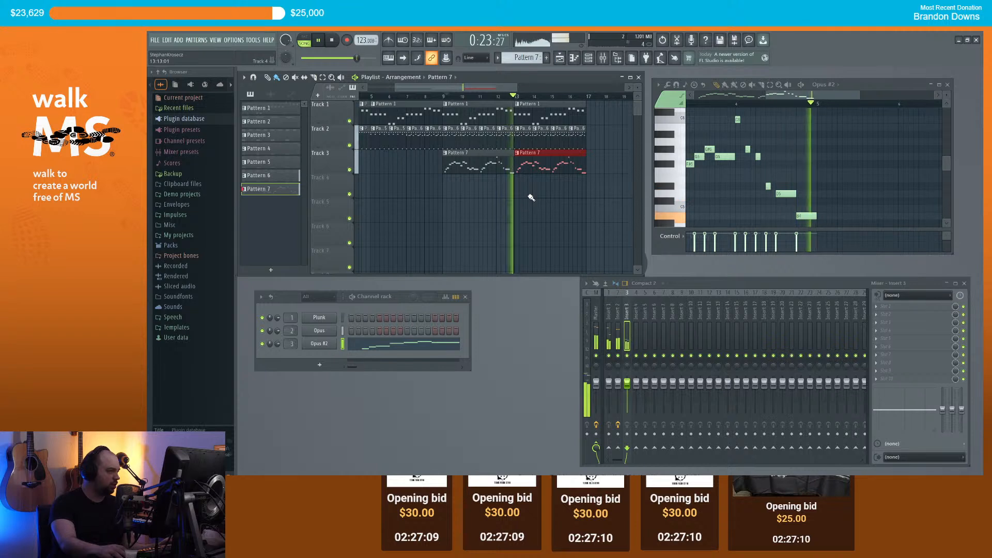
scroll(535, 176, up, 2)
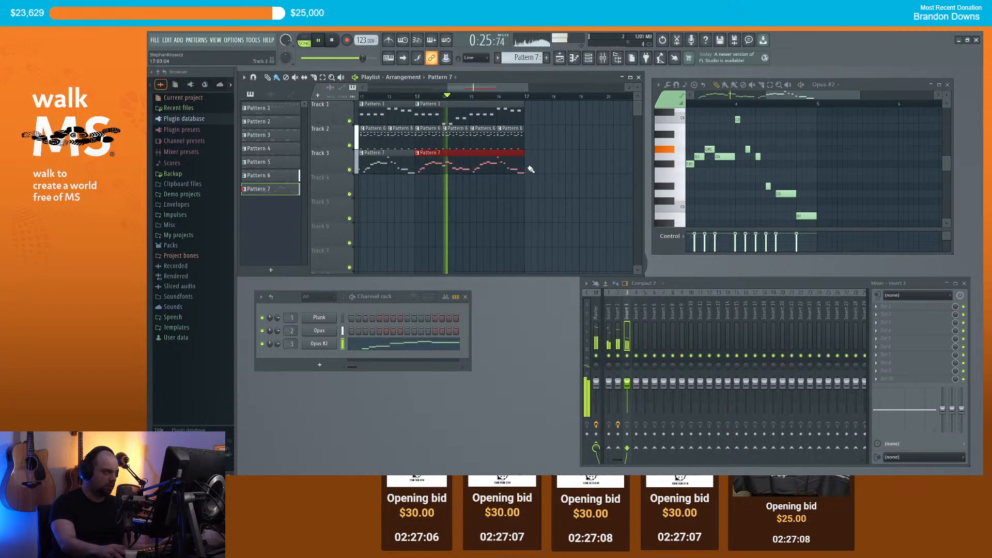
click(417, 153)
Step: Make the second clip its own Pattern 8 and delete its old notes, including B4
click(435, 219)
key(space)
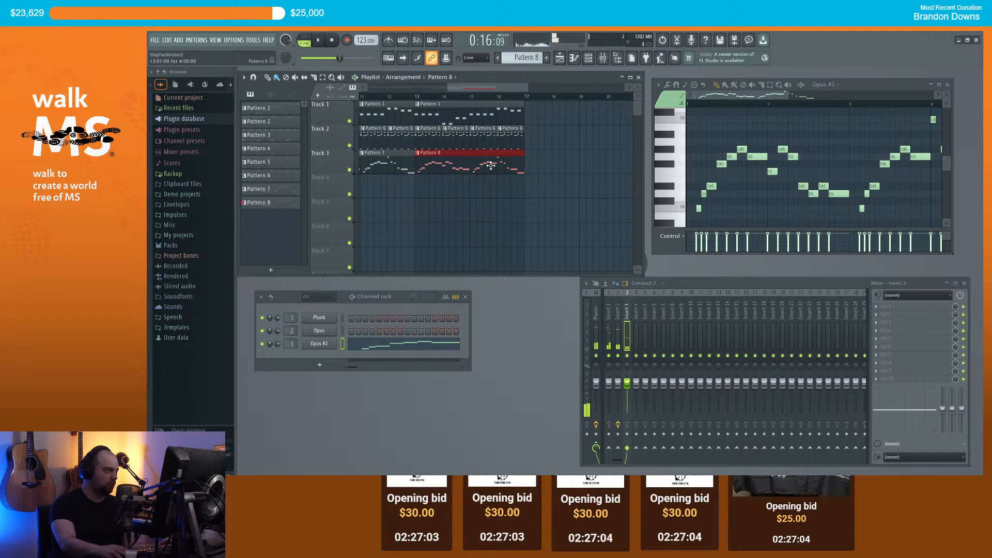
click(490, 97)
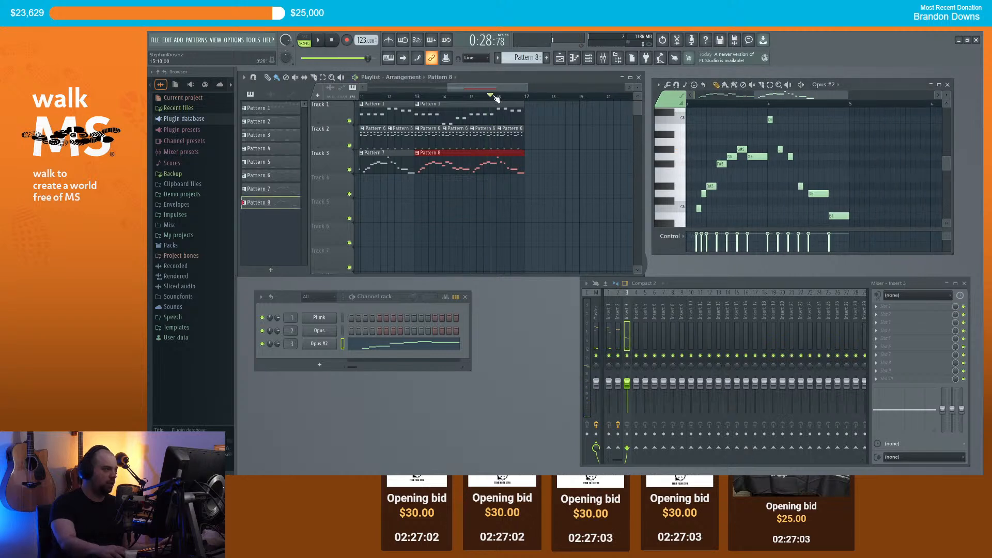
right_click(769, 120)
right_click(839, 215)
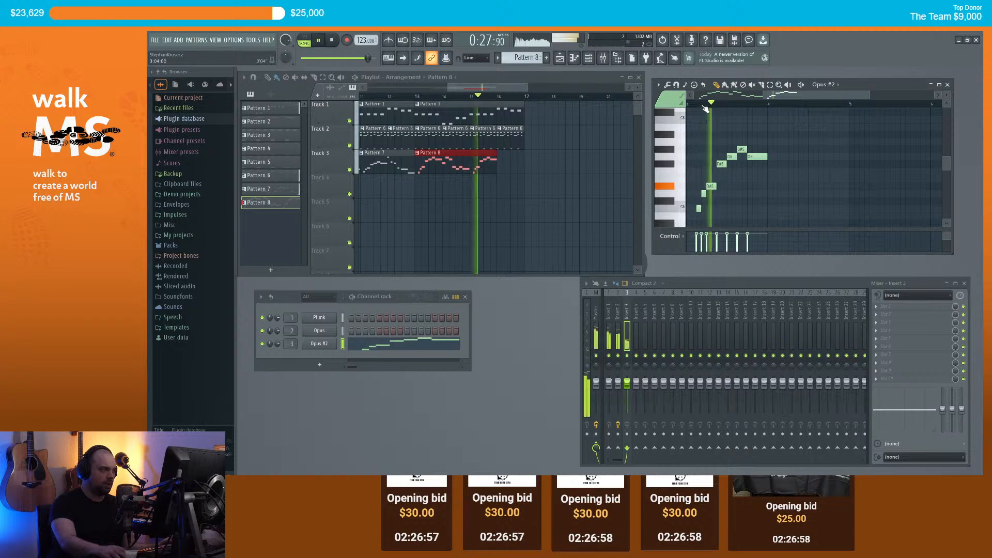
scroll(765, 165, up, 2)
Step: Draw a new Pattern 8 phrase with A5 and C6 notes, then play and stop it
click(768, 164)
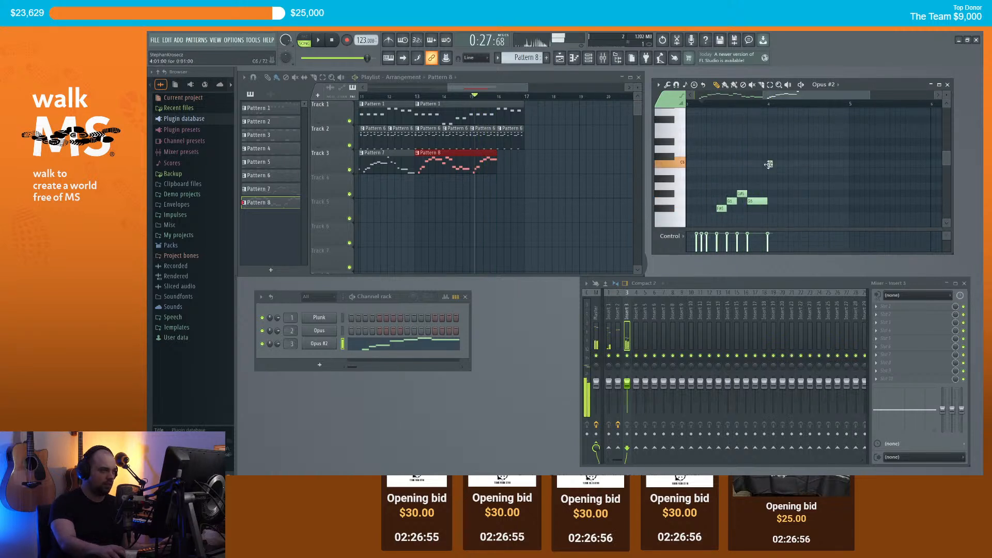
drag(770, 178, 770, 195)
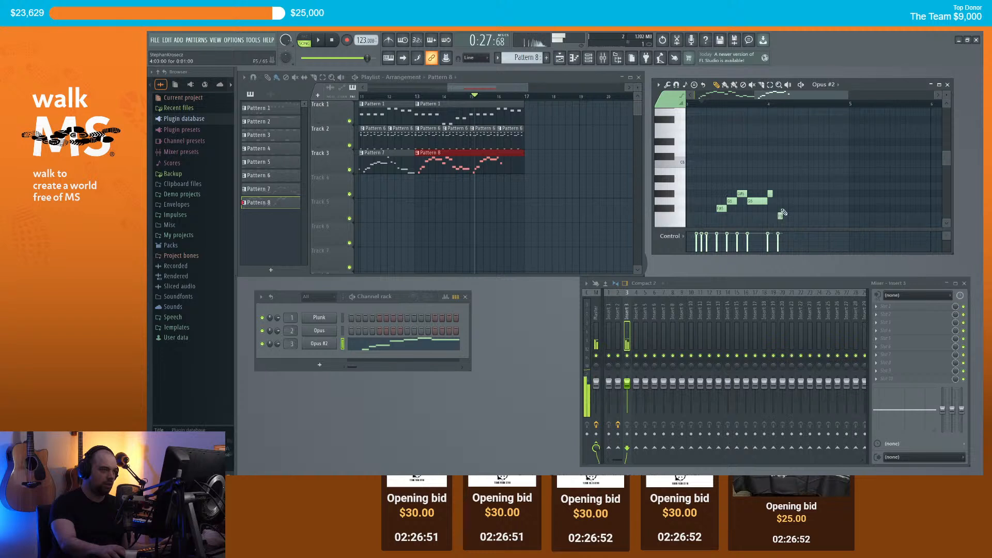
click(789, 202)
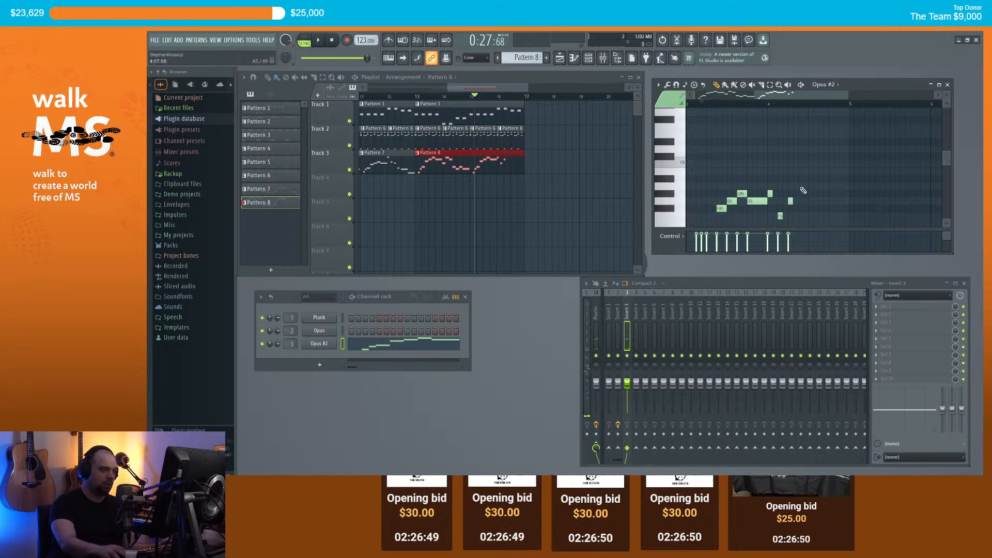
click(801, 171)
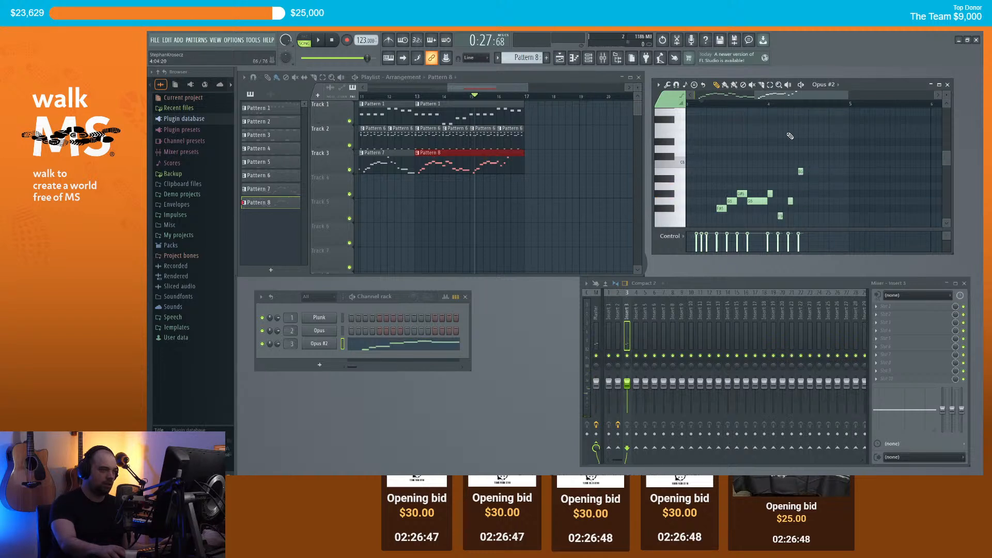
key(space)
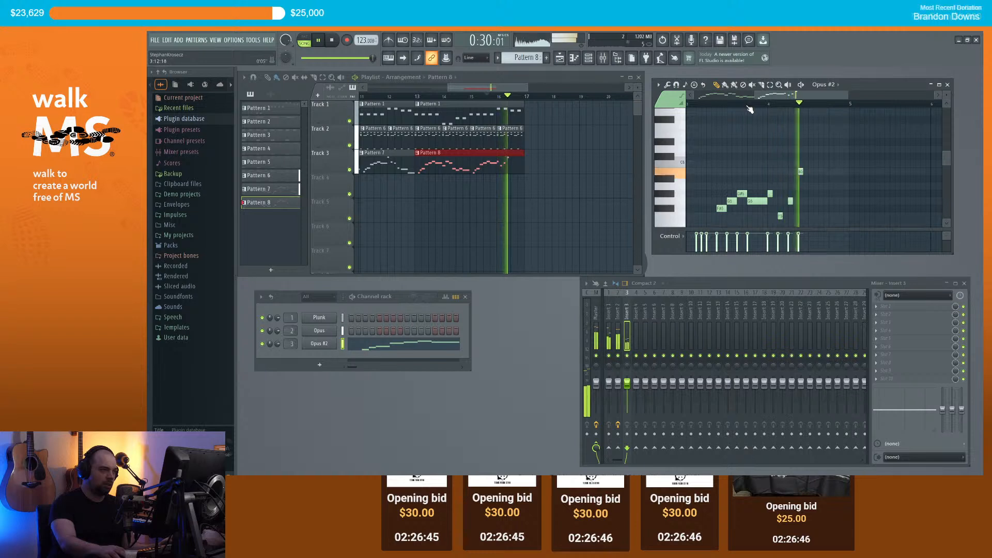
scroll(815, 154, down, 1)
click(812, 142)
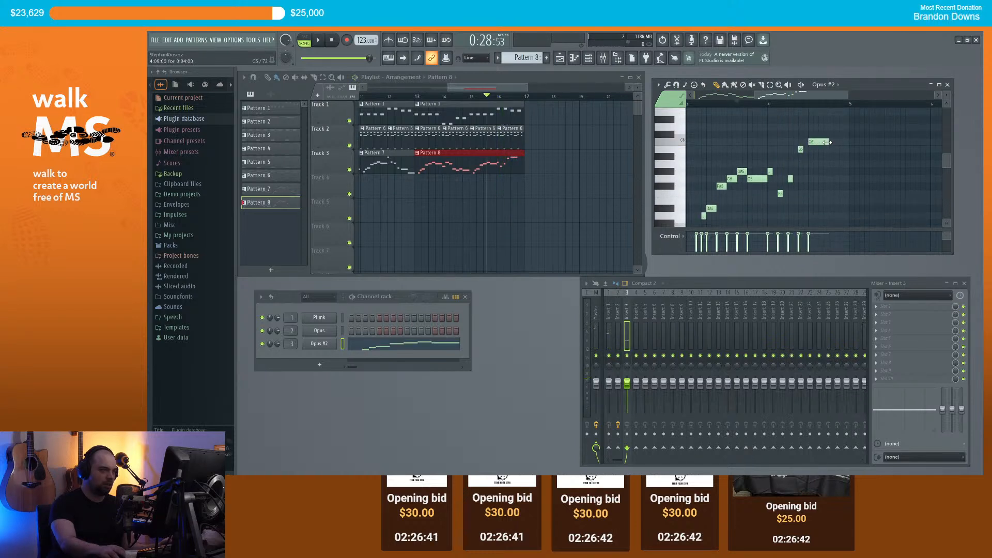
key(space)
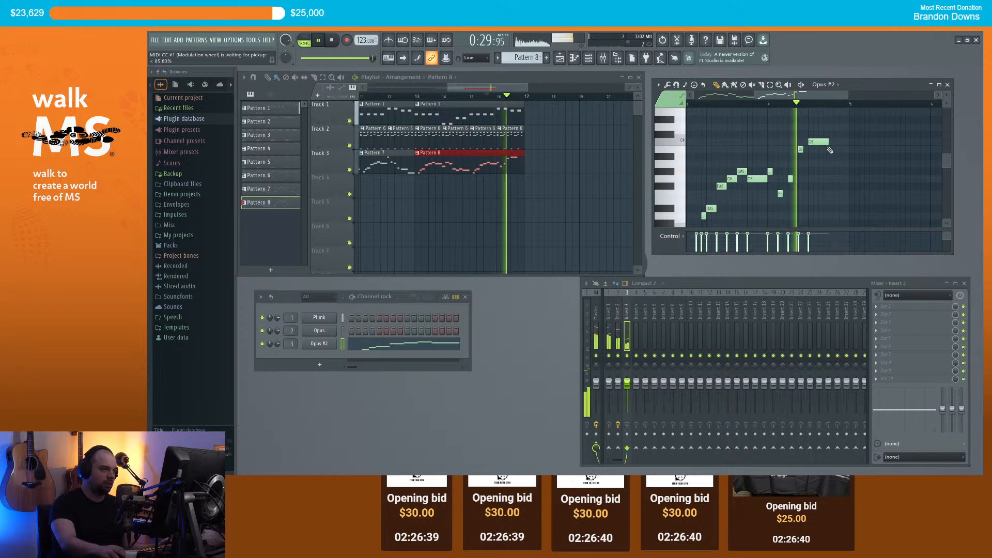
key(space)
scroll(818, 151, down, 3)
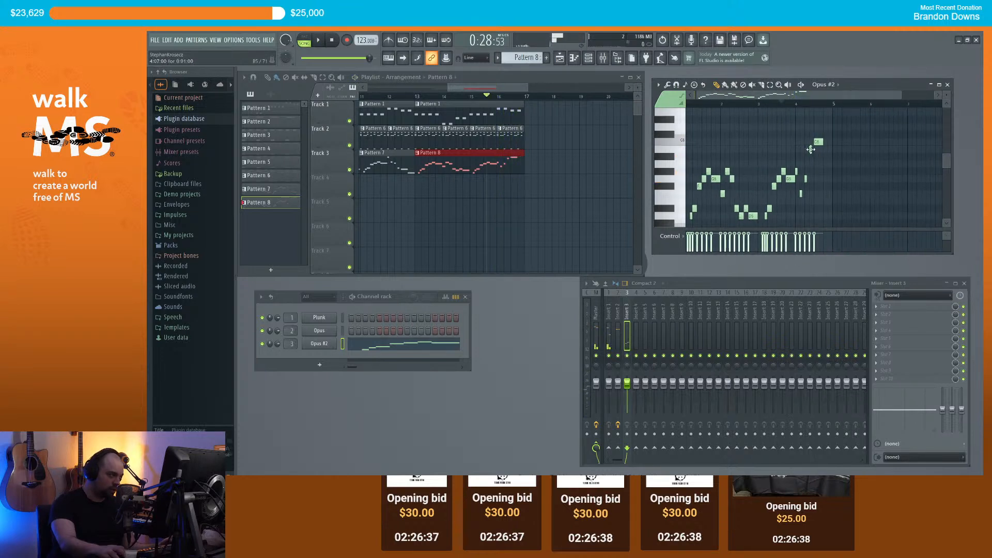
scroll(537, 156, down, 2)
scroll(539, 158, down, 2)
Step: Play the arrangement from bar 9, stop it, and open Insert 3's first effect slot
click(432, 98)
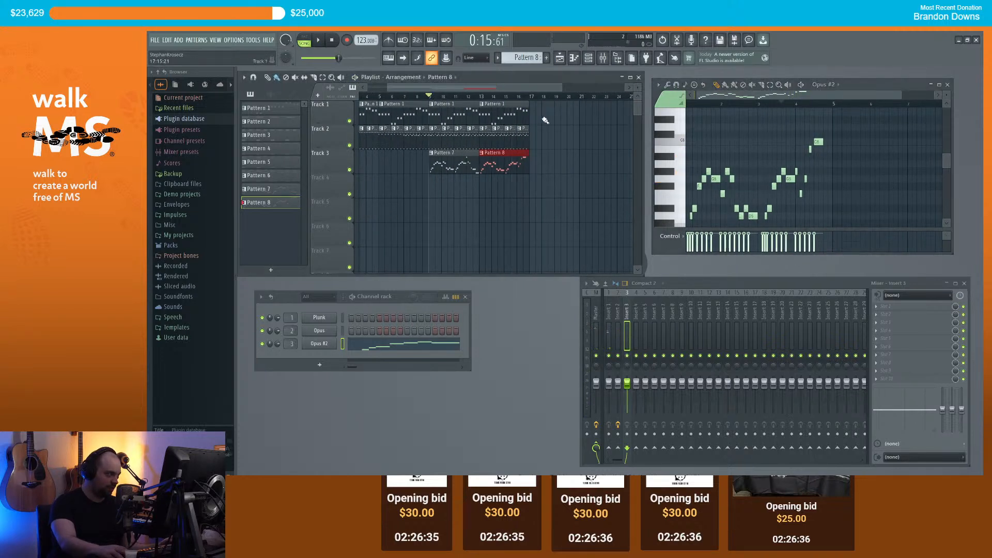
key(space)
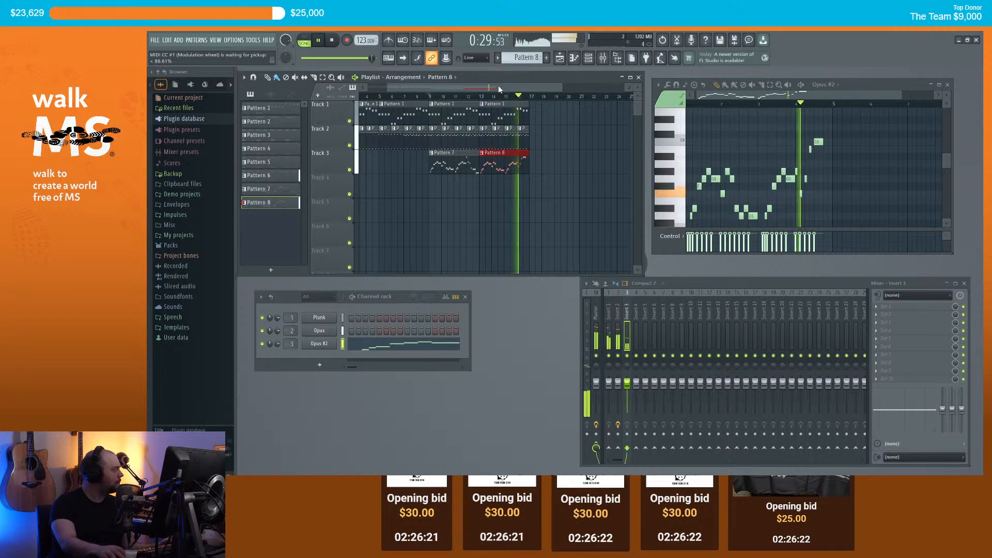
key(space)
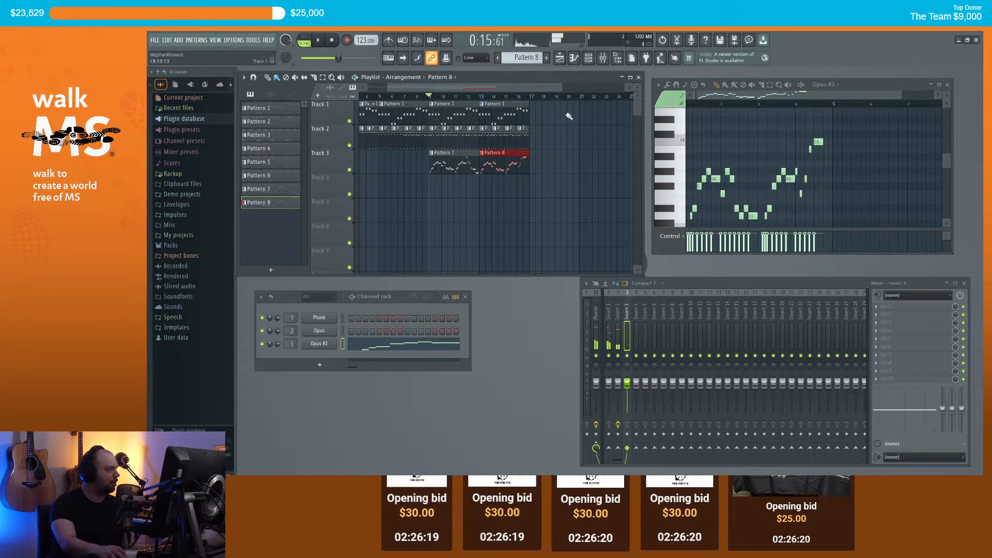
scroll(564, 150, down, 1)
scroll(562, 155, up, 2)
mouse_move(443, 87)
mouse_down()
mouse_move(432, 86)
mouse_move(451, 88)
mouse_up()
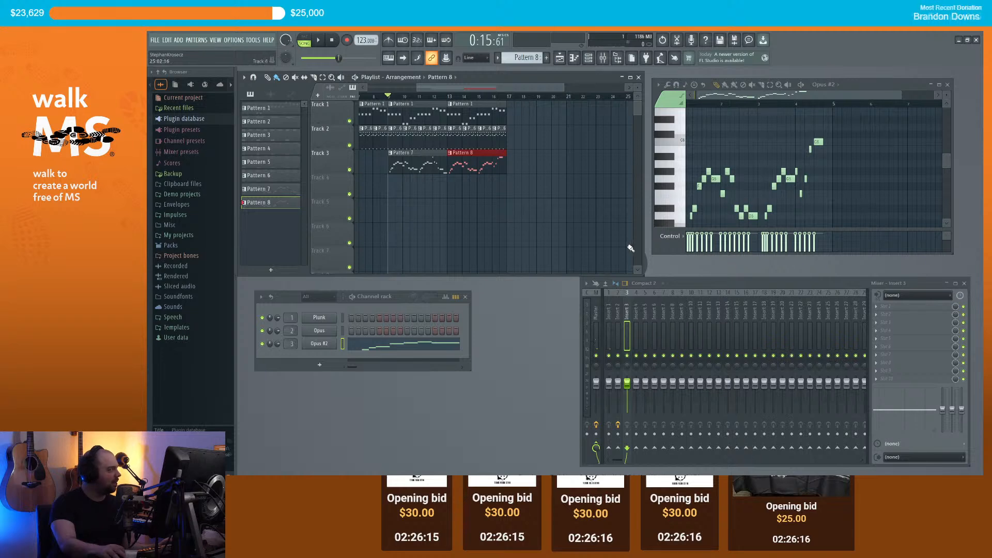
click(878, 306)
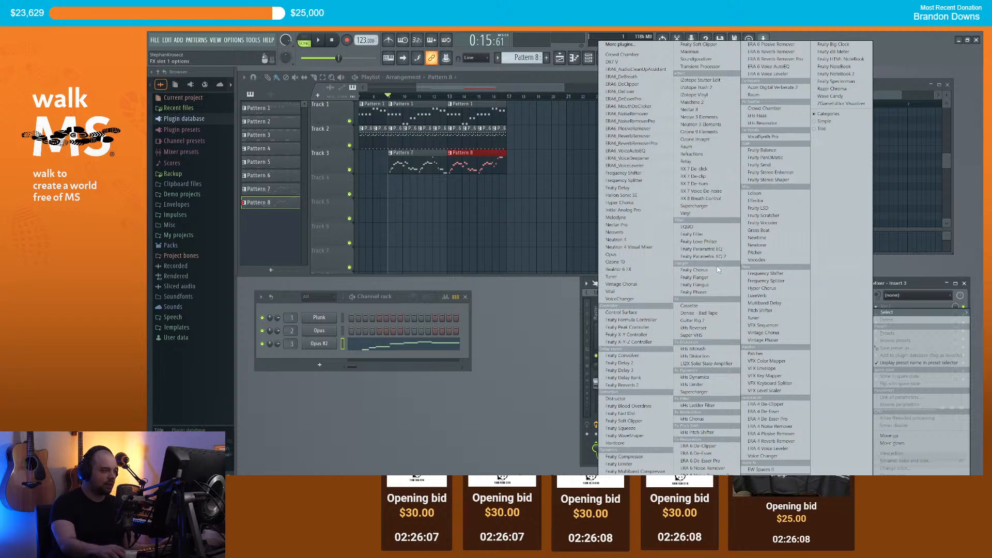
Step: Load Super VHS on Insert 3 with Wash about 56%, Mix about 54%, Shape slightly raised
click(693, 335)
drag(384, 76, 646, 291)
key(space)
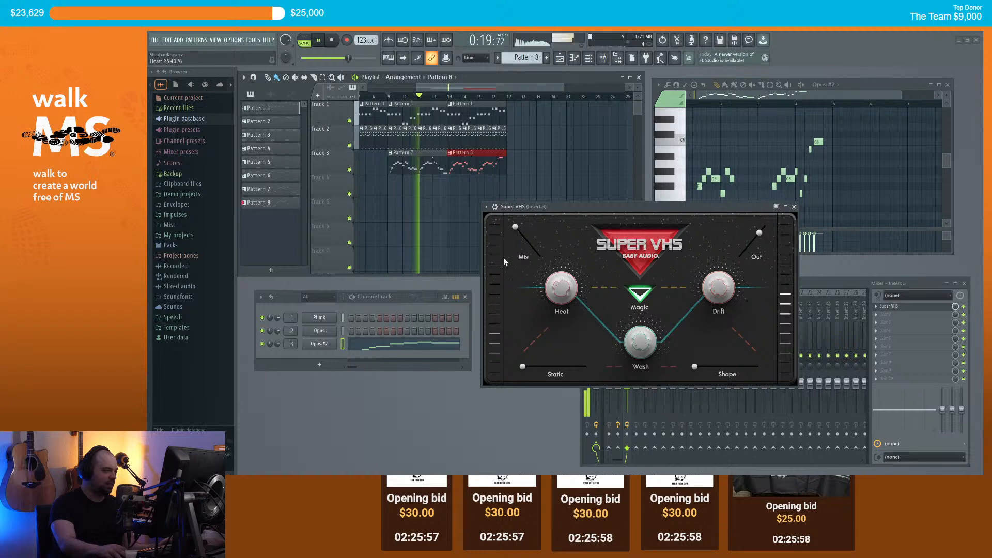
drag(636, 347, 589, 286)
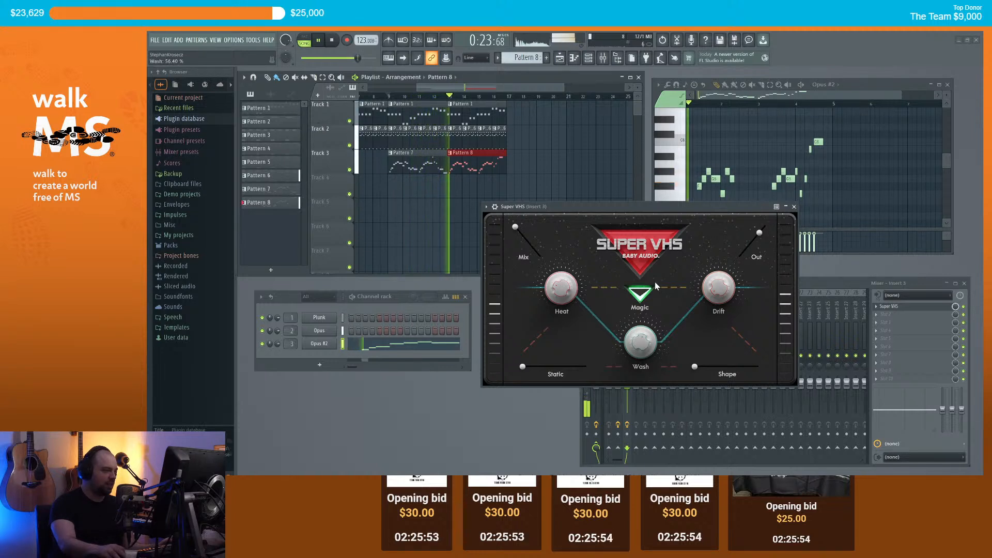
drag(695, 366, 701, 367)
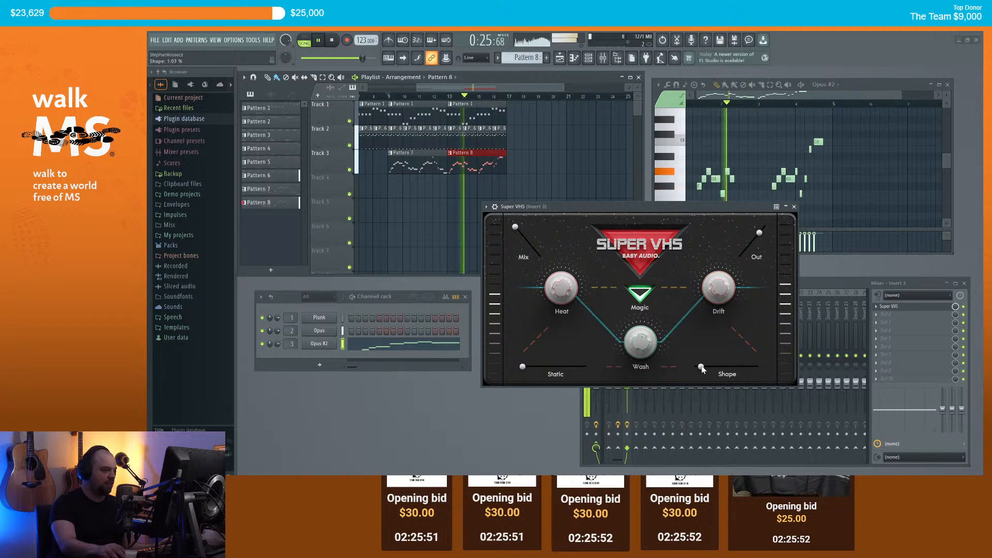
drag(528, 232, 528, 244)
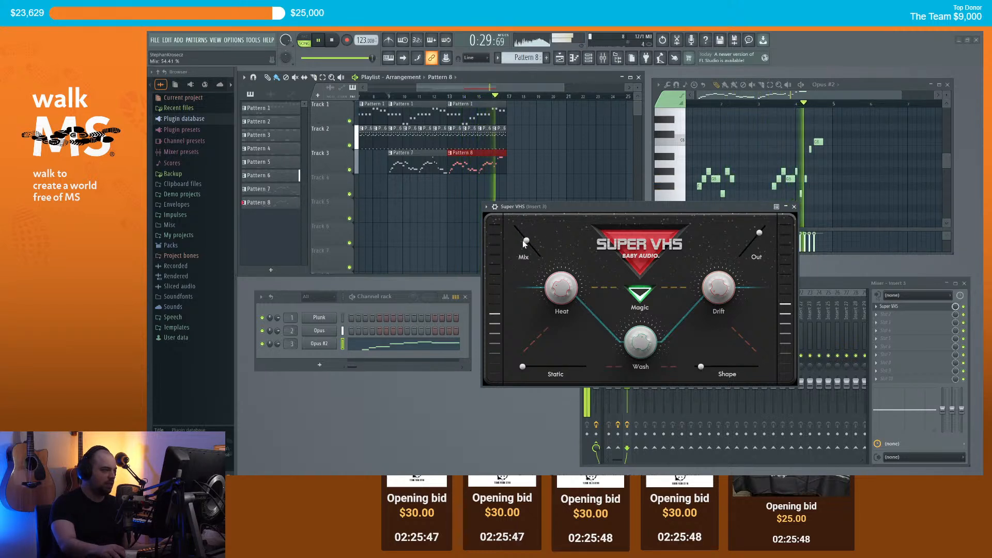
click(794, 207)
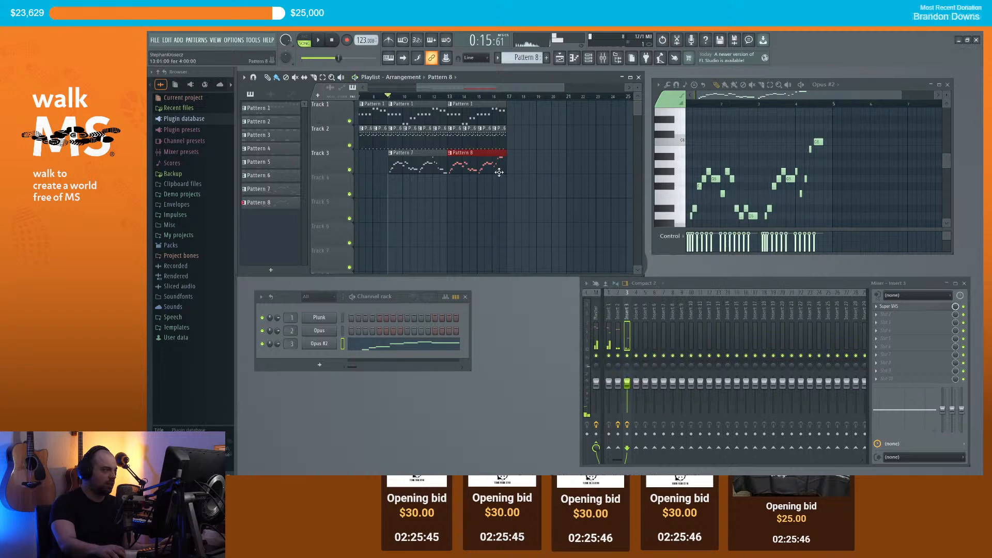
scroll(434, 129, down, 2)
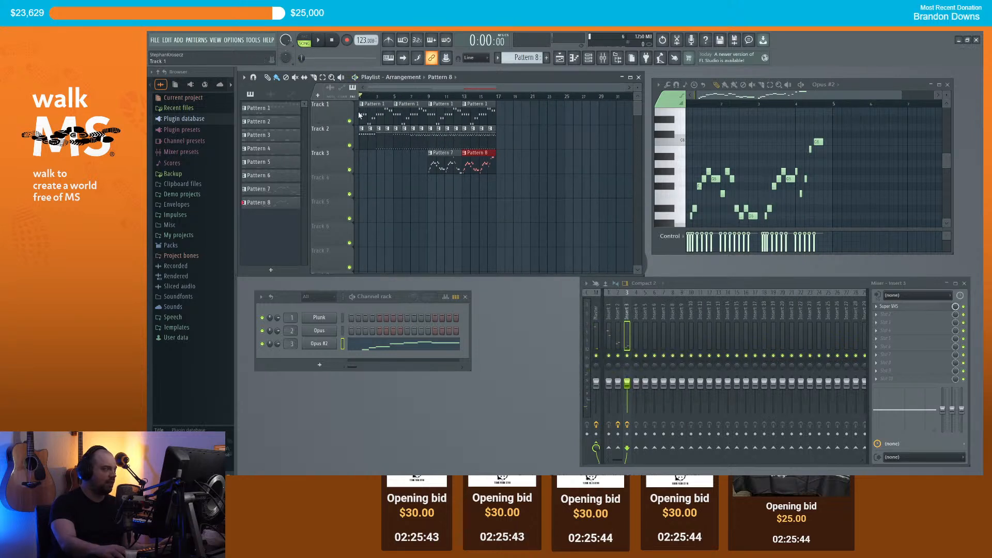
Step: Replay the song from bar 8 and from the start, then open the new-channel plugin list
scroll(488, 100, up, 2)
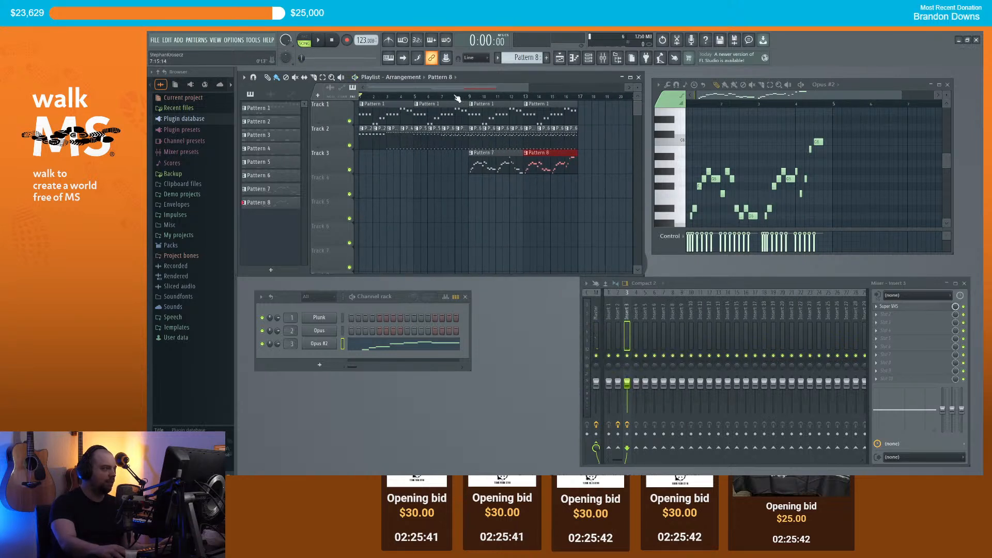
key(space)
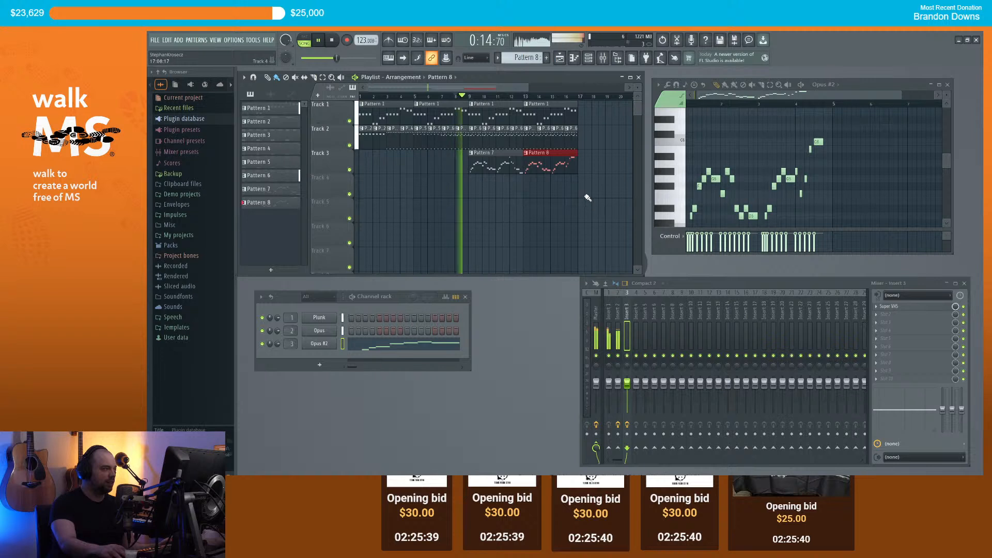
key(space)
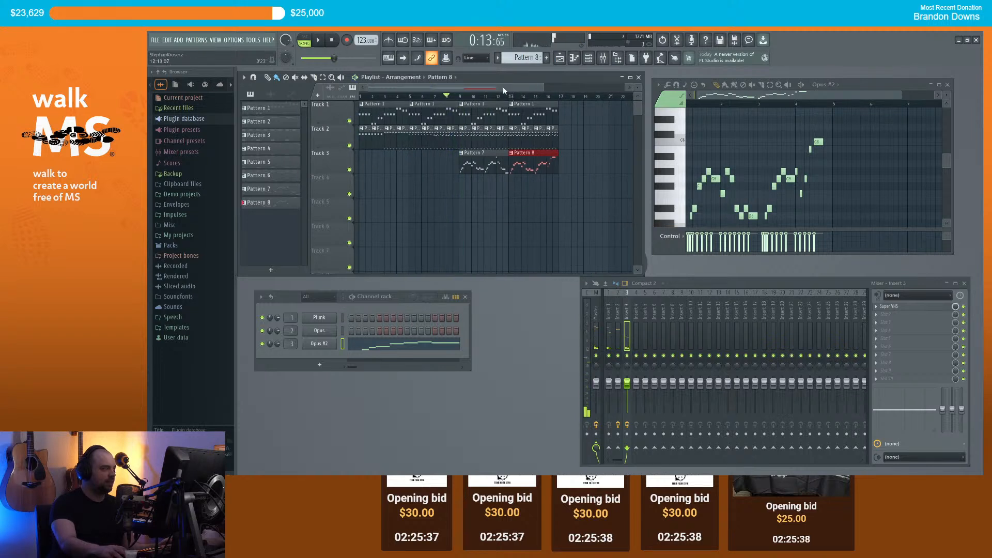
drag(504, 89, 527, 88)
scroll(526, 85, down, 2)
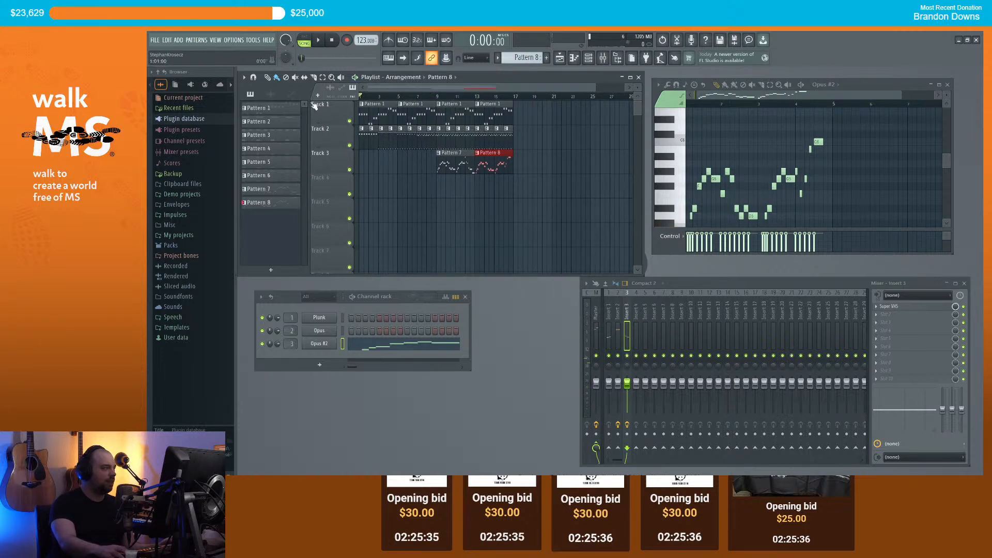
scroll(424, 100, up, 3)
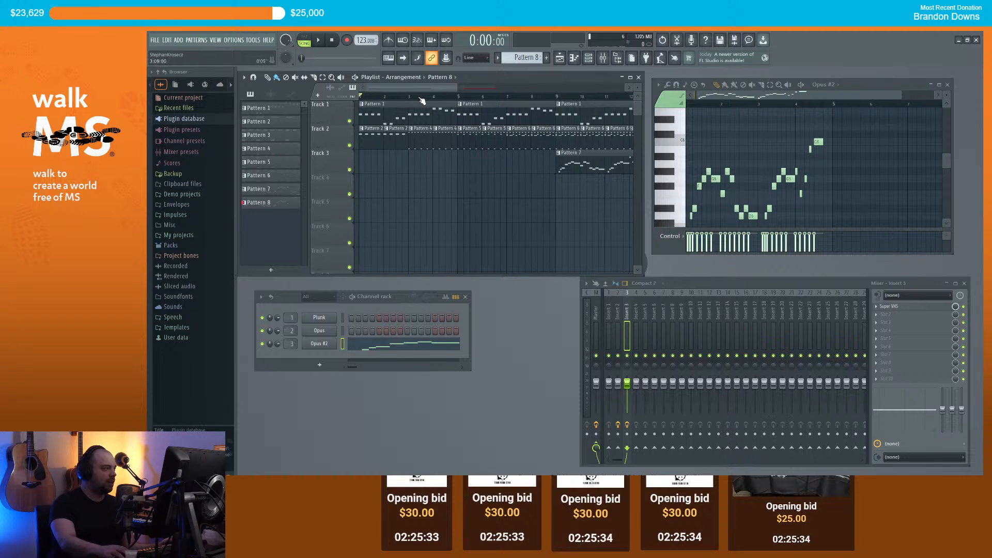
key(space)
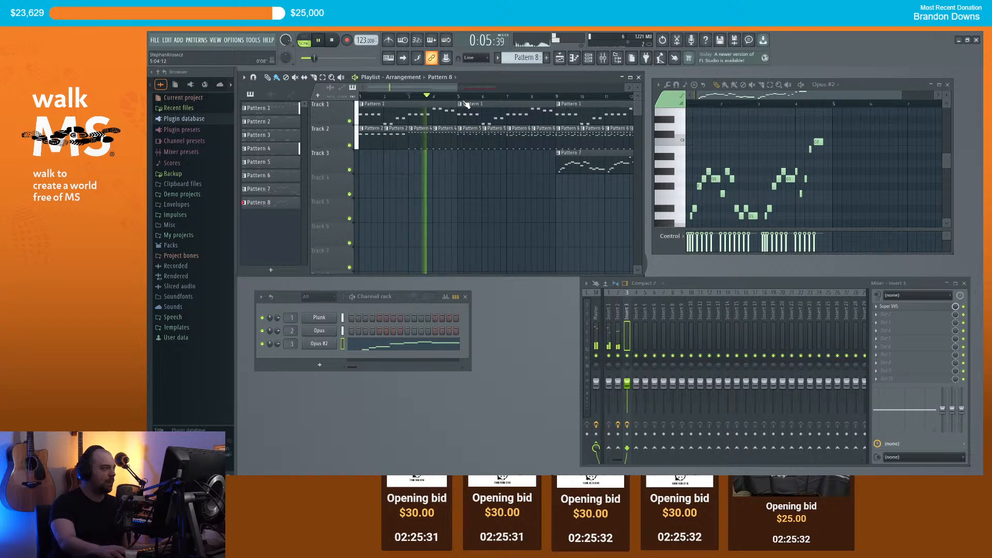
key(space)
click(319, 363)
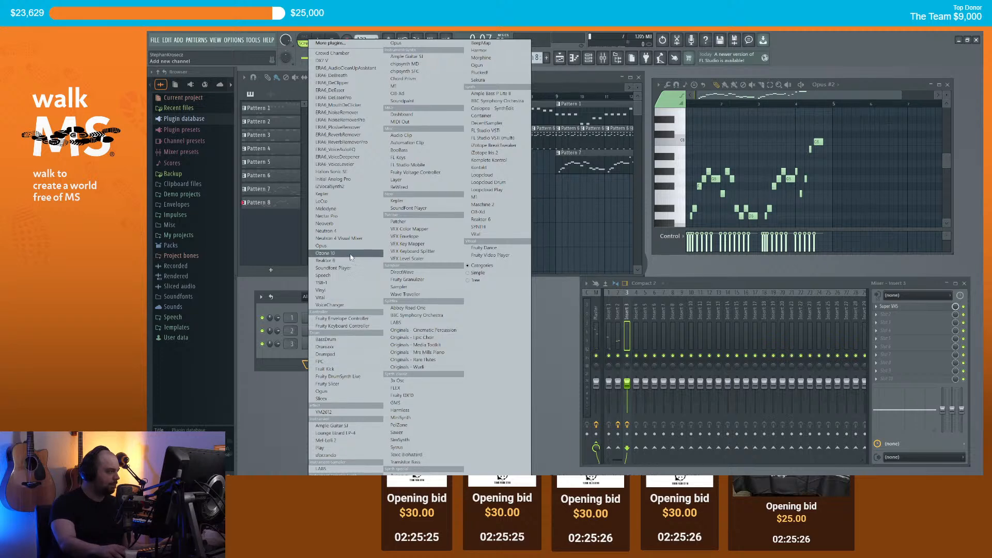
Step: Add an Opus channel and audition the EW Goliath Synth Leads sounds
click(322, 246)
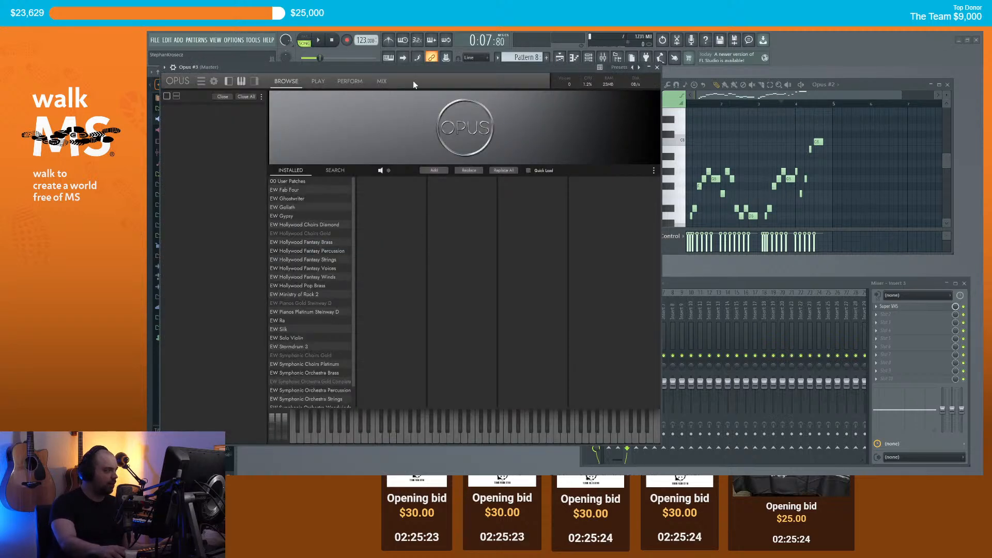
drag(425, 75, 670, 102)
click(538, 217)
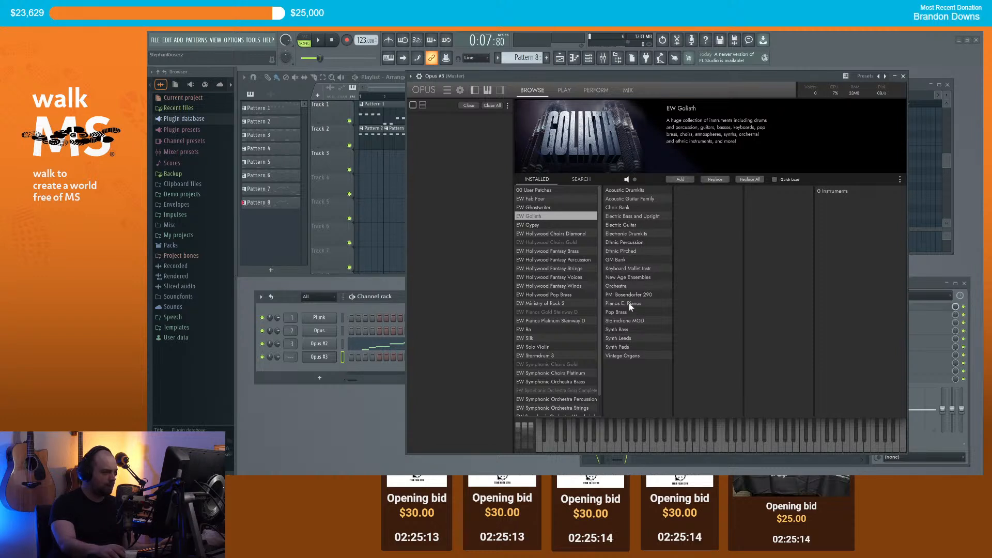
click(630, 338)
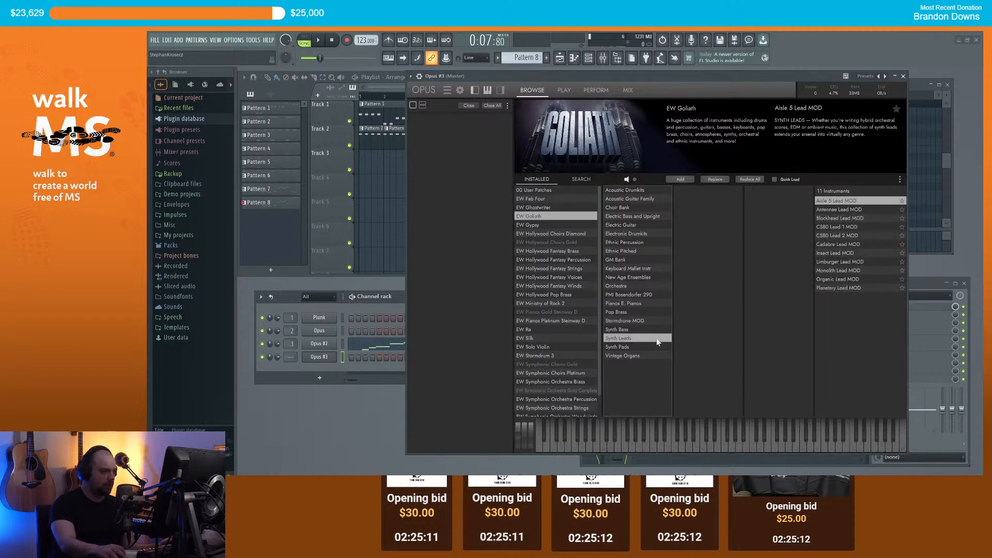
click(831, 203)
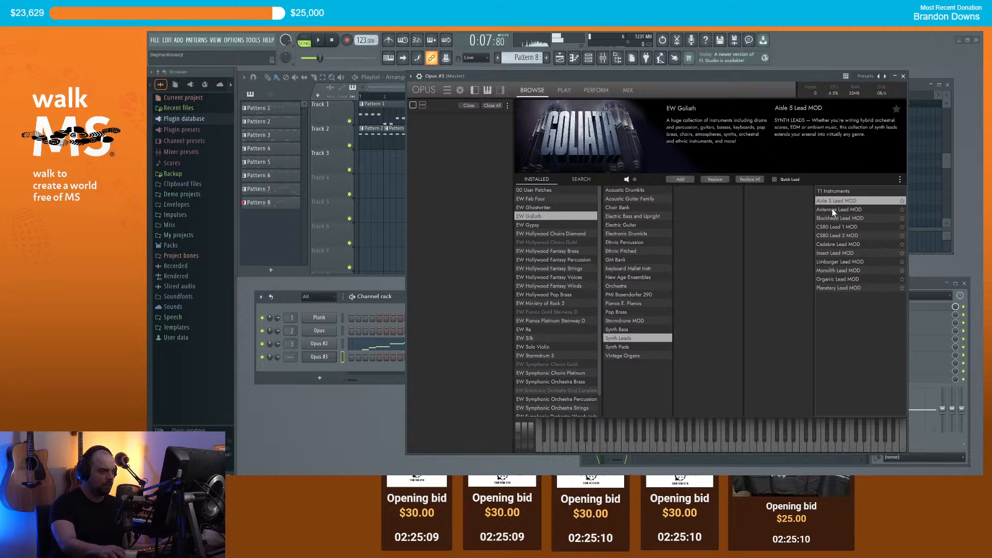
click(832, 210)
click(833, 218)
click(830, 226)
click(831, 237)
click(831, 244)
click(832, 252)
click(832, 262)
click(828, 271)
click(827, 279)
click(829, 287)
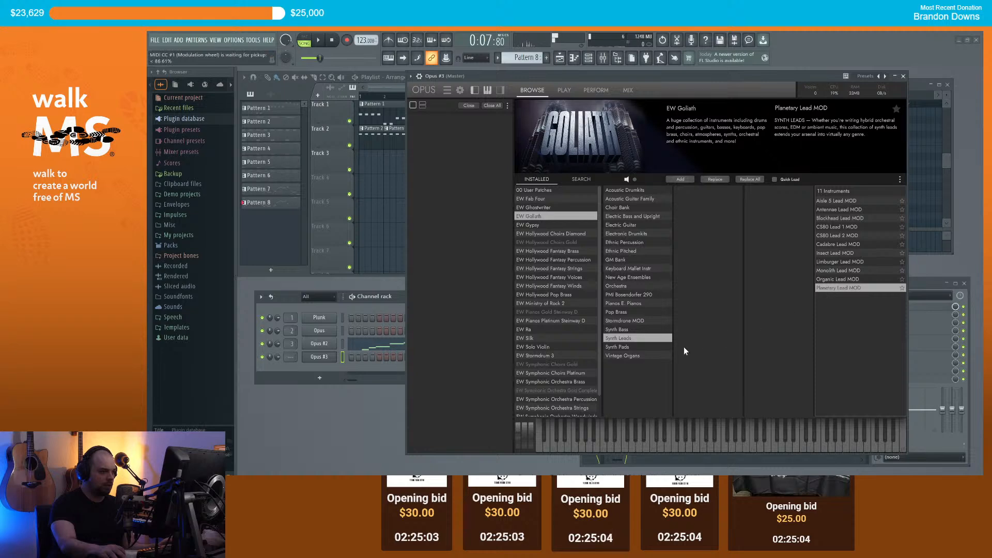
Step: Load the Dhali Pad from Synth Pads, then show the Opus #3 channel's Replace list
click(638, 346)
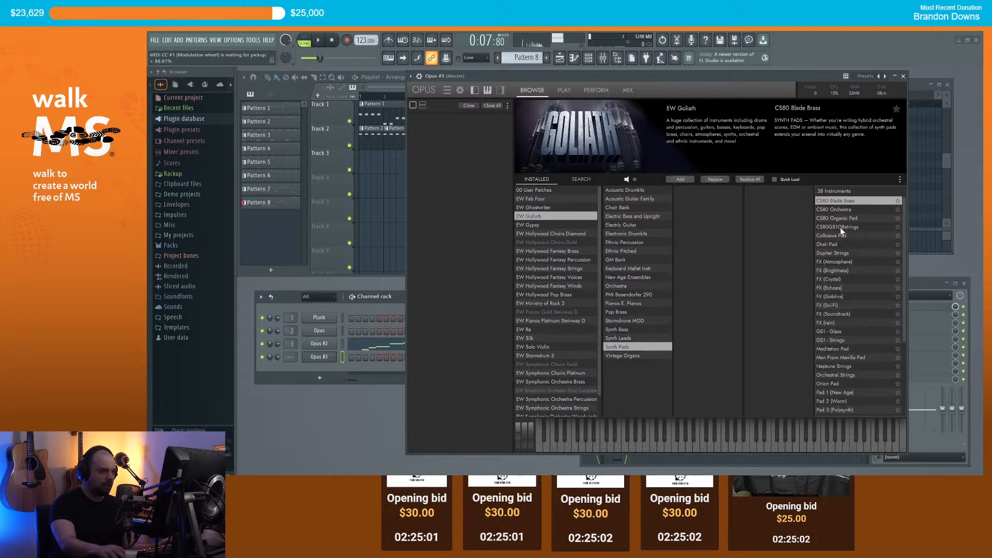
click(833, 244)
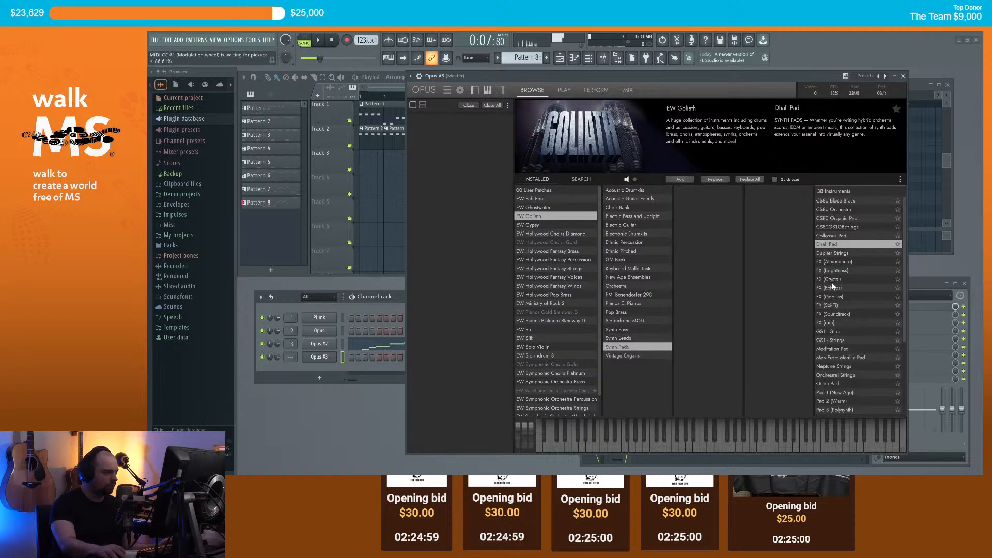
click(904, 76)
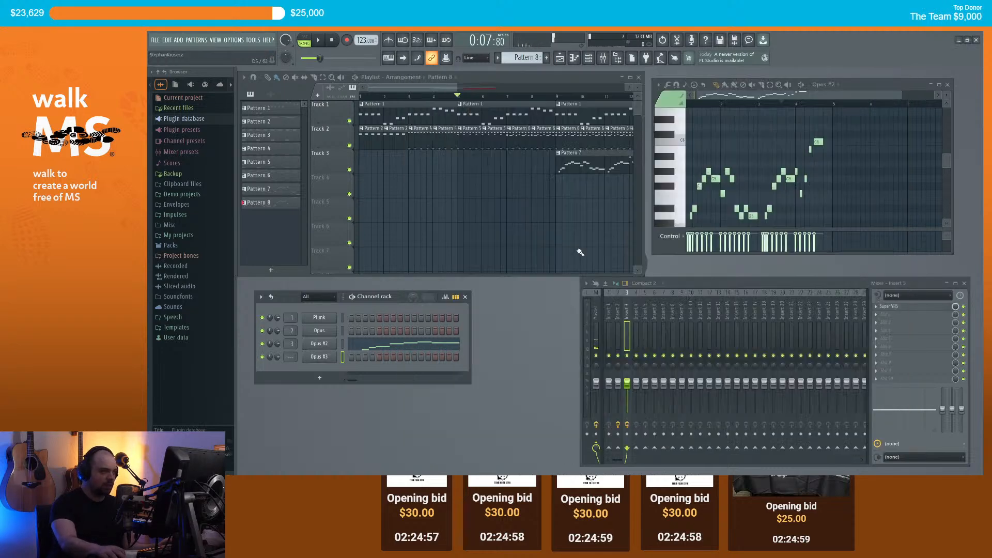
right_click(327, 360)
mouse_move(382, 415)
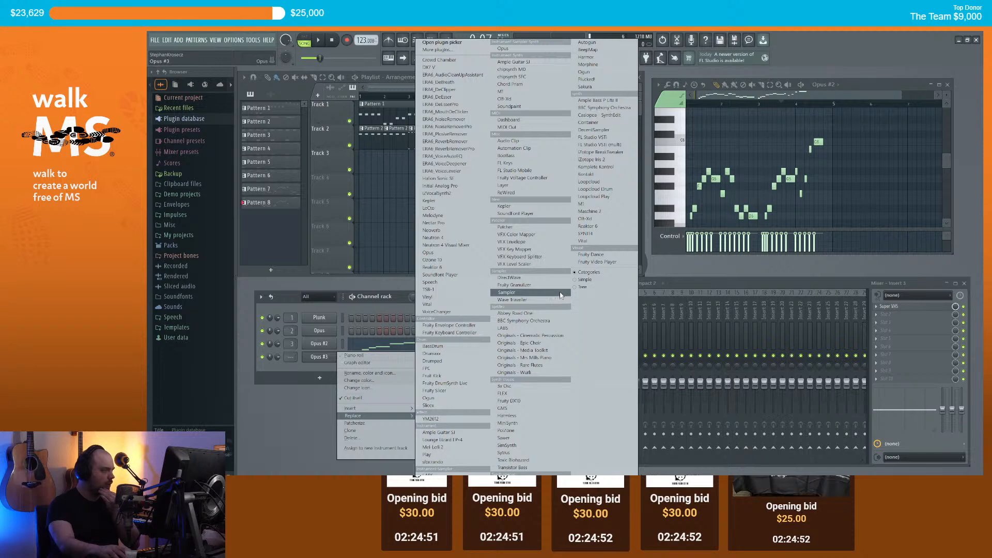
Step: Replace Opus #3 with Kontakt, load Analog Dreams, and pick a Leads snapshot
click(591, 176)
drag(489, 77, 468, 148)
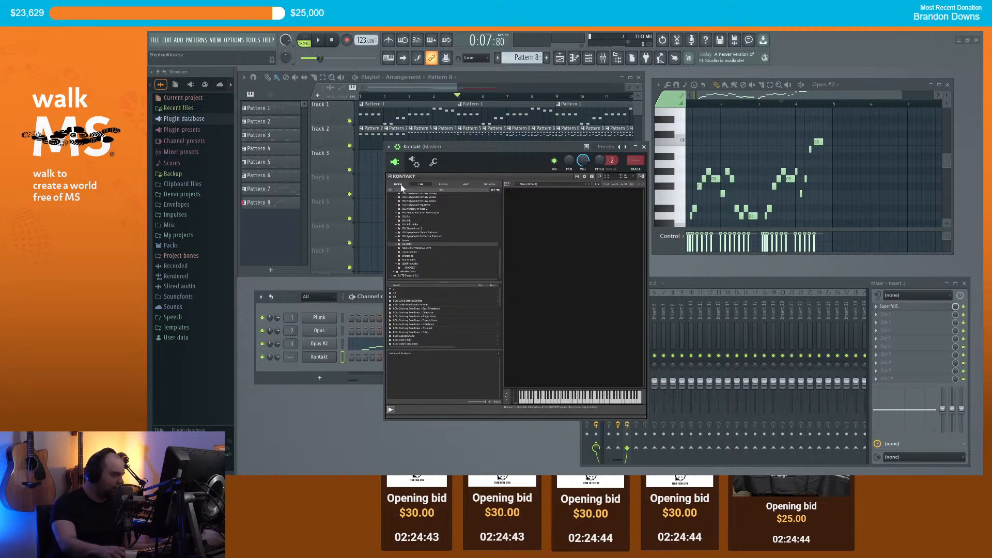
click(401, 186)
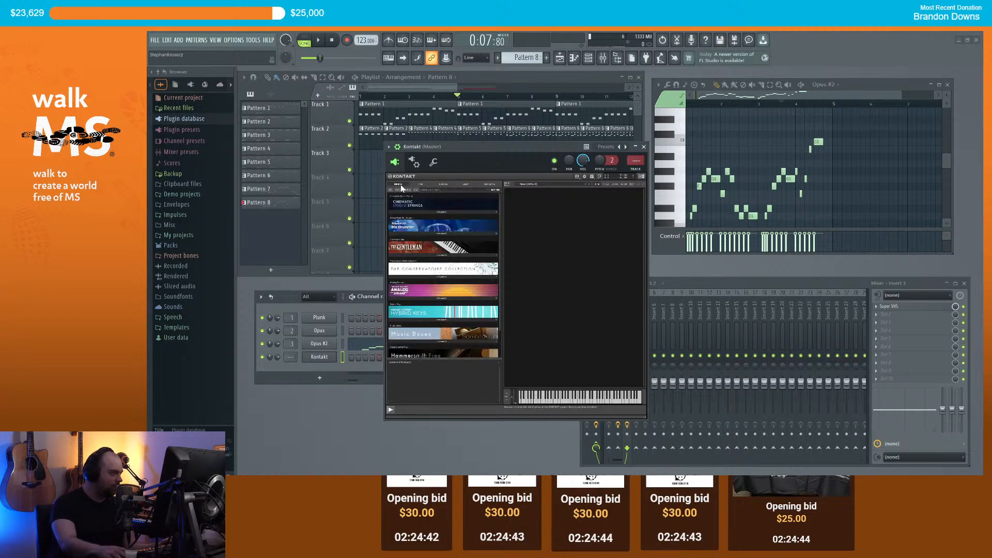
click(442, 301)
drag(412, 307, 540, 287)
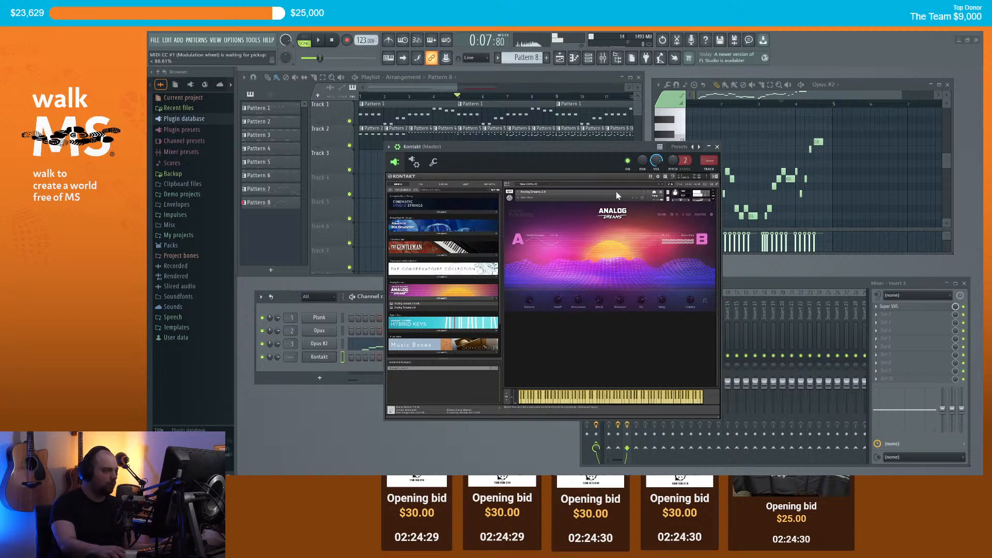
click(526, 198)
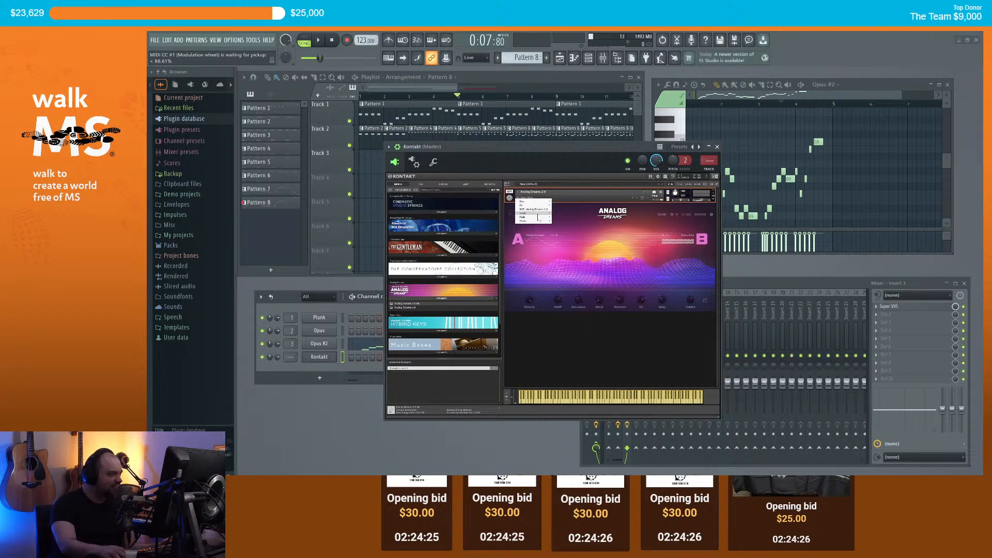
click(564, 220)
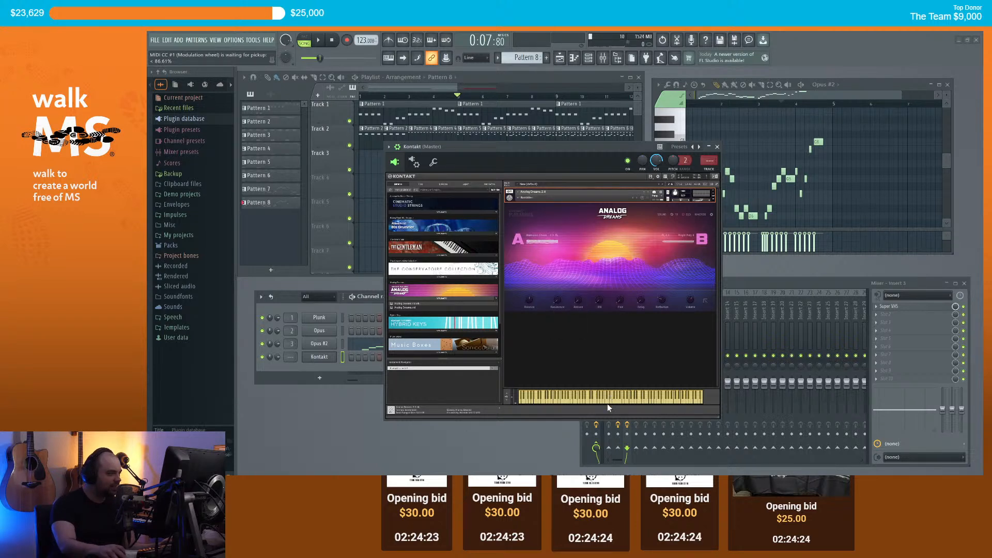
click(649, 195)
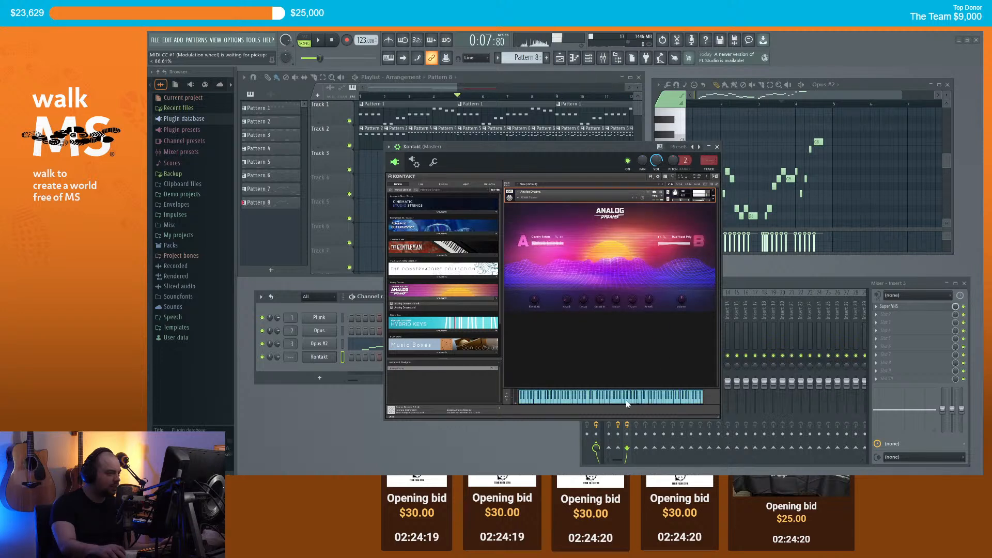
Step: Close Kontakt and create Pattern 9 with Kontakt's notes shown in the piano roll
click(717, 147)
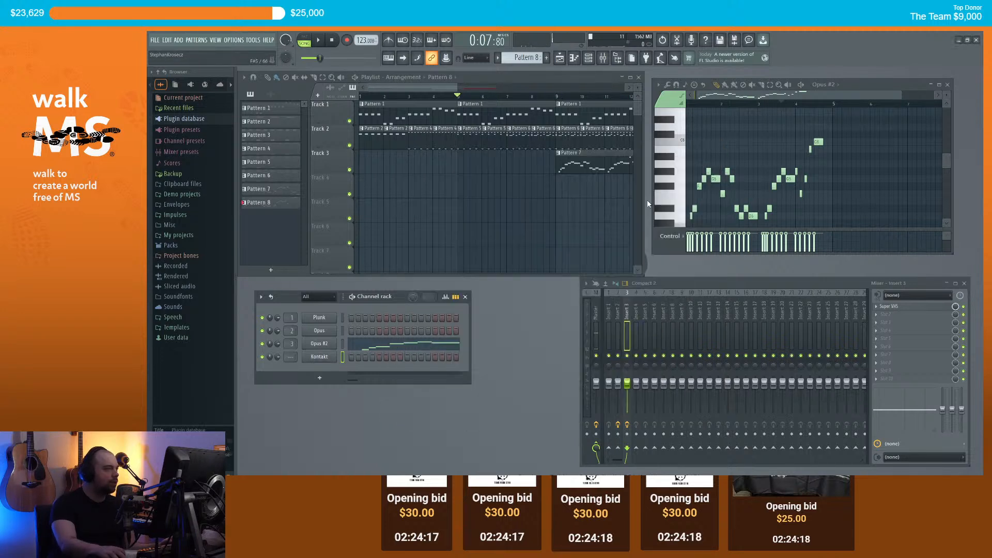
right_click(324, 358)
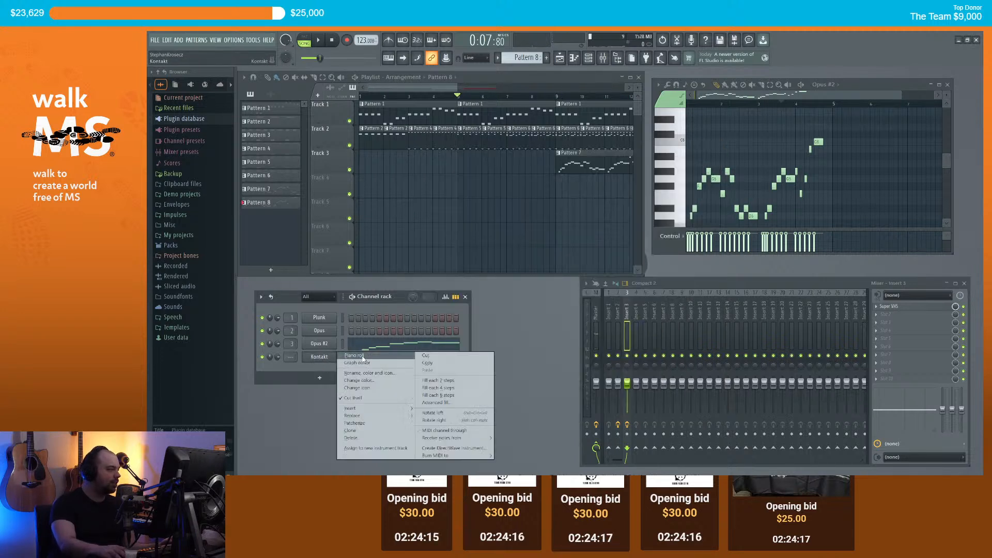
click(538, 73)
key(F4)
right_click(337, 363)
click(357, 358)
Step: Paint Pattern 9 on Track 5, audition a high Kontakt note, and open Insert 4's effect list
scroll(290, 359, up, 1)
click(458, 215)
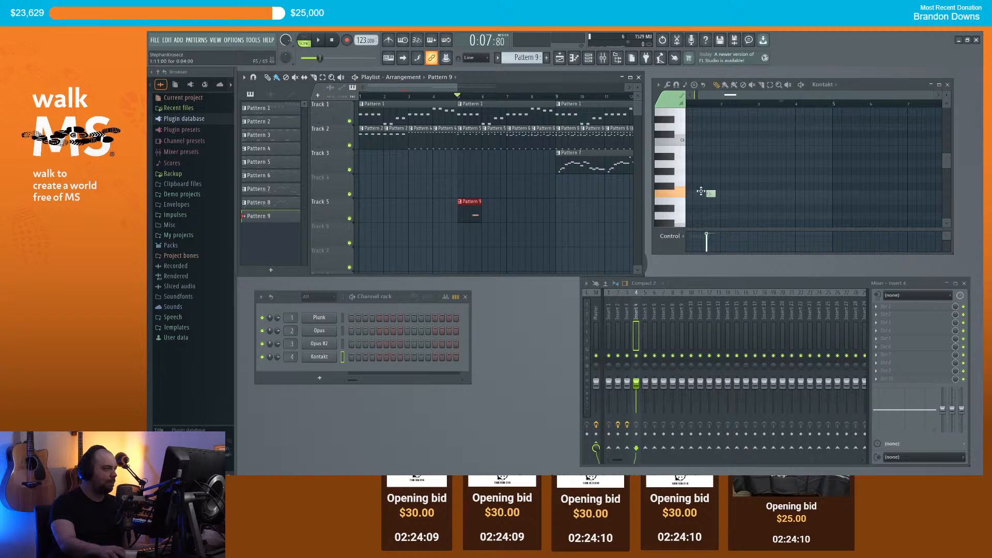
scroll(685, 189, up, 3)
click(684, 134)
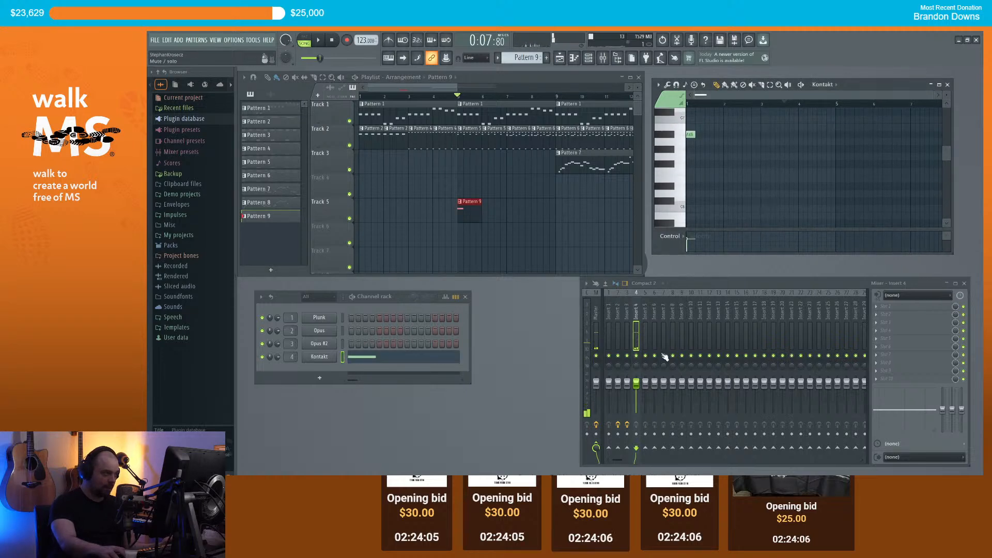
click(878, 305)
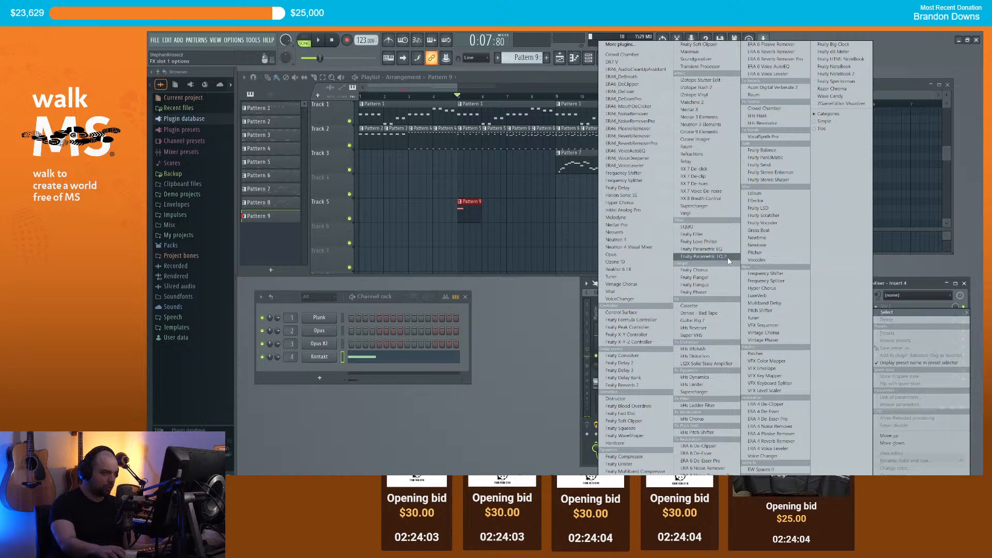
Step: Load Fruity Parametric EQ 2 on Insert 4 and make band 7 a low-pass filter
click(729, 258)
right_click(356, 152)
mouse_move(380, 181)
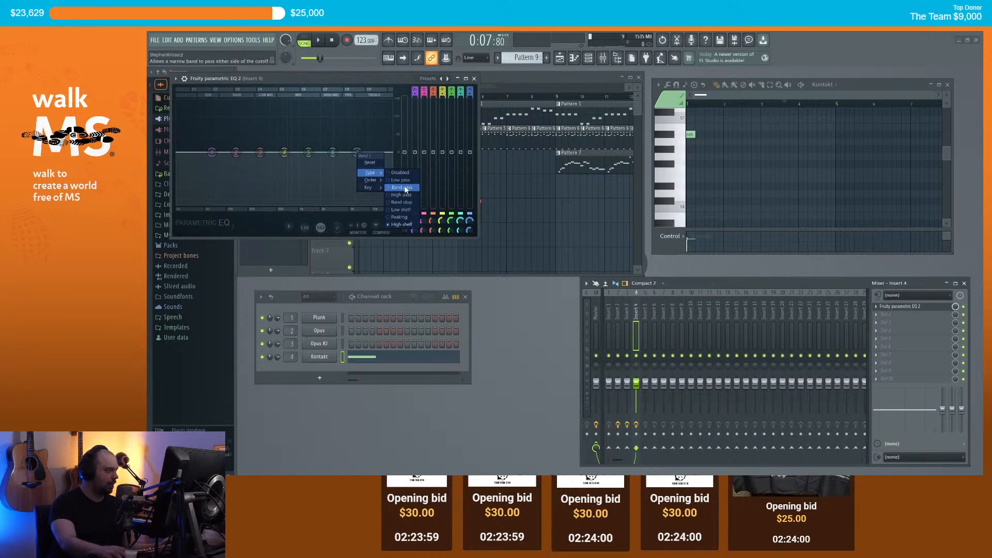
click(400, 181)
mouse_move(356, 152)
mouse_down()
mouse_move(345, 152)
mouse_move(356, 152)
mouse_up()
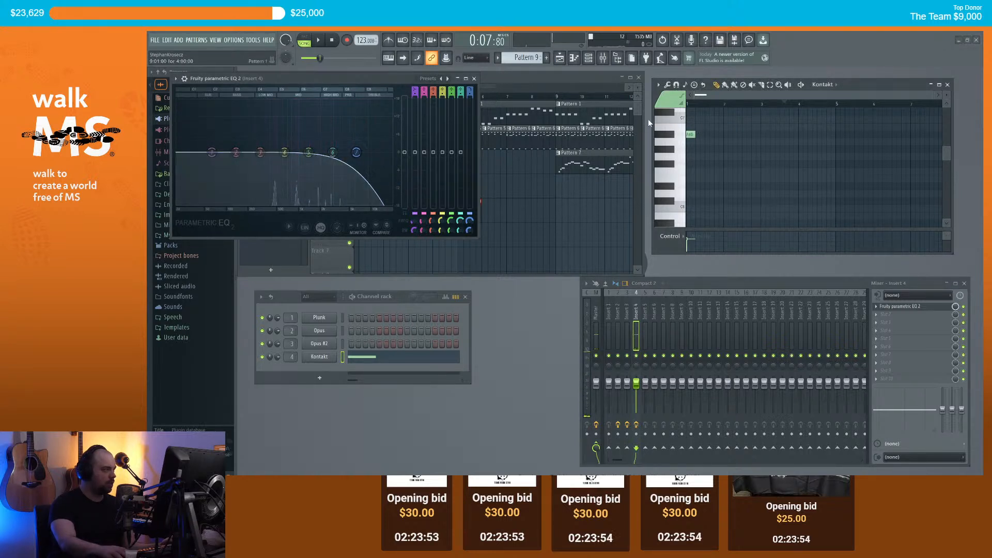
Step: Close the EQ and play the arrangement from just before bar 3
double_click(690, 133)
click(627, 199)
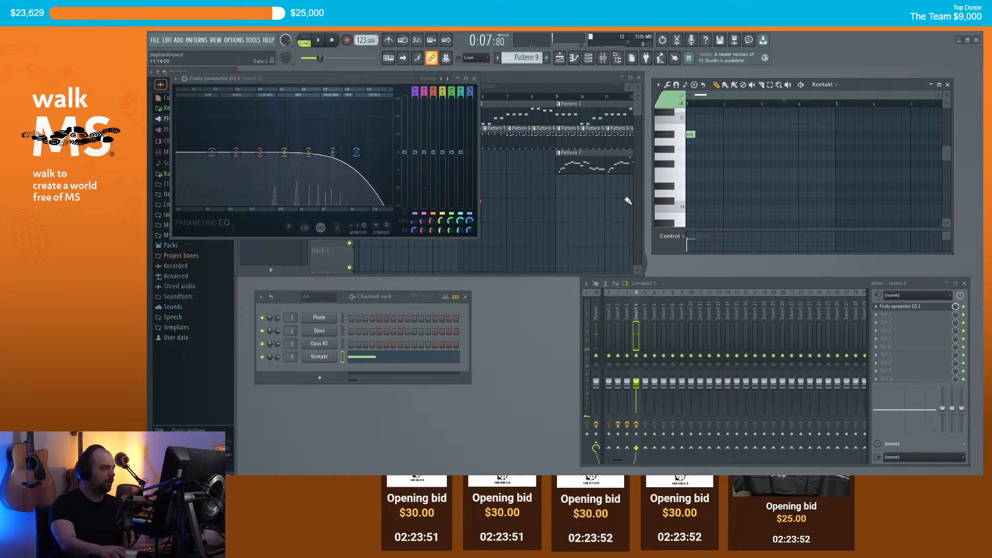
click(474, 79)
click(406, 97)
key(space)
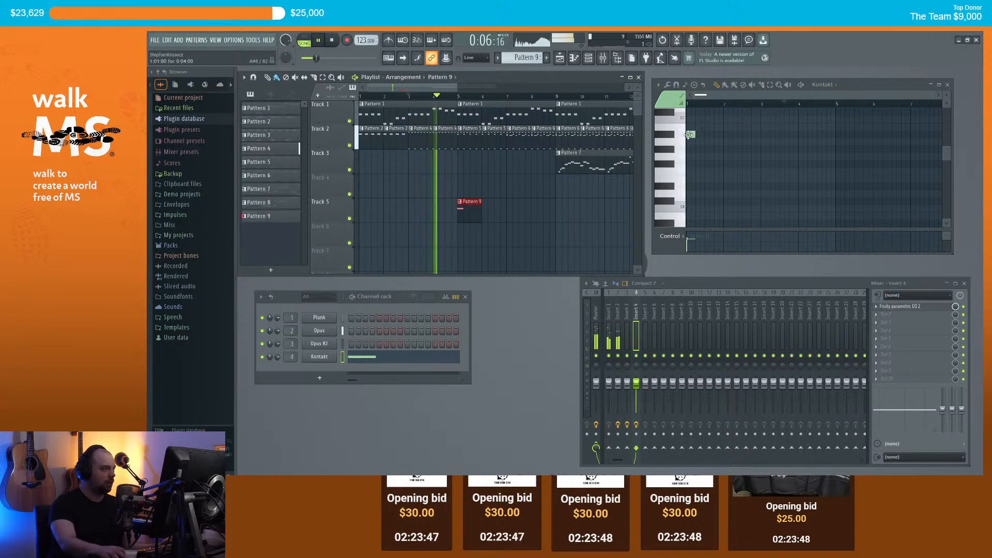
Step: Stop playback and move the Pattern 9 clip to bar 9
key(space)
drag(459, 210, 563, 209)
click(557, 97)
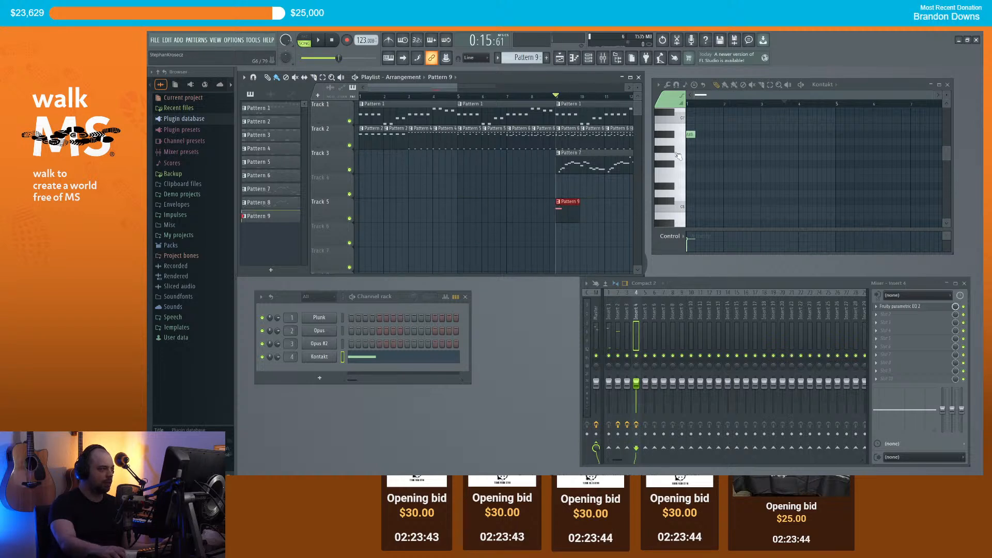
Step: Move the Kontakt note up to C7, shorten it to two steps, and add a G6 note
drag(691, 135, 692, 121)
key(space)
key(space)
scroll(699, 97, up, 4)
drag(695, 153, 700, 155)
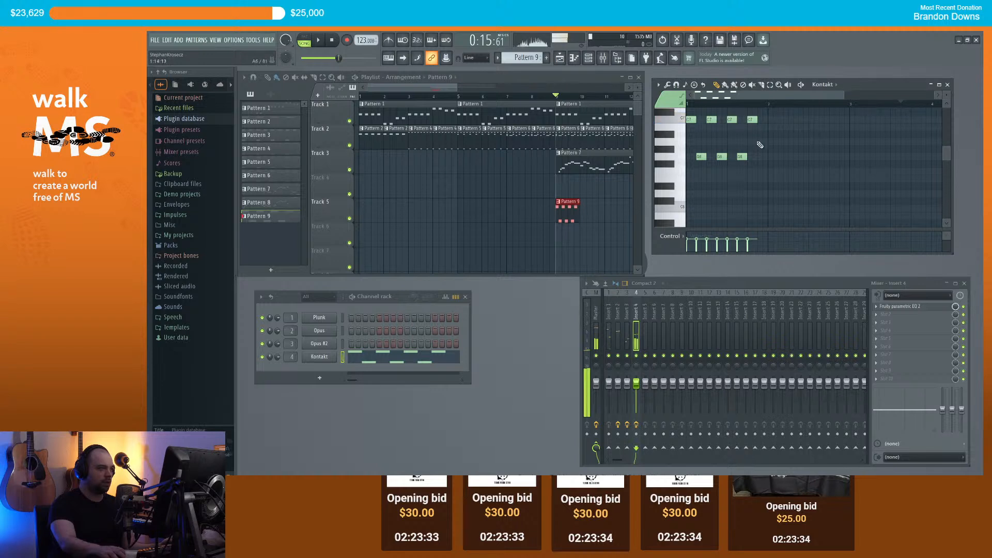
scroll(758, 156, down, 2)
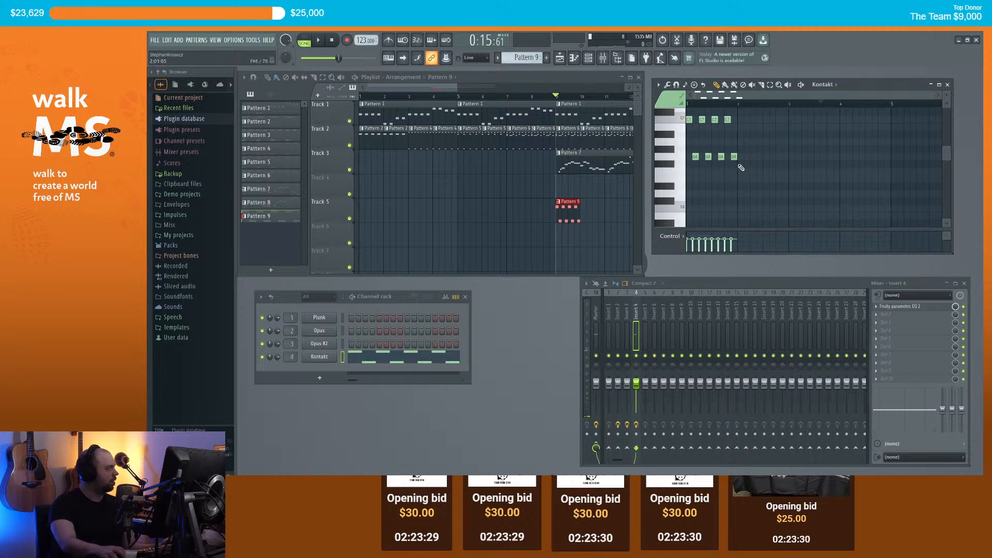
key(space)
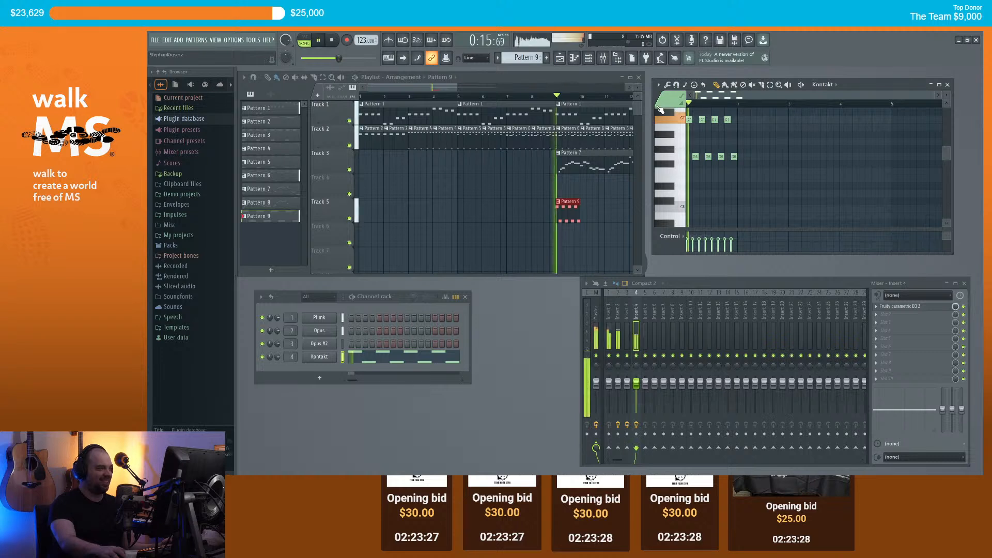
key(space)
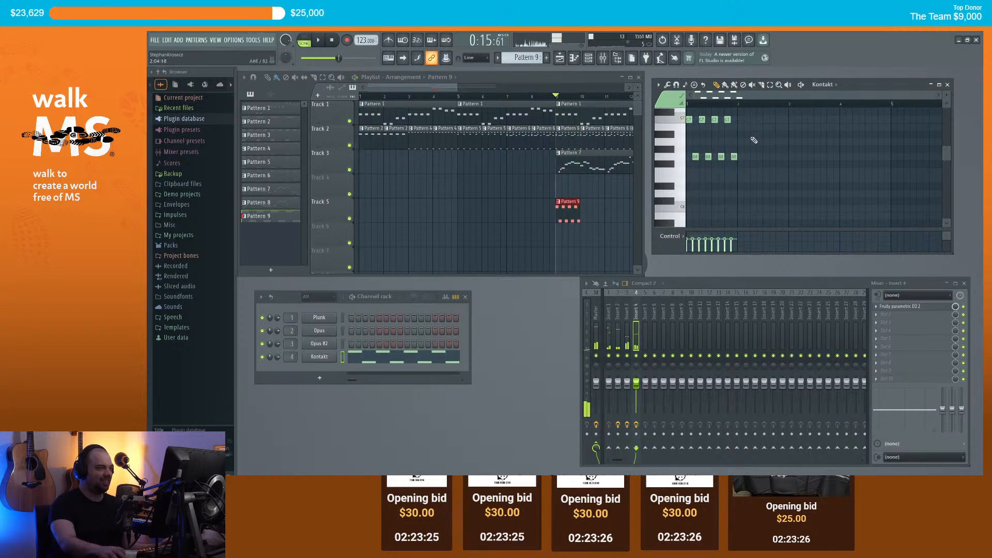
Step: Add alternating upper- and lower-row notes to Pattern 9 while auditioning playback
scroll(760, 155, up, 3)
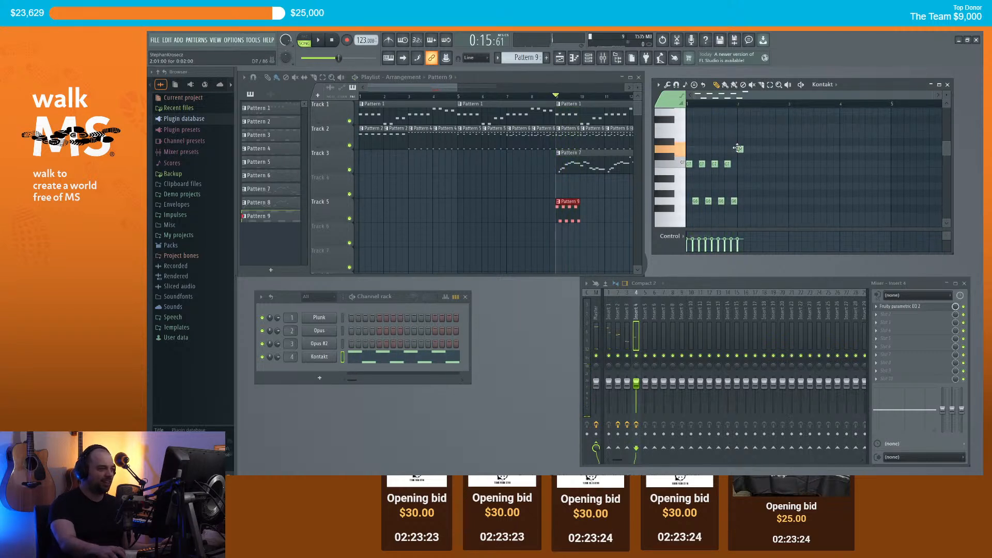
click(739, 140)
key(space)
click(753, 141)
click(760, 201)
click(766, 142)
click(772, 202)
key(space)
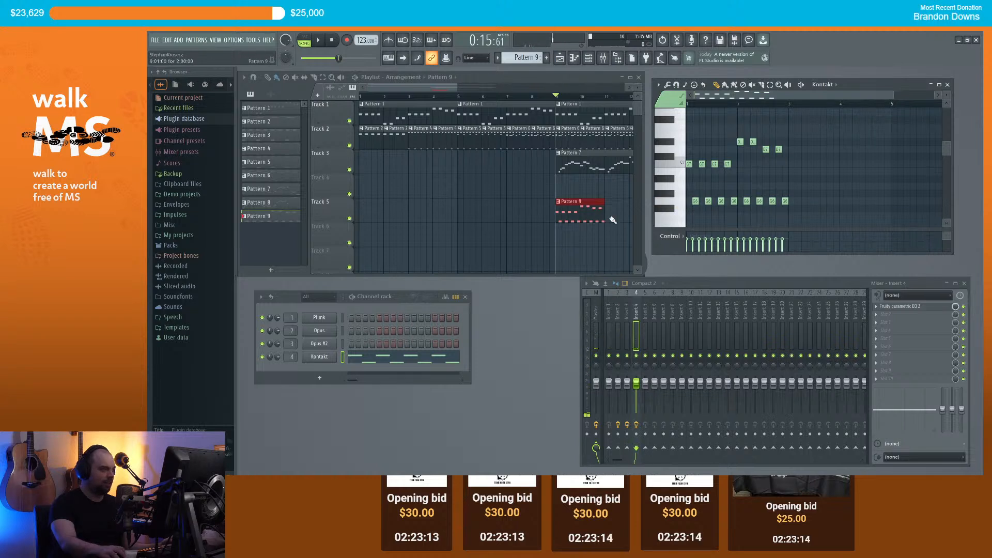
key(space)
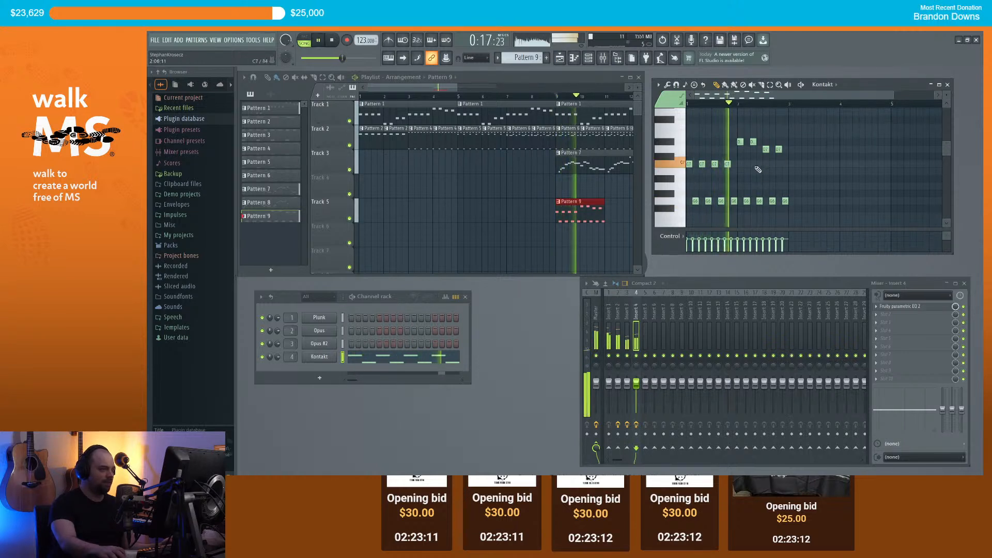
Step: Reopen Insert 4's EQ and raise the band 7 low-pass cutoff slightly
click(912, 306)
drag(357, 152, 363, 152)
key(space)
click(474, 79)
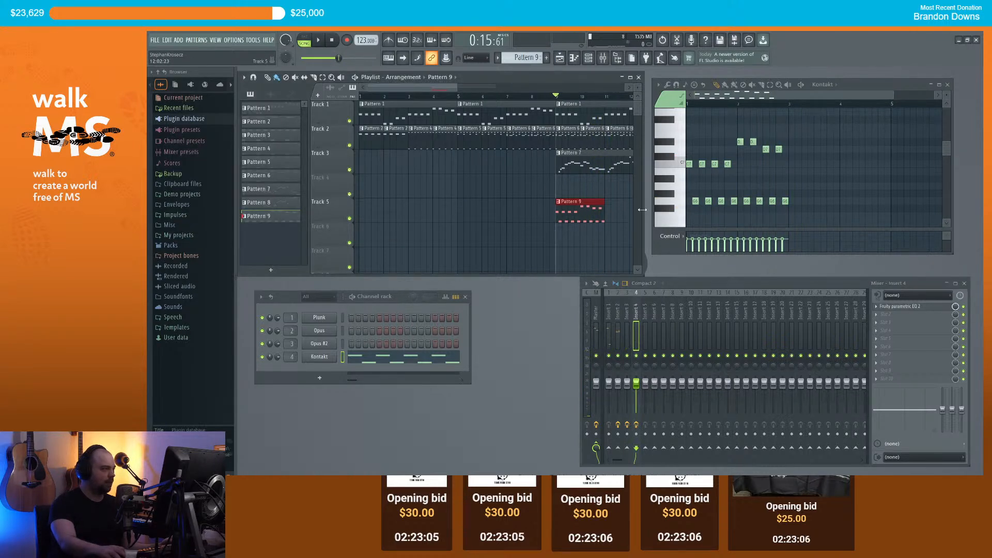
Step: Zoom the playlist and play the song through Track 5's four Pattern 9 clips
scroll(579, 213, down, 1)
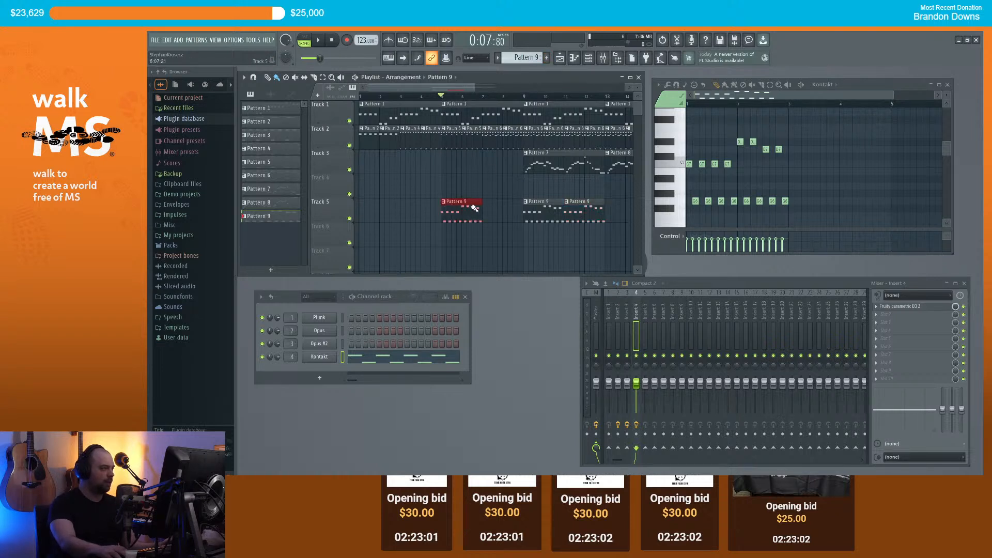
key(space)
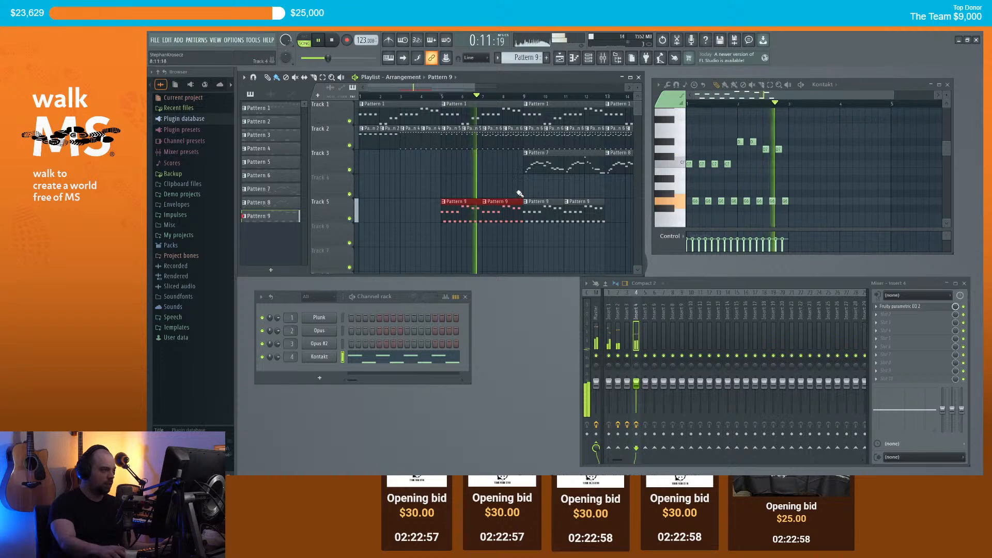
scroll(579, 197, down, 2)
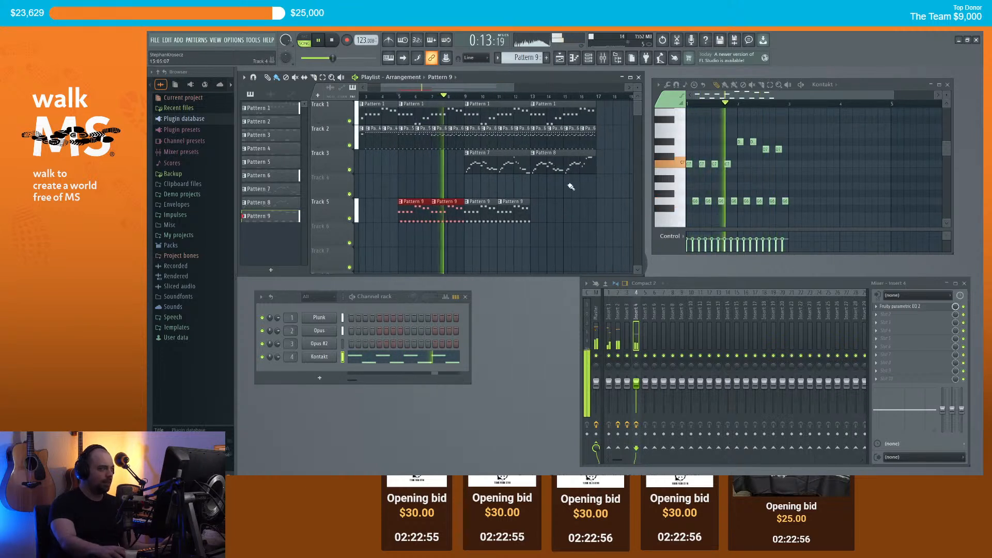
scroll(579, 197, up, 1)
drag(485, 88, 491, 87)
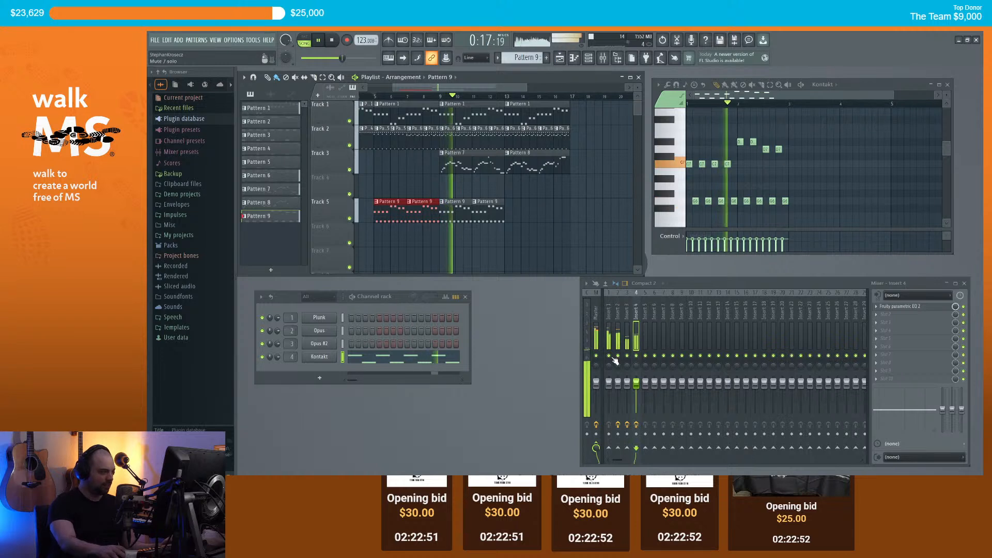
Step: Raise Insert 3's volume to 111% and load Acon Digital Verberate 2 onto it
drag(629, 384, 628, 380)
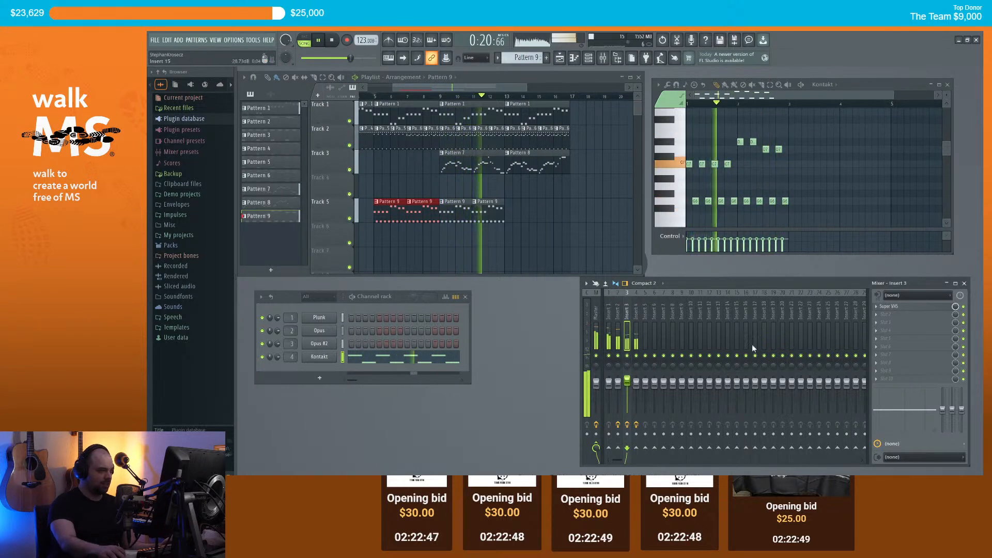
key(space)
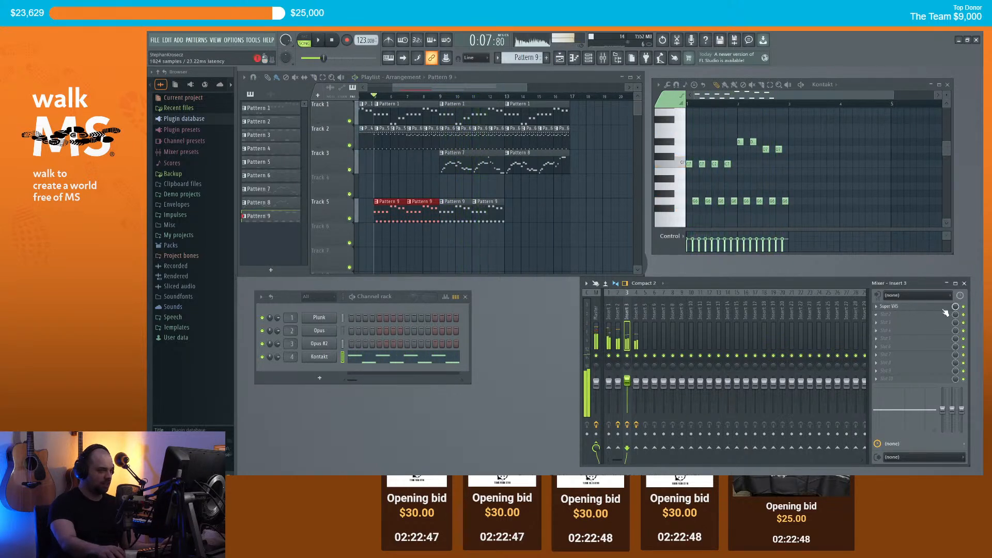
right_click(886, 309)
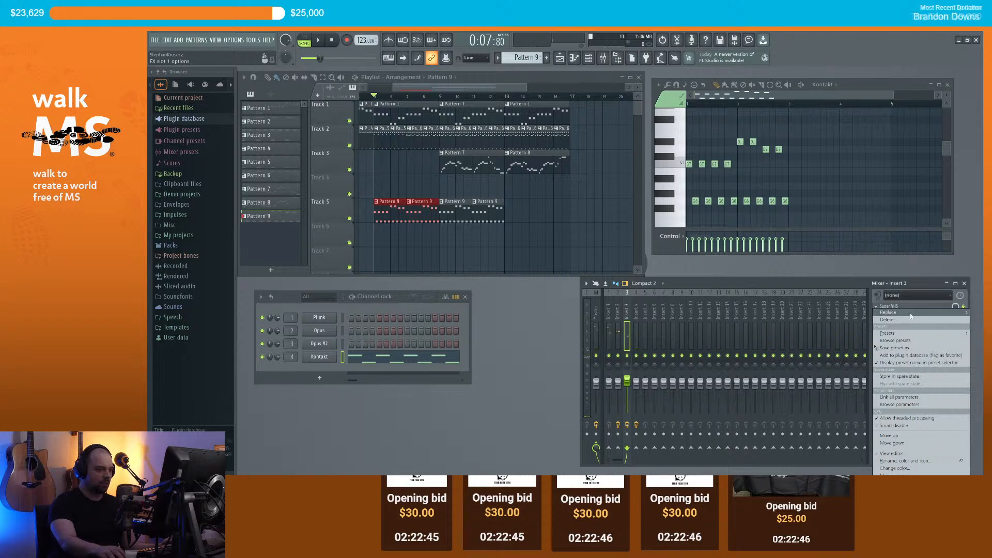
mouse_move(910, 314)
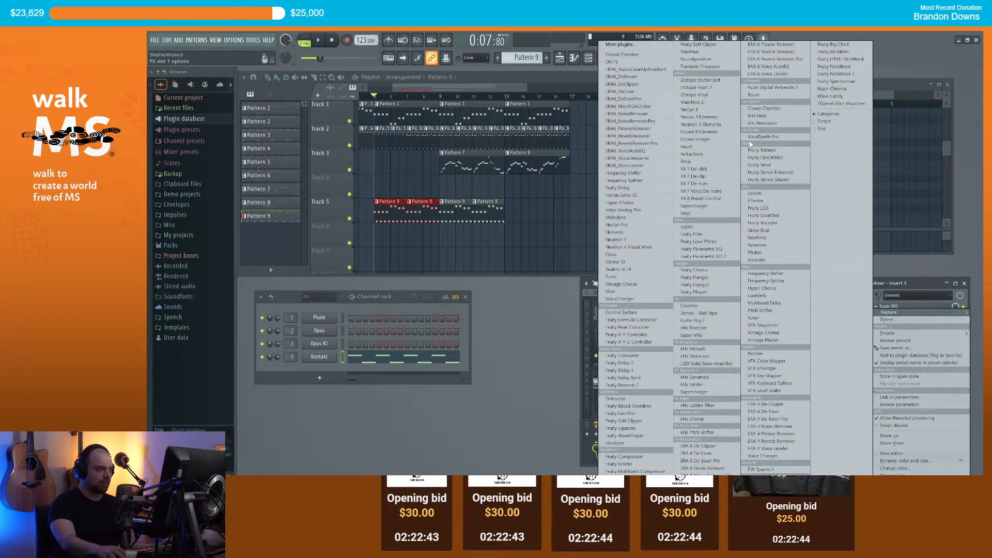
click(768, 88)
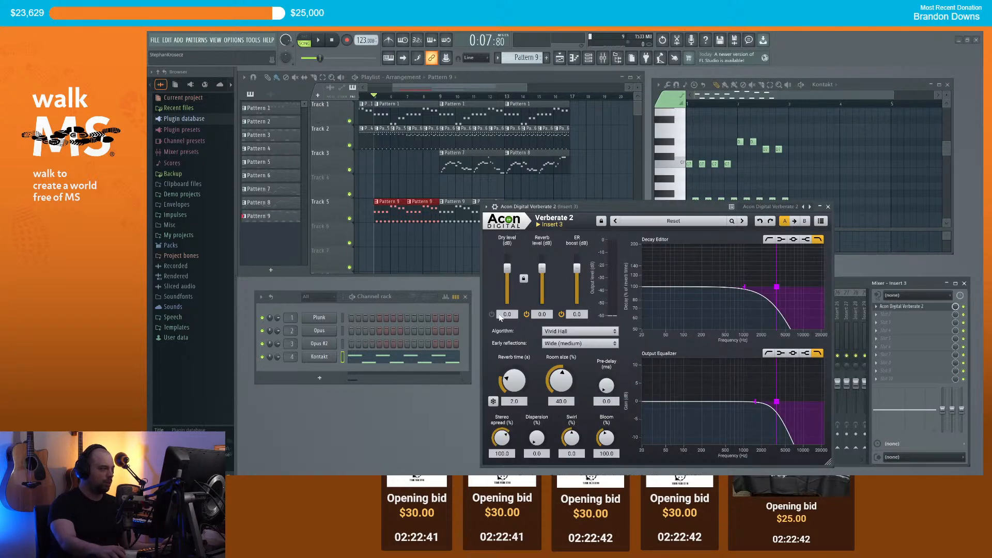
drag(585, 204, 598, 205)
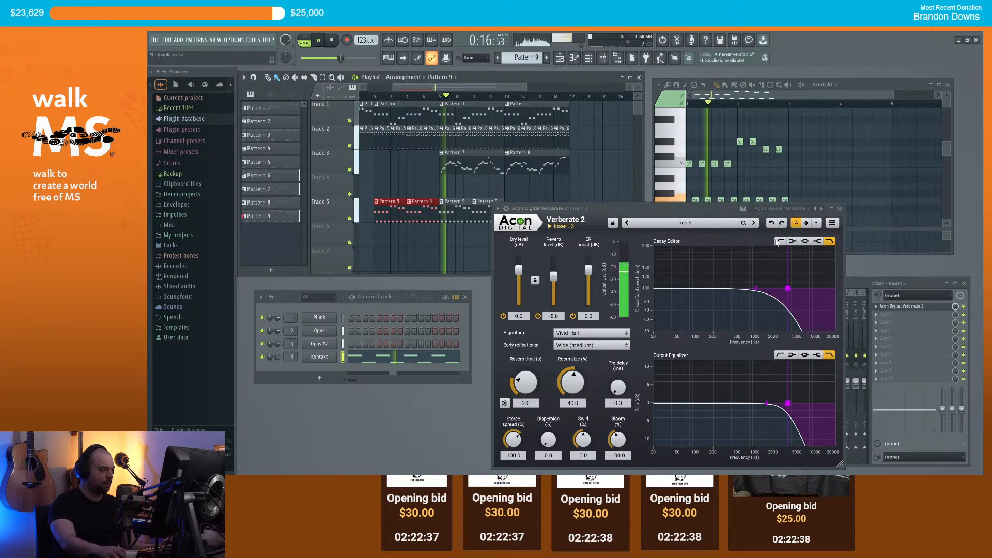
drag(689, 208, 385, 209)
Step: Set Verberate 2's ER boost to 13.3 dB and raise Insert 3's volume to 125%
drag(290, 269, 291, 261)
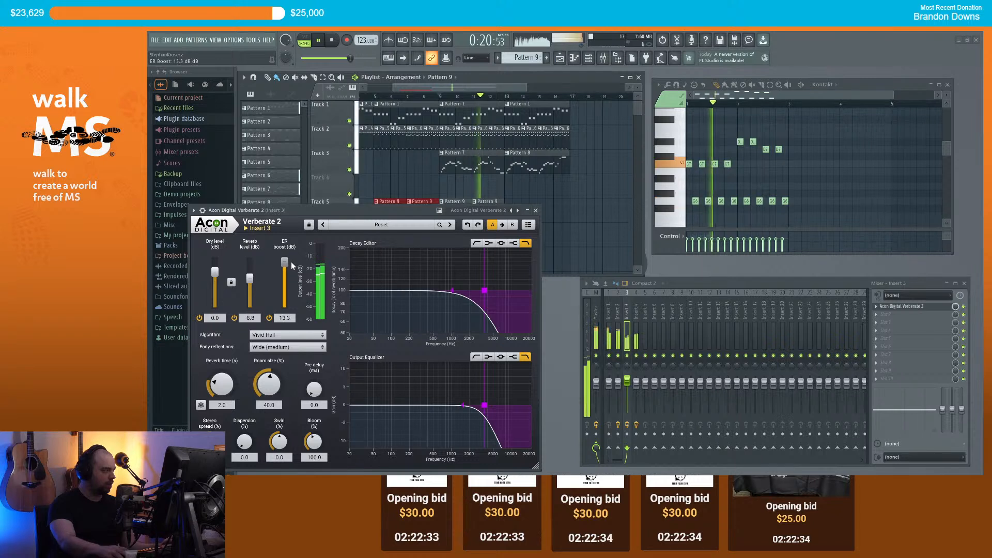
click(535, 211)
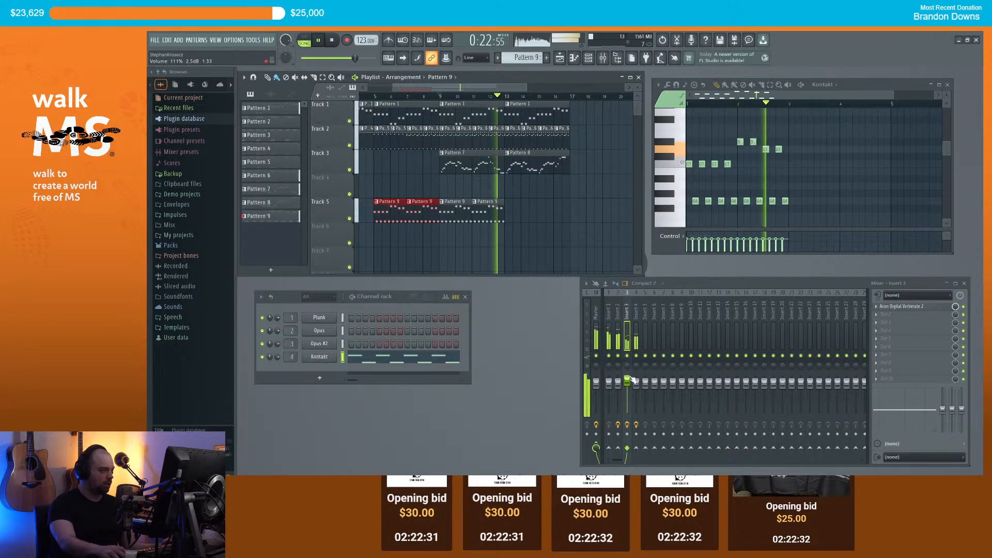
drag(628, 383, 629, 378)
key(space)
Step: Add Fruity Delay 2 to Insert 4's second slot, after the EQ, and audition it
click(484, 212)
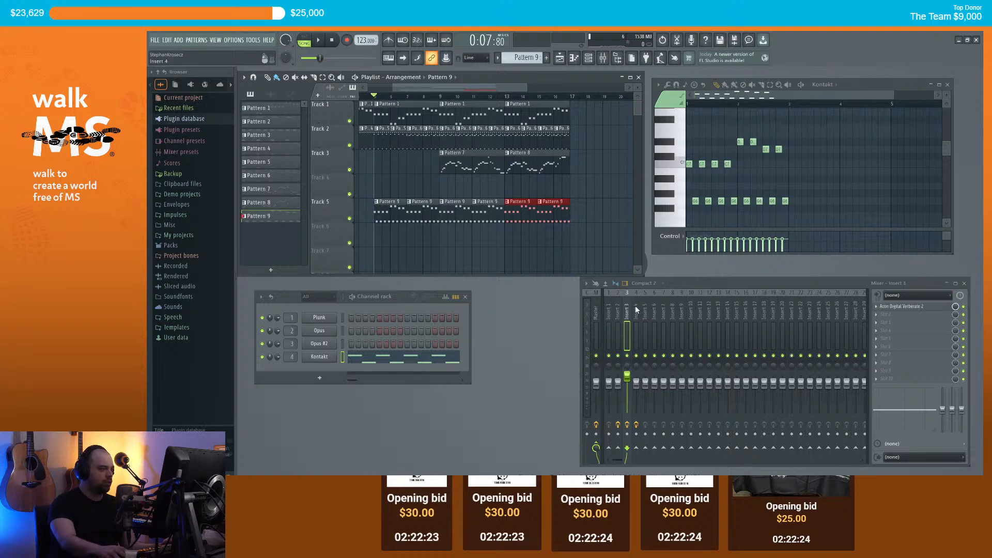
click(882, 316)
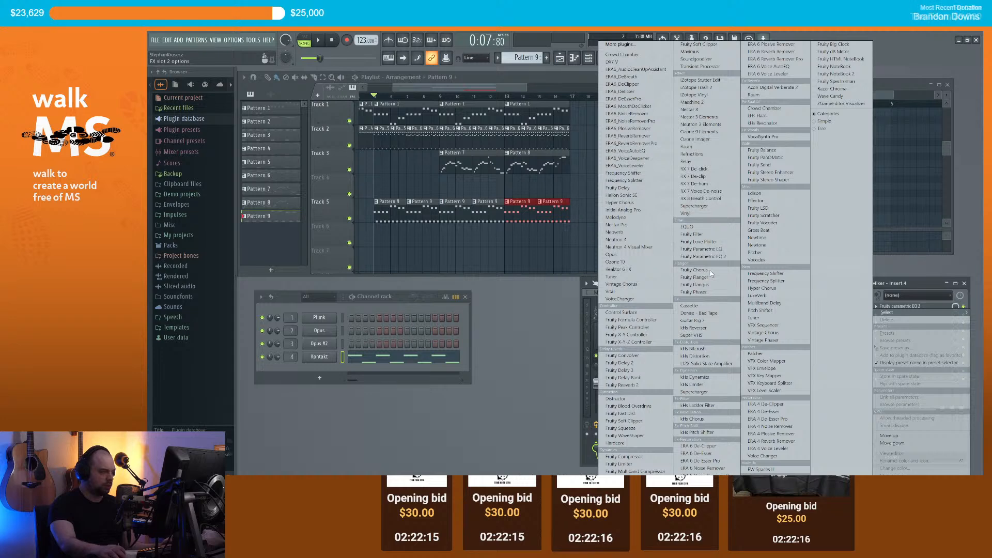
click(643, 365)
drag(274, 94, 300, 230)
key(space)
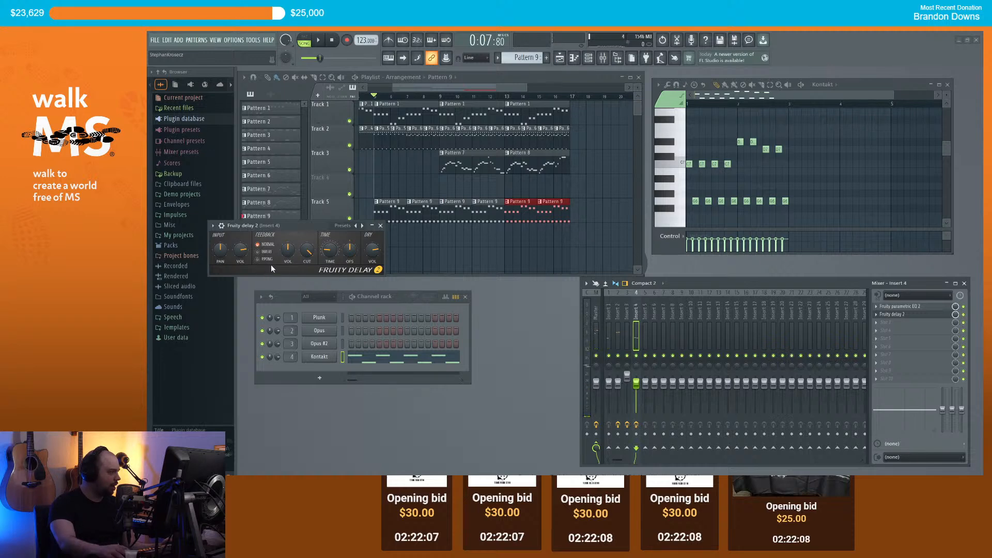
click(878, 314)
Step: Replace Fruity Delay 2 with Fruity Delay 3 on Insert 4 and audition it during playback
mouse_move(896, 306)
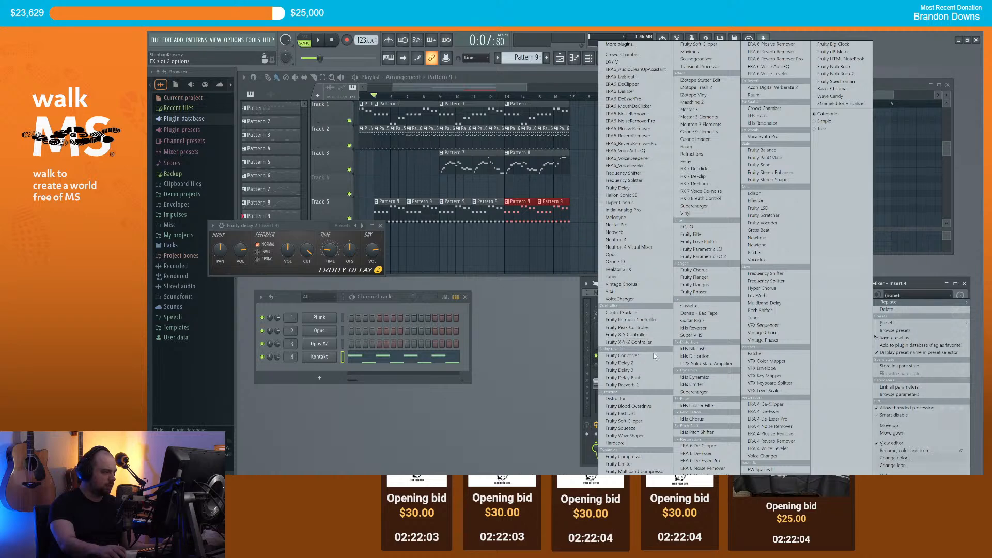
click(641, 372)
drag(295, 224, 301, 226)
key(space)
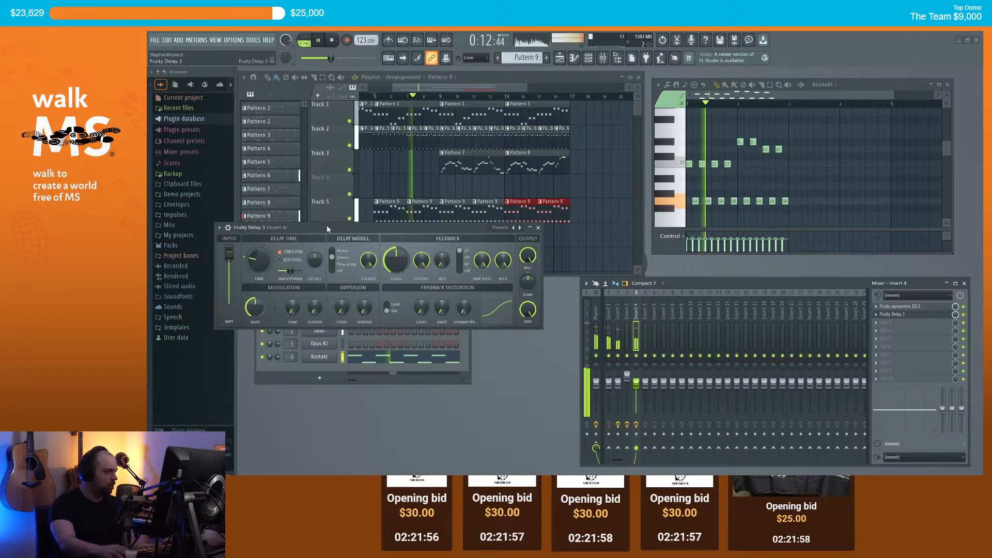
key(space)
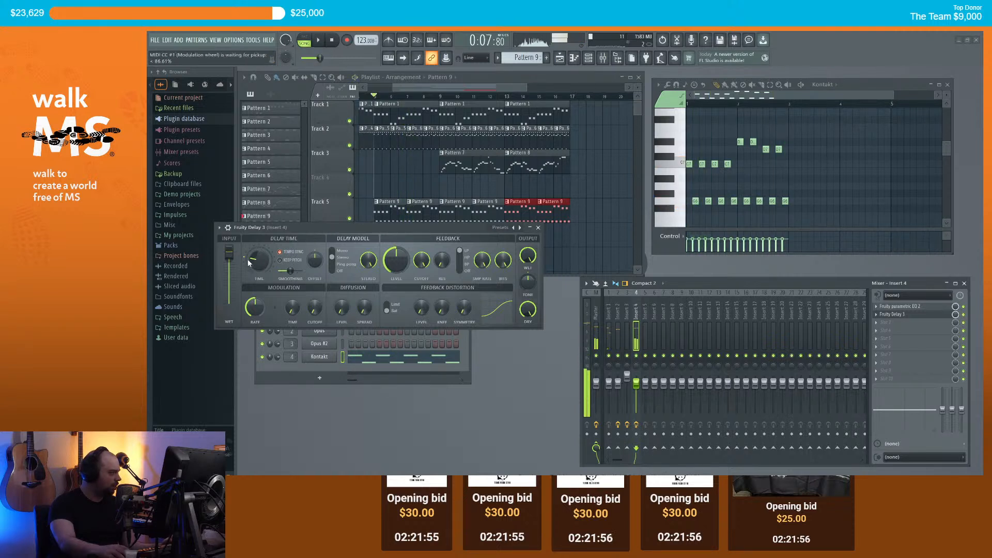
key(space)
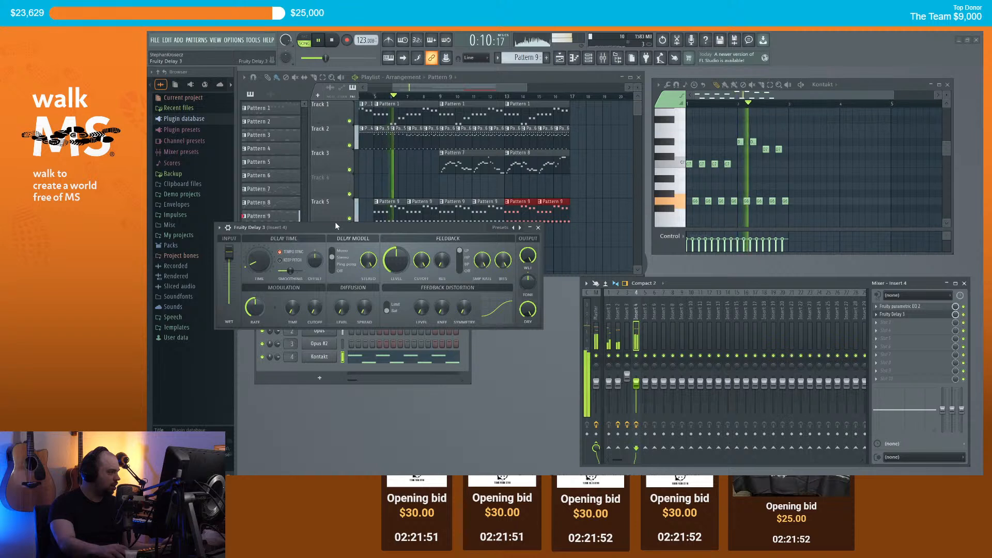
key(space)
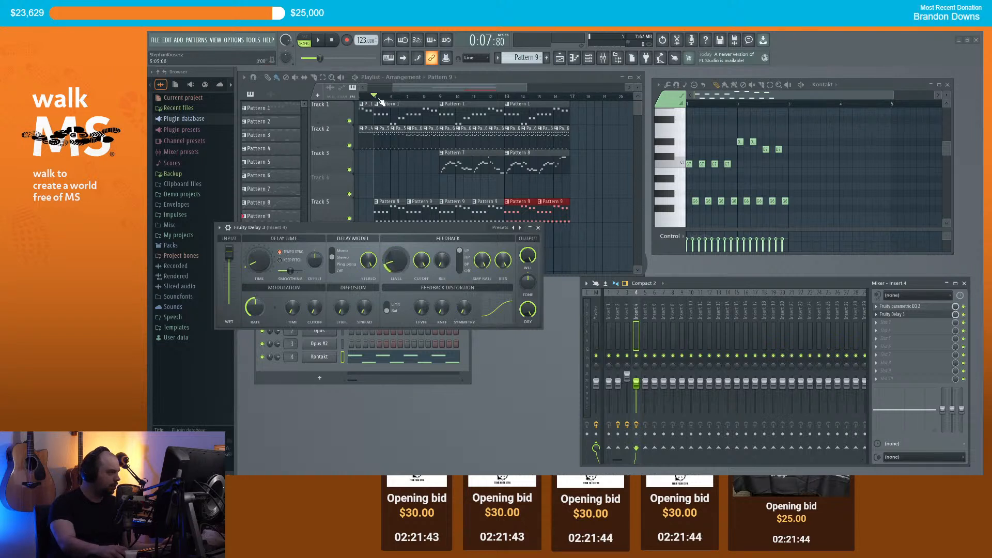
key(space)
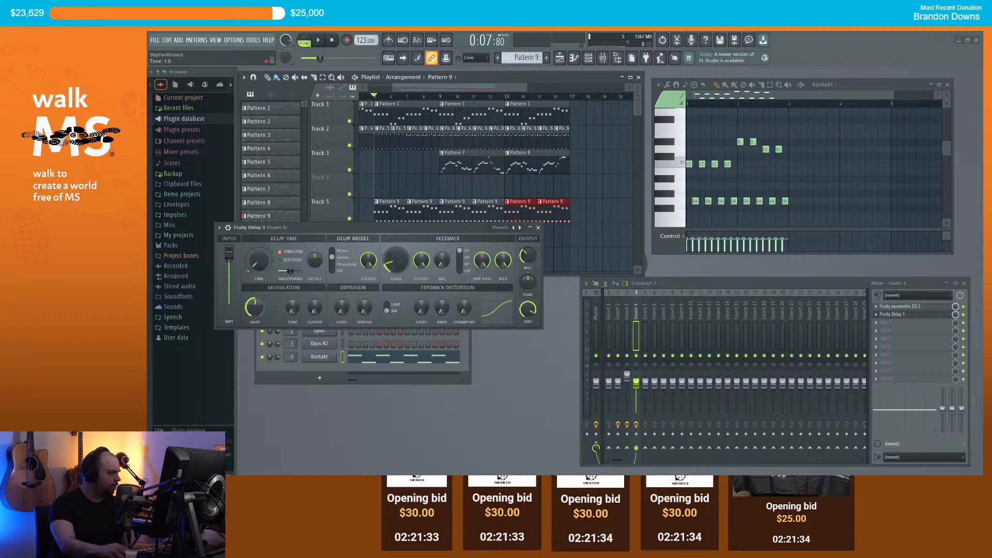
key(space)
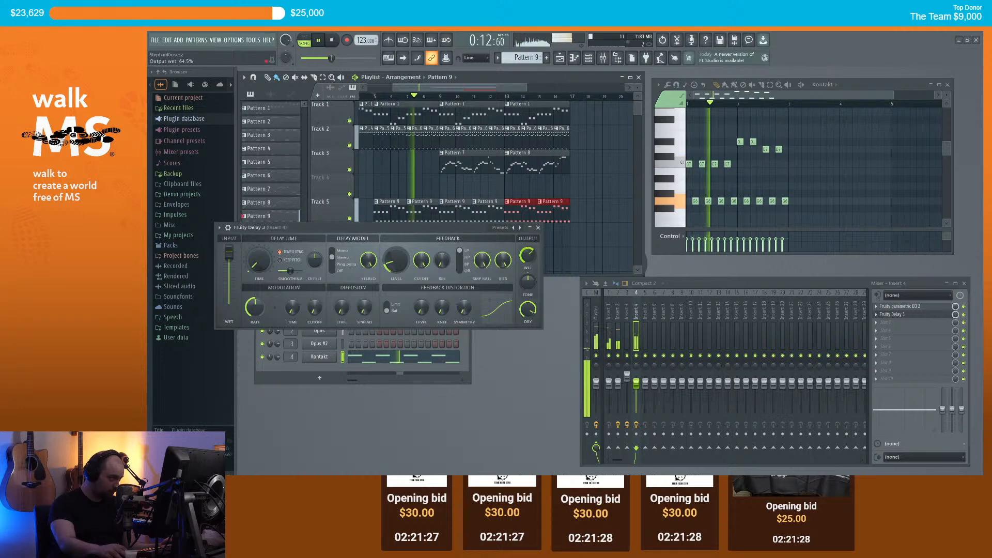
click(538, 228)
key(space)
click(885, 327)
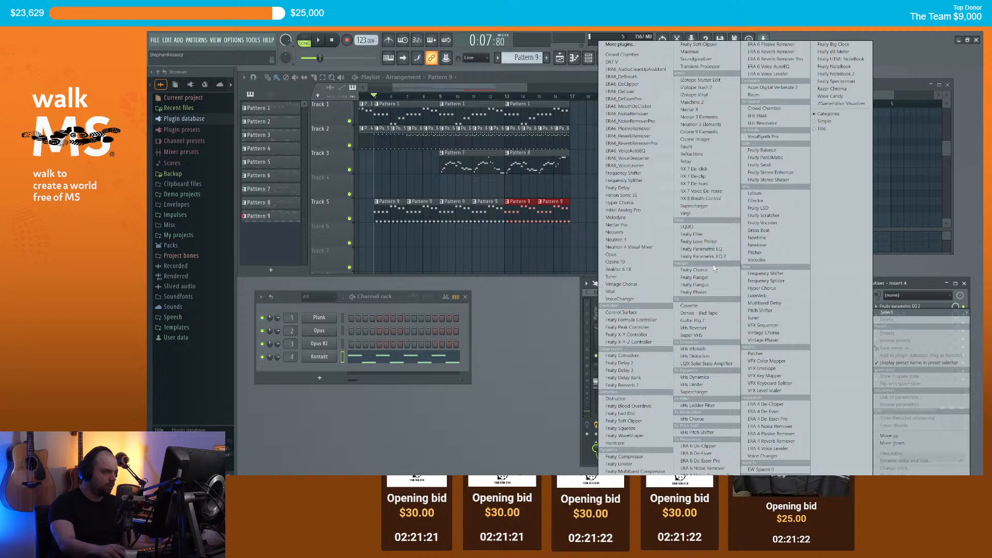
Step: Add Fruity Reeverb 2 to Insert 4's third slot and pan Insert 4 31% left
click(644, 385)
drag(316, 110, 345, 223)
key(space)
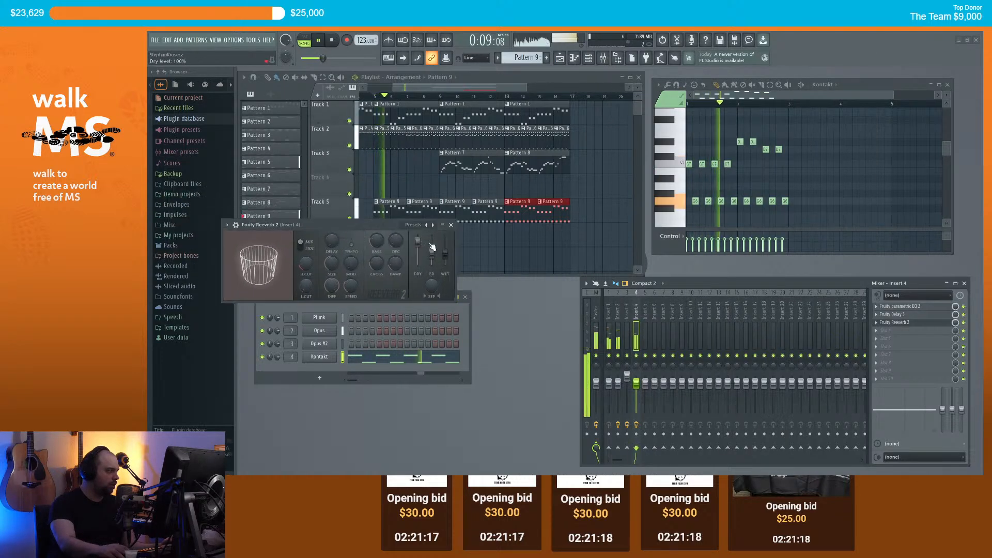
click(451, 225)
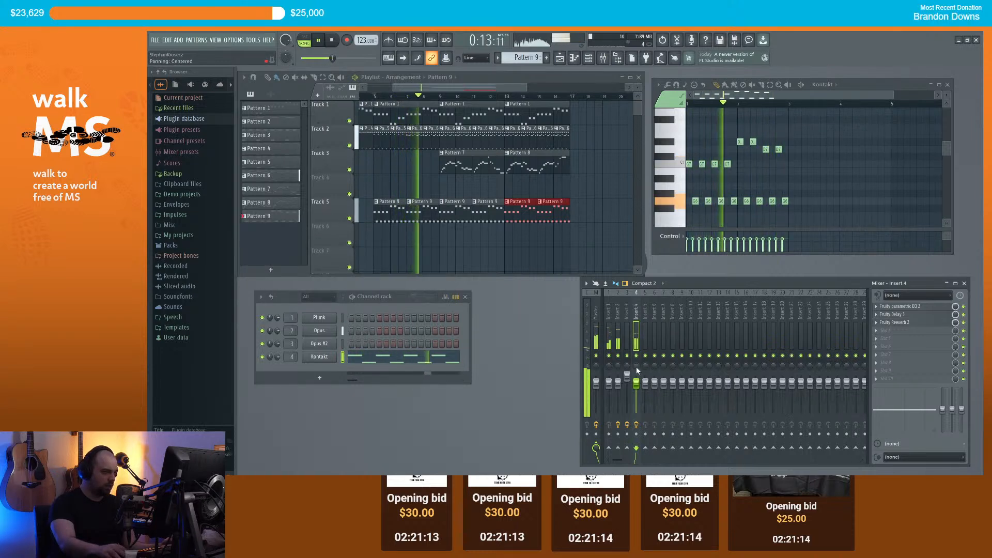
drag(636, 366, 637, 365)
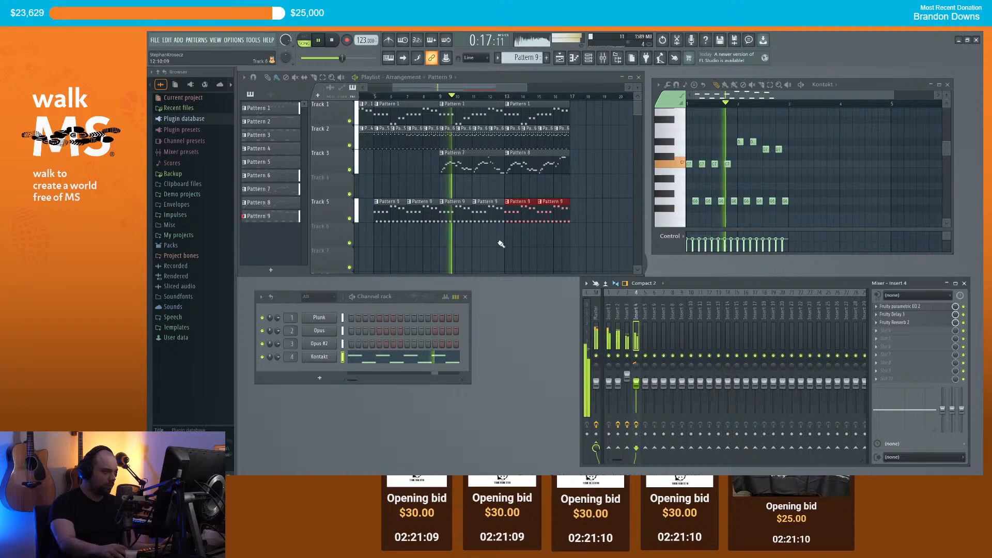
Step: Pan Insert 3 24% right and audition the ending bars around bars 15–16
drag(627, 363, 627, 362)
scroll(494, 89, down, 2)
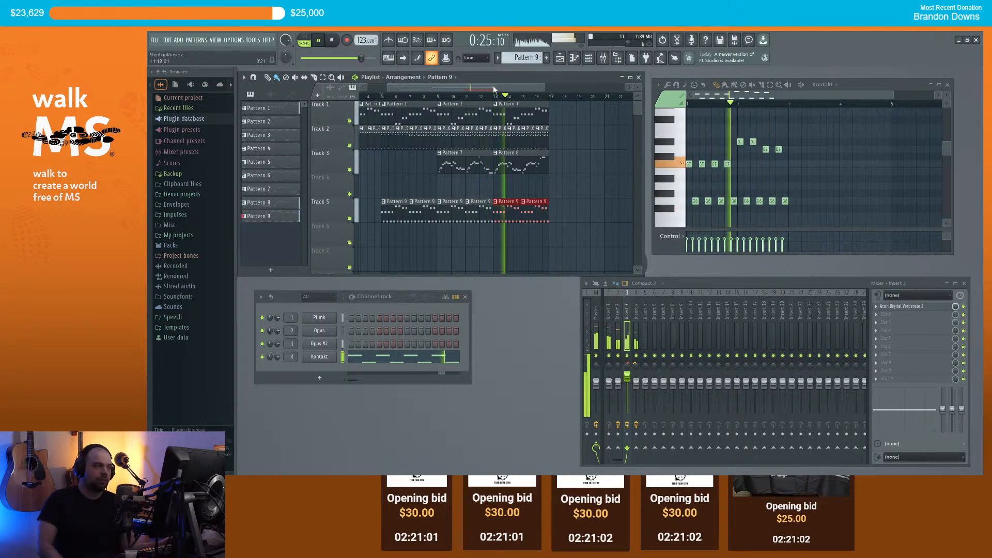
scroll(555, 129, up, 2)
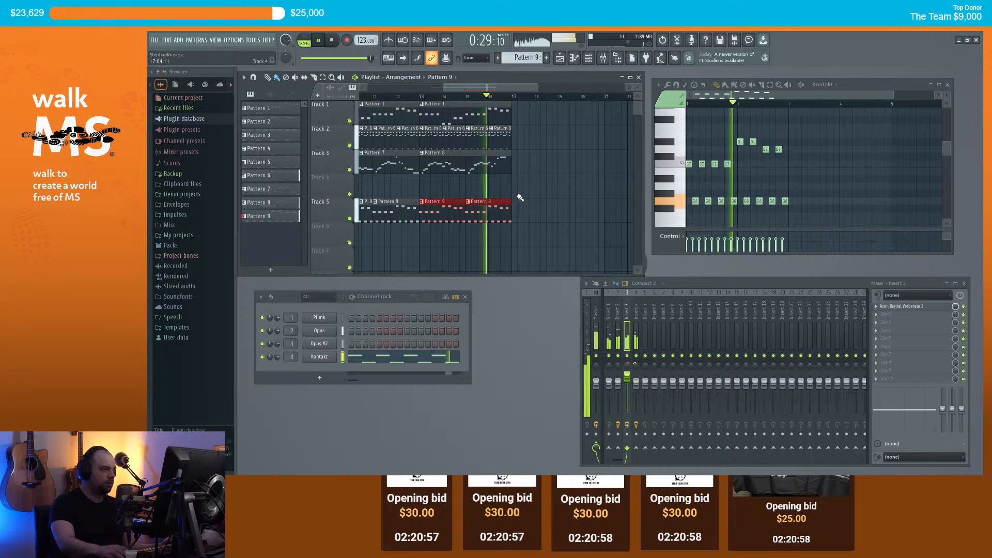
key(space)
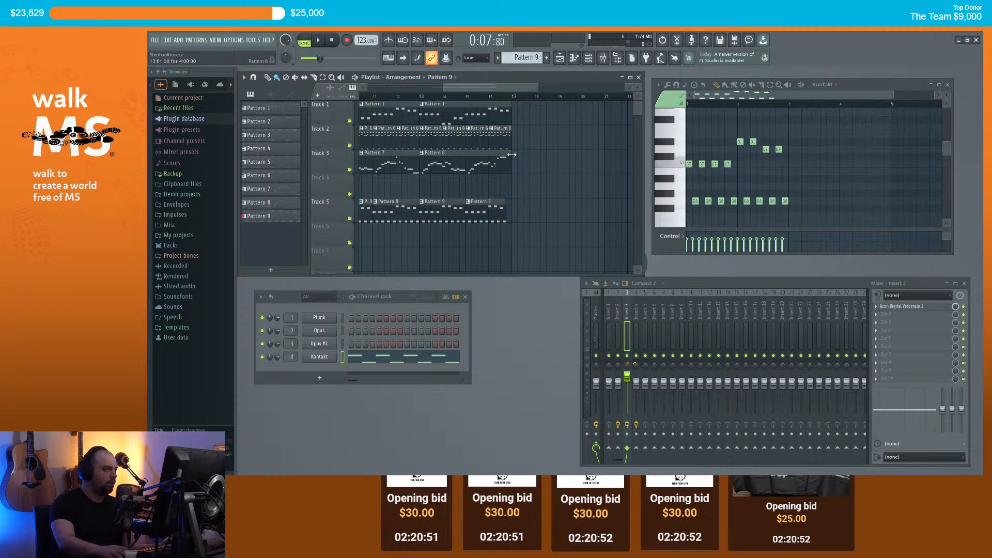
click(482, 97)
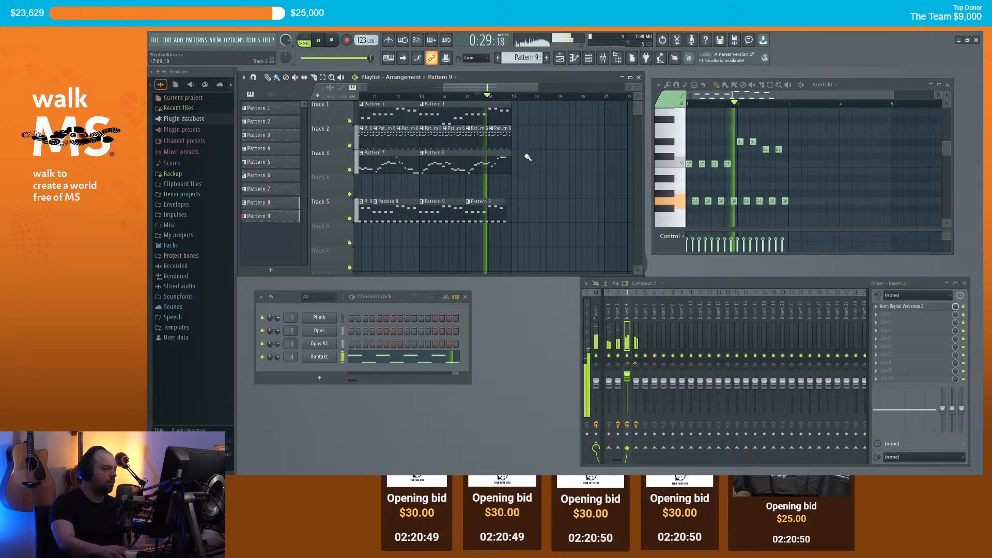
key(space)
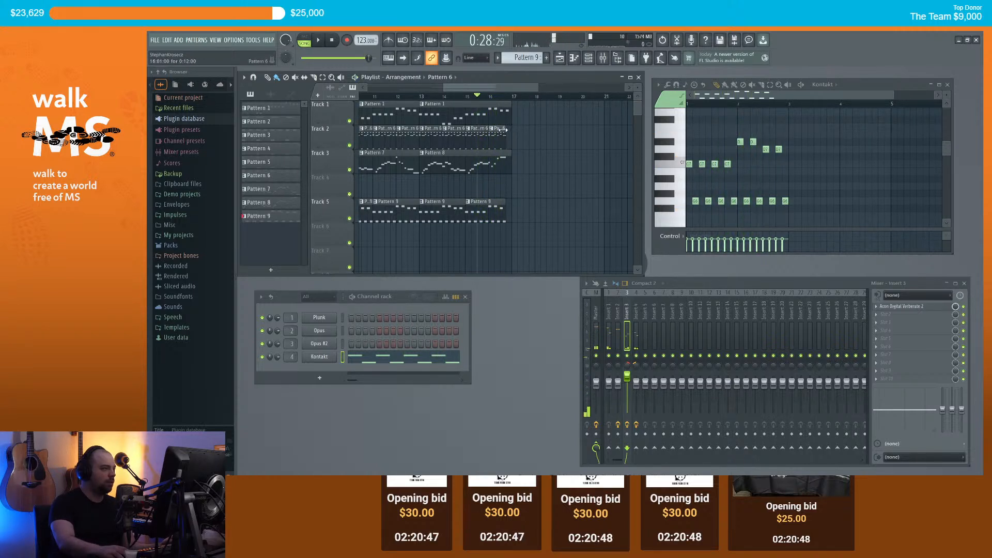
key(space)
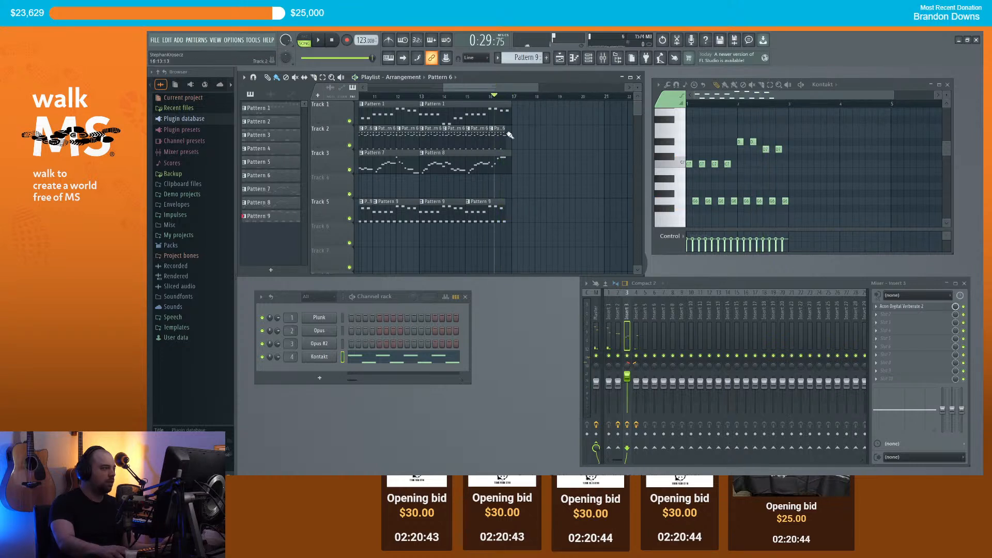
scroll(509, 135, up, 5)
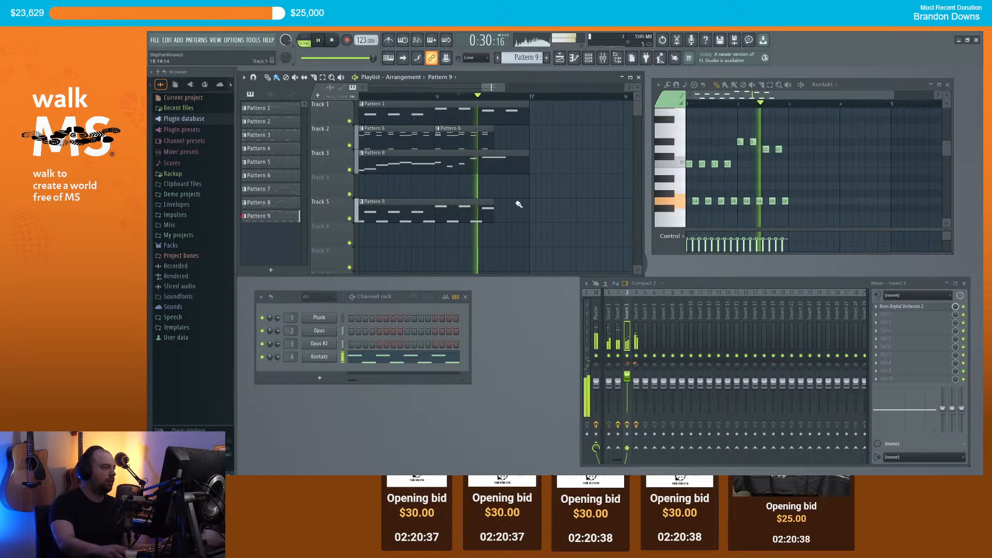
scroll(540, 184, down, 4)
scroll(540, 185, down, 6)
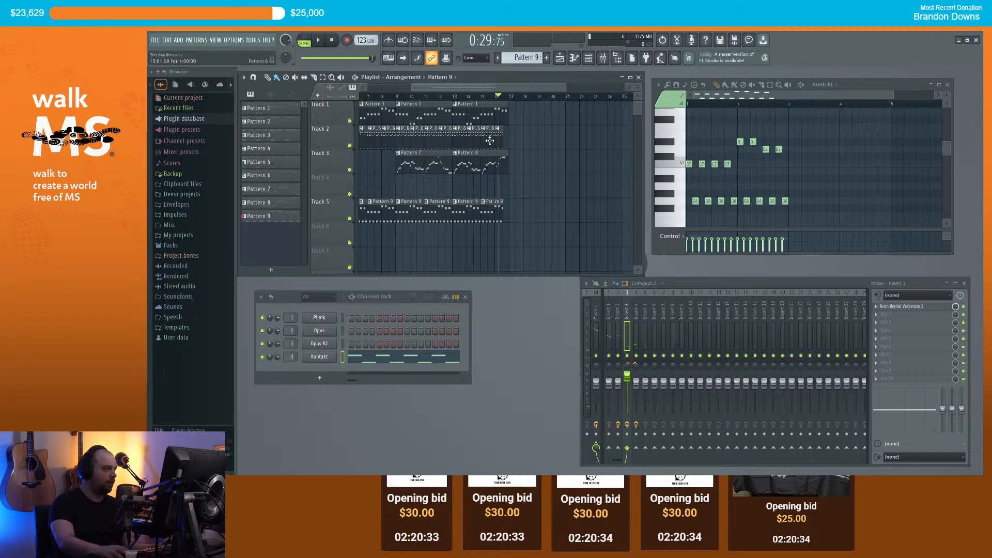
Step: Paint three Pattern 9 clips on Track 5 and a Pattern 6 clip on Track 2 after bar 17
click(458, 140)
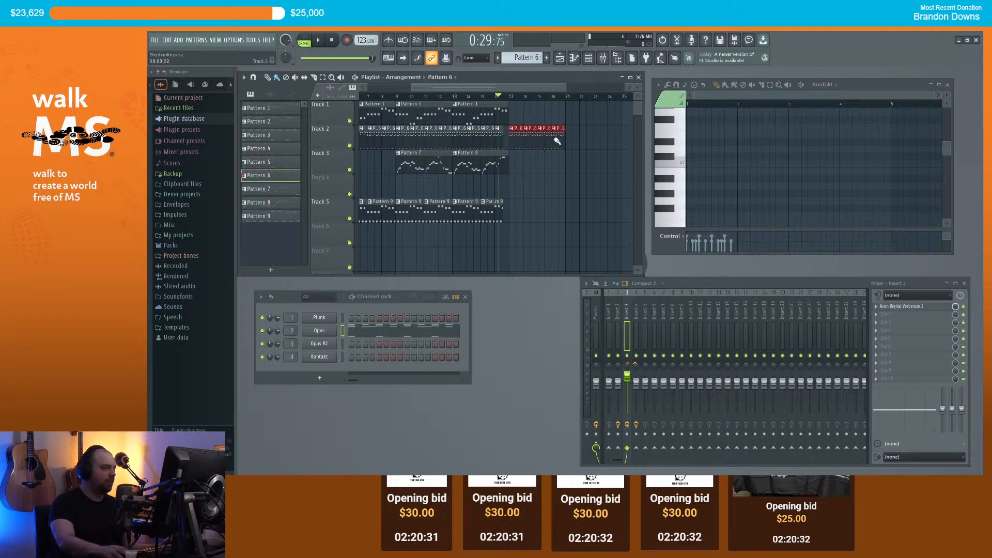
scroll(554, 141, down, 4)
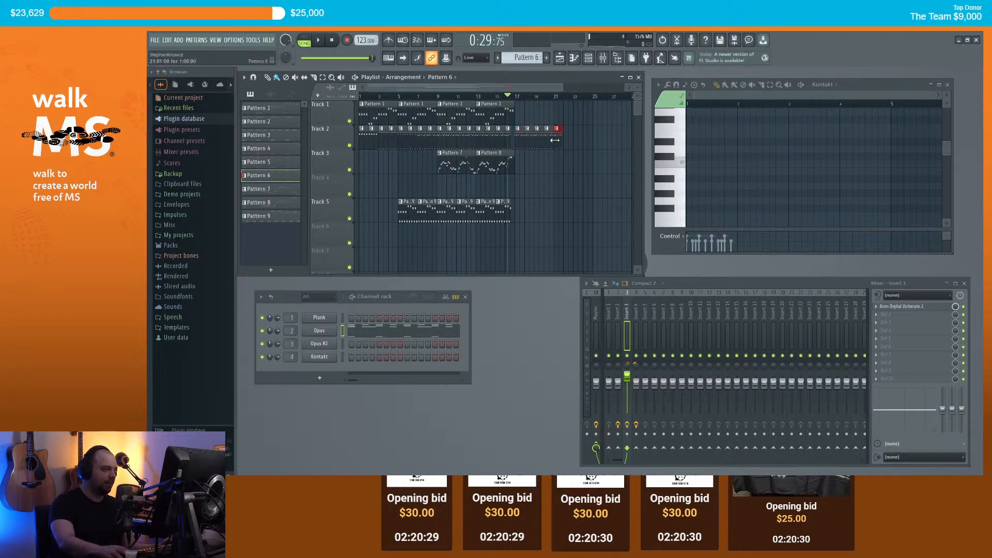
click(480, 100)
key(space)
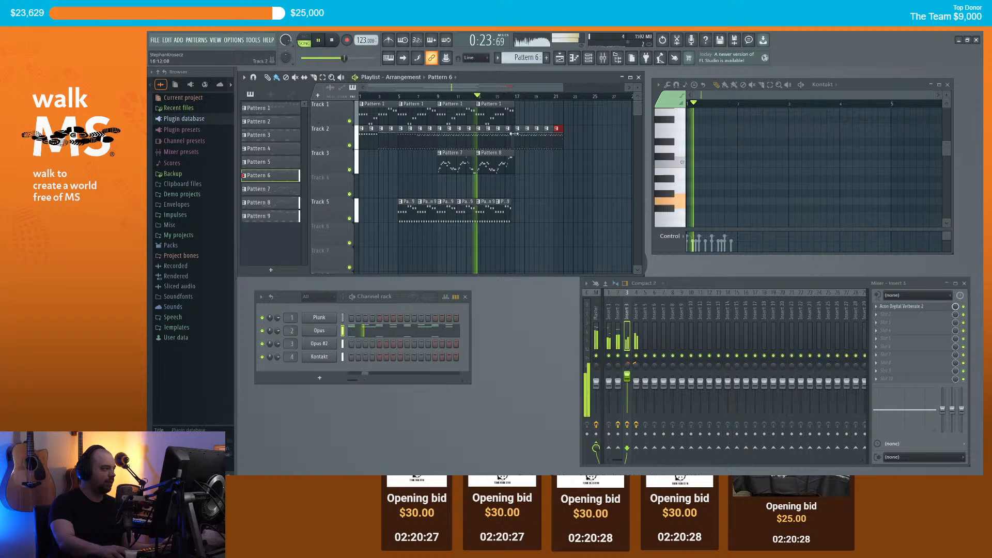
click(441, 218)
drag(518, 213, 557, 214)
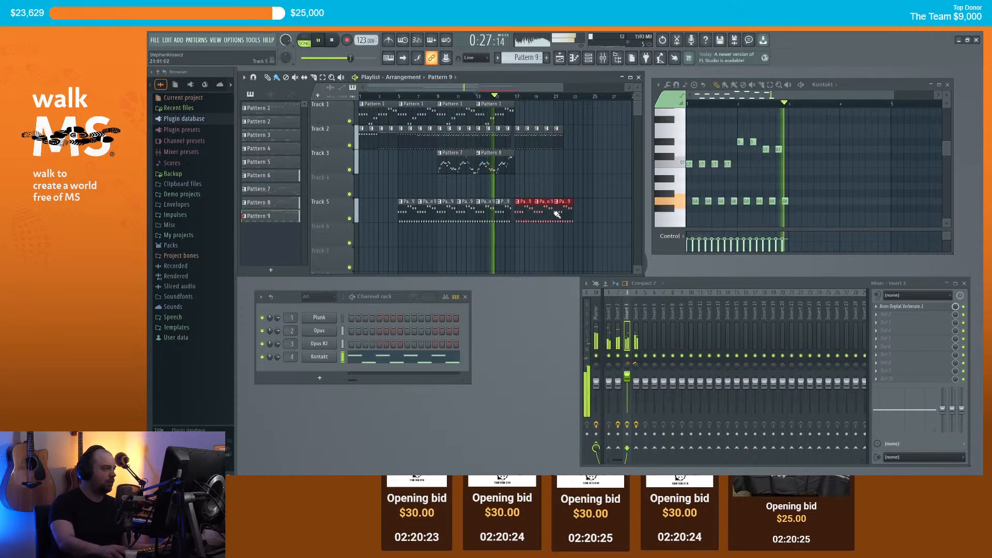
click(559, 137)
click(568, 141)
scroll(525, 177, up, 2)
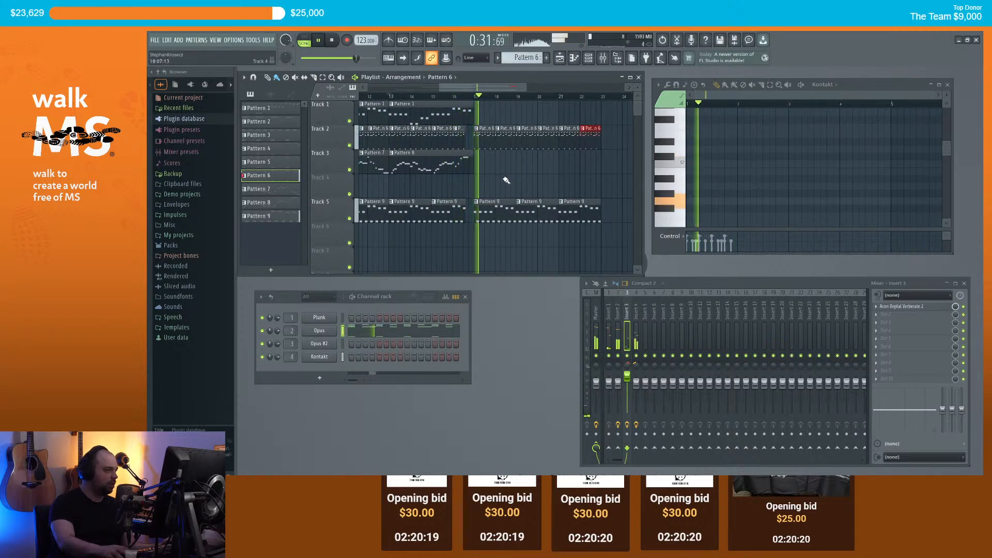
scroll(480, 173, up, 2)
key(space)
Step: Shift the Pattern 6 and Pattern 9 clips after bar 17 about half a bar later and audition
scroll(421, 177, up, 4)
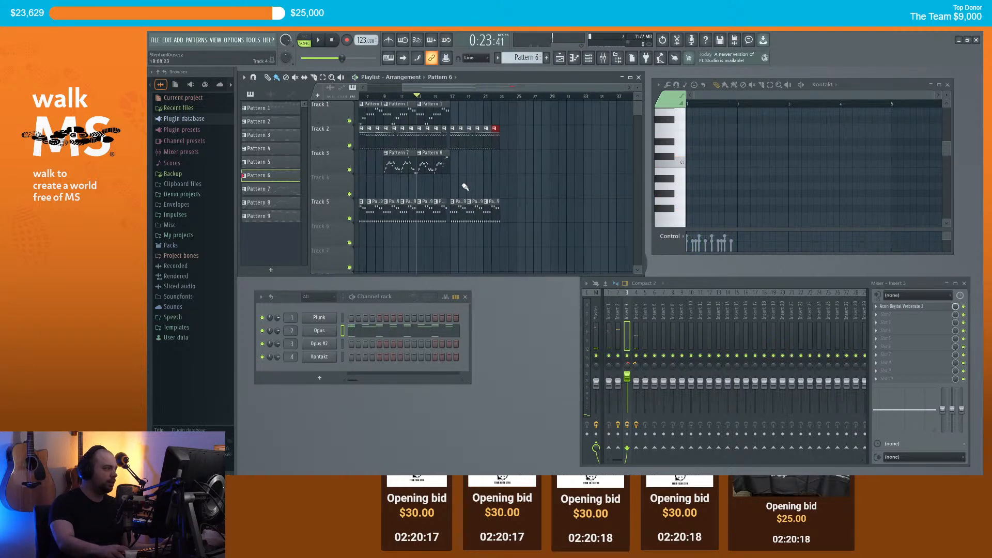
scroll(444, 187, down, 3)
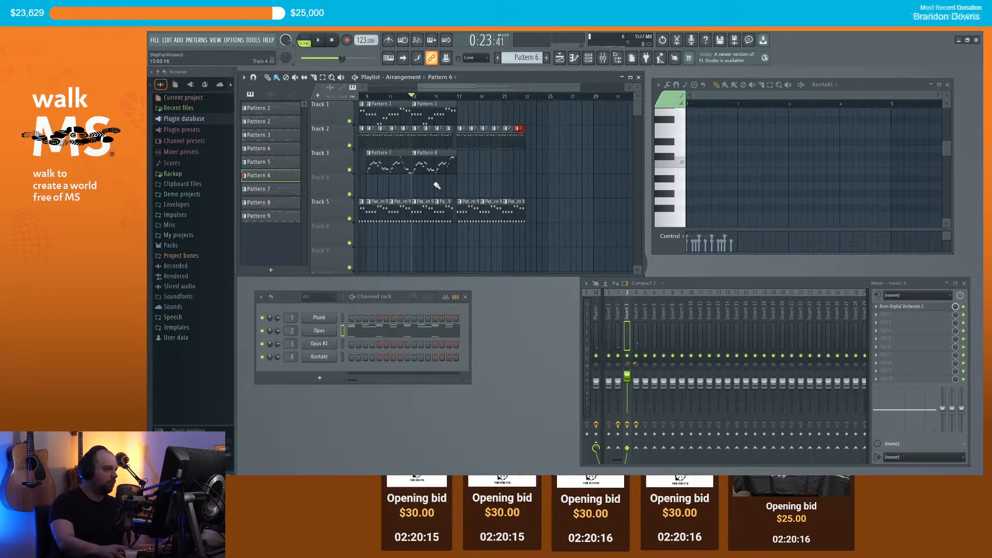
scroll(384, 166, up, 4)
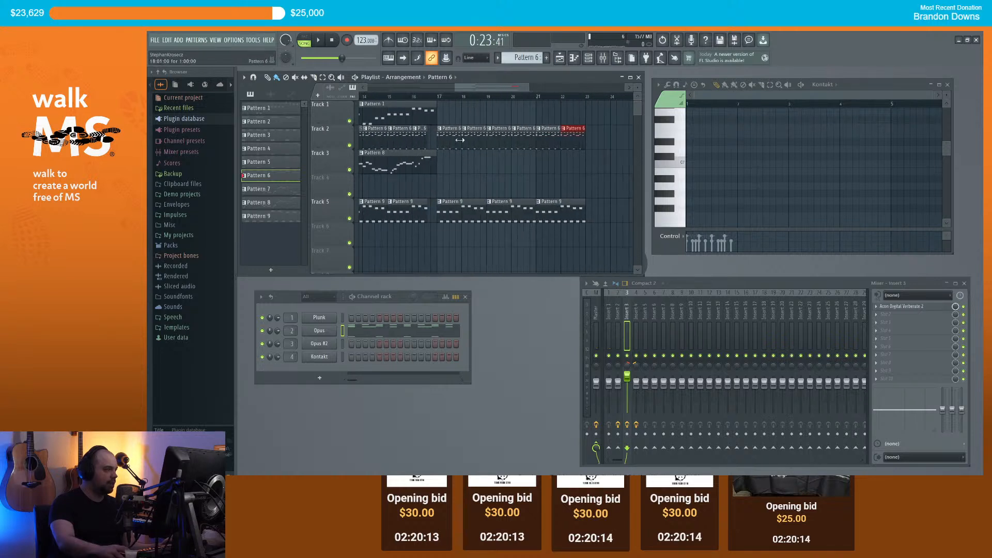
drag(598, 244, 463, 135)
click(428, 109)
key(space)
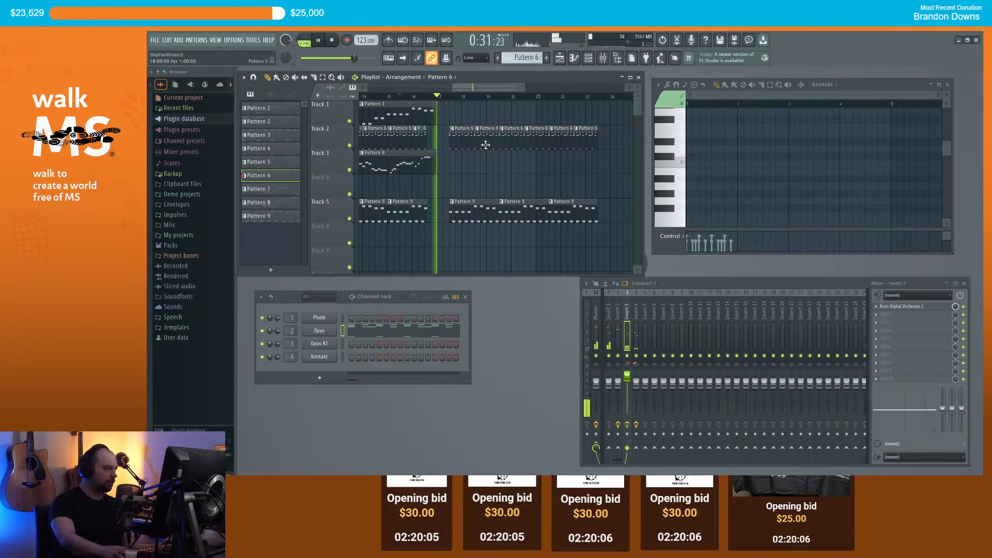
key(space)
scroll(481, 145, down, 2)
Step: Move the Track 2 and Track 5 clips back so they start exactly at bar 17
drag(592, 248, 472, 138)
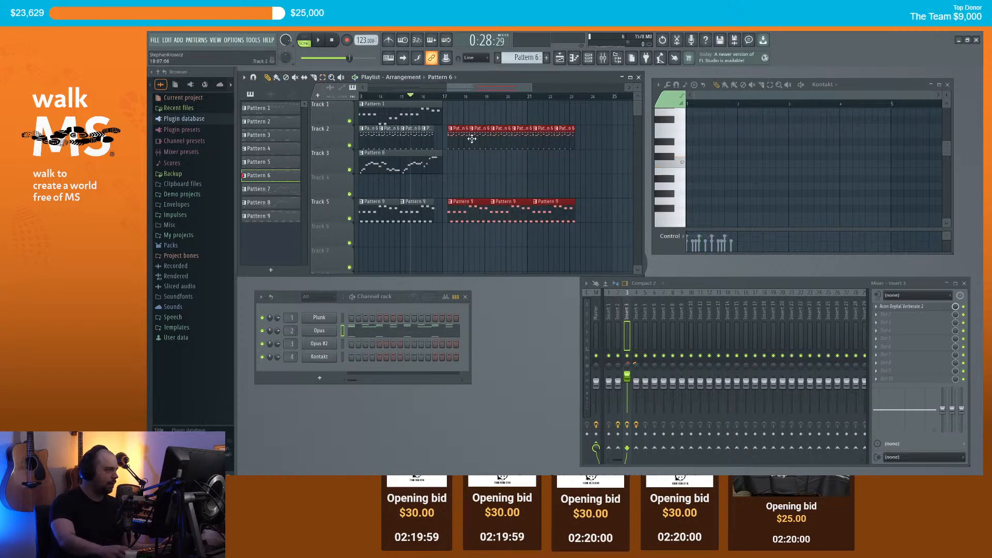
key(space)
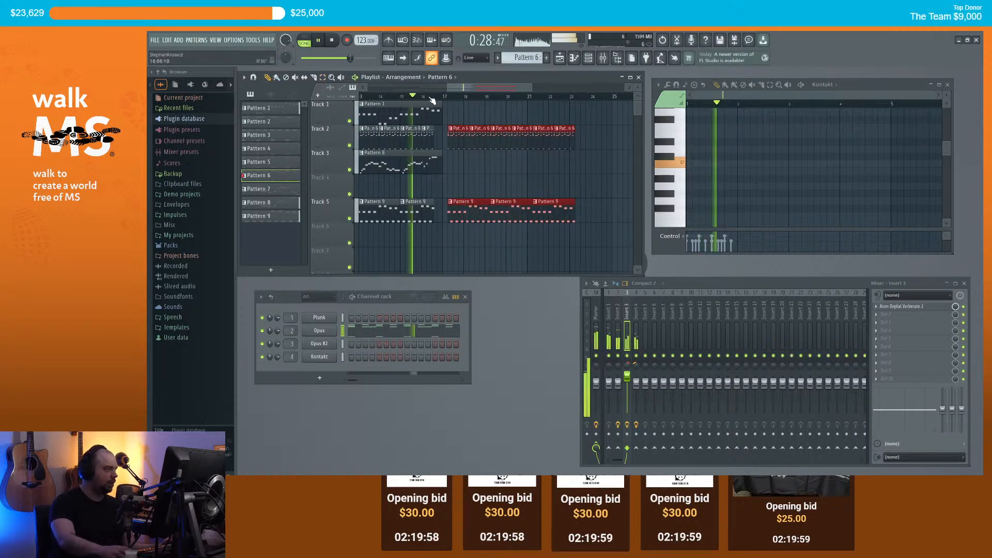
key(space)
scroll(448, 170, up, 3)
drag(482, 144, 473, 144)
ctrl+click(467, 117)
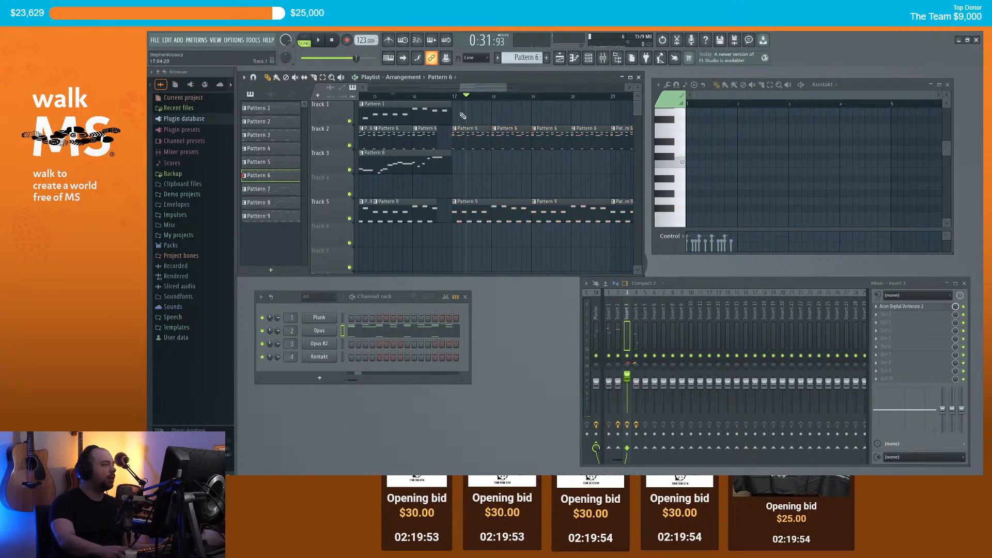
Step: Play the song from bar 16 to hear the bar-17 transition
click(415, 101)
key(space)
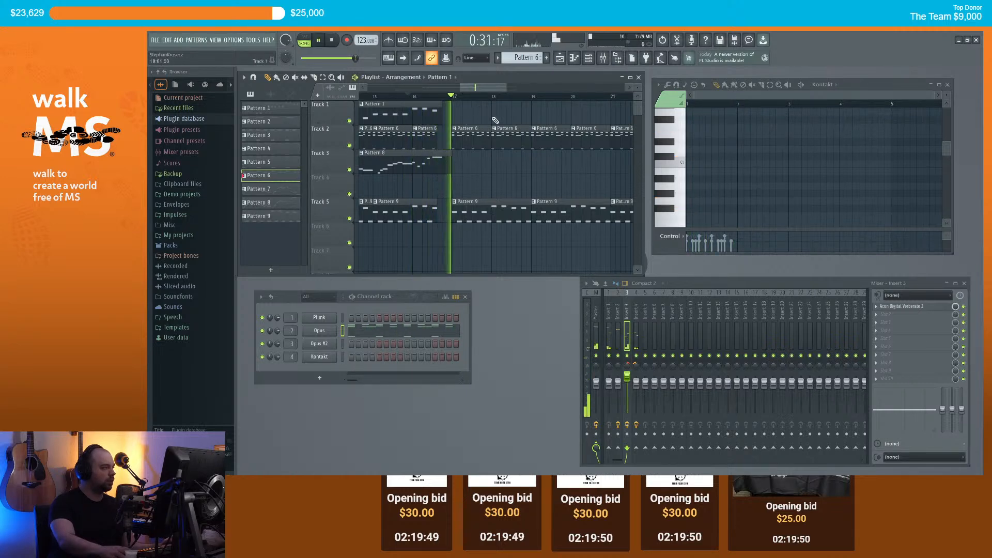
scroll(494, 129, down, 3)
key(space)
scroll(506, 172, up, 3)
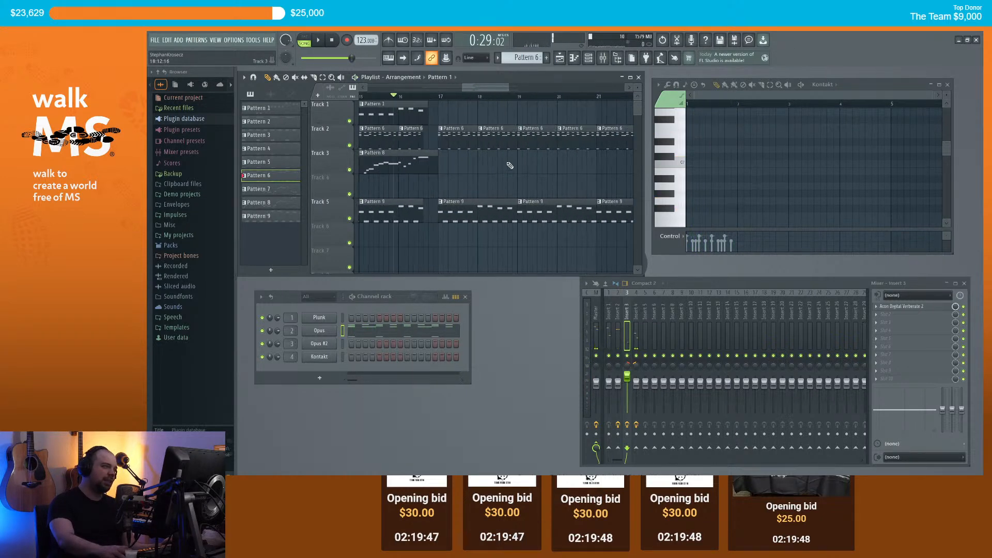
scroll(497, 156, up, 2)
Step: Nudge the selected clips from bar 17 one step later and back again, then deselect
drag(421, 102, 677, 238)
scroll(509, 194, down, 4)
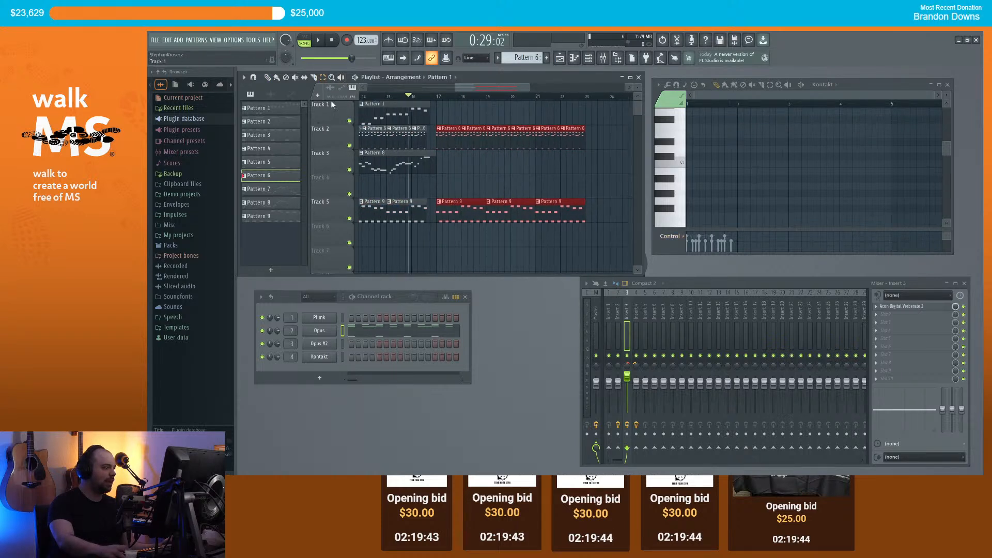
scroll(482, 141, up, 4)
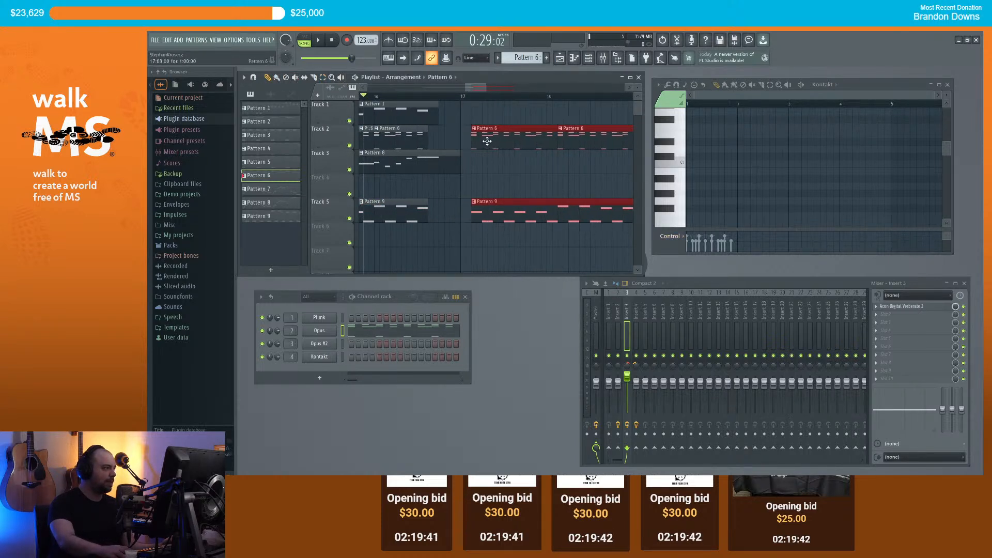
key(space)
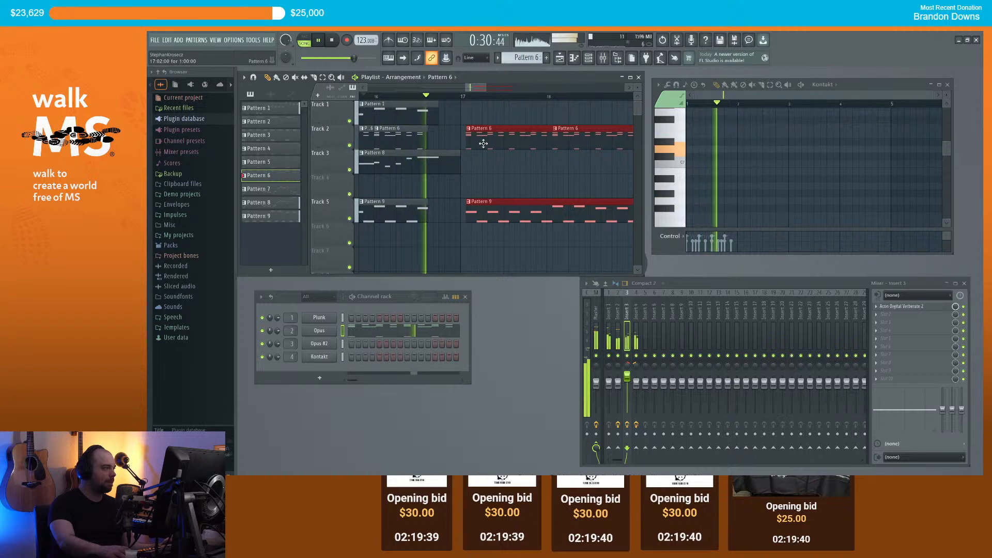
key(shift+Right)
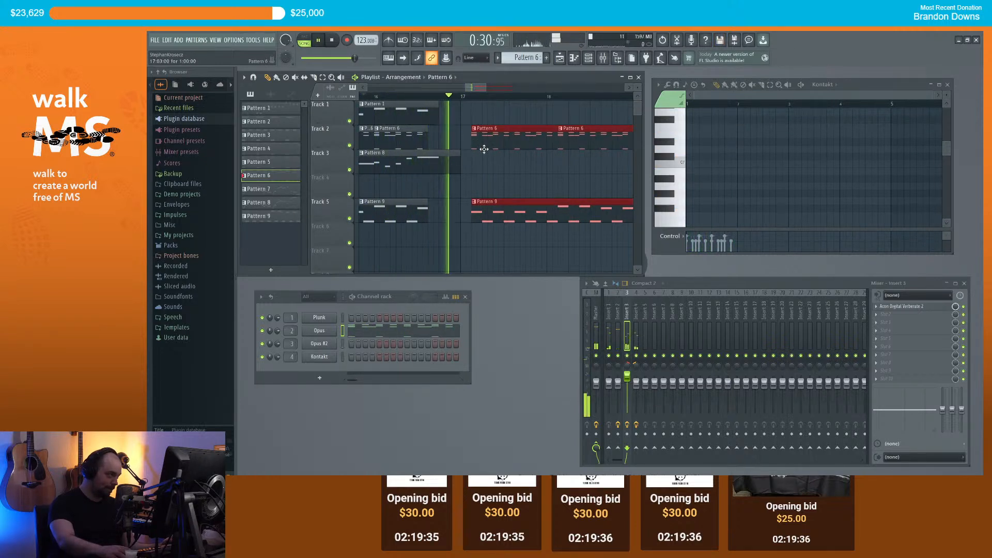
key(space)
key(shift+Left)
key(shift+Left)
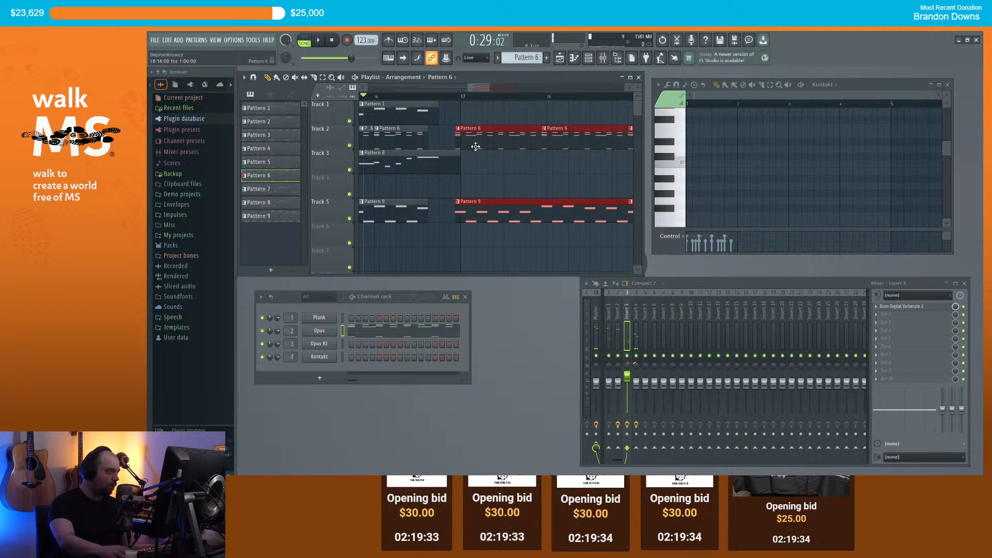
ctrl+scroll(484, 154, down, 2)
click(518, 176)
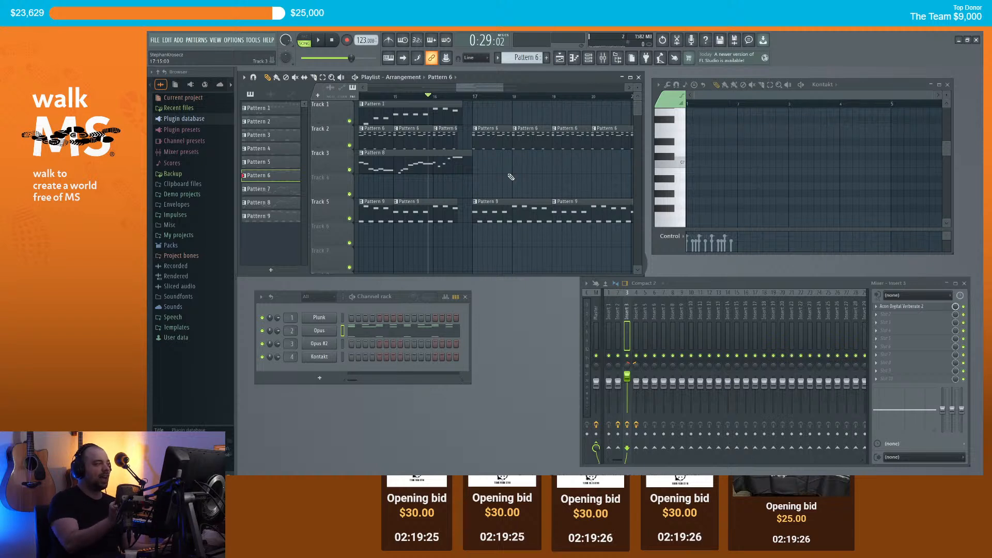
Step: Replay the song from bar 16 to check the clip timing
key(space)
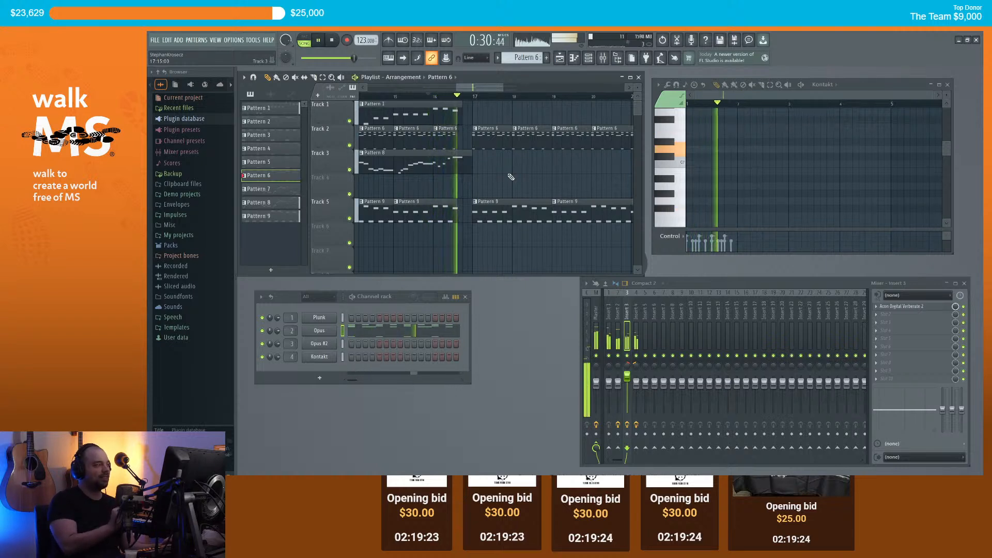
key(space)
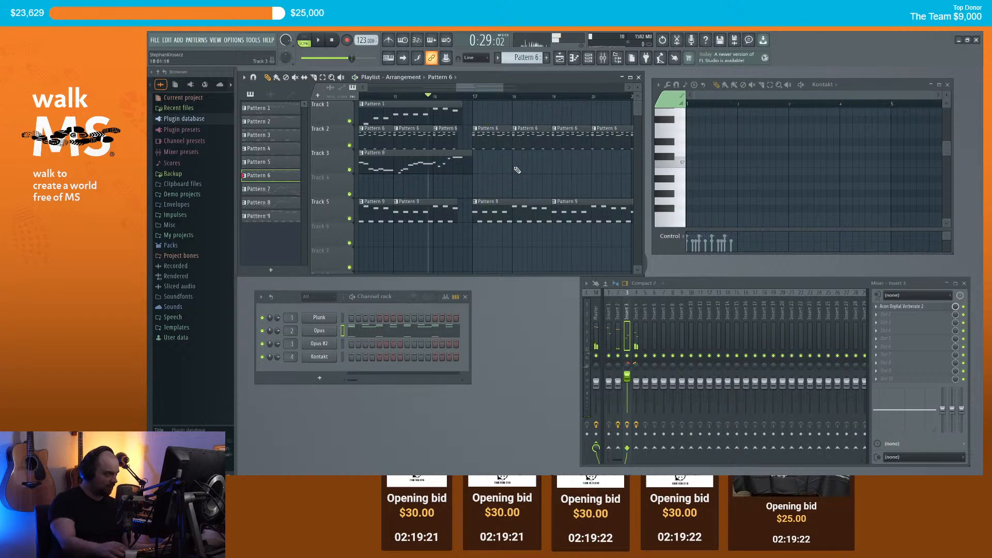
scroll(517, 177, up, 5)
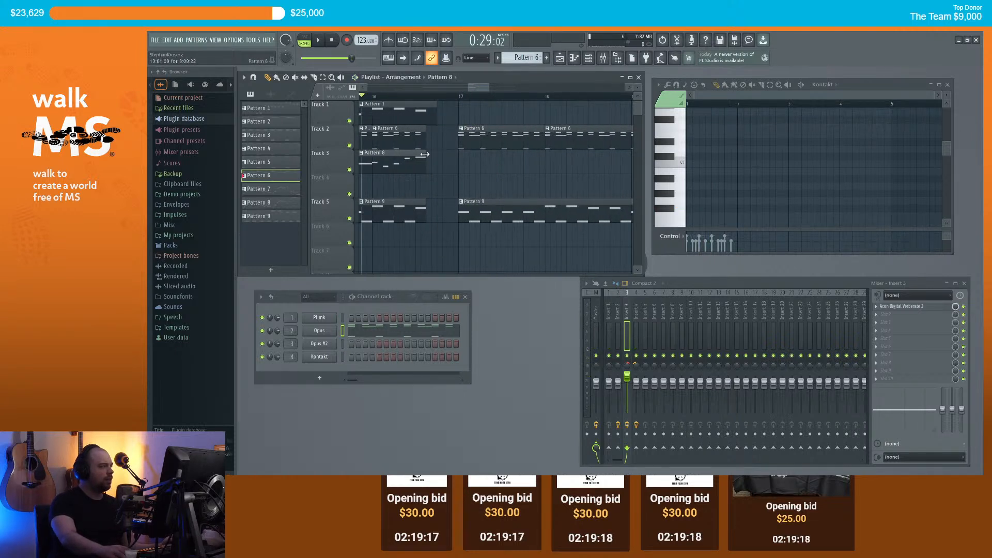
key(space)
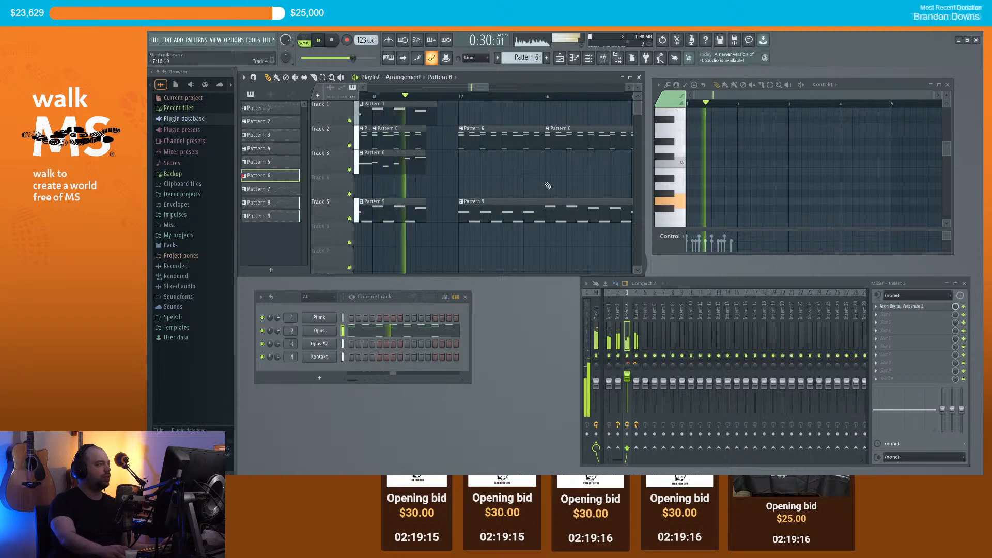
scroll(542, 175, down, 6)
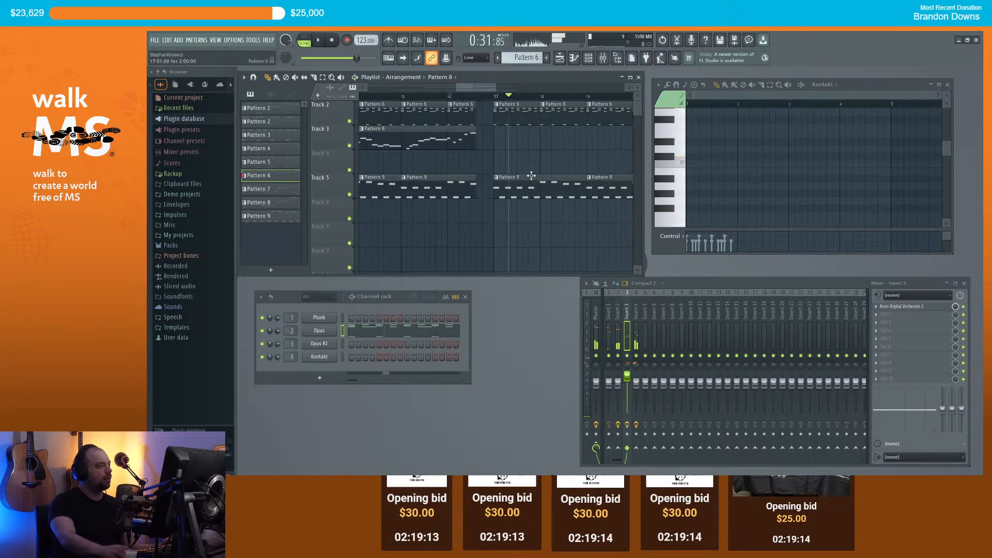
scroll(608, 176, up, 3)
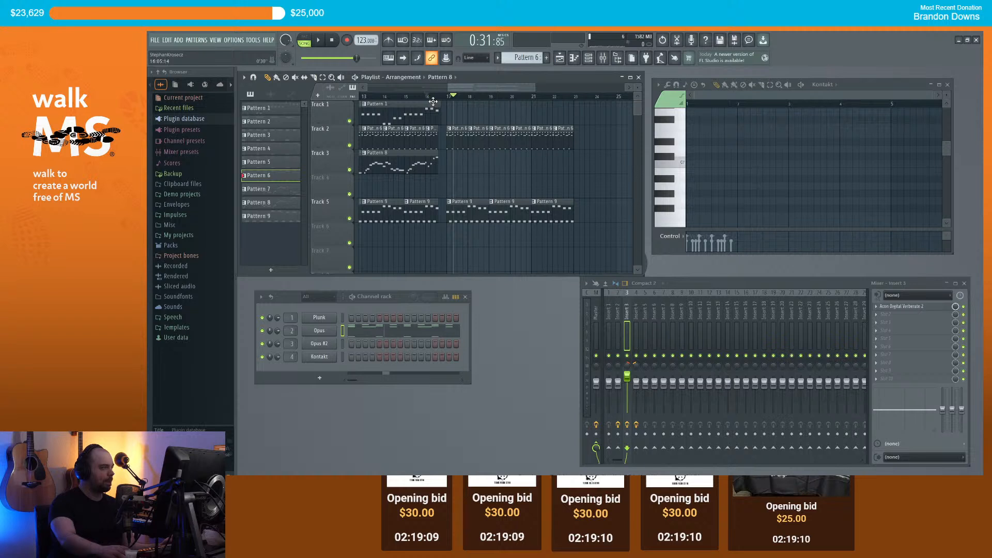
scroll(473, 138, down, 3)
scroll(480, 170, up, 2)
click(428, 96)
key(space)
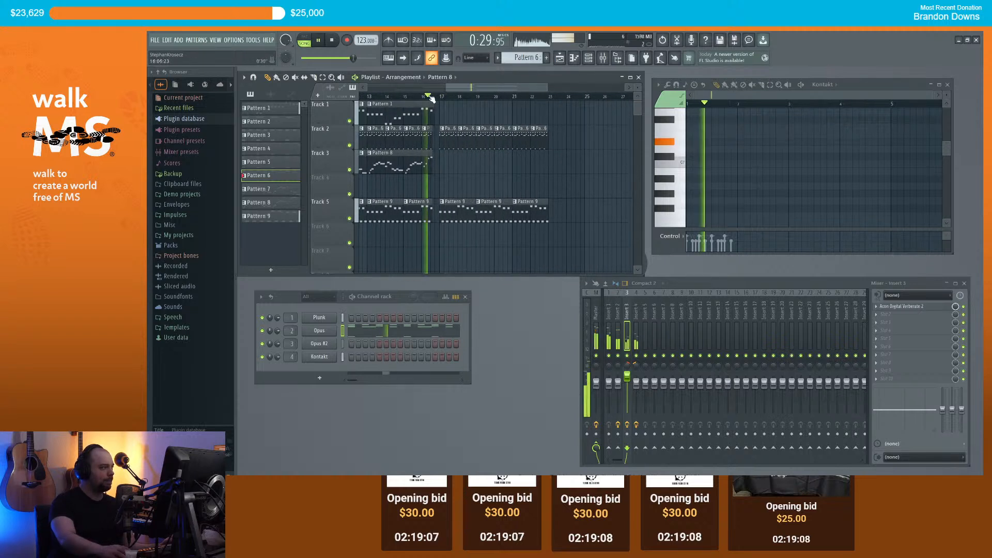
key(space)
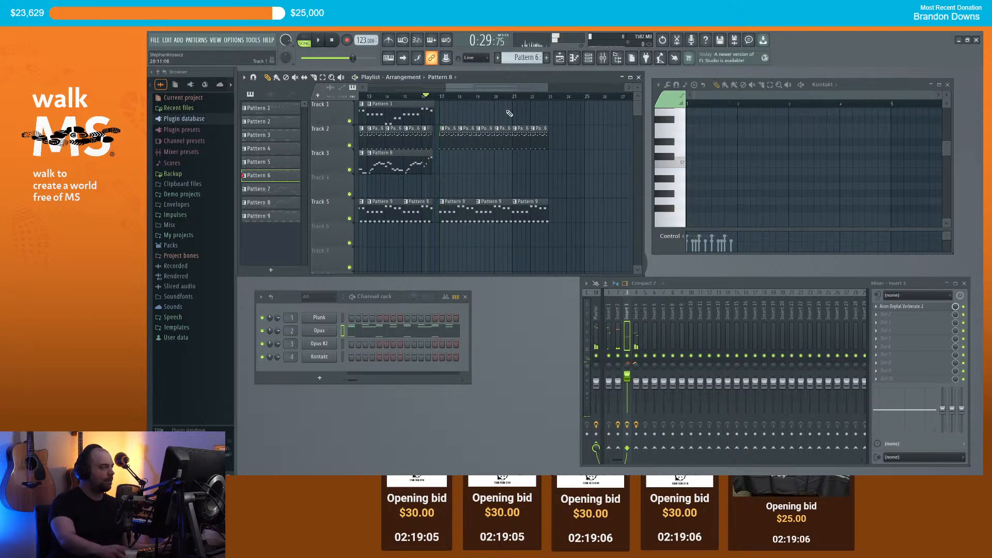
scroll(490, 131, up, 2)
mouse_move(474, 87)
mouse_down()
mouse_move(459, 86)
mouse_move(476, 88)
mouse_up()
scroll(490, 110, down, 2)
Step: Save the project as charity3
key(ctrl+s)
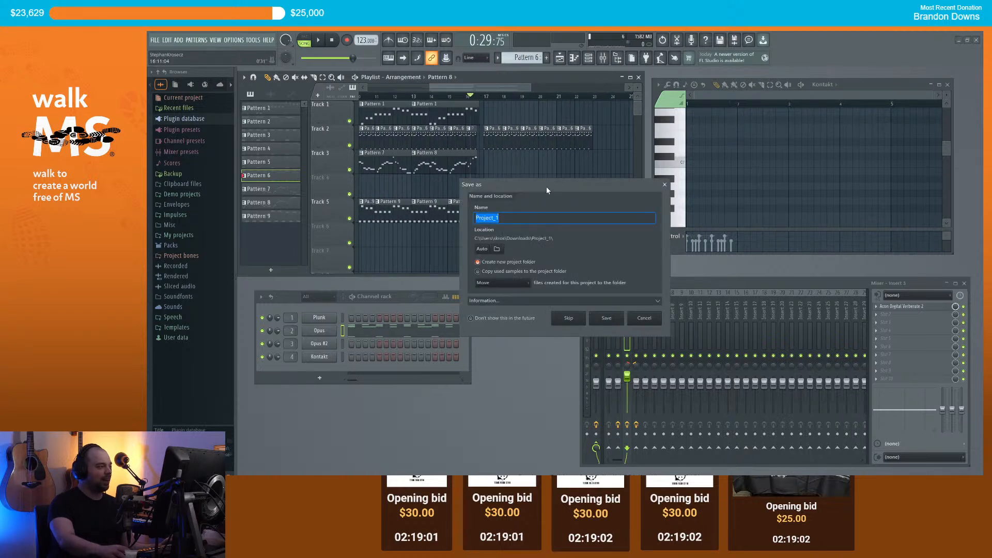
text(charity3)
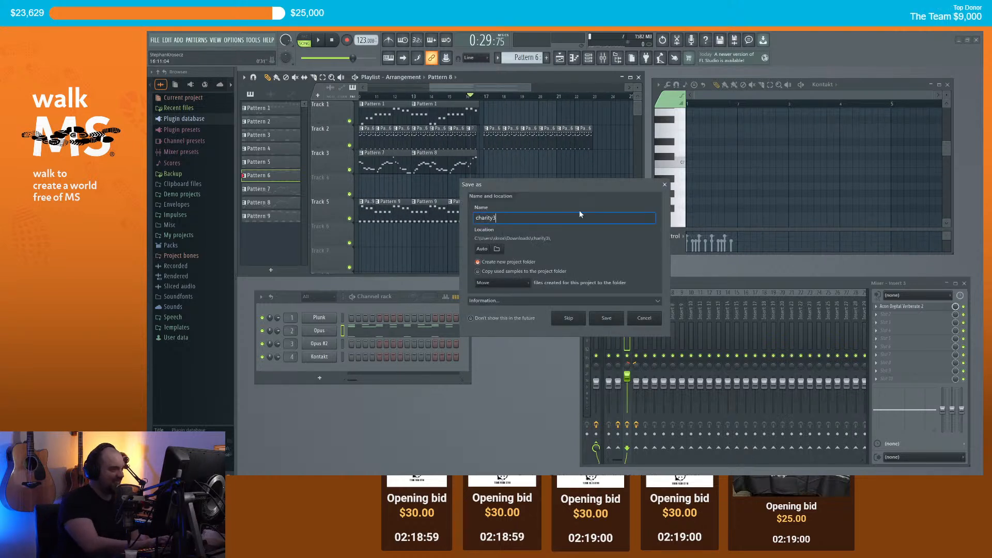
click(607, 318)
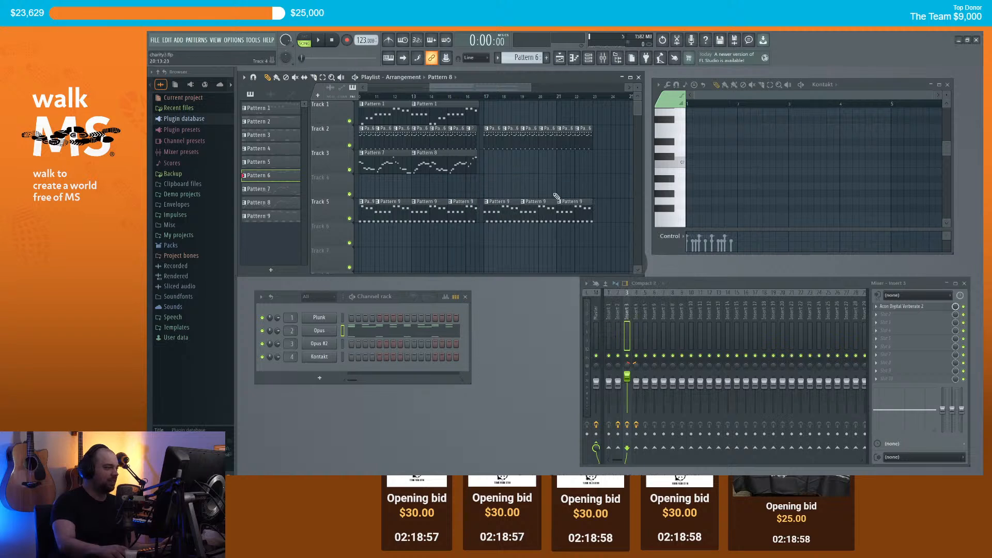
Step: Add Pattern 1 clips on Track 1 at bars 17 and 21, plus two Pattern 6 clips ending Track 2
scroll(474, 103, up, 2)
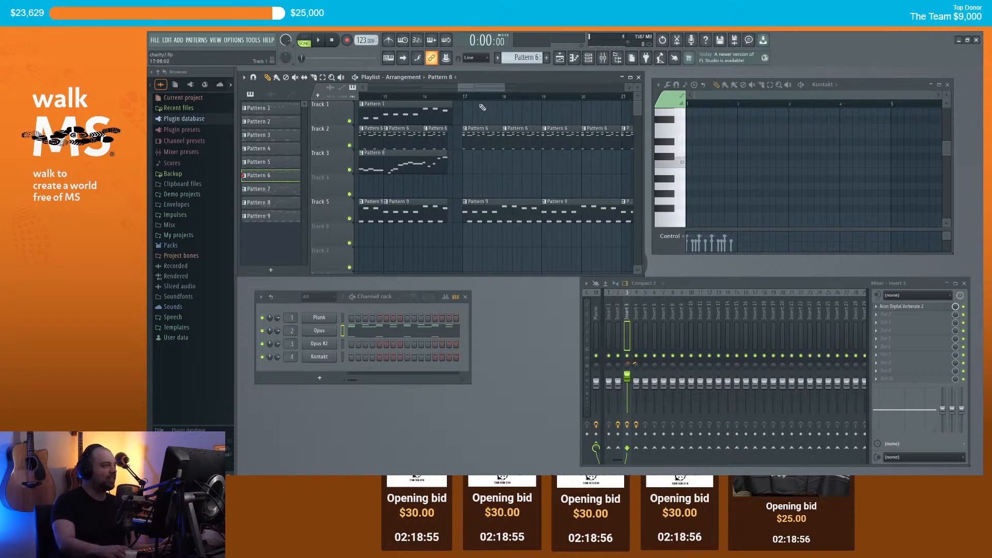
scroll(482, 108, down, 1)
scroll(497, 102, down, 2)
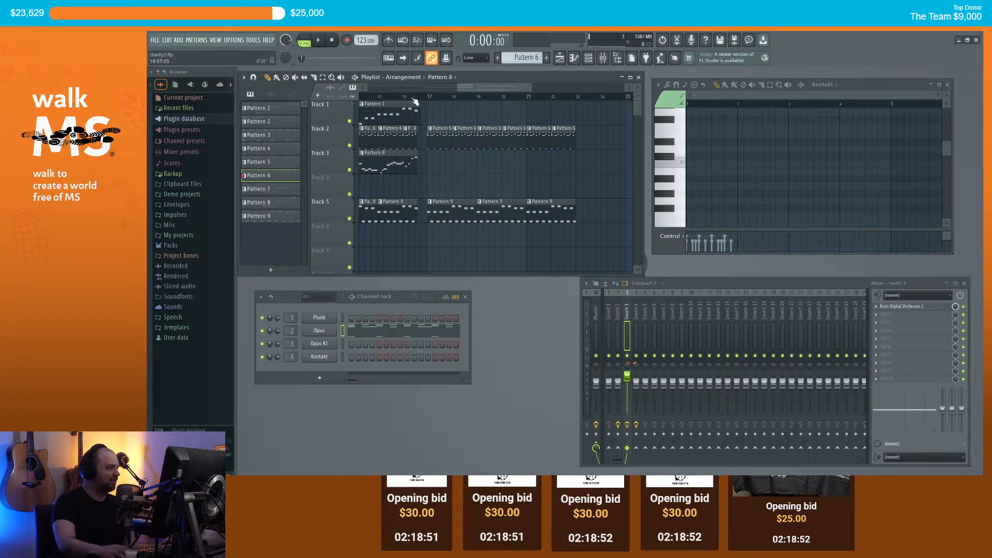
scroll(439, 134, down, 3)
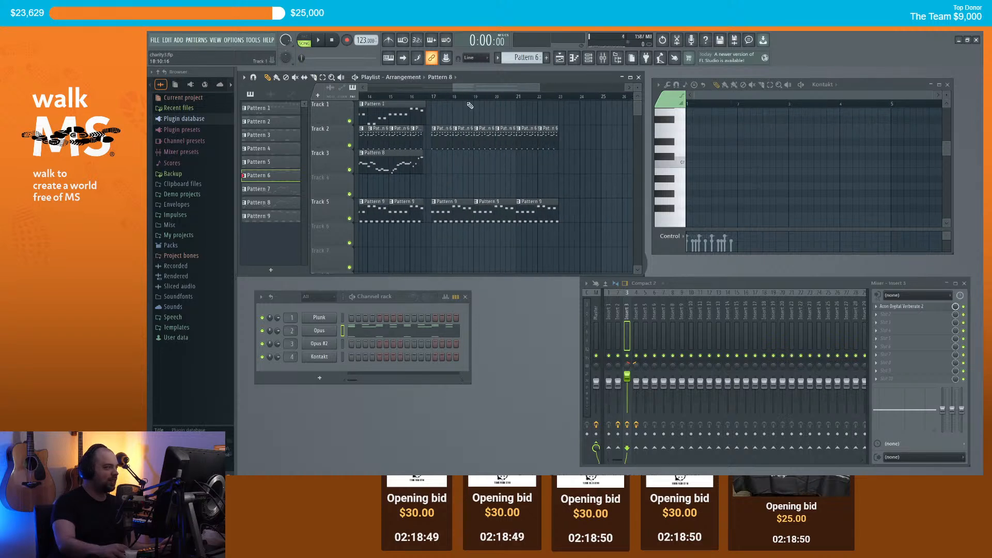
drag(463, 90, 396, 84)
scroll(446, 86, down, 1)
scroll(494, 95, up, 5)
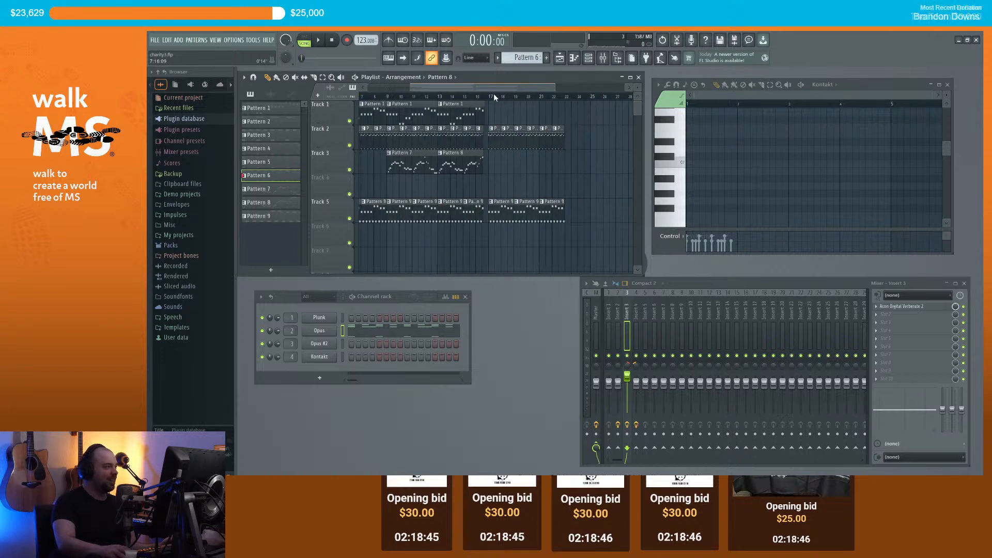
scroll(474, 119, down, 3)
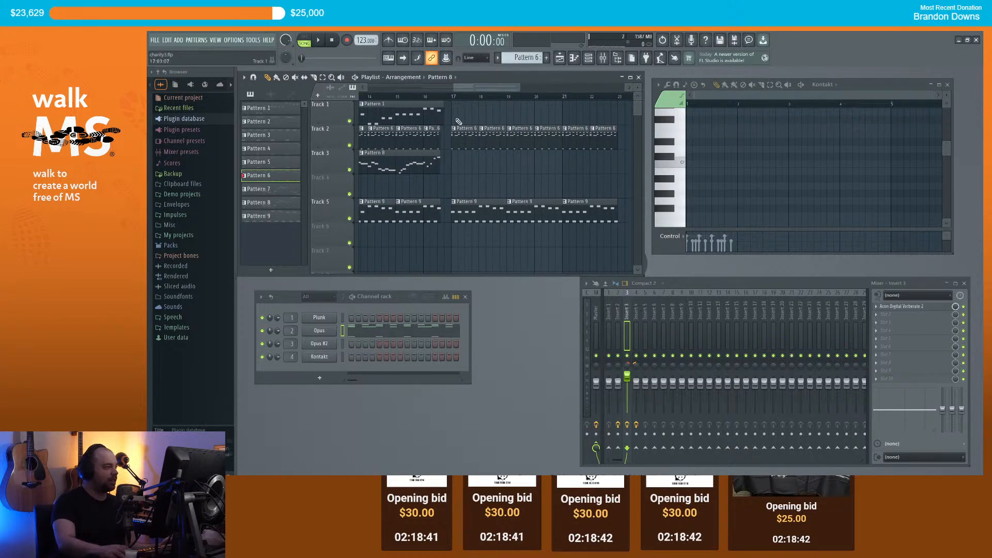
scroll(467, 118, down, 5)
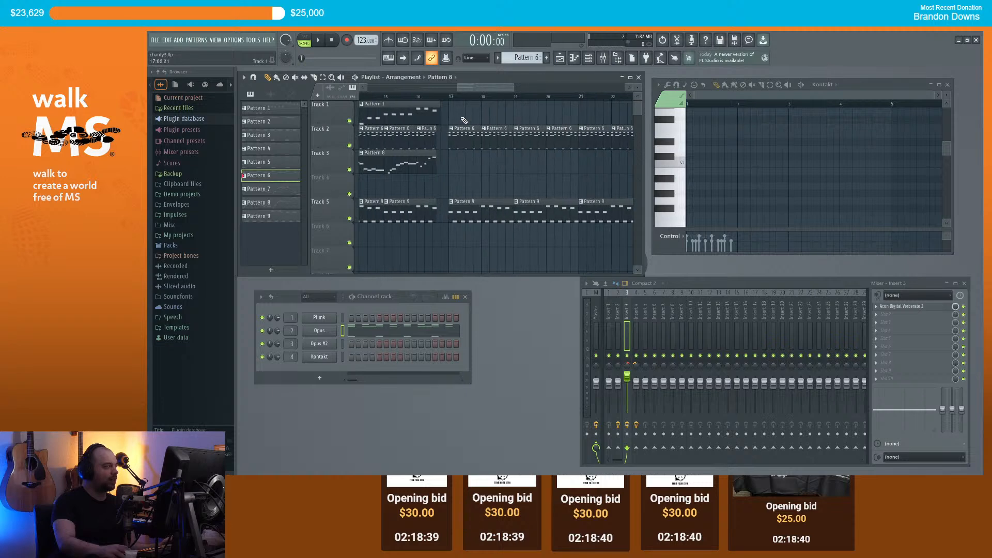
scroll(494, 114, down, 4)
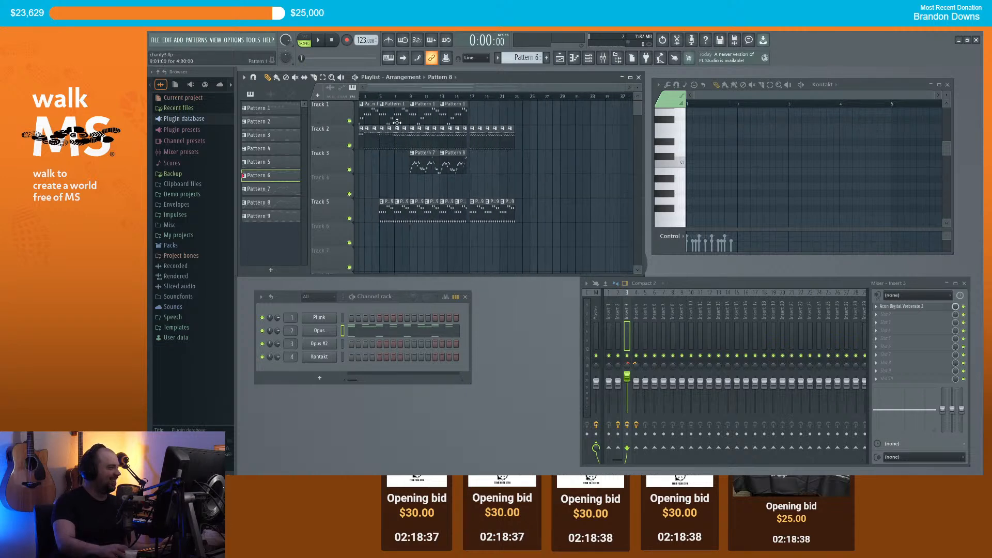
scroll(475, 120, up, 4)
click(433, 114)
click(536, 116)
scroll(546, 120, down, 2)
click(564, 135)
click(578, 143)
click(597, 140)
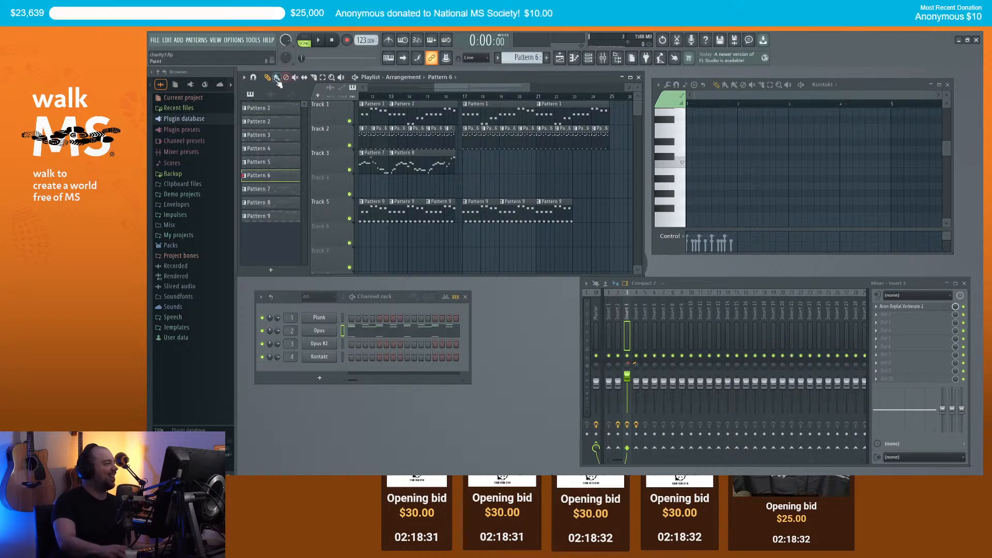
Step: Add one more Pattern 9 clip after the last clip on Track 5
click(568, 213)
click(578, 213)
scroll(558, 166, up, 2)
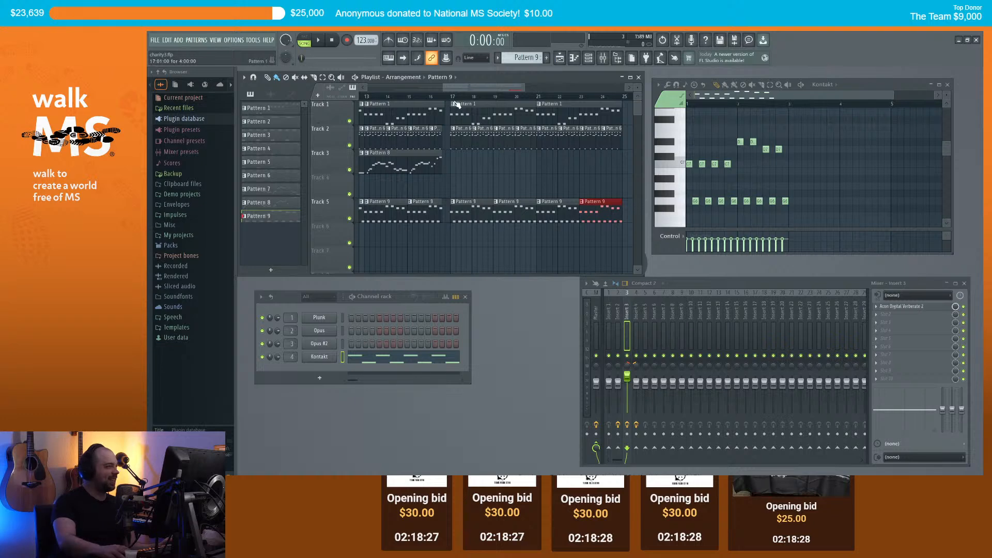
scroll(496, 169, down, 3)
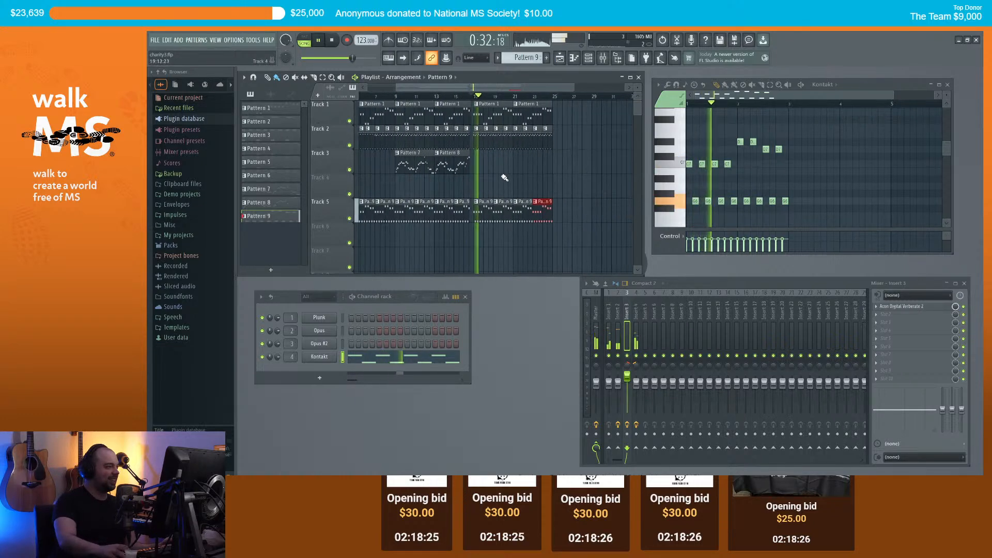
key(space)
Step: Make the bar-17 sax clip on Track 3 unique as Pattern 8 and delete the bar-21 clip
click(391, 164)
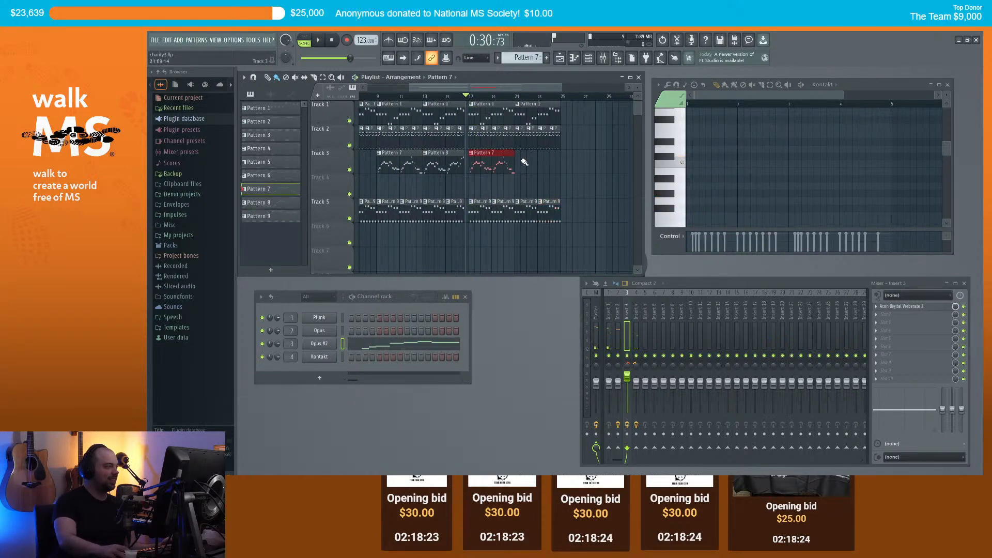
scroll(519, 164, up, 3)
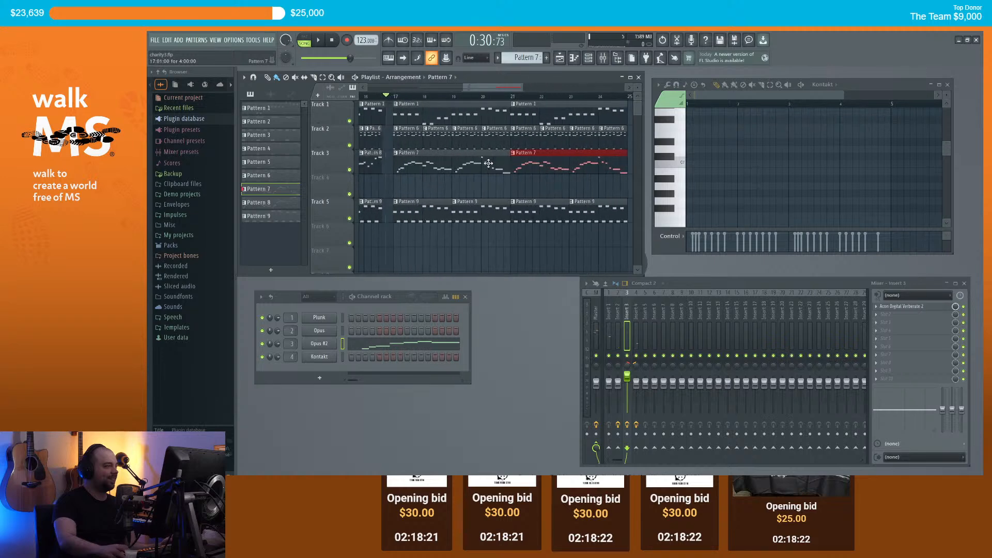
click(414, 155)
click(439, 219)
right_click(525, 166)
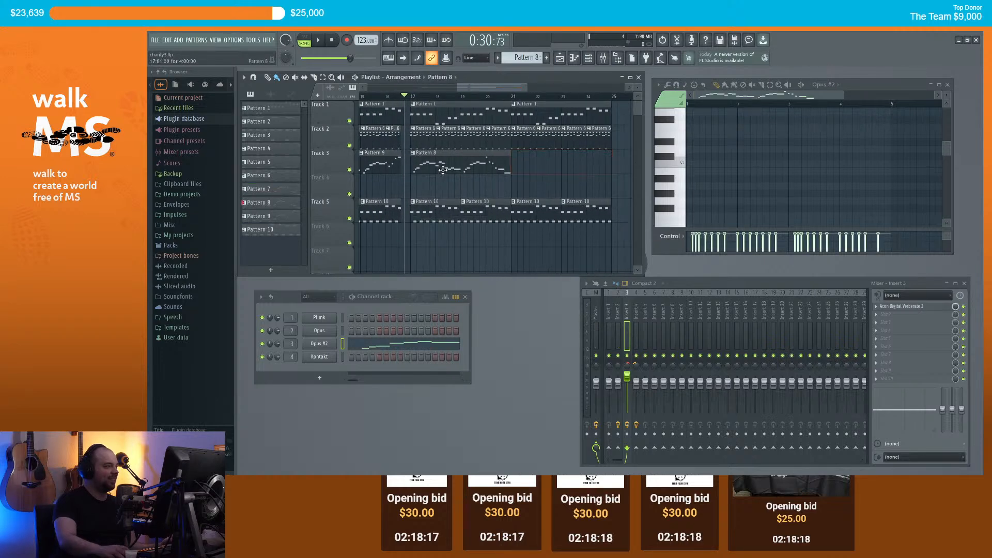
Step: In Pattern 8's piano roll, clone all notes an octave higher and play the doubled melody
double_click(442, 170)
drag(760, 99, 710, 102)
key(ctrl+a)
scroll(704, 126, down, 6)
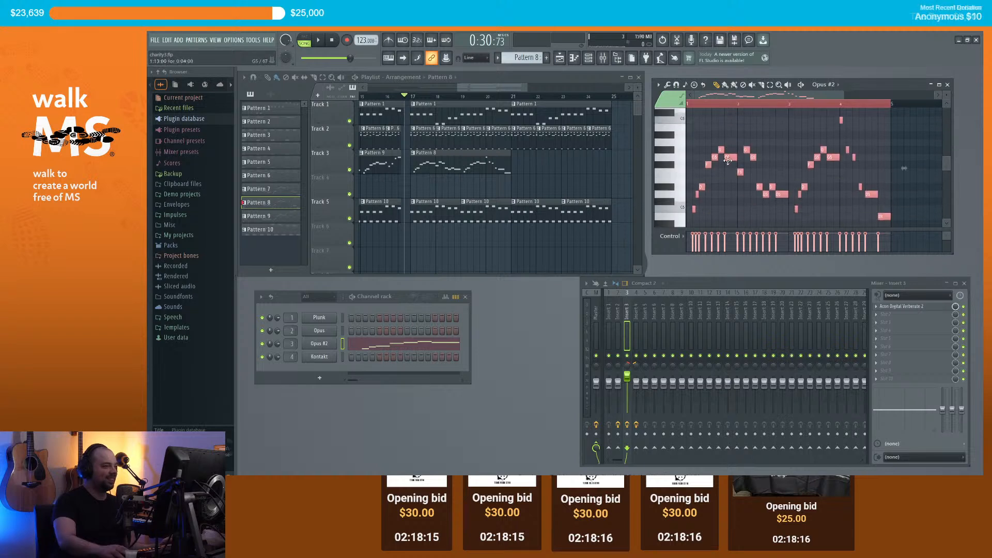
drag(731, 156, 734, 157)
drag(698, 209, 702, 209)
scroll(691, 208, up, 3)
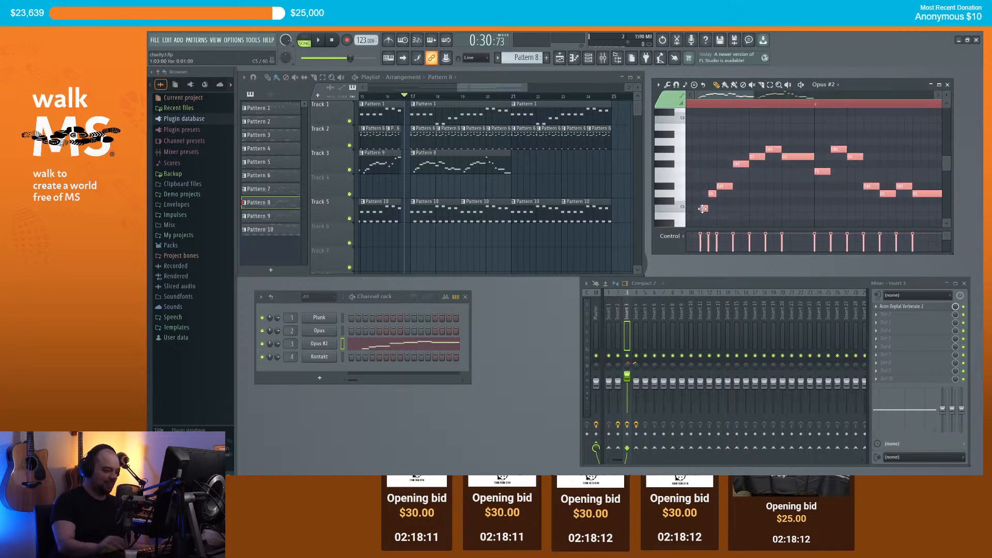
key(ctrl+Up)
key(space)
Step: Delete the upper-octave notes and undo the octave transposition
scroll(748, 169, down, 3)
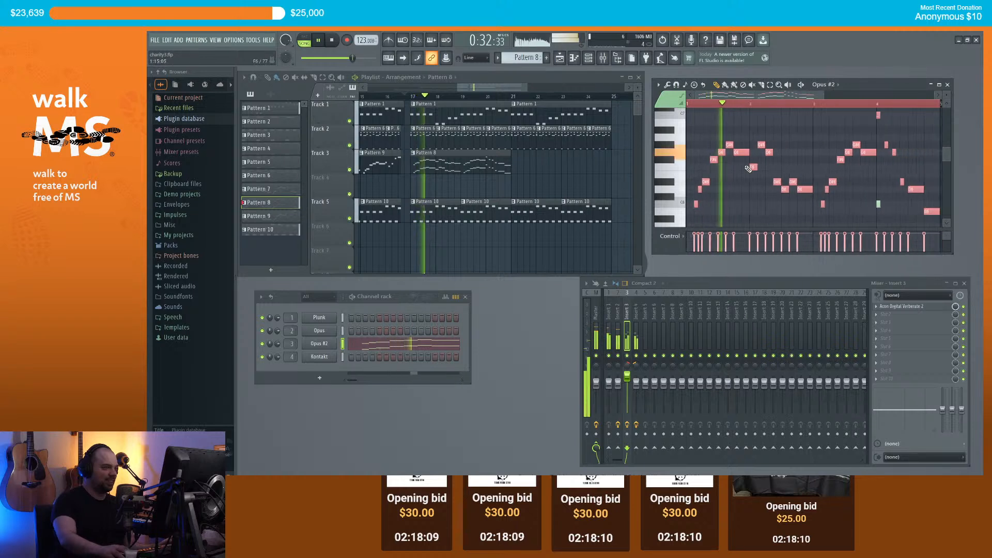
scroll(776, 158, down, 2)
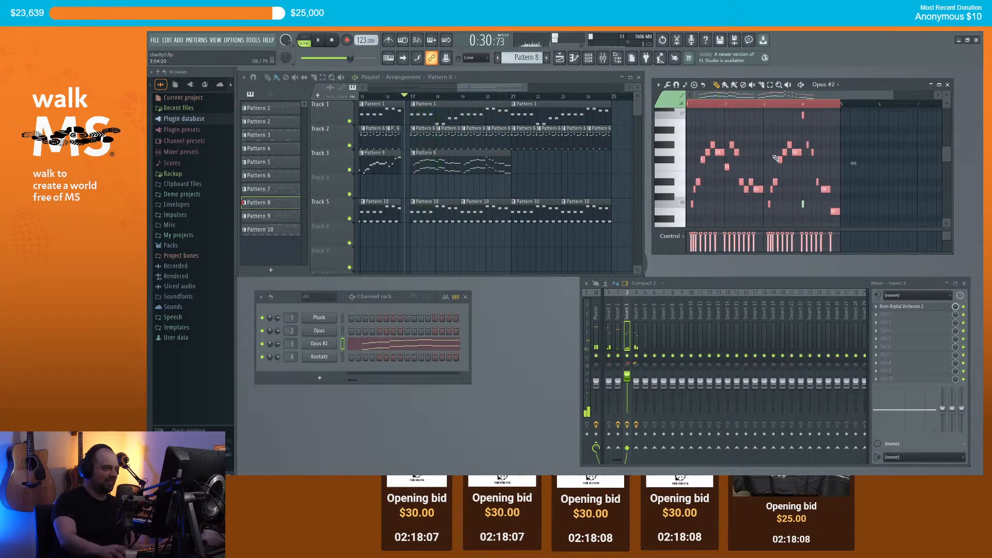
scroll(775, 158, up, 2)
drag(747, 96, 723, 95)
scroll(732, 154, down, 3)
key(Delete)
scroll(732, 155, up, 1)
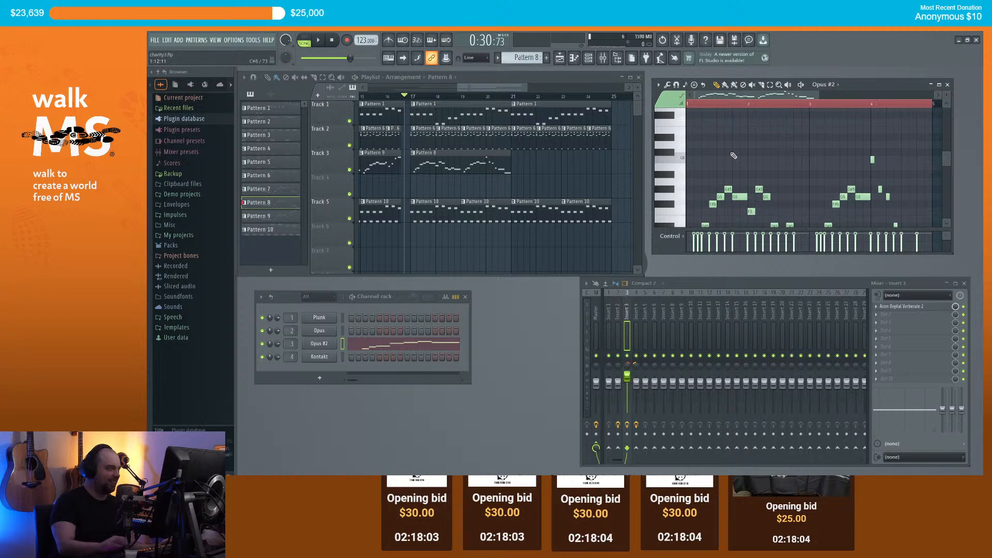
scroll(457, 188, up, 1)
scroll(450, 173, down, 1)
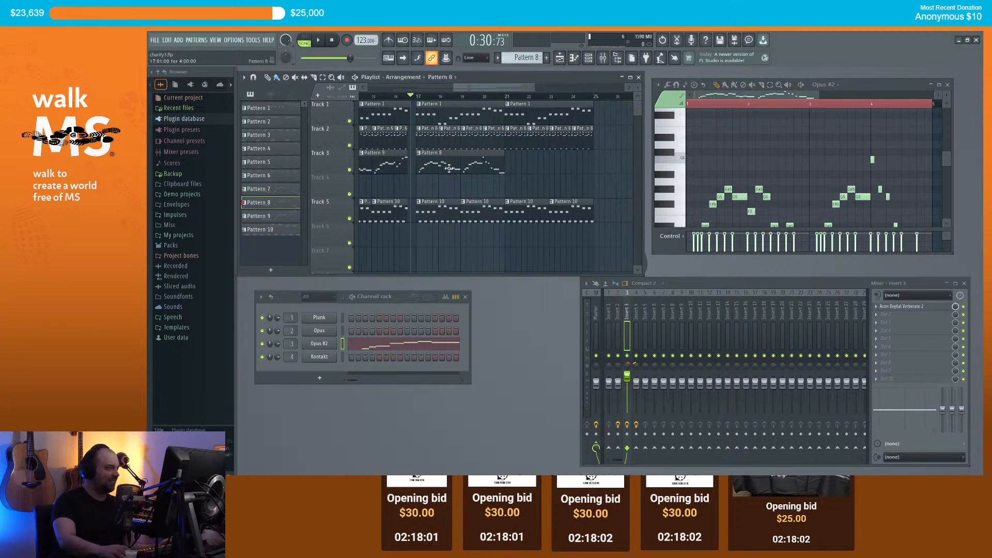
key(ctrl+z)
Step: Undo the note move and the two extra painted Pattern 7 clips
key(ctrl+z)
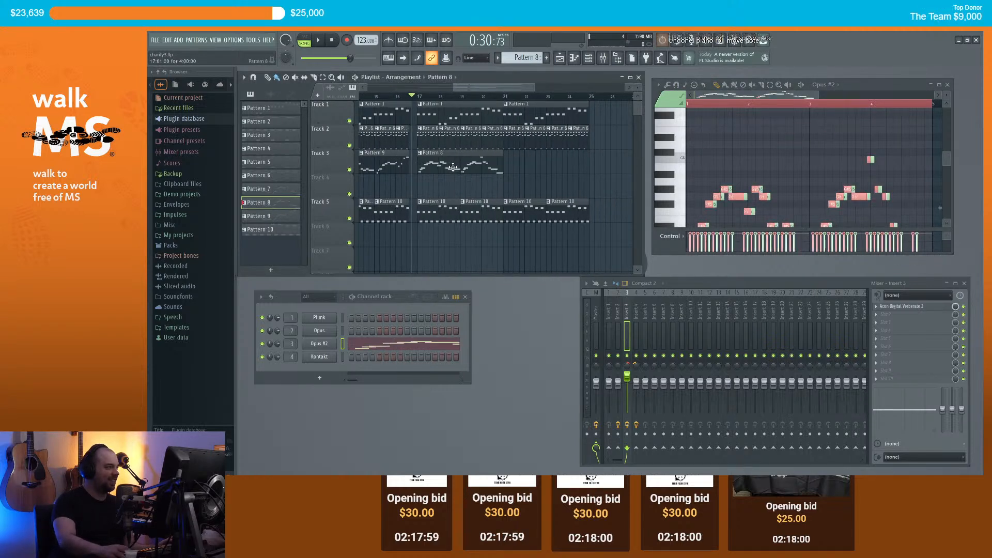
key(ctrl+z)
key(ctrl+z)
key(ctrl+z)
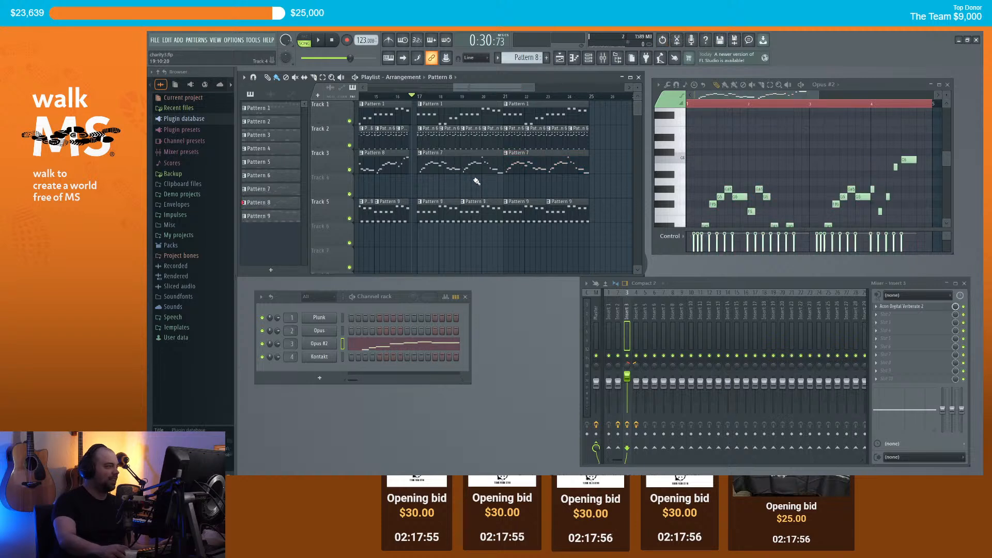
scroll(477, 182, down, 2)
key(ctrl+z)
key(ctrl+z)
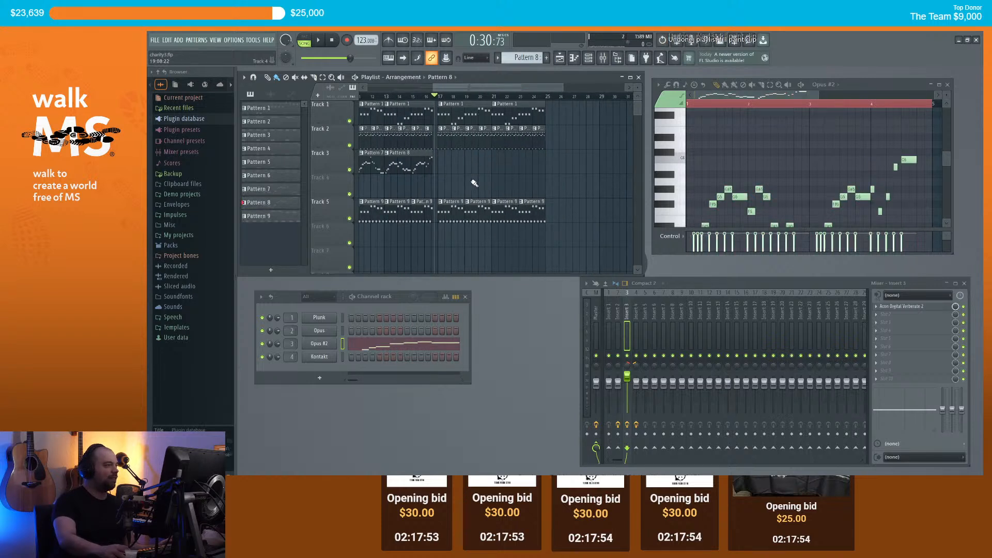
Step: Pick Pattern 7 and then Pattern 8 from their Track 3 clips, then deselect
click(375, 166)
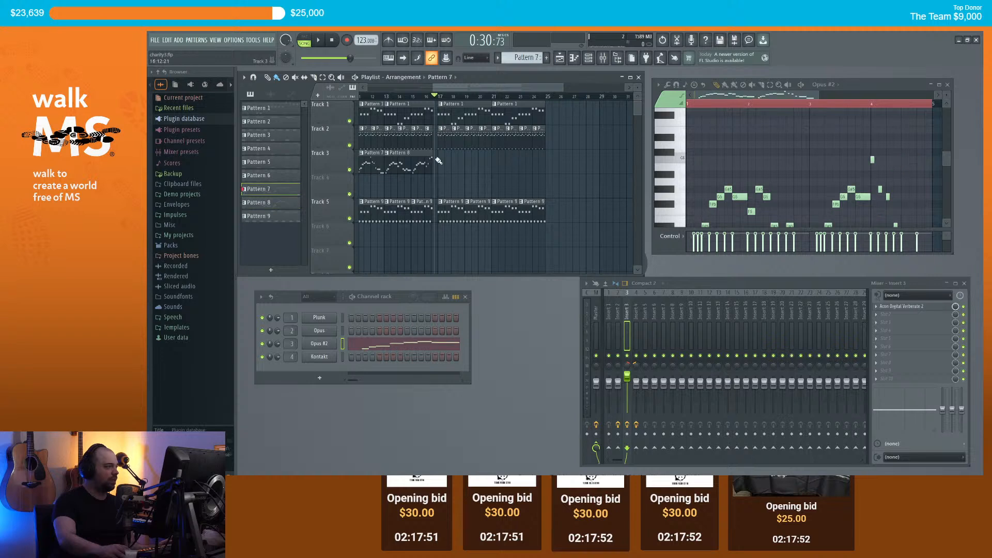
click(405, 163)
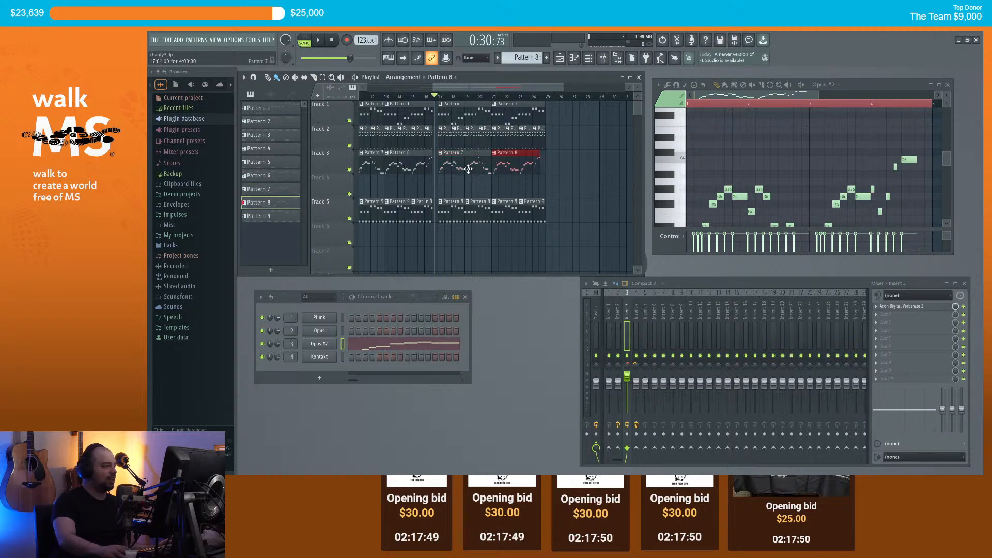
scroll(466, 186, up, 3)
ctrl+click(466, 186)
scroll(467, 187, down, 2)
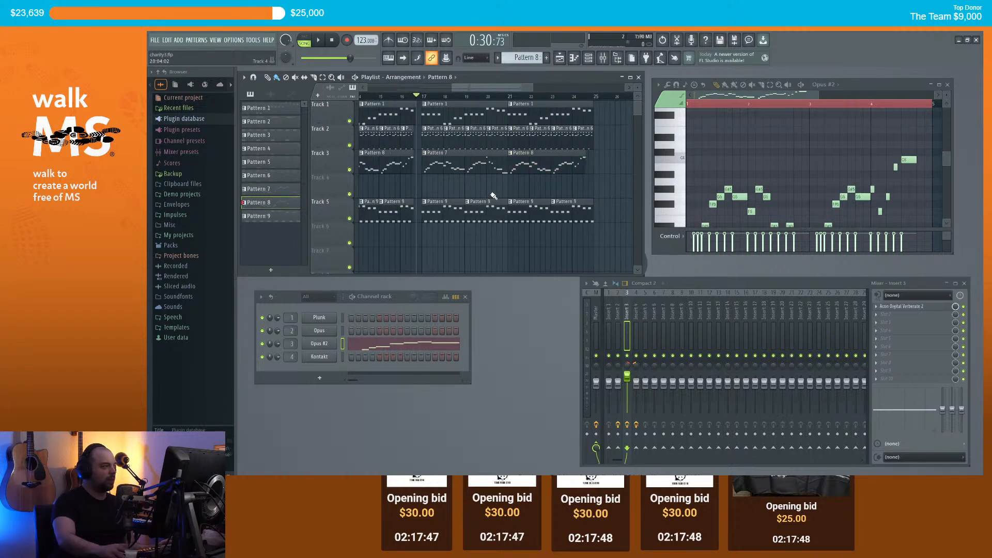
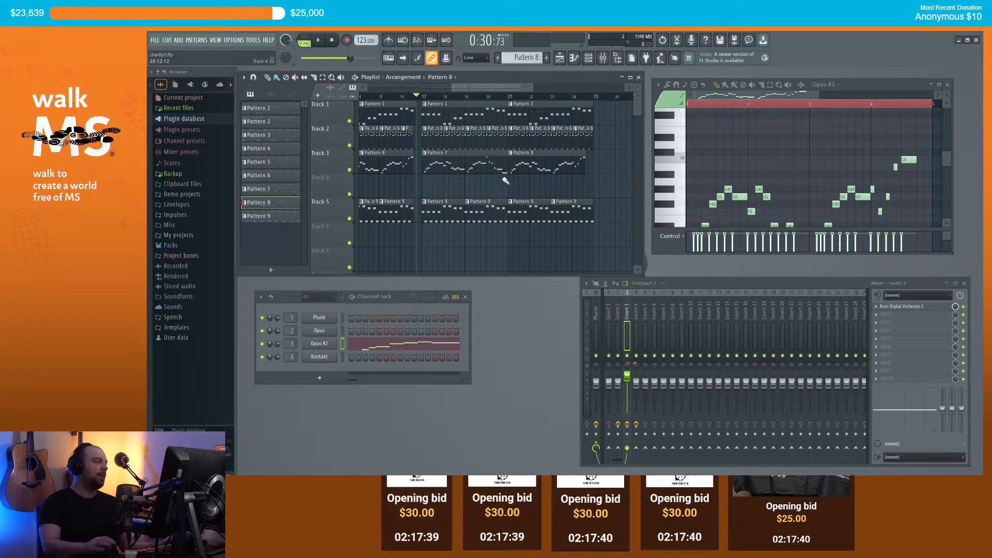
Step: Load Pattern 7 into the piano roll from its Track 3 clip and stop playback
scroll(411, 194, up, 2)
scroll(411, 194, up, 1)
scroll(420, 191, up, 1)
scroll(419, 111, down, 3)
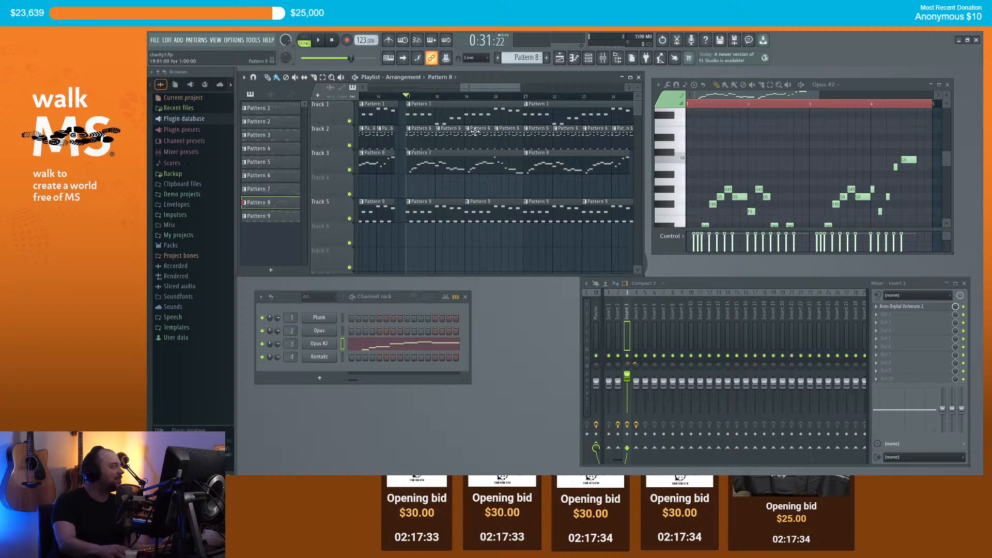
scroll(496, 183, down, 3)
click(478, 166)
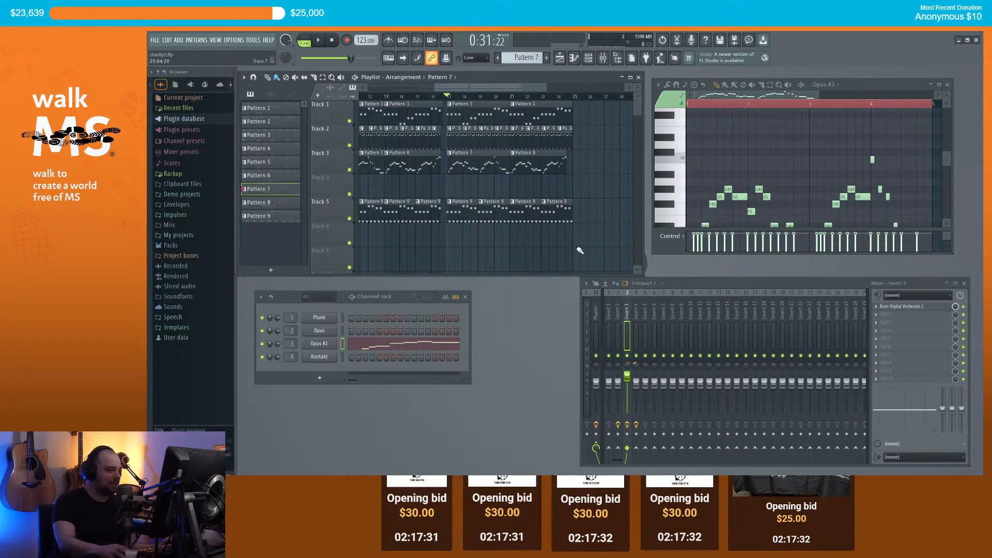
scroll(474, 189, up, 3)
scroll(477, 190, up, 2)
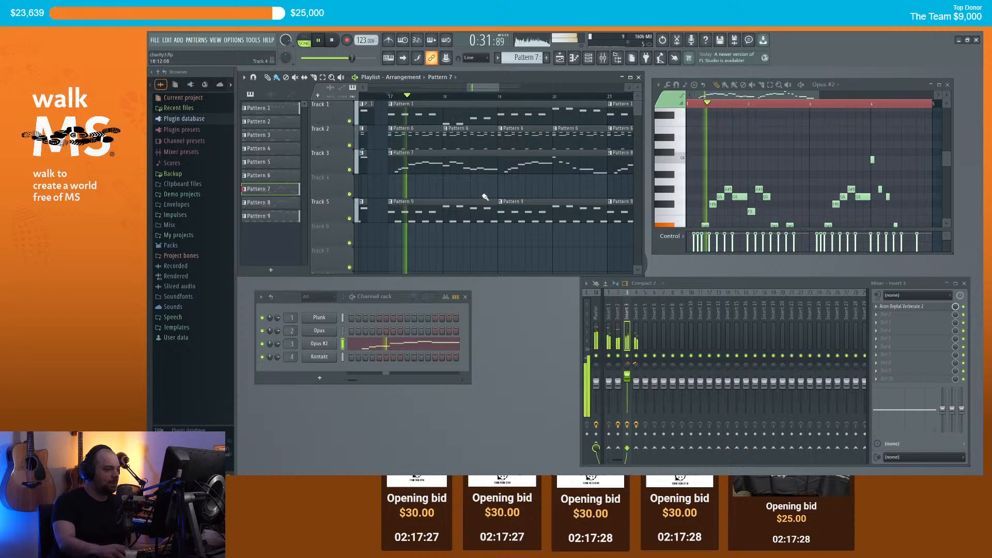
key(space)
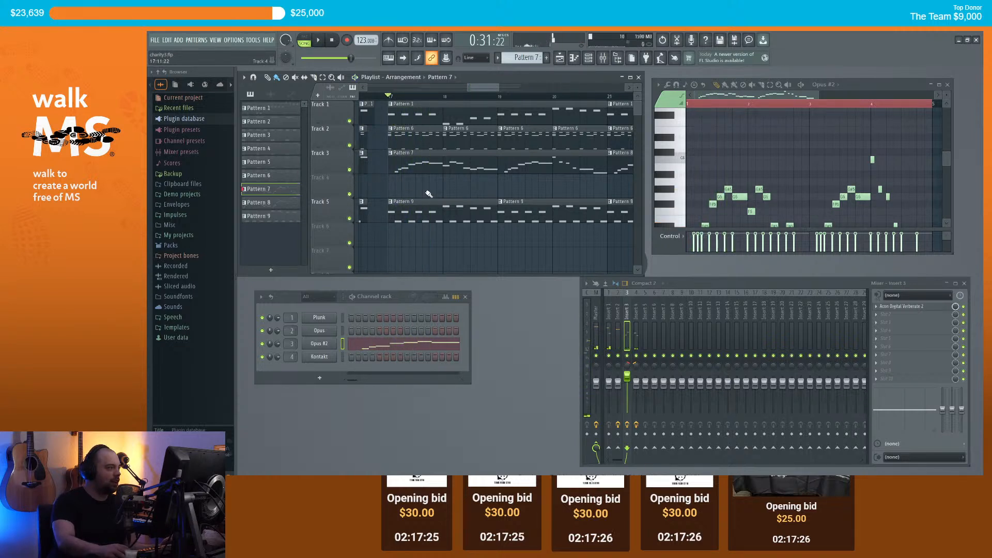
scroll(429, 194, down, 4)
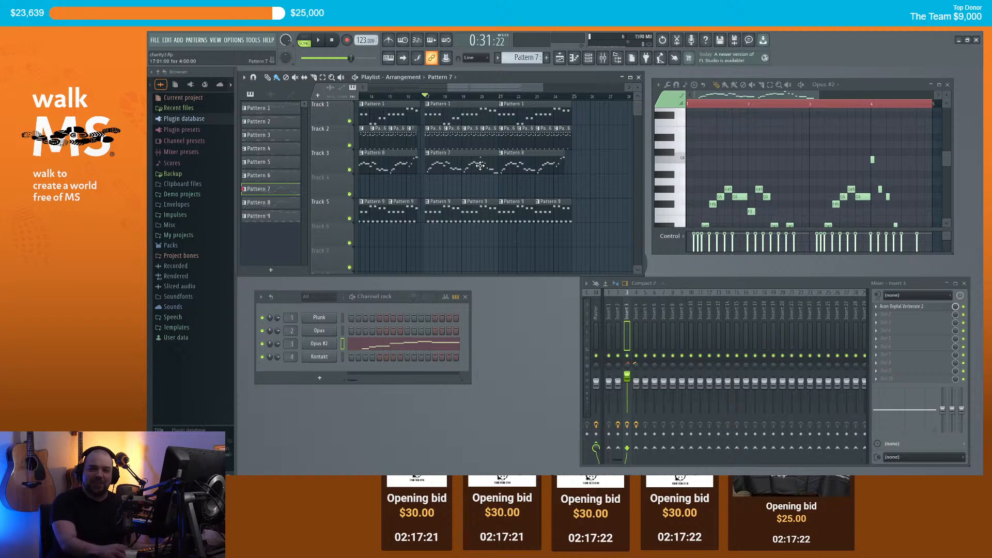
Step: Solo Track 3 to audition the melody alone, then unsolo it
right_click(352, 170)
key(space)
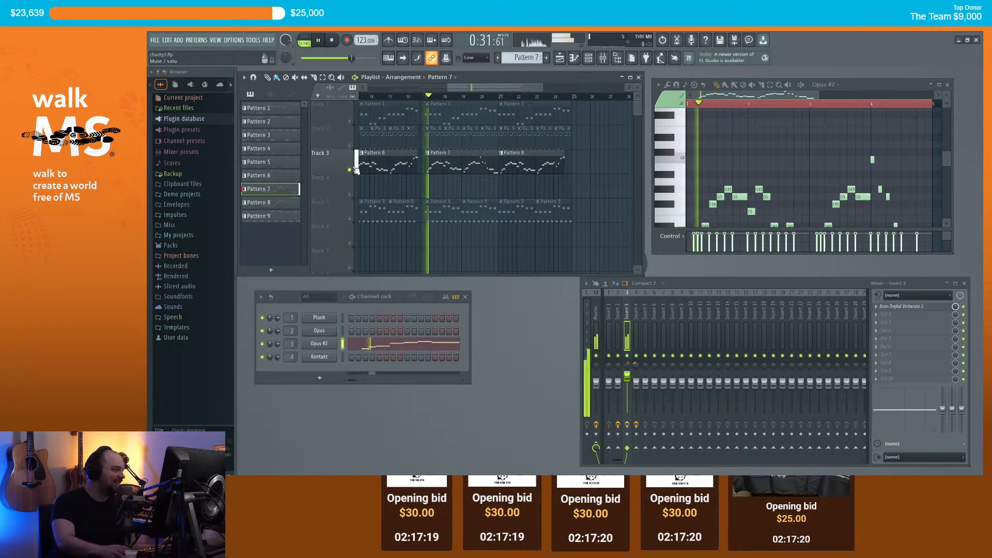
key(space)
right_click(352, 171)
scroll(578, 277, up, 2)
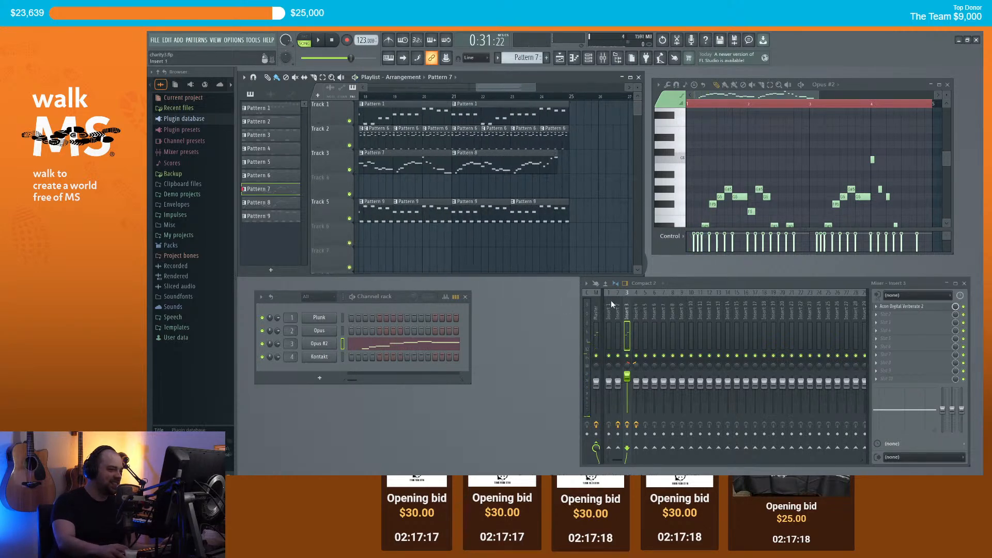
Step: Load kHs Pitch Shifter into insert 3's second effect slot and set its pitch to +12.00
click(885, 314)
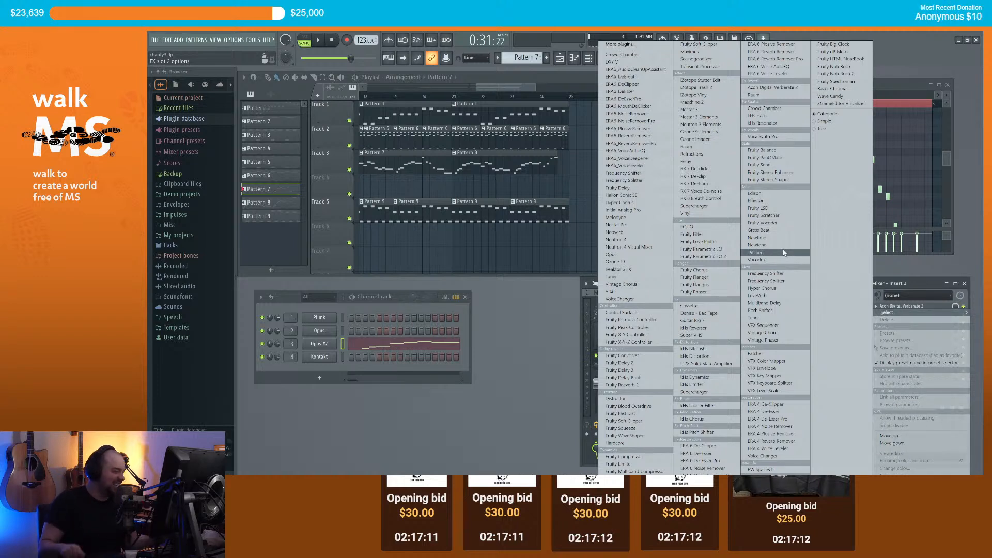
click(714, 433)
drag(208, 69, 701, 123)
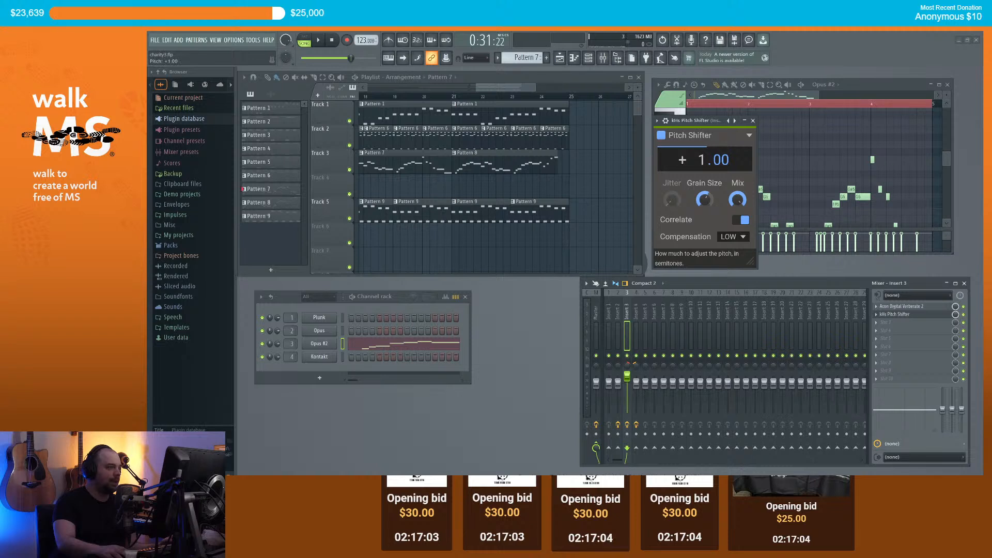
drag(492, 82, 482, 84)
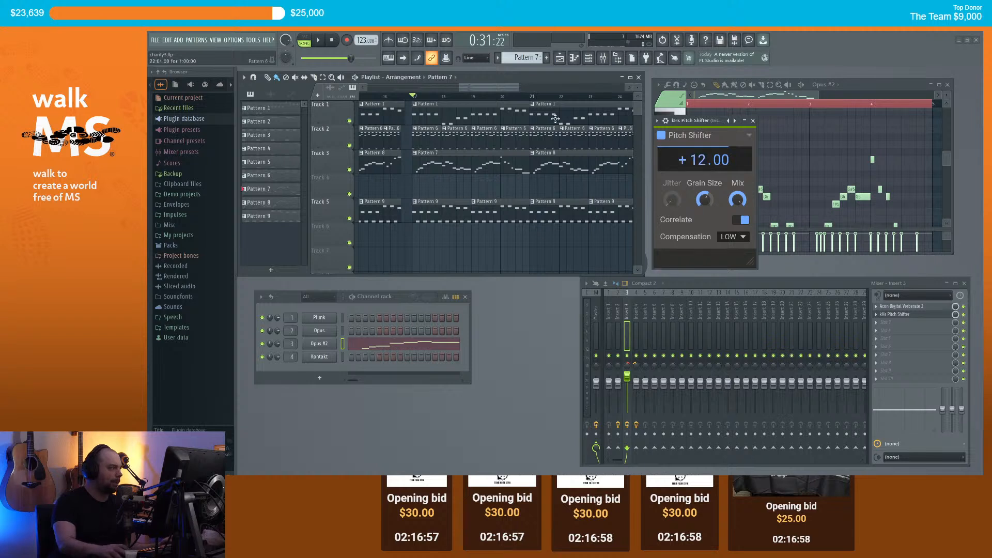
Step: Play the song from bar 17 to audition the octave-up pitch shift
key(space)
key(space)
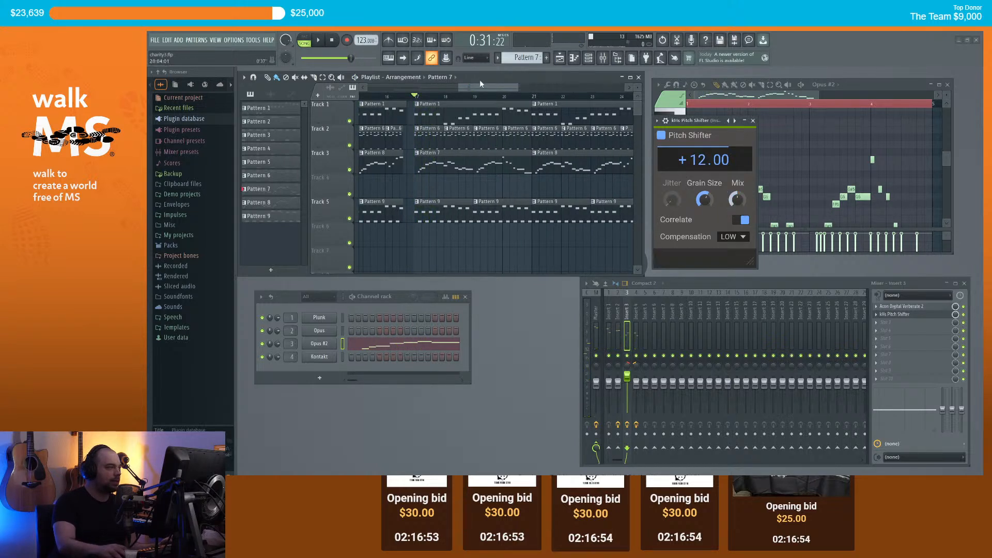
key(space)
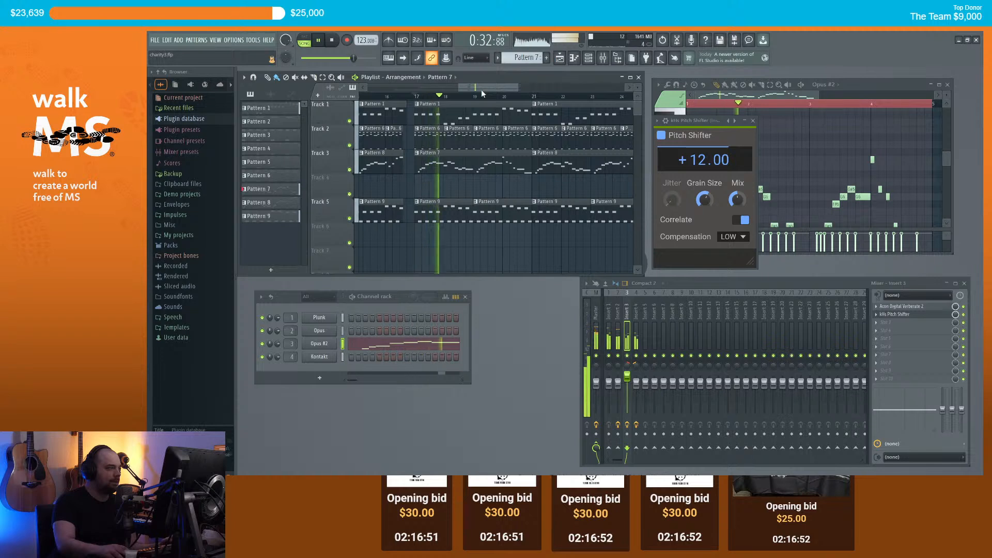
scroll(488, 90, down, 2)
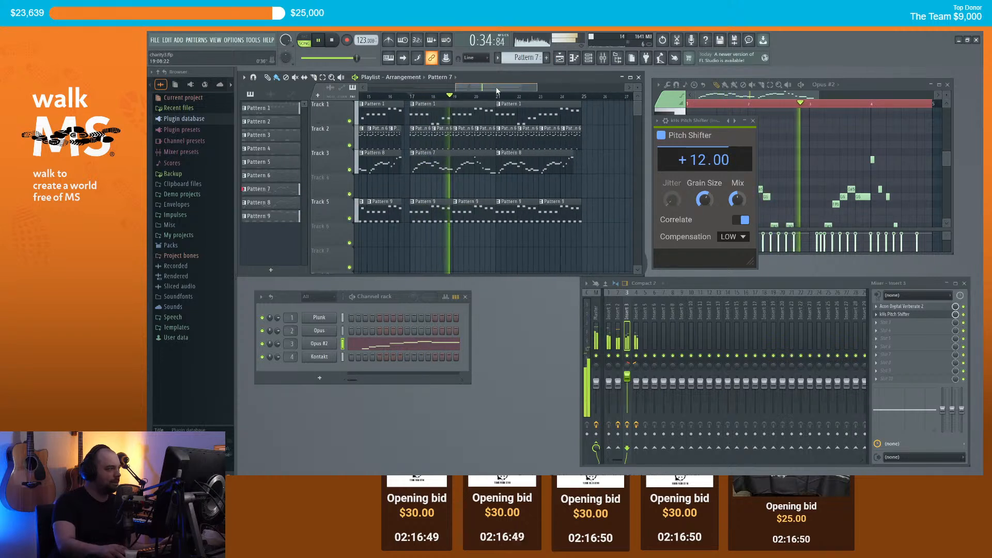
scroll(498, 91, down, 1)
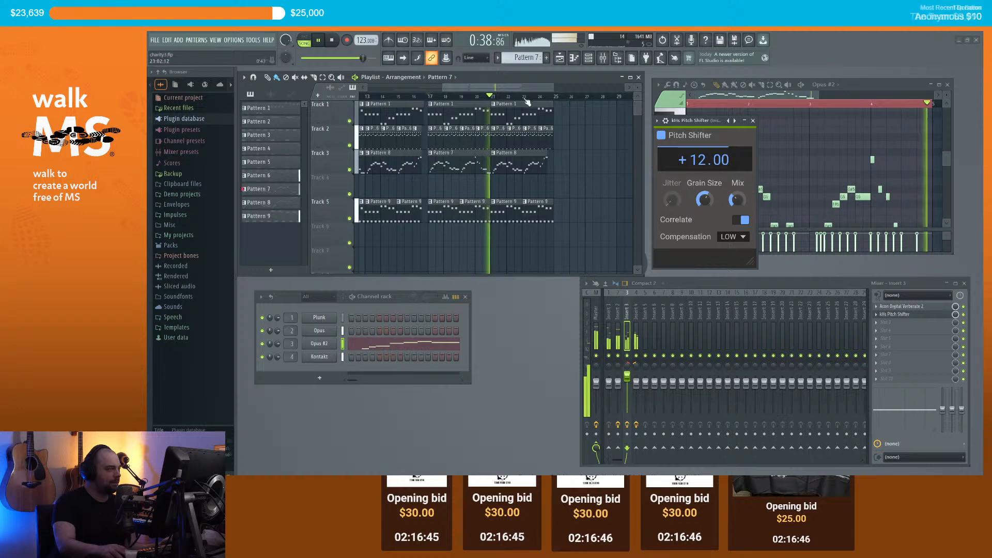
key(space)
scroll(522, 89, down, 1)
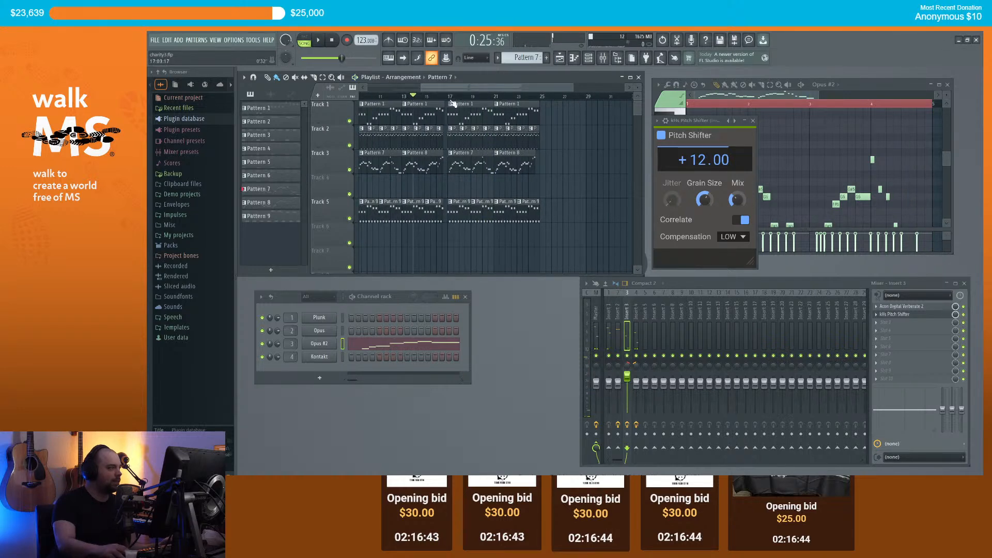
scroll(450, 99, up, 2)
scroll(468, 173, left, 3)
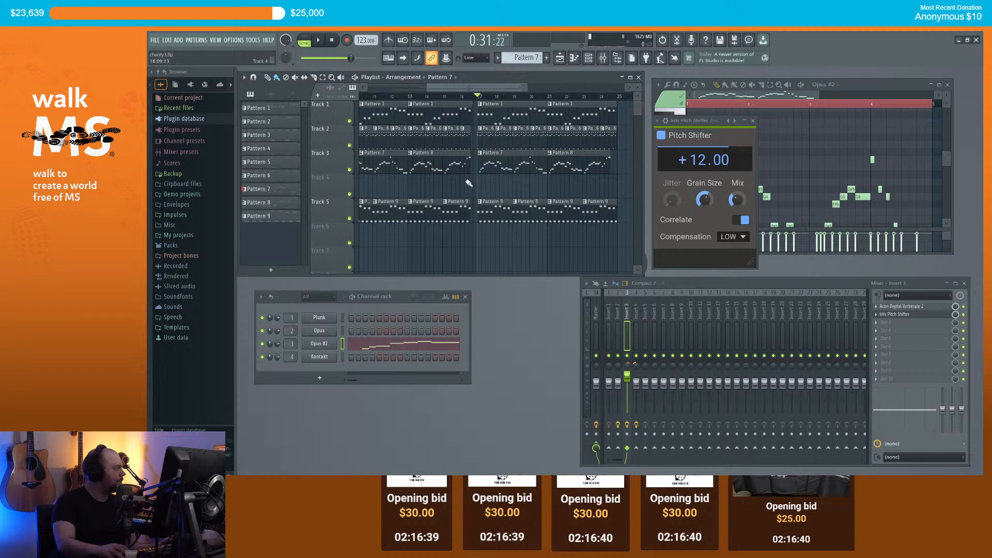
scroll(465, 175, down, 2)
scroll(516, 170, up, 3)
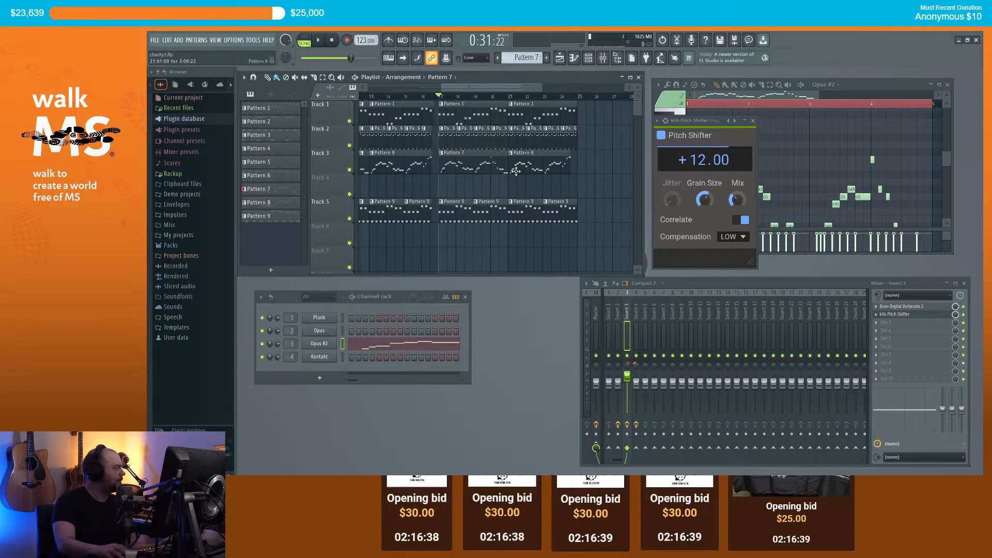
Step: Create a Pitch Shifter Mix automation clip and stretch it on Track 4 to about bar 25
right_click(955, 315)
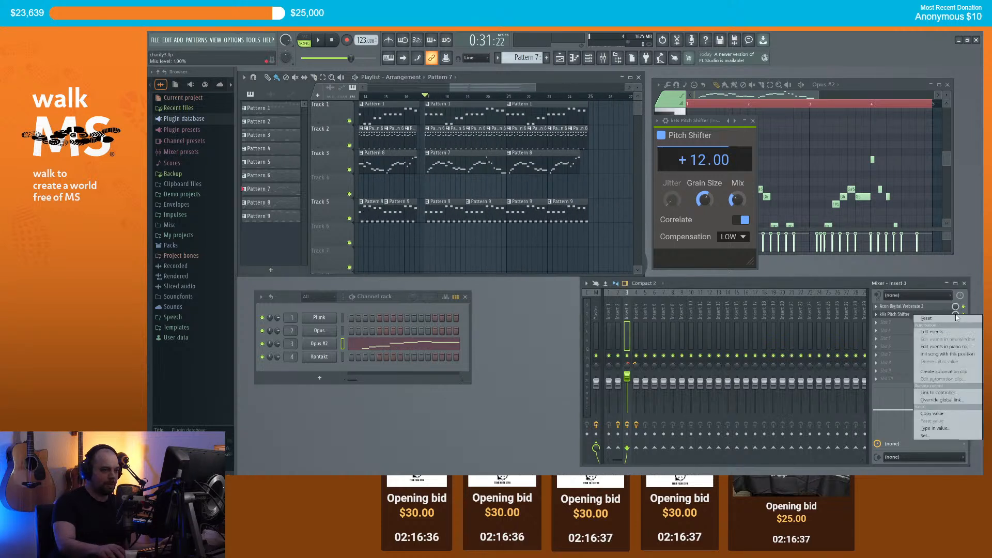
click(954, 372)
scroll(445, 185, down, 1)
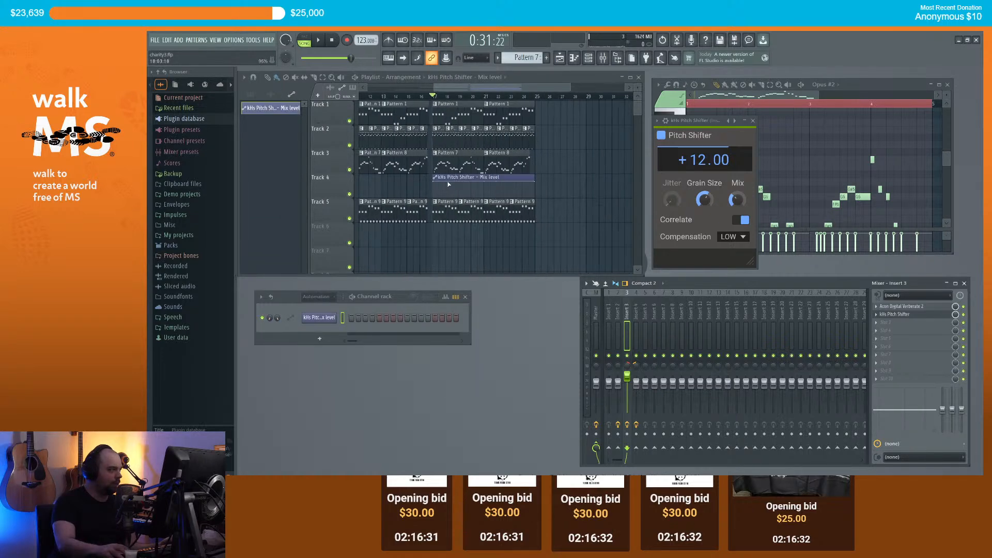
scroll(429, 177, down, 2)
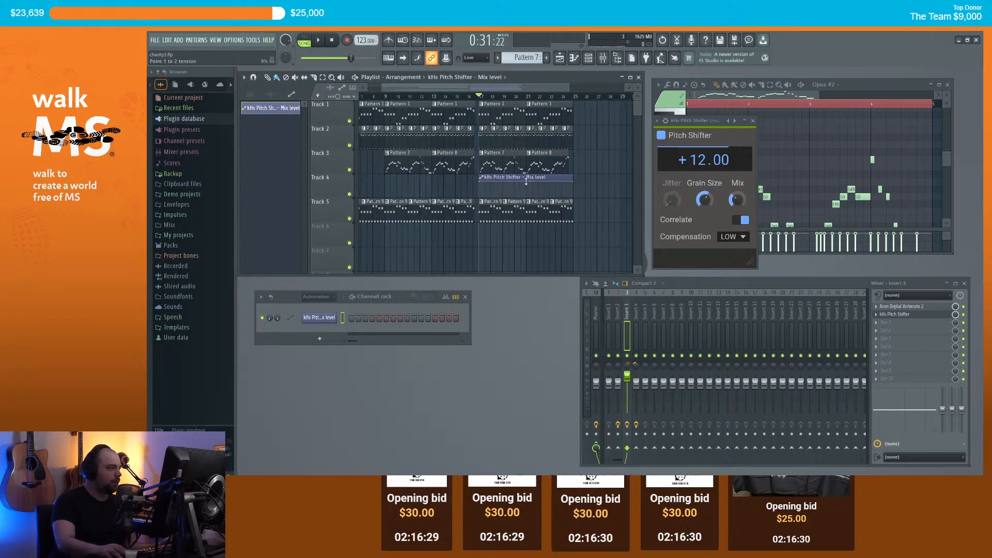
drag(490, 178, 530, 181)
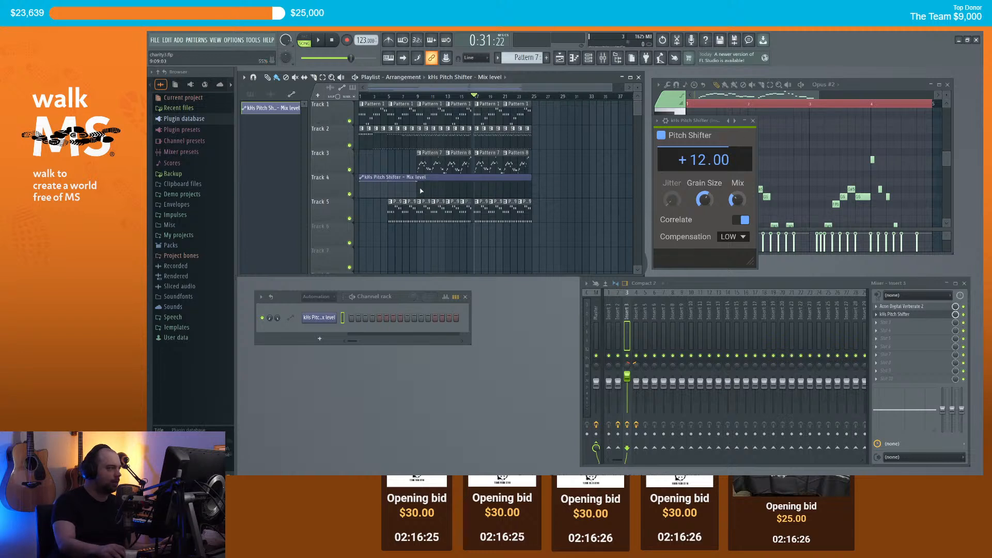
drag(420, 182, 528, 179)
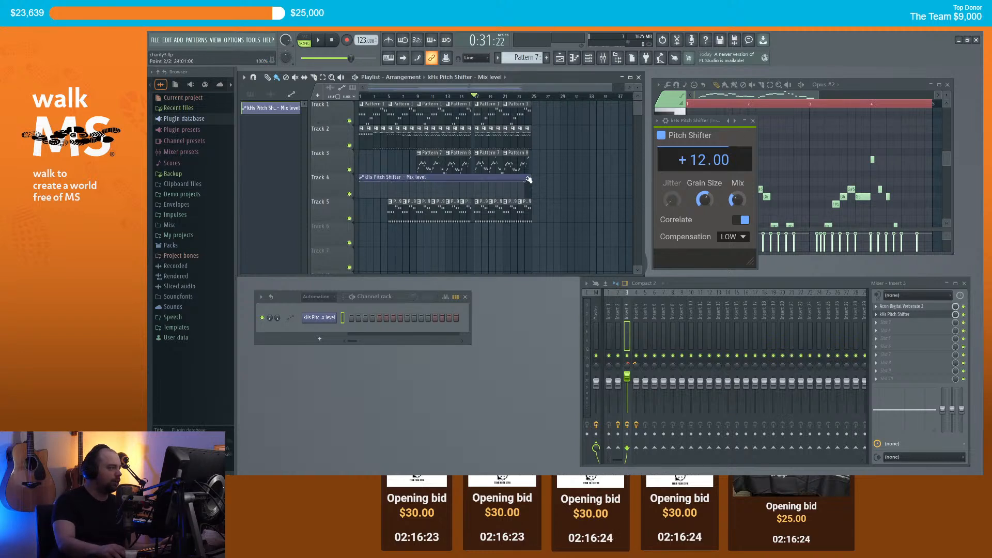
scroll(489, 172, up, 5)
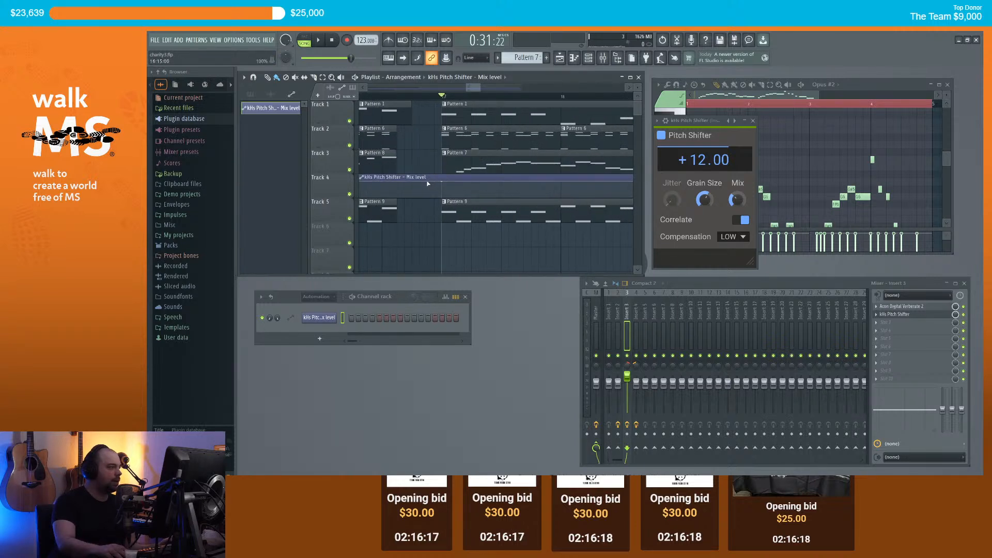
Step: Drag the automation points into a ramp rising from the bottom, then play the song
drag(429, 182, 427, 210)
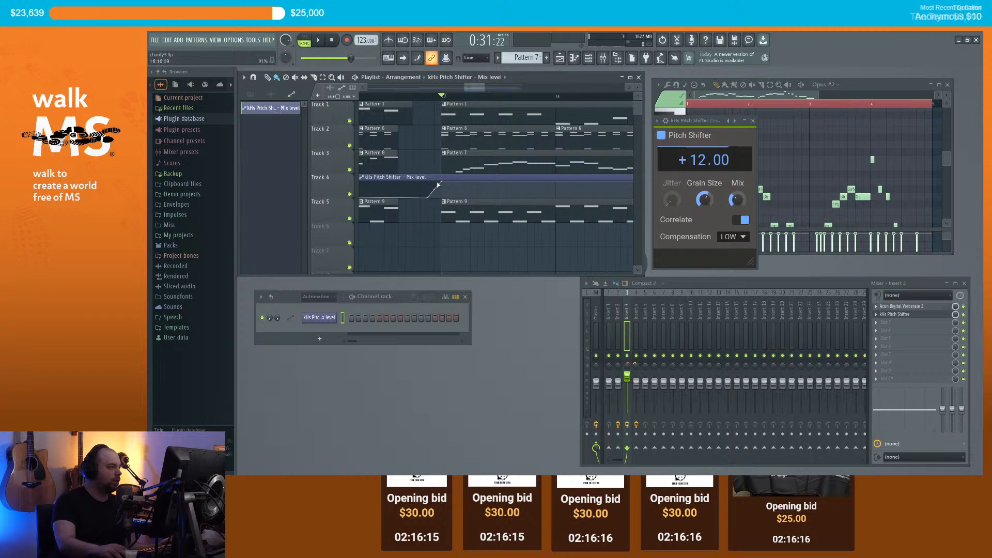
scroll(405, 103, down, 8)
scroll(408, 140, down, 8)
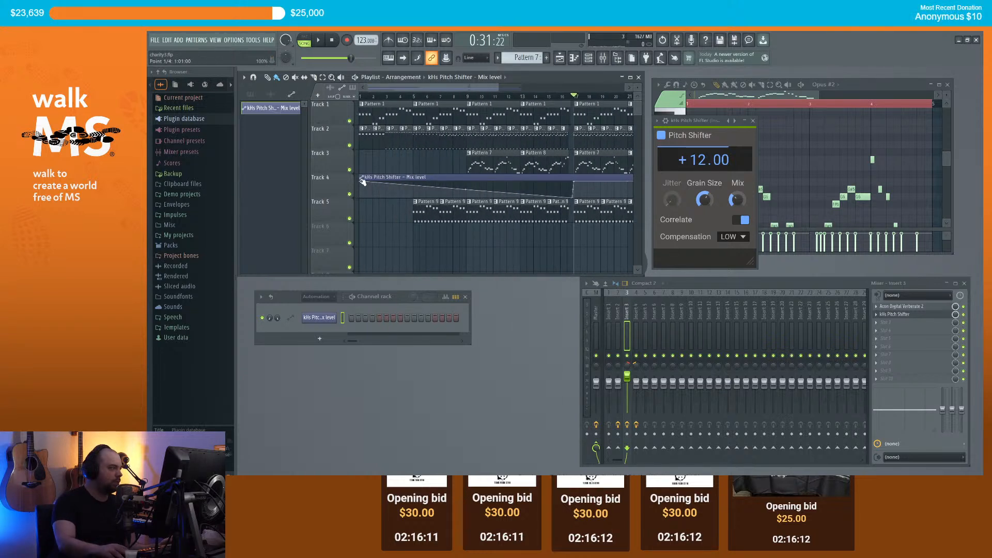
drag(363, 182, 359, 220)
scroll(560, 155, right, 5)
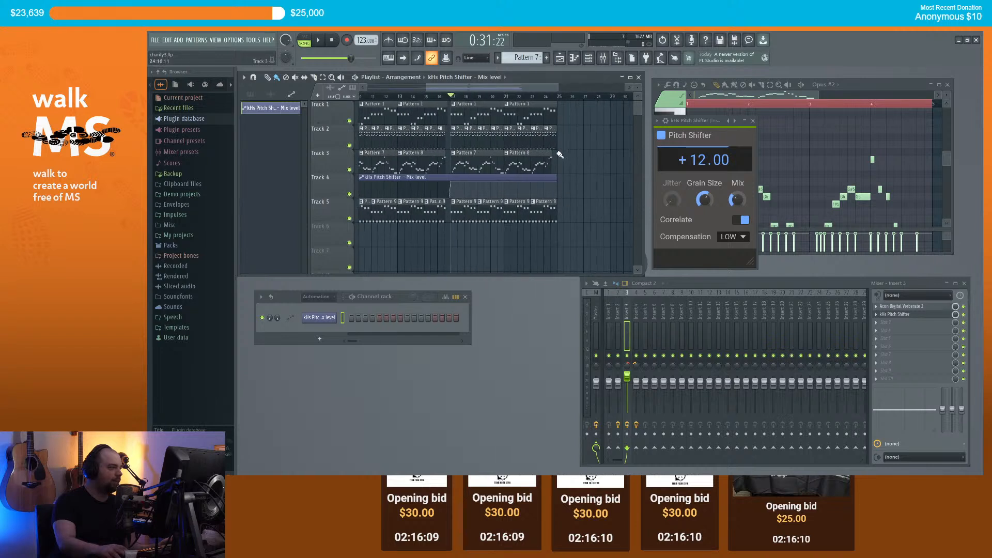
scroll(561, 155, up, 2)
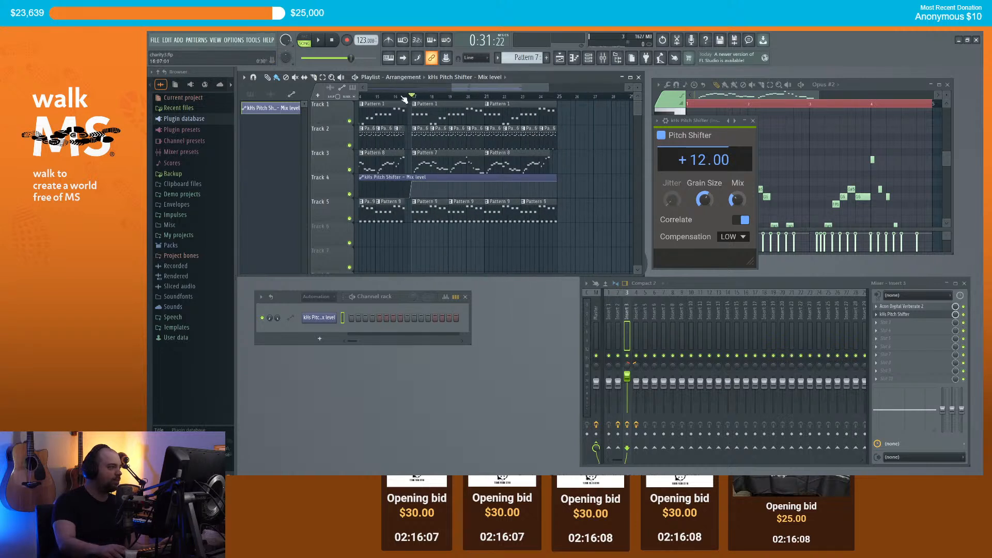
key(space)
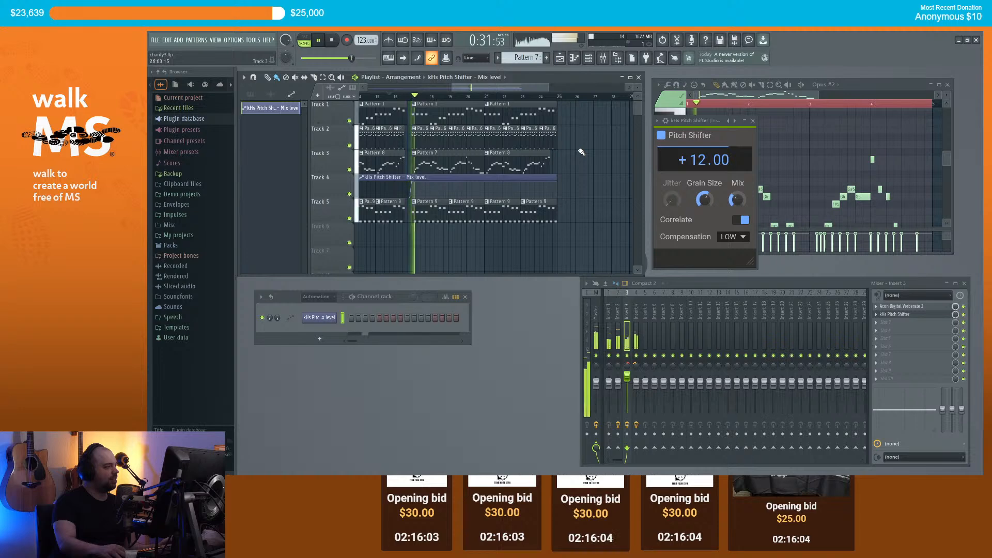
Step: Scroll the Pitch Shifter pitch back up to +12.00 semitones and audition it from bar 17
scroll(558, 142, down, 2)
scroll(558, 142, up, 2)
scroll(520, 106, up, 2)
key(space)
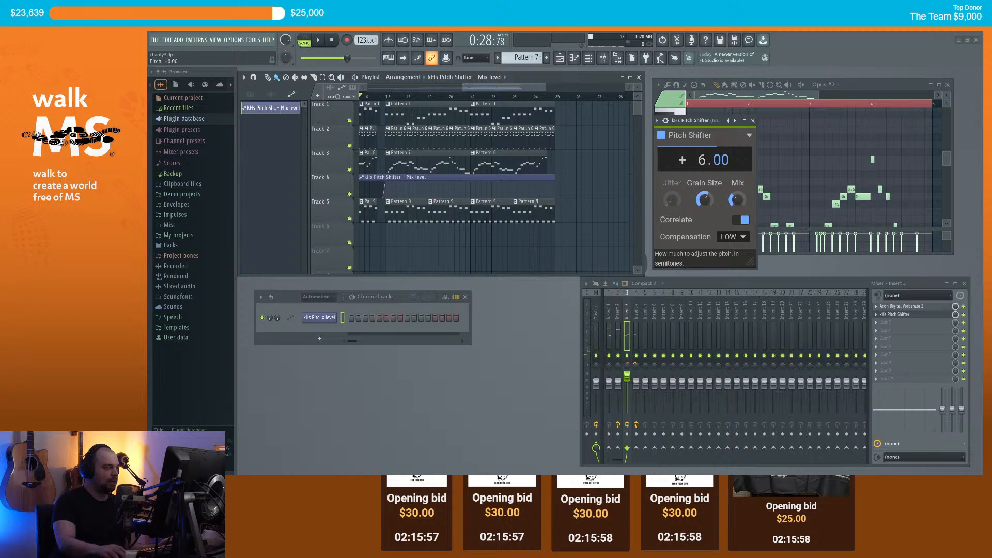
key(space)
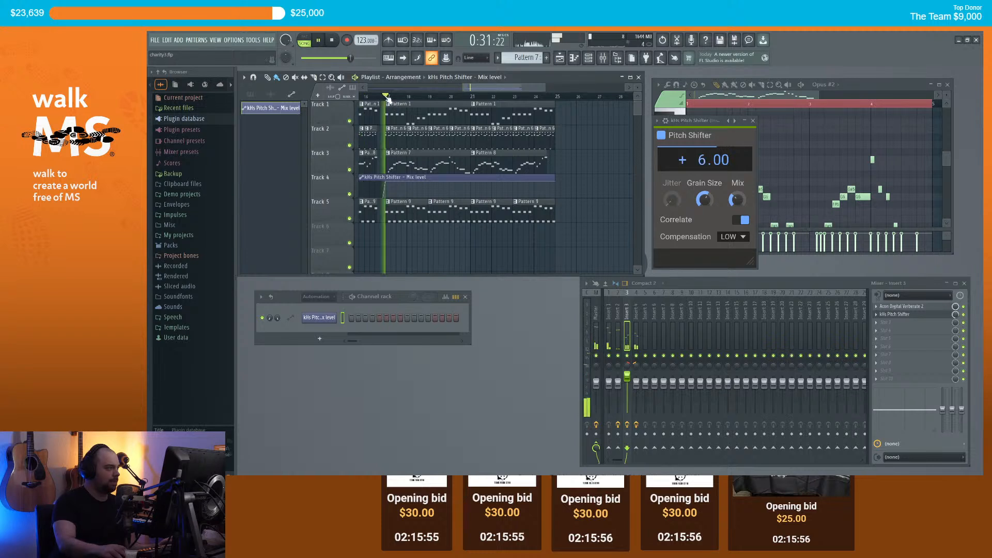
key(space)
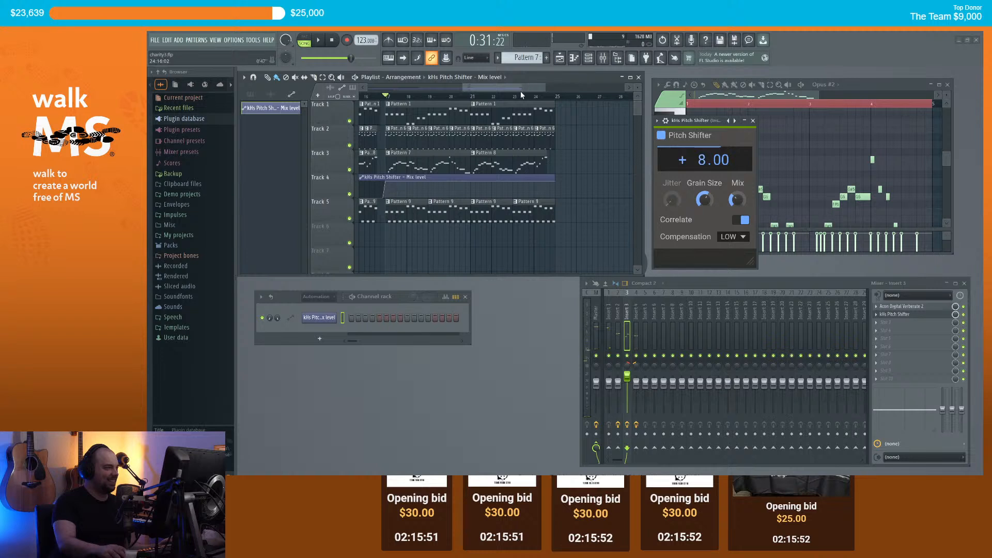
key(space)
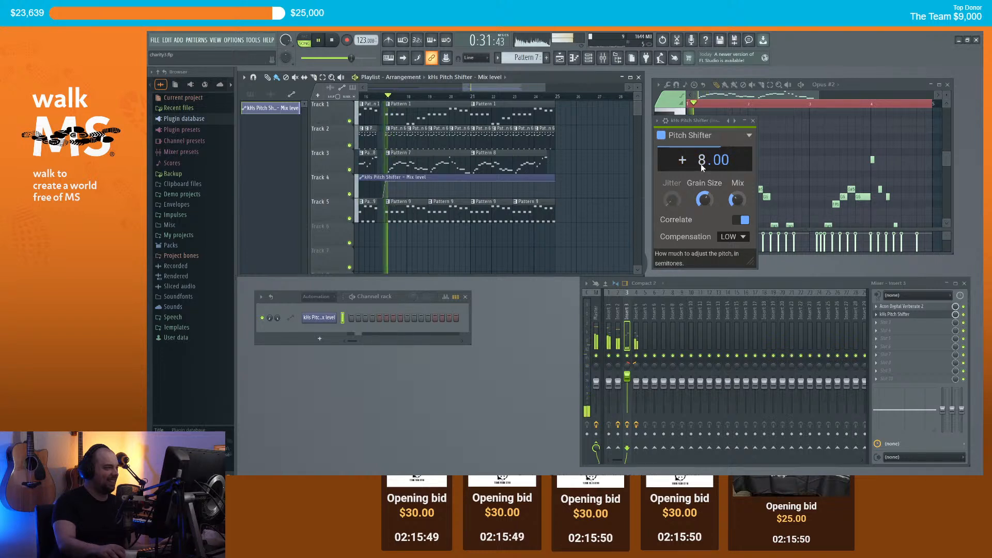
key(space)
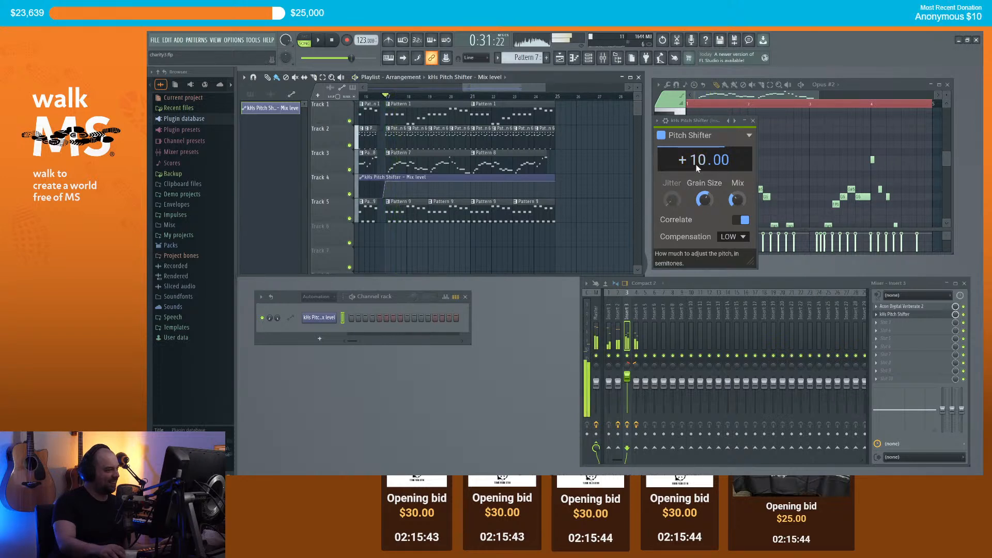
Step: Close the kHs Pitch Shifter plugin window
scroll(697, 163, up, 1)
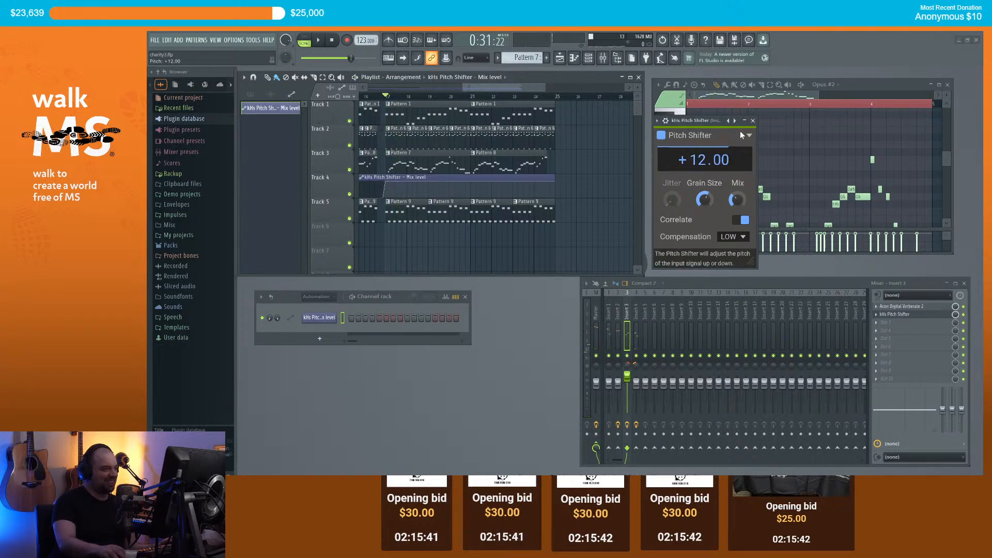
click(754, 122)
scroll(483, 84, down, 3)
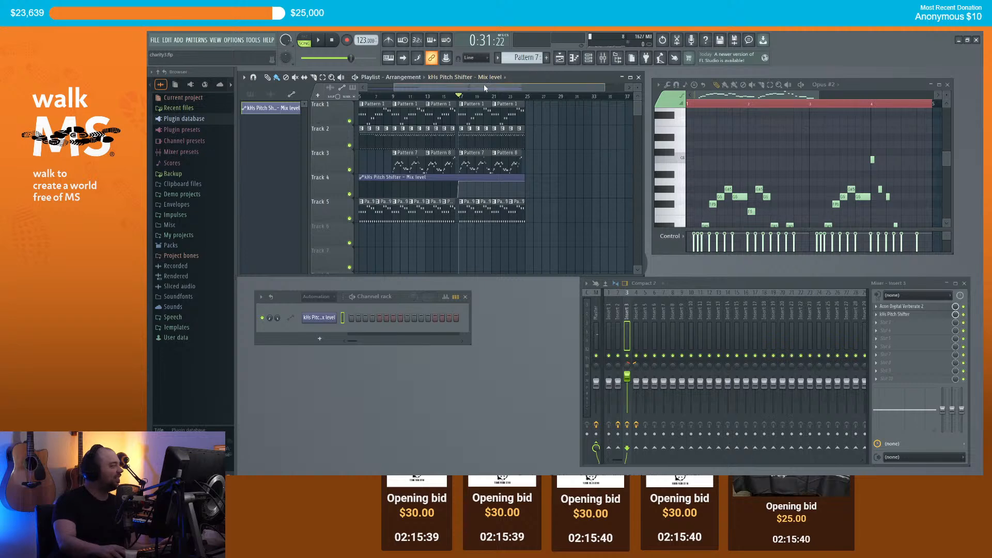
Step: Play the song to hear the new pitch setting
key(space)
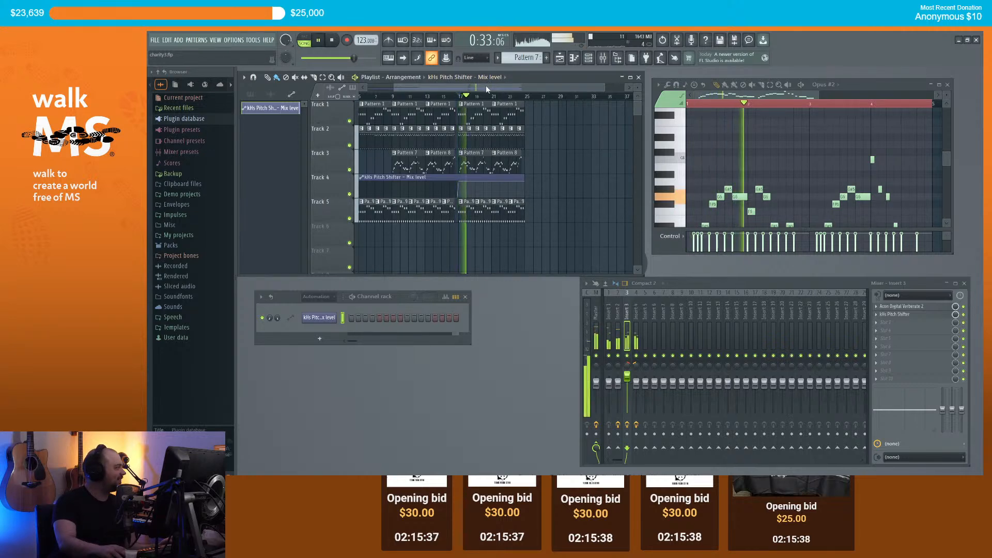
scroll(496, 98, up, 3)
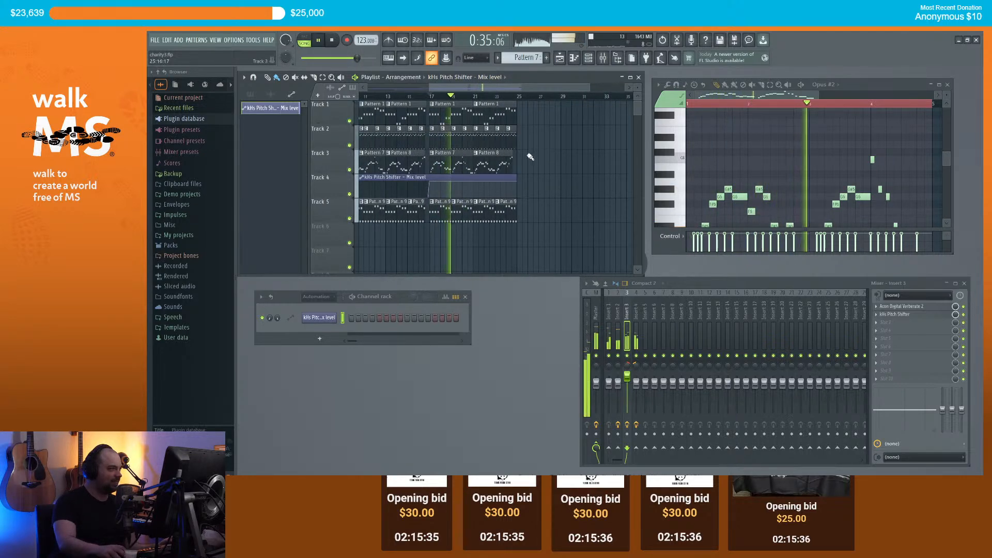
scroll(486, 96, down, 3)
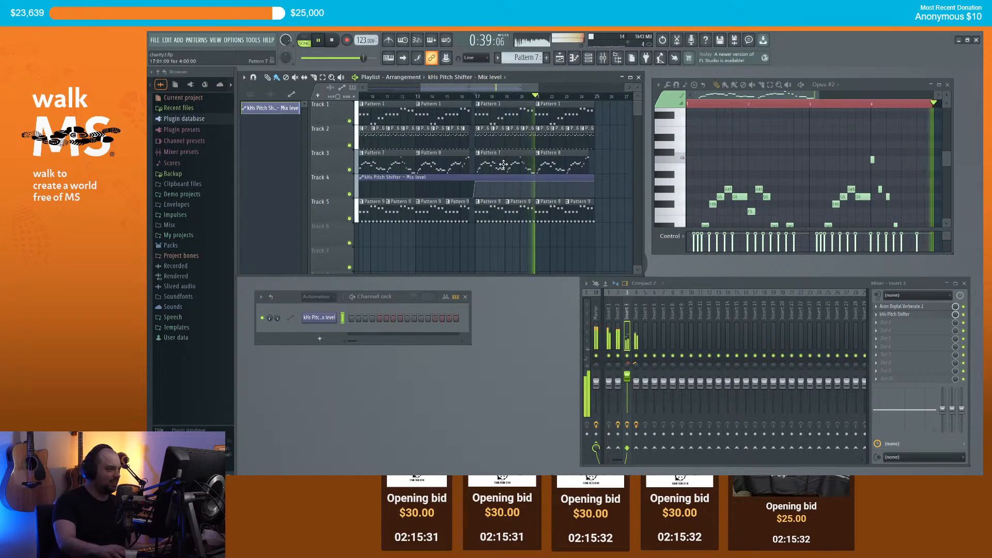
scroll(477, 86, up, 2)
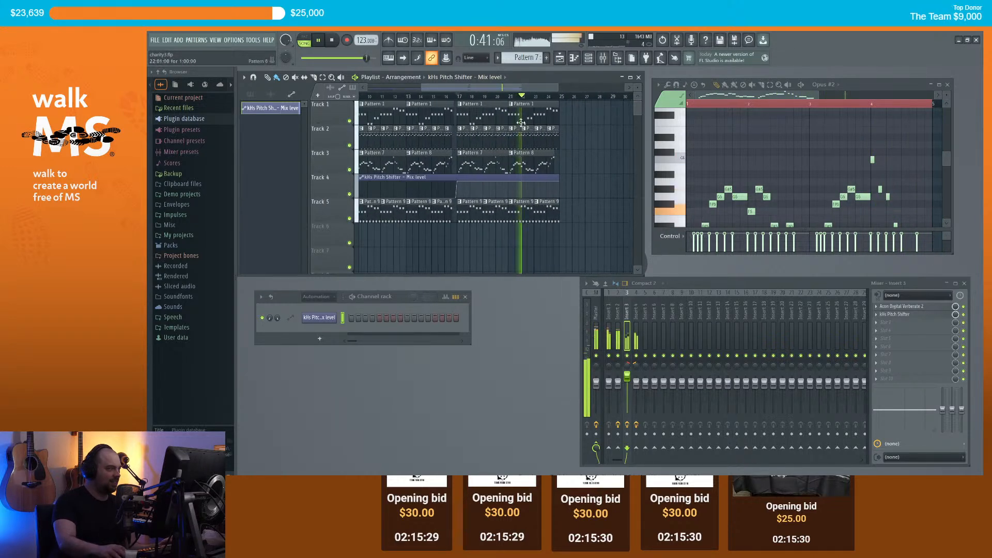
drag(478, 88, 430, 82)
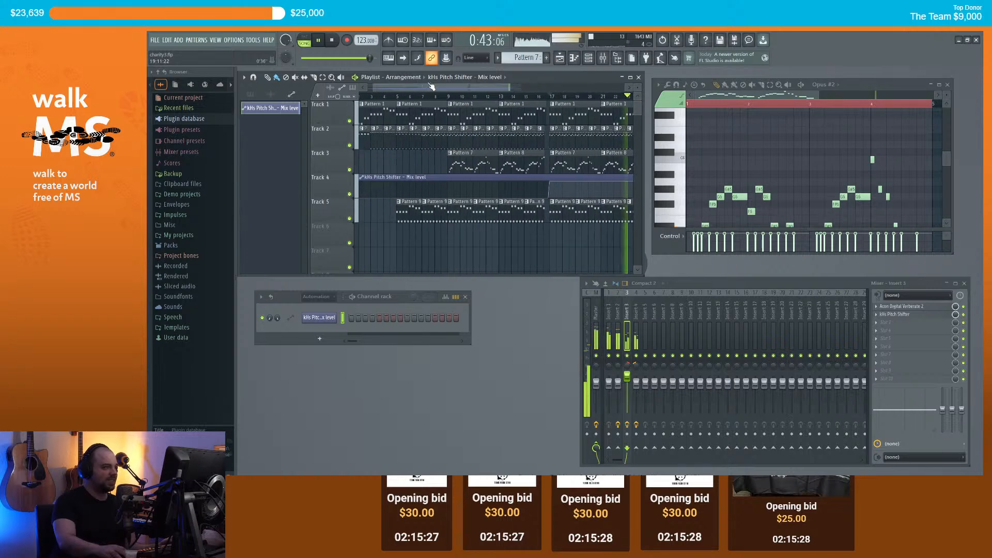
scroll(429, 89, down, 3)
Step: Group Track 4 with the track above (Track 3) and collapse the group
right_click(343, 176)
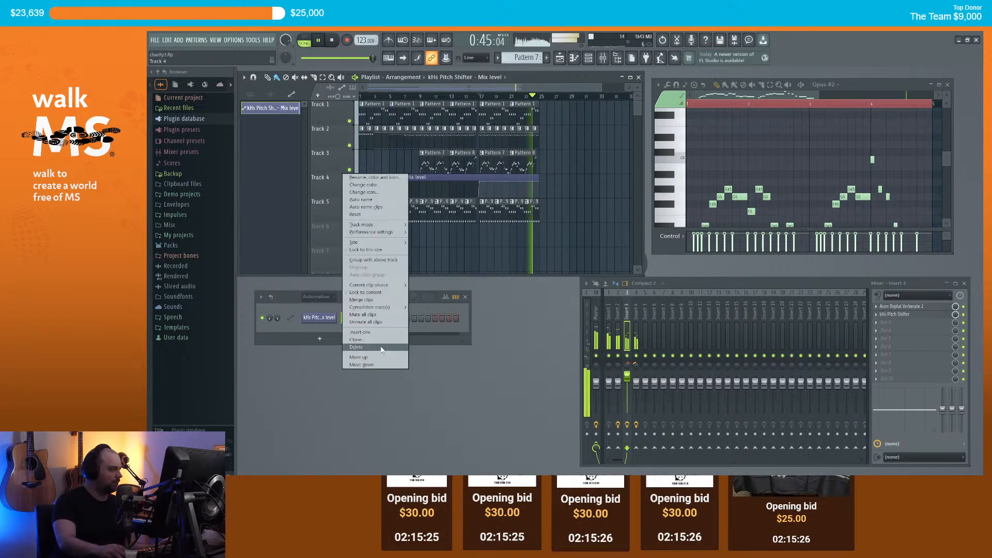
click(377, 261)
key(space)
click(342, 170)
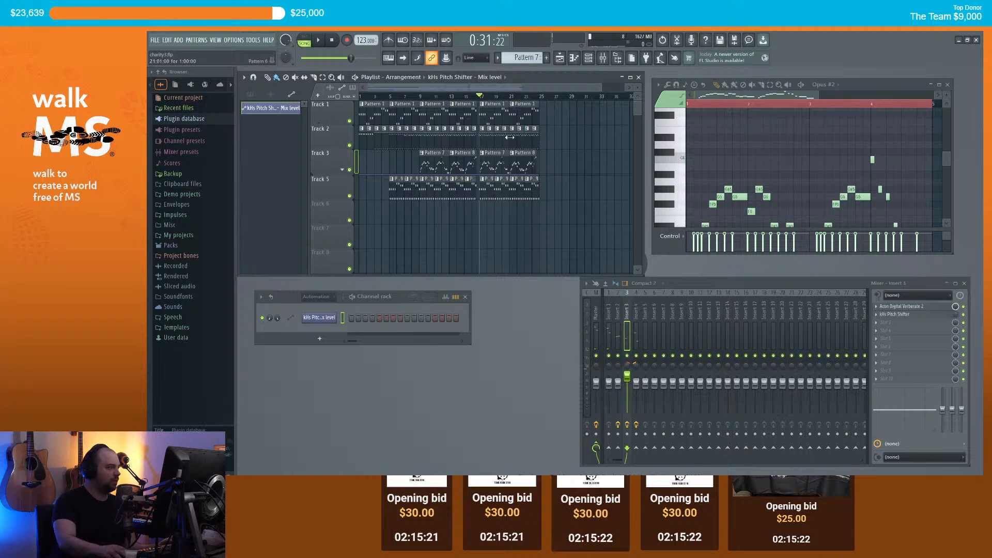
Step: Play the whole song from the start, then expand Track 3's group to show Track 4
scroll(516, 136, up, 3)
drag(380, 98, 343, 126)
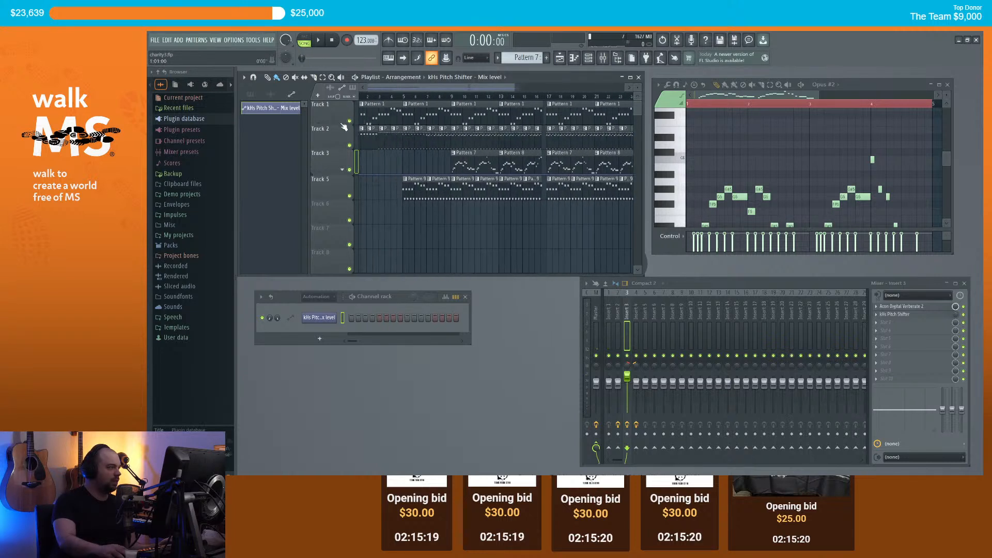
scroll(455, 192, down, 3)
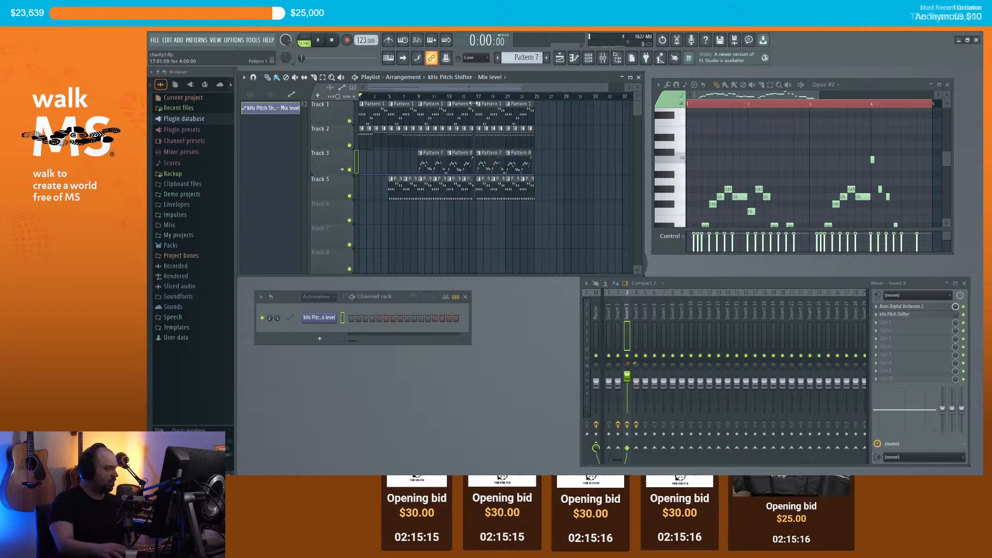
key(space)
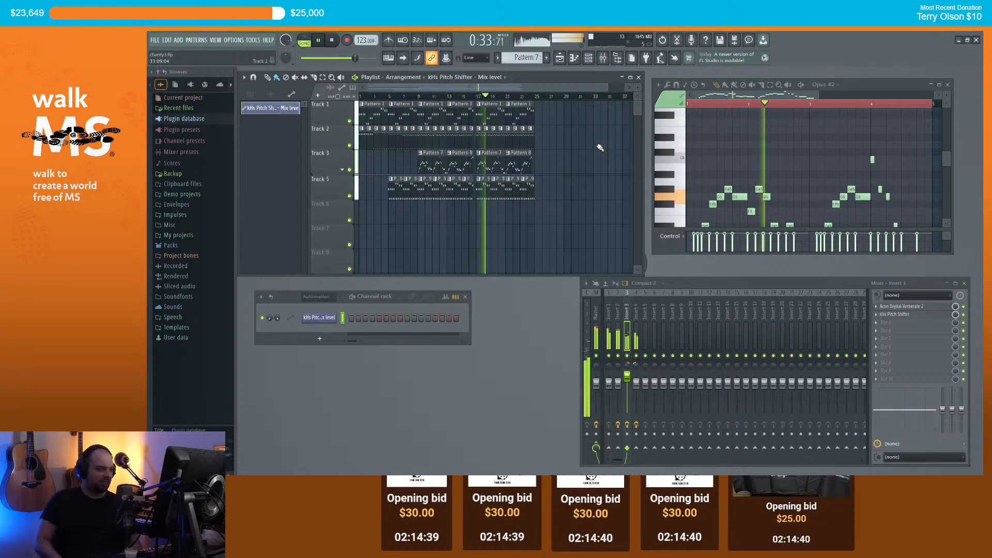
scroll(478, 160, up, 2)
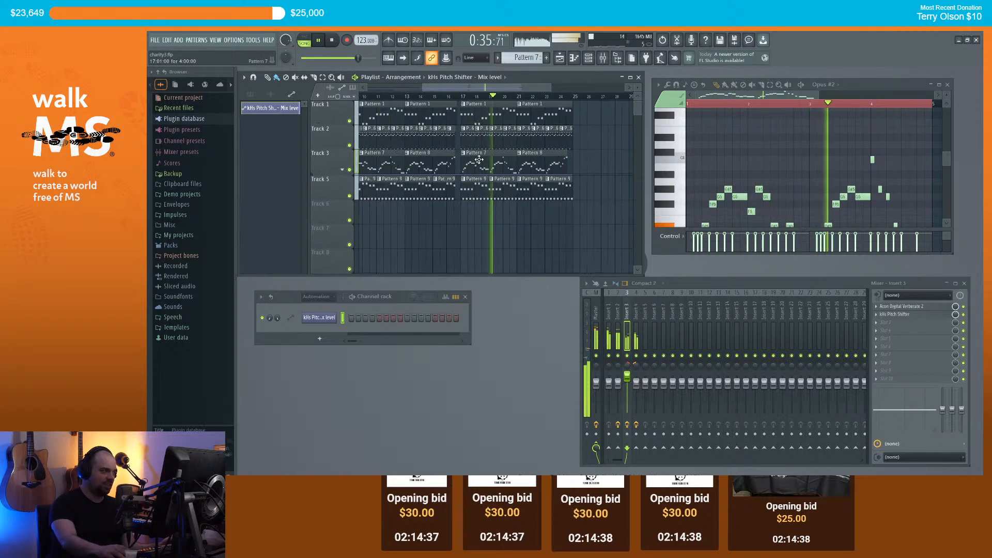
scroll(522, 157, up, 2)
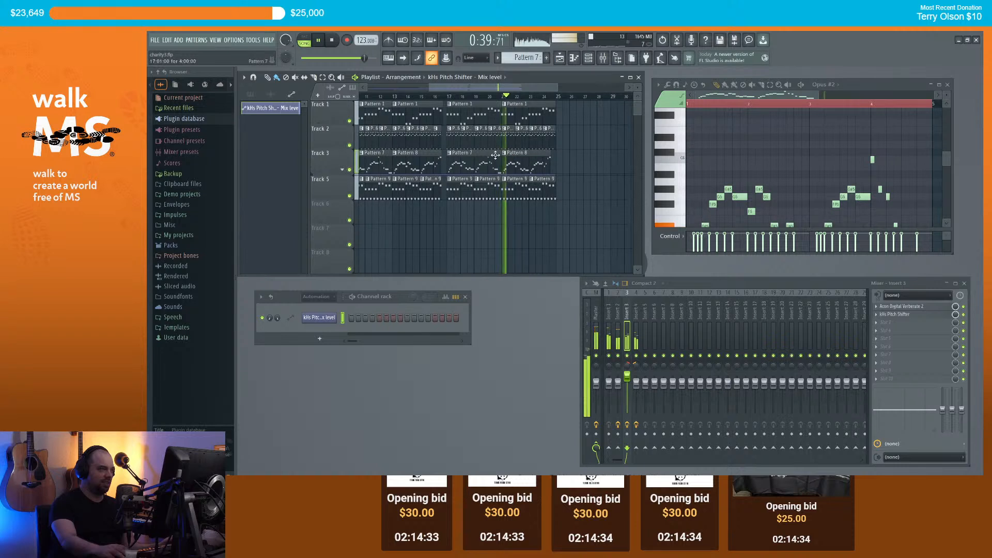
scroll(463, 154, down, 2)
scroll(463, 154, up, 1)
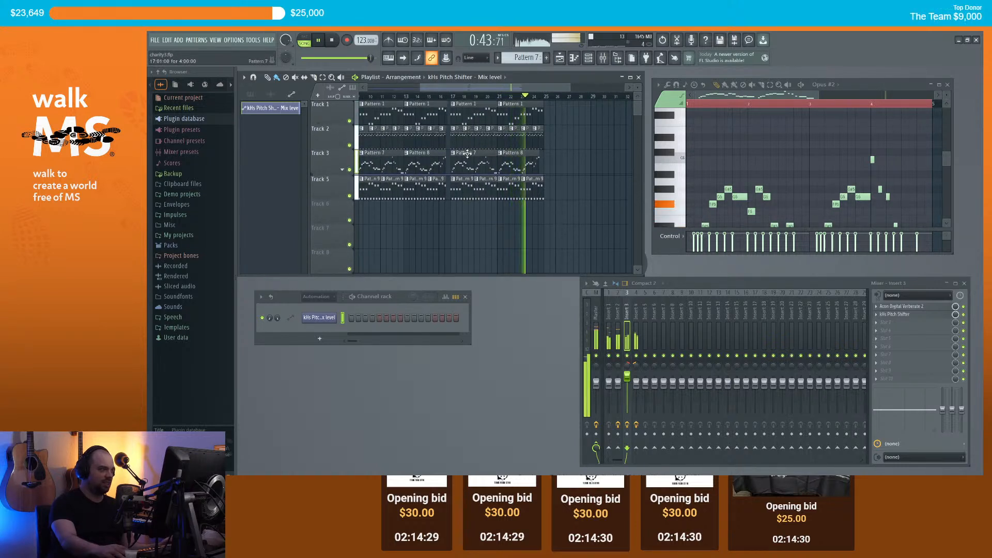
scroll(467, 153, down, 1)
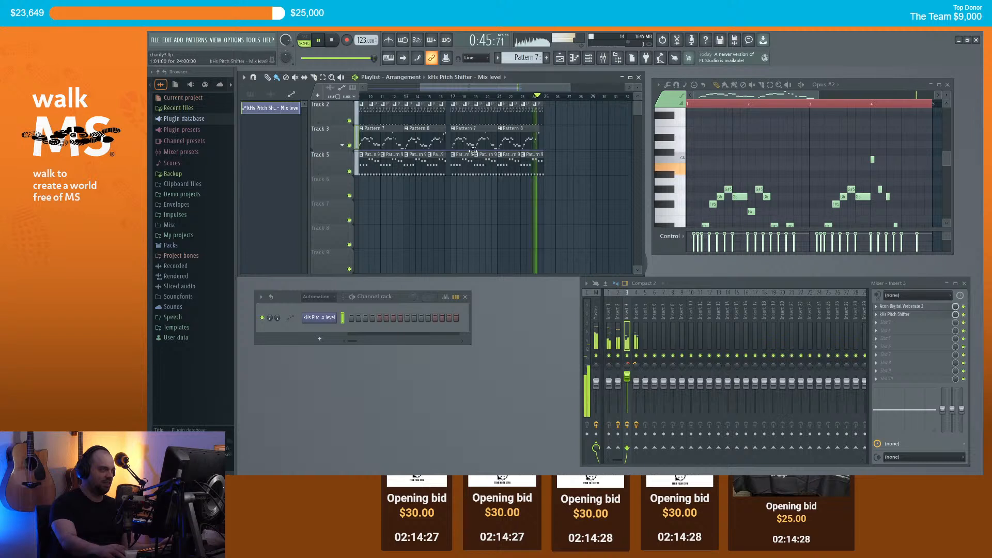
key(space)
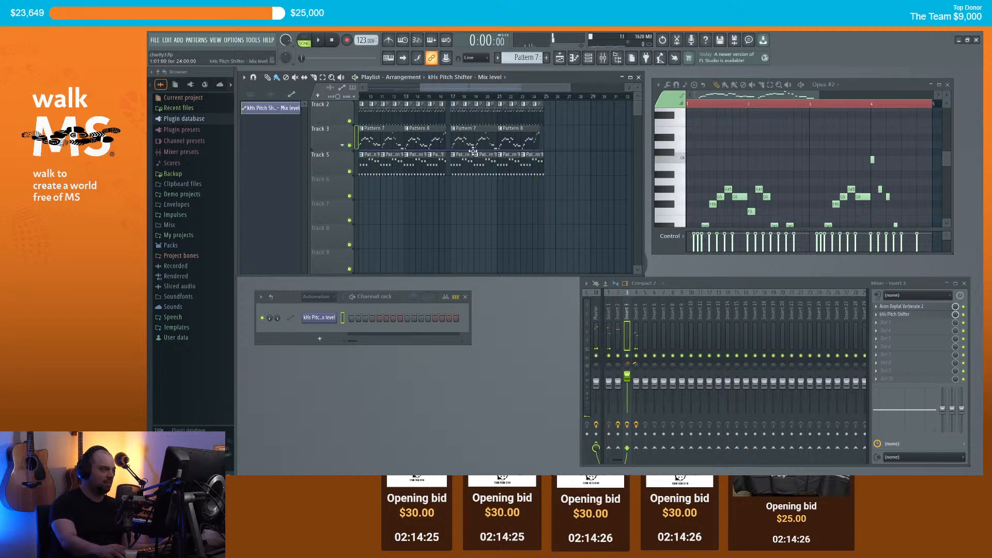
scroll(483, 142, down, 1)
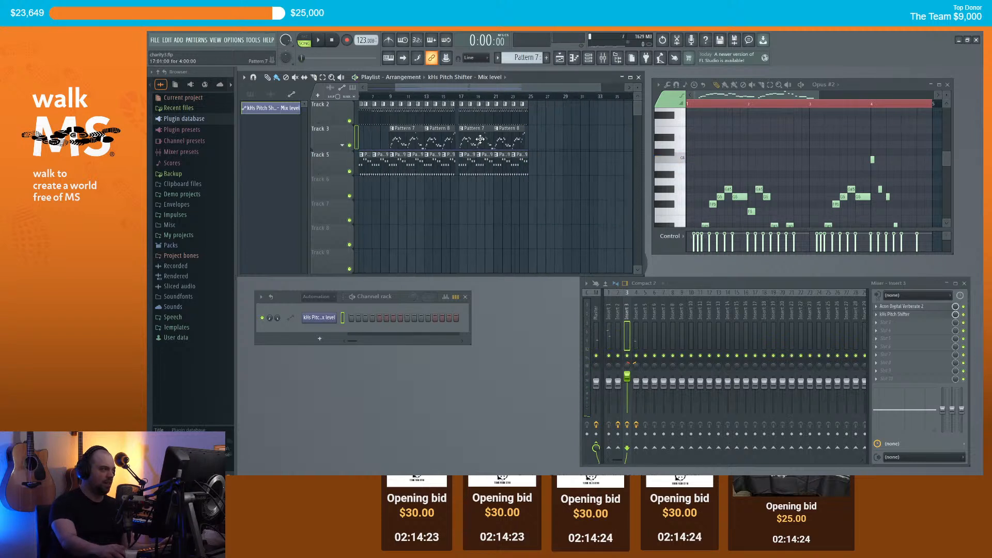
scroll(478, 146, up, 1)
click(345, 174)
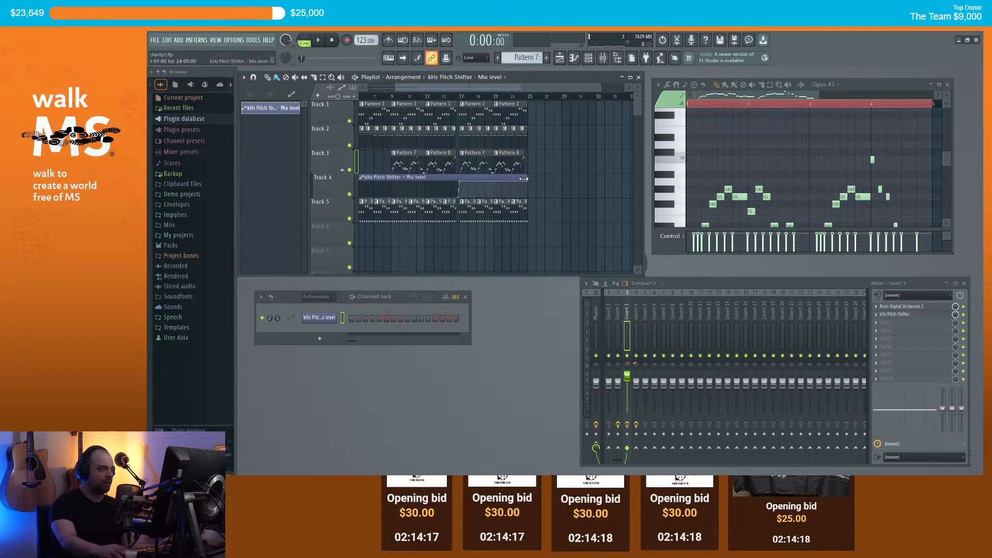
Step: Play from bar 15, make the Pattern 7 clip unique as Pattern 8 and open its notes
click(446, 97)
key(space)
key(space)
click(460, 97)
scroll(479, 160, up, 1)
click(462, 168)
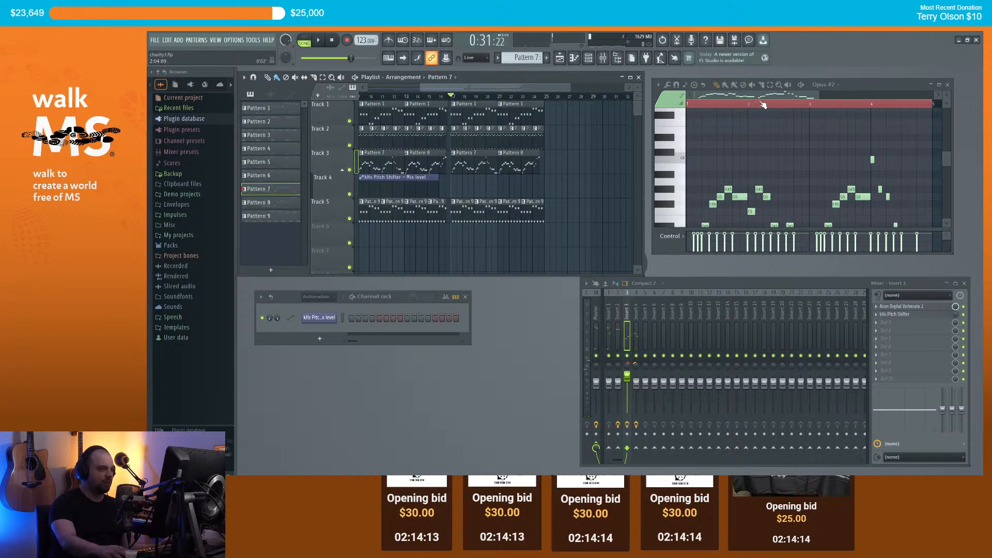
scroll(701, 191, down, 2)
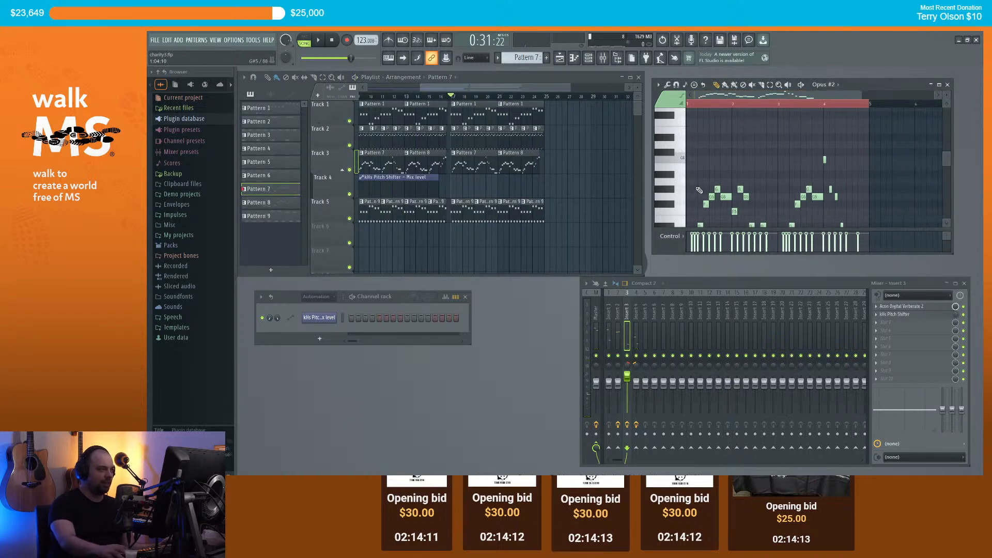
click(454, 153)
click(477, 220)
double_click(462, 165)
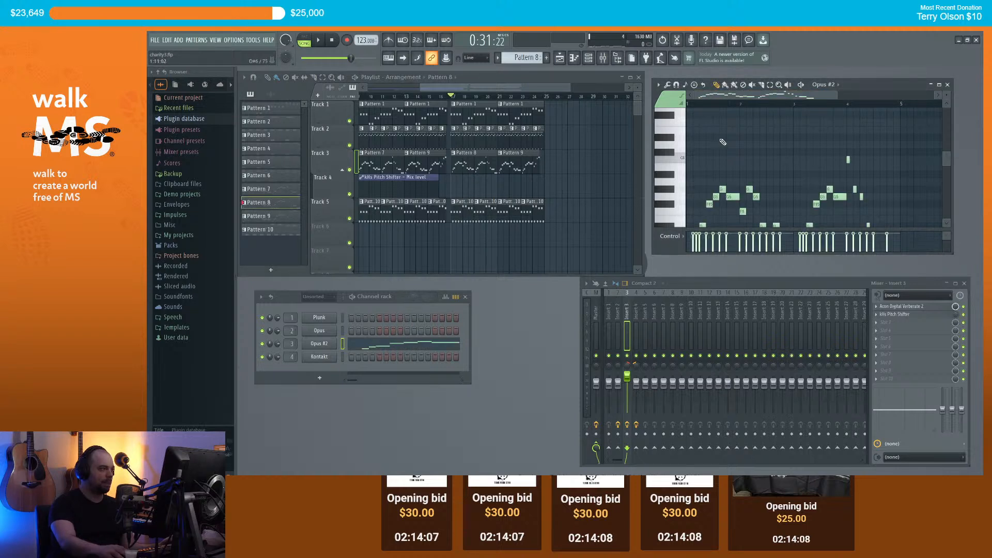
Step: Copy all Pattern 8 notes about four semitones higher as a harmony and audition it
scroll(708, 165, up, 2)
scroll(696, 182, down, 3)
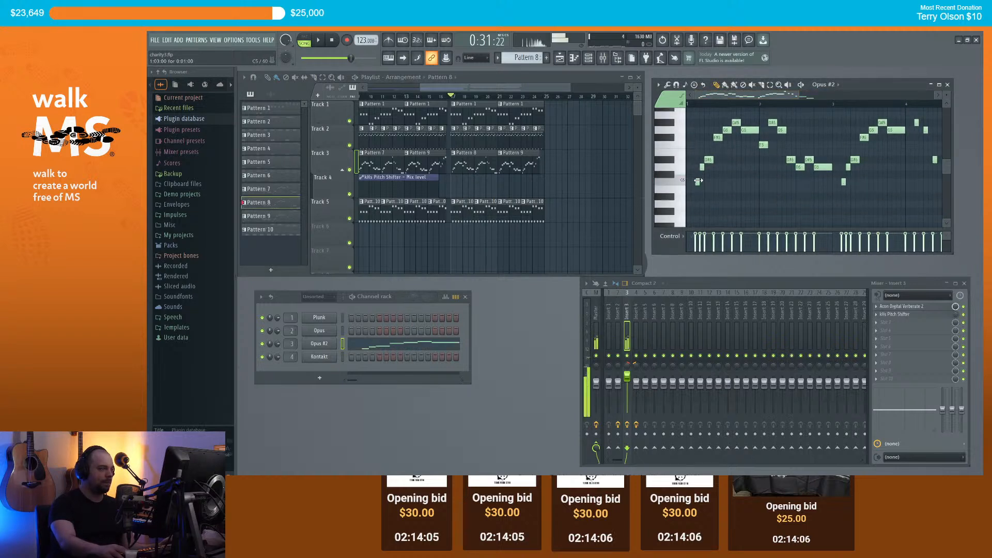
scroll(703, 175, up, 2)
key(ctrl+a)
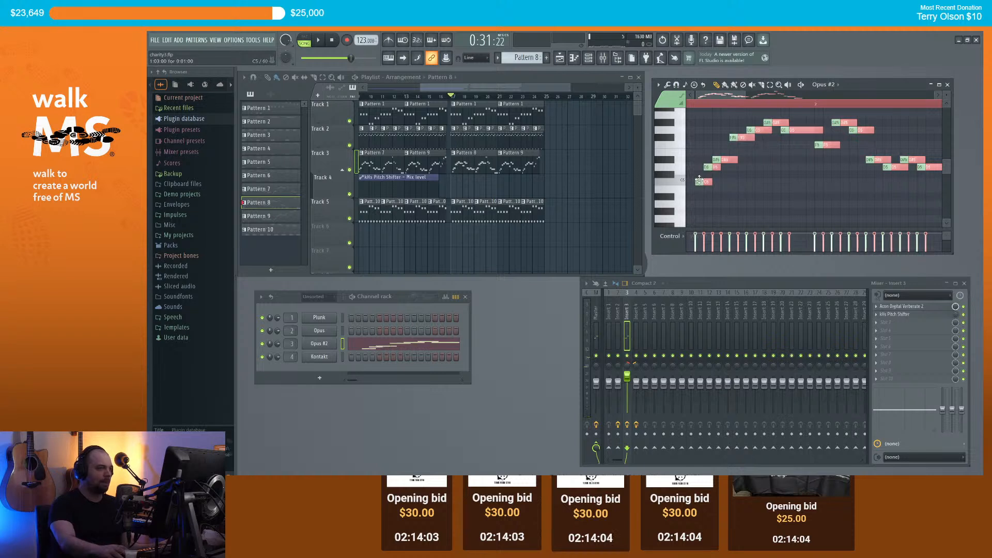
drag(705, 181, 695, 149)
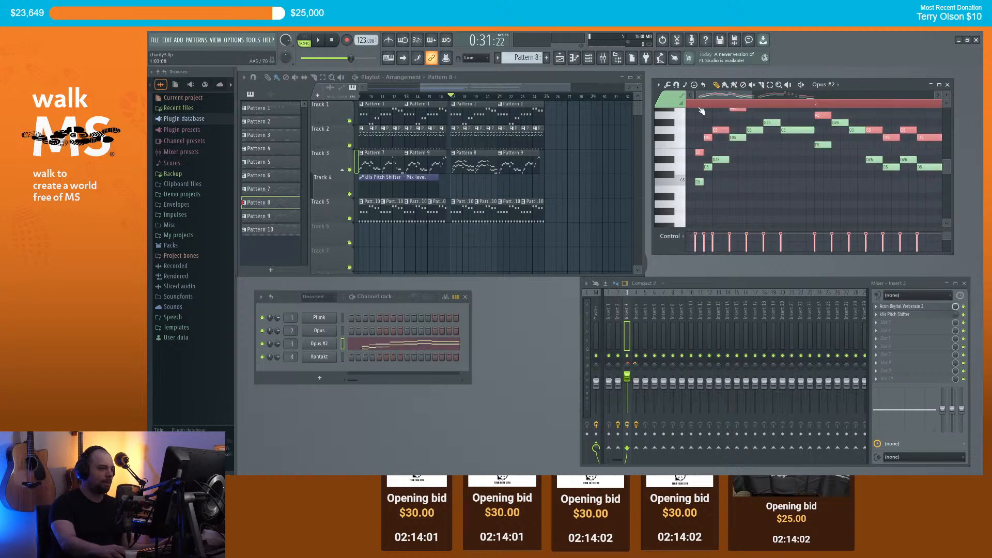
scroll(713, 174, up, 3)
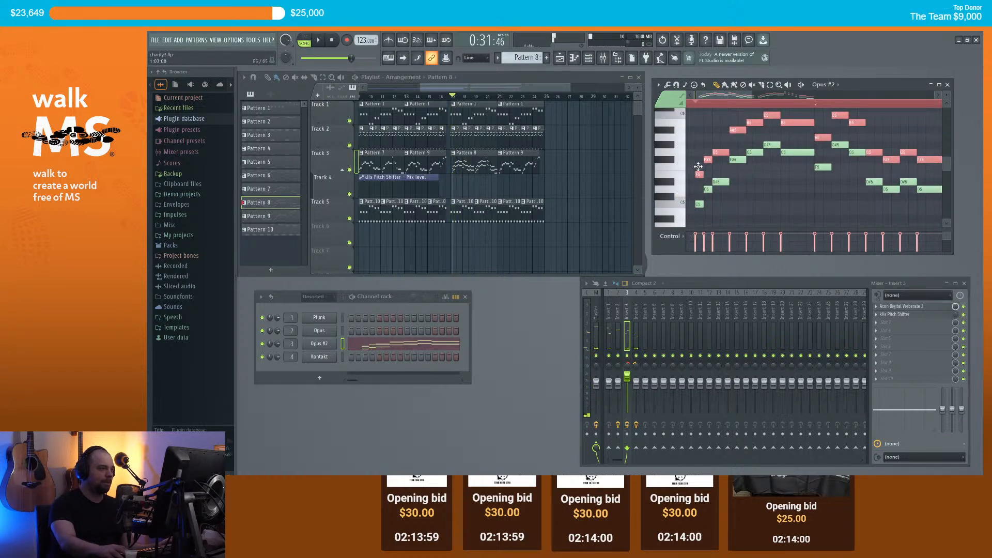
drag(699, 173, 699, 165)
key(space)
key(space)
scroll(743, 158, up, 3)
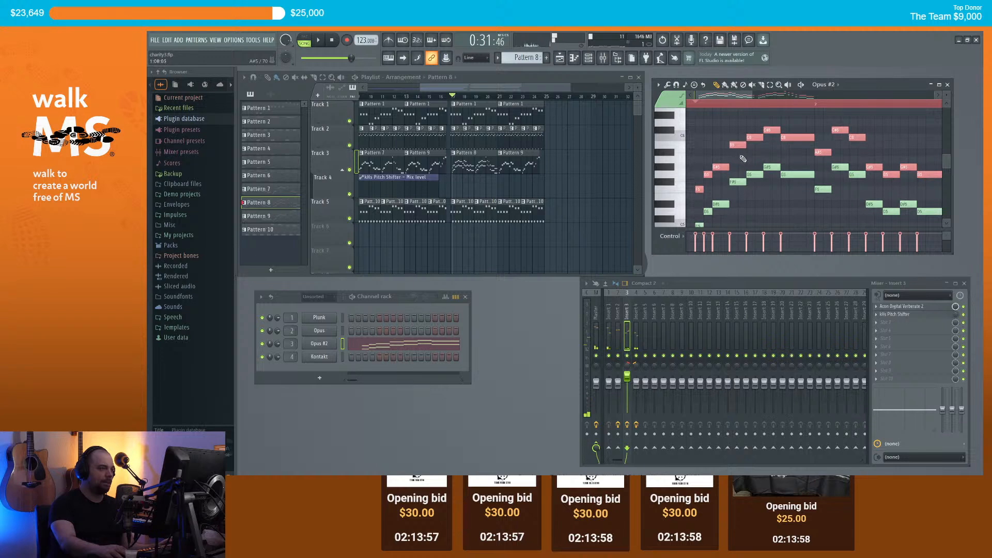
key(space)
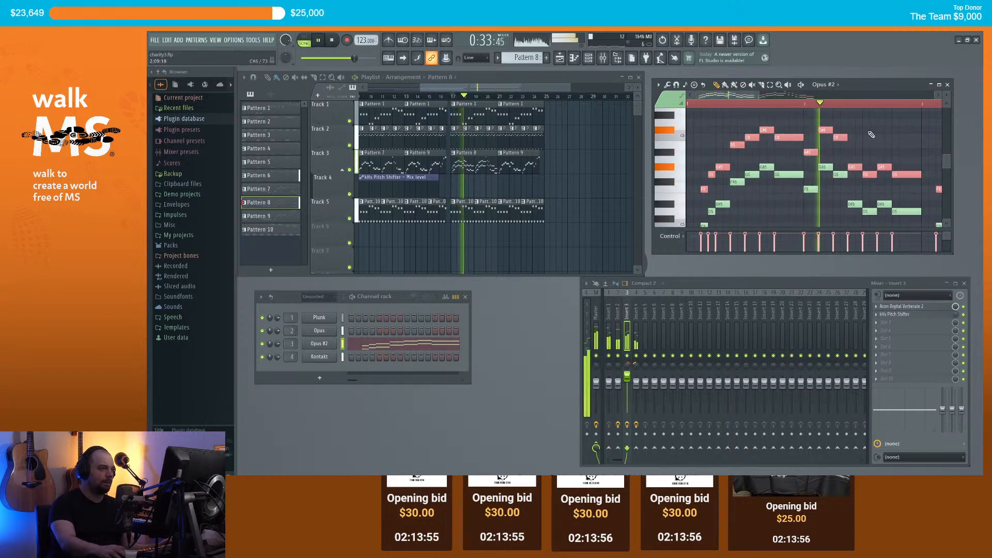
key(space)
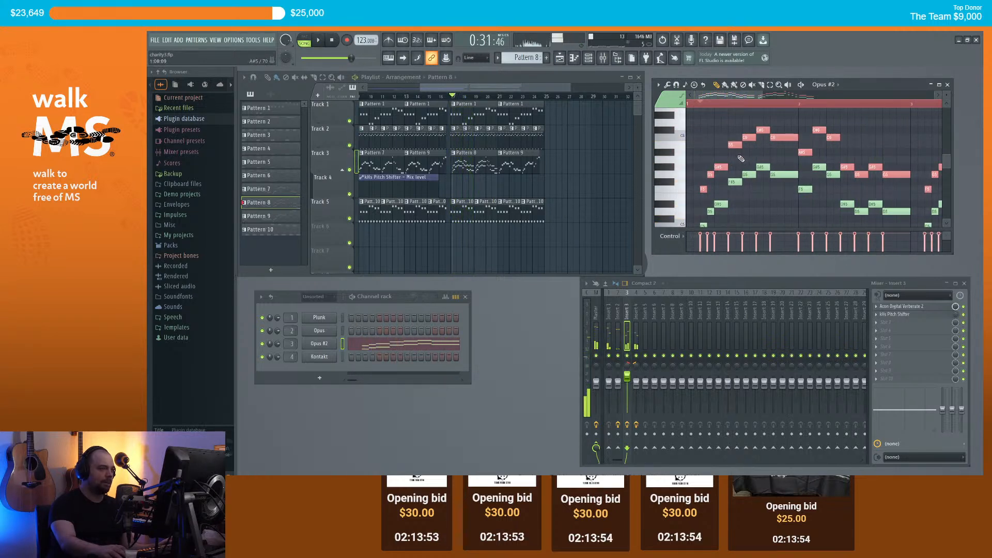
Step: Raise the short G5 note to G#5 and play the melody back
click(713, 157)
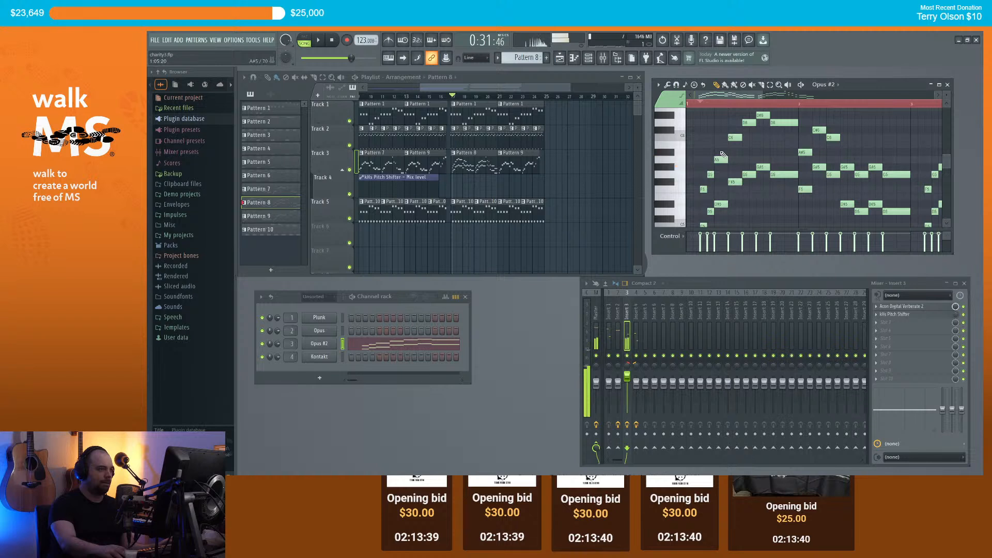
key(space)
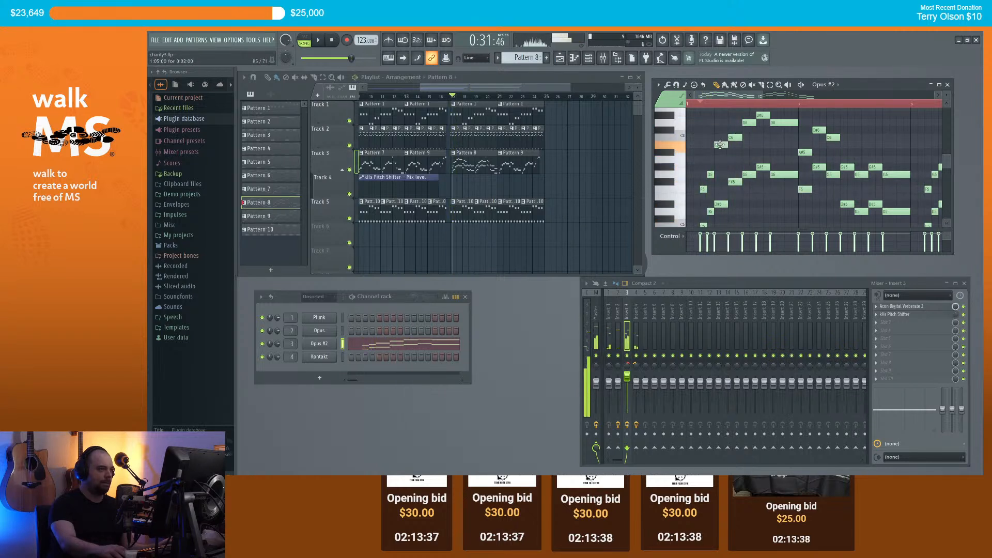
key(space)
key(space)
drag(710, 174, 710, 160)
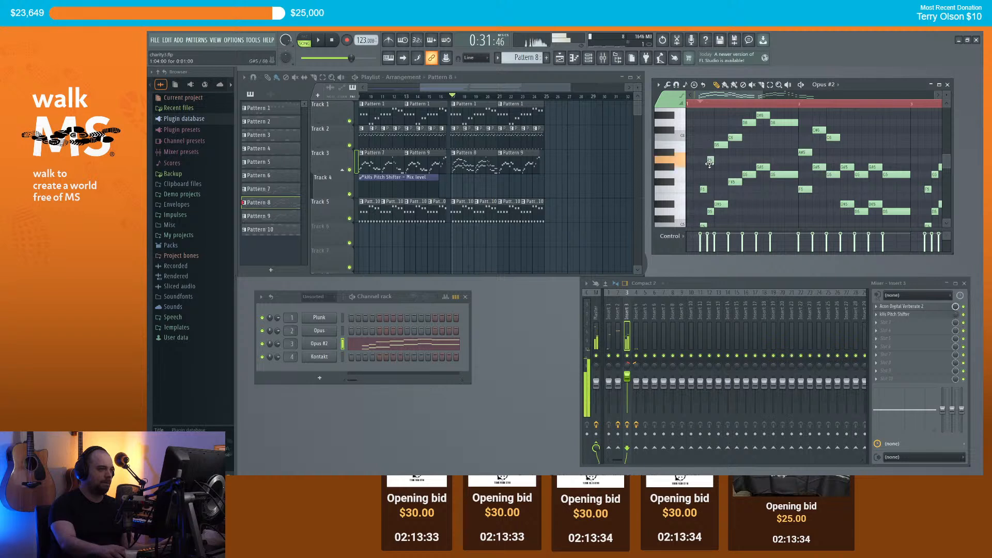
key(space)
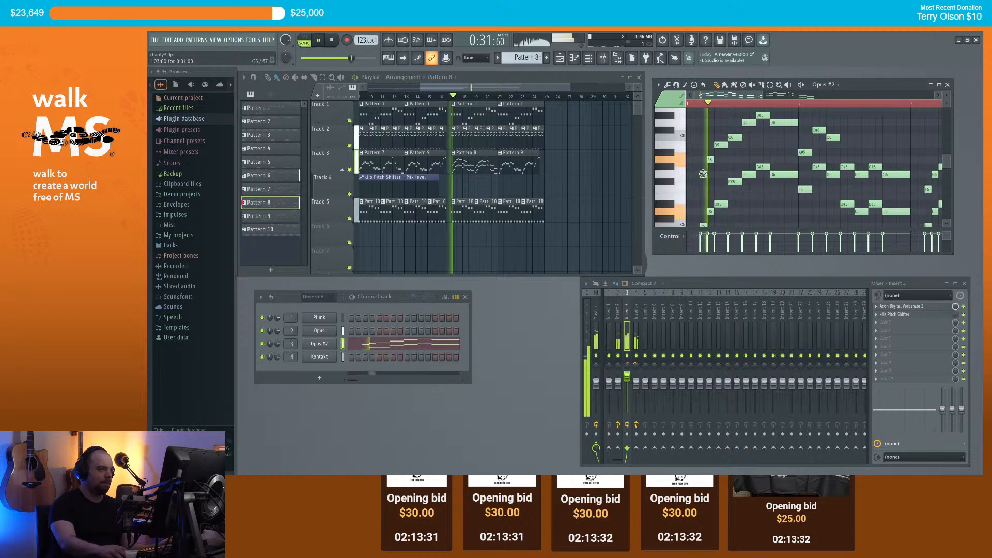
key(space)
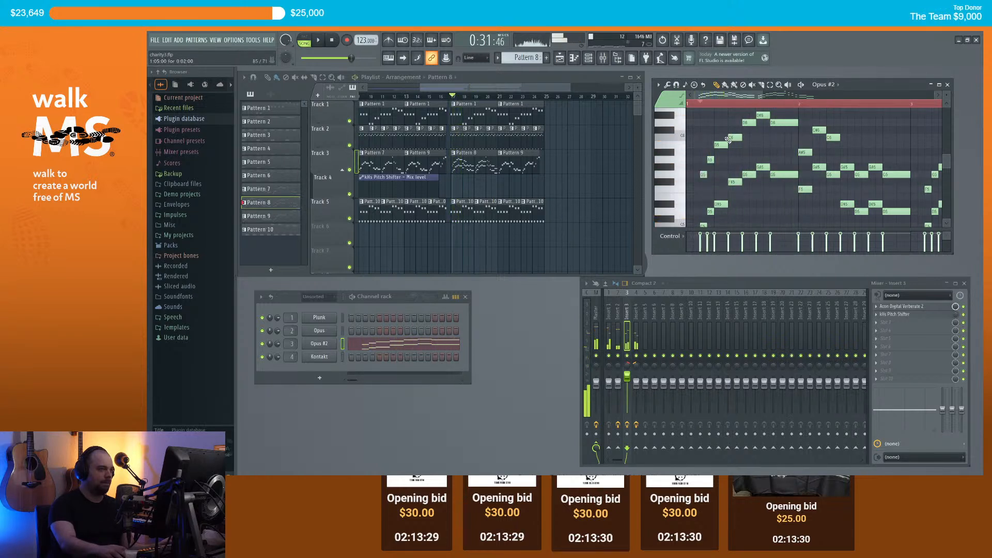
Step: Undo the note edits and the unique-clip change, returning to Pattern 7, and play it
scroll(683, 106, down, 2)
key(ctrl+z)
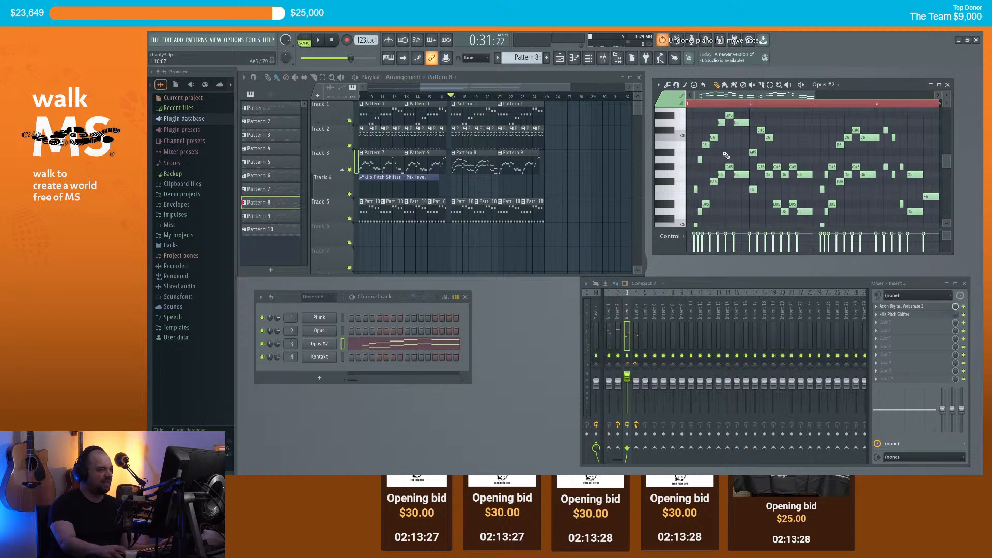
key(ctrl+z)
key(ctrl+z)
key(ctrl+z)
key(ctrl+z)
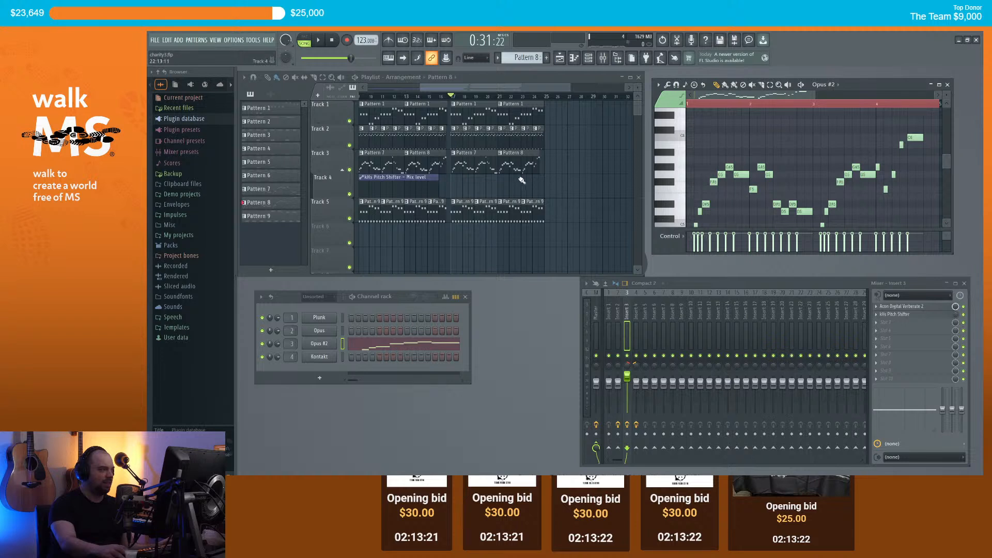
key(ctrl+z)
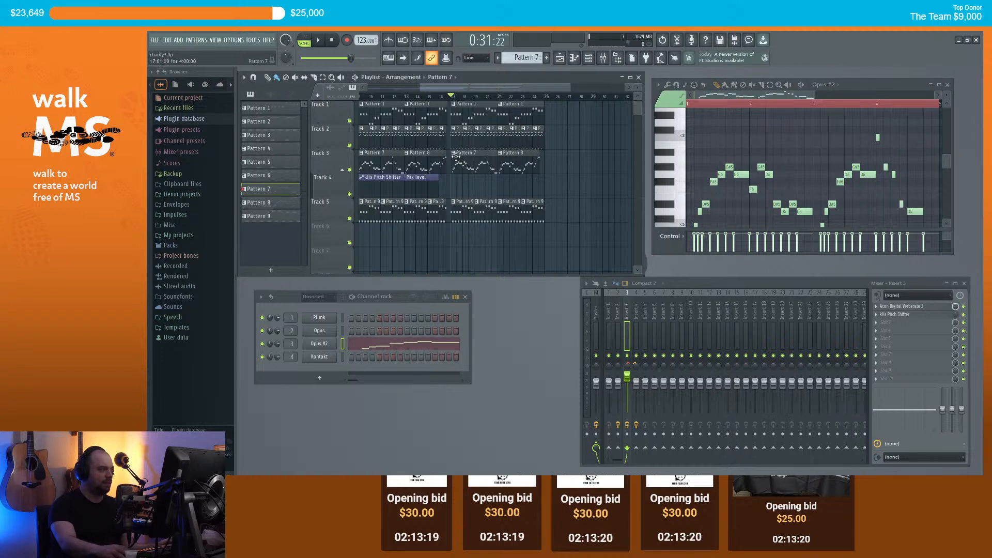
key(space)
key(space)
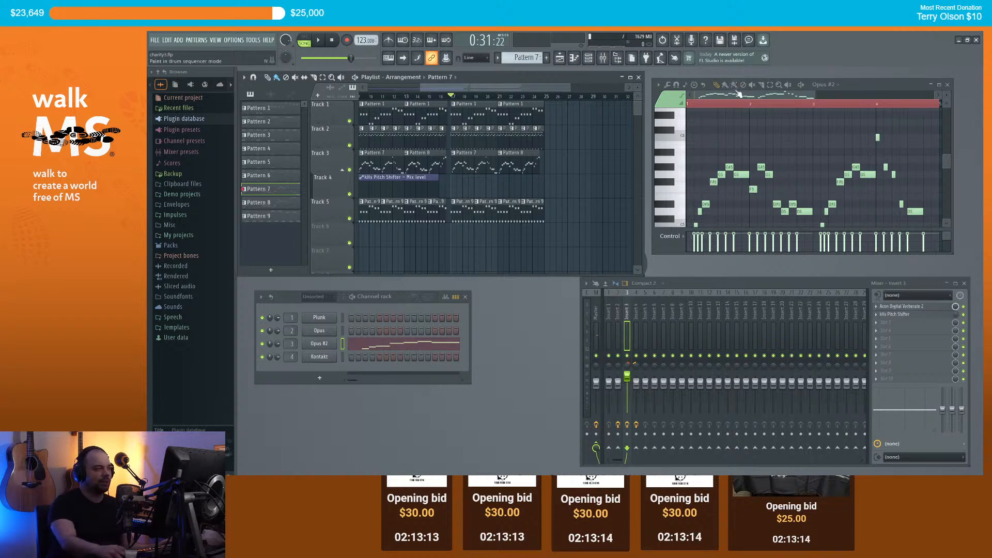
Step: Create a new, empty Pattern 10 from the pattern selector
key(ctrl+a)
scroll(468, 197, up, 3)
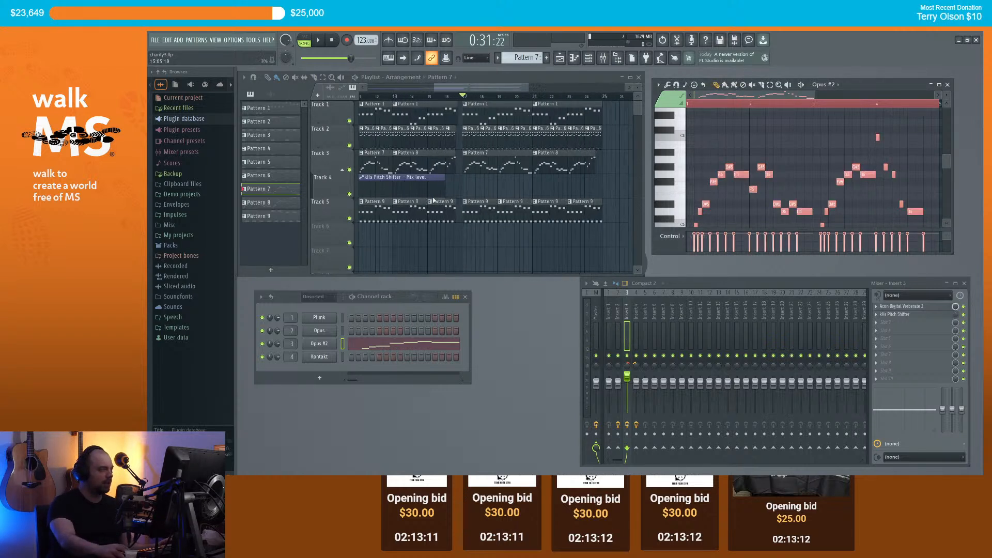
click(547, 59)
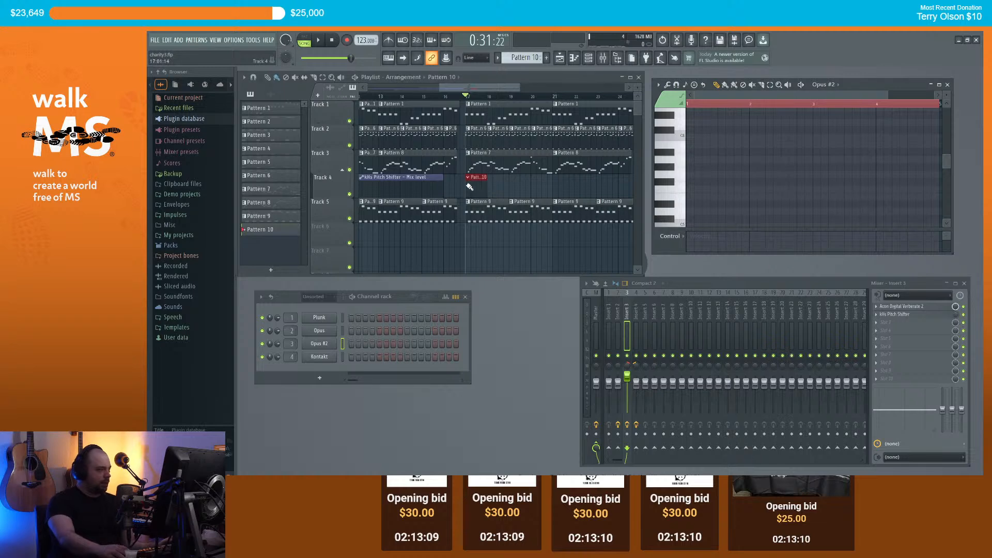
Step: Add a Sytrus channel, load its Fat preset and play a test note
click(320, 379)
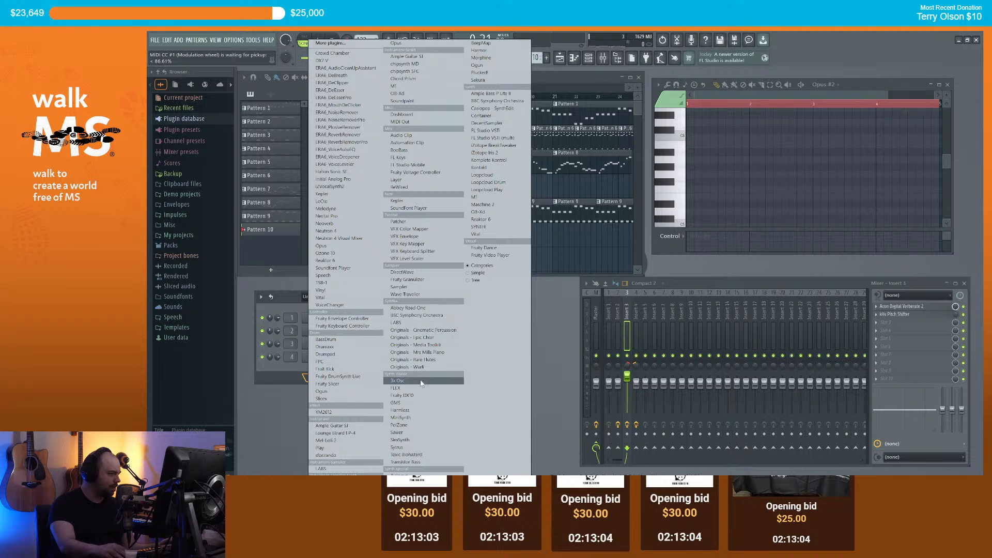
click(404, 448)
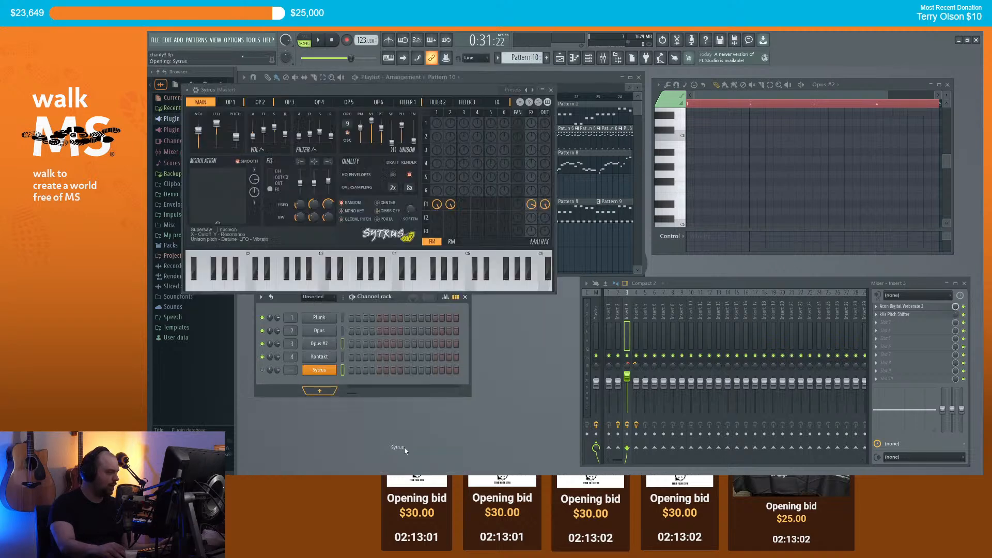
drag(314, 85, 401, 107)
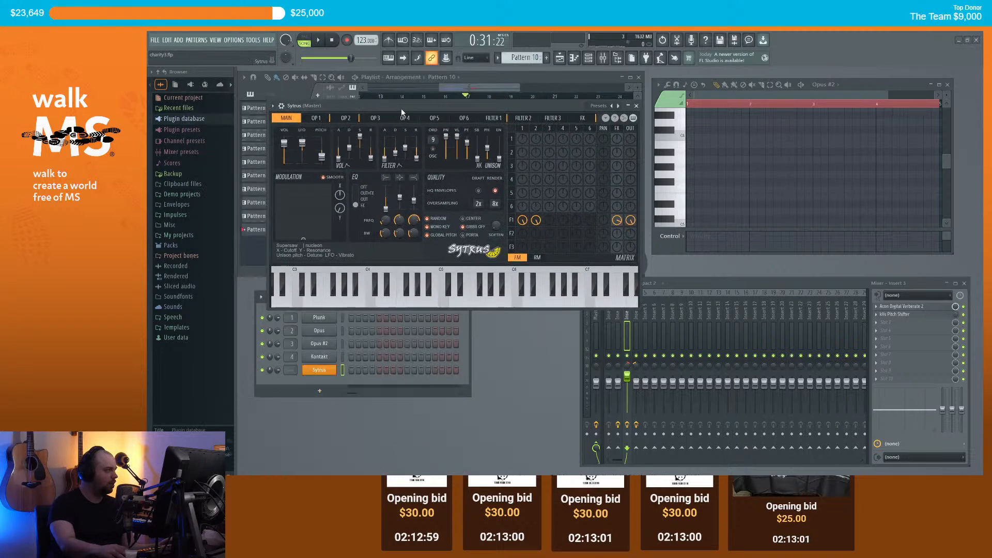
click(273, 106)
mouse_move(309, 133)
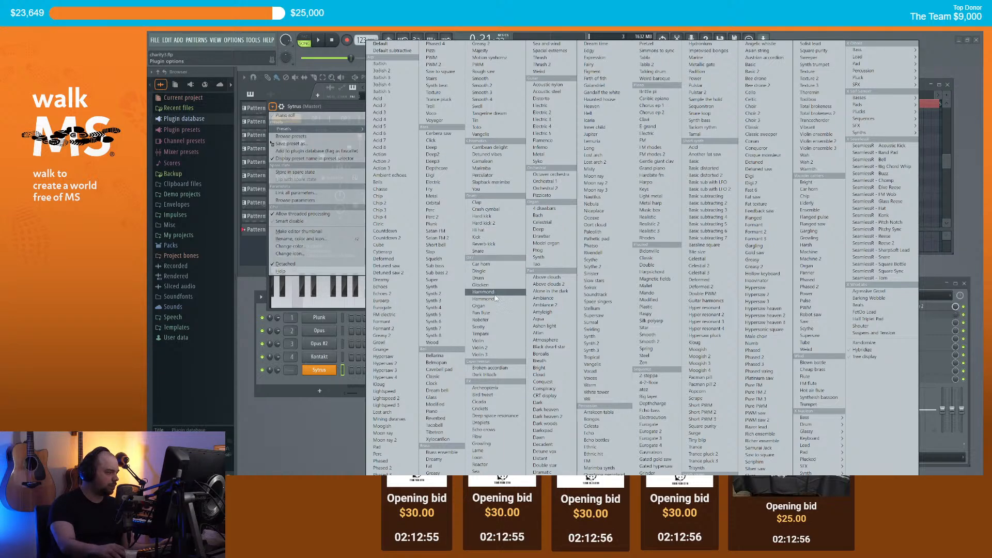
click(444, 468)
click(424, 305)
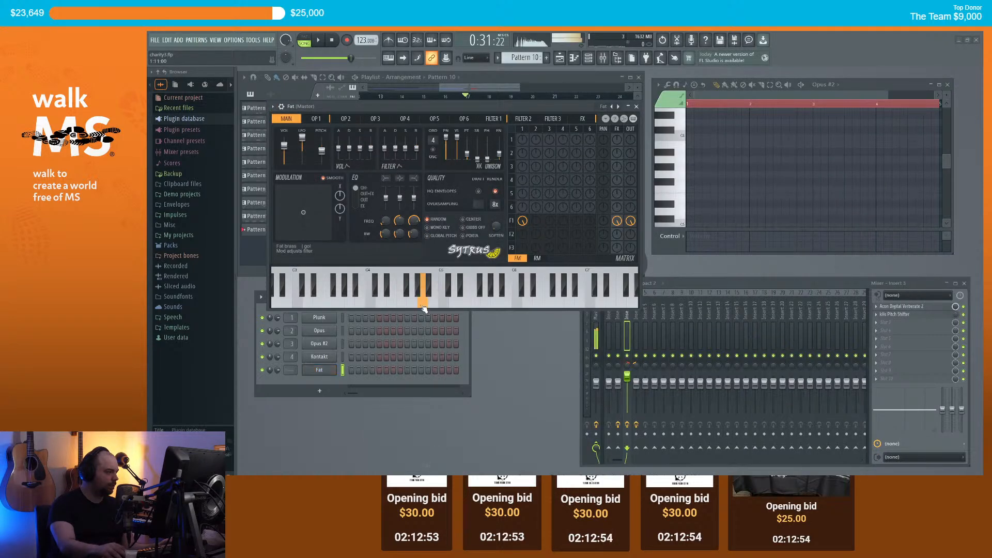
Step: Reopen the playlist window, close the Fat instrument window and open the Fat channel's menu
click(638, 78)
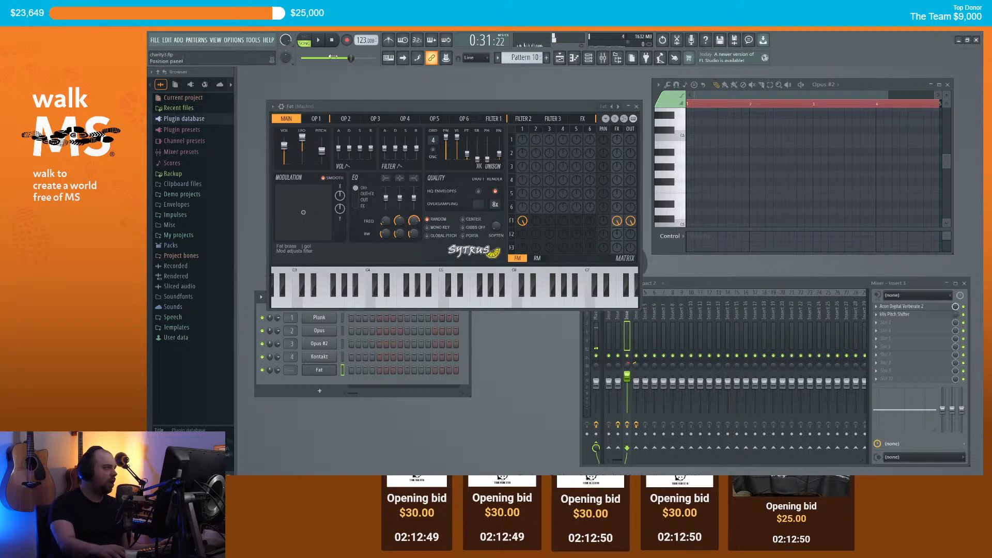
click(217, 40)
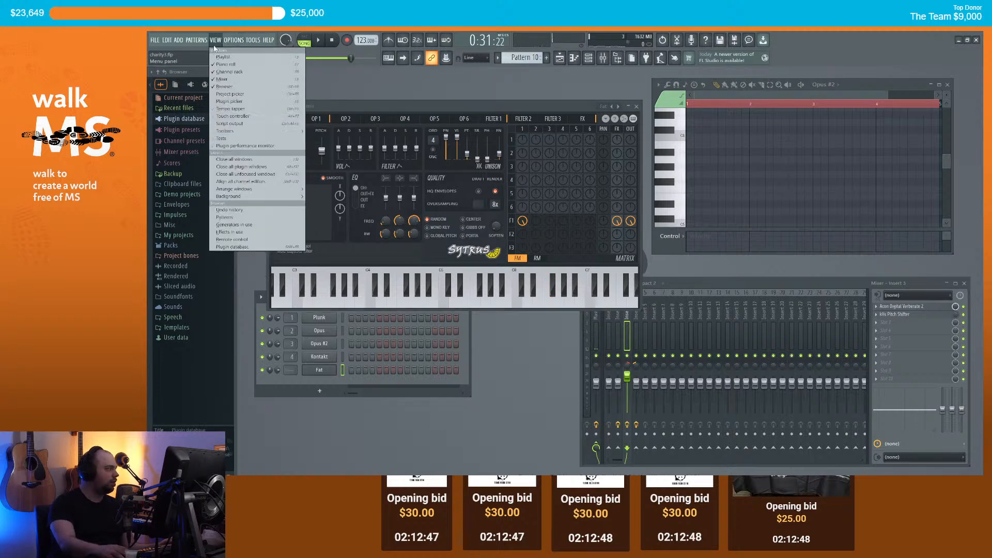
click(222, 57)
drag(413, 108, 575, 193)
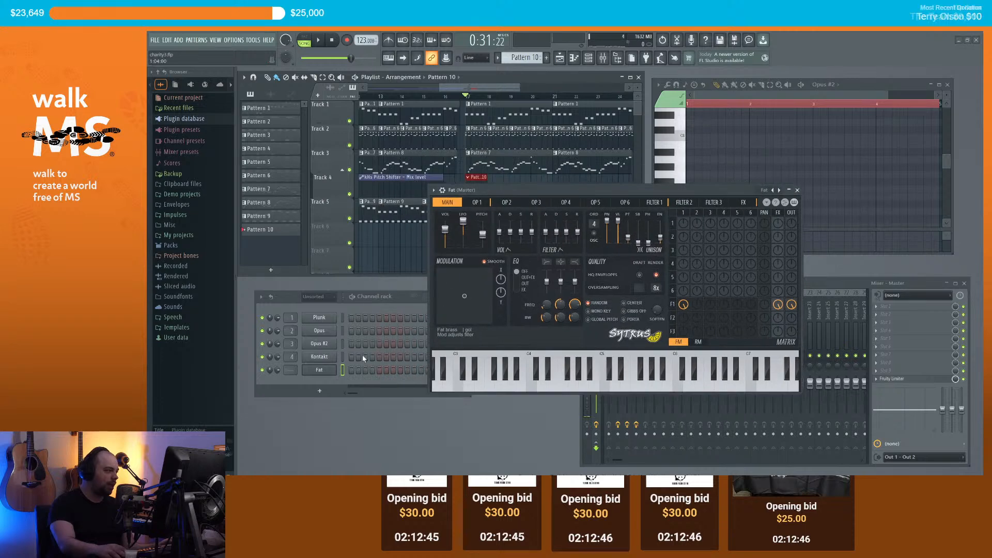
scroll(288, 371, up, 5)
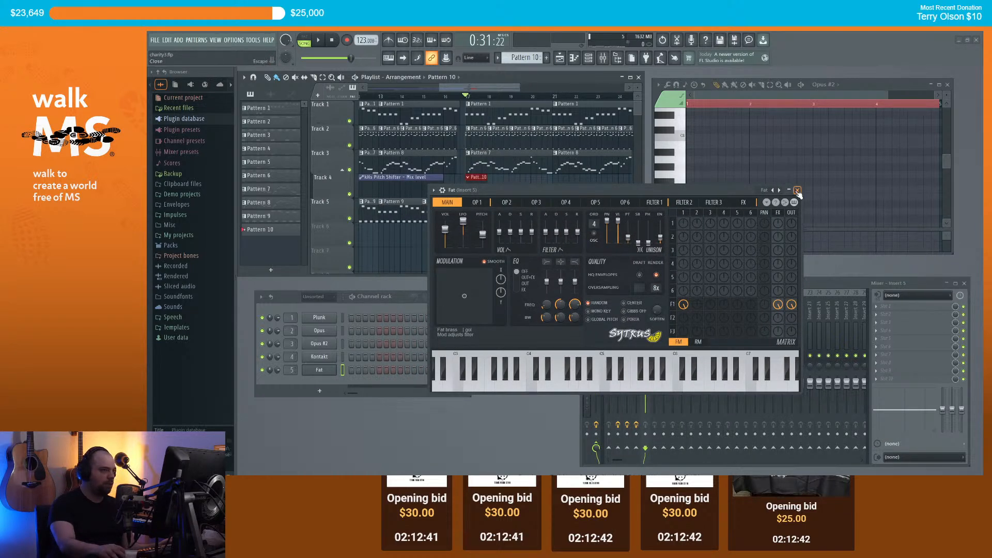
click(798, 190)
right_click(331, 369)
Step: Paste the copied melody into the Fat channel's Pattern 10 and shift it two steps later
click(360, 370)
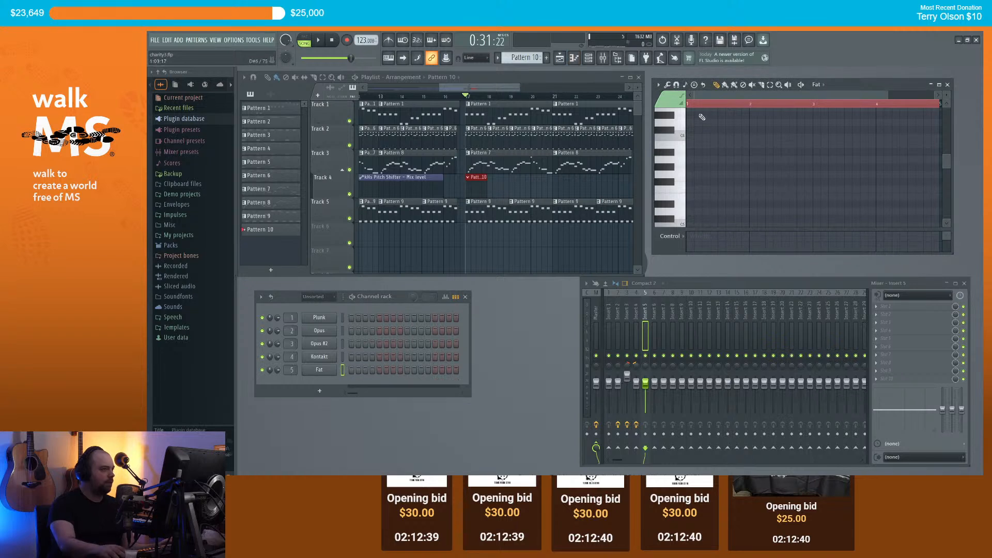
key(ctrl+v)
drag(697, 204, 704, 204)
scroll(704, 203, down, 1)
Step: Play the song from bar 17 to hear the pasted Fat melody
key(space)
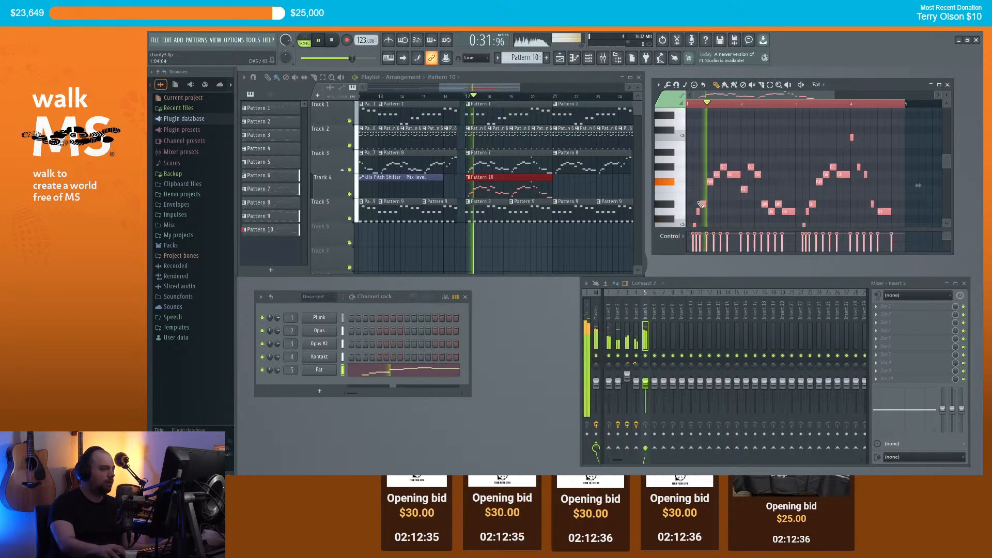
scroll(719, 201, down, 1)
key(space)
scroll(726, 198, down, 3)
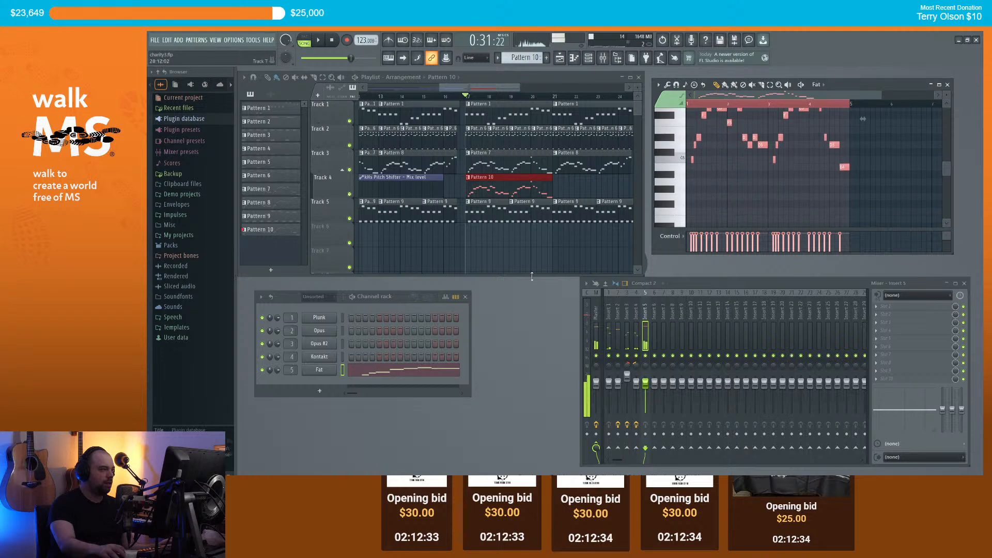
click(476, 81)
key(space)
key(space)
scroll(681, 156, up, 2)
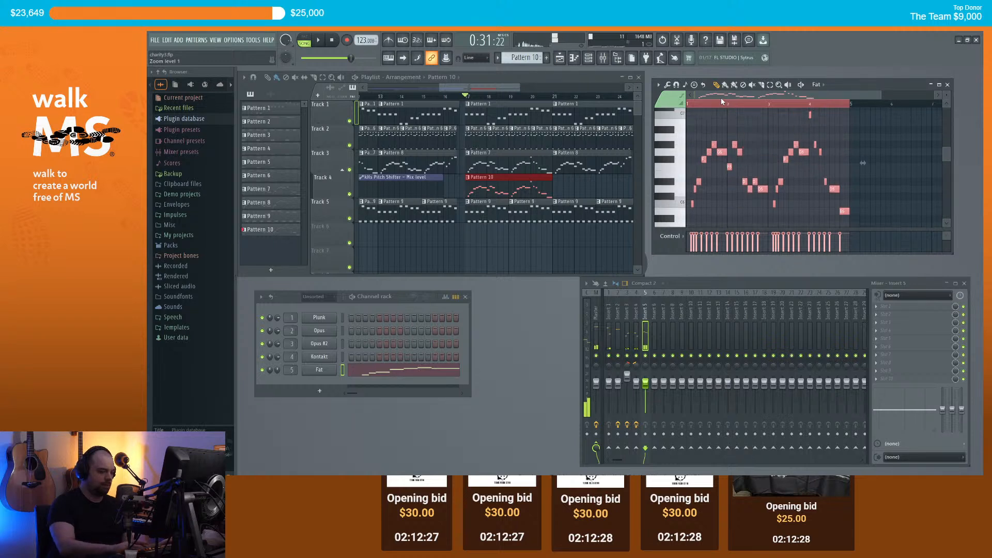
key(space)
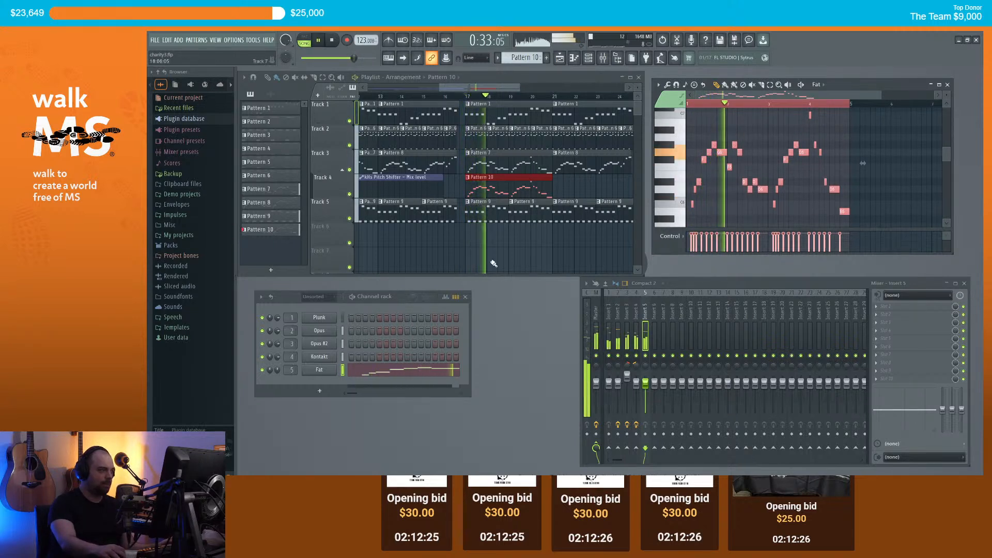
Step: Raise the Fat channel volume to 31% and transpose Pattern 10 down an octave
drag(277, 370, 277, 363)
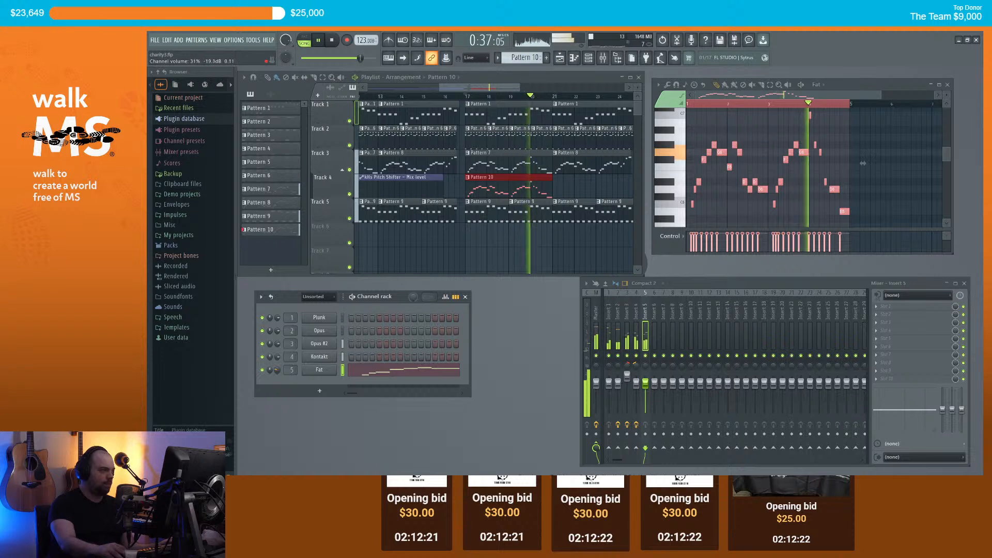
key(space)
key(ctrl+Down)
key(space)
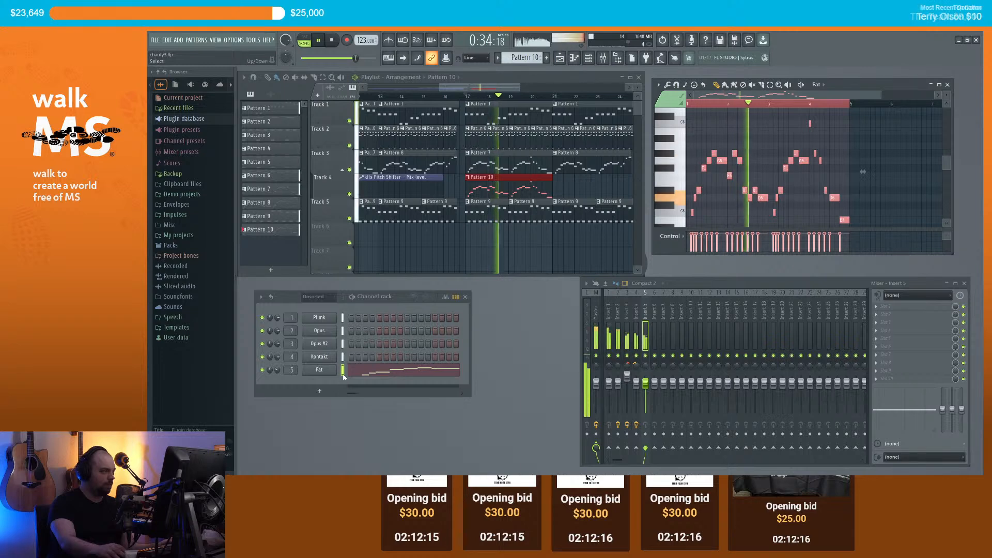
Step: Audition the Brass ensemble and Fat presets on the Fat channel's Sytrus
key(space)
click(325, 371)
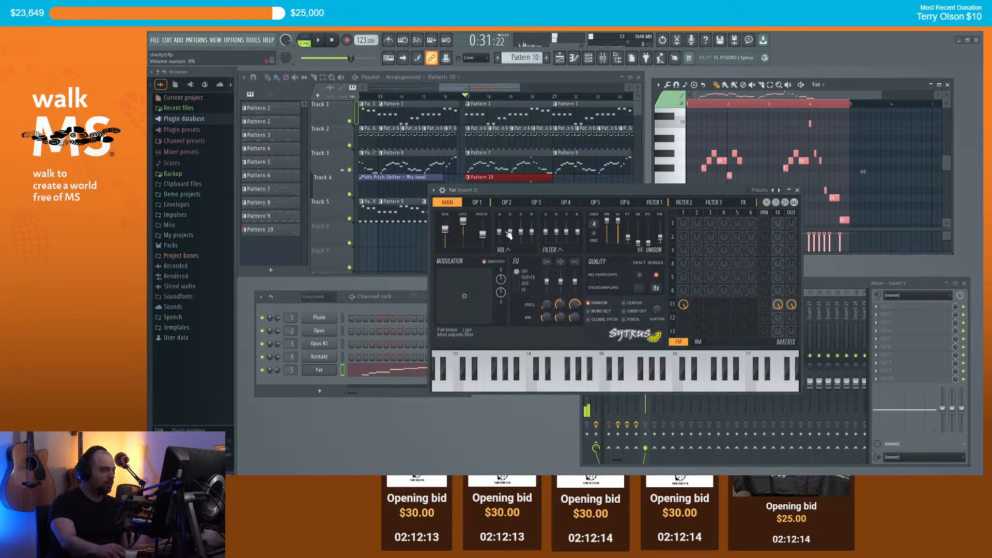
click(433, 191)
mouse_move(492, 212)
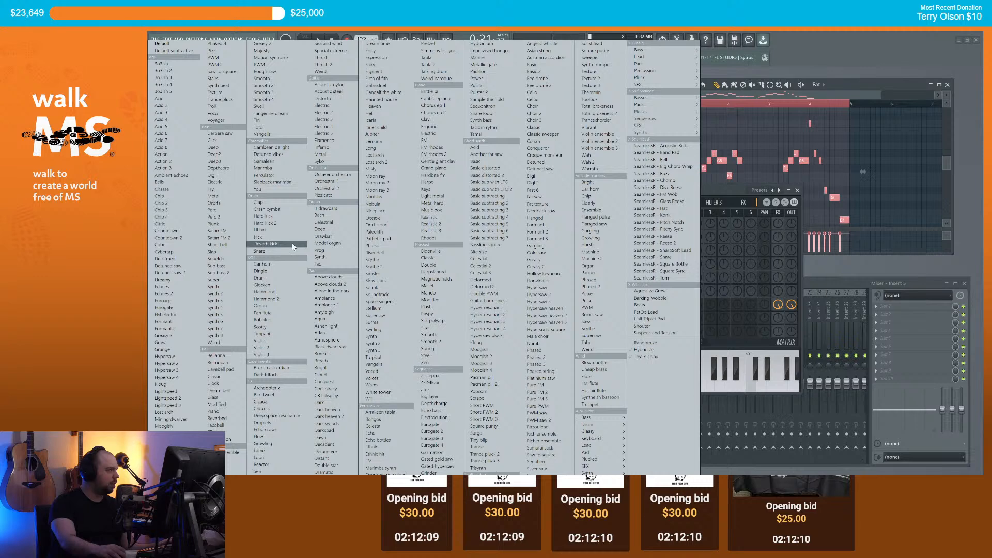
click(228, 453)
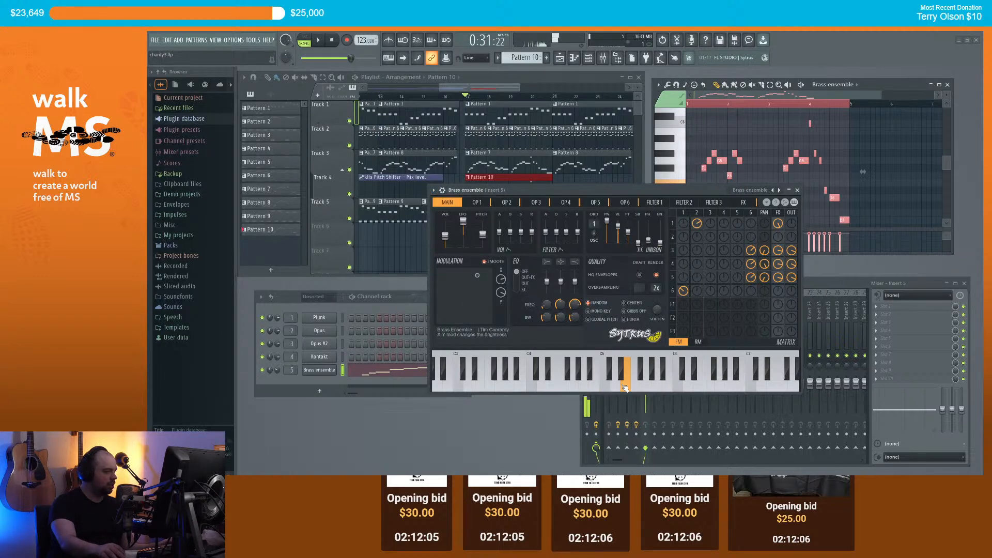
click(454, 195)
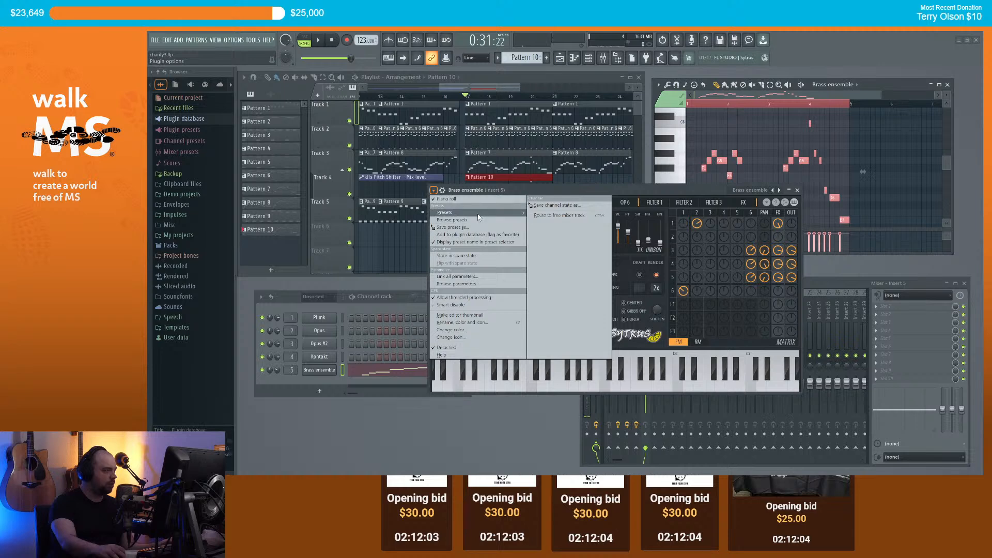
mouse_move(477, 213)
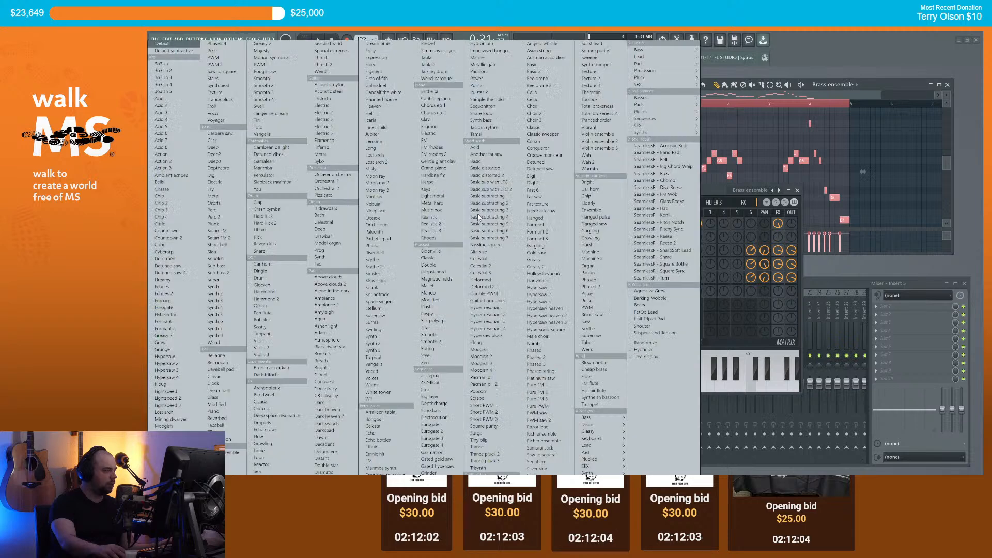
click(229, 468)
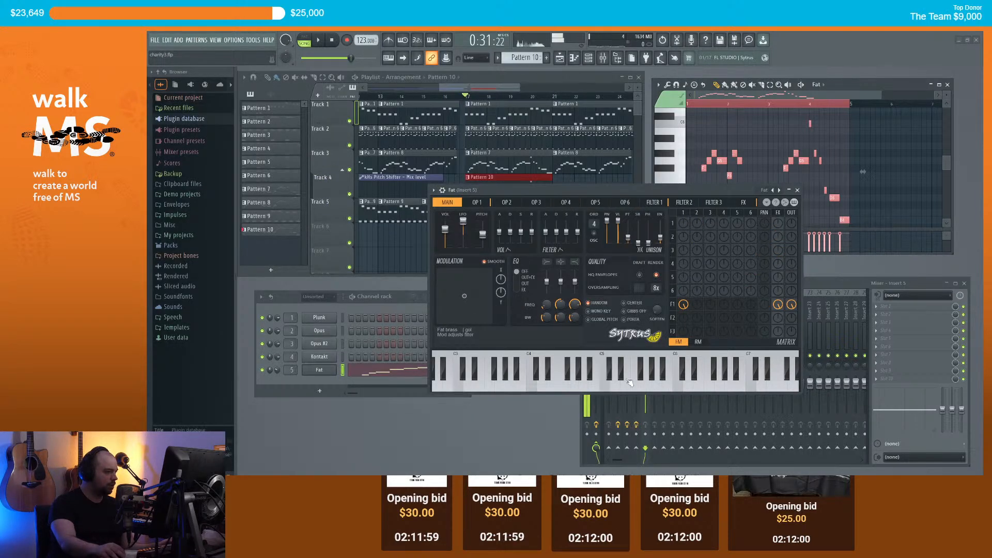
Step: Load the Sytrus Greasy preset, close the synth window, and play the song
click(442, 192)
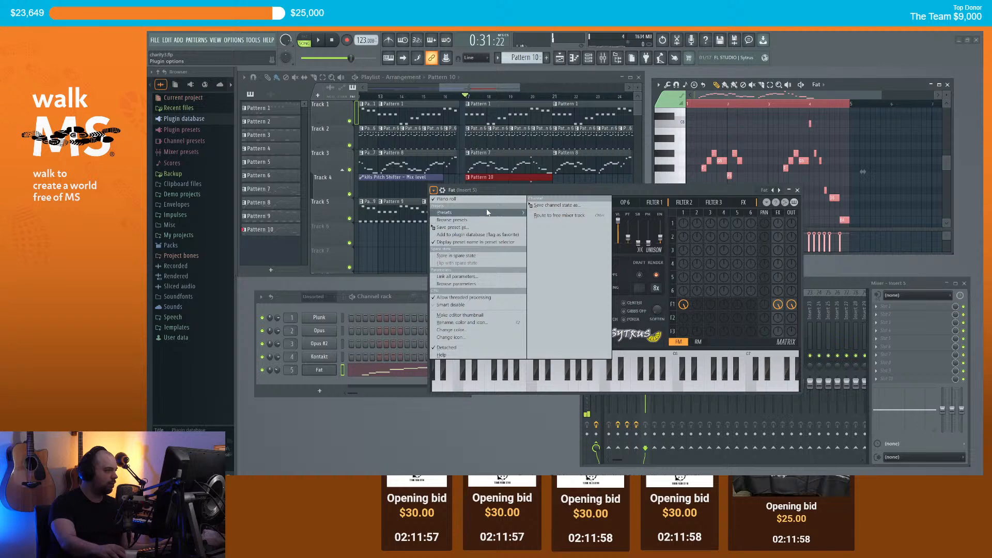
mouse_move(477, 214)
click(534, 260)
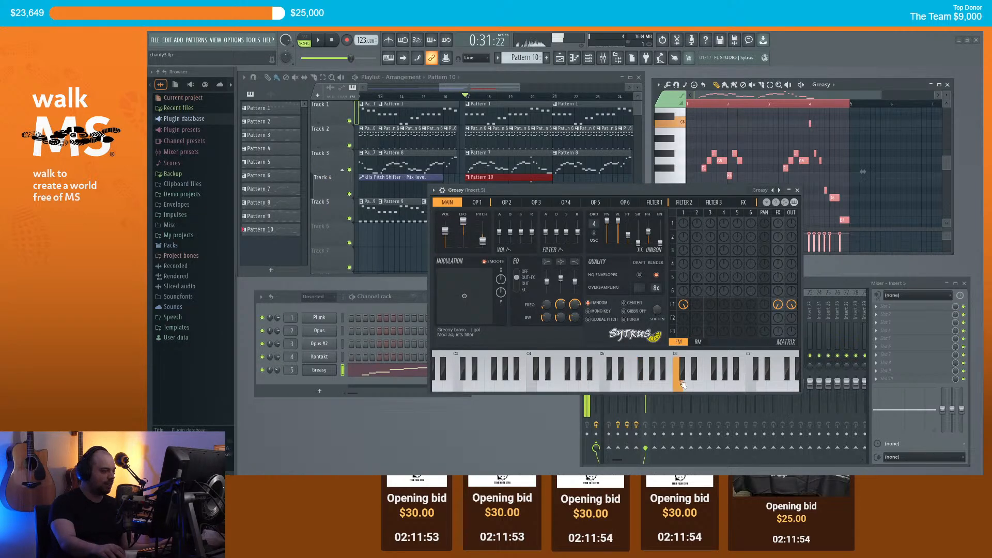
click(797, 190)
key(space)
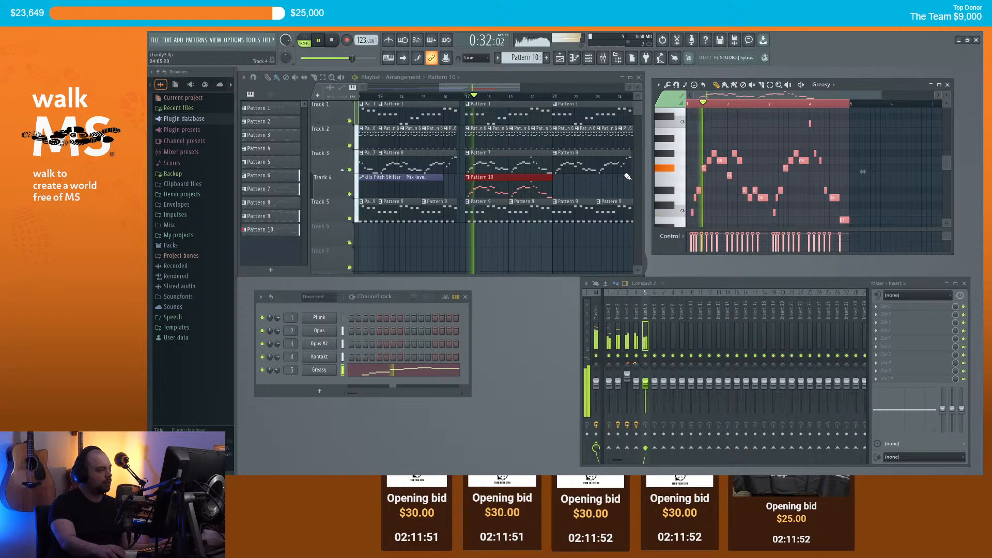
Step: Raise the Greasy channel volume to 41%
drag(278, 370, 278, 364)
scroll(526, 196, down, 2)
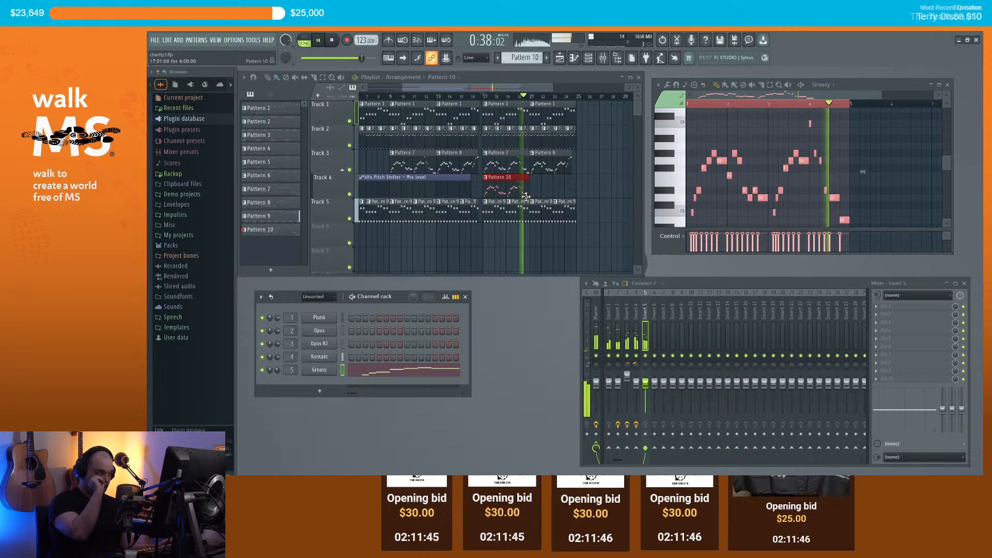
key(space)
scroll(549, 174, up, 2)
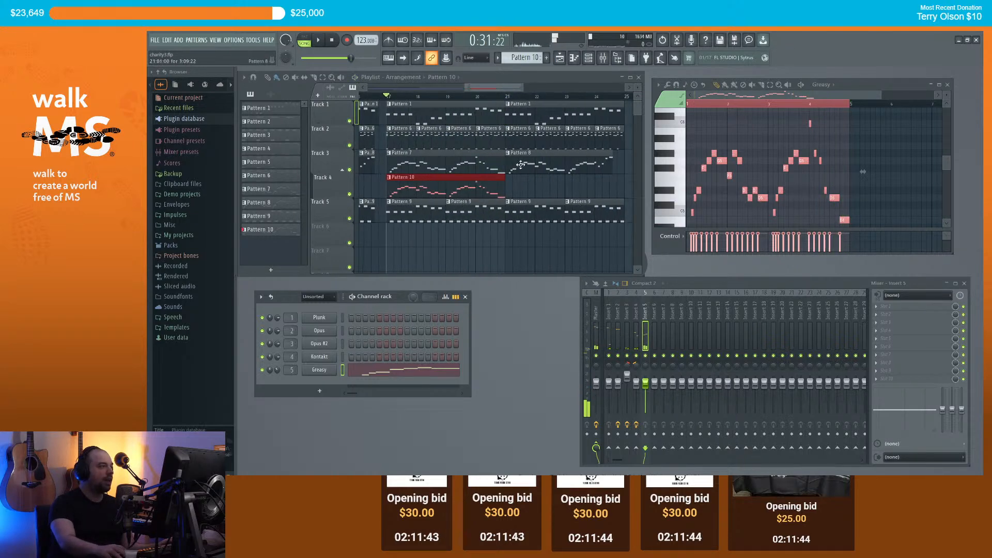
Step: Open Pattern 10's Greasy notes in the piano roll and duplicate them with Ctrl+B
click(551, 165)
double_click(532, 167)
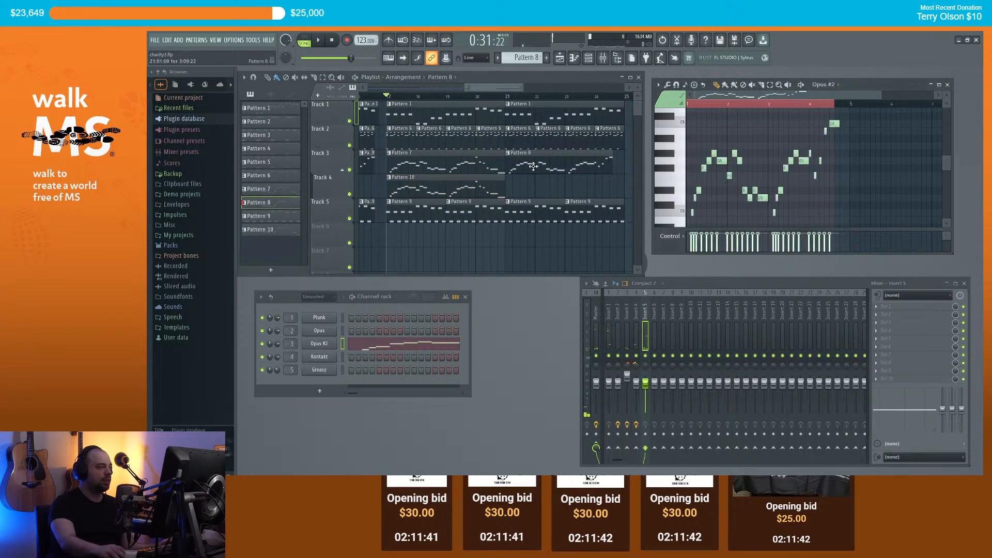
click(483, 183)
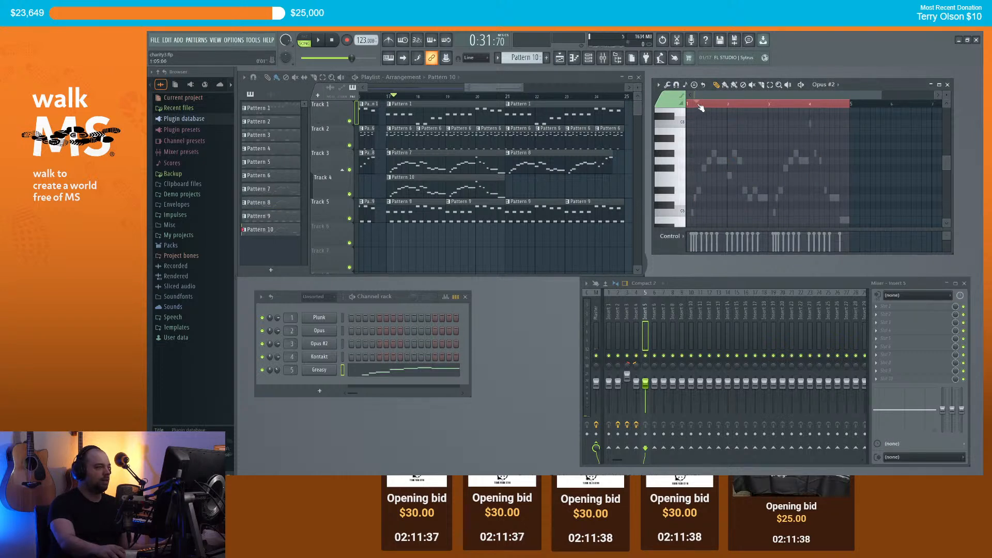
double_click(453, 187)
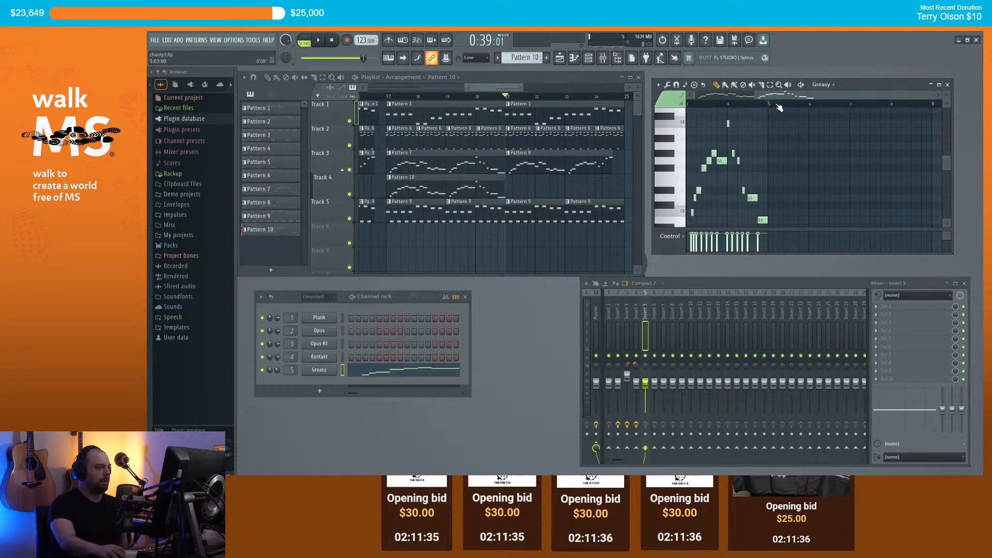
key(ctrl+b)
Step: Play from near bar 15 and delete the kHs Pitch Shifter automation clip on Track 4
drag(781, 105, 452, 150)
scroll(425, 141, down, 3)
click(370, 97)
key(space)
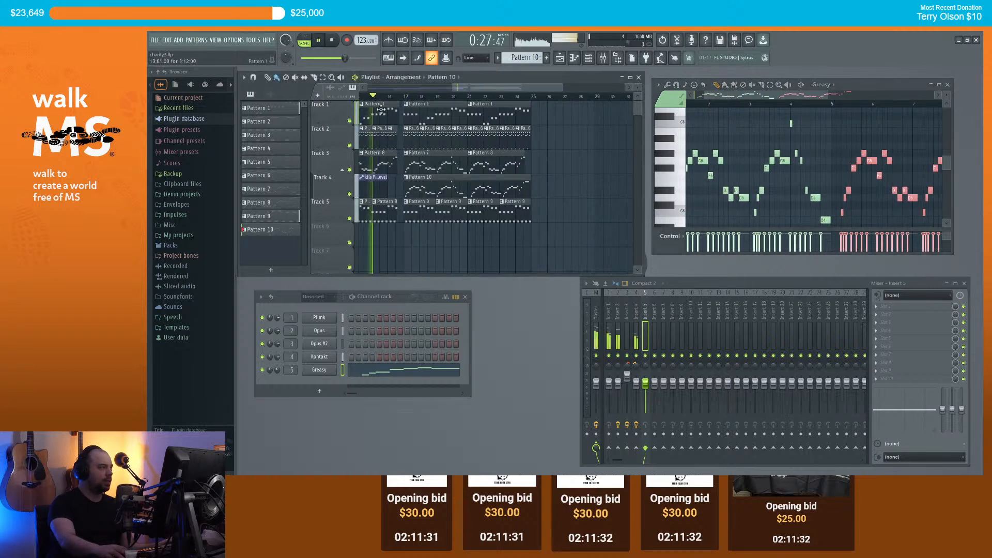
scroll(374, 180, down, 1)
click(373, 181)
key(Delete)
key(space)
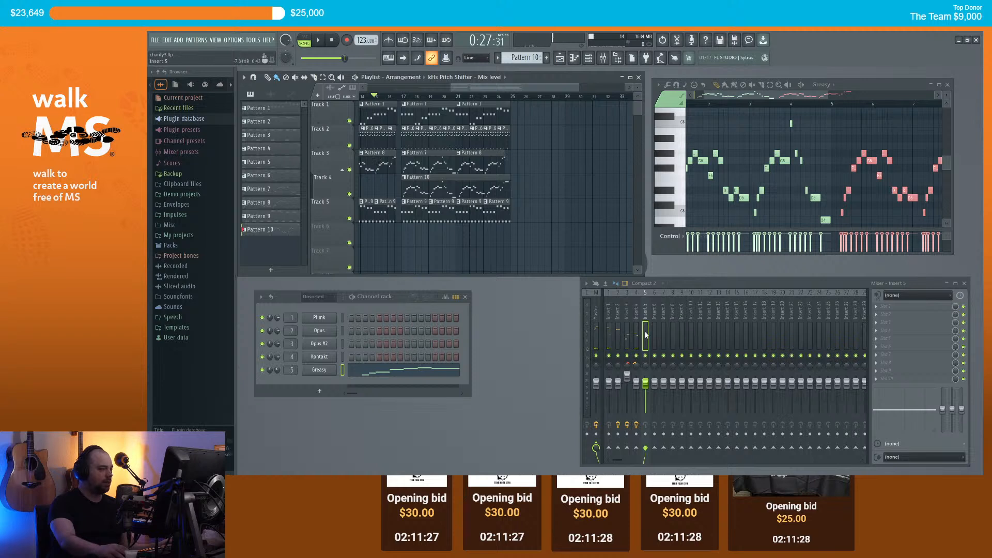
Step: Delete kHs Pitch Shifter from mixer Insert 3, leaving Verberate 2, and play the song
click(637, 311)
click(627, 317)
click(894, 314)
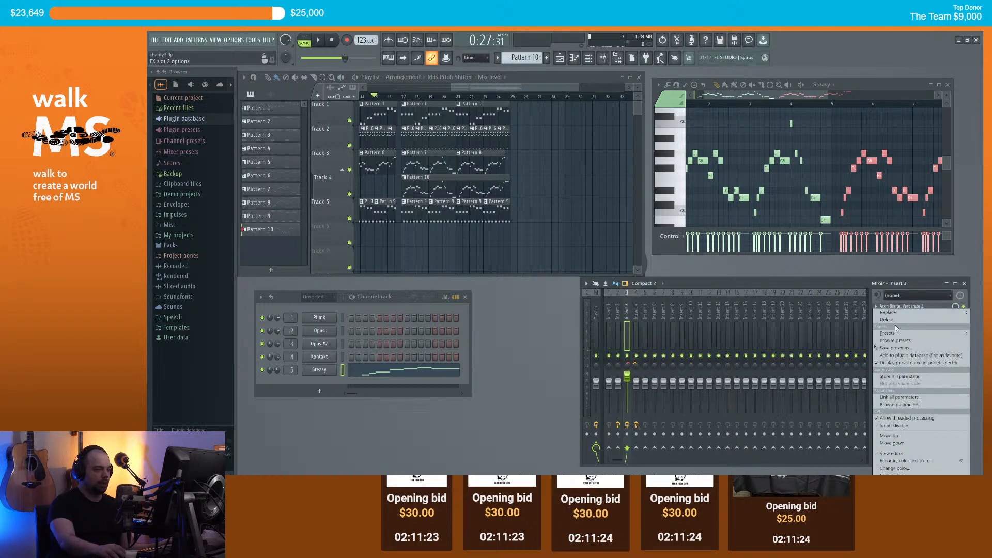
click(894, 321)
click(595, 290)
scroll(470, 196, down, 2)
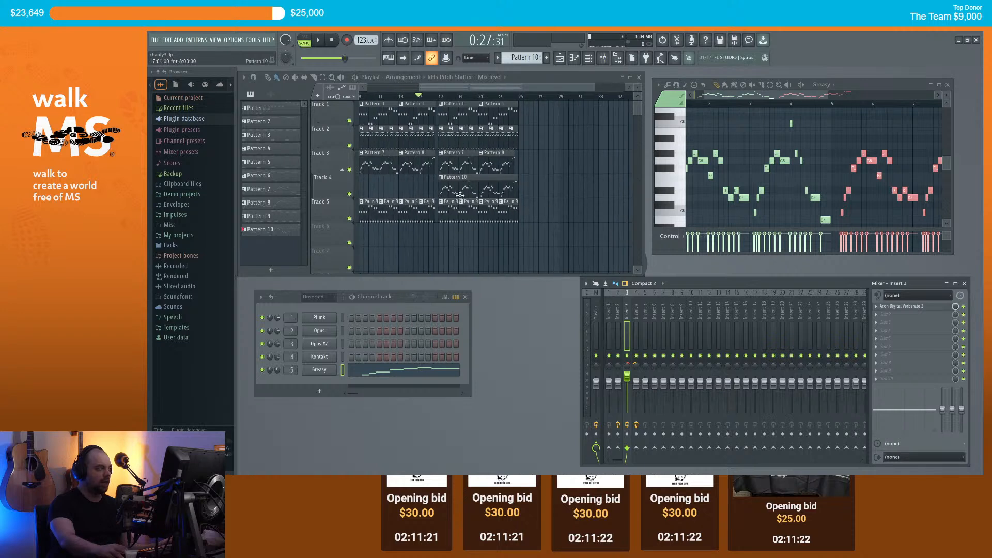
key(space)
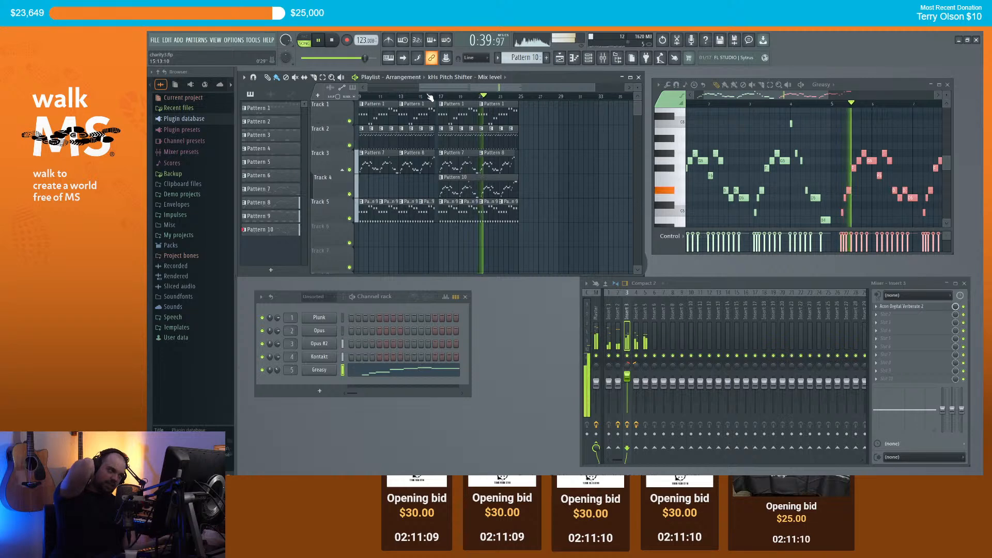
scroll(479, 178, up, 5)
key(space)
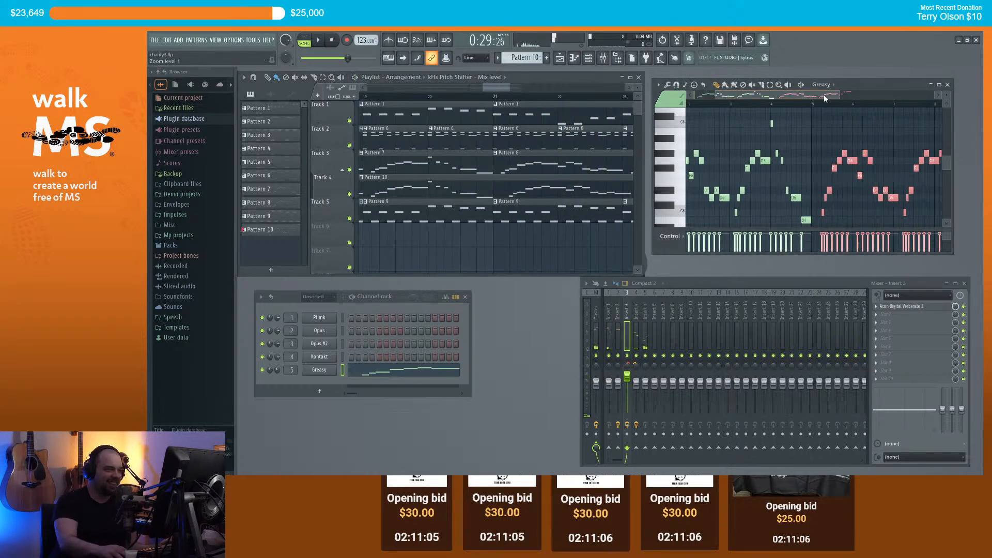
scroll(808, 222, up, 4)
scroll(798, 208, down, 5)
scroll(785, 213, up, 5)
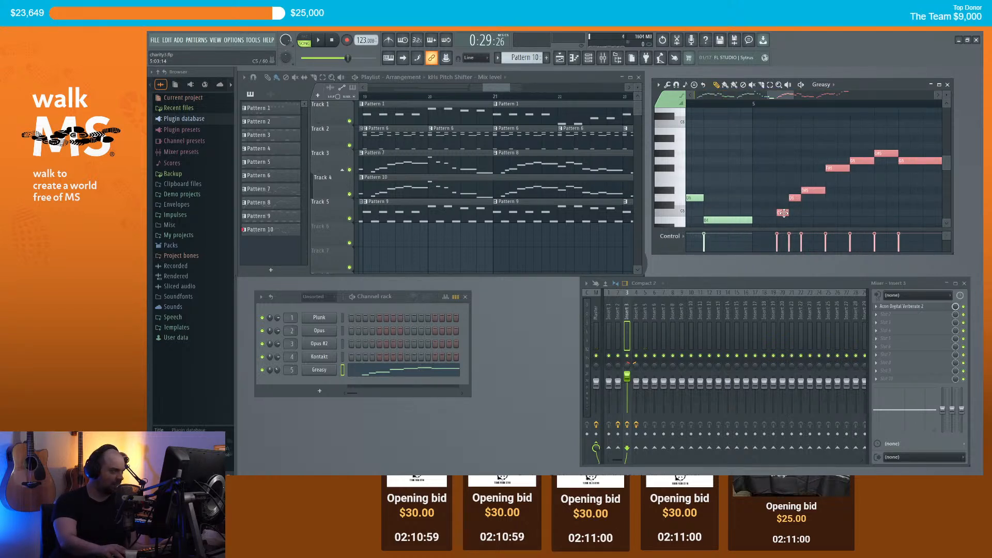
scroll(500, 103, down, 4)
click(459, 97)
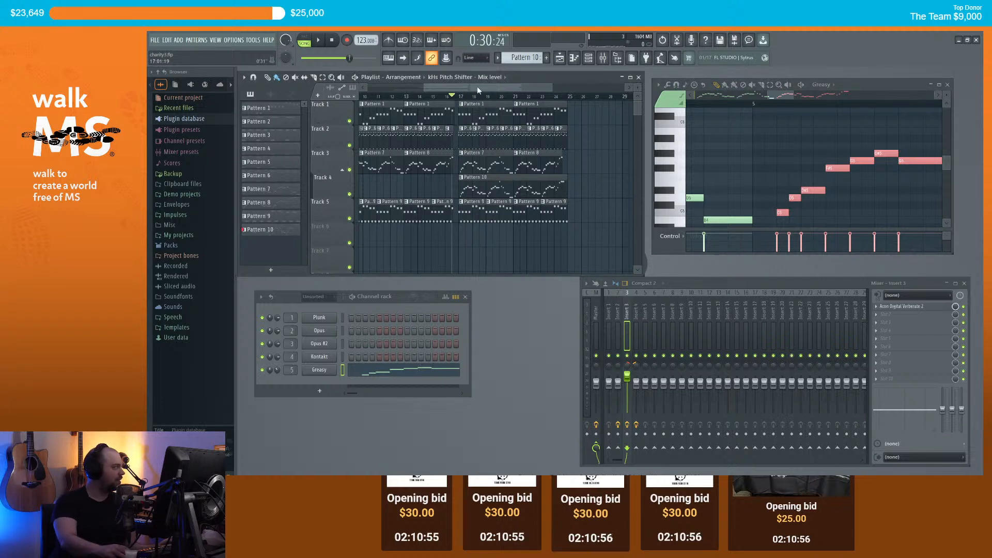
drag(476, 86, 480, 86)
key(space)
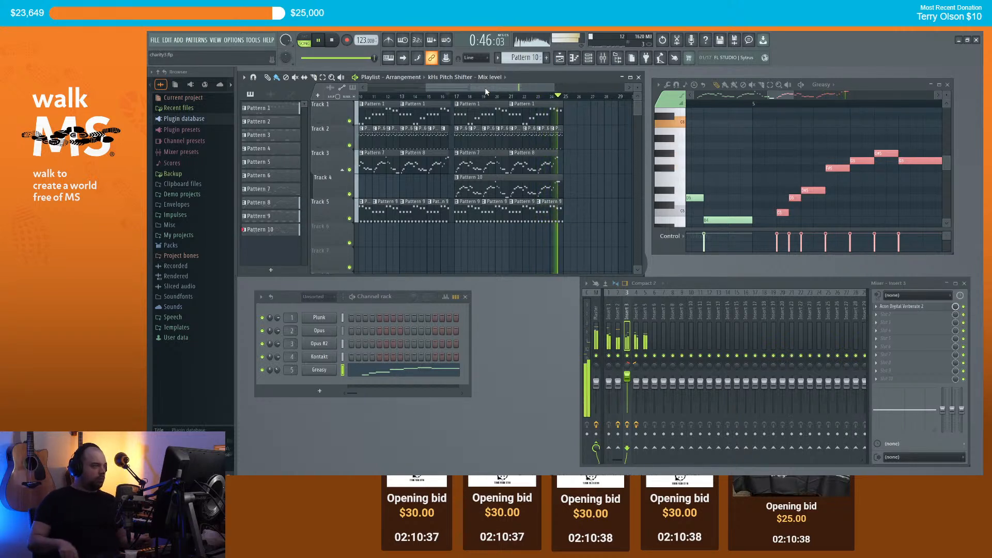
key(space)
scroll(550, 181, up, 4)
scroll(541, 180, up, 3)
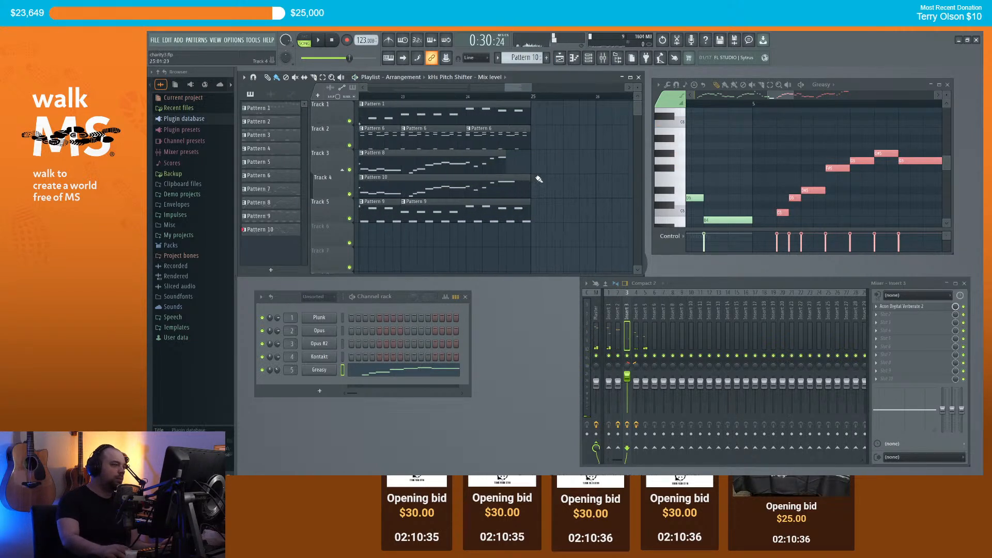
drag(530, 179, 511, 179)
scroll(517, 179, down, 7)
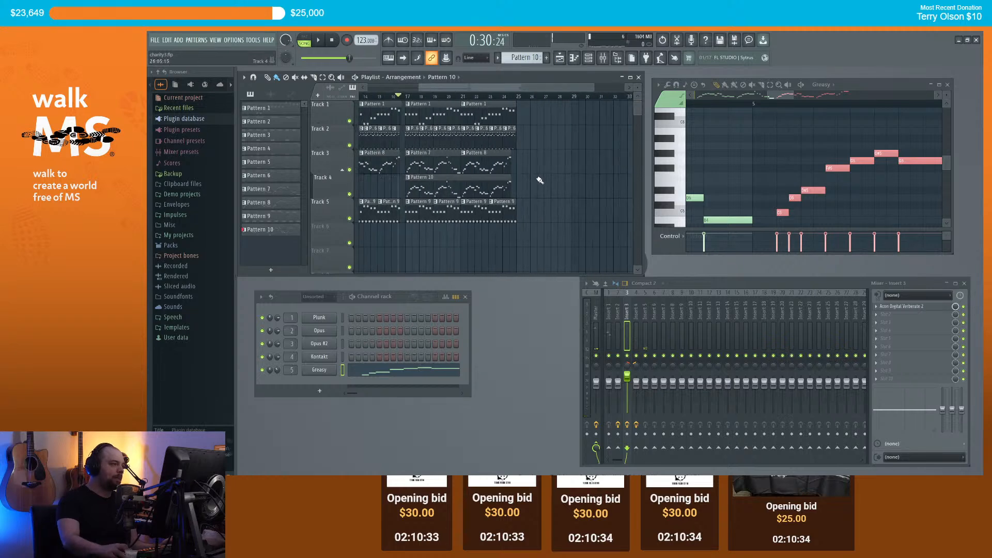
ctrl+right_click(555, 184)
drag(516, 87, 565, 111)
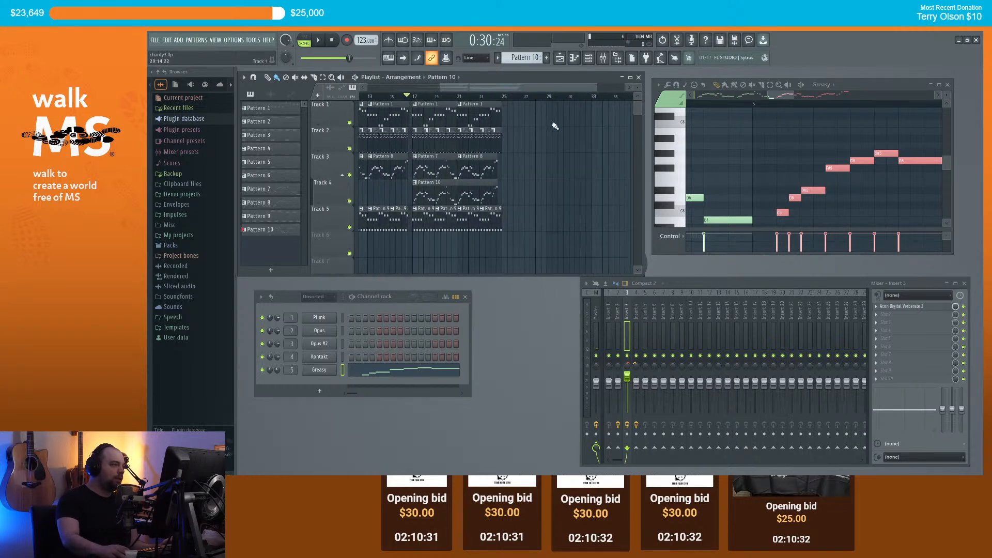
scroll(496, 147, up, 4)
click(441, 141)
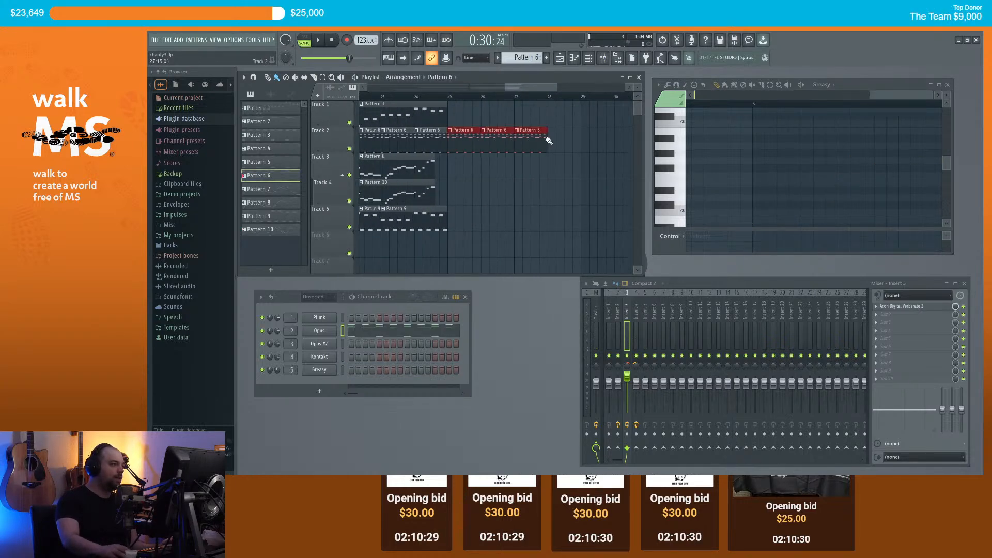
scroll(569, 140, down, 3)
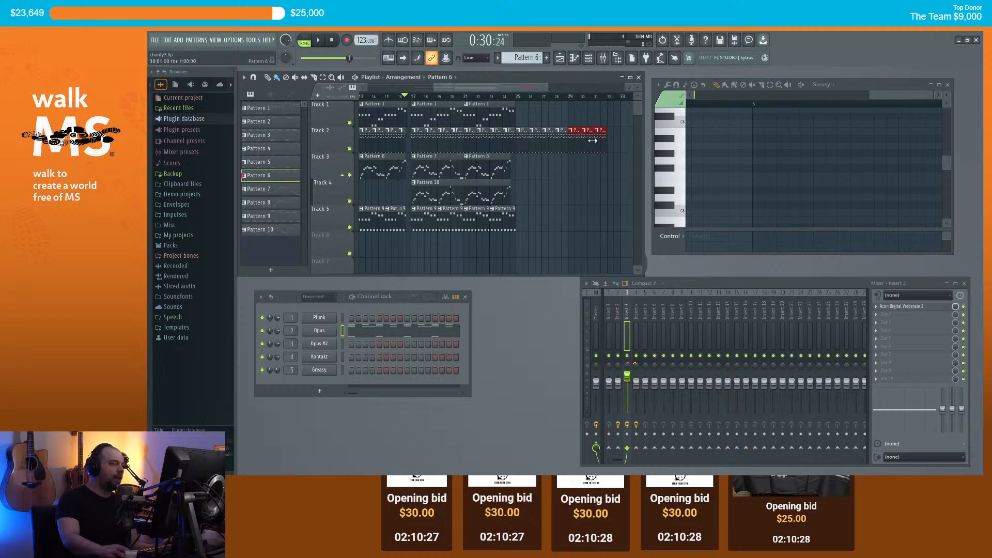
scroll(593, 141, down, 2)
key(space)
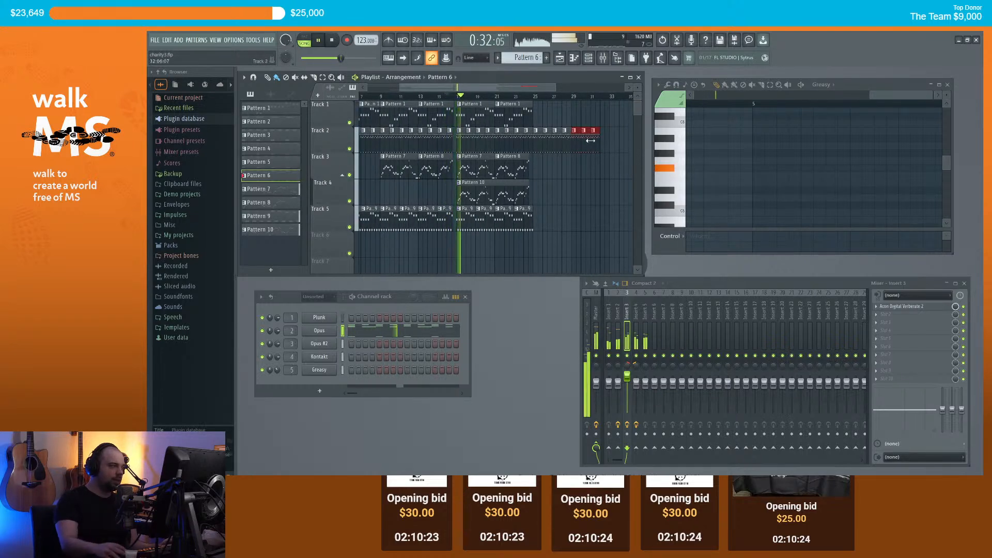
scroll(594, 183, up, 2)
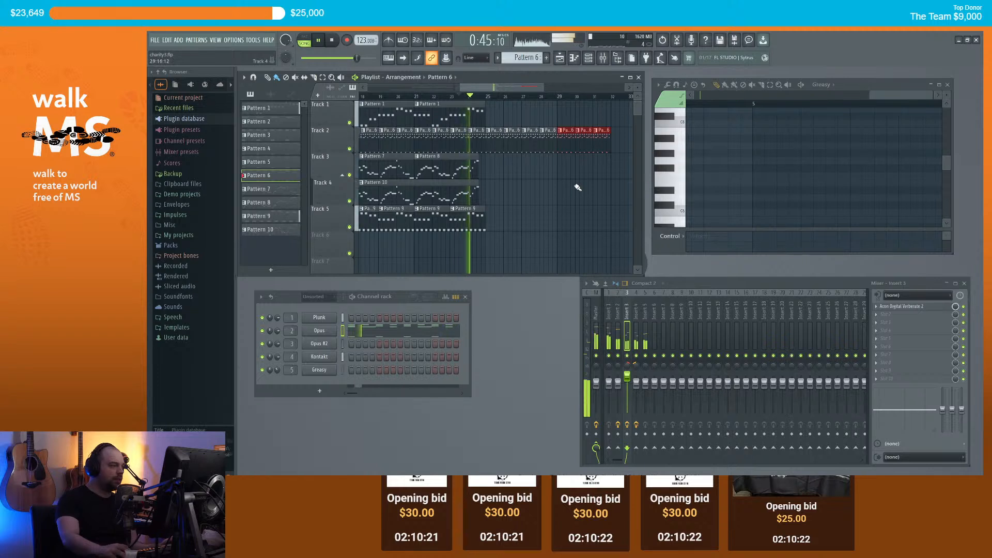
scroll(572, 183, up, 1)
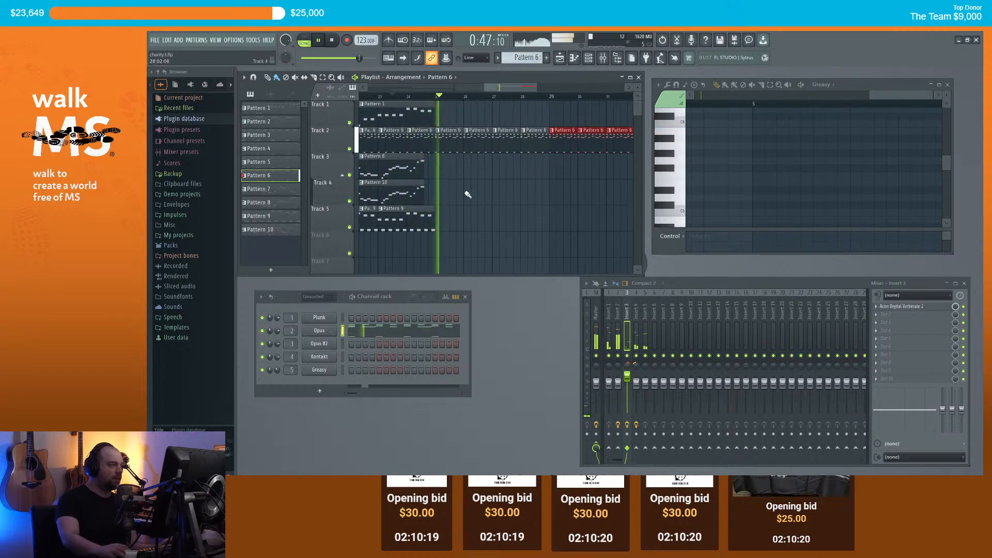
click(429, 114)
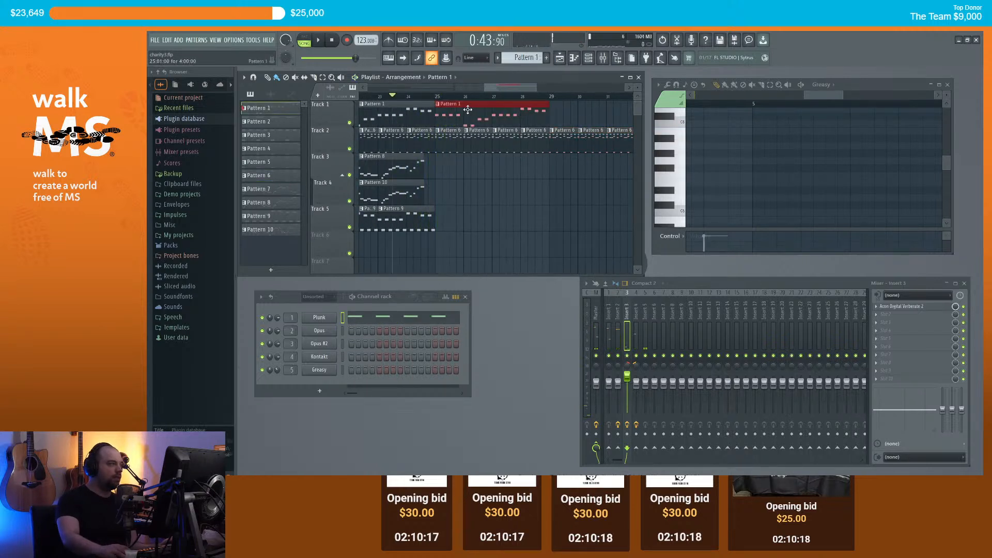
scroll(468, 111, down, 2)
key(space)
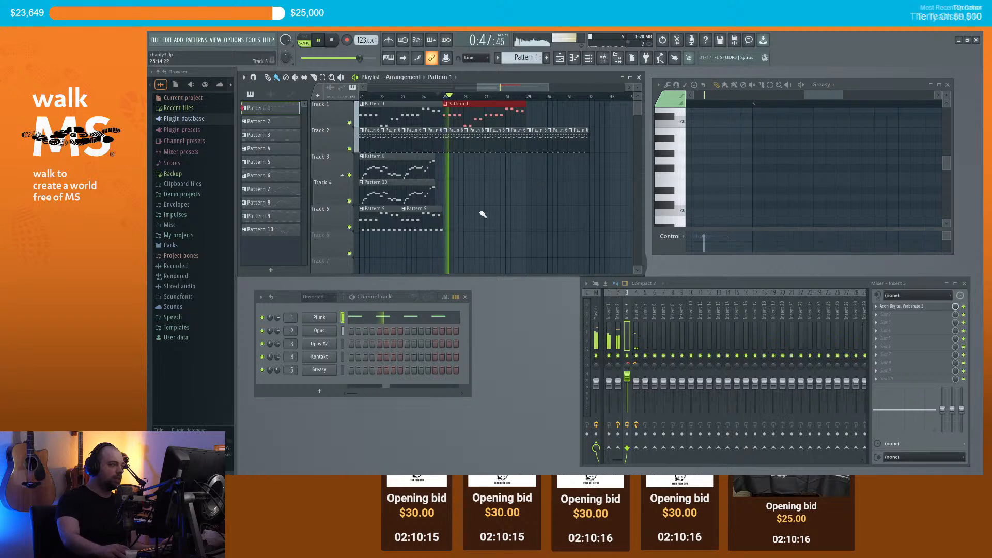
click(532, 116)
click(581, 139)
click(594, 141)
scroll(587, 138, down, 2)
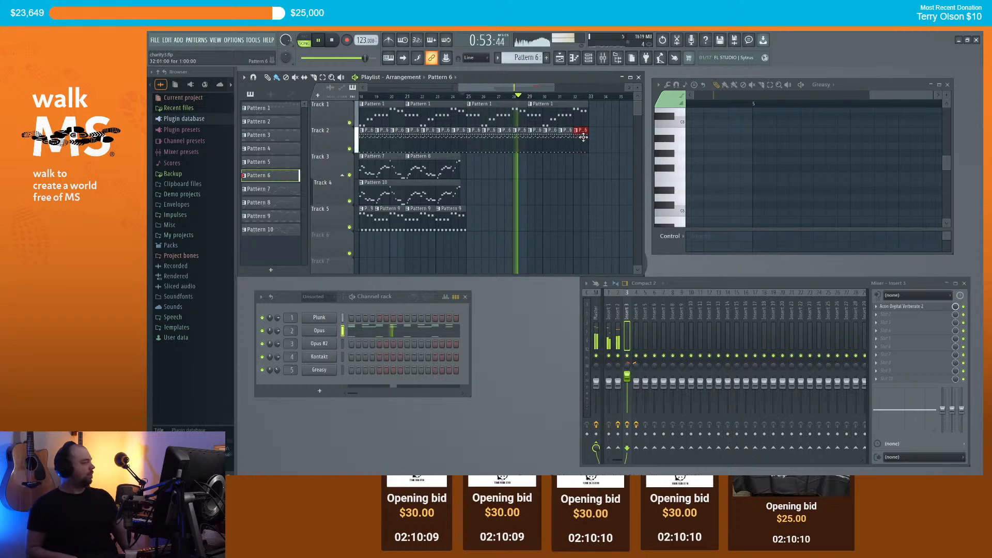
scroll(572, 155, up, 3)
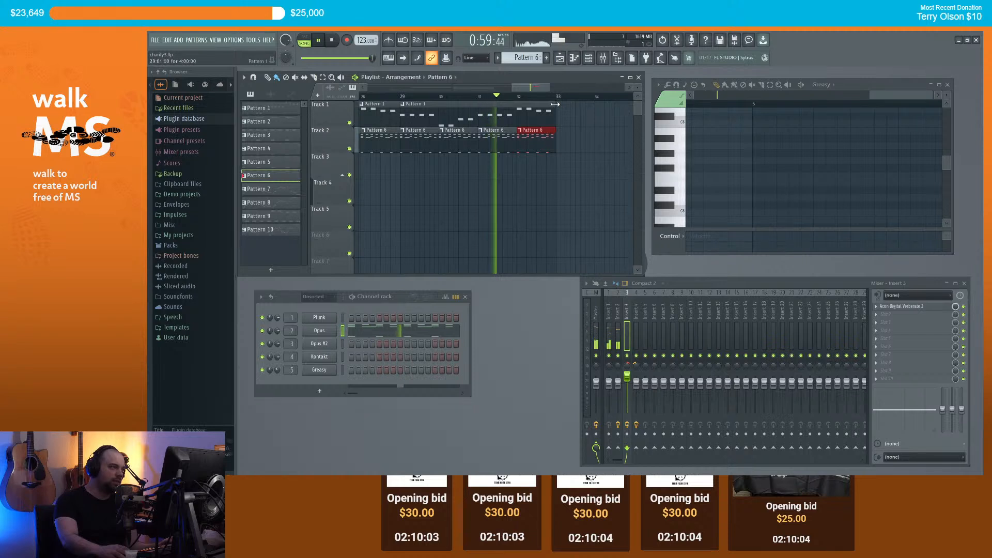
key(space)
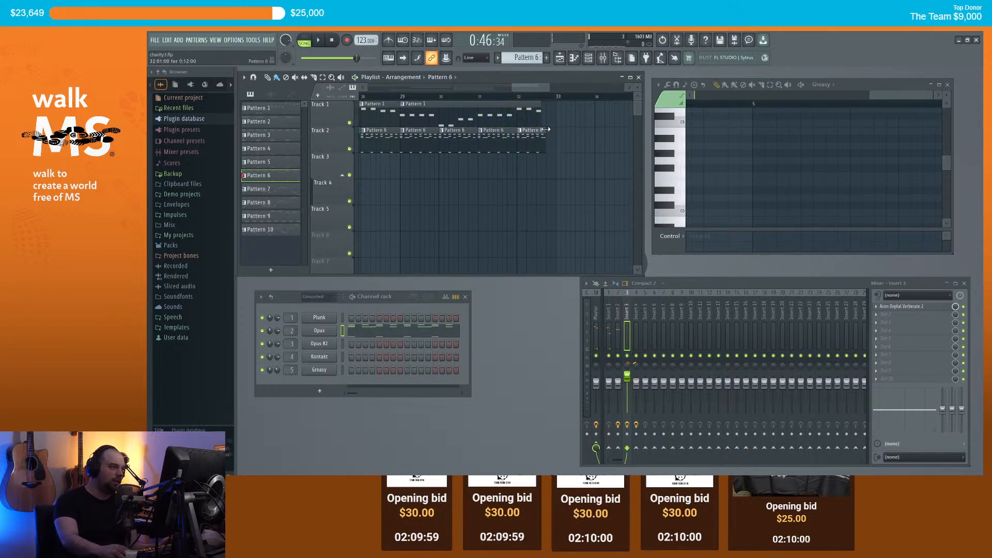
ctrl+scroll(541, 129, up, 2)
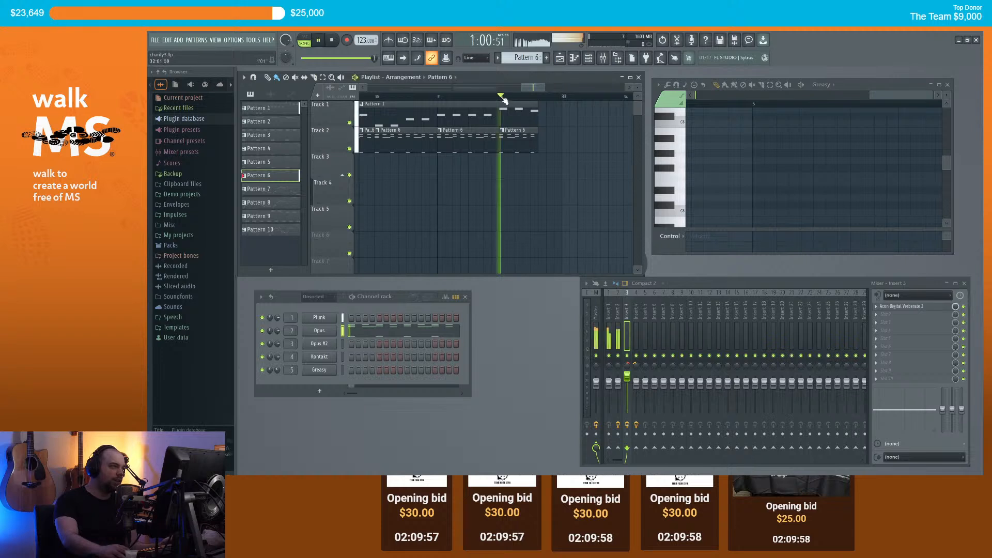
key(space)
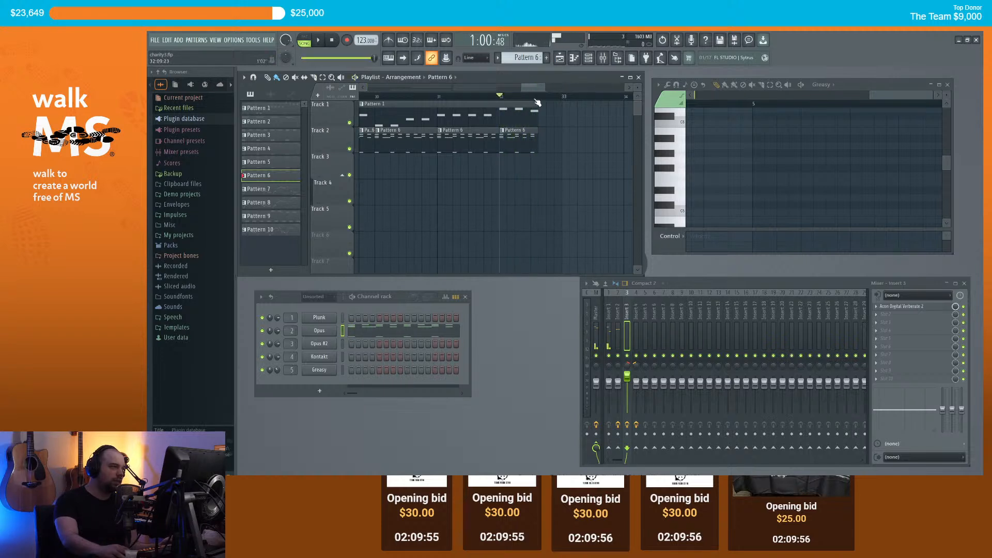
scroll(445, 120, down, 2)
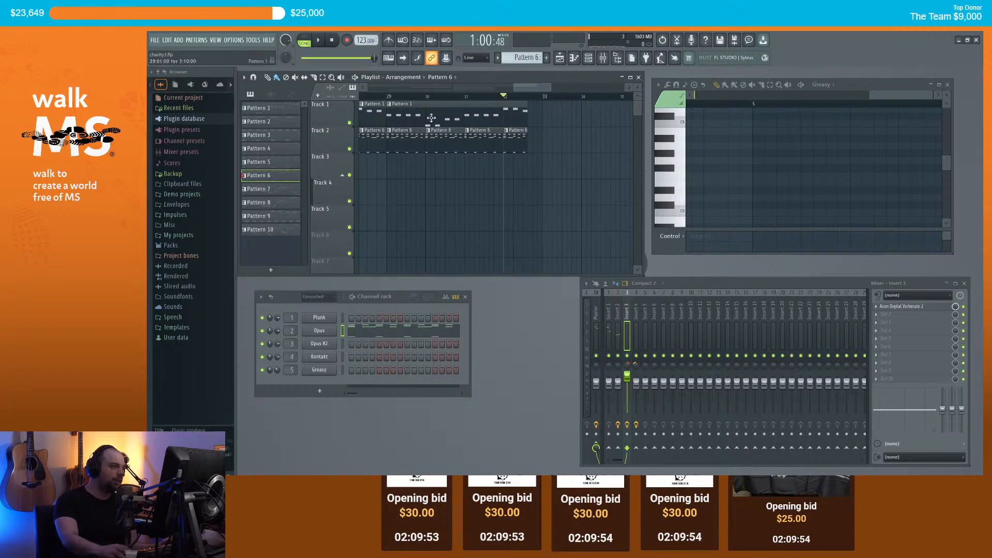
ctrl+scroll(466, 141, down, 3)
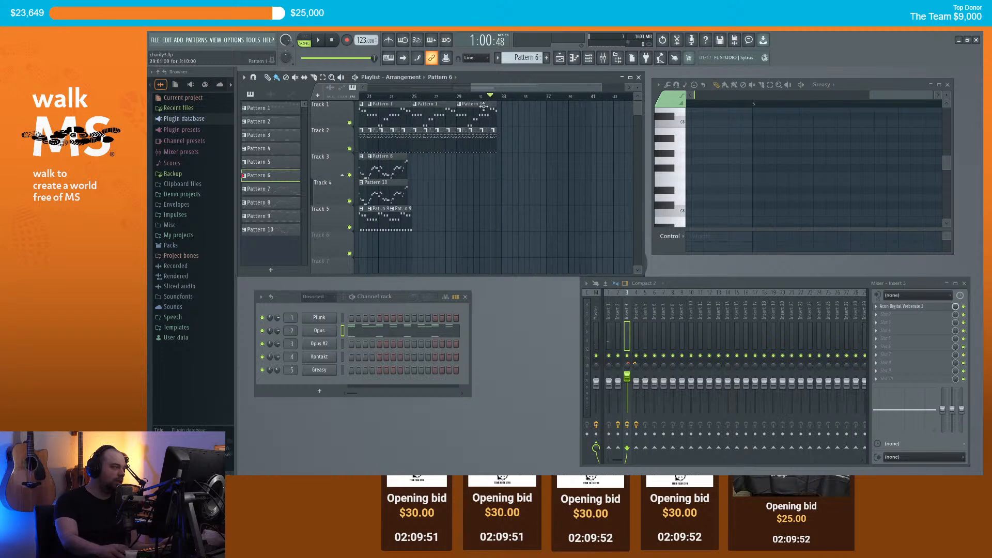
Step: Create a new empty Pattern 11 and play the song to check it
click(546, 57)
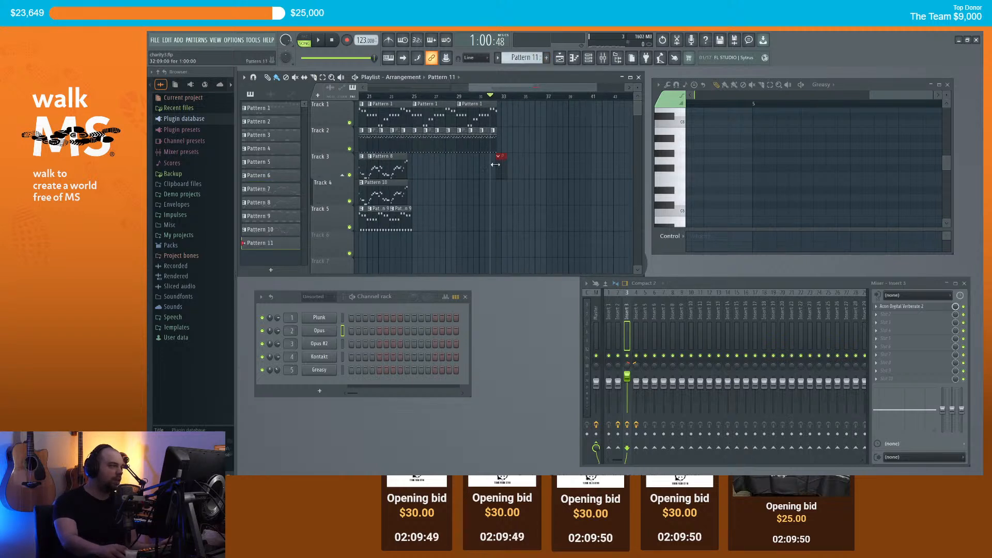
scroll(500, 164, up, 3)
key(space)
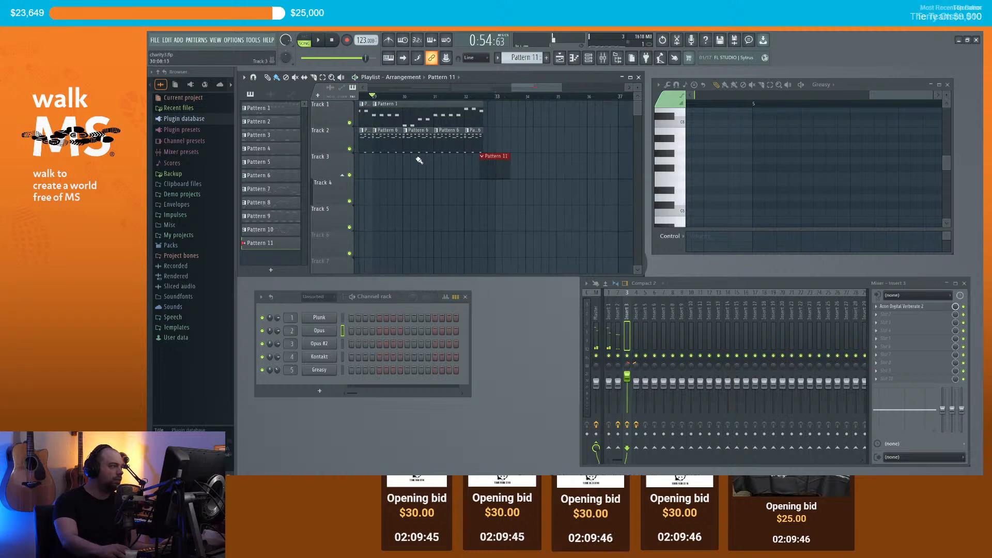
scroll(420, 147, down, 3)
key(space)
scroll(421, 159, up, 2)
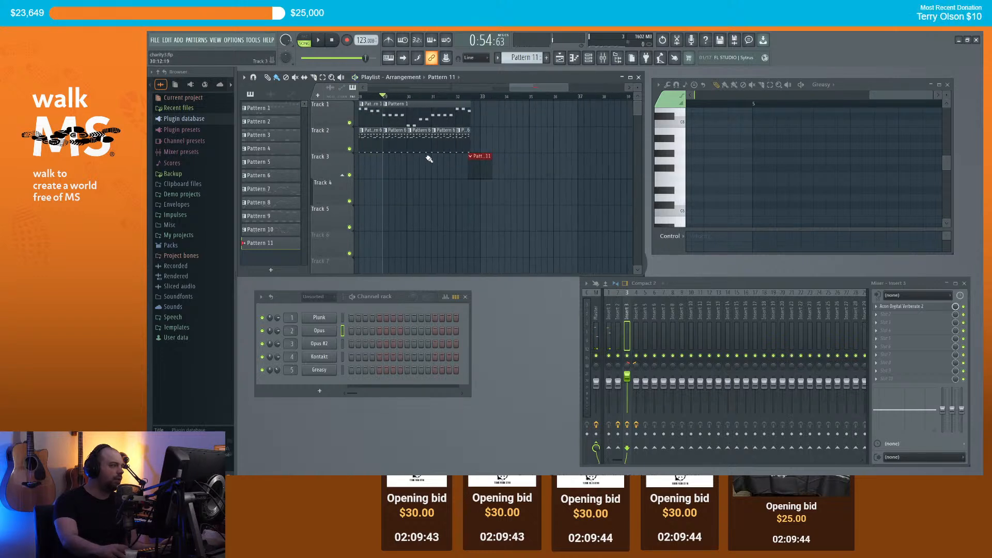
key(space)
scroll(387, 124, down, 3)
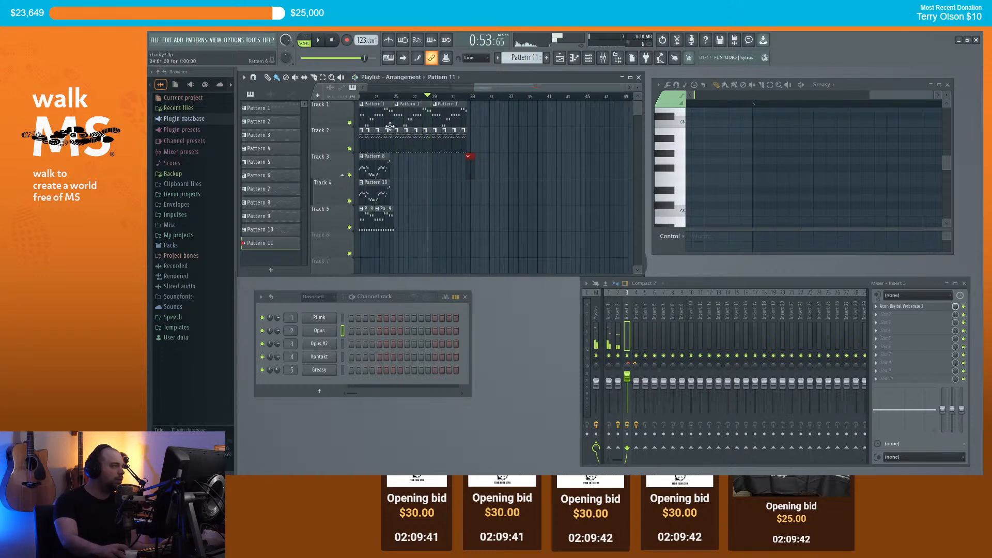
key(space)
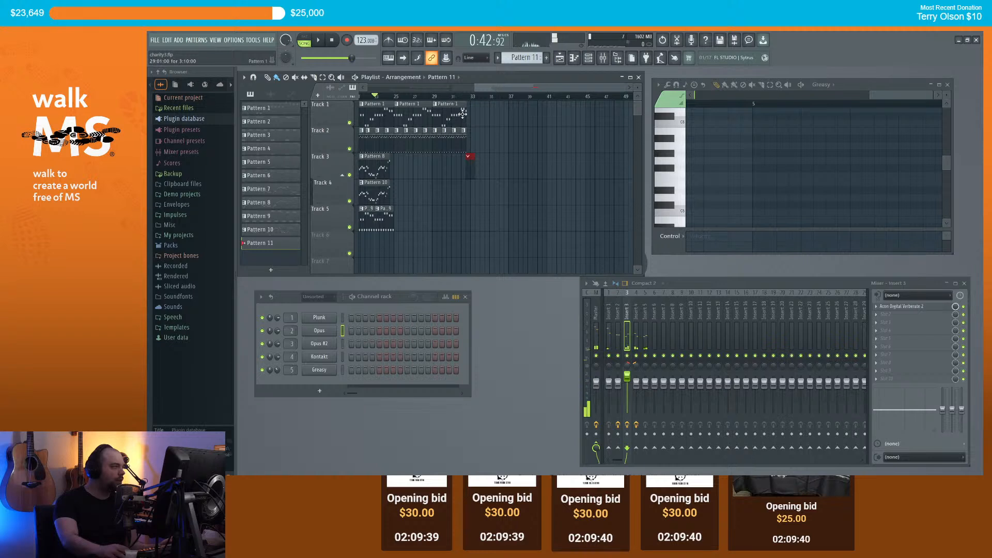
scroll(455, 102, up, 3)
Step: Undo the painted clip, extend the last Pattern 6 clip, and paint a Pattern 11 clip
key(ctrl+z)
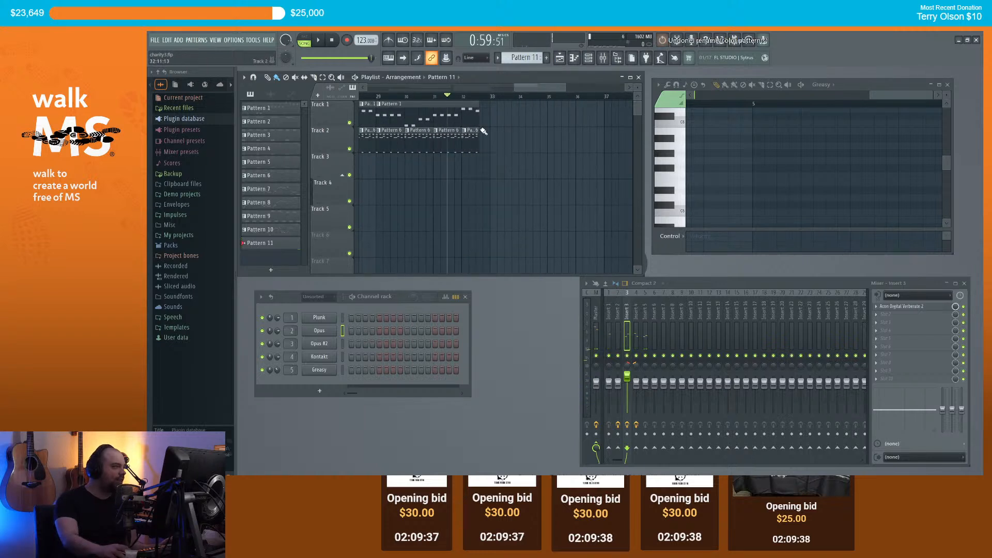
drag(484, 135, 491, 139)
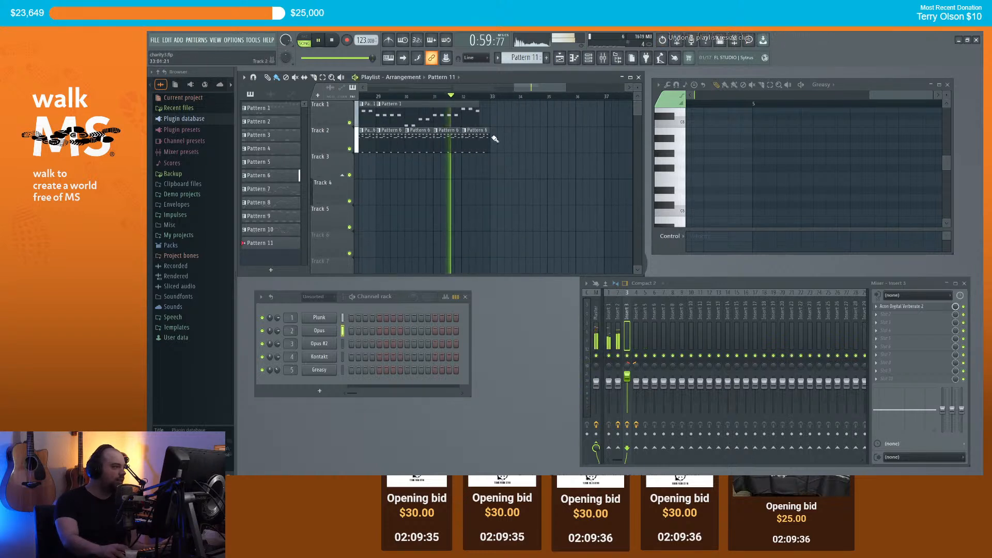
scroll(481, 132, up, 2)
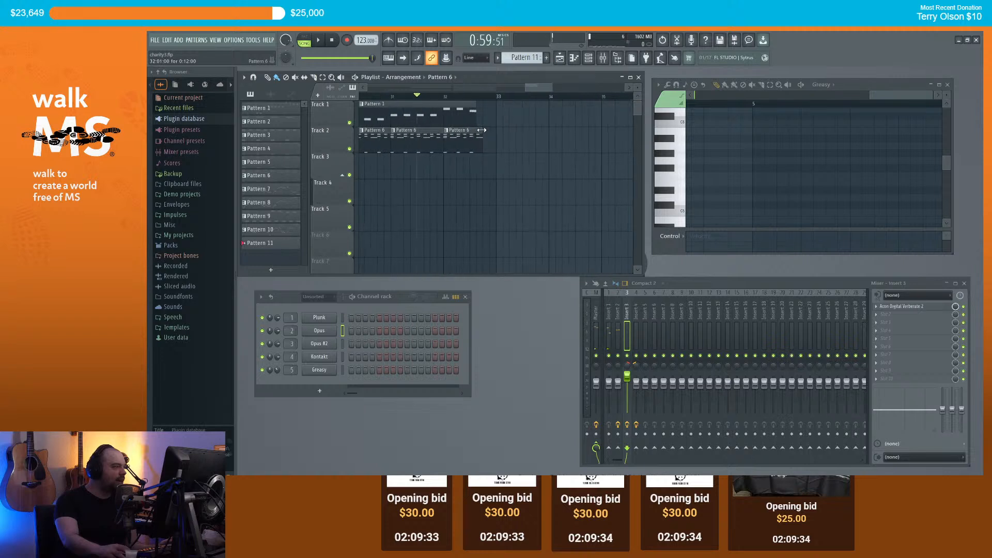
click(472, 172)
key(space)
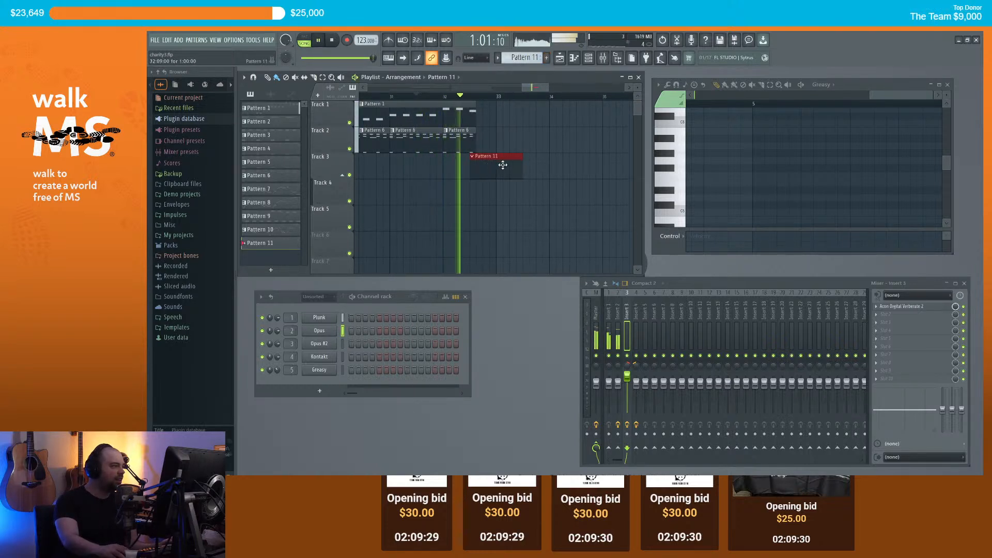
key(space)
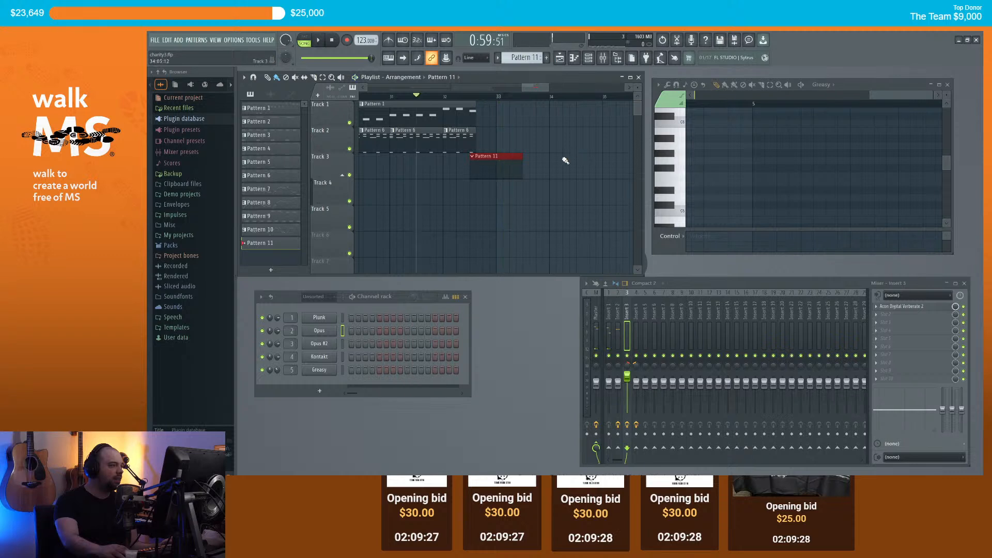
Step: Nudge the playlist clips and play the arrangement around bar 25
scroll(504, 157, down, 5)
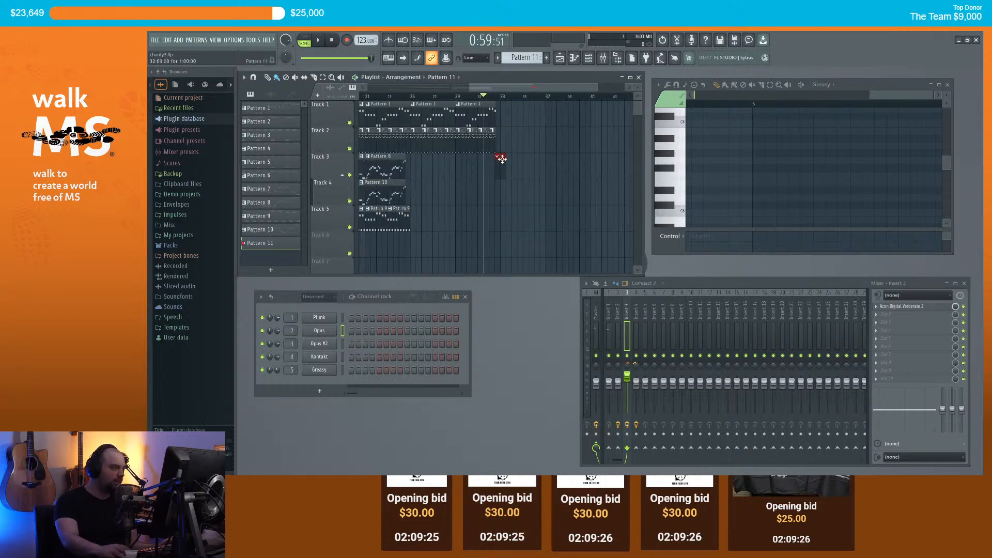
mouse_move(481, 87)
mouse_down()
mouse_move(401, 84)
mouse_move(486, 88)
mouse_up()
scroll(444, 98, down, 3)
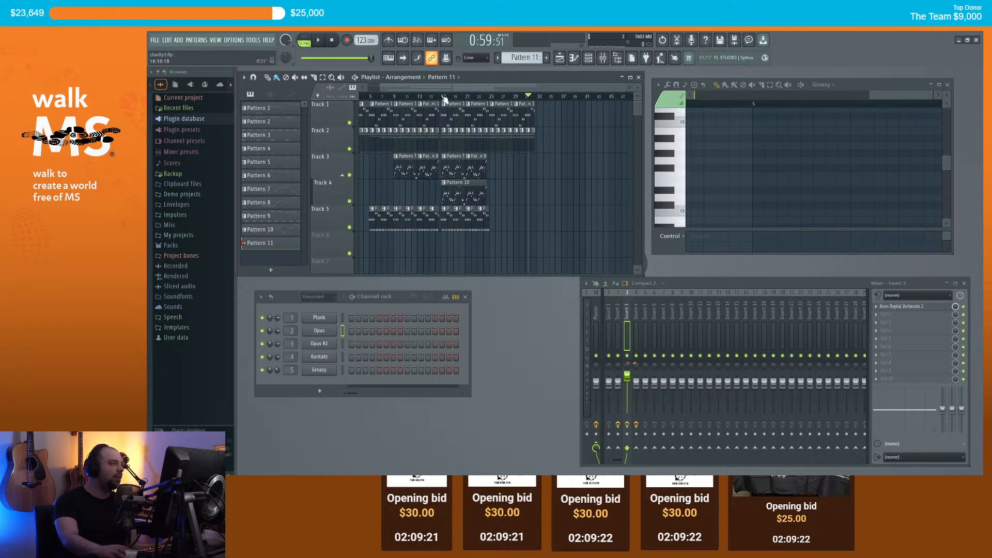
key(space)
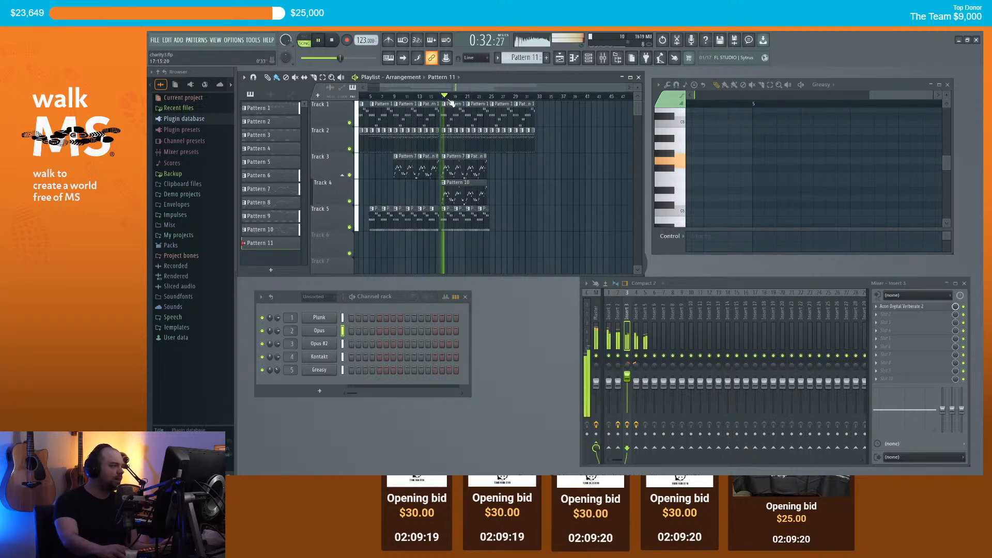
click(489, 97)
scroll(527, 230, up, 3)
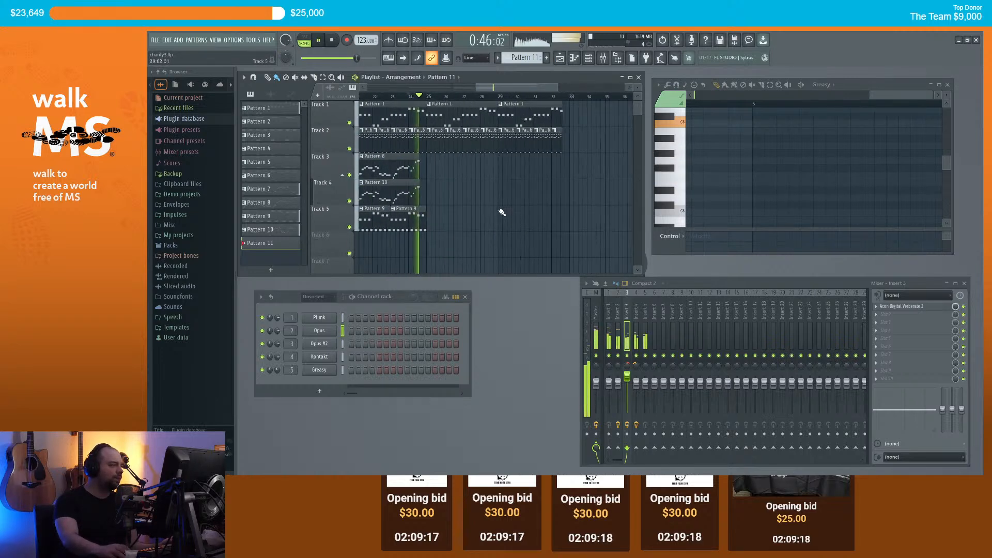
scroll(500, 213, up, 2)
key(space)
scroll(427, 197, down, 2)
scroll(427, 196, up, 3)
mouse_move(496, 86)
mouse_down()
mouse_move(478, 83)
mouse_move(494, 85)
mouse_up()
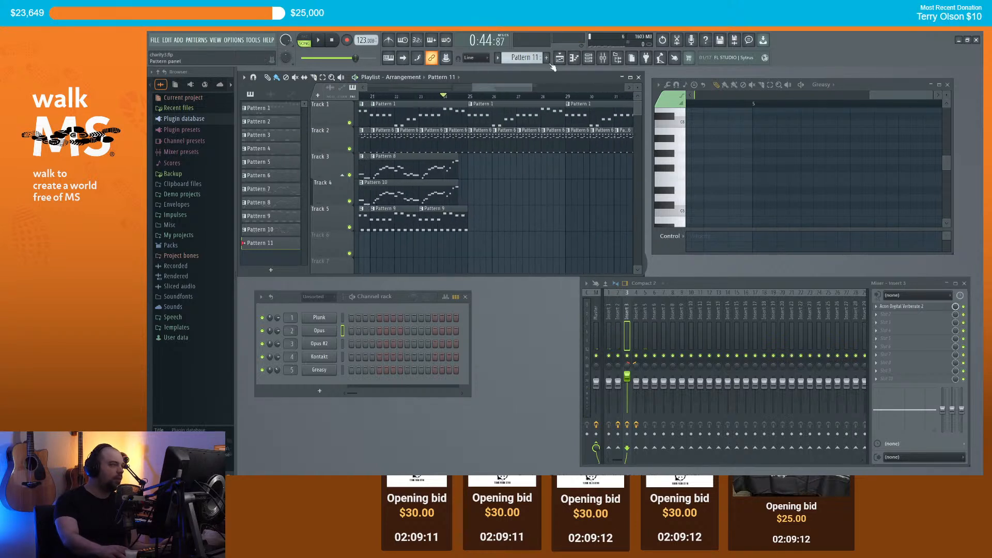
Step: Add a Reaktor 6 channel and load its TRK-01 instrument
click(327, 391)
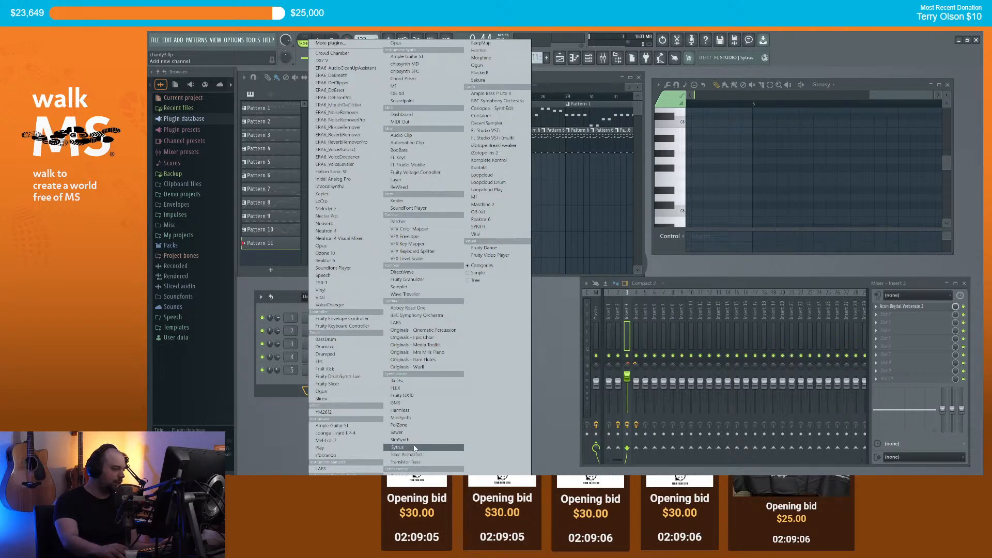
click(495, 220)
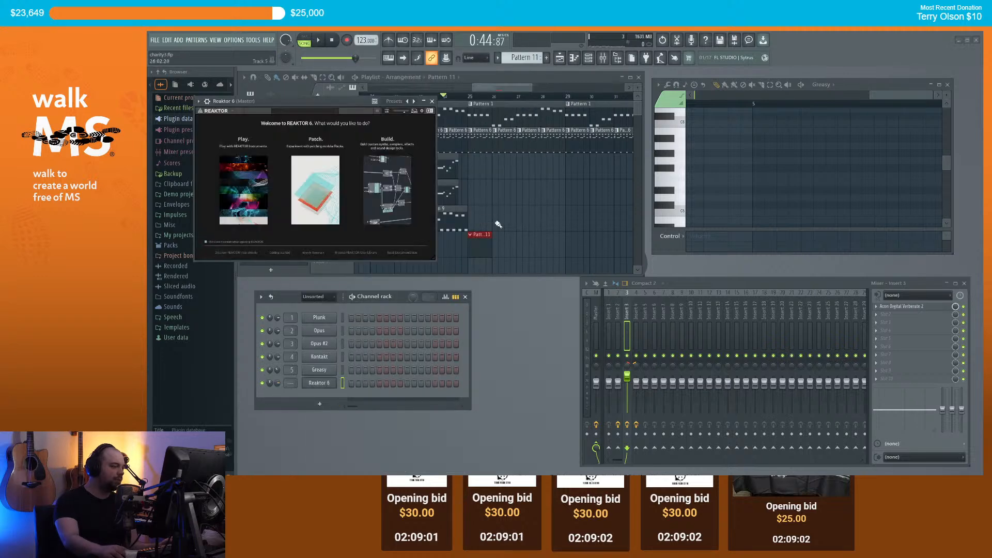
drag(336, 102, 554, 183)
click(465, 272)
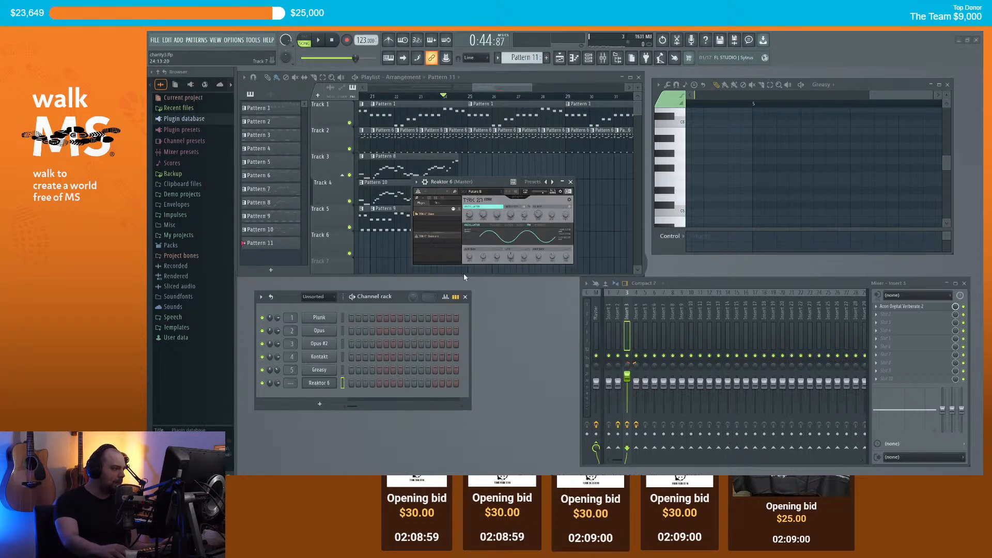
drag(486, 178, 523, 214)
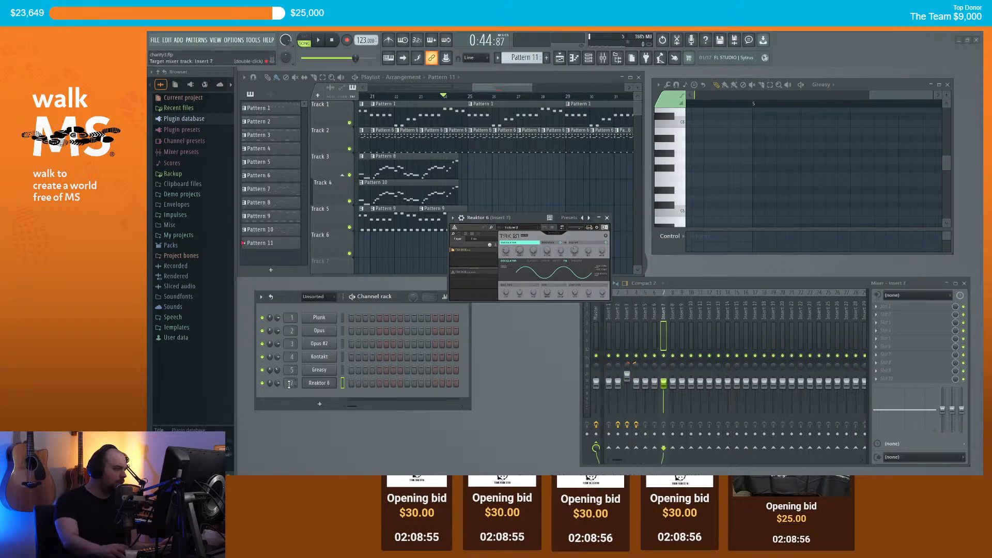
Step: Route the Reaktor 6 channel to mixer insert 6
right_click(317, 383)
click(356, 378)
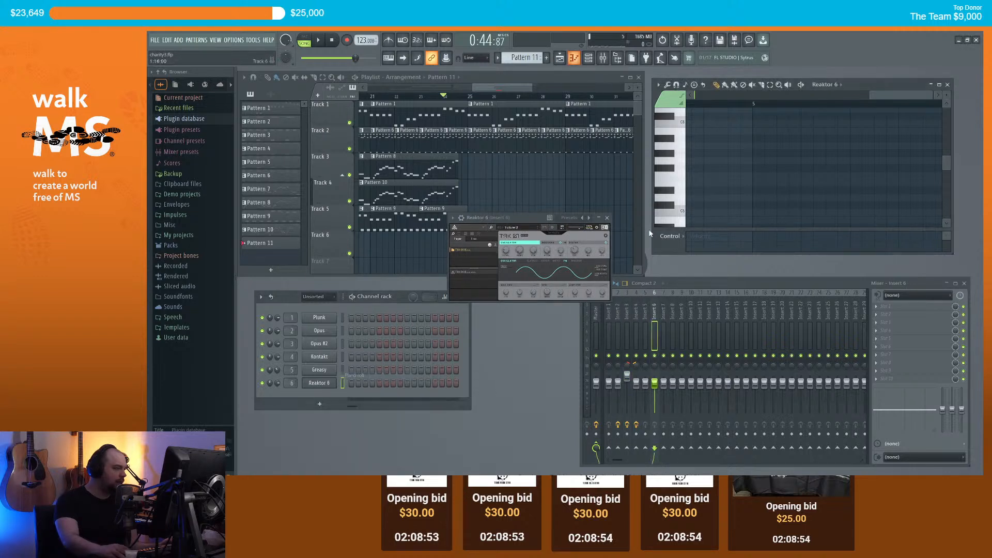
click(523, 228)
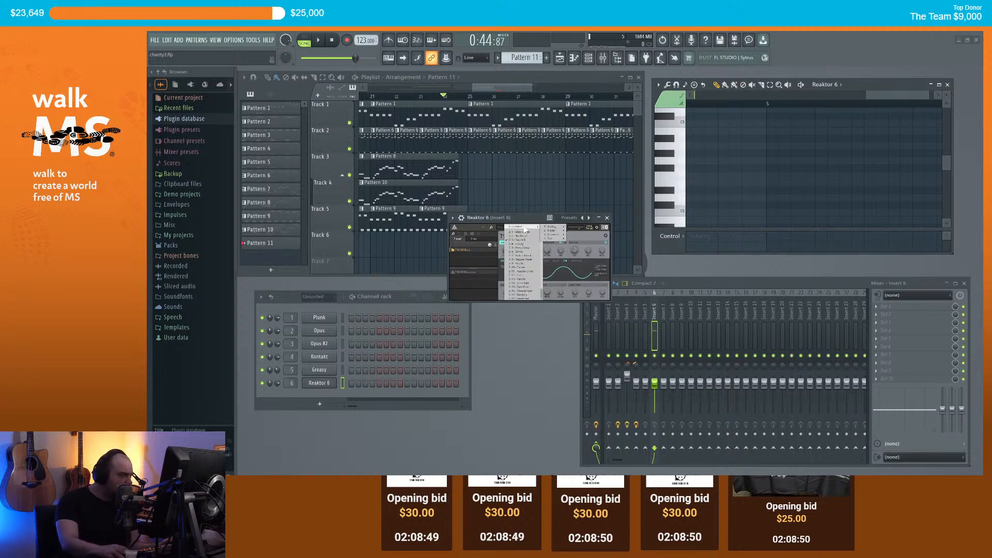
Step: Load the Alien Creep preset and audition it with a test note, then delete the note
mouse_move(561, 234)
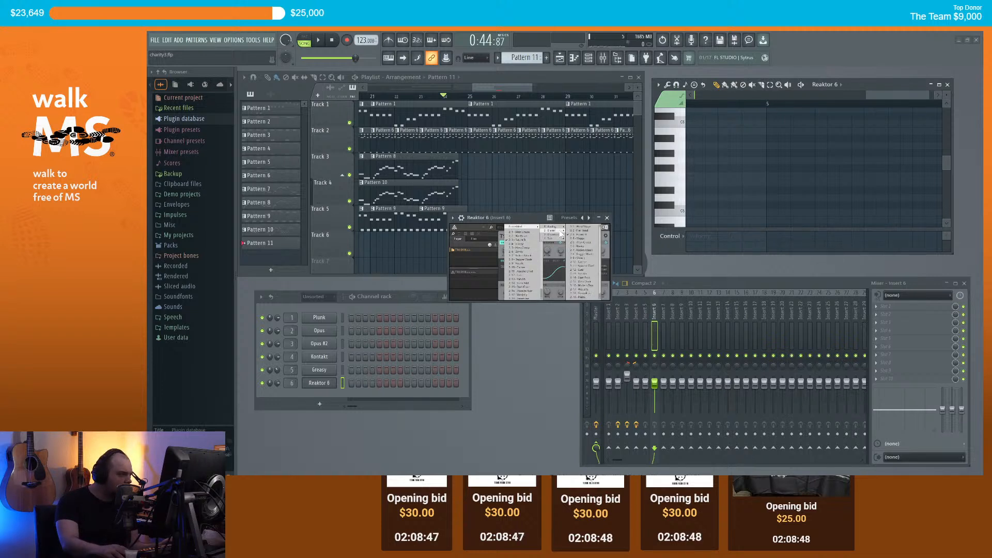
click(591, 243)
click(675, 176)
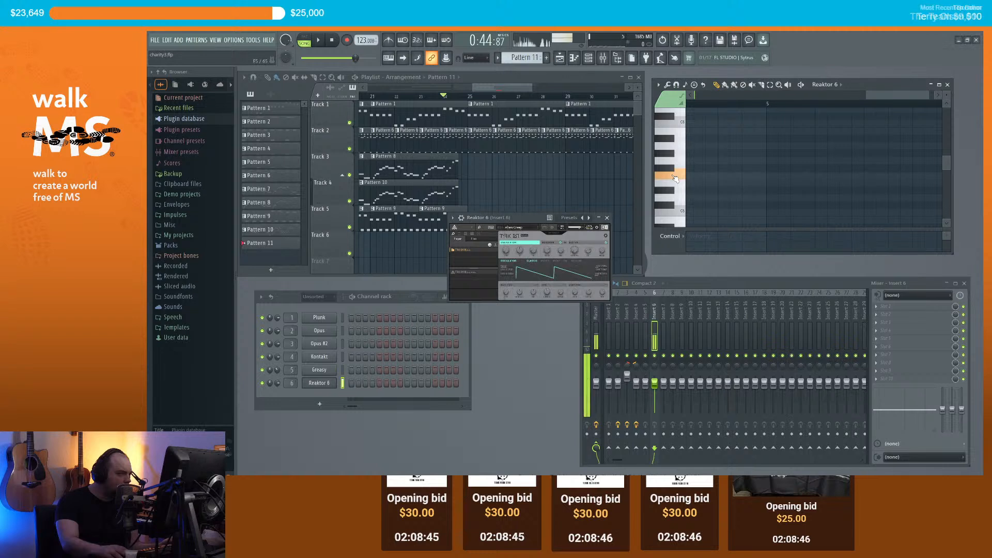
drag(734, 136, 644, 185)
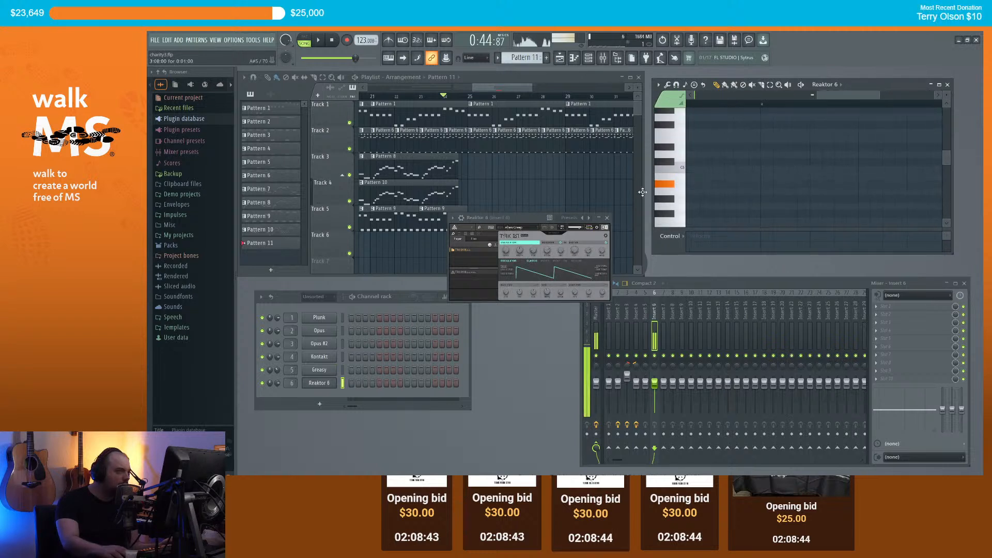
drag(631, 225, 633, 222)
drag(695, 182, 817, 160)
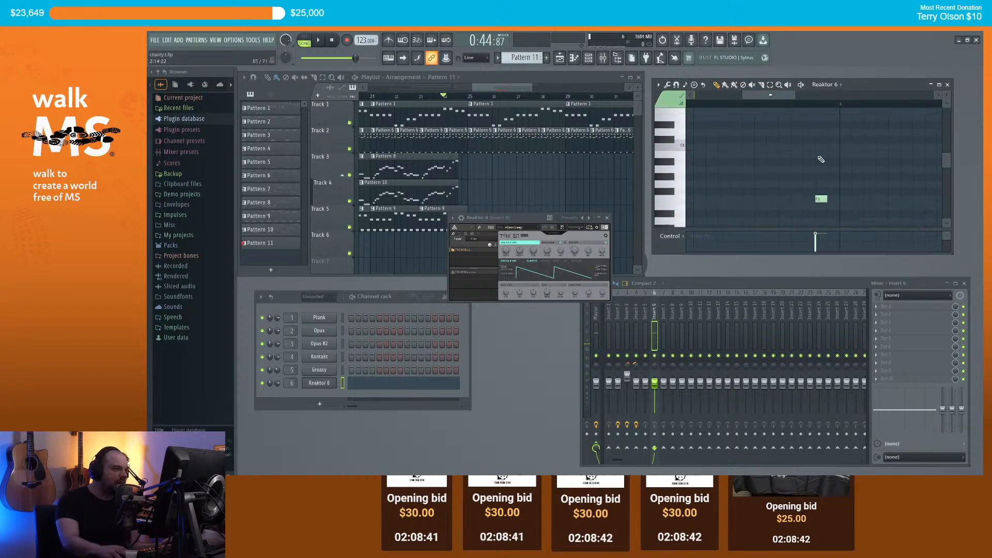
right_click(822, 198)
scroll(671, 171, down, 4)
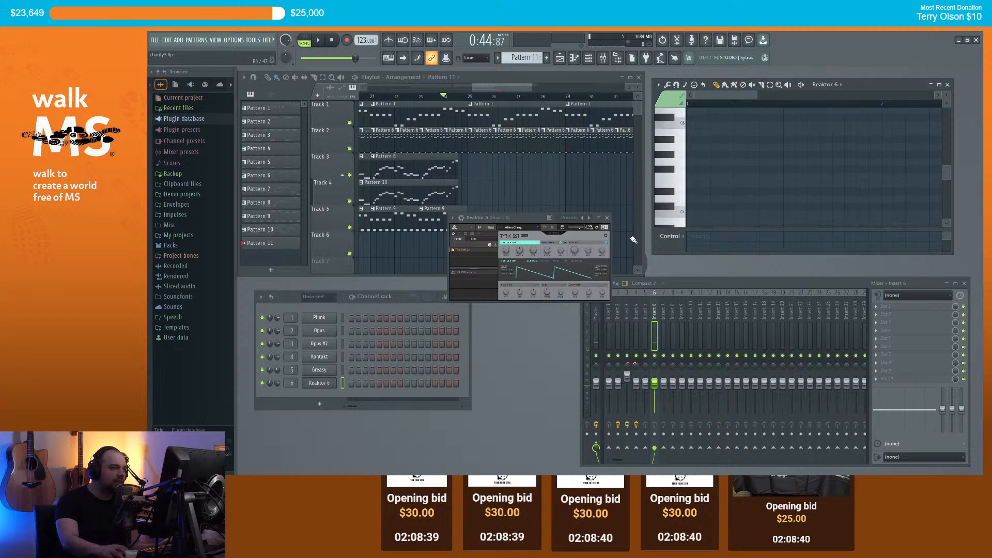
Step: Audition the Vocalic preset and another Reaktor preset with test notes in the piano roll
click(521, 227)
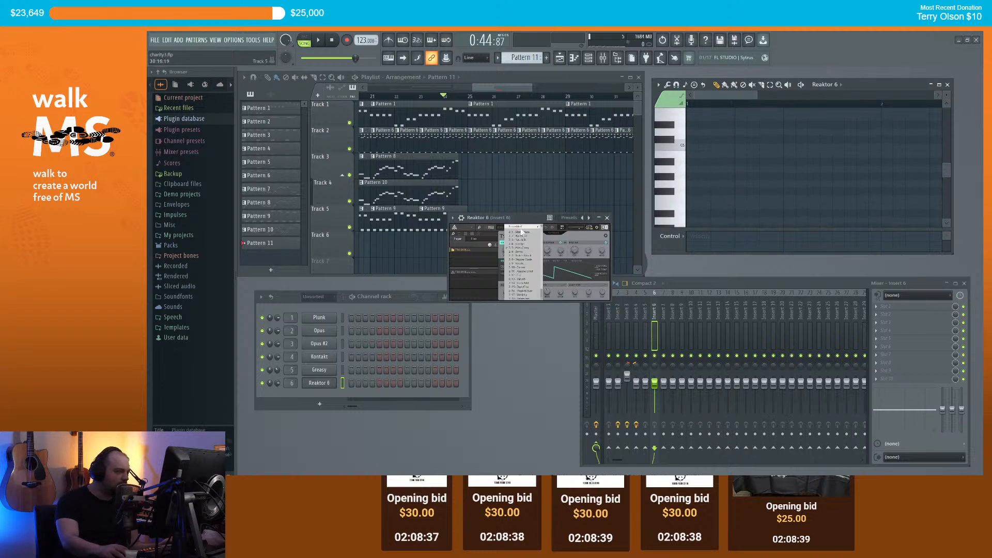
click(529, 263)
click(689, 184)
right_click(689, 185)
click(526, 228)
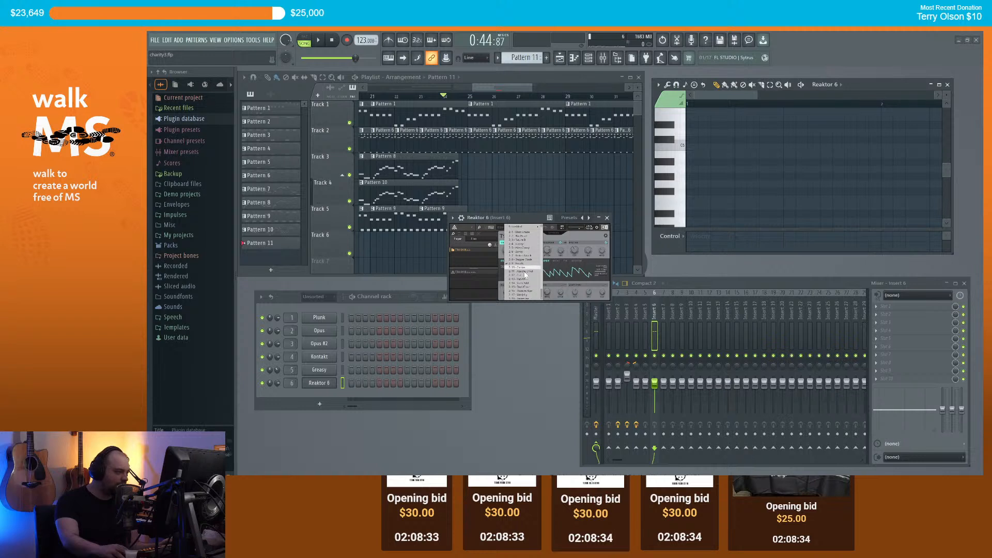
scroll(528, 275, down, 1)
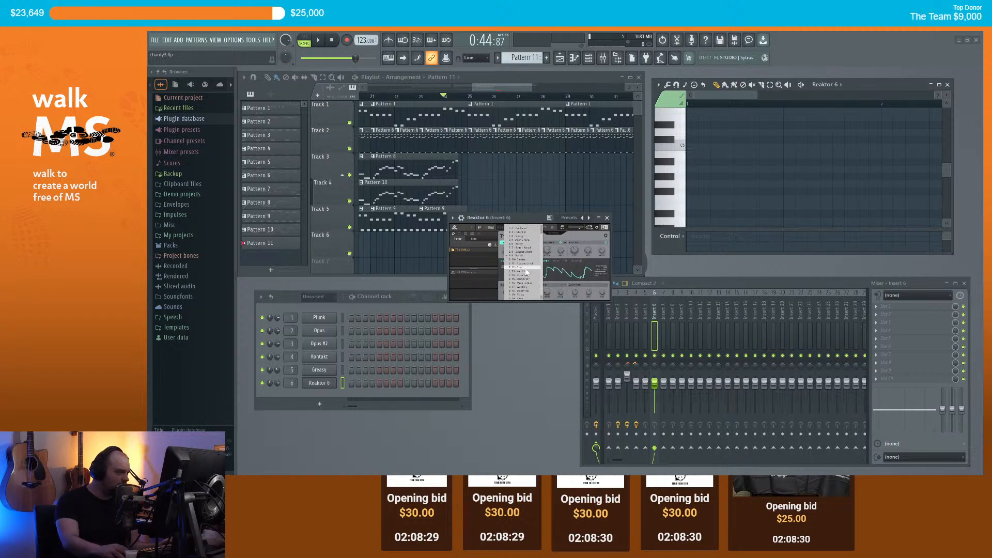
click(527, 272)
click(678, 170)
scroll(679, 166, up, 3)
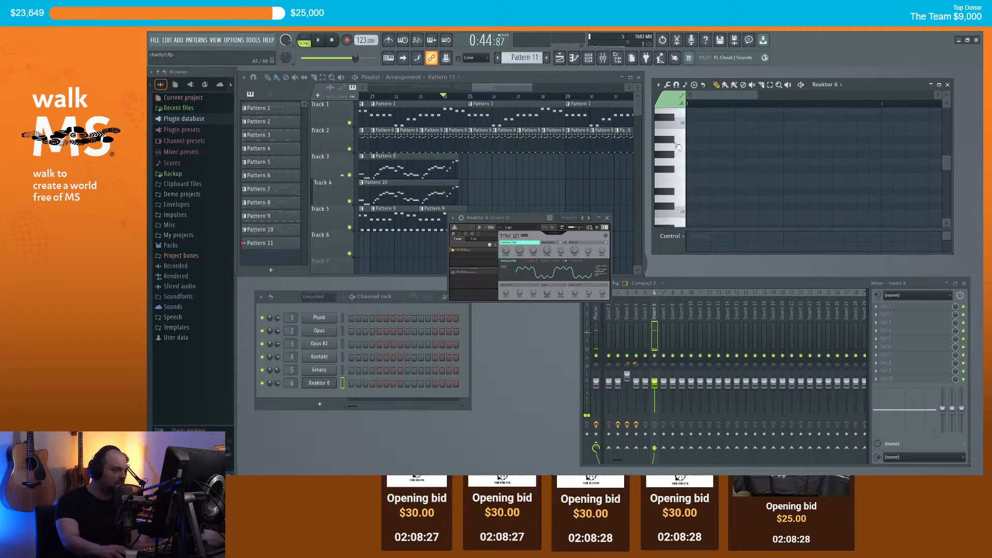
scroll(679, 160, up, 3)
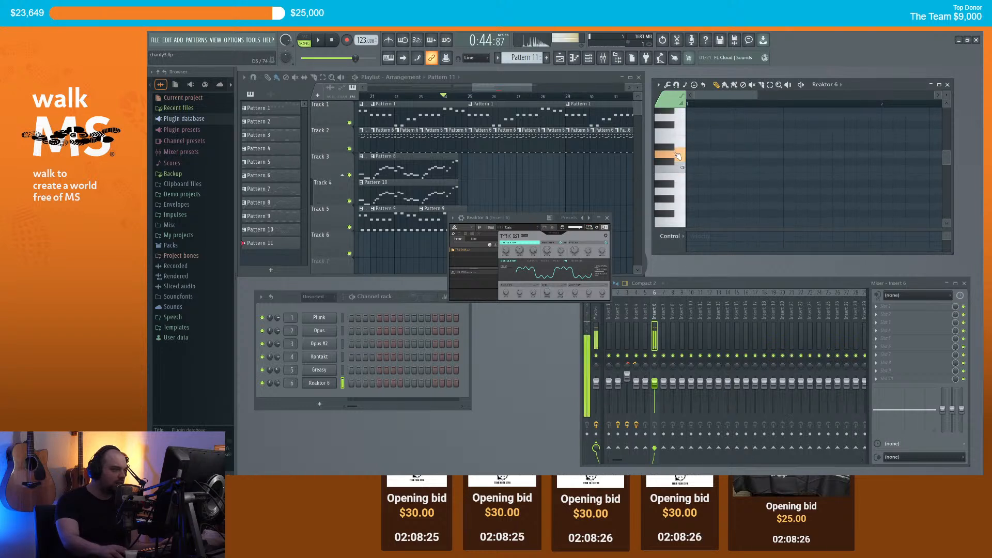
Step: Play the song, then test a note at different pitches and undo it
key(space)
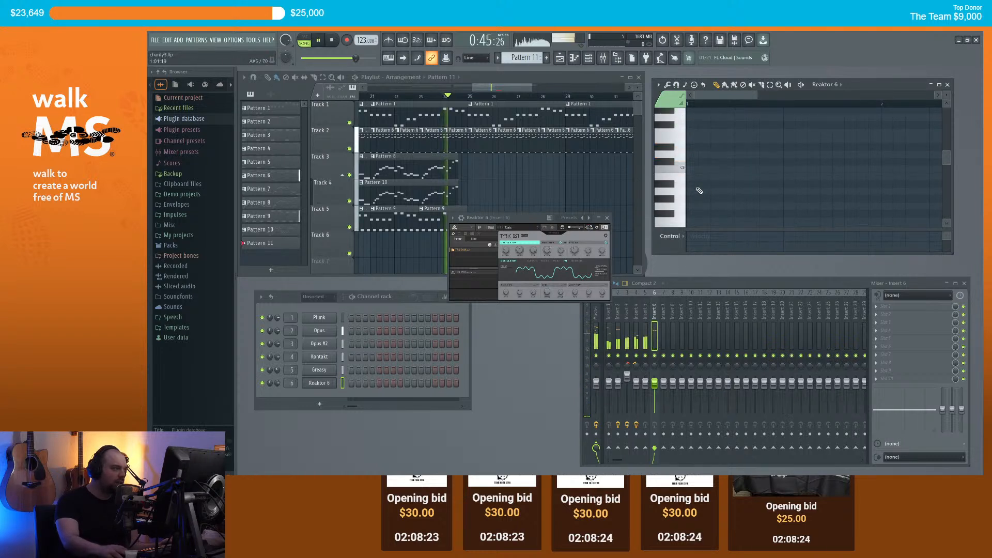
scroll(716, 179, down, 3)
key(space)
scroll(514, 193, down, 3)
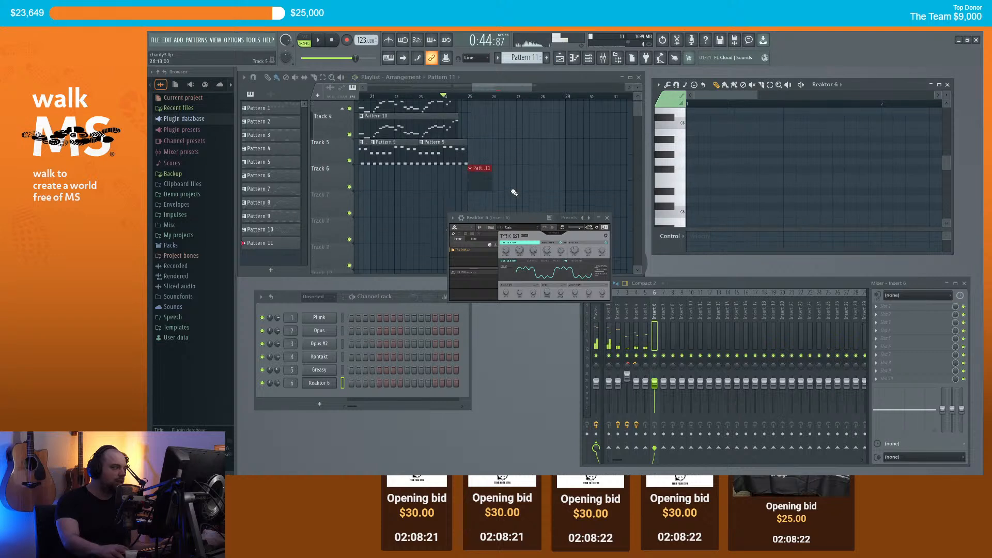
click(691, 170)
drag(679, 200, 696, 194)
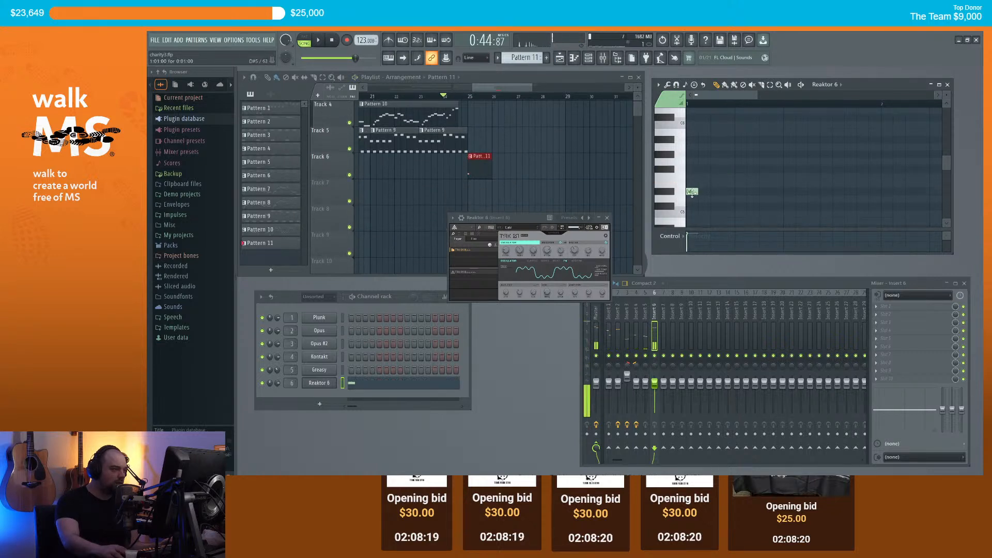
key(ctrl+z)
Step: Load another Reaktor preset and audition it with a test note, then delete the note
click(512, 228)
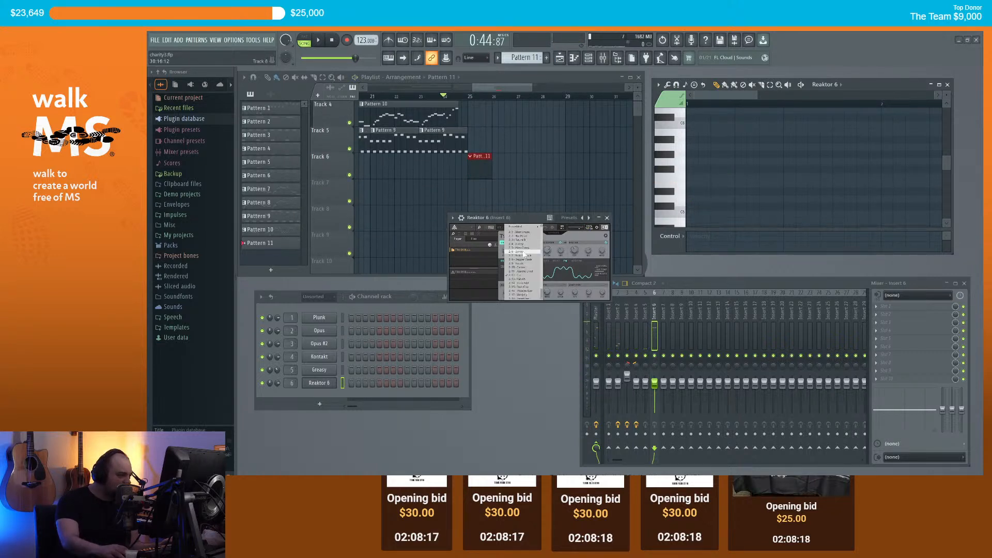
click(524, 296)
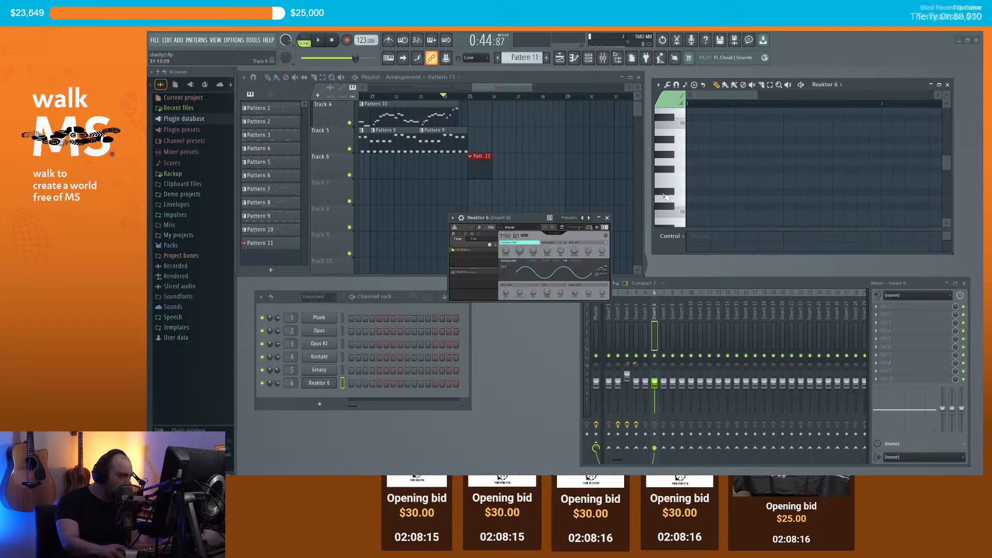
click(711, 163)
right_click(692, 162)
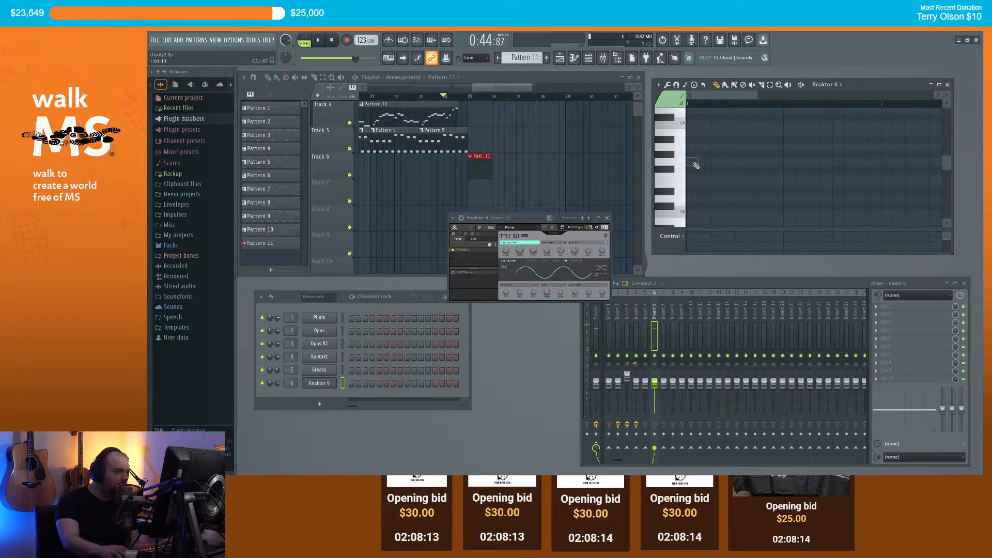
Step: Try higher test notes such as G6 and A6, deleting each to leave the pattern empty
scroll(695, 161, up, 3)
click(689, 141)
scroll(695, 150, up, 2)
right_click(693, 184)
scroll(708, 188, up, 4)
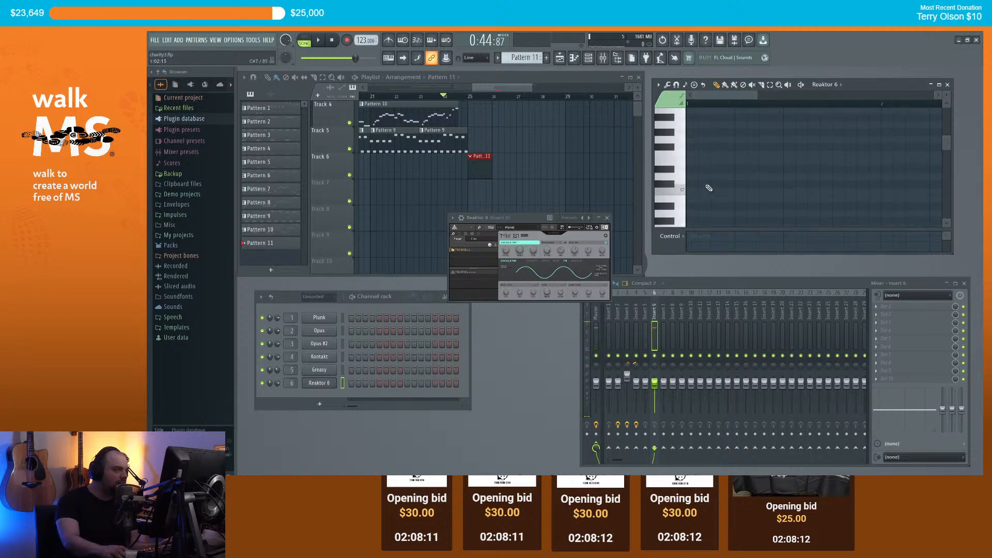
click(689, 170)
right_click(690, 184)
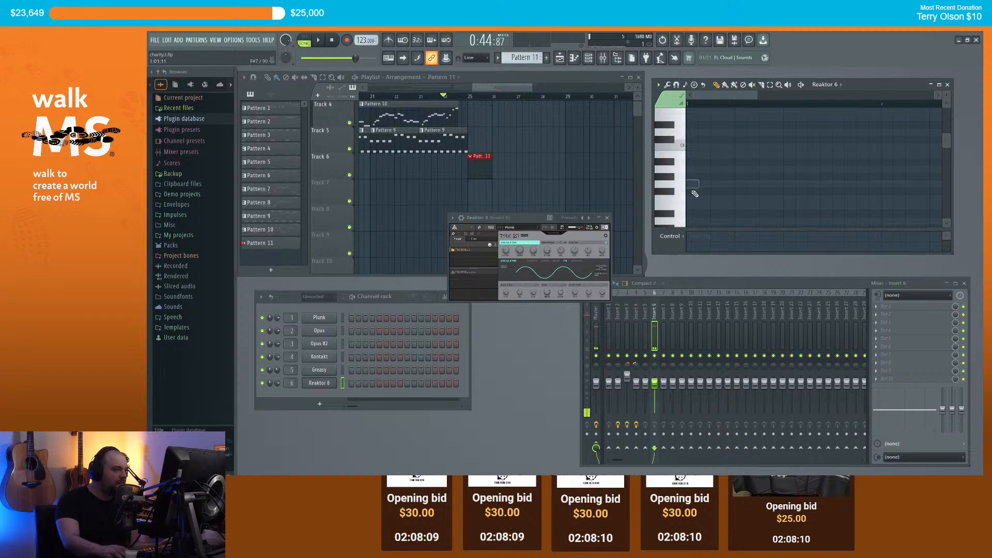
scroll(690, 186, down, 3)
click(688, 192)
right_click(690, 192)
scroll(697, 187, down, 2)
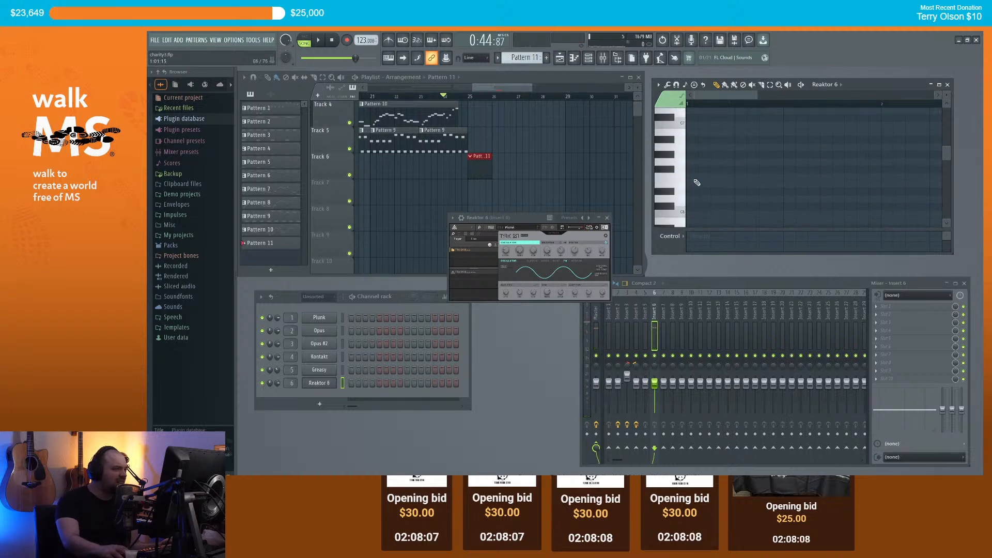
Step: Raise the new note to G6, add a higher note, and play the notes back
drag(681, 168, 732, 162)
key(space)
key(space)
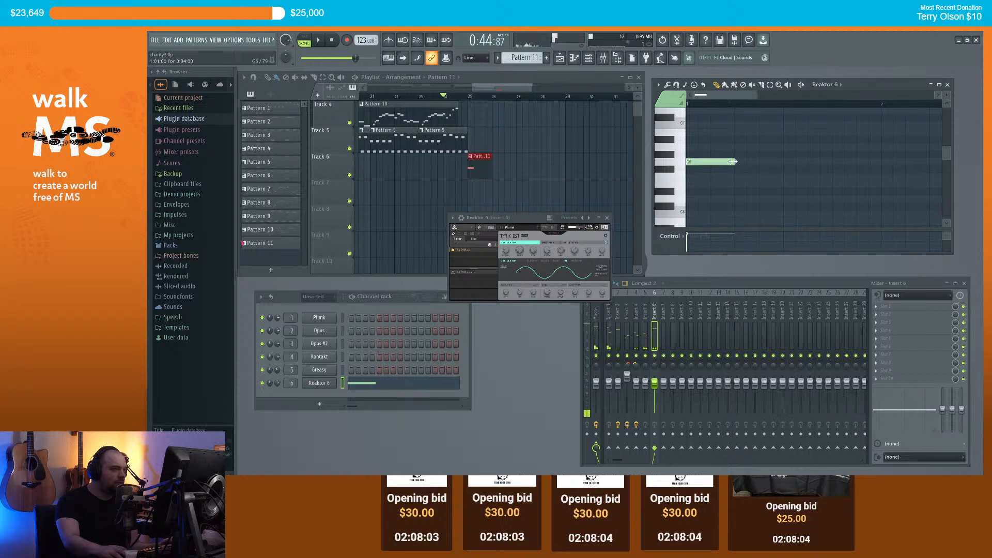
scroll(735, 164, up, 2)
drag(711, 132, 713, 108)
key(space)
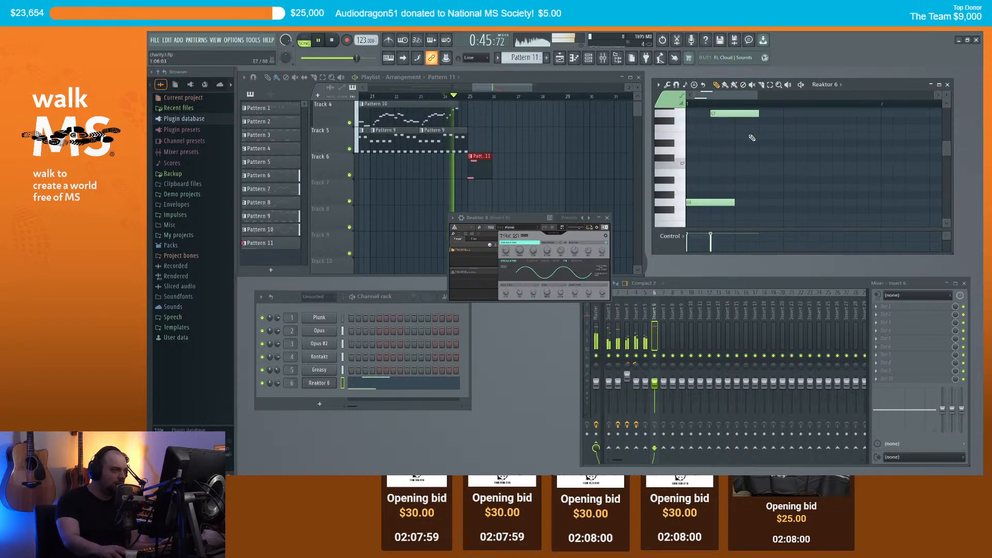
key(space)
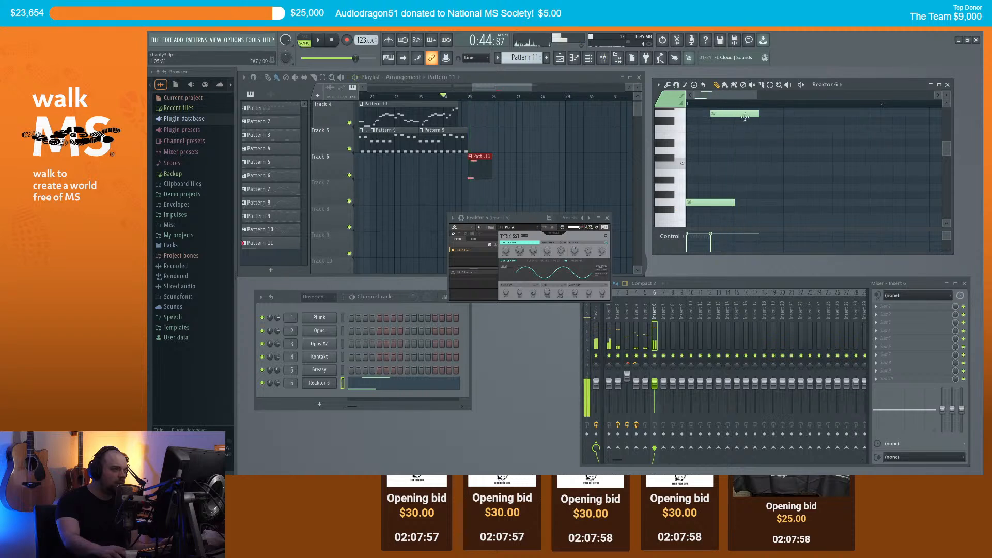
Step: Lengthen the G7 note slightly and audition the D#7 note
scroll(775, 133, down, 2)
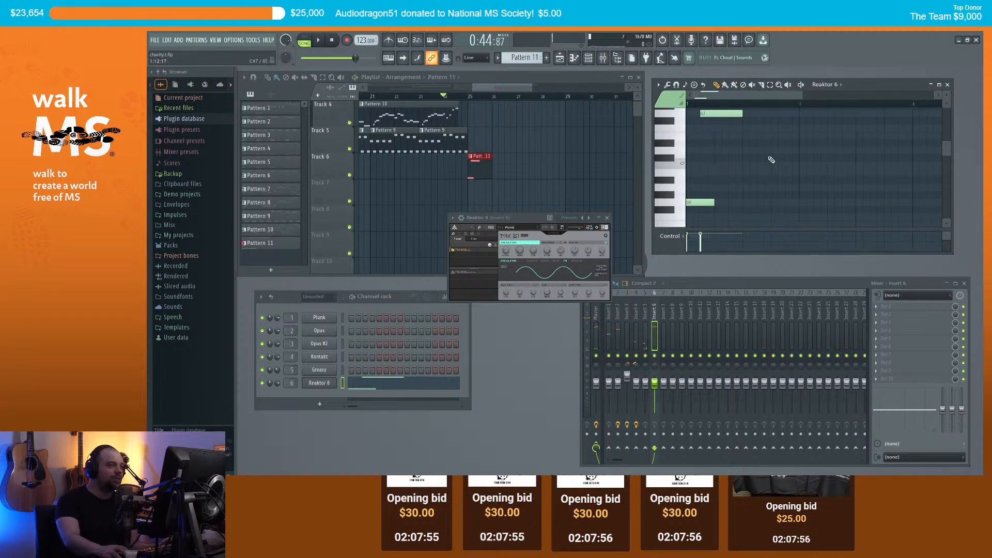
scroll(742, 135, up, 1)
drag(796, 136, 802, 136)
key(space)
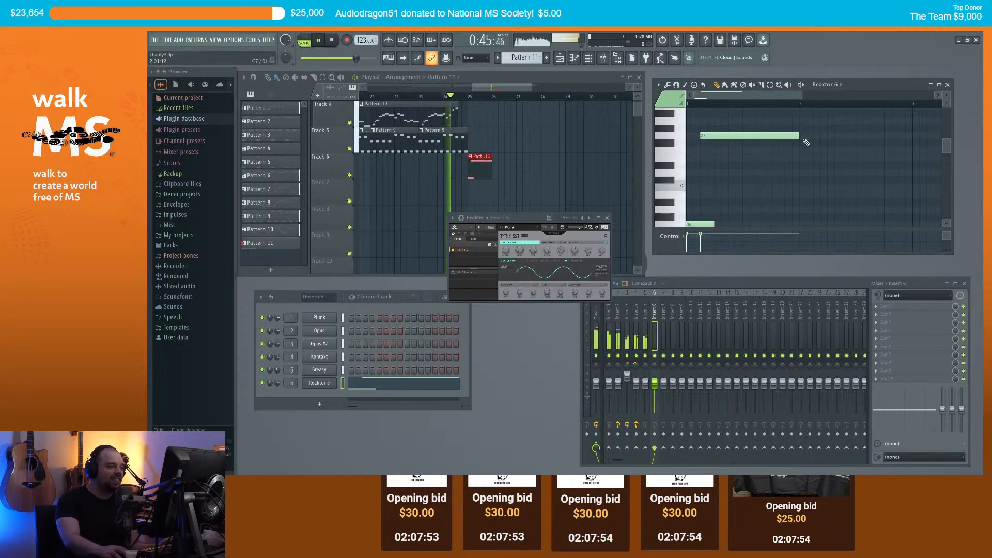
key(space)
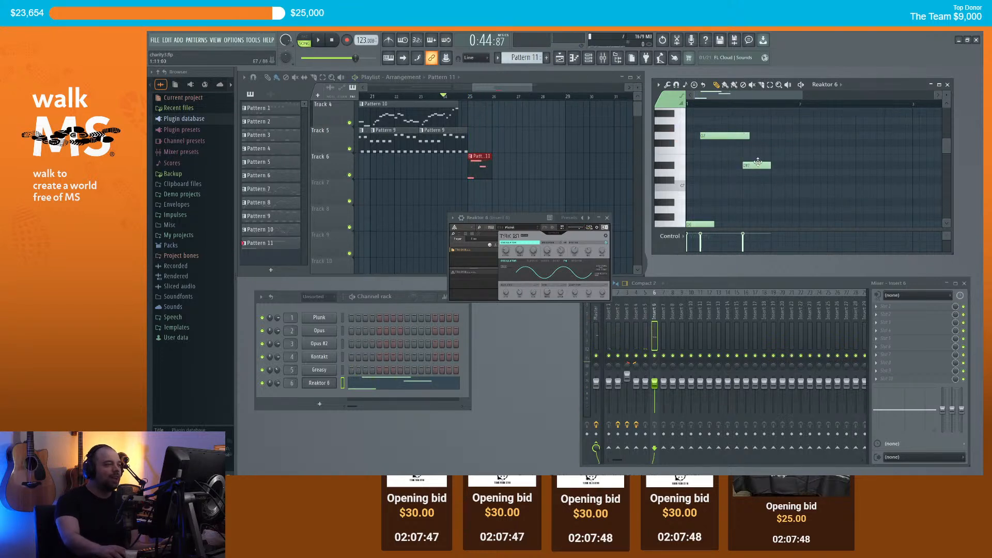
click(767, 168)
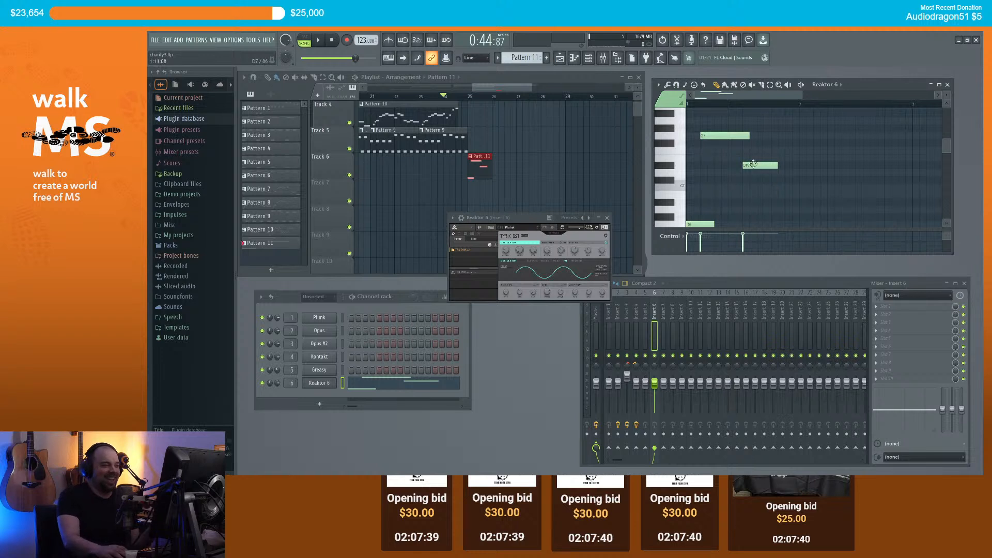
key(space)
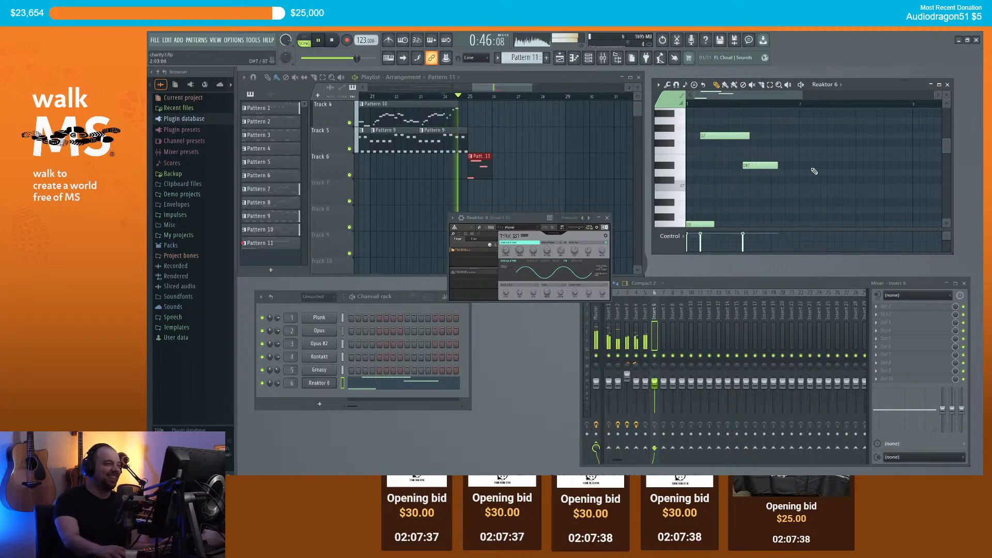
key(space)
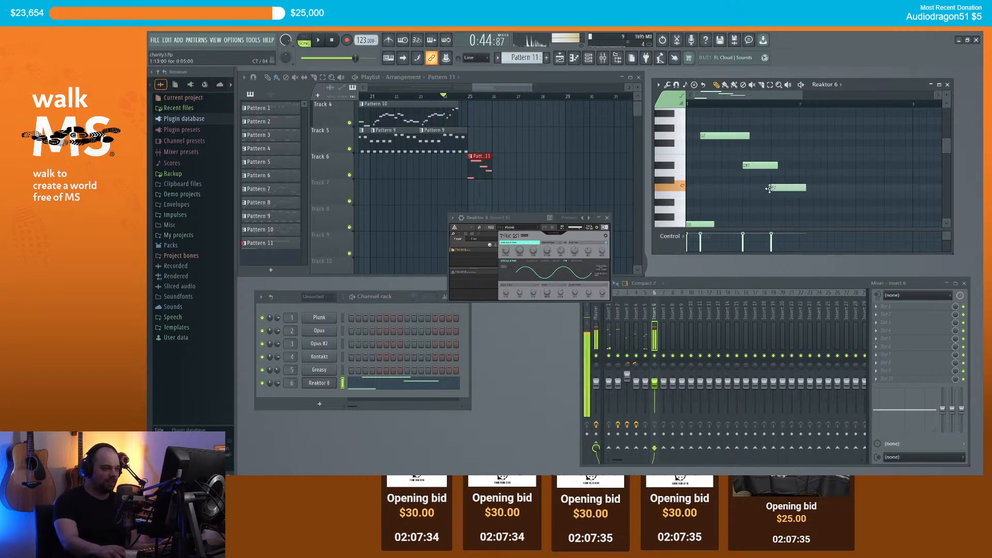
Step: Add a second C7 note and a B6 note, shift B6 later, and audition
click(800, 187)
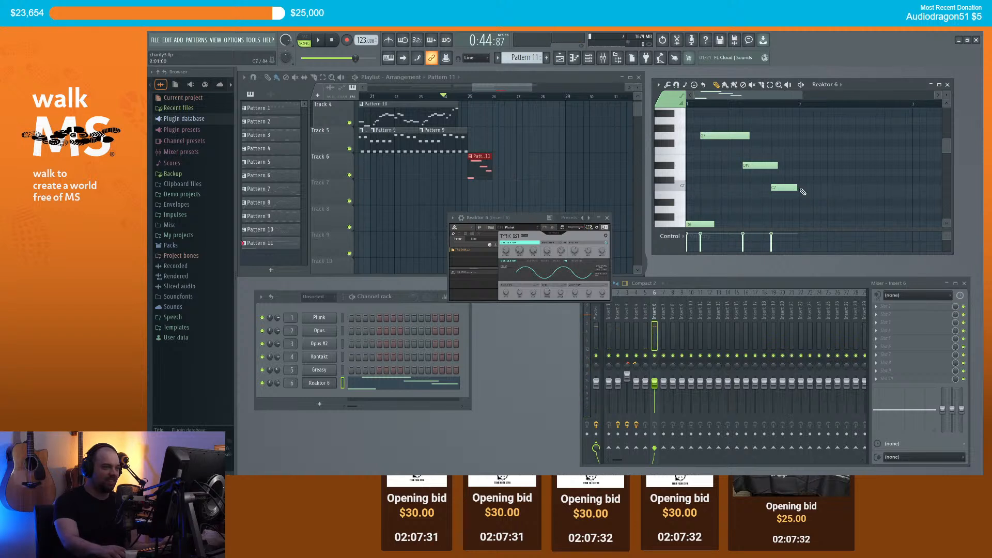
click(832, 196)
key(space)
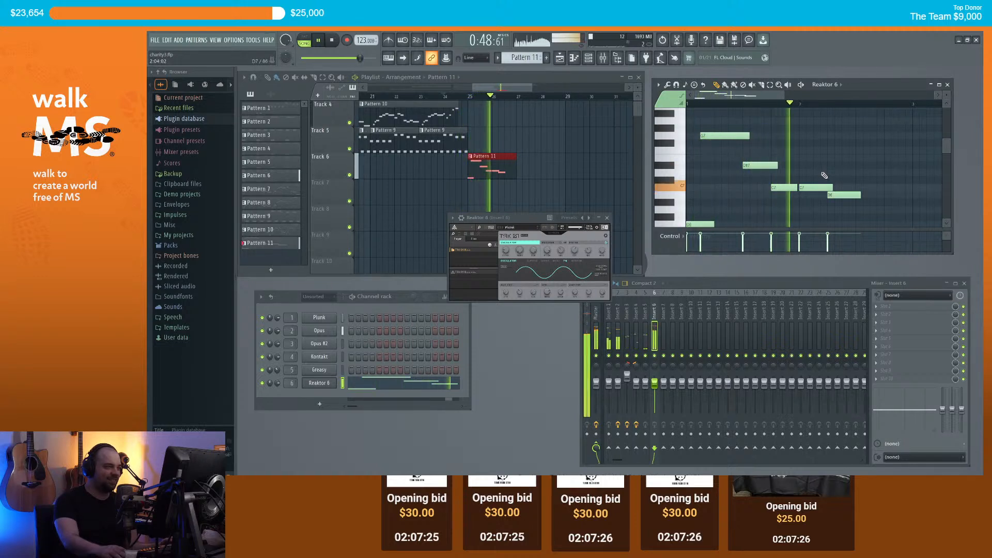
key(space)
drag(838, 196, 874, 199)
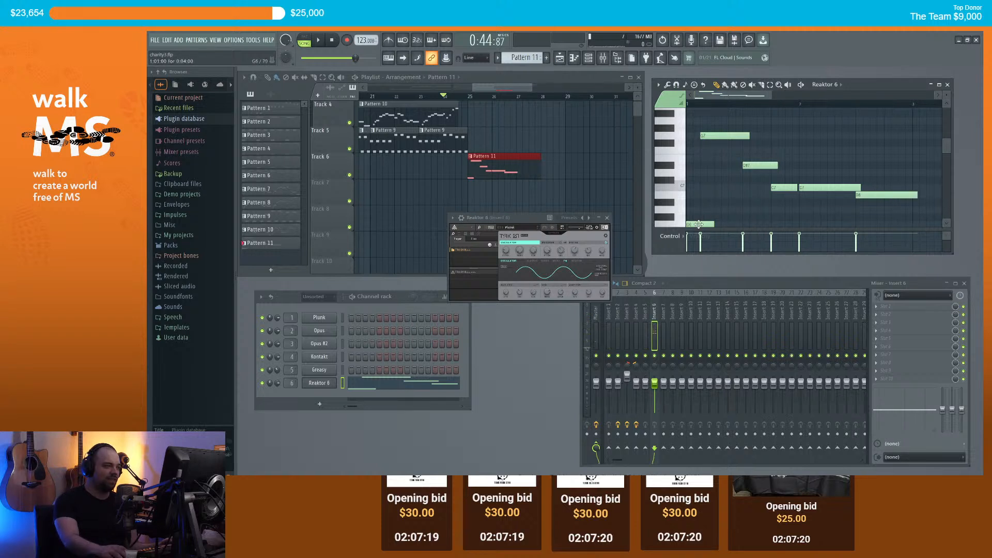
key(space)
scroll(741, 142, down, 3)
scroll(742, 142, up, 3)
scroll(738, 102, down, 3)
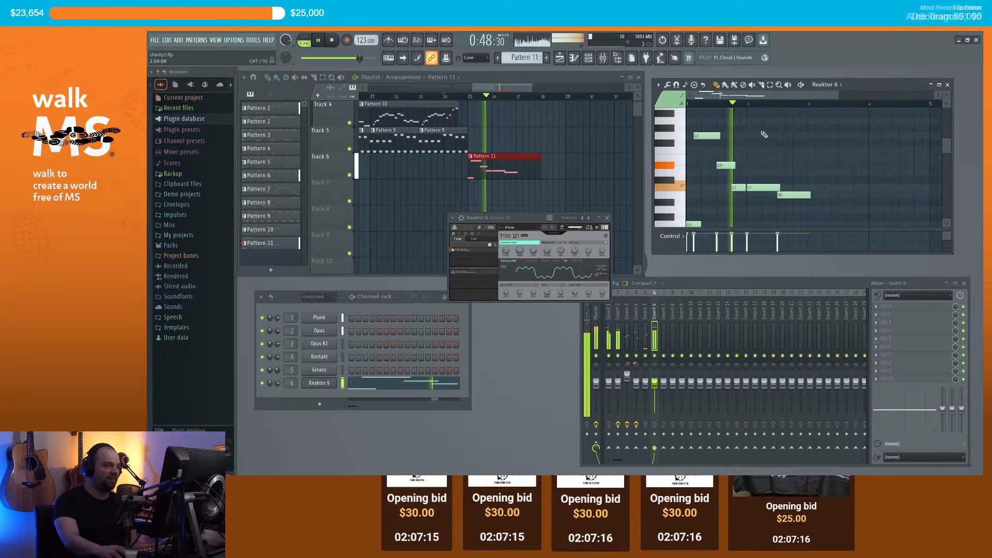
scroll(817, 201, down, 3)
key(space)
Step: Add G6 and G7 notes, then delete the G6 note at bar 3
click(812, 183)
scroll(813, 183, up, 3)
click(706, 136)
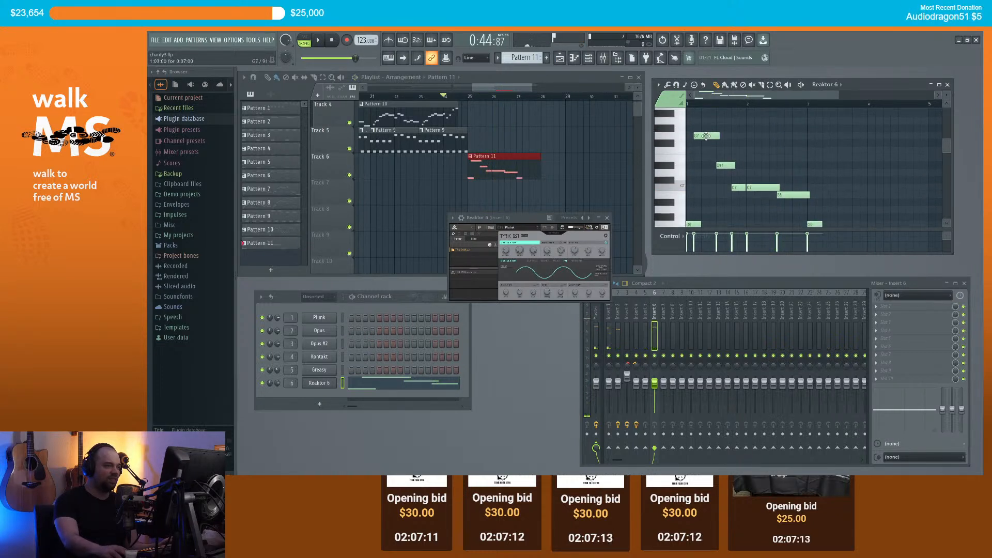
right_click(818, 224)
Step: Duplicate the whole melody two bars later and audition the repeated phrase
key(ctrl+a)
drag(702, 223, 805, 224)
scroll(819, 224, up, 3)
key(space)
scroll(797, 192, down, 3)
ctrl+click(810, 175)
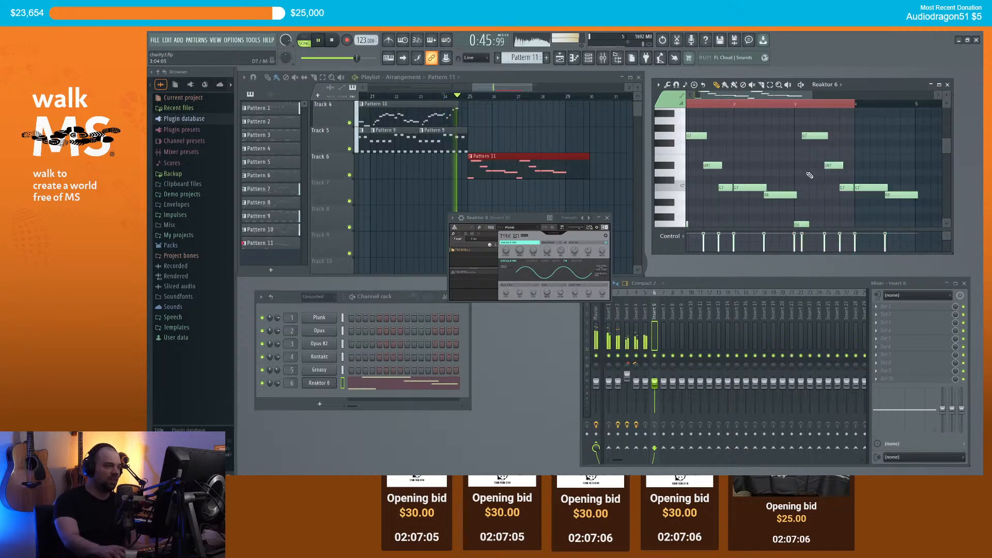
scroll(810, 170, down, 2)
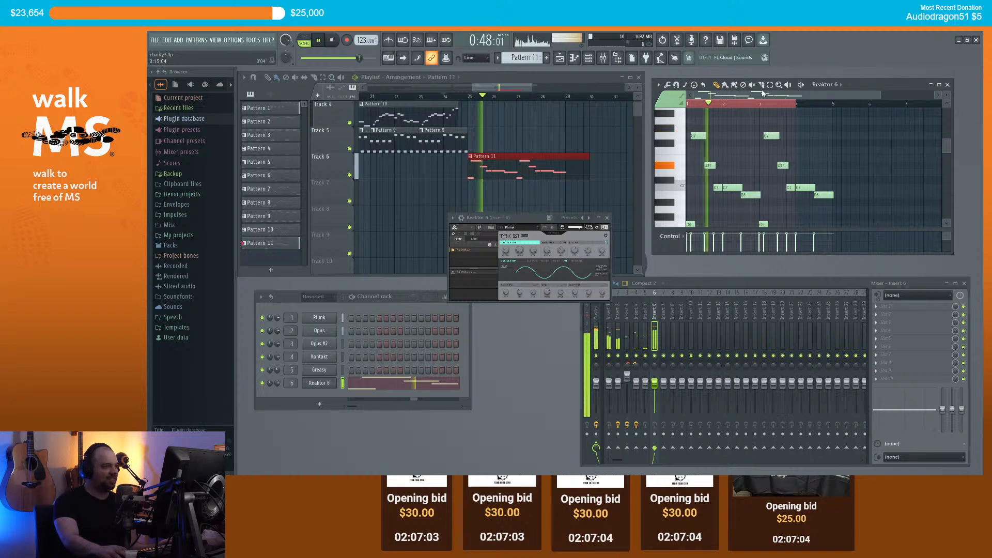
ctrl+click(751, 105)
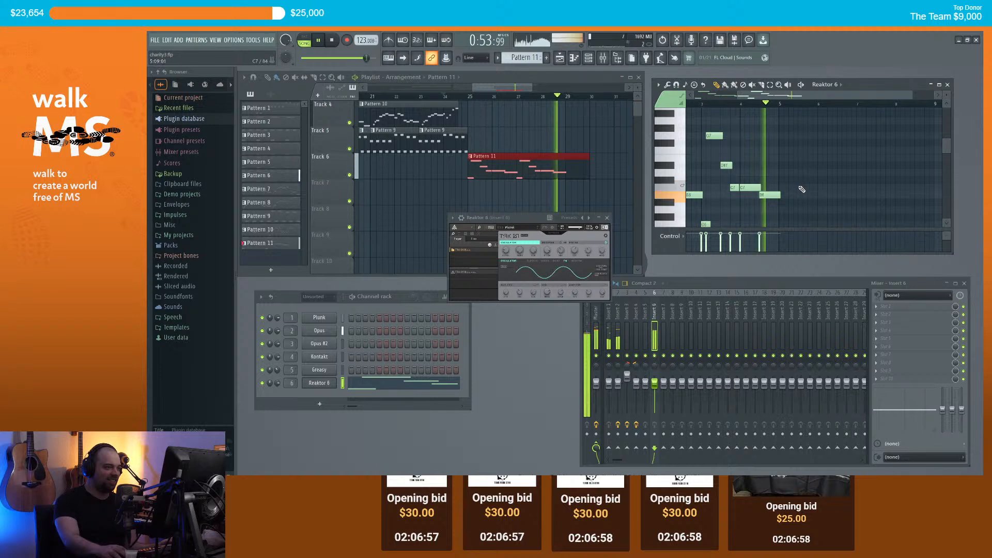
key(space)
Step: Add a rising run of five notes topping out at G#7 and play it
click(779, 186)
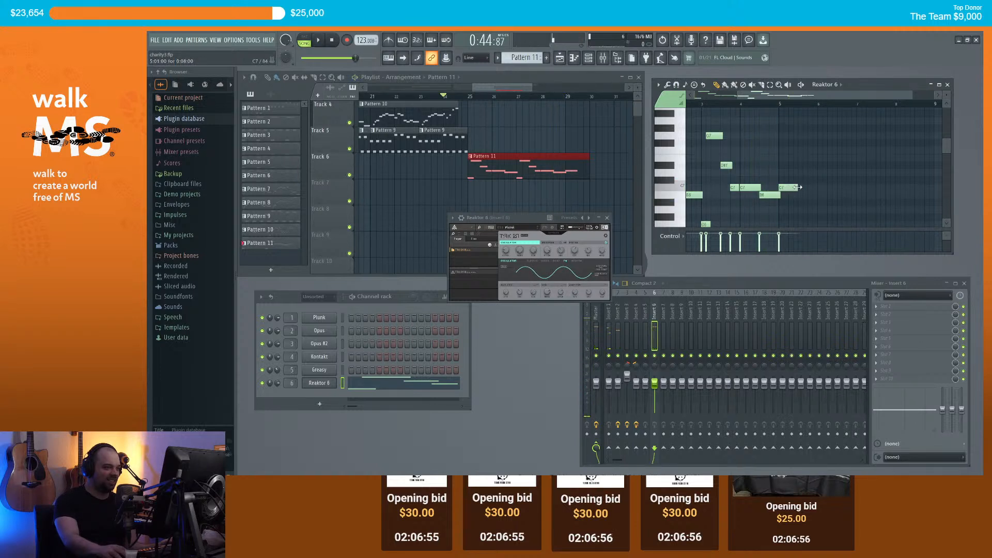
click(798, 172)
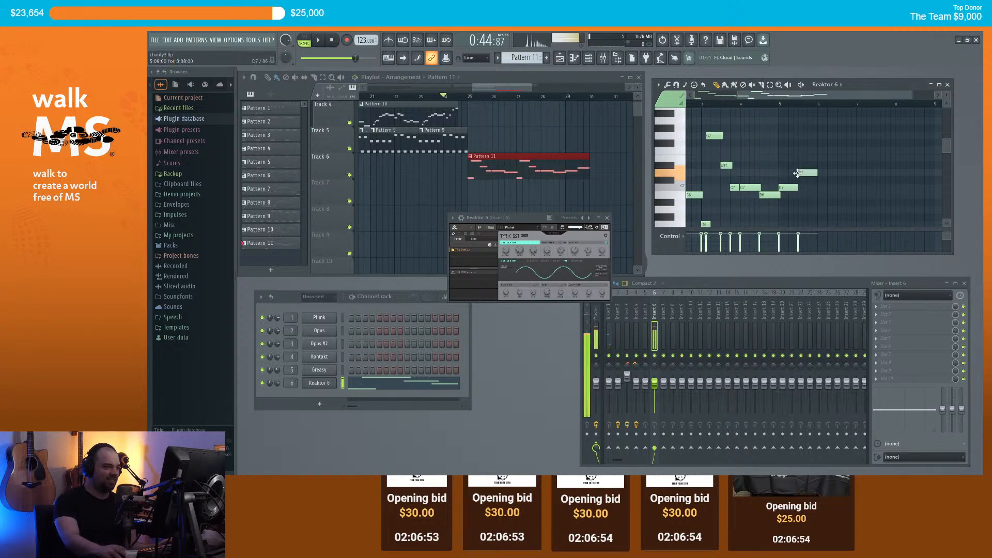
click(837, 150)
click(858, 135)
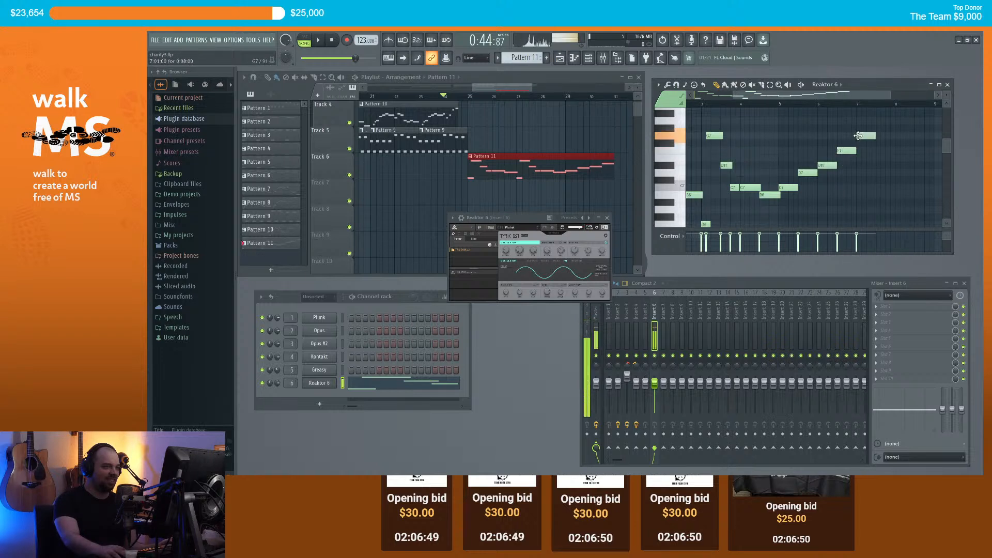
click(879, 128)
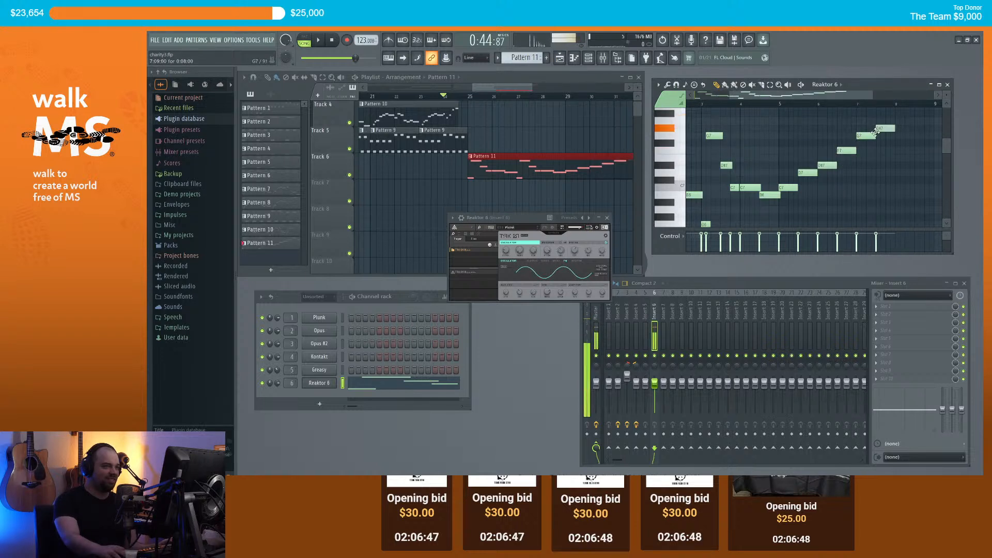
key(space)
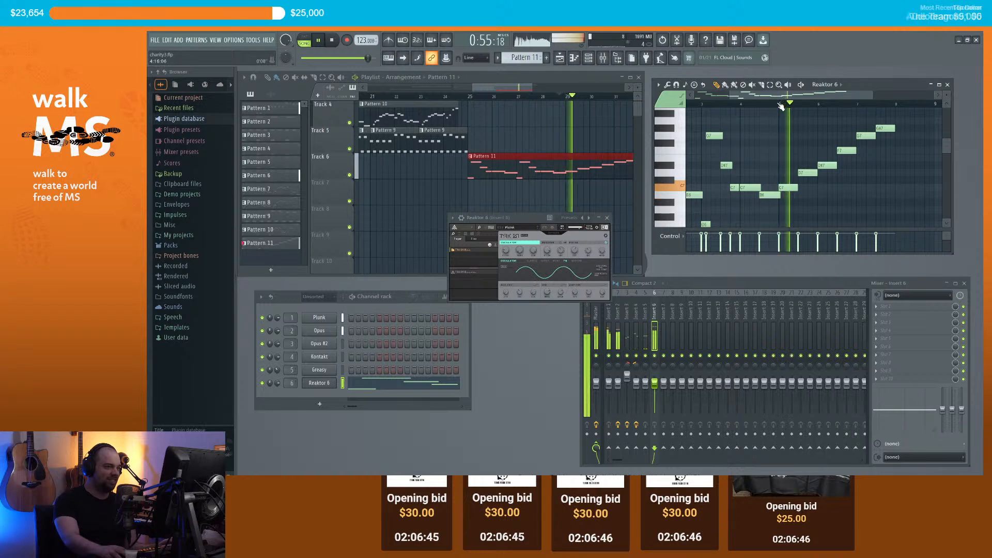
scroll(827, 134, down, 3)
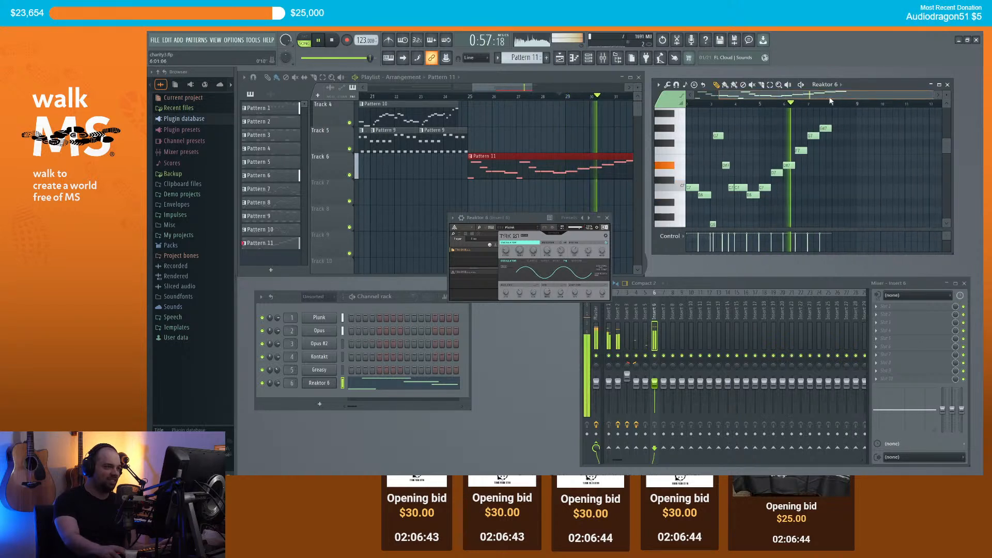
scroll(842, 170, up, 3)
key(space)
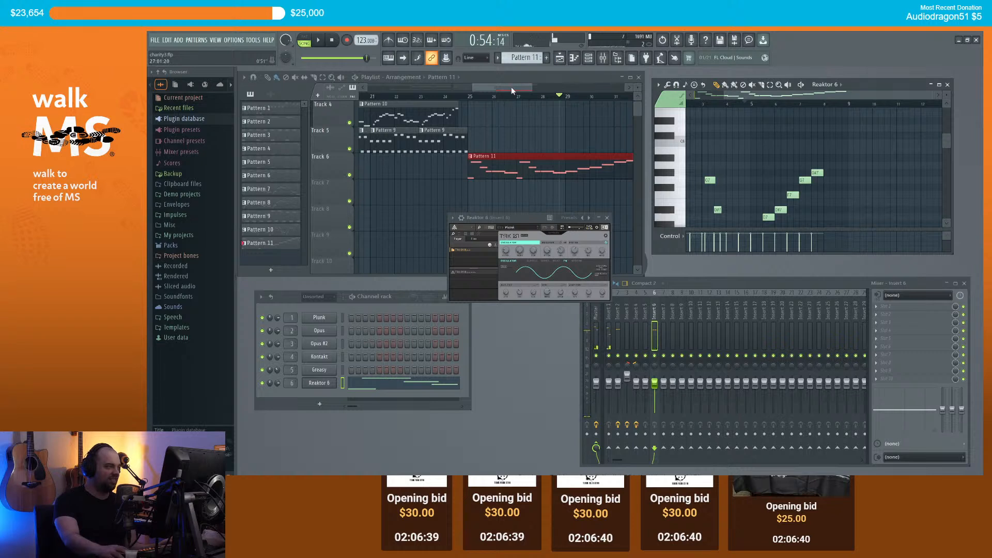
Step: Add notes near G7, delete the stray note above G7, add an E7 note, and replay
drag(512, 91, 546, 91)
scroll(535, 151, up, 3)
scroll(517, 155, down, 2)
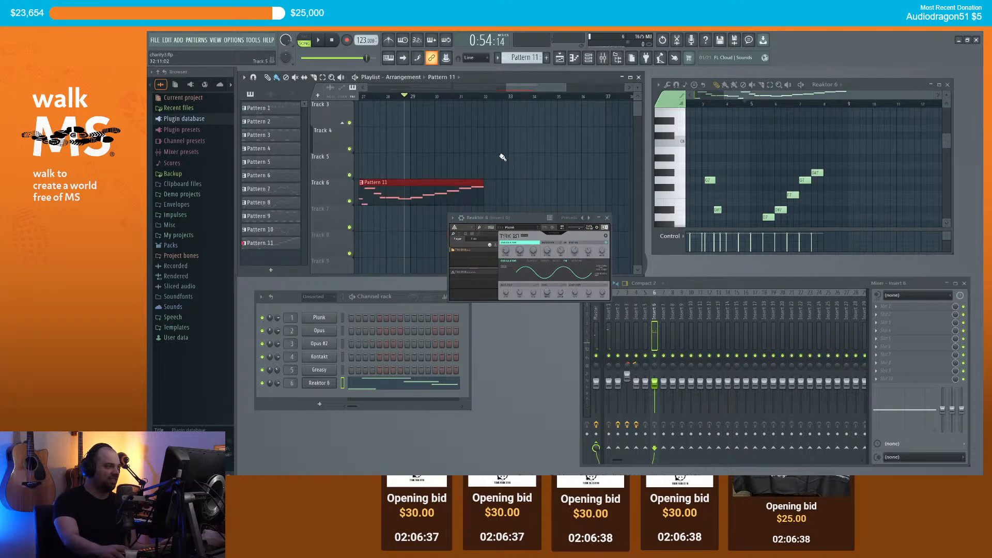
scroll(811, 170, down, 2)
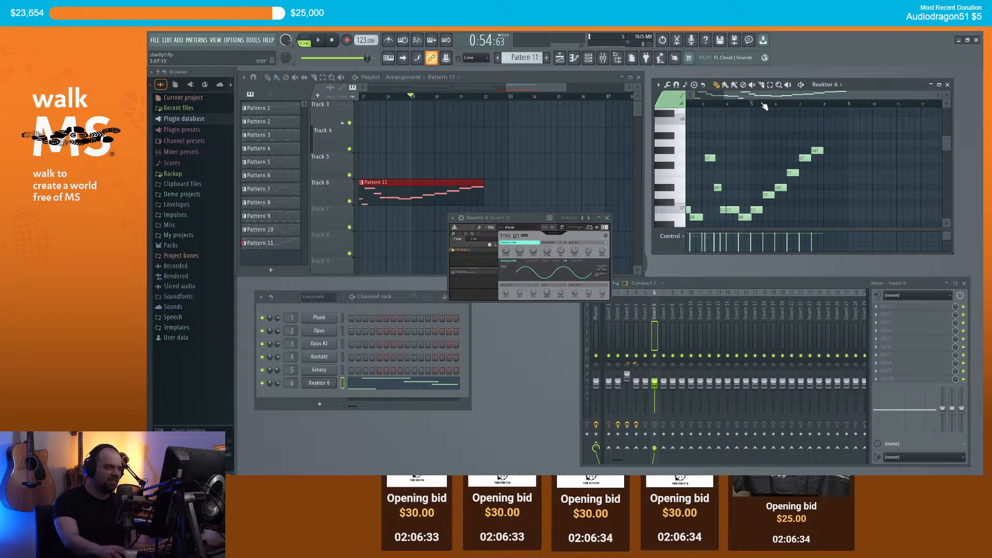
key(space)
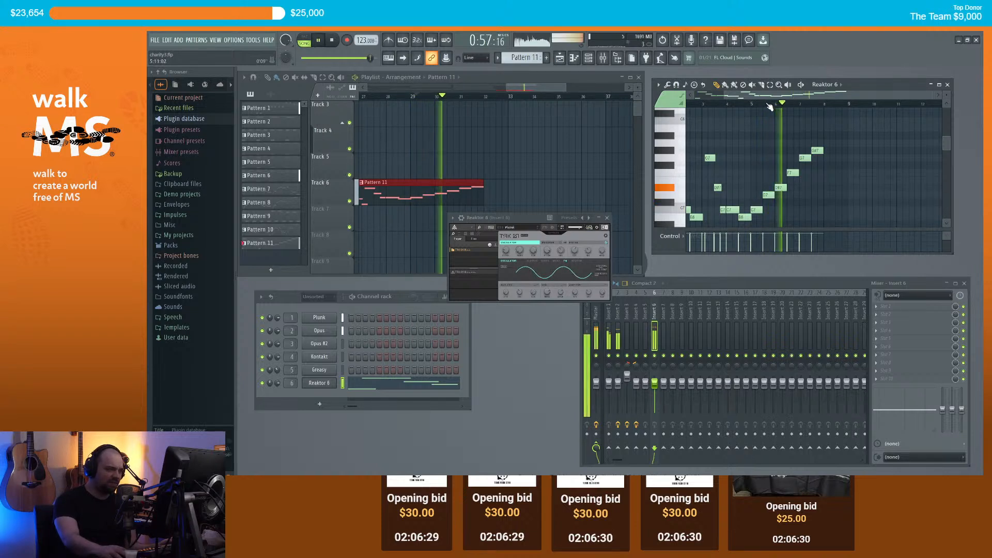
key(space)
click(802, 165)
click(815, 159)
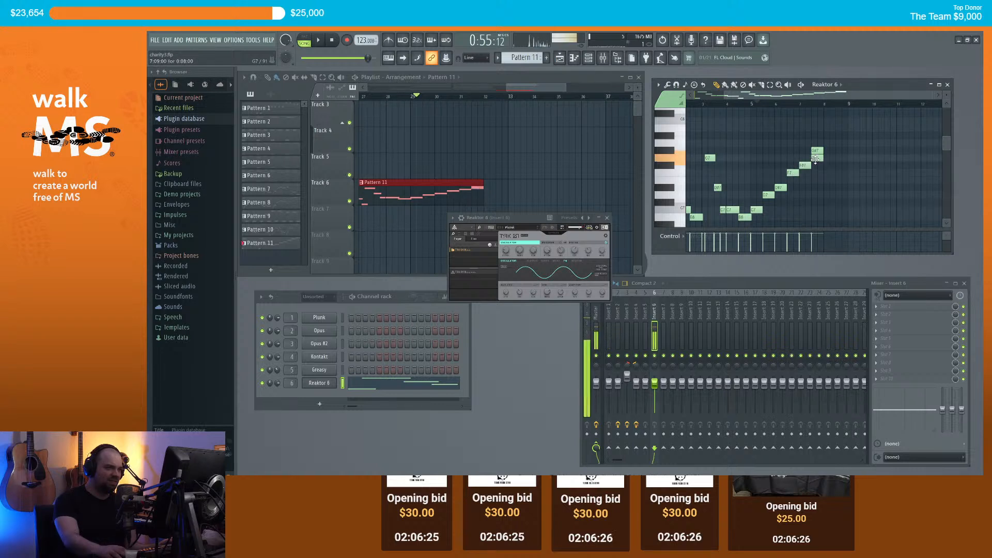
right_click(816, 151)
mouse_move(829, 216)
mouse_down()
mouse_move(830, 228)
mouse_move(820, 180)
mouse_move(830, 210)
mouse_up()
scroll(829, 209, down, 1)
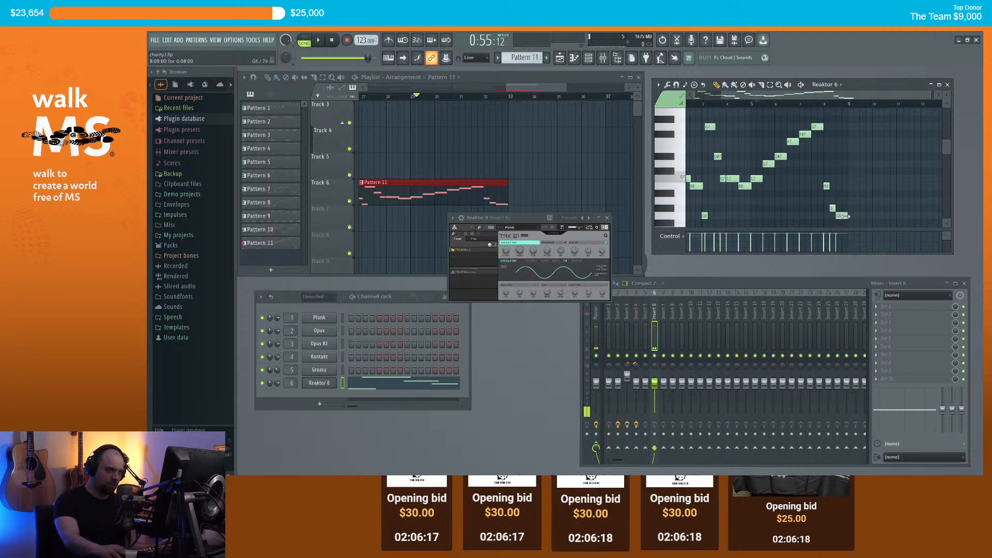
key(space)
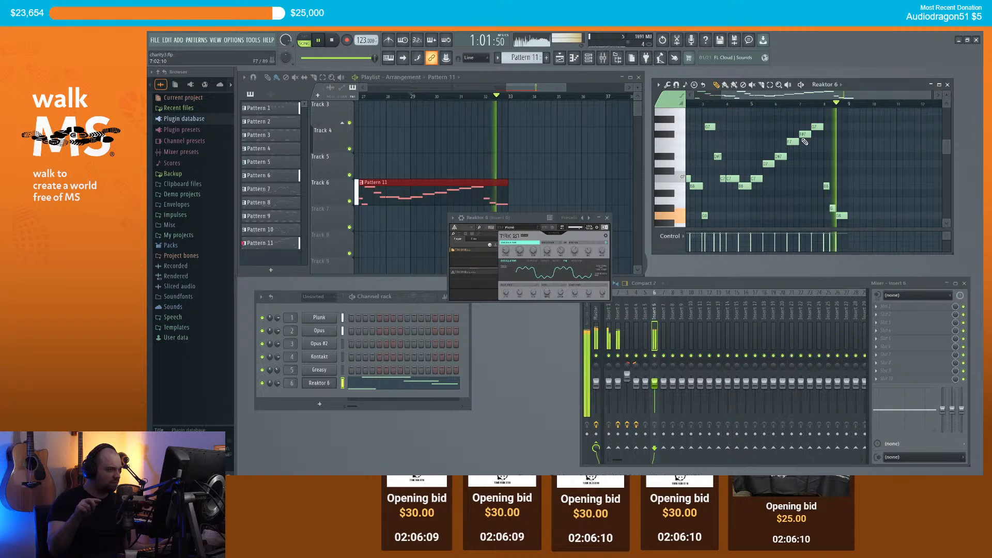
key(space)
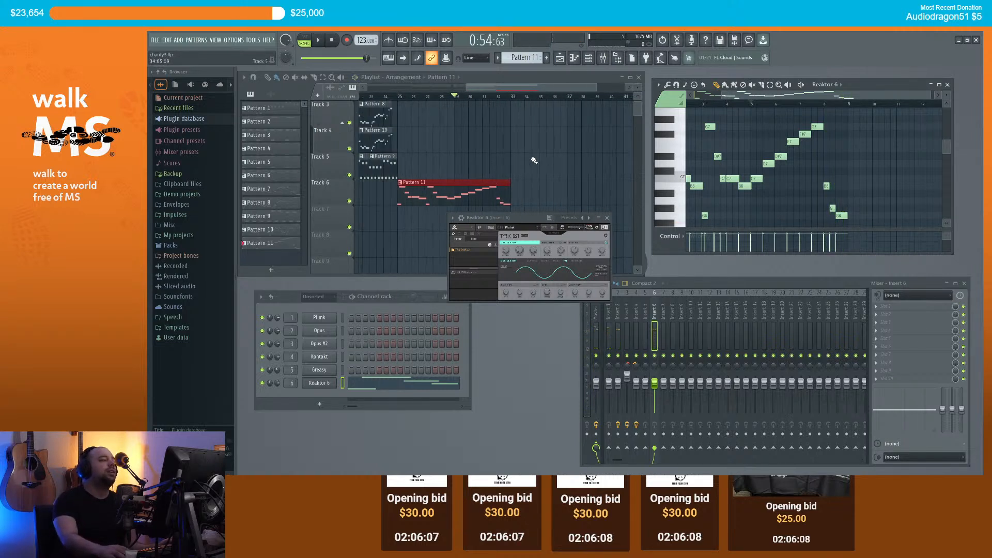
Step: Close the Reaktor window, scroll the playlist back to Track 1, and play from bar 21
click(608, 219)
scroll(571, 210, up, 2)
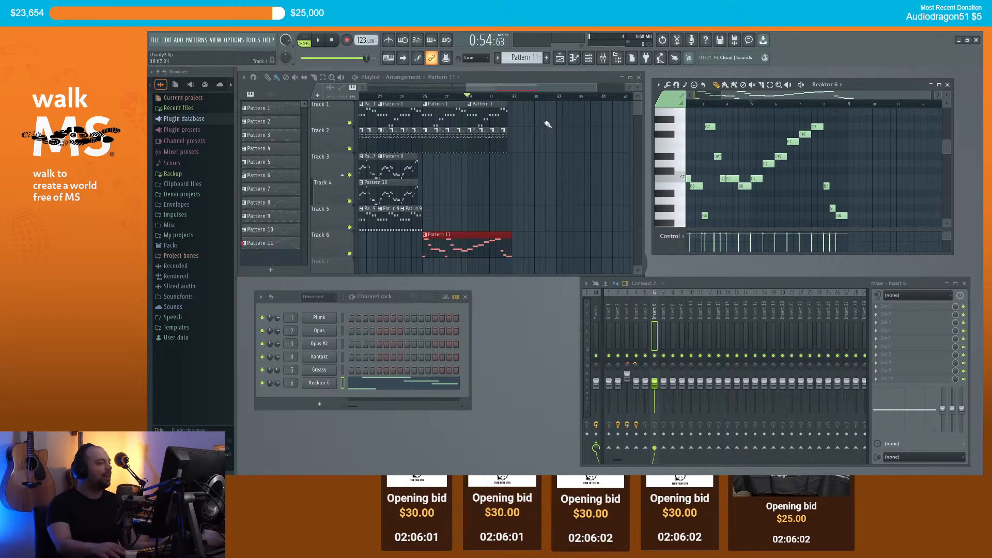
scroll(495, 96, left, 1)
scroll(446, 115, down, 1)
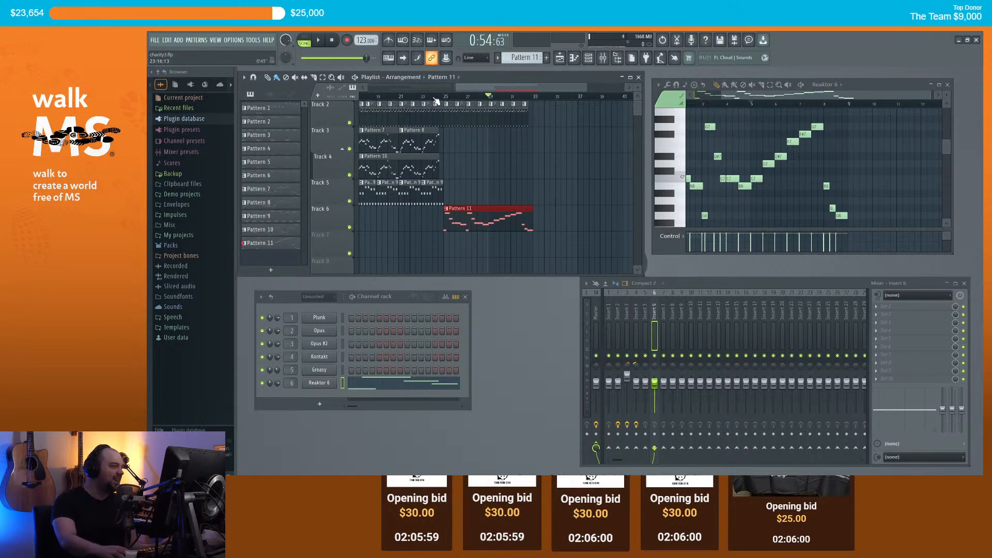
scroll(449, 120, up, 1)
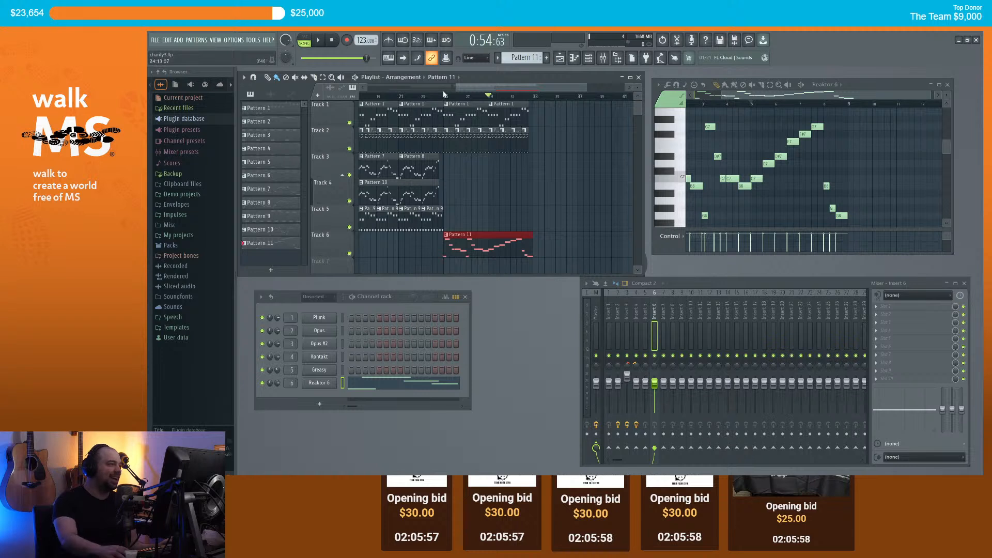
click(409, 99)
key(space)
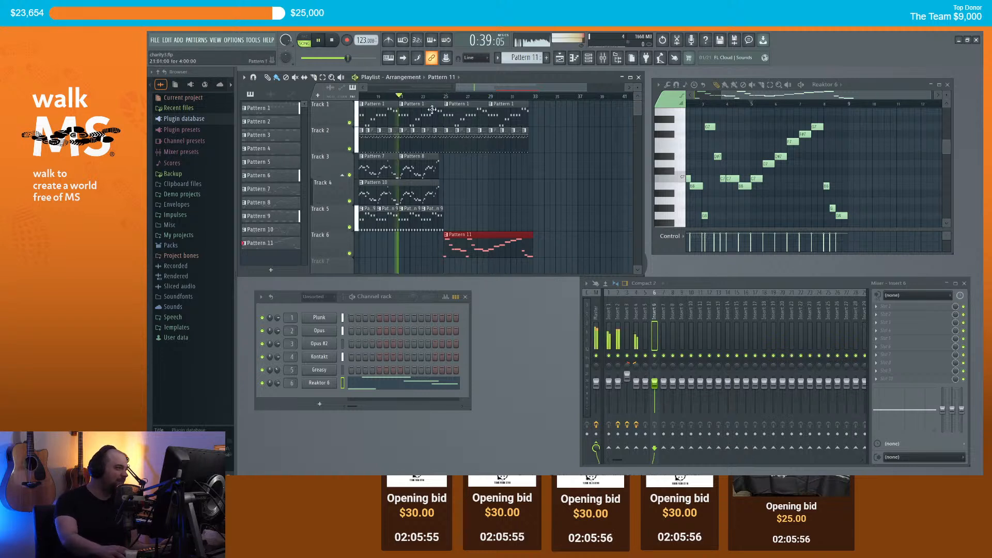
key(space)
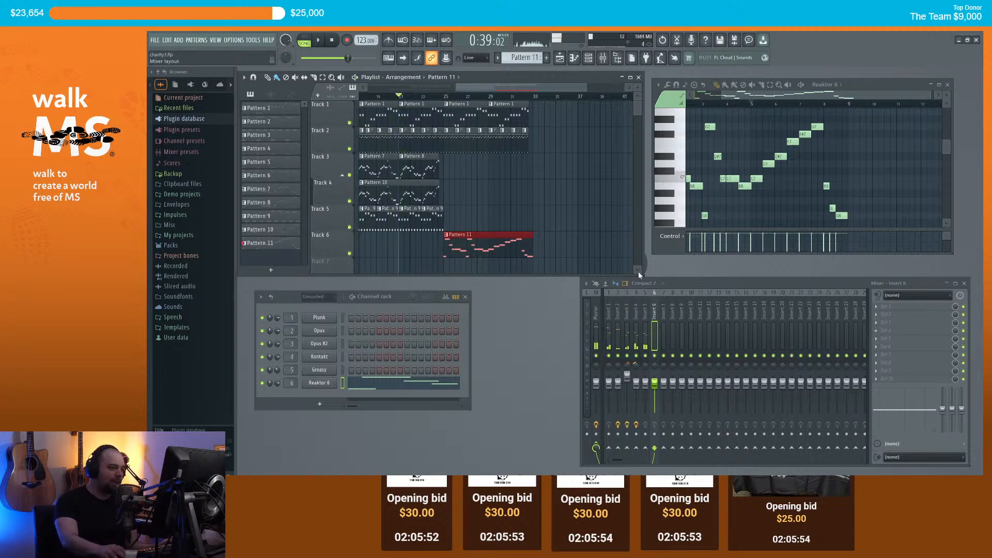
click(881, 310)
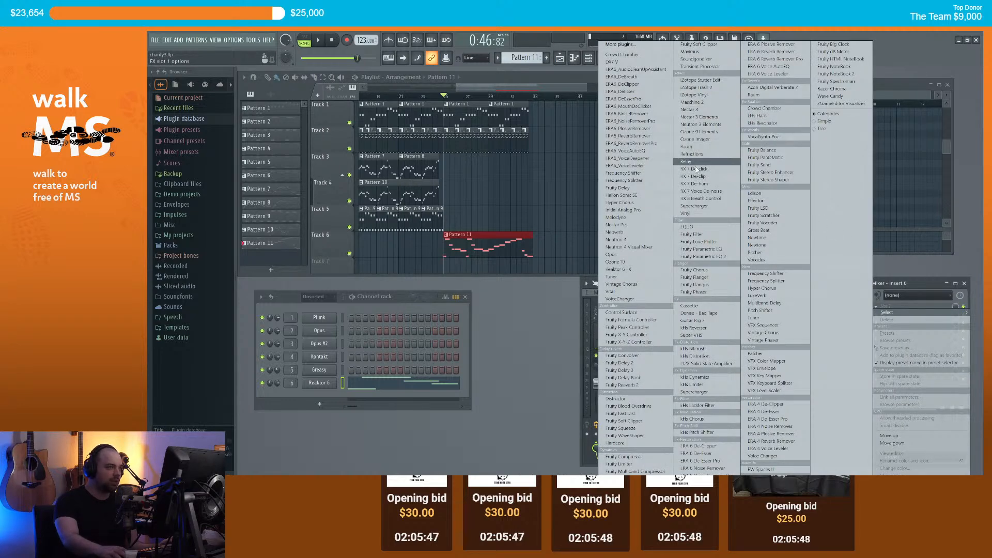
Step: Load Fruity Parametric EQ 2 on insert 6 with band 7 as a low-pass at about 3063 Hz
click(706, 257)
right_click(404, 201)
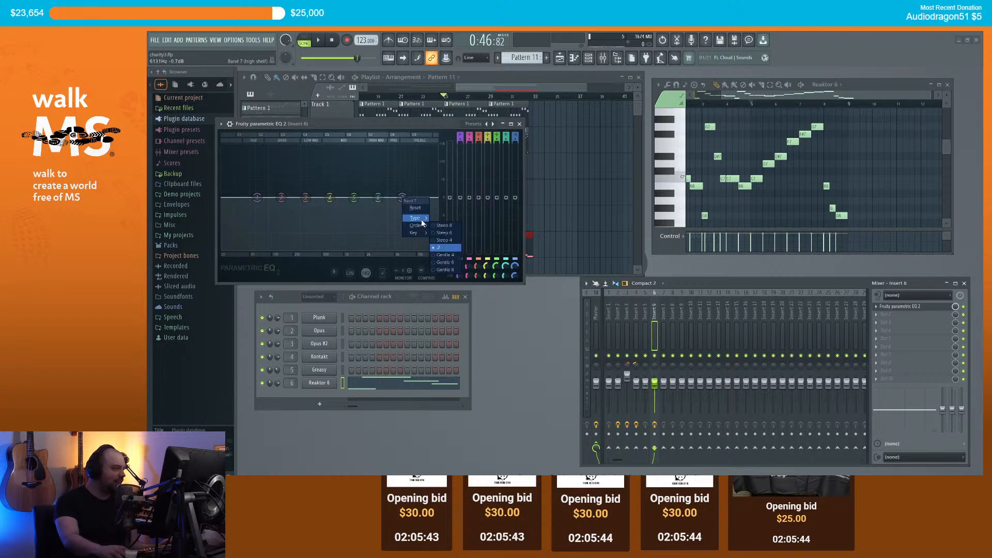
click(448, 226)
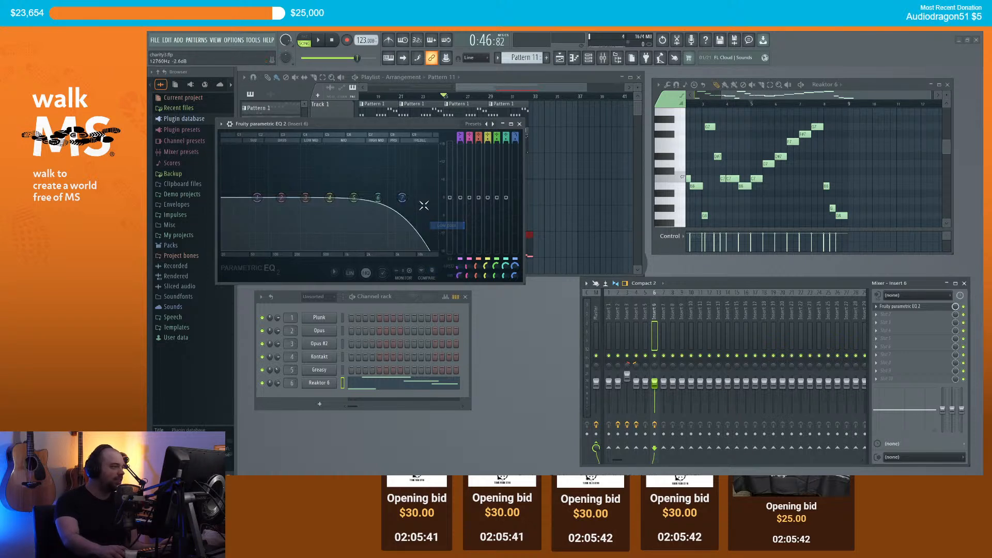
drag(427, 125, 736, 277)
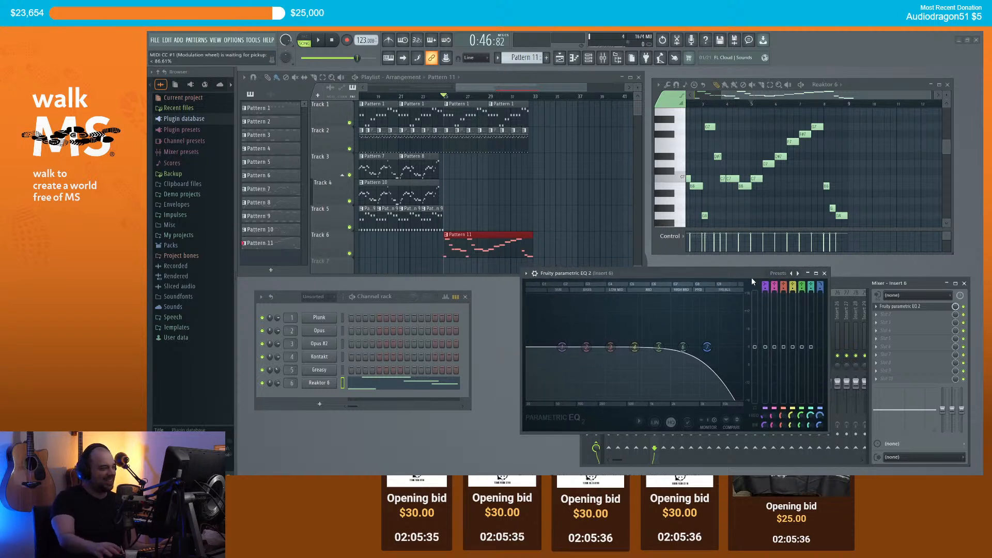
click(824, 274)
key(space)
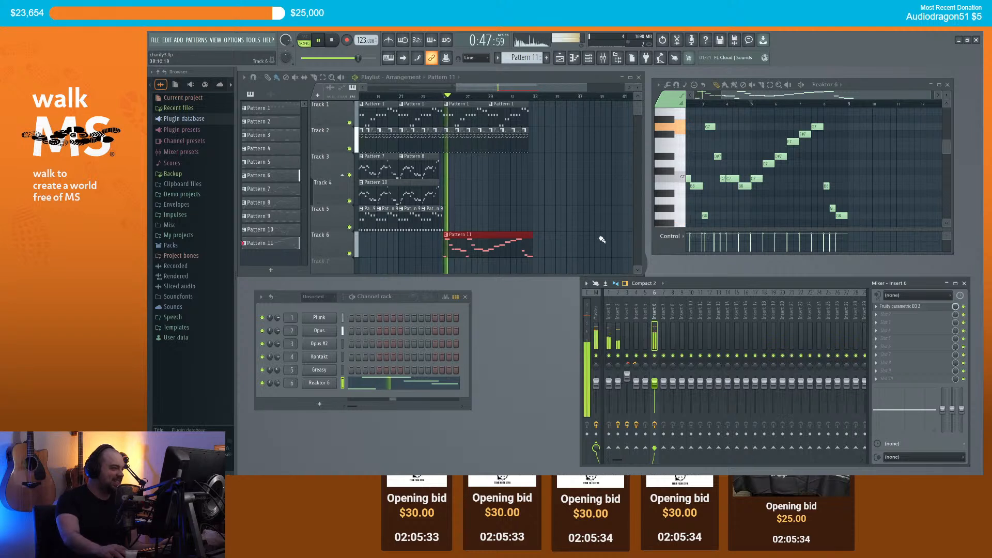
click(898, 308)
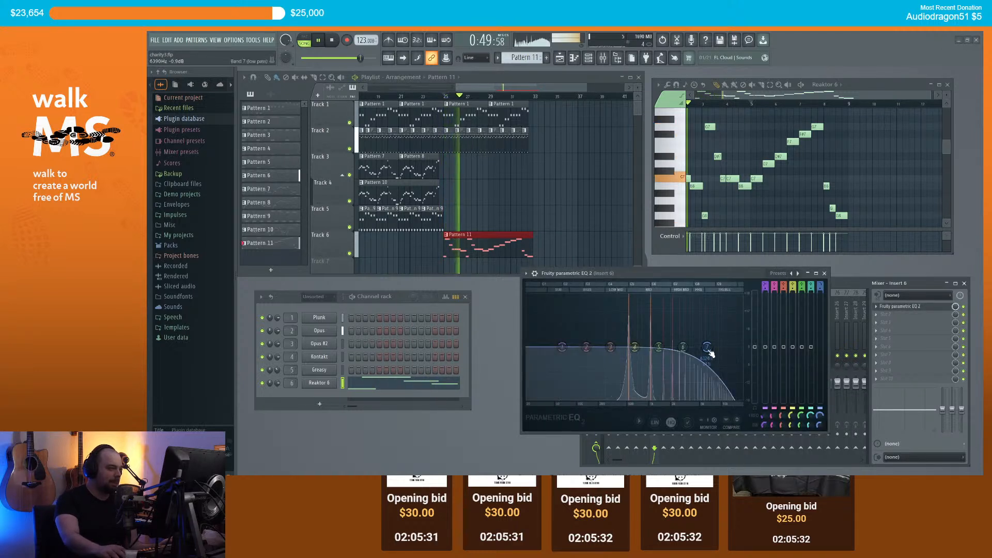
mouse_move(696, 347)
mouse_down()
mouse_move(671, 346)
mouse_move(688, 346)
mouse_up()
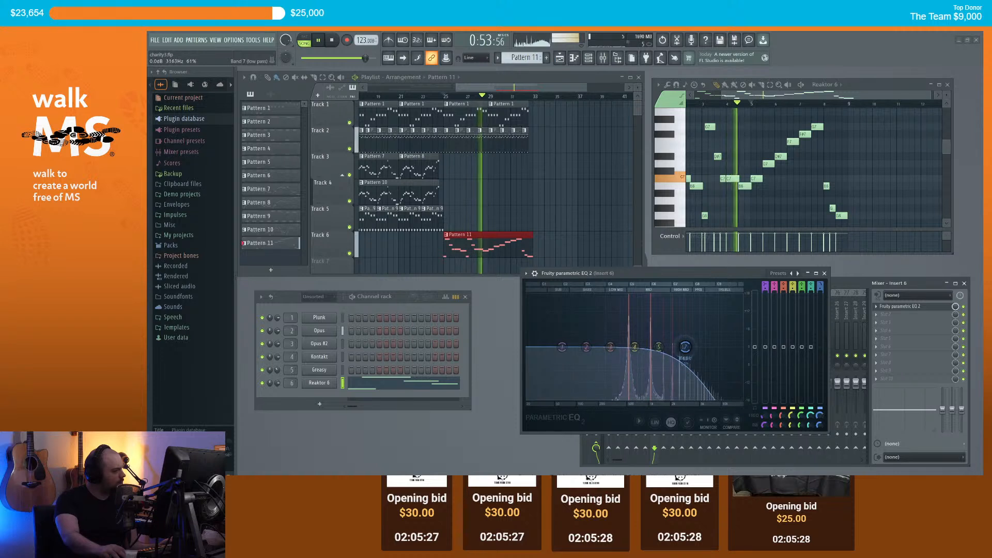
click(824, 273)
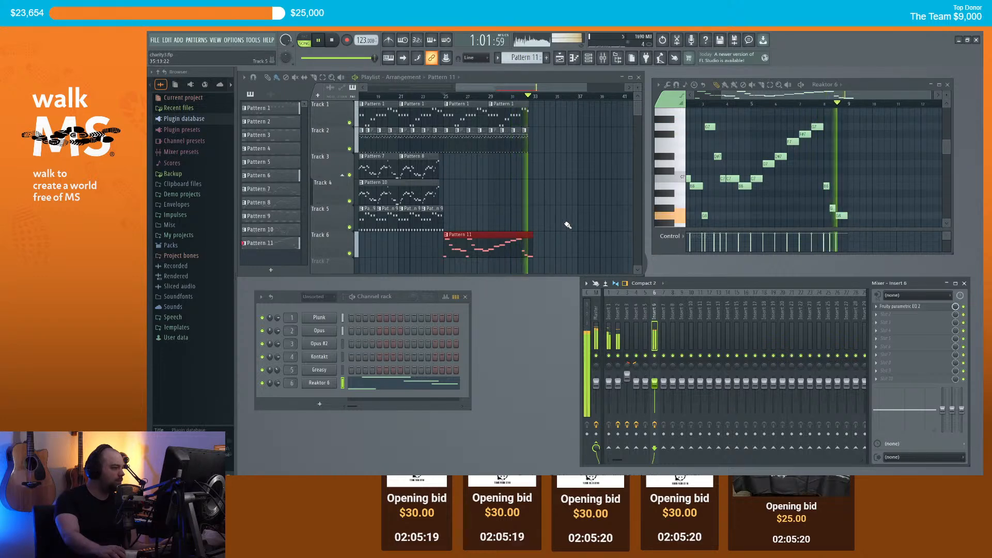
Step: Lower the insert 6 fader to about 88% (-2.9 dB) during playback, then stop
key(space)
scroll(573, 181, down, 3)
scroll(598, 181, up, 3)
scroll(552, 176, down, 3)
scroll(567, 164, down, 1)
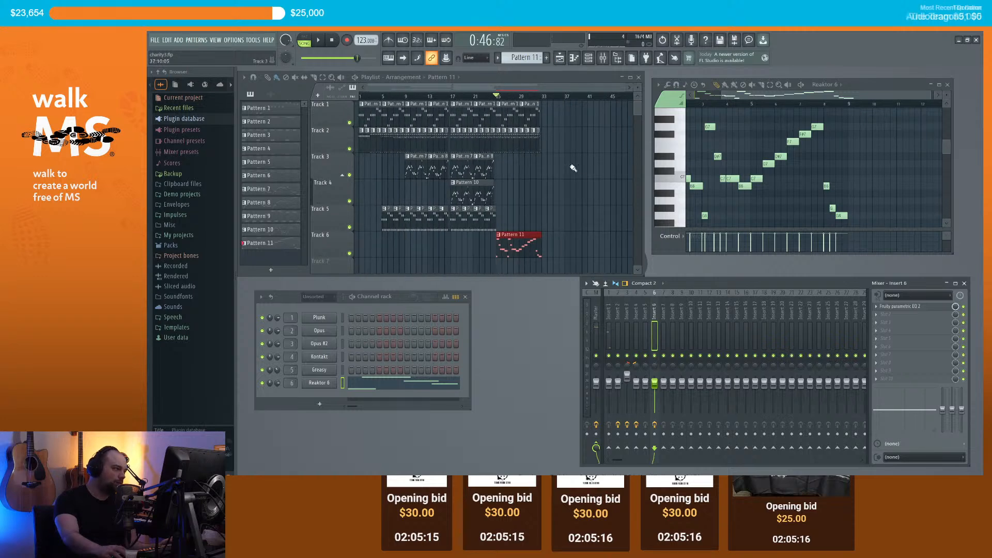
scroll(563, 198, up, 3)
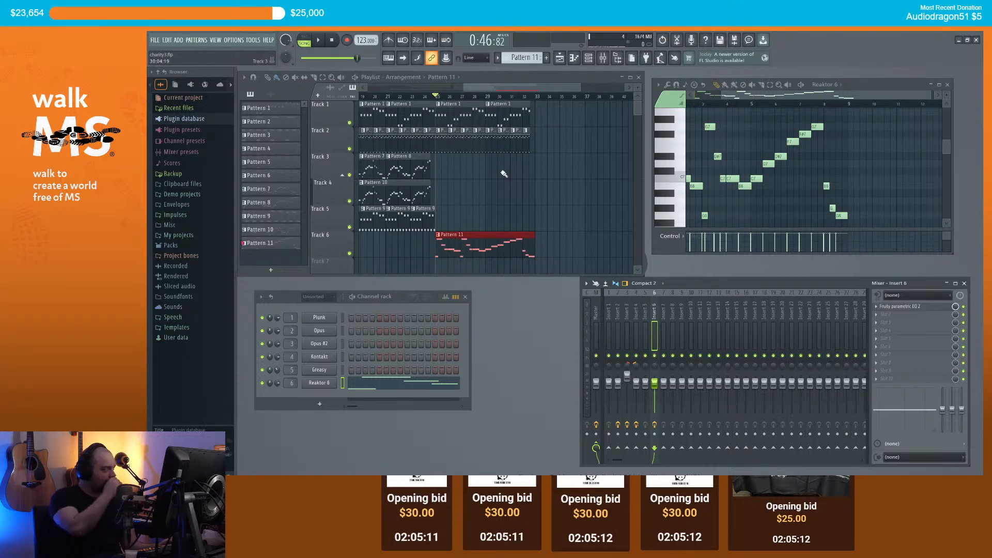
scroll(505, 165, down, 1)
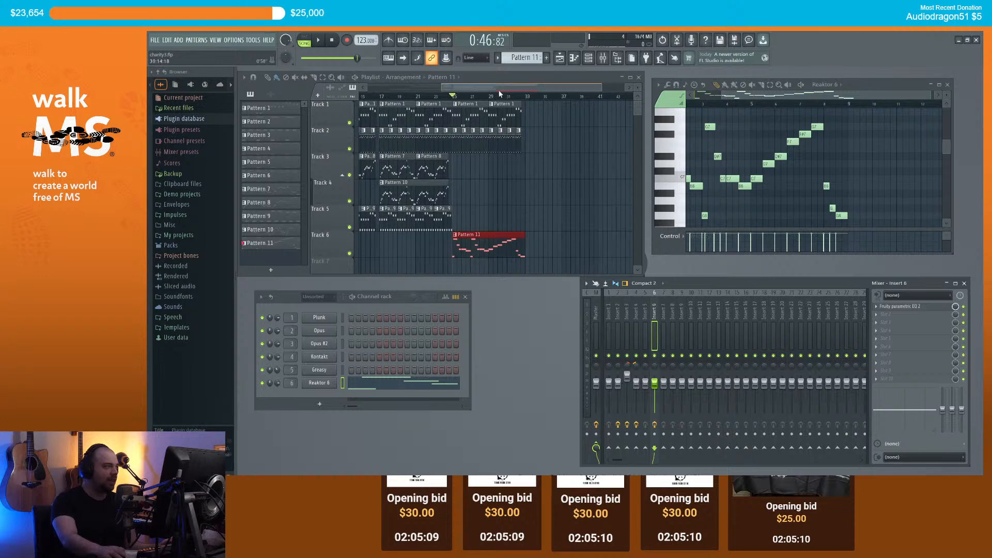
scroll(519, 169, down, 1)
scroll(522, 170, down, 1)
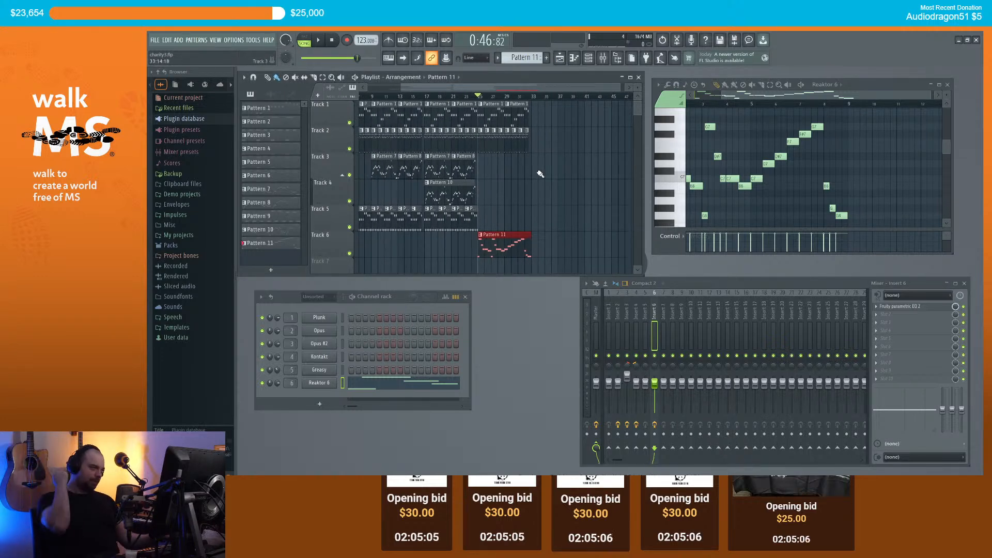
scroll(517, 186, down, 2)
scroll(475, 201, up, 4)
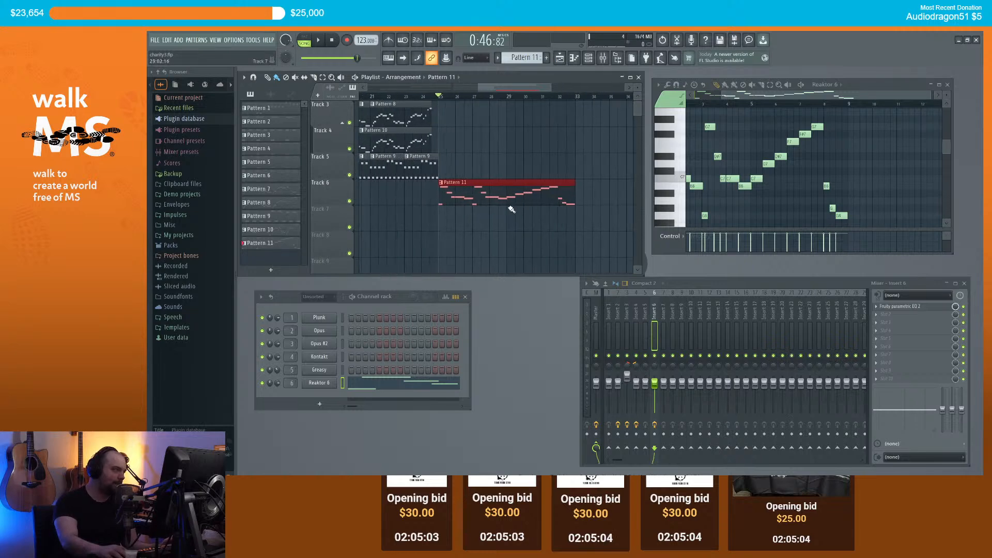
scroll(486, 191, down, 2)
scroll(502, 184, up, 2)
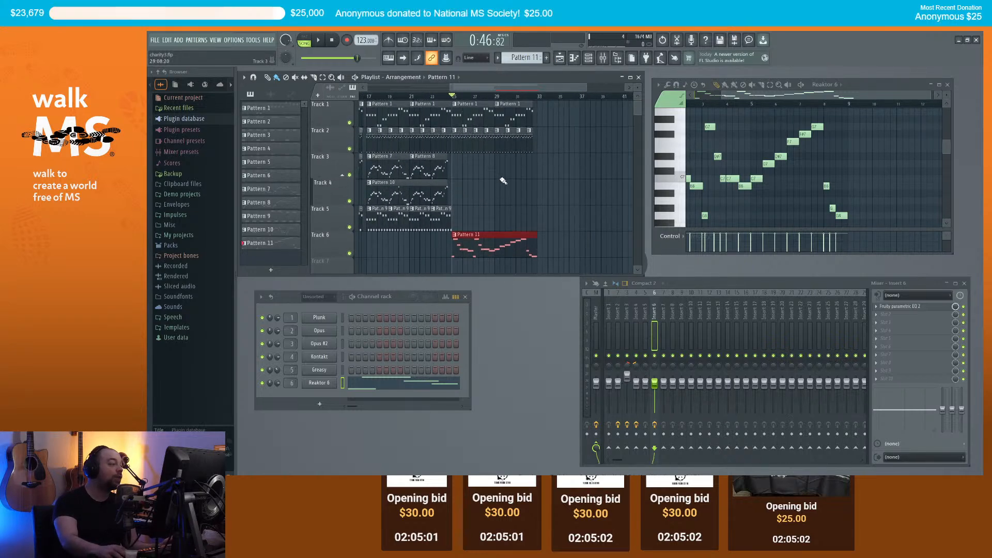
scroll(515, 178, down, 1)
drag(487, 88, 419, 87)
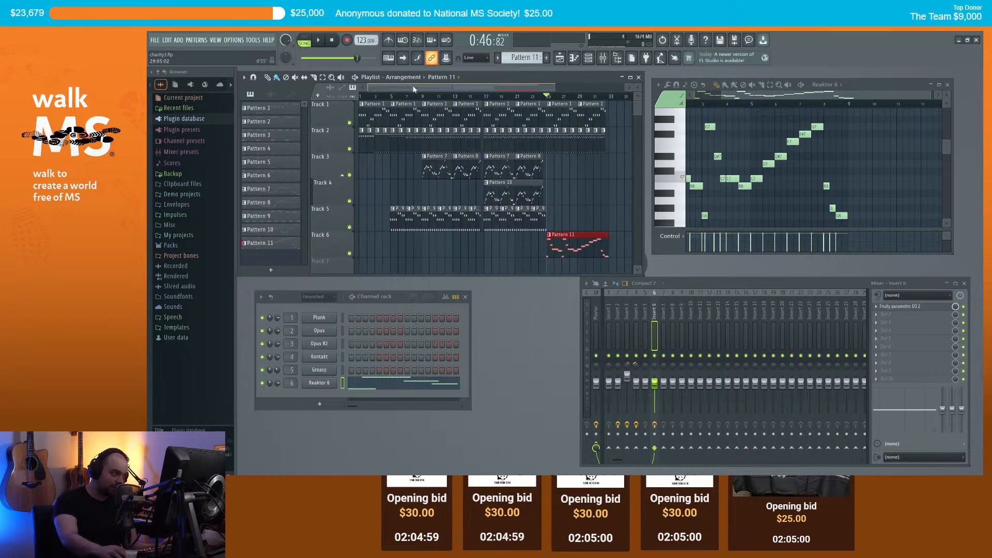
scroll(511, 198, down, 2)
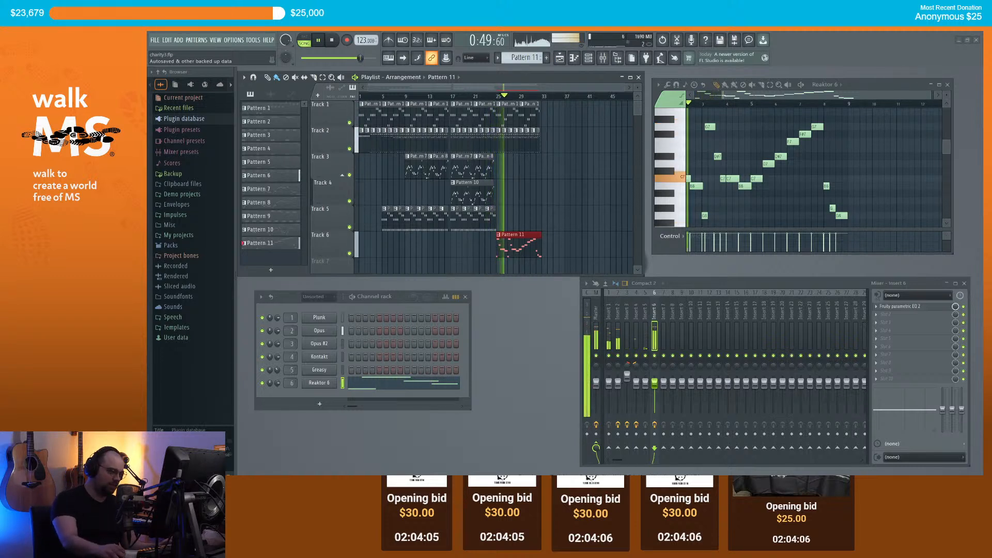
drag(655, 383, 654, 387)
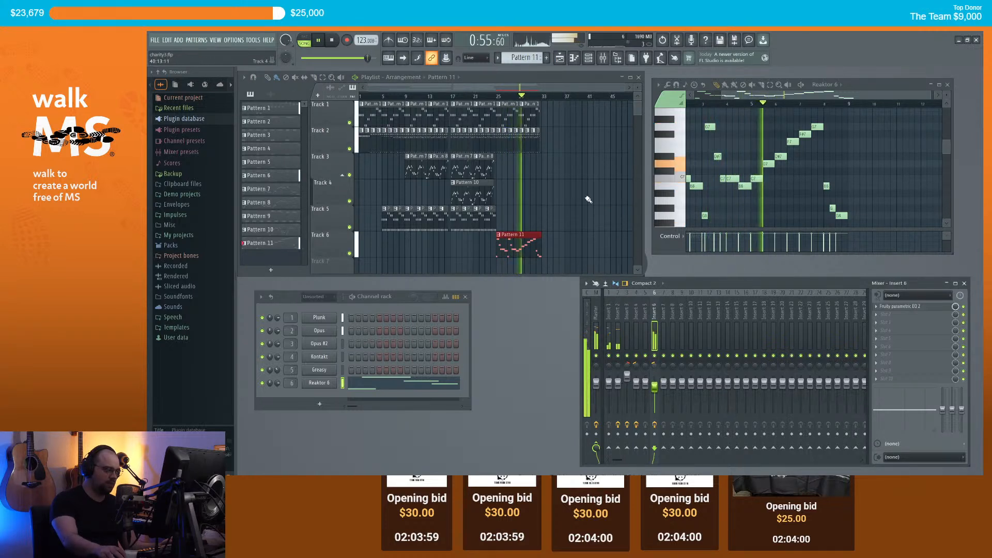
scroll(527, 188, up, 3)
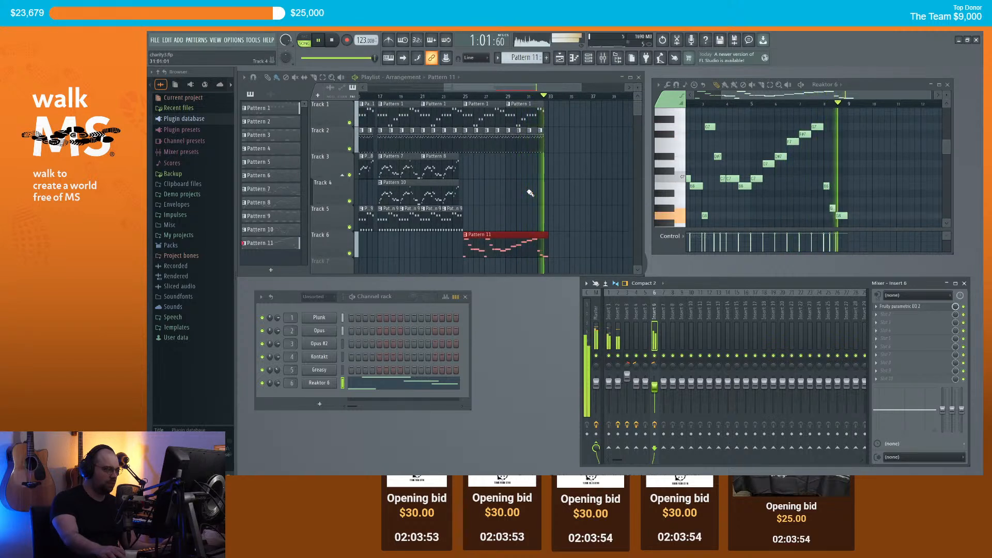
key(space)
scroll(542, 200, down, 1)
scroll(542, 176, up, 4)
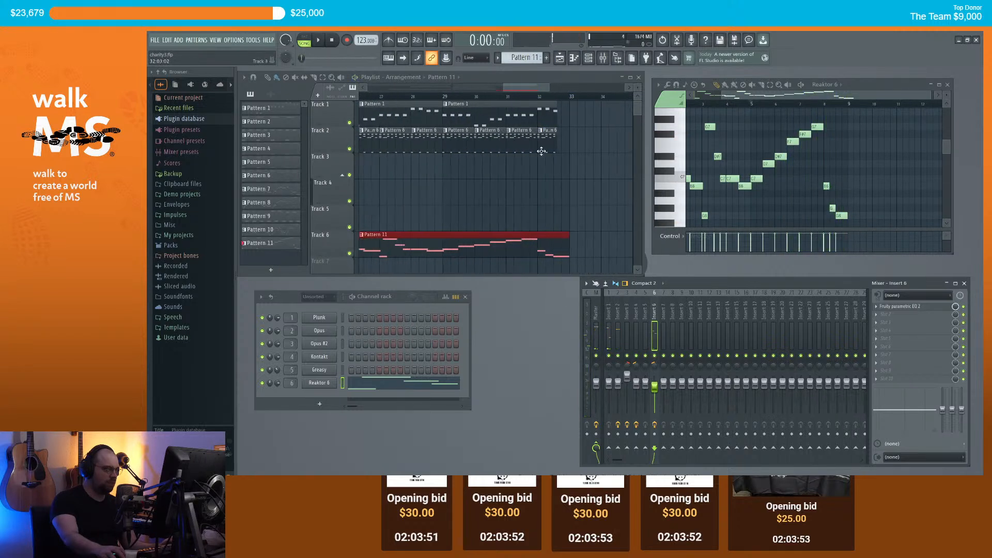
Step: Drag the B6 note earlier, audition it from bar 31, then replay from around bar 24
click(502, 102)
key(space)
key(space)
scroll(810, 147, up, 4)
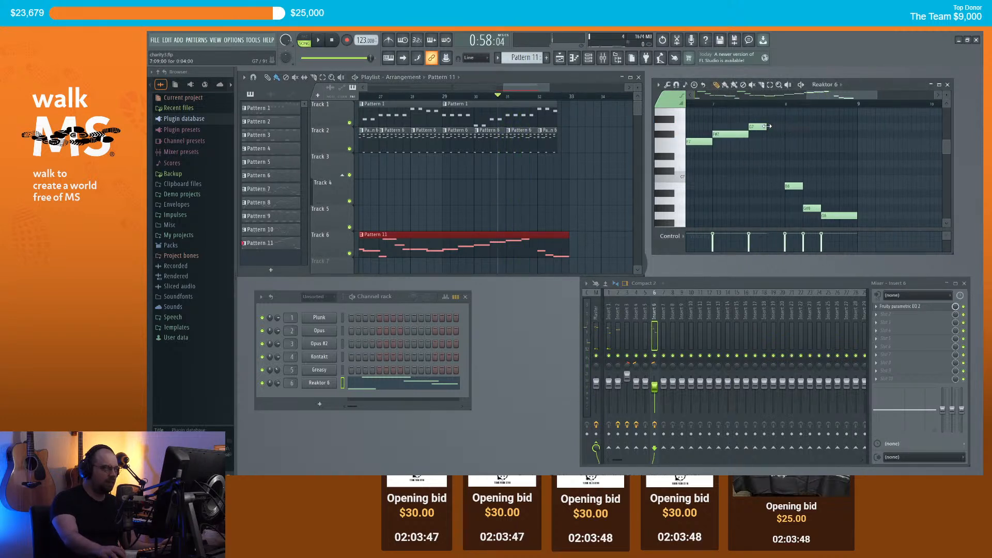
drag(793, 188, 796, 213)
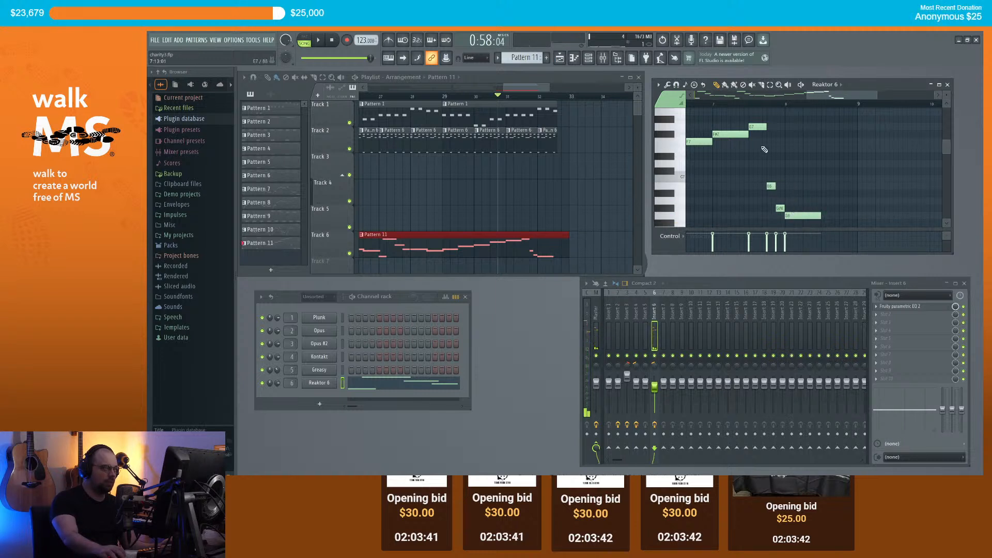
key(space)
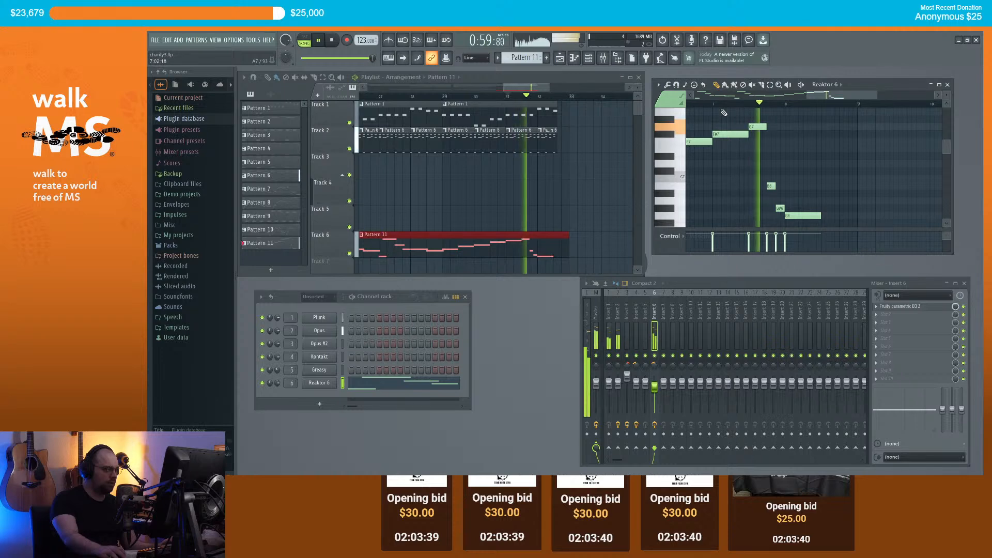
key(space)
scroll(584, 187, down, 6)
scroll(608, 183, up, 3)
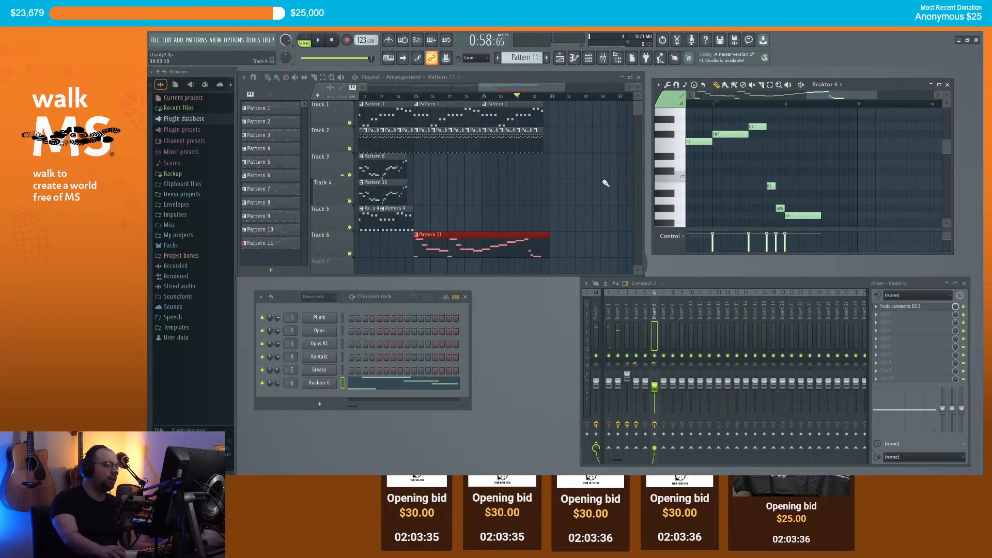
click(406, 98)
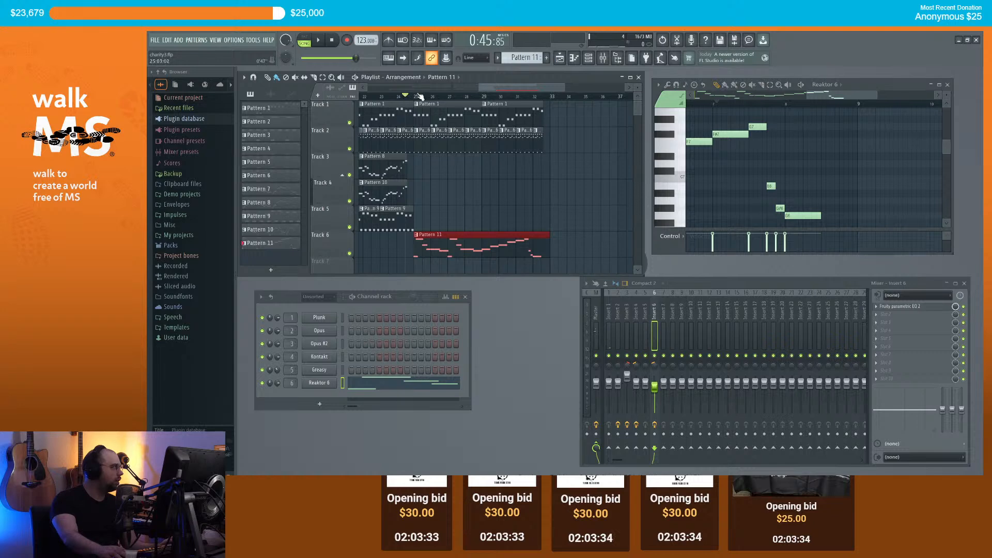
key(space)
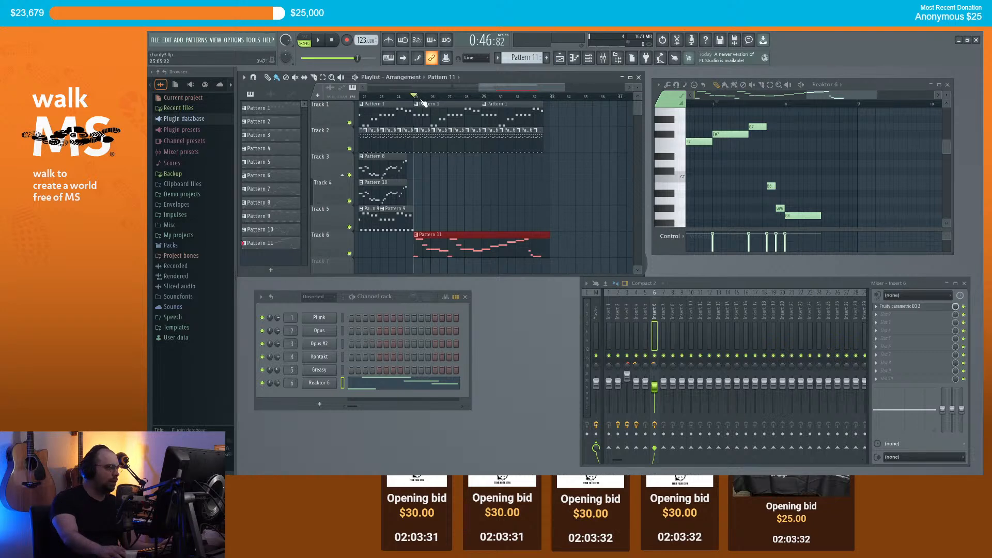
Step: Add Cassette to insert 6 and try the Warm Pad preset with the micro deck type
click(878, 307)
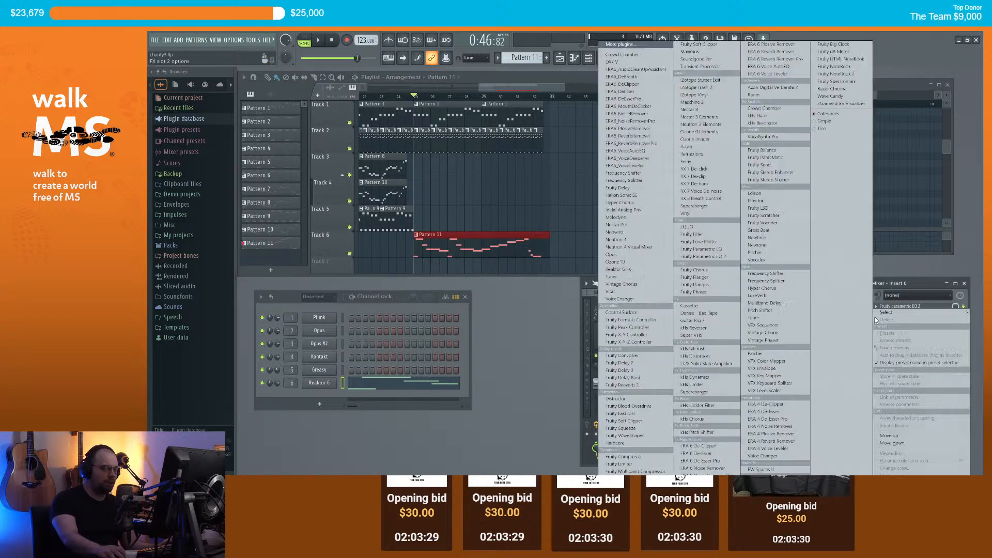
click(695, 305)
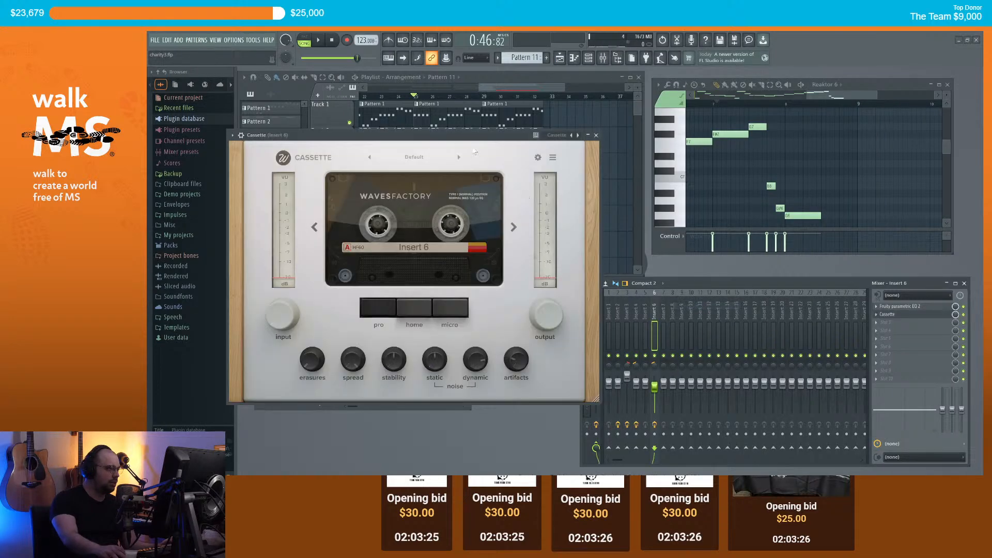
click(621, 205)
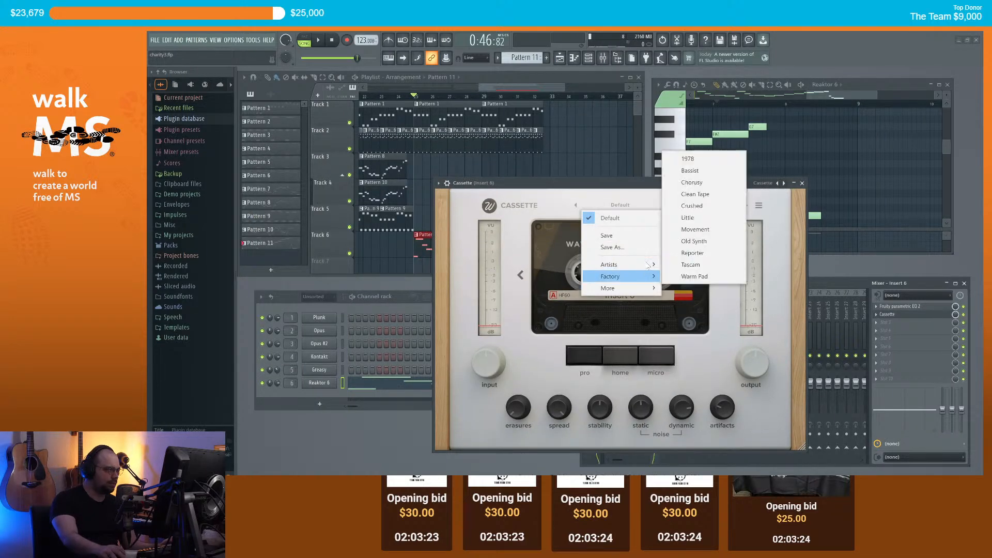
mouse_move(637, 278)
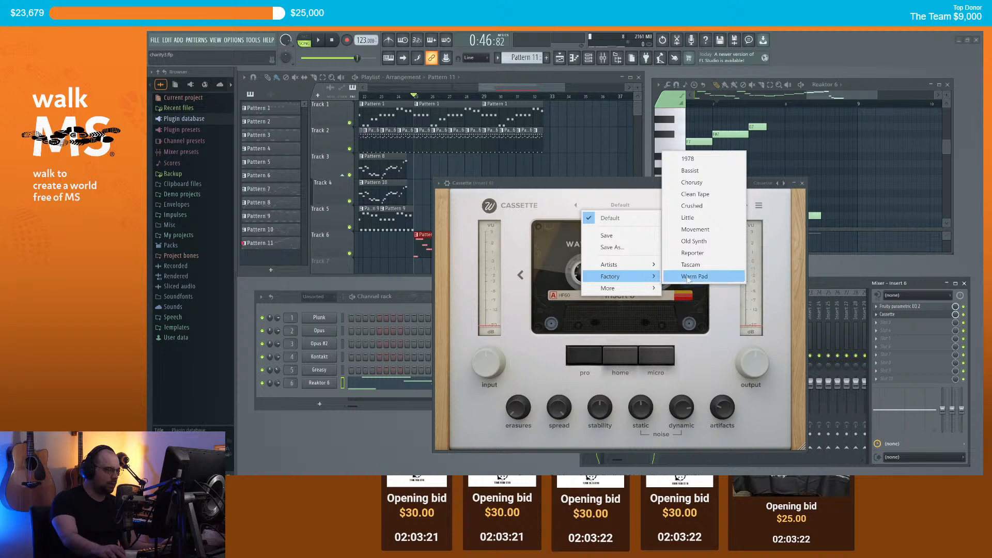
click(704, 277)
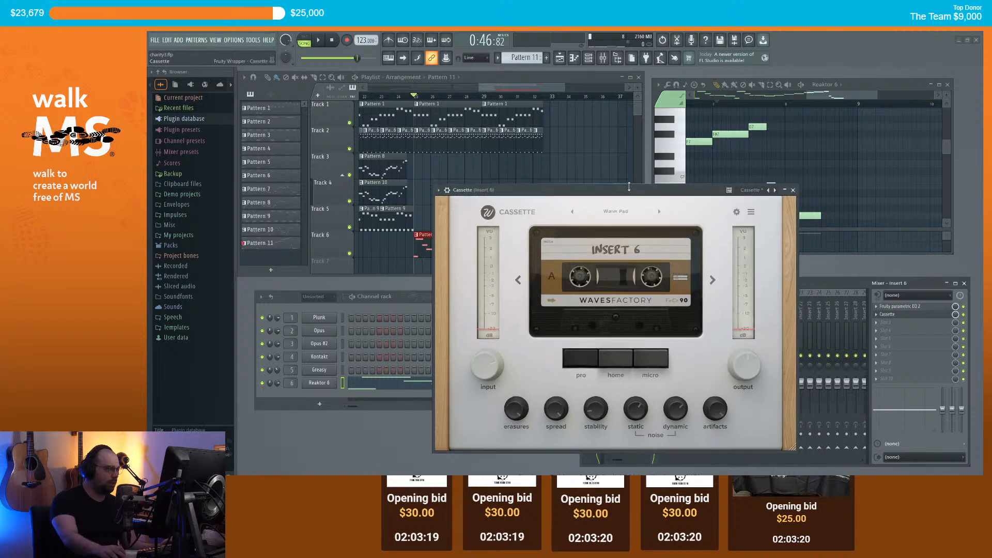
drag(567, 187, 669, 199)
key(space)
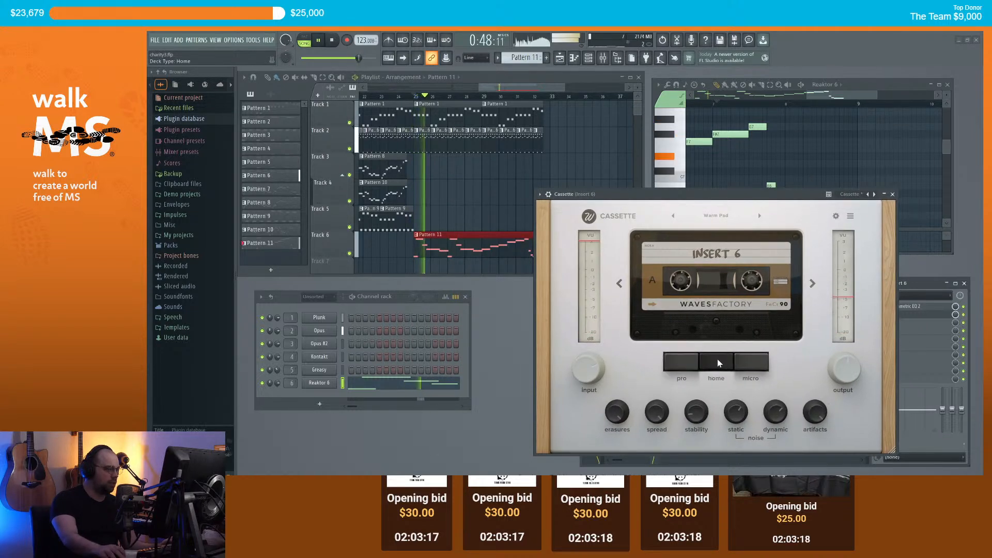
click(748, 367)
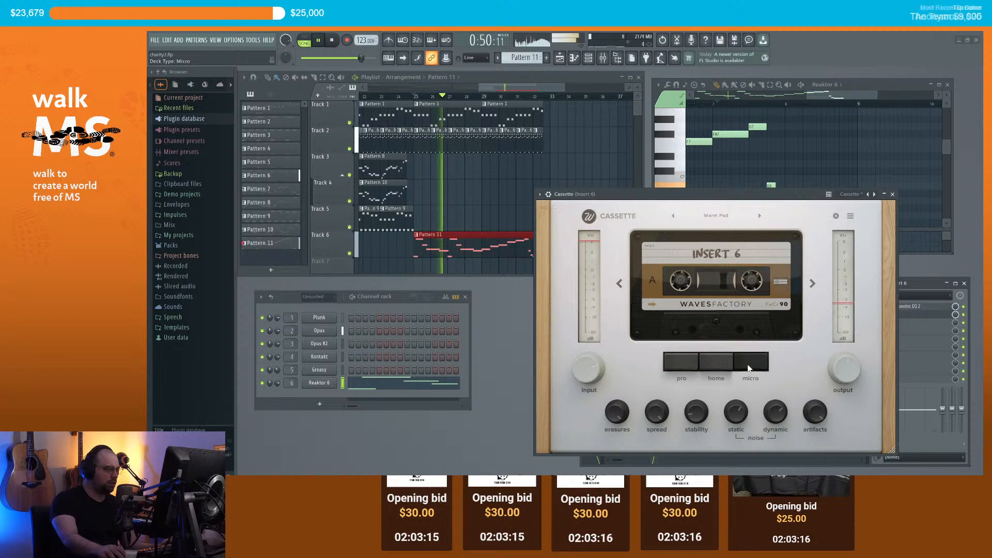
Step: Load Cassette's 1978 factory preset and audition it
click(718, 216)
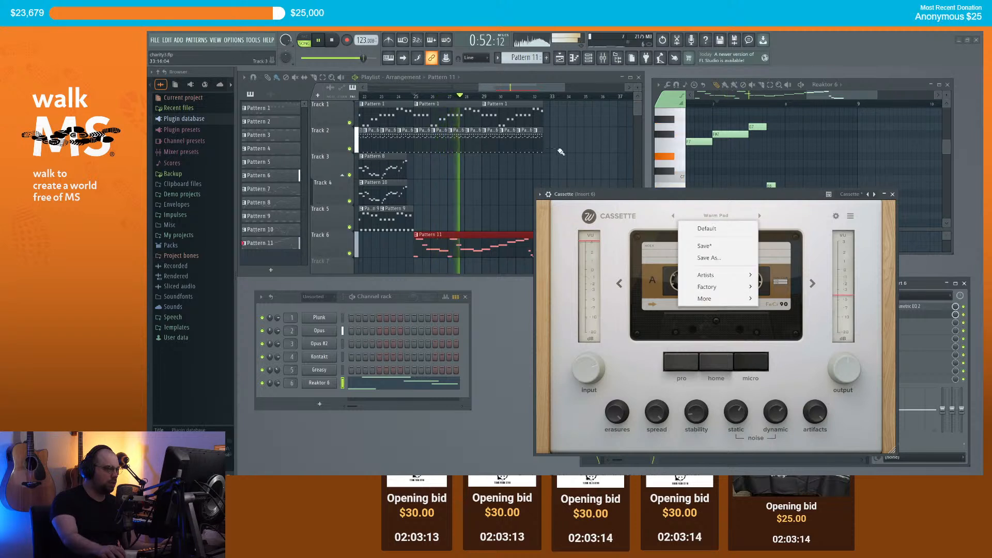
key(Escape)
key(space)
click(716, 216)
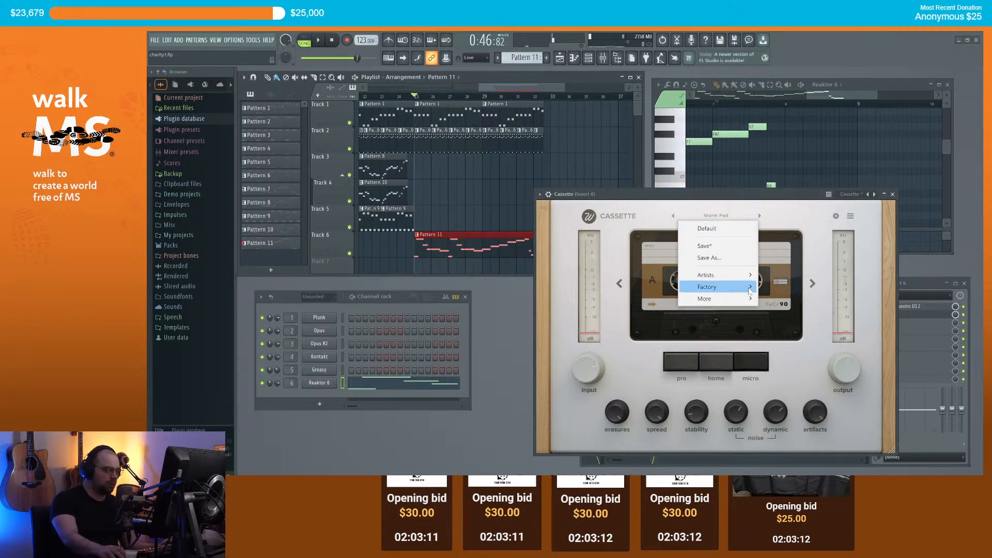
mouse_move(748, 292)
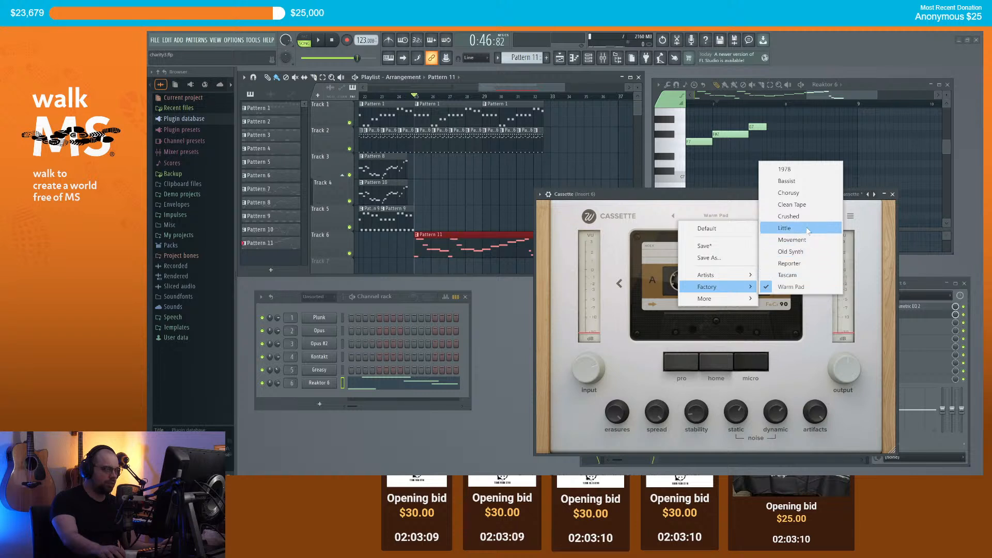
click(794, 170)
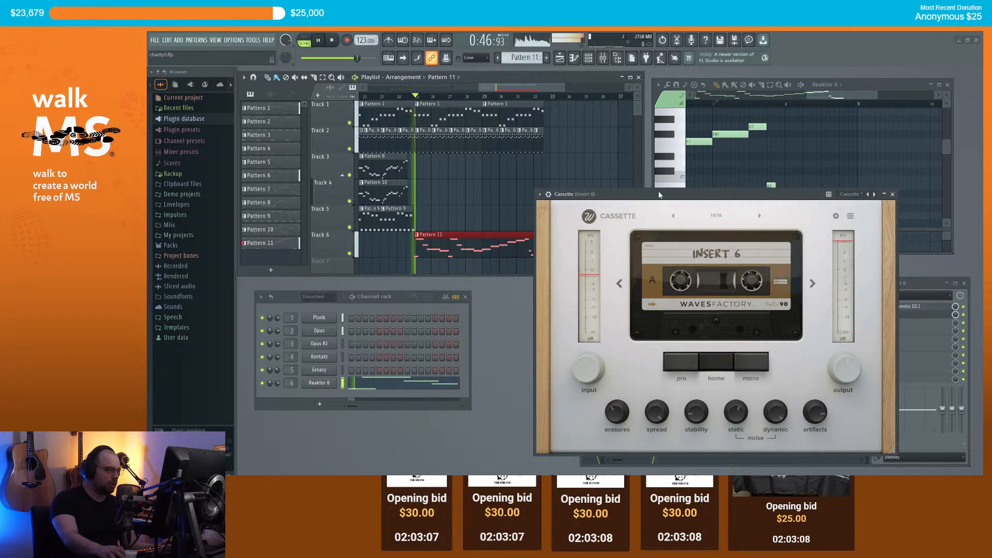
key(space)
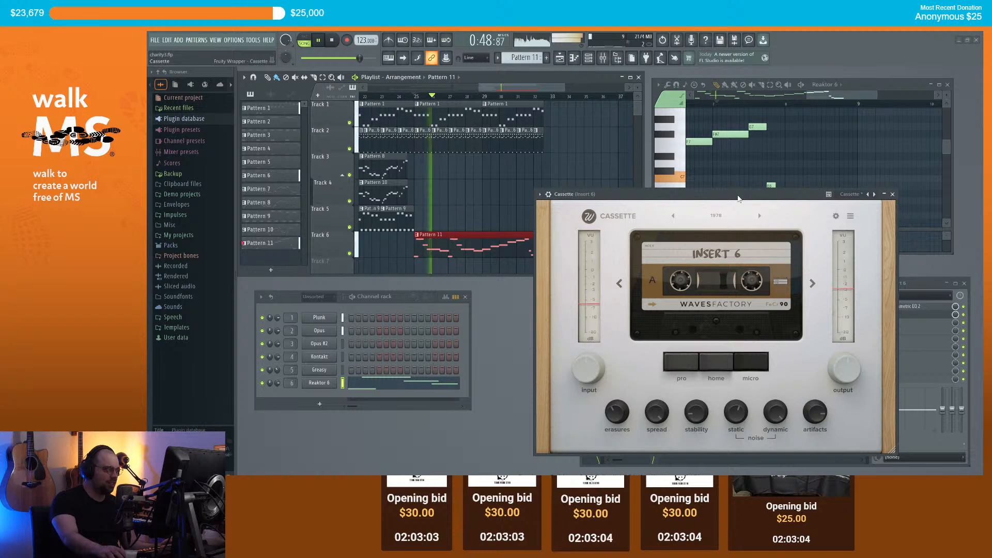
key(space)
Step: Switch Cassette to the Insight - Radio Tone preset with the home deck type
click(755, 214)
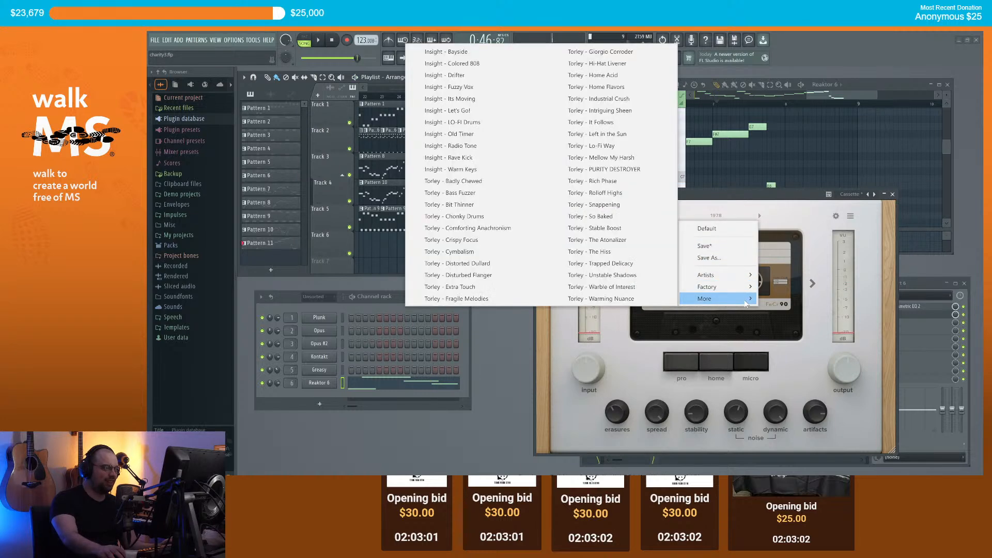
mouse_move(738, 302)
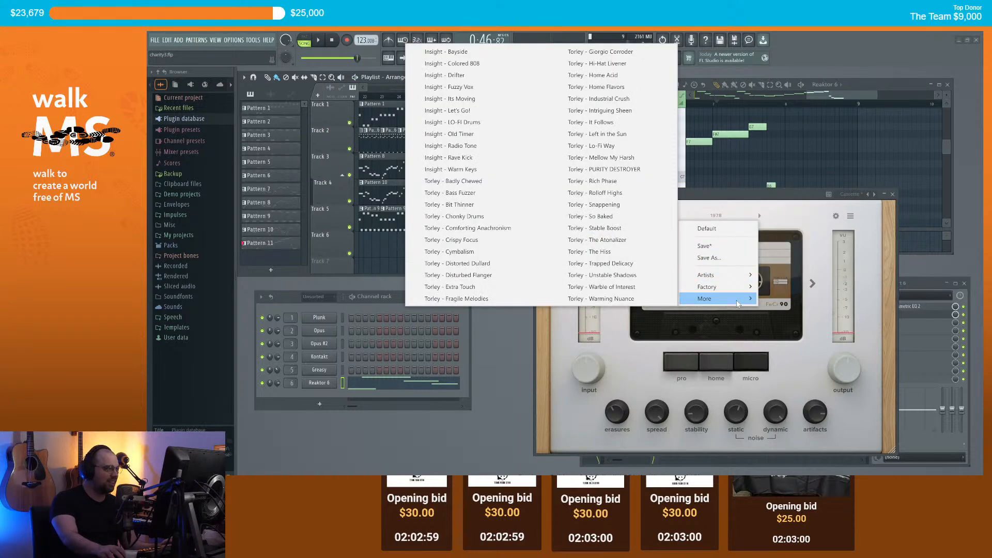
click(450, 146)
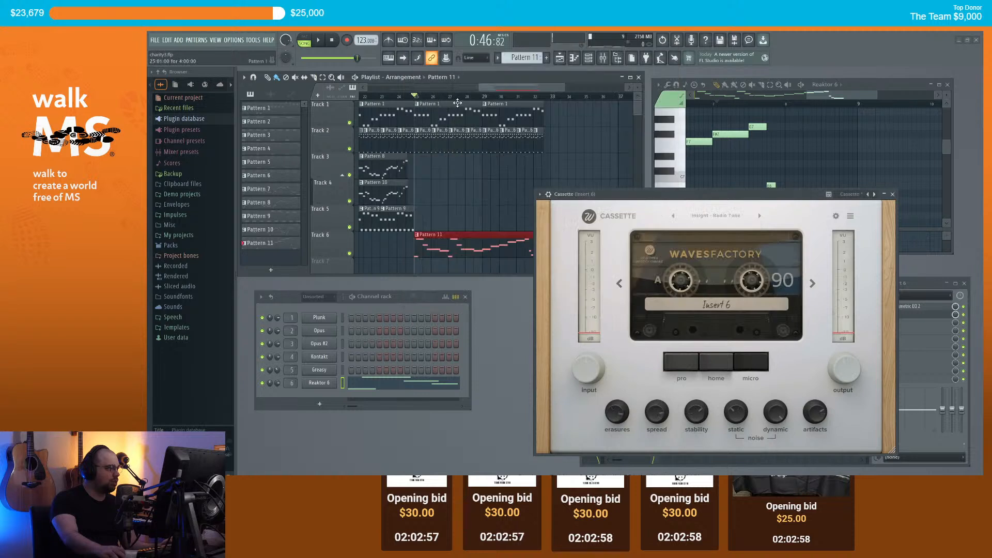
key(space)
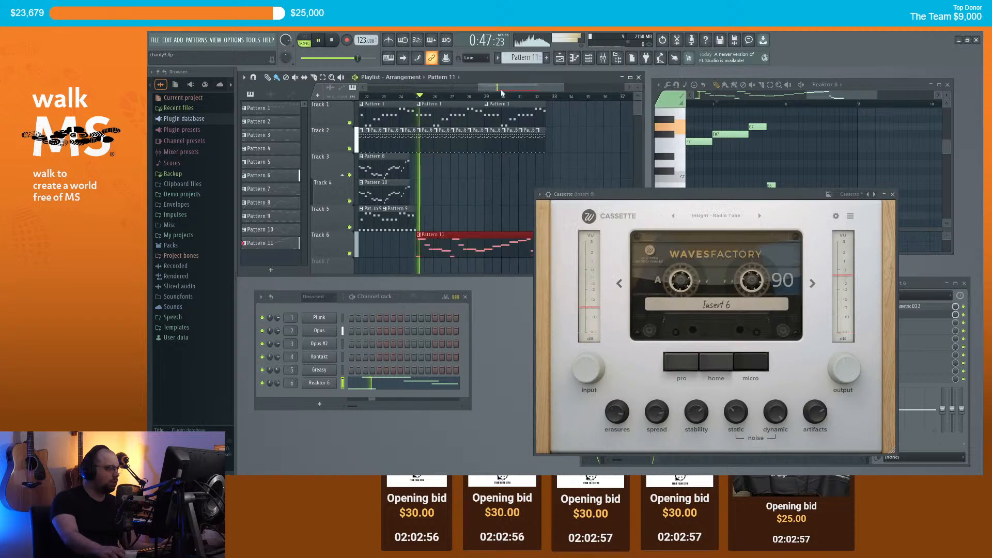
click(718, 363)
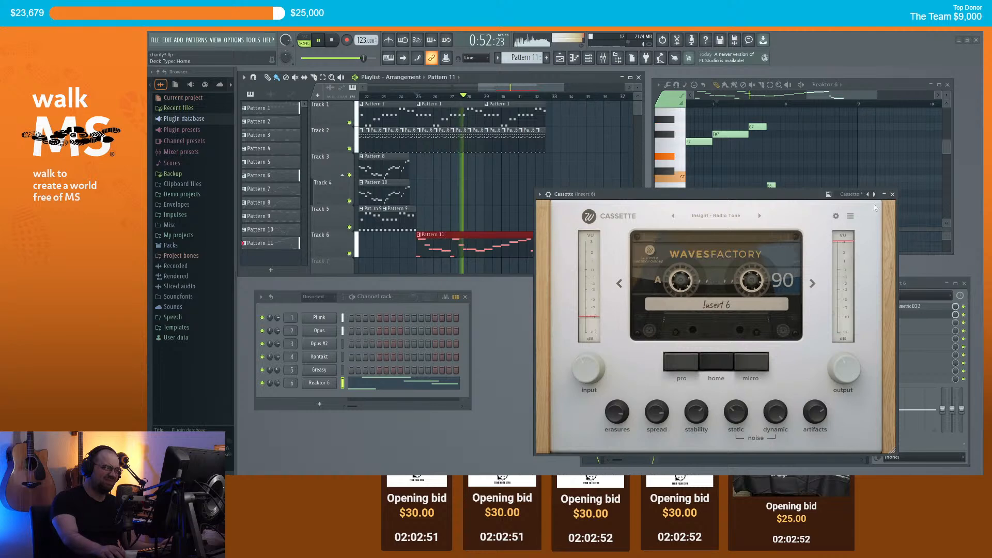
click(893, 195)
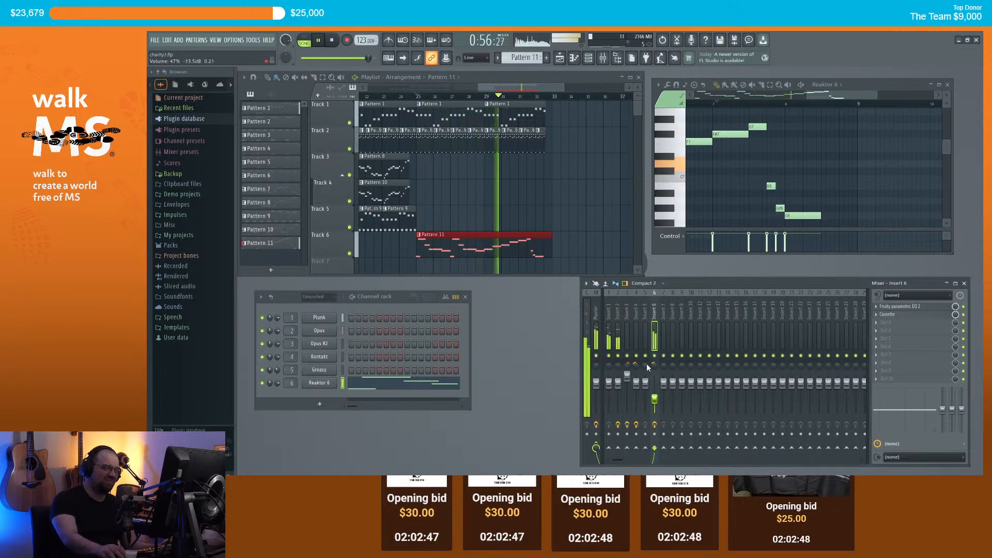
Step: Replay the song from bar 24, stop it, and open the plugin list for an empty insert 6 slot
scroll(573, 224, down, 2)
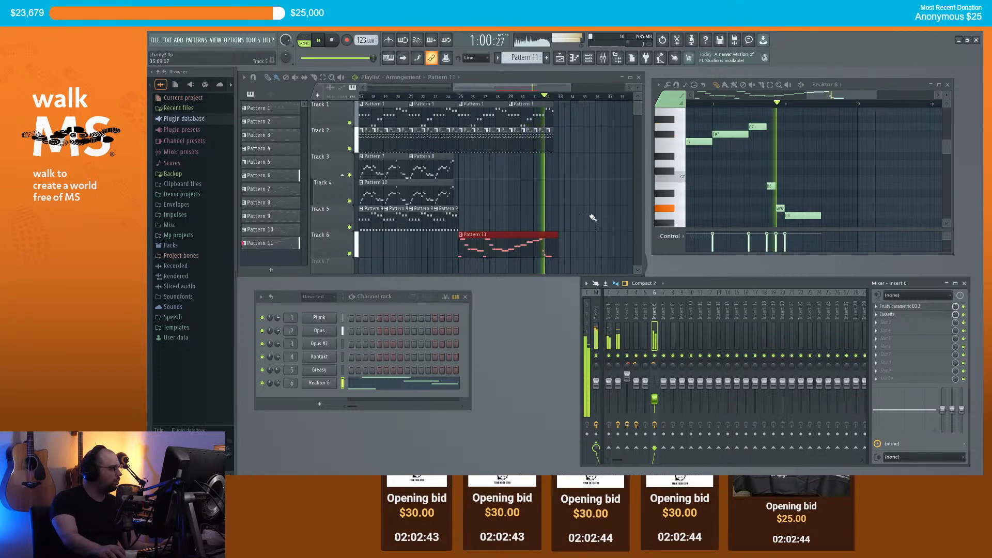
key(space)
click(447, 97)
key(space)
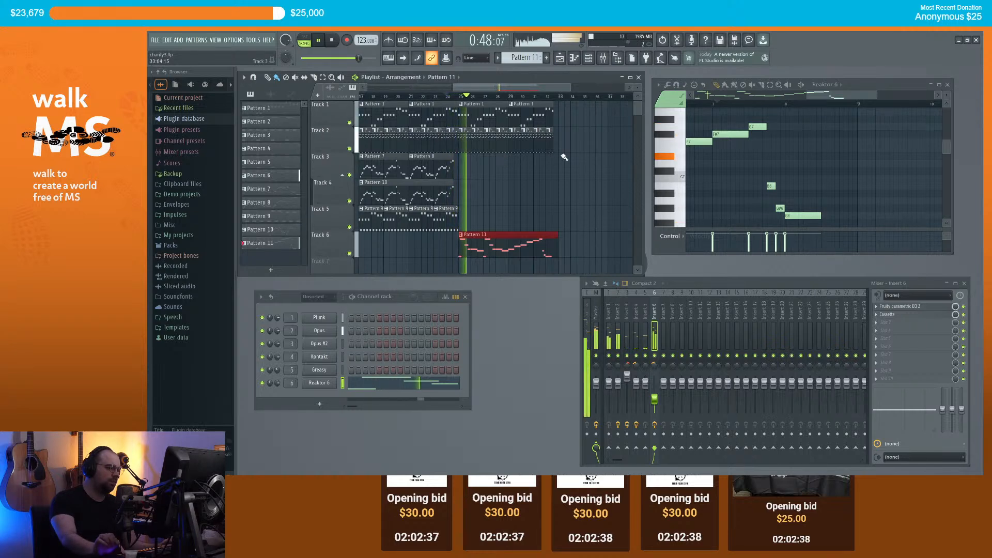
key(space)
scroll(561, 163, down, 1)
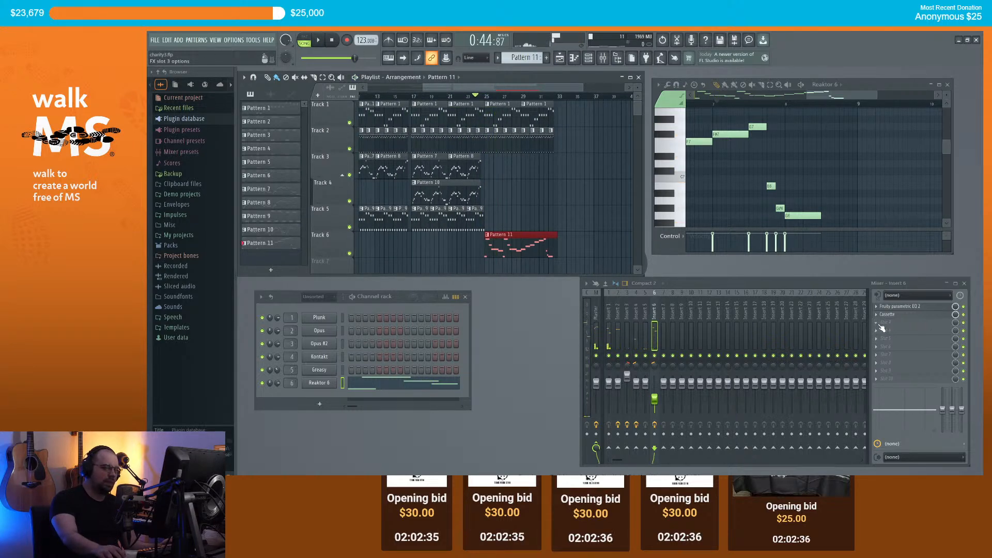
click(876, 313)
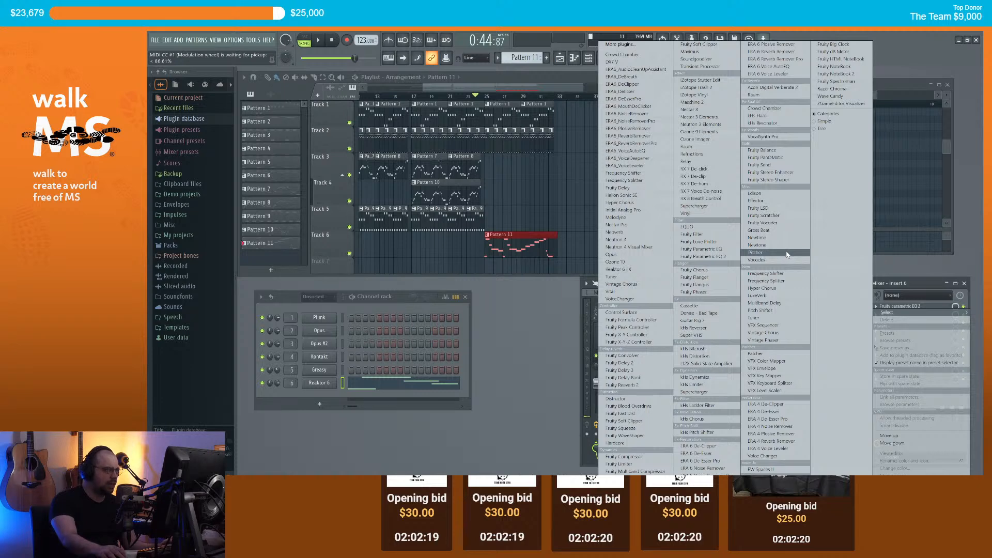
Step: Load iZotope Vinyl after Cassette on insert 6 and start playback
click(695, 95)
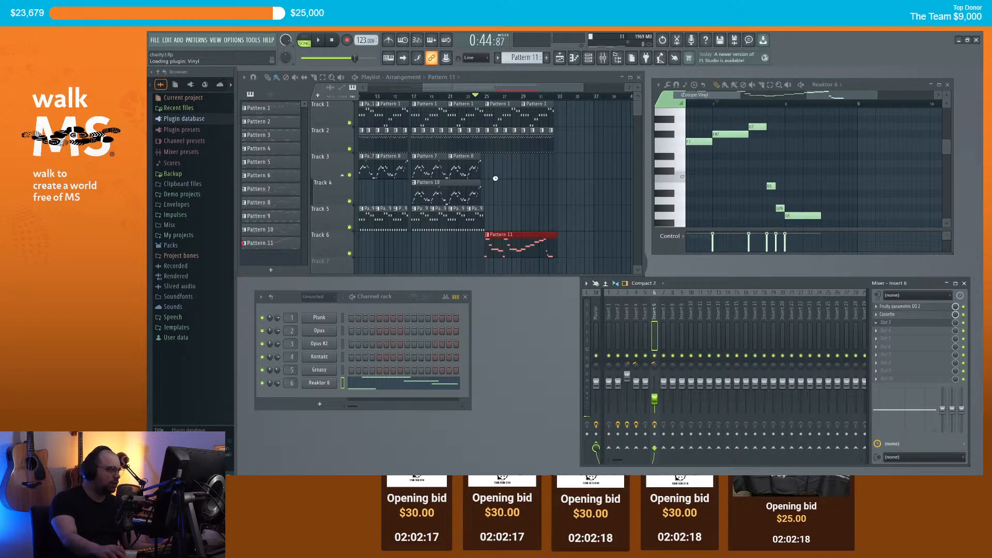
drag(210, 53, 633, 253)
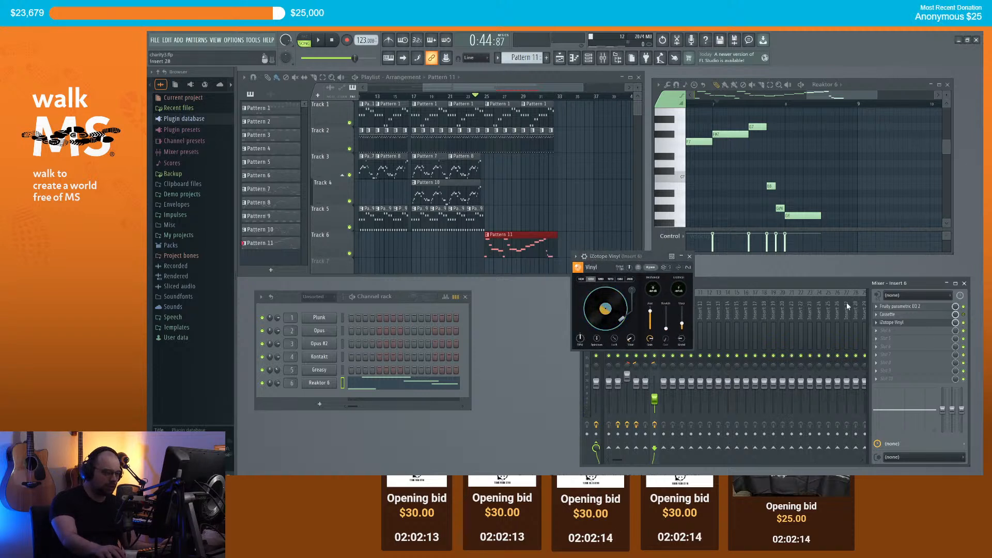
key(space)
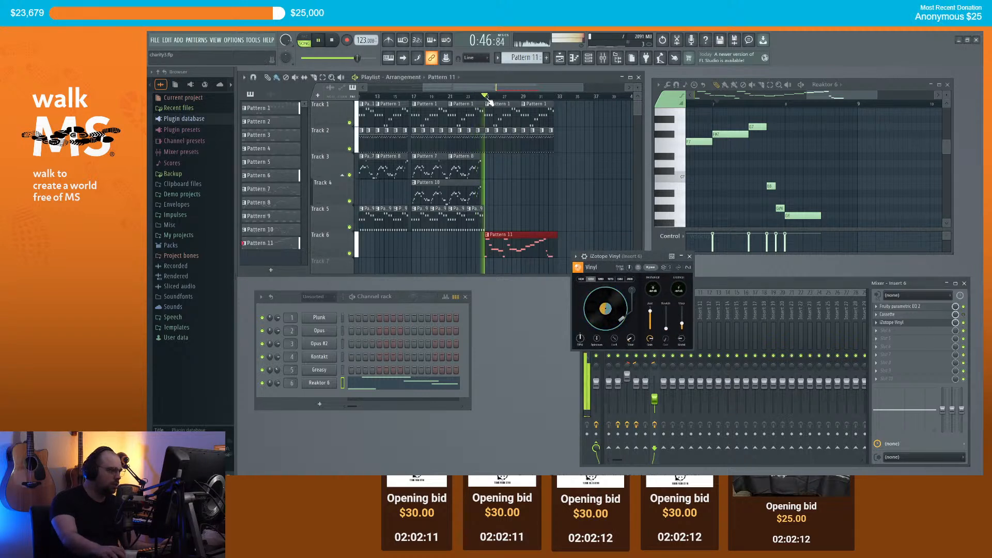
Step: Set Vinyl's year to 1960, raise the warp depth, and enable lo-fi, then close the window
click(602, 279)
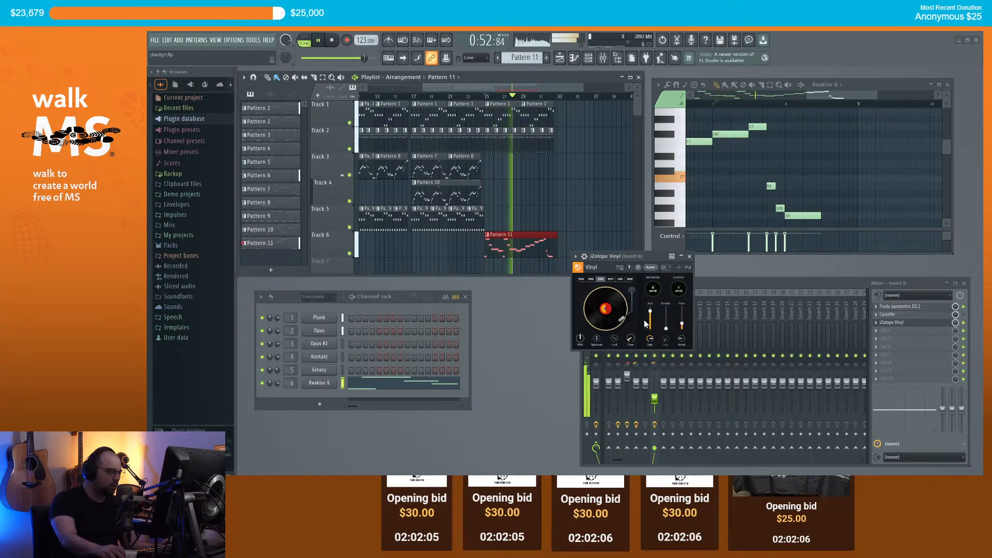
drag(682, 325, 683, 325)
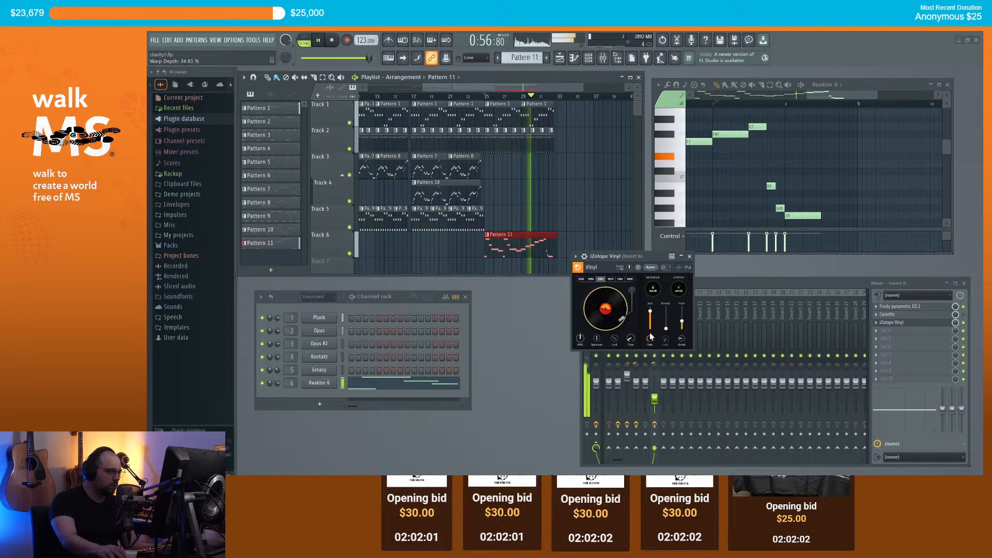
click(615, 340)
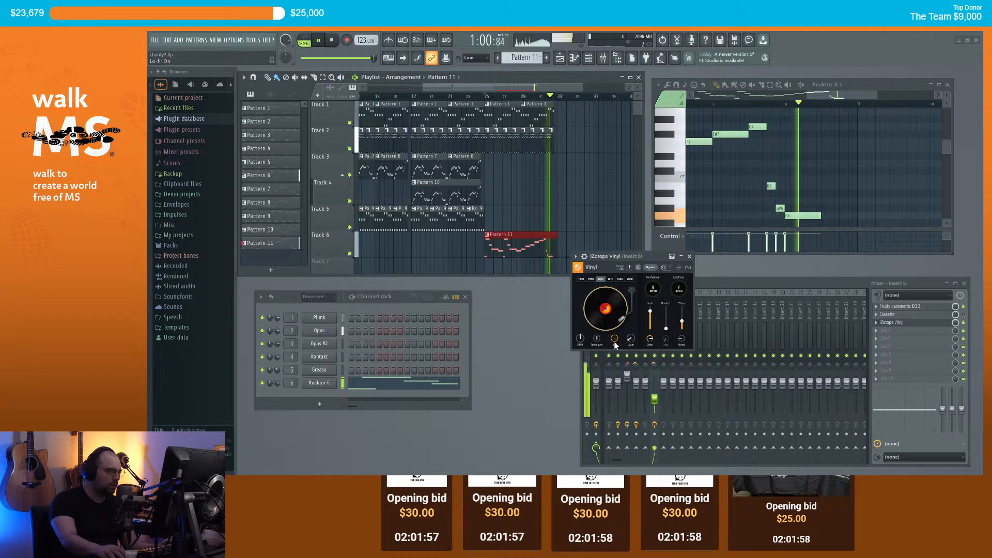
key(space)
key(space)
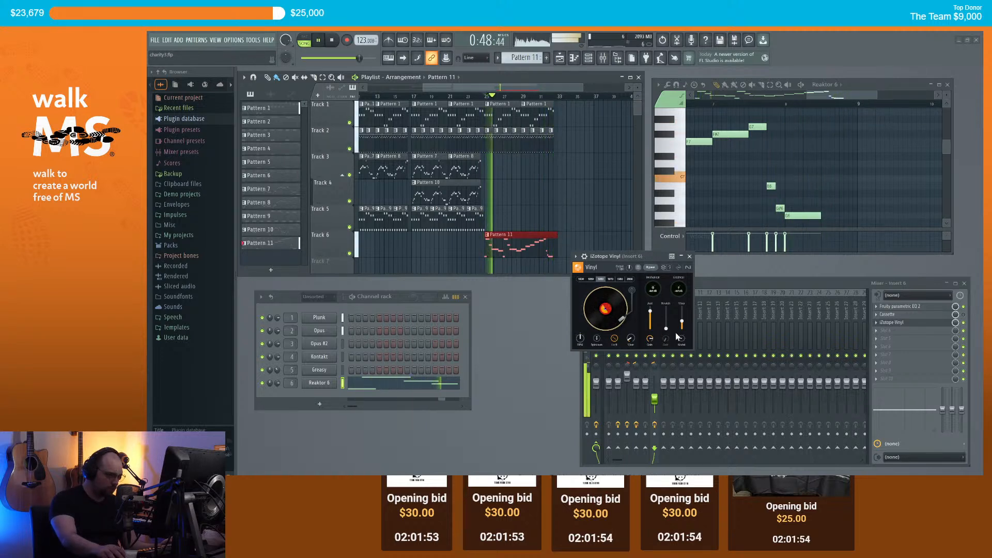
click(690, 256)
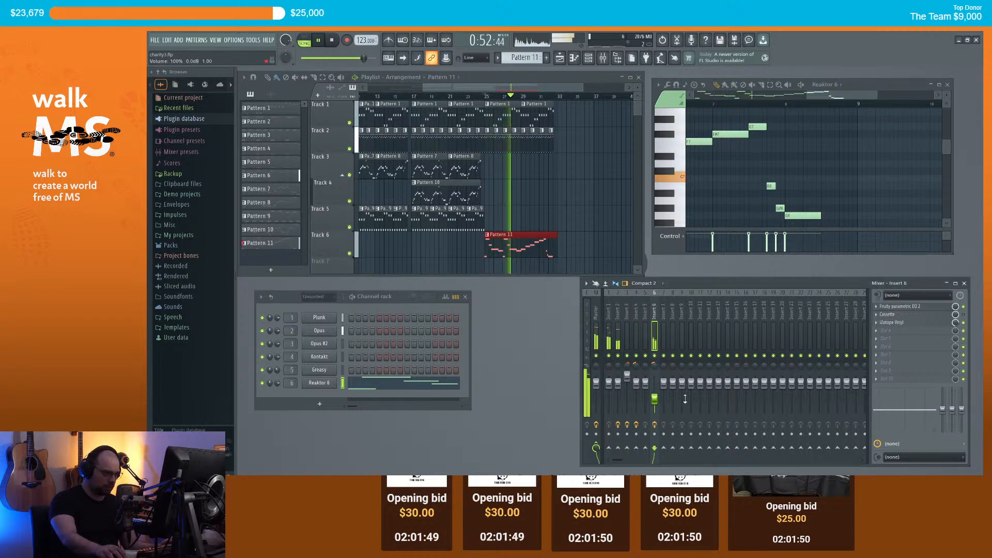
Step: Raise the insert 6 fader slightly and move Parametric EQ 2 below Vinyl in the chain
drag(657, 401, 656, 396)
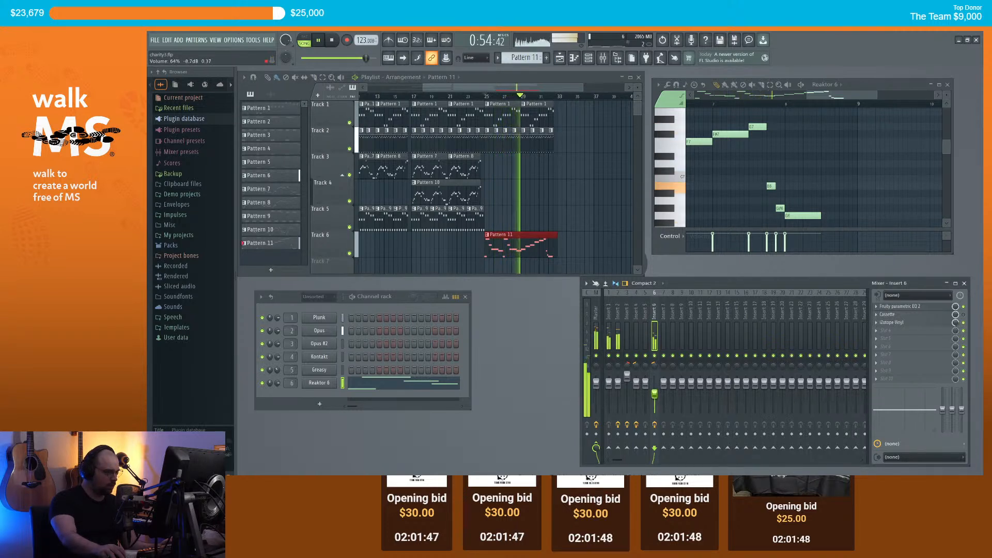
click(877, 313)
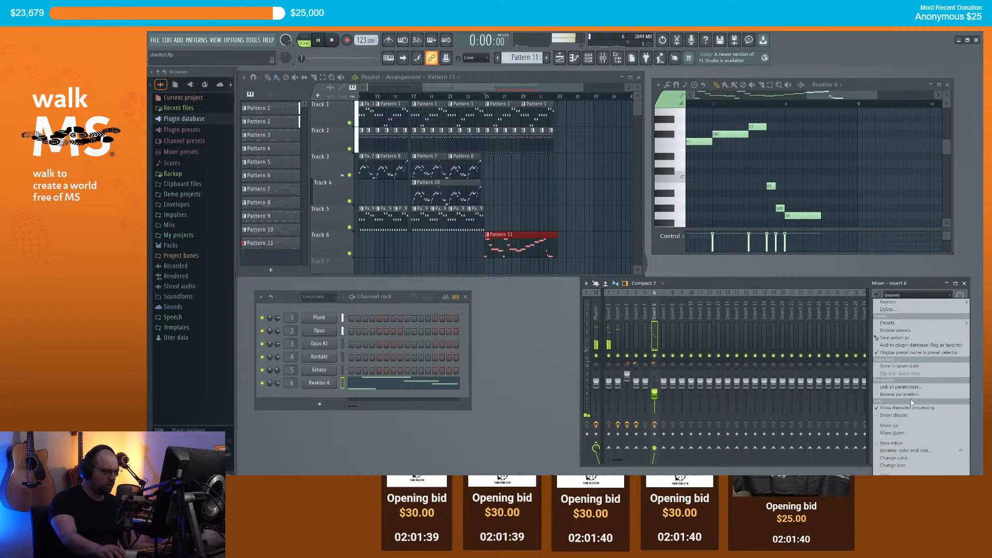
click(906, 434)
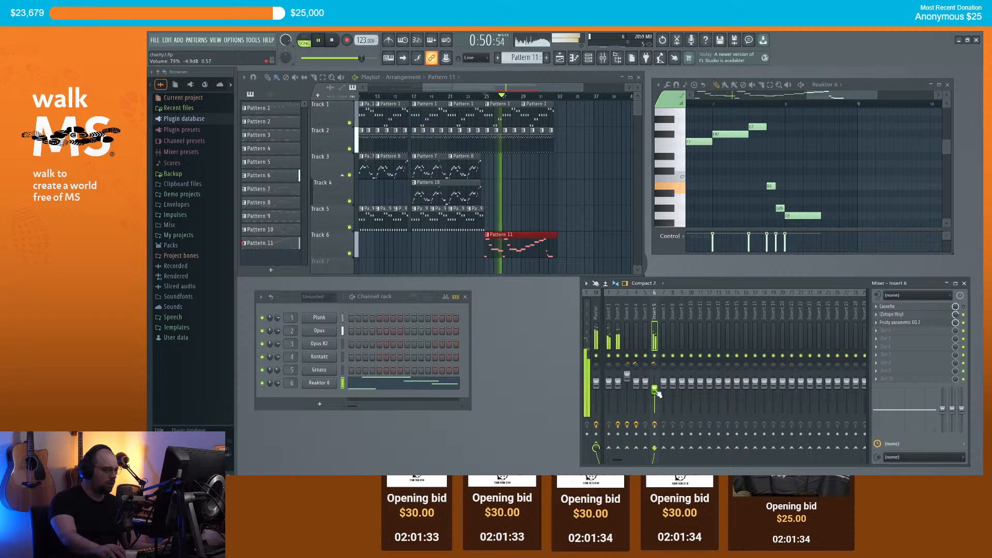
Step: Stop playback and zoom the playlist out to show the whole arrangement
scroll(572, 204, down, 2)
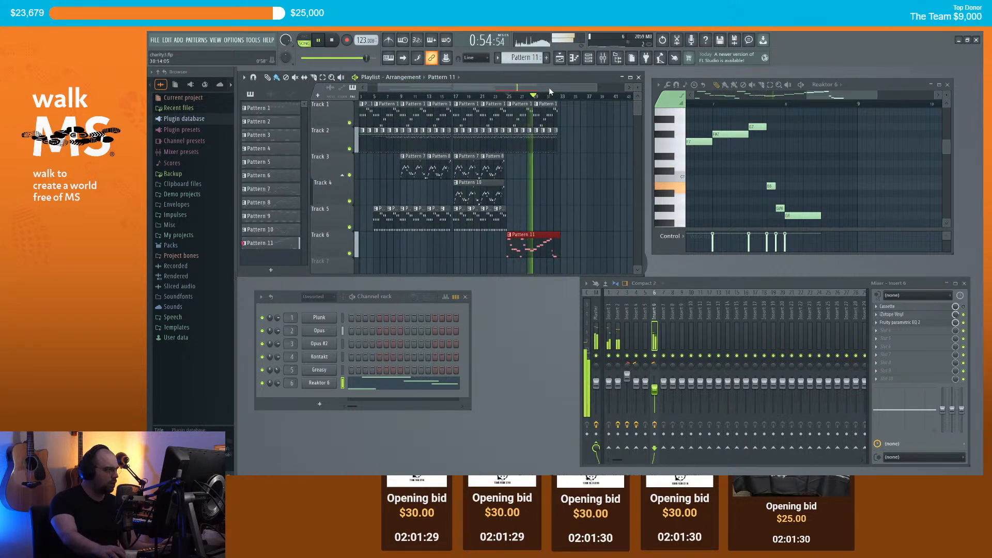
key(space)
scroll(516, 100, down, 2)
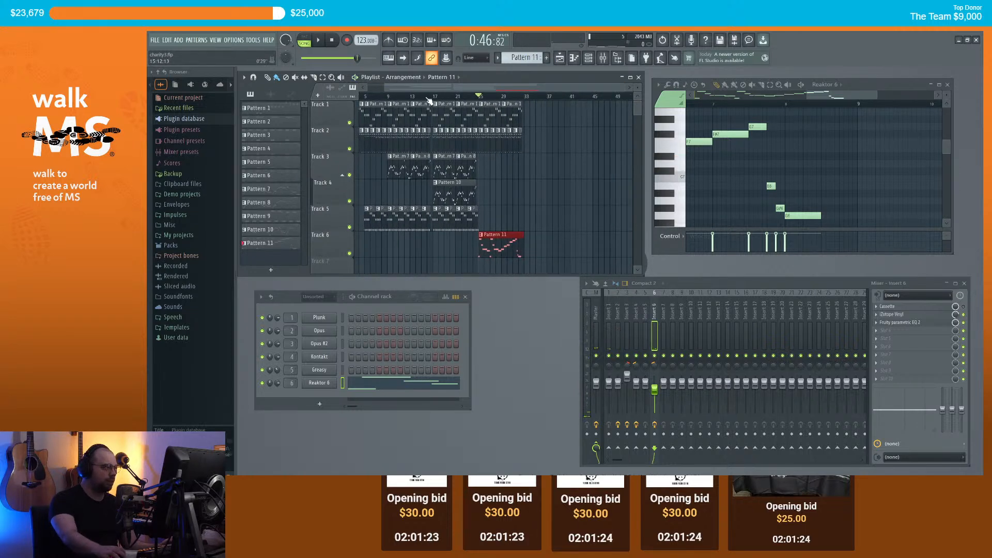
scroll(419, 98, left, 2)
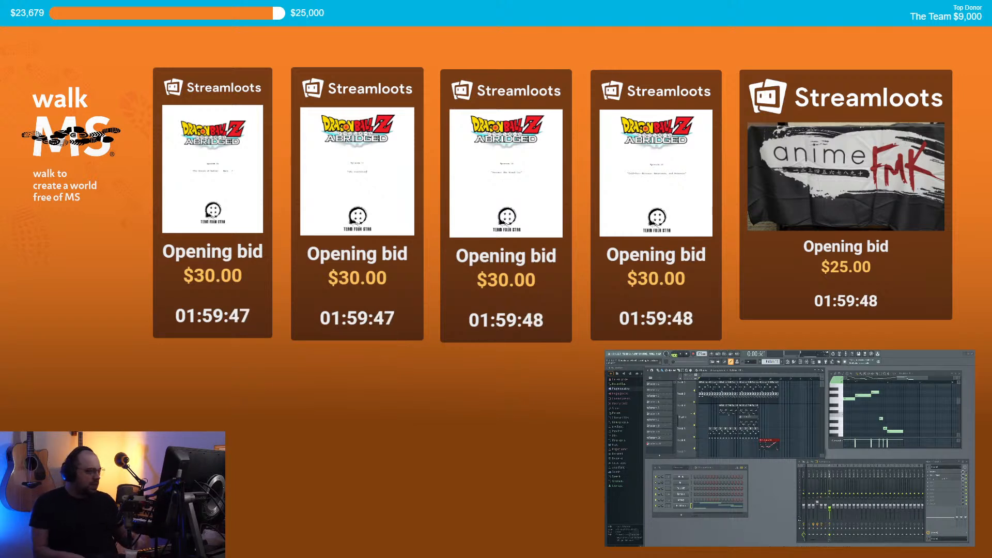
drag(908, 379, 903, 379)
scroll(898, 410, down, 4)
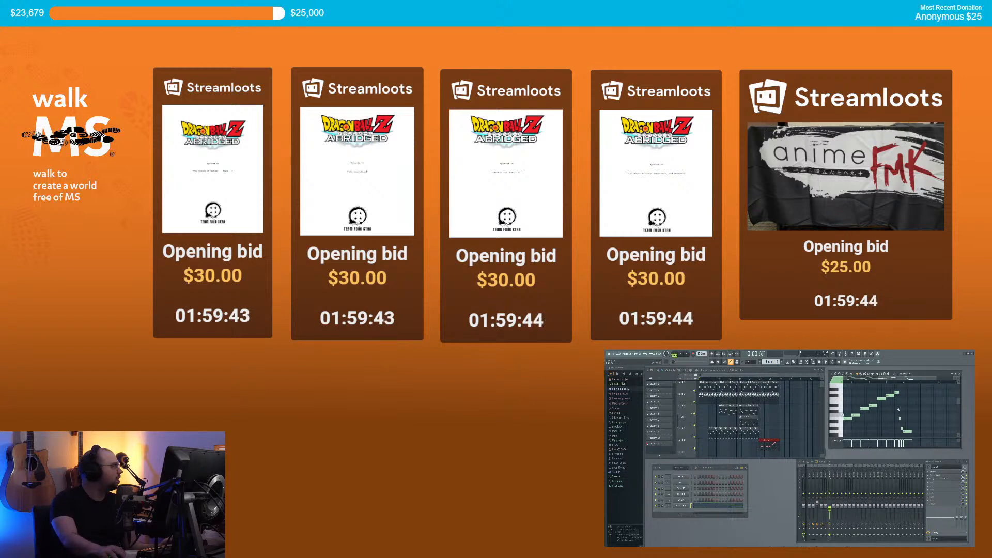
scroll(897, 408, down, 2)
scroll(888, 387, up, 2)
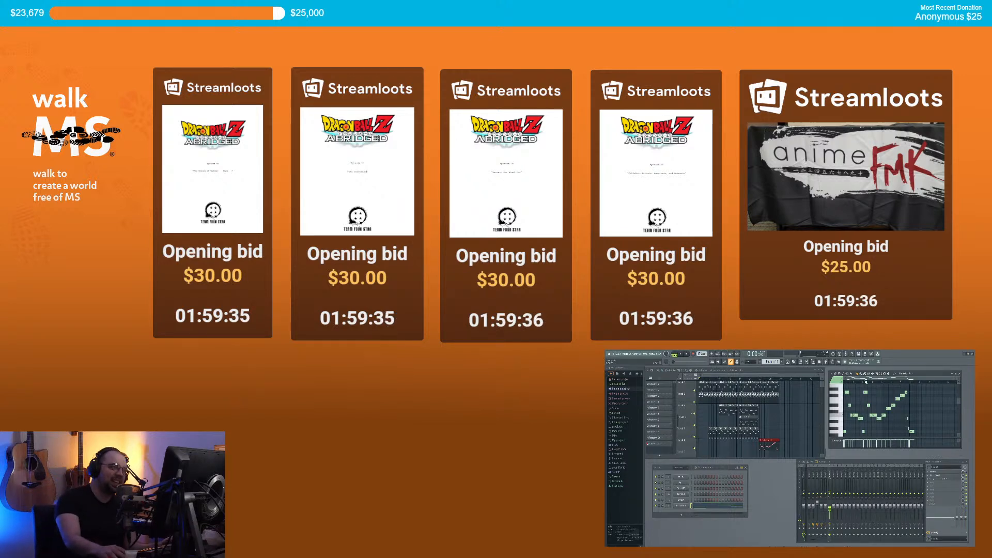
click(758, 378)
key(space)
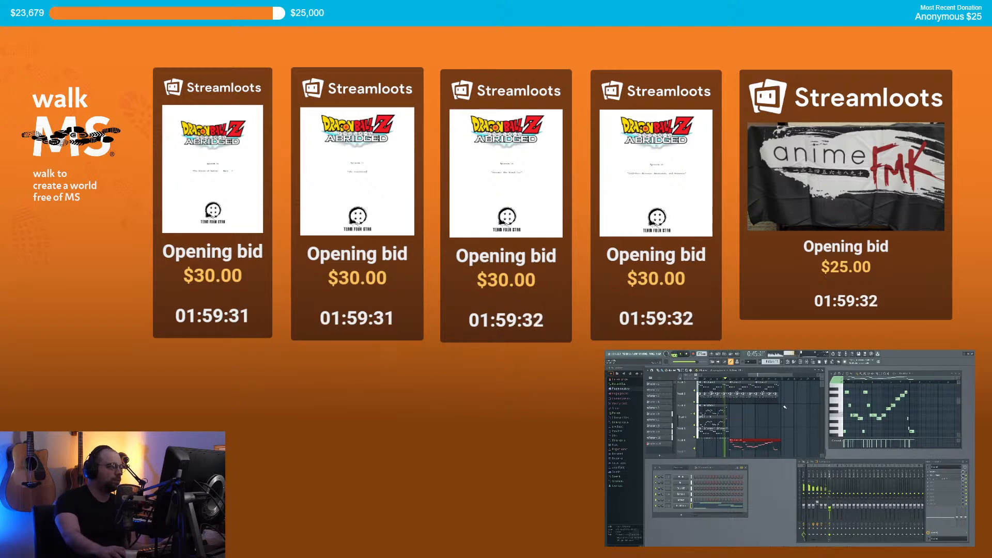
key(space)
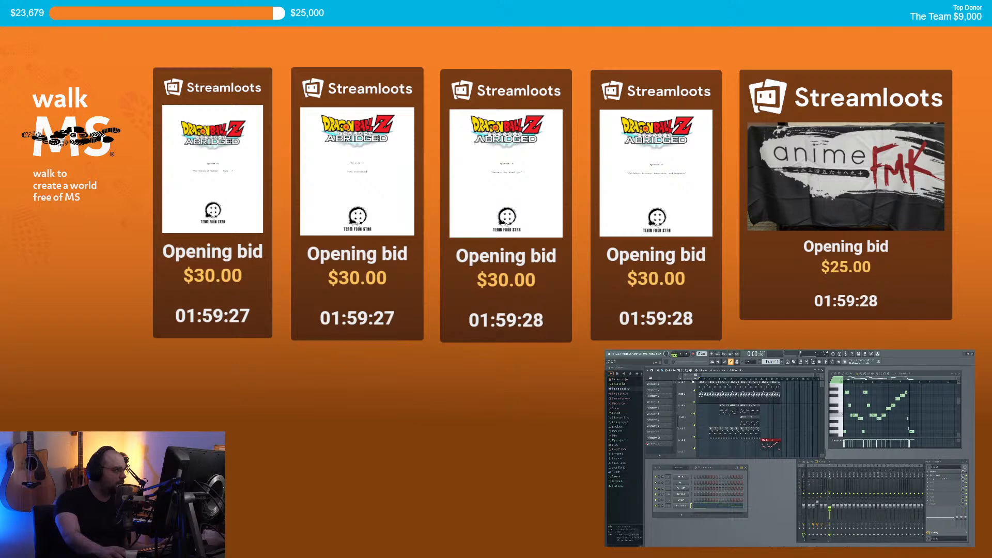
scroll(722, 413, up, 5)
scroll(723, 413, down, 5)
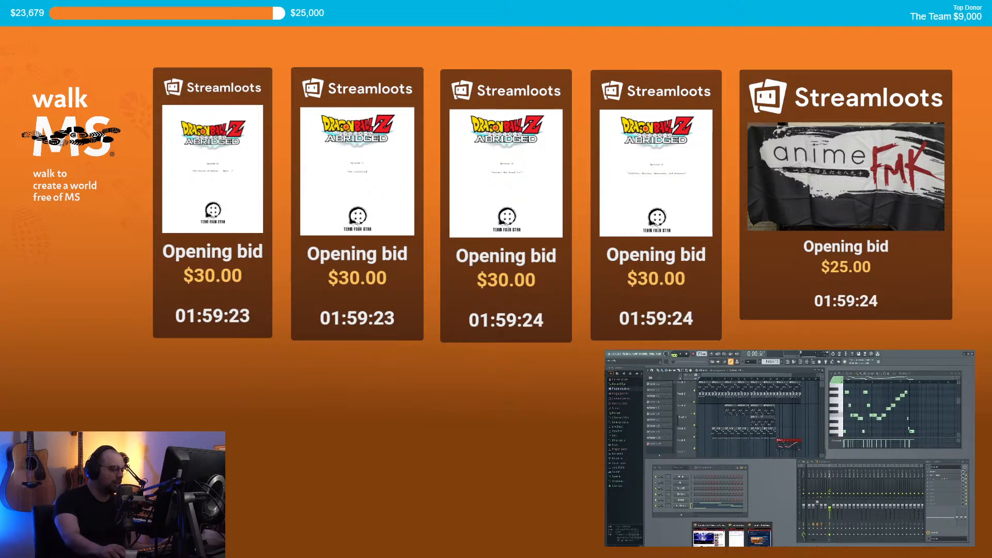
Step: Switch to the browser, return to the search results, and open Technotronic's 'Pump Up The Jam' video
click(709, 535)
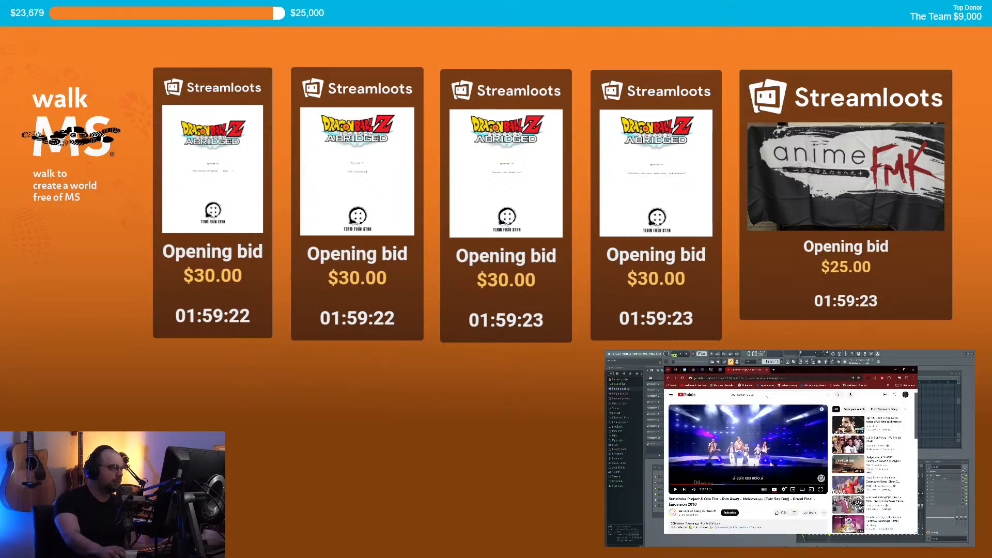
click(669, 377)
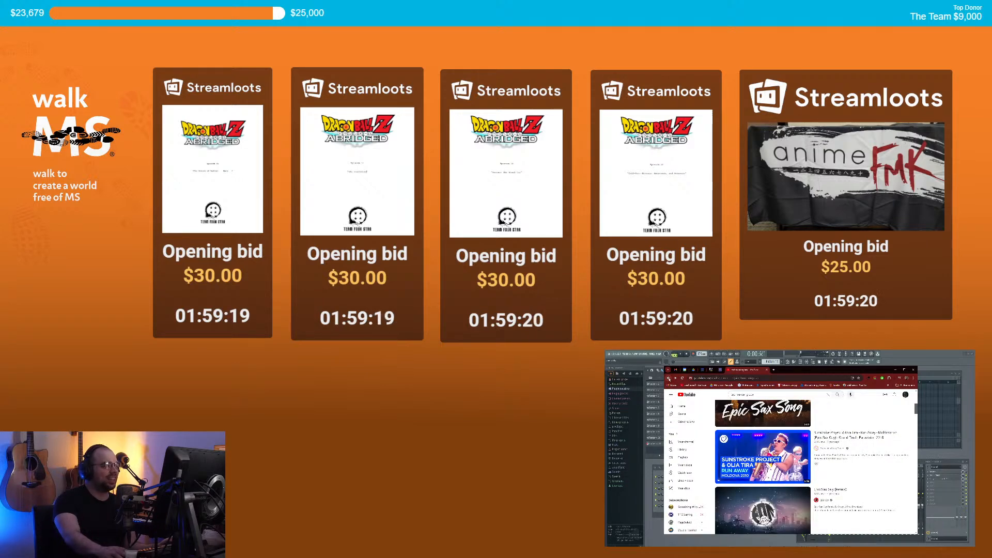
scroll(835, 455, up, 2)
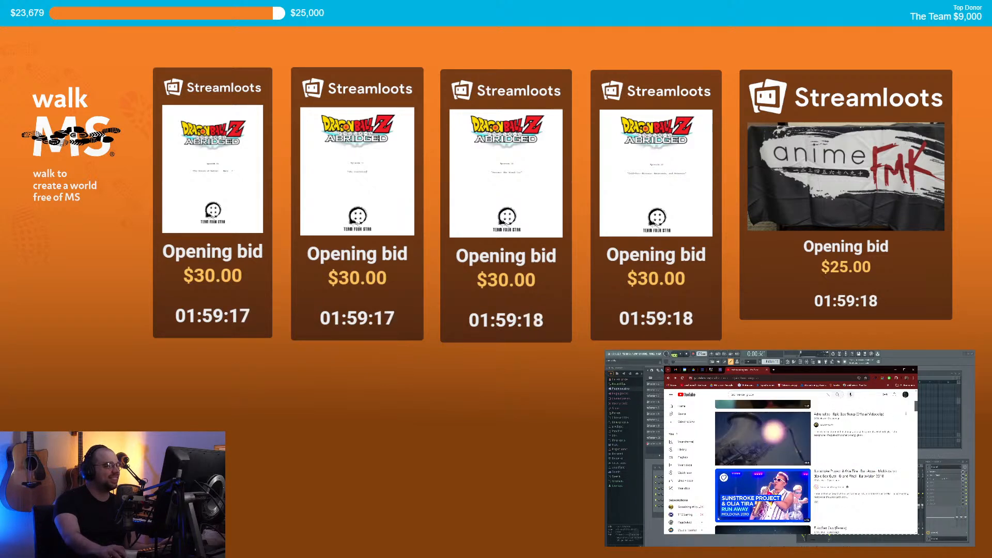
scroll(836, 454, up, 2)
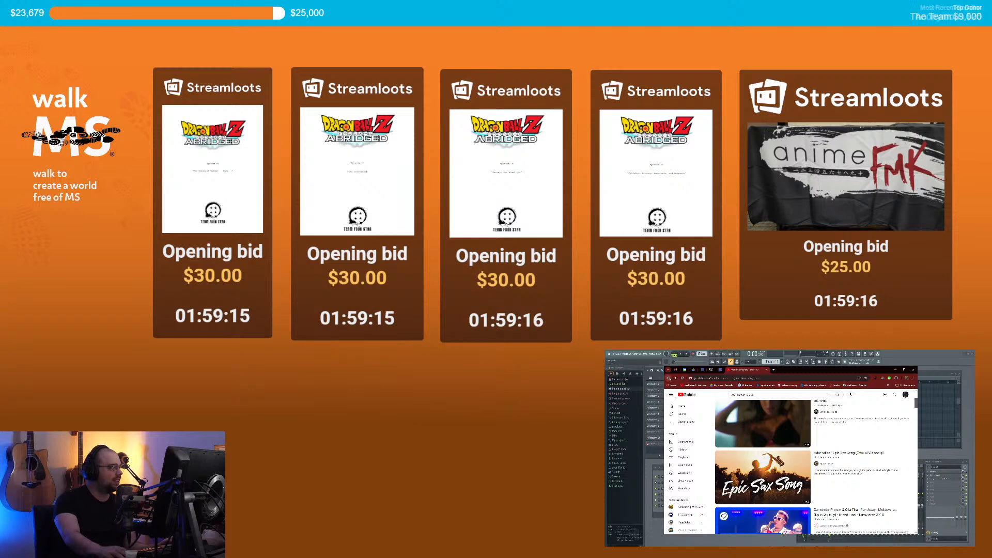
click(669, 378)
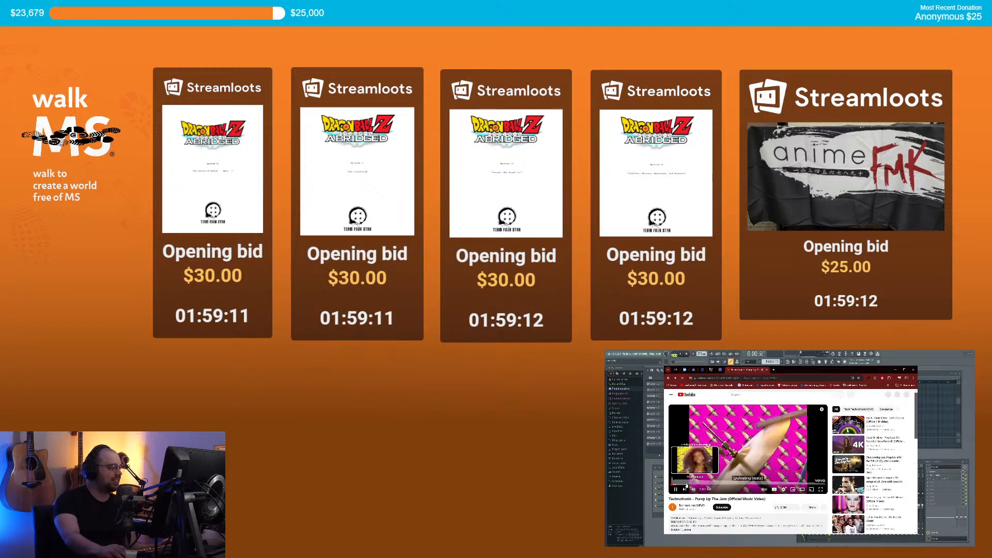
scroll(688, 486, down, 12)
scroll(688, 486, up, 10)
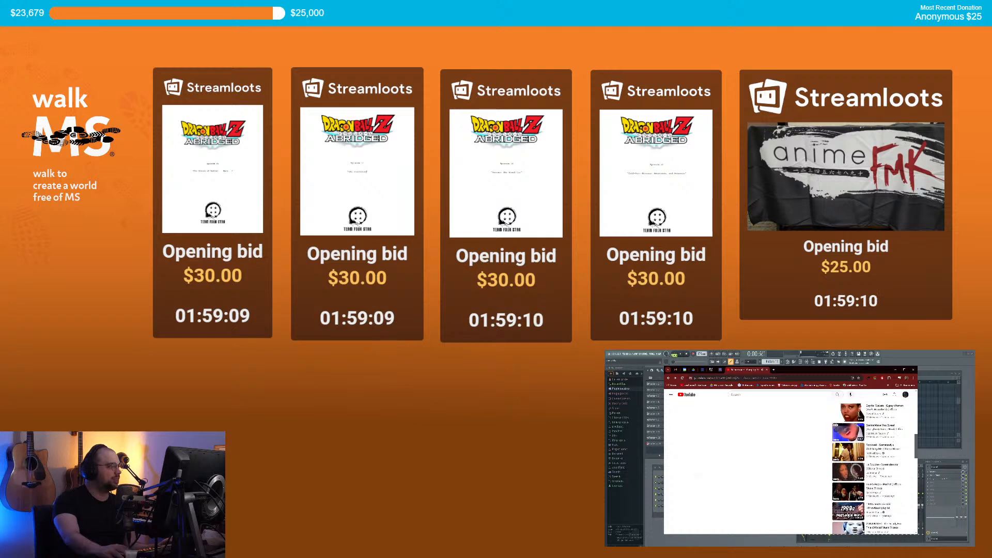
scroll(709, 472, up, 3)
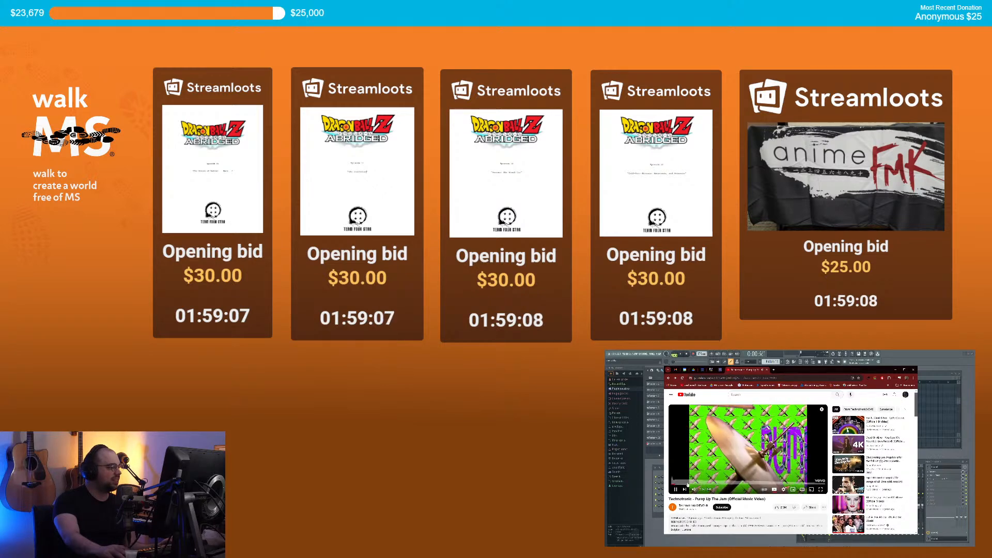
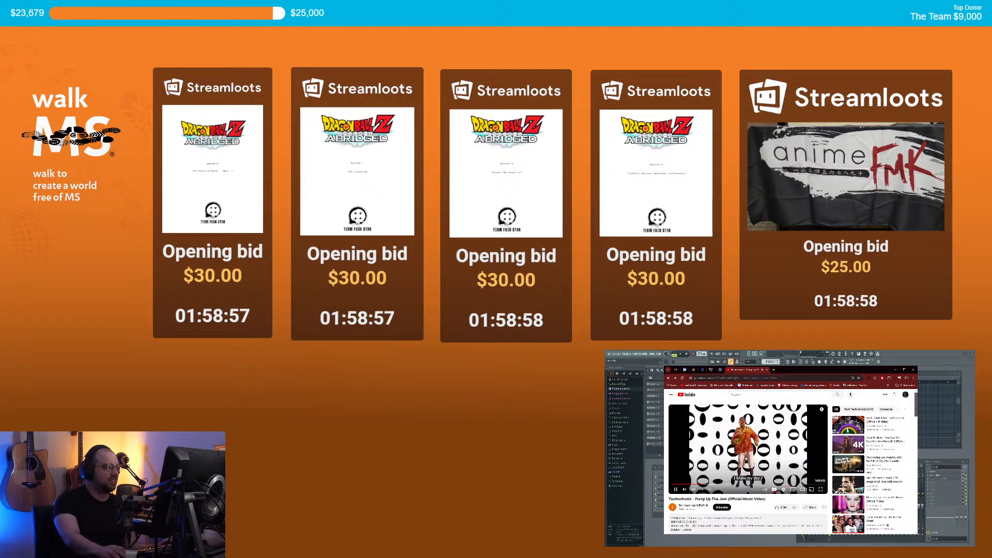
Step: Leave the 'Pump Up The Jam' YouTube video and return to the FL Studio project
key(alt+Tab)
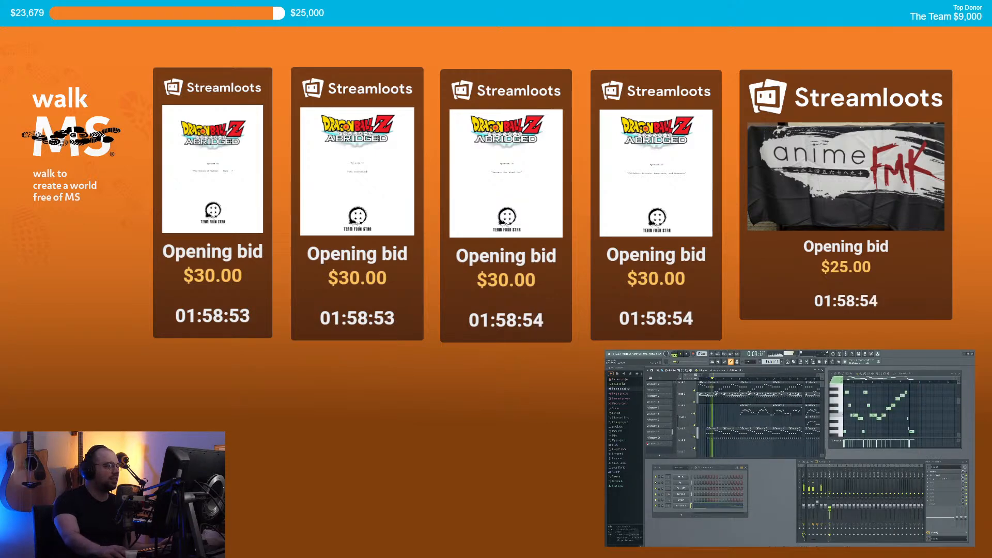
Step: Stop playback, add a Korg M1 channel, and open its patch browser
key(space)
click(681, 515)
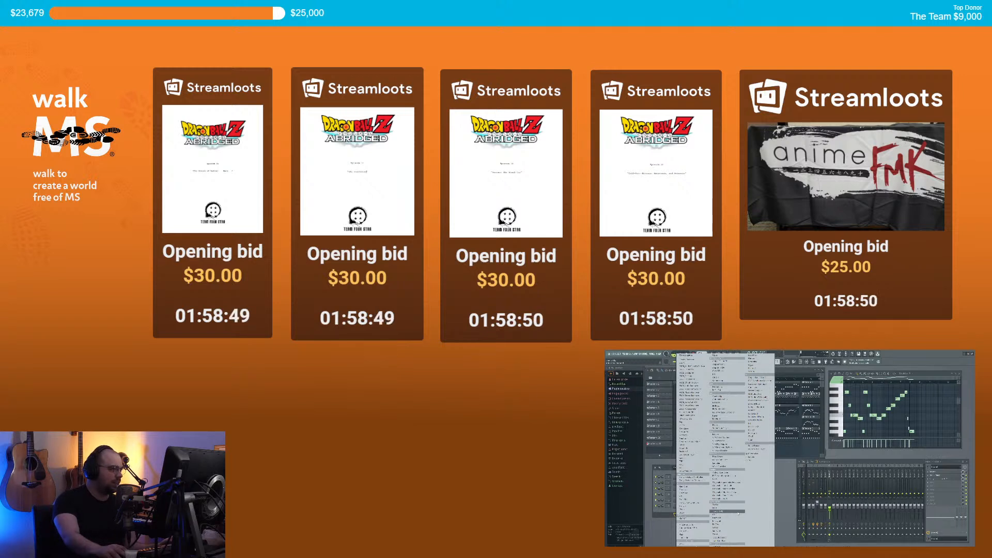
click(752, 425)
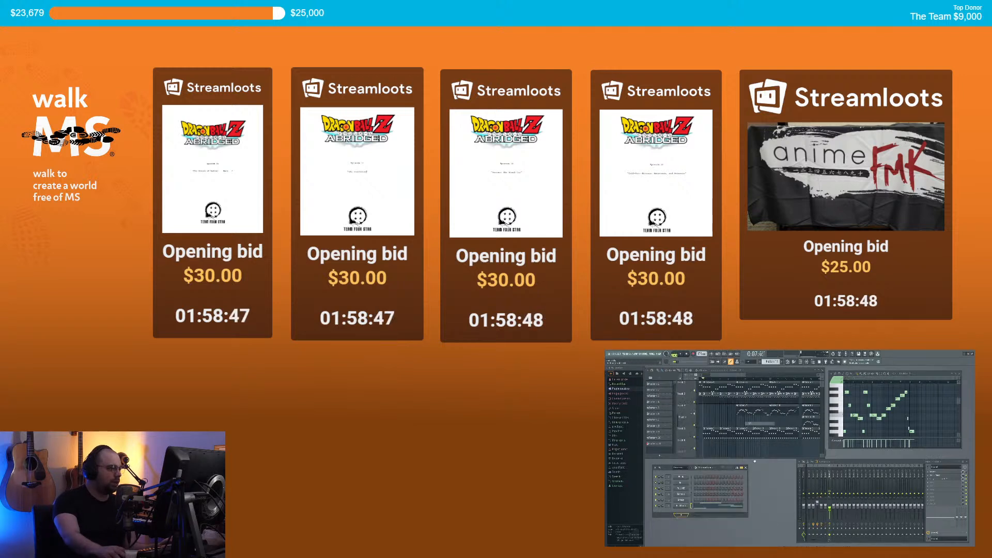
drag(745, 387, 791, 394)
click(788, 437)
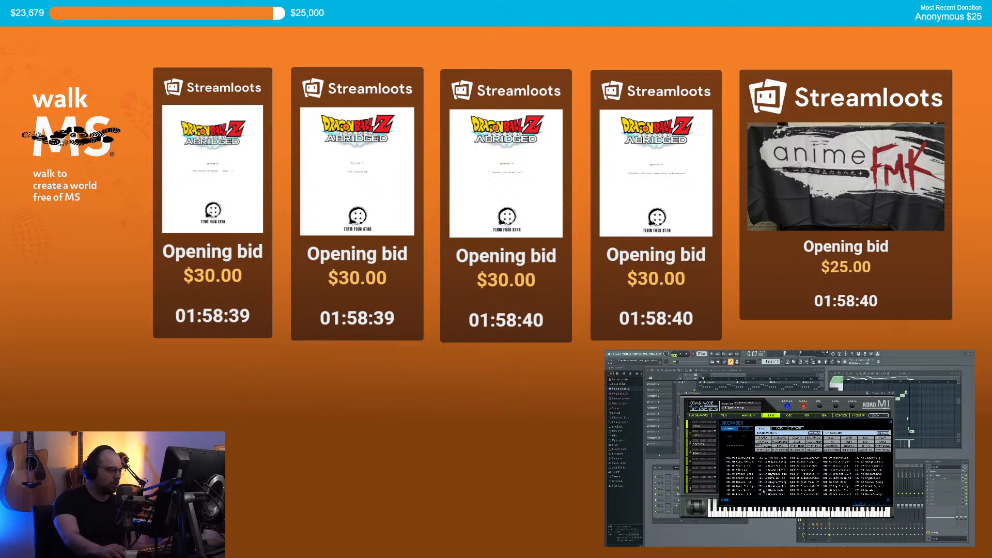
Step: Audition 03 Rave AC Hit, then filter to SYNTH PAD and load SparklingPad
click(774, 478)
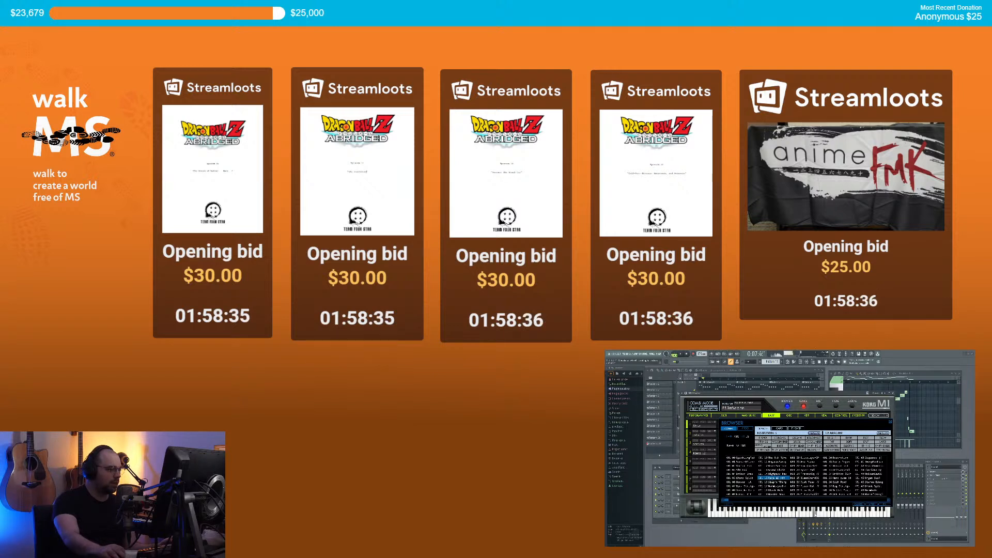
click(807, 496)
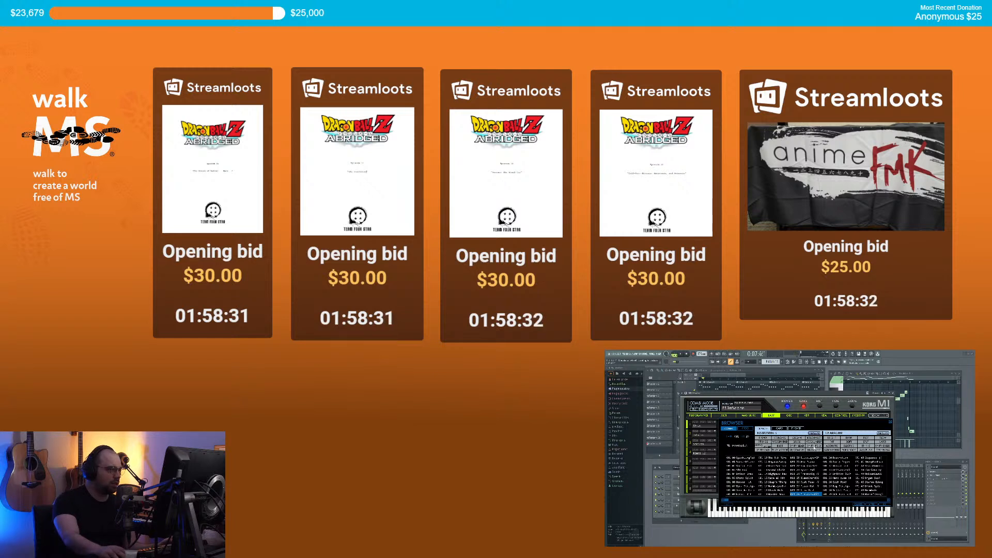
click(763, 450)
click(742, 458)
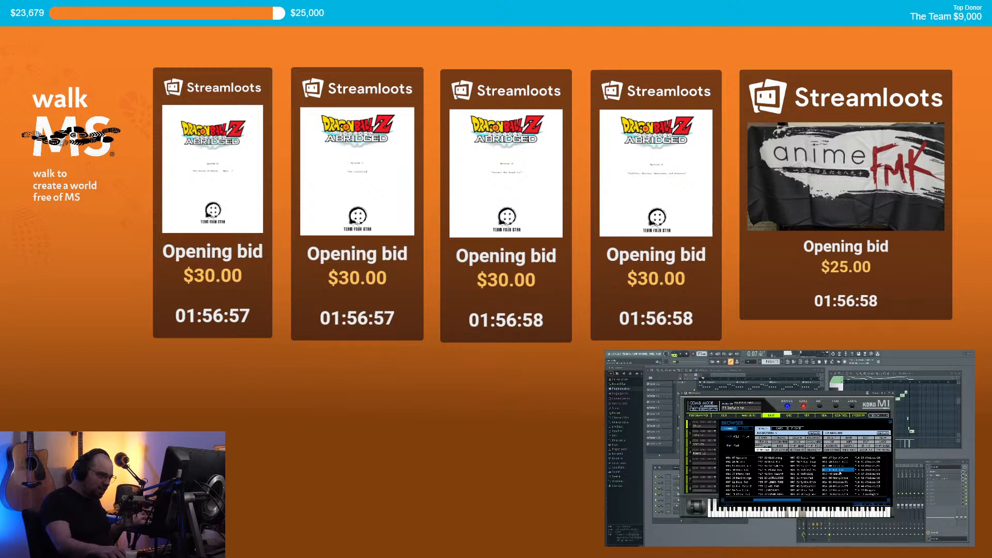
Step: Audition several pad patches in the Korg M1 browser
click(809, 477)
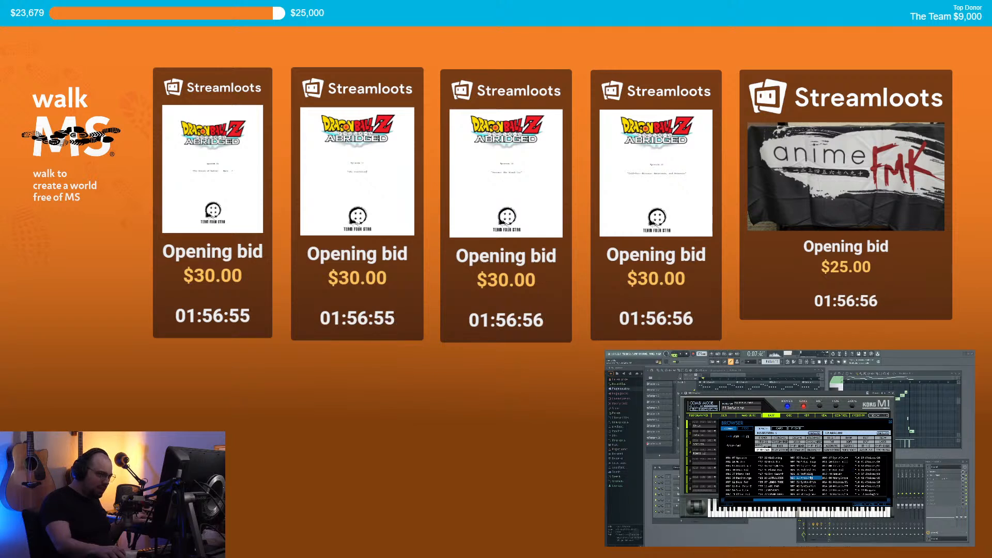
click(810, 474)
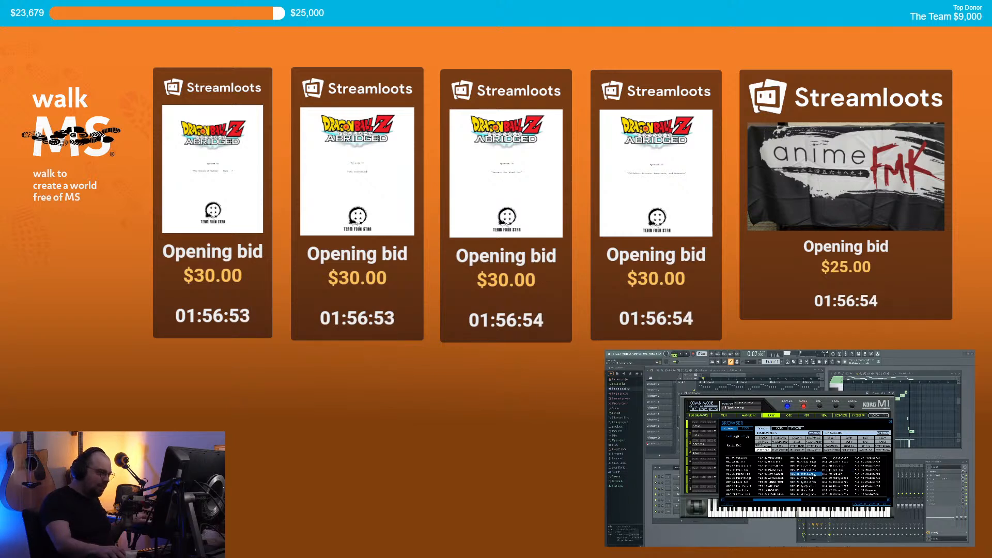
click(805, 463)
click(780, 481)
click(781, 470)
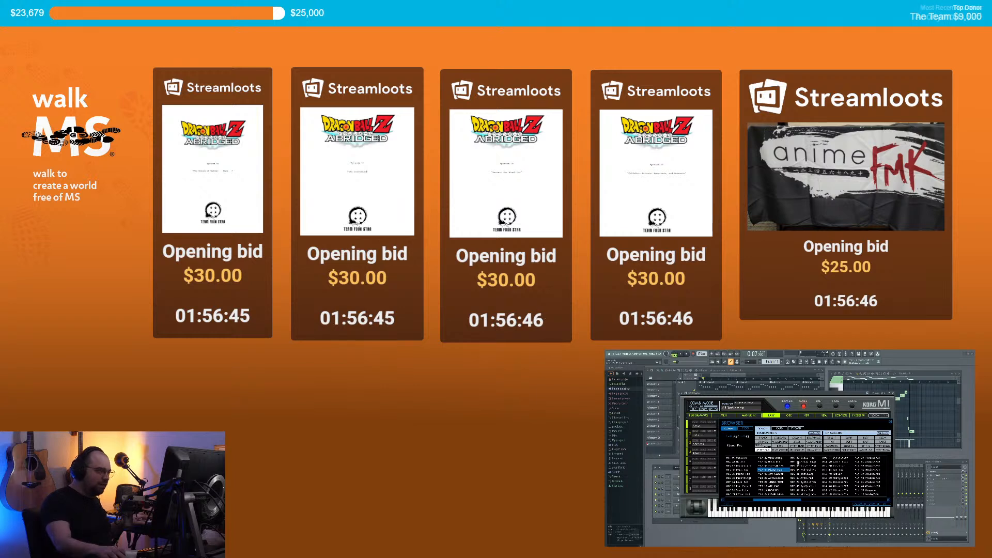
Step: Apply a Character filter and try the Ladies patch and one below it
click(832, 442)
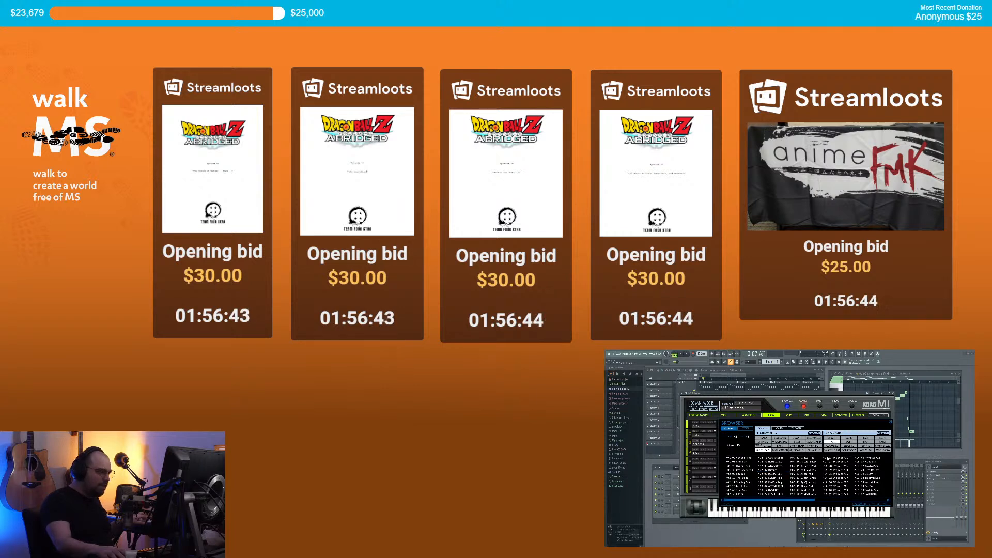
click(745, 474)
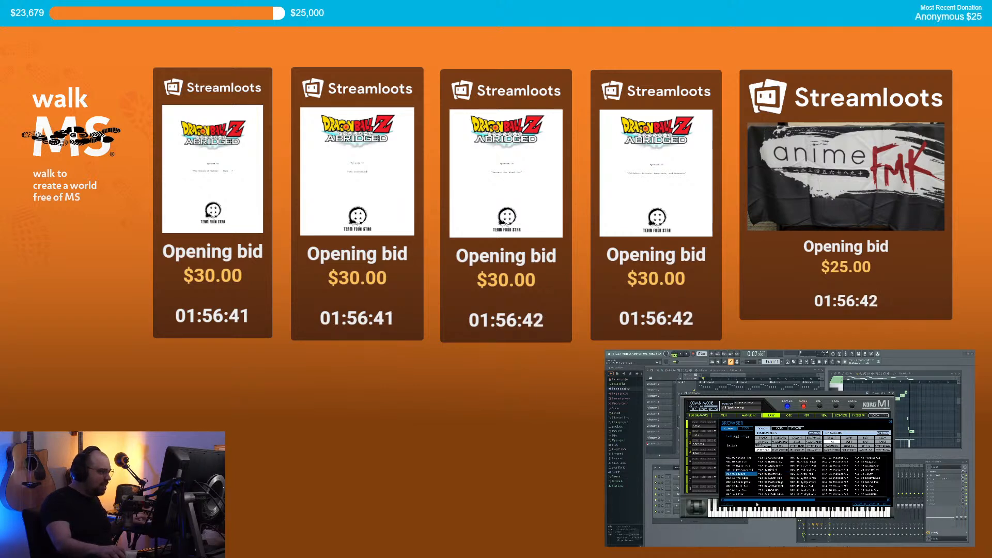
click(744, 490)
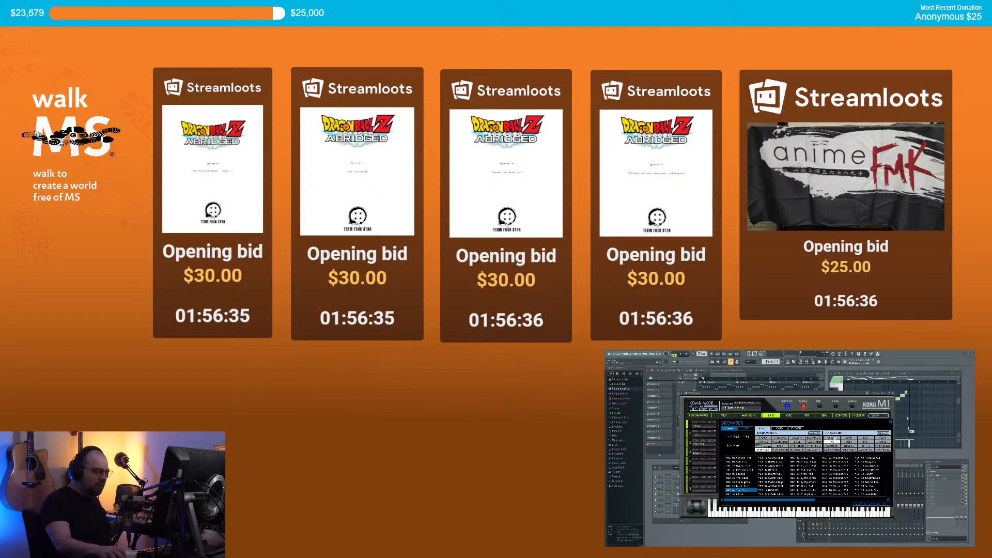
Step: Filter to BRIGHT patches, audition a few, and confirm the chosen pad with OK
click(835, 438)
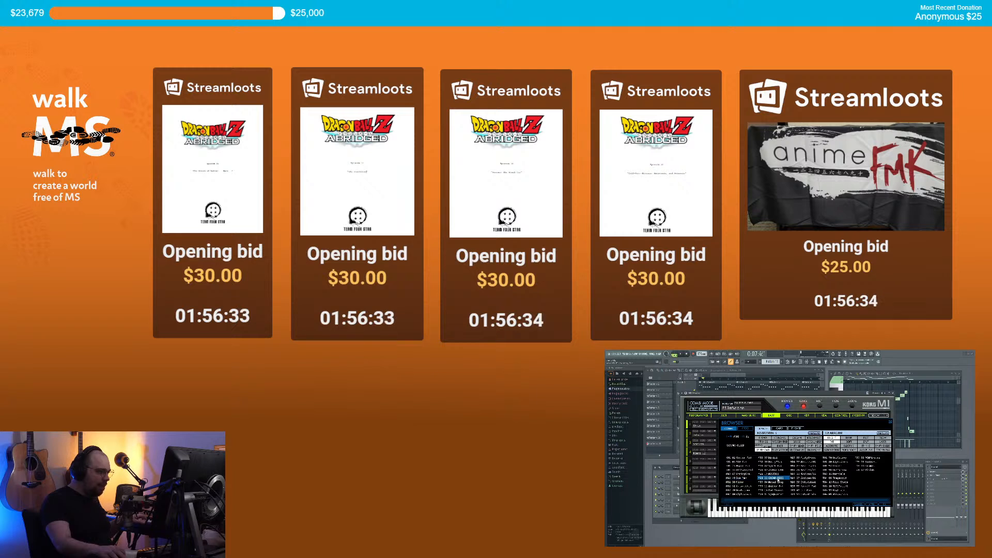
click(778, 490)
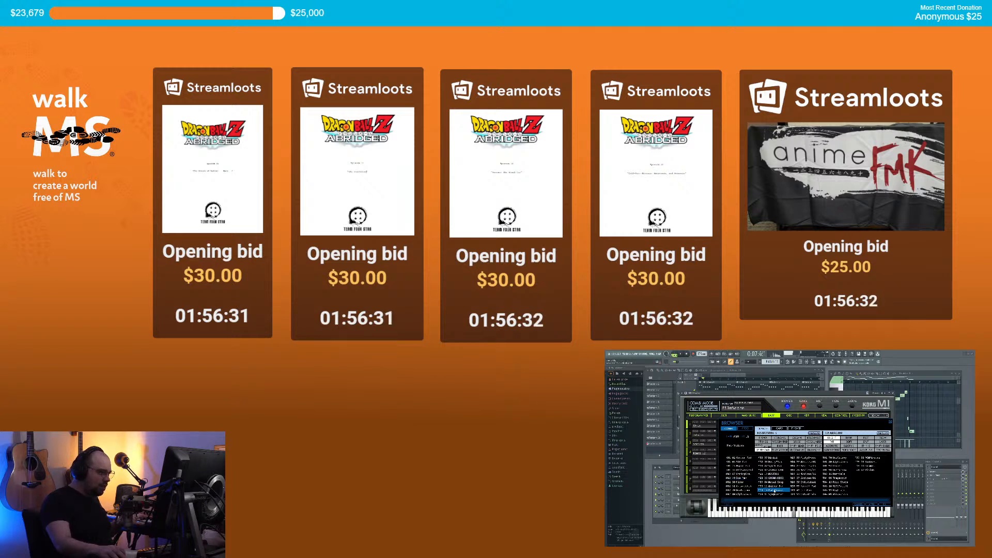
click(750, 491)
click(772, 490)
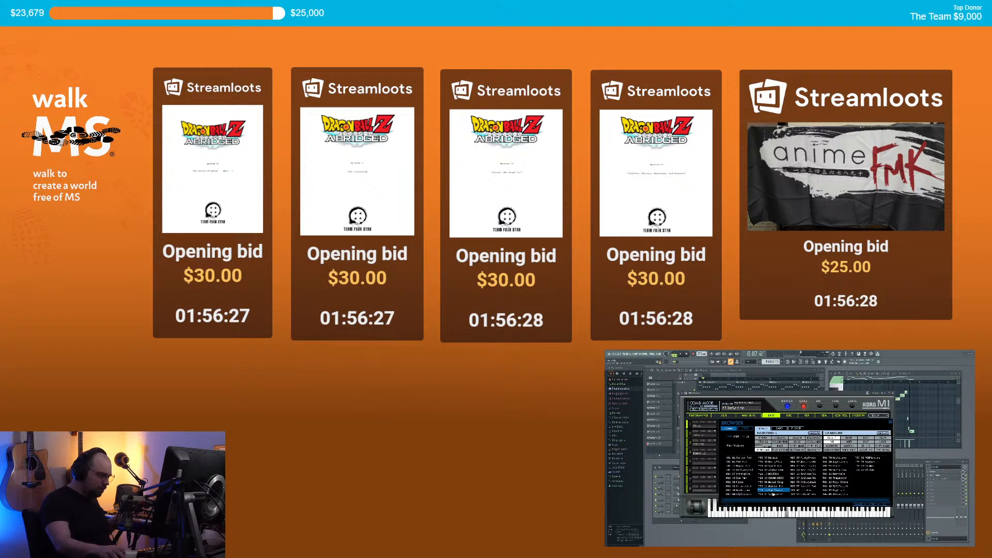
click(774, 494)
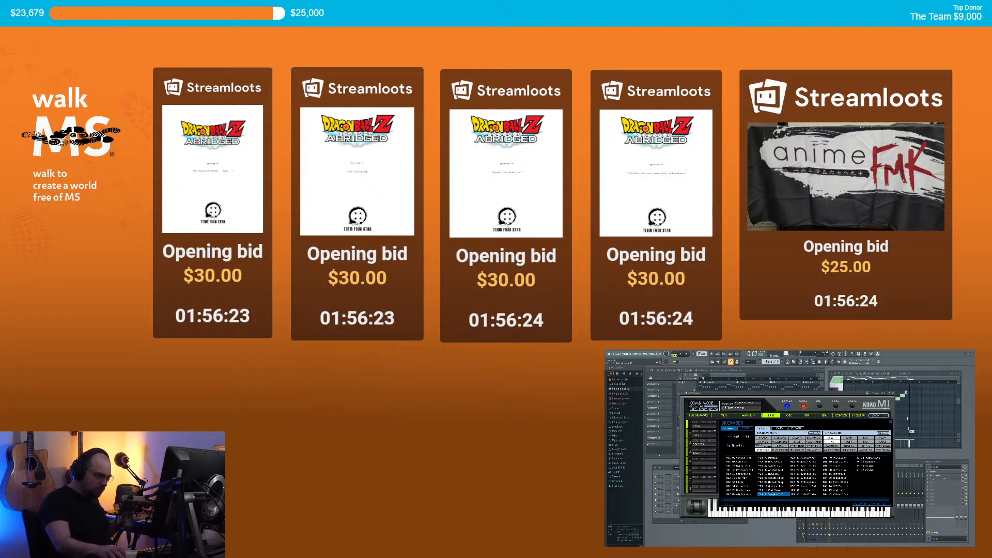
click(884, 505)
Step: Close the Korg M1 window and play the song with the new pad
click(892, 393)
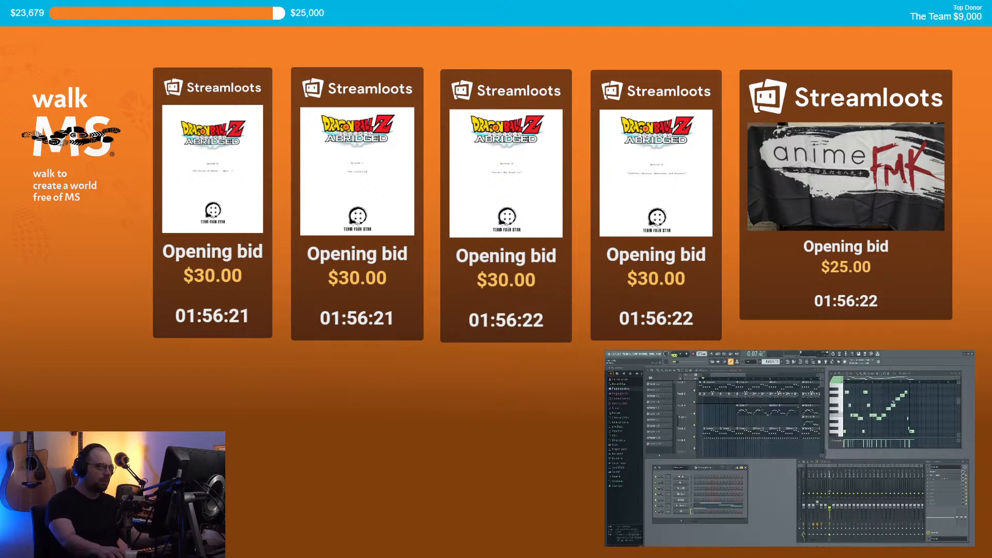
key(space)
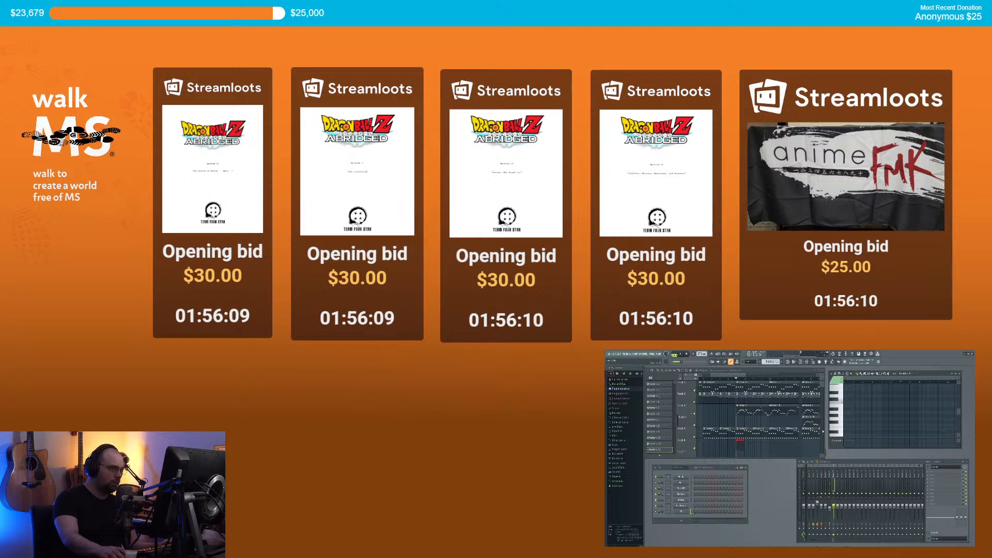
Step: Open the channel's piano roll, draw a low note and shorten it
right_click(686, 511)
click(696, 505)
drag(846, 425, 830, 398)
key(space)
key(space)
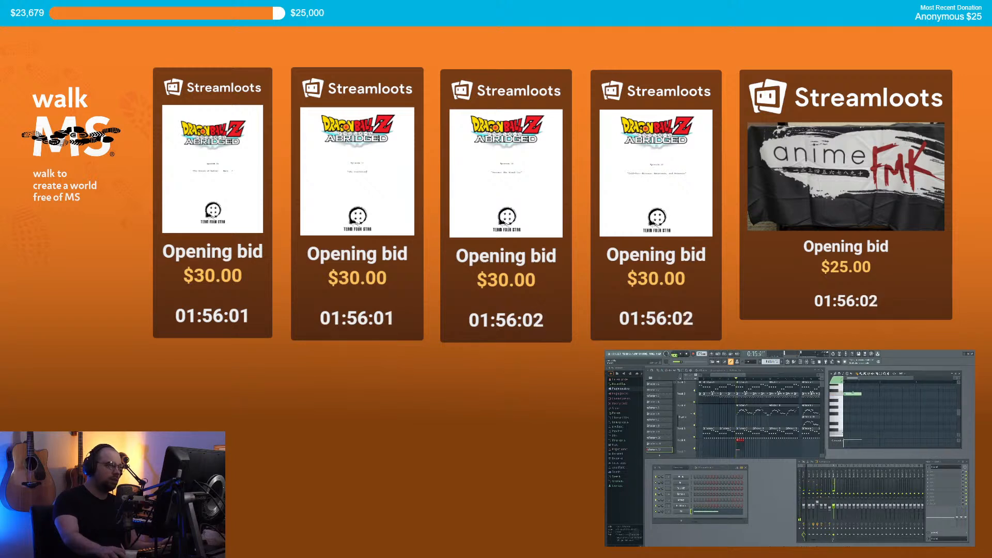
drag(862, 395, 853, 395)
key(space)
key(space)
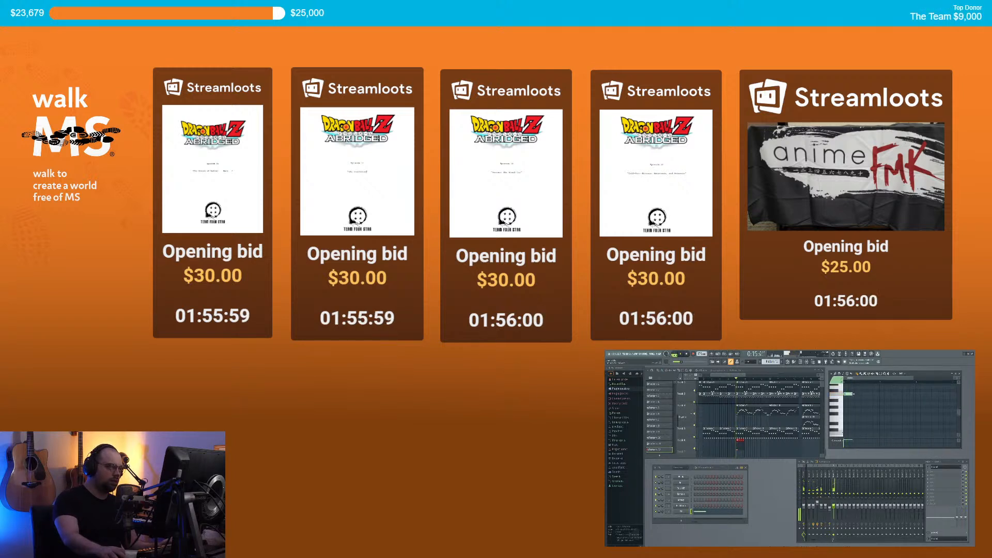
Step: Add short notes after the first, delete the later ones, and redraw a second note
click(856, 395)
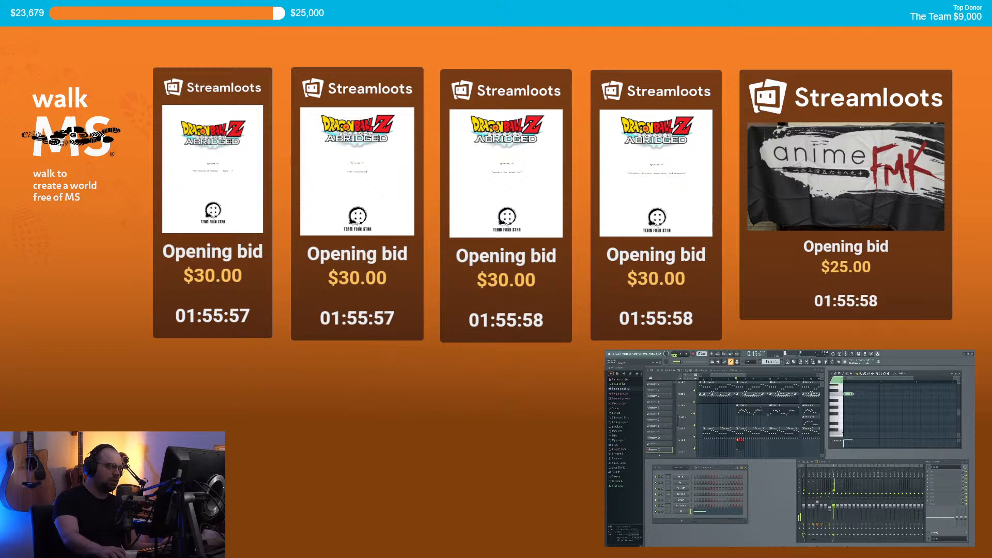
click(857, 394)
click(872, 396)
key(space)
key(space)
scroll(883, 405, up, 2)
right_click(874, 414)
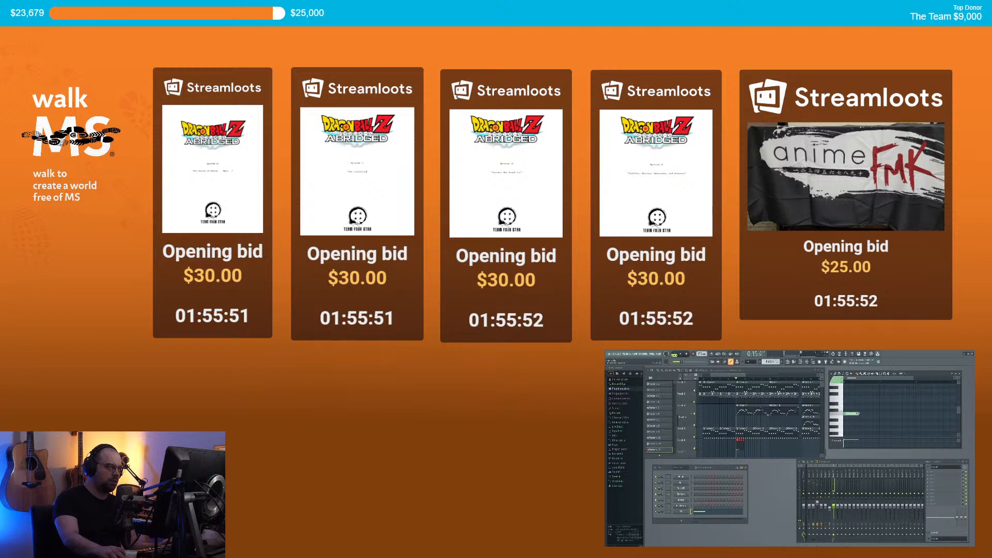
click(865, 414)
key(space)
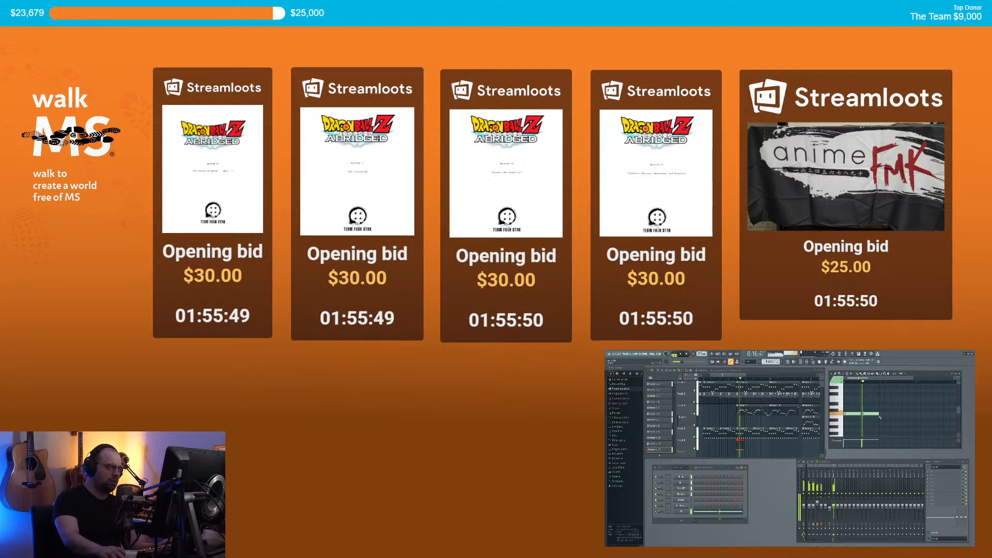
key(space)
Step: Draw more notes above the low note, raise one a step, and move playback to 0:07
click(884, 404)
click(898, 407)
click(847, 405)
key(space)
click(864, 391)
key(space)
scroll(885, 406, up, 3)
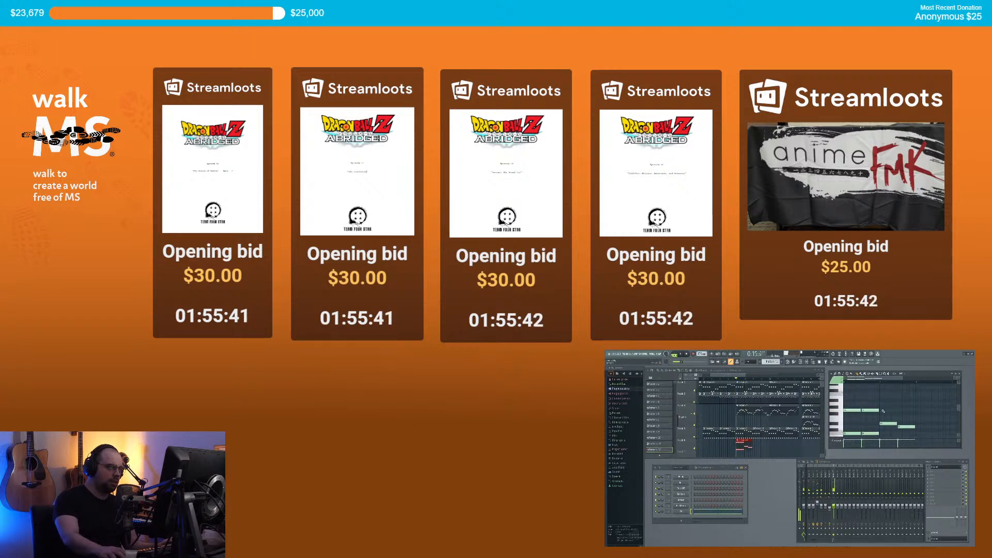
drag(881, 407, 882, 406)
click(900, 410)
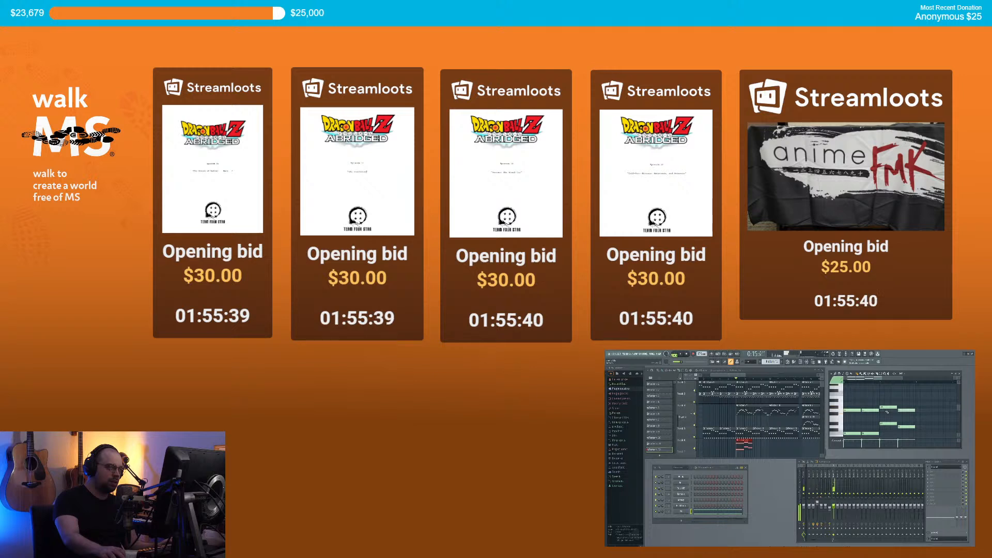
key(space)
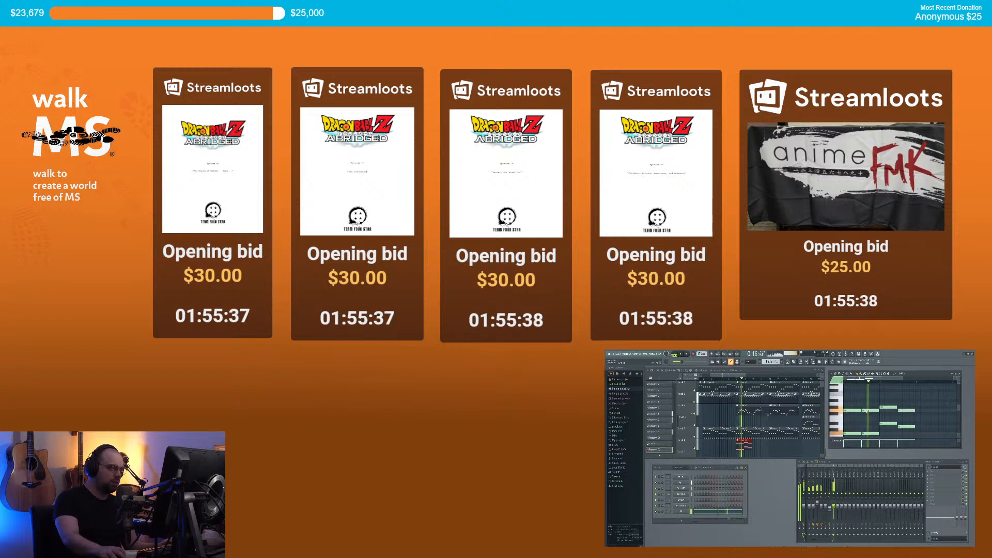
key(space)
click(722, 379)
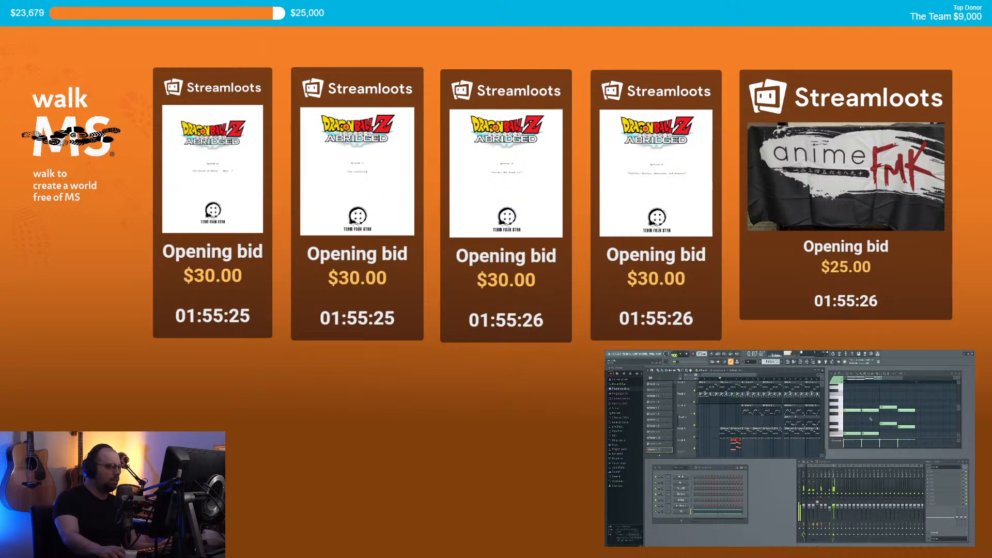
Step: Delete the upper notes and the remaining notes from the pattern
scroll(858, 398, down, 1)
right_click(853, 401)
right_click(871, 400)
right_click(888, 398)
right_click(907, 401)
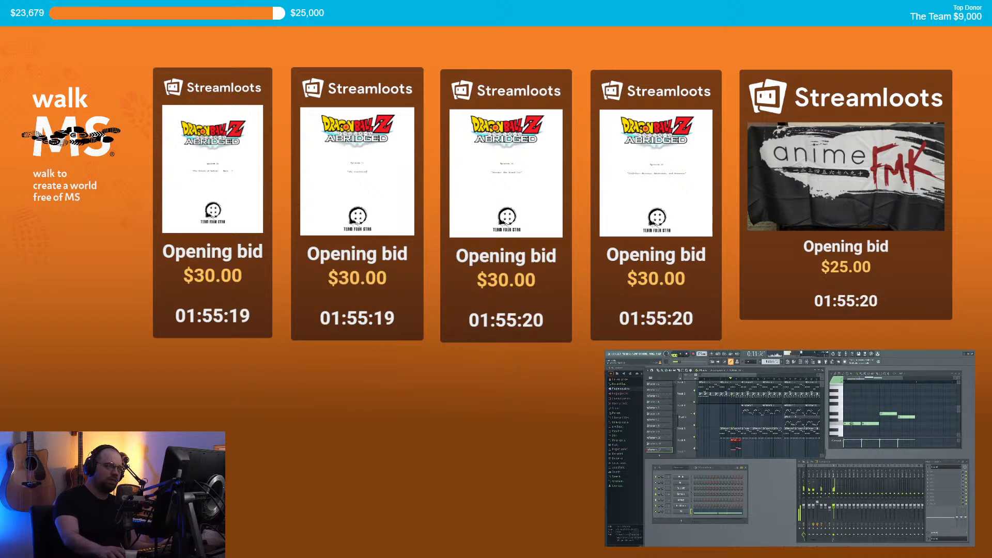
right_click(870, 424)
right_click(889, 414)
right_click(906, 417)
Step: Draw six new short notes at varying pitches and play them back
click(854, 407)
click(865, 414)
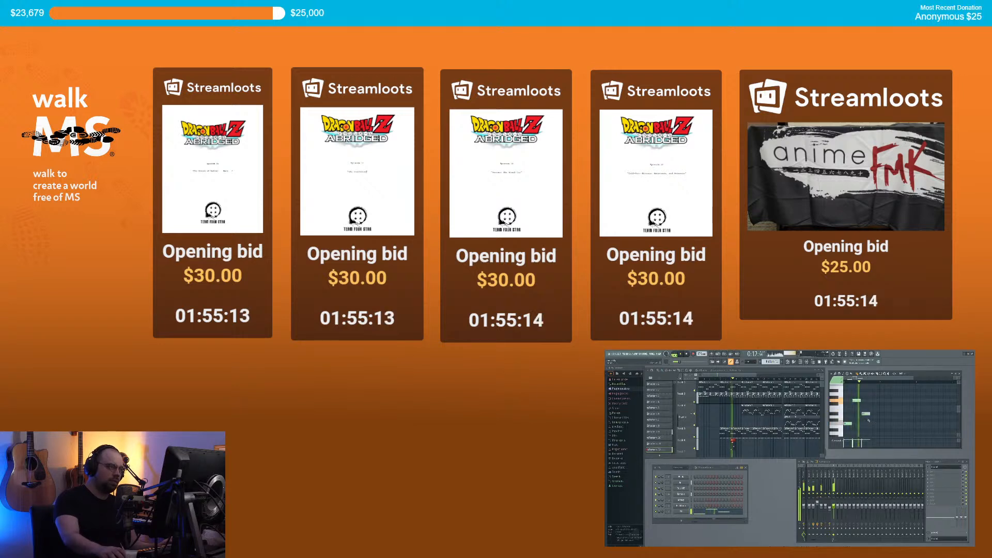
click(870, 424)
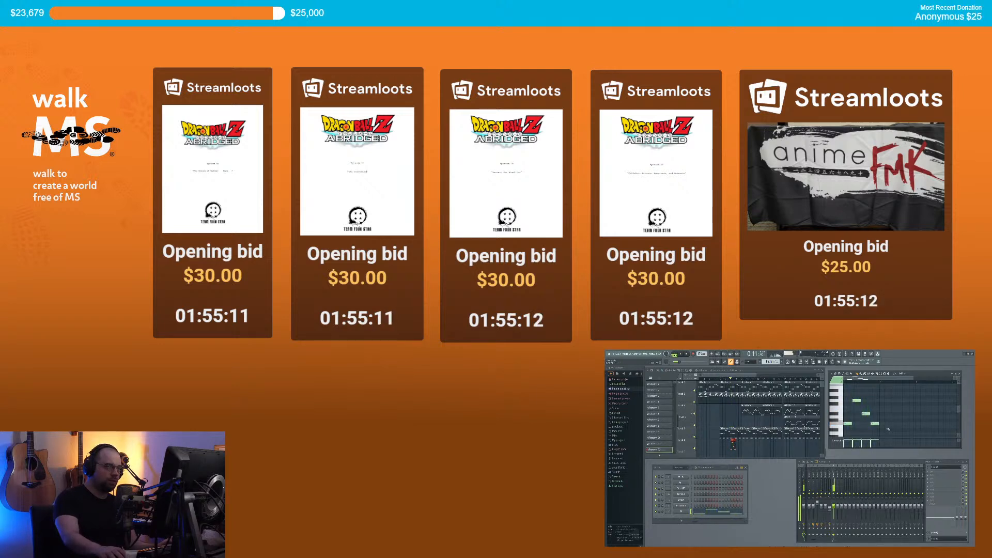
click(891, 396)
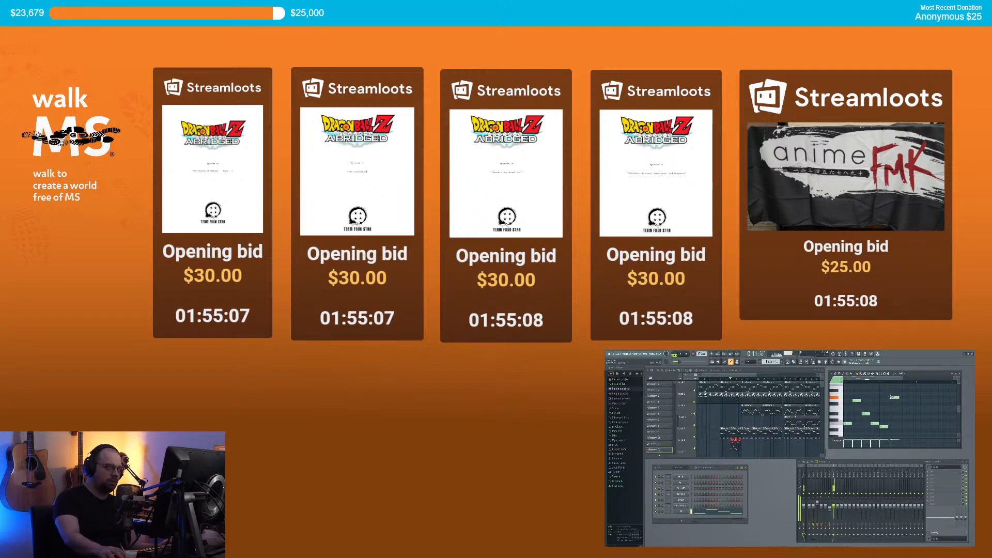
click(900, 400)
click(906, 416)
key(space)
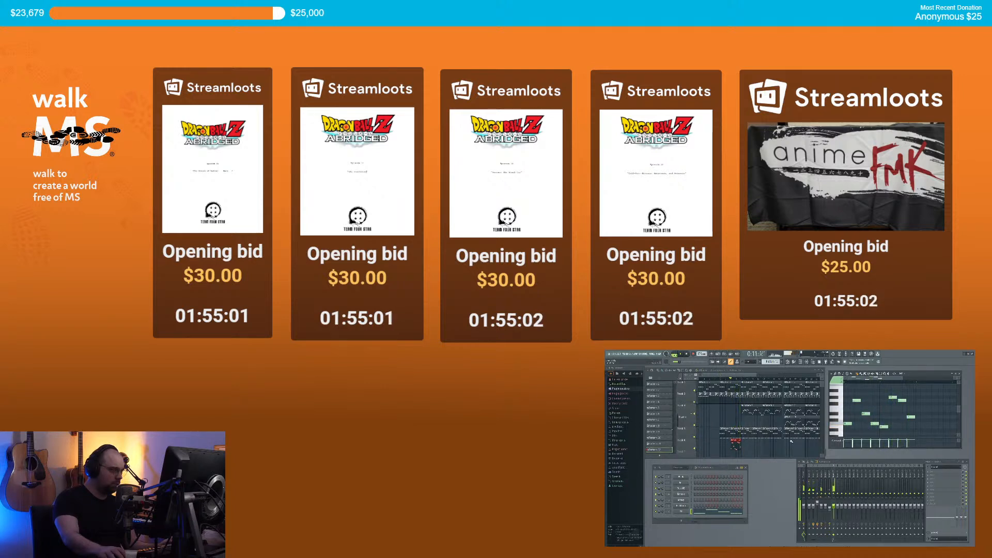
Step: Paint four more pattern clips along Track 6, preview, and open the Korg M1 window
drag(742, 445, 775, 446)
key(space)
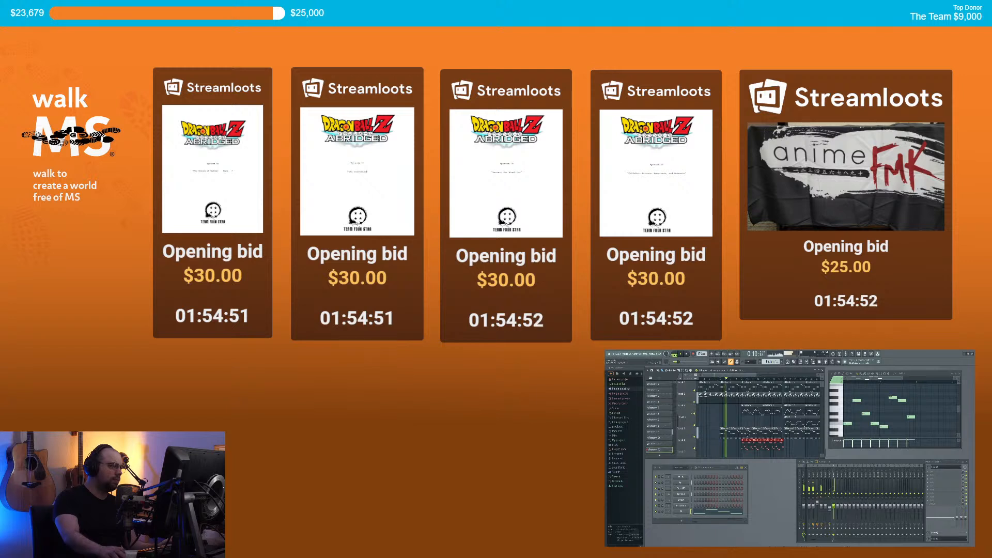
key(space)
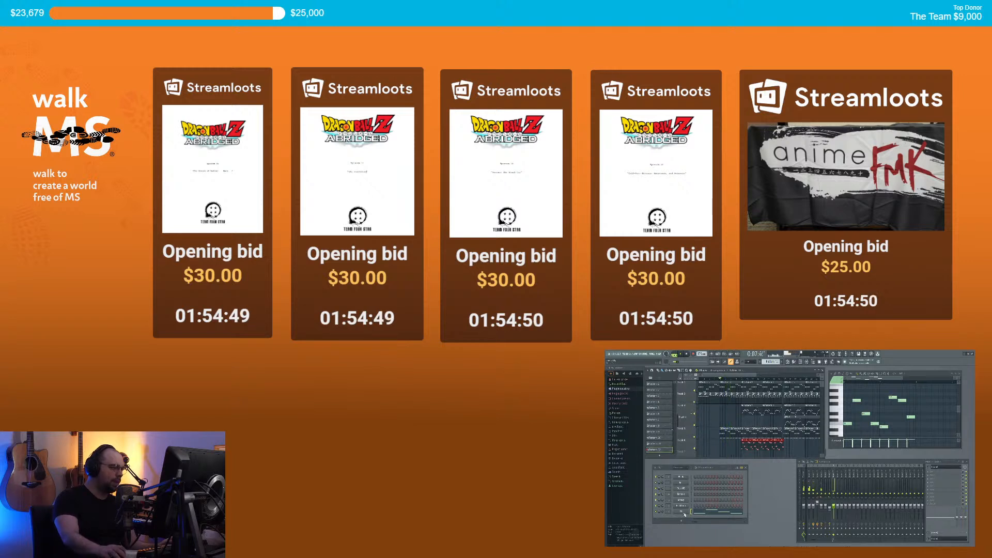
click(682, 511)
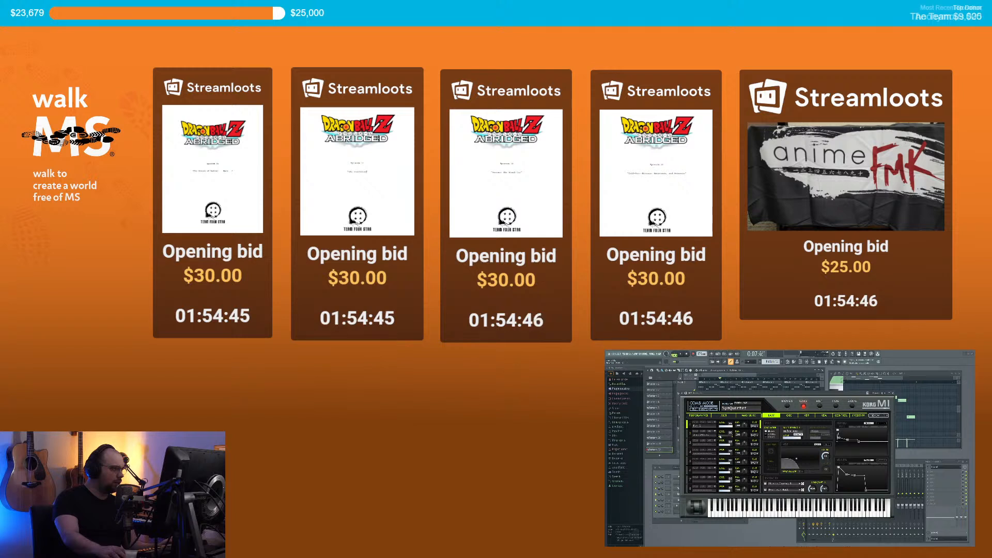
Step: Close the Korg M1 window and start playing the song
key(space)
key(Escape)
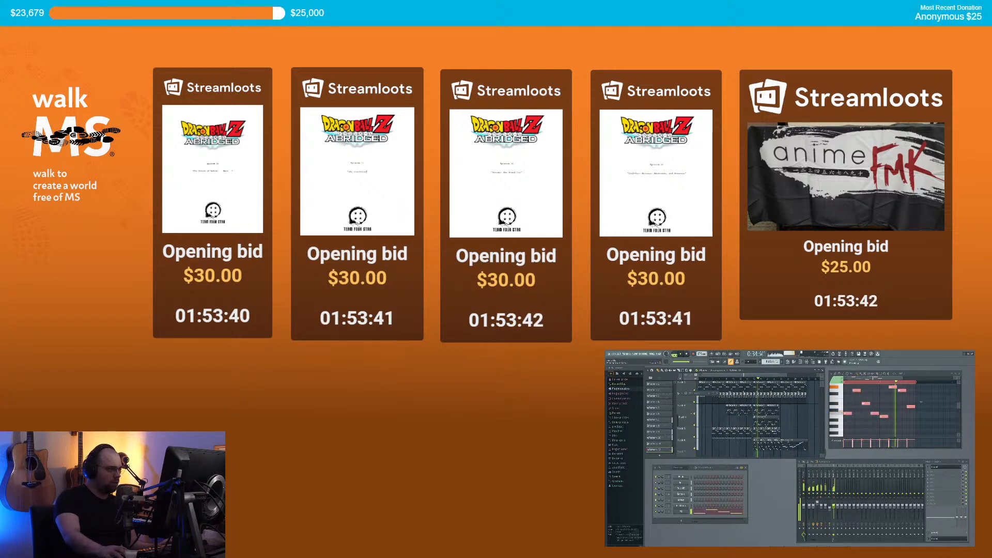
Step: Stop playback and shift the lower track's pattern clips slightly earlier
key(space)
scroll(760, 440, down, 2)
scroll(760, 440, down, 3)
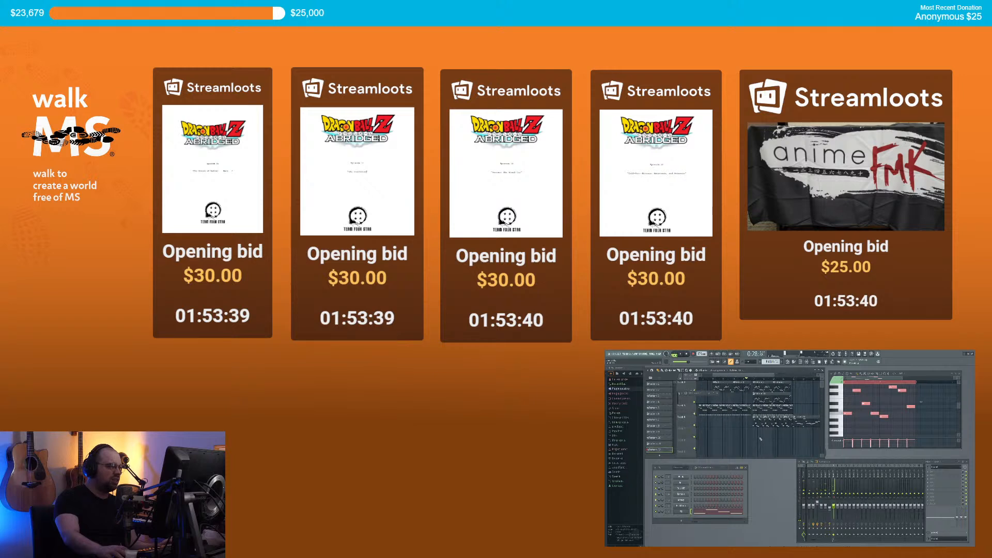
scroll(724, 405, up, 1)
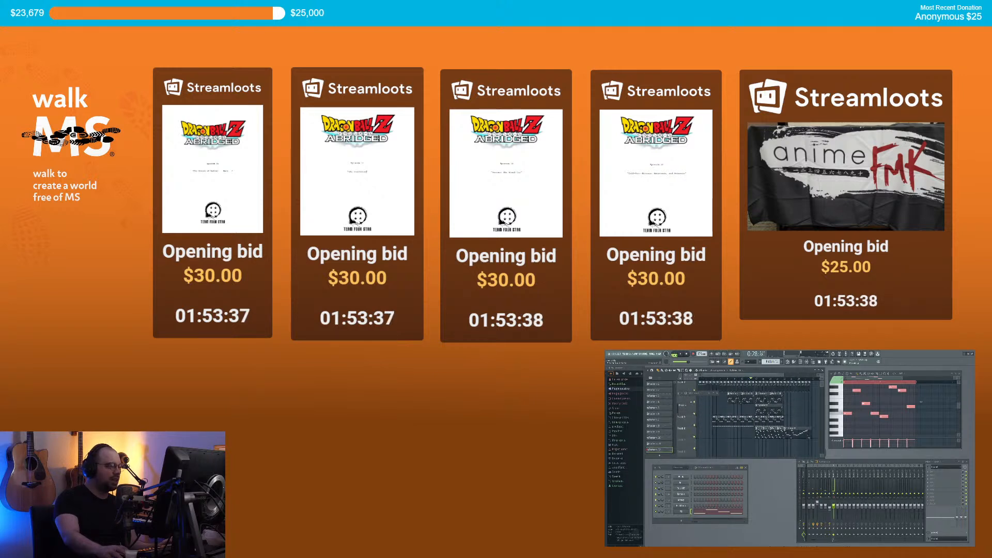
drag(746, 430, 781, 436)
drag(770, 430, 742, 430)
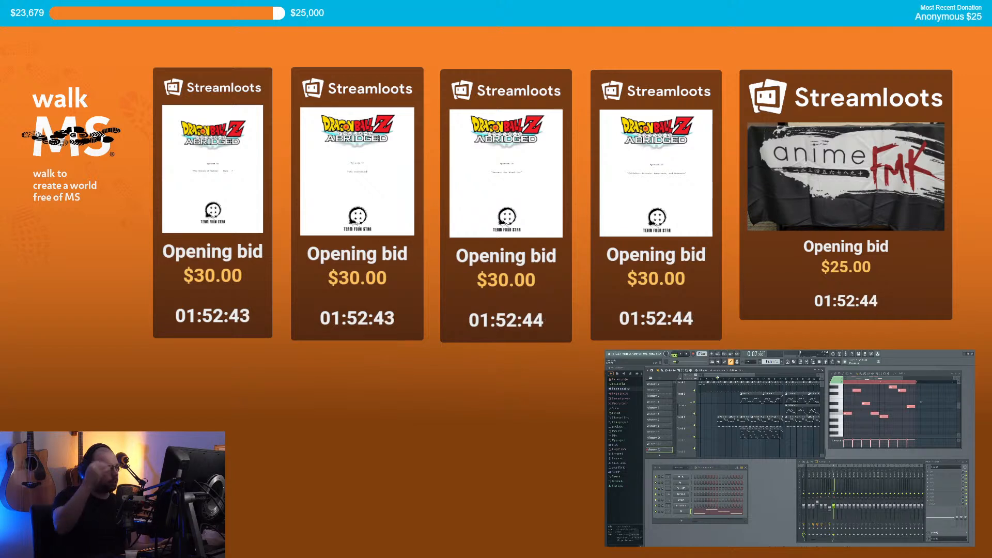
Step: Try adding a Korg M1 channel, then dismiss the loading warning and the failed plugin window
click(675, 520)
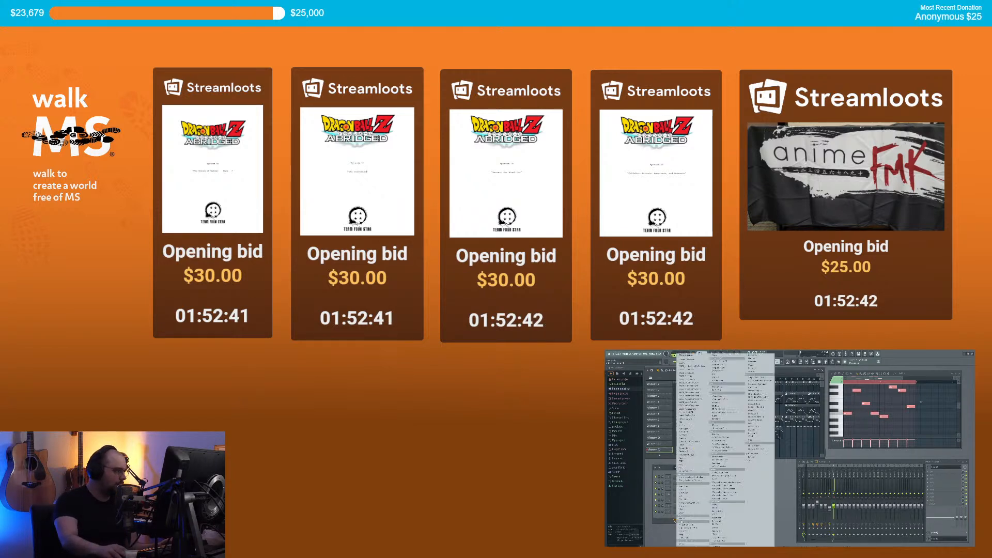
click(674, 523)
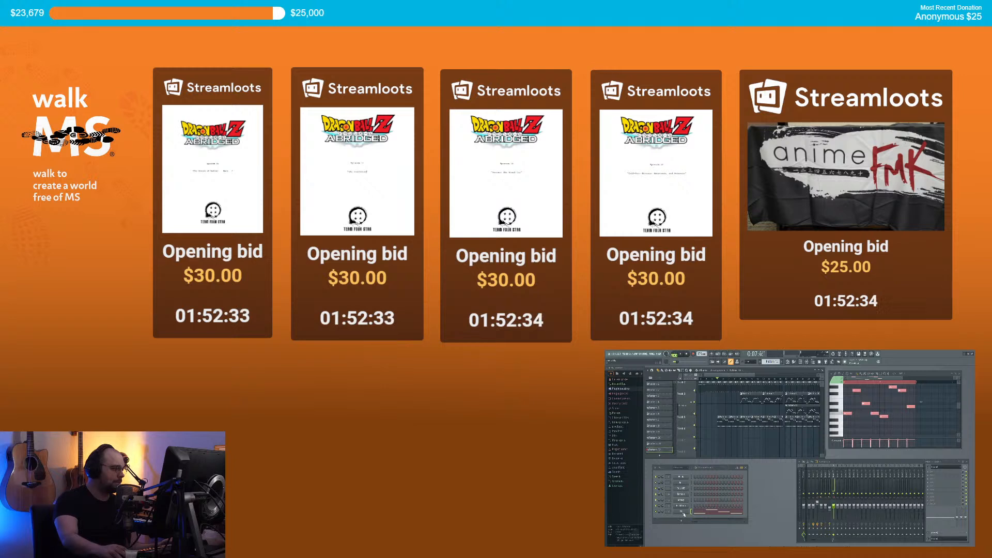
click(683, 519)
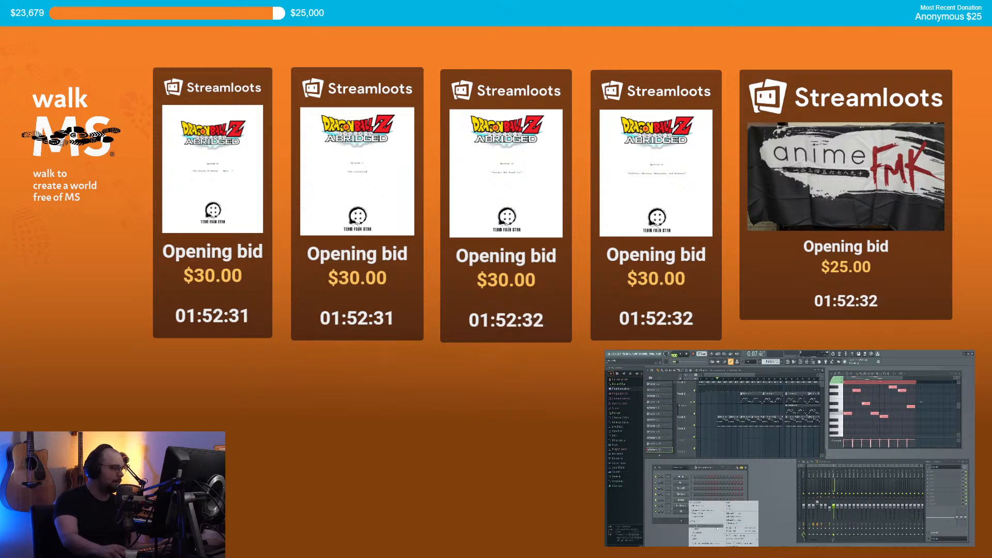
mouse_move(706, 529)
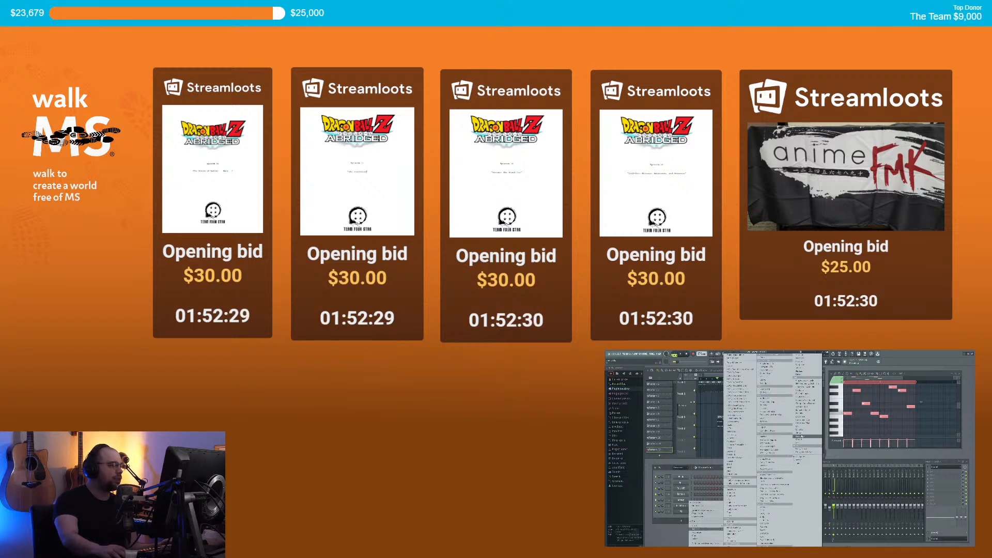
click(805, 437)
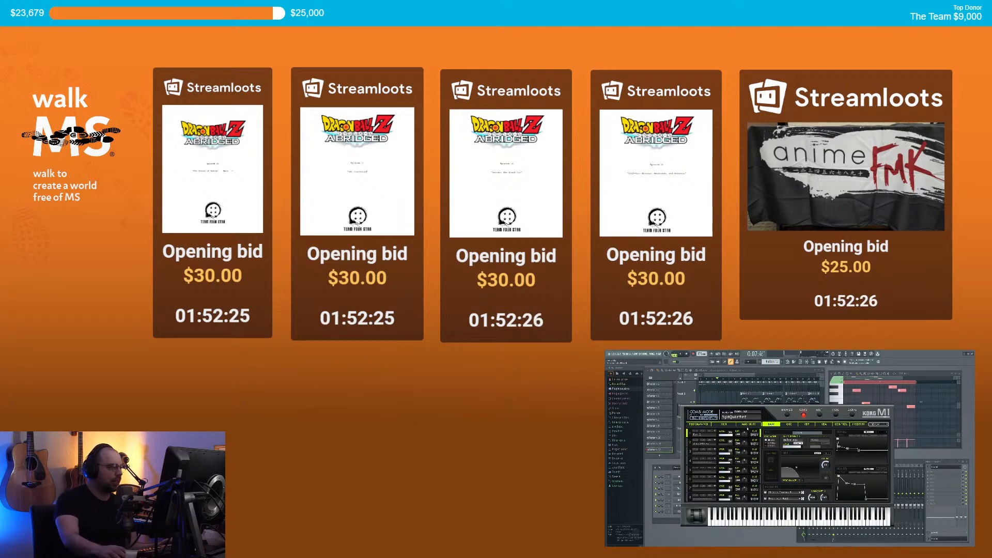
click(832, 461)
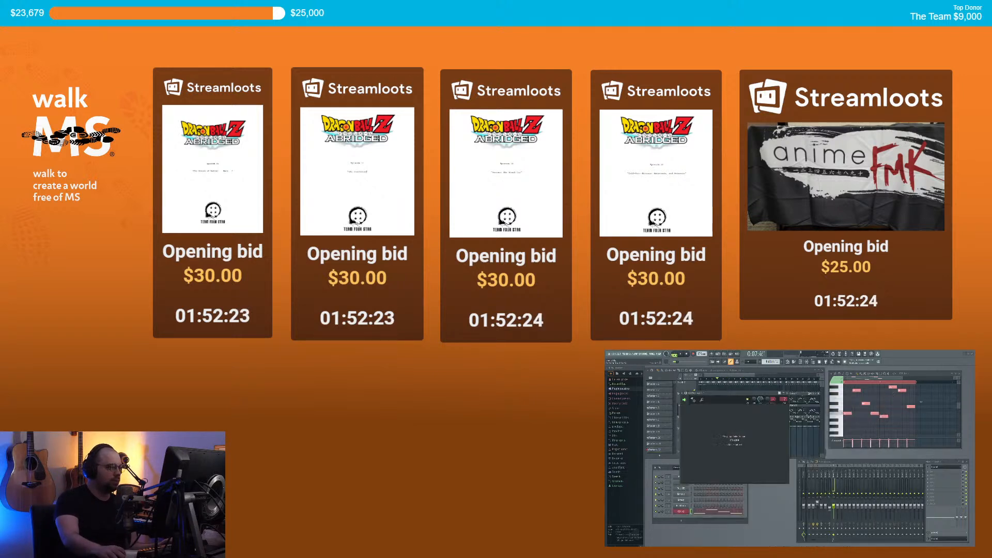
click(789, 394)
Step: Try replacing the channel's plugin, then dismiss the repeated loading warning
right_click(686, 513)
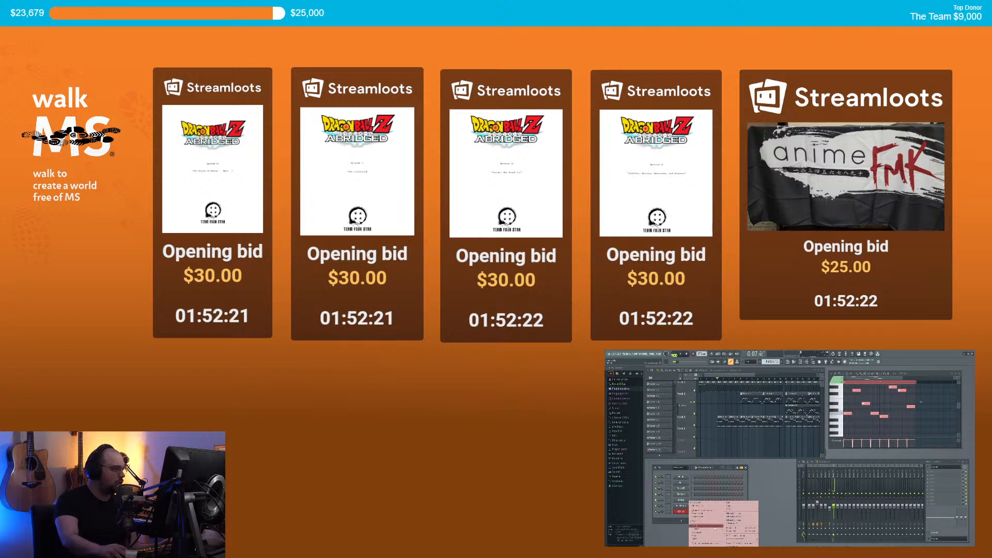
mouse_move(705, 528)
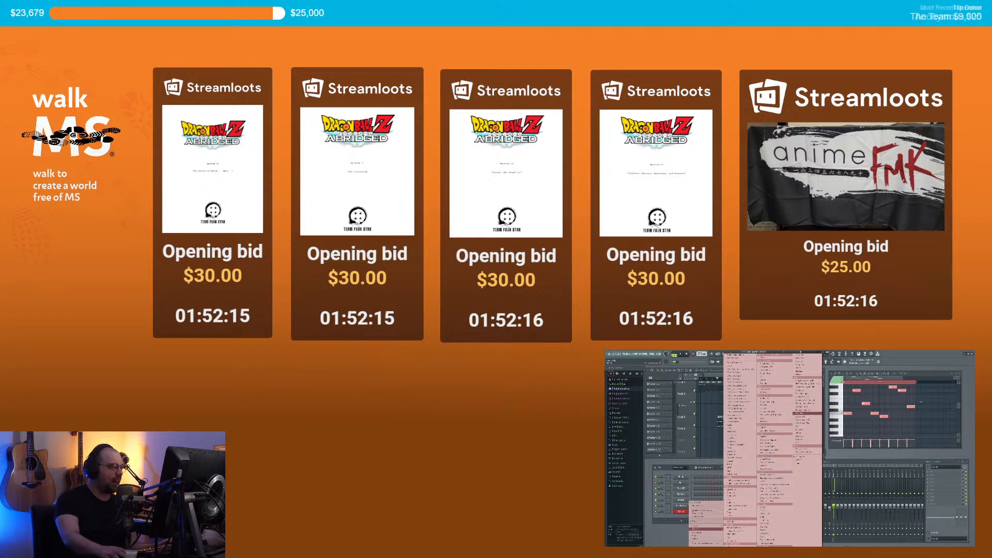
click(803, 441)
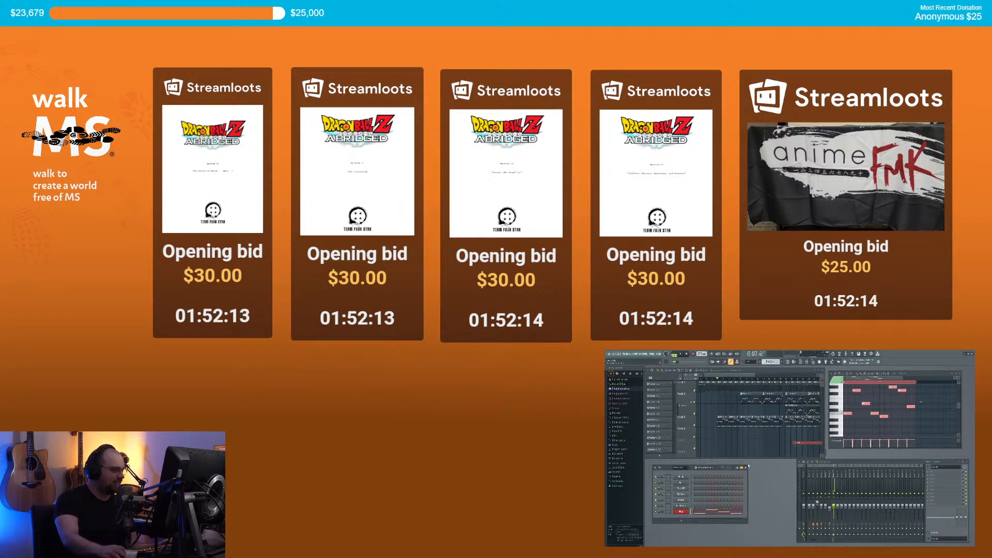
click(832, 463)
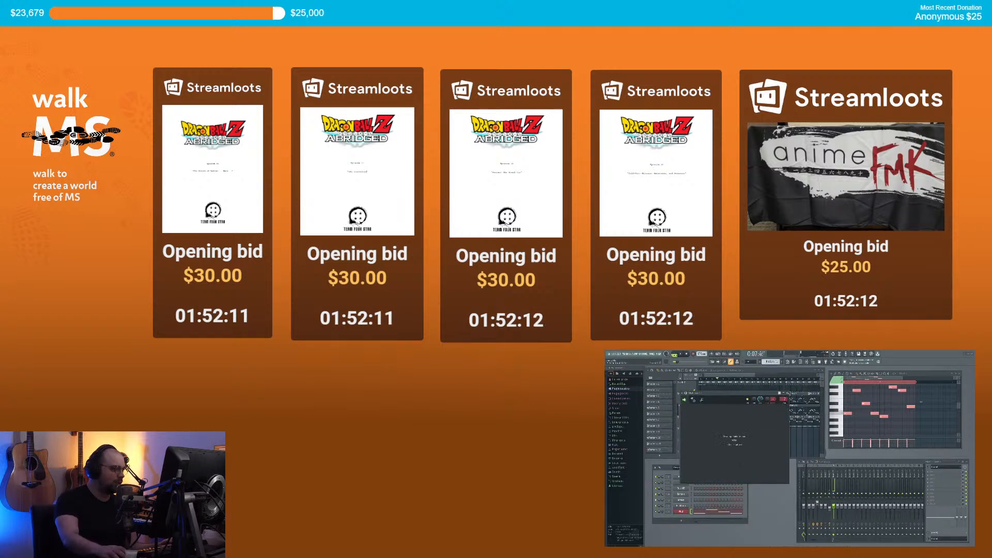
click(789, 393)
Step: Replace the channel's plugin with Kontakt, load ANALOG, and swap the B layer sound
click(689, 500)
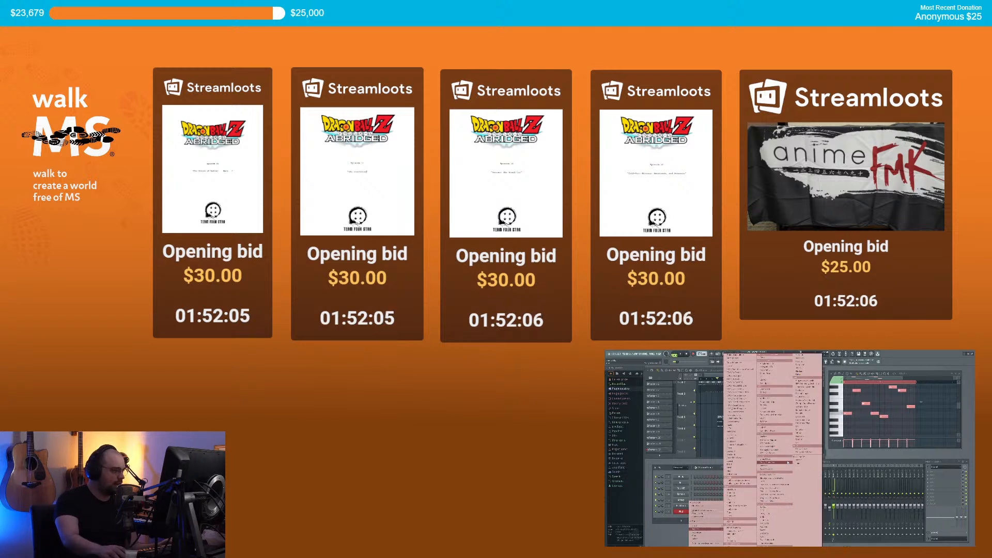
click(748, 451)
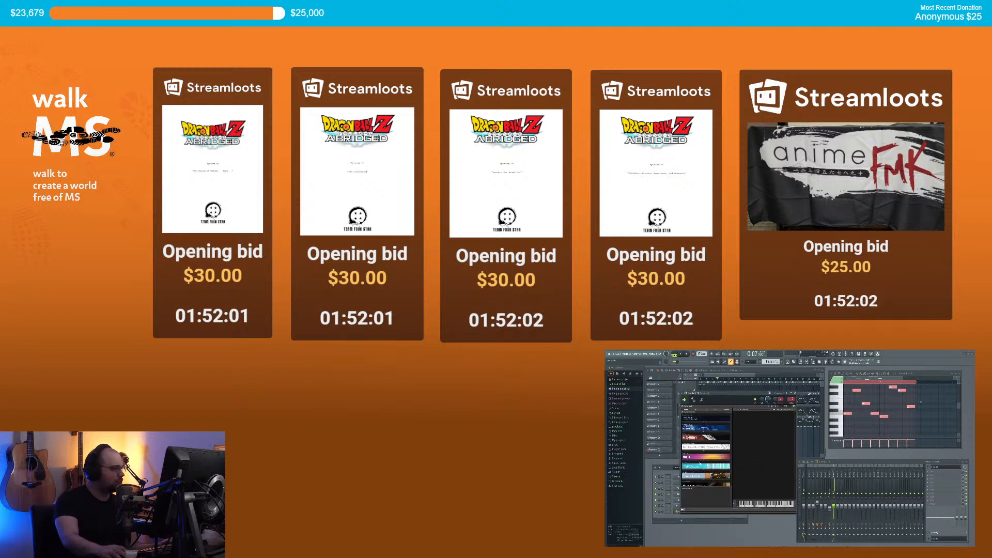
click(701, 462)
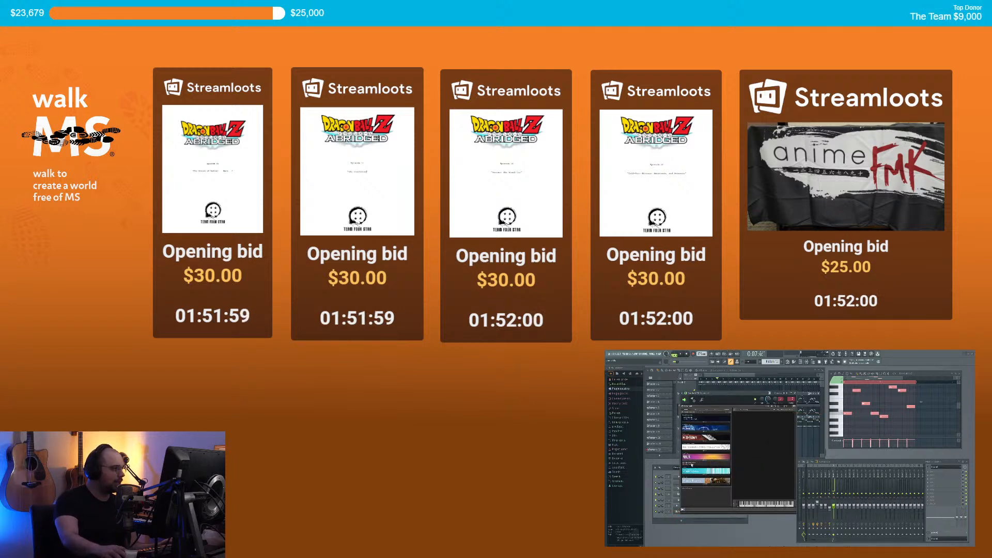
click(691, 464)
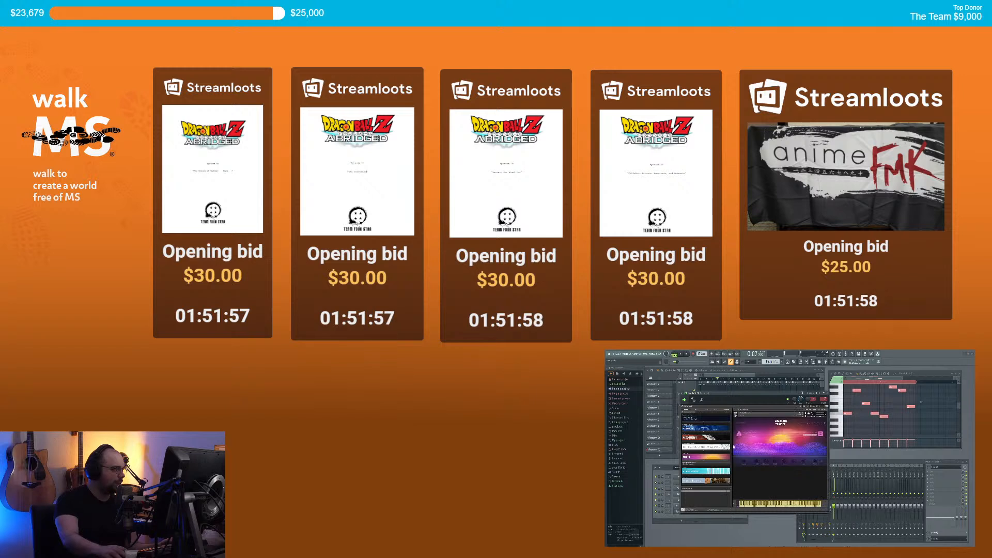
click(742, 417)
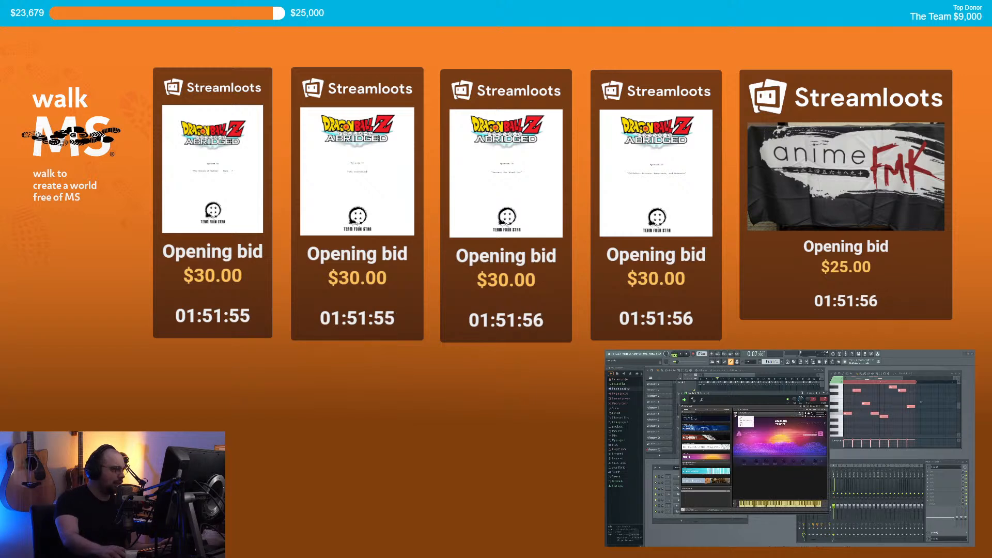
mouse_move(743, 424)
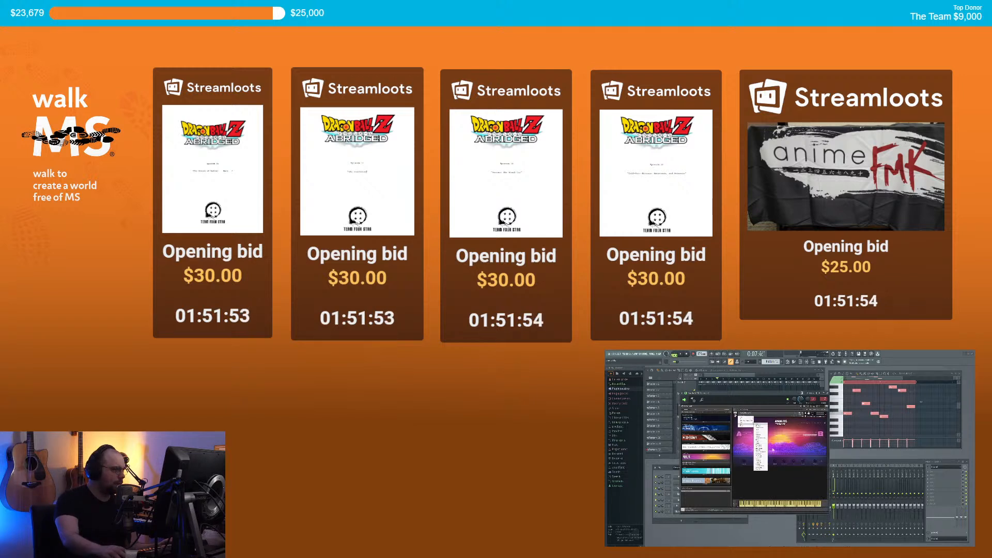
click(767, 441)
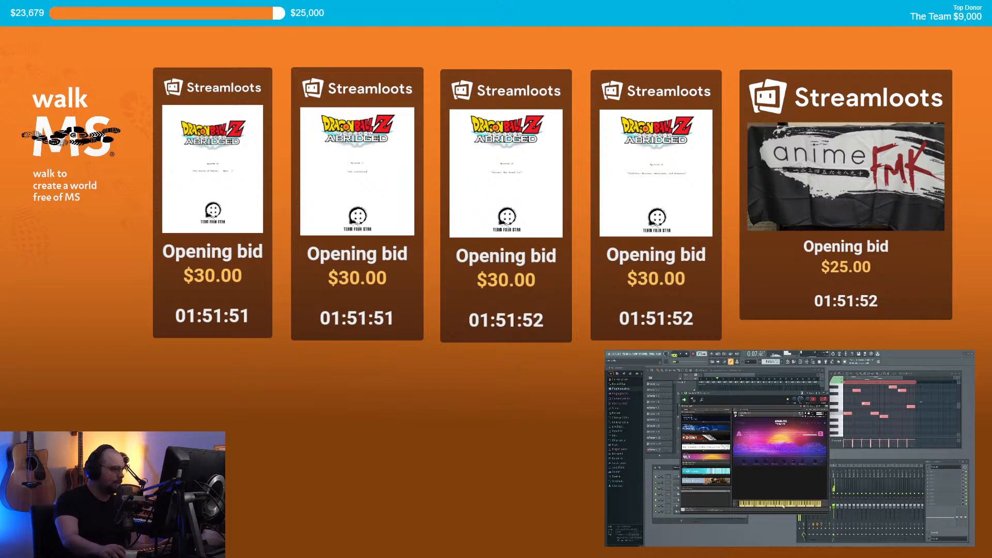
Step: Close Kontakt, switch to the empty Pattern 13 and start playback
click(827, 393)
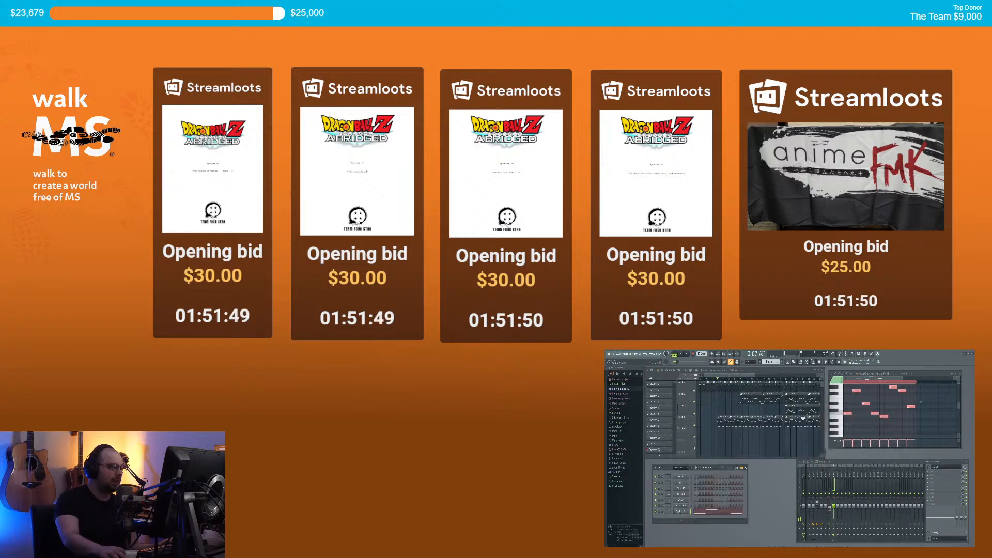
key(KP_Add)
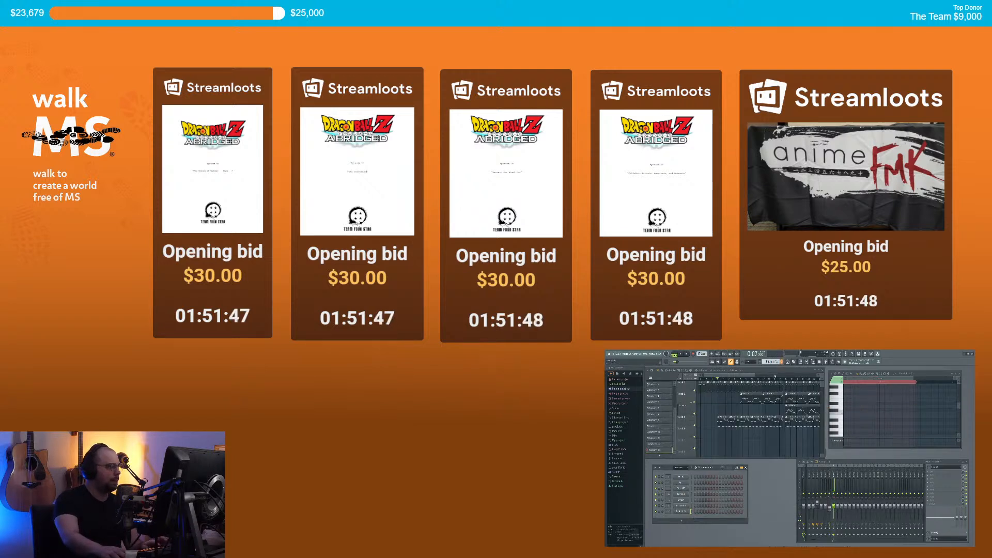
key(space)
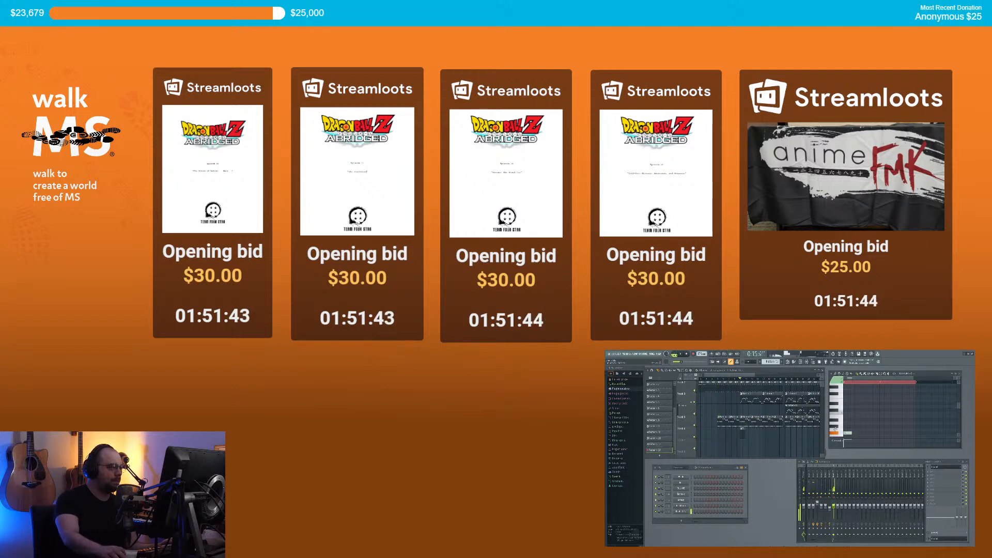
Step: Draw a short six-note melody into Pattern 13 and audition it
scroll(848, 408, up, 1)
click(846, 409)
drag(859, 409, 852, 409)
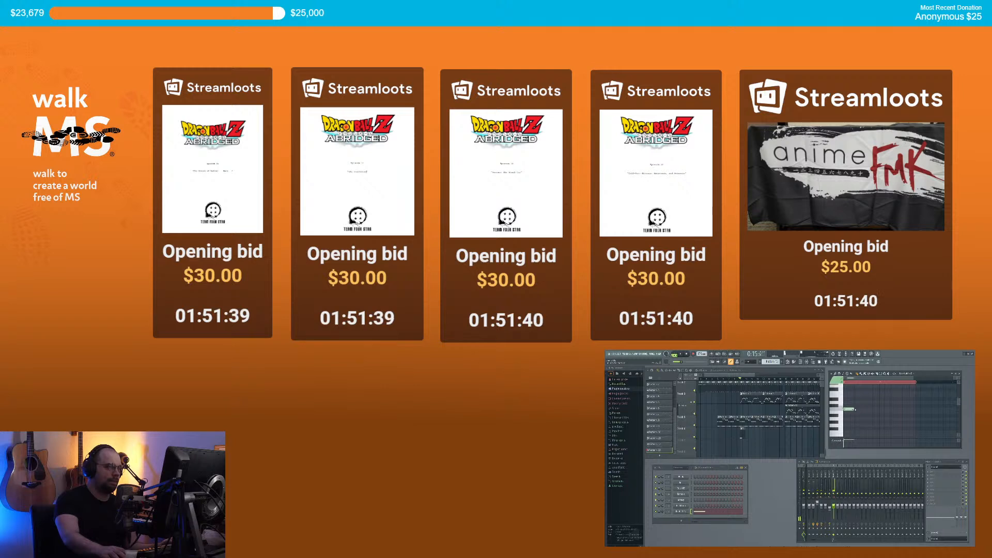
click(854, 389)
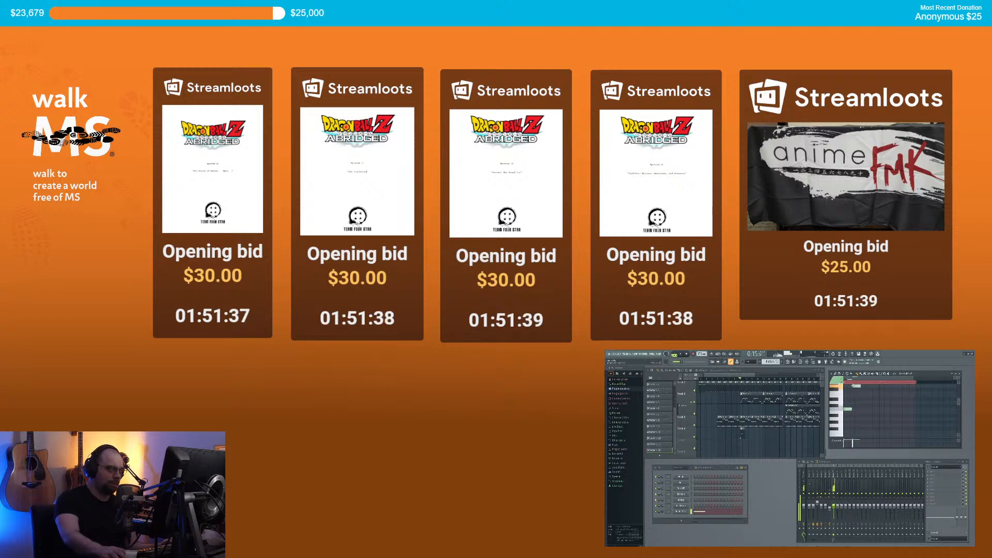
click(862, 392)
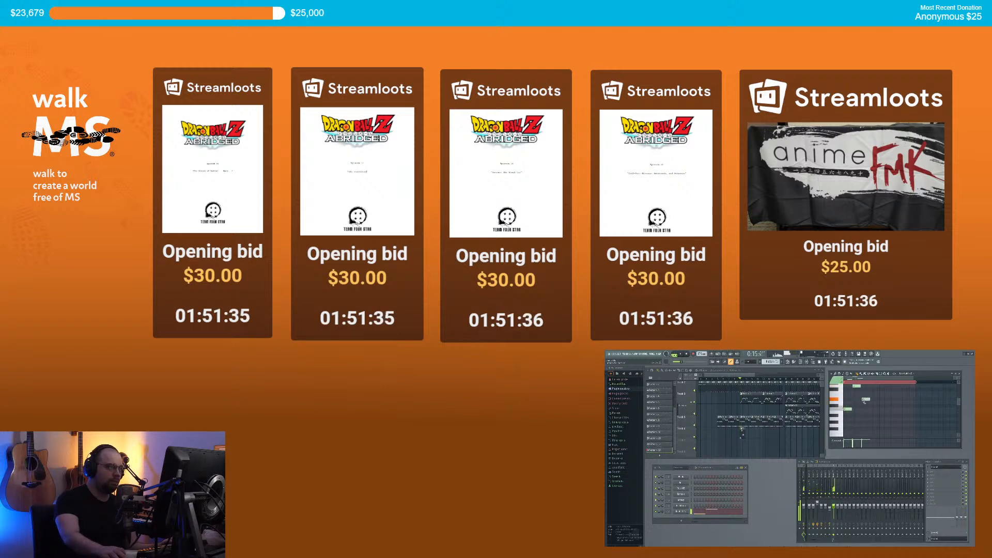
click(875, 410)
click(882, 413)
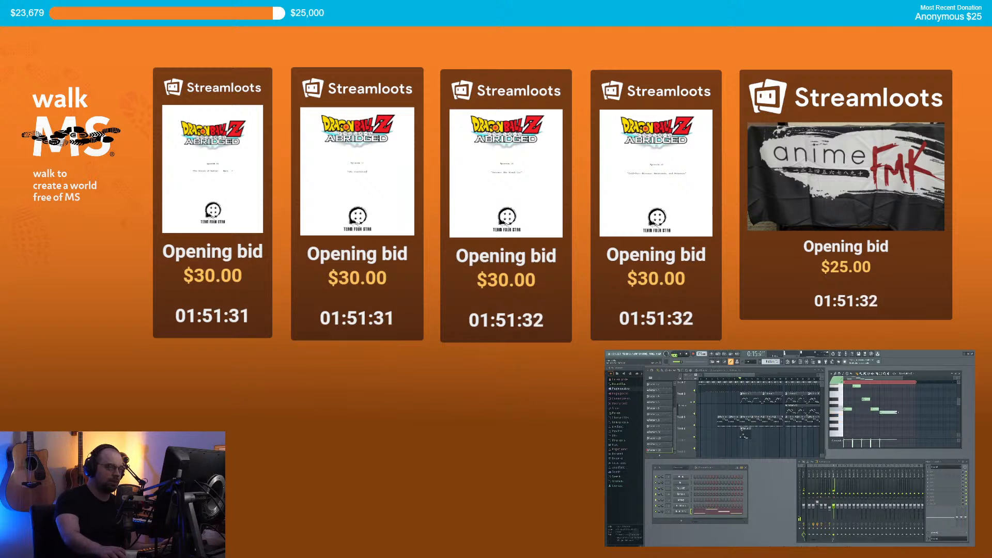
click(898, 426)
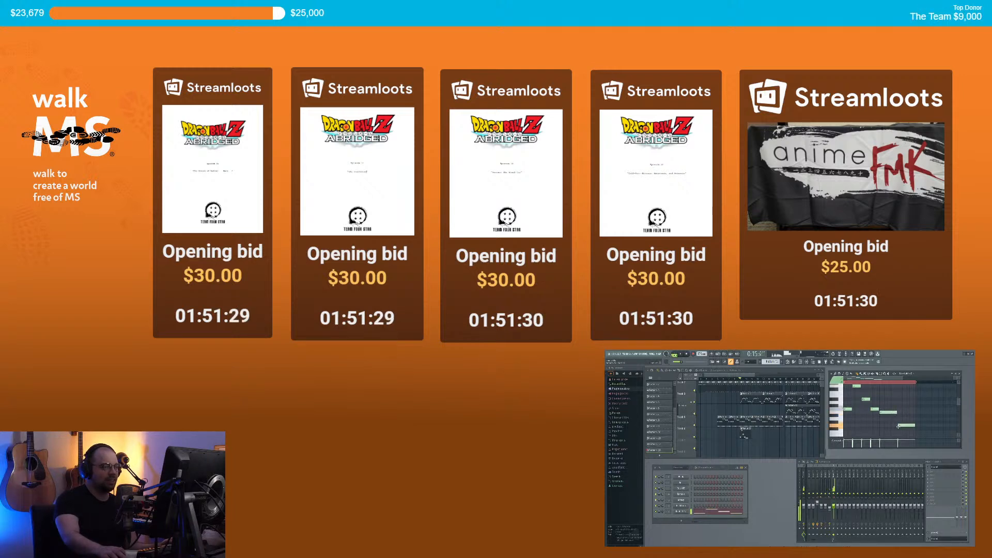
key(space)
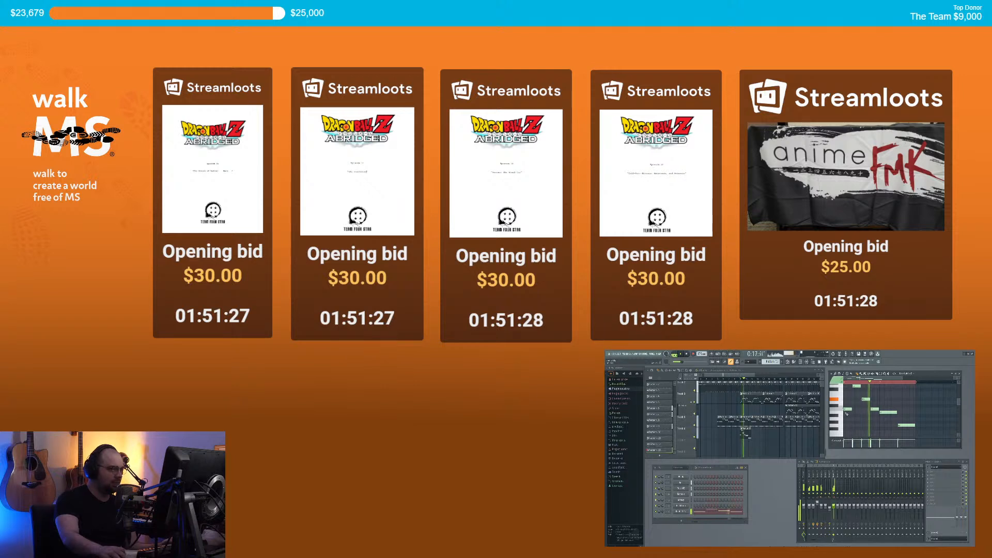
key(space)
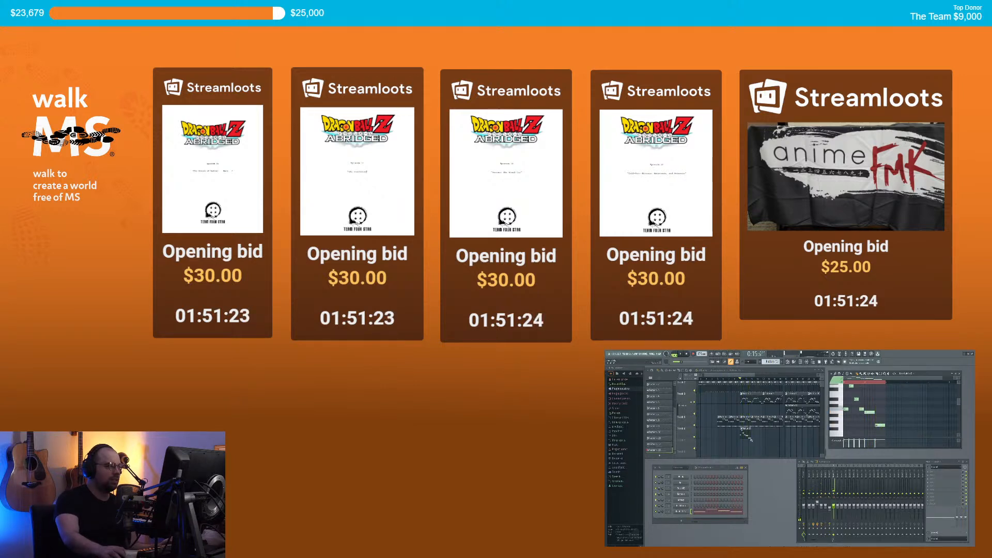
Step: Paint a second Pattern 13 clip on Track 6 right after the first and play it
click(752, 433)
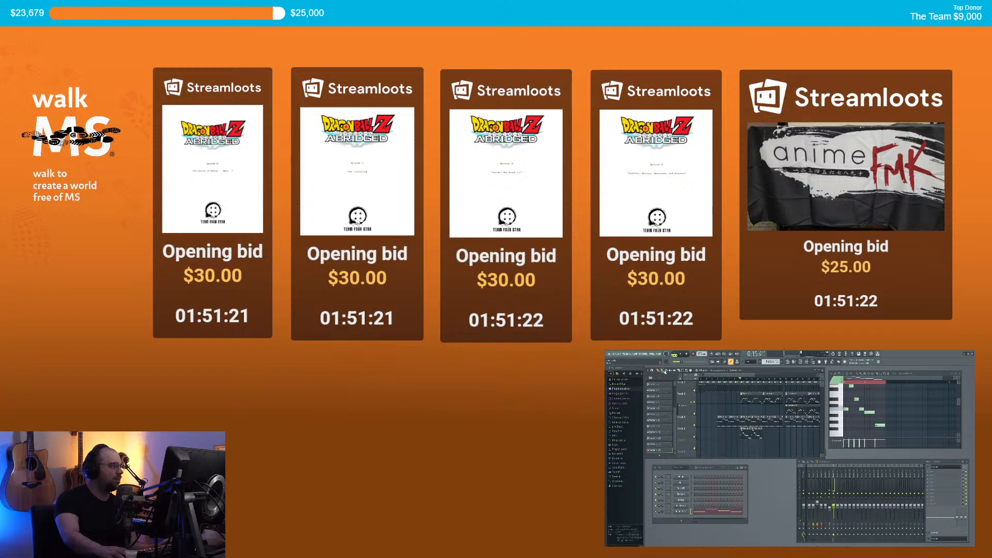
key(space)
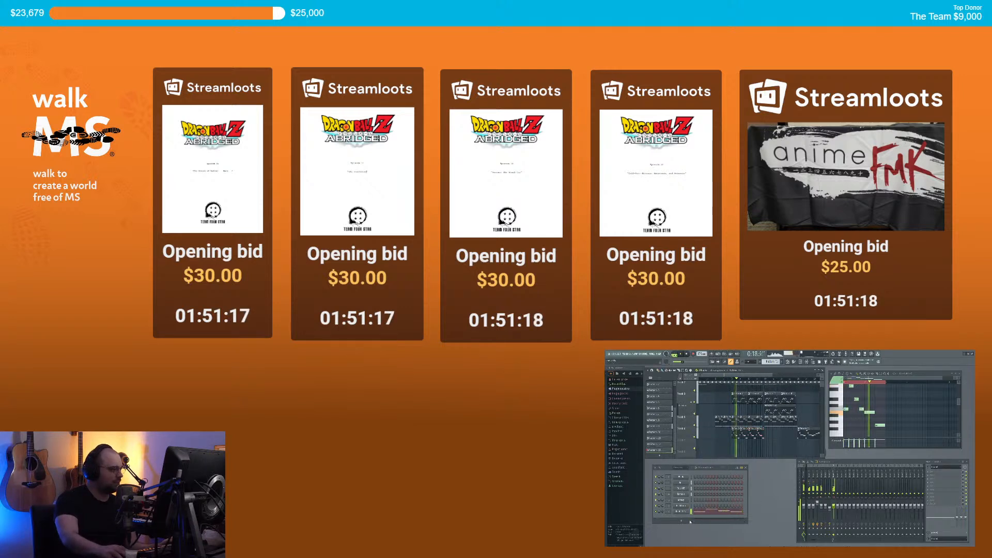
scroll(783, 453, up, 1)
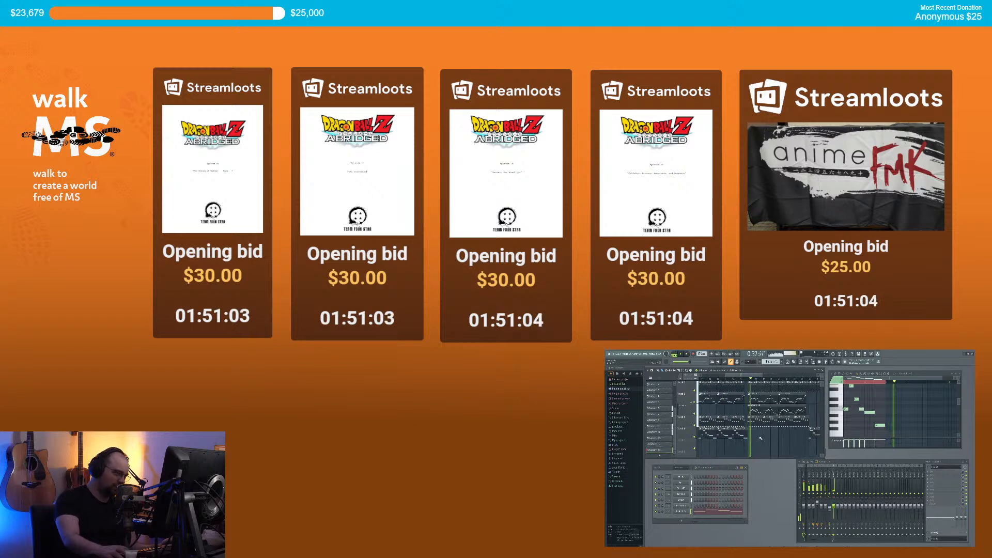
Step: Audition the arrangement starting from a later playback position
key(space)
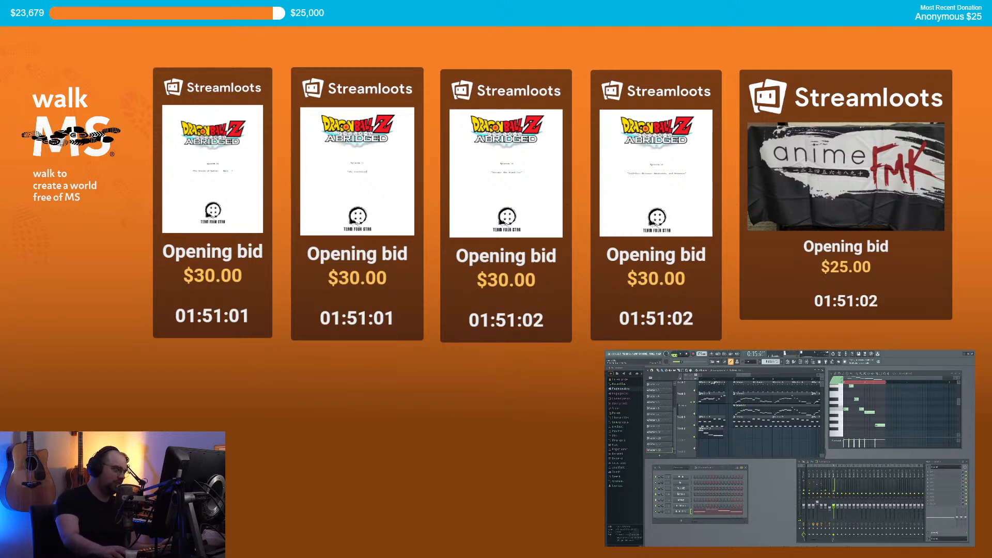
click(713, 380)
key(space)
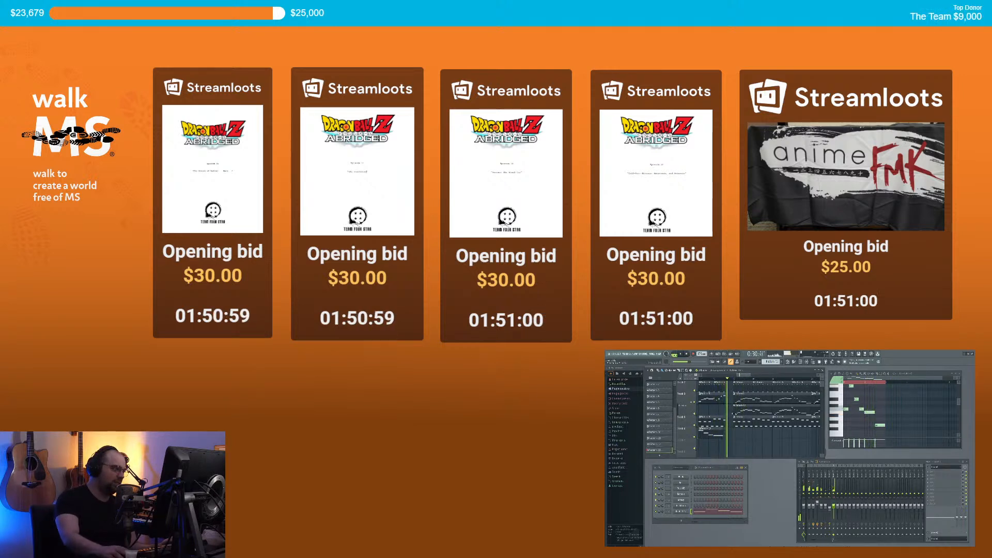
key(space)
scroll(760, 442, down, 4)
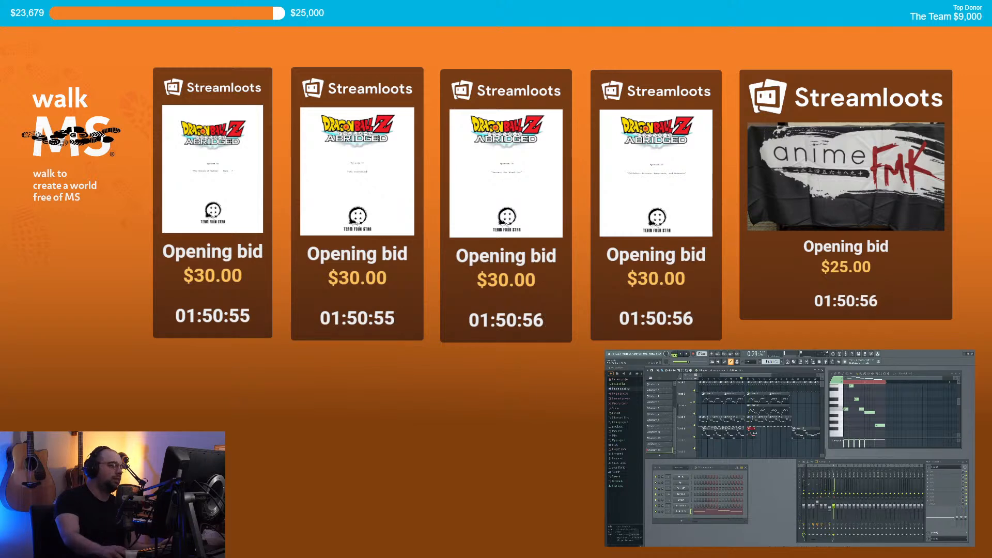
Step: Delete the surplus Track 6 clips and make the remaining clip a unique Pattern 14
drag(757, 433, 774, 434)
key(Delete)
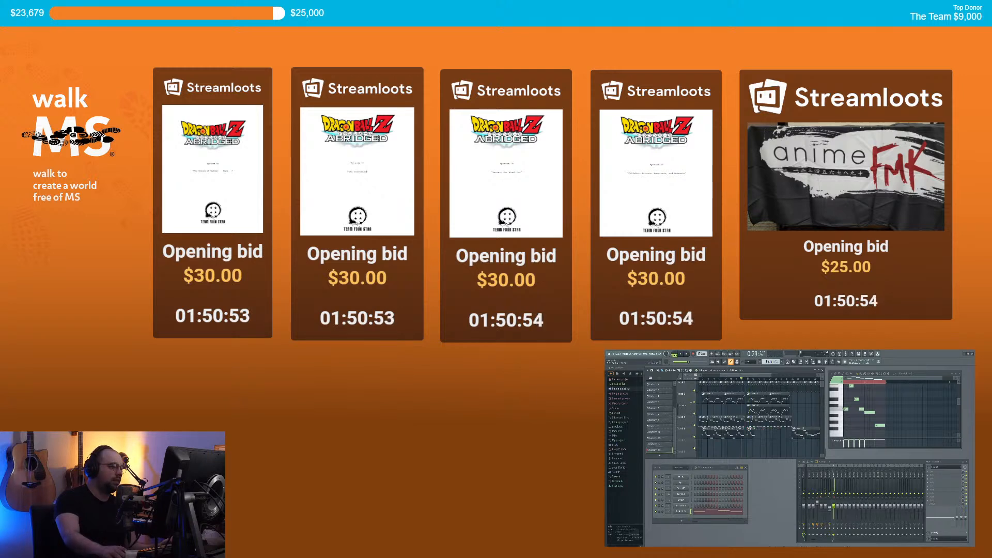
click(749, 429)
click(761, 459)
key(ctrl+a)
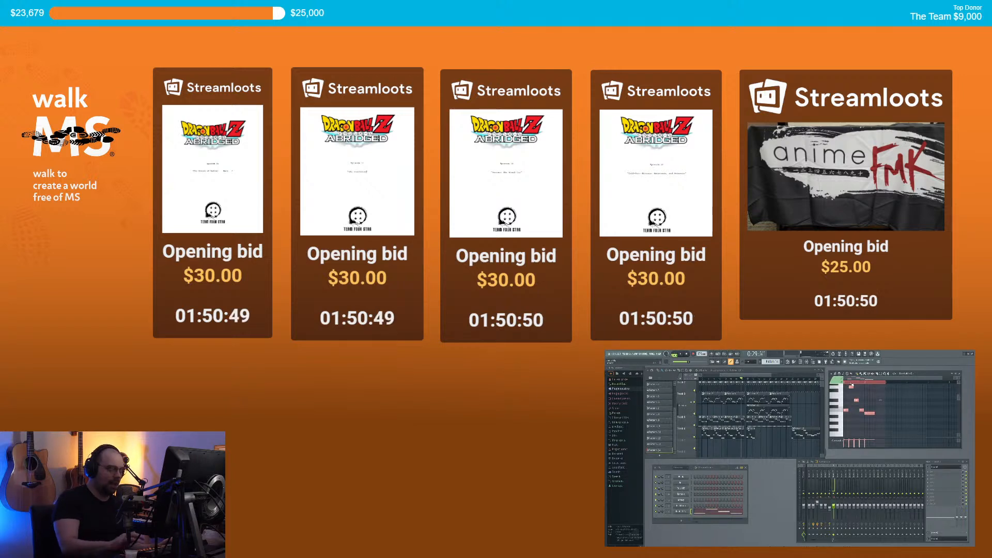
drag(865, 382, 861, 381)
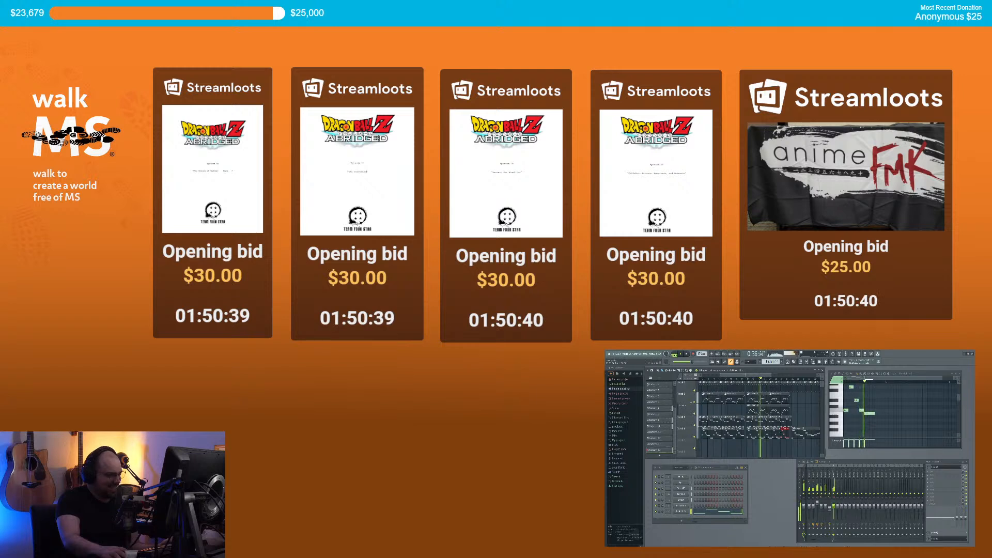
Step: Replace Track 6's clips with one Pattern 13 clip and raise its notes an octave
drag(783, 434, 760, 437)
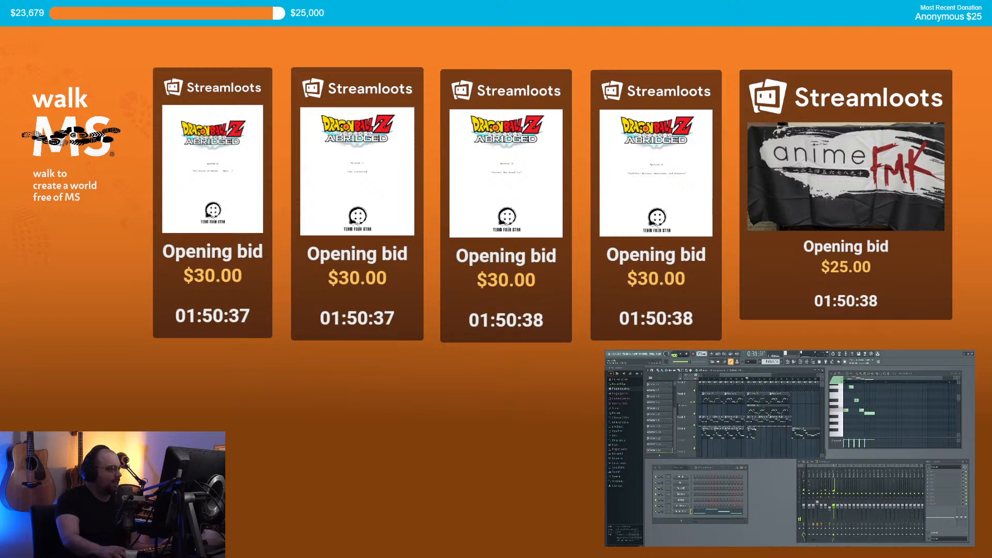
scroll(751, 434, up, 2)
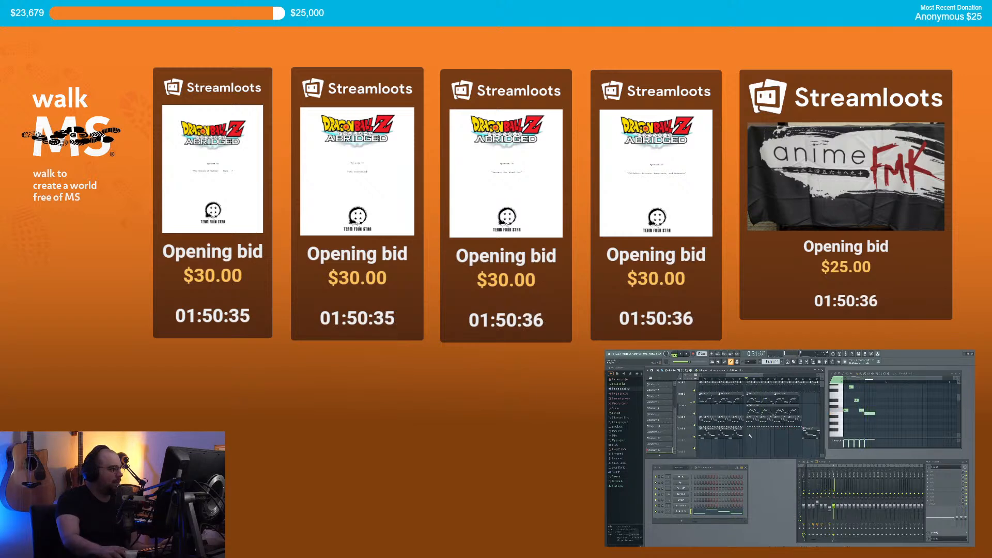
click(738, 429)
click(748, 430)
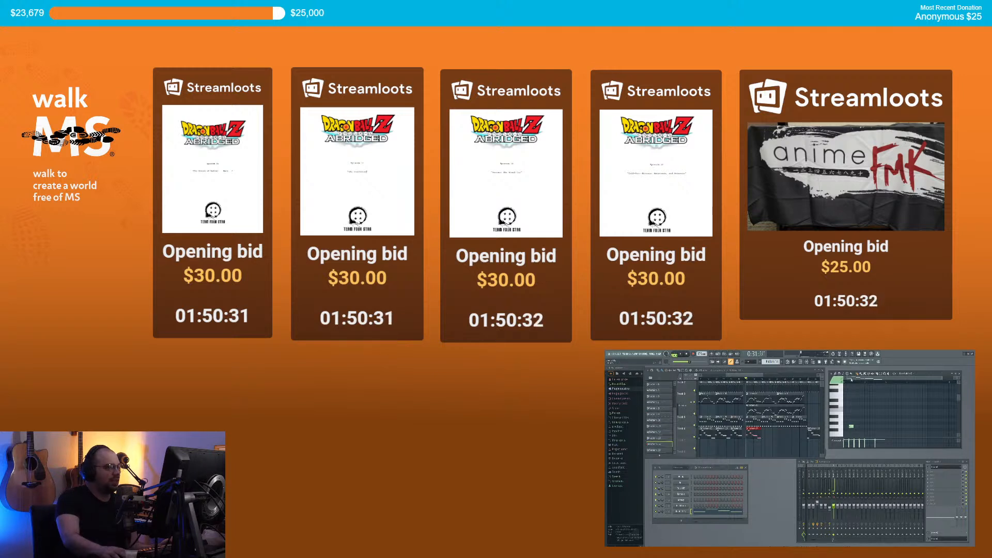
key(ctrl+a)
key(ctrl+Up)
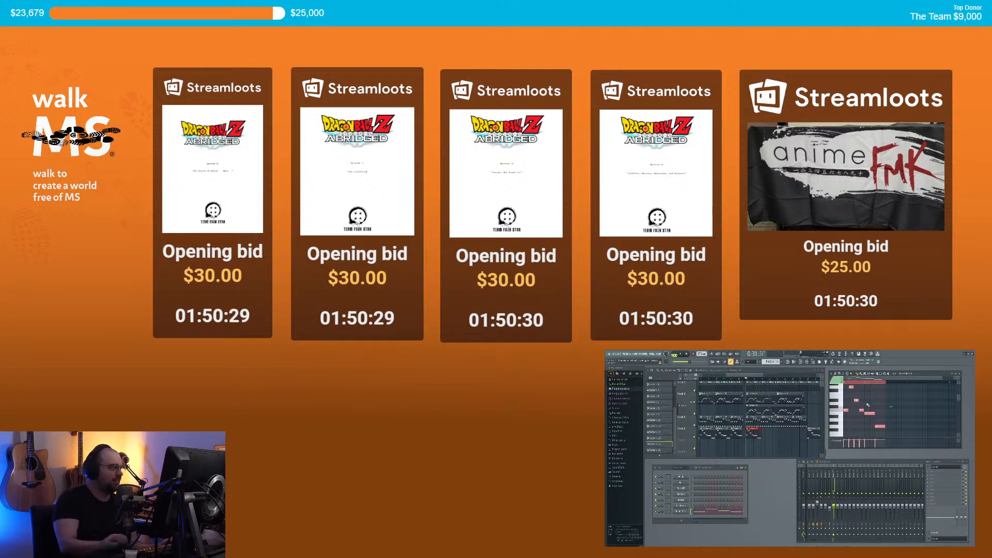
click(863, 379)
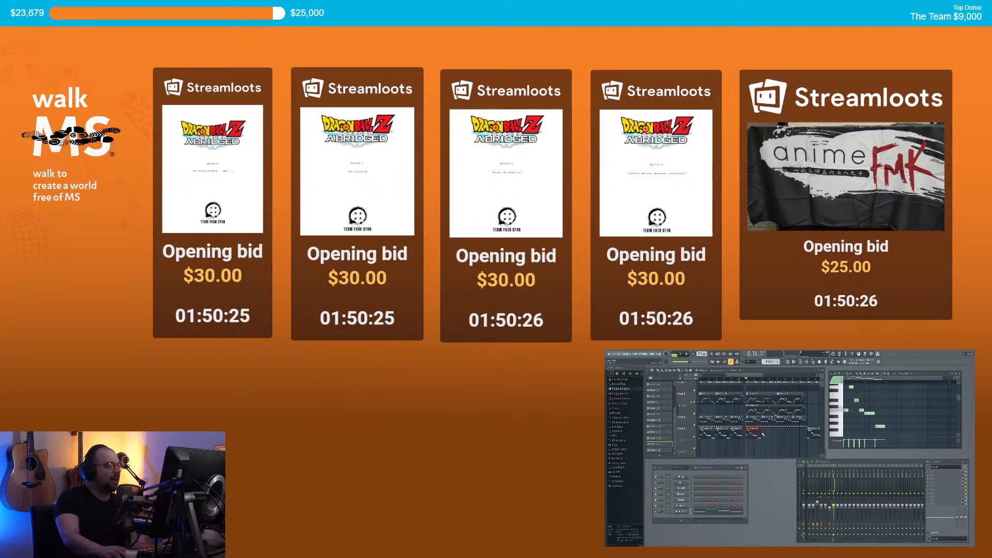
Step: Trim the Track 6 clip's end, audition it, and open the instrument plugin list
scroll(762, 436, down, 3)
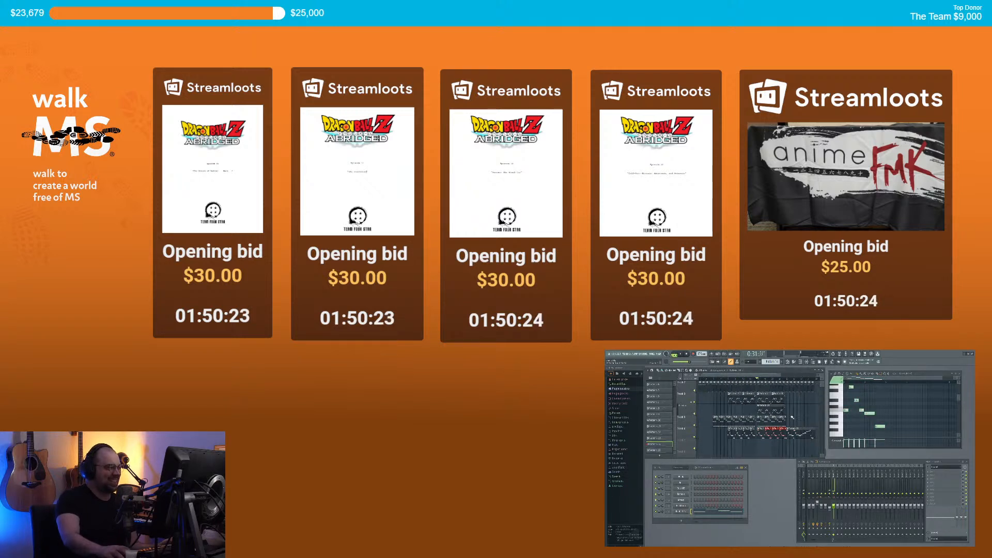
key(space)
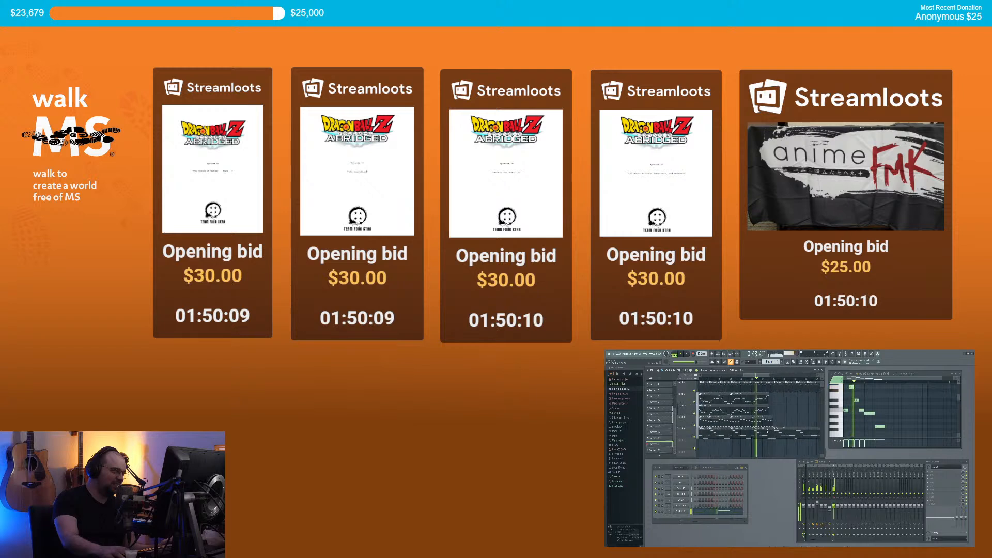
key(space)
drag(775, 428, 767, 423)
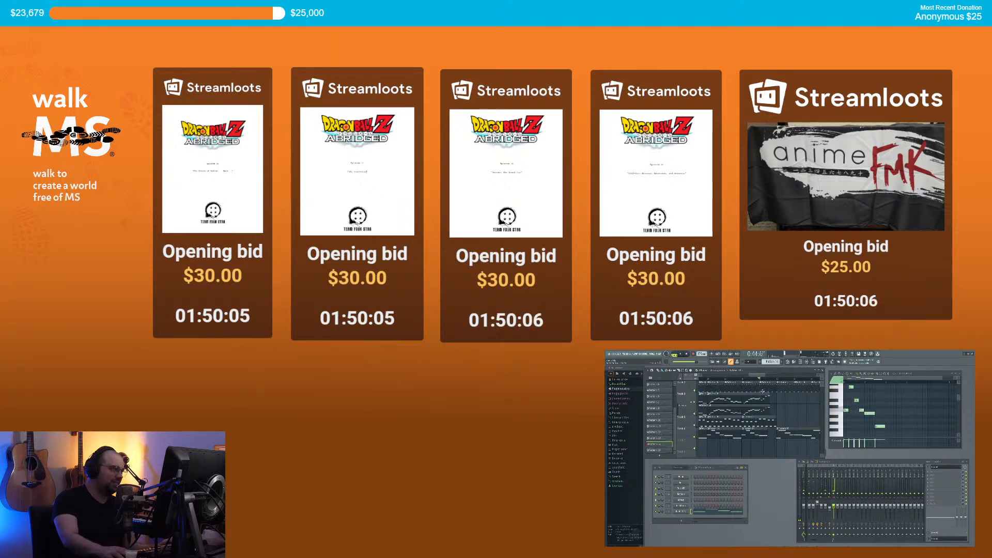
key(space)
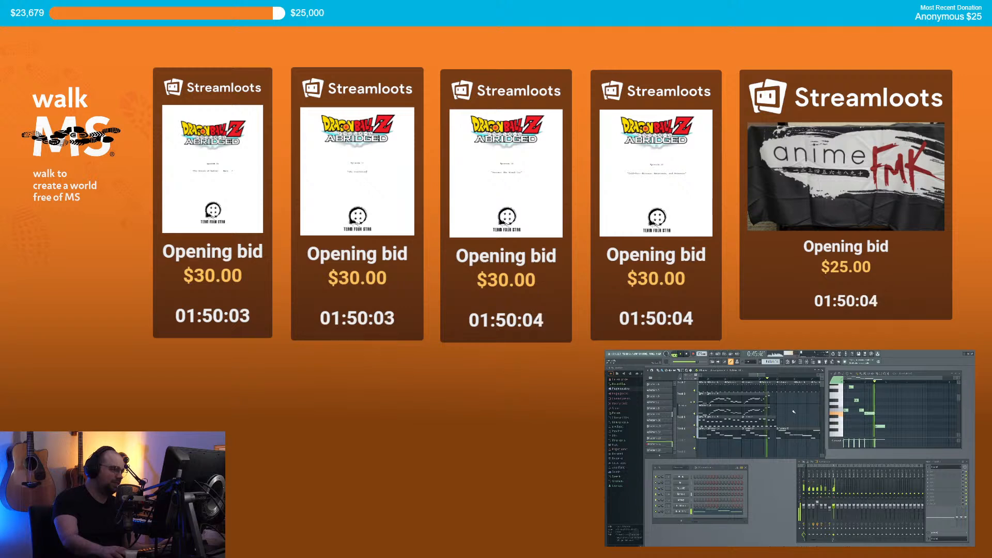
scroll(799, 412, down, 5)
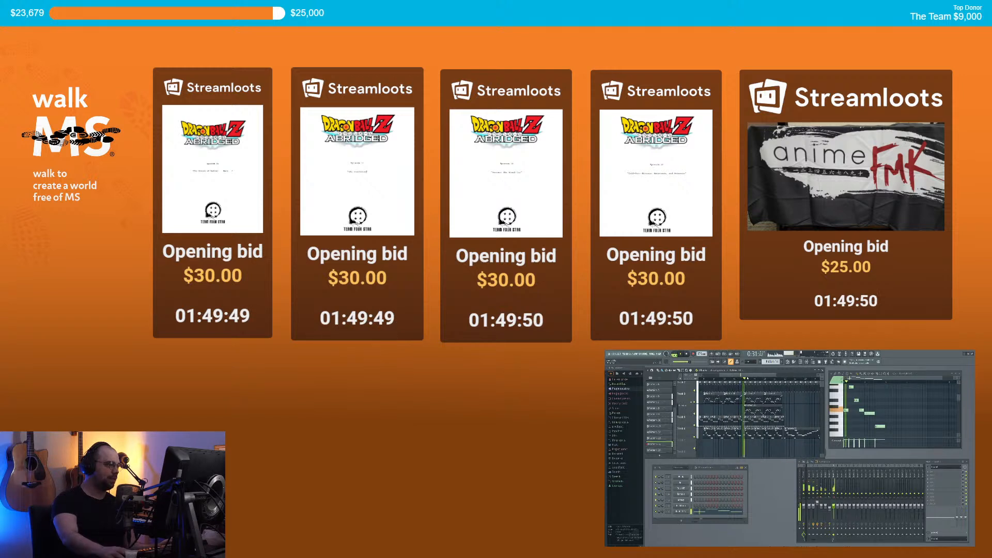
click(684, 522)
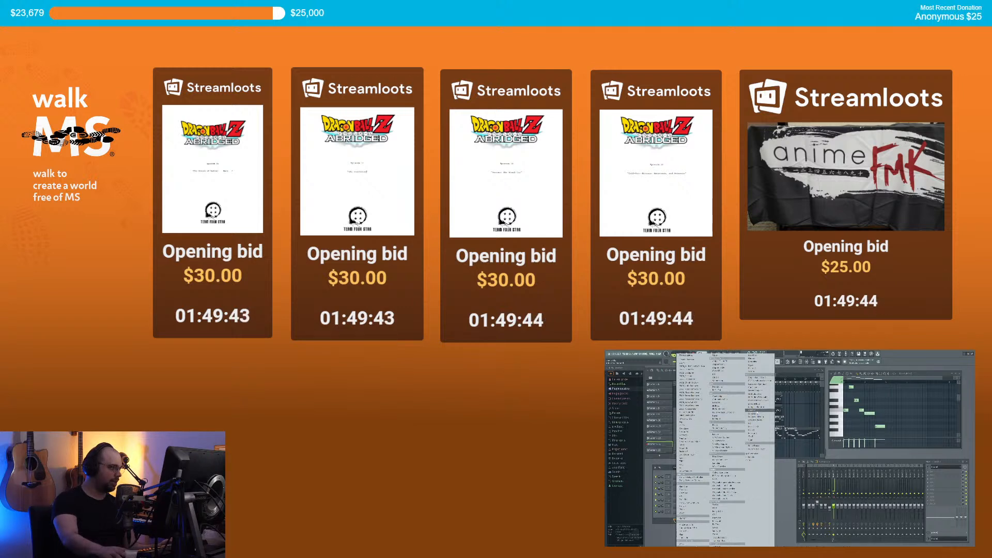
Step: Add a Kontakt instrument and load Analog Dreams from the purple library
click(756, 412)
drag(695, 392, 742, 398)
click(706, 456)
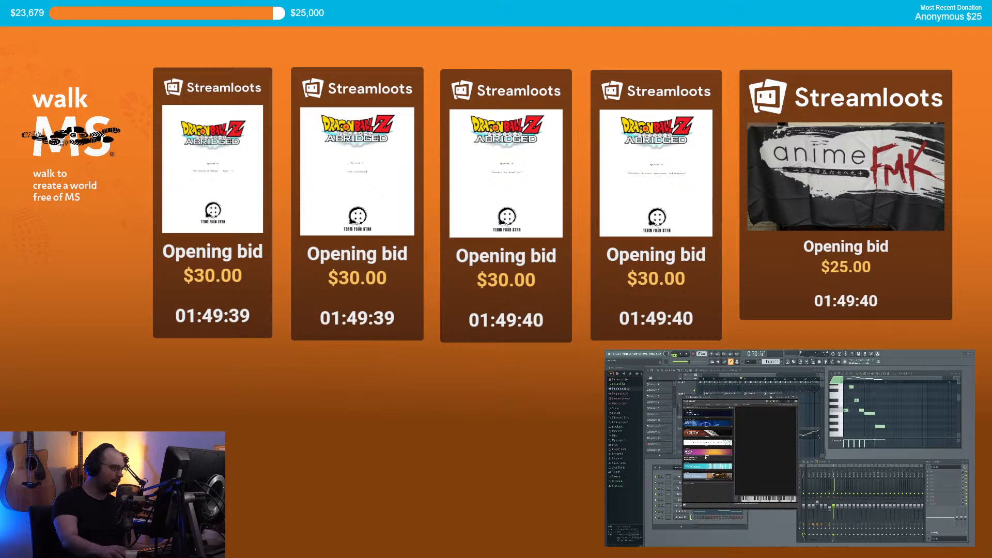
double_click(695, 459)
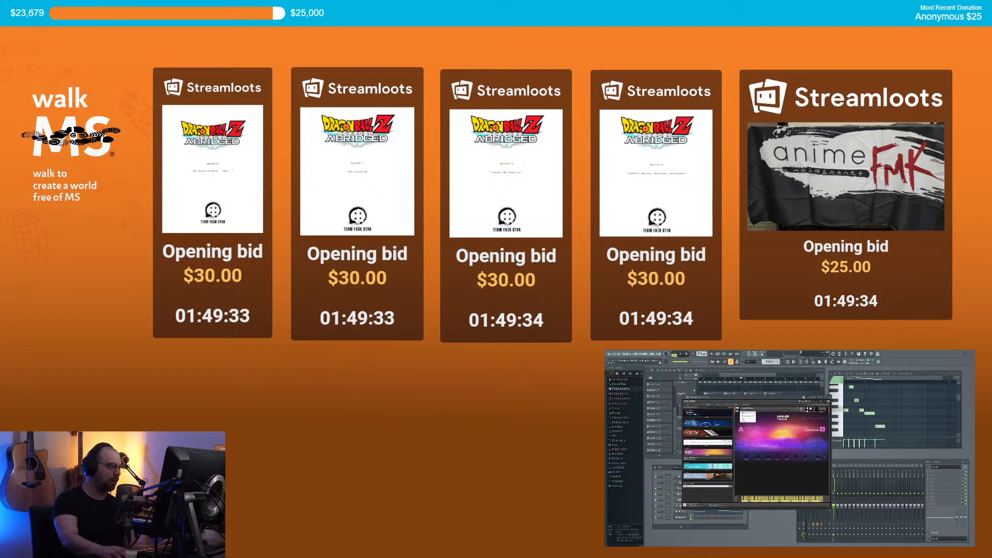
mouse_move(745, 413)
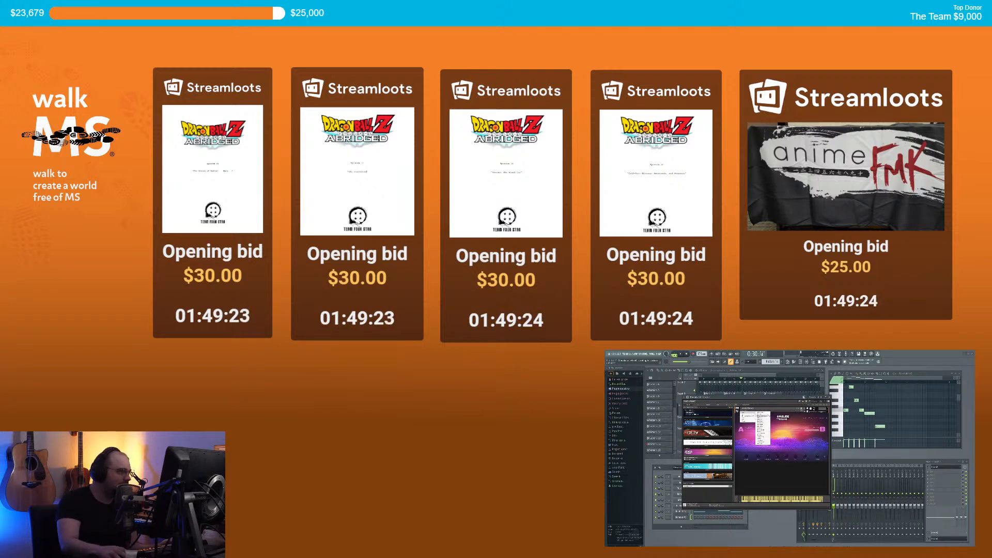
click(781, 476)
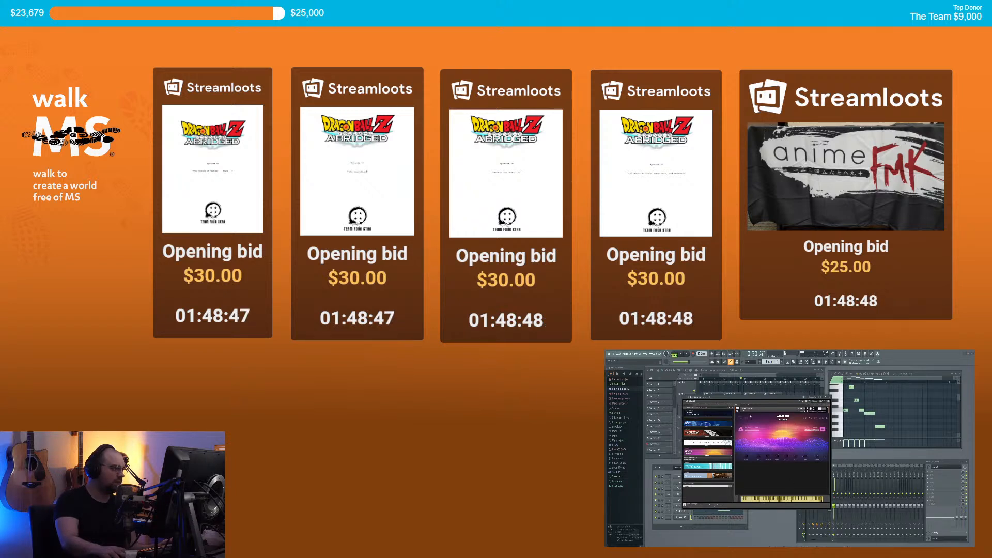
Step: Switch the Analog Dreams instrument to its edit page with the graph
click(743, 411)
click(794, 423)
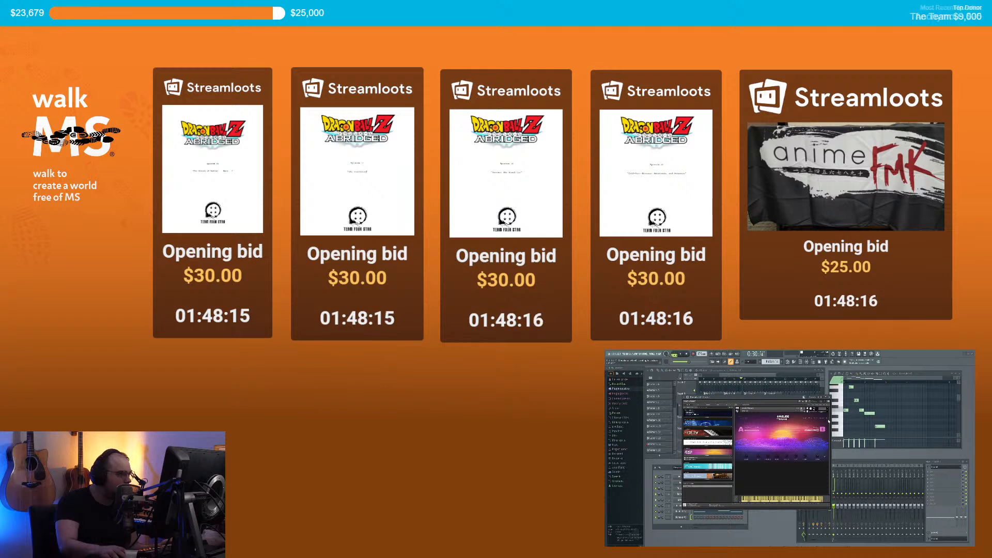
click(828, 419)
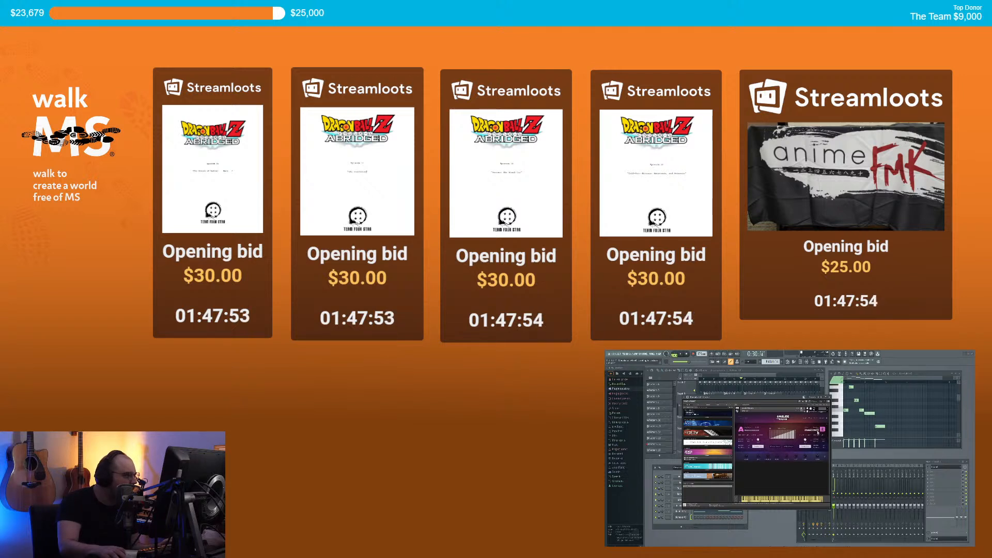
Step: Browse the Analog Dreams pages and preset list, then close the Kontakt window
click(811, 419)
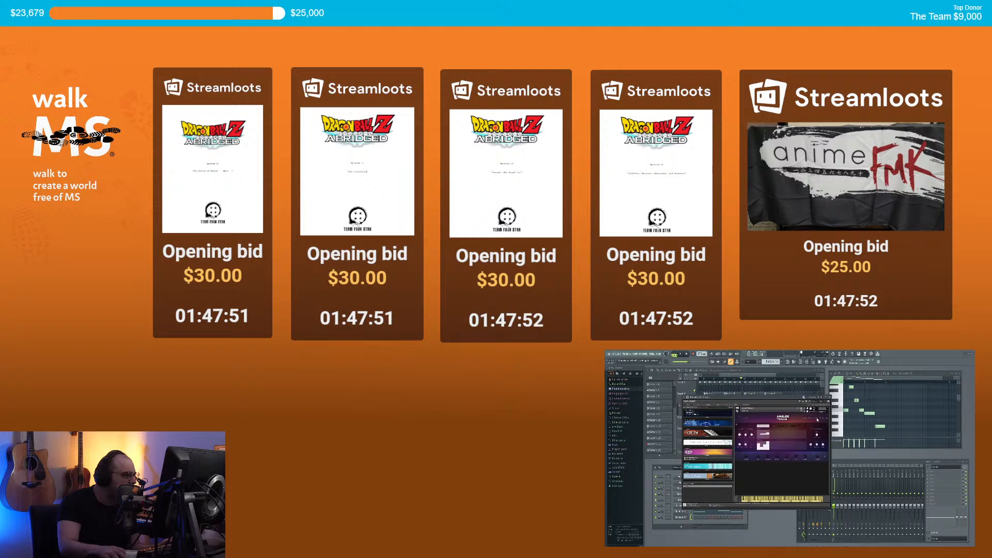
click(812, 419)
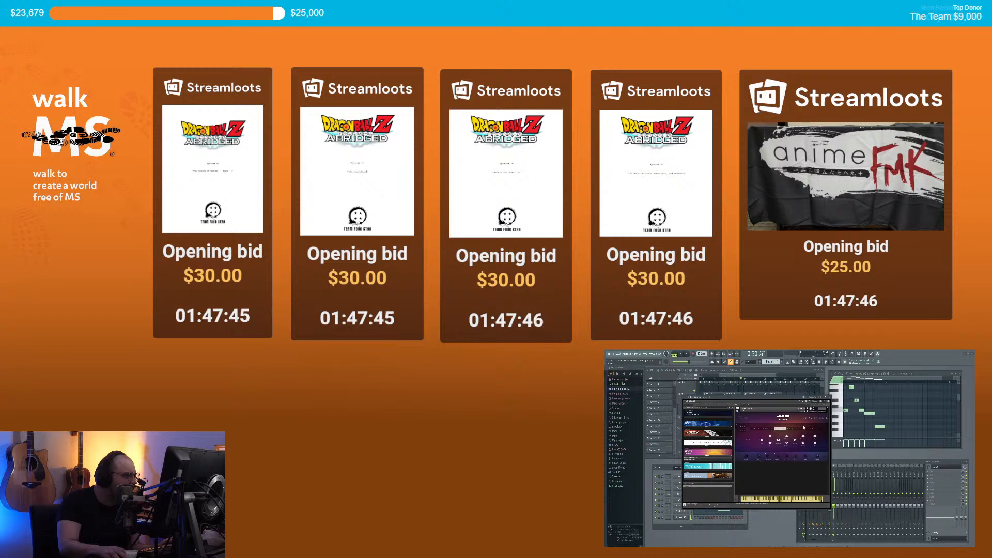
click(806, 419)
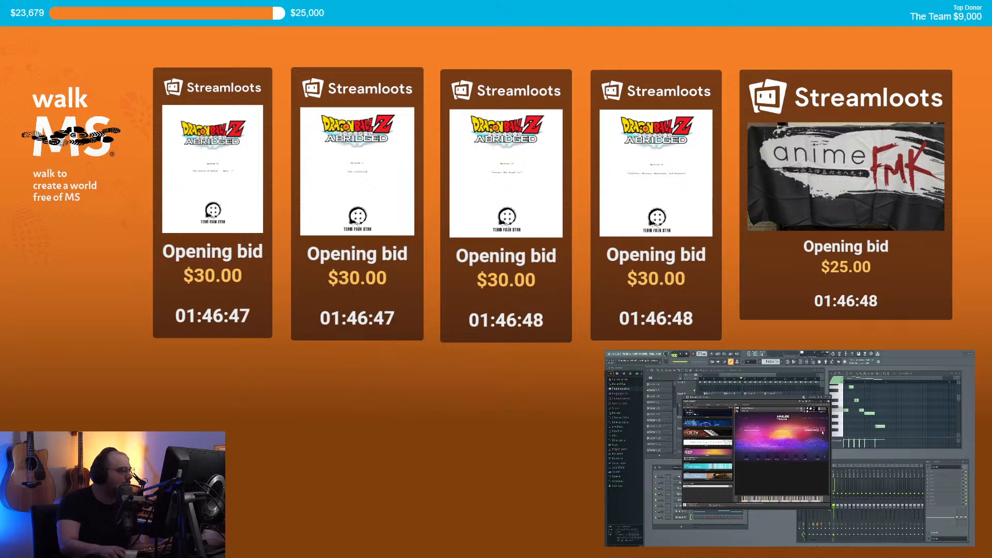
click(817, 432)
click(827, 425)
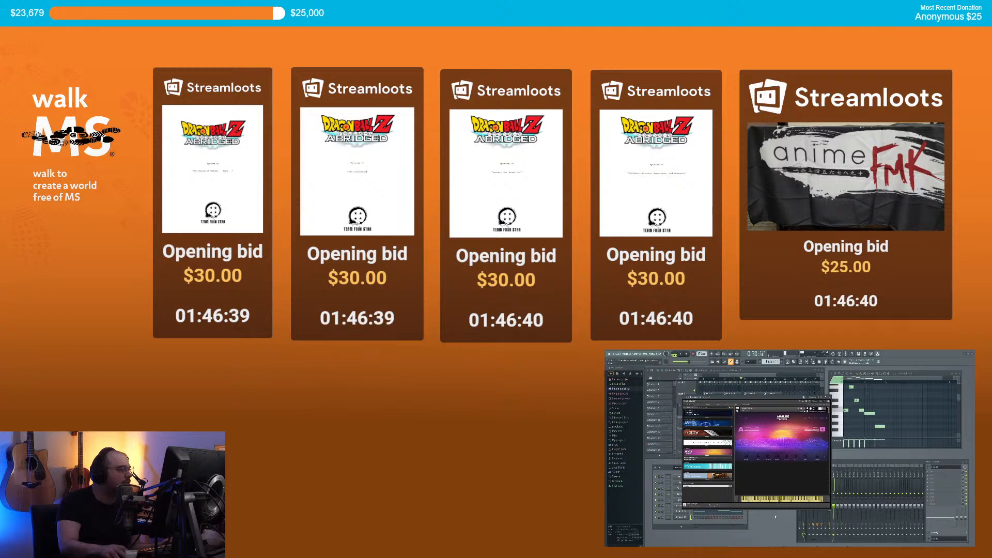
click(830, 398)
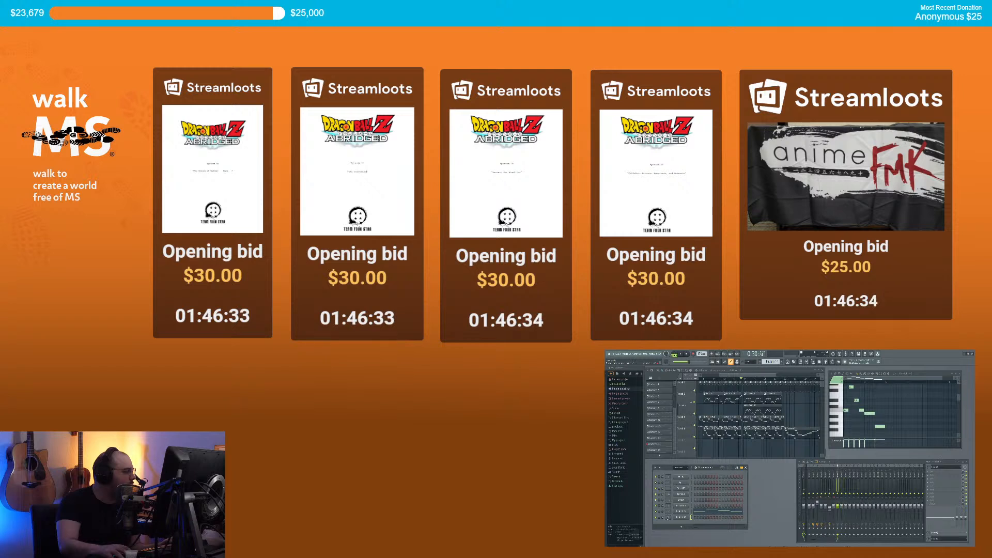
Step: Load Fruity Soft Clipper into the mixer track's first effect slot
click(929, 471)
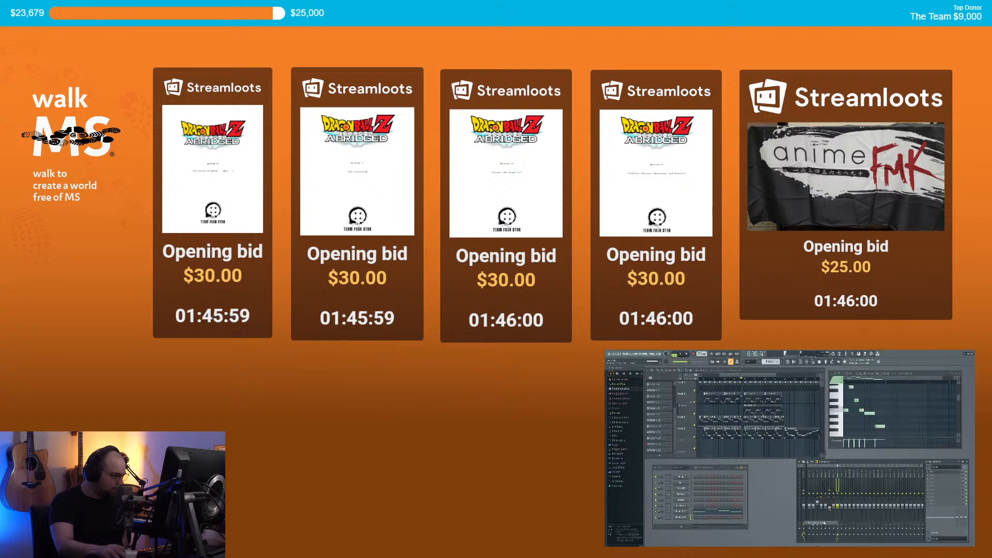
click(827, 519)
drag(632, 372, 785, 436)
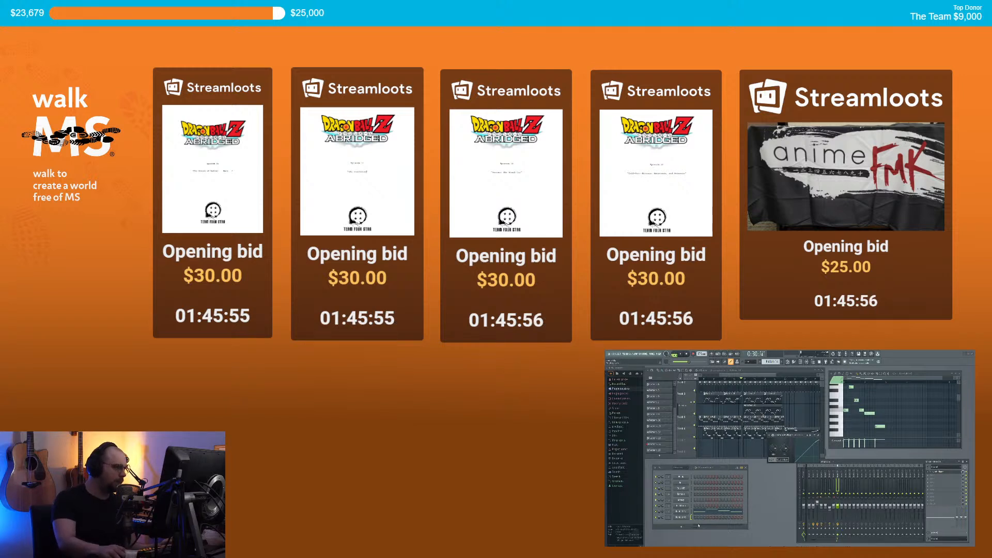
Step: Create empty Pattern 16 for the channel and raise the soft clipper's threshold
right_click(687, 520)
click(695, 505)
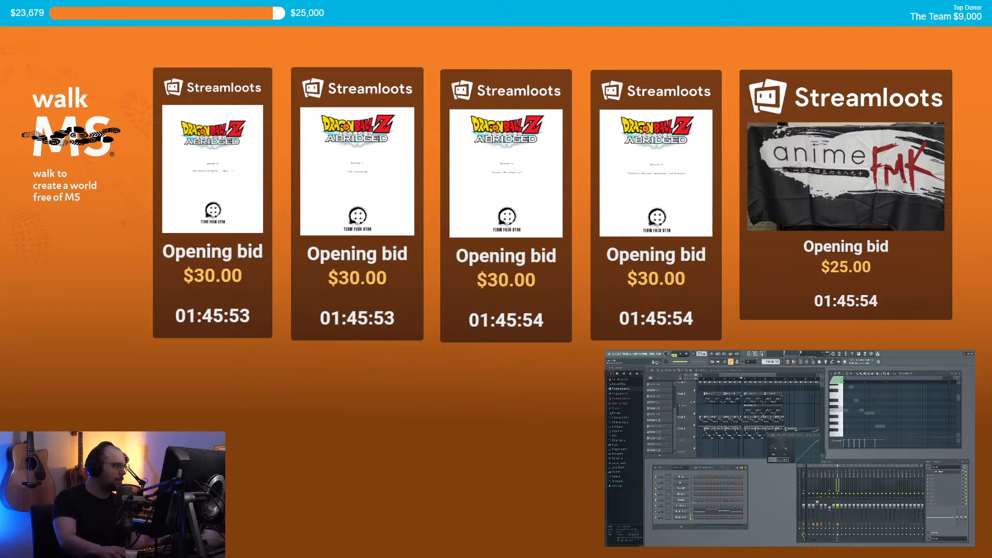
click(782, 362)
click(746, 441)
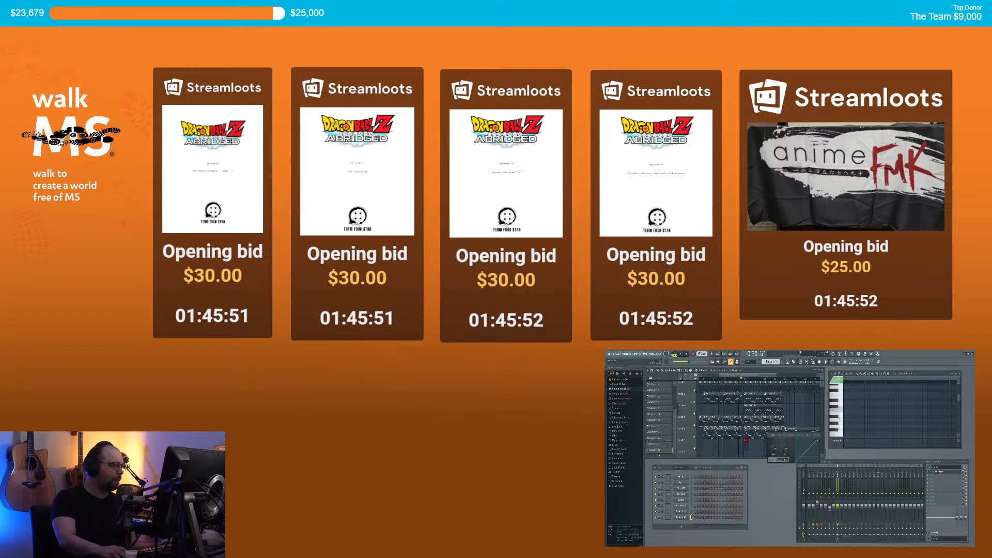
scroll(842, 432, down, 4)
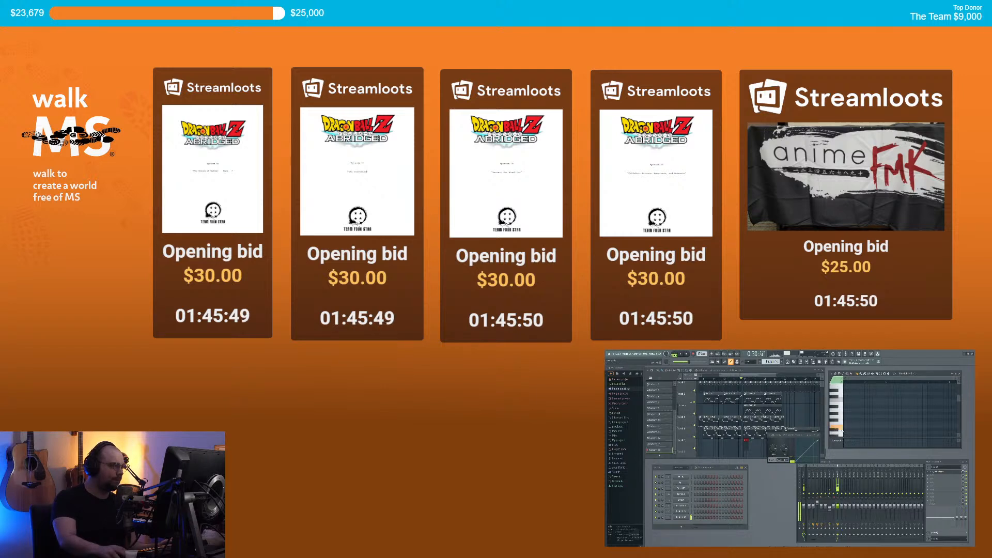
scroll(840, 429, down, 4)
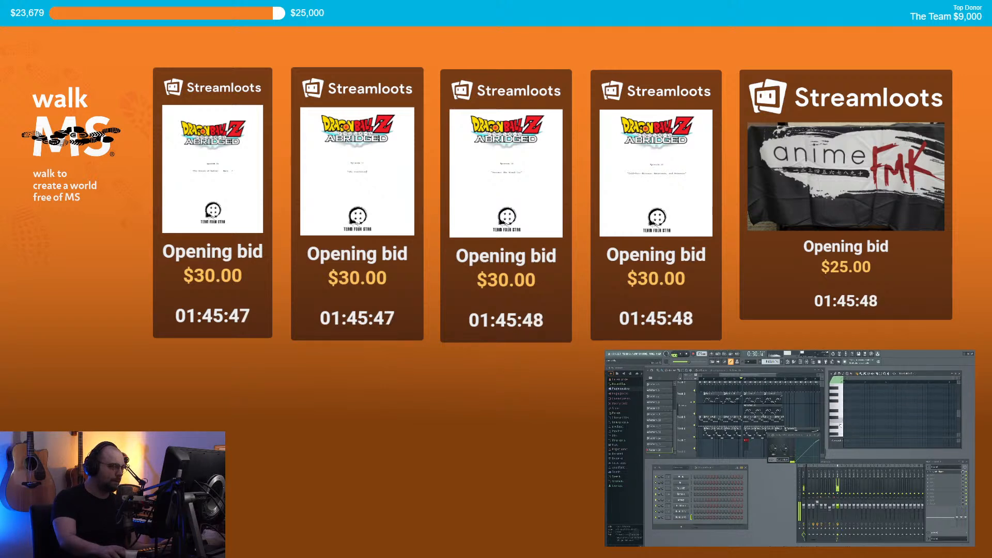
scroll(841, 410, up, 1)
click(841, 409)
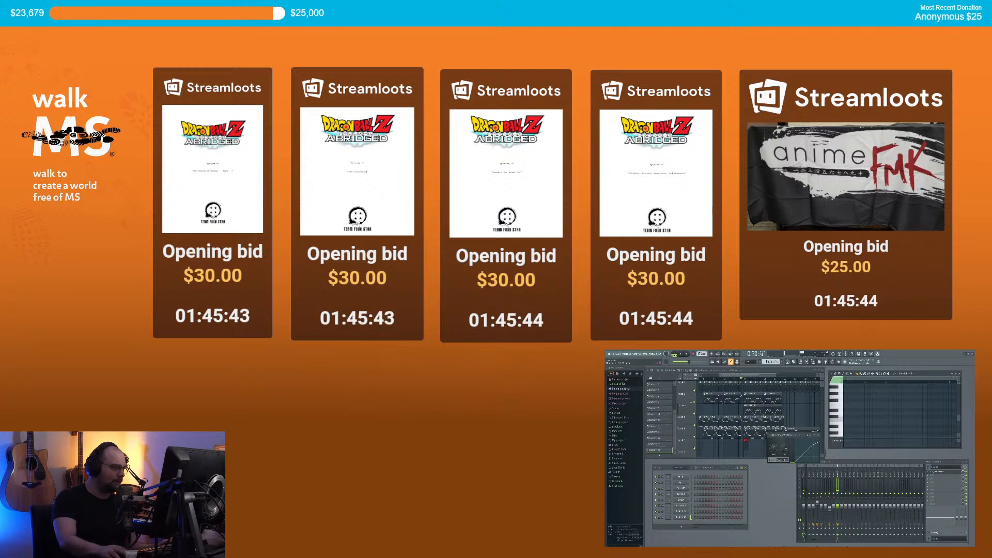
drag(773, 449, 773, 442)
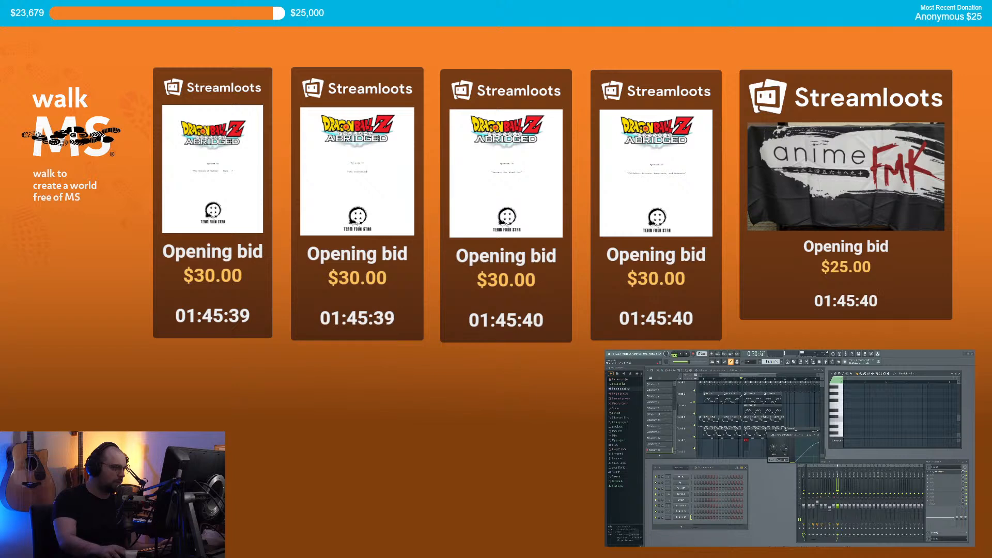
Step: Replace the soft clipper in mixer slot 1 with Patcher
click(934, 469)
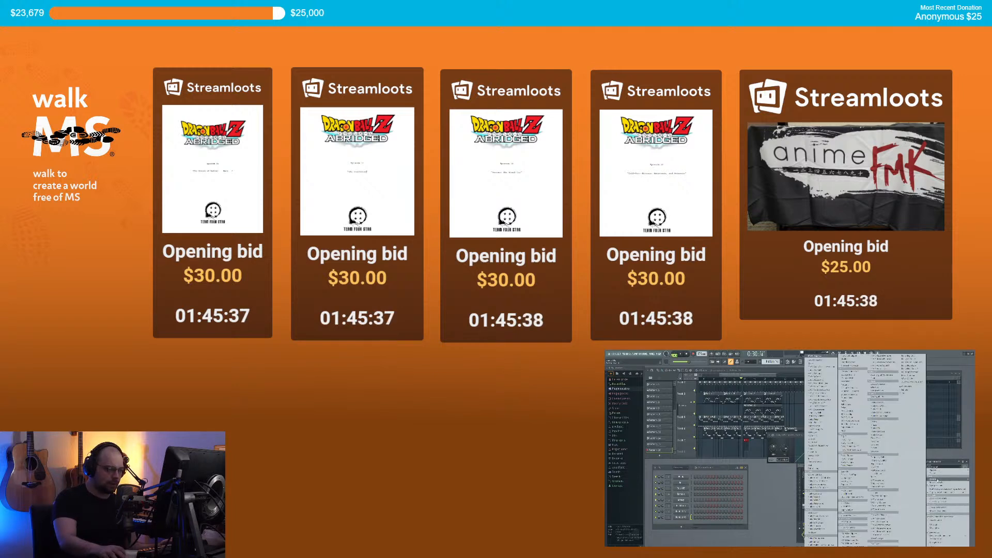
mouse_move(938, 471)
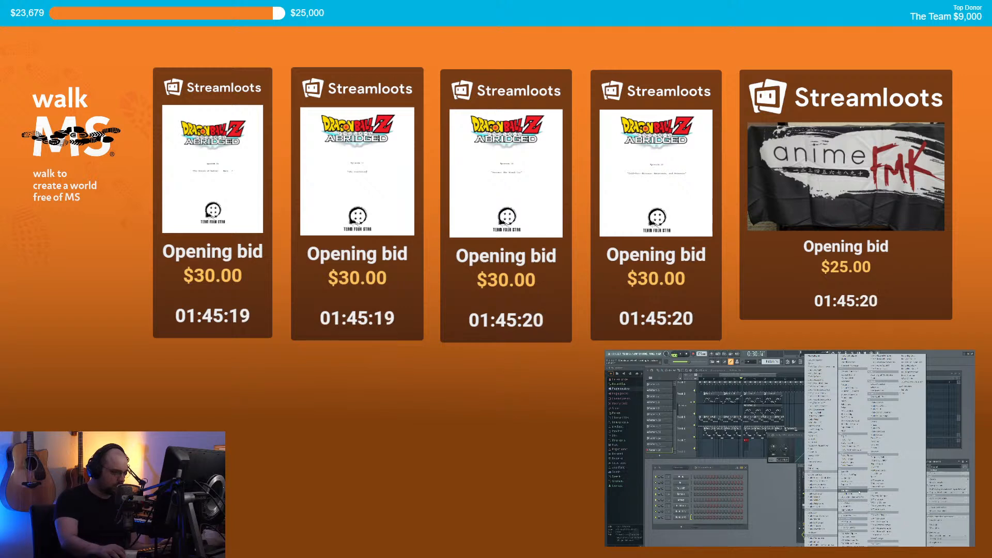
click(878, 498)
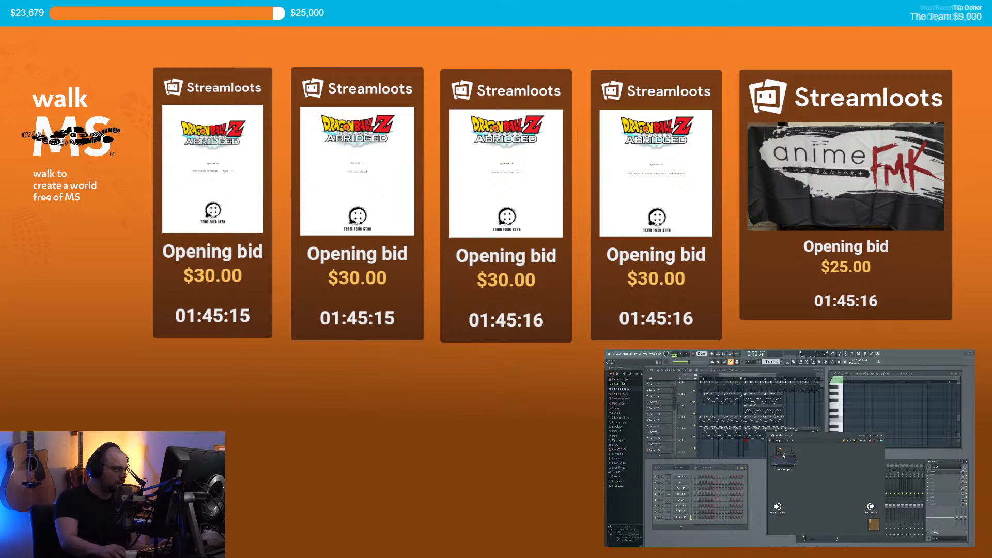
Step: Rearrange the Patcher modules and wire From FL Studio into VFX Envelope
drag(801, 453, 779, 460)
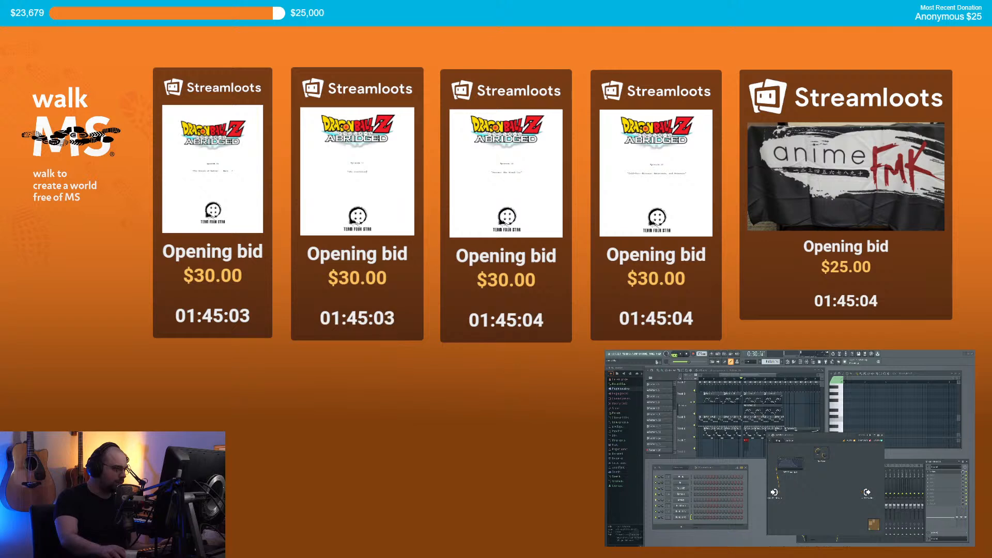
drag(795, 465, 847, 452)
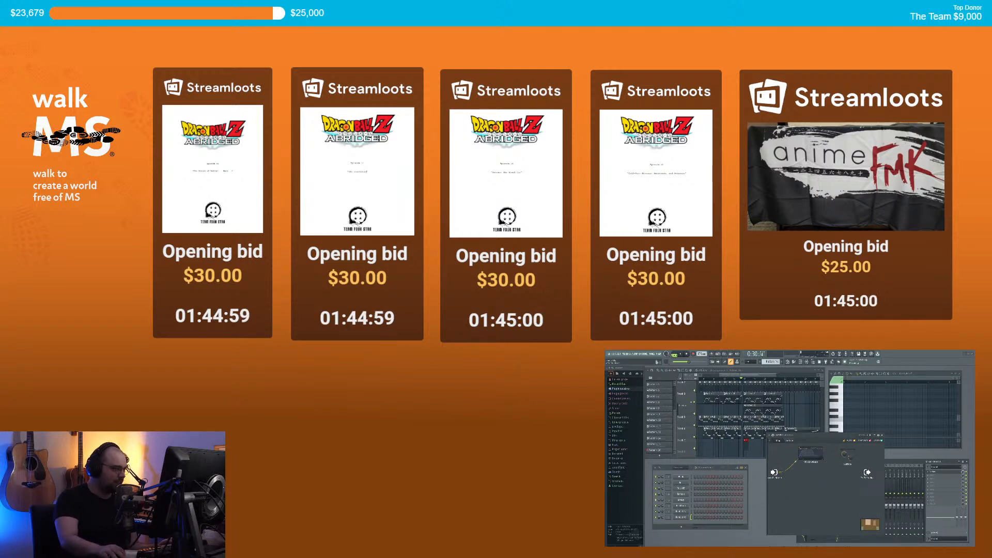
drag(780, 474, 829, 470)
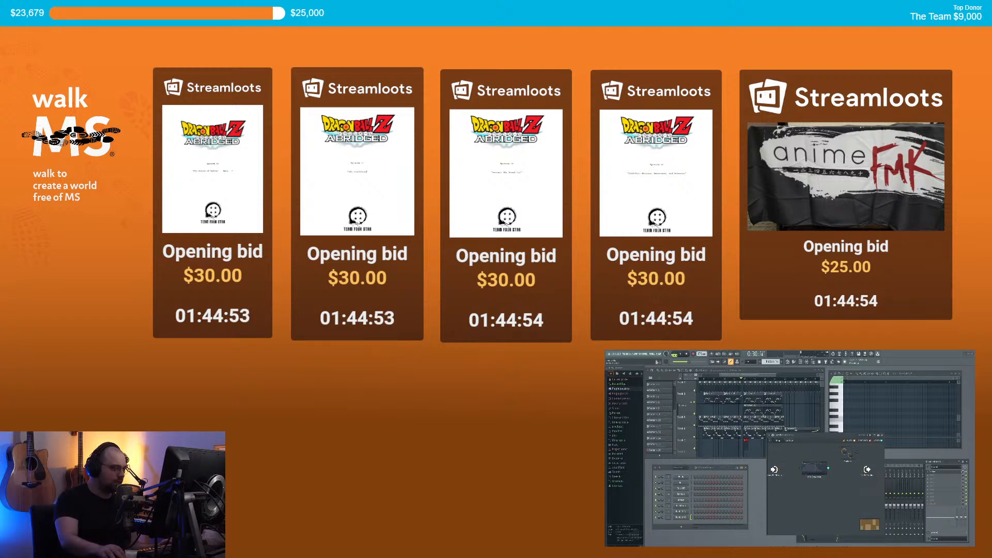
right_click(865, 469)
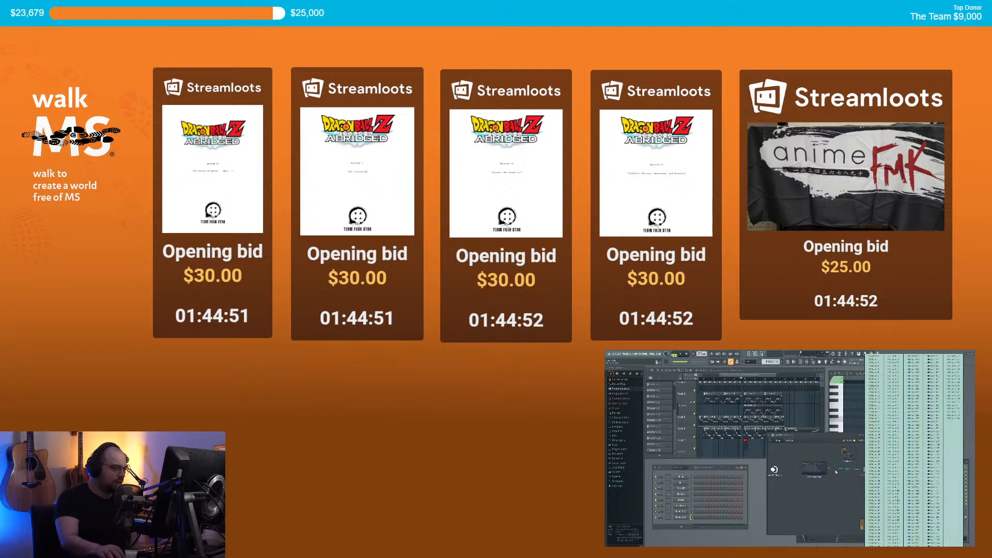
click(843, 471)
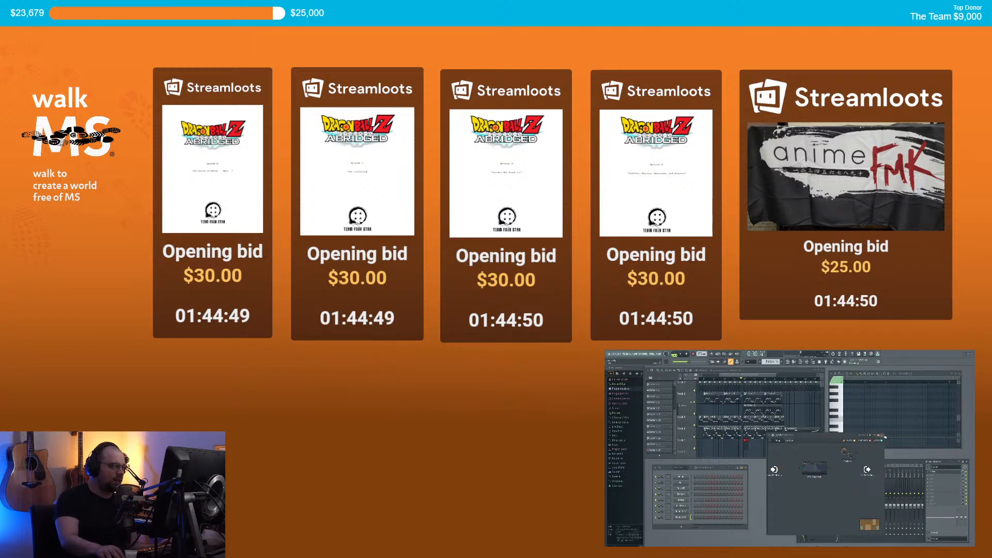
Step: Close Patcher and delete it from mixer slot 1, leaving the slot empty
click(931, 473)
click(930, 472)
click(933, 473)
key(Return)
click(932, 474)
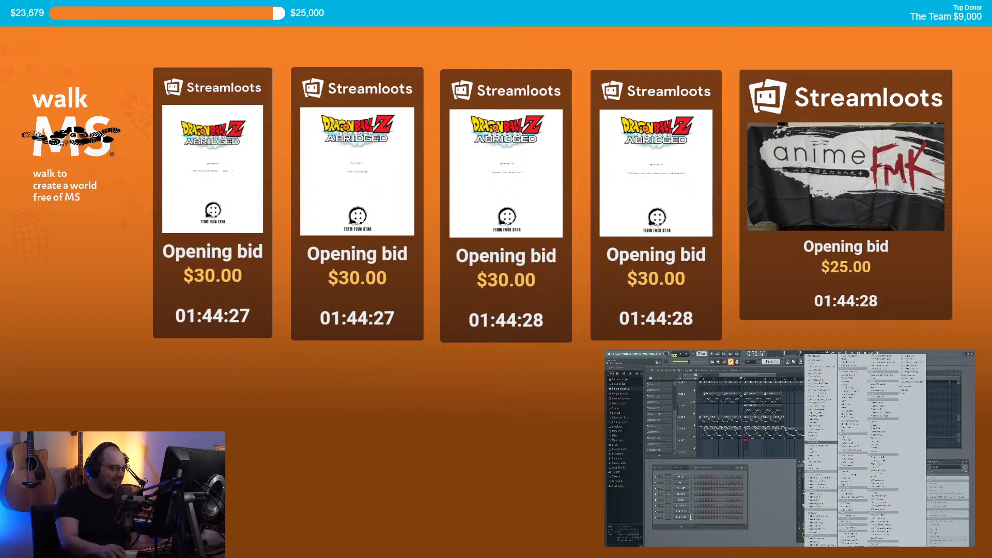
click(829, 458)
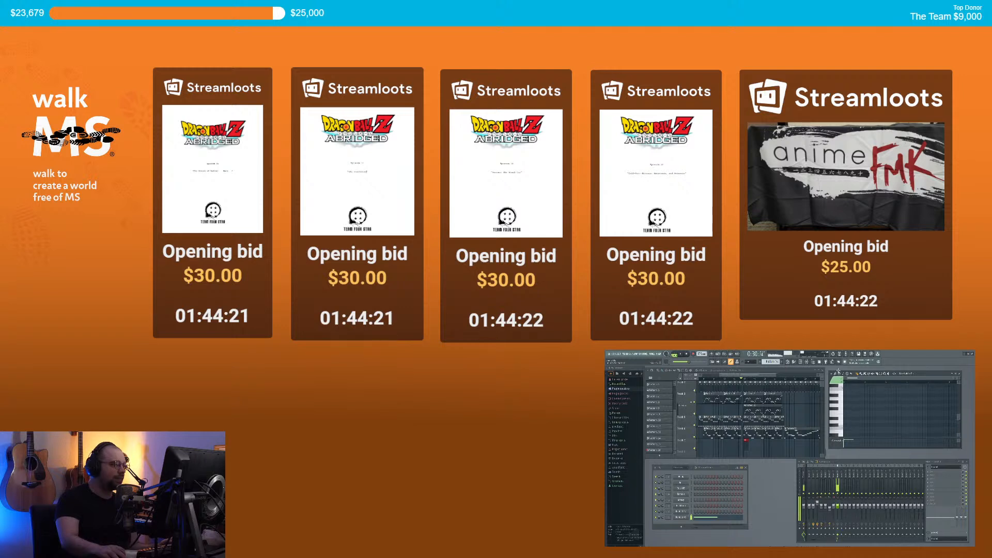
Step: Delete the short piano-roll note and unload Analog Dreams from the channel's Kontakt
right_click(849, 399)
scroll(850, 413, down, 3)
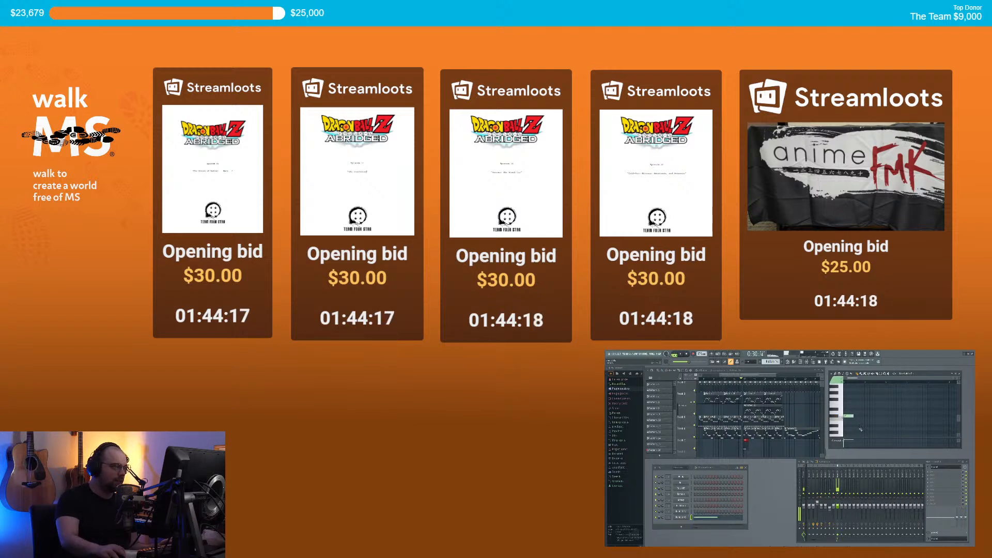
right_click(686, 517)
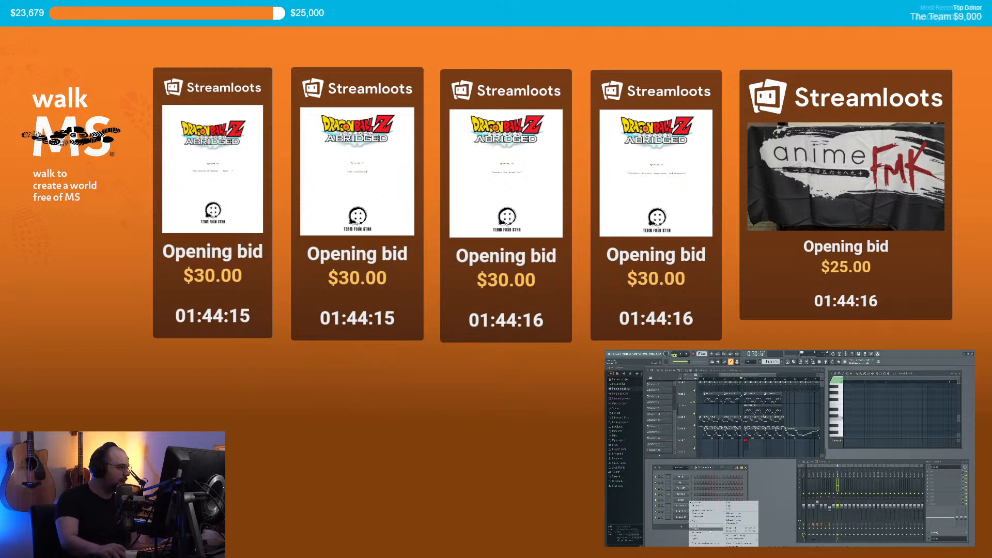
click(686, 518)
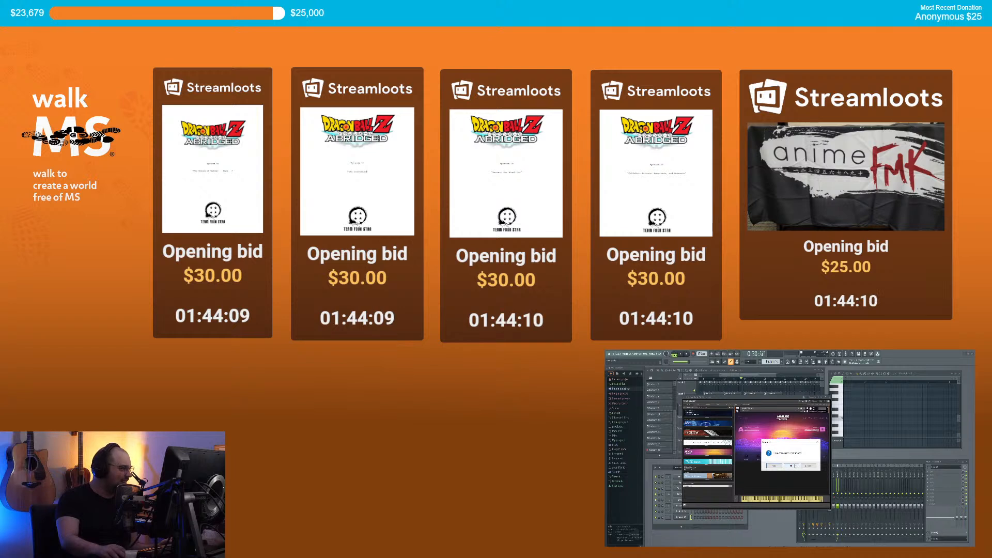
click(827, 408)
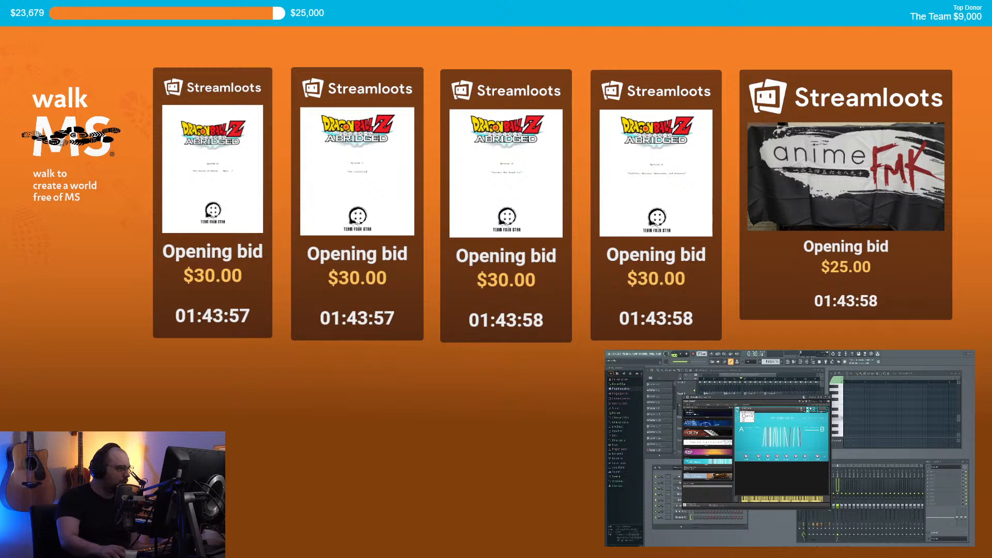
Step: Remove the teal instrument from Kontakt and close the Kontakt window
mouse_move(751, 415)
click(781, 505)
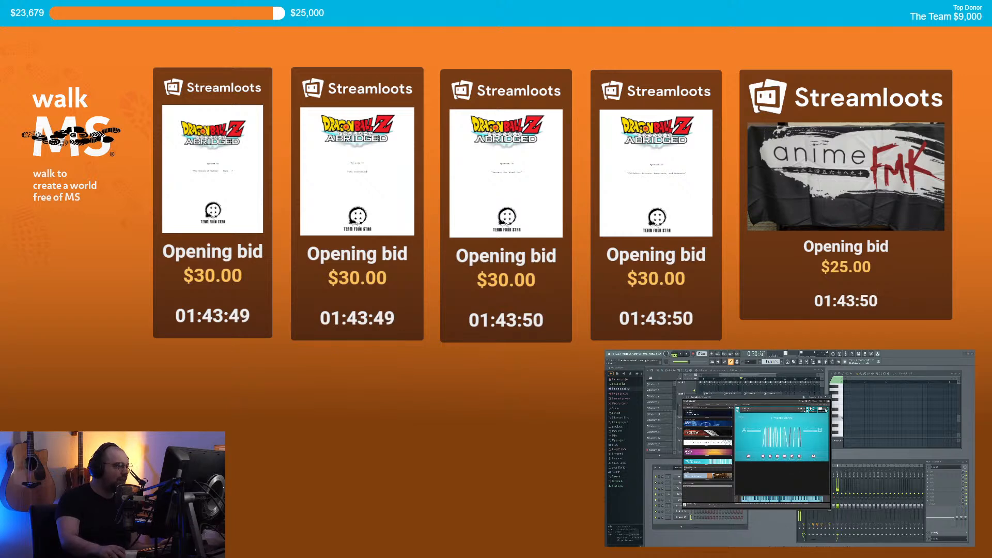
click(827, 409)
scroll(731, 470, down, 5)
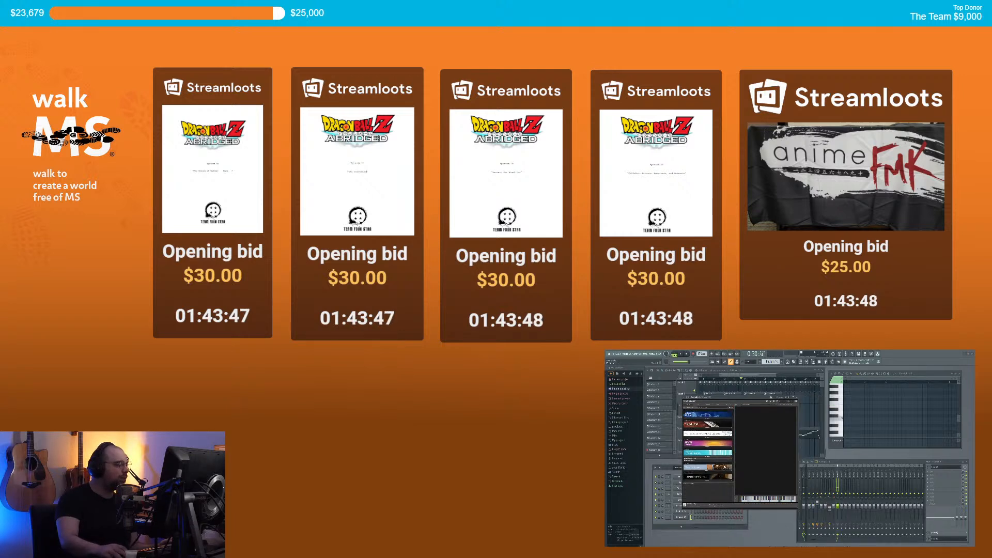
scroll(730, 467, up, 5)
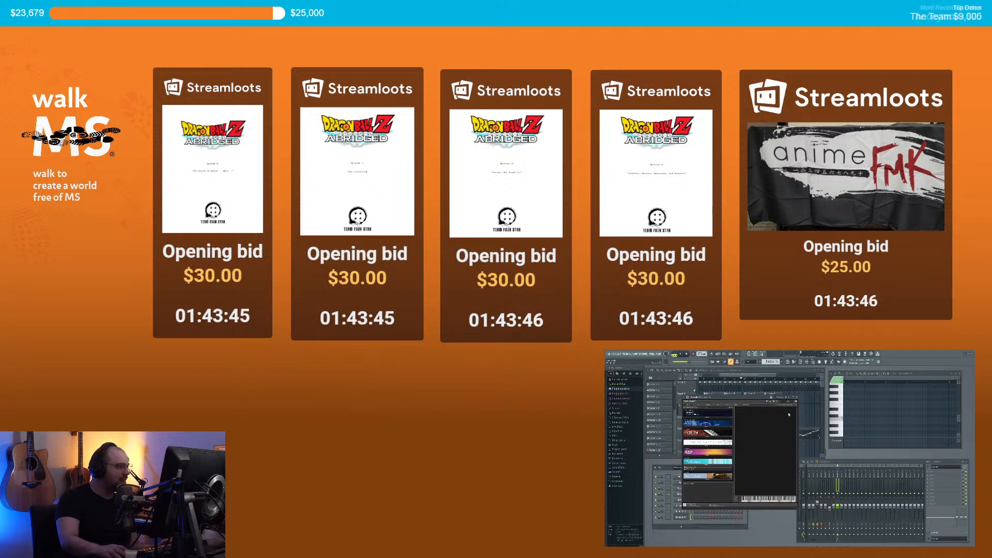
click(796, 397)
Step: Replace the last Kontakt channel's instrument with Sytrus, load a preset, and close Sytrus
right_click(686, 519)
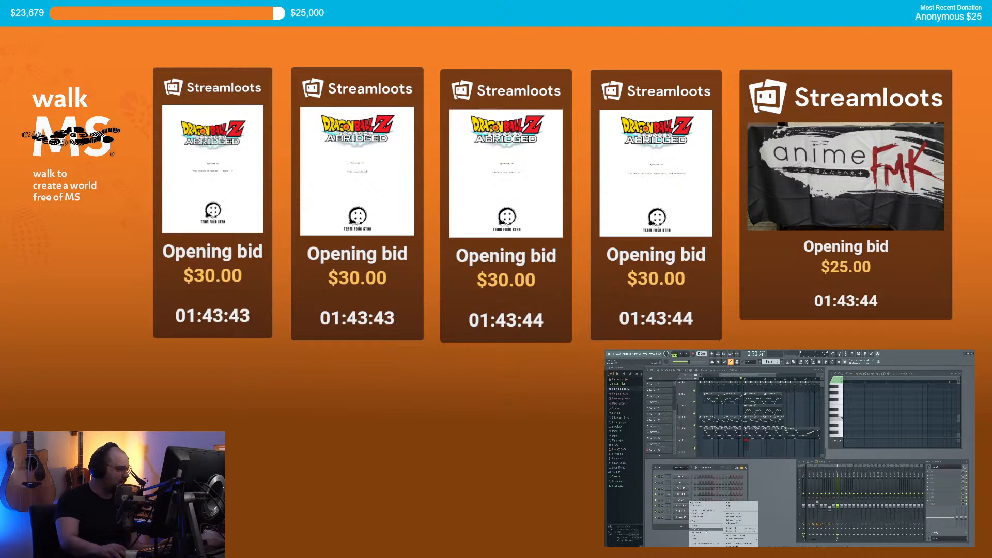
mouse_move(707, 529)
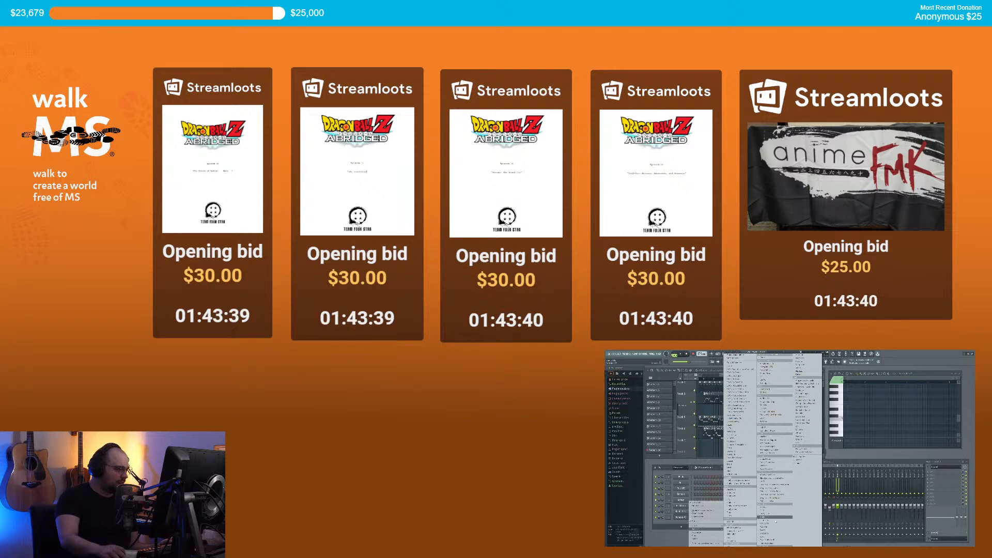
click(770, 536)
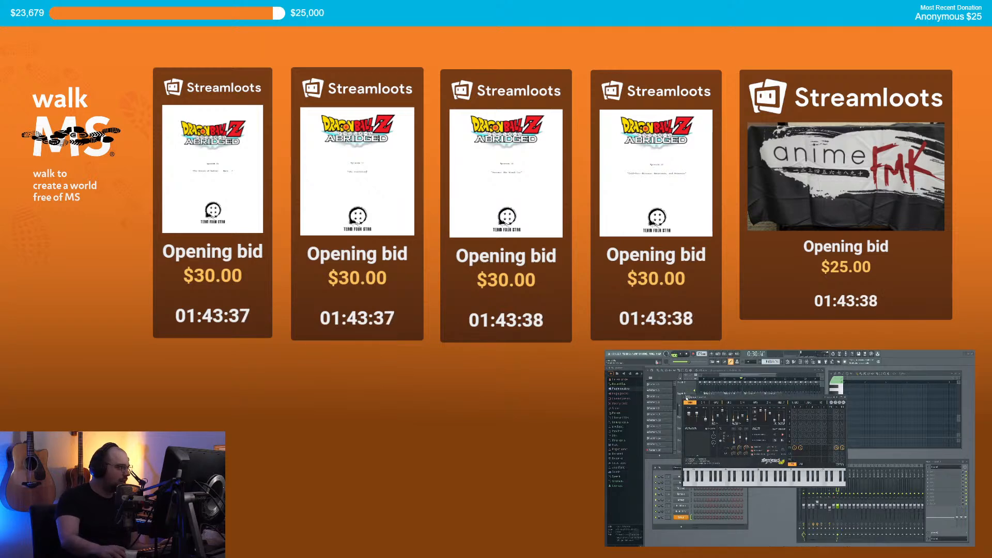
click(684, 397)
mouse_move(696, 407)
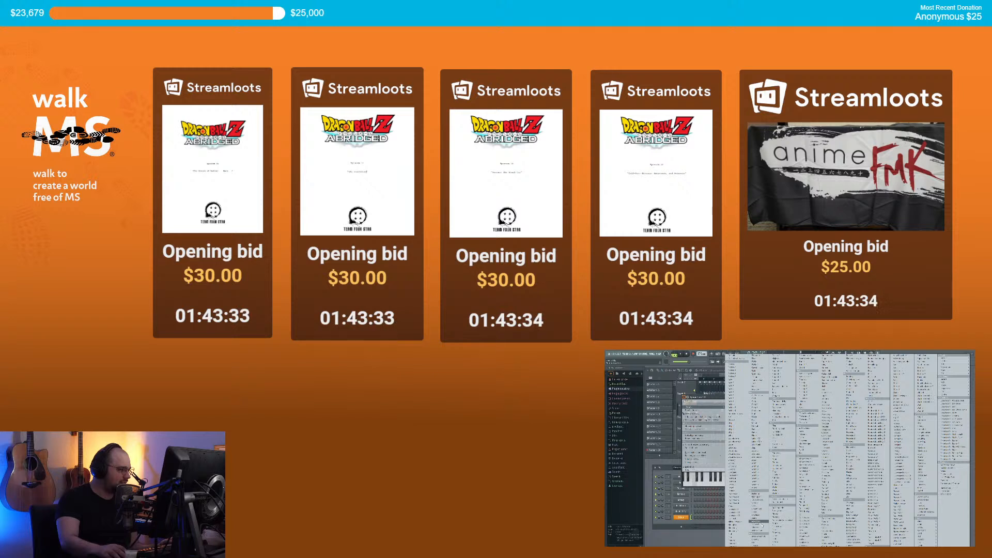
click(758, 398)
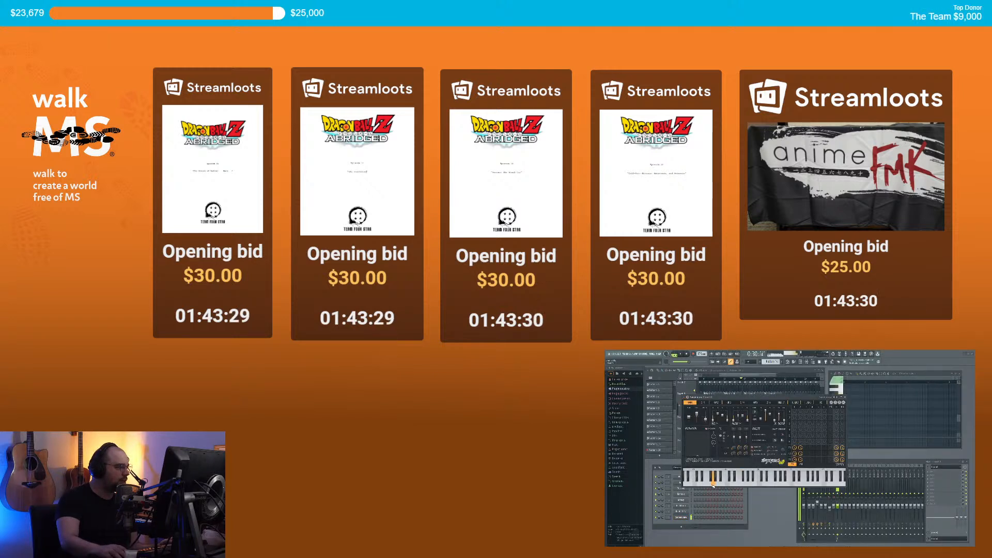
click(843, 403)
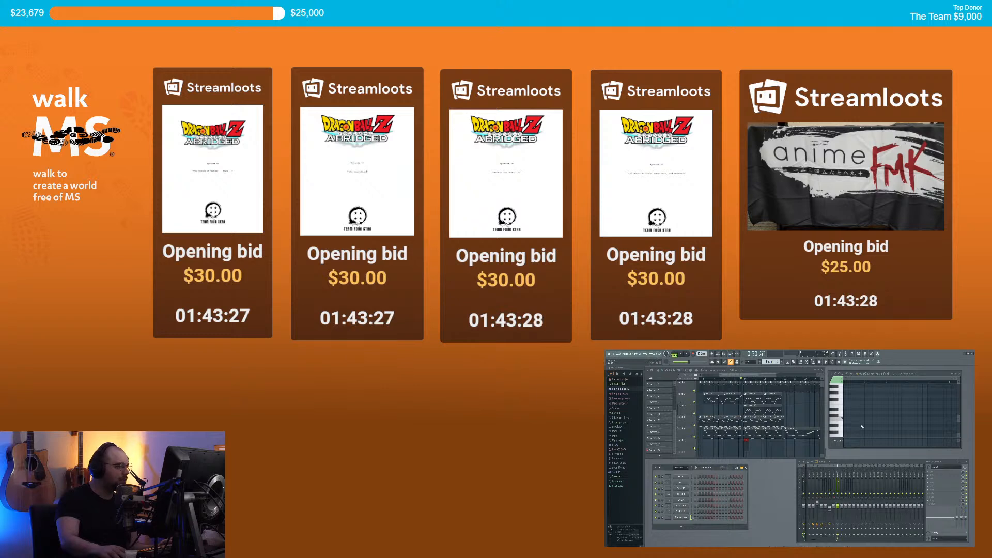
Step: Enter three short stepped notes in the piano roll and audition the melody
click(845, 408)
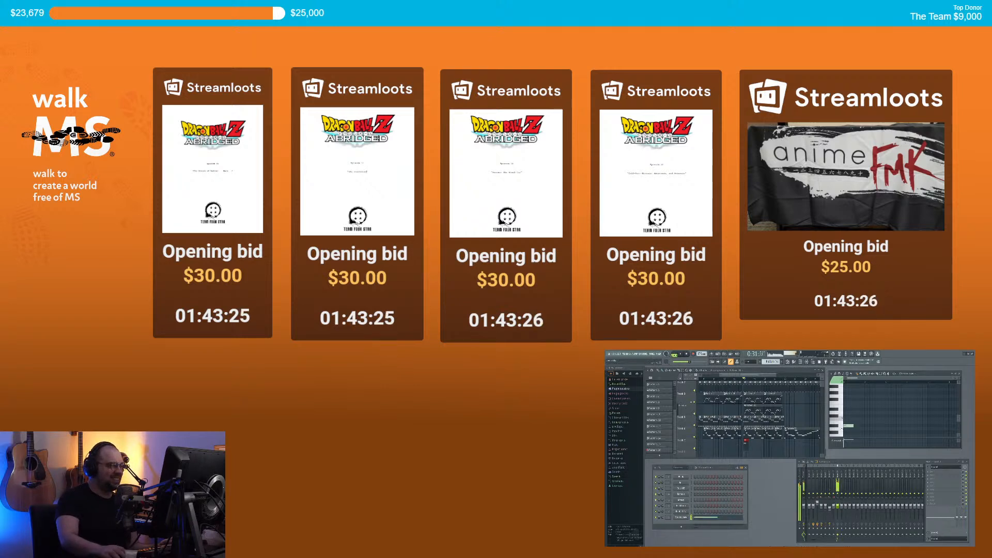
drag(846, 398, 846, 396)
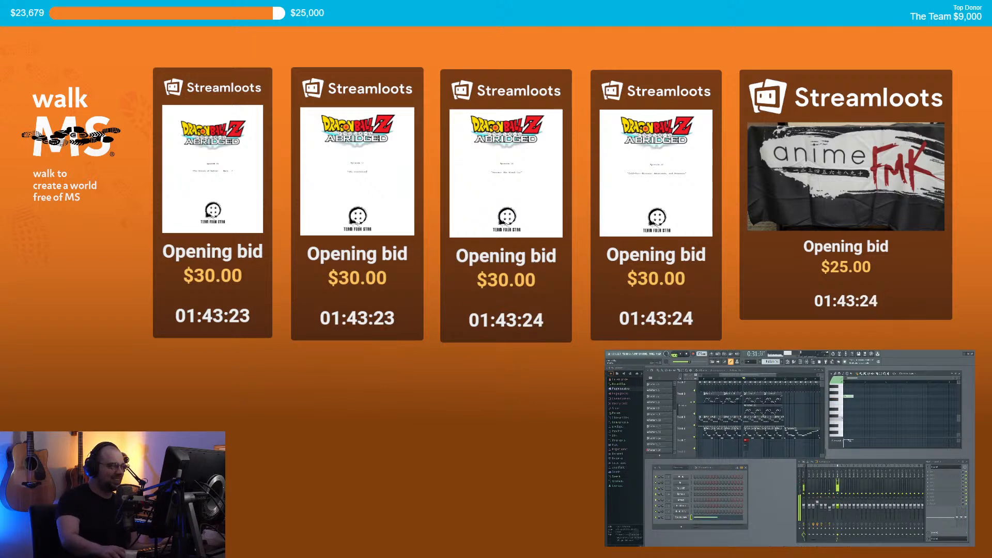
drag(838, 511, 837, 513)
key(space)
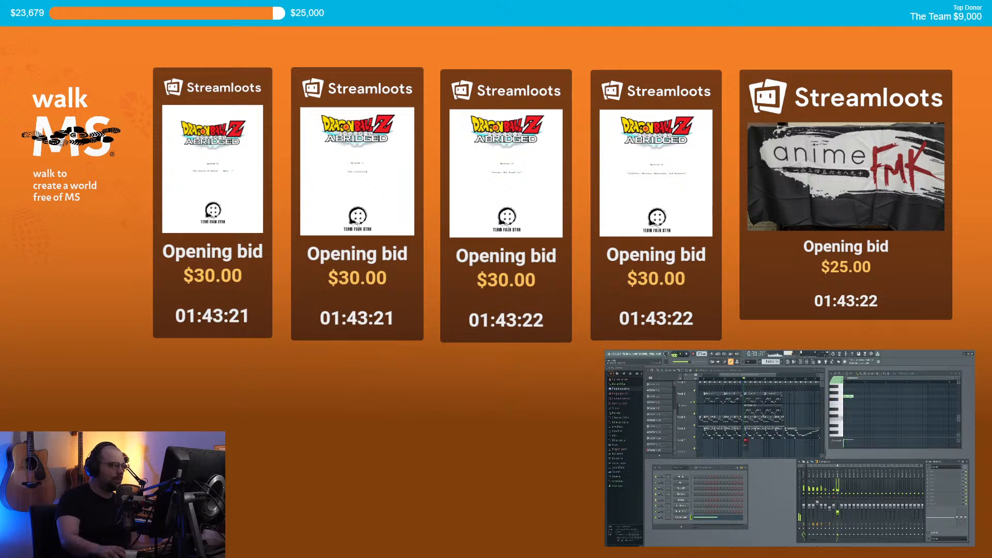
drag(853, 396, 846, 406)
click(850, 392)
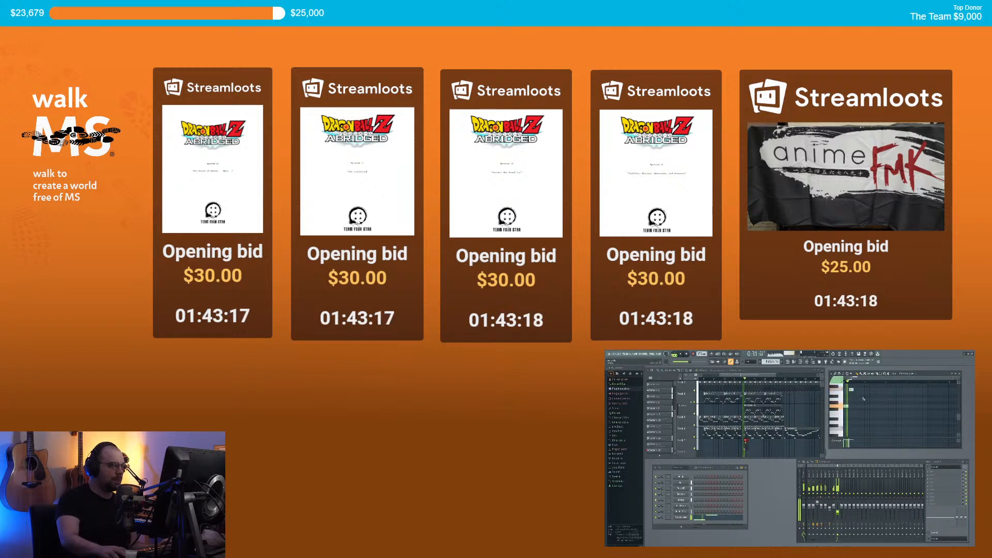
click(856, 417)
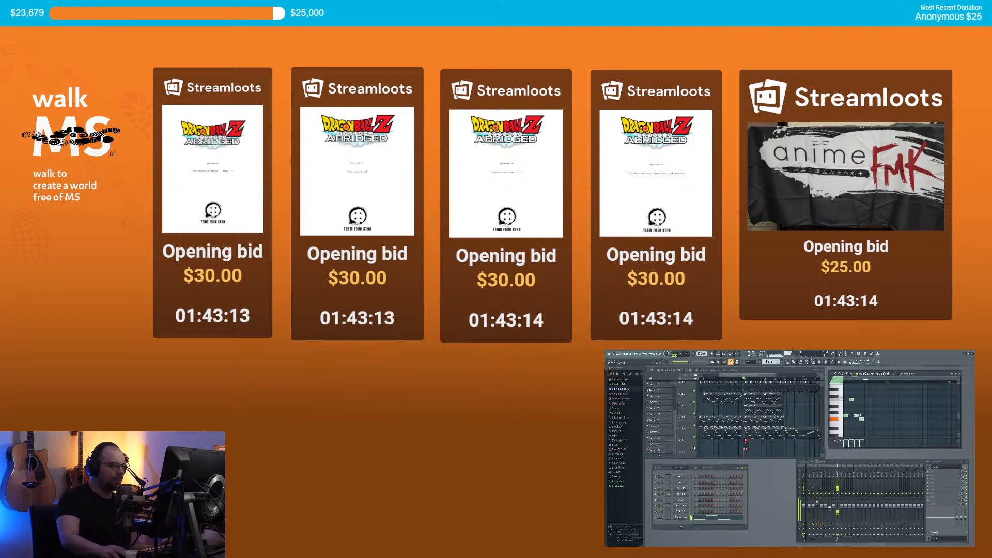
key(space)
Step: Shorten the Pattern 16 clips on Track 7 and replay the arrangement
drag(745, 441, 782, 445)
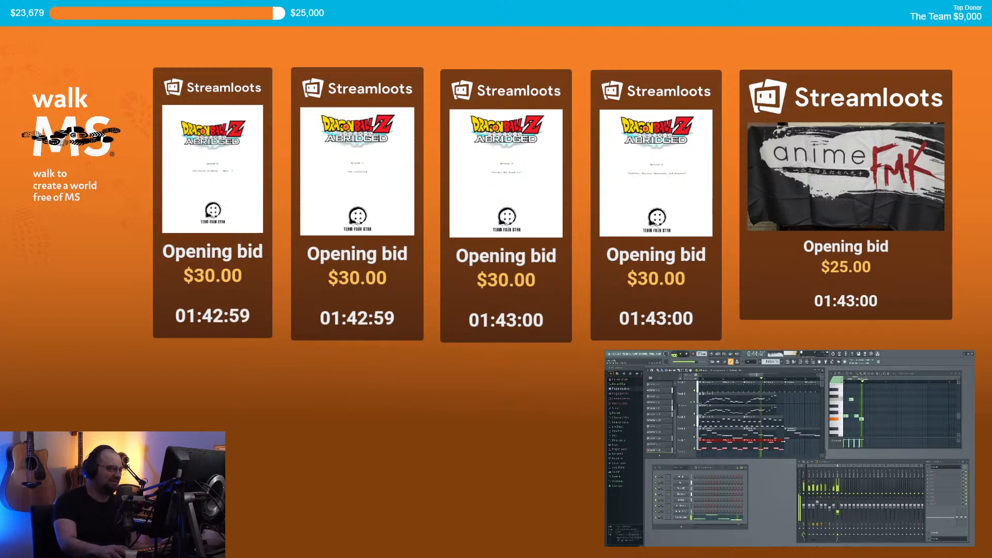
drag(784, 441, 777, 441)
key(space)
key(ctrl+d)
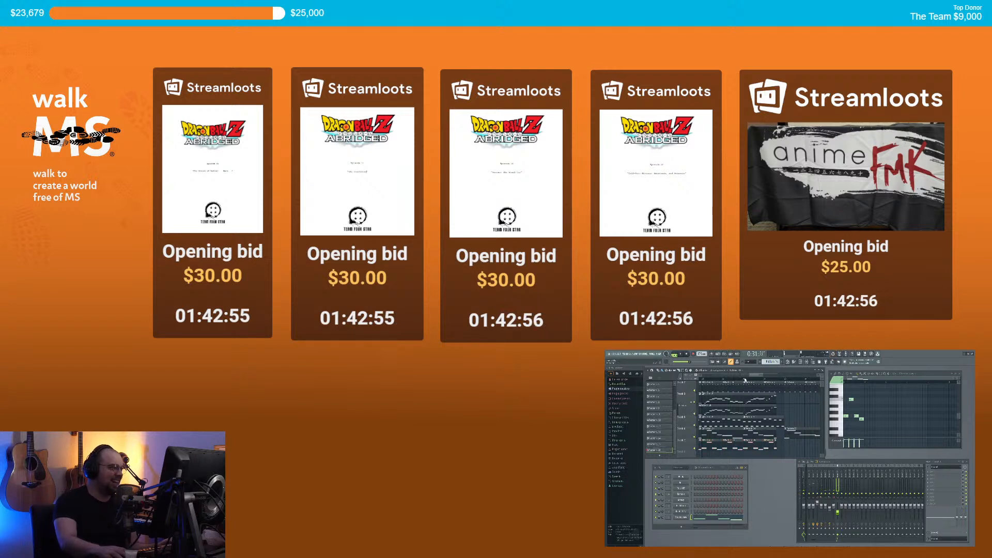
key(space)
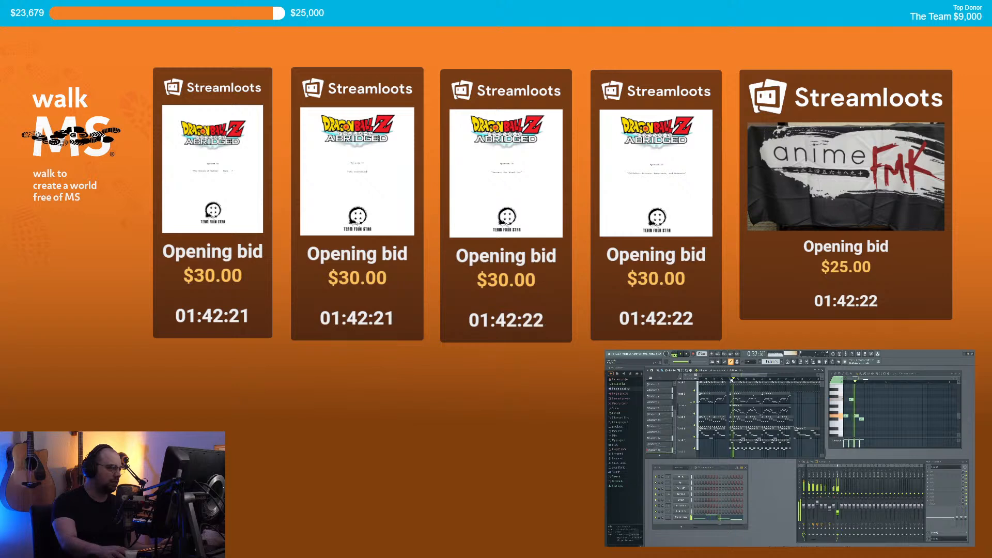
scroll(725, 418, down, 2)
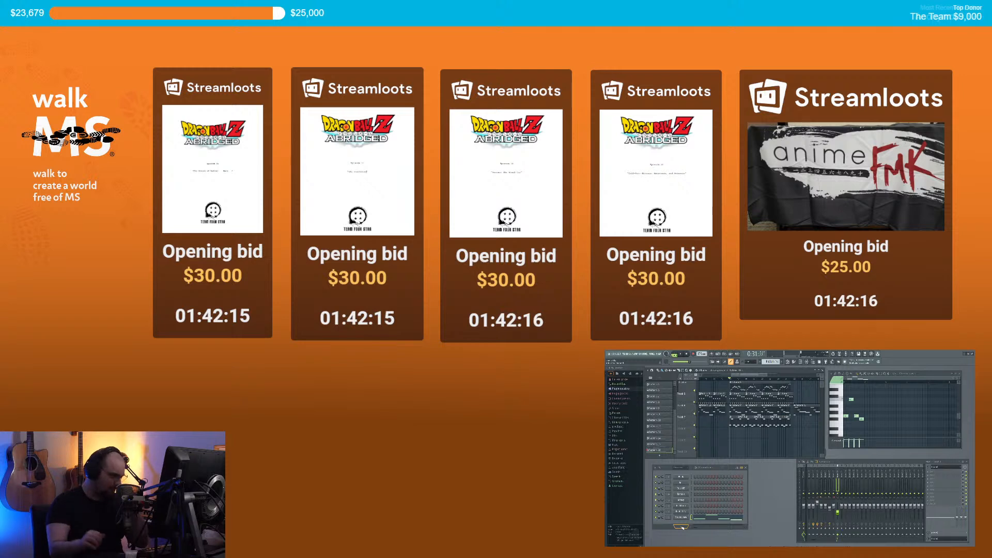
click(681, 526)
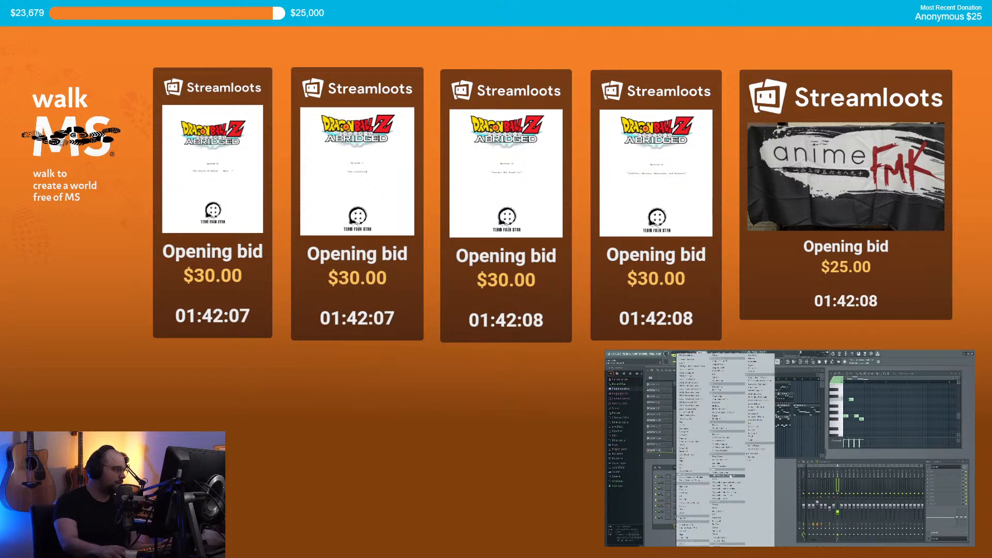
Step: Add an Opus channel and load a Ministry of Rock instrument into it
click(695, 449)
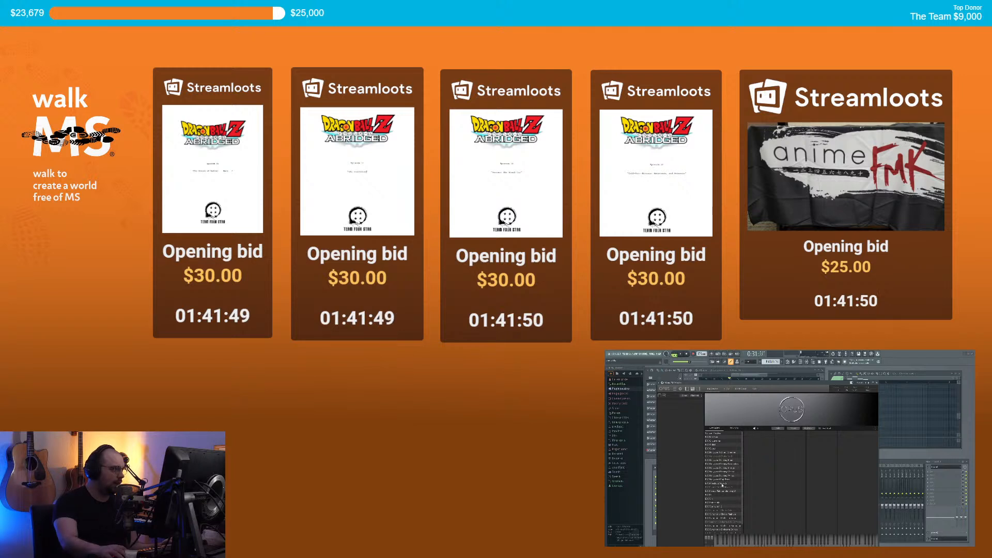
click(722, 484)
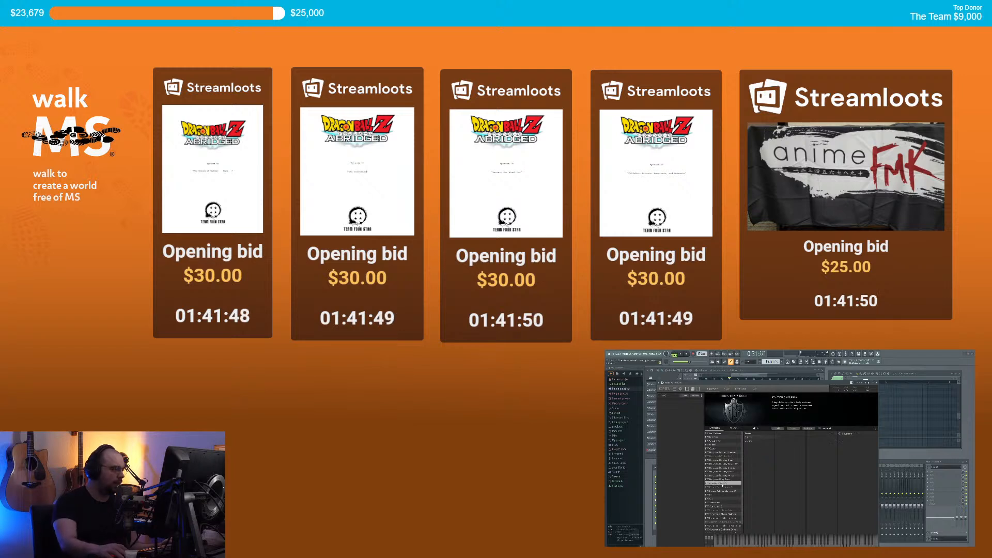
click(762, 438)
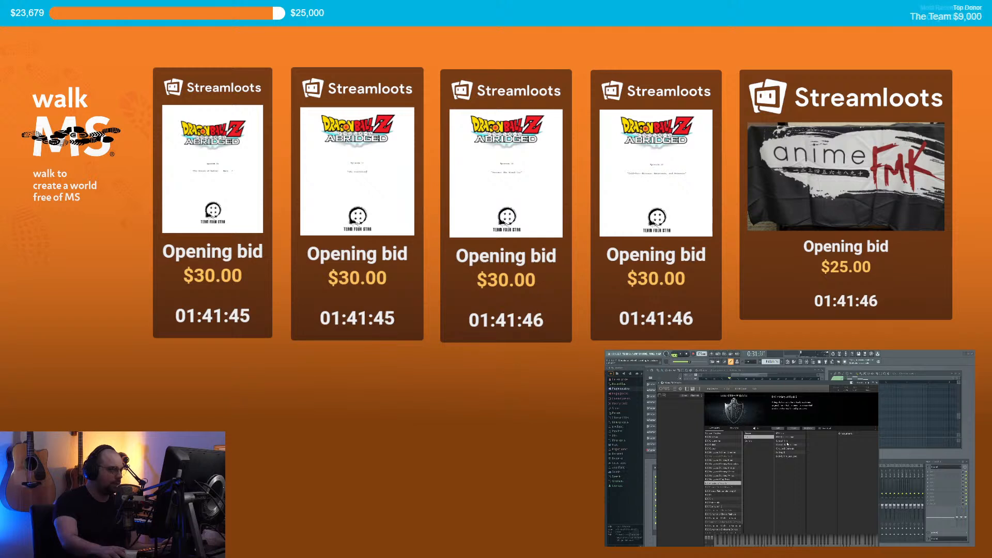
click(786, 442)
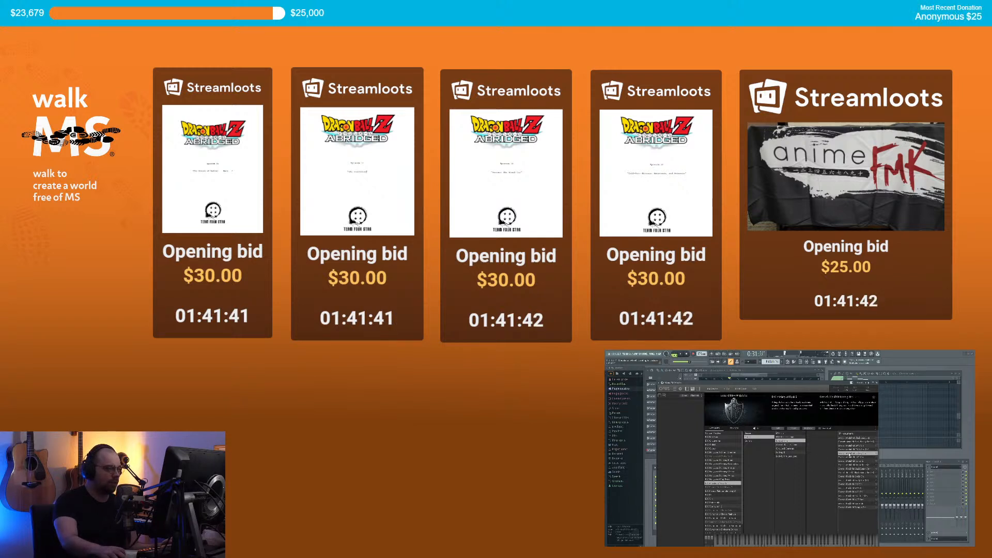
click(847, 472)
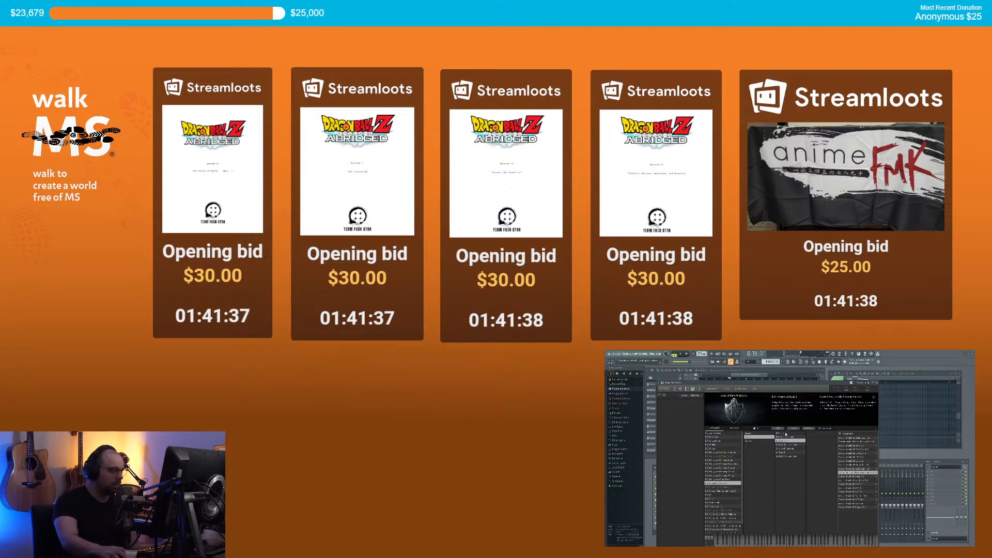
click(782, 429)
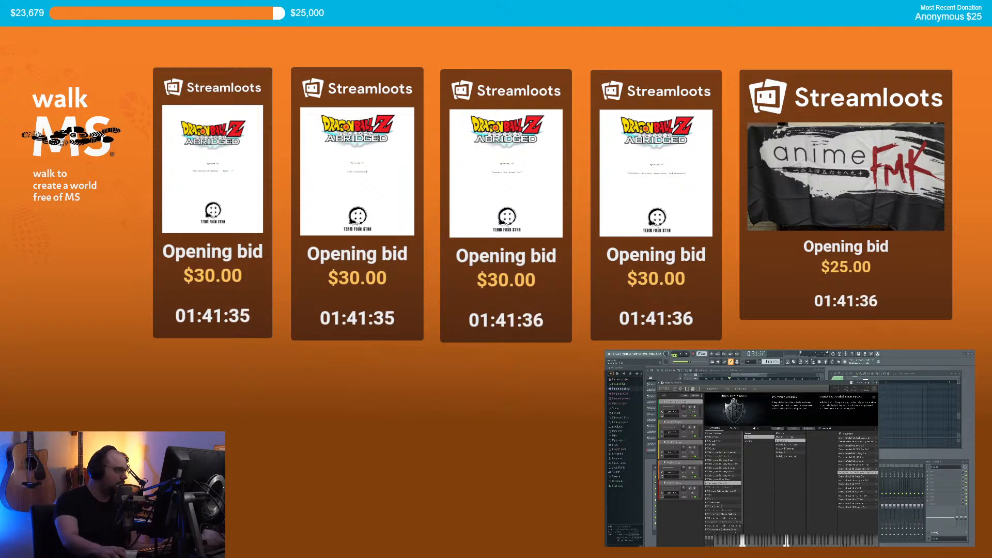
Step: Reposition the Opus window, view its details, and close it
drag(716, 383, 791, 387)
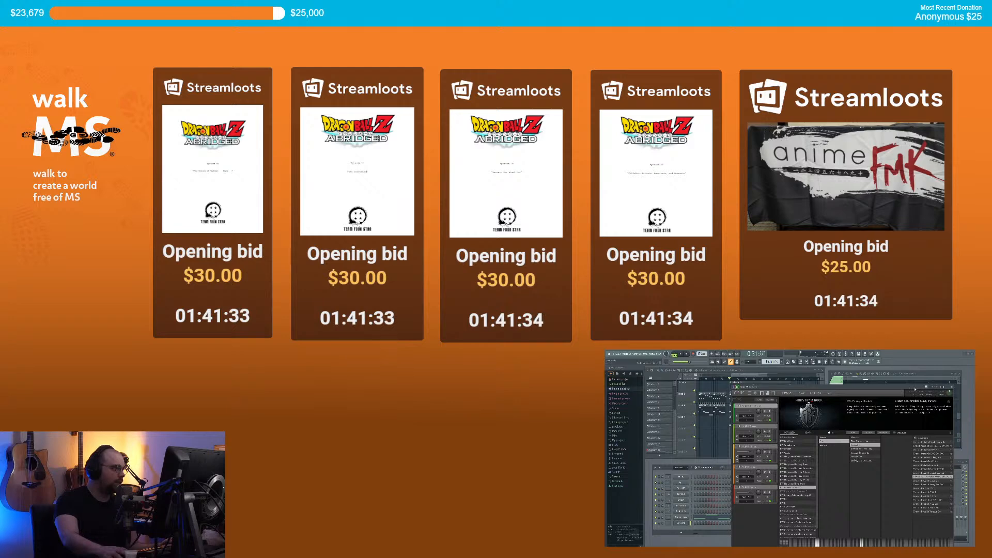
click(737, 387)
drag(900, 390, 858, 384)
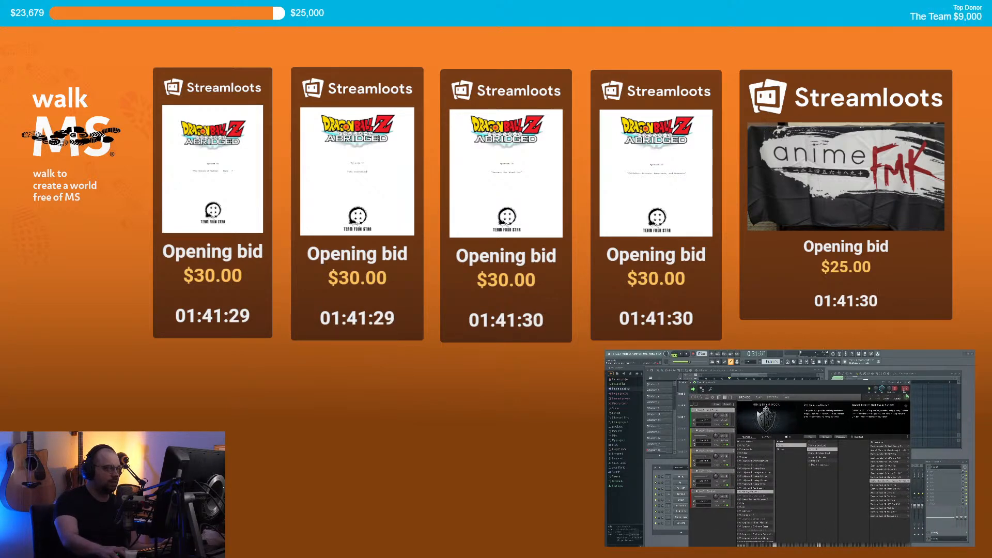
click(909, 383)
Step: Create Pattern 17 for the Opus #3 channel and place its clip on track 8
right_click(687, 523)
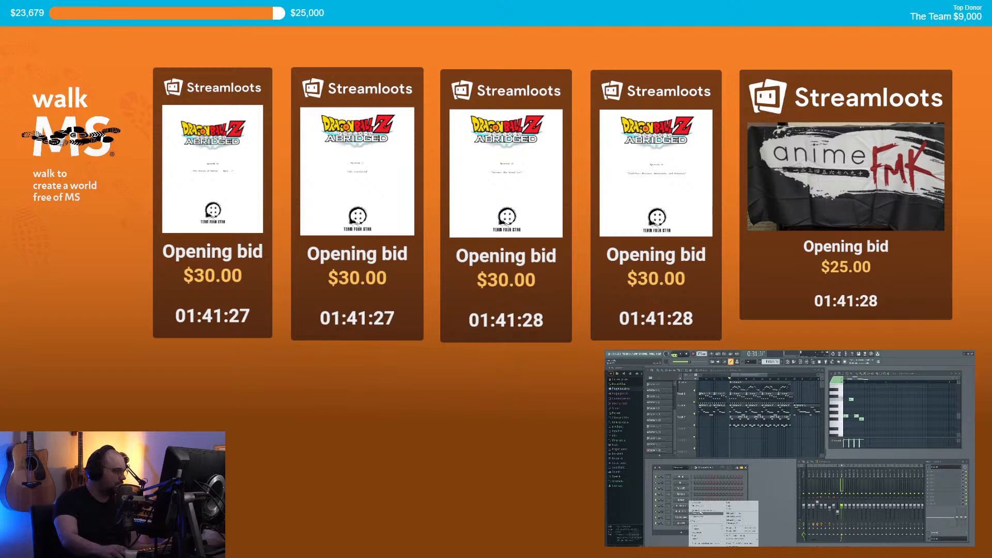
click(697, 504)
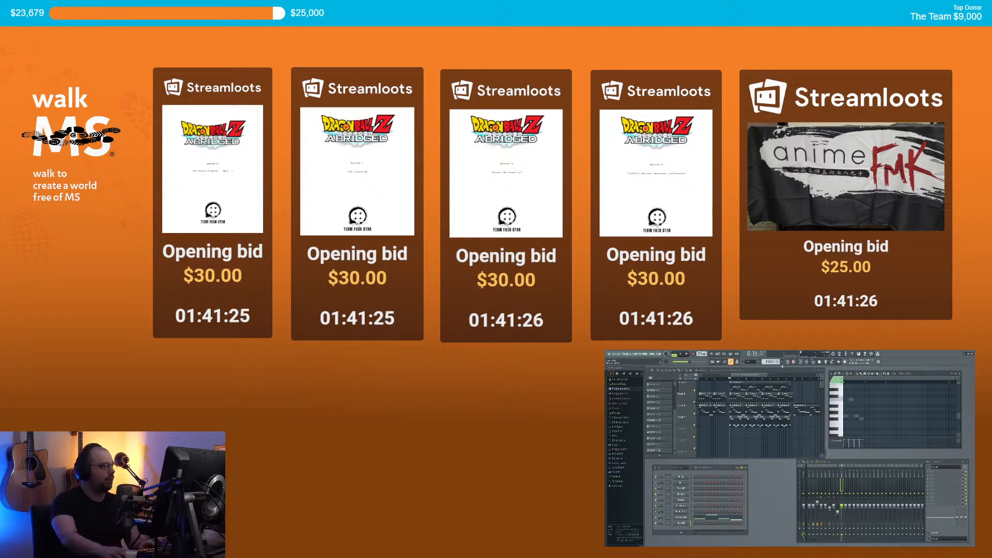
click(783, 363)
key(Return)
scroll(728, 416, down, 2)
scroll(737, 403, up, 3)
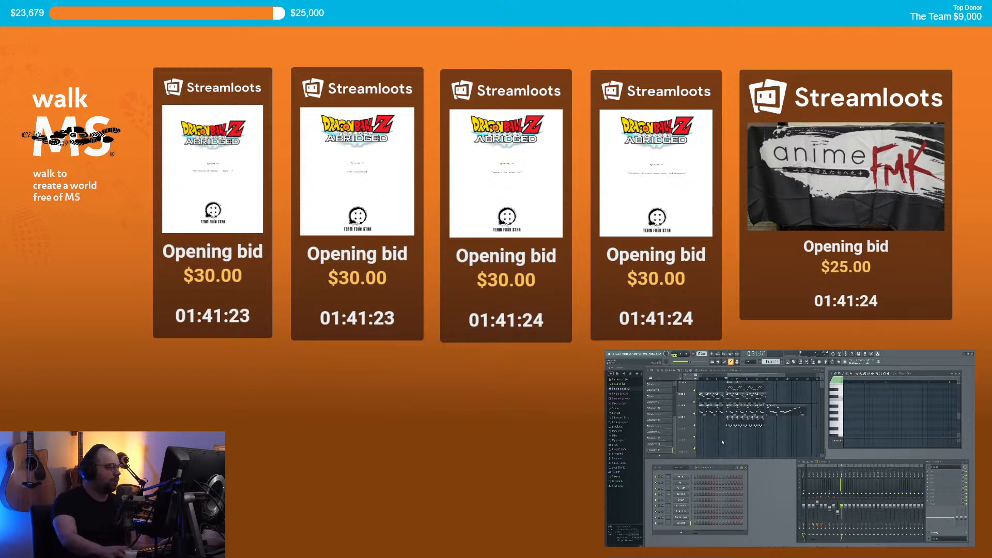
drag(739, 376, 730, 376)
scroll(749, 447, down, 2)
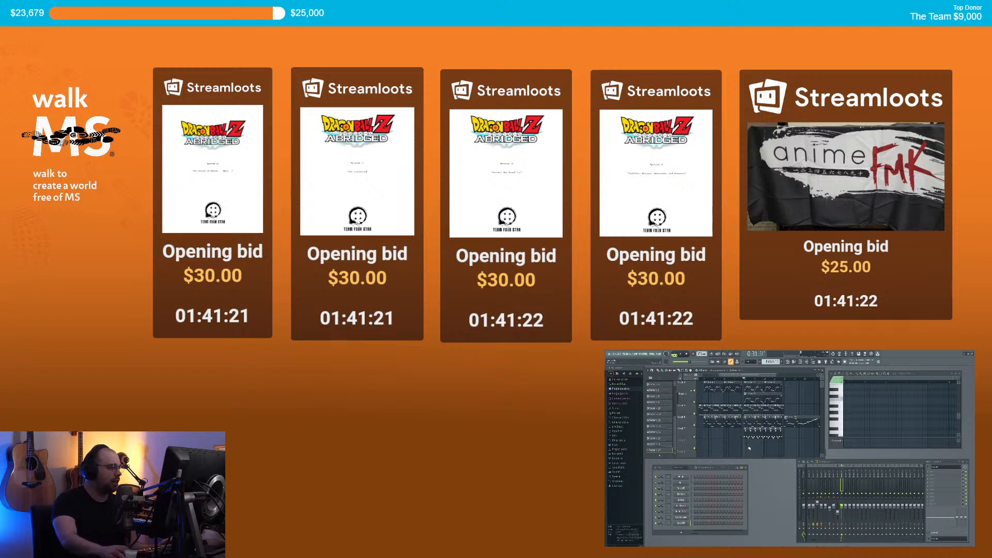
click(745, 448)
scroll(747, 448, up, 4)
Step: Draw two raised Opus notes in the piano roll and audition the pattern
click(846, 422)
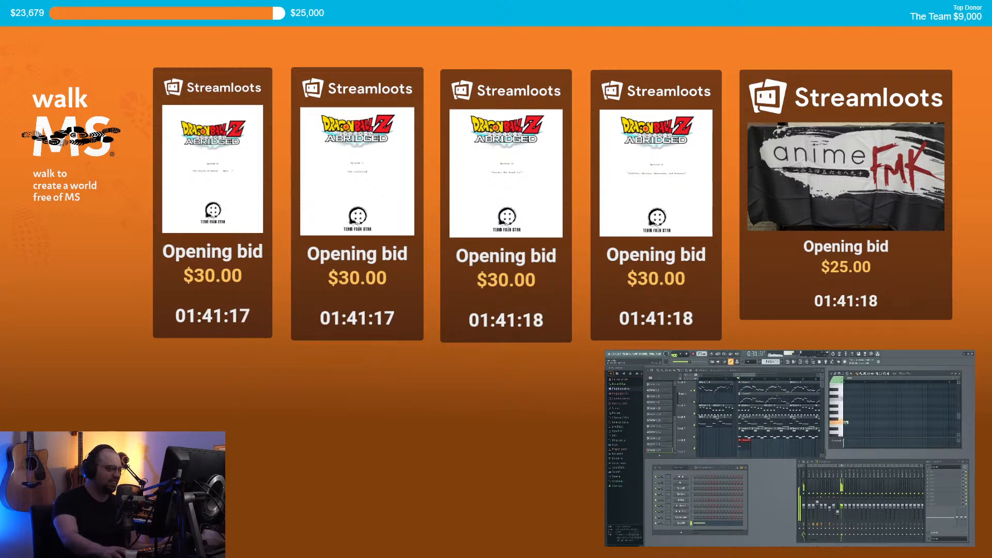
mouse_move(845, 423)
mouse_down()
mouse_move(844, 409)
mouse_move(844, 417)
mouse_up()
key(space)
key(space)
click(855, 417)
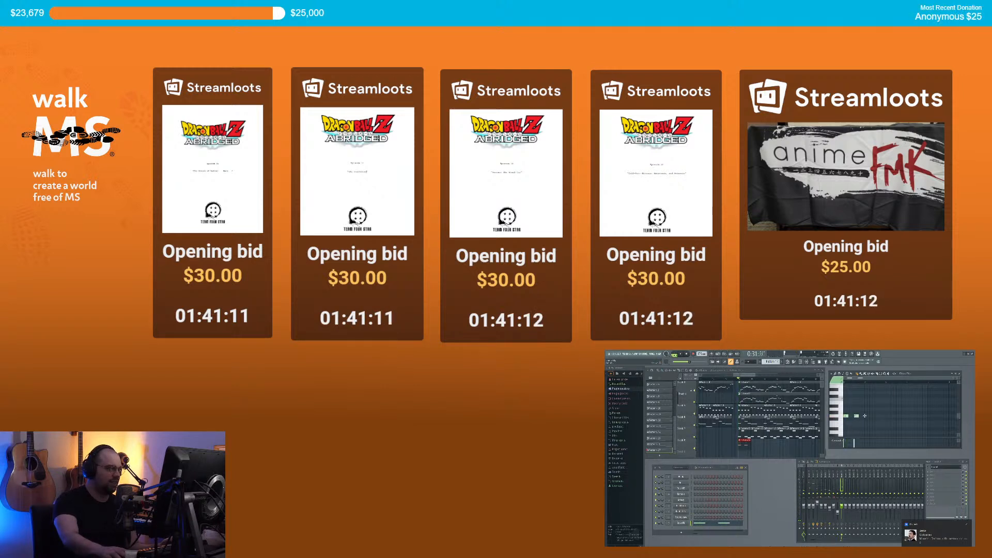
key(space)
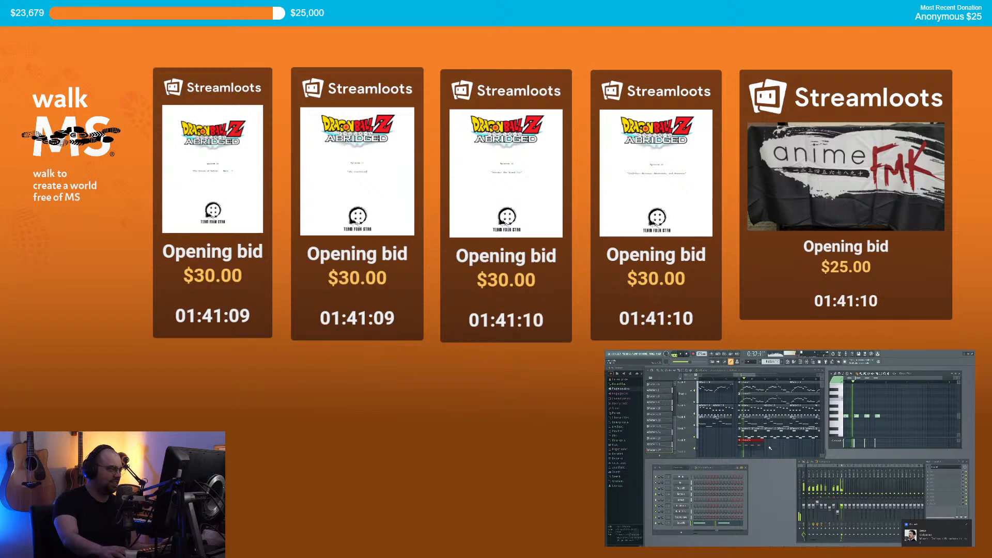
key(space)
Step: Add three more notes to the phrase and delete the two unwanted extras
click(852, 417)
click(857, 417)
click(863, 417)
right_click(868, 417)
right_click(878, 418)
Step: Add a second back-to-back Pattern 17 clip on track 8, then switch to the browser
scroll(754, 448, down, 3)
click(757, 445)
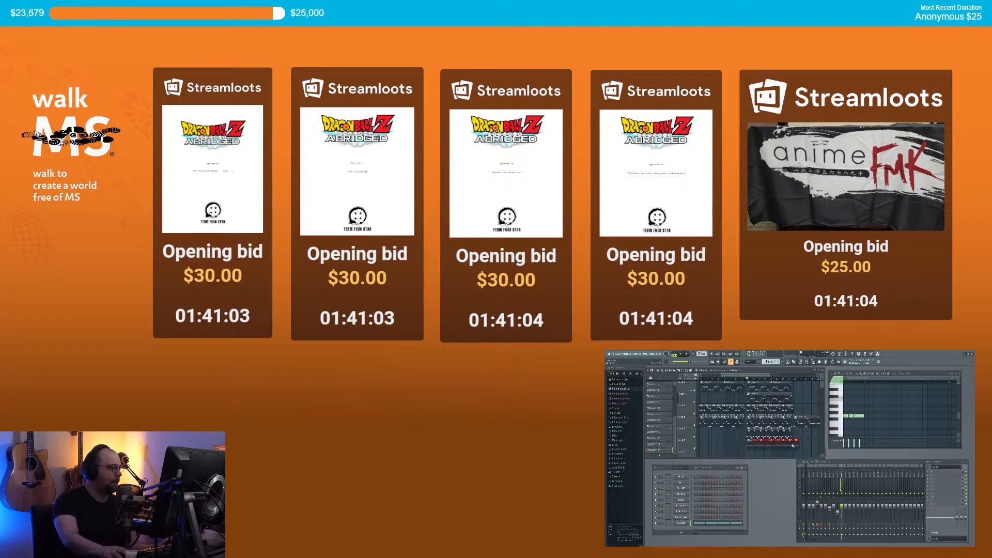
scroll(790, 441, up, 3)
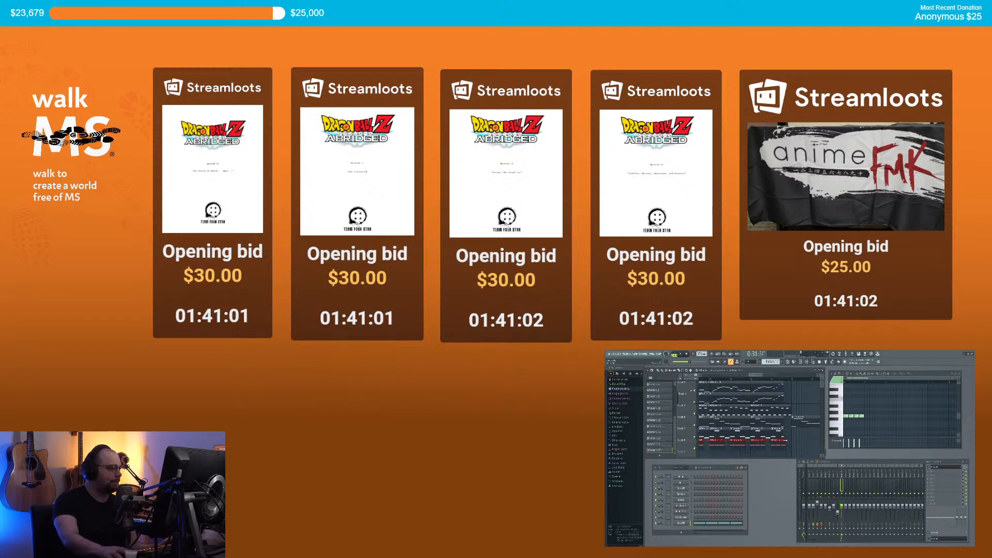
ctrl+click(790, 441)
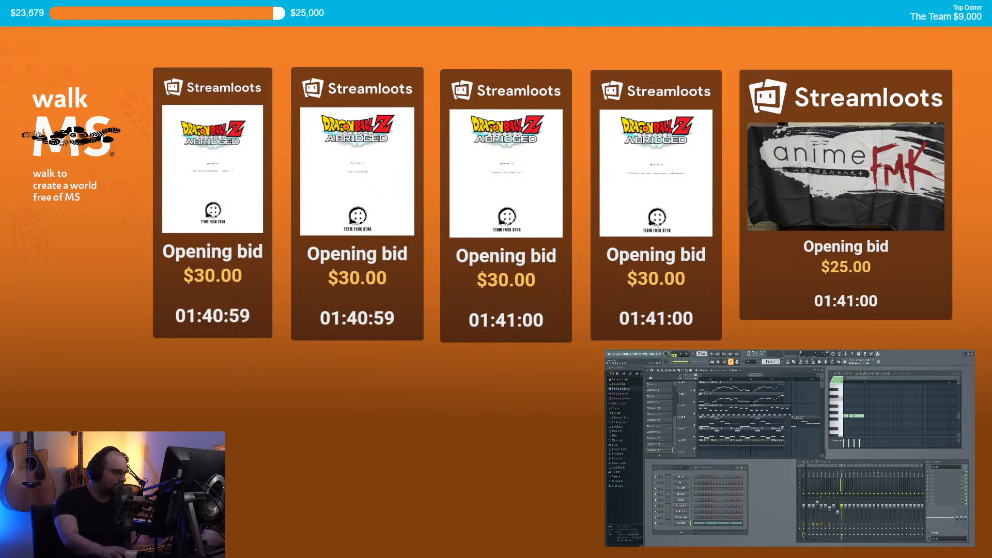
scroll(788, 443, down, 3)
scroll(788, 443, up, 3)
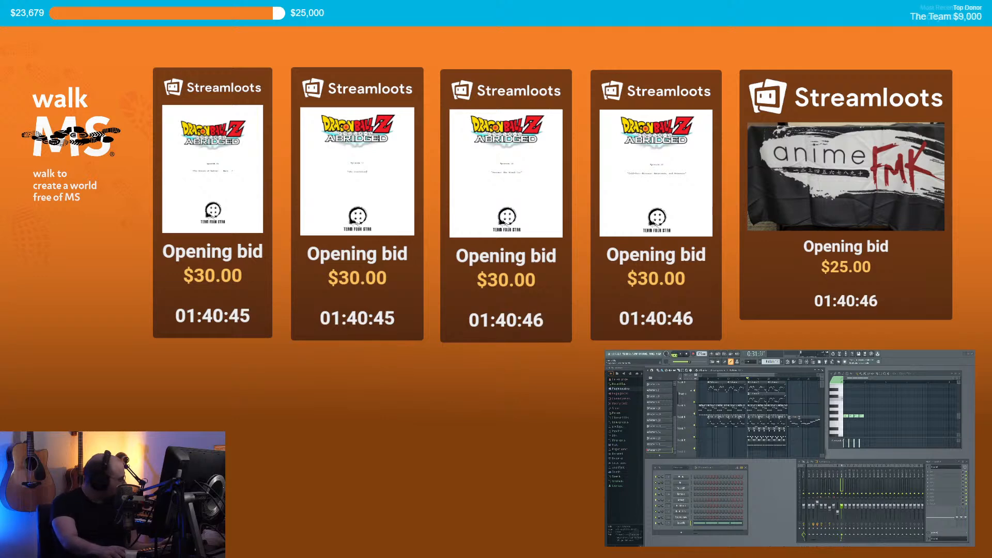
key(alt+Tab)
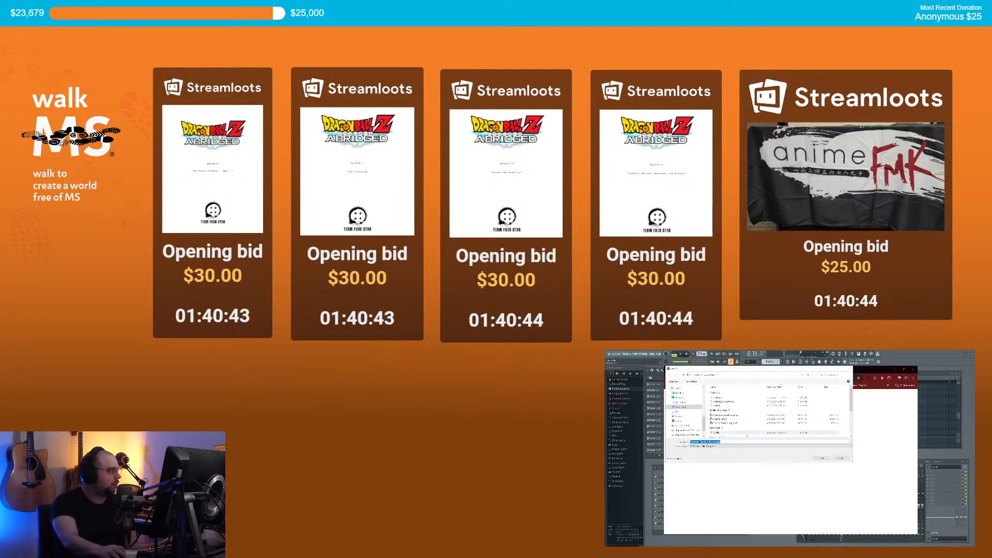
Step: Save the Monster_Techno_chorus.mp3 download and return to FL Studio
click(822, 458)
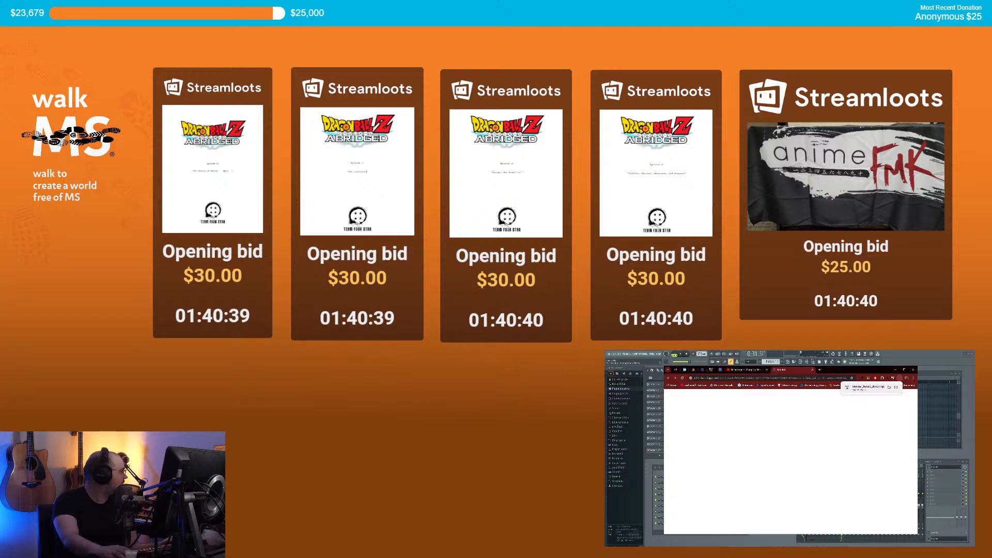
click(821, 458)
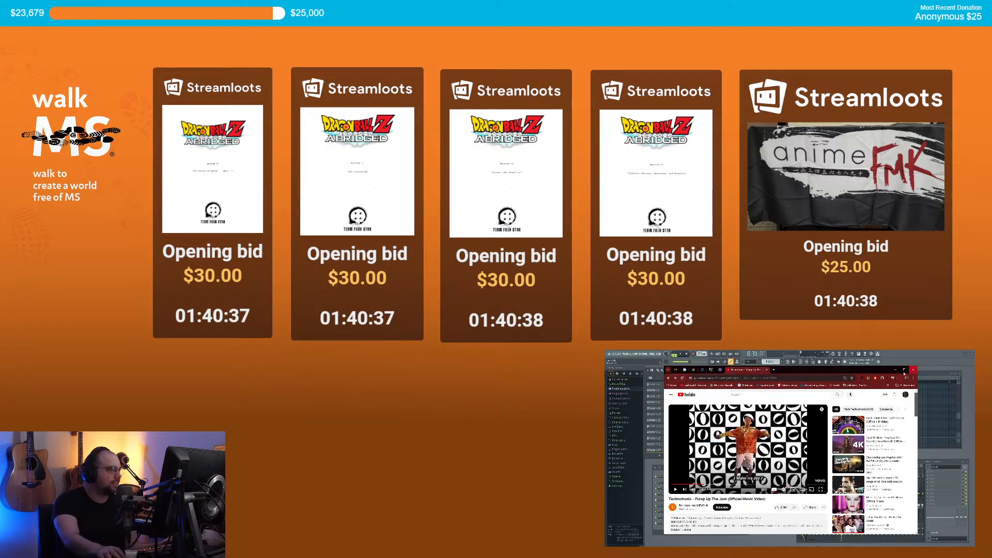
key(alt+Tab)
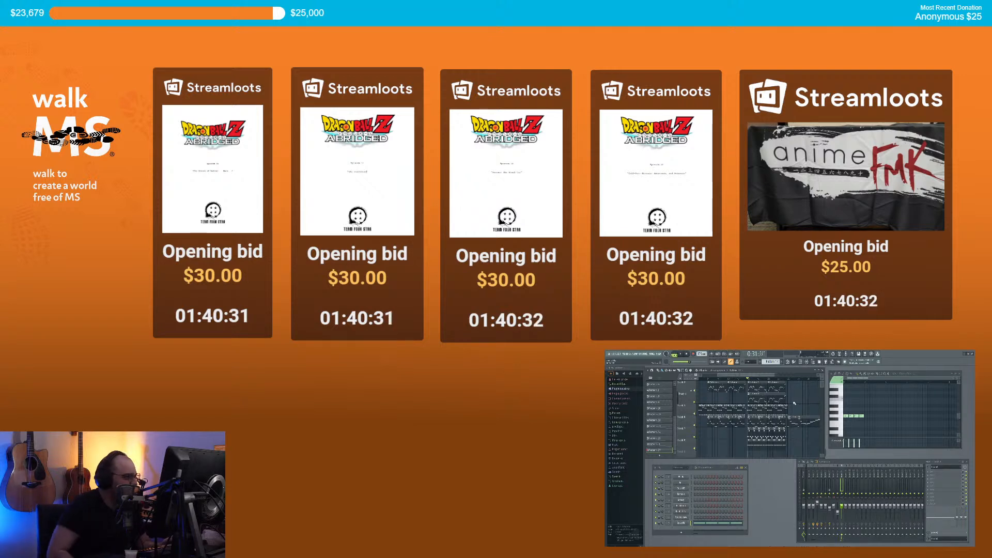
Step: Check a playlist track's options menu, then set the song position to bar 5 (0:07:80)
scroll(787, 406, up, 2)
scroll(787, 407, down, 4)
scroll(713, 396, up, 4)
right_click(691, 382)
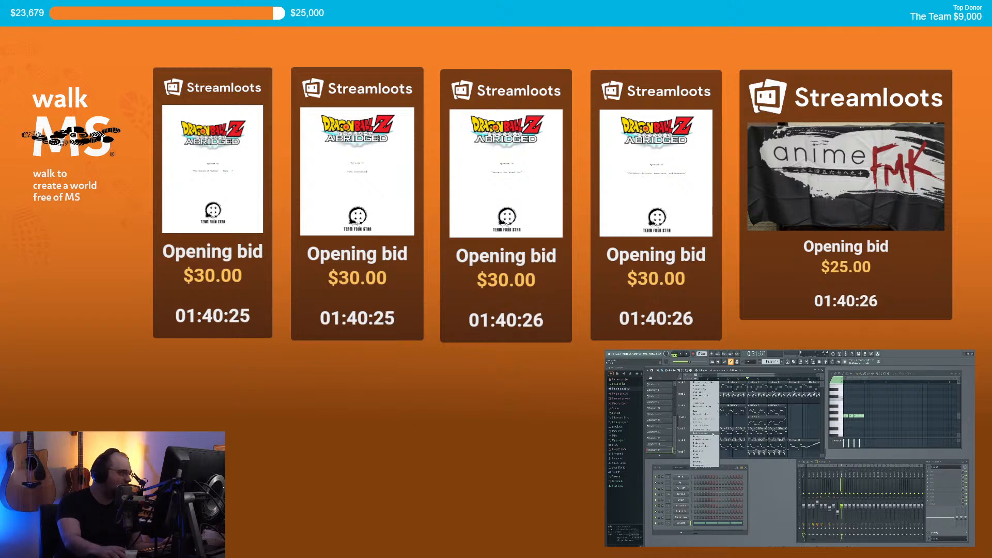
click(705, 451)
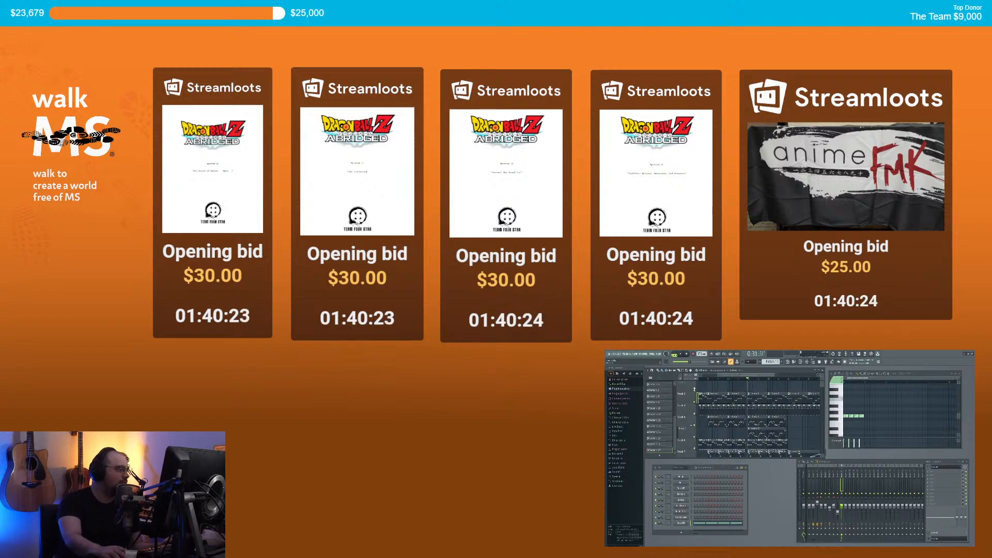
scroll(739, 394, down, 3)
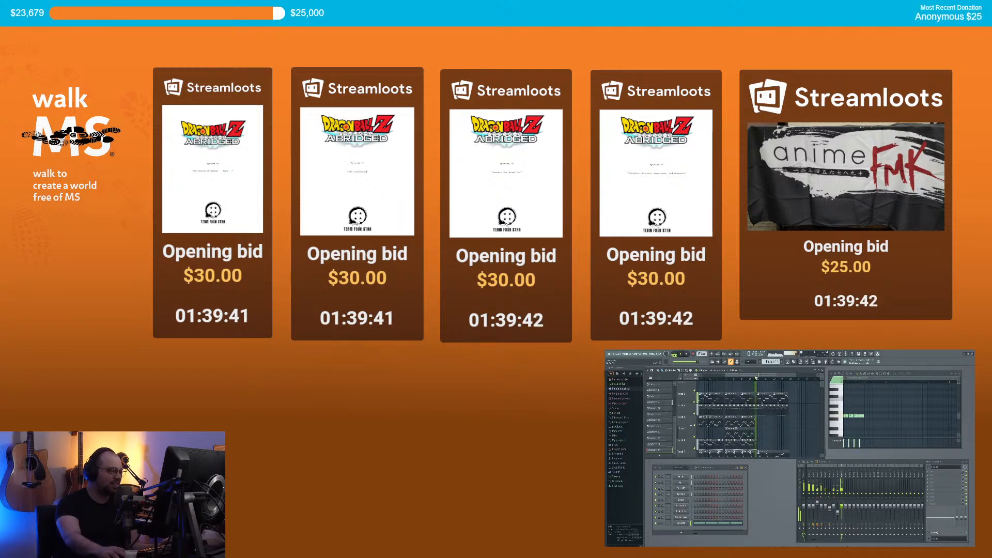
scroll(798, 407, up, 3)
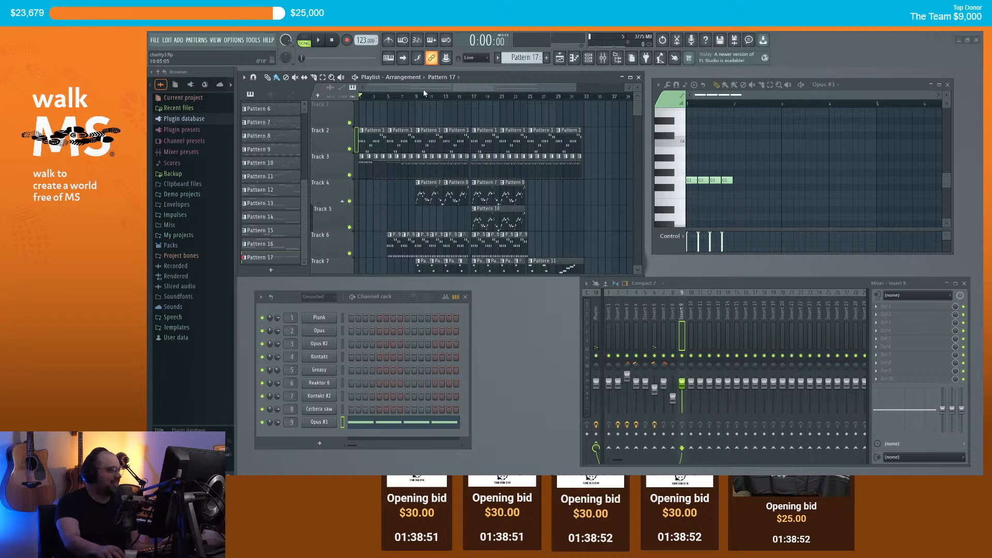
click(387, 96)
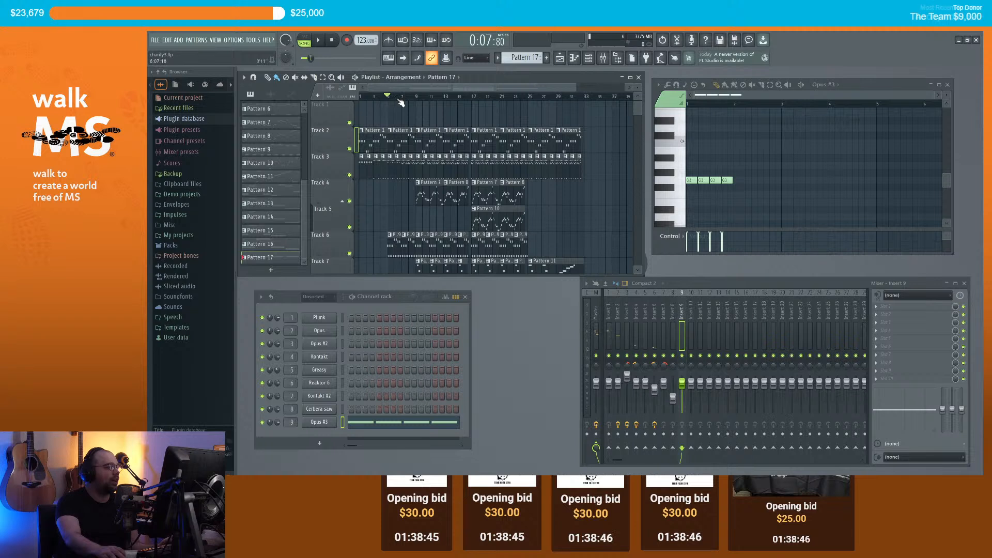
scroll(409, 103, up, 3)
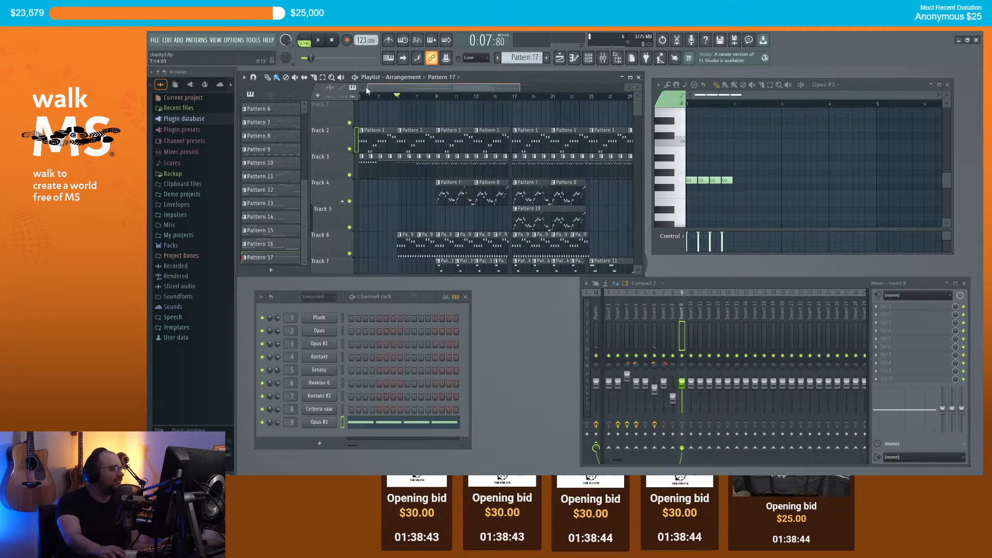
Step: Add the Monster_Techno_lyrics audio at bar 9 on a newly inserted empty Track 1
key(space)
key(space)
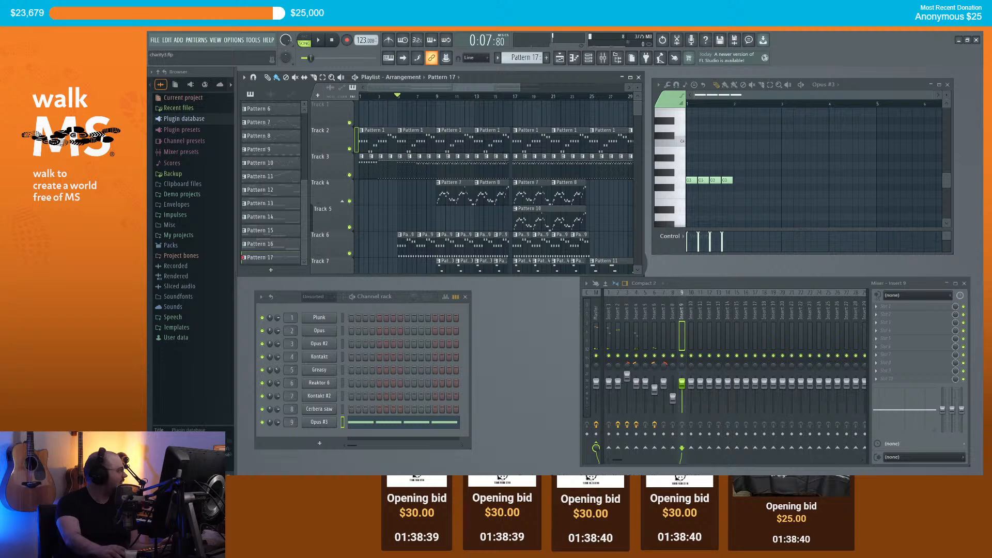
drag(409, 106, 438, 107)
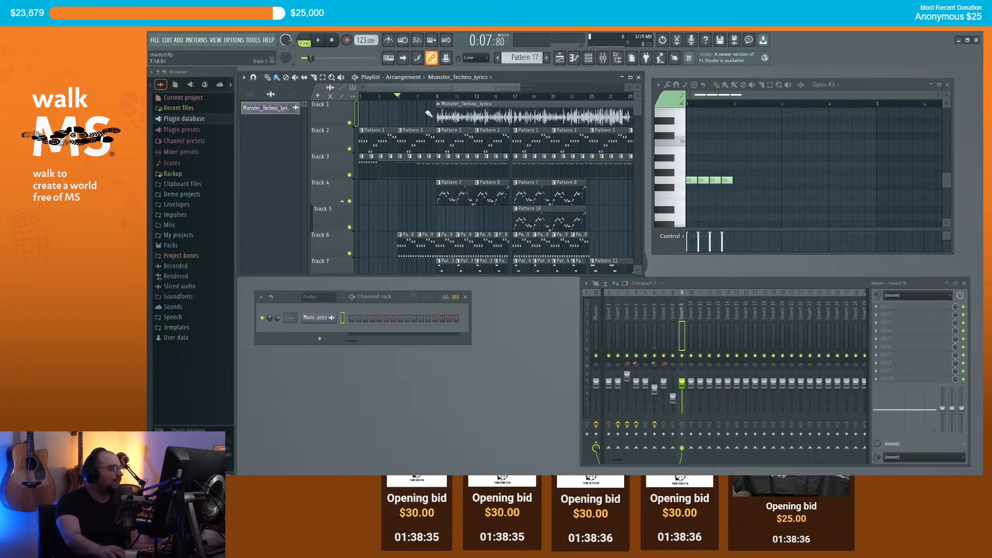
scroll(418, 117, up, 3)
scroll(381, 122, down, 3)
right_click(337, 115)
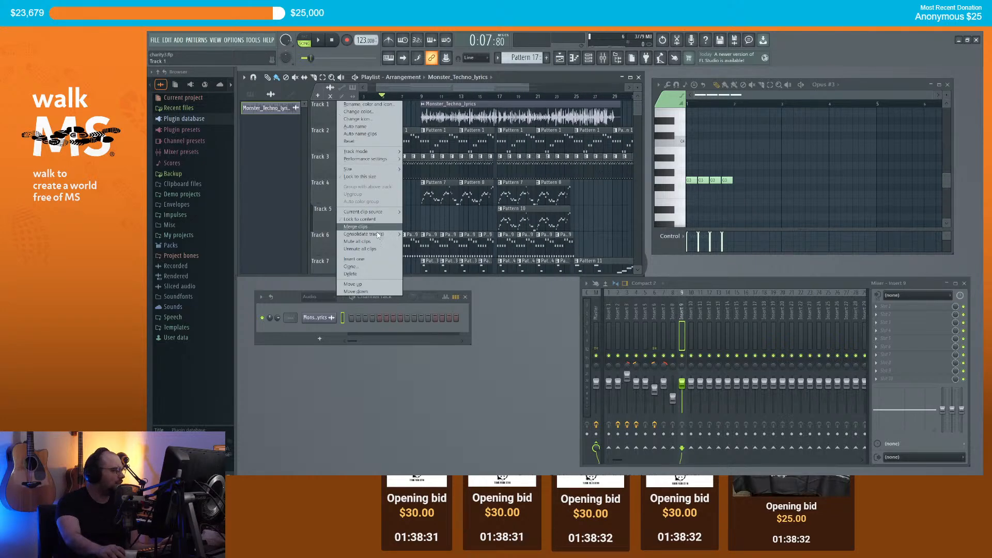
click(370, 261)
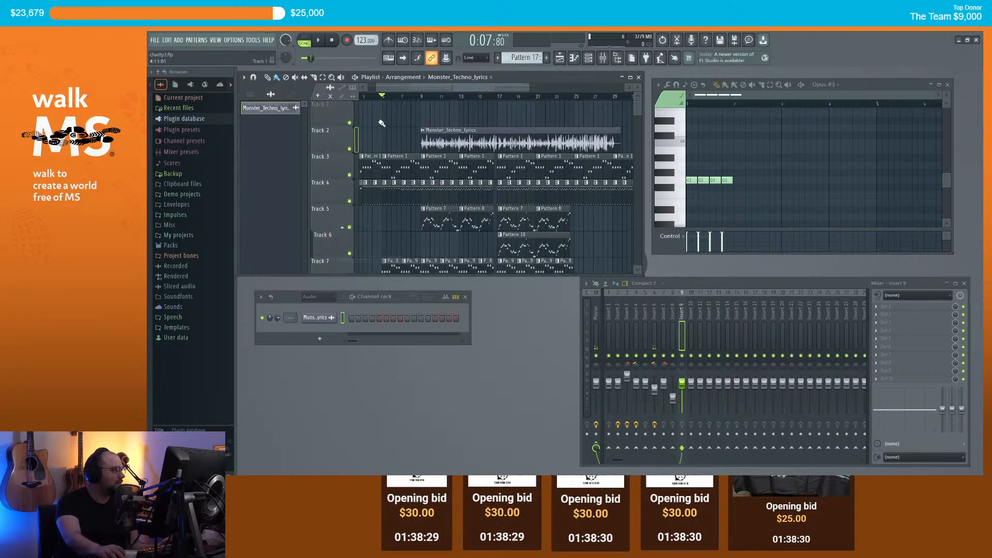
drag(447, 134, 445, 103)
Step: Place the Monster_Techno_chorus audio on Track 2 at bar 34
scroll(450, 101, down, 3)
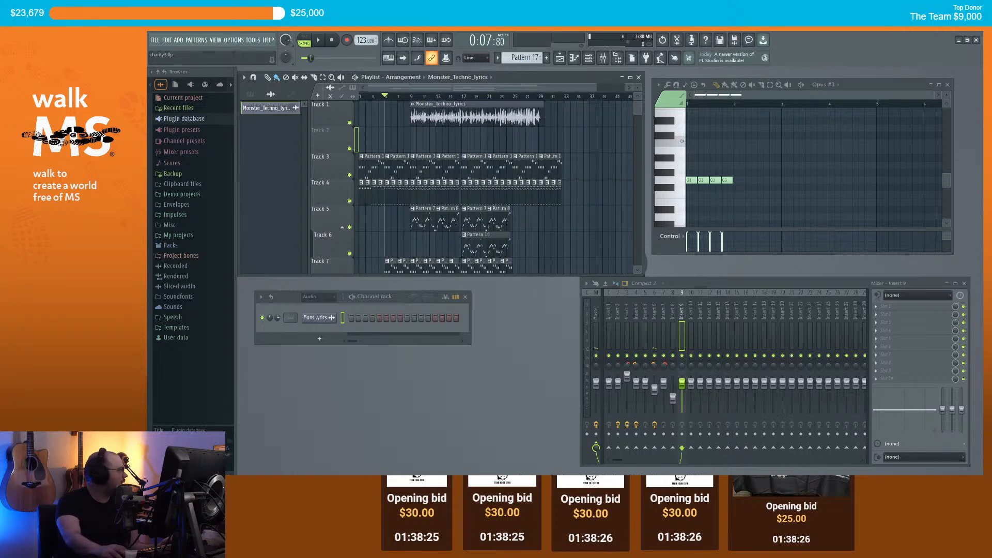
drag(652, 170, 565, 129)
scroll(402, 100, up, 5)
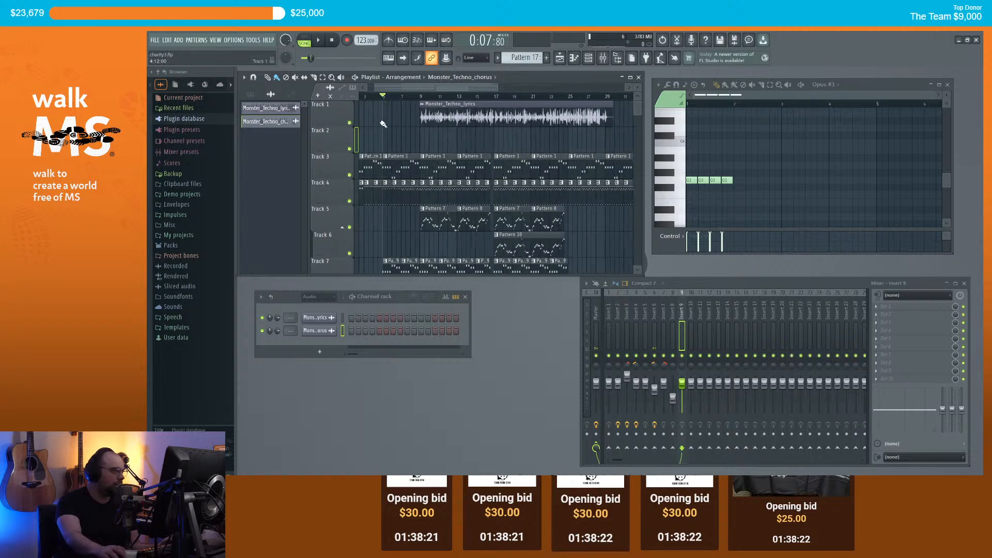
drag(403, 88, 393, 87)
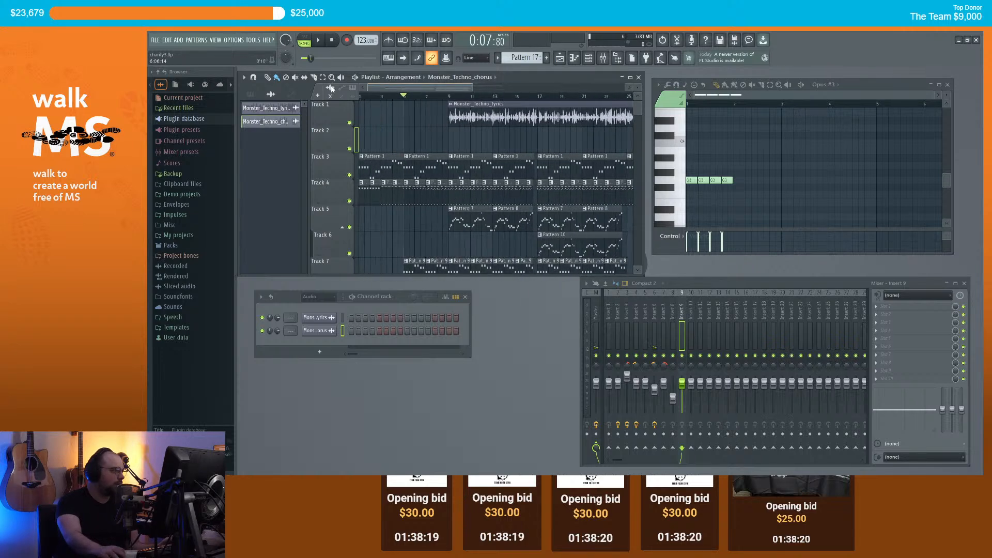
Step: Play from the start and move the lyrics clip down onto Track 2 at bar 9
click(361, 97)
key(space)
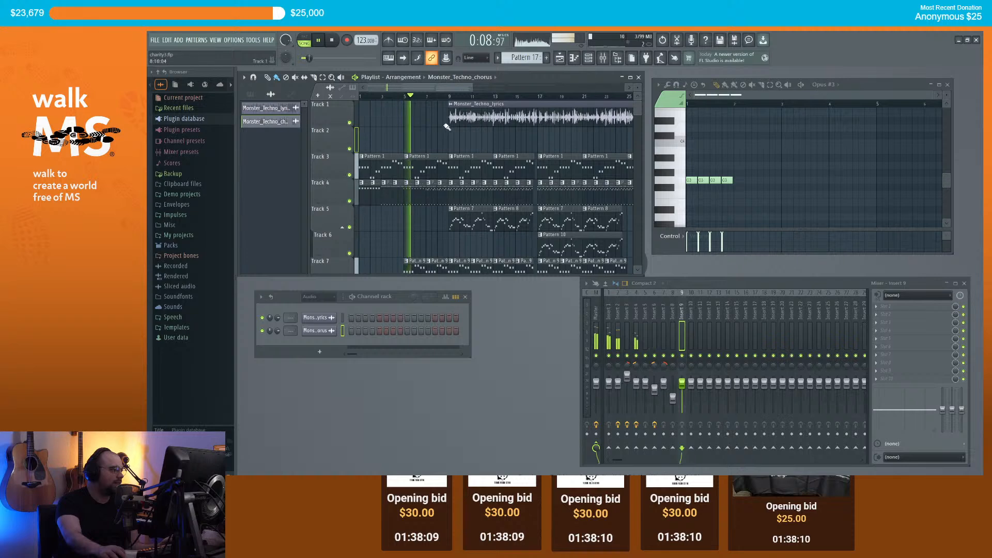
drag(465, 117, 465, 141)
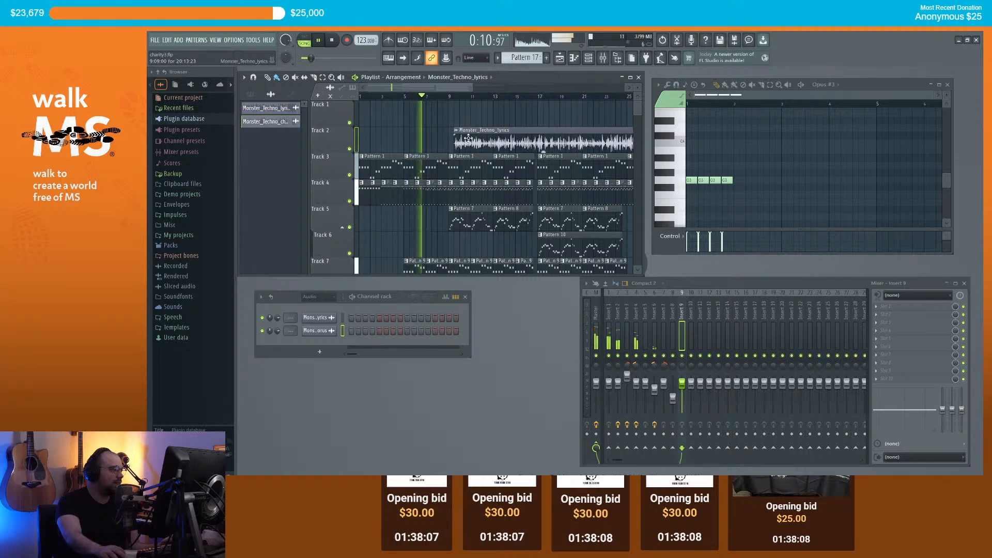
scroll(451, 133, up, 3)
scroll(451, 132, up, 2)
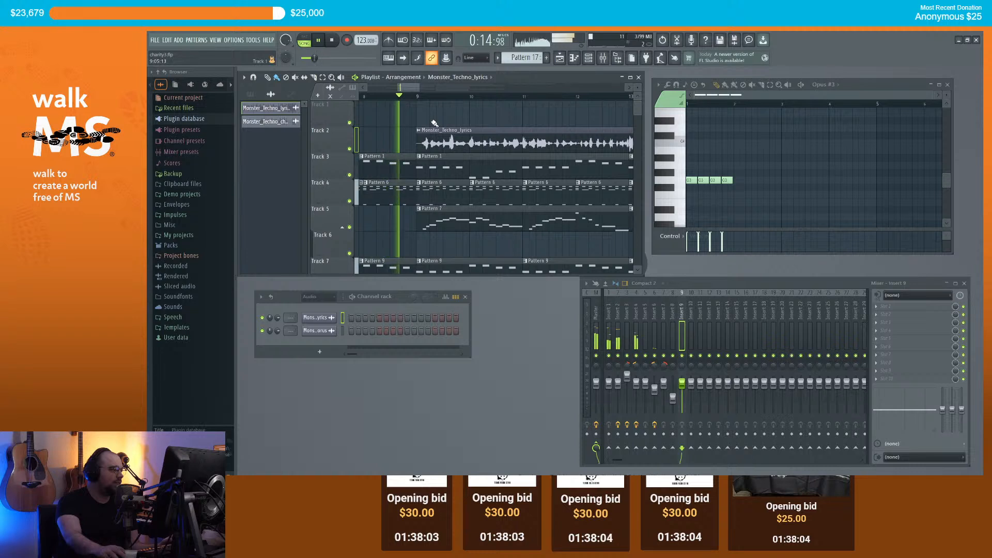
key(space)
Step: Replay from just before the lyrics clip to check it, then stop
scroll(429, 127, up, 3)
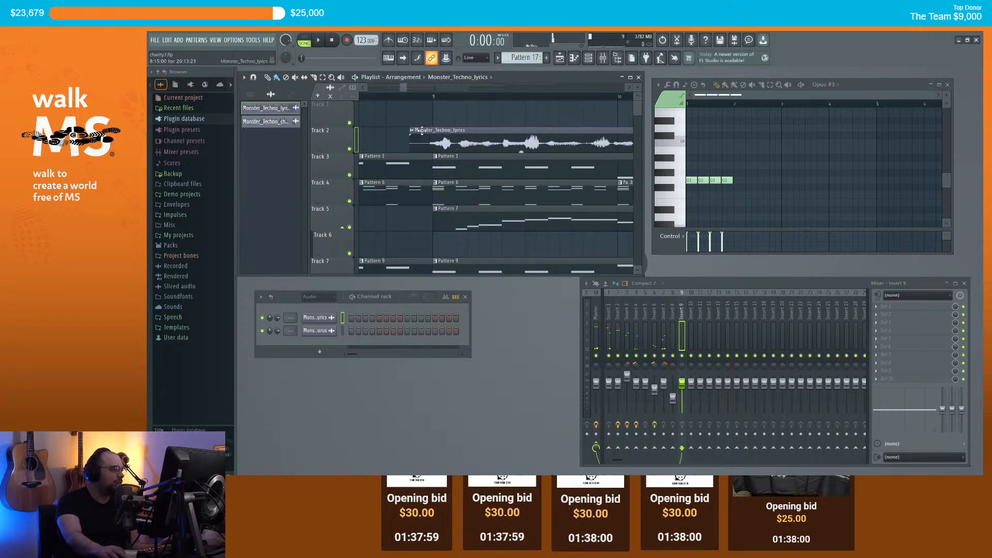
click(412, 96)
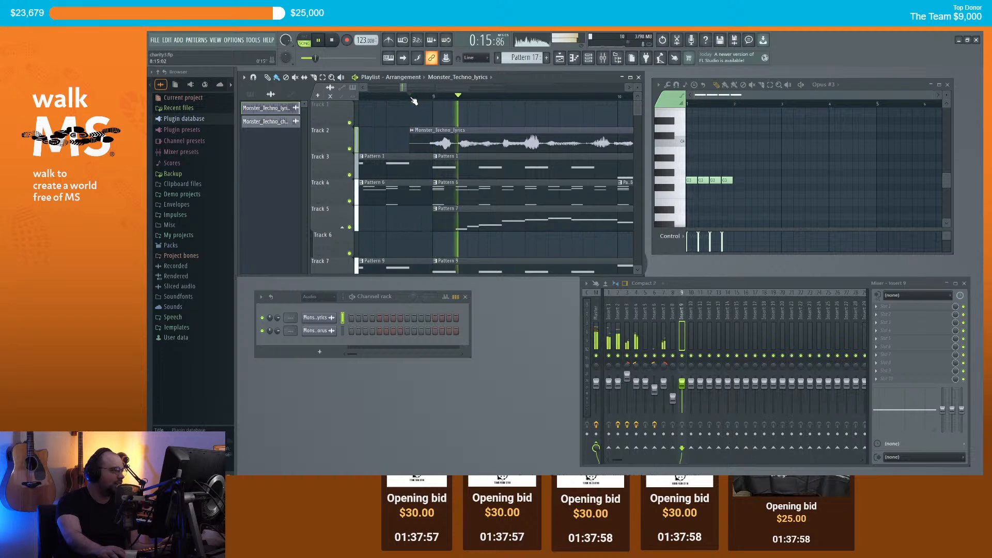
scroll(435, 130, down, 8)
key(space)
scroll(435, 130, down, 5)
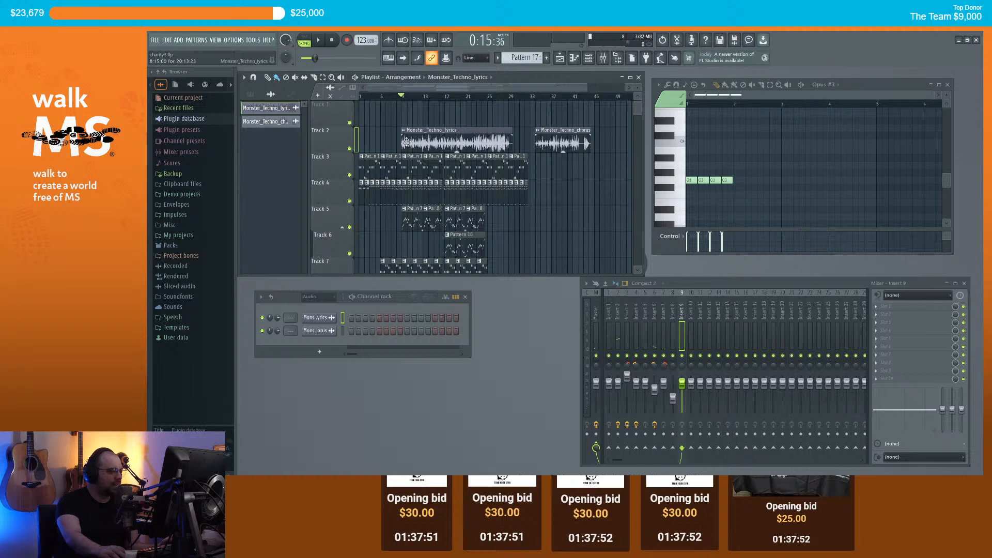
Step: Route the lyrics channel to mixer Insert 1
double_click(419, 144)
scroll(381, 73, up, 8)
scroll(381, 73, up, 2)
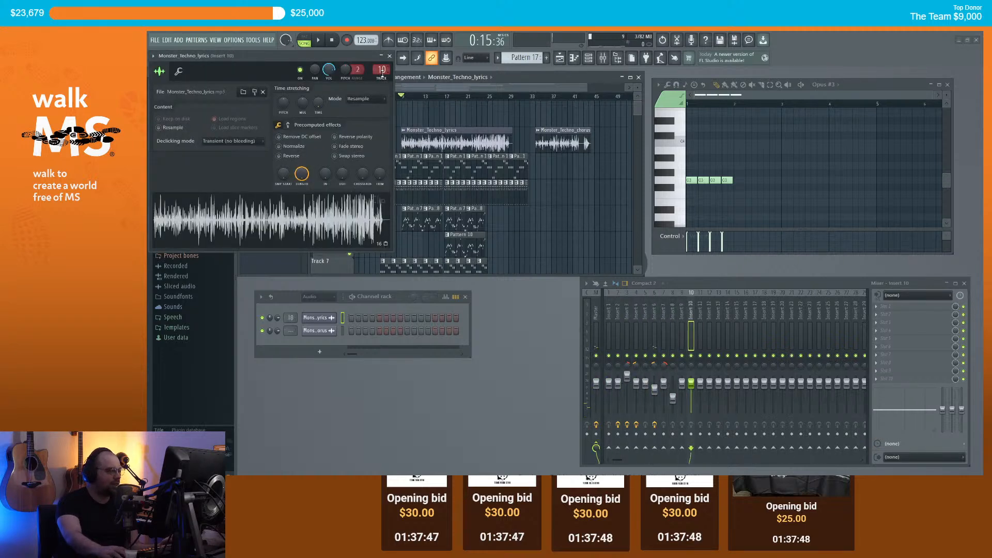
click(390, 57)
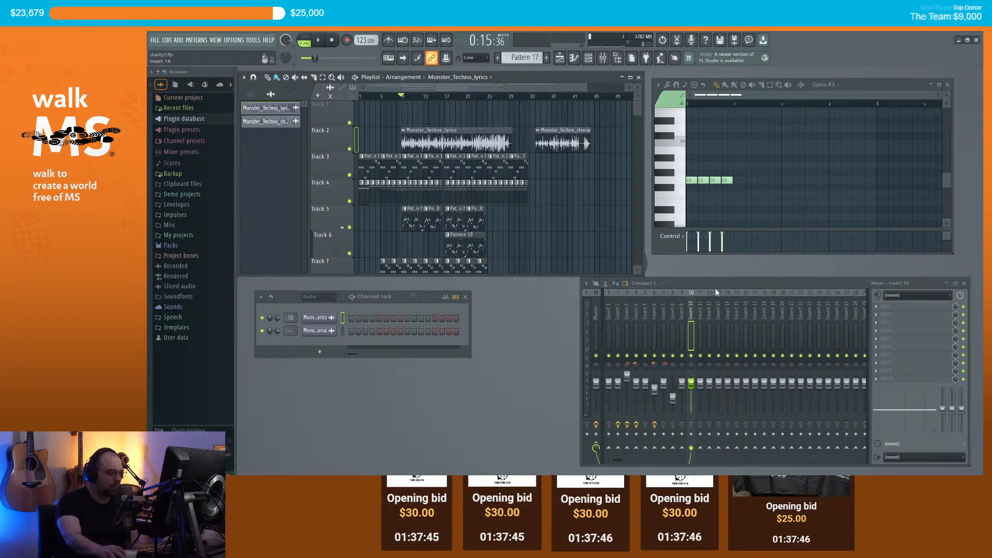
click(690, 297)
key(Left)
key(Left)
key(Left)
key(Left)
key(Left)
key(Left)
key(Left)
key(Left)
key(Left)
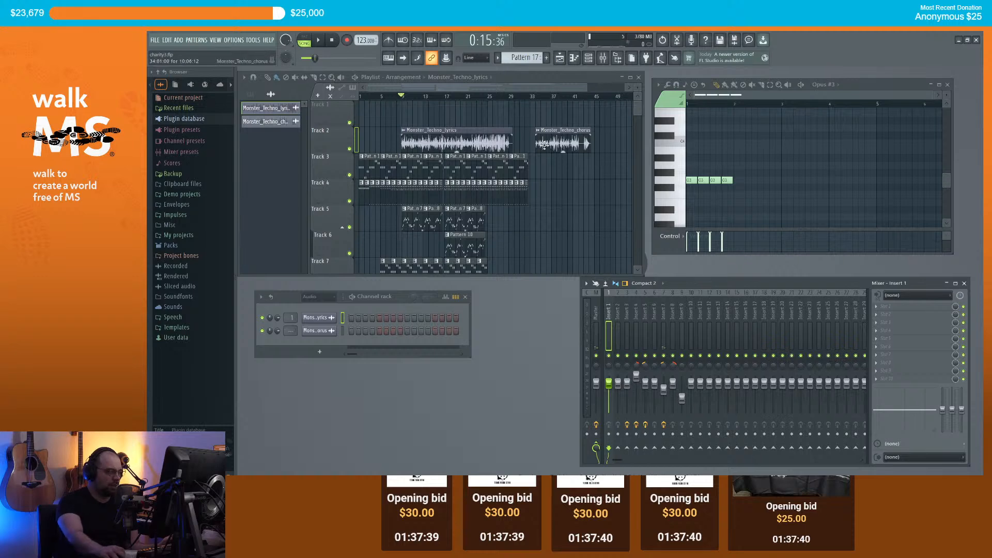
Step: Raise Insert 1's volume to about 112% while playing the vocals
key(space)
scroll(407, 135, up, 4)
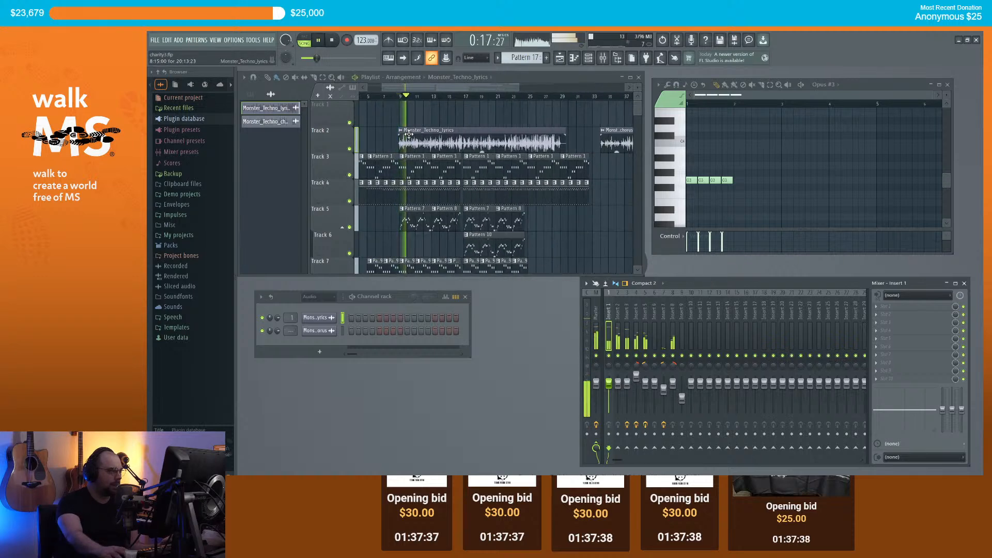
drag(609, 384, 609, 381)
key(space)
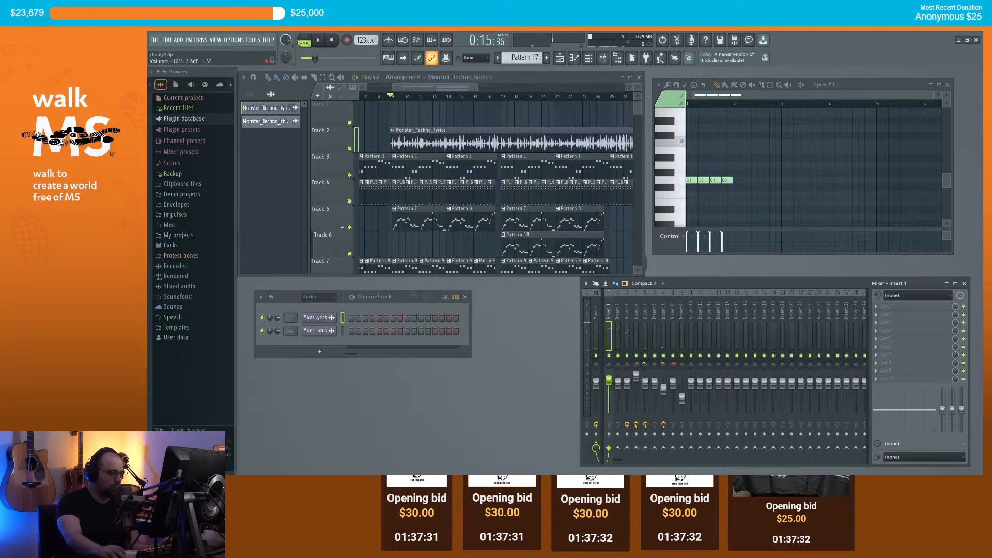
scroll(472, 165, down, 3)
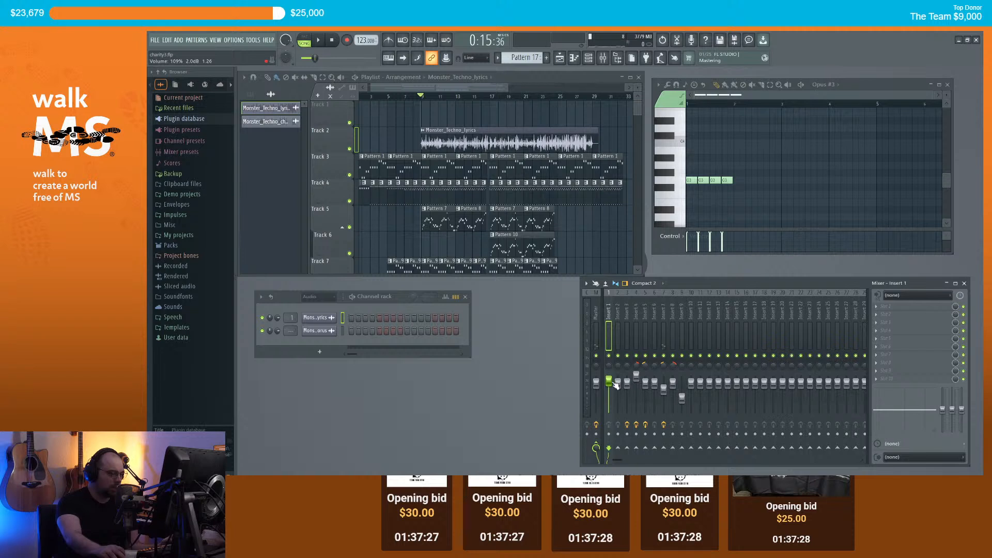
Step: Turn Inserts 2 through 5 down slightly and play back to check the balance
drag(618, 382, 682, 398)
drag(618, 385, 618, 386)
key(space)
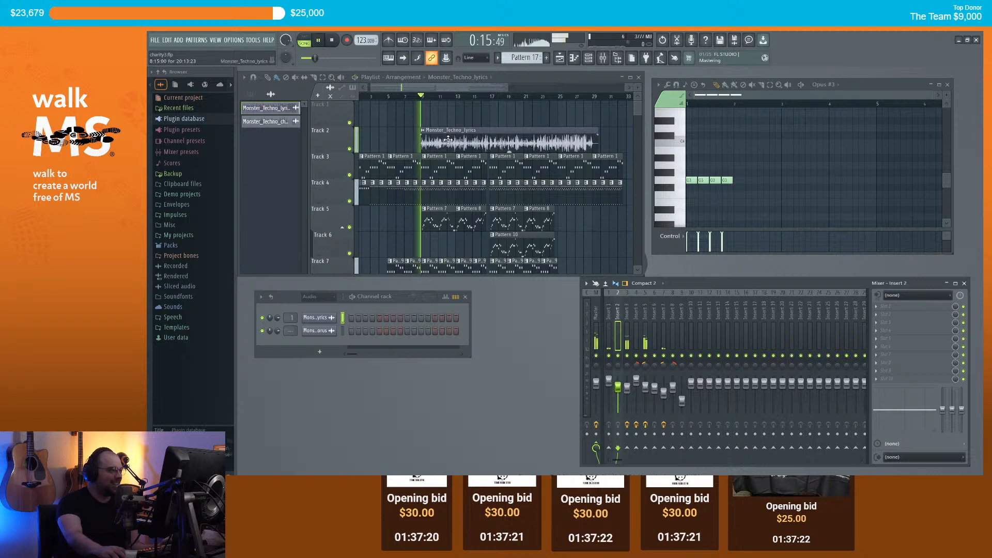
click(609, 381)
key(space)
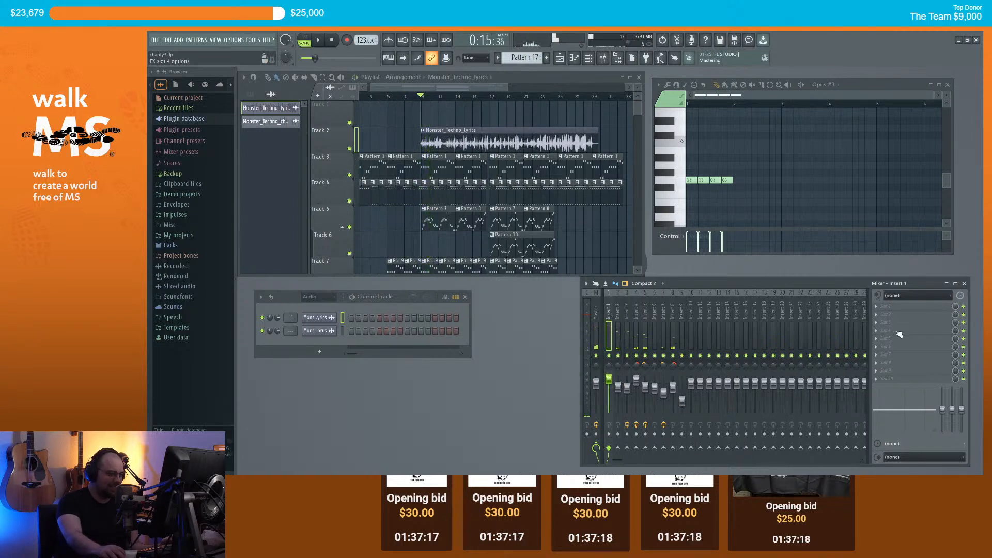
Step: Load Nectar 3 onto Insert 1's first effect slot and audition the song
click(882, 306)
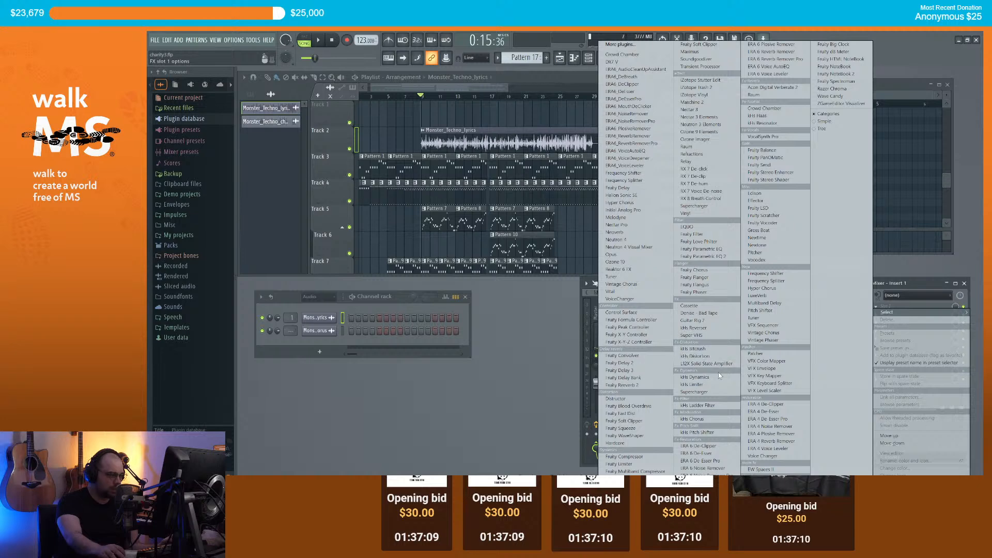
click(709, 109)
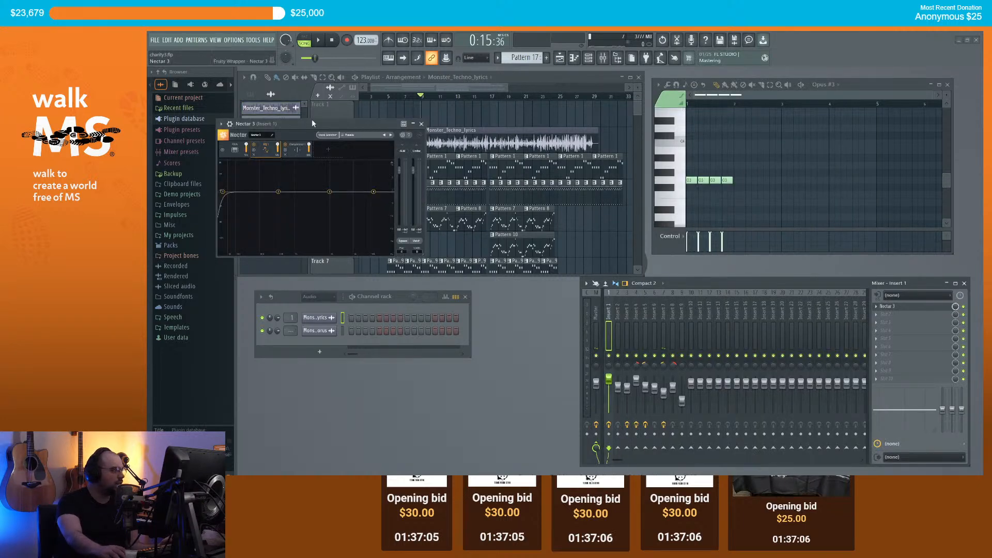
drag(477, 216, 687, 192)
click(421, 98)
key(space)
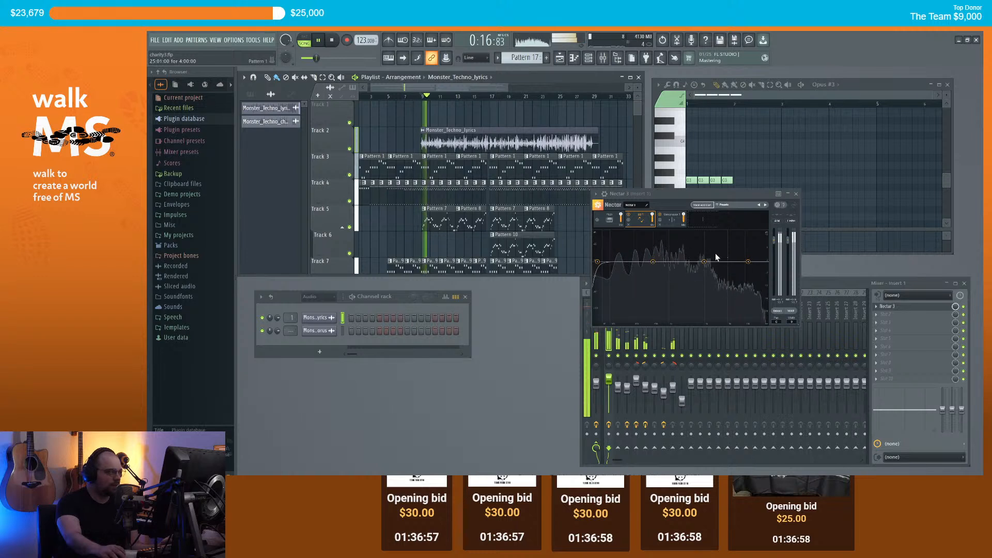
key(space)
Step: Load Nectar's Music > Broken Radio preset and listen to the vocal
click(724, 205)
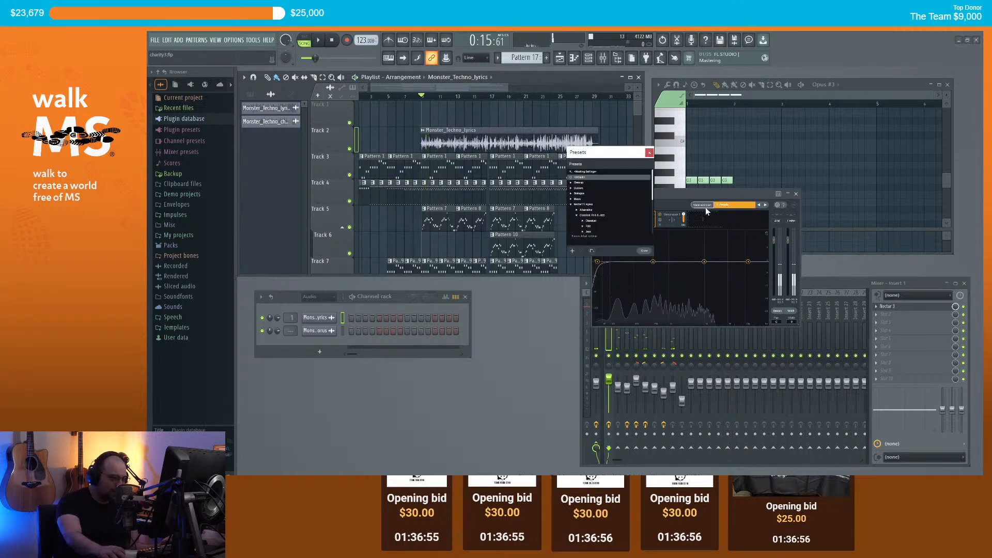
click(571, 198)
scroll(605, 211, down, 3)
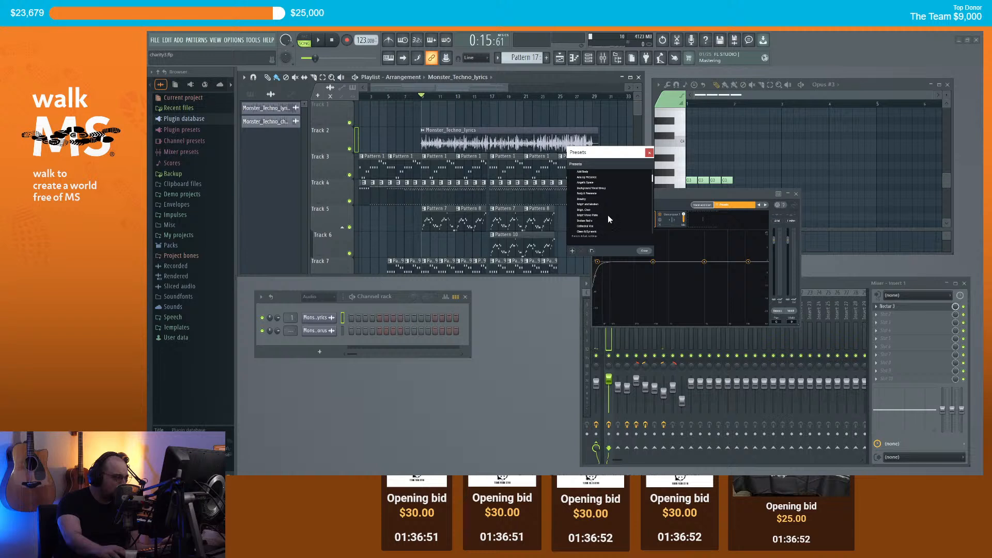
double_click(589, 226)
key(space)
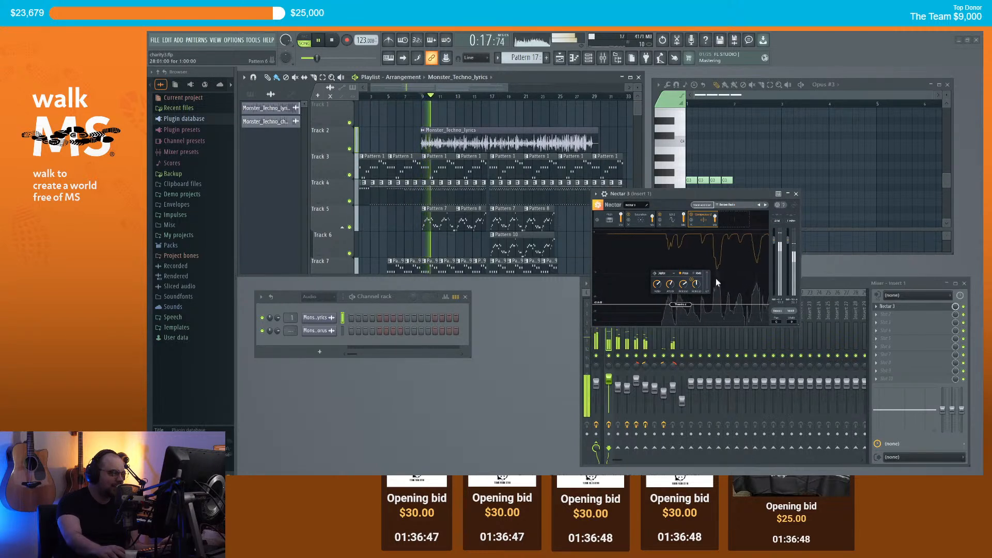
key(space)
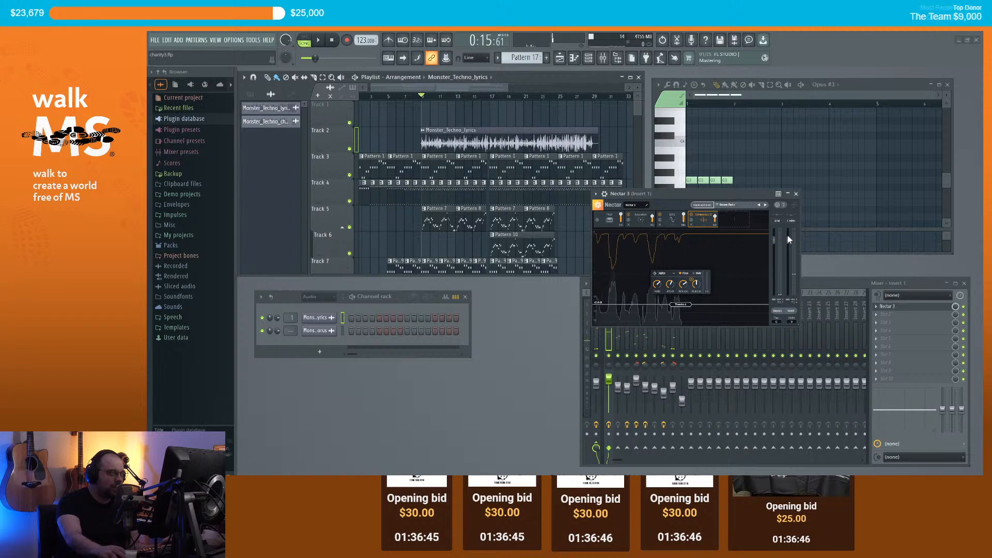
Step: Set Nectar's output gain to 10 dB and Comp 2 wet mix to 0%, then close it
drag(788, 240, 790, 221)
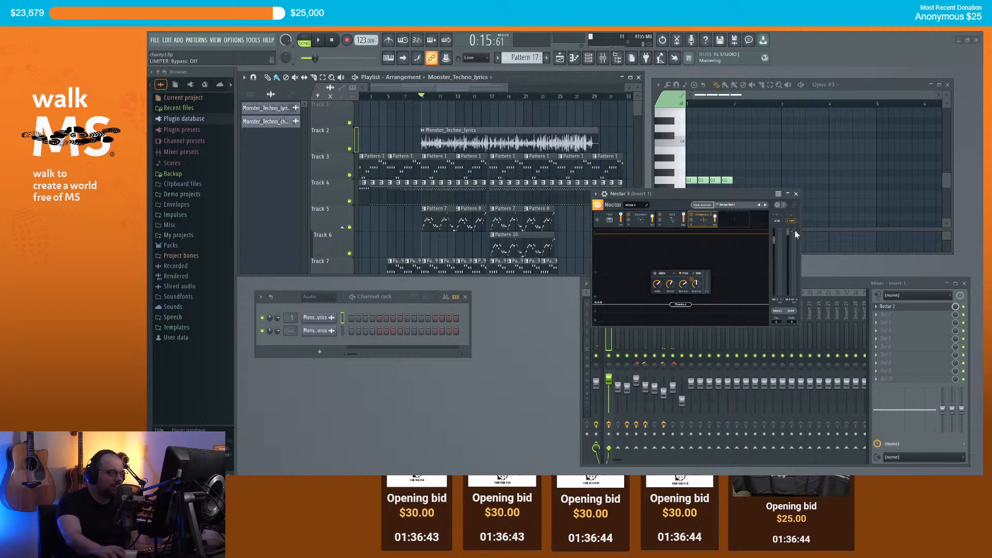
key(space)
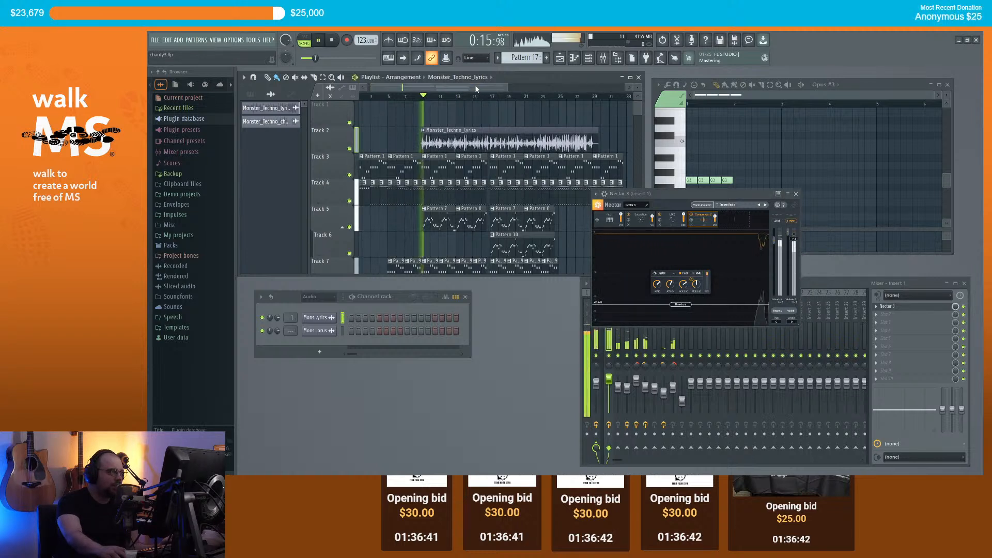
drag(714, 217, 723, 296)
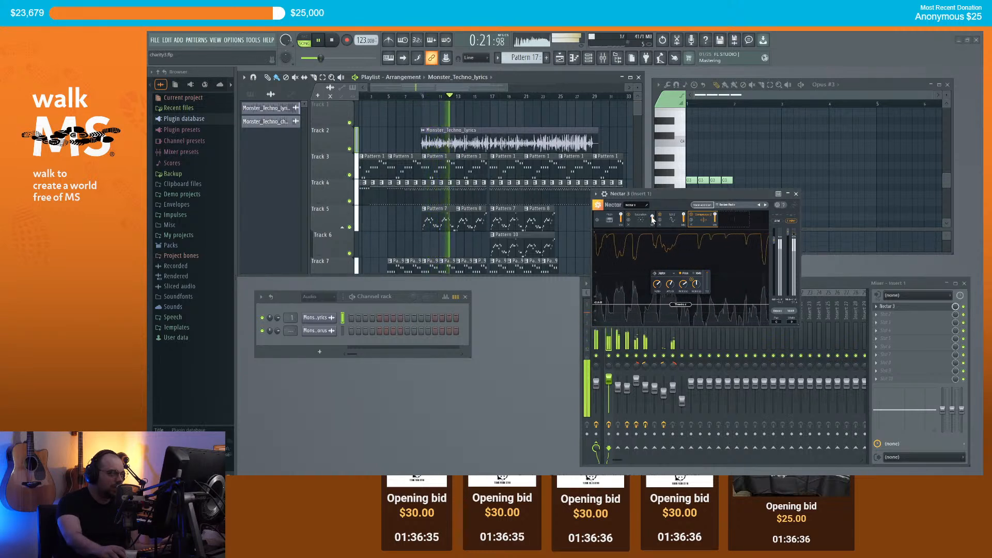
click(797, 194)
Step: Lower the faders of mixer Inserts 4 through 8 slightly and zoom the playlist out
click(637, 393)
drag(645, 387, 682, 399)
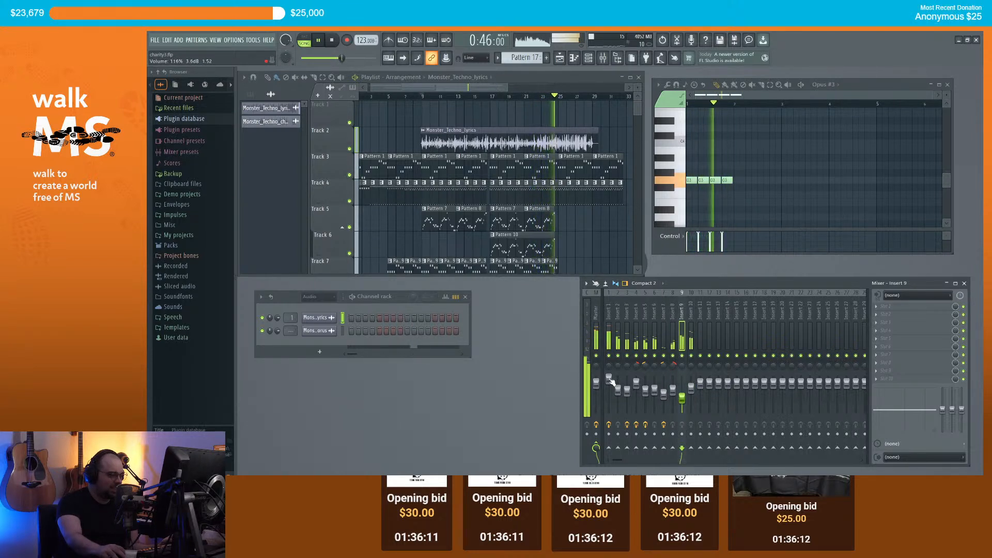
scroll(579, 217, down, 3)
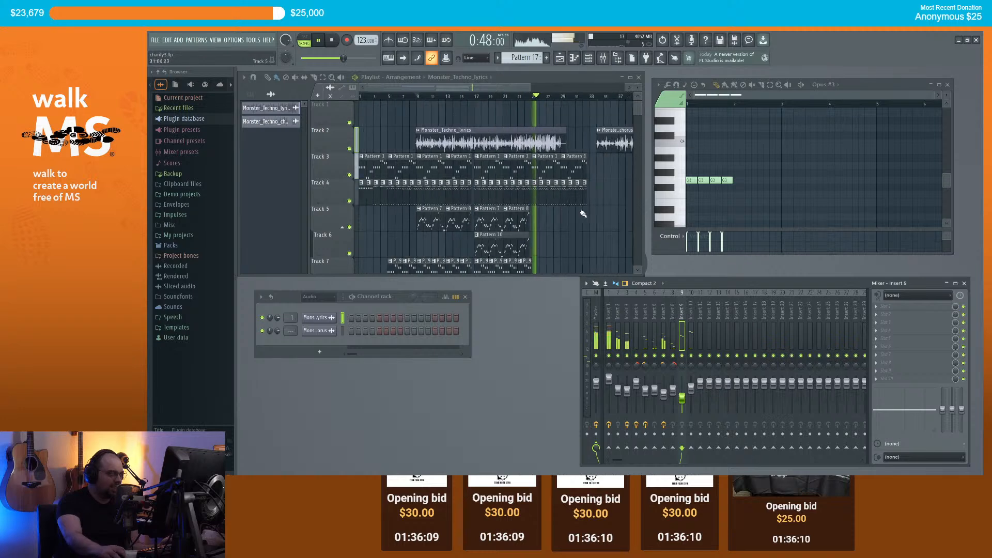
scroll(608, 189, up, 3)
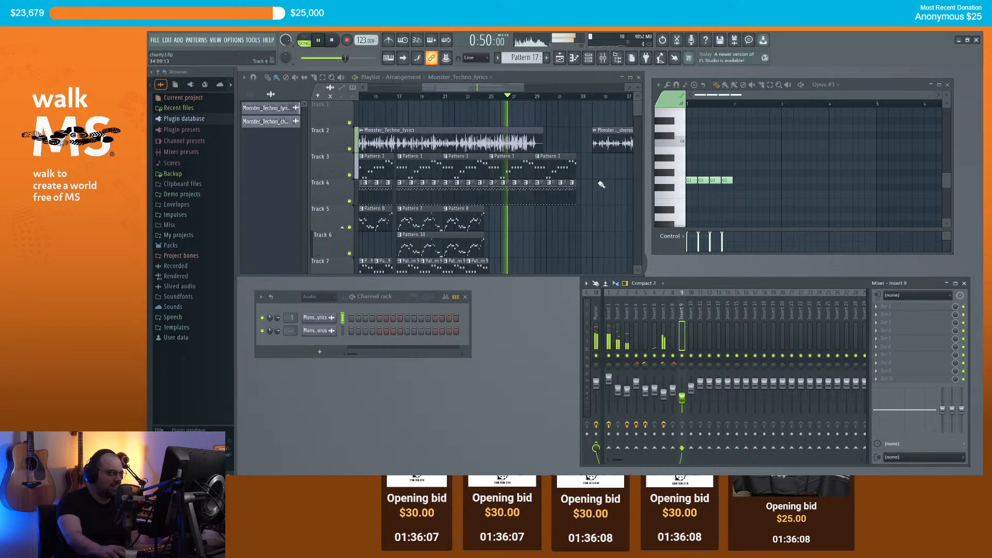
scroll(602, 186, down, 1)
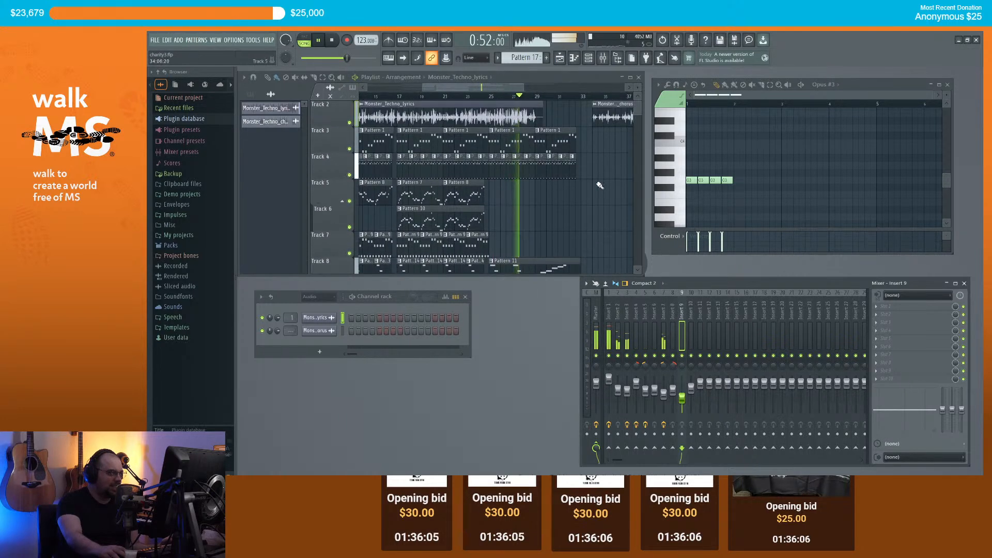
scroll(600, 185, down, 1)
scroll(600, 185, up, 2)
scroll(601, 183, down, 2)
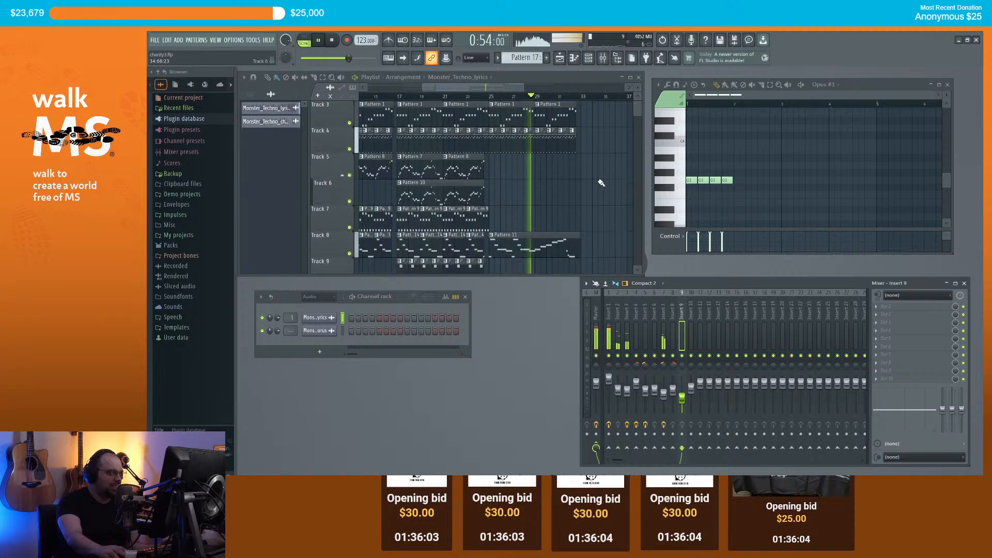
scroll(599, 183, down, 2)
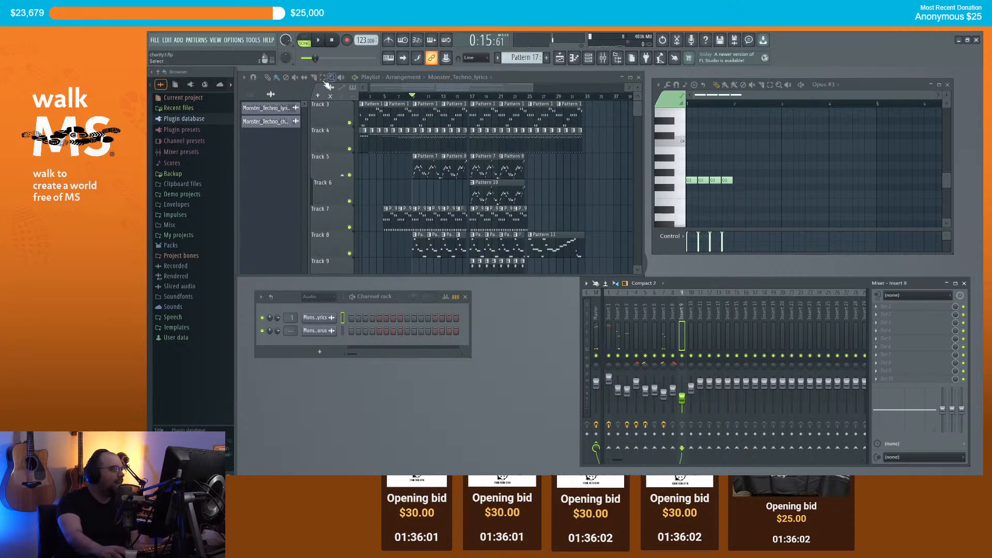
Step: Select the ending clips on tracks 3, 4 and 8 and move them later
drag(608, 256, 529, 99)
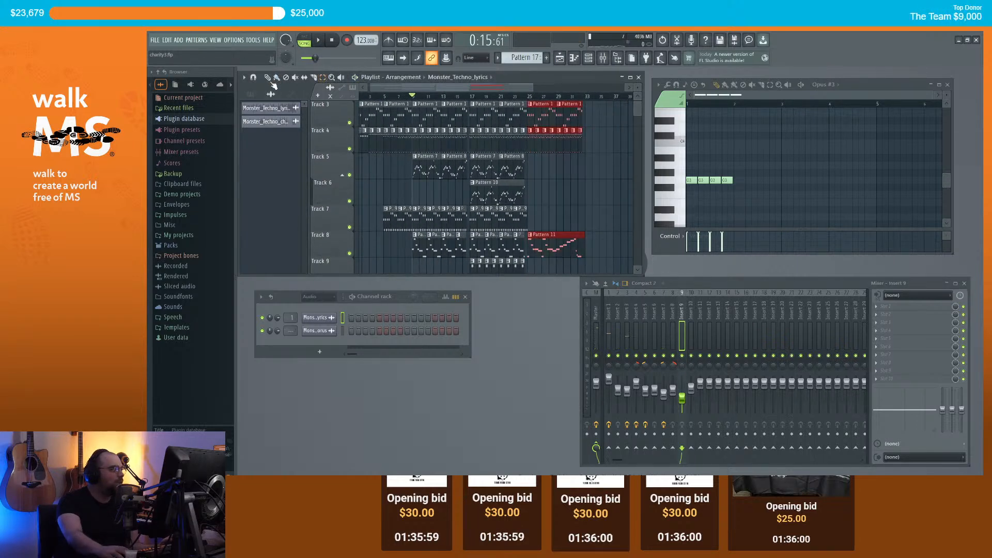
scroll(568, 135, up, 2)
scroll(553, 141, up, 3)
drag(518, 163, 578, 165)
scroll(540, 189, down, 2)
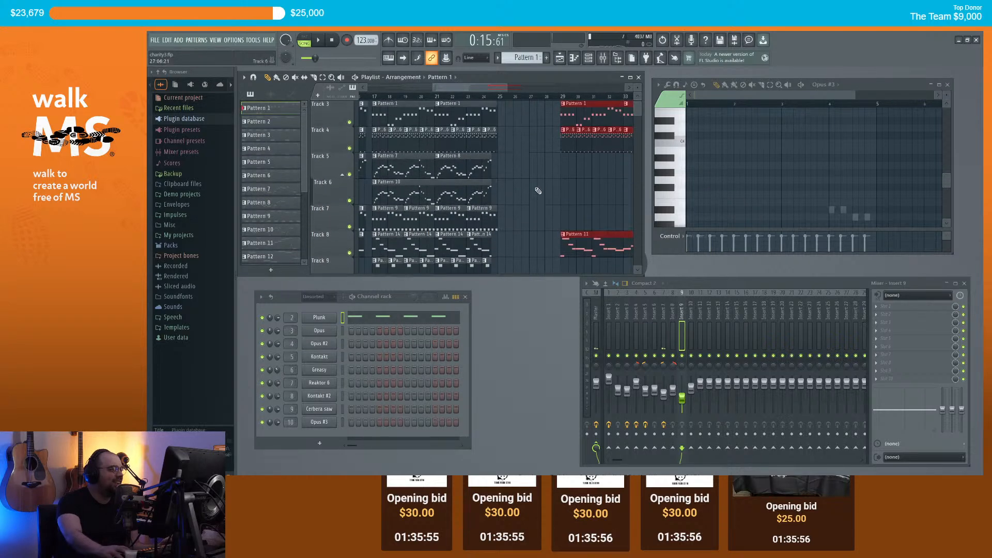
scroll(513, 186, down, 1)
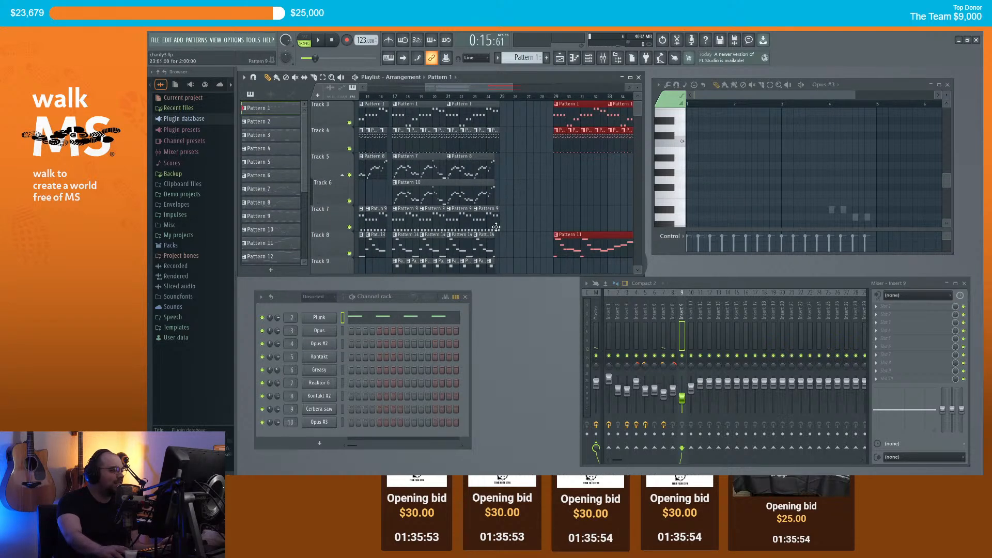
Step: Cycle the current pattern through Patterns 14, 16 and 17
click(542, 240)
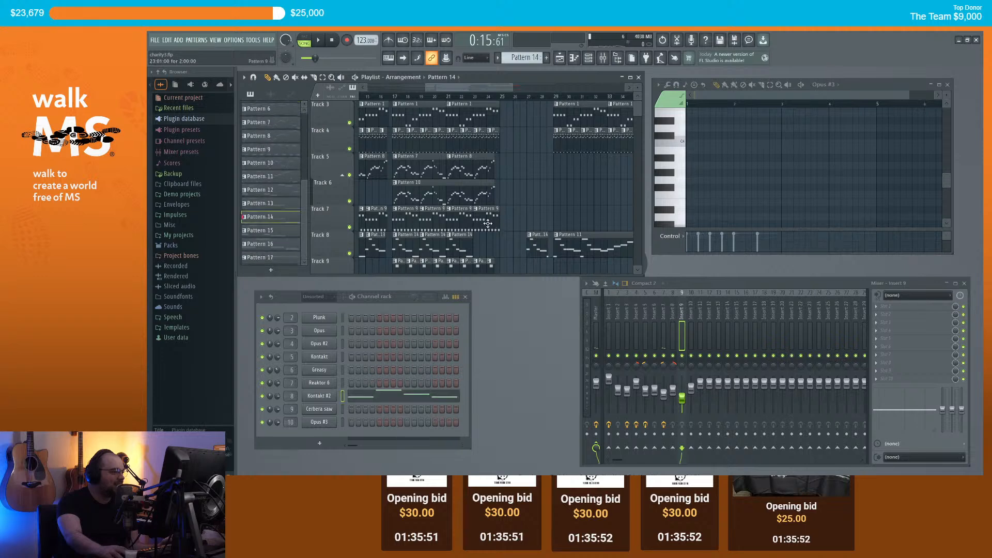
drag(534, 218, 541, 219)
scroll(484, 247, down, 1)
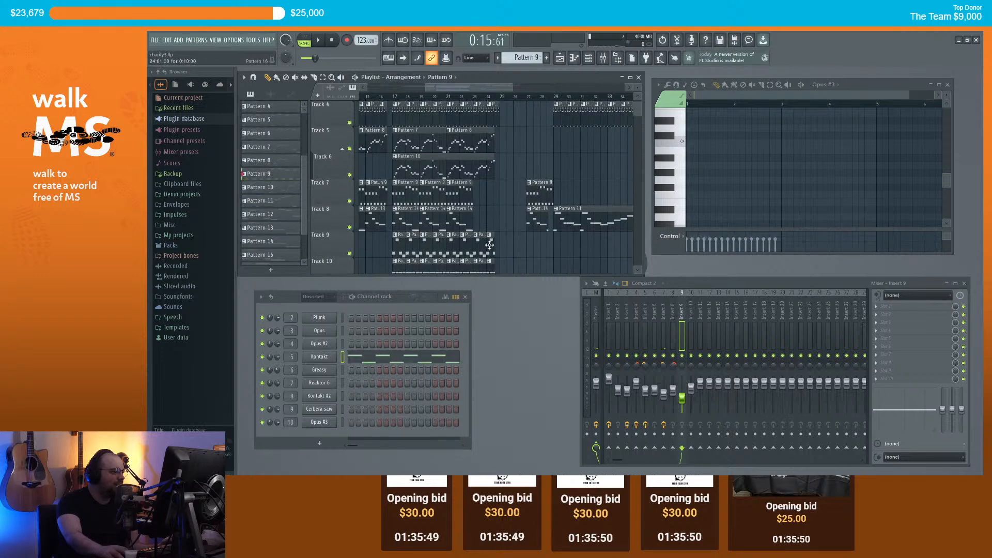
click(543, 248)
scroll(512, 235, down, 2)
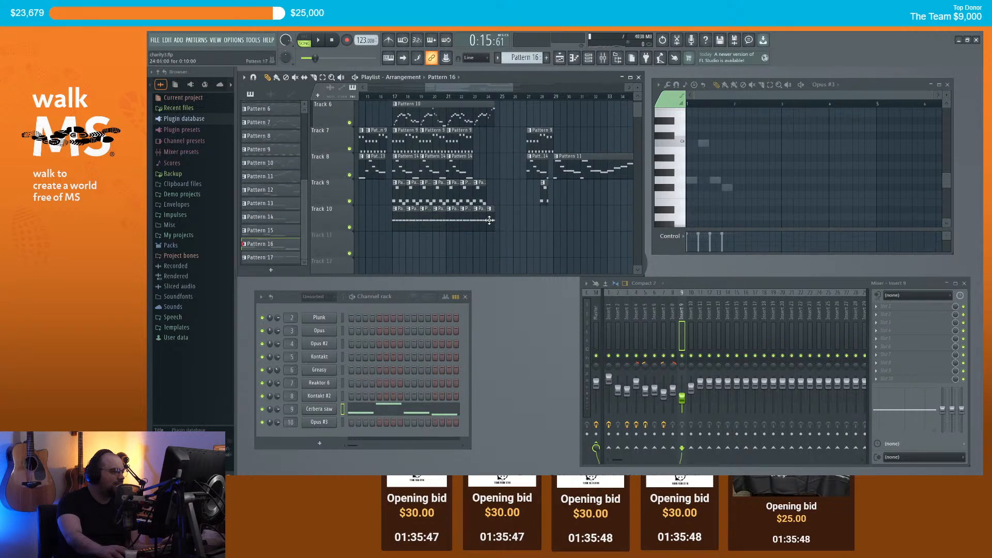
click(545, 218)
scroll(516, 206, up, 4)
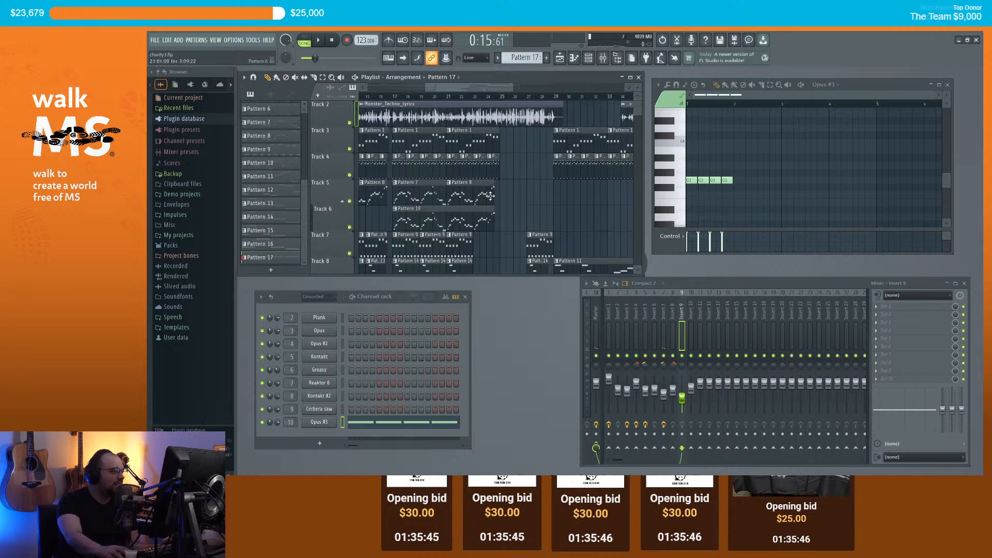
Step: Reposition Track 5's Pattern 8 clip, undoing the stray Pattern 10 move on Track 6
drag(539, 192, 546, 192)
drag(476, 214, 530, 214)
key(ctrl+z)
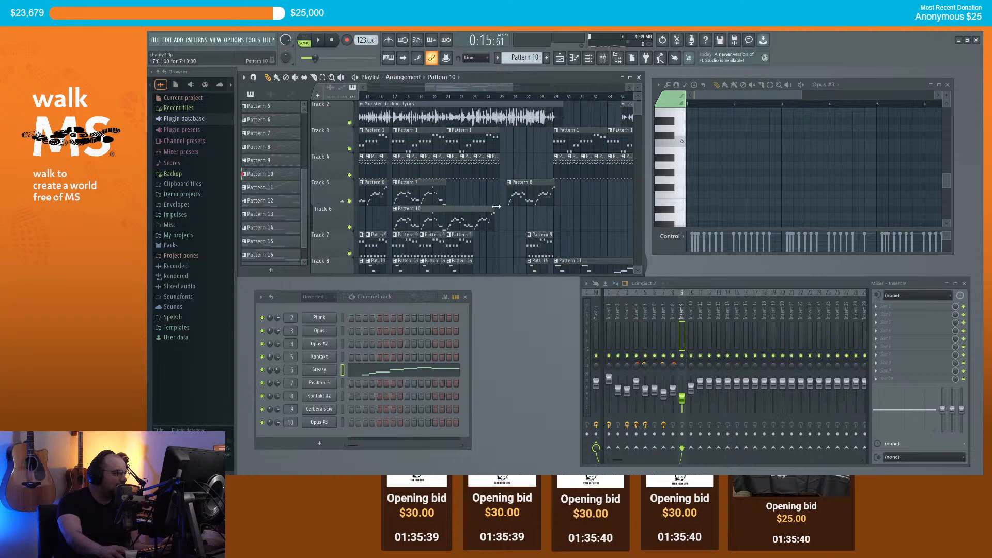
drag(529, 193, 466, 192)
Step: Fill the gap with Pattern 8, 9 and 14 clips, including Pattern 14 at bar 23
click(472, 192)
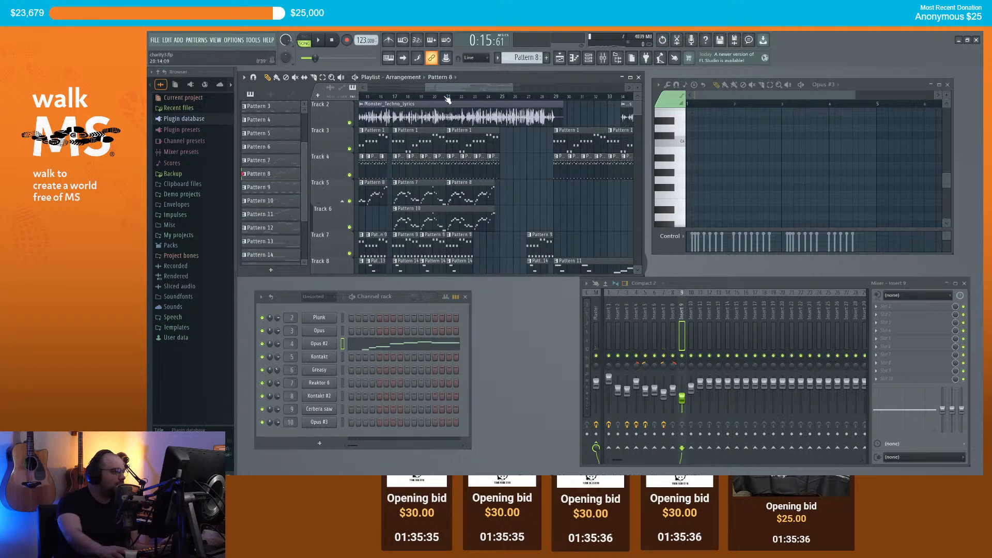
scroll(449, 101, down, 2)
click(473, 193)
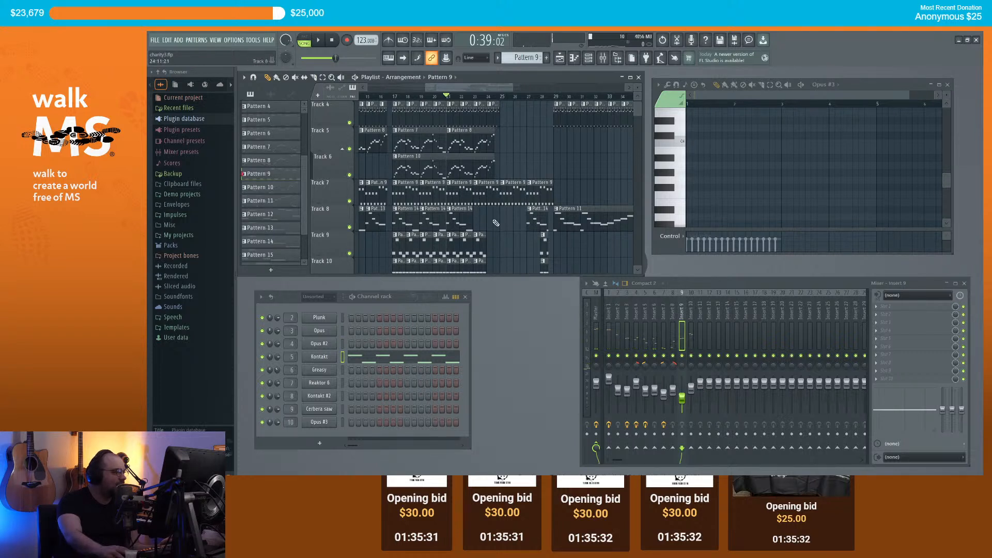
click(464, 227)
click(478, 223)
scroll(502, 218, down, 1)
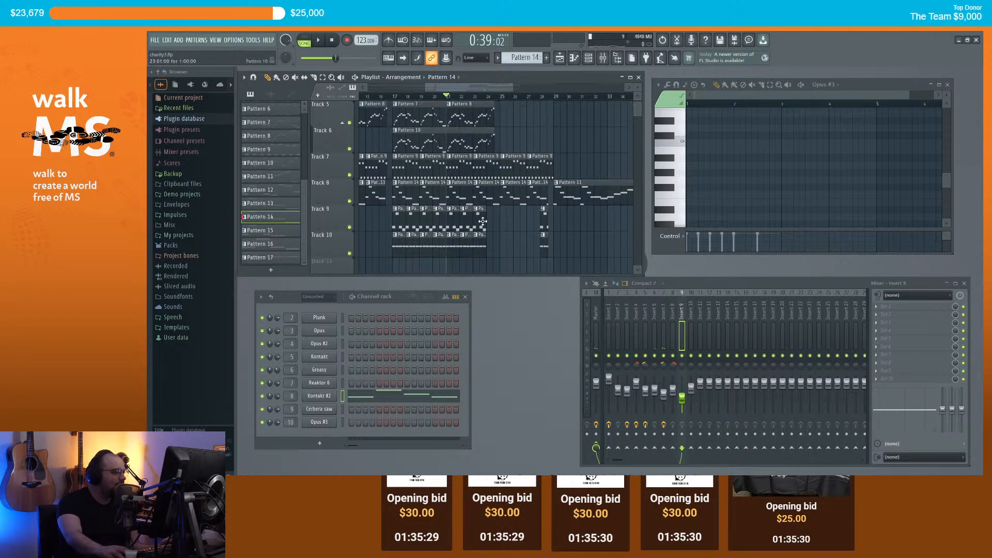
click(491, 226)
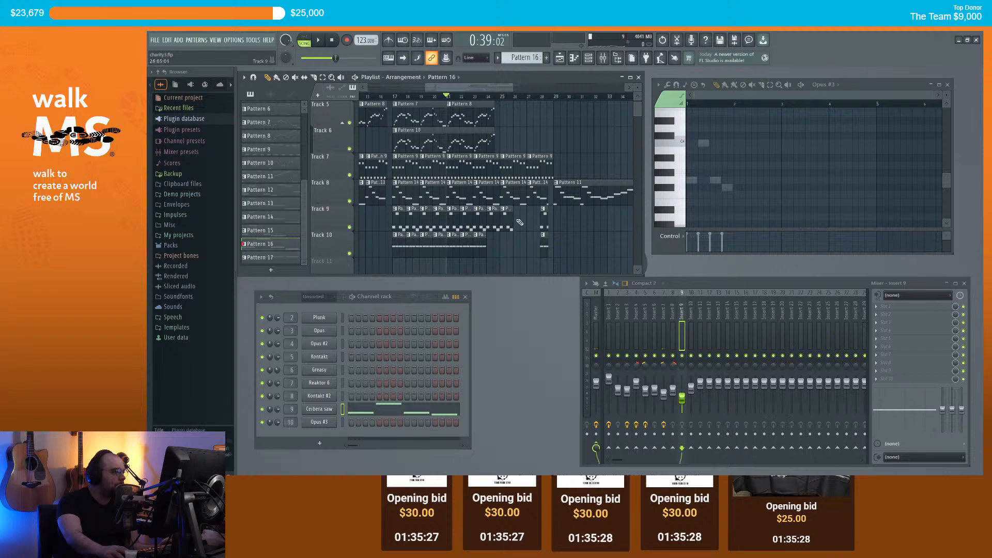
click(486, 244)
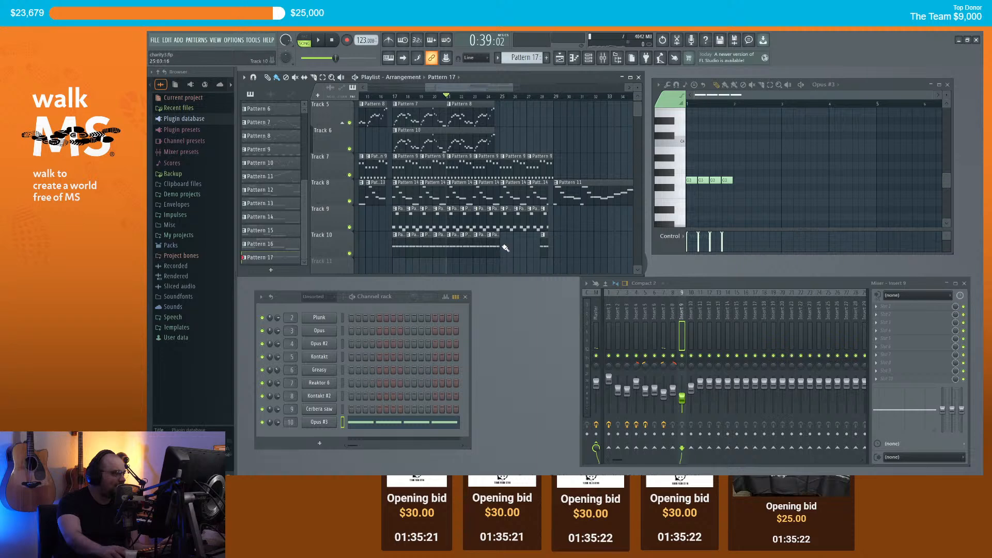
scroll(526, 233, down, 2)
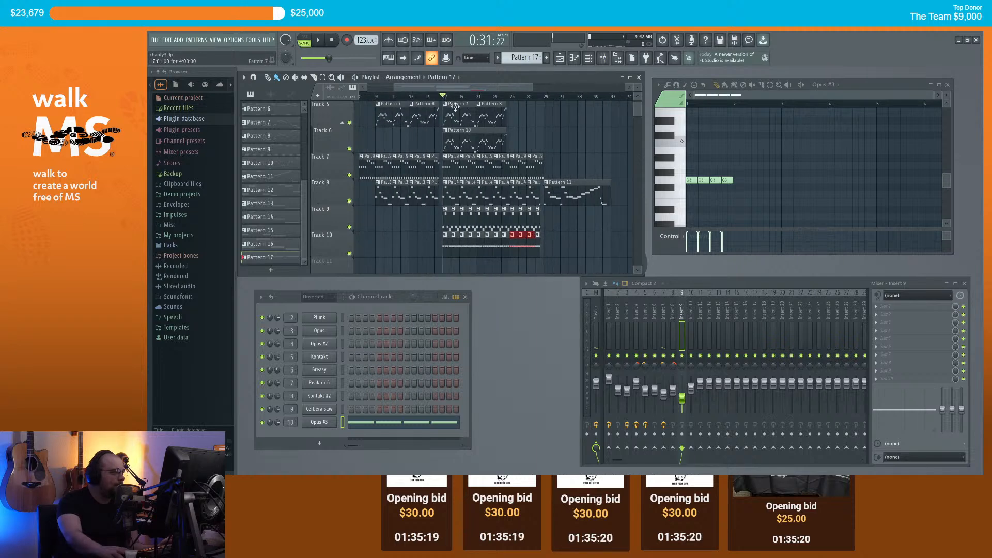
scroll(577, 171, up, 4)
key(space)
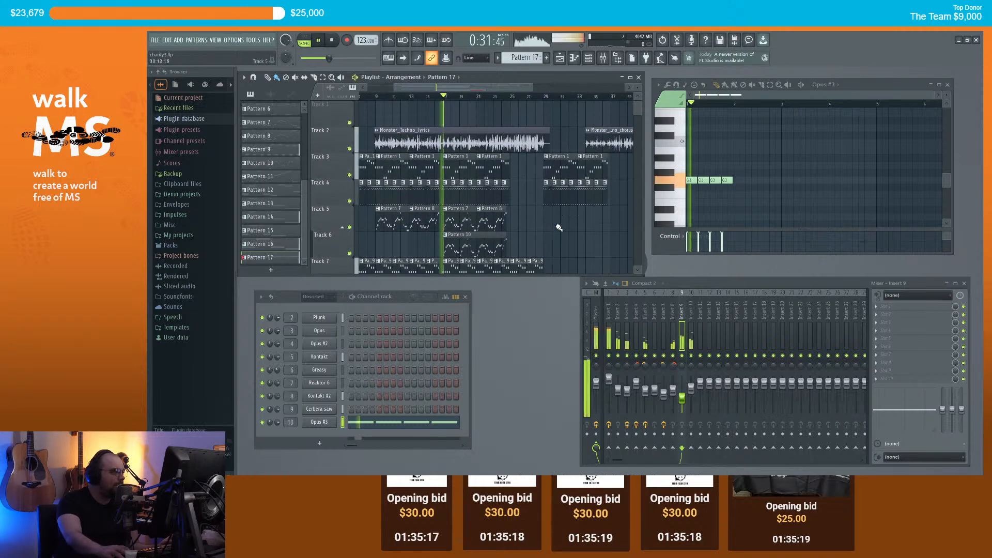
click(505, 195)
scroll(516, 197, up, 3)
scroll(509, 195, up, 2)
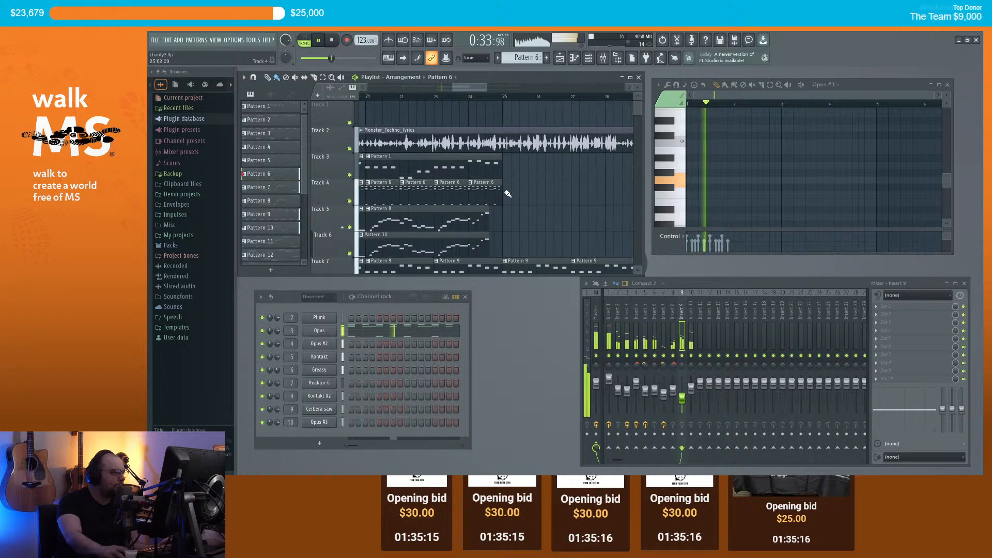
drag(499, 194, 634, 194)
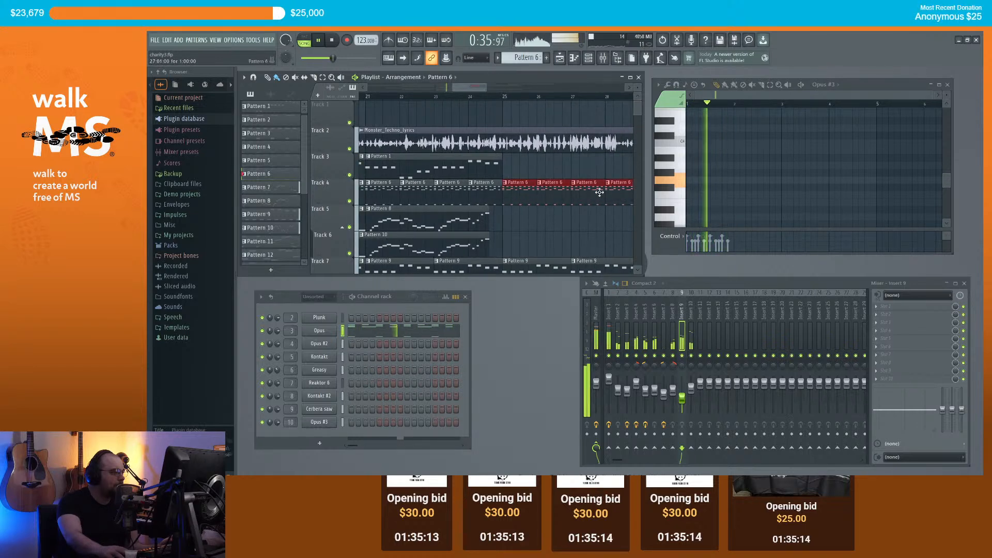
scroll(581, 192, down, 2)
click(526, 164)
click(540, 169)
scroll(540, 171, down, 2)
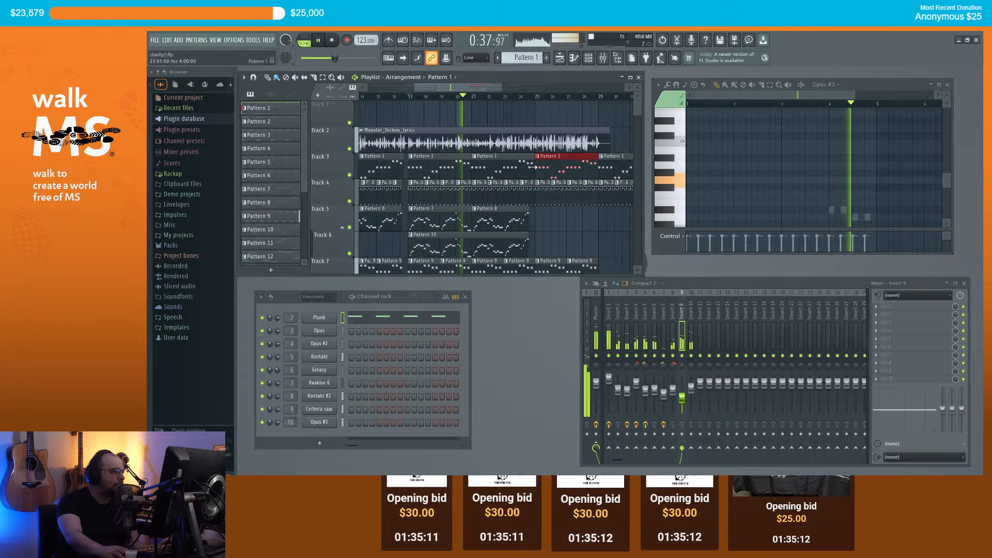
scroll(593, 233, down, 1)
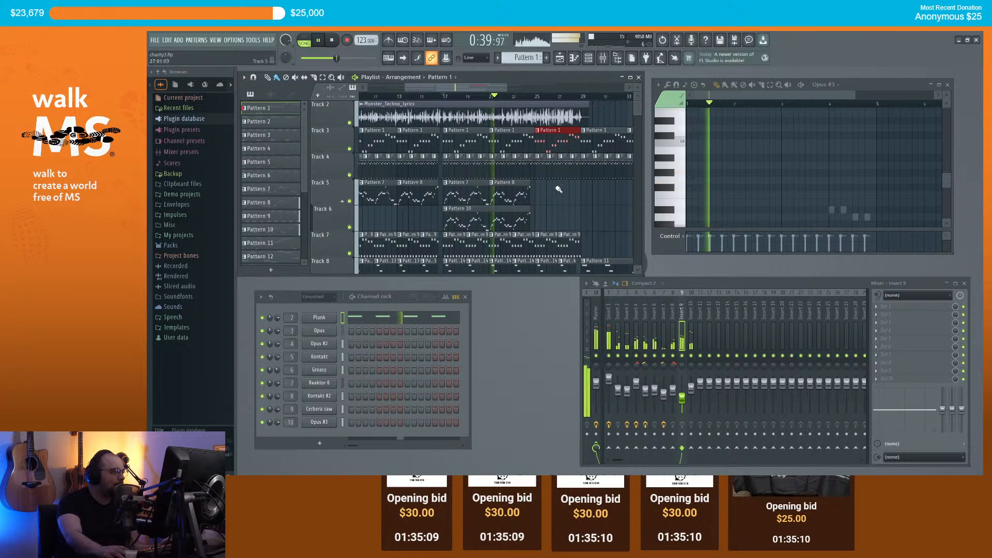
drag(477, 90, 500, 90)
scroll(541, 238, up, 1)
drag(609, 378, 609, 376)
scroll(553, 206, down, 1)
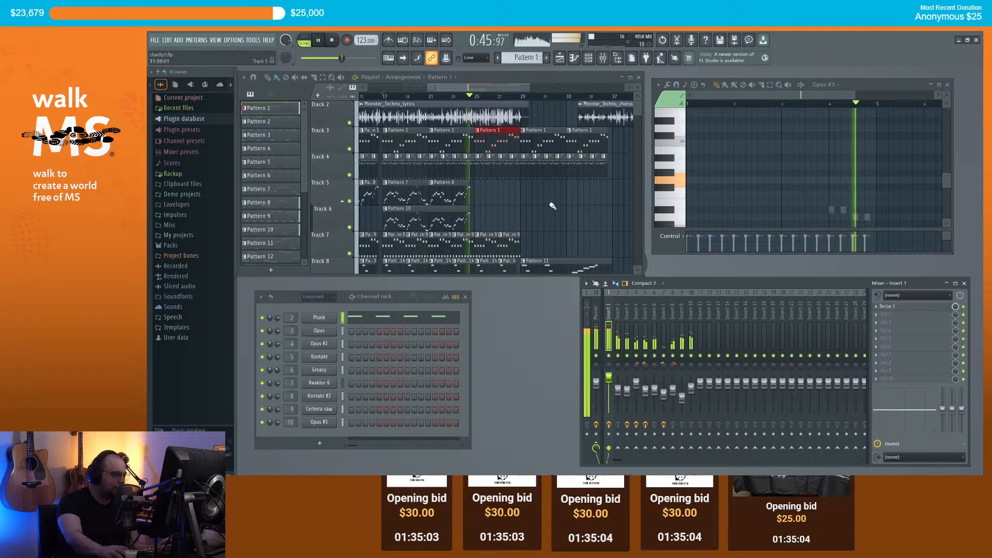
scroll(553, 205, down, 1)
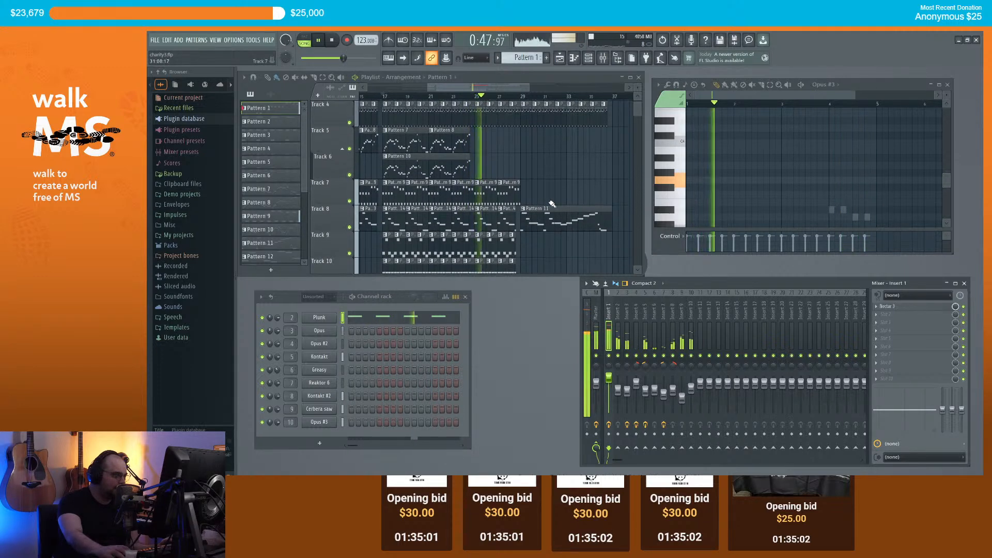
scroll(587, 191, up, 1)
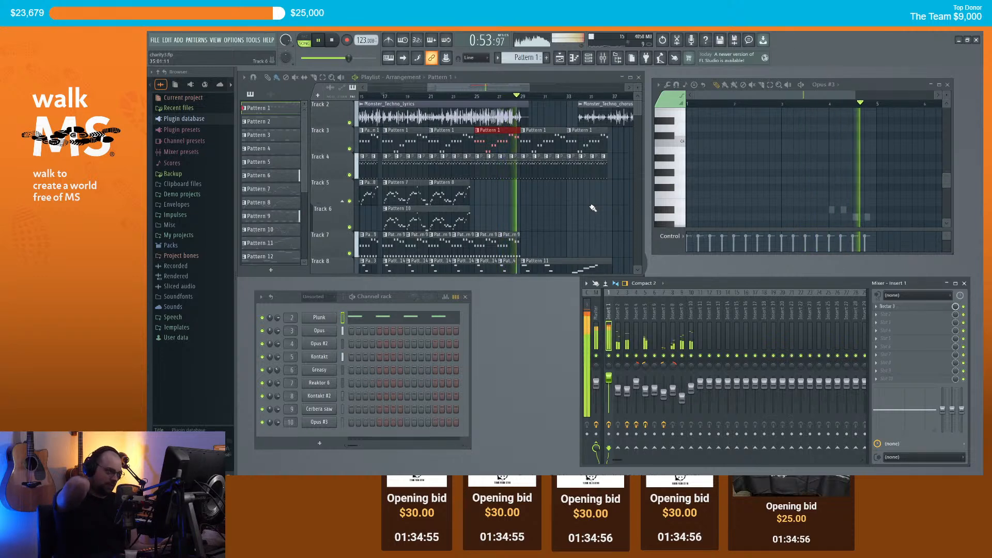
scroll(519, 235, up, 4)
key(space)
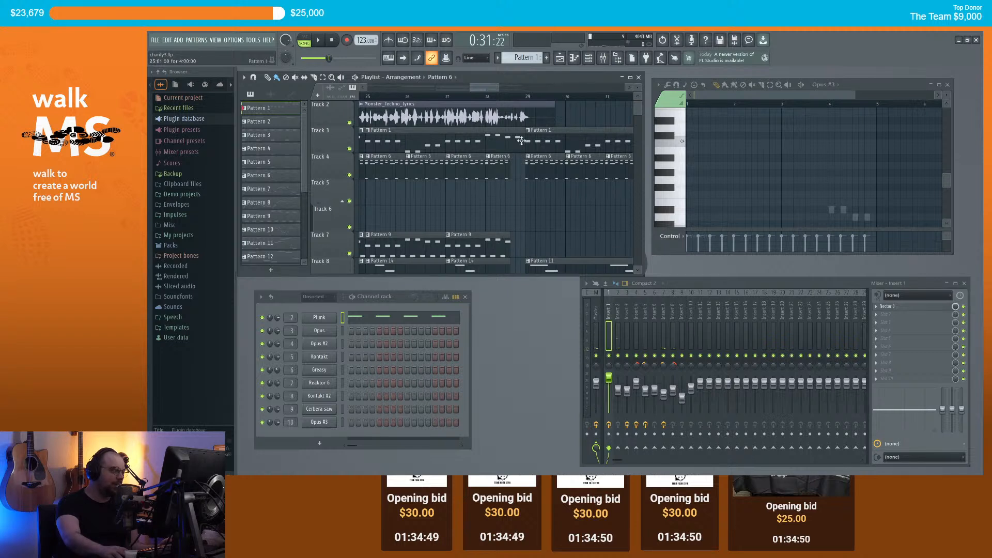
scroll(509, 137, down, 2)
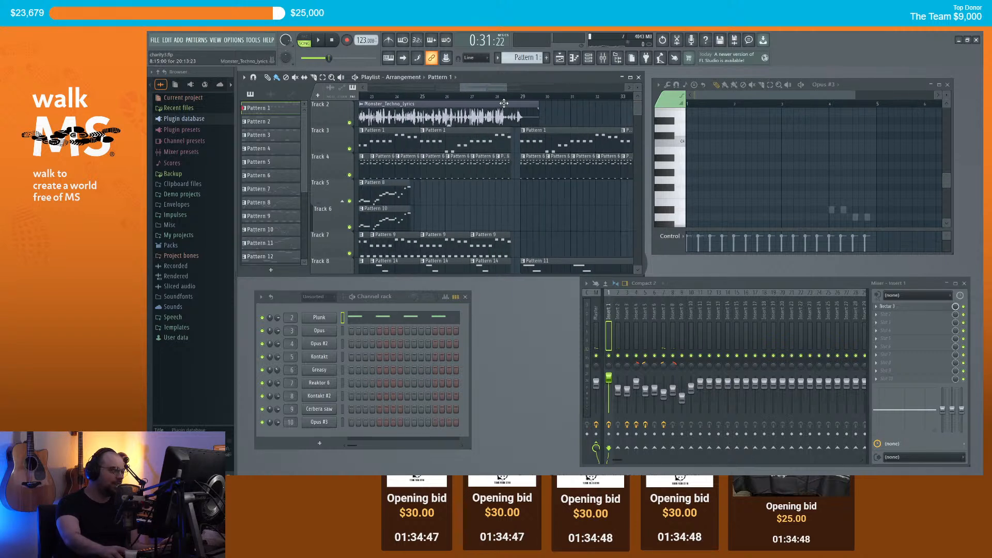
scroll(509, 136, down, 1)
click(499, 97)
key(space)
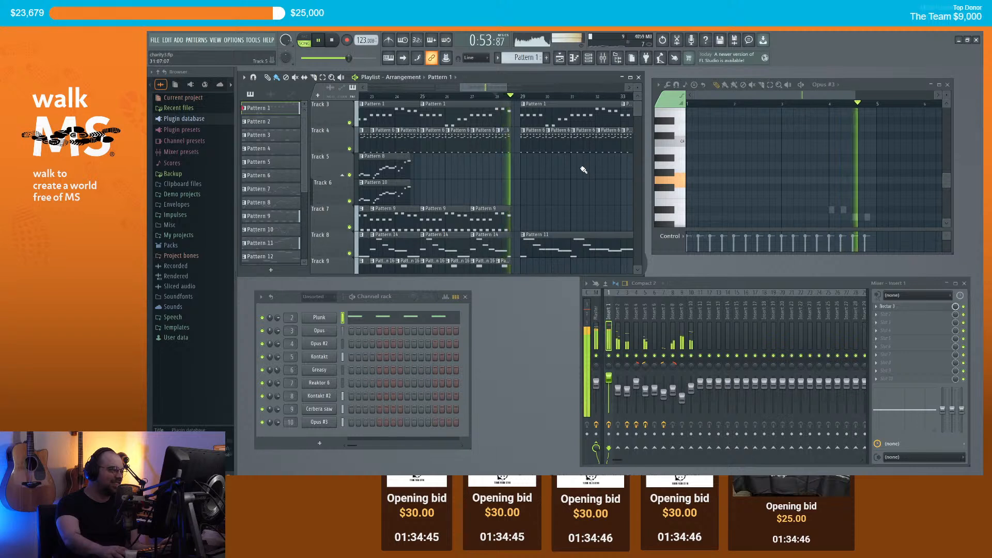
scroll(569, 228, up, 2)
key(space)
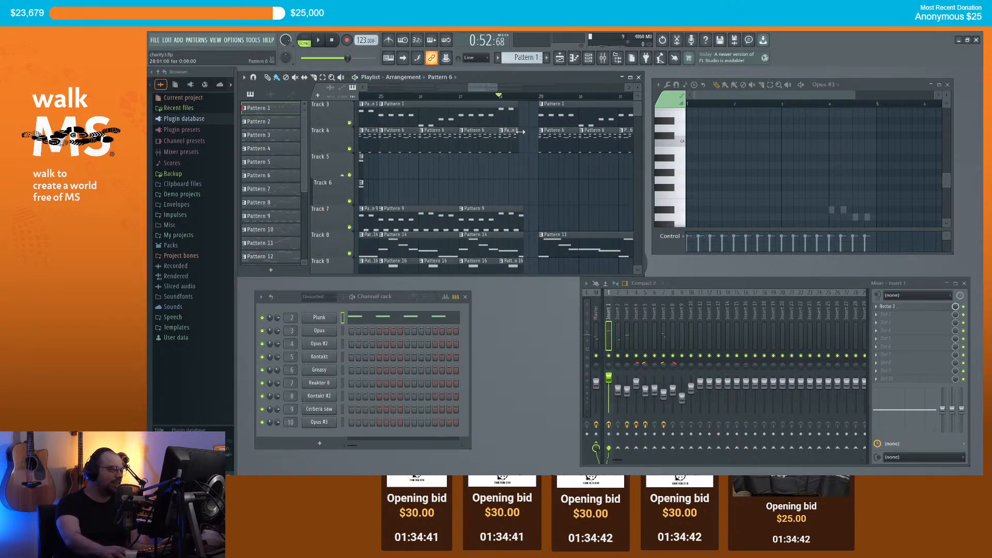
scroll(522, 137, up, 1)
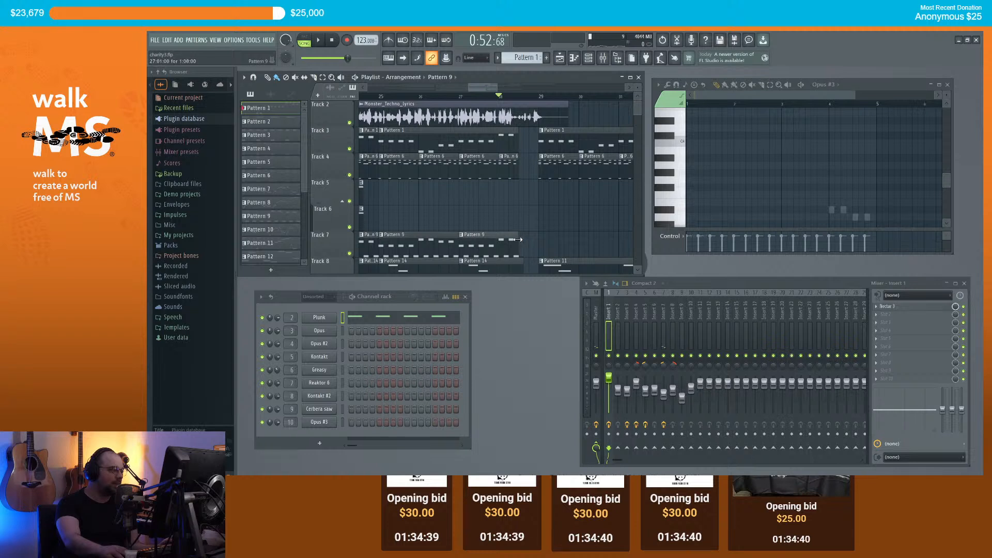
key(space)
scroll(524, 217, down, 4)
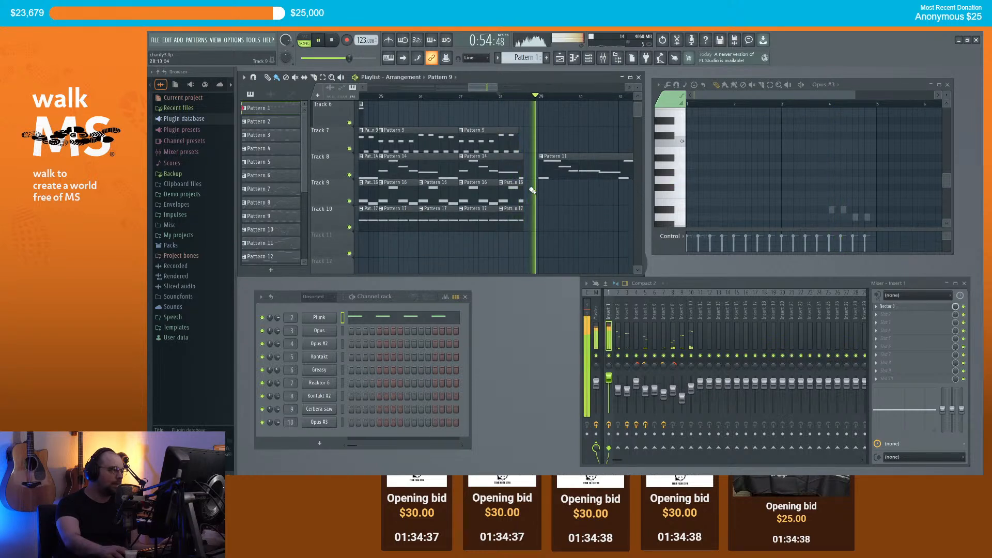
key(space)
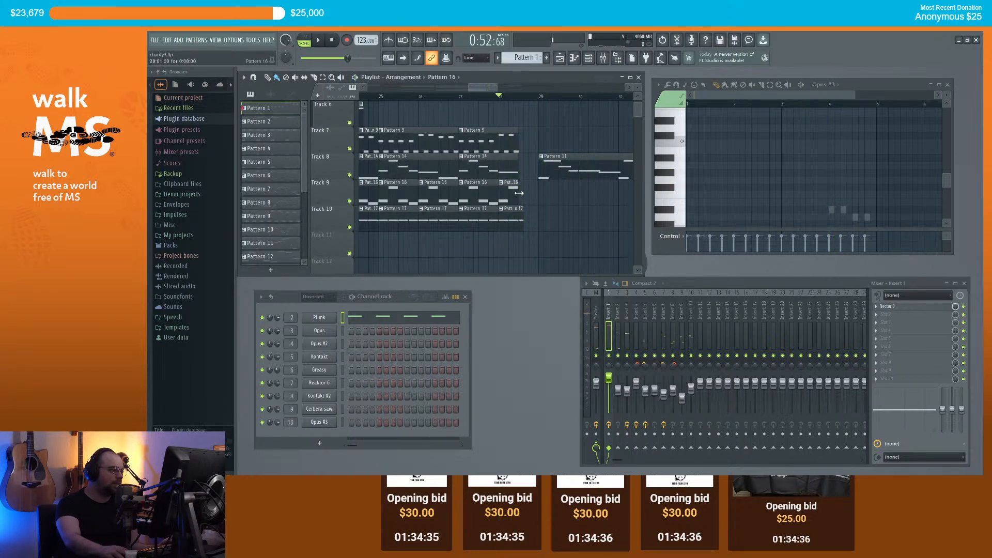
key(space)
scroll(533, 207, up, 3)
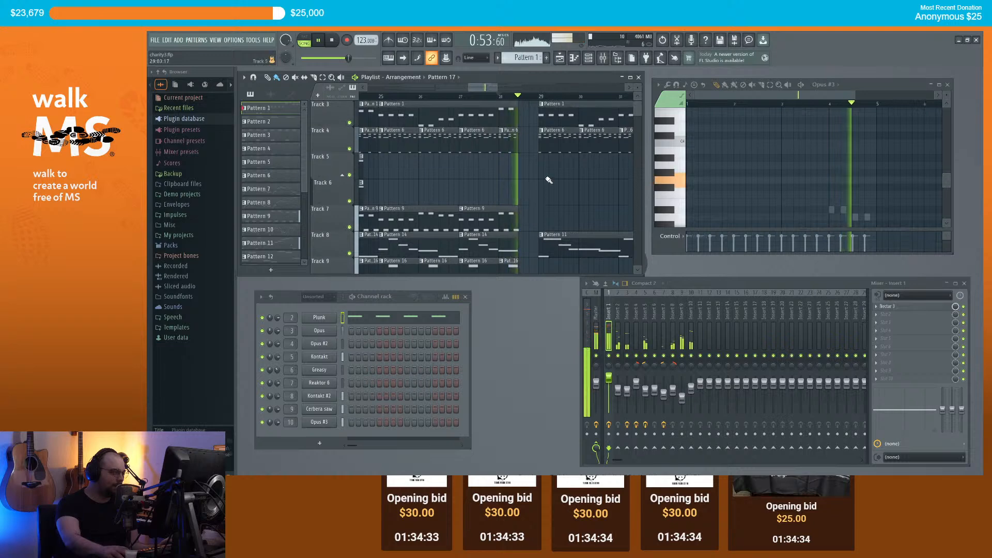
scroll(531, 190, down, 2)
scroll(537, 196, up, 2)
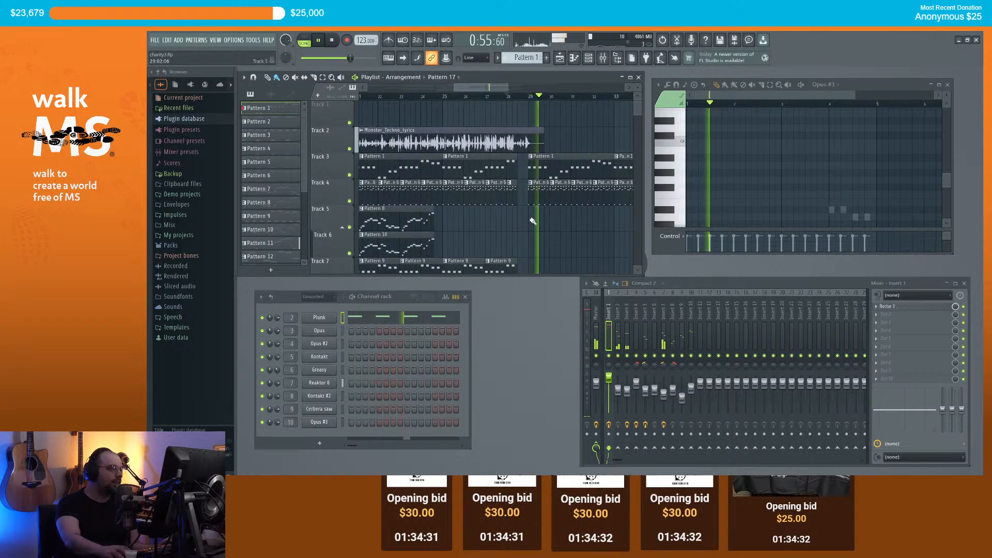
scroll(566, 206, down, 2)
scroll(568, 209, up, 3)
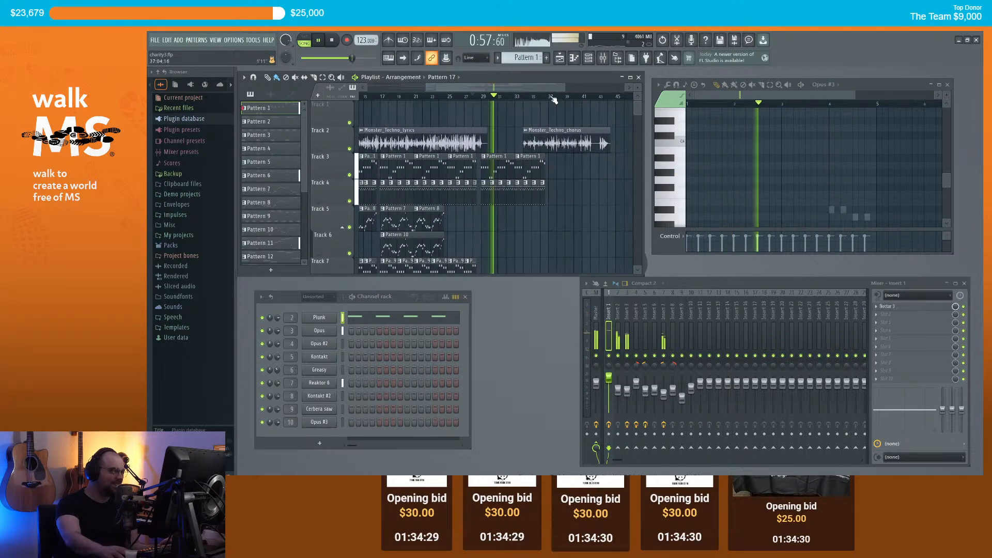
key(space)
Step: Move the Monster_Techno_chorus clip from Track 2 onto Track 1 near bar 34
drag(545, 149, 475, 111)
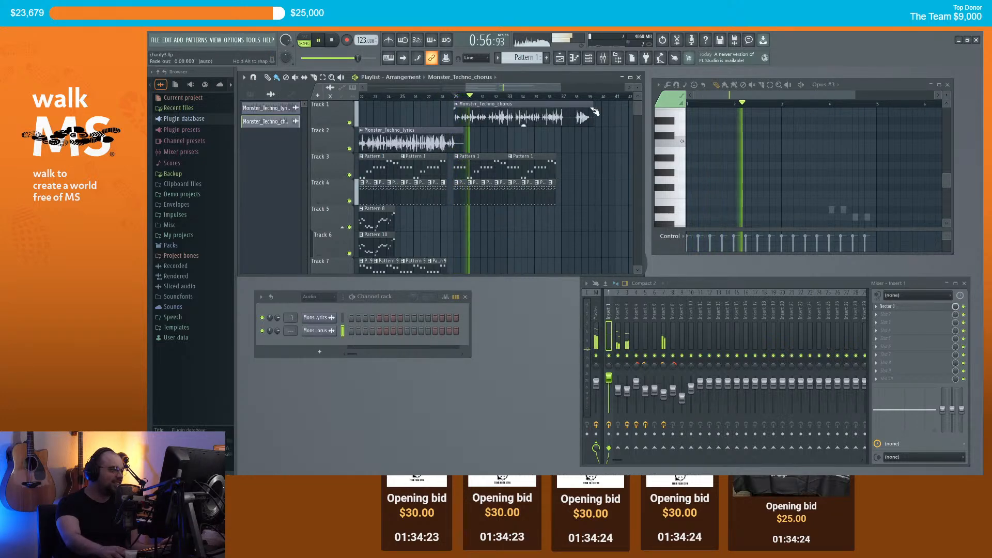
key(space)
scroll(450, 119, up, 8)
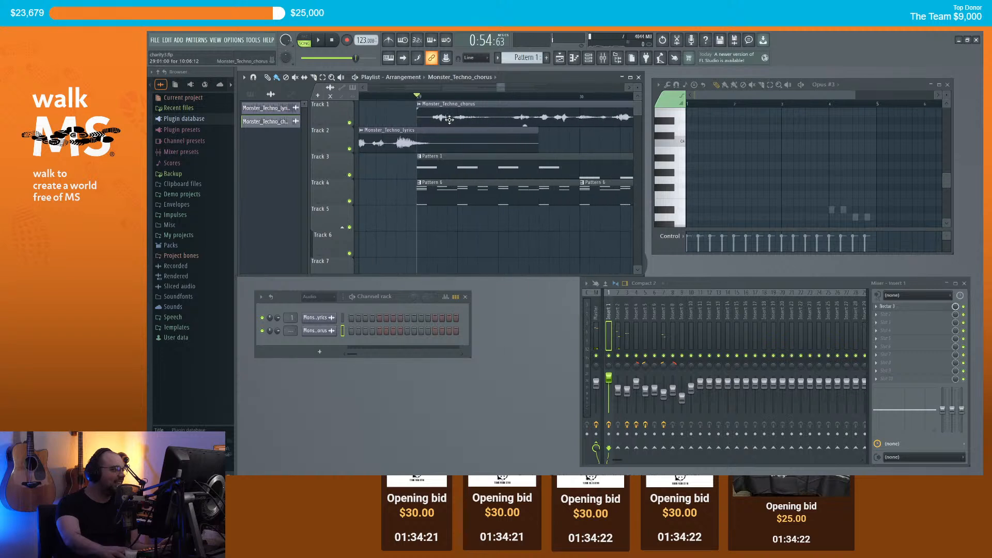
Step: Play the song from just before bar 29 to check the chorus placement over the lyrics
click(396, 98)
key(space)
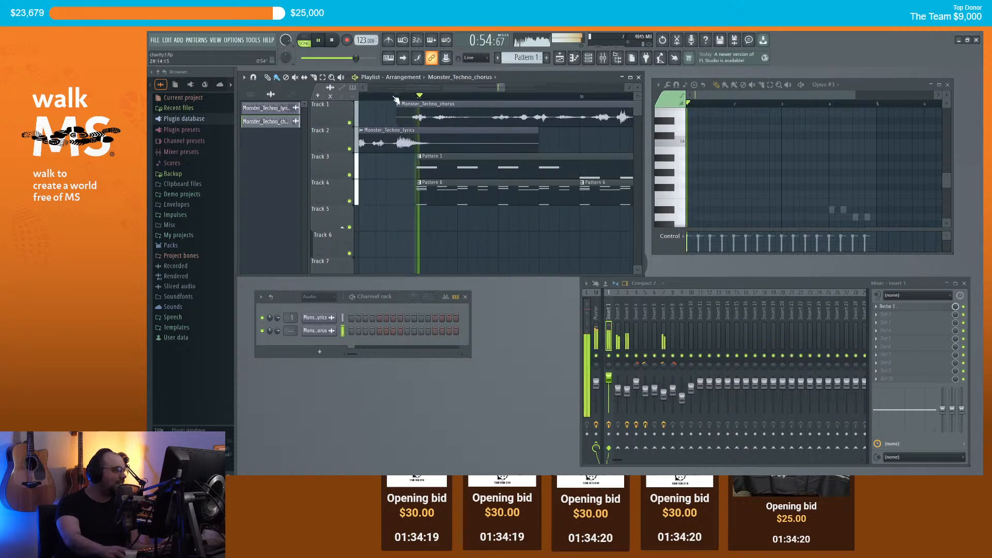
scroll(424, 155, down, 7)
scroll(427, 156, down, 3)
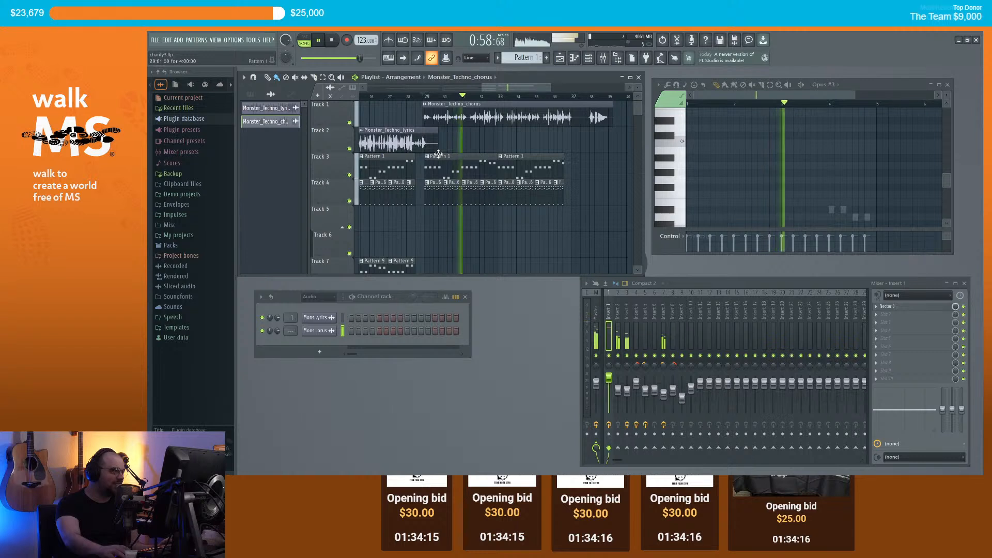
scroll(438, 154, down, 3)
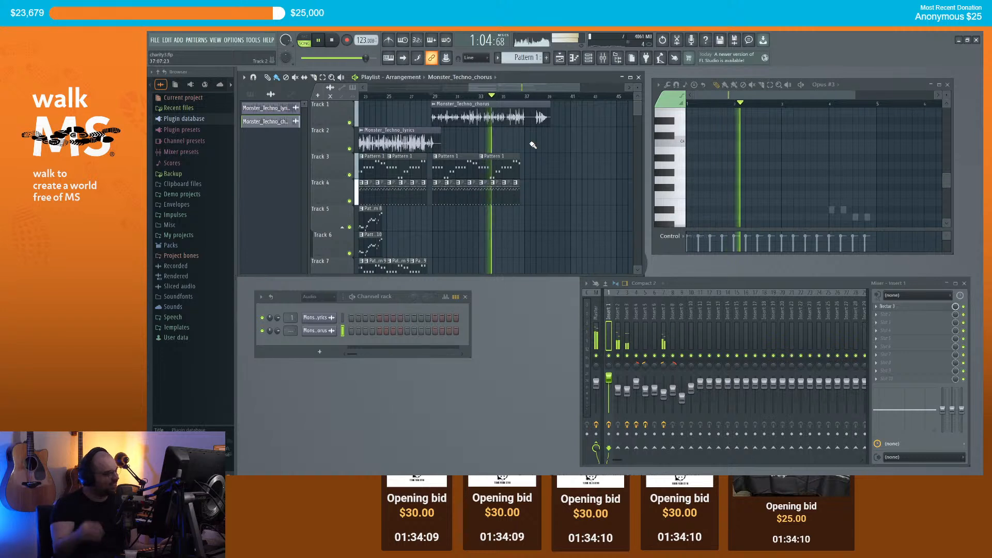
scroll(511, 137, up, 5)
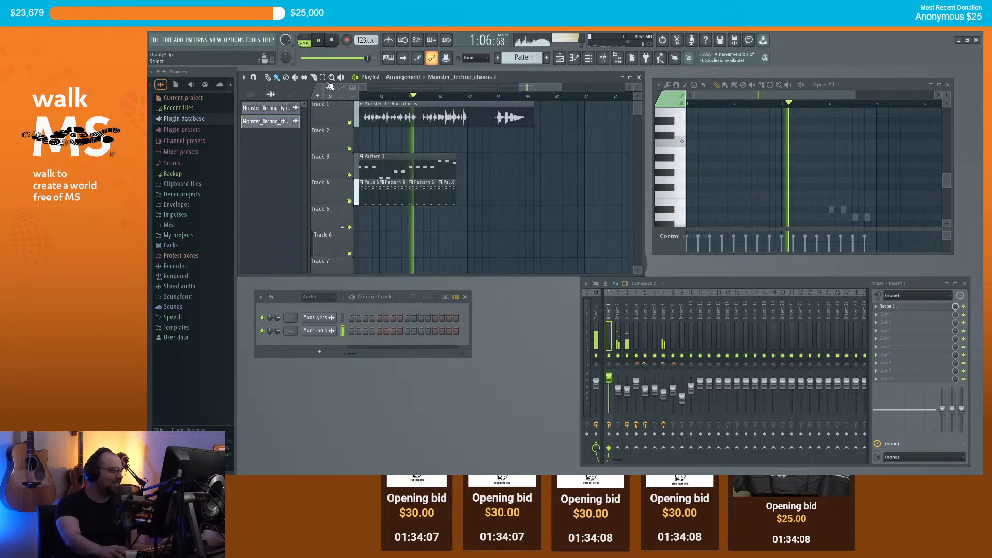
scroll(471, 134, up, 3)
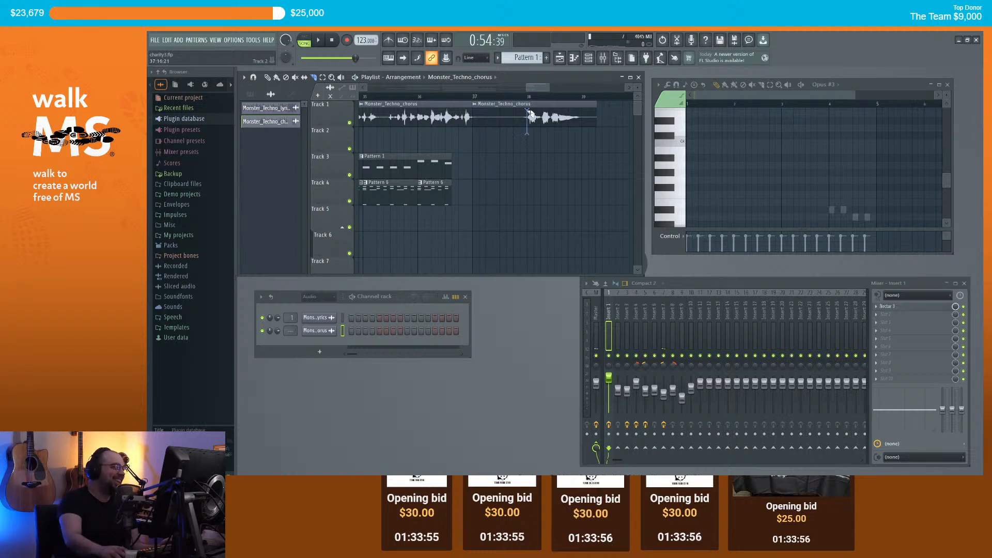
scroll(507, 122, down, 2)
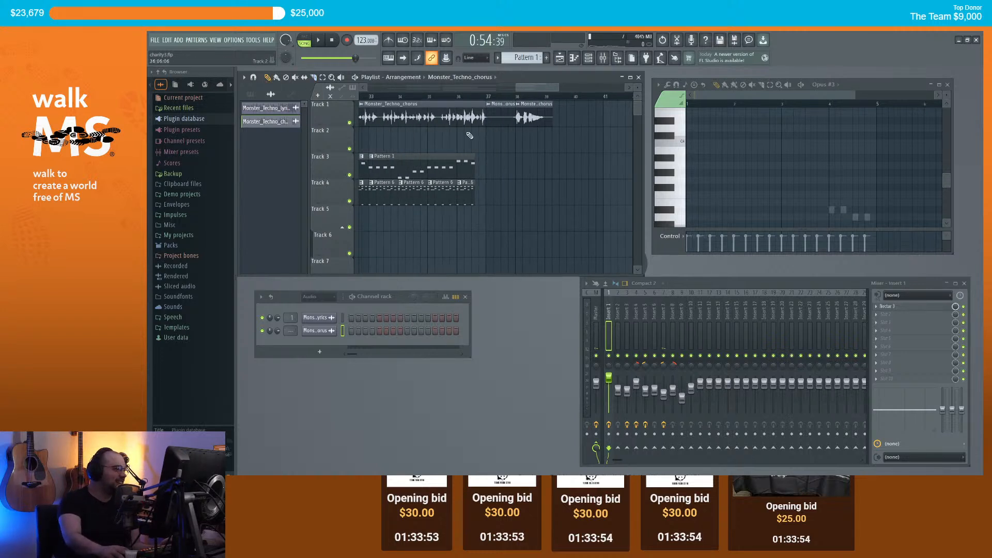
scroll(469, 135, down, 2)
scroll(491, 122, up, 2)
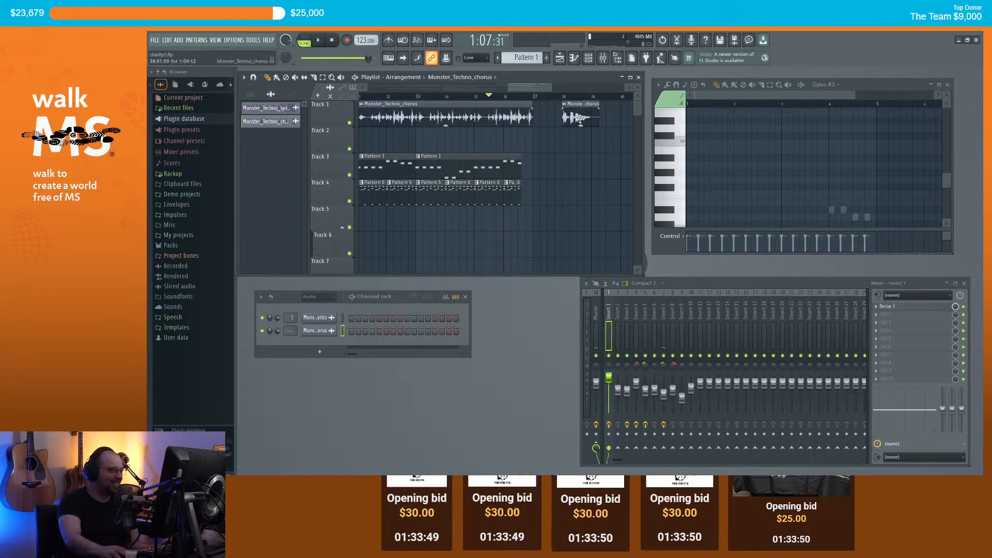
scroll(541, 142, up, 2)
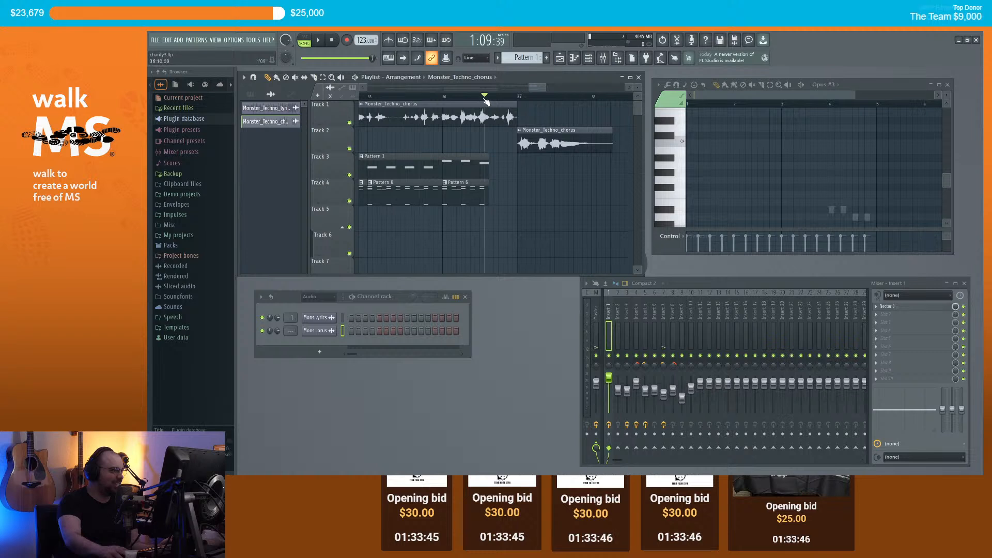
key(space)
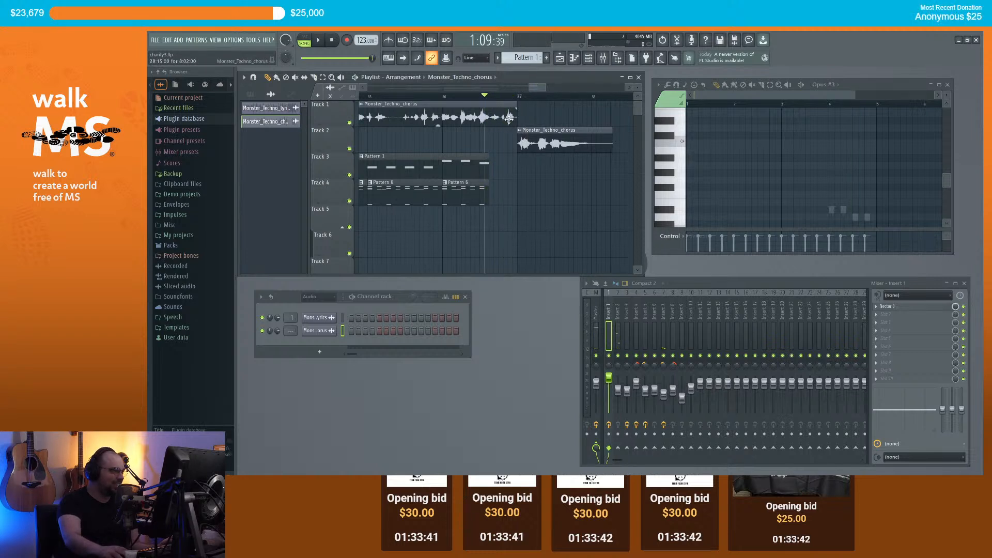
scroll(526, 132, down, 5)
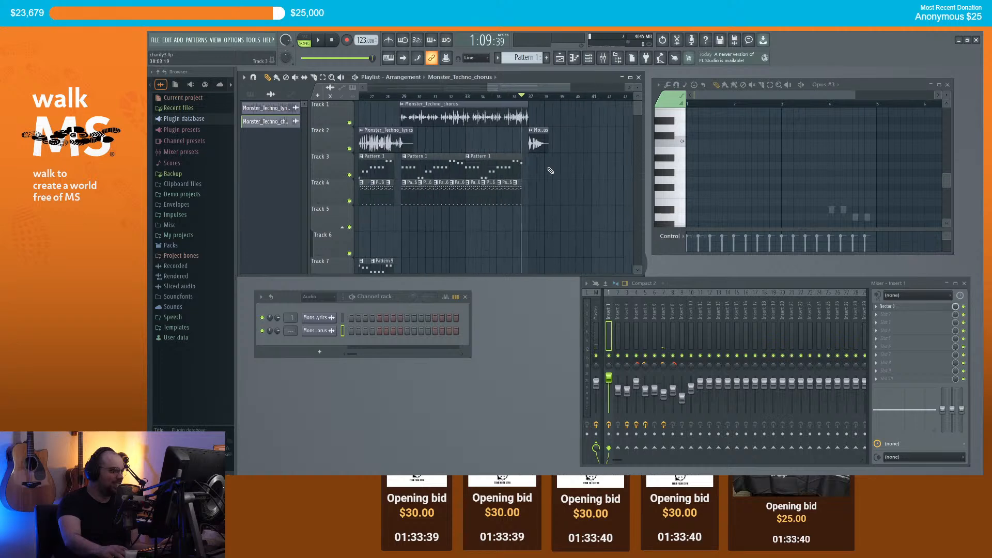
scroll(559, 169, down, 5)
scroll(532, 191, up, 2)
Step: Paint Pattern 6 clips on Track 4 from bar 37 out to about bar 42
click(438, 212)
scroll(544, 204, up, 3)
scroll(543, 204, down, 3)
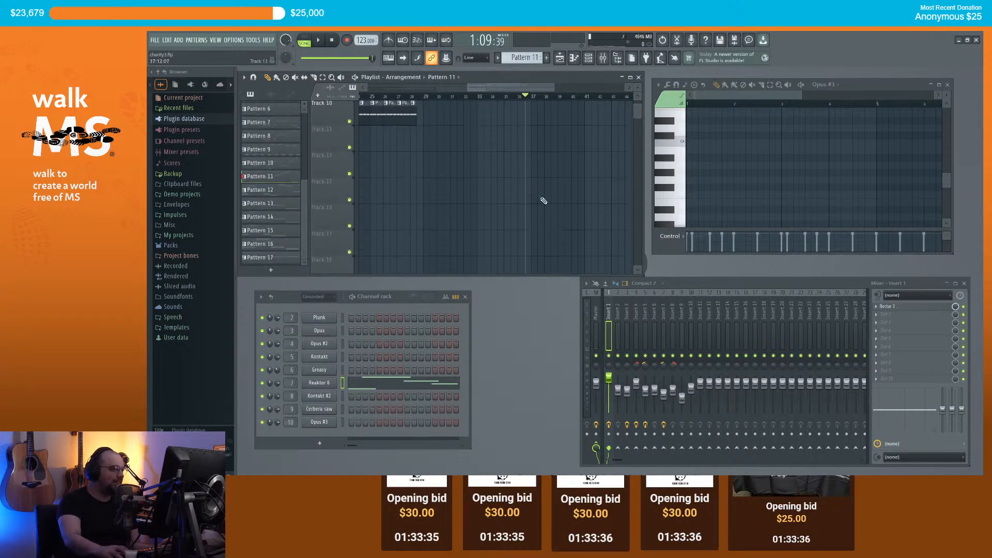
scroll(552, 196, up, 3)
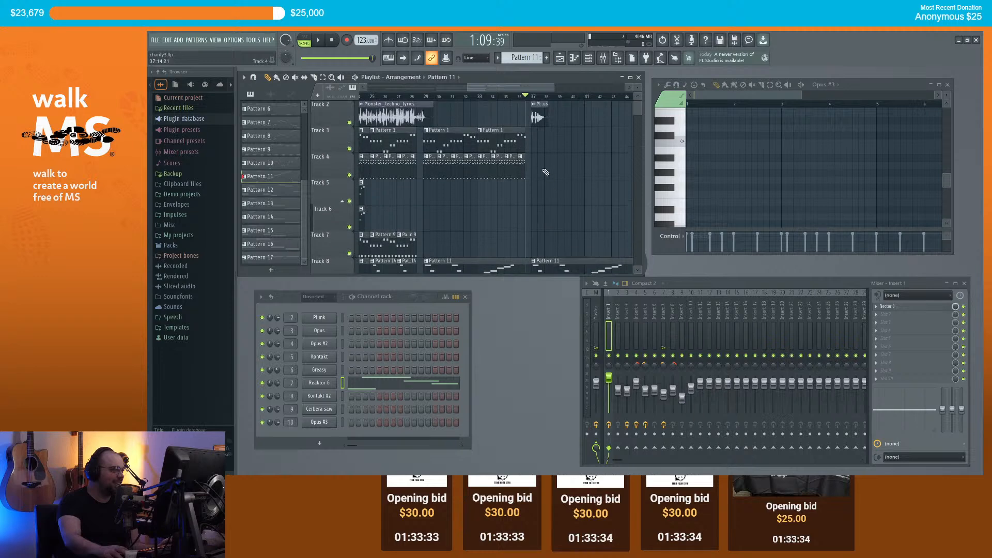
scroll(553, 196, up, 4)
click(432, 196)
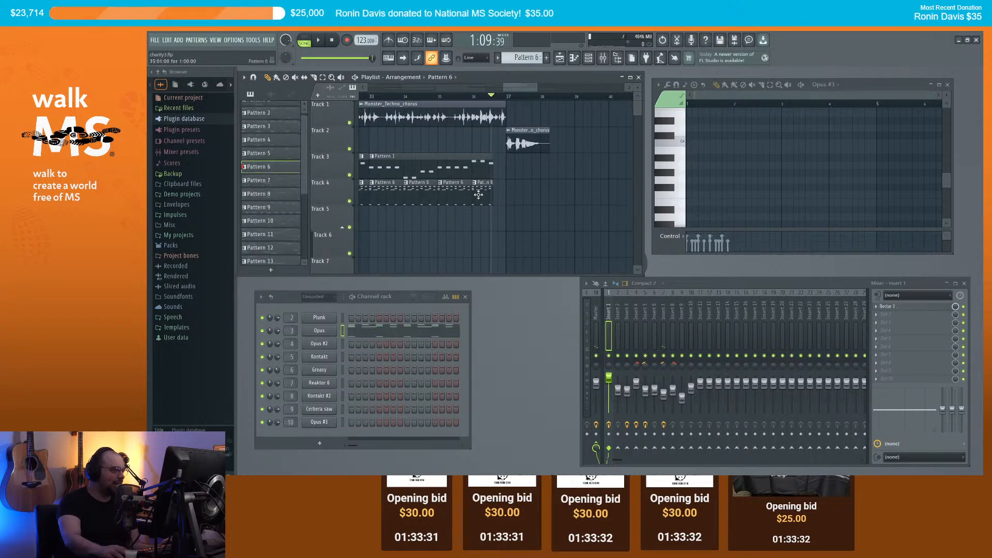
click(509, 188)
scroll(510, 188, down, 2)
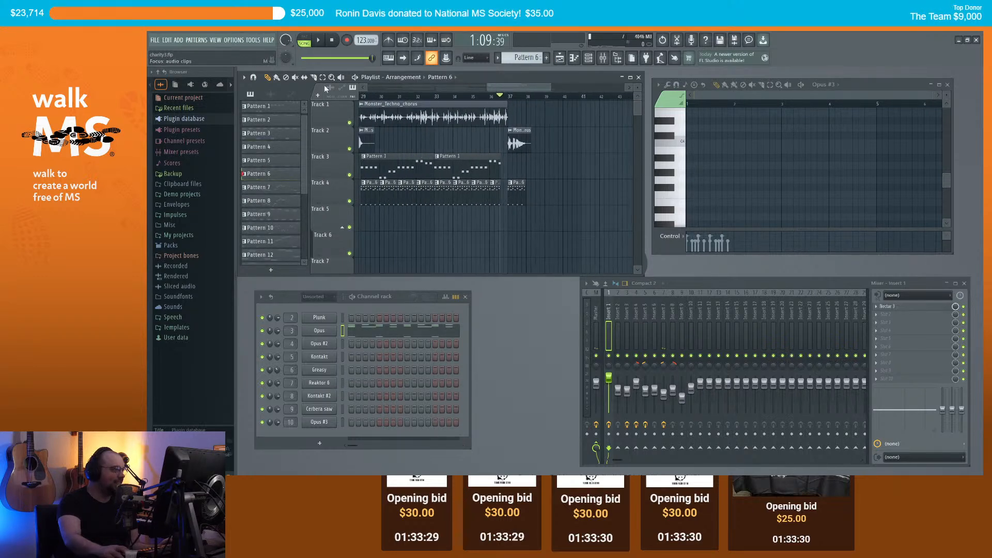
drag(526, 185, 584, 194)
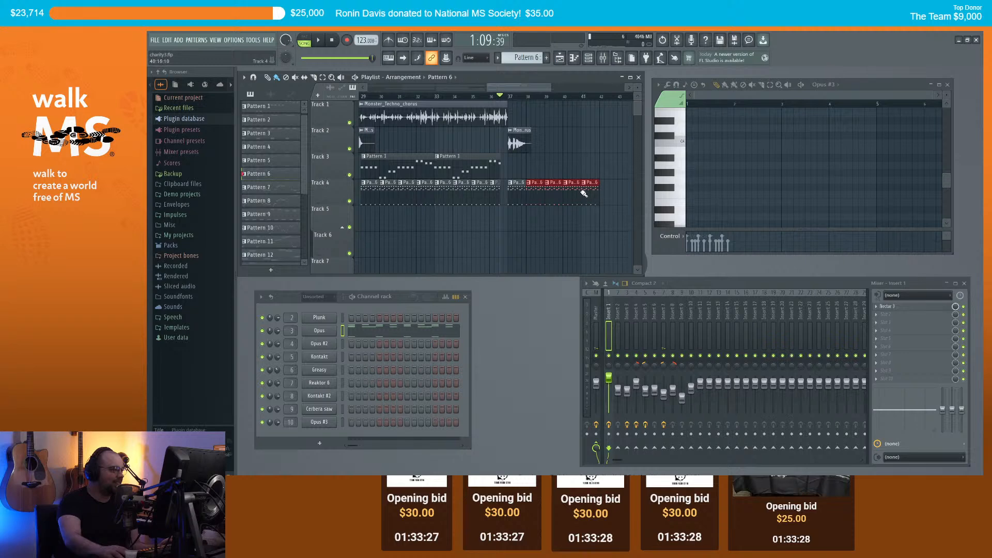
Step: Place a Monster_Techno_chorus clip on Track 1 at bar 37
scroll(502, 180, right, 2)
scroll(451, 133, down, 2)
click(461, 120)
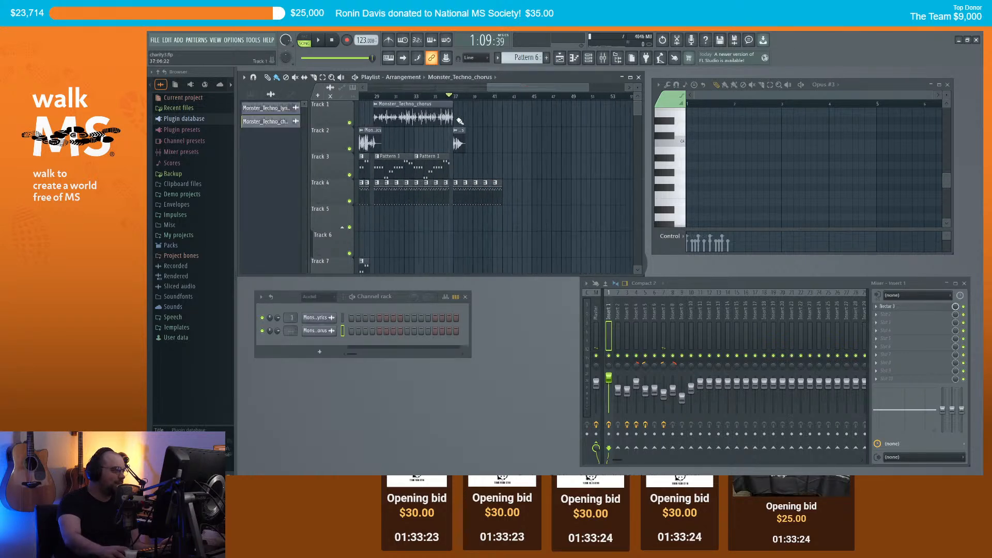
scroll(459, 117, up, 5)
click(458, 110)
scroll(460, 130, down, 4)
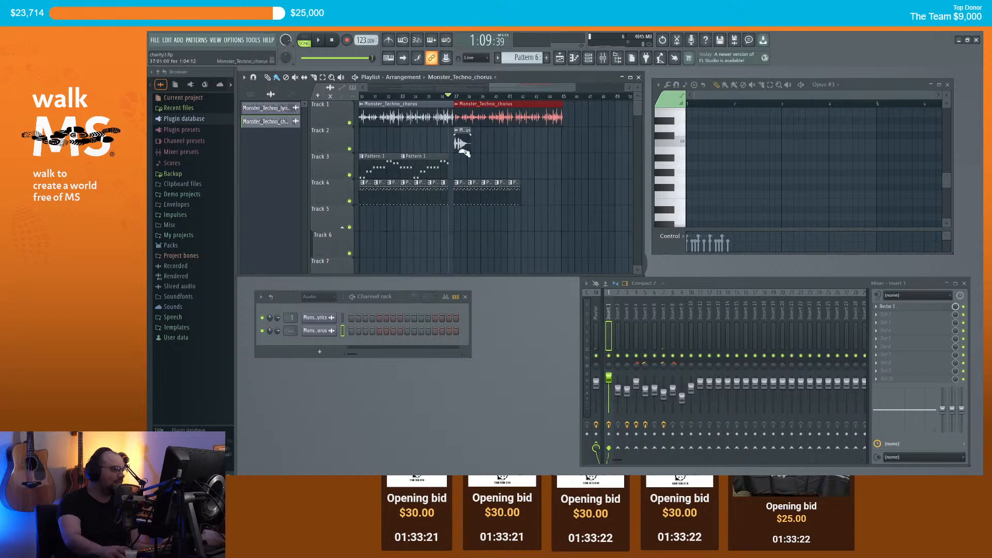
scroll(397, 167, down, 2)
Step: Add Pattern 1 clips on Track 3 at bars 37 and 41, and Pattern 6 clips on Track 4 at bars 42 and 44
click(385, 167)
scroll(438, 170, up, 3)
click(422, 168)
click(495, 169)
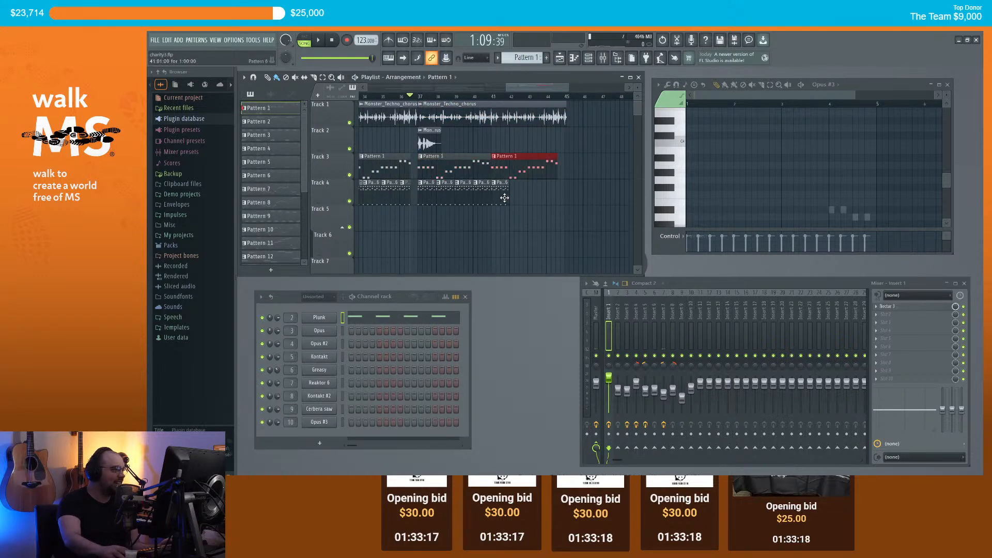
click(505, 198)
click(516, 194)
click(548, 186)
Step: Move the Track 2 chorus clip to bar 39 and start playback of the new section
drag(425, 143, 465, 144)
scroll(465, 144, down, 5)
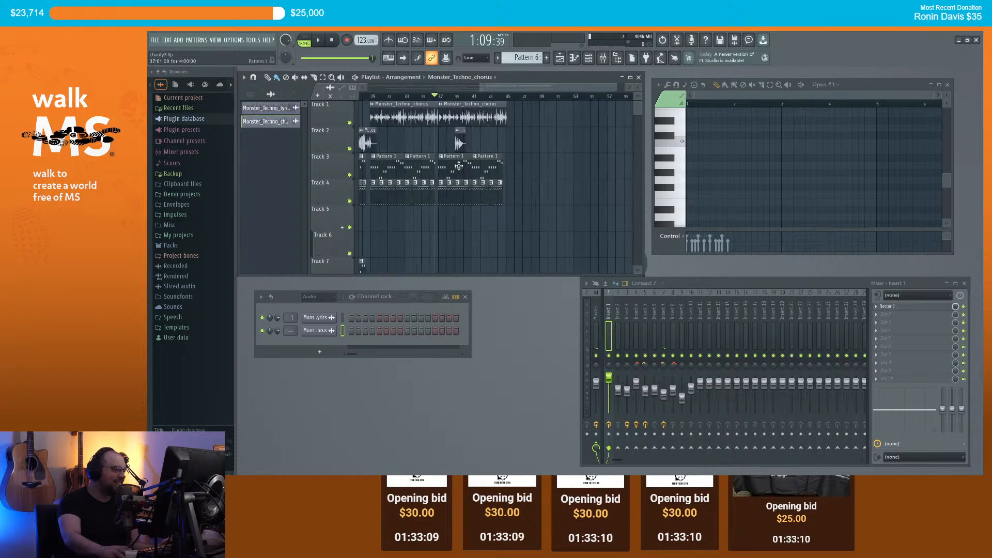
scroll(465, 231, down, 3)
scroll(506, 217, up, 3)
scroll(506, 218, up, 3)
key(space)
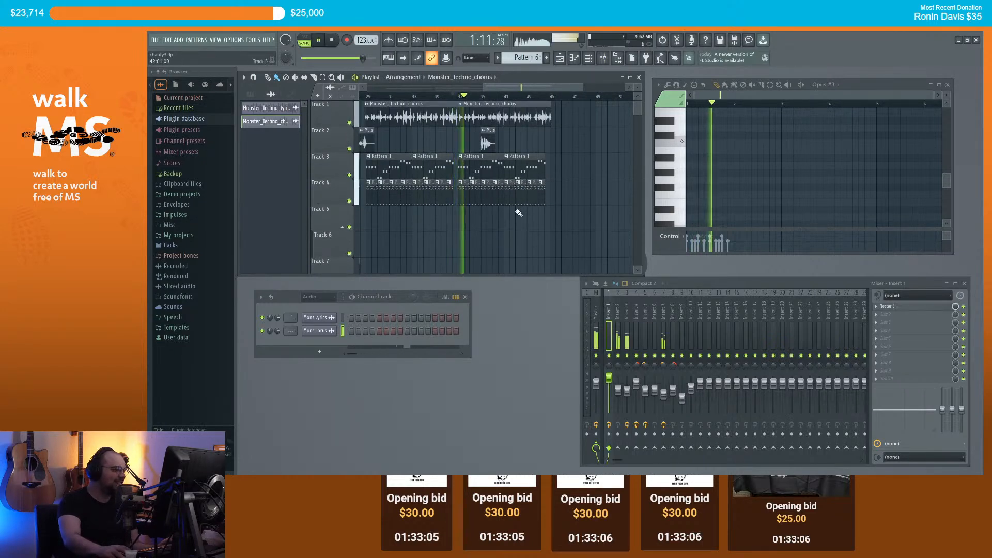
Step: Audition the extended section with several play and stop passes
scroll(521, 201, up, 4)
key(space)
scroll(388, 135, up, 3)
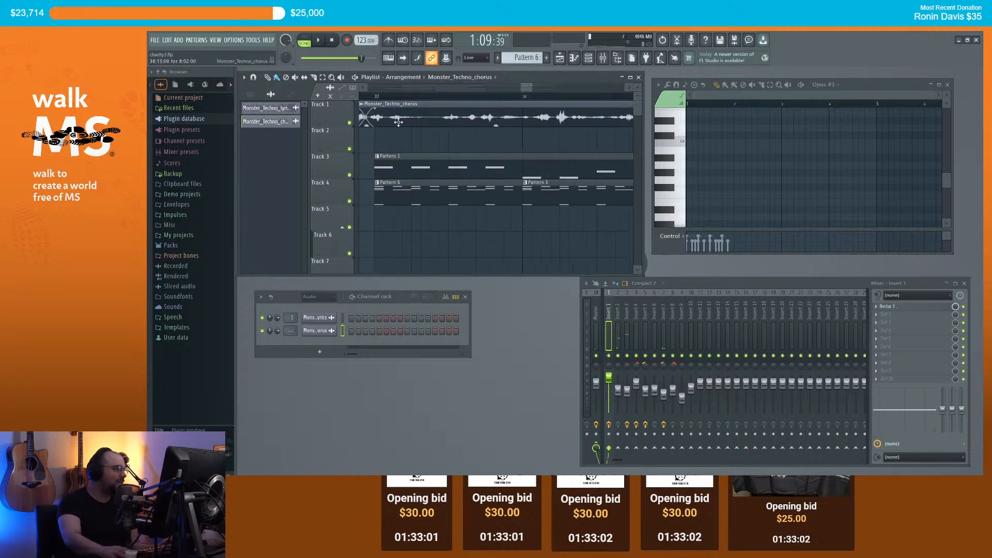
scroll(377, 114, down, 2)
key(space)
key(space)
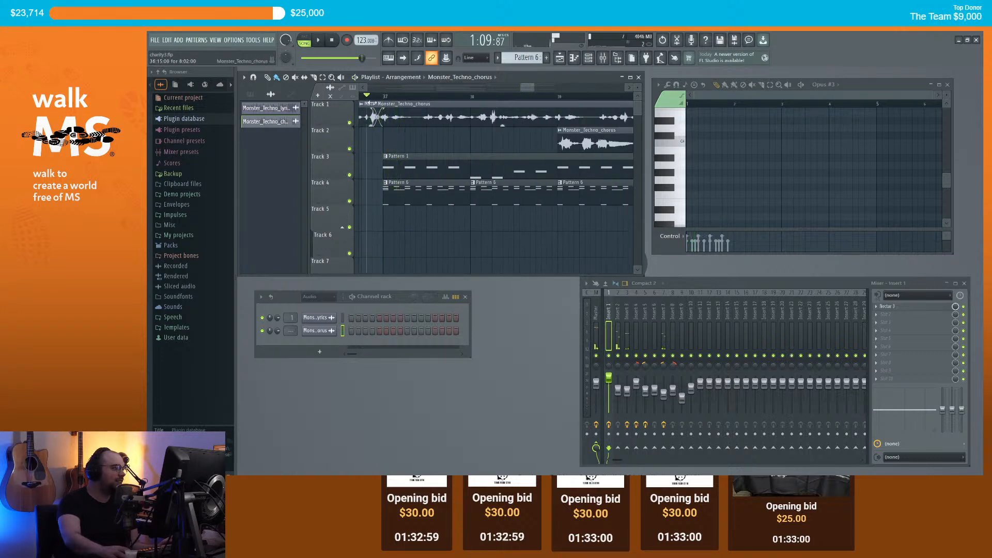
key(space)
scroll(493, 186, down, 3)
scroll(493, 186, down, 4)
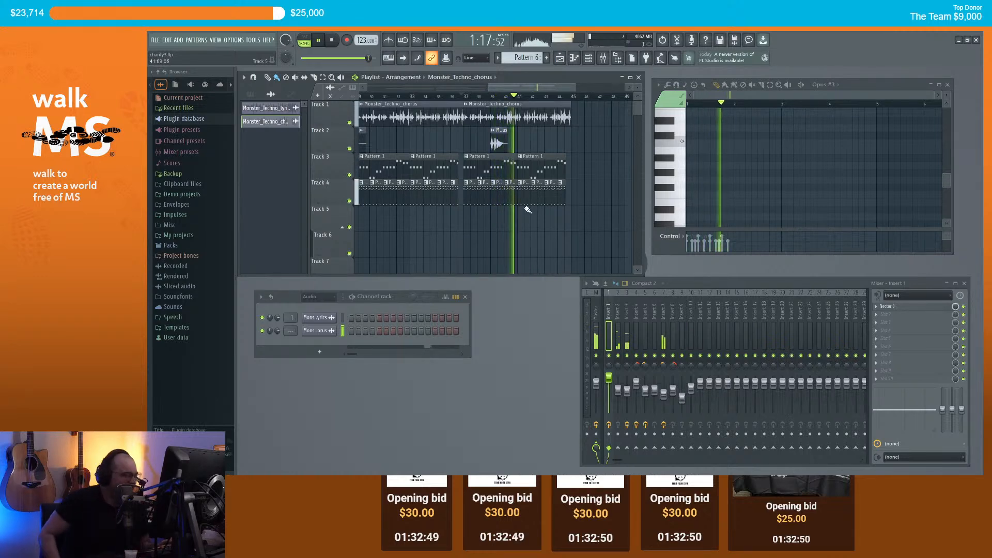
scroll(584, 155, up, 2)
key(space)
scroll(579, 150, down, 3)
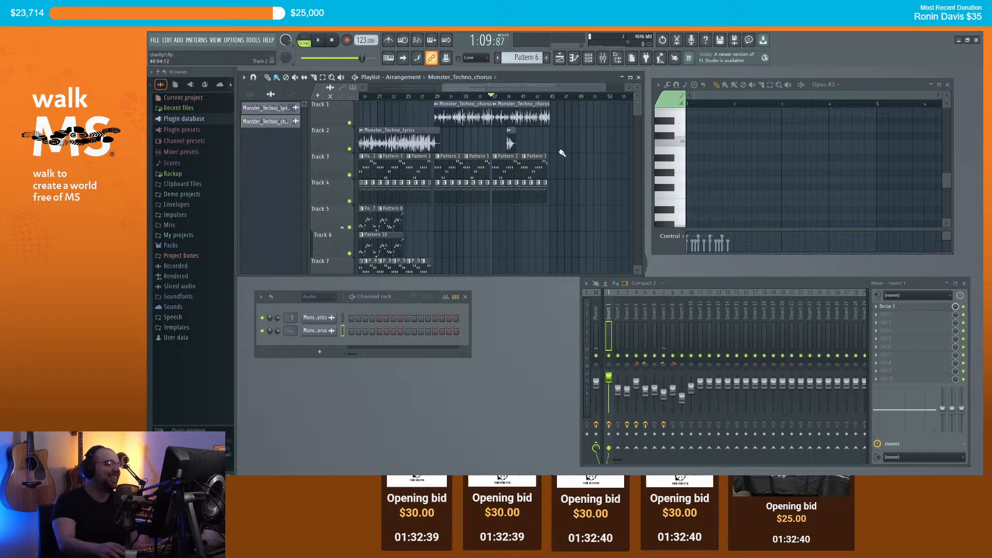
scroll(574, 153, down, 5)
scroll(571, 168, up, 4)
scroll(560, 181, down, 4)
scroll(559, 182, up, 4)
scroll(532, 168, down, 1)
scroll(535, 168, up, 2)
Step: Set the song position back to bar 29 and choose Pattern 17 as the pattern to add
click(405, 97)
scroll(421, 155, down, 1)
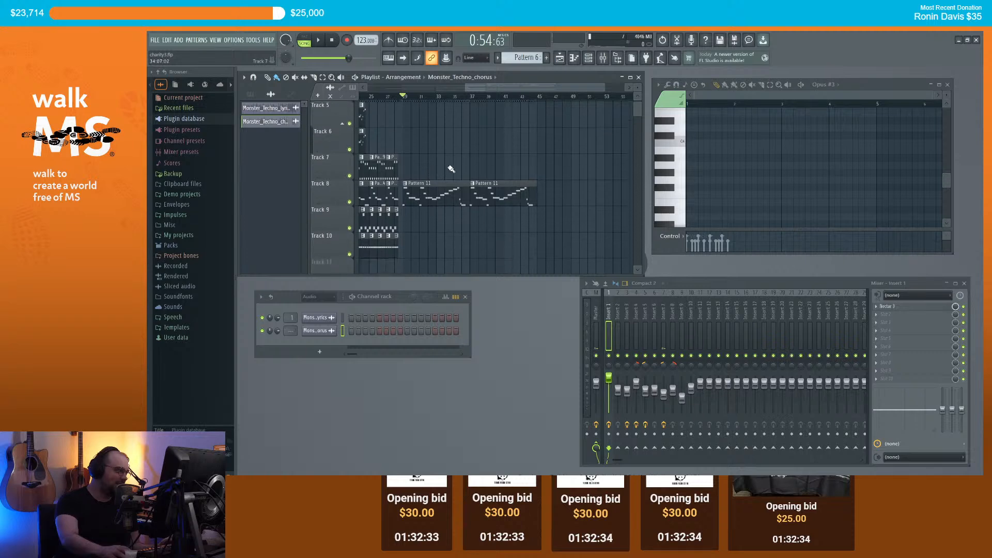
click(390, 251)
Step: Fill Track 10 with Pattern 17 clips across bars 37–44 and listen to them
scroll(454, 250, up, 1)
drag(455, 250, 531, 252)
key(space)
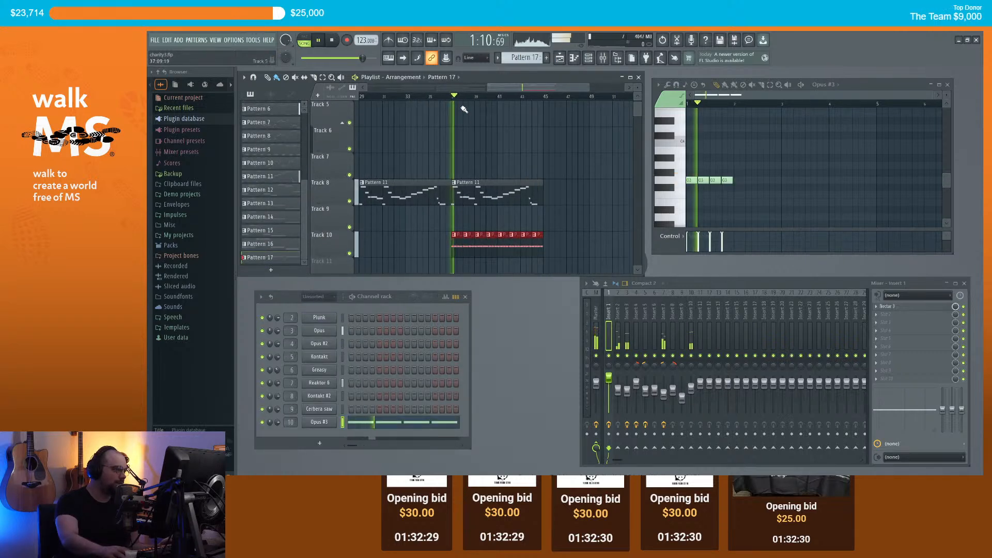
scroll(482, 205, down, 2)
scroll(478, 207, up, 2)
scroll(476, 208, down, 1)
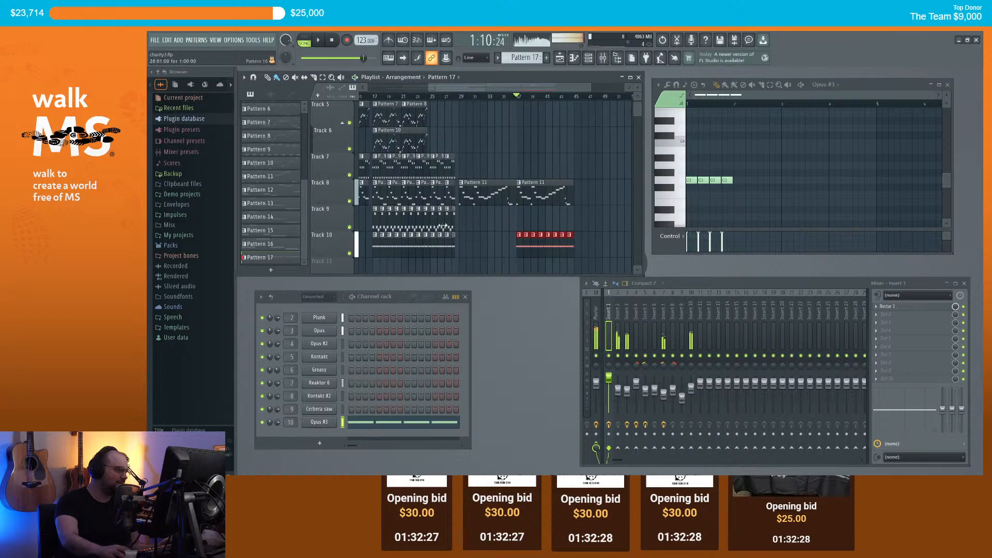
key(space)
Step: Paint a run of Pattern 16 clips from bar 37 and play them back
click(447, 222)
drag(520, 215, 569, 216)
key(space)
scroll(580, 185, up, 2)
scroll(579, 186, up, 2)
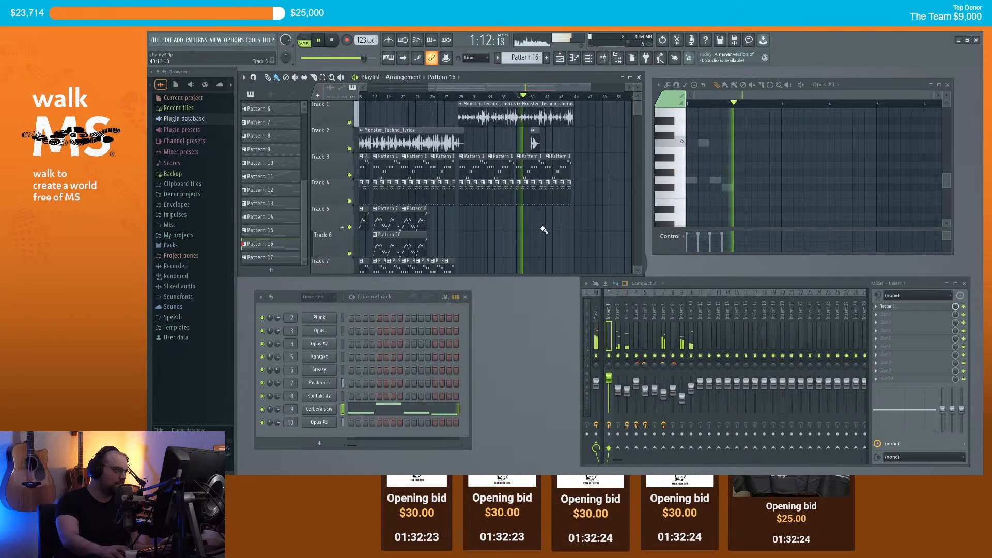
scroll(547, 207, down, 3)
key(space)
Step: Add a Pattern 9 clip on Track 7 at bar 37 and audition the result
click(406, 202)
click(520, 198)
key(space)
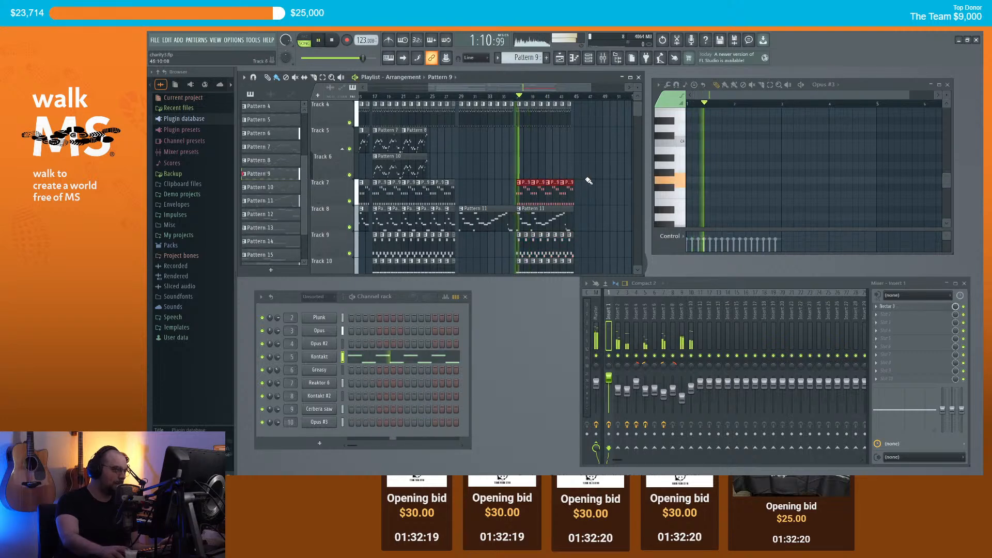
scroll(574, 191, up, 3)
scroll(579, 182, up, 4)
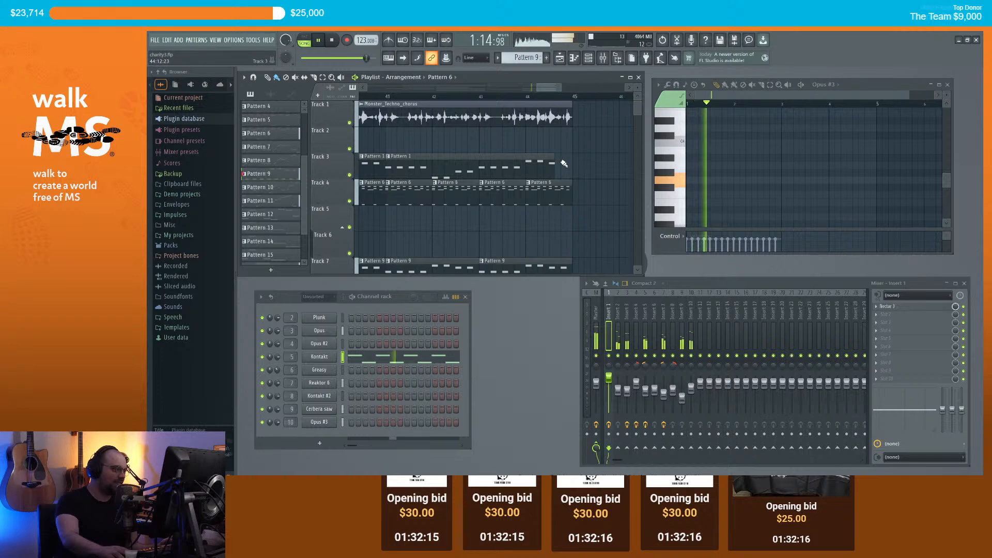
scroll(572, 179, down, 2)
scroll(574, 179, down, 3)
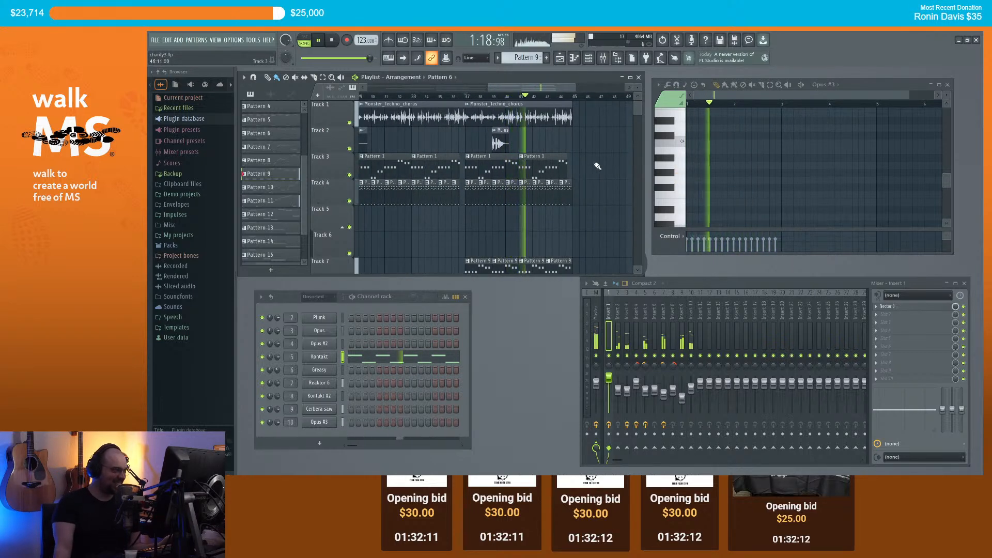
scroll(594, 163, up, 3)
scroll(577, 165, up, 1)
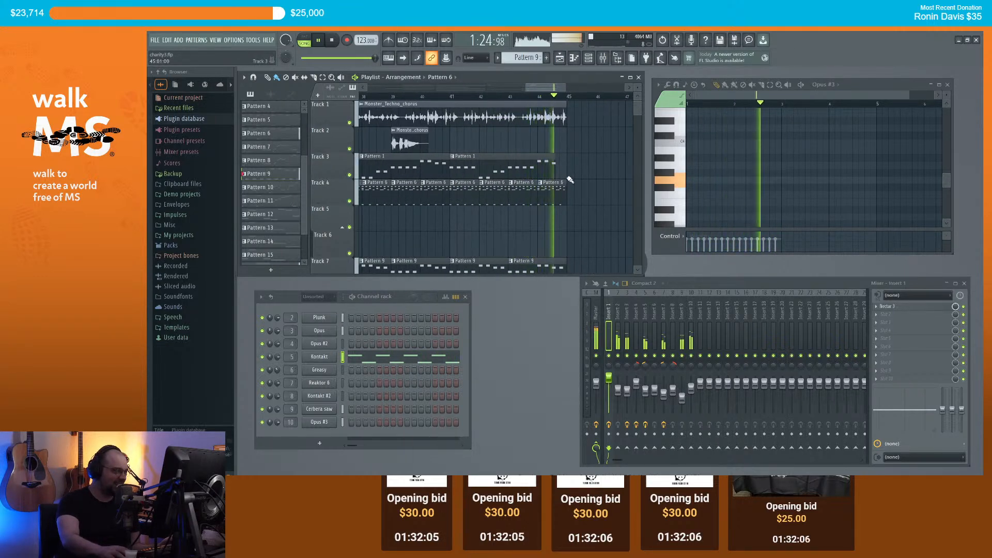
key(space)
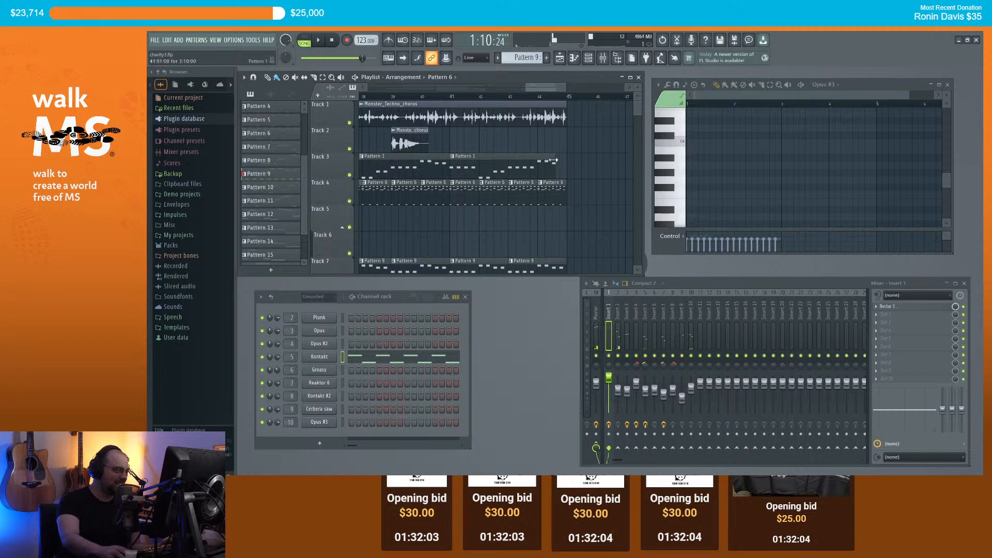
Step: Shorten the last Pattern 6 clip on Track 4
drag(563, 184, 559, 184)
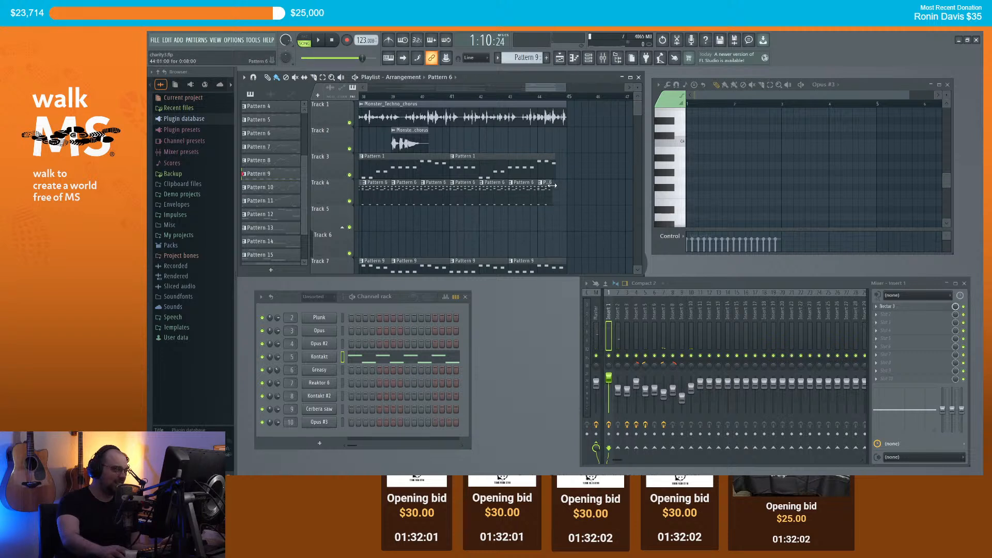
scroll(558, 110, down, 2)
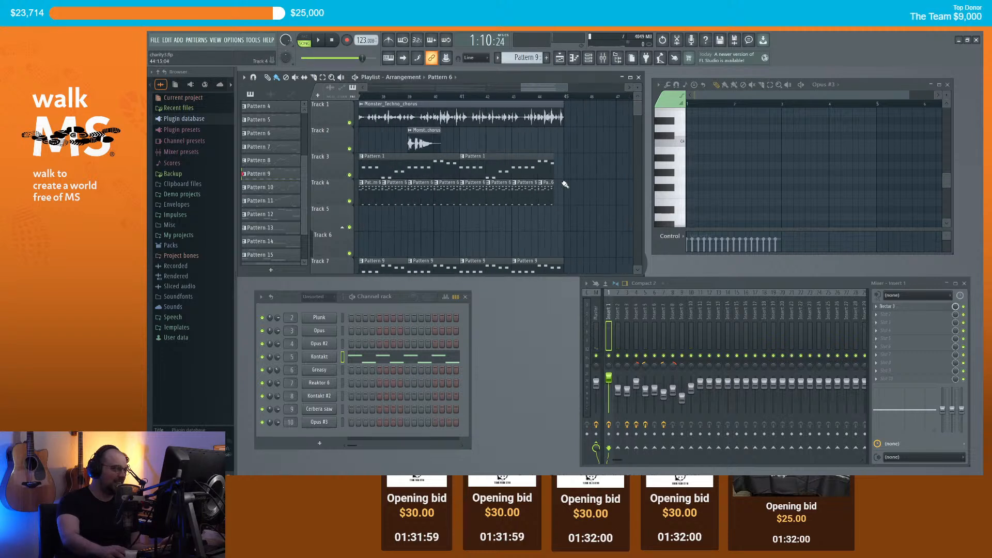
scroll(561, 155, down, 4)
scroll(568, 160, up, 3)
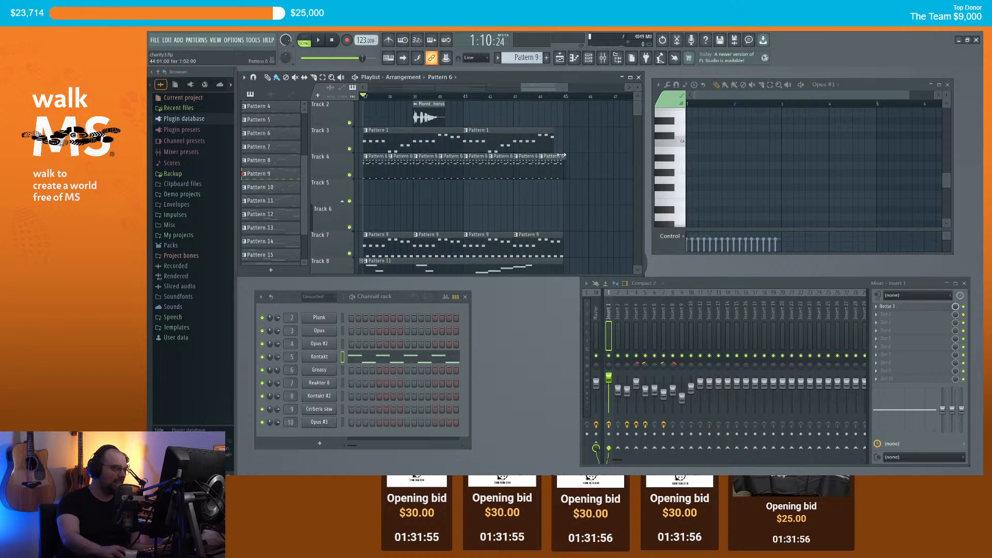
scroll(563, 155, up, 3)
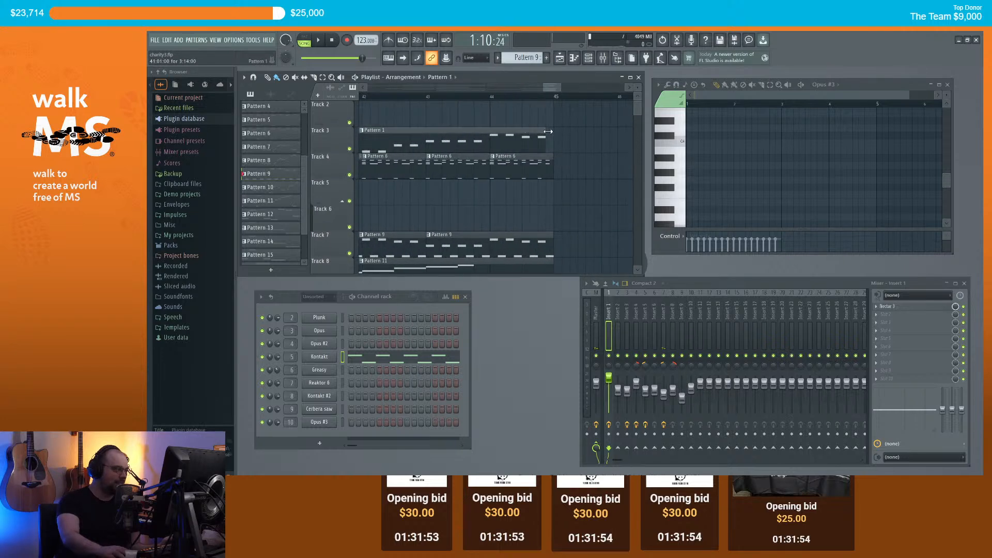
scroll(551, 150, down, 4)
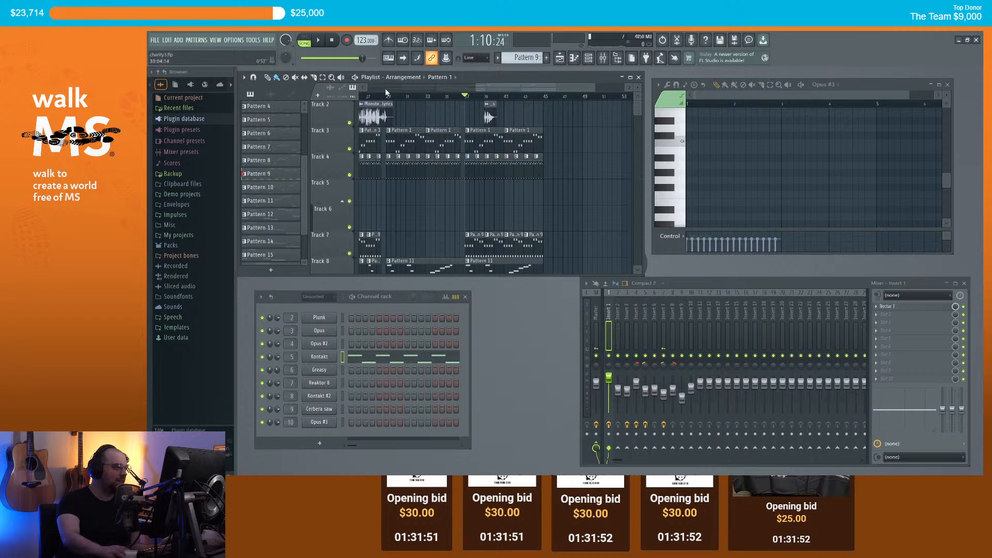
scroll(573, 232, down, 4)
Step: Duplicate the bars 37–45 clips into bars 45–53 and place a Monster_Techno_chorus copy after bar 45
drag(576, 236, 468, 142)
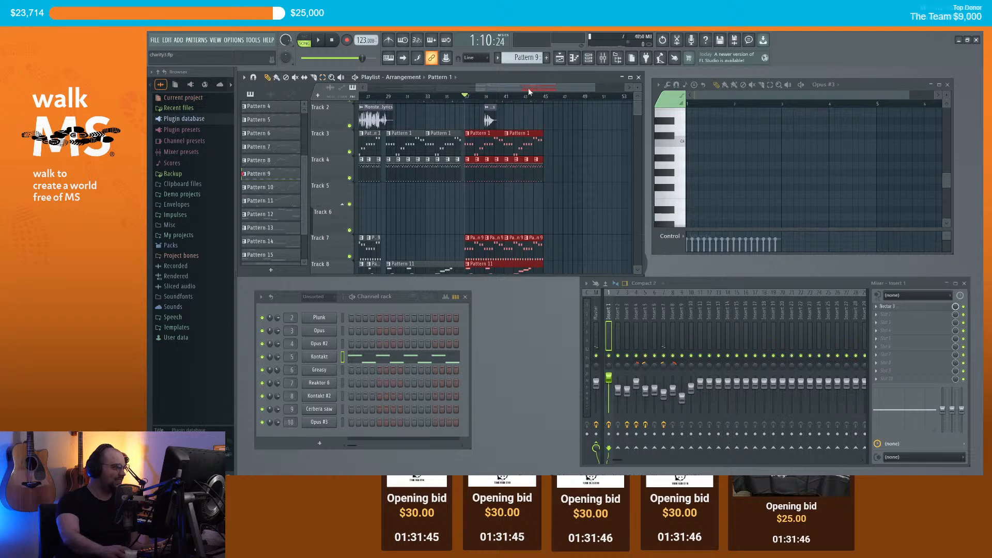
key(ctrl+b)
scroll(565, 140, up, 1)
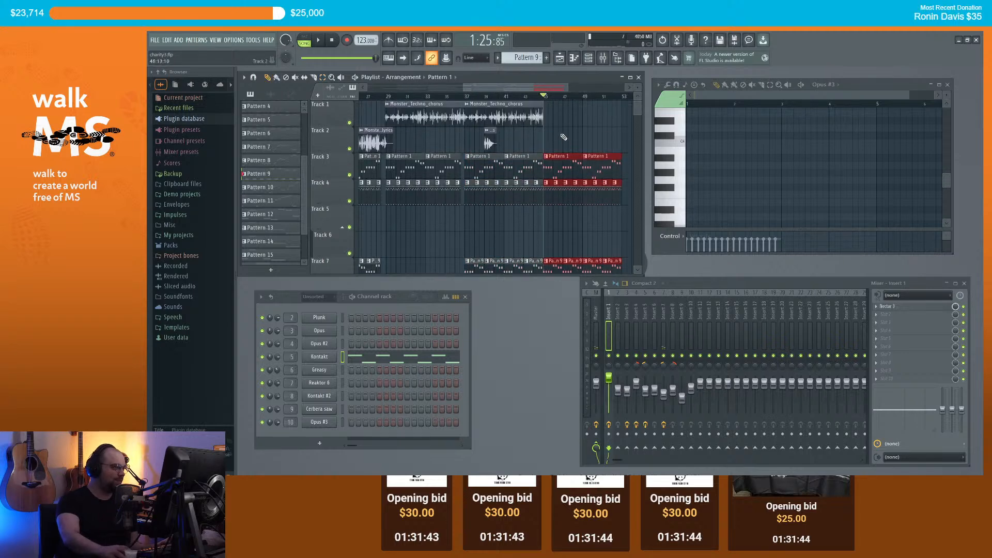
click(536, 118)
click(551, 120)
Step: Move the Track 1 chorus copy so it starts at bar 45 and briefly play it
scroll(553, 121, up, 4)
drag(576, 123, 560, 120)
scroll(563, 119, up, 3)
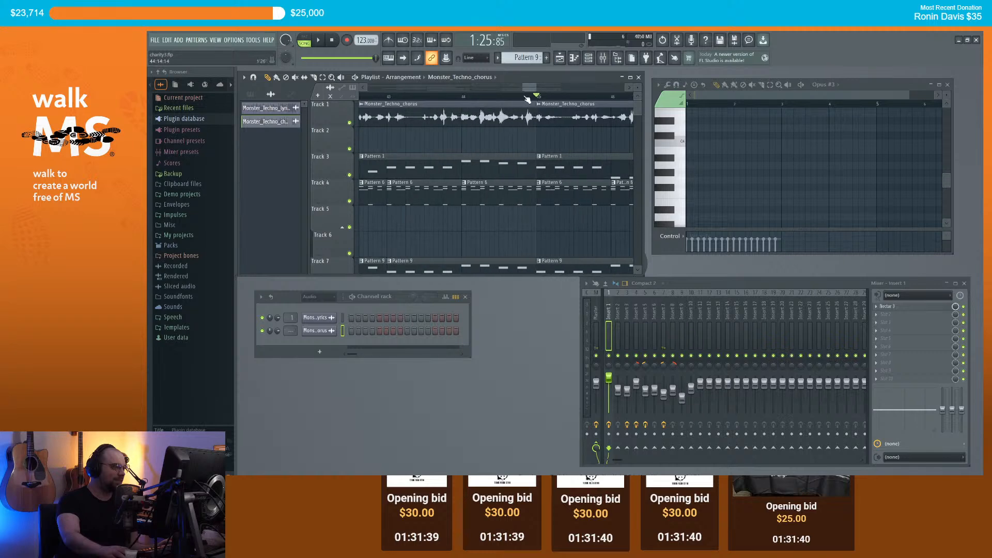
key(space)
scroll(537, 129, down, 3)
scroll(538, 134, down, 3)
key(space)
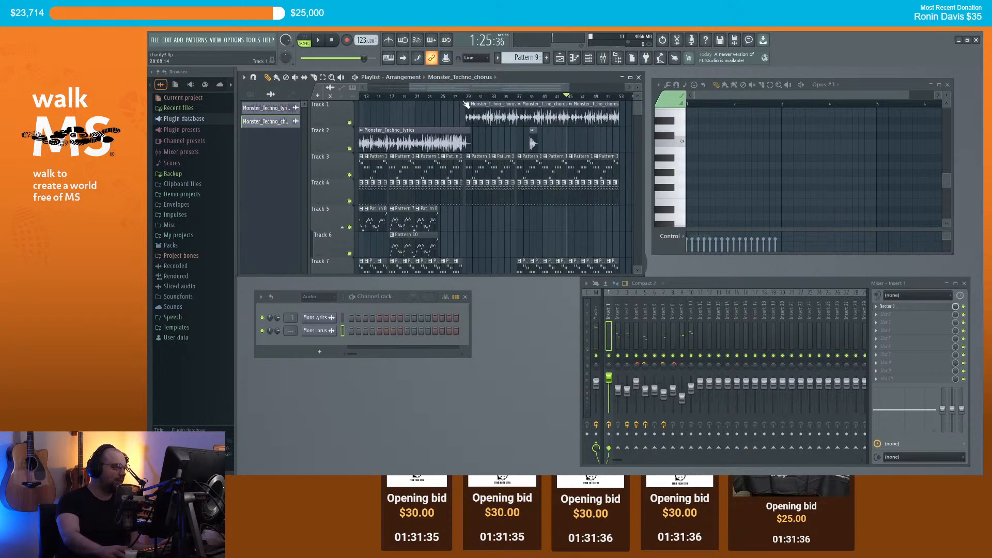
Step: Play the song from bar 27 to check the new chorus, then move the iZotope sign-in window aside
scroll(514, 154, down, 2)
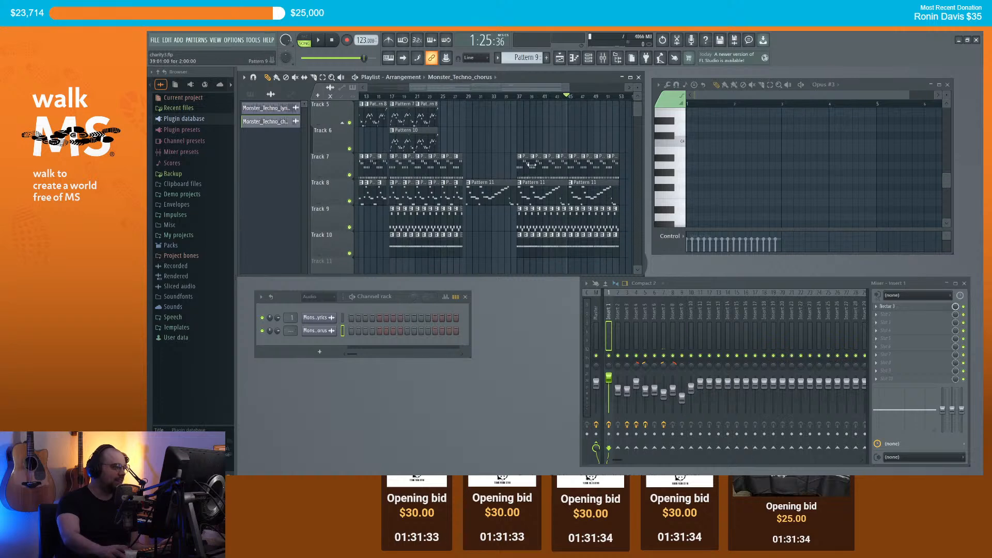
scroll(517, 155, down, 2)
scroll(528, 153, up, 3)
click(455, 98)
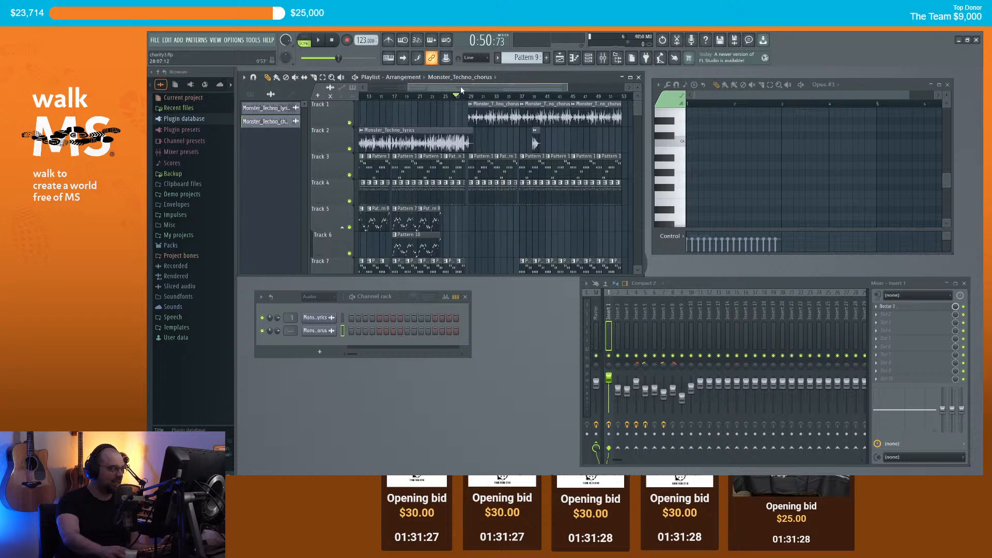
key(space)
scroll(483, 147, down, 2)
scroll(484, 146, up, 2)
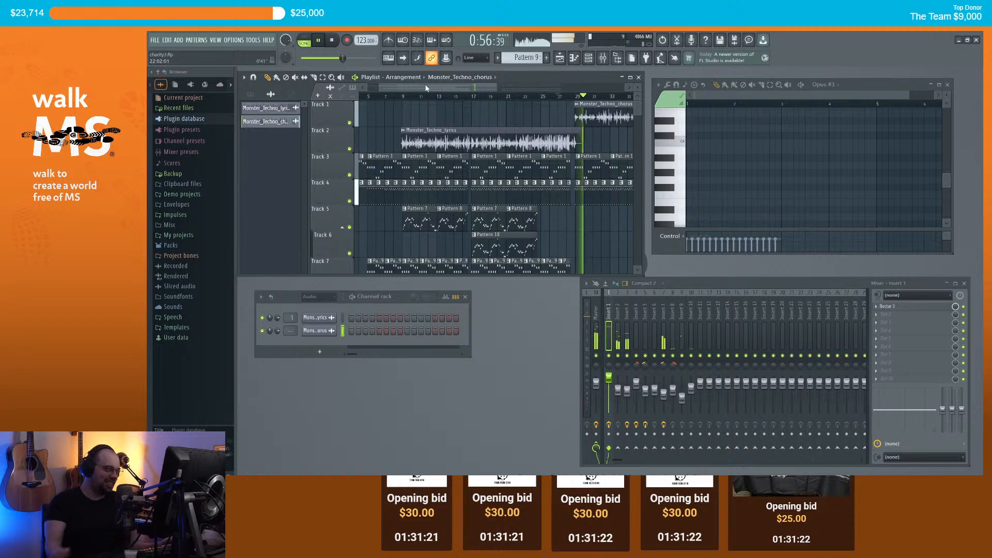
key(space)
scroll(497, 137, down, 1)
scroll(497, 138, down, 2)
scroll(497, 138, up, 4)
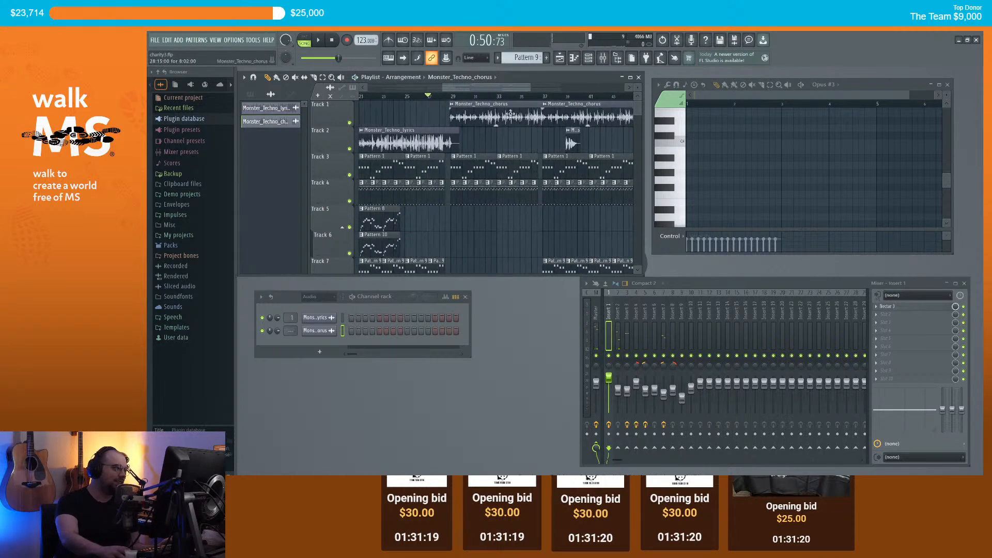
drag(471, 86, 476, 87)
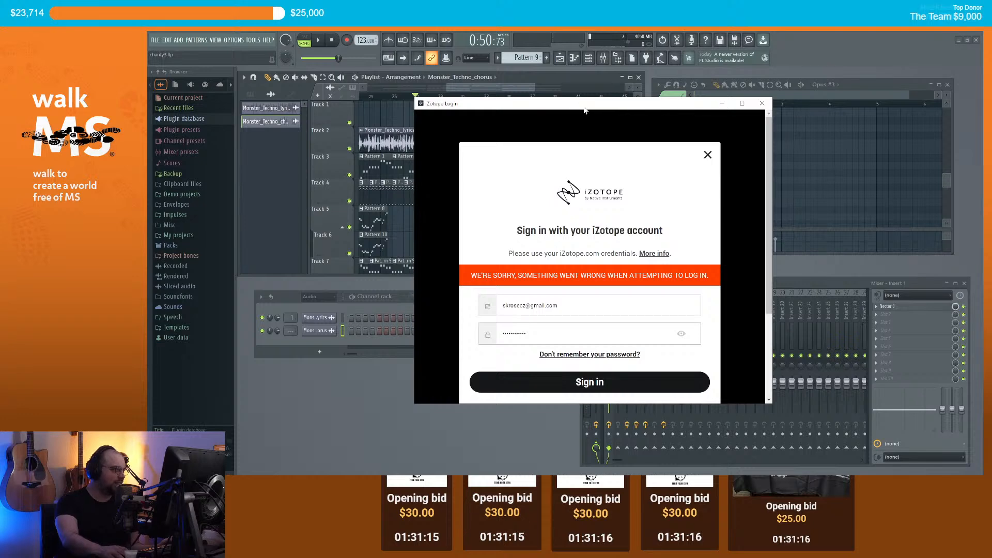
drag(585, 107, 983, 107)
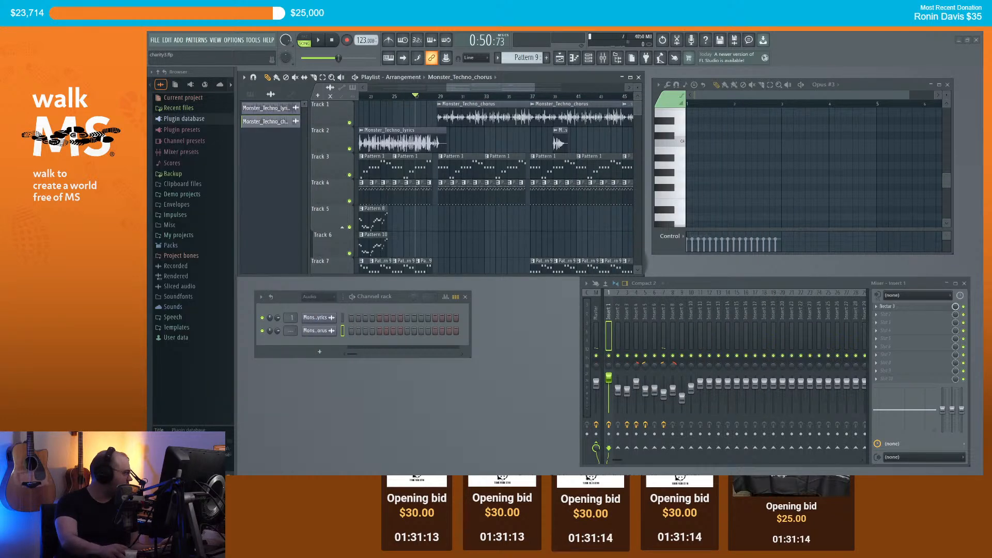
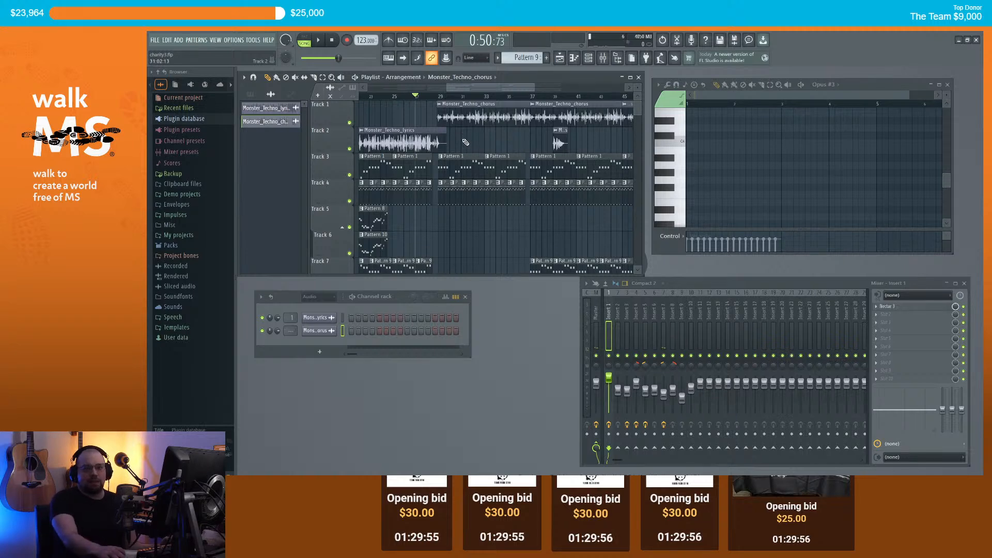
Step: Zoom and scroll the Playlist to follow the chorus section while it plays
scroll(477, 137, down, 2)
drag(468, 86, 482, 86)
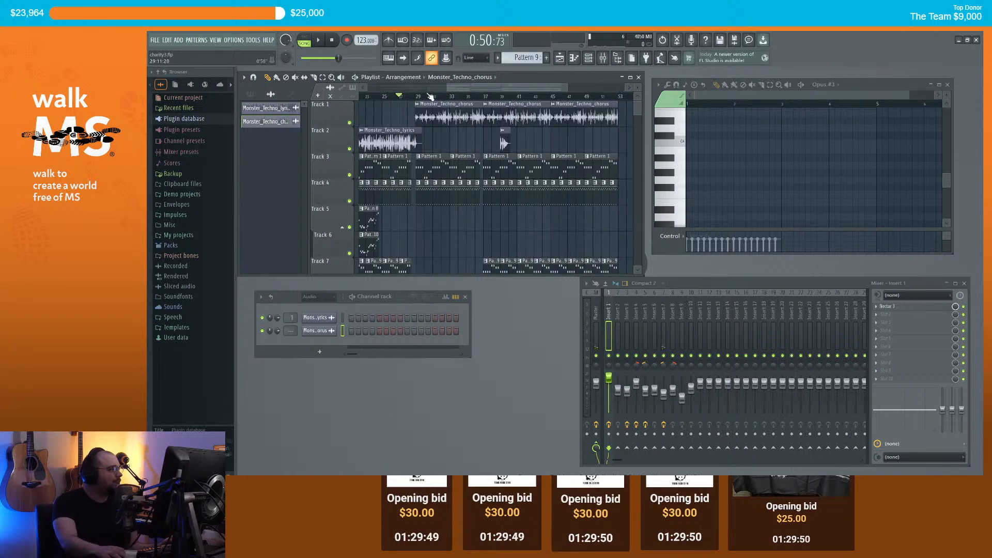
scroll(440, 90, left, 2)
scroll(441, 90, left, 6)
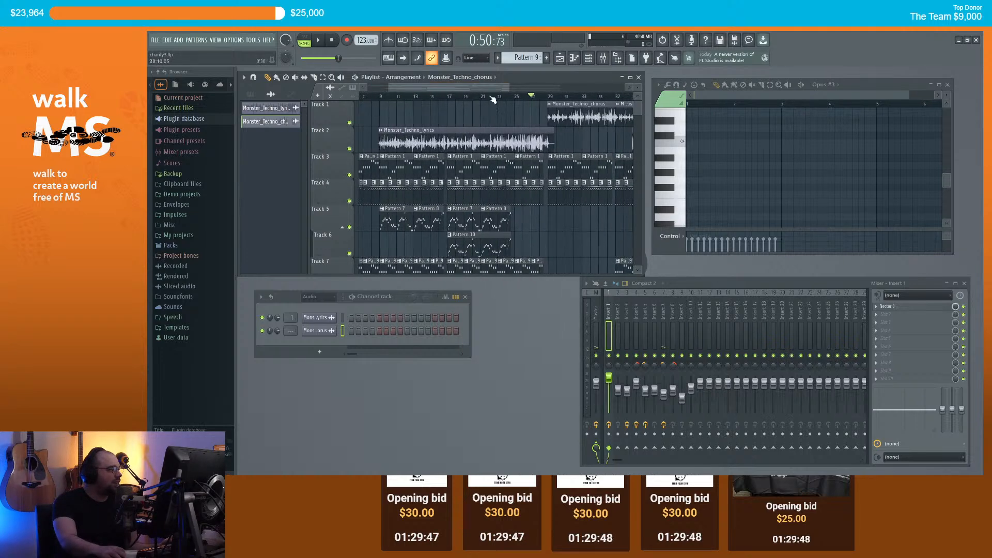
scroll(553, 101, right, 4)
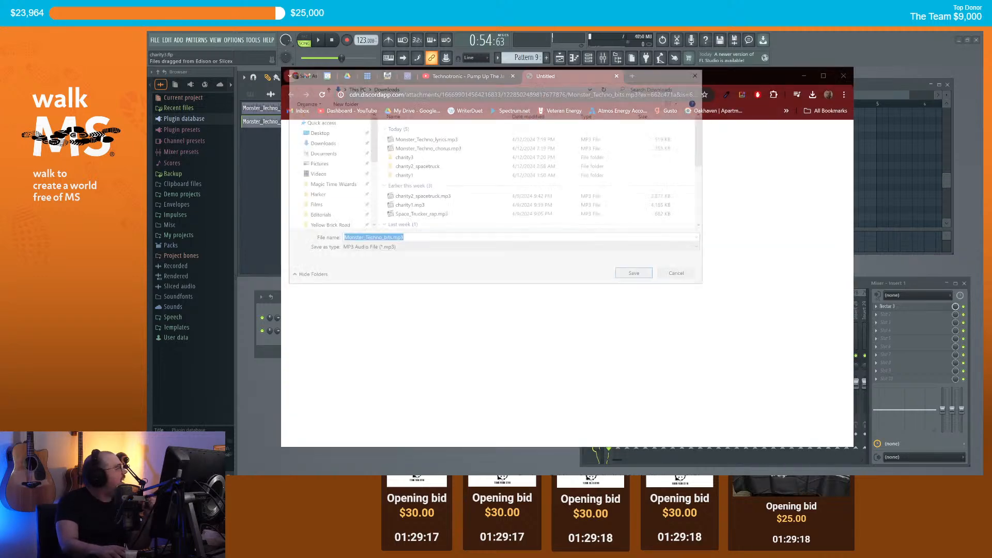
Step: Save Monster_Techno_bits.mp3 to Downloads and dismiss the downloads list
click(637, 276)
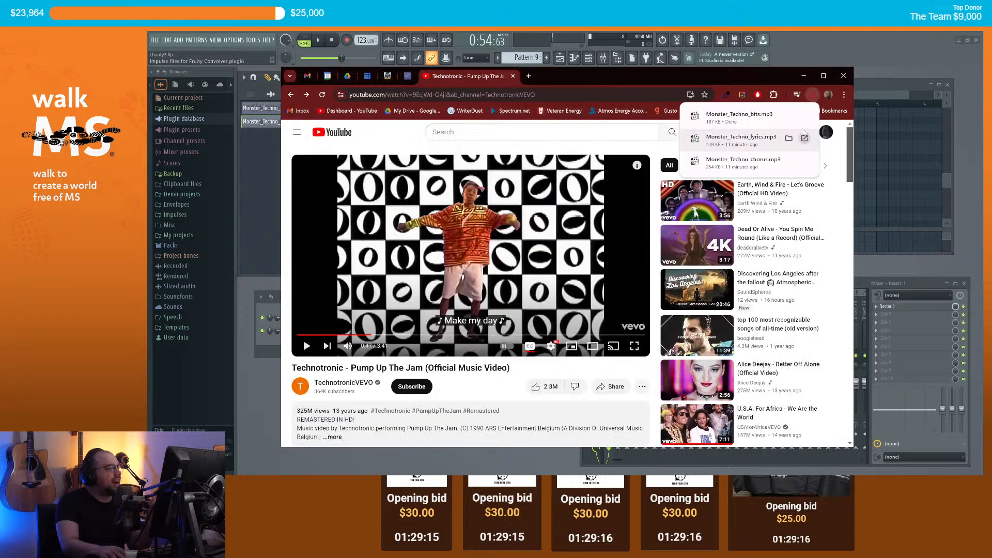
click(804, 76)
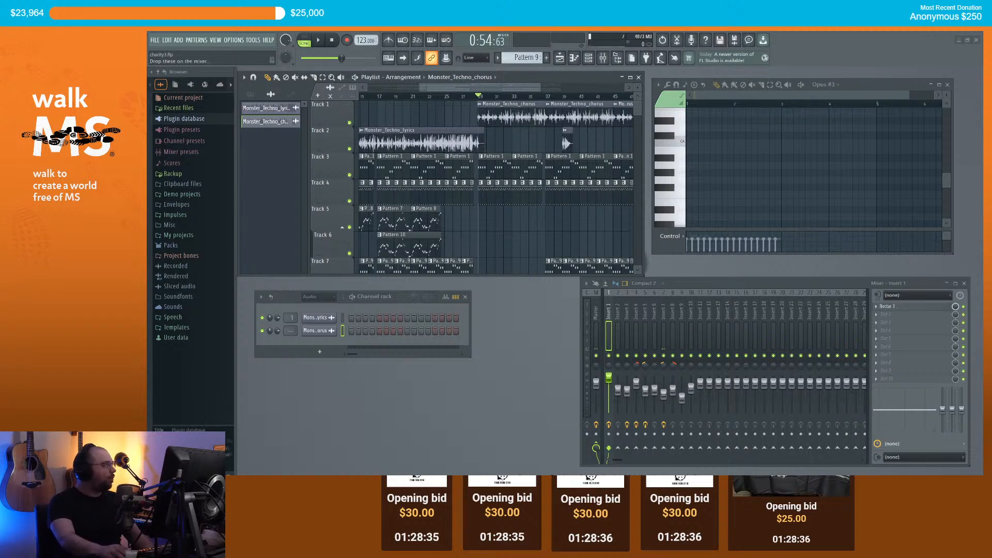
Step: Adjust the Playlist view and open the Monster_Techno_chorus clip's channel settings
scroll(457, 86, down, 5)
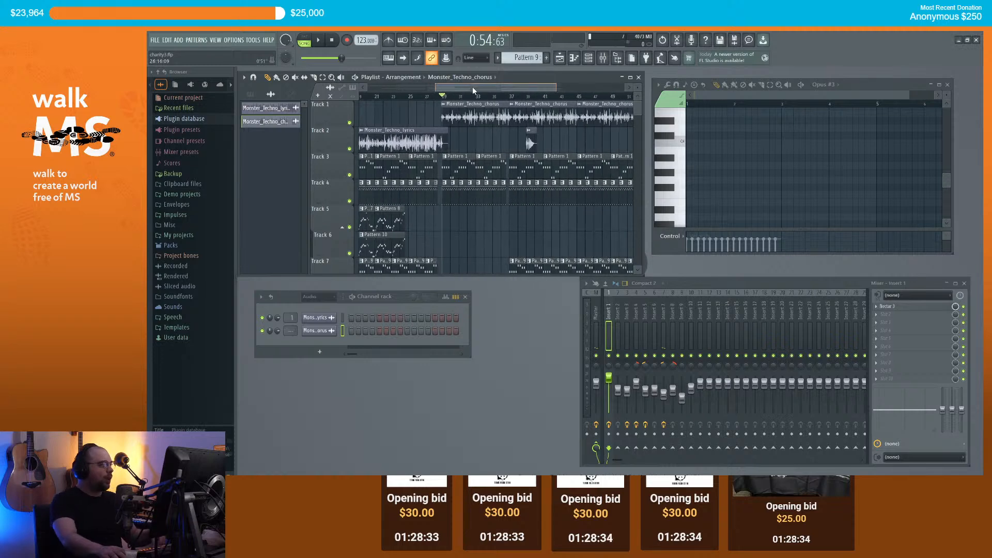
scroll(497, 86, up, 3)
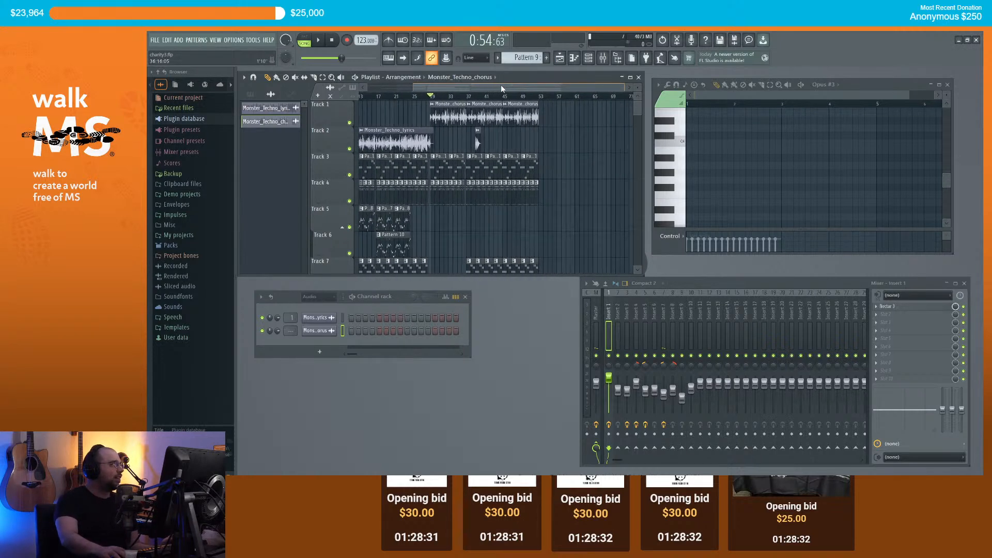
drag(494, 87, 459, 86)
scroll(444, 97, up, 2)
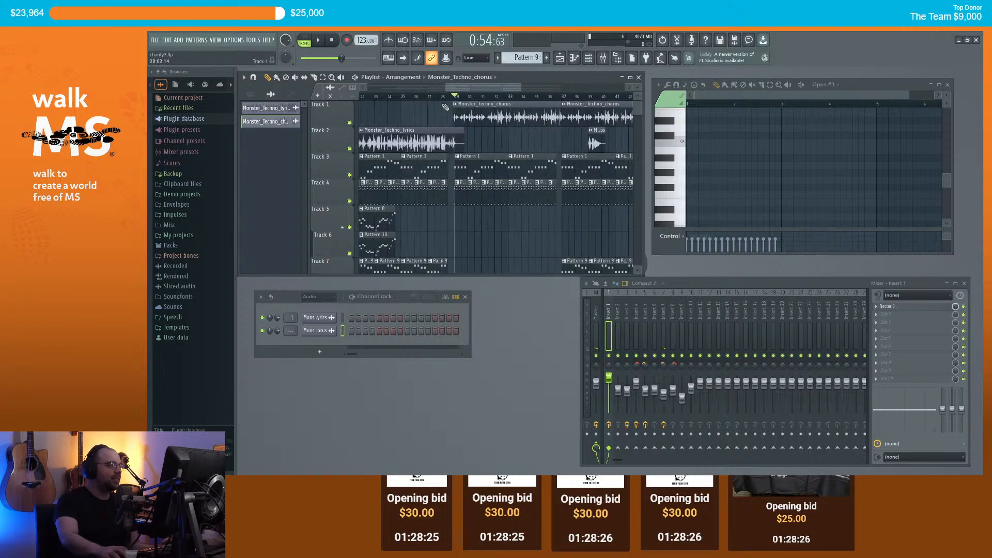
drag(457, 87, 469, 86)
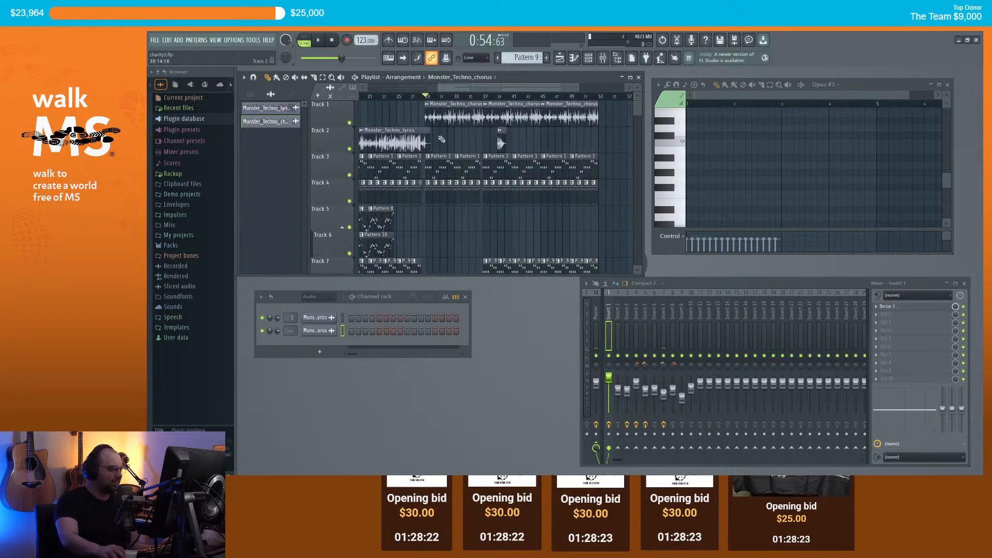
double_click(436, 107)
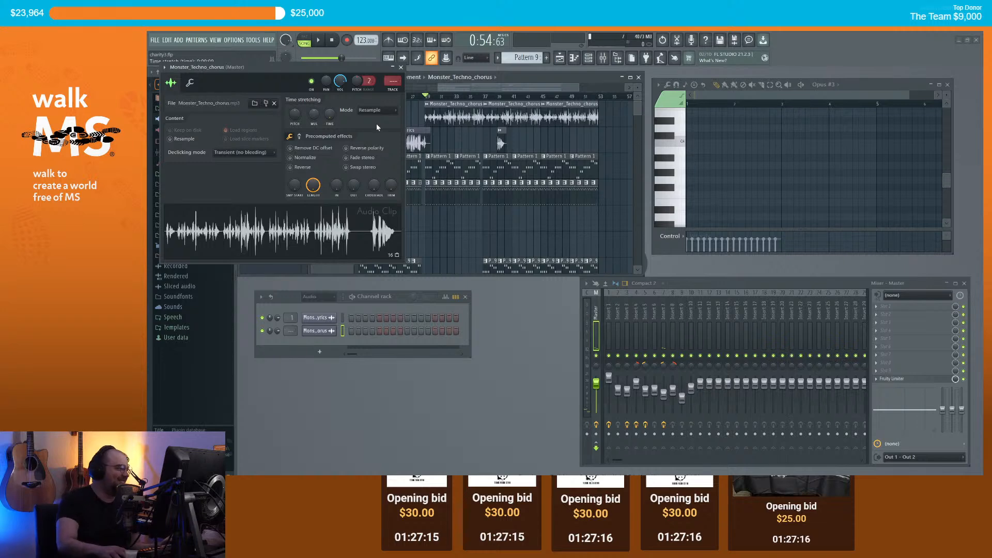
Step: Move the chorus clip settings lower, preview the chorus, then close the settings
drag(315, 66, 448, 254)
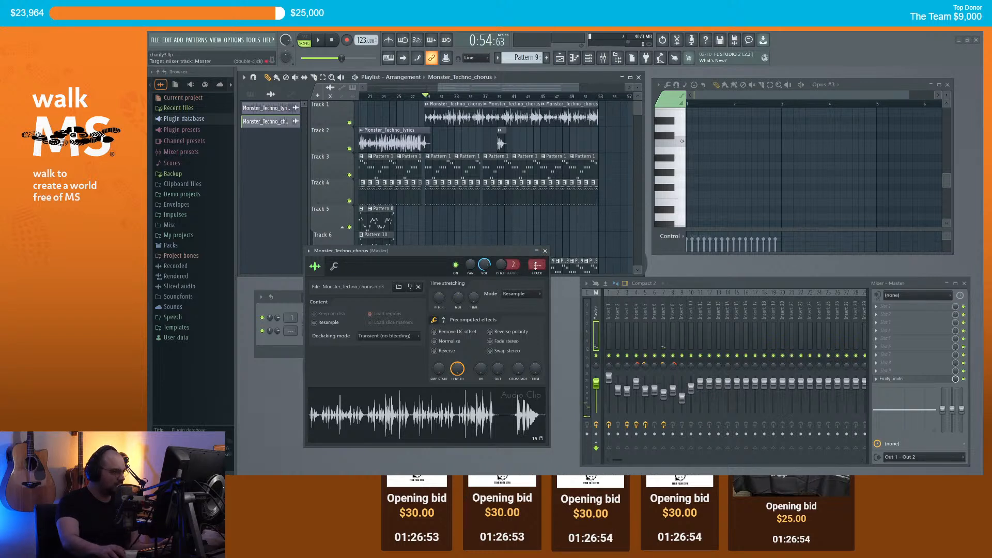
key(space)
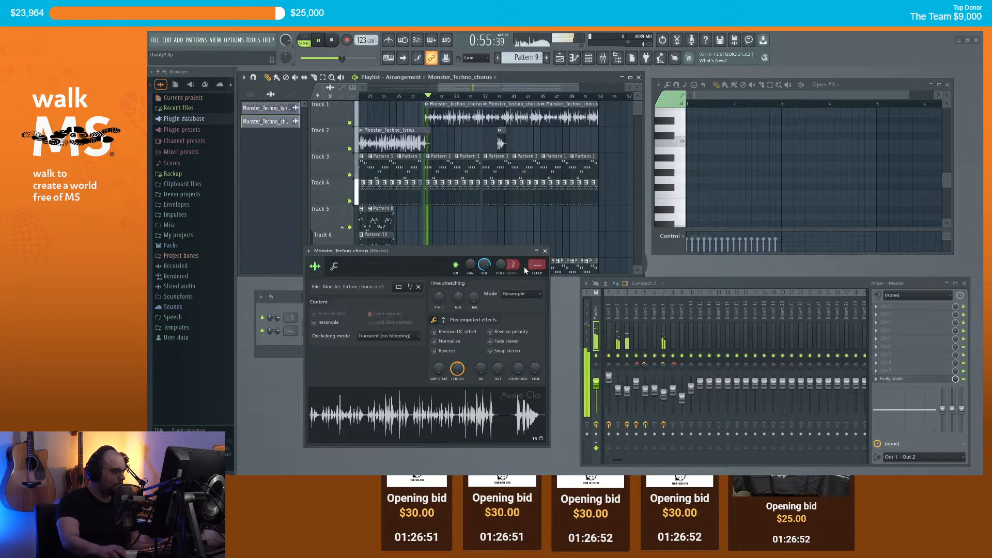
key(space)
scroll(537, 265, up, 10)
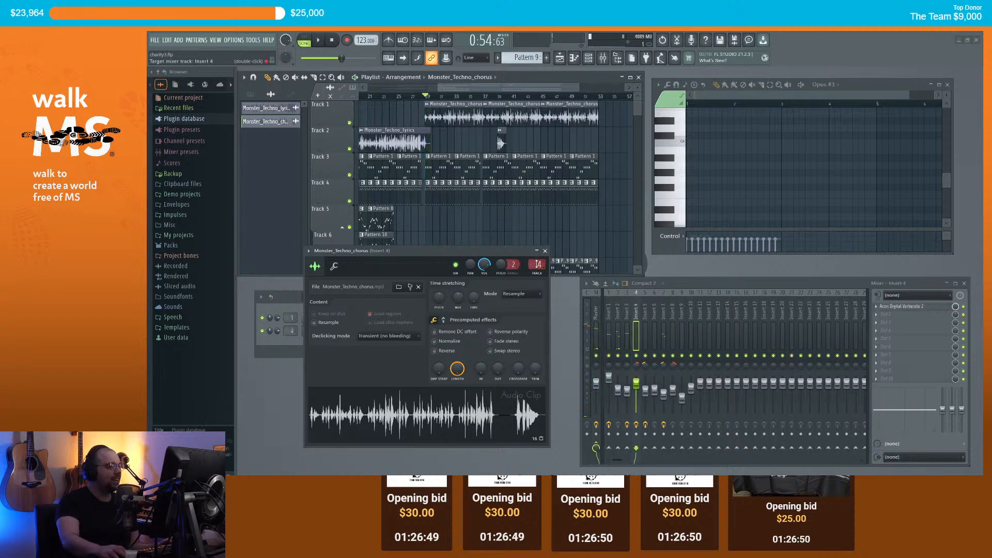
click(545, 251)
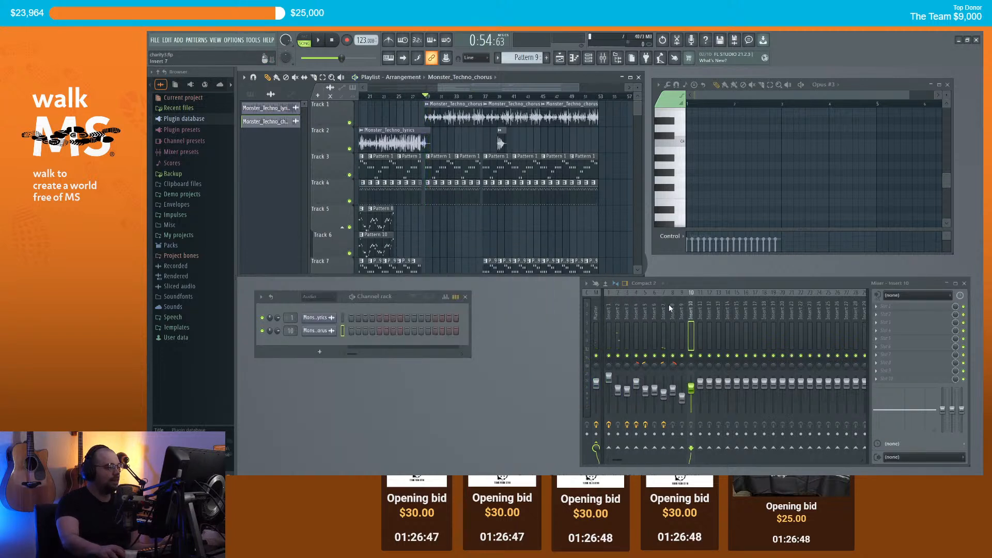
Step: Route the Monster_Techno_chorus channel to mixer insert 2 and open its first effect slot
click(692, 305)
key(alt+Left)
key(alt+Left)
key(alt+Left)
key(alt+Left)
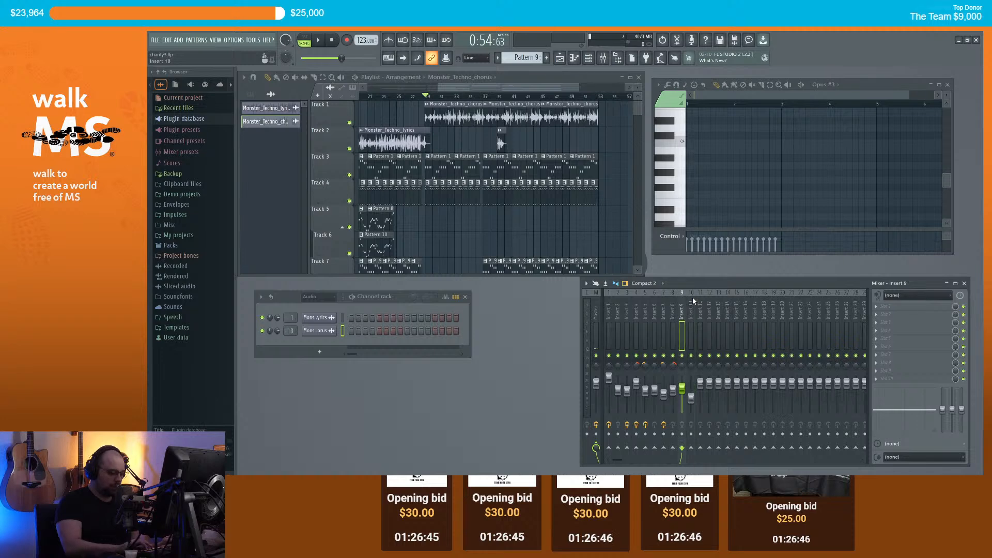
key(Left)
key(Left)
key(Left)
key(Left)
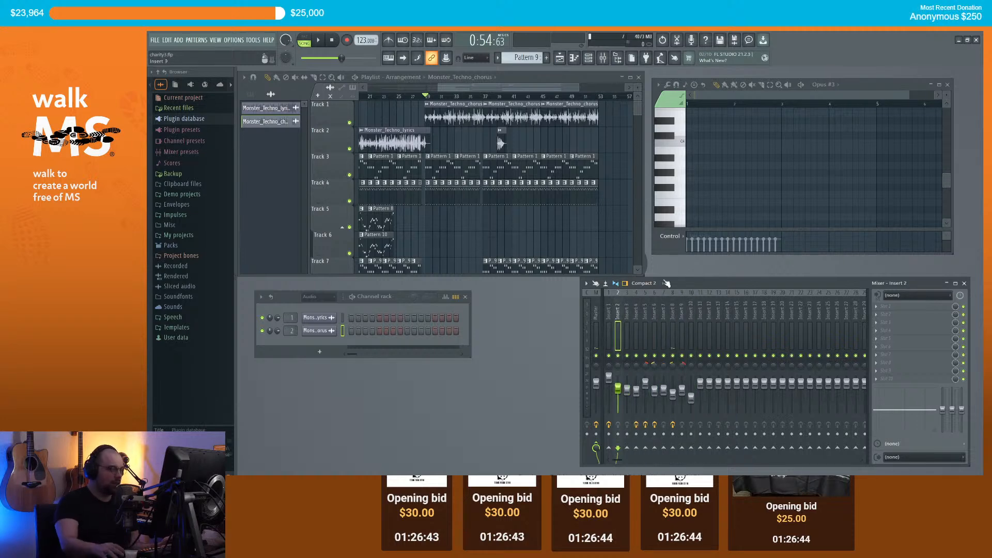
click(881, 308)
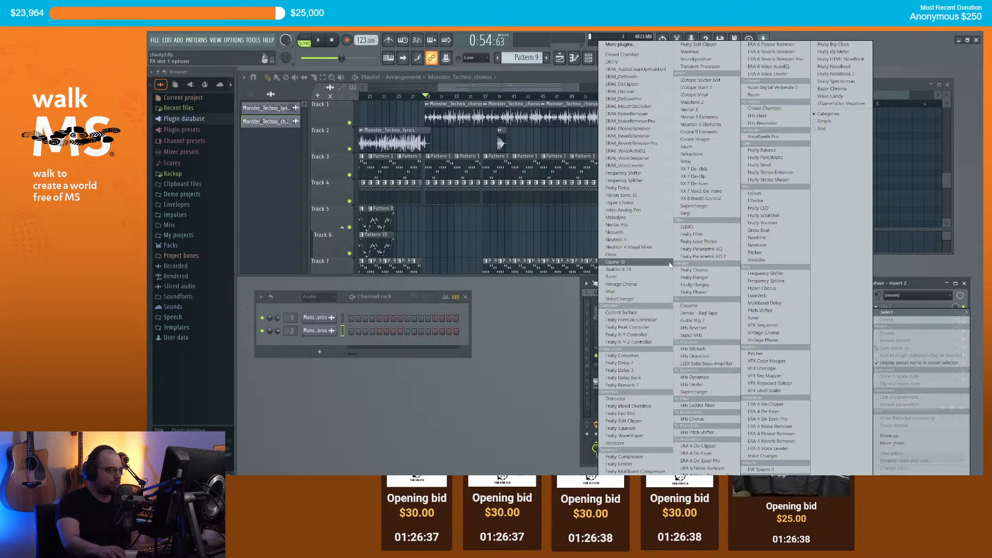
Step: Load Nectar 3 on insert 2 and apply a vocal preset from its preset browser
click(706, 110)
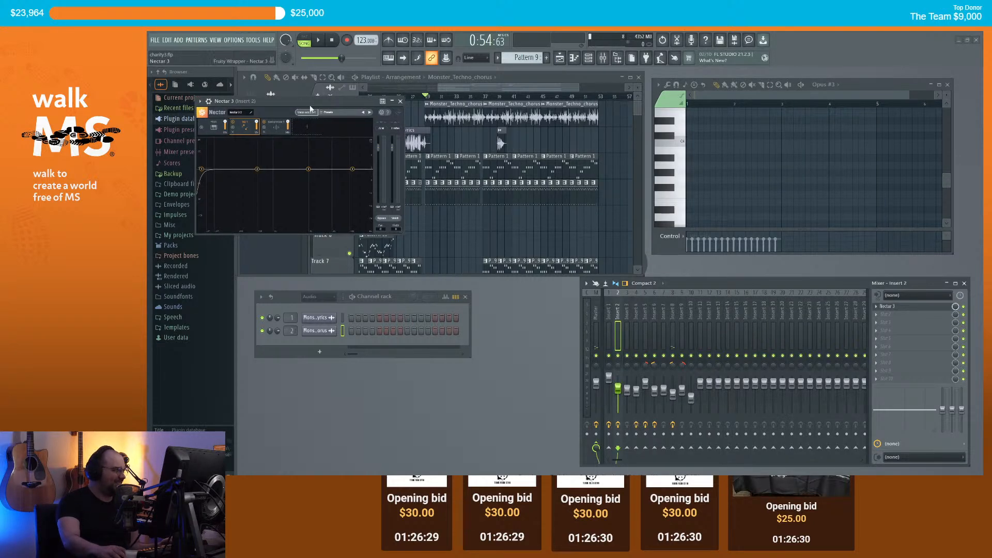
drag(302, 101, 418, 201)
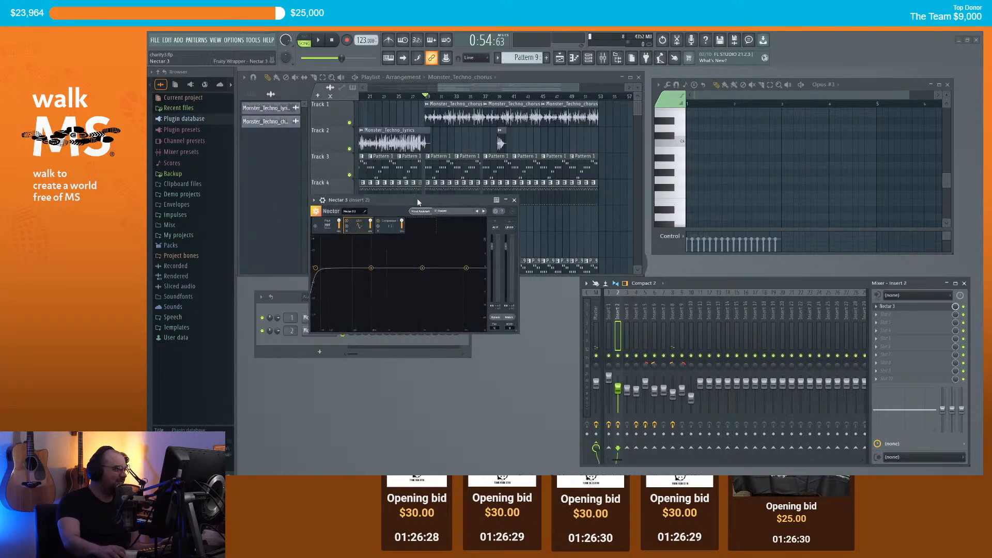
click(444, 212)
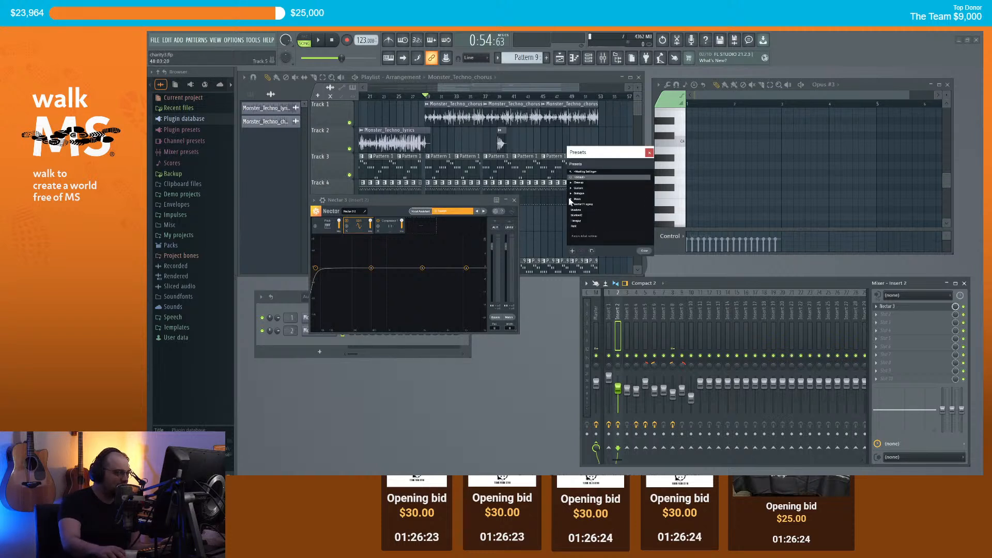
scroll(601, 209, down, 1)
scroll(612, 209, down, 3)
scroll(603, 212, down, 3)
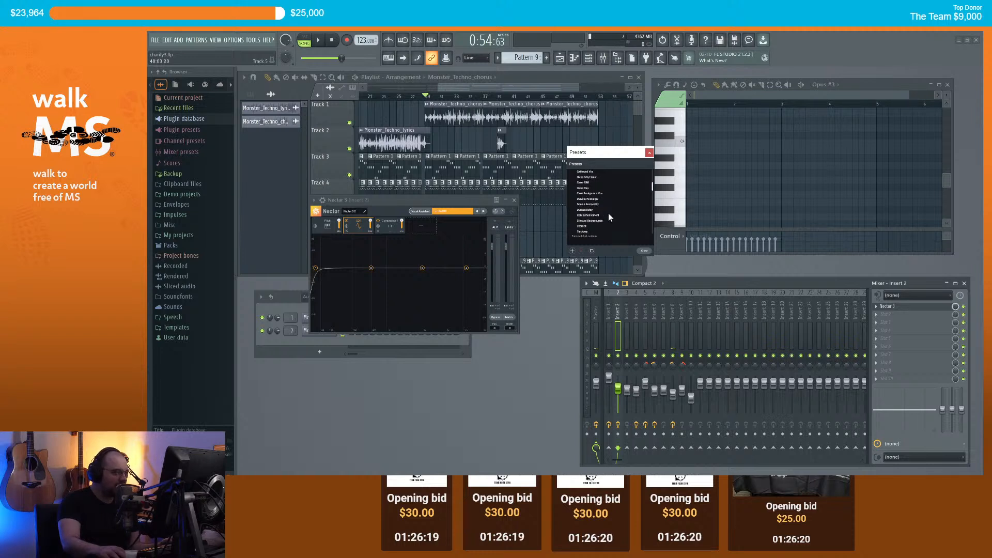
double_click(583, 211)
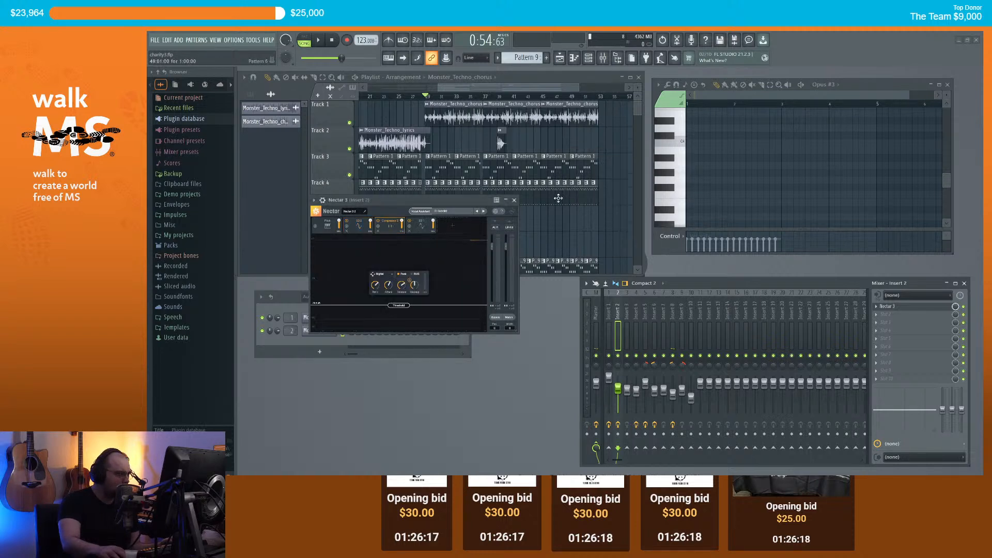
drag(455, 90, 452, 90)
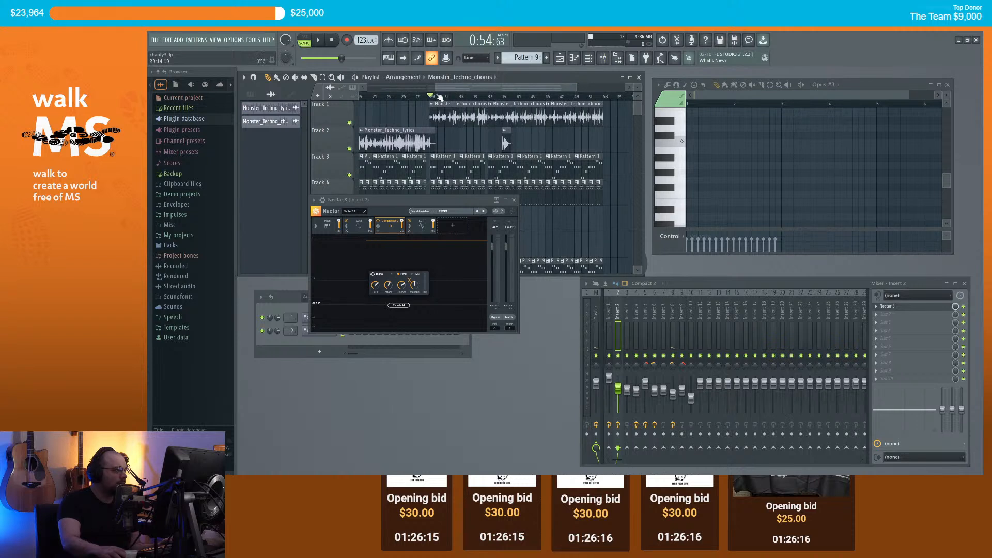
Step: While playing, set Nectar's output gain to 10 dB, limiter at -1.74 dB, Pitch mix 51.70 %
key(space)
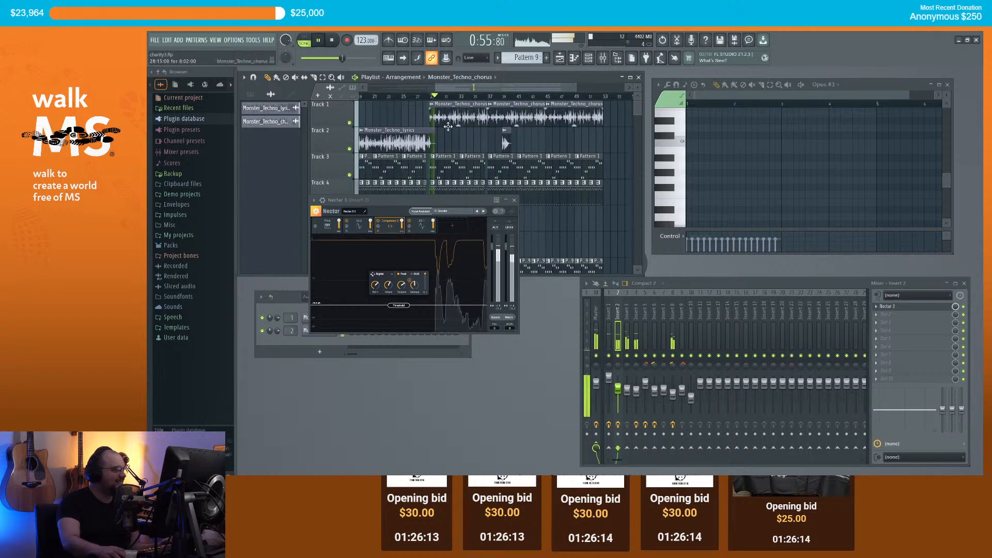
mouse_move(506, 246)
mouse_down()
mouse_move(505, 234)
mouse_move(513, 240)
mouse_up()
click(509, 227)
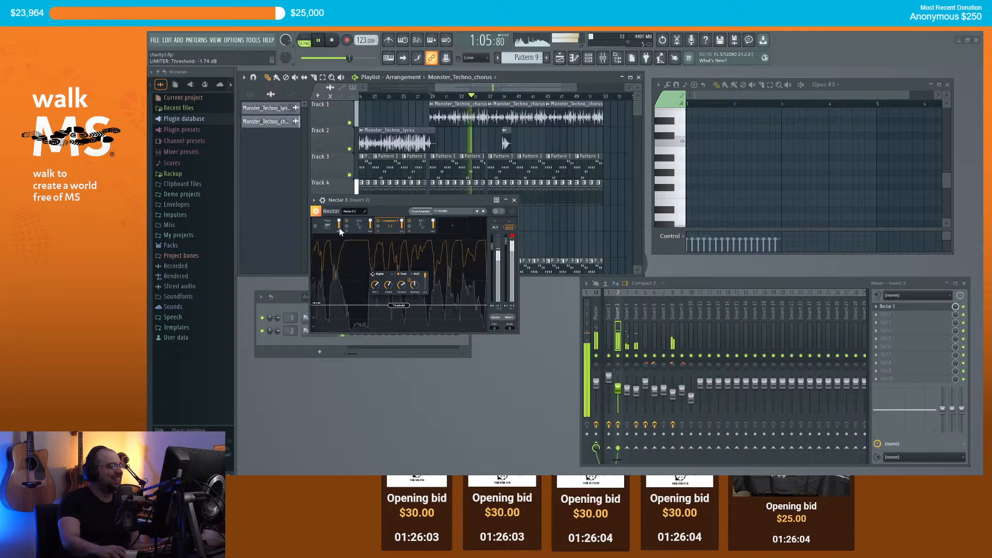
drag(340, 227, 339, 254)
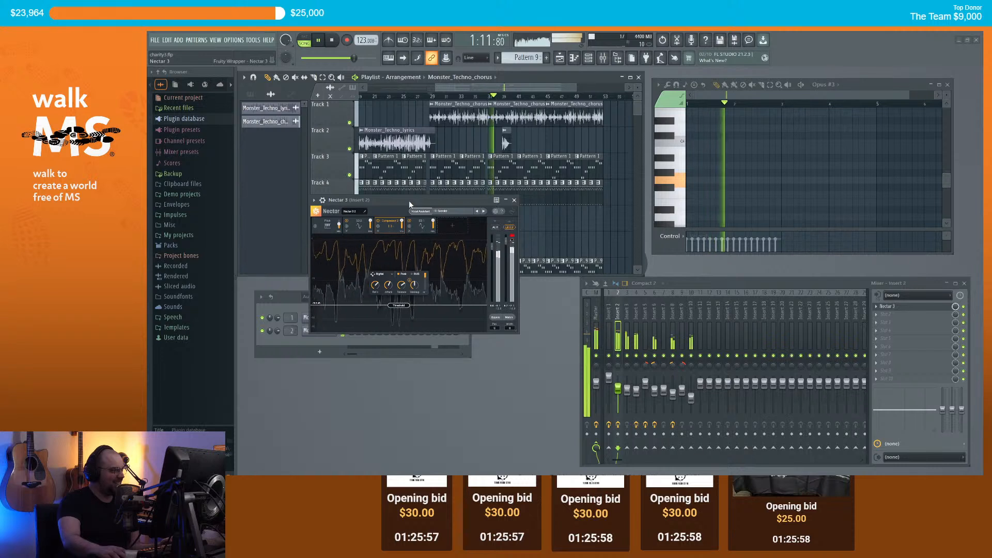
click(515, 201)
Step: Stop playback and make the Track 2 chorus clip an independent unique copy
key(space)
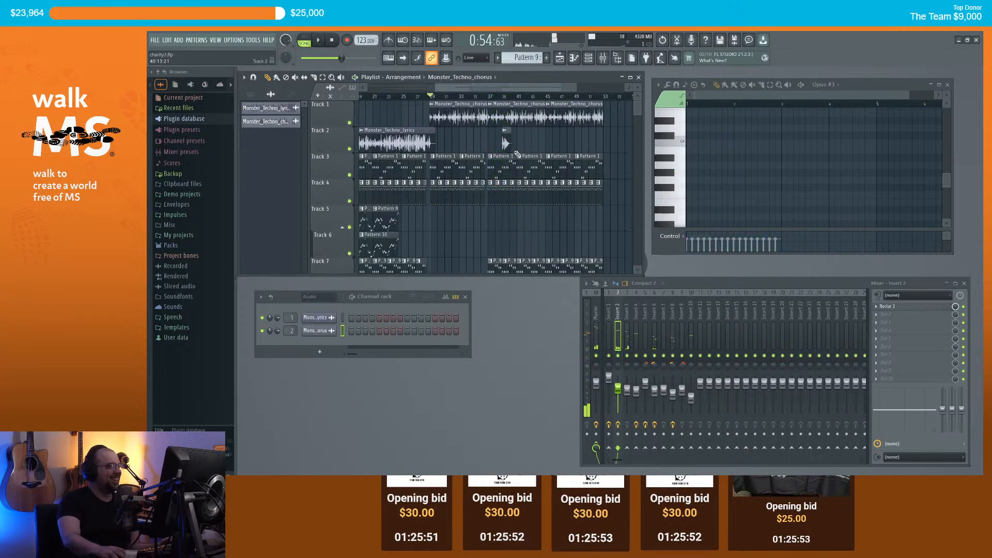
scroll(517, 154, up, 5)
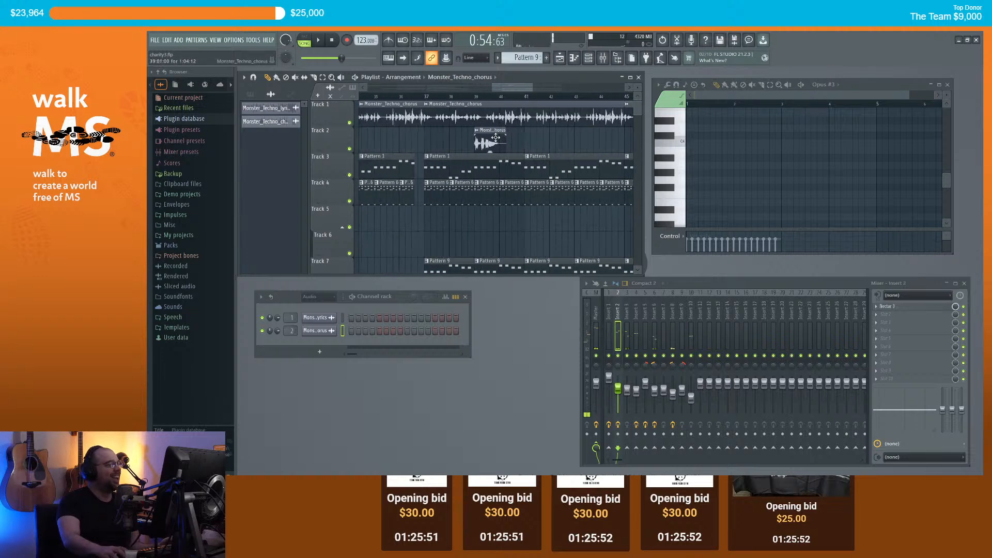
right_click(462, 133)
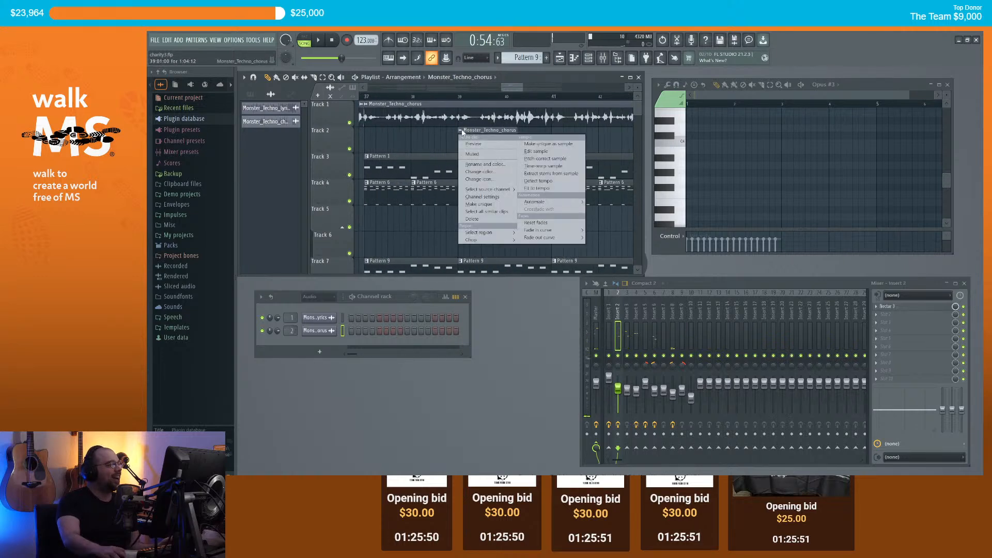
click(544, 144)
double_click(476, 135)
scroll(401, 93, down, 1)
click(412, 78)
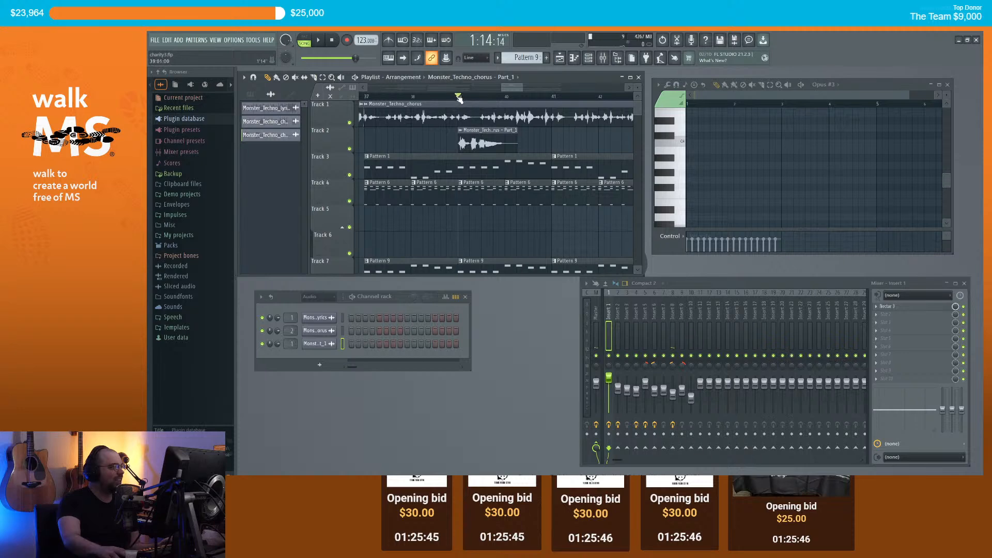
Step: Play back the arrangement, then place the Monster_Techno_bits sample on Track 2
key(space)
scroll(458, 99, down, 5)
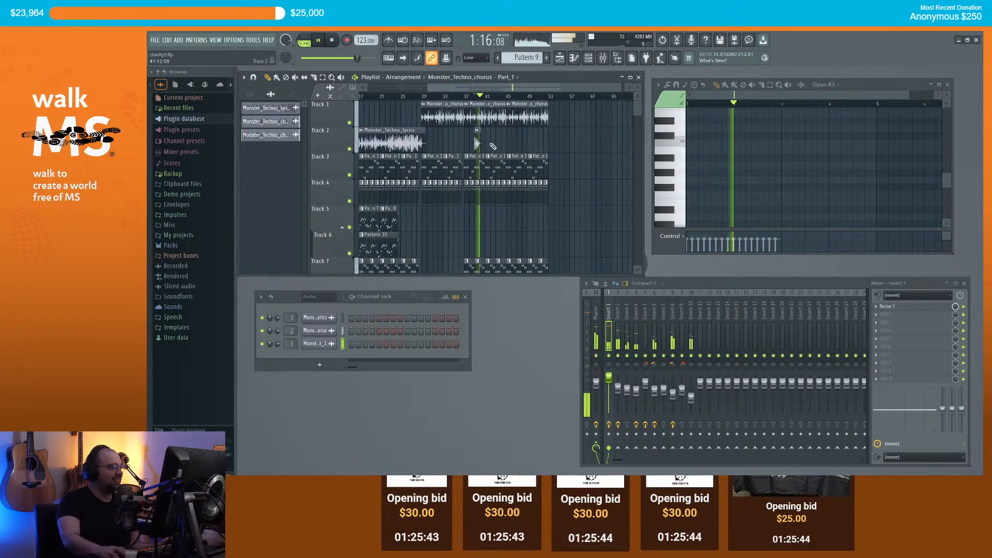
scroll(491, 147, up, 3)
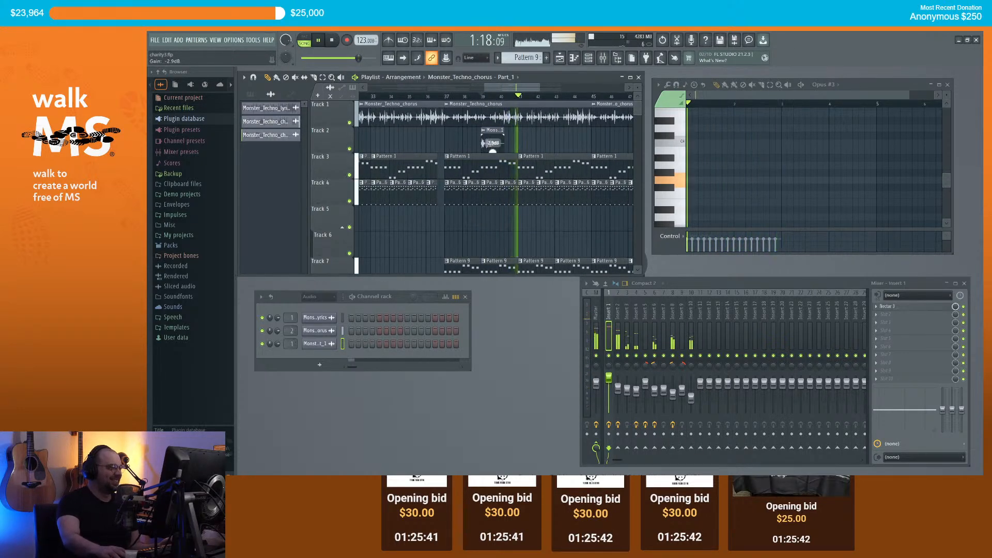
key(space)
scroll(417, 103, down, 2)
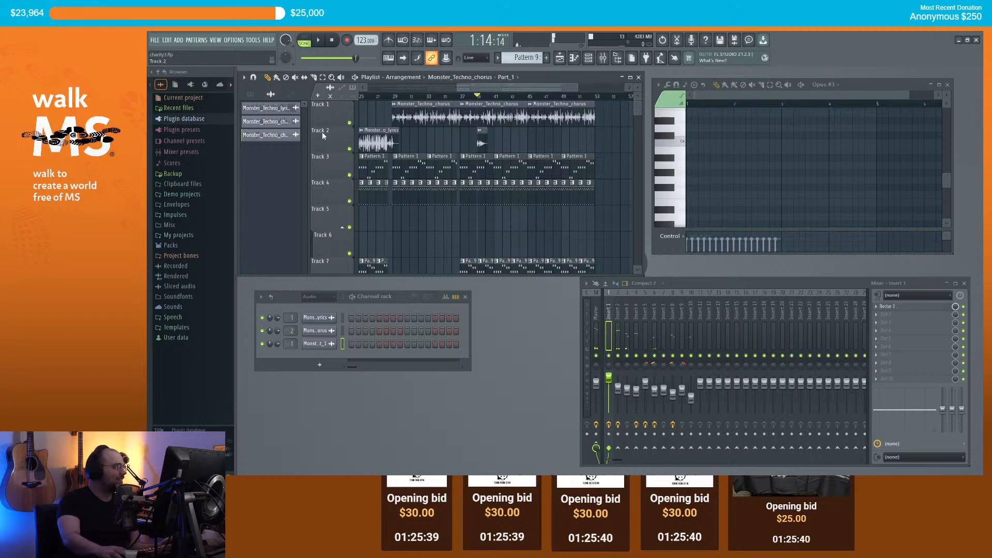
drag(589, 173, 579, 133)
Step: Route the Monster_Techno_bits clip to mixer Insert 1 and move it to about bar 43
double_click(583, 134)
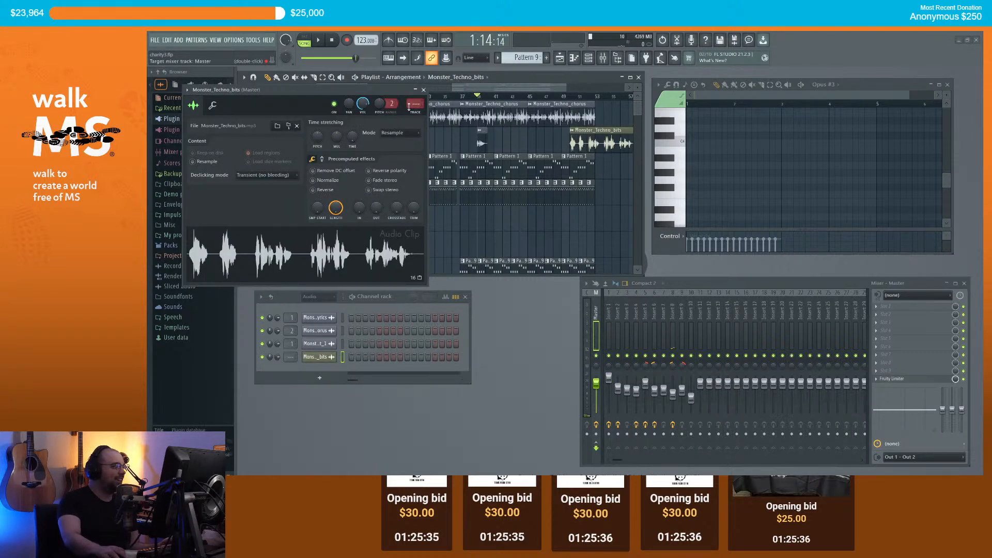
scroll(413, 104, up, 1)
click(424, 90)
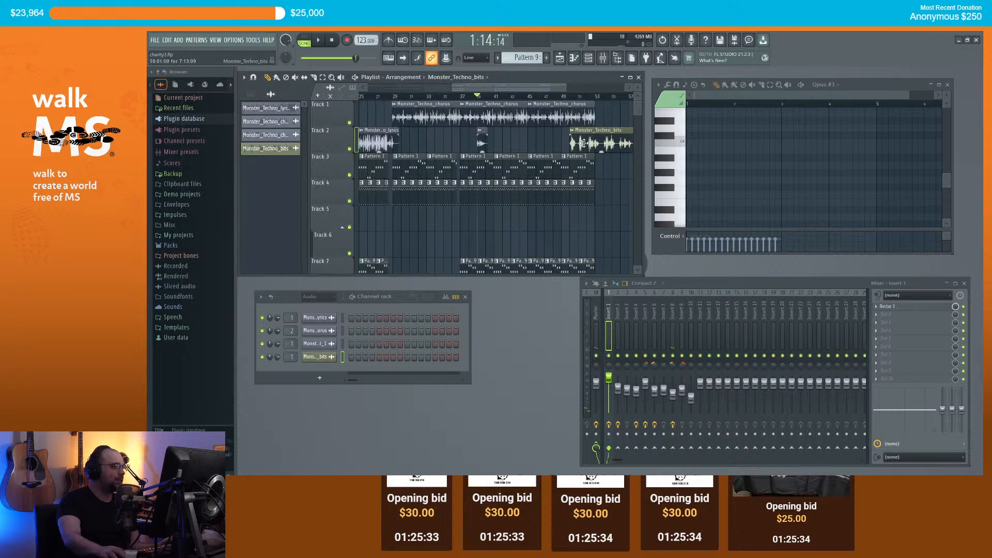
drag(589, 140, 522, 141)
Step: Play from bar 27 and bring Insert 2's level up to 0 dB
click(379, 96)
key(space)
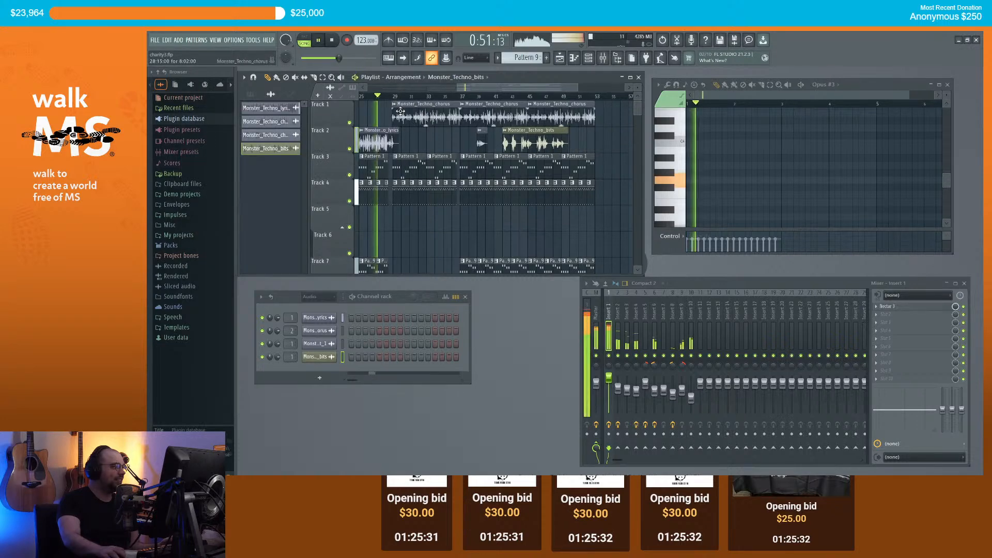
scroll(406, 123, down, 3)
scroll(480, 129, up, 1)
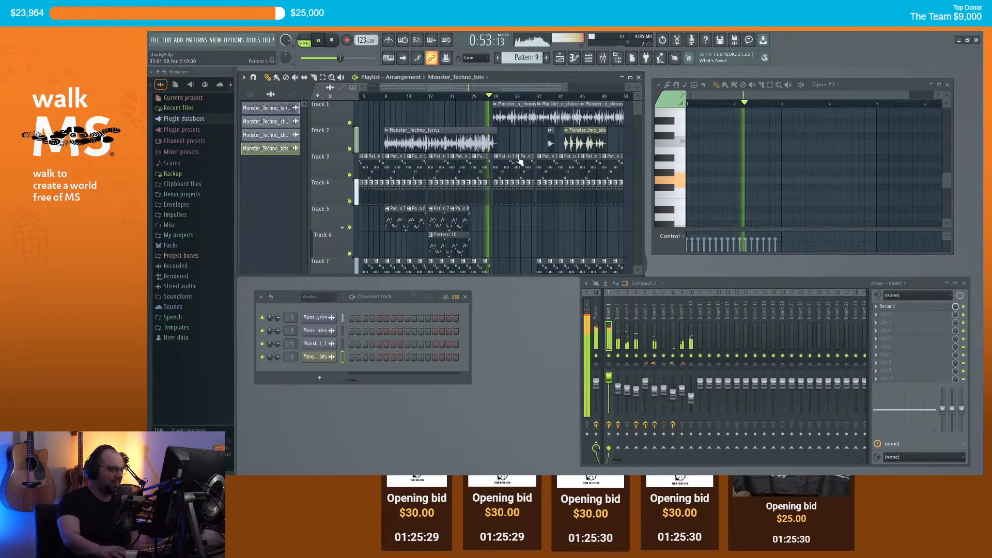
drag(502, 86, 535, 97)
drag(618, 388, 618, 383)
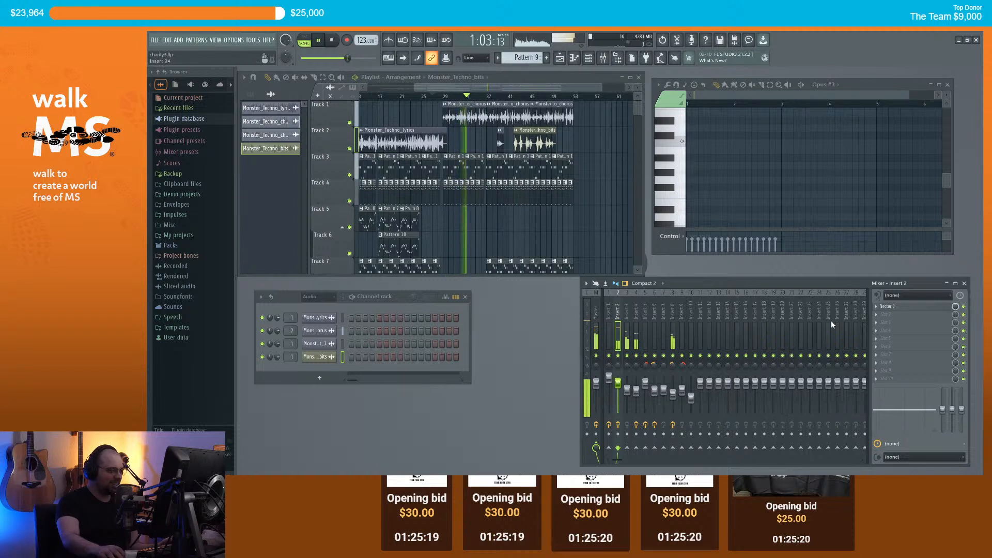
key(space)
click(888, 306)
Step: In Nectar's Pitch module, lower strength, raise formant scaling, set formant shift to 4.51 st
click(328, 226)
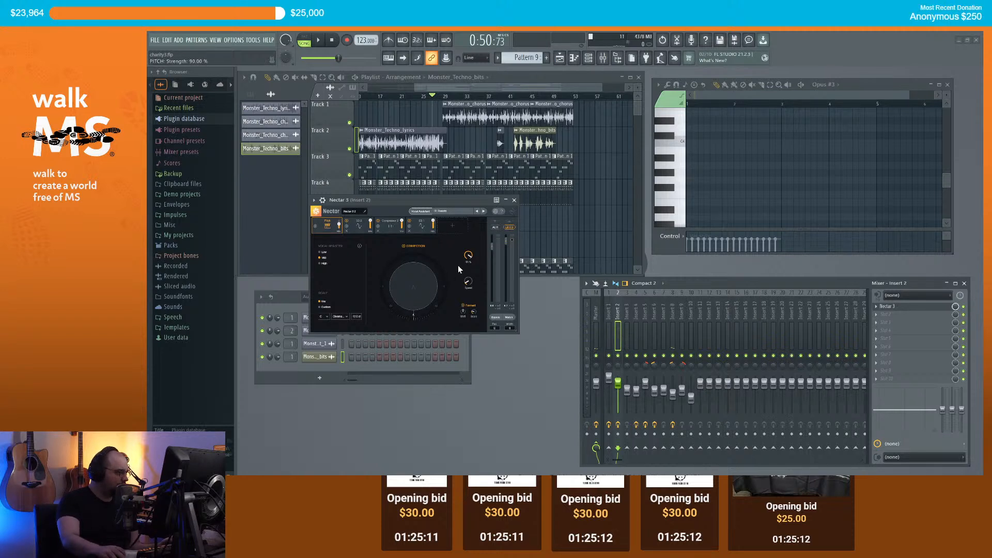
key(space)
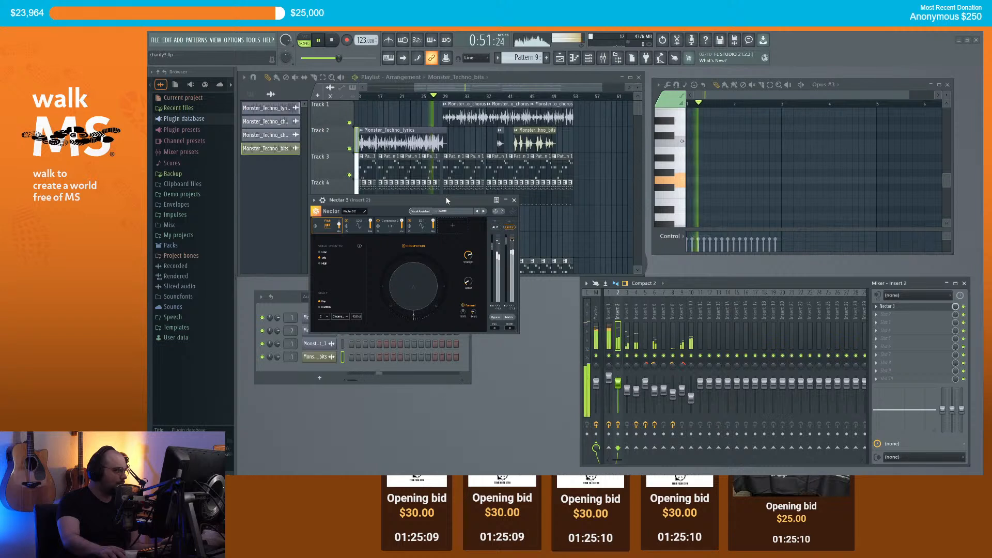
click(456, 97)
drag(466, 260, 463, 282)
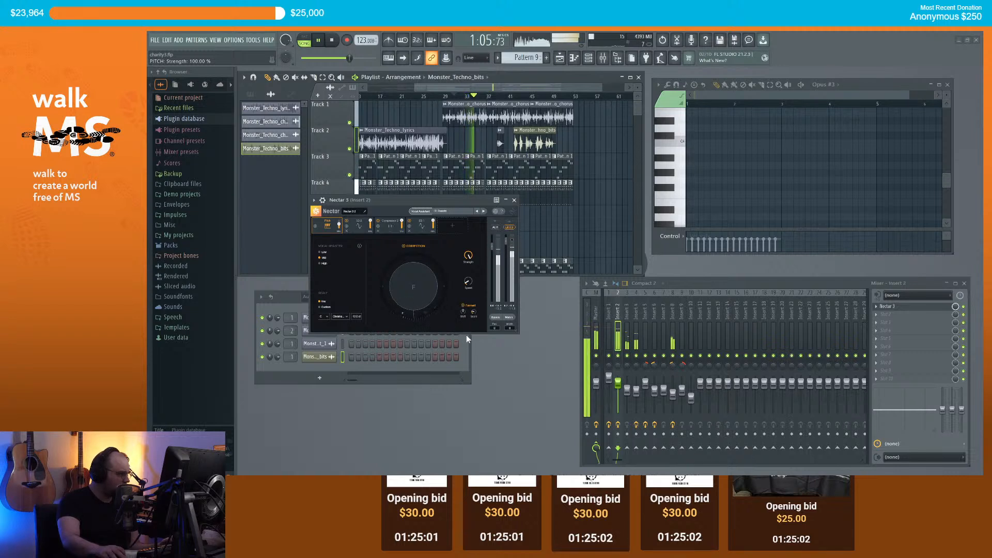
drag(469, 330, 459, 308)
click(453, 96)
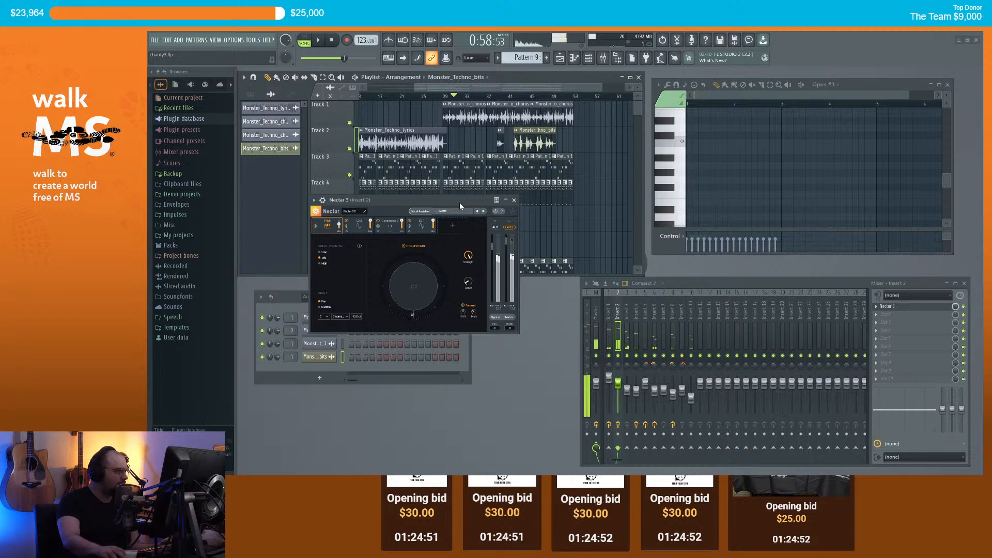
mouse_move(461, 313)
mouse_down()
mouse_move(457, 324)
mouse_move(449, 290)
mouse_move(445, 304)
mouse_up()
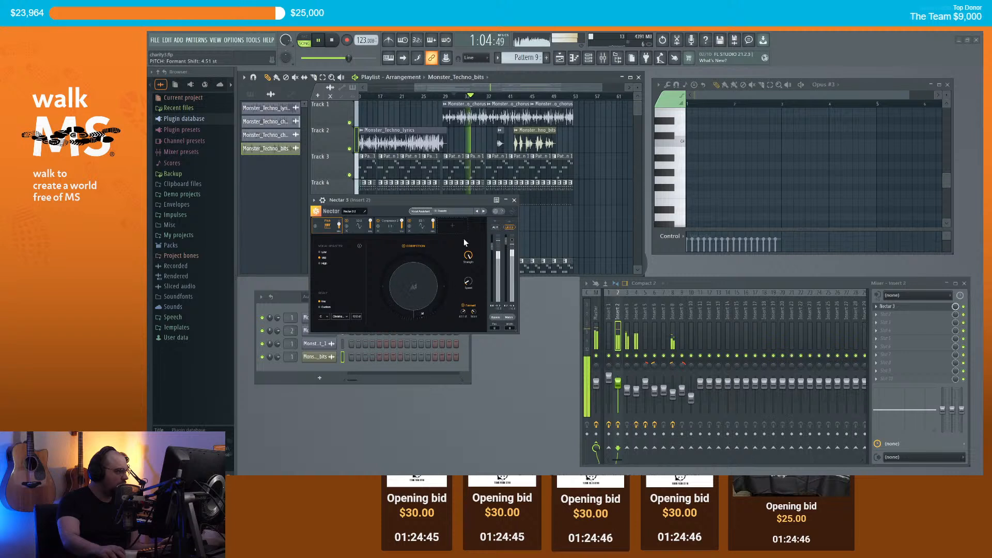
Step: Close Nectar 3 and turn mixer Inserts 10 and 3 down slightly
click(513, 200)
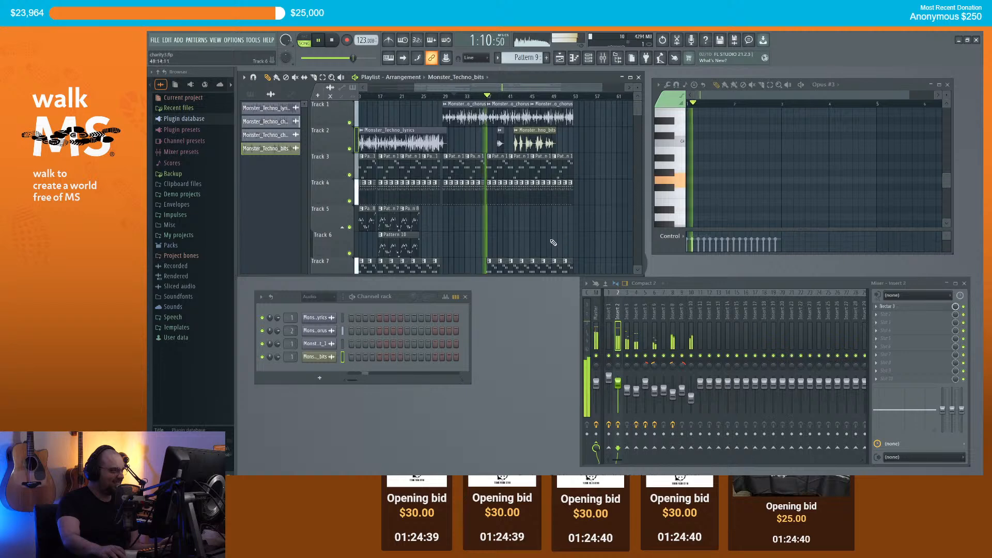
scroll(505, 234, up, 2)
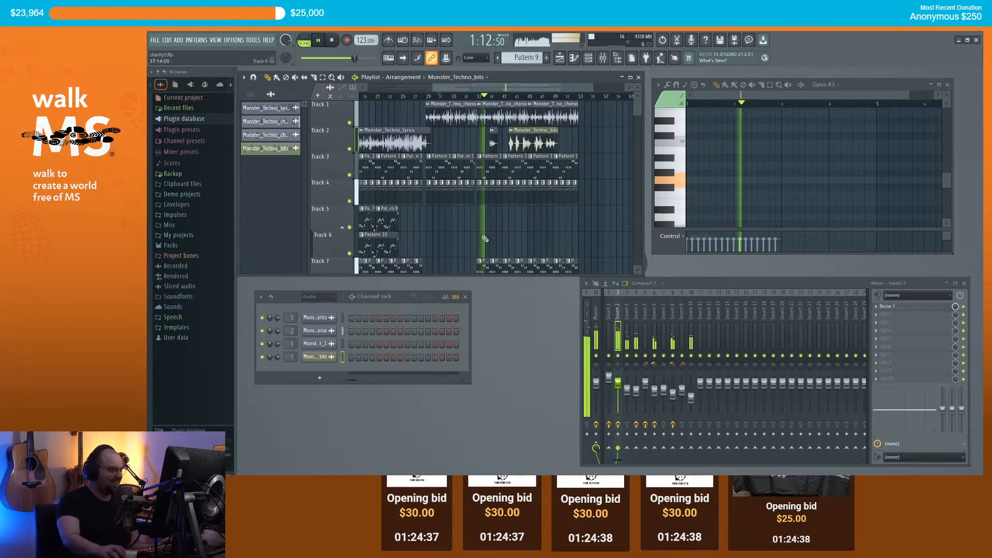
scroll(505, 235, down, 4)
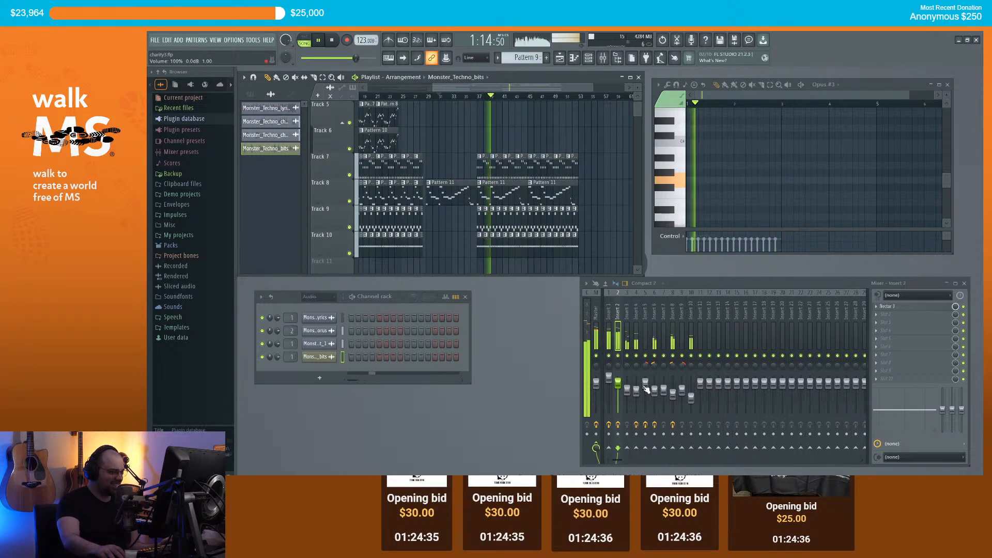
click(691, 398)
drag(690, 398, 691, 401)
drag(627, 391, 627, 393)
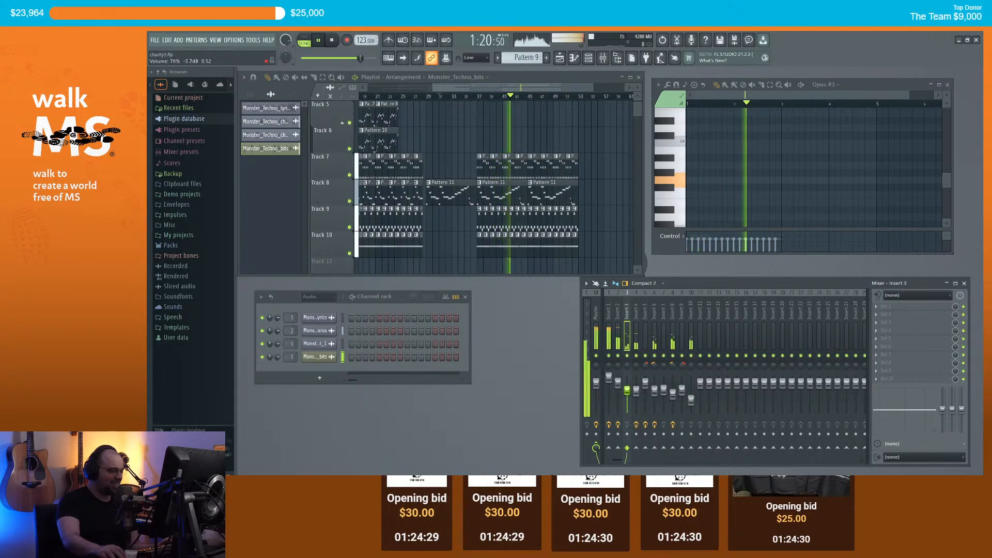
Step: Stop playback and move the song position to bar 47
scroll(584, 163, up, 4)
scroll(582, 155, up, 2)
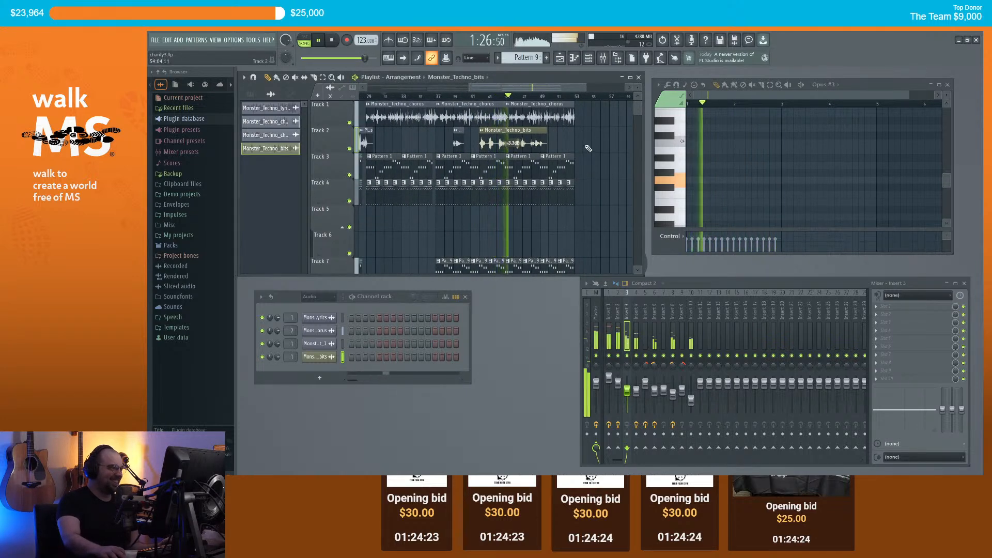
scroll(575, 150, up, 2)
scroll(579, 148, up, 1)
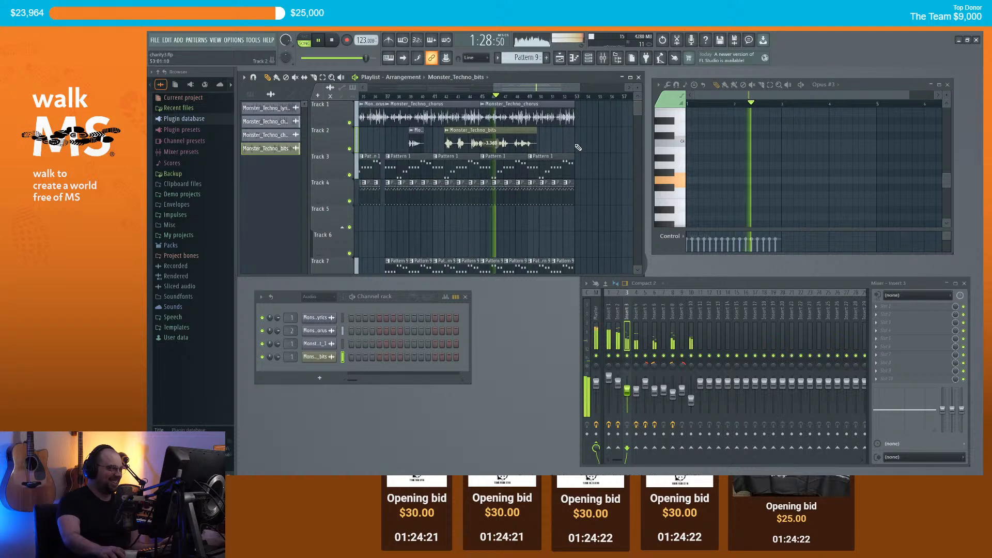
scroll(544, 151, down, 3)
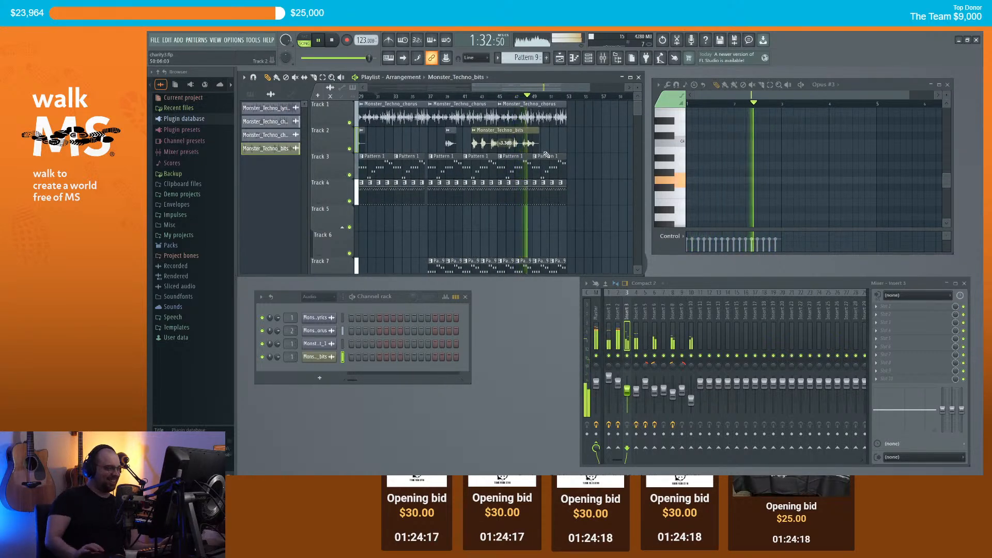
scroll(532, 137, up, 4)
scroll(549, 139, down, 5)
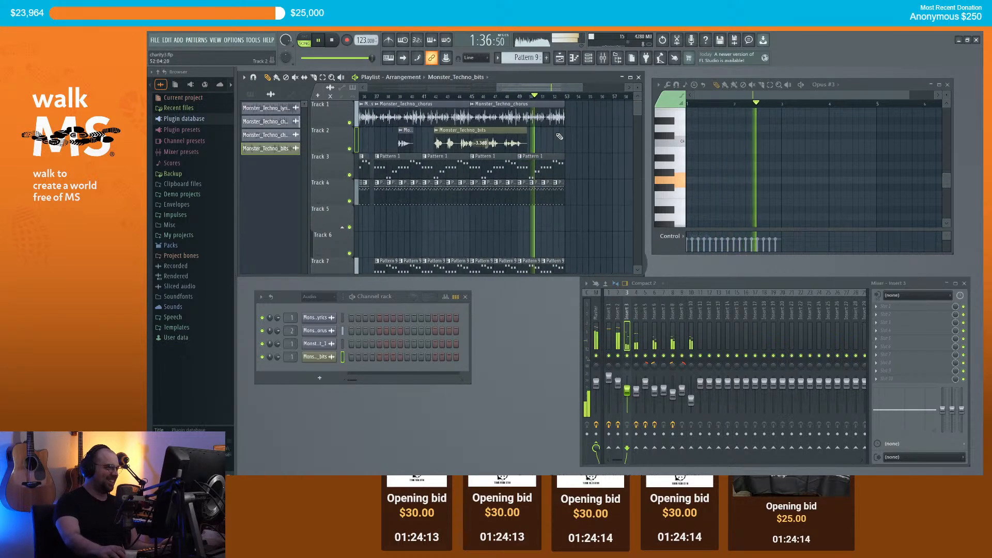
key(space)
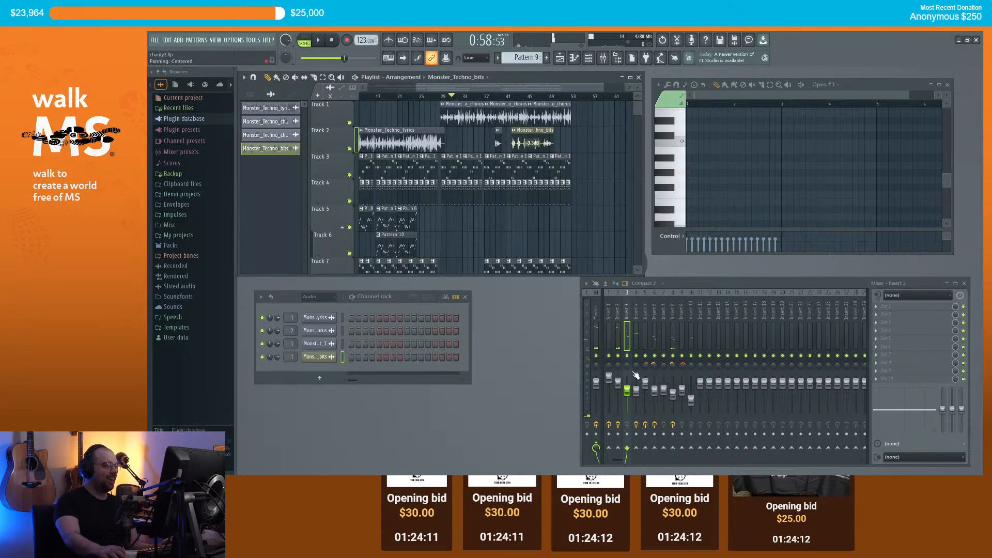
click(541, 98)
scroll(577, 193, up, 2)
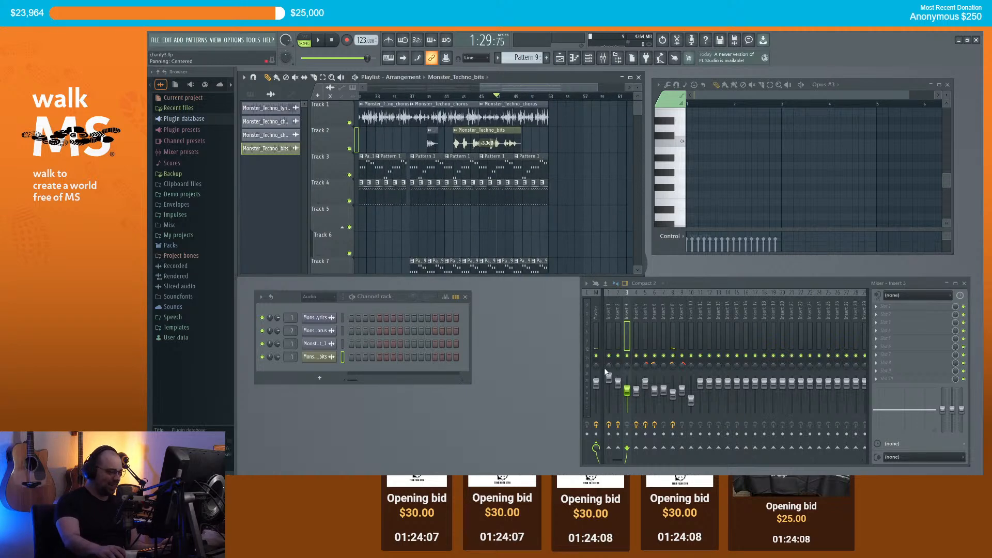
Step: Create a Master - Volume automation clip and move it up from Track 11 to Track 3
right_click(597, 385)
click(637, 412)
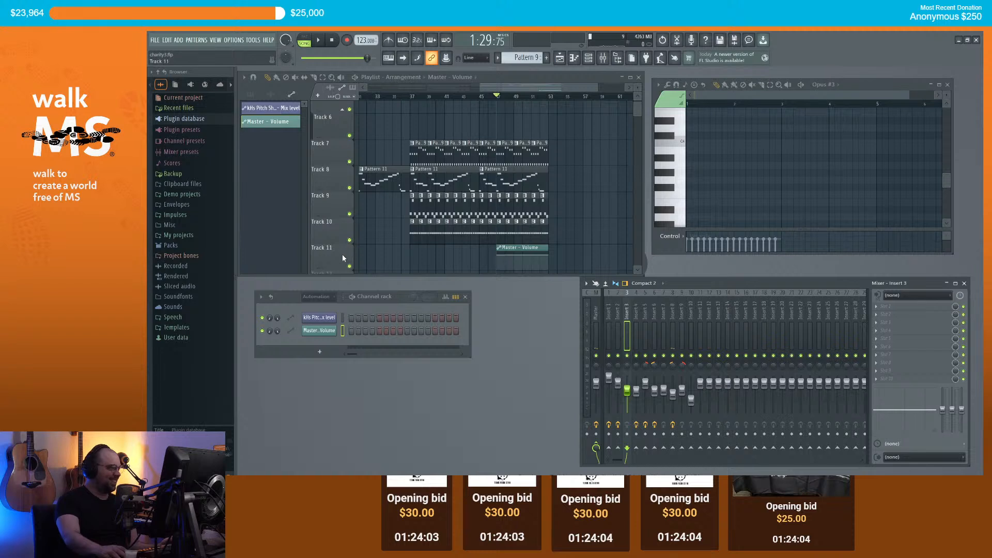
right_click(343, 256)
click(382, 435)
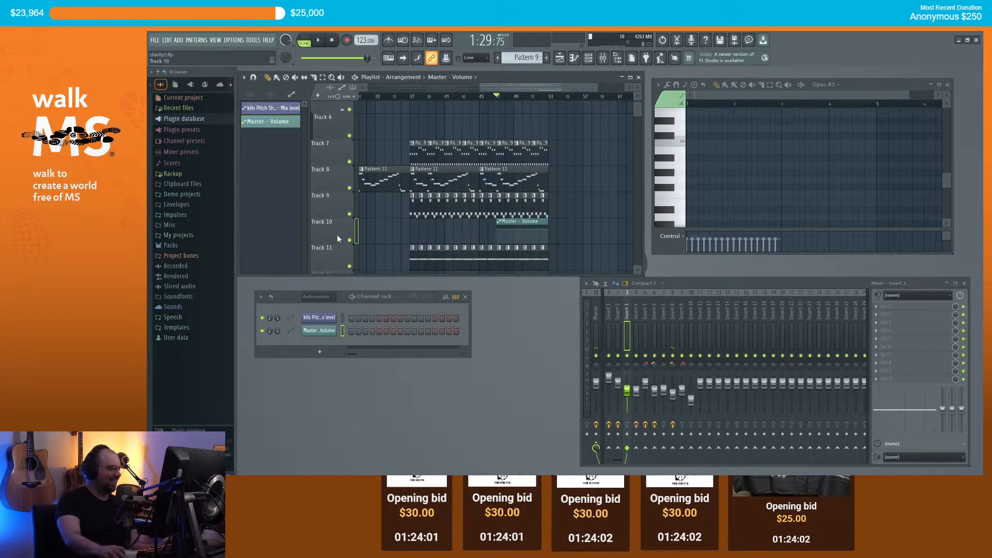
right_click(339, 241)
click(375, 403)
right_click(342, 210)
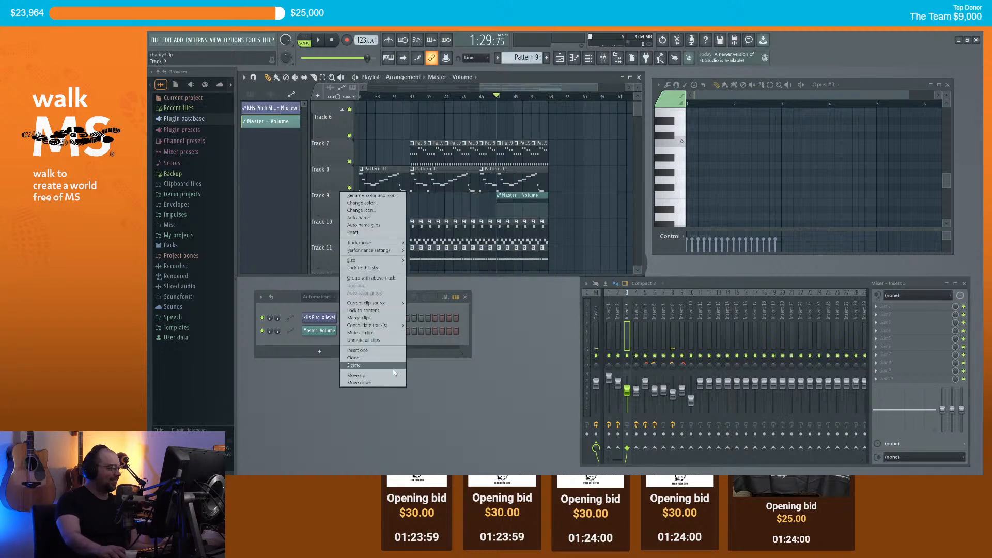
click(375, 374)
right_click(333, 186)
click(352, 349)
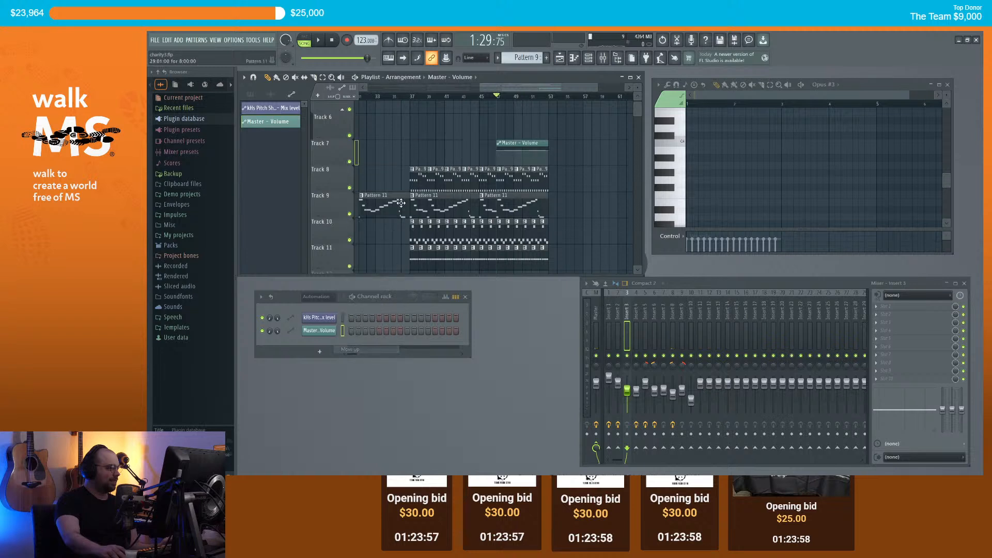
scroll(336, 217, up, 3)
right_click(334, 218)
click(350, 402)
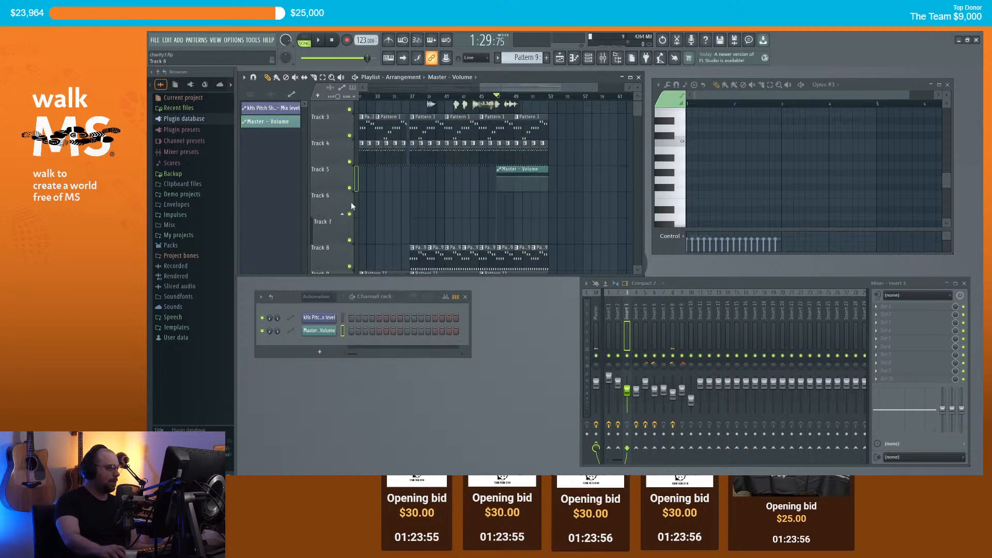
right_click(340, 167)
click(353, 350)
scroll(352, 208, up, 2)
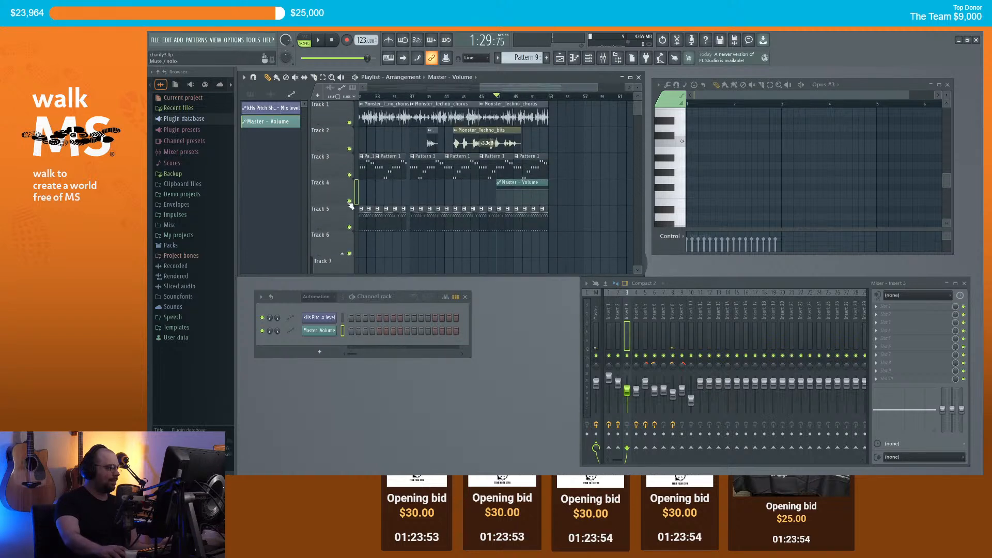
right_click(342, 180)
click(369, 362)
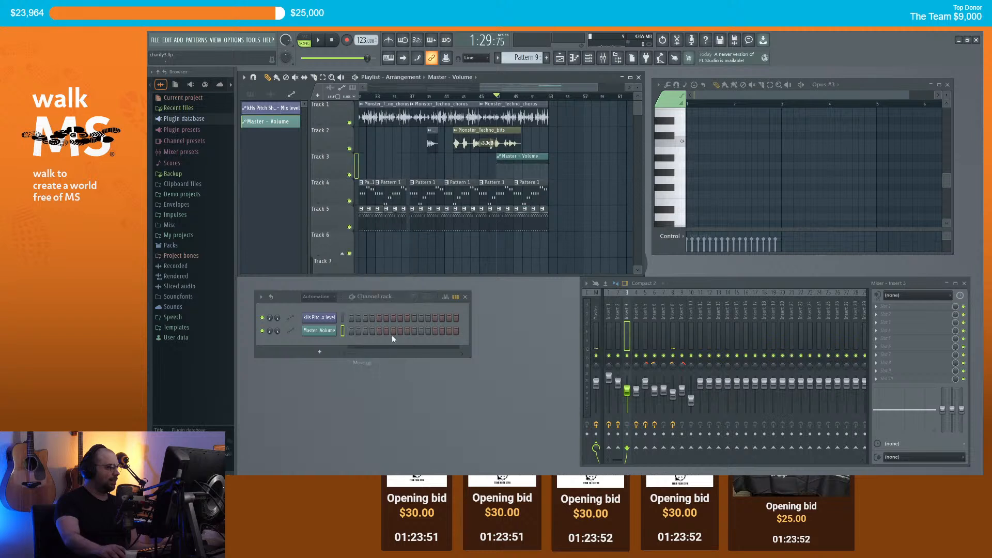
Step: Group Tracks 2 and 3 with the track above and shift the Master - Volume clip
right_click(341, 127)
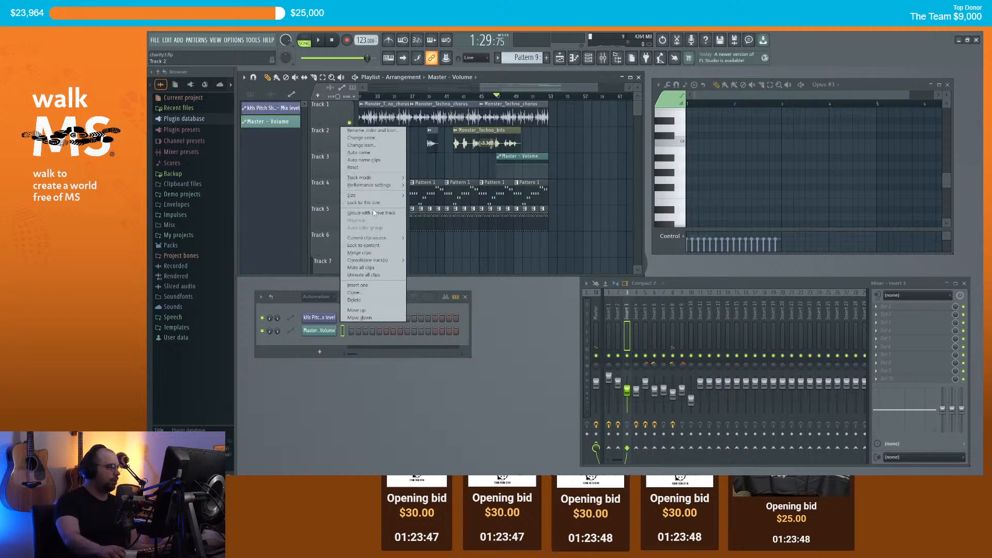
click(374, 212)
right_click(339, 154)
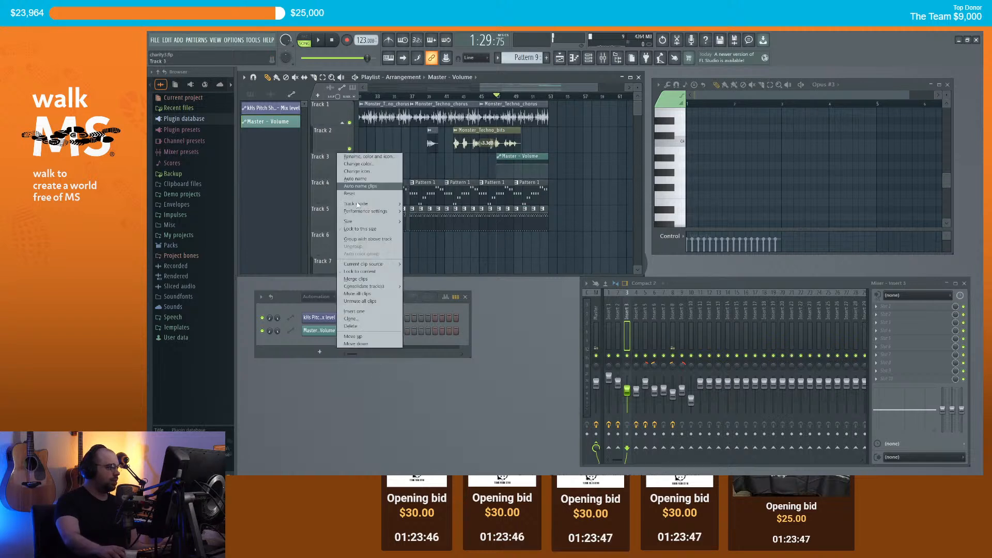
click(378, 241)
mouse_move(519, 156)
mouse_down()
mouse_move(367, 158)
mouse_move(534, 158)
mouse_up()
scroll(484, 160, down, 3)
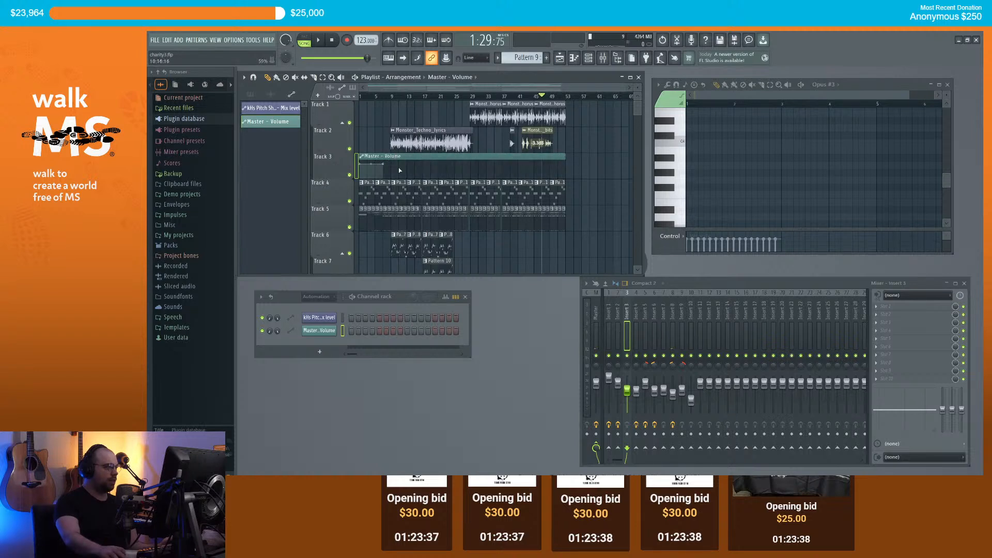
Step: Move the Master - Volume automation's end point out to the clip end and listen back
drag(387, 165, 564, 166)
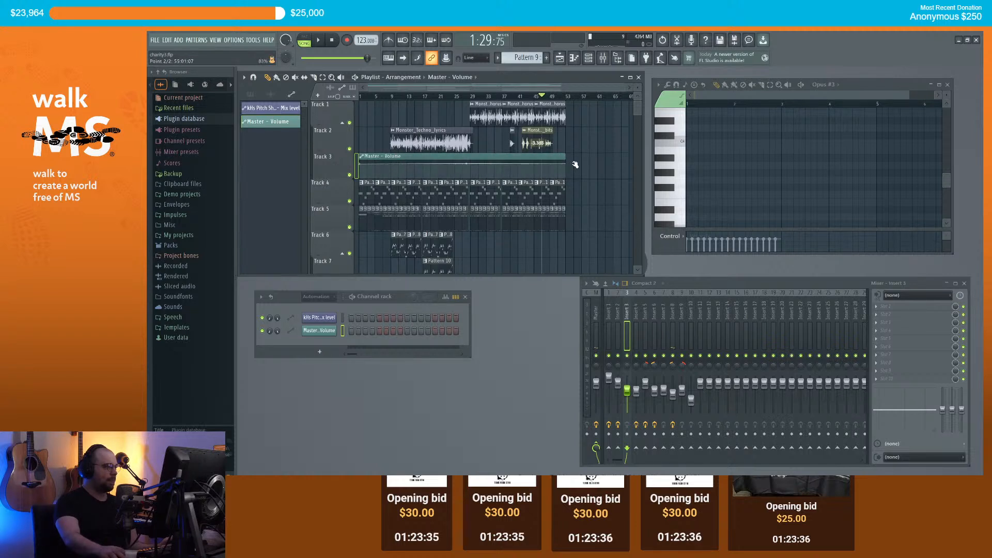
key(space)
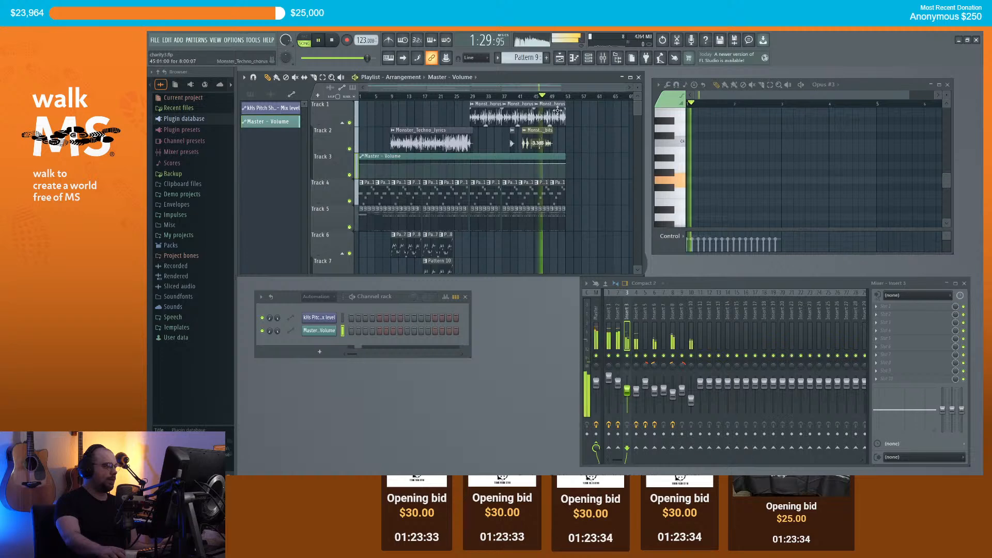
scroll(548, 157, up, 8)
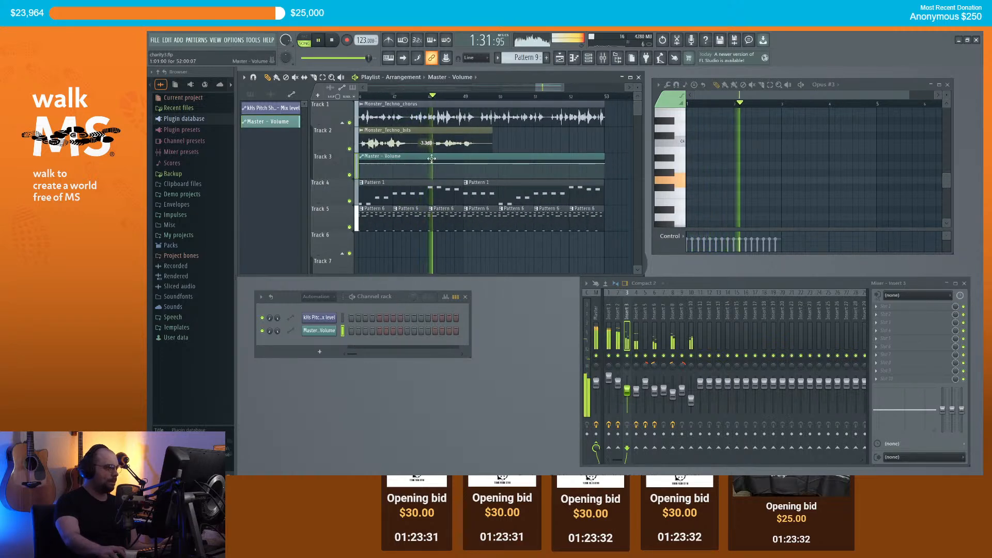
scroll(434, 163, down, 4)
key(space)
Step: Add a new automation point near bar 46 and drag it toward the clip end
right_click(395, 165)
drag(396, 165, 517, 163)
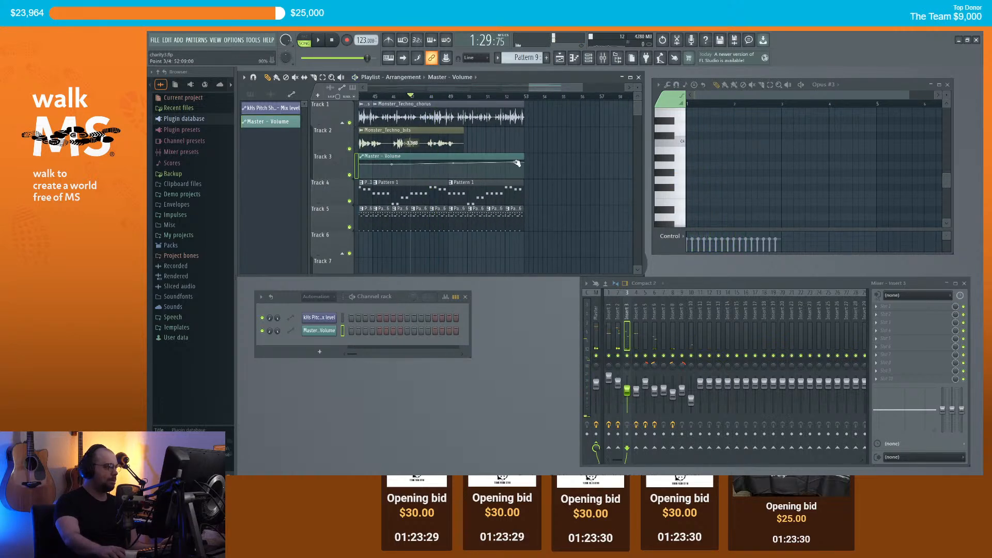
key(space)
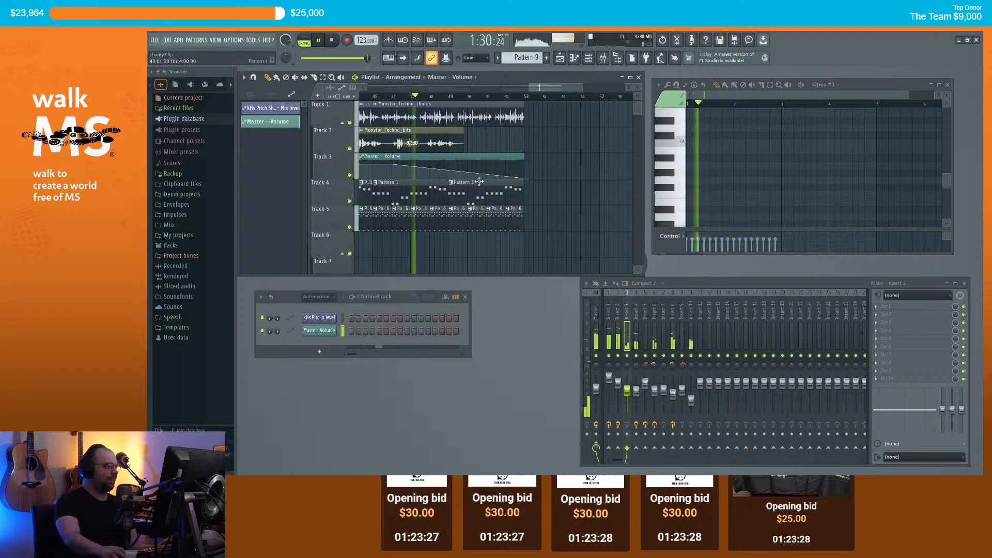
scroll(480, 166, down, 3)
Step: Bend the fade-out line's tension into a curve while the song plays
drag(468, 171, 433, 148)
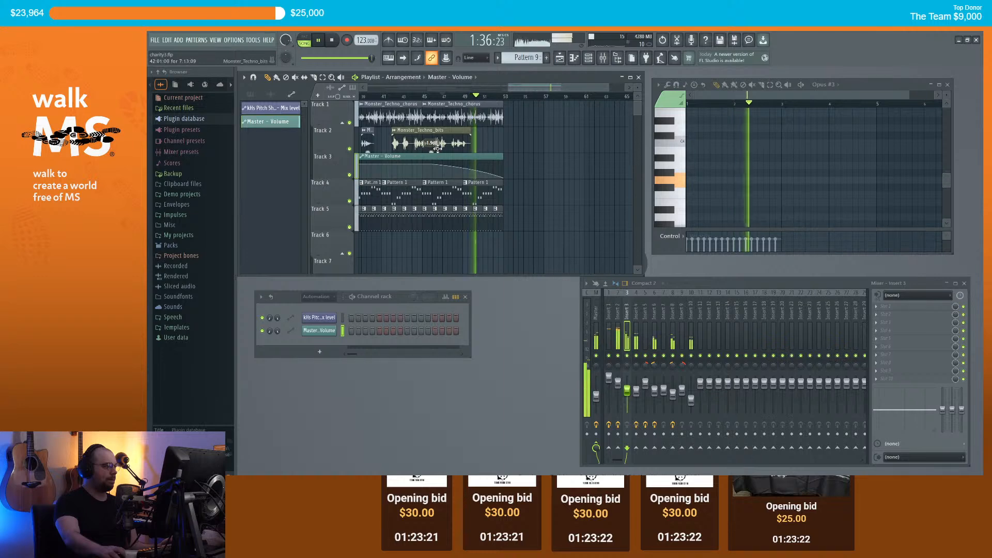
scroll(568, 144, down, 3)
scroll(569, 147, up, 5)
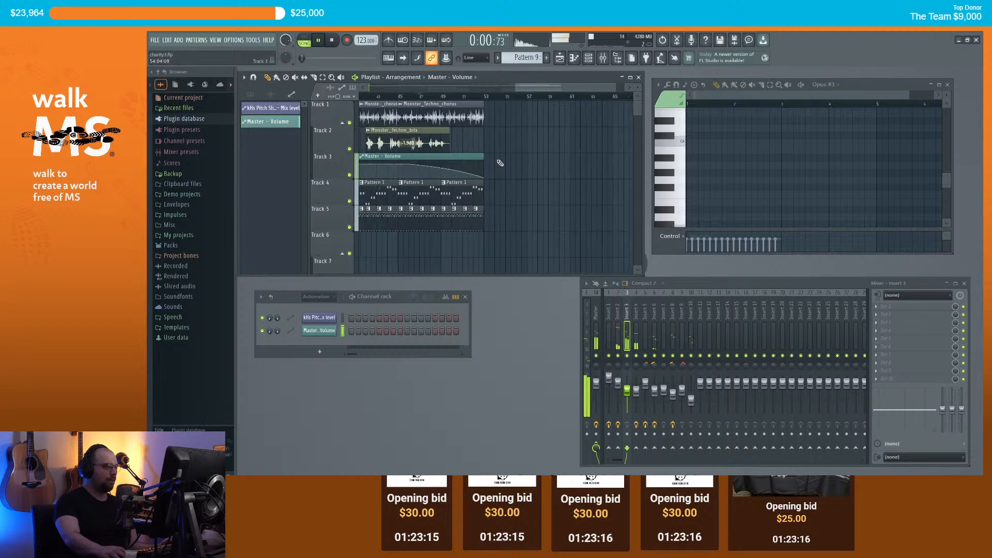
key(space)
scroll(519, 168, down, 3)
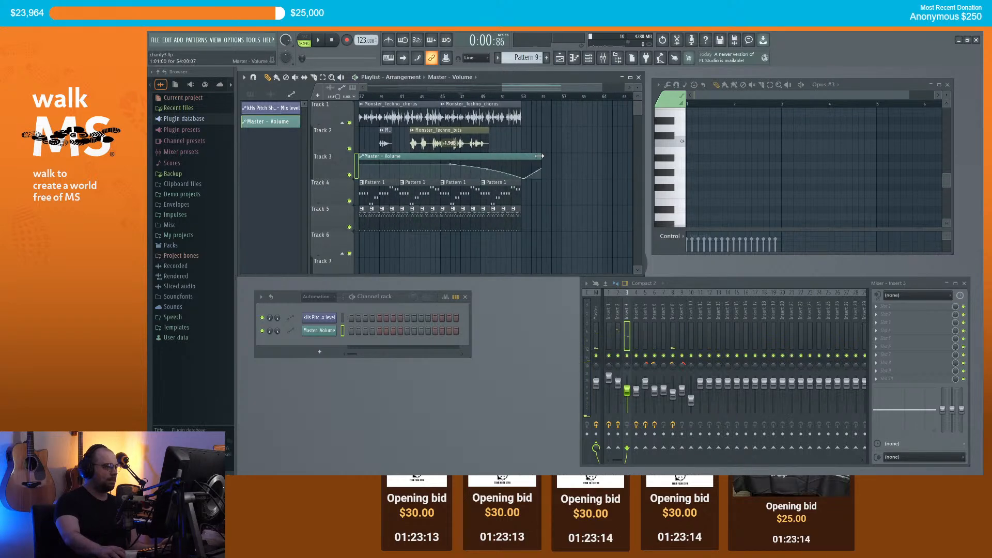
Step: Audition the fade-out by playing from around bar 51
click(513, 94)
key(space)
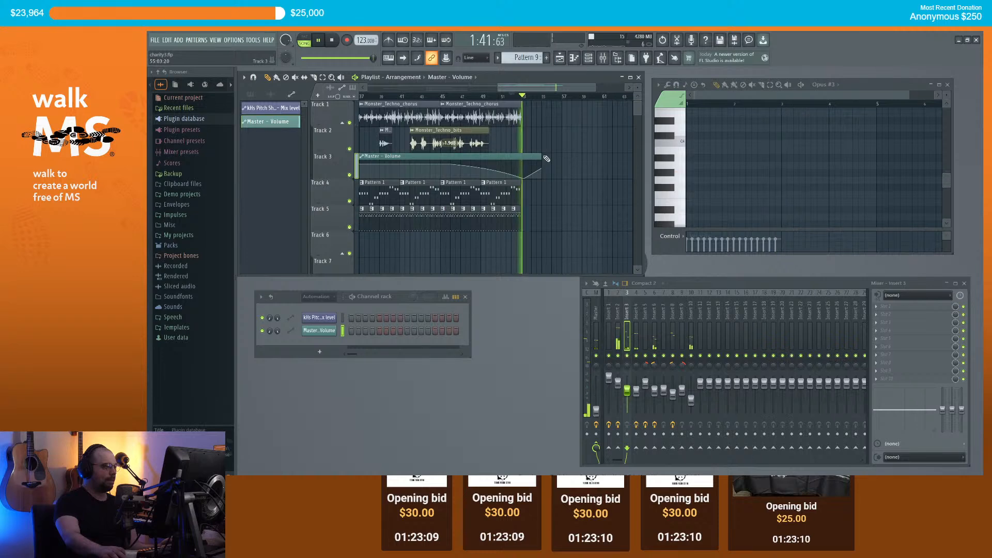
key(space)
scroll(541, 151, down, 4)
scroll(565, 170, up, 3)
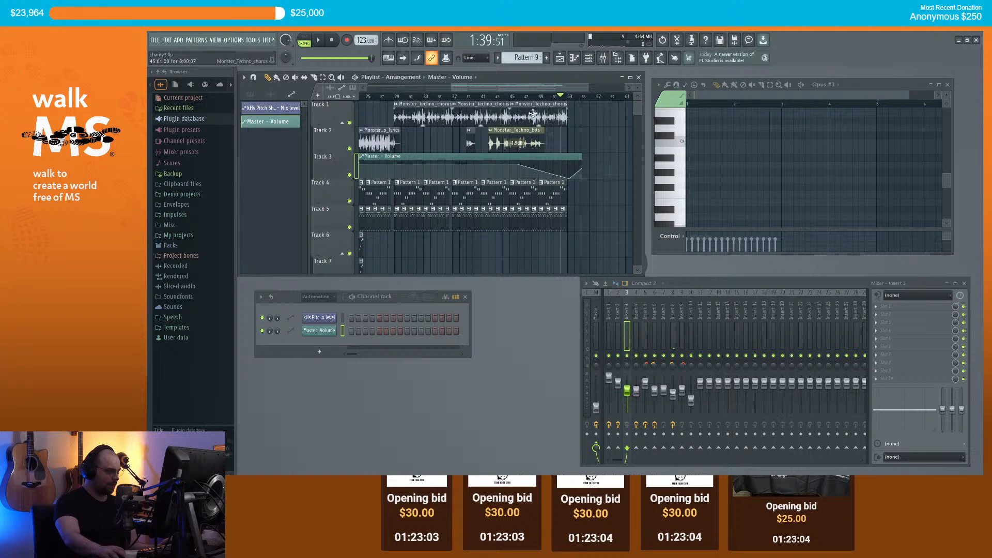
scroll(540, 97, down, 3)
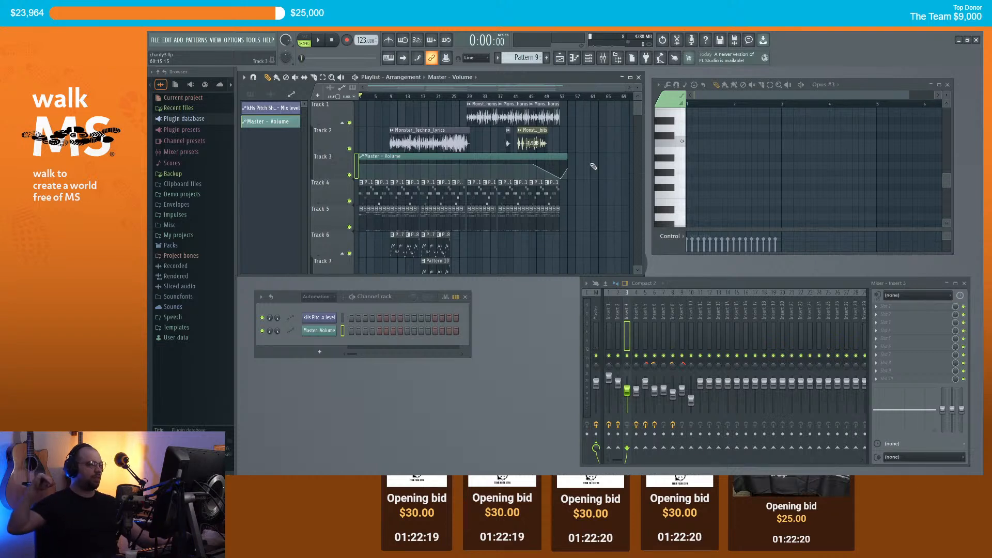
Step: Play the arrangement from the beginning to hear the Master - Volume fade-out
key(space)
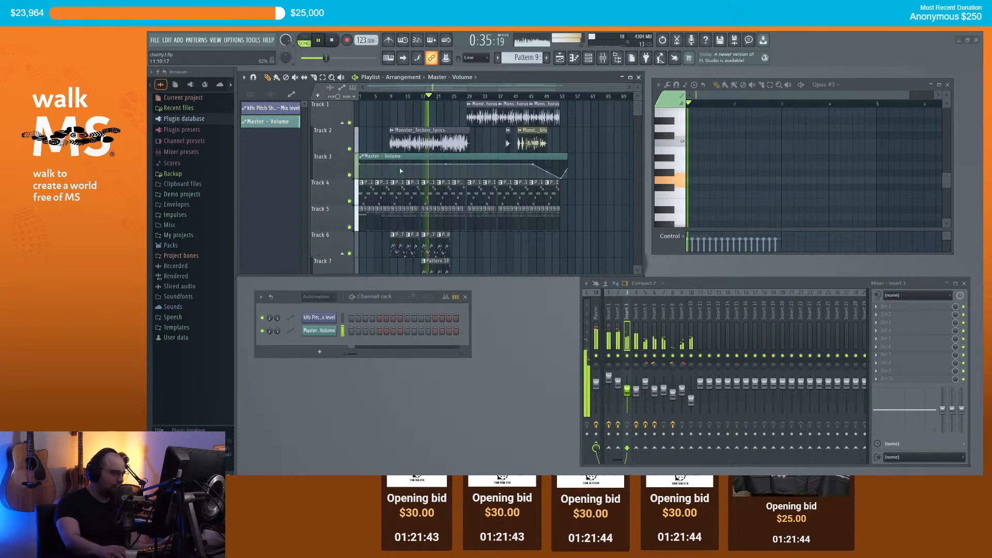
Step: Select Pattern 17 in the pattern picker
scroll(401, 171, down, 4)
scroll(426, 176, up, 3)
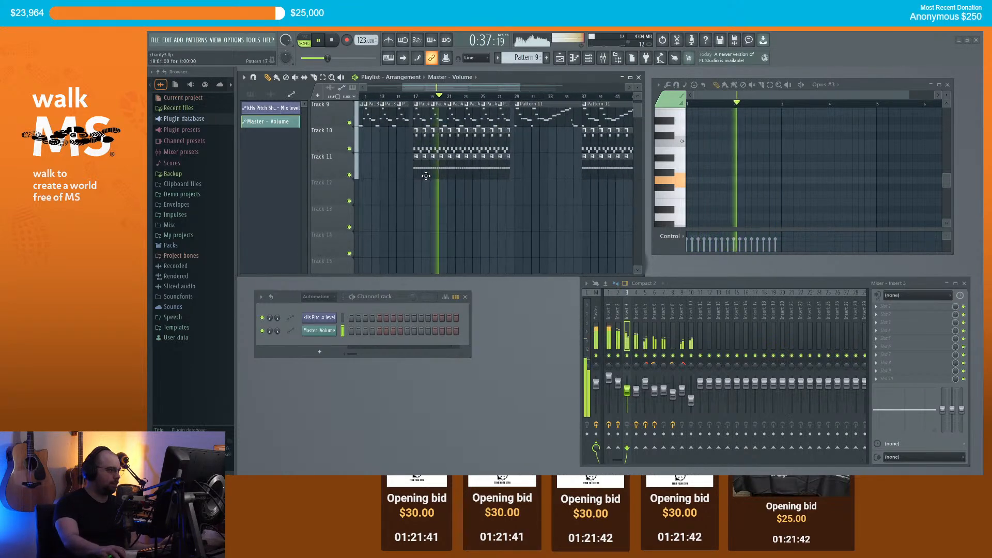
click(425, 176)
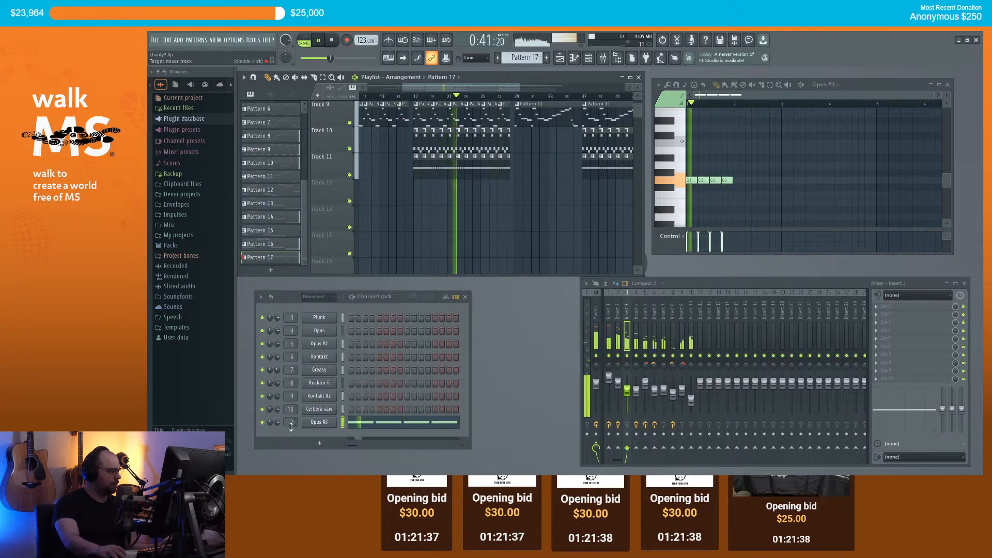
Step: Lower Insert 3's fader slightly and set Insert 10's fader to about -12 dB
drag(629, 394, 629, 400)
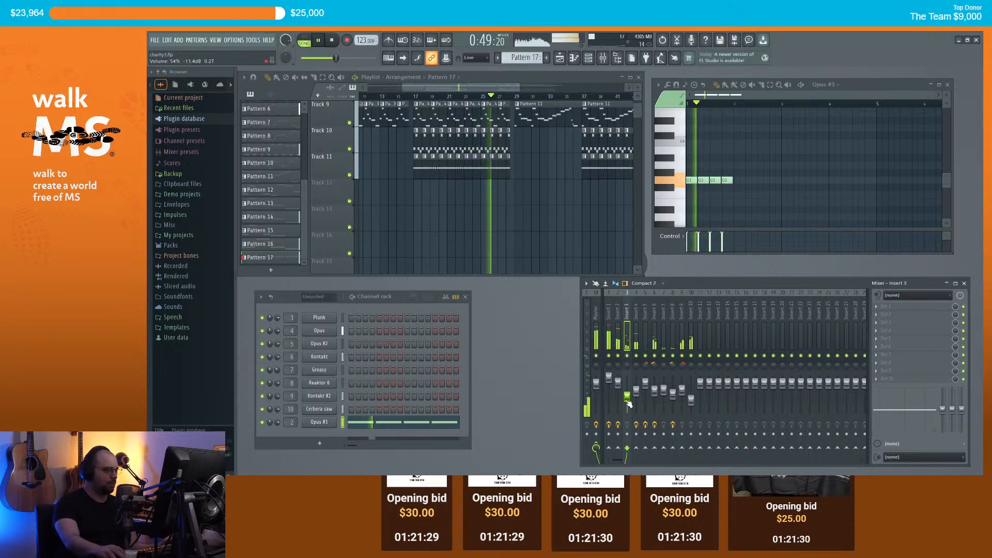
drag(691, 401, 691, 399)
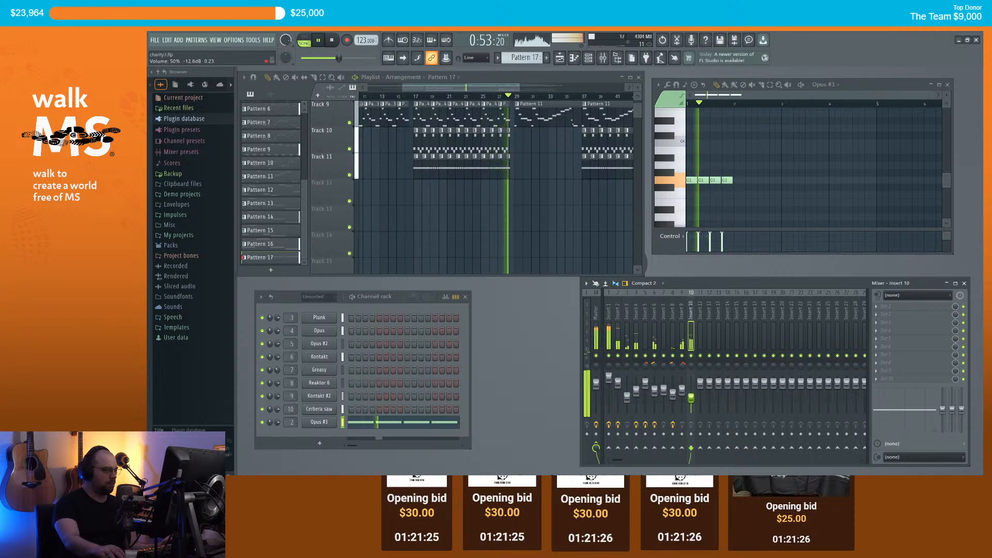
scroll(473, 226, down, 4)
scroll(522, 232, up, 2)
scroll(522, 232, up, 2)
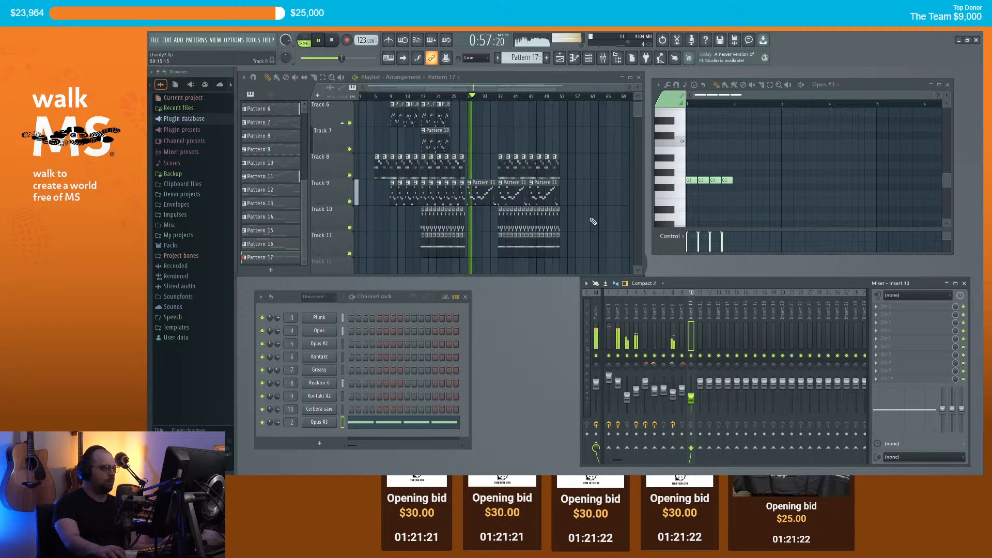
scroll(592, 211, up, 2)
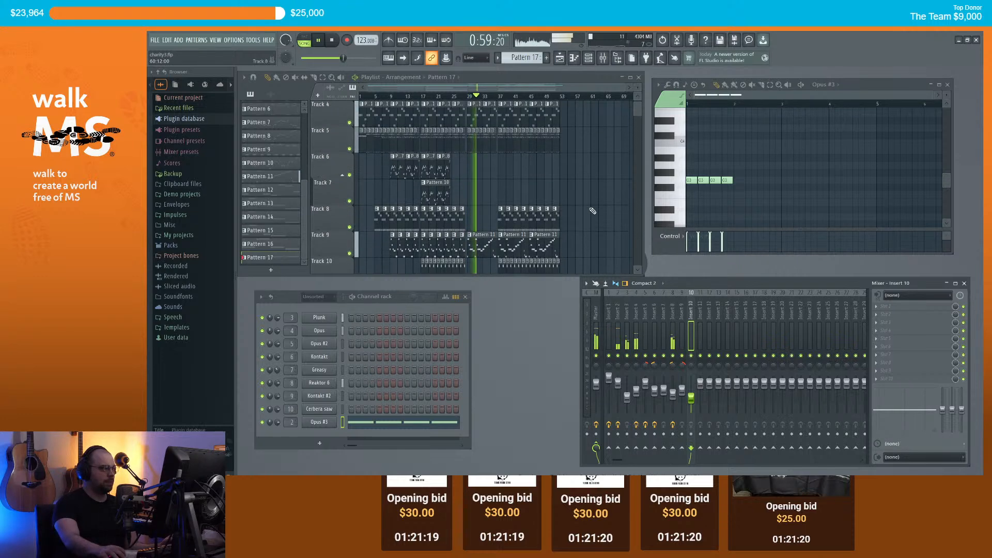
scroll(595, 208, up, 2)
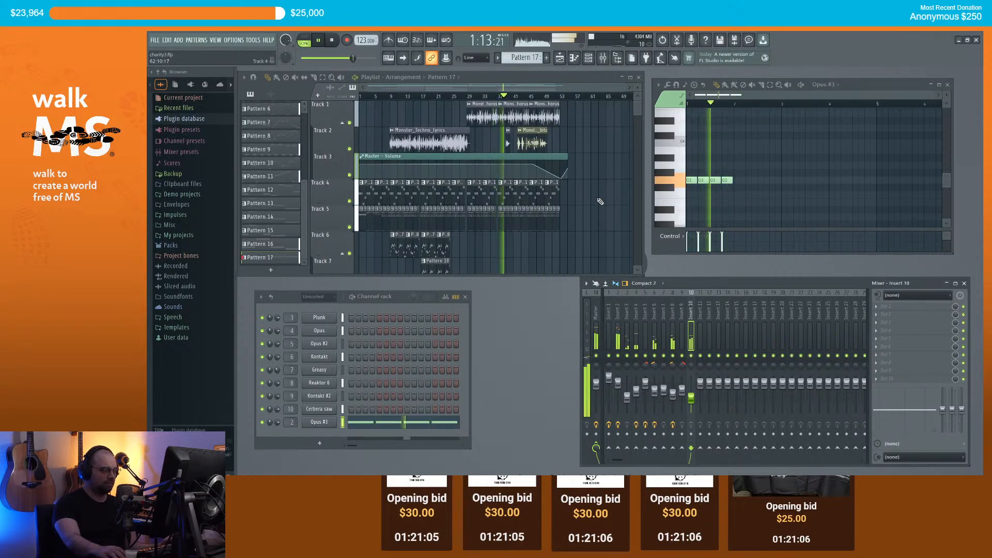
Step: Raise the Insert 2 fader to 107% volume
drag(618, 383, 618, 381)
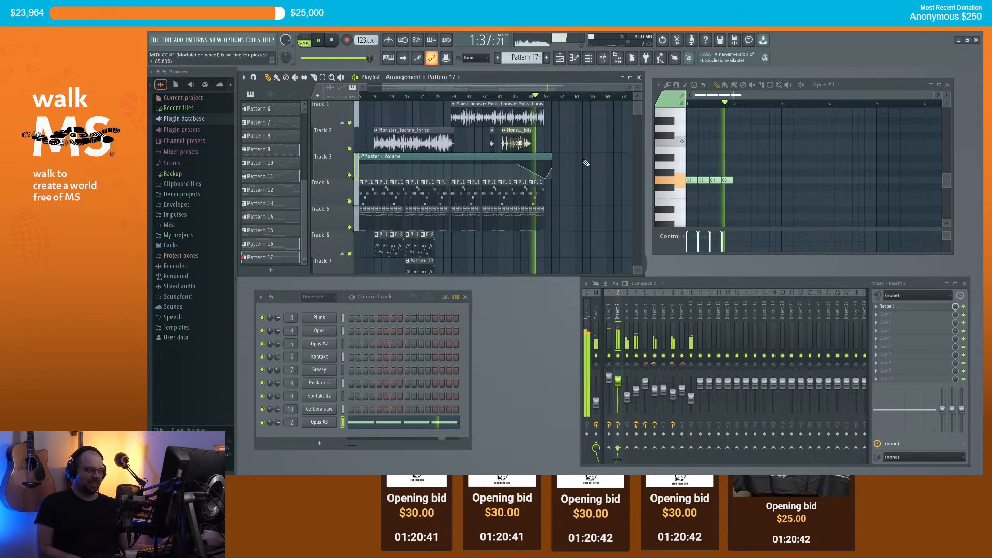
scroll(568, 166, up, 2)
scroll(558, 166, up, 3)
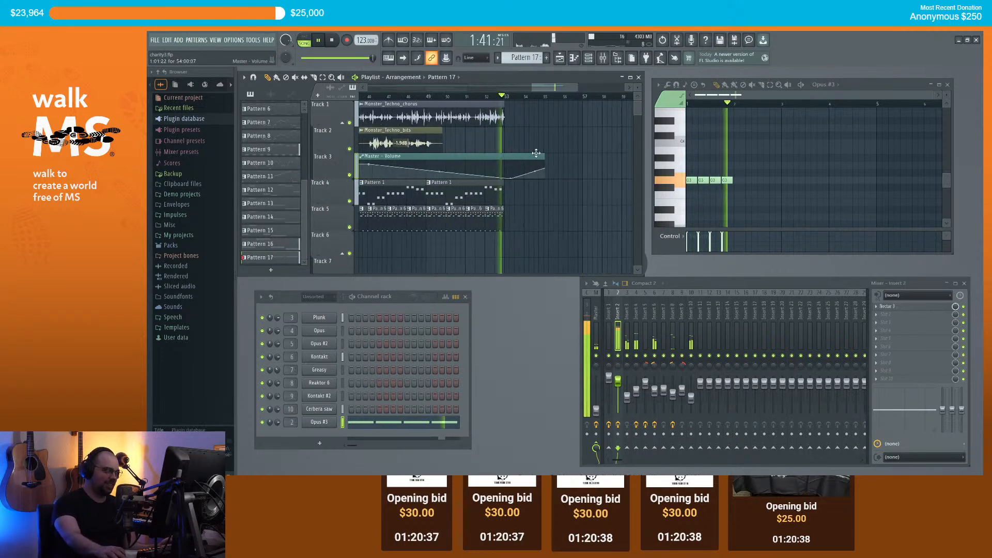
Step: Stop playback and shorten the Master - Volume clip by one beat
key(space)
drag(543, 156, 537, 157)
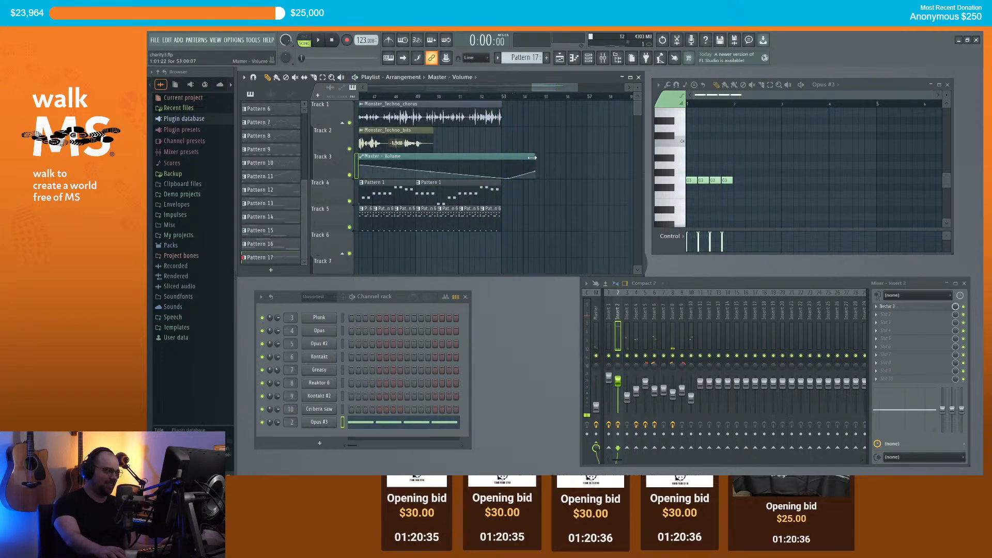
scroll(481, 178, down, 4)
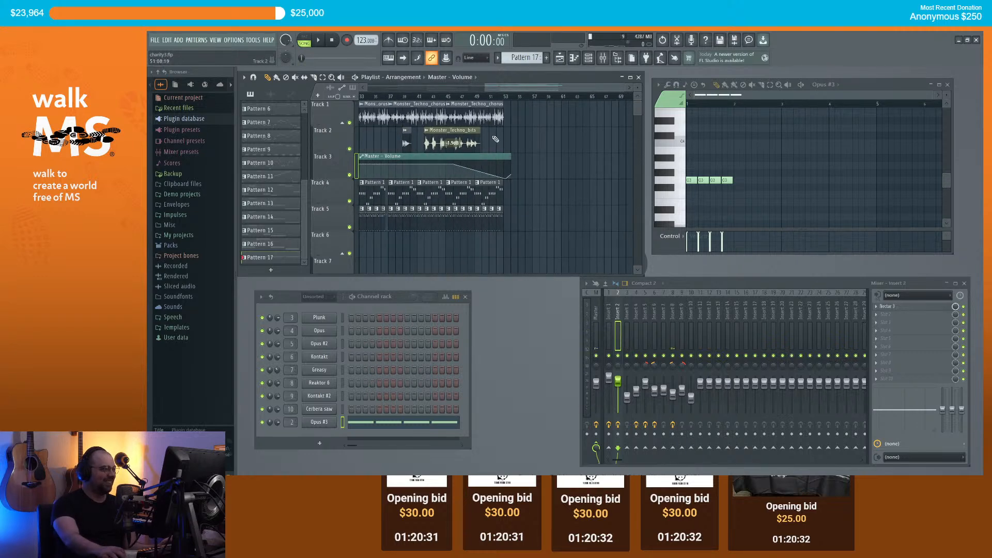
scroll(497, 139, up, 3)
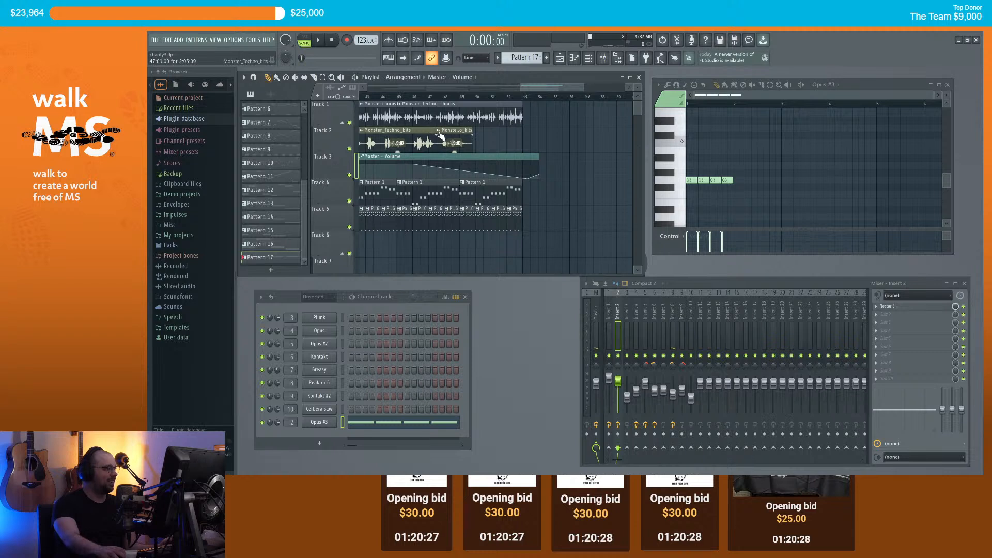
Step: Make the Monster_Techno_bits clip an independent copy of its sample and replay the song
click(439, 133)
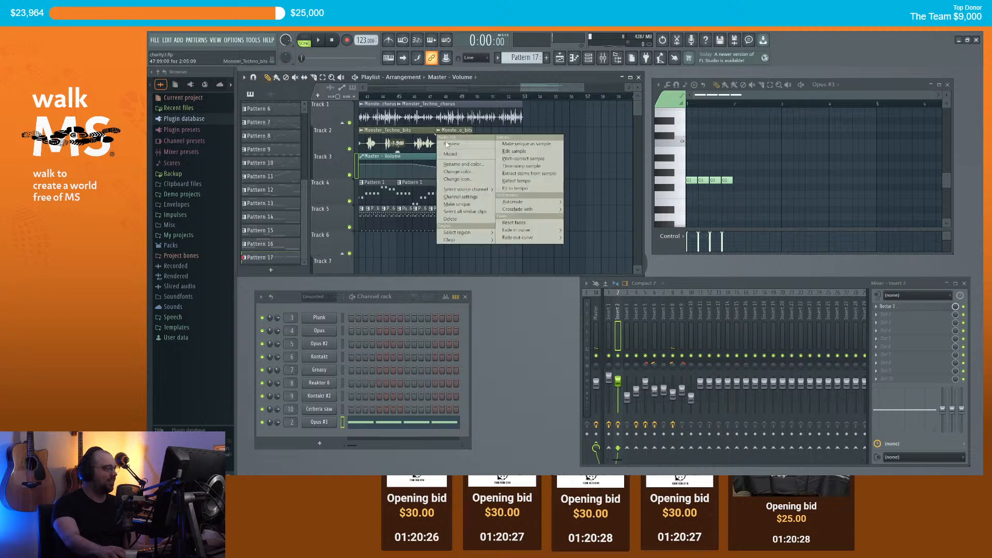
click(522, 146)
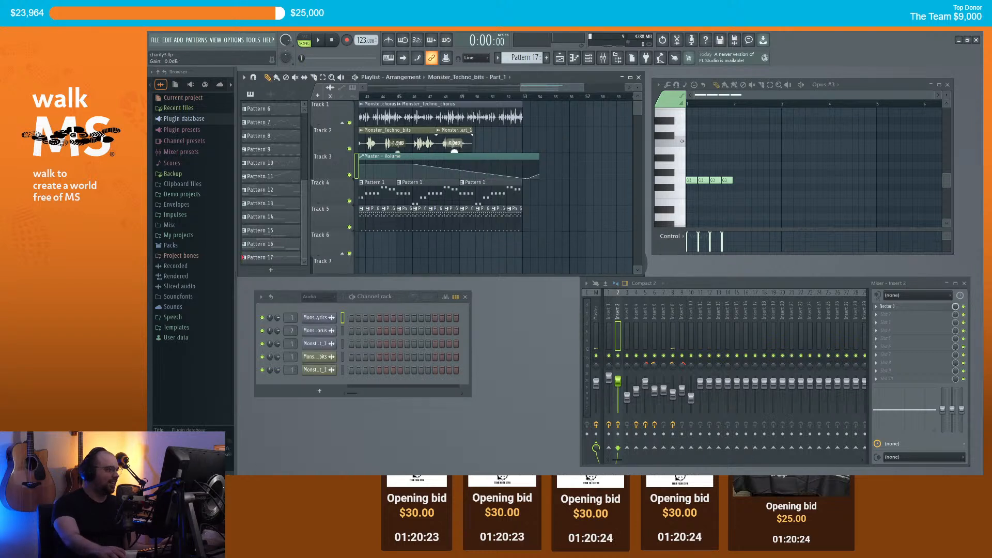
key(space)
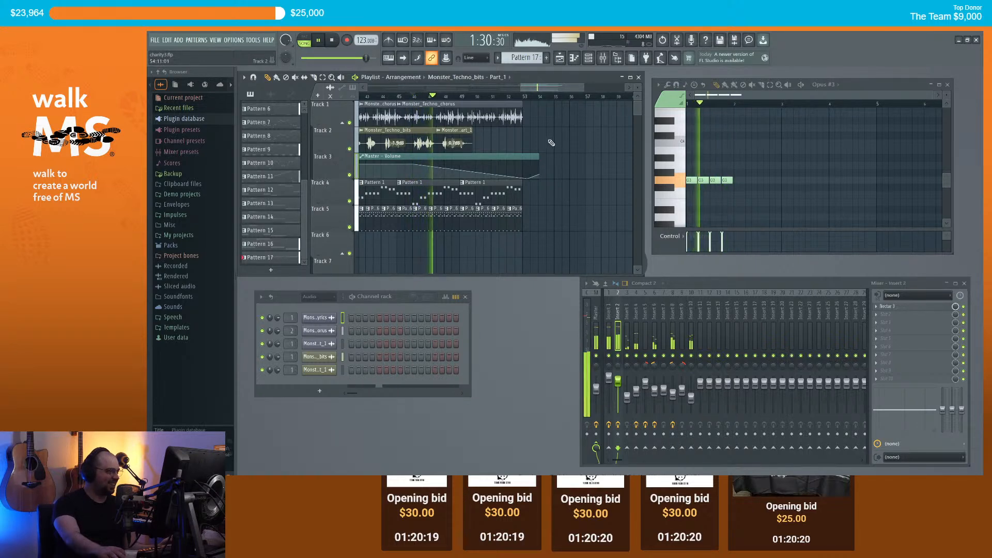
scroll(547, 145, down, 3)
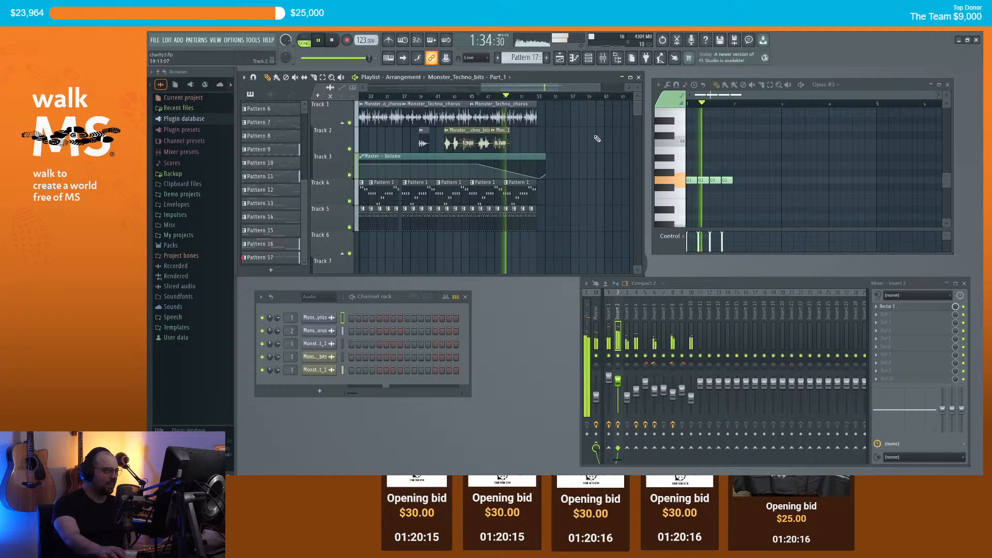
scroll(590, 113, down, 4)
scroll(594, 101, down, 1)
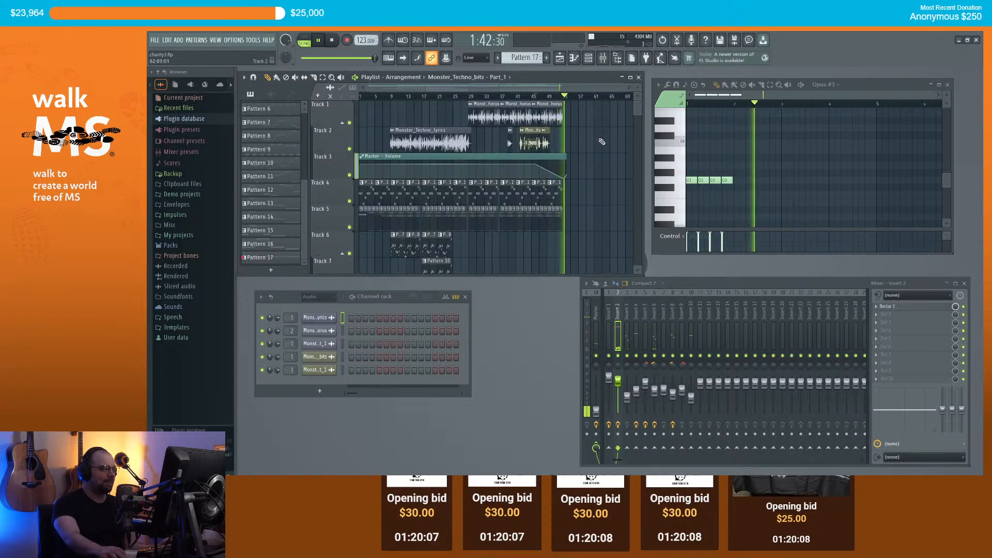
Step: Stop playback and shift the volume automation's low point slightly earlier
key(space)
scroll(552, 174, up, 4)
drag(537, 178, 531, 182)
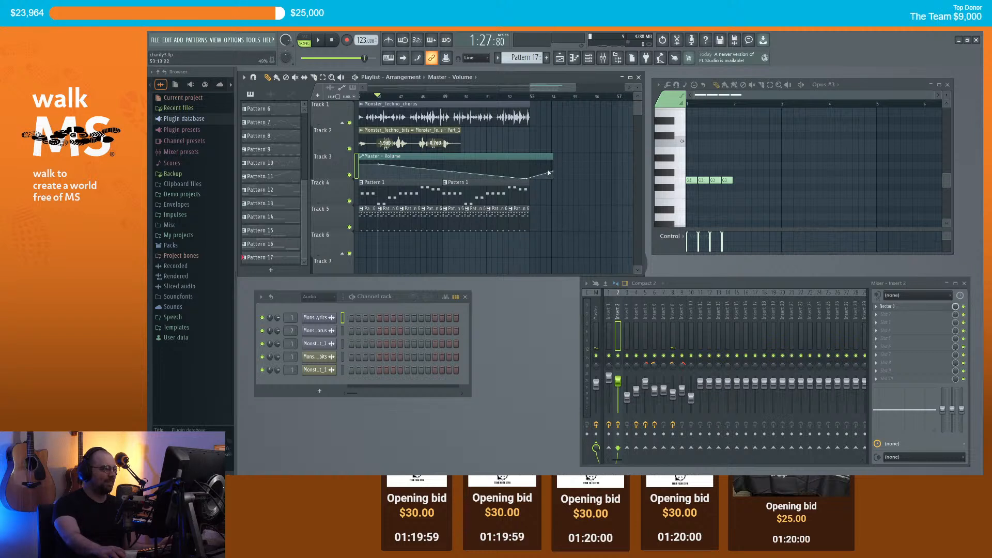
Step: Lengthen the Master - Volume automation clip and audition it from near bar 52
mouse_move(553, 156)
mouse_down()
mouse_move(562, 157)
mouse_move(546, 159)
mouse_up()
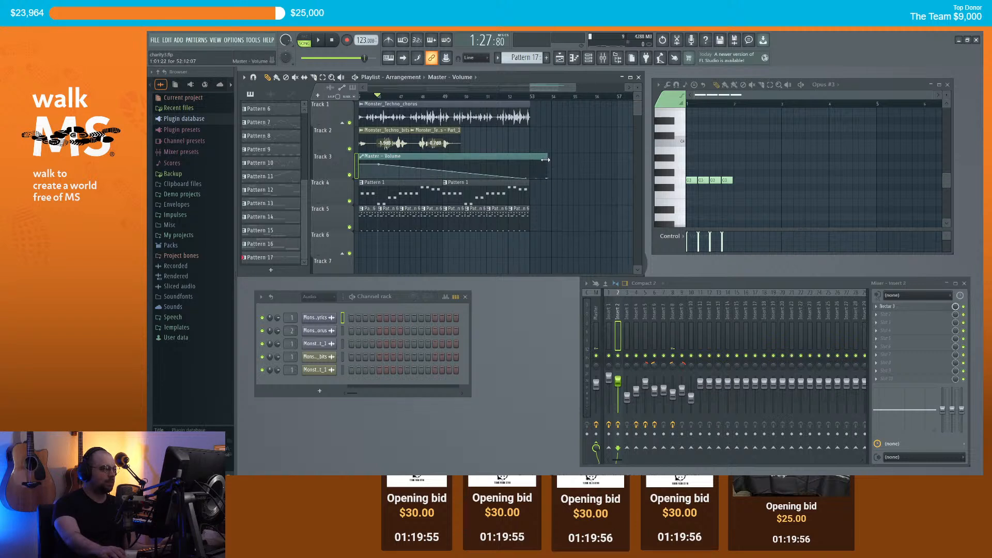
click(505, 97)
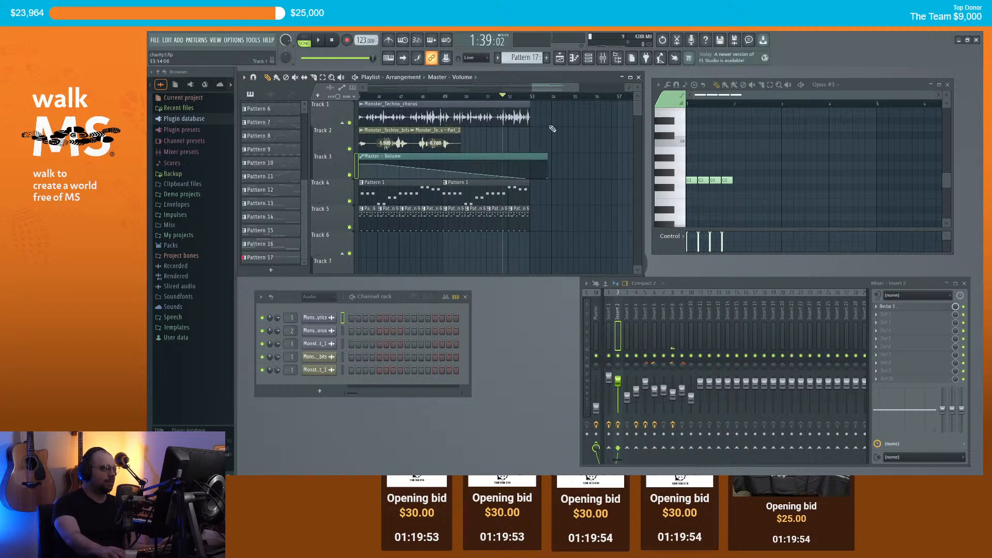
scroll(569, 138, down, 2)
key(space)
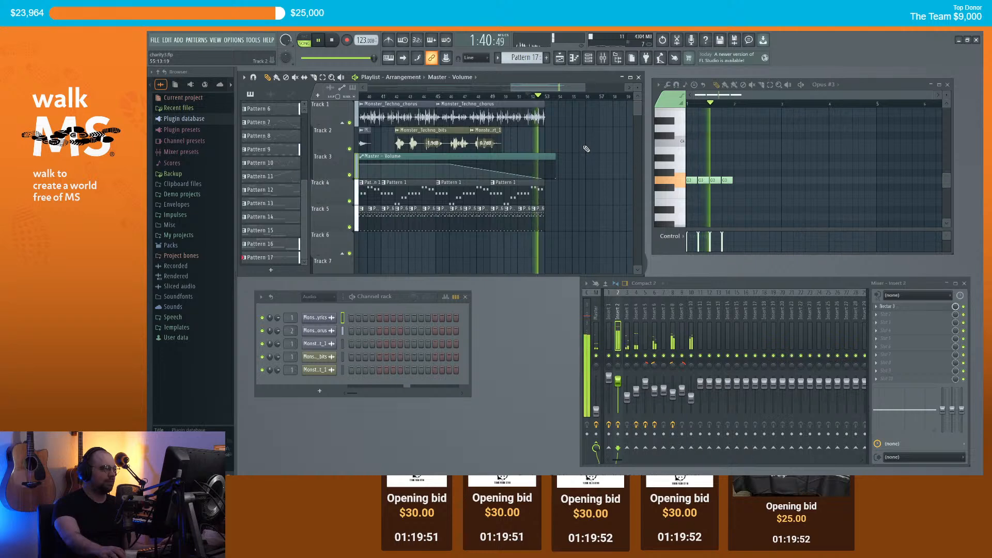
key(space)
Step: Return the song position to bar 1
scroll(587, 148, down, 2)
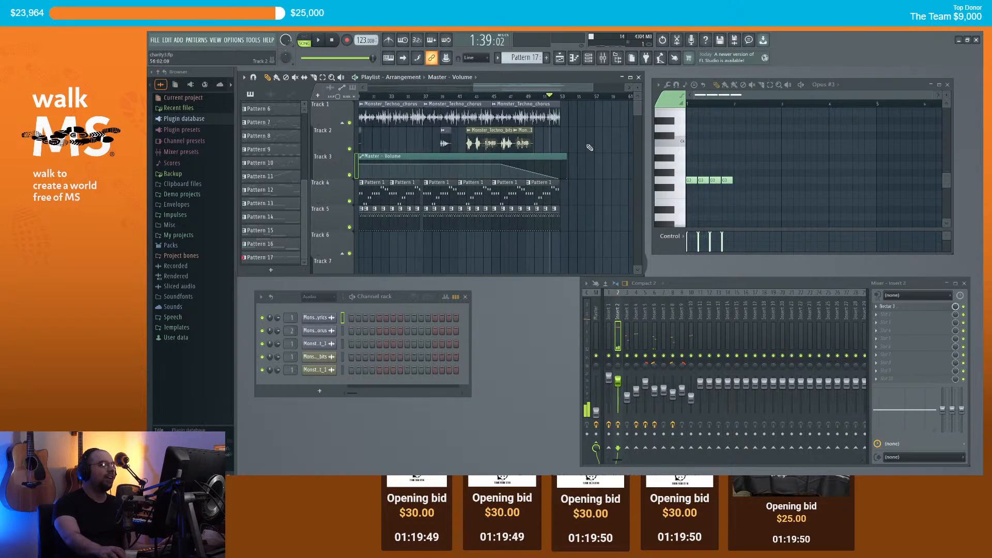
scroll(587, 146, down, 2)
click(361, 96)
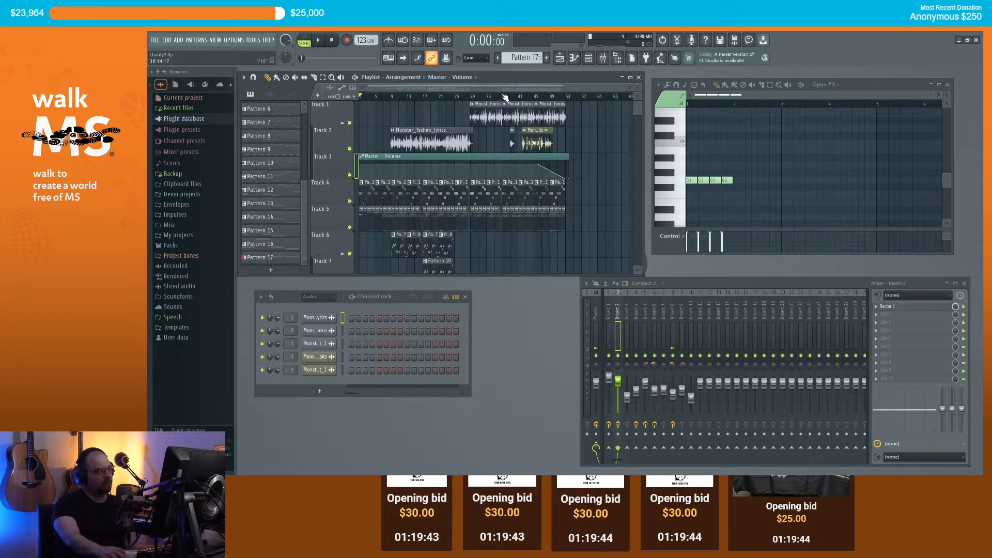
scroll(597, 160, down, 3)
scroll(597, 160, up, 3)
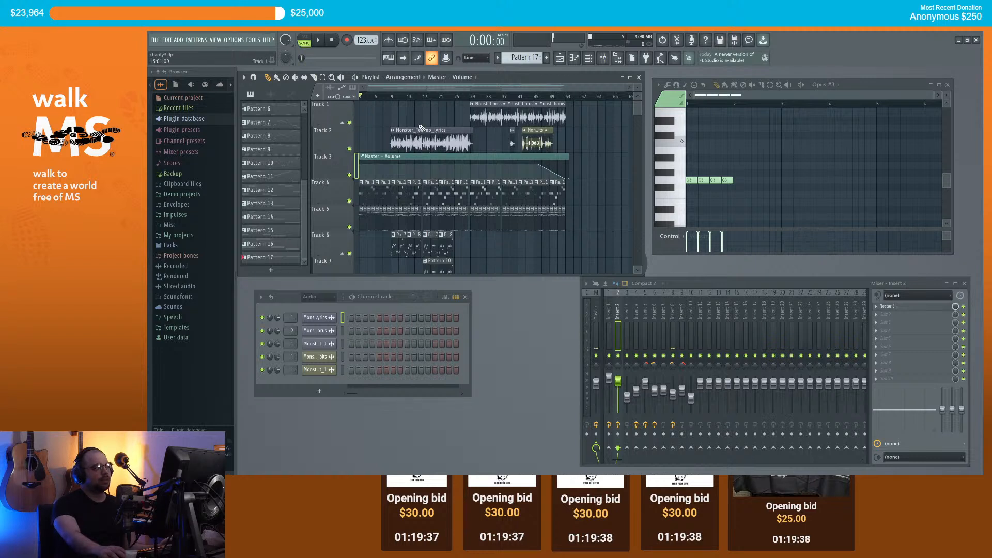
Step: Render the song as WAV to Downloads, named charity3_monstertechno.wav
click(154, 40)
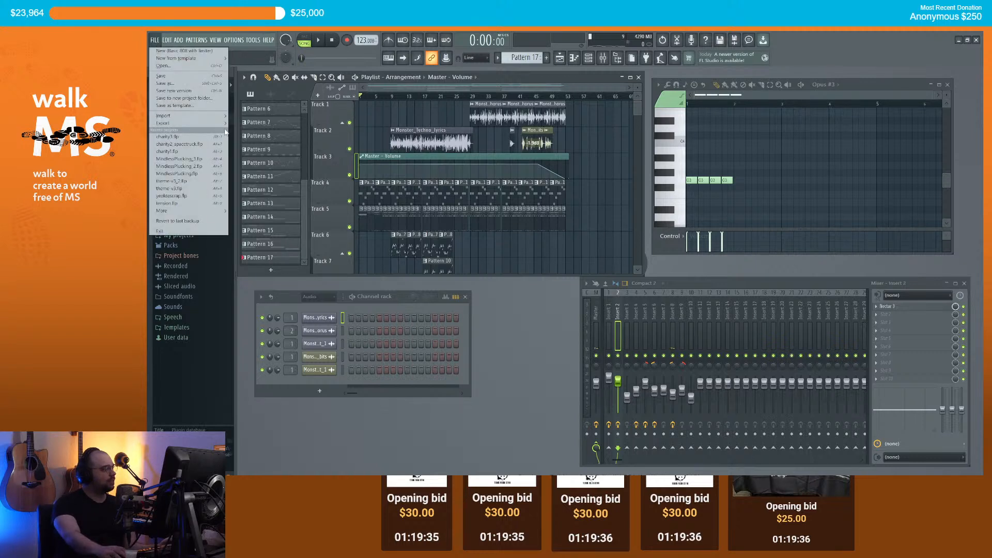
mouse_move(217, 124)
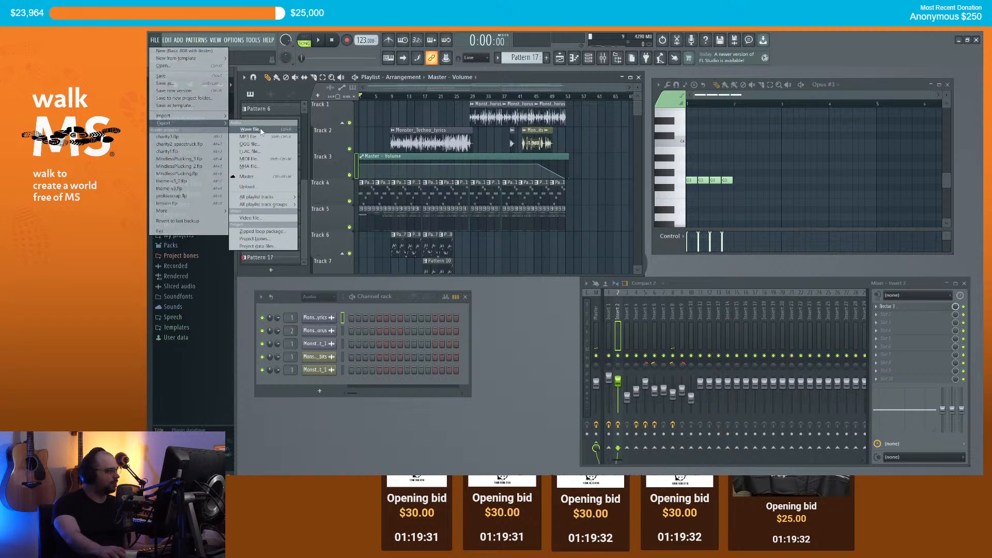
click(262, 130)
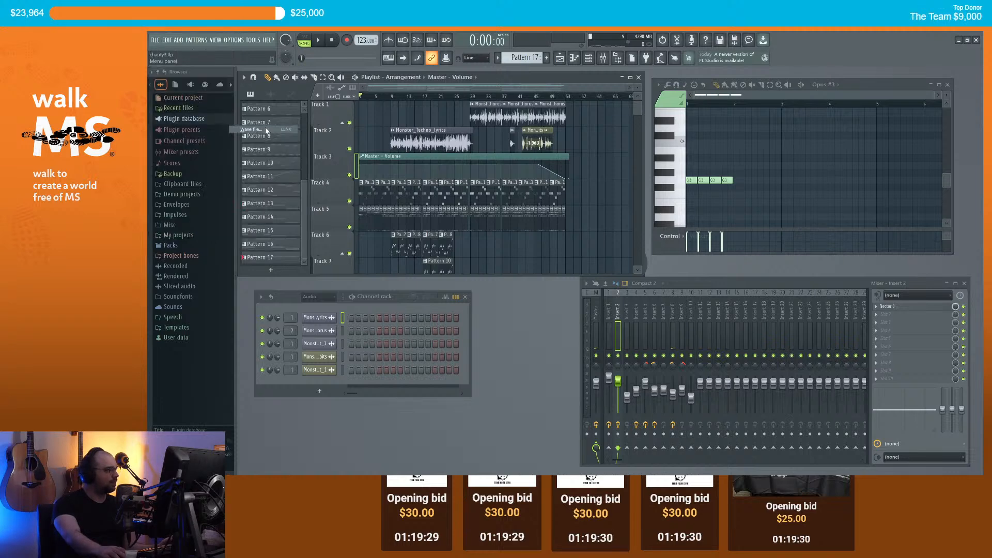
click(249, 51)
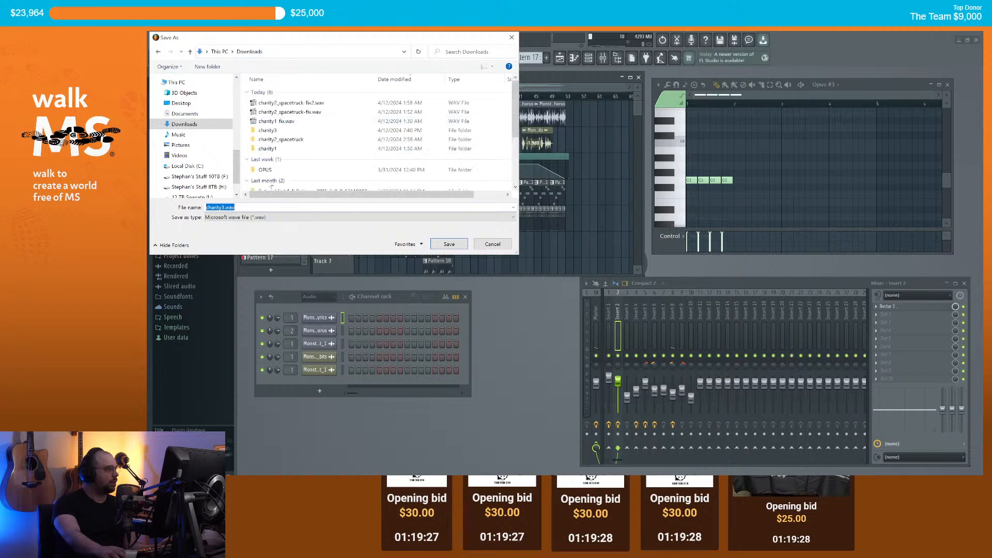
click(225, 207)
text(_mons)
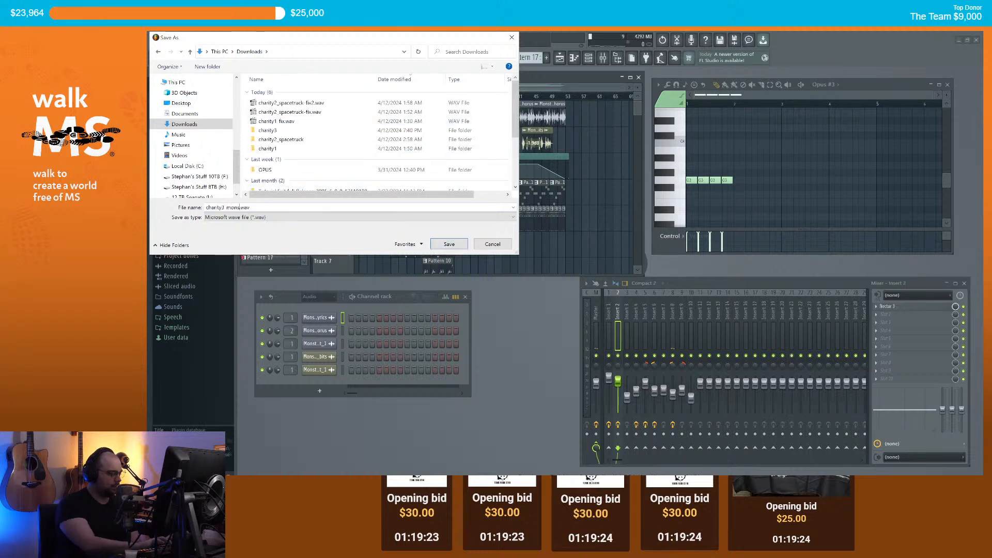
text(tertechno)
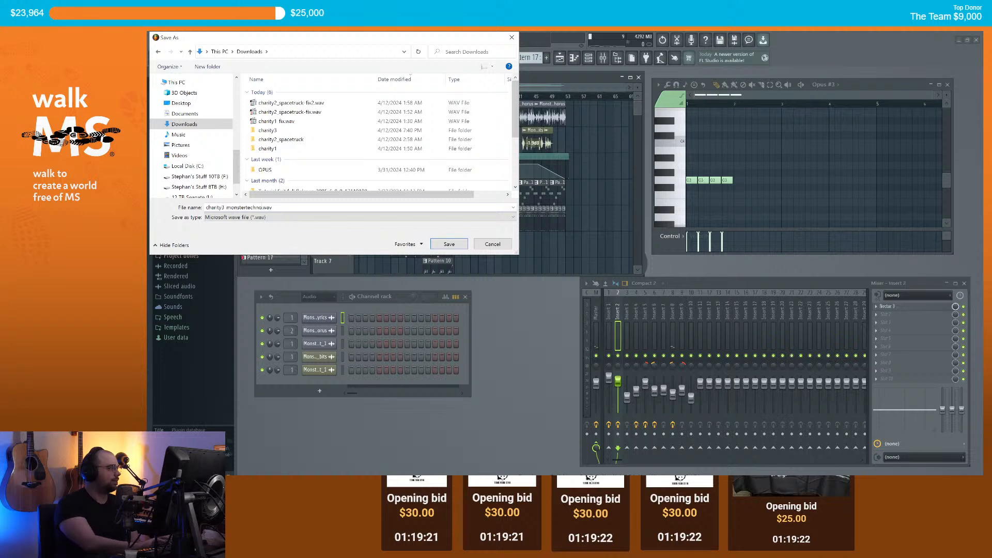
click(458, 242)
click(642, 380)
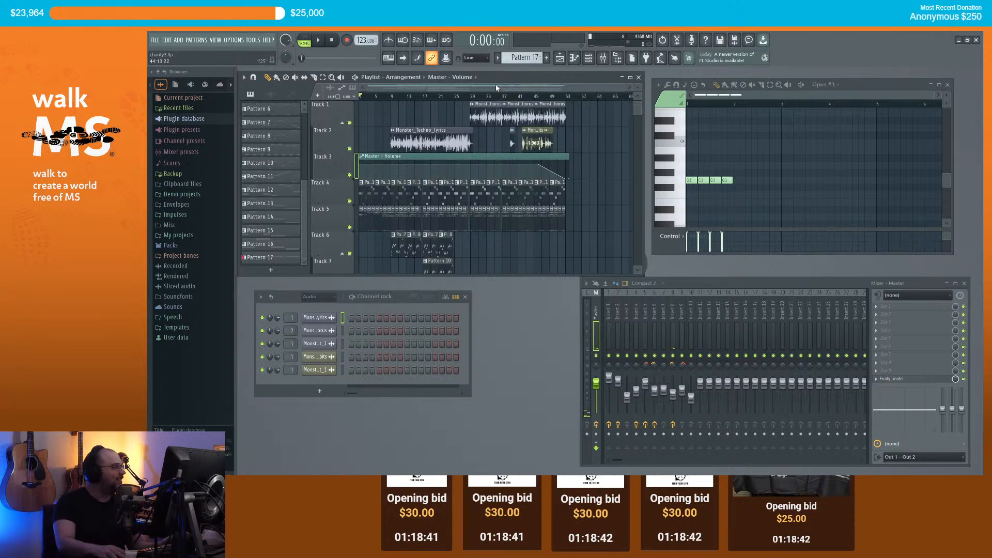
Step: Start a new project from the Minimal > Empty template
click(160, 45)
mouse_move(195, 62)
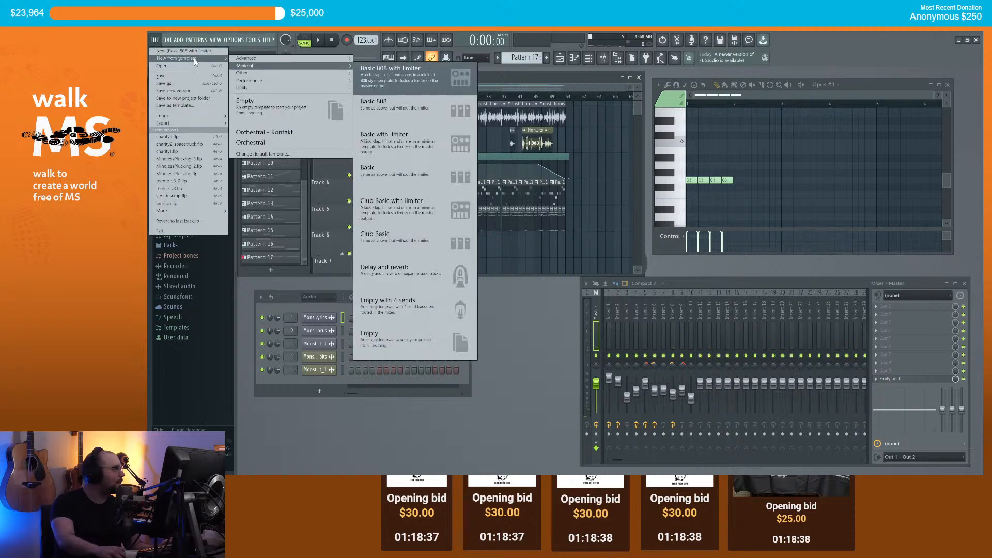
click(272, 107)
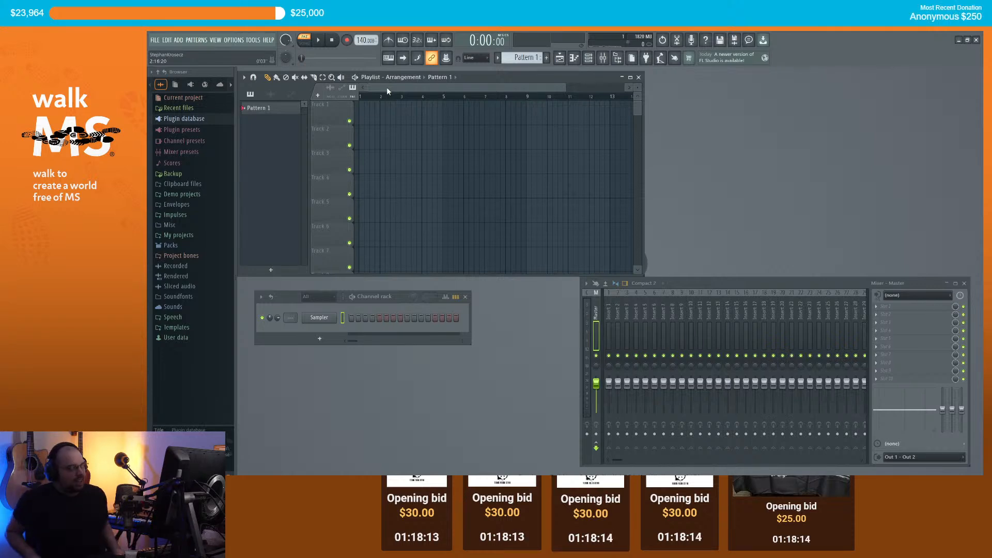
Step: Bring up the browser and search YouTube for rammstein
mouse_move(435, 490)
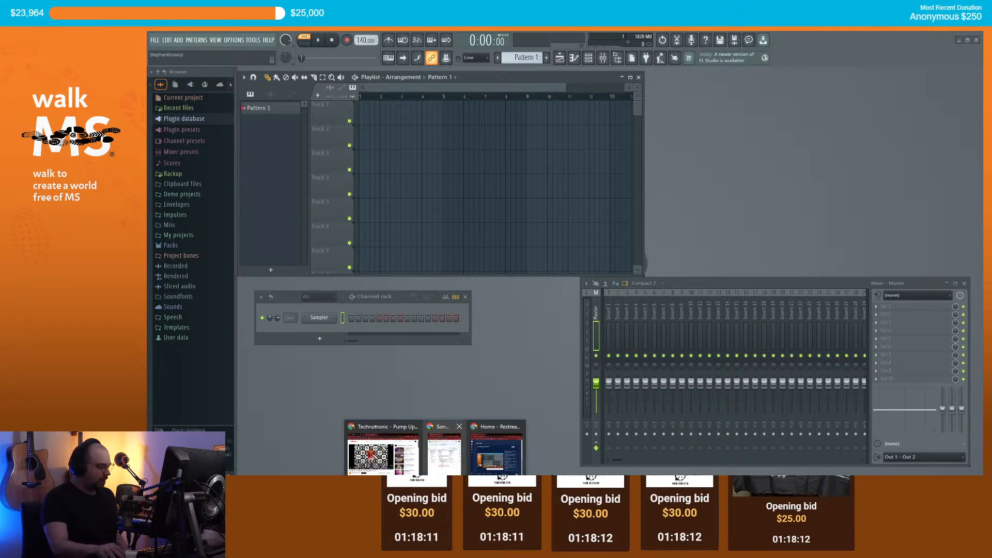
click(383, 451)
click(525, 98)
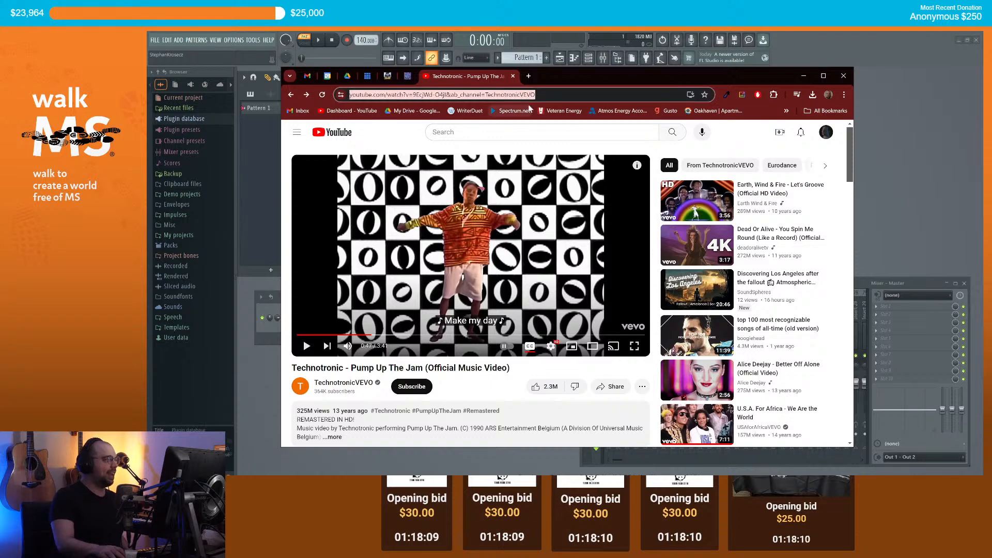
text(euro meta)
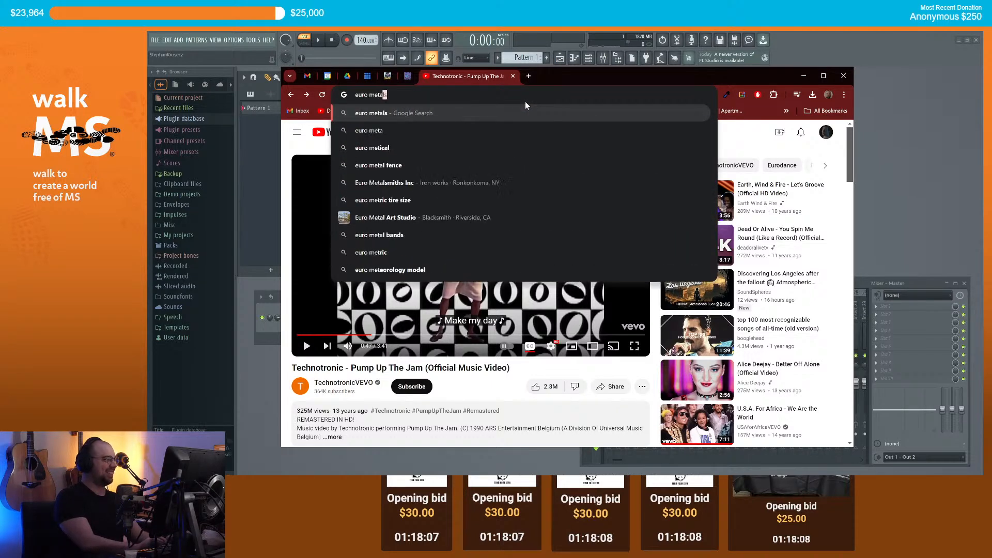
click(731, 139)
click(537, 132)
text(rem)
key(BackSpace)
key(BackSpace)
text(a)
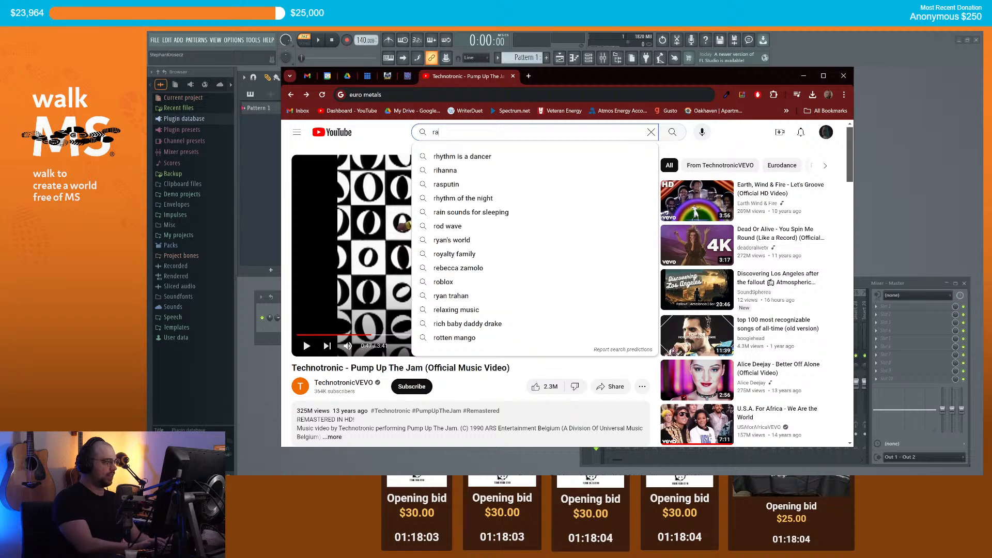
text(mmstein)
click(561, 156)
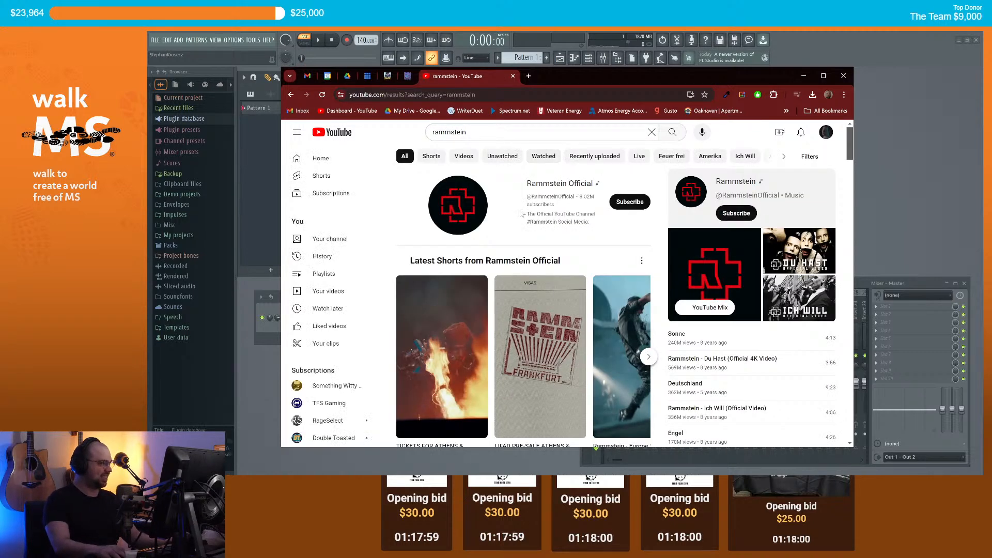
Step: Watch Du Hast in a new tab, pause it at 0:48, and minimize the browser
scroll(518, 203, down, 4)
middle_click(519, 203)
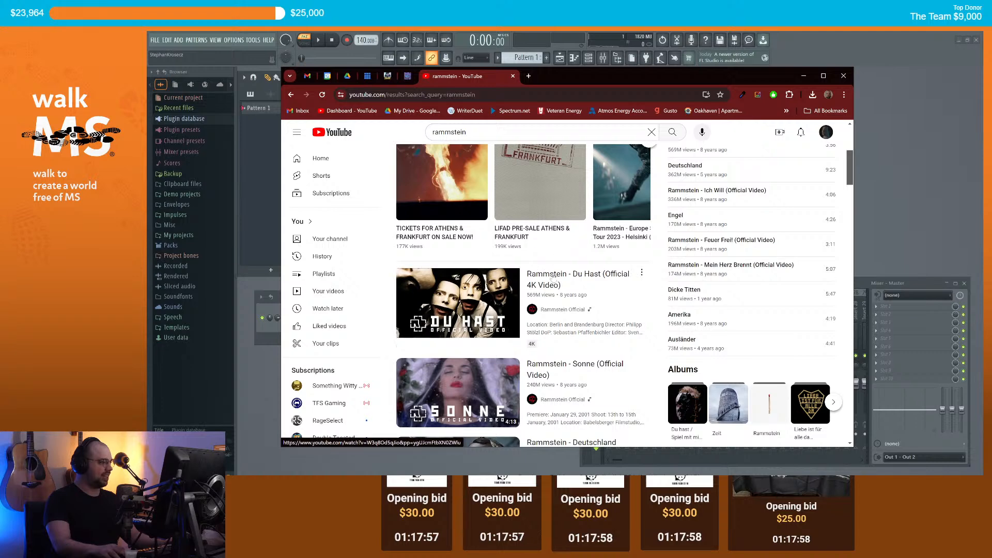
click(554, 76)
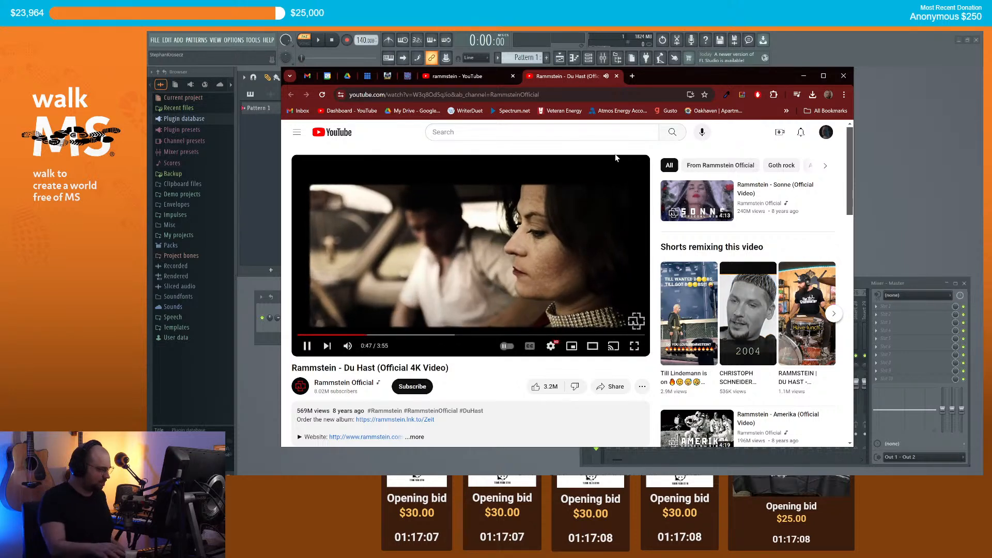
click(551, 222)
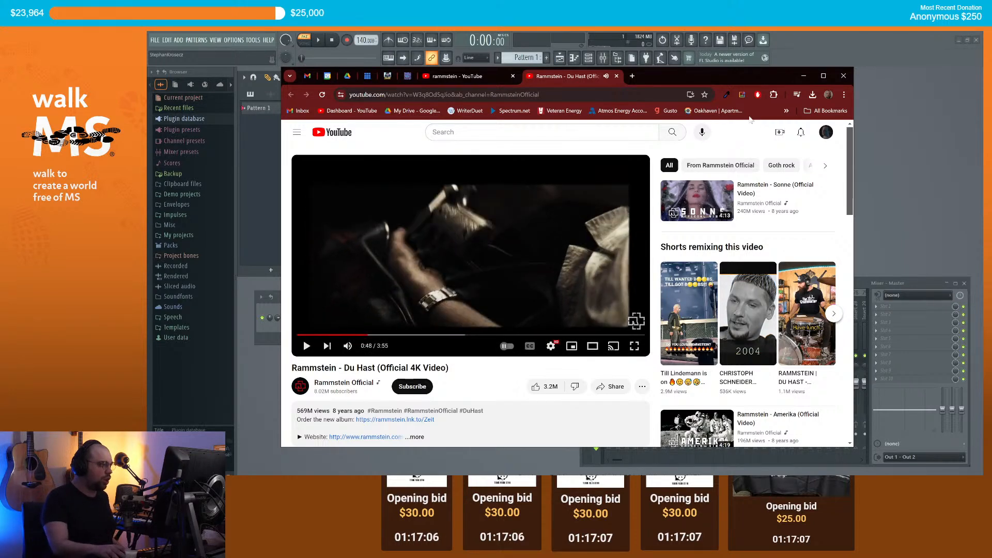
click(803, 76)
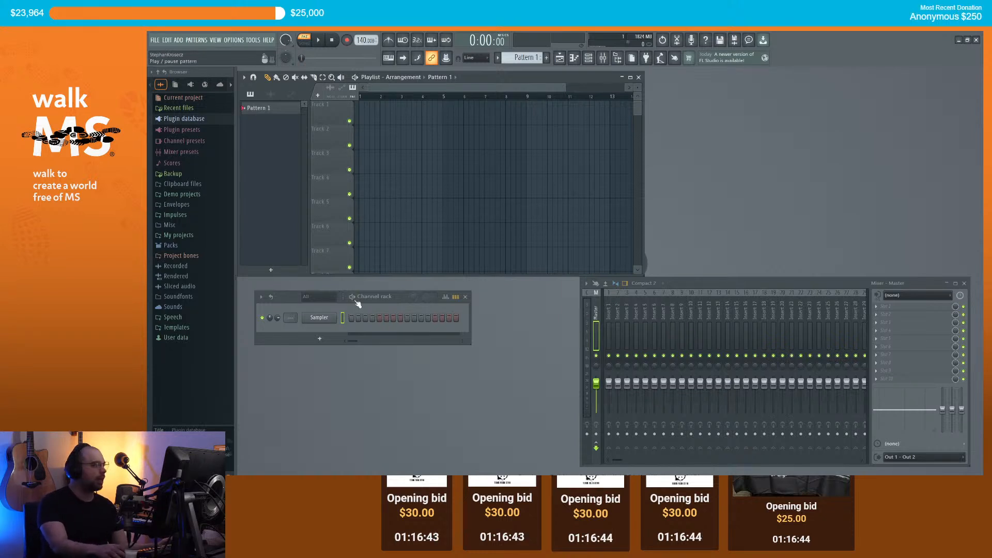
Step: Replace the Sampler channel with the Opus instrument
right_click(335, 316)
mouse_move(372, 383)
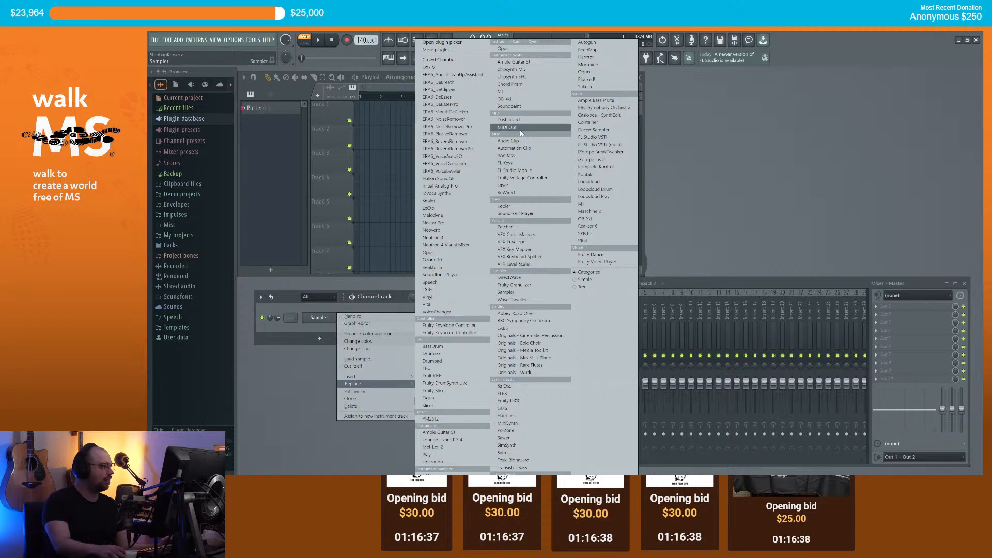
click(441, 252)
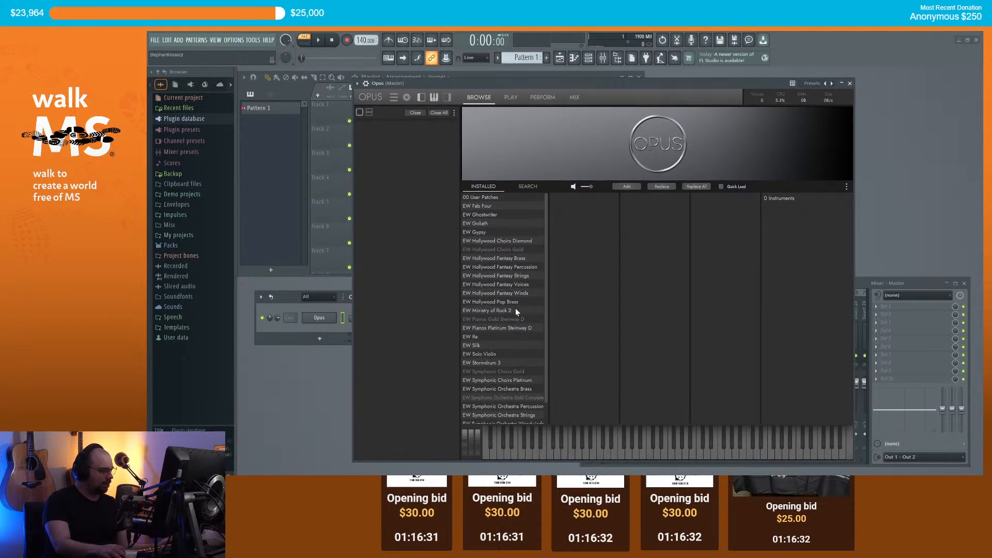
Step: Load Ministry of Rock 2's Baritone PC Palm RR patch from Heavy Guitars > Baritone > Rhythm > Elements
click(517, 312)
click(562, 216)
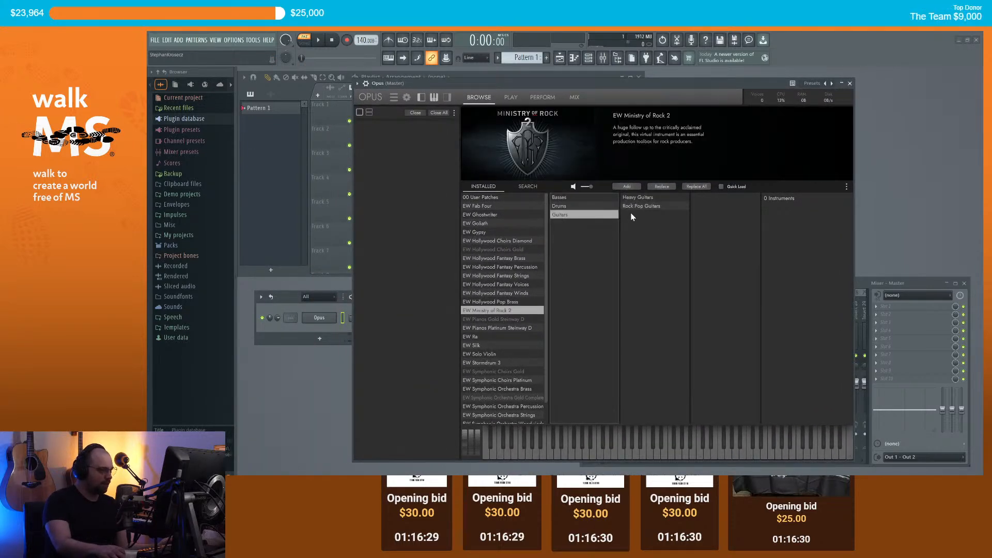
click(636, 199)
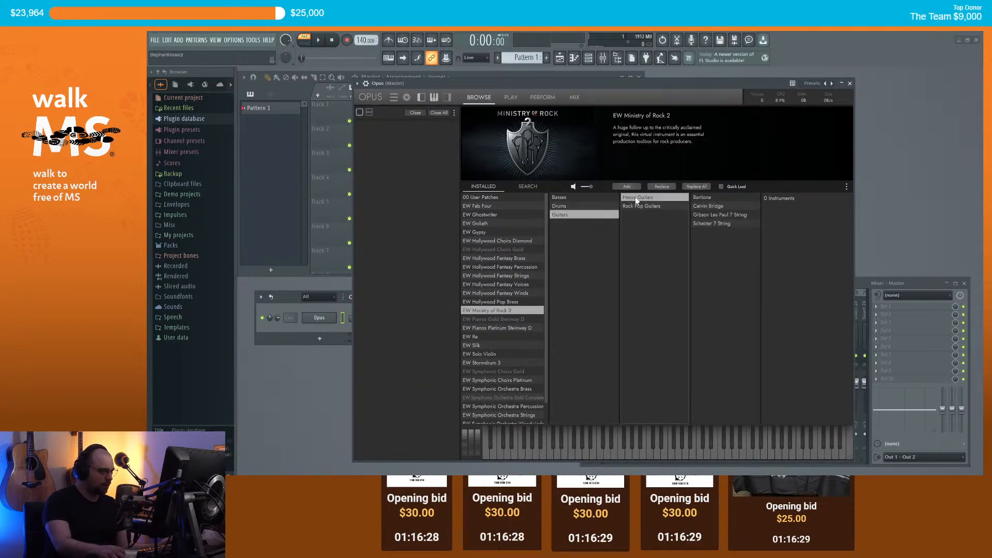
click(708, 198)
click(705, 206)
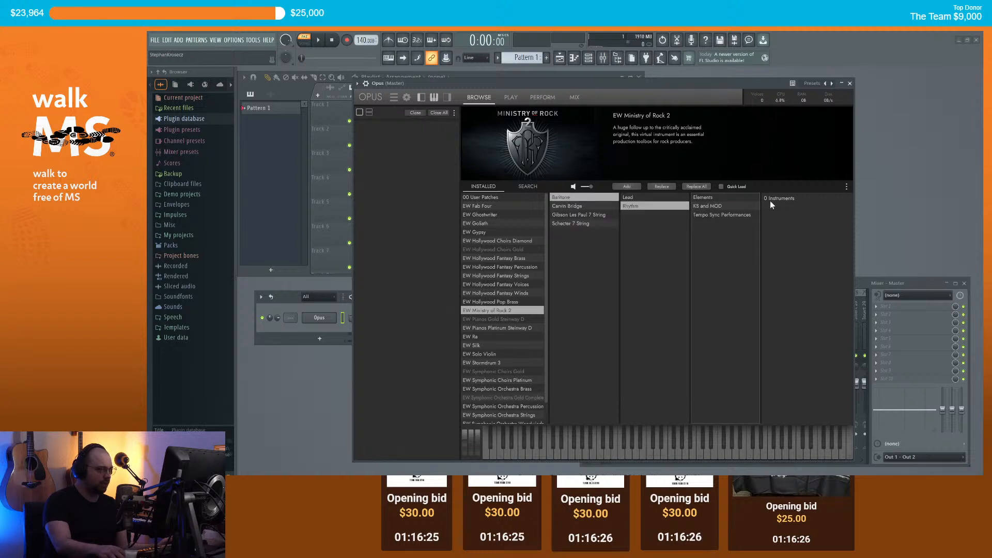
click(709, 201)
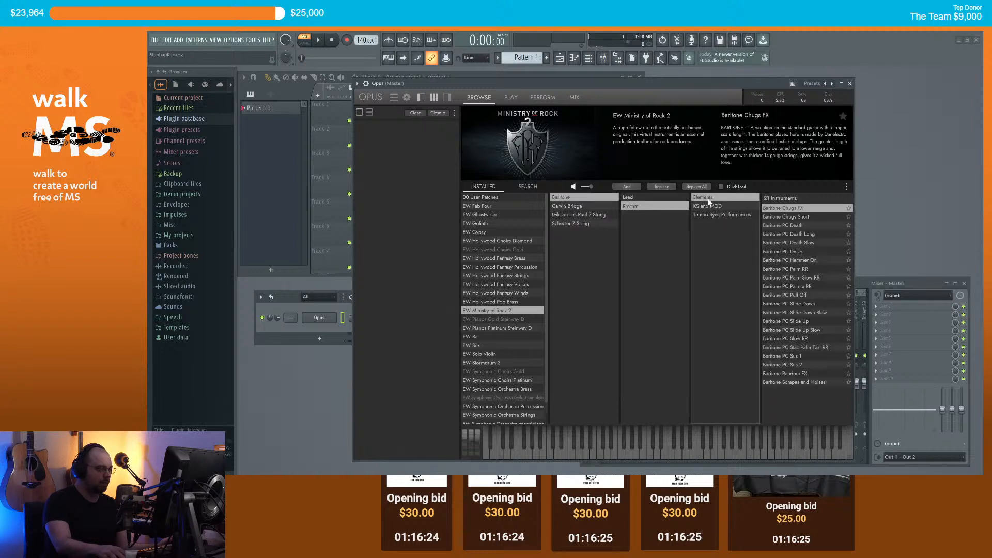
click(774, 214)
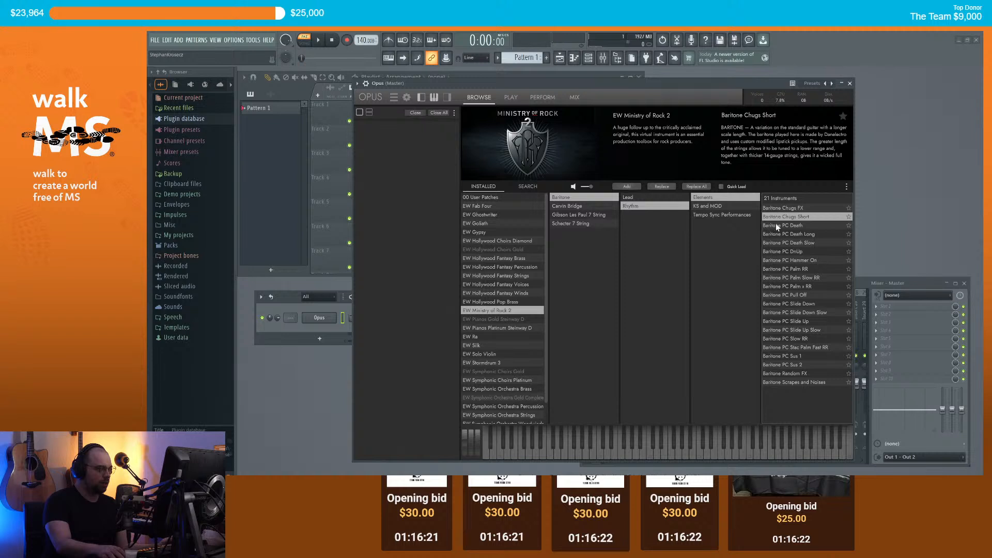
click(780, 268)
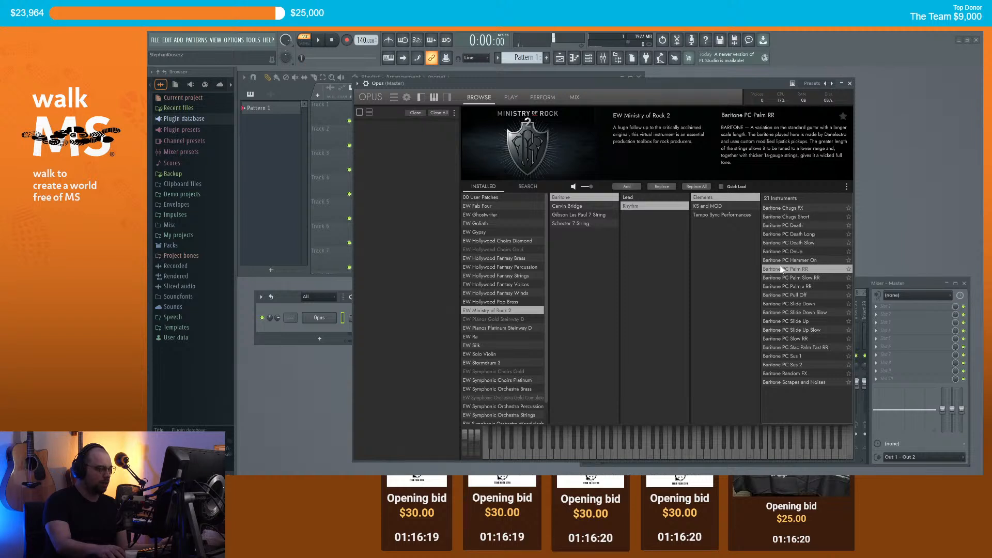
click(633, 187)
click(631, 452)
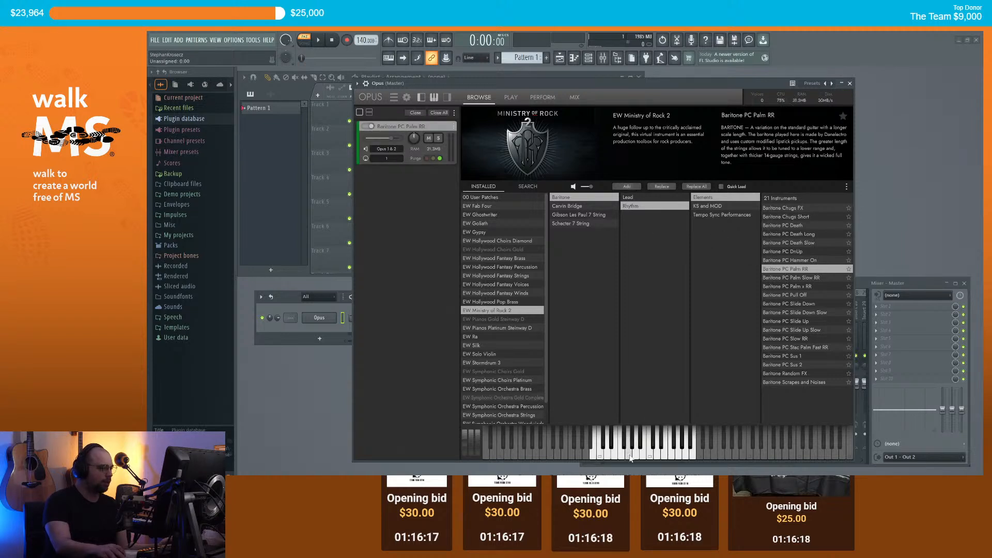
click(617, 458)
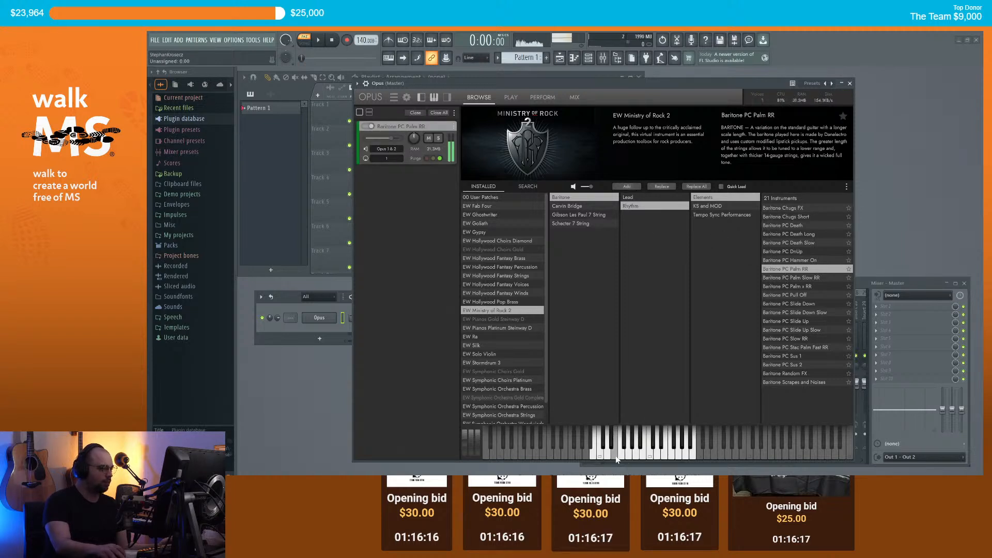
Step: Open the Opus channel's piano roll and place Pattern 1 at Track 1's start
click(850, 83)
scroll(288, 319, up, 1)
right_click(305, 313)
click(331, 317)
click(369, 113)
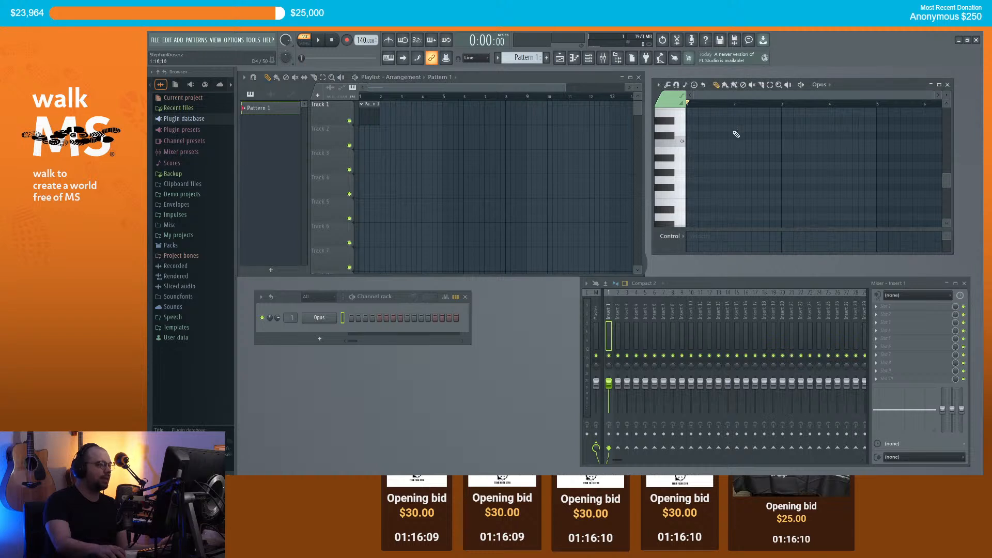
Step: Draw a run of five repeated E4 notes in Pattern 1, playing it back to listen
scroll(735, 95, up, 3)
scroll(740, 158, down, 2)
mouse_move(691, 174)
mouse_down()
mouse_move(667, 101)
mouse_move(689, 166)
mouse_up()
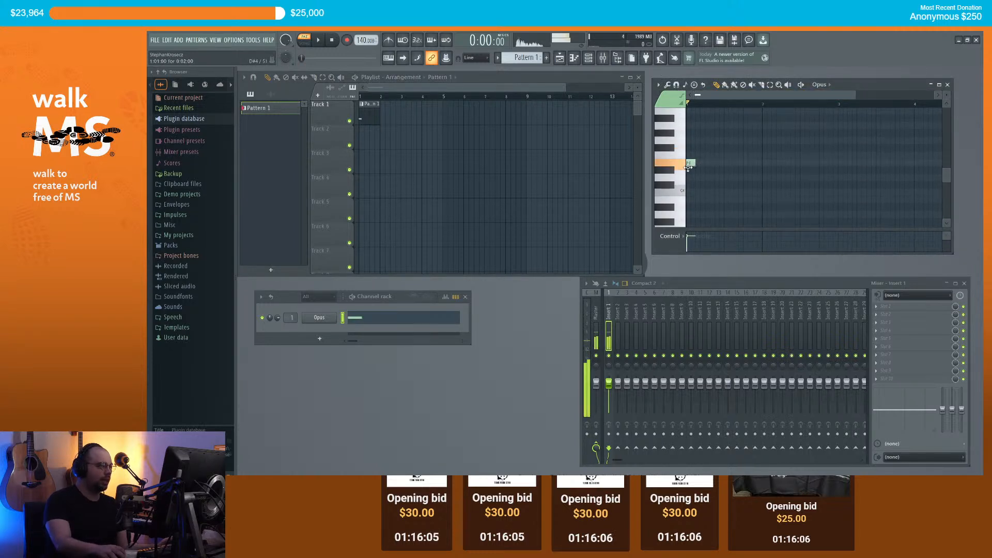
scroll(707, 160, up, 2)
key(space)
key(space)
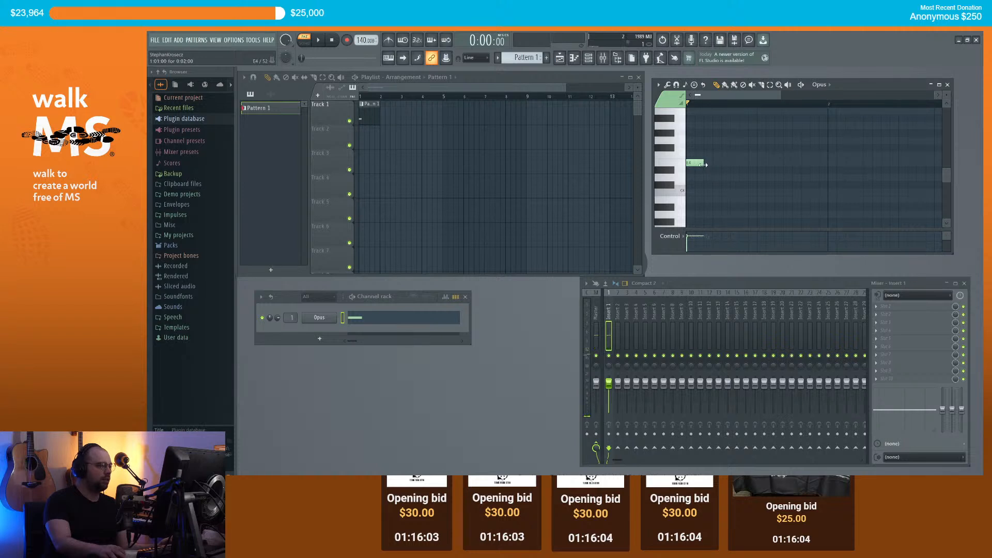
click(709, 163)
click(726, 163)
click(745, 163)
key(space)
click(762, 163)
key(space)
Step: Tap the project tempo down to 131 BPM with the Tempo tapper
right_click(364, 41)
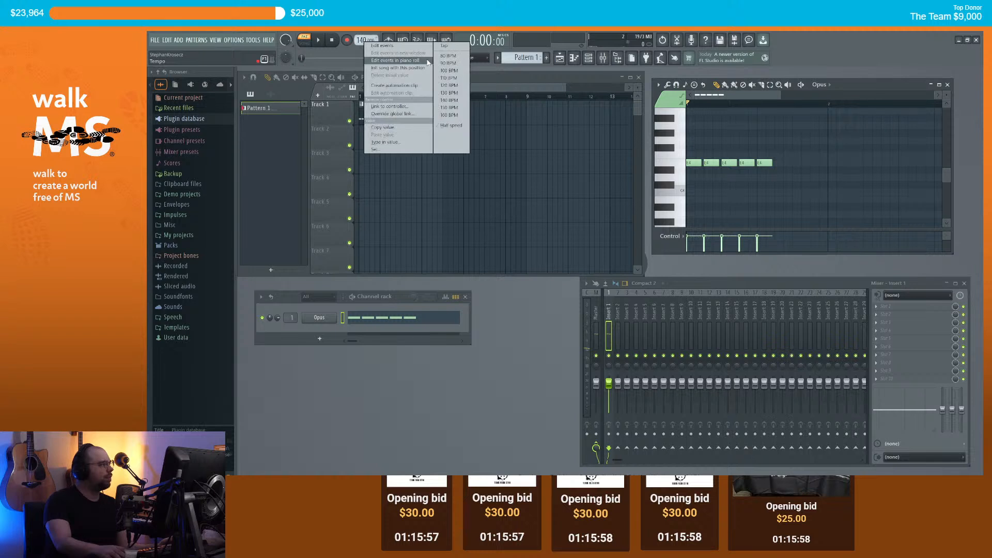
click(393, 60)
click(572, 245)
click(572, 245)
click(572, 245)
click(573, 245)
click(572, 245)
click(572, 245)
click(572, 245)
click(572, 245)
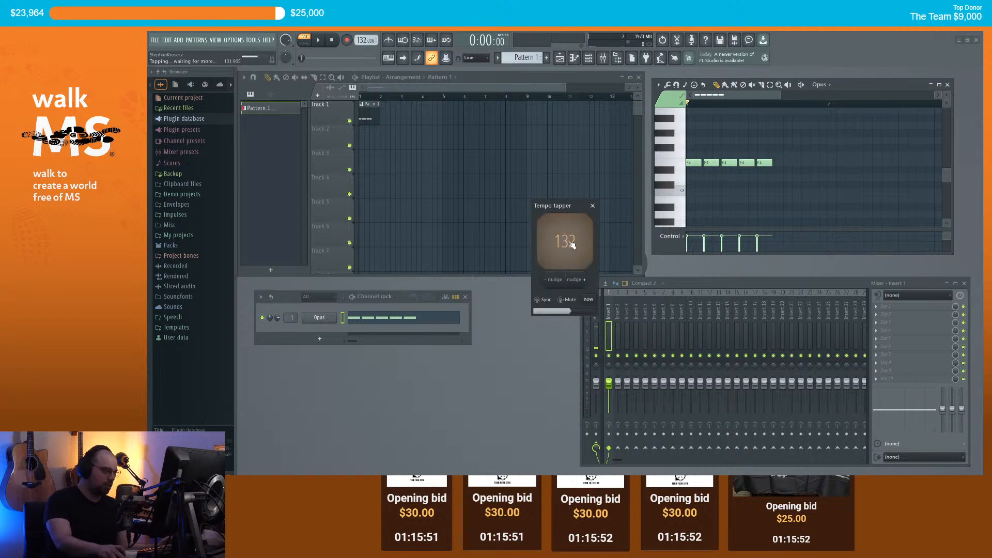
click(572, 245)
click(572, 245)
click(592, 206)
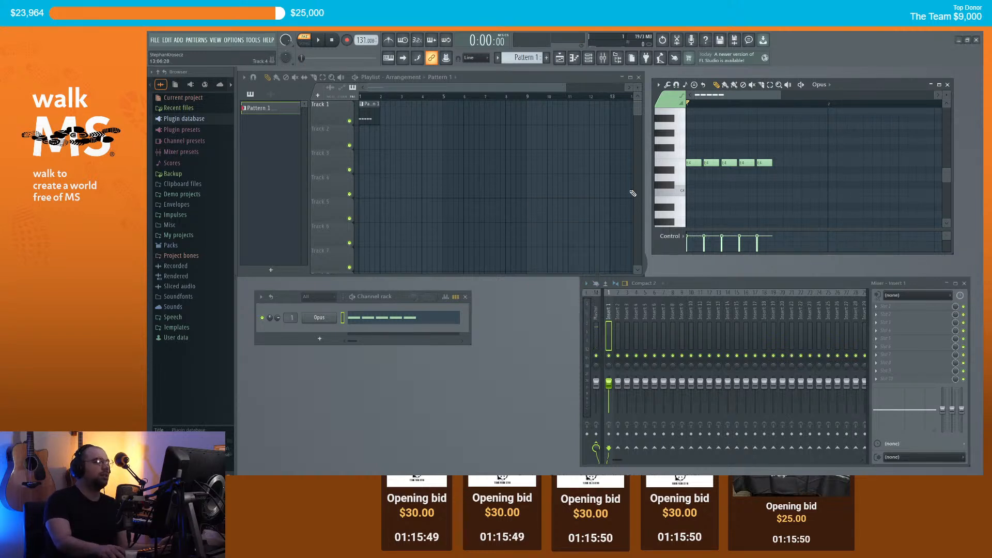
Step: Add a sixth E4 note followed by two descending lower notes
key(space)
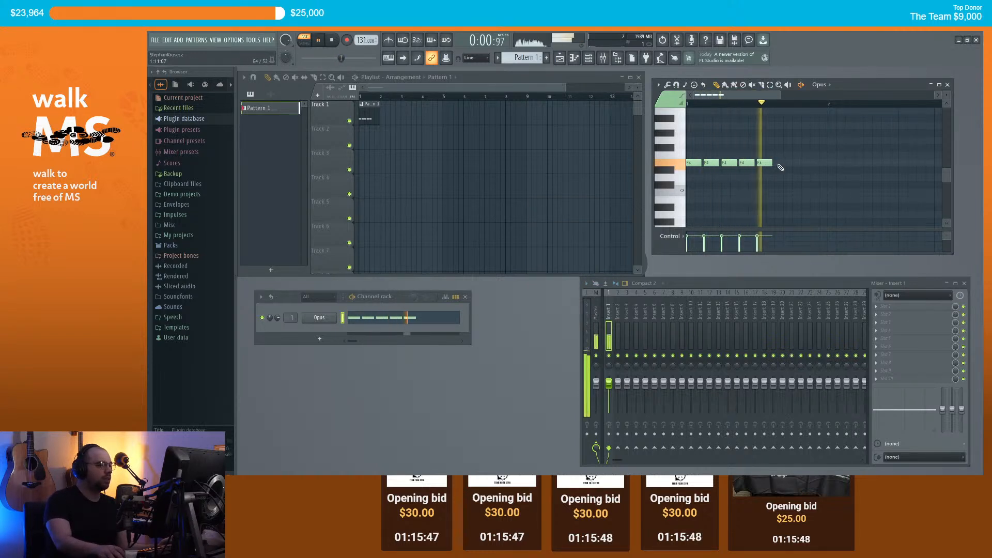
key(space)
click(777, 163)
click(796, 177)
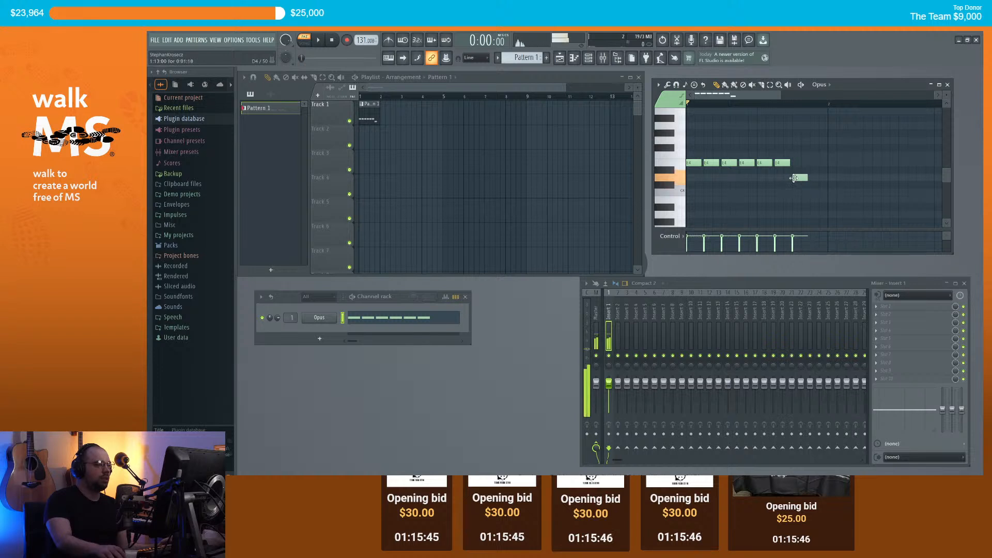
click(814, 199)
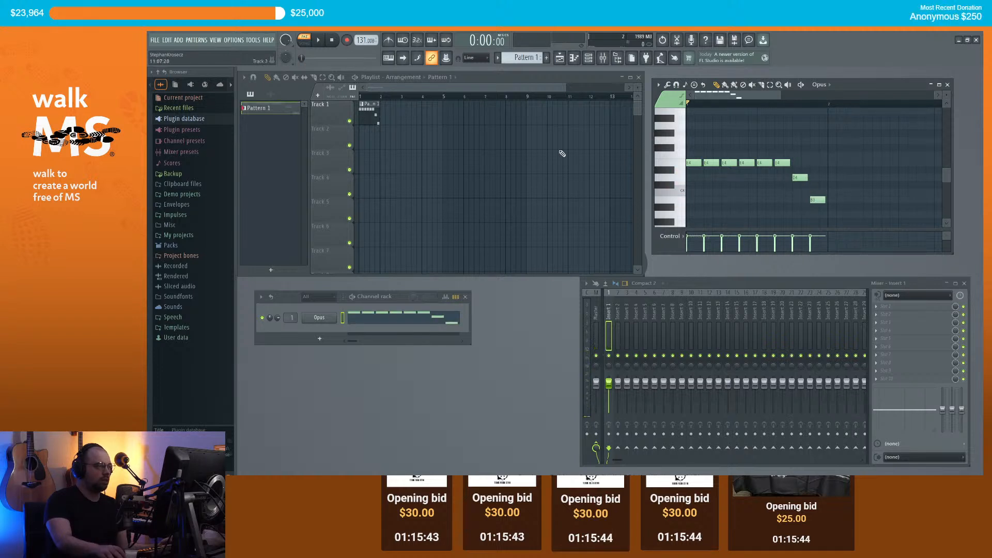
Step: Paint Pattern 1 clips along Track 1 out to bar 8
click(385, 110)
drag(385, 110, 519, 114)
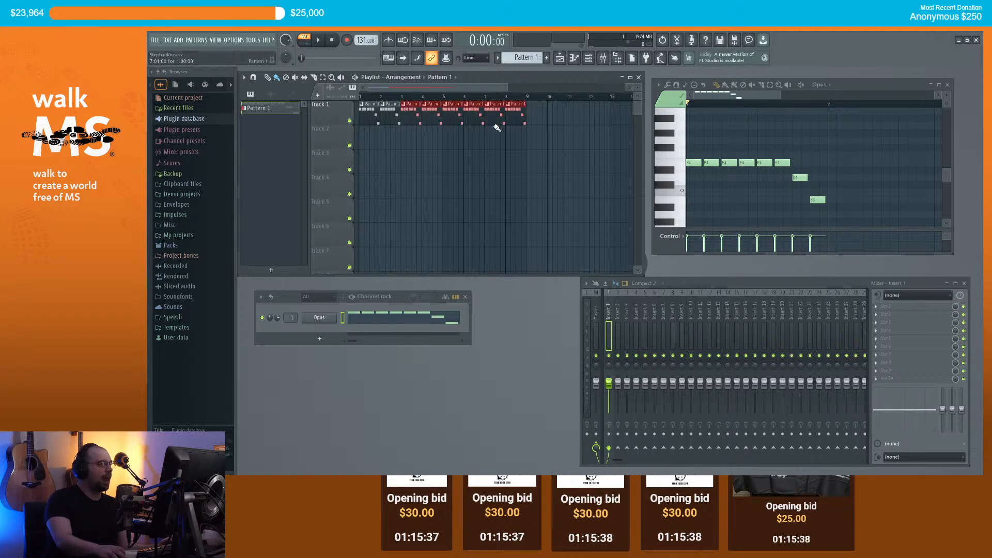
scroll(469, 98, down, 2)
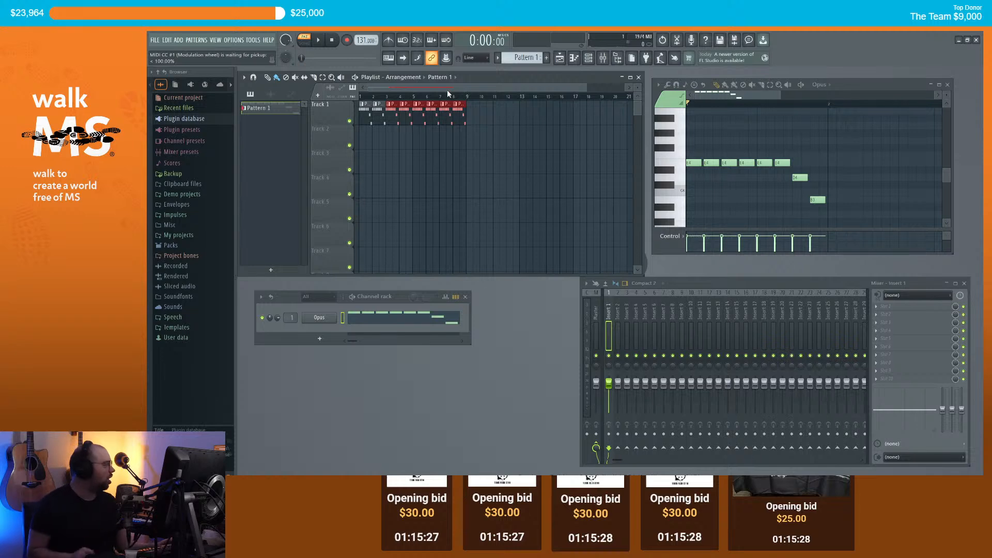
Step: Search YouTube for 'dragonforce fury of the storm', play the official video, then return to FL Studio
click(435, 493)
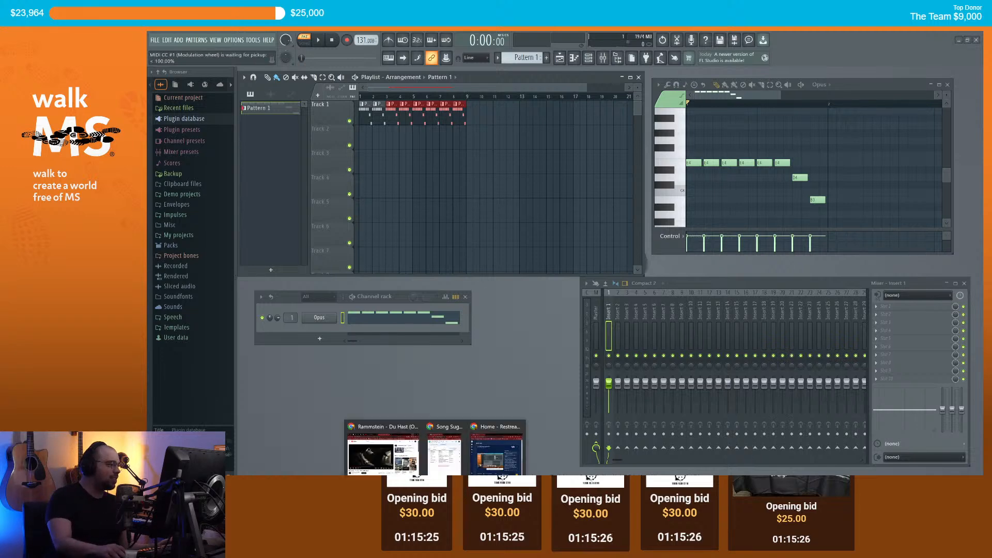
click(383, 455)
click(517, 132)
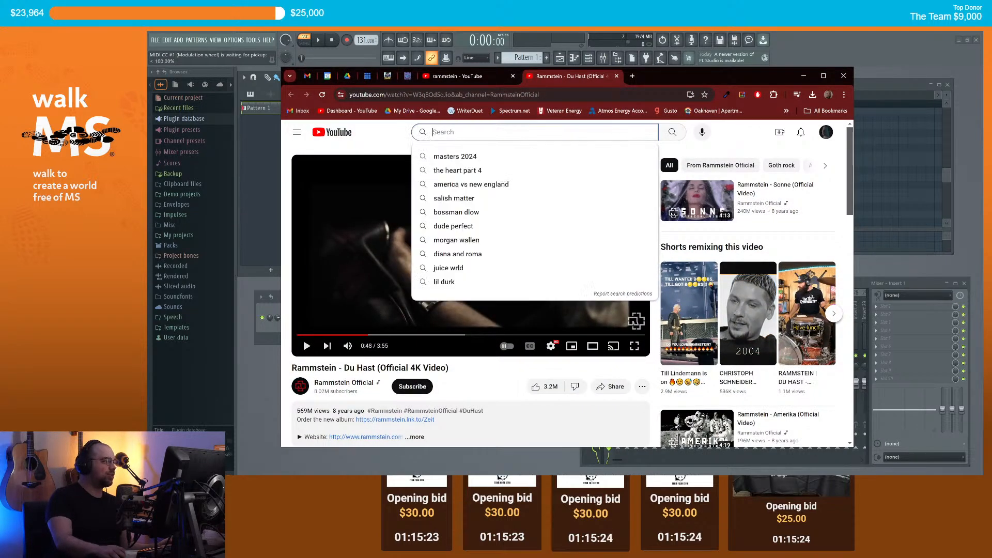
text(dragonfor)
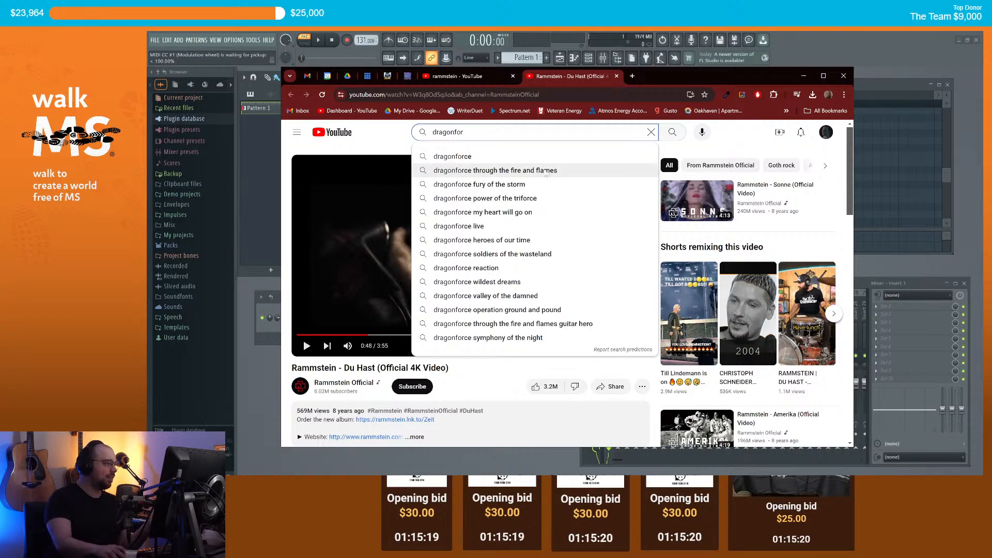
click(528, 184)
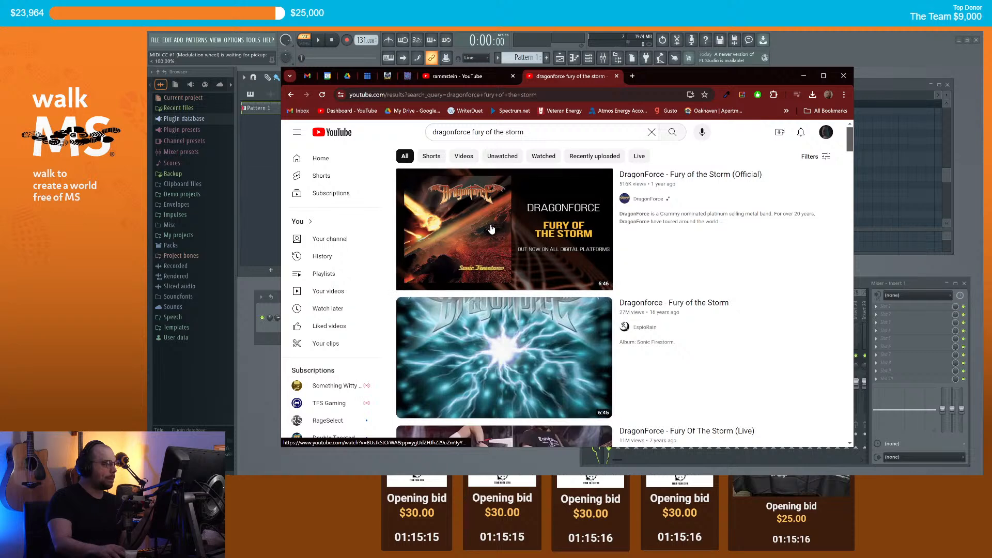
click(488, 224)
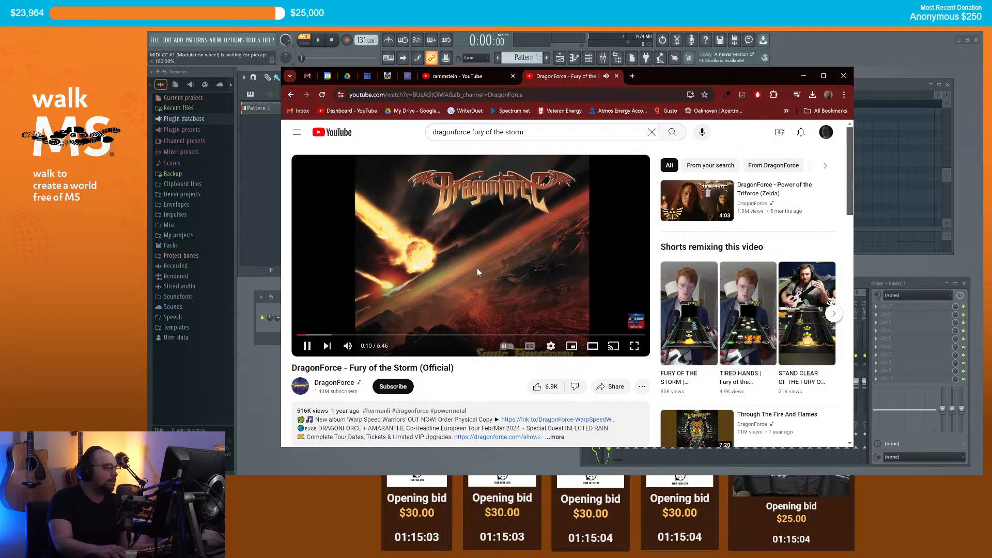
click(798, 53)
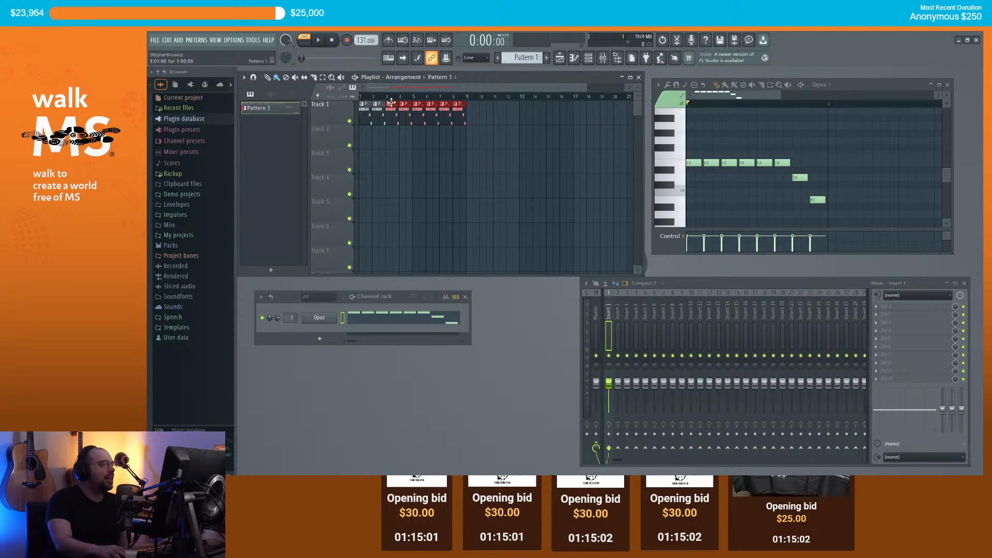
Step: Delete all notes in the pattern and erase every Pattern 1 clip except the first
key(ctrl+a)
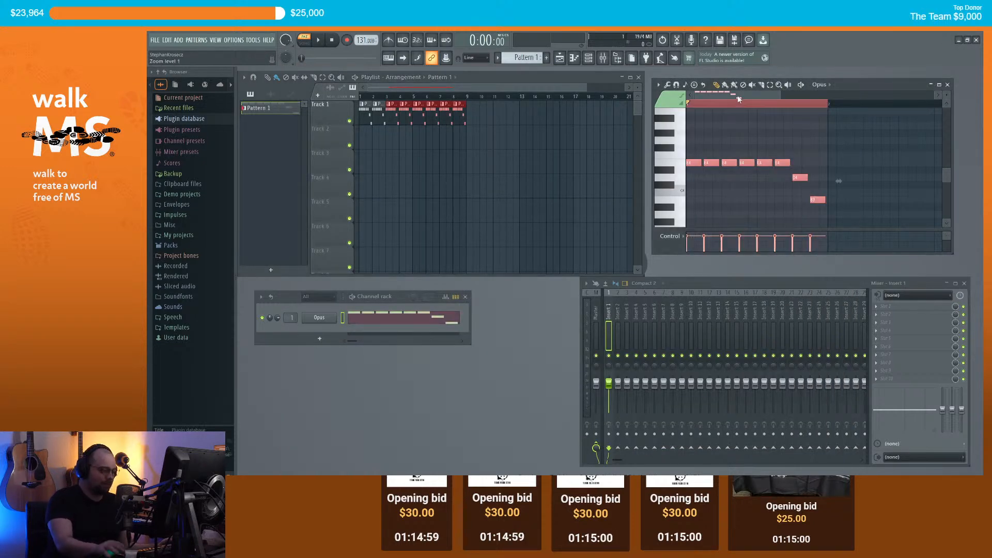
key(Delete)
drag(465, 114, 380, 114)
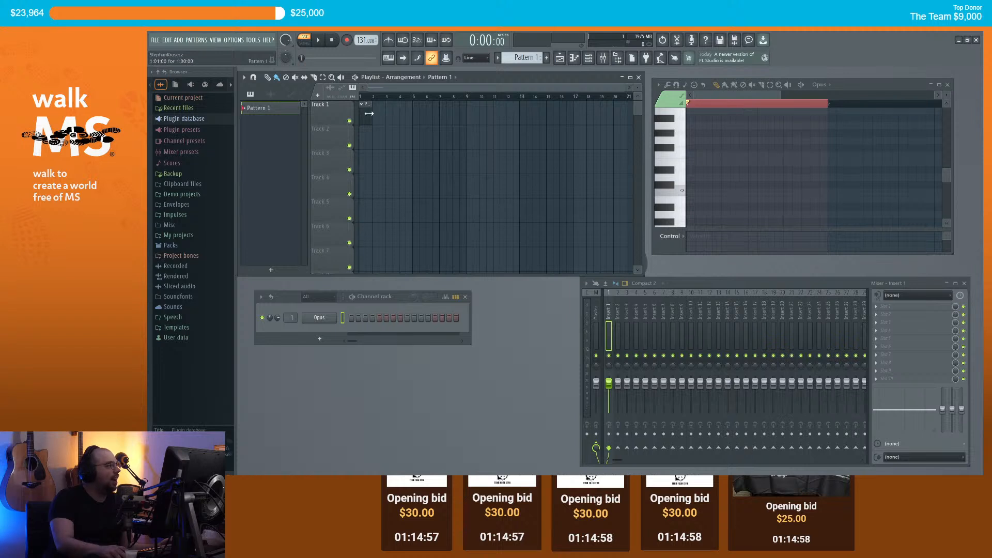
Step: Tap in a new tempo of 175 BPM, then place a note near C4
right_click(364, 40)
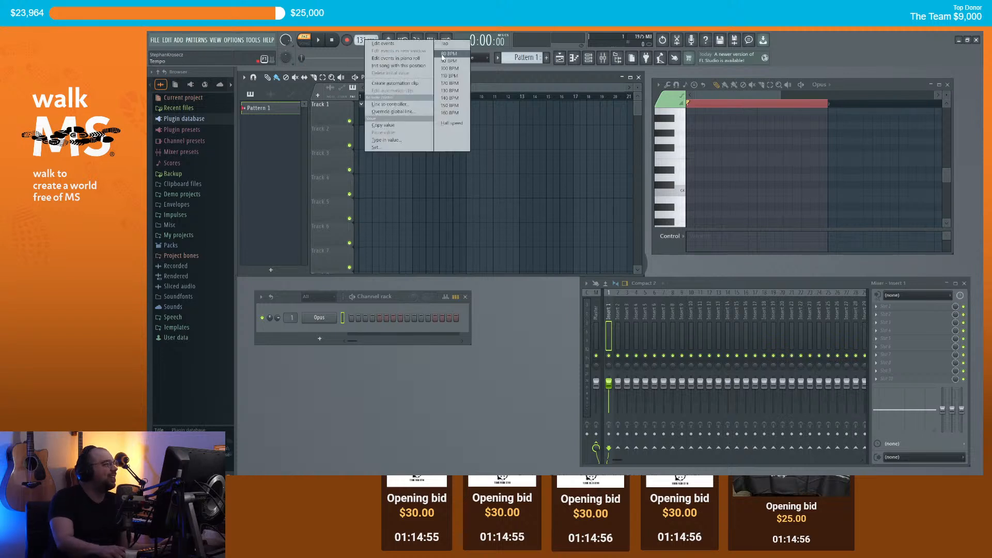
click(438, 45)
click(567, 240)
click(567, 240)
click(567, 240)
click(567, 238)
click(567, 237)
click(567, 238)
click(567, 237)
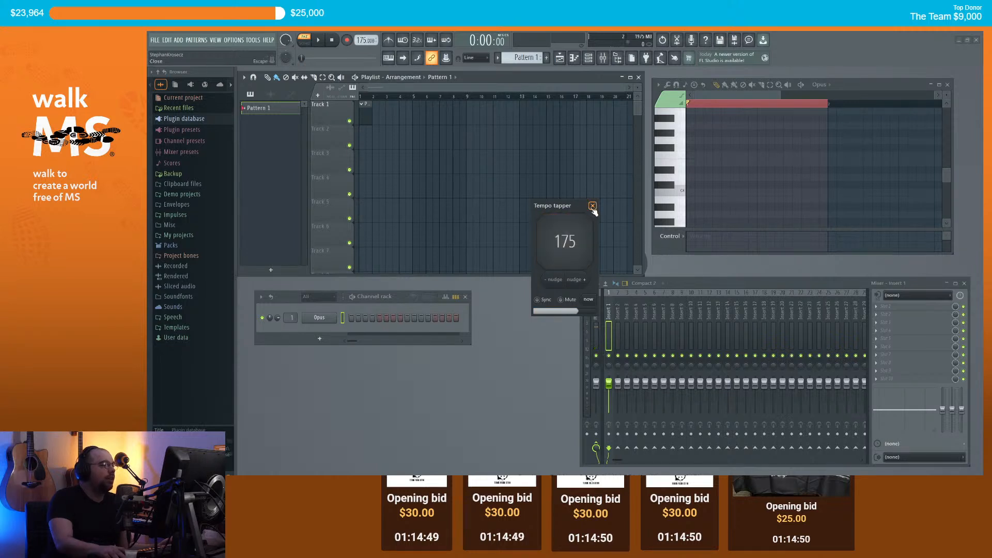
click(592, 205)
click(691, 185)
Step: Delete the stray note and replace the channel with a fresh Opus instance
right_click(694, 187)
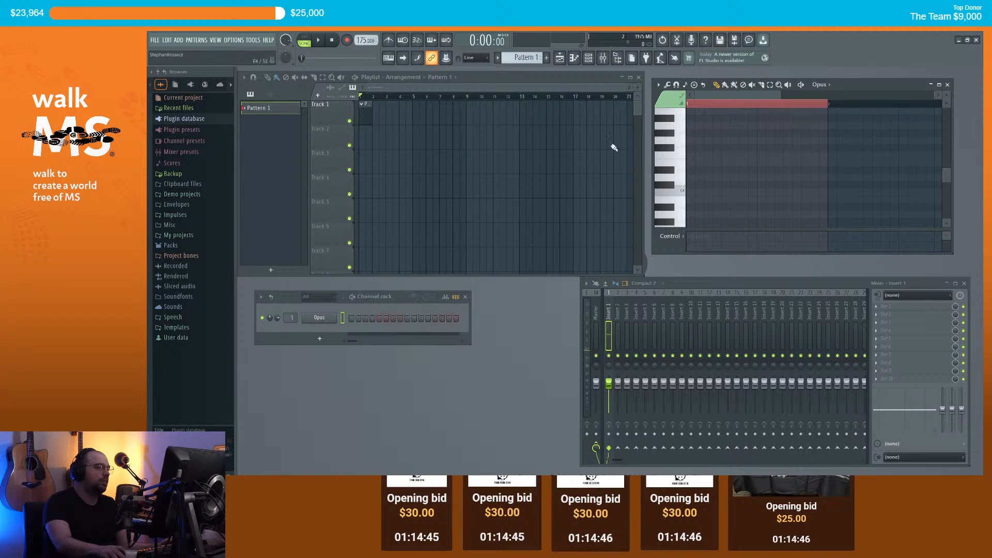
right_click(320, 317)
mouse_move(385, 380)
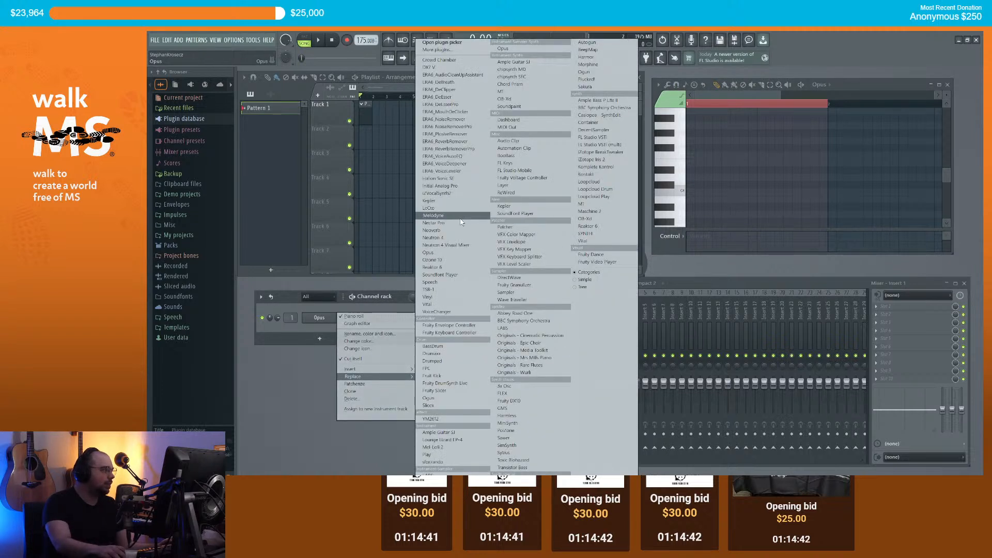
click(316, 318)
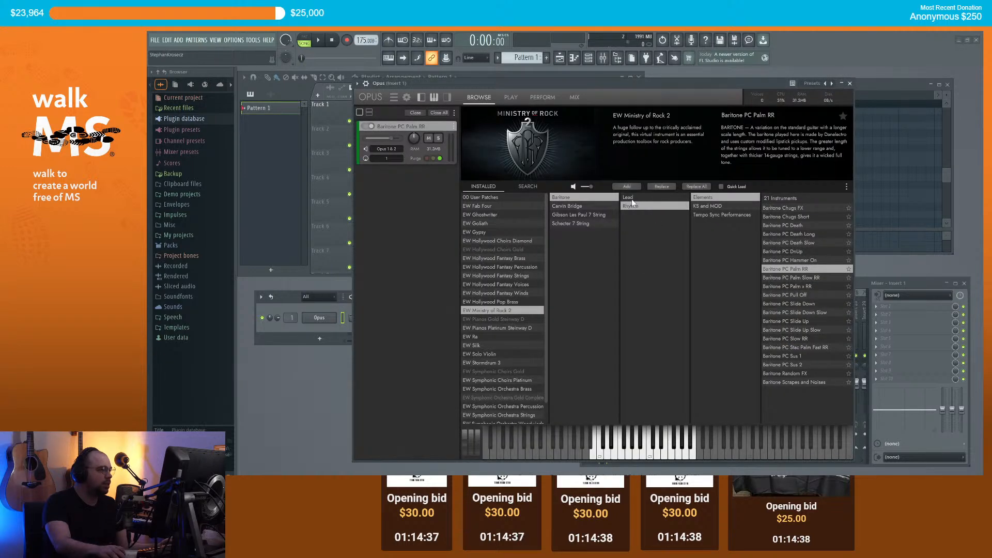
Step: Load Gibson Les Paul 7 String's Lead Elements patch Gibson Lead Stac RR into Opus
click(585, 208)
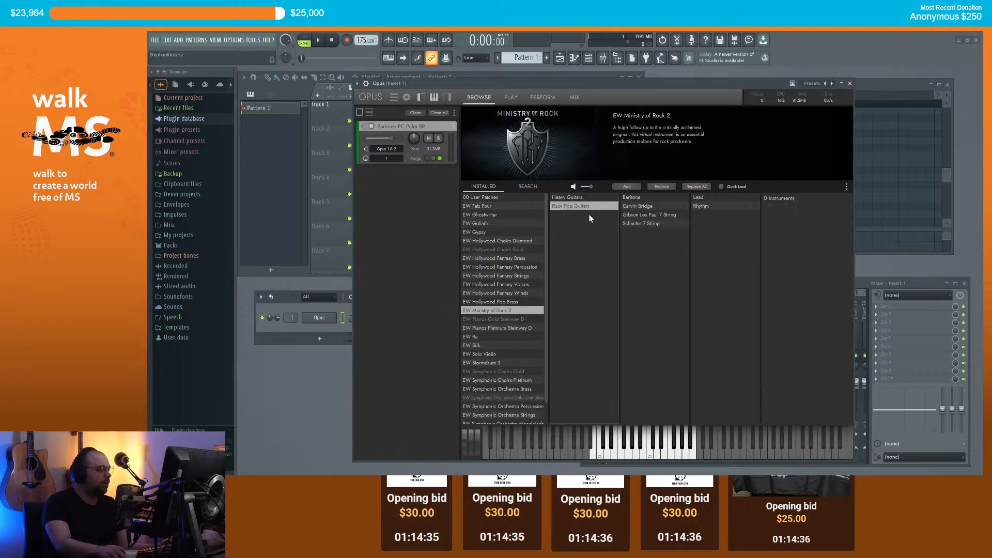
click(644, 213)
click(699, 198)
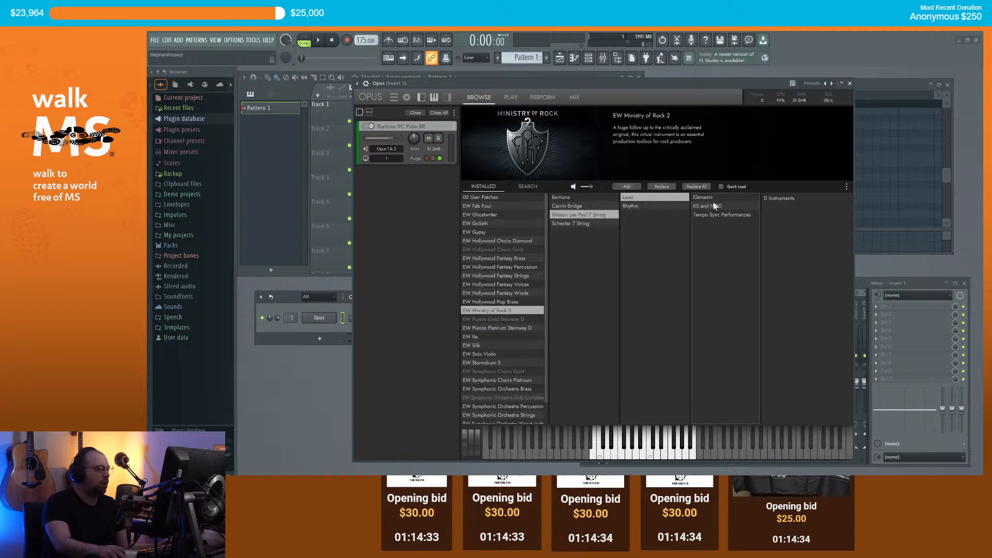
click(707, 199)
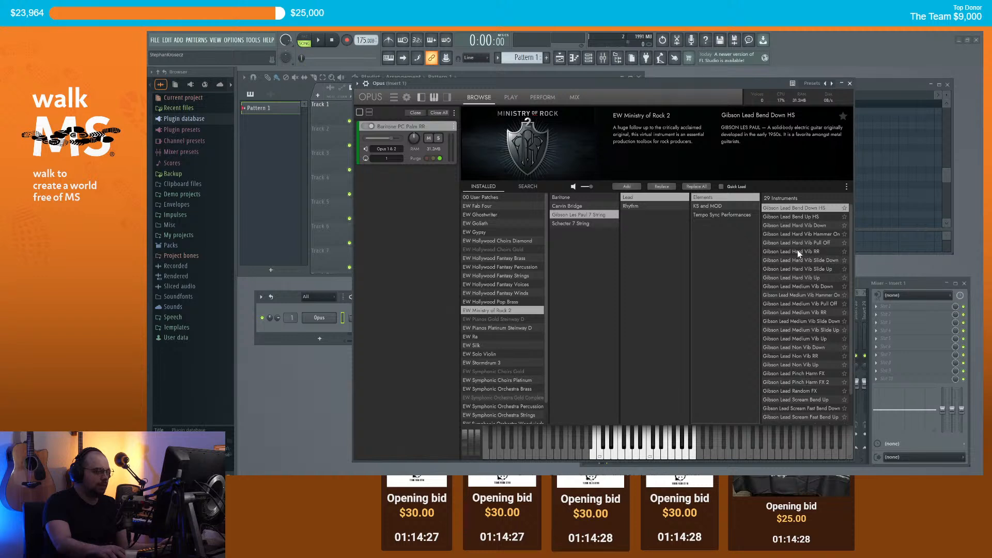
click(804, 225)
click(812, 252)
scroll(807, 258, down, 2)
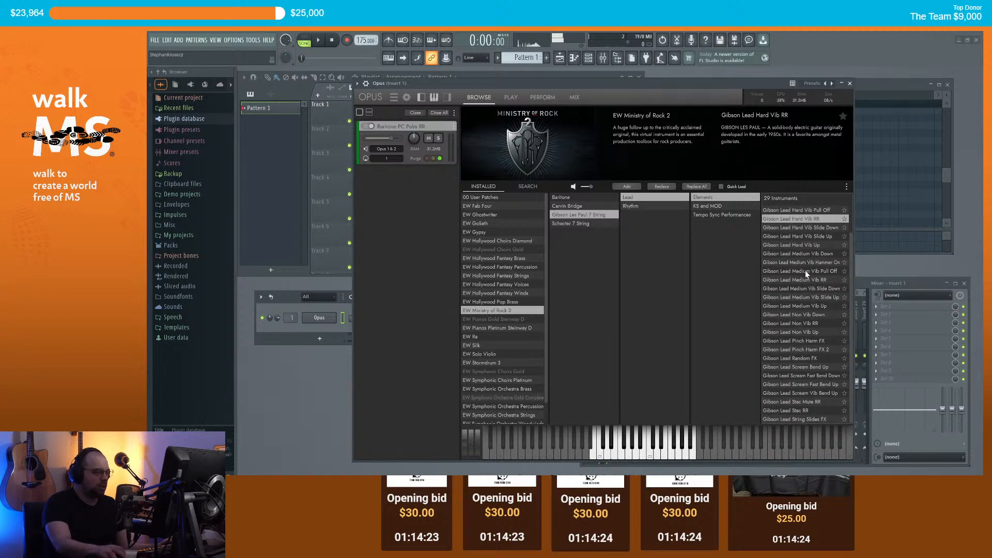
click(805, 411)
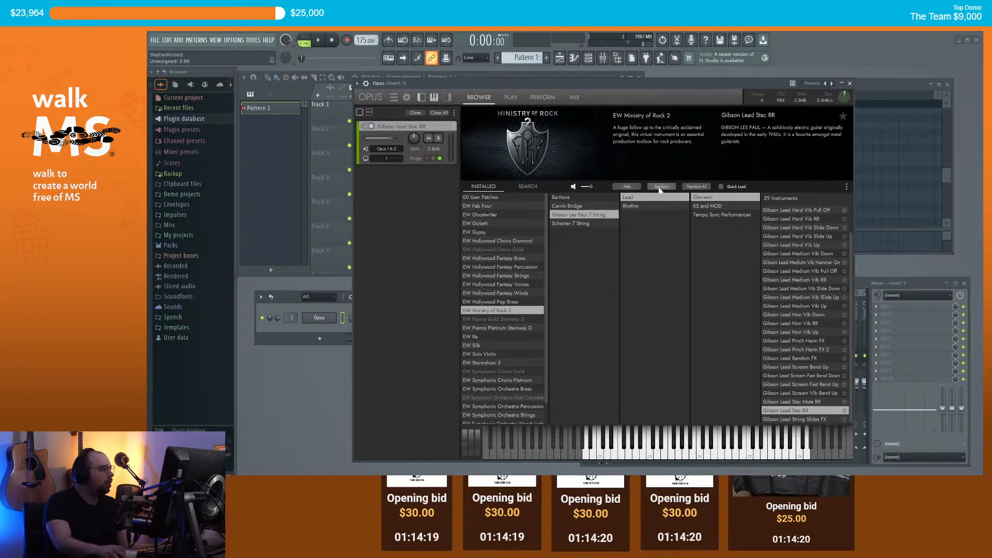
click(714, 457)
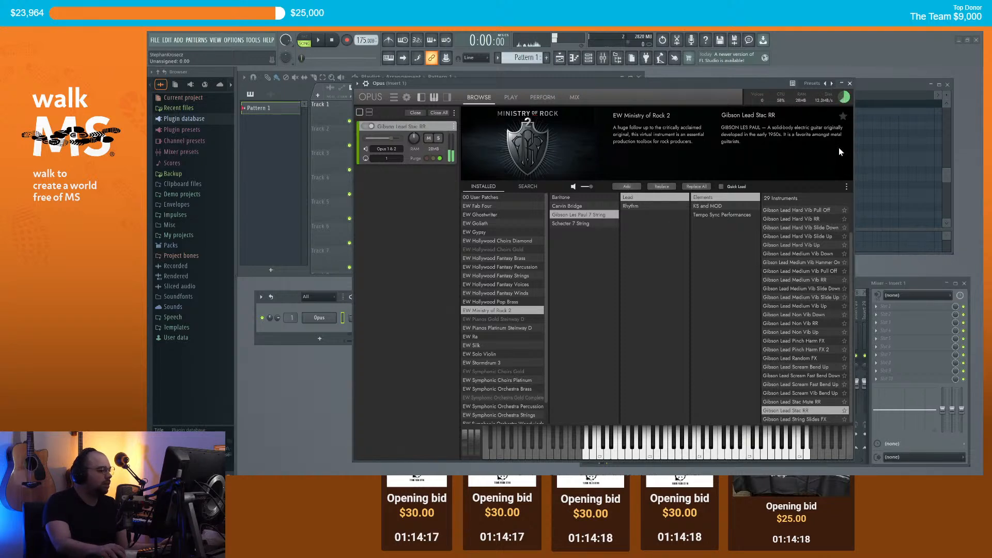
click(849, 83)
Step: Audition pitches up to E5 and place an E5 note at the pattern start
right_click(319, 317)
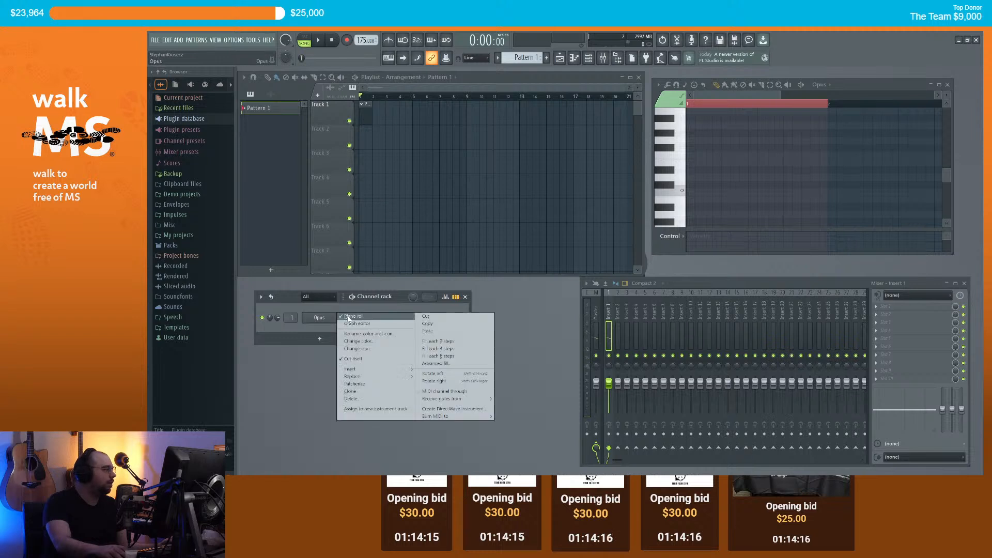
click(671, 190)
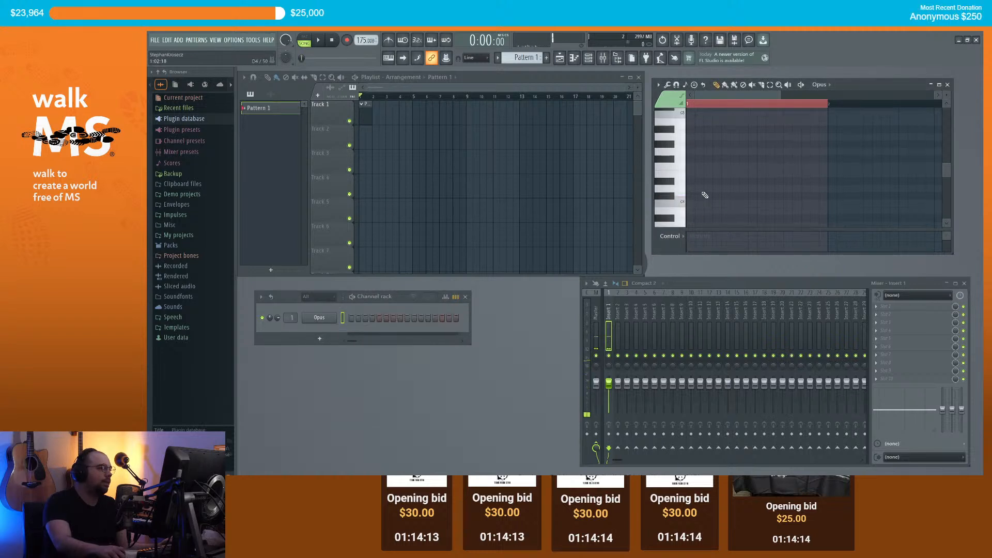
click(675, 176)
drag(675, 175, 674, 159)
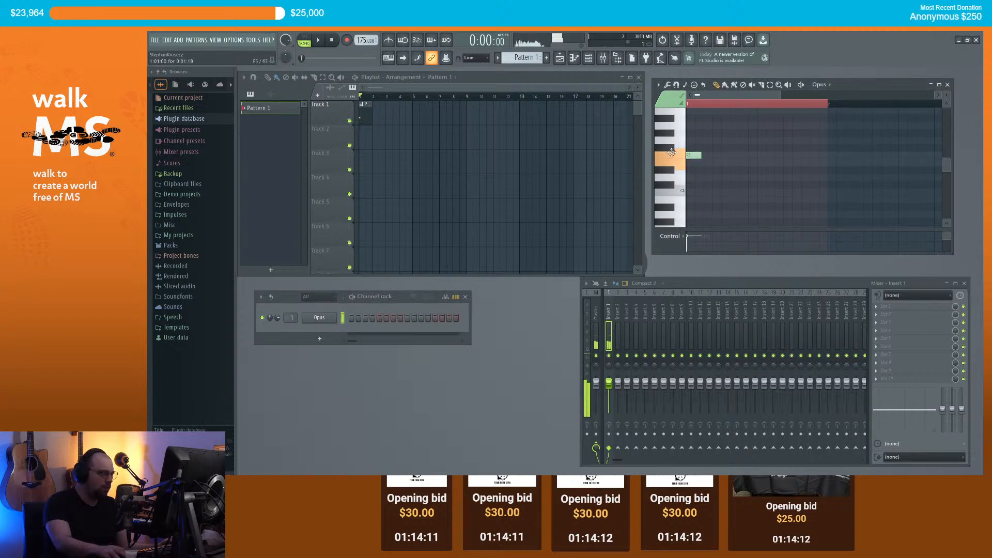
click(691, 163)
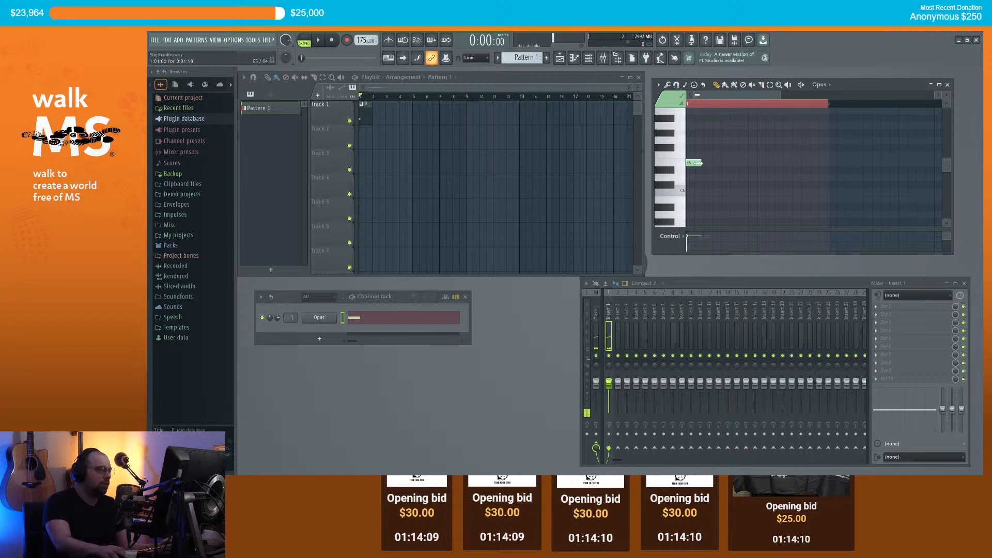
click(708, 176)
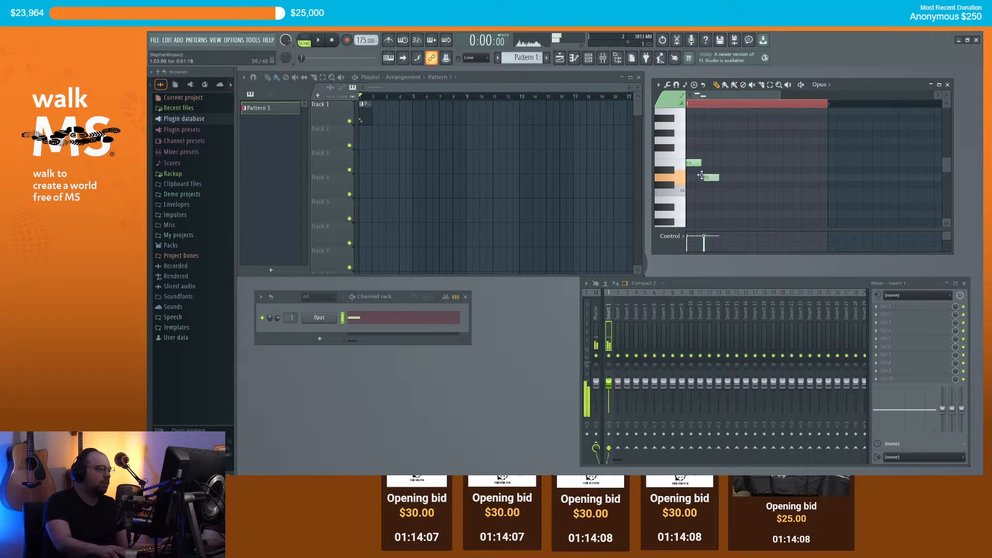
right_click(711, 176)
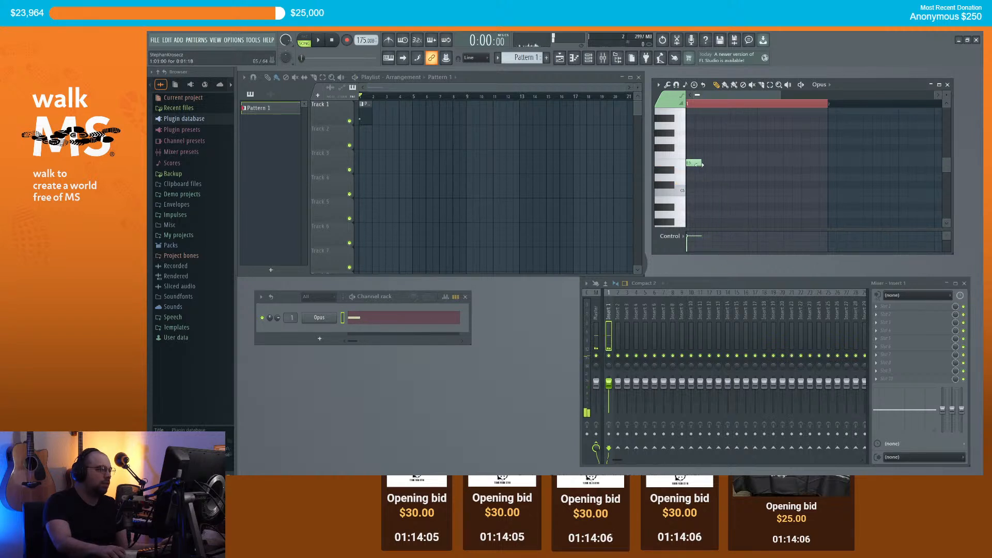
Step: Zoom in and draw D5 then E5 after it, playing the E5–D5–E5 figure
scroll(717, 110, up, 2)
click(770, 85)
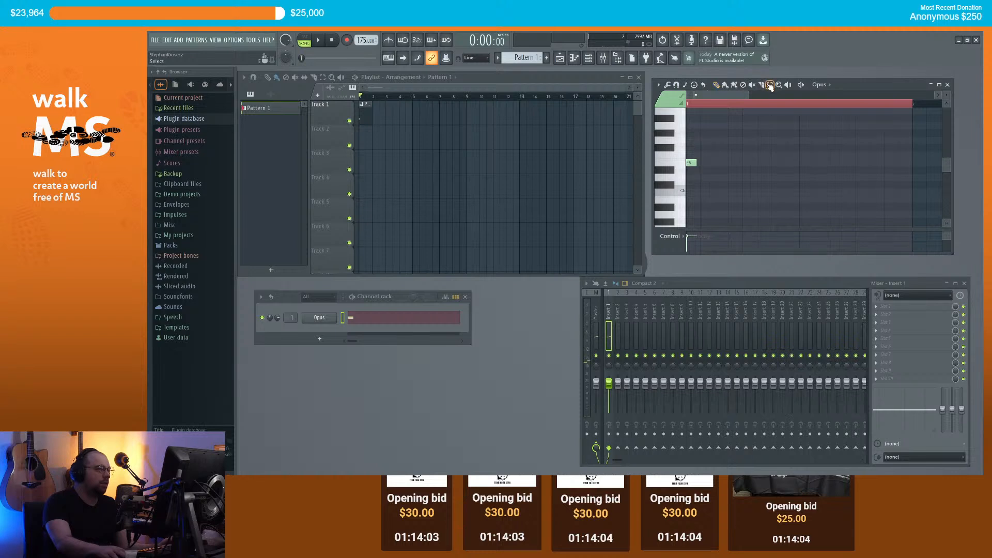
click(715, 102)
click(718, 85)
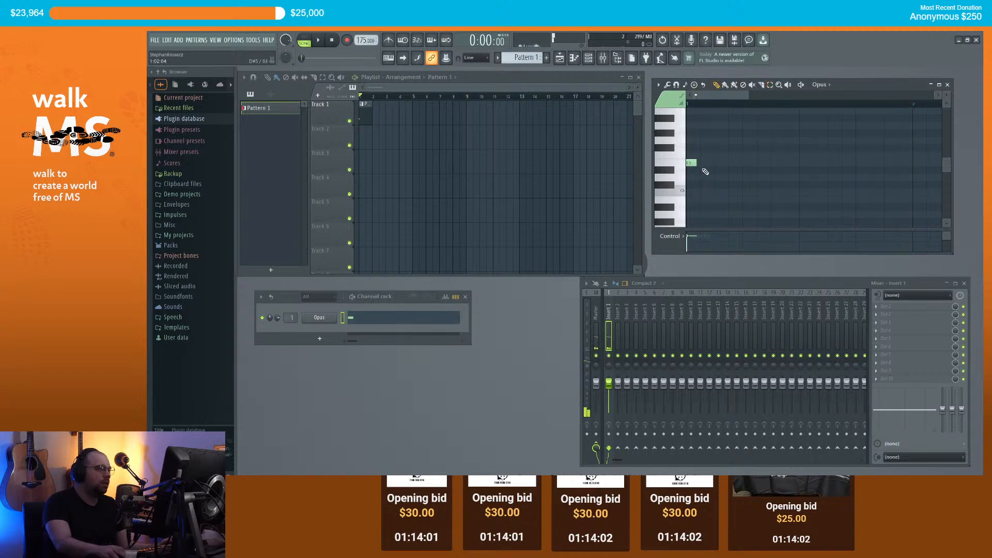
click(707, 177)
click(719, 163)
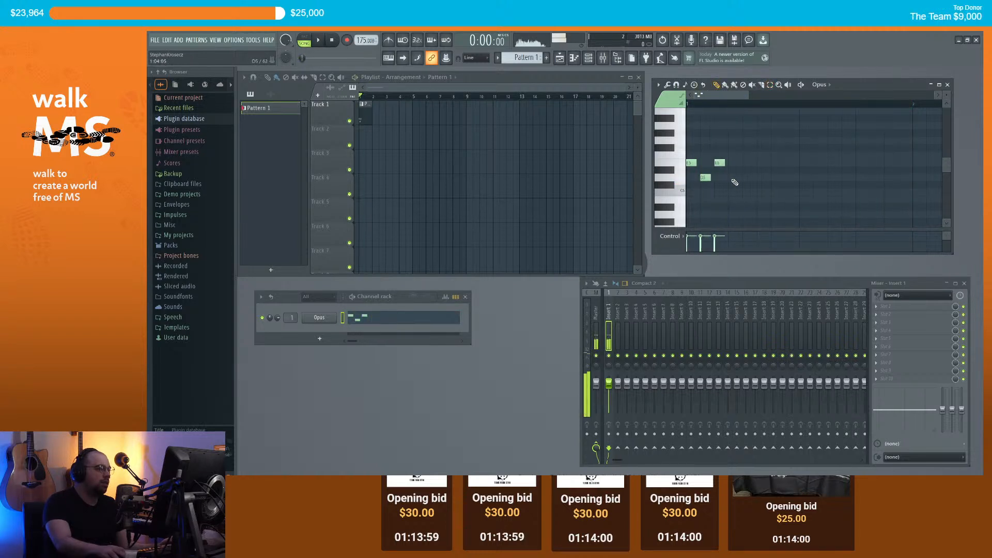
scroll(726, 178, down, 3)
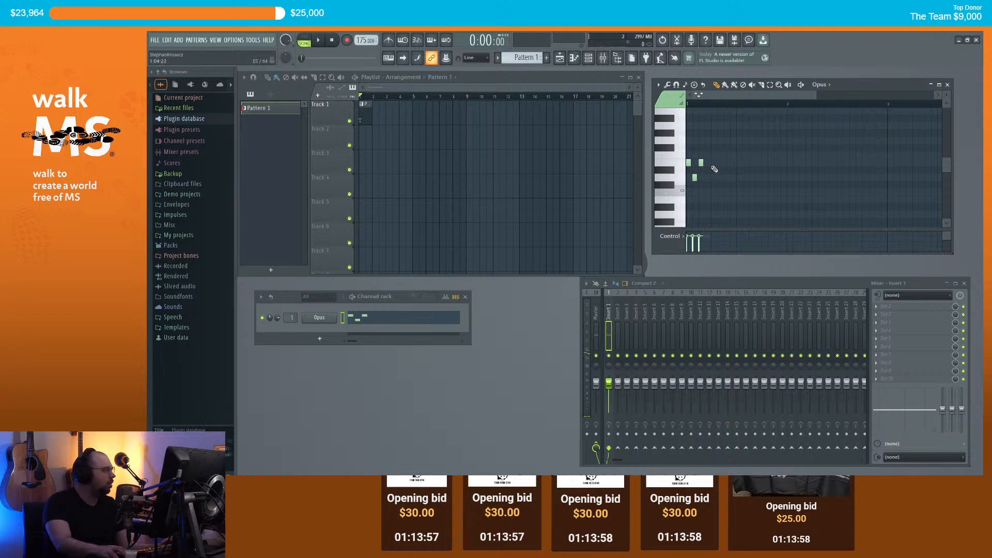
key(space)
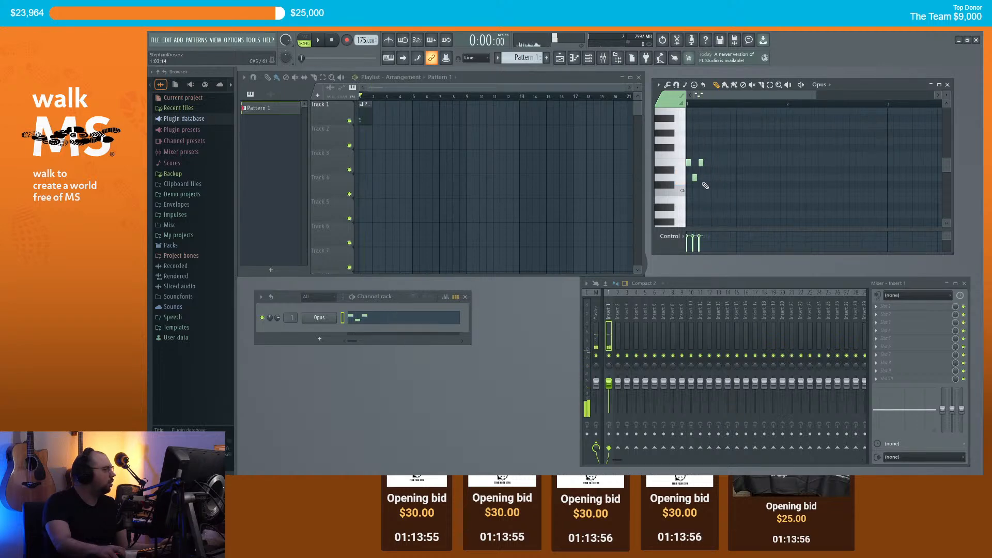
click(327, 318)
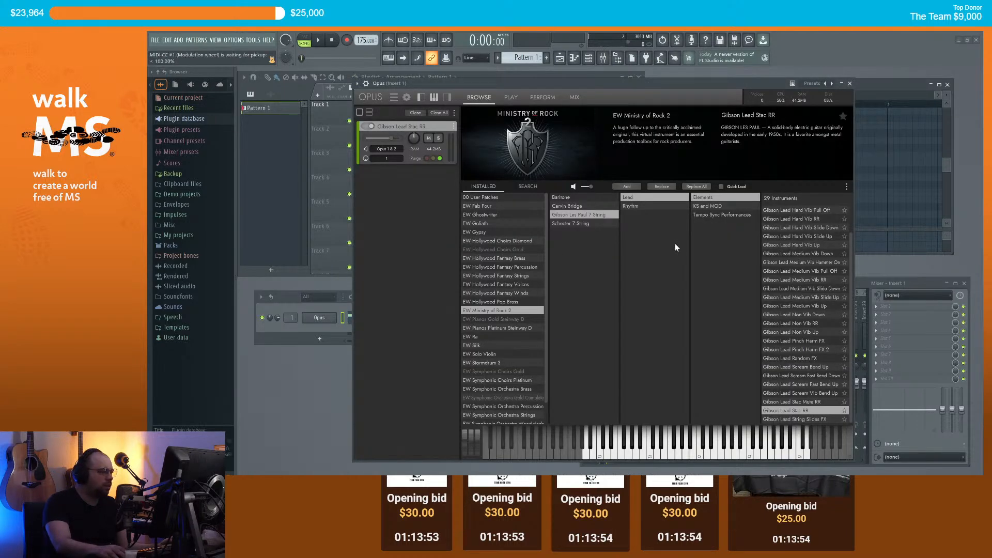
Step: Try the Gibson Lead Stac Mute RR patch, then switch Opus back to Gibson Lead Stac RR
click(805, 403)
click(661, 187)
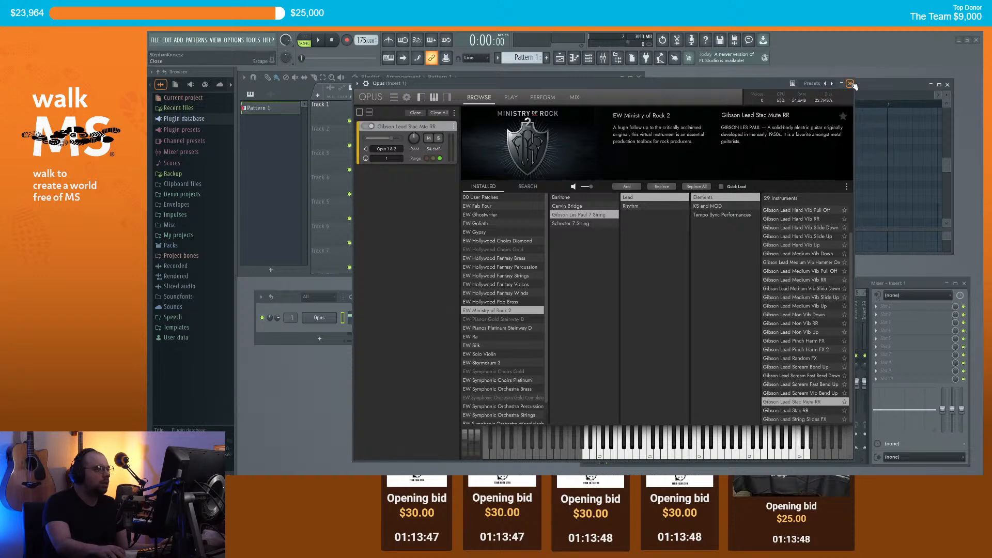
click(850, 84)
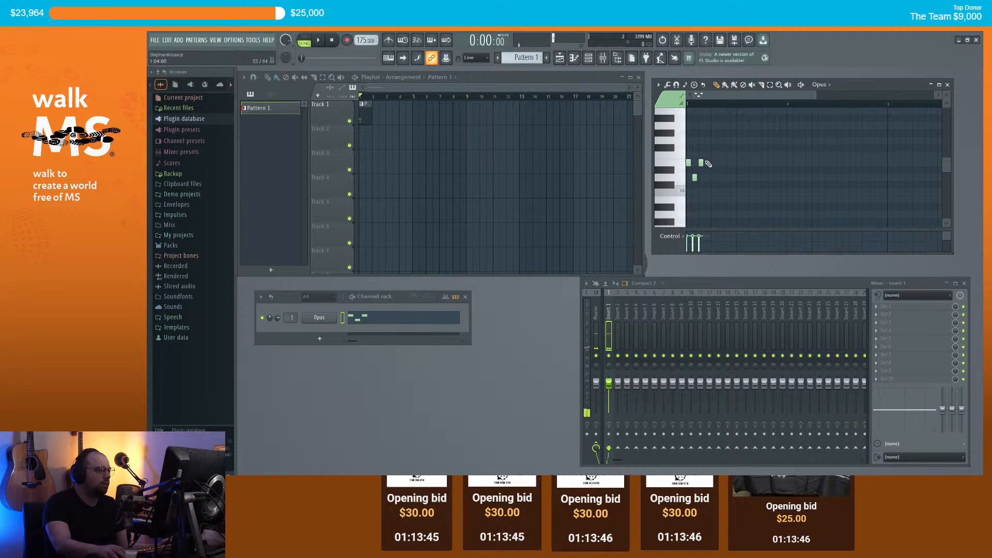
click(325, 319)
click(785, 411)
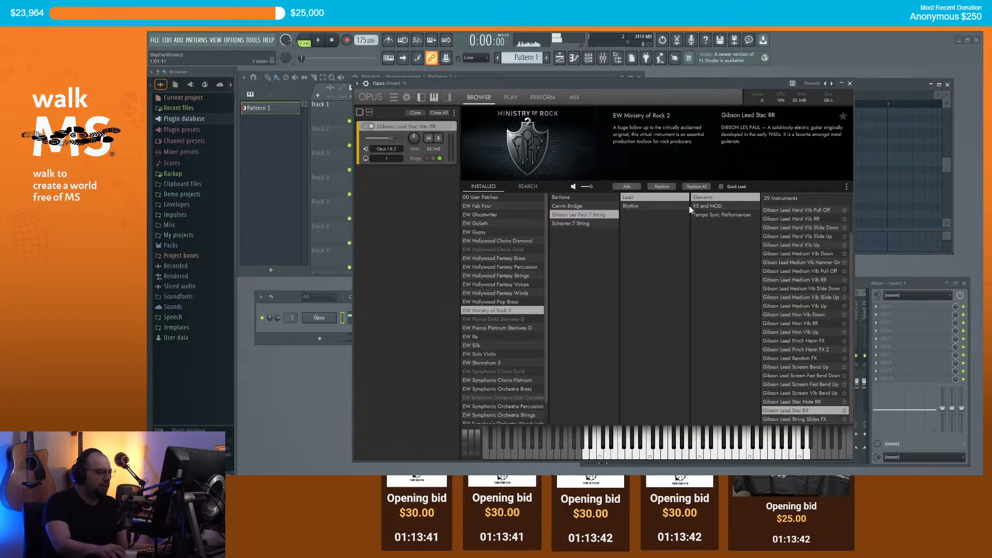
click(660, 187)
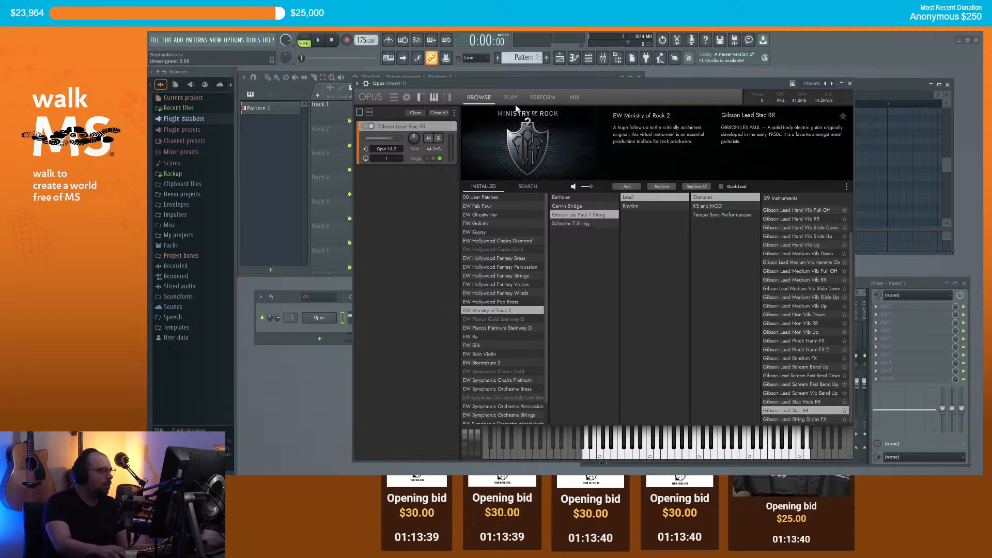
click(850, 83)
Step: Add a fourth note to the pattern and play it back
click(714, 178)
key(space)
key(space)
click(713, 178)
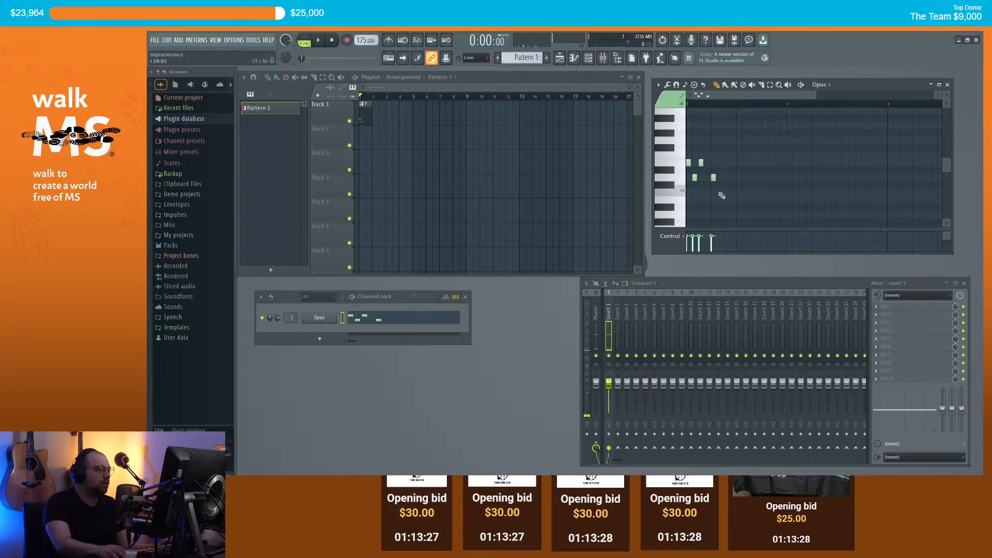
Step: Add four melody notes after the fourth, listen, then erase them again
click(720, 193)
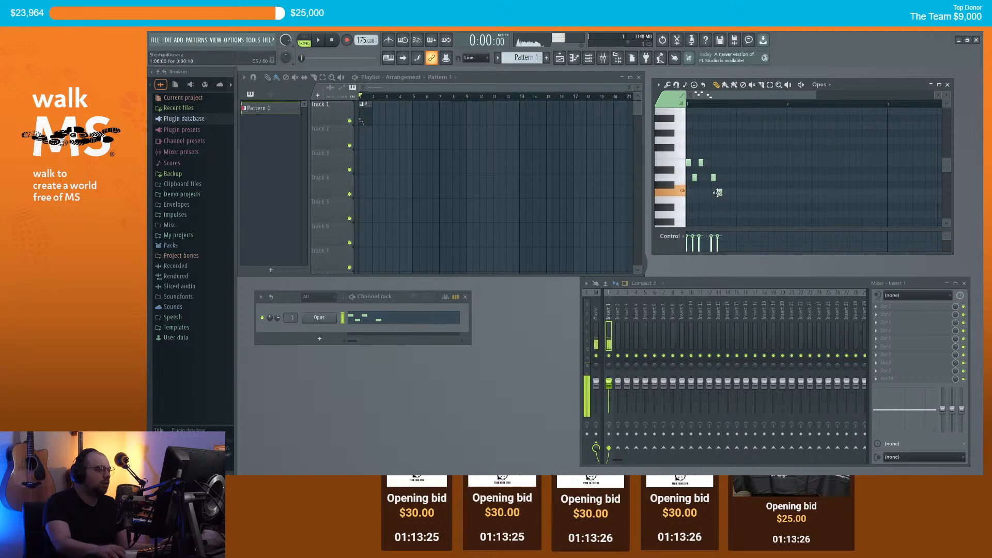
click(726, 214)
click(732, 199)
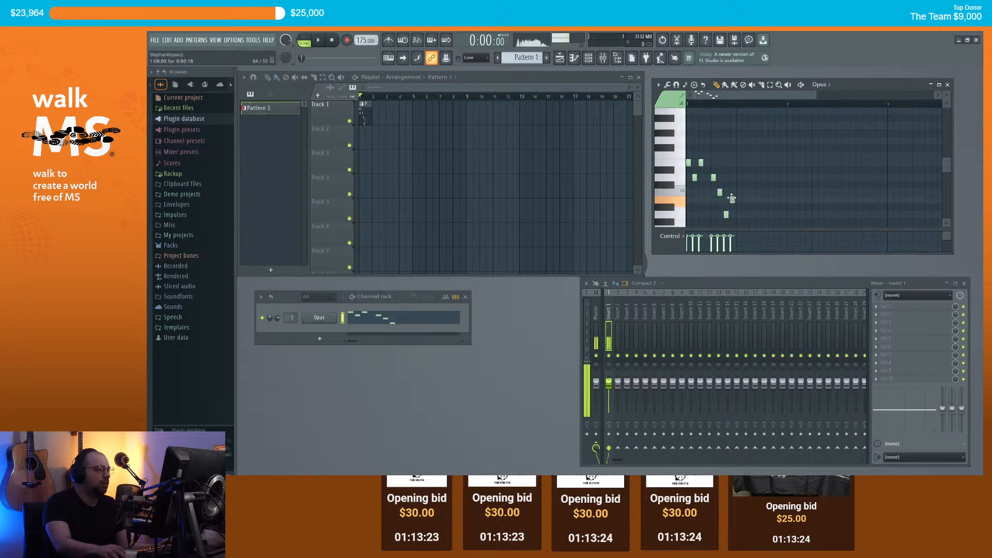
click(738, 192)
key(space)
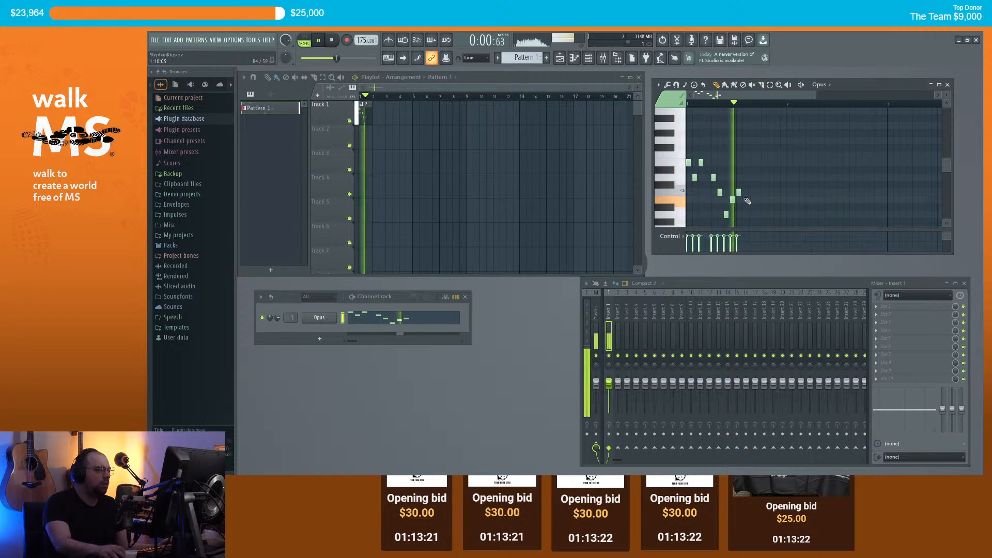
right_click(739, 192)
right_click(732, 199)
right_click(726, 214)
right_click(720, 193)
Step: Draw five new rising and falling melody notes and play the extended lead phrase
click(725, 192)
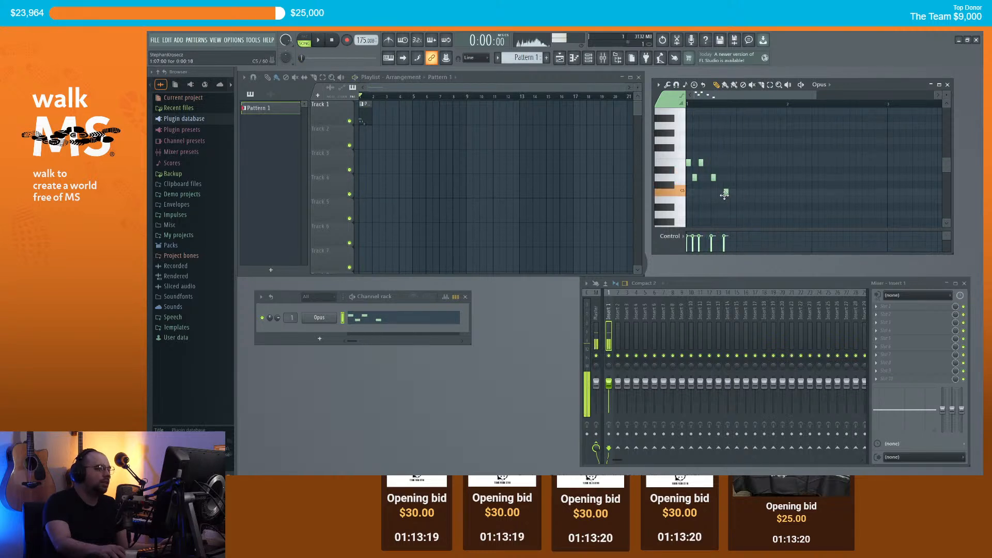
click(737, 213)
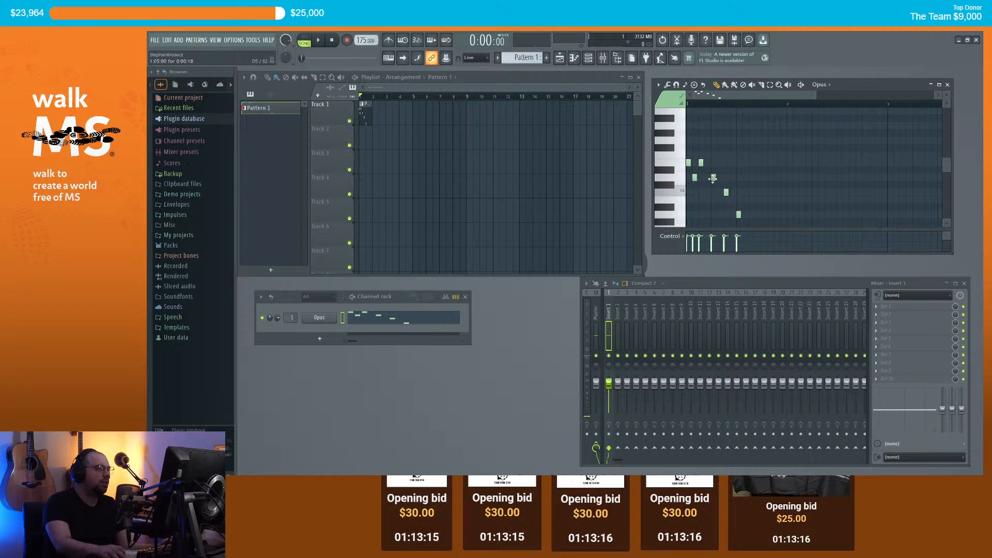
click(752, 199)
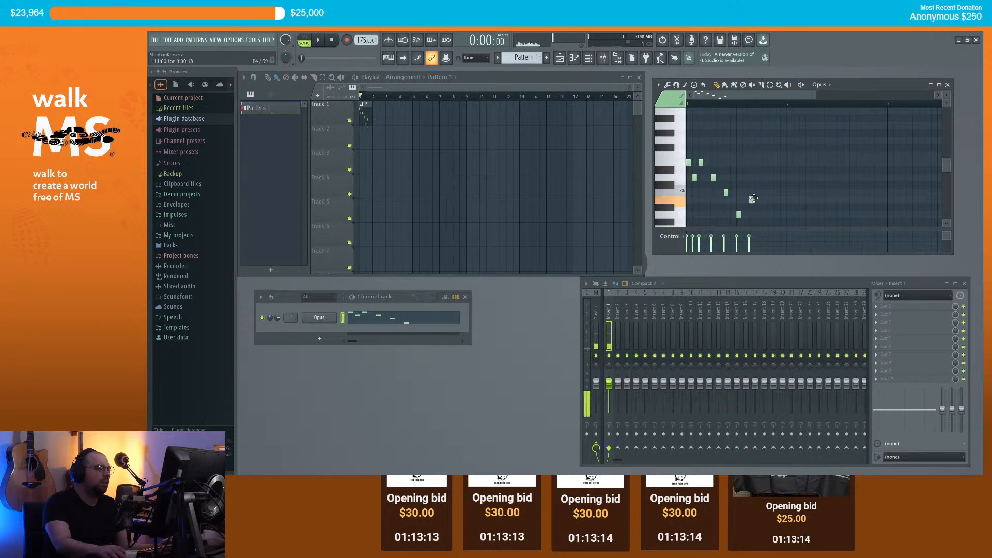
click(764, 192)
click(777, 200)
key(space)
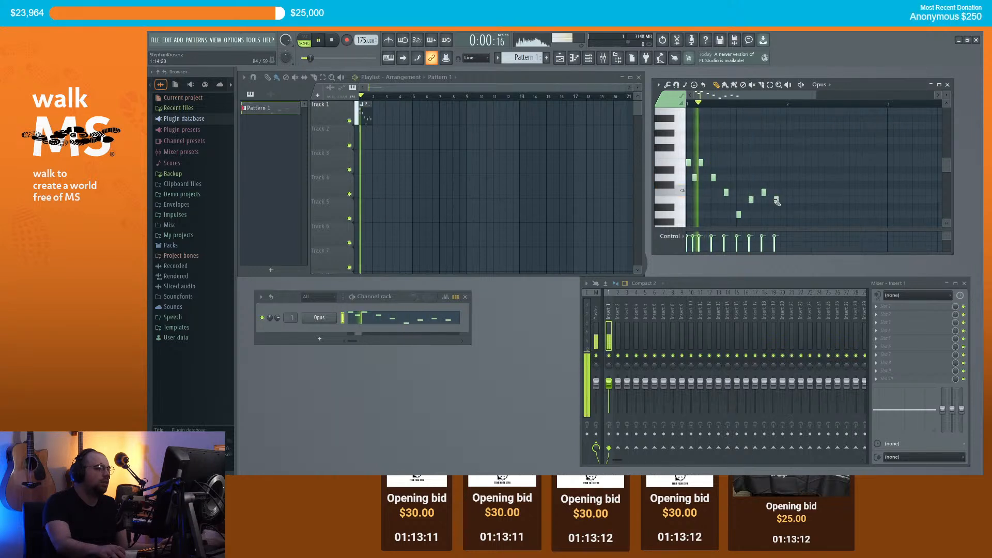
key(space)
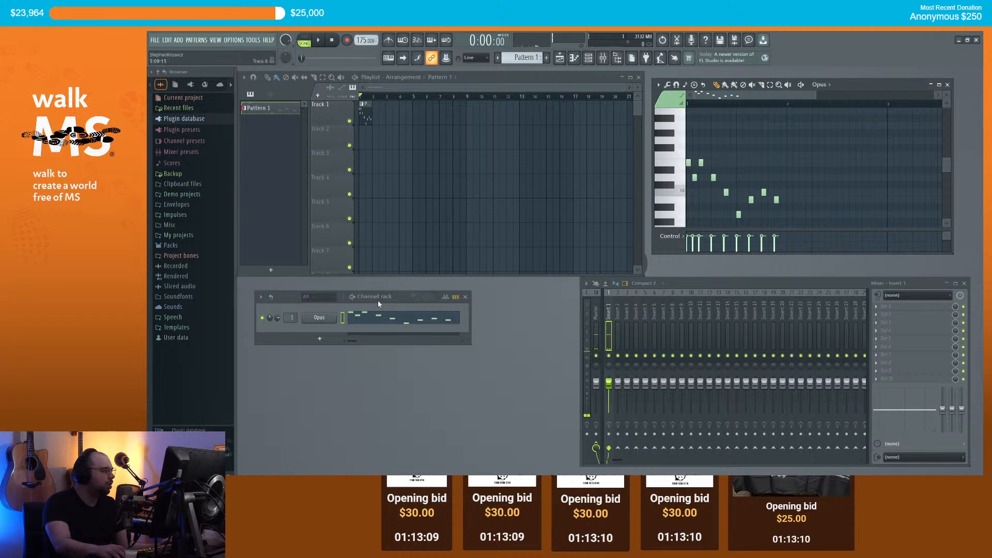
click(319, 320)
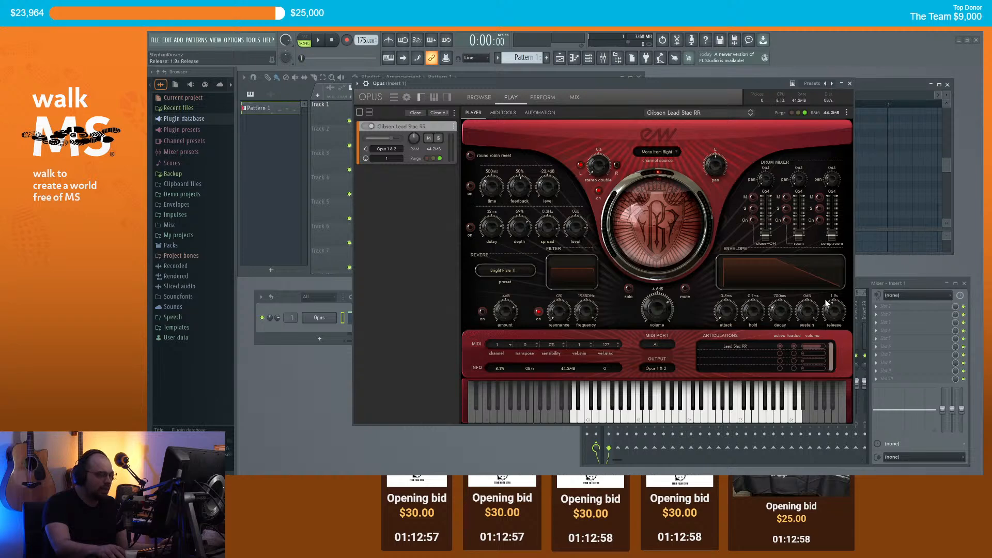
Step: Cut the Opus envelope release to a few milliseconds and audition the pattern
drag(822, 299, 825, 342)
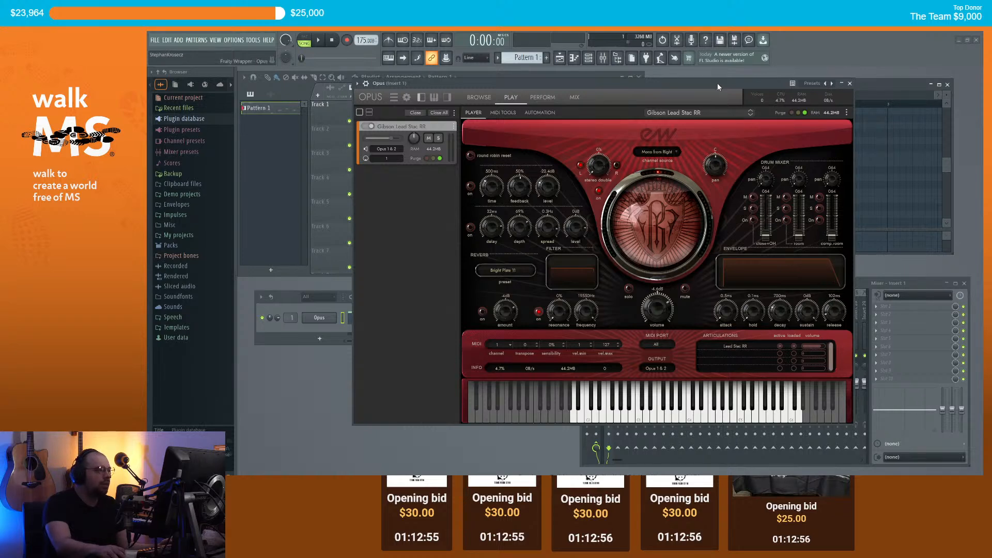
drag(717, 82, 699, 153)
drag(806, 394, 816, 393)
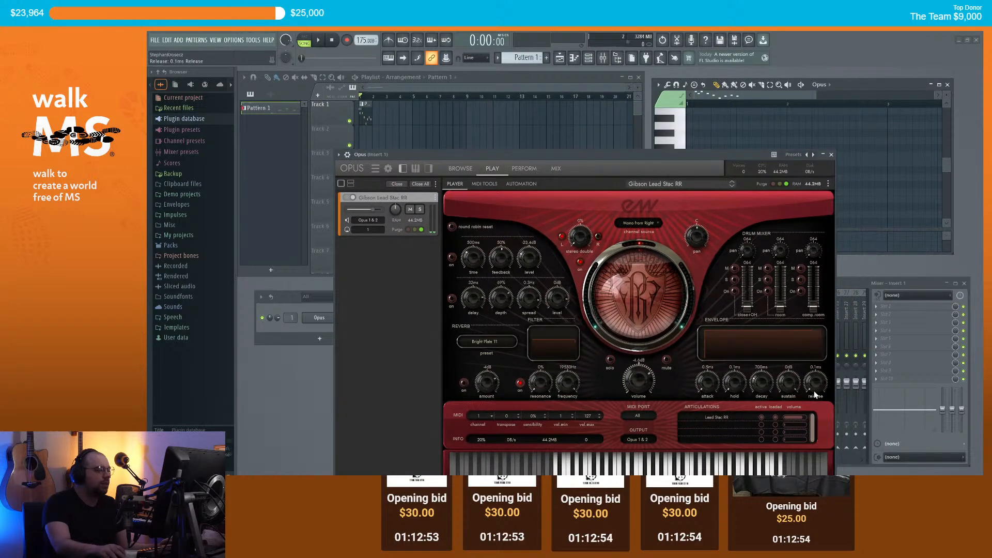
key(space)
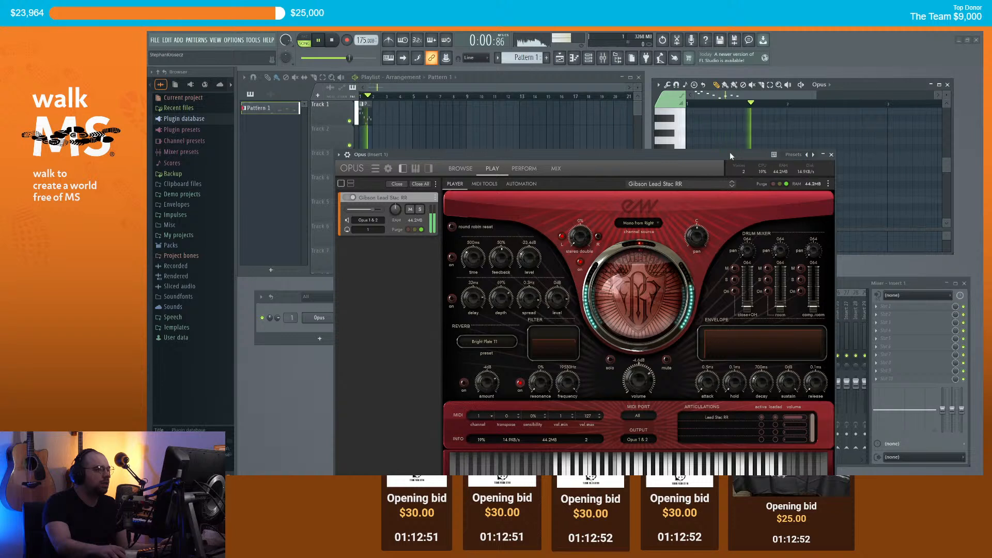
key(space)
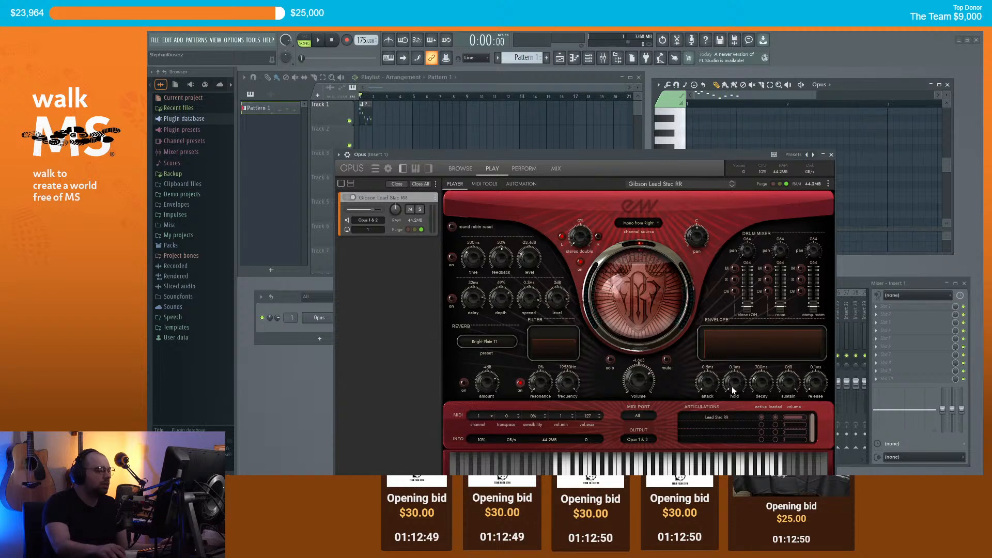
key(space)
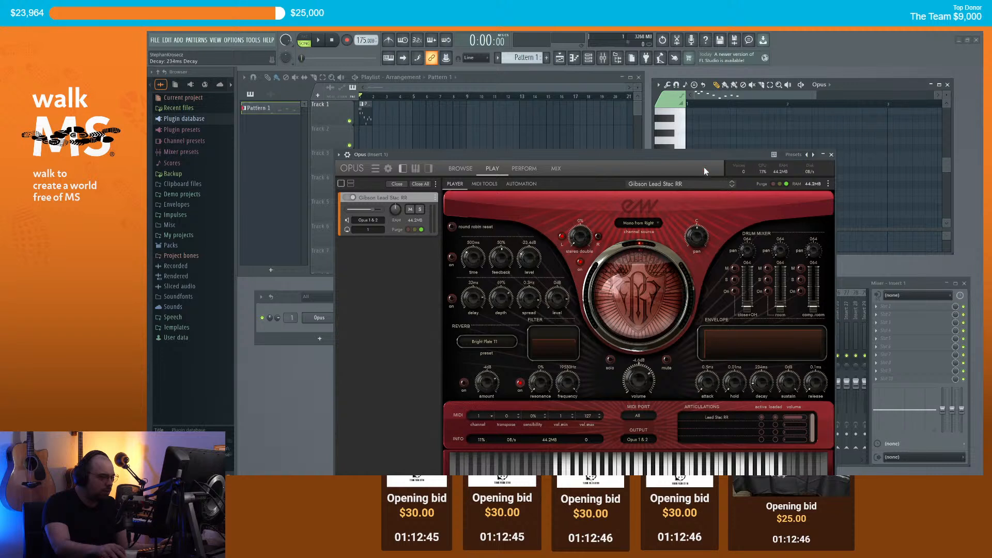
key(space)
Step: Lower the Opus decay from 234ms to 14ms, replay the pattern, and close Opus
key(space)
mouse_move(762, 383)
mouse_down()
mouse_move(757, 413)
mouse_move(783, 434)
mouse_up()
key(space)
key(space)
key(space)
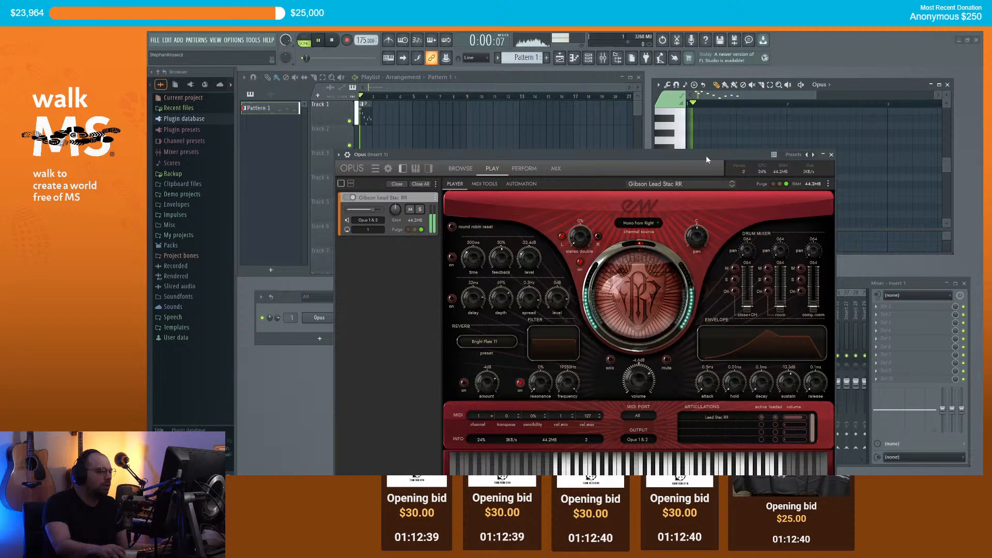
key(space)
drag(713, 154, 664, 110)
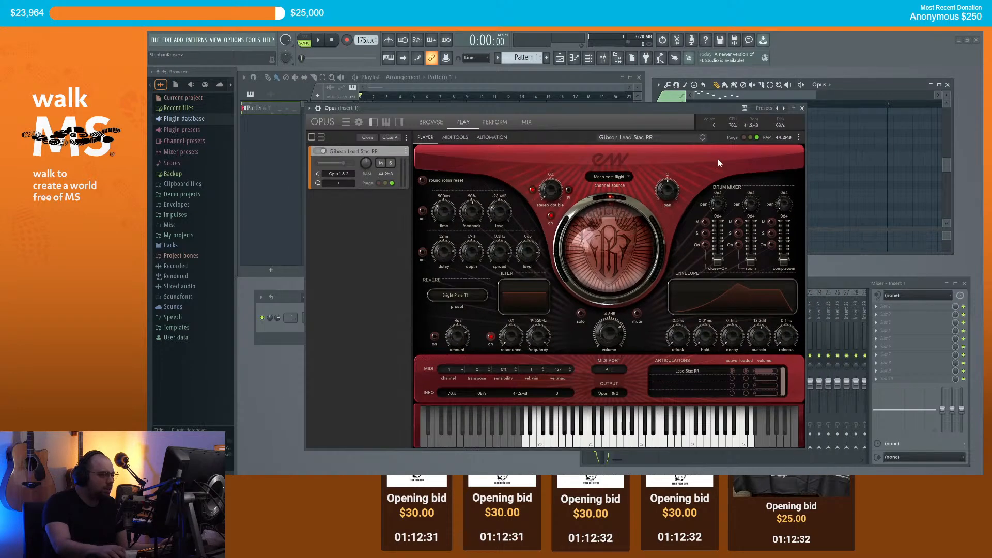
click(802, 108)
Step: Swap the channel's Opus instrument for Ample Guitar SJ and reposition its window
right_click(325, 318)
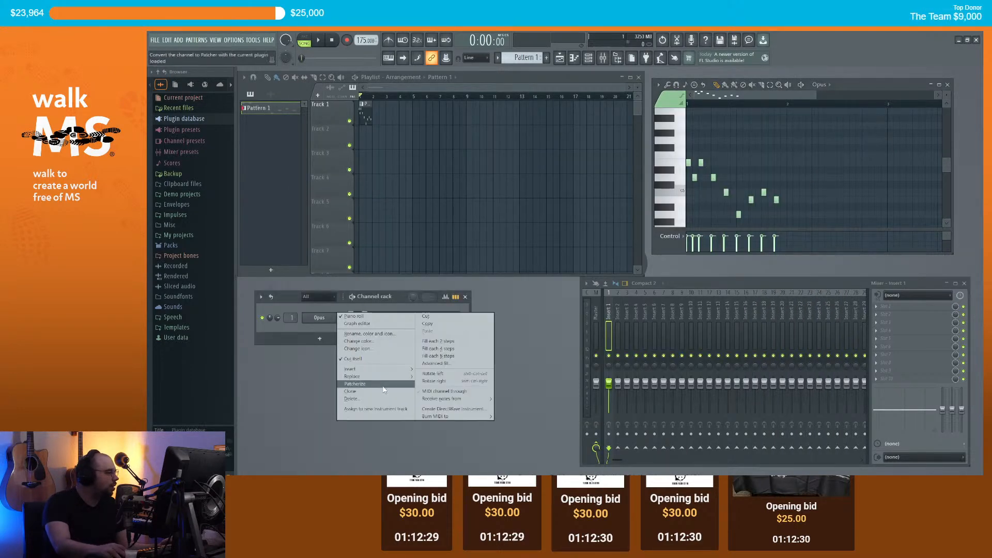
mouse_move(382, 381)
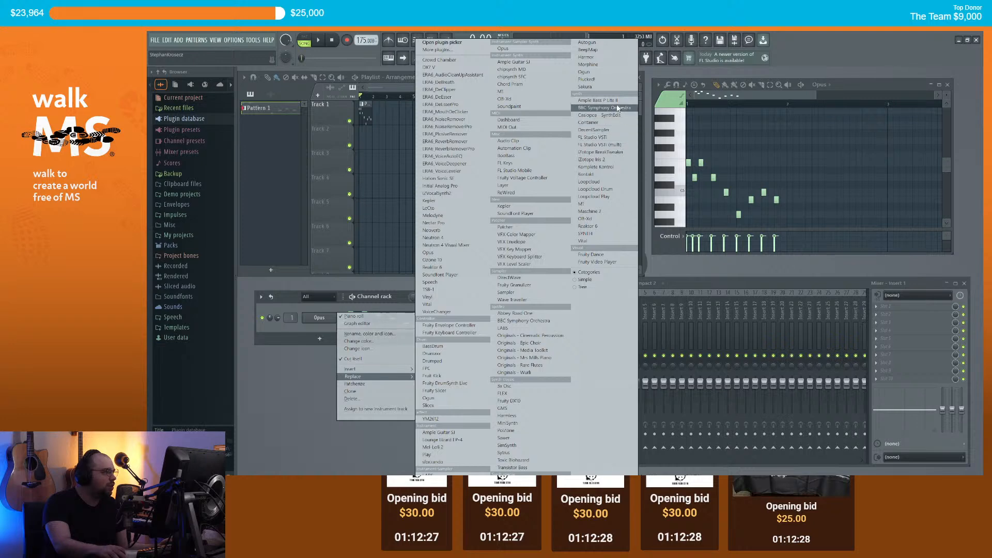
click(514, 62)
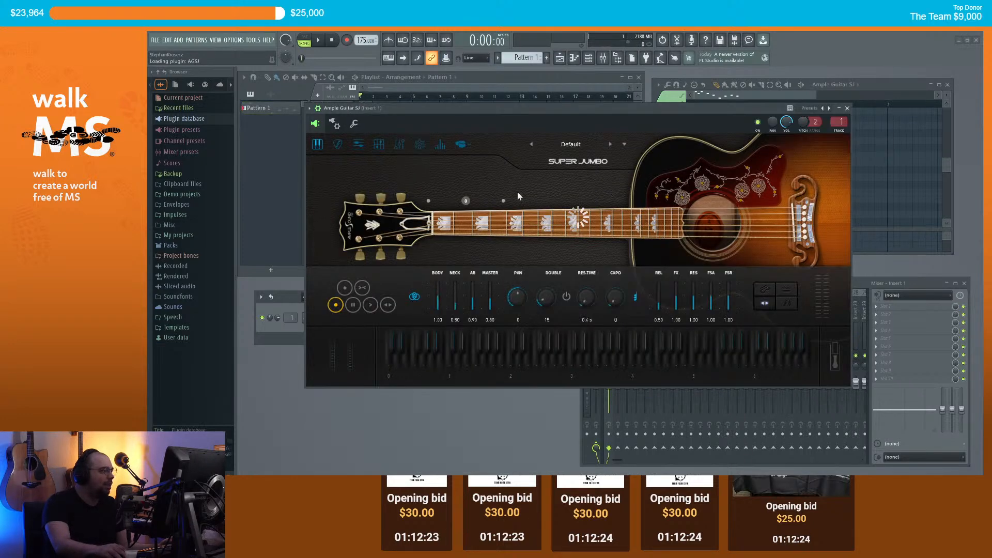
drag(521, 107, 426, 137)
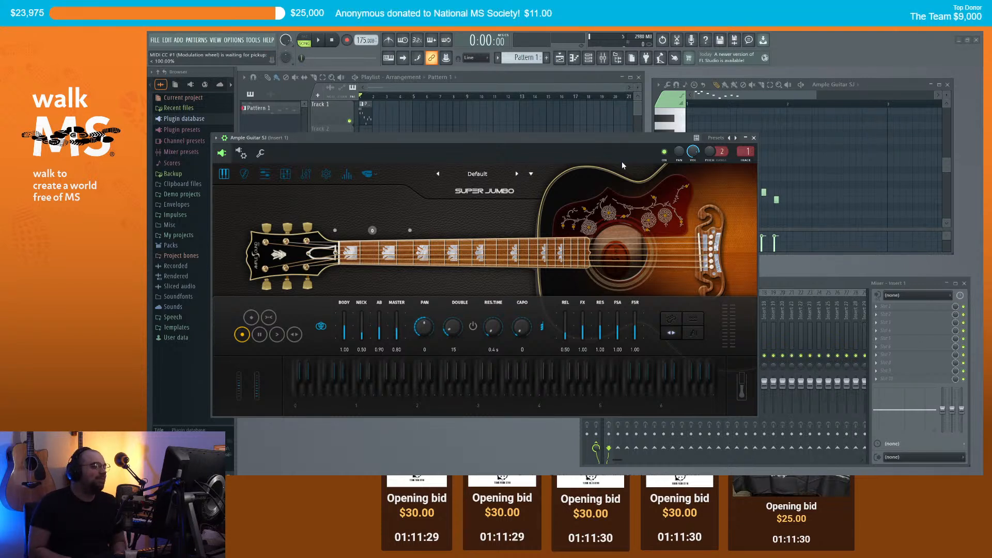
Step: Close the Ample Guitar SJ window and play the pattern with the new guitar
click(753, 137)
key(space)
scroll(796, 201, down, 3)
Step: Draw eight more piano-roll notes extending the descending melody, then play it back
click(789, 184)
click(801, 172)
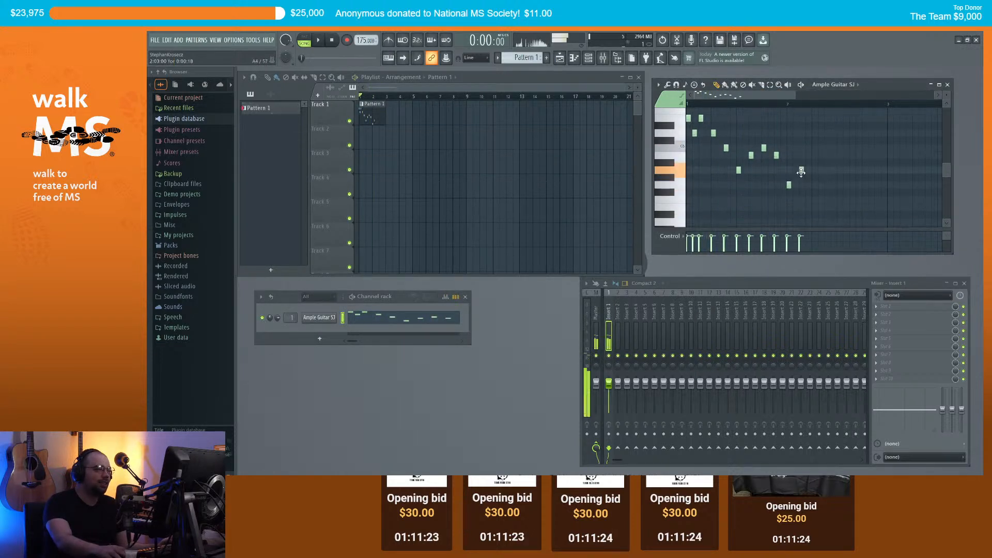
click(814, 155)
click(825, 185)
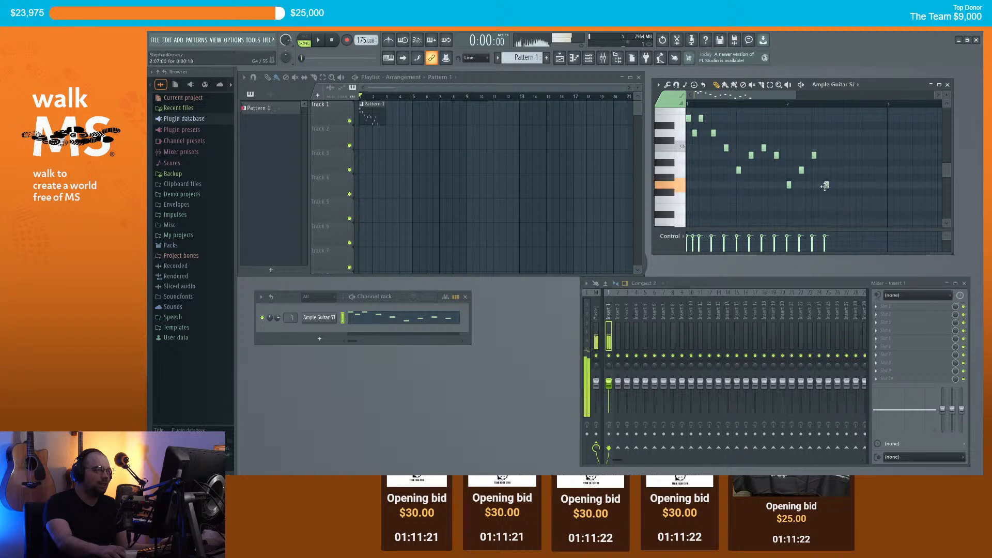
click(839, 200)
click(853, 184)
click(865, 192)
click(875, 208)
key(space)
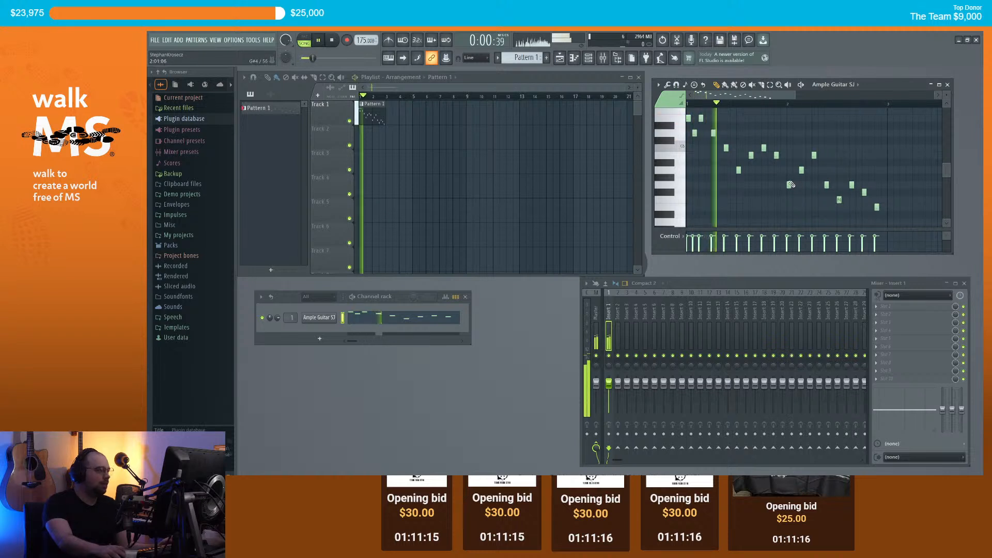
key(space)
Step: Place a second Pattern 1 clip at bar 3 and open Insert 1's Slot 1 effect list
scroll(844, 149, down, 2)
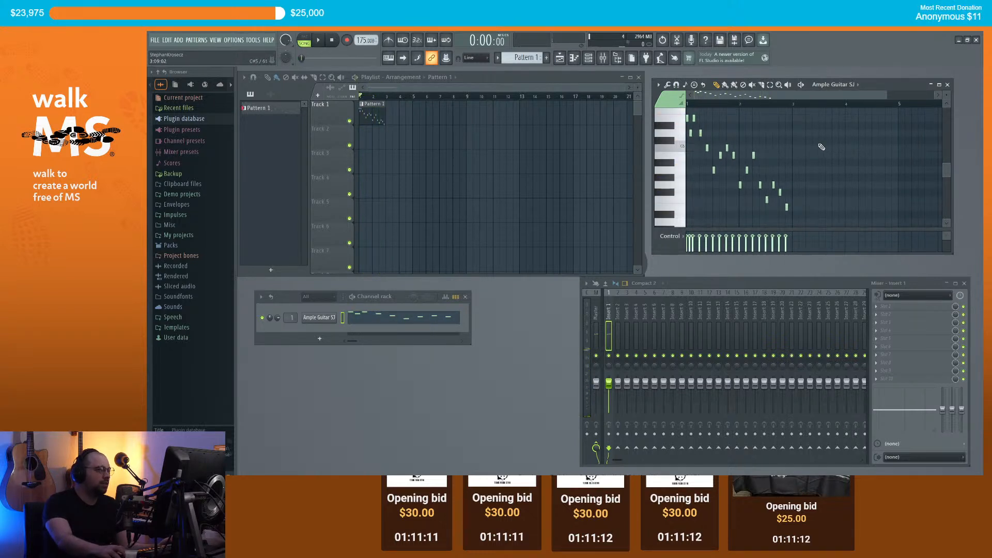
scroll(822, 147, up, 2)
click(390, 103)
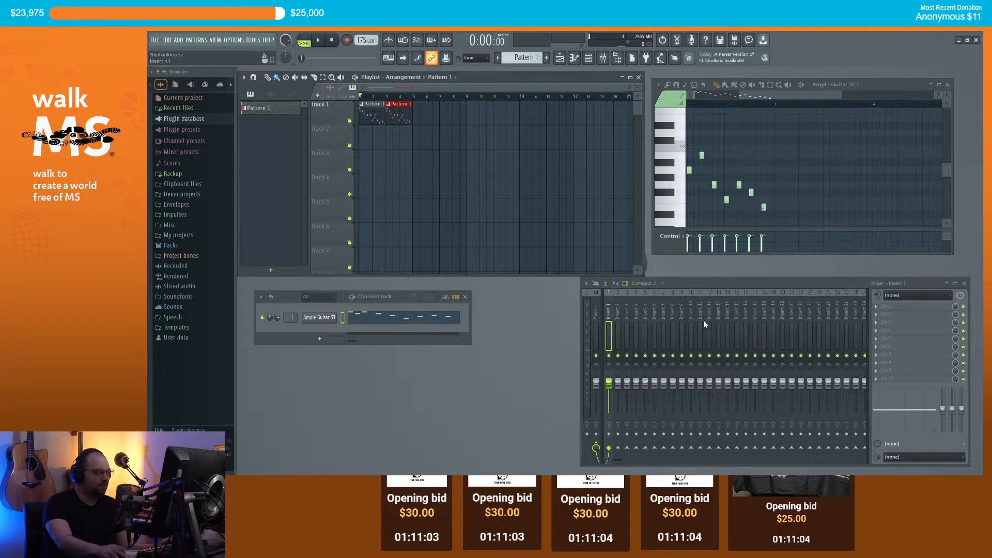
click(882, 309)
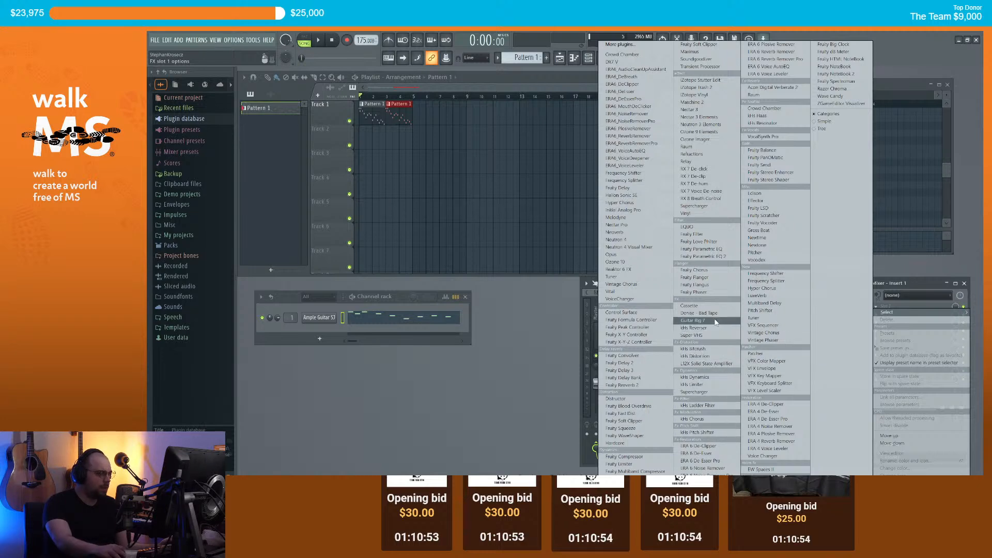
Step: Load Guitar Rig 7 on Insert 1 with the Metal preset Tight & Chunky and play it
click(693, 320)
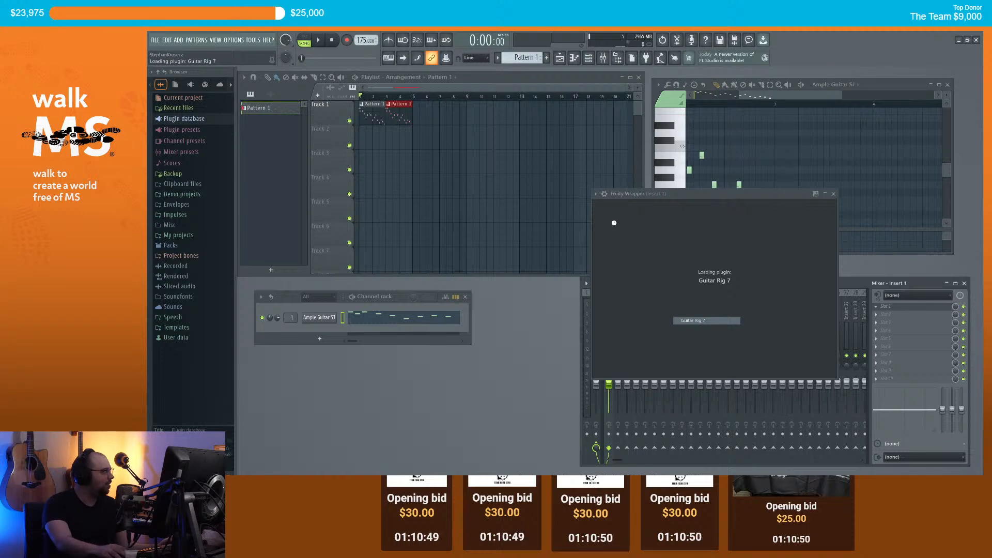
drag(715, 194, 430, 121)
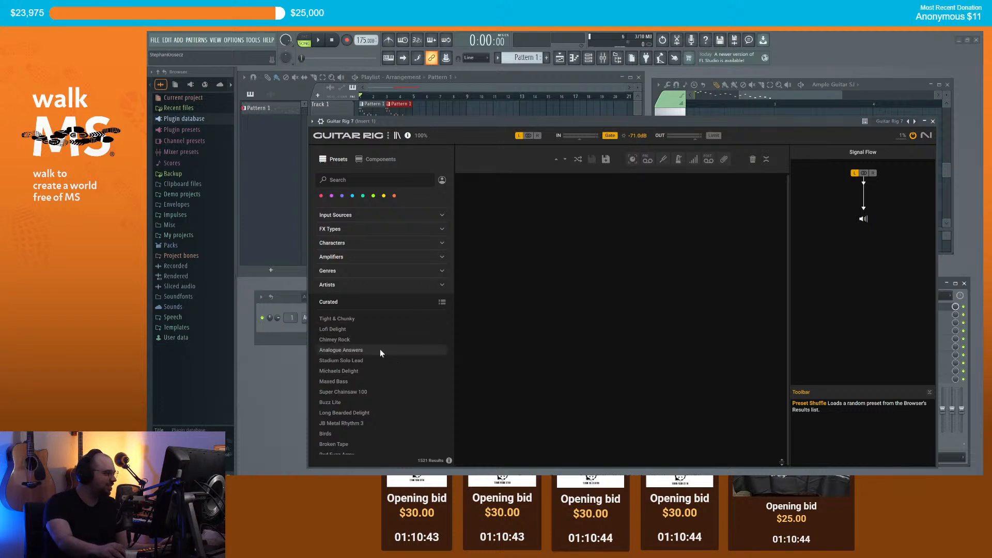
click(340, 271)
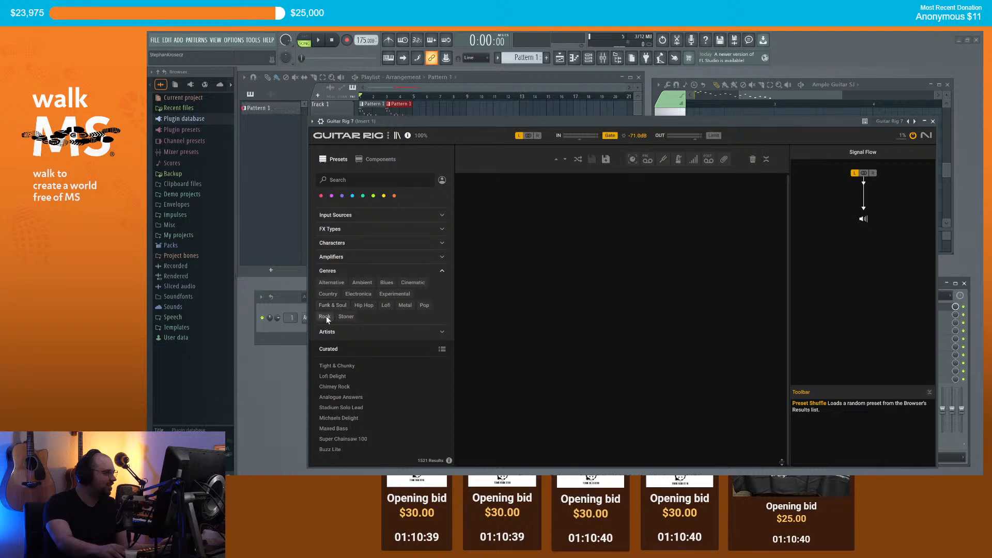
click(404, 306)
click(359, 365)
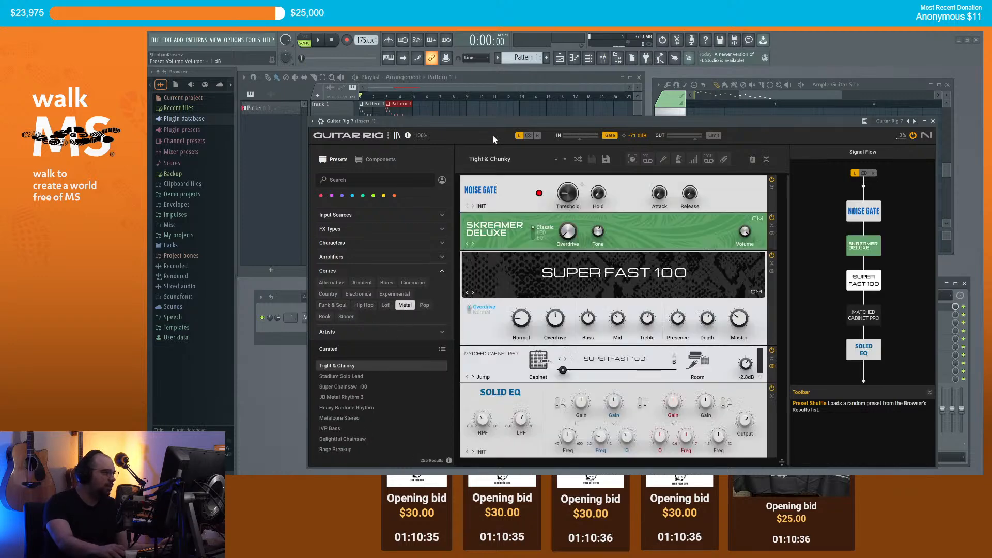
drag(478, 123, 493, 162)
key(space)
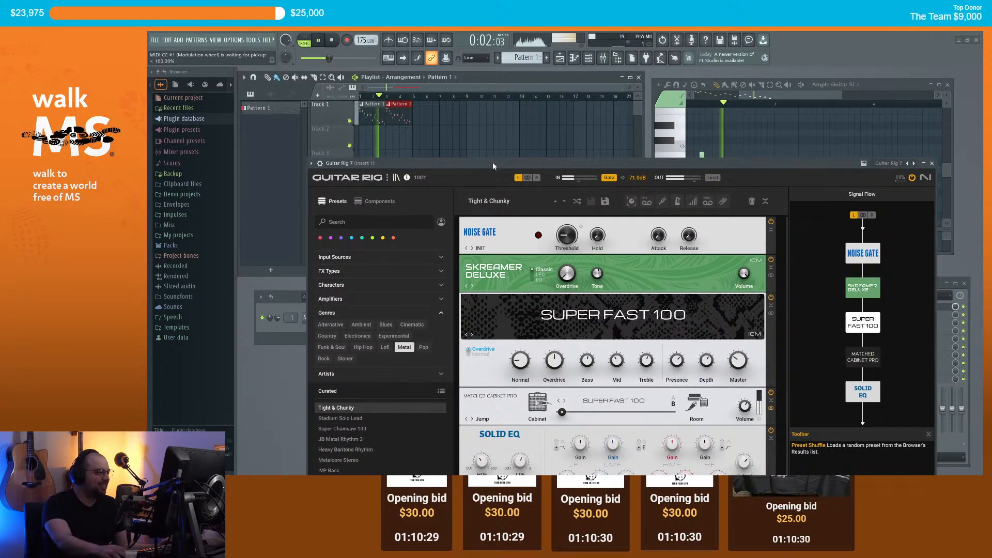
drag(647, 168, 636, 120)
key(space)
Step: Close Guitar Rig and delete the second Pattern 1 clip from the playlist
click(922, 116)
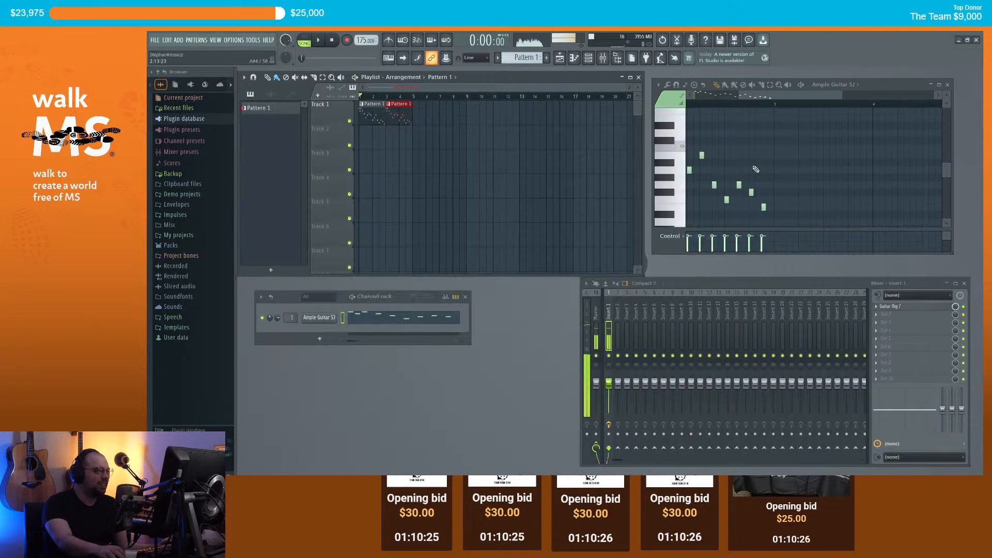
key(space)
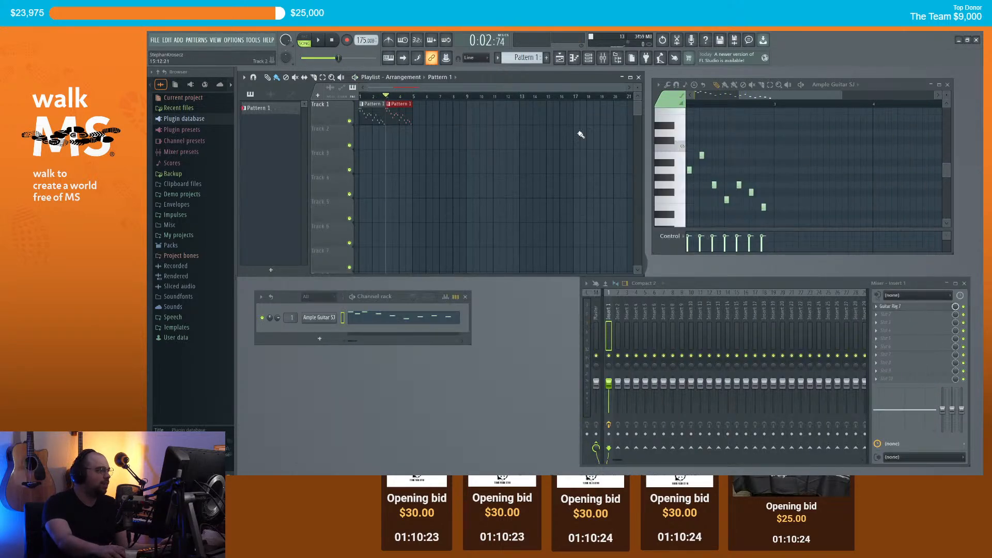
drag(764, 99, 716, 99)
right_click(402, 118)
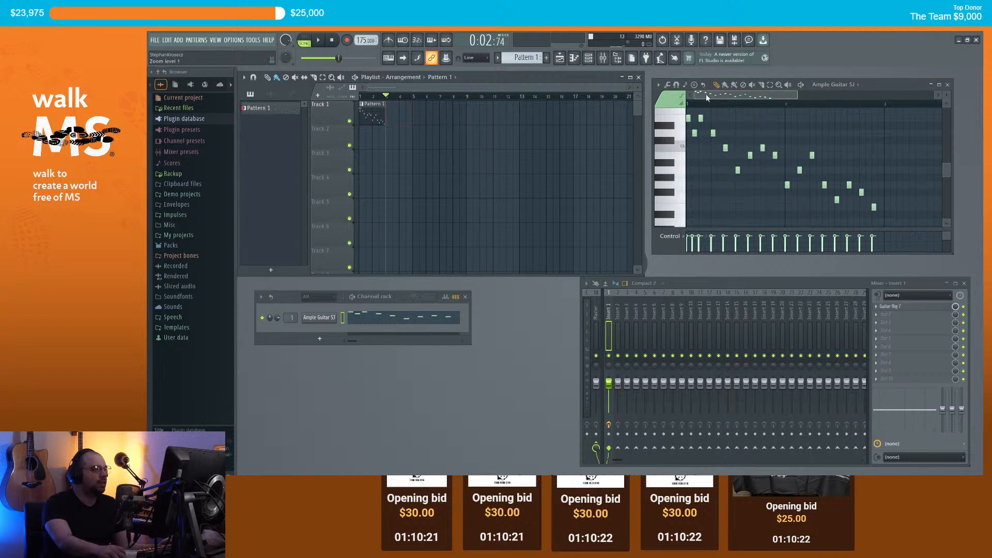
Step: Duplicate all guitar notes into bars 3–4 with Ctrl+A, Ctrl+B, then audition G4
key(ctrl+a)
key(ctrl+b)
scroll(863, 155, down, 2)
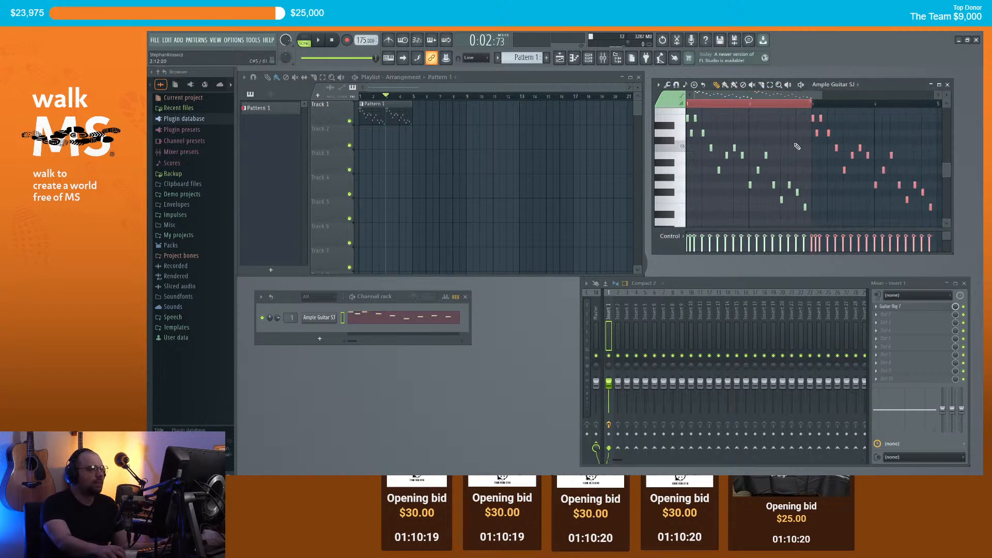
scroll(869, 186, up, 3)
click(825, 185)
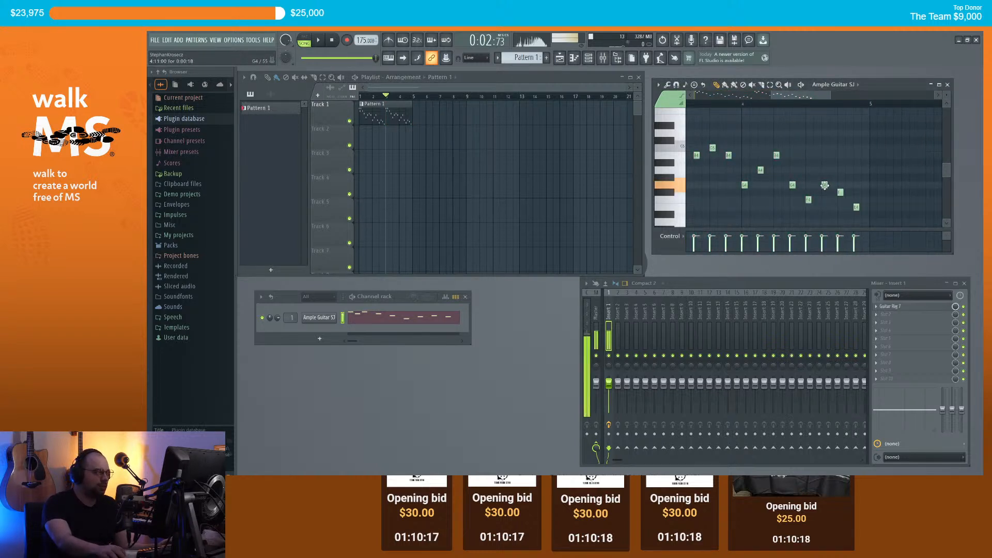
click(824, 185)
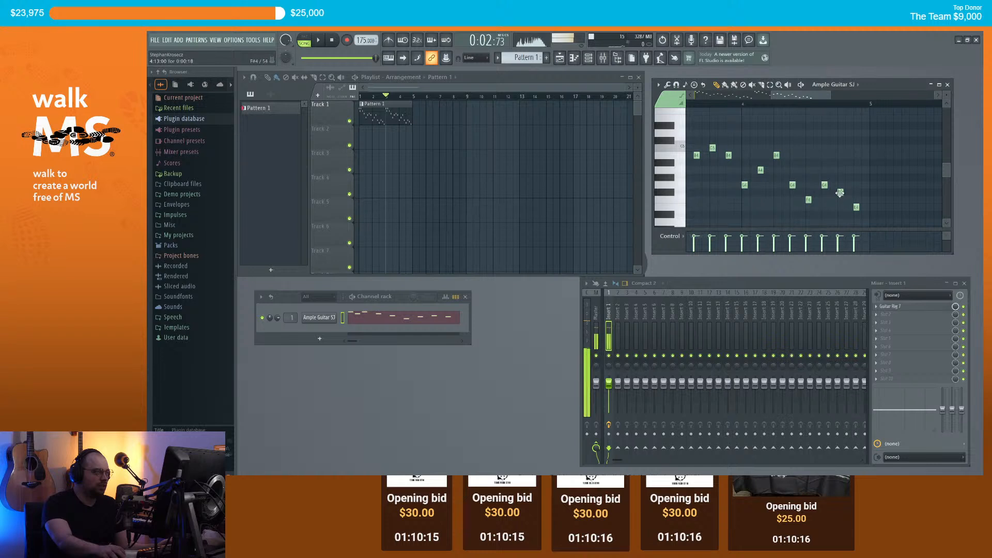
Step: Place a clip after Pattern 1 and make it unique as Pattern 2
scroll(854, 171, down, 3)
scroll(853, 171, down, 2)
key(space)
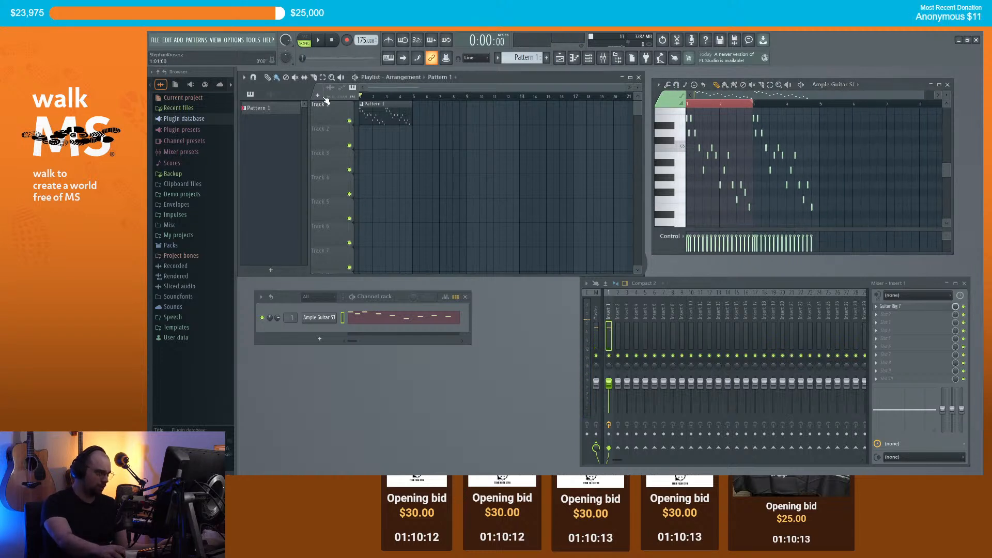
click(418, 117)
click(415, 104)
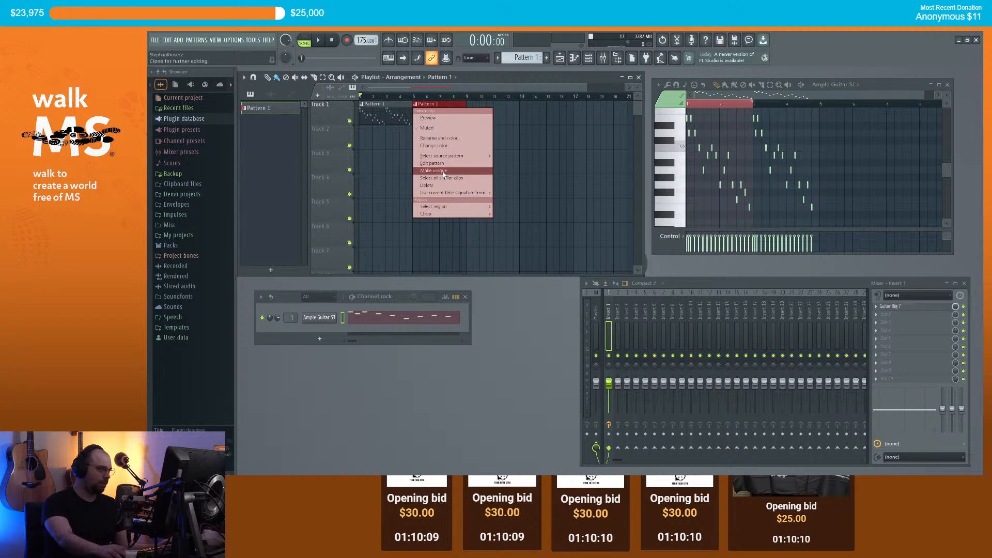
click(440, 171)
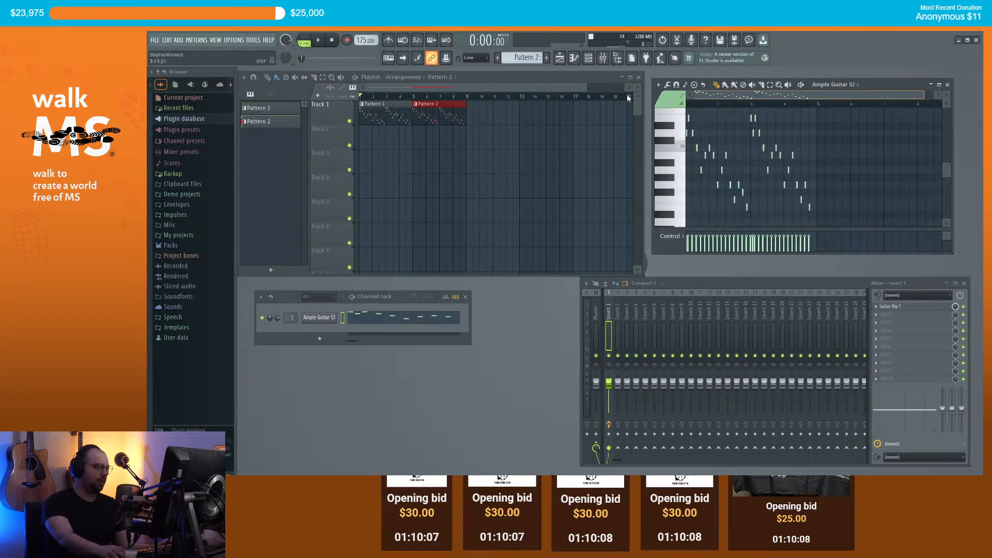
Step: Select all Pattern 2 notes, clone them, listen, then delete them
key(ctrl+a)
drag(695, 130, 697, 129)
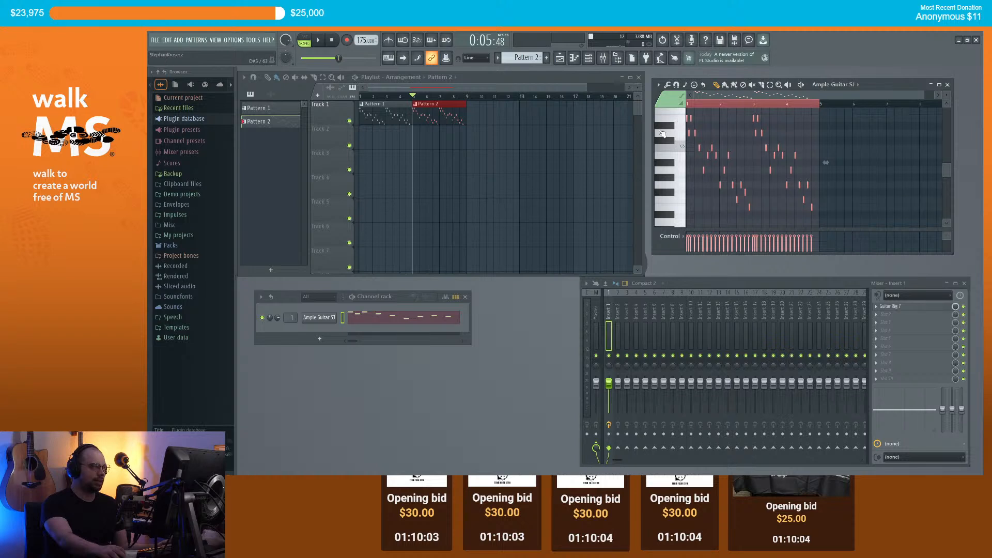
key(space)
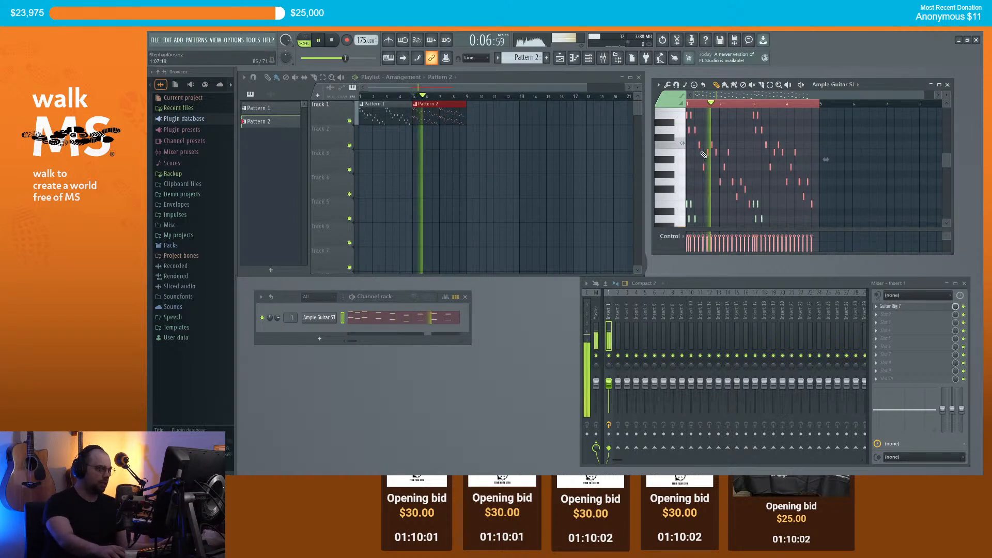
key(space)
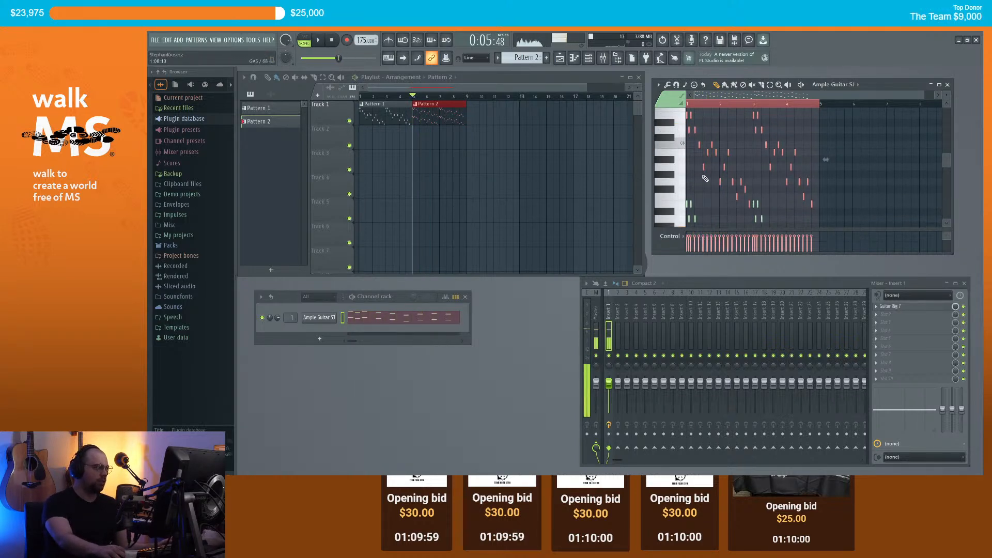
key(Delete)
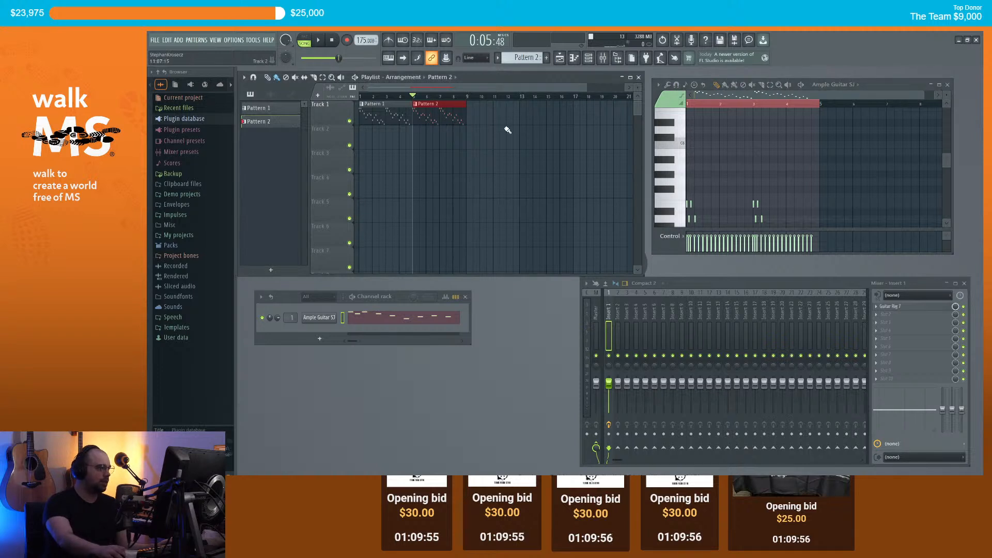
Step: Move Pattern 2 to Track 2, clear its notes, and paint Pattern 1 at bar 5
drag(426, 122, 426, 147)
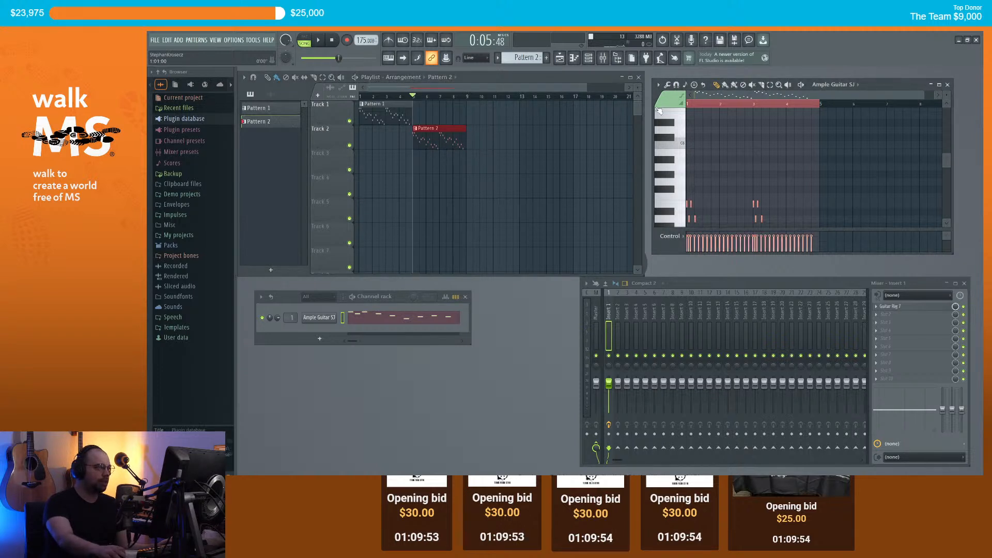
key(Delete)
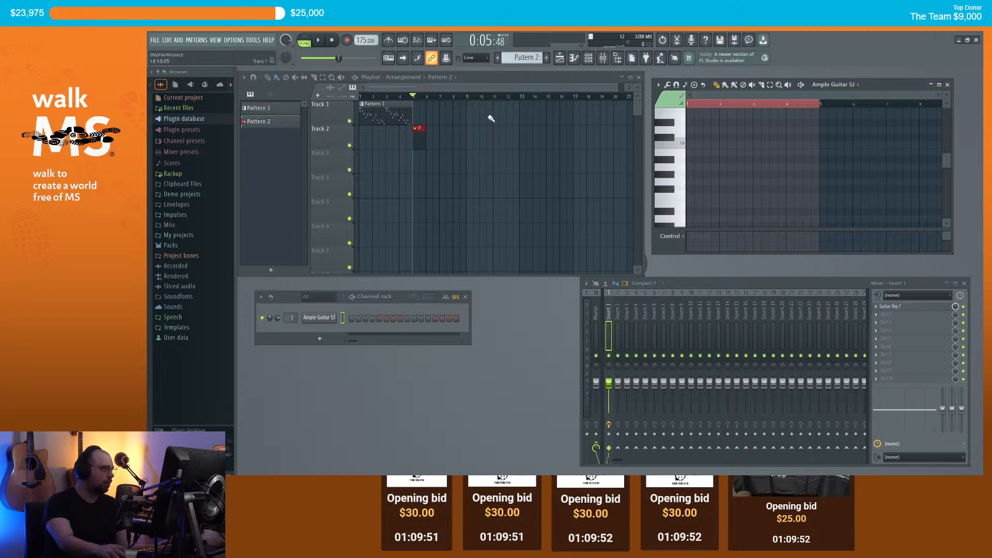
click(402, 109)
click(419, 111)
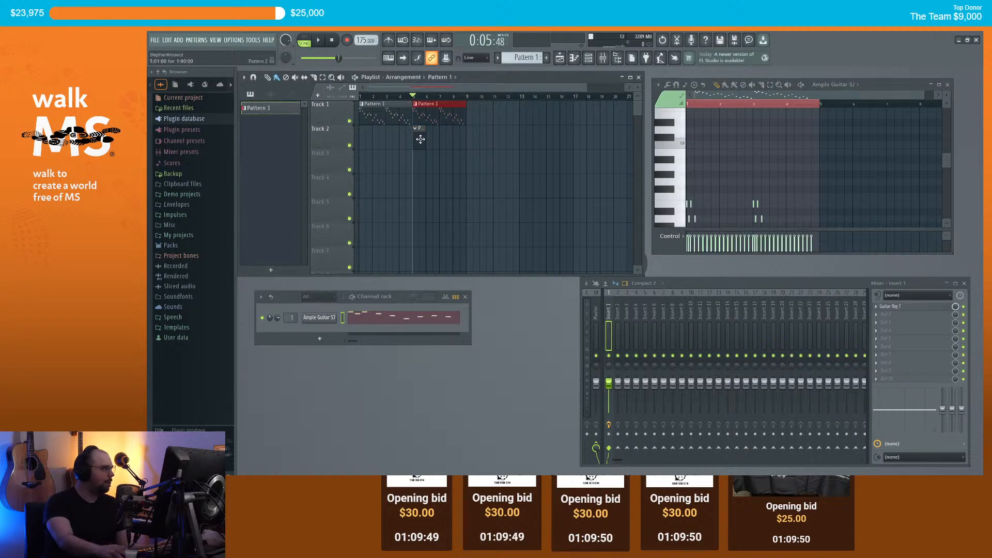
key(F4)
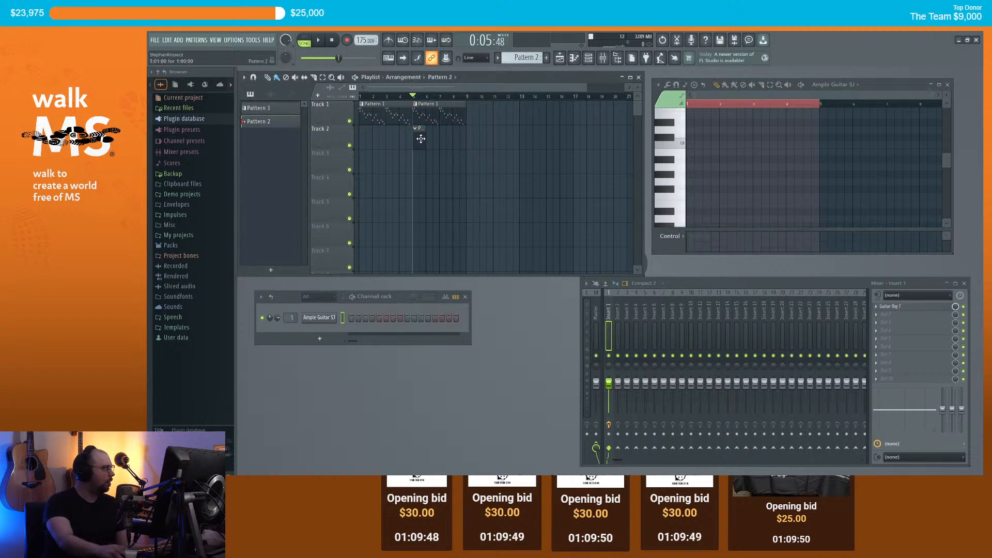
Step: Add a second Ample Guitar SJ channel routed to mixer insert 2
click(323, 340)
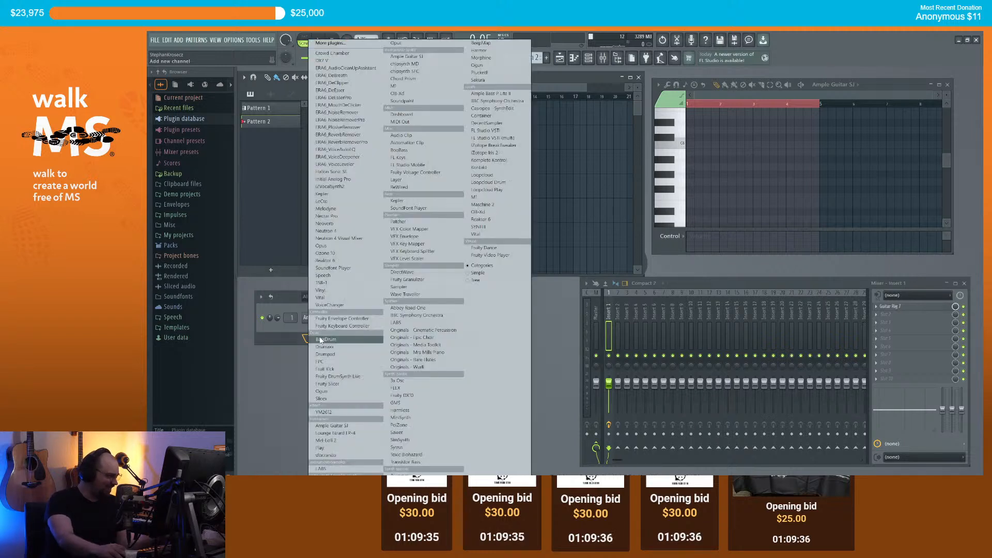
click(418, 62)
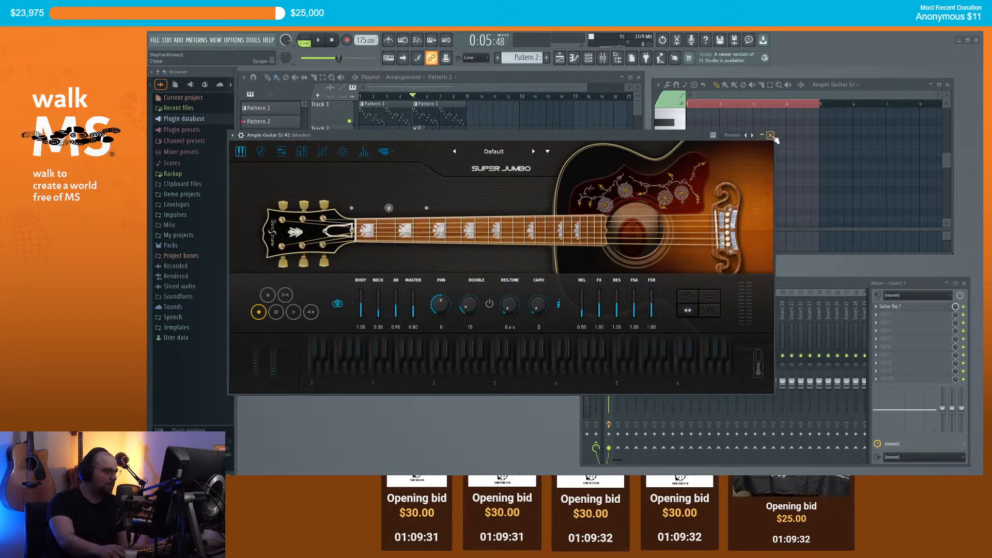
click(772, 136)
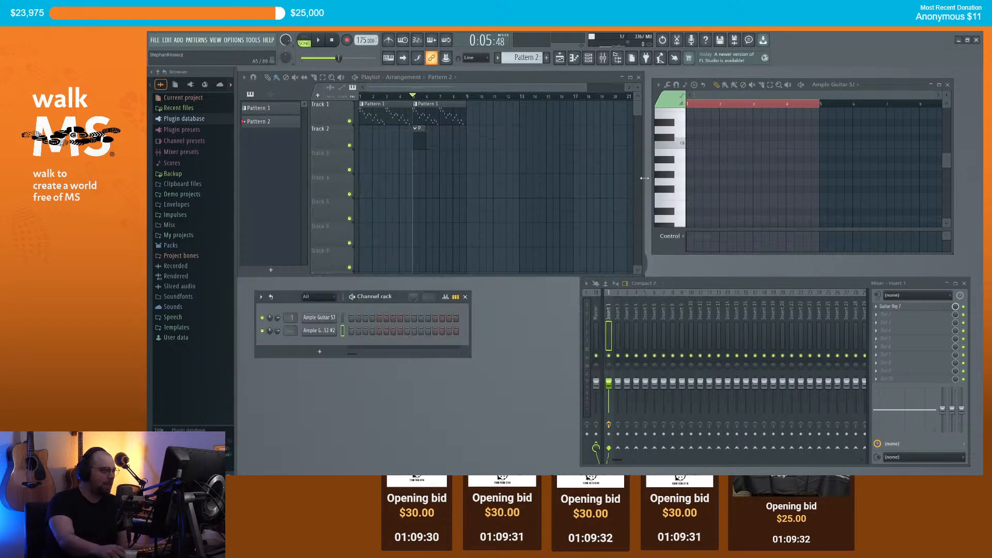
right_click(291, 333)
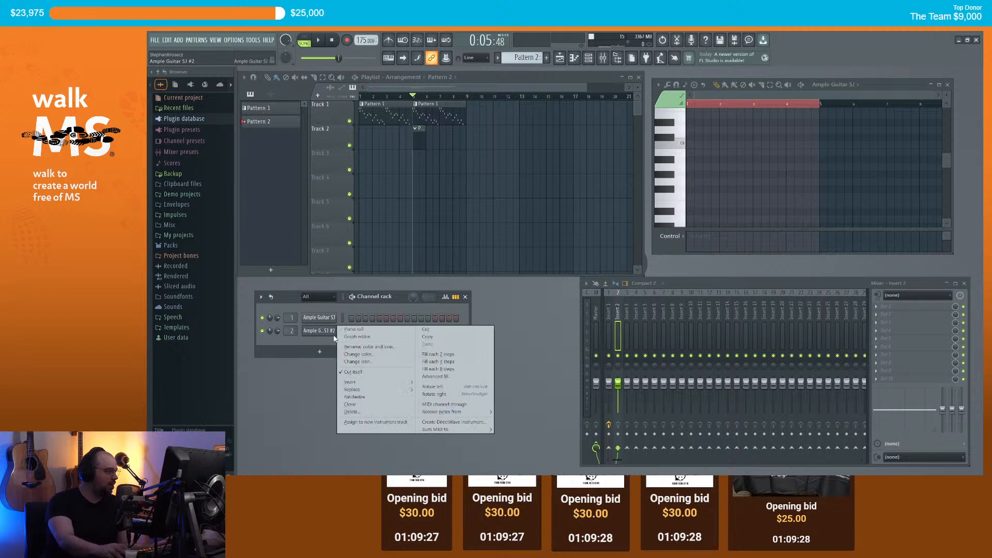
click(365, 327)
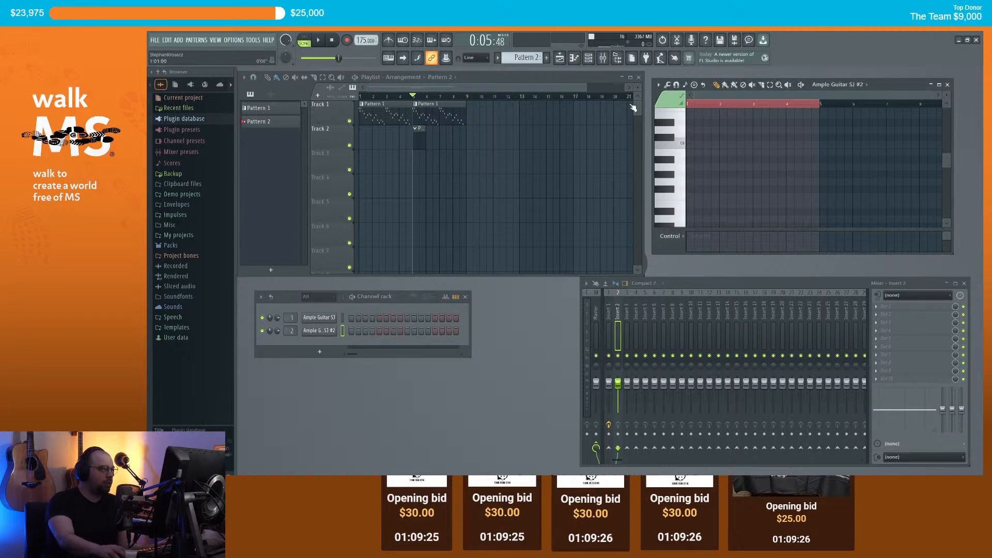
Step: Paste the lead notes into Pattern 2 and play both guitars
key(ctrl+v)
scroll(726, 161, down, 3)
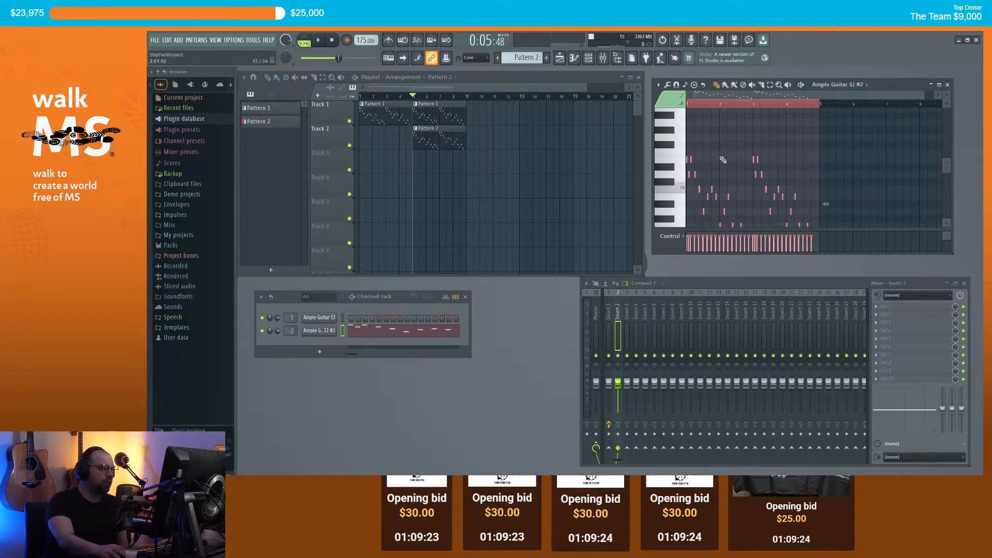
key(space)
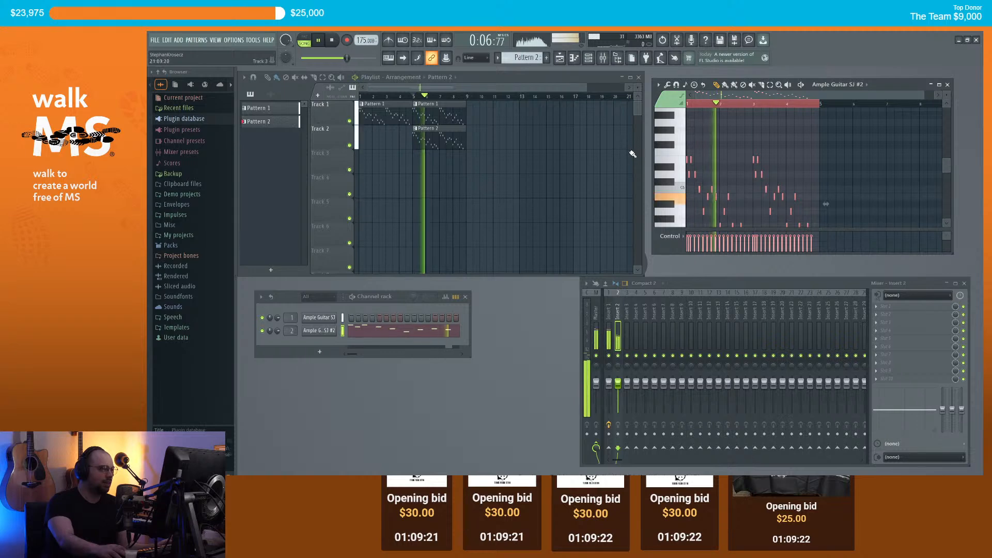
scroll(640, 161, down, 3)
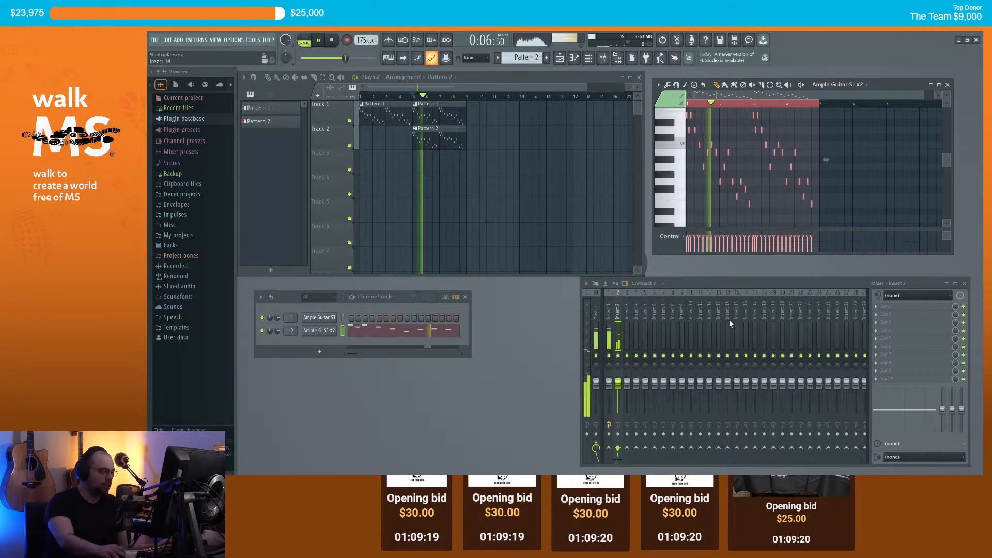
click(610, 315)
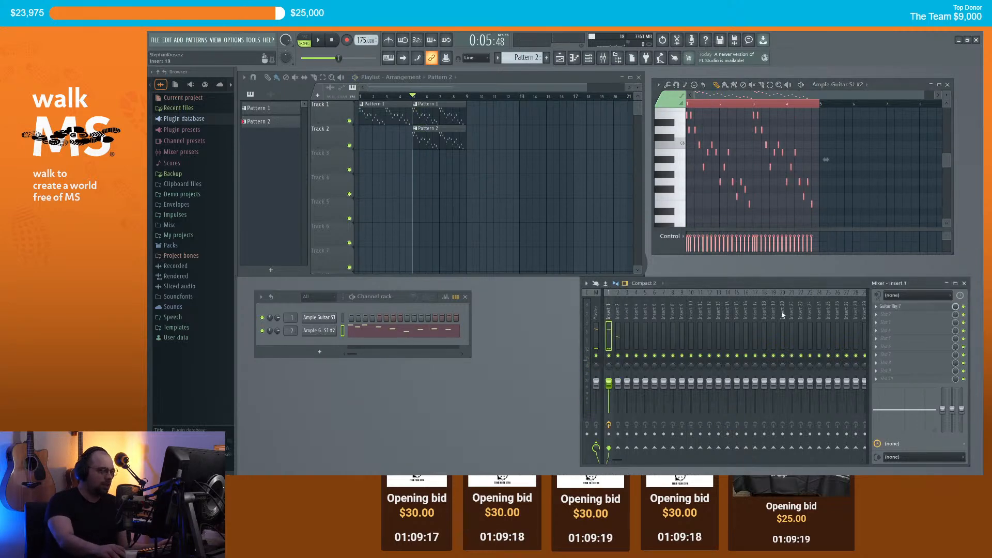
Step: Open Insert 1's Guitar Rig 7, turn off the Matched Cabinet Pro stage, and listen
click(889, 308)
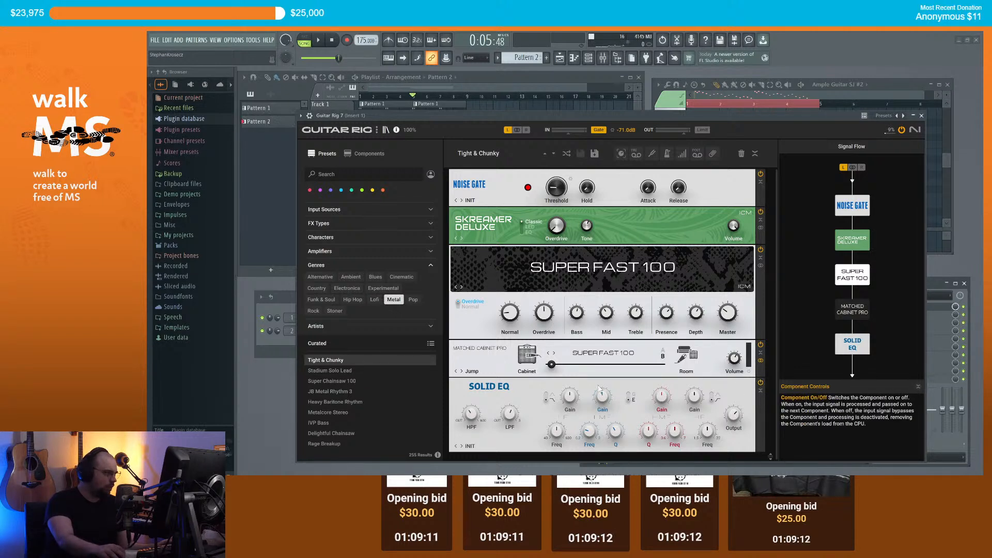
click(760, 343)
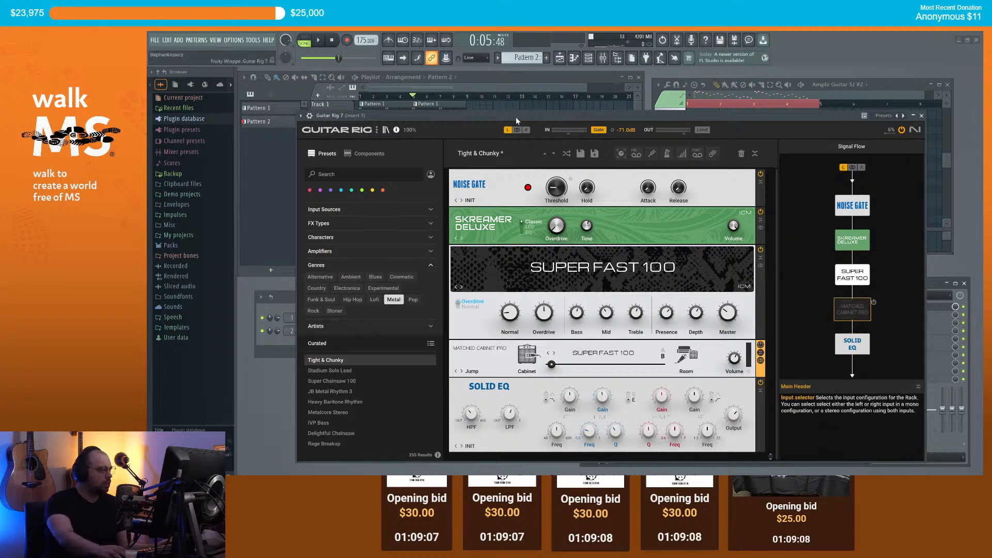
key(space)
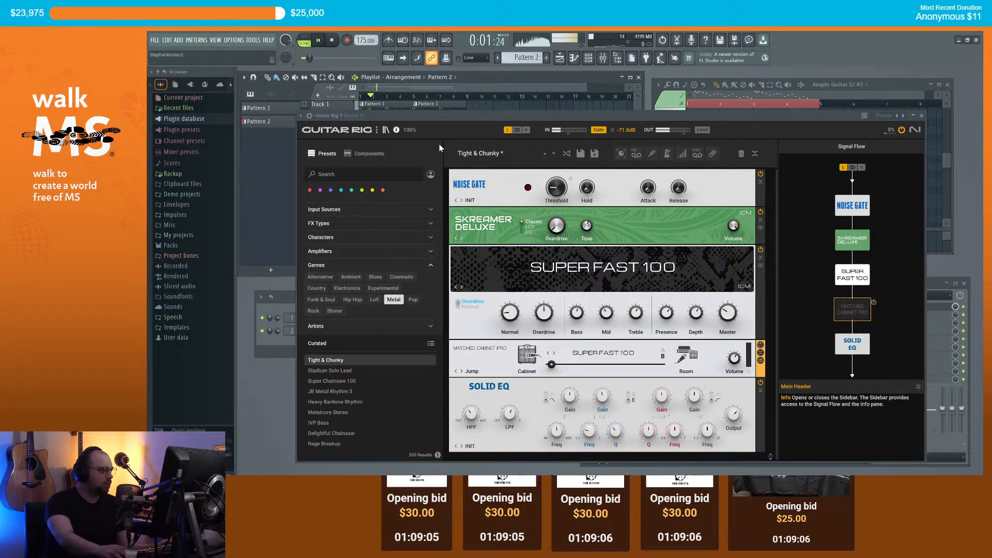
key(space)
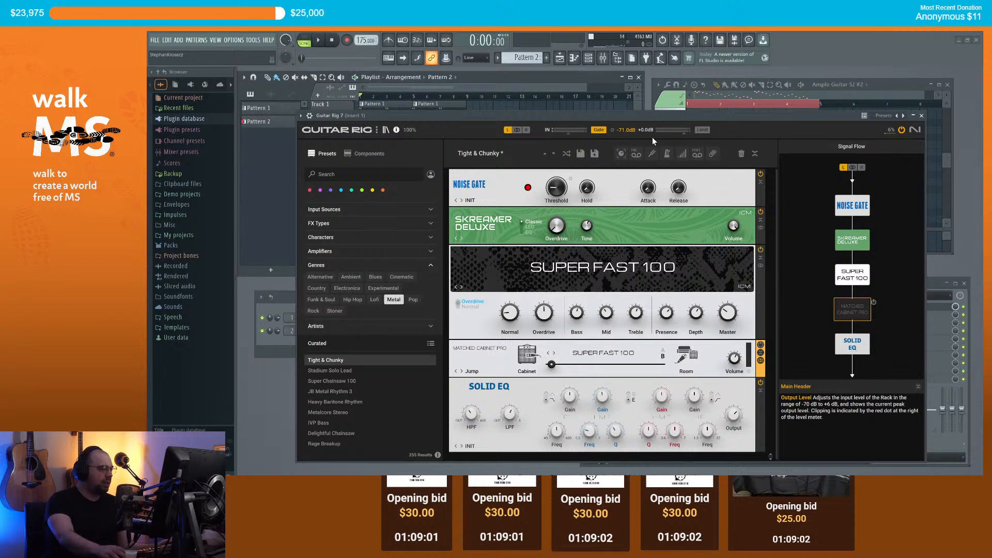
Step: Load the Stadium Solo Lead preset in Guitar Rig 7, play it, then close the window
click(347, 371)
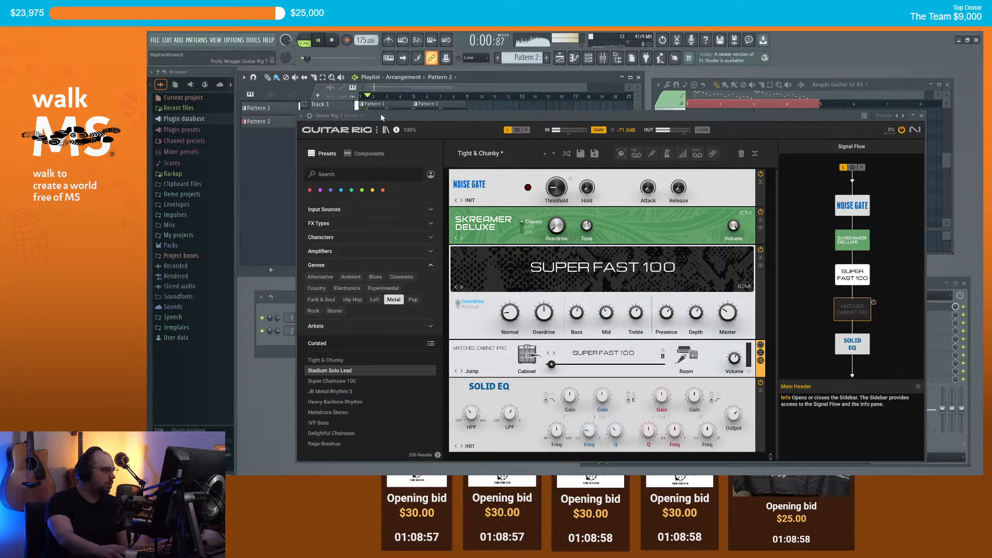
double_click(352, 370)
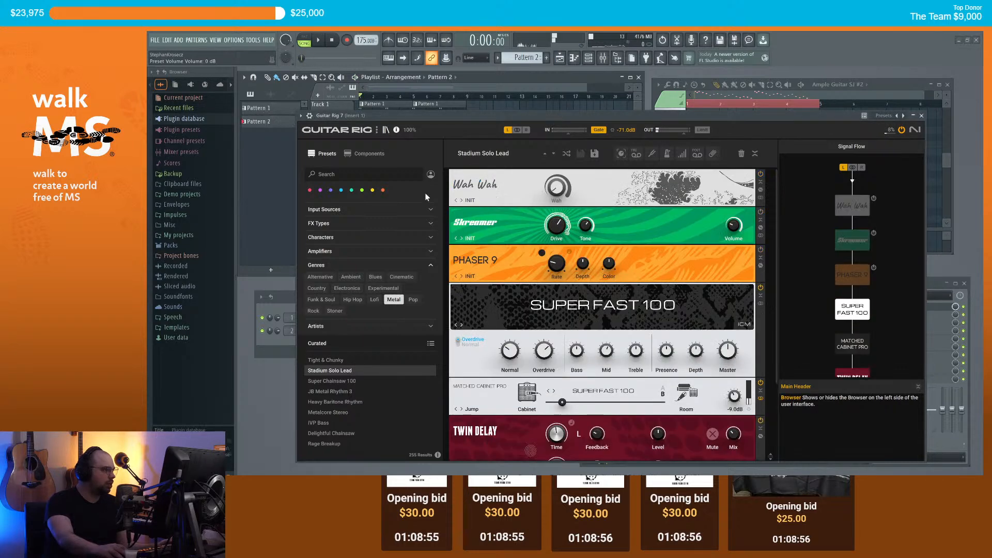
drag(445, 116, 431, 117)
key(space)
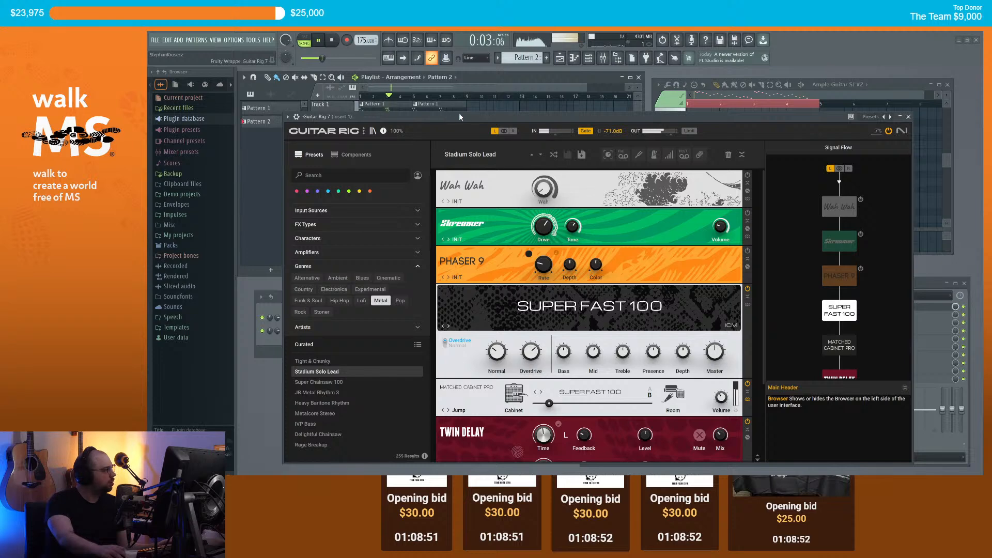
drag(535, 113, 556, 117)
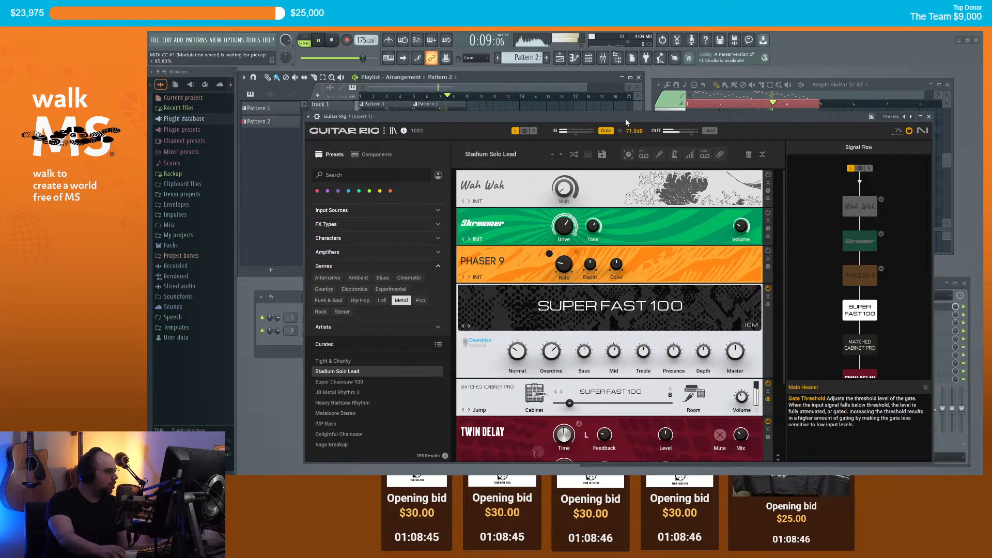
key(space)
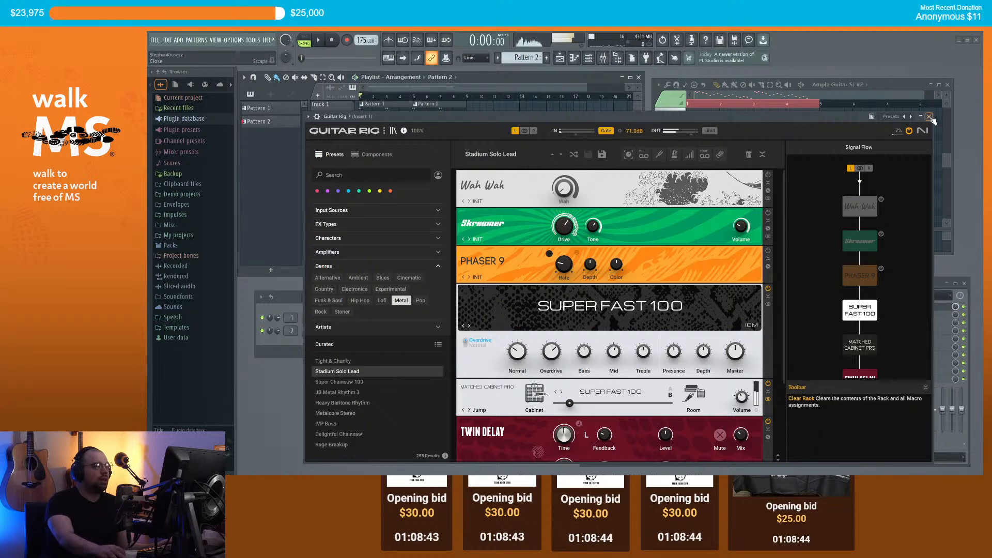
click(931, 118)
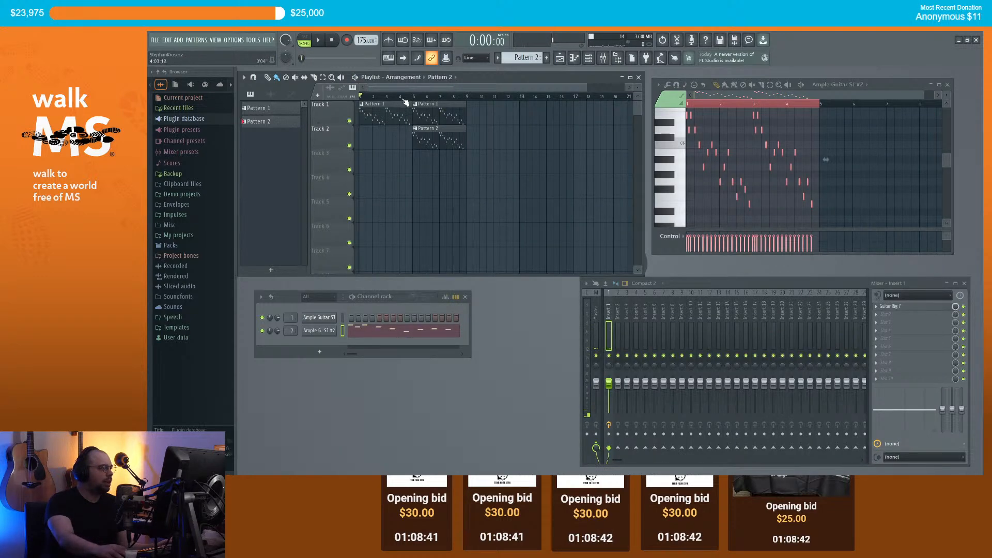
Step: Put Guitar Rig 7 with Metal preset Stadium Solo Lead on Insert 2, then play from bar 5
click(619, 311)
click(882, 309)
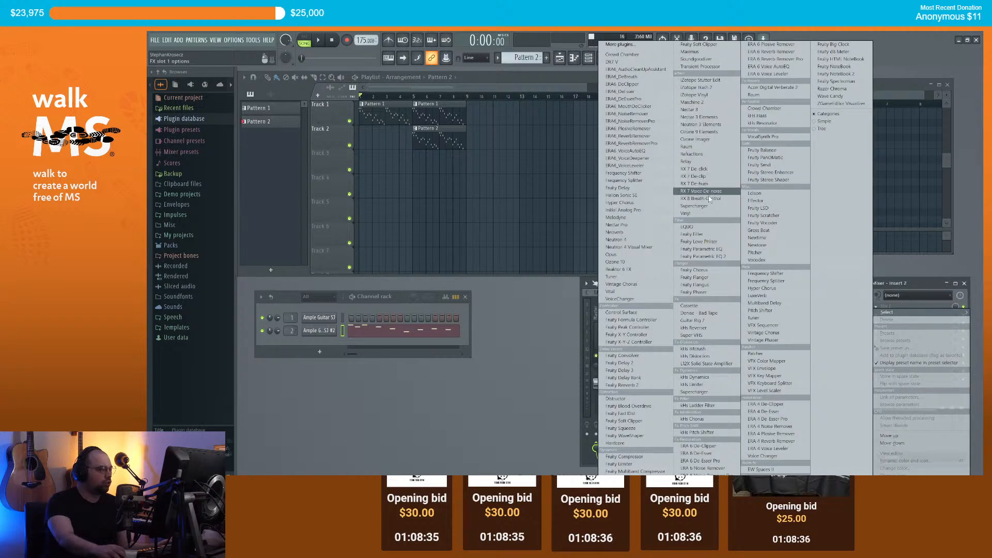
click(709, 322)
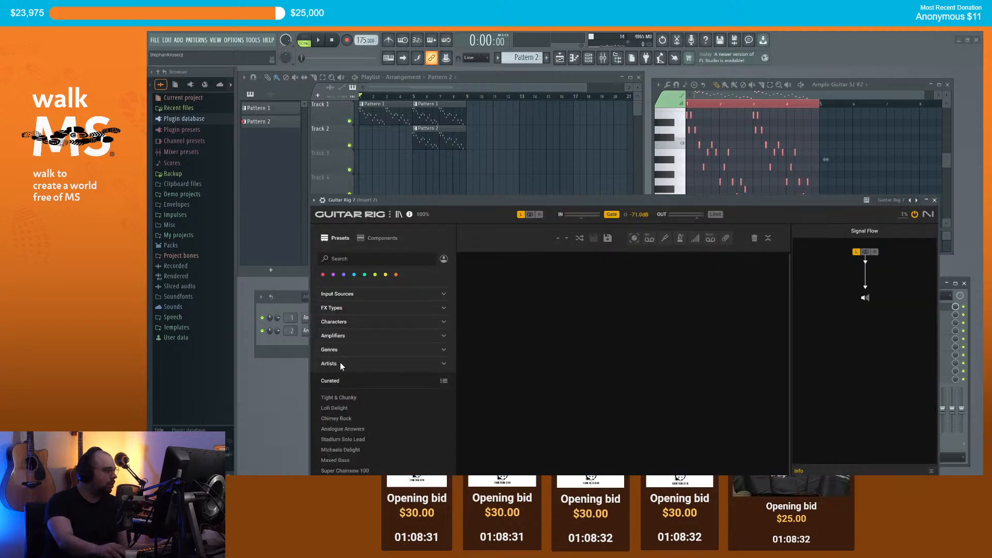
click(331, 350)
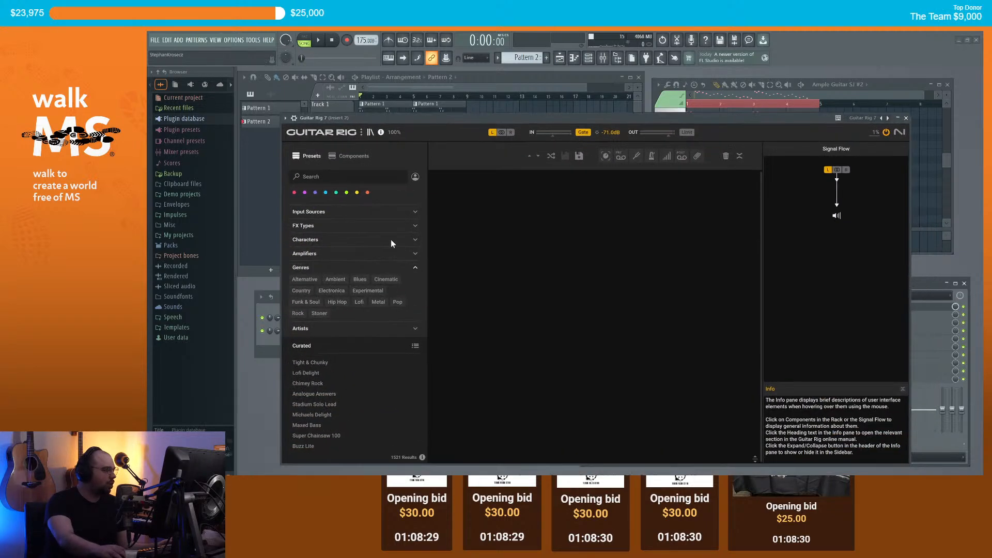
click(376, 304)
click(329, 373)
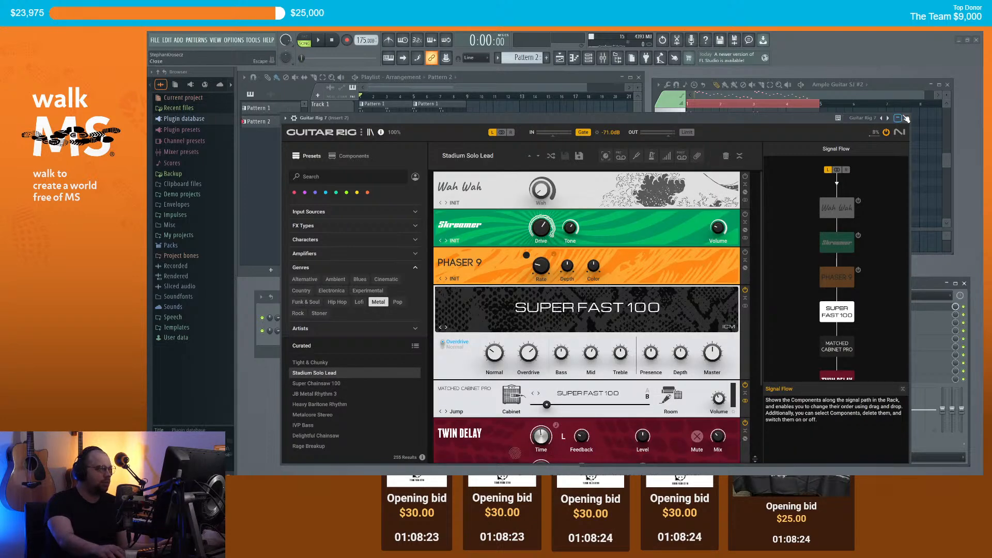
click(906, 119)
click(417, 98)
key(space)
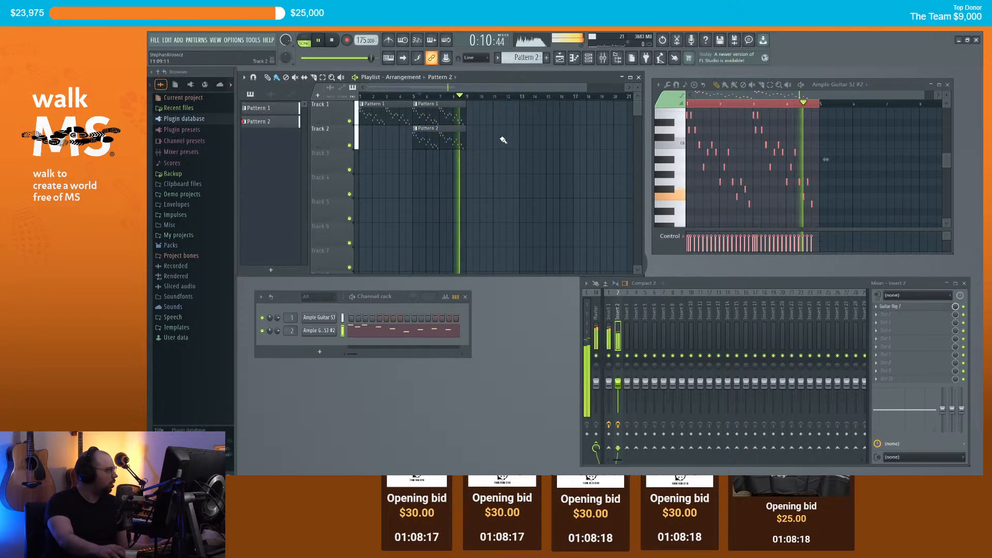
Step: Stop, replay the song from the beginning, then stop again
key(space)
scroll(458, 108, down, 2)
drag(400, 97, 332, 94)
key(space)
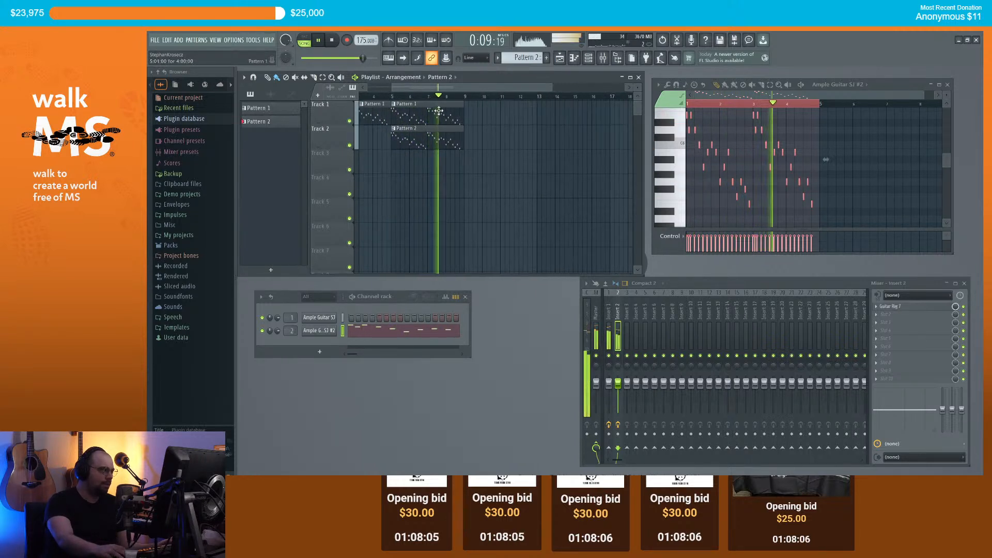
scroll(464, 90, up, 2)
key(space)
scroll(461, 128, up, 2)
scroll(464, 128, down, 3)
mouse_move(459, 88)
mouse_down()
mouse_move(390, 86)
mouse_move(475, 89)
mouse_up()
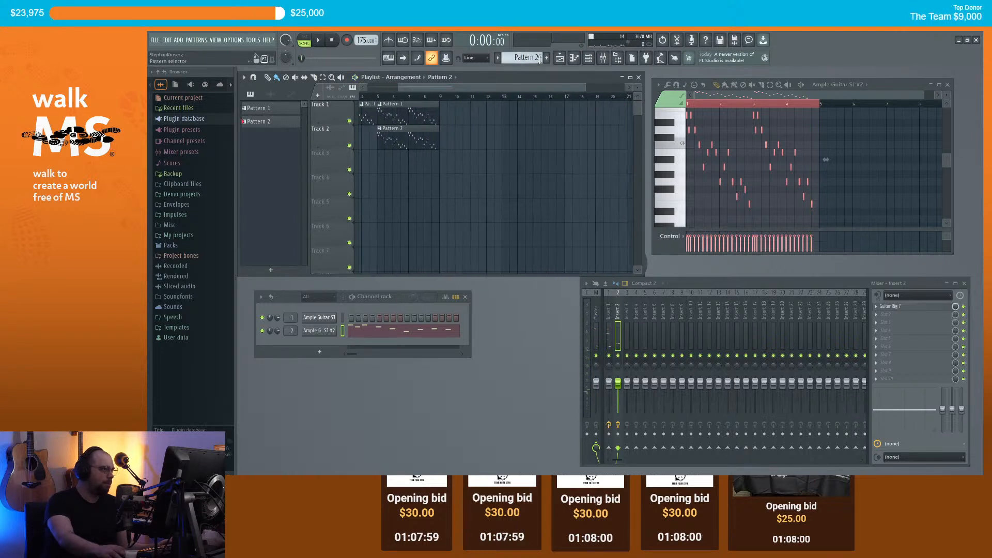
Step: Create Pattern 3 at bar 9 on Track 1 and open Ample Guitar SJ's piano roll
click(546, 58)
click(445, 112)
click(441, 96)
right_click(328, 315)
click(355, 316)
drag(690, 196, 660, 222)
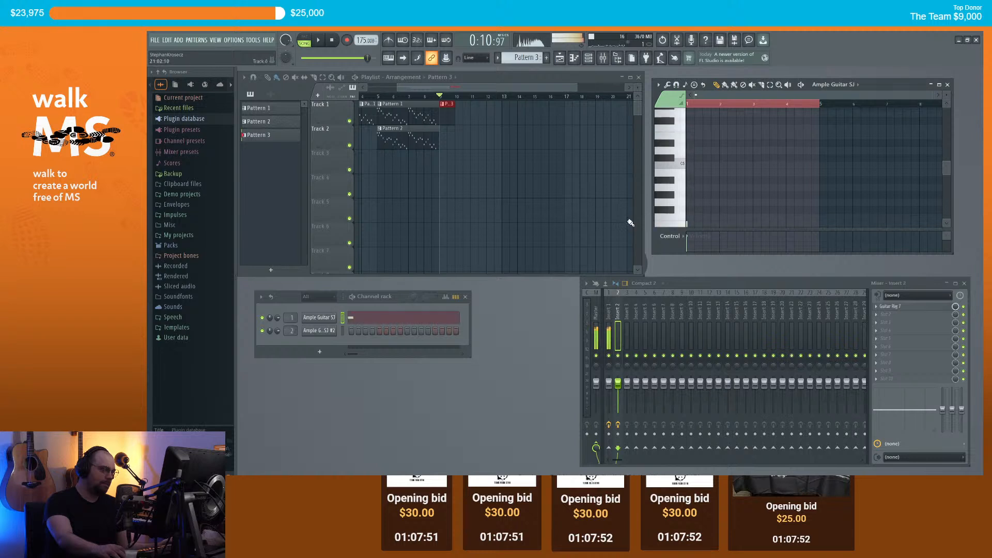
Step: Open Save As and enter the project name charity4_metalsucc
key(ctrl+s)
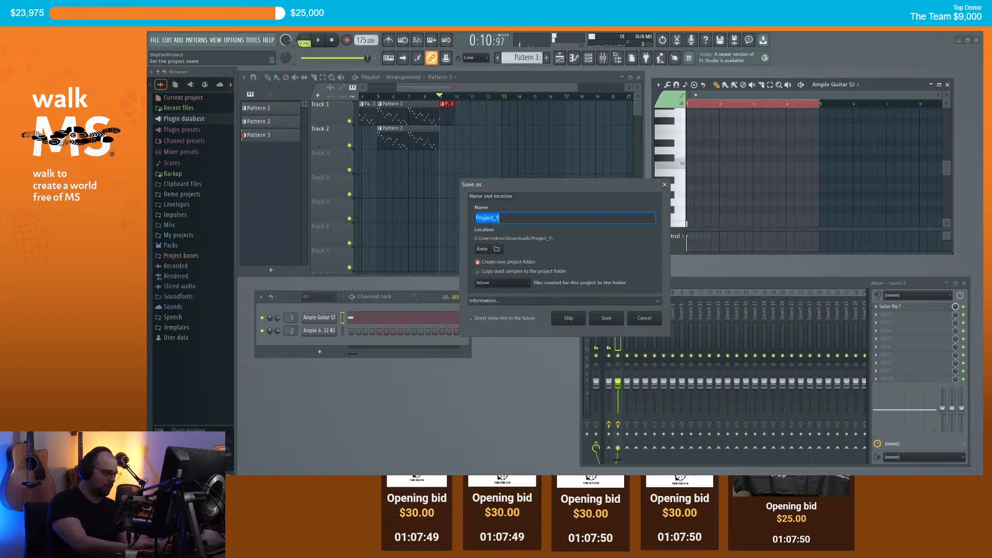
text(ch)
text(air)
key(BackSpace)
key(BackSpace)
text(rity4_)
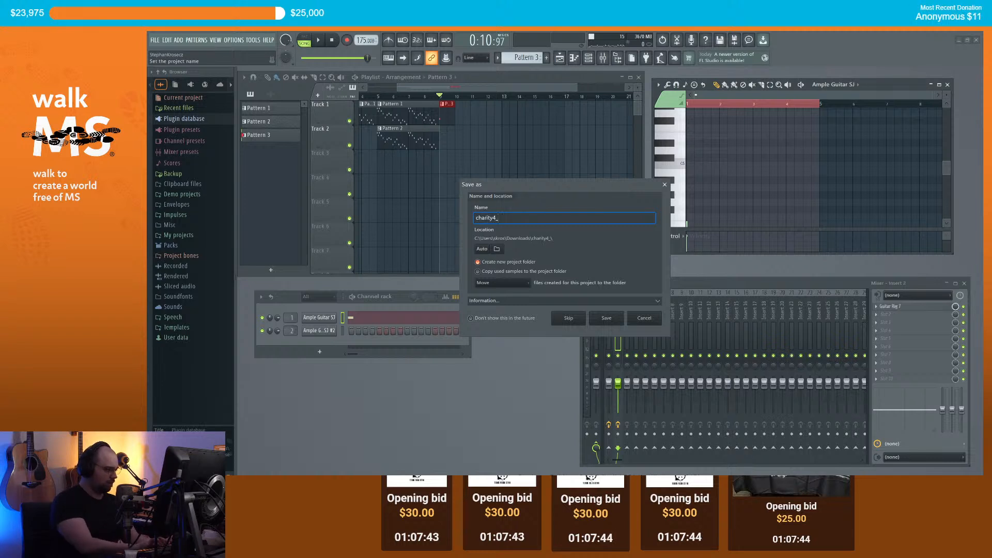
text(metalsucc)
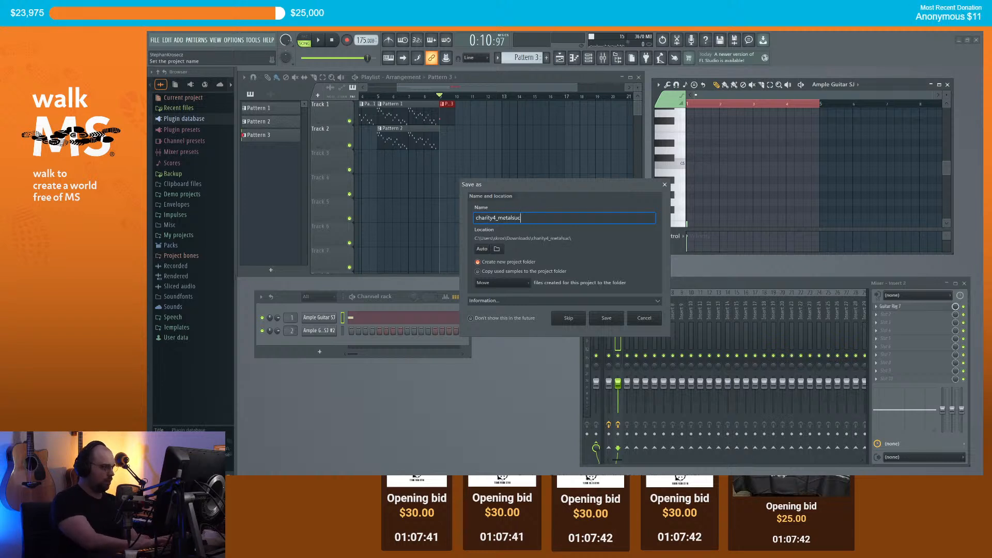
Step: Save the project as charity4_metalsucc.flp and briefly play Pattern 3 from bar 9
click(606, 318)
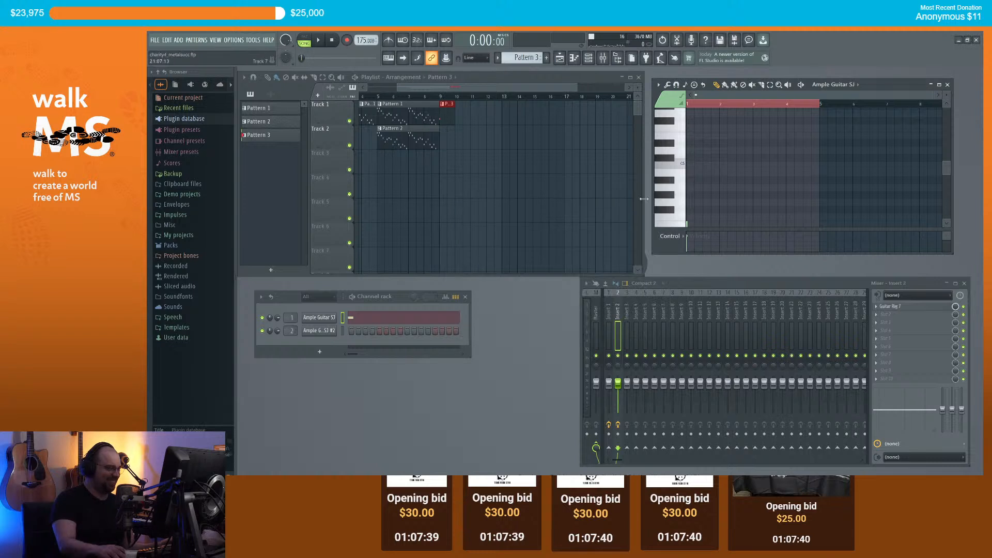
drag(693, 104, 615, 106)
key(space)
key(space)
scroll(704, 177, down, 3)
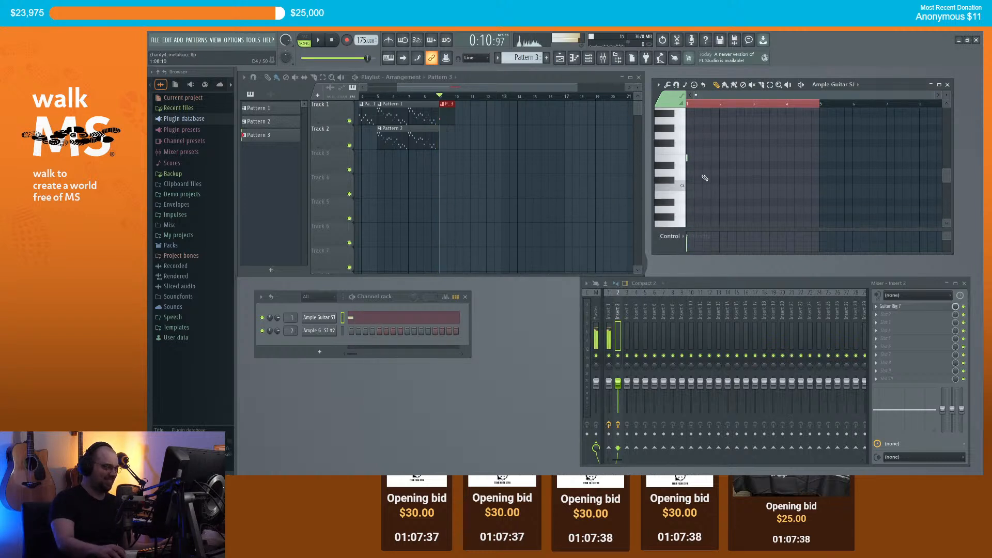
scroll(705, 173, up, 3)
Step: Place three short notes at Pattern 3's start, nudging the second later, then select Insert 1
click(689, 158)
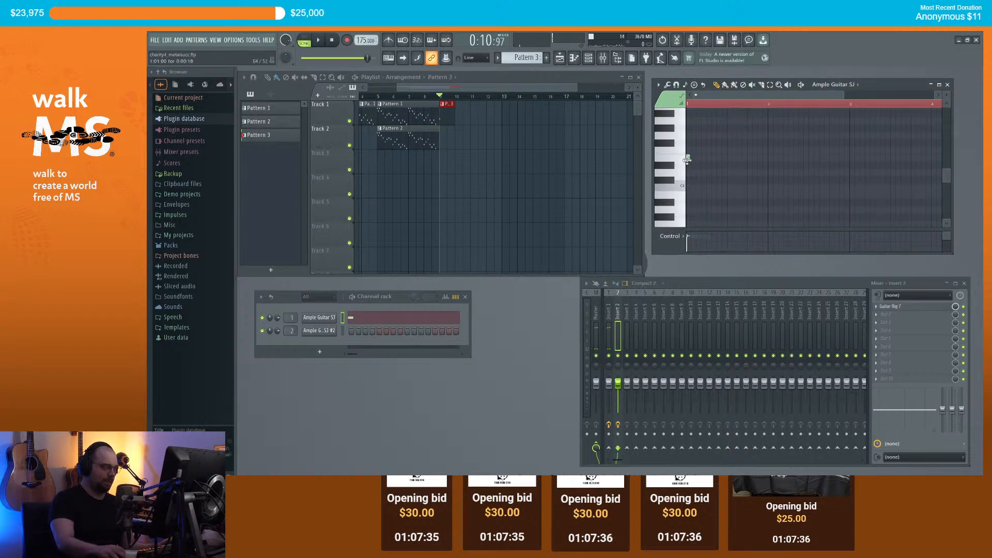
click(698, 149)
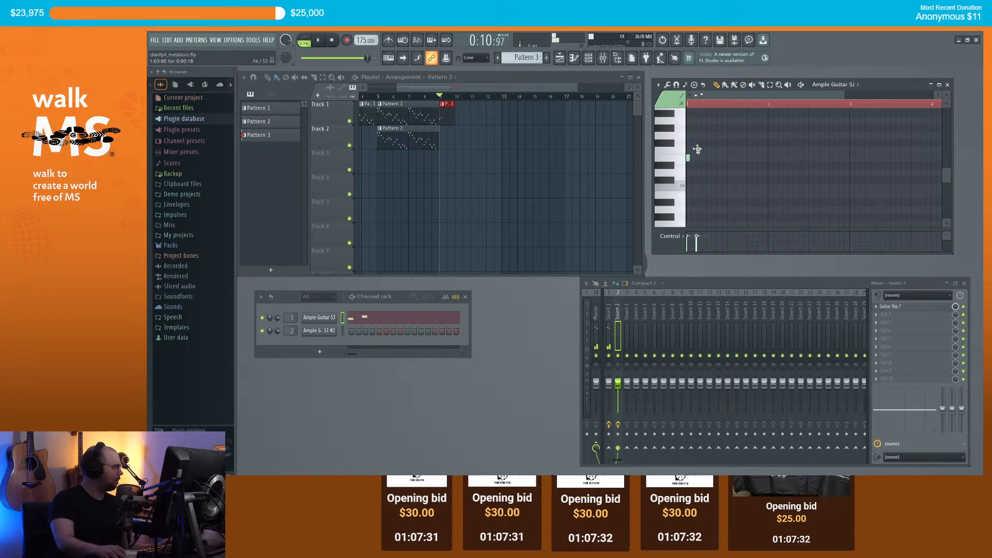
mouse_move(698, 151)
mouse_down()
mouse_move(708, 151)
mouse_move(698, 152)
mouse_up()
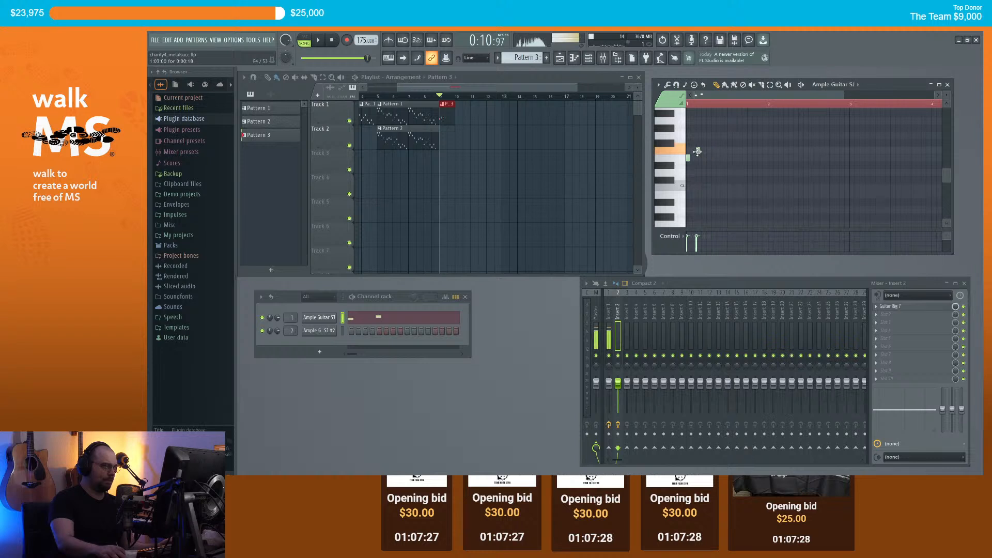
click(709, 158)
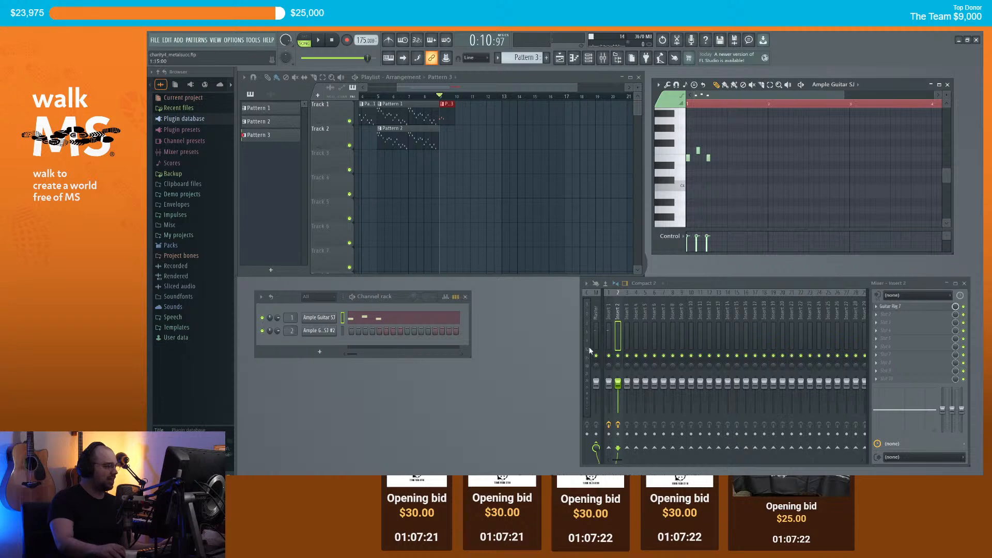
click(608, 318)
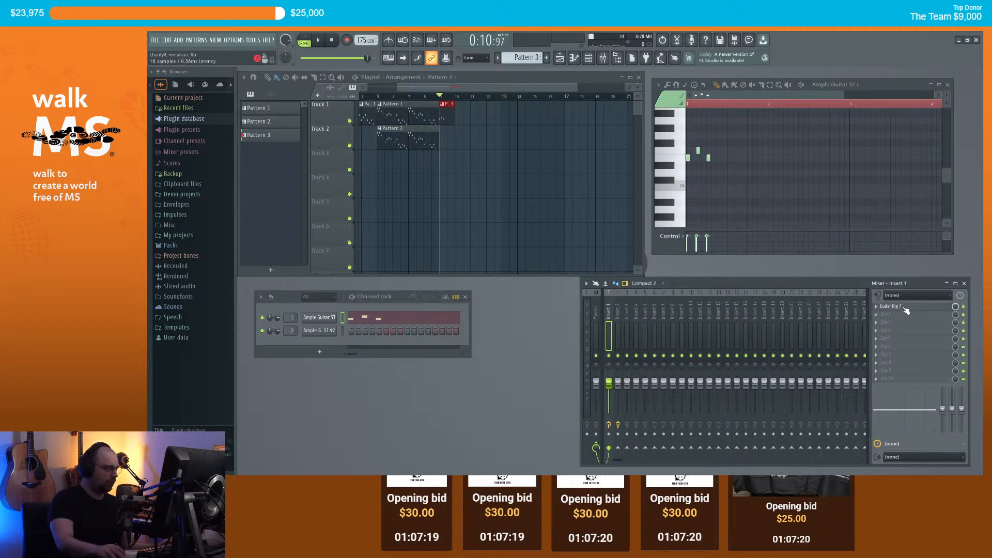
Step: In Insert 1's Guitar Rig 7, bypass Matched Cabinet Pro while keeping Twin Delay on, then open the next slot's effect list
click(901, 307)
scroll(779, 305, down, 3)
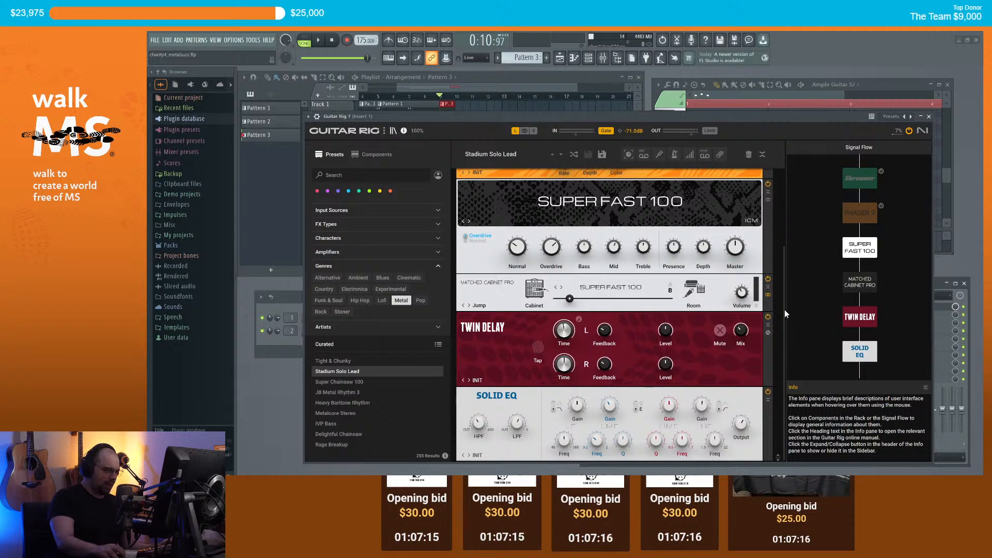
click(769, 318)
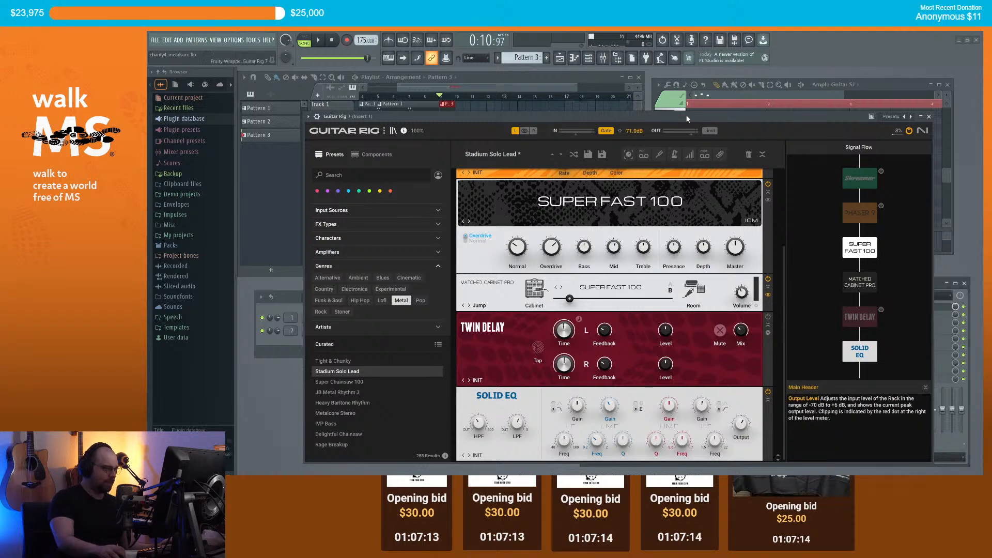
drag(386, 98, 333, 103)
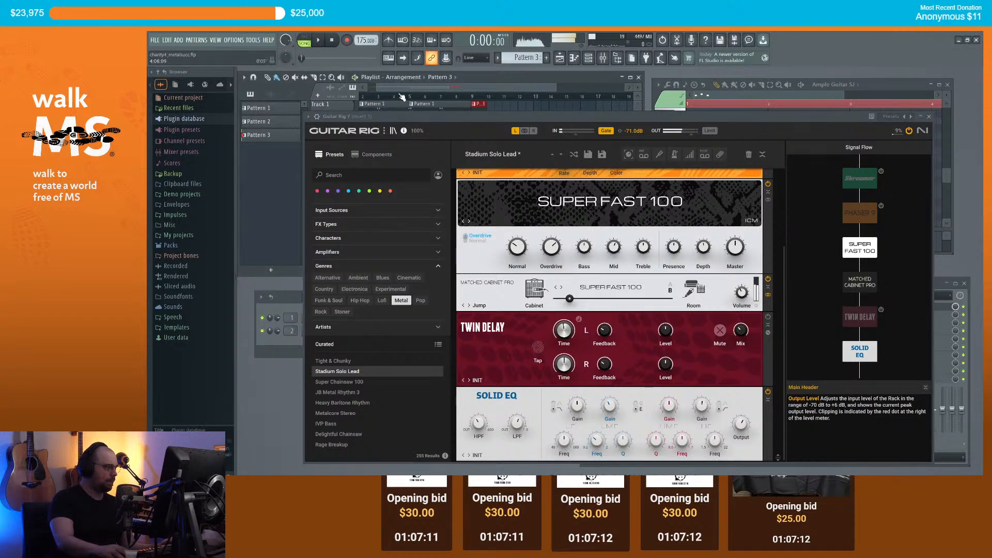
click(768, 278)
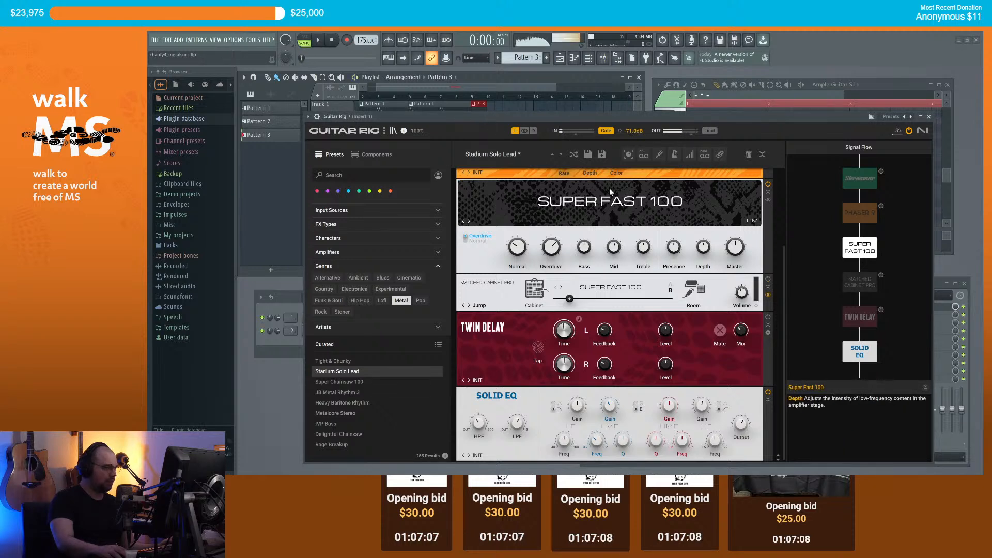
click(768, 316)
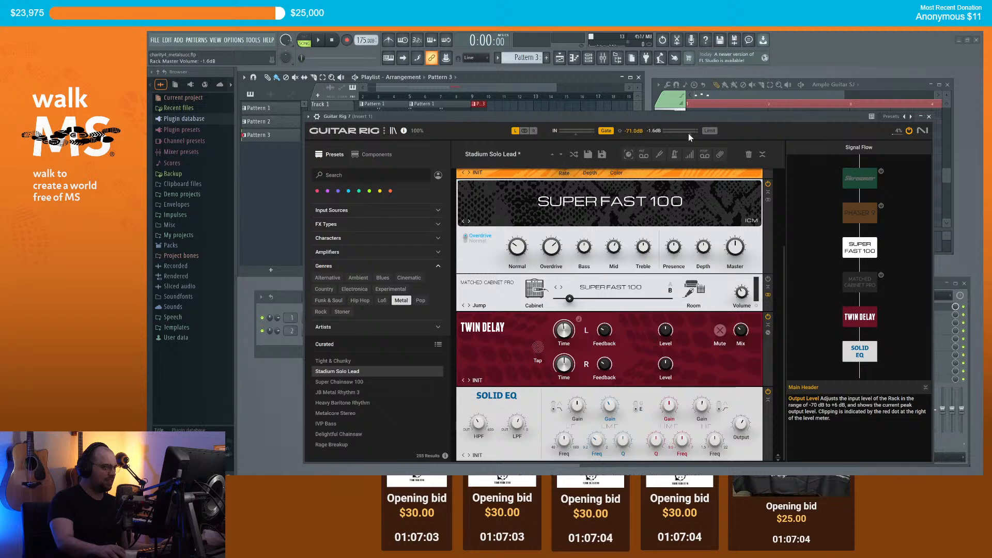
click(928, 118)
click(879, 310)
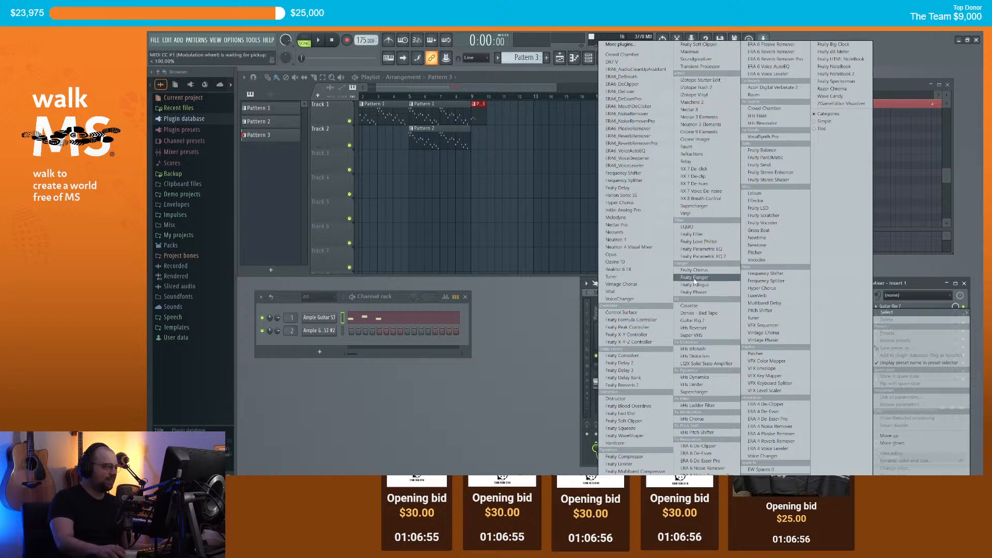
Step: Load Fruity Parametric EQ 2 on Insert 1 and make band 7 a low-pass filter with a lowered cutoff
click(718, 257)
right_click(414, 209)
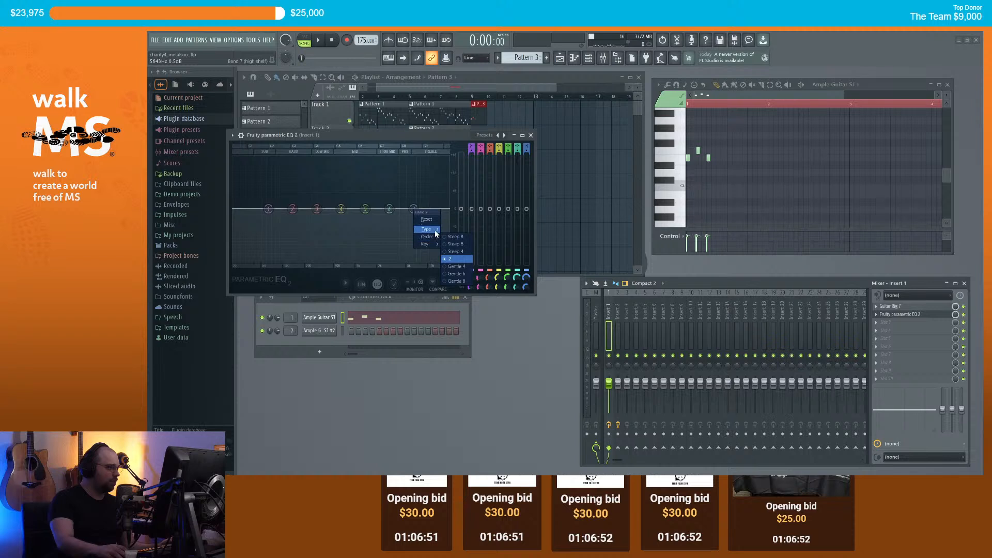
click(448, 238)
drag(414, 209, 384, 209)
drag(438, 143, 481, 198)
Step: Audition the low-pass during playback, raise its cutoff slightly, then bring Guitar Rig 7 back up
key(space)
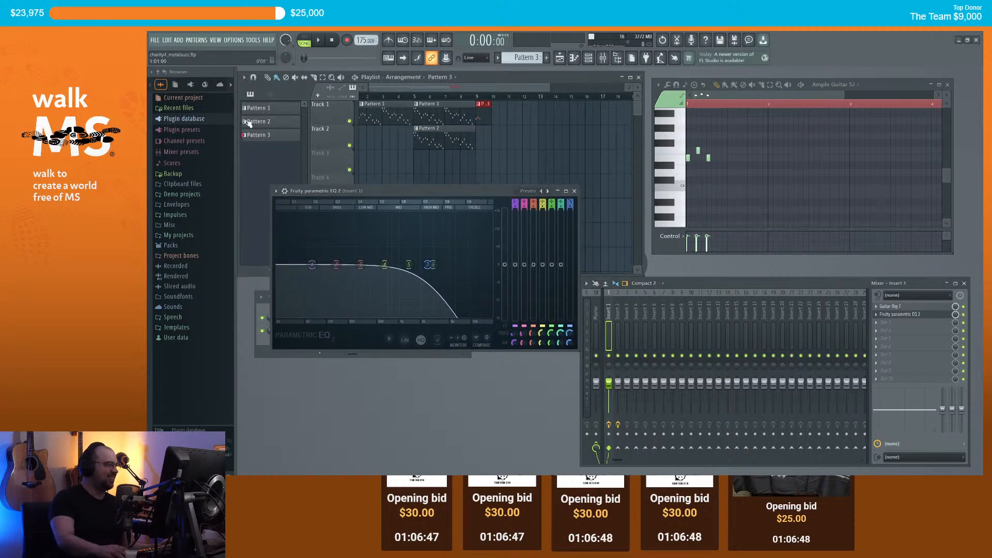
drag(434, 265, 430, 265)
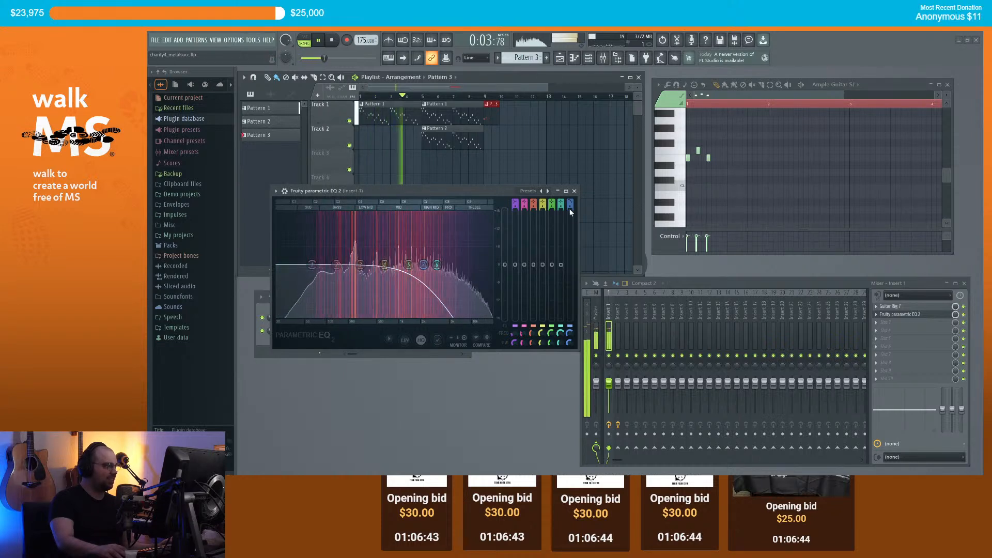
click(574, 190)
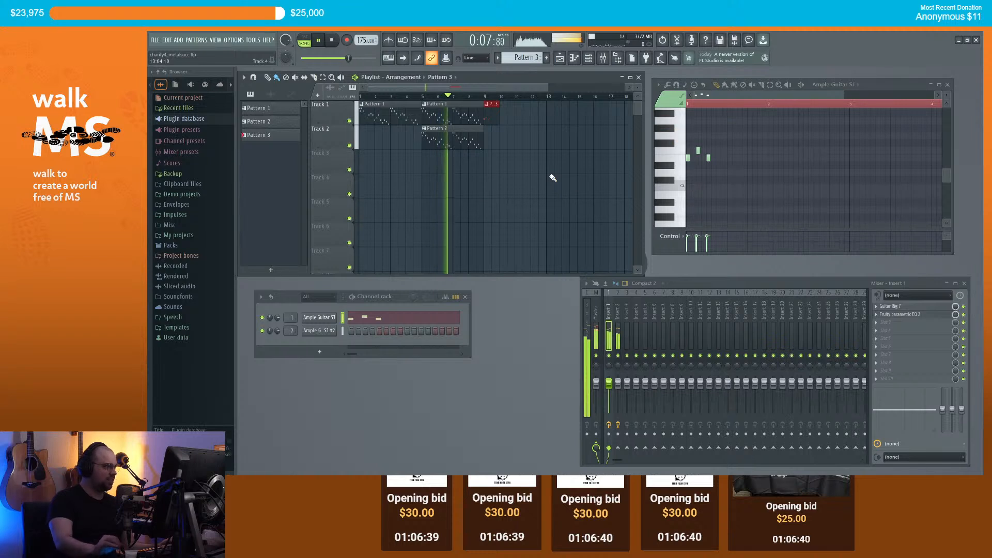
scroll(544, 147, up, 2)
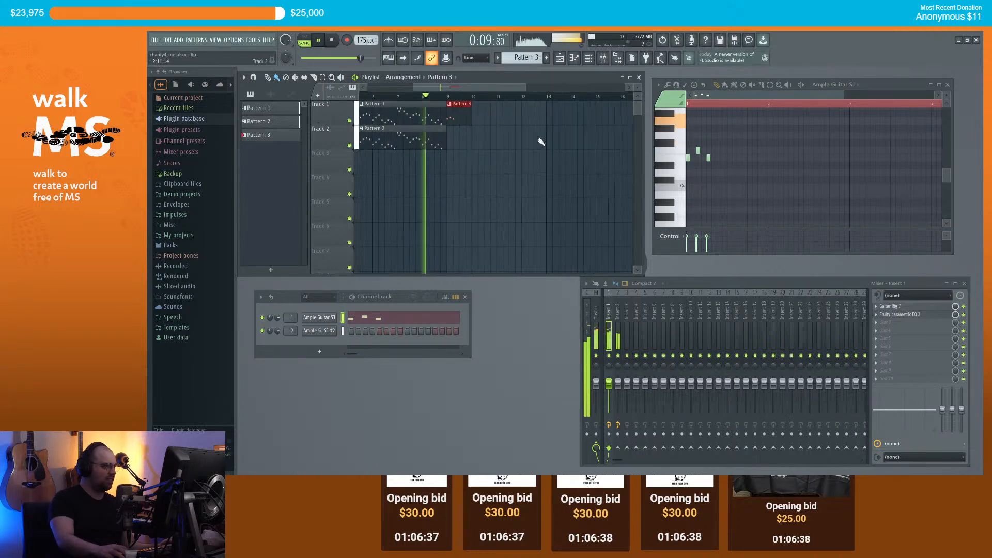
key(space)
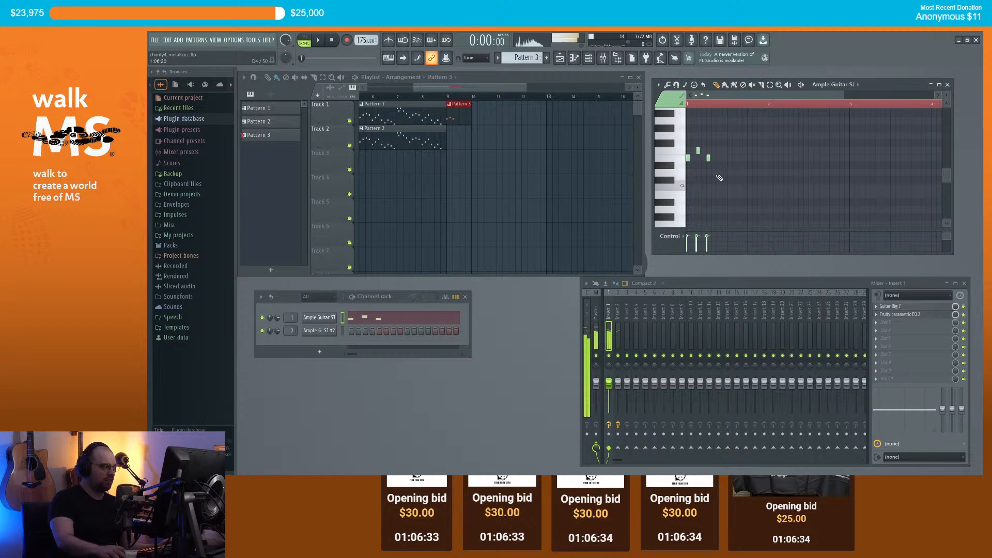
click(891, 307)
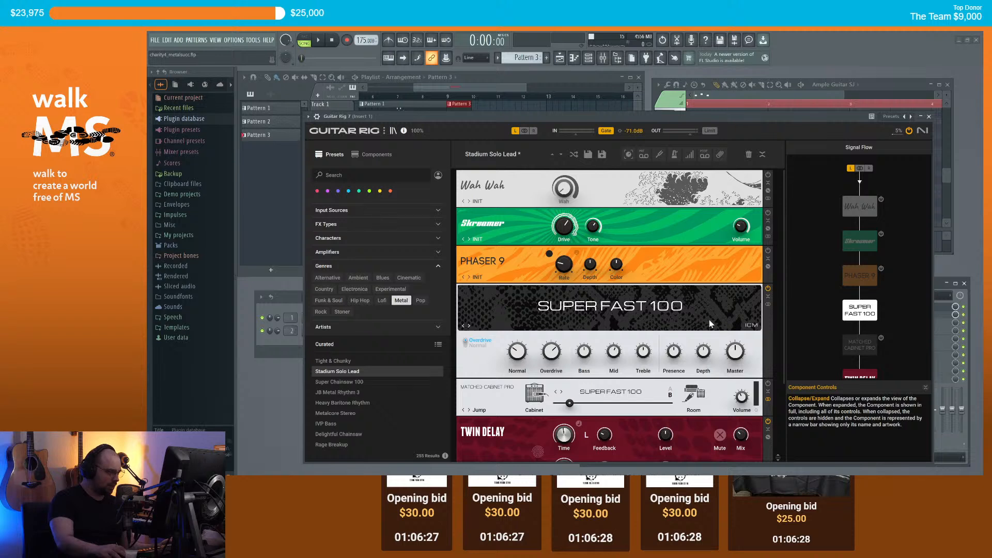
Step: A/B the Super Fast 100 amp by bypassing and re-enabling it during playback
click(768, 288)
key(space)
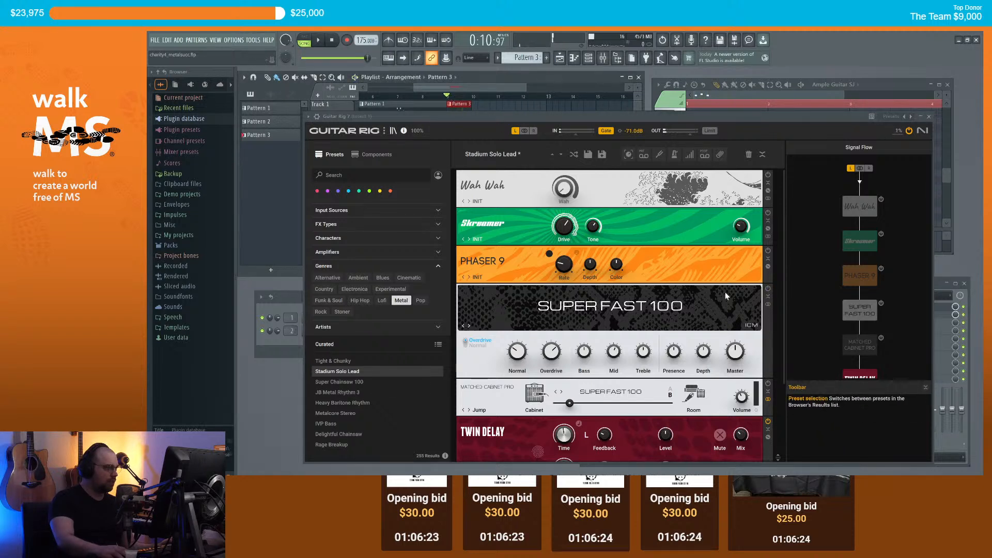
click(768, 288)
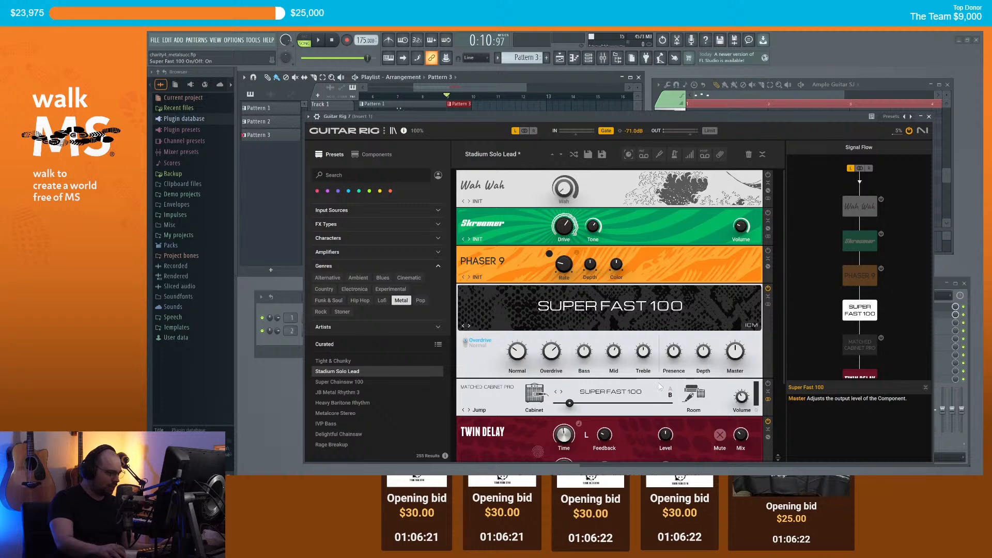
Step: Set the Super Fast 100 amp's Presence to 3.60 and Depth to 3.50
drag(674, 353, 674, 360)
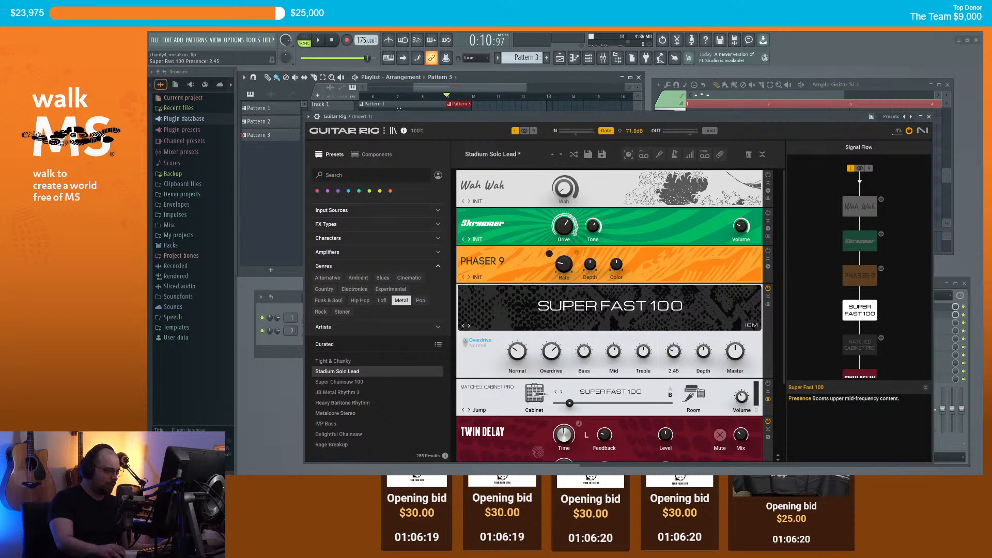
drag(556, 119, 559, 165)
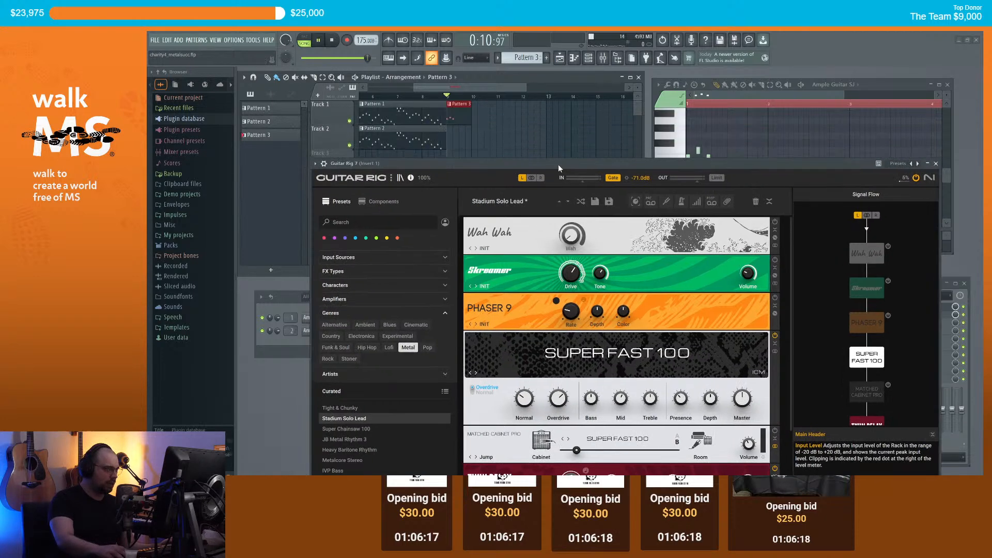
drag(692, 408, 710, 393)
key(space)
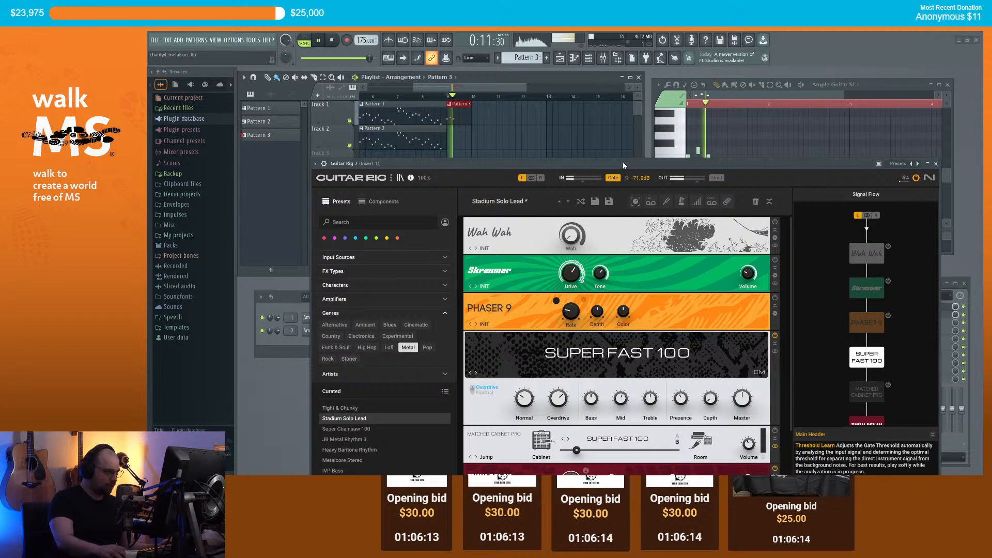
key(space)
drag(710, 403, 711, 399)
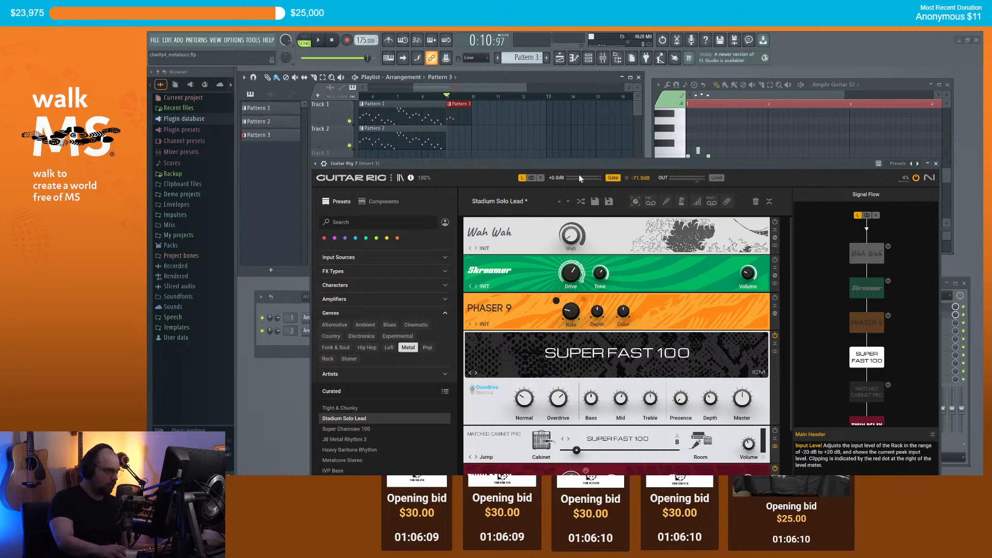
drag(711, 399, 710, 399)
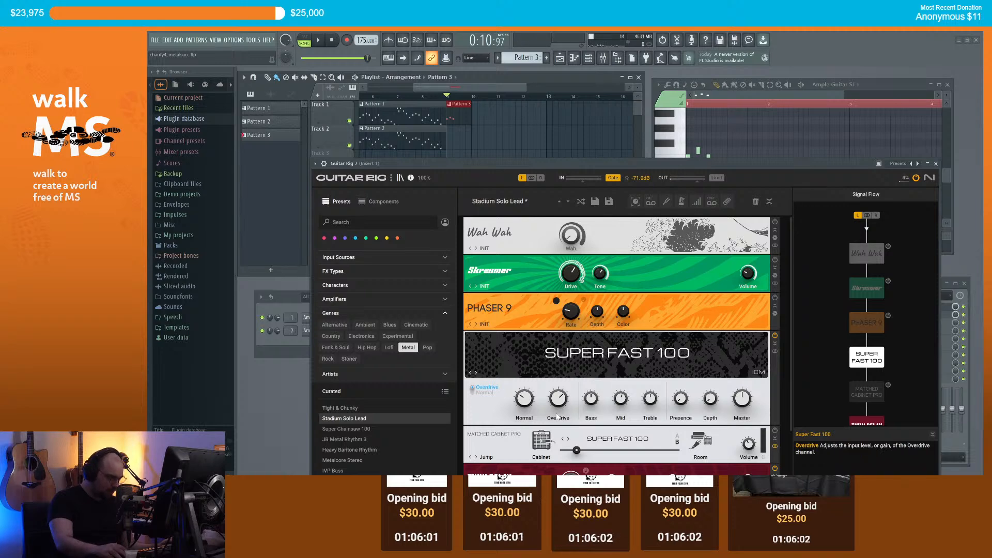
Step: Switch off the Solid EQ module in Guitar Rig 7 while auditioning the effects chain
drag(724, 163, 710, 82)
scroll(750, 348, down, 2)
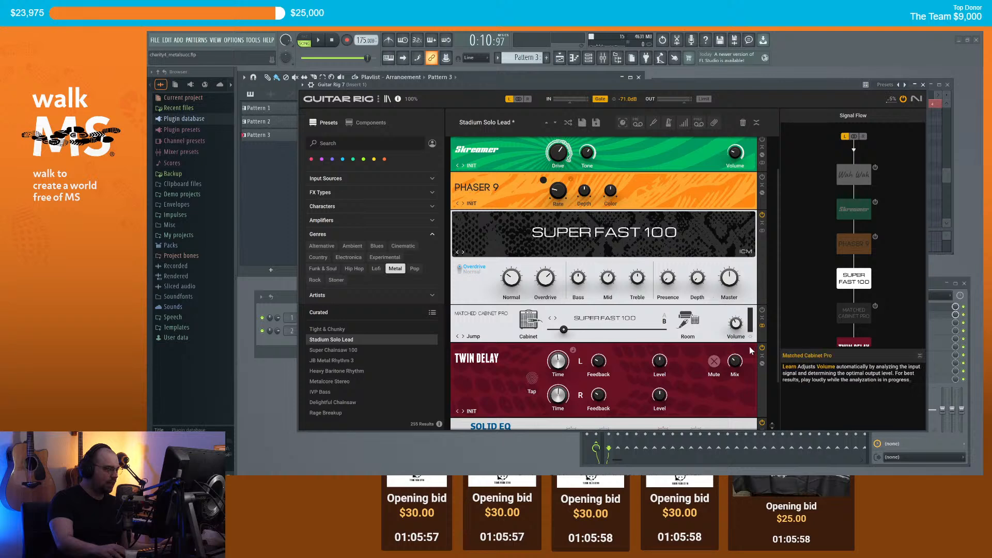
drag(643, 86, 656, 132)
key(space)
key(space)
scroll(737, 356, down, 2)
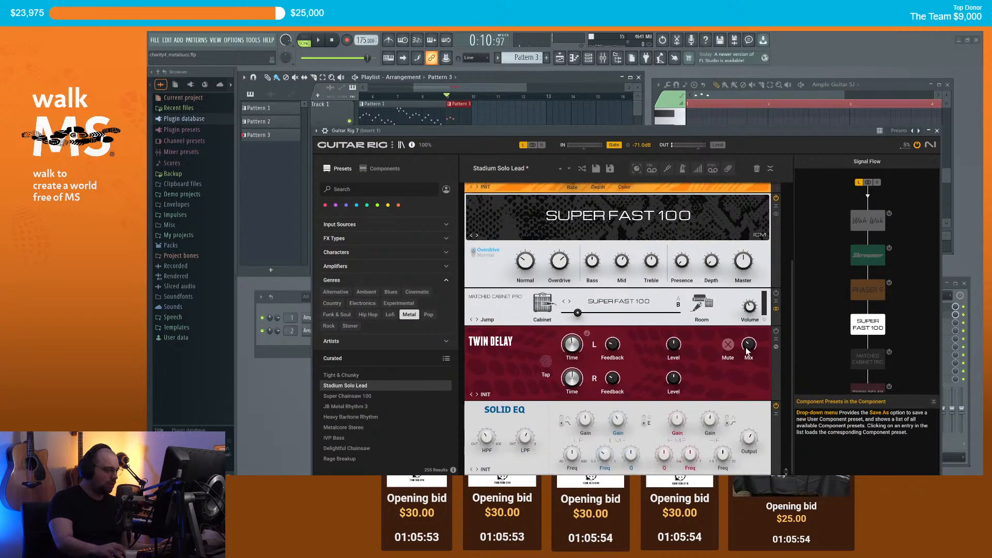
click(777, 406)
click(634, 132)
key(space)
key(space)
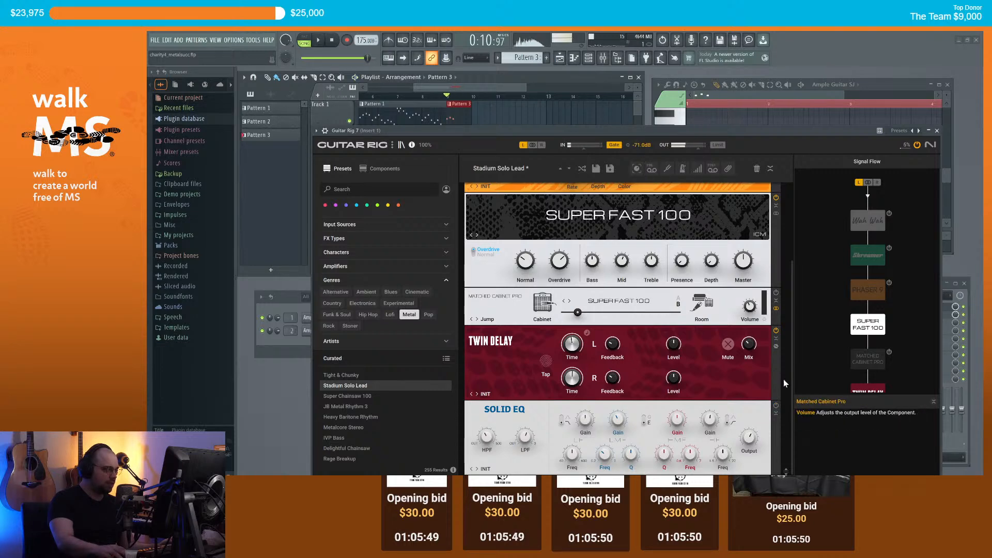
Step: Keep Phaser 9 on, and try Skreamer and Wah Wah before bypassing both
scroll(723, 393, up, 3)
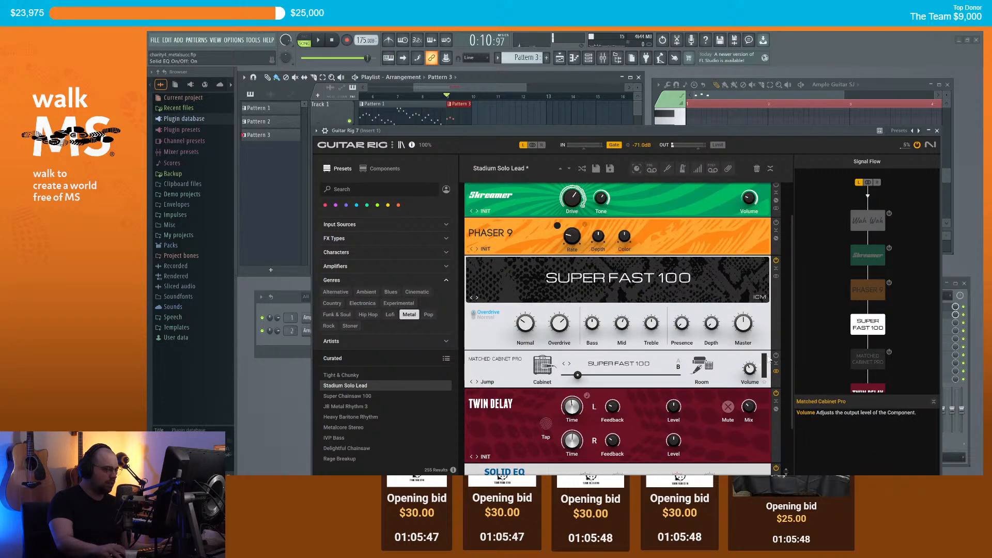
scroll(744, 278, up, 1)
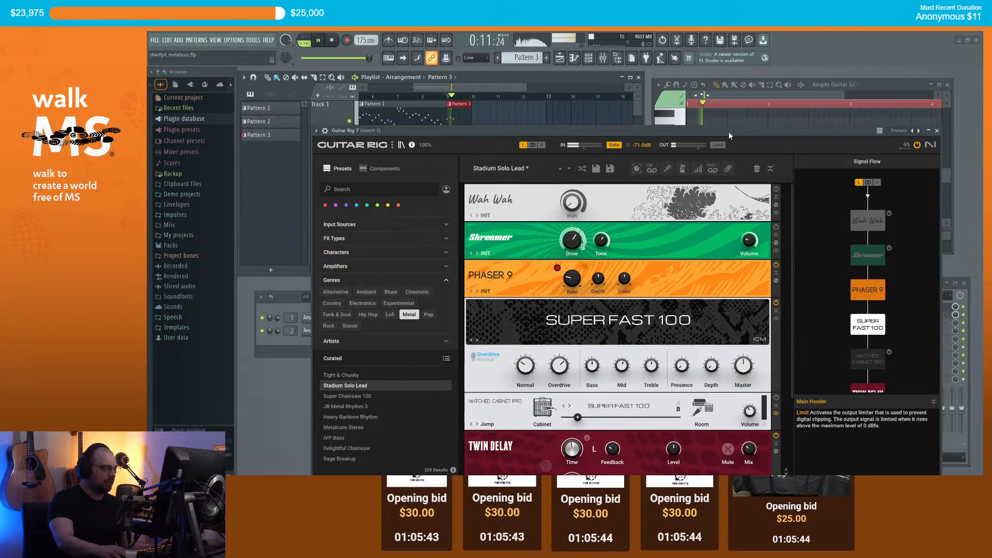
click(776, 265)
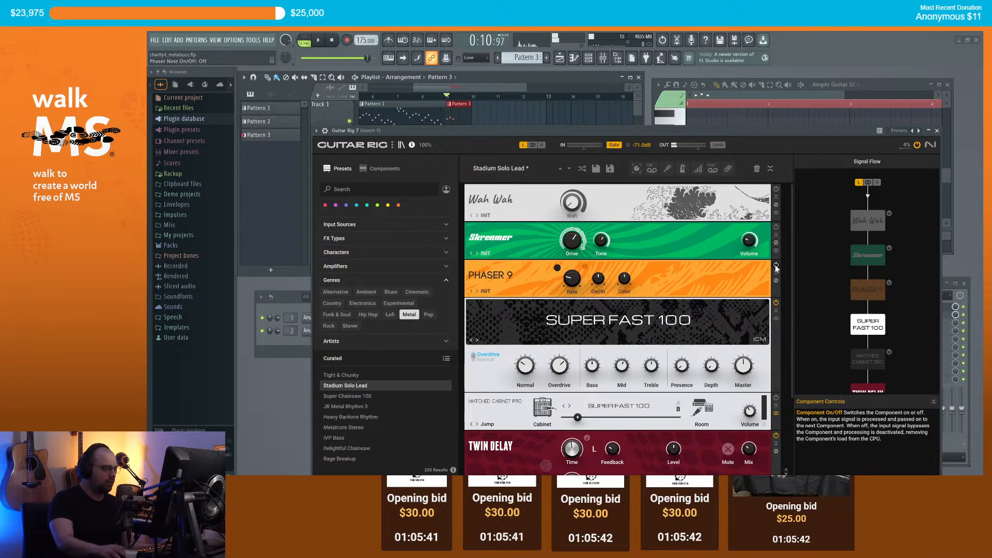
click(776, 265)
click(776, 227)
click(776, 189)
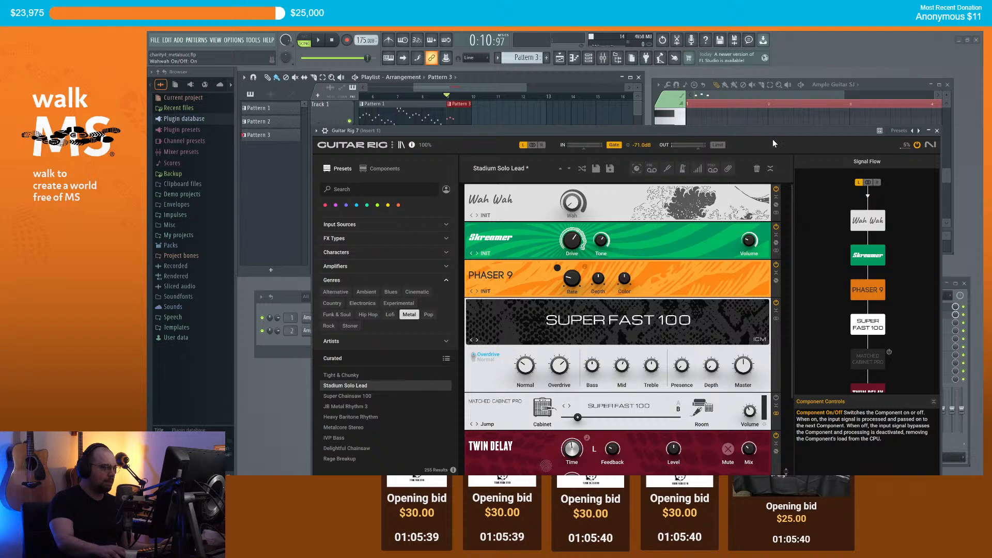
click(776, 189)
click(776, 226)
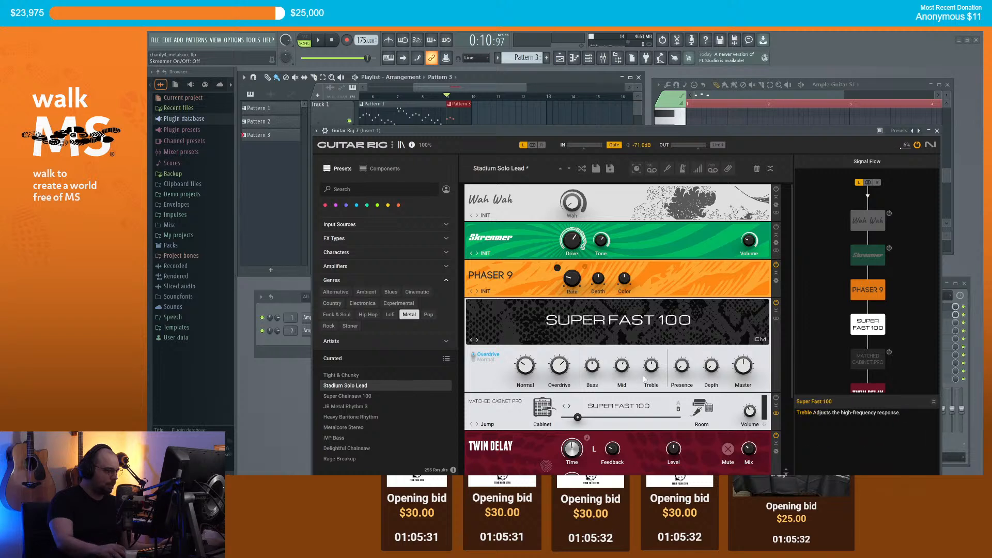
Step: Select the Super Fast 100 amp module and review the rack
click(632, 341)
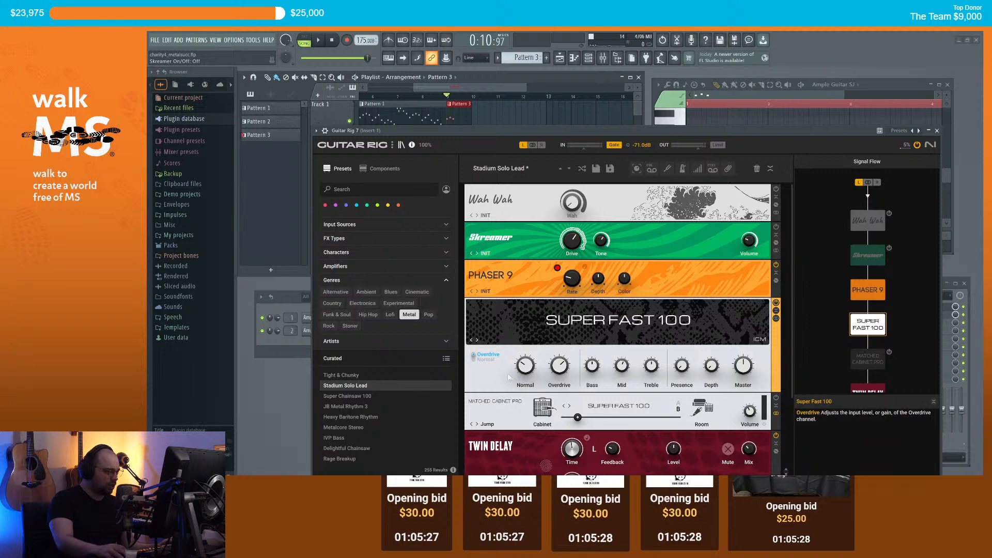
scroll(492, 380, down, 3)
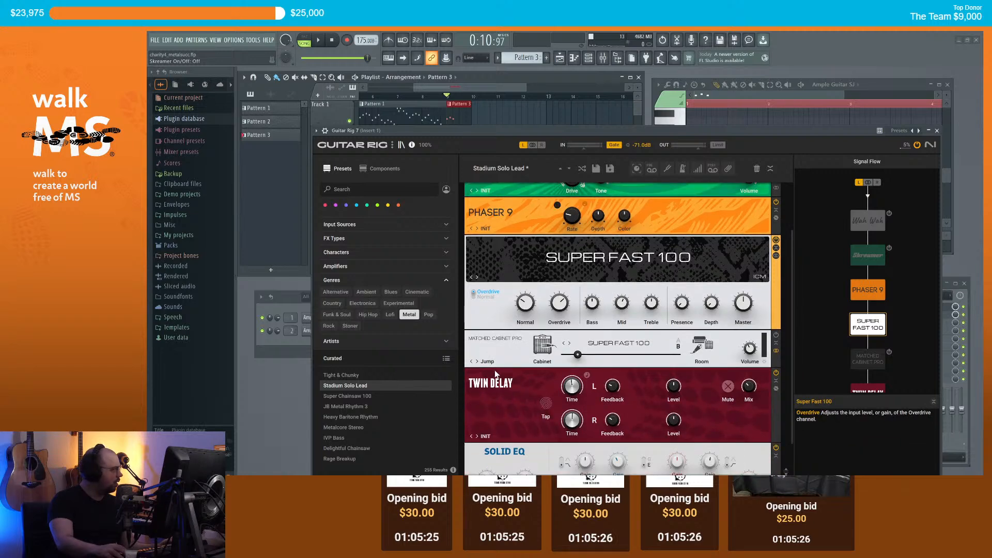
scroll(525, 393, down, 2)
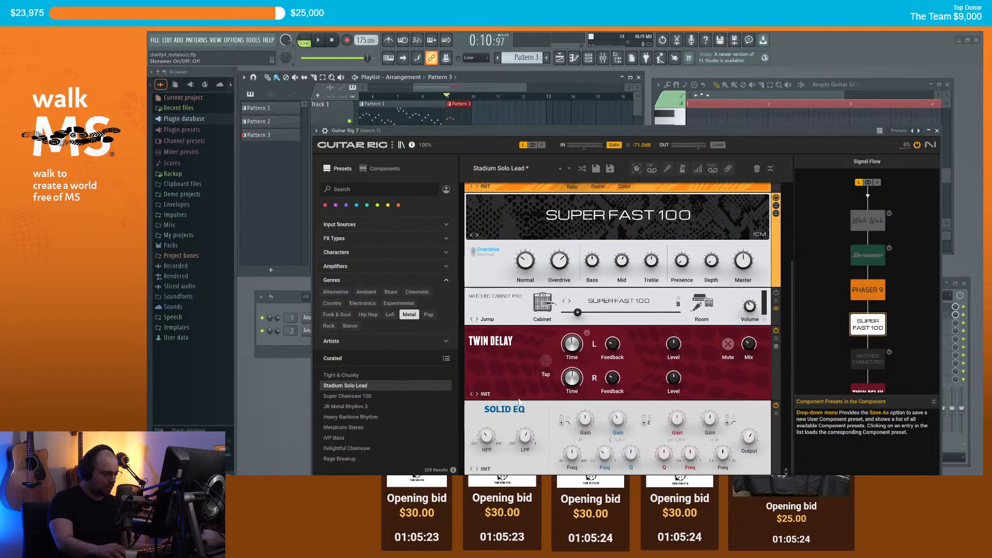
scroll(521, 393, up, 3)
scroll(517, 398, up, 1)
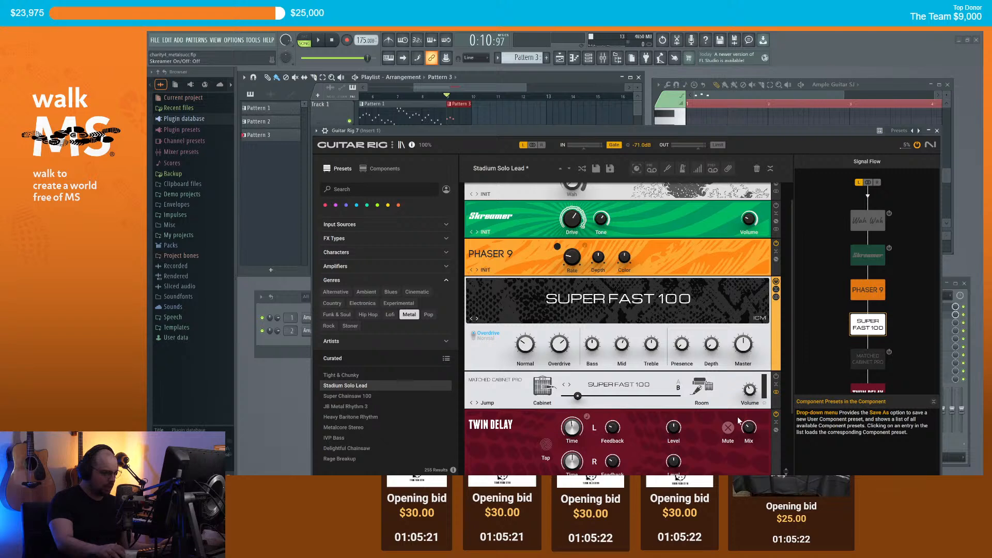
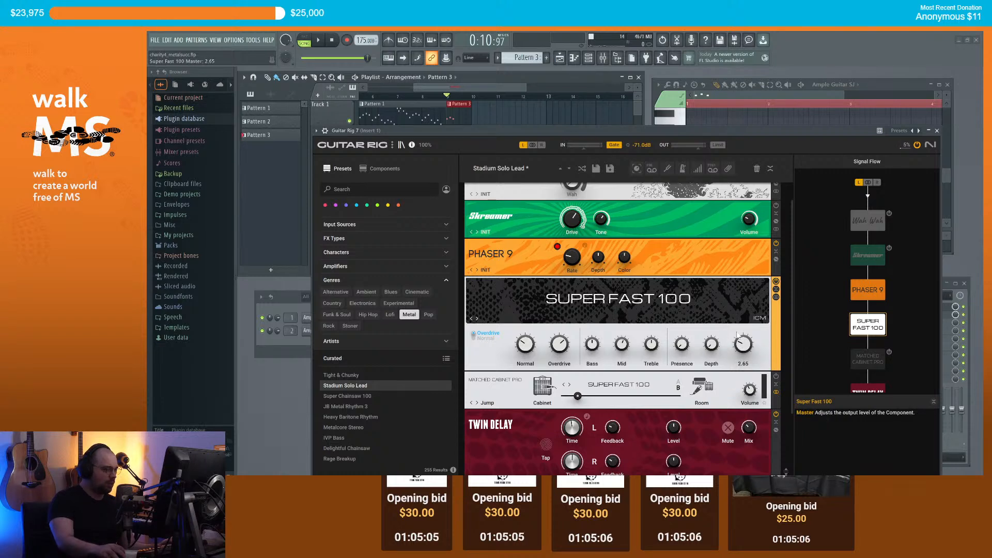
Step: Audition the guitar and raise the Super Fast 100 Overdrive gain from 1.90 to about 2.60
key(space)
key(space)
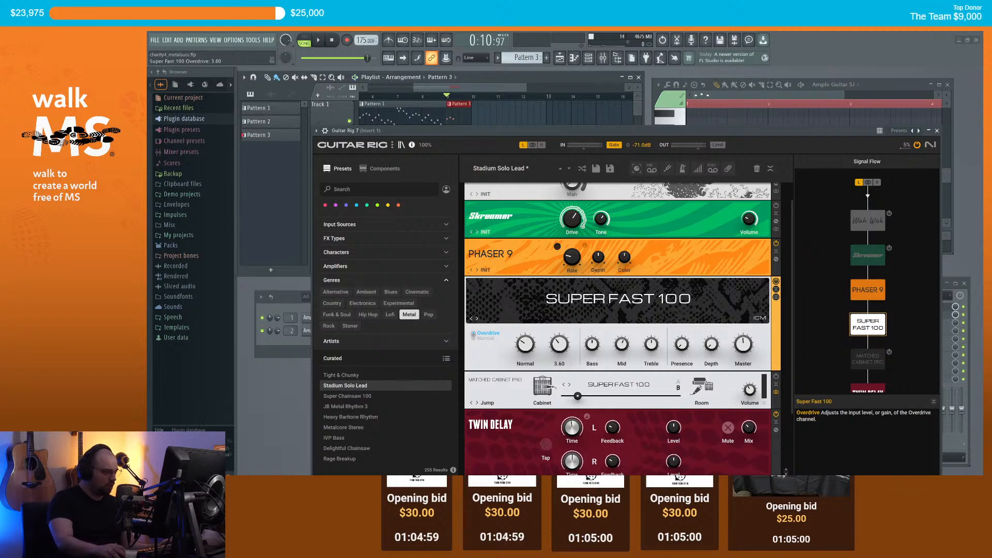
key(space)
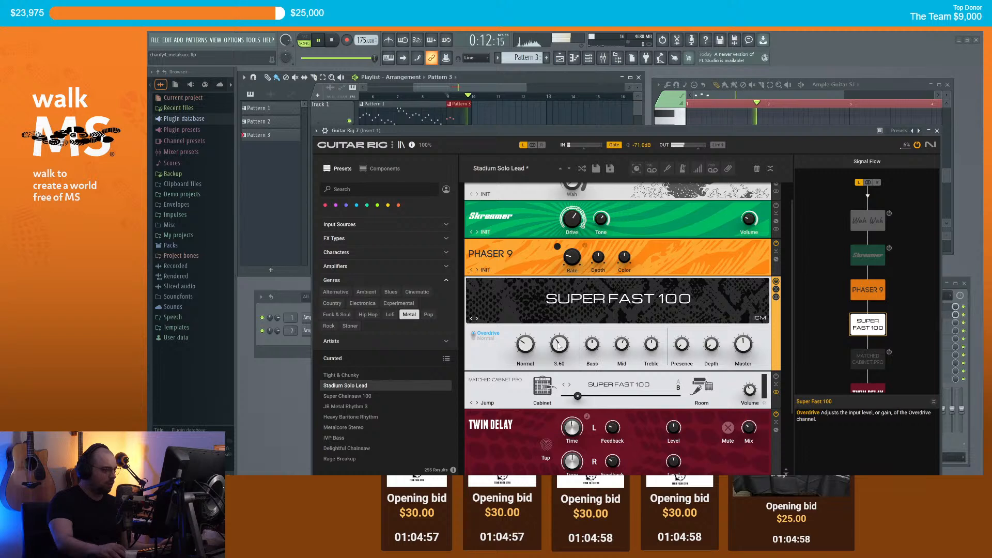
key(space)
drag(560, 345, 560, 344)
drag(565, 273, 569, 249)
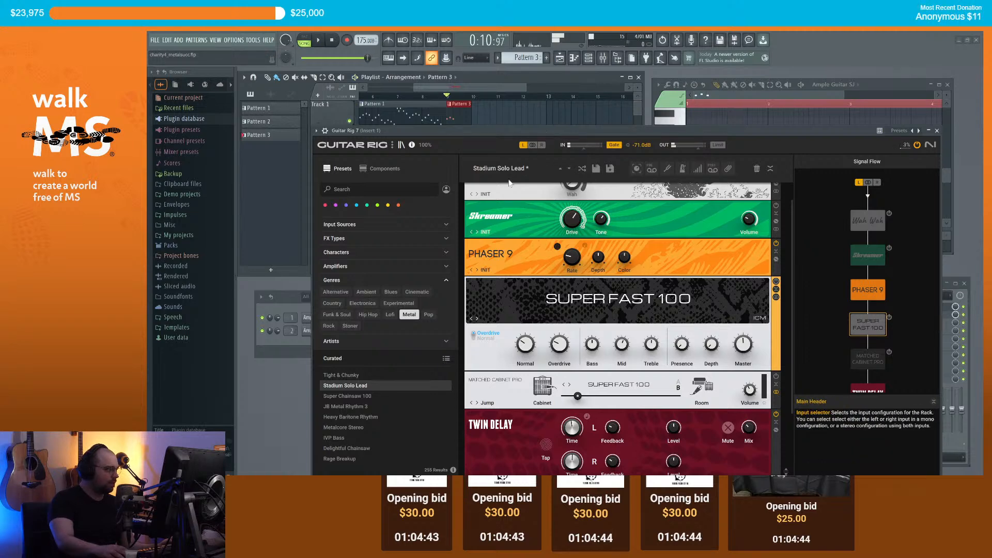
Step: Filter Guitar Rig's component browser to Amplifiers and add the Lead 800 amp to the rack
click(376, 172)
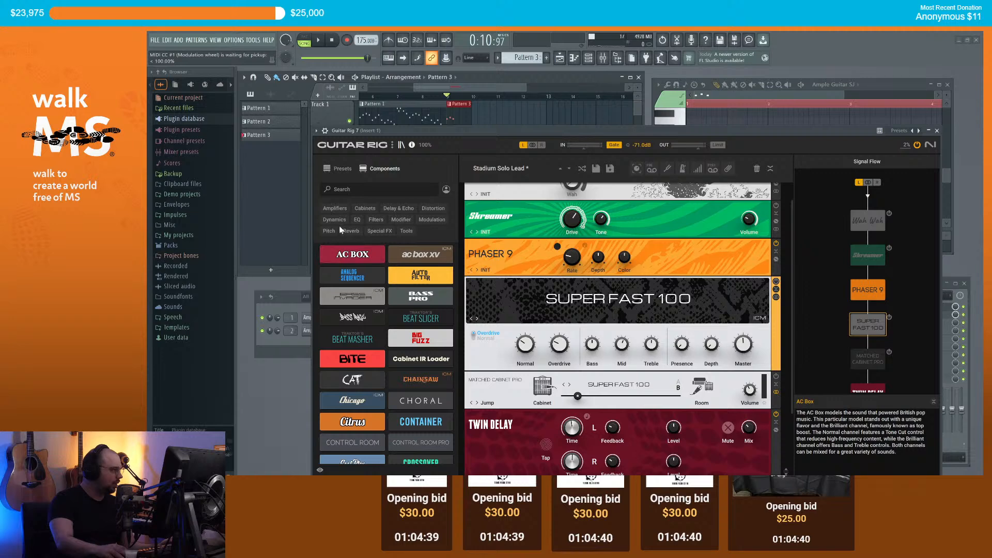
click(339, 210)
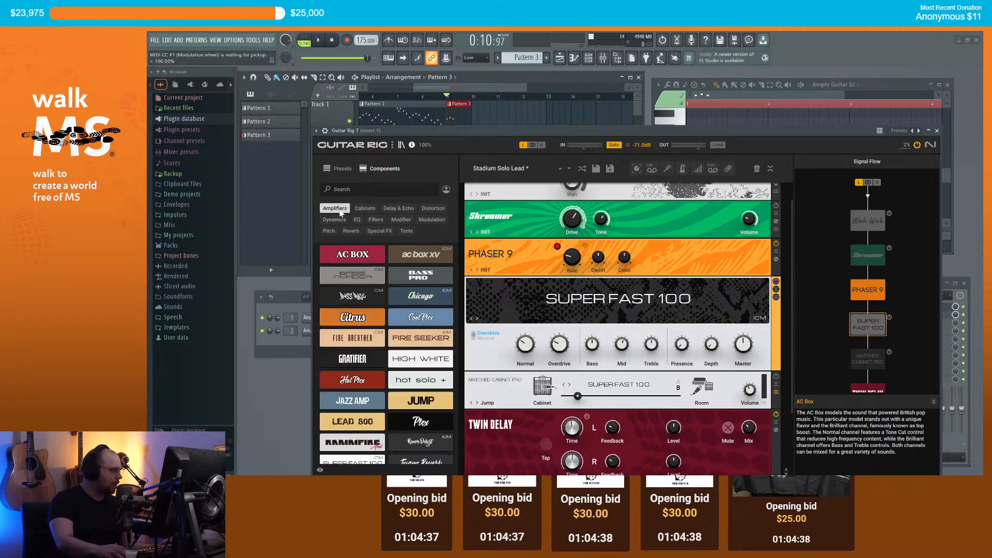
scroll(369, 352, down, 2)
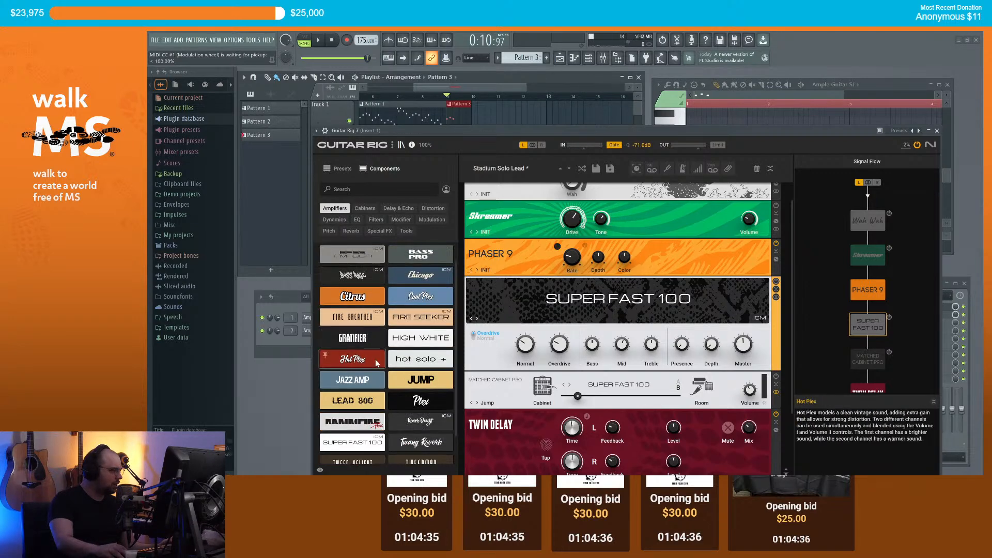
drag(375, 371, 539, 308)
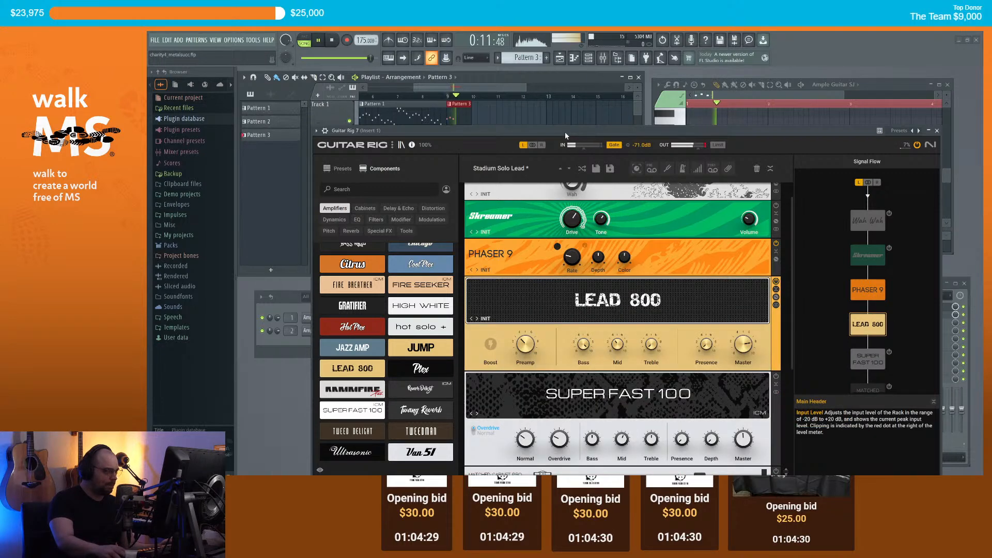
Step: Audition Lead 800's Crunchy, Dirty Clean and Distorted presets, then delete it from the rack
click(476, 319)
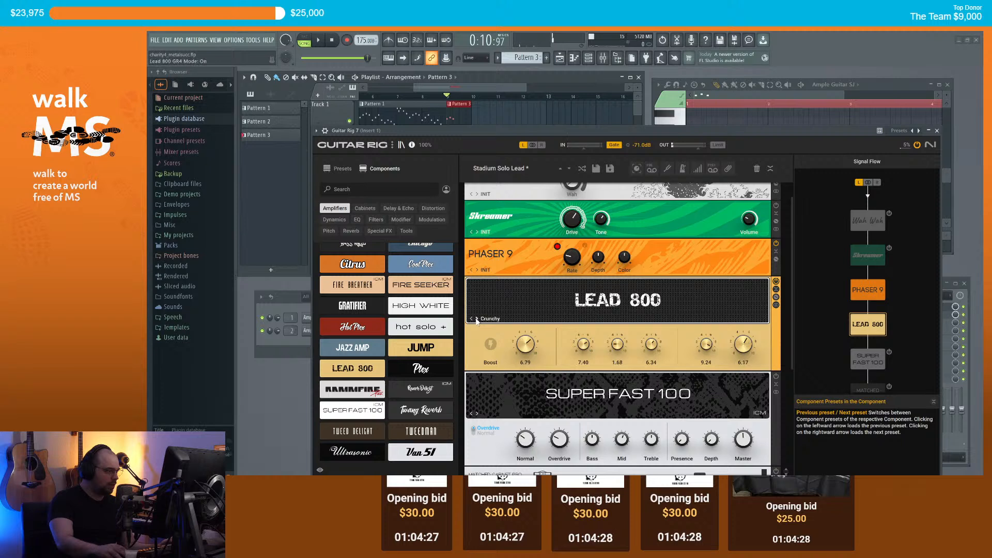
key(space)
key(space)
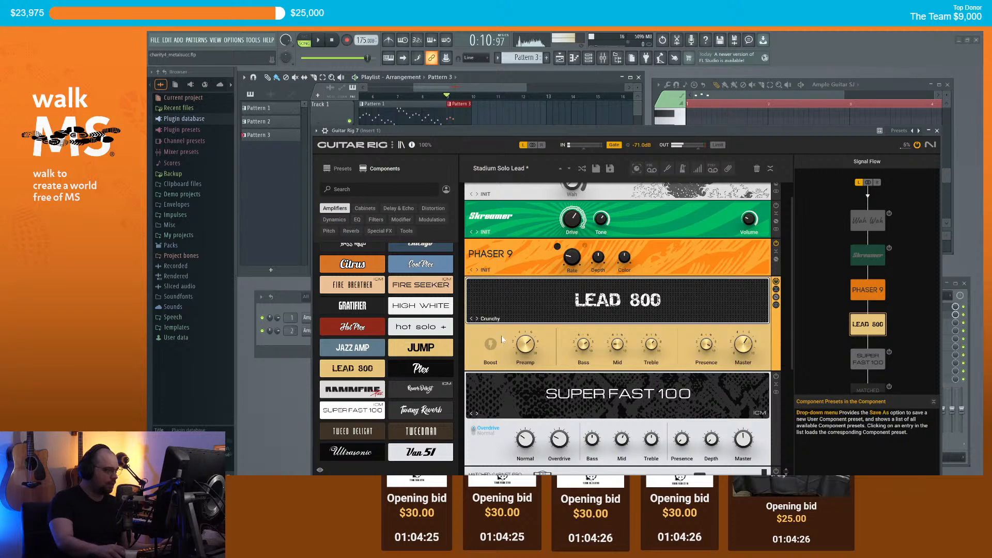
click(476, 318)
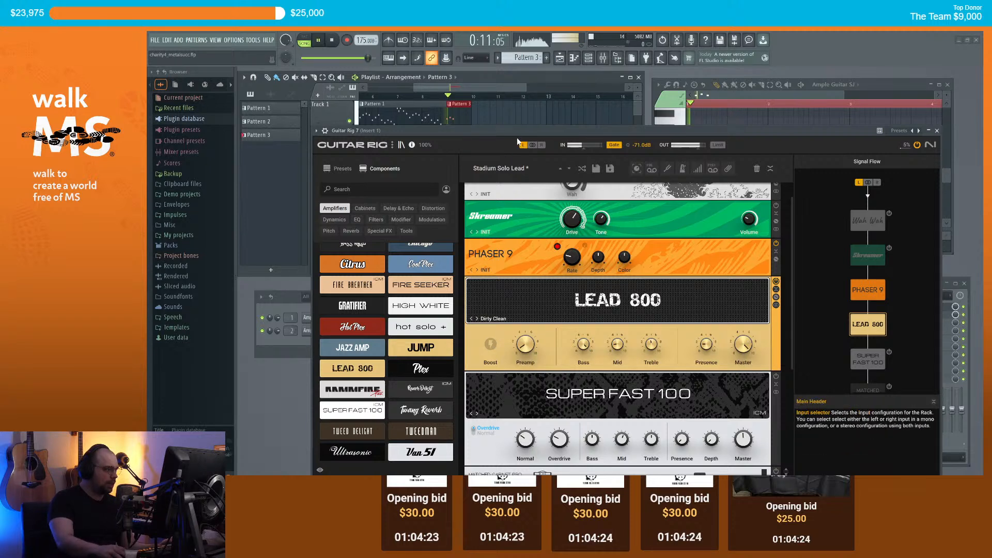
click(477, 319)
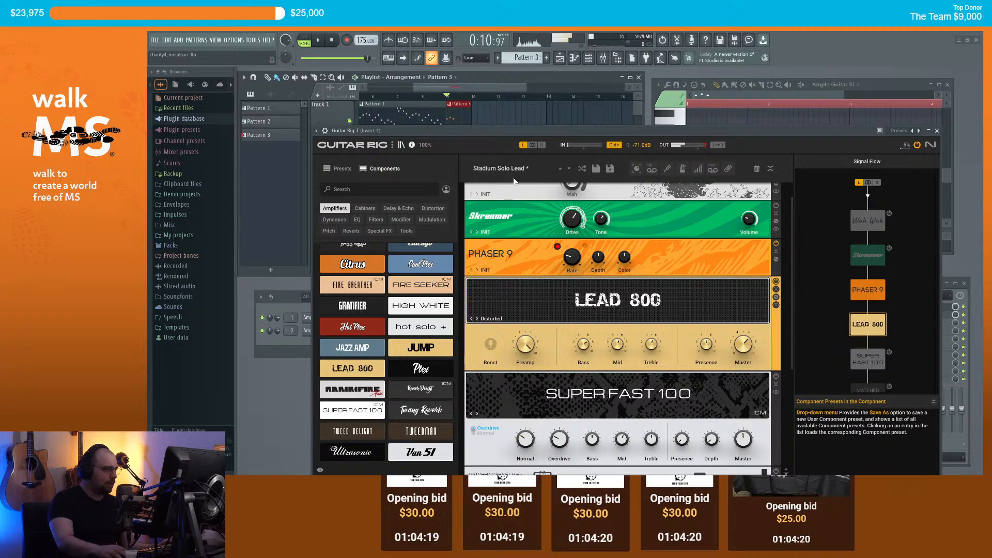
right_click(738, 298)
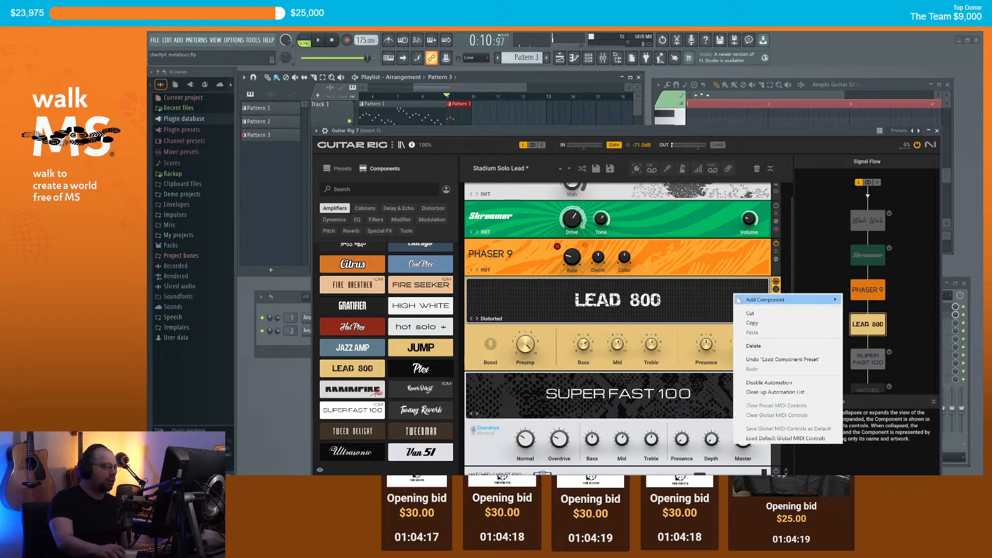
click(753, 346)
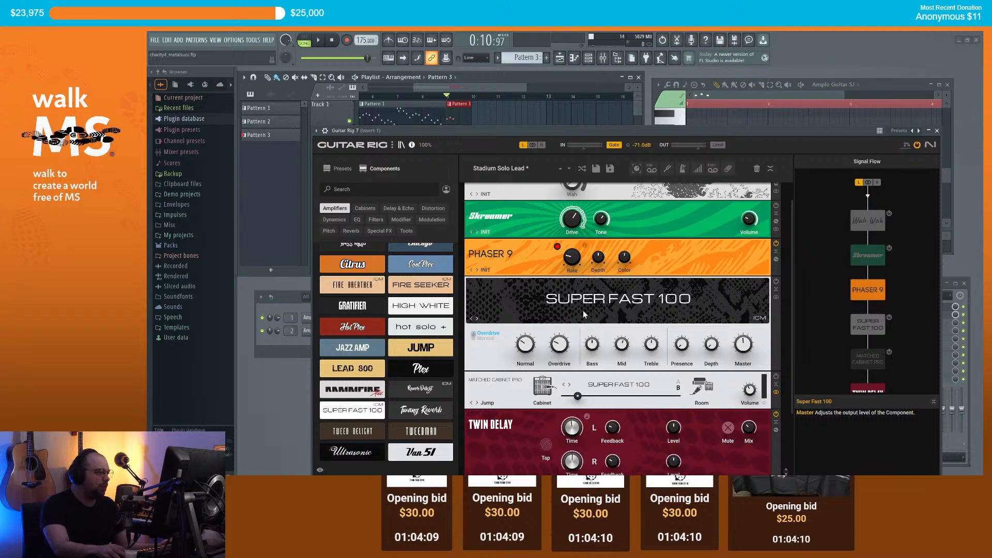
Step: Put Super Fast 100 on its Normal channel with overdrive about 6.45, Normal gain 7.20, and Bright off
click(475, 337)
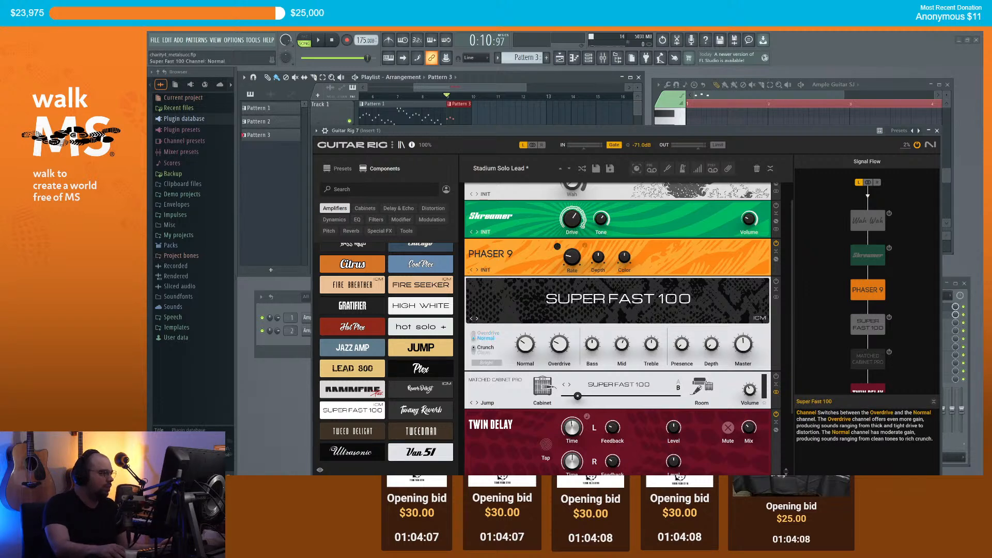
key(space)
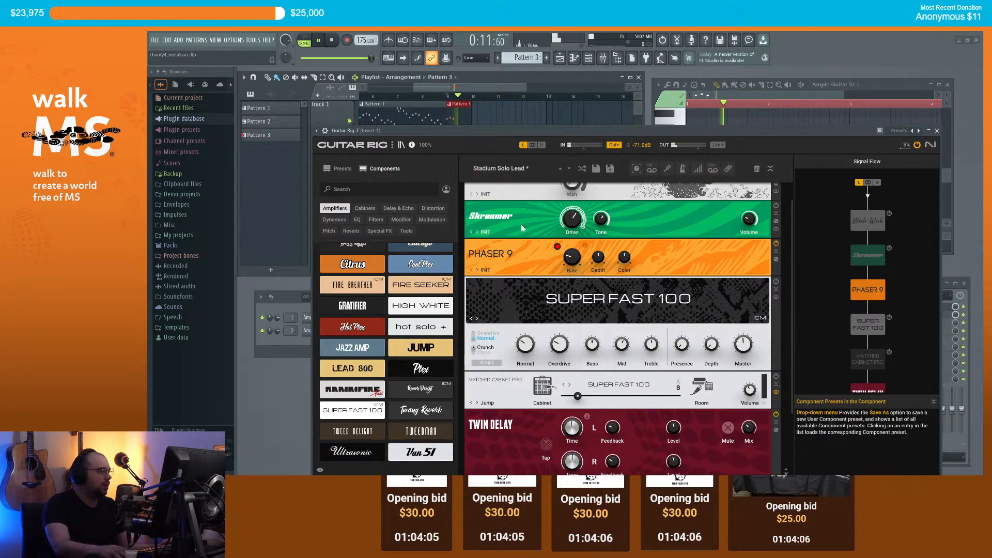
key(space)
drag(560, 344, 560, 331)
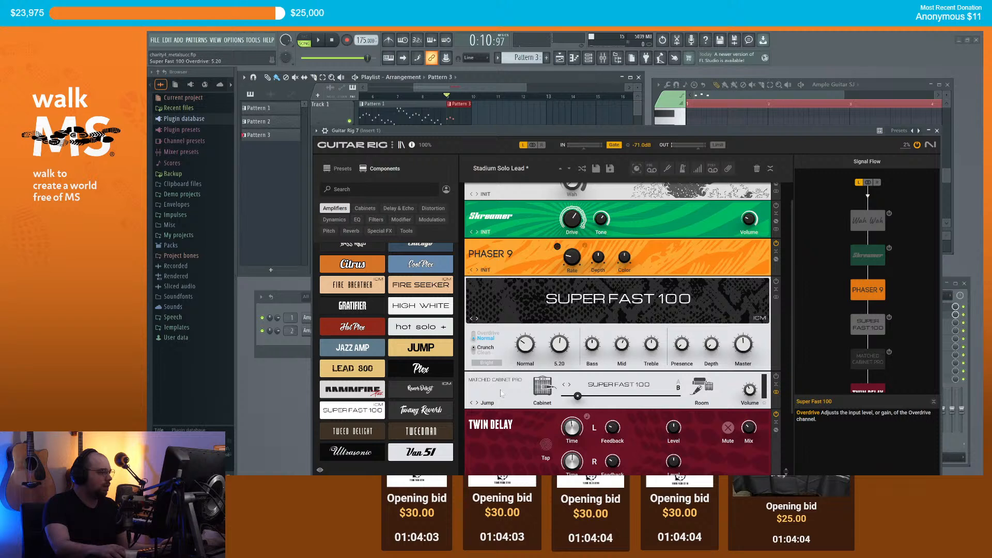
key(space)
key(space)
key(space)
mouse_move(564, 349)
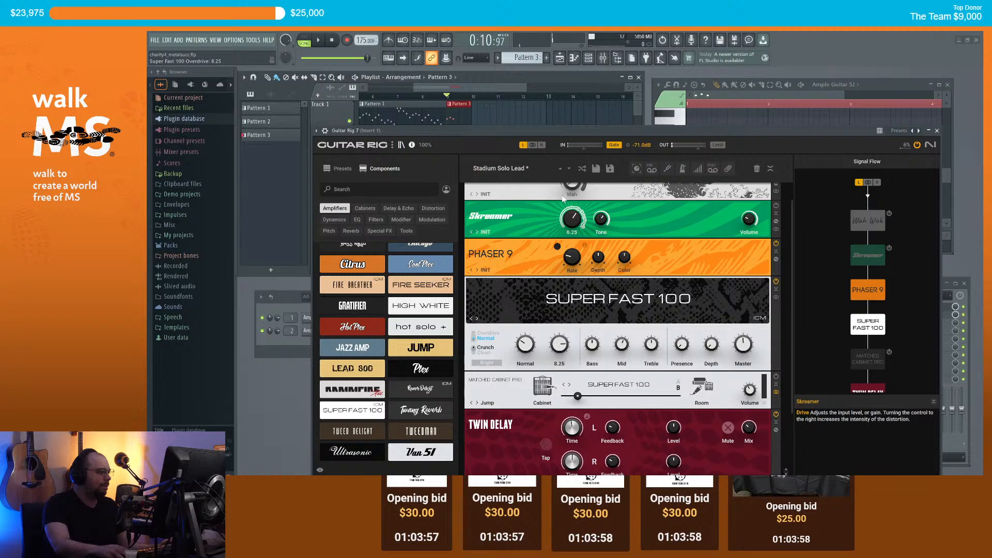
mouse_move(558, 342)
mouse_down()
mouse_move(558, 357)
mouse_move(559, 346)
mouse_up()
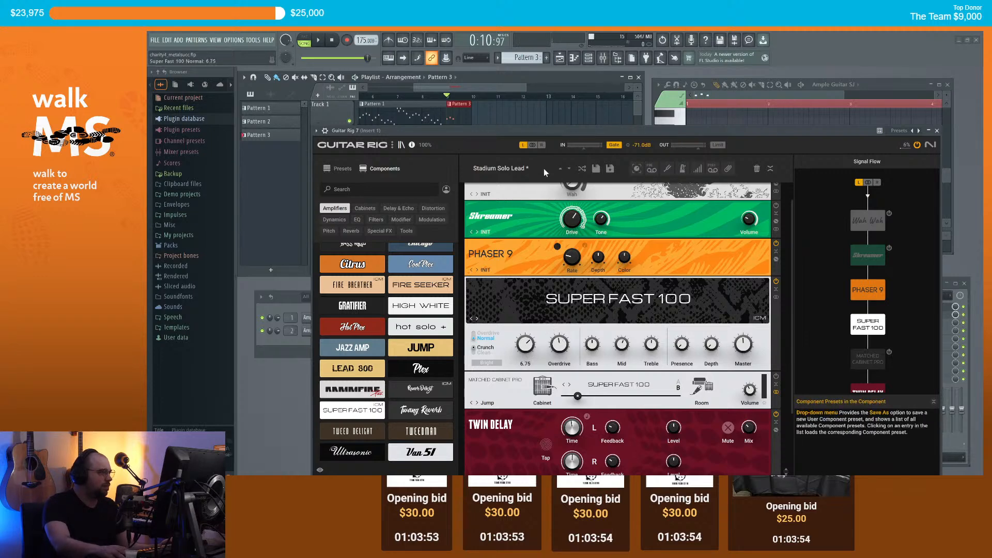
drag(544, 130, 544, 127)
drag(528, 340, 528, 335)
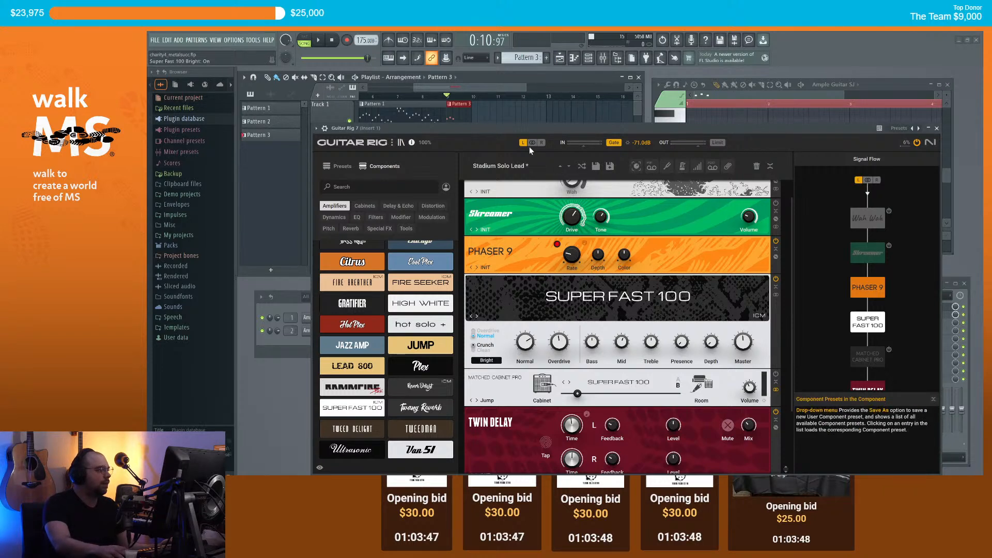
key(space)
key(space)
click(486, 360)
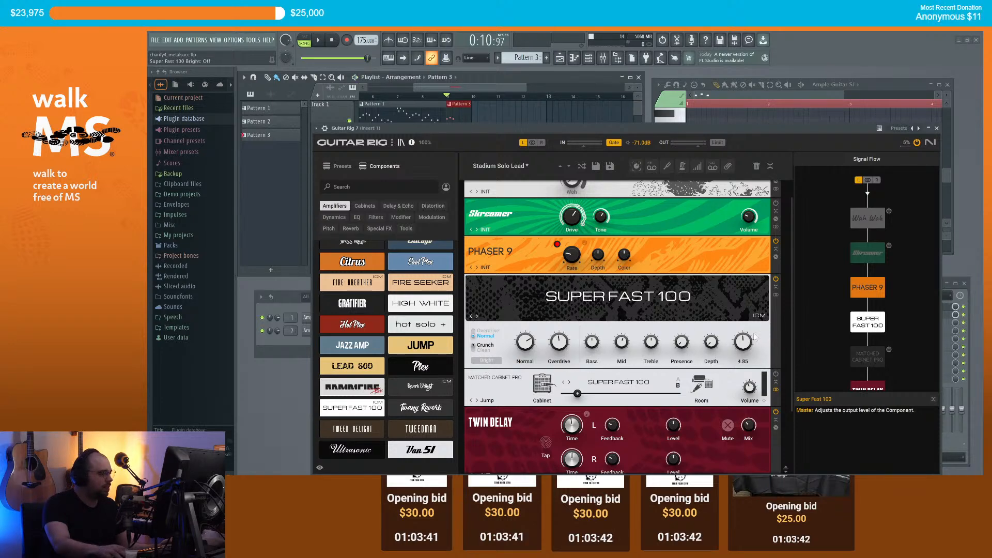
Step: Load the Lead preset on Super Fast 100, audition it, and close Guitar Rig
scroll(779, 331, up, 1)
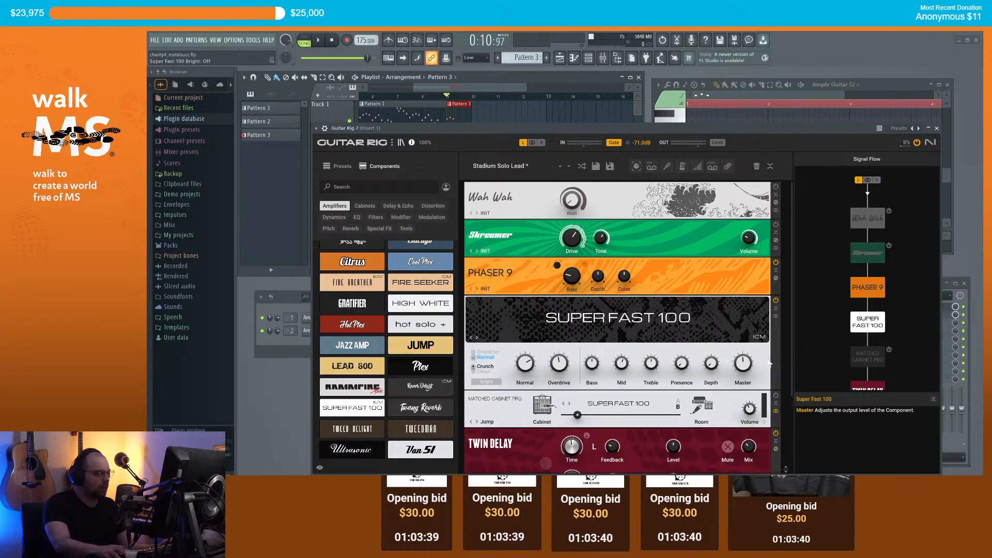
click(633, 321)
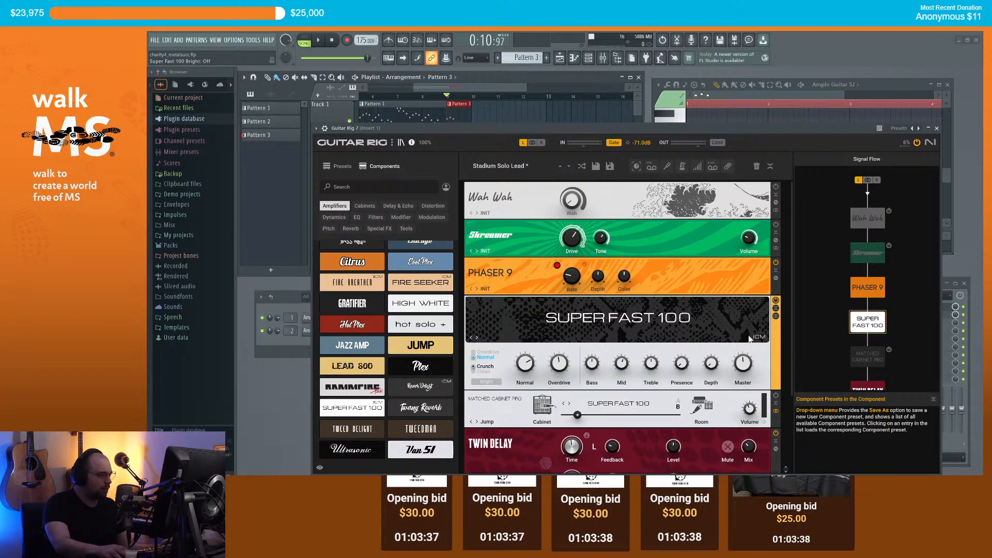
click(528, 340)
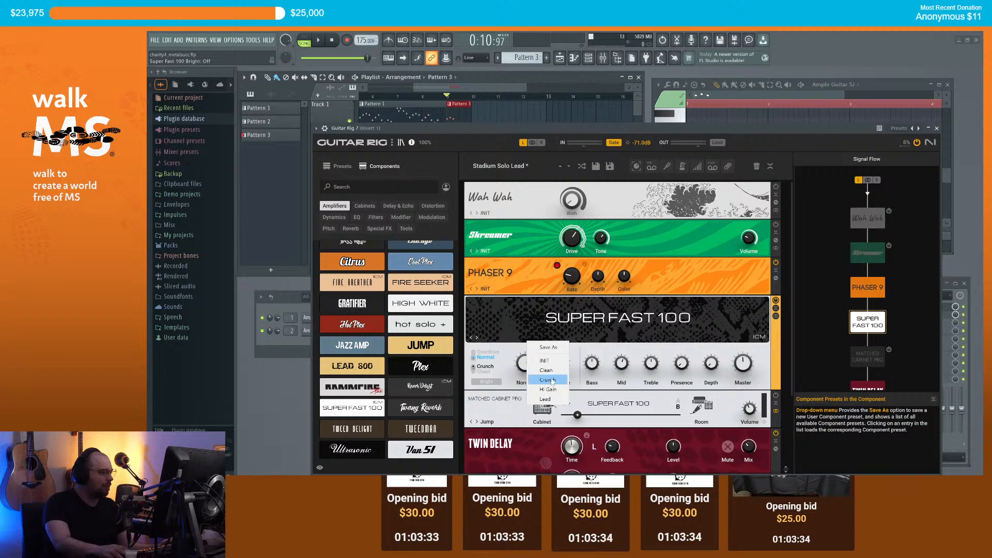
click(546, 399)
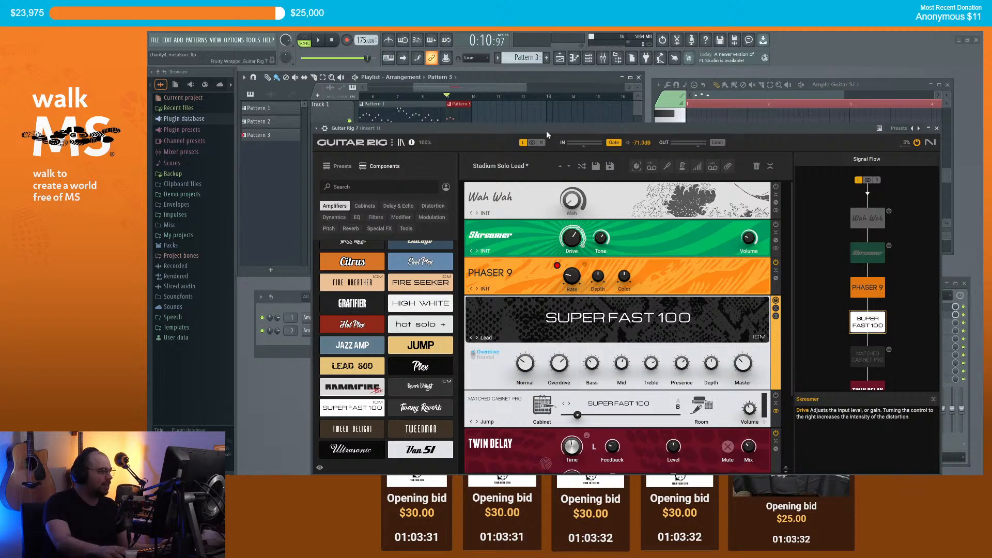
key(space)
key(space)
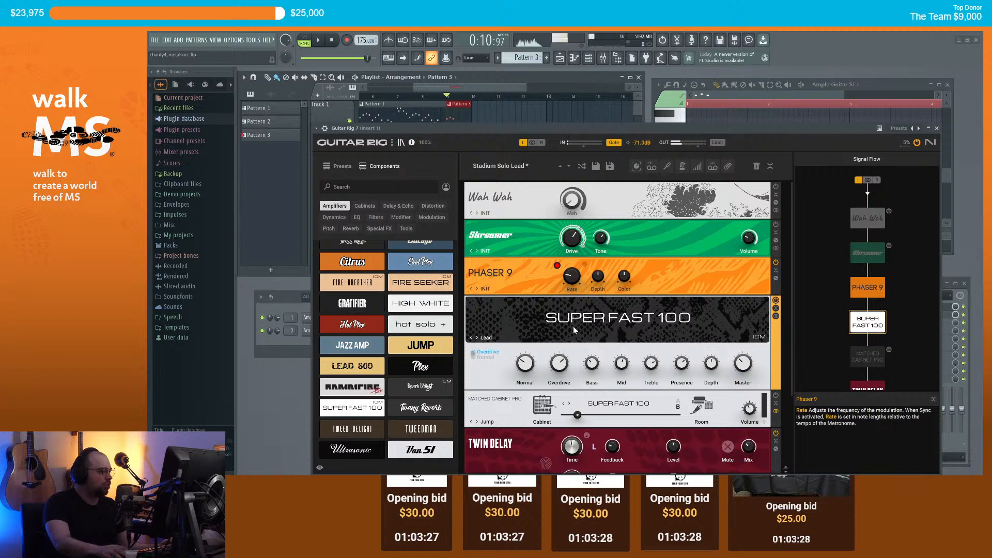
mouse_move(593, 367)
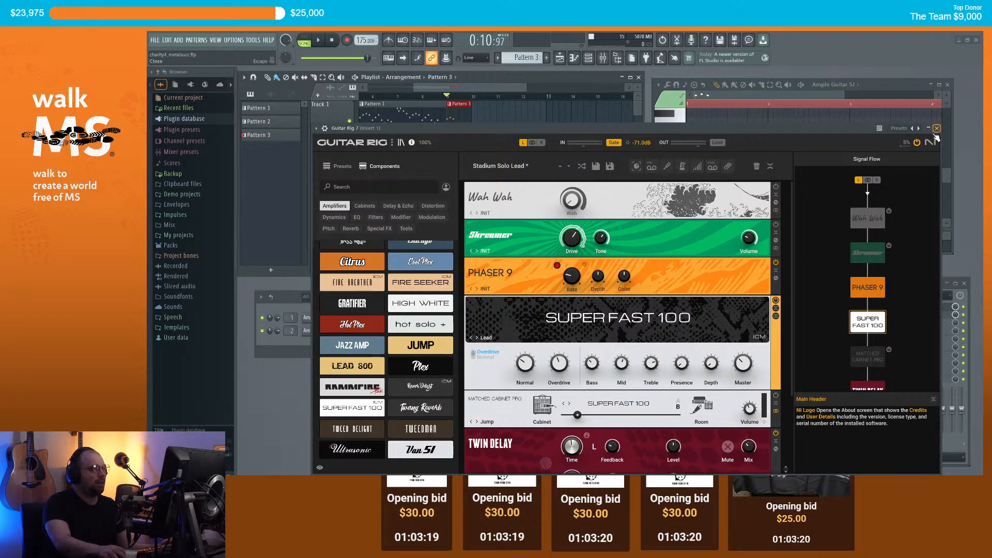
click(936, 128)
Step: Delete every note from Ample Guitar SJ's Pattern 3, auditioning from bar 9 until it is empty
scroll(508, 145, down, 2)
scroll(410, 102, down, 1)
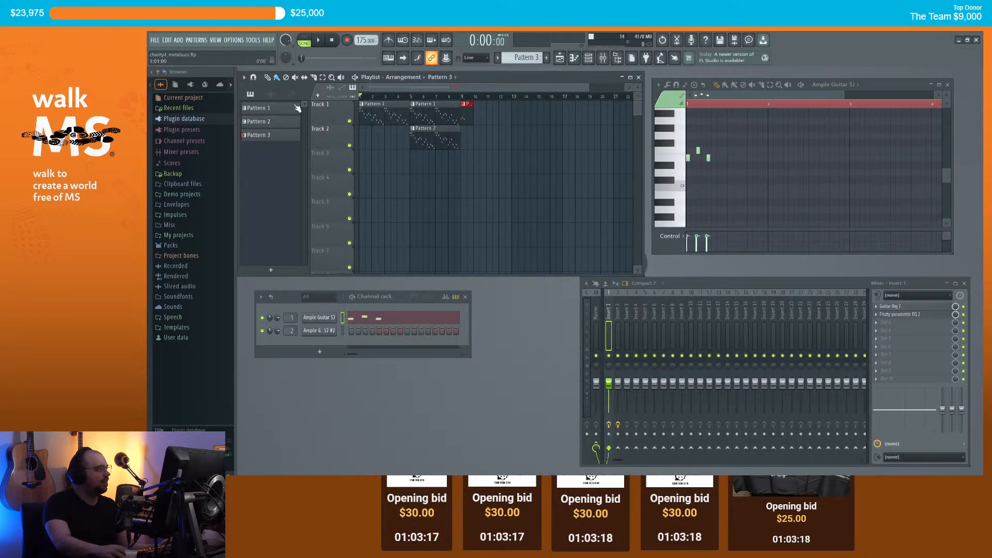
key(space)
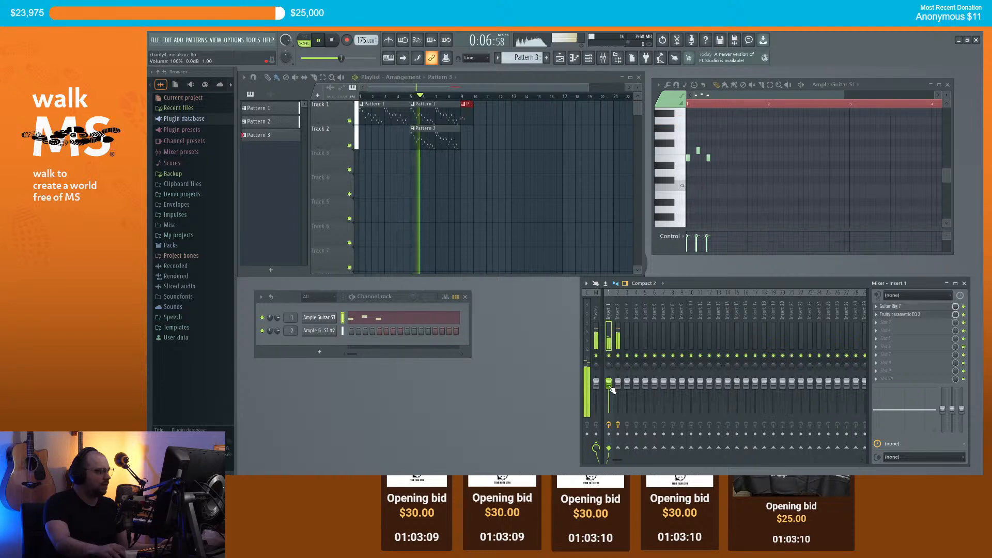
scroll(457, 89, up, 3)
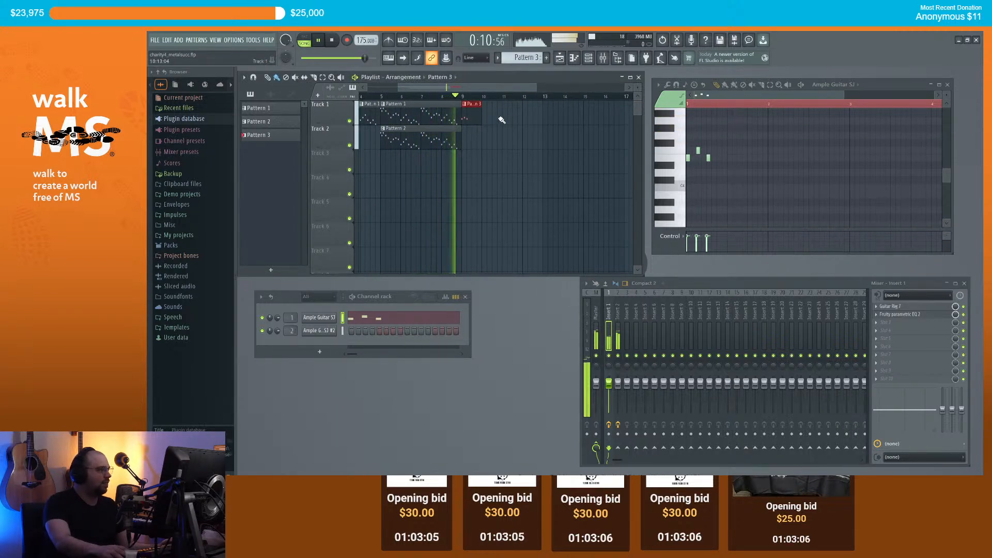
key(space)
right_click(699, 150)
right_click(709, 159)
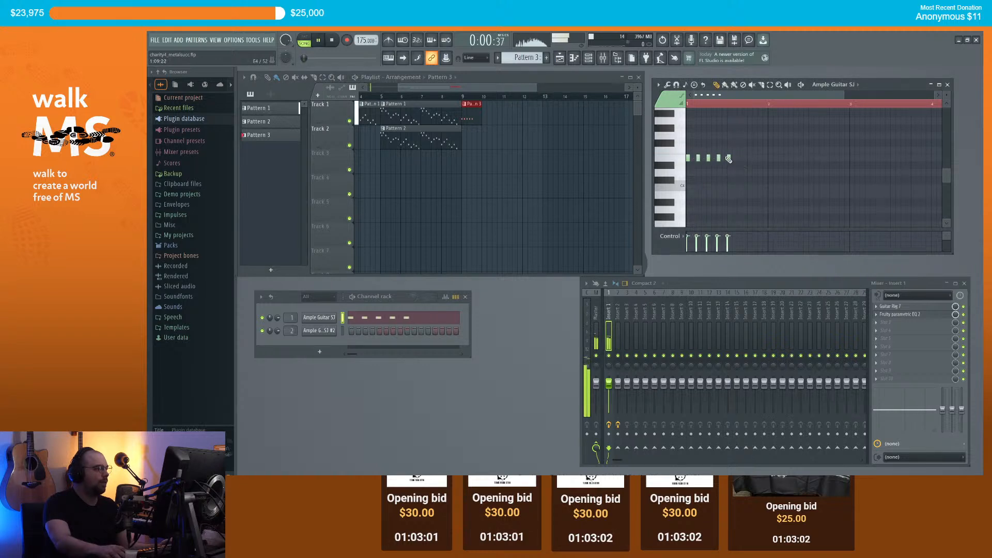
click(469, 97)
key(space)
key(space)
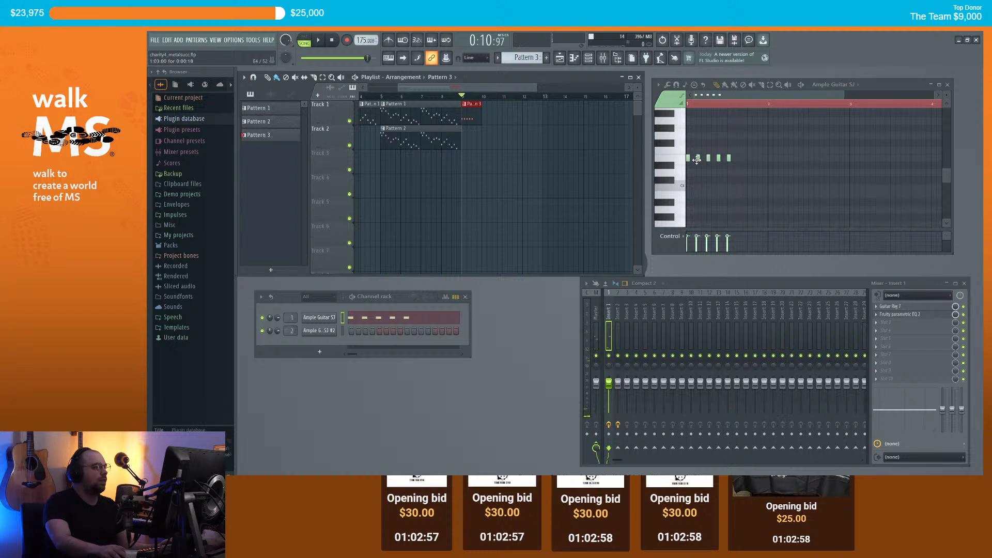
click(740, 159)
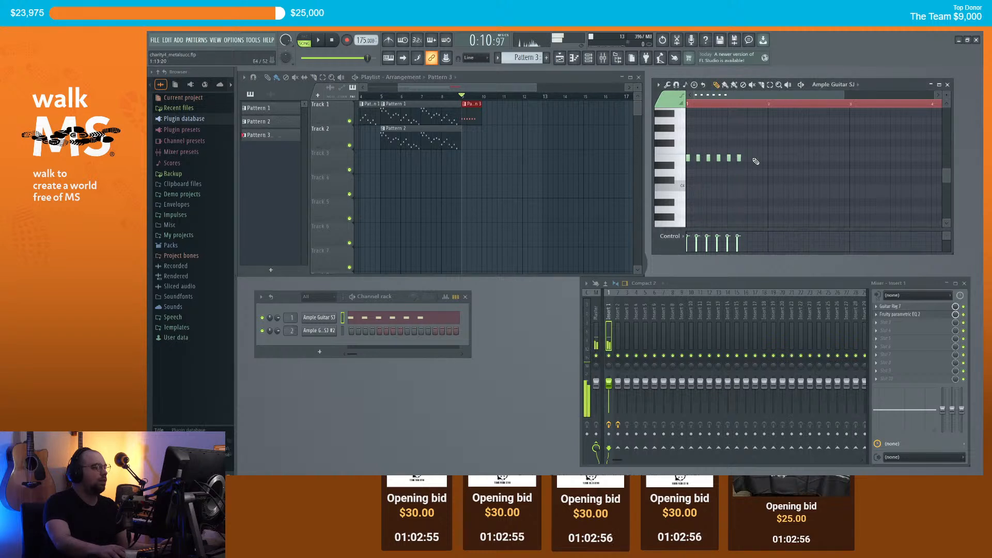
right_click(698, 160)
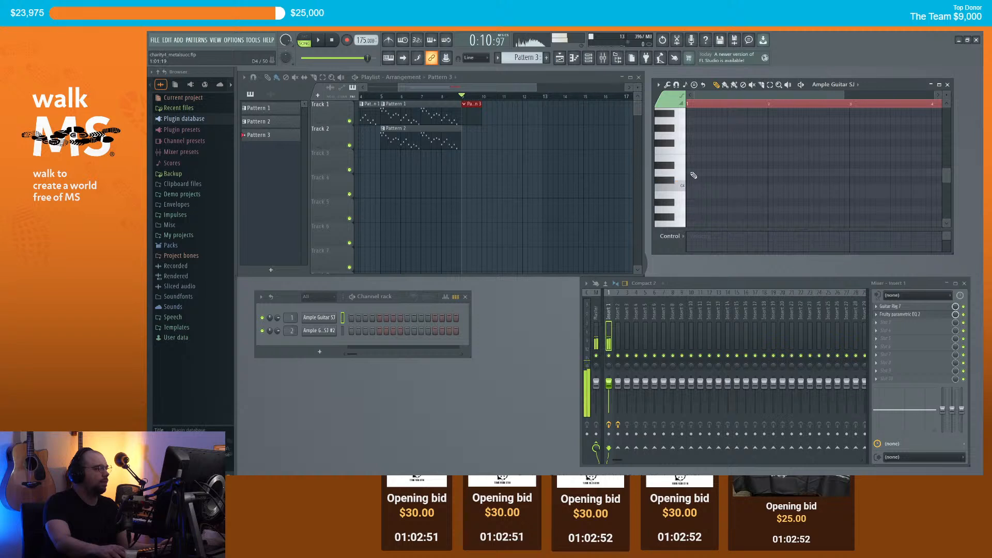
Step: In Pattern 3, nudge the B4 note earlier and add notes after it, including E4 and C5 at bar 2
scroll(698, 150, up, 3)
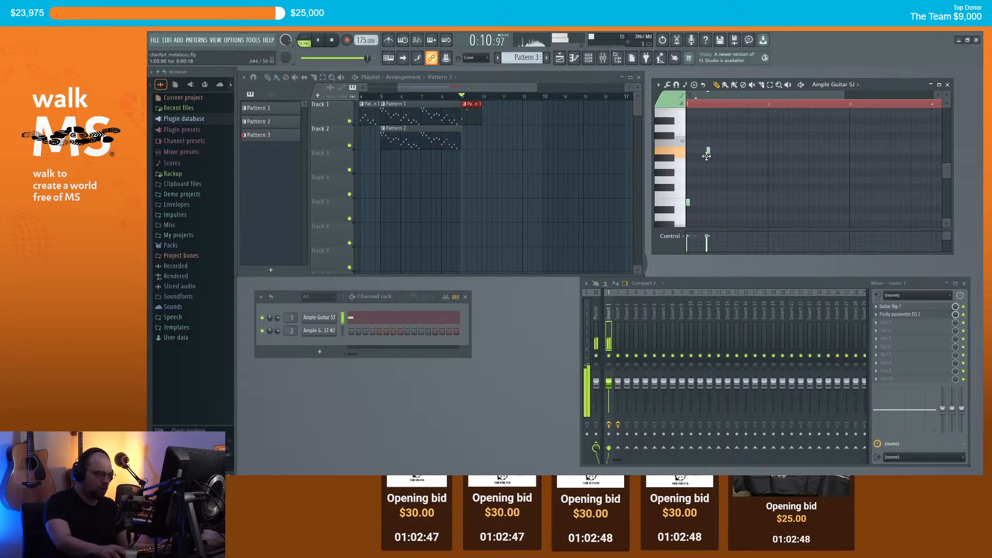
key(space)
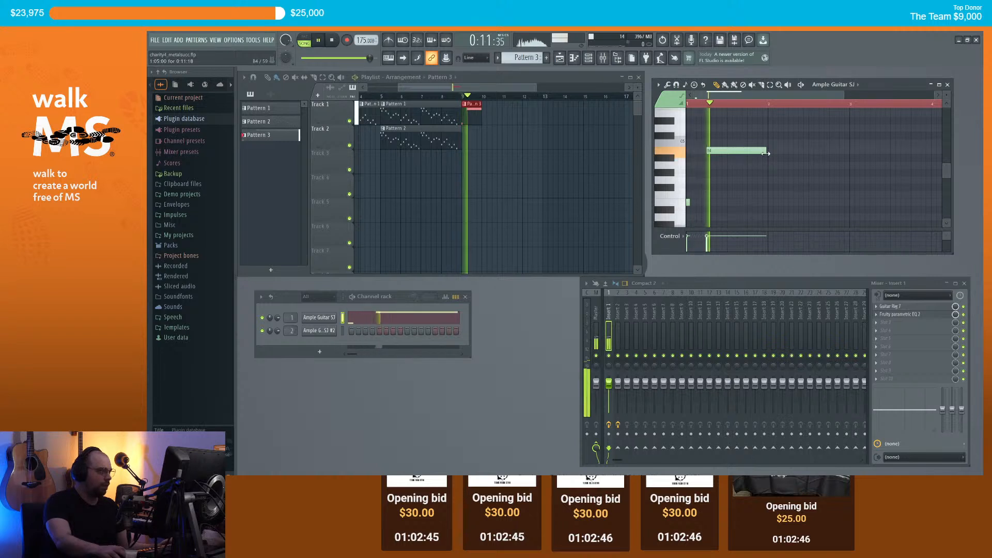
key(space)
drag(725, 152, 711, 151)
key(space)
key(space)
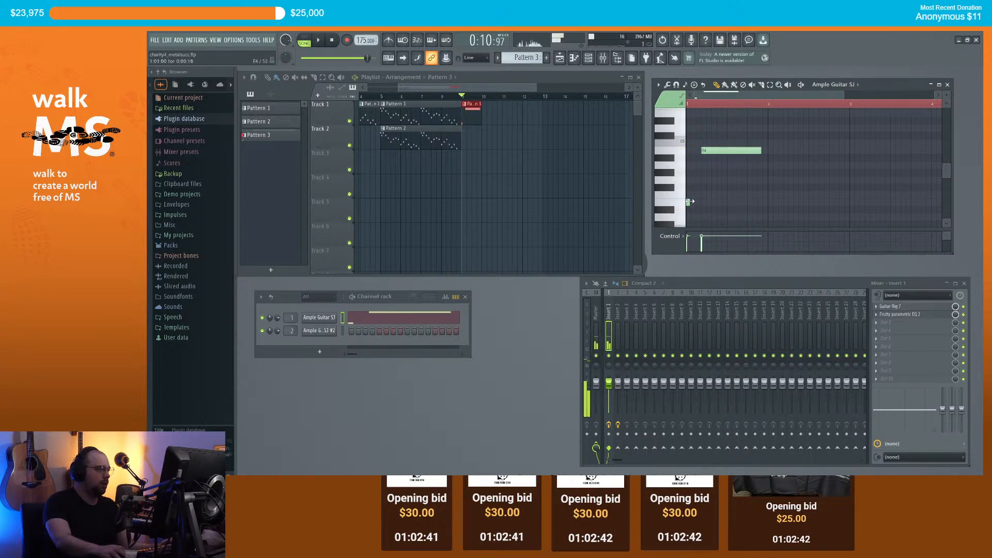
key(space)
key(space)
click(766, 151)
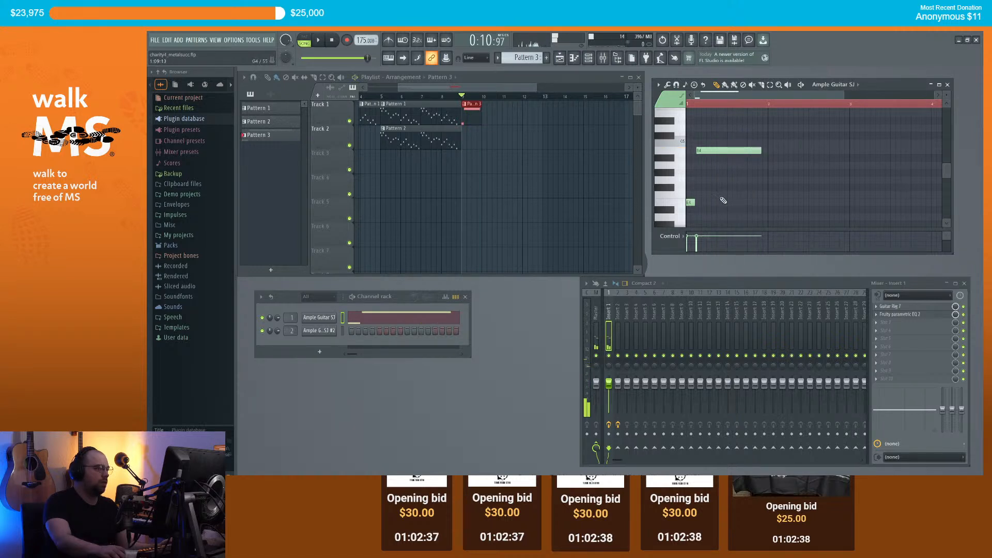
click(769, 203)
click(783, 144)
key(space)
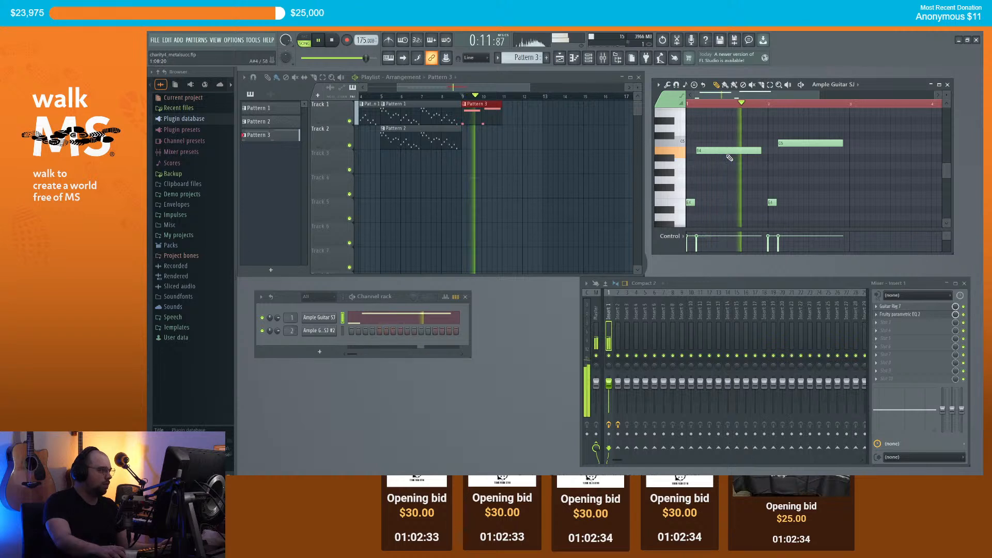
key(space)
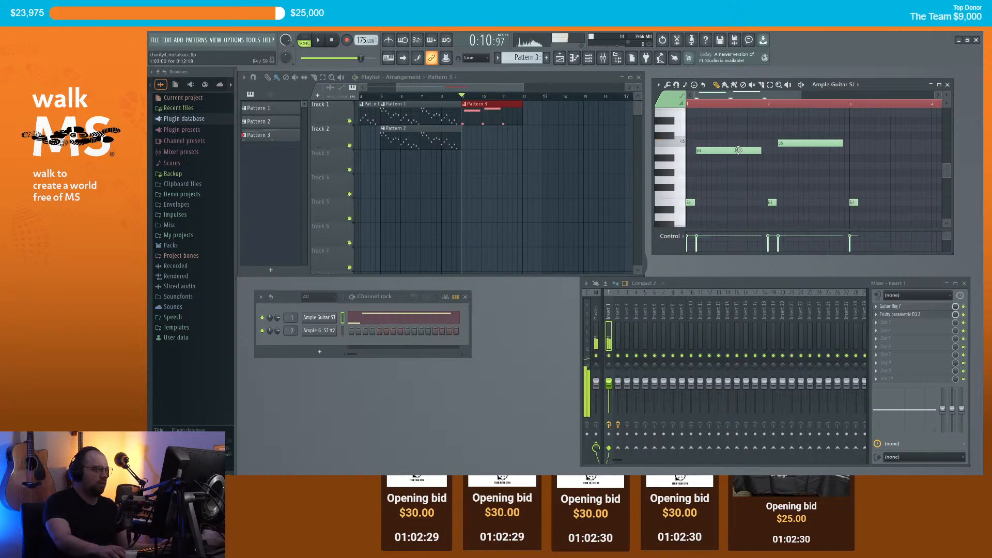
Step: Finish the guitar line with a note at bar 3 and a low note plus A4 at bar 4
click(858, 151)
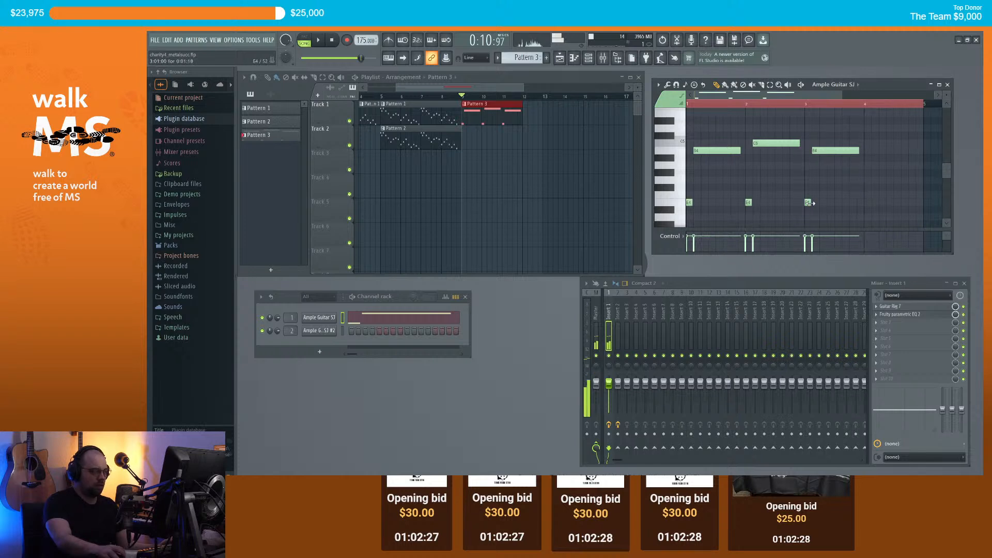
click(867, 211)
scroll(842, 155, up, 1)
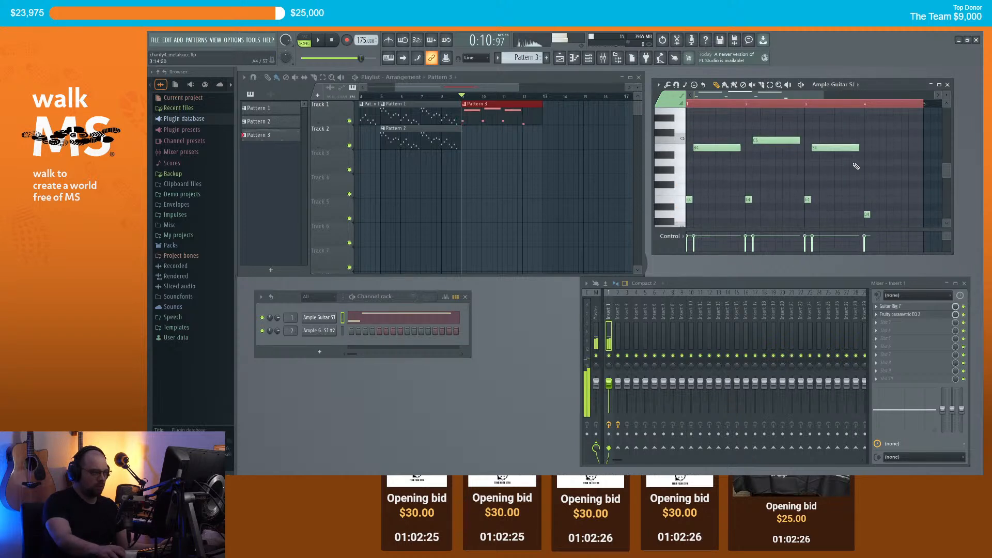
click(873, 166)
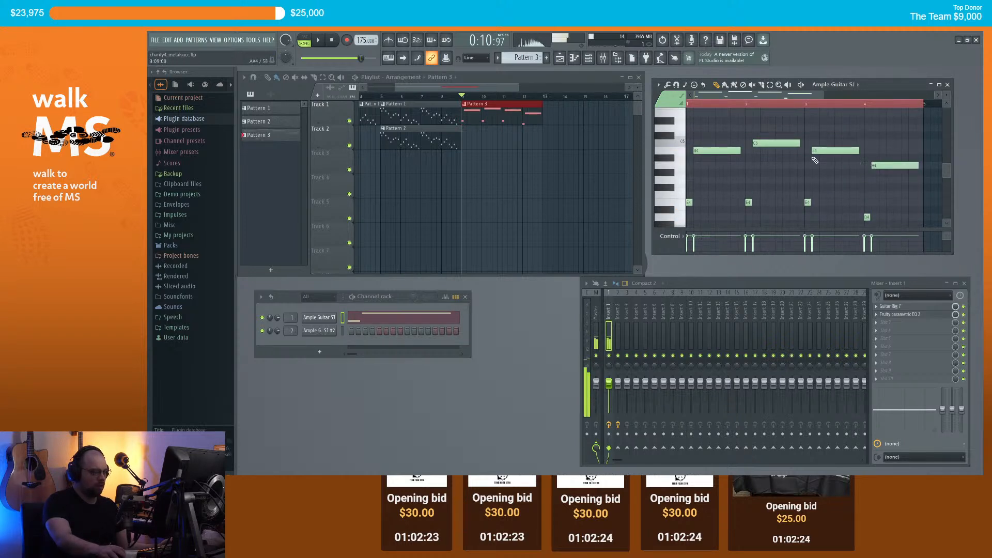
Step: Place another Pattern 3 clip at bar 13 and play the song
click(550, 116)
scroll(528, 120, down, 1)
key(space)
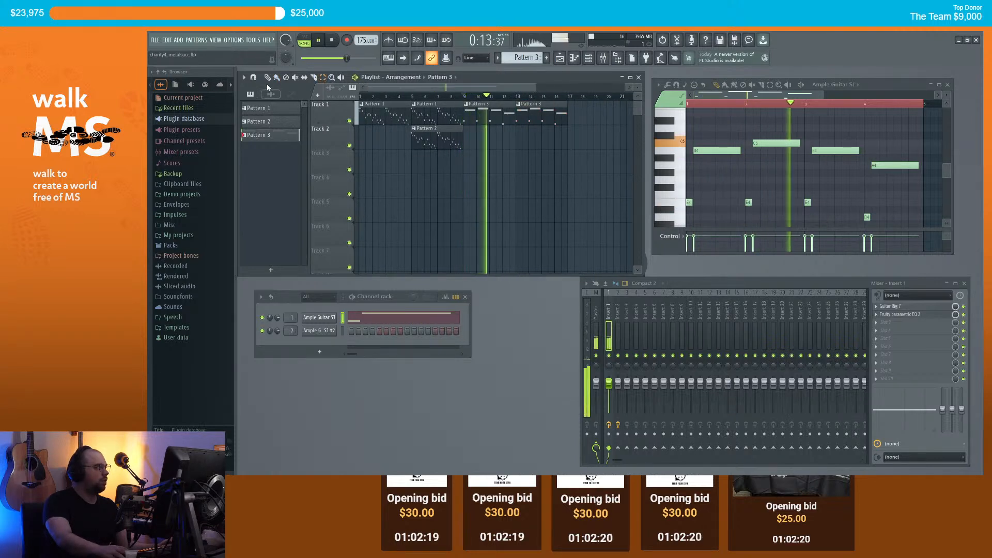
drag(380, 87, 437, 92)
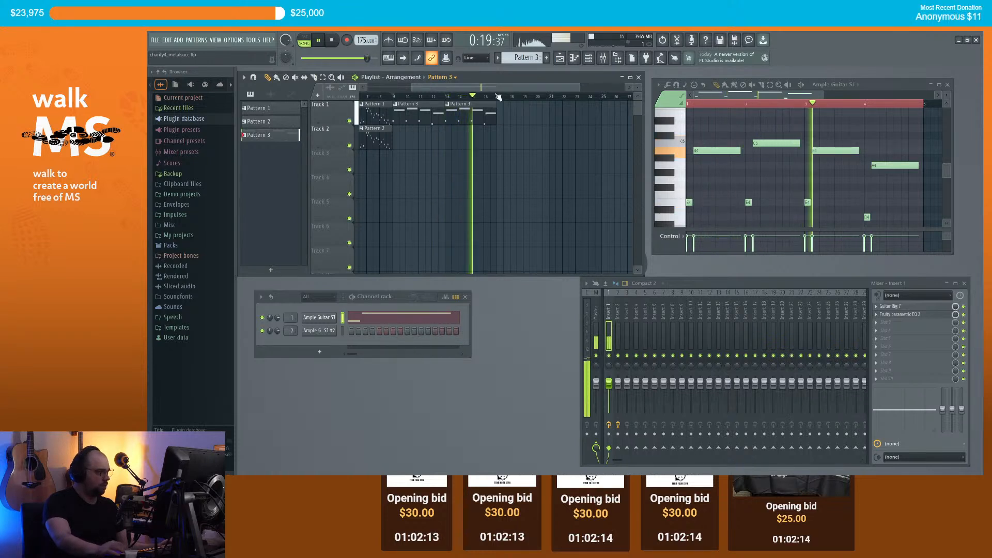
drag(492, 89, 514, 87)
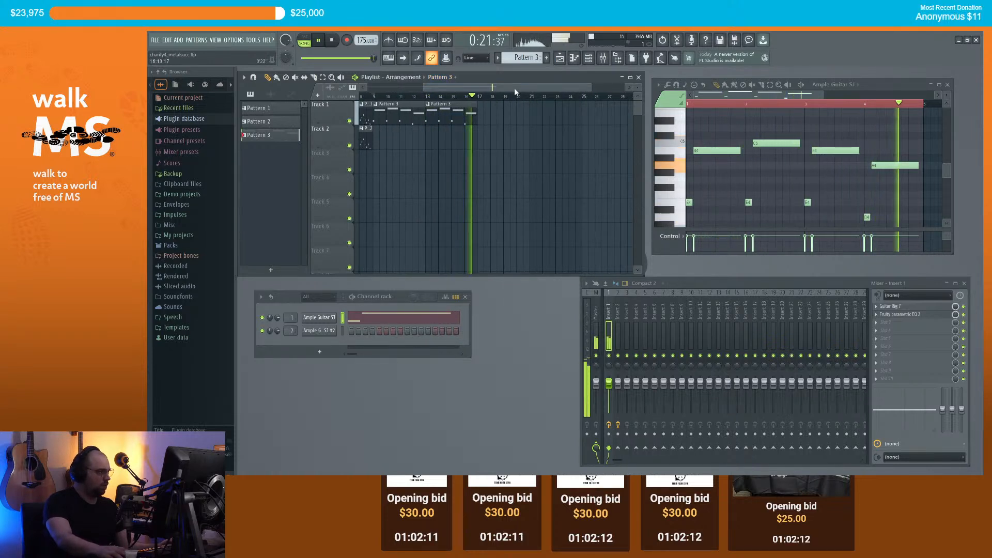
scroll(496, 116, down, 2)
Step: Add Pattern 1 clips at bar 17 and near bar 23, then play the extended arrangement
click(376, 120)
click(500, 117)
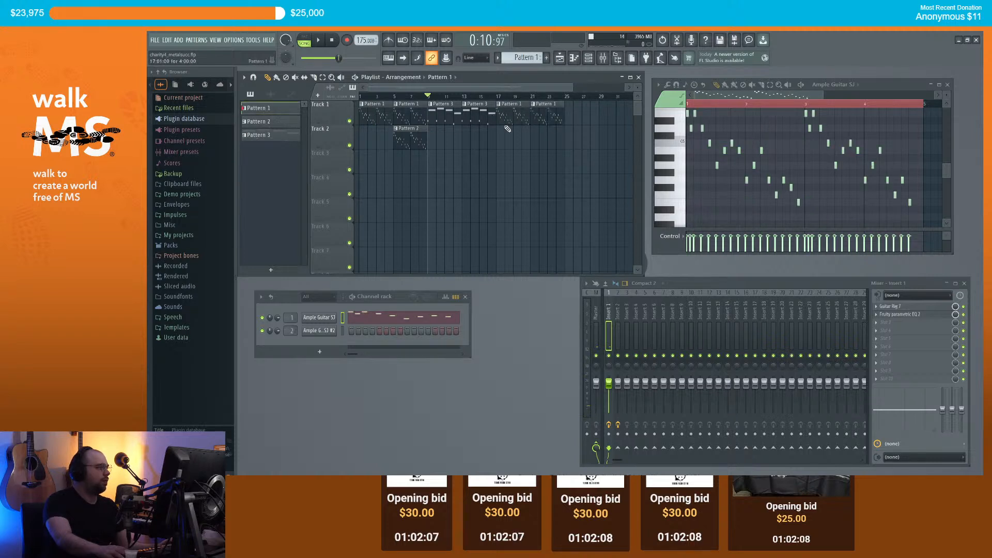
click(536, 117)
key(KP_Add)
key(space)
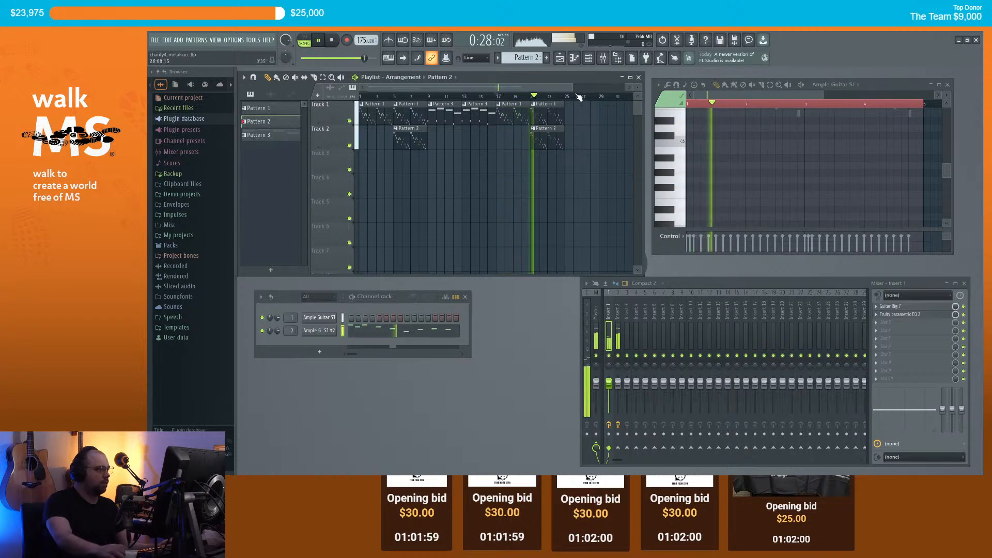
Step: Lower mixer Insert 2's fader, stop playback, and return the song position to bar 1
drag(618, 385, 611, 392)
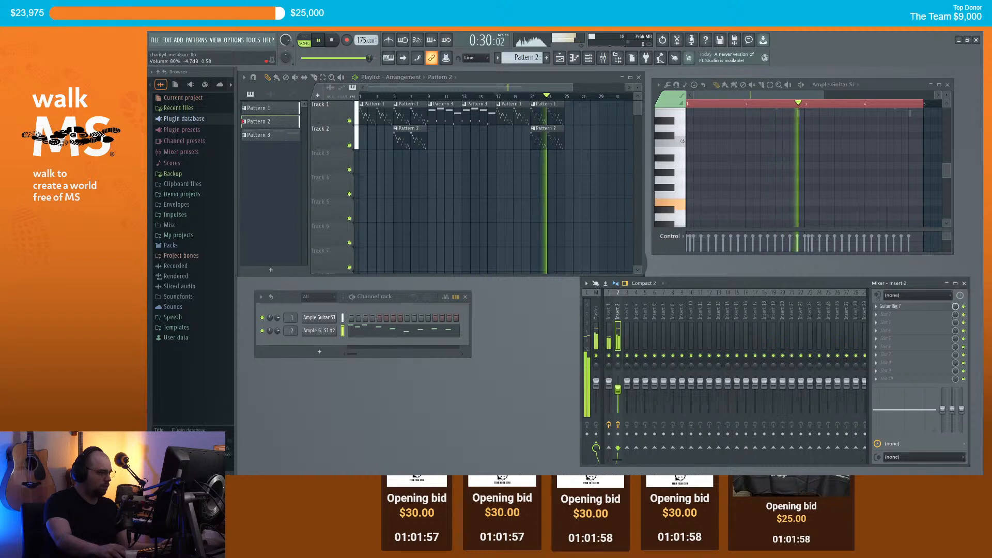
click(610, 388)
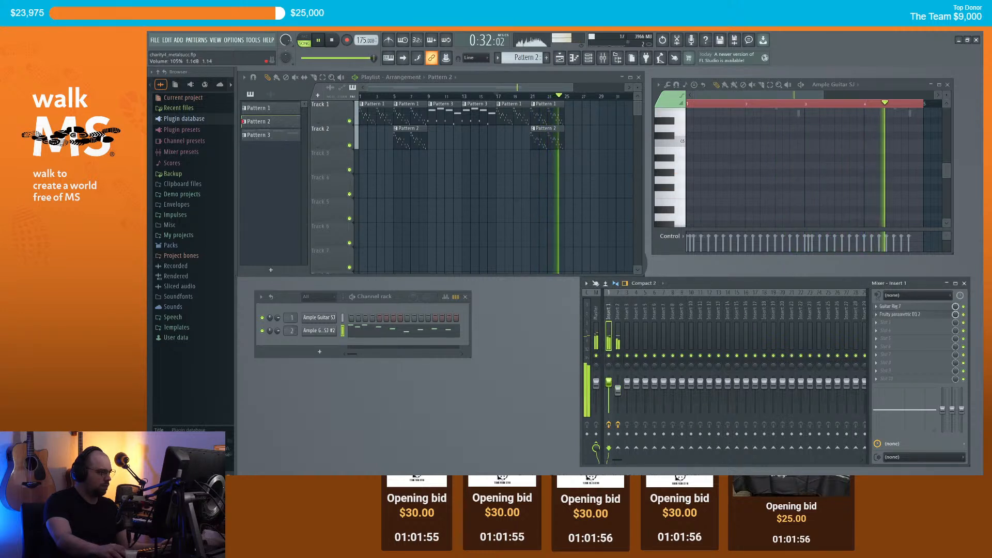
key(space)
click(497, 96)
drag(367, 97, 346, 103)
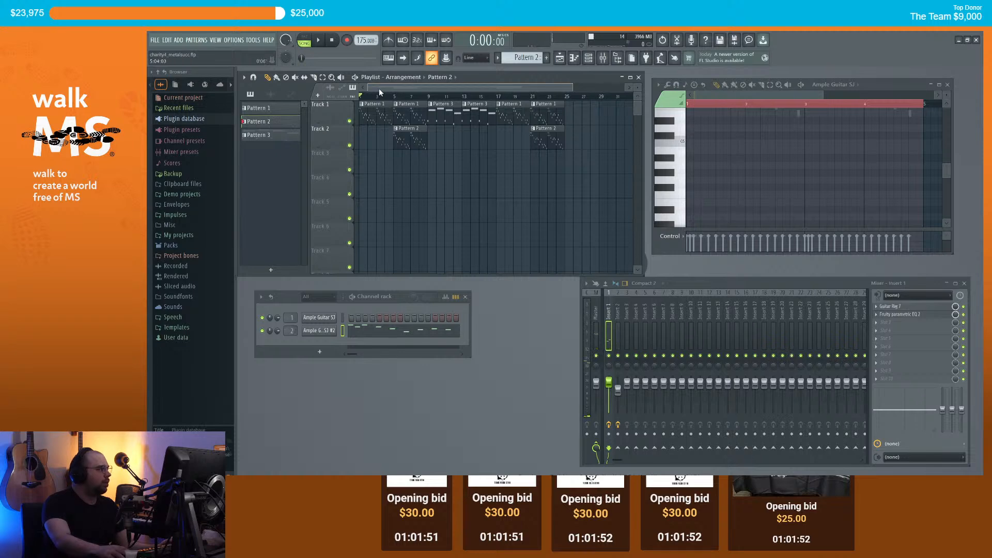
Step: Add an Ample Bass P Lite II channel, route it to a mixer insert, and create an empty Pattern 4
click(326, 353)
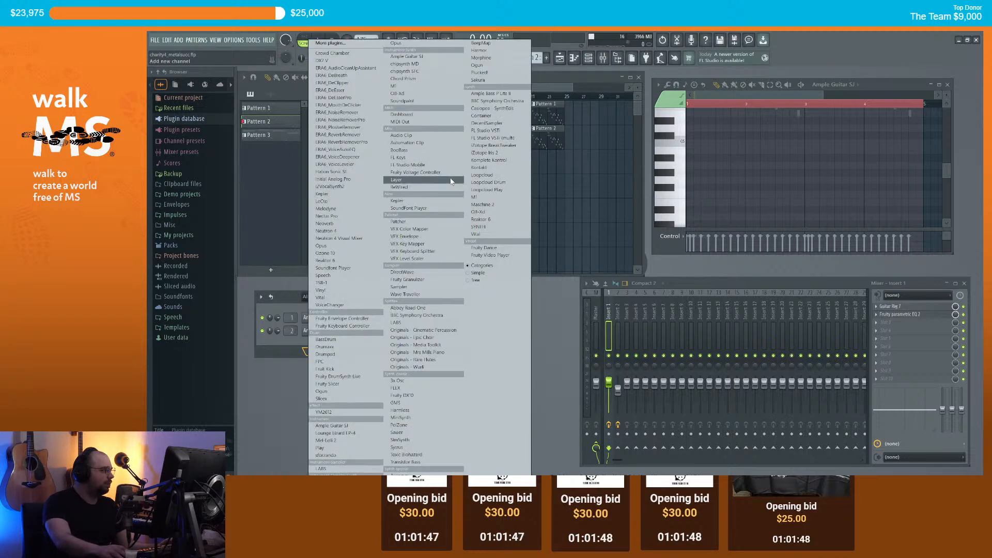
click(491, 93)
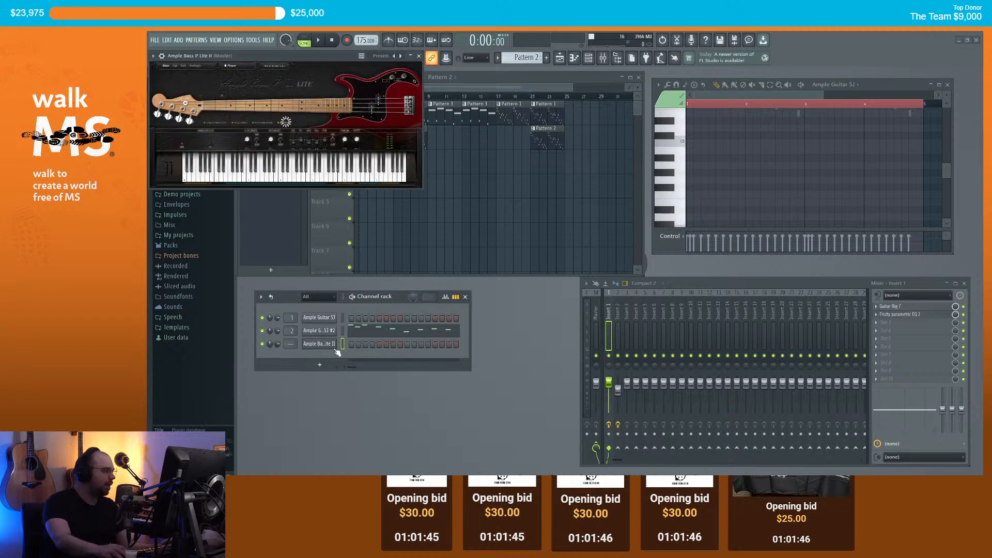
drag(290, 348, 289, 346)
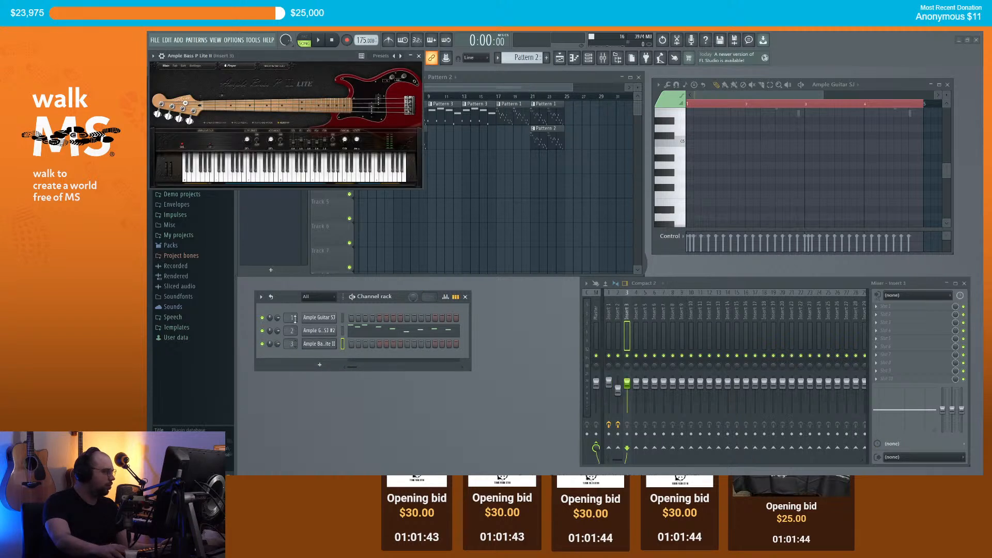
click(418, 56)
right_click(313, 343)
click(361, 343)
click(547, 58)
scroll(367, 167, up, 1)
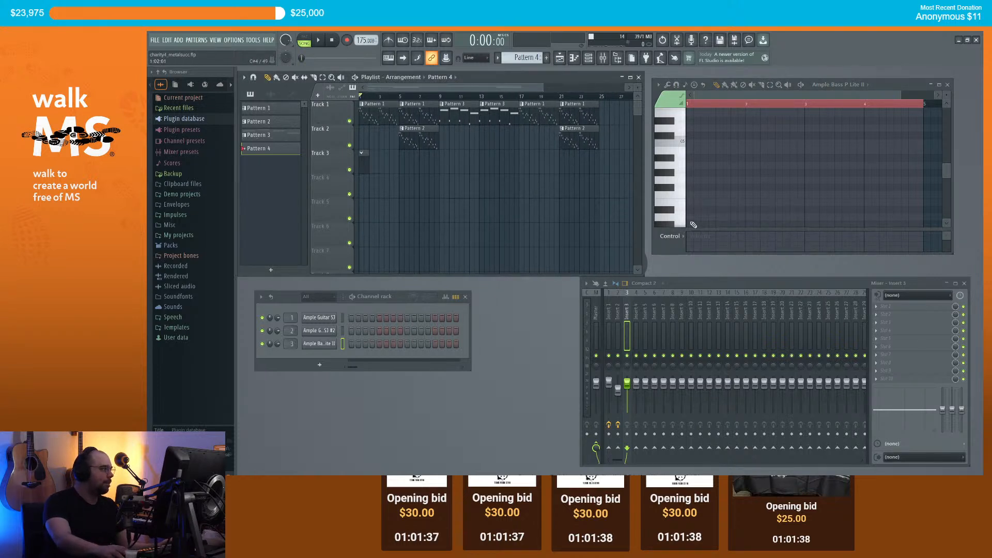
Step: Draw four E4 bass notes at the start of Pattern 4 and audition them
click(695, 202)
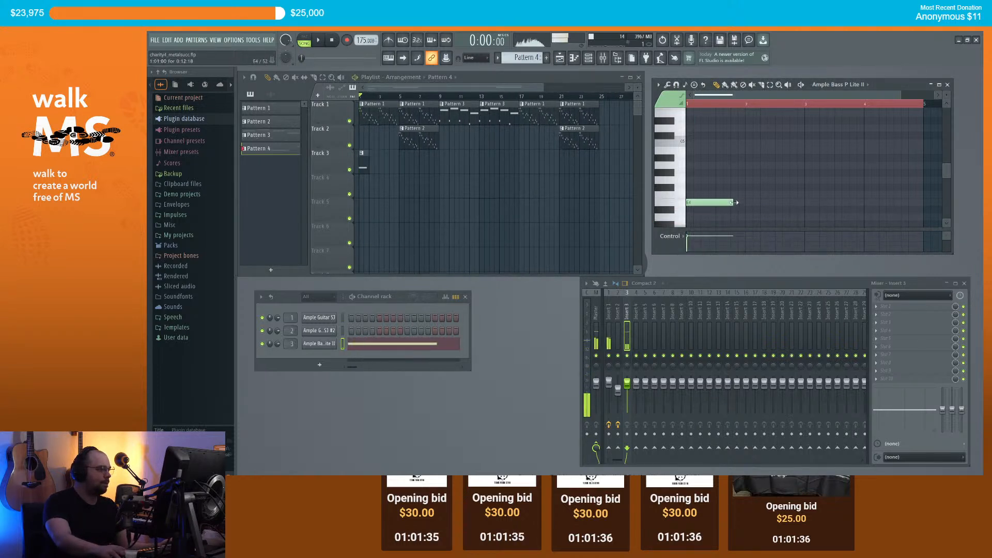
scroll(736, 202, up, 3)
drag(742, 95, 629, 109)
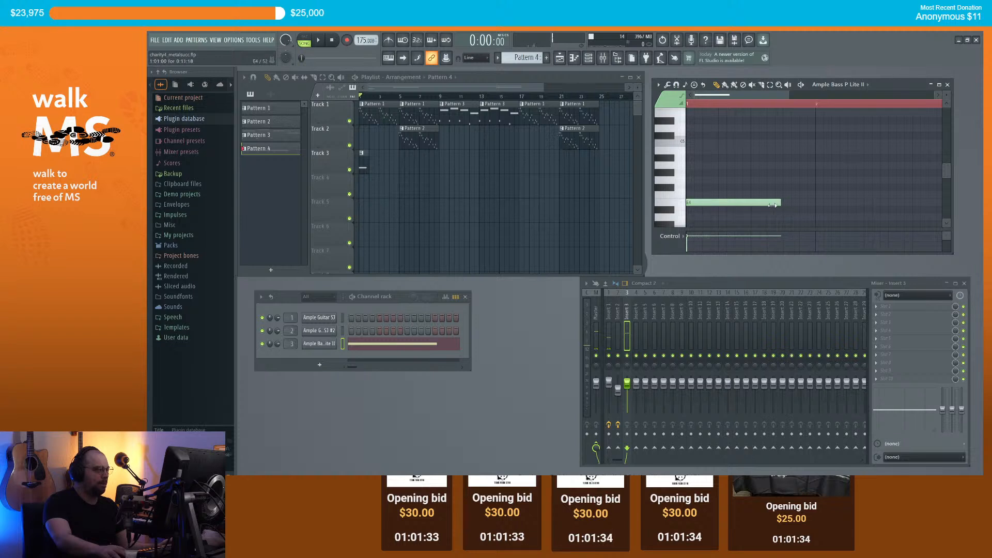
click(708, 203)
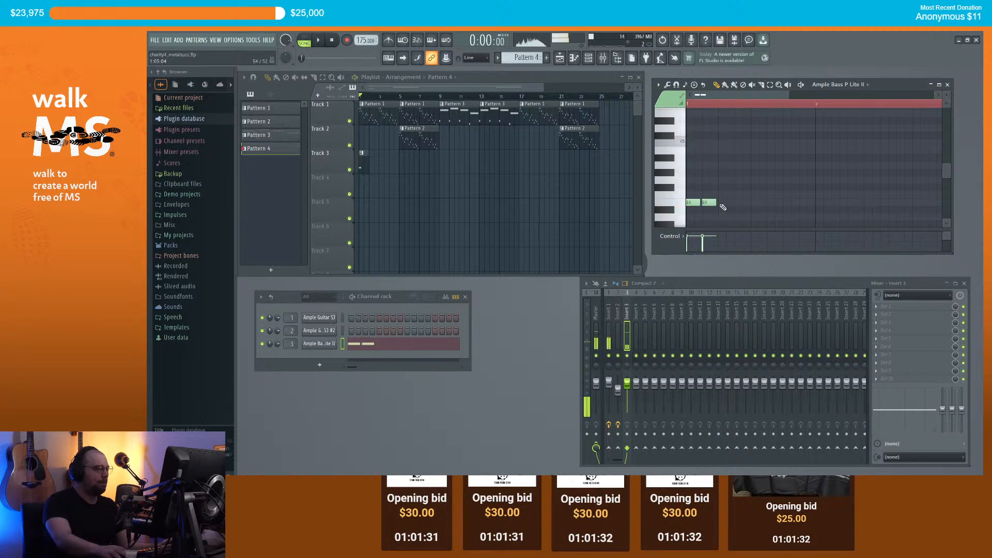
click(755, 202)
click(770, 203)
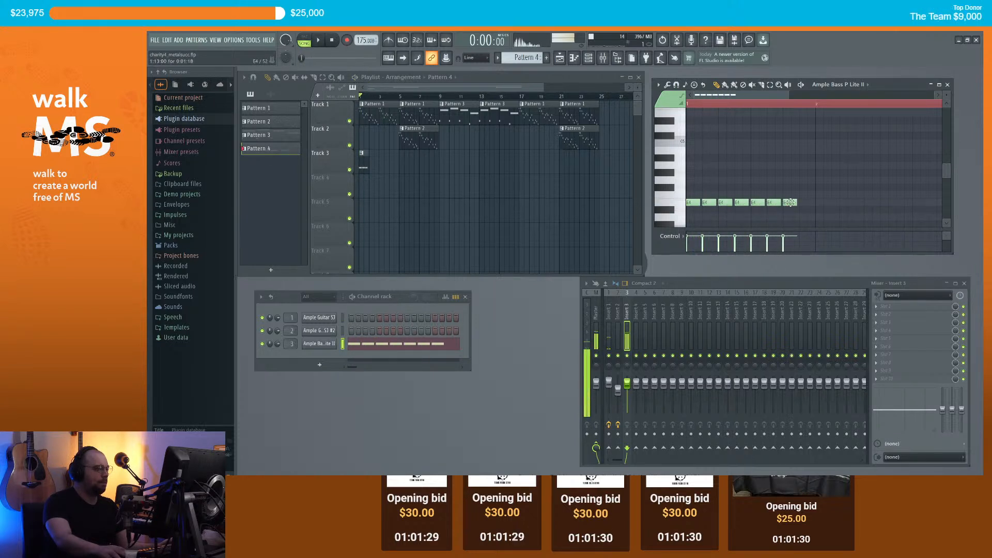
scroll(803, 202, down, 2)
key(space)
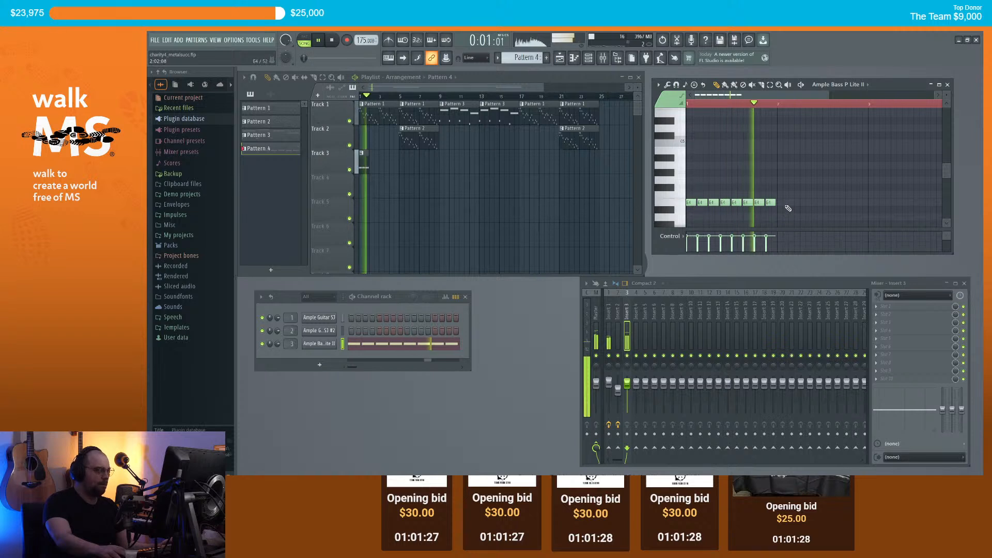
key(space)
Step: Add a C4 at bar 2, move a note down to C#4, and add two D4 notes
scroll(788, 209, down, 1)
scroll(789, 208, down, 1)
click(782, 210)
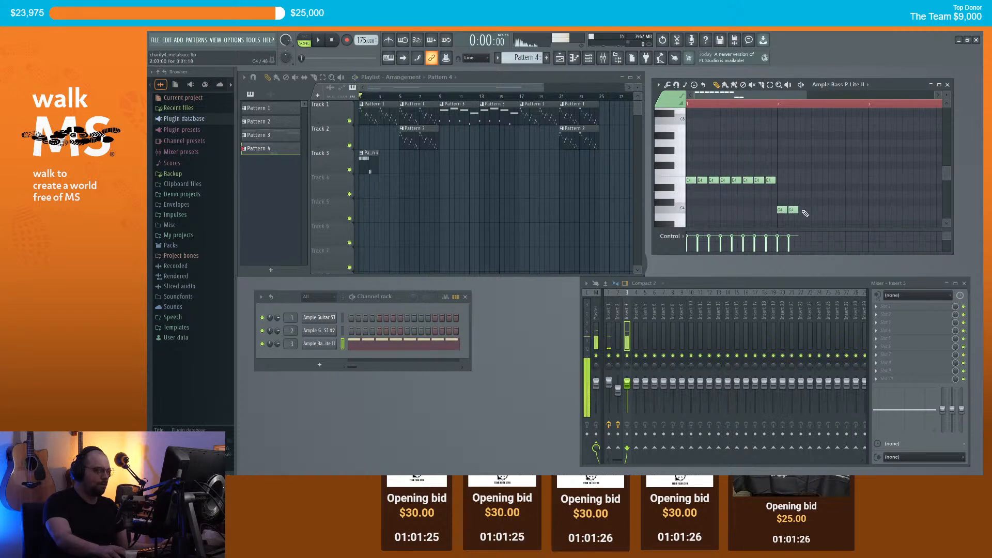
drag(824, 185, 823, 199)
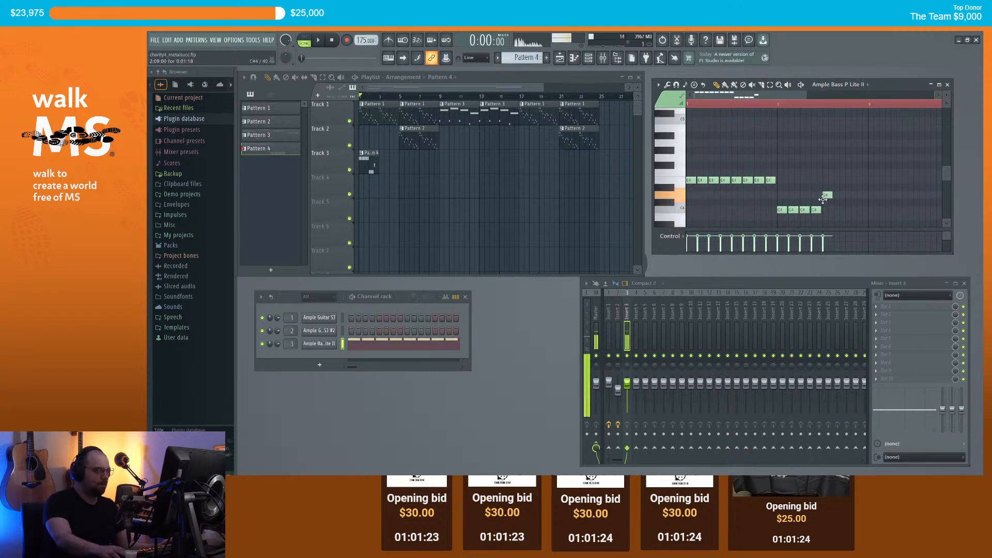
click(838, 195)
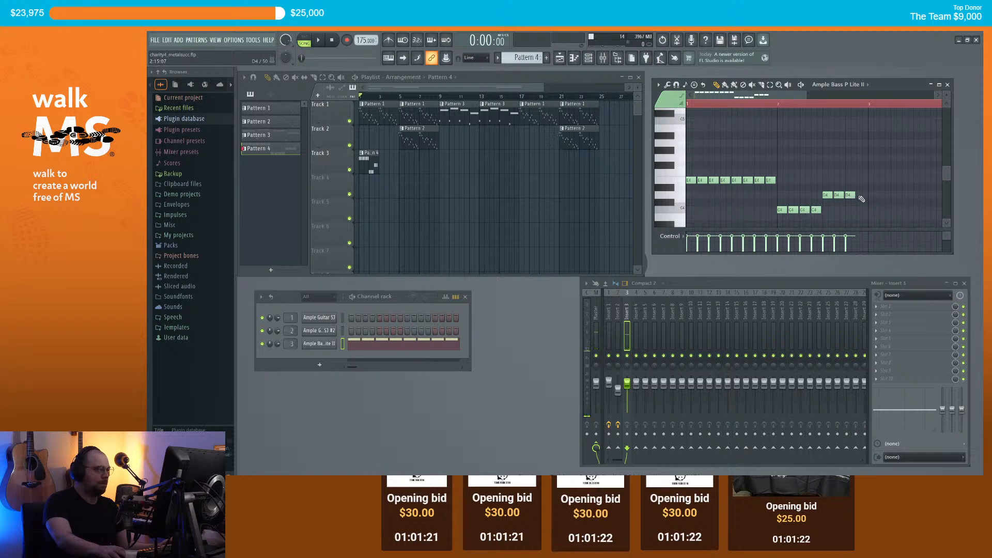
click(860, 196)
Step: Place Pattern 4 clips on Track 3 at bars 3, 5 and 7 during playback
key(space)
scroll(848, 195, down, 2)
click(377, 168)
click(382, 168)
click(404, 167)
click(426, 164)
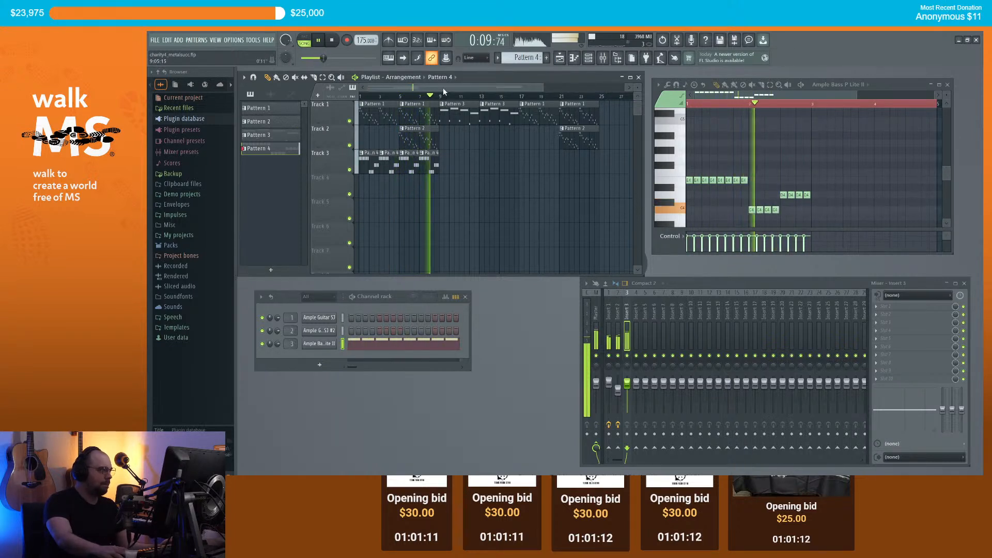
key(space)
Step: Create Pattern 5 and start the bass run with E4, B4 and a short G#4 note
scroll(466, 168, up, 2)
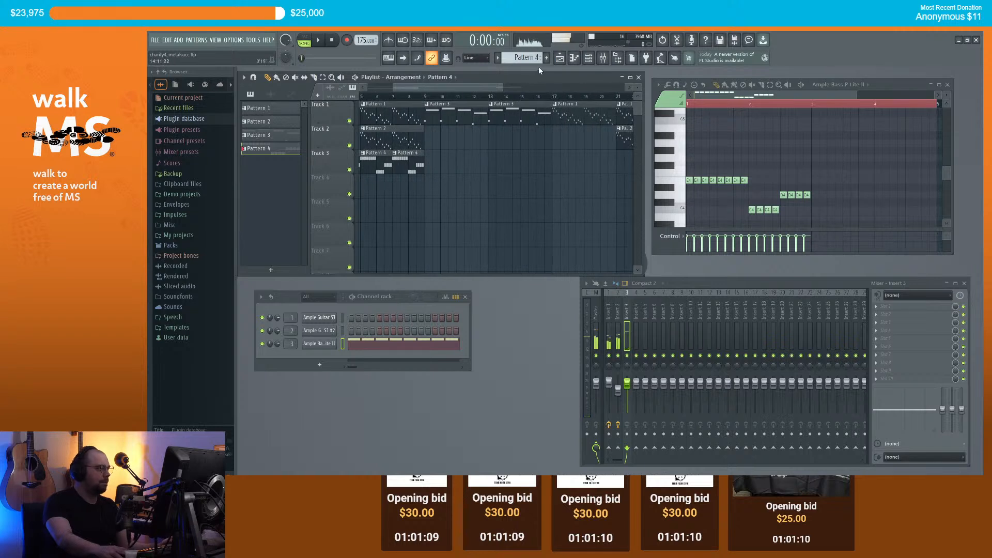
click(547, 59)
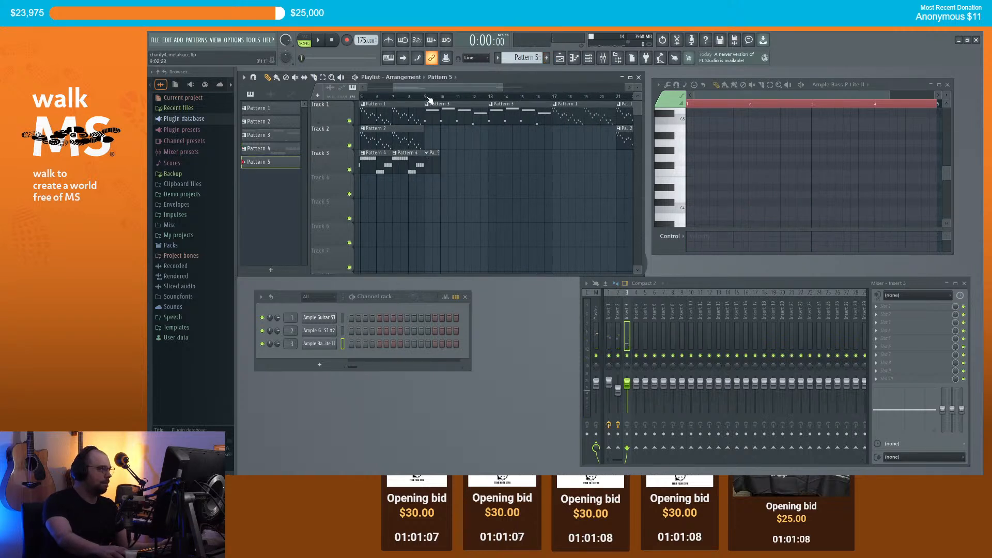
click(676, 173)
drag(670, 185, 673, 182)
key(space)
key(space)
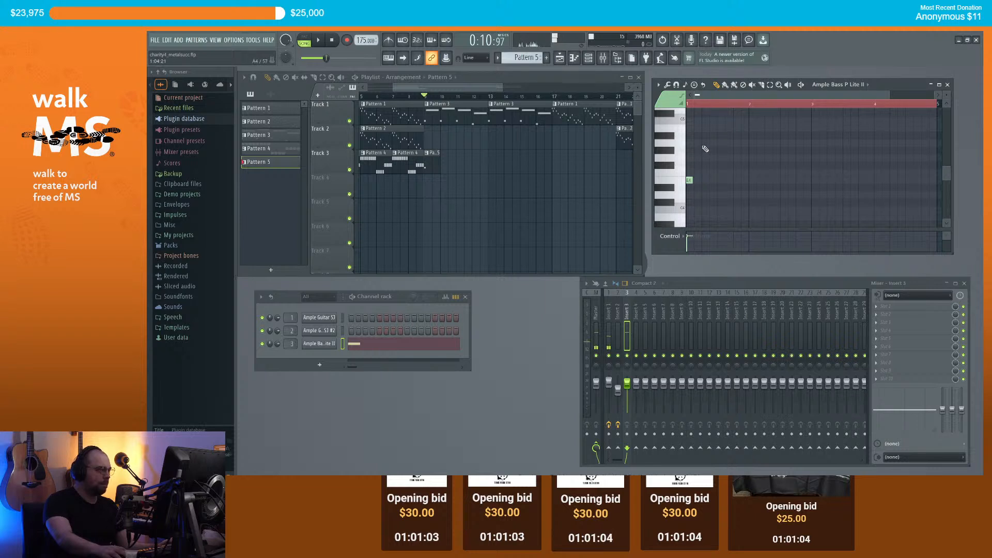
click(697, 144)
drag(695, 150, 696, 127)
key(space)
key(space)
click(703, 157)
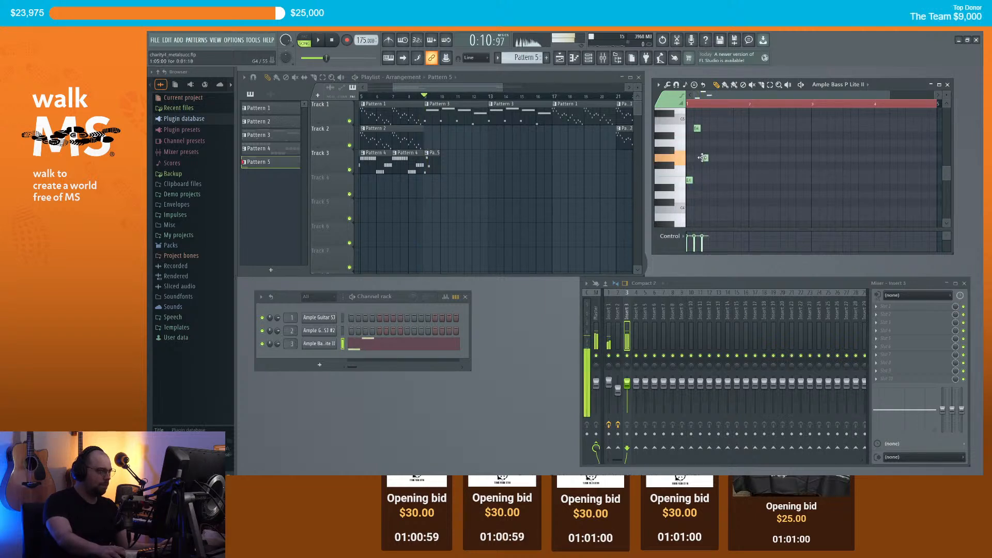
click(711, 151)
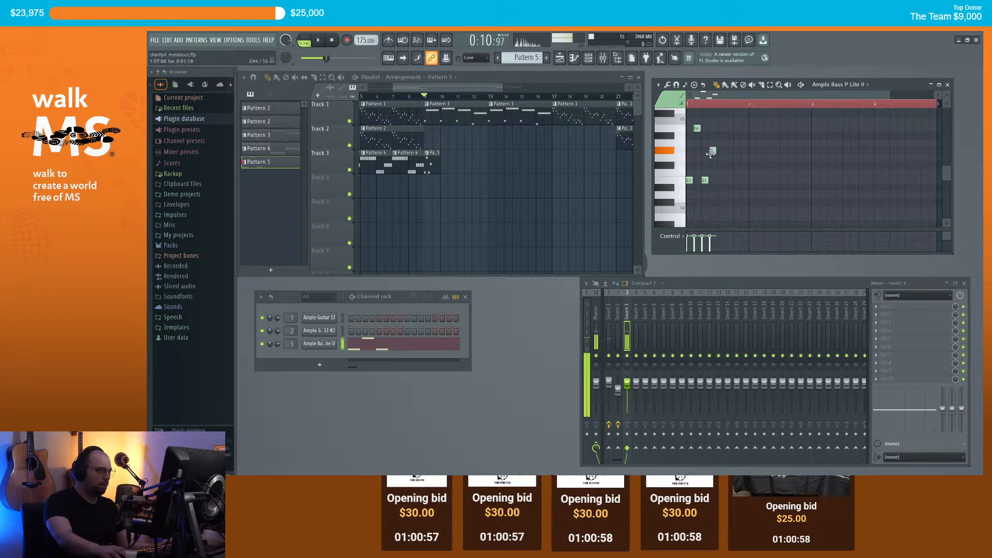
Step: Continue the run down through C4, E4, two D4s and a low G, then place a Pattern 5 clip on Track 3
click(719, 195)
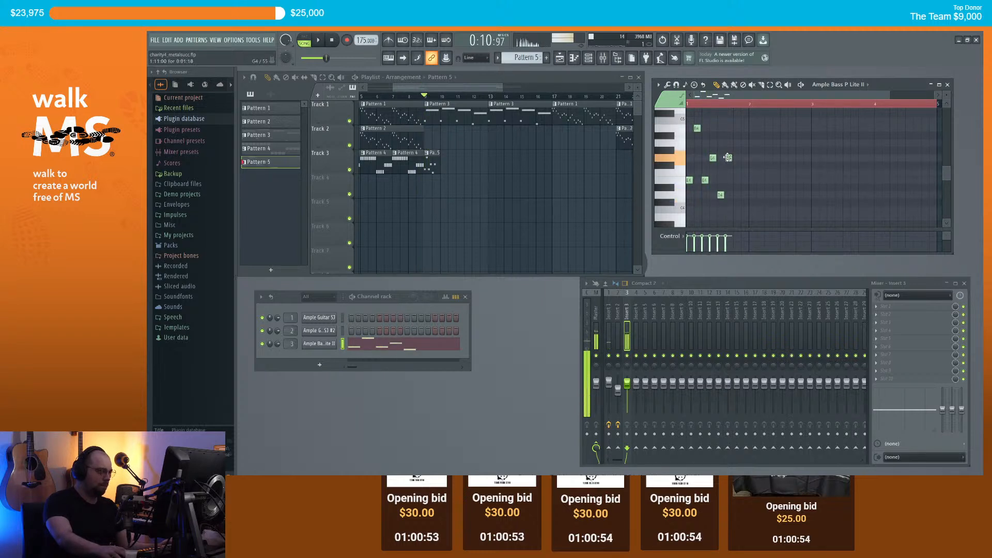
click(733, 208)
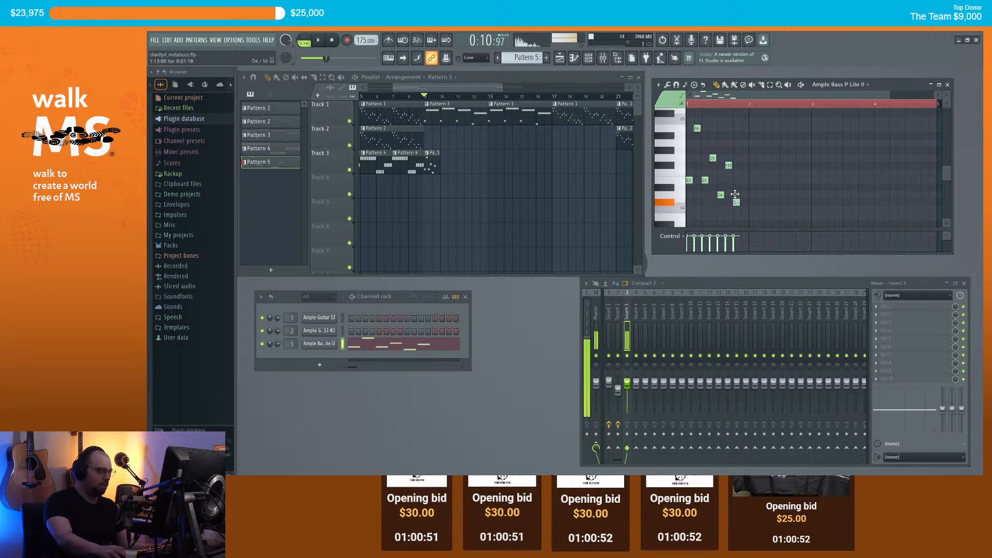
click(743, 179)
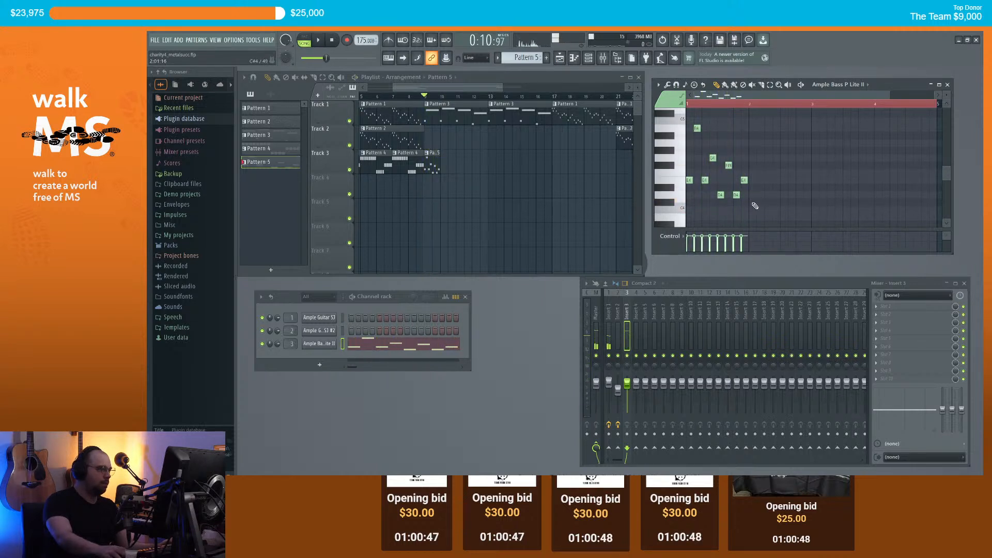
click(752, 195)
click(760, 195)
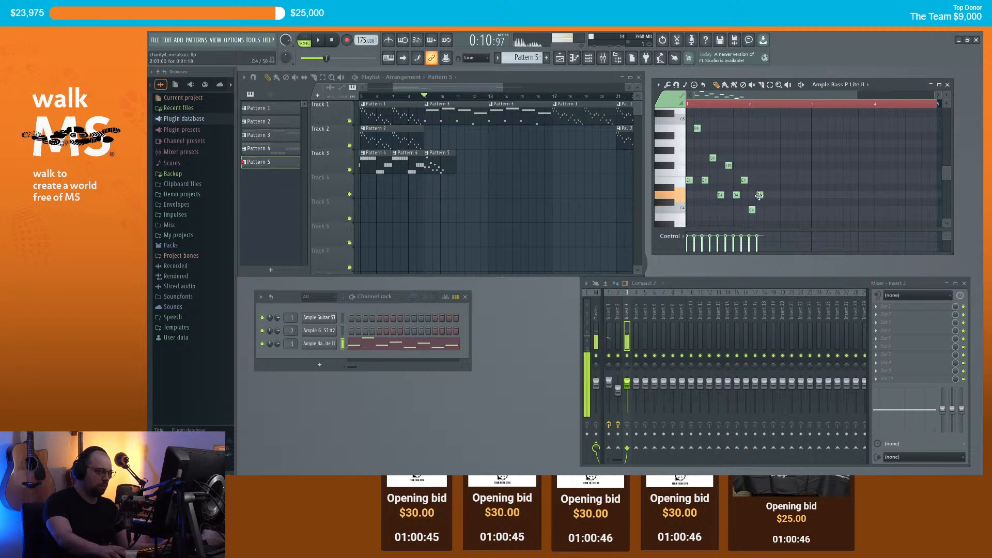
click(767, 218)
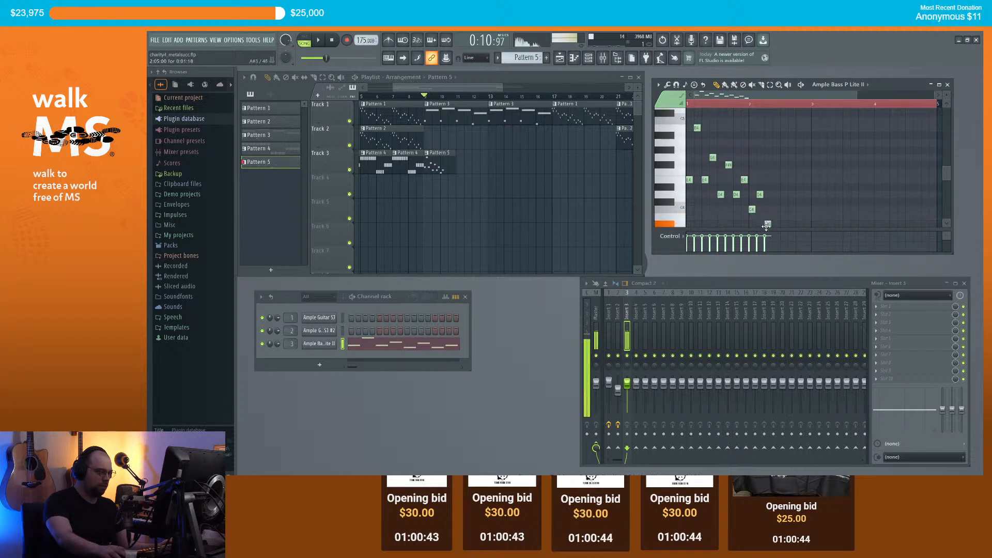
scroll(774, 210, down, 1)
click(783, 215)
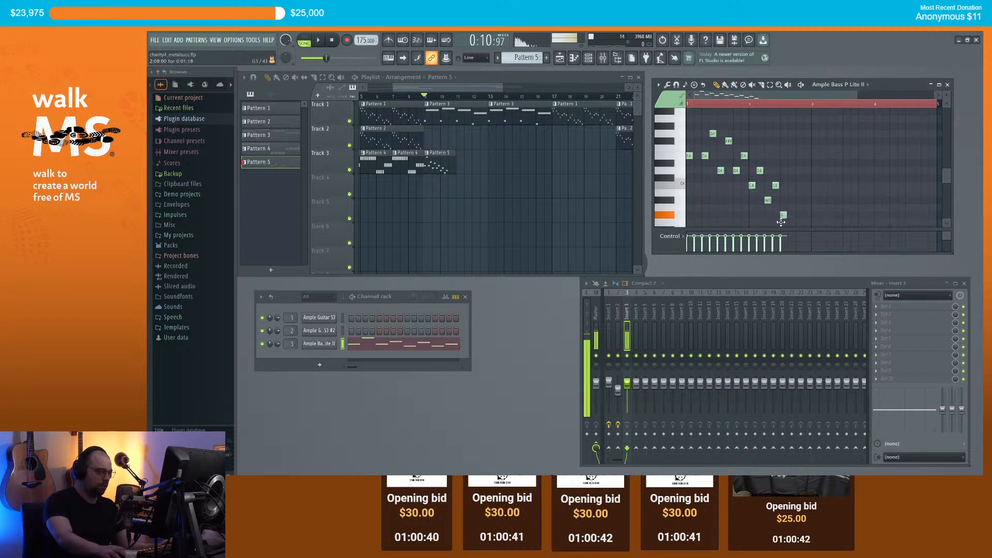
scroll(792, 205, down, 2)
click(796, 191)
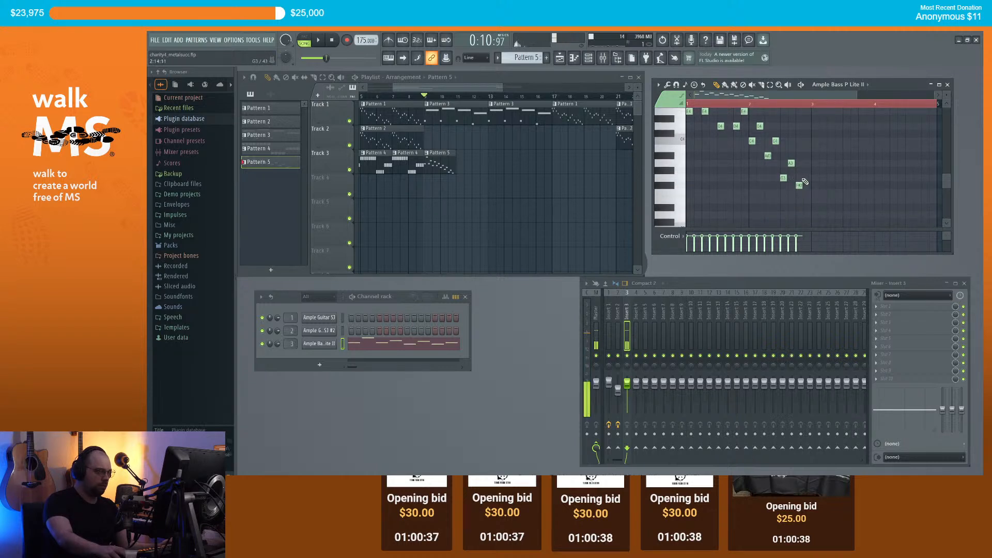
key(space)
click(459, 162)
Step: Add another Pattern 5 clip and Pattern 4 clips at bars 17, 19, 21 and 23 on Track 3, then open the channel rack's instrument list
click(491, 160)
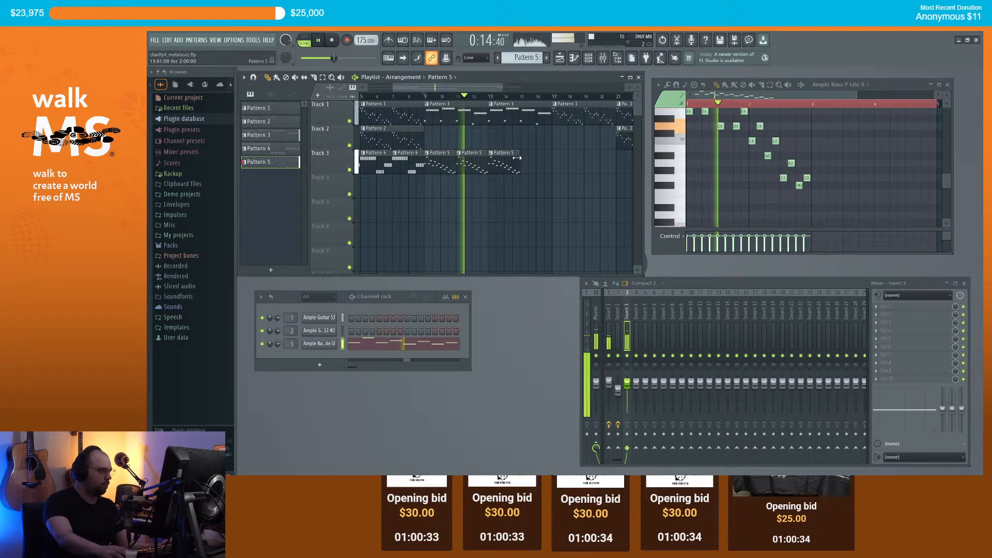
scroll(460, 163, down, 2)
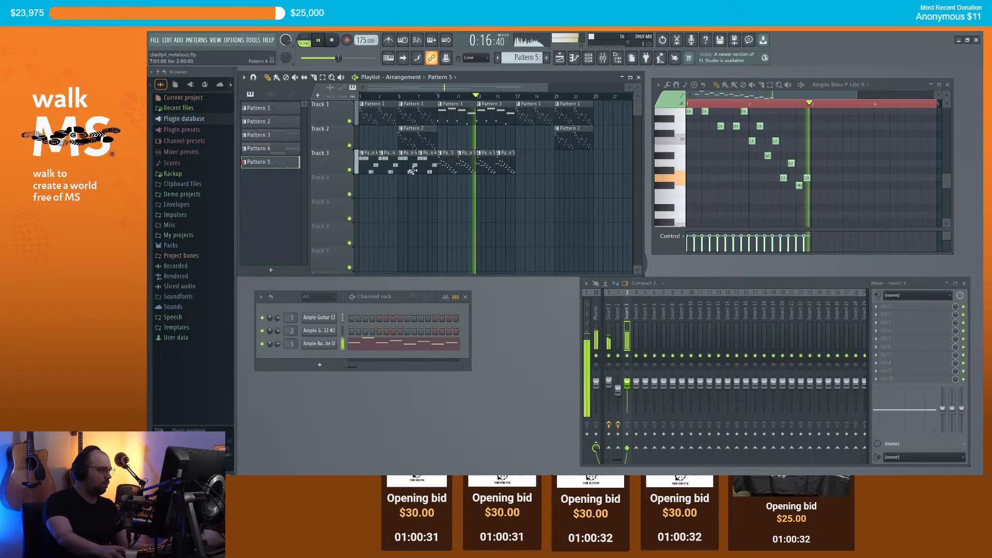
click(369, 167)
click(521, 163)
click(540, 161)
click(560, 160)
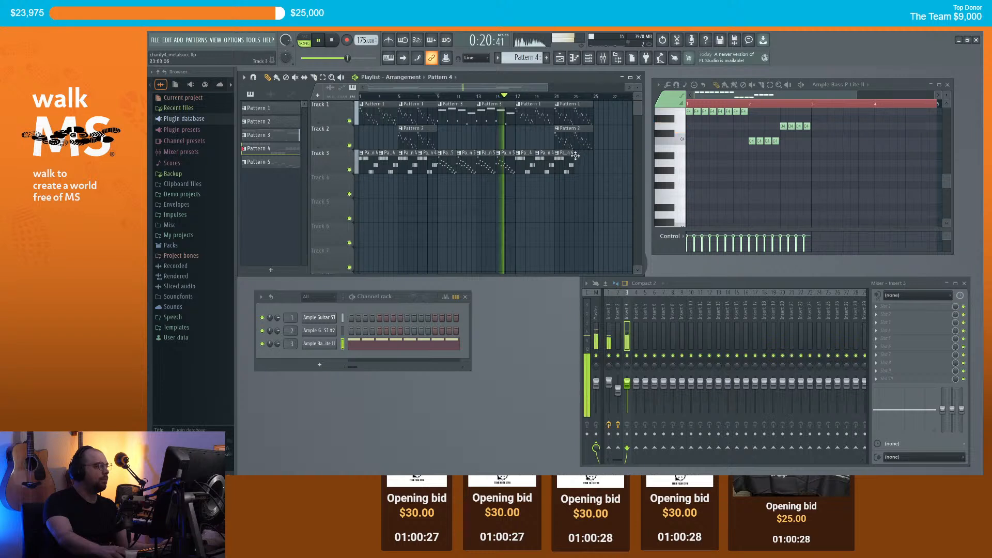
click(580, 164)
scroll(546, 167, down, 1)
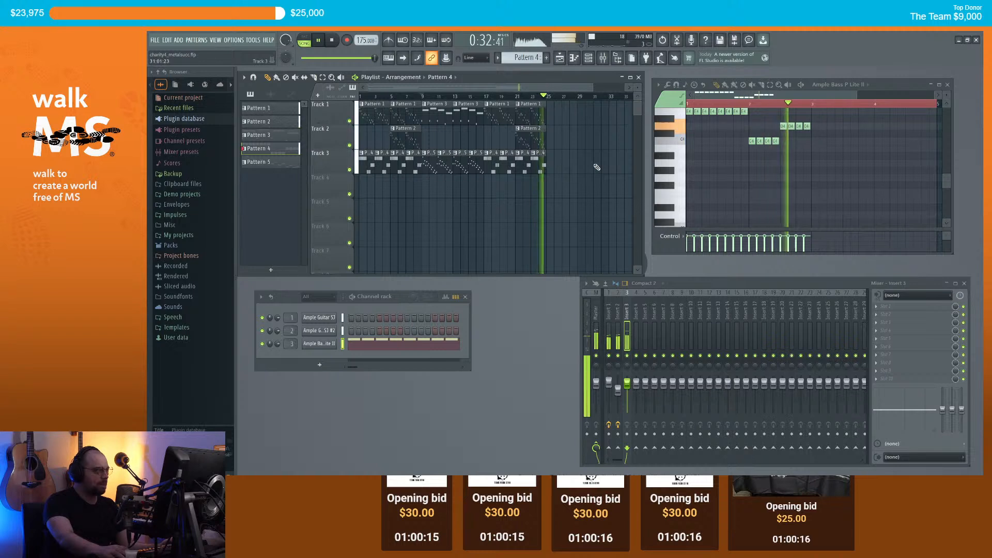
key(space)
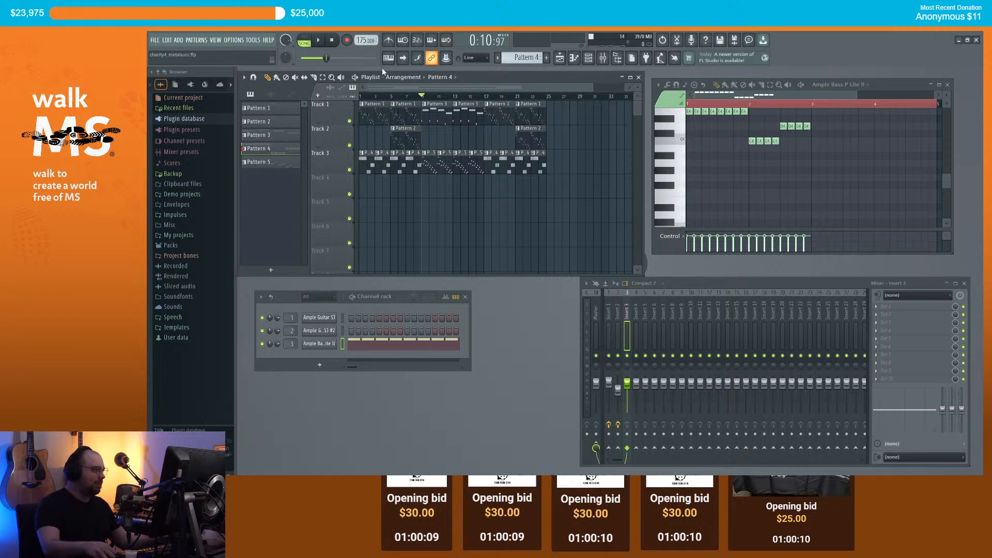
scroll(389, 96, up, 5)
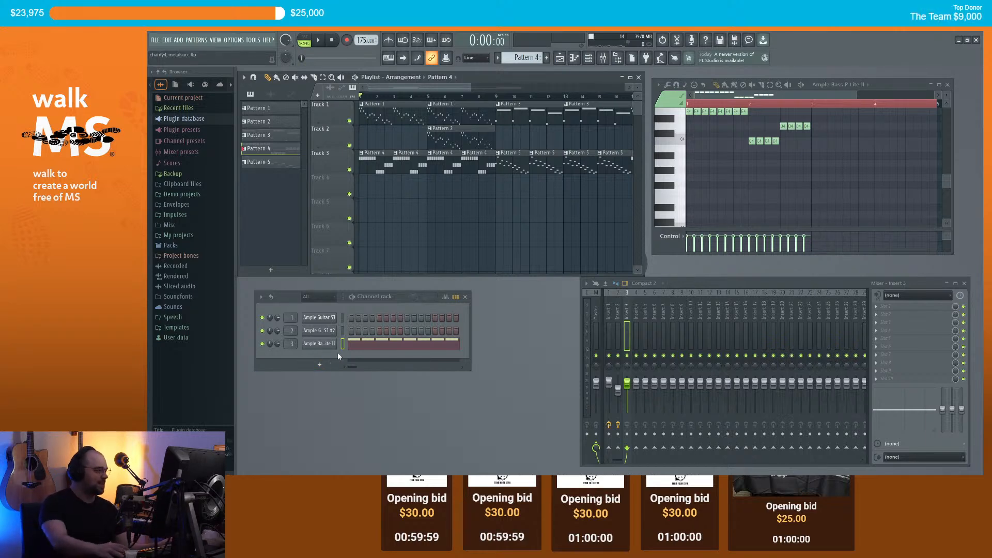
click(319, 365)
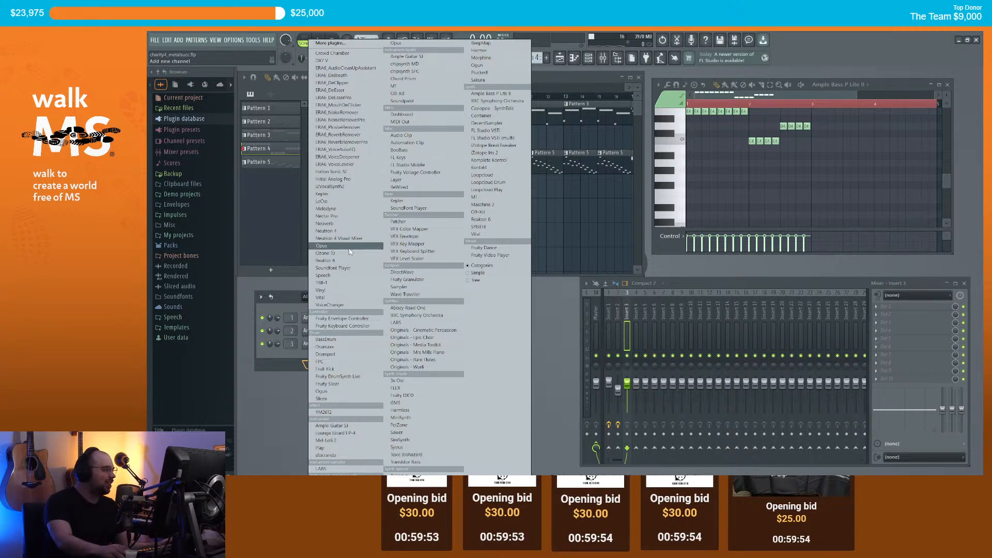
Step: Add an Opus channel and browse to Ministry of Rock 2 > Drums > Gretsch Kits
click(372, 246)
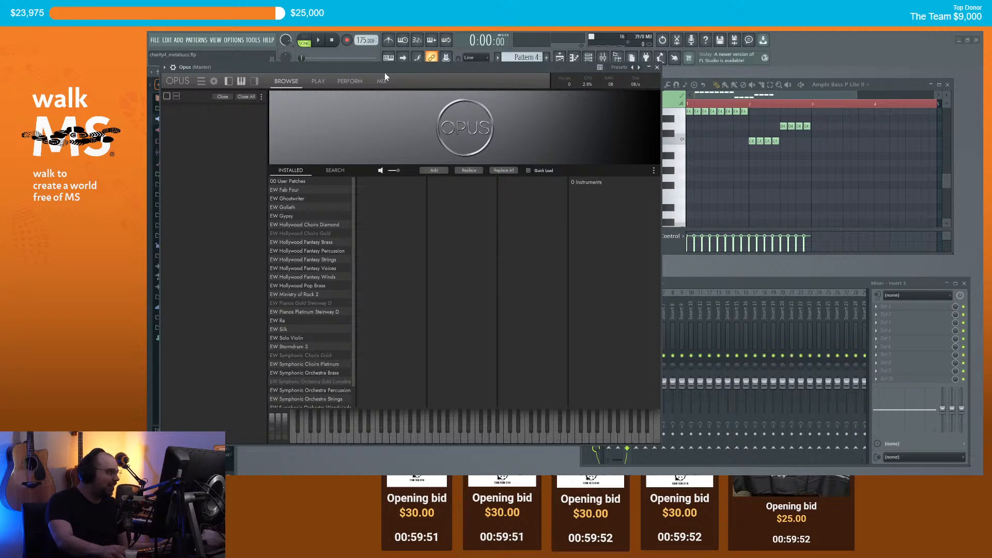
drag(389, 68, 463, 78)
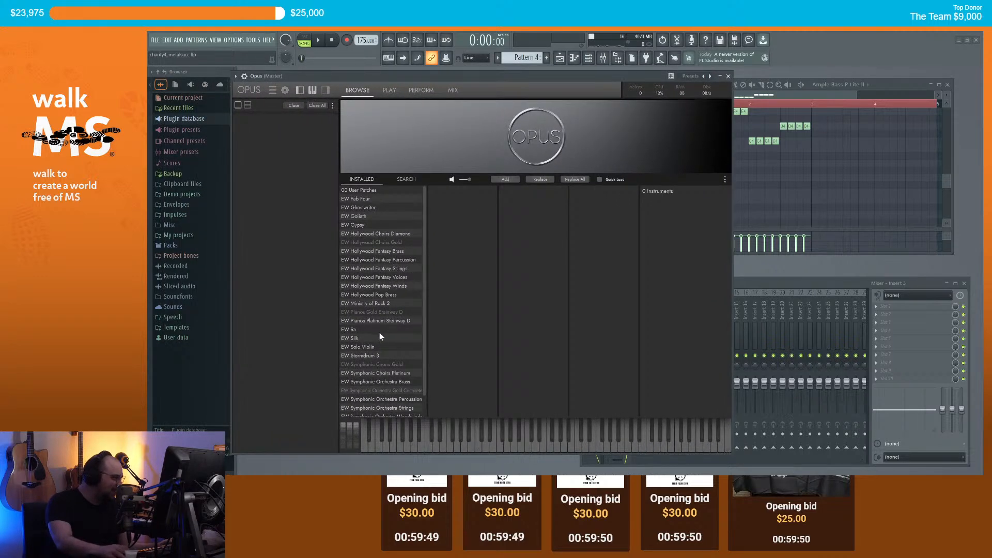
click(386, 304)
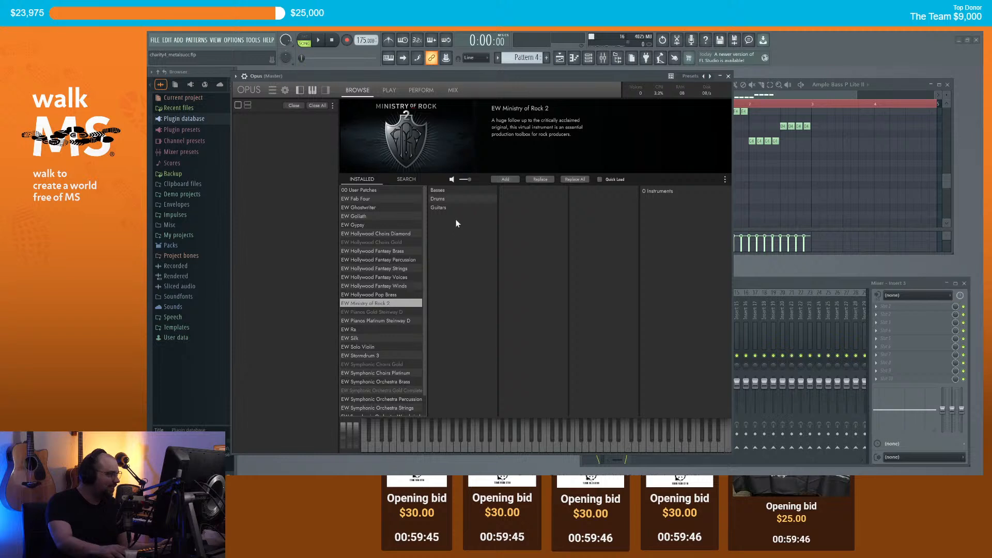
click(440, 200)
click(526, 209)
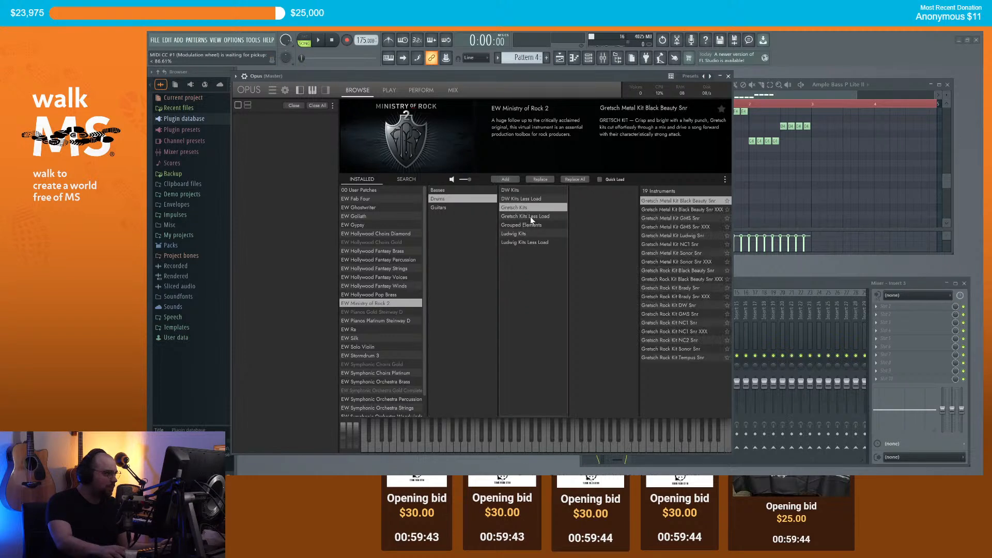
click(535, 200)
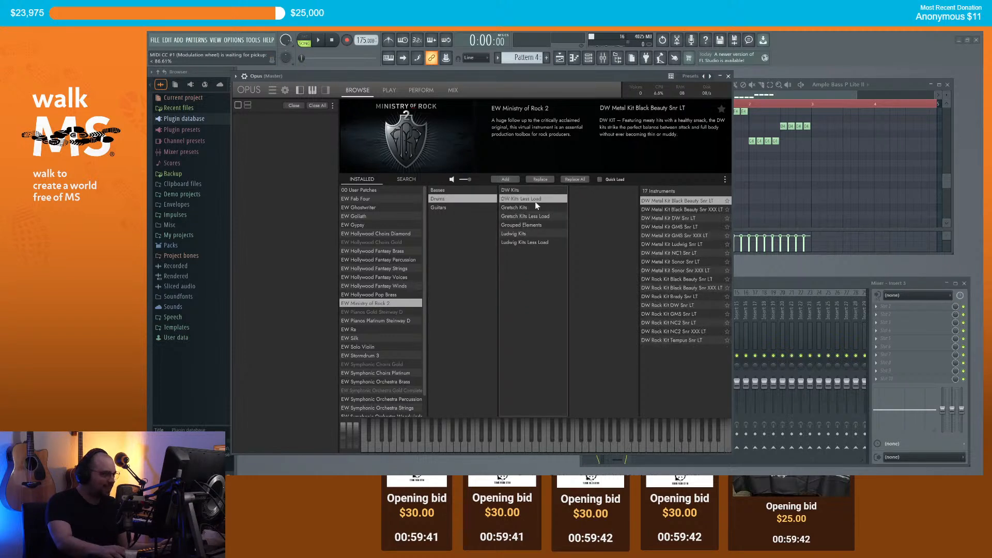
click(529, 209)
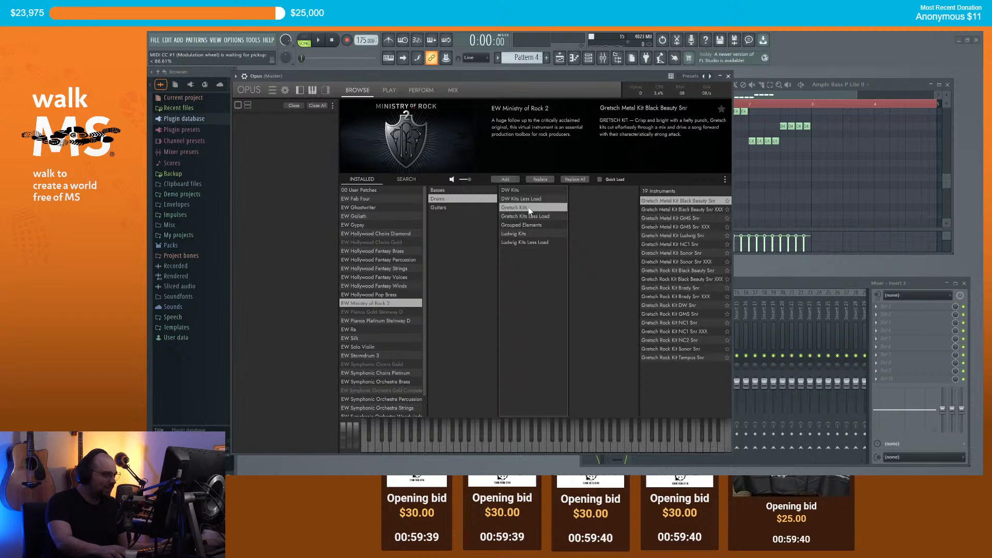
Step: Load the Gretsch Metal Kit Black Beauty Snr XXX drum kit into Opus and close the window
click(706, 228)
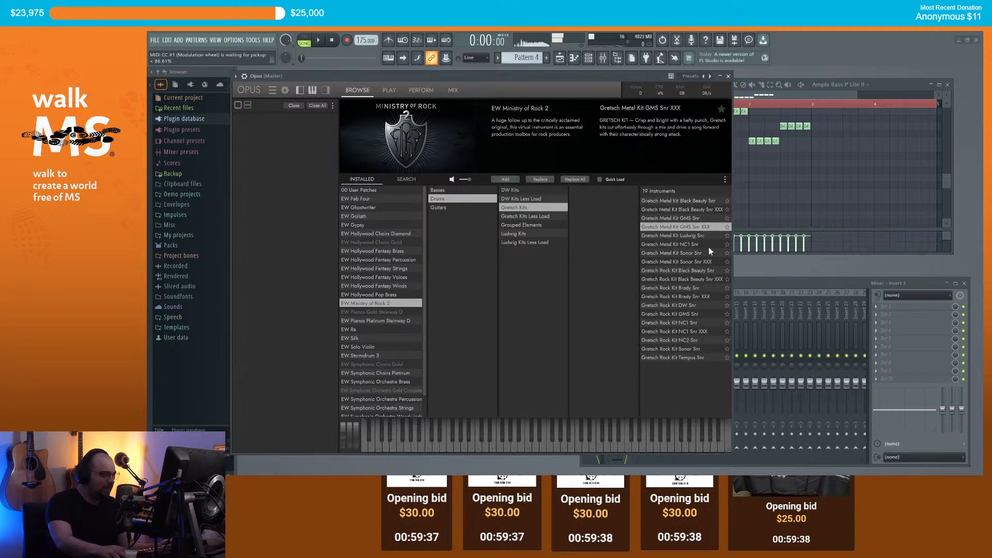
click(708, 280)
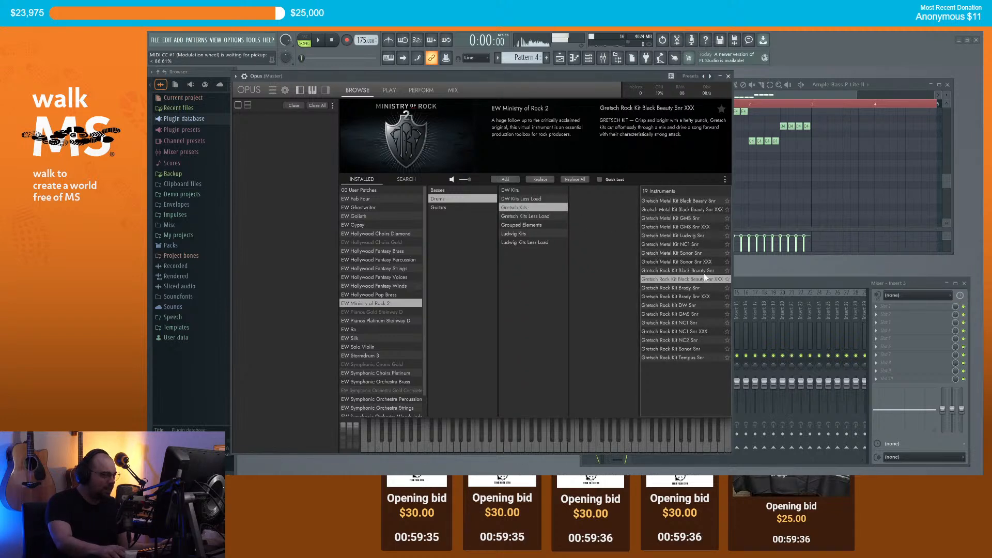
click(698, 210)
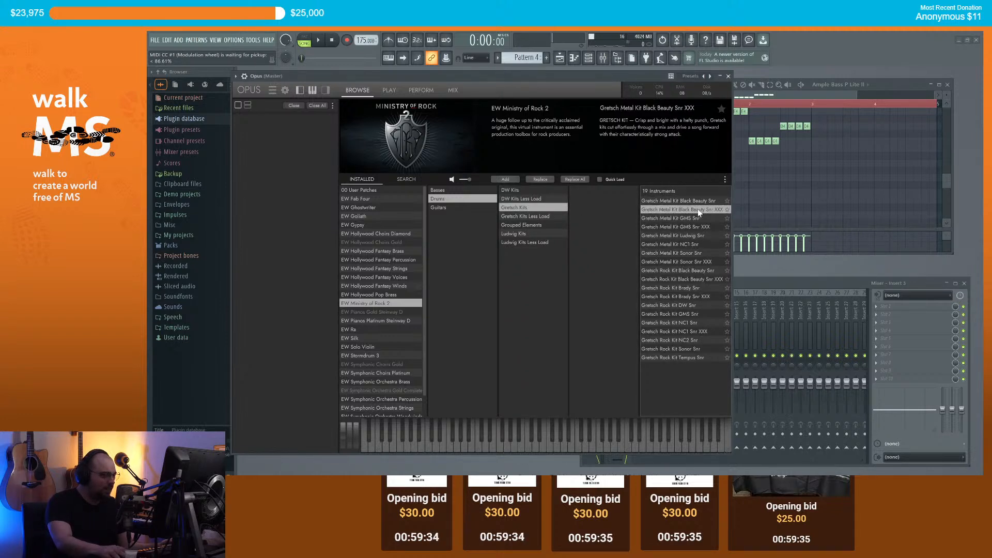
click(512, 180)
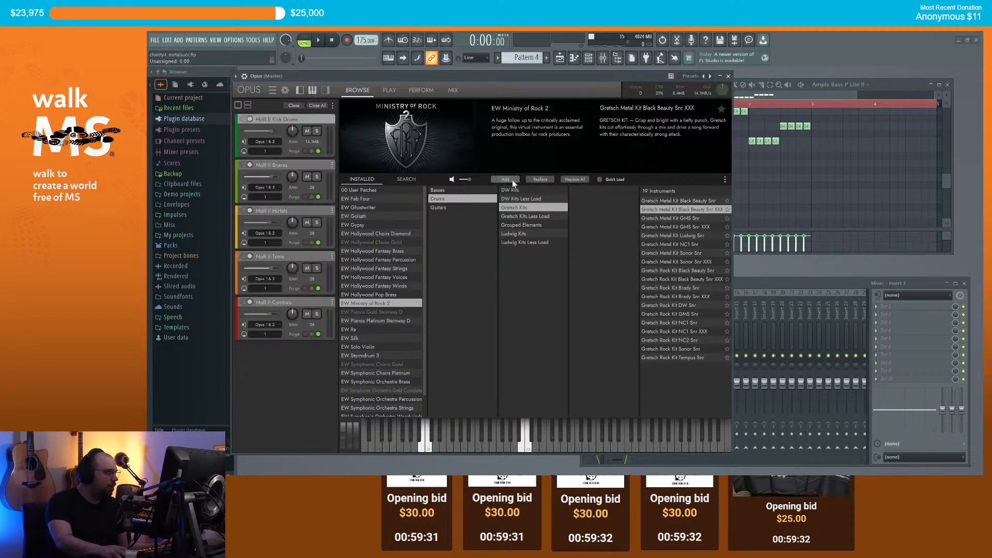
click(245, 77)
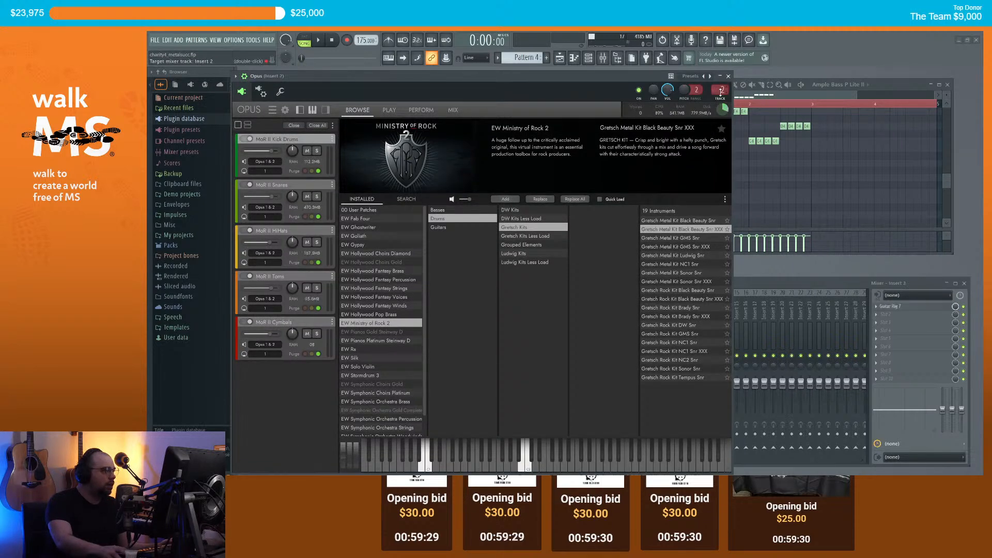
click(728, 76)
Step: Create Pattern 6 with one long Opus note, placed at bar 1 of Track 4
right_click(330, 356)
click(397, 308)
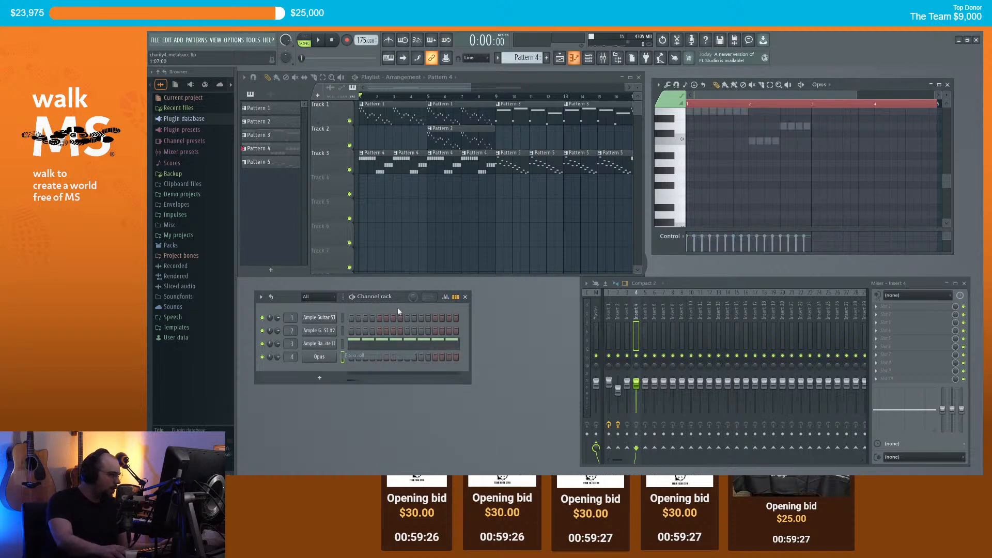
click(546, 58)
click(368, 187)
click(692, 158)
right_click(691, 156)
mouse_move(692, 124)
mouse_down()
mouse_move(663, 199)
mouse_move(663, 164)
mouse_move(669, 150)
mouse_move(686, 165)
mouse_move(664, 237)
mouse_move(640, 104)
mouse_move(691, 125)
mouse_move(748, 127)
mouse_up()
key(space)
Step: Repeat Pattern 6 clips at bars 3 and 5 on Track 4
click(398, 188)
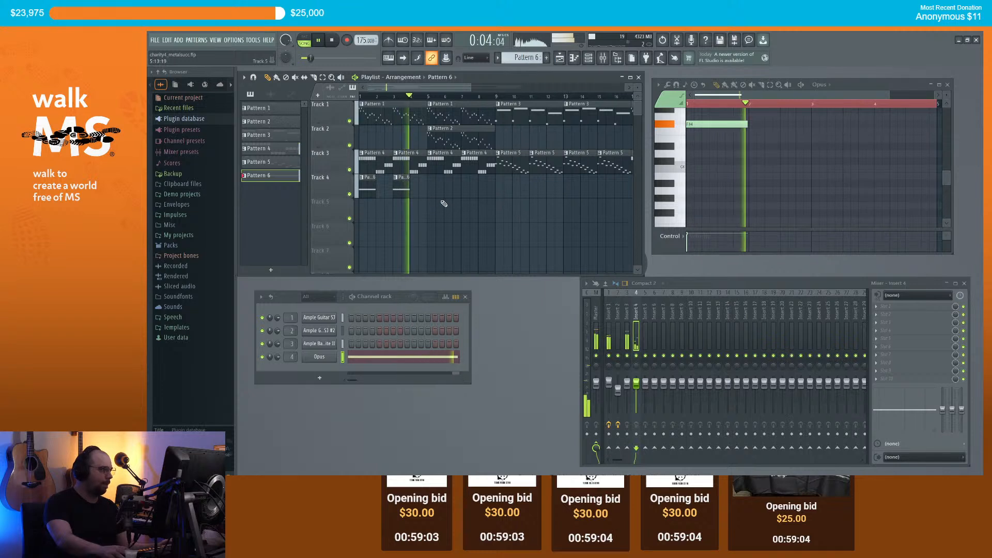
key(space)
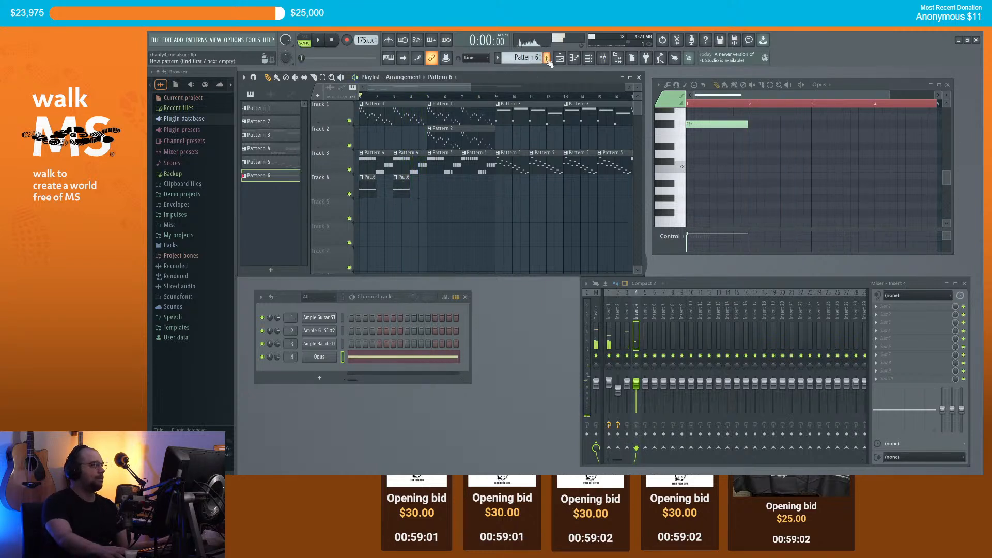
click(432, 187)
click(430, 179)
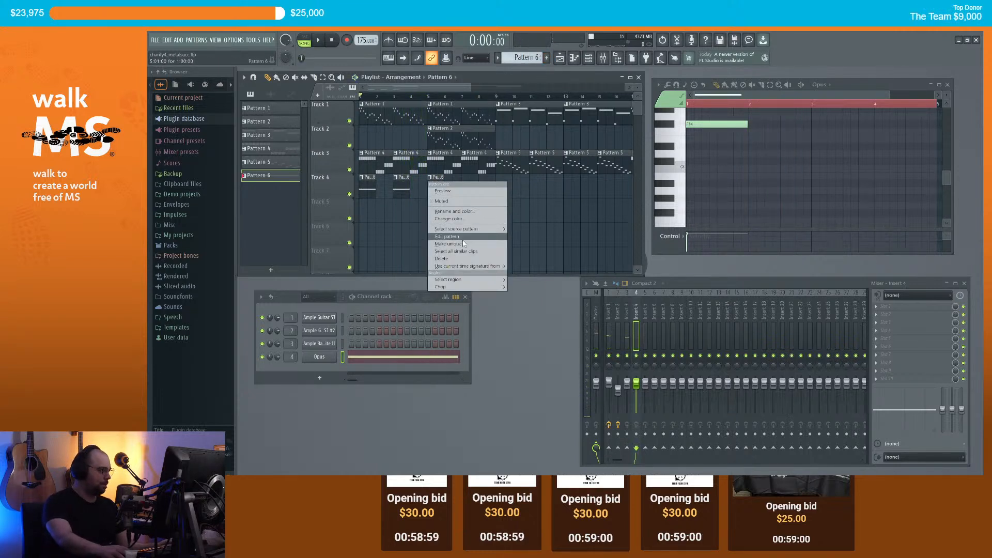
click(541, 71)
Step: Create empty Pattern 7 on Track 5 at bar 5
click(546, 58)
click(430, 204)
right_click(344, 205)
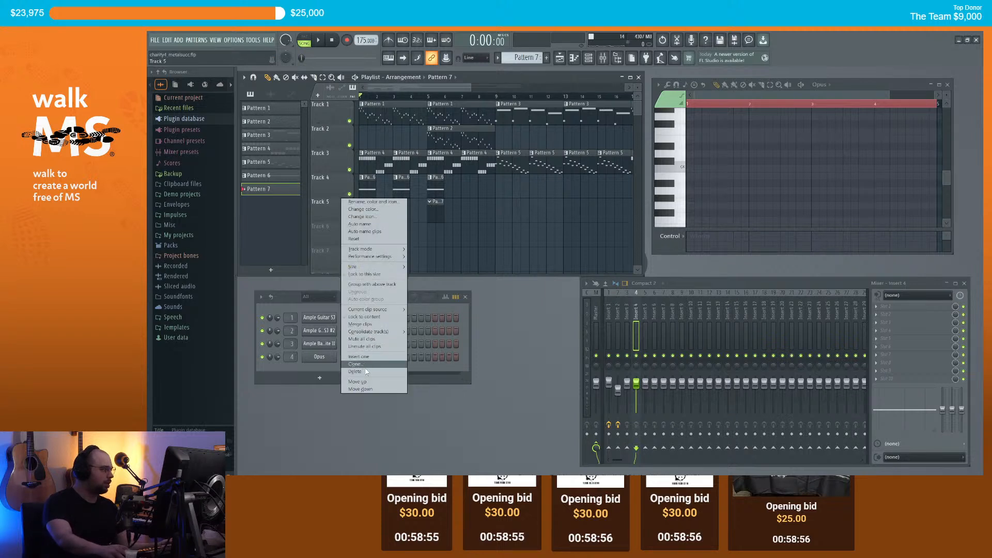
Step: Group Track 5 with the track above and draw a short B2 note at Pattern 7's start
click(384, 284)
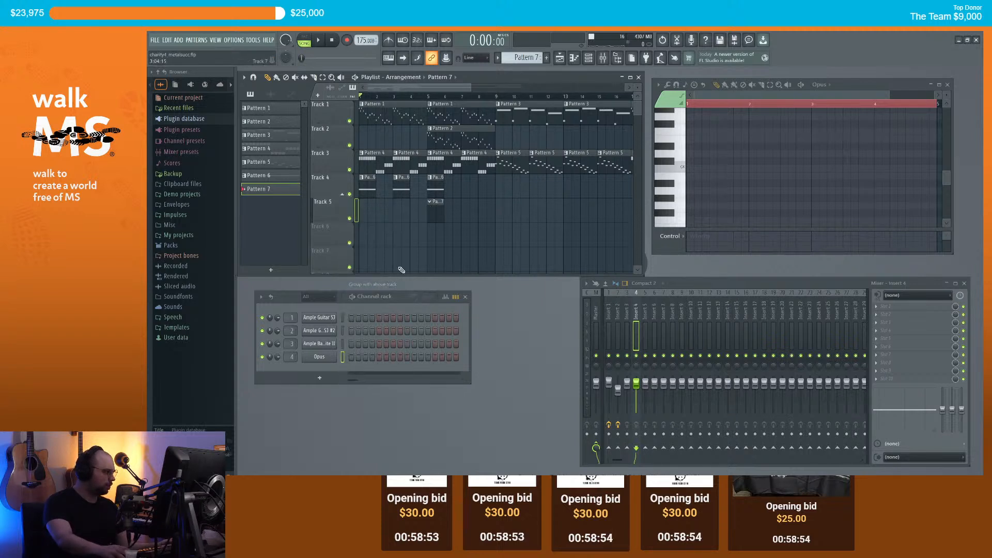
mouse_move(437, 194)
mouse_down()
mouse_move(453, 213)
mouse_move(438, 216)
mouse_move(439, 184)
mouse_up()
drag(693, 205, 622, 210)
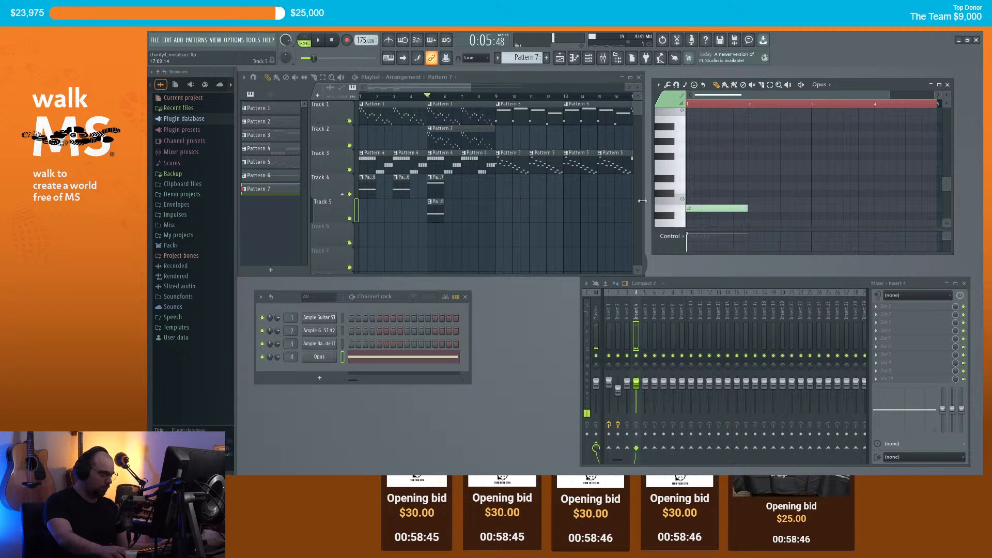
drag(747, 208, 702, 208)
key(space)
key(space)
Step: Fill Pattern 7 with alternating B2 and D3 notes and place its clip on Track 4
drag(705, 171, 697, 183)
click(720, 208)
click(736, 185)
click(752, 208)
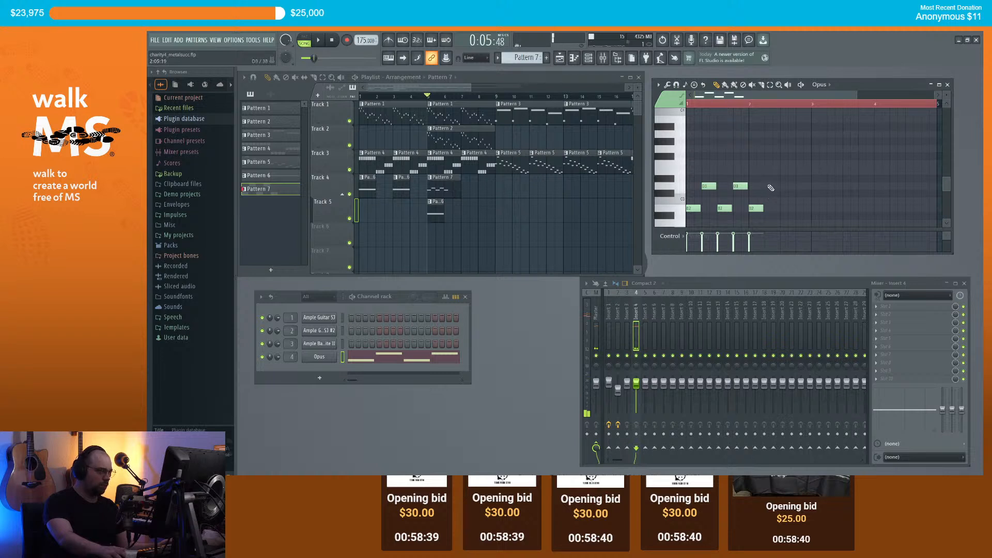
click(783, 208)
click(798, 185)
key(space)
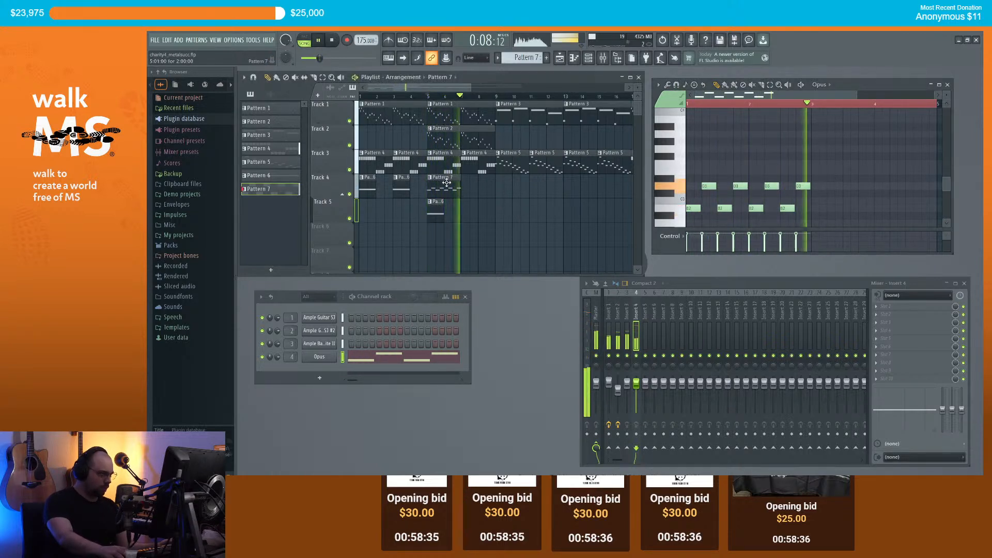
key(space)
click(466, 194)
Step: Add G#3 notes to Pattern 7, lowering the first and third ones to F#3
drag(696, 151, 652, 143)
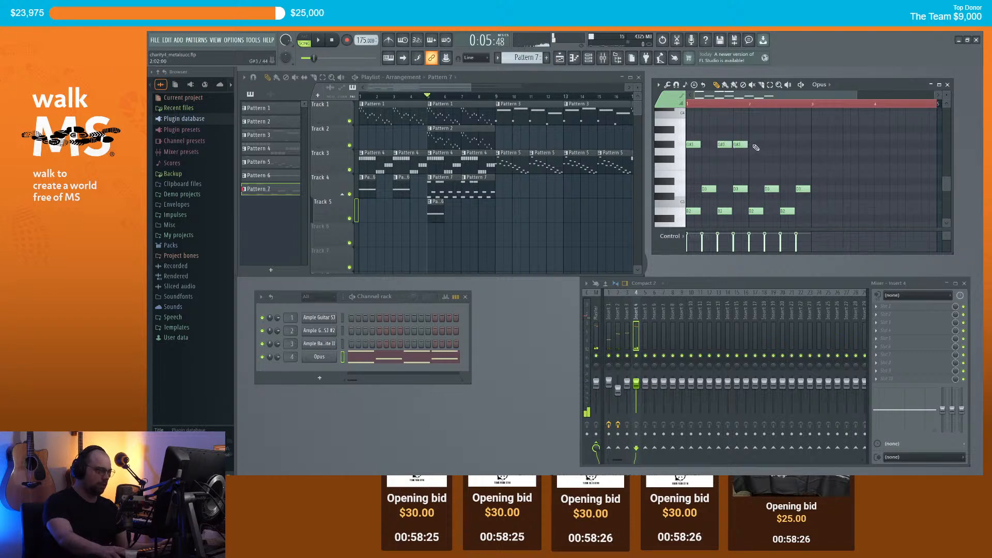
click(804, 145)
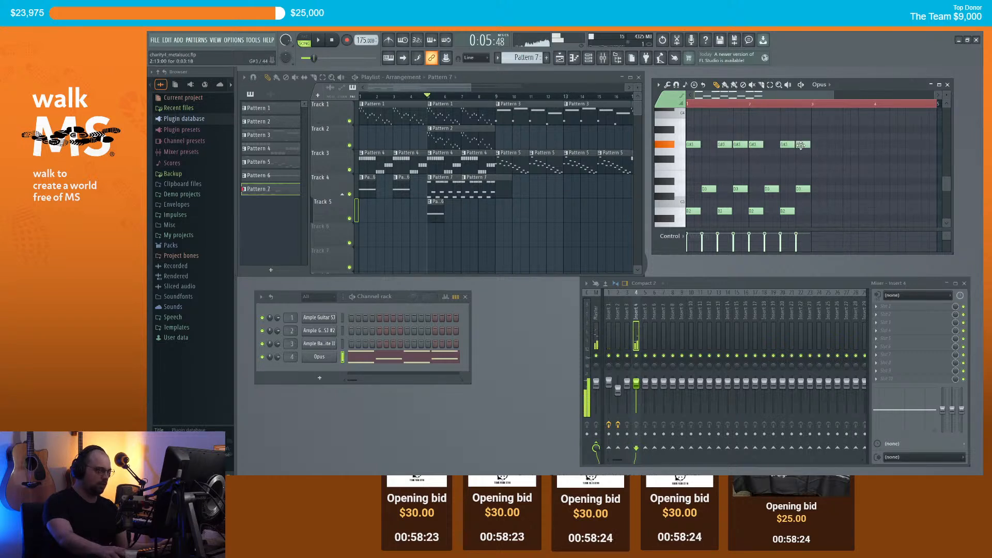
drag(692, 144, 686, 163)
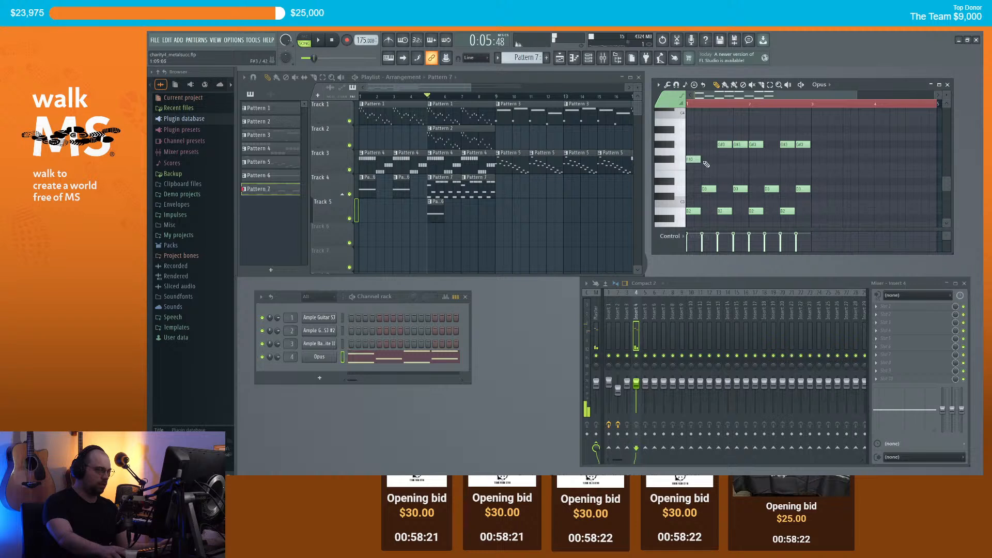
drag(755, 146, 755, 160)
key(space)
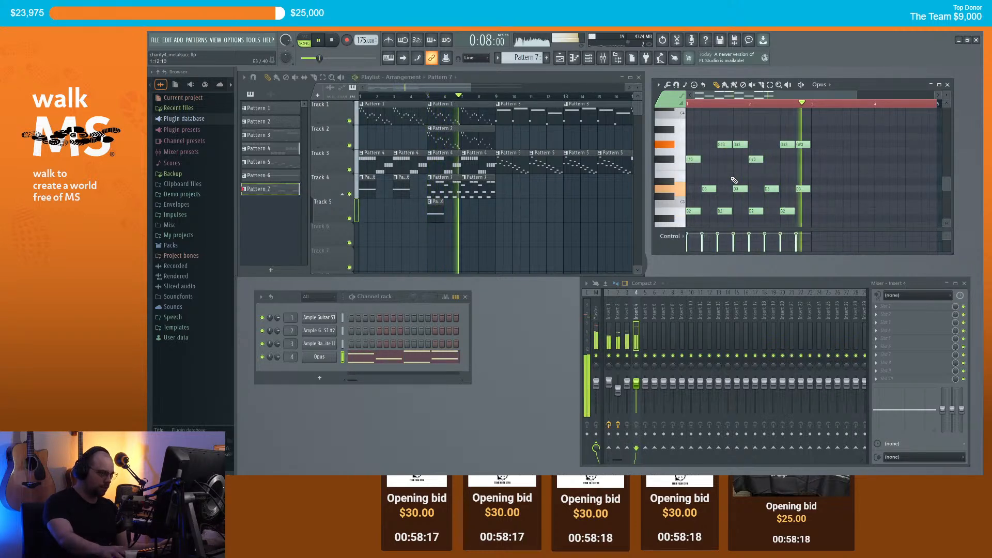
scroll(734, 180, down, 1)
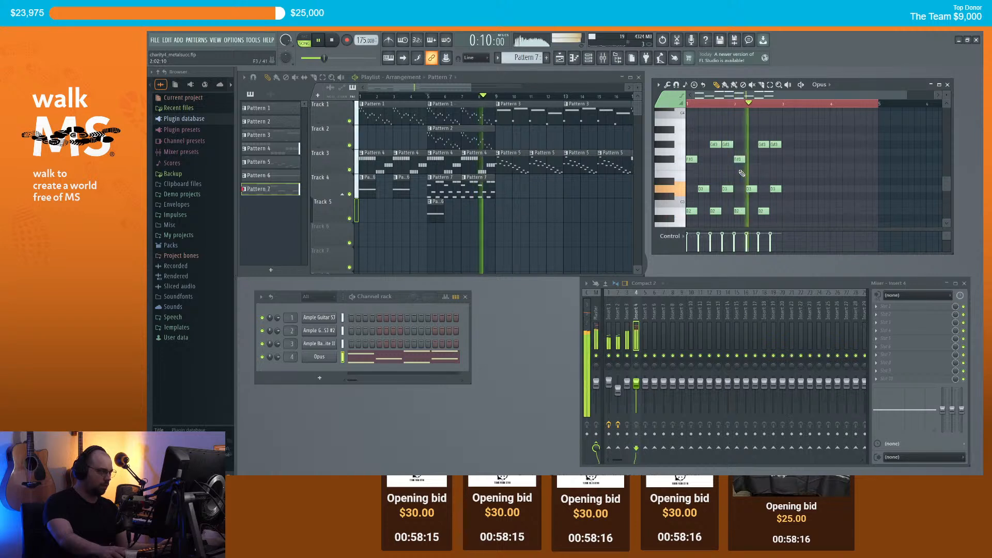
key(space)
scroll(726, 197, up, 2)
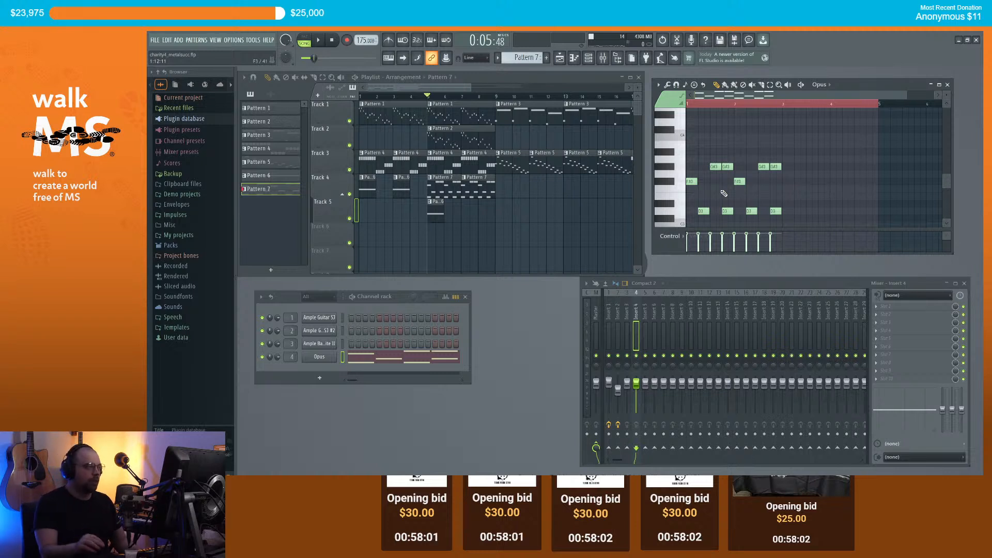
Step: Audition the Pattern 7 groove, then start a new empty pattern
scroll(726, 100, up, 2)
scroll(725, 99, up, 2)
drag(716, 97, 698, 99)
key(space)
scroll(721, 147, down, 1)
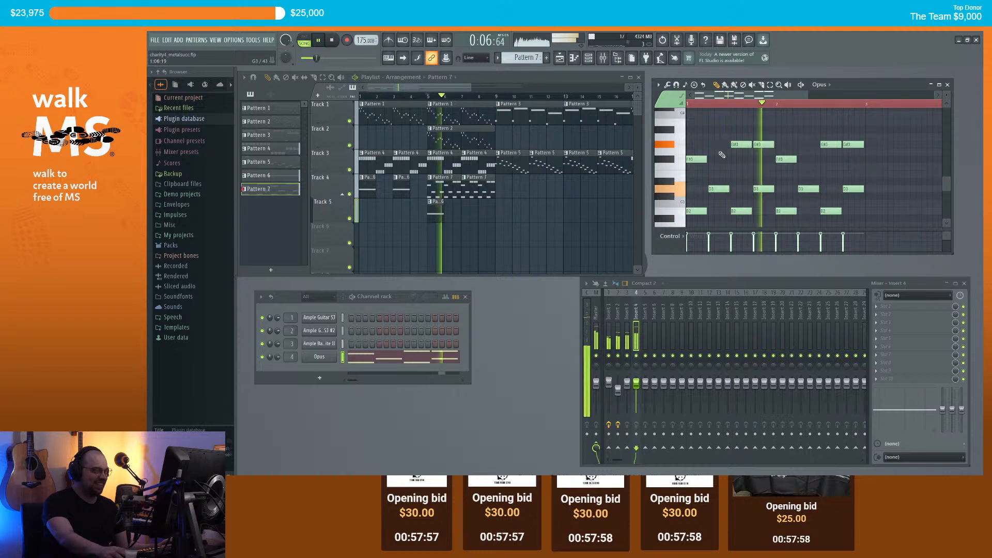
scroll(734, 163, up, 1)
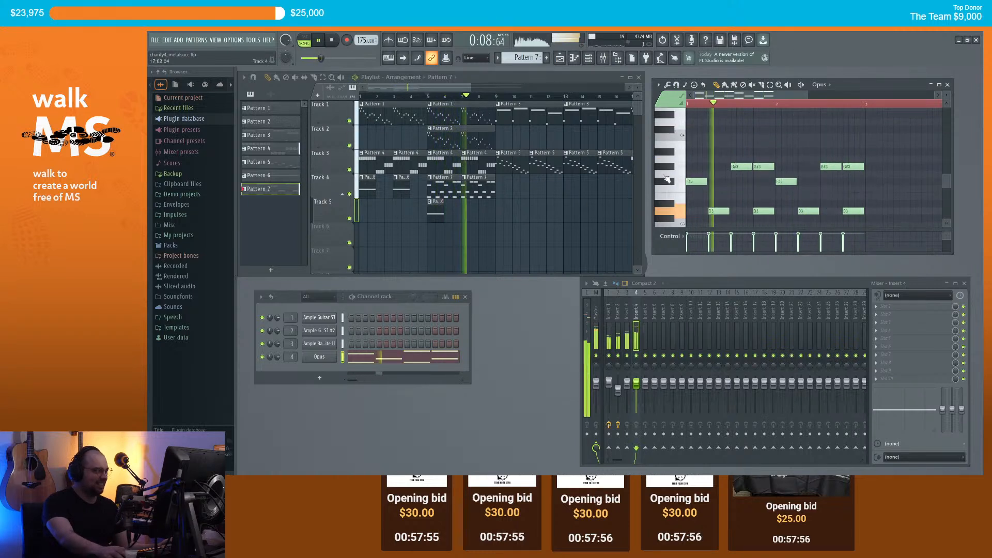
key(space)
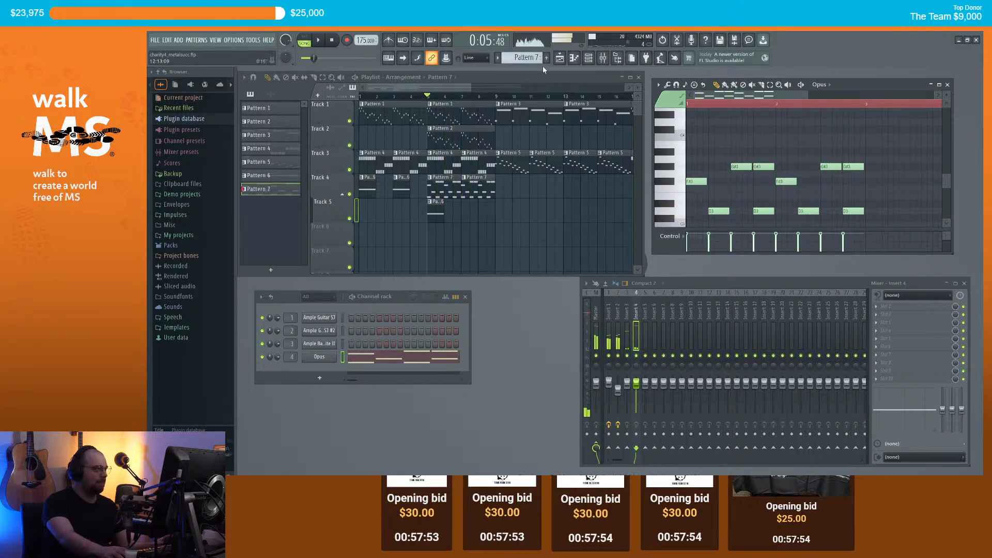
key(F4)
Step: Place new Pattern 8 on Track 5 and draw C4, F3 and B3 notes in it
click(484, 215)
drag(718, 189, 683, 171)
click(697, 158)
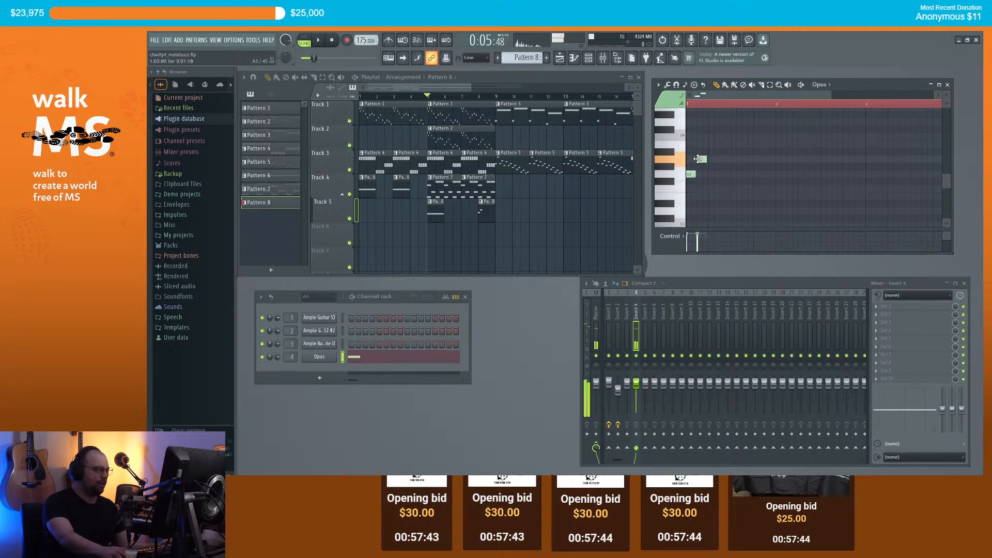
click(712, 188)
drag(716, 154, 716, 139)
key(space)
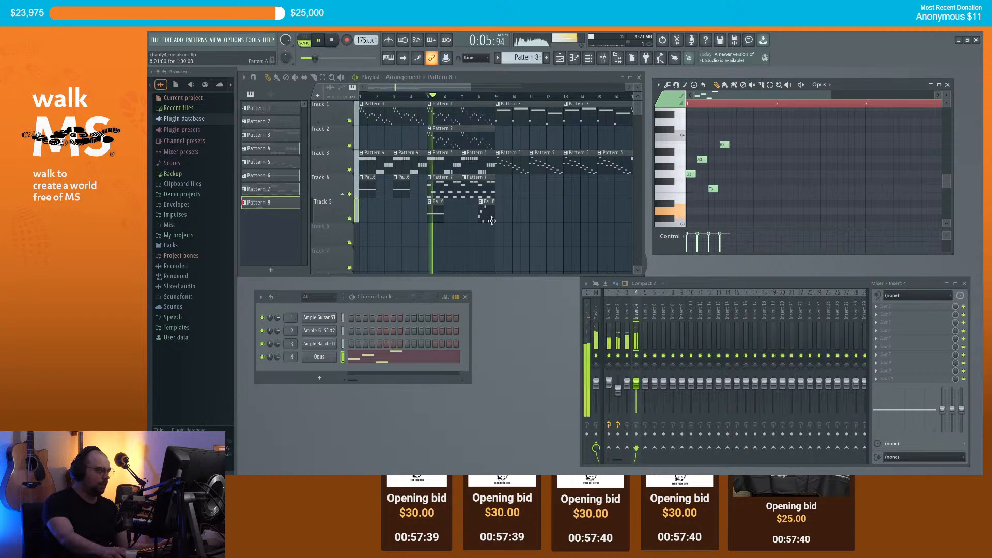
scroll(488, 206, up, 2)
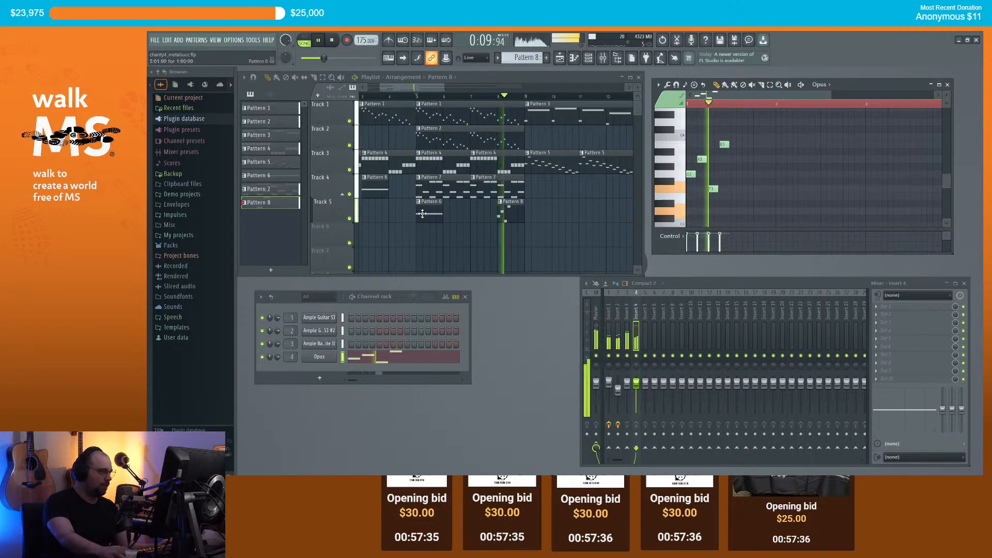
Step: Place a Pattern 6 clip on Track 5 at bar 7 and play from bar 5
click(434, 213)
key(space)
click(477, 216)
key(space)
key(space)
key(space)
key(space)
key(space)
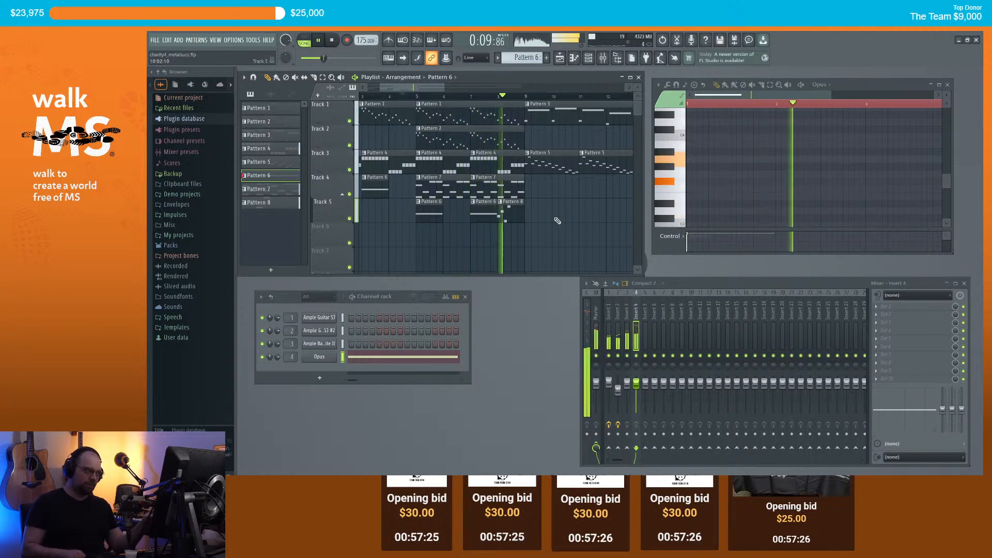
key(space)
Step: Add two G3 notes to Pattern 8, lowering the second one to F3
click(513, 212)
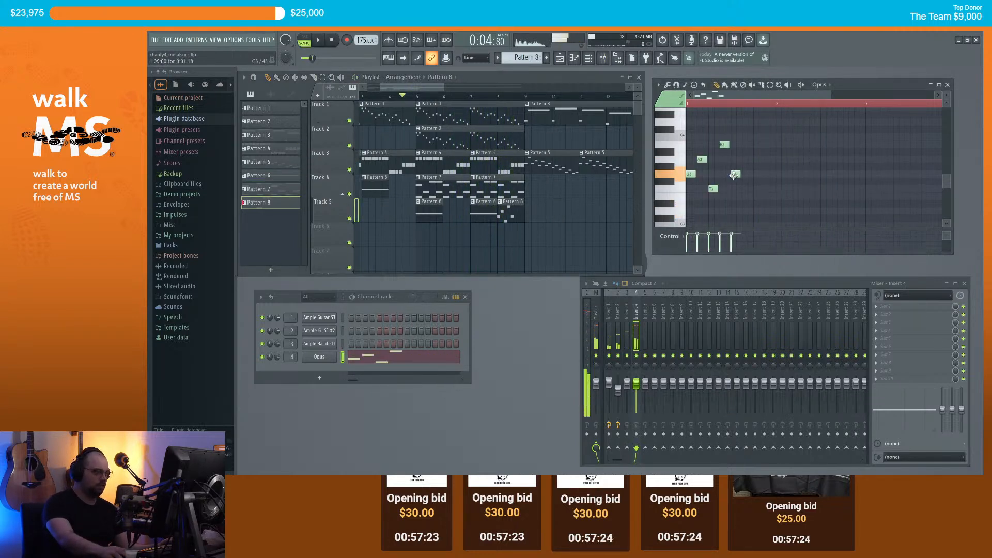
click(755, 175)
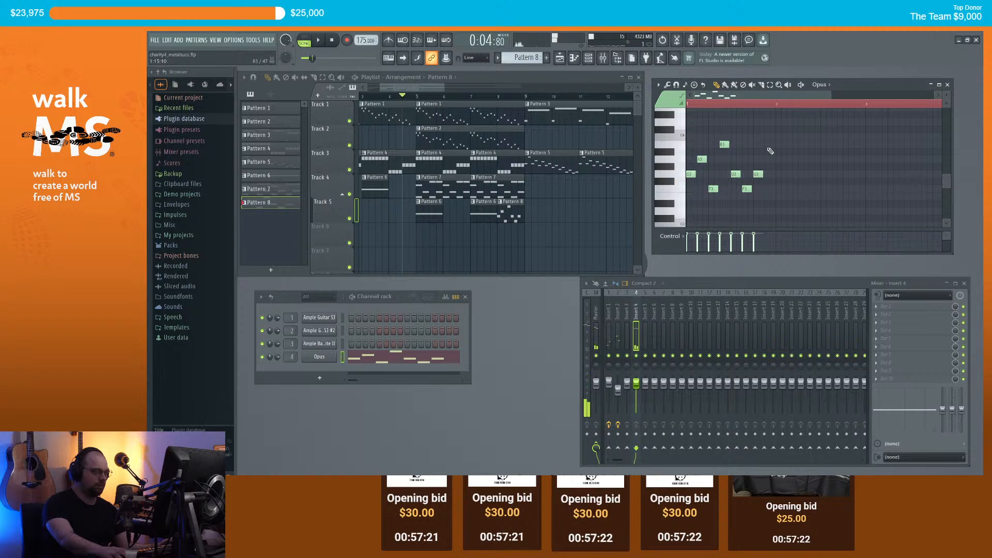
key(space)
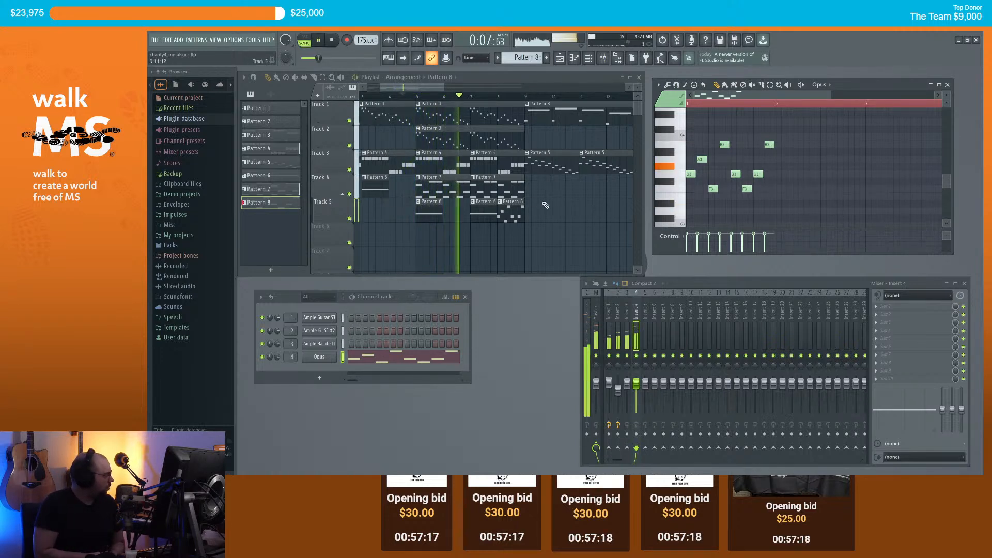
scroll(770, 185, up, 4)
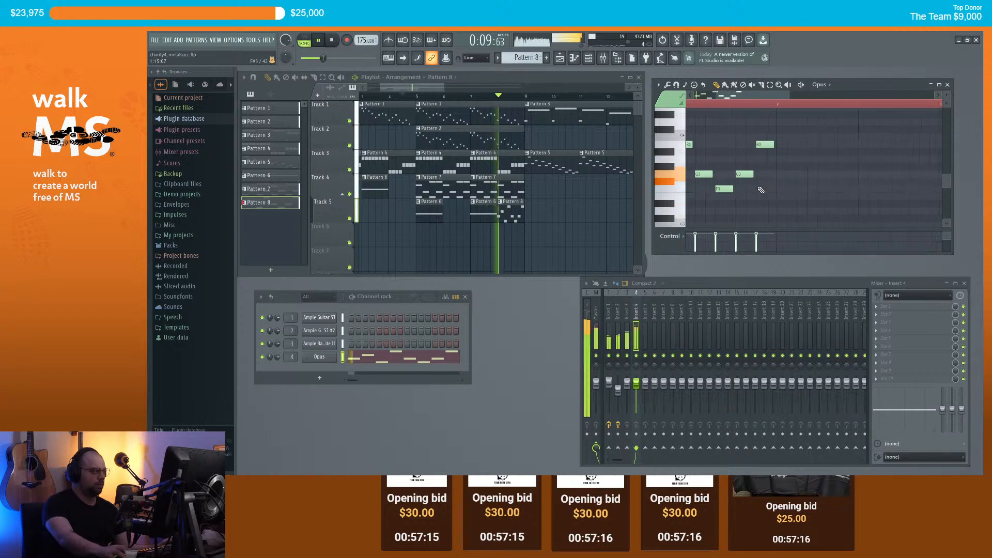
key(space)
scroll(744, 176, down, 4)
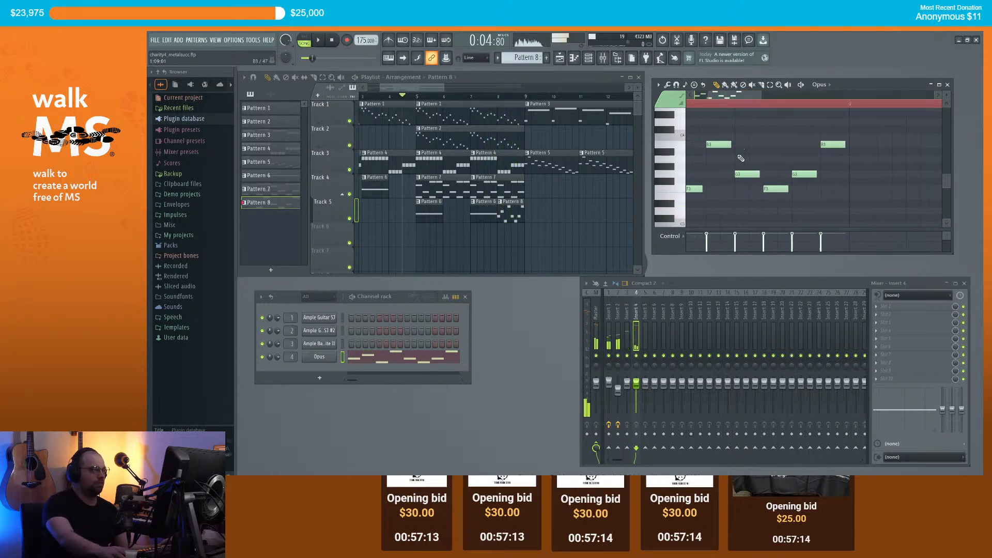
click(750, 176)
drag(751, 173, 752, 188)
Step: Play the arrangement from bar 8 to check the new notes
click(698, 106)
key(space)
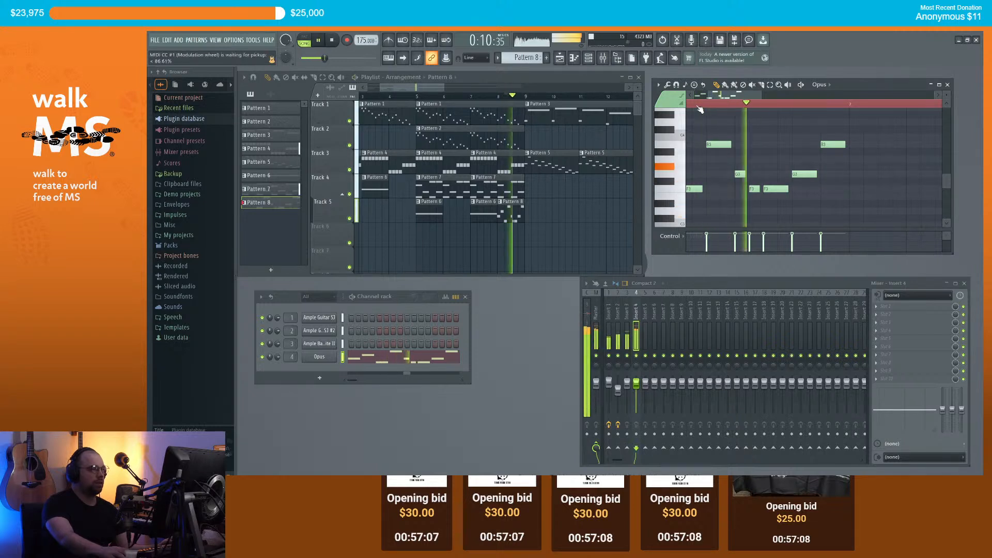
scroll(744, 168, down, 3)
key(space)
scroll(593, 193, down, 1)
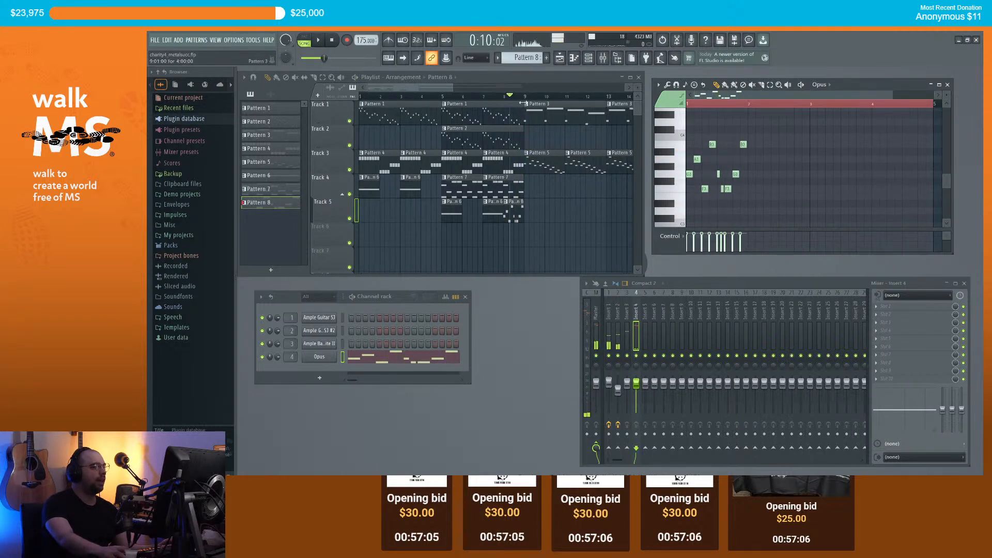
drag(445, 87, 463, 87)
scroll(421, 124, down, 2)
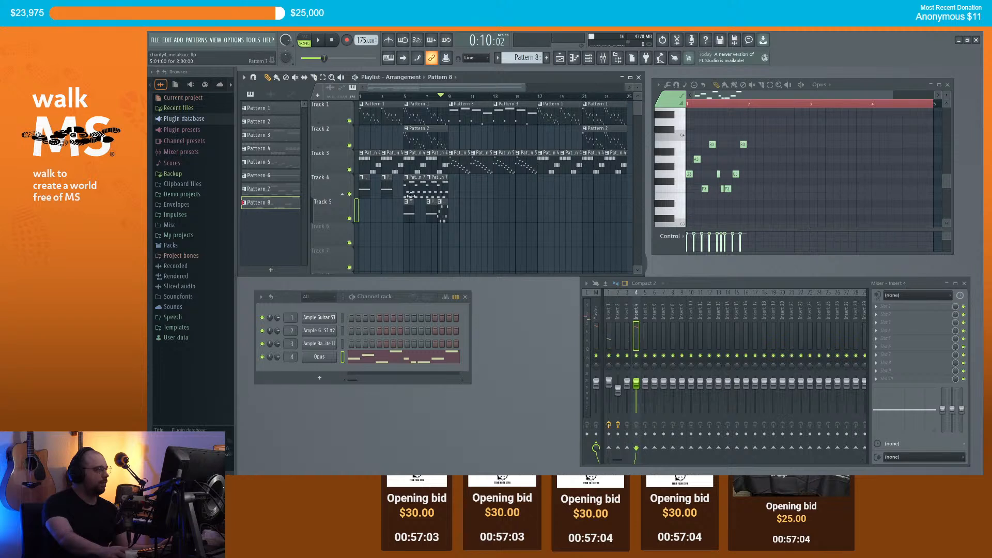
Step: Return to Pattern 7, play the song, and delete three later Pattern 7 clips on Track 4
click(413, 191)
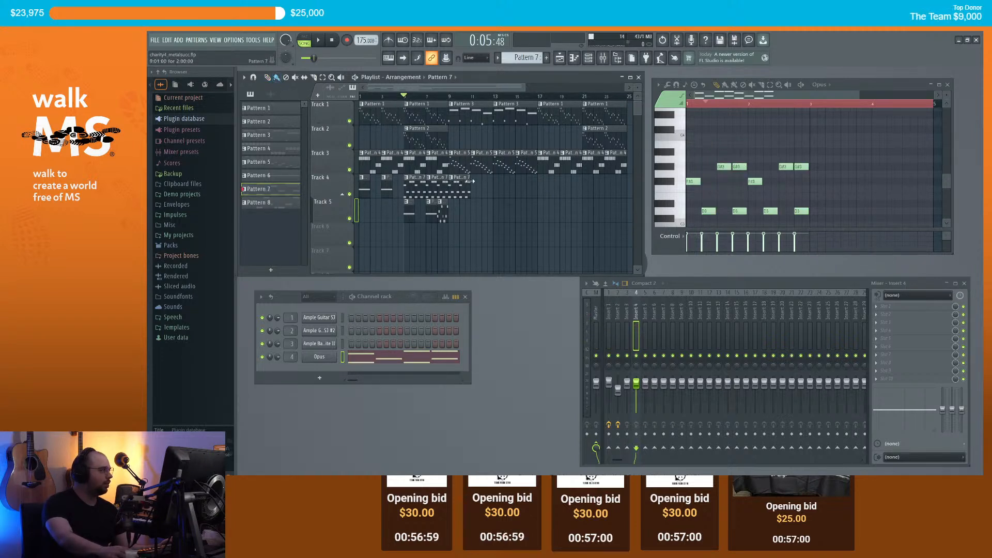
key(space)
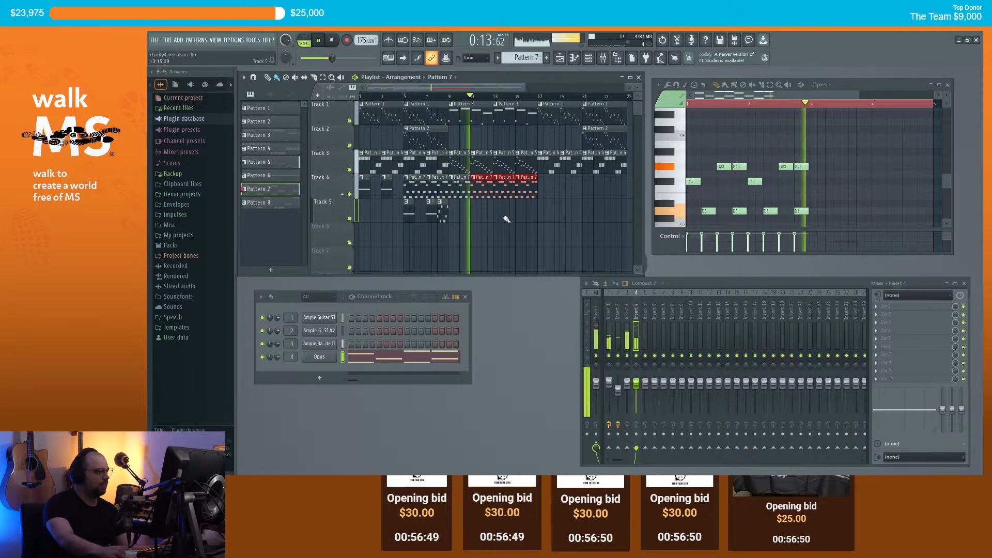
scroll(493, 202, up, 2)
scroll(489, 199, up, 1)
key(space)
right_click(472, 193)
right_click(517, 196)
right_click(547, 197)
Step: Make the Pattern 7 clip unique as Pattern 8, clear its notes, and add an F#3 note
click(418, 181)
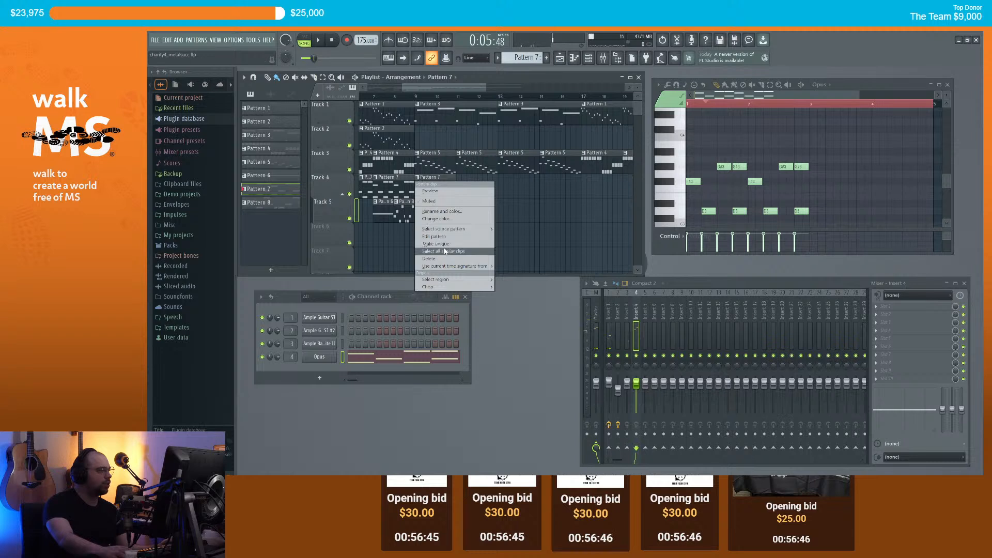
click(442, 244)
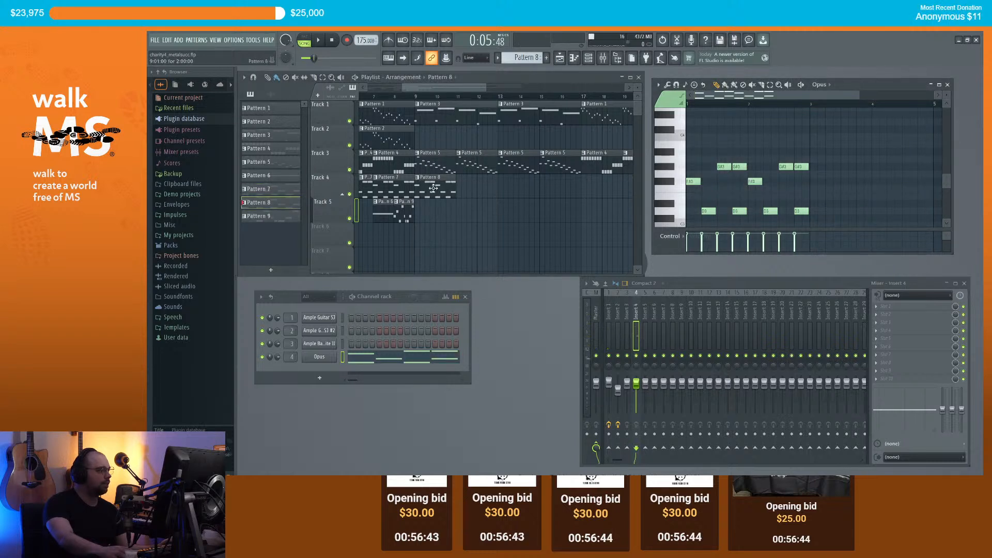
key(ctrl+a)
scroll(728, 153, down, 4)
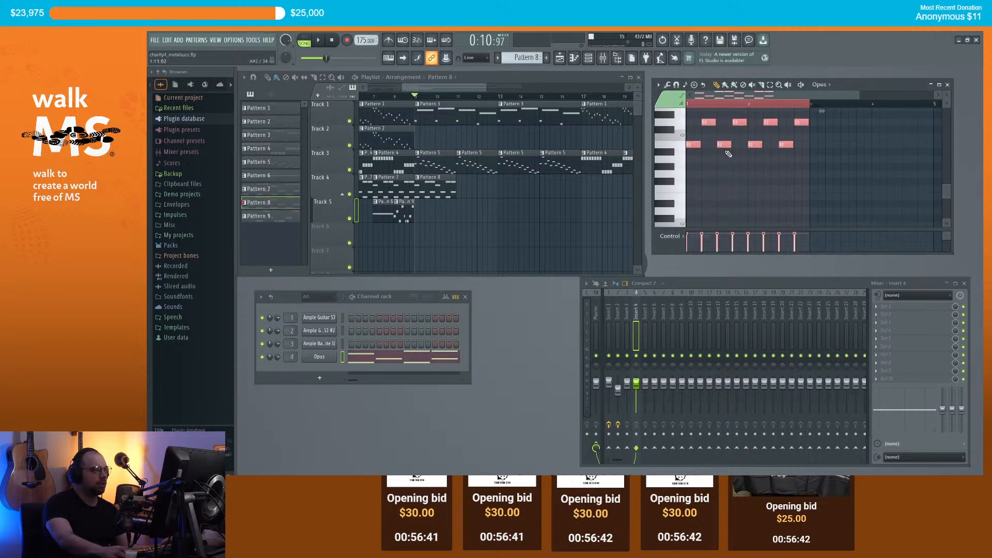
scroll(751, 184, up, 5)
right_click(717, 209)
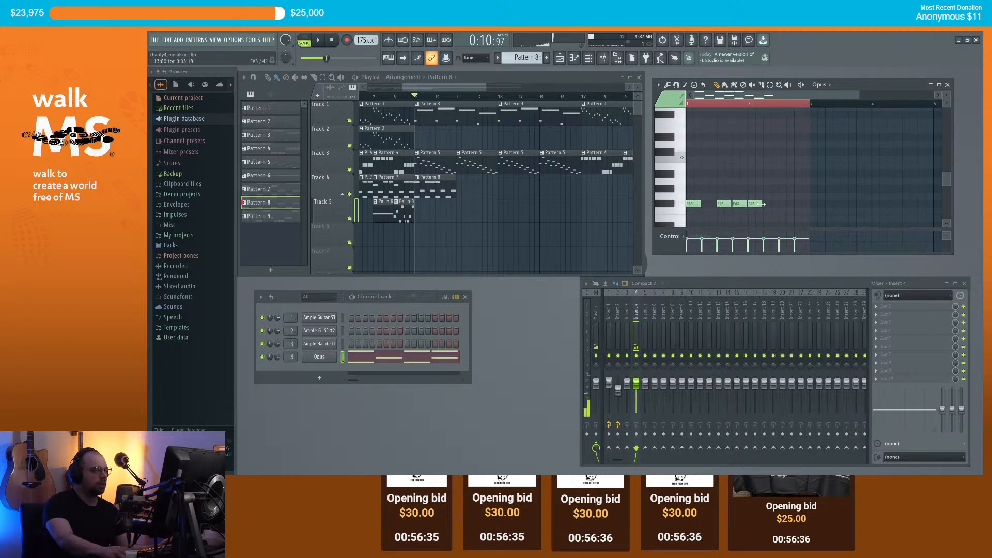
click(797, 203)
key(space)
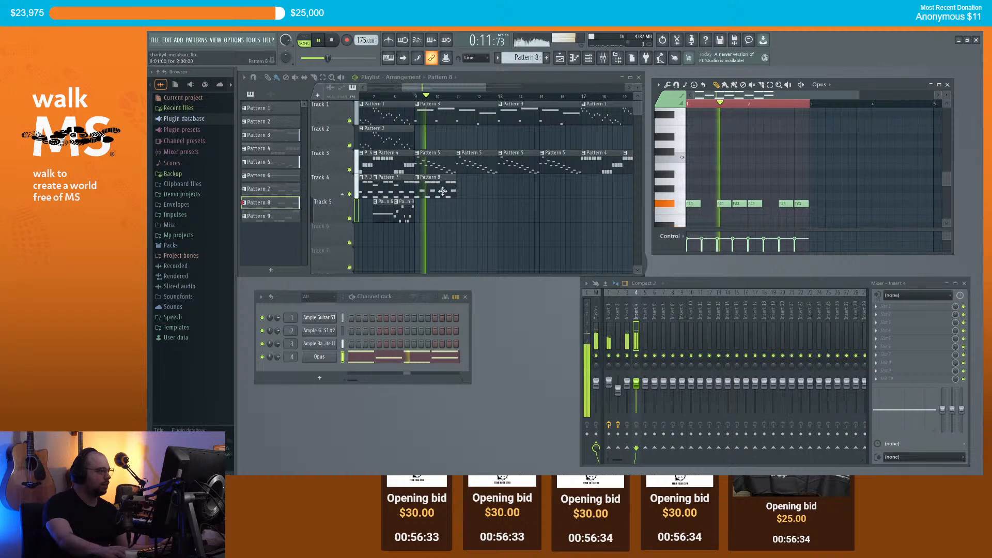
Step: Paint Pattern 8 clips along Track 4 and move the D3 note down to B2
drag(460, 189, 581, 190)
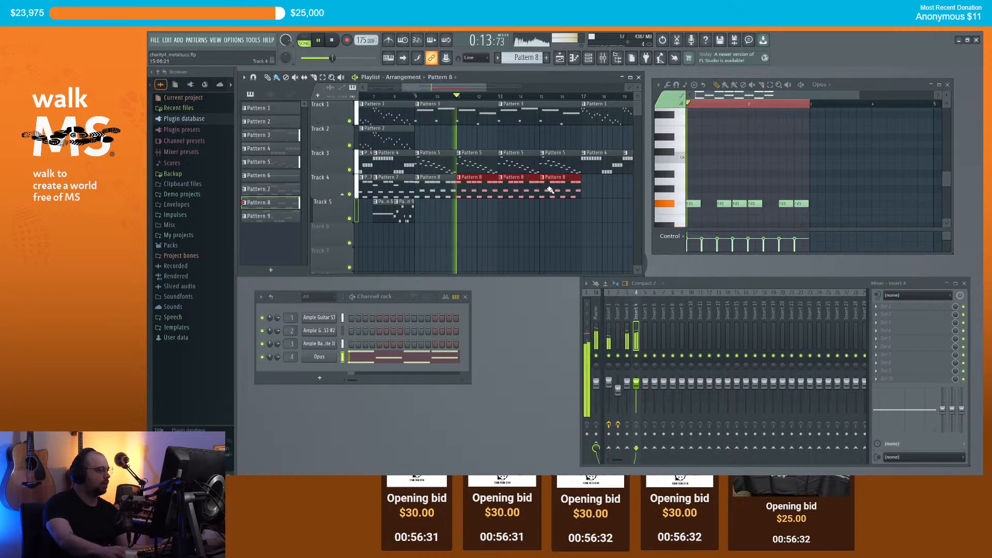
scroll(700, 191, down, 3)
key(space)
drag(708, 189, 768, 212)
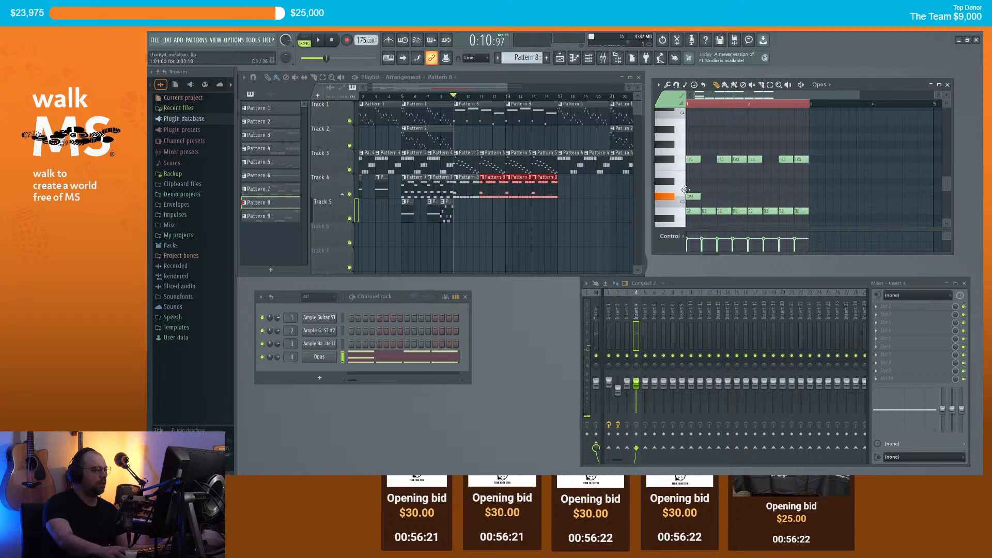
Step: Play the song, then paint Pattern 7 clips along Track 4 out to bar 29
key(space)
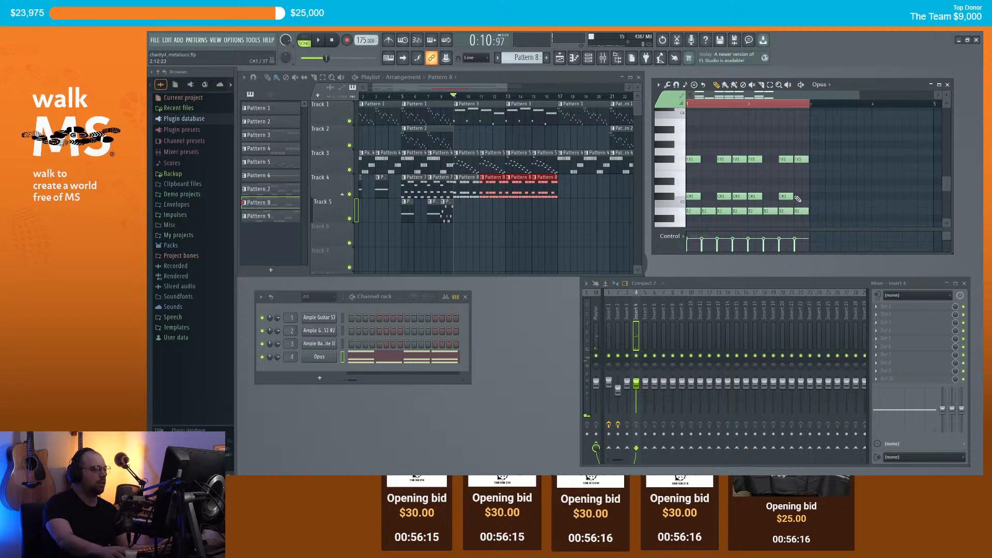
key(space)
ctrl+click(595, 192)
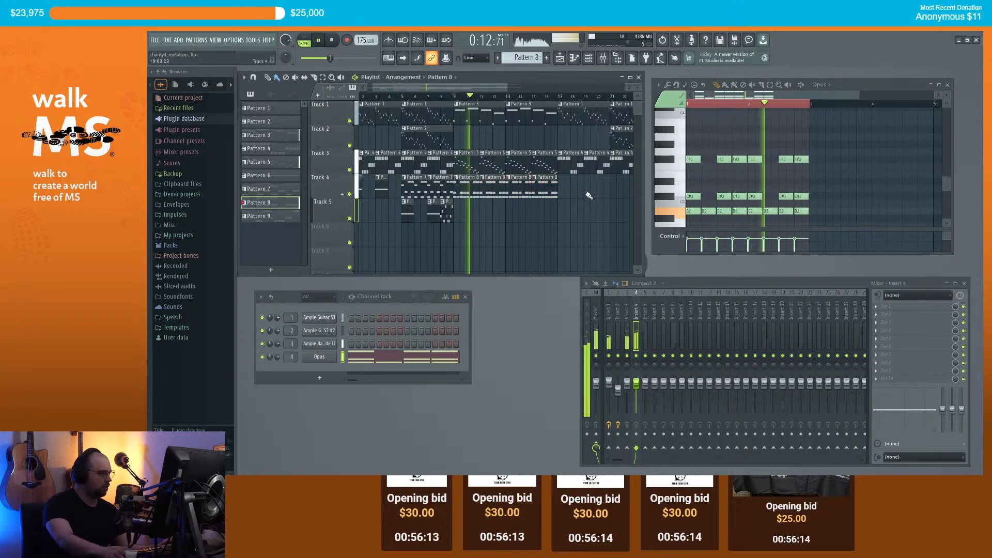
scroll(572, 203, down, 2)
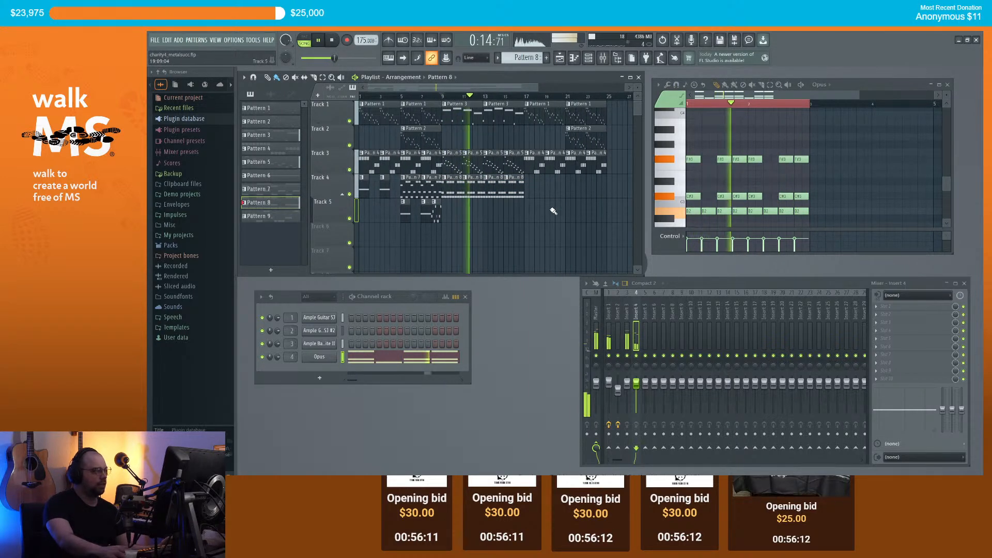
scroll(553, 211, down, 1)
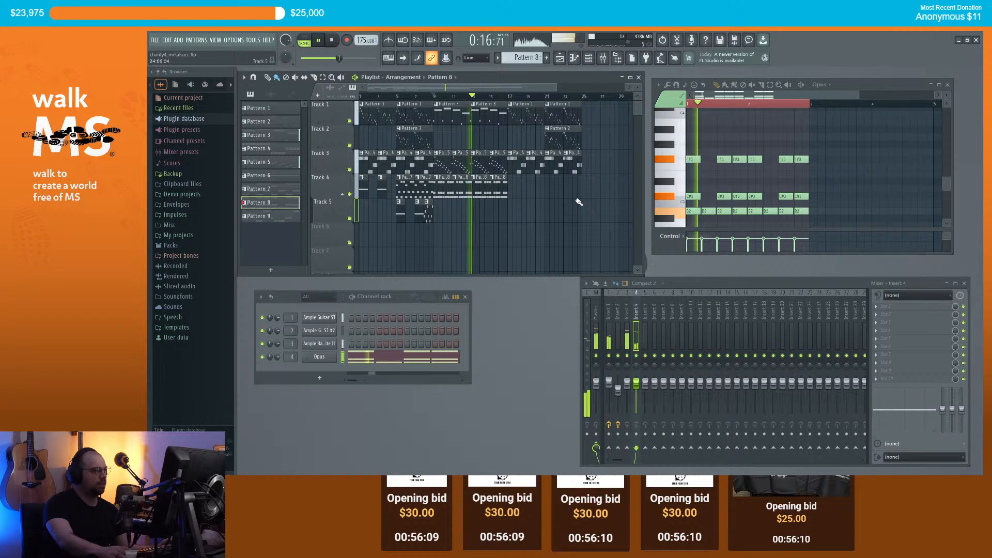
key(KP_Subtract)
drag(511, 187, 582, 188)
key(KP_Subtract)
Step: Paint Pattern 6 along Track 5 to bar 23, add a Pattern 9 clip at bar 24, and stop playback
click(511, 202)
drag(511, 206, 566, 212)
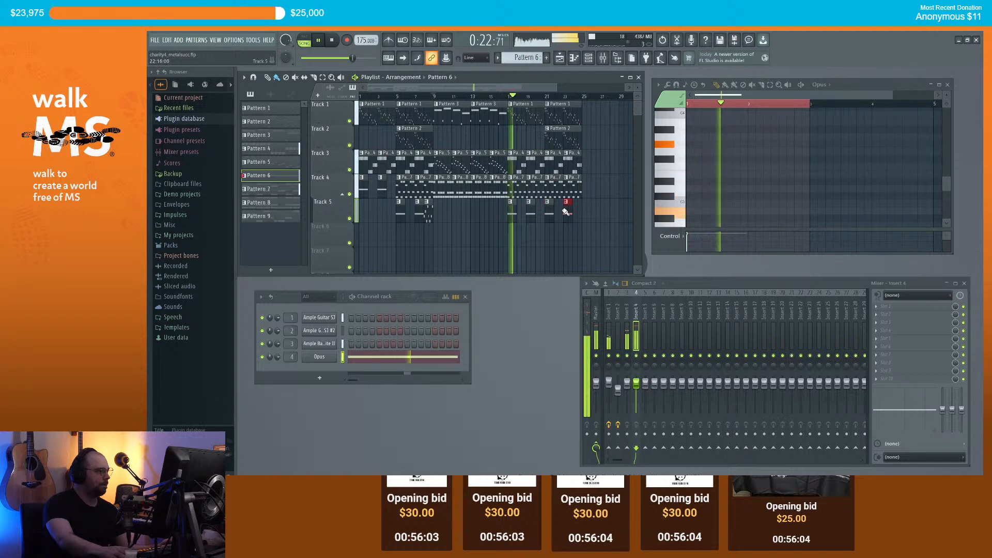
key(KP_Add)
key(KP_Add)
key(KP_Add)
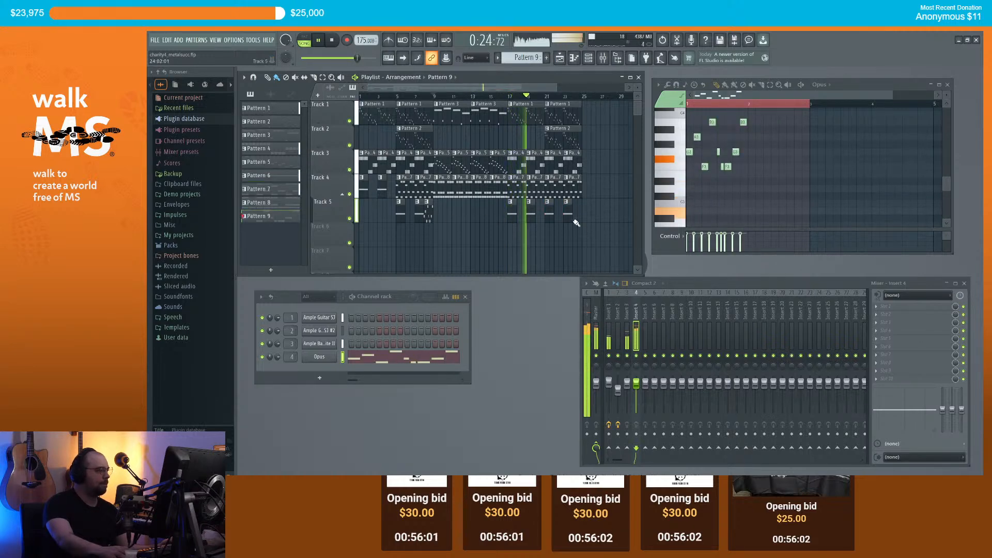
click(576, 221)
scroll(527, 206, down, 1)
scroll(527, 206, down, 2)
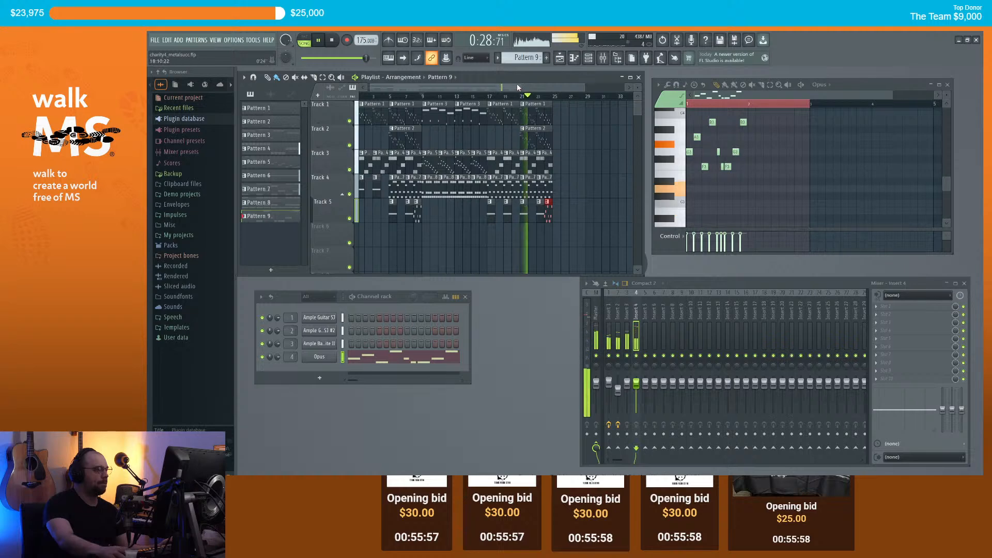
drag(517, 87, 473, 114)
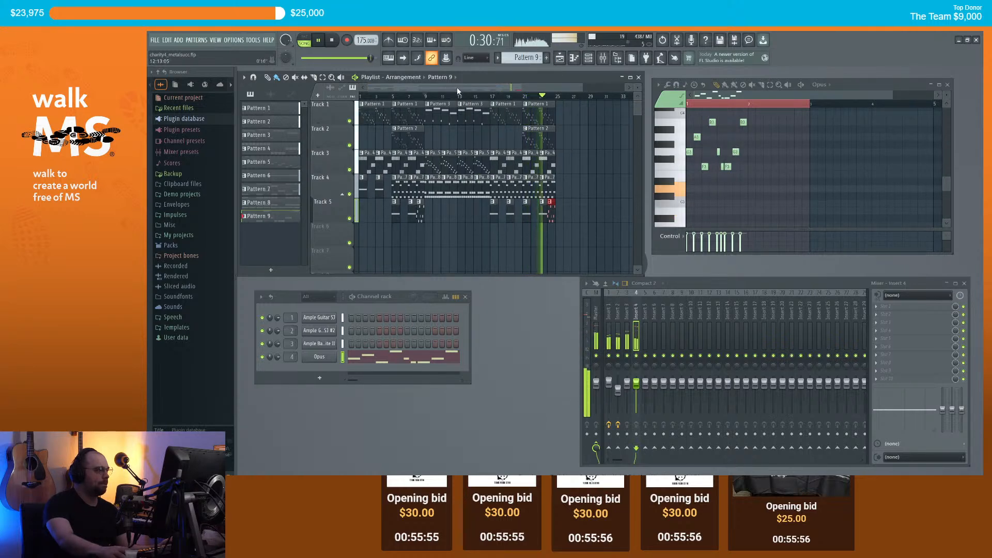
scroll(571, 136, up, 1)
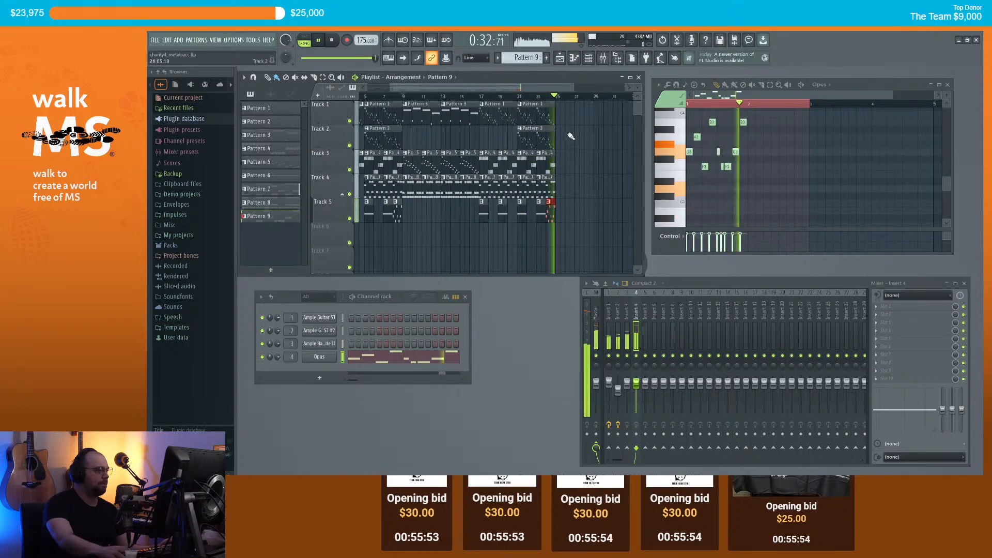
key(space)
scroll(579, 139, down, 2)
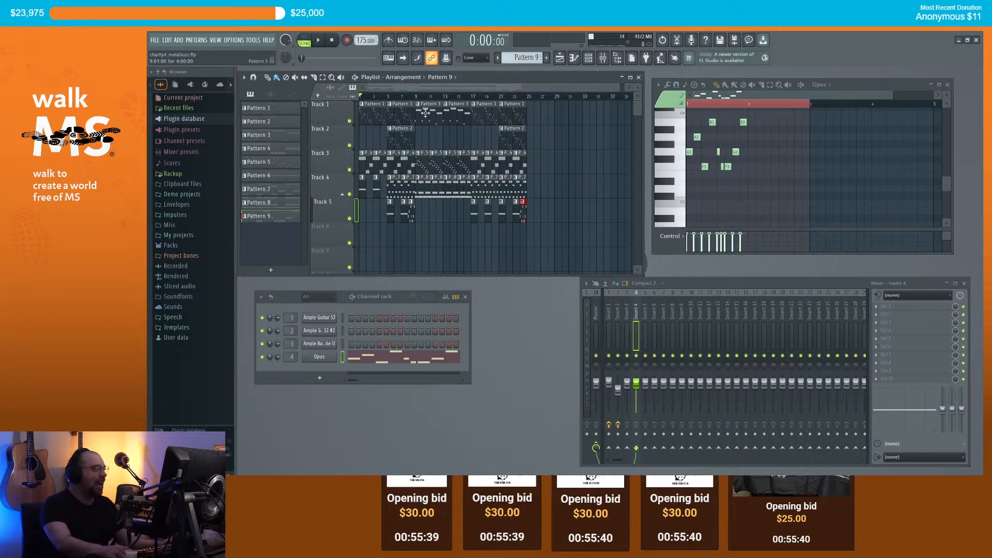
scroll(417, 107, up, 2)
scroll(428, 87, down, 3)
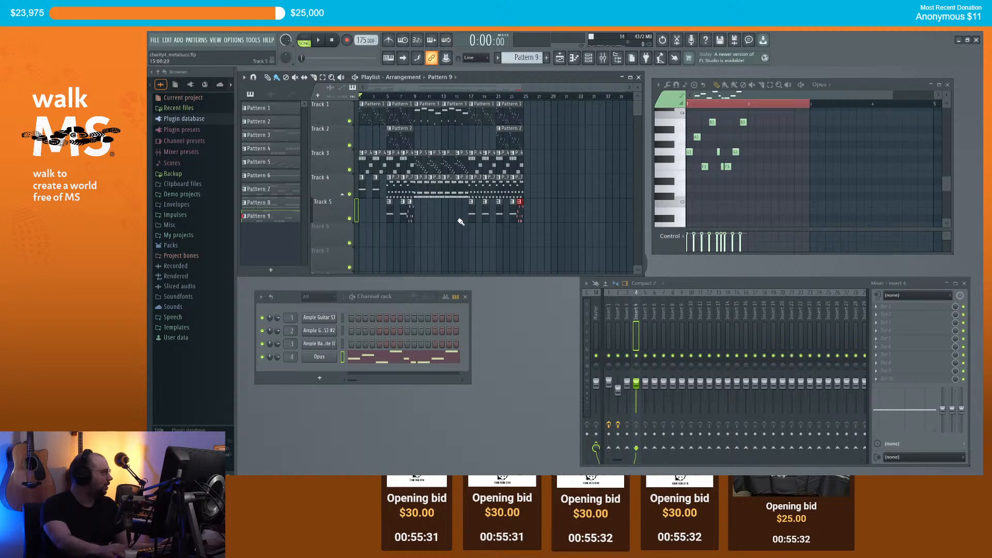
key(space)
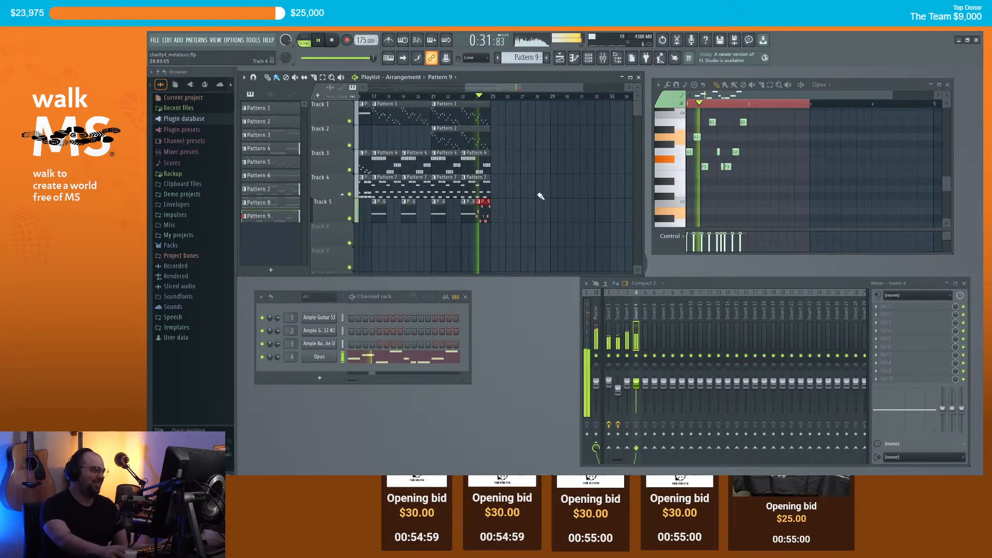
Step: Copy the Track 1, 3 and 4 clips from bars 9–17 into bars 25–33 and play the result
key(space)
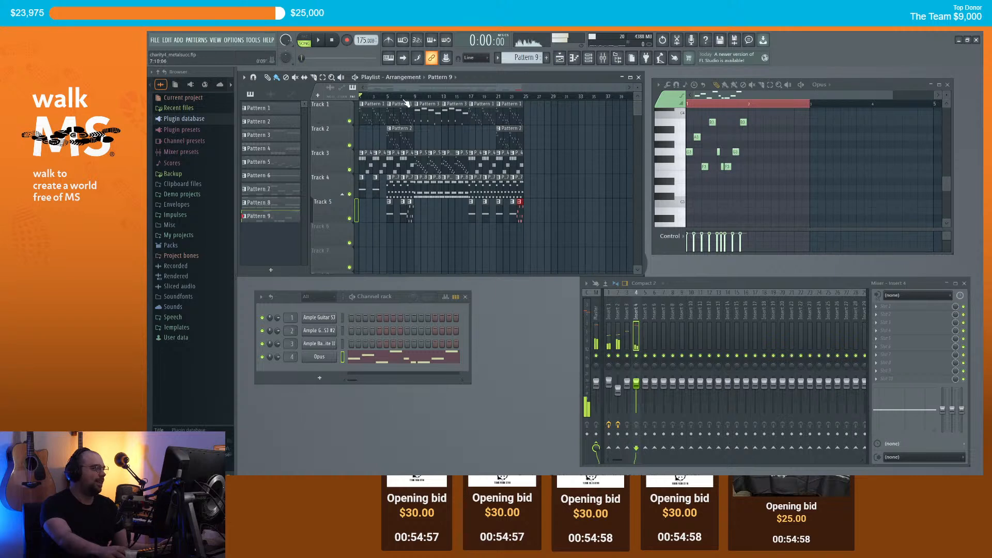
drag(459, 222, 419, 101)
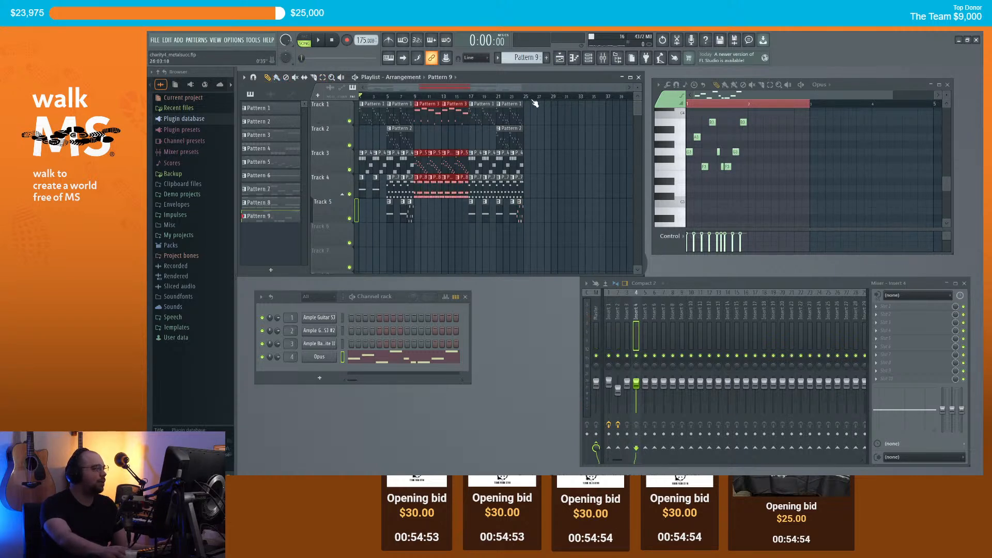
key(ctrl+v)
scroll(585, 147, down, 2)
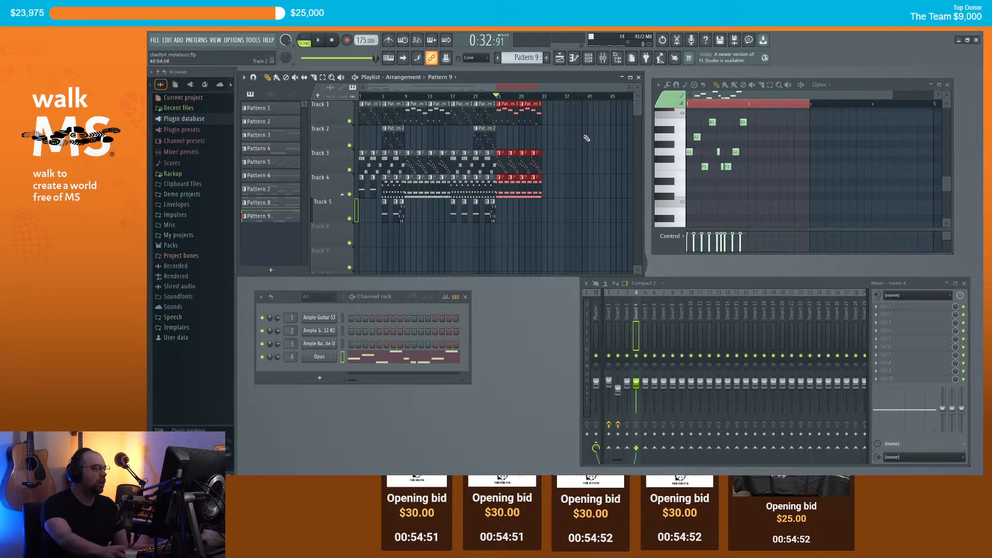
click(423, 140)
scroll(402, 100, up, 3)
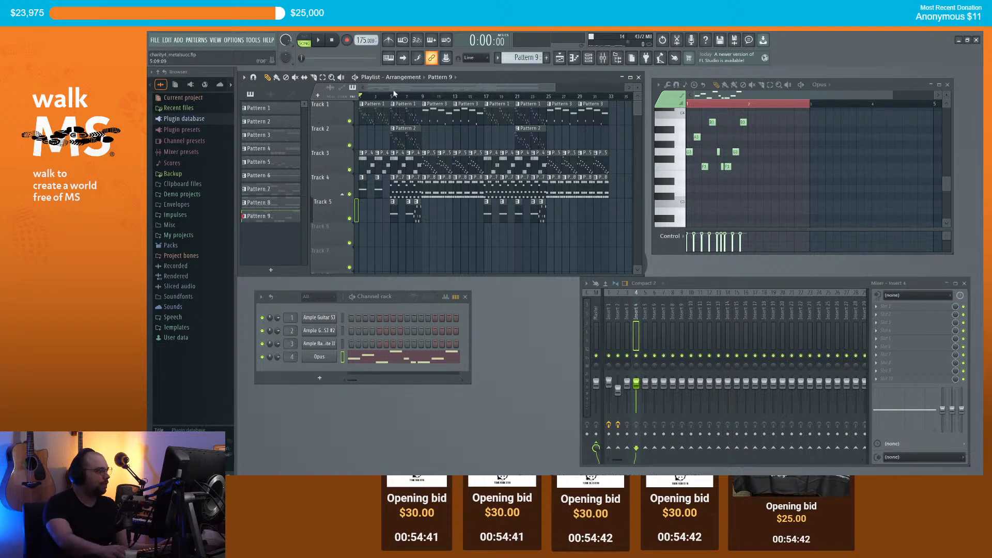
key(space)
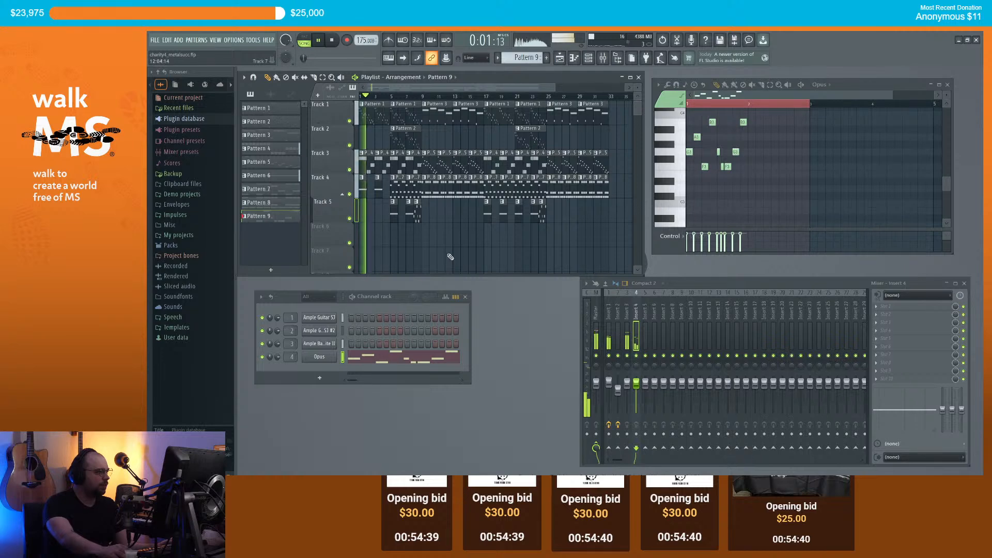
key(space)
scroll(443, 144, up, 1)
scroll(419, 86, down, 3)
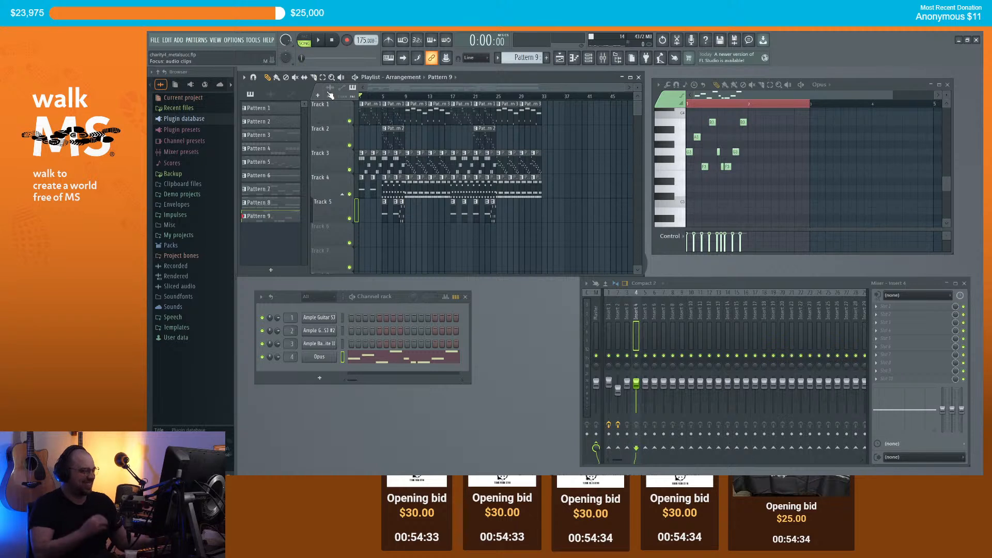
key(space)
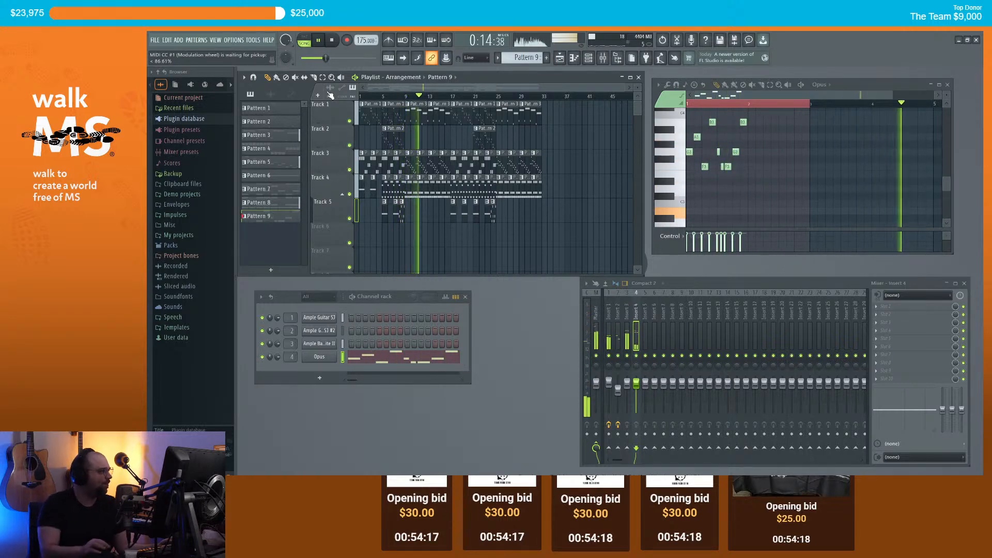
scroll(403, 221, up, 4)
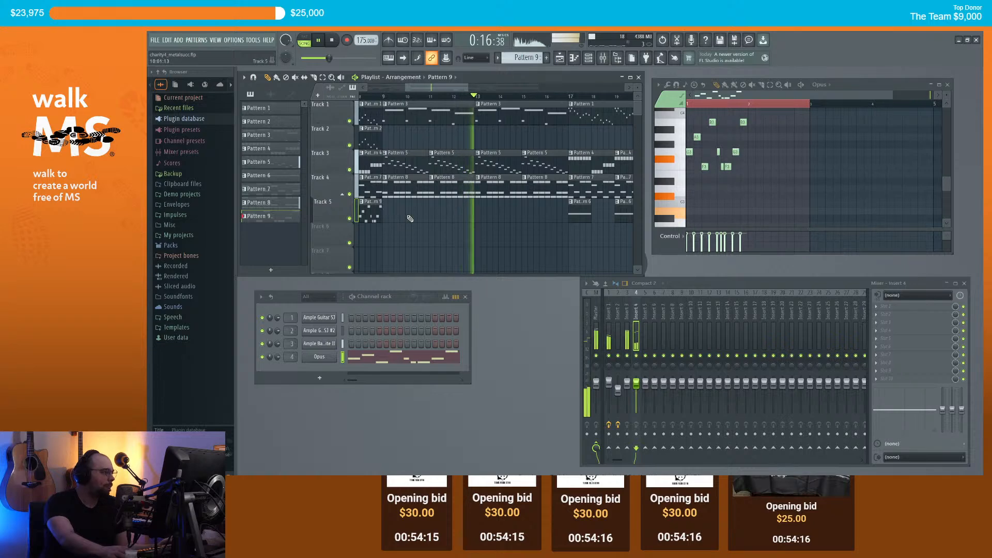
scroll(439, 221, down, 2)
scroll(437, 221, up, 1)
key(space)
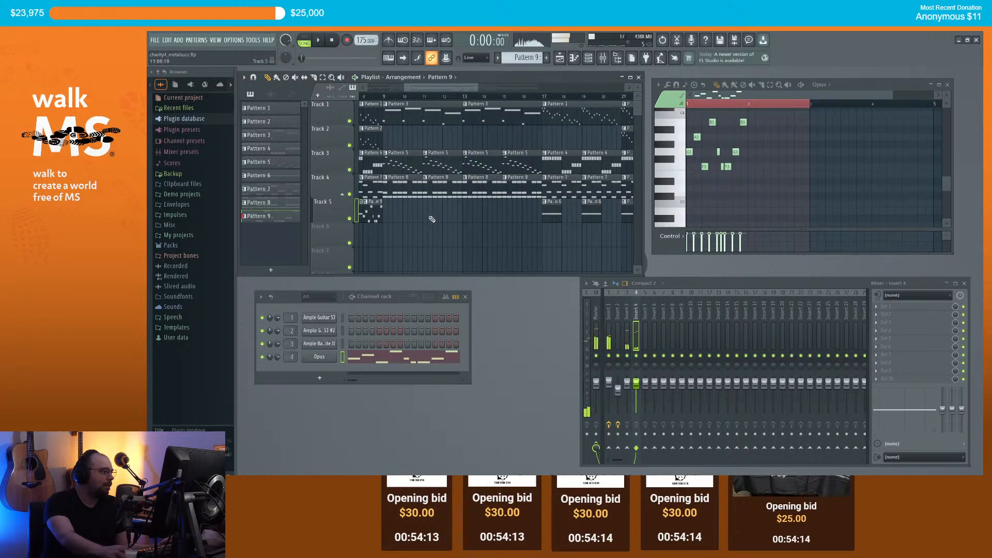
Step: Make Track 4's Pattern 8 clip a unique, separate pattern
click(393, 191)
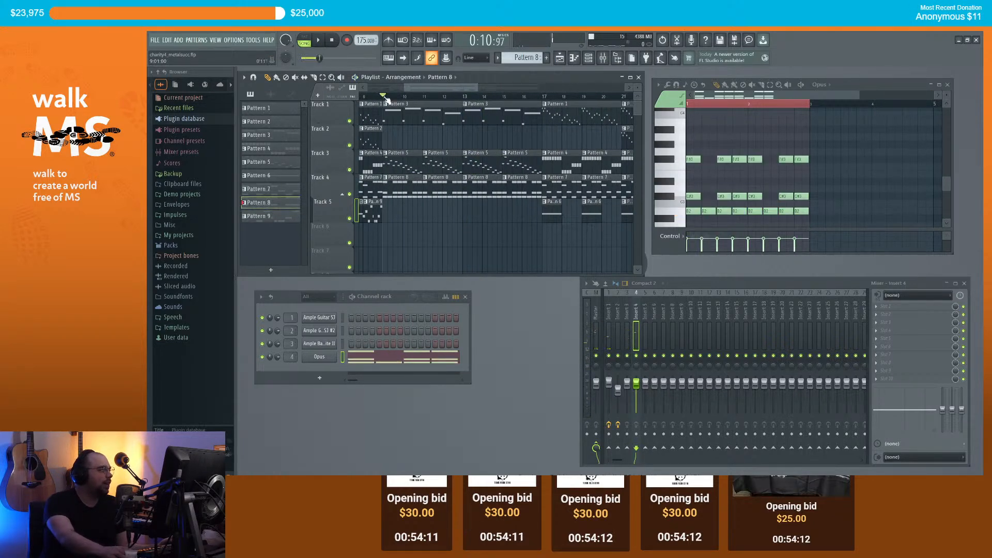
click(387, 182)
click(434, 241)
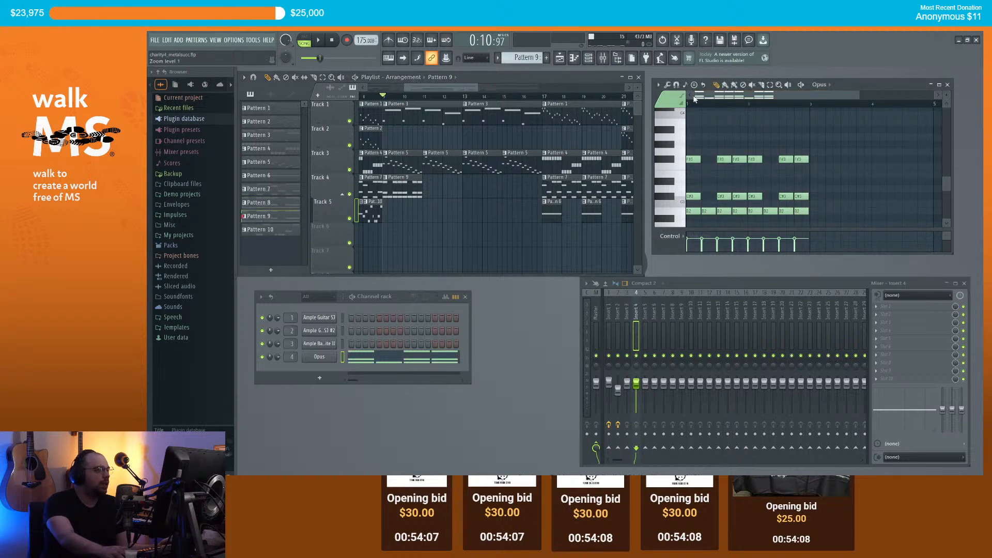
Step: Erase the extra C#3 notes and audition the remaining F#3 part
drag(819, 199, 722, 201)
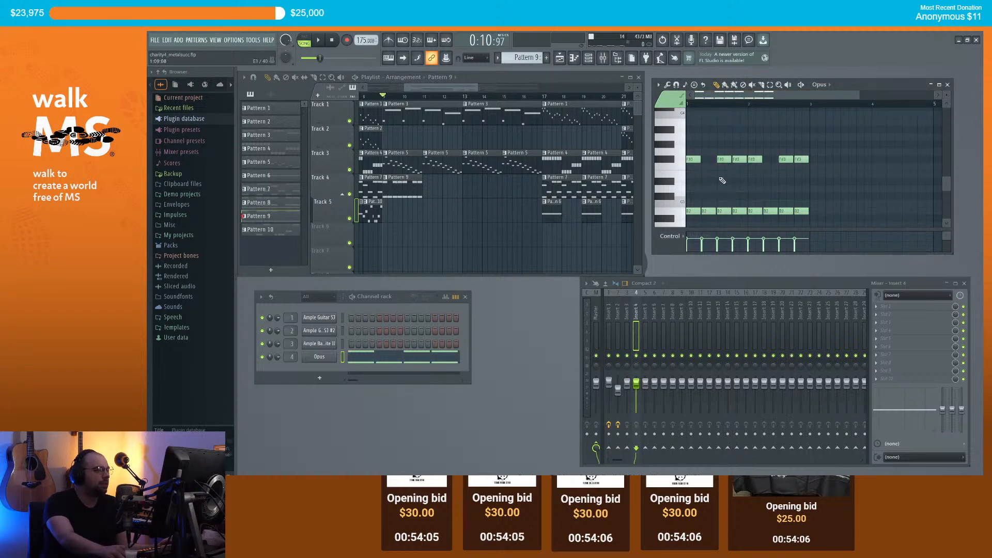
drag(819, 176, 718, 139)
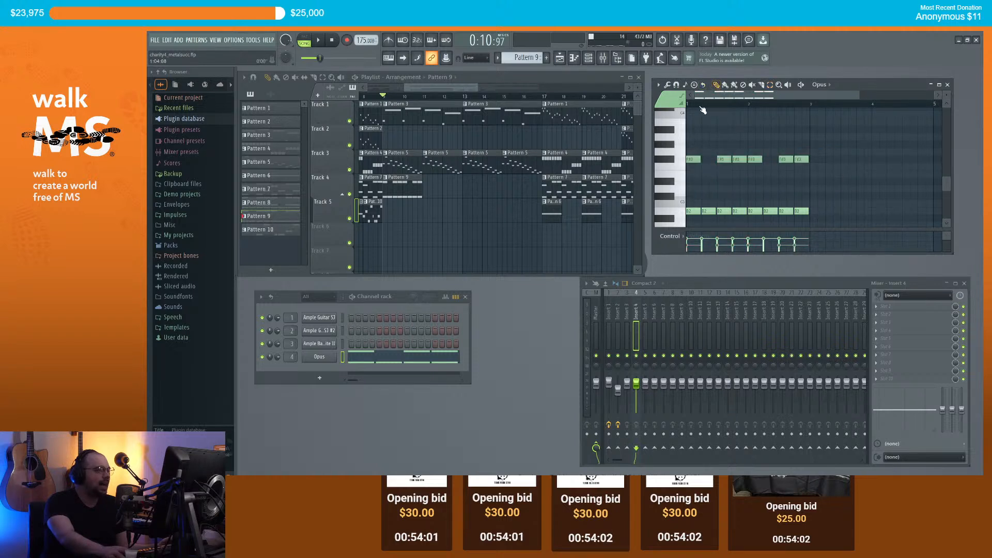
key(space)
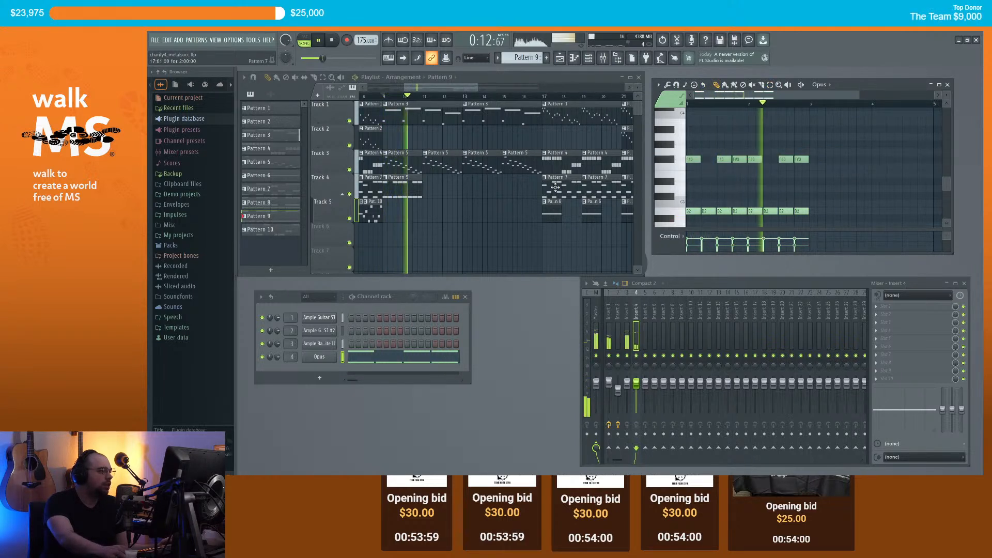
key(space)
drag(829, 176, 733, 145)
key(space)
ctrl+click(742, 130)
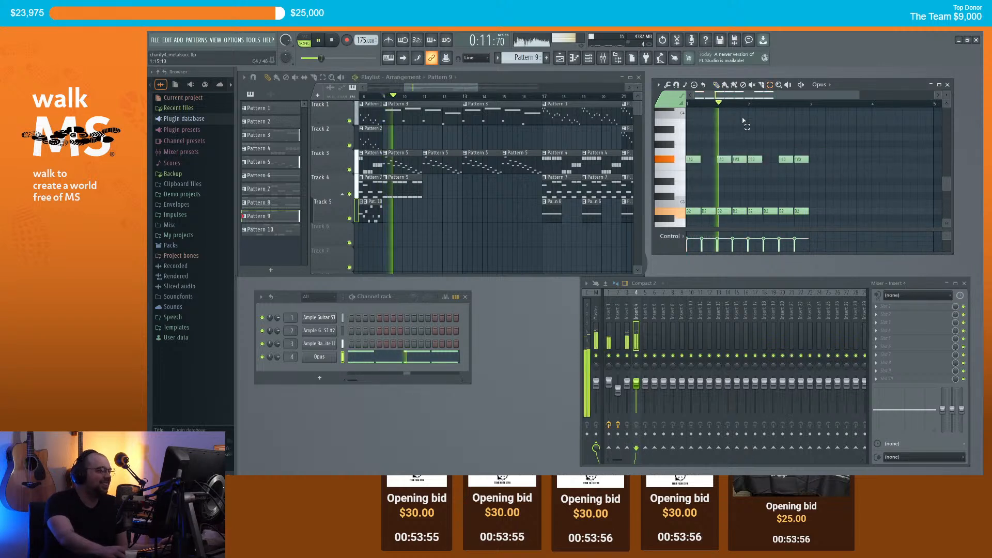
key(space)
Step: Paint Pattern 9 at bar 11 on Track 4, then place a new empty Pattern 11 on Track 5
click(429, 193)
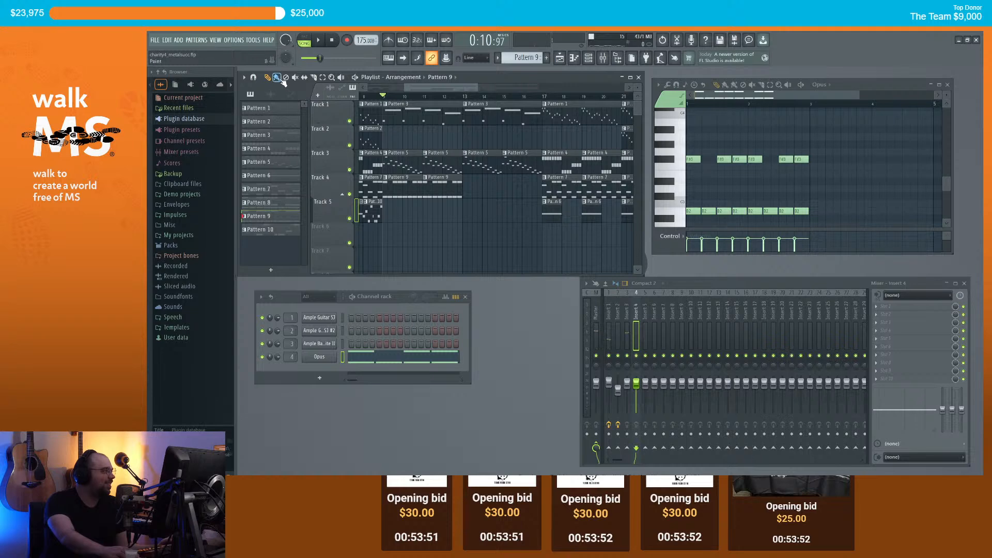
scroll(488, 191, down, 3)
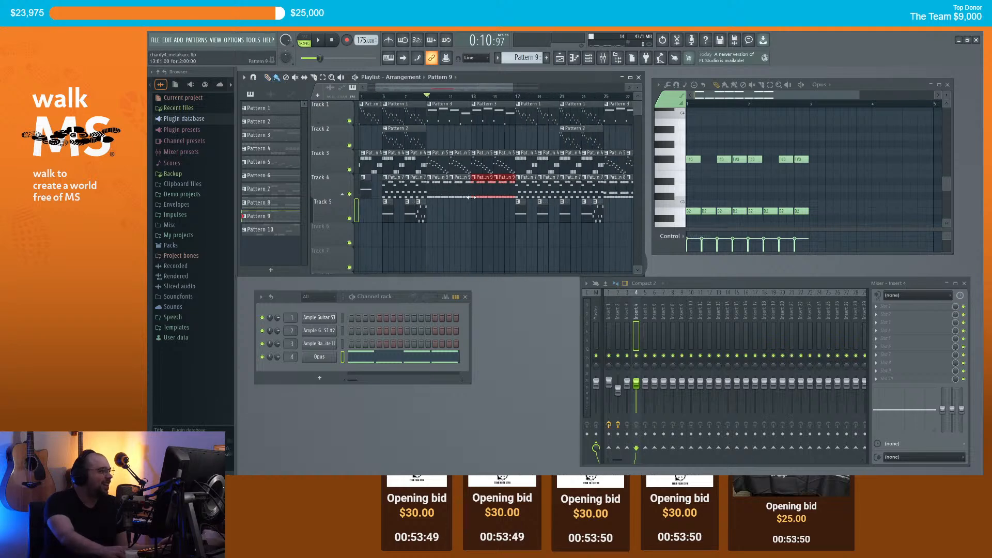
scroll(449, 206, up, 2)
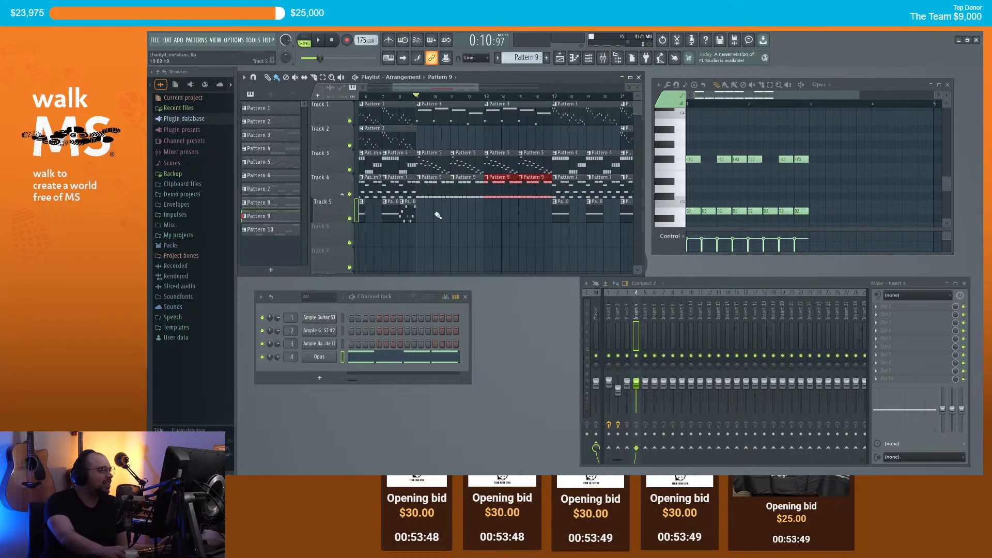
click(546, 58)
click(424, 214)
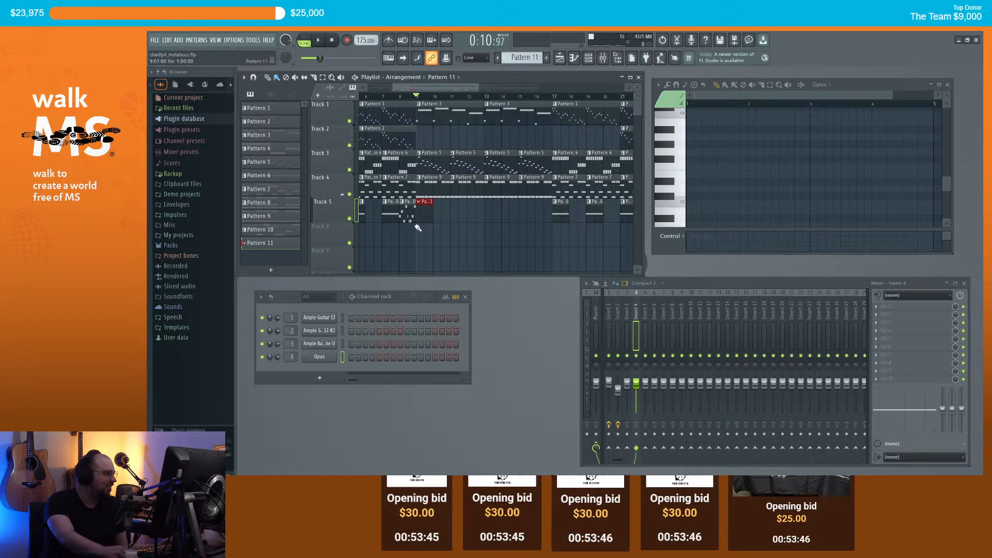
right_click(334, 218)
click(437, 221)
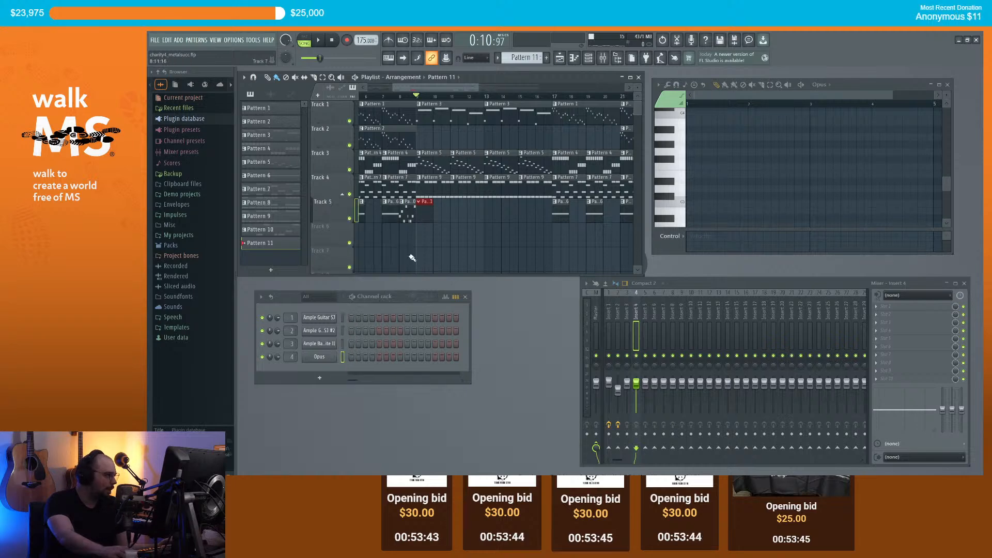
click(320, 376)
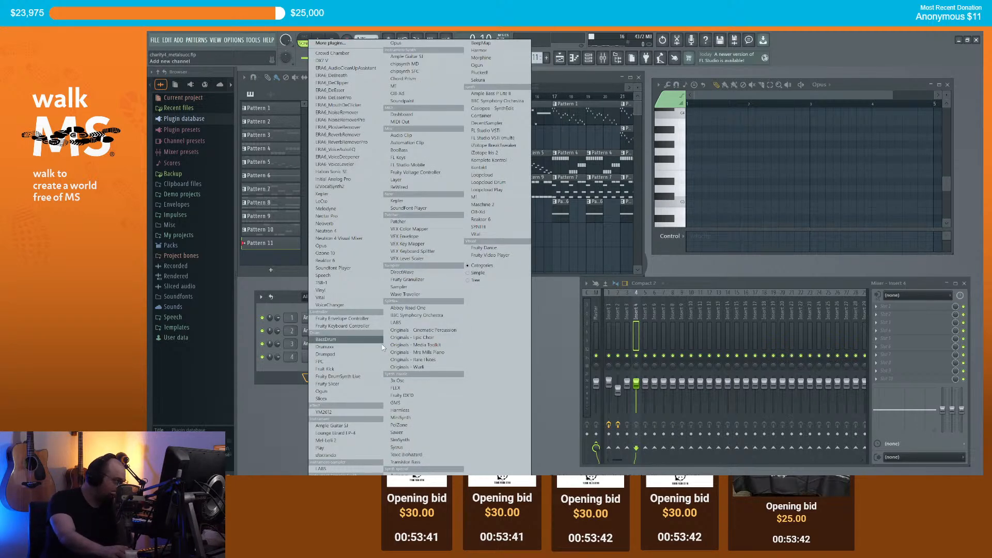
Step: Add a new Opus channel and load EW Gypsy's Gypsy Percussion, auditioning it
click(362, 251)
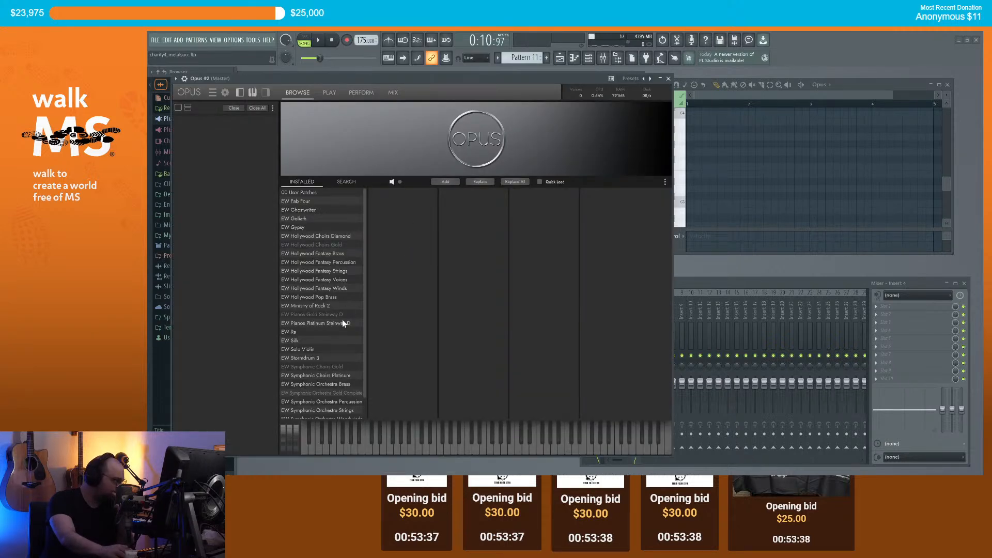
click(301, 227)
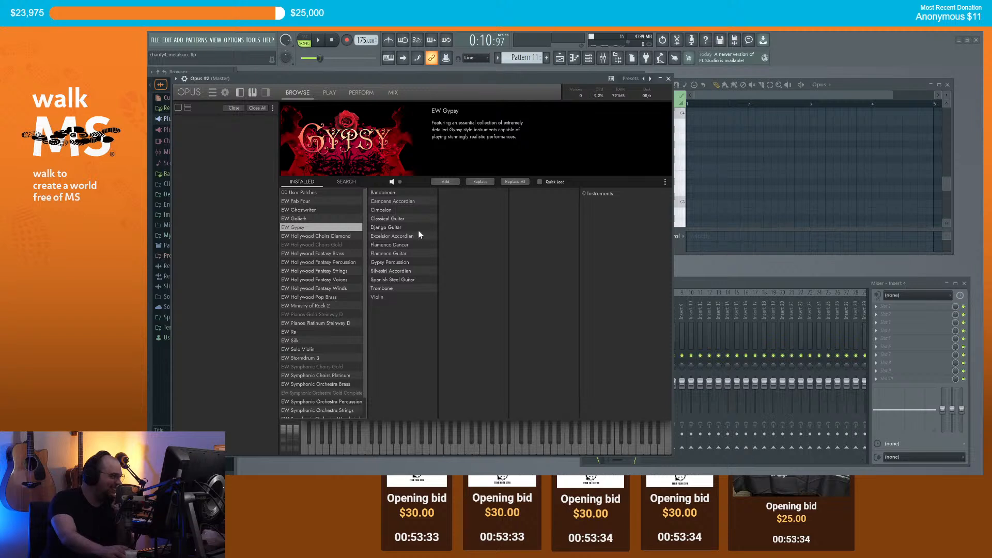
click(408, 262)
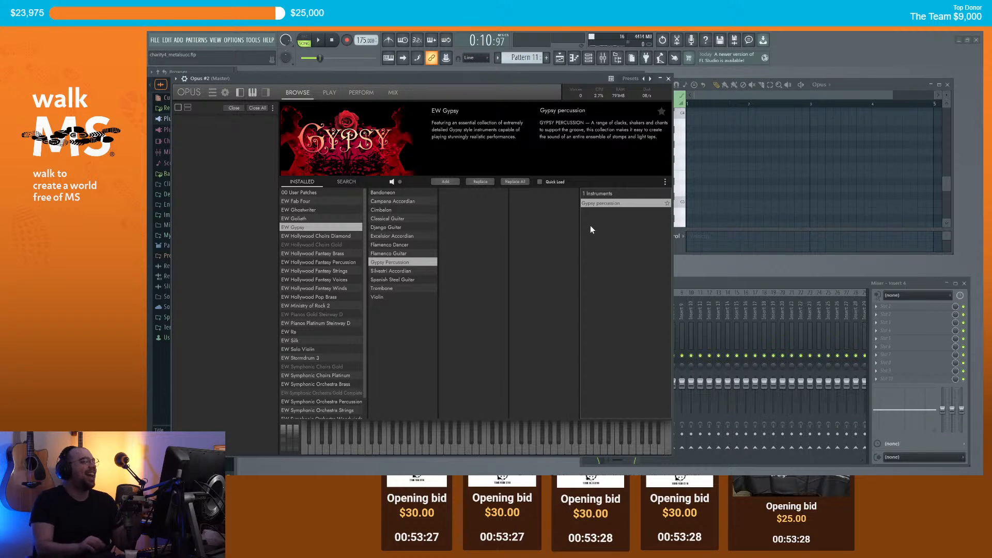
click(449, 181)
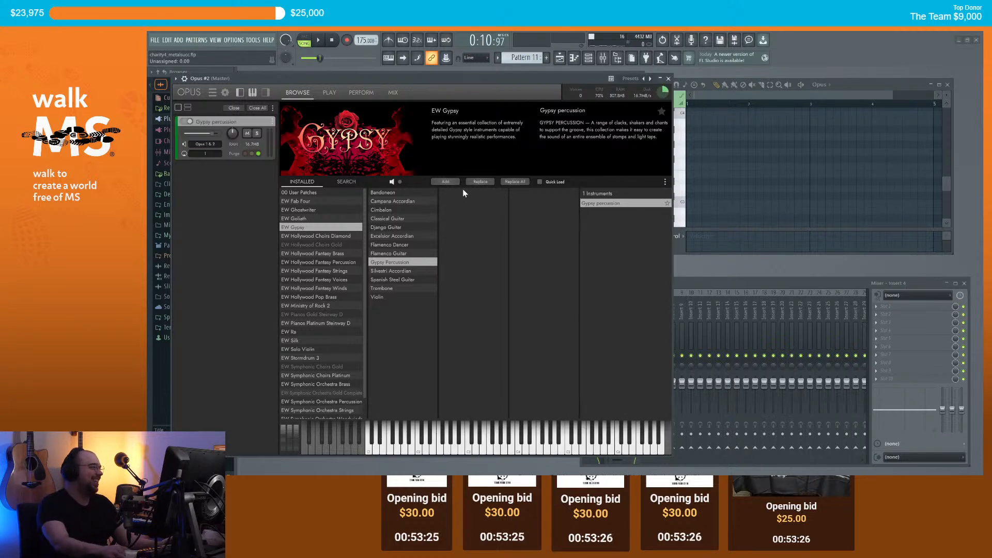
mouse_move(492, 453)
mouse_down()
mouse_move(418, 454)
mouse_move(617, 454)
mouse_move(398, 454)
mouse_move(509, 447)
mouse_up()
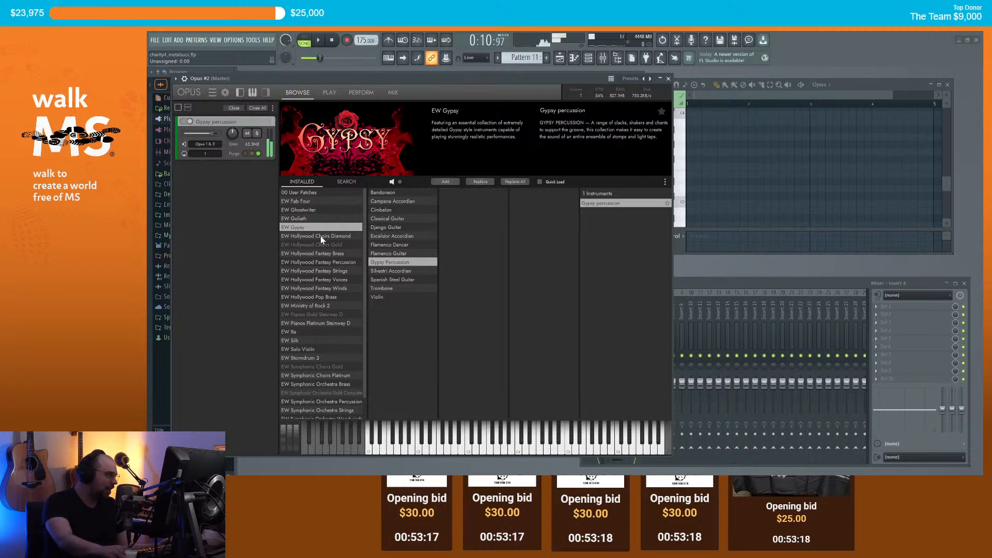
Step: Load EW Ra Americas > Perc > Cuban Perc RR and remove Gypsy Percussion
click(296, 340)
click(294, 332)
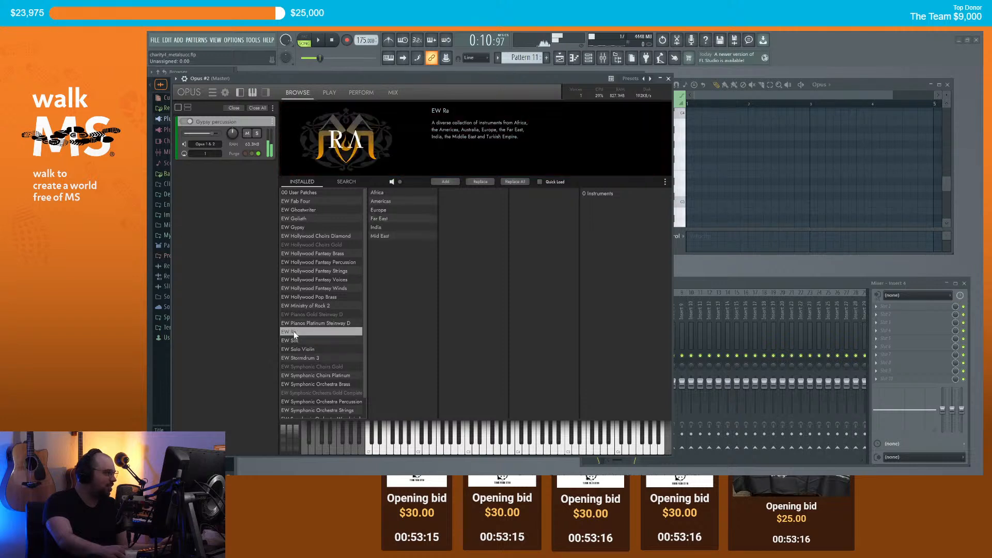
click(386, 202)
click(448, 202)
click(447, 193)
click(527, 201)
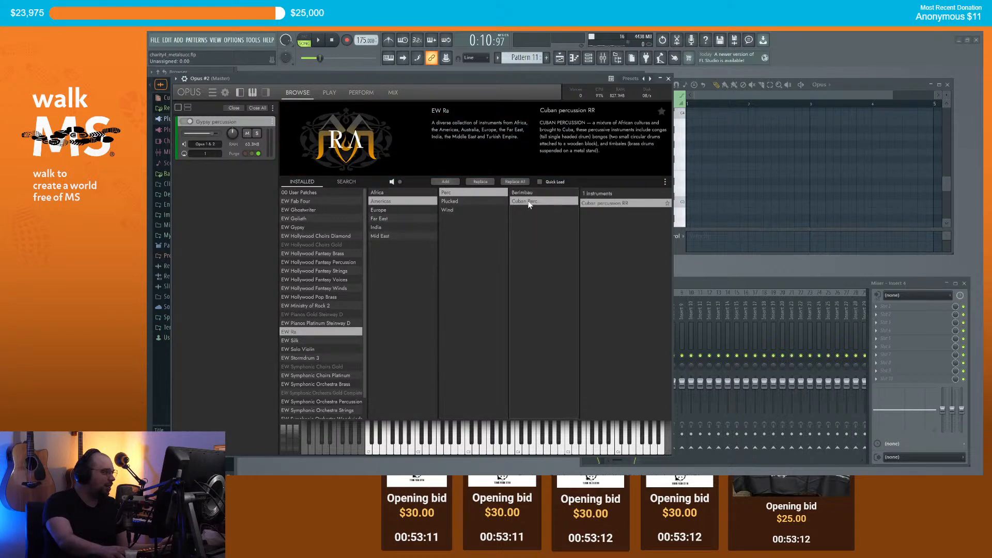
click(446, 182)
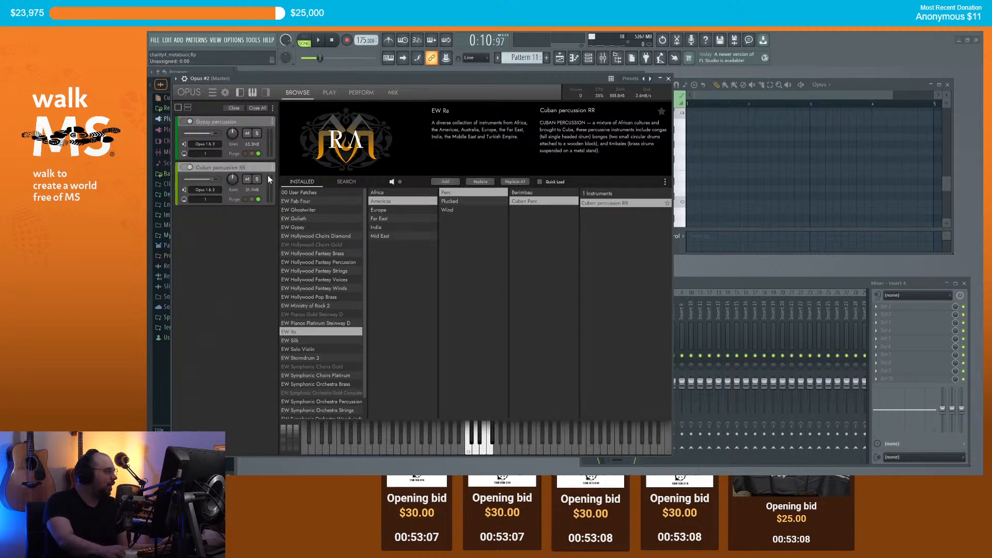
click(290, 130)
click(469, 453)
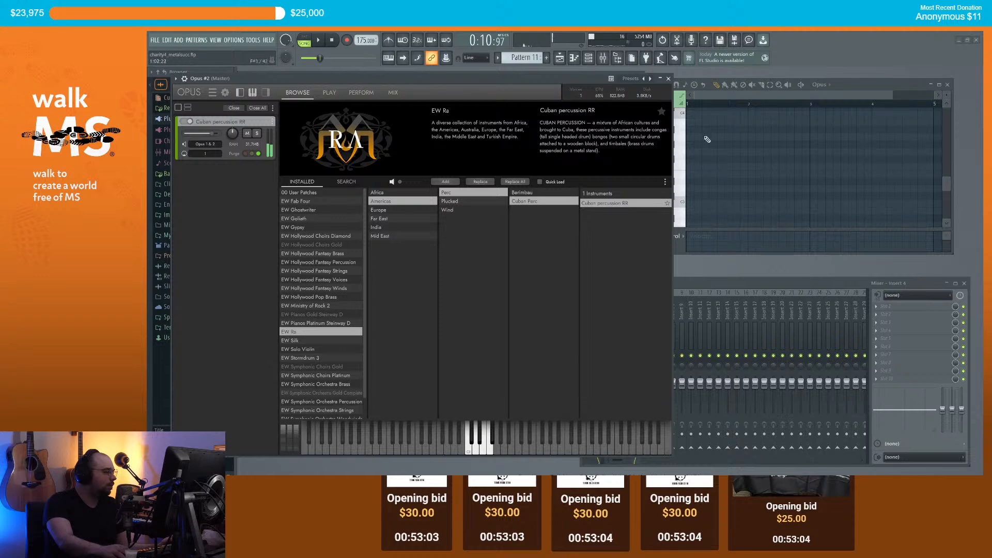
Step: Close the Opus #2 window and open its Pattern 11 notes in the piano roll
click(668, 79)
scroll(291, 372, up, 5)
right_click(320, 371)
click(363, 370)
scroll(724, 155, up, 3)
click(693, 140)
click(691, 136)
key(space)
key(space)
Step: Draw the opening D#5 and D5 notes in Pattern 11 and play them back
scroll(704, 143, up, 1)
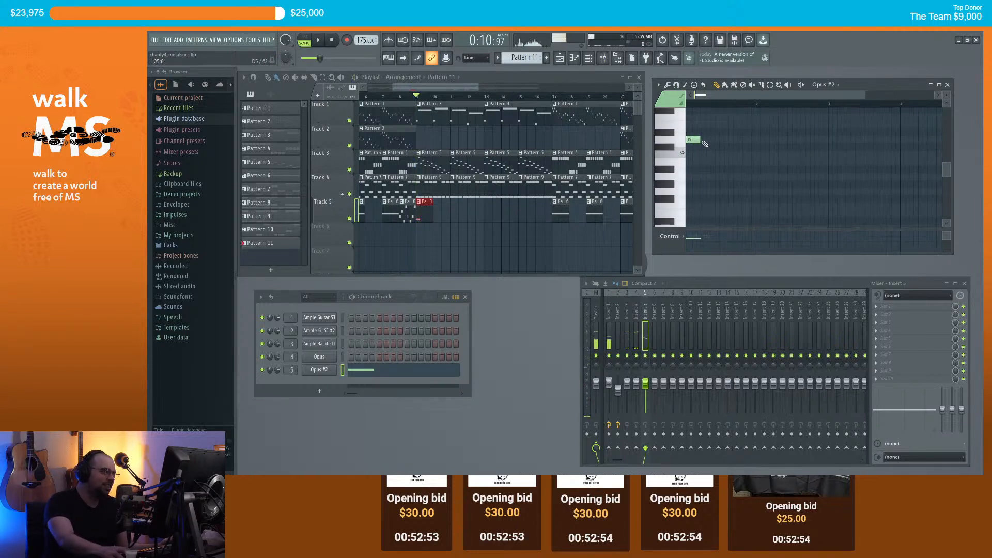
scroll(711, 138, up, 2)
scroll(718, 129, up, 2)
scroll(733, 106, up, 1)
click(698, 176)
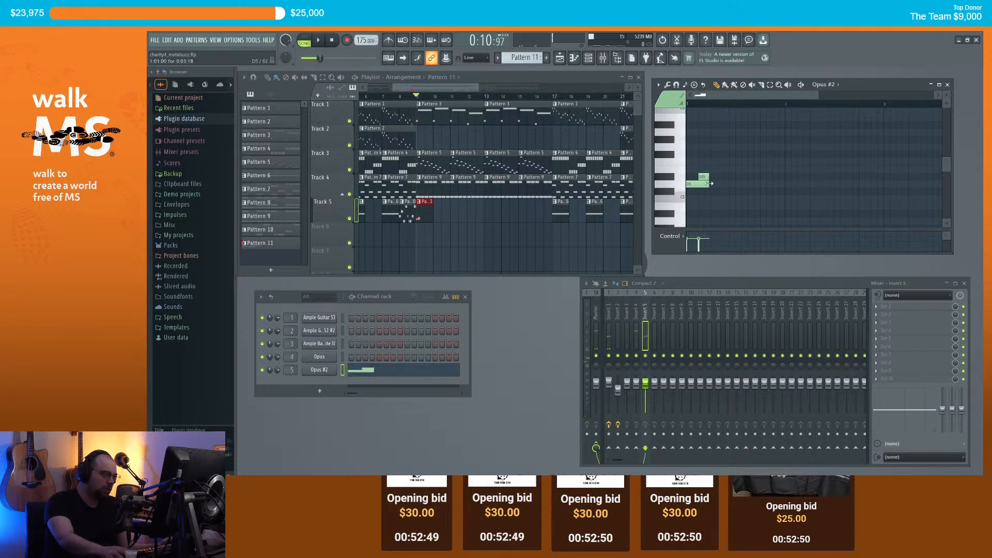
click(691, 184)
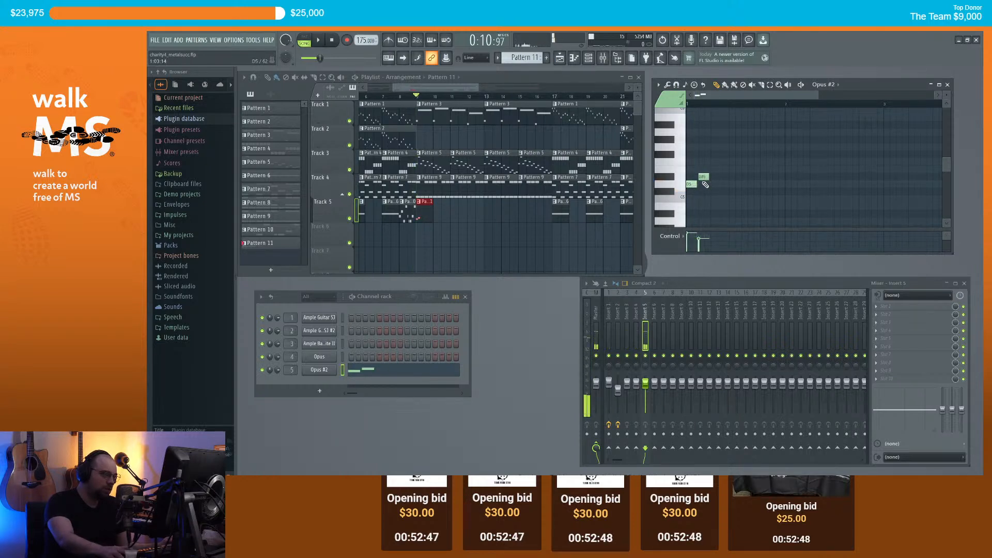
click(713, 185)
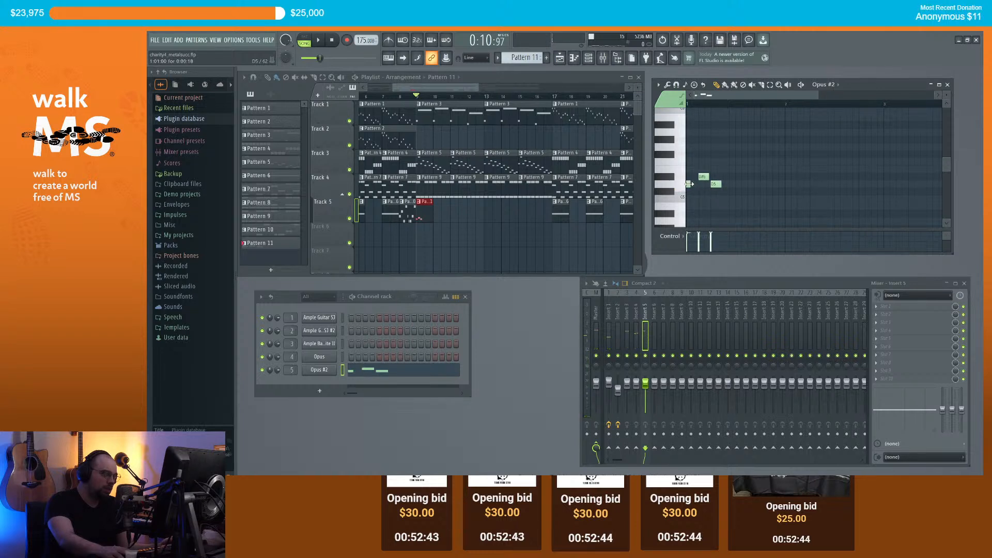
key(space)
key(space)
Step: Continue the line with C5, D#5 and F5 notes
click(727, 198)
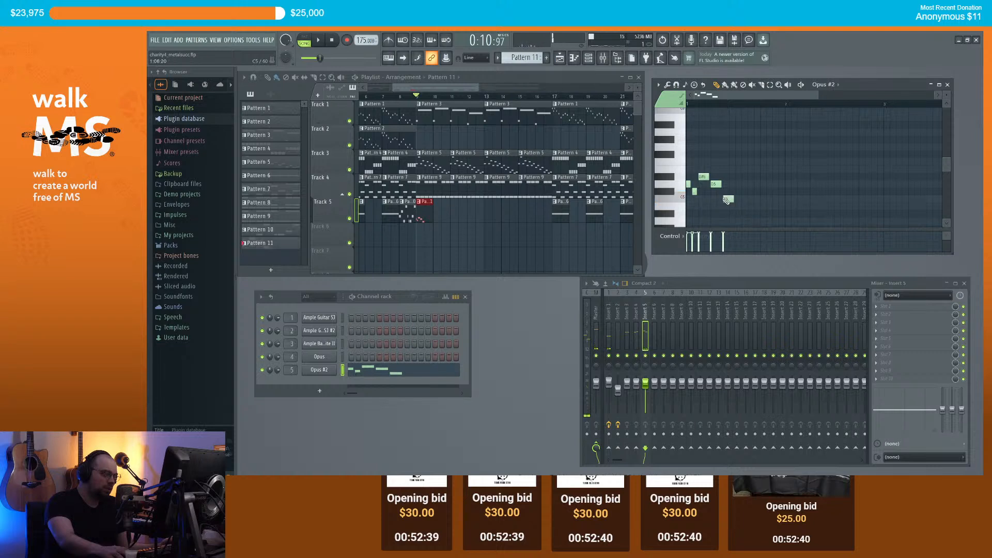
click(739, 184)
click(749, 178)
drag(740, 185, 698, 171)
click(757, 178)
click(761, 163)
key(space)
key(space)
Step: Add D5, C5, C#5 and three short repeated notes, then play the pattern
click(765, 184)
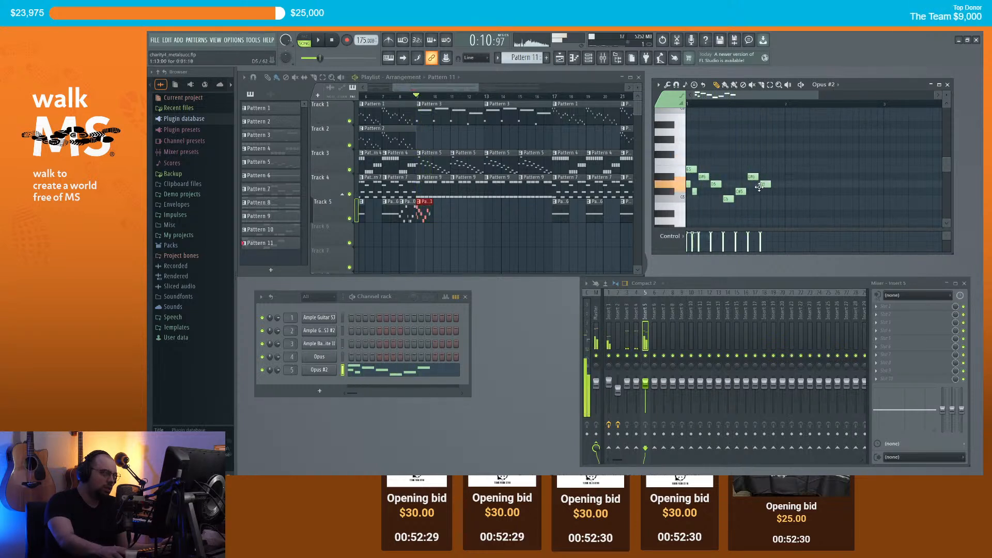
click(775, 199)
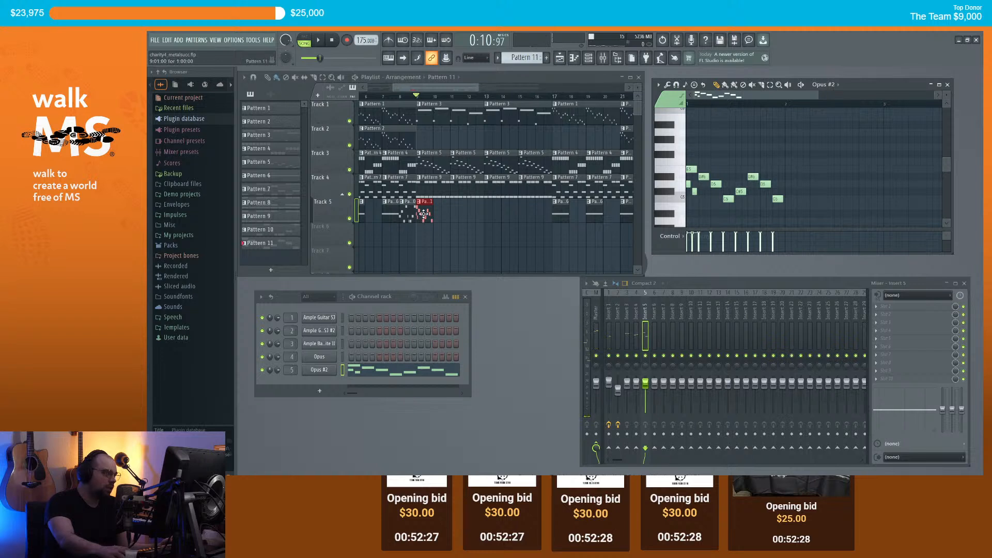
drag(790, 208, 793, 192)
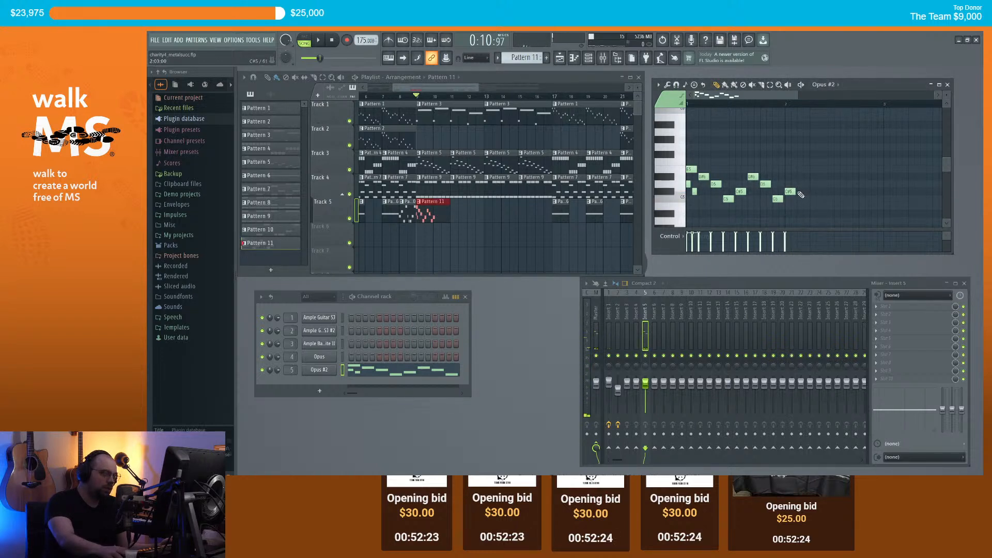
click(812, 192)
click(824, 192)
key(space)
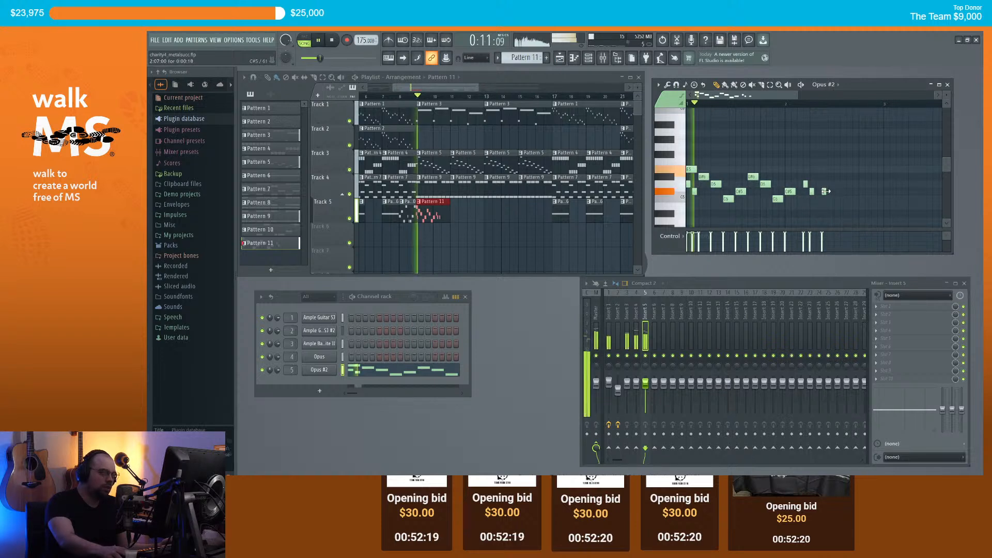
key(space)
click(837, 191)
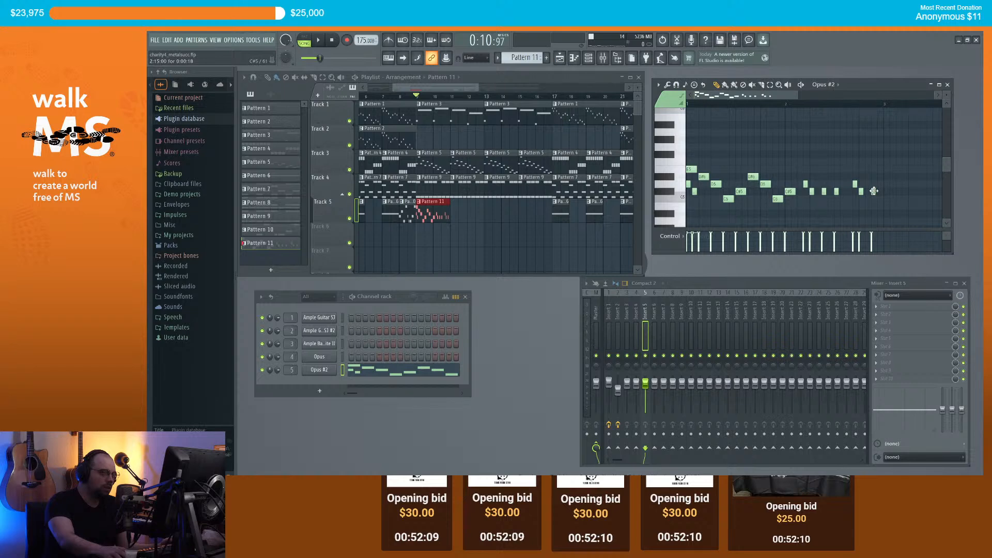
key(space)
Step: Place two more Pattern 11 clips on Track 5 and stop playback
click(455, 216)
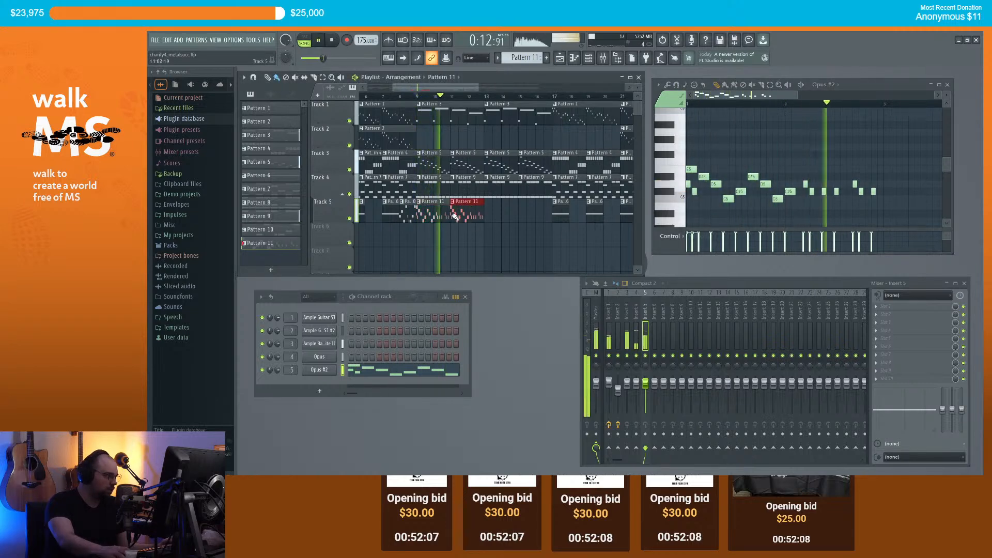
click(488, 216)
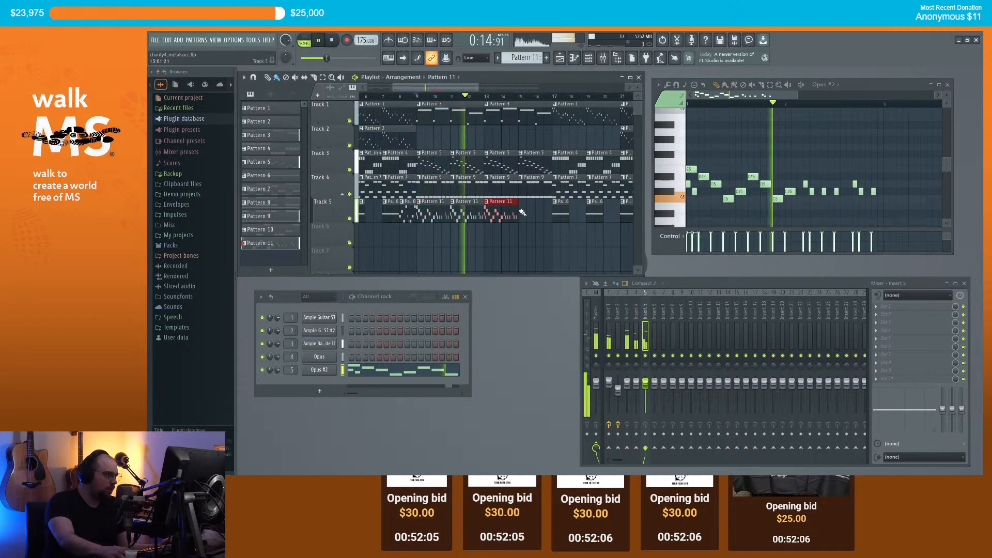
scroll(522, 214, down, 5)
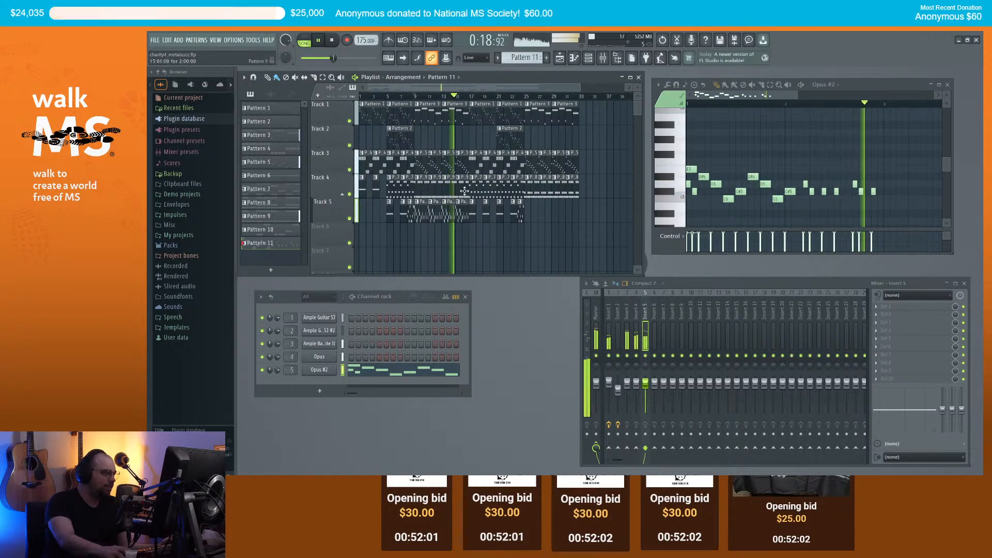
scroll(463, 192, up, 2)
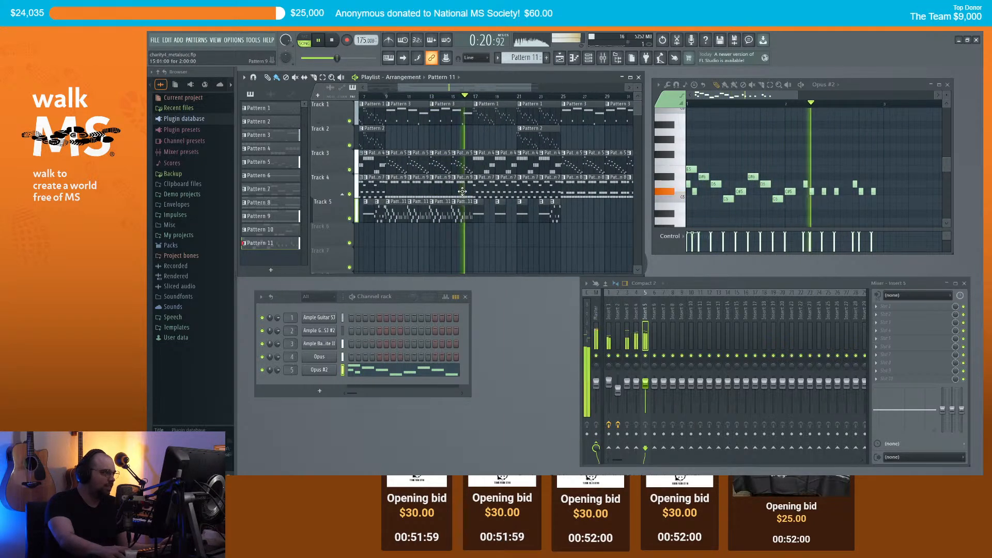
scroll(538, 207, down, 1)
scroll(538, 207, up, 1)
key(space)
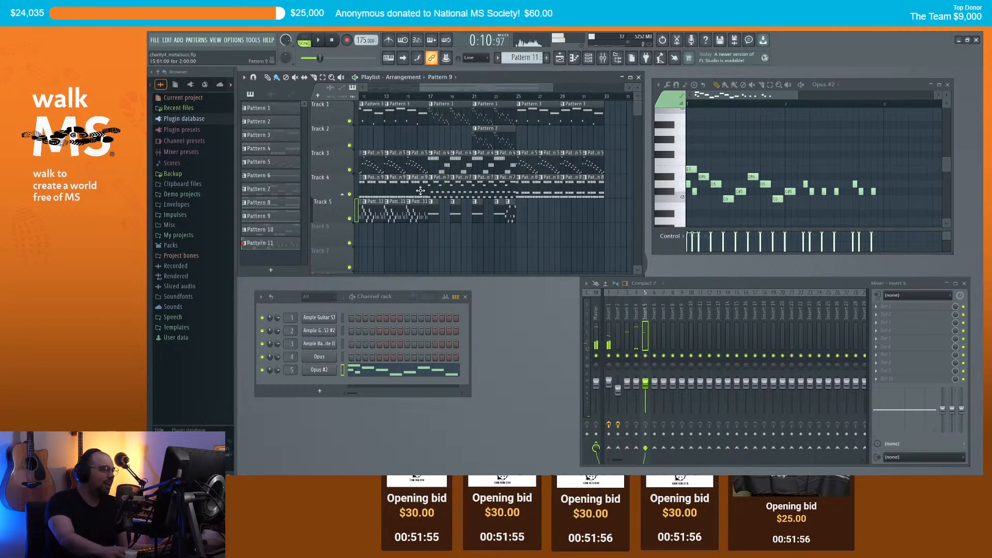
Step: Replace Track 4's Pattern 8 clips with Pattern 9 clips across bars 25–33
click(421, 191)
right_click(524, 192)
drag(521, 193, 588, 191)
scroll(579, 192, down, 3)
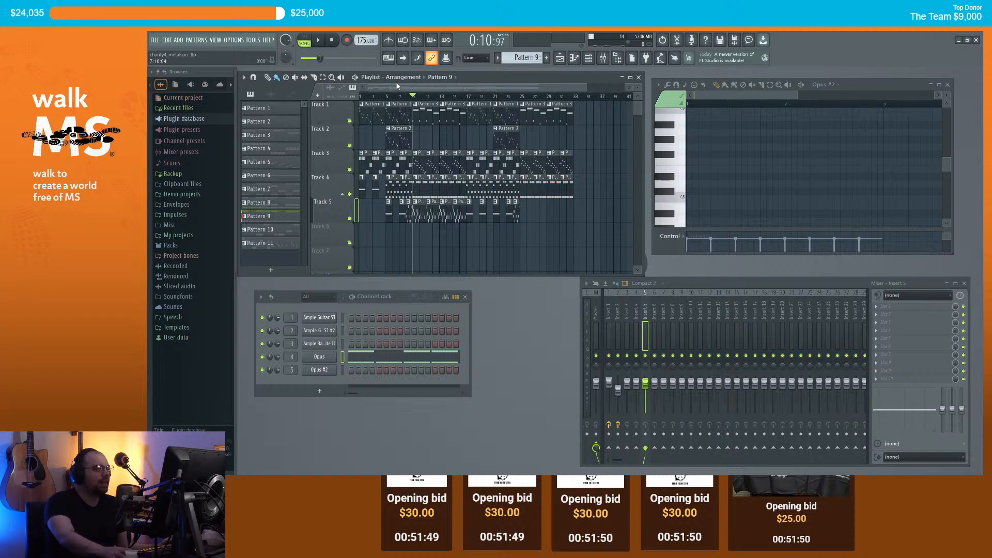
scroll(392, 86, up, 2)
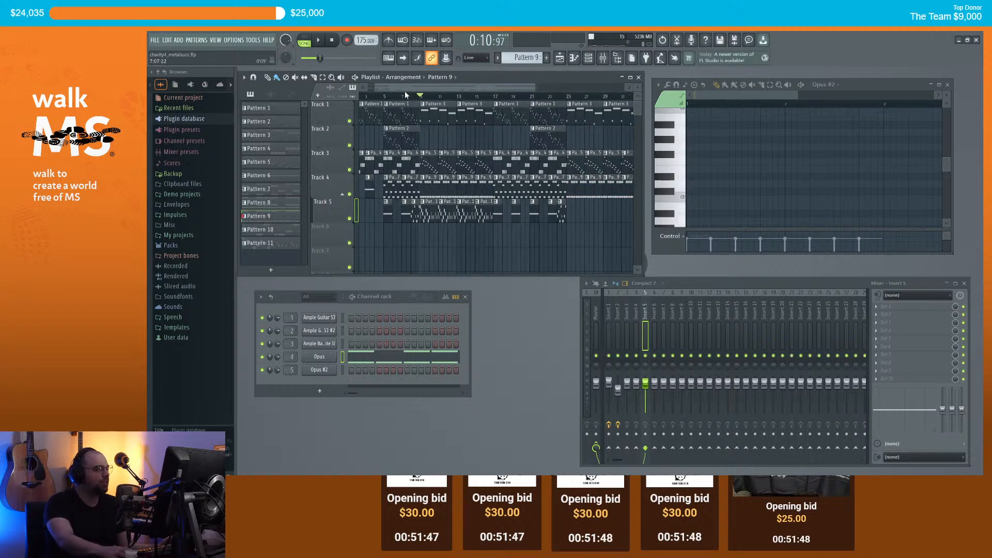
drag(387, 90, 409, 92)
scroll(409, 91, down, 2)
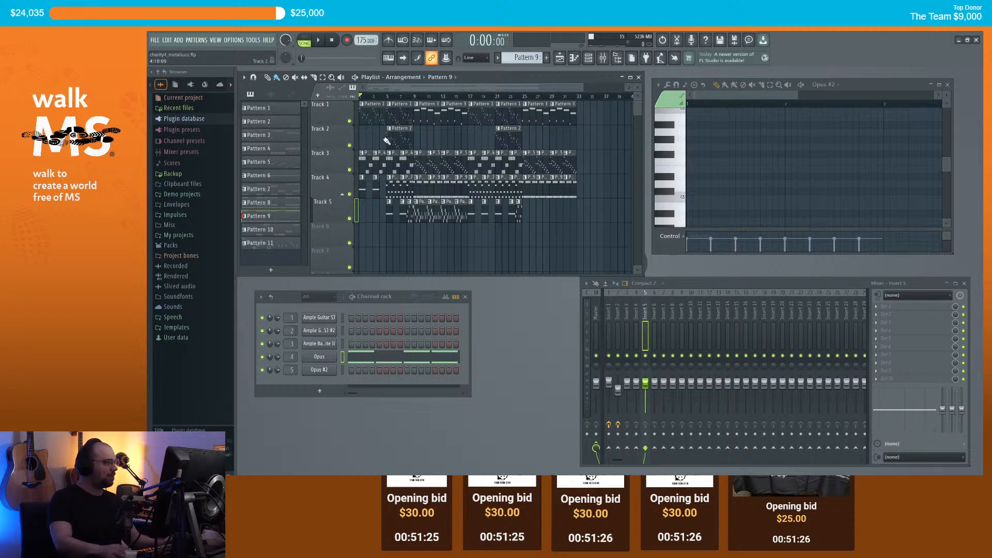
Step: Play the song from around bar 7 with Pattern 11 active, then stop
click(402, 97)
key(space)
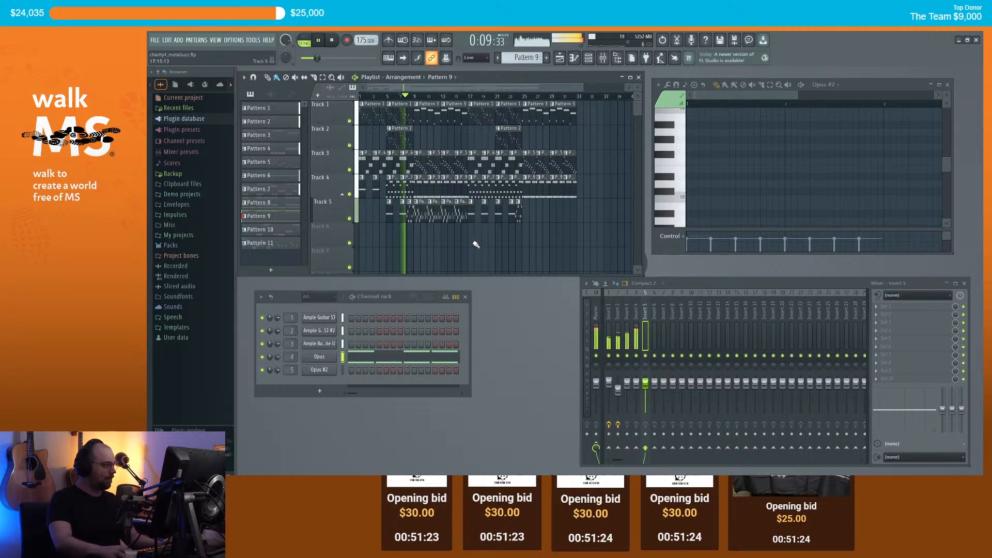
scroll(470, 251, up, 1)
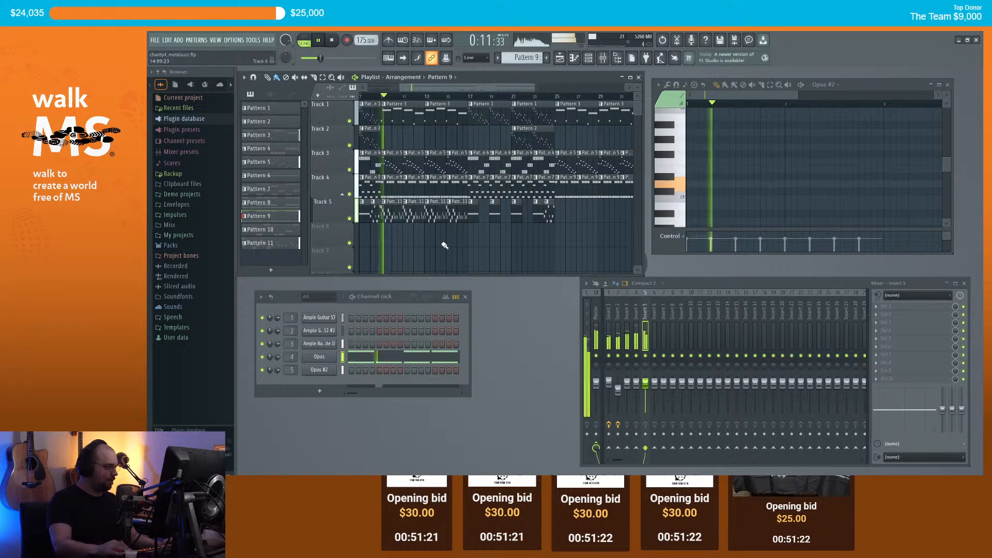
click(457, 212)
scroll(597, 221, down, 1)
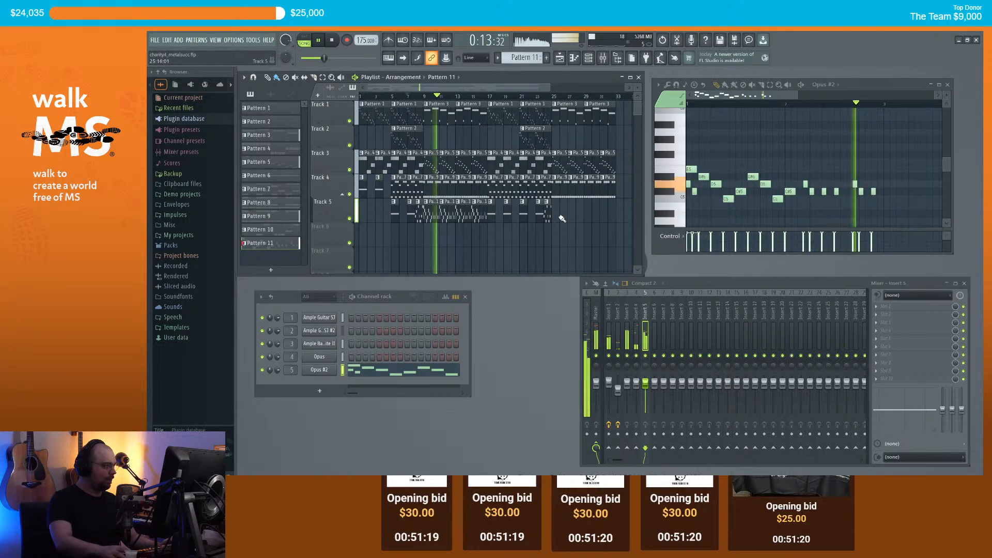
scroll(568, 235, down, 1)
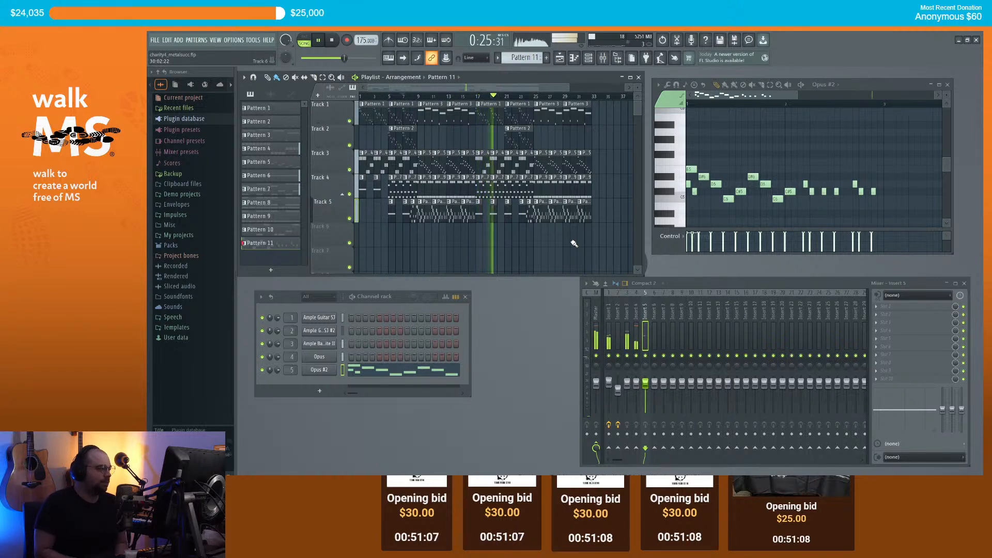
key(space)
Step: Load Fruity Compressor onto mixer insert 4 and look at its plugin options
click(637, 318)
click(881, 310)
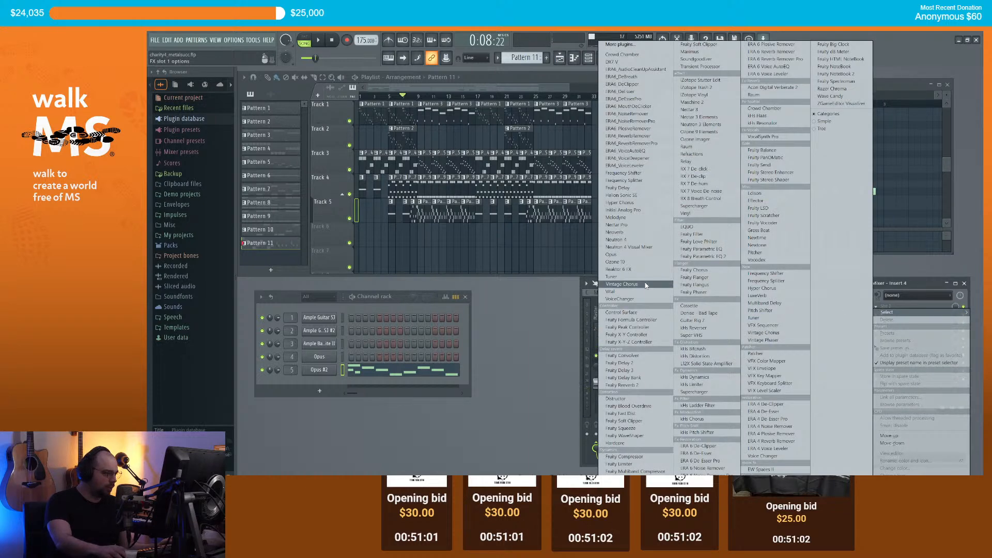
click(624, 457)
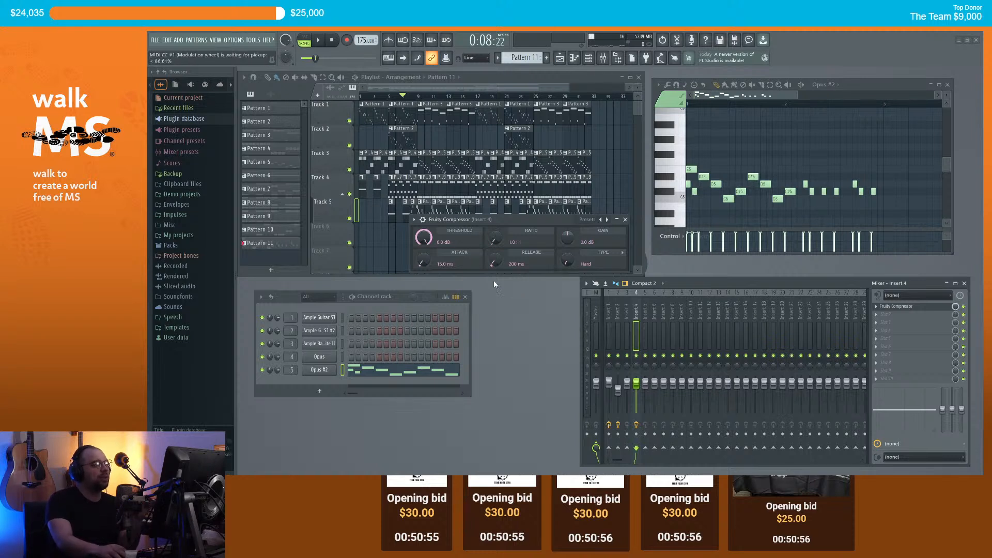
click(414, 219)
mouse_move(454, 254)
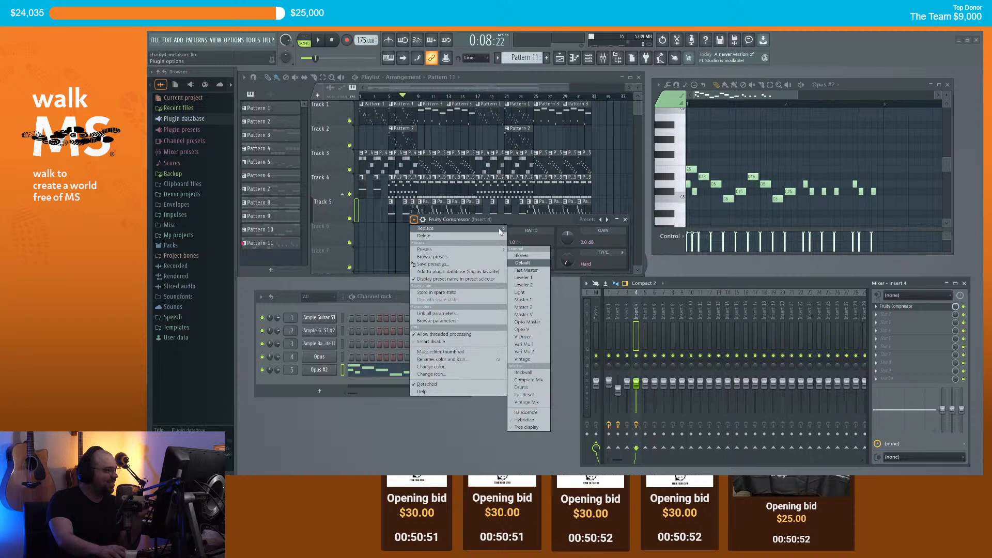
mouse_move(497, 228)
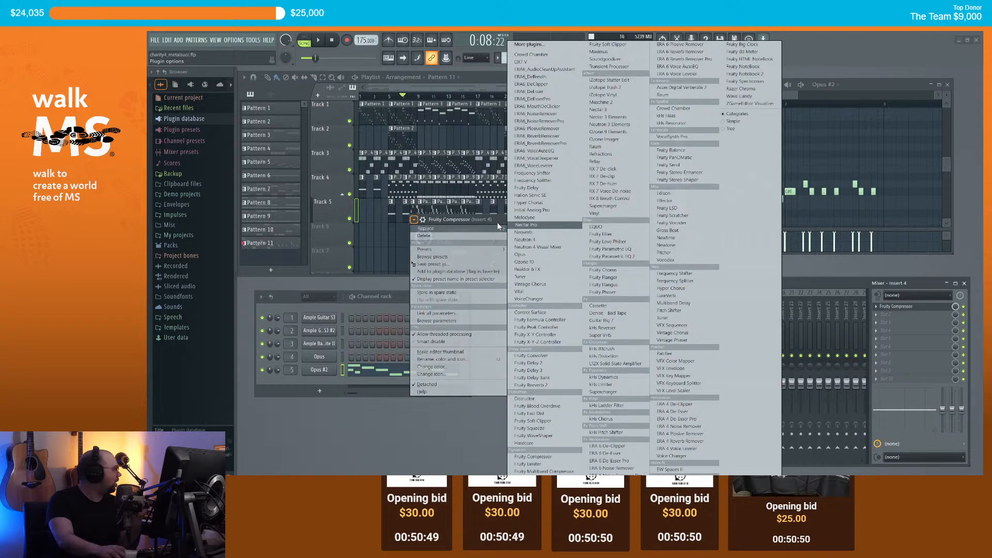
click(498, 219)
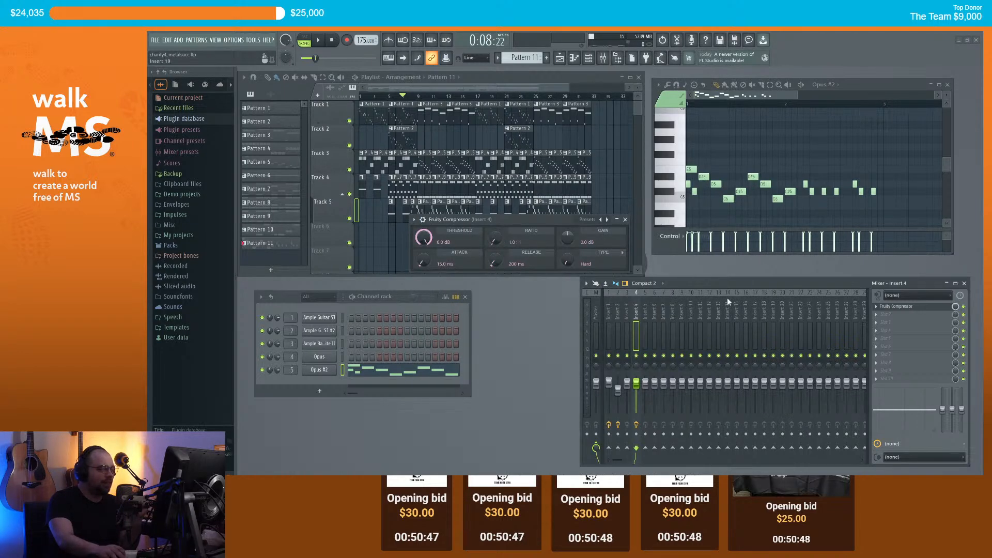
Step: Swap insert 4's effect to Fruity Limiter, then to Fruity Multiband Compressor
click(877, 307)
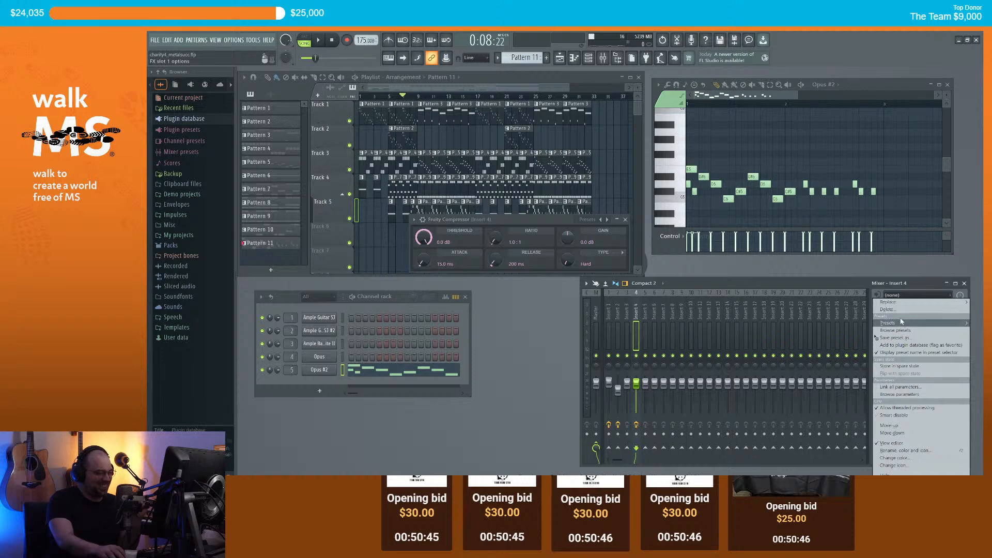
mouse_move(889, 302)
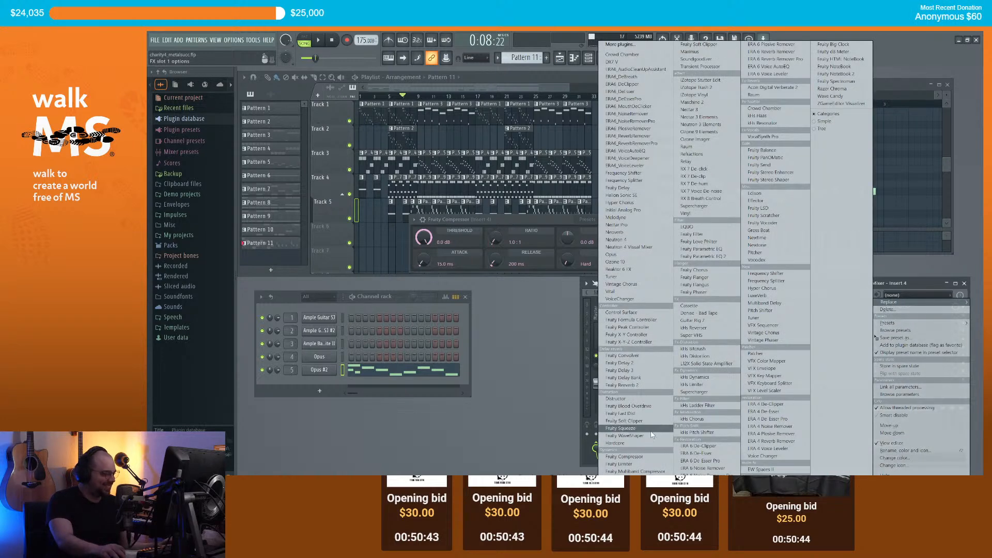
click(650, 464)
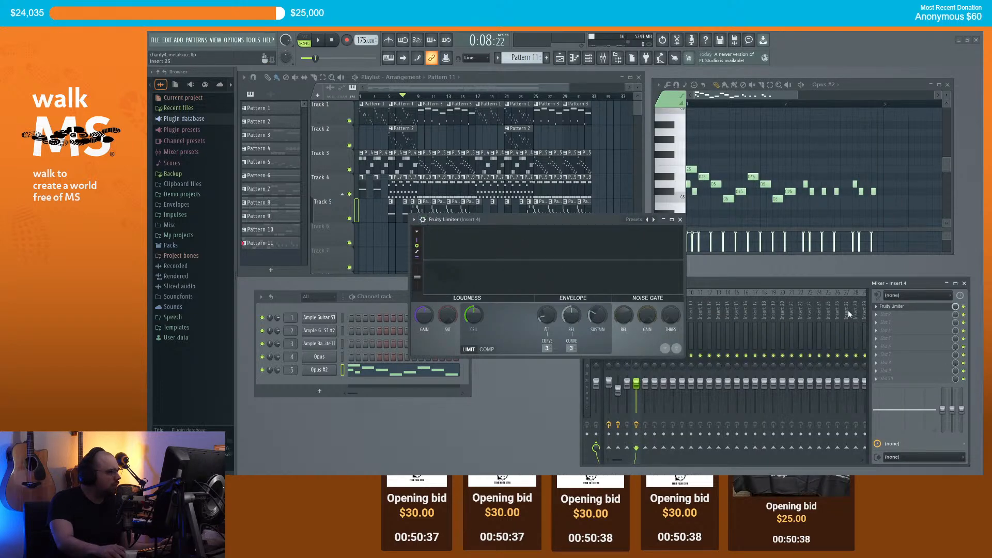
click(879, 308)
mouse_move(889, 303)
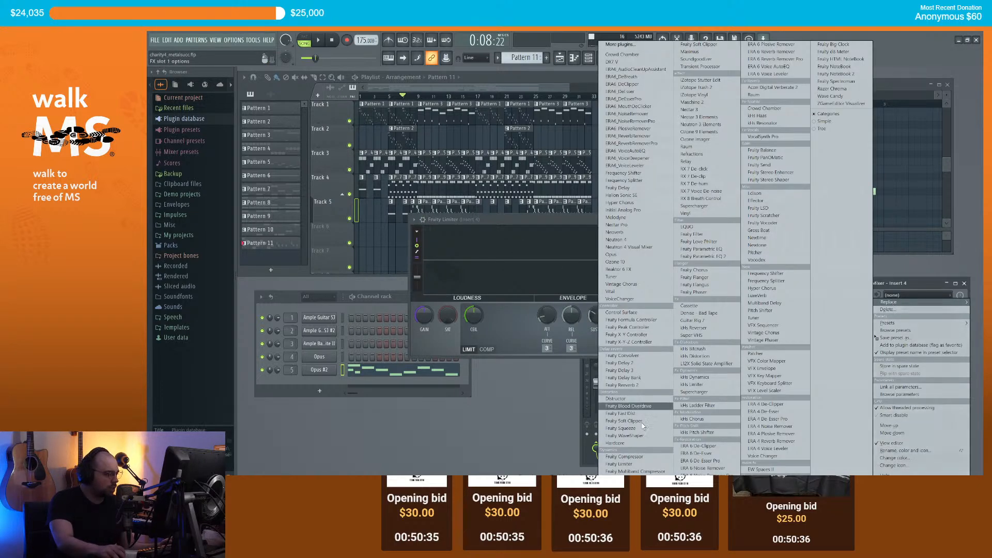
click(639, 471)
click(414, 221)
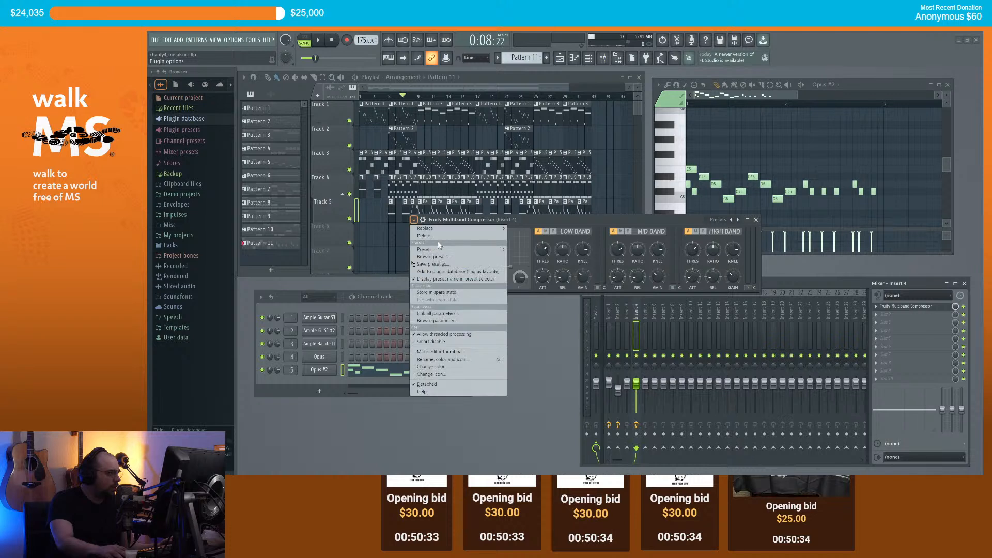
mouse_move(446, 252)
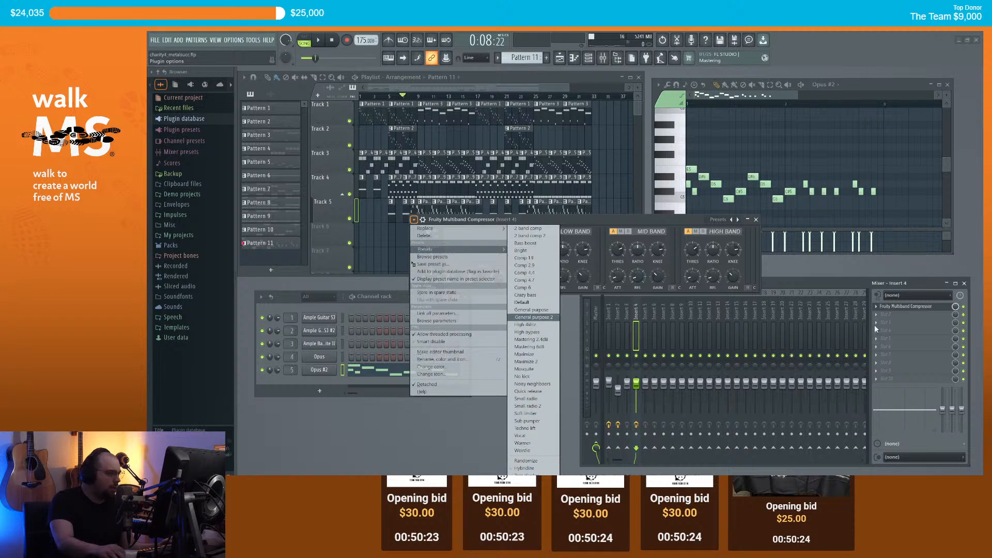
Step: Put Fruity Limiter back on insert 4 with the For drums (slight saturation) preset
click(878, 307)
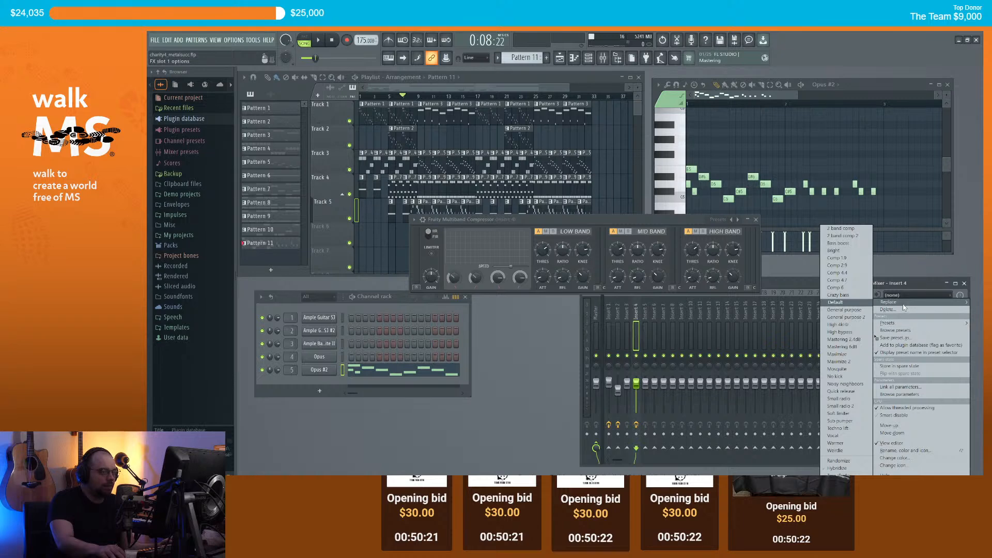
mouse_move(889, 302)
click(625, 464)
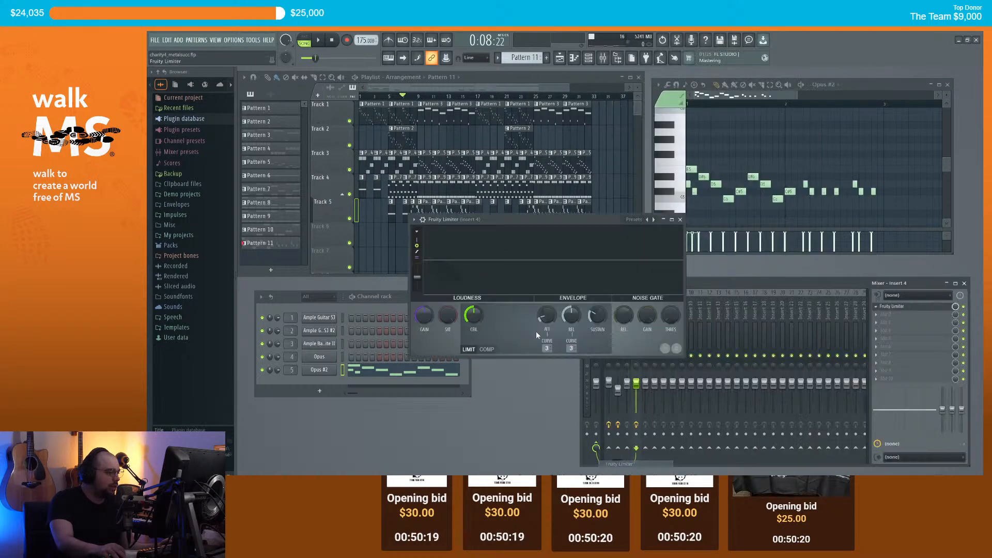
click(414, 220)
mouse_move(439, 251)
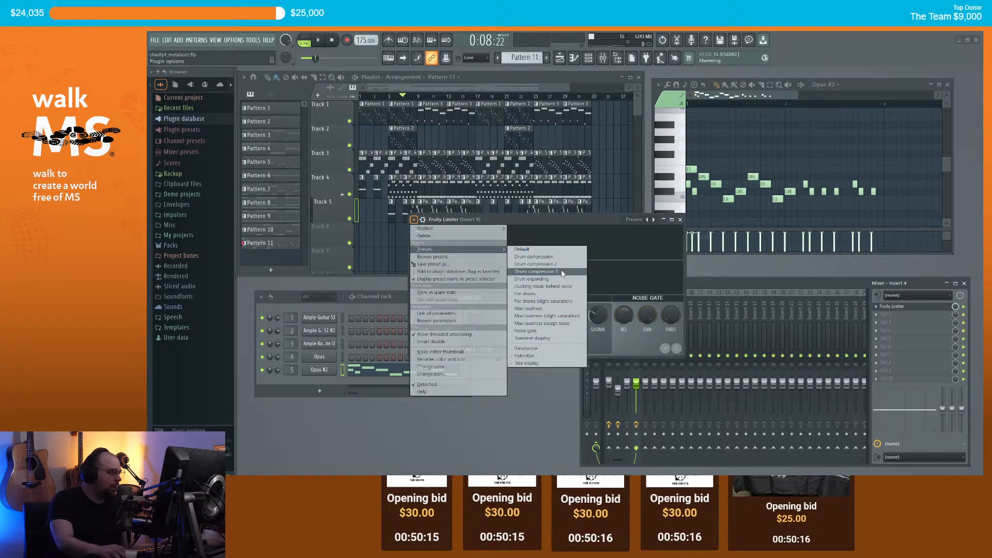
click(551, 301)
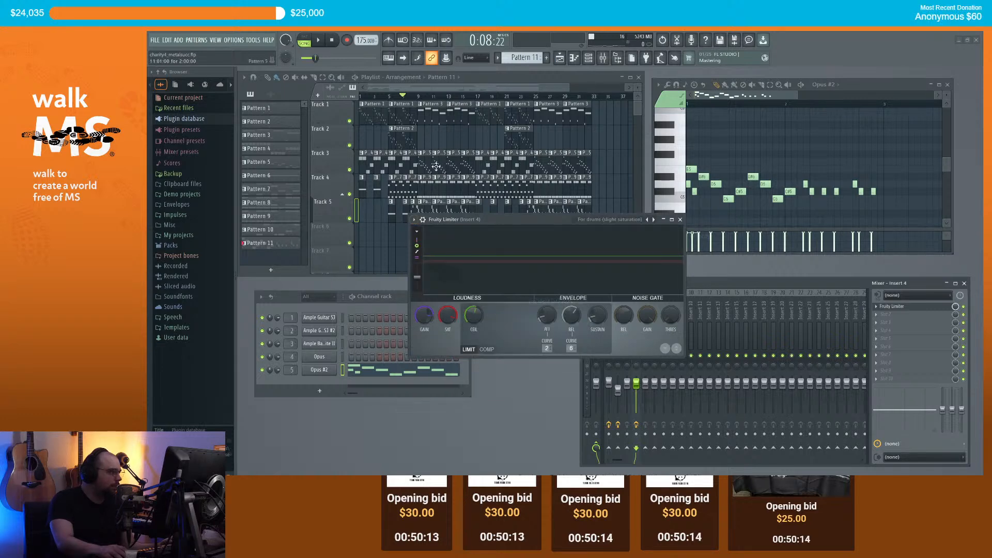
key(space)
Step: Set insert 4 to -2.0 dB and insert 1 to 4.4 dB, replaying from the start
click(680, 220)
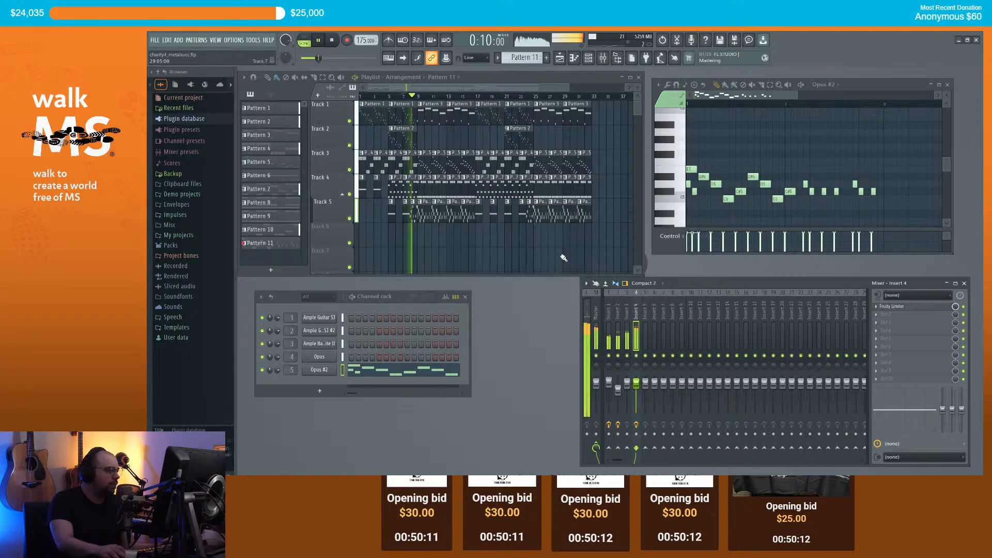
scroll(585, 259, down, 1)
drag(637, 382, 636, 386)
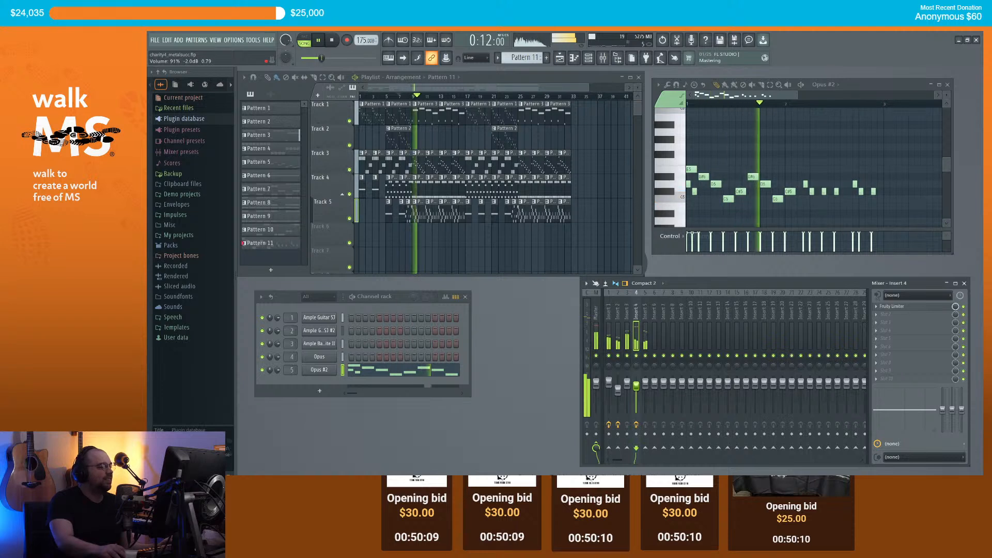
key(space)
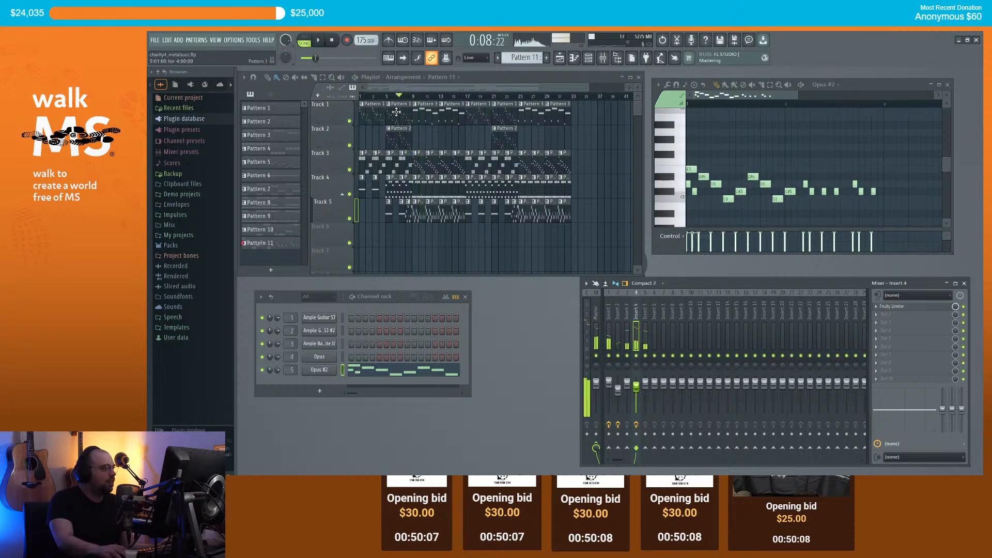
drag(378, 98, 324, 118)
key(space)
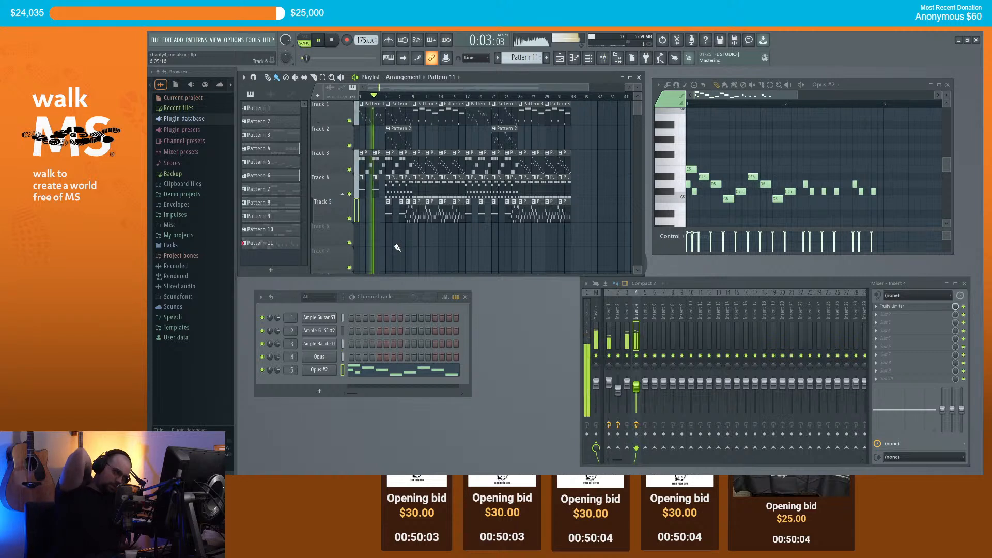
drag(609, 382, 609, 378)
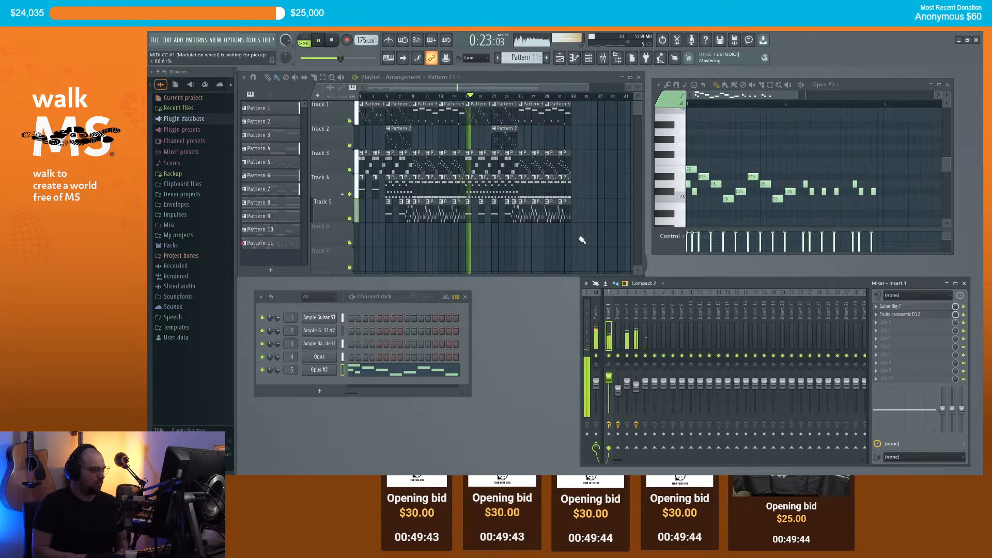
Step: Duplicate the bars 25–33 clips on tracks 1–5 into bars 33–41 with Ctrl+B
scroll(538, 124, down, 1)
drag(507, 87, 538, 88)
scroll(542, 114, up, 4)
drag(554, 248, 450, 101)
click(267, 77)
click(519, 96)
key(ctrl+b)
key(space)
ctrl+click(563, 131)
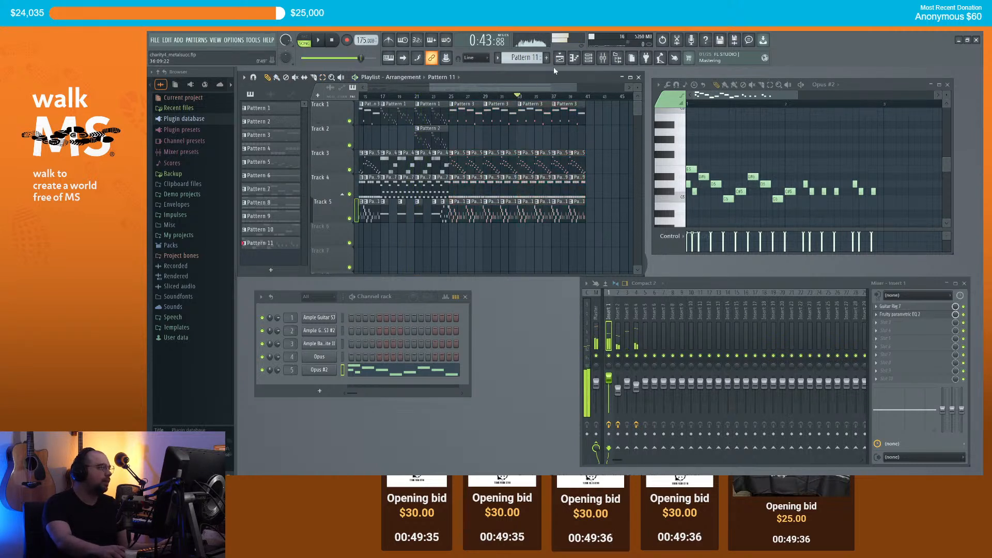
click(546, 58)
key(Return)
Step: Copy all of Pattern 3's Ample Guitar SJ notes into new Pattern 12 on Ample Guitar SJ #2
click(525, 112)
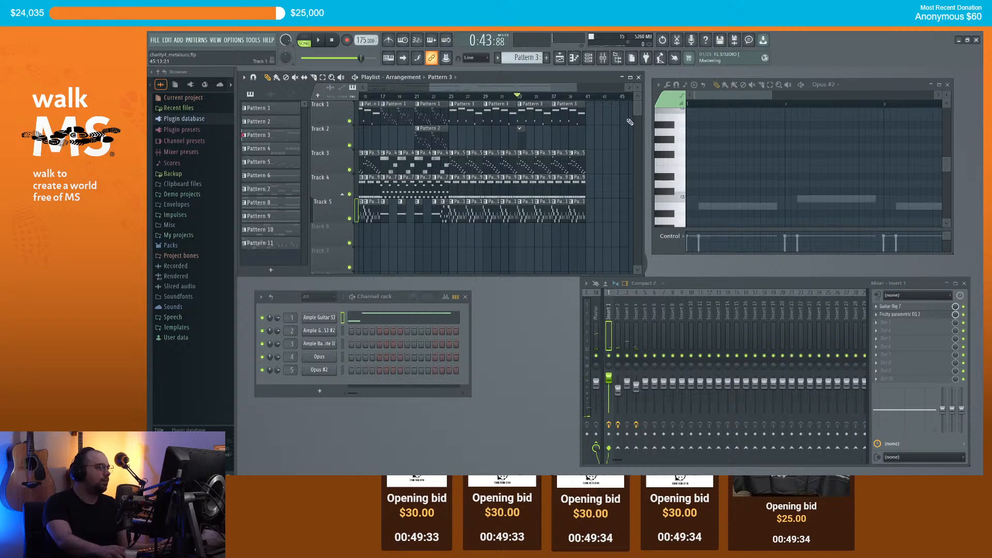
double_click(529, 114)
scroll(668, 131, right, 1)
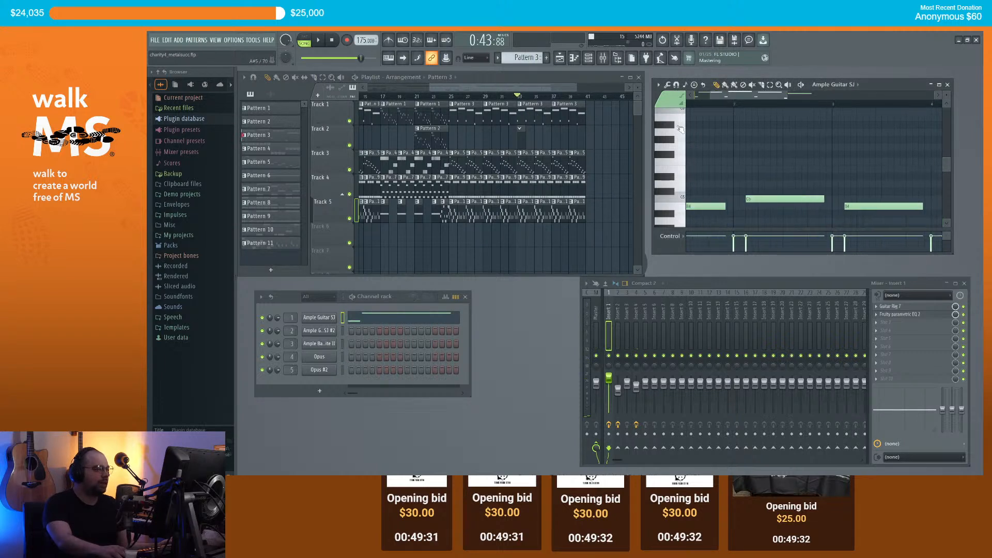
scroll(683, 110, left, 1)
scroll(774, 143, down, 3)
key(ctrl+a)
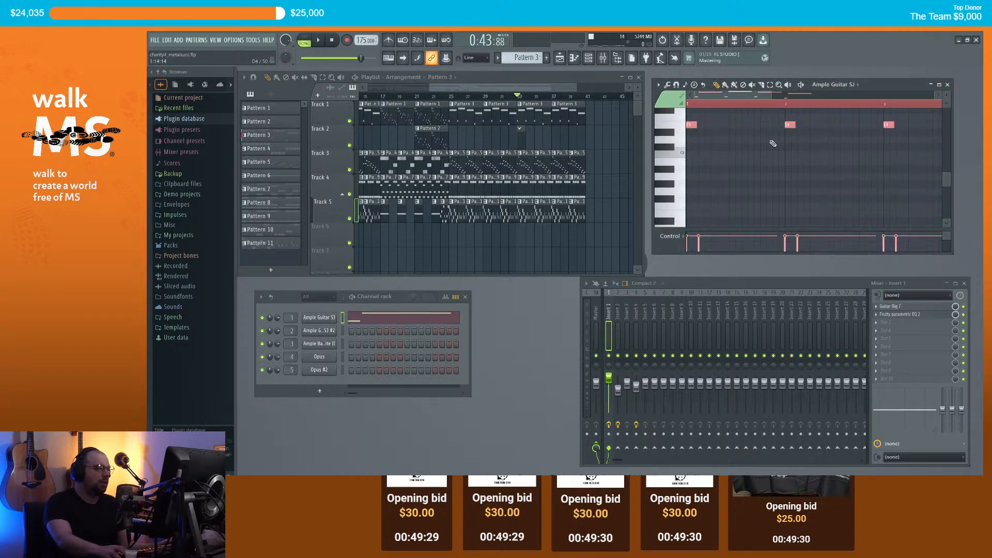
key(F4)
right_click(333, 330)
click(353, 332)
key(ctrl+v)
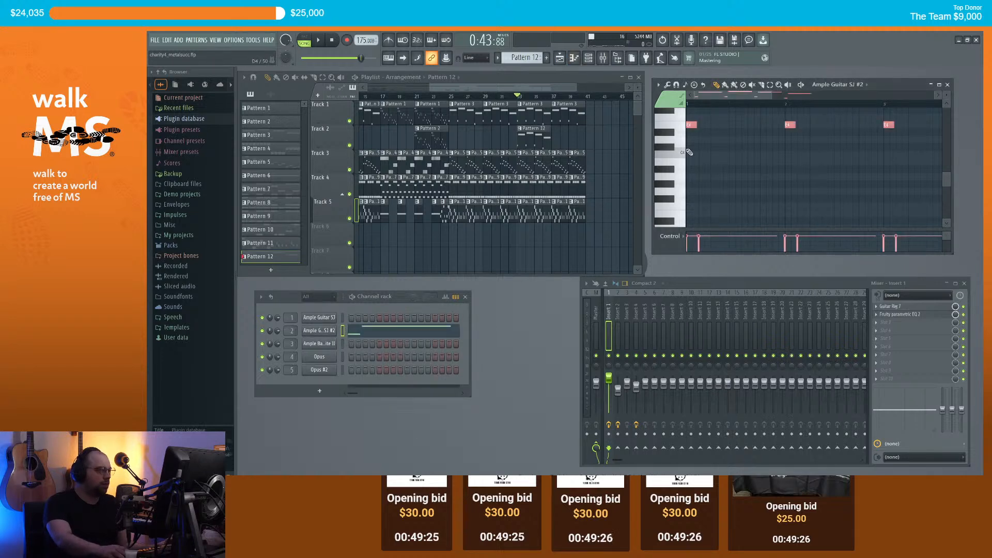
Step: Add a second Pattern 12 clip on Track 2 and play back from around bar 24
scroll(711, 164, up, 3)
key(space)
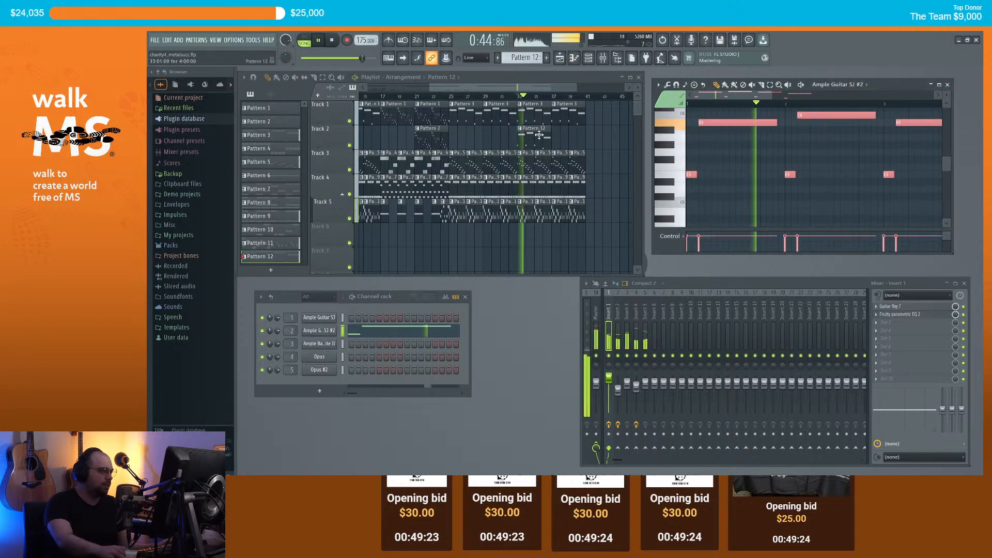
click(557, 140)
scroll(557, 140, down, 3)
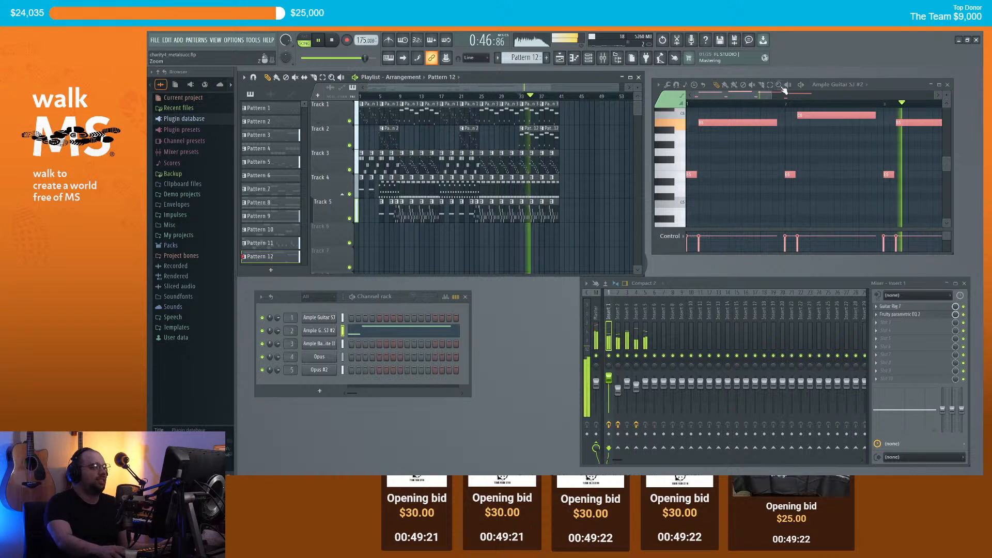
click(750, 104)
click(480, 96)
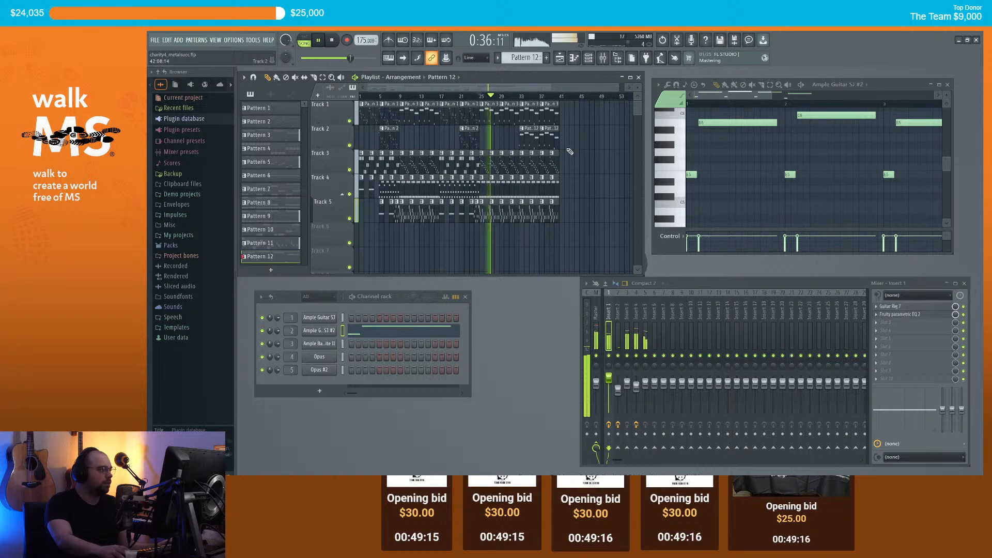
scroll(586, 154, up, 3)
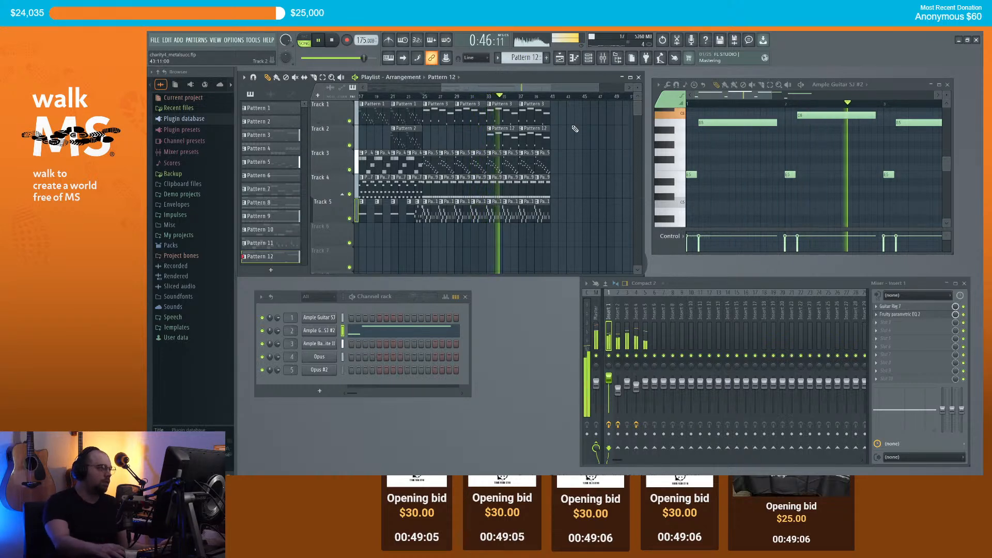
scroll(575, 135, down, 2)
scroll(574, 143, up, 3)
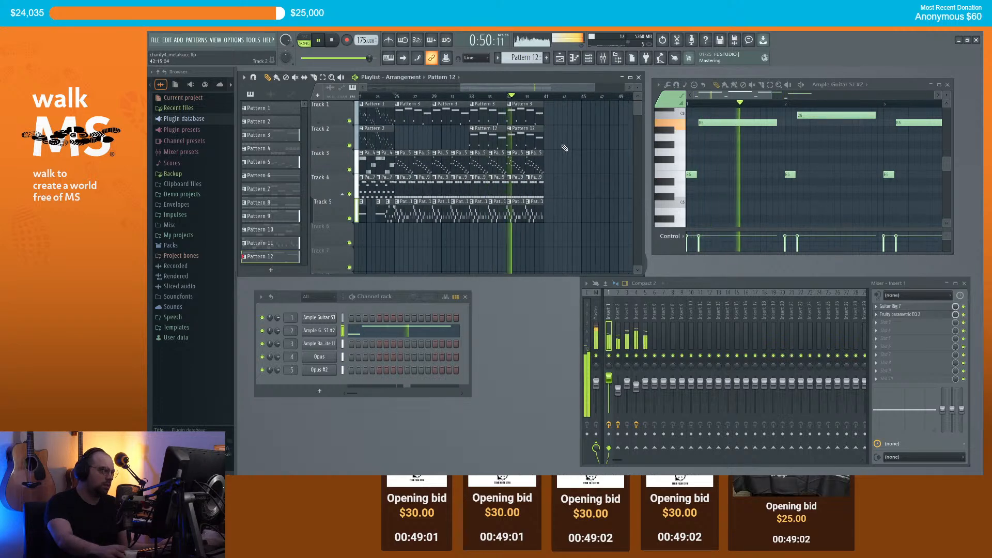
scroll(569, 144, up, 2)
scroll(566, 140, down, 1)
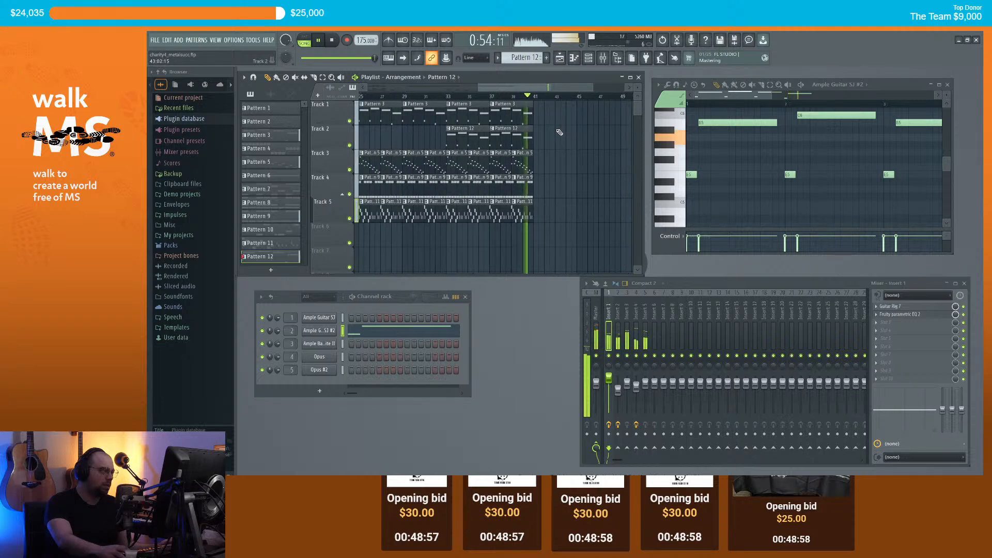
scroll(568, 137, down, 4)
key(space)
Step: Select the bars 17–24 clips on tracks 1–5 and paste them at bar 41
scroll(575, 141, up, 1)
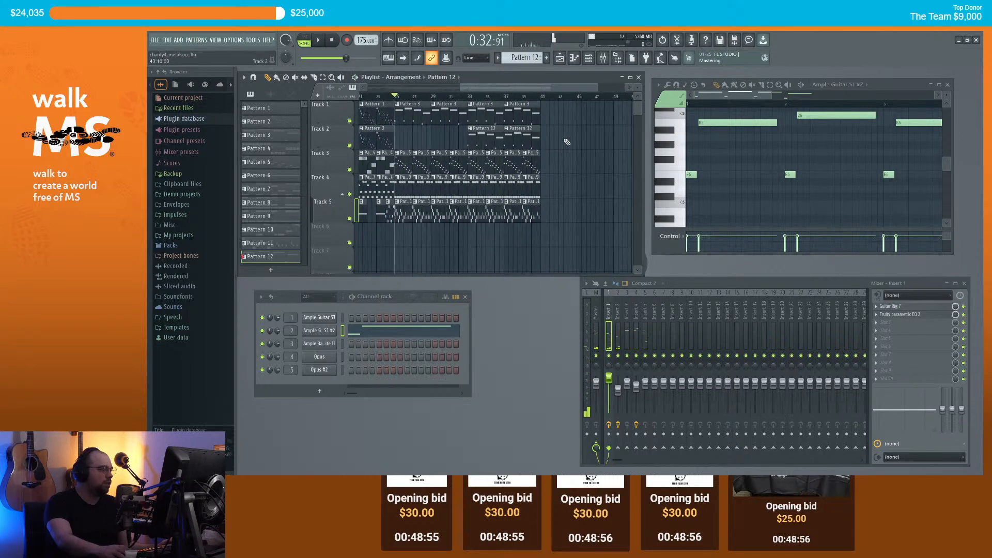
scroll(571, 140, down, 1)
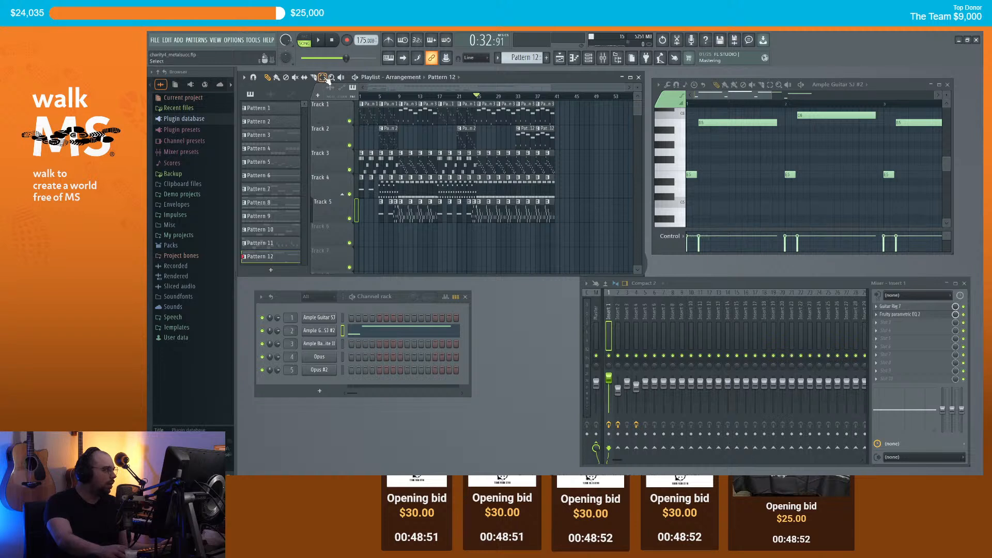
drag(439, 247, 471, 119)
drag(444, 244, 473, 114)
click(268, 77)
click(557, 97)
key(ctrl+v)
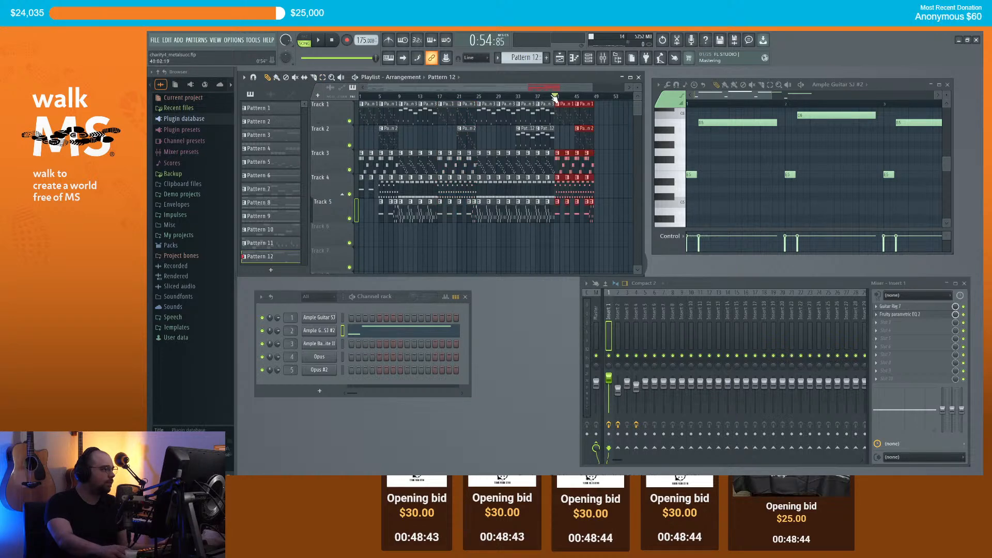
Step: Play back the duplicated section starting just before bar 41
click(550, 97)
key(space)
ctrl+click(611, 117)
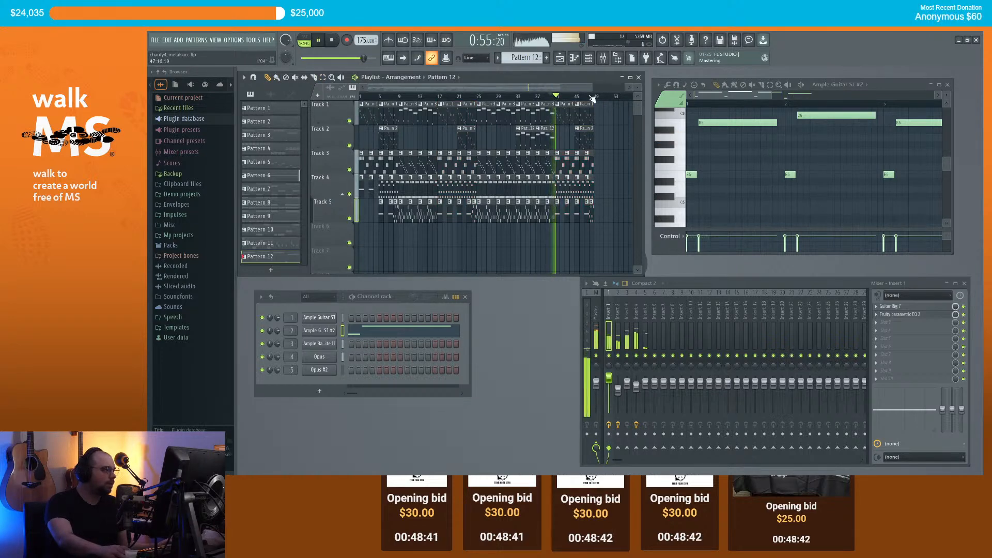
scroll(605, 129, right, 3)
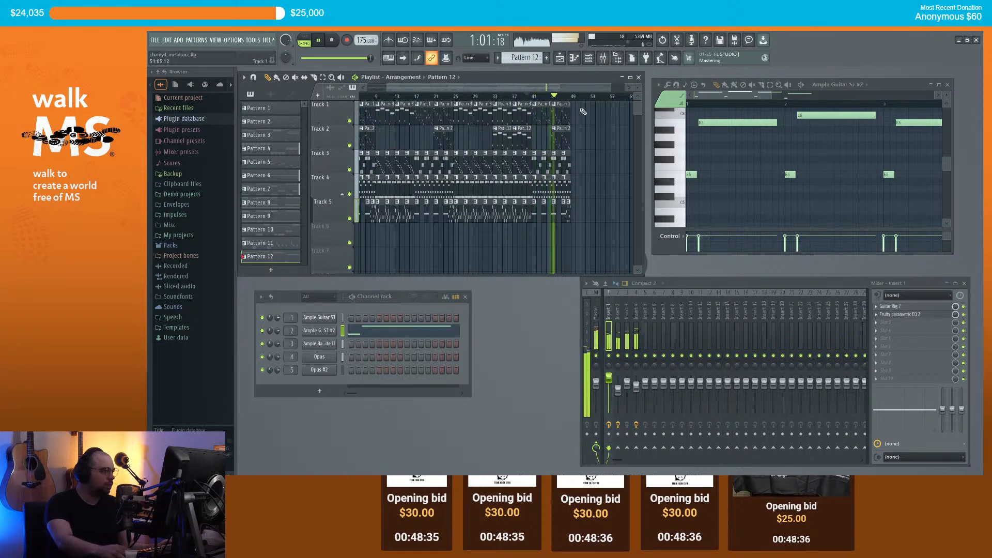
scroll(581, 135, up, 2)
scroll(577, 168, up, 2)
scroll(584, 150, down, 2)
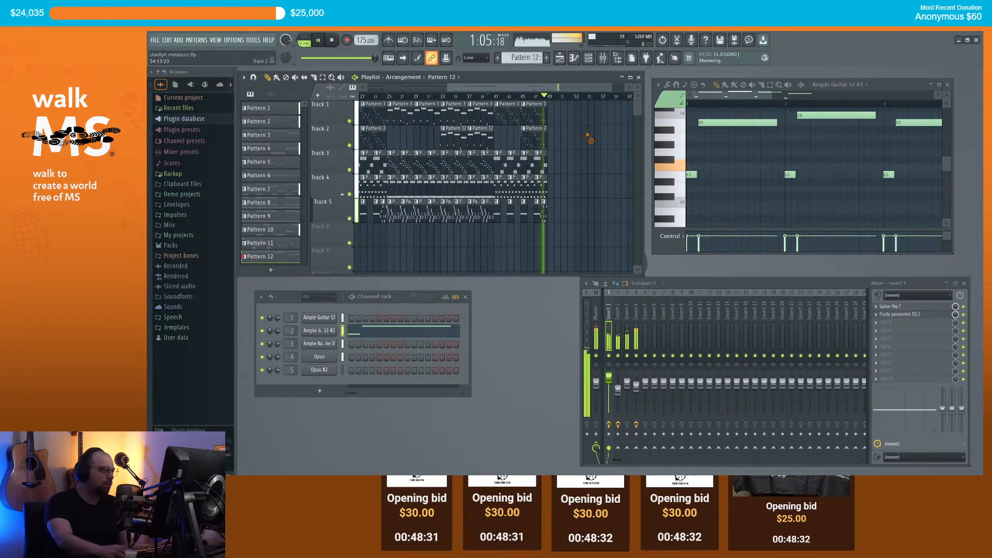
scroll(589, 141, down, 2)
key(space)
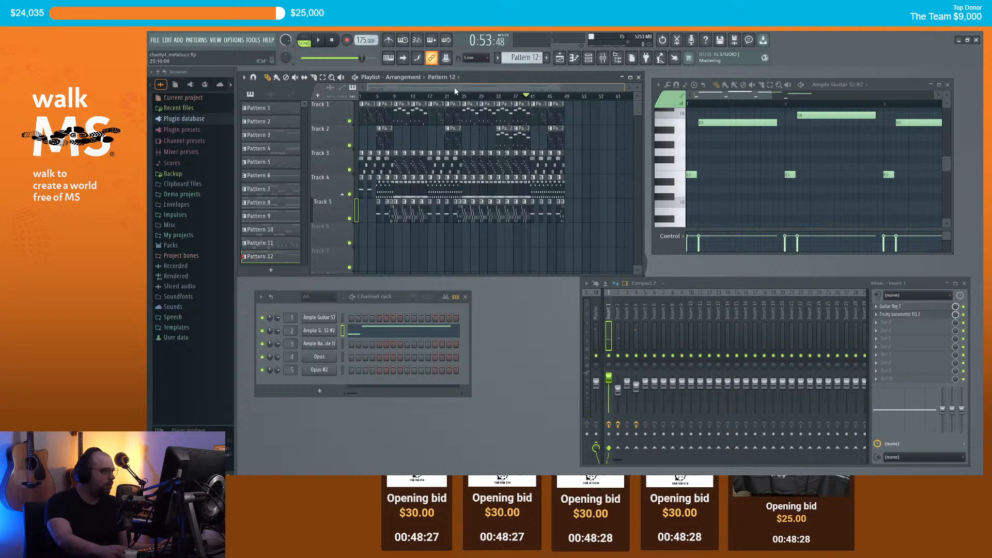
Step: Play the arrangement from bar 25 and bring up the channel rack's plugin list
click(465, 98)
scroll(460, 99, up, 2)
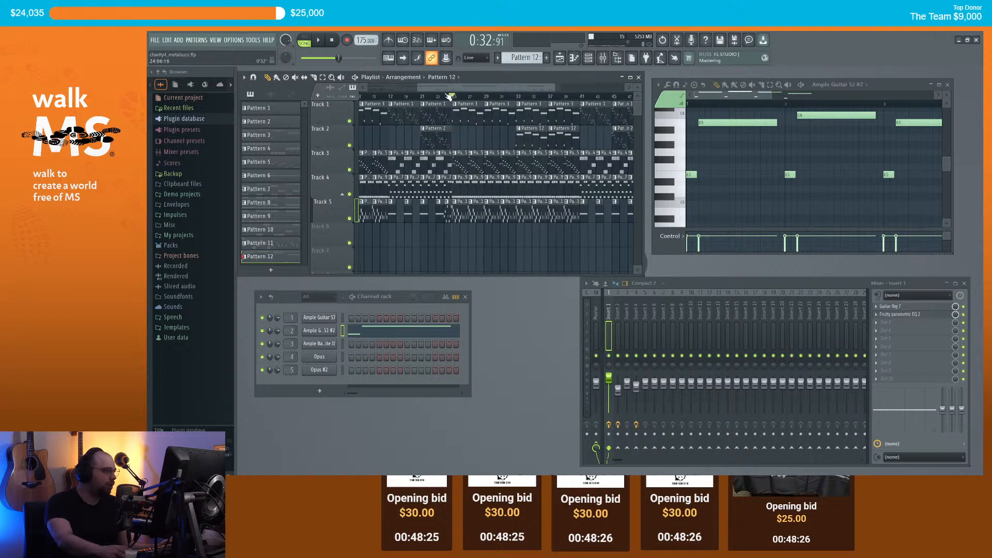
key(space)
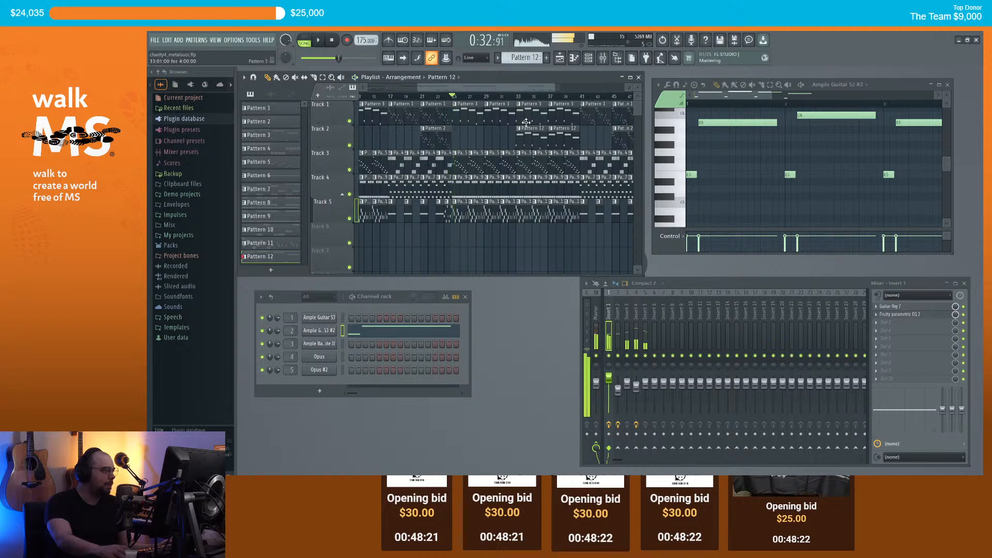
click(320, 392)
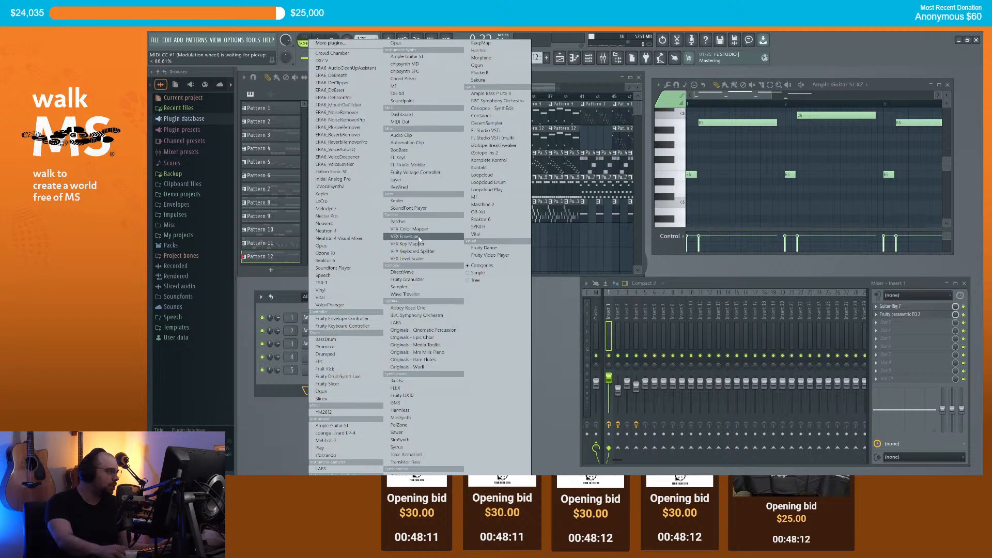
Step: Add Kontakt as a channel and browse its Files tab to the 8Dio Tuba Individual Articulations files
click(487, 168)
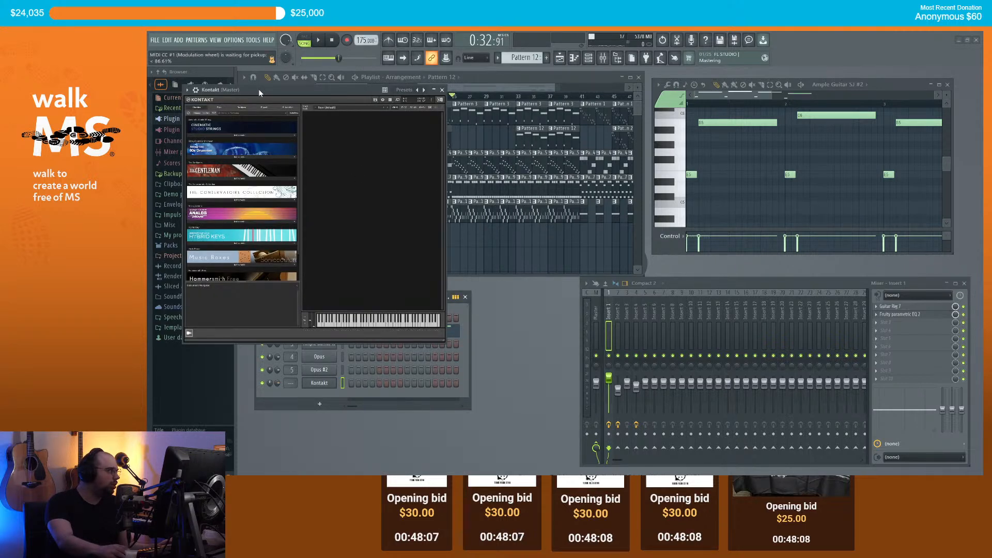
drag(259, 87, 436, 231)
click(412, 243)
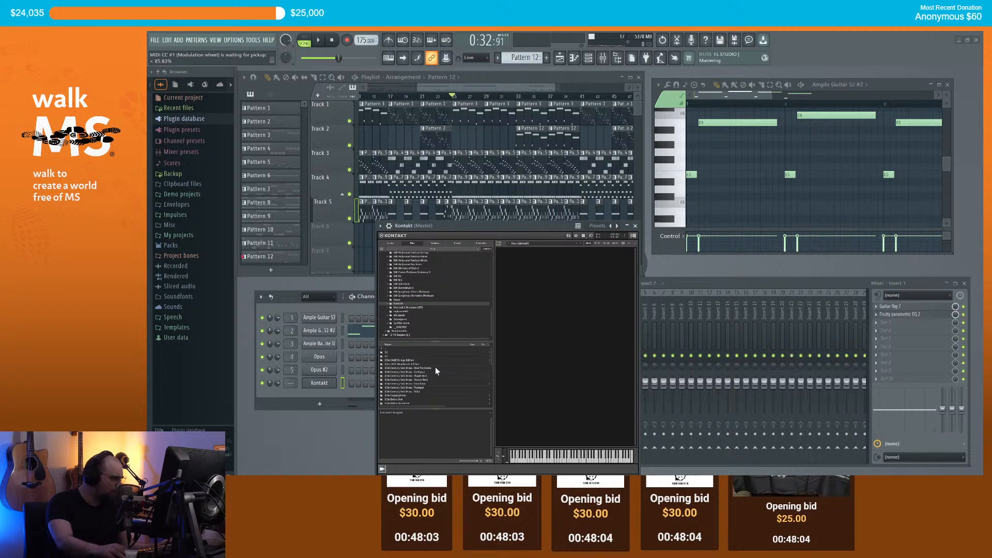
double_click(416, 391)
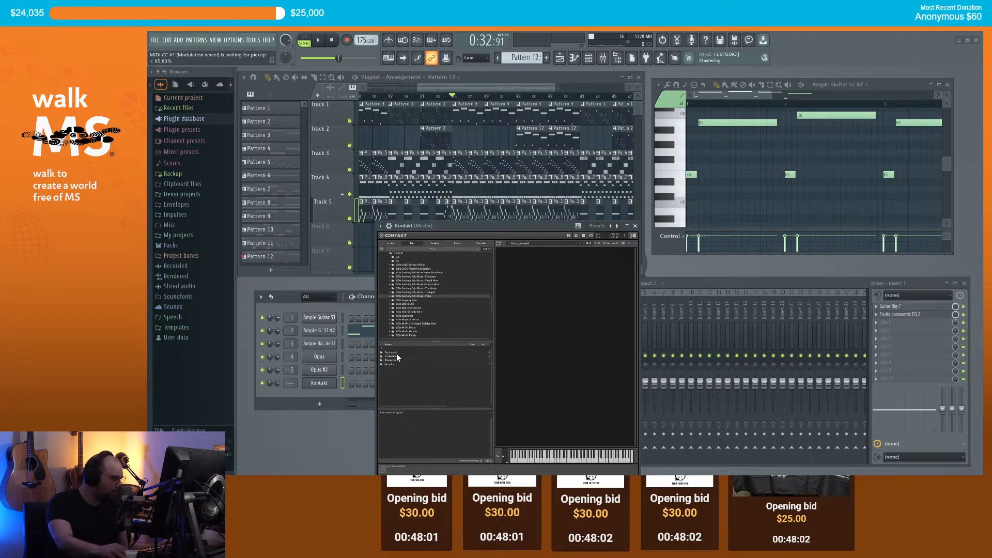
double_click(398, 356)
double_click(402, 357)
double_click(394, 352)
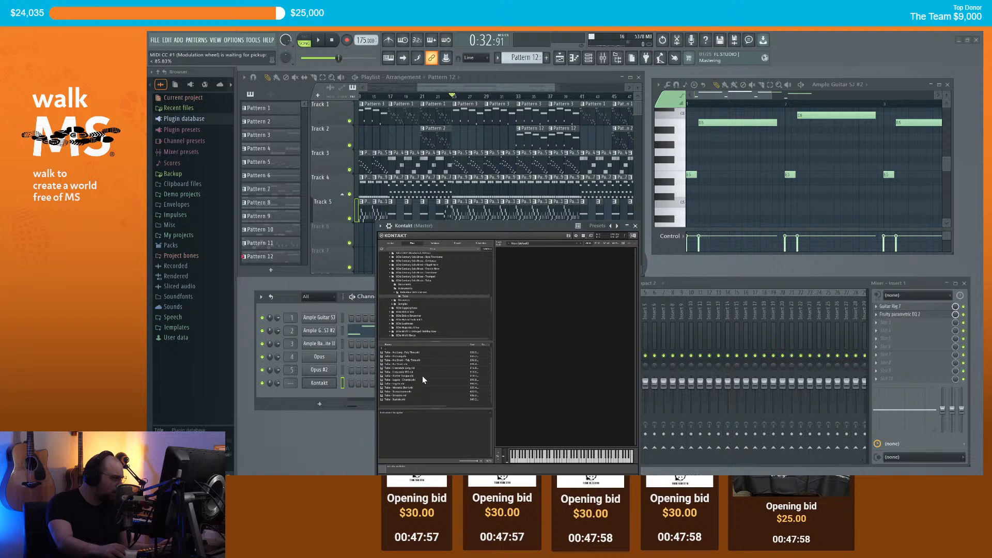
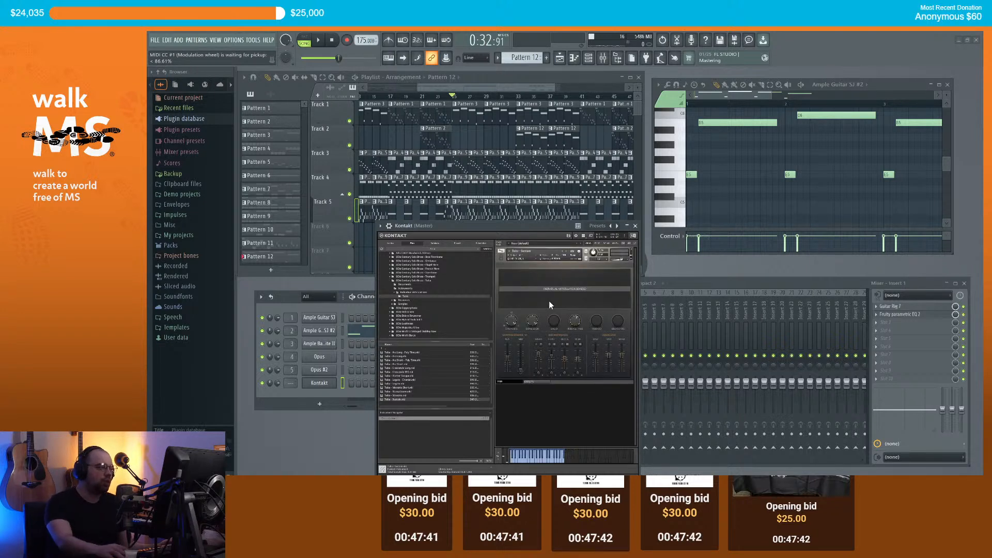
Step: Audition the Kontakt tuba with four test notes on the on-screen keyboard
click(533, 460)
click(526, 462)
click(524, 460)
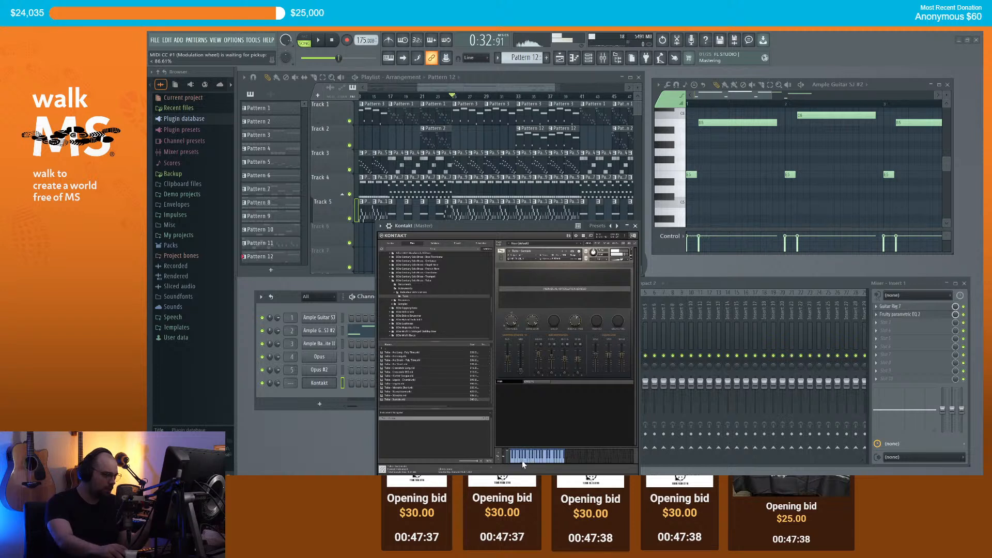
click(542, 461)
Step: Close Kontakt and open its channel in the piano roll on a new empty pattern
click(635, 226)
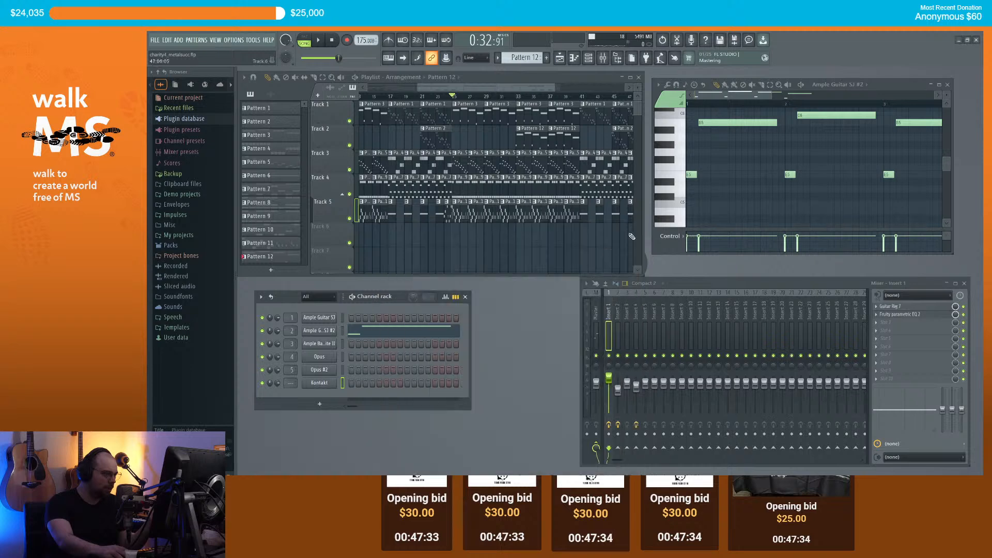
scroll(293, 384, up, 5)
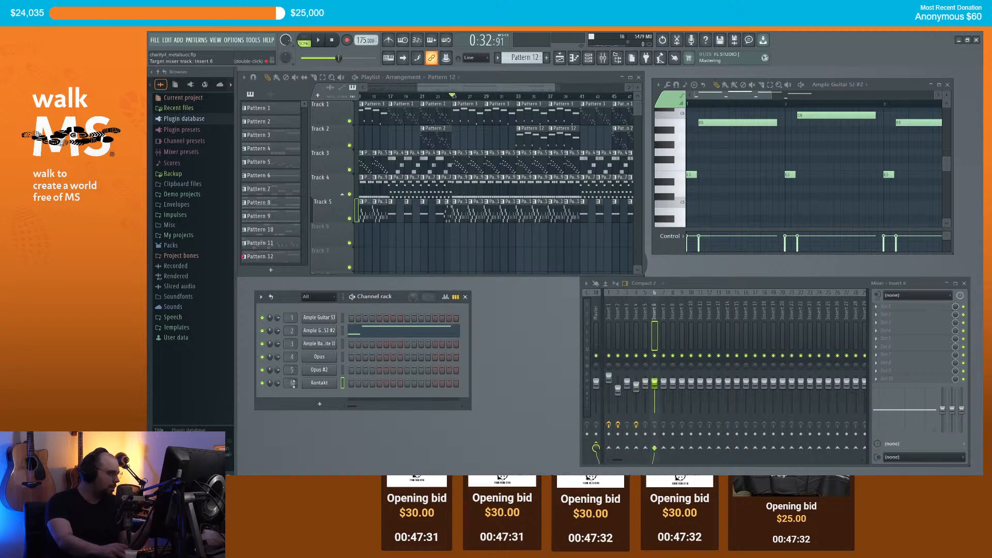
right_click(318, 383)
click(352, 375)
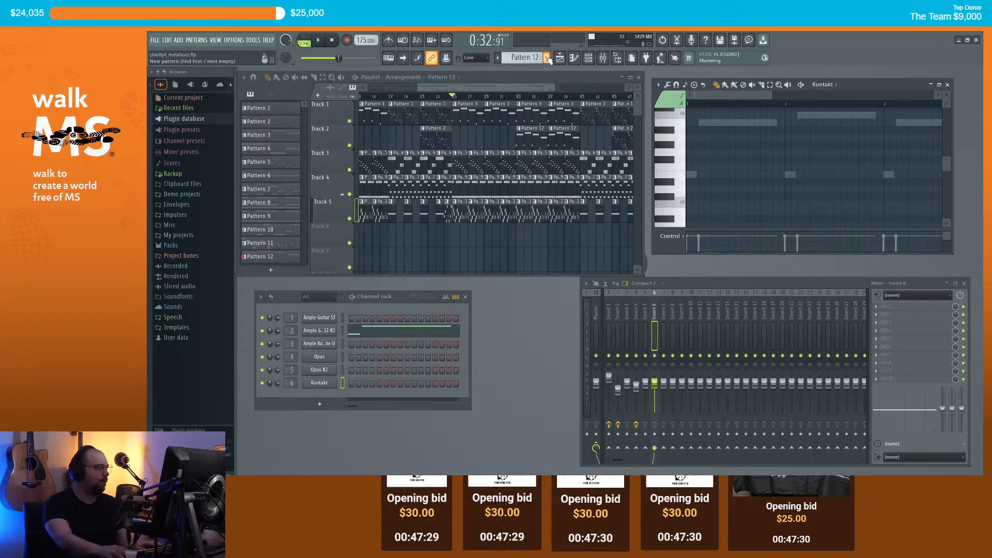
key(F4)
scroll(486, 234, down, 1)
scroll(506, 237, up, 2)
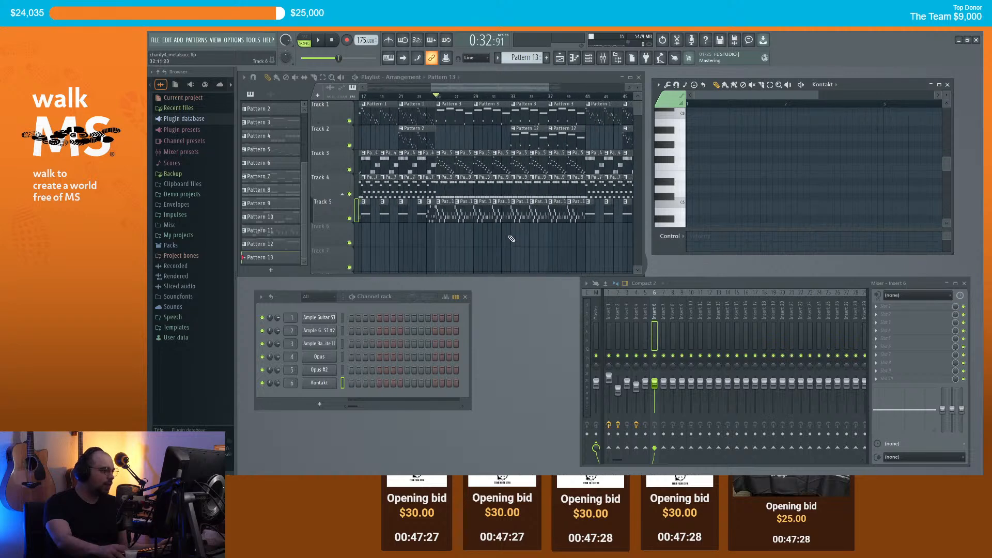
drag(485, 88, 494, 86)
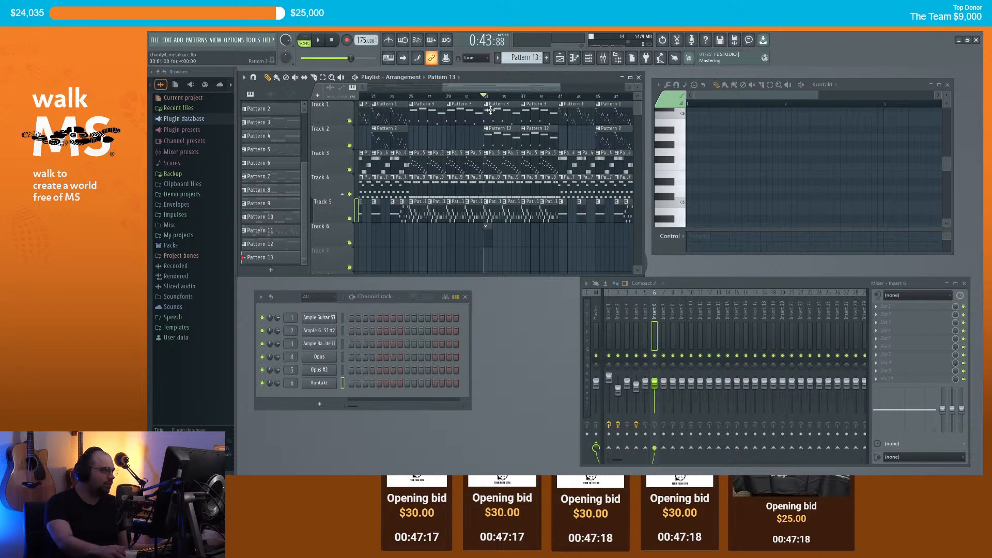
Step: Draw the opening tuba notes A3, E3, C4 and a bar-3 note, then preview them
click(673, 189)
drag(669, 142, 650, 189)
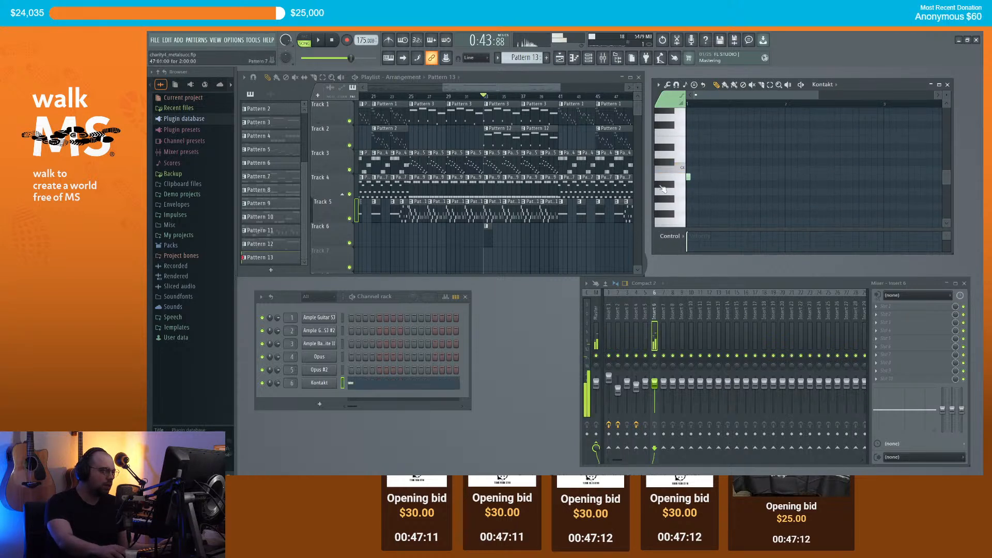
drag(720, 178, 734, 178)
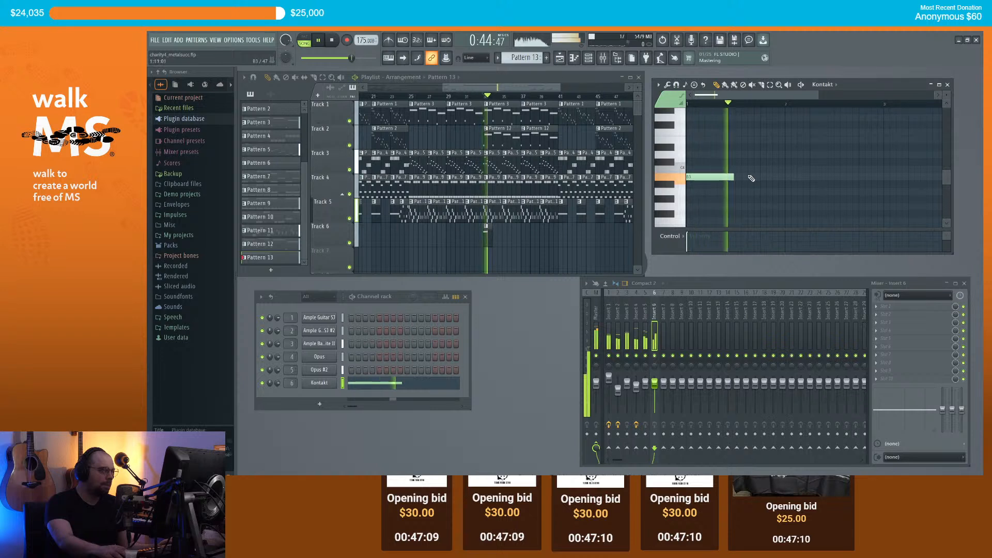
drag(741, 214, 743, 230)
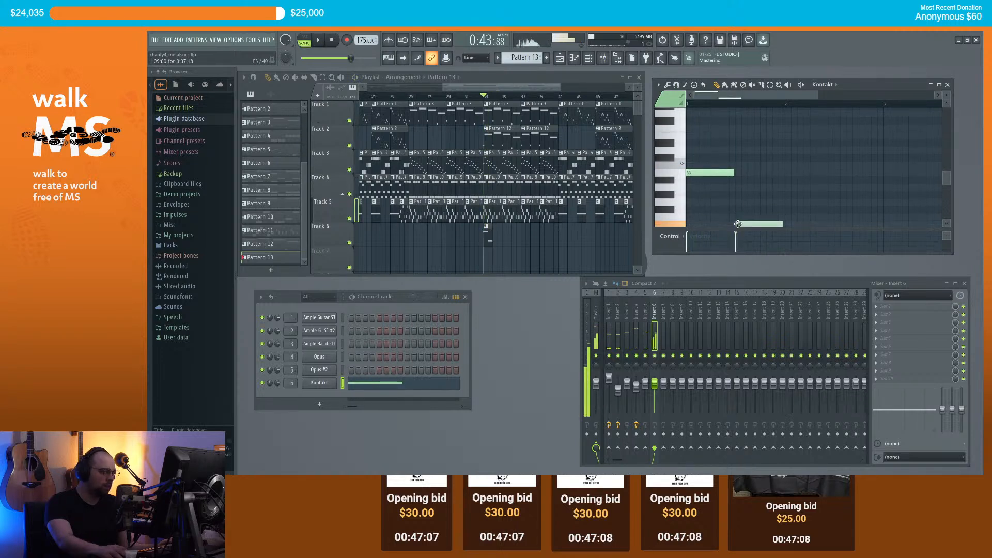
drag(789, 154, 788, 171)
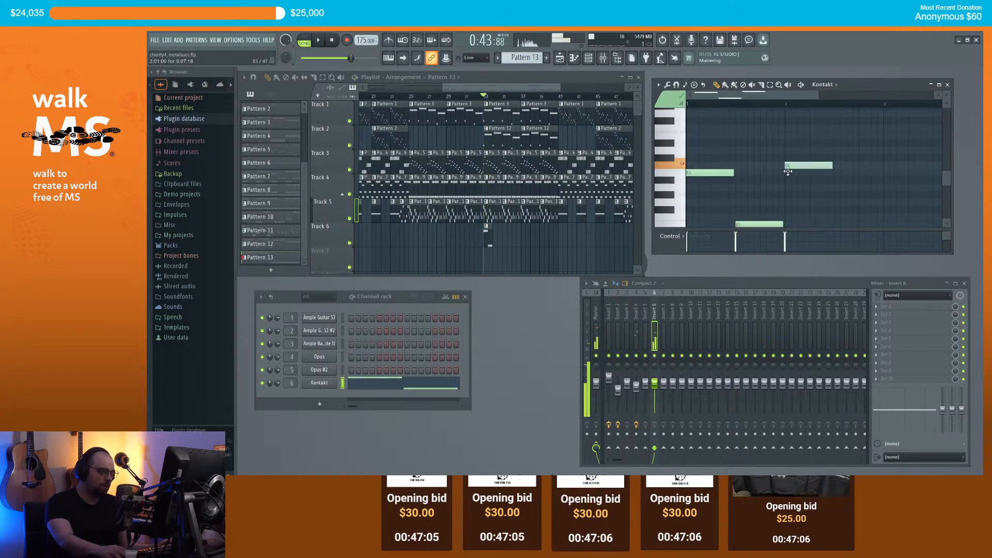
scroll(788, 171, down, 1)
drag(837, 224, 838, 202)
key(space)
scroll(770, 180, down, 2)
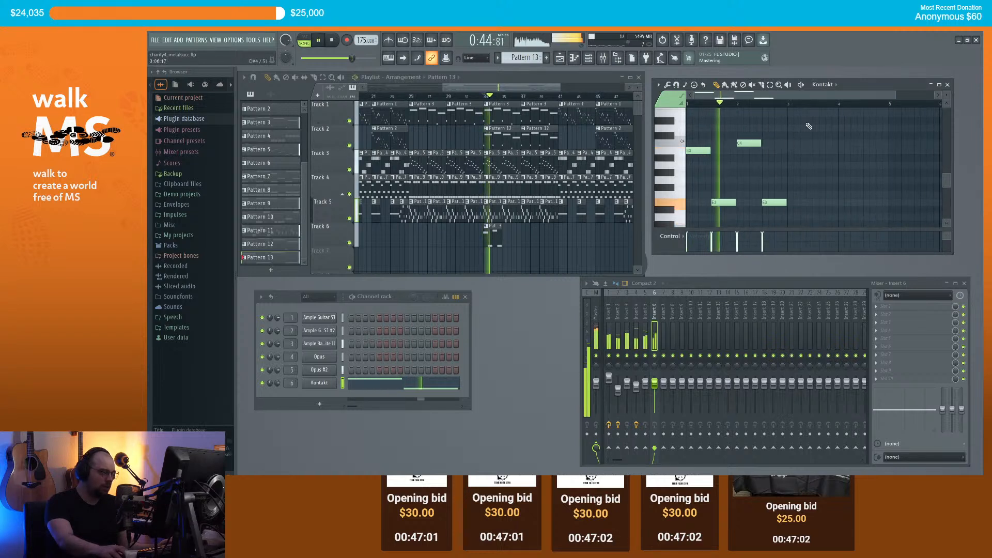
key(space)
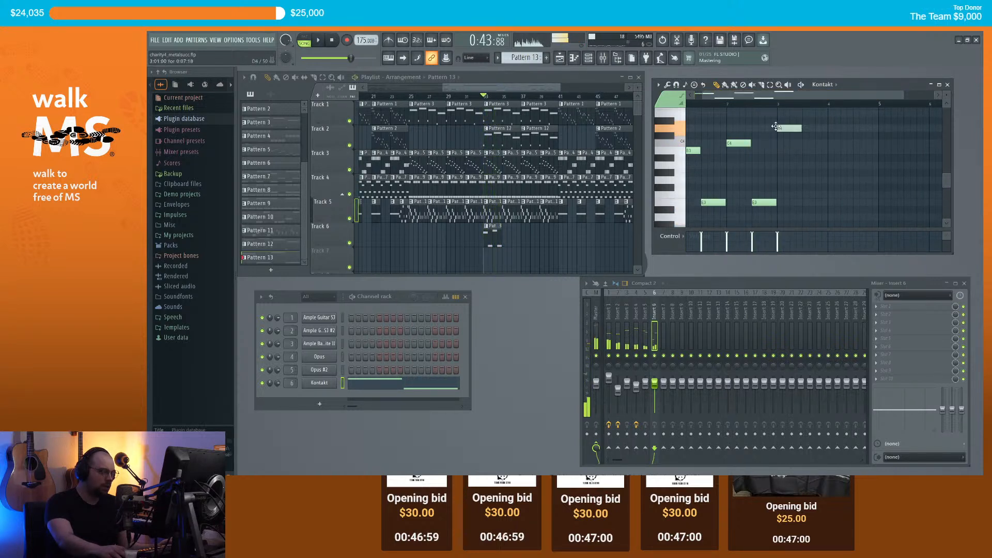
Step: Add a D4 note, duplicate the melody, and lower two copied notes to E3 and F#3
click(776, 127)
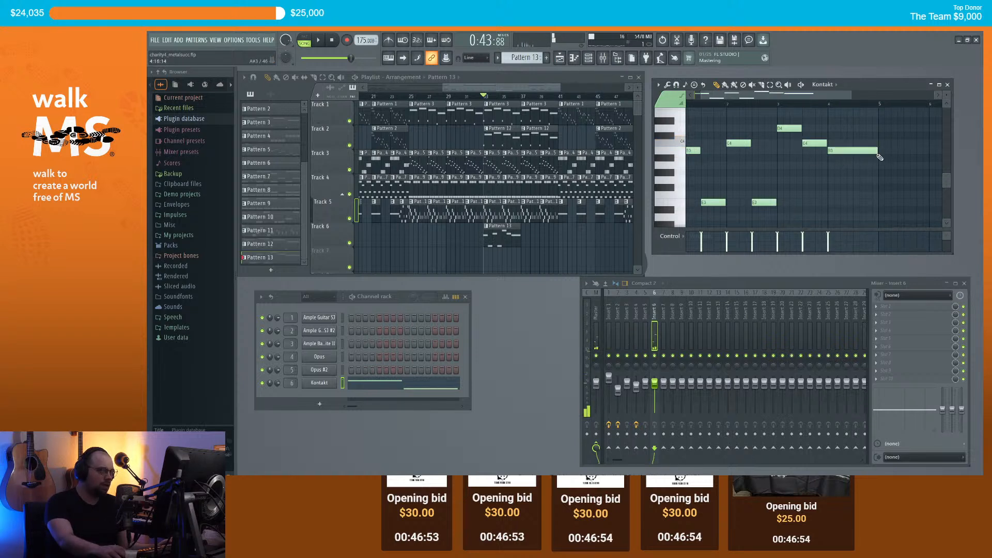
key(ctrl+a)
key(ctrl+b)
drag(788, 96, 858, 95)
key(ctrl+d)
drag(814, 127, 814, 174)
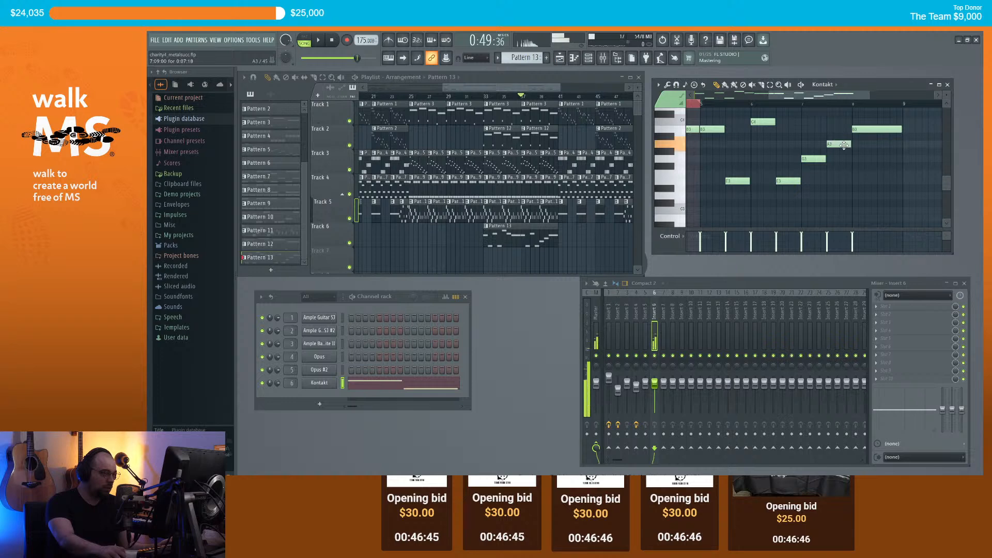
drag(862, 129, 862, 160)
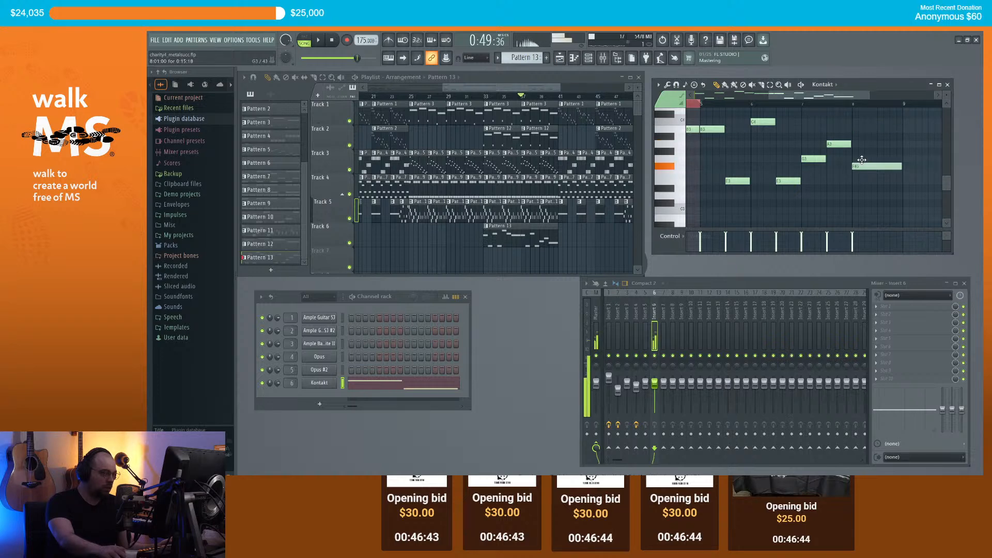
scroll(518, 103, down, 3)
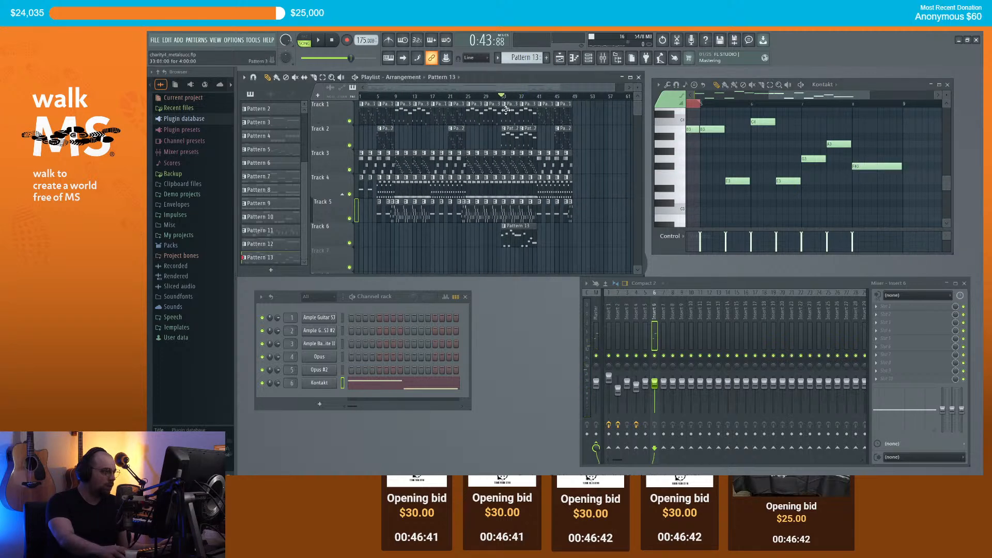
key(space)
Step: Stop the melody playback and reopen the Kontakt tuba plugin window
scroll(529, 234, up, 3)
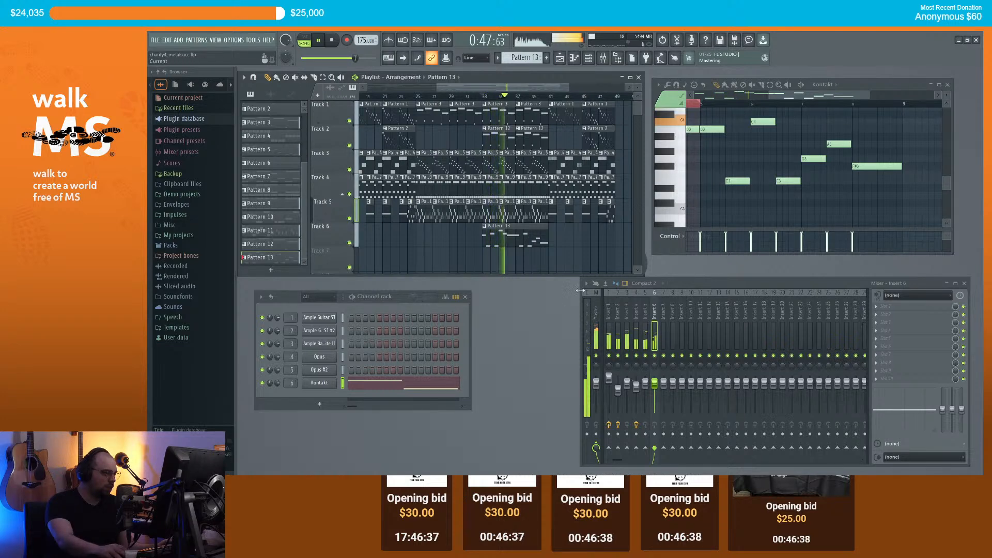
scroll(541, 260, up, 2)
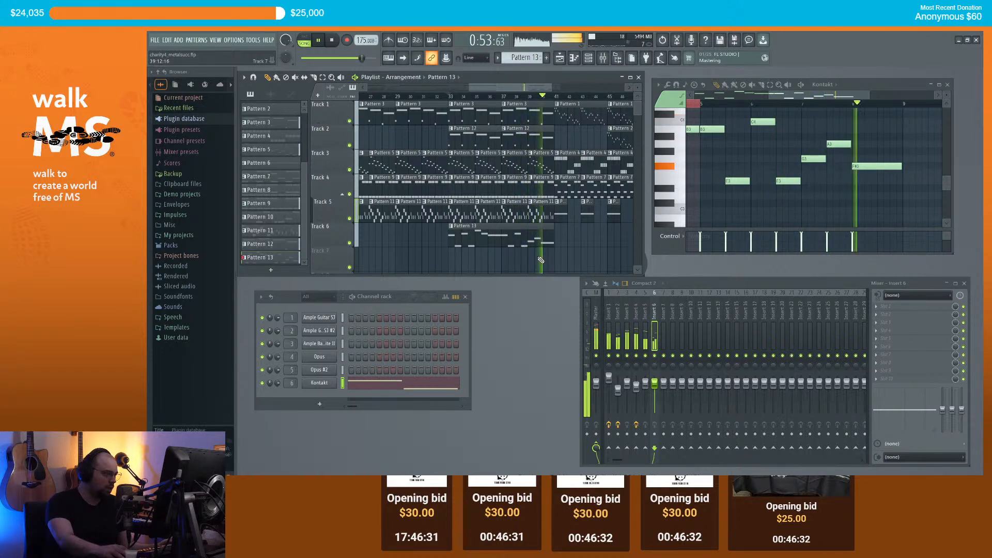
key(space)
click(321, 383)
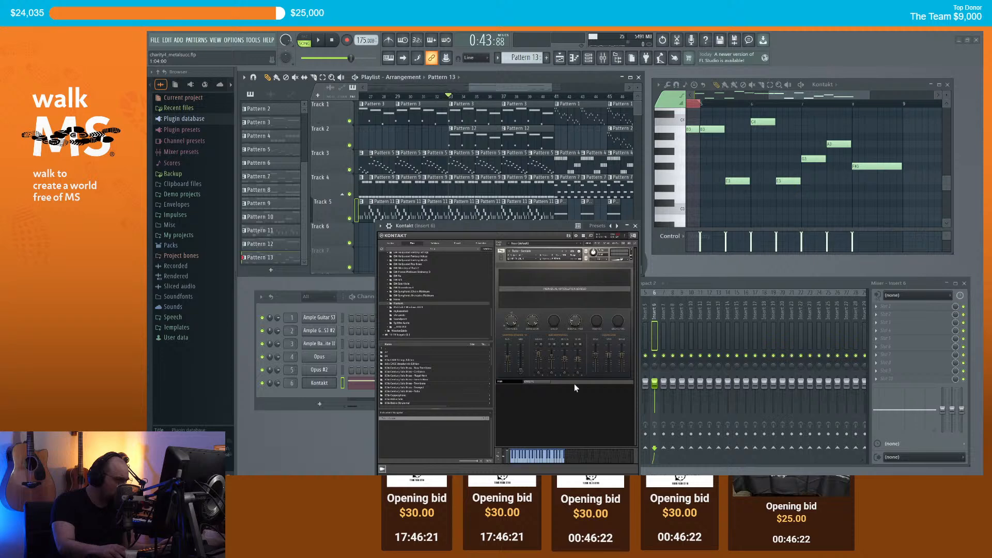
Step: Move the Kontakt window aside, solo Track 6 and play it back
drag(532, 227, 555, 249)
key(space)
key(space)
right_click(350, 243)
key(space)
key(space)
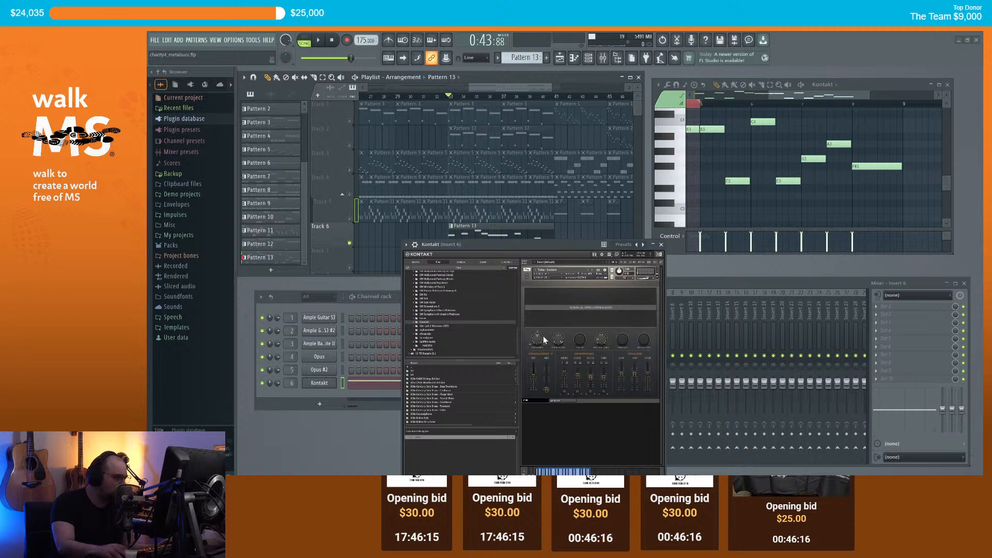
key(space)
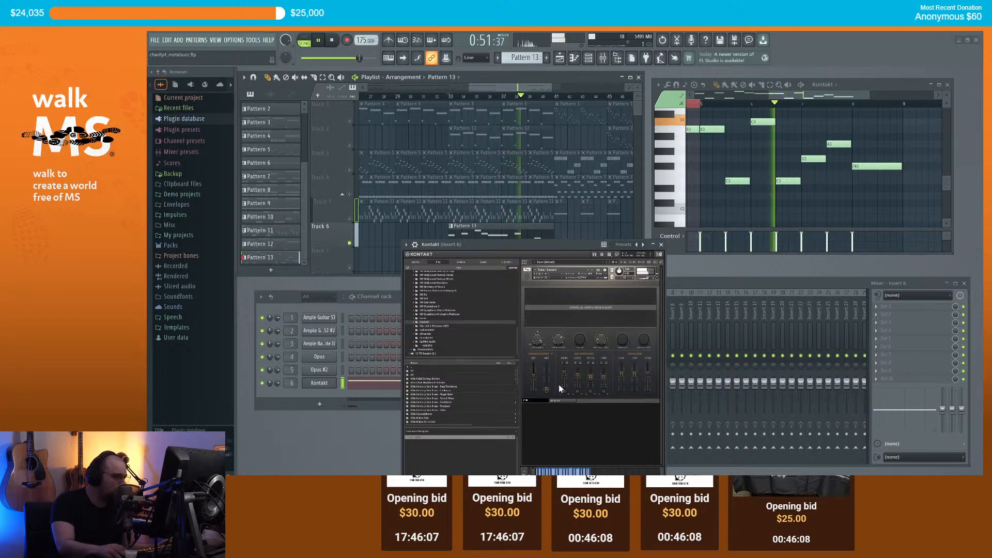
Step: Close Kontakt and replay the soloed Track 6 from the start
click(652, 244)
key(space)
scroll(579, 239, up, 1)
scroll(497, 89, left, 1)
key(space)
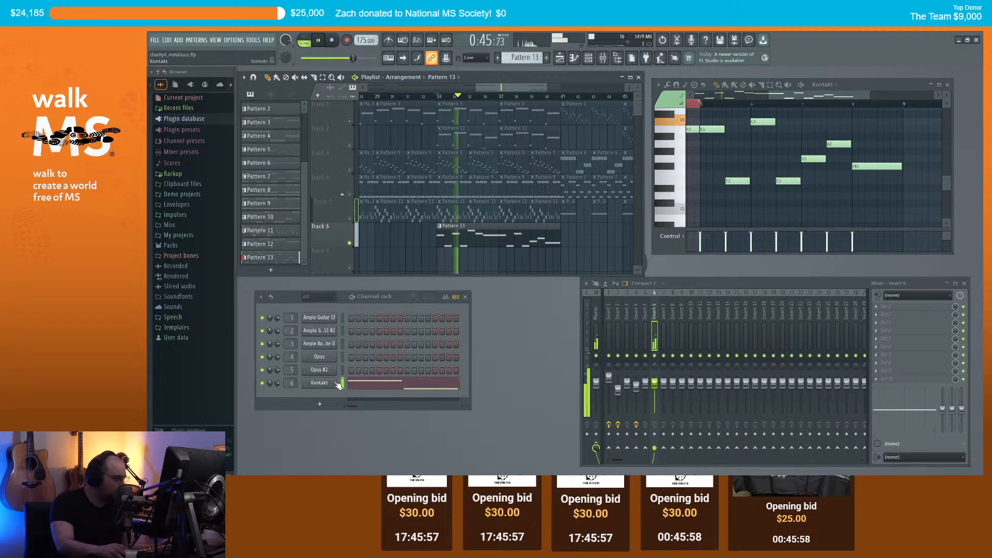
key(space)
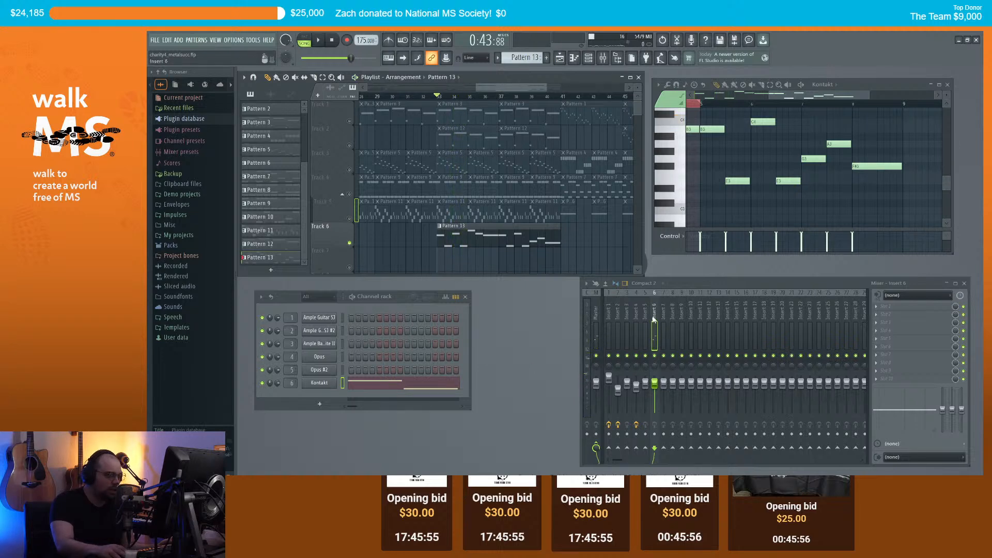
Step: Load Fruity Limiter on insert 6 with its Max loudness preset and listen to it
click(879, 309)
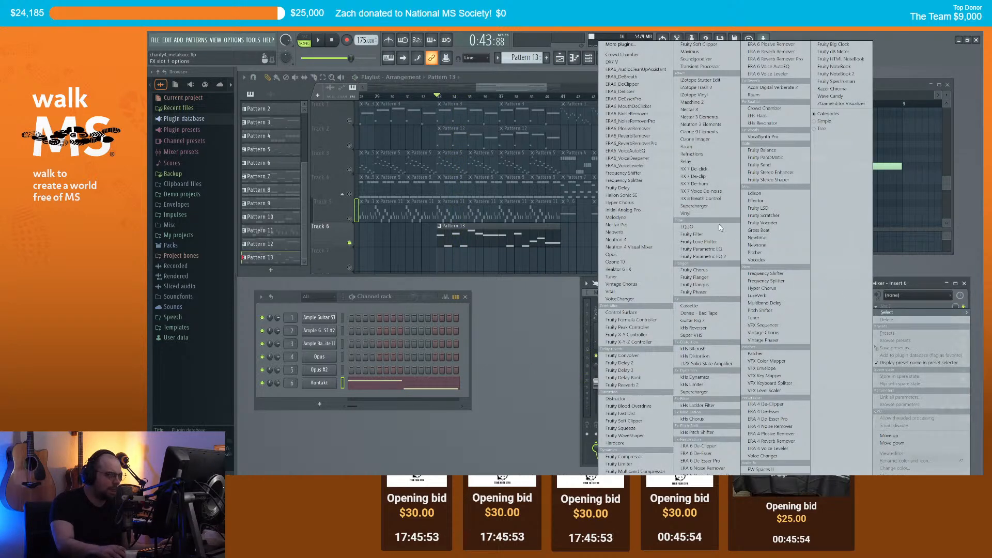
click(619, 464)
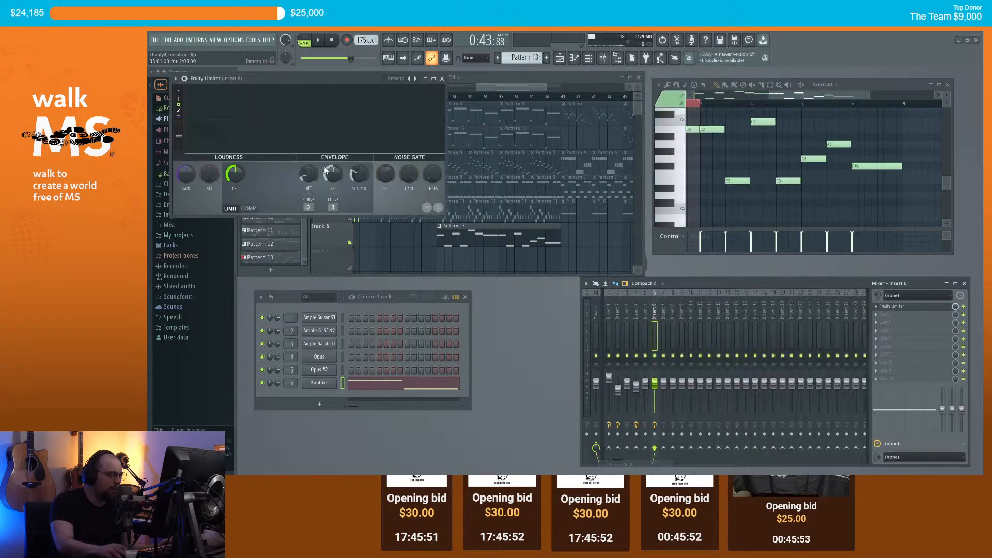
click(176, 79)
mouse_move(214, 108)
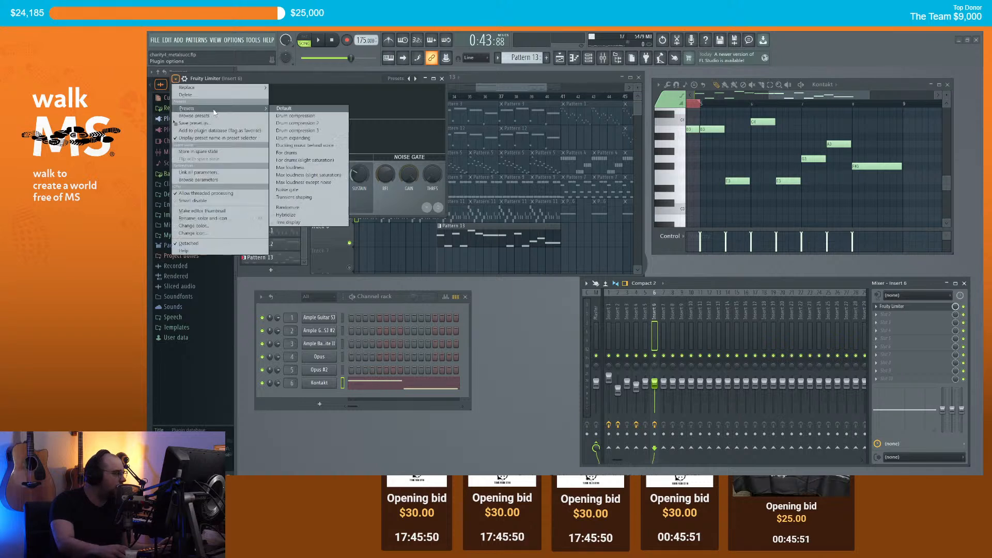
click(311, 168)
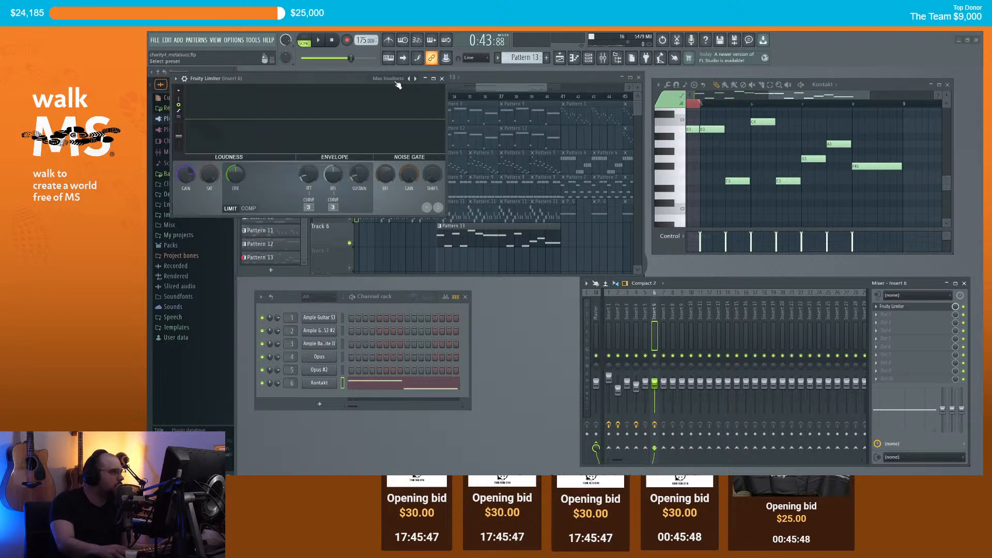
key(space)
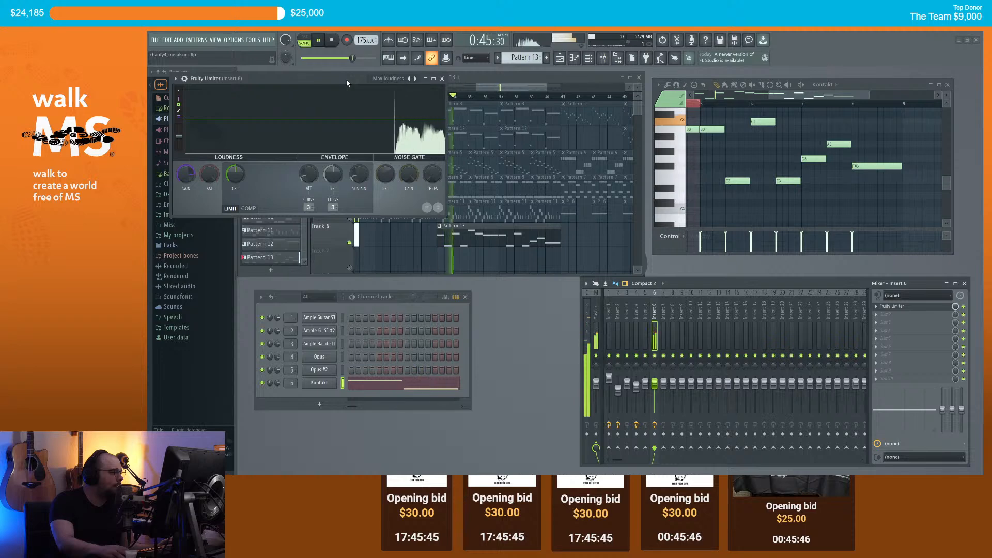
click(442, 78)
Step: Load Guitar Rig 7 into insert 6's empty slot and show its Components library
key(space)
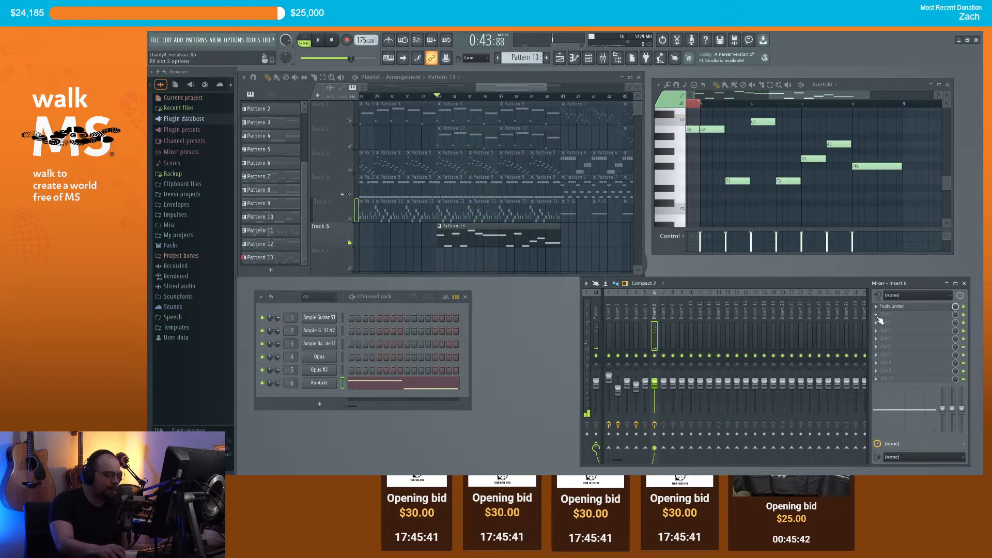
click(885, 314)
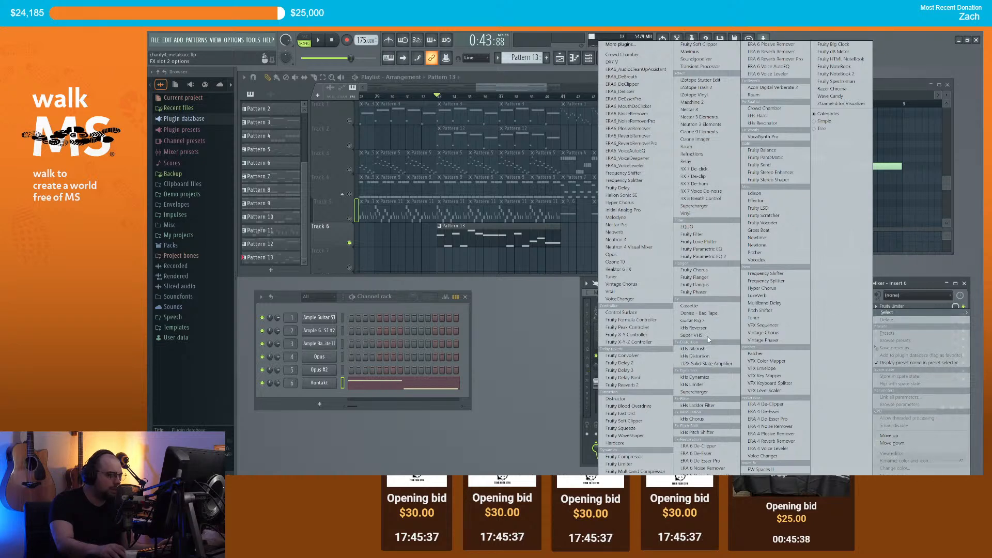
click(704, 322)
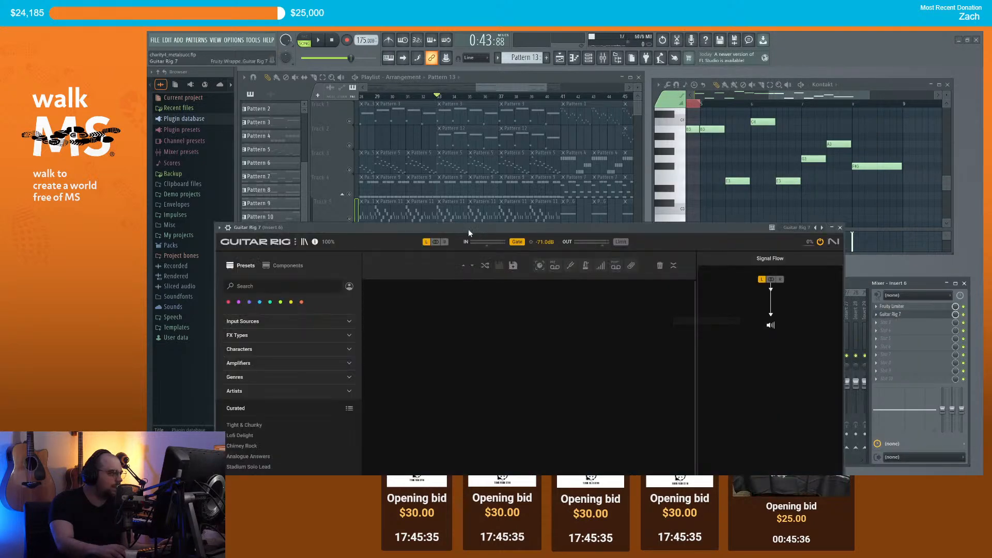
drag(472, 230, 619, 132)
click(442, 175)
drag(510, 137, 810, 110)
key(space)
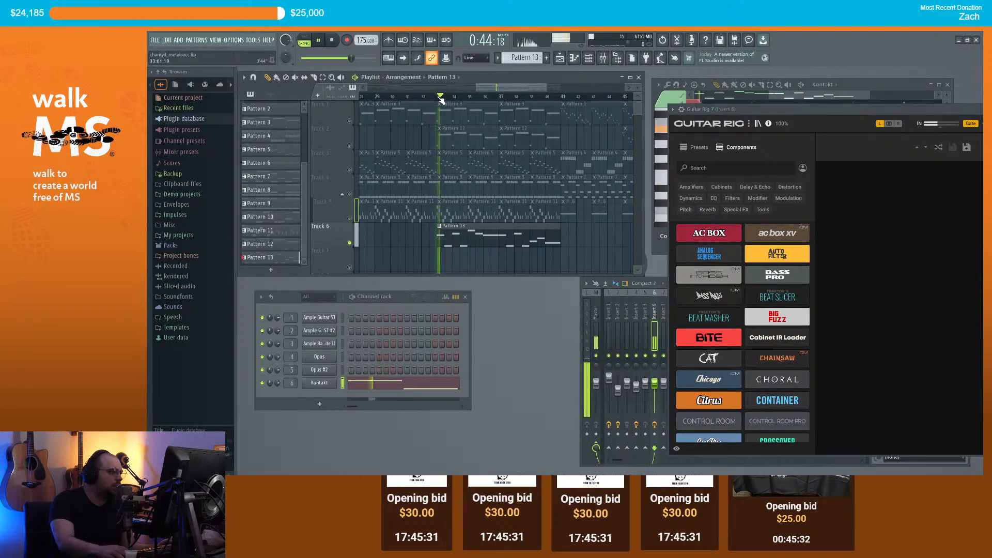
drag(789, 109, 722, 113)
key(space)
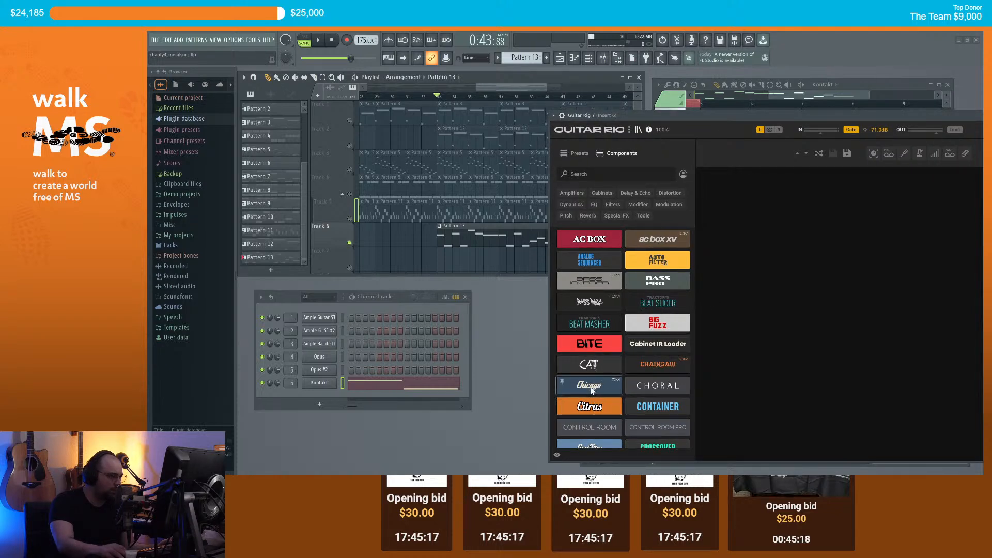
Step: Add the Bass Pro amp to the Guitar Rig rack and listen to the tone
drag(658, 280, 773, 219)
drag(726, 115, 679, 160)
key(space)
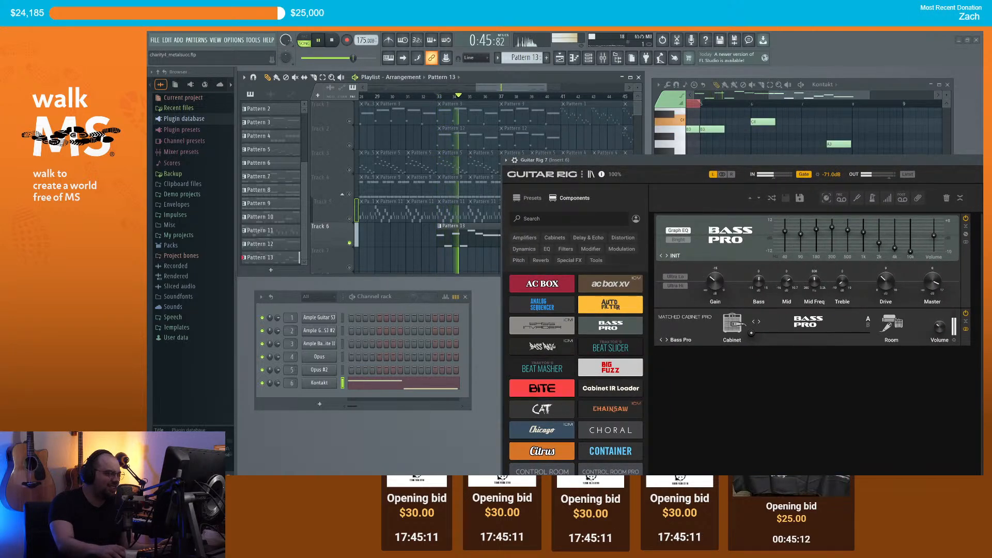
key(space)
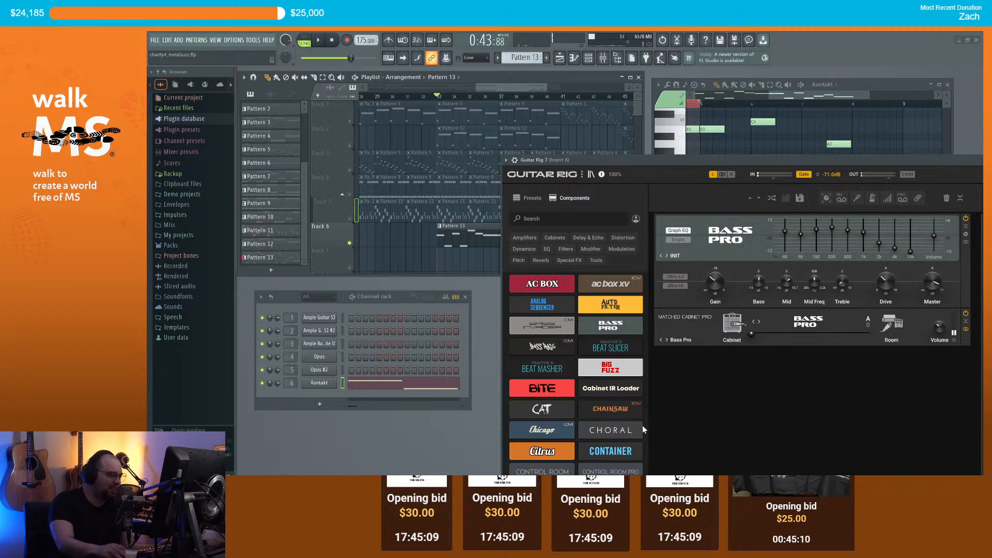
Step: Try a Choral effect, adjusting its amount and stepping presets up to Eispalast
drag(751, 382, 750, 383)
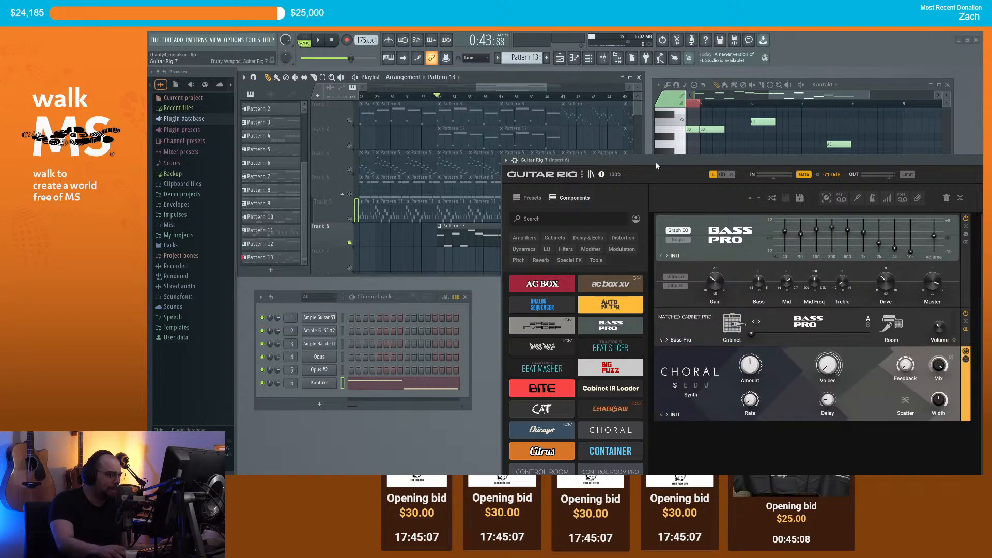
key(space)
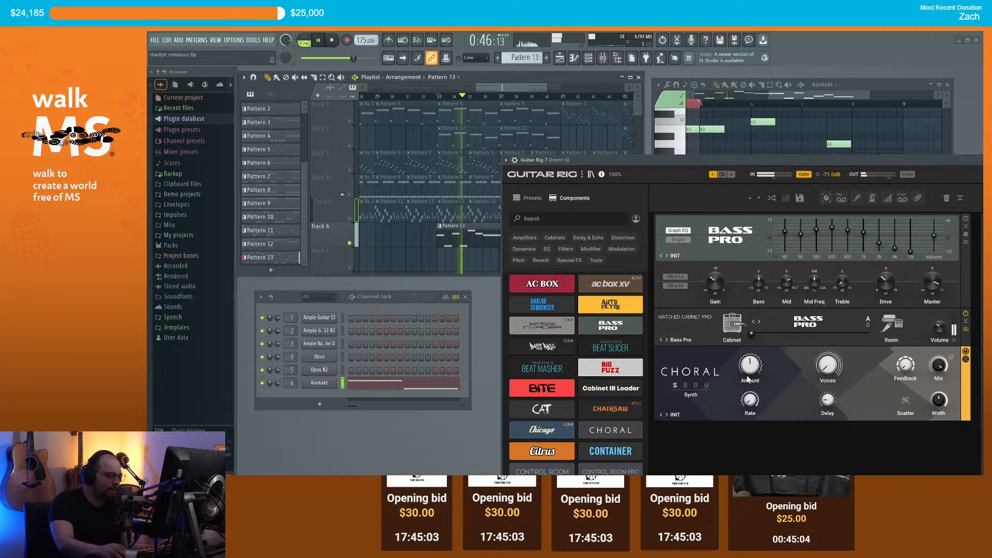
mouse_move(750, 366)
mouse_down()
mouse_move(750, 344)
mouse_move(750, 368)
mouse_up()
drag(828, 365, 827, 341)
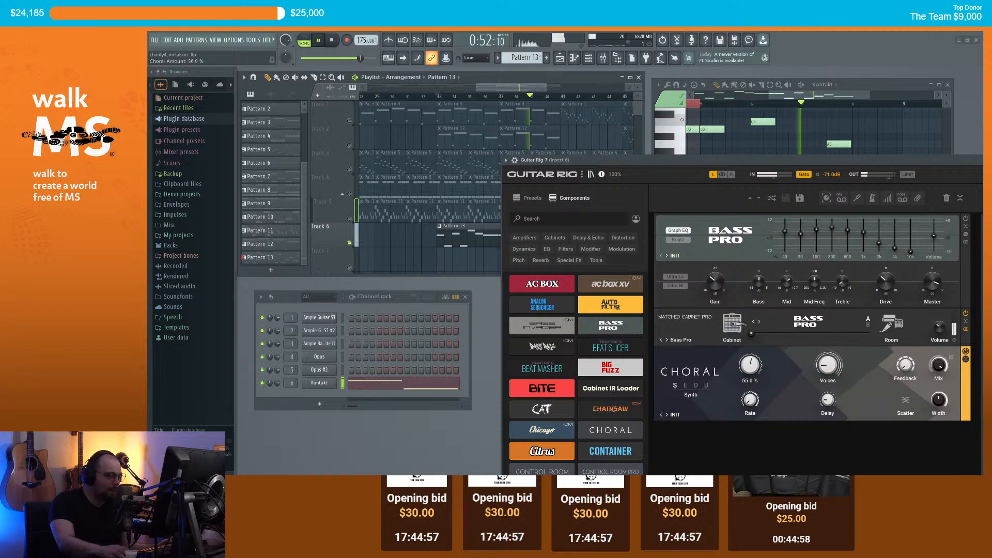
drag(750, 365, 750, 363)
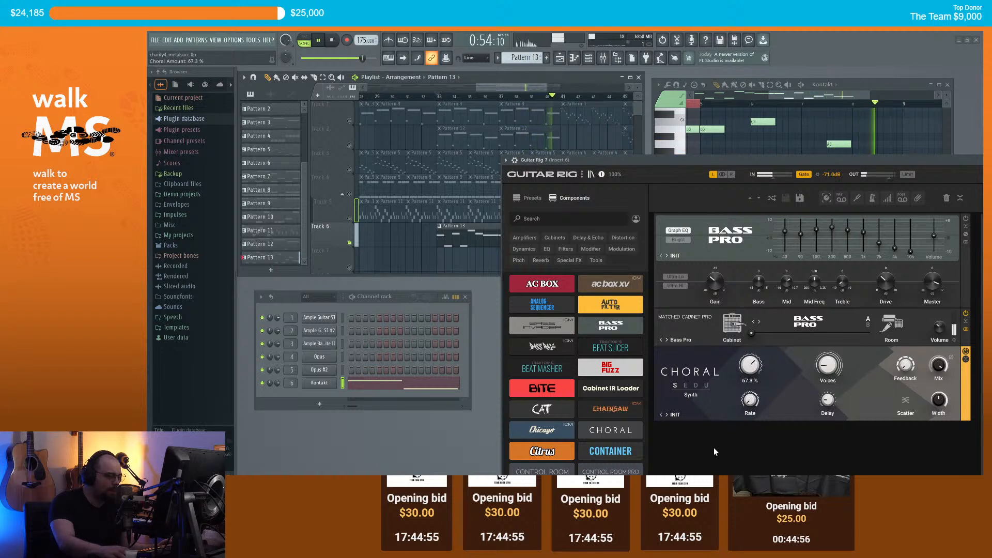
click(667, 415)
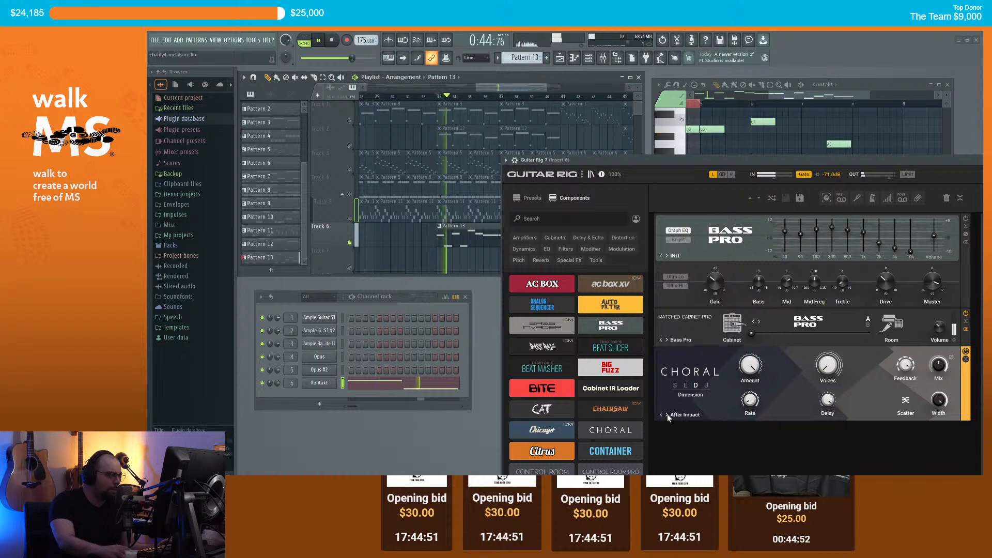
click(667, 414)
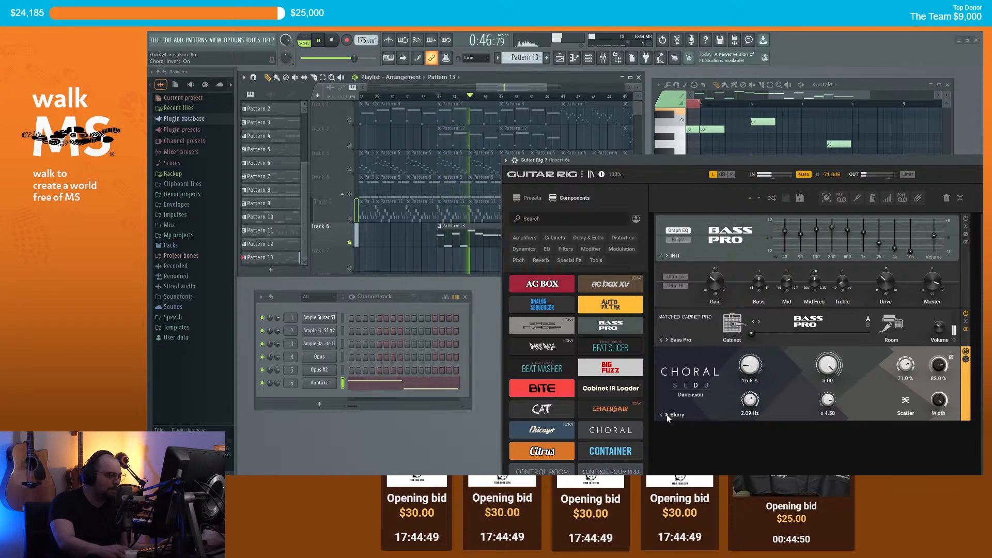
click(667, 415)
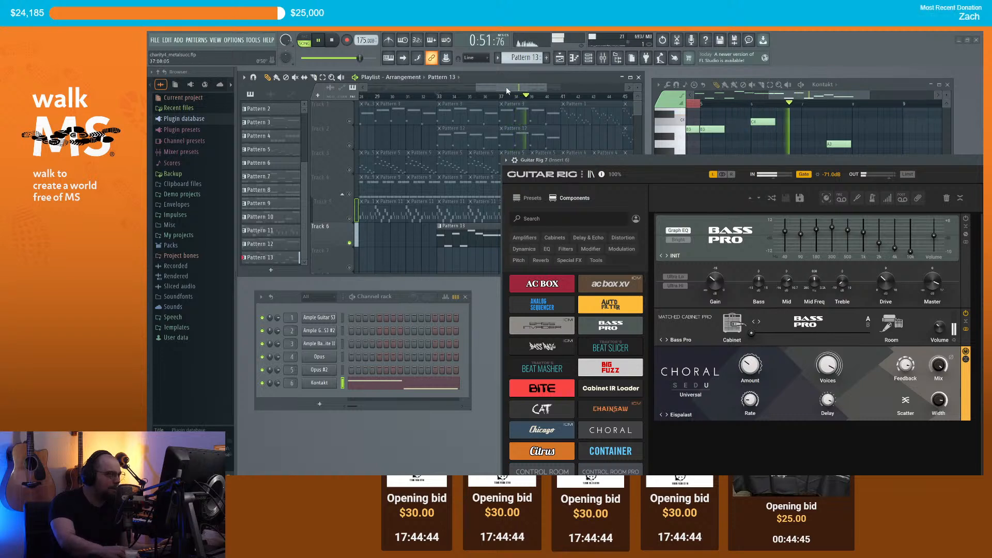
key(space)
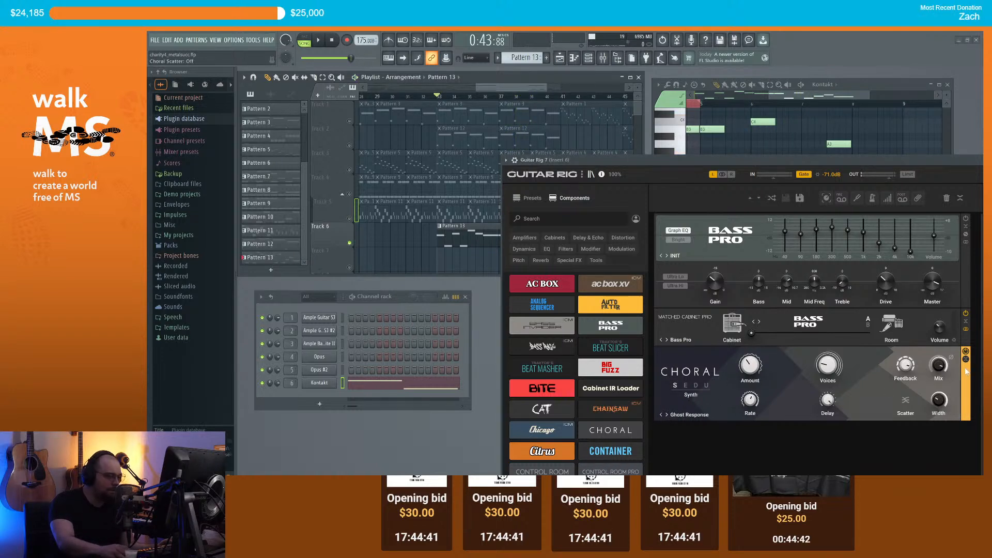
Step: Remove Choral, add the Citrus amp below Bass Pro, and close Guitar Rig
right_click(932, 352)
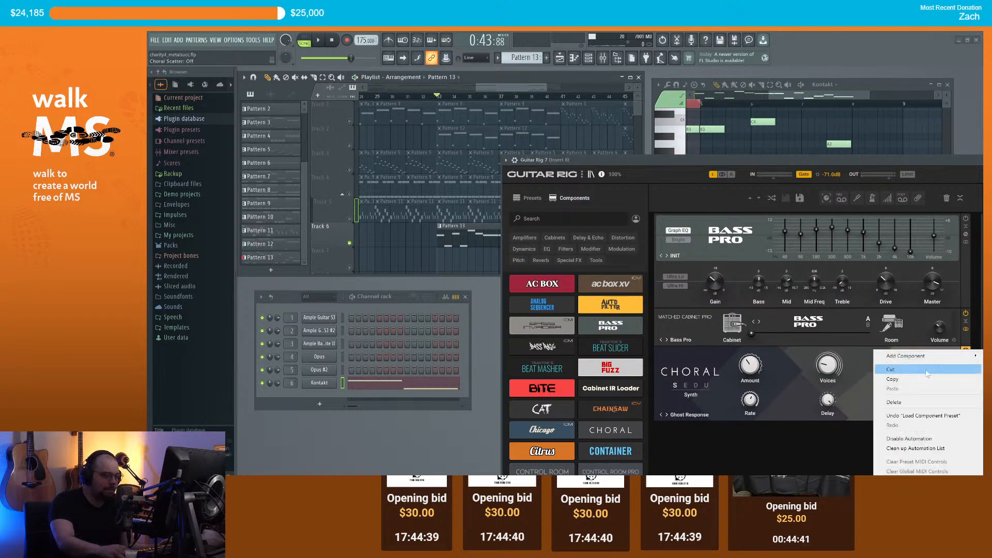
click(911, 409)
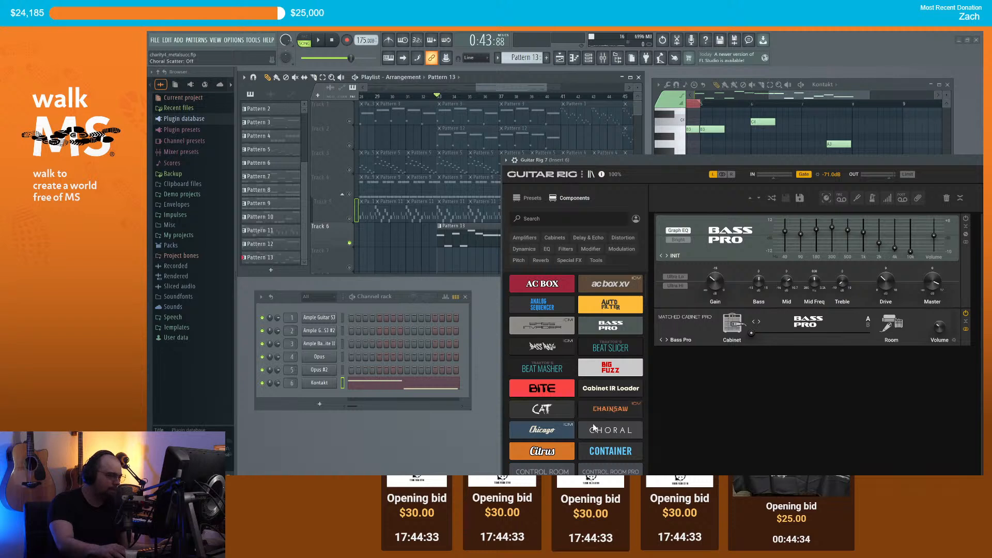
scroll(594, 427, down, 1)
scroll(558, 433, down, 1)
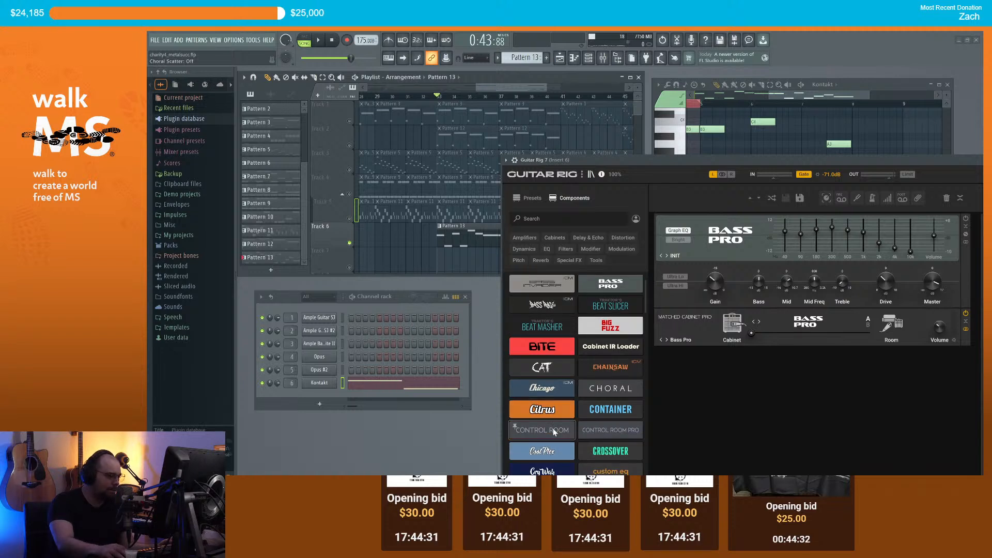
scroll(555, 433, down, 1)
drag(516, 386, 746, 393)
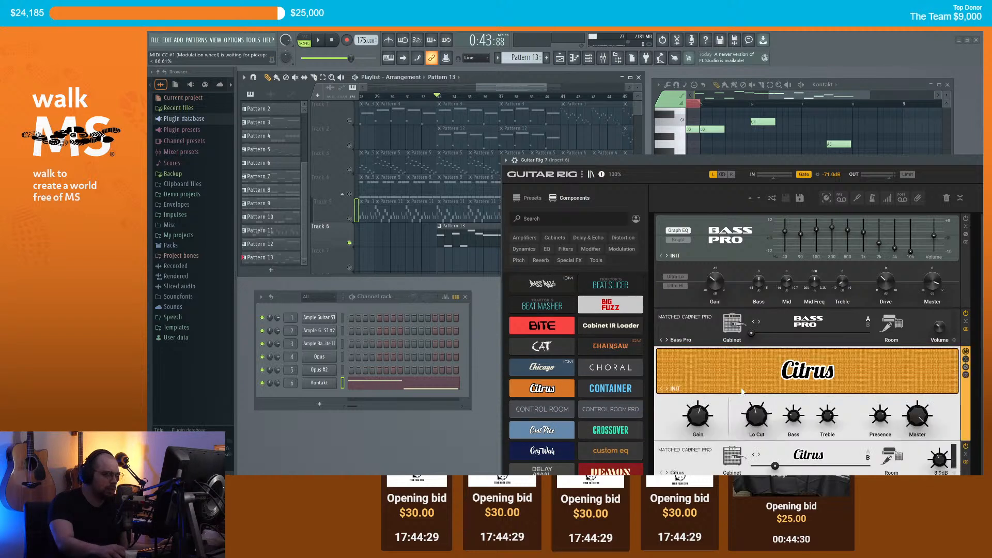
click(918, 198)
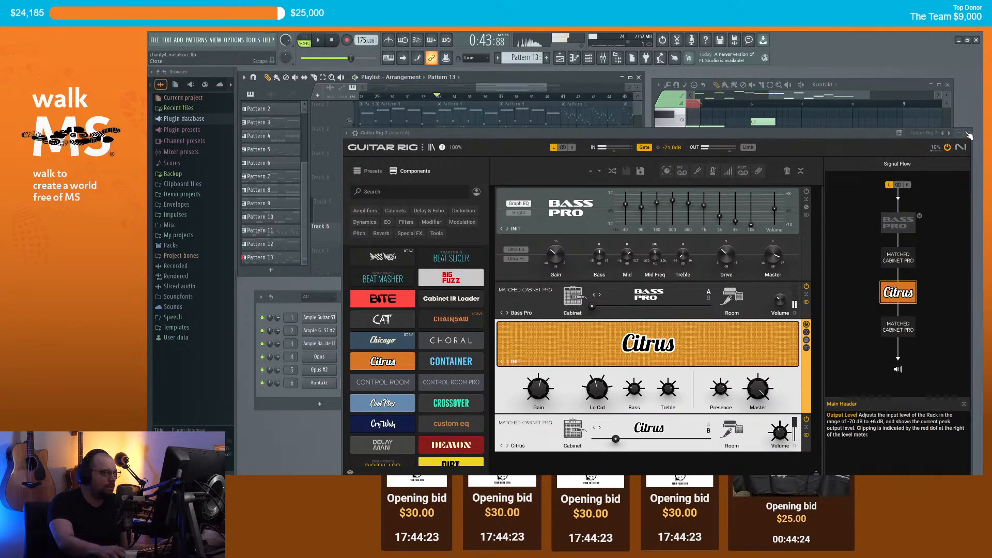
click(968, 134)
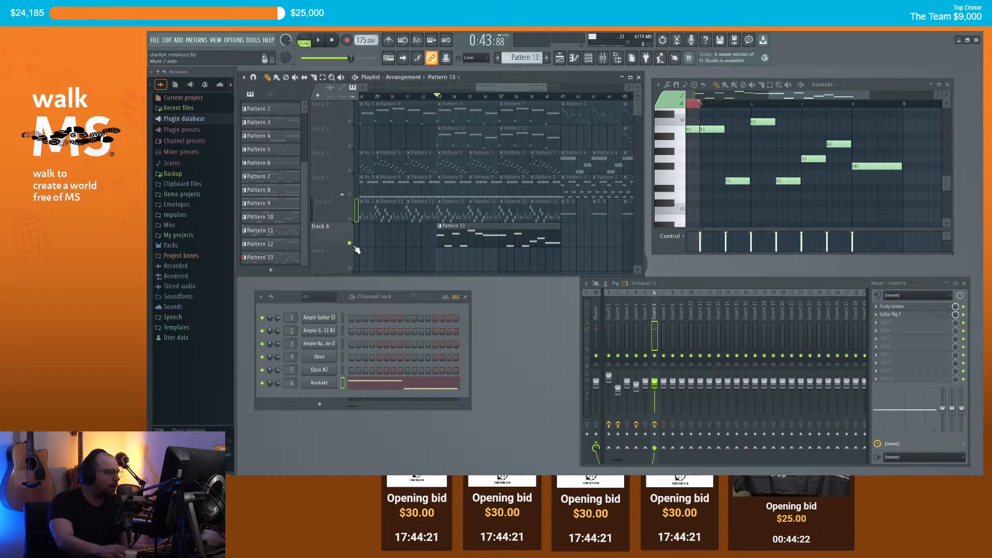
Step: Unsolo Track 6 and play back the full arrangement
ctrl+click(350, 243)
key(space)
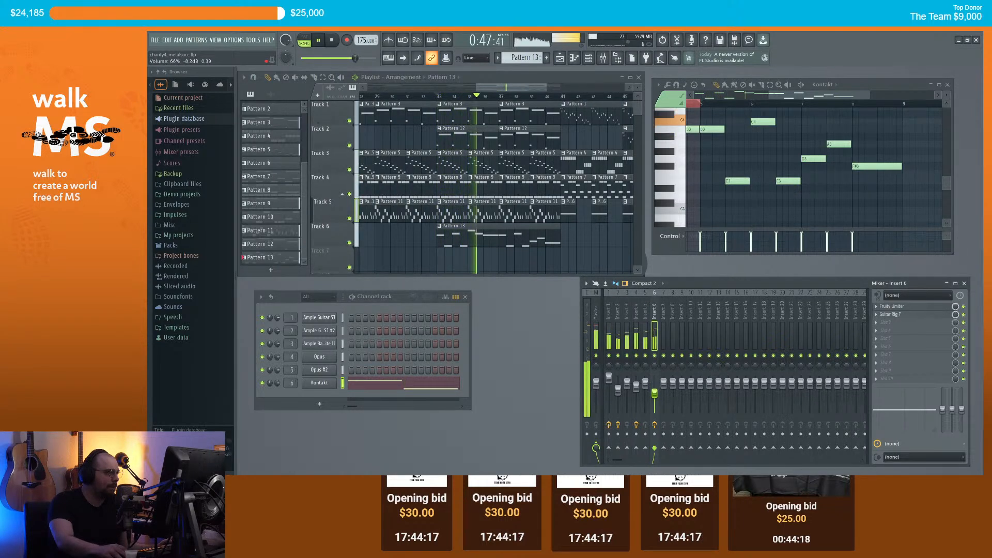
scroll(544, 234, down, 2)
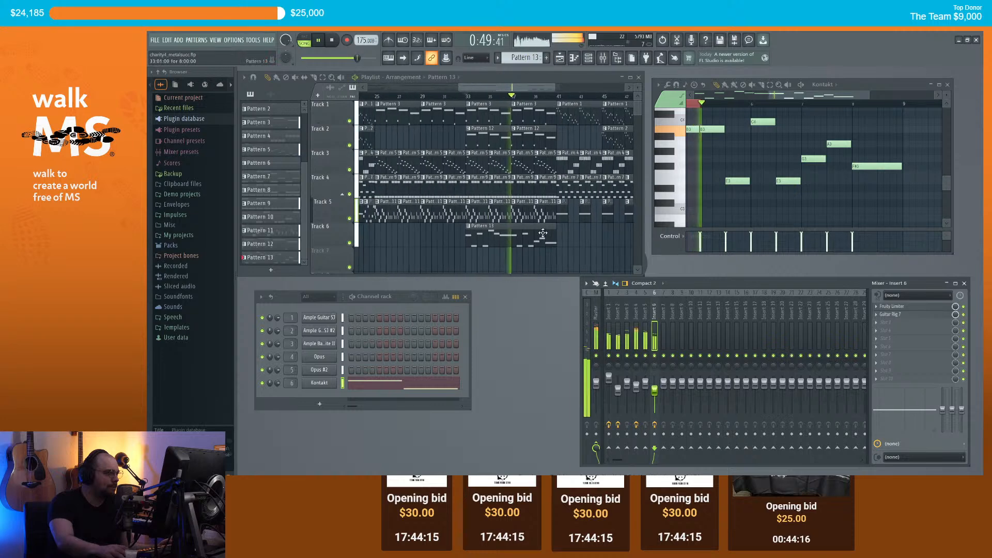
scroll(543, 234, down, 2)
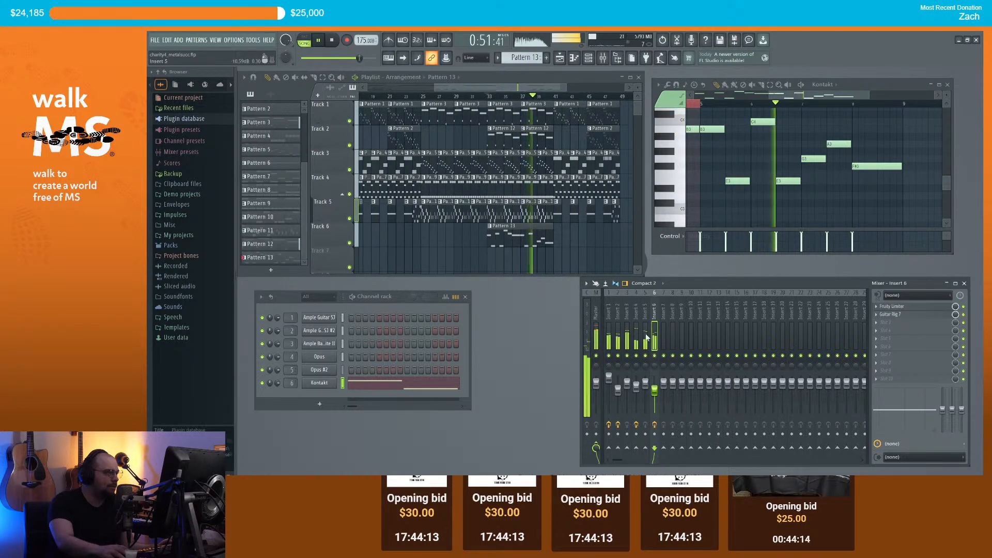
key(space)
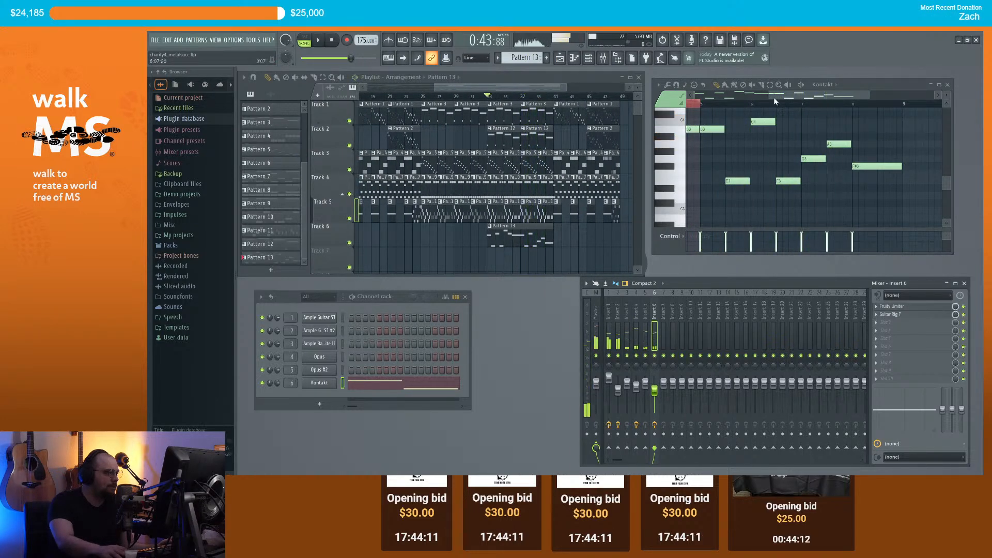
scroll(677, 136, up, 2)
drag(677, 134, 678, 115)
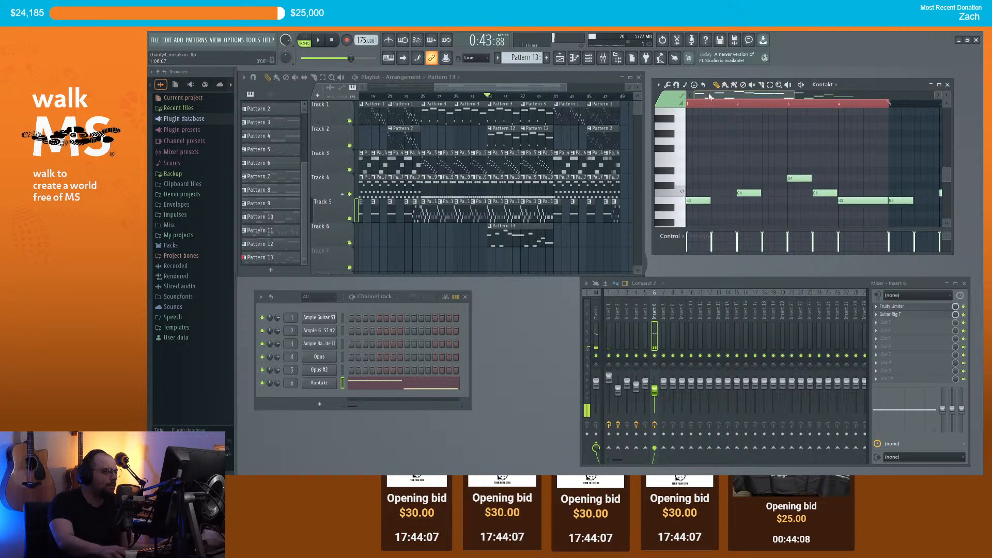
Step: Raise all the tuba melody notes an octave and audition the change
key(ctrl+a)
key(ctrl+Up)
key(space)
scroll(753, 164, up, 2)
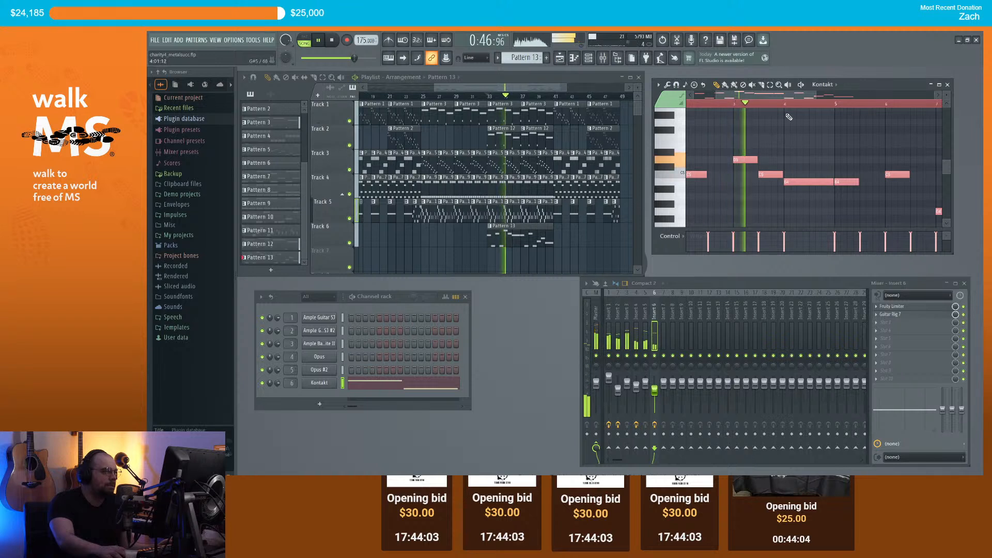
key(space)
Step: Try the notes lower, settle an octave up, deselect them and play the melody
key(ctrl+Down)
key(ctrl+Down)
key(space)
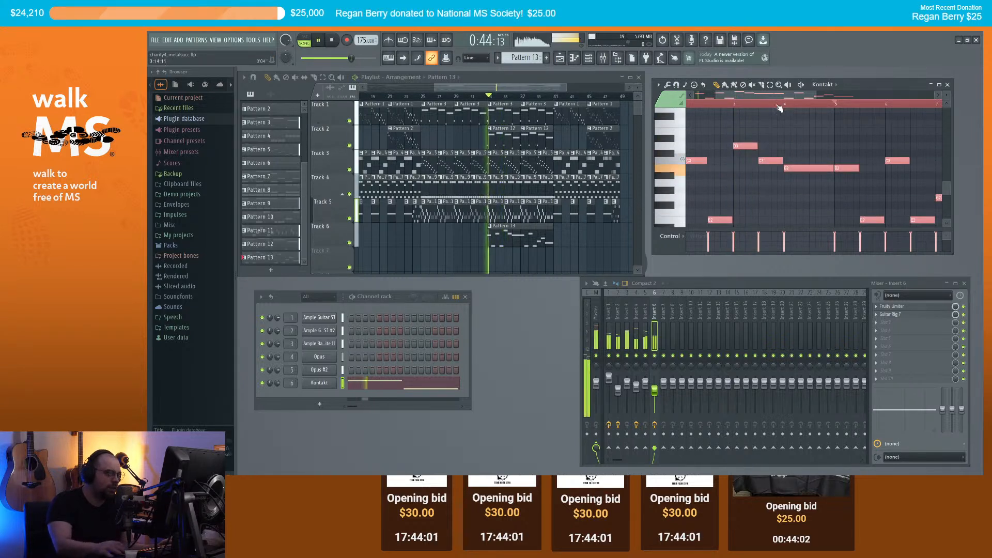
scroll(746, 146, down, 2)
scroll(752, 151, up, 1)
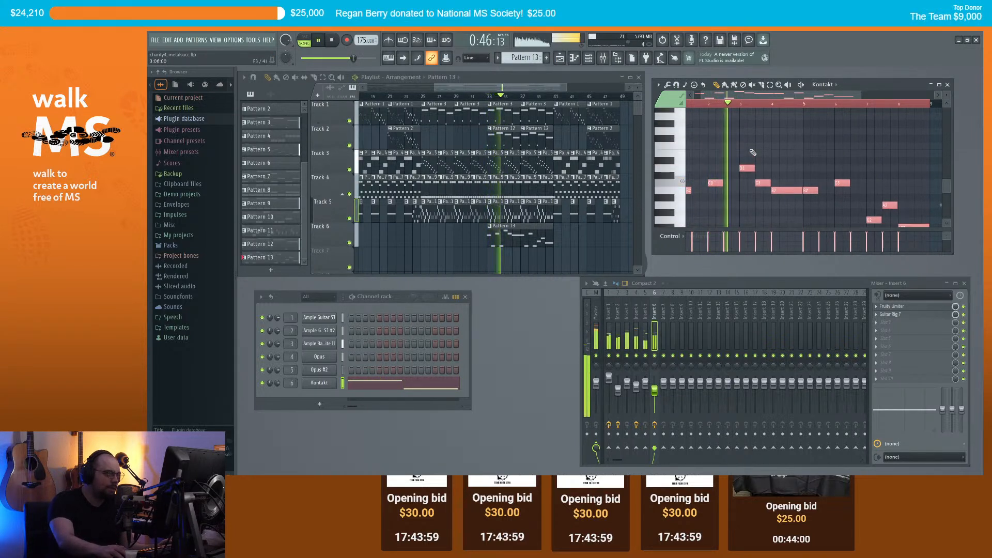
key(space)
key(ctrl+Up)
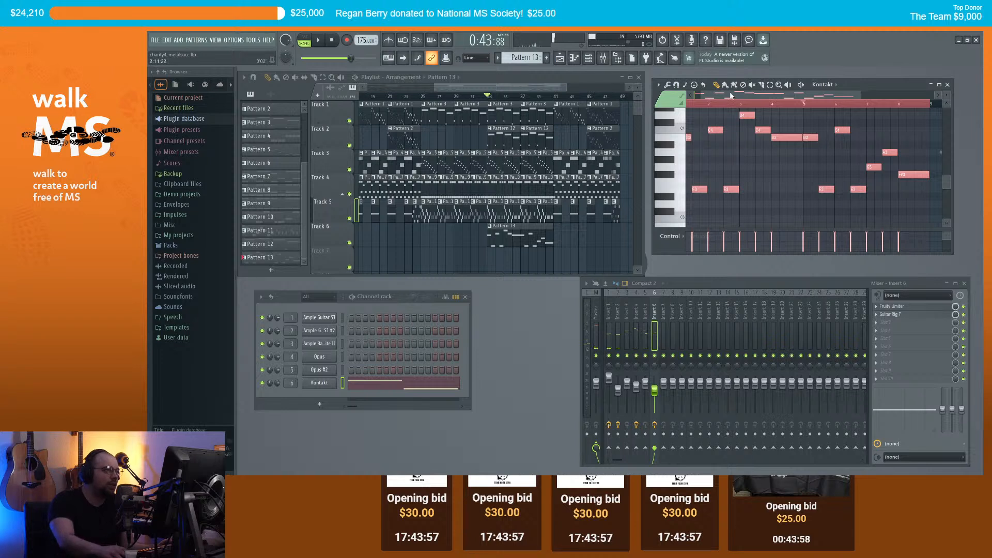
drag(731, 95, 723, 95)
key(ctrl+d)
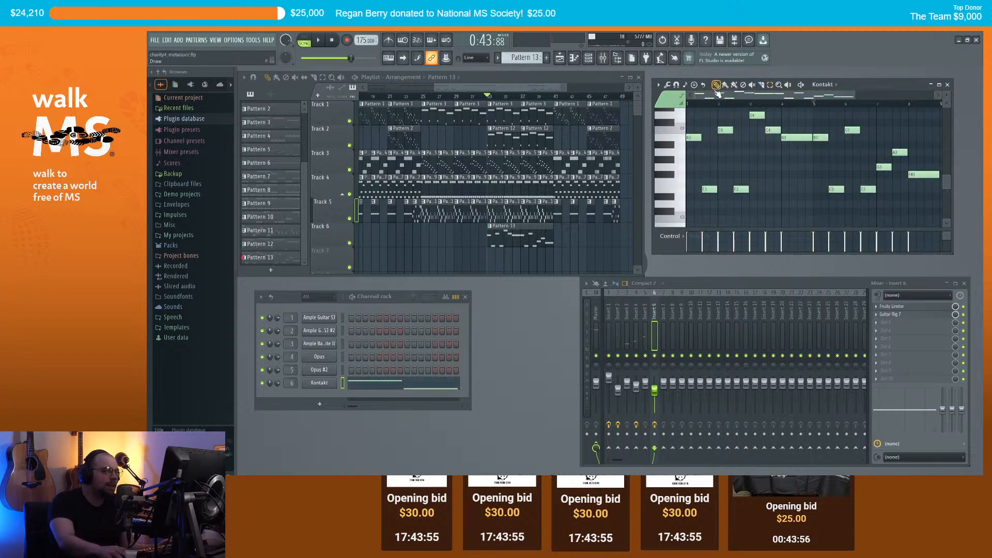
key(space)
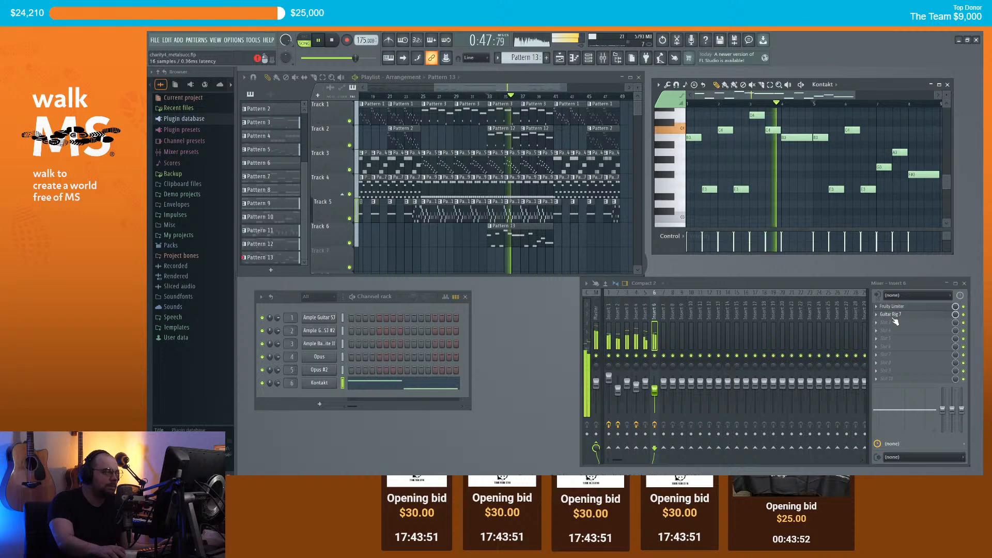
key(space)
Step: Reopen Guitar Rig on insert 6 and remove the Bass Pro EQ from the rack
click(867, 314)
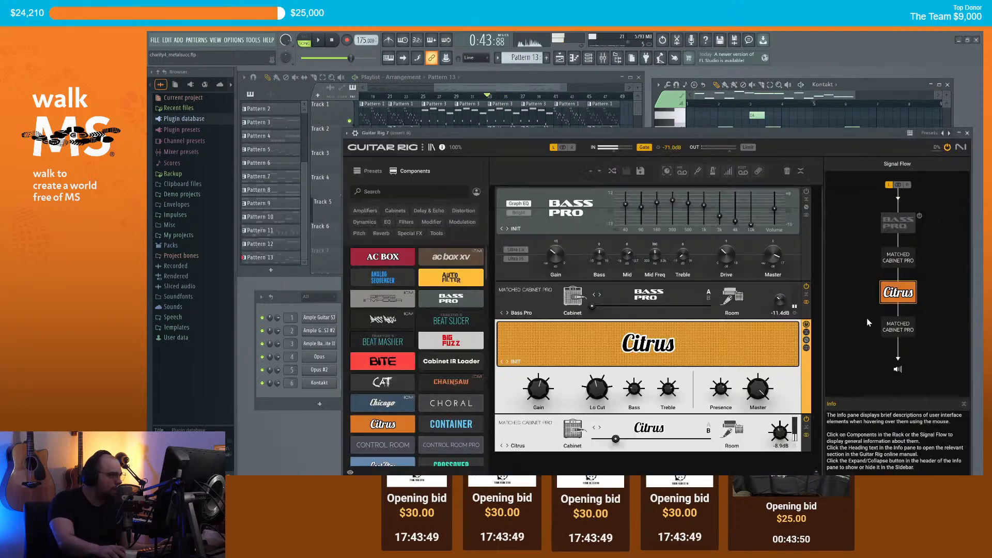
drag(513, 136, 510, 100)
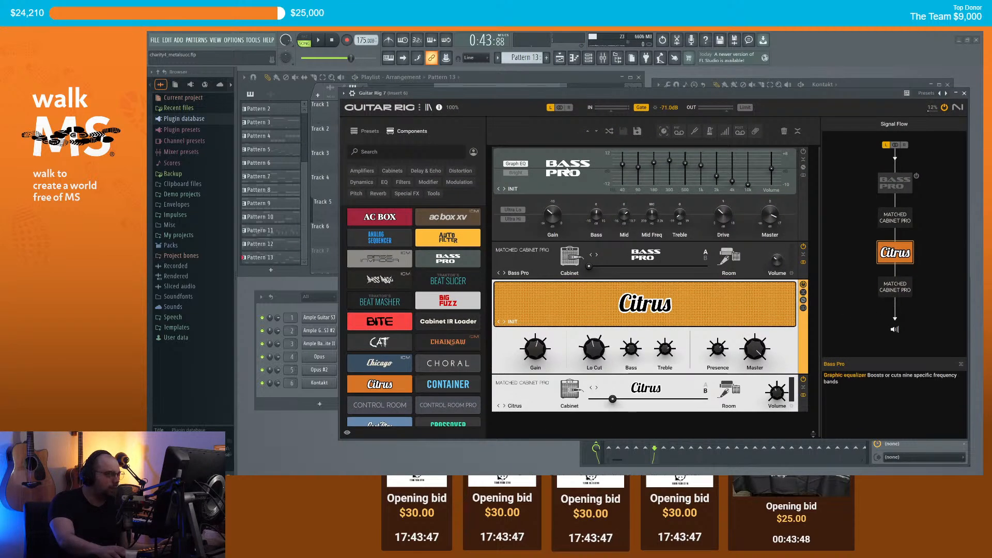
right_click(550, 153)
click(582, 205)
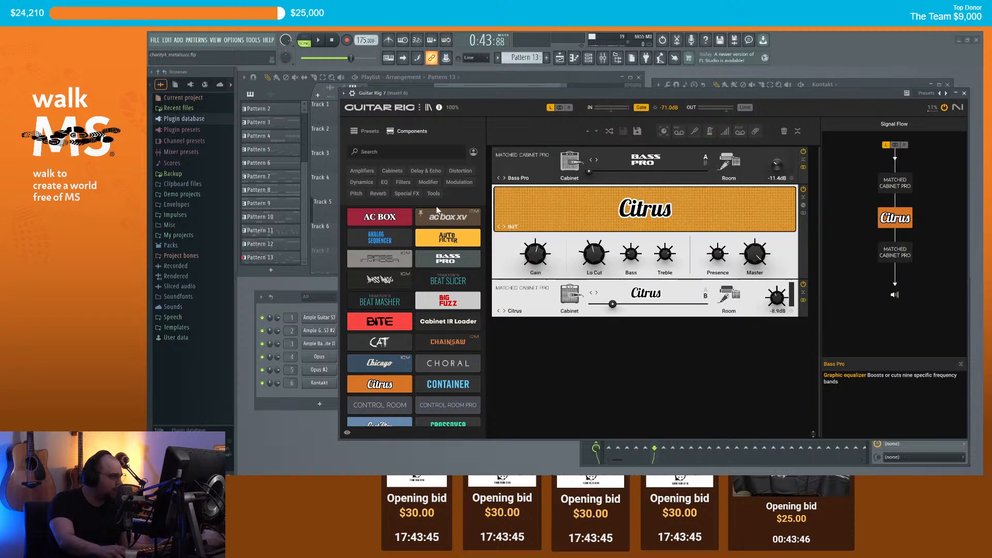
Step: After trying an Oktaver, add a Pitch Pedal below Citrus on its Chorus preset
click(358, 194)
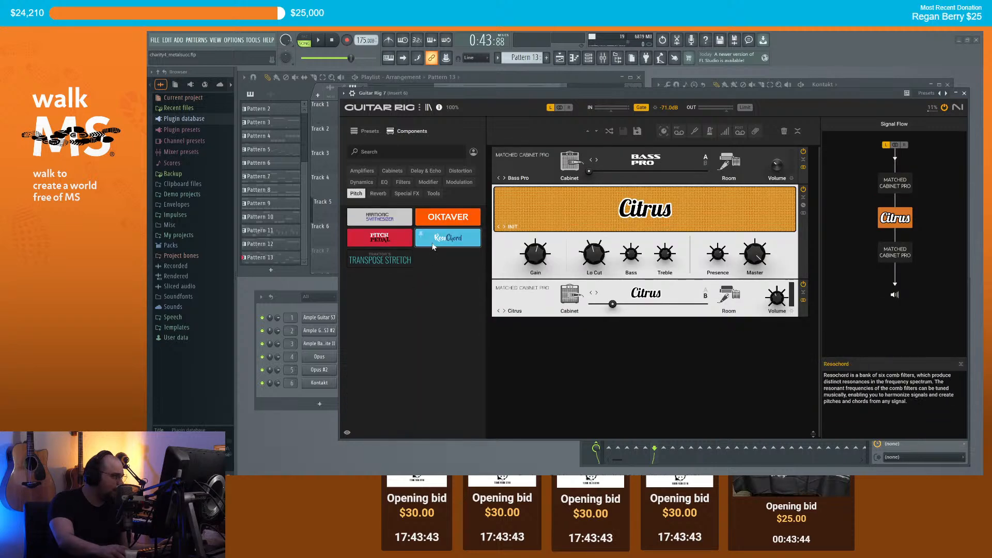
drag(434, 224, 594, 389)
drag(562, 93, 576, 187)
key(space)
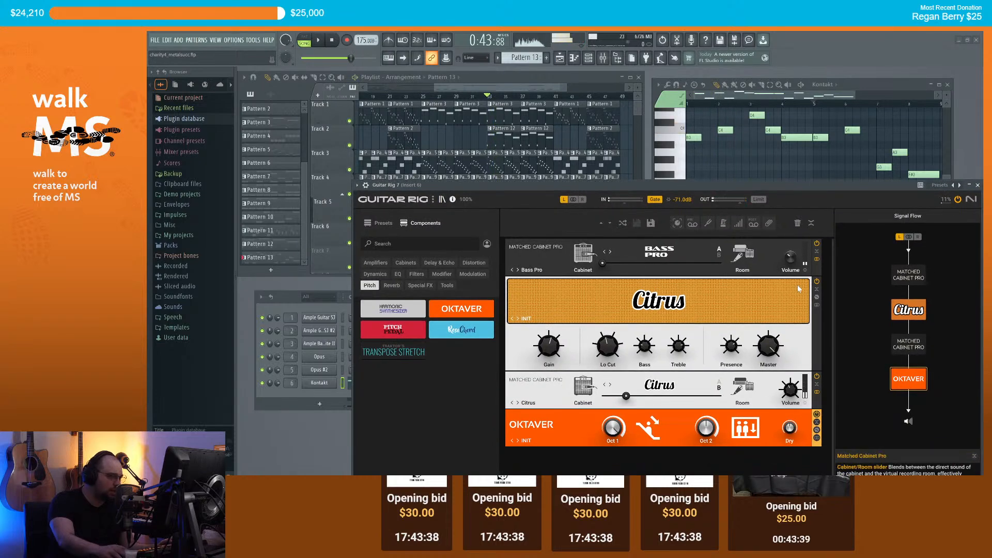
right_click(686, 437)
click(724, 329)
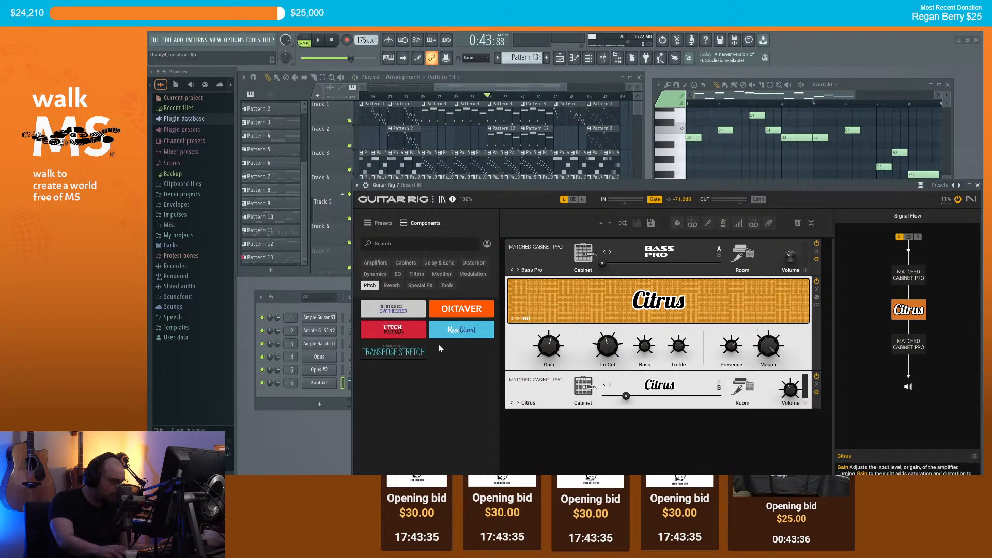
drag(393, 329, 629, 457)
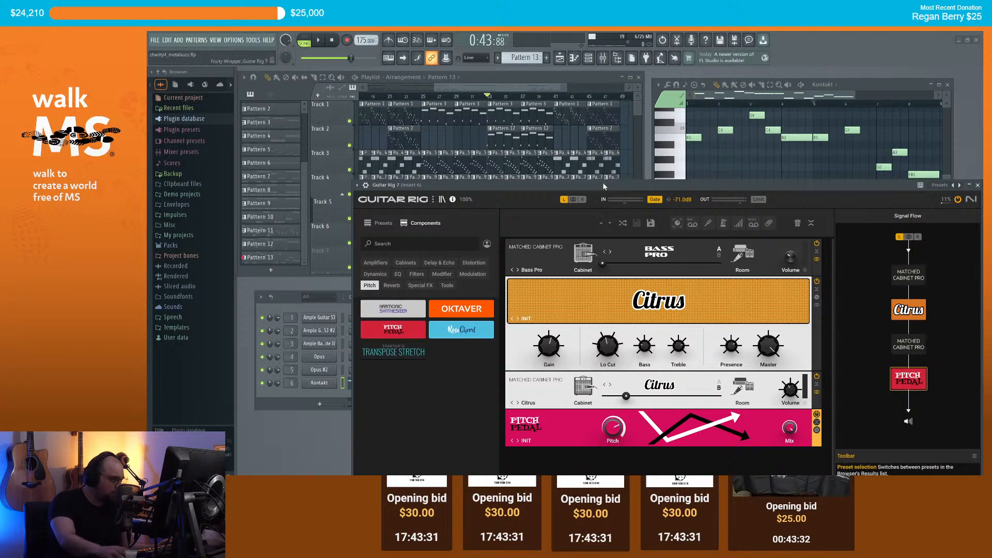
key(space)
click(518, 440)
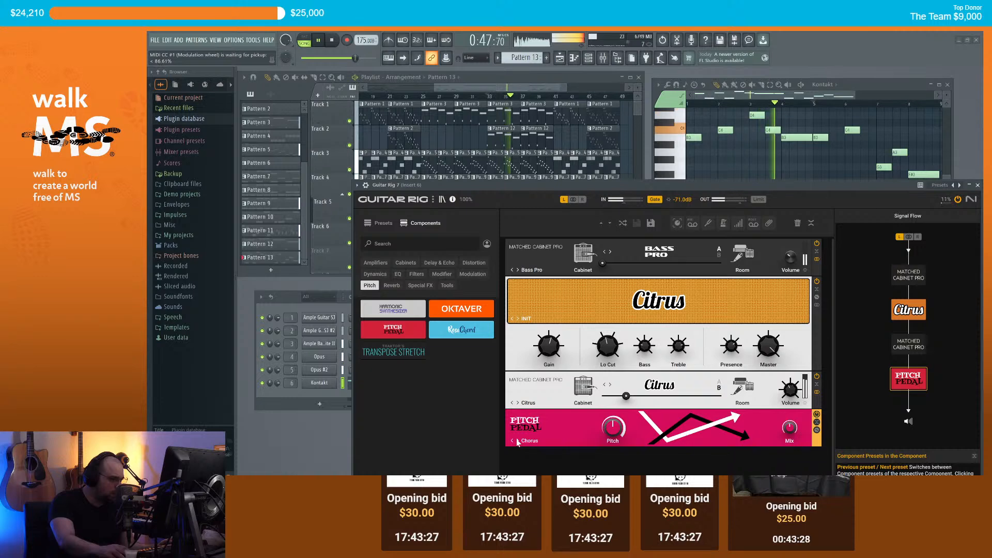
click(978, 185)
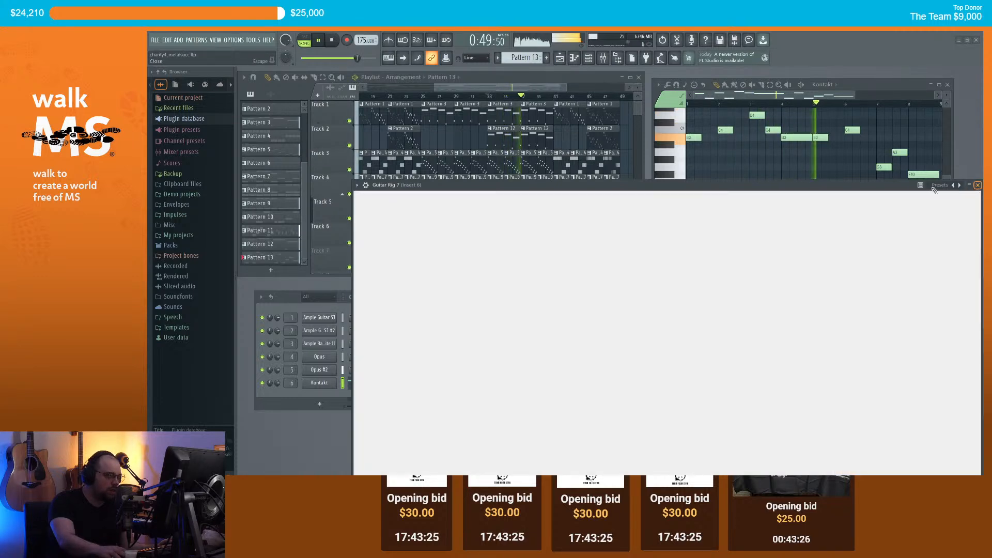
Step: Listen to Track 6 soloed, unsolo it, then reopen the Kontakt tuba window
key(space)
right_click(350, 243)
key(space)
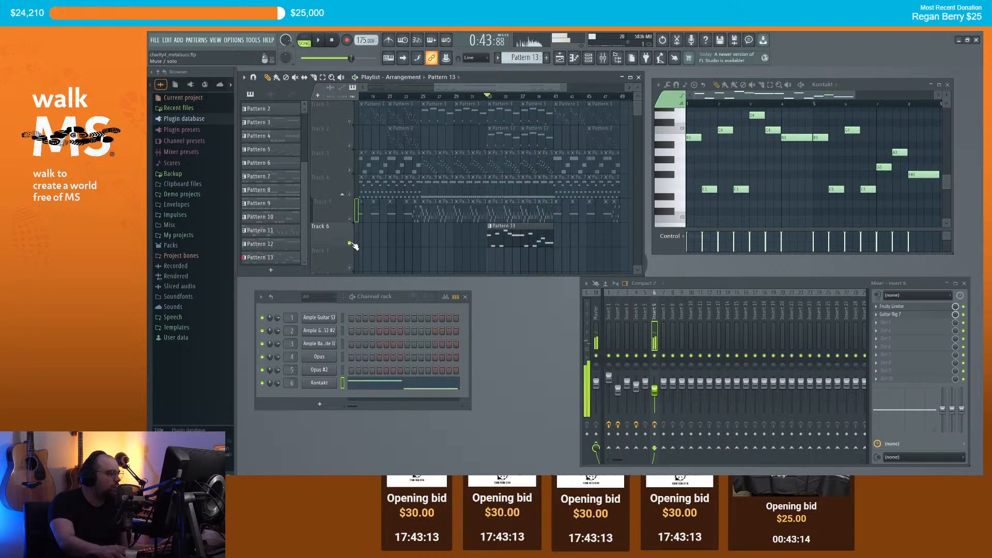
right_click(354, 245)
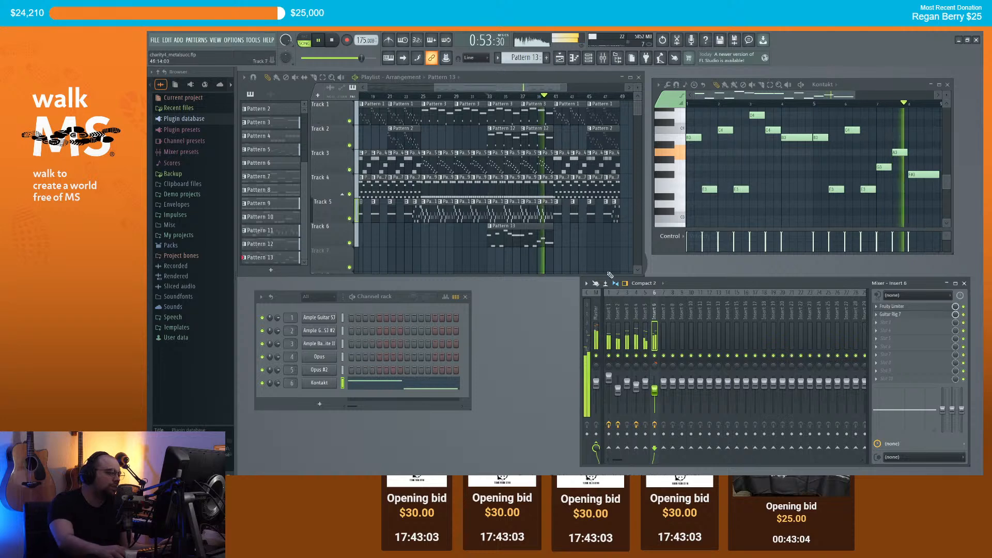
key(space)
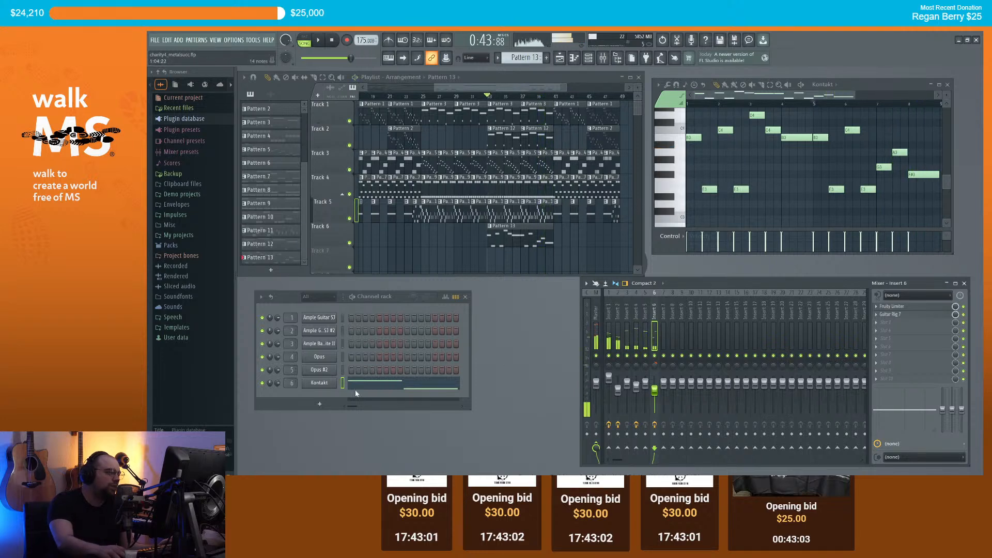
click(322, 385)
drag(556, 243, 546, 183)
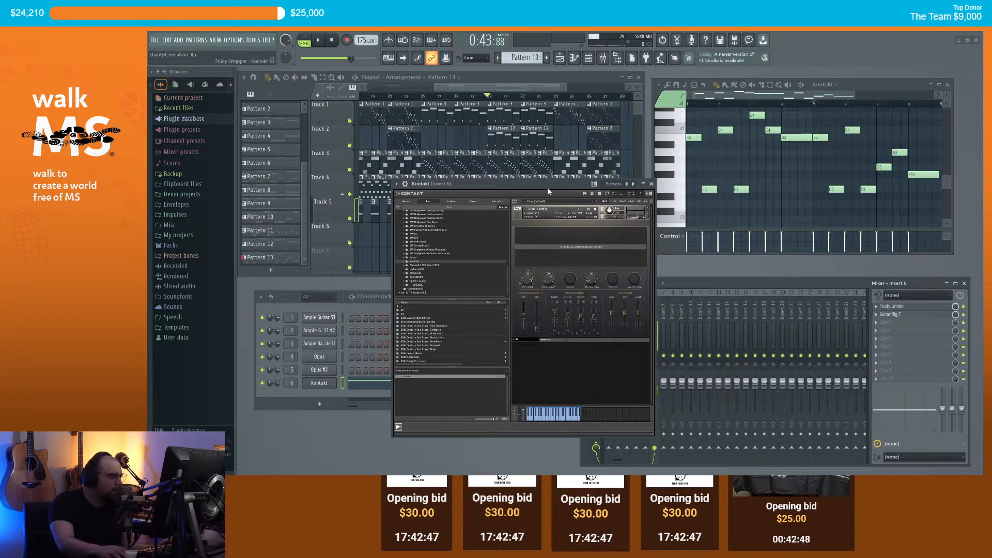
Step: Briefly play the arrangement, then close the Kontakt window
key(space)
drag(547, 187, 561, 201)
key(space)
scroll(463, 359, down, 3)
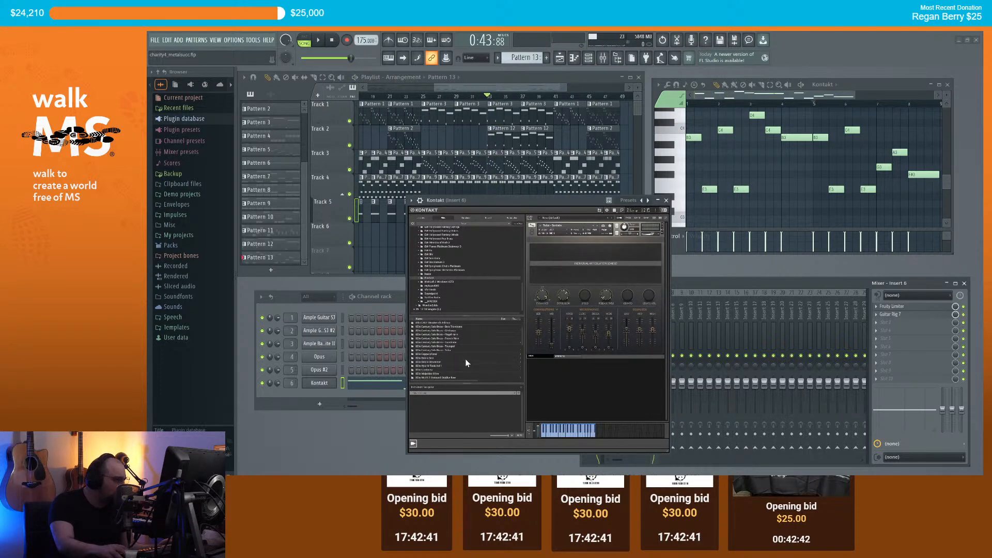
click(667, 201)
Step: Replace channel 6's Kontakt instrument with Opus
right_click(326, 387)
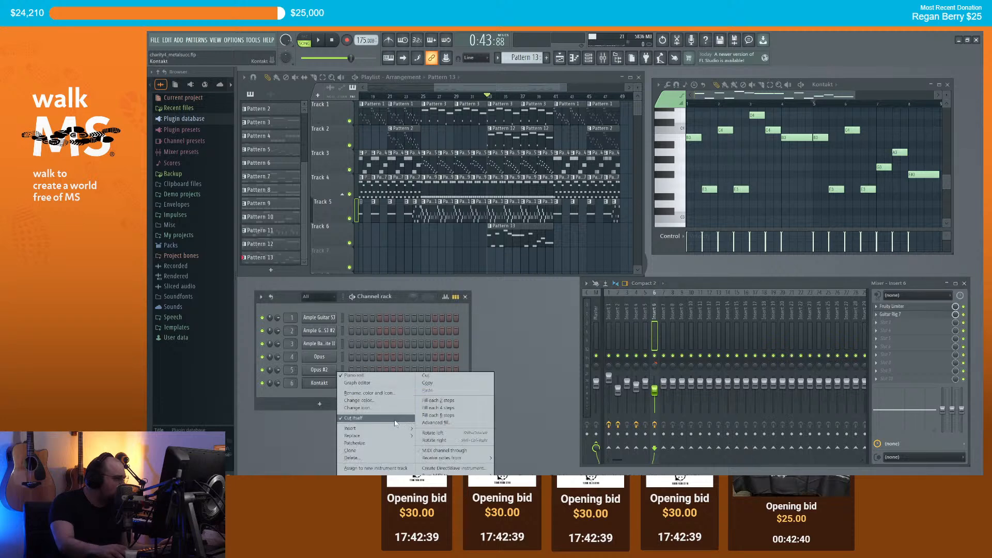
mouse_move(362, 435)
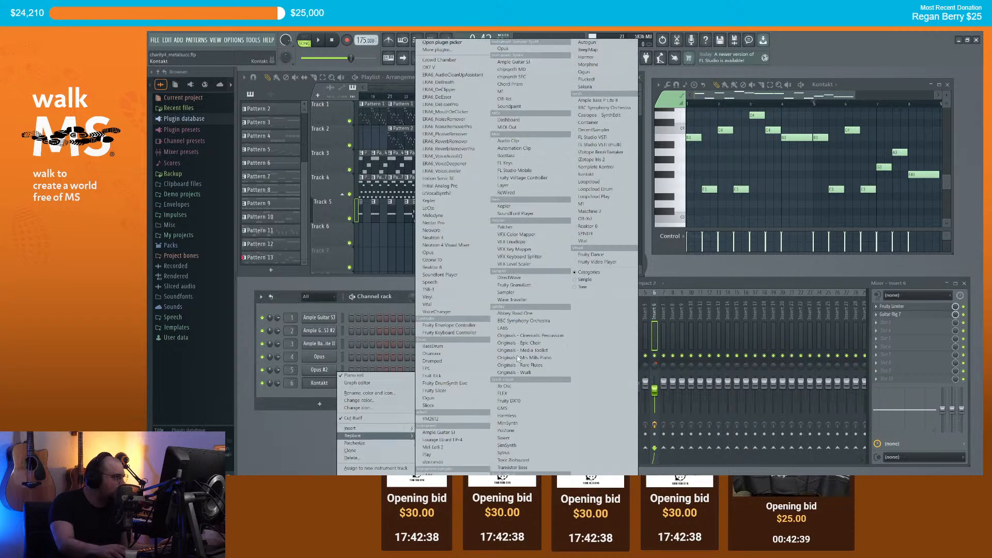
click(470, 253)
drag(557, 200, 492, 78)
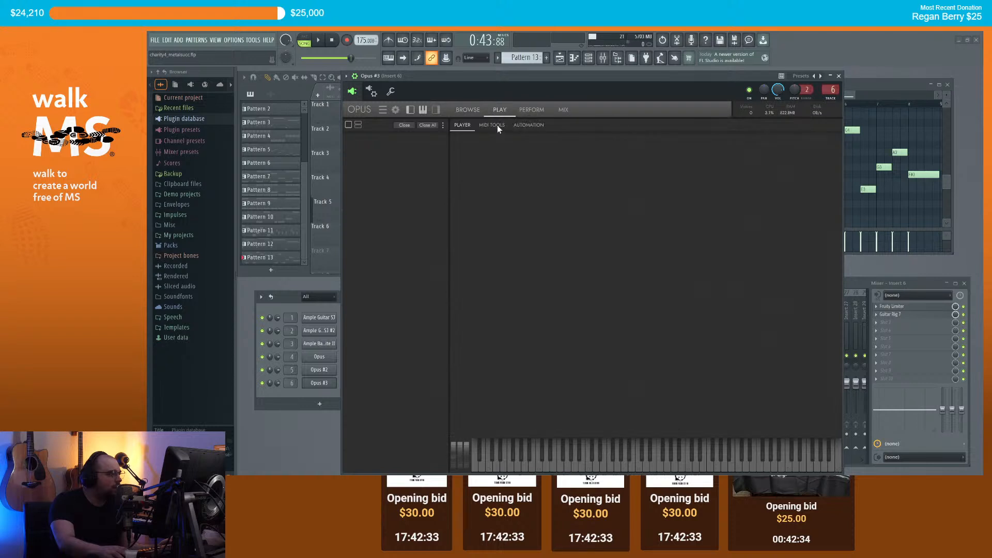
scroll(488, 341, down, 1)
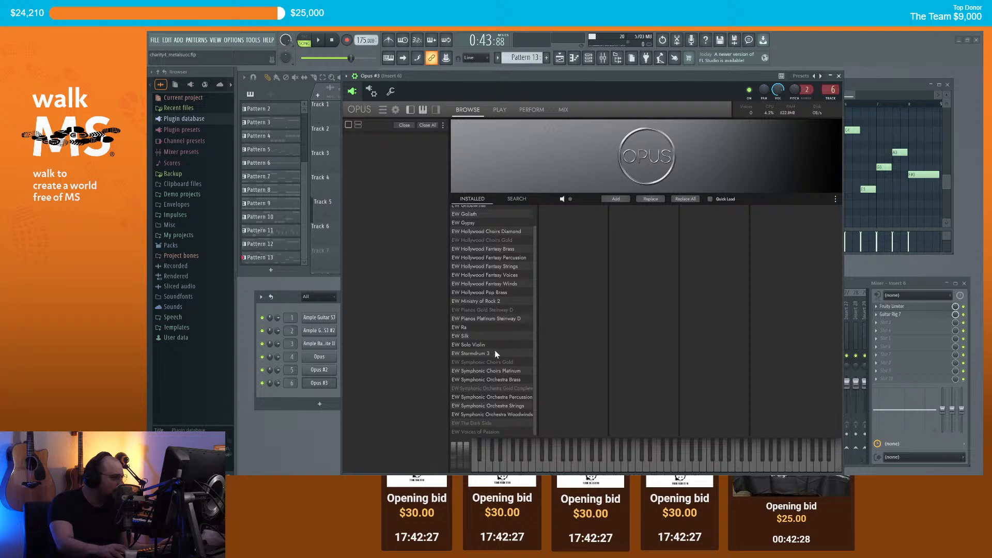
scroll(510, 377, up, 1)
Step: Search all Opus instruments for 'tuba' and try 1TU Mute Sus, declining its download
click(530, 199)
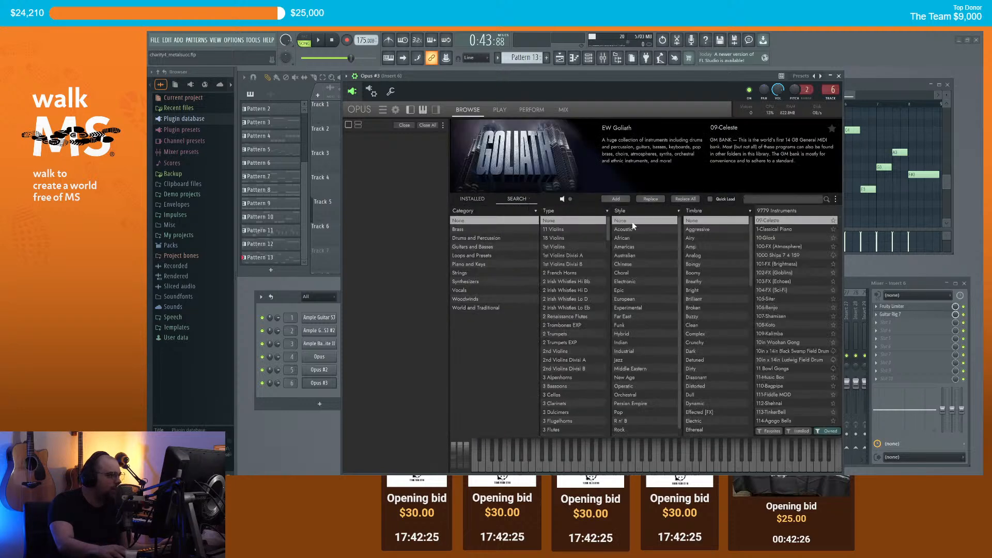
click(763, 199)
text(tuba)
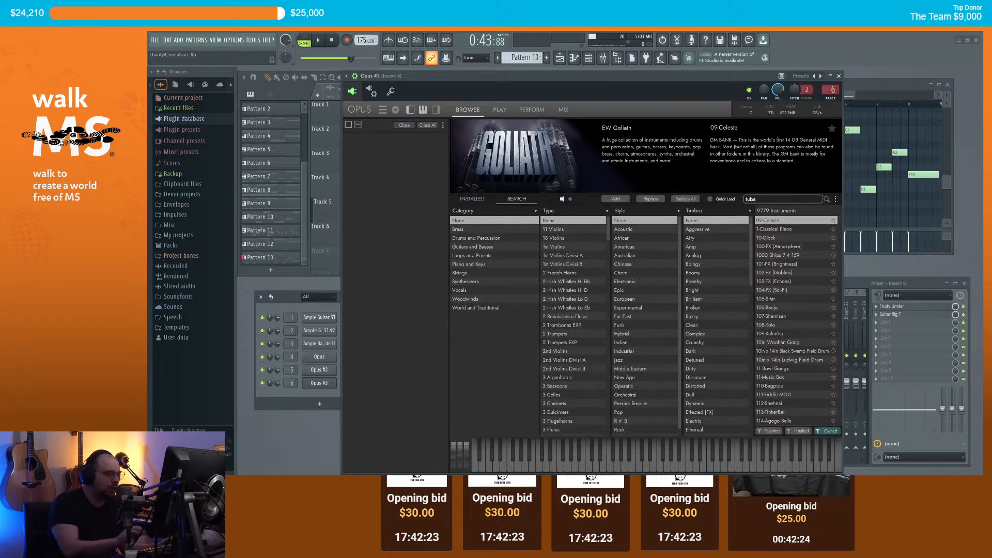
key(Return)
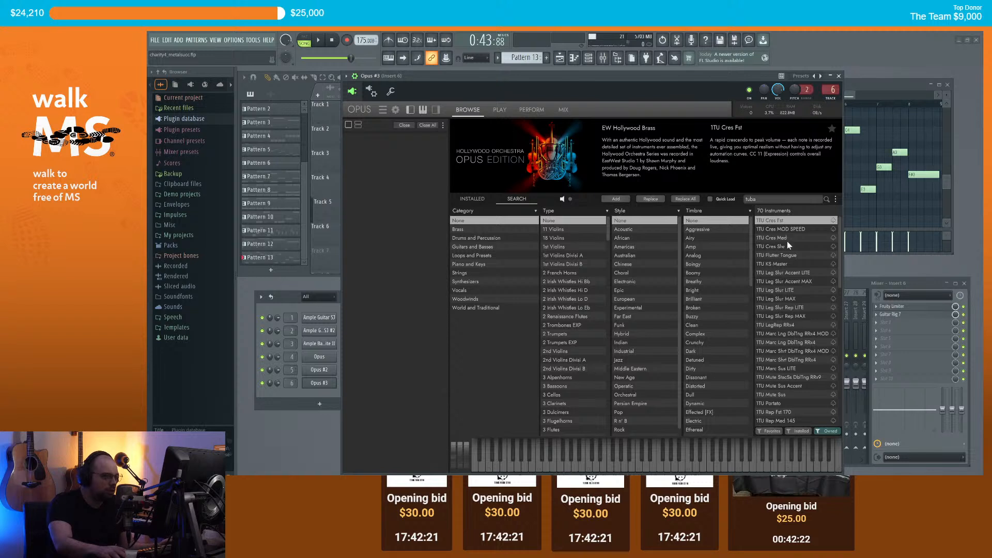
click(784, 394)
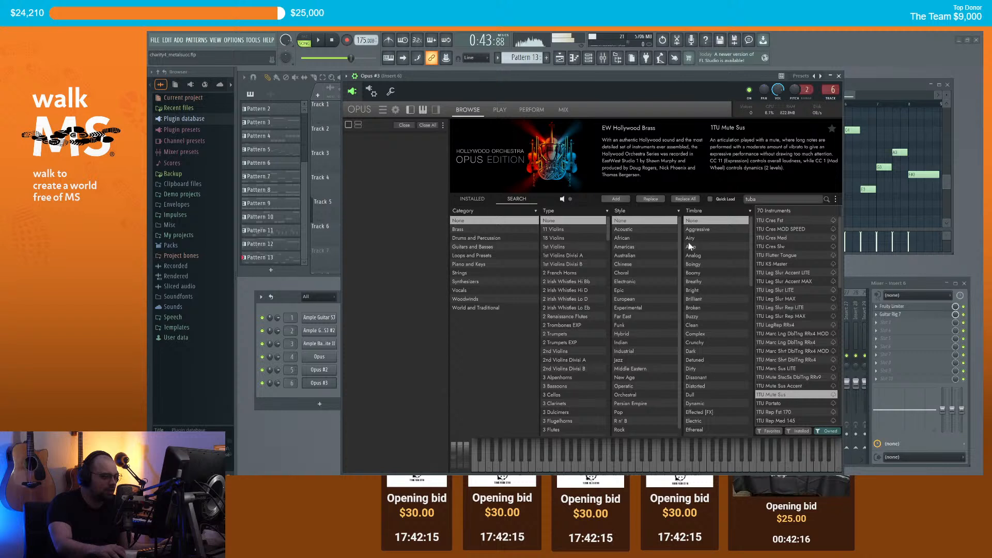
click(620, 200)
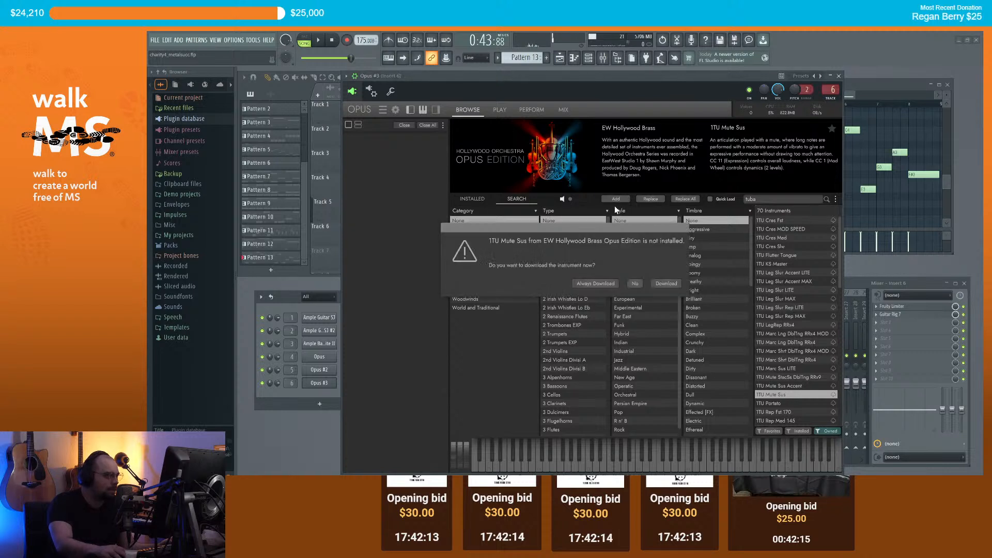
click(636, 284)
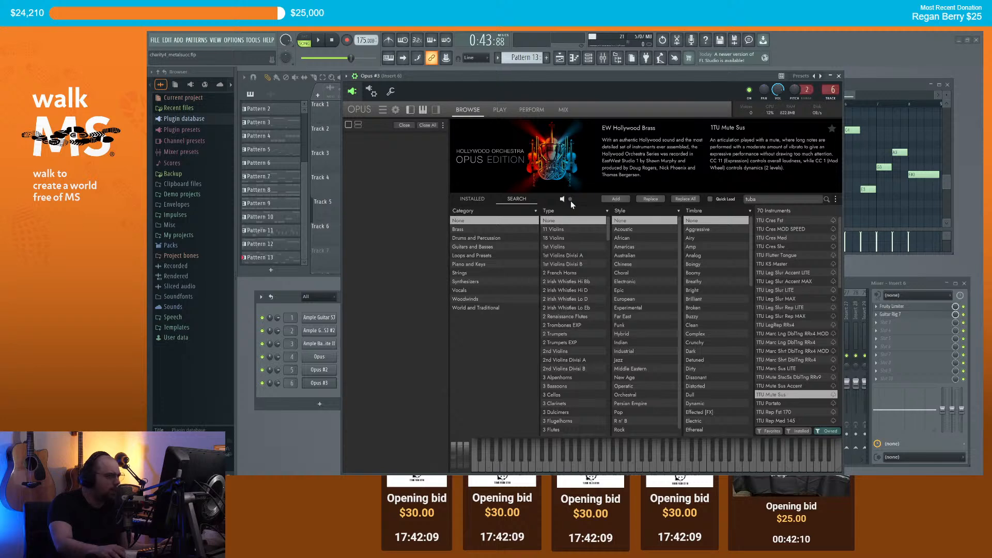
Step: Load EW Symphonic Orchestra Brass > Solo Tuba > 1 Long > STU Mute Sus into Opus
click(476, 199)
scroll(513, 362, down, 3)
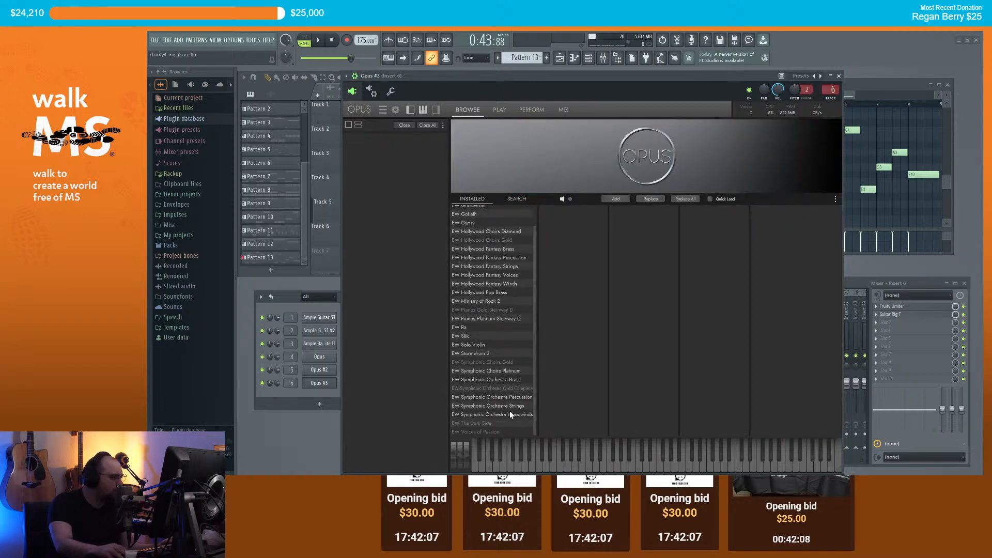
click(501, 381)
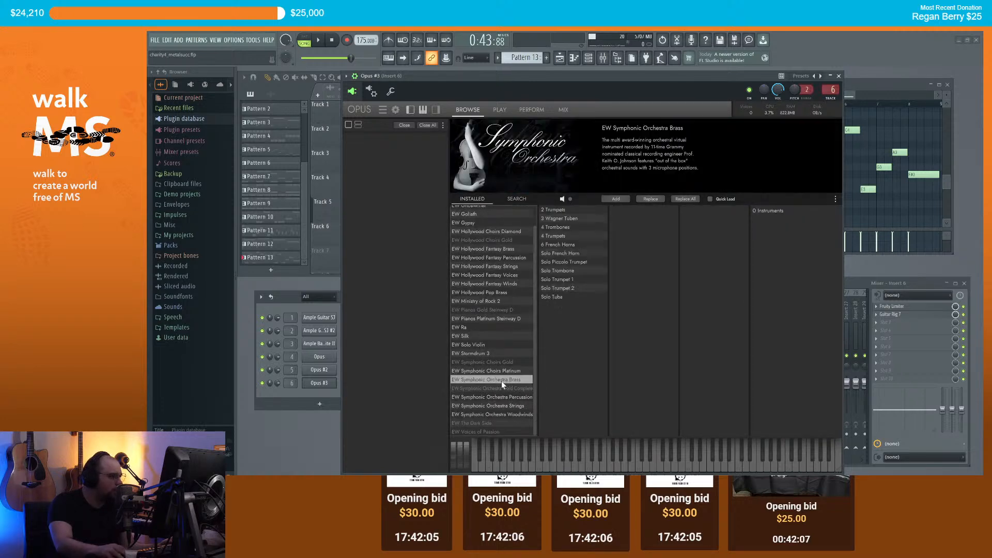
click(560, 297)
click(627, 210)
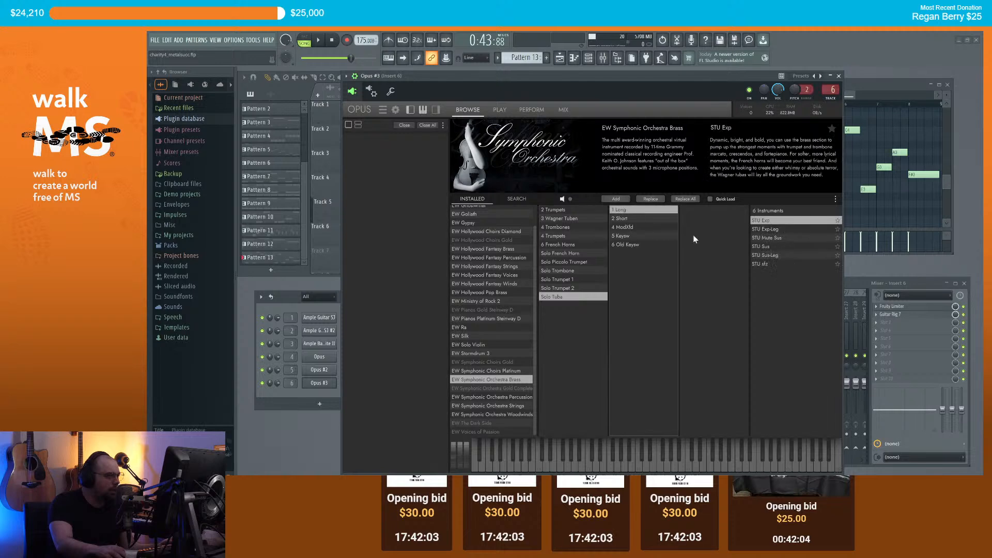
click(771, 247)
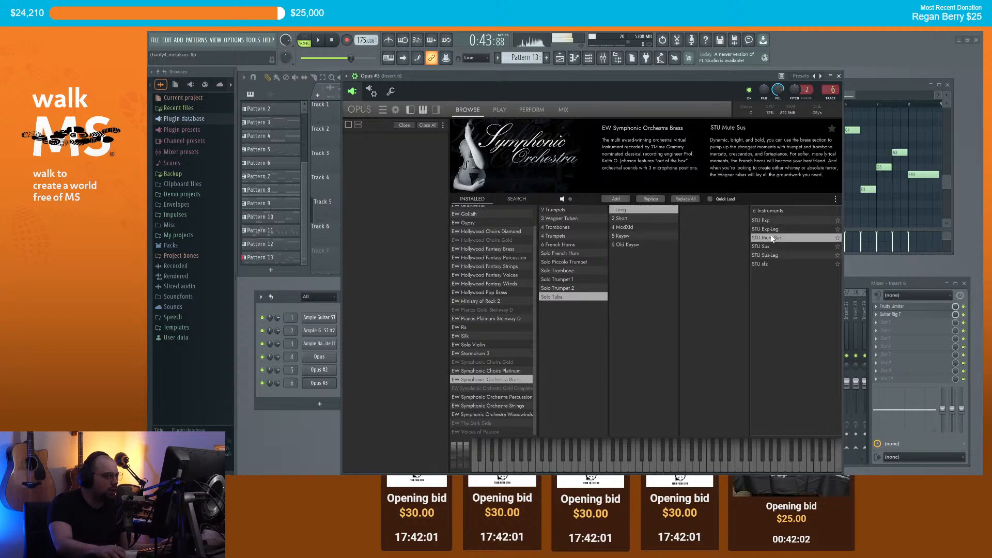
click(617, 200)
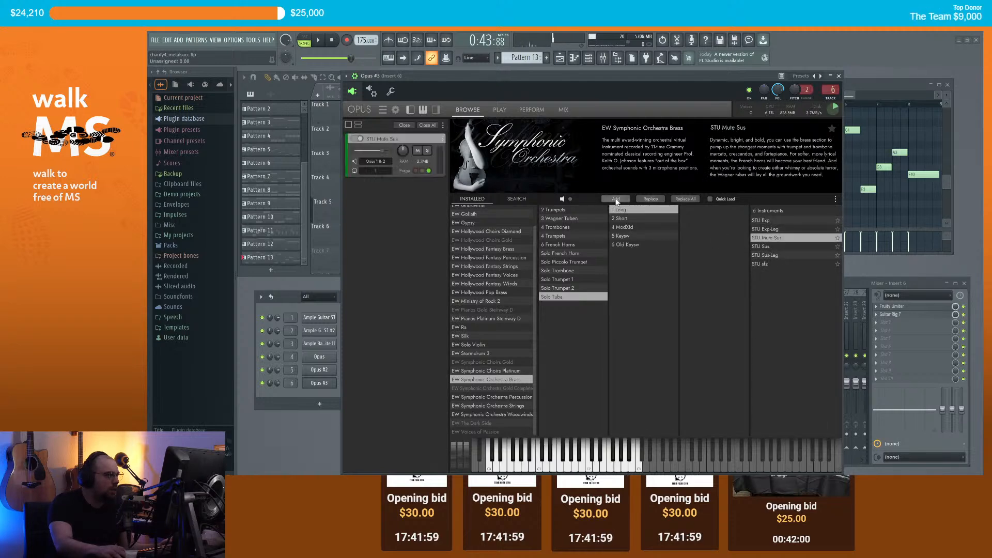
click(840, 77)
Step: Play the song, check Opus #3's player view, and jump playback to around bar 40
key(space)
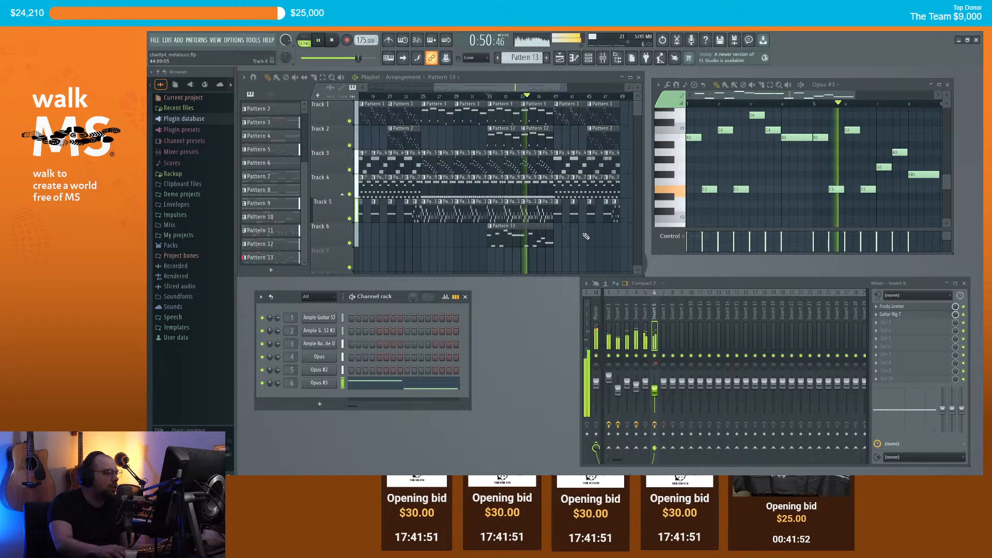
click(321, 384)
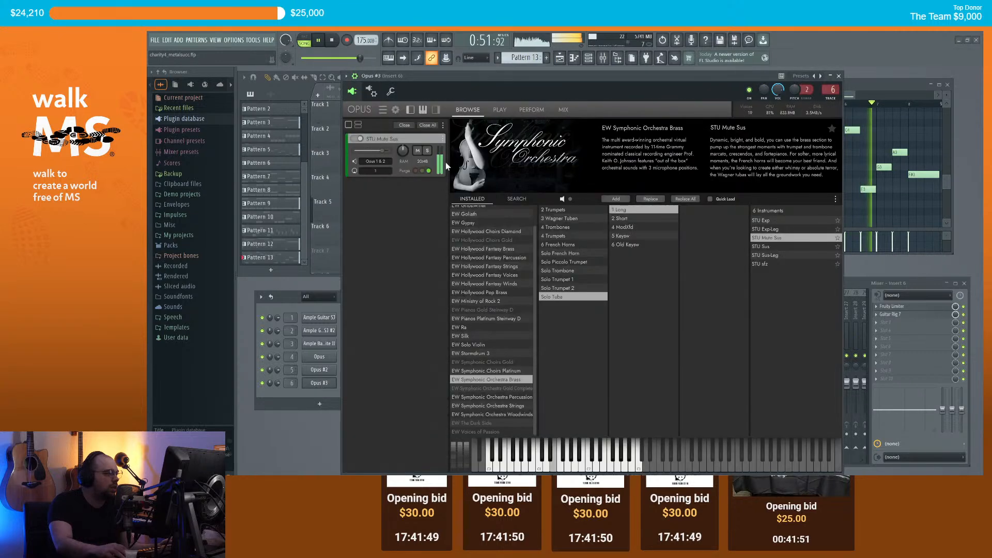
click(500, 110)
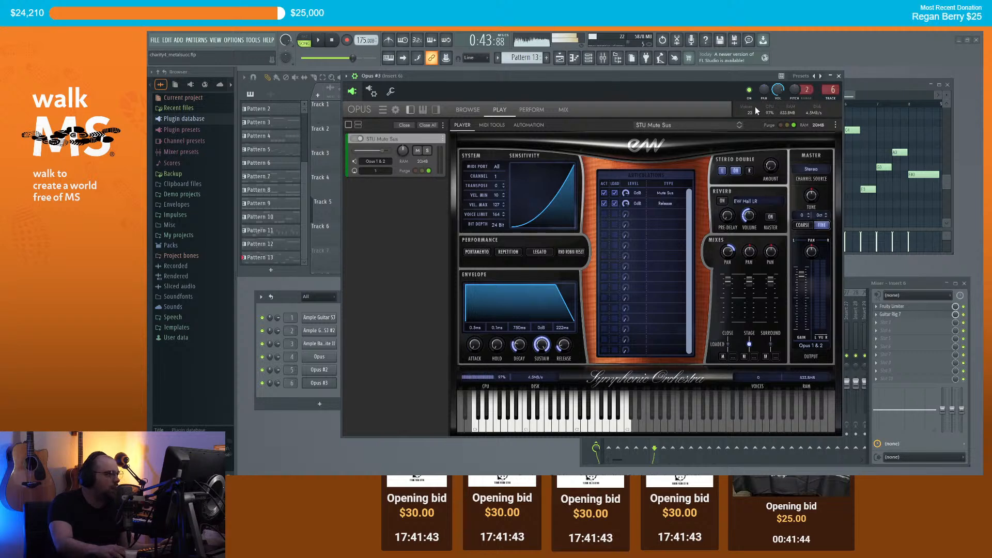
click(838, 76)
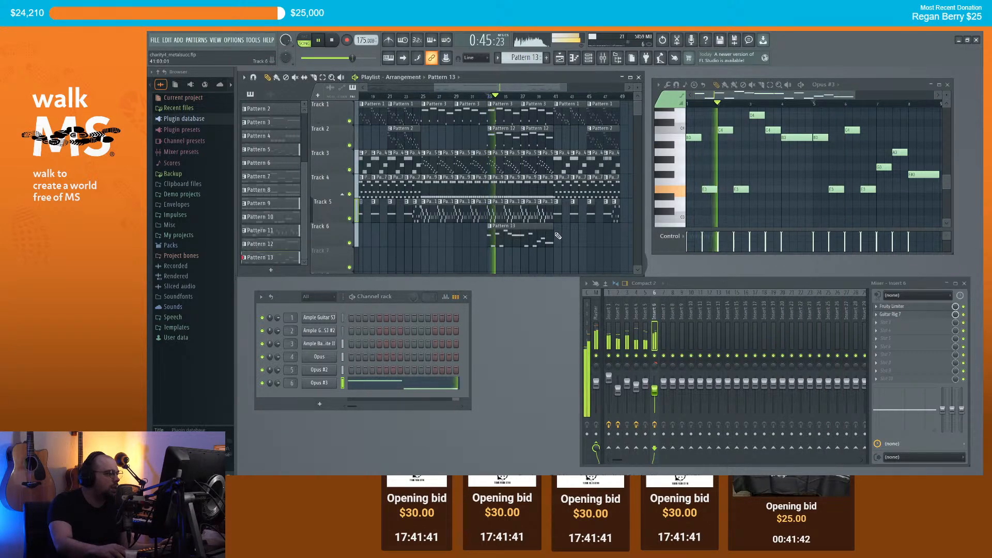
click(553, 96)
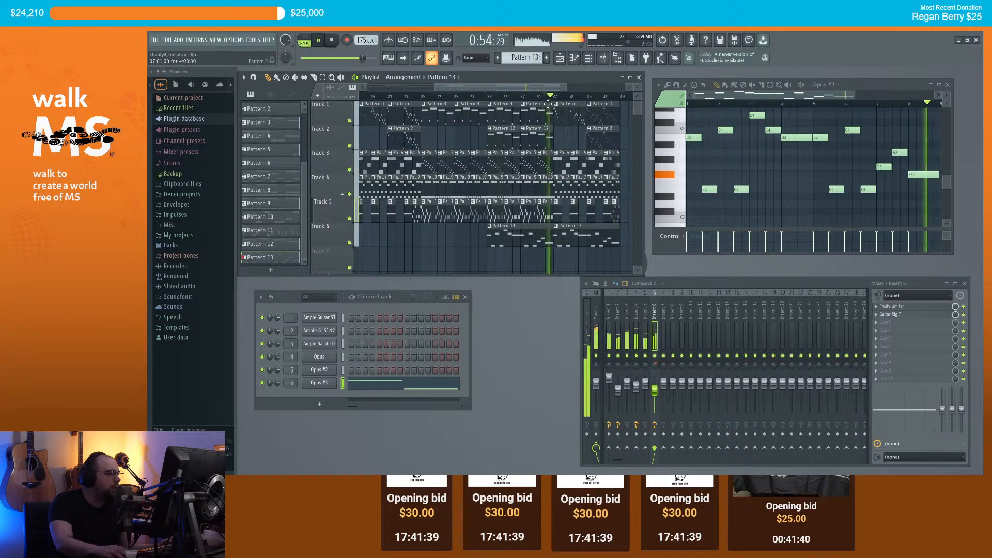
Step: Lower the Insert 6 fader to about 67% (-8.1 dB)
drag(522, 88, 542, 89)
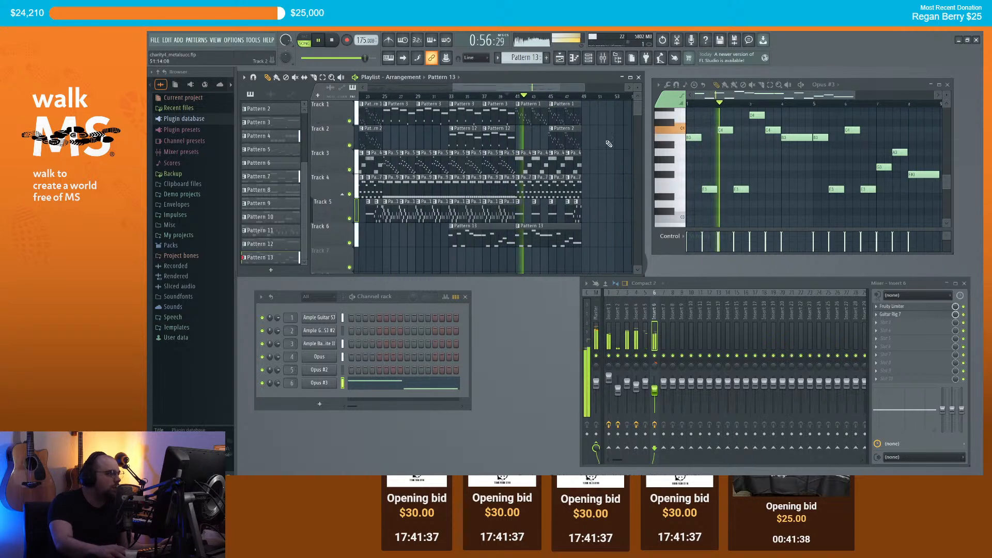
scroll(610, 152, up, 1)
drag(654, 391, 655, 389)
scroll(544, 215, down, 2)
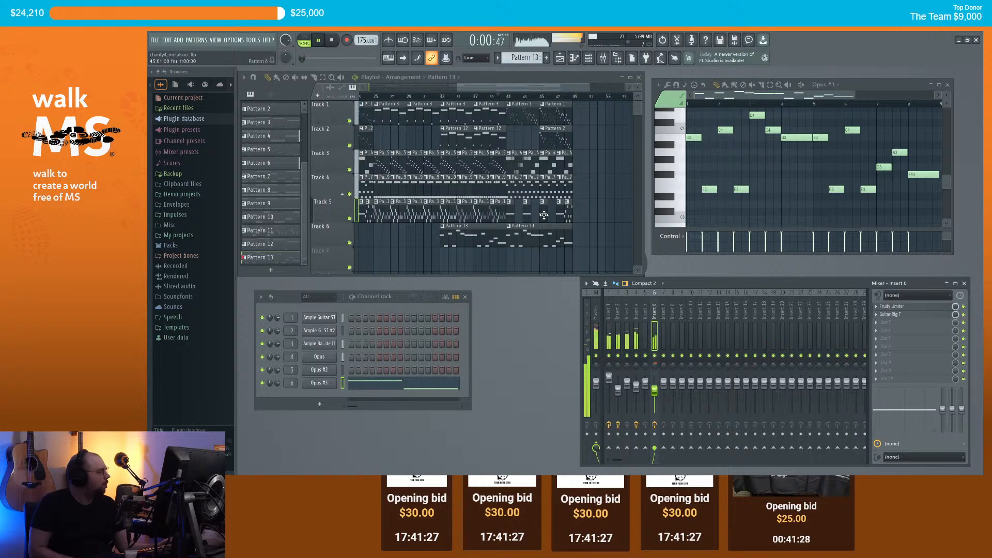
scroll(544, 214, down, 4)
Step: Stop playback, then restart the song from the start of the arrangement
key(space)
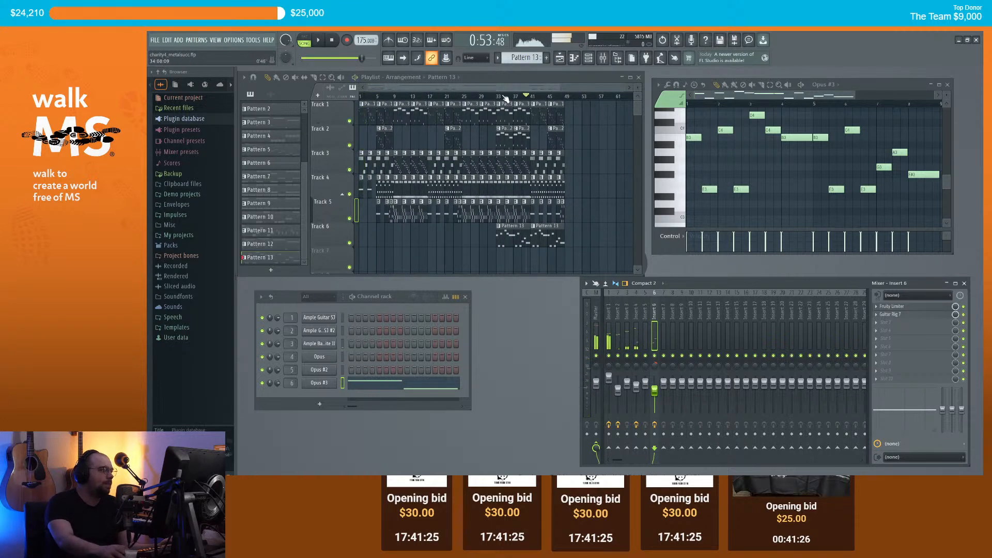
scroll(589, 151, up, 2)
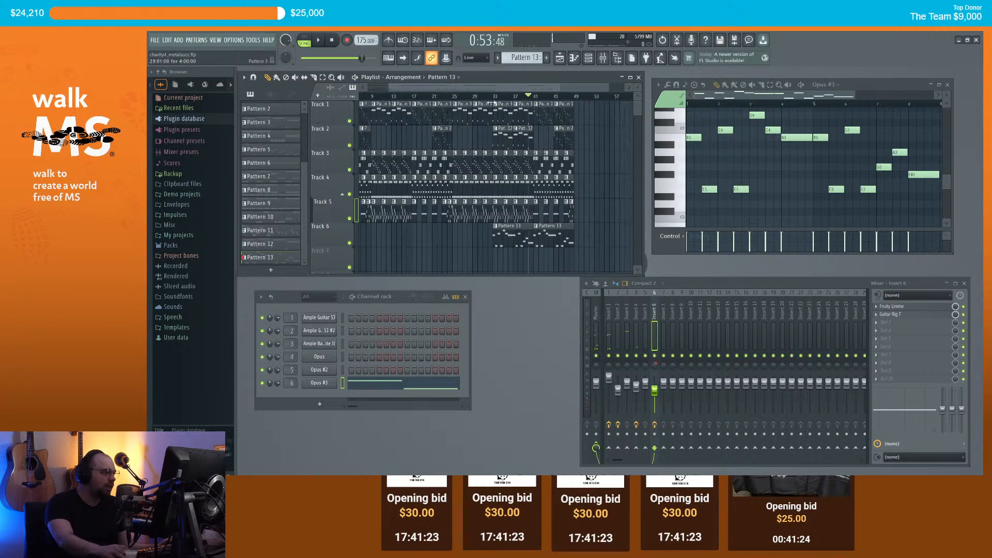
scroll(590, 151, down, 2)
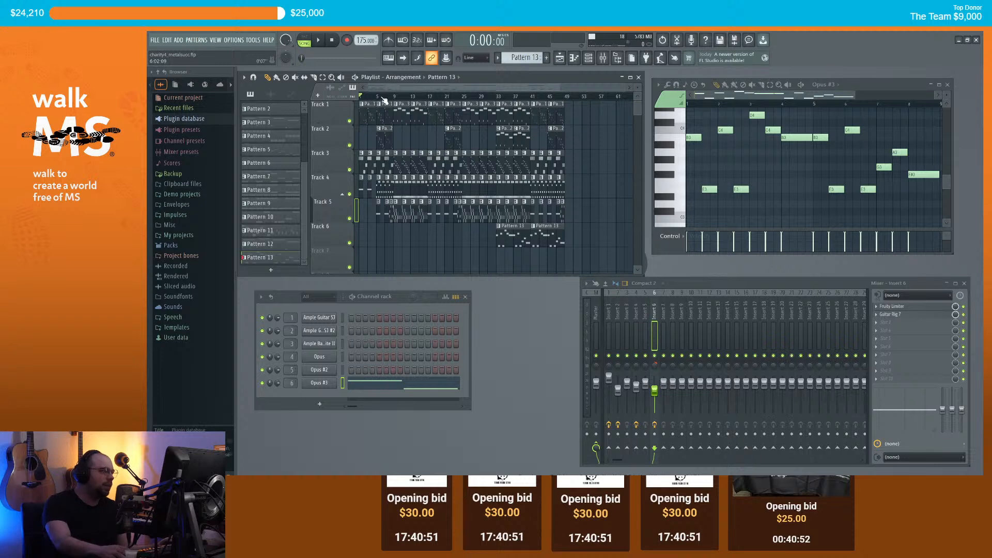
key(space)
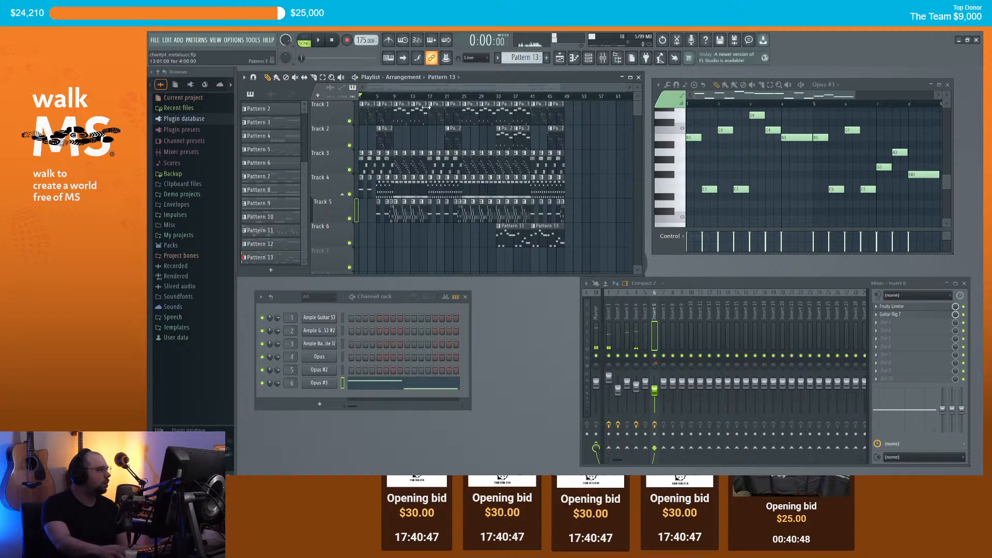
scroll(427, 105, up, 3)
drag(412, 87, 394, 88)
scroll(460, 152, down, 2)
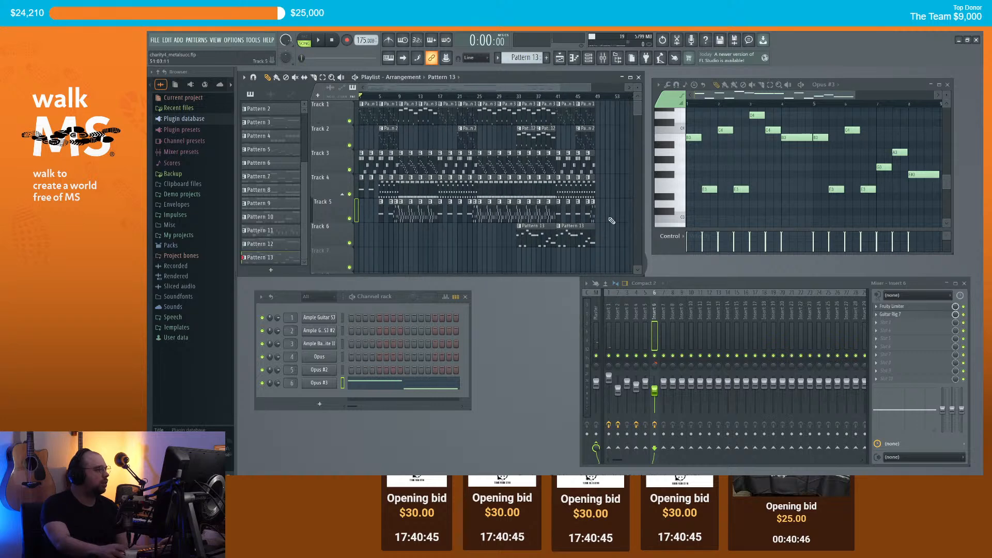
scroll(602, 221, up, 2)
key(space)
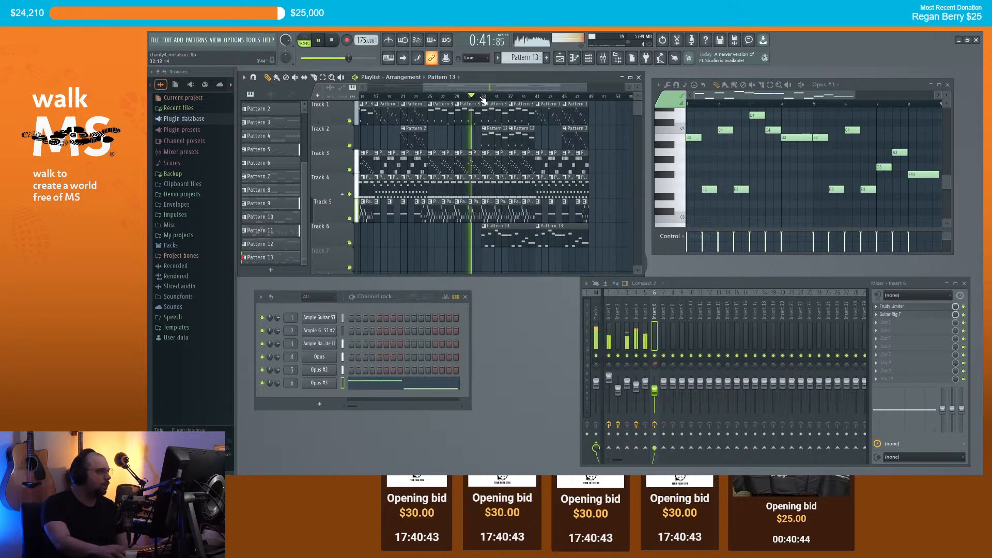
scroll(479, 127, down, 3)
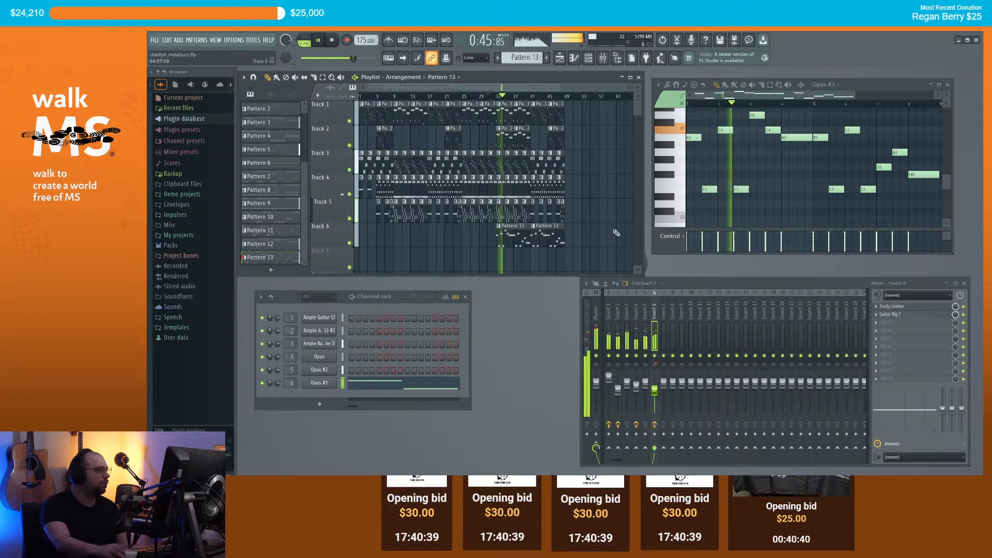
scroll(467, 150, up, 2)
scroll(507, 217, up, 2)
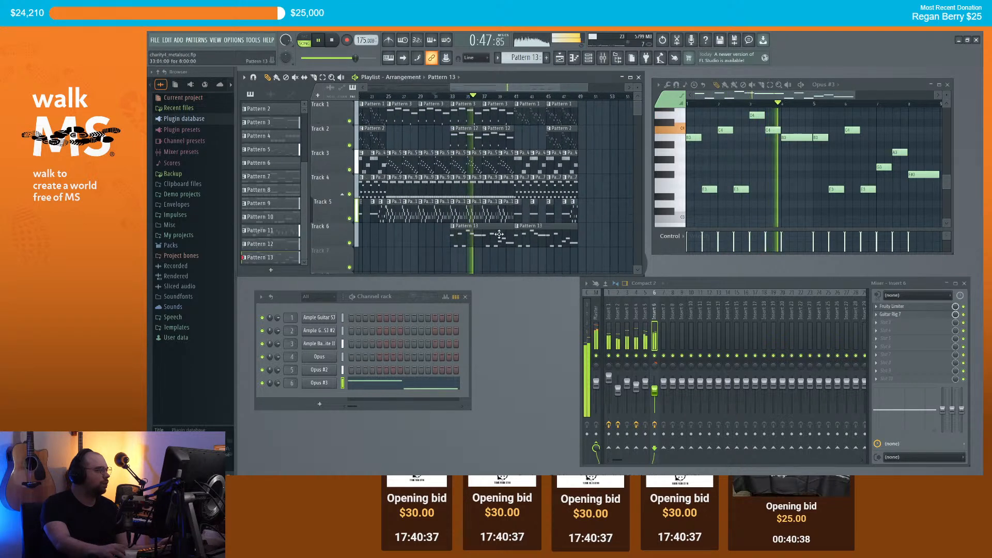
scroll(575, 208, down, 1)
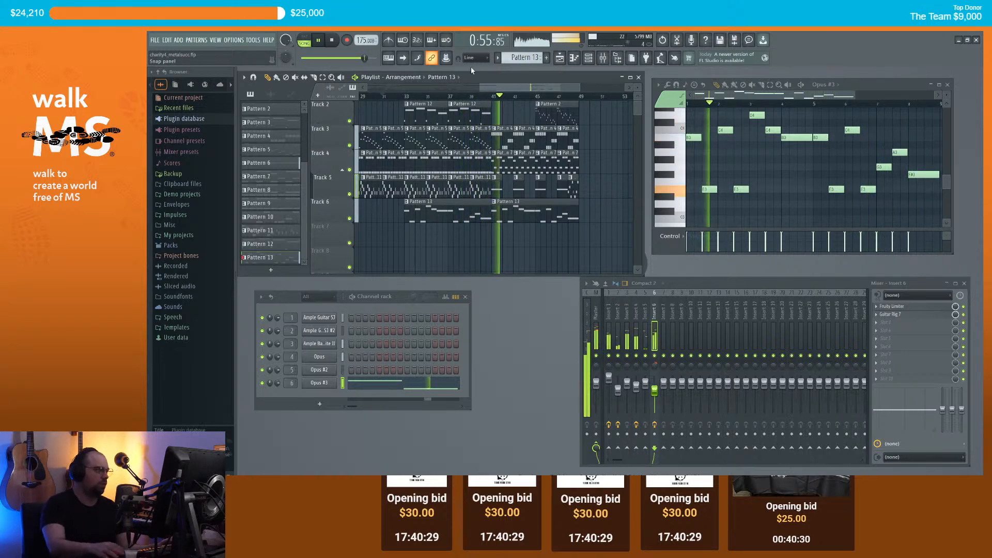
scroll(570, 208, up, 1)
scroll(594, 169, down, 1)
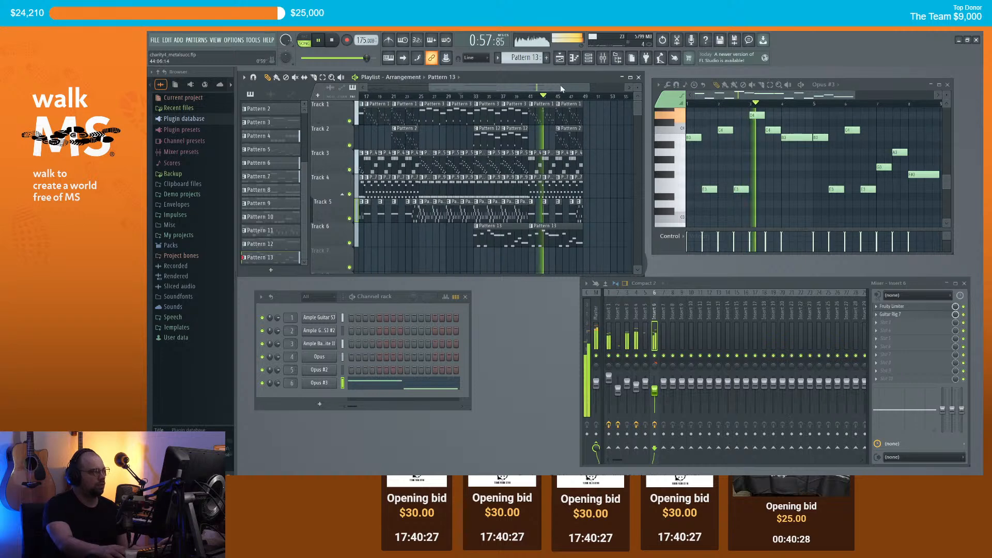
scroll(528, 223, up, 1)
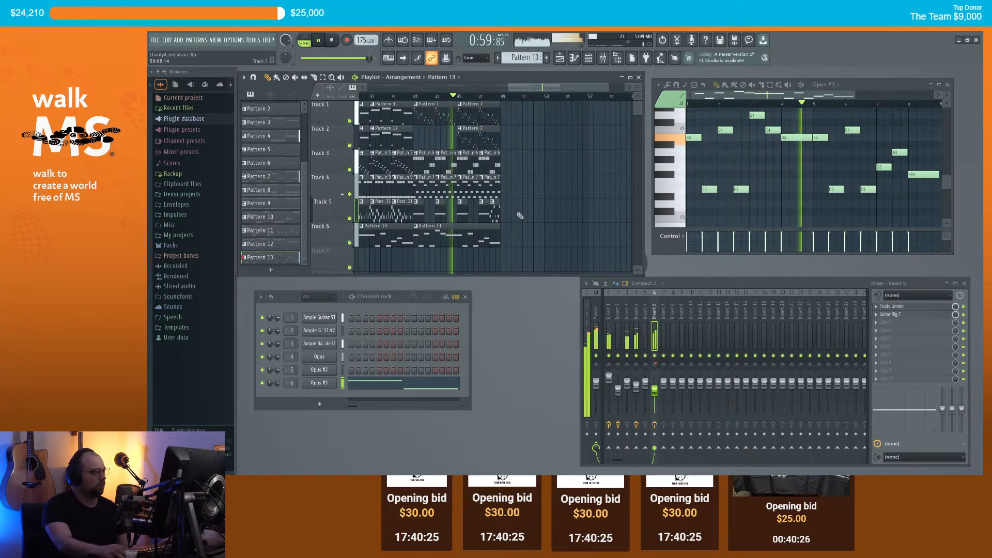
drag(654, 391, 655, 396)
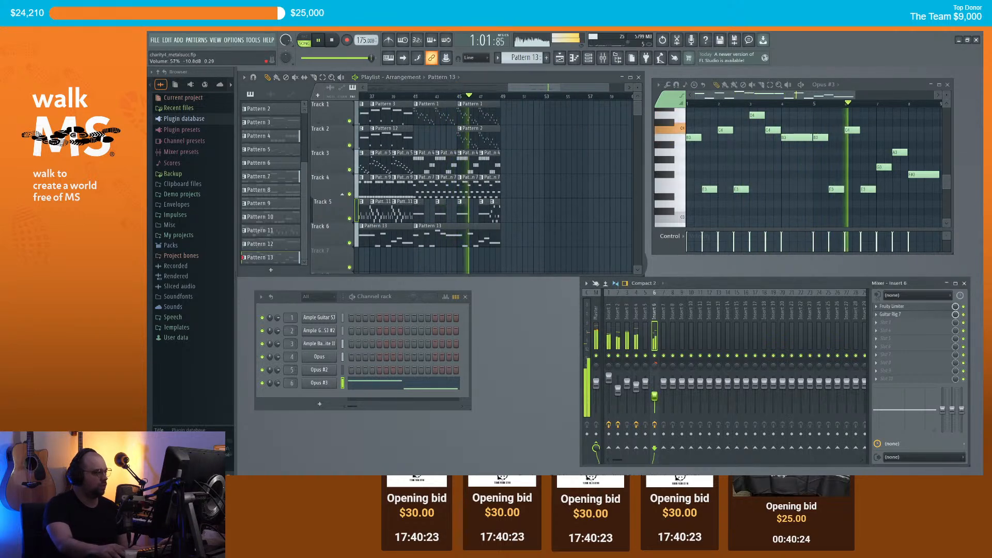
scroll(522, 172, down, 1)
scroll(524, 174, down, 1)
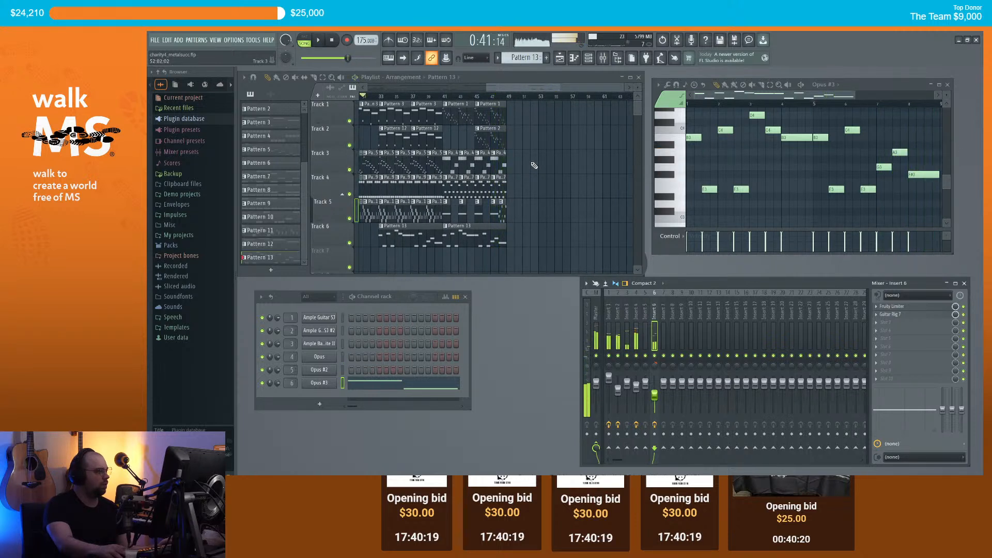
click(417, 97)
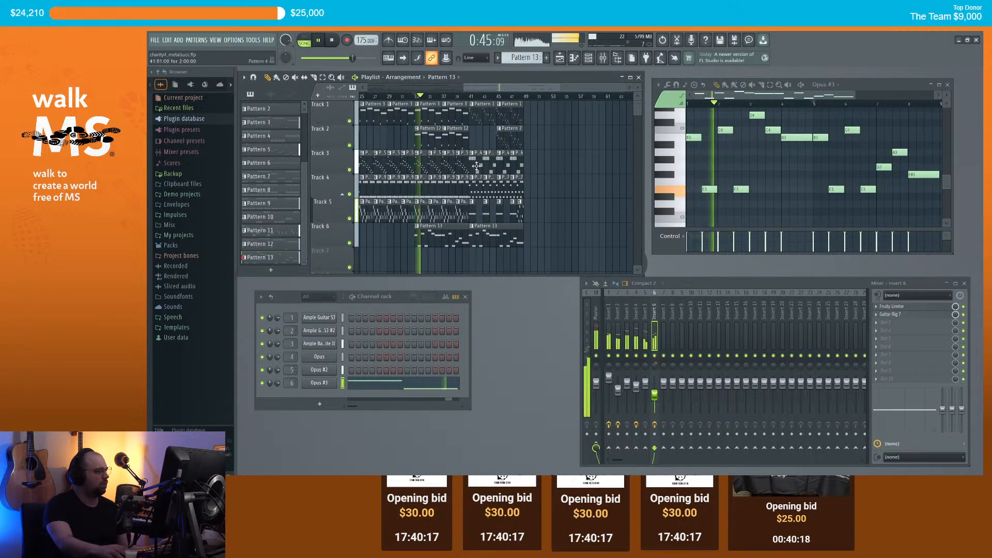
drag(655, 395, 654, 394)
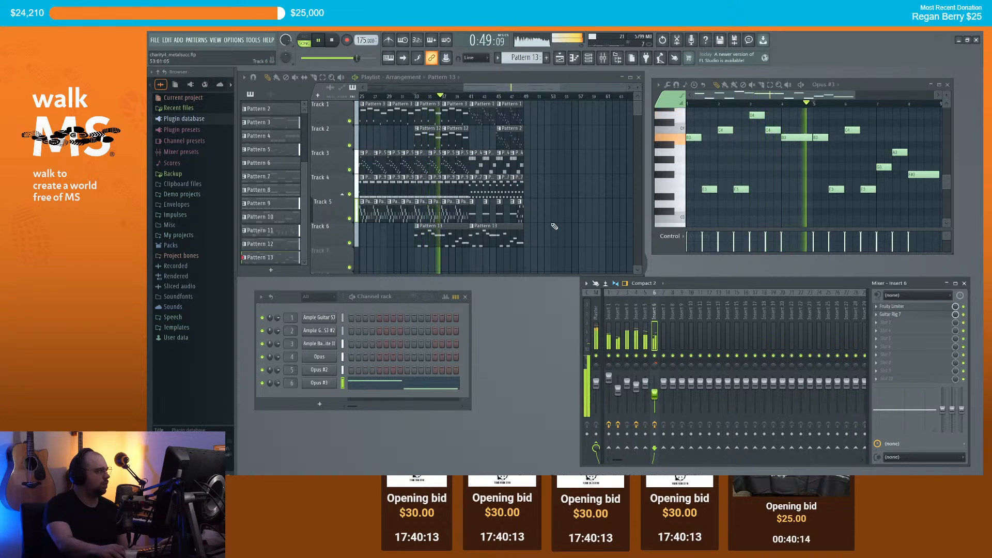
key(space)
key(ctrl+s)
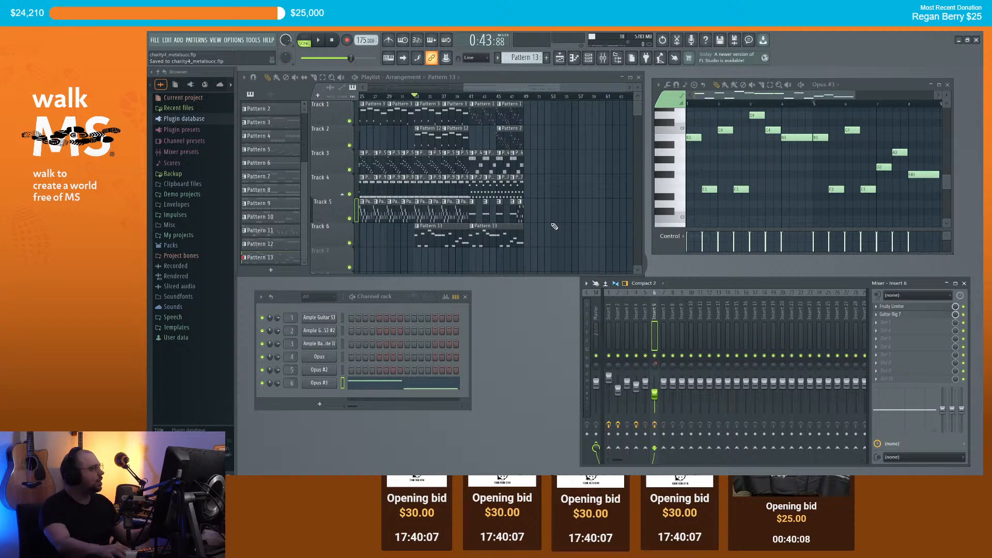
mouse_move(491, 88)
mouse_down()
mouse_move(509, 89)
mouse_move(478, 89)
mouse_up()
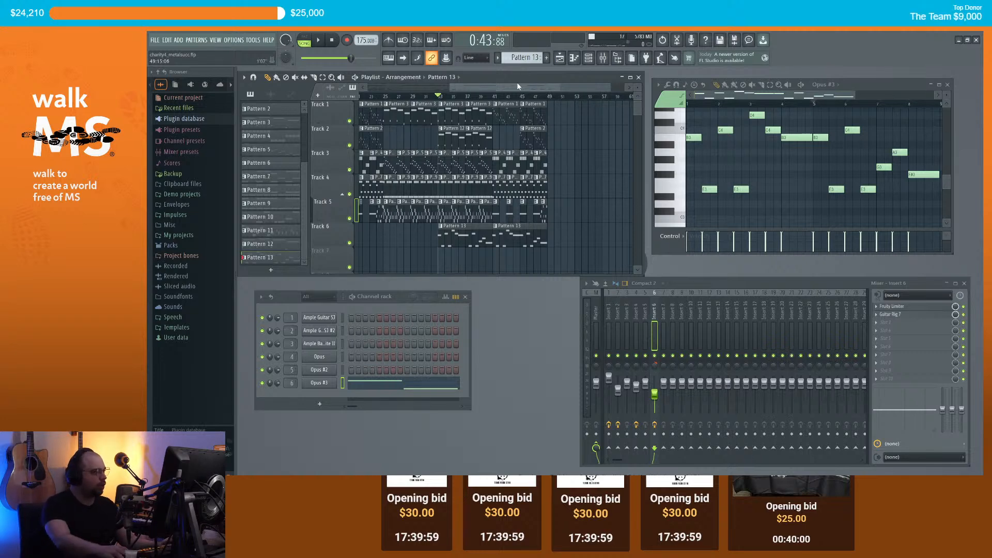
scroll(517, 86, down, 5)
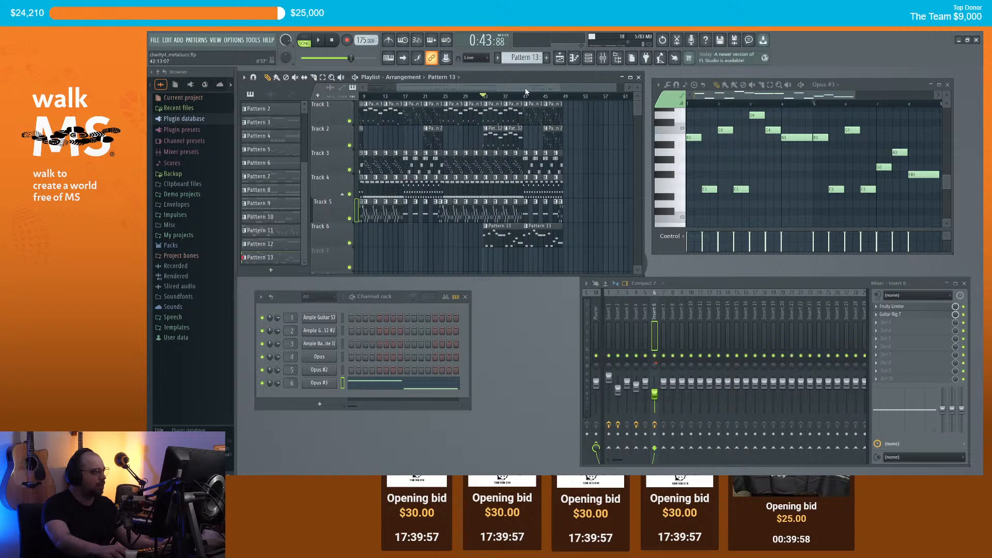
click(525, 96)
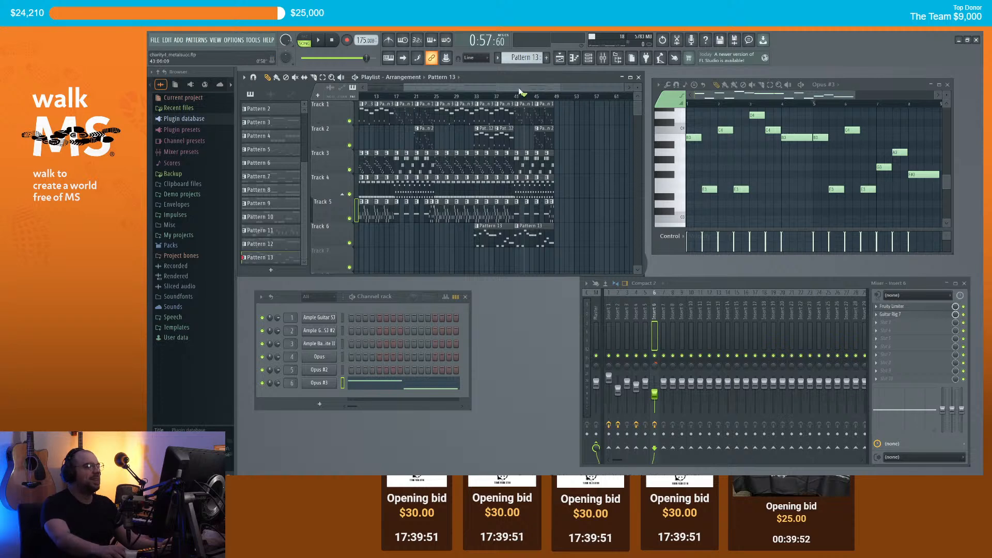
drag(516, 89, 508, 90)
scroll(590, 156, up, 2)
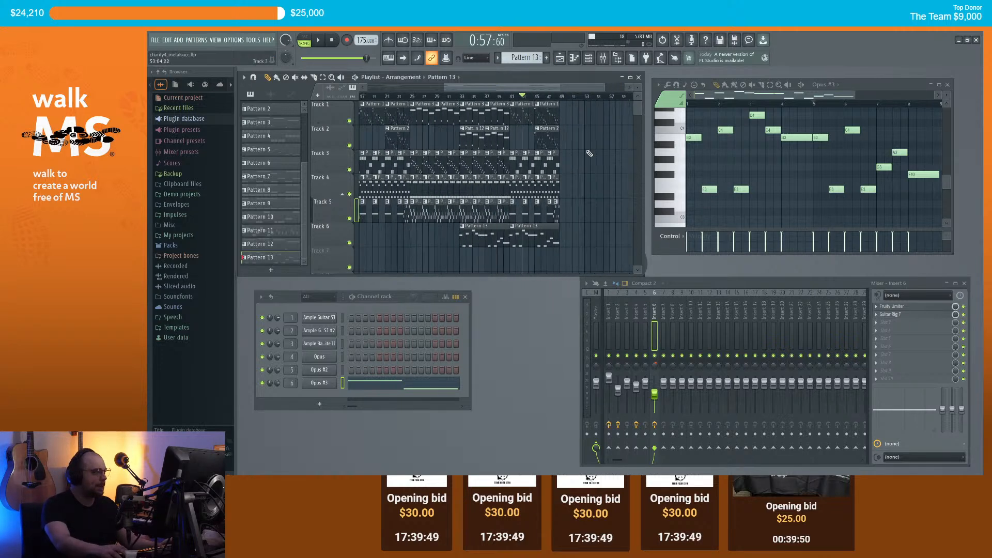
scroll(463, 88, down, 2)
drag(457, 88, 377, 88)
key(space)
scroll(548, 192, down, 2)
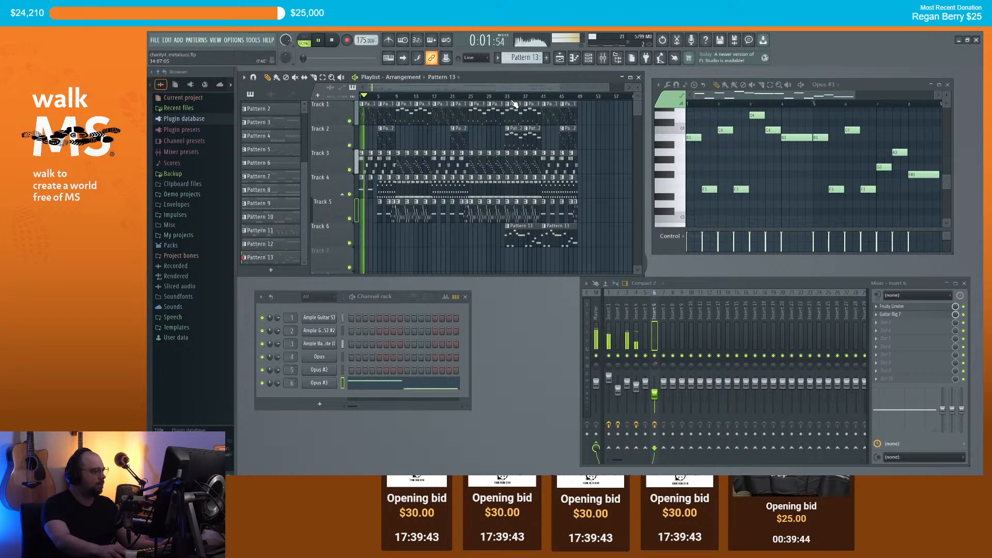
key(space)
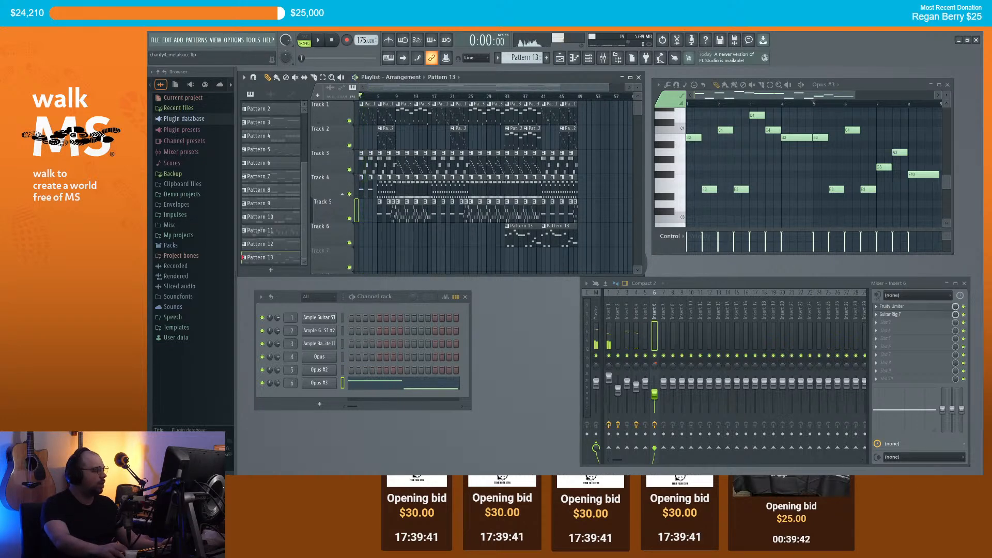
Step: Search Windows for 'lo' to launch Loopcloud
key(super)
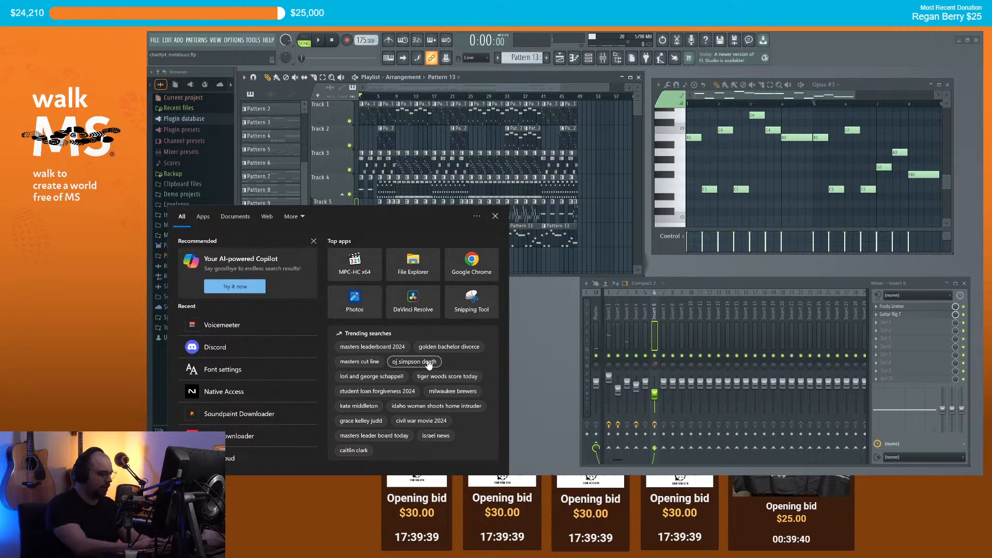
text(loo)
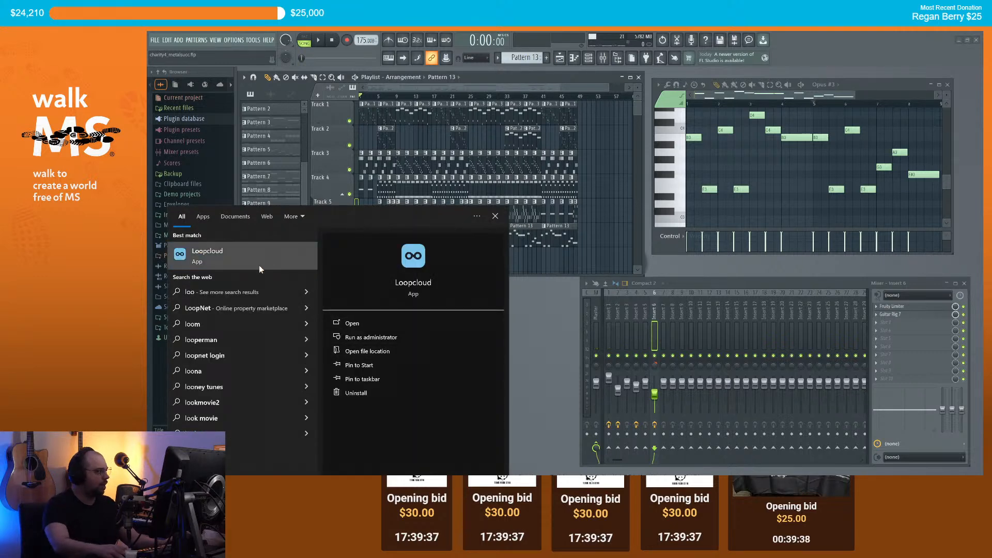
key(Escape)
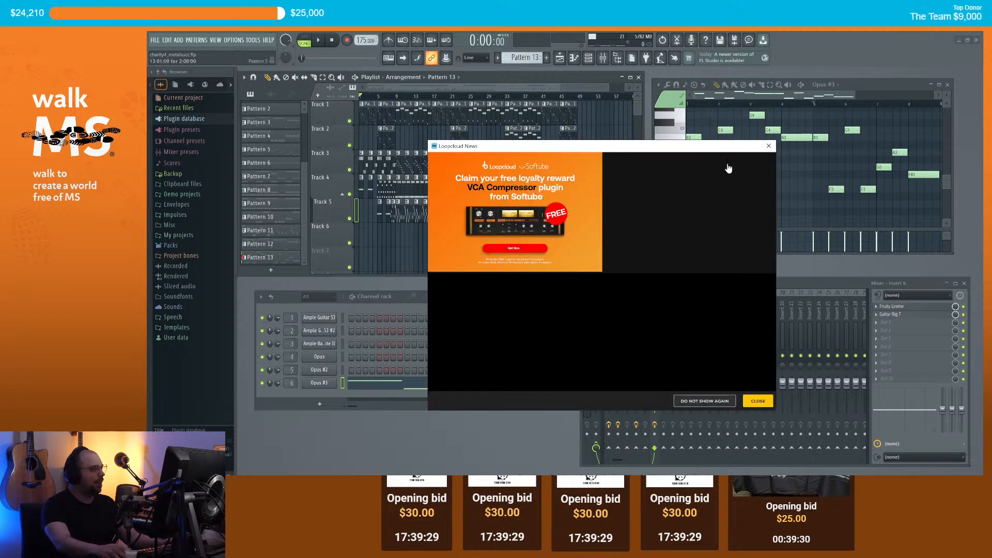
Step: Close the Loopcloud News popup
click(768, 149)
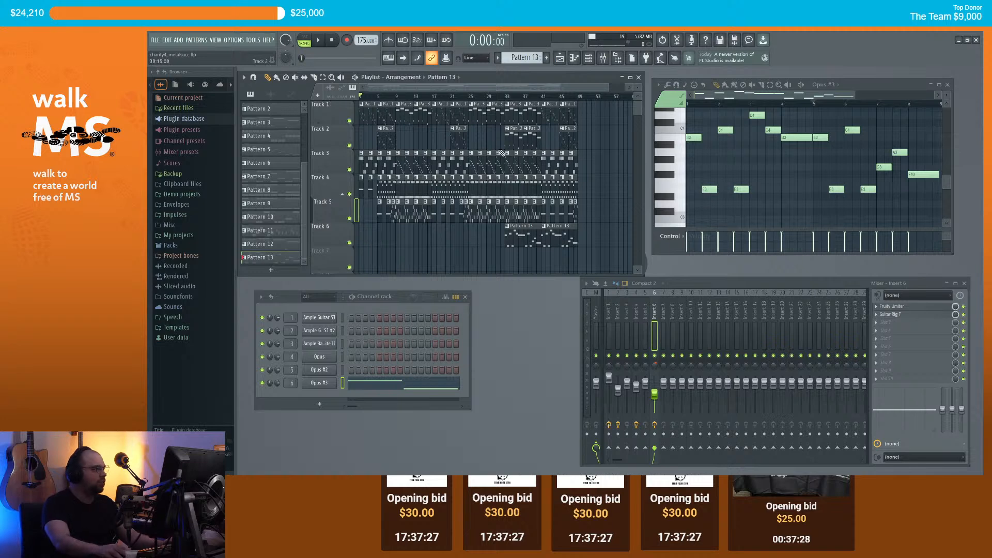
Step: Play the song from bar 25, then stop
scroll(495, 149, up, 2)
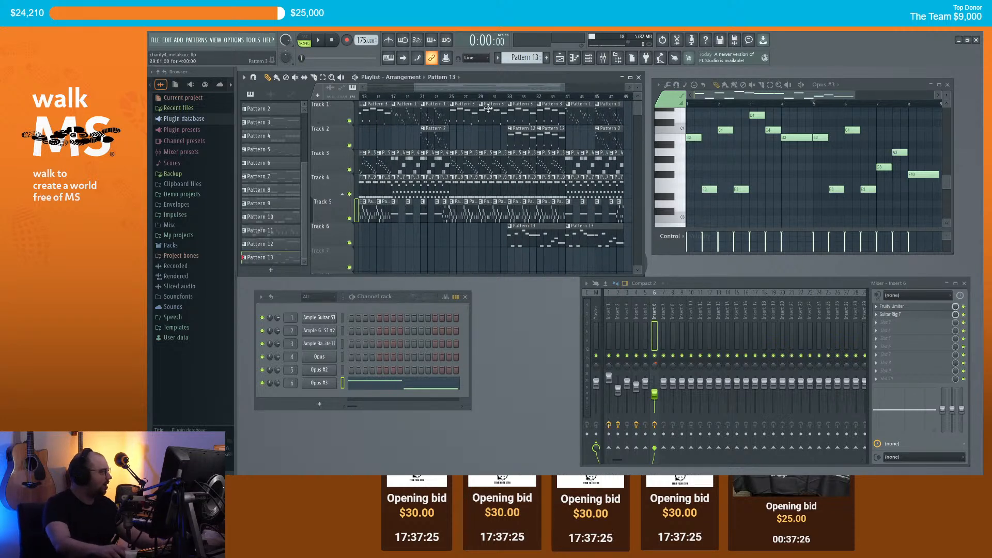
click(451, 97)
key(space)
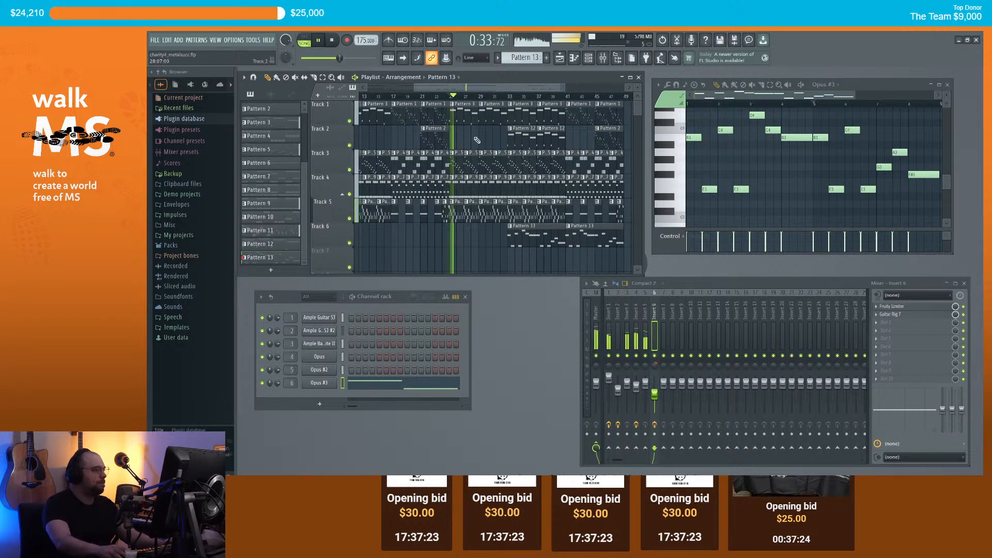
scroll(477, 139, up, 2)
key(space)
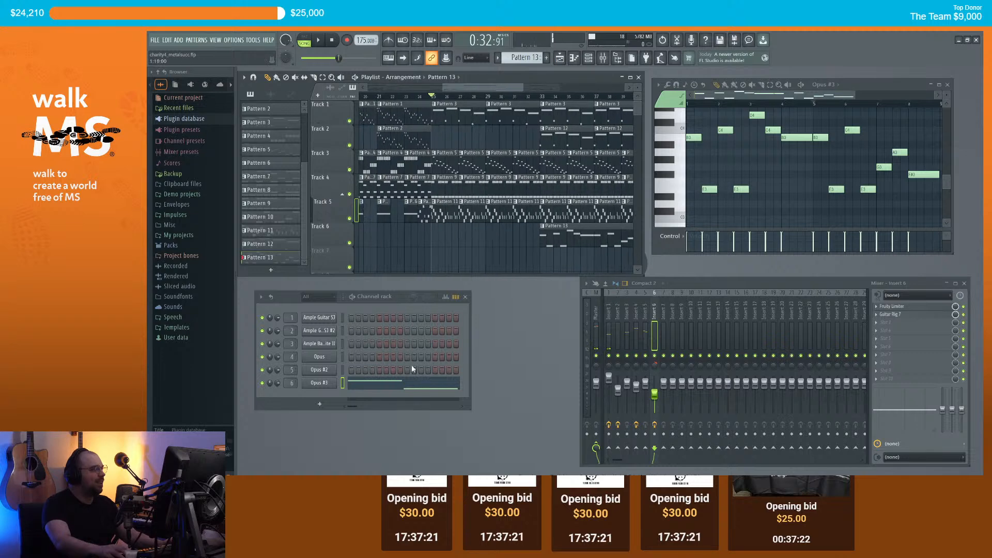
Step: Add an Opus instrument channel and browse the EW Hollywood Fantasy Voices library
click(320, 403)
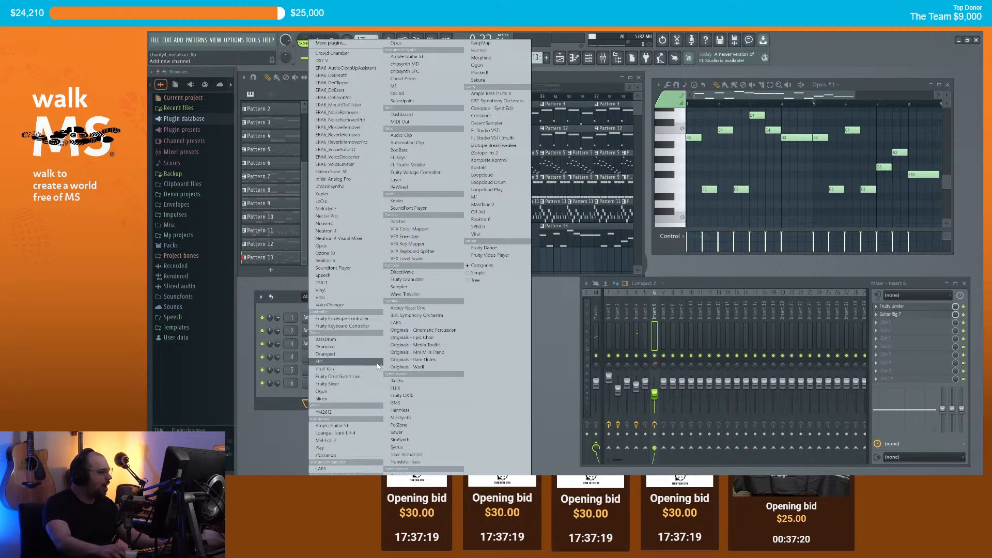
click(361, 247)
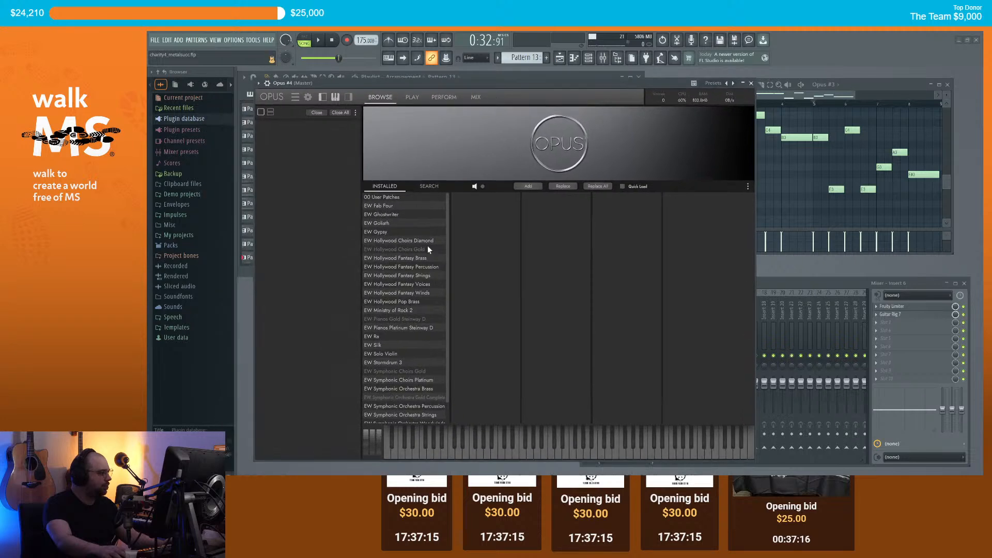
scroll(420, 300, down, 1)
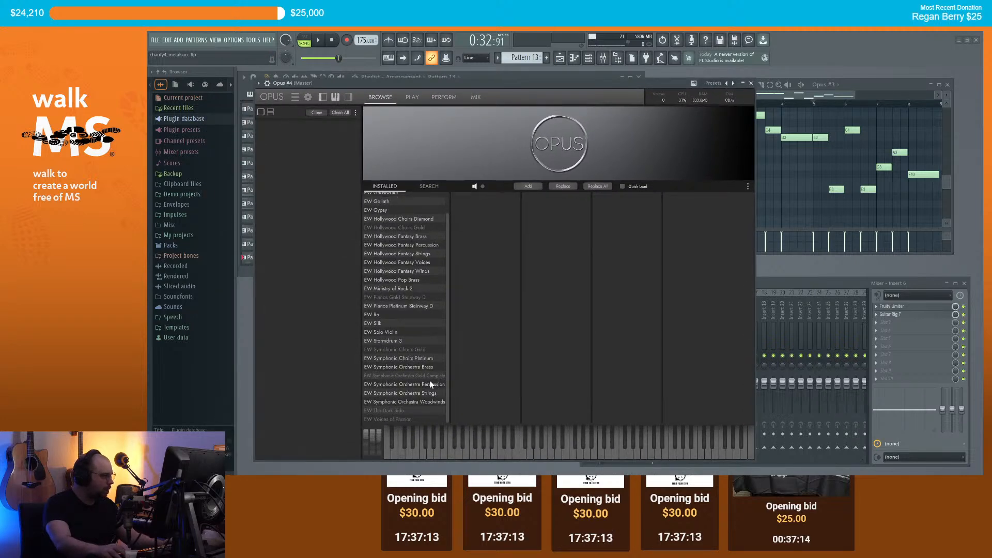
scroll(428, 305, up, 1)
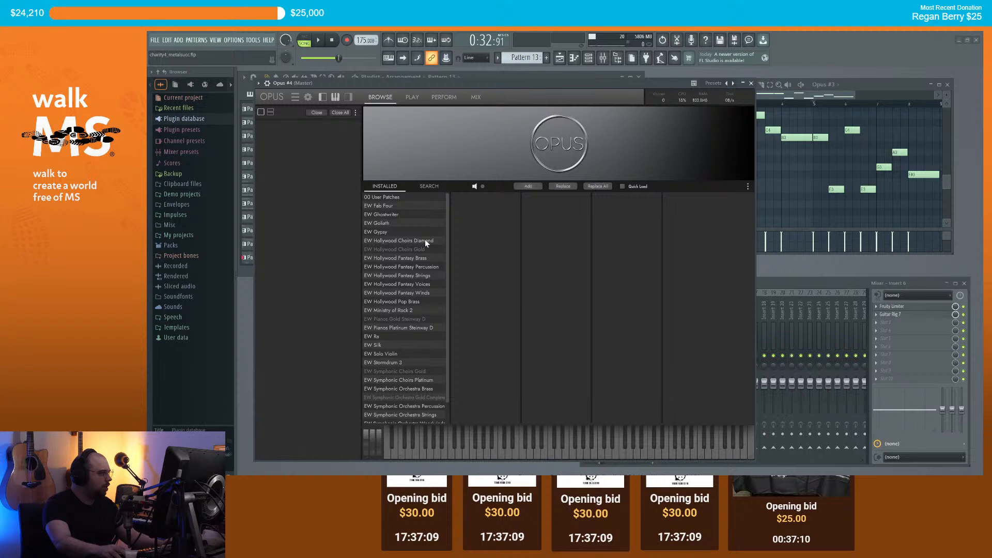
click(422, 285)
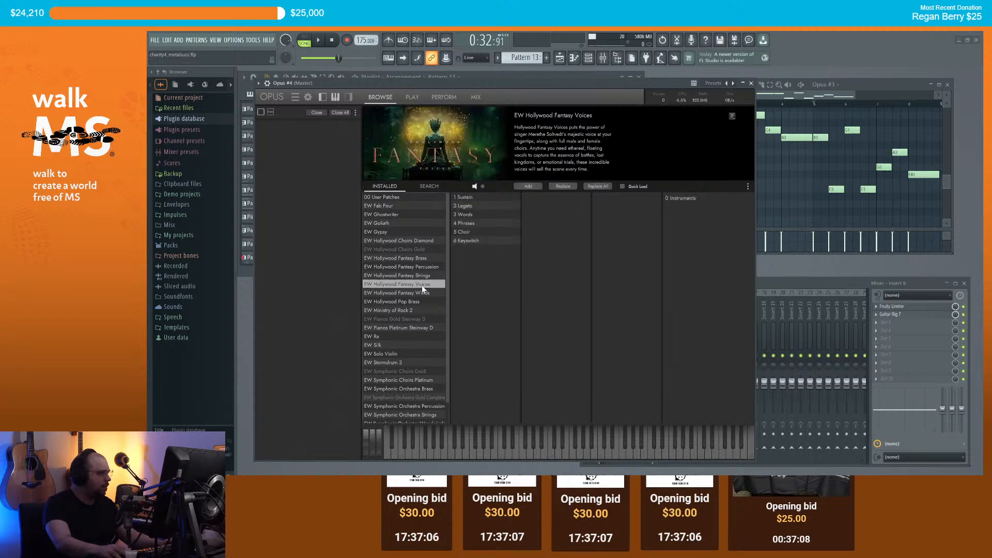
Step: Load EW Hollywood Choirs Diamond > Mens Choir > MEN WB Multi into Opus #4
click(465, 232)
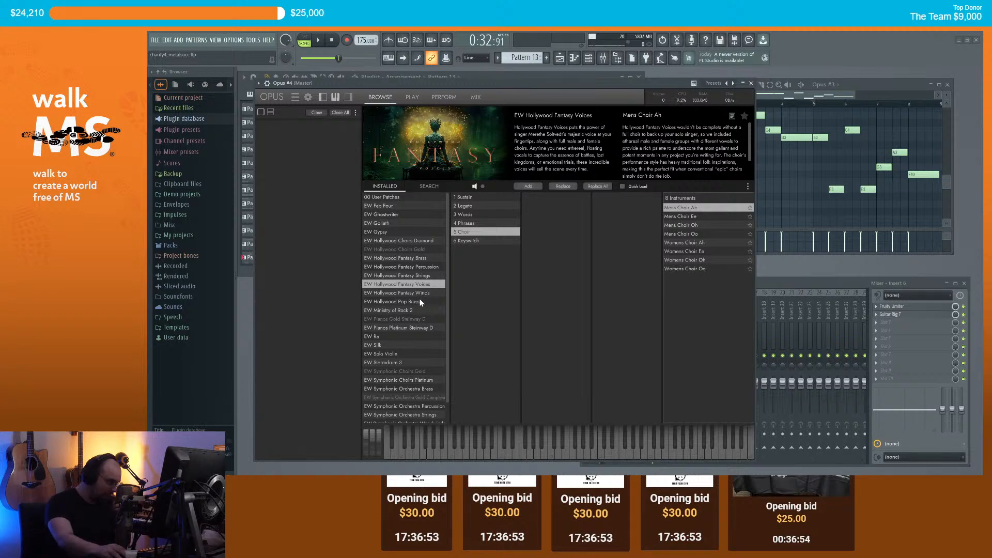
click(399, 241)
click(464, 197)
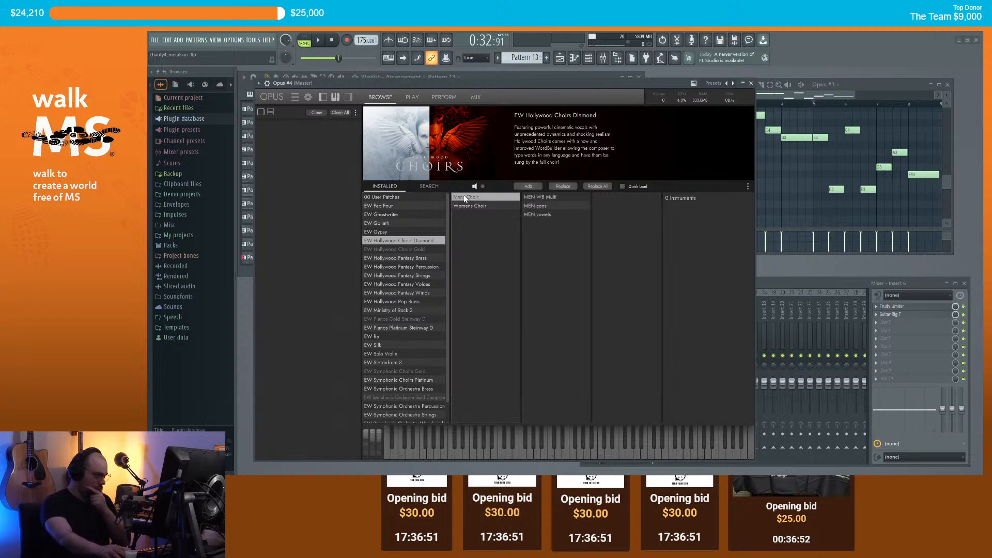
double_click(545, 198)
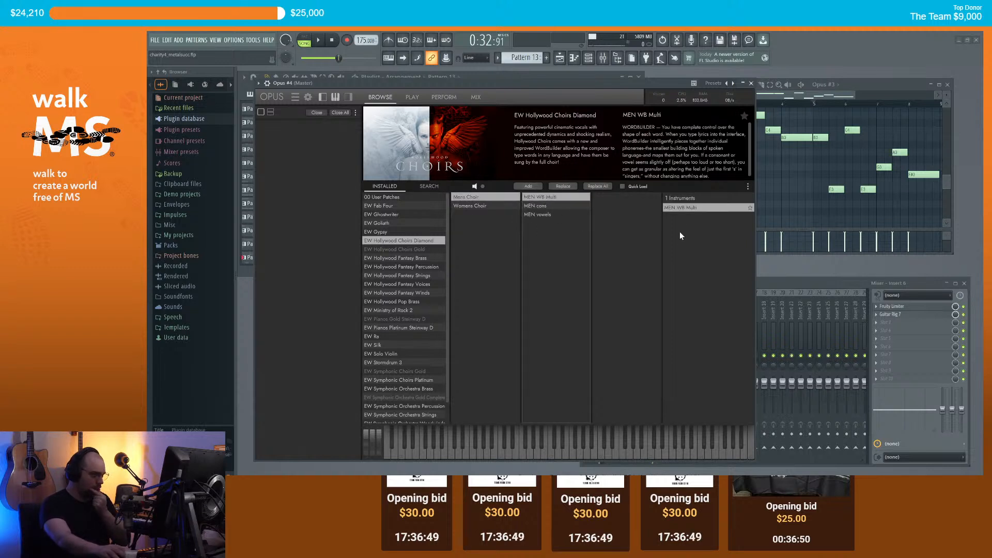
click(534, 188)
Step: Audition the men's choir across several notes on the Opus keyboard
click(517, 454)
click(537, 457)
click(550, 457)
click(562, 456)
click(523, 455)
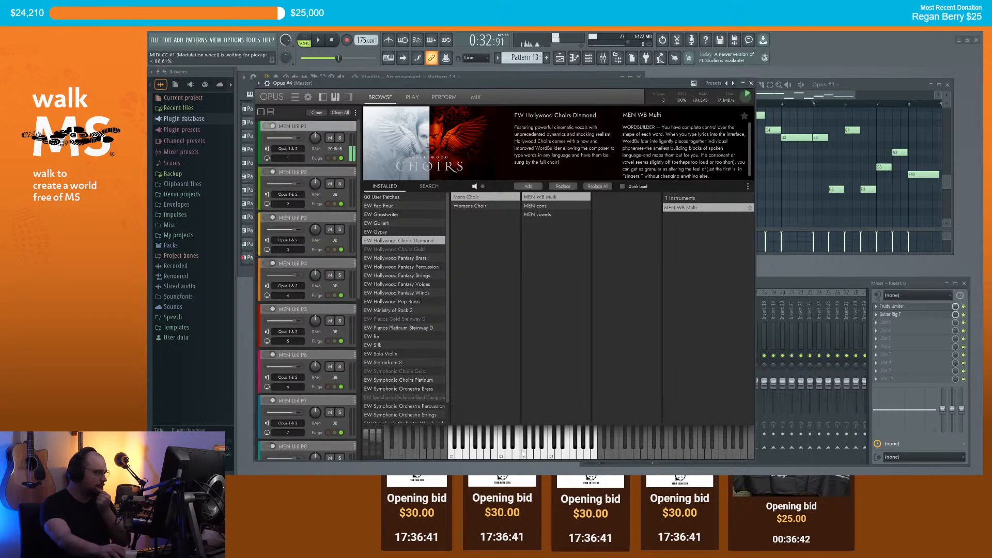
click(508, 454)
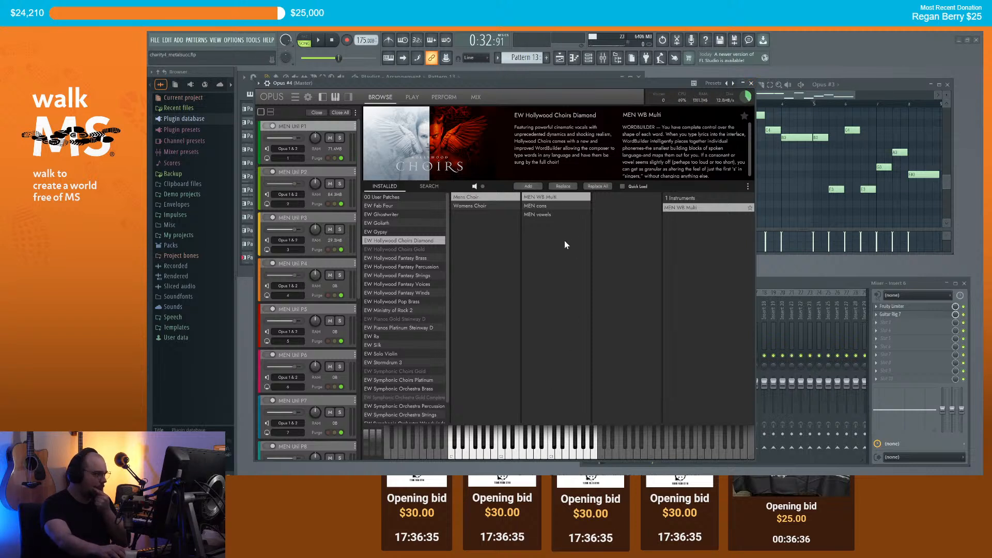
mouse_move(528, 449)
mouse_down()
mouse_move(543, 458)
mouse_move(507, 456)
mouse_move(513, 446)
mouse_up()
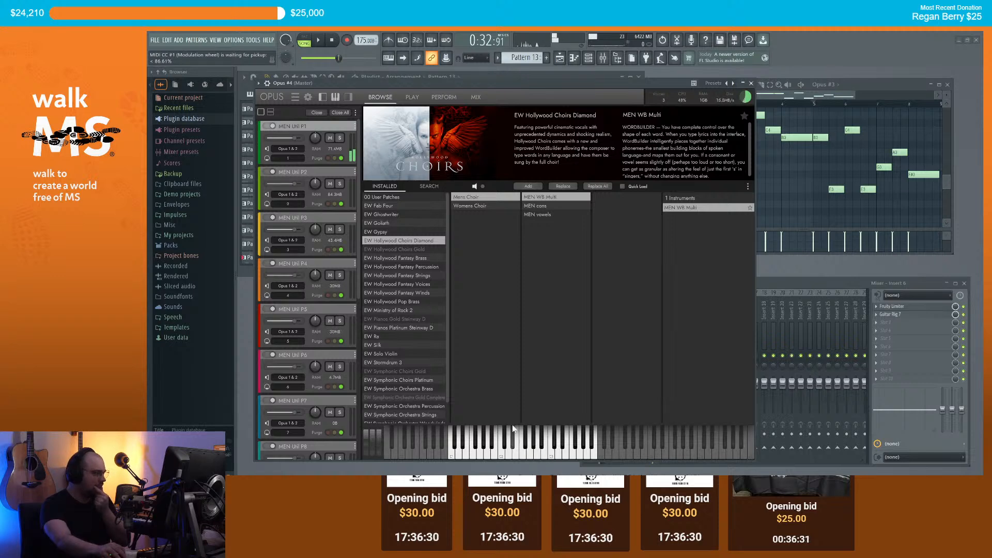
Step: Check the choir's playing controls, then bring up the WordBuilder lyric editor
click(413, 97)
click(381, 98)
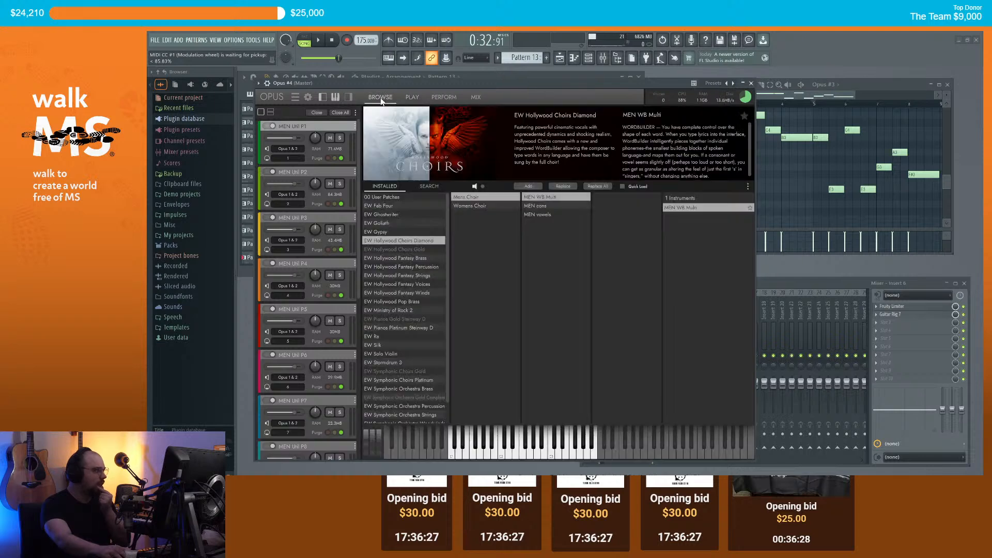
scroll(292, 316, down, 6)
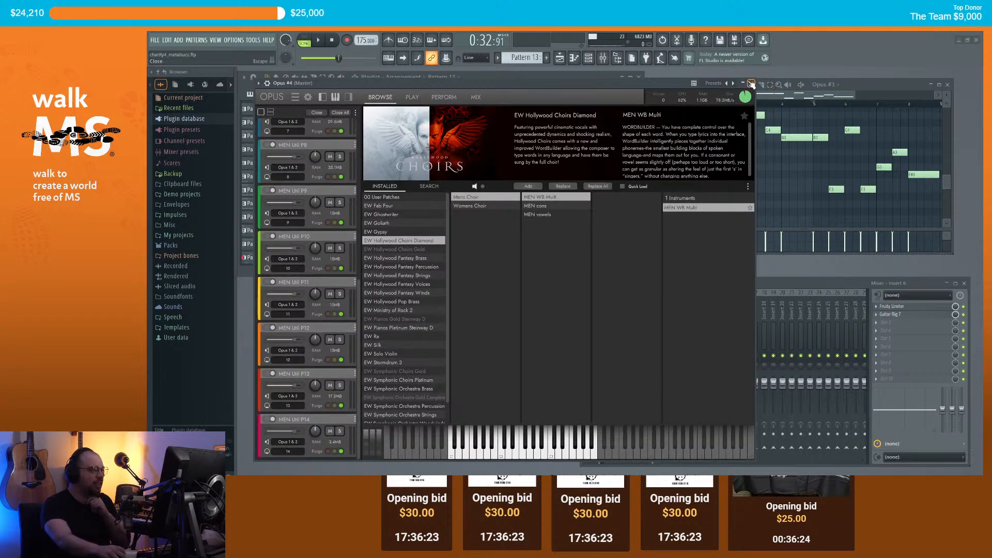
scroll(305, 253, up, 3)
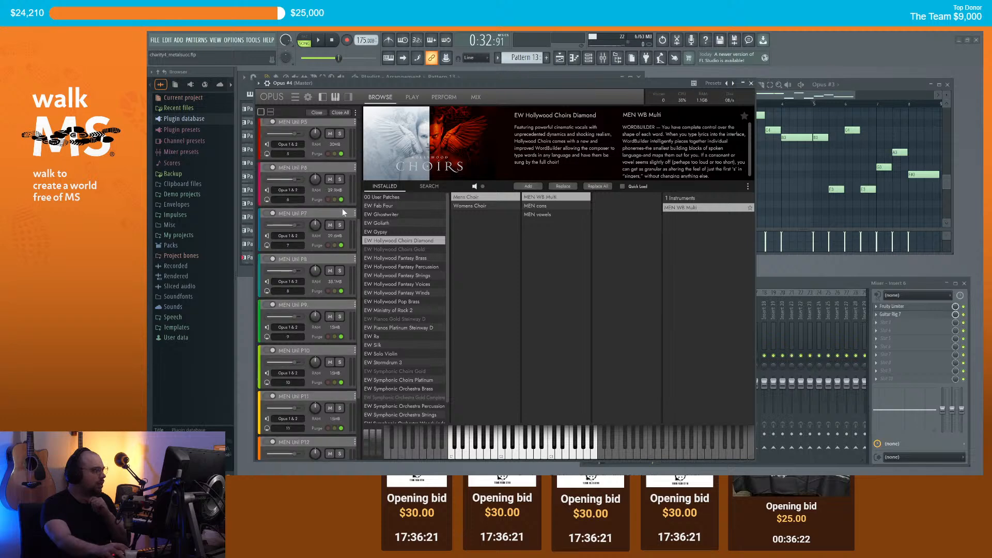
click(442, 97)
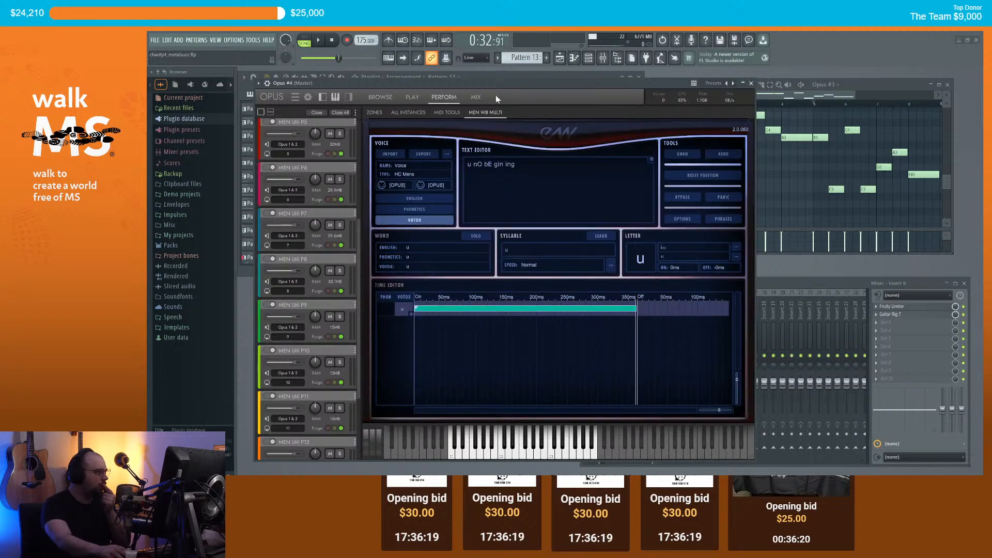
drag(524, 91, 545, 92)
Step: Clear the existing WordBuilder lyric text and switch voice input to Phonetics
click(536, 166)
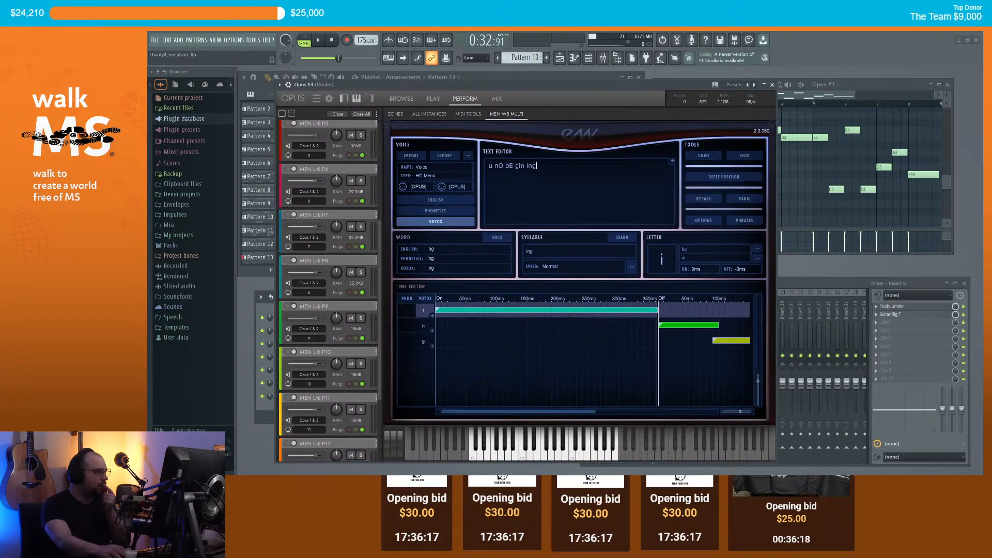
drag(536, 166, 487, 166)
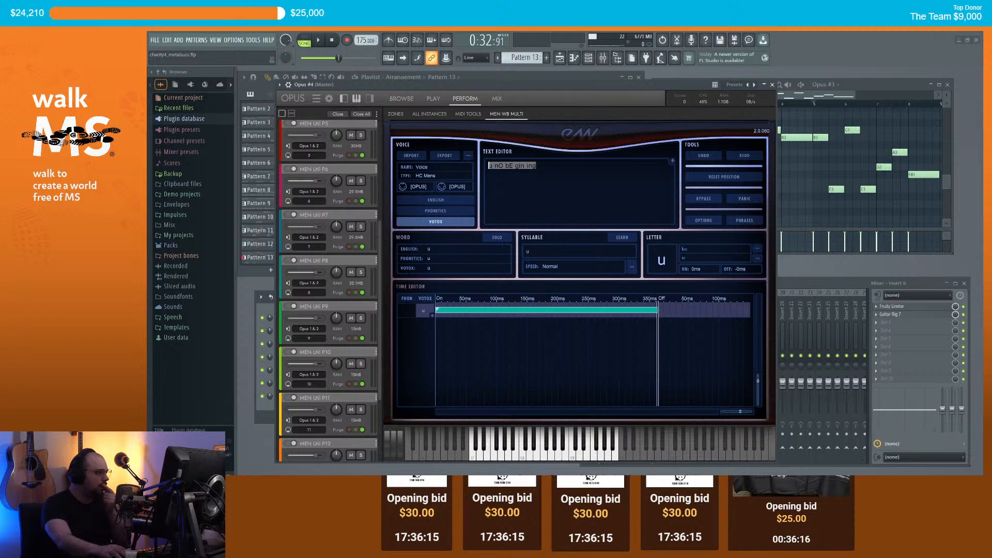
key(BackSpace)
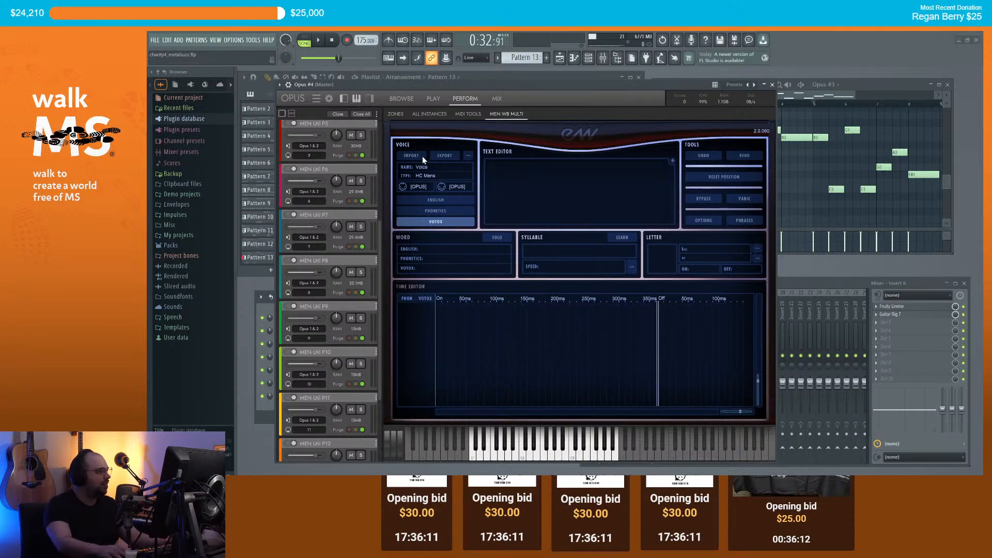
click(440, 211)
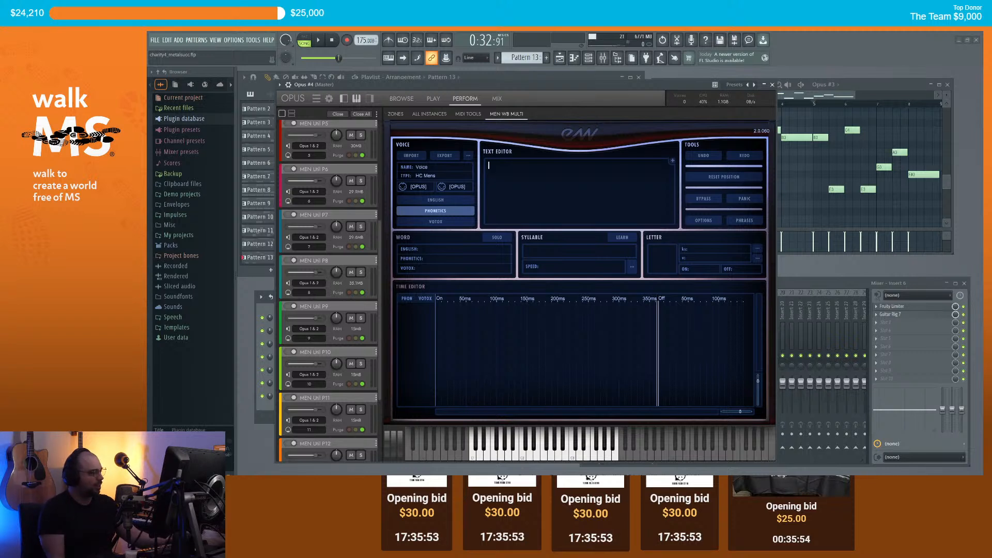
Step: Enter the lyric 'ay sex yu ai' and audition it repeatedly on one key
text(ay sex)
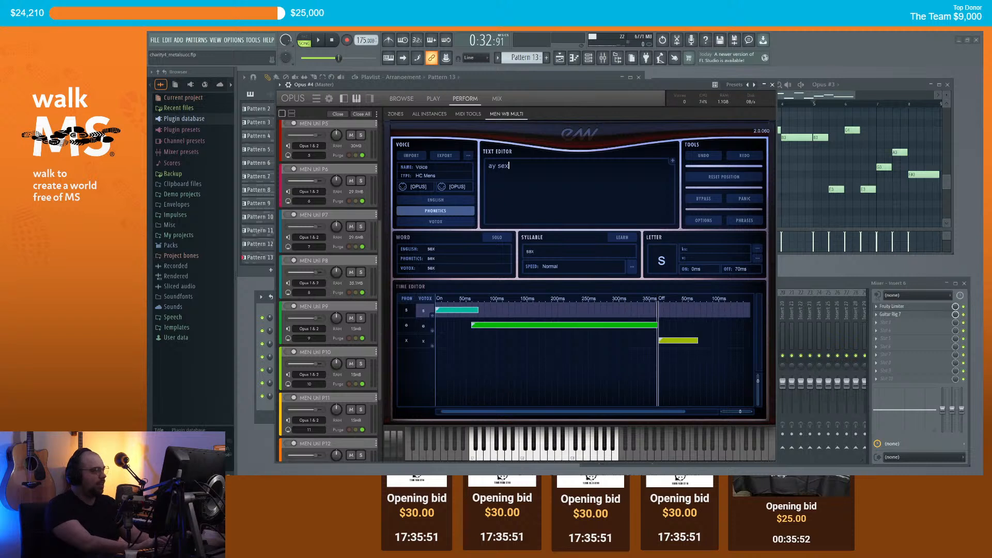
text( yu ai)
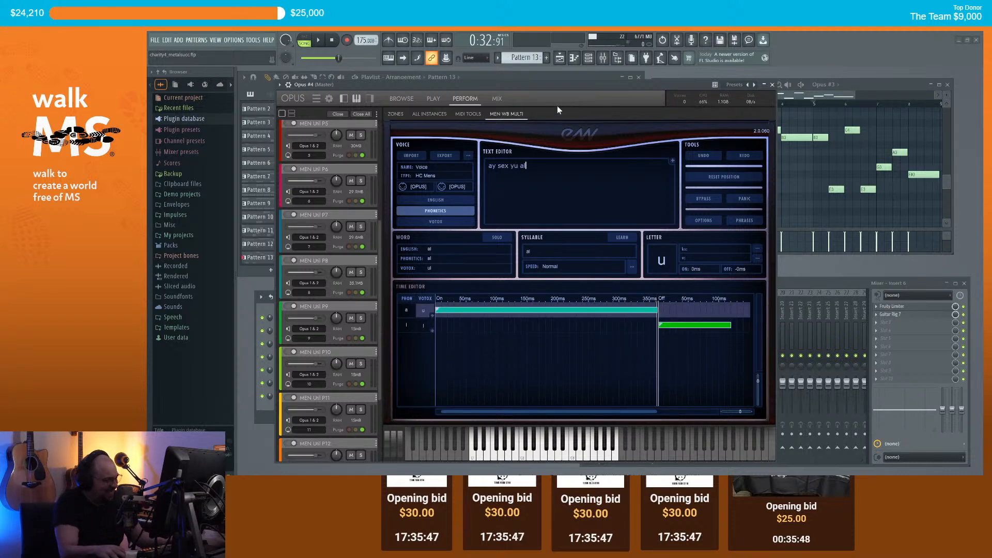
click(546, 457)
click(545, 457)
click(545, 457)
click(546, 457)
click(546, 457)
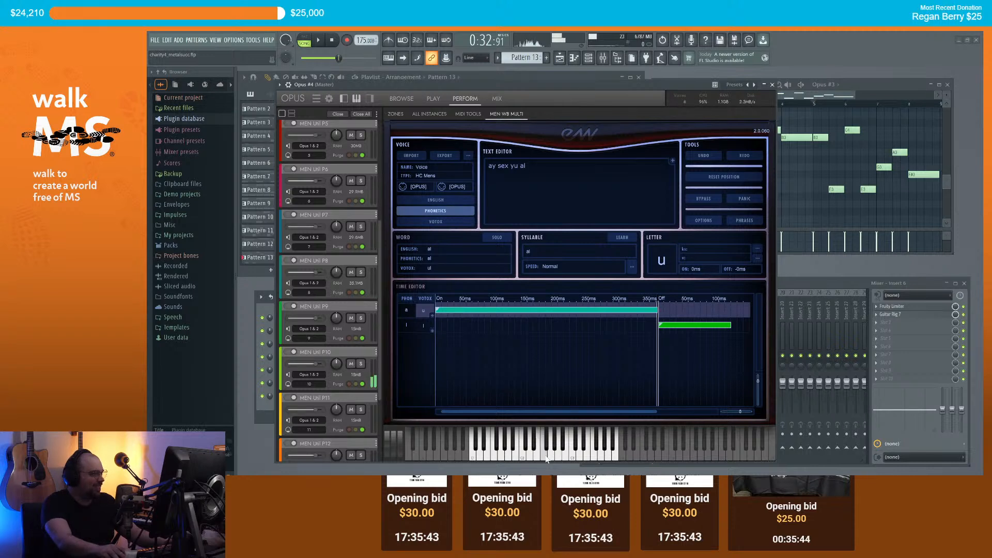
click(546, 457)
click(546, 457)
click(546, 457)
Step: Try 'ae' and 'aie' as the first sung word, auditioning each
click(495, 166)
key(BackSpace)
text(e)
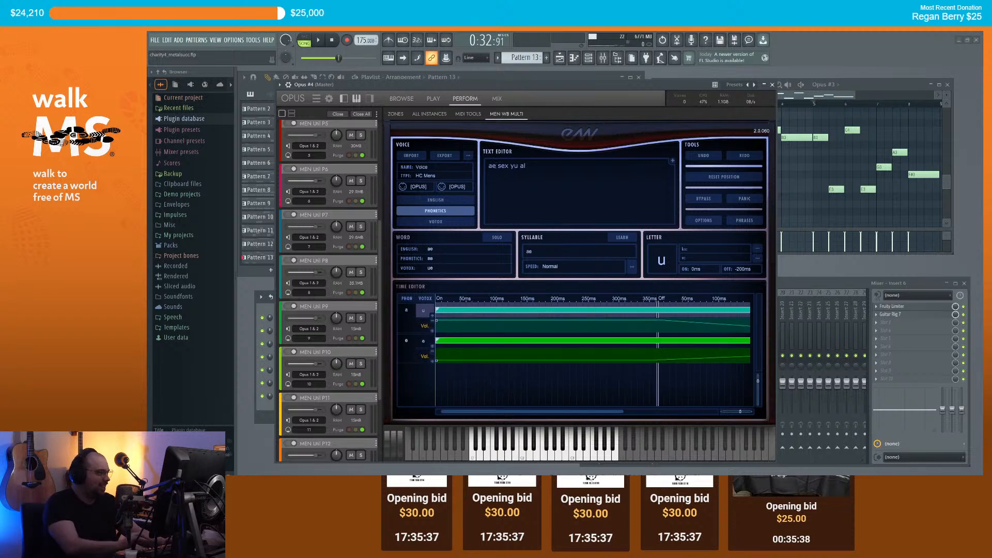
click(550, 457)
drag(551, 458, 539, 458)
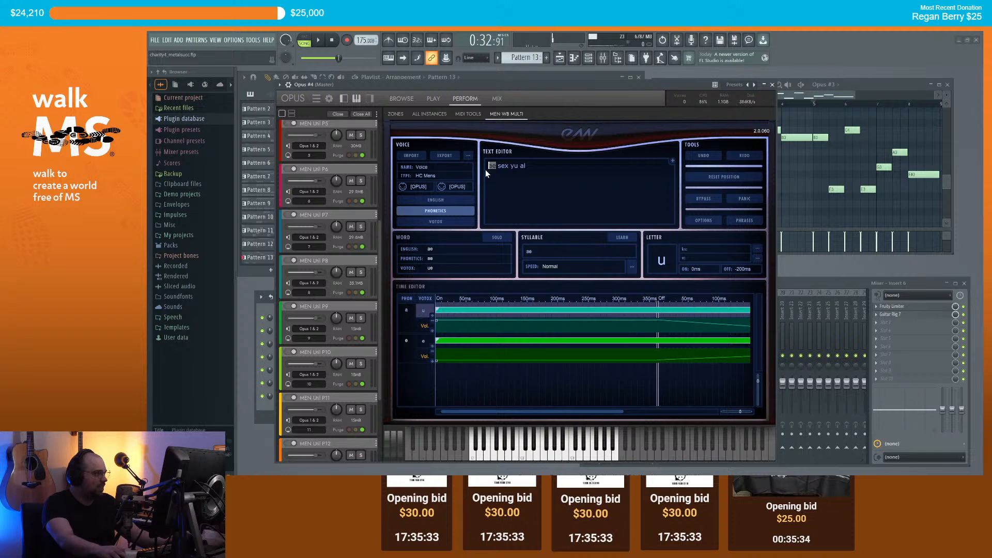
text(a)
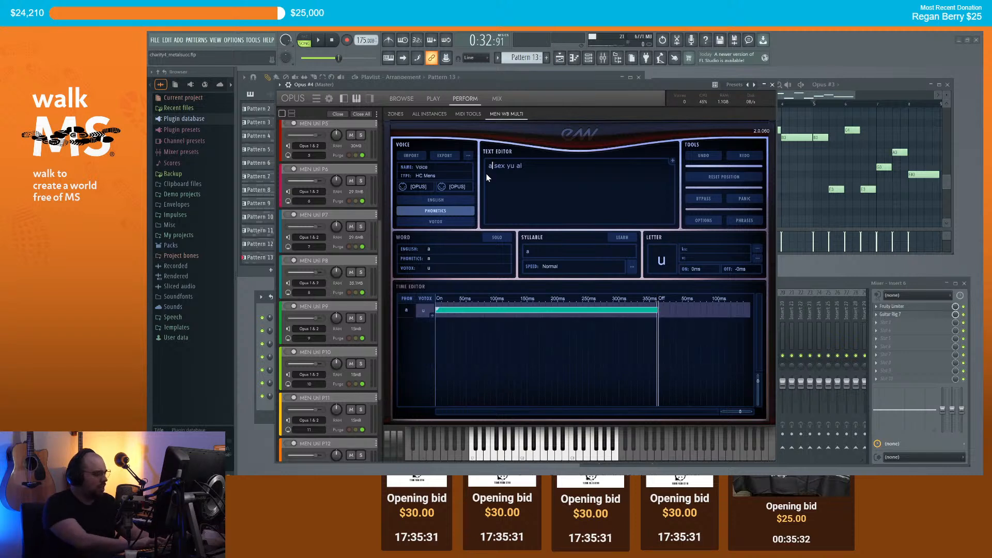
text(ie)
click(570, 459)
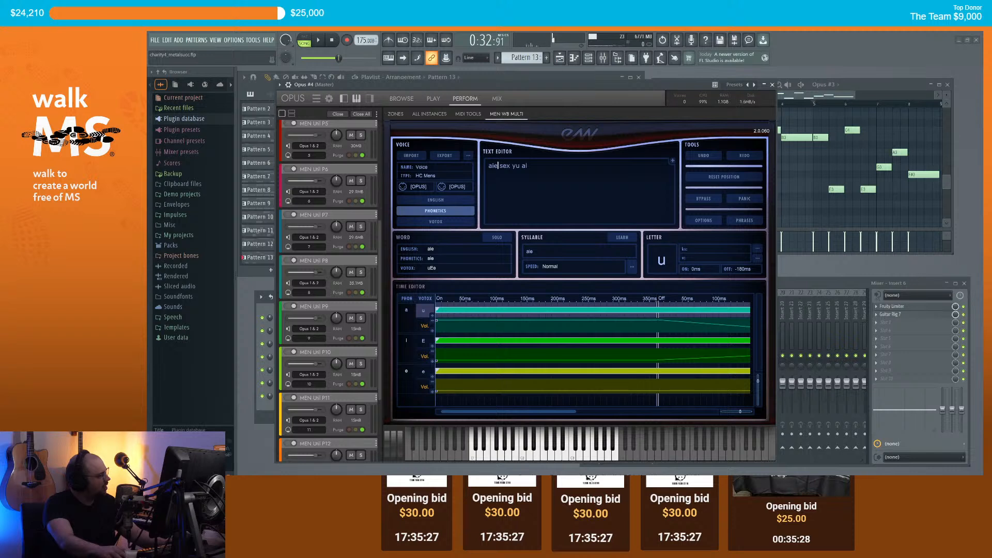
Step: Change the first word to 'ey', audition the phrase, and close the Opus window
key(BackSpace)
key(BackSpace)
key(BackSpace)
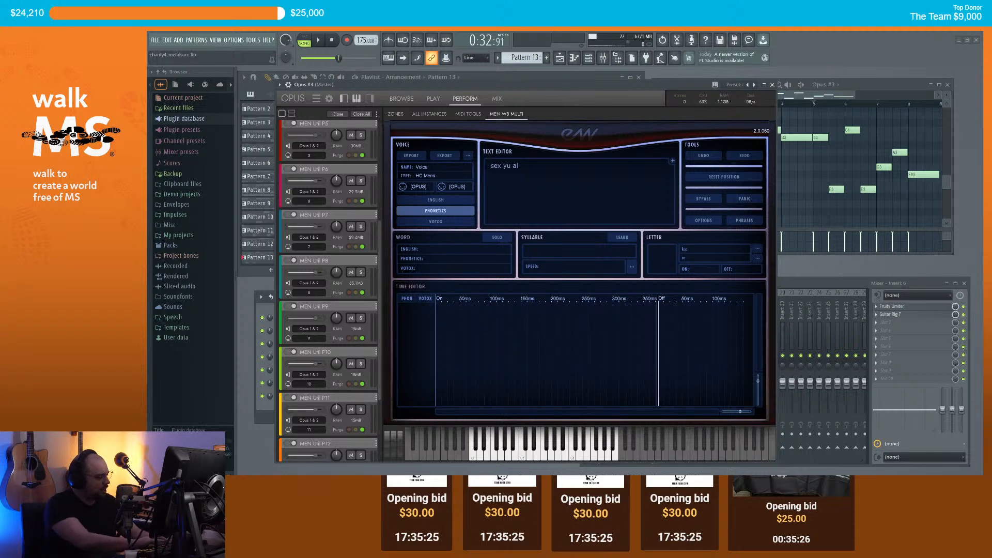
text(ey)
click(551, 450)
click(554, 455)
click(554, 455)
click(553, 456)
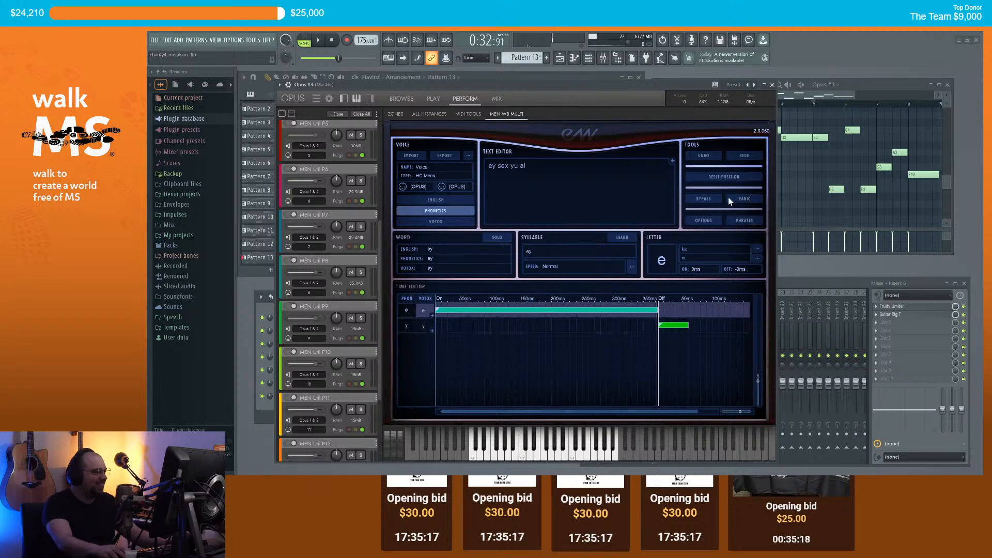
click(772, 85)
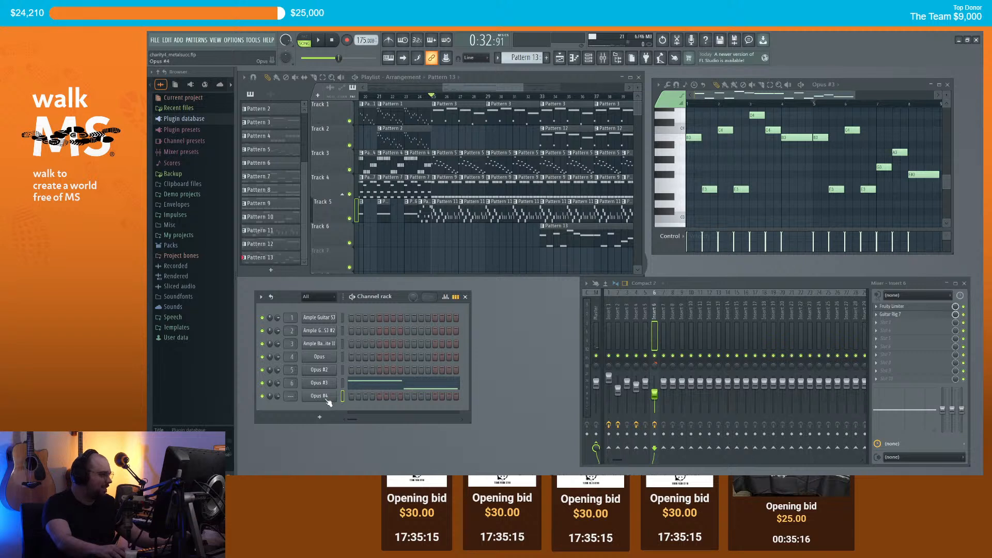
Step: Open Opus #4 in the piano roll with a new Pattern 14 placed on Track 7
scroll(289, 397, up, 6)
scroll(289, 397, up, 1)
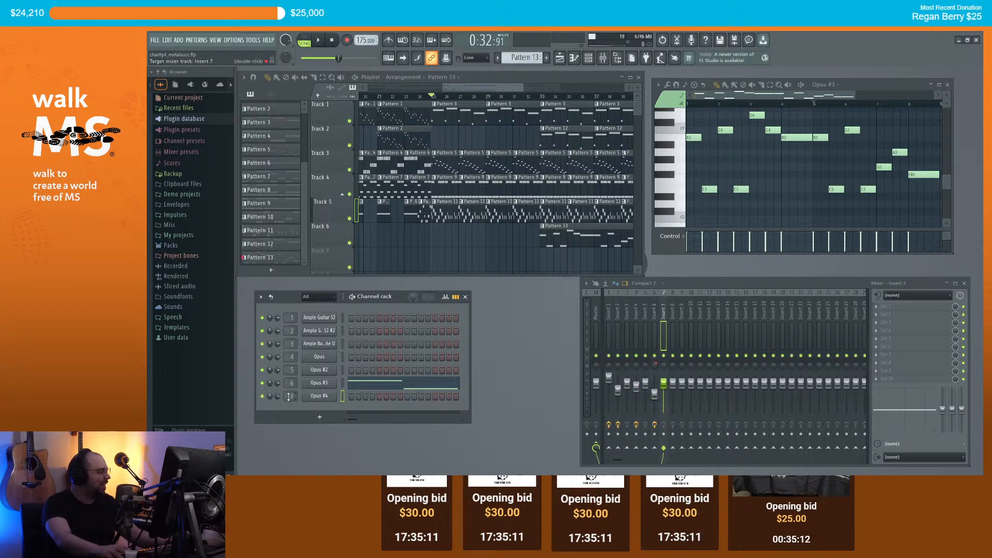
right_click(316, 398)
click(366, 383)
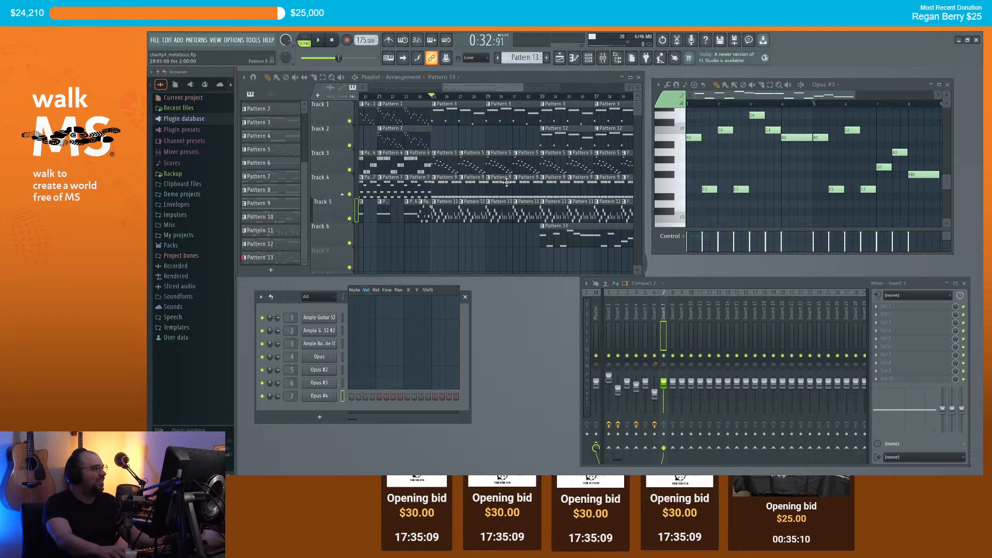
click(328, 404)
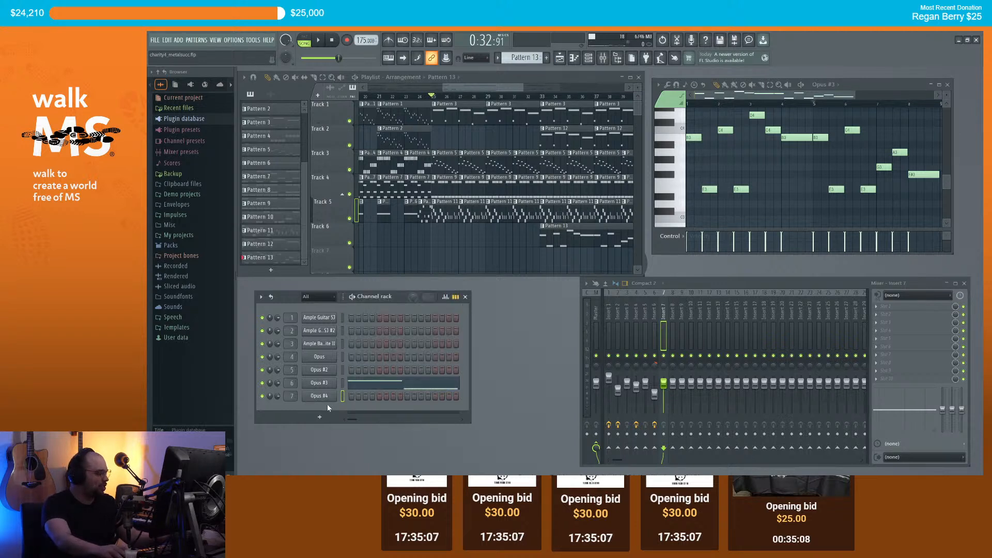
right_click(329, 398)
click(356, 376)
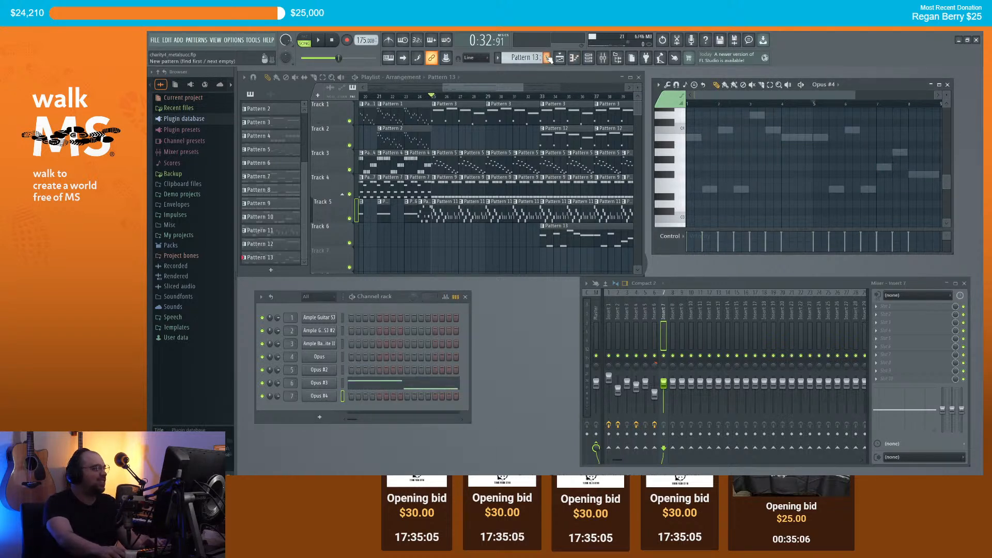
key(F4)
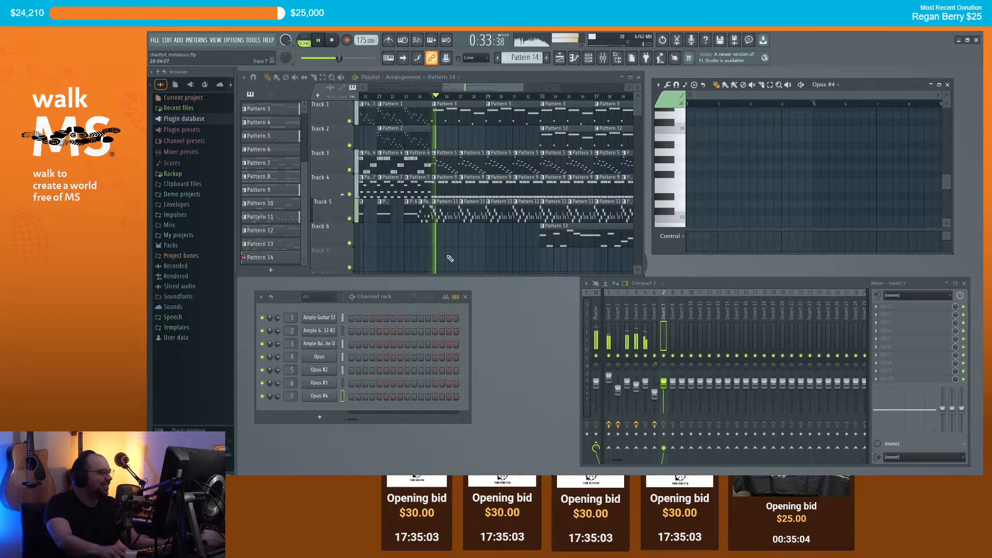
click(434, 257)
Step: Draw four sustained E3 choir notes in Pattern 14 and play them back
click(687, 183)
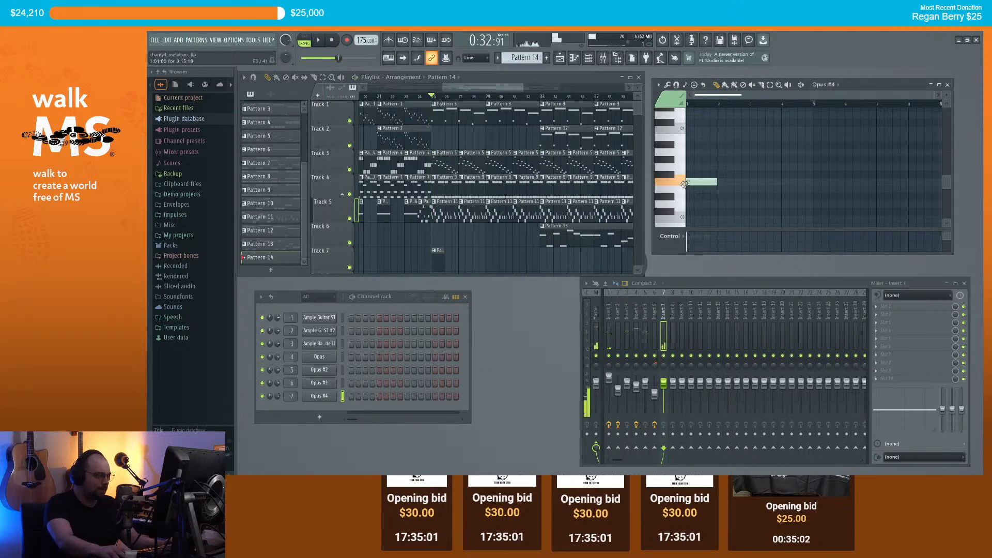
mouse_move(685, 184)
mouse_down()
mouse_move(680, 211)
mouse_move(678, 190)
mouse_up()
click(718, 190)
drag(748, 189, 704, 189)
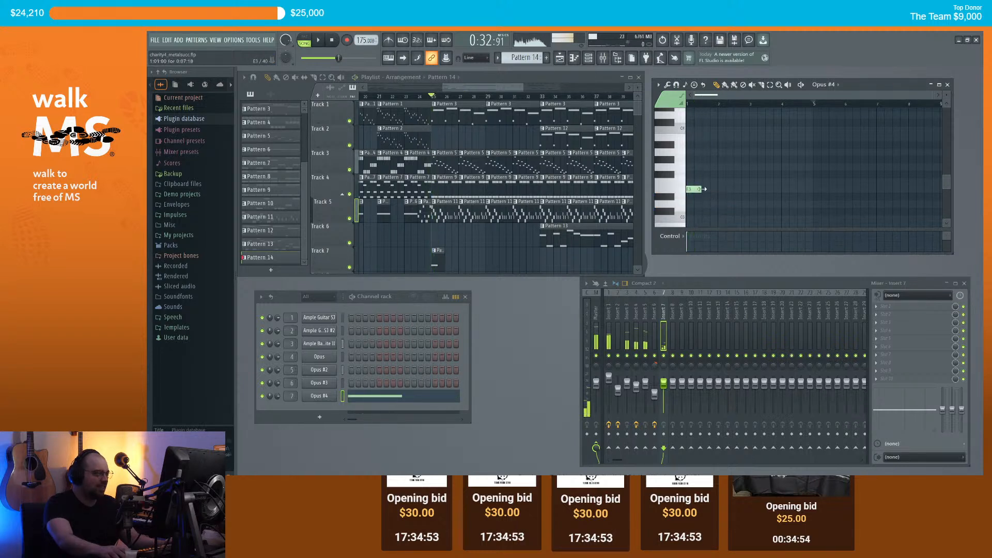
scroll(710, 170, up, 3)
drag(721, 95, 711, 96)
click(728, 189)
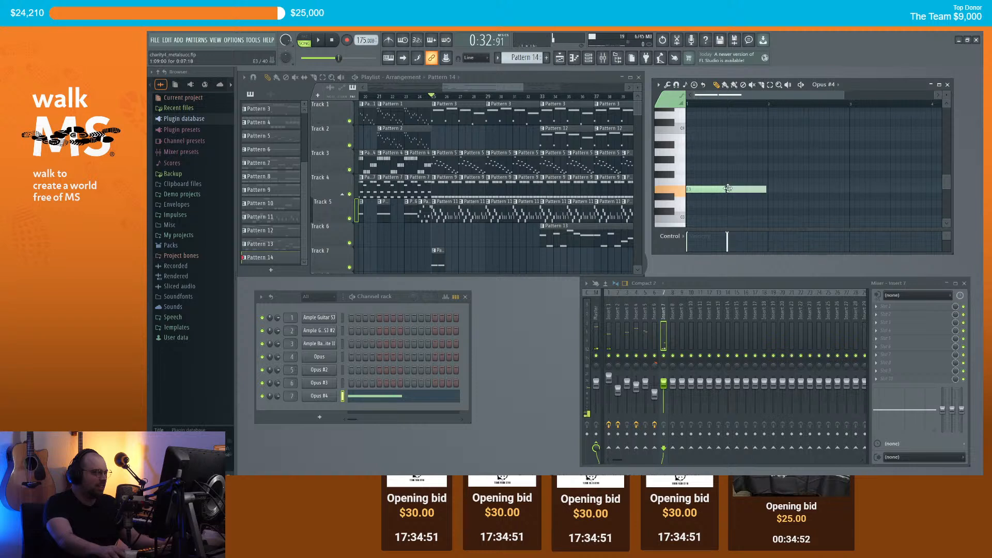
click(769, 189)
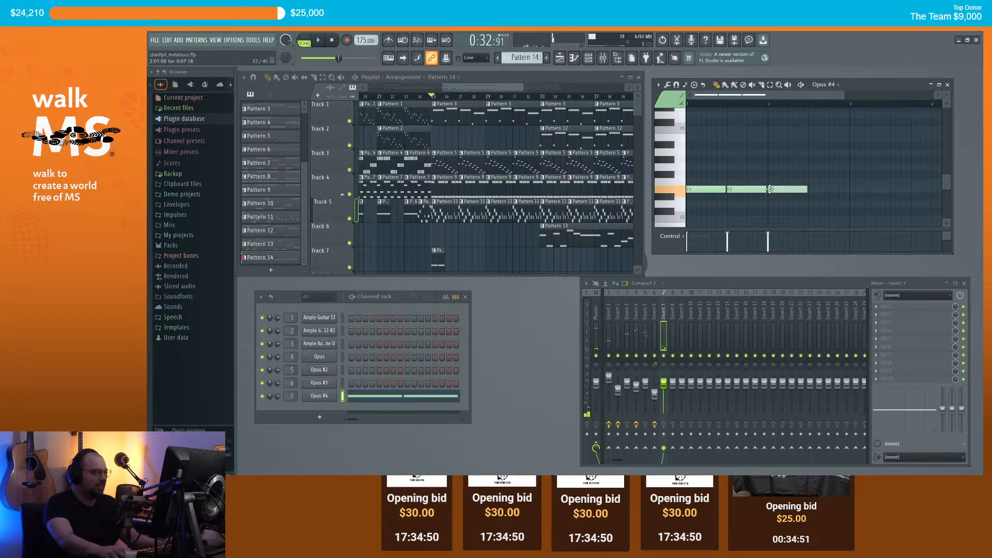
click(810, 189)
key(space)
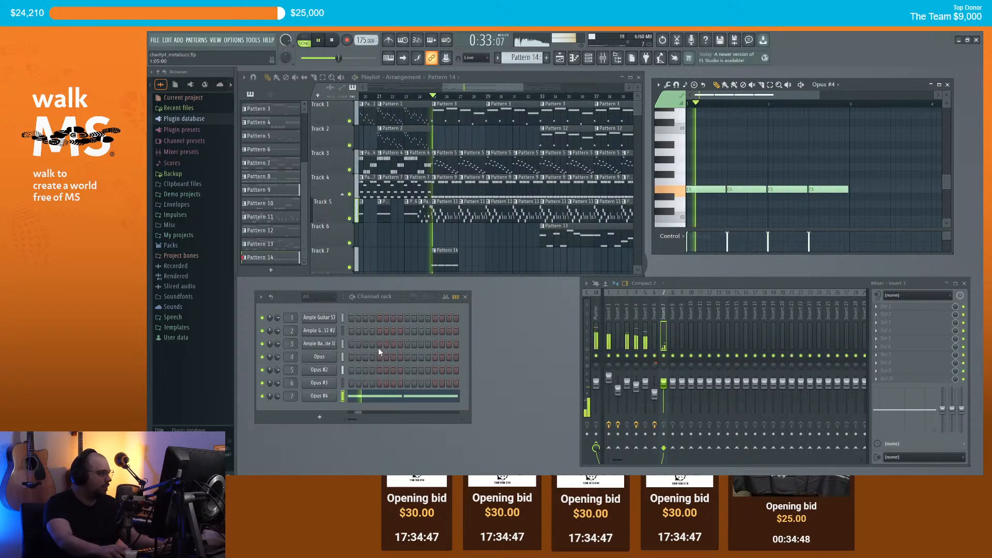
key(space)
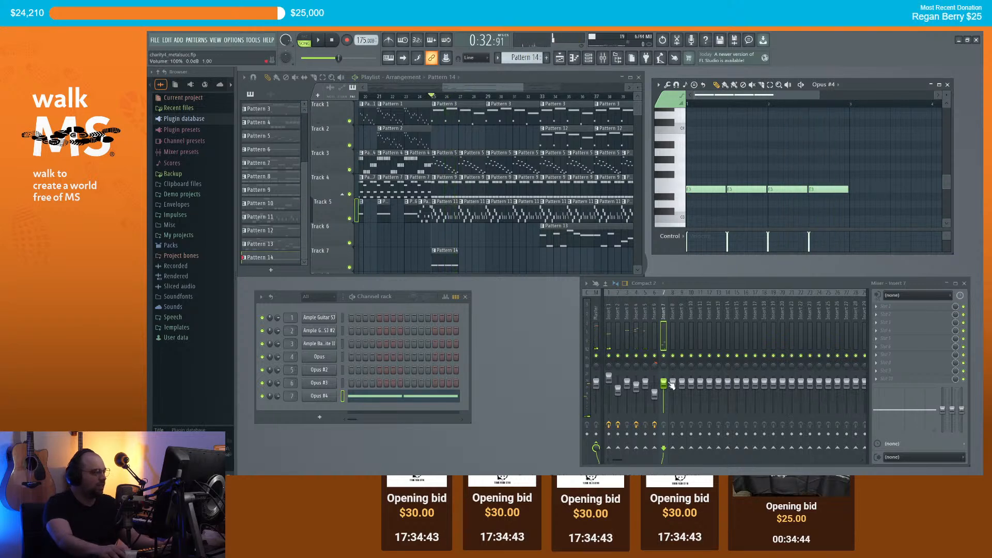
Step: Add a kHs Limiter to insert 7 with In Gain raised, and audition it
click(887, 307)
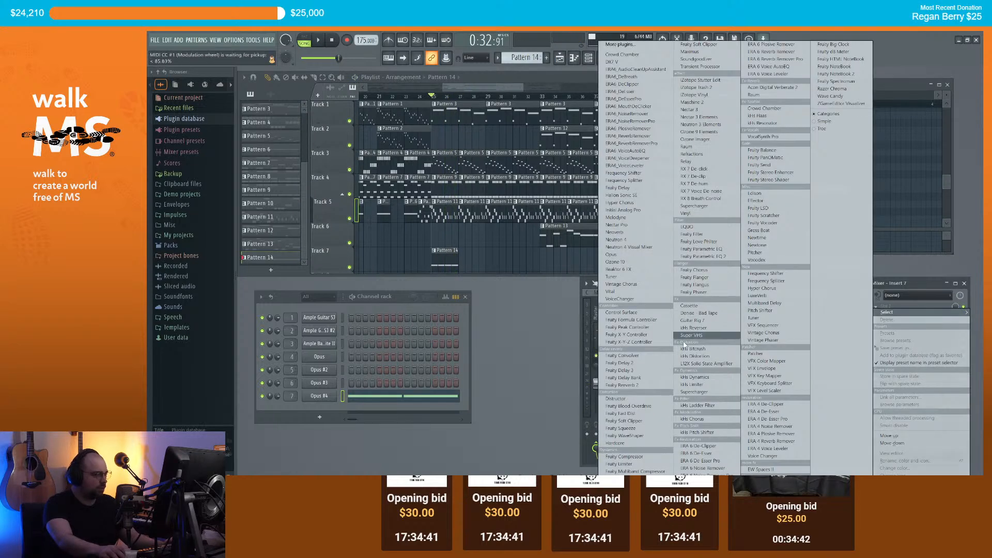
click(689, 385)
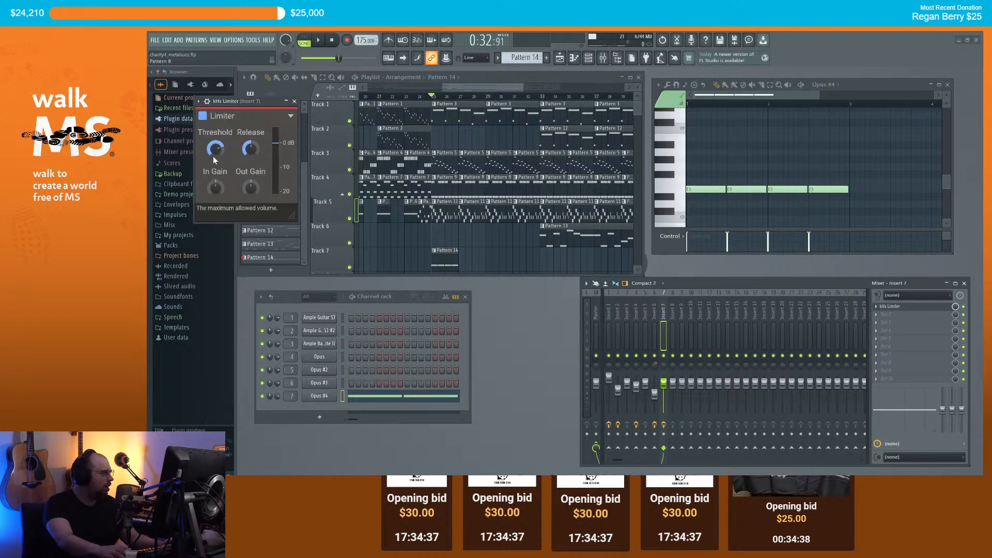
drag(215, 189, 218, 174)
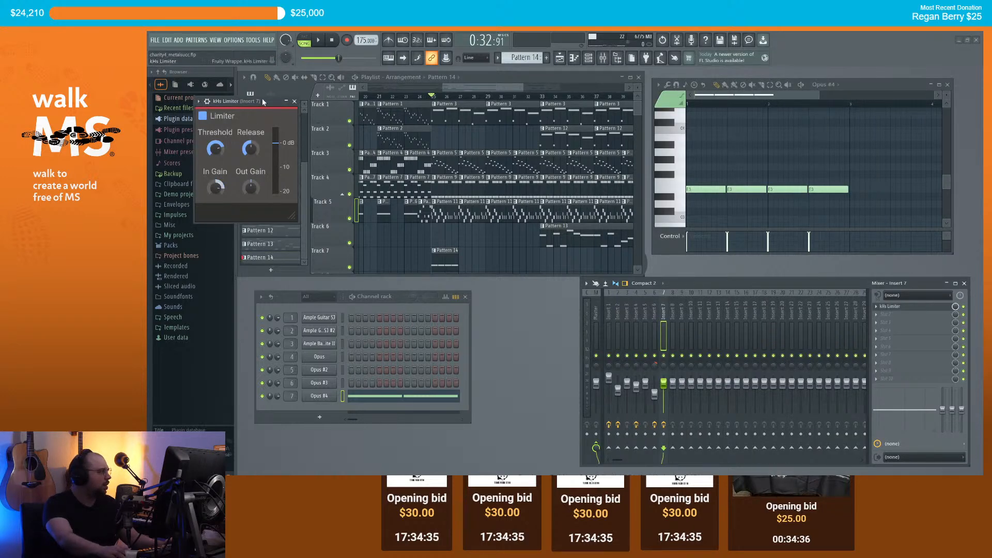
key(space)
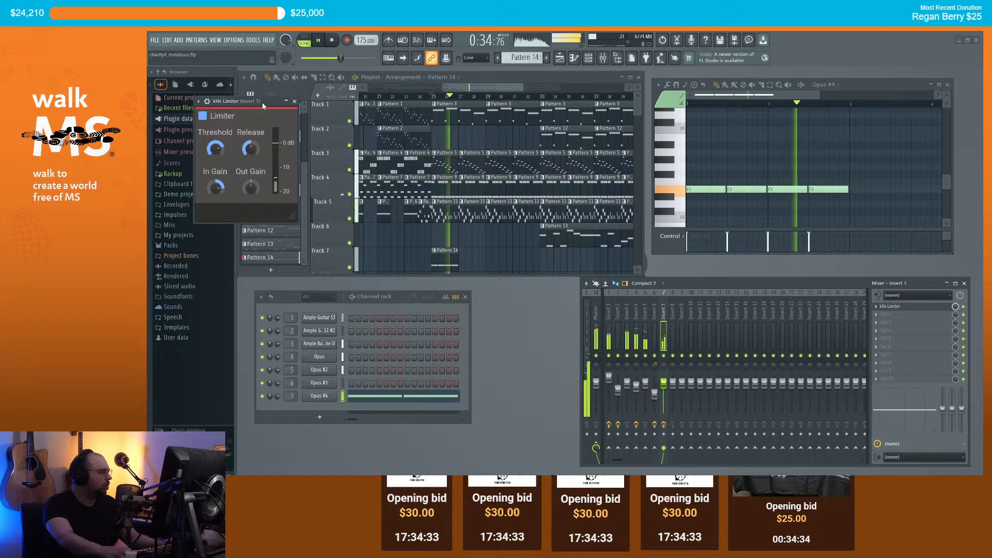
key(space)
Step: Retype the final 'l' of the Opus #4 lyric 'al' and play the arrangement
click(324, 395)
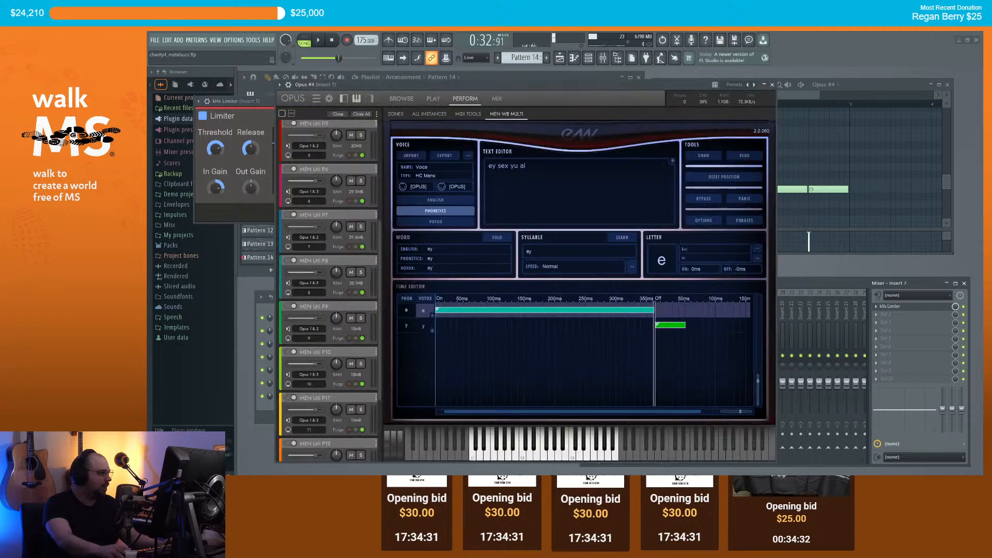
key(BackSpace)
text(l)
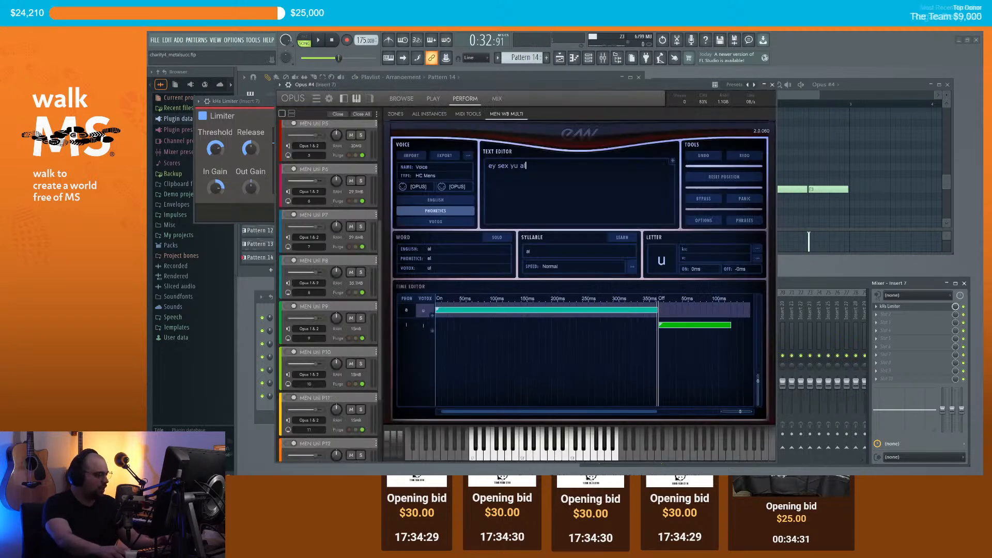
click(772, 85)
key(space)
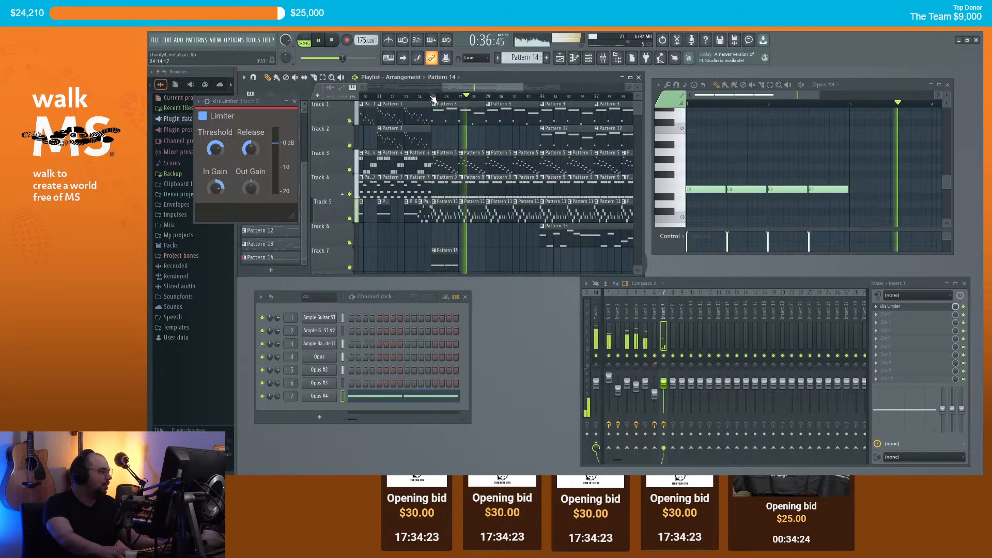
Step: Stretch the last E3 choir note to bar 4, then select and duplicate all the E3 notes
key(space)
scroll(809, 198, down, 2)
scroll(806, 197, down, 1)
drag(786, 190, 837, 190)
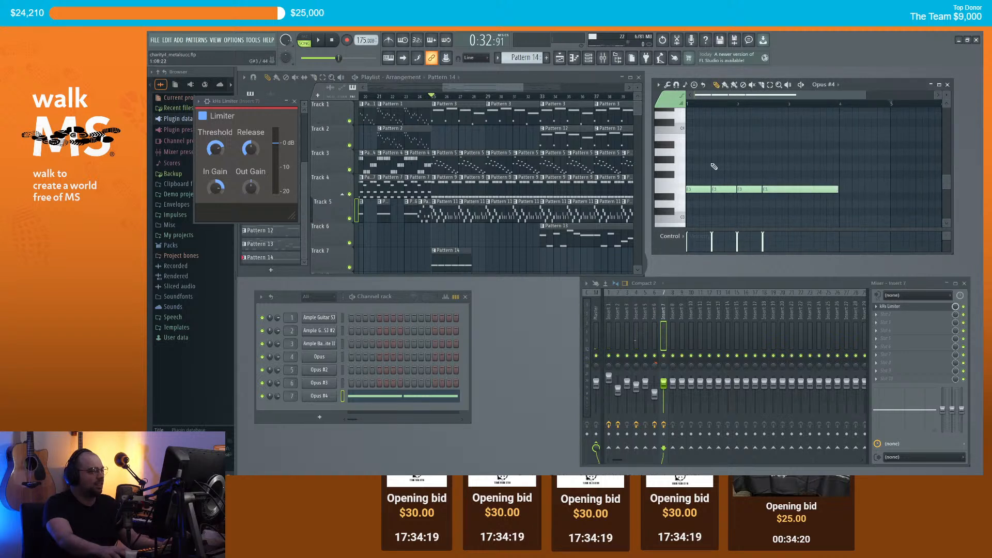
key(ctrl+a)
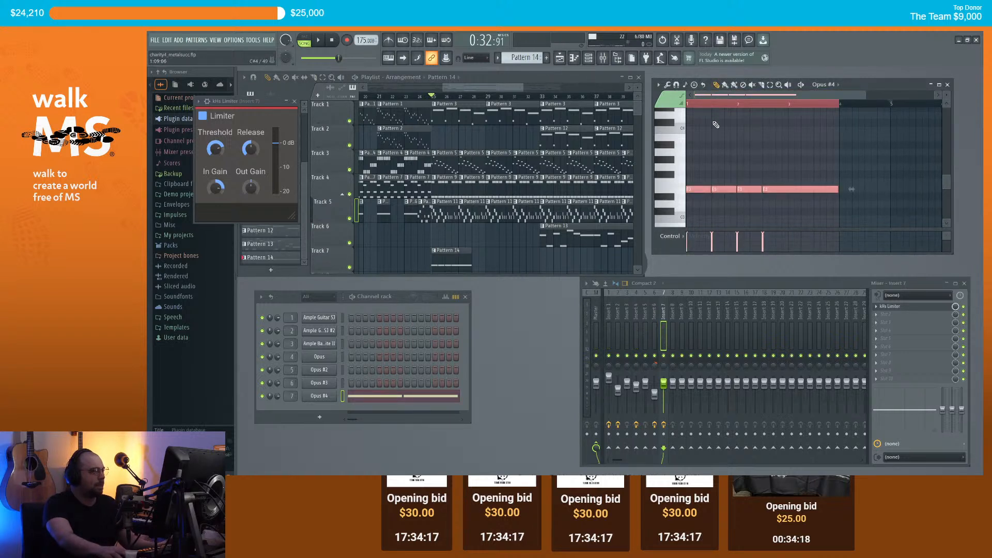
key(ctrl+b)
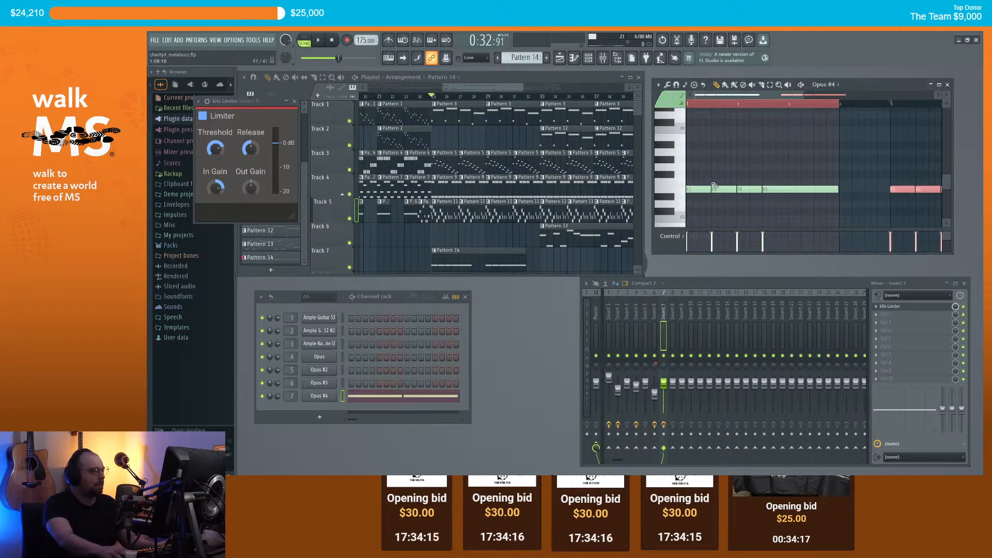
Step: Audition choir pitches to find E4, then move the duplicated notes up to E4 at bar 1
scroll(681, 143, up, 1)
click(681, 144)
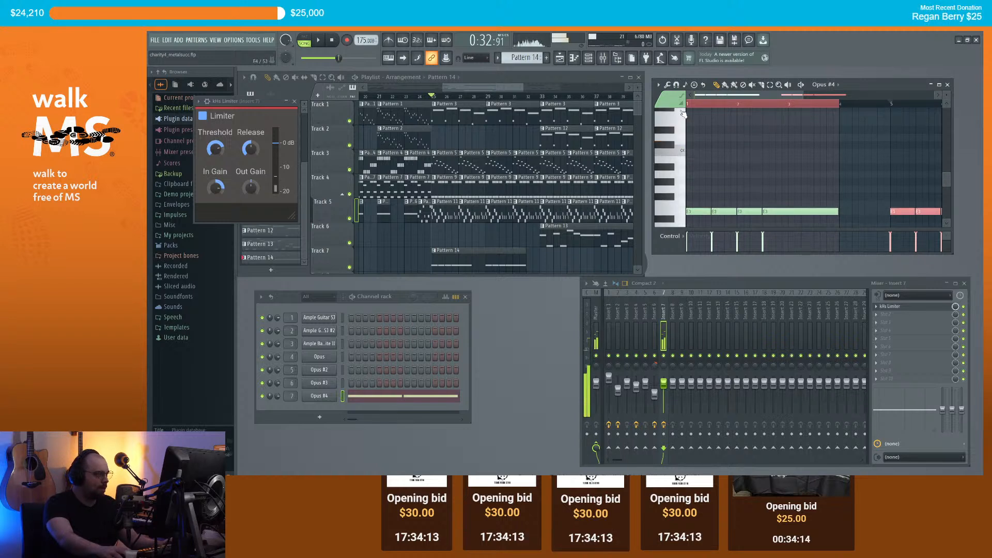
click(682, 126)
scroll(685, 131, up, 1)
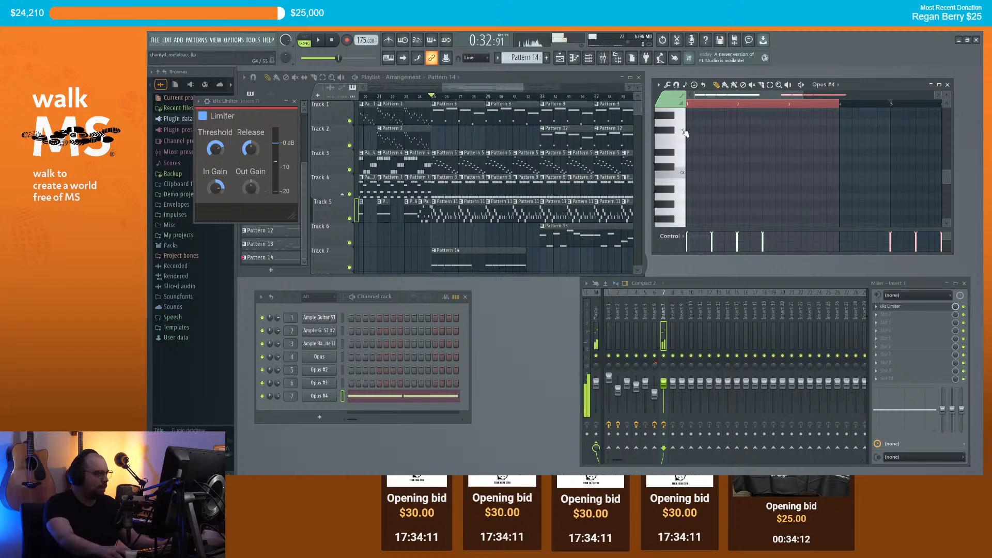
click(681, 160)
click(681, 162)
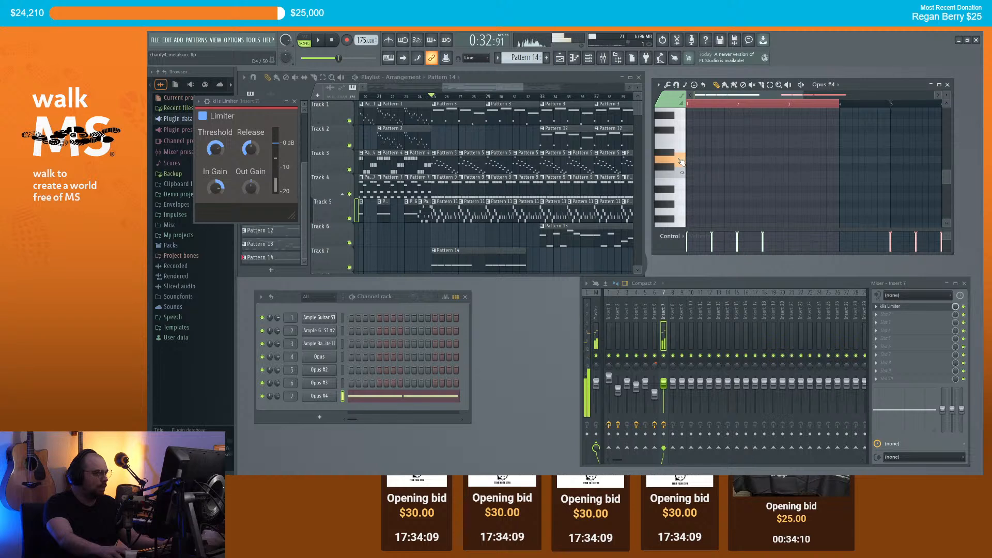
click(678, 136)
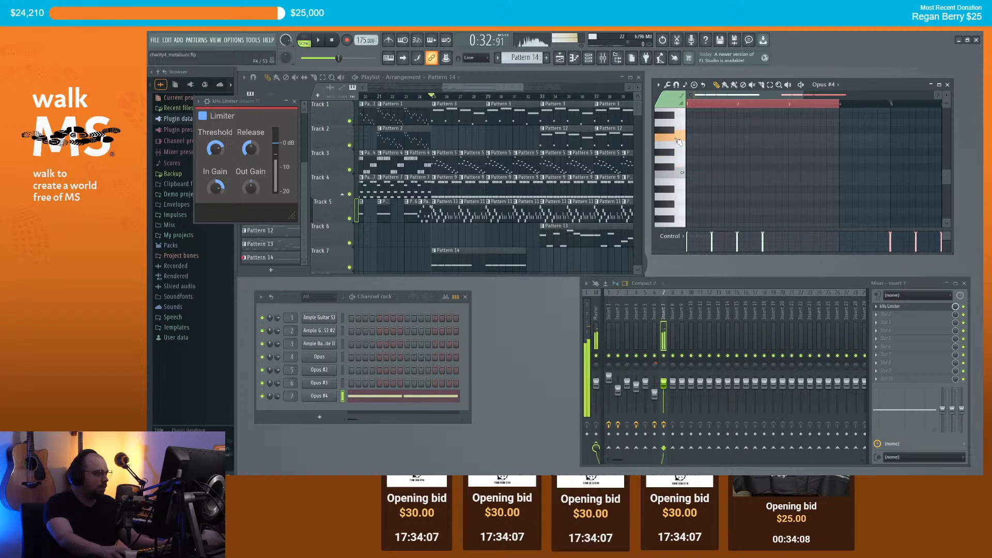
click(681, 147)
click(681, 147)
scroll(750, 147, down, 2)
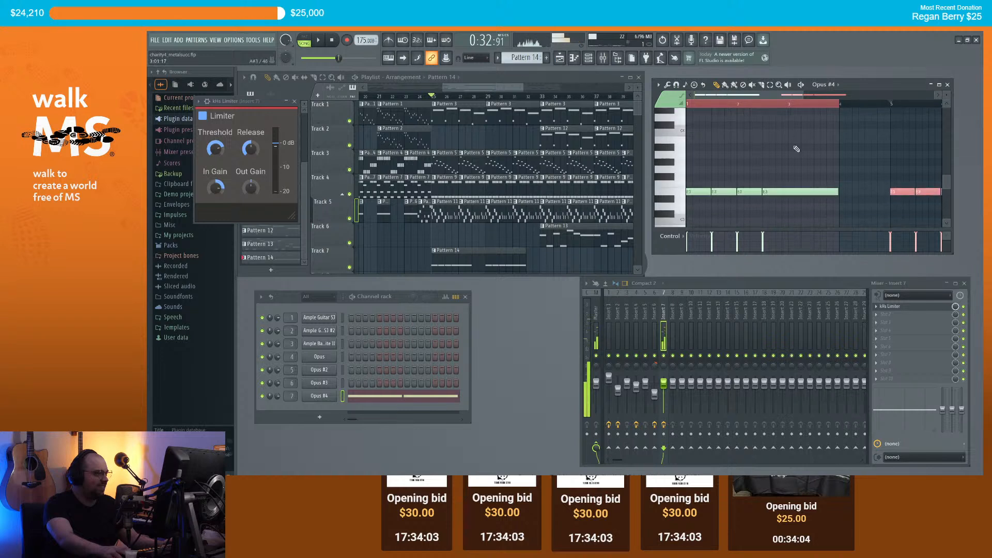
drag(896, 192, 680, 119)
Step: Play the song and add a second Pattern 14 clip on Track 7
key(space)
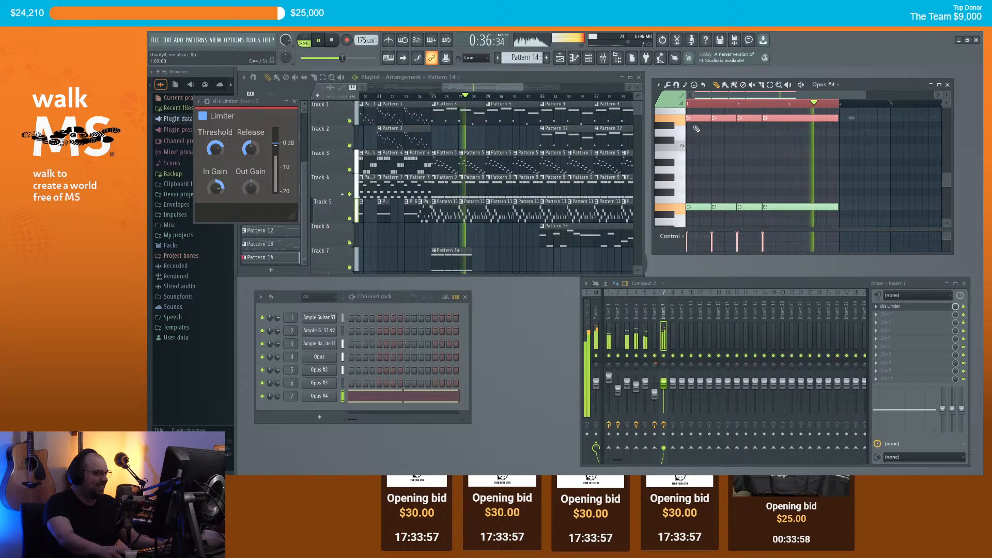
click(487, 264)
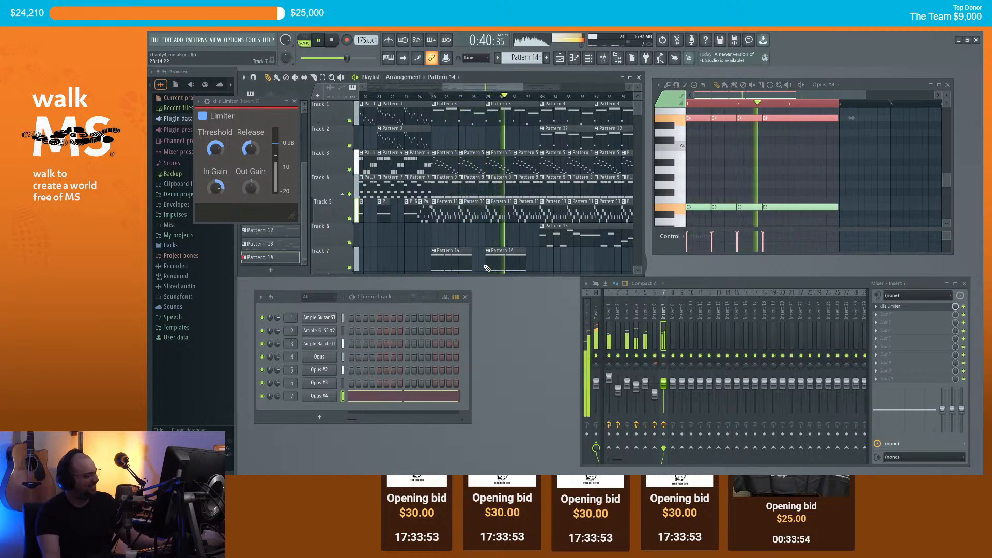
key(space)
Step: Close the kHs Limiter window and select both Pattern 14 clips on Track 7
click(295, 101)
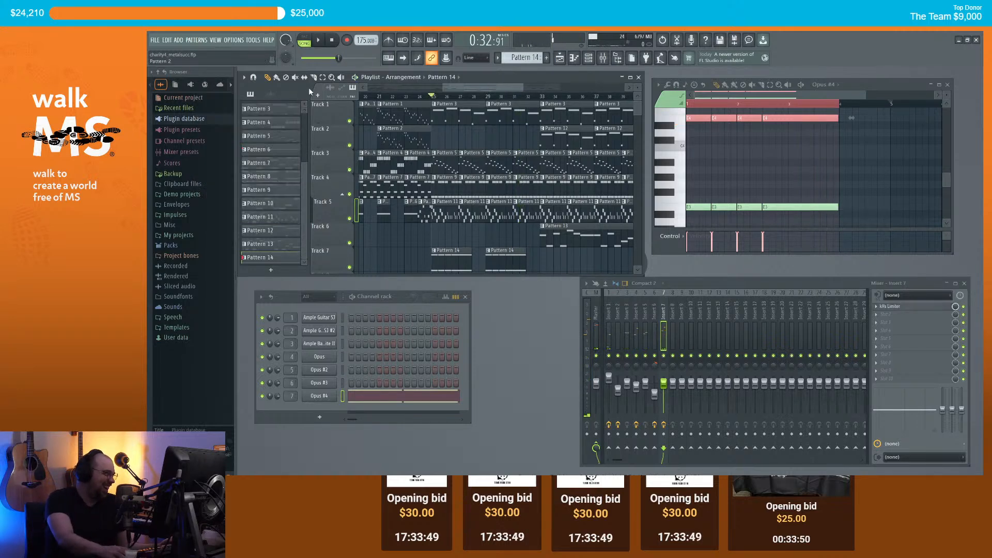
drag(415, 233, 509, 259)
click(269, 78)
Step: Play the arrangement twice from the start to review the layered choir
scroll(421, 250, up, 2)
scroll(423, 248, up, 3)
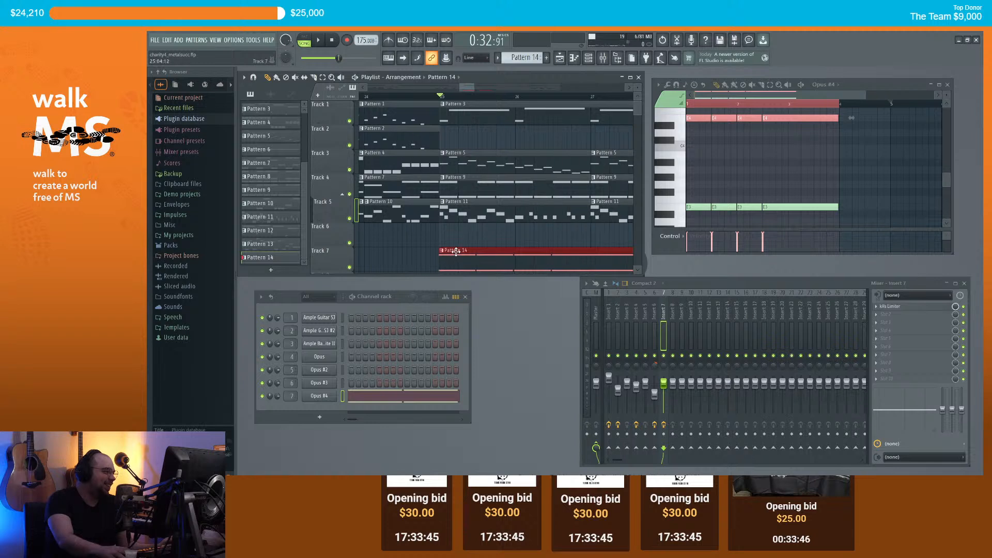
scroll(437, 231, down, 5)
key(space)
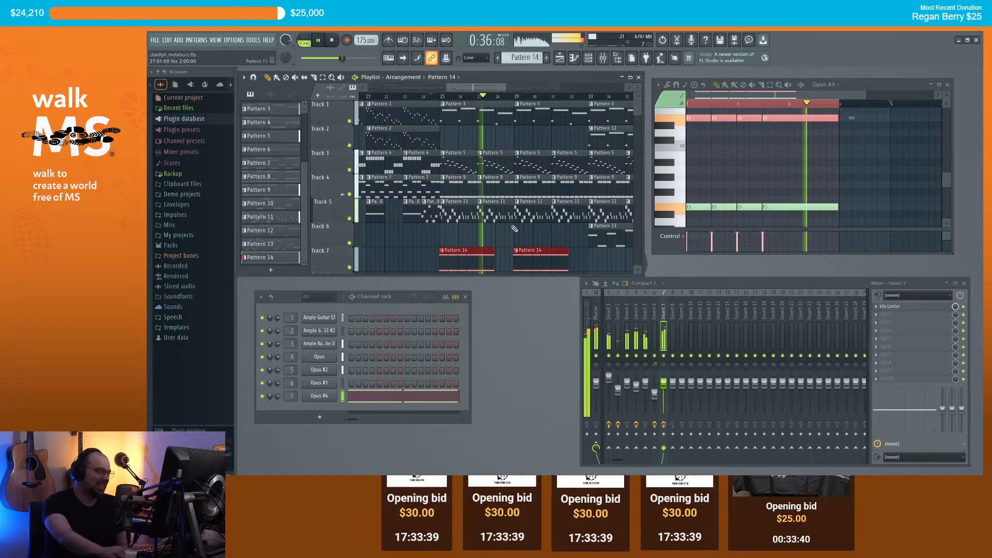
scroll(497, 98, down, 2)
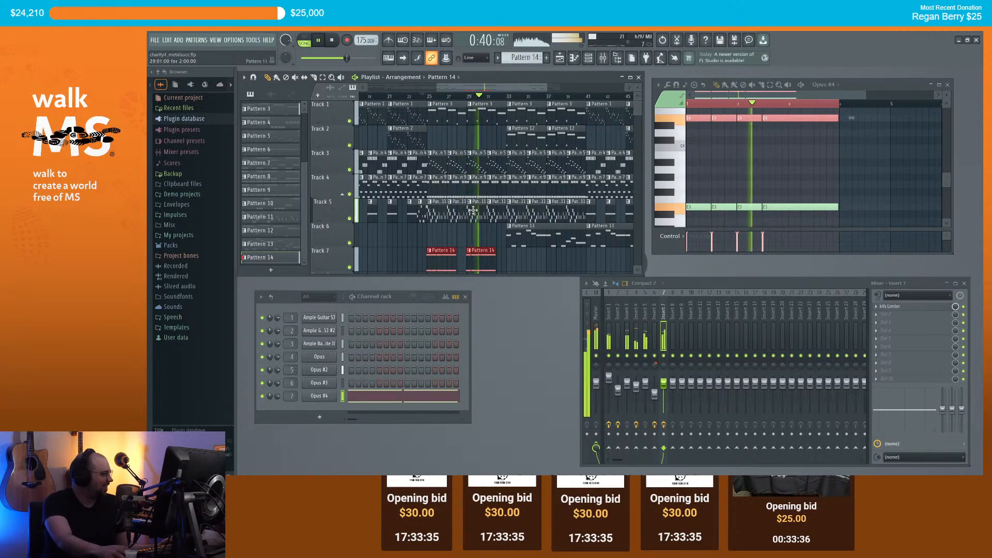
scroll(479, 201, up, 3)
key(space)
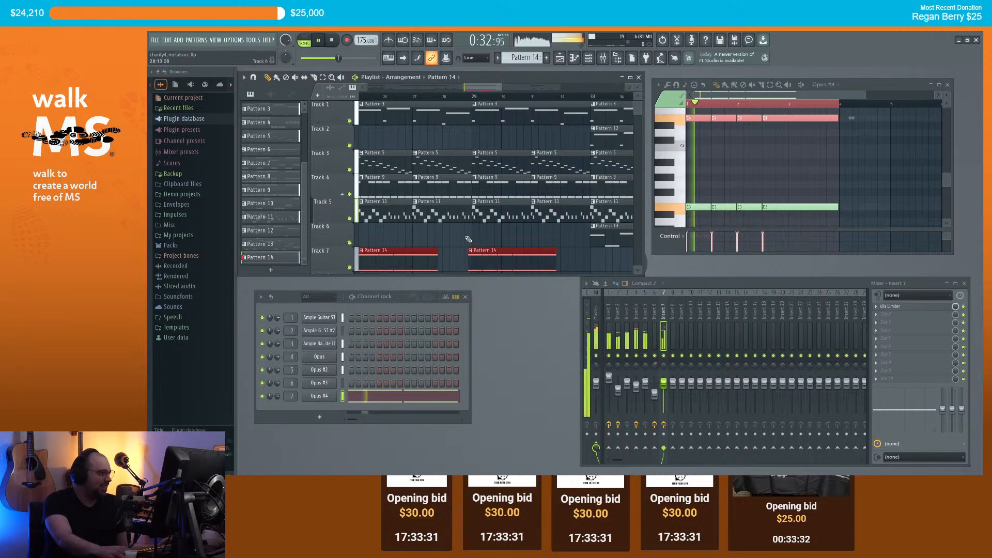
scroll(485, 247, down, 3)
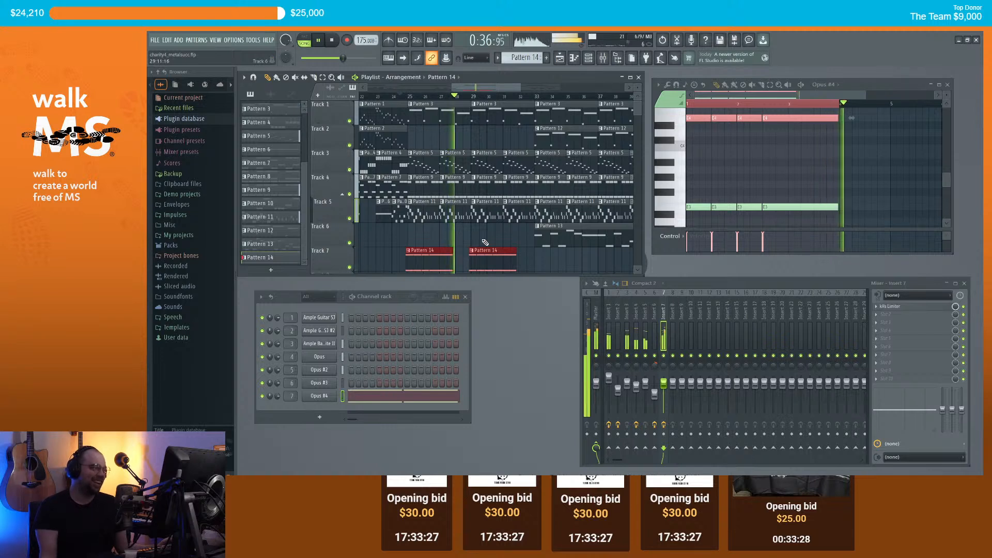
Step: Raise the four Opus #4 choir notes from E3 to A#4, then a semitone higher to B4
drag(465, 89, 473, 88)
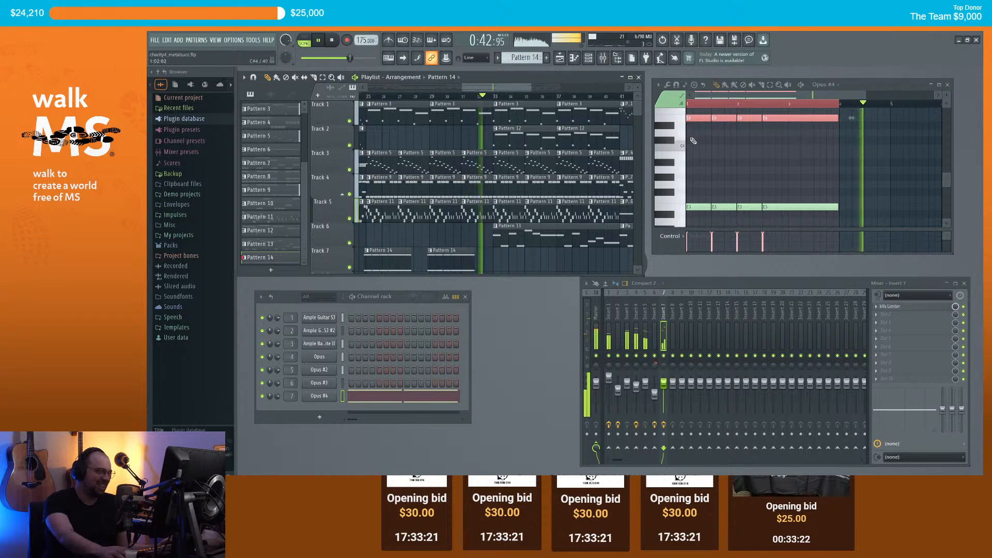
key(space)
scroll(734, 192, up, 4)
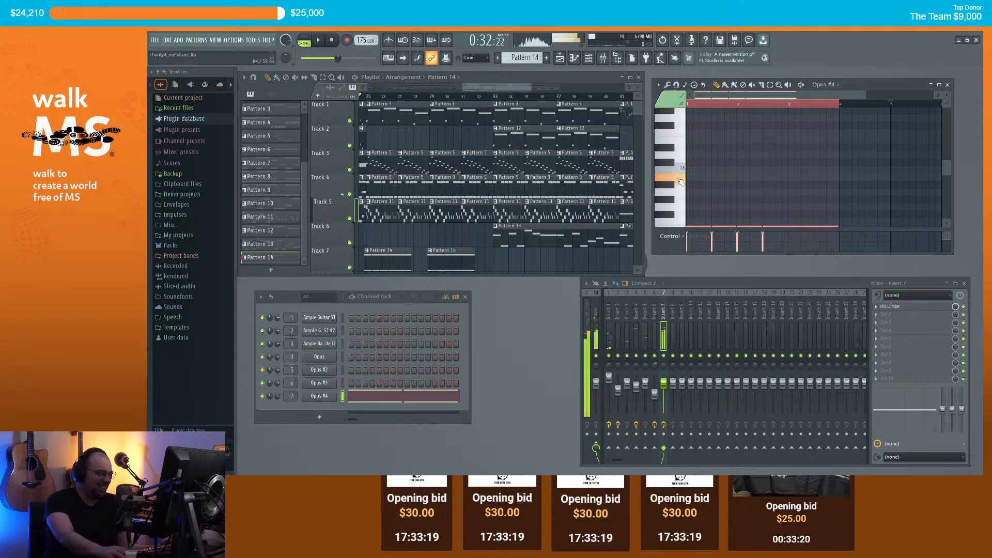
scroll(695, 188, down, 6)
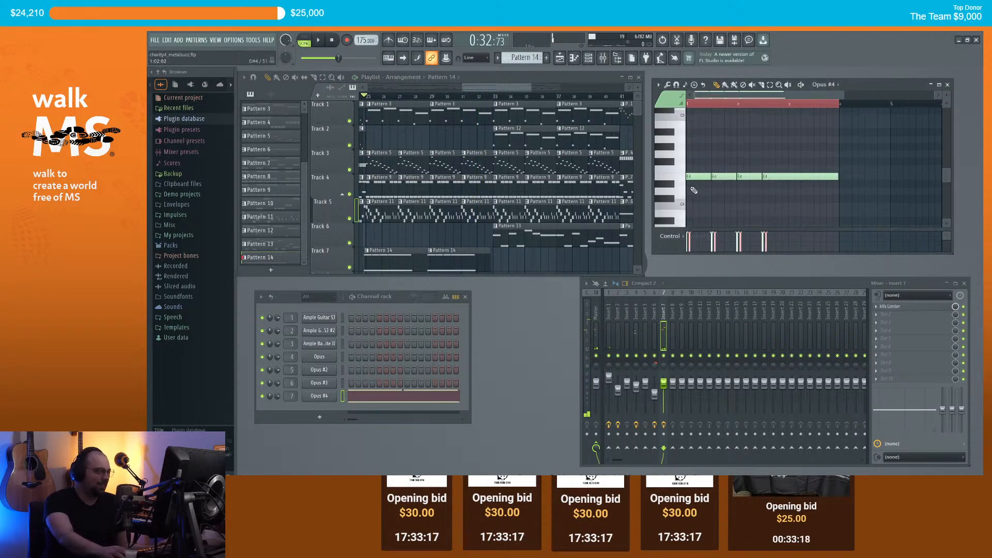
drag(698, 187, 637, 197)
click(672, 198)
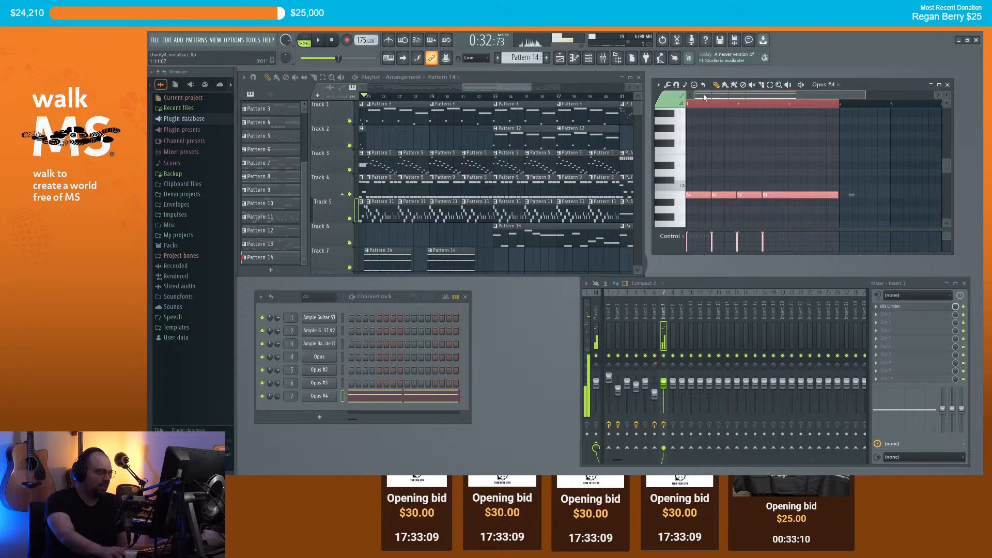
Step: Play the song to check the choir at its new B4 pitch
key(space)
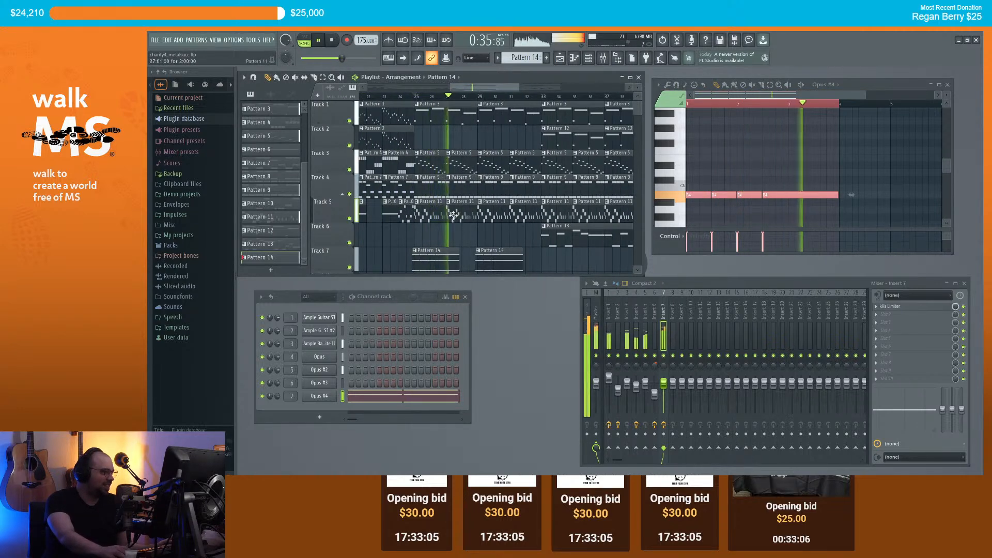
scroll(488, 106, down, 2)
scroll(507, 88, right, 2)
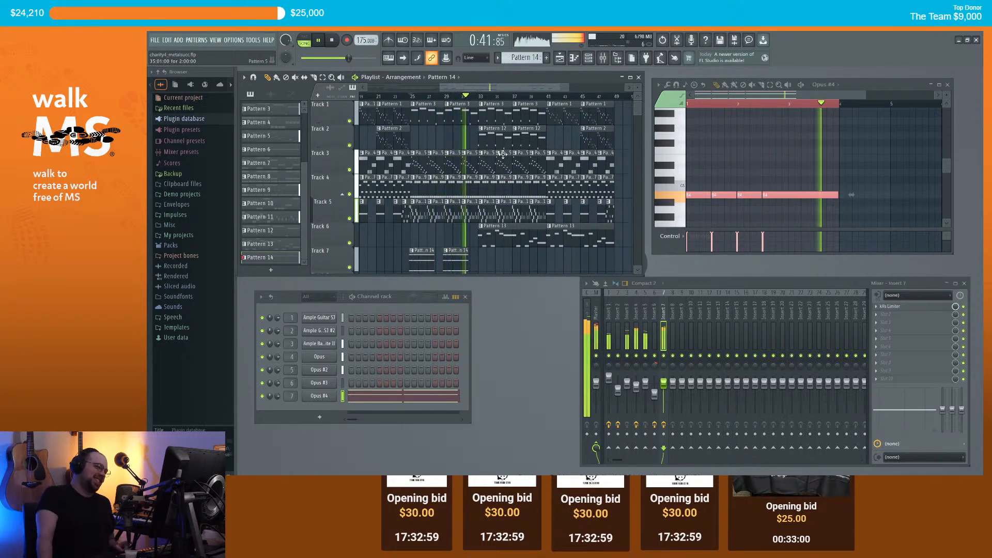
key(space)
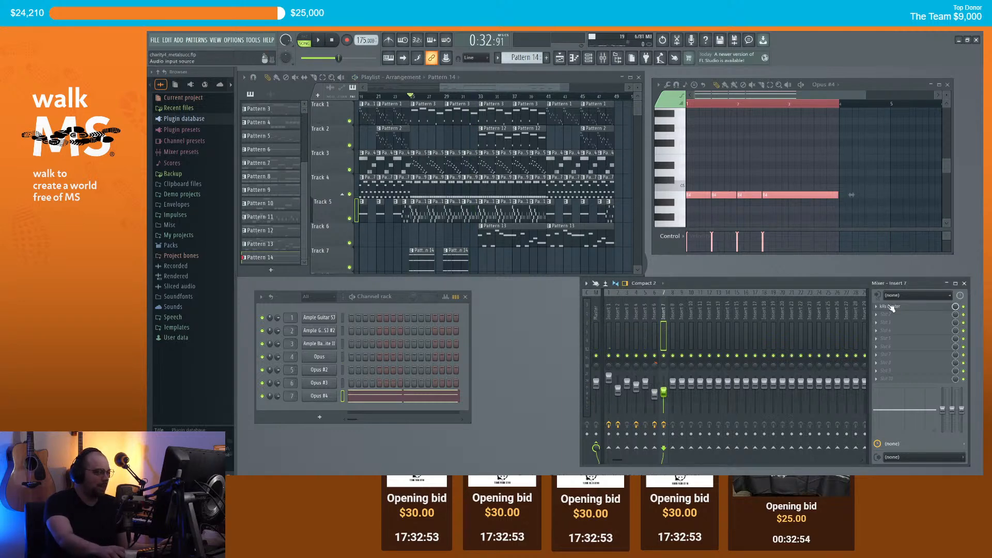
Step: Check the Opus #4 choir plugin's player view, then close its window
click(319, 396)
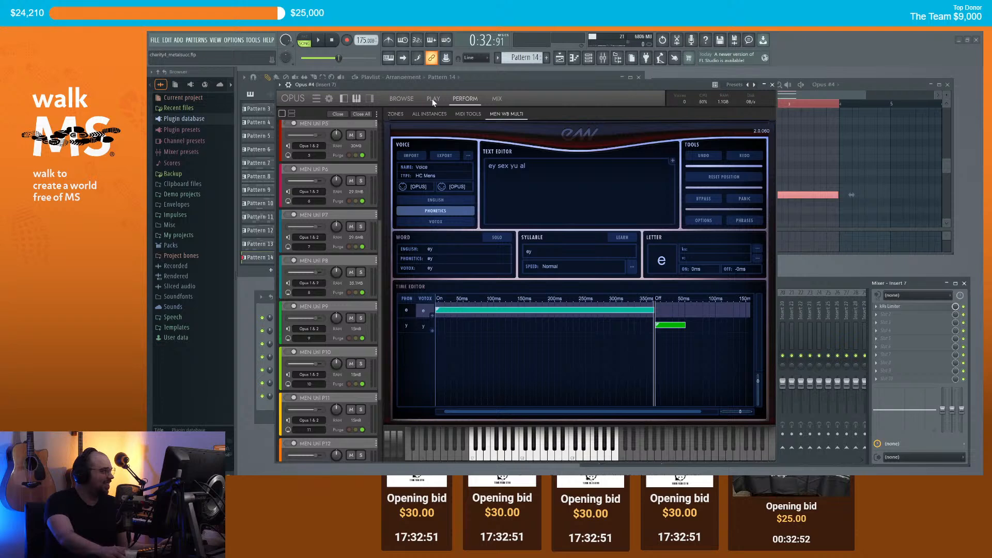
click(433, 98)
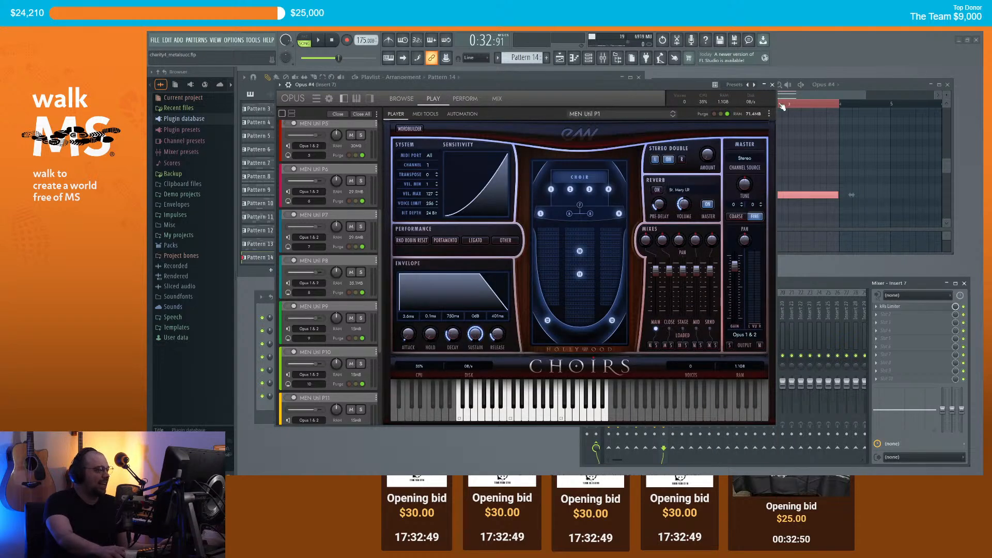
click(773, 86)
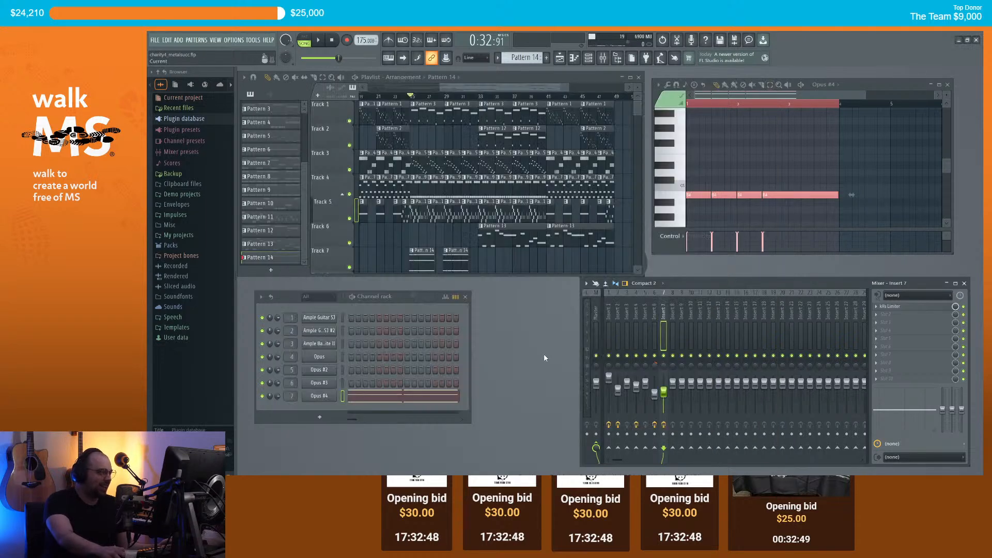
Step: Load Acon Digital Verberate 2 into Insert 7's second slot, test it in playback, then close it
click(881, 318)
click(770, 88)
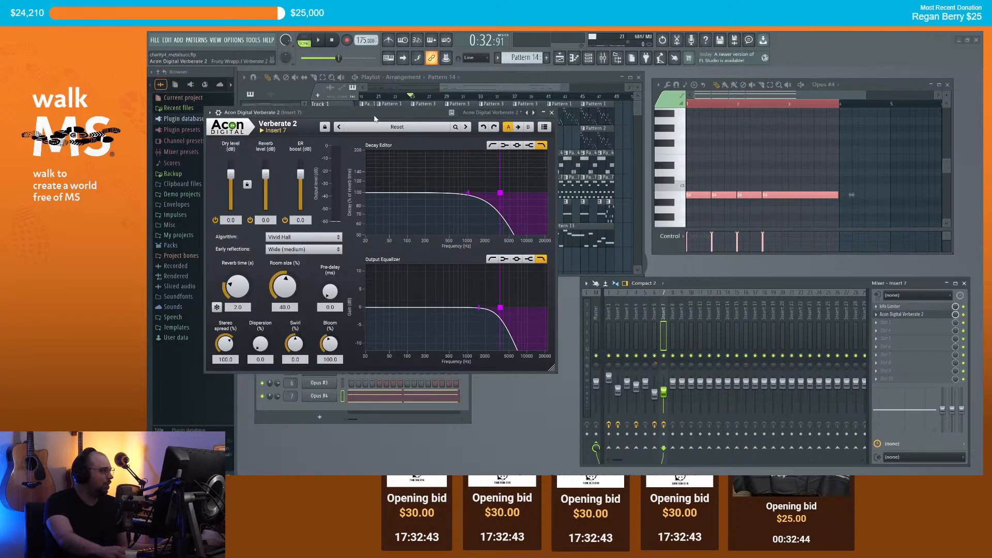
drag(375, 118, 410, 197)
key(space)
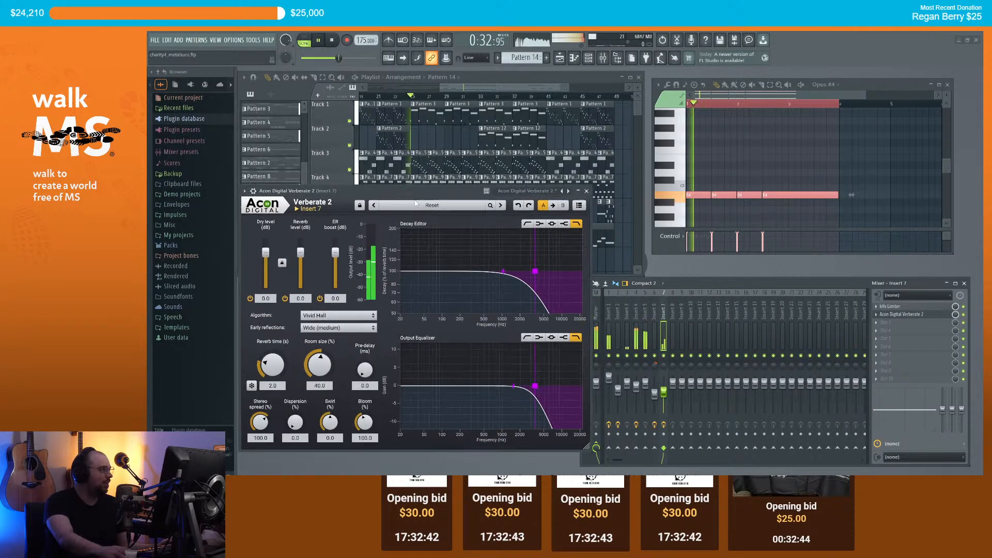
click(587, 192)
scroll(517, 89, down, 3)
drag(534, 88, 543, 91)
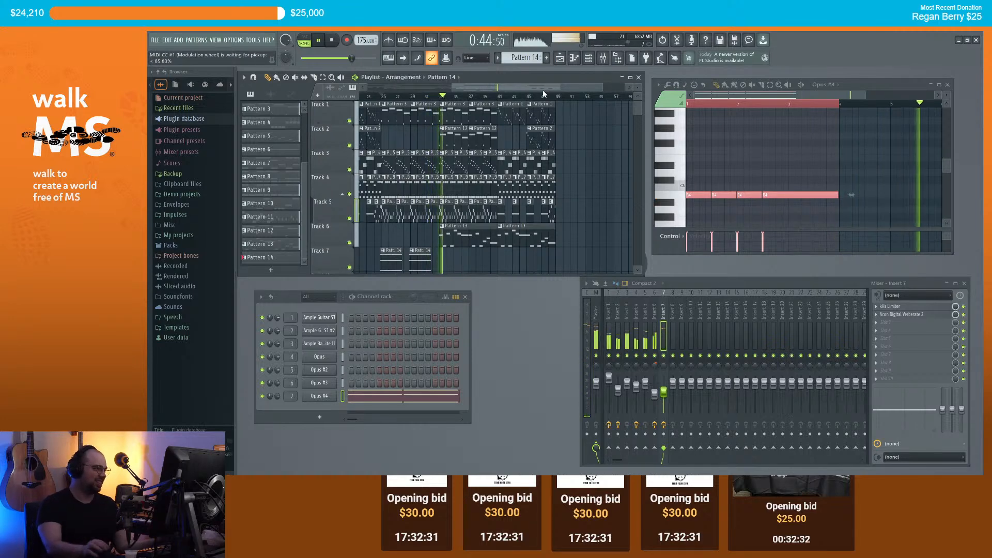
scroll(444, 233, down, 2)
scroll(446, 235, up, 5)
scroll(450, 235, up, 3)
key(space)
drag(471, 241, 468, 241)
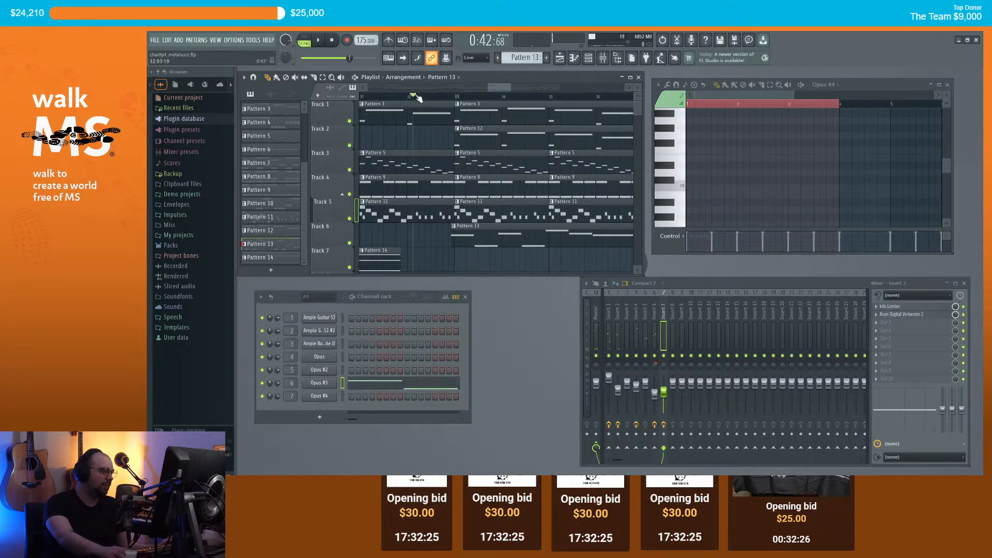
key(space)
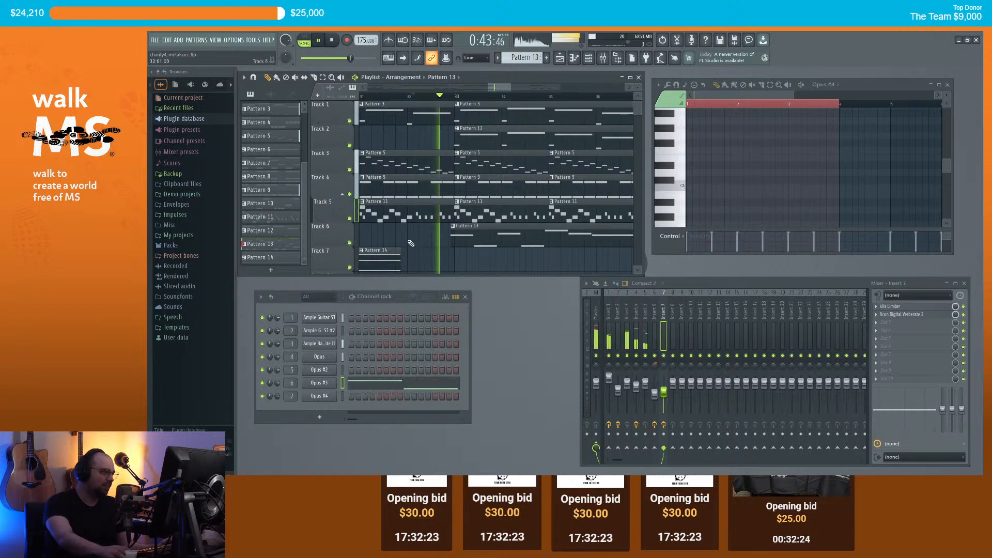
scroll(551, 252, down, 3)
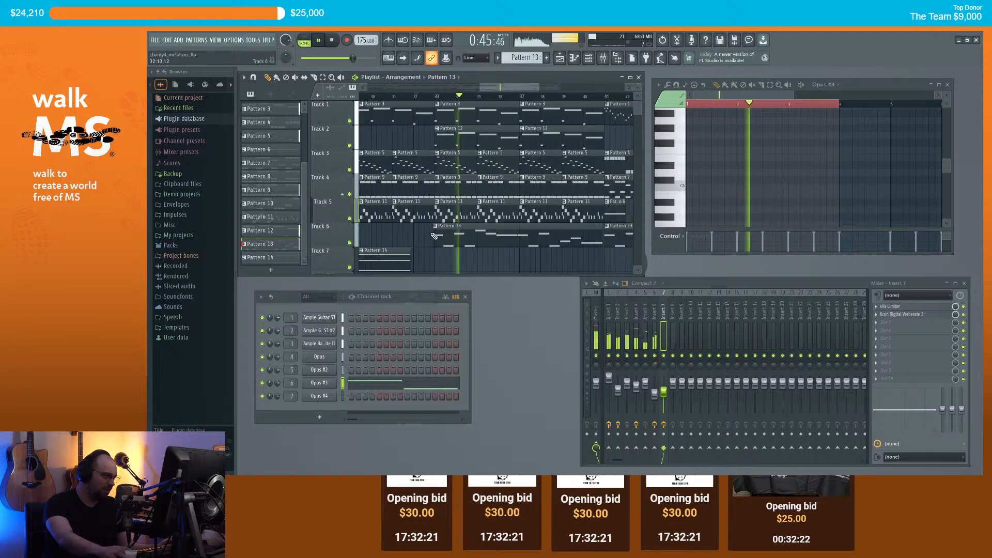
scroll(564, 248, up, 3)
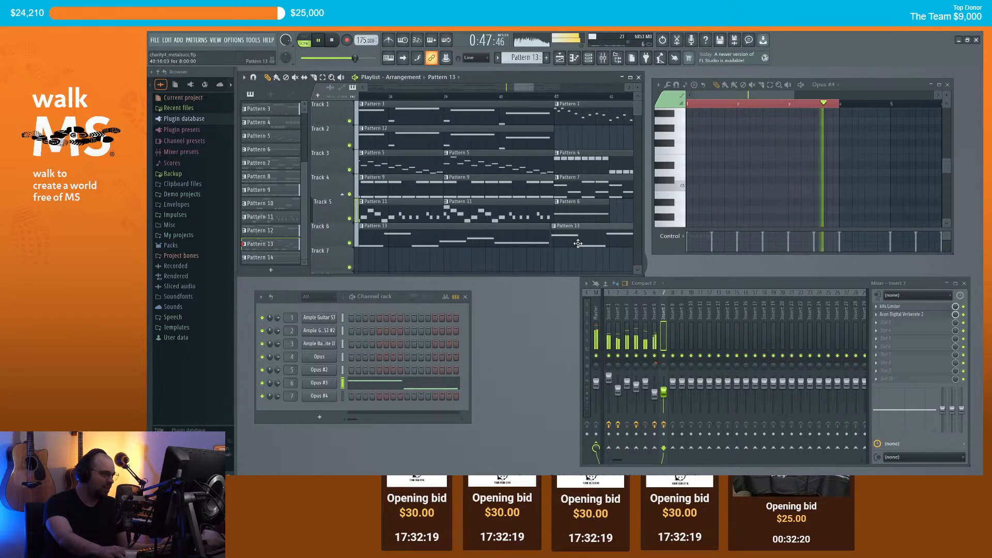
scroll(558, 251, down, 6)
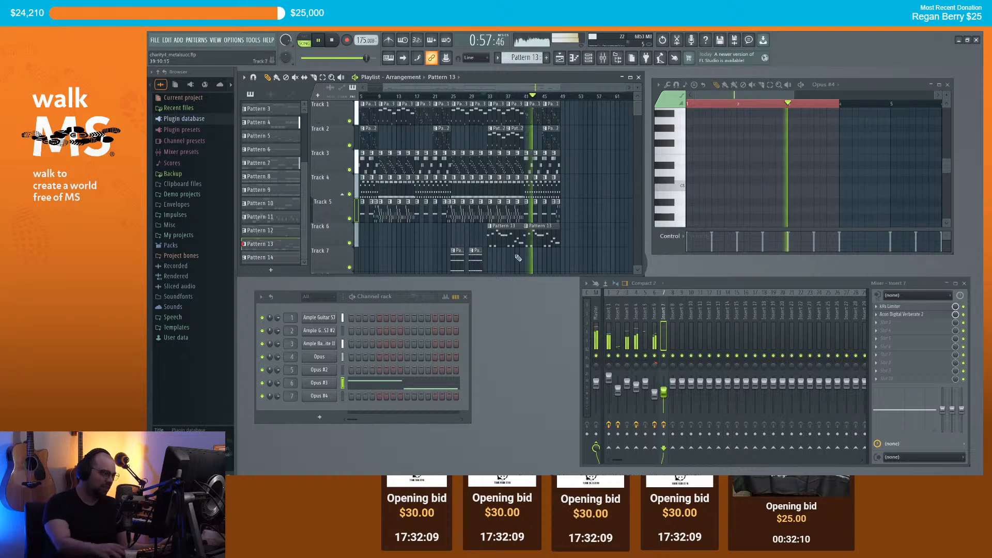
scroll(448, 256, up, 3)
Step: Paint a Pattern 14 clip on Track 7 at bar 41 and play from bar 39
key(space)
click(448, 257)
scroll(550, 262, up, 3)
click(527, 262)
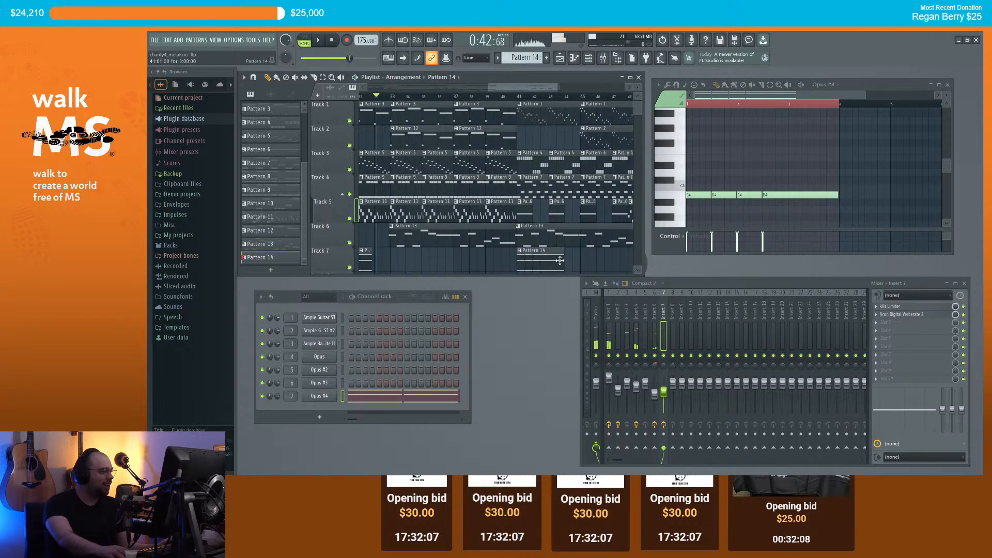
scroll(591, 266, down, 3)
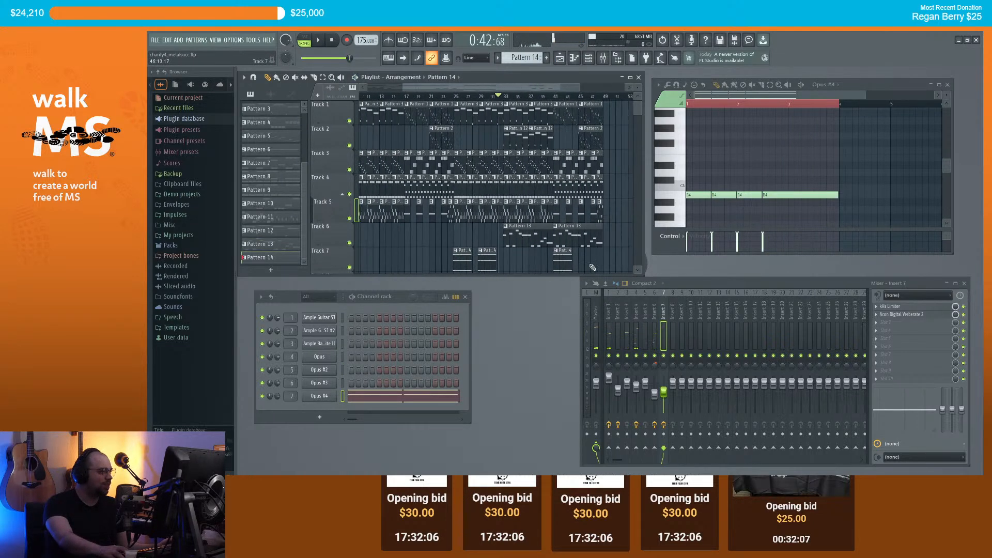
click(541, 96)
key(space)
scroll(628, 161, down, 1)
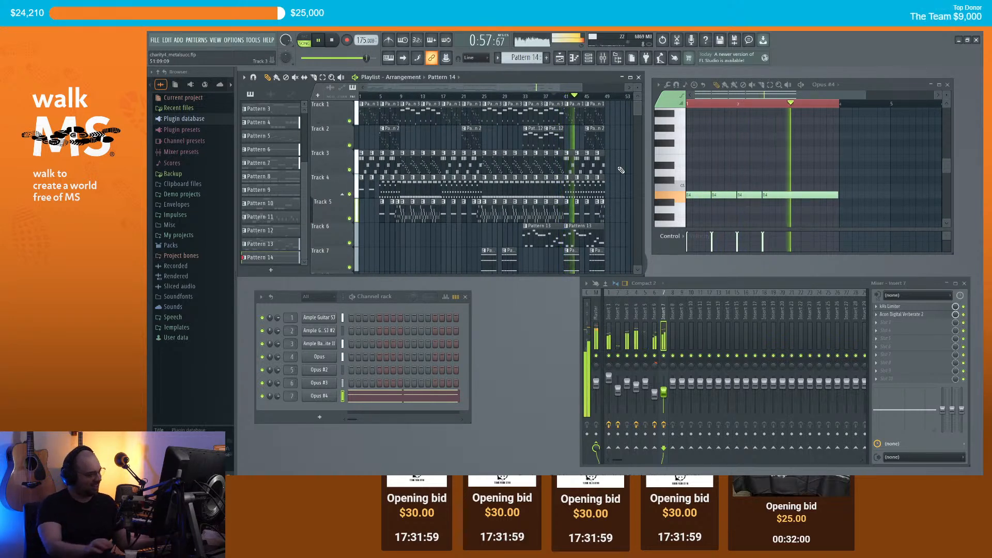
key(space)
Step: Select the two right-hand Pattern 14 clips on Track 7 and audition them in playback
scroll(621, 170, up, 1)
drag(534, 252, 607, 272)
scroll(514, 262, up, 5)
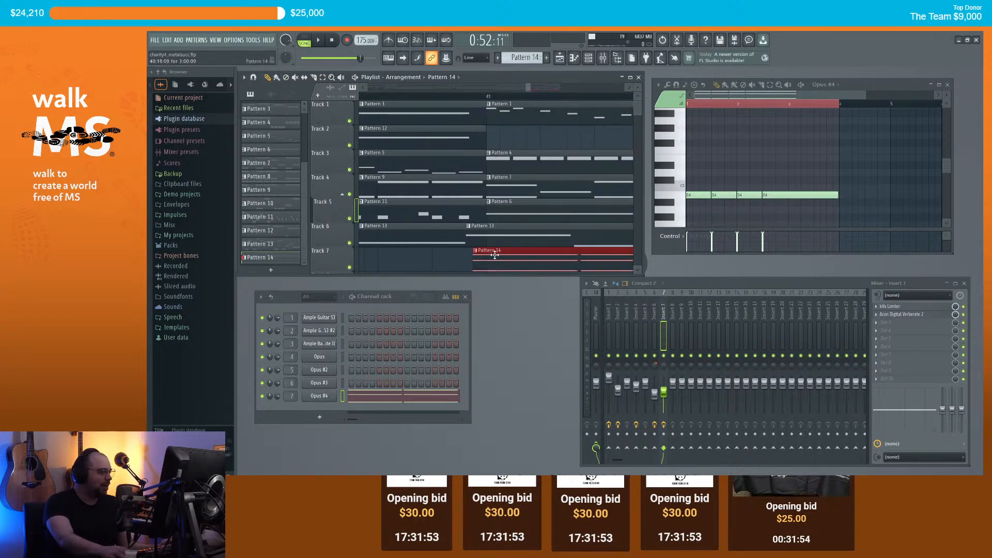
scroll(498, 256, down, 5)
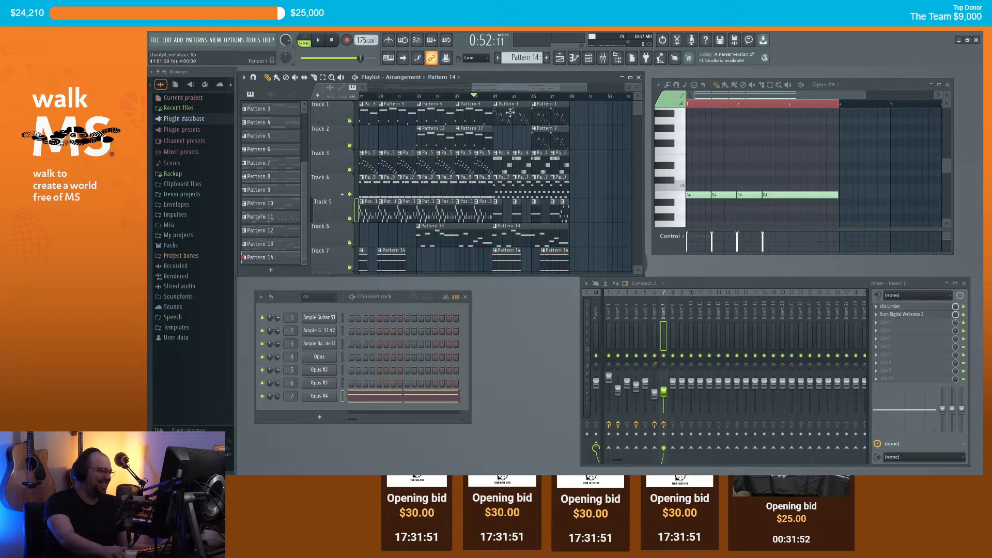
key(space)
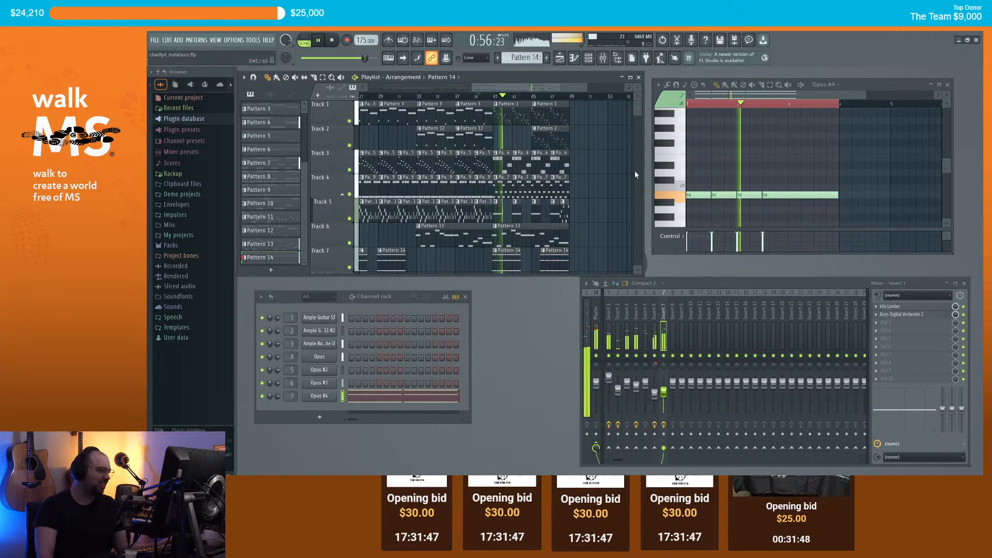
scroll(635, 170, down, 2)
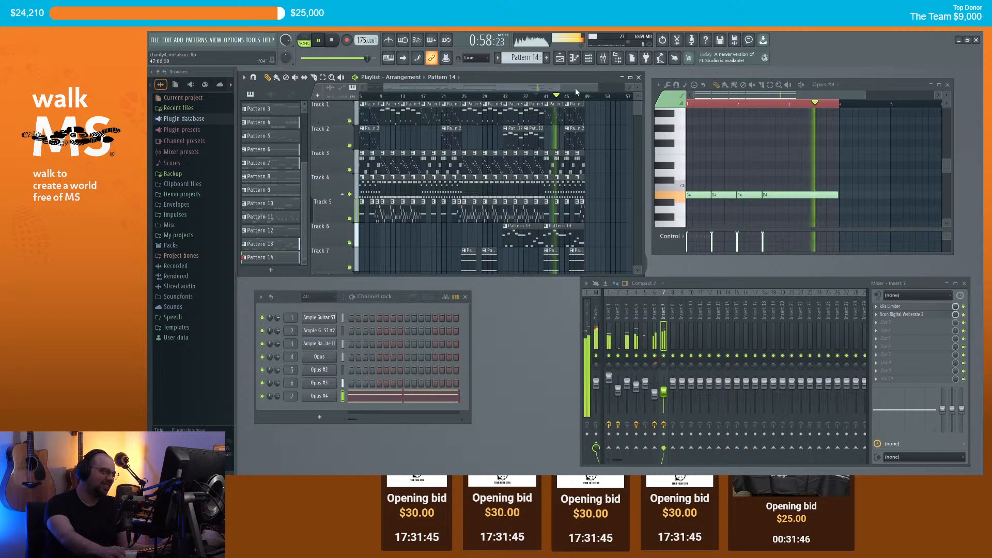
scroll(576, 88, down, 2)
drag(603, 95, 620, 98)
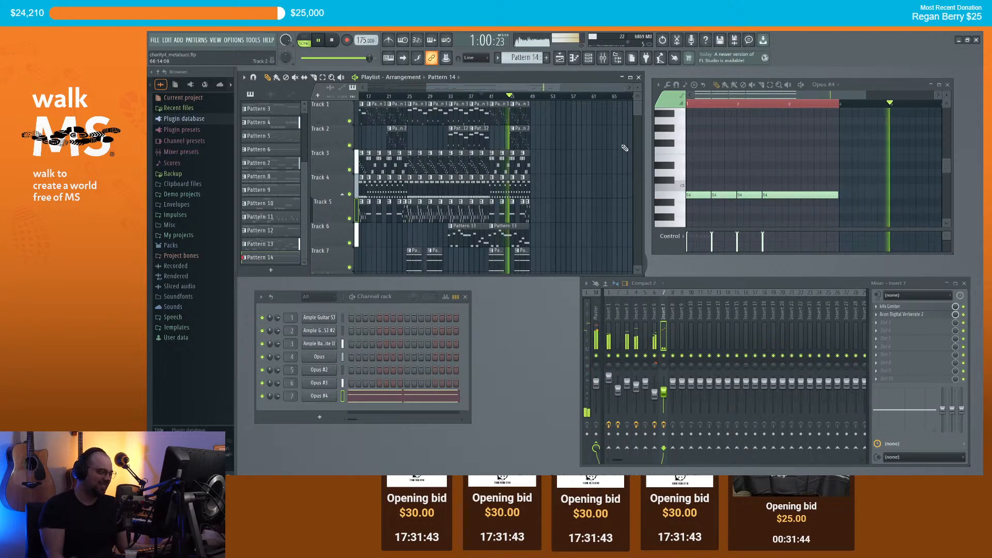
key(space)
scroll(504, 262, up, 4)
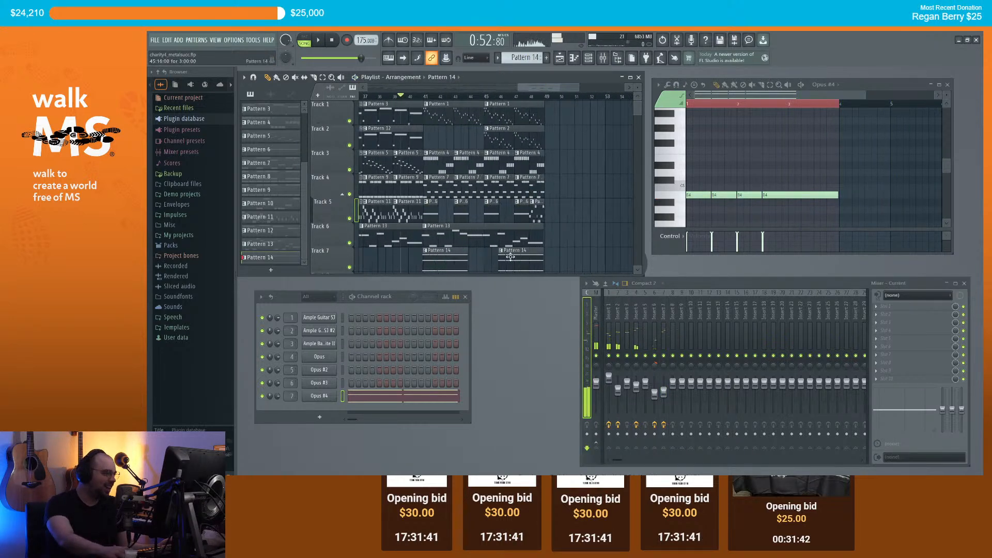
scroll(496, 261, down, 3)
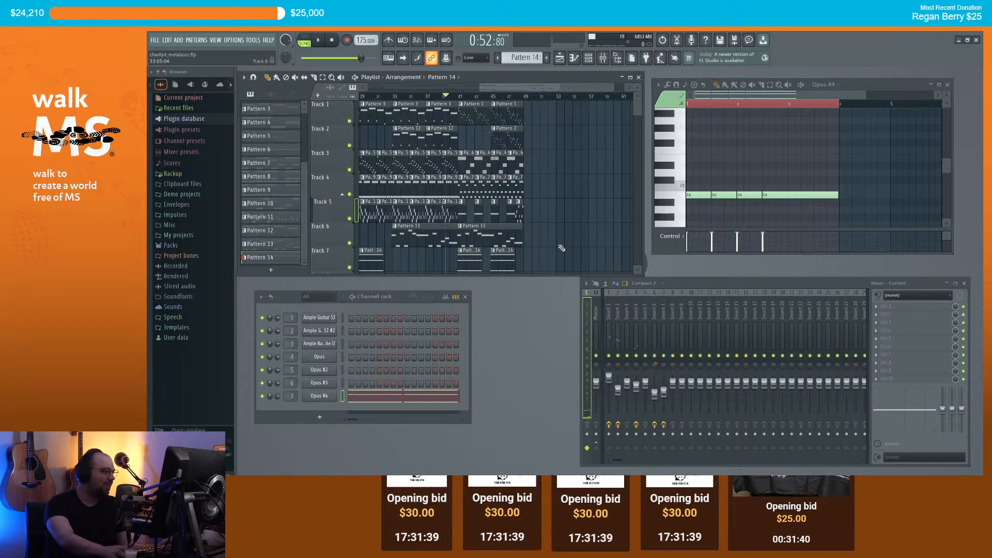
scroll(488, 90, down, 2)
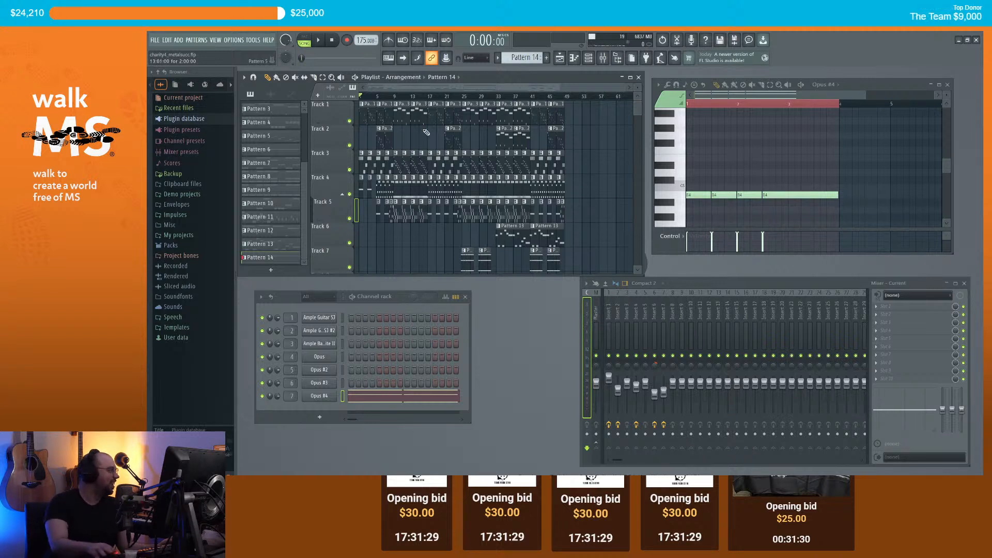
key(space)
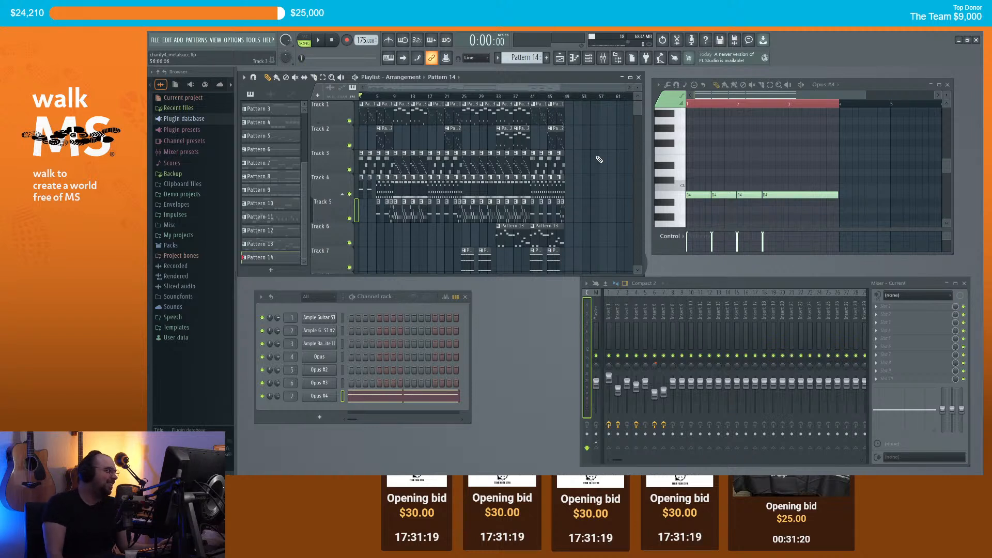
key(space)
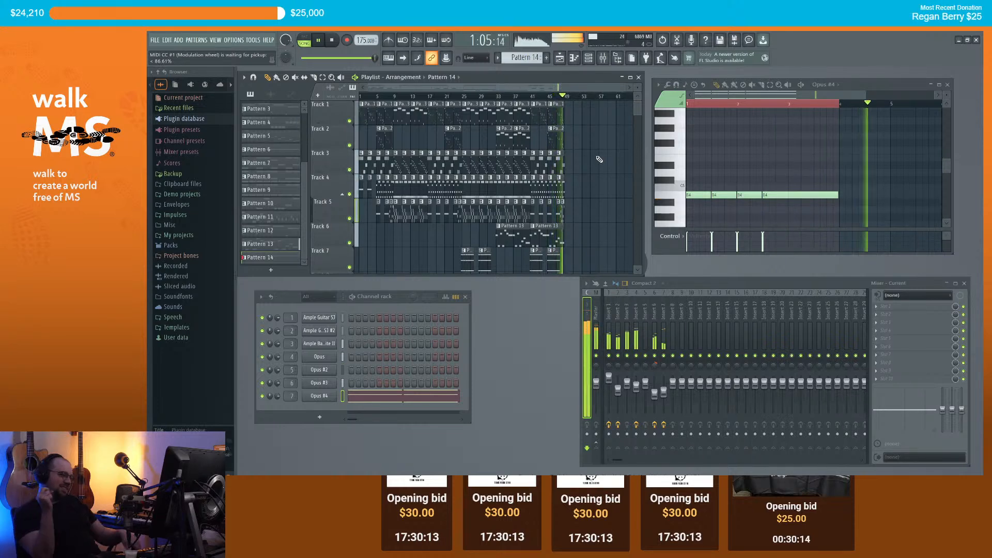
Step: Load Guitar Rig 7 into the first effect slot of mixer Insert 3
key(space)
click(625, 318)
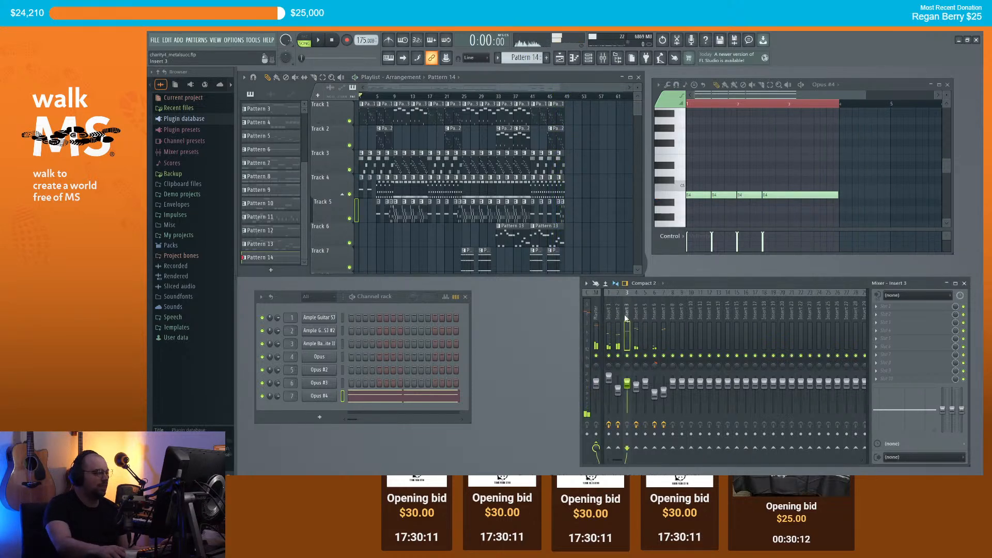
scroll(391, 156, up, 7)
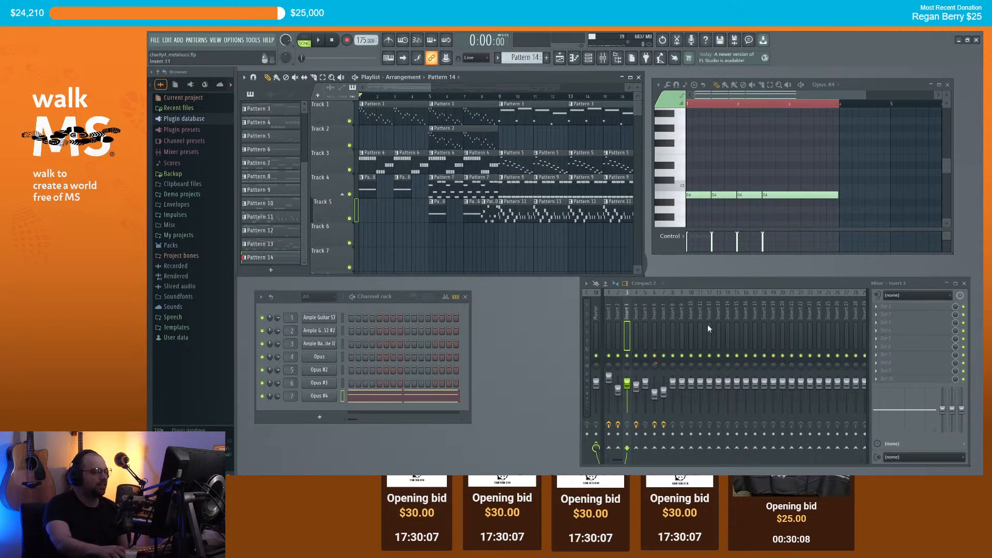
click(888, 311)
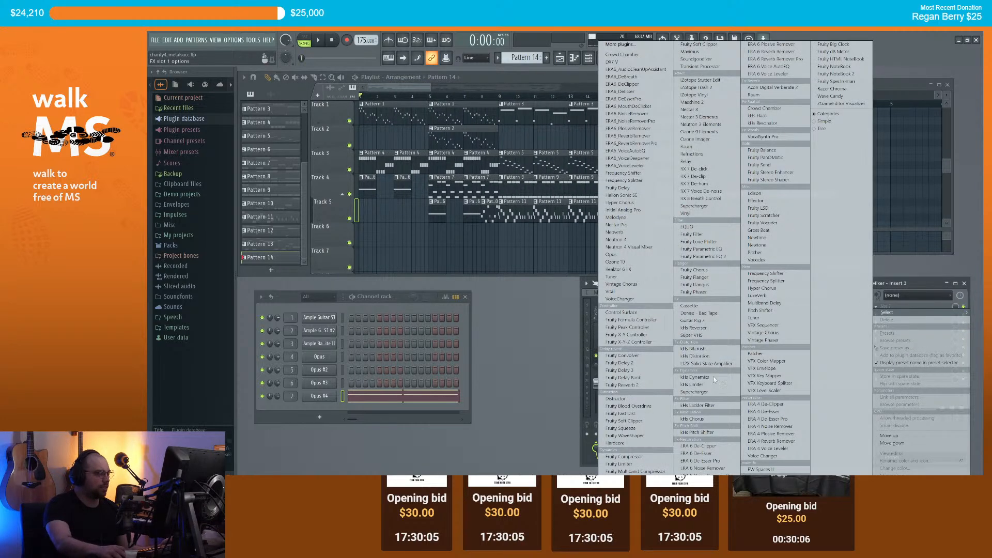
click(707, 320)
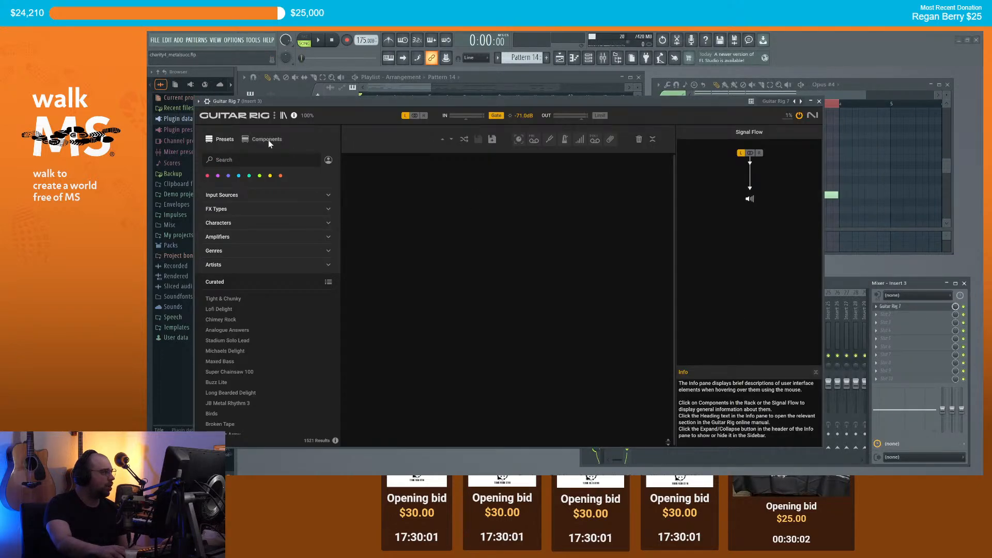
Step: Filter Guitar Rig presets by Bass and Metal, and load the IVP Bass preset
click(267, 140)
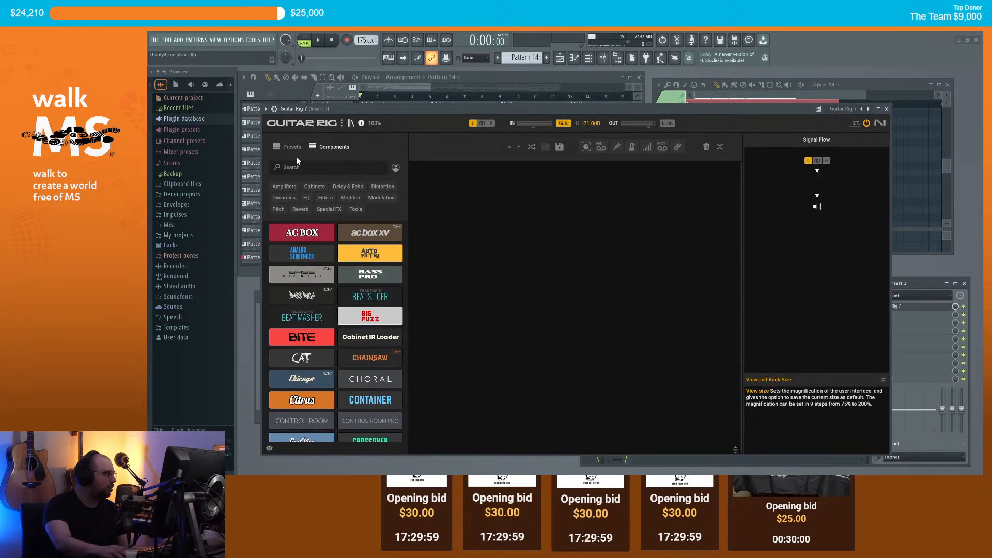
click(293, 148)
click(299, 205)
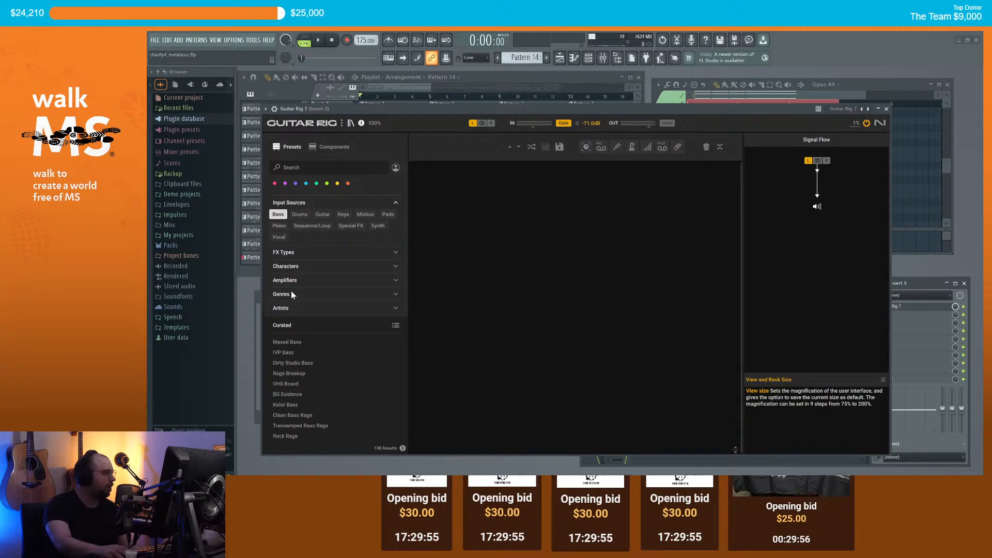
click(293, 294)
click(359, 294)
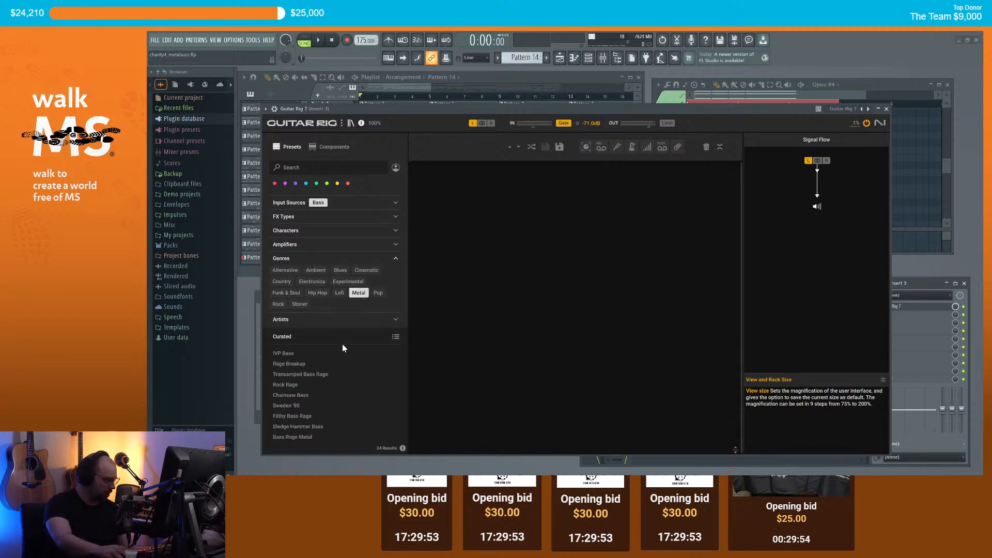
click(295, 355)
Step: Play the song to hear the IVP Bass tone, then close Guitar Rig
drag(457, 109, 452, 202)
key(space)
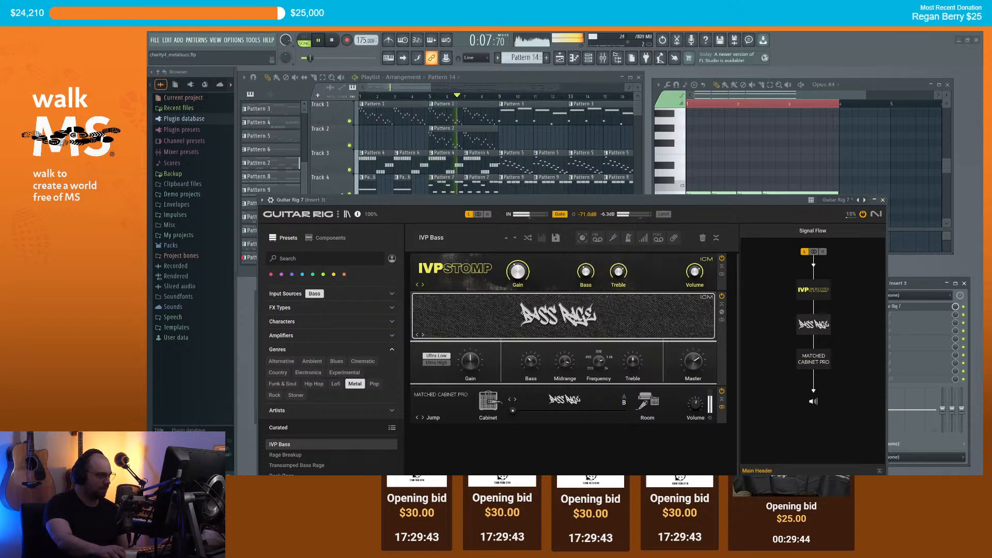
click(883, 200)
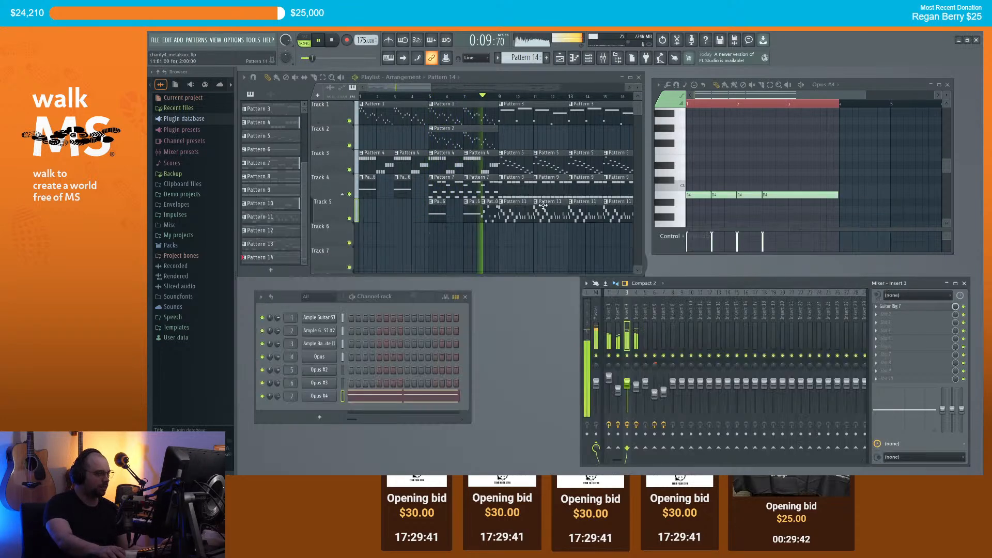
scroll(523, 159, down, 2)
scroll(523, 159, down, 4)
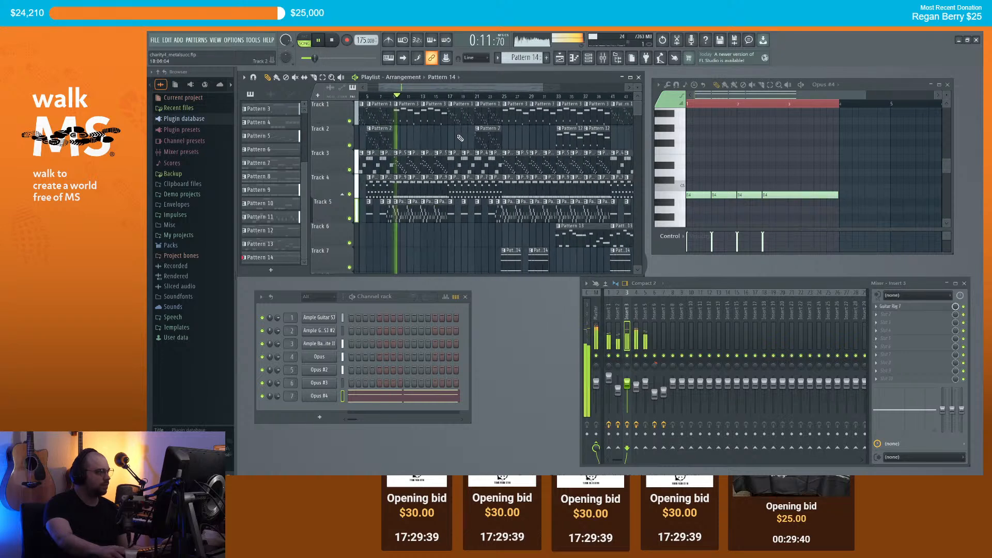
scroll(457, 100, down, 3)
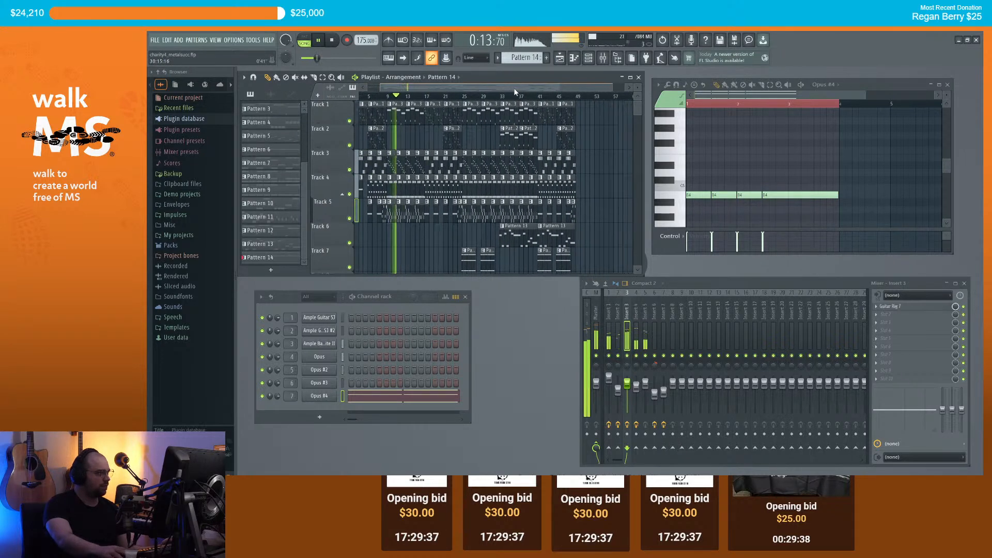
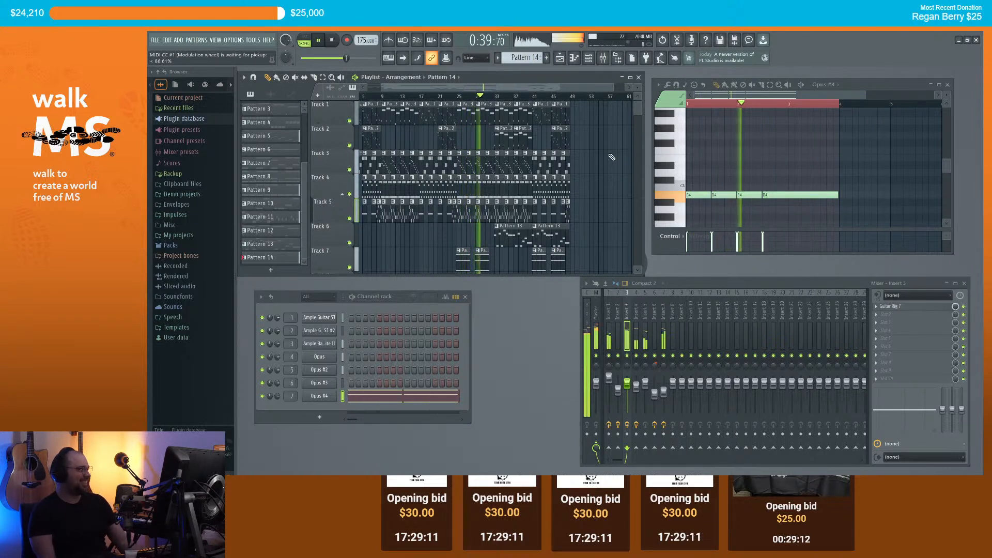
Step: Review the seven-track arrangement during playback, then stop it back at the start
scroll(588, 145, down, 2)
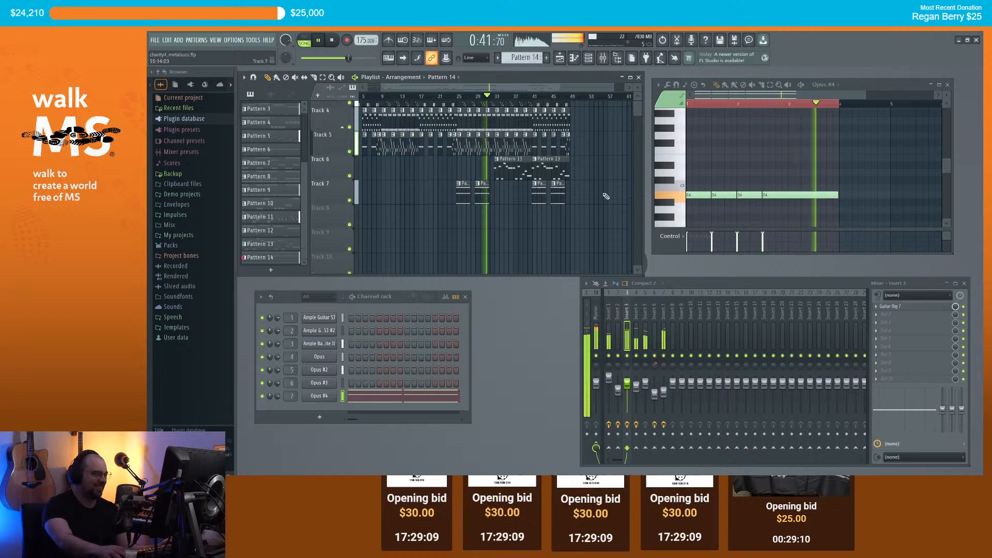
scroll(593, 159, up, 2)
scroll(593, 159, right, 2)
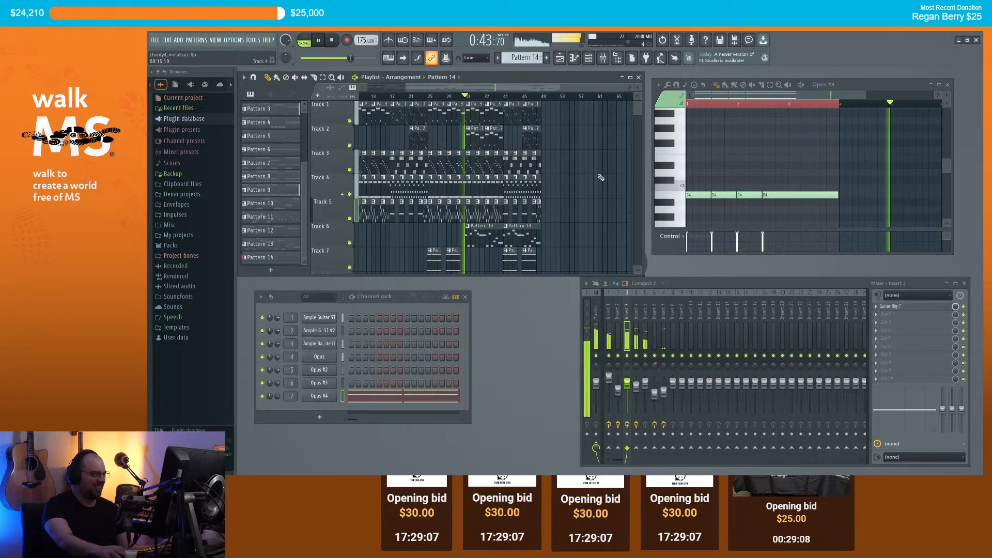
scroll(597, 175, down, 1)
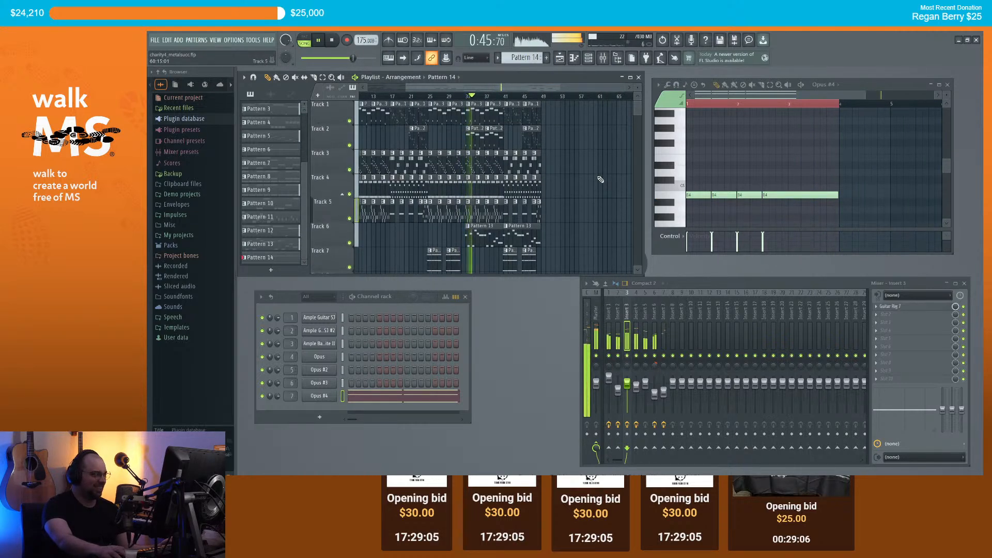
scroll(601, 178, up, 1)
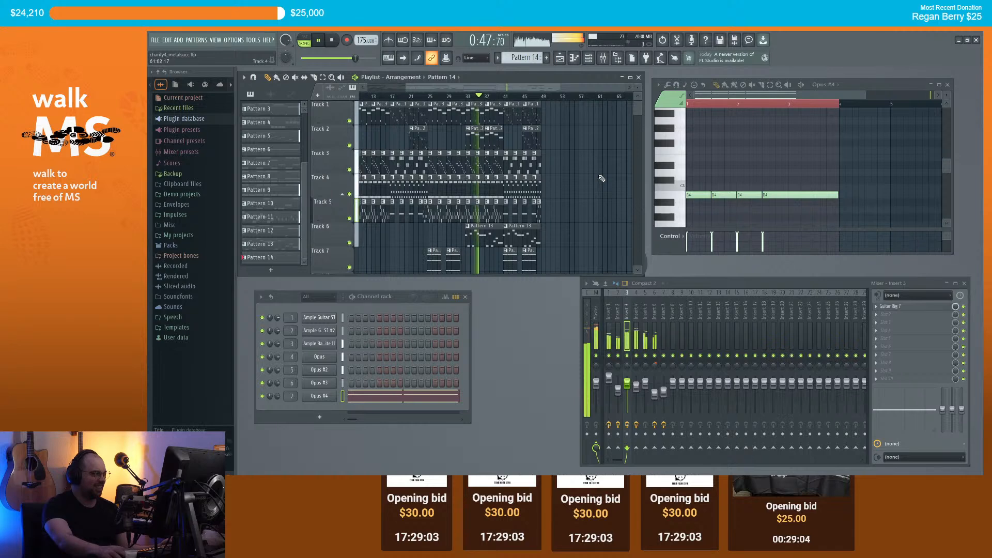
scroll(602, 179, up, 3)
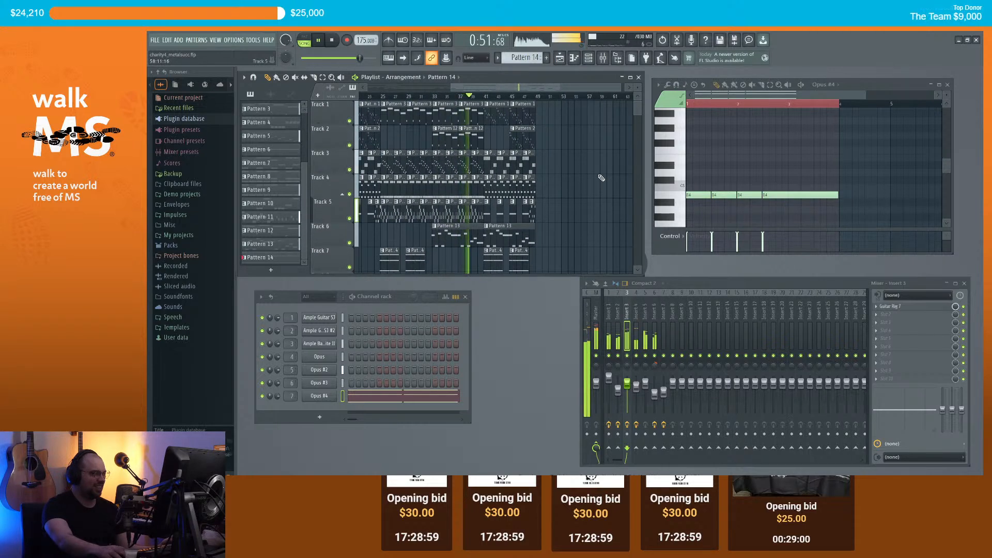
scroll(602, 176, down, 1)
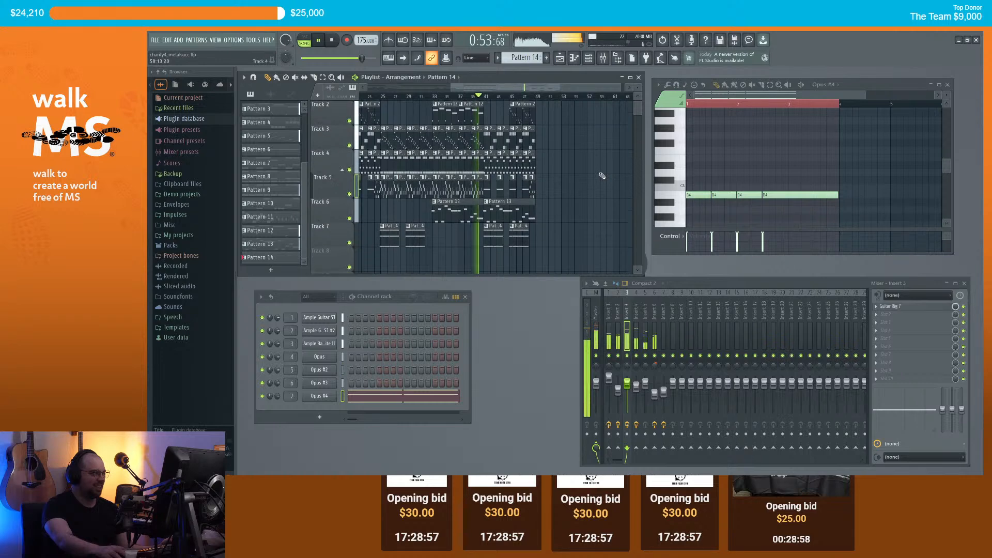
scroll(600, 177, up, 1)
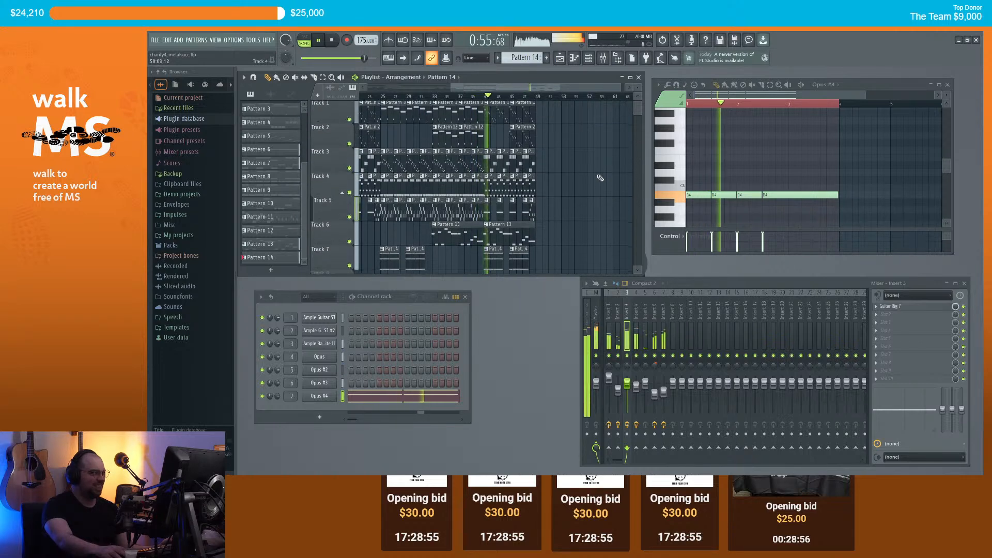
scroll(598, 179, down, 3)
scroll(597, 180, up, 3)
mouse_move(559, 78)
mouse_down()
mouse_move(575, 87)
mouse_move(571, 74)
mouse_up()
scroll(579, 146, down, 2)
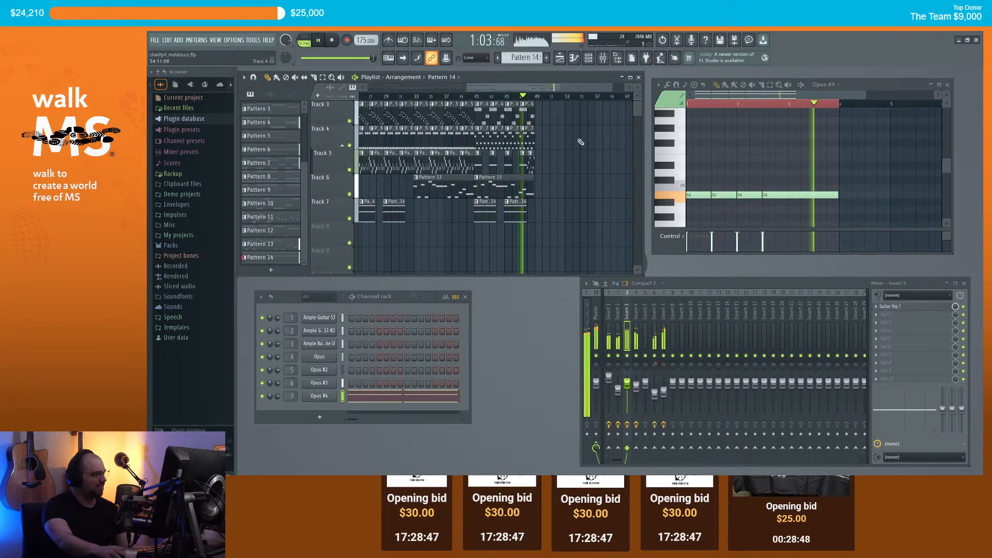
key(space)
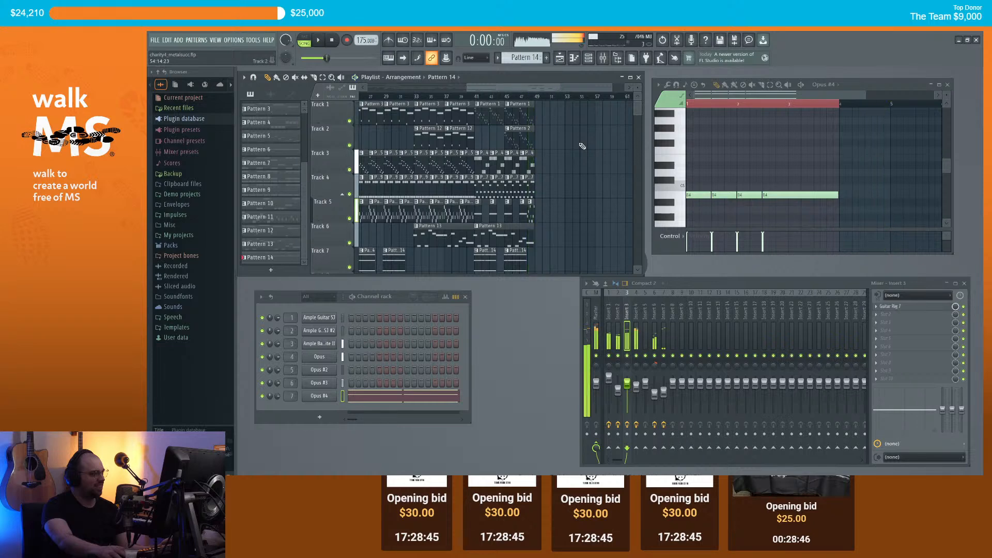
scroll(584, 150, up, 2)
scroll(593, 158, down, 3)
scroll(590, 177, up, 4)
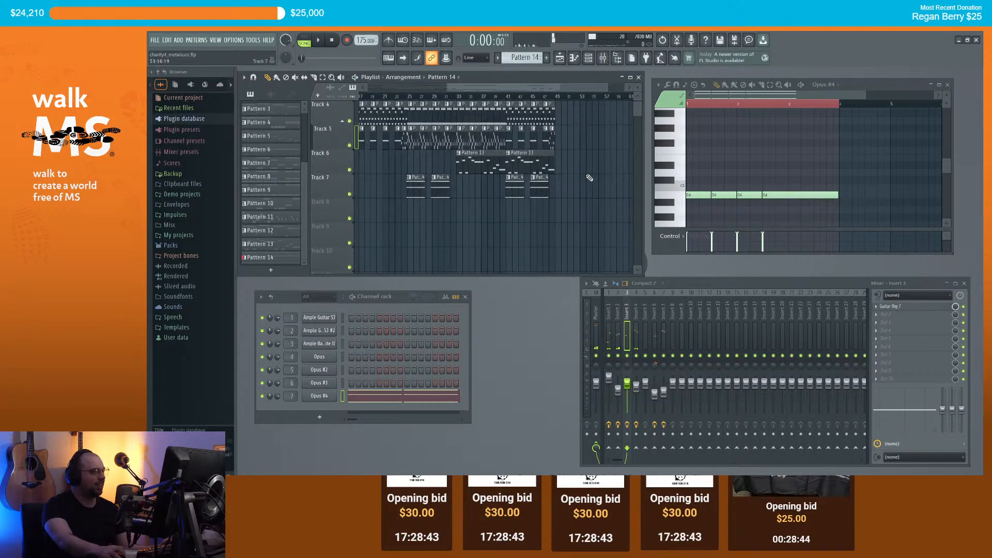
Step: Create empty Pattern 15, start playback, and bring up the new-channel instrument list
click(548, 58)
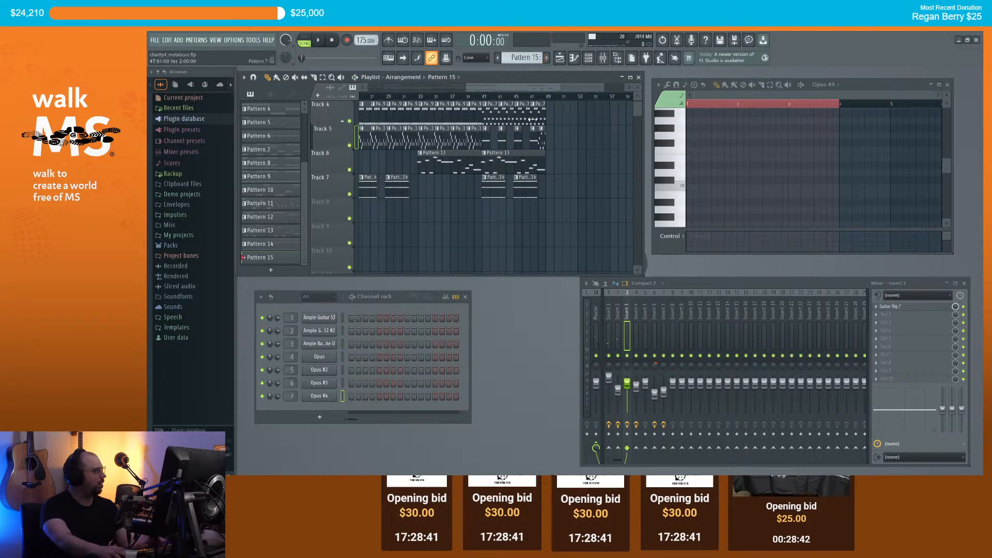
scroll(431, 145, up, 2)
scroll(430, 139, up, 3)
key(space)
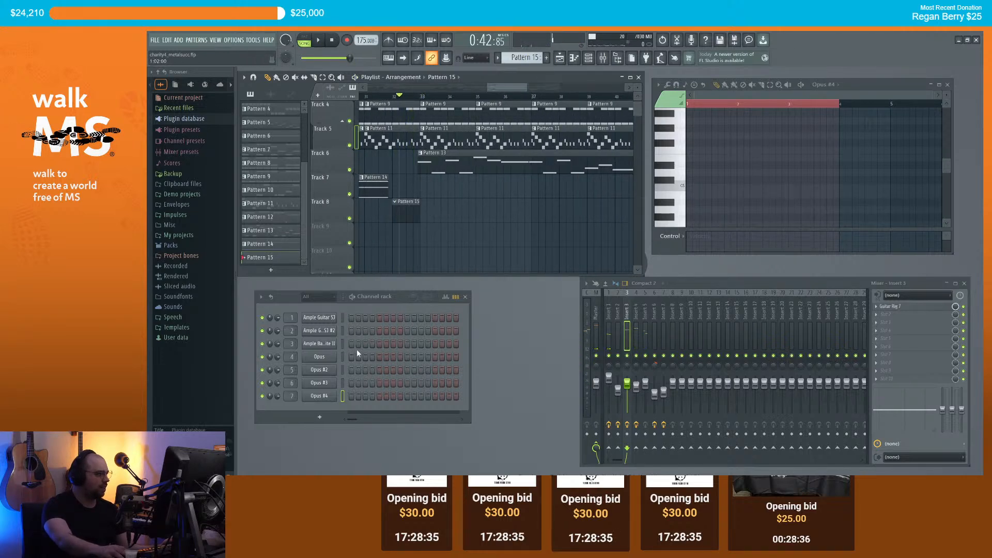
click(318, 418)
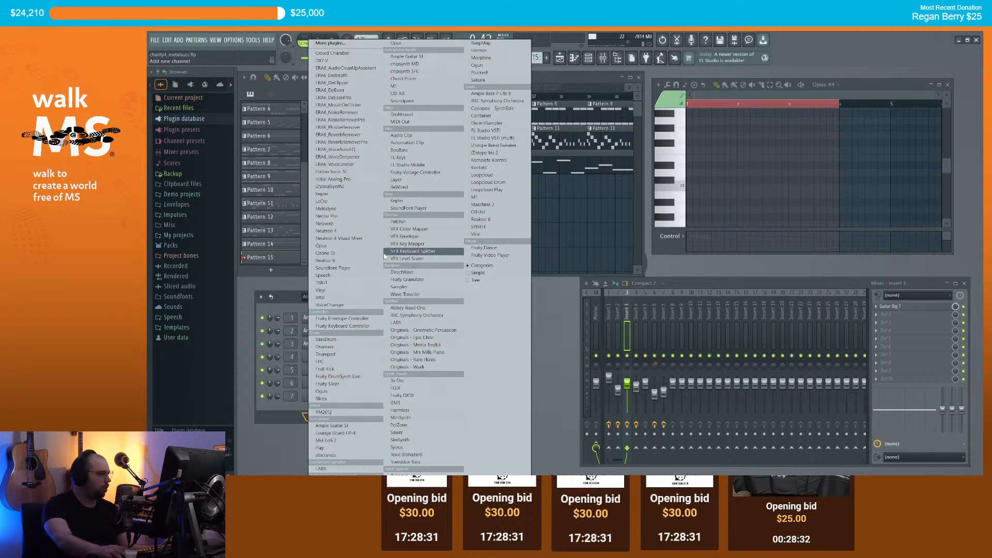
Step: Add an Opus channel with the EW Symphonic Orchestra Brass Solo Trumpet 1 > 1 Long > STP Sus Vib patch
click(321, 246)
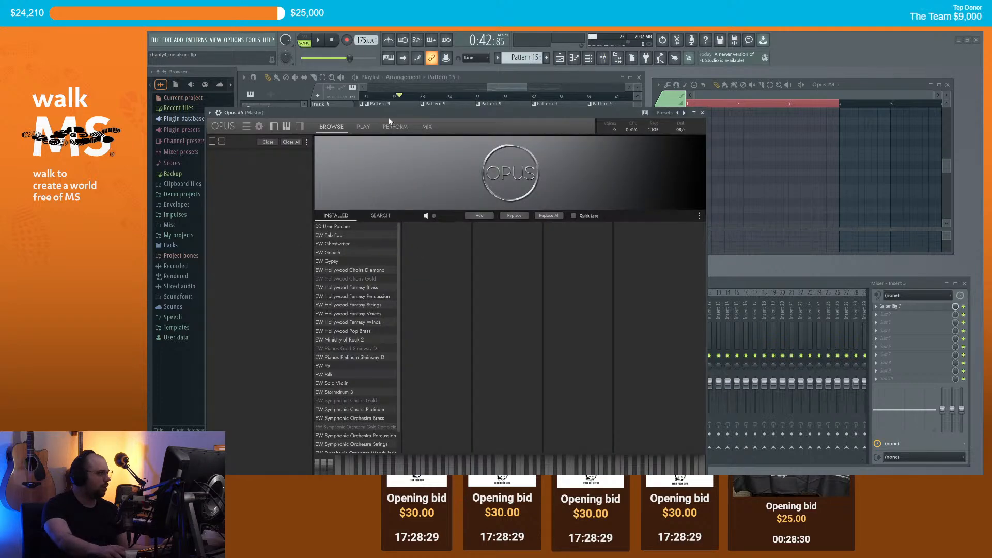
scroll(402, 320, down, 1)
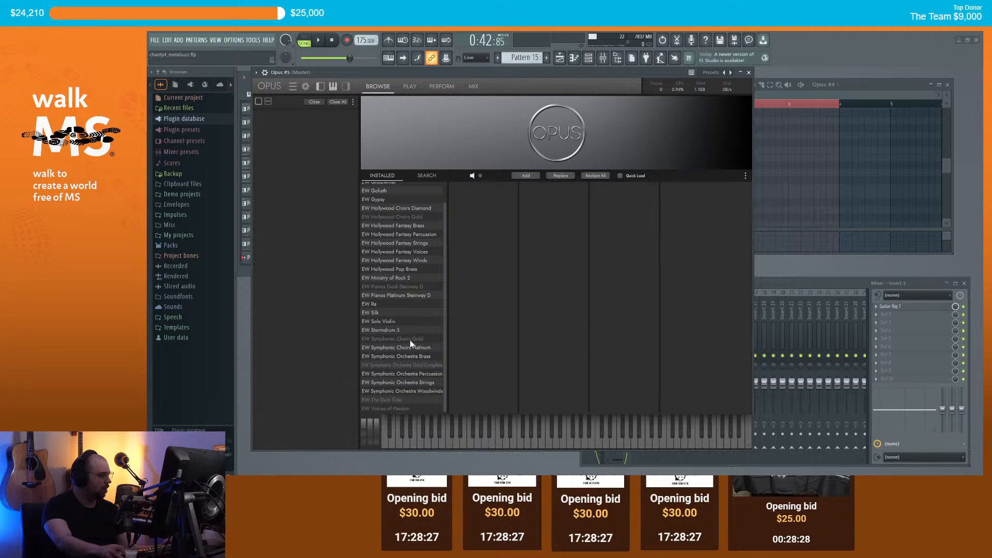
click(416, 357)
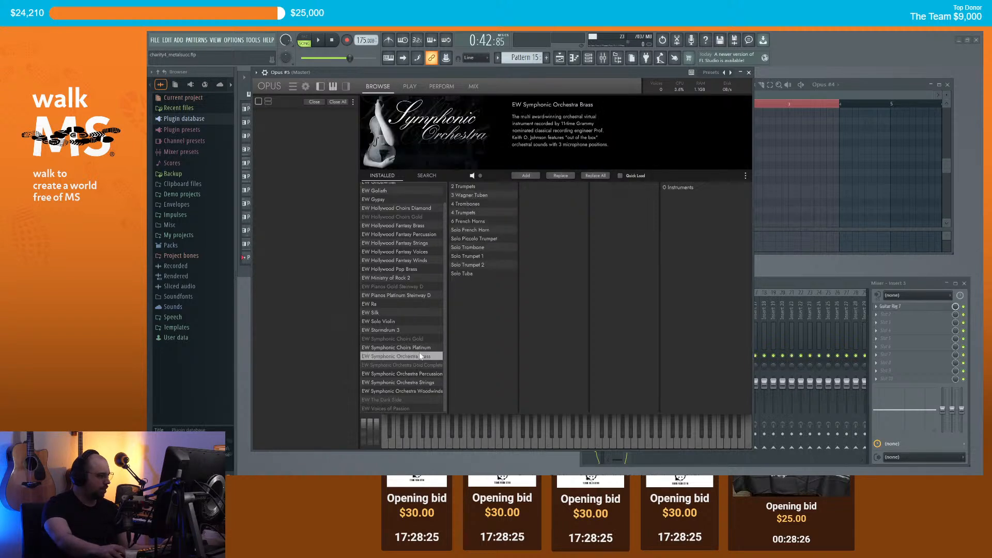
click(484, 257)
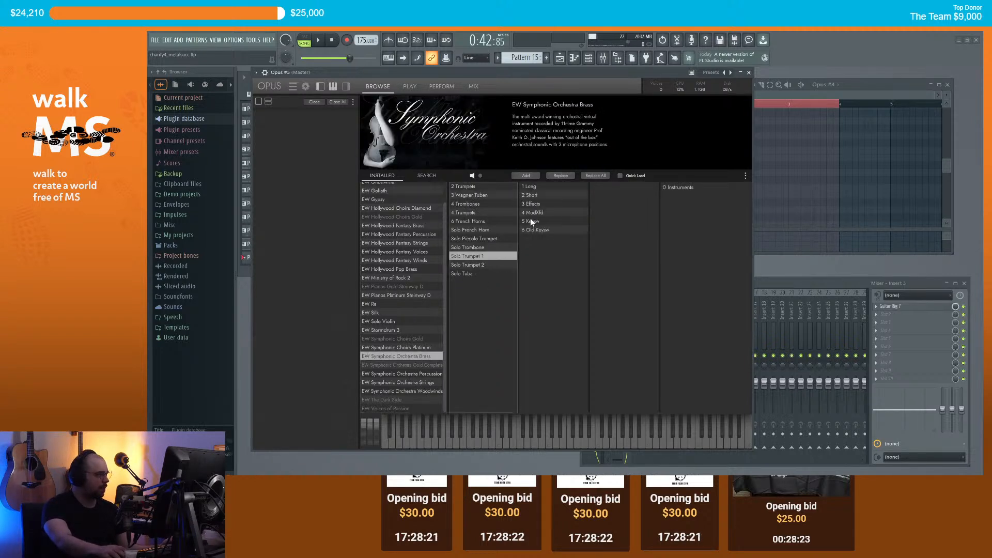
click(531, 187)
click(681, 215)
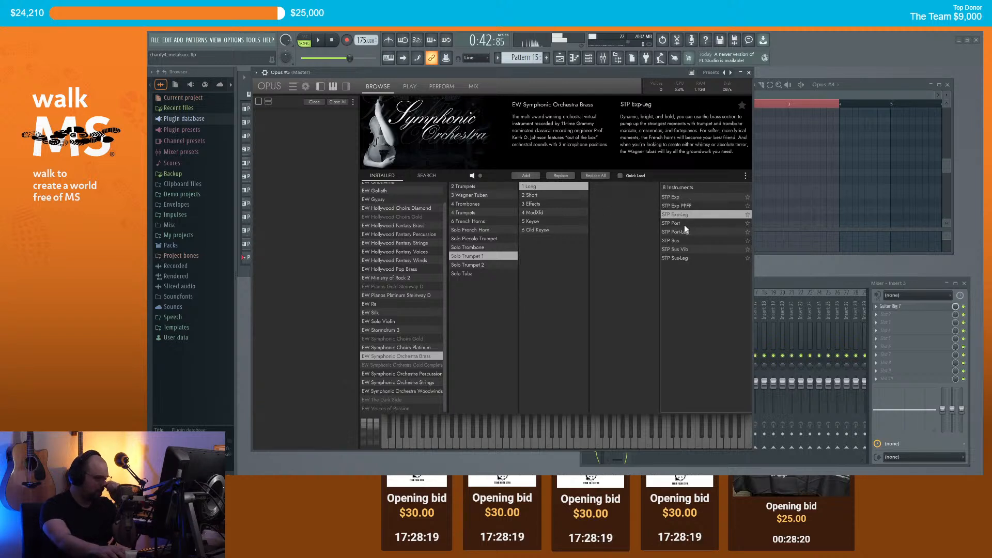
click(681, 257)
click(683, 251)
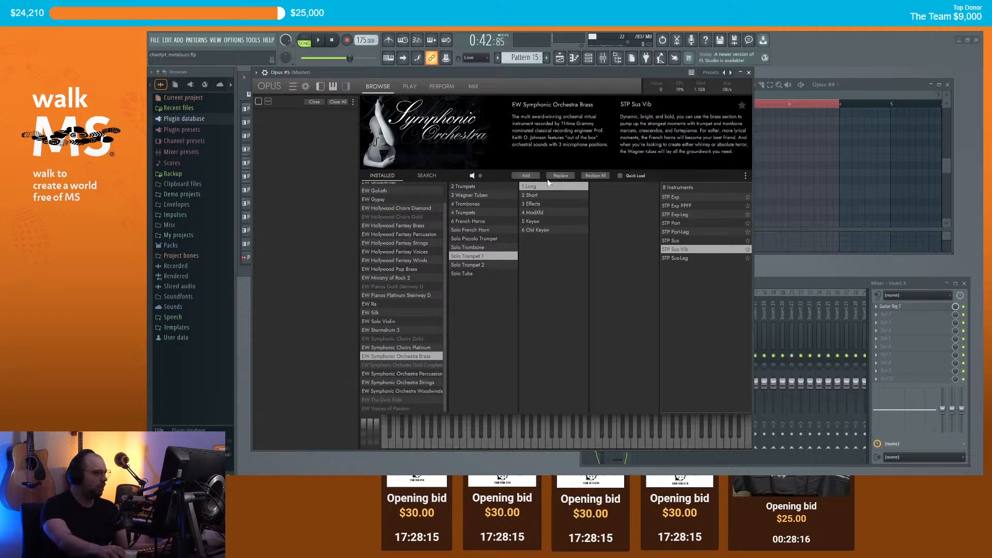
click(526, 176)
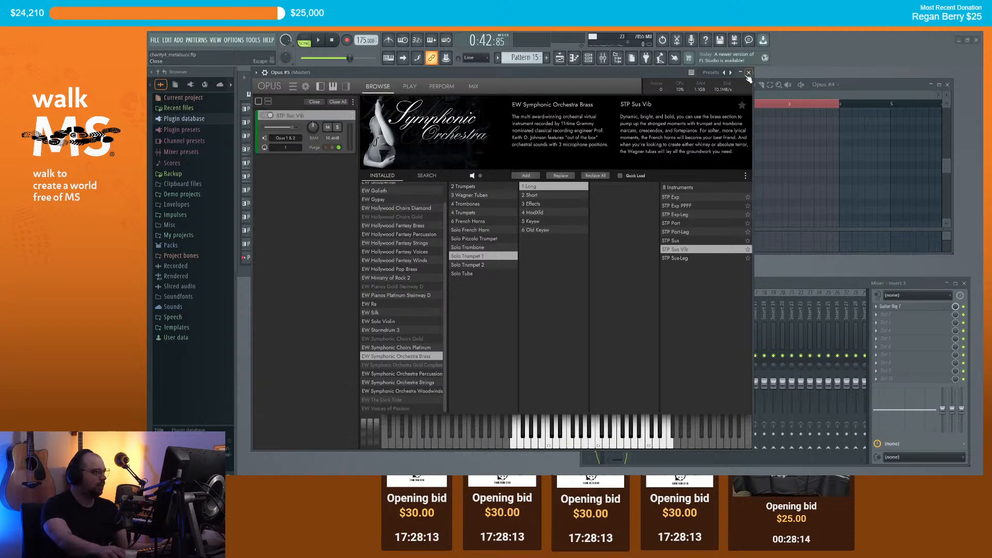
click(749, 73)
Step: Move the Pattern 15 clip to bar 33 and draw a long trumpet note plus a short lower one
scroll(288, 409, up, 8)
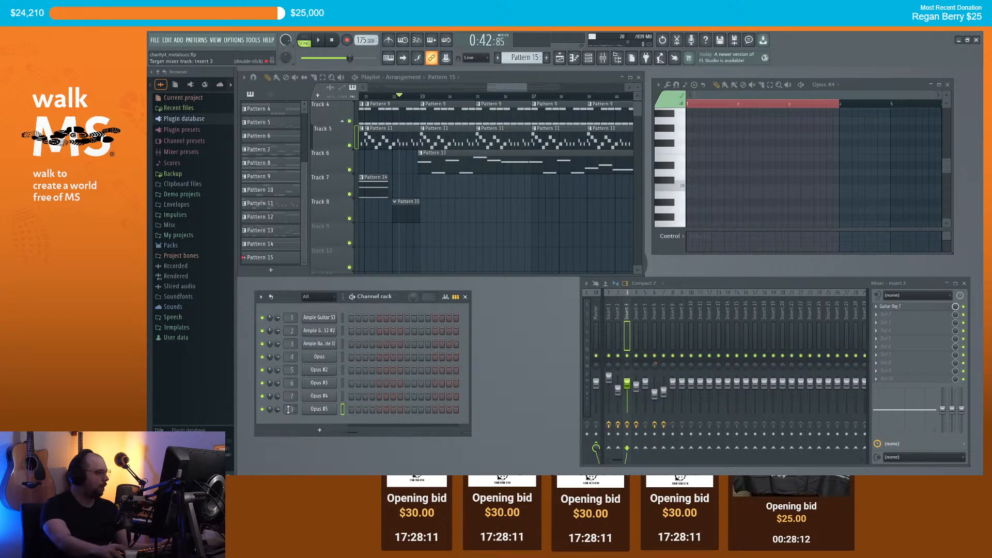
right_click(310, 413)
click(362, 376)
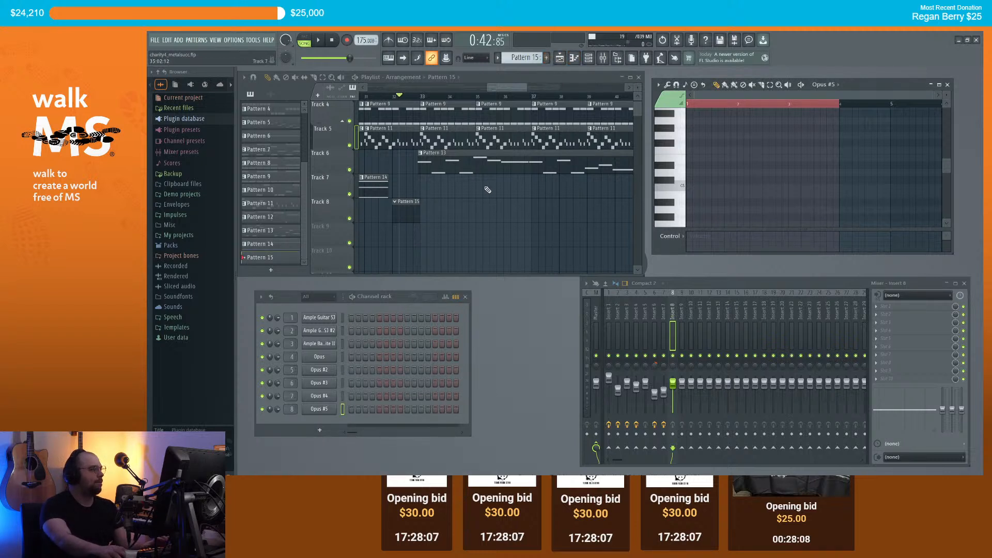
drag(403, 211, 434, 211)
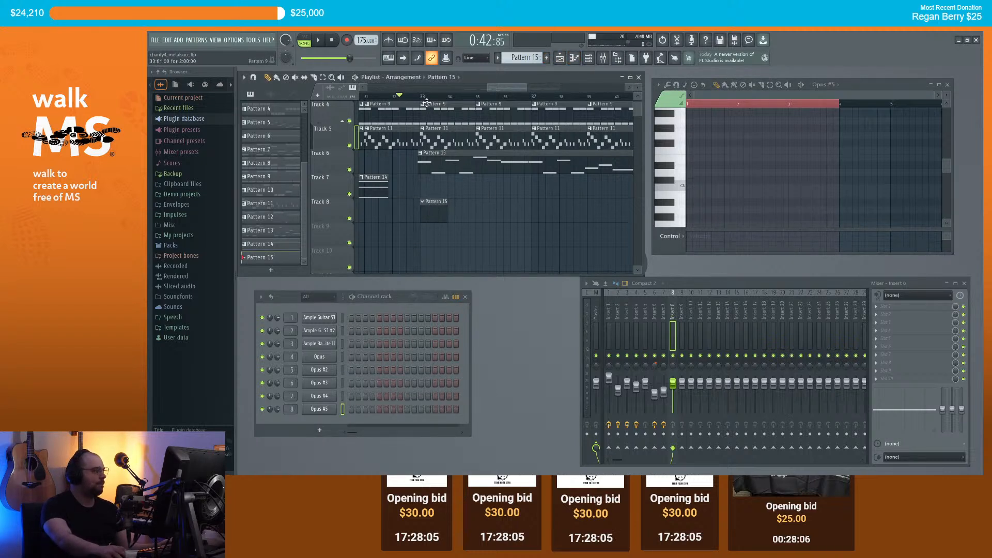
drag(693, 172, 835, 130)
click(698, 147)
Step: Shorten the long E6 note and add a shortened D6 note after it, auditioning the result
key(space)
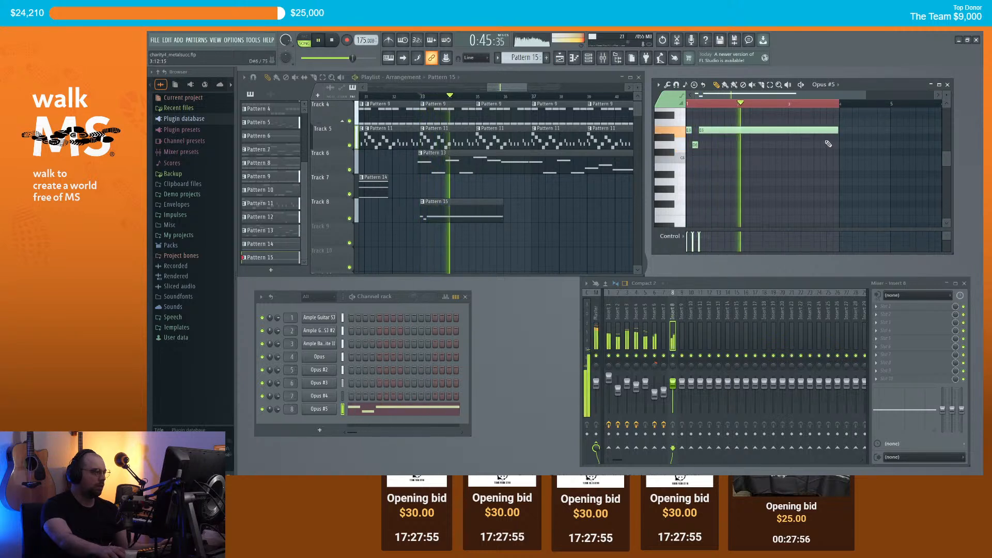
drag(840, 129, 813, 129)
key(space)
click(815, 146)
drag(922, 146, 846, 139)
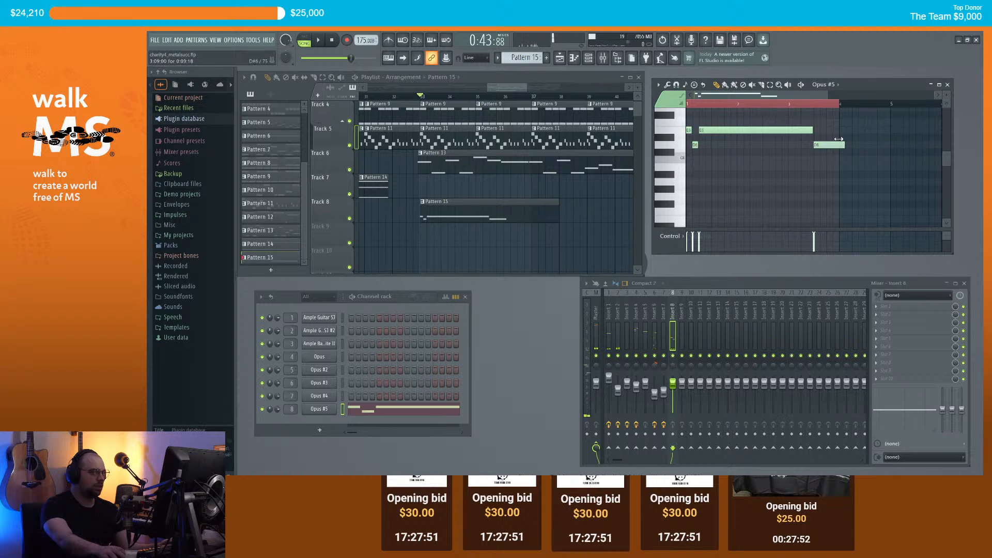
key(space)
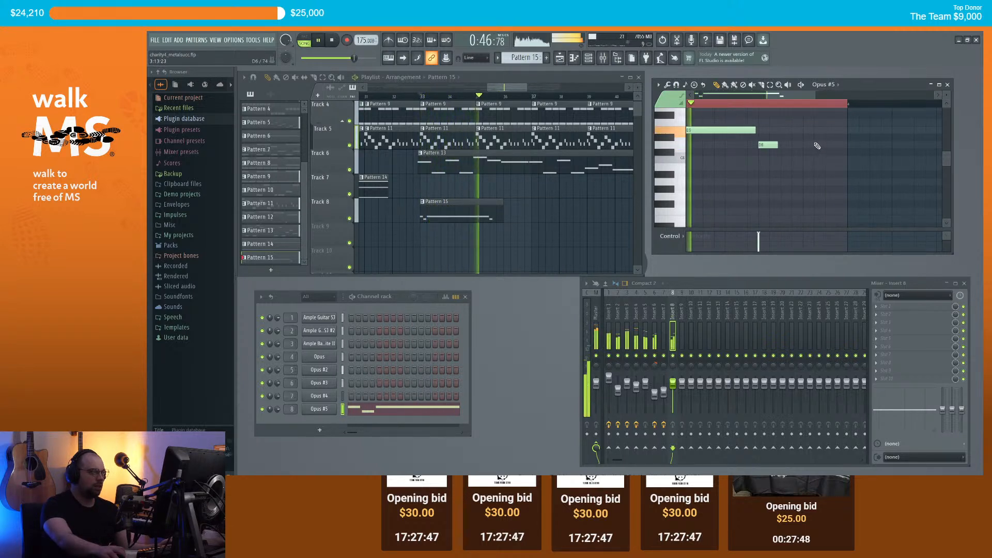
key(space)
scroll(819, 146, up, 1)
Step: Add rising E6, F6 and G6 notes plus one more note, then clear the loop selection
click(779, 152)
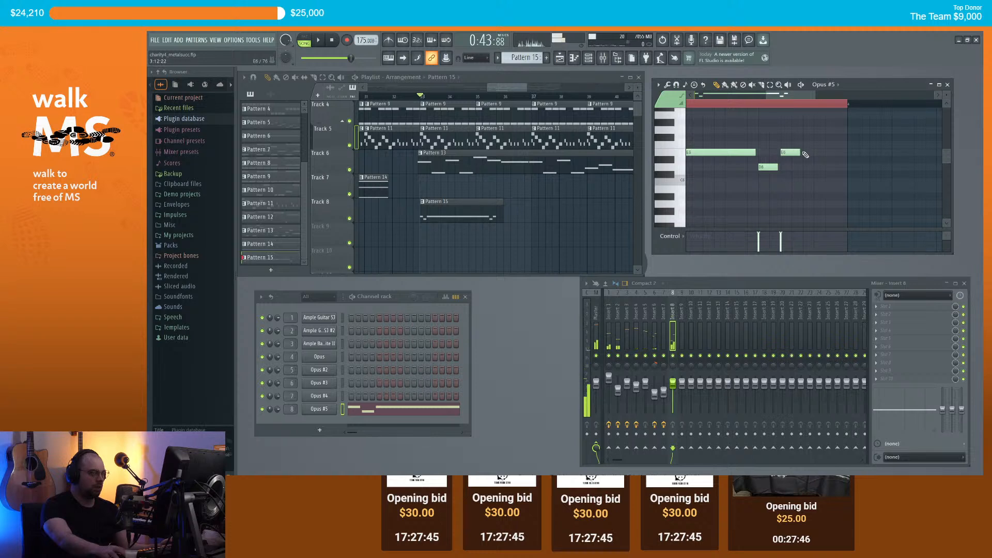
click(795, 138)
click(807, 129)
key(space)
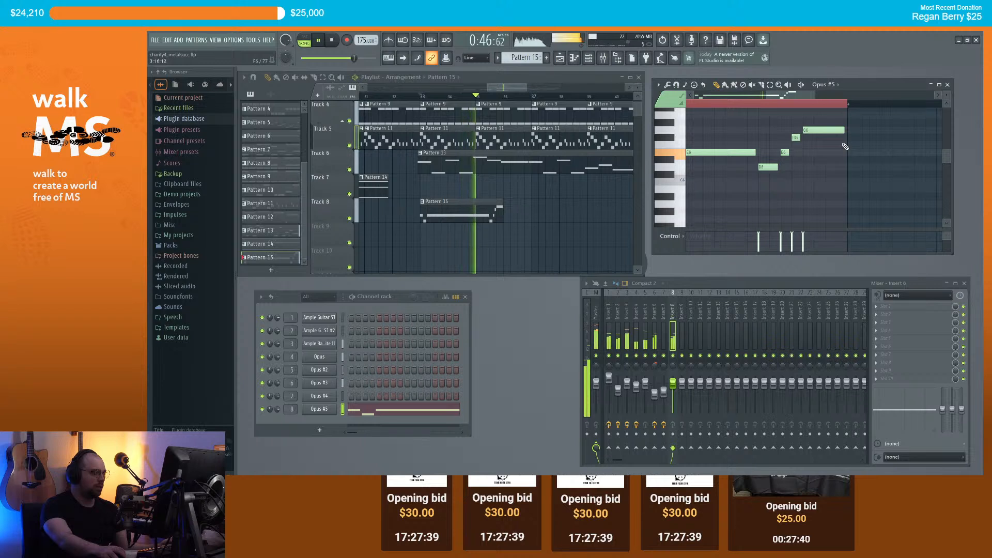
key(space)
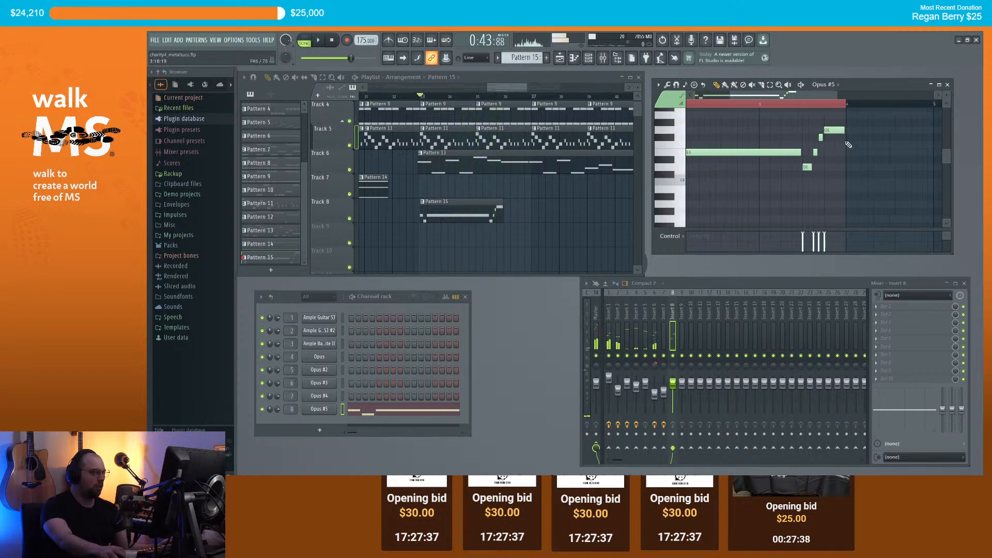
click(850, 145)
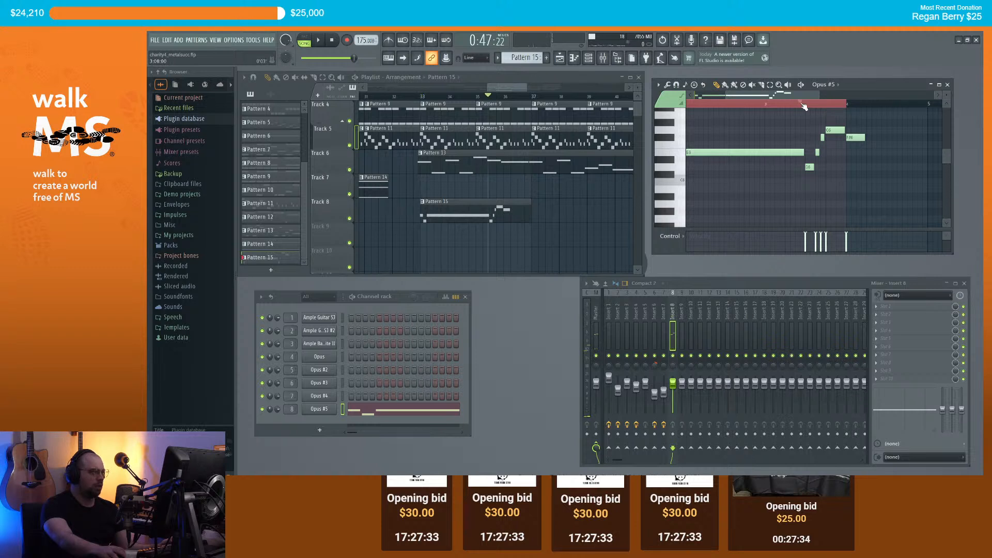
key(space)
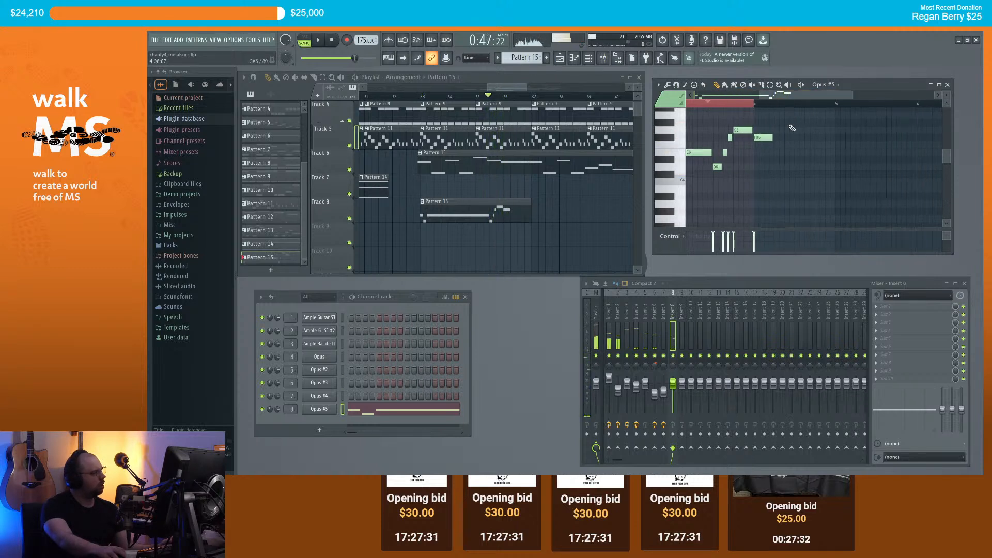
right_click(726, 103)
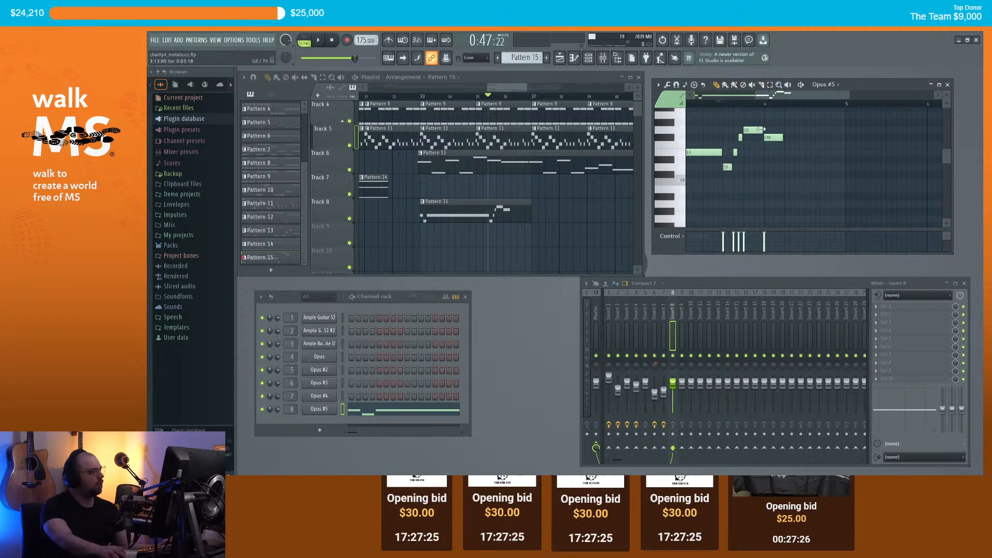
Step: Nudge a note slightly later and add another E6 note, auditioning the edited phrase
drag(772, 138, 789, 137)
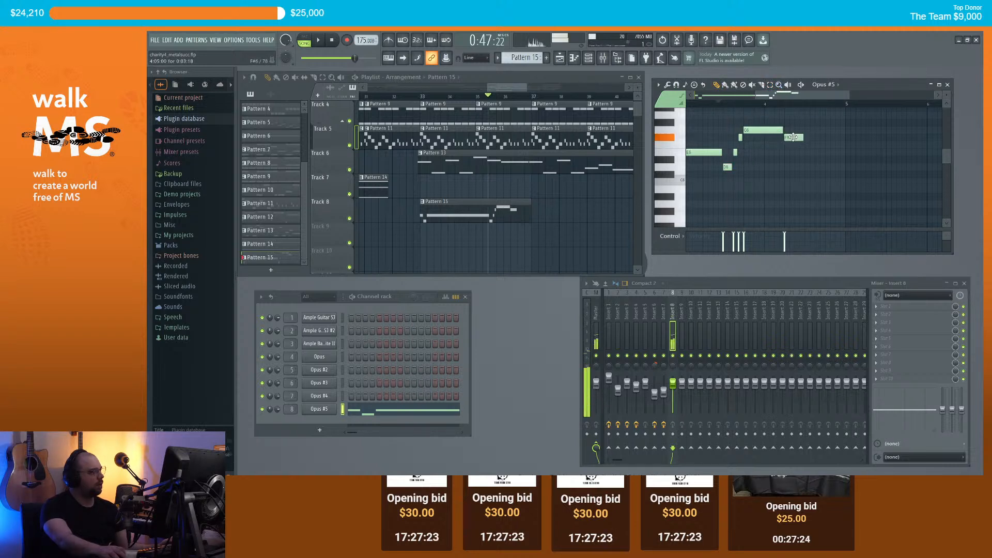
key(space)
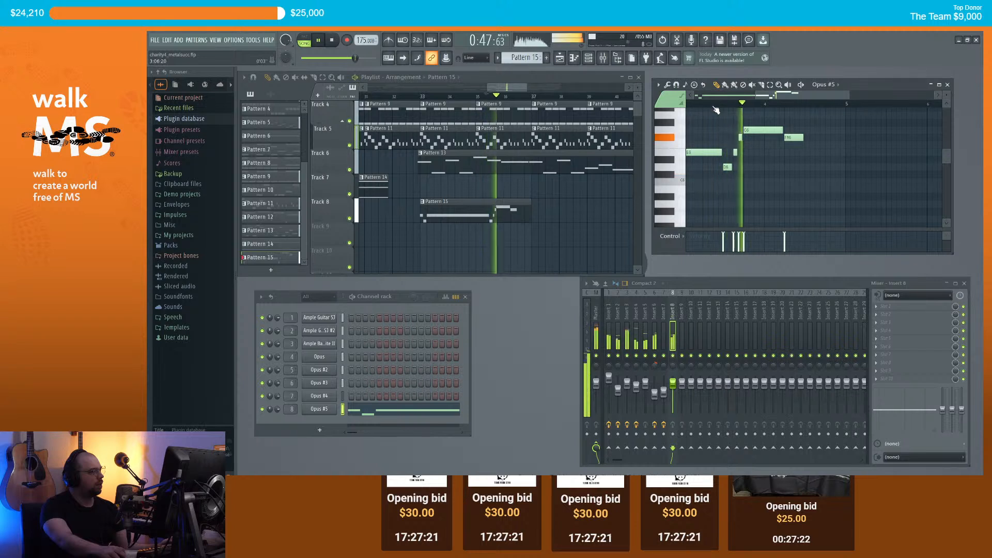
key(space)
click(846, 152)
scroll(846, 152, down, 2)
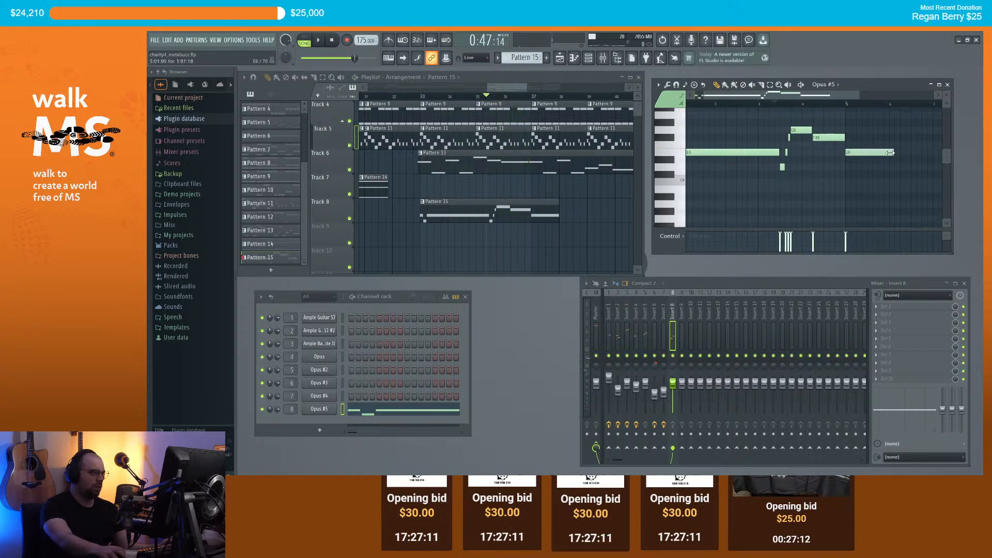
scroll(873, 151, down, 2)
key(space)
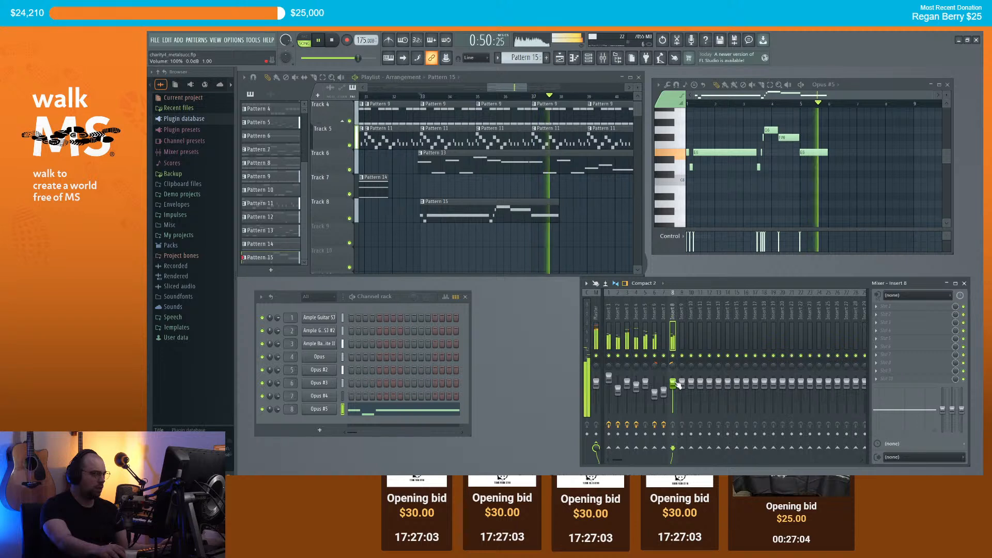
key(space)
Step: Add a G6 note, raise a new note to F#6, and add one more near the phrase end
click(829, 129)
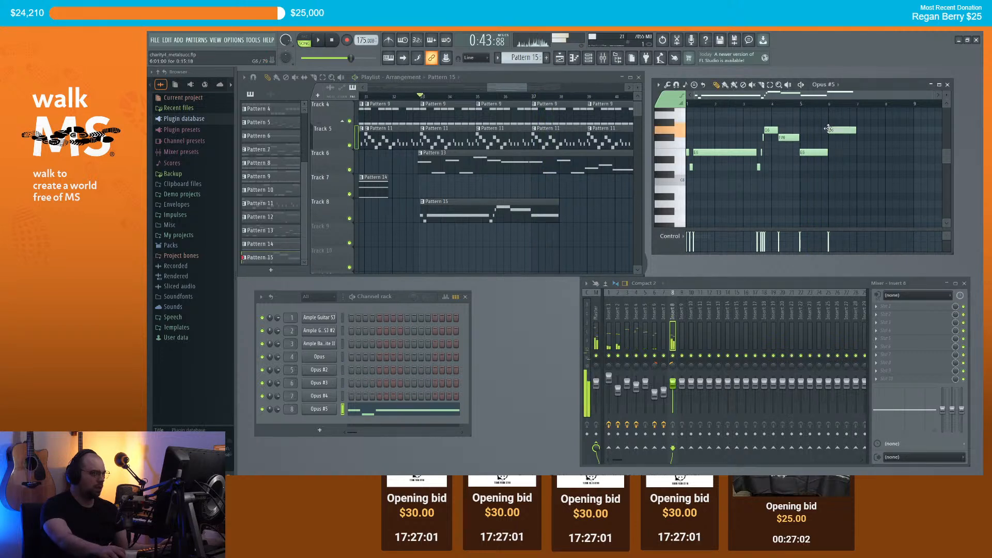
drag(859, 146, 857, 137)
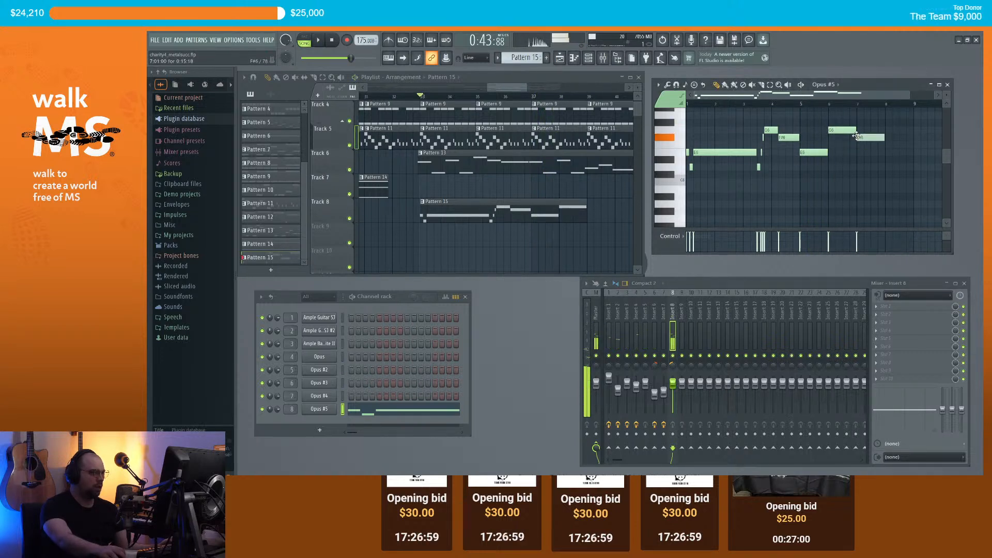
scroll(507, 183, down, 2)
click(886, 167)
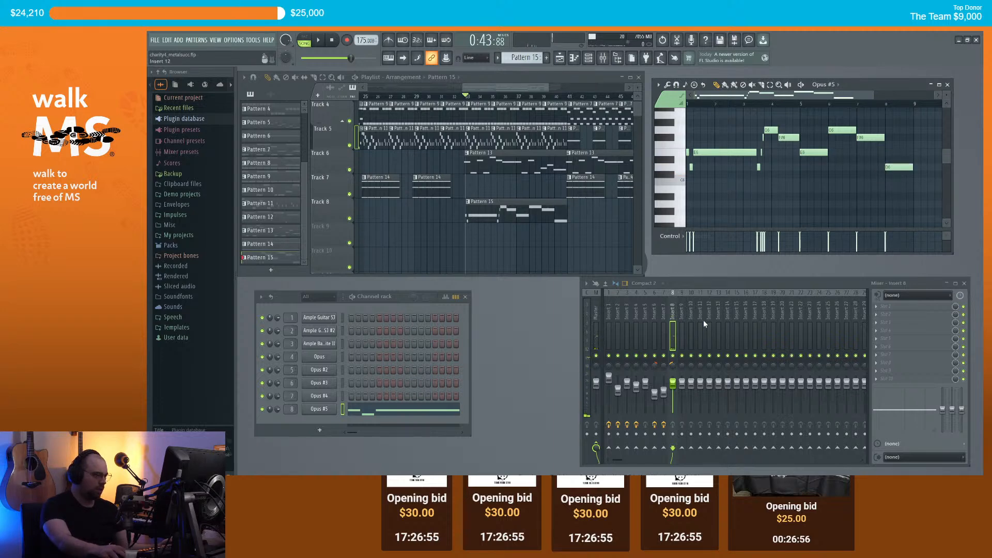
Step: Load Acon Digital Verberate 2 on Insert 8 with the Paris Cathedral - Rear factory preset
click(881, 306)
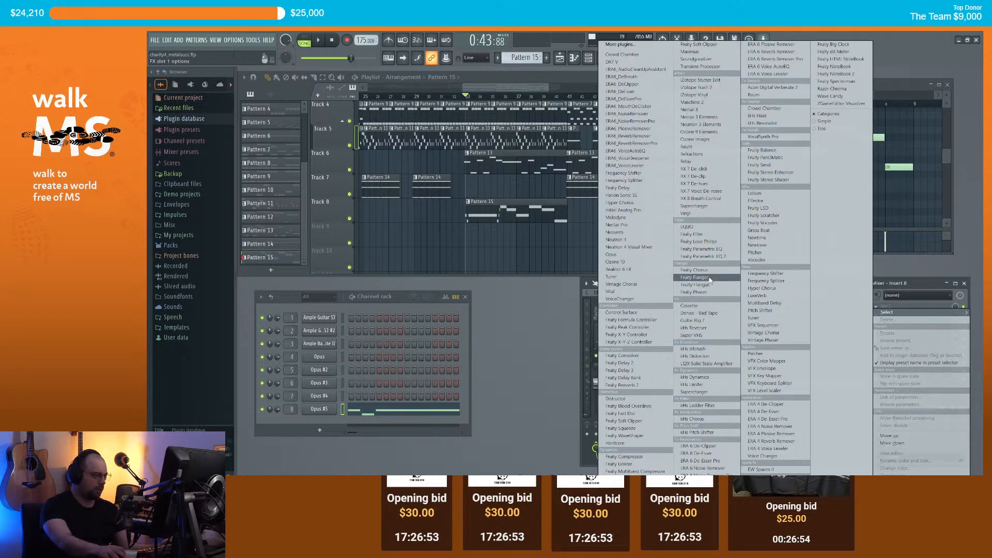
click(763, 88)
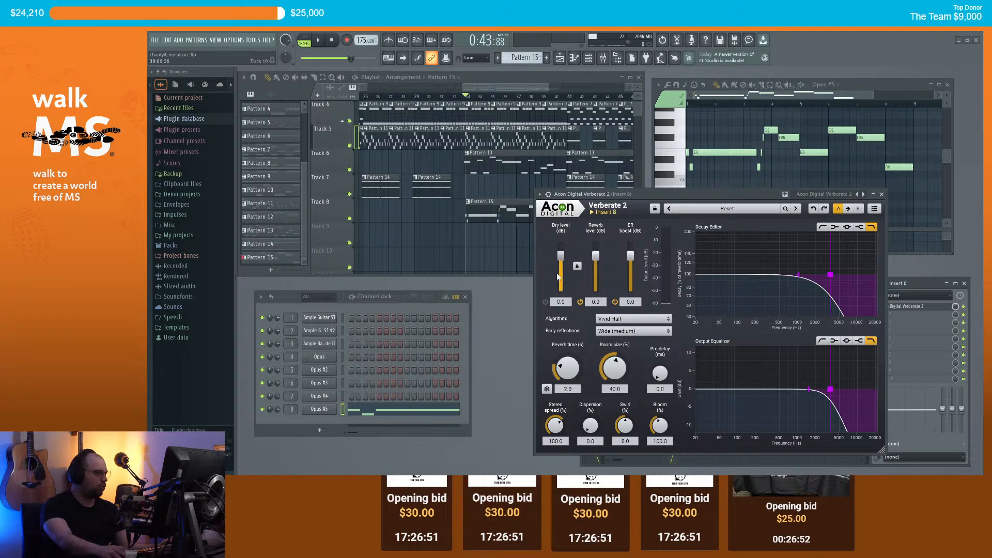
click(706, 209)
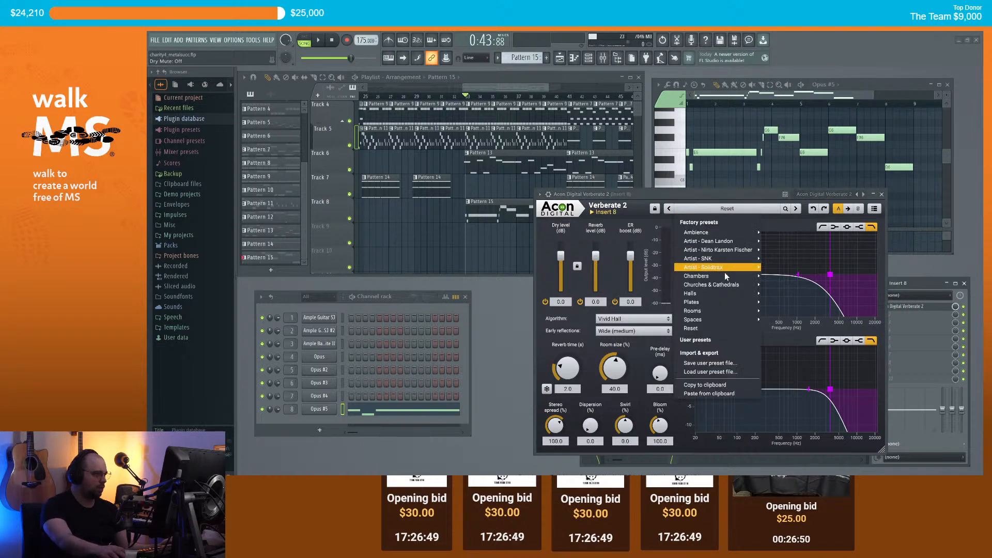
mouse_move(723, 289)
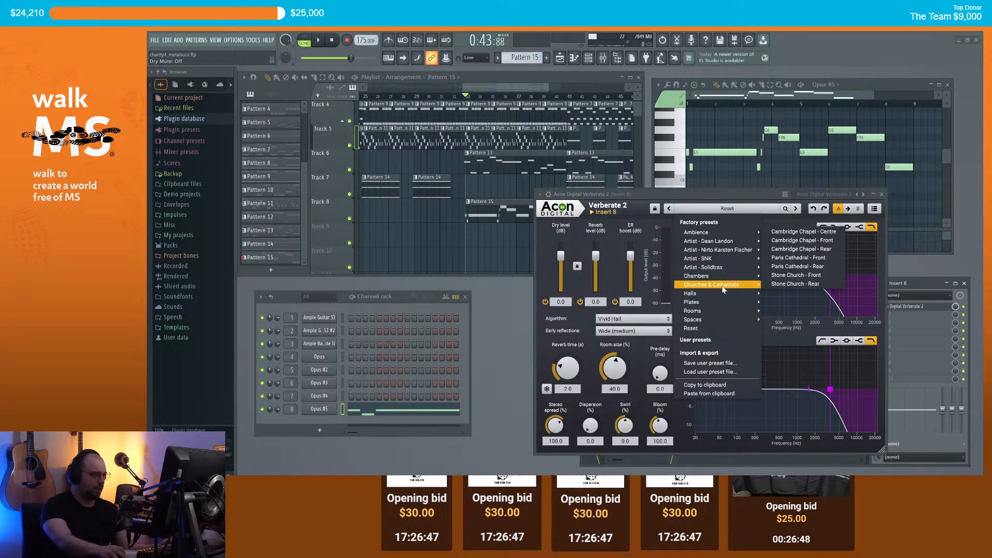
click(796, 266)
Step: Unmute the reverb's dry signal at 7.7 dB and set Insert 8's fader to about 94%
click(546, 302)
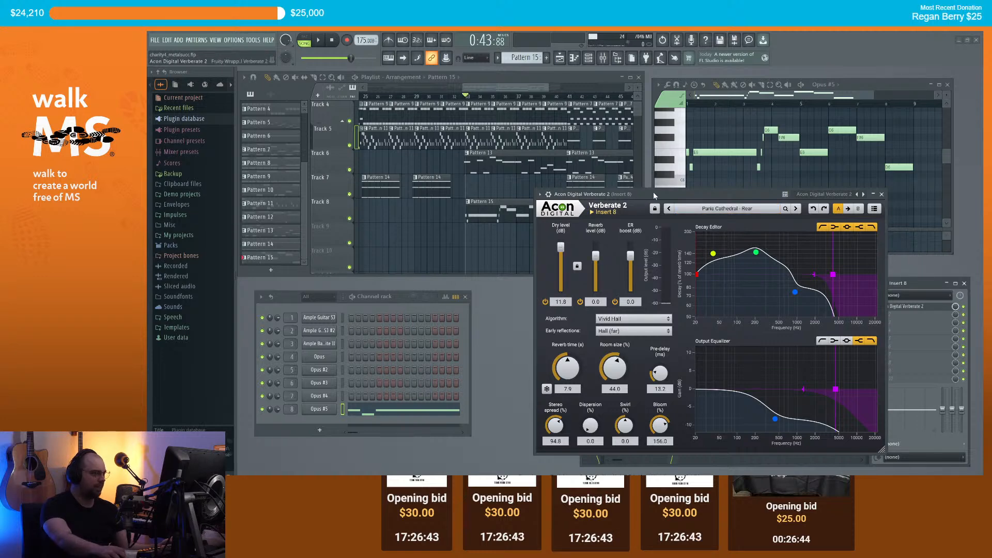
key(space)
drag(560, 248, 580, 252)
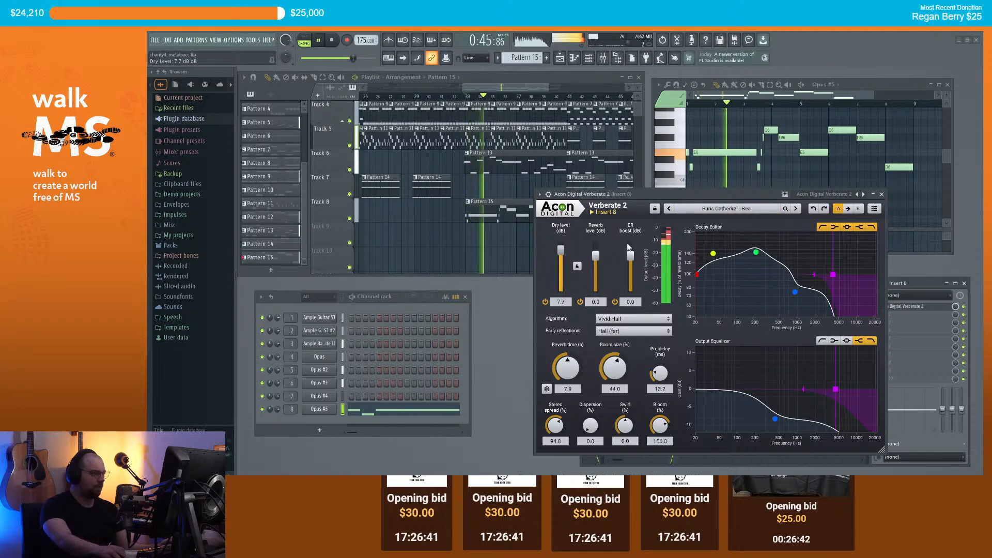
click(882, 194)
drag(673, 383, 673, 386)
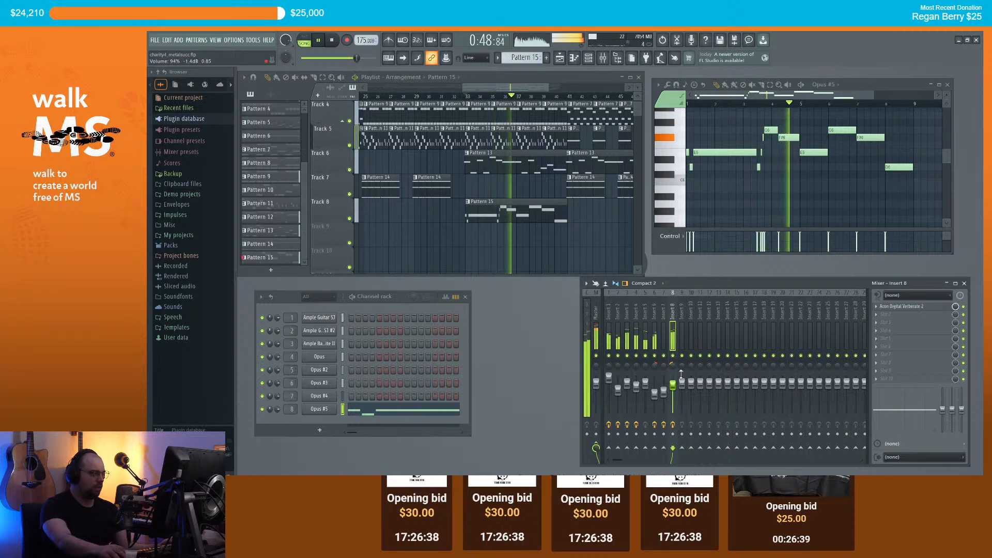
Step: Play the arrangement and zoom the playlist in around bars 38–44
scroll(725, 159, up, 5)
key(space)
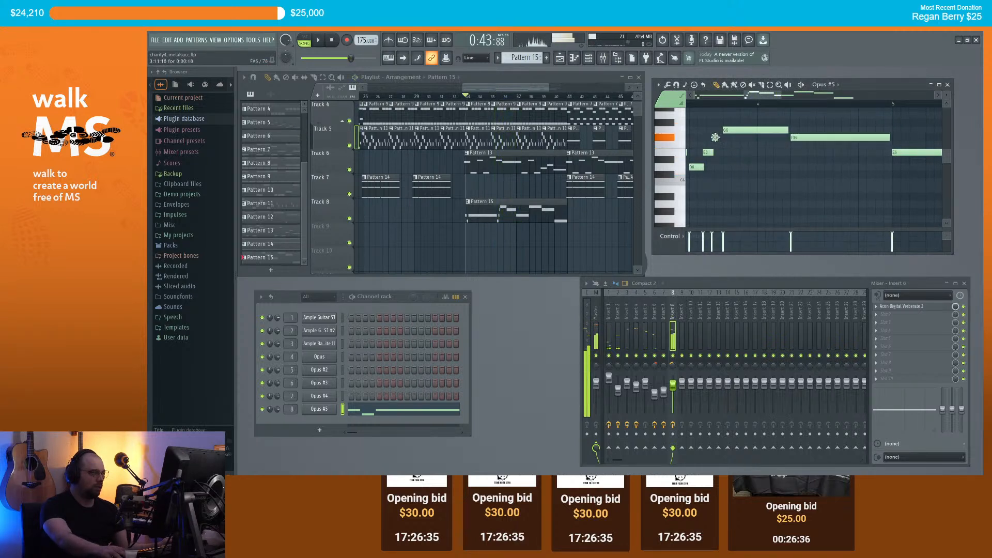
key(space)
scroll(748, 149, down, 5)
scroll(748, 149, down, 2)
drag(783, 96, 835, 98)
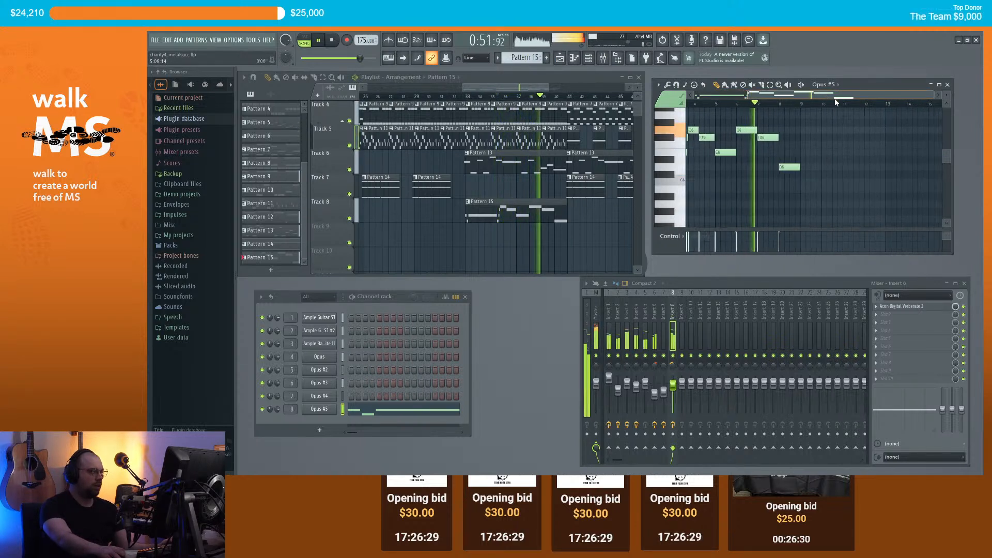
scroll(623, 178, down, 4)
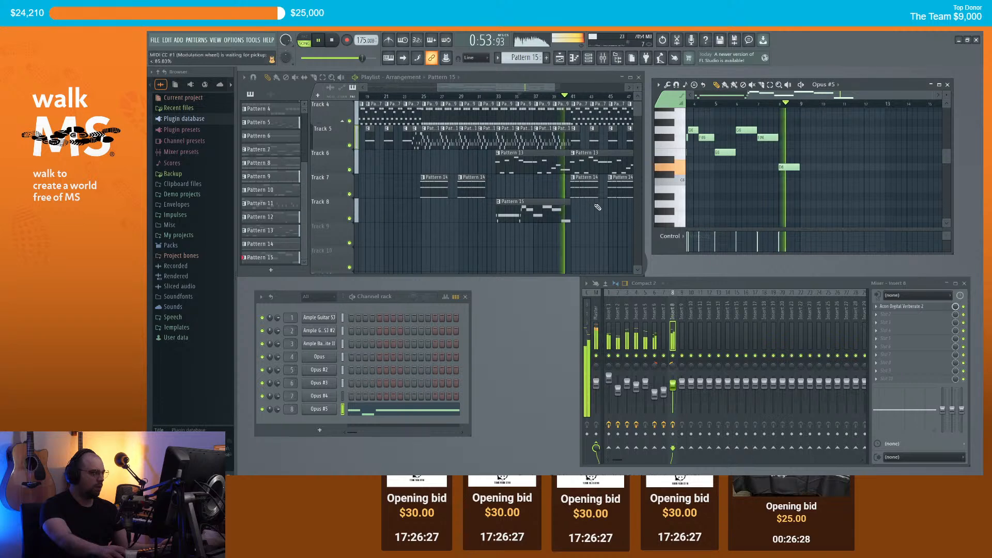
scroll(592, 217, up, 3)
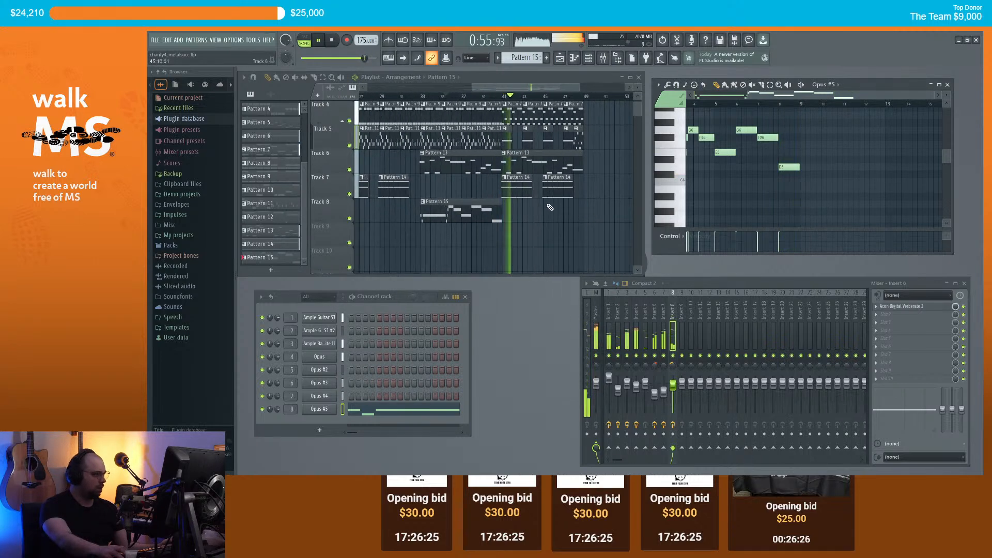
key(space)
scroll(509, 155, up, 6)
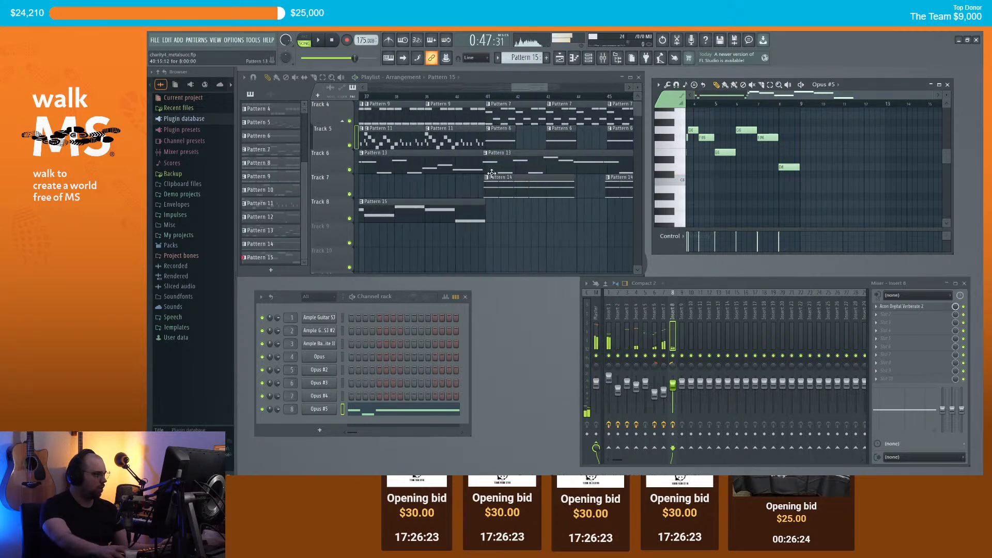
Step: Place a Pattern 15 clip on Track 8 at bar 41 and listen to it in context
drag(795, 168, 858, 184)
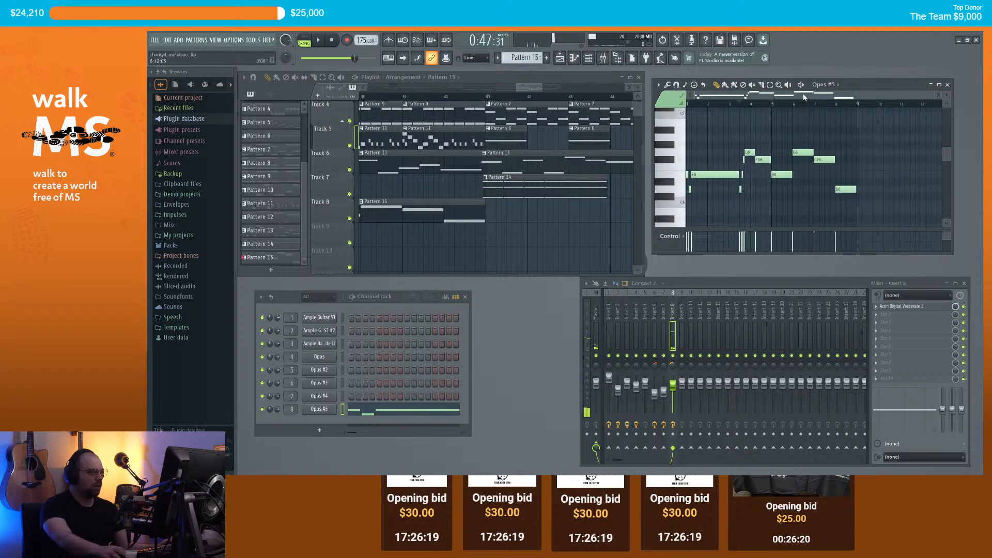
click(491, 204)
key(space)
scroll(545, 226, down, 3)
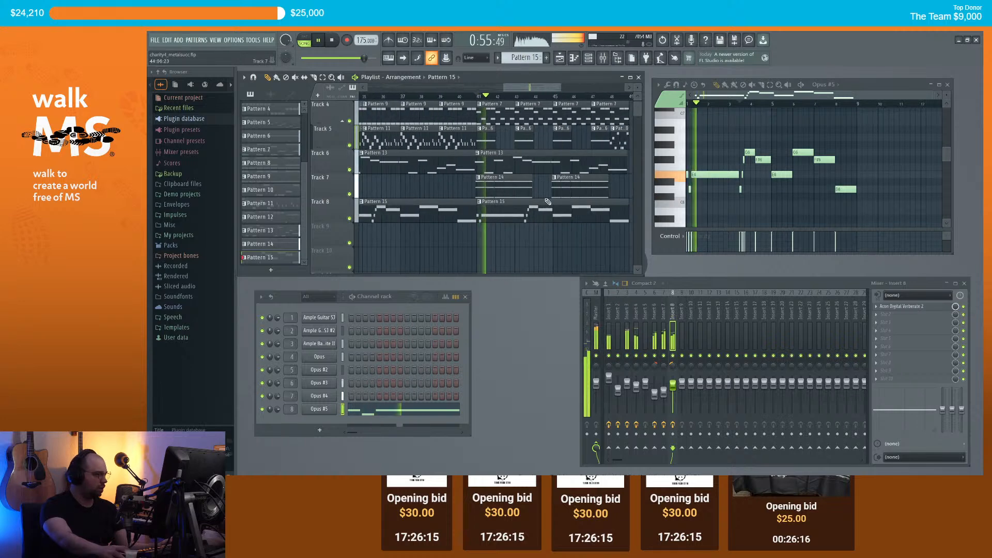
scroll(558, 230, up, 3)
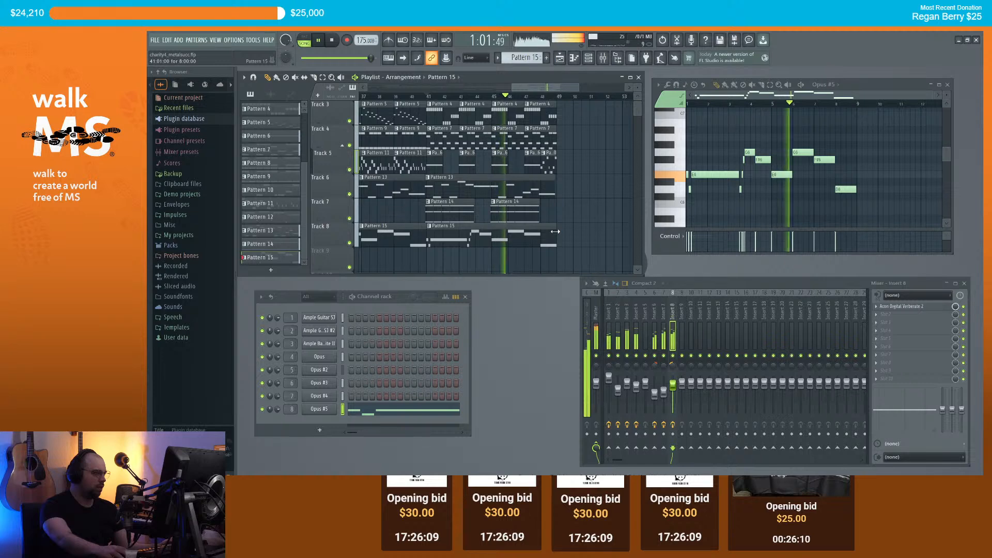
scroll(561, 233, down, 1)
scroll(560, 233, down, 1)
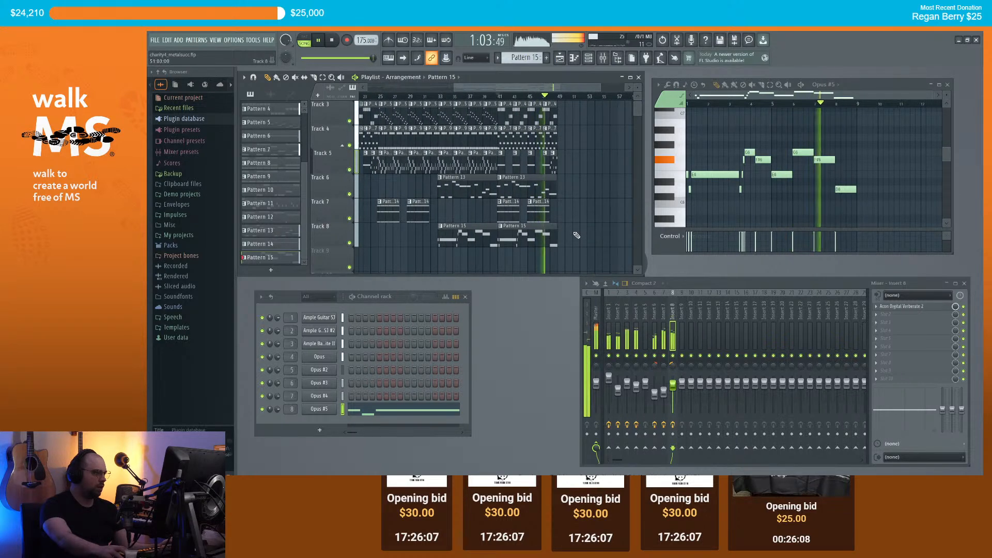
Step: Make the bar-41 clip its own Pattern 16 and copy its D6 note up to C7
key(space)
right_click(503, 232)
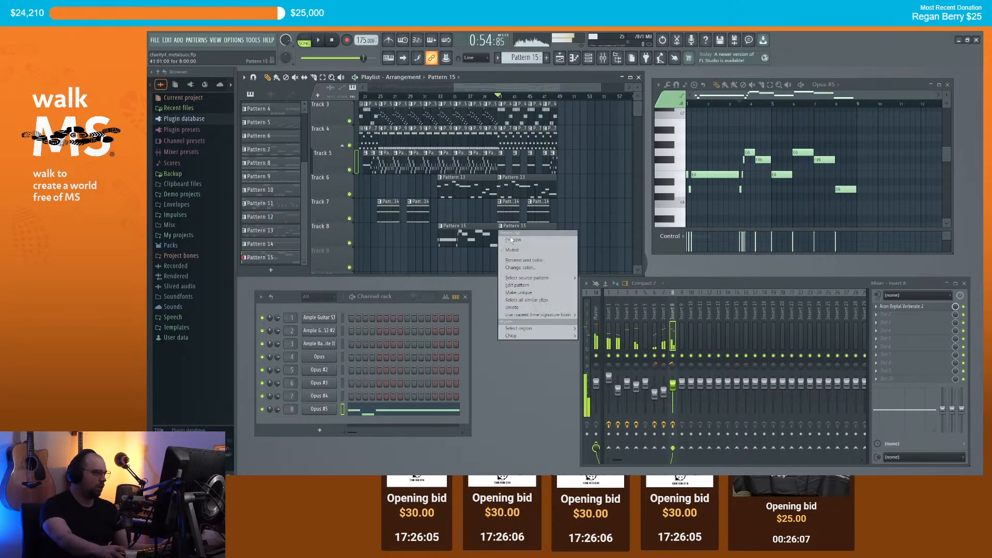
click(517, 291)
drag(773, 188, 763, 110)
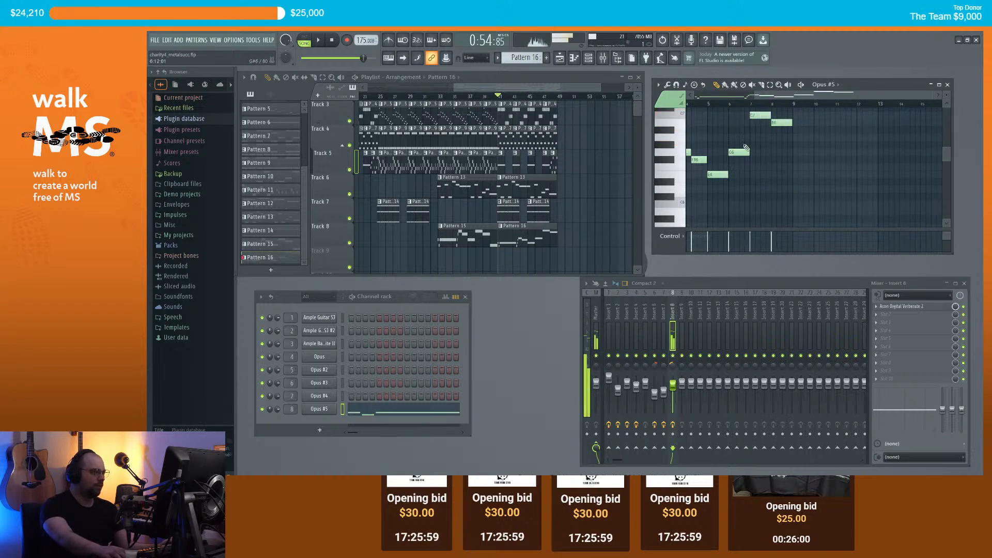
key(space)
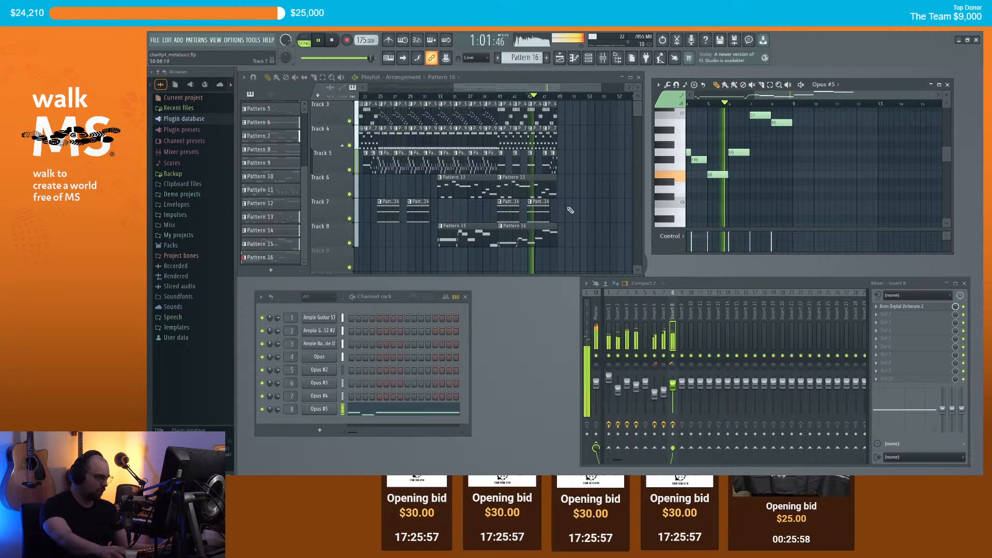
Step: Add a new note to Pattern 16's melody and move it down to E6
scroll(576, 206, down, 1)
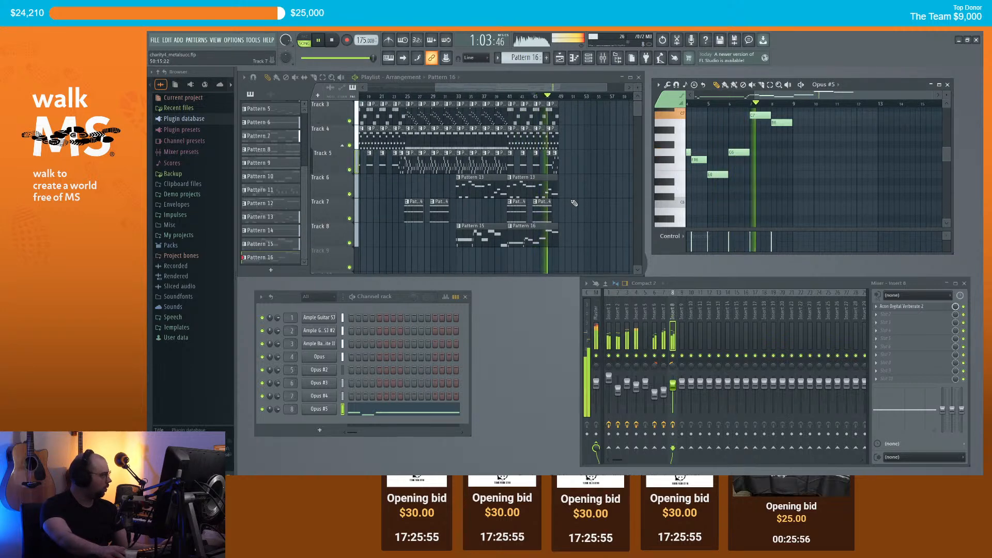
scroll(574, 205, down, 2)
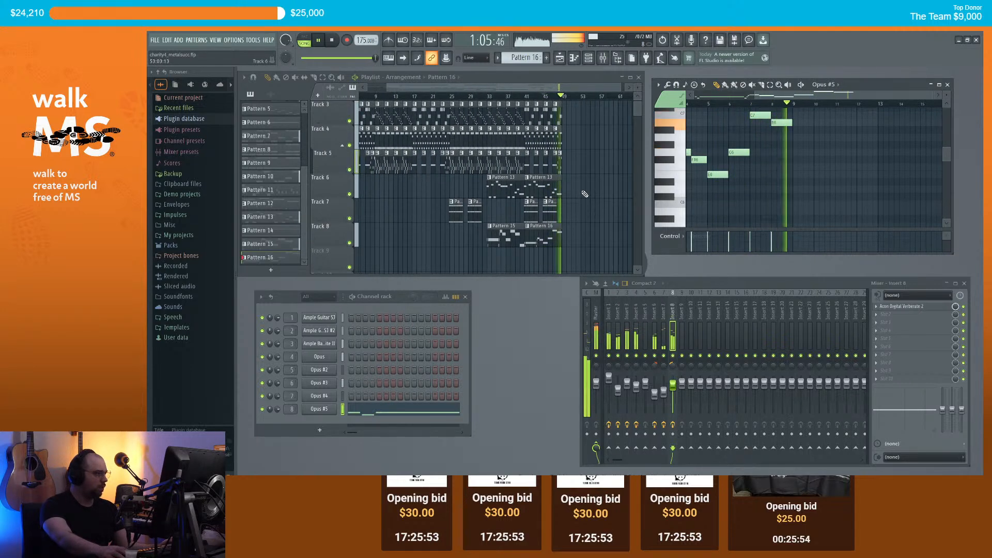
scroll(590, 193, up, 3)
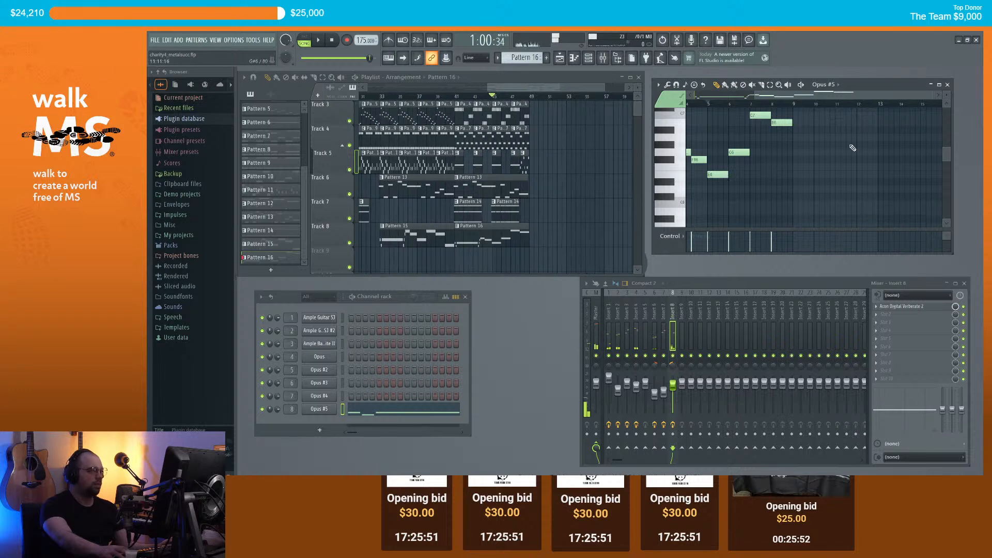
click(796, 166)
drag(796, 165, 799, 174)
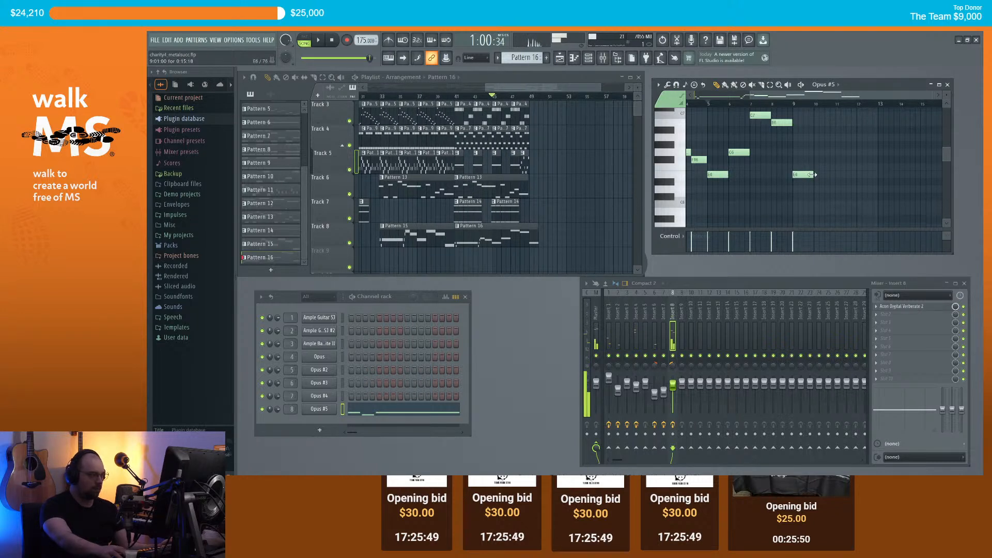
Step: Place a Pattern 14 clip on Track 7
scroll(869, 173, right, 2)
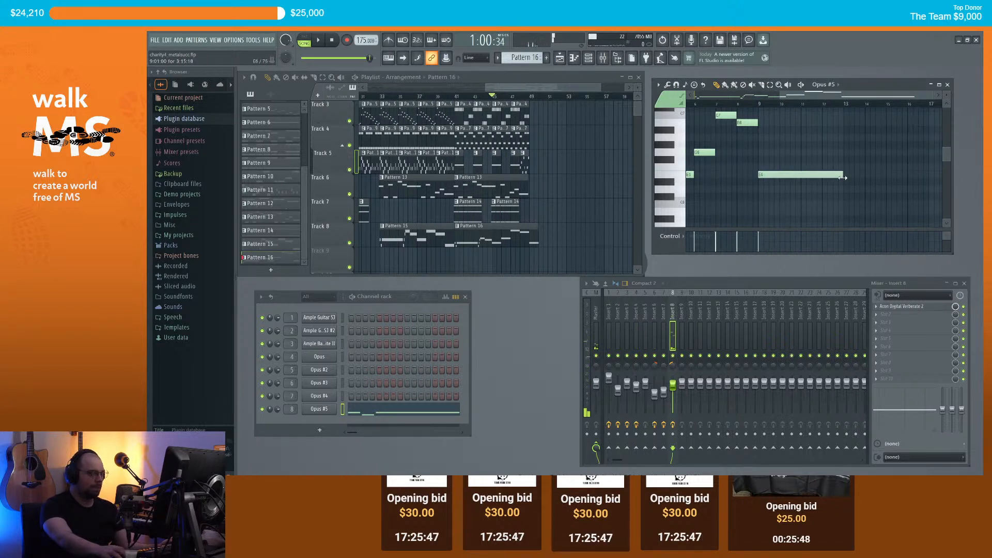
click(472, 213)
click(535, 210)
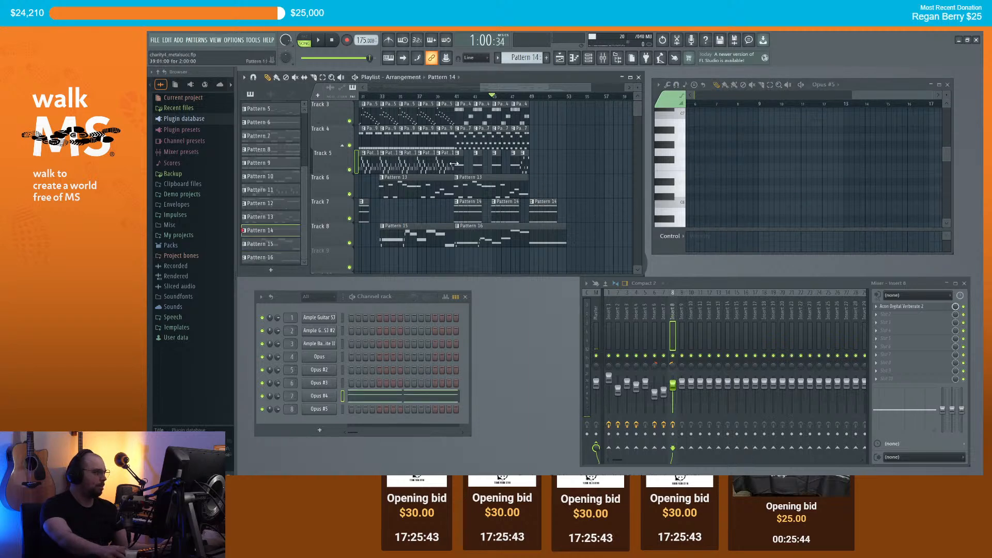
Step: Add a Pattern 9 clip on Track 4 at bar 51 and lengthen it
scroll(454, 164, down, 4)
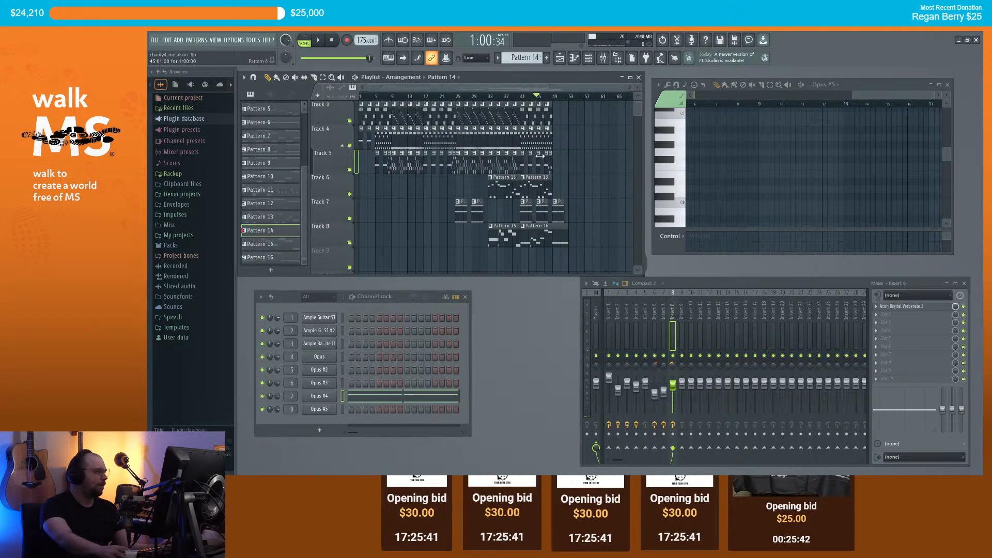
scroll(527, 156, up, 4)
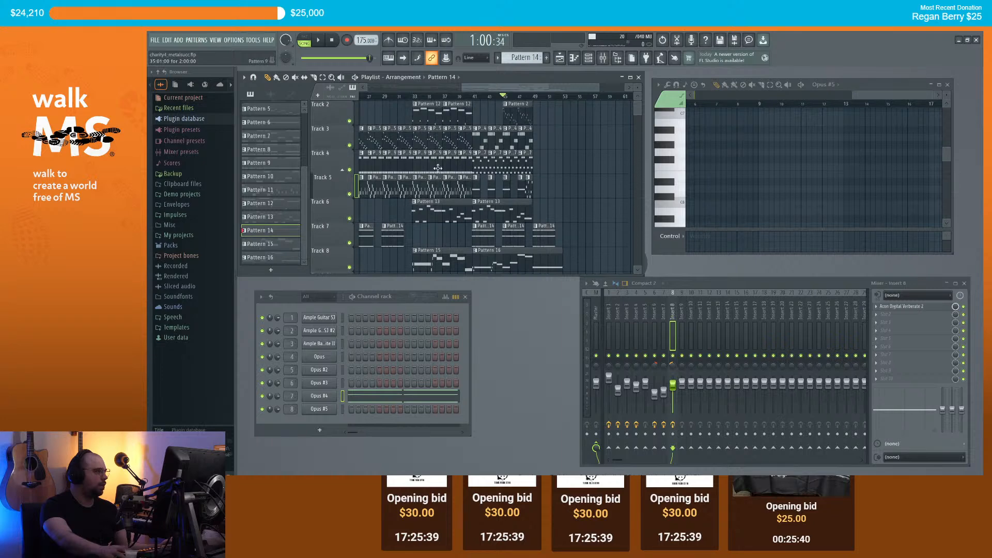
click(418, 167)
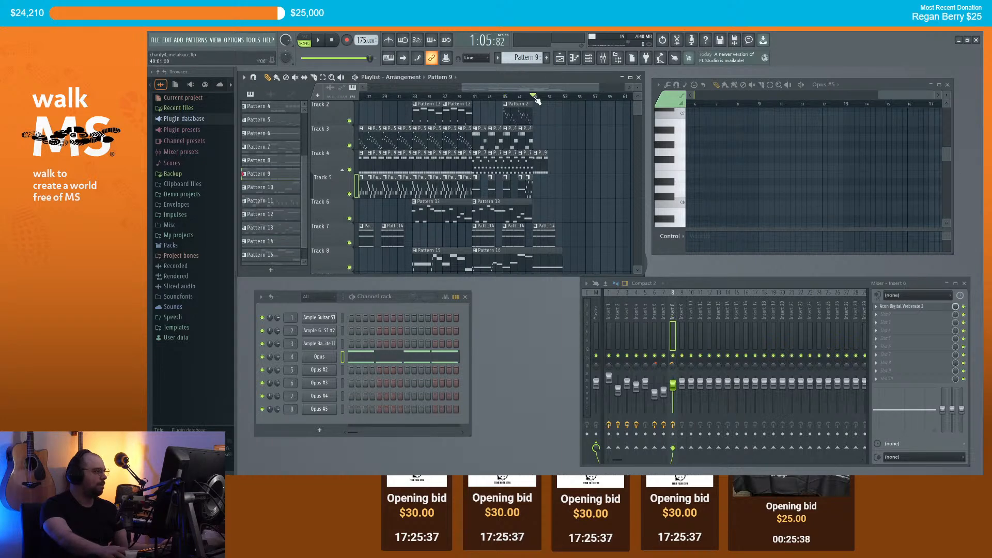
key(space)
scroll(557, 162, up, 2)
click(555, 163)
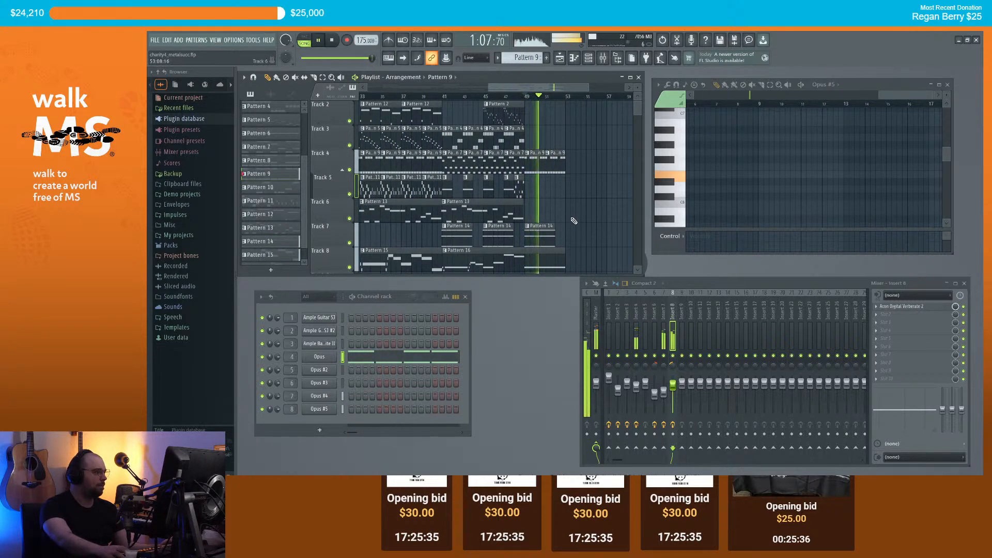
scroll(570, 222, up, 2)
scroll(566, 214, down, 4)
scroll(564, 168, up, 2)
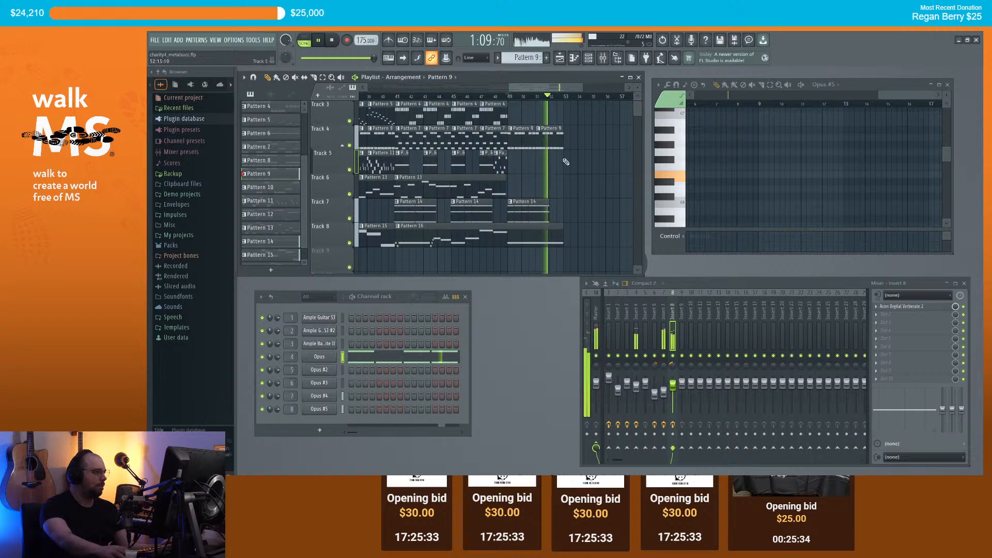
scroll(574, 142, down, 3)
key(space)
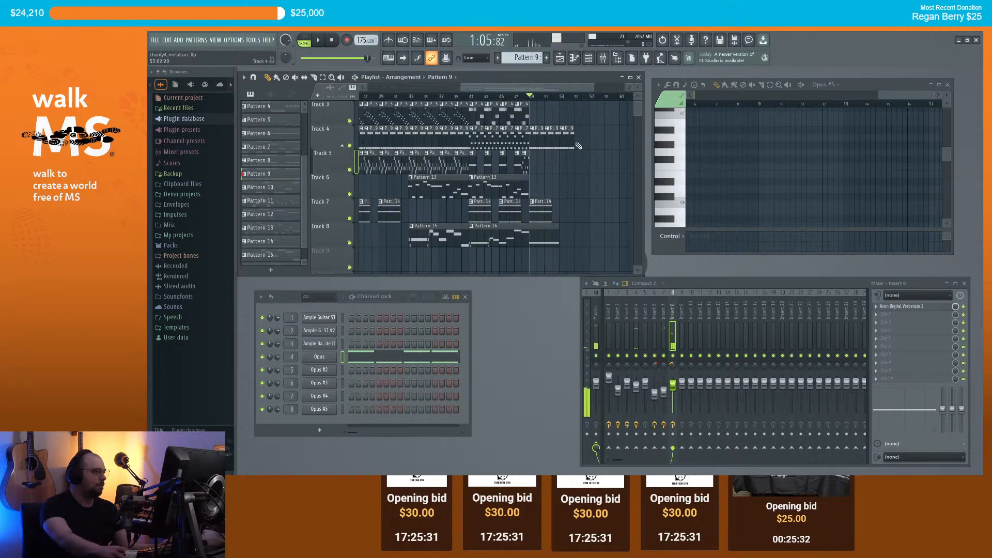
drag(589, 142, 610, 142)
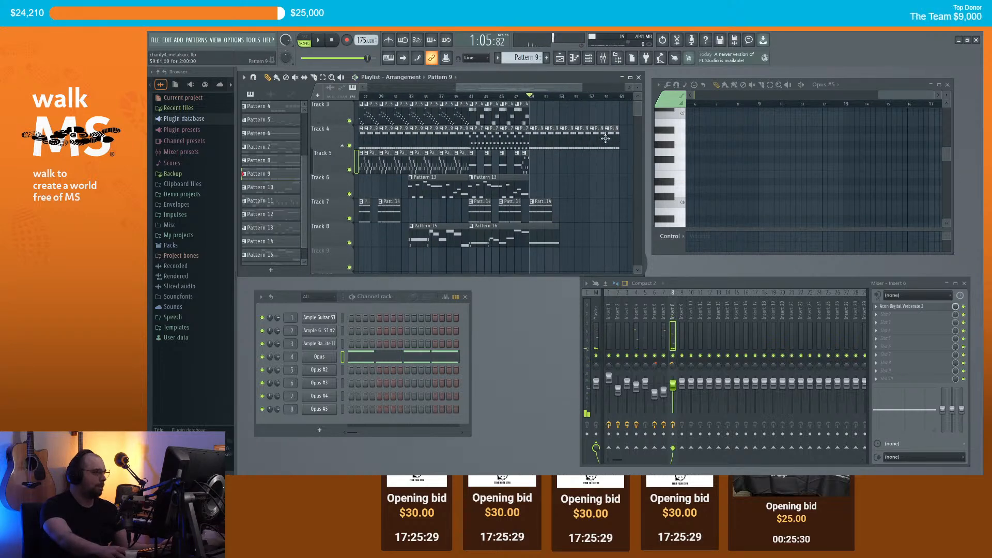
Step: Paint Pattern 5 clips along Track 3 and audition them
scroll(552, 227, up, 3)
scroll(535, 203, up, 2)
scroll(445, 168, down, 4)
scroll(373, 136, left, 5)
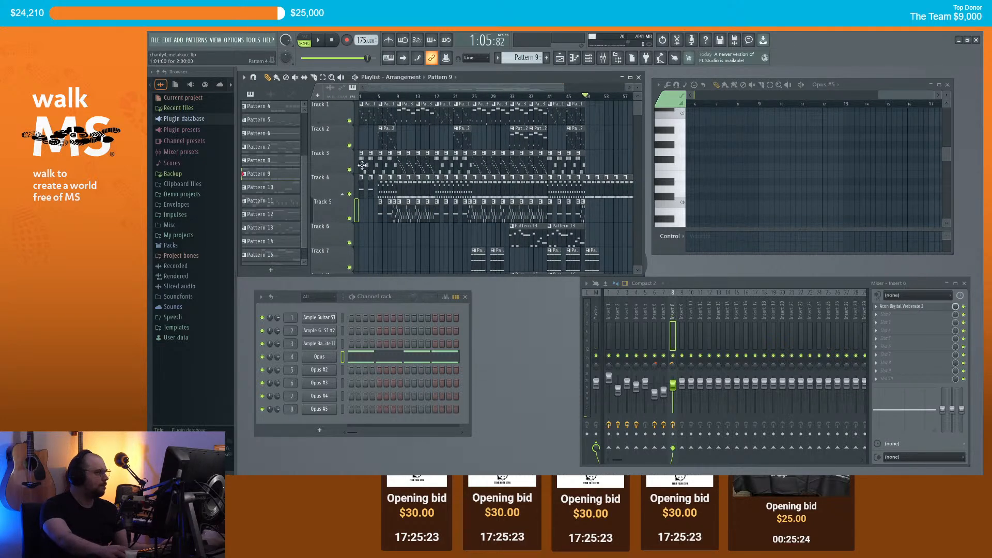
click(541, 162)
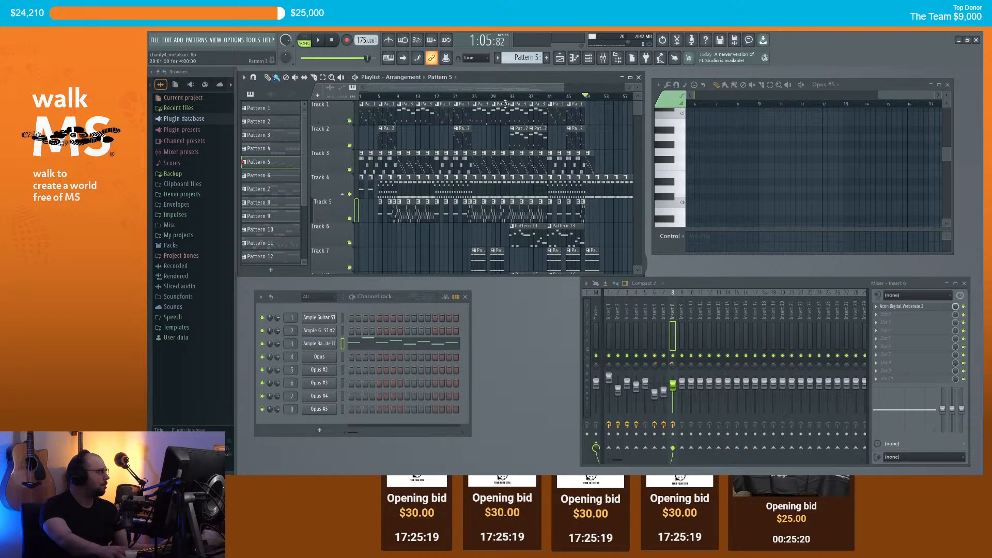
scroll(495, 102, up, 4)
drag(532, 163, 620, 168)
key(space)
scroll(506, 101, down, 3)
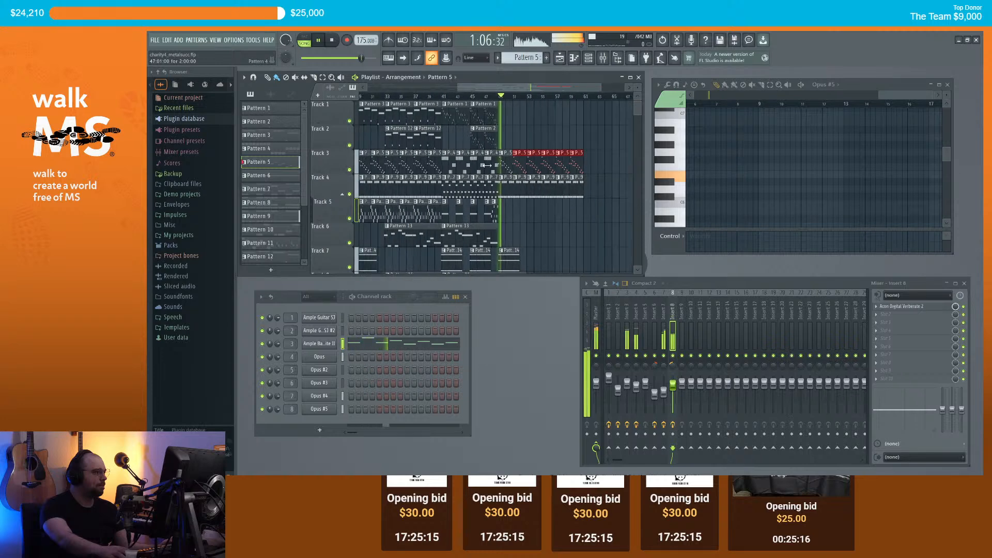
scroll(486, 186, down, 4)
scroll(465, 176, up, 5)
key(space)
Step: In Pattern 16, shorten the E6 note and add a D6 note right after it
click(444, 163)
key(space)
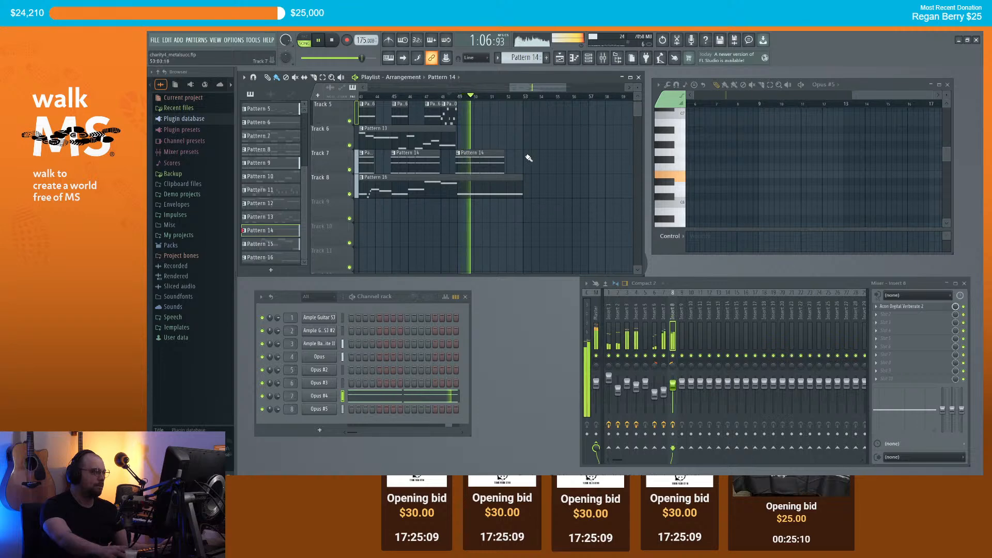
scroll(579, 182, down, 3)
scroll(579, 182, up, 3)
scroll(554, 206, down, 2)
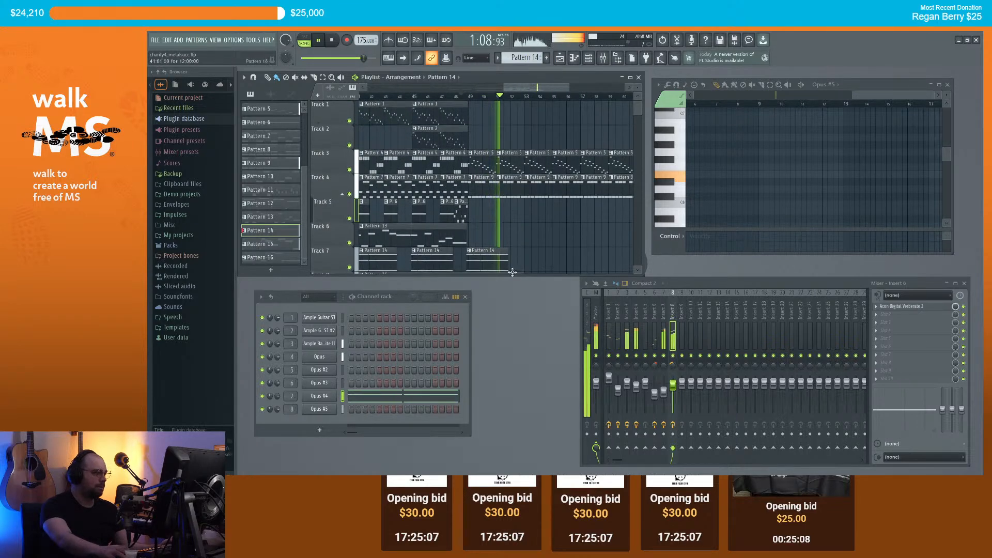
click(509, 218)
key(space)
drag(843, 175, 822, 175)
click(826, 190)
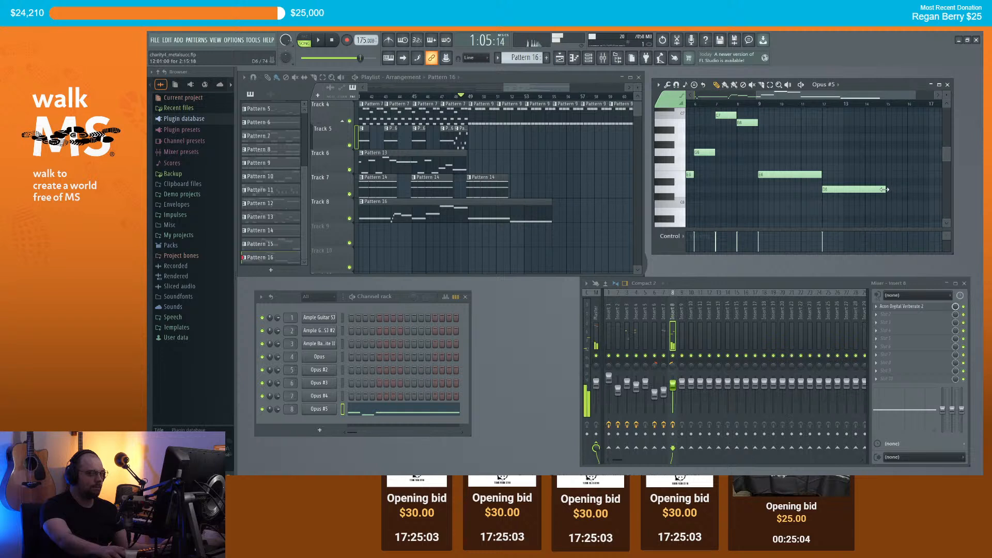
Step: Add a B5 note, a long E6 note and a short D6 note to the Pattern 16 trumpet melody
click(836, 212)
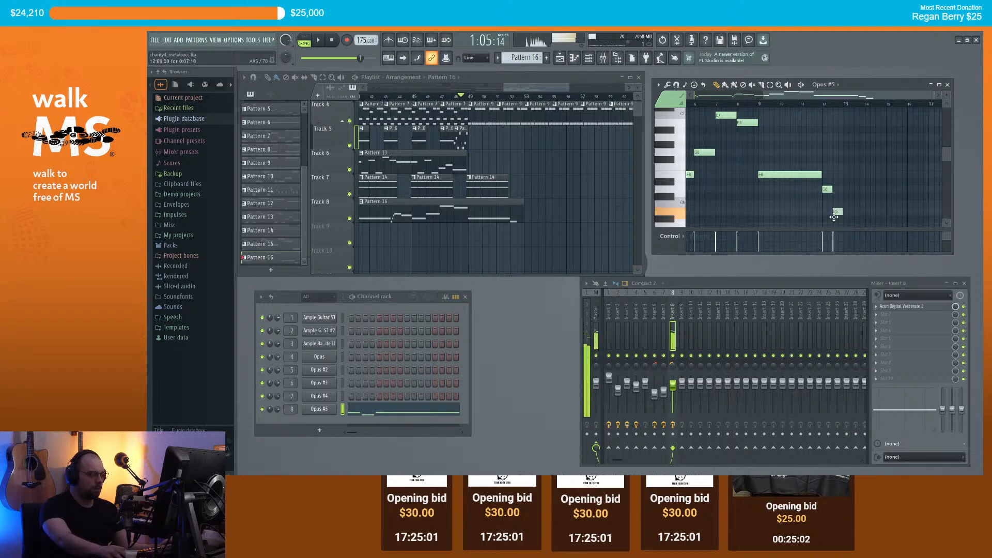
click(846, 176)
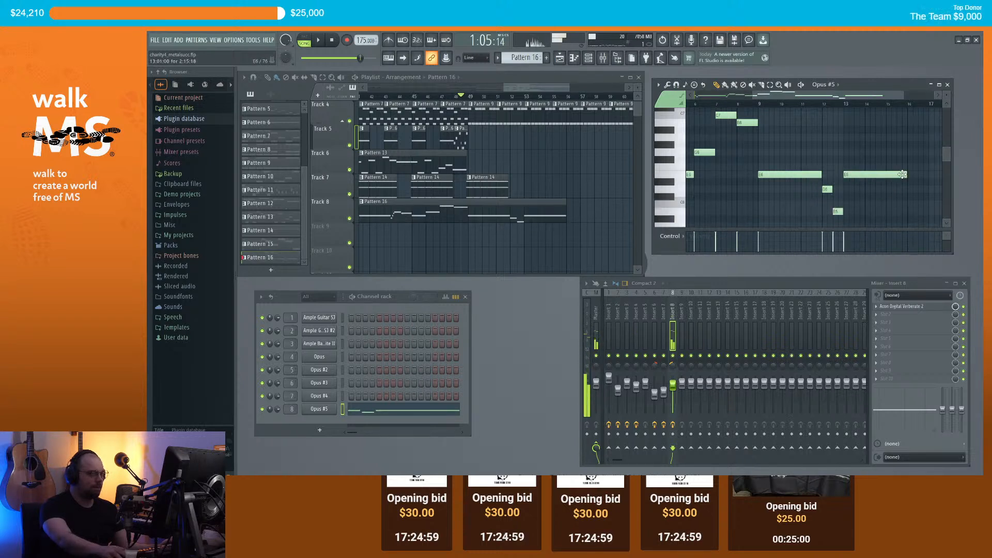
click(868, 152)
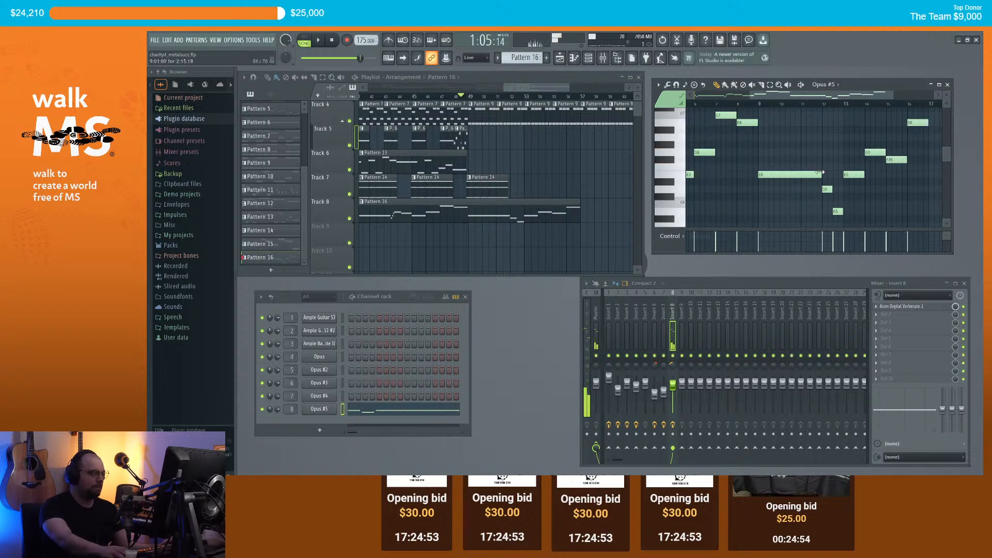
Step: Move the song position to bar 61 on the playlist ruler
scroll(709, 188, down, 3)
scroll(511, 119, up, 2)
drag(524, 88, 549, 87)
click(549, 97)
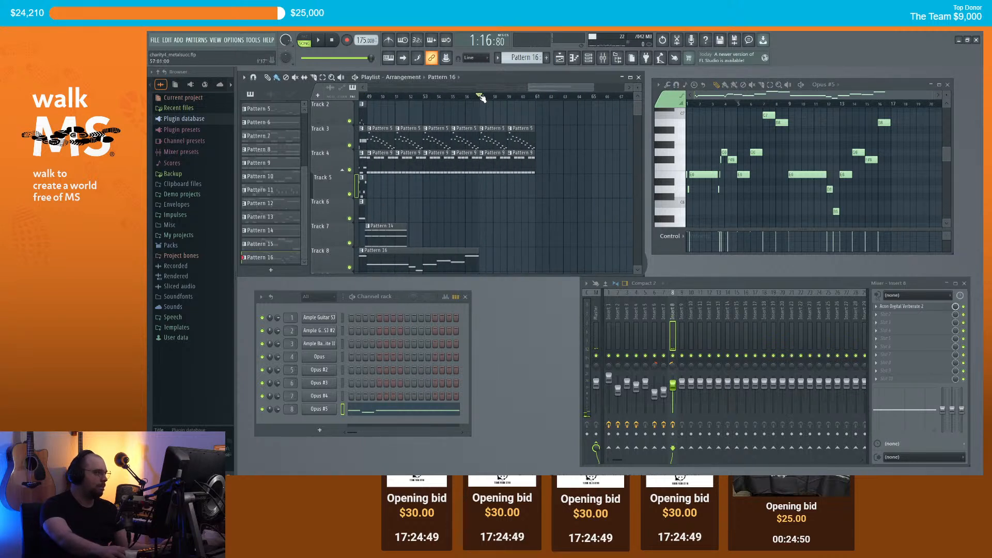
Step: Delete the two trailing Pattern 9 clips and the two trailing Pattern 5 clips
scroll(512, 165, down, 1)
right_click(526, 163)
right_click(497, 162)
right_click(519, 145)
right_click(497, 143)
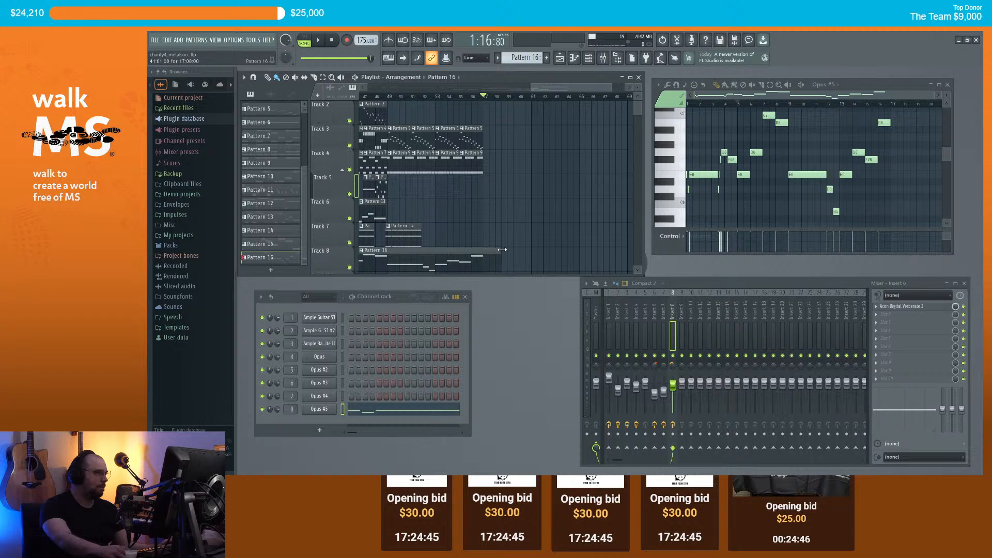
Step: Play from bar 49 and place a Pattern 14 clip on Track 7 at bar 53
click(390, 97)
key(space)
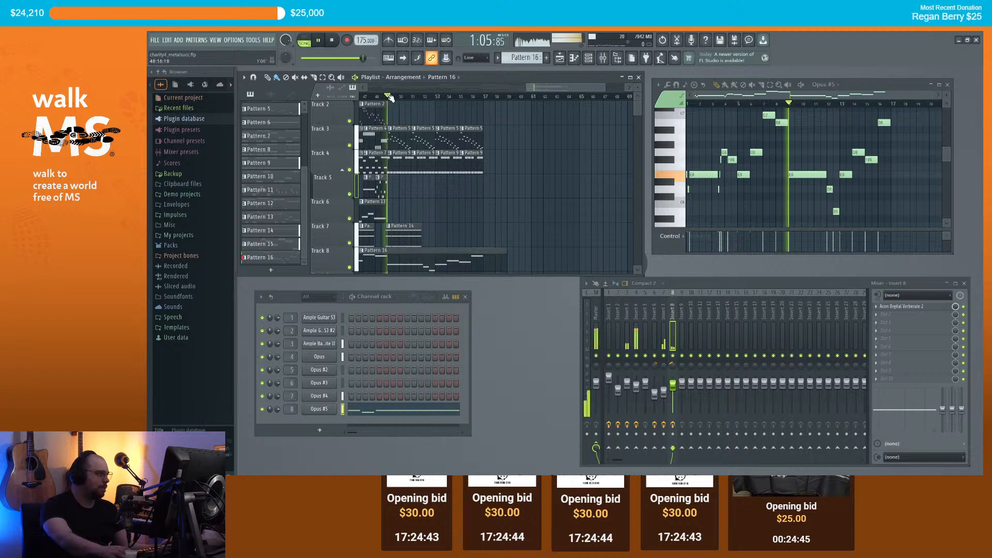
click(411, 229)
scroll(429, 239, up, 1)
scroll(429, 239, up, 3)
click(454, 238)
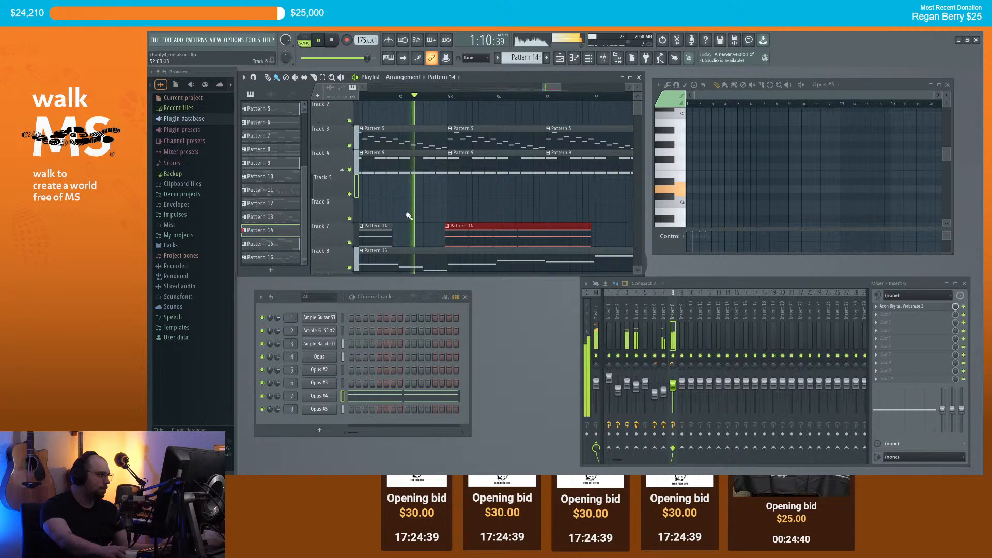
Step: Stop playback and drag the song position back to the start, 0:00:00
scroll(408, 220, down, 3)
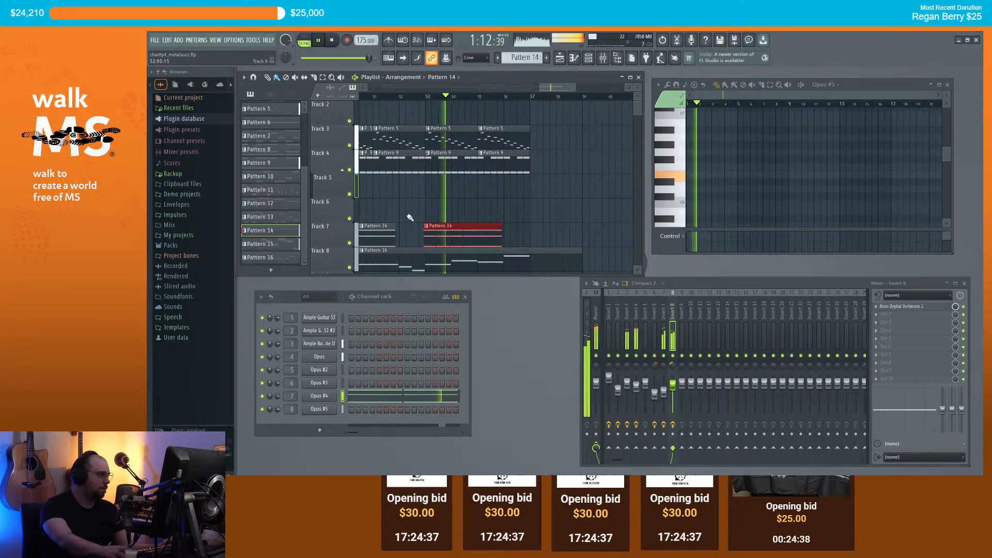
scroll(429, 227, up, 3)
scroll(457, 235, down, 4)
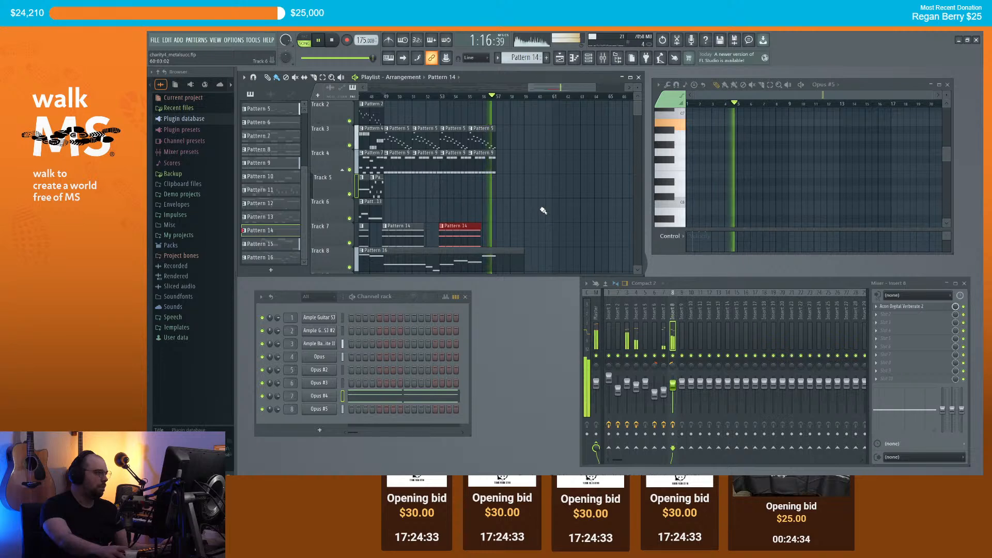
scroll(547, 216, up, 1)
scroll(546, 216, down, 3)
key(space)
scroll(553, 208, down, 2)
scroll(562, 205, up, 2)
scroll(573, 199, down, 3)
scroll(586, 211, down, 3)
scroll(595, 212, up, 3)
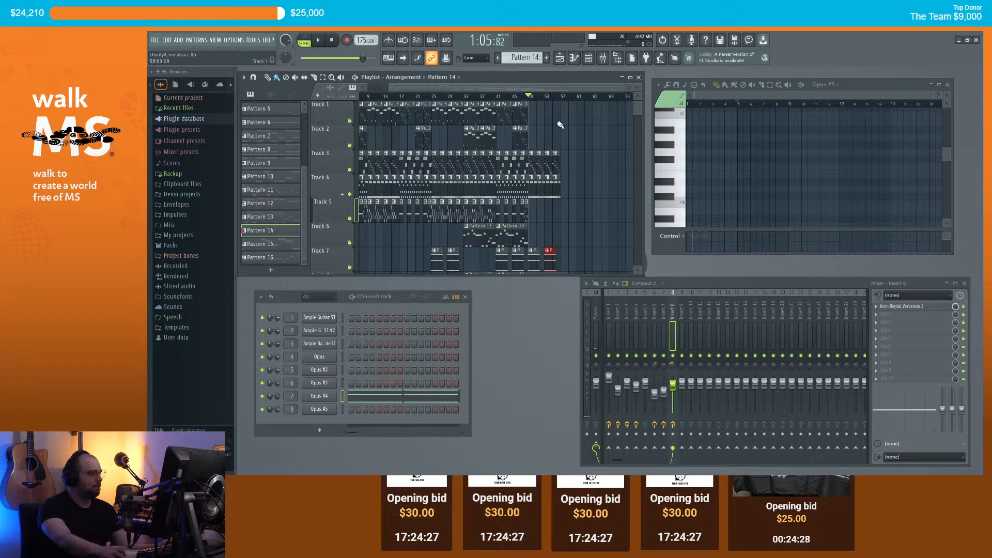
scroll(562, 124, up, 3)
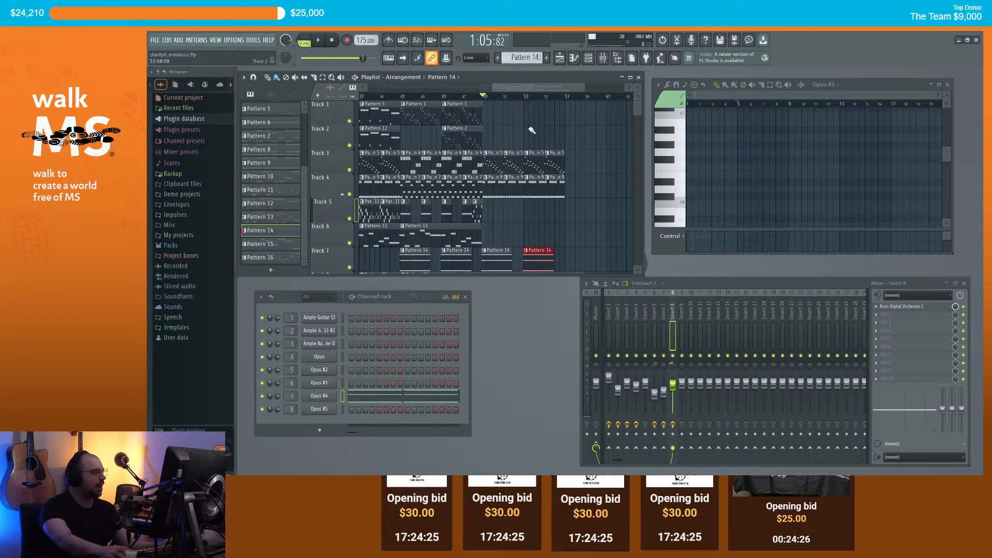
scroll(530, 128, down, 2)
drag(374, 97, 306, 106)
scroll(409, 110, down, 3)
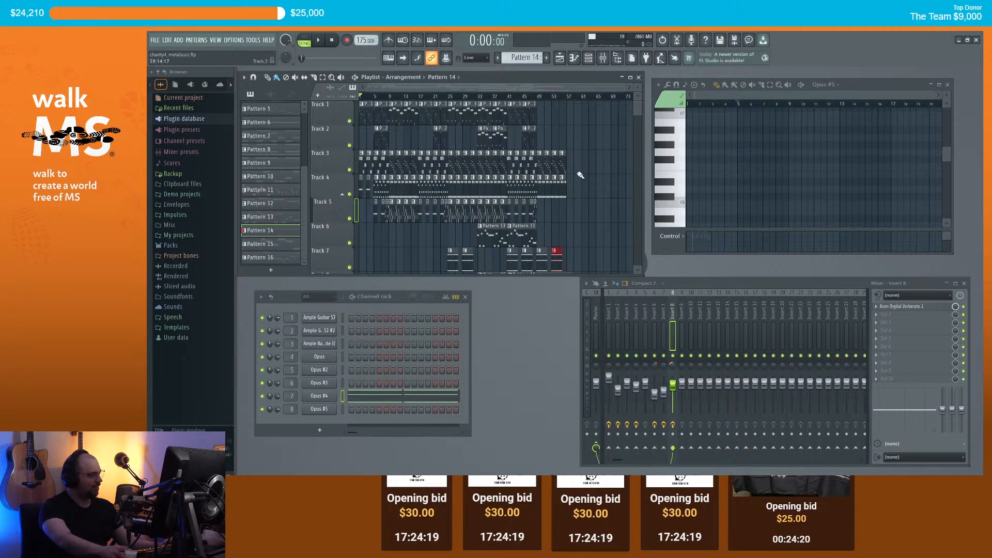
scroll(580, 176, down, 1)
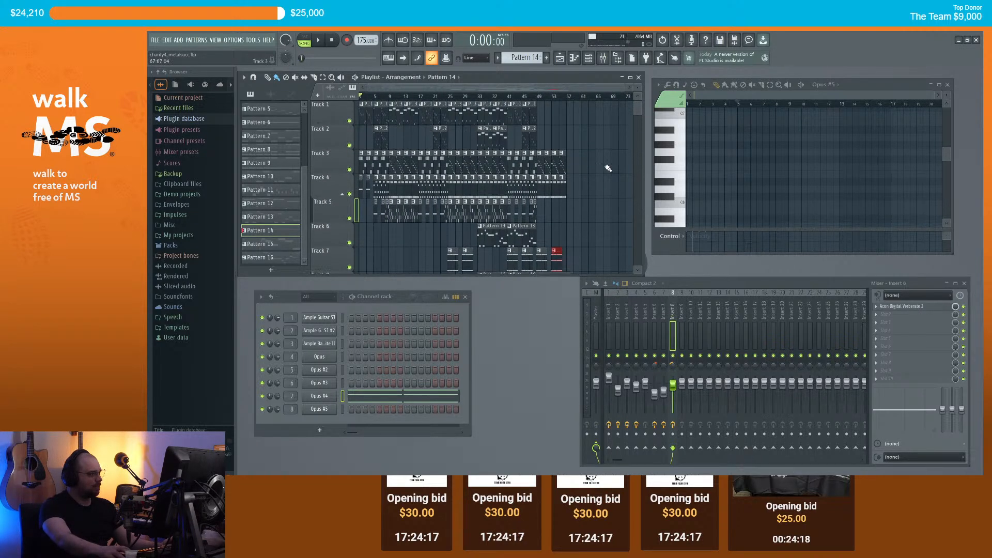
scroll(605, 167, up, 1)
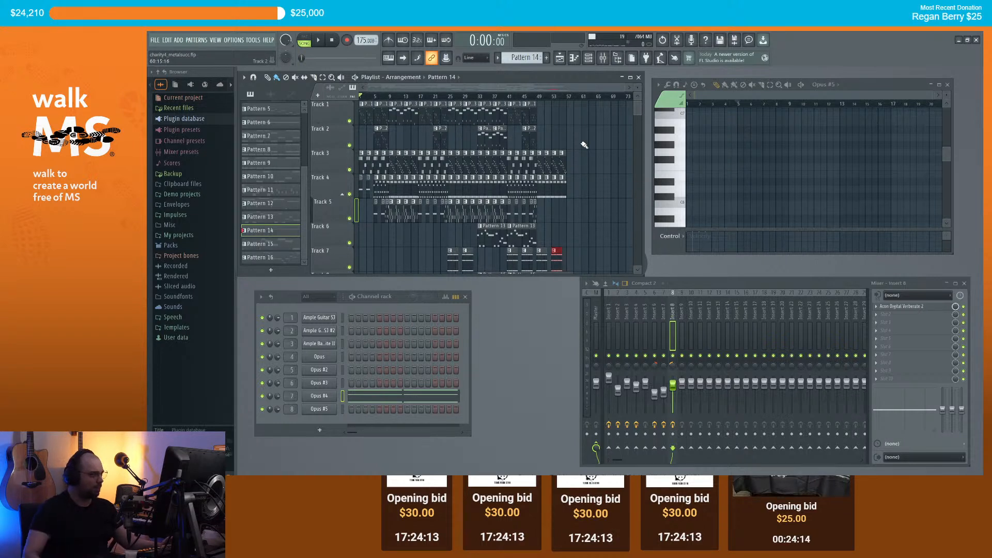
key(space)
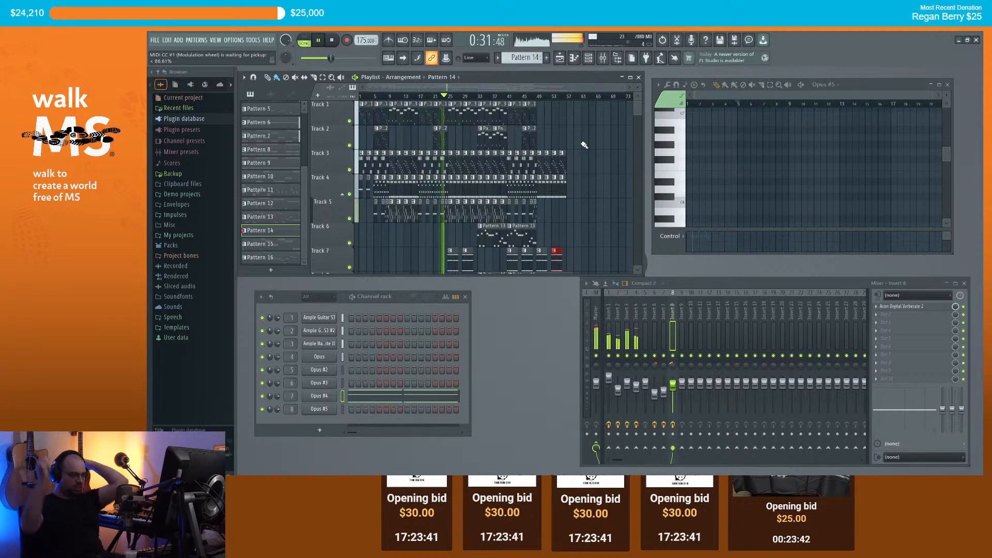
click(618, 390)
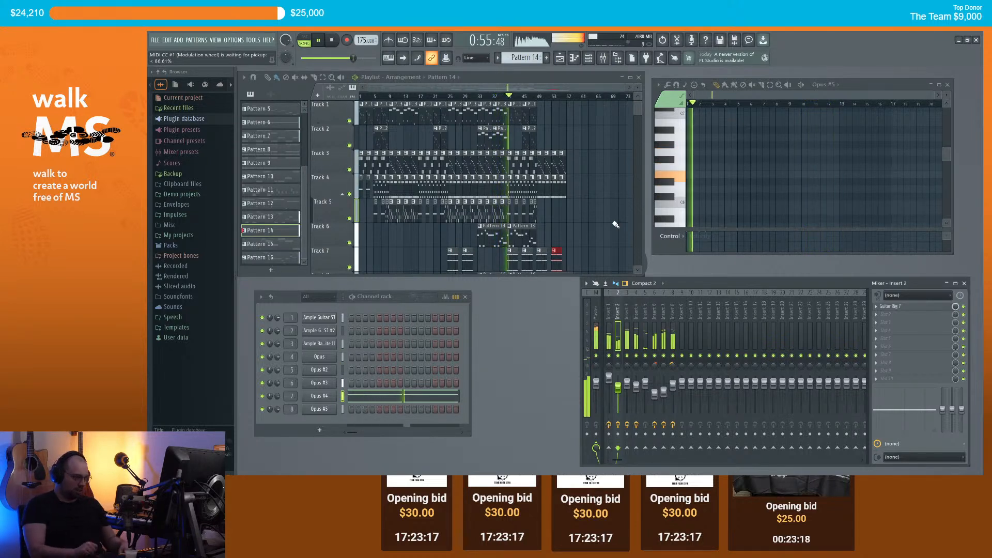
click(674, 389)
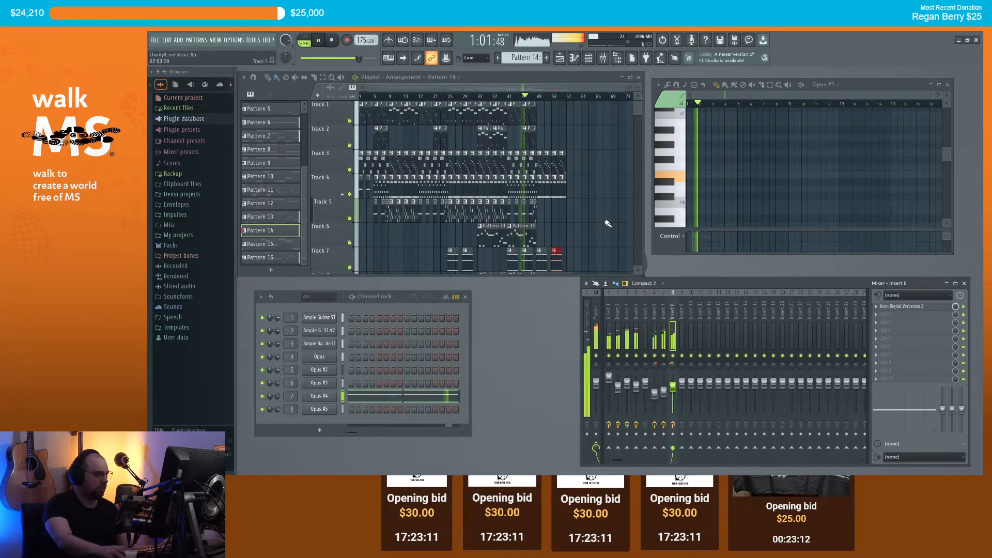
scroll(612, 227, down, 1)
scroll(613, 226, down, 1)
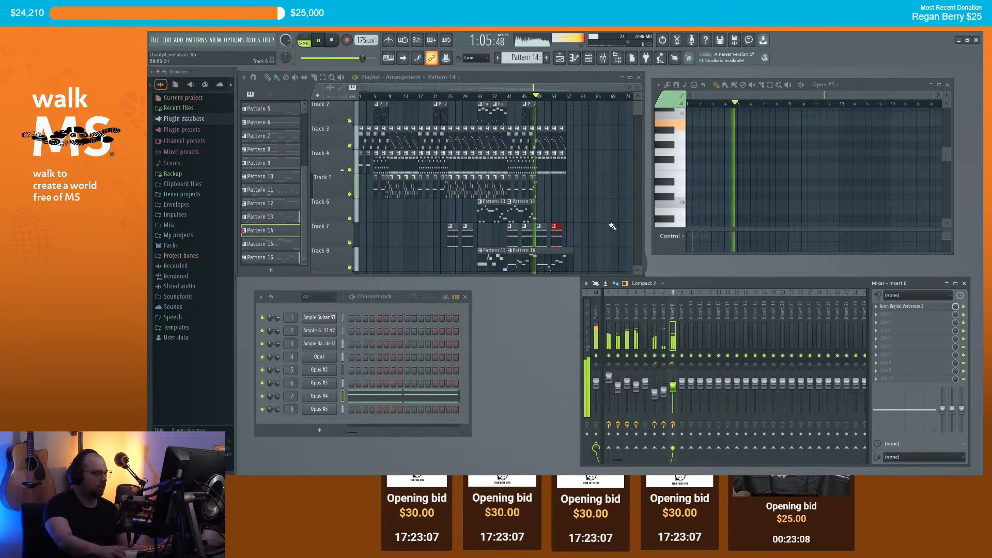
scroll(612, 226, down, 1)
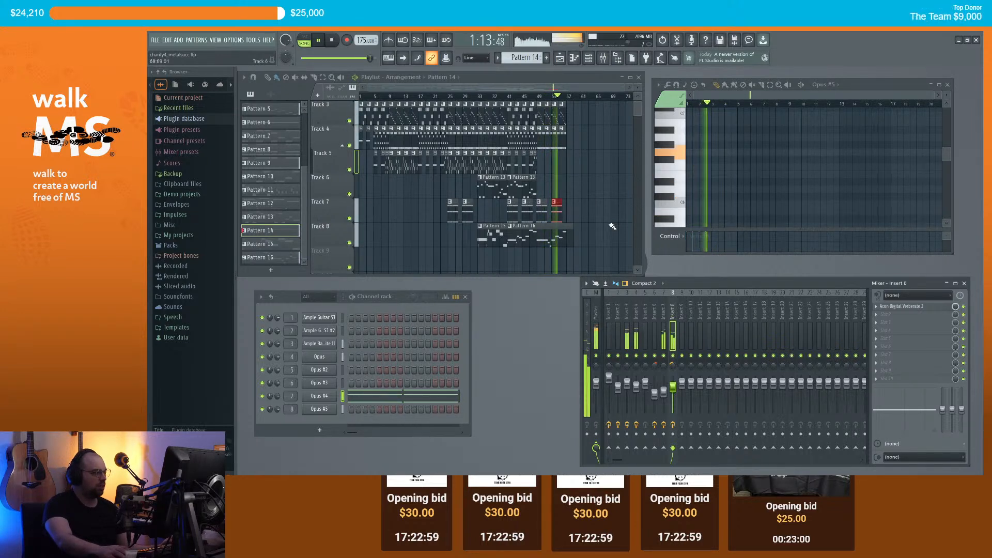
scroll(612, 225, up, 1)
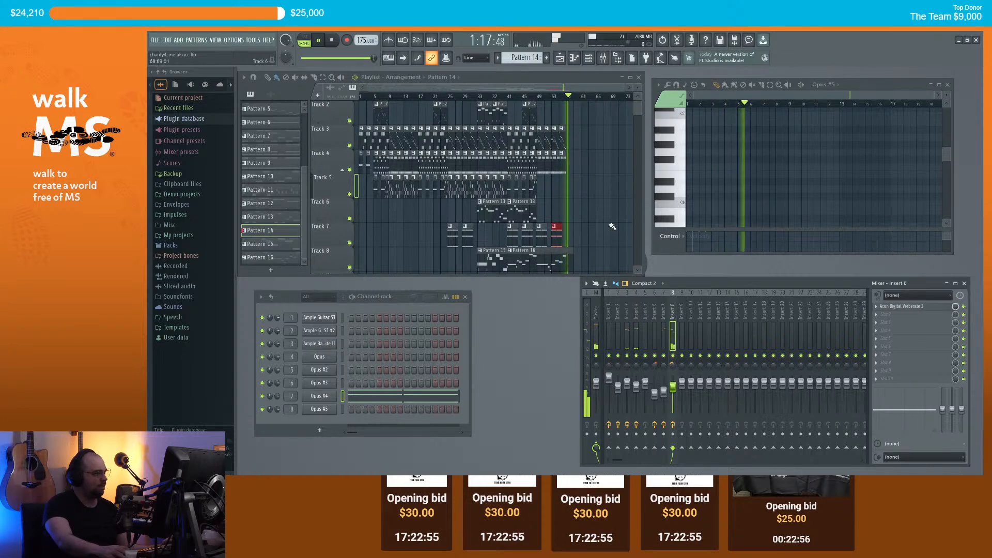
Step: Stop playback and make Pattern 9, then Pattern 6, the current pattern
key(space)
scroll(594, 222, up, 4)
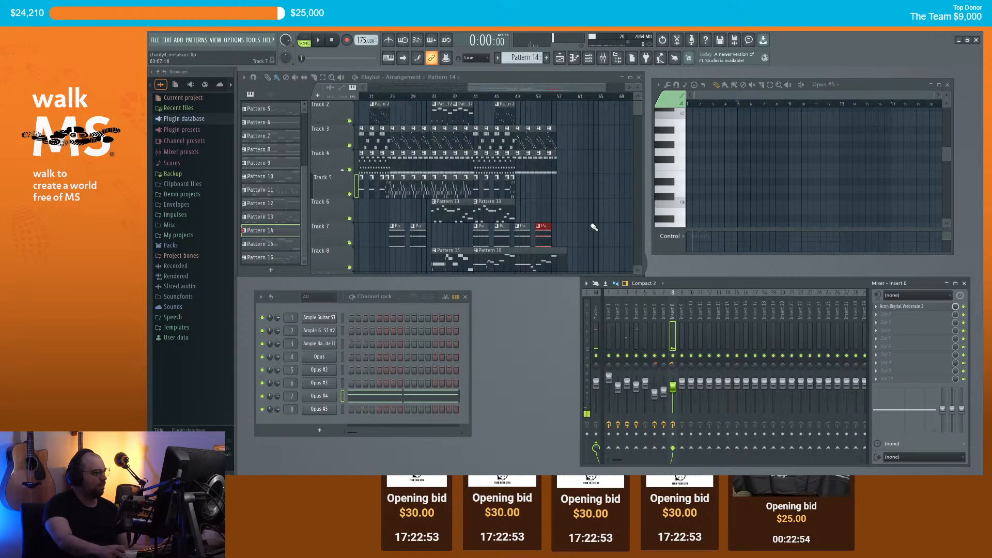
scroll(588, 215, down, 1)
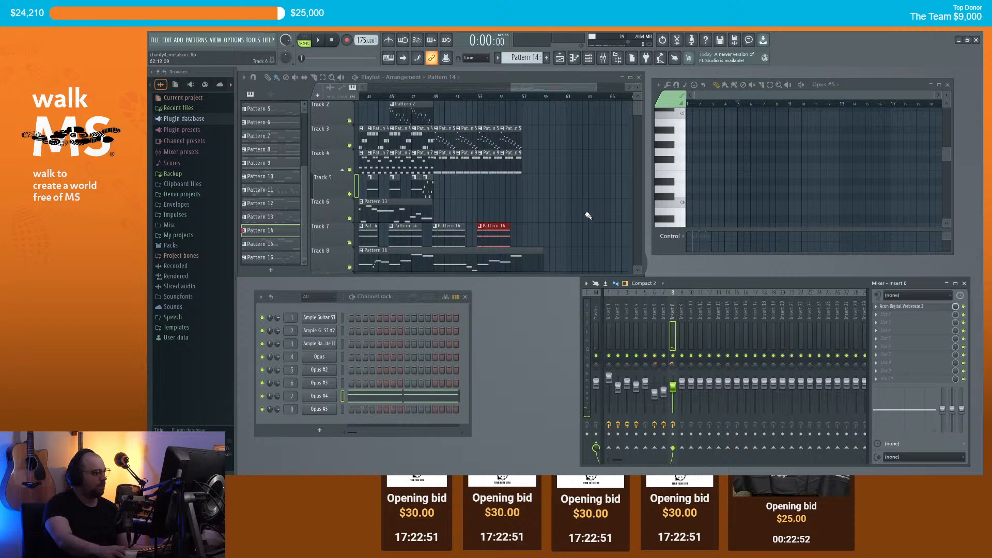
scroll(587, 215, down, 3)
scroll(586, 204, up, 2)
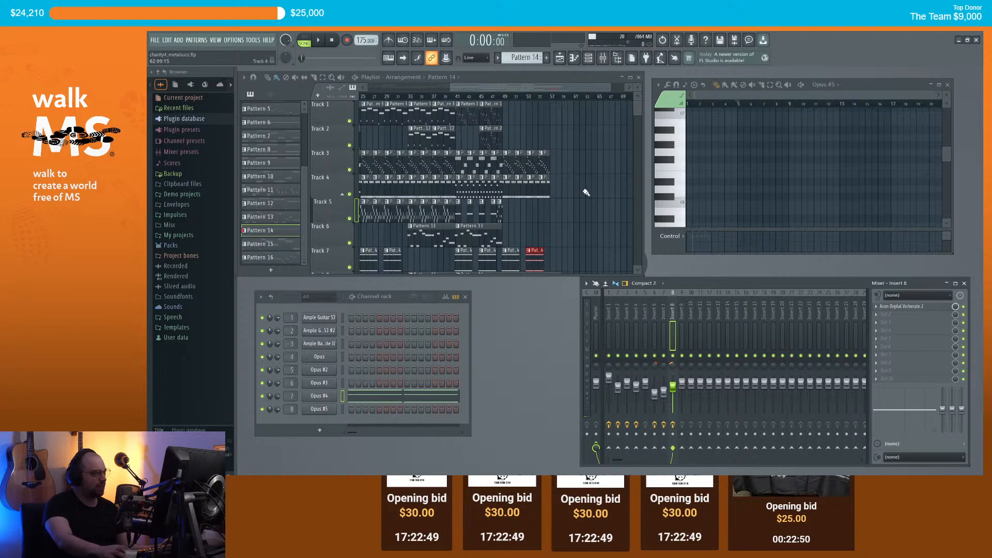
scroll(533, 189, up, 5)
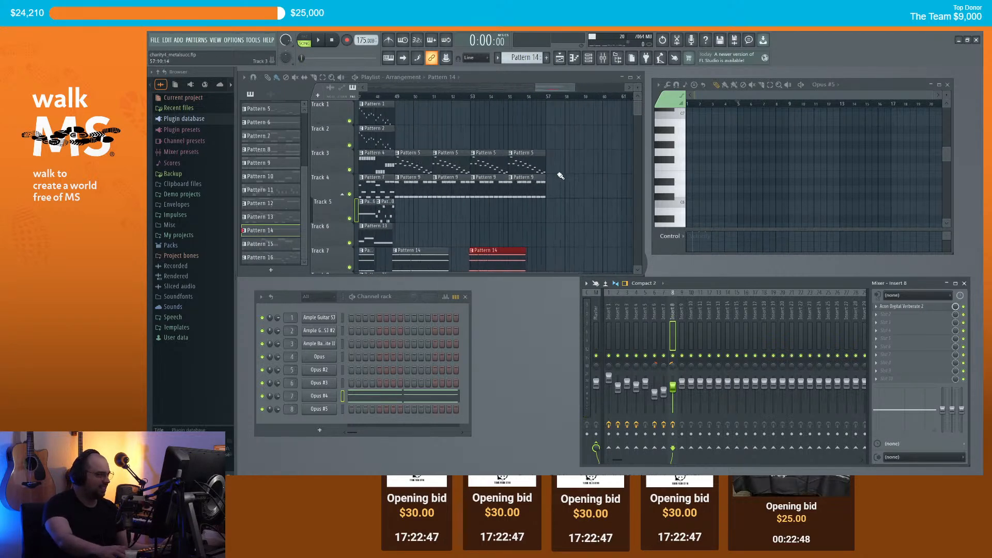
click(529, 187)
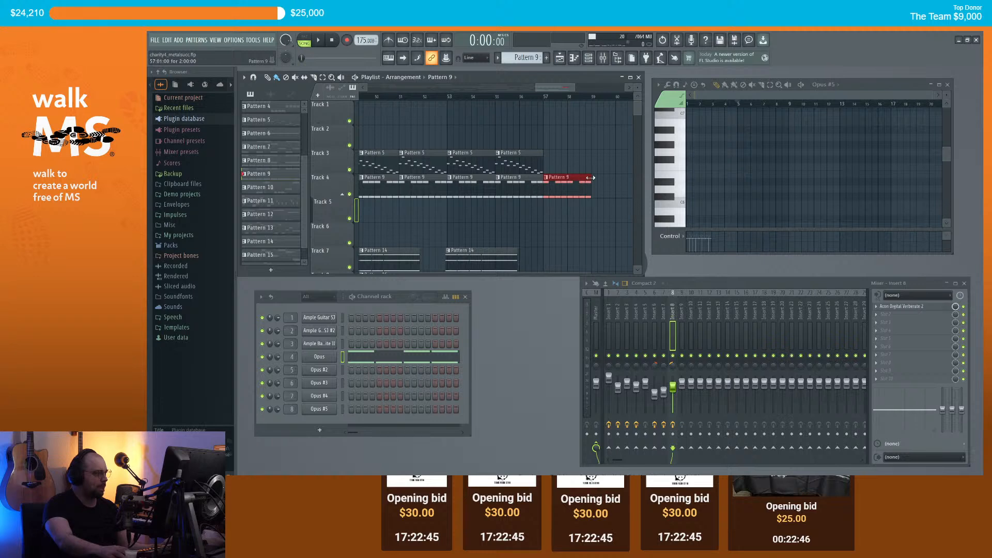
scroll(551, 181, down, 5)
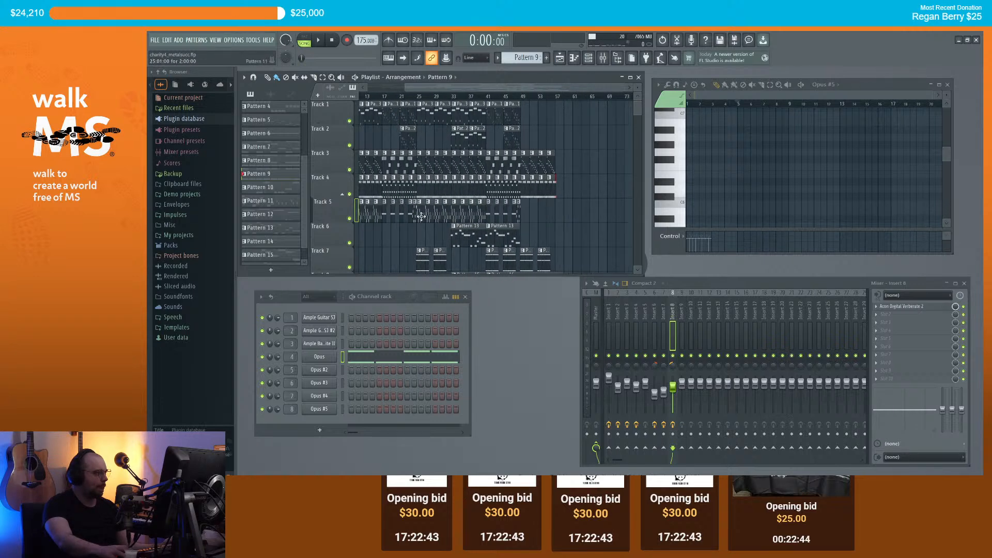
click(385, 211)
Step: Move the clips from bar 17 to bar 25, then select bars 9–17 on tracks 1–5
scroll(557, 214, up, 5)
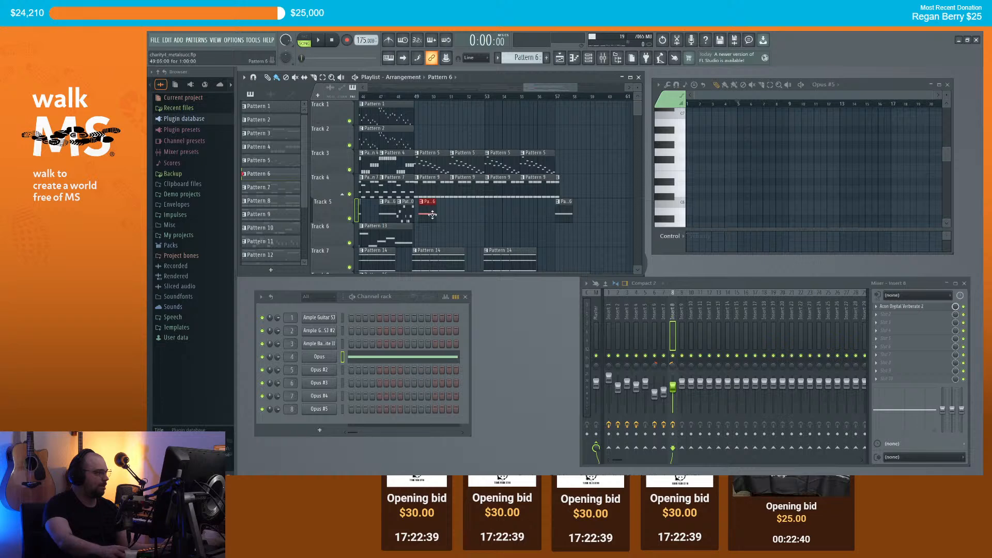
scroll(483, 215, down, 2)
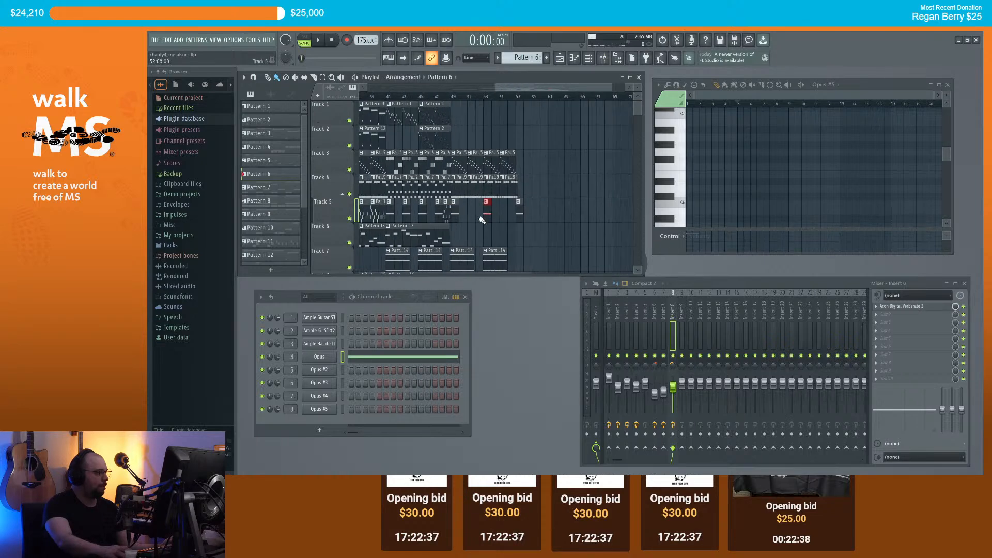
scroll(501, 215, down, 3)
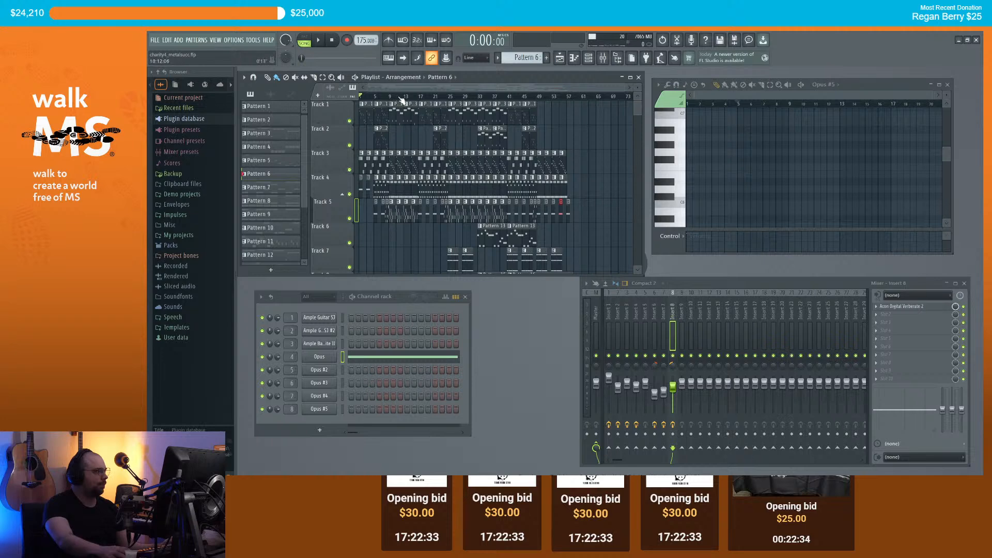
scroll(413, 105, down, 4)
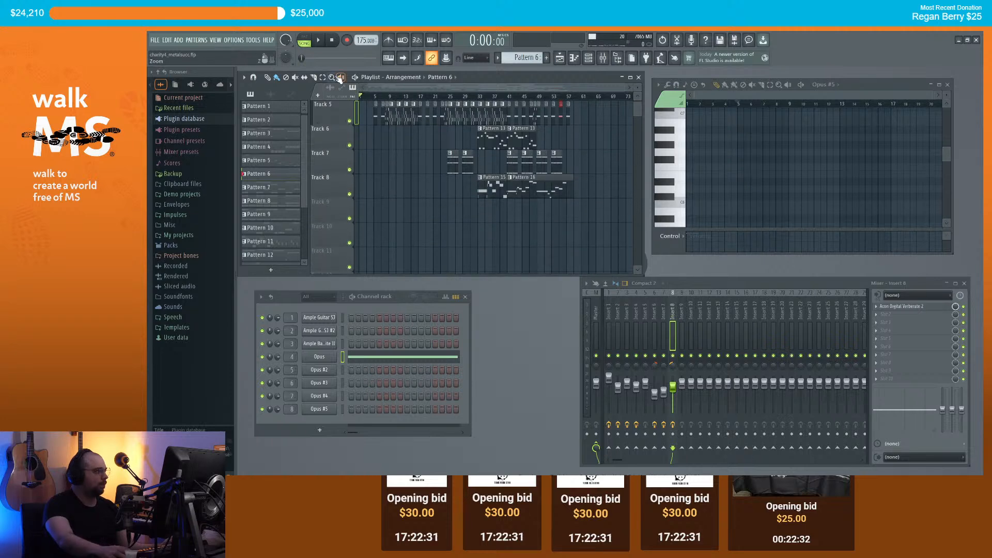
drag(585, 212, 418, 60)
scroll(382, 91, up, 3)
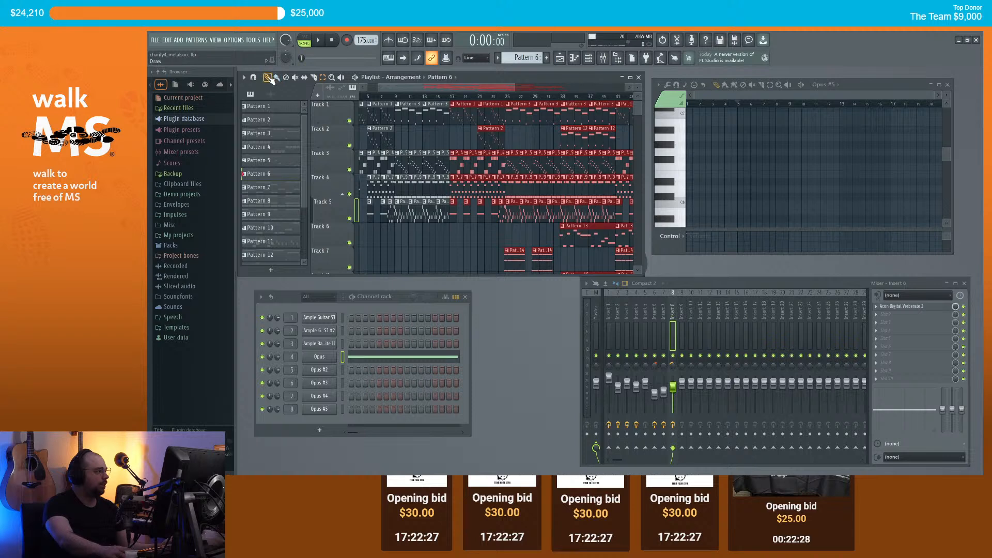
drag(455, 121, 512, 121)
ctrl+click(485, 140)
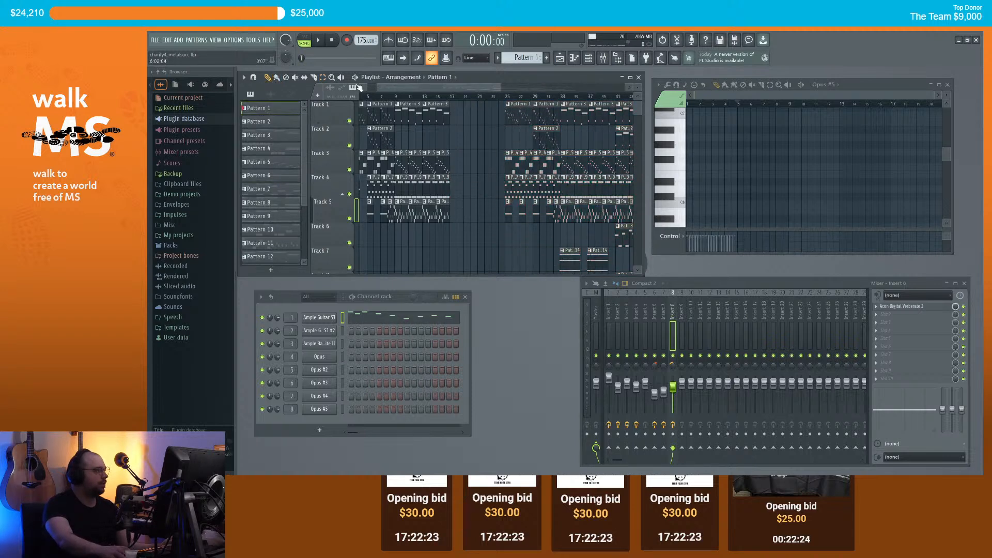
drag(469, 218, 395, 101)
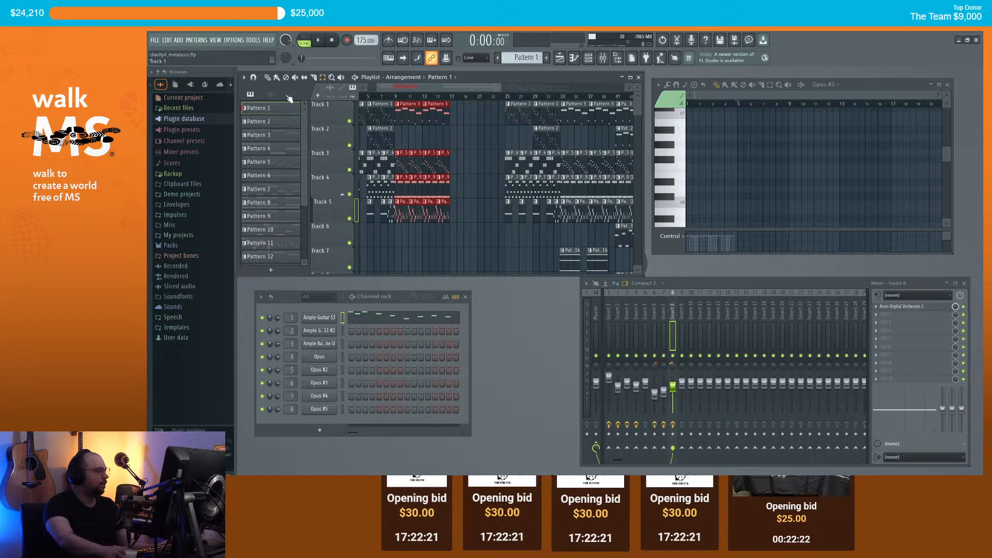
key(ctrl+b)
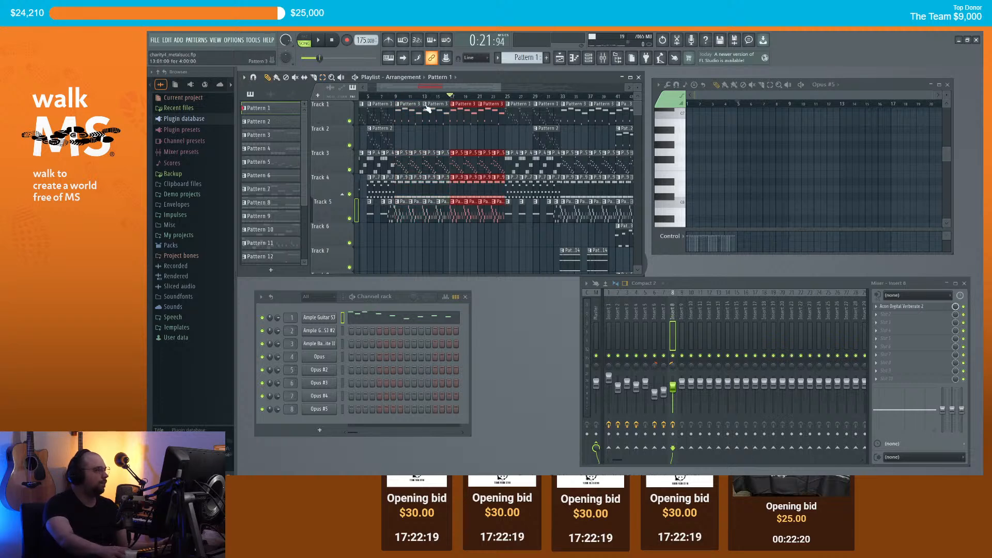
scroll(493, 234, down, 2)
ctrl+click(498, 238)
scroll(502, 237, down, 2)
scroll(524, 239, up, 2)
scroll(555, 240, up, 1)
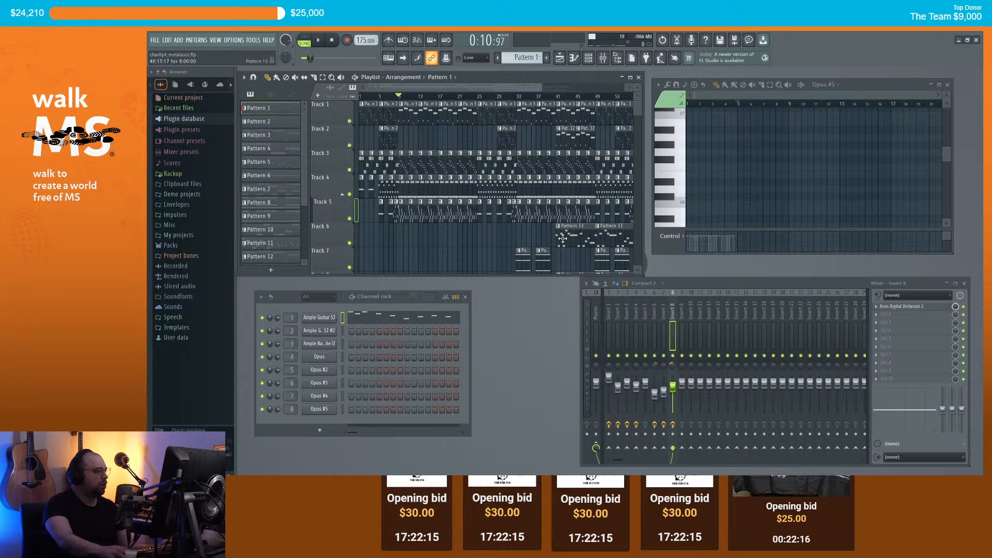
click(562, 238)
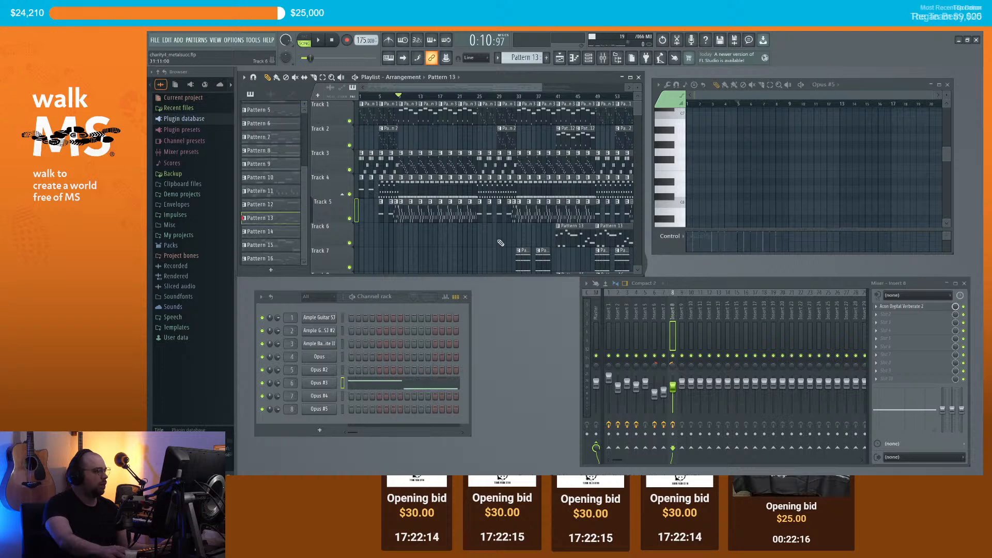
click(438, 98)
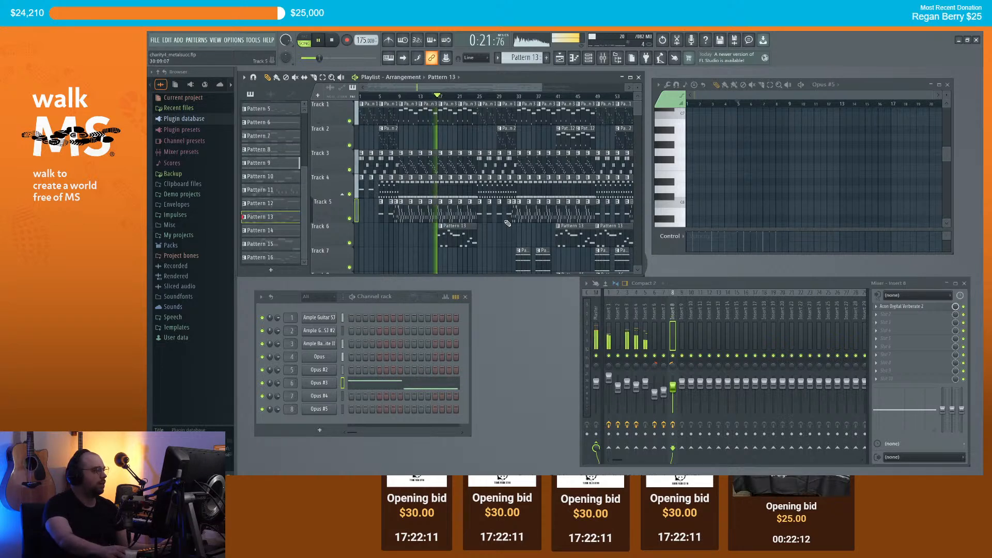
scroll(508, 222, up, 8)
key(space)
drag(409, 244, 406, 243)
key(space)
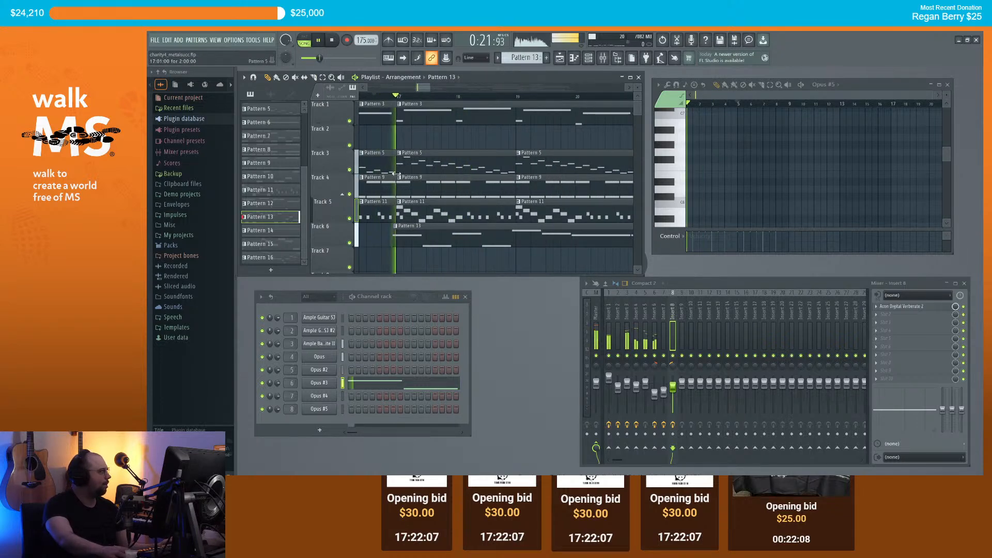
scroll(483, 242, down, 8)
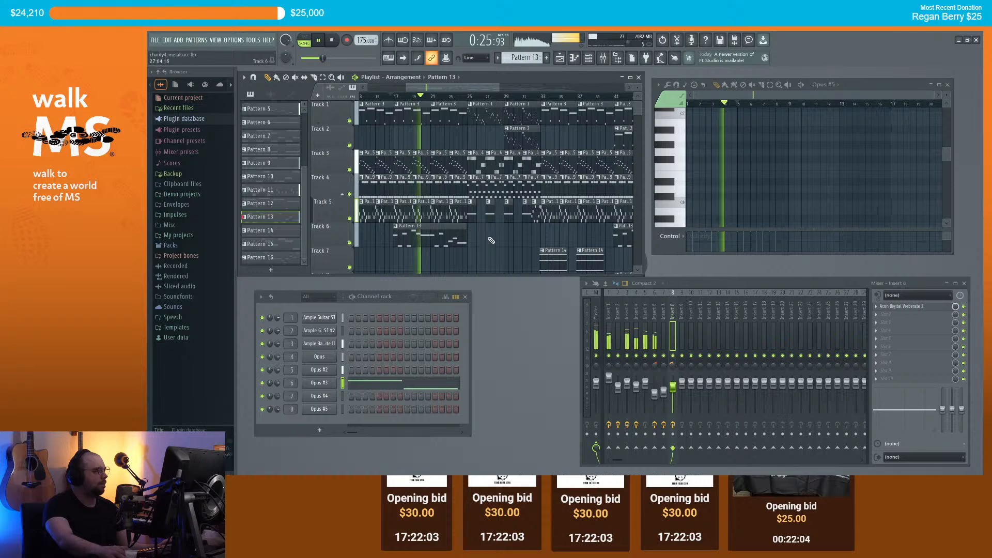
scroll(486, 241, down, 2)
scroll(490, 240, down, 2)
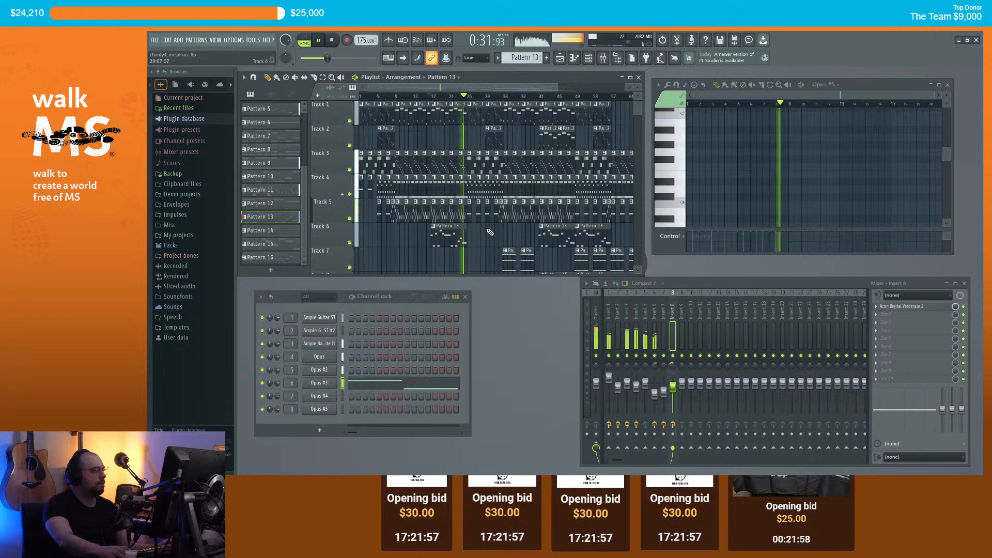
scroll(493, 242, down, 1)
scroll(498, 238, down, 1)
key(space)
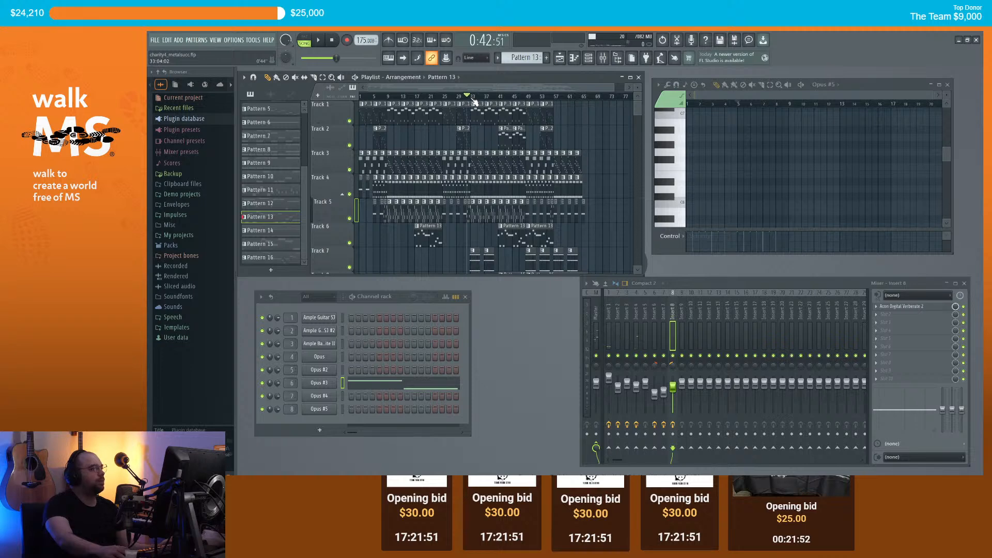
scroll(559, 163, down, 2)
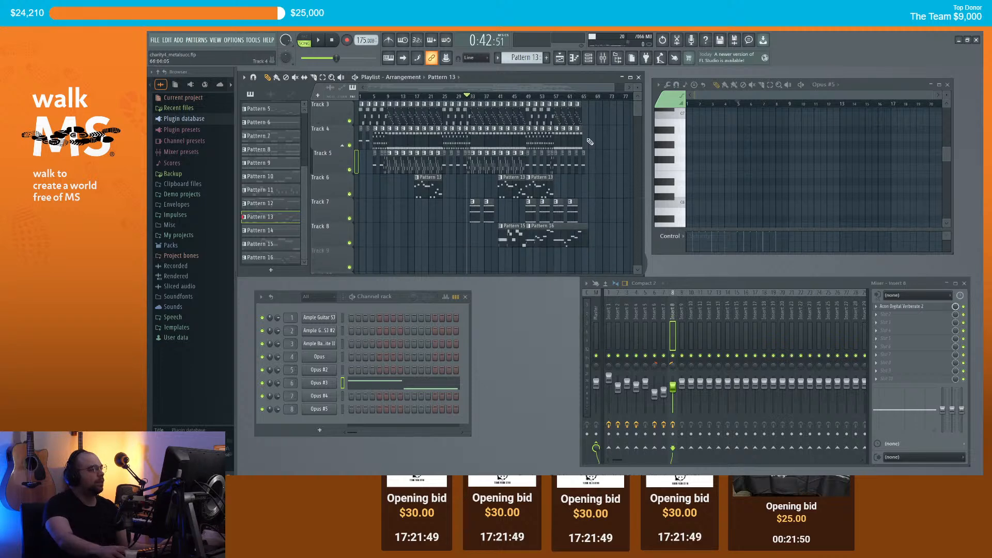
scroll(588, 132, up, 1)
click(578, 97)
key(space)
scroll(586, 165, up, 4)
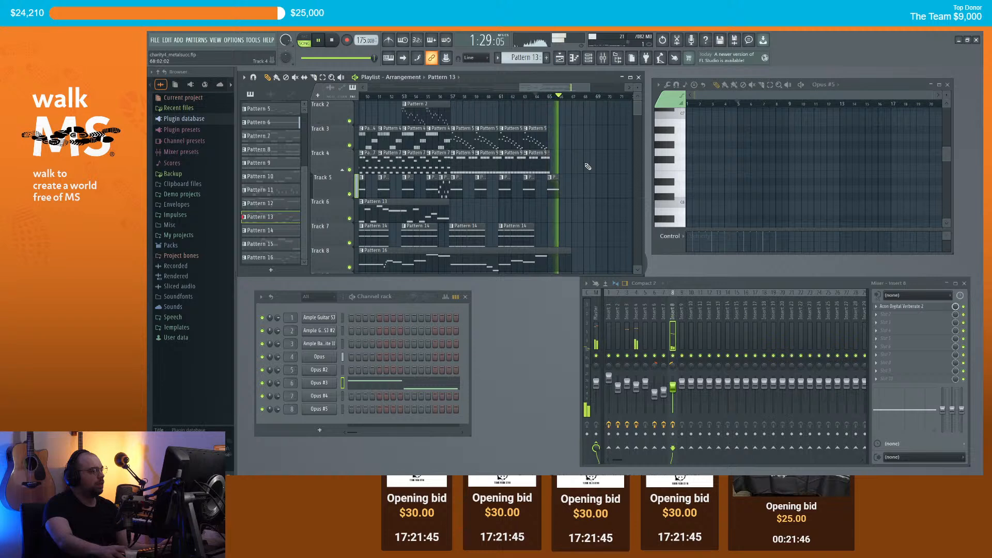
key(space)
scroll(568, 161, up, 3)
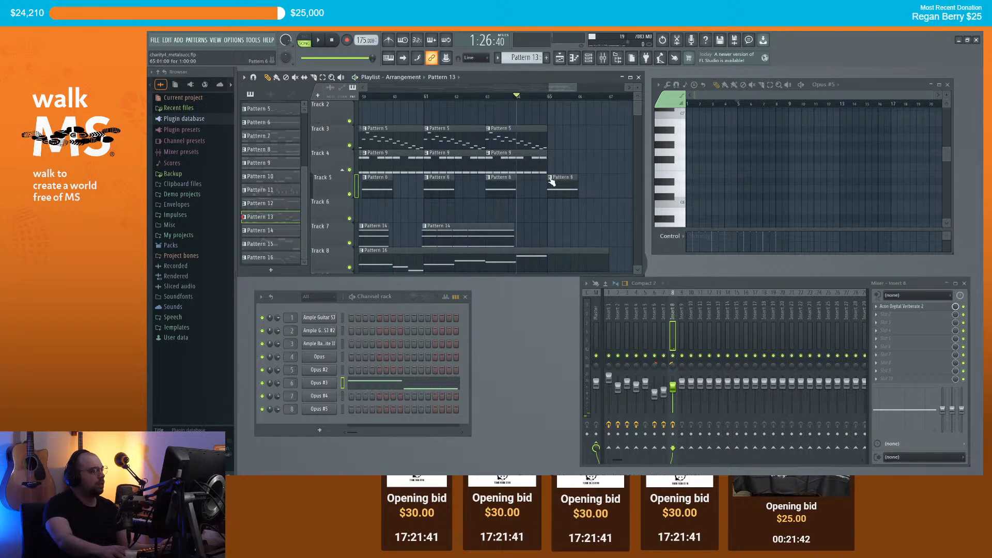
Step: Make the last Pattern 6 clip on Track 5 unique, creating Pattern 7
right_click(552, 182)
click(583, 243)
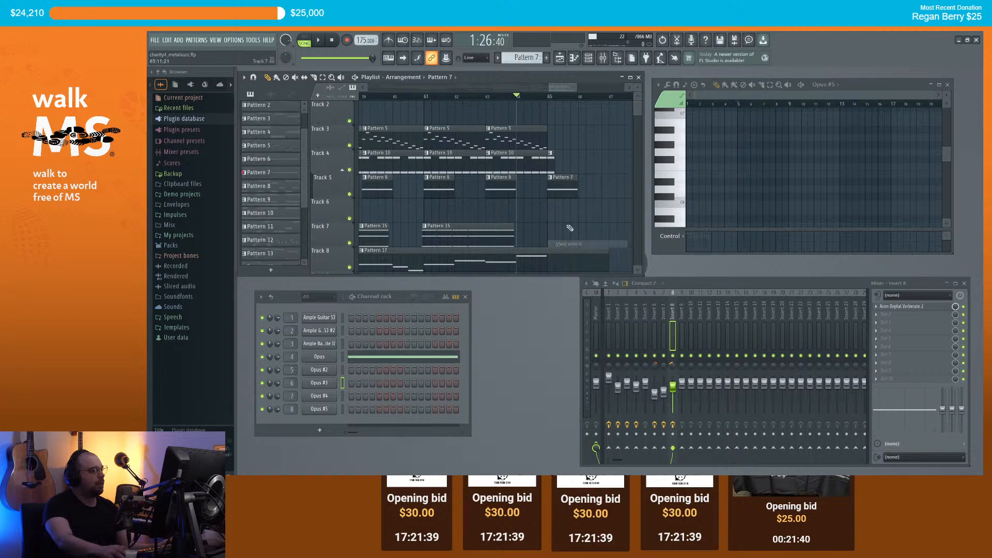
scroll(712, 195, down, 4)
scroll(712, 195, down, 8)
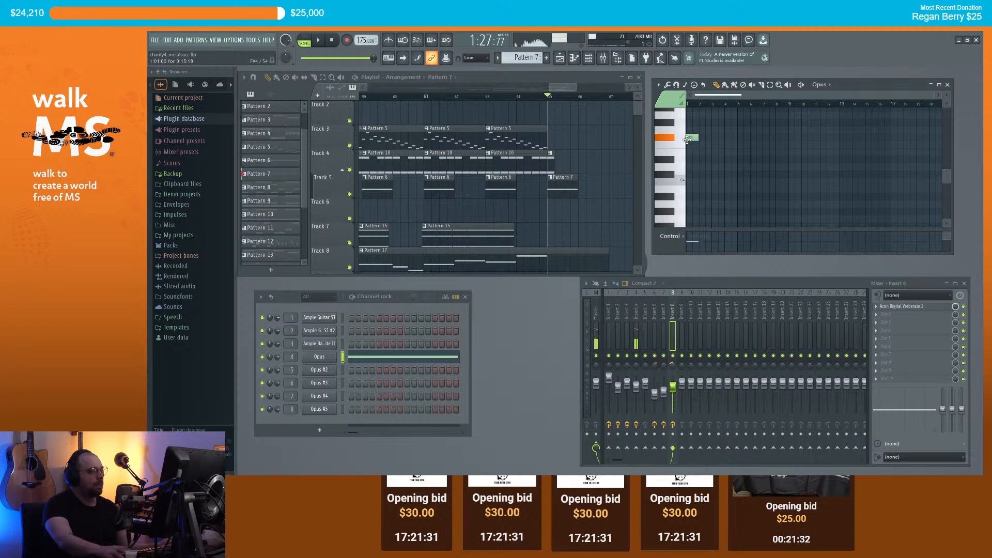
Step: Play the song briefly to audition the new pattern, then stop
key(space)
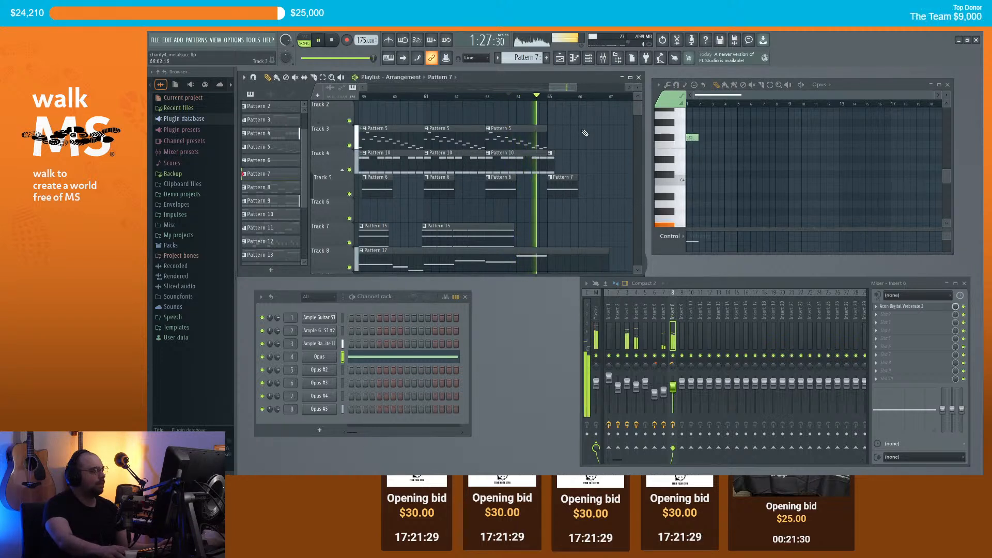
key(space)
scroll(589, 145, down, 2)
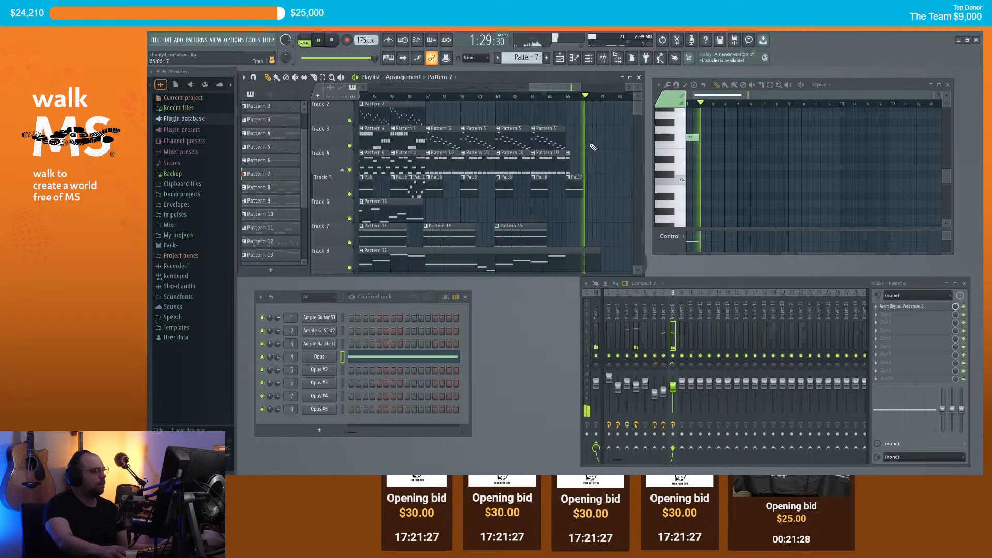
scroll(593, 153, down, 4)
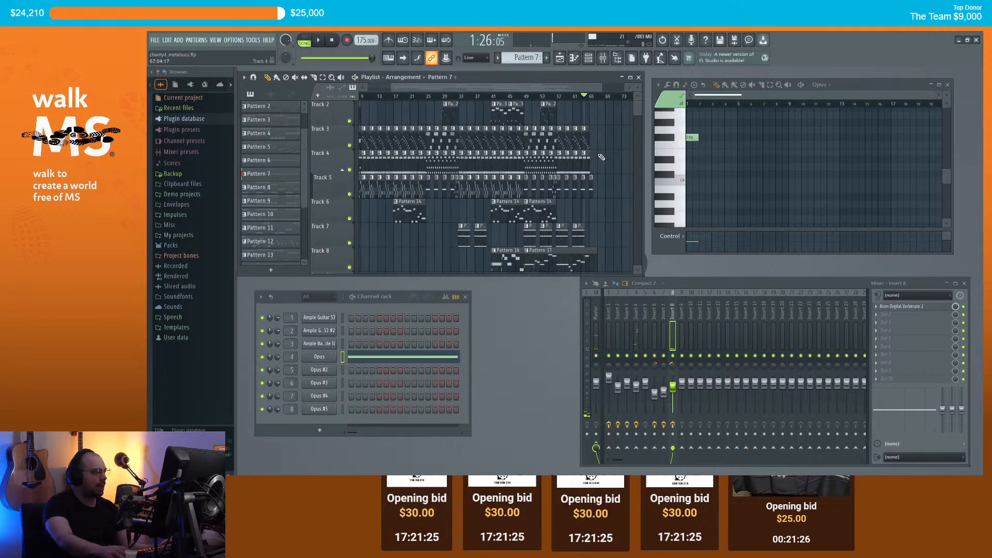
scroll(586, 140, up, 1)
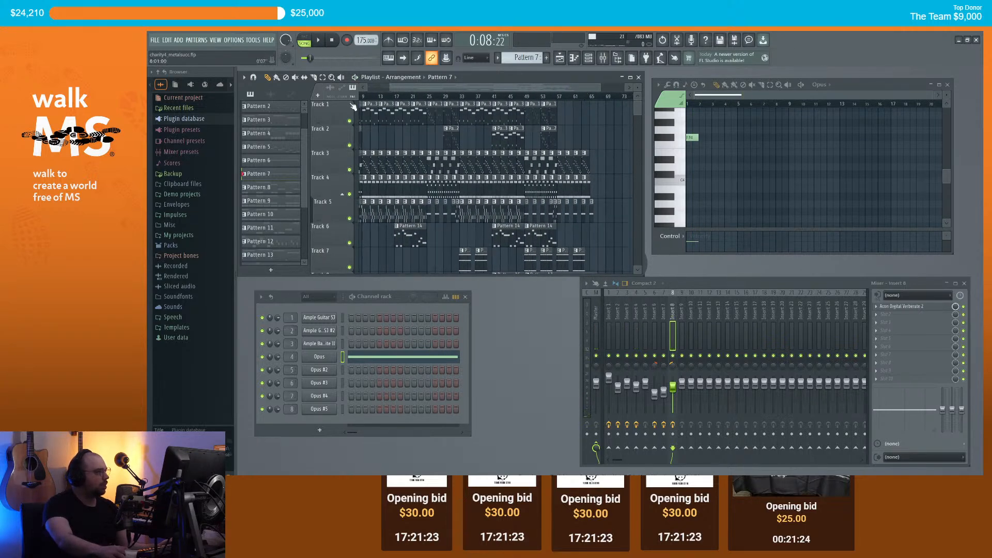
drag(360, 106, 354, 110)
scroll(409, 234, down, 1)
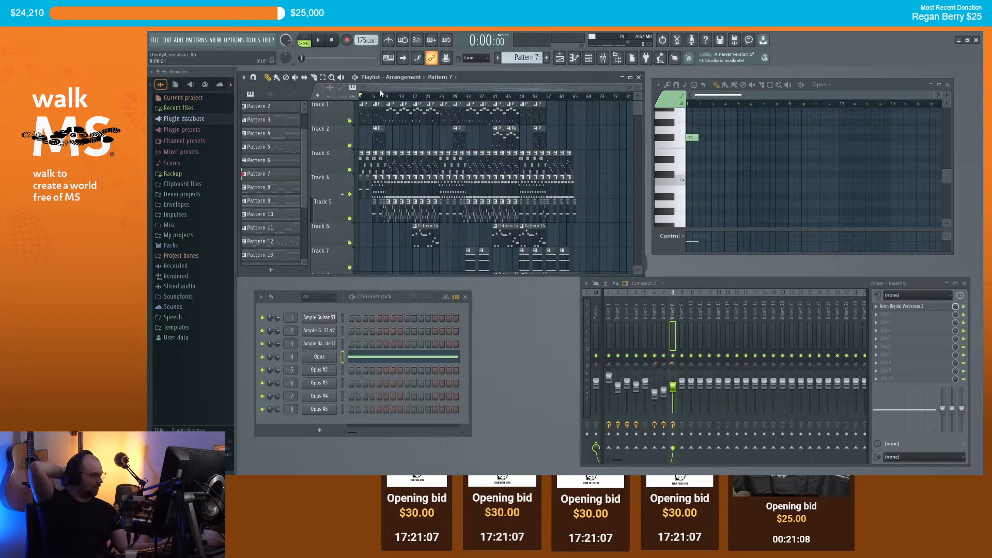
scroll(617, 195, down, 1)
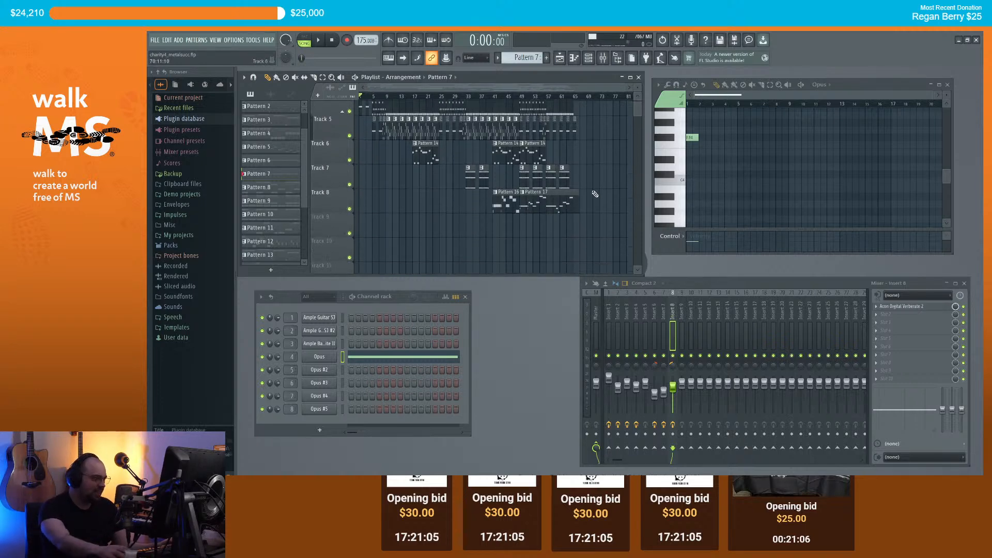
scroll(600, 171, up, 1)
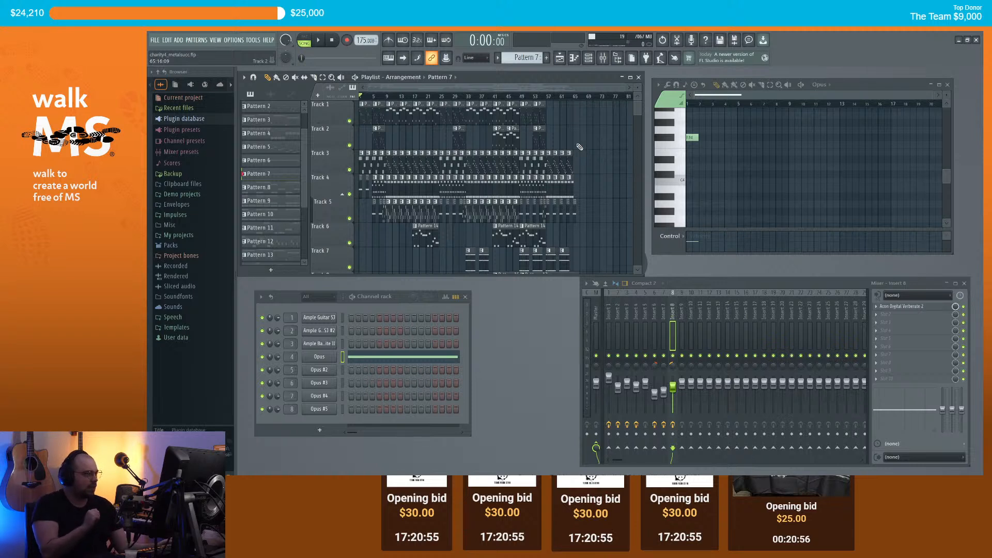
key(space)
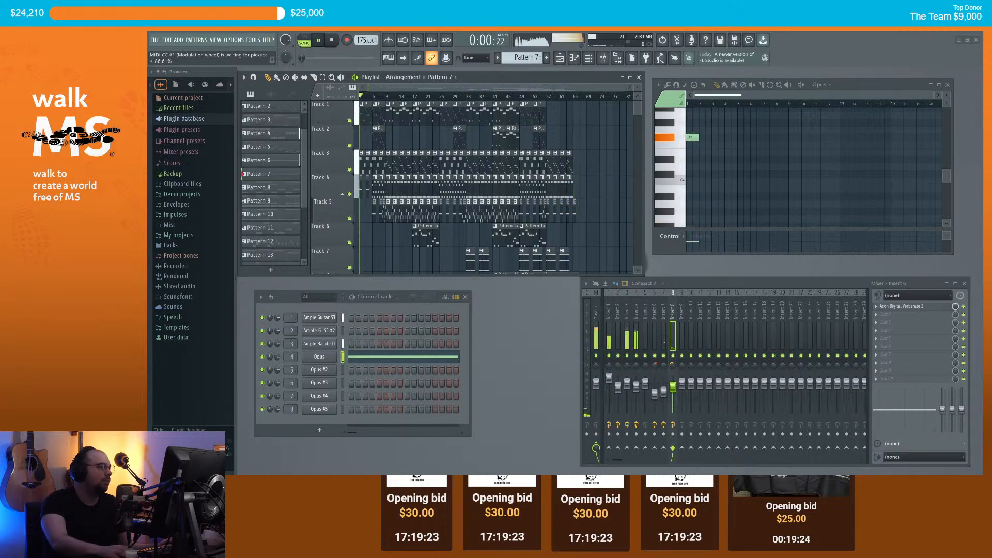
key(space)
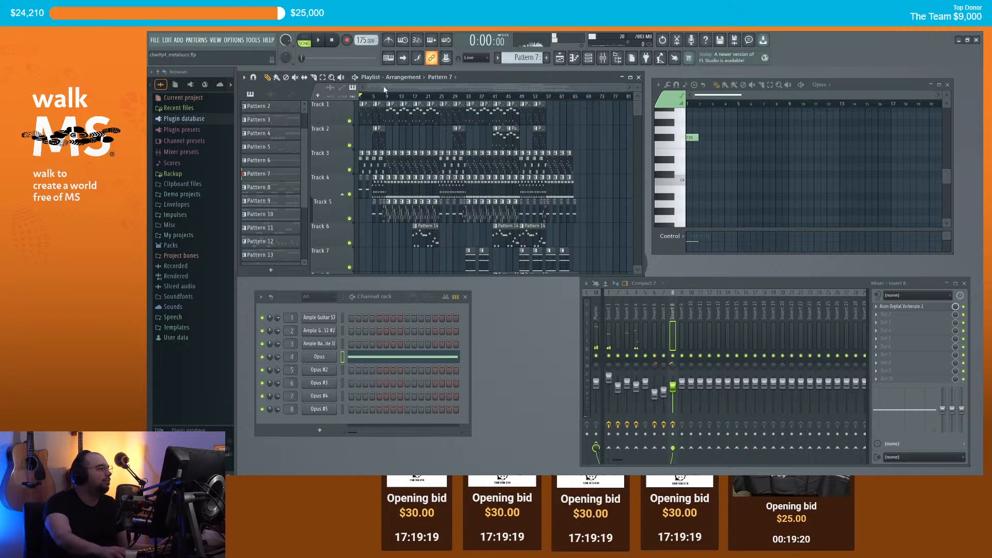
scroll(594, 163, down, 2)
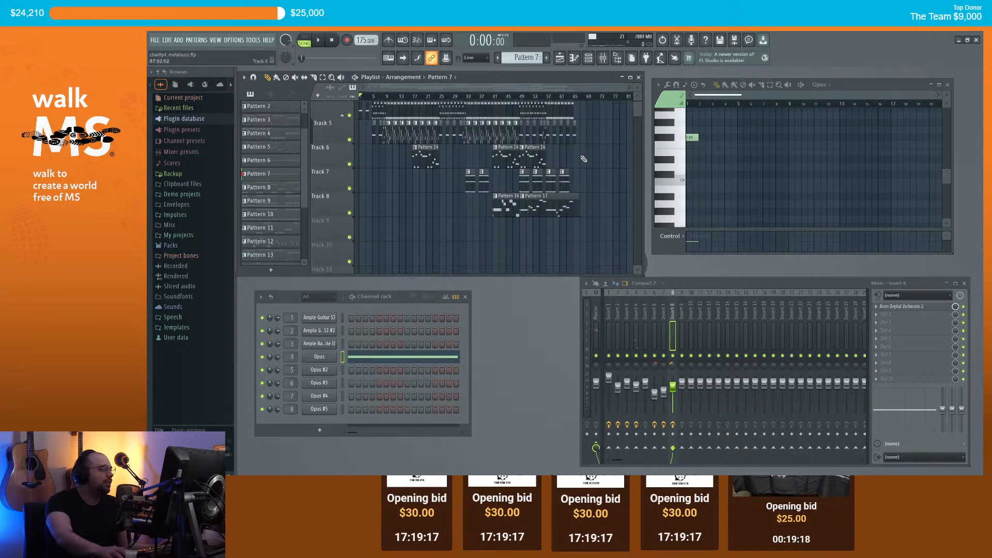
scroll(596, 166, up, 2)
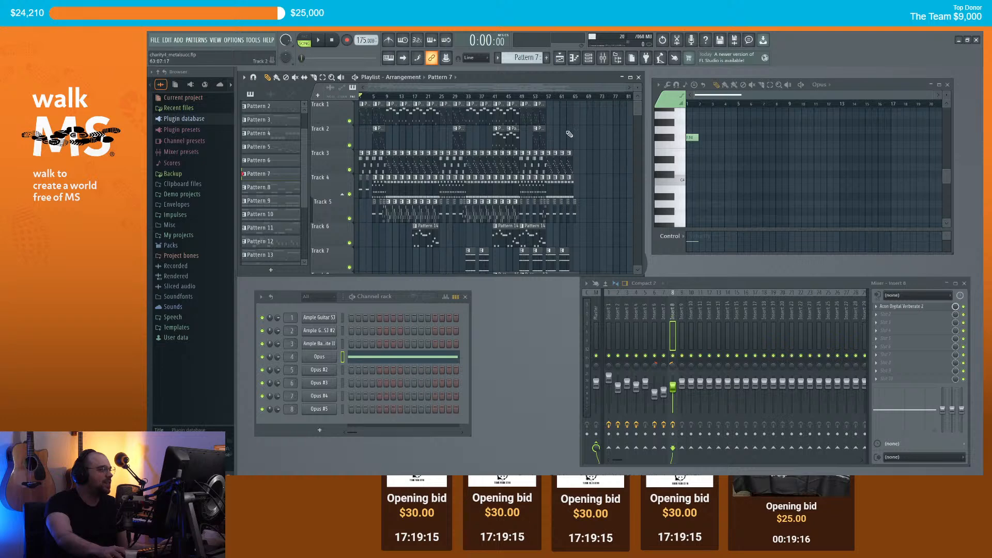
Step: Export the song as an MP3 named charity4_metalsucc-instru.mp3 in the Downloads folder
click(155, 42)
mouse_move(212, 123)
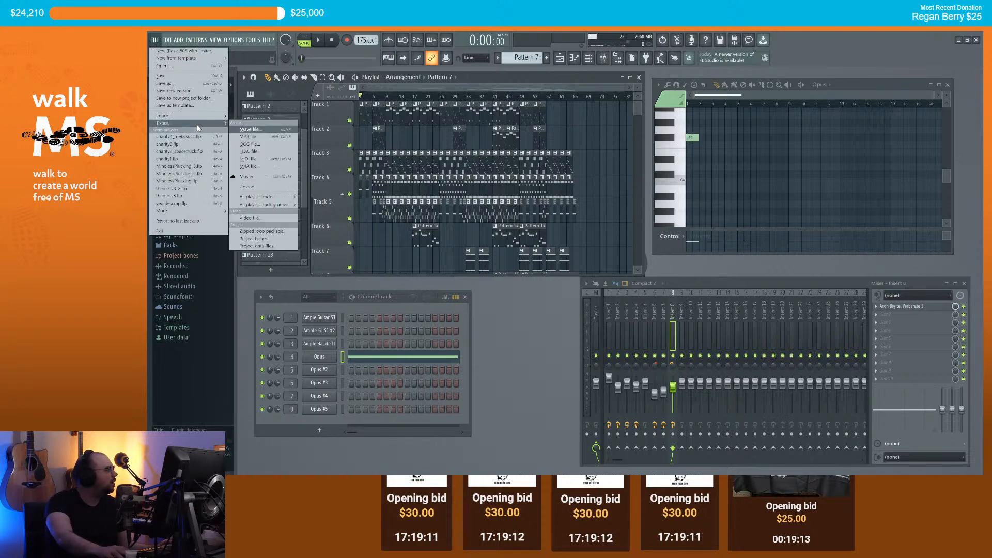
click(248, 137)
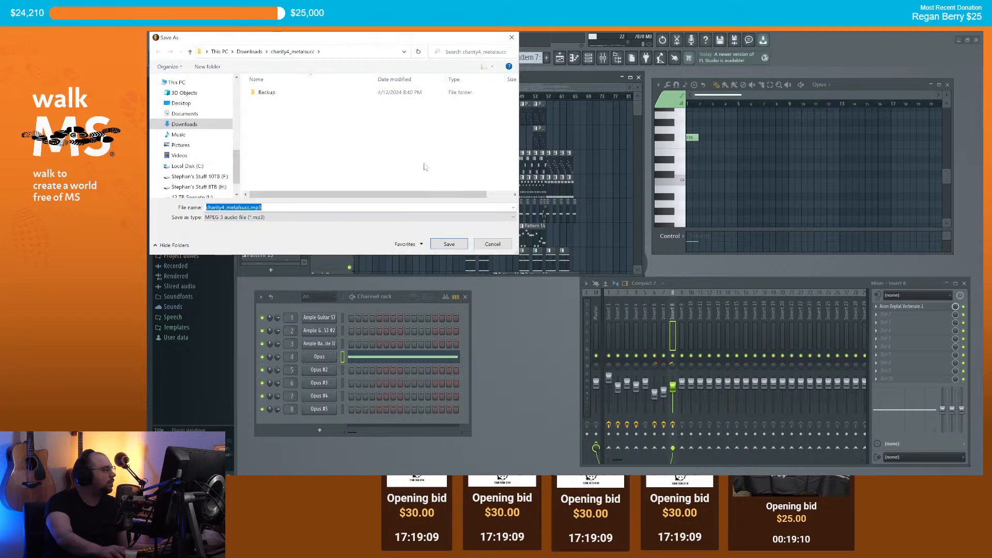
click(249, 51)
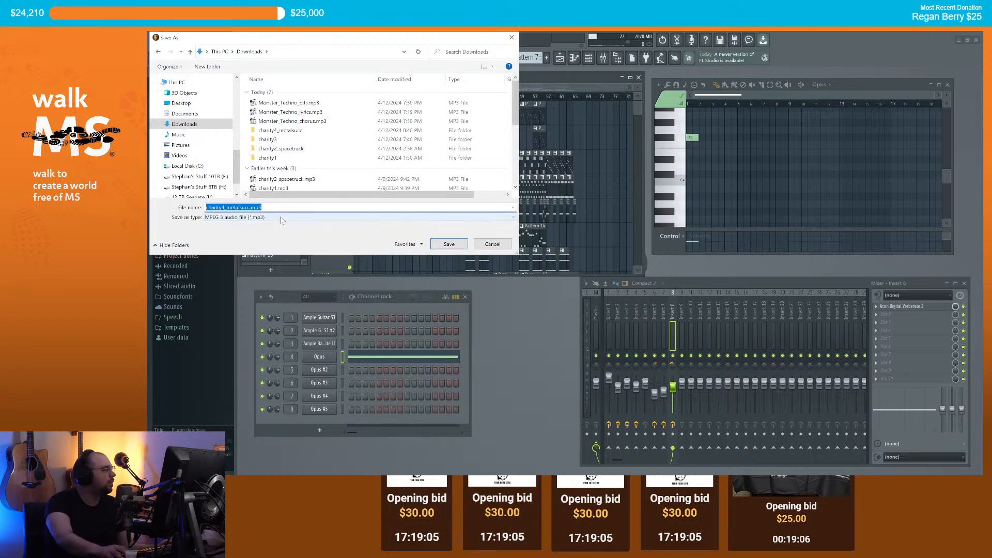
click(251, 206)
text(-1nstru)
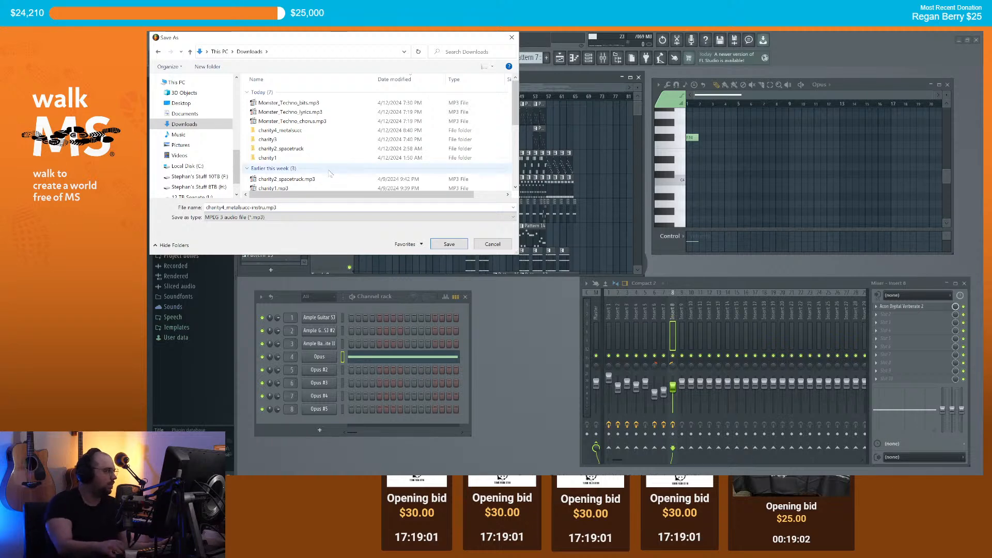
click(449, 247)
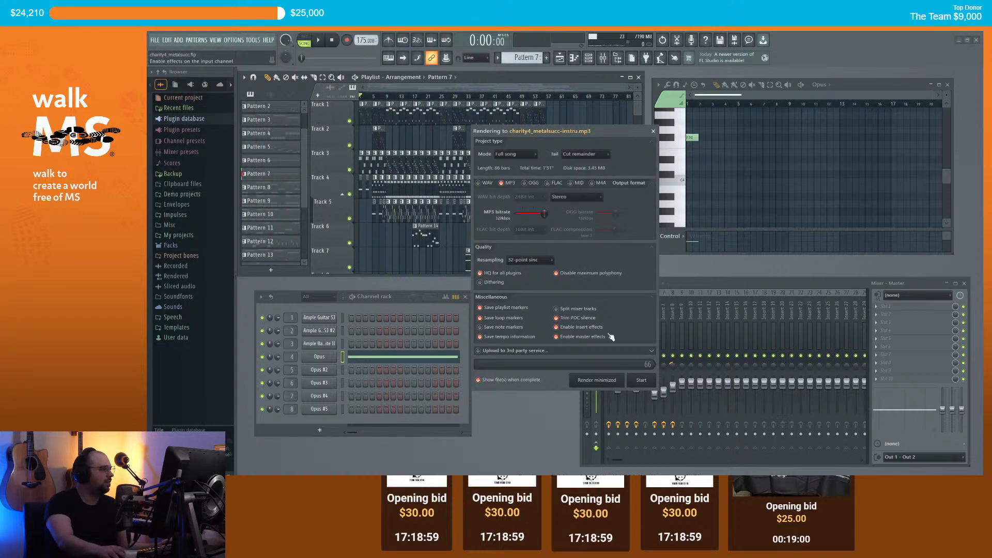
Step: Start rendering the MP3 and let the export finish
click(647, 383)
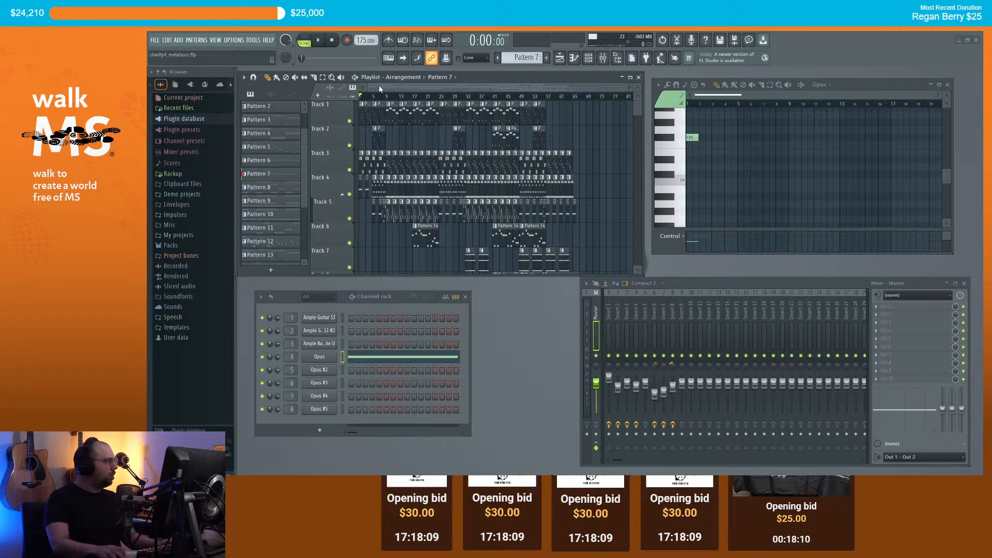
Step: Save the project with Ctrl+S
key(ctrl+s)
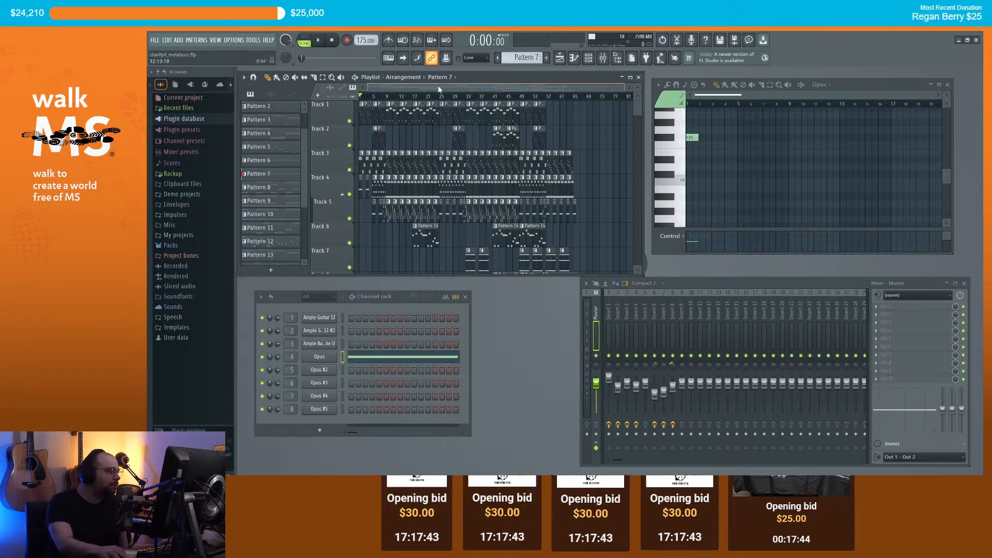
scroll(600, 149, down, 1)
scroll(598, 148, down, 1)
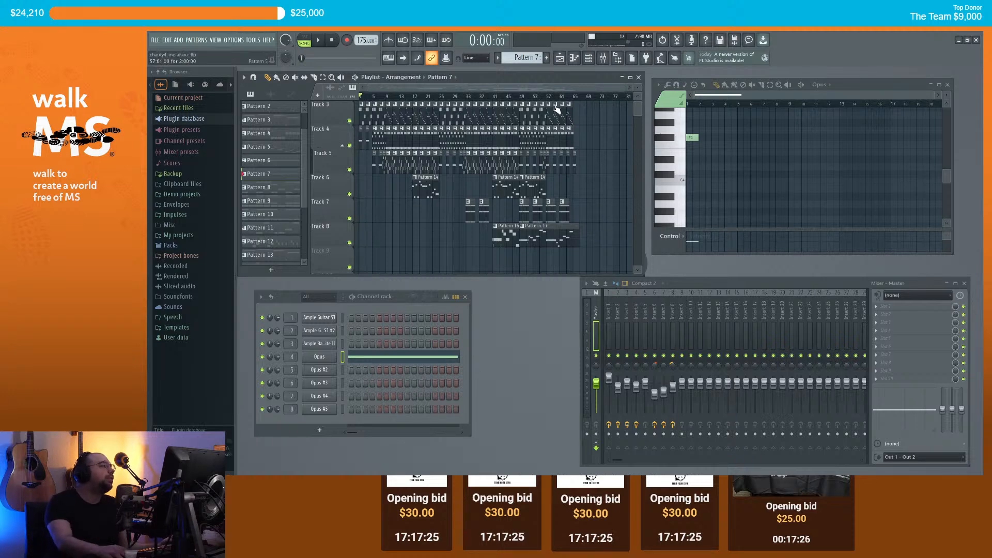
Step: Play the song from about bar 8, then stop playback
click(386, 97)
scroll(388, 97, up, 2)
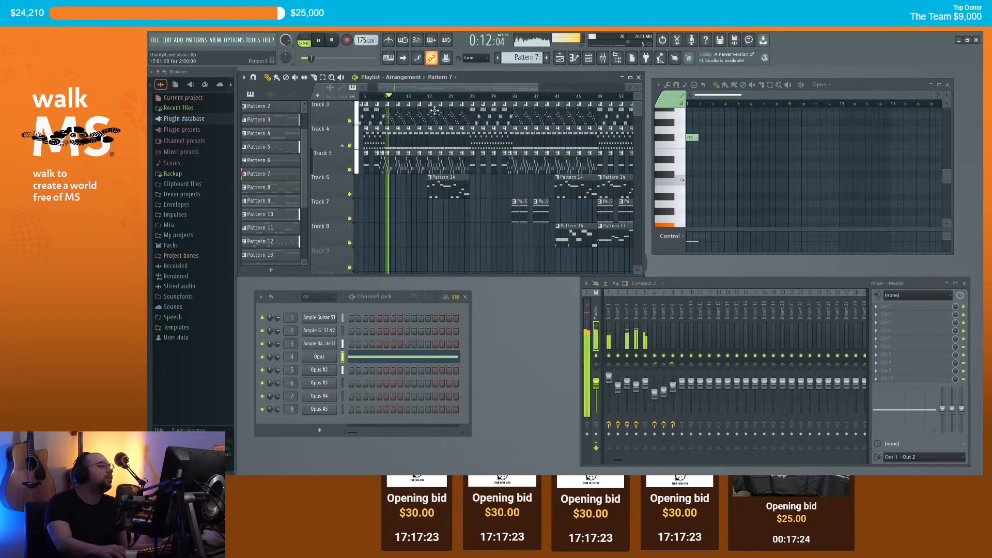
scroll(417, 120, up, 2)
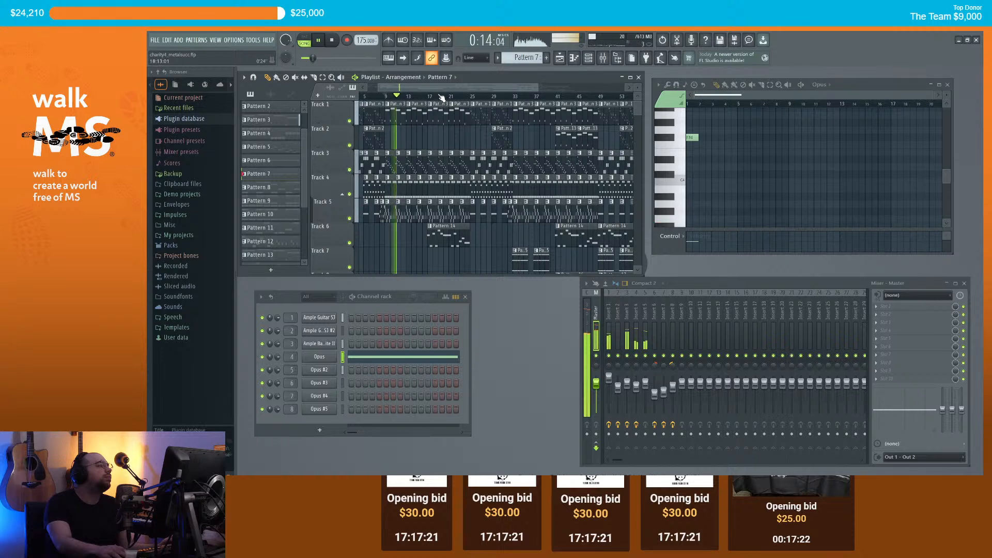
key(space)
scroll(439, 140, down, 2)
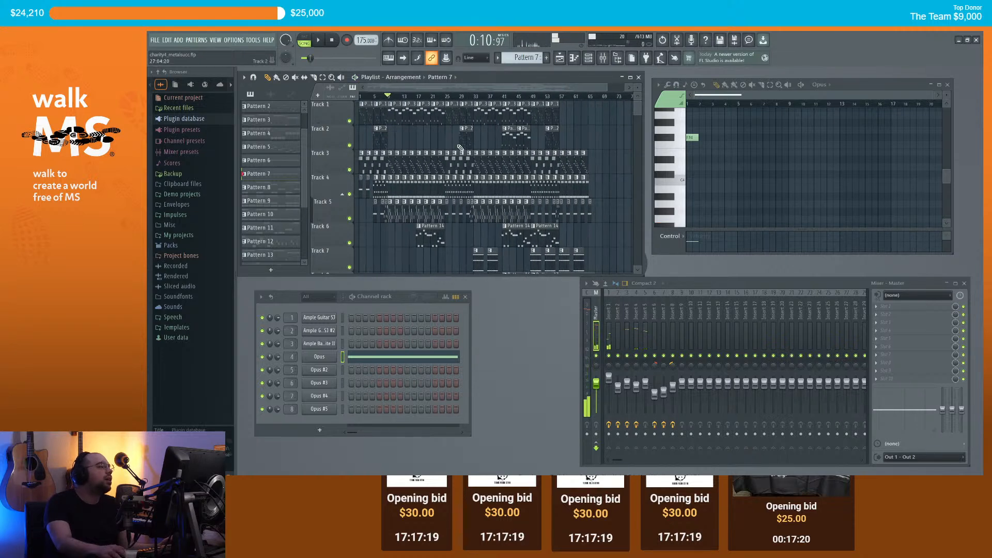
scroll(602, 143, down, 4)
scroll(606, 139, up, 4)
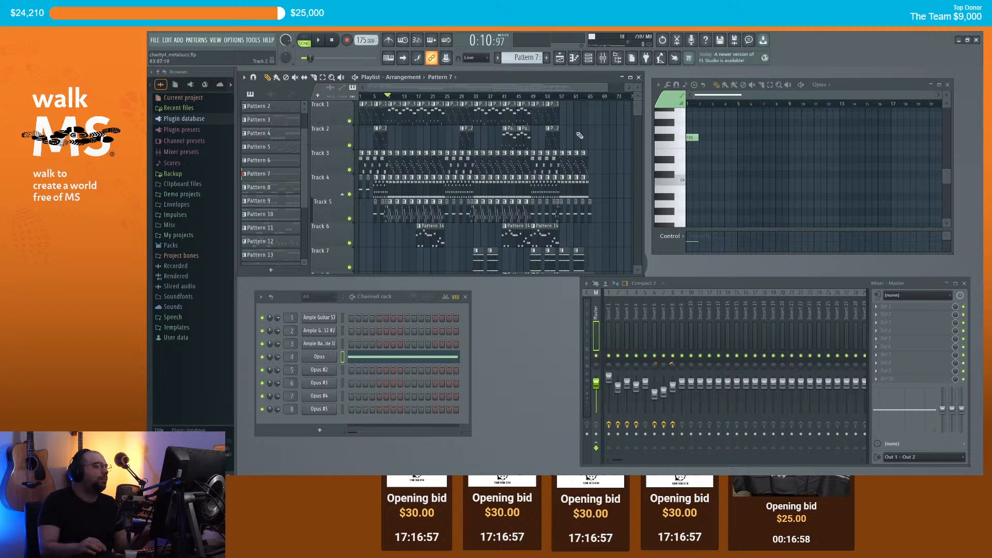
Step: Check the effect chains on mixer Inserts 1–8 and confirm Insert 9 is free
click(675, 313)
click(664, 315)
click(607, 314)
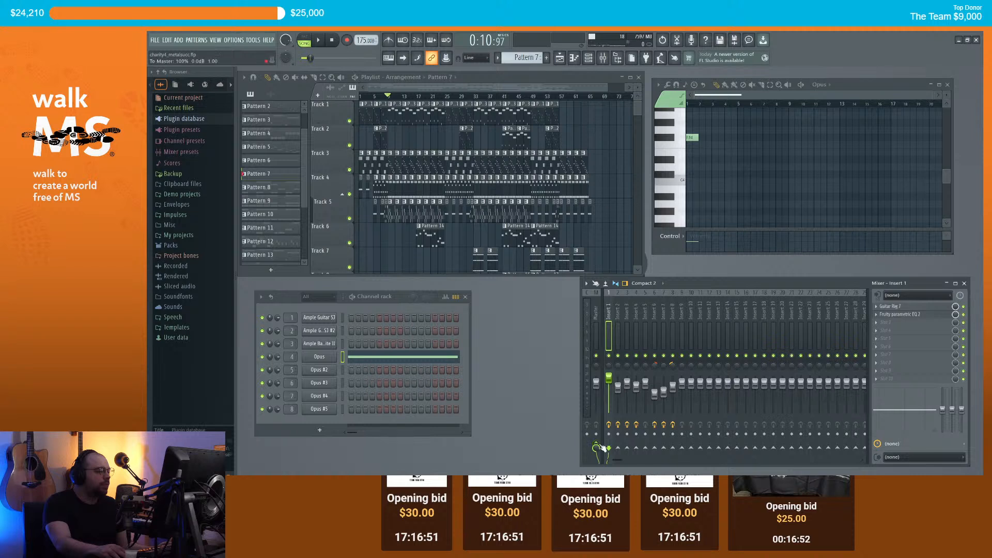
click(616, 336)
click(628, 314)
click(636, 317)
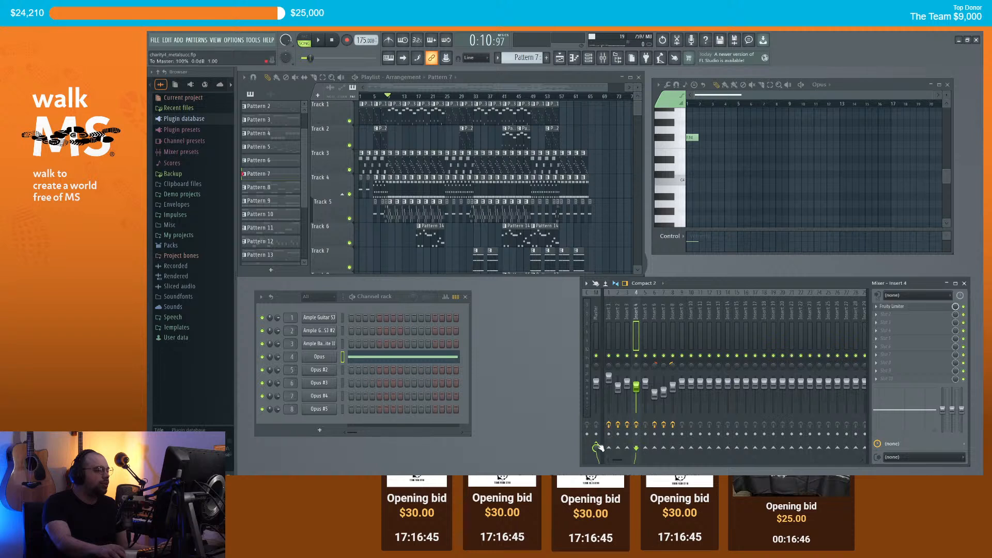
click(645, 315)
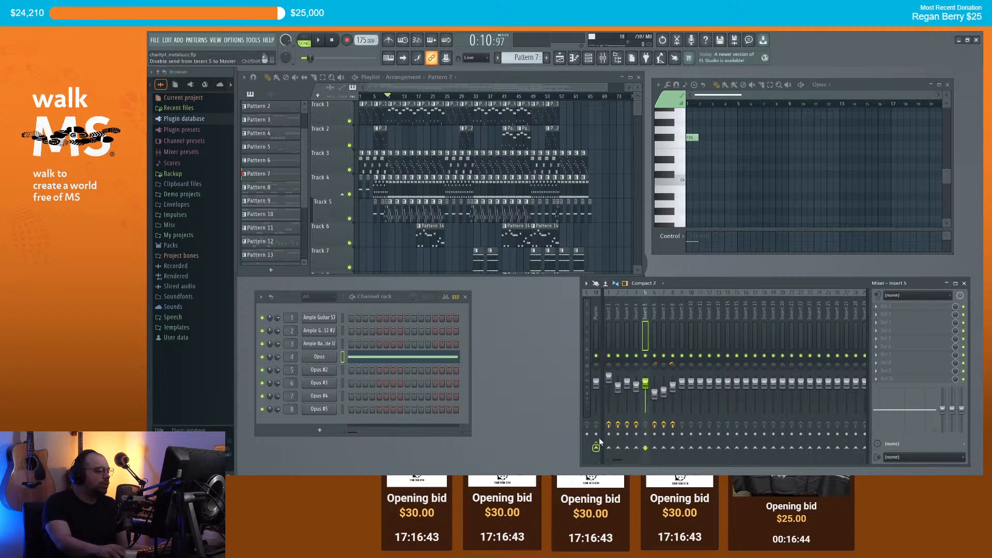
click(654, 318)
click(663, 331)
click(673, 317)
click(681, 320)
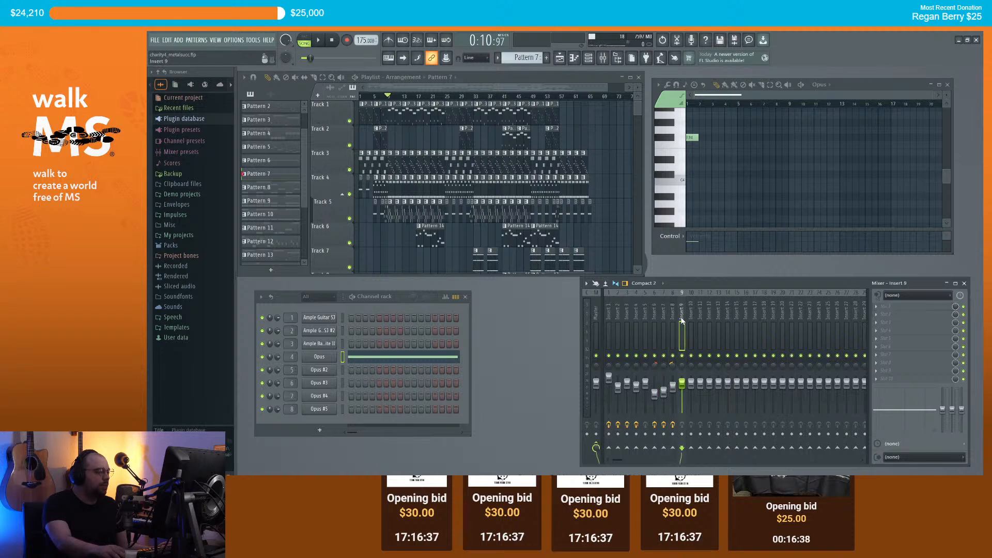
click(690, 317)
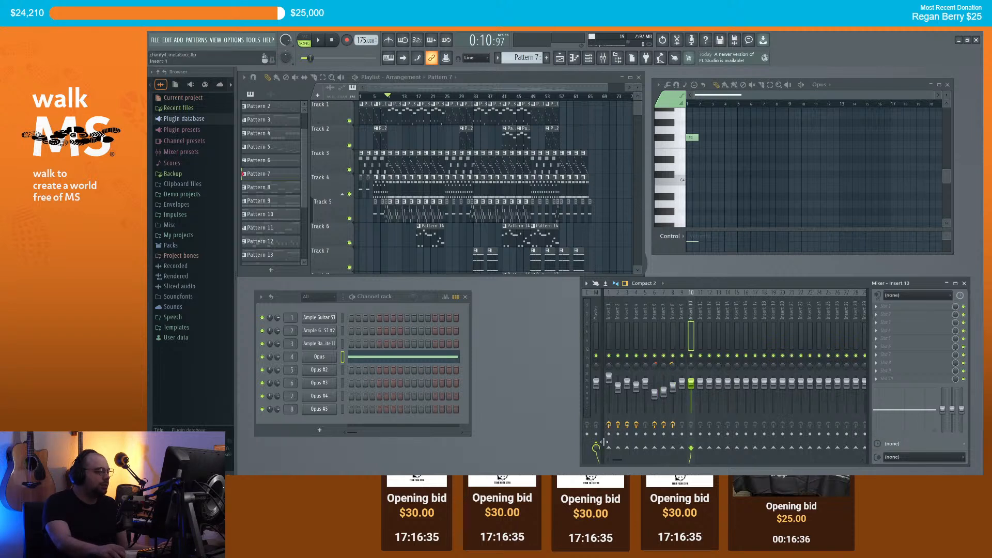
click(681, 319)
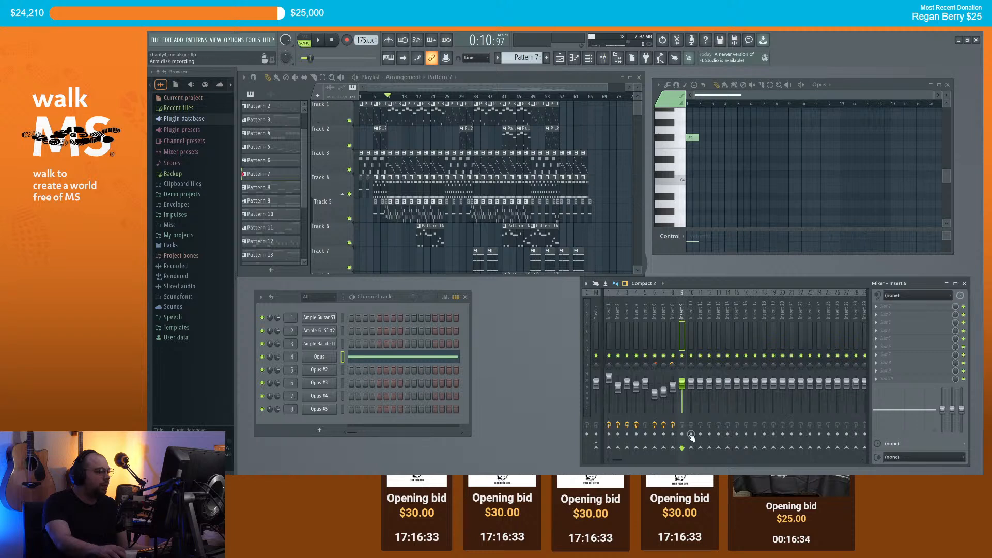
Step: Route Insert 8's output and set Insert 9 to send only to the Master
click(676, 380)
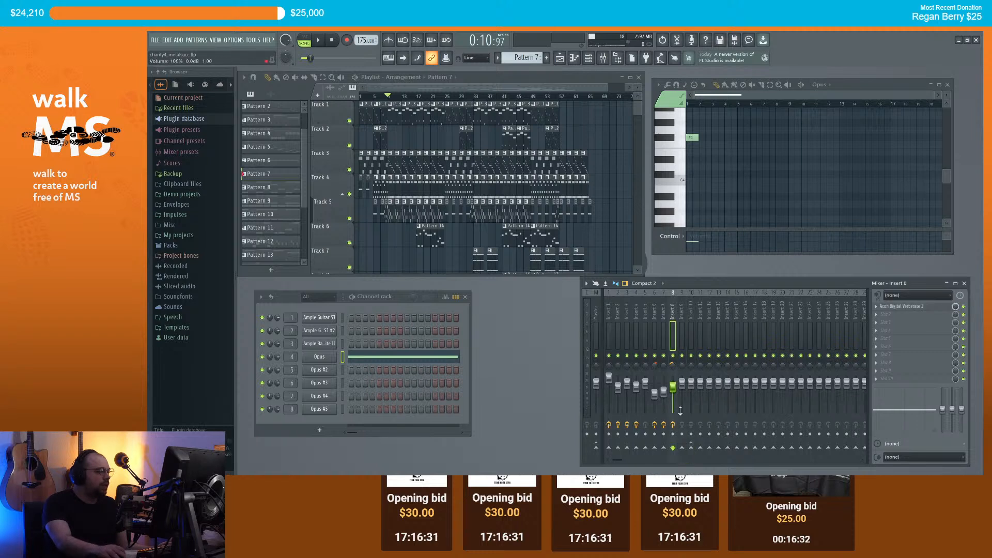
click(692, 449)
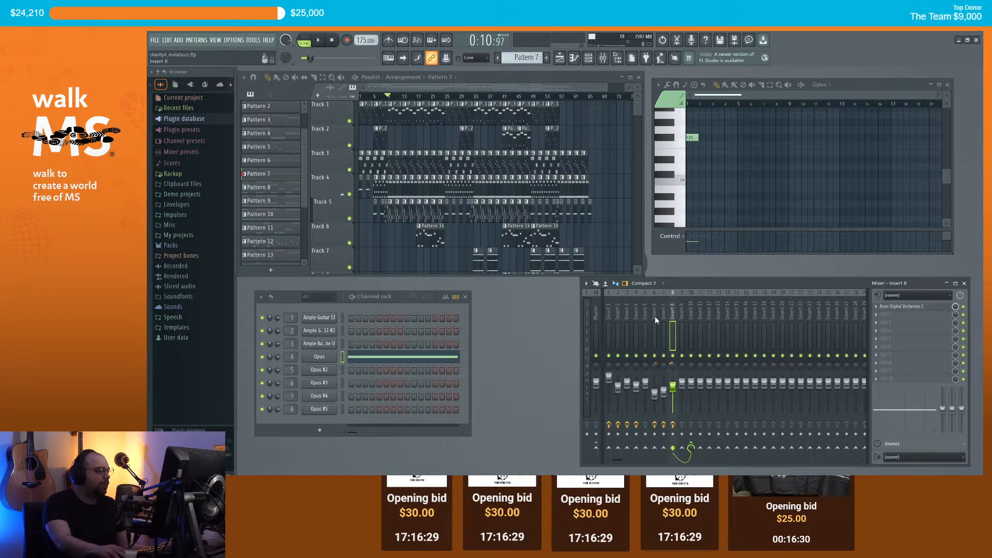
click(681, 318)
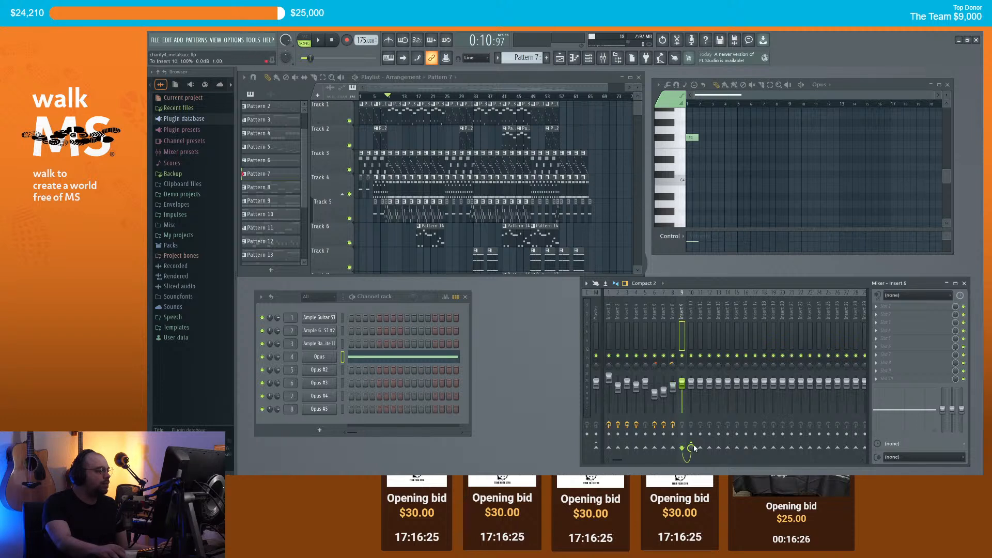
click(692, 446)
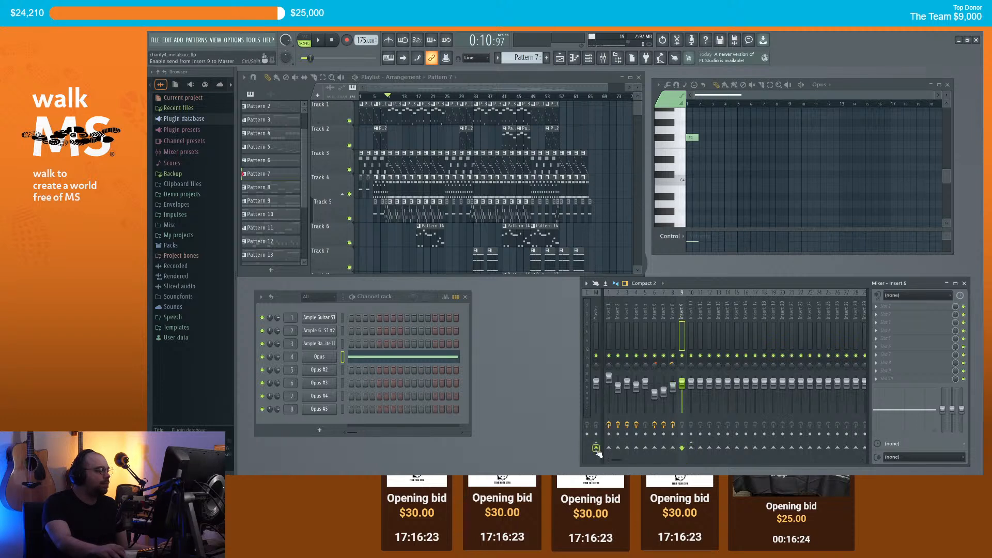
click(673, 315)
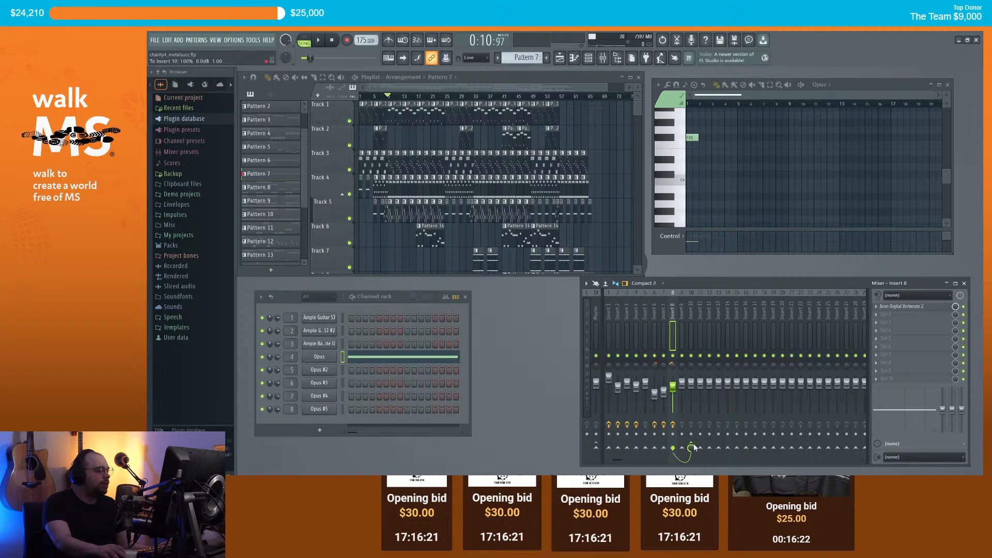
Step: Send Inserts 7, 6, 5, 4, 3, 2 and 1 into Insert 9
click(665, 315)
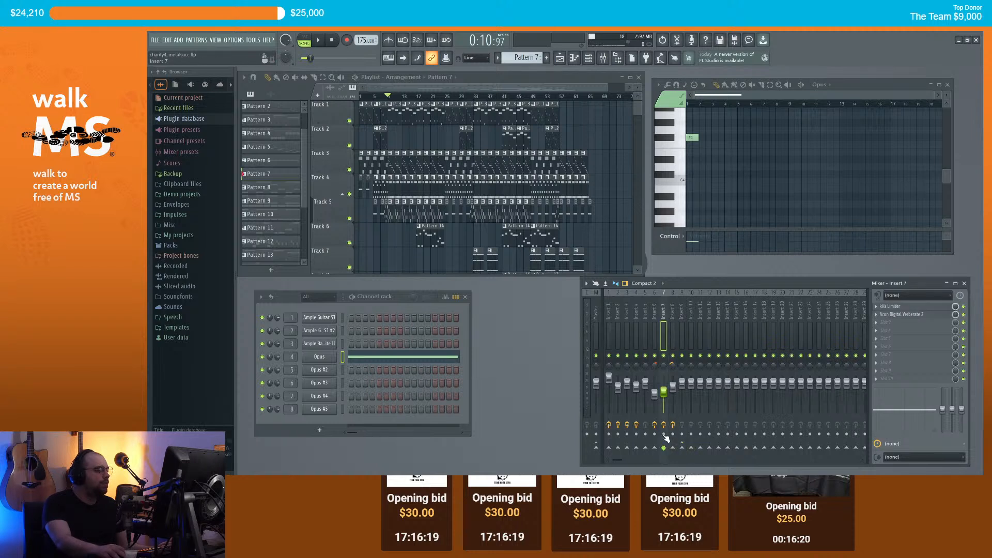
click(682, 448)
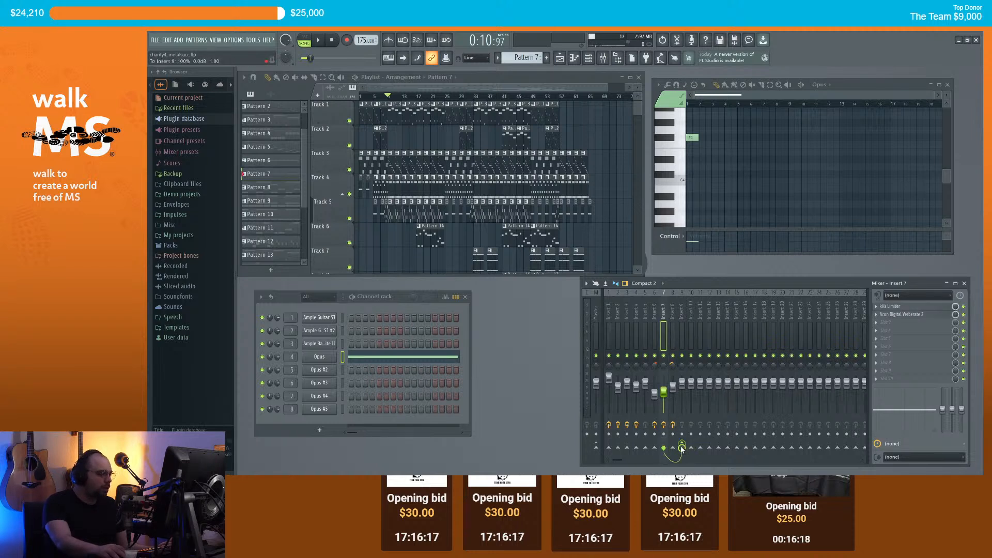
click(651, 316)
click(681, 447)
click(645, 316)
click(681, 447)
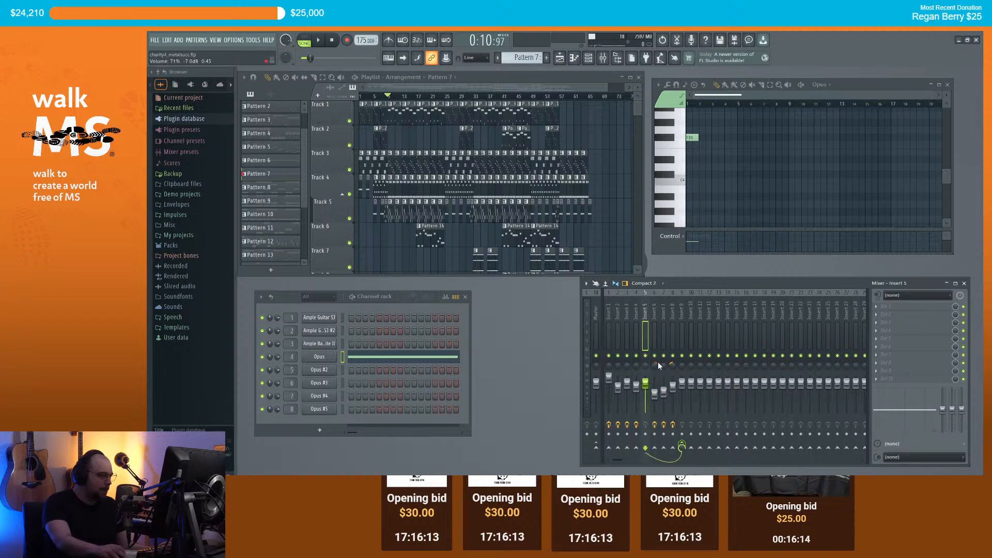
click(636, 322)
click(682, 447)
click(627, 316)
click(681, 448)
click(622, 315)
click(682, 448)
click(608, 316)
click(682, 447)
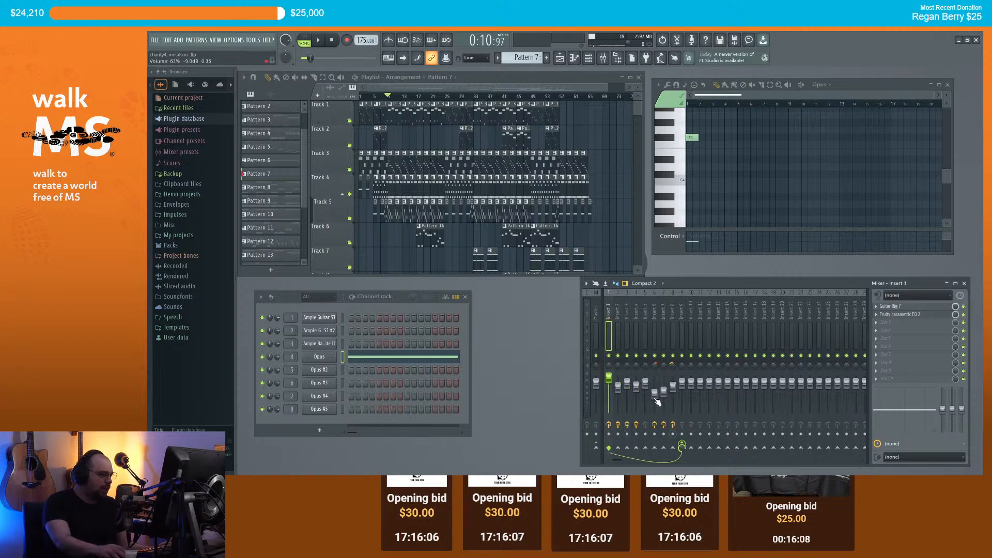
Step: Cancel an empty rename of Insert 8 and select Insert 9 instead
double_click(673, 313)
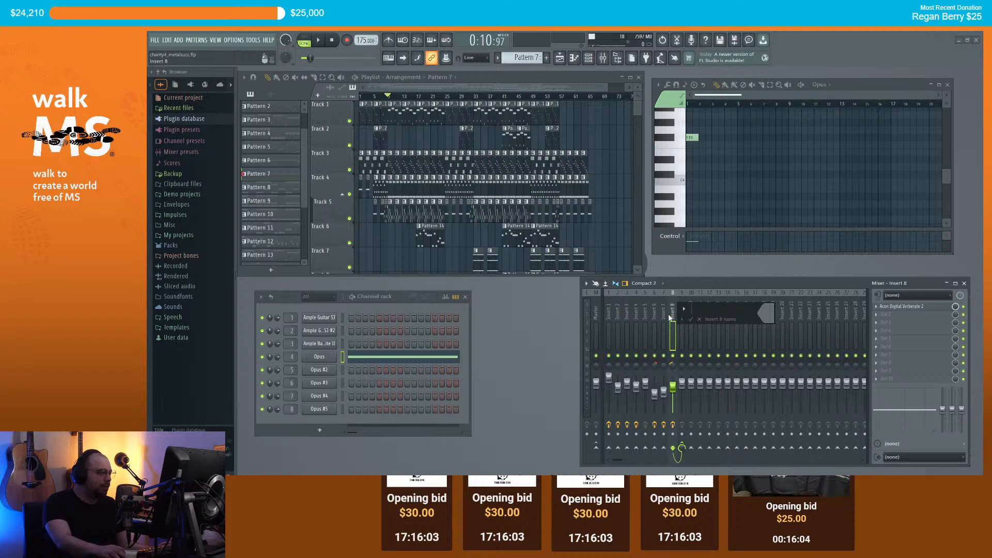
key(Escape)
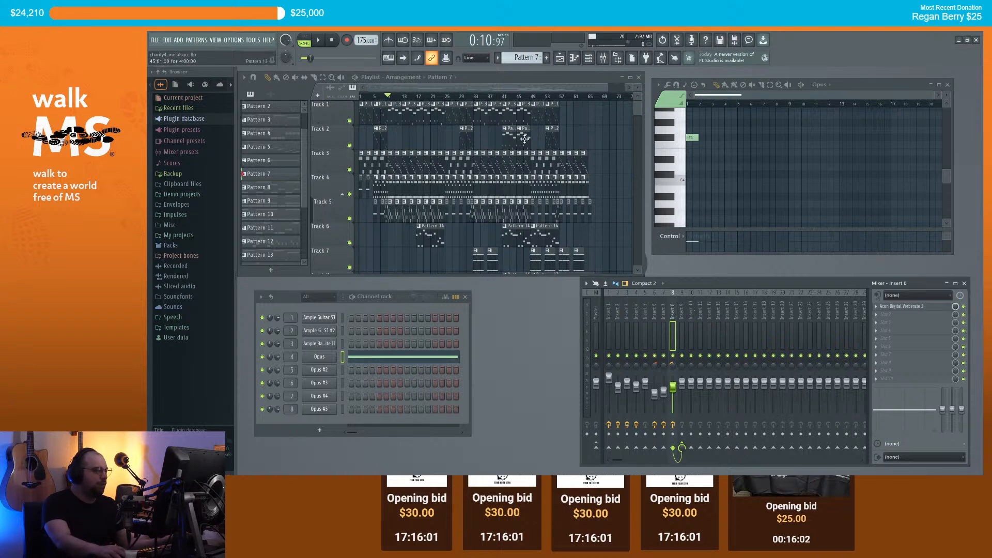
click(682, 317)
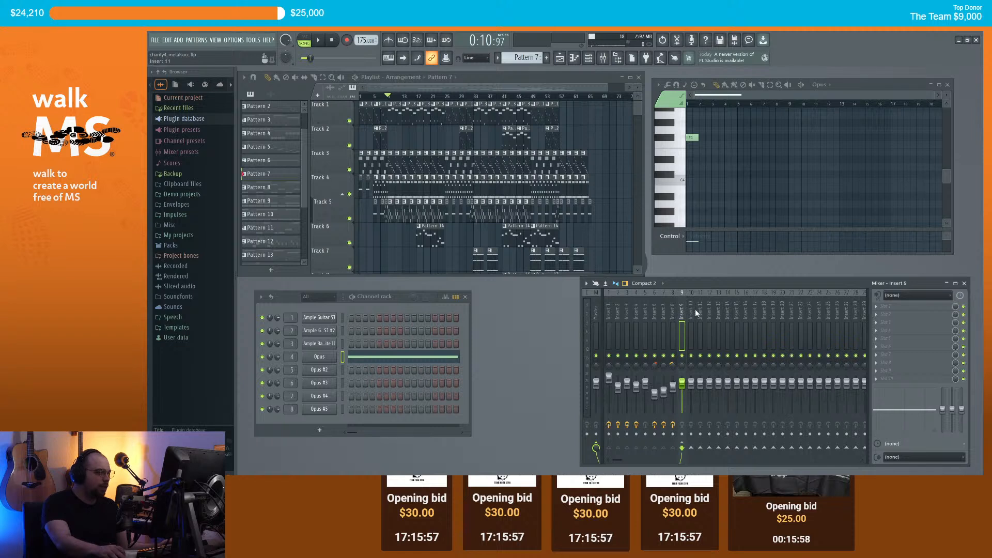
Step: Name Insert 9 'Instrument Master' and lower its volume to about 32% while listening
right_click(682, 309)
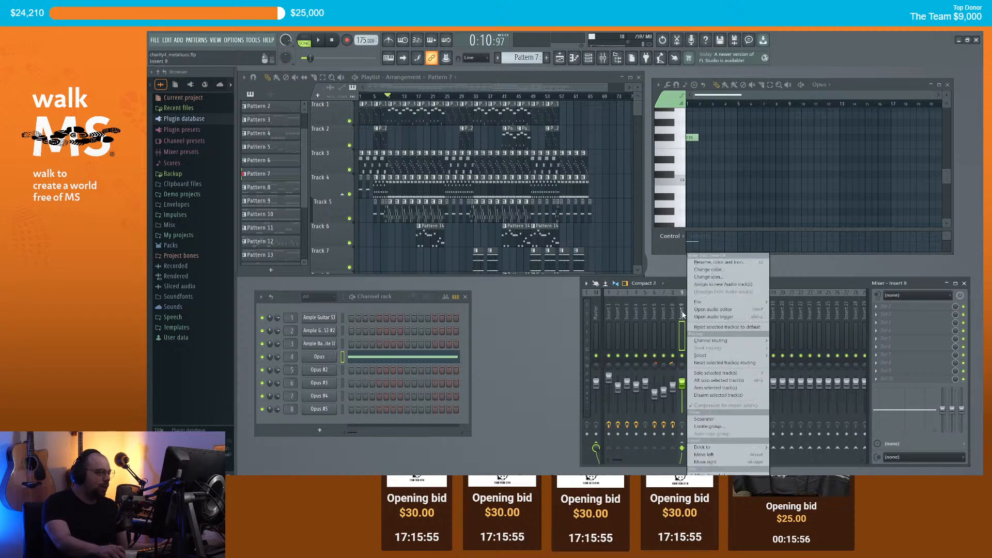
click(719, 264)
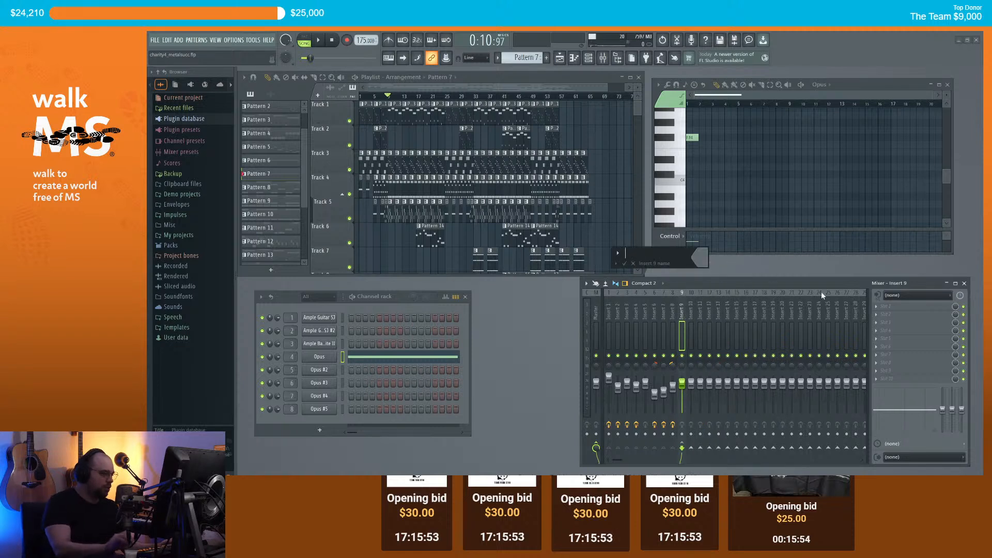
text(Instrume)
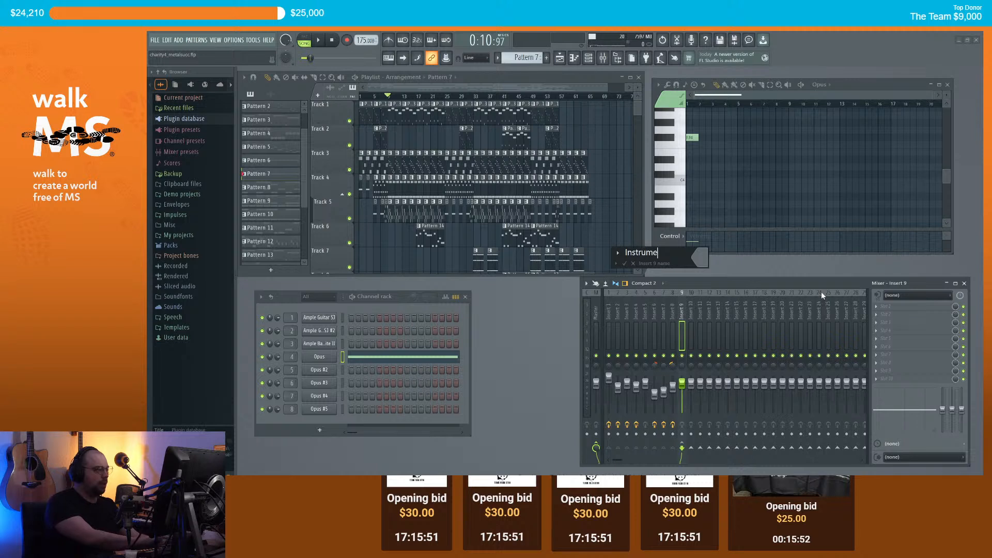
text(nt Maste)
text(r)
key(Return)
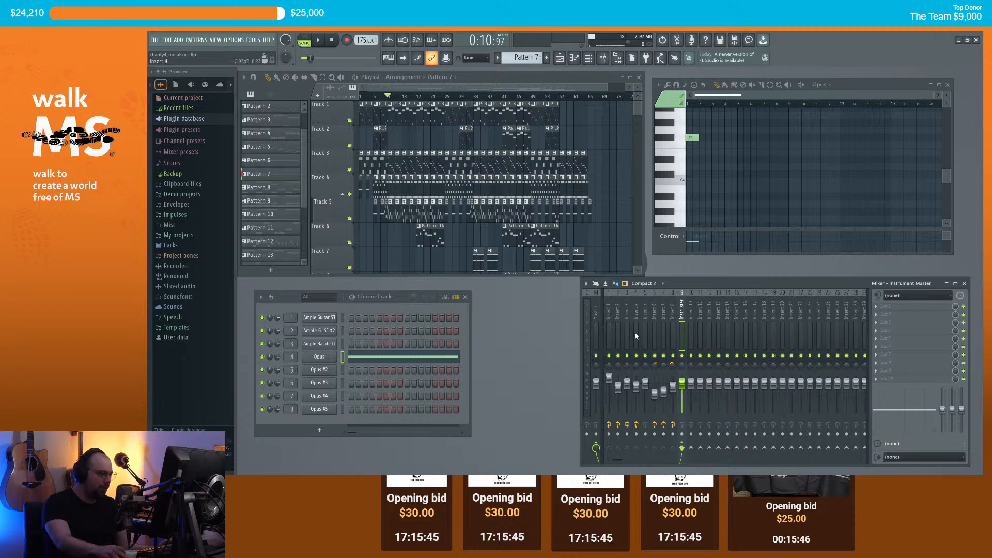
key(space)
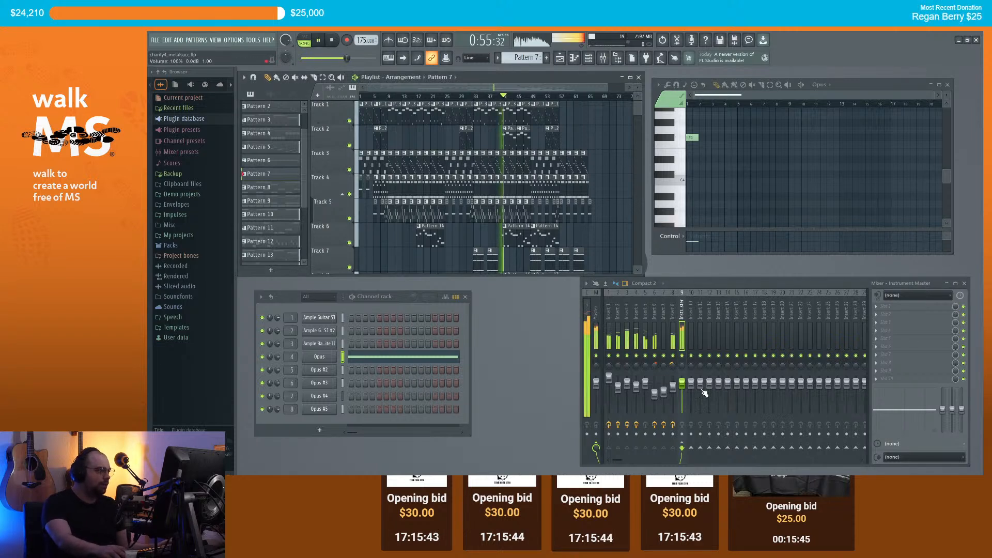
mouse_move(682, 383)
mouse_down()
mouse_move(682, 403)
mouse_move(682, 391)
mouse_up()
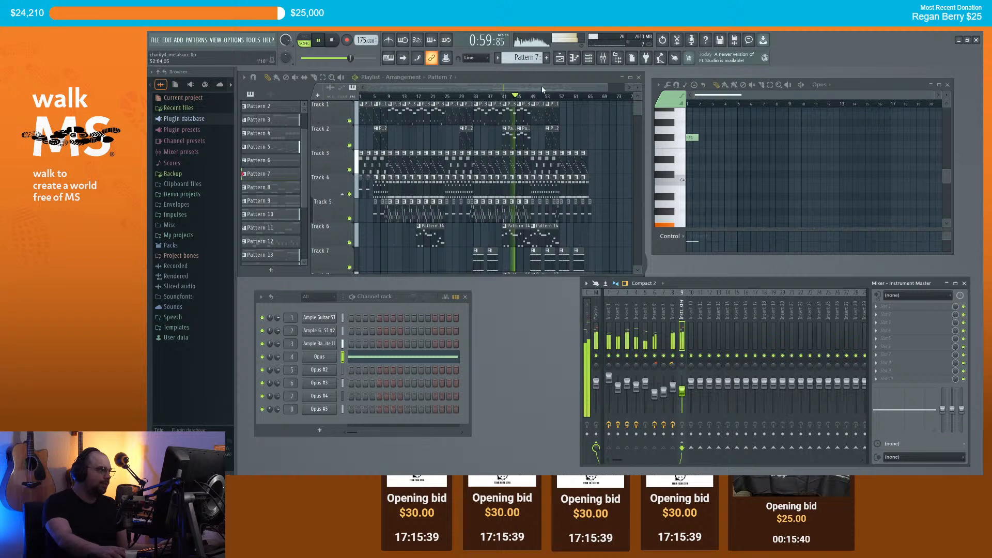
key(space)
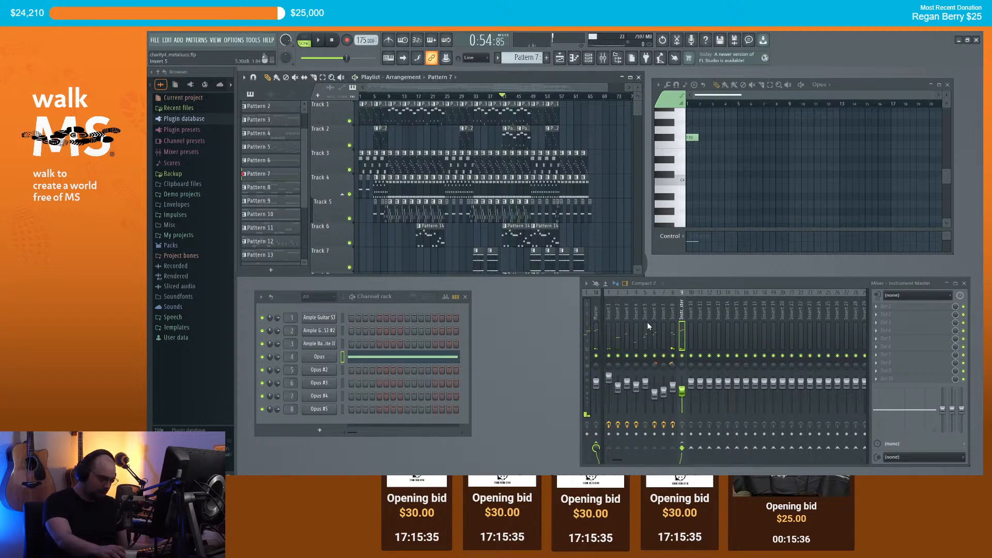
Step: Rename mixer Insert 1 to Guitar1
click(609, 315)
right_click(611, 315)
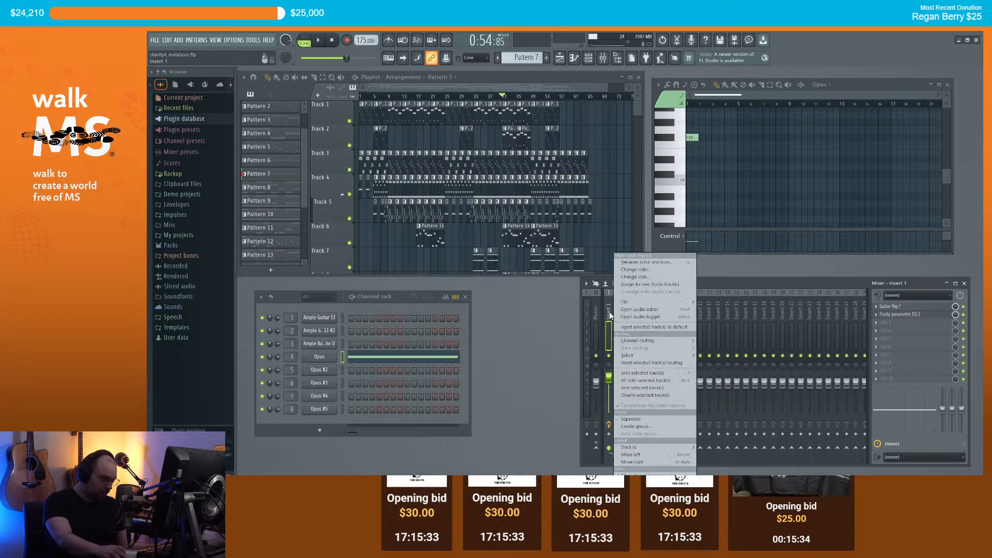
click(666, 264)
text(Guitar1)
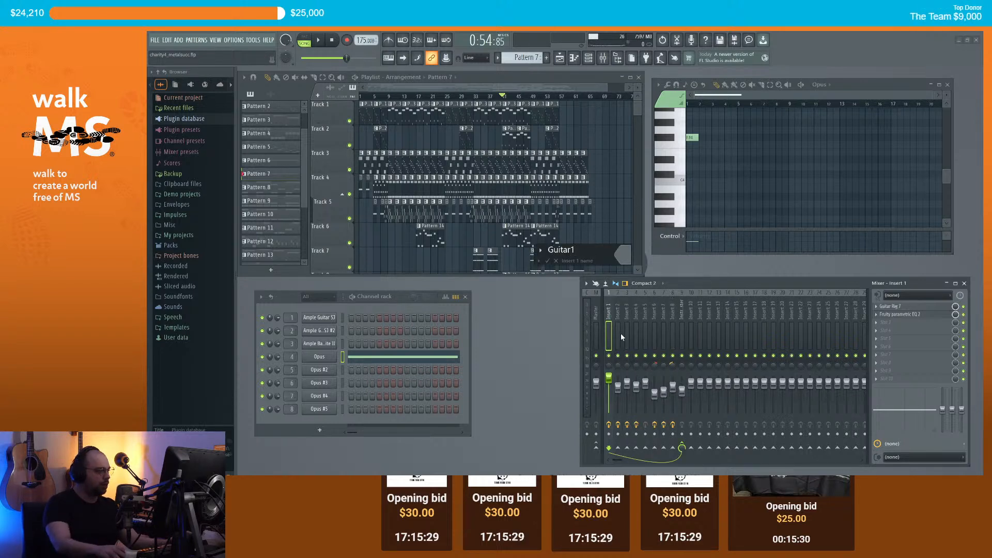
key(Return)
Step: Name Inserts 2 and 3 Guitar2 and Drums, then solo playlist Track 3
right_click(619, 317)
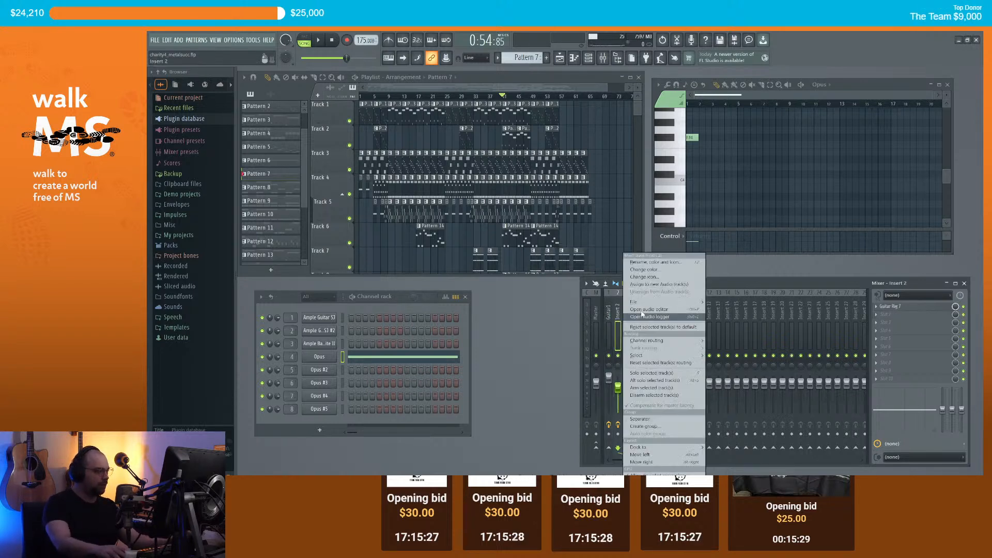
click(667, 264)
text(Guitar2)
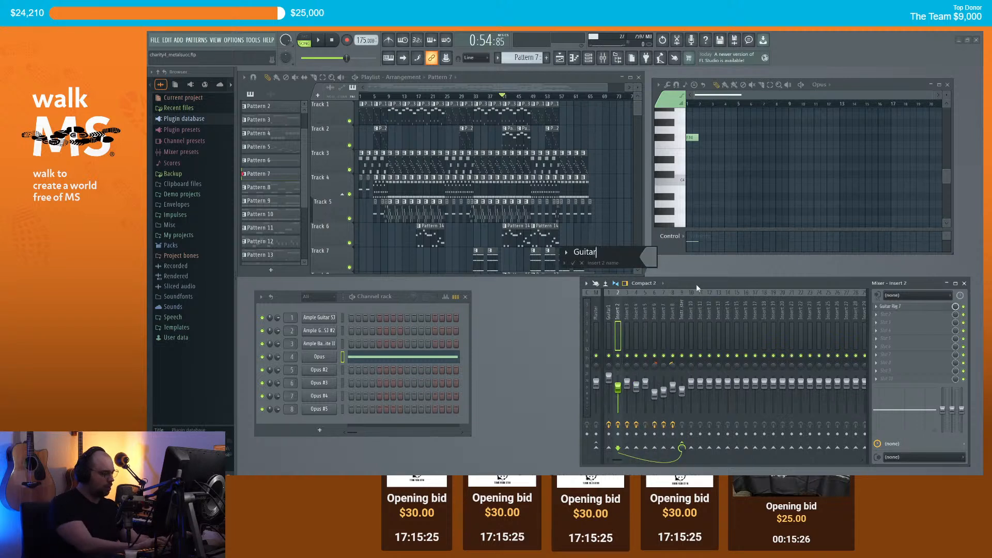
key(Return)
click(627, 312)
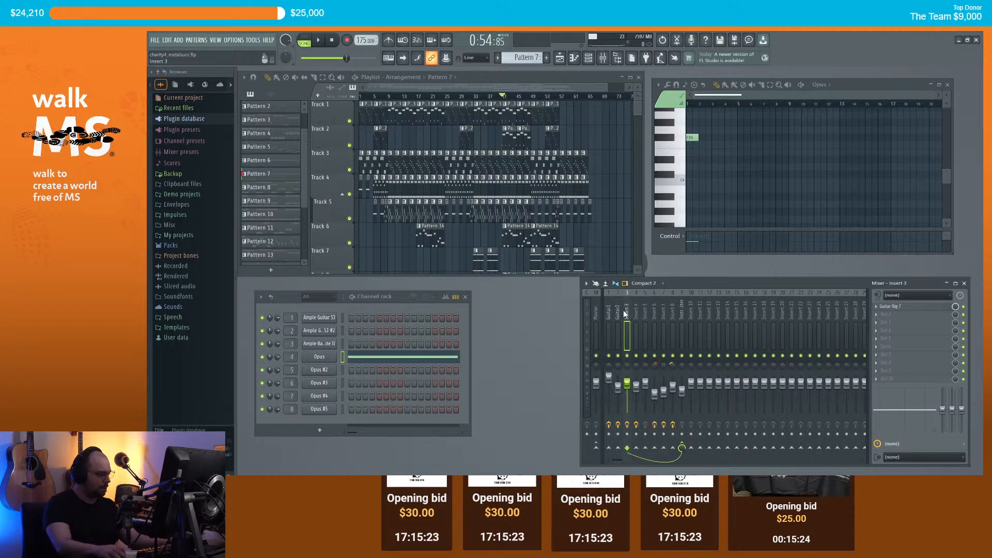
key(F2)
text(Drums)
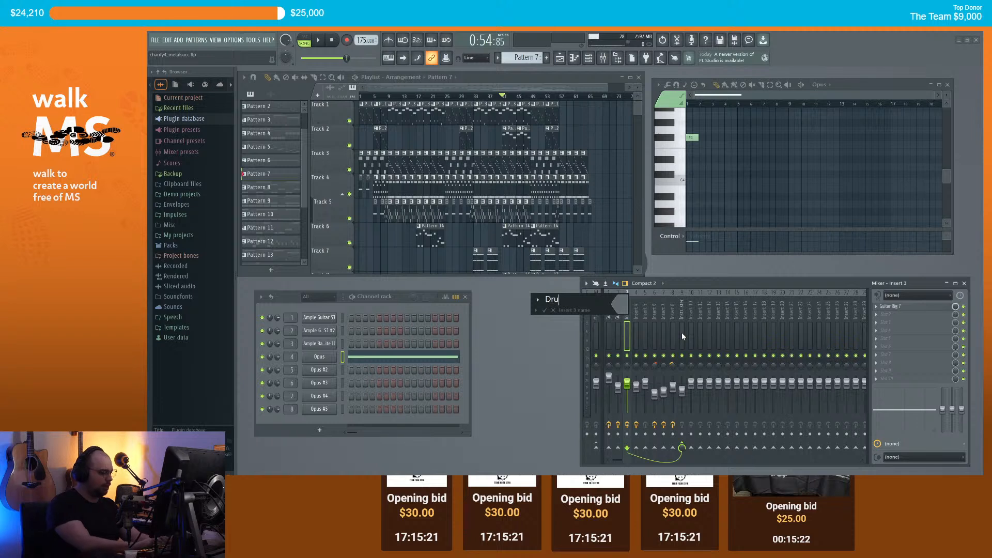
key(Return)
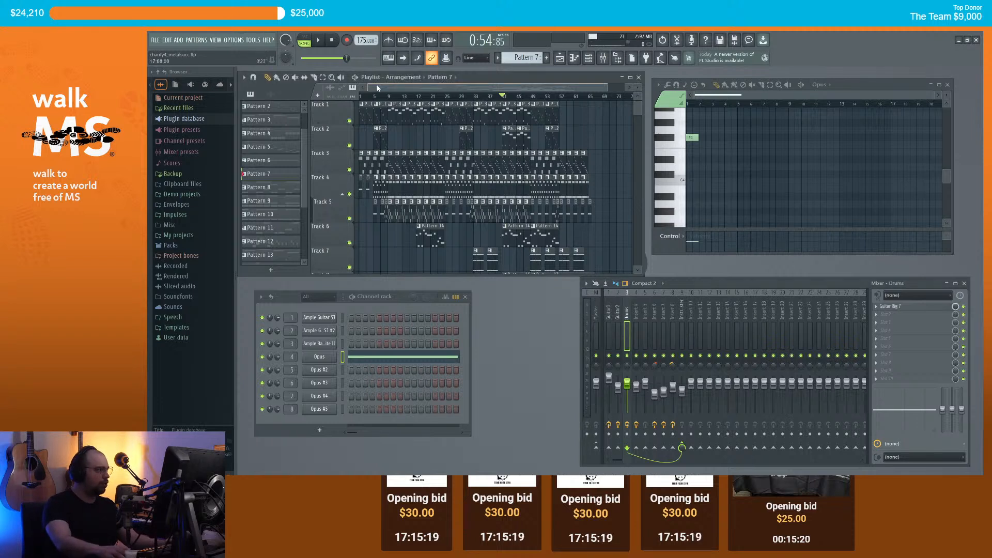
ctrl+click(351, 171)
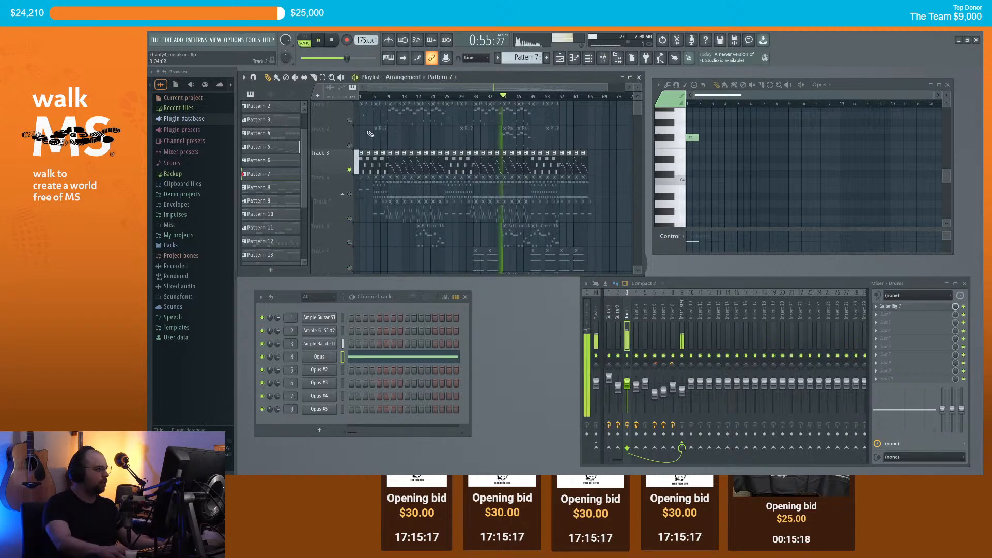
Step: Name playlist Track 3 and mixer insert 3 both 'Bass'
key(F2)
text(Bass)
key(Return)
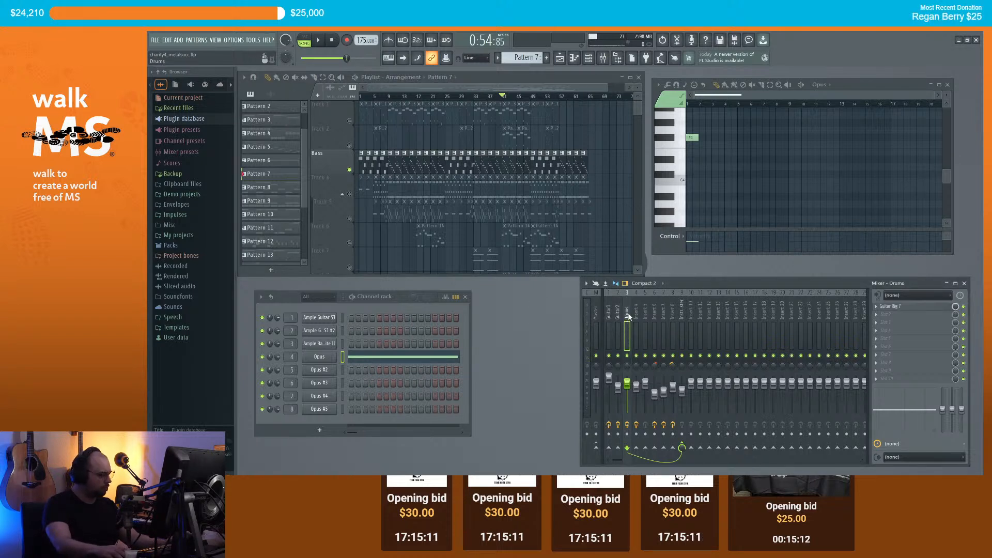
key(F2)
text(Bass)
key(Return)
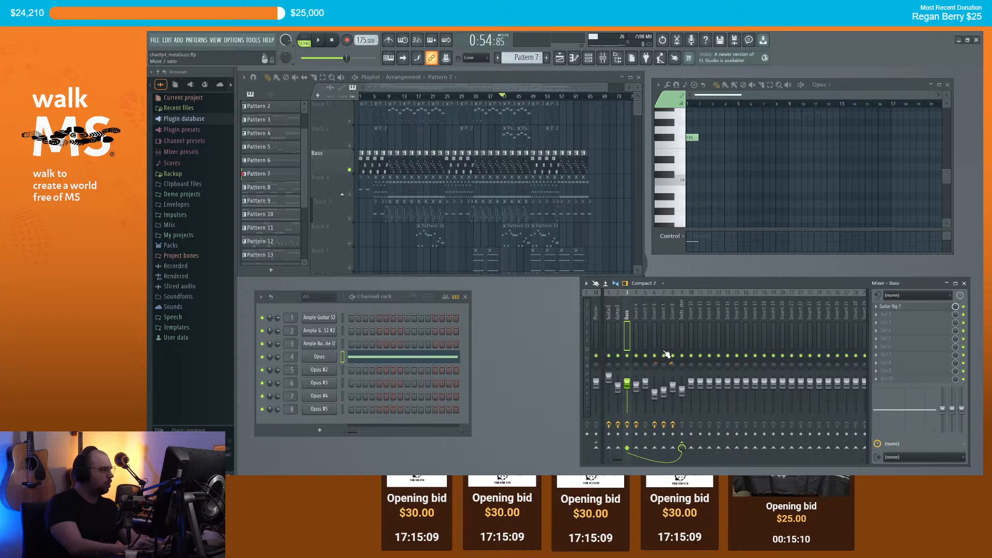
Step: Name mixer insert 4 'Drums', then solo and audition Track 4
click(637, 316)
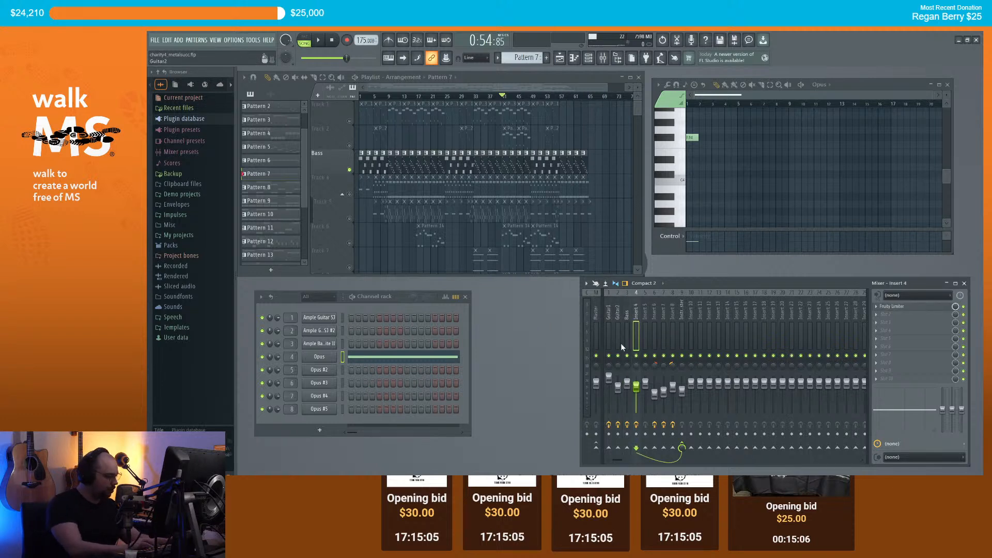
key(F2)
text(Drums)
key(Return)
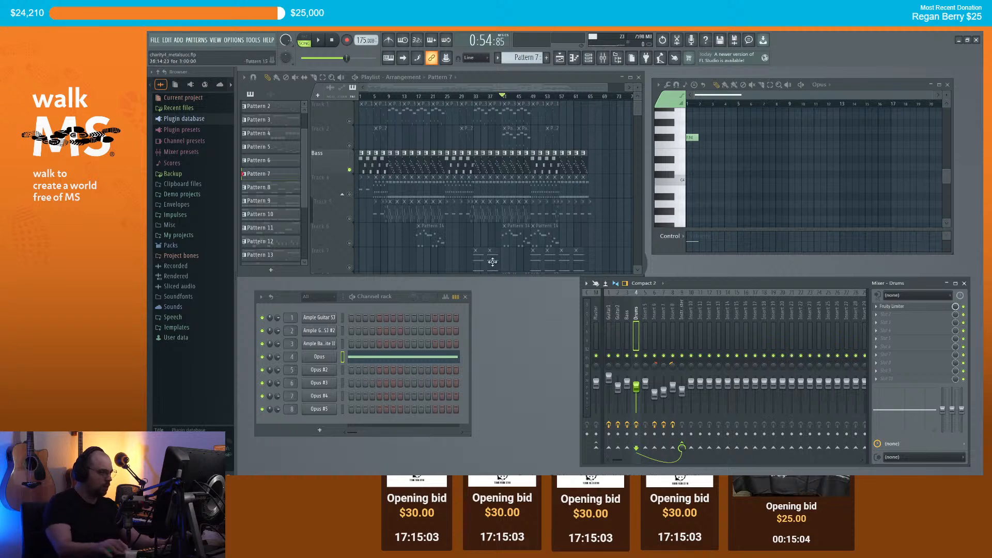
right_click(353, 173)
right_click(352, 194)
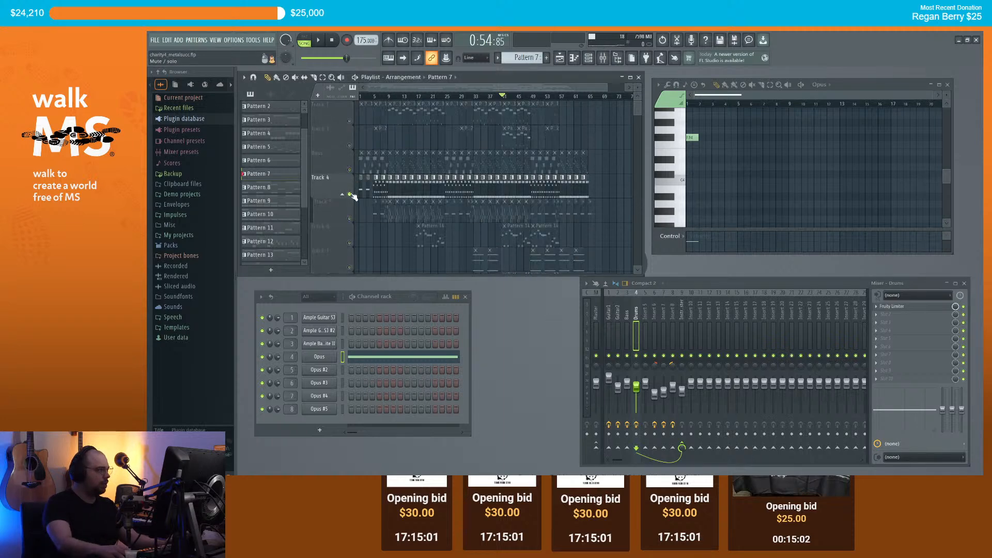
key(space)
key(space)
right_click(352, 194)
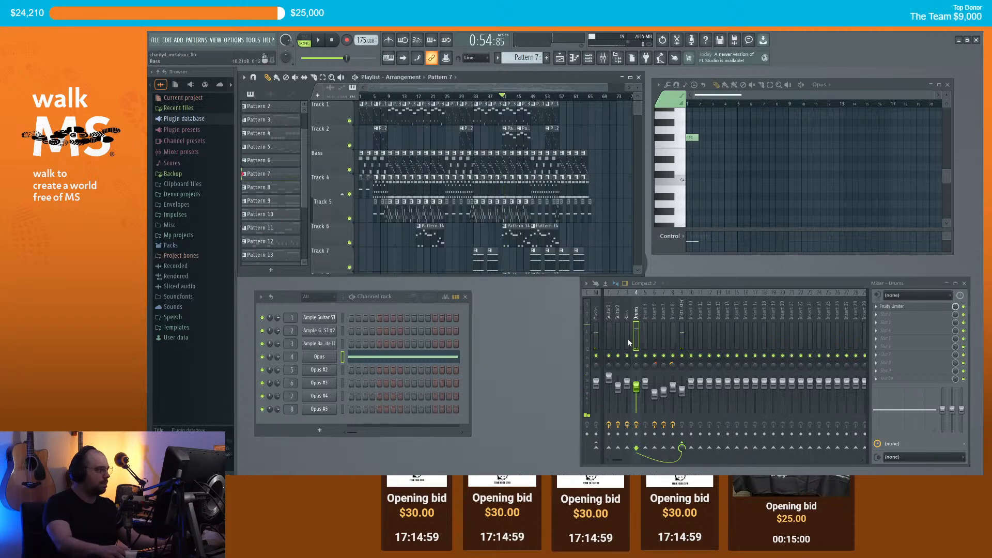
Step: Audition mixer inserts 5 and 6 and name them 'Bongos' and 'Tuba'
click(644, 316)
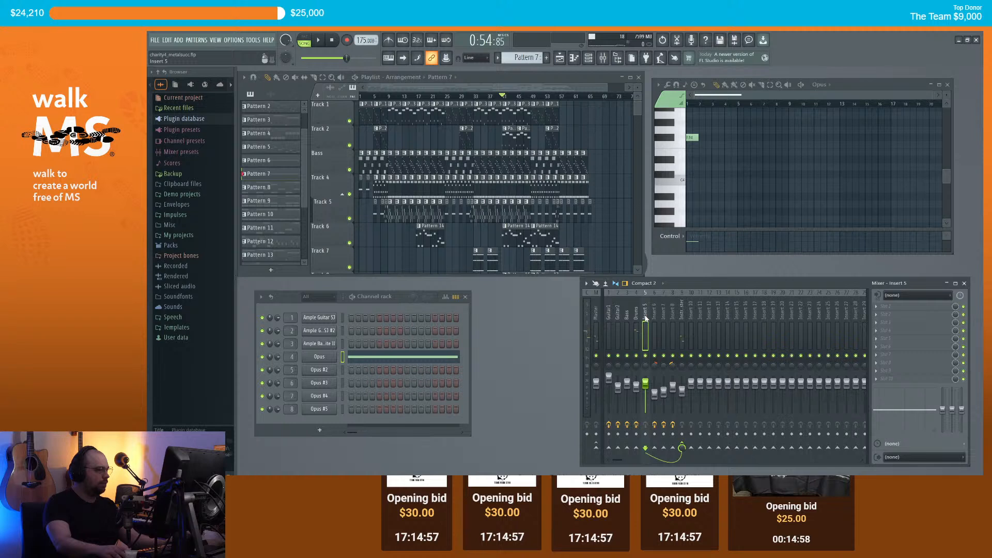
key(space)
key(space)
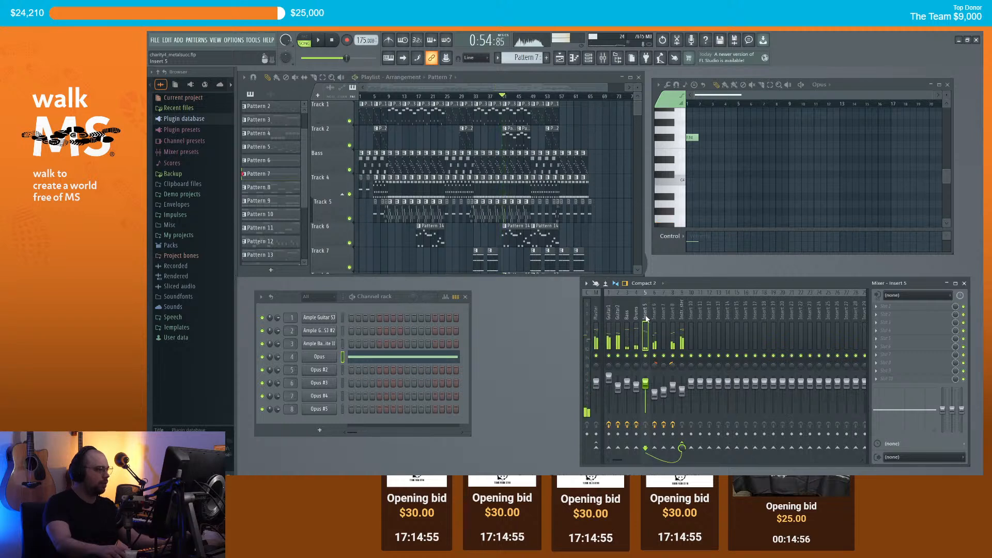
double_click(645, 315)
text(Bongo)
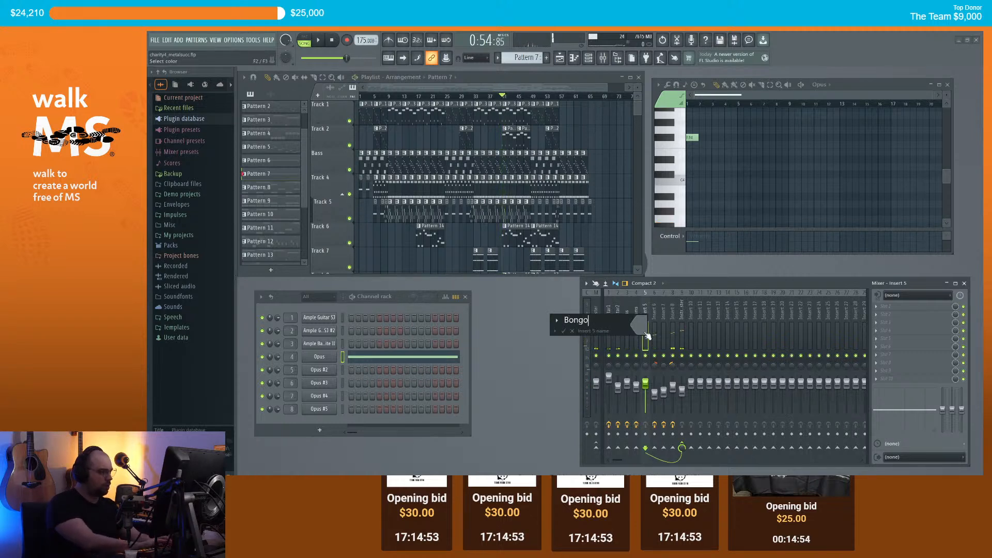
text(s)
key(Return)
click(654, 316)
key(space)
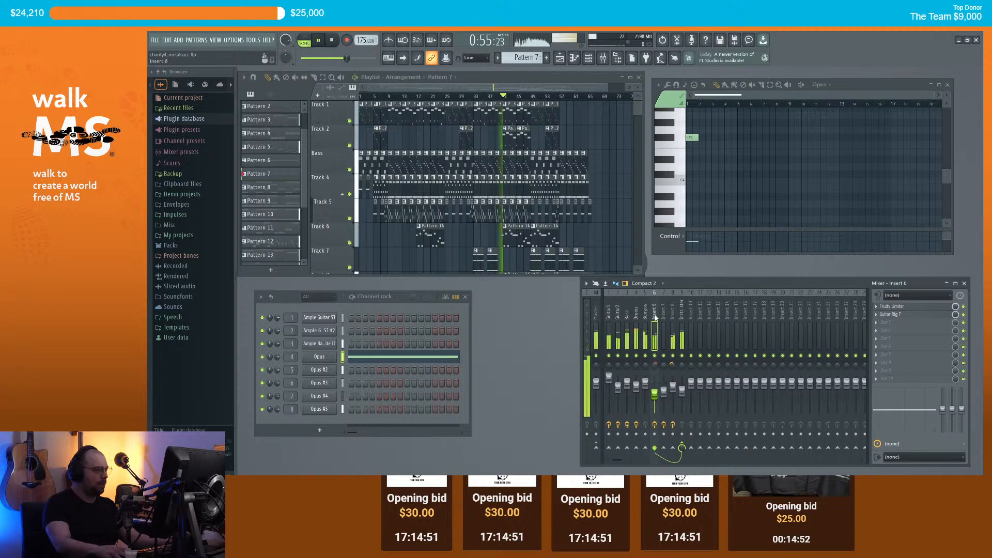
key(space)
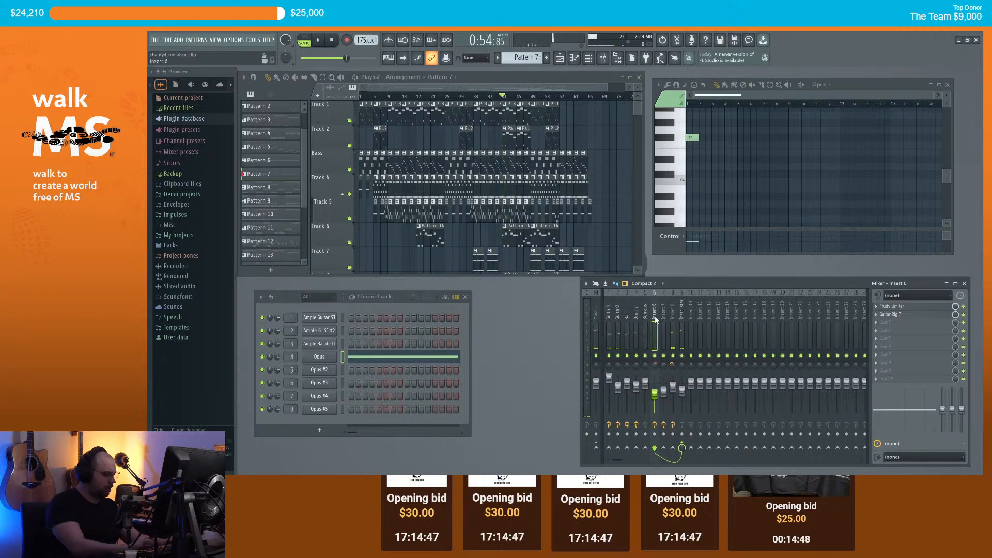
double_click(656, 319)
text(Tuba)
key(Return)
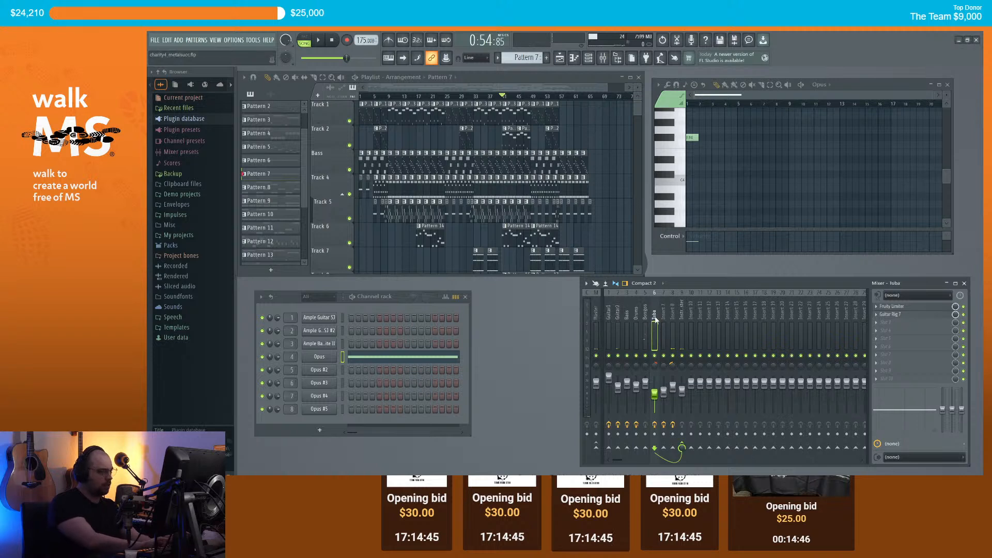
Step: Play from bar 33 and rename Pattern 7 to 'Choir'
click(663, 315)
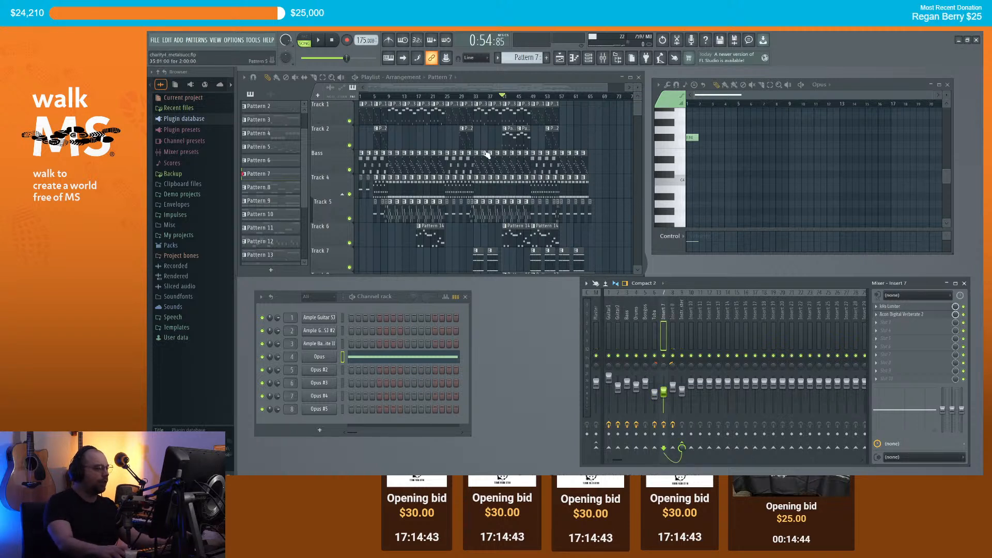
click(475, 96)
scroll(505, 248, down, 1)
key(space)
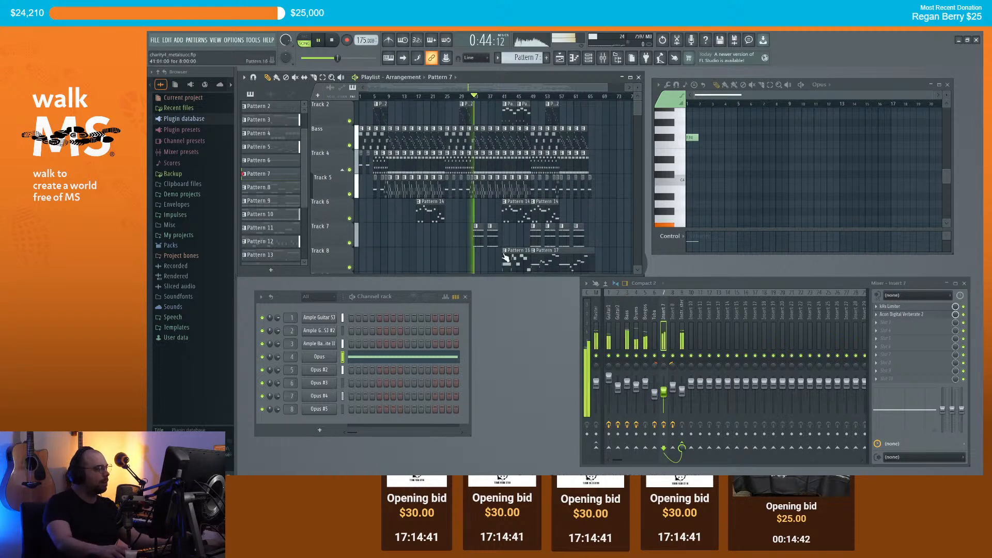
key(space)
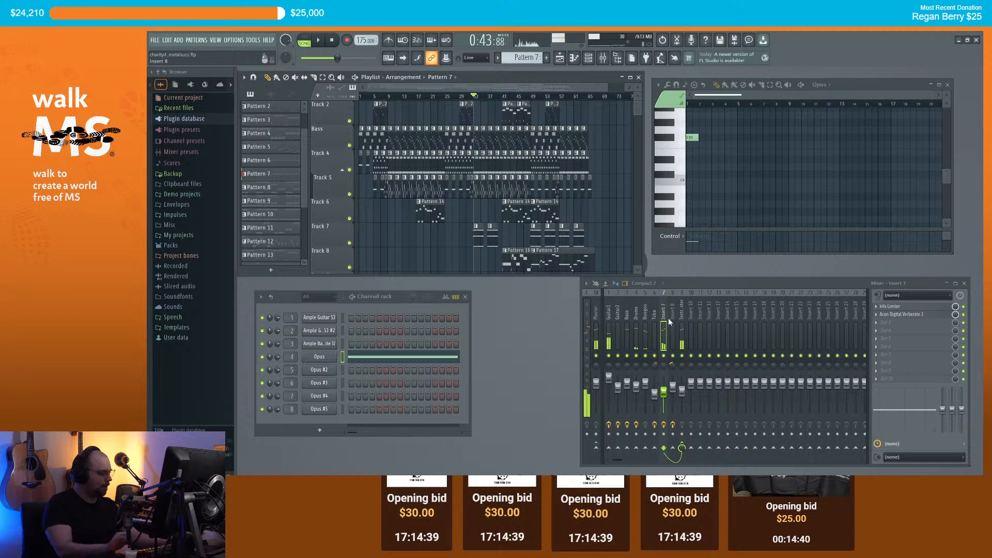
key(F2)
text(Choir)
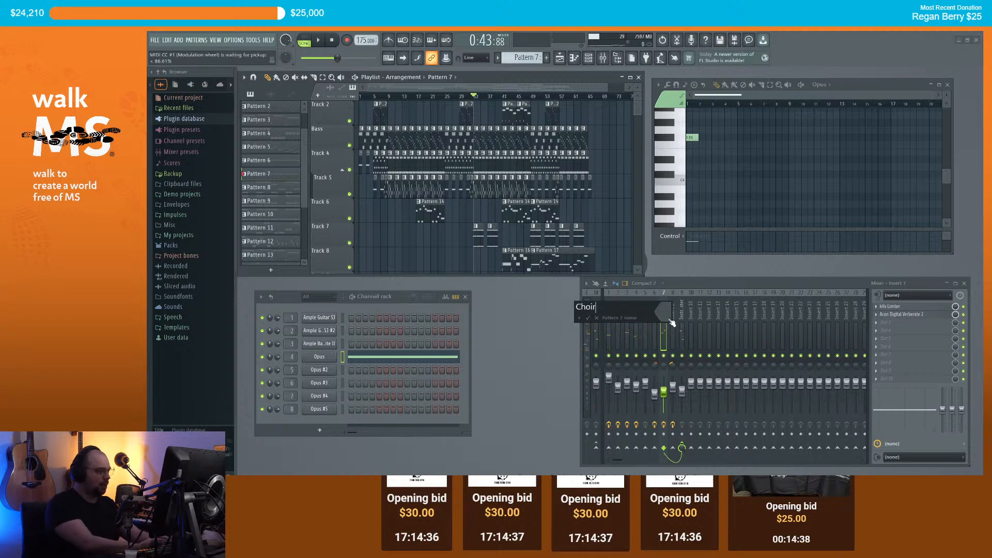
key(Return)
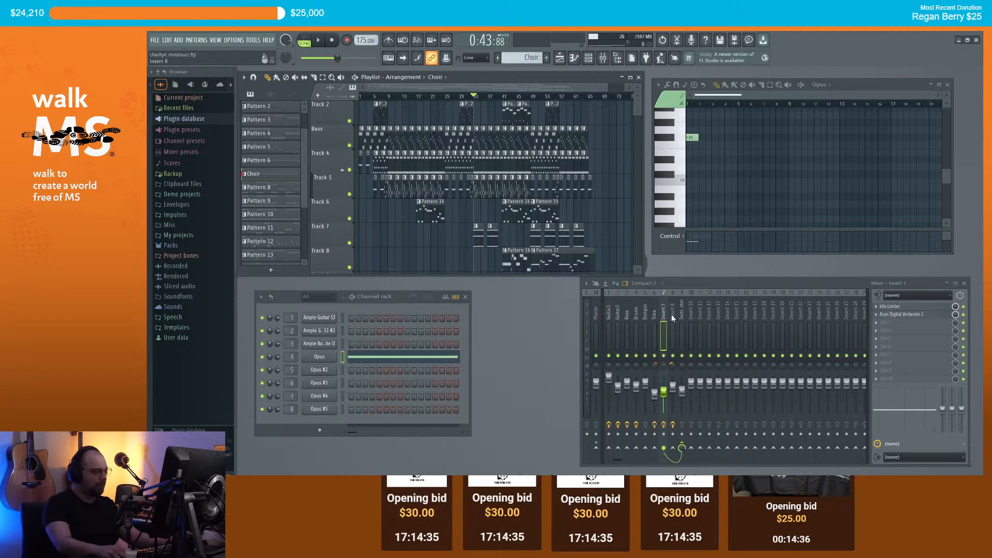
Step: Name mixer inserts 7 and 8 'Choir' and 'Trumpet'
click(674, 315)
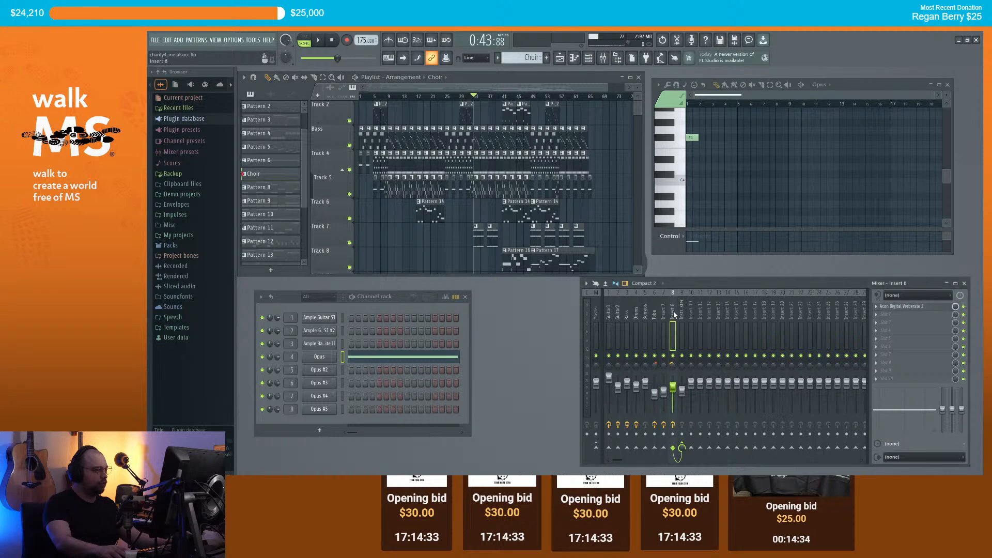
click(666, 319)
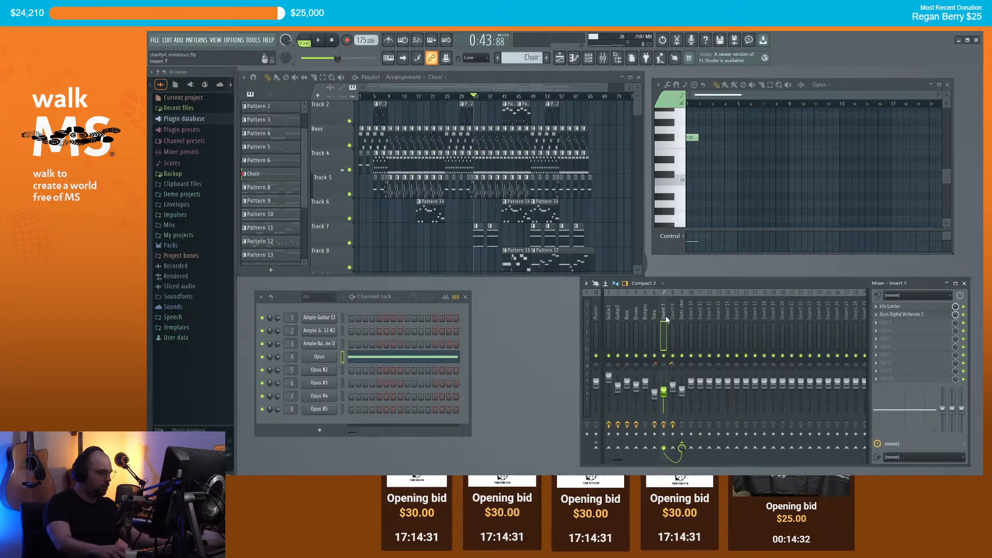
key(F2)
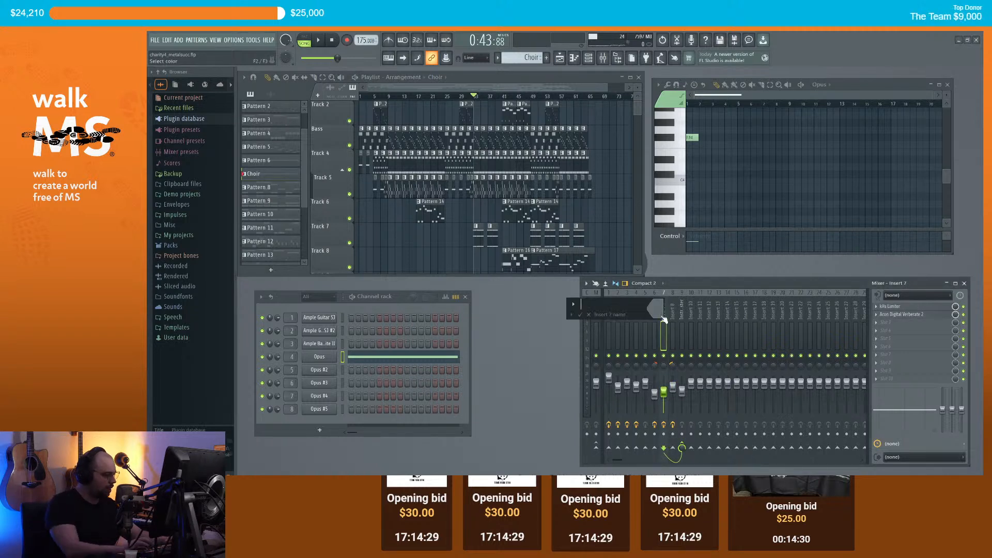
key(Return)
click(674, 317)
key(F2)
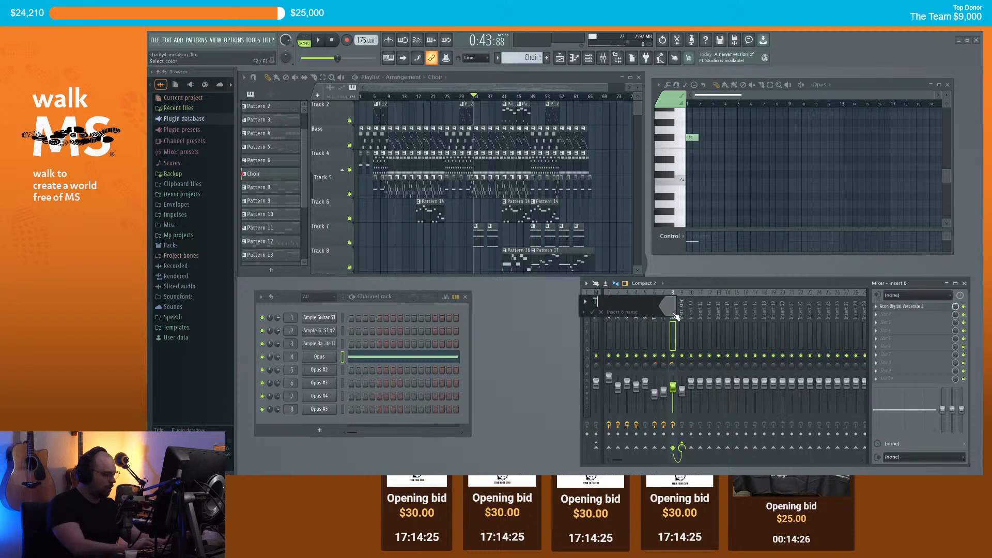
text(Trumpet)
key(Return)
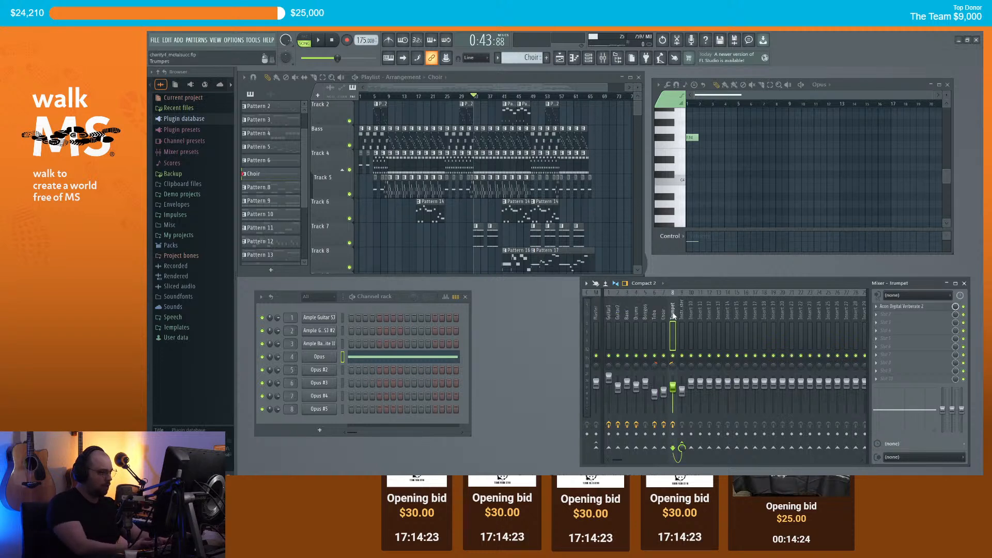
click(609, 314)
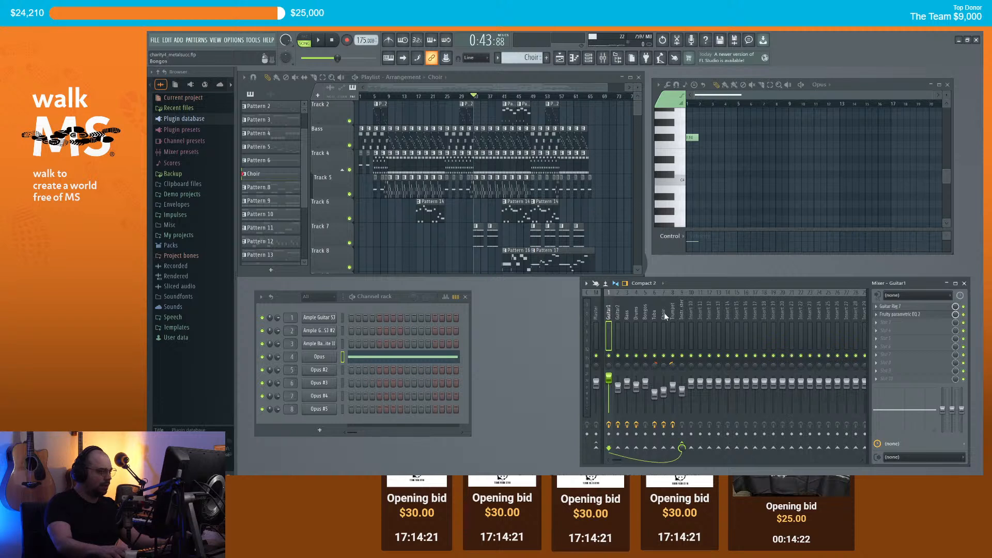
click(682, 315)
click(610, 315)
key(space)
scroll(465, 113, up, 1)
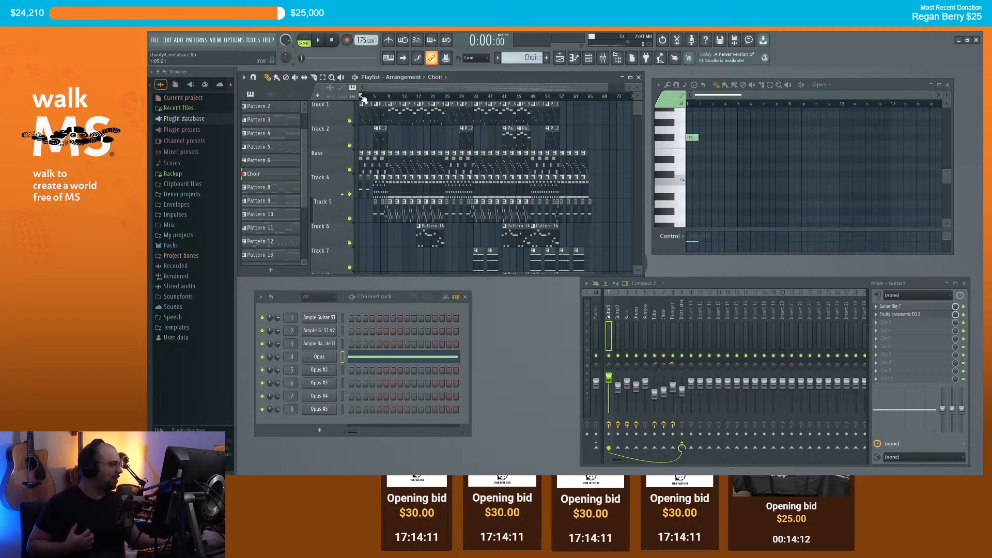
scroll(598, 129, down, 4)
scroll(614, 152, up, 4)
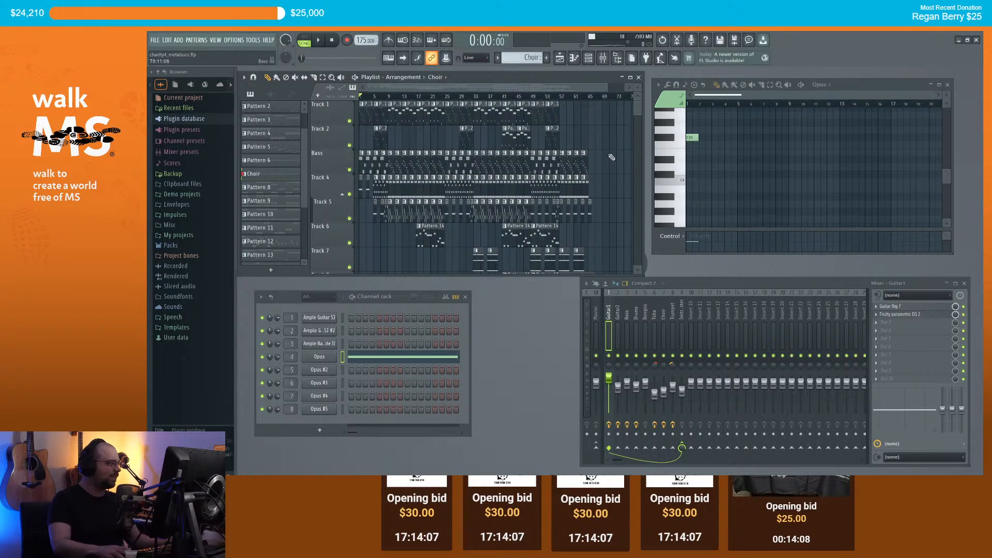
scroll(600, 129, down, 3)
scroll(607, 137, up, 3)
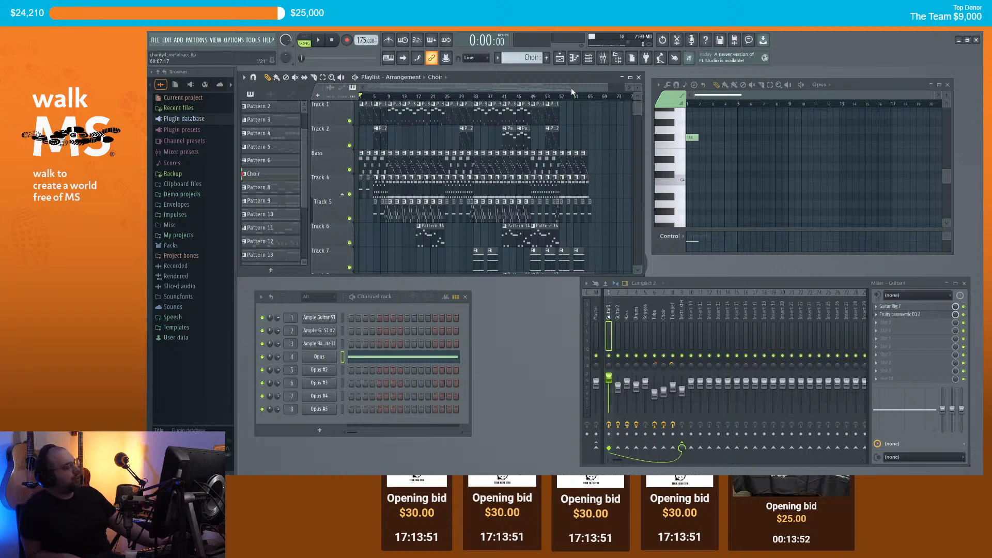
Step: Play the song and raise the Instrument Master fader from 79% to 91%
key(space)
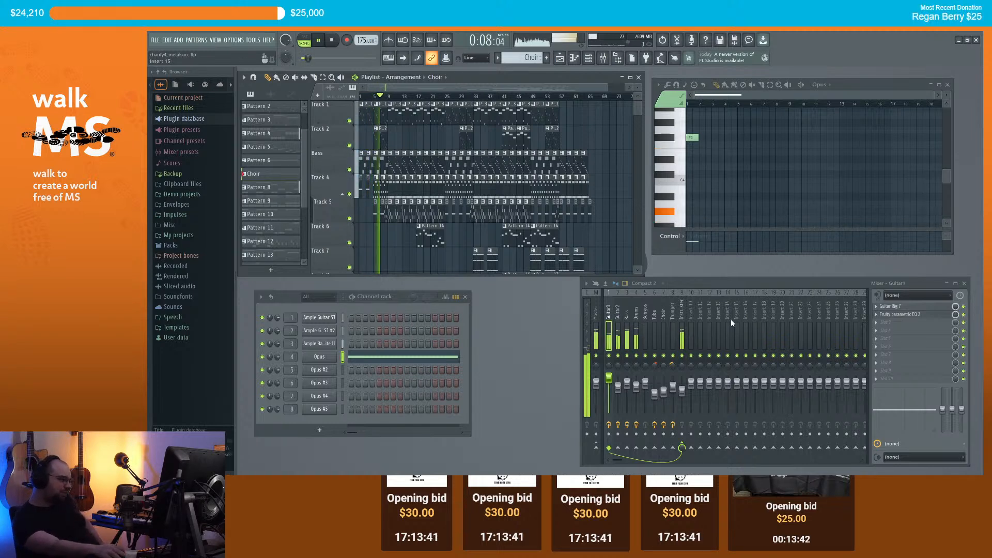
click(682, 389)
drag(682, 390, 683, 386)
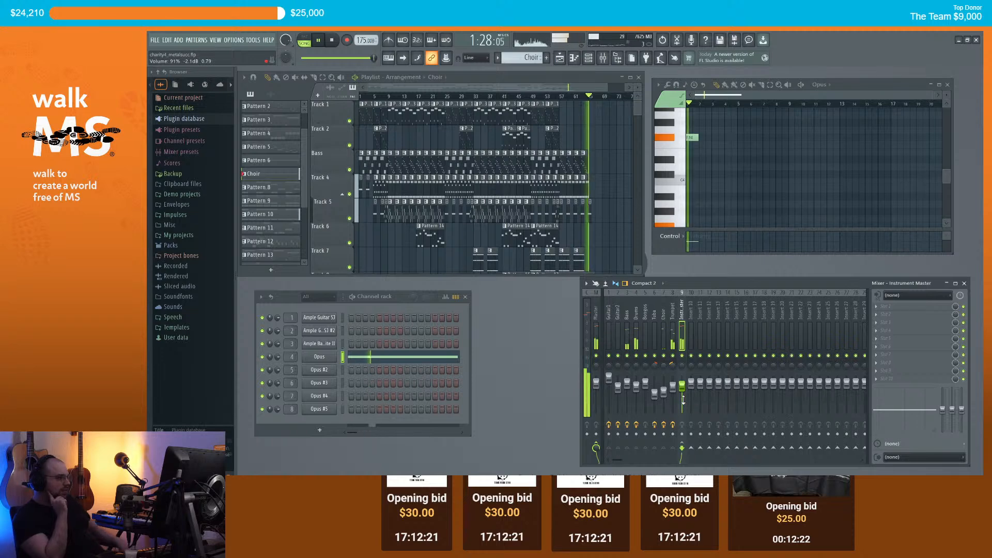
Step: Stop playback and insert an empty track above Track 1 in the playlist
key(space)
scroll(609, 204, up, 4)
scroll(600, 207, down, 3)
scroll(606, 200, down, 4)
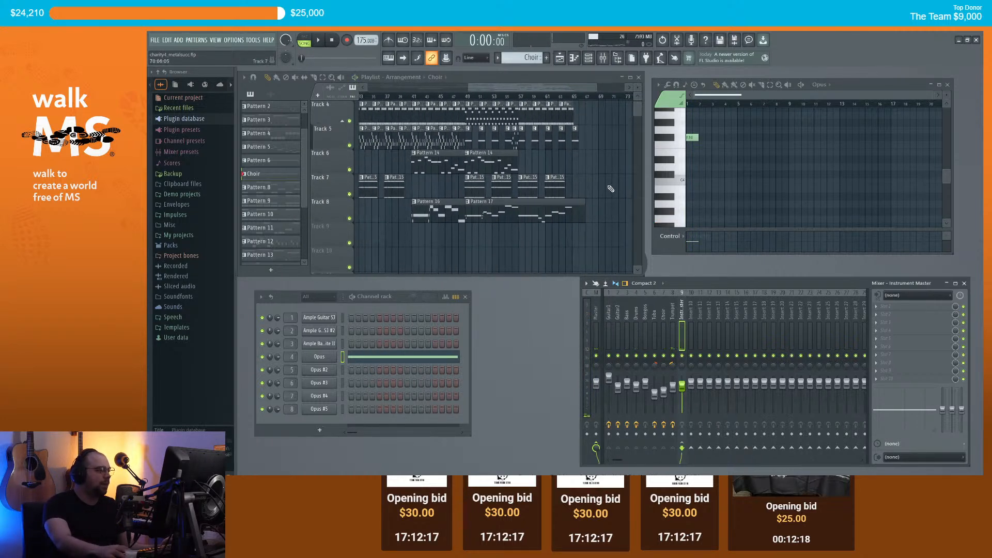
scroll(612, 189, up, 3)
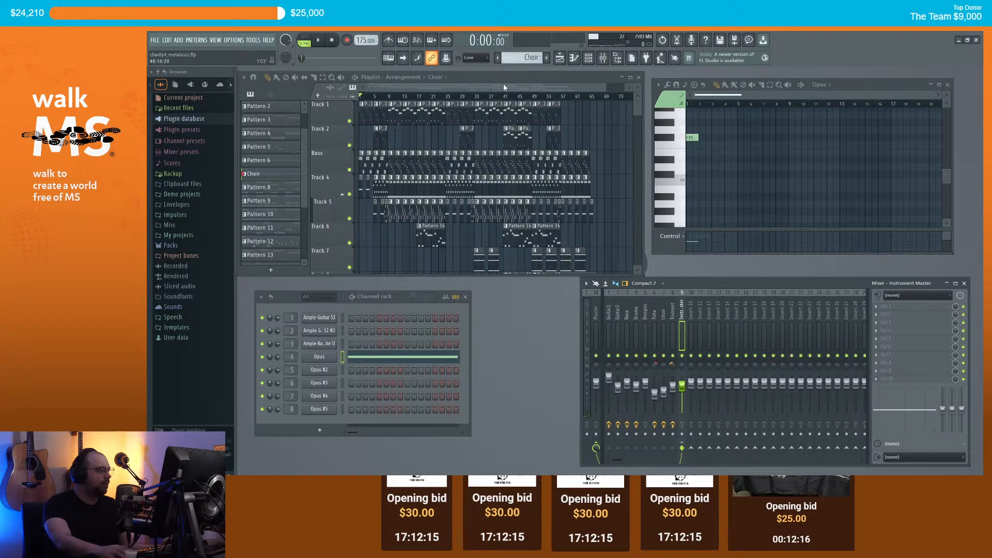
scroll(413, 143, up, 2)
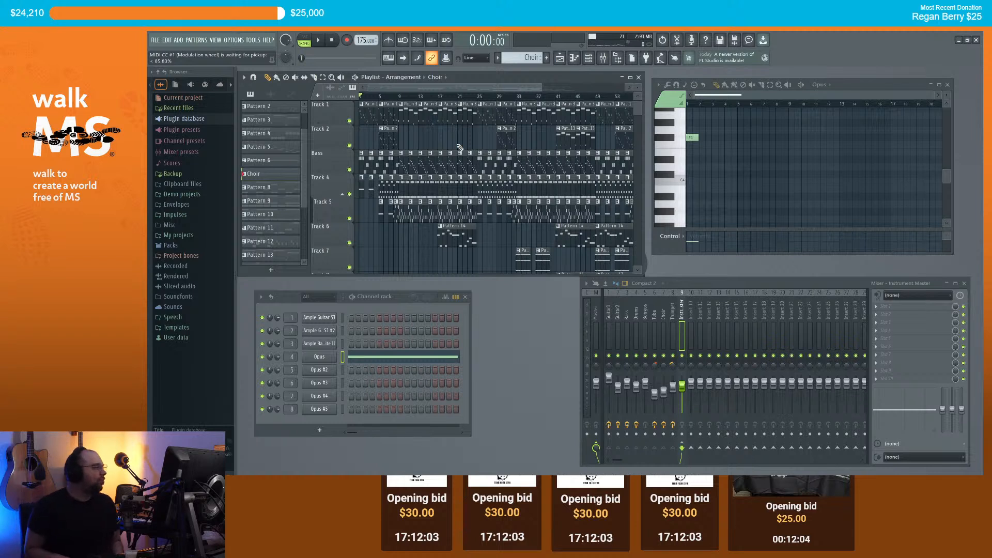
right_click(339, 105)
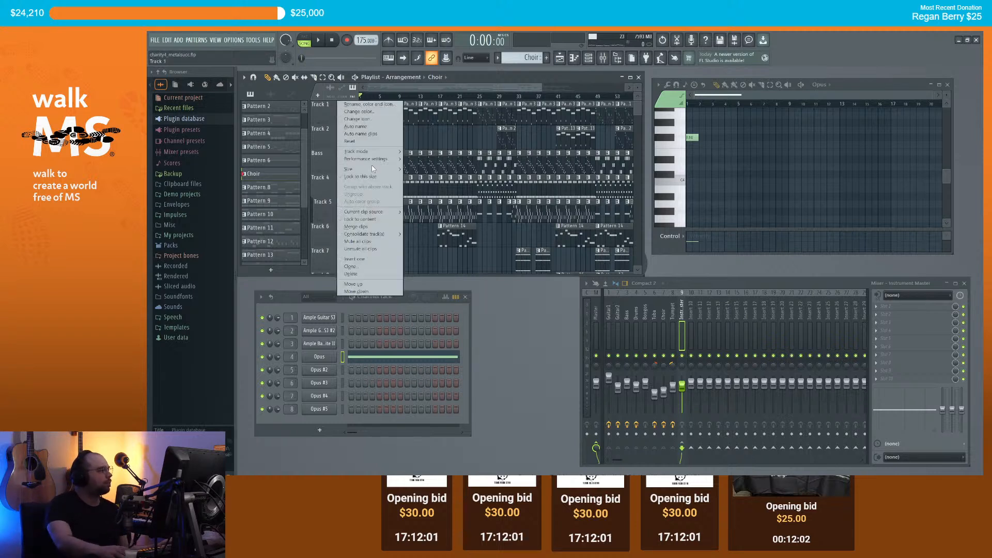
click(371, 259)
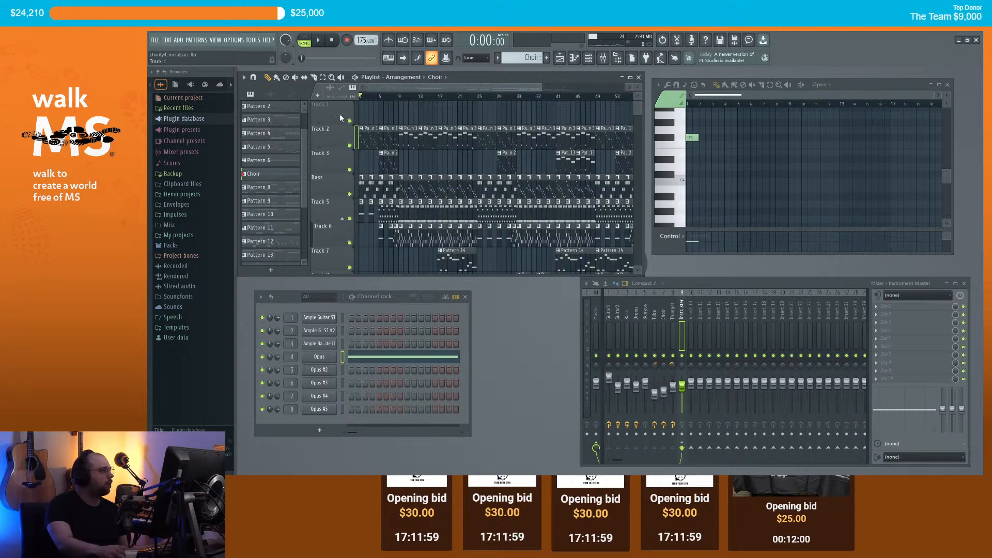
click(328, 105)
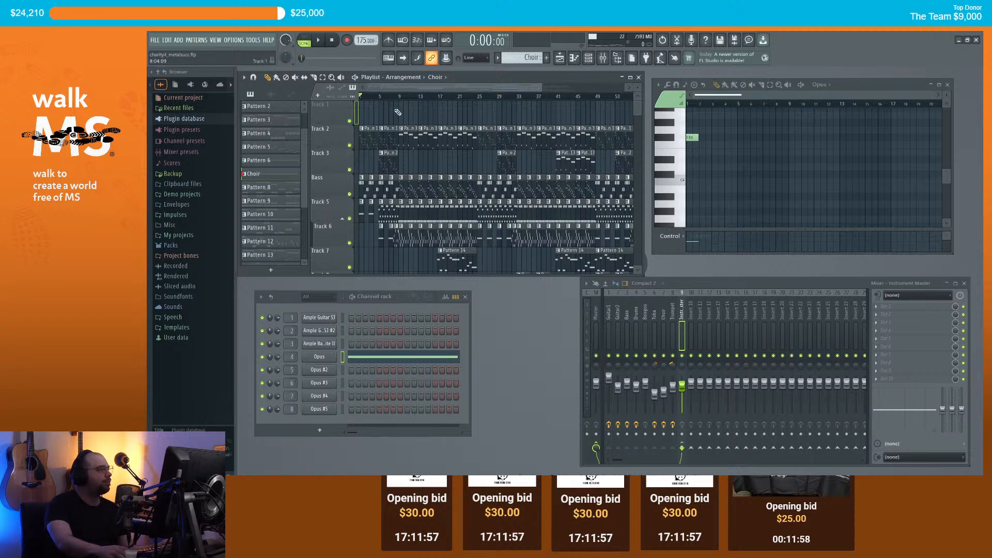
Step: Rename mixer insert 10 to 'Vocals'
scroll(407, 116, down, 2)
click(691, 315)
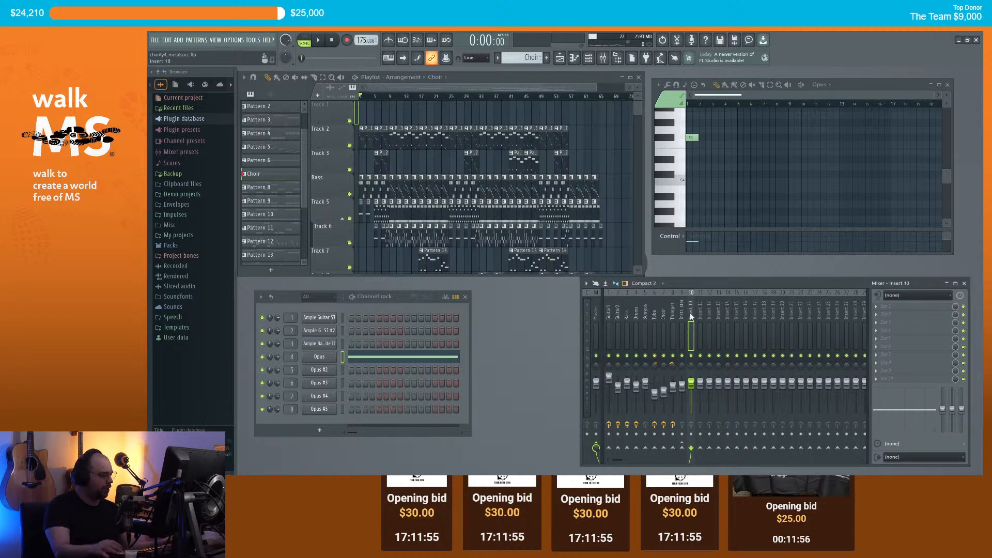
key(F2)
text(Vocals)
key(Return)
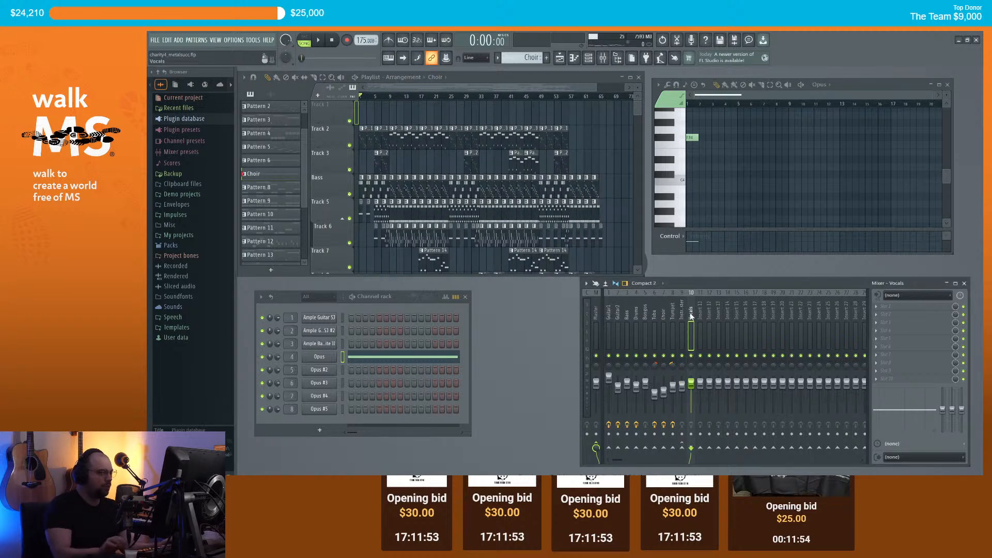
Step: Colour the Vocals mixer track dark slate blue
right_click(691, 317)
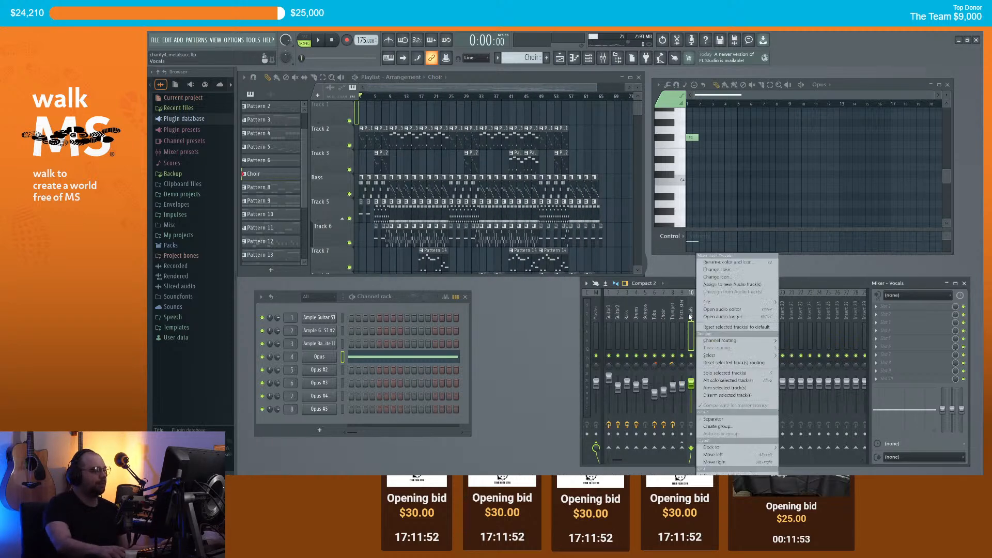
click(722, 269)
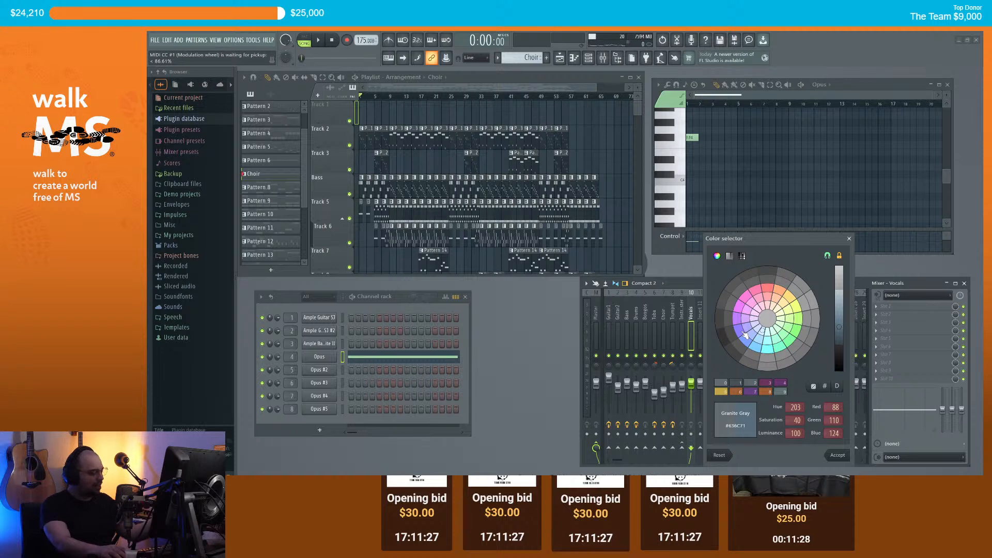
click(745, 335)
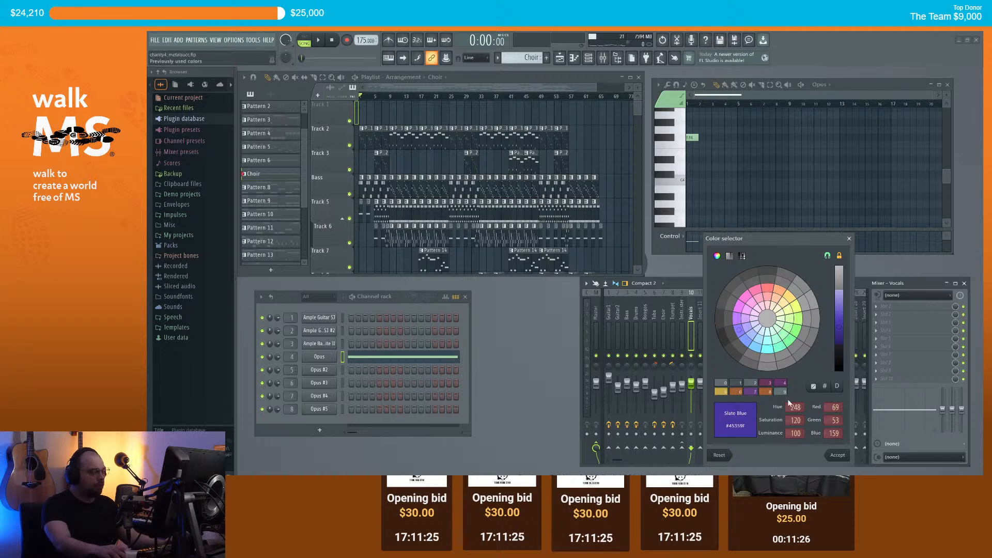
click(836, 455)
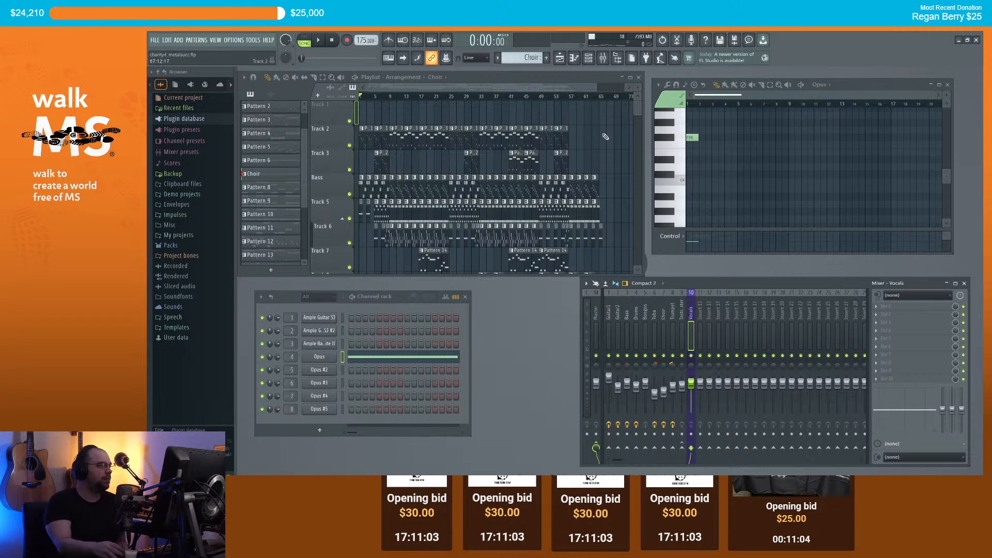
scroll(611, 142, down, 1)
scroll(611, 142, up, 1)
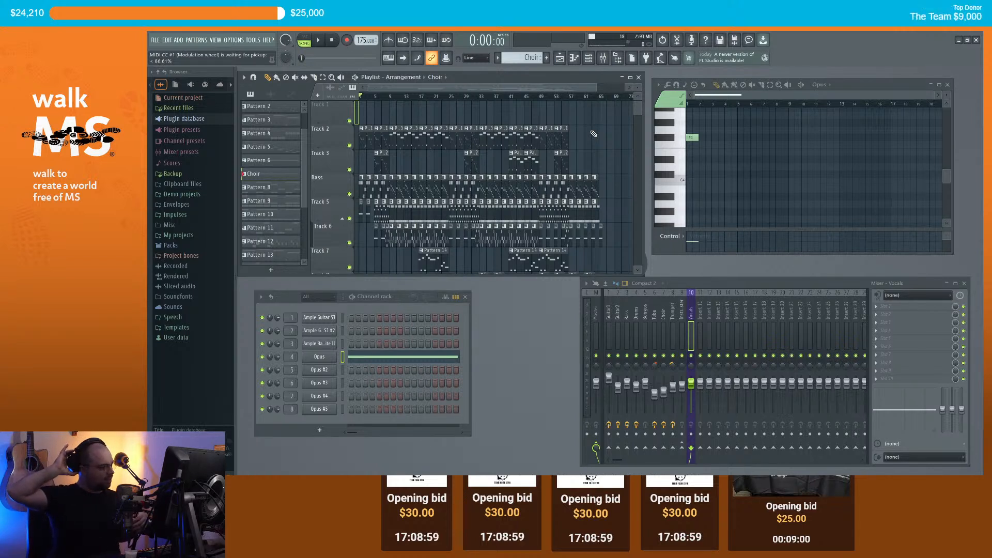
scroll(596, 133, down, 4)
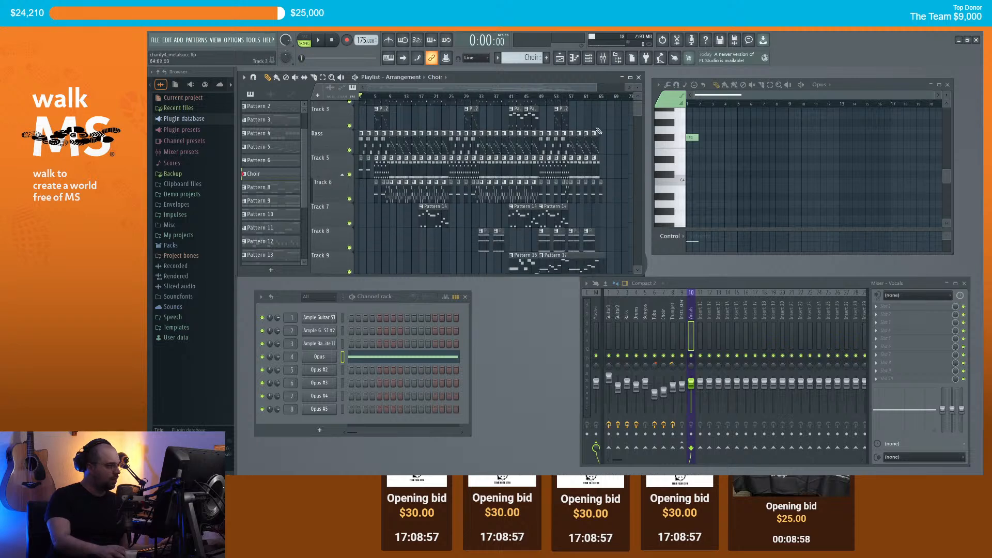
scroll(617, 146, up, 4)
scroll(616, 146, down, 1)
scroll(616, 146, down, 4)
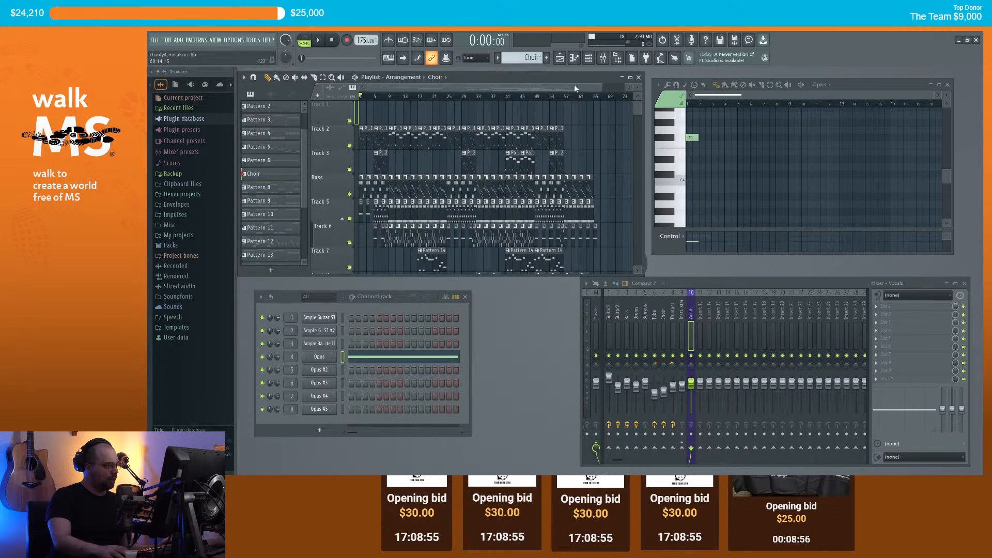
scroll(600, 163, up, 6)
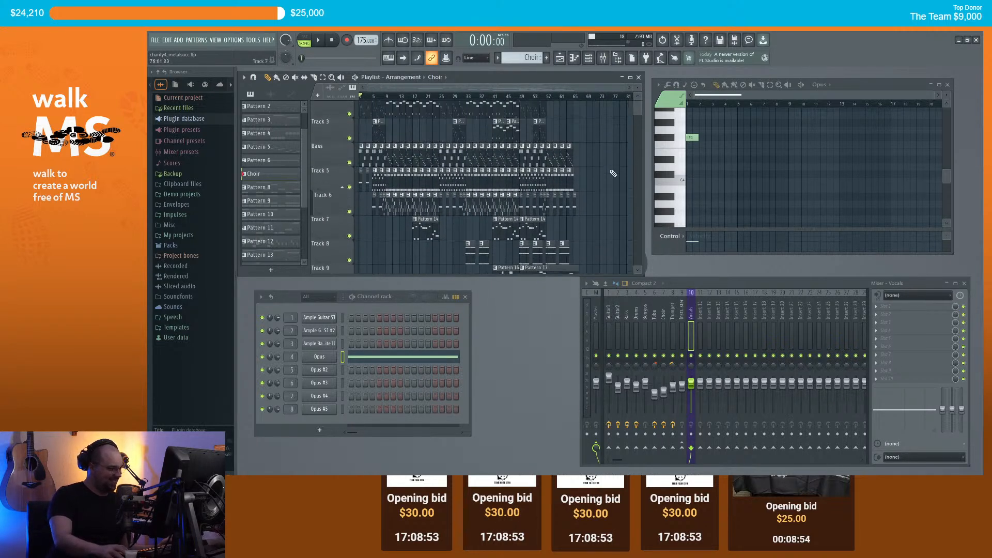
scroll(471, 89, down, 3)
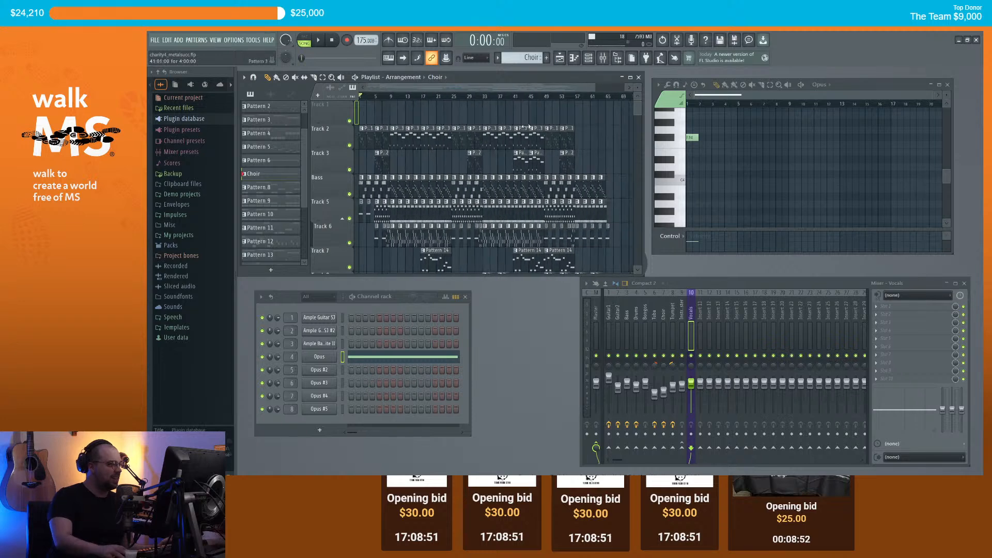
scroll(604, 156, down, 3)
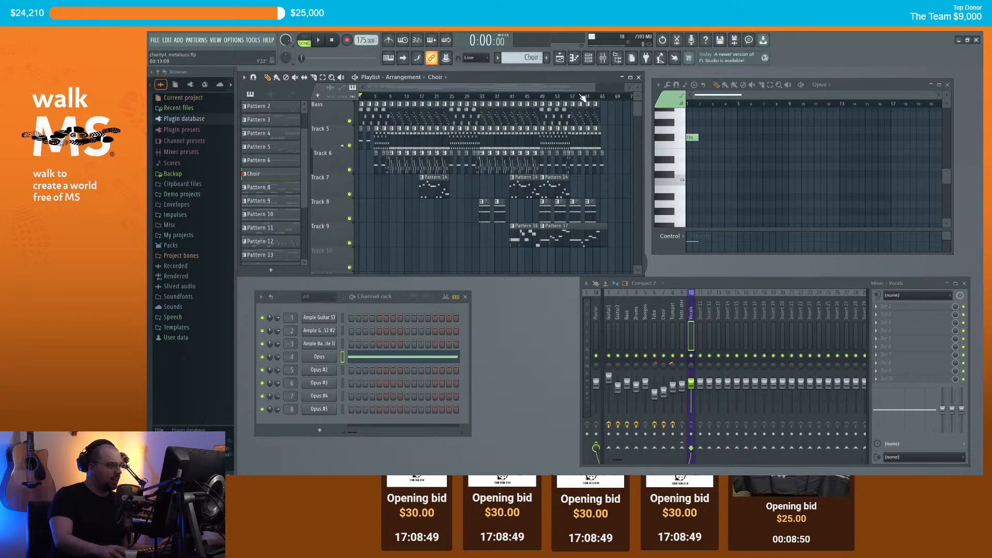
scroll(574, 93, up, 3)
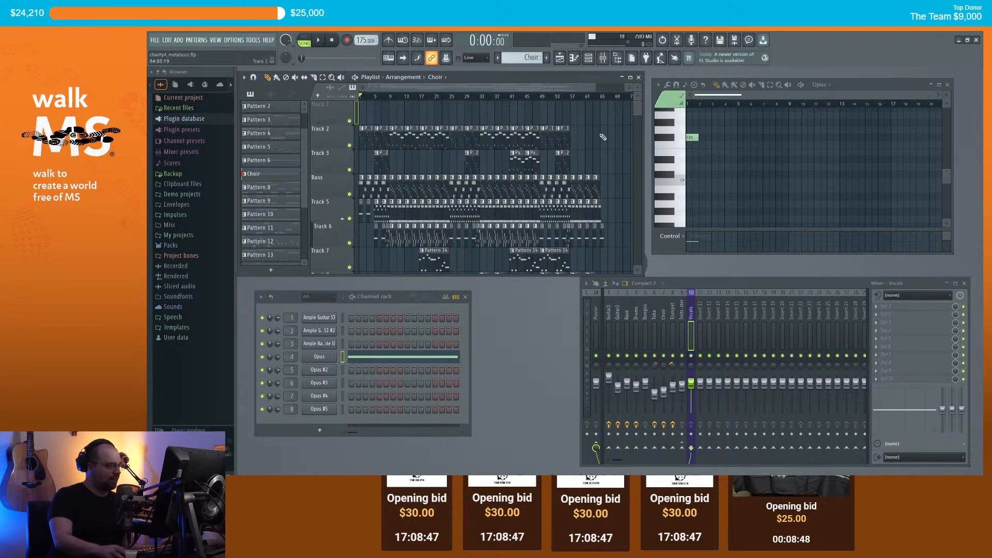
scroll(612, 153, down, 2)
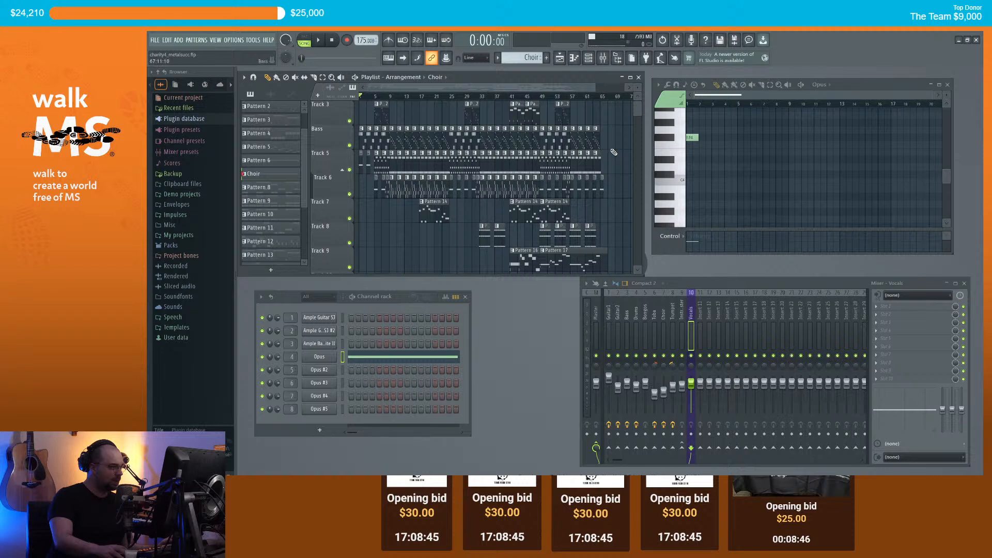
scroll(612, 153, up, 2)
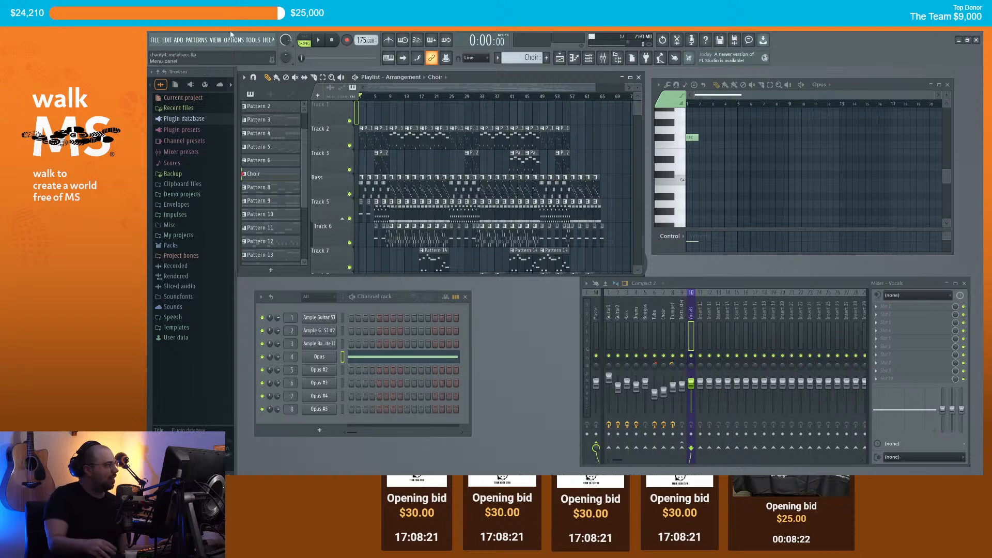
Step: Start a new project from the Minimal > Empty template and switch to Song mode
click(154, 40)
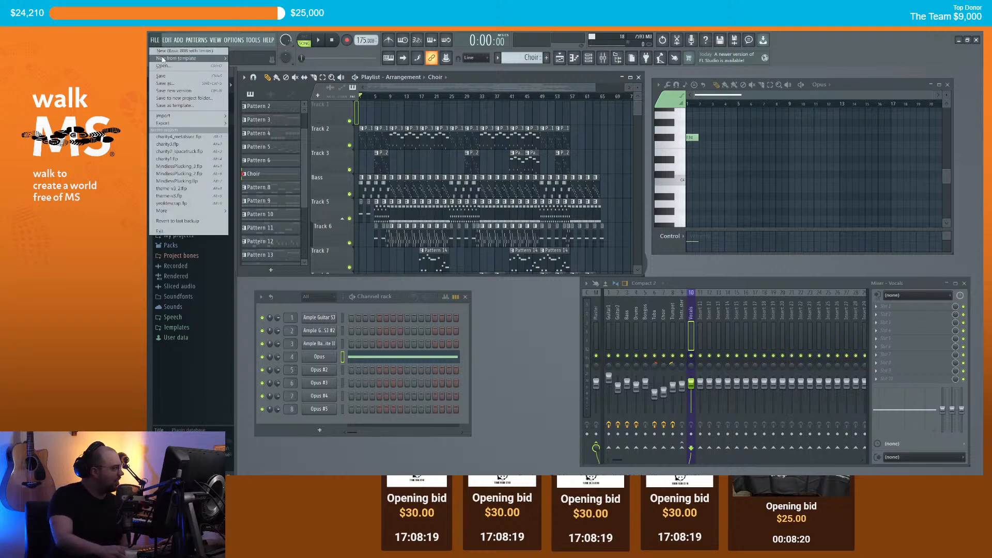
mouse_move(179, 58)
mouse_move(302, 68)
click(298, 107)
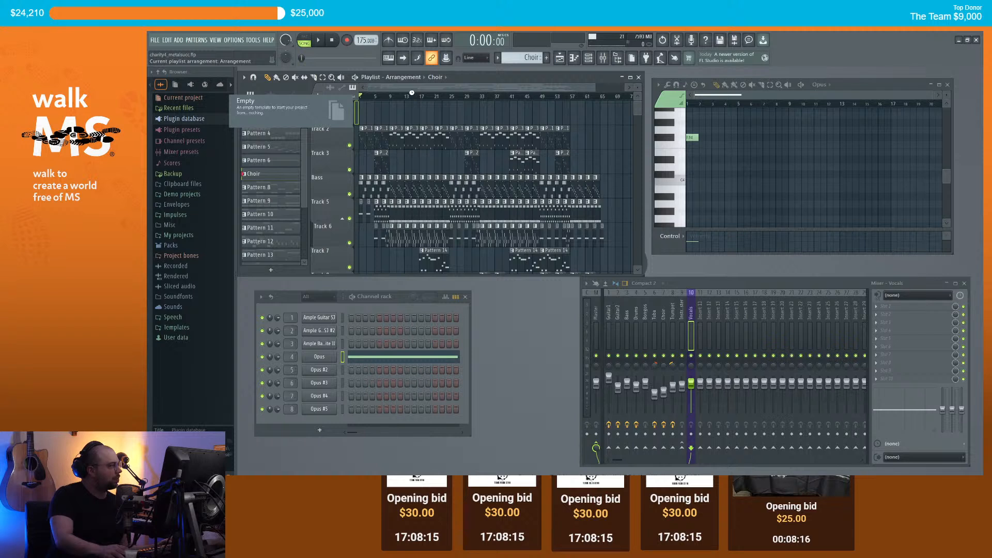
key(l)
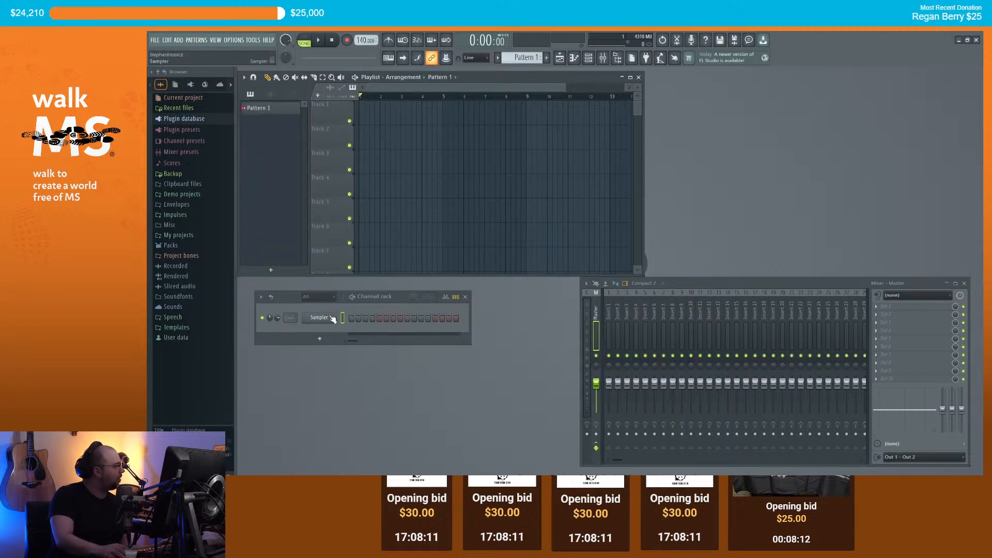
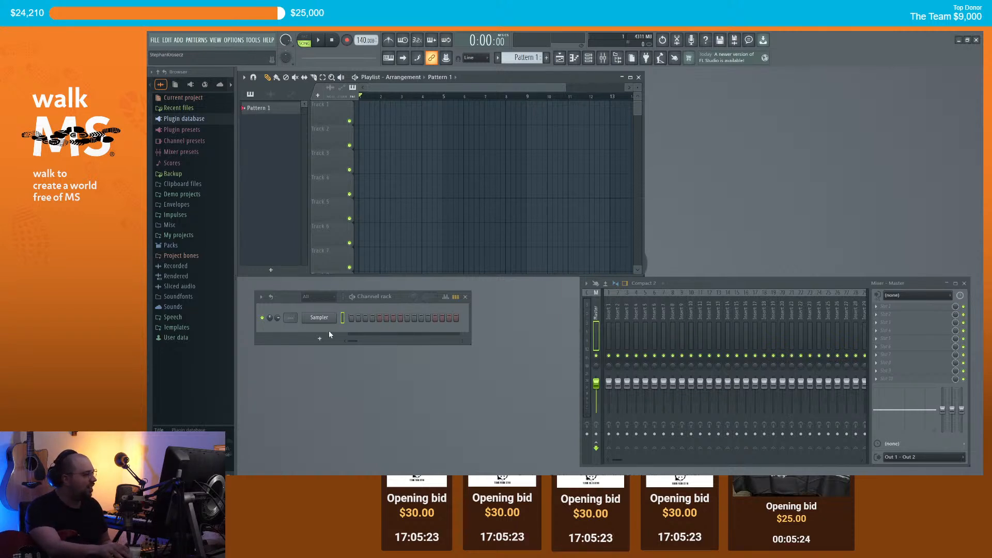
Step: Route audio input In 2 into mixer Insert 1 and set it to record only the external input
click(608, 317)
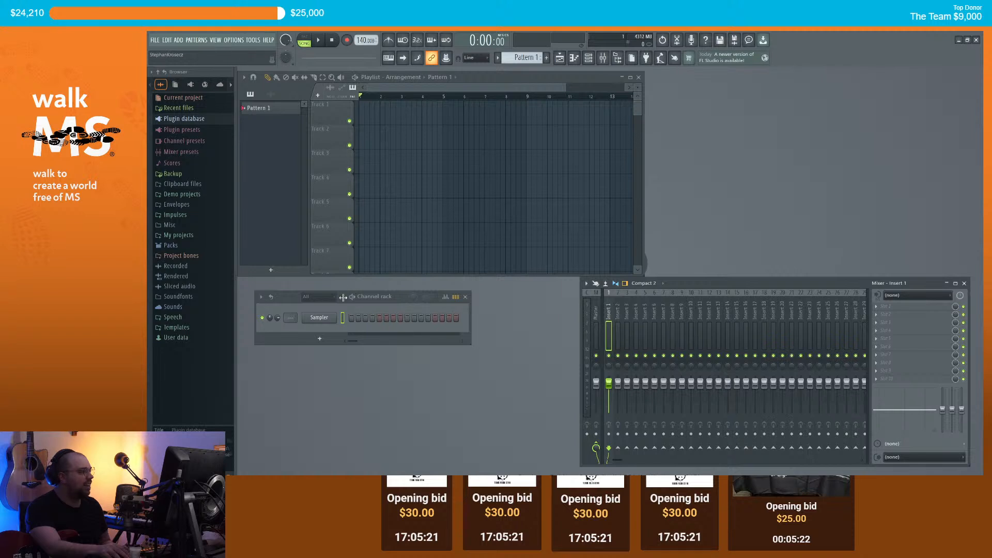
right_click(320, 324)
click(426, 306)
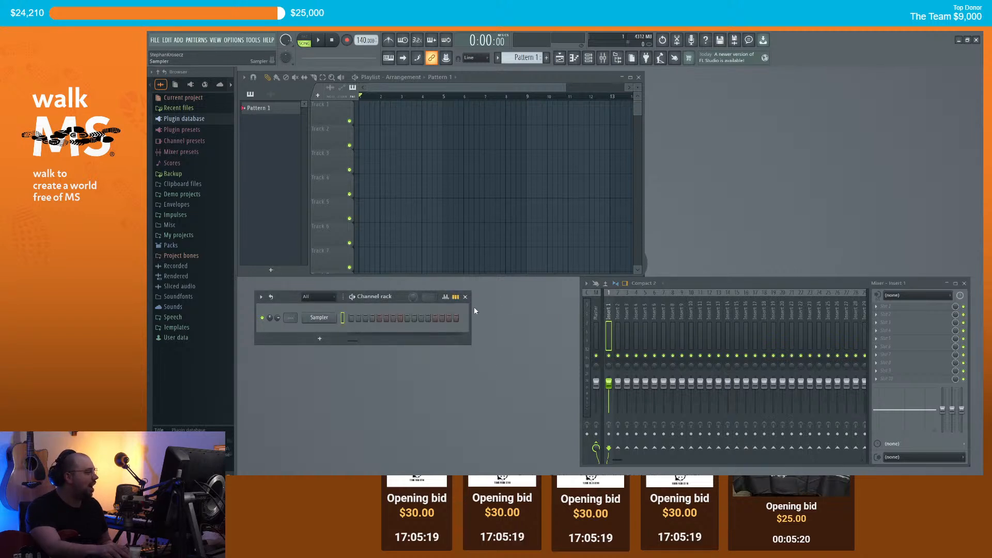
click(898, 299)
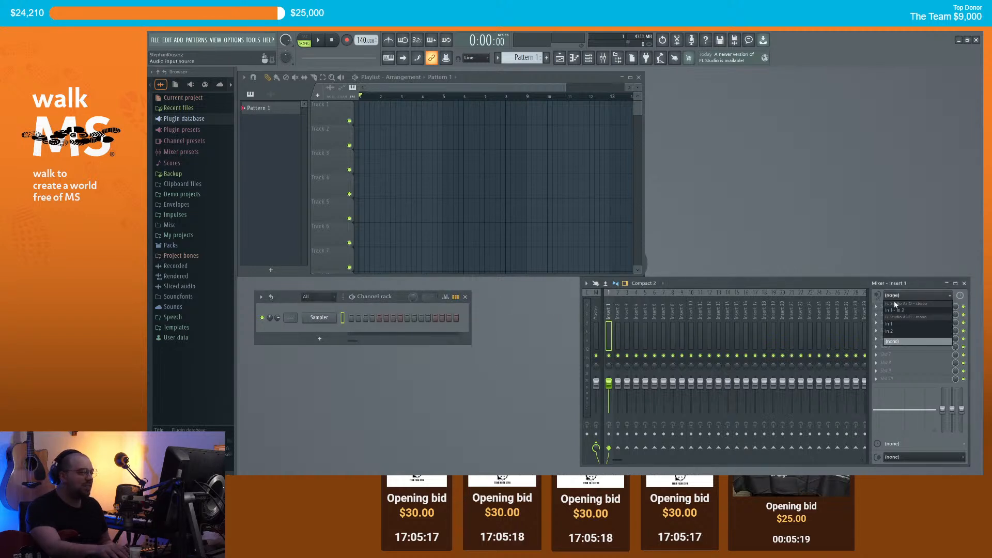
click(898, 331)
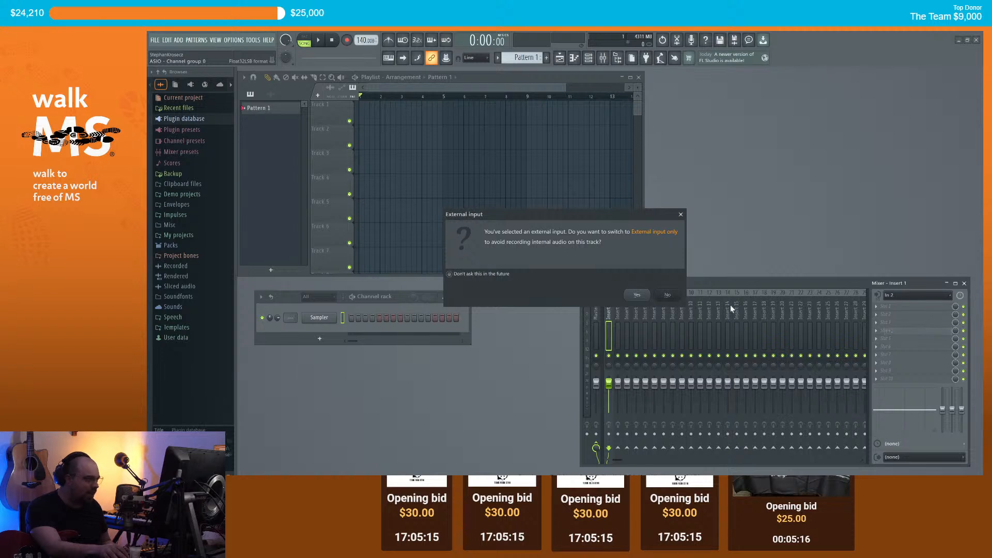
click(636, 296)
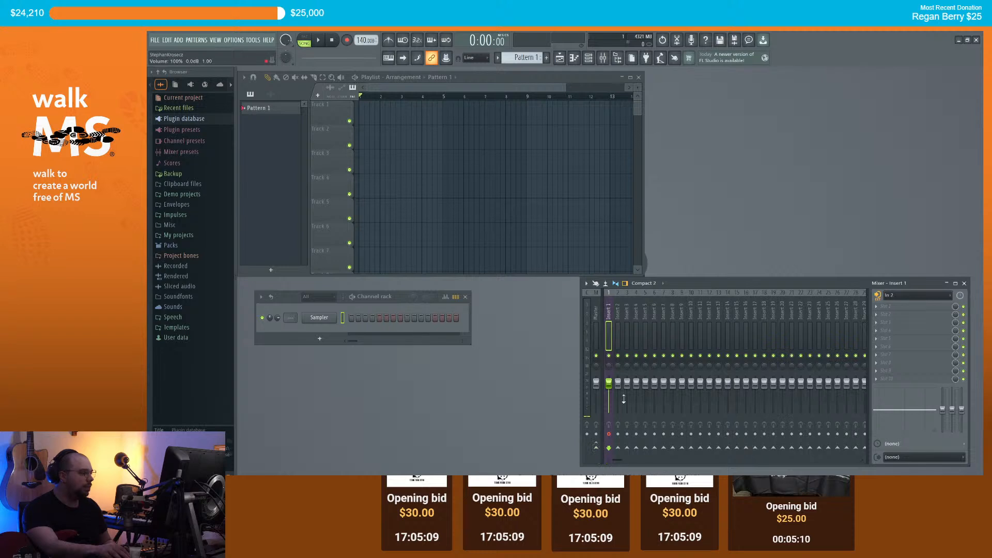
mouse_move(687, 285)
mouse_down()
mouse_move(677, 290)
mouse_move(689, 286)
mouse_up()
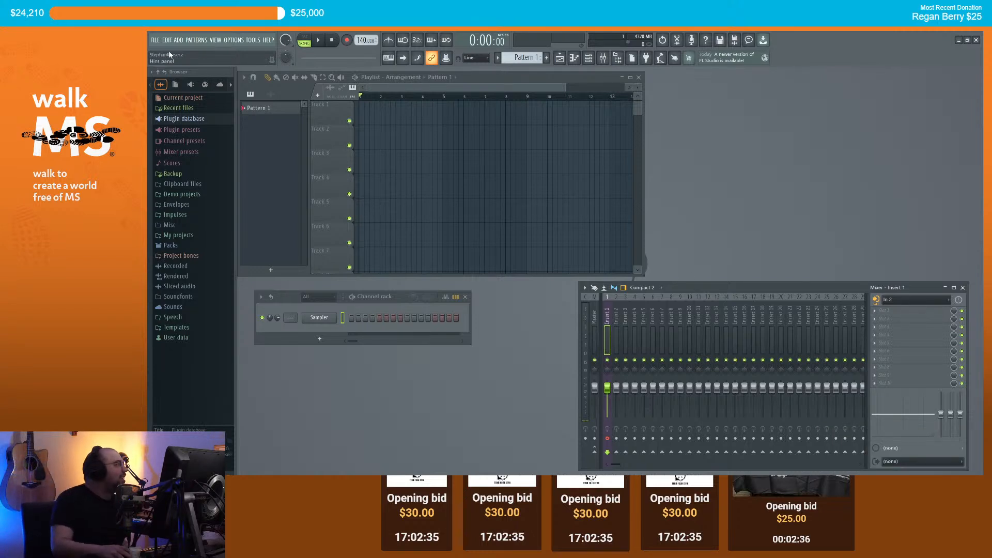
Step: Load the recent metal project from the File menu, answering the save-changes prompt for the empty project
click(155, 41)
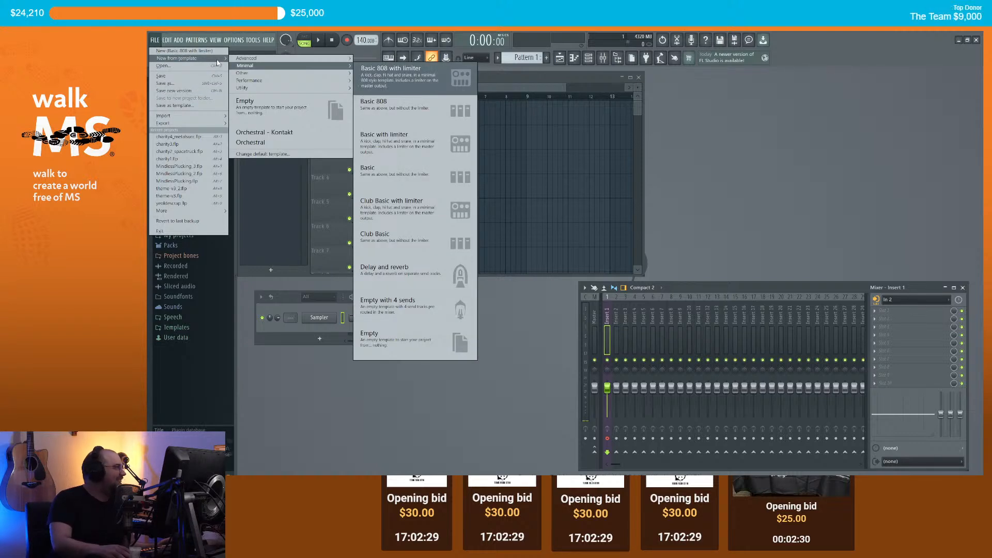
click(201, 136)
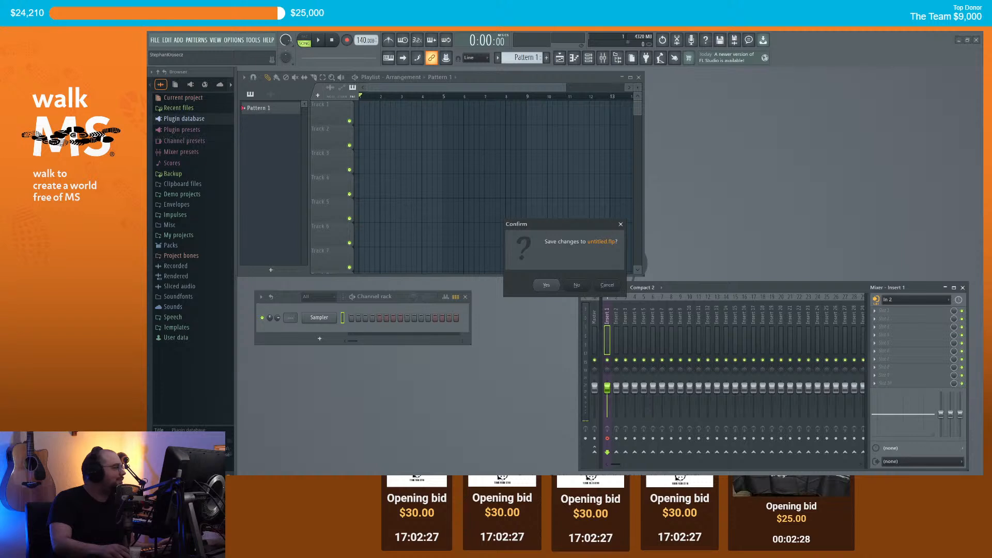
click(580, 285)
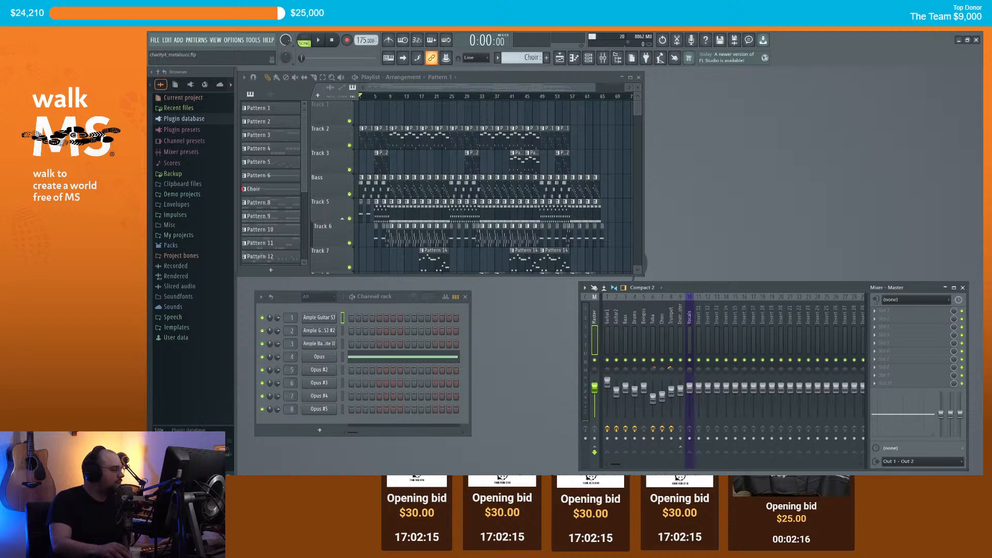
click(371, 493)
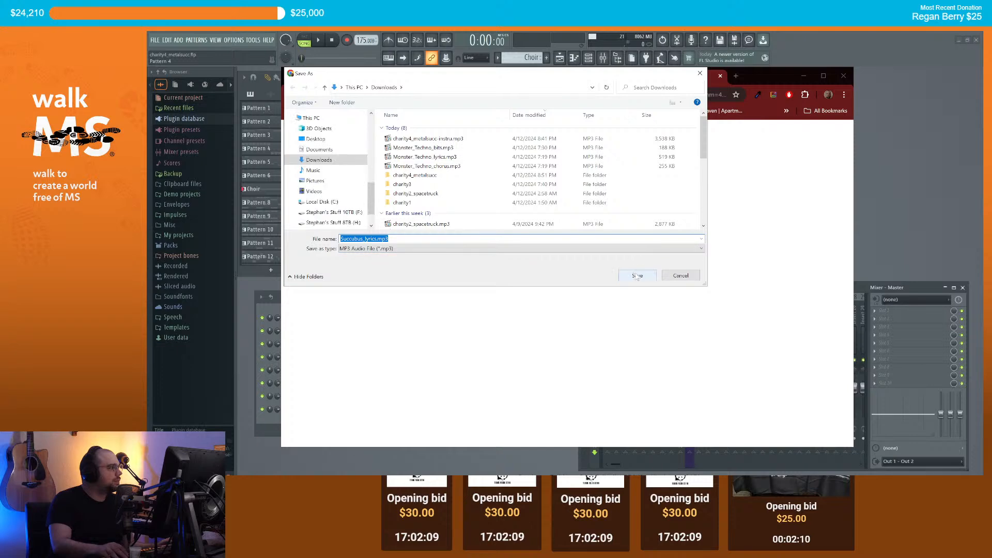
click(637, 276)
click(803, 76)
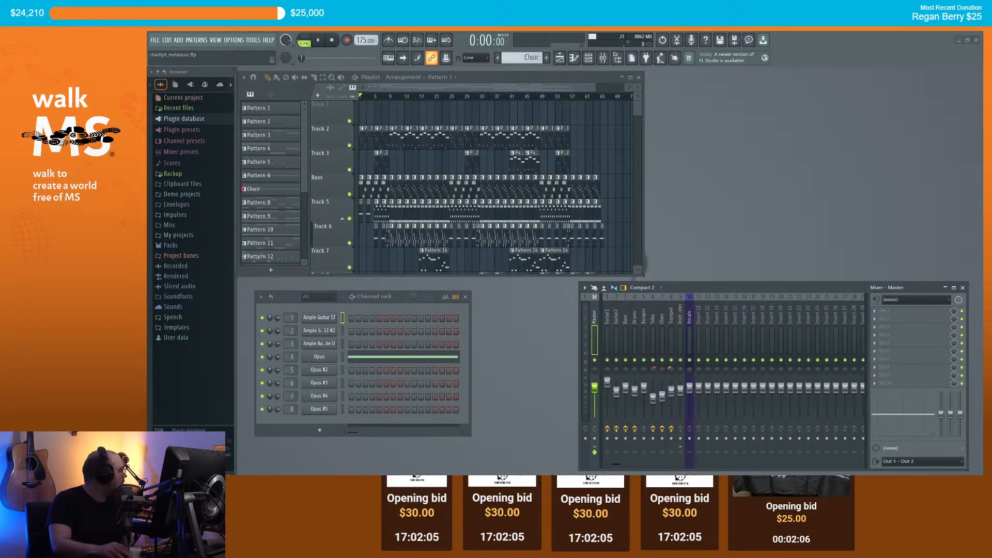
key(super+d)
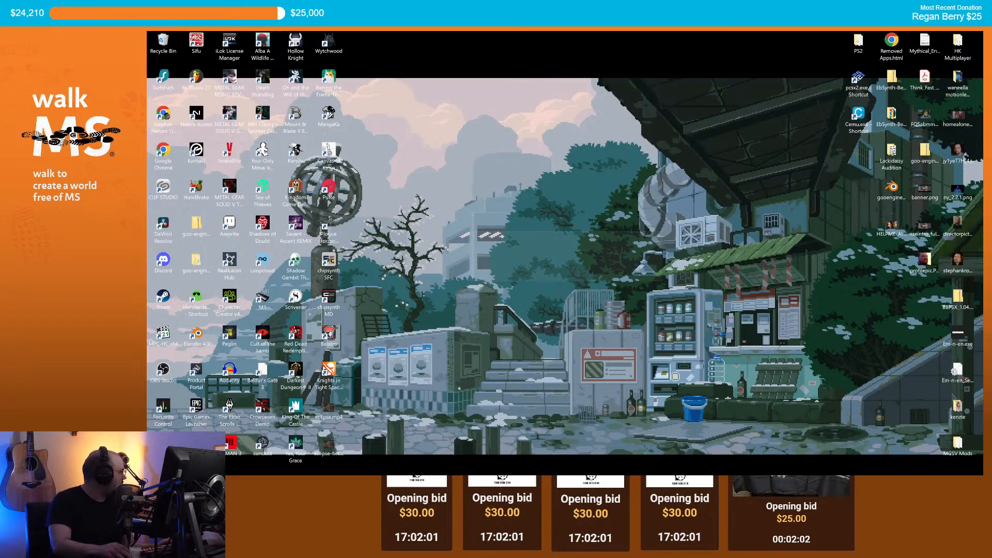
key(super+d)
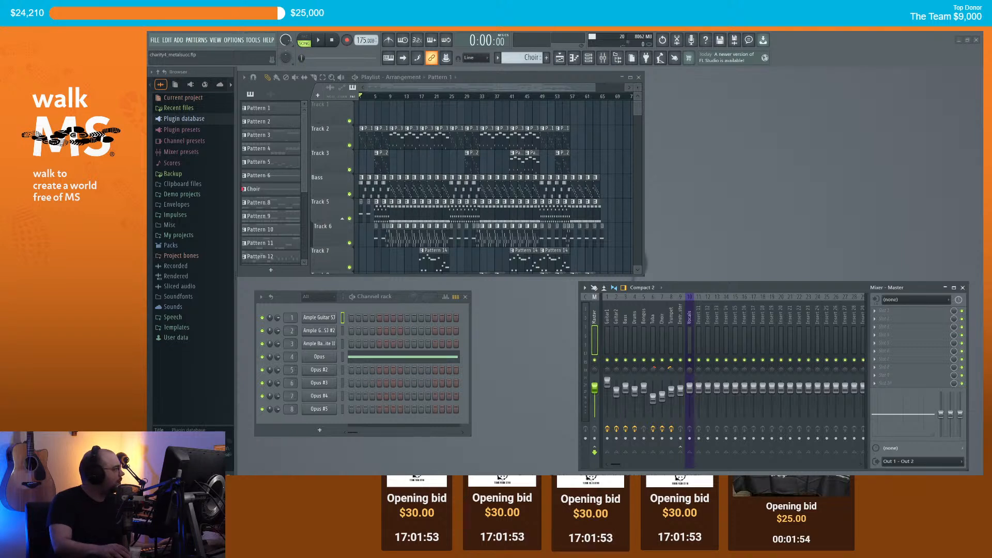
Step: Place the Succubus_lyrics vocal on Track 1 and route its channel to mixer track 10, Vocals
drag(320, 129, 335, 85)
scroll(382, 115, up, 3)
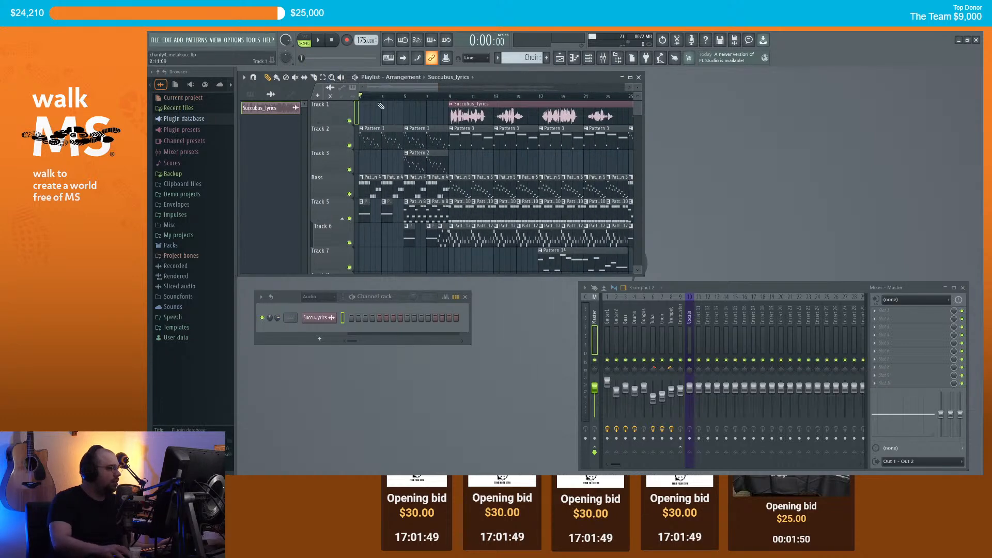
click(476, 103)
scroll(460, 149, up, 5)
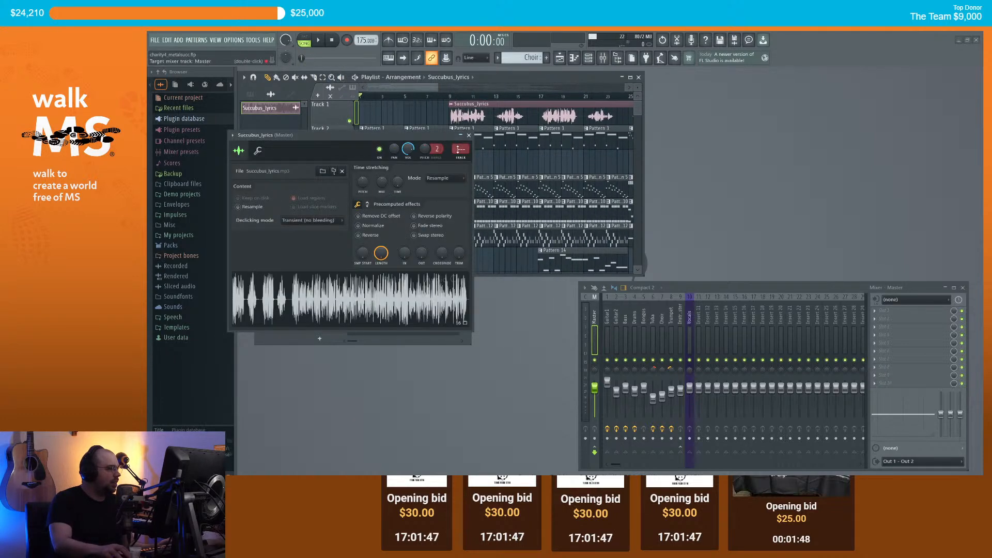
scroll(460, 148, up, 5)
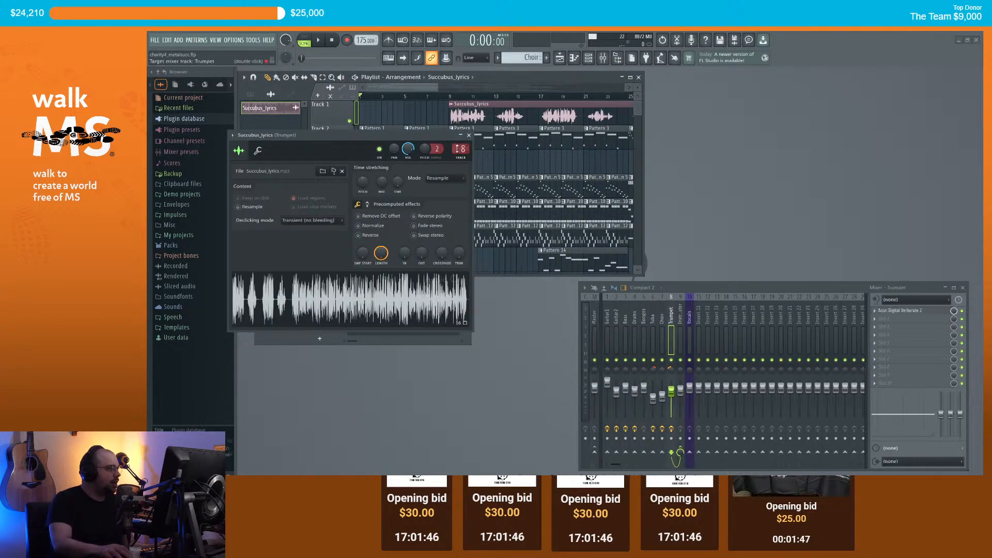
click(468, 136)
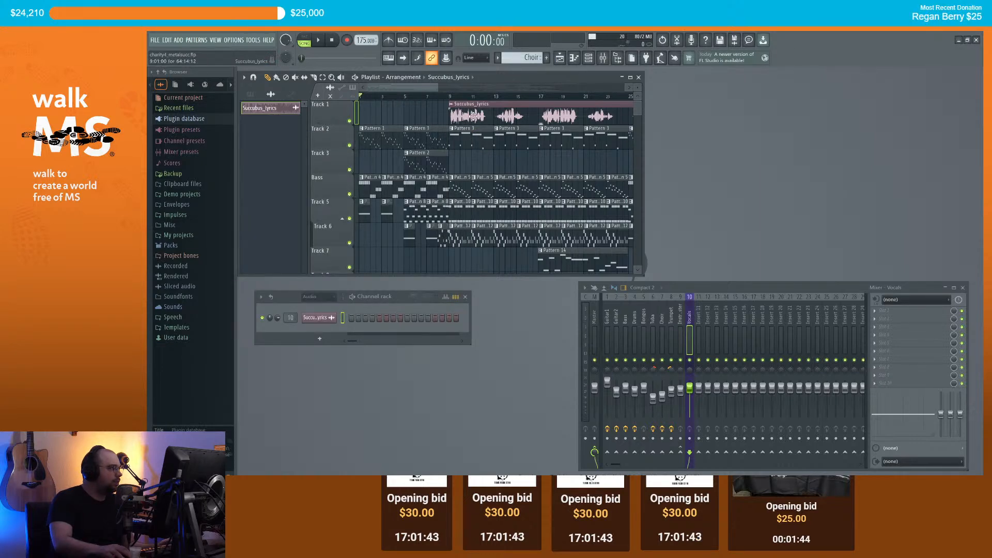
scroll(450, 107, up, 3)
Step: Play and stop the song several times to audition the new vocal
key(space)
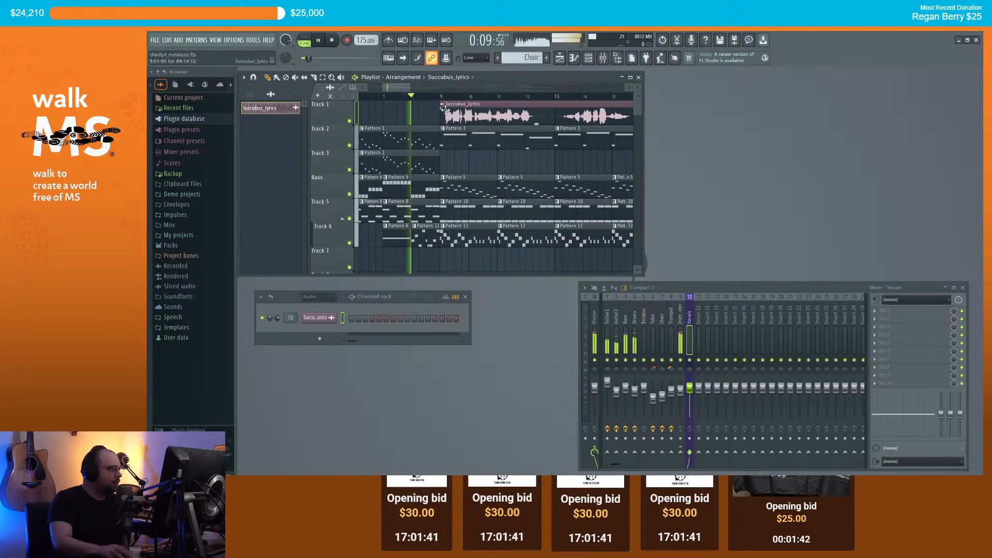
scroll(450, 112, up, 3)
key(space)
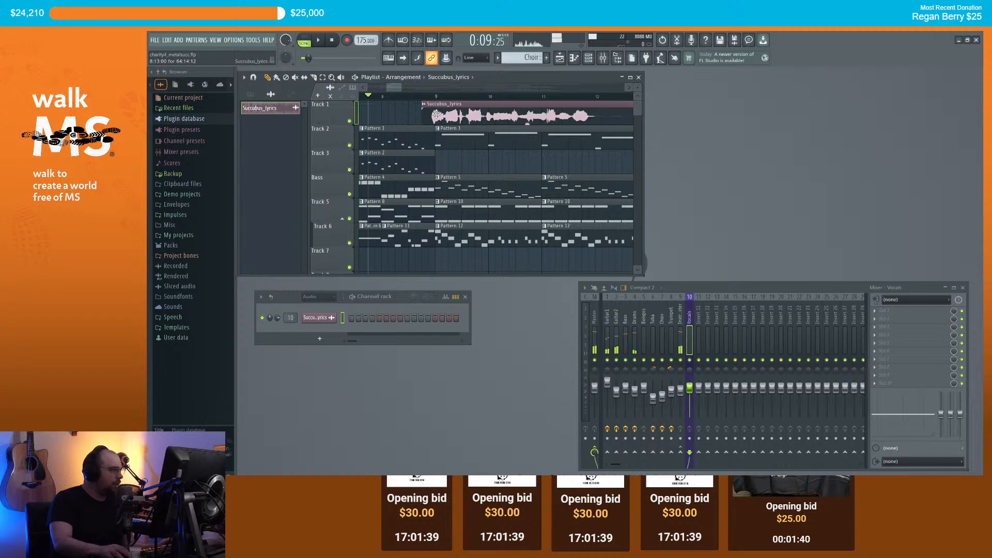
scroll(429, 114, down, 3)
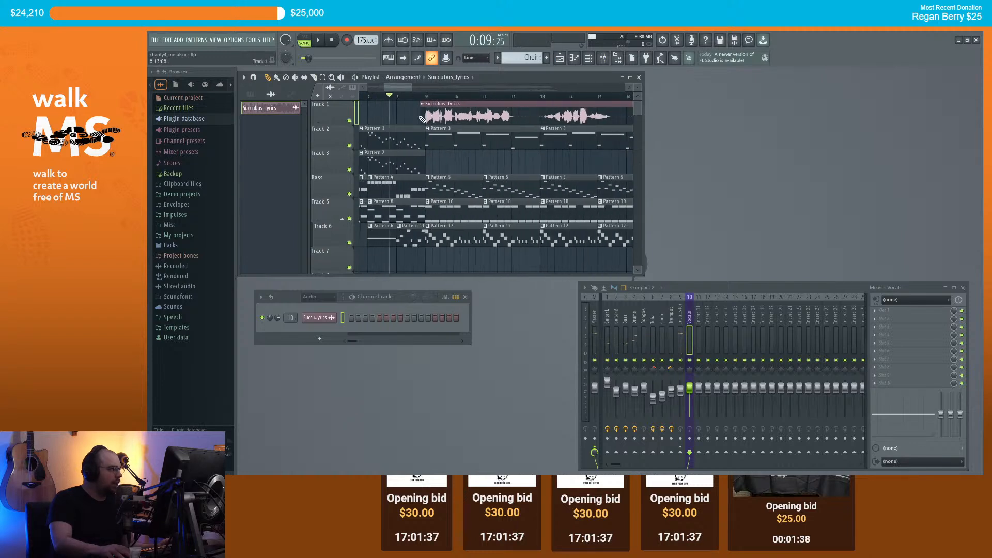
key(space)
scroll(421, 115, down, 2)
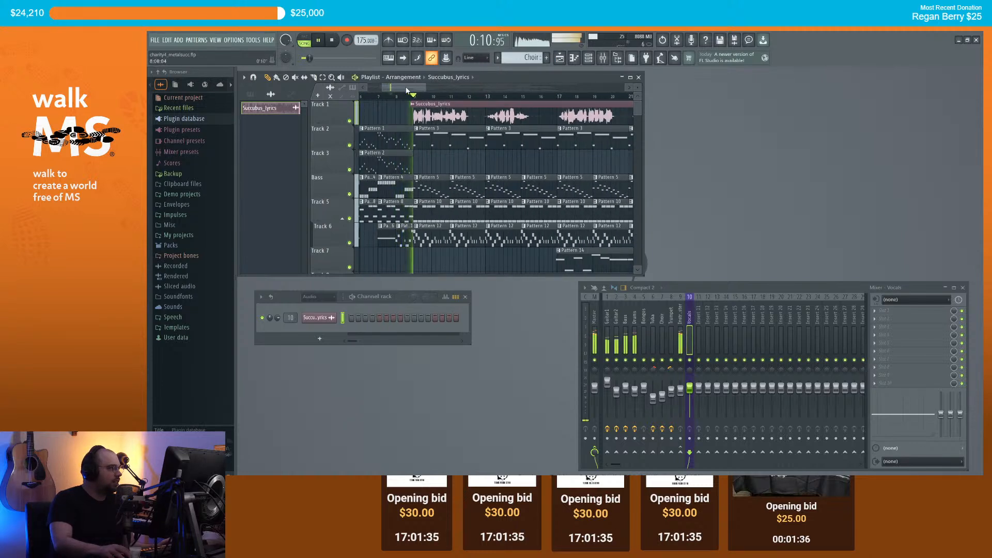
scroll(413, 93, down, 2)
key(space)
scroll(390, 115, up, 3)
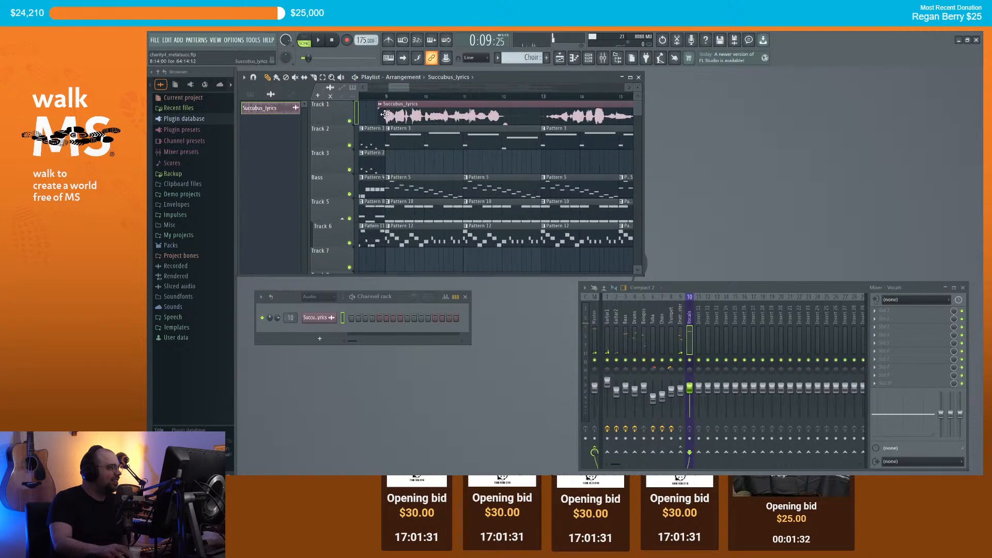
scroll(388, 115, up, 4)
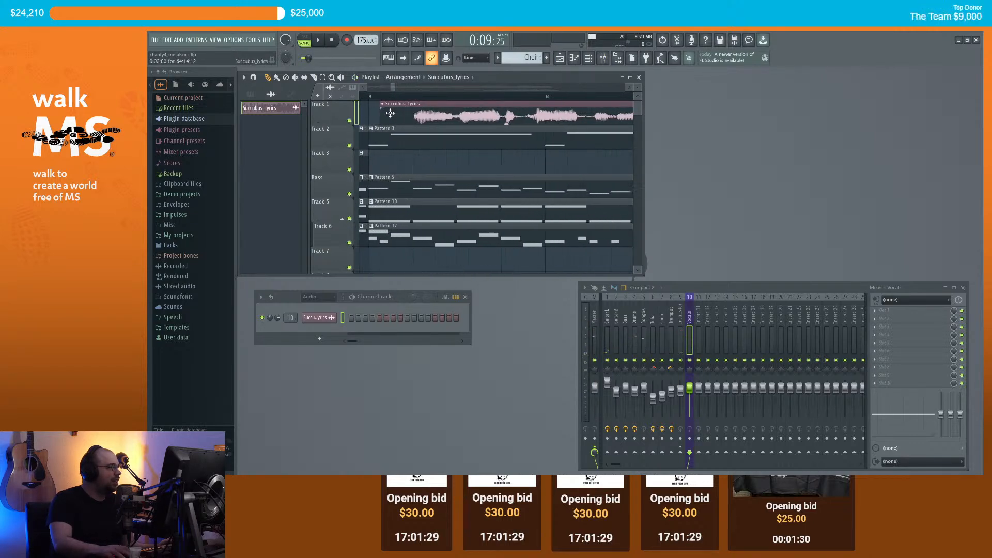
key(space)
scroll(381, 124, down, 4)
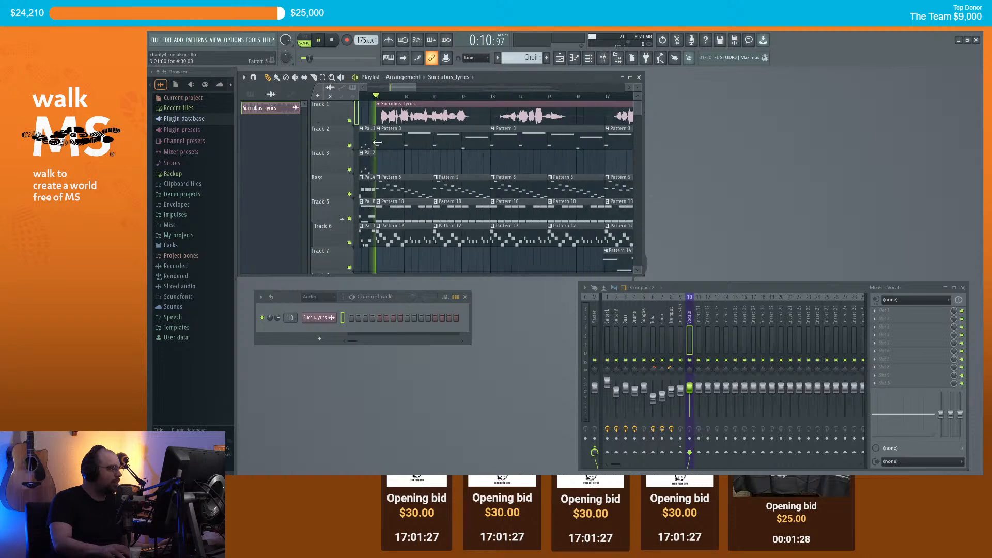
key(space)
scroll(383, 111, down, 3)
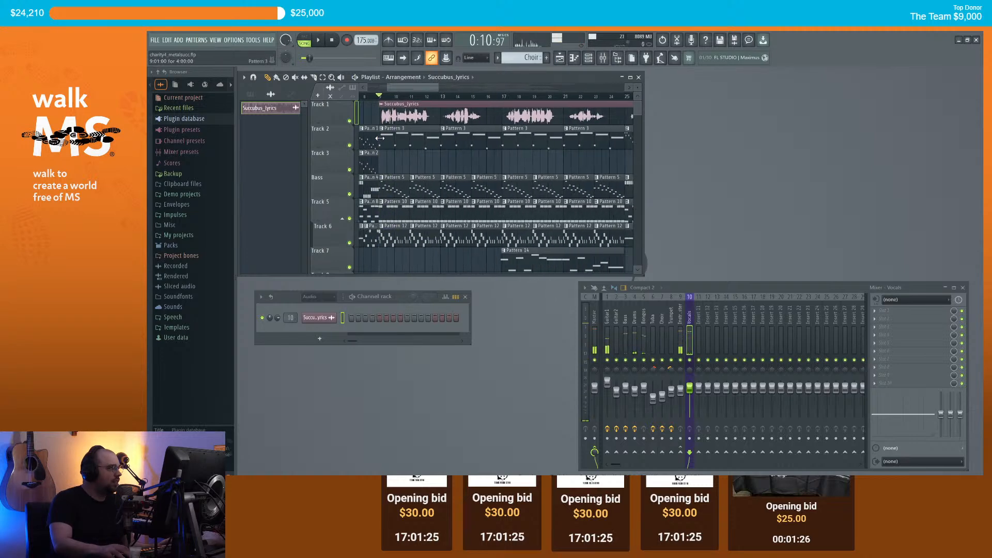
scroll(385, 110, up, 5)
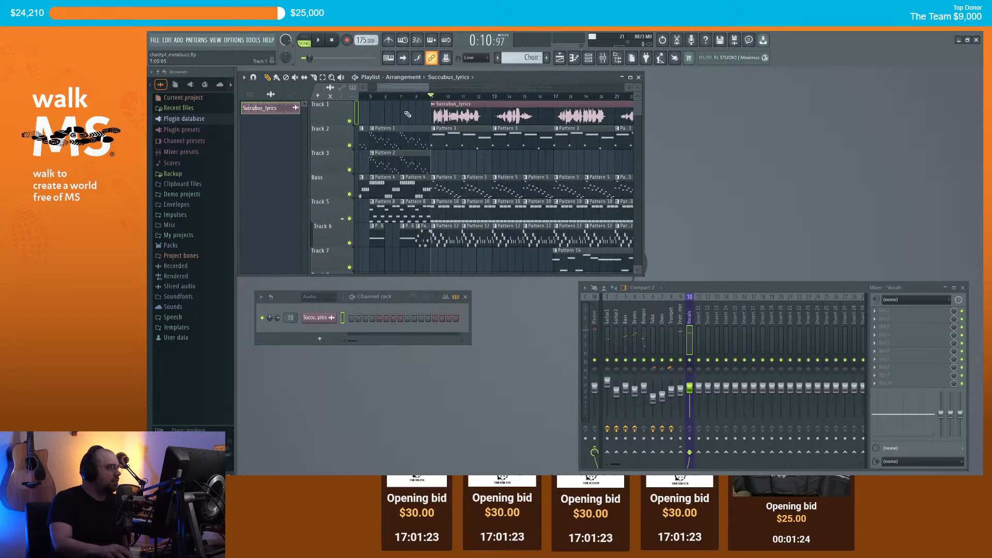
scroll(444, 120, up, 2)
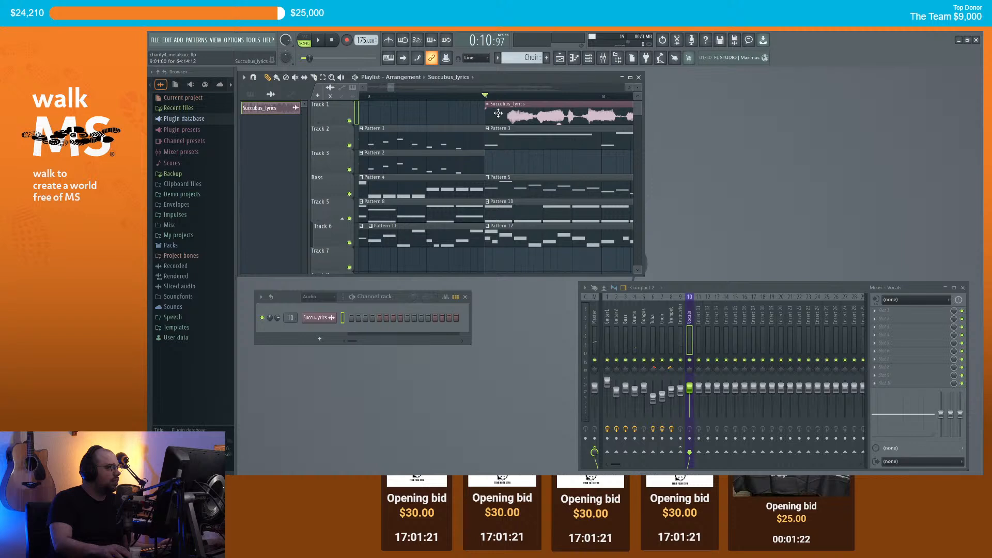
Step: Shift the Succubus_lyrics clip slightly earlier, play to check its timing, then stop
drag(498, 113, 509, 112)
key(space)
key(space)
key(space)
key(space)
key(space)
scroll(499, 118, down, 3)
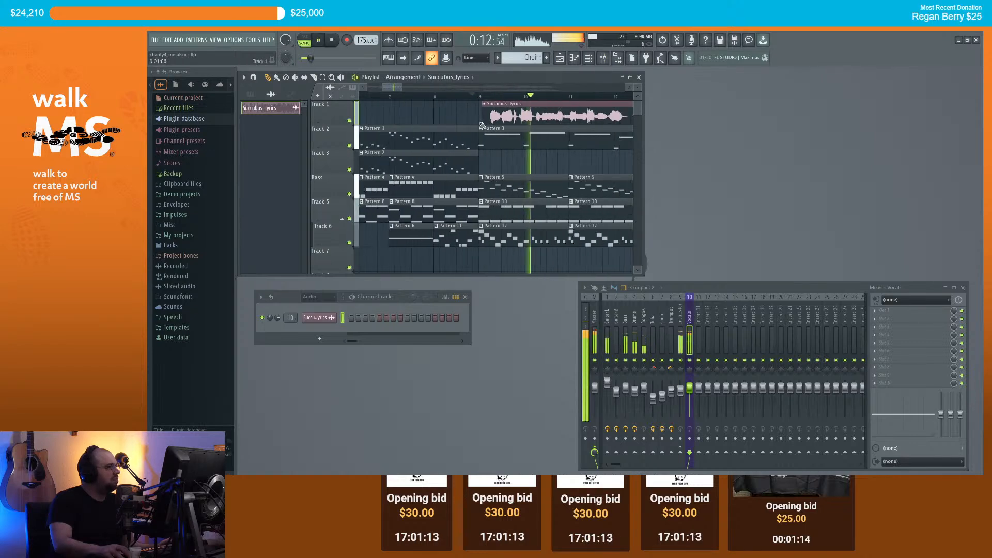
scroll(486, 122, down, 4)
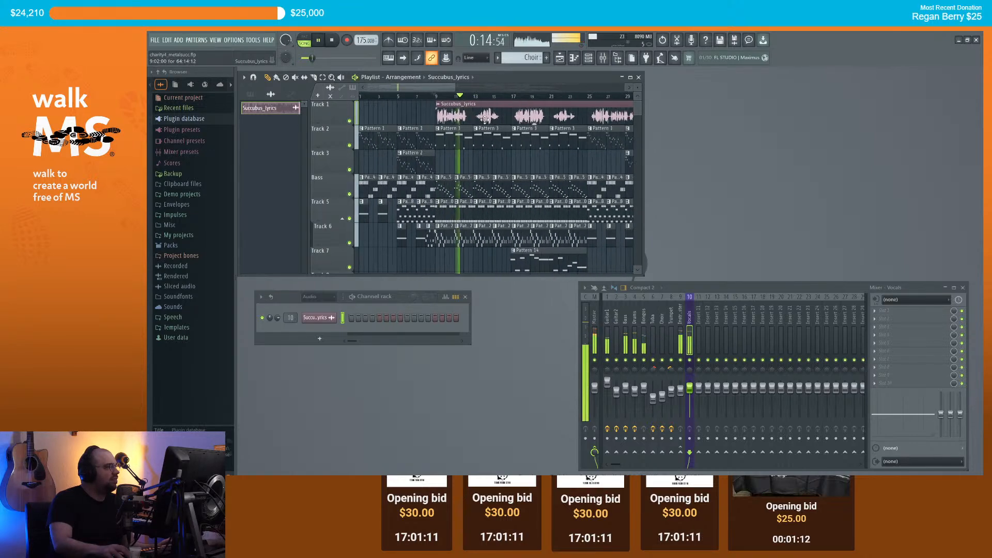
scroll(478, 119, down, 2)
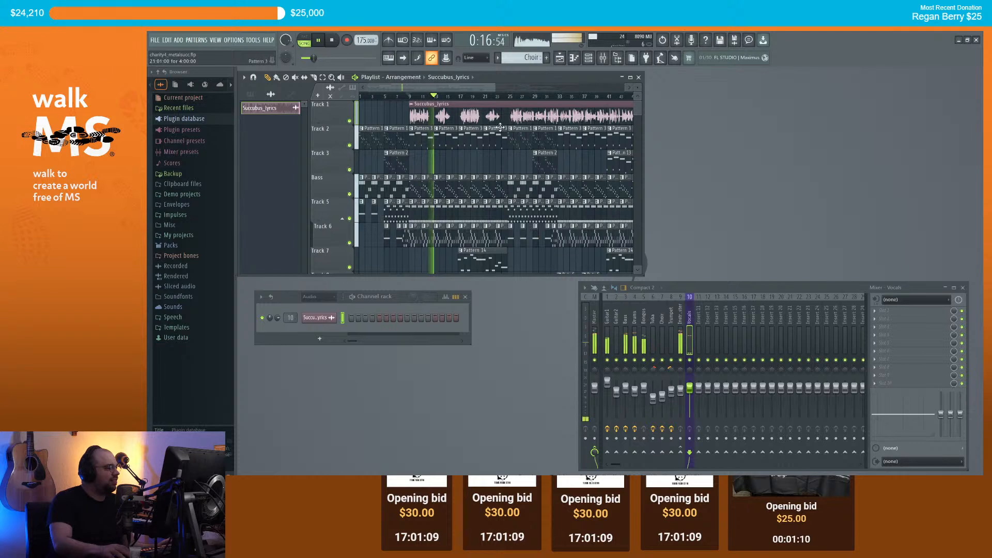
scroll(496, 123, down, 2)
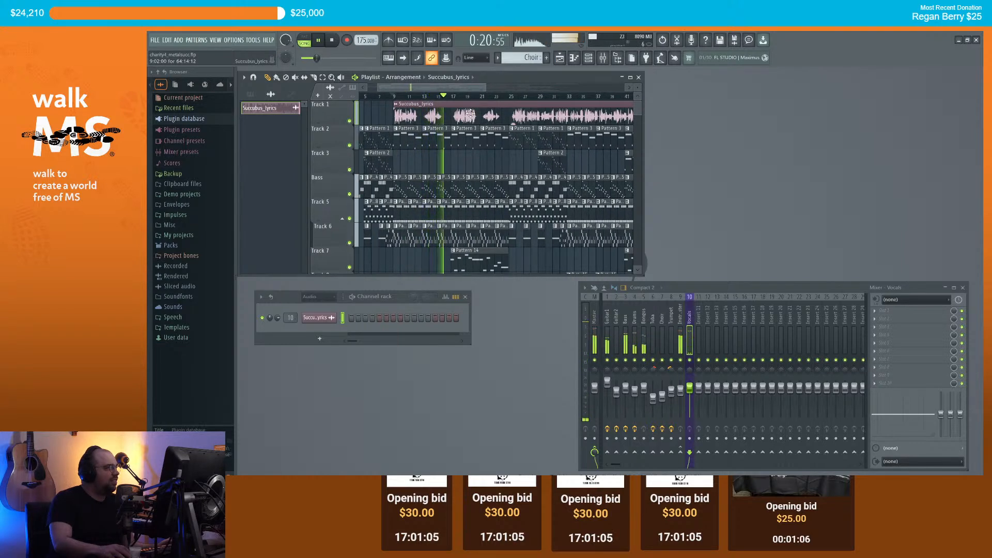
key(space)
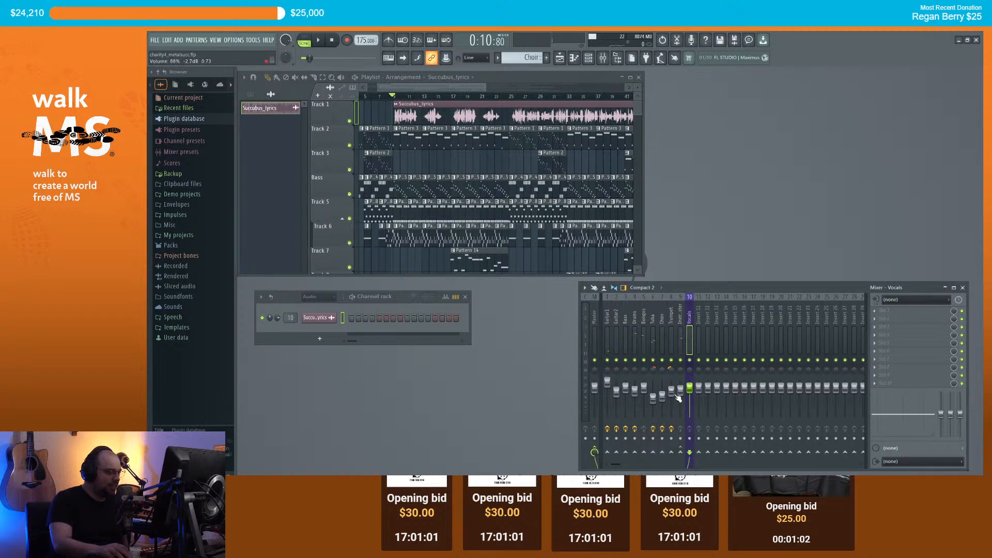
Step: Insert Nectar 3 in the first effect slot of the Vocals mixer track
drag(682, 393, 682, 395)
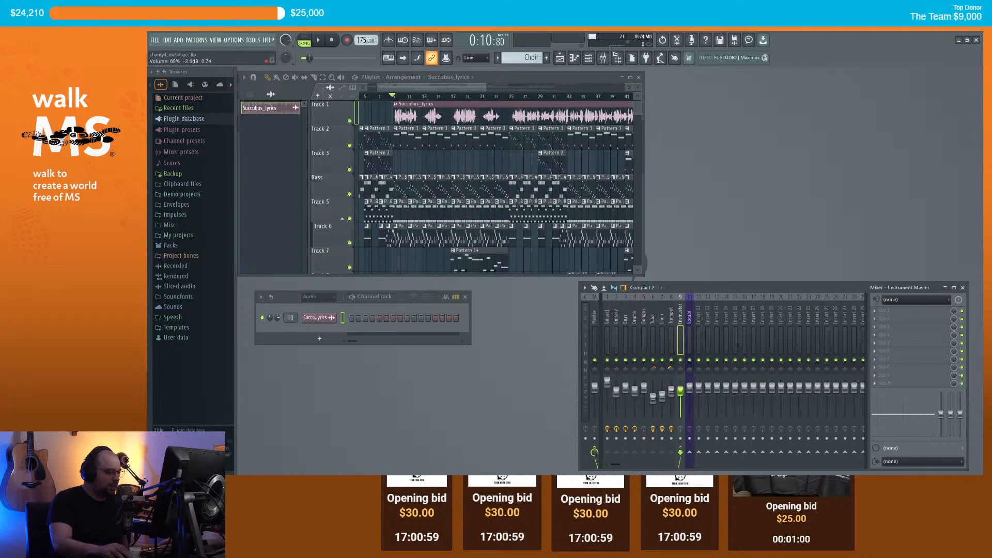
click(691, 321)
click(883, 311)
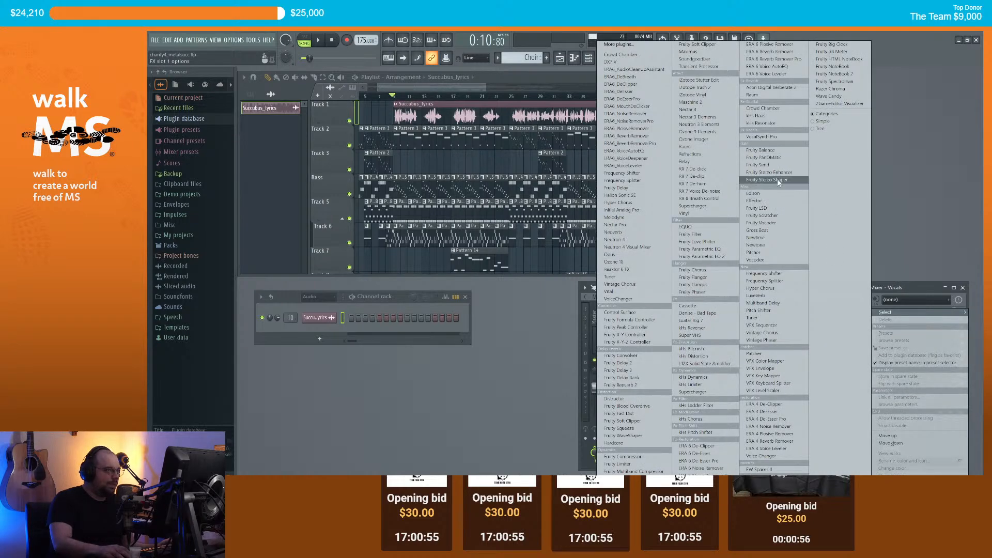
click(724, 110)
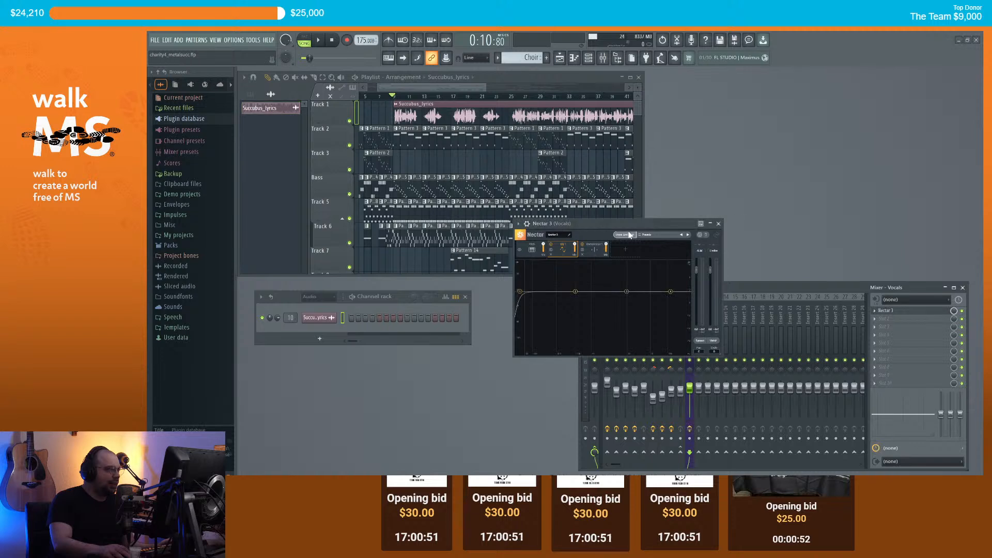
Step: Load Nectar's Heavy Chorus preset from the Music folder and audition it
click(651, 237)
click(571, 199)
scroll(603, 200, down, 4)
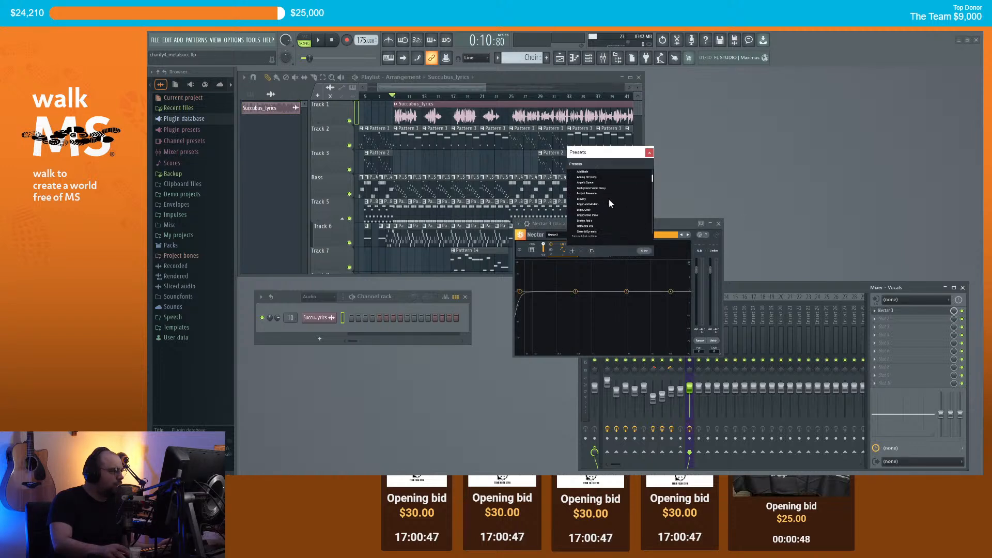
scroll(610, 202, down, 1)
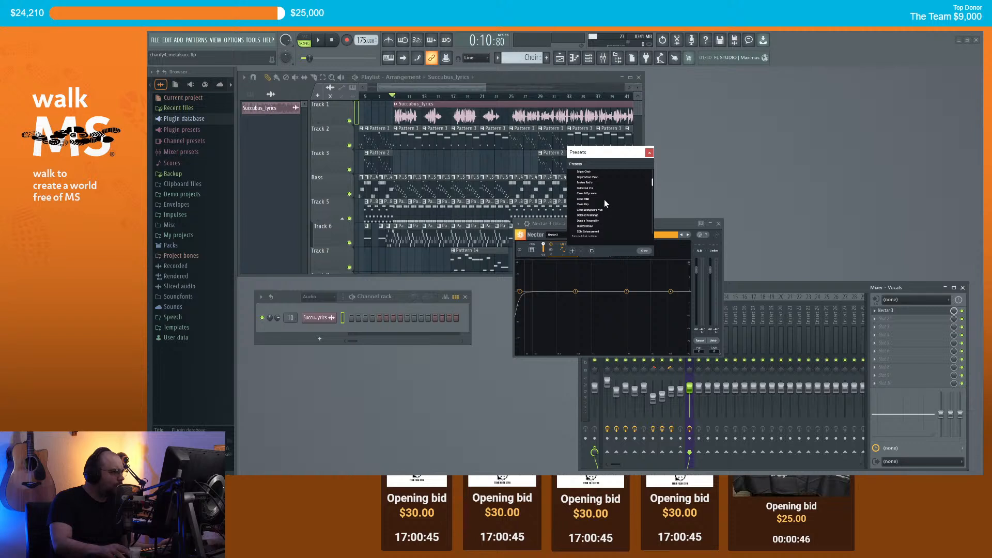
scroll(610, 202, down, 1)
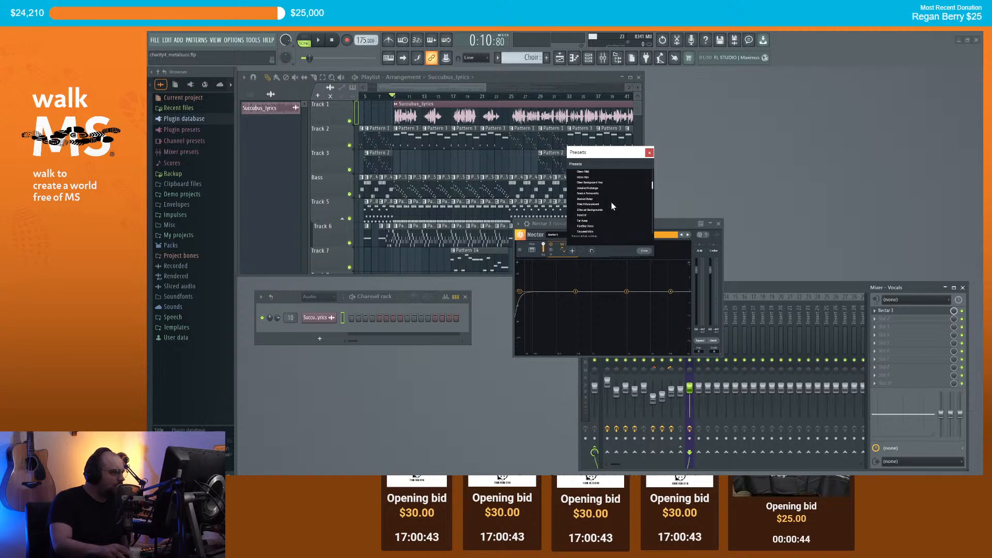
scroll(610, 210, down, 2)
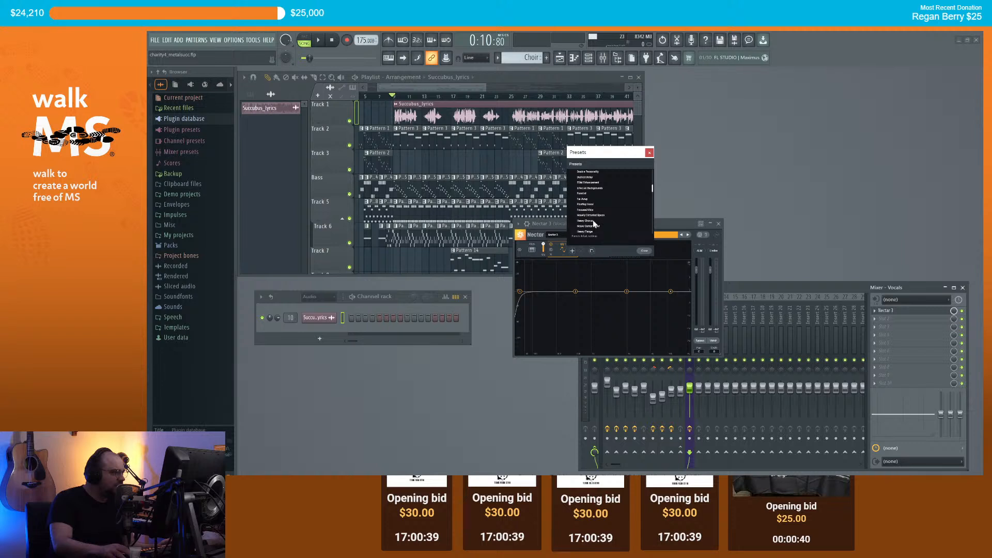
double_click(595, 221)
key(space)
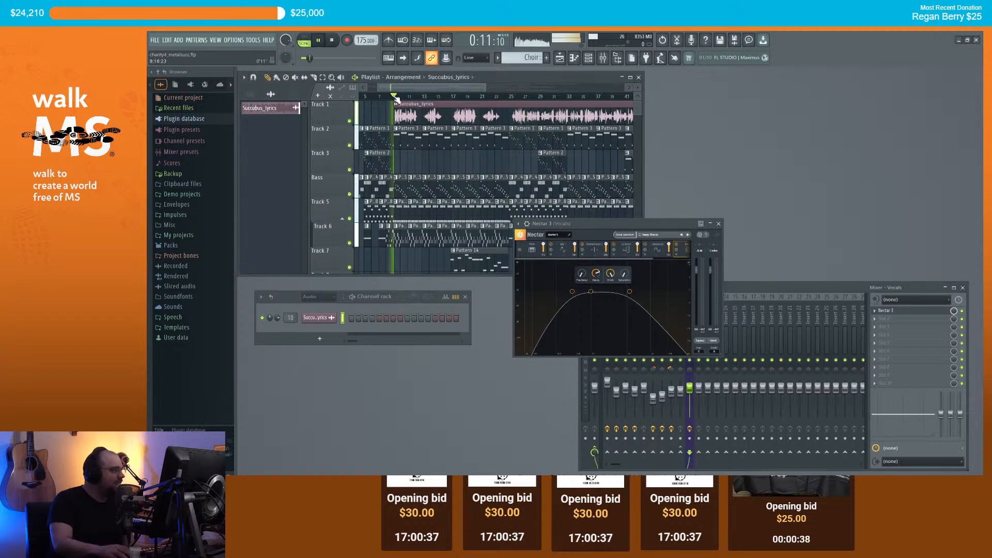
key(space)
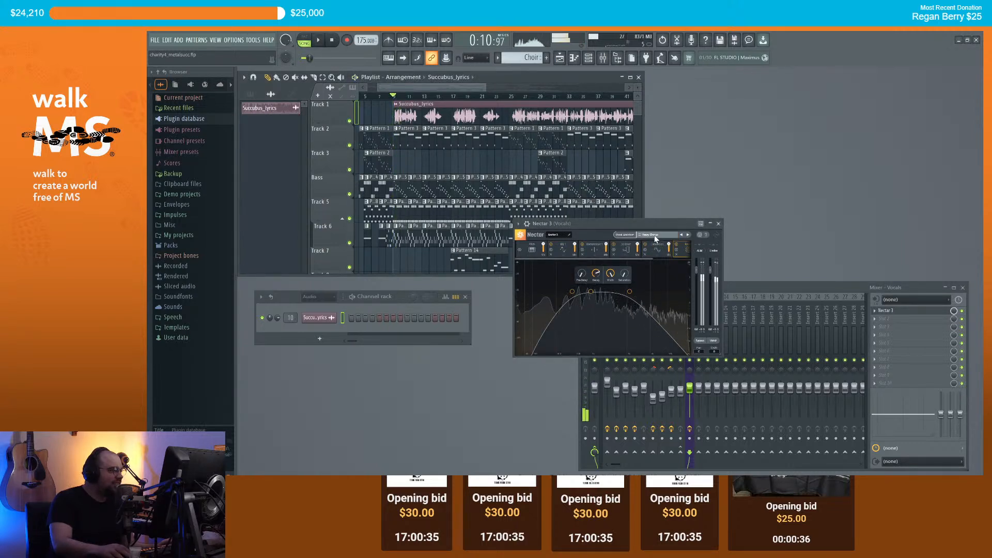
Step: Load the Modern Vintage preset and listen to it
click(664, 234)
scroll(620, 223, down, 2)
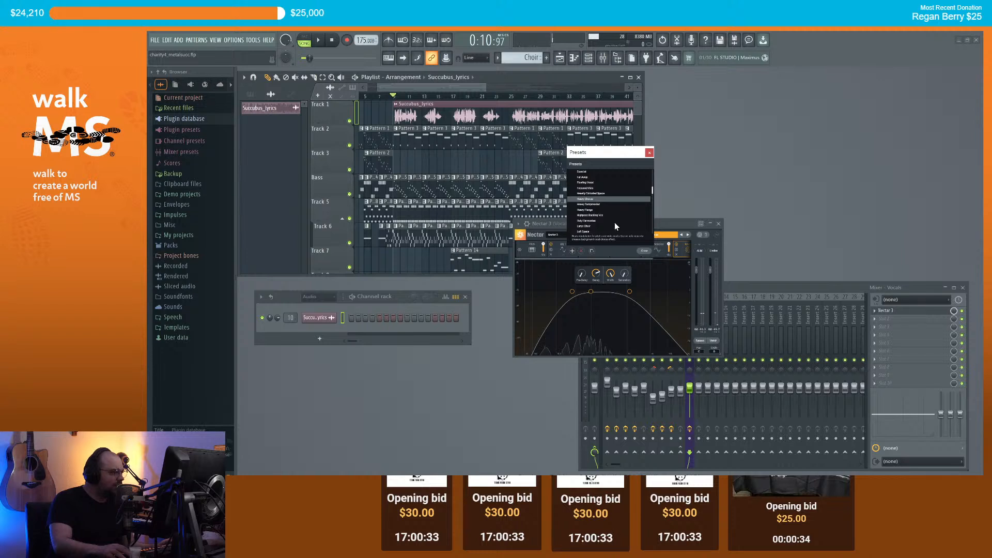
scroll(605, 220, down, 2)
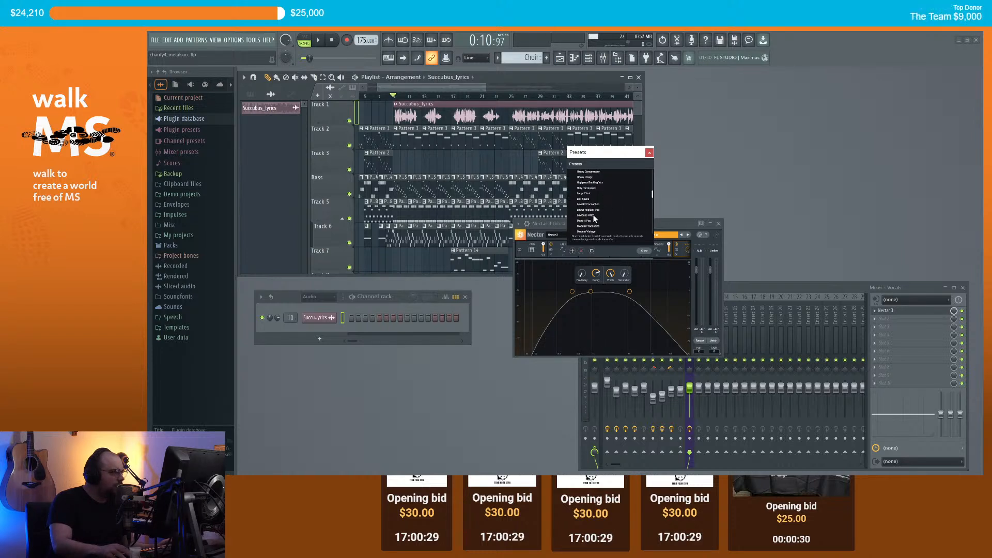
scroll(590, 225, down, 1)
click(586, 221)
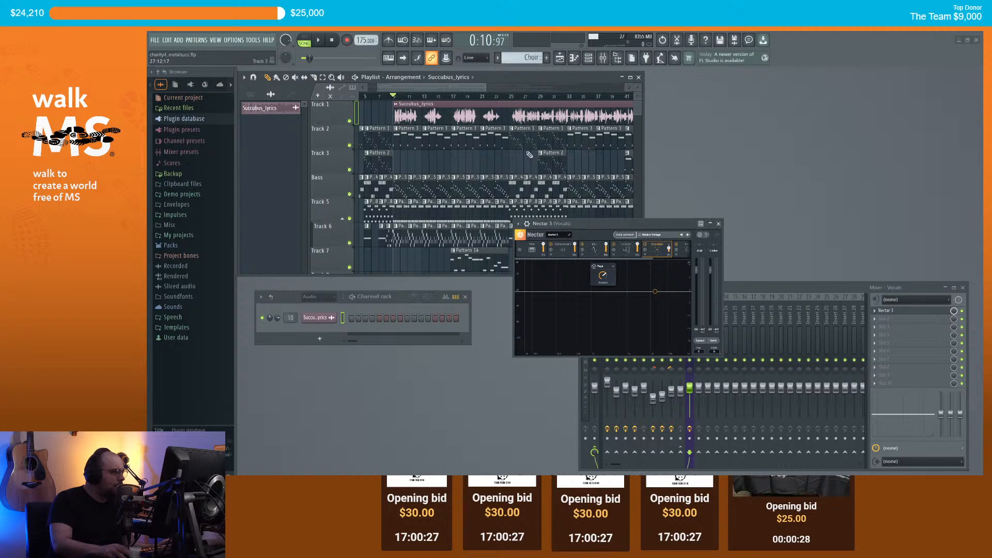
key(space)
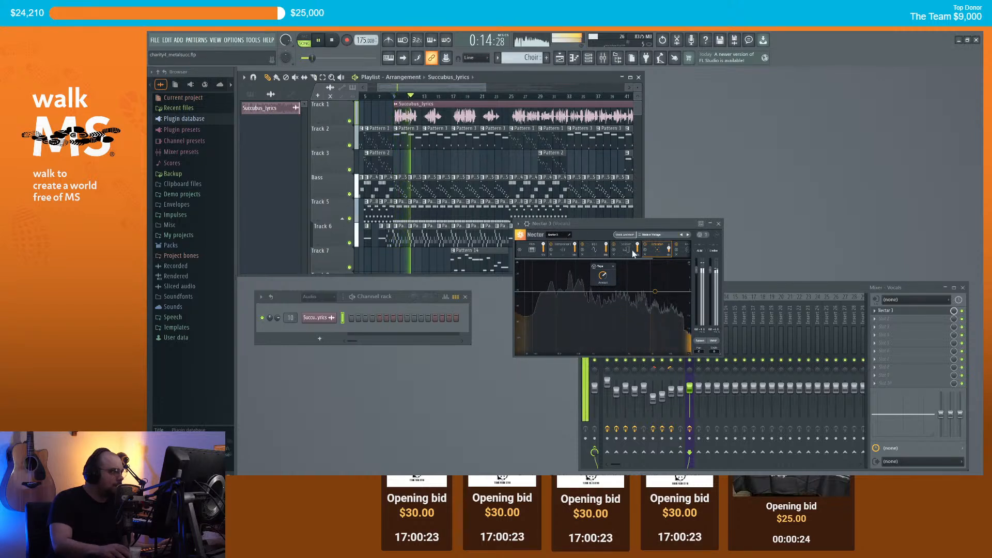
key(space)
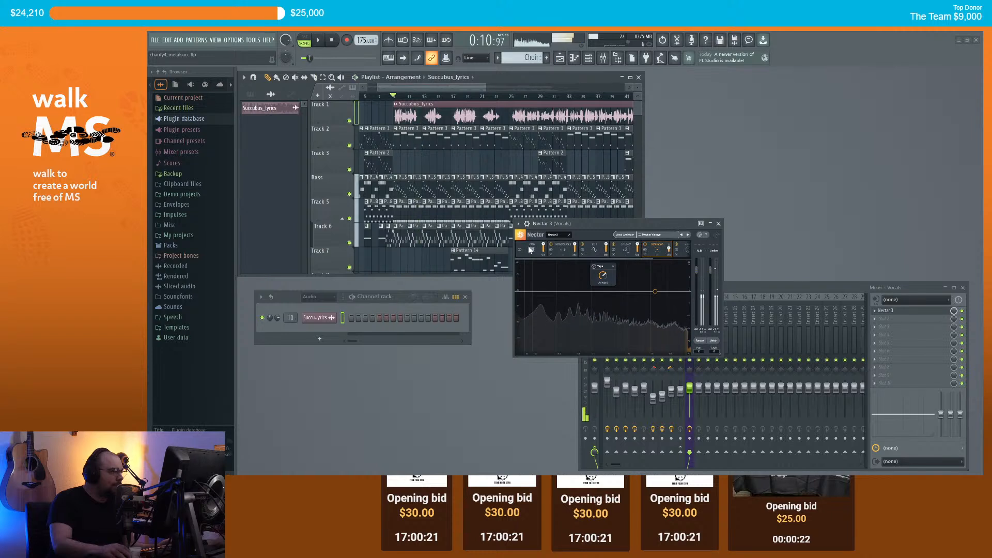
Step: Load the Thick & Wide preset
click(660, 236)
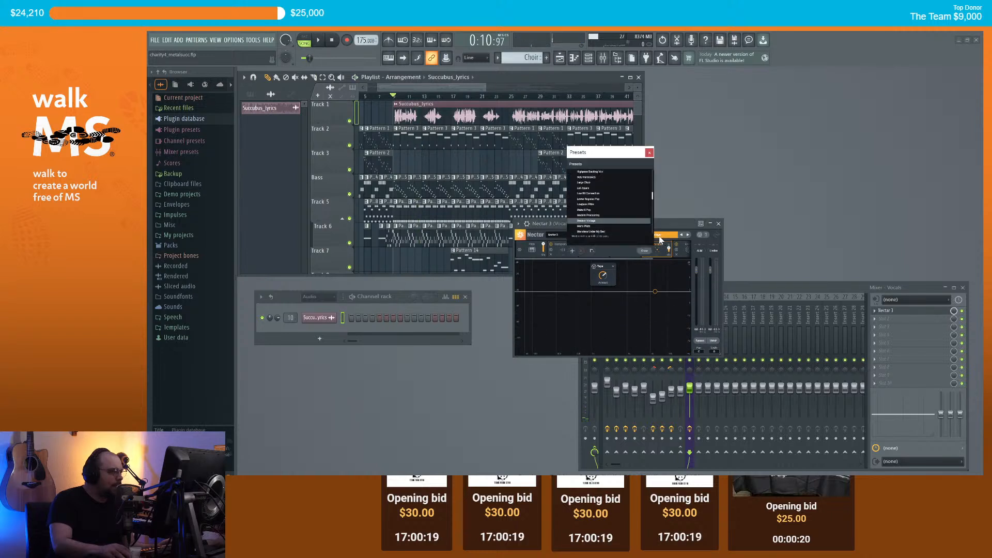
scroll(621, 218, down, 4)
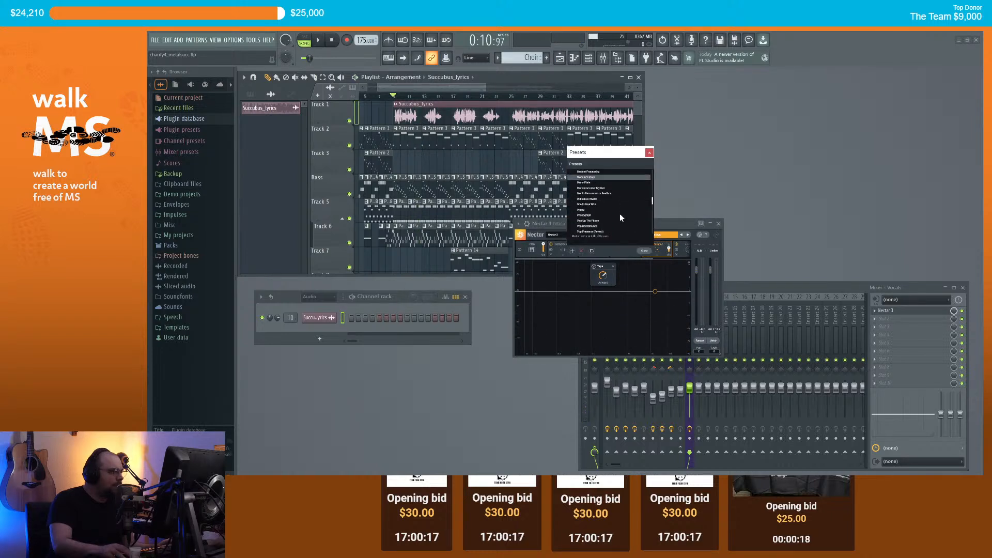
scroll(620, 214, down, 2)
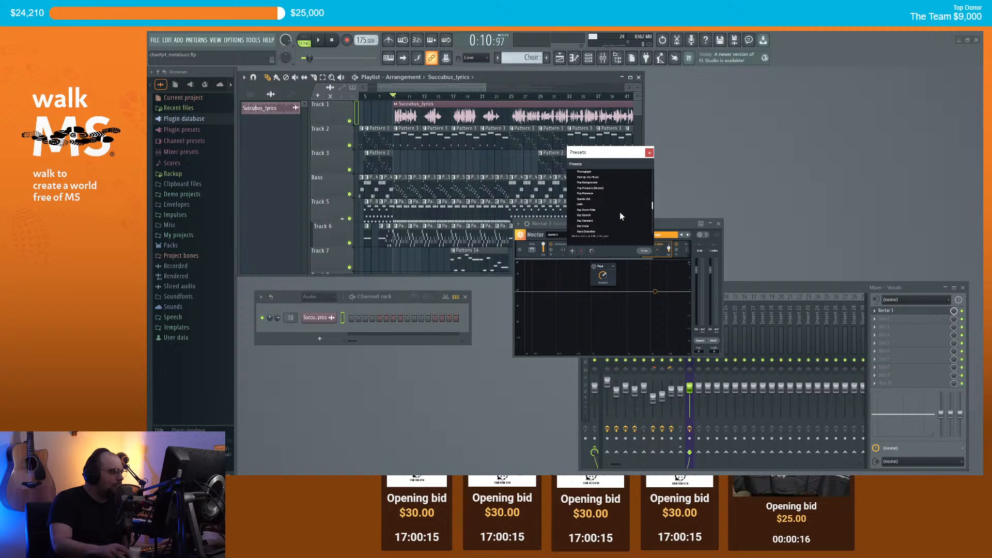
scroll(621, 216, down, 3)
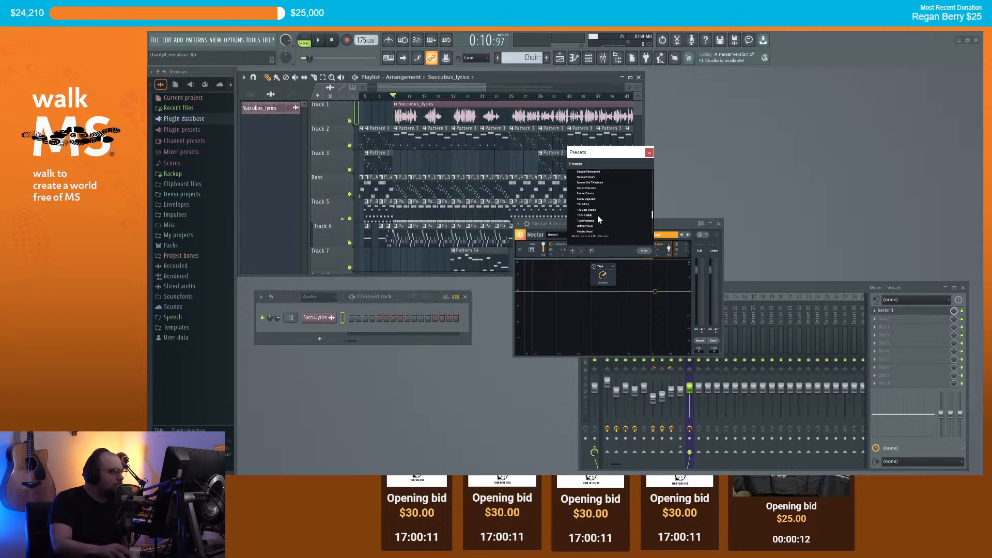
double_click(598, 215)
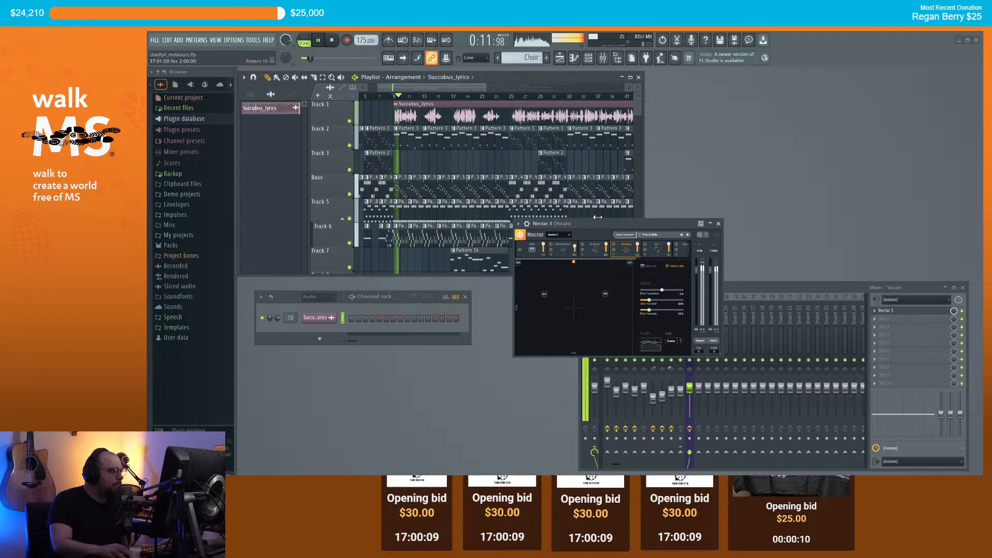
Step: Load the Unfixed Vocal preset and play the song to hear it
click(655, 237)
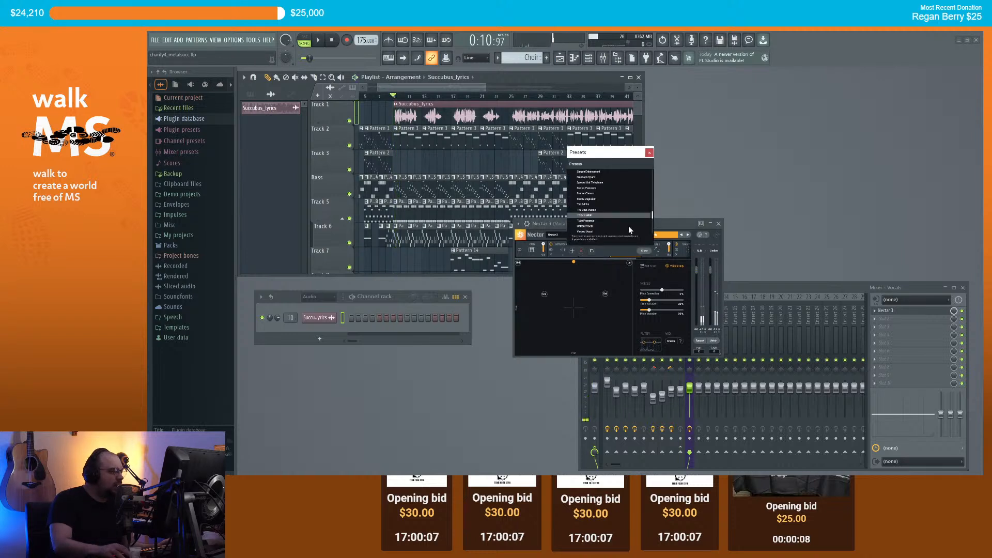
scroll(626, 225, down, 3)
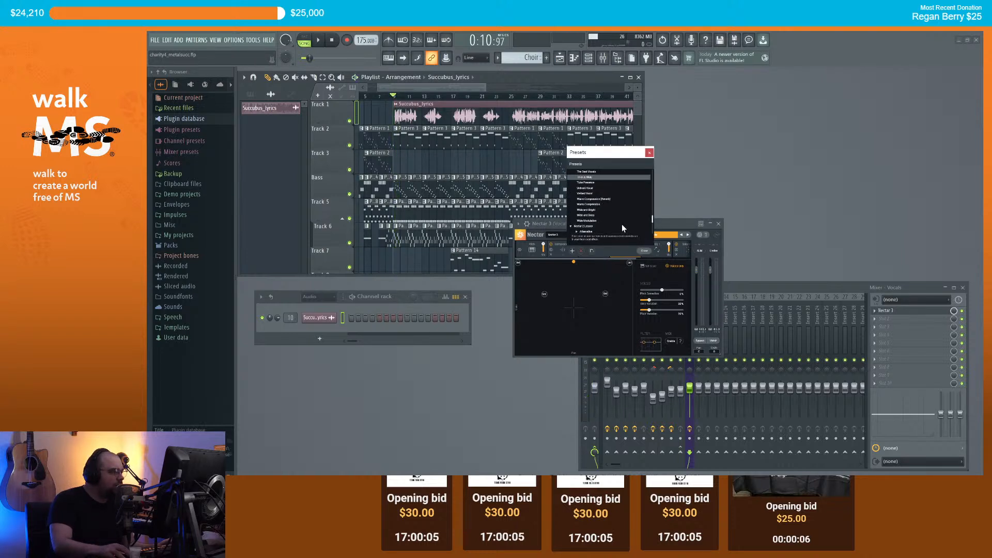
scroll(622, 224, up, 2)
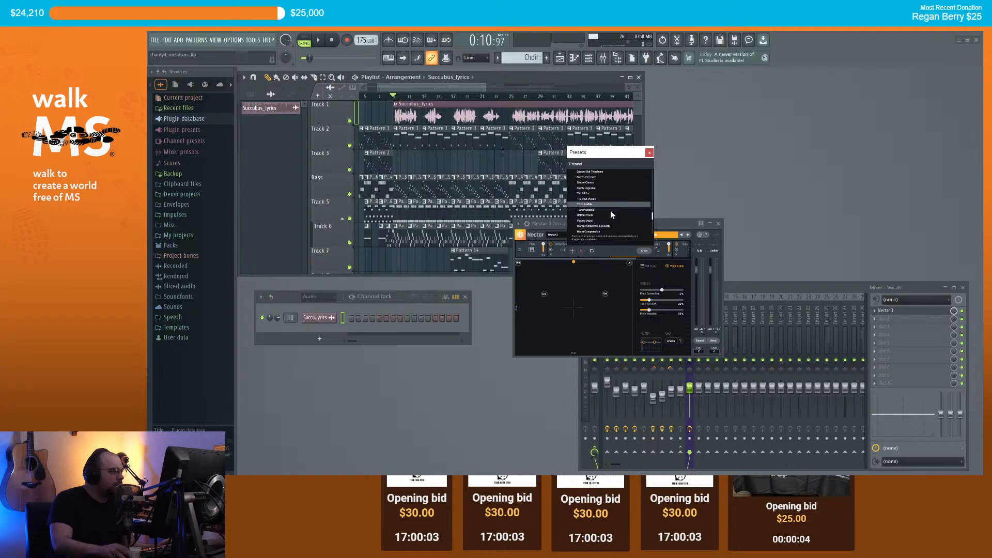
click(602, 215)
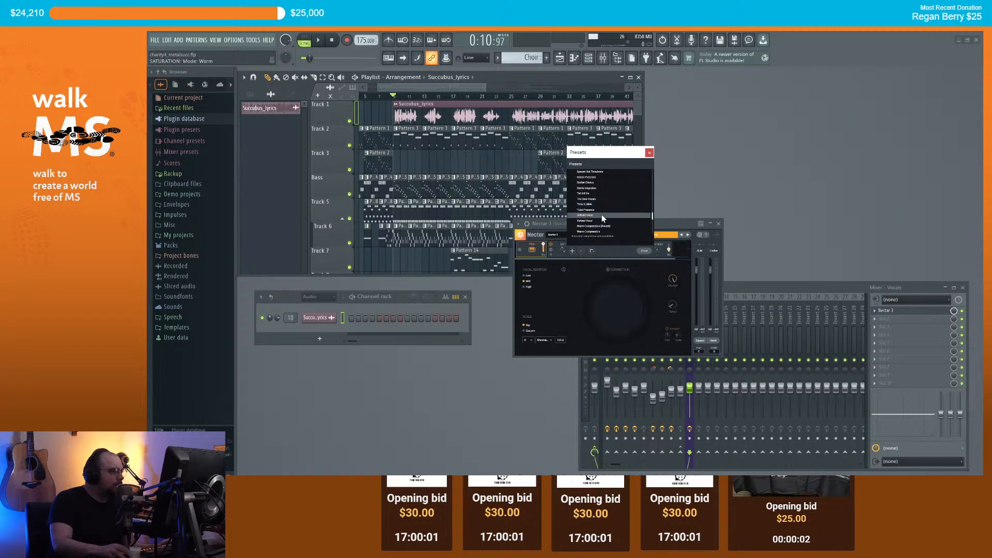
click(595, 216)
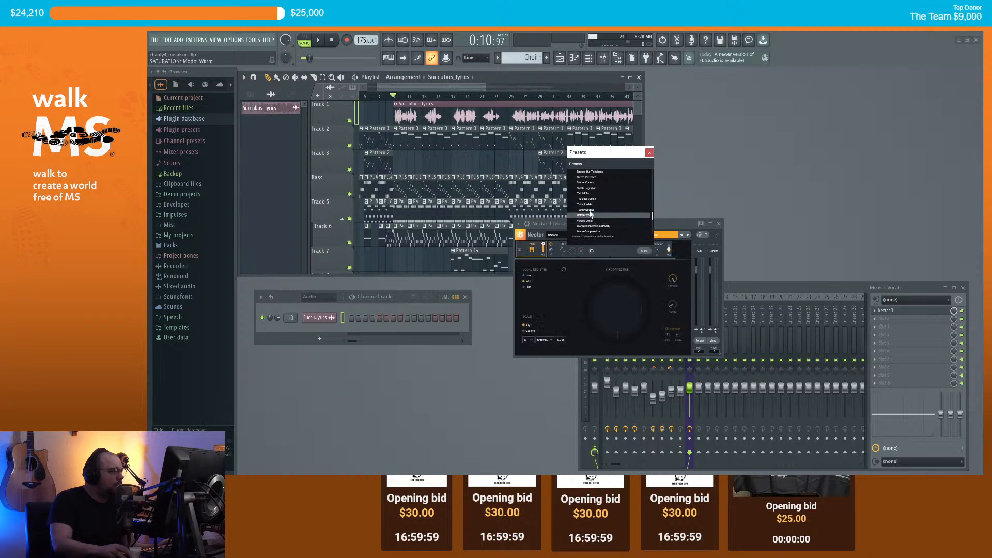
double_click(614, 214)
key(space)
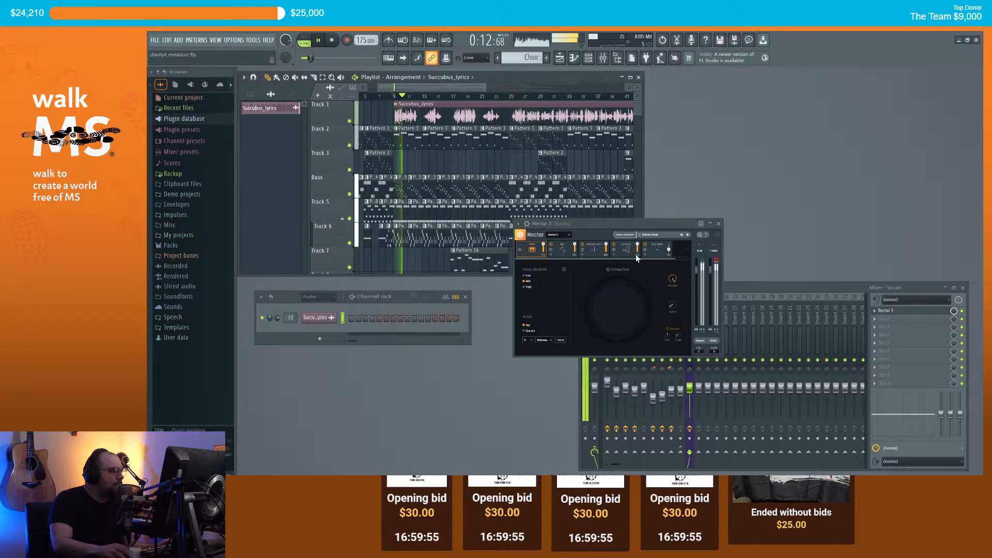
Step: Try Nectar's Stereo Presence preset and play the song to hear it
key(space)
click(662, 234)
scroll(624, 200, up, 2)
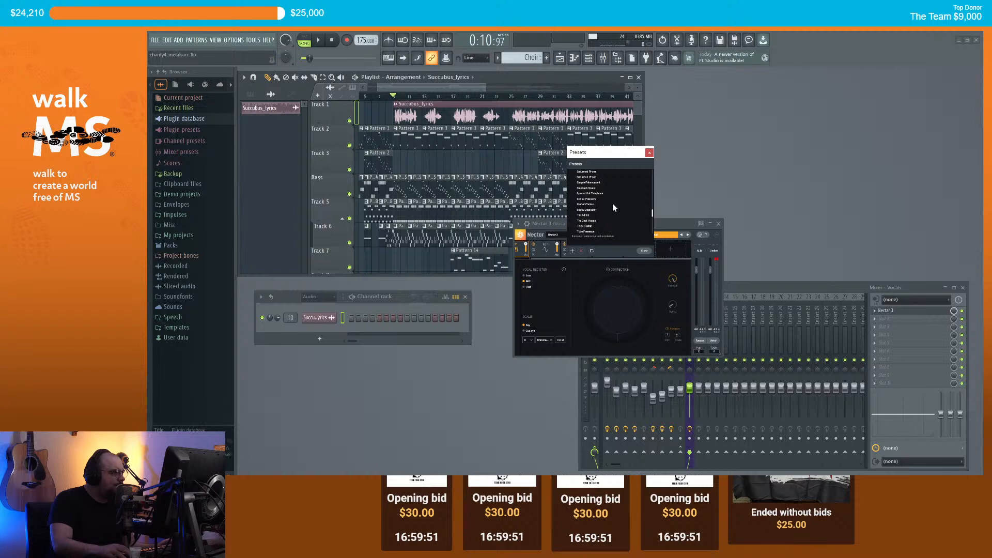
click(609, 200)
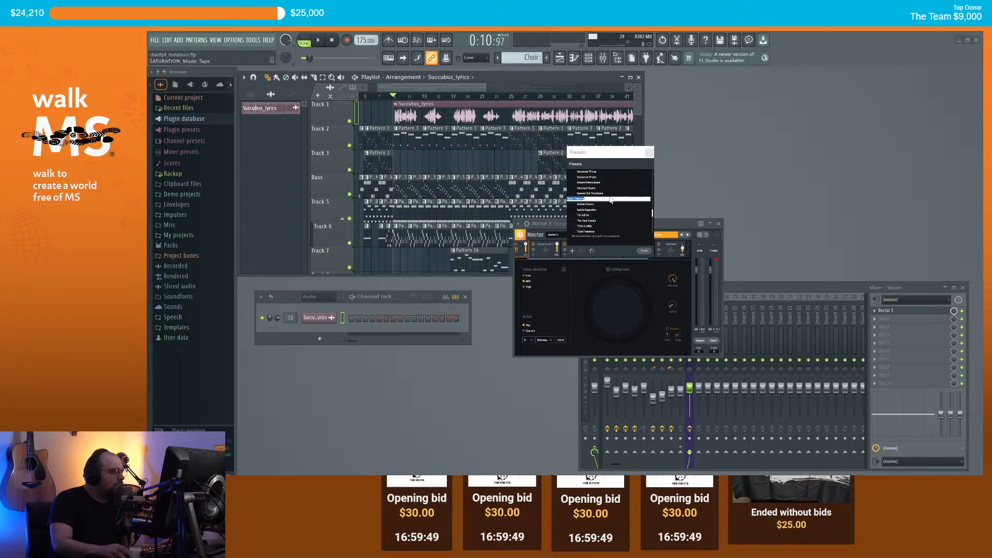
key(space)
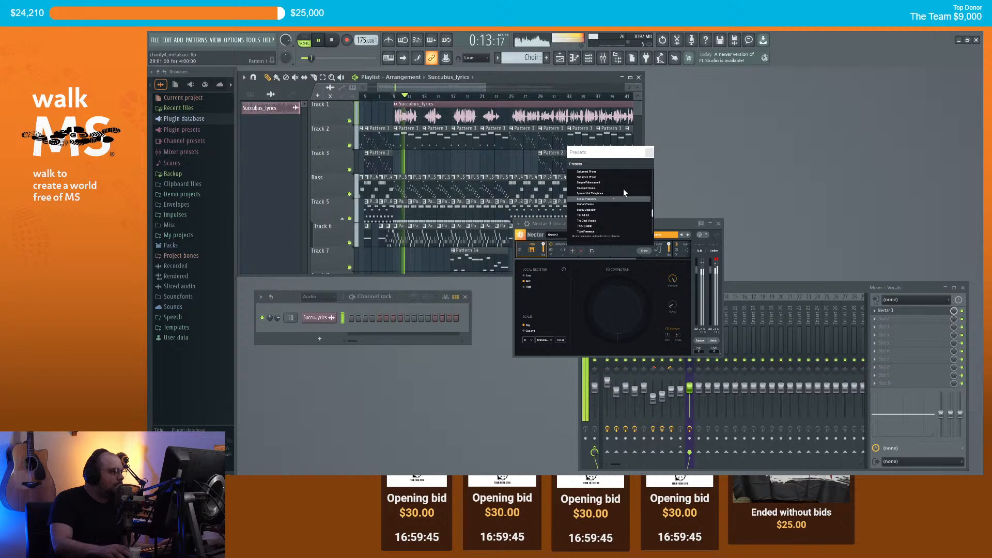
Step: Close the presets list, scroll the module strip to its right end, and restart playback
scroll(629, 220, up, 3)
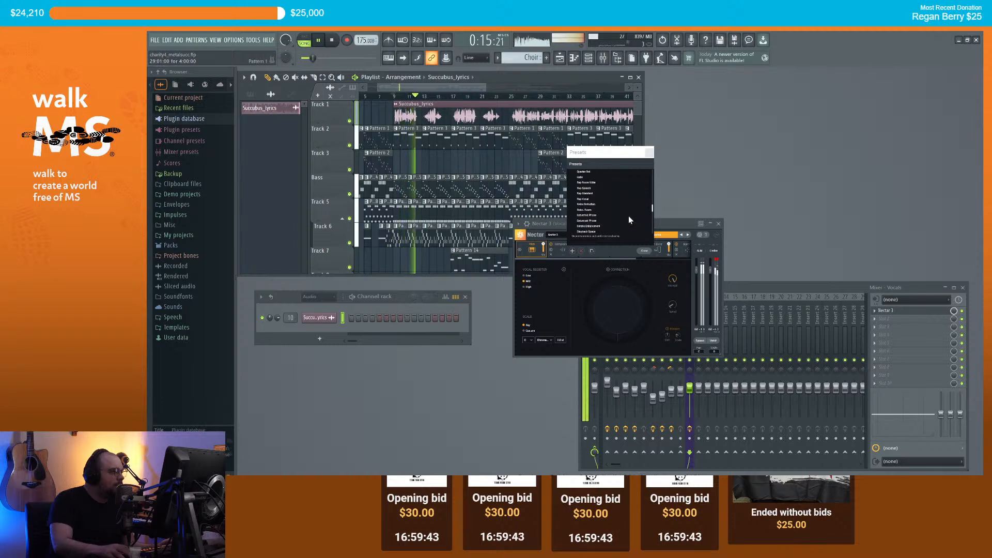
click(643, 251)
drag(626, 259, 680, 258)
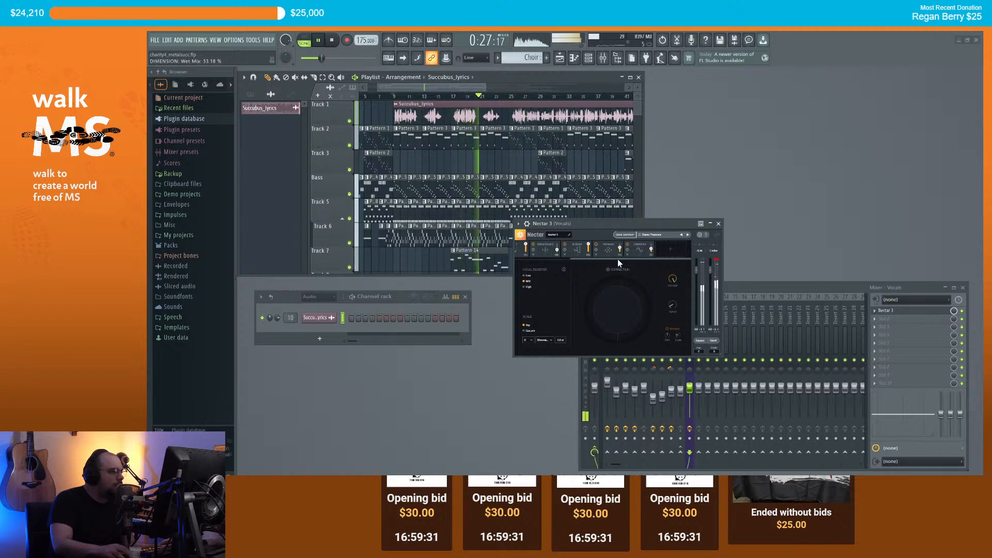
drag(593, 259, 714, 256)
key(space)
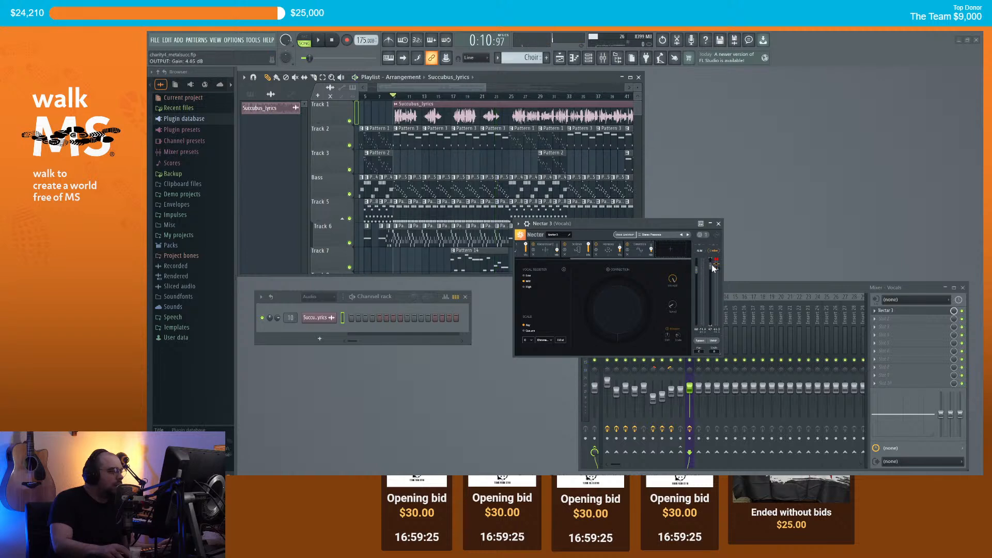
key(space)
Step: Add a Retro Saturation module at about 36% amount and raise Nectar's output gain to about 5.7 dB
click(670, 250)
click(670, 304)
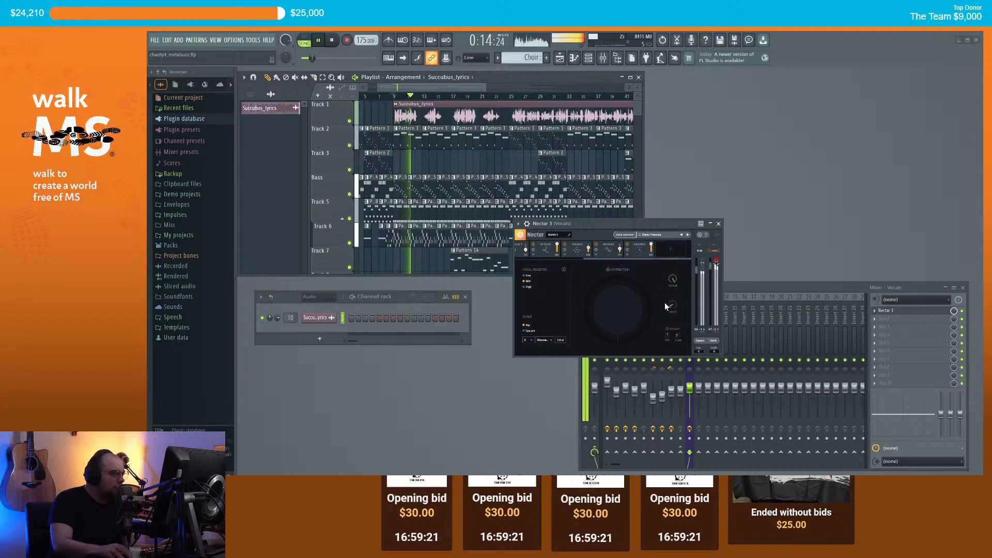
click(647, 253)
click(598, 266)
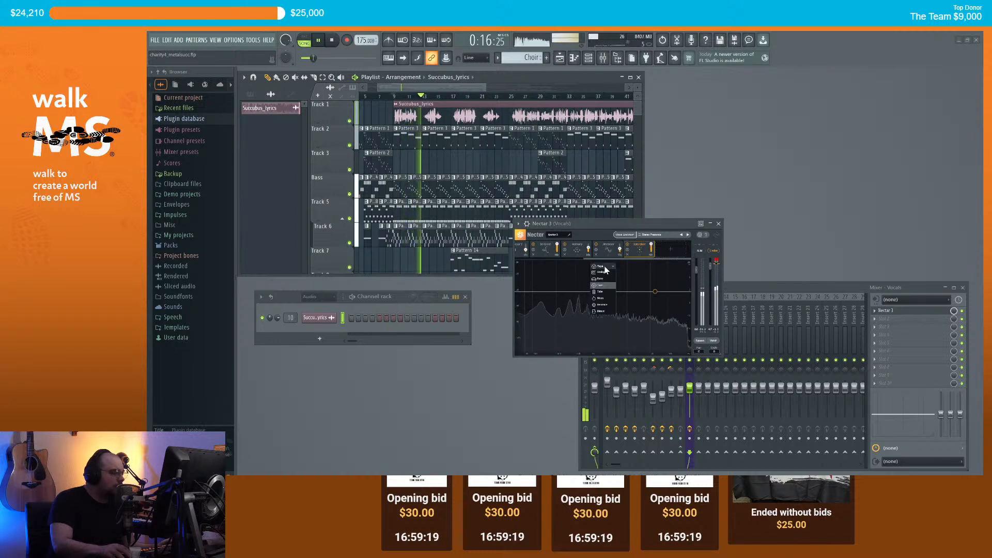
click(604, 279)
drag(606, 278, 579, 237)
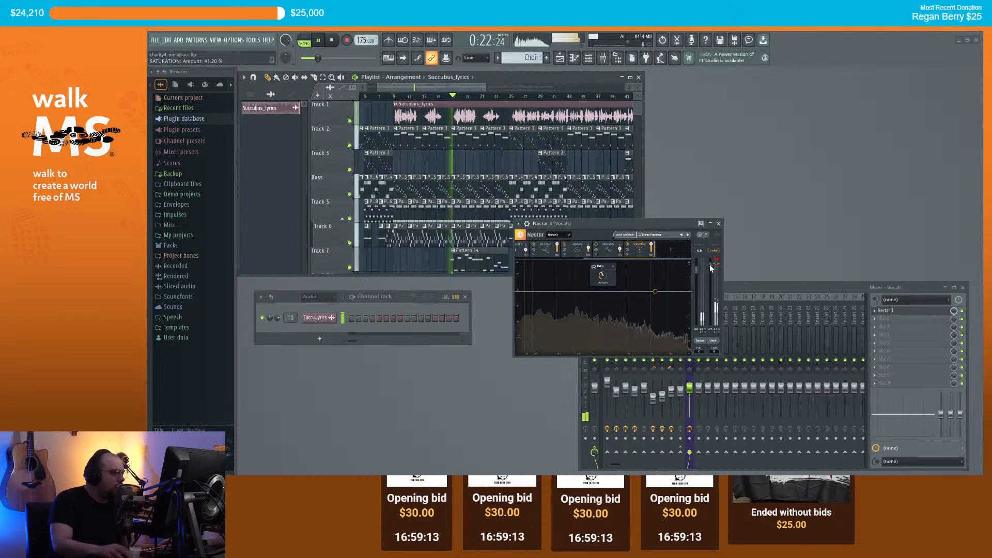
drag(711, 265, 707, 273)
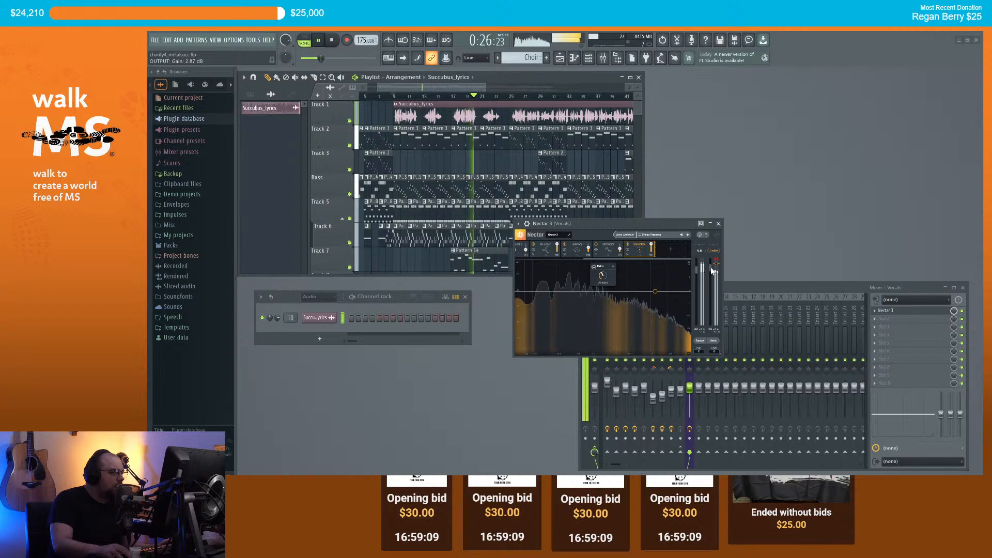
drag(601, 275, 596, 276)
drag(708, 272, 710, 268)
Step: Close the Nectar 3 window and zoom around the playlist while the song plays
click(719, 223)
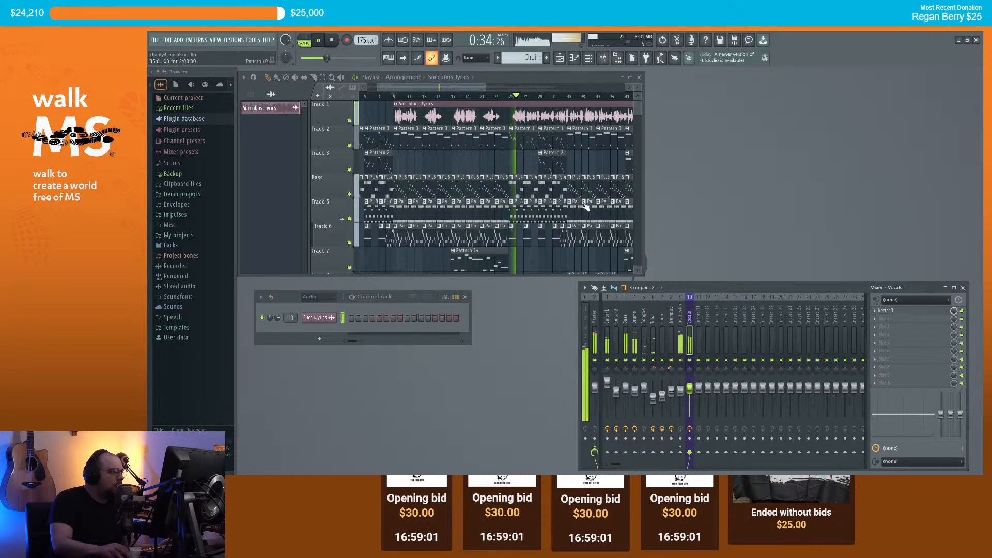
scroll(518, 182, down, 5)
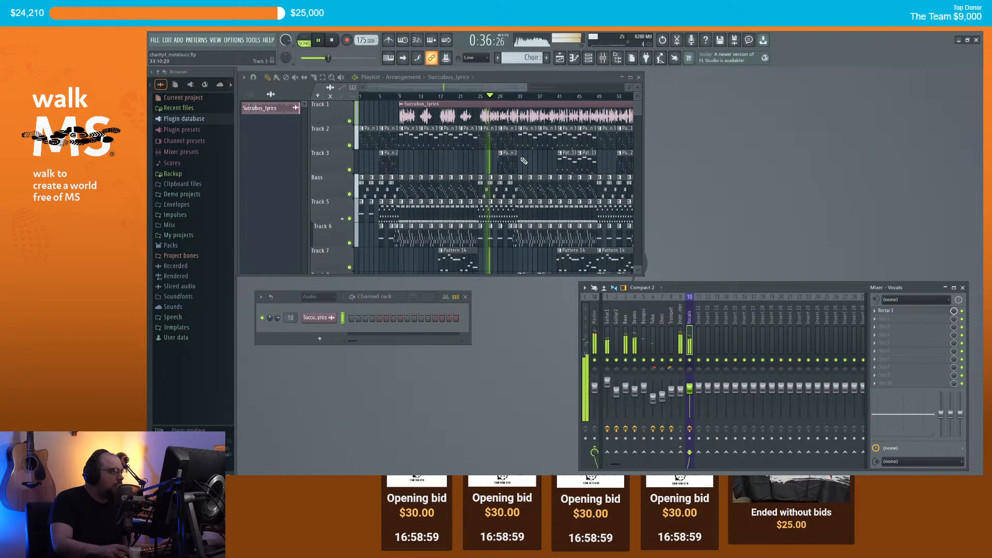
scroll(518, 132, down, 1)
drag(508, 89, 533, 90)
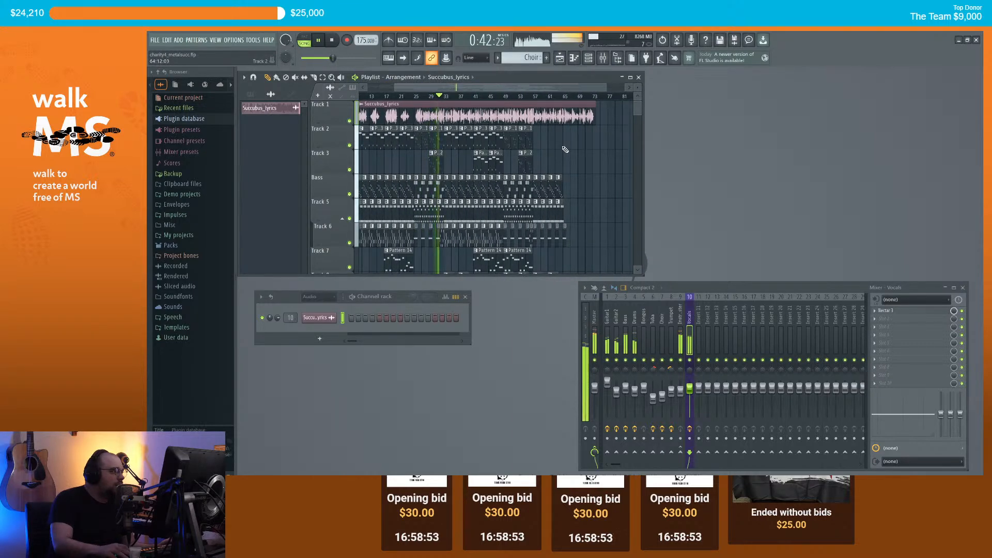
scroll(566, 149, up, 1)
scroll(524, 89, up, 1)
drag(523, 89, 497, 87)
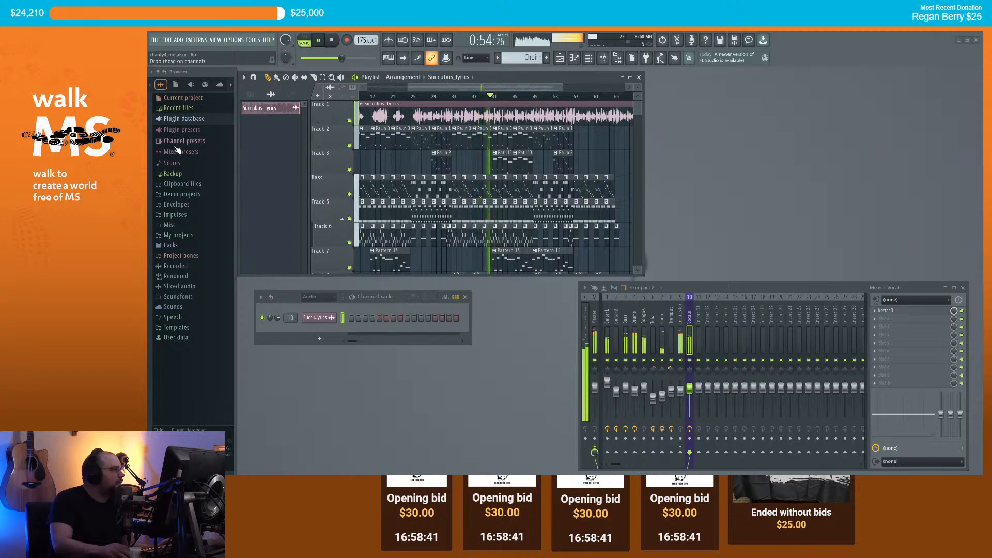
Step: Select the Instrument Master mixer insert, insert 9, while listening to the arrangement
drag(421, 87, 442, 85)
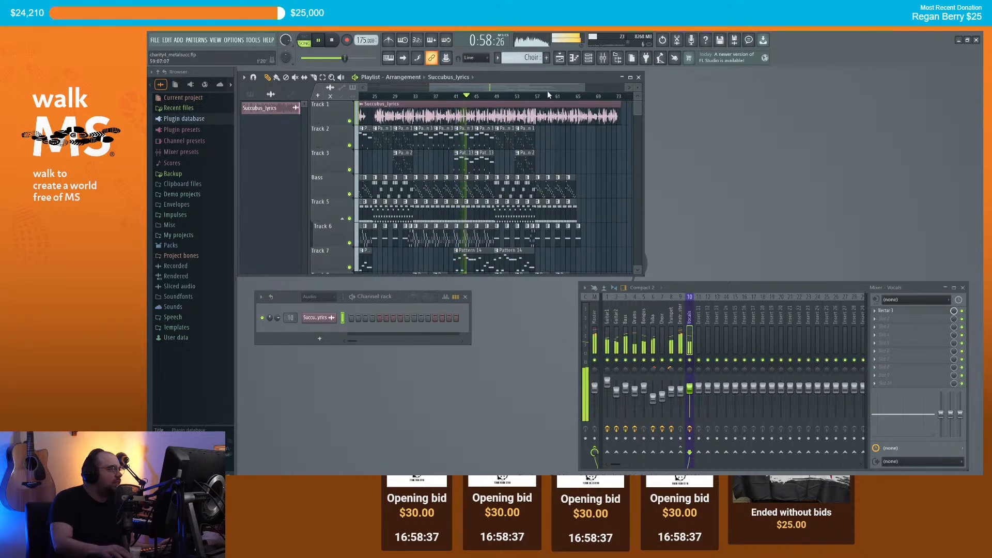
drag(560, 86, 574, 103)
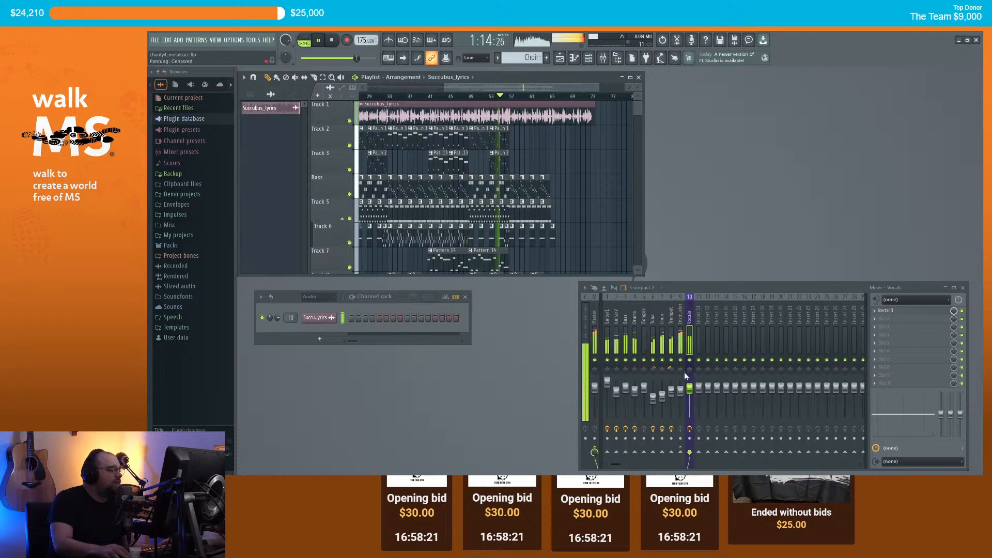
click(683, 391)
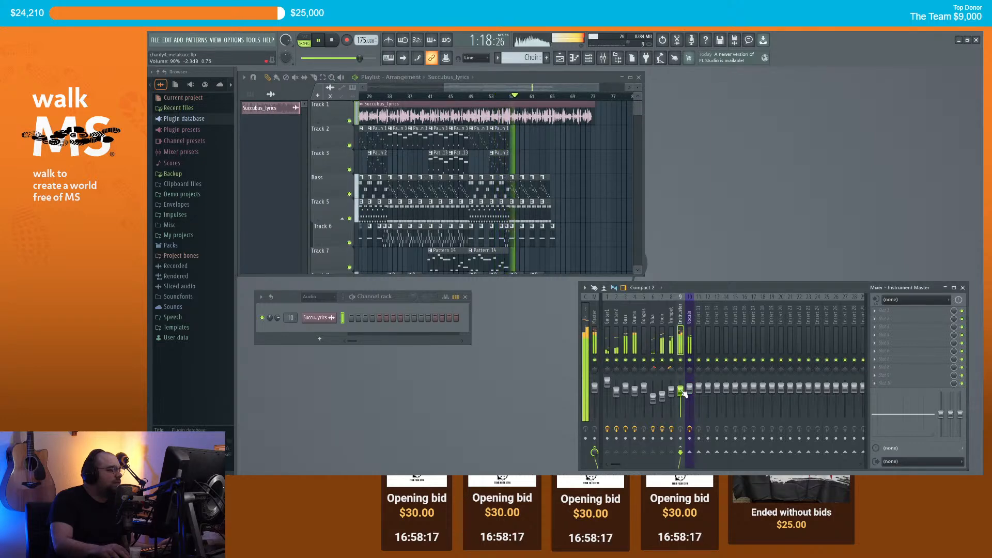
Step: Stop playback and slice the Pattern 17 clip on Track 9
scroll(597, 173, up, 2)
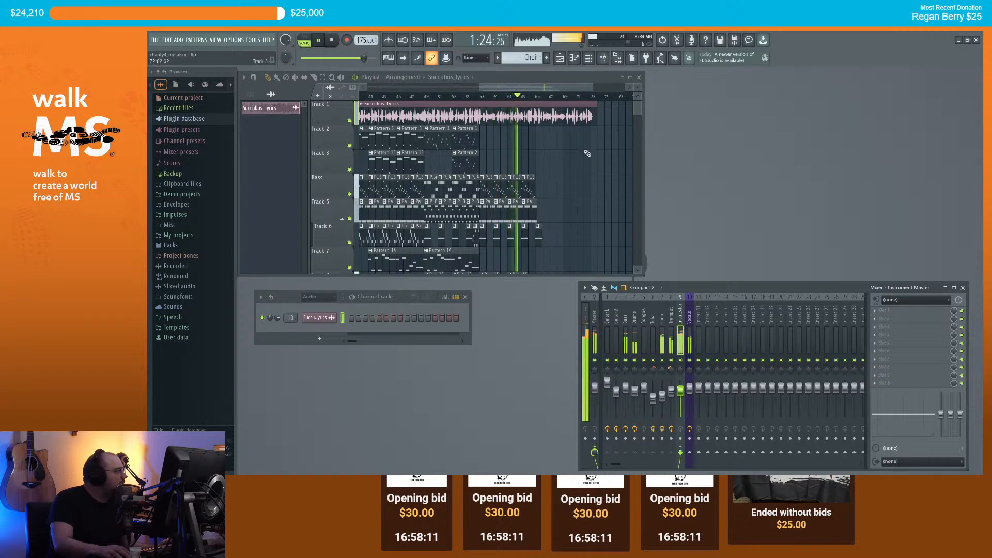
scroll(587, 154, up, 3)
scroll(553, 160, down, 2)
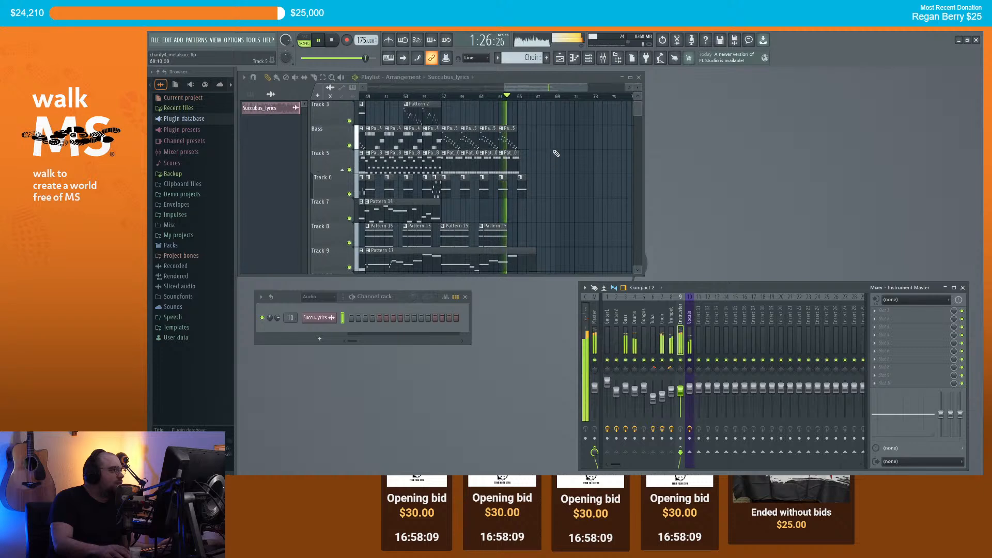
scroll(555, 153, up, 2)
scroll(555, 151, down, 2)
key(space)
drag(576, 271, 450, 122)
scroll(449, 122, down, 2)
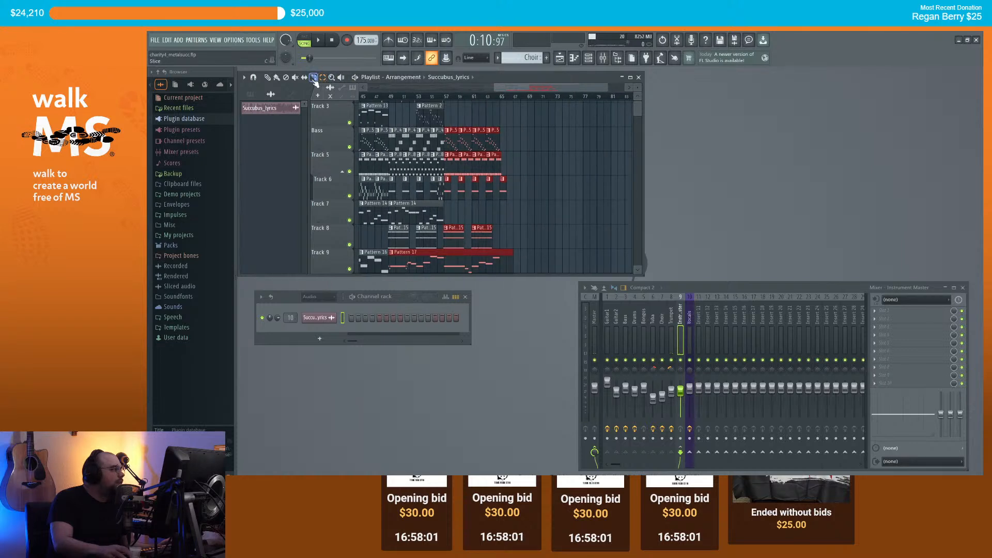
scroll(448, 232, down, 2)
drag(445, 202, 446, 203)
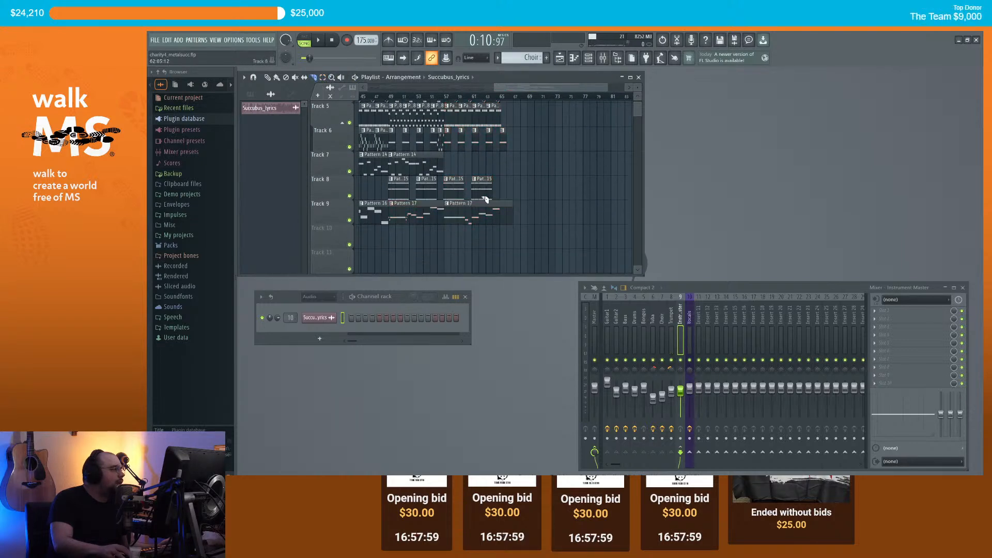
Step: Select the Bass through Track 9 clips from bar 57 on and move them nine bars later
drag(525, 207, 444, 103)
scroll(395, 134, up, 1)
scroll(424, 165, up, 3)
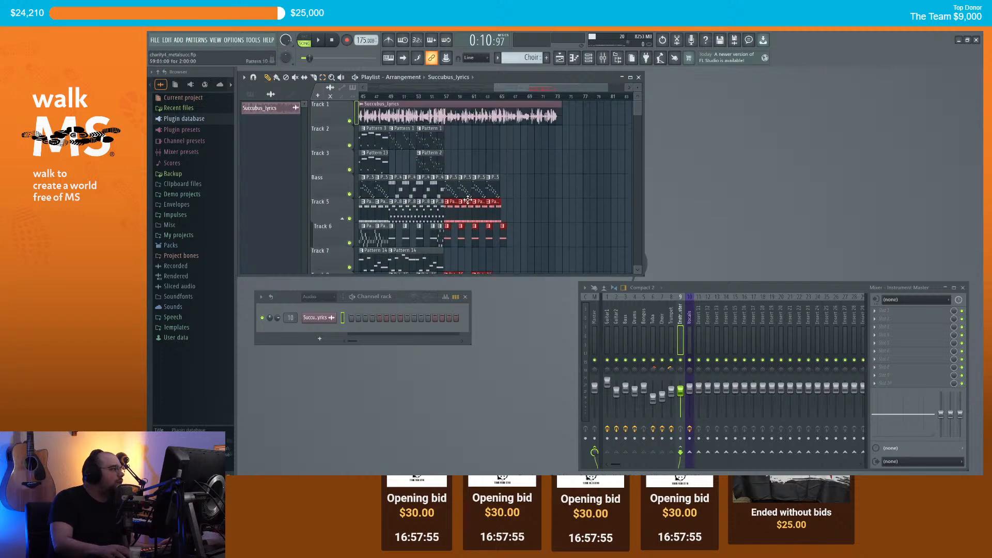
scroll(522, 192, down, 2)
scroll(536, 206, down, 3)
drag(550, 246, 301, 89)
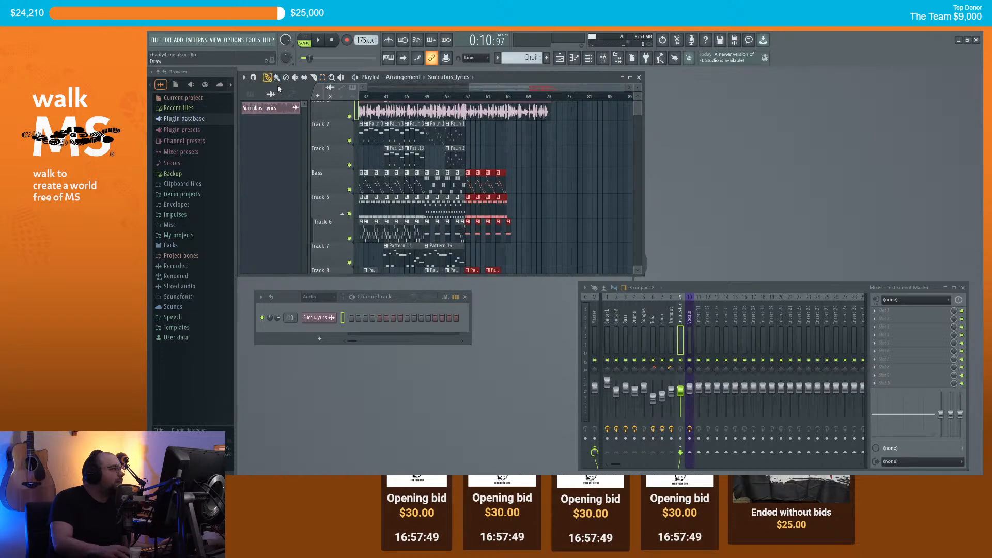
drag(488, 184, 512, 183)
scroll(544, 135, up, 4)
scroll(505, 134, down, 3)
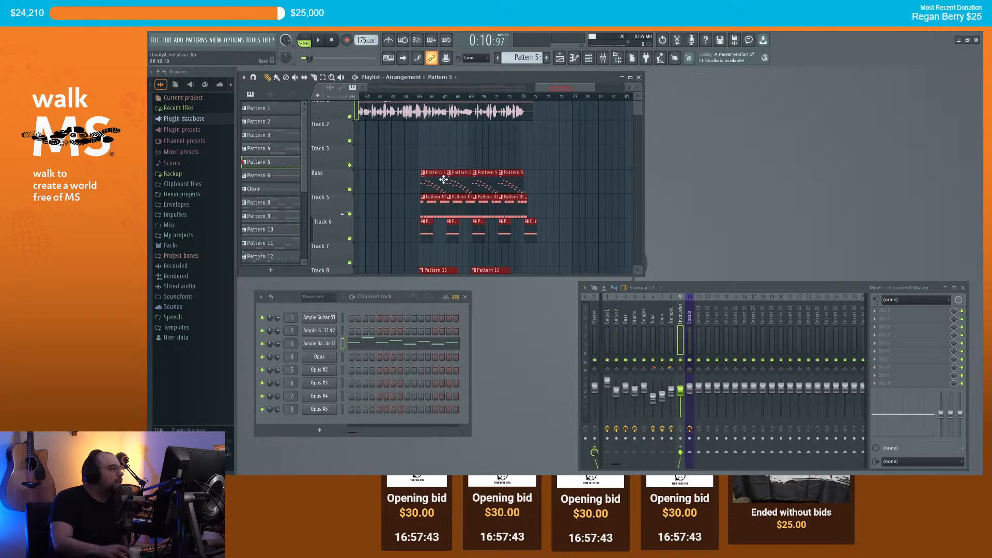
Step: Marquee-select the bar 49–57 clips and duplicate them into the empty gap with Ctrl+B
scroll(442, 181, up, 5)
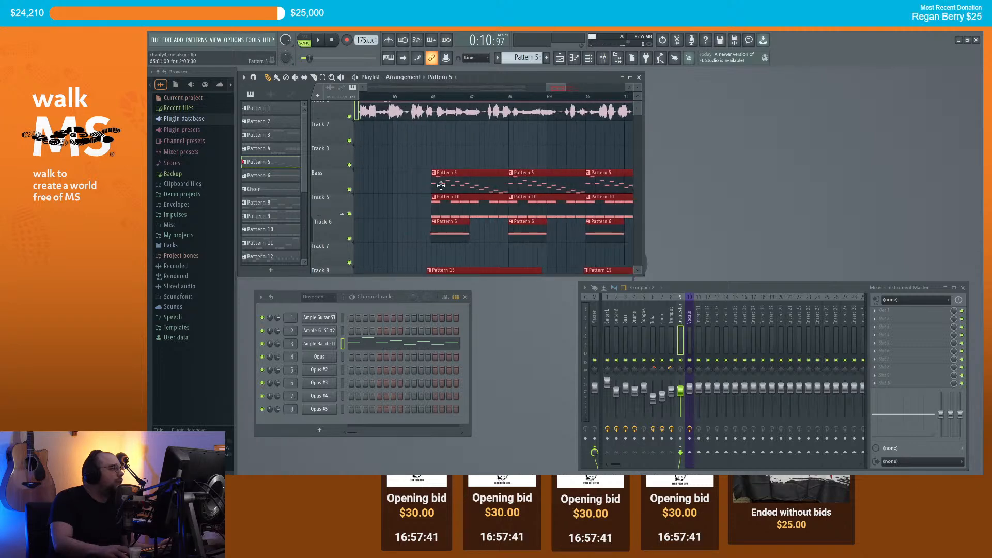
scroll(443, 185, down, 6)
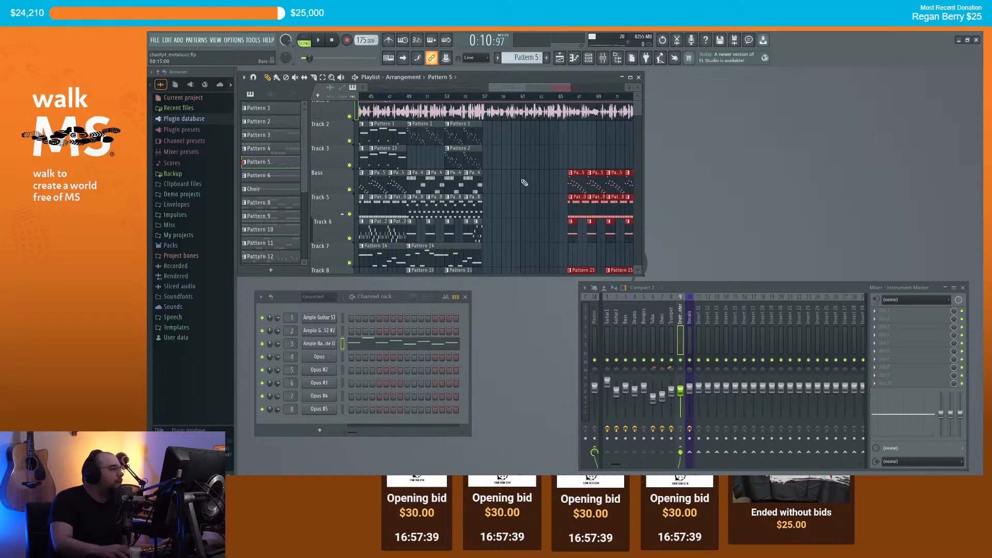
scroll(550, 185, up, 1)
scroll(447, 181, down, 2)
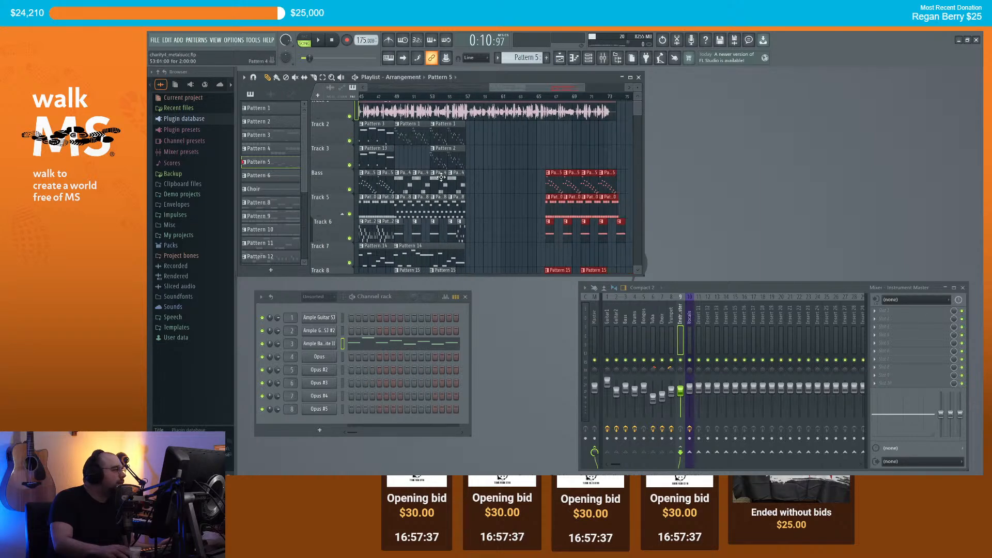
click(323, 78)
scroll(494, 228, down, 3)
drag(478, 265, 409, 125)
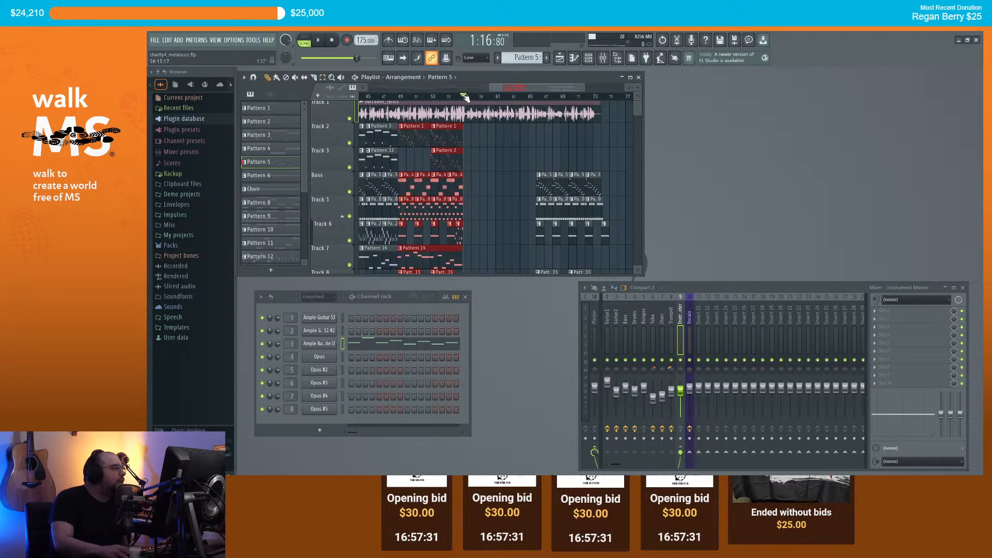
key(ctrl+b)
Step: Select the later clips from Track 10 up to Track 1 and review the arrangement
scroll(606, 147, down, 1)
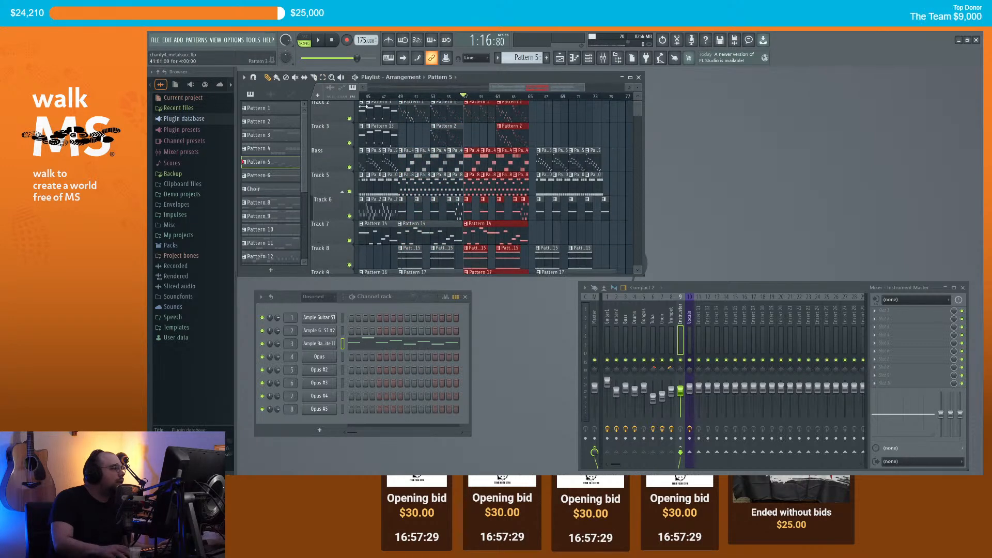
click(323, 77)
scroll(456, 88, right, 2)
scroll(572, 206, down, 3)
drag(593, 244, 487, 110)
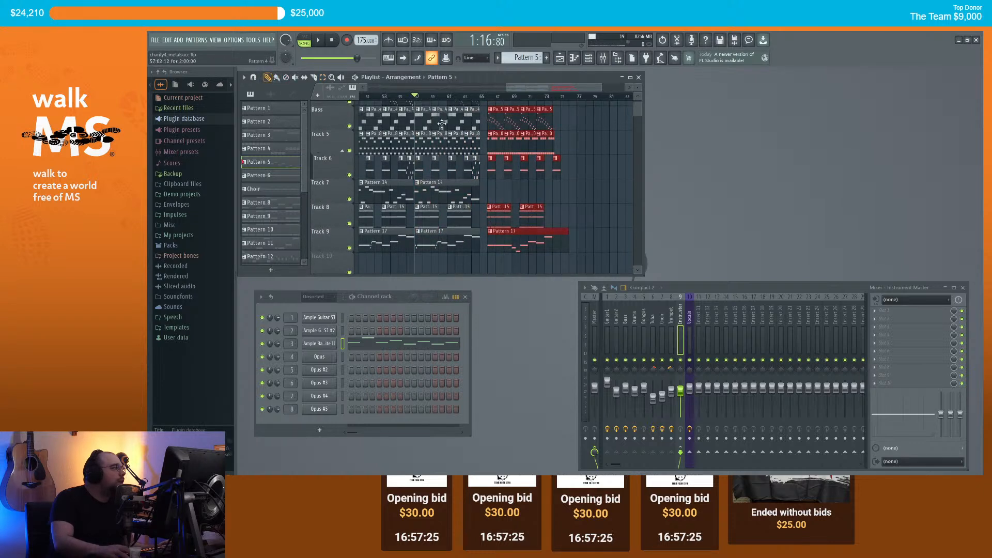
scroll(476, 124, up, 4)
scroll(466, 129, up, 2)
scroll(471, 126, up, 4)
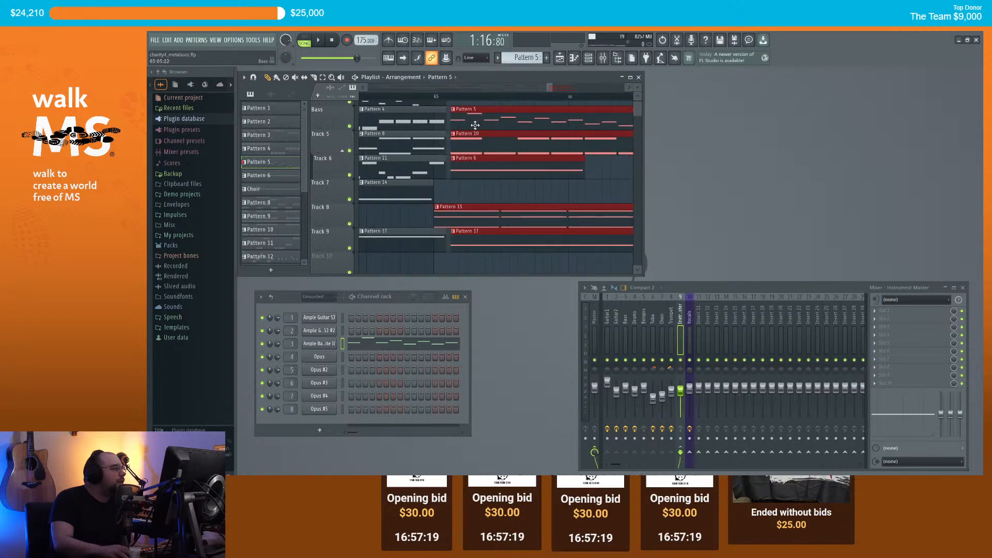
scroll(471, 131, down, 8)
scroll(416, 147, up, 3)
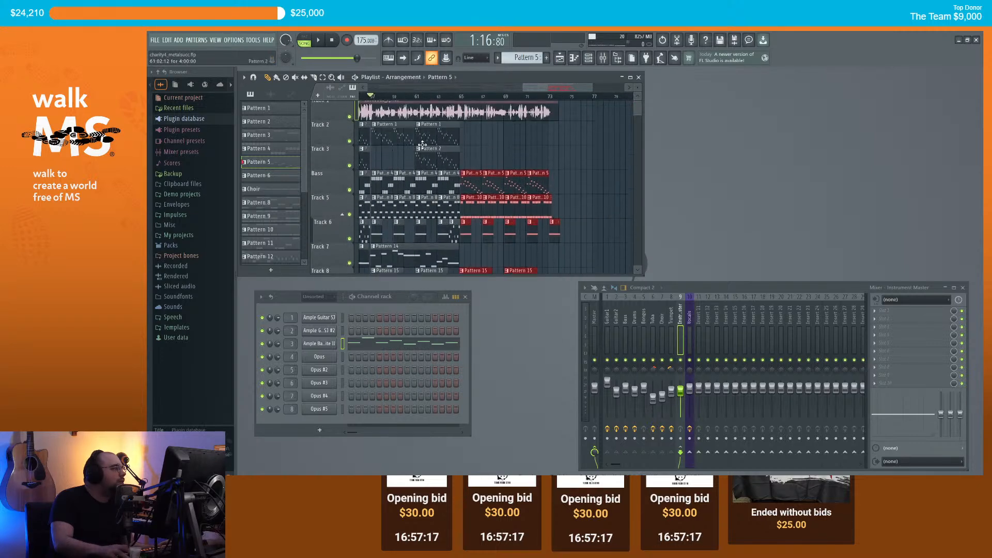
scroll(376, 138, up, 1)
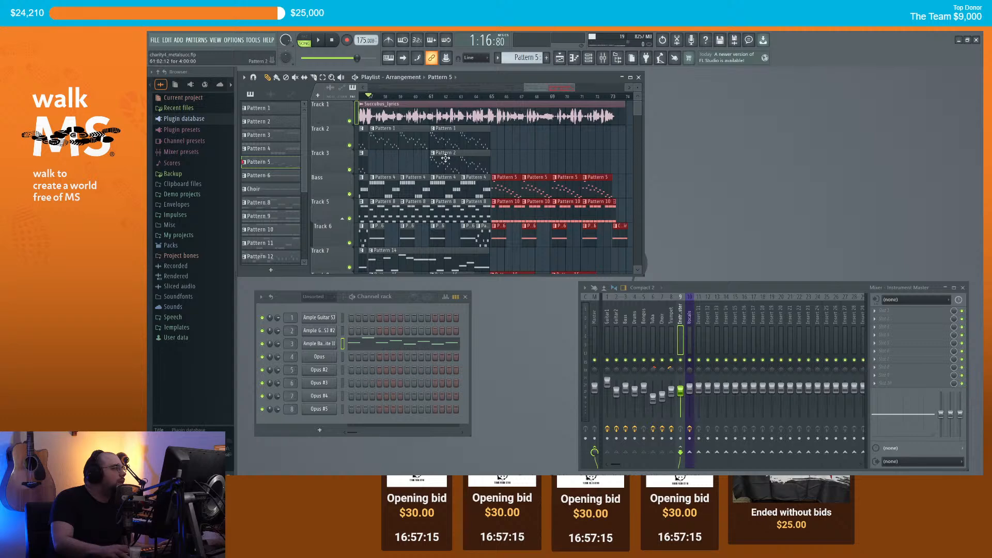
scroll(502, 189, up, 3)
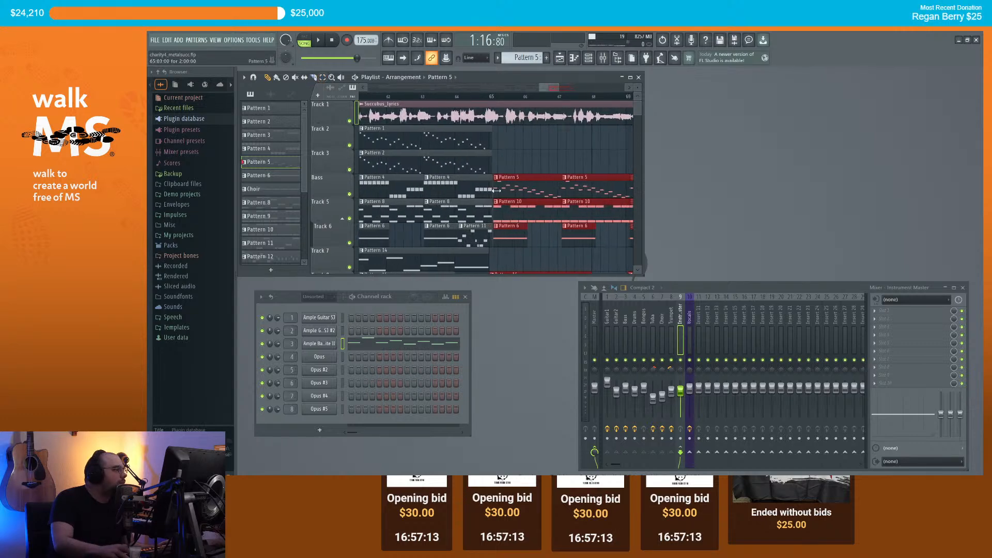
scroll(504, 189, down, 4)
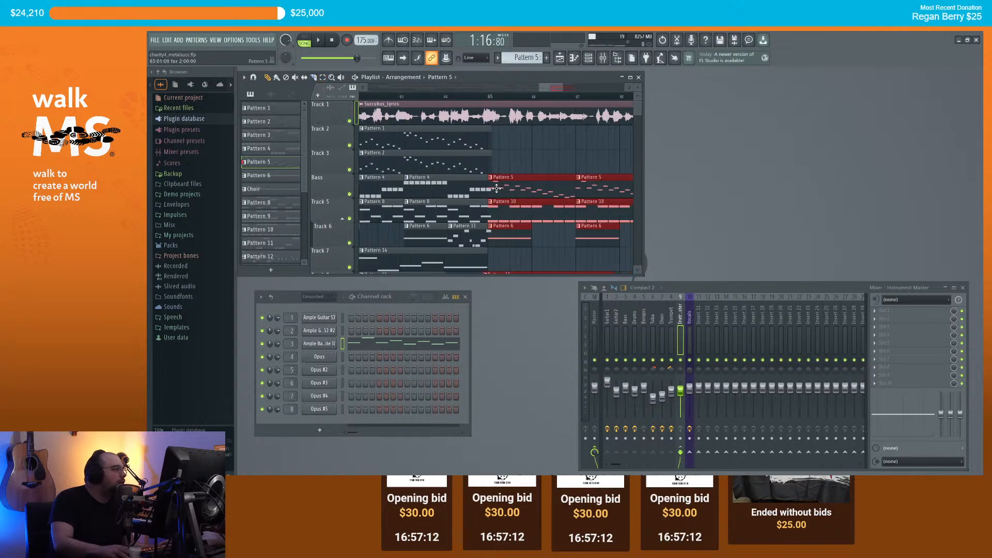
Step: Reselect the later clips and nudge them one grid step to realign at their starting bar
click(323, 79)
scroll(363, 119, down, 1)
scroll(444, 201, down, 5)
drag(463, 221, 402, 78)
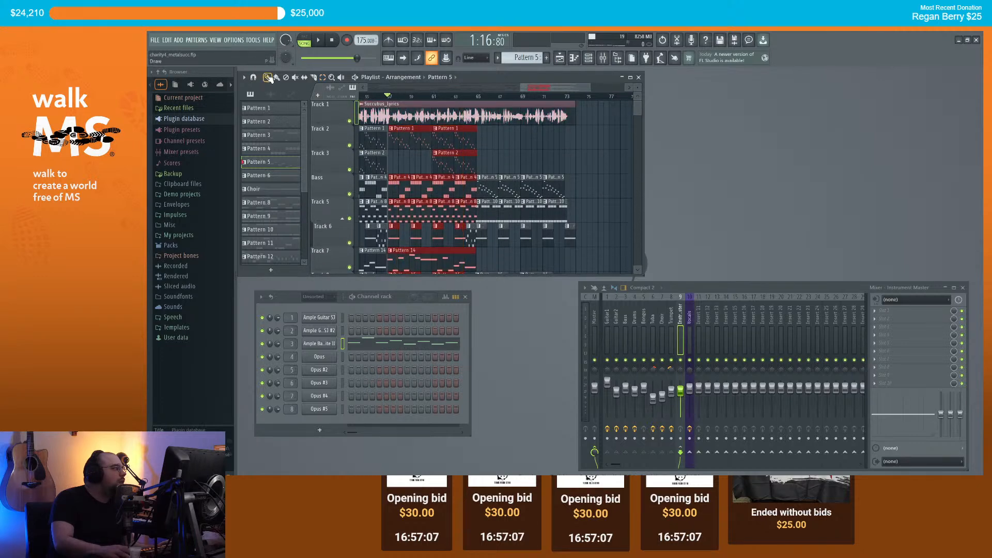
scroll(435, 143, up, 8)
drag(436, 142, 444, 139)
scroll(401, 139, up, 2)
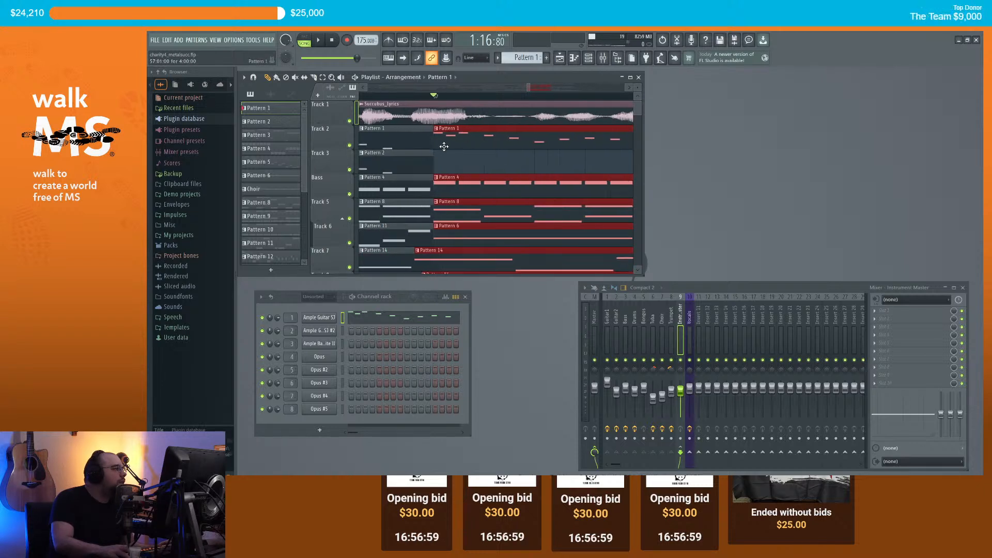
Step: Clear the clip selection in the playlist
scroll(435, 102, down, 4)
scroll(437, 142, down, 6)
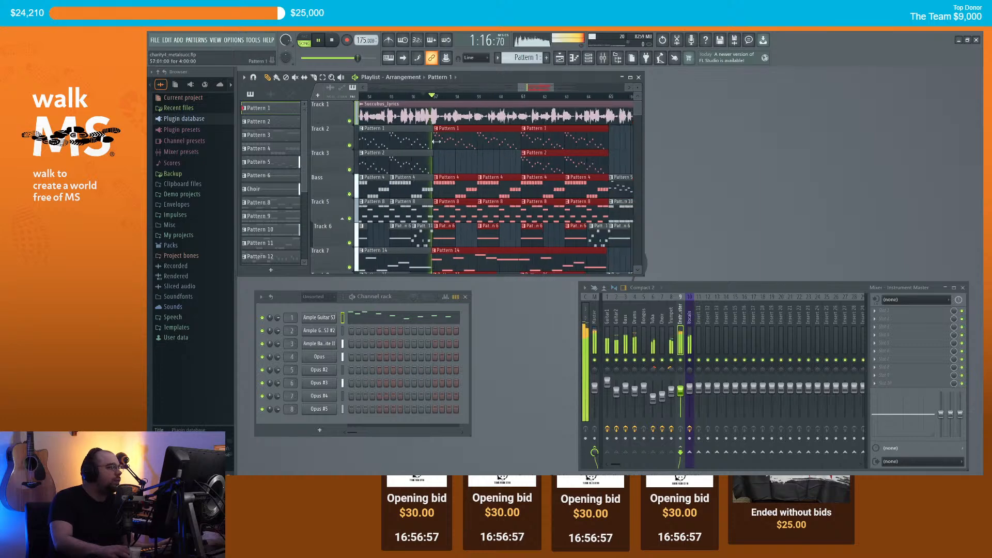
scroll(543, 150, down, 3)
ctrl+click(545, 150)
scroll(562, 146, down, 2)
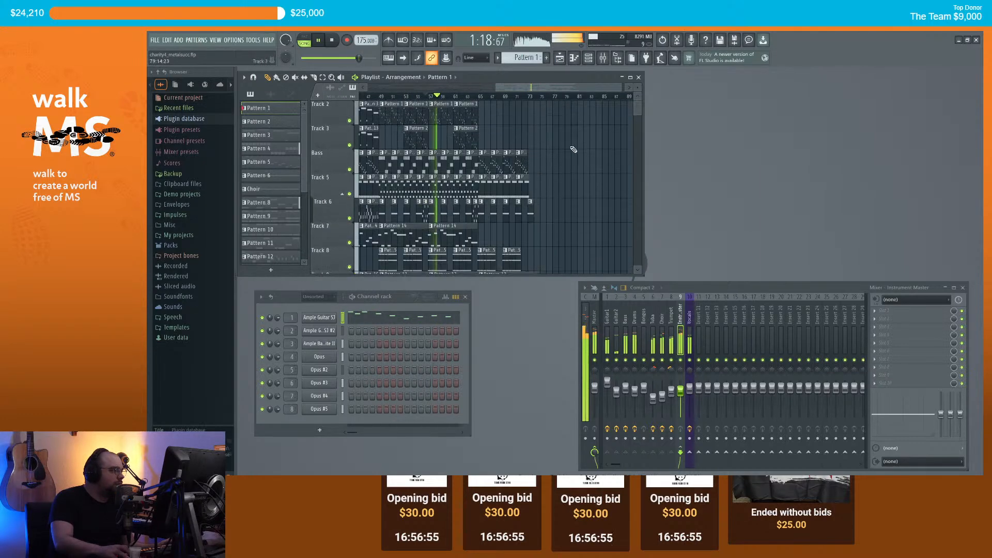
scroll(567, 148, up, 5)
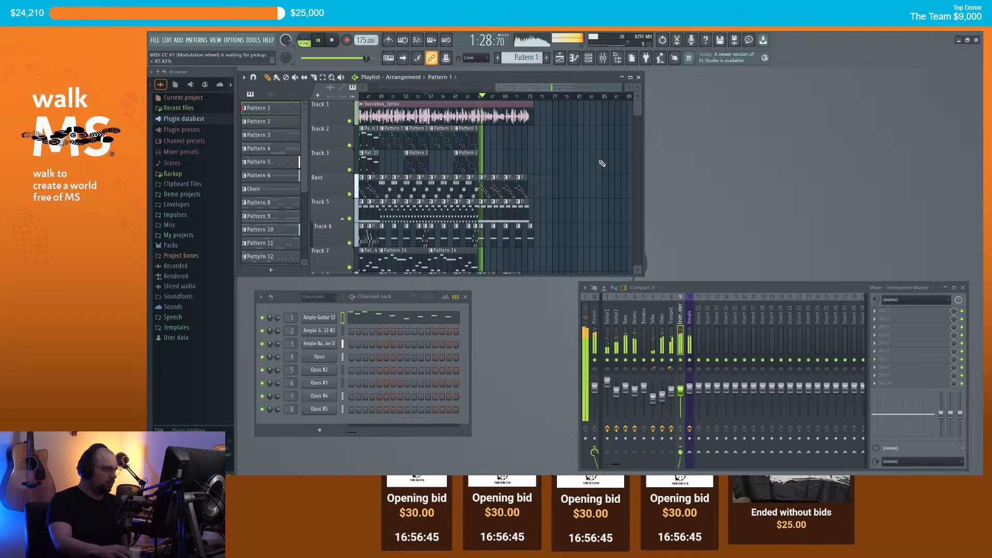
Step: Stop playback and trim the Succubus_lyrics clip to end at bar 73.4
drag(575, 87, 587, 88)
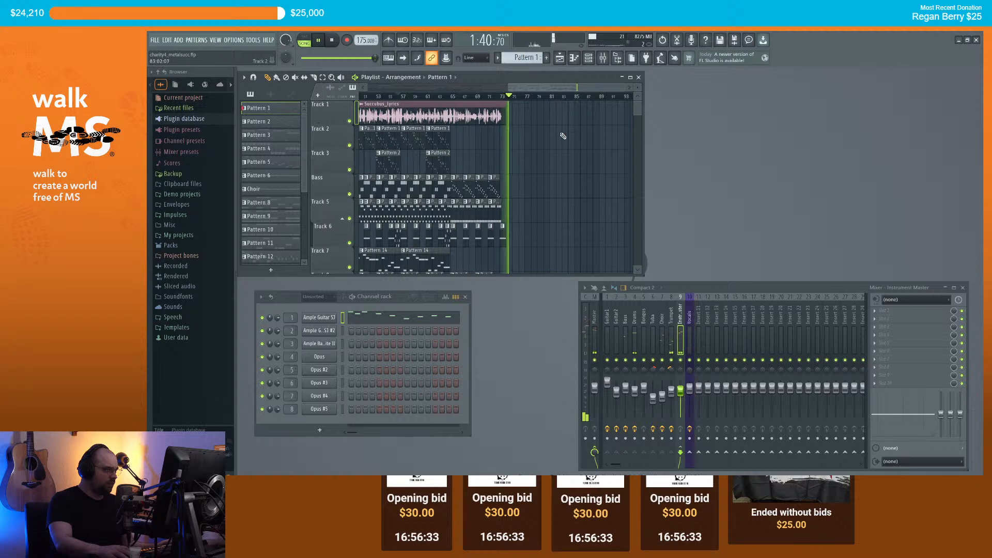
scroll(514, 121, up, 4)
key(space)
scroll(508, 113, up, 2)
drag(497, 105, 481, 105)
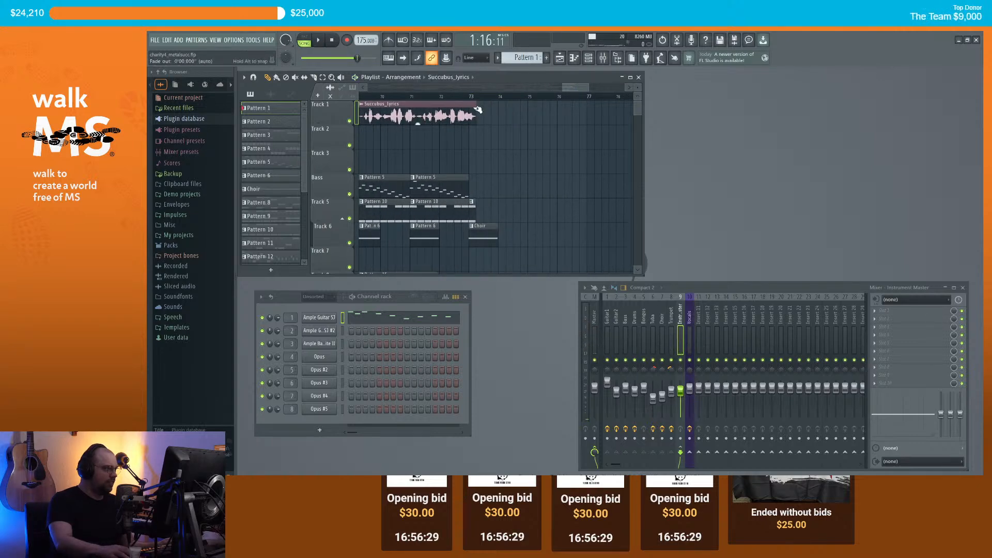
Step: Play from around bar 72 to hear the trimmed vocal ending, then stop
click(458, 99)
key(space)
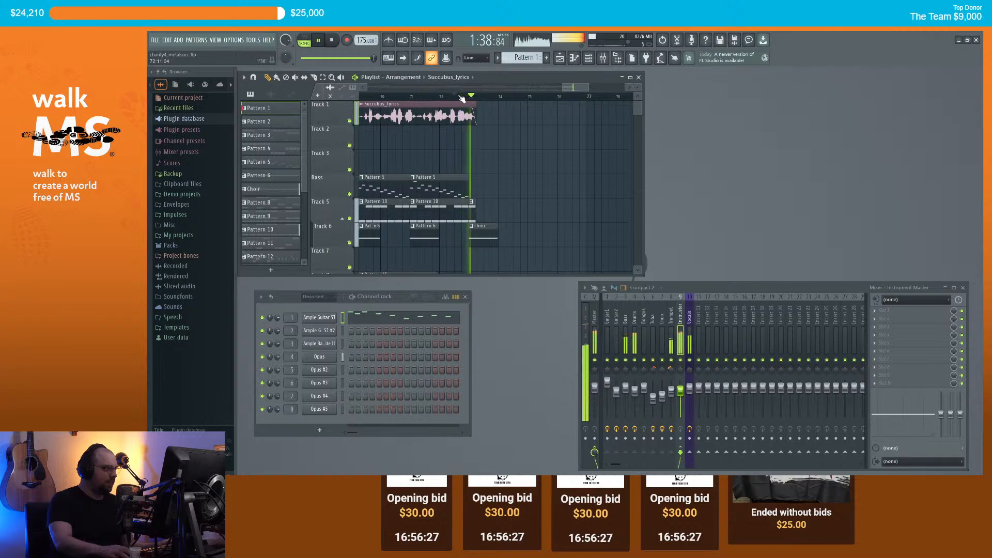
key(space)
scroll(485, 121, down, 8)
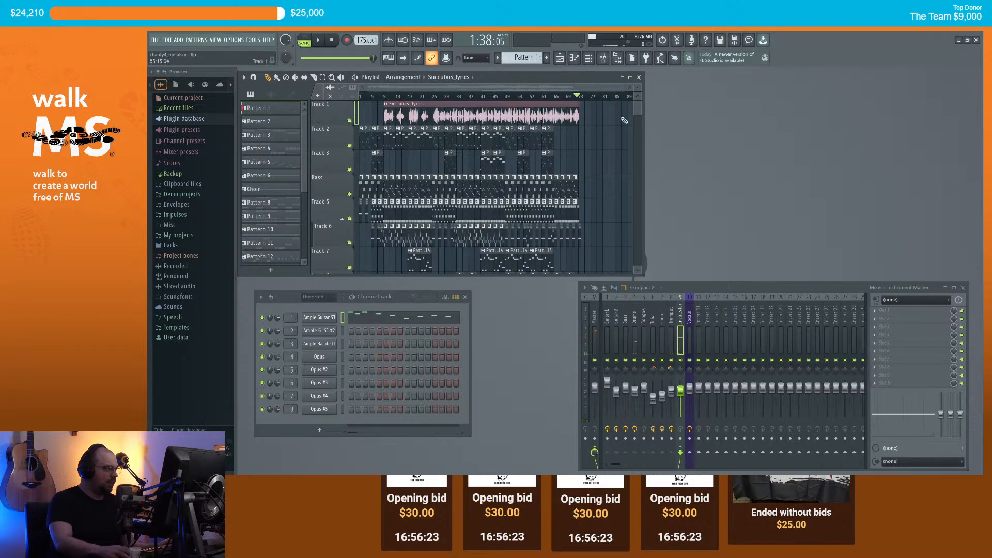
scroll(595, 113, up, 8)
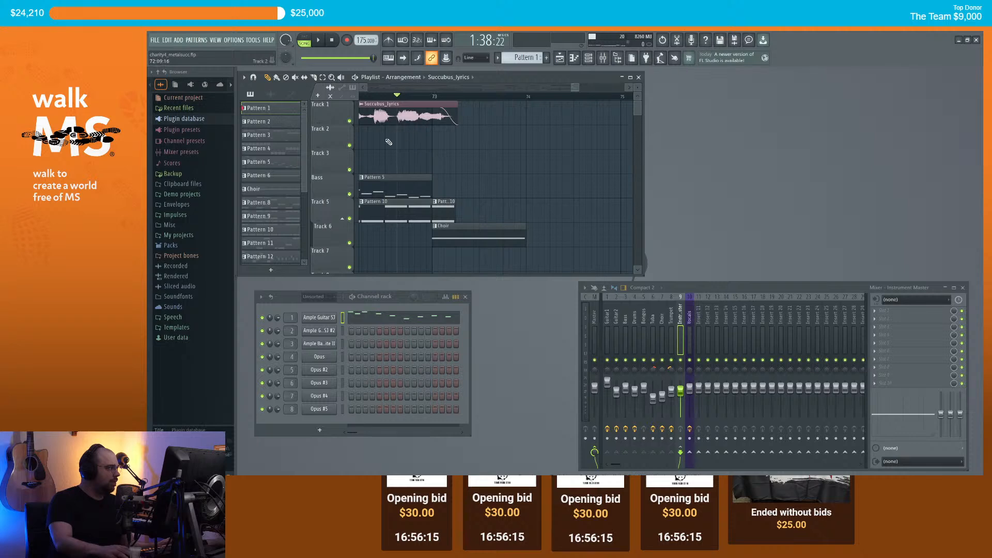
Step: Insert a new empty track above Bass, then open the effect list for Vocals insert slot 2
right_click(341, 126)
click(387, 274)
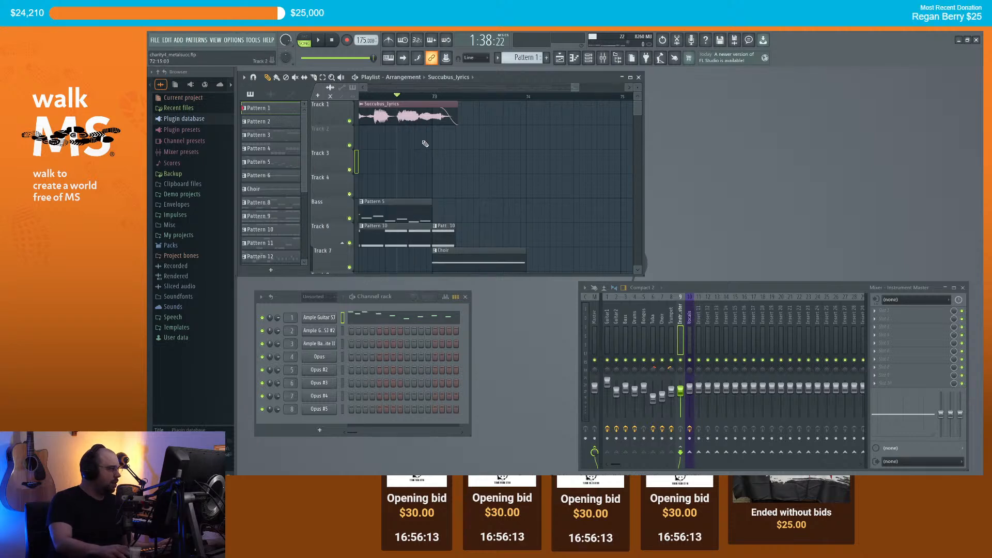
click(693, 318)
click(876, 319)
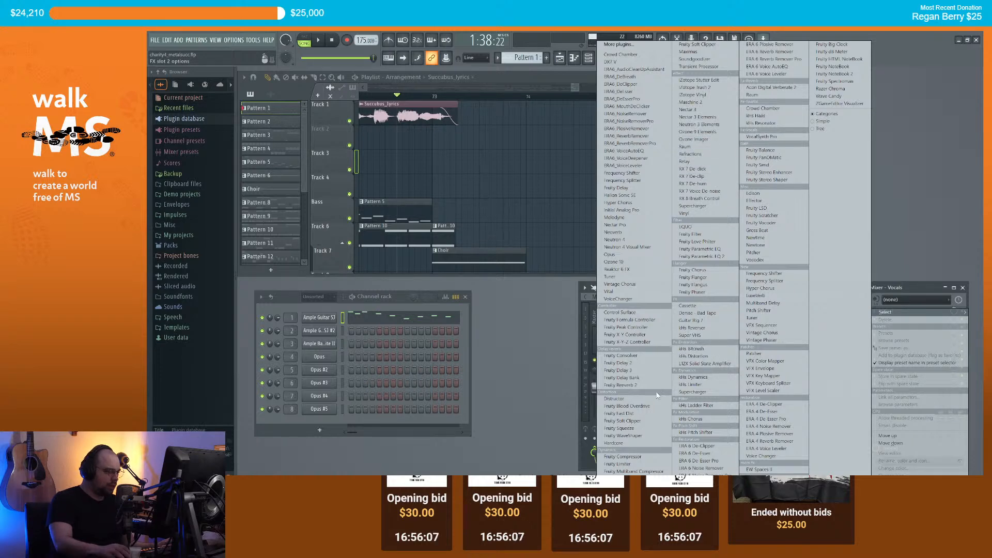
Step: Load Fruity Reeverb 2 on the Vocals insert and audition its Cathedral preset
click(623, 385)
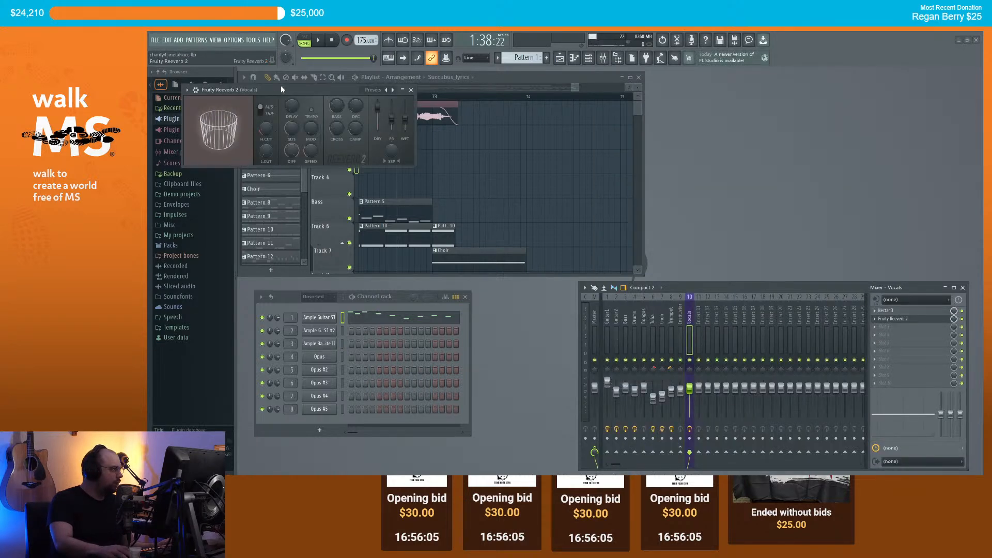
drag(280, 89, 388, 191)
key(space)
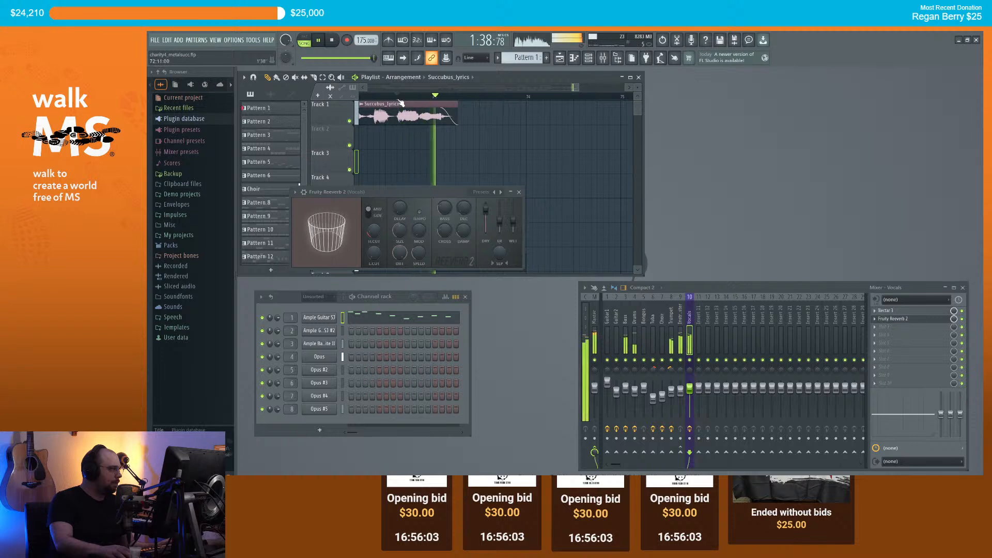
key(space)
click(295, 192)
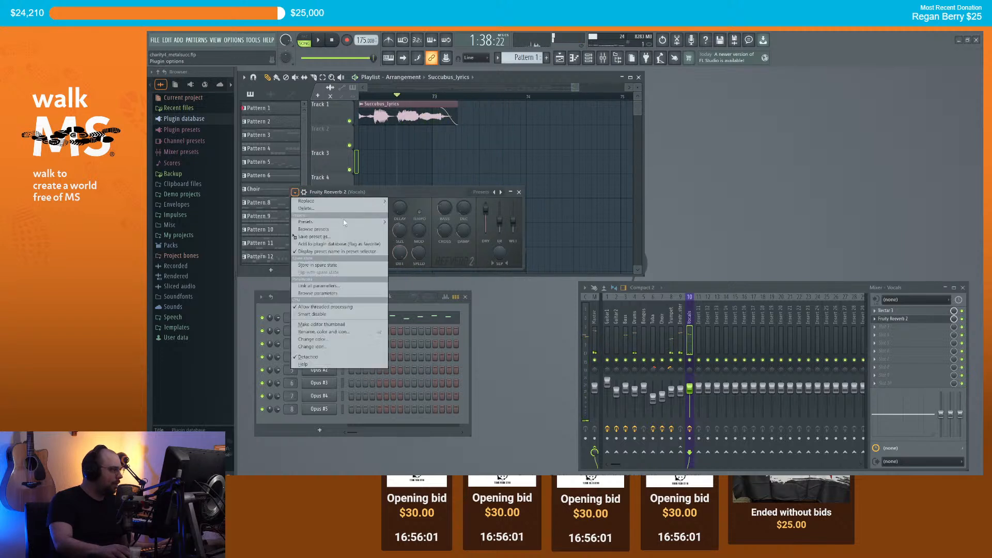
mouse_move(336, 221)
click(408, 225)
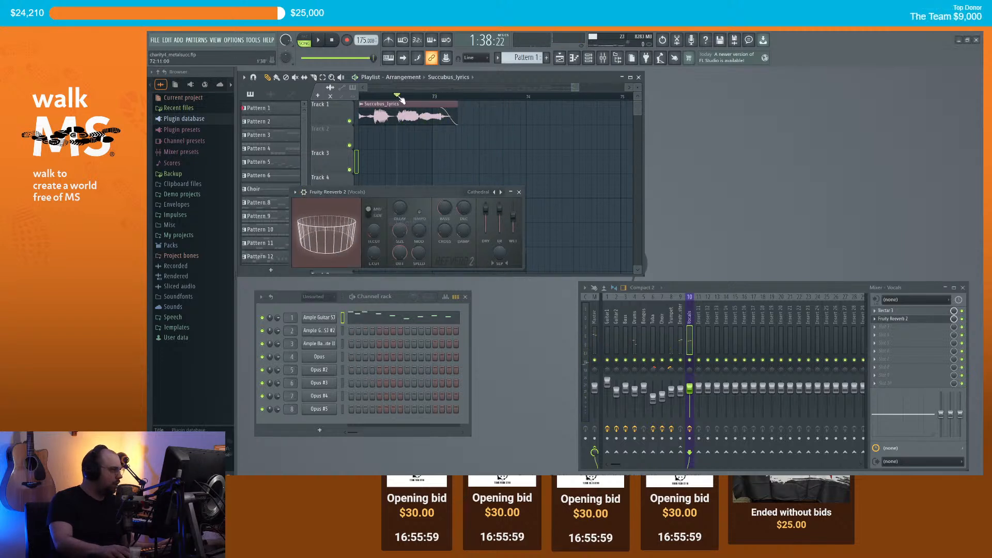
key(space)
key(space)
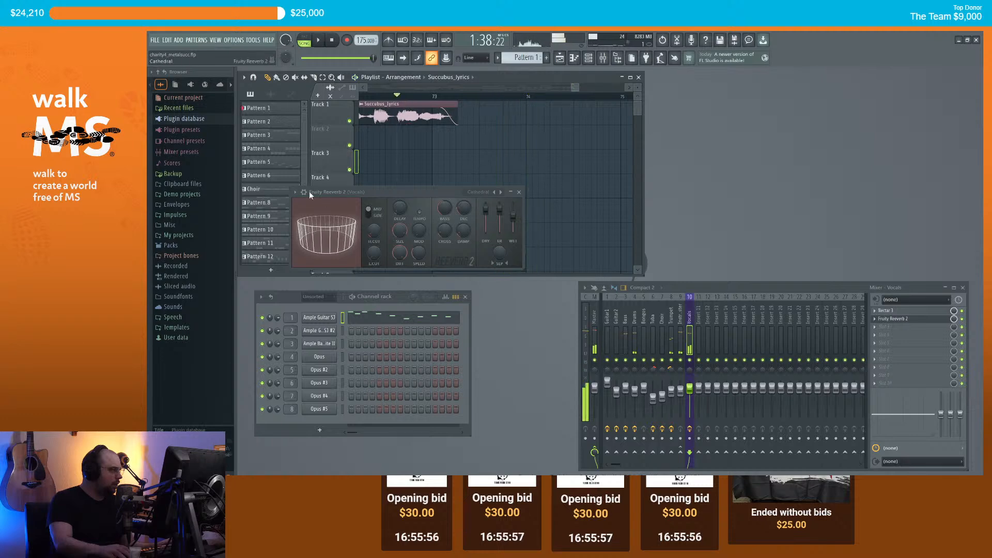
Step: Replace the reverb in slot 2 with Fruity Delay 3
click(878, 320)
mouse_move(889, 302)
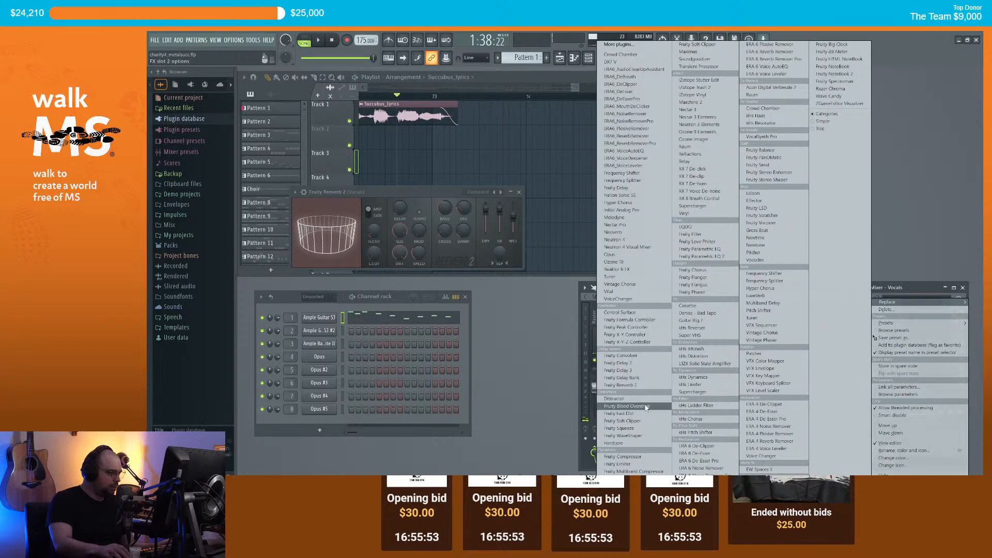
click(618, 370)
drag(454, 199, 456, 200)
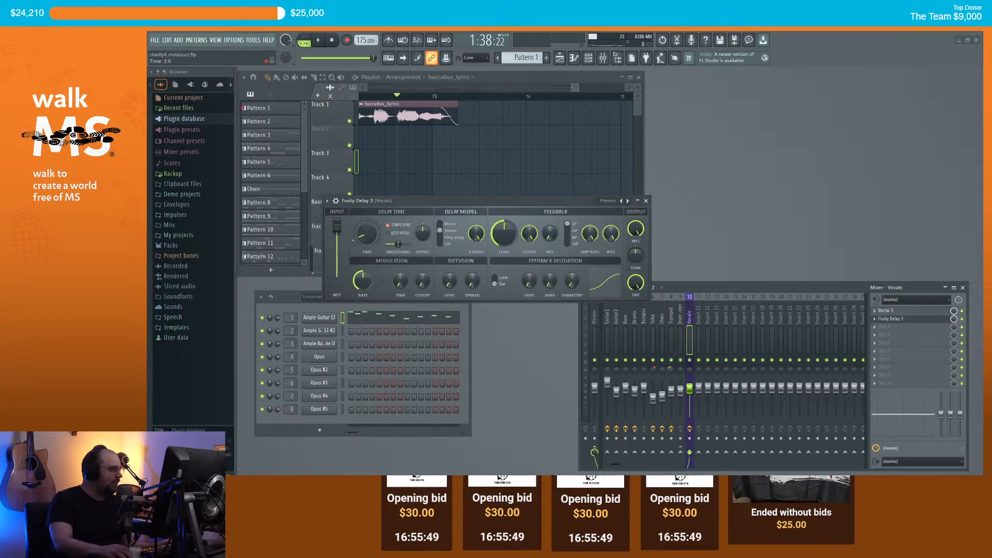
Step: Play the song to audition the vocal Fruity Delay 3
click(403, 99)
key(space)
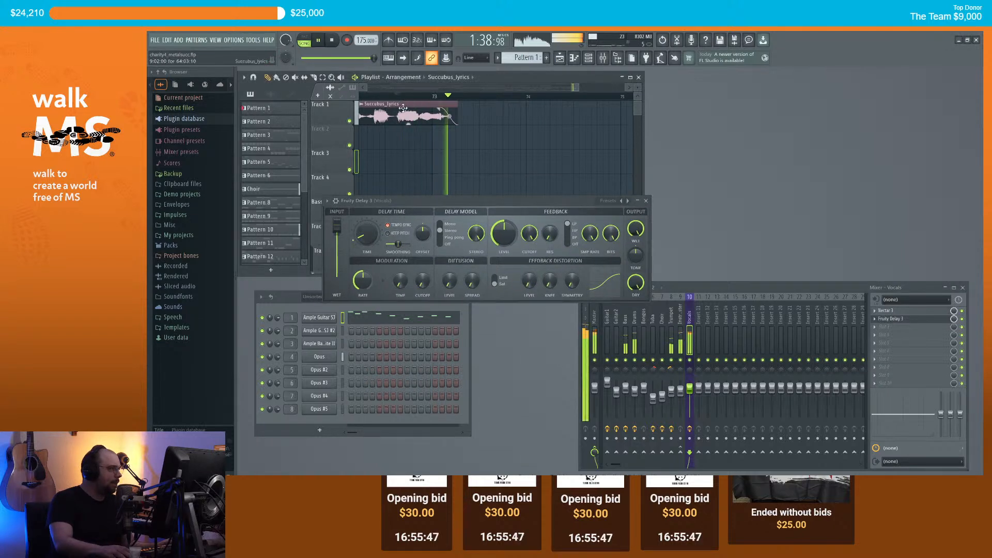
click(365, 239)
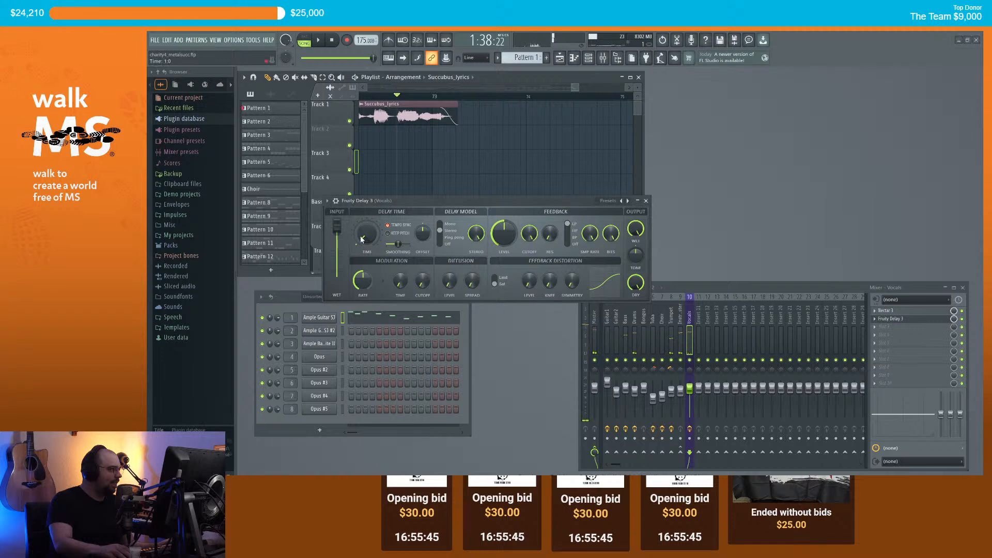
key(space)
key(space)
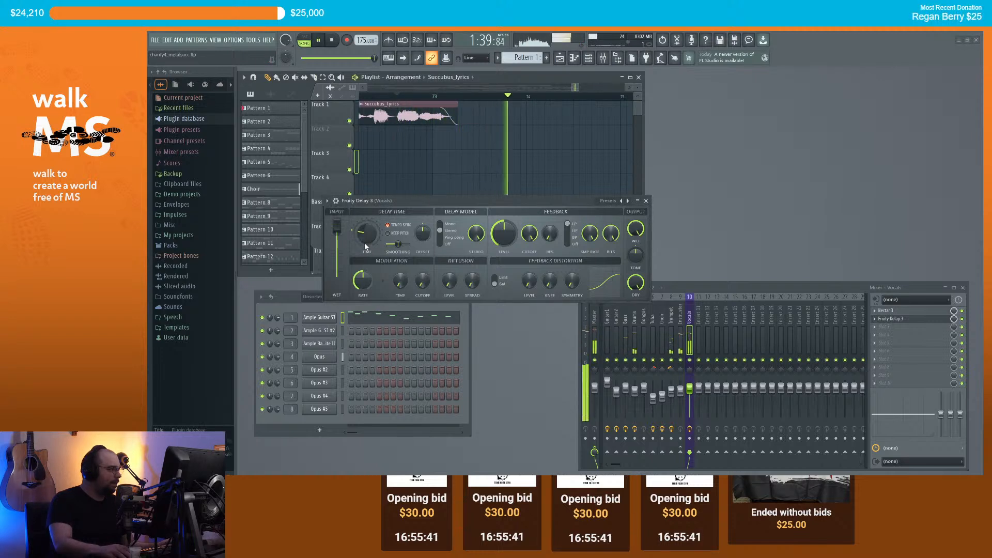
key(space)
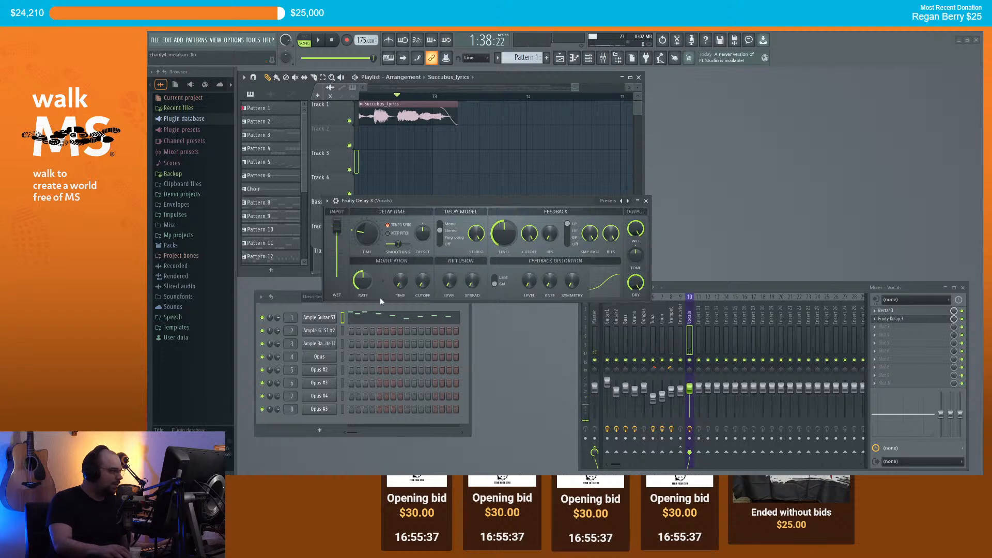
click(387, 104)
key(space)
key(space)
key(space)
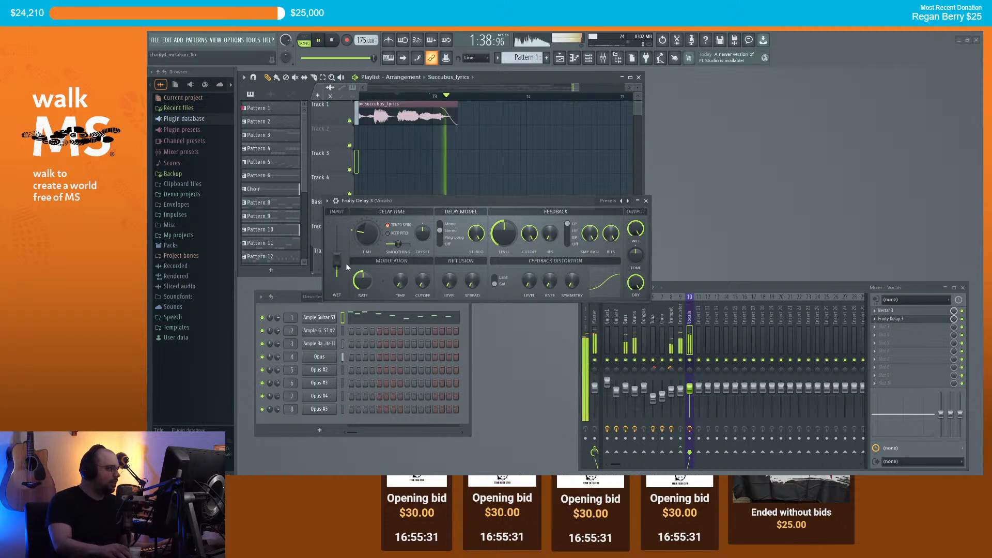
key(space)
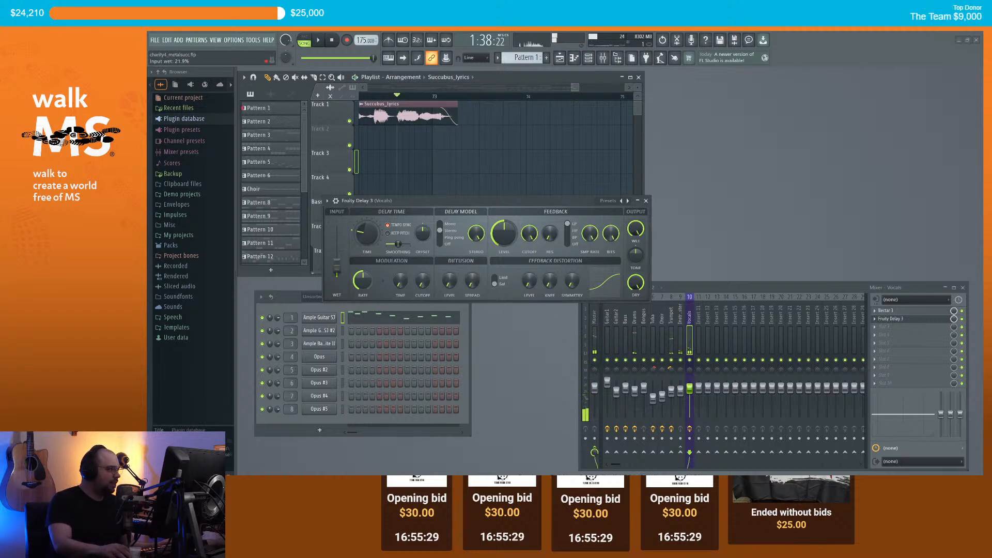
key(space)
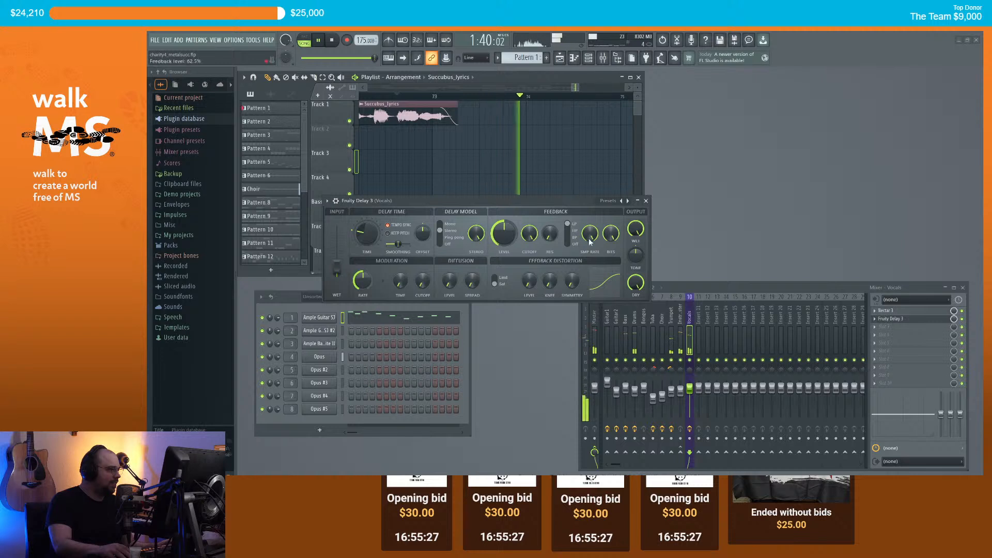
key(space)
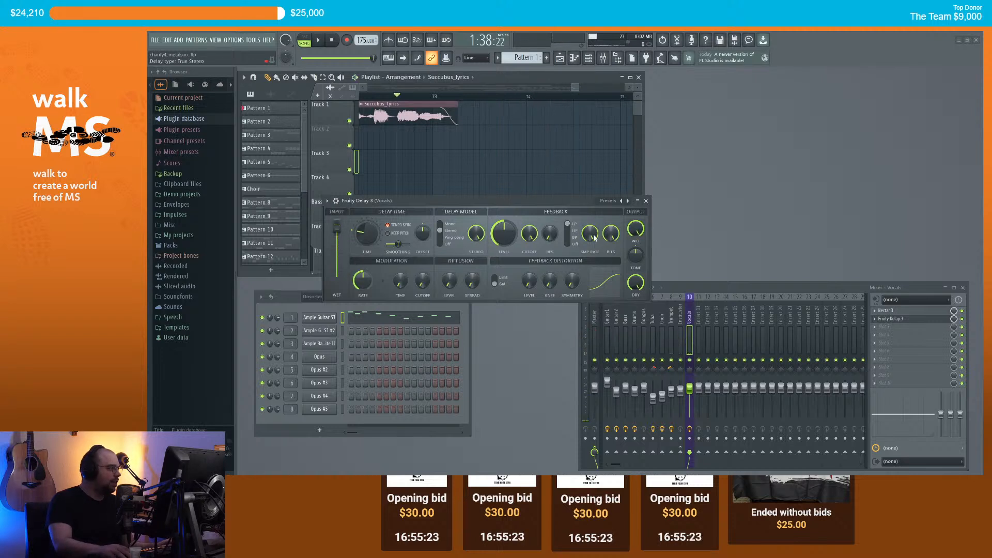
Step: Lower Fruity Delay 3's wet level to about 31%, audition it, and close the window
key(space)
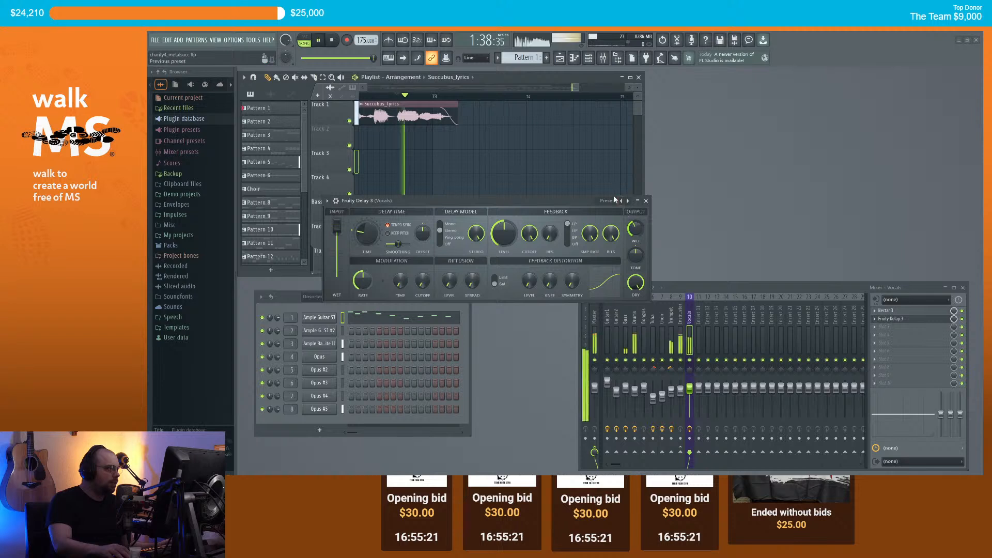
drag(635, 228, 635, 246)
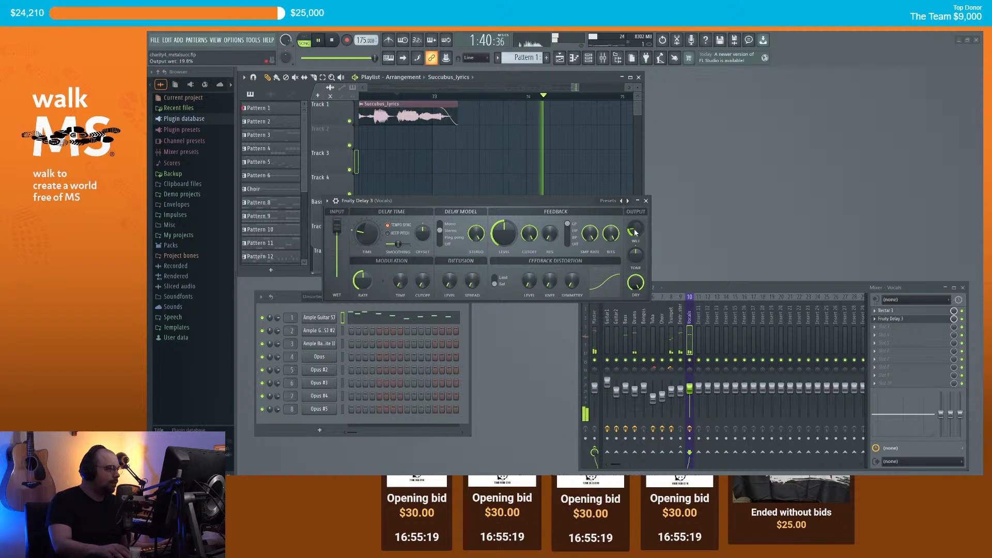
key(space)
key(space)
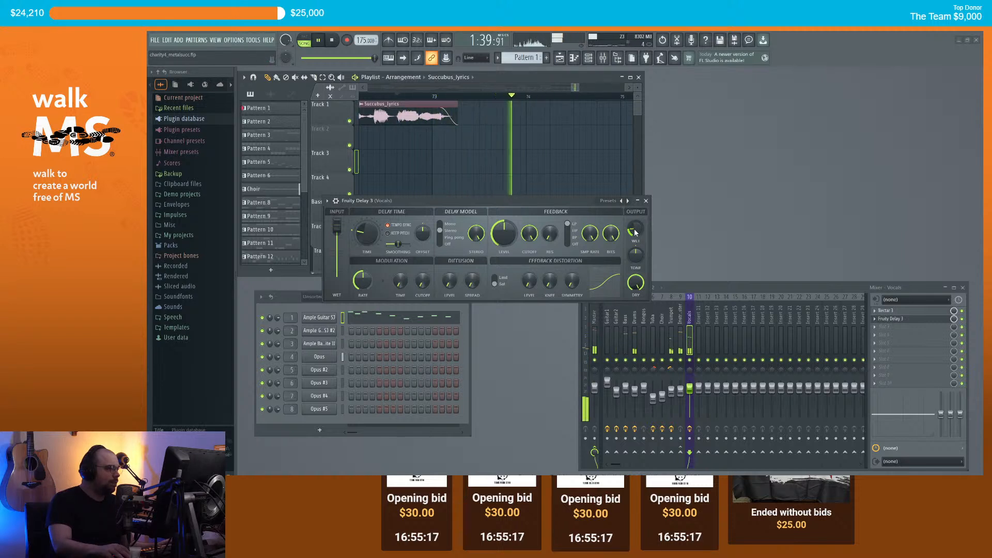
key(space)
click(646, 200)
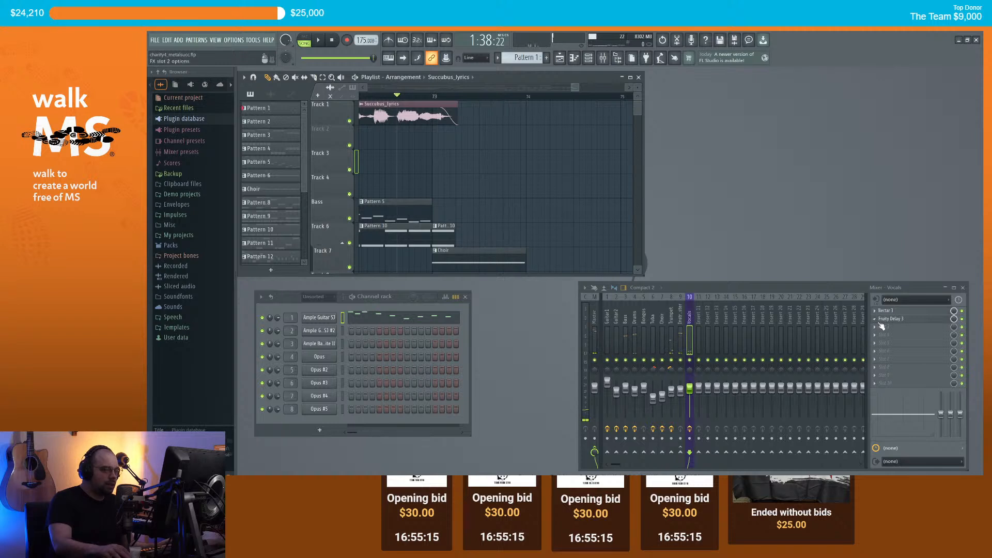
Step: Create the Delay 3 mix-level automation clip from the song start after undoing a first attempt
right_click(954, 318)
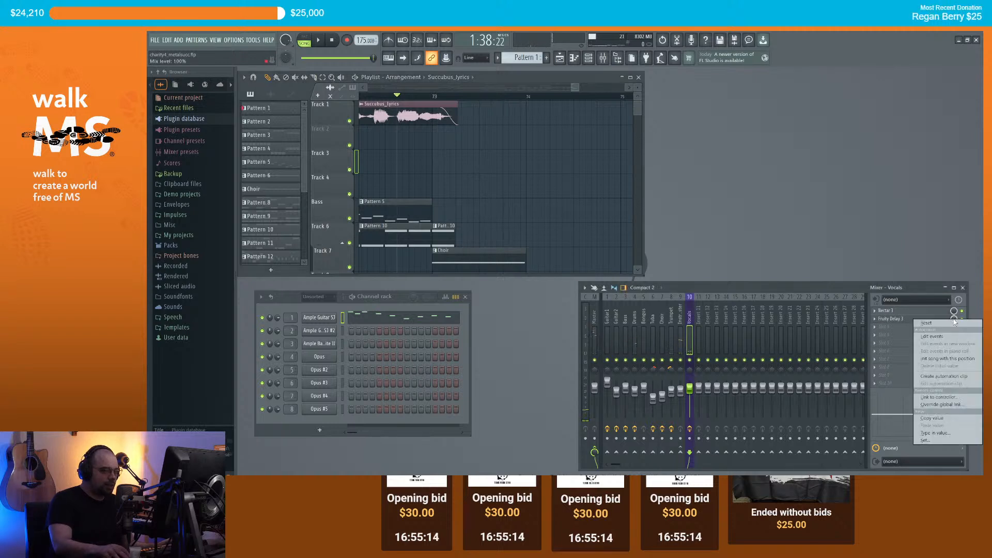
click(948, 377)
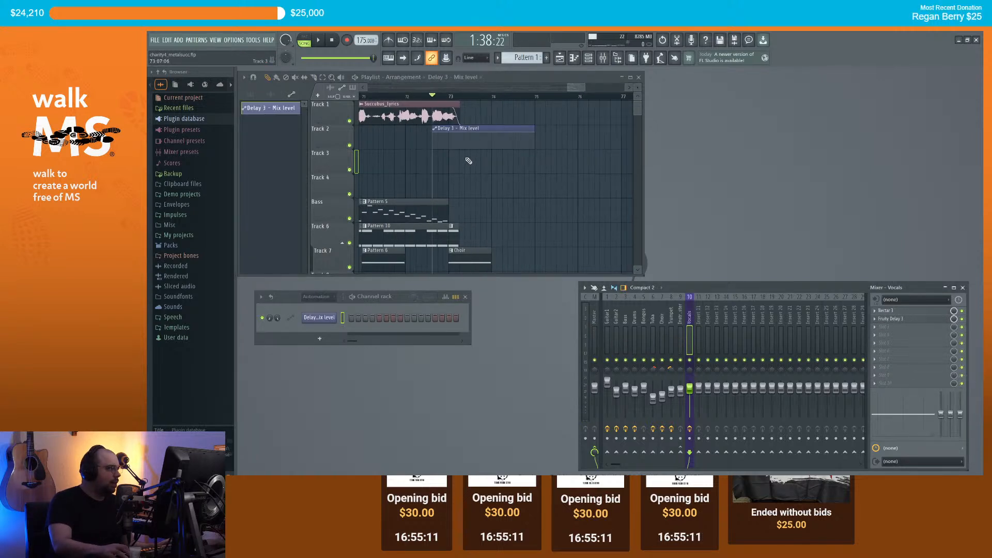
key(ctrl+z)
scroll(472, 148, down, 7)
click(370, 97)
drag(370, 97, 171, 101)
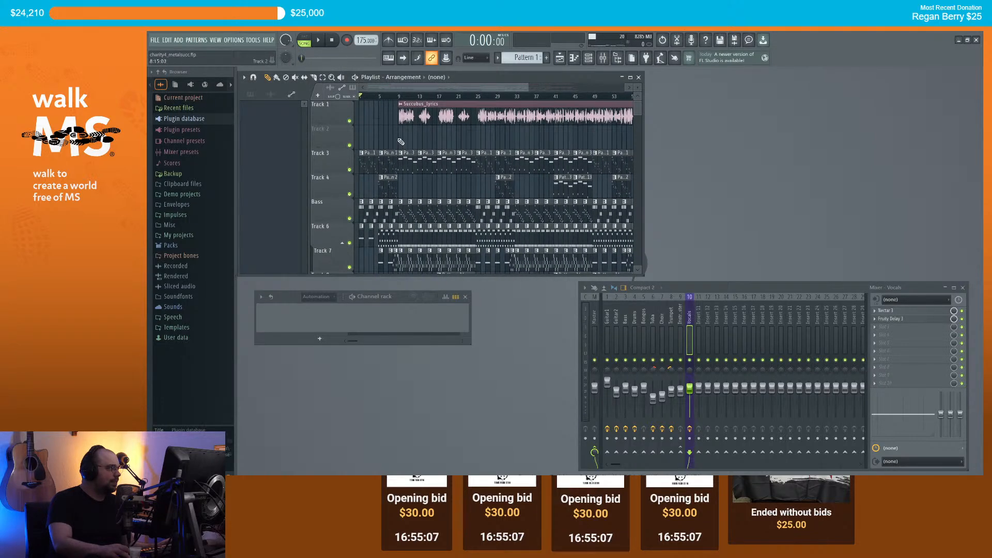
scroll(399, 142, down, 4)
right_click(952, 320)
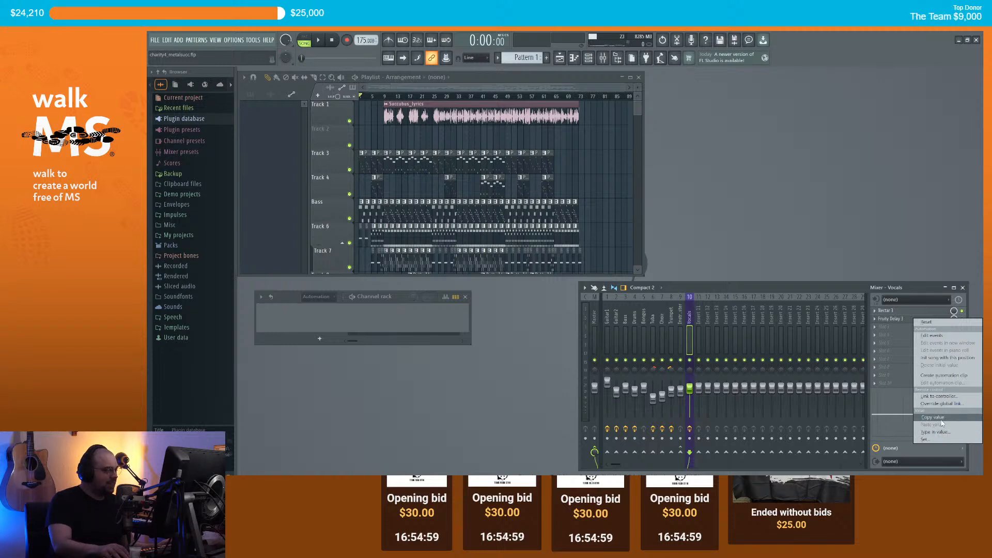
click(941, 376)
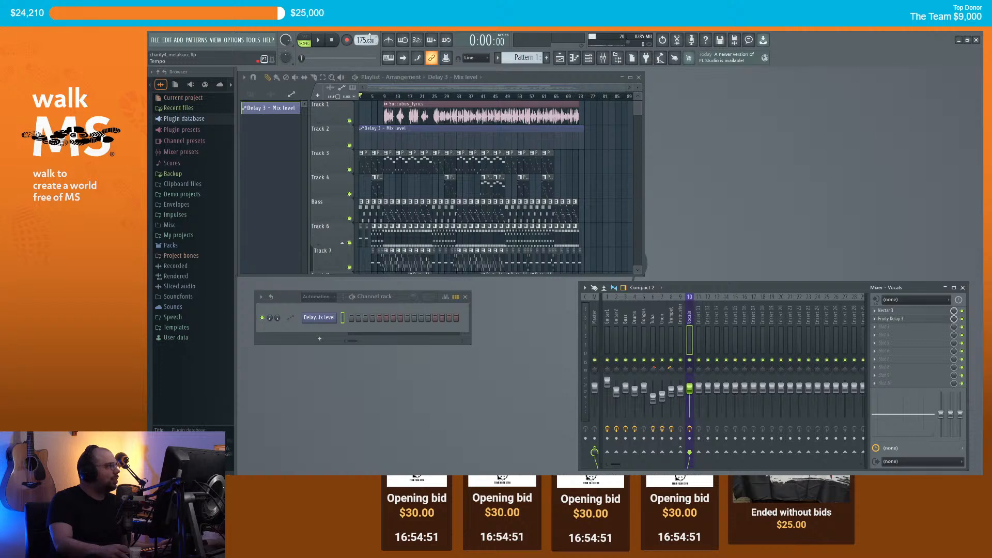
Step: Pull an automation point down to 0% and play from bar 72 to hear the ramp
scroll(524, 125, up, 8)
scroll(522, 125, up, 1)
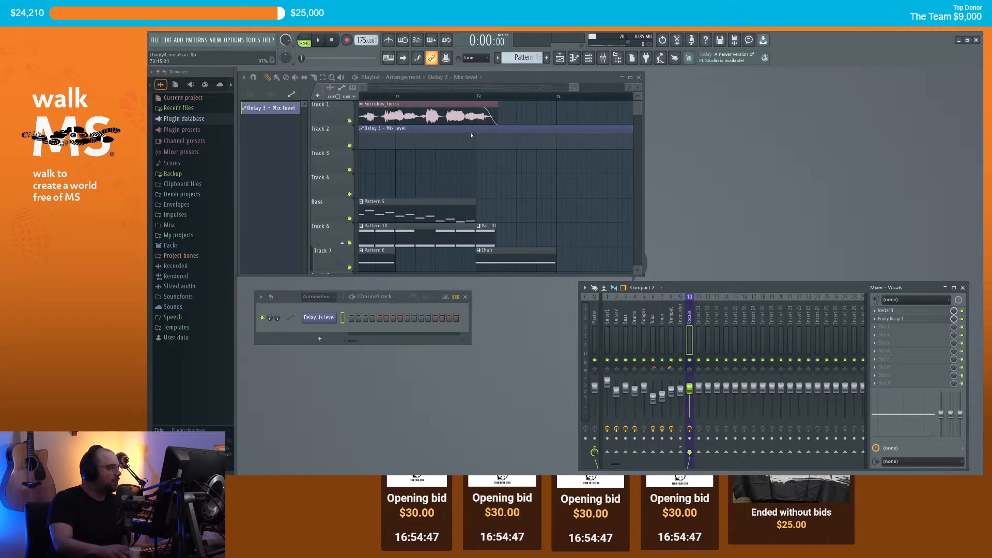
key(ctrl+z)
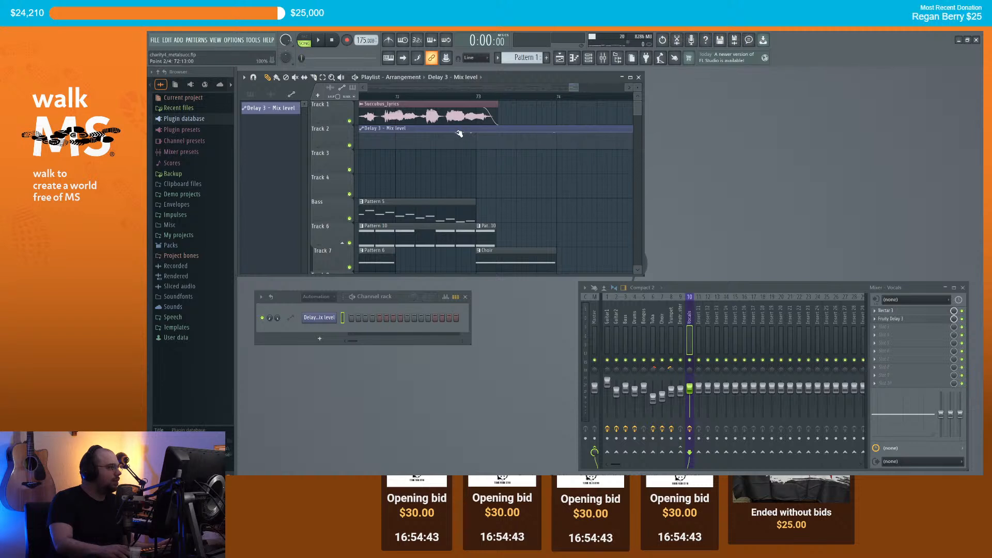
drag(459, 133, 457, 161)
click(408, 97)
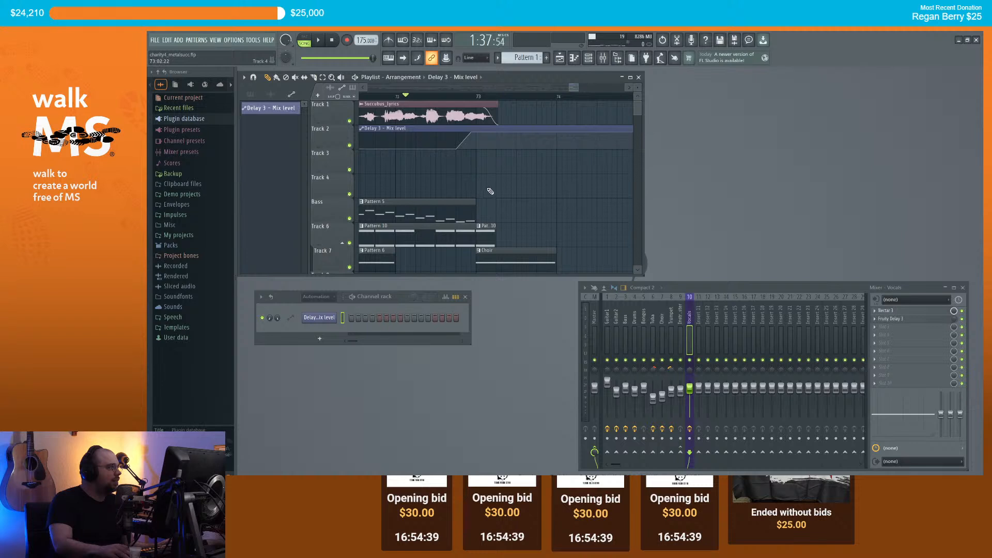
key(space)
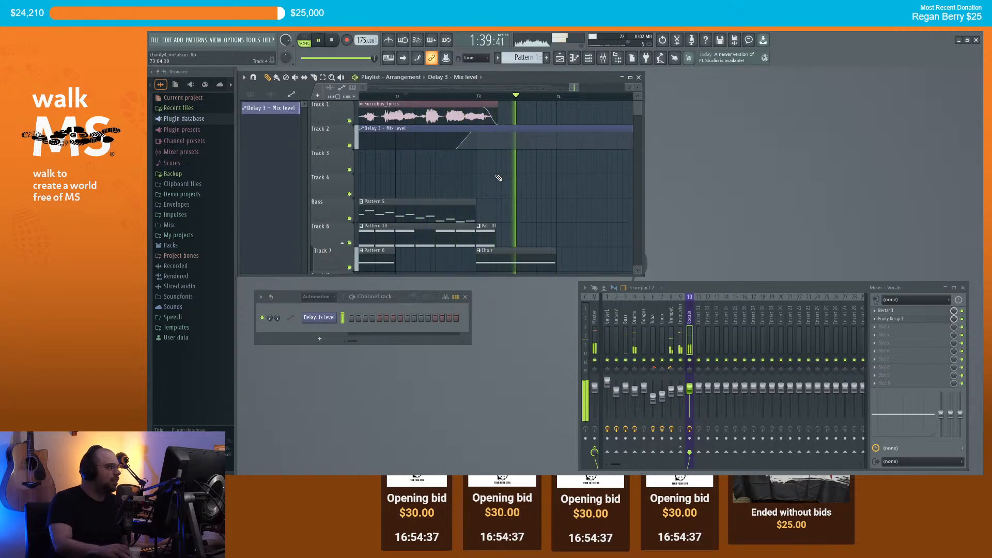
scroll(499, 178, down, 3)
key(space)
Step: Extend the automation clip's end and drop its first point to 0%
drag(556, 133, 578, 135)
scroll(573, 135, down, 3)
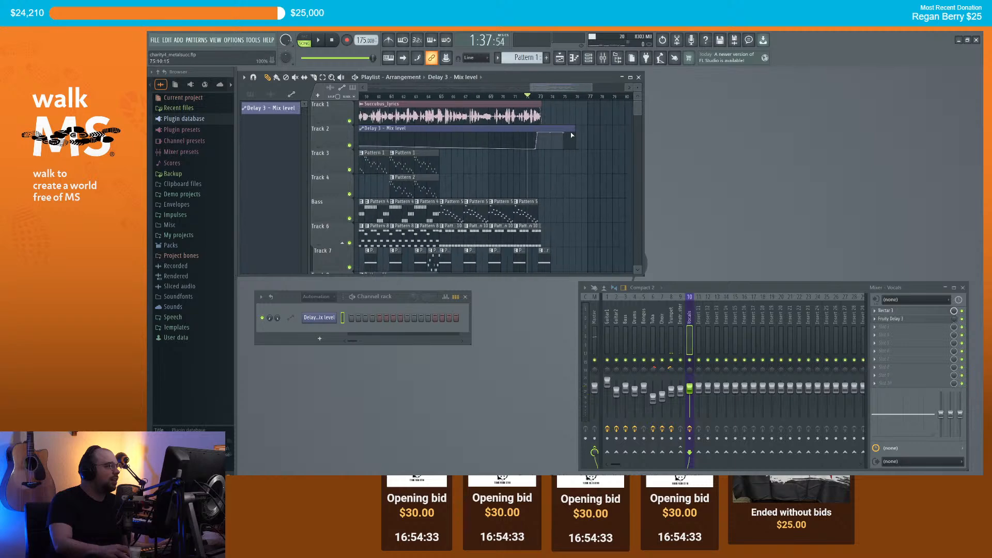
scroll(572, 135, down, 5)
drag(365, 135, 355, 158)
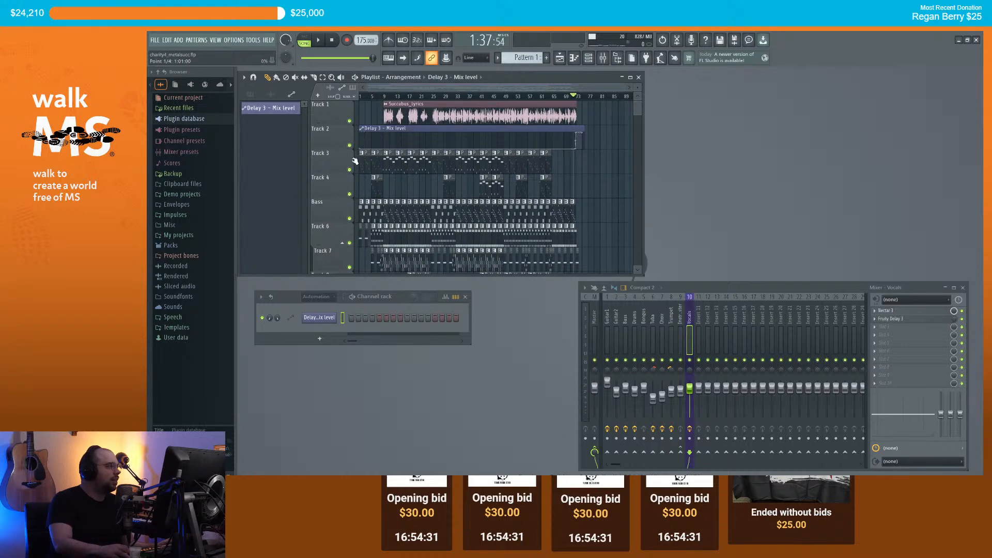
click(361, 96)
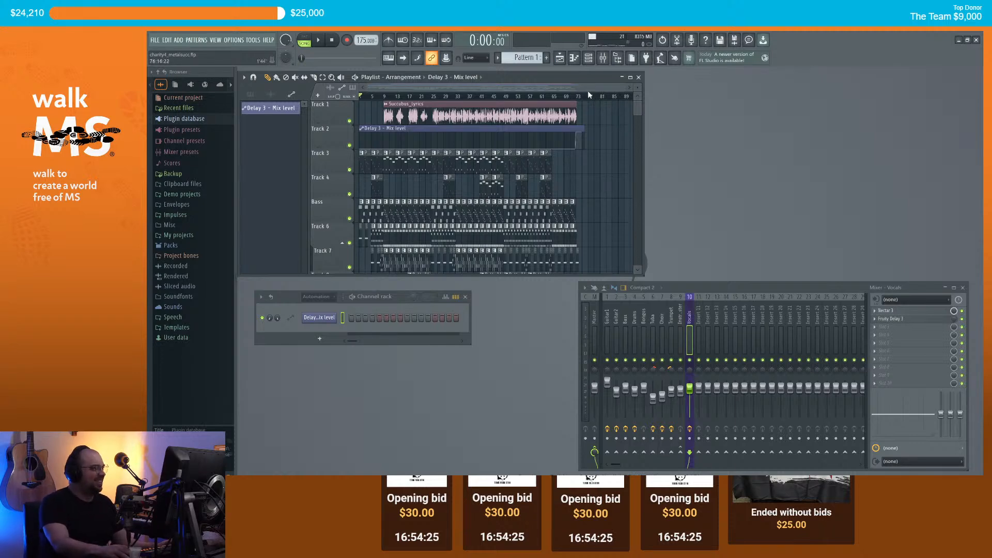
scroll(595, 149, down, 3)
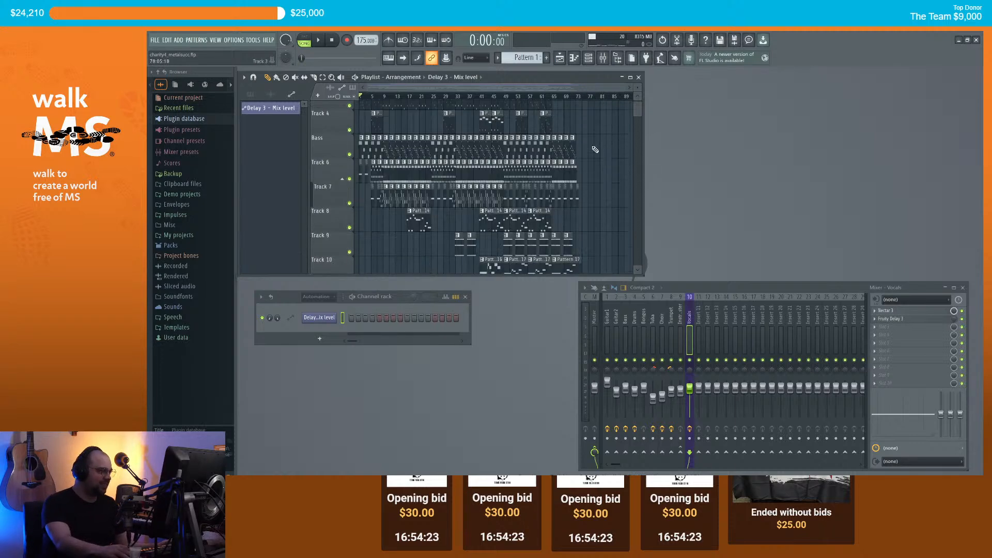
scroll(605, 155, up, 3)
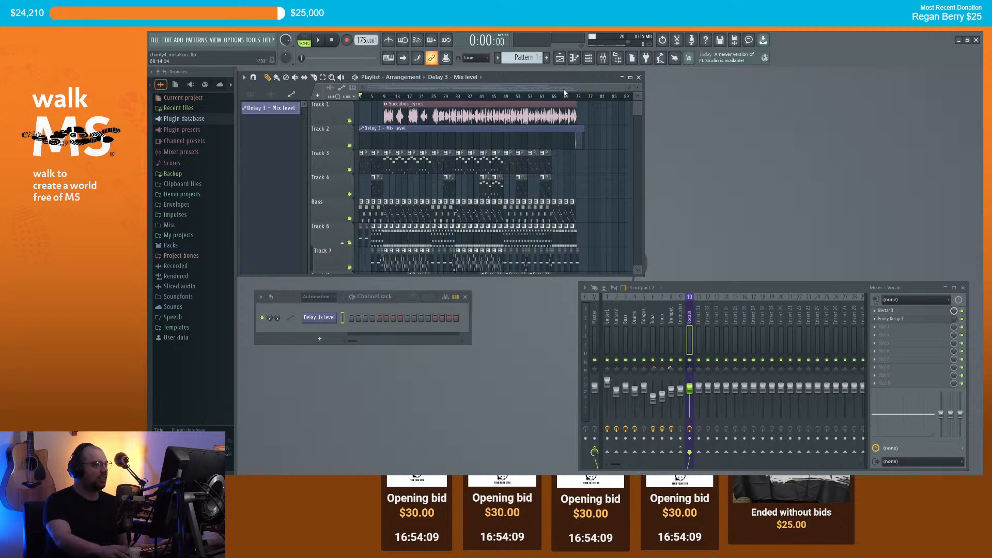
key(space)
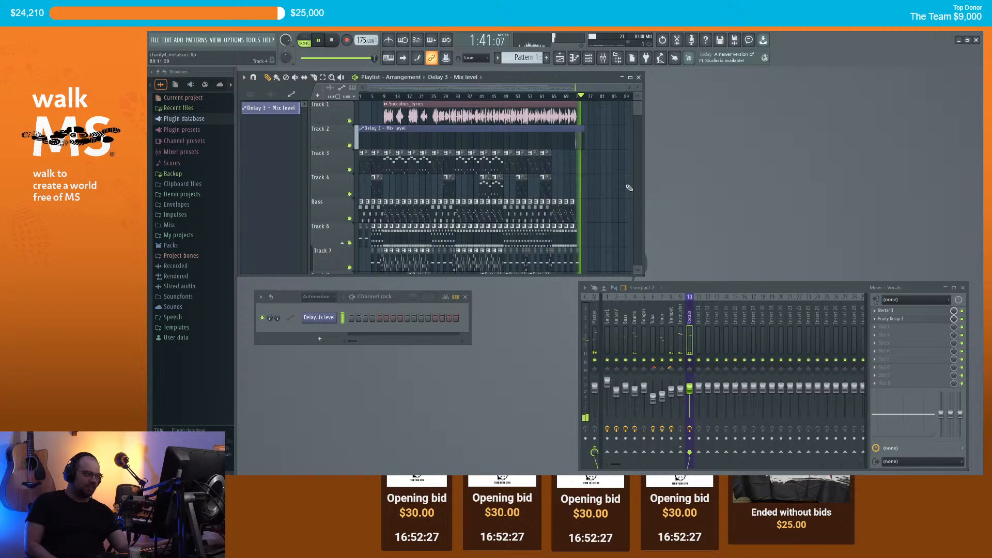
key(space)
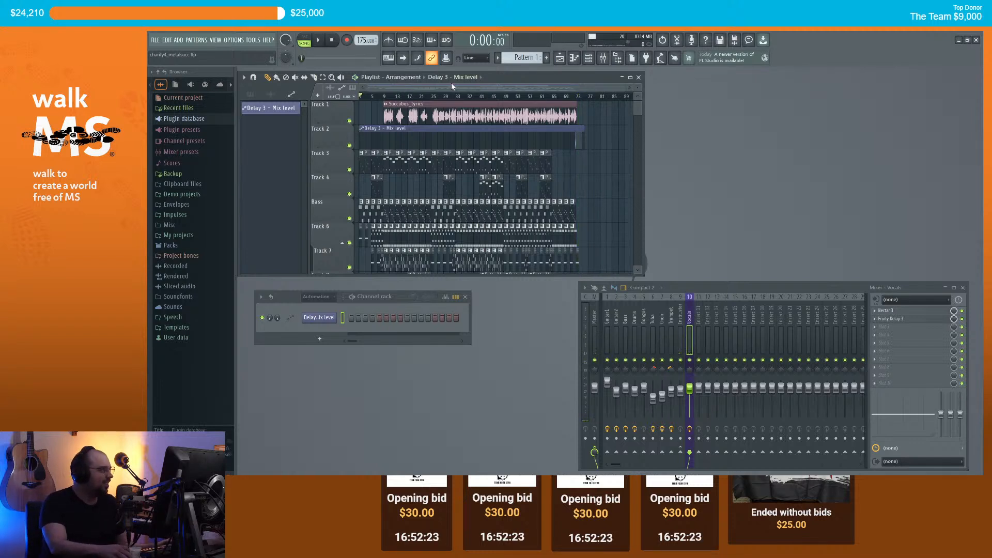
Step: Export the song as charity4_metalsucc.wav, saving it in the Downloads folder
click(158, 42)
mouse_move(199, 123)
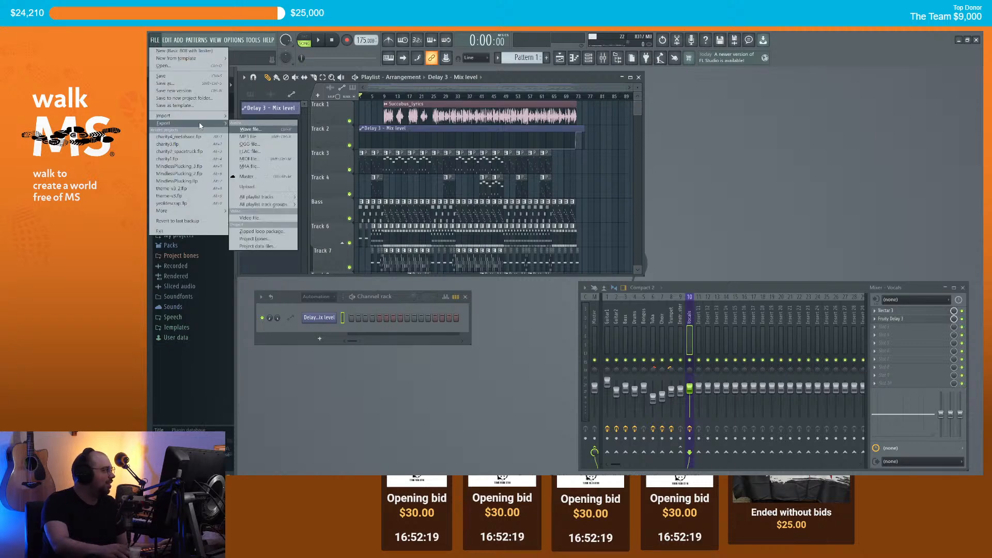
click(250, 130)
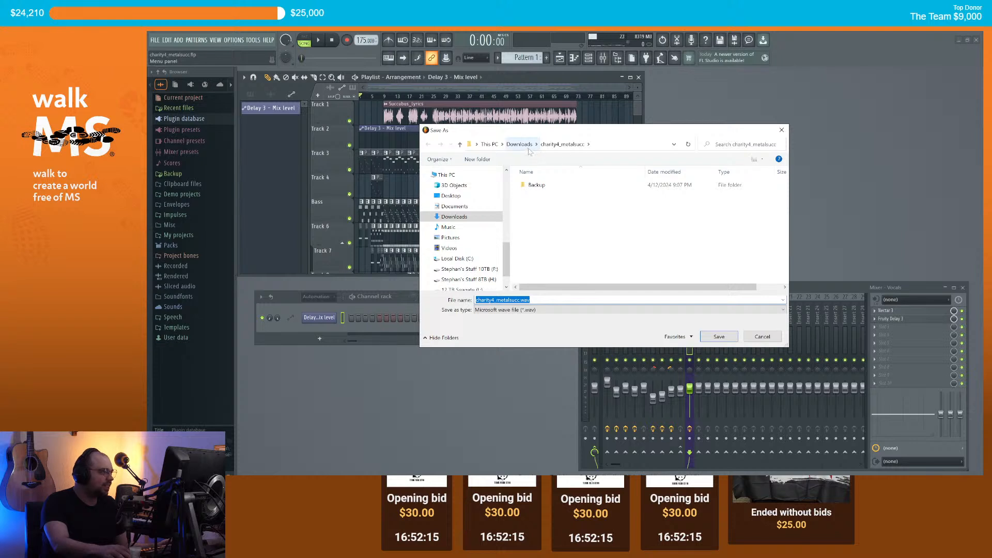
click(523, 146)
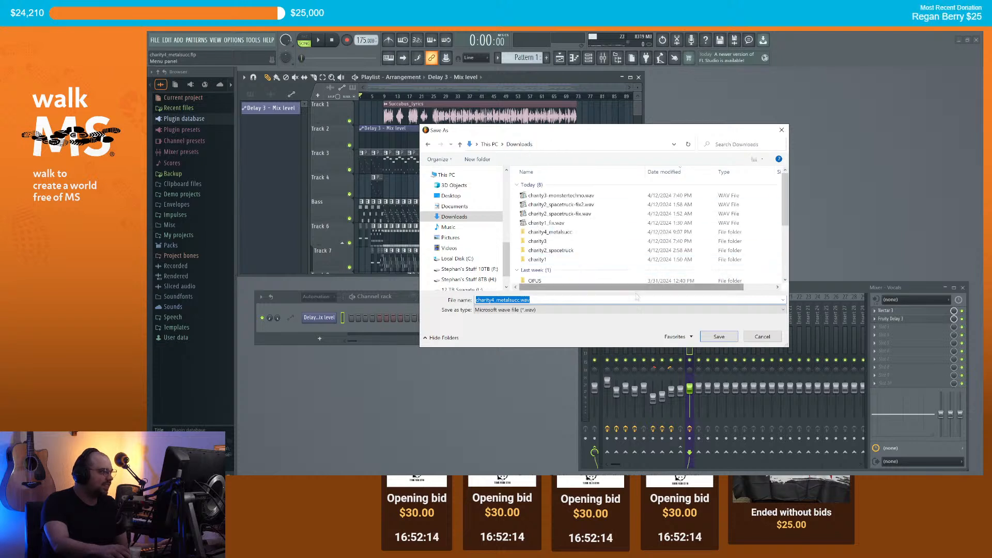
click(719, 337)
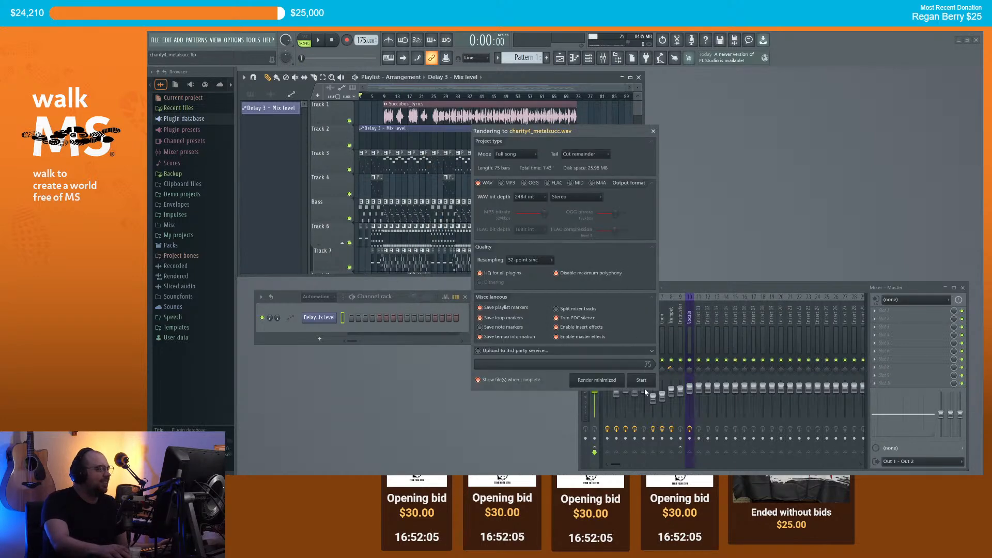
Step: Start rendering charity4_metalsucc.wav and wait for the WAV export to finish
click(643, 383)
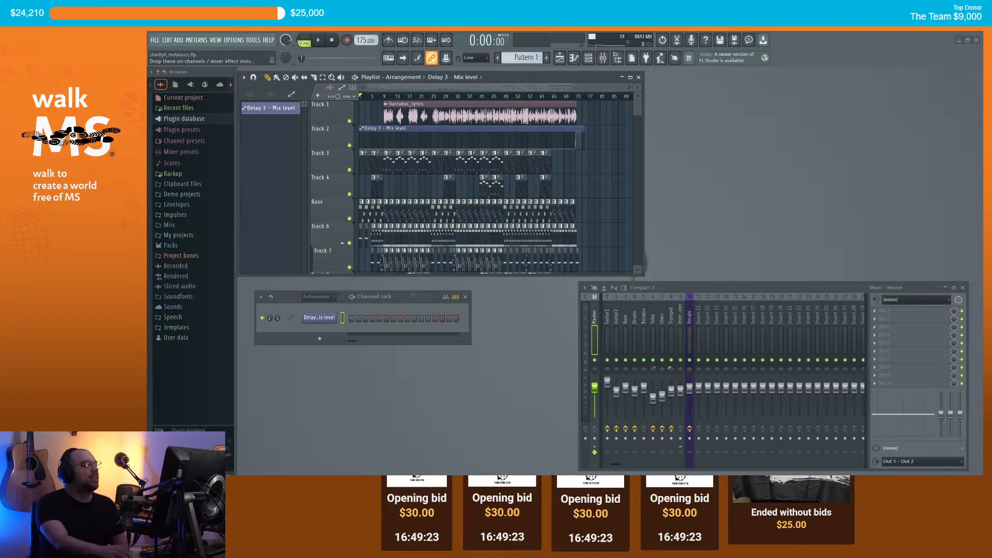
scroll(583, 163, down, 1)
scroll(583, 163, up, 1)
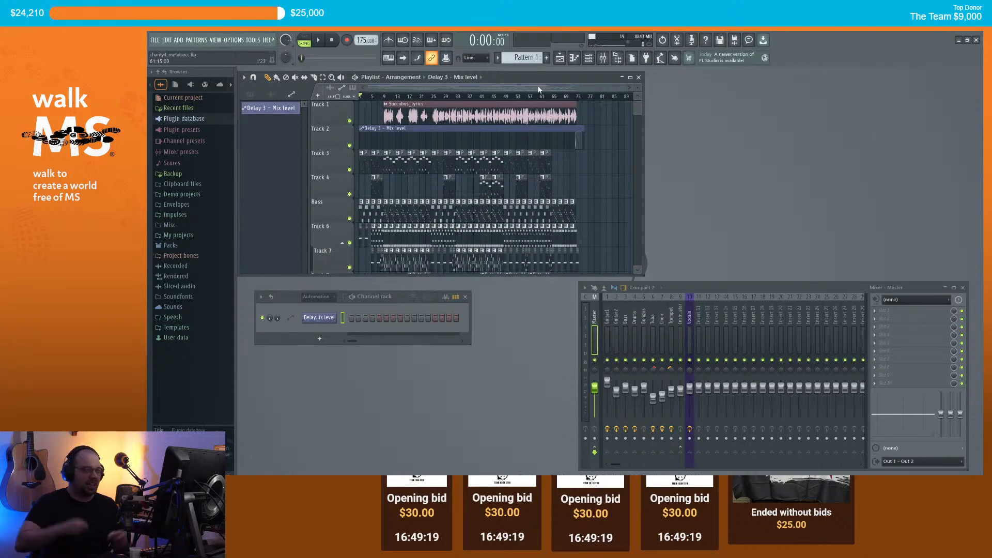